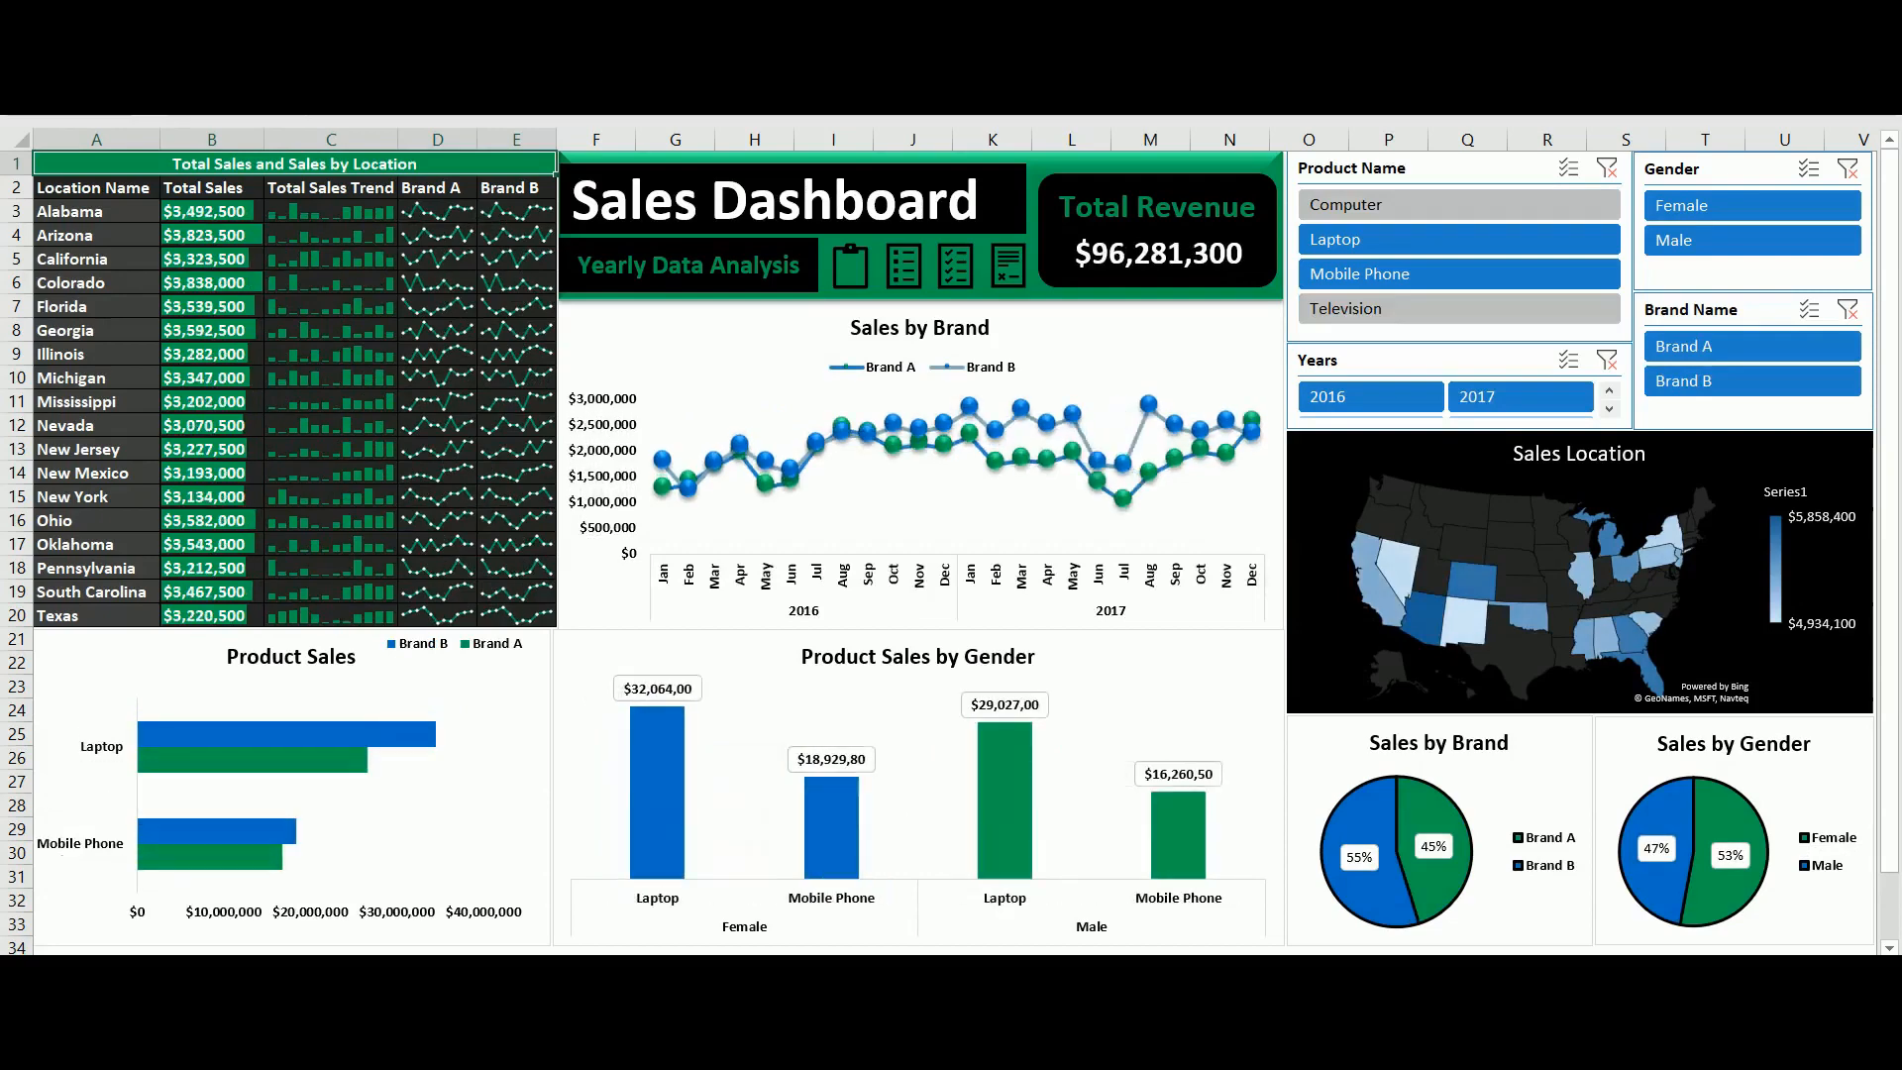
- Include Mobile Phone in the finished dashboard's product filter, clear that filter, and show only Female sales
left_click(1458, 275, "ctrl")
left_click(1607, 169)
left_click(1753, 206)
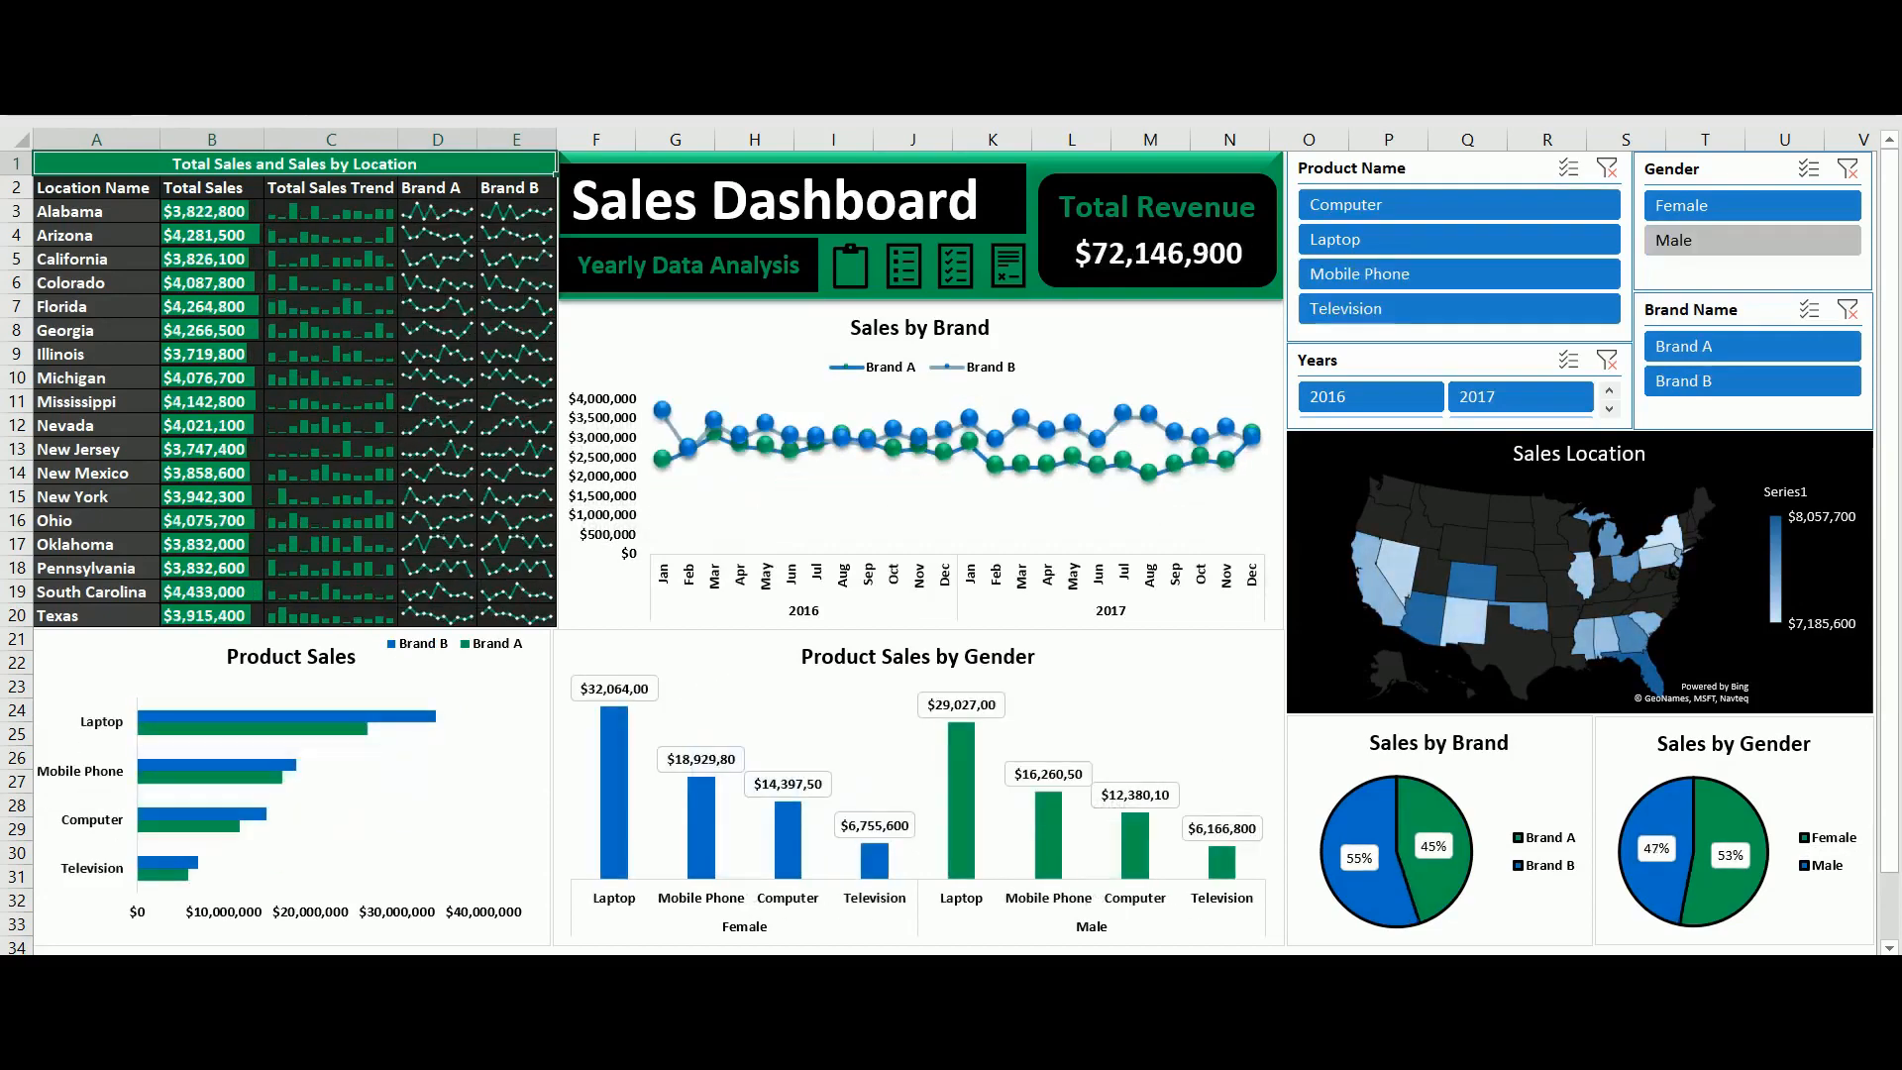
- Clear the gender filter and view the dashboard for 2016, first for Brand B and afterwards for Brand A
left_click(1848, 168)
left_click(1372, 397)
left_click(1753, 381)
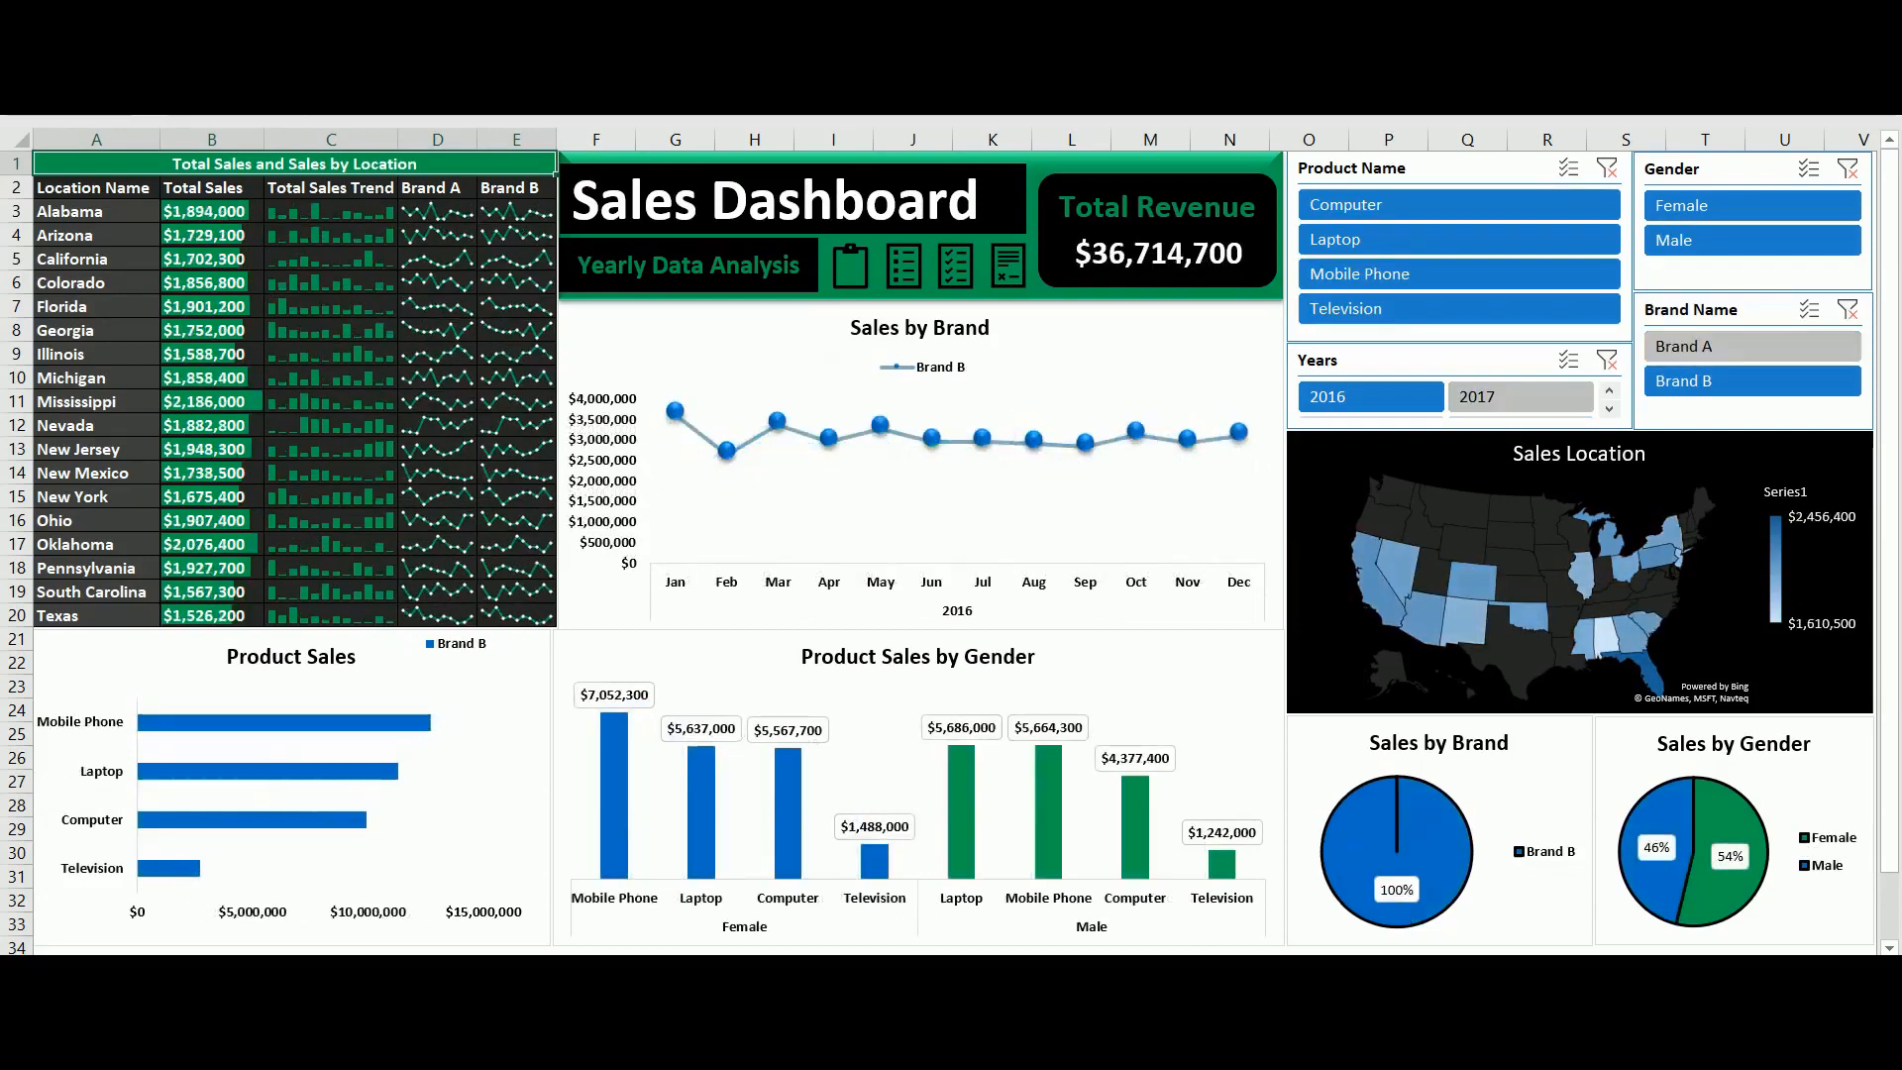
left_click(1753, 346)
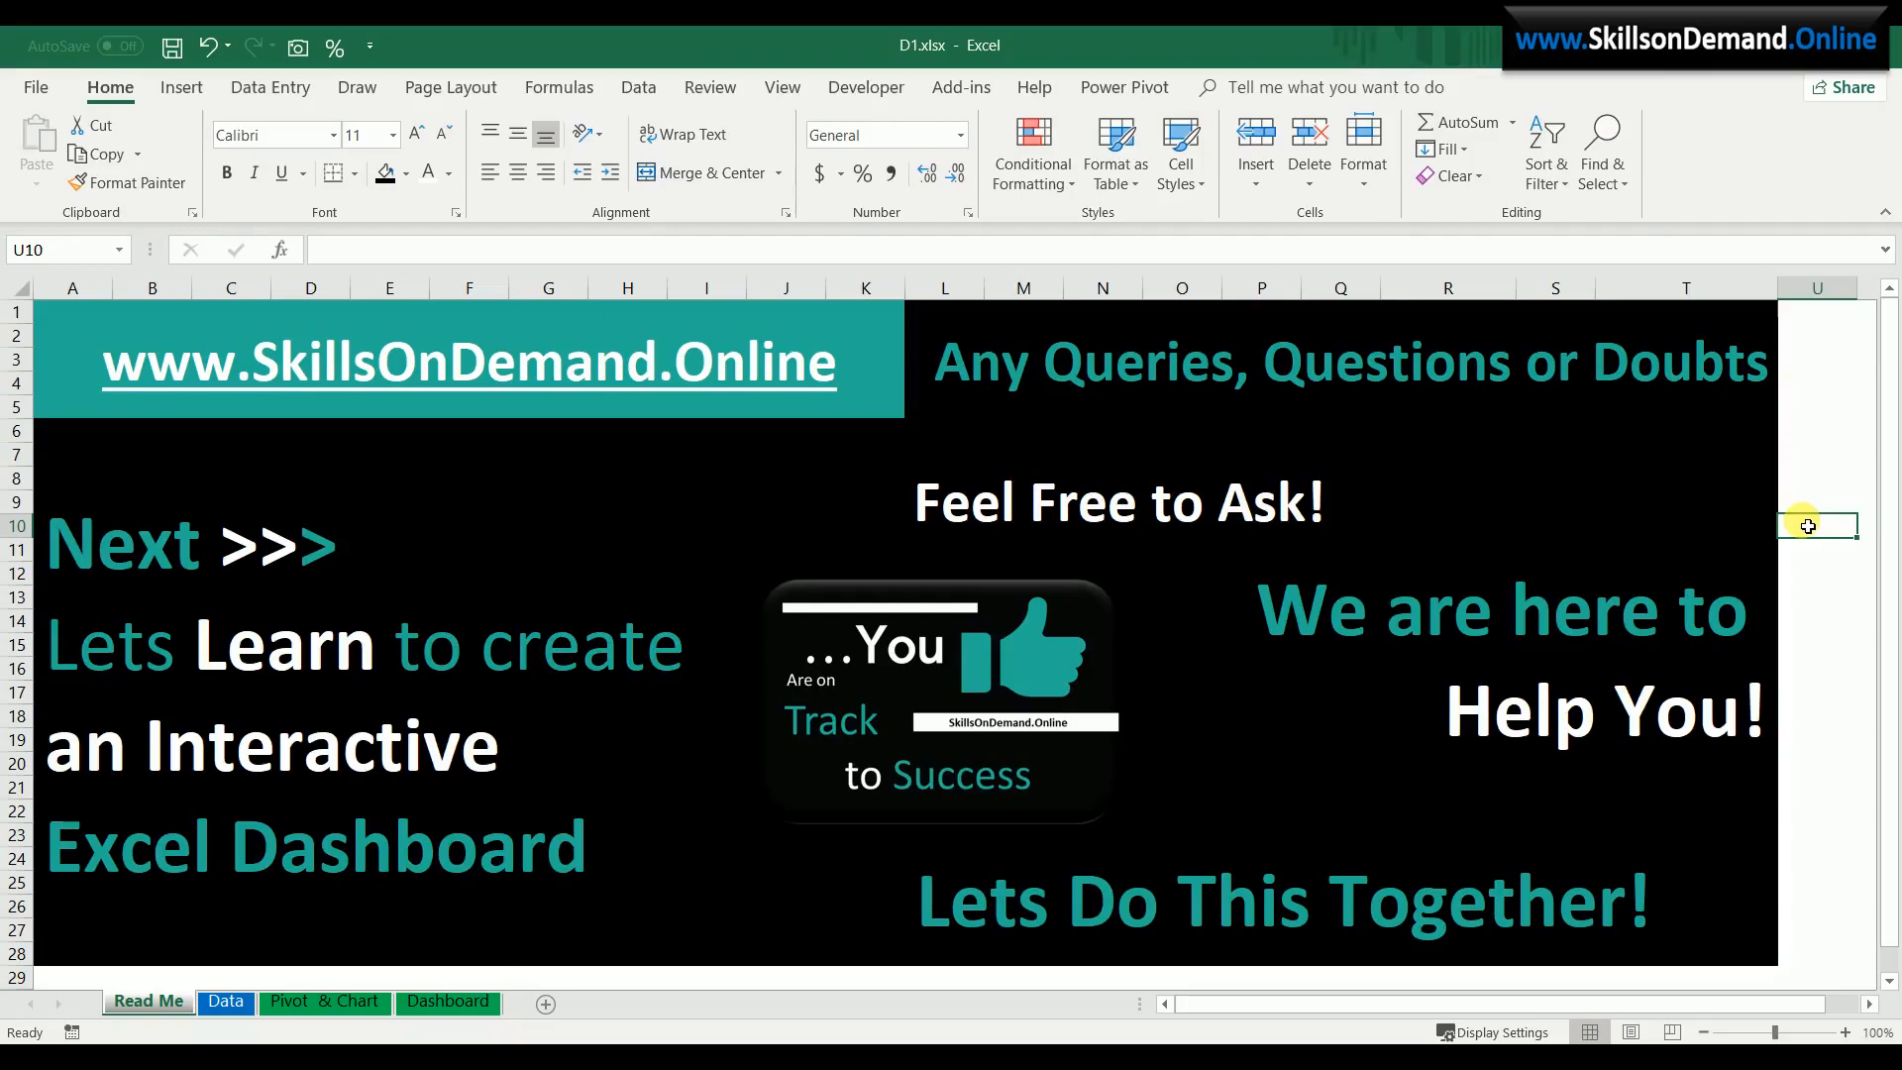
- Look through the Data, Pivot & Chart and Dashboard sheets, ending on the Data sheet
left_click(222, 1002)
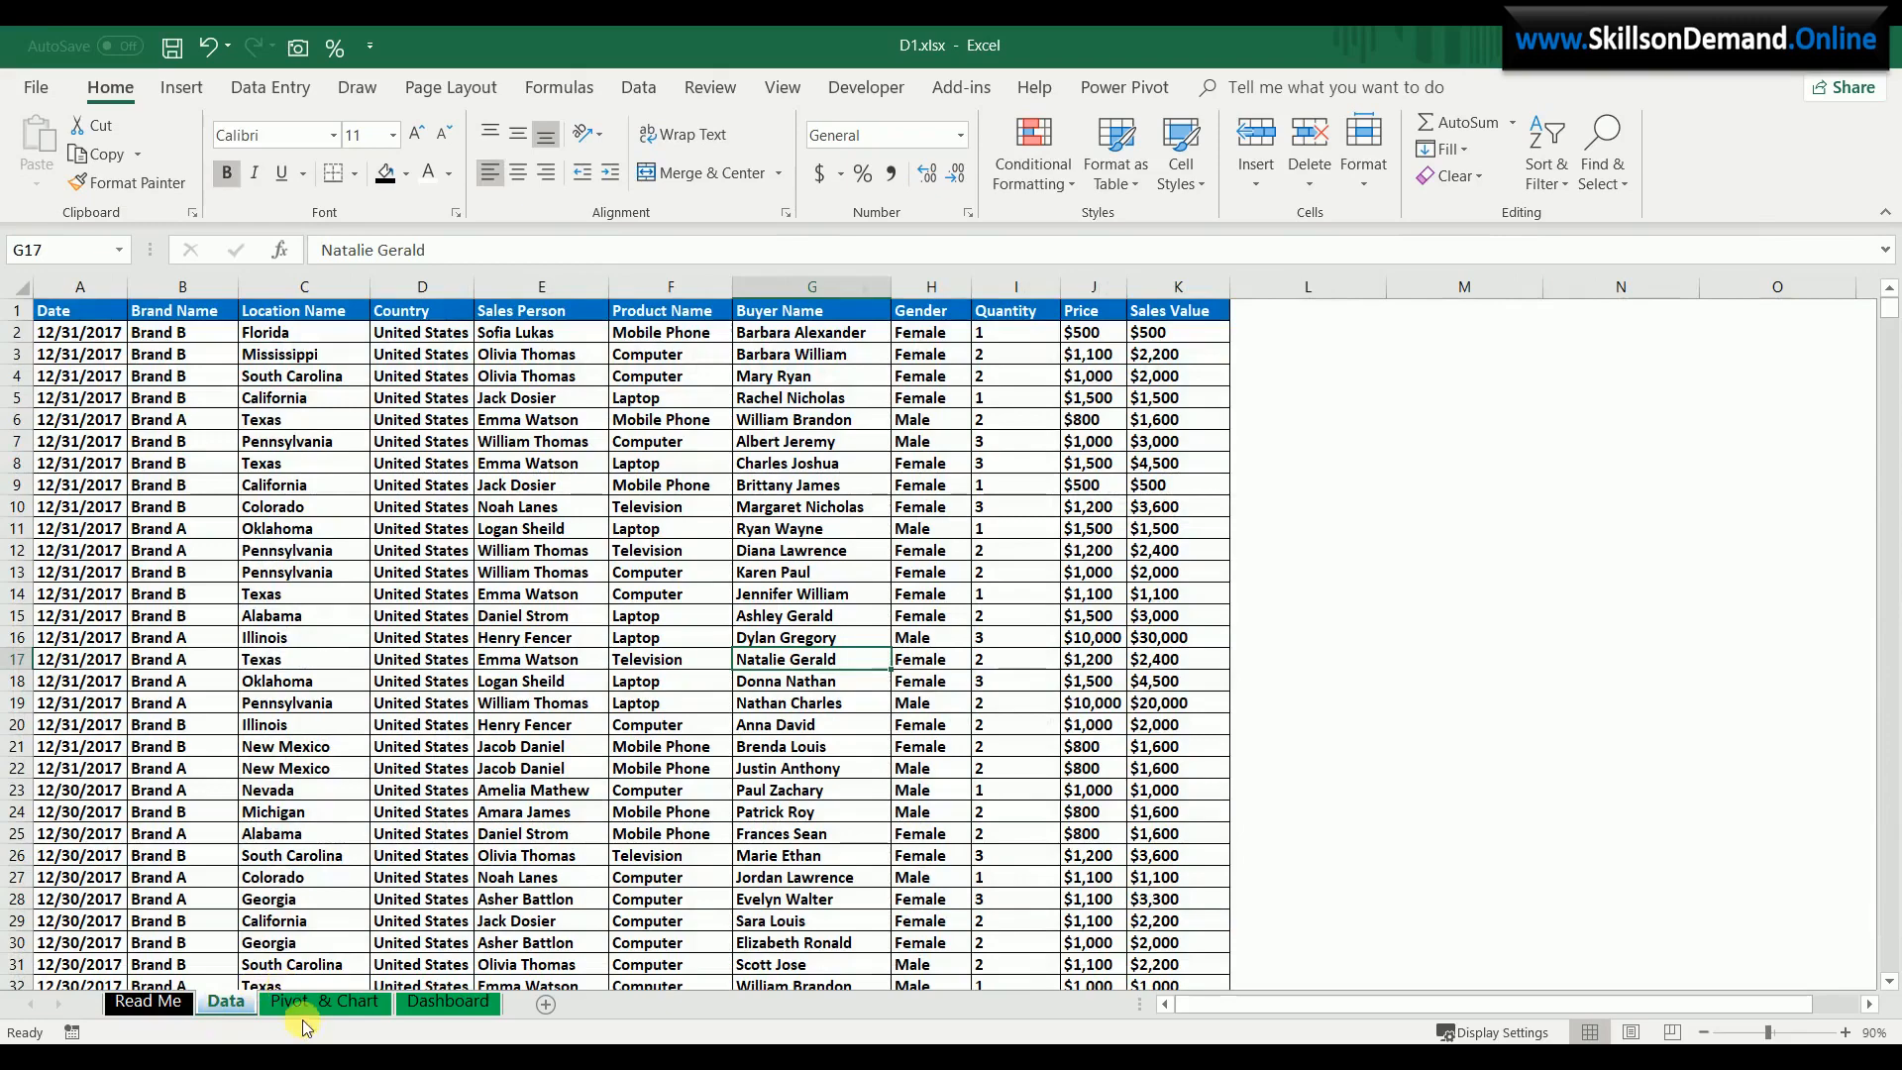
left_click(330, 1003)
left_click(422, 1003)
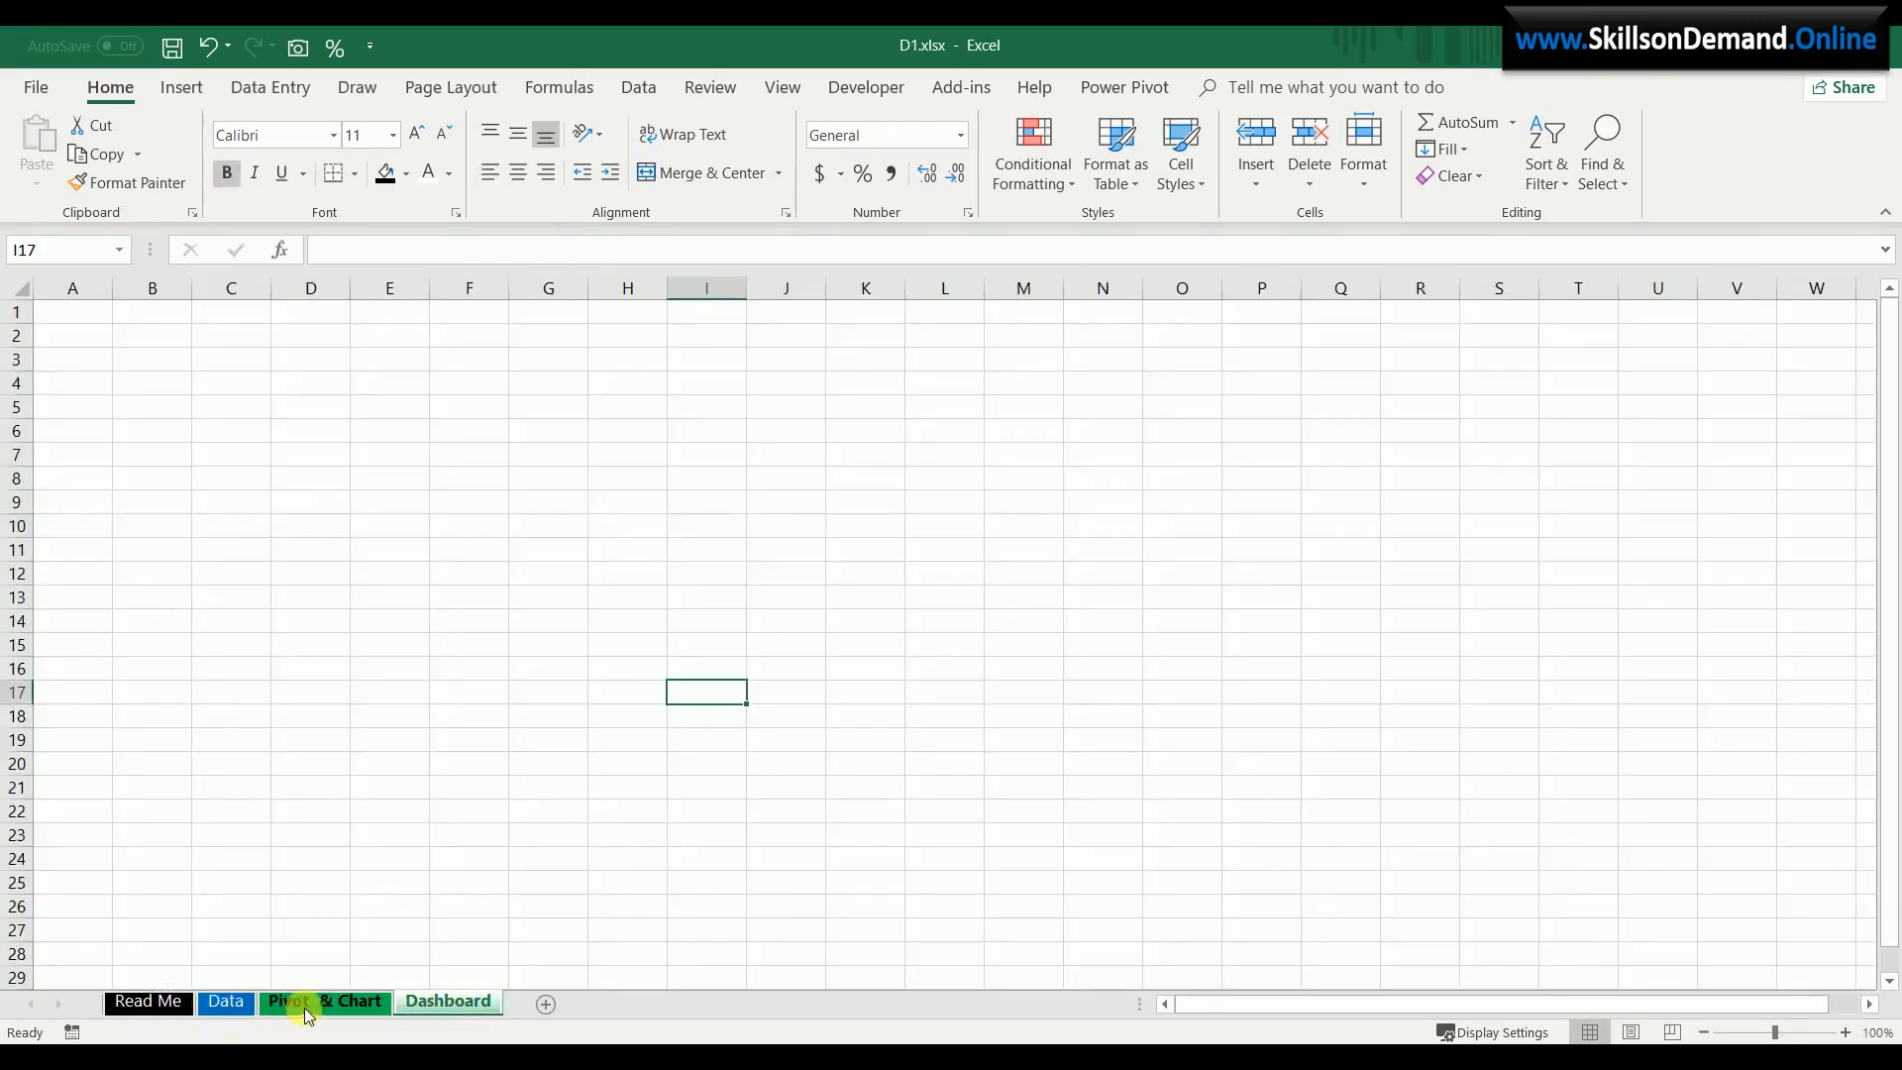
left_click(218, 1002)
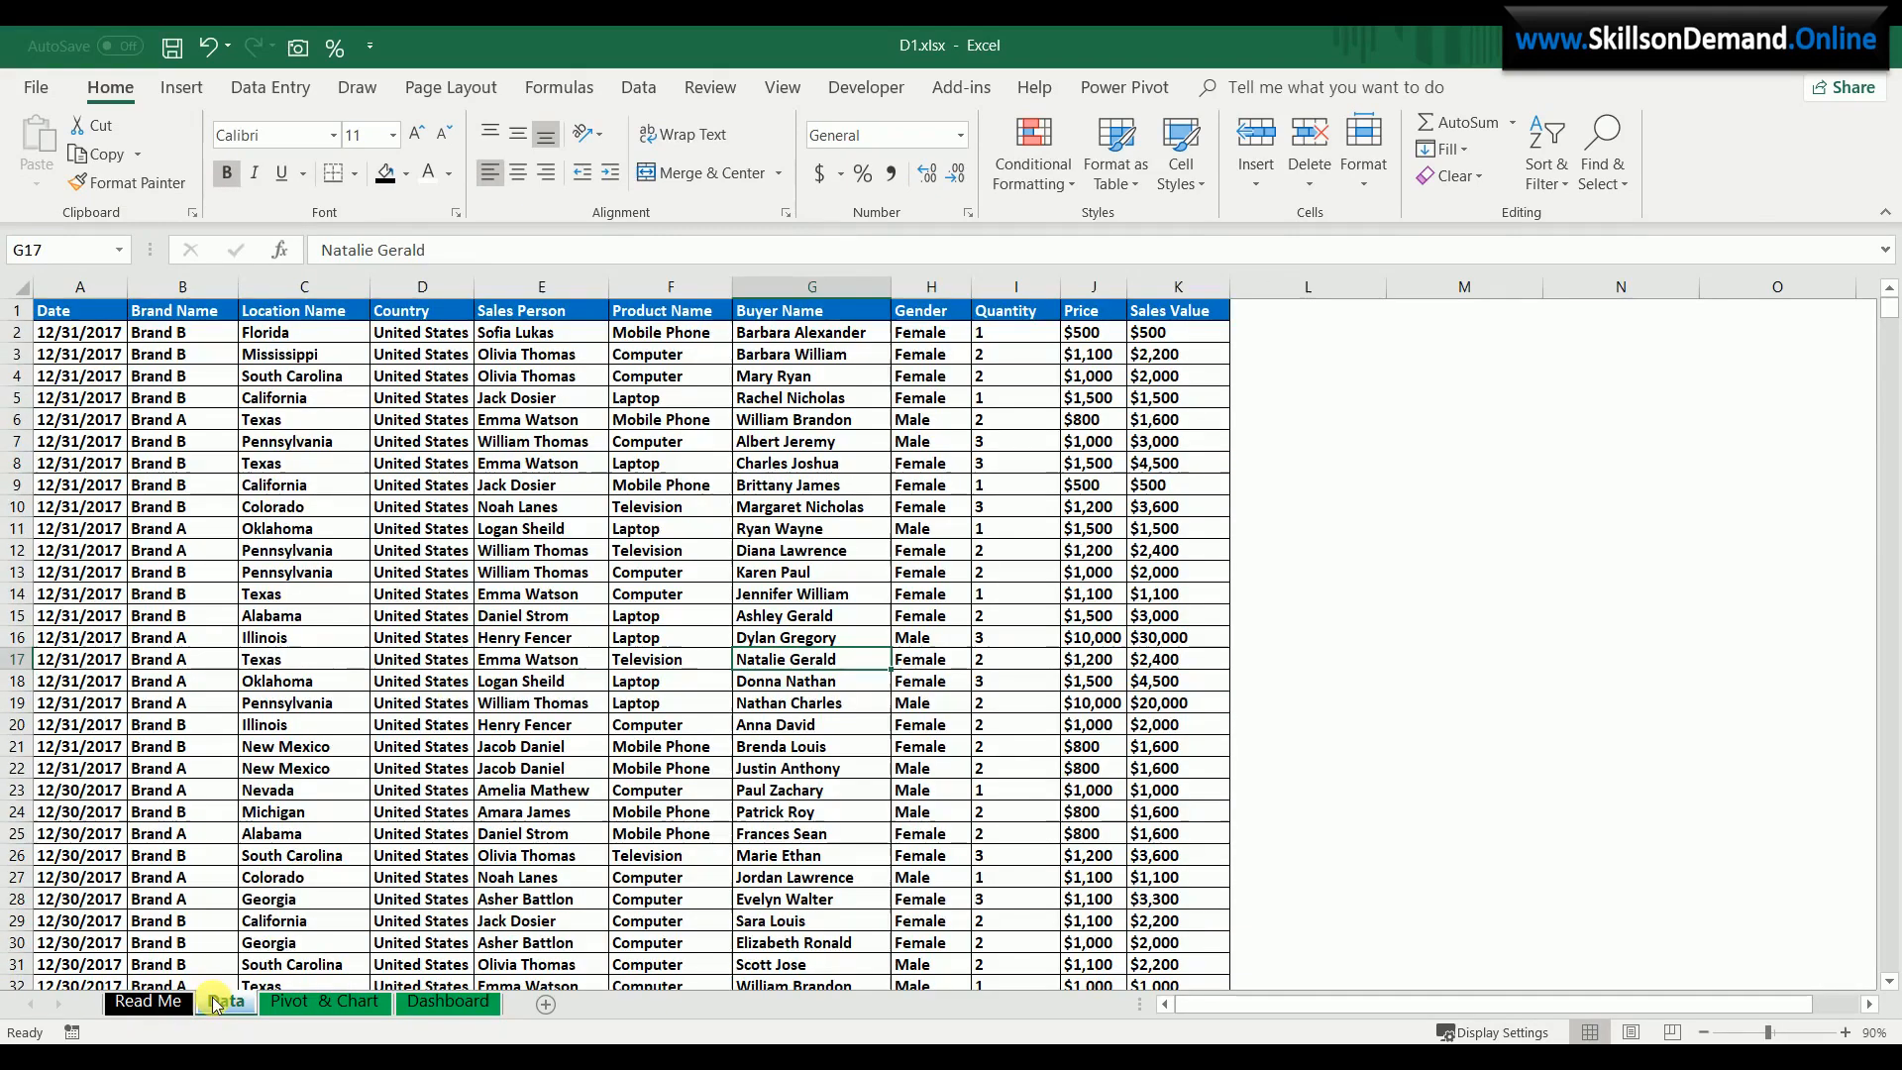
- Convert the sales data range A1:K30682 on the Data sheet into a table with headers
left_click(263, 728)
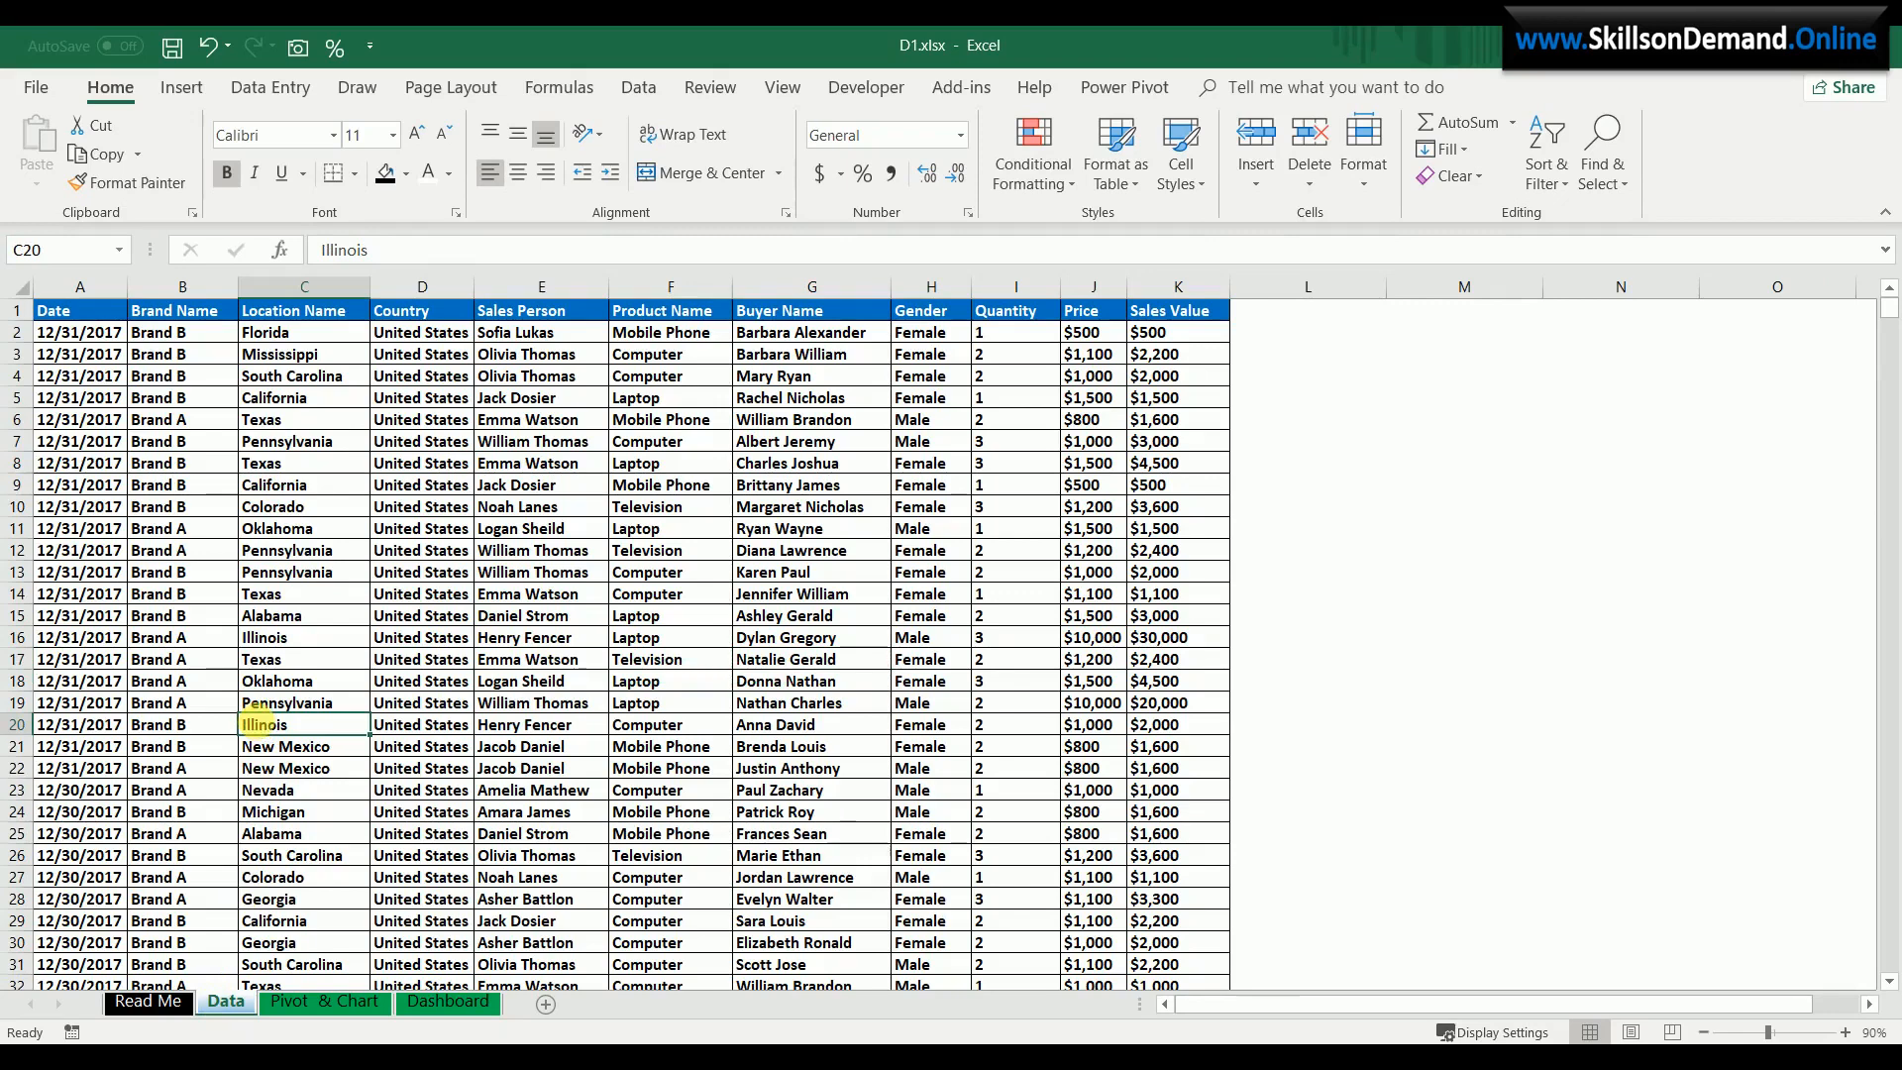
key("ctrl+a")
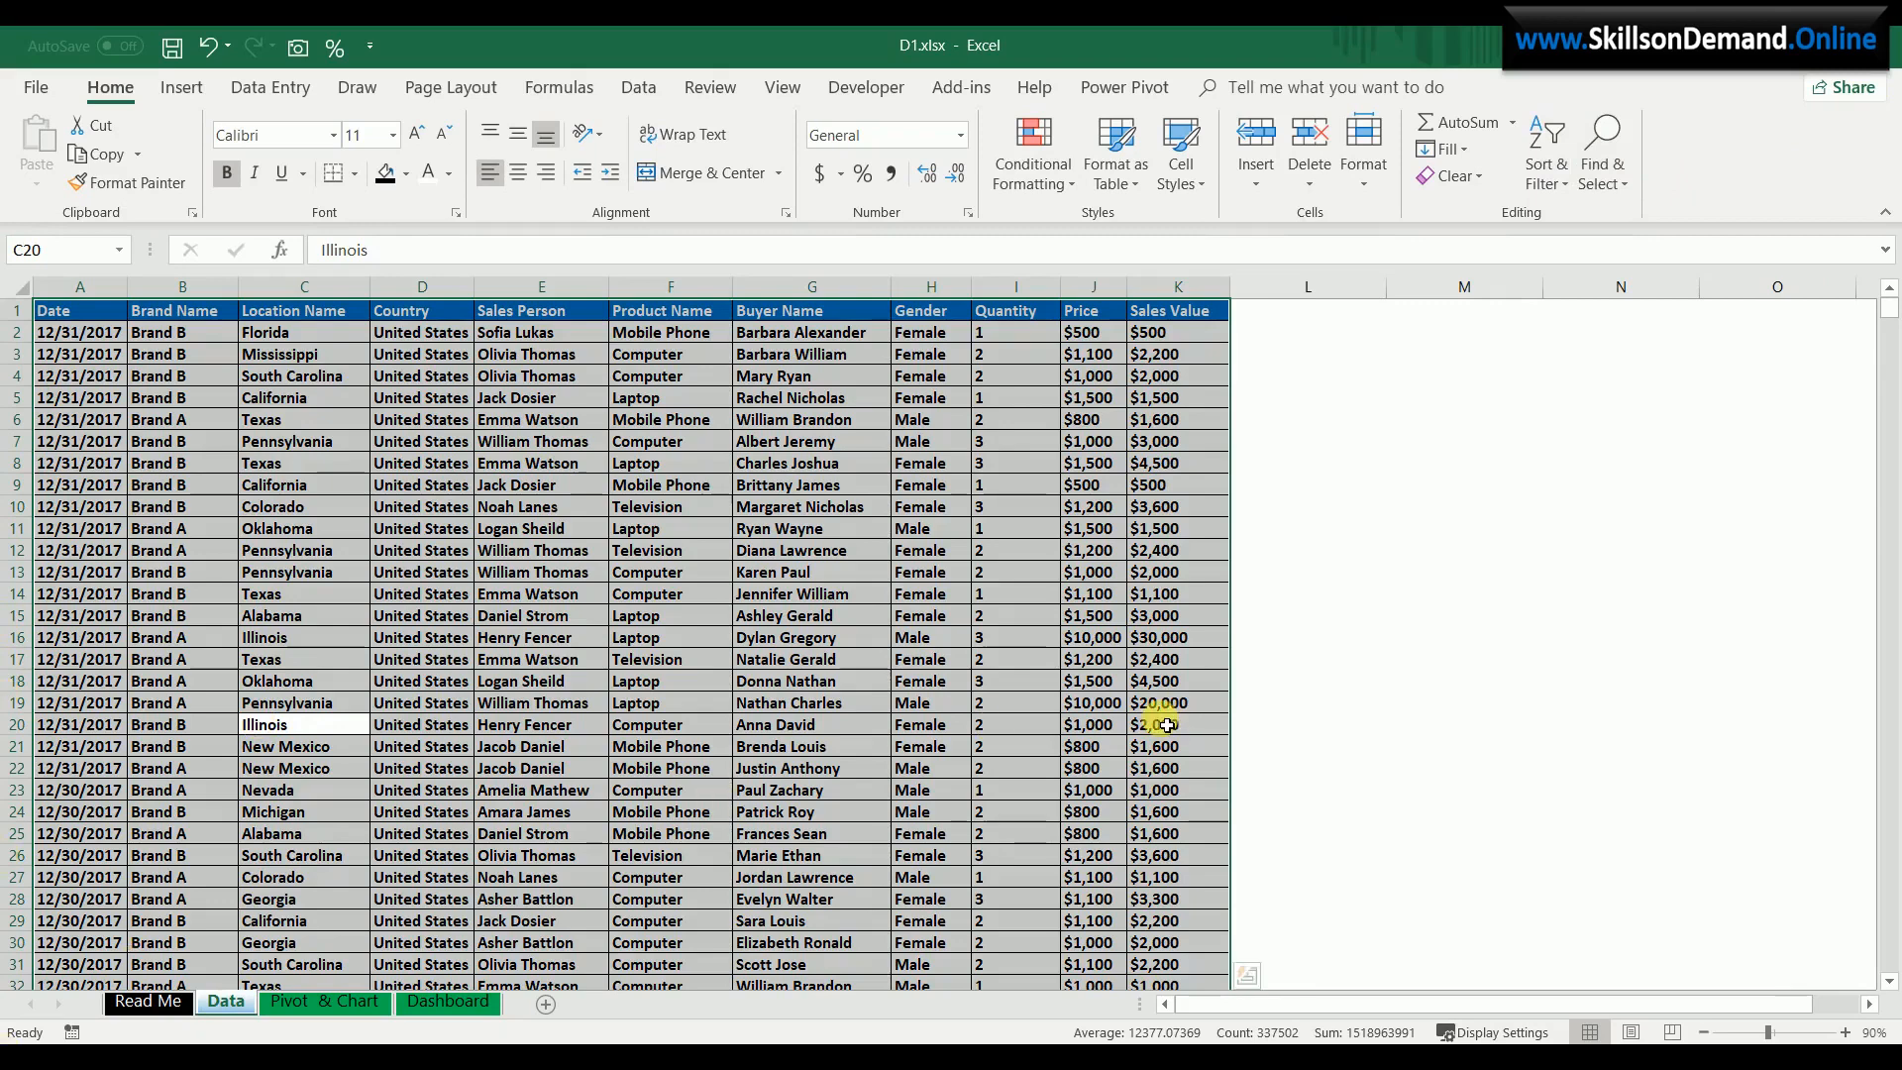
key("ctrl+t")
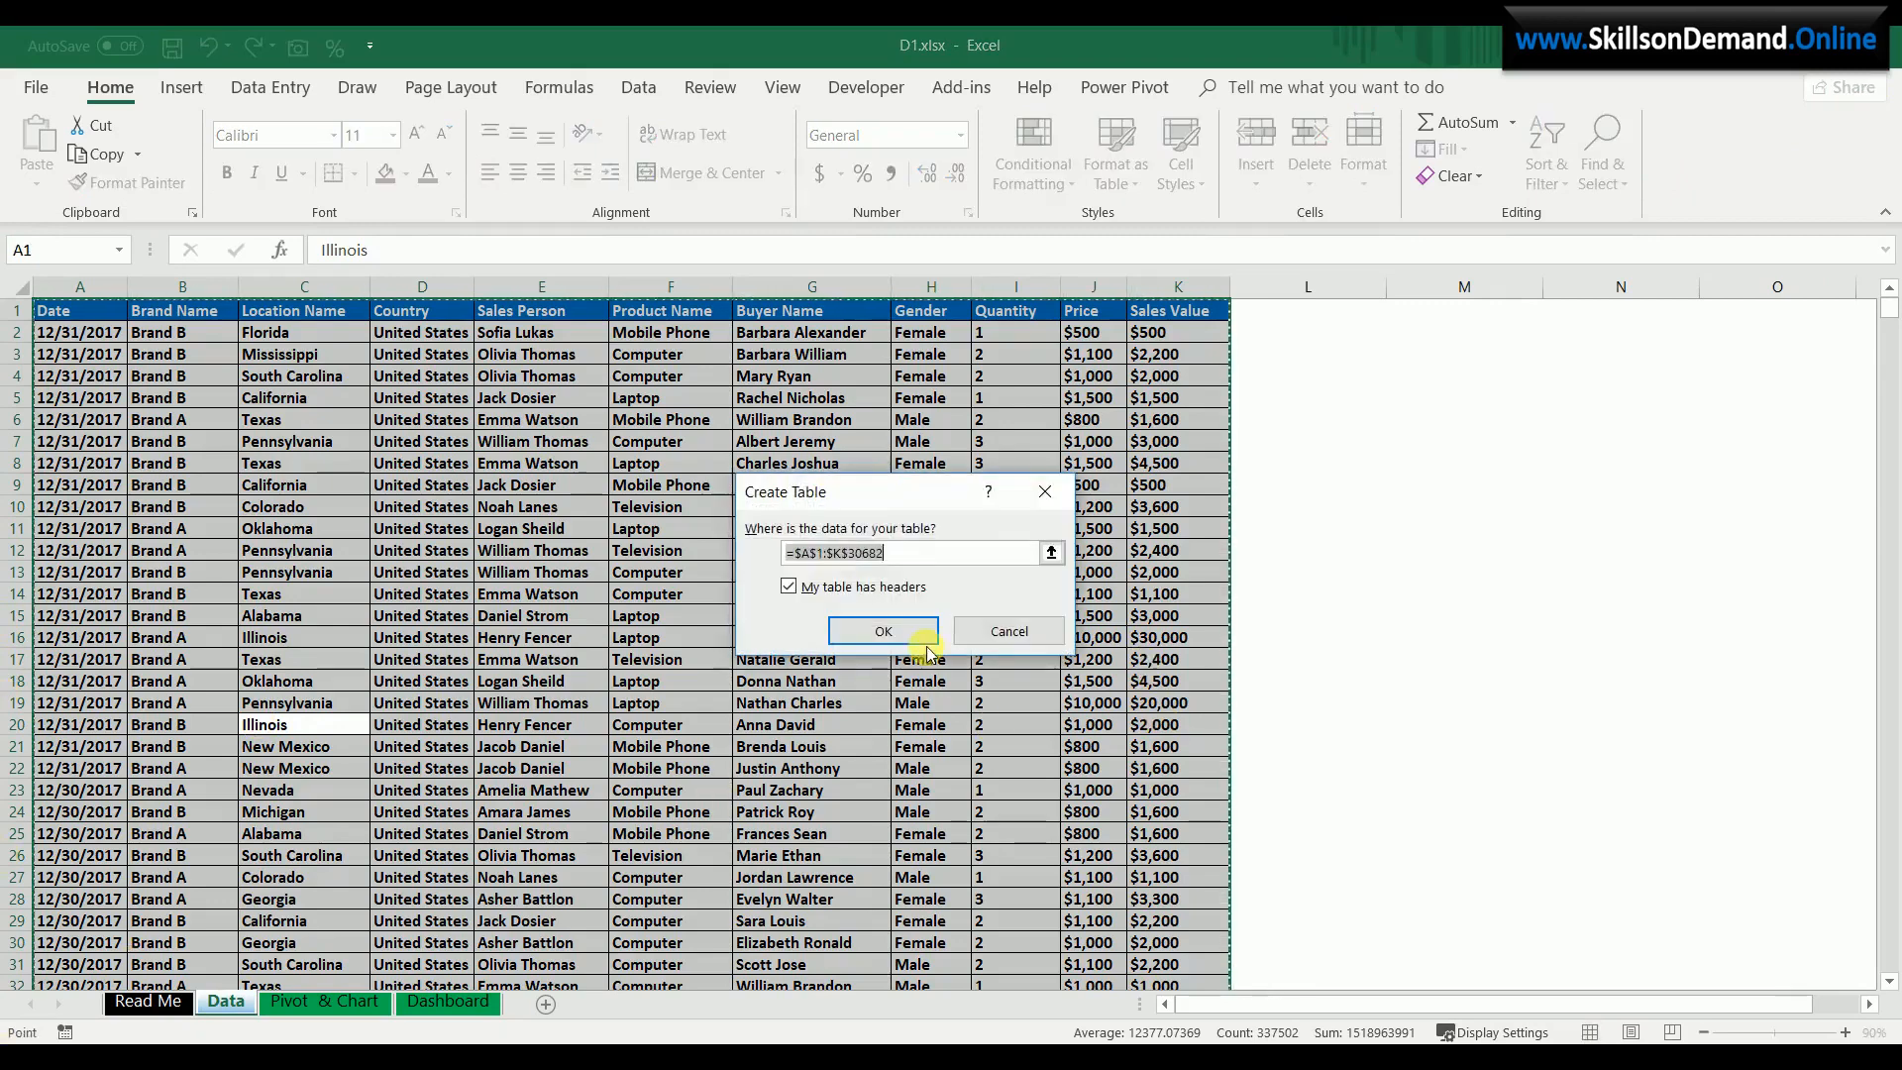
left_click(881, 640)
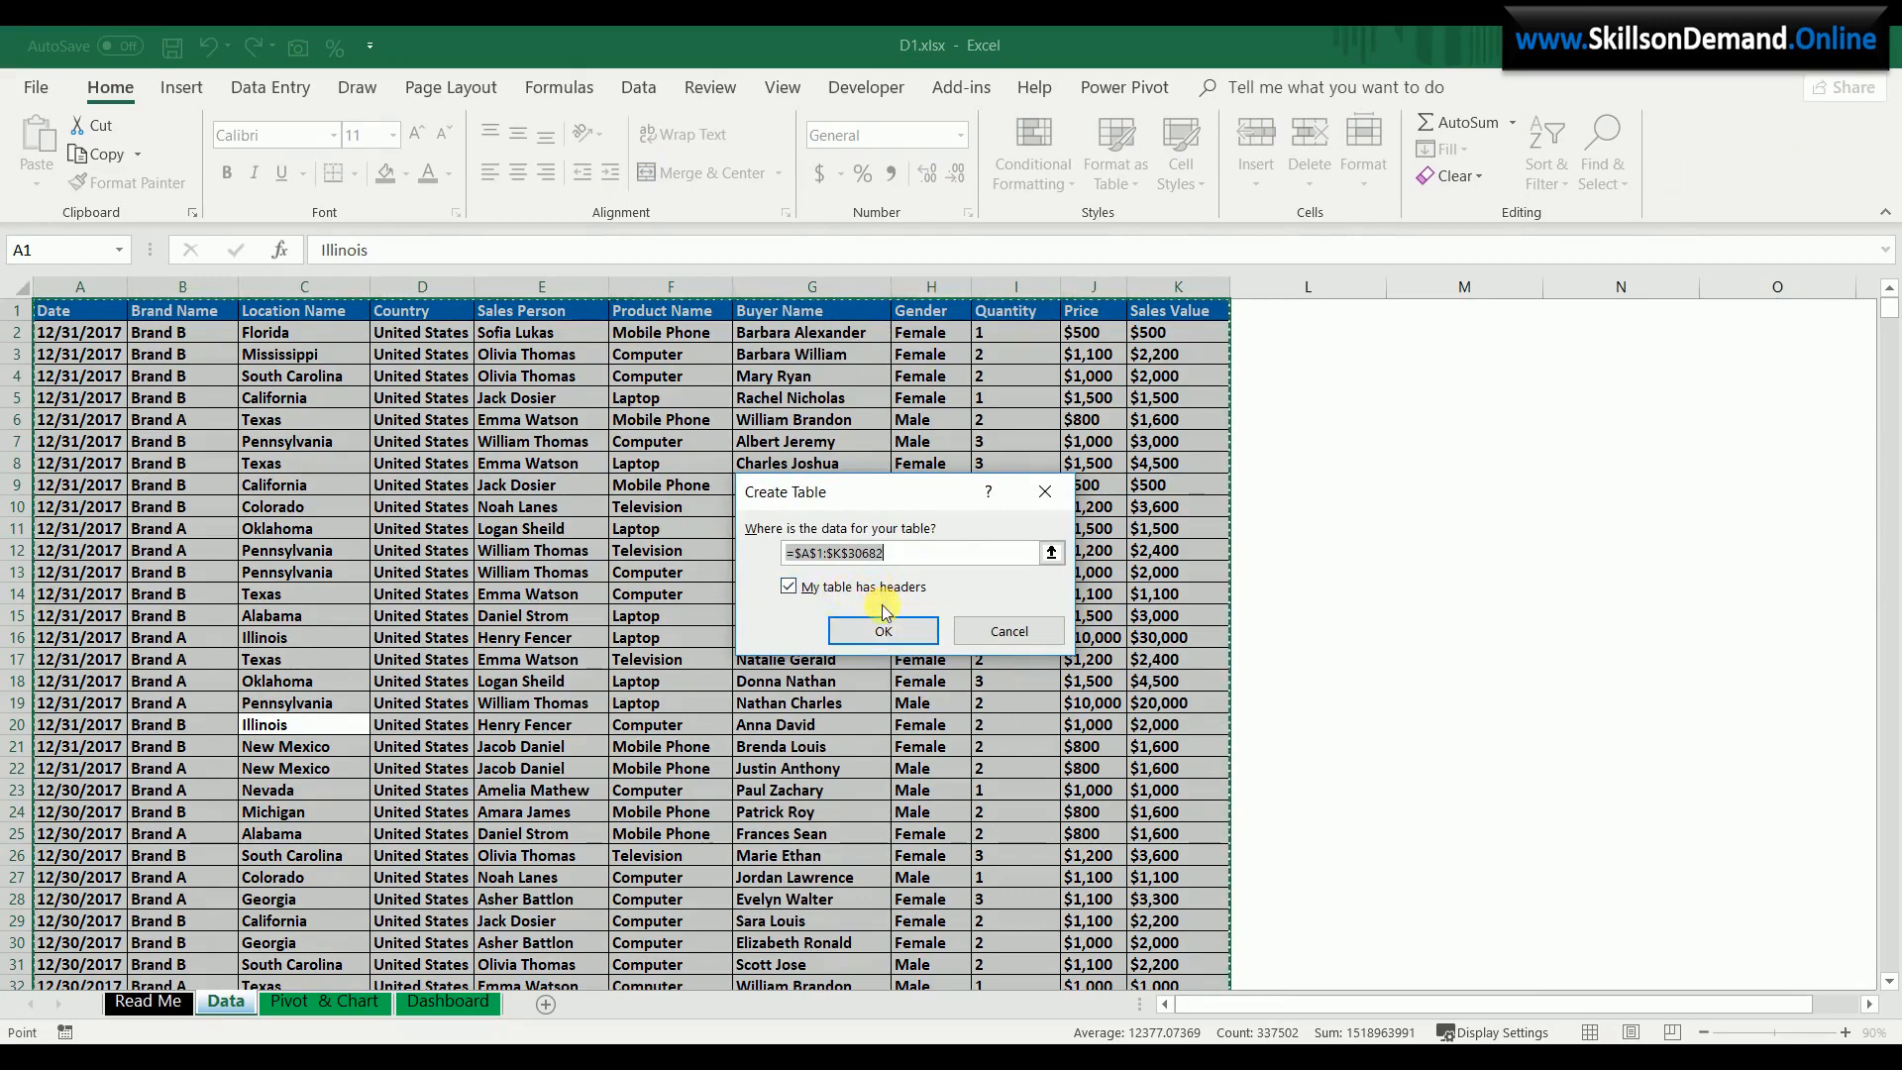
left_click(884, 632)
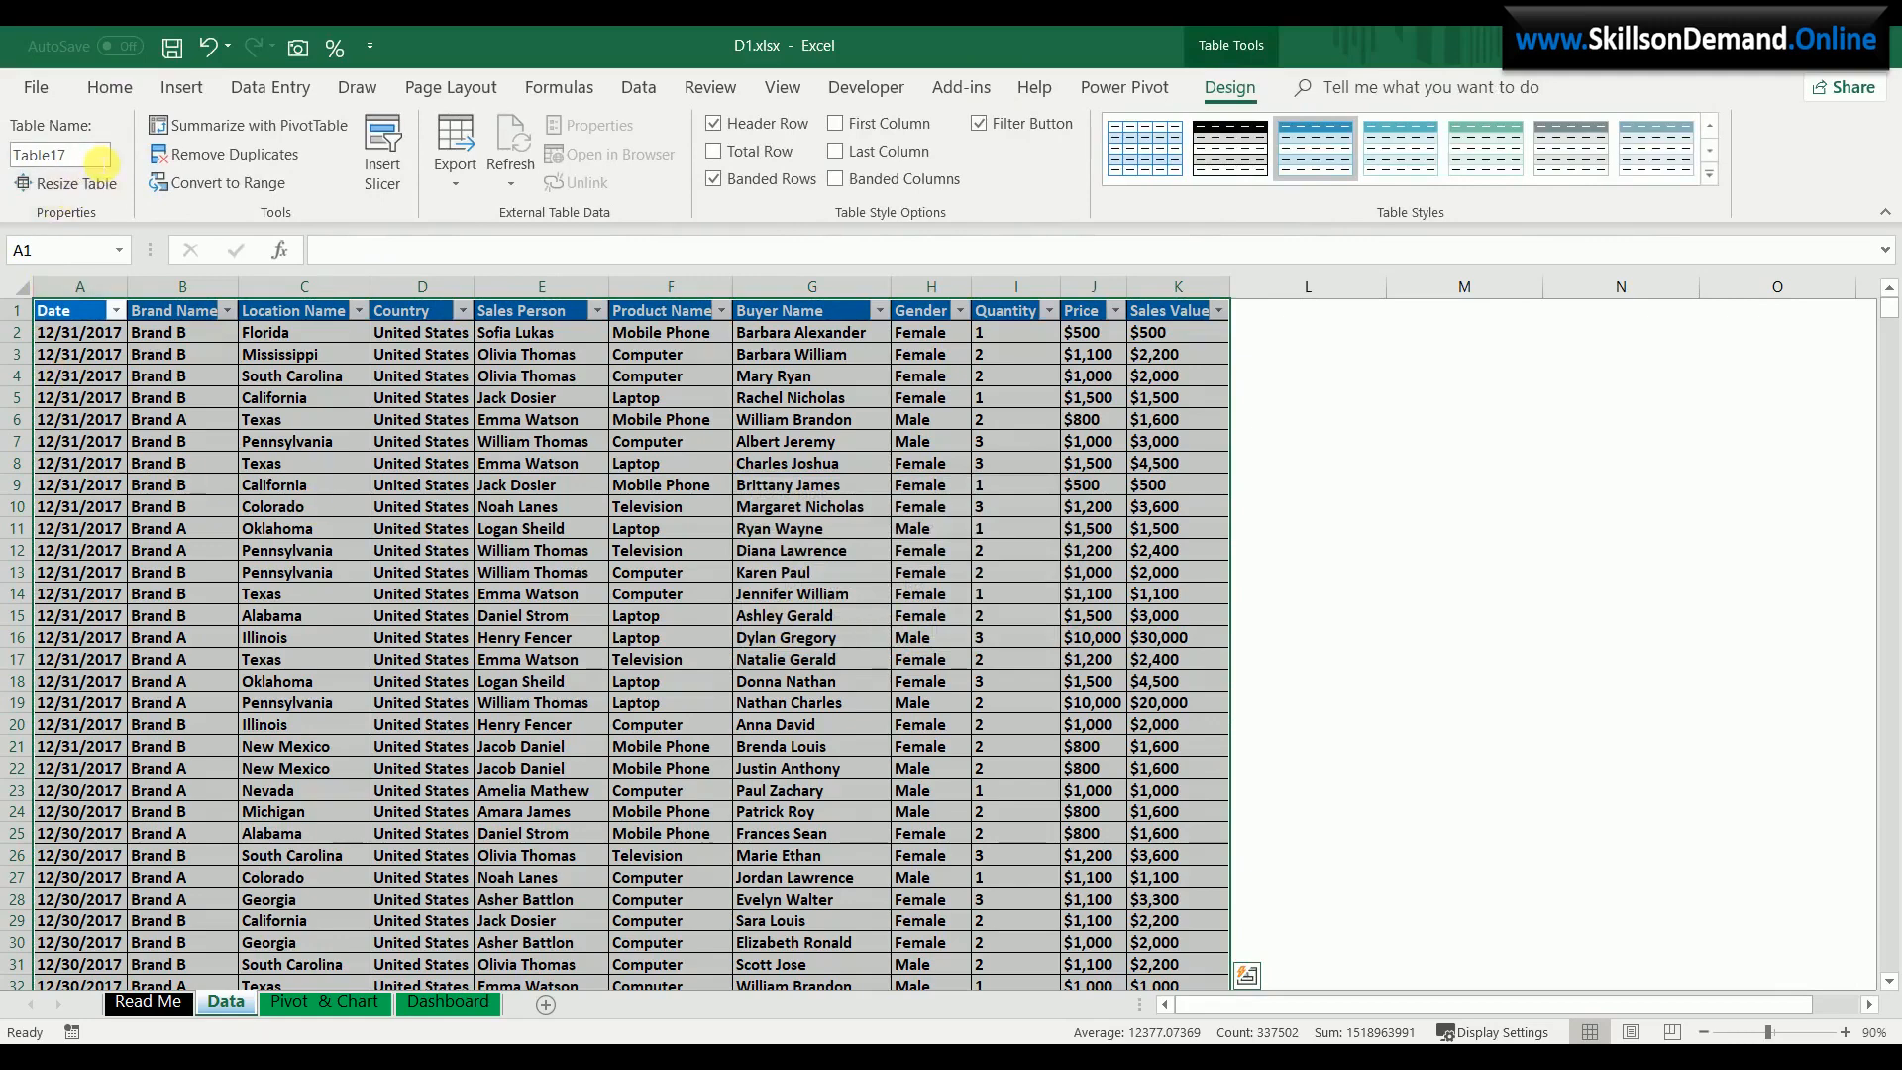
- Name the new sales table Data
left_click(102, 161)
type("Da")
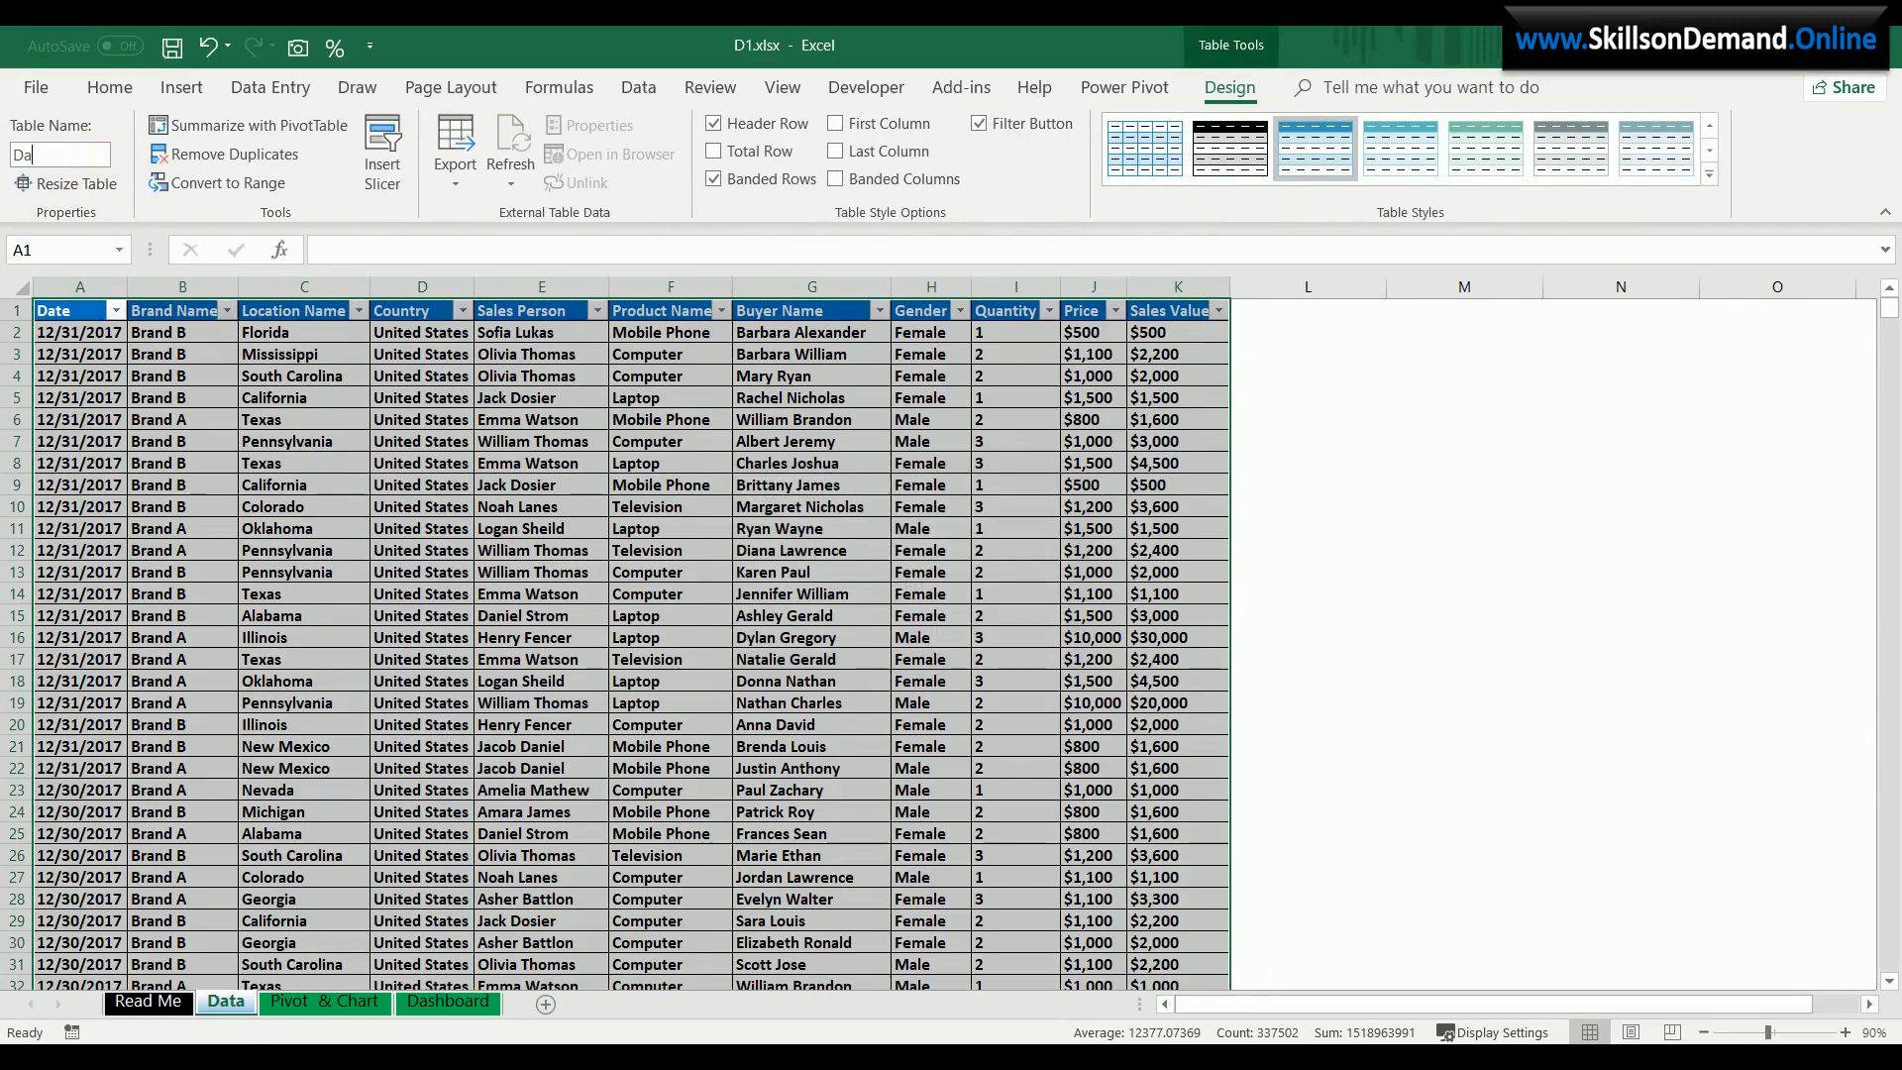
type("ta")
left_click(466, 549)
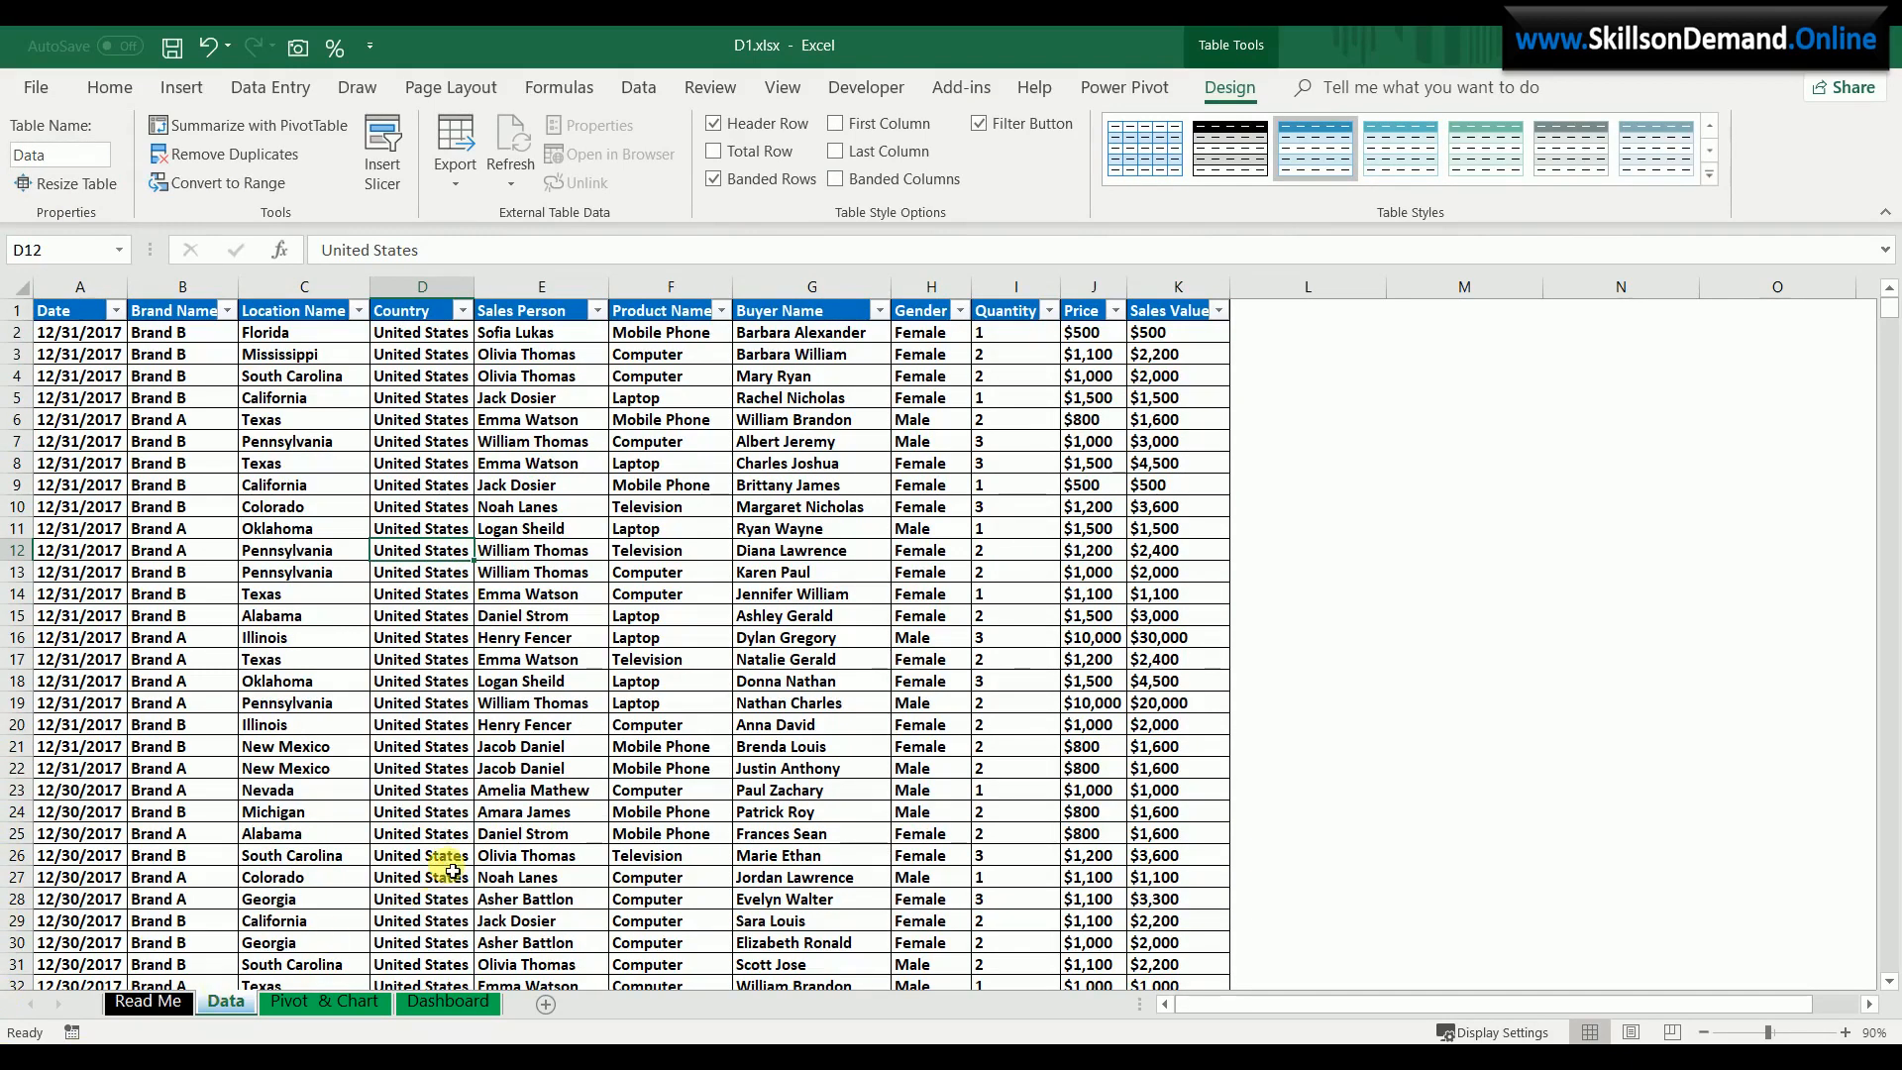
- Create a PivotTable from the Data table in the existing Pivot & Chart sheet, starting at cell A1
left_click(446, 773)
key("ctrl+a")
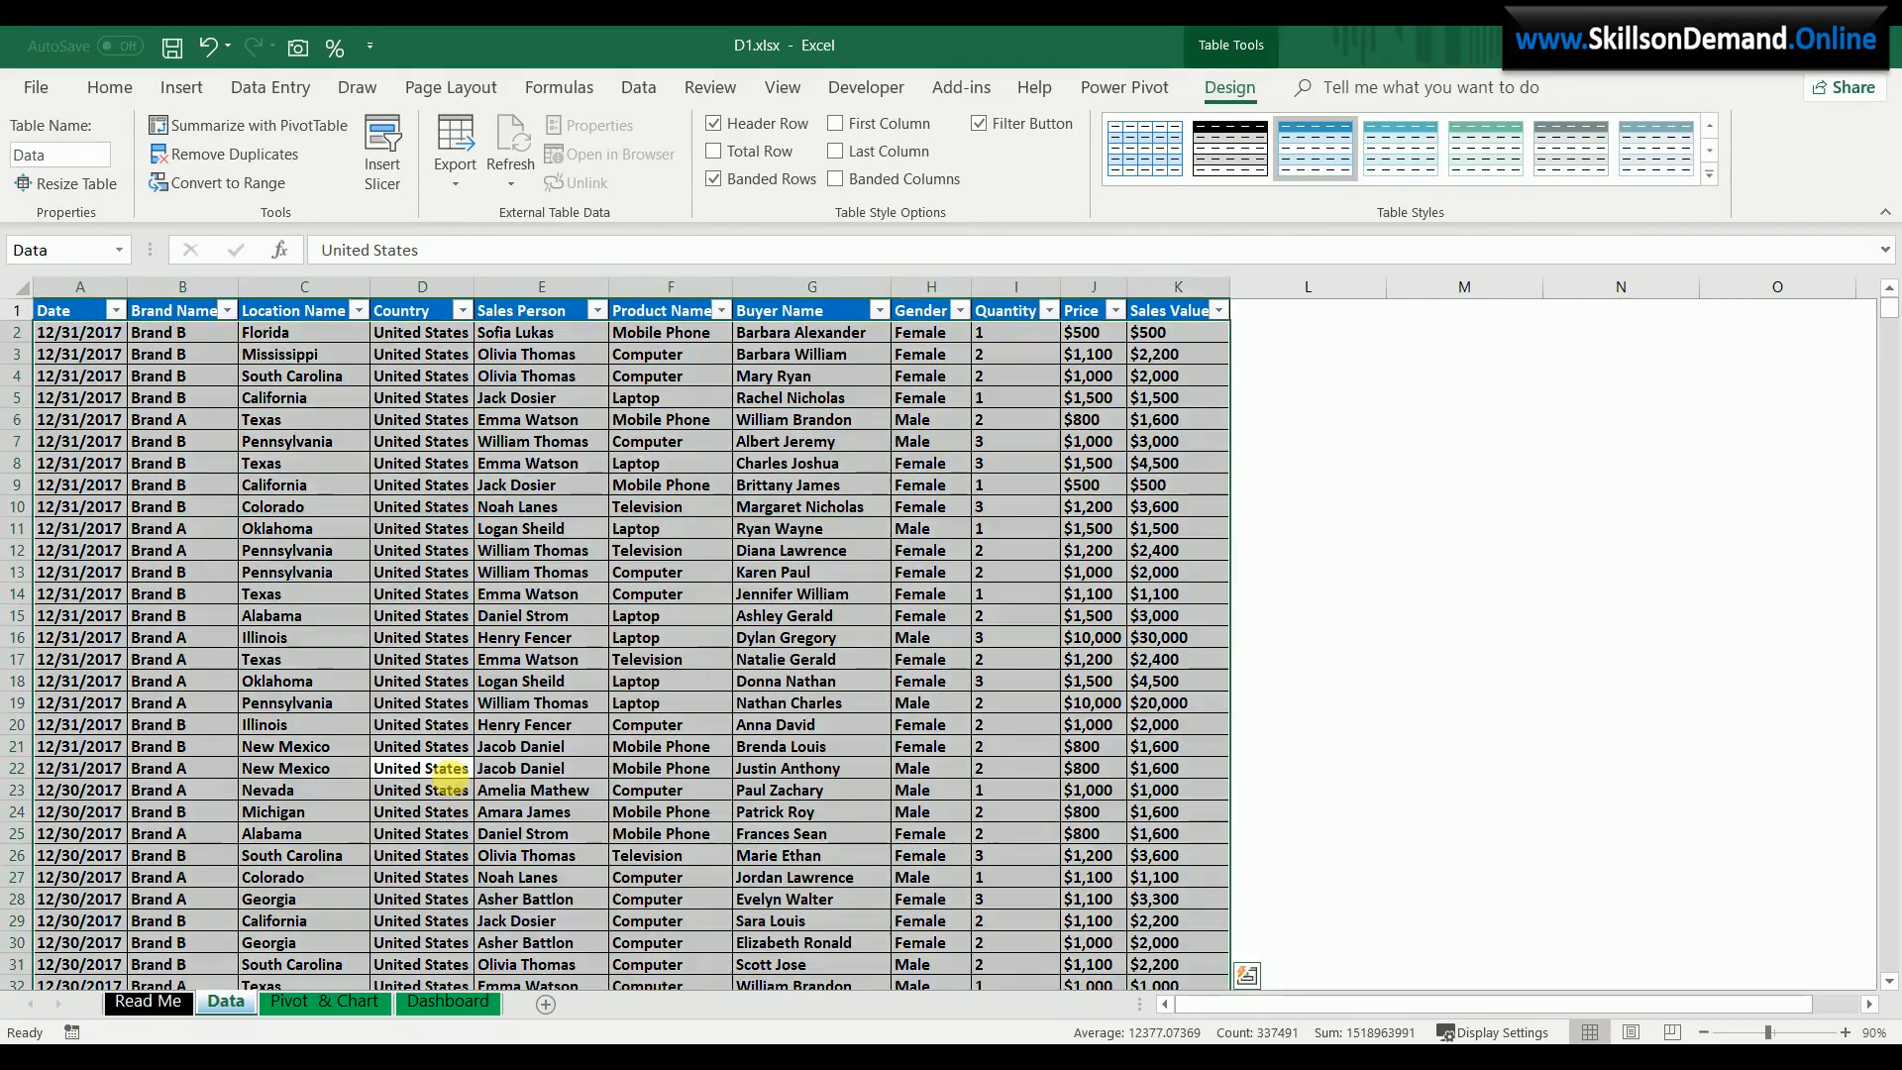
key("ctrl+a")
left_click(180, 88)
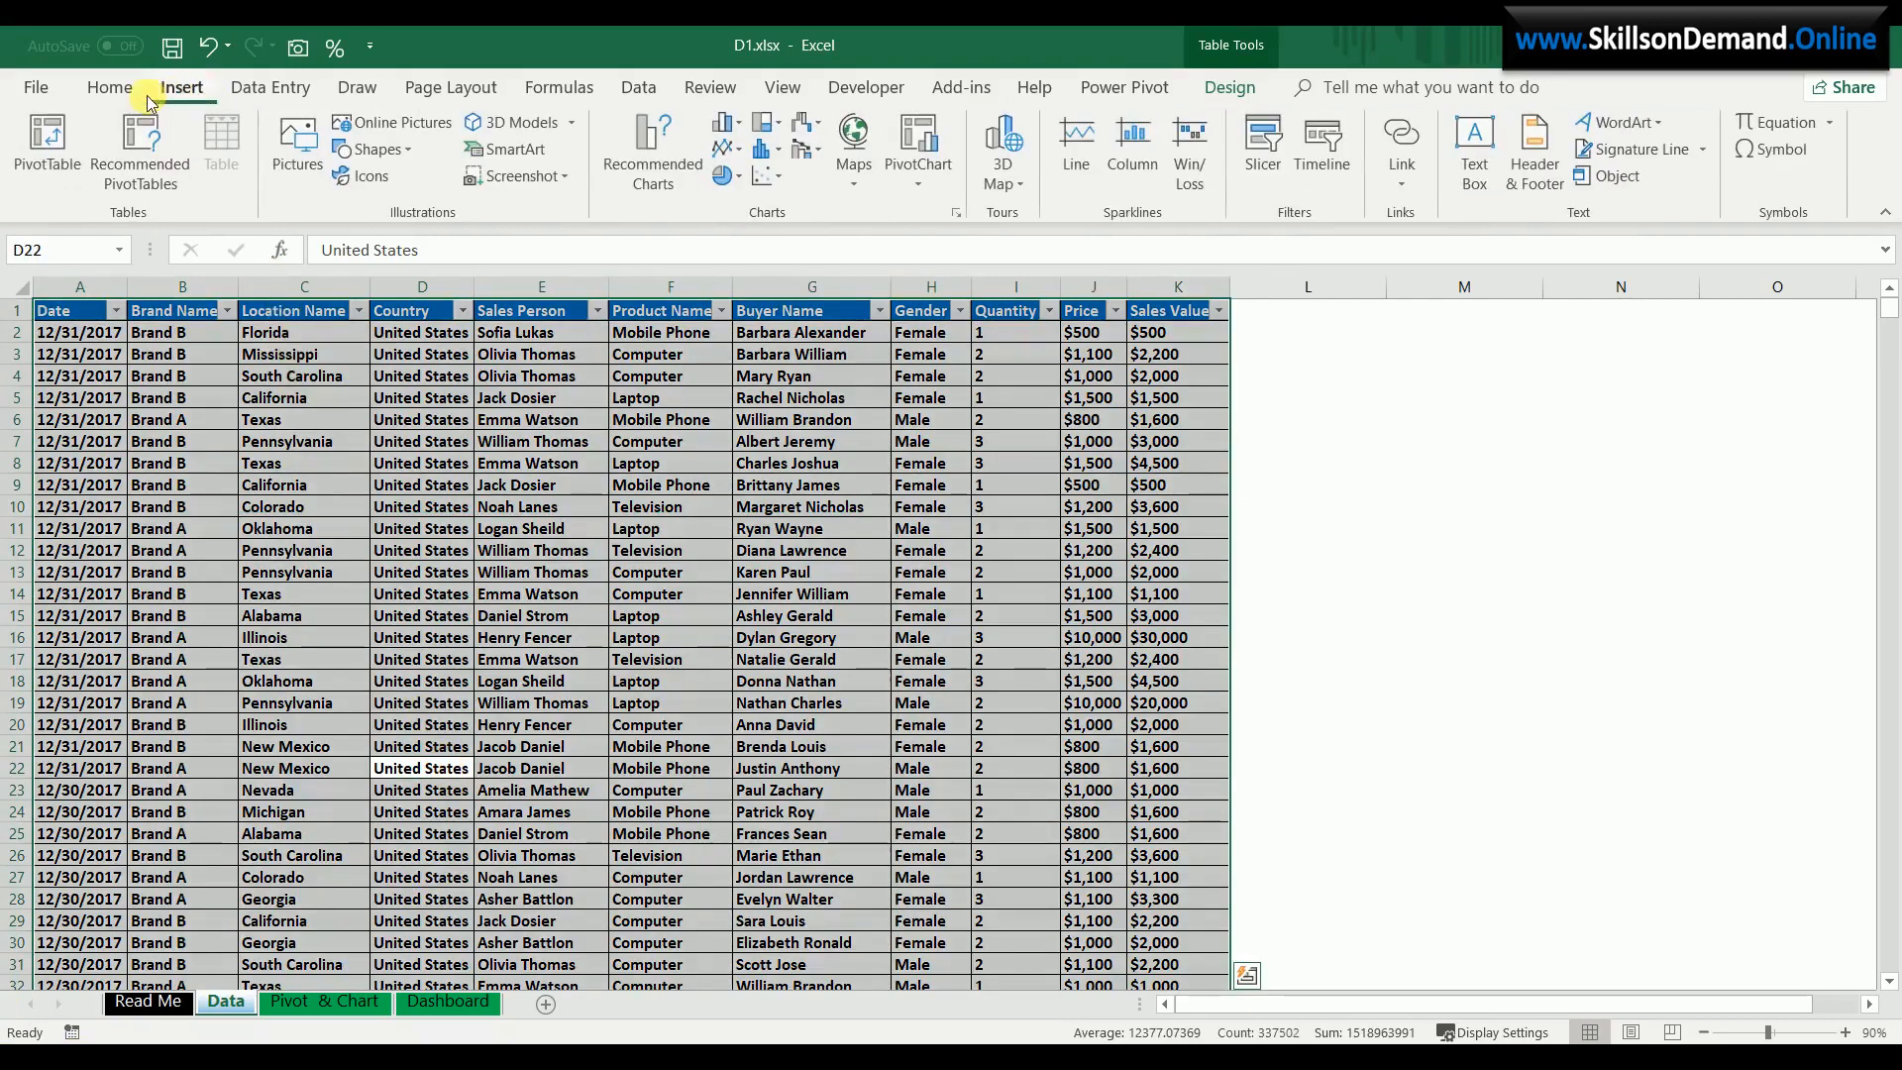
left_click(47, 134)
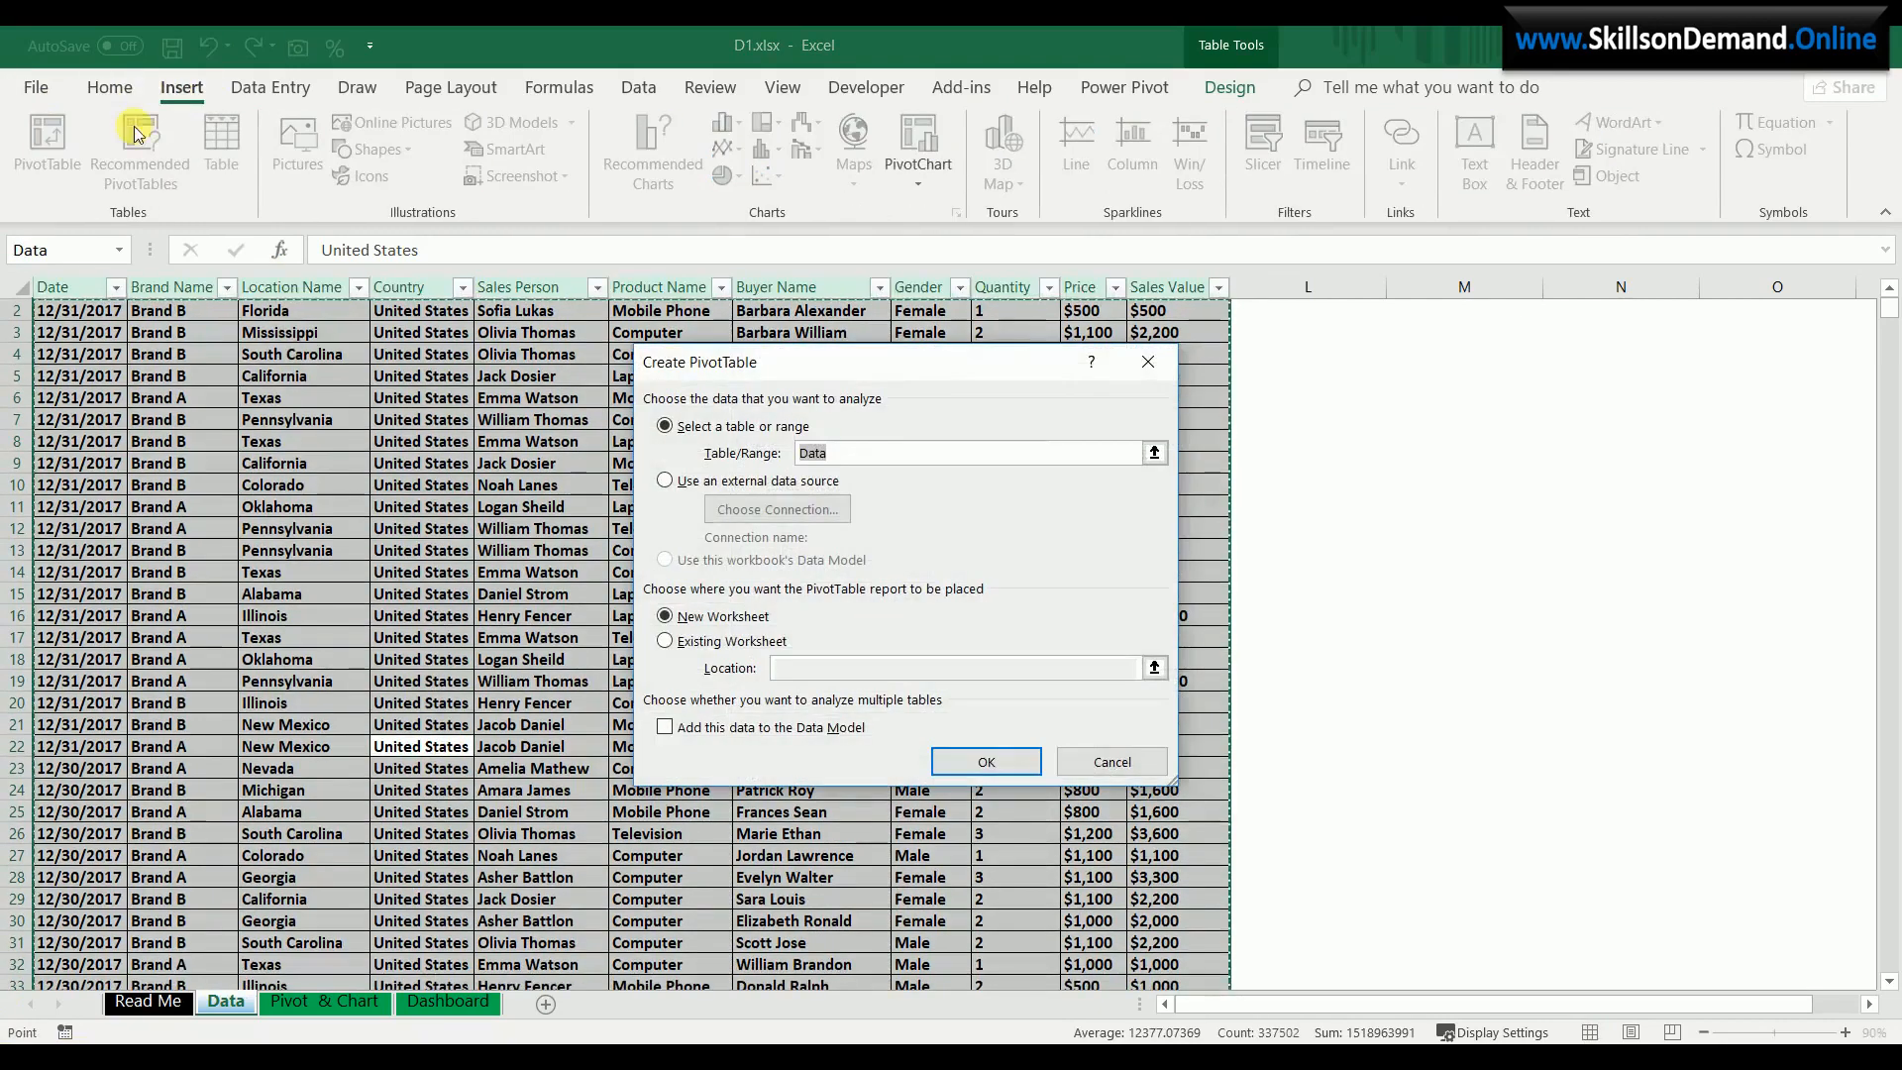
left_click(668, 641)
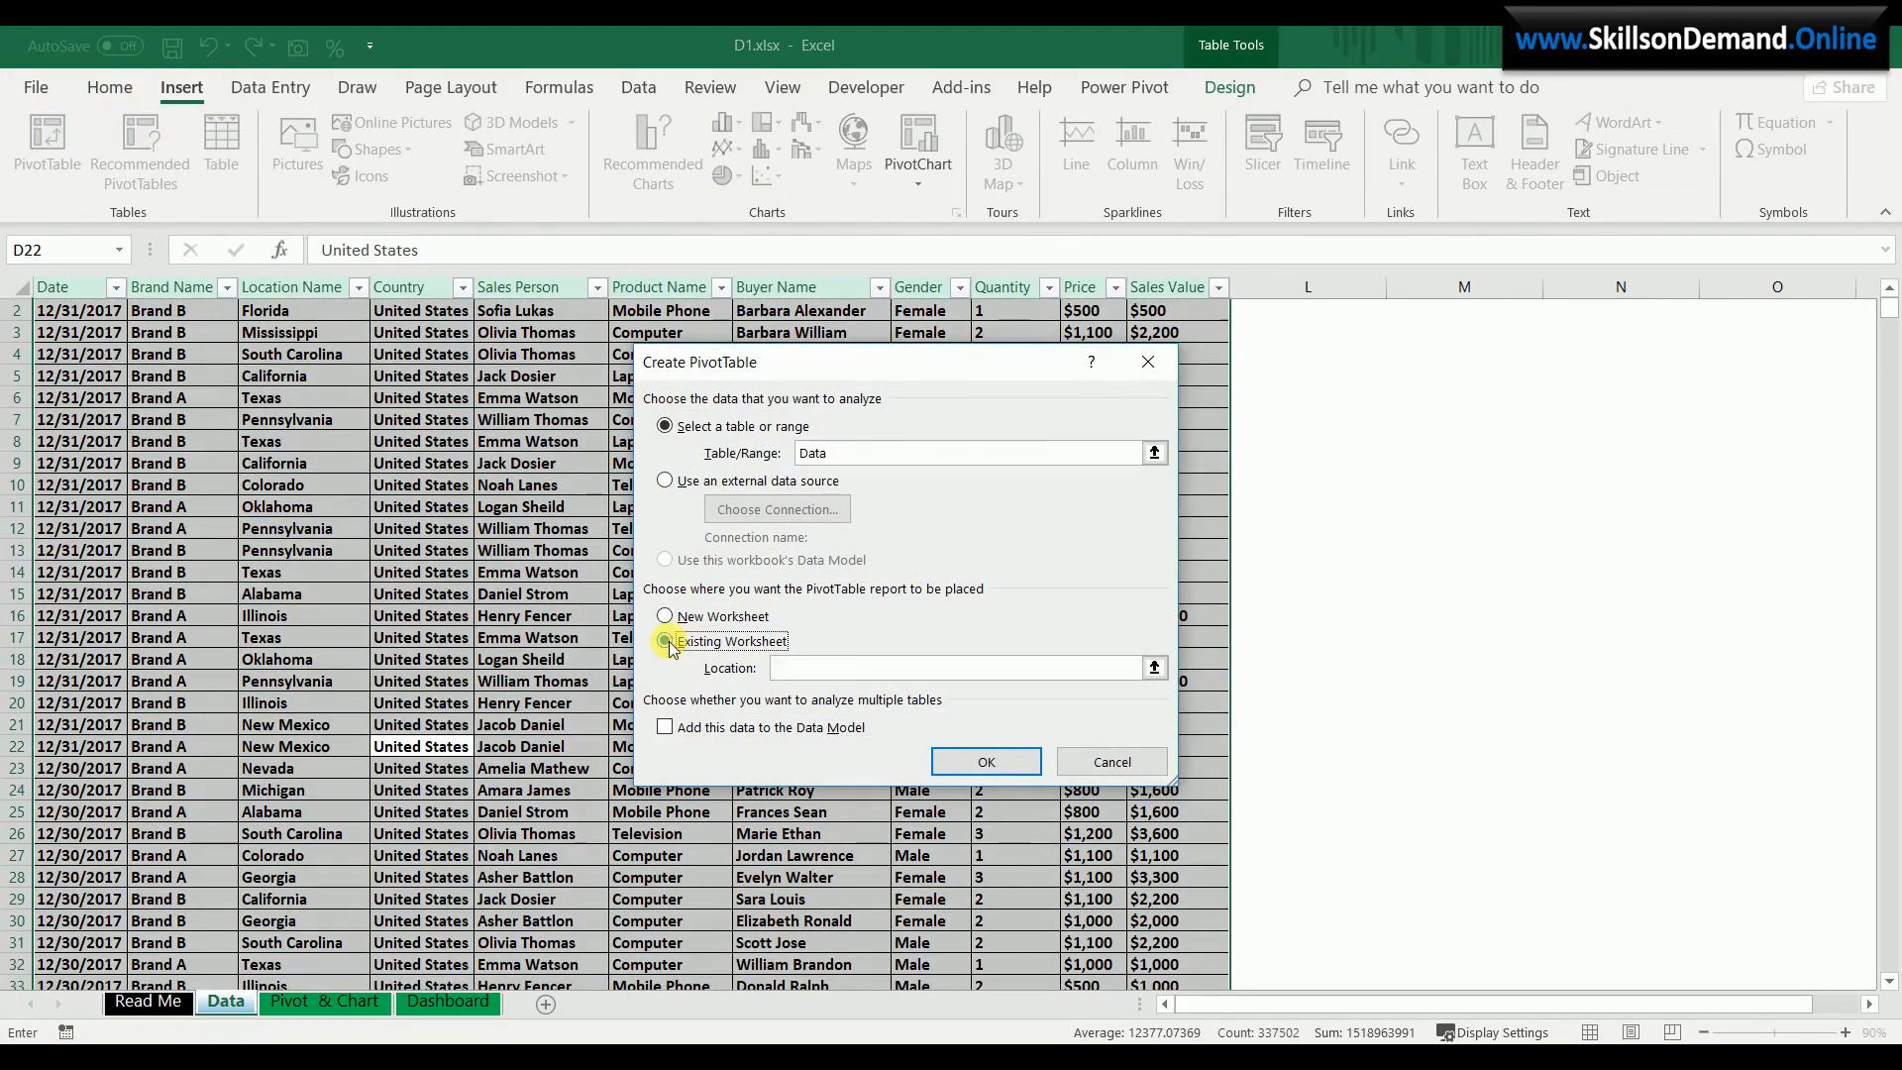
left_click(1154, 667)
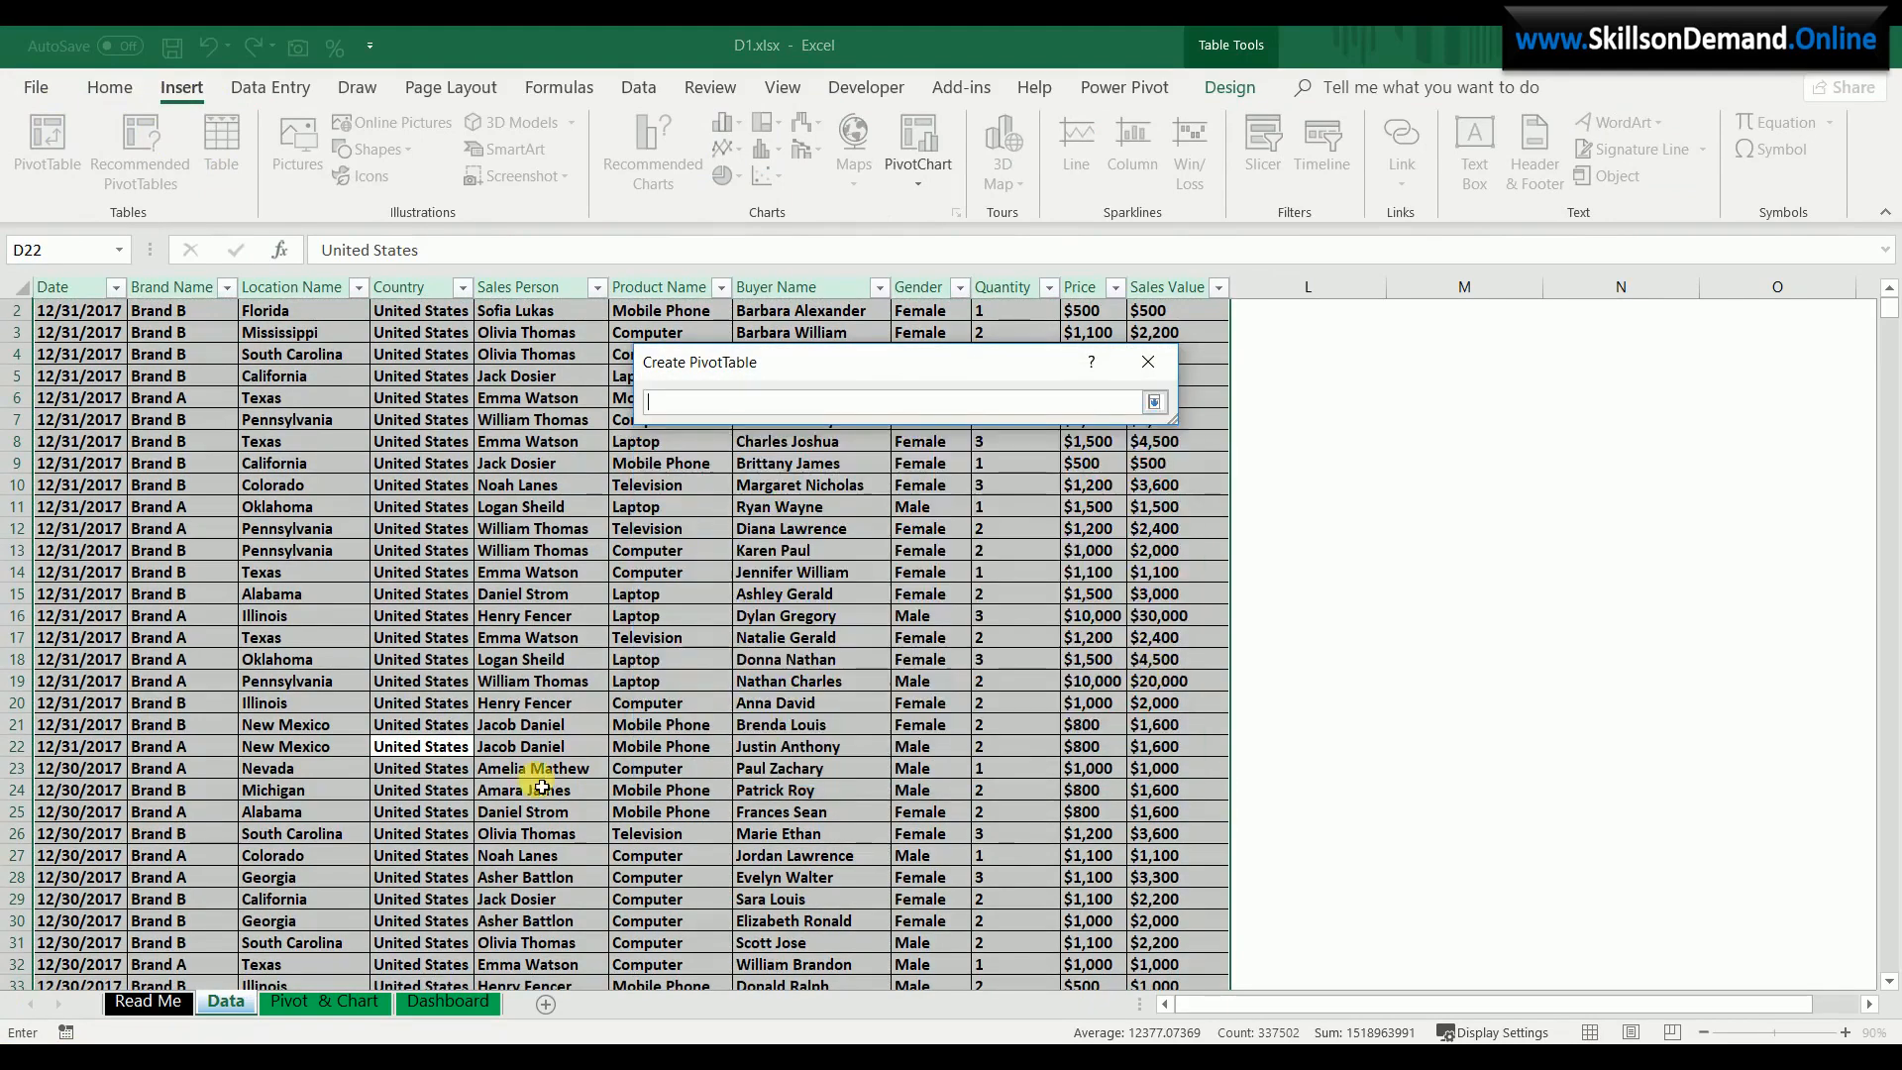
left_click(310, 1000)
left_click(79, 314)
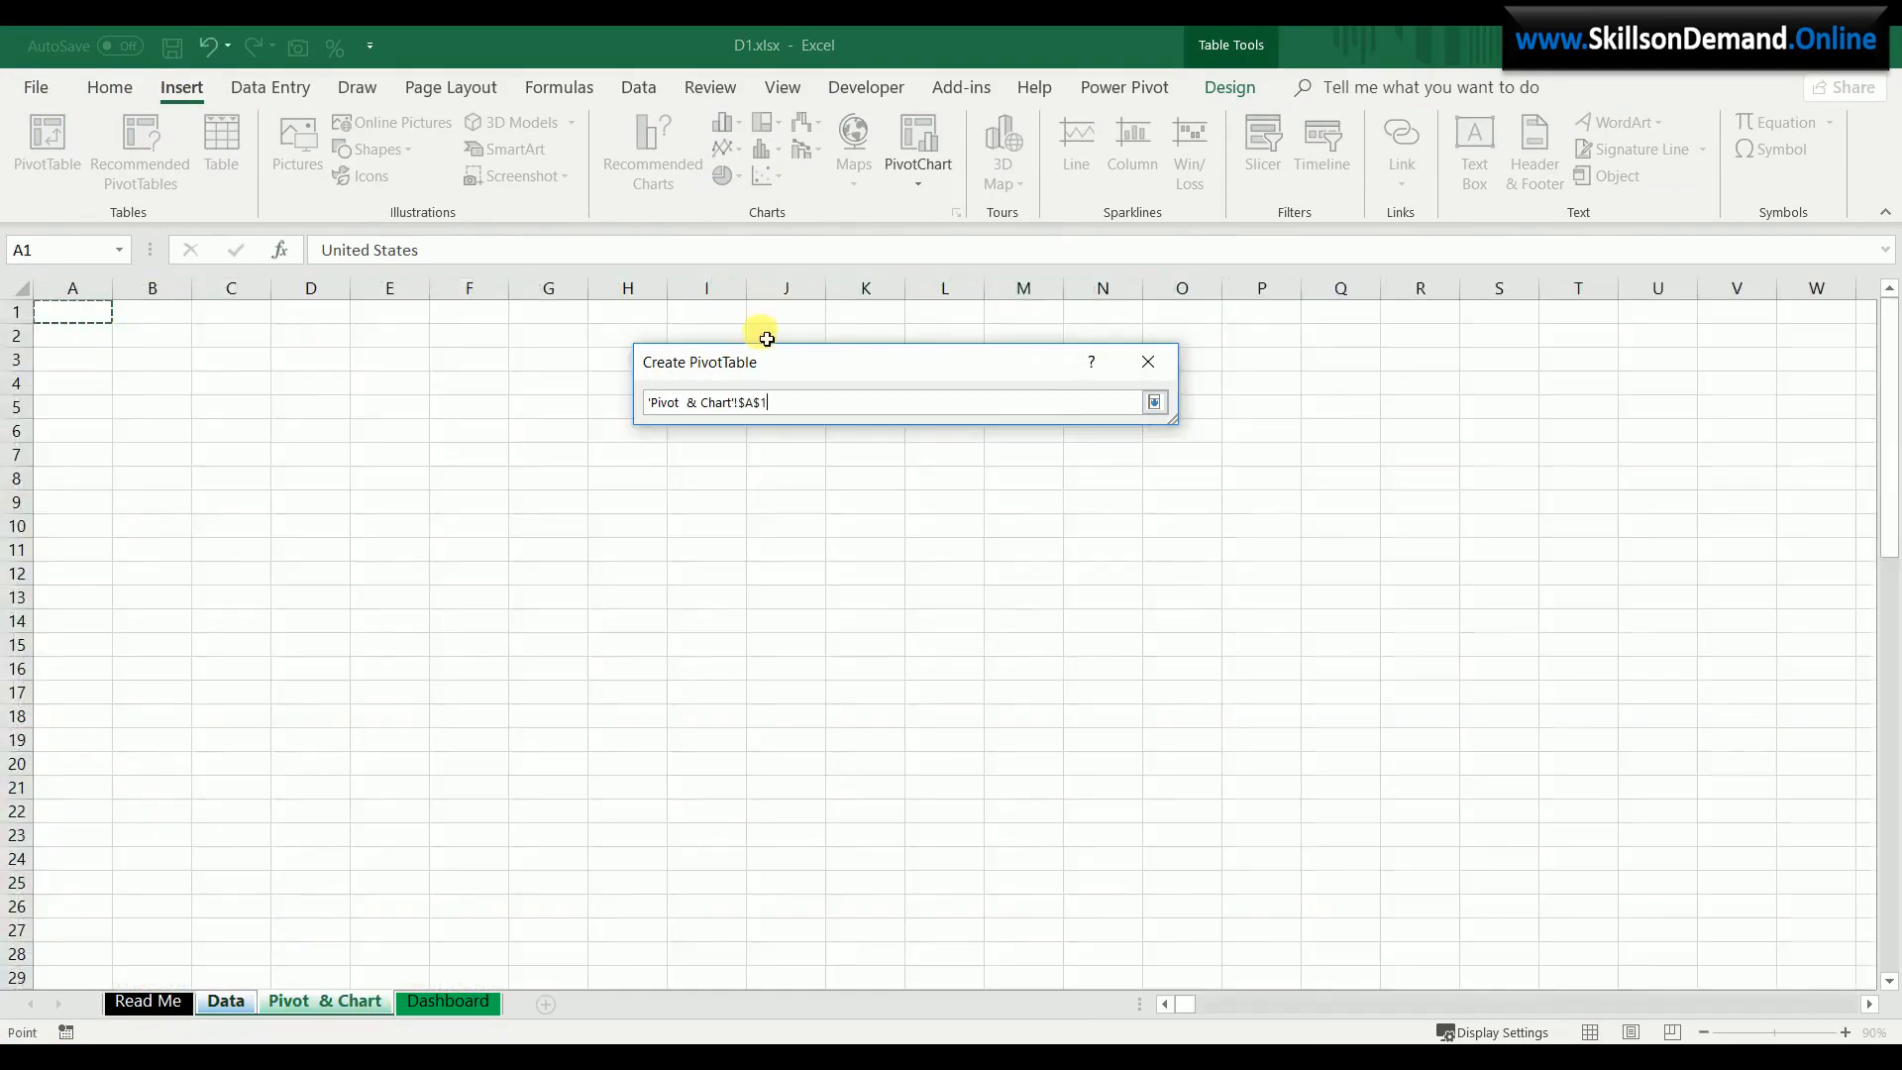
left_click(1155, 402)
left_click(987, 762)
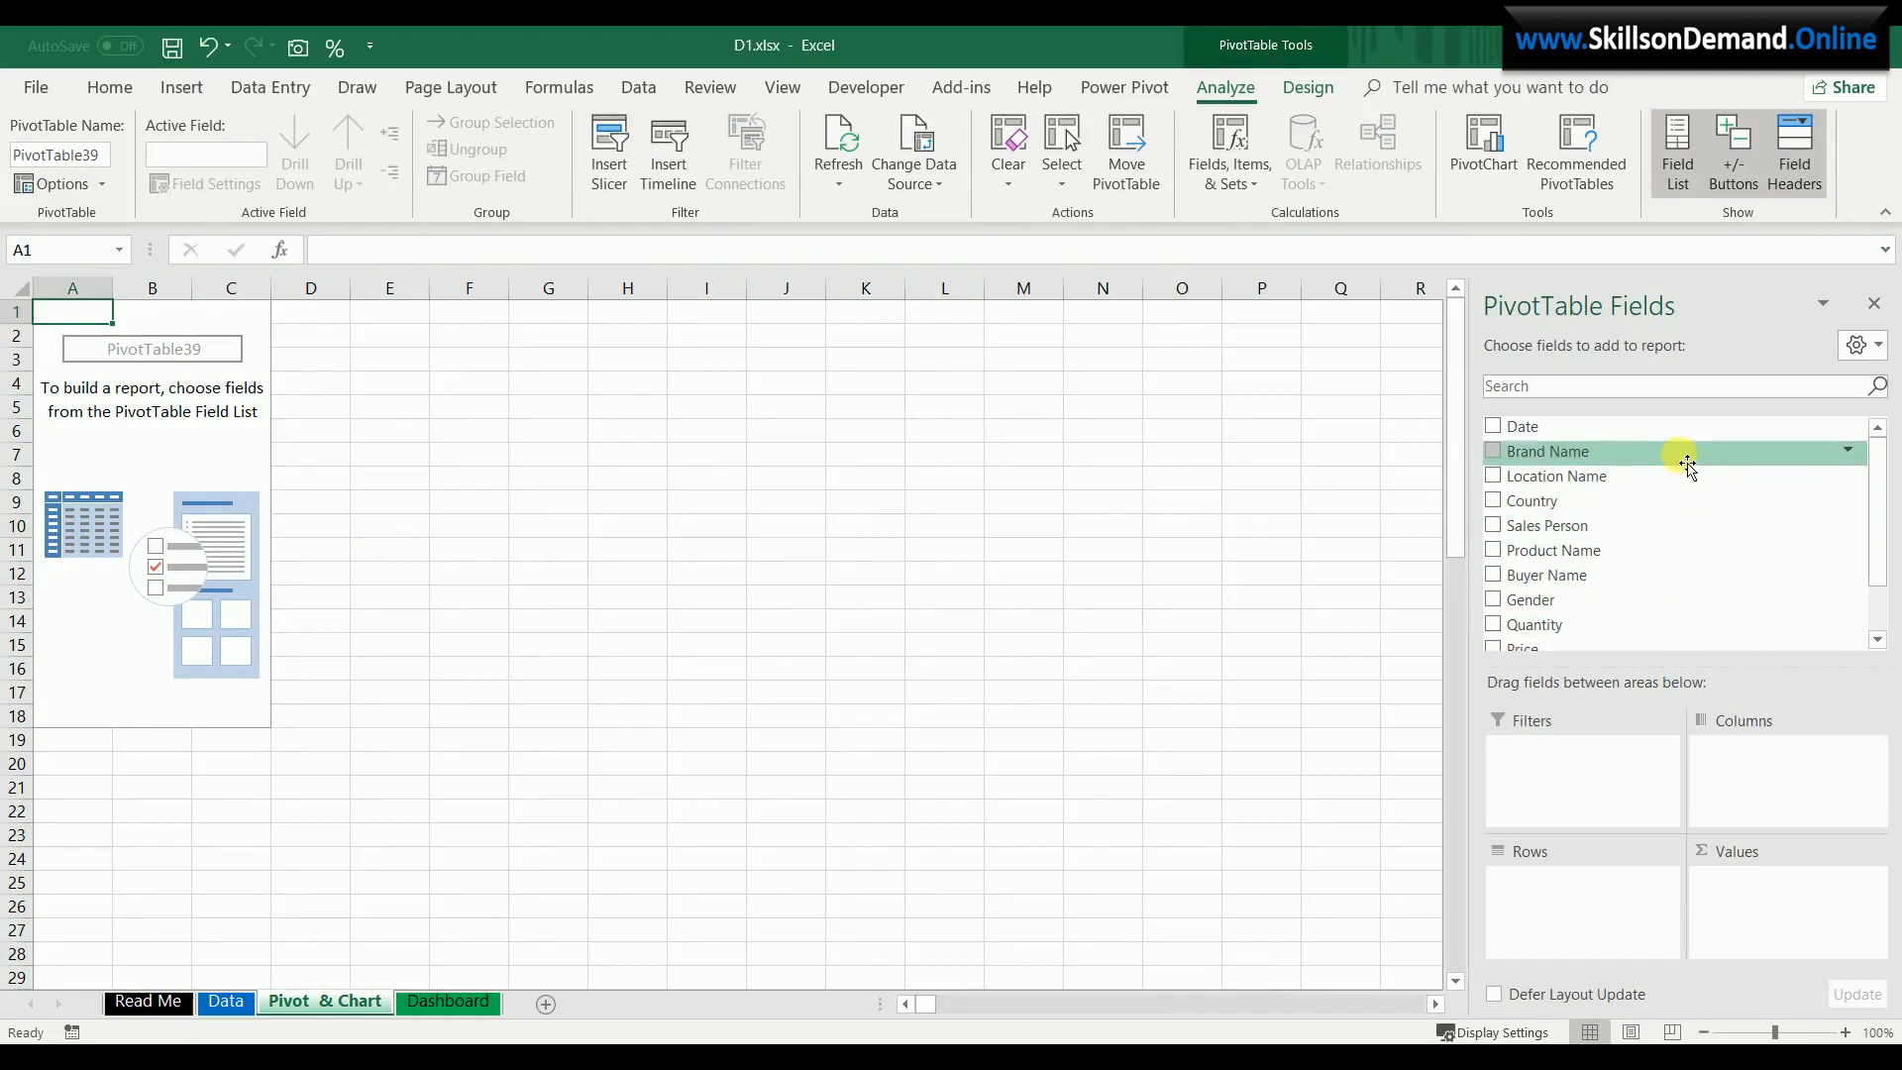
- Add Brand Name and Years as the PivotTable's filters and place Date, grouped by month, in its columns
left_click_drag(1688, 464, 1585, 778)
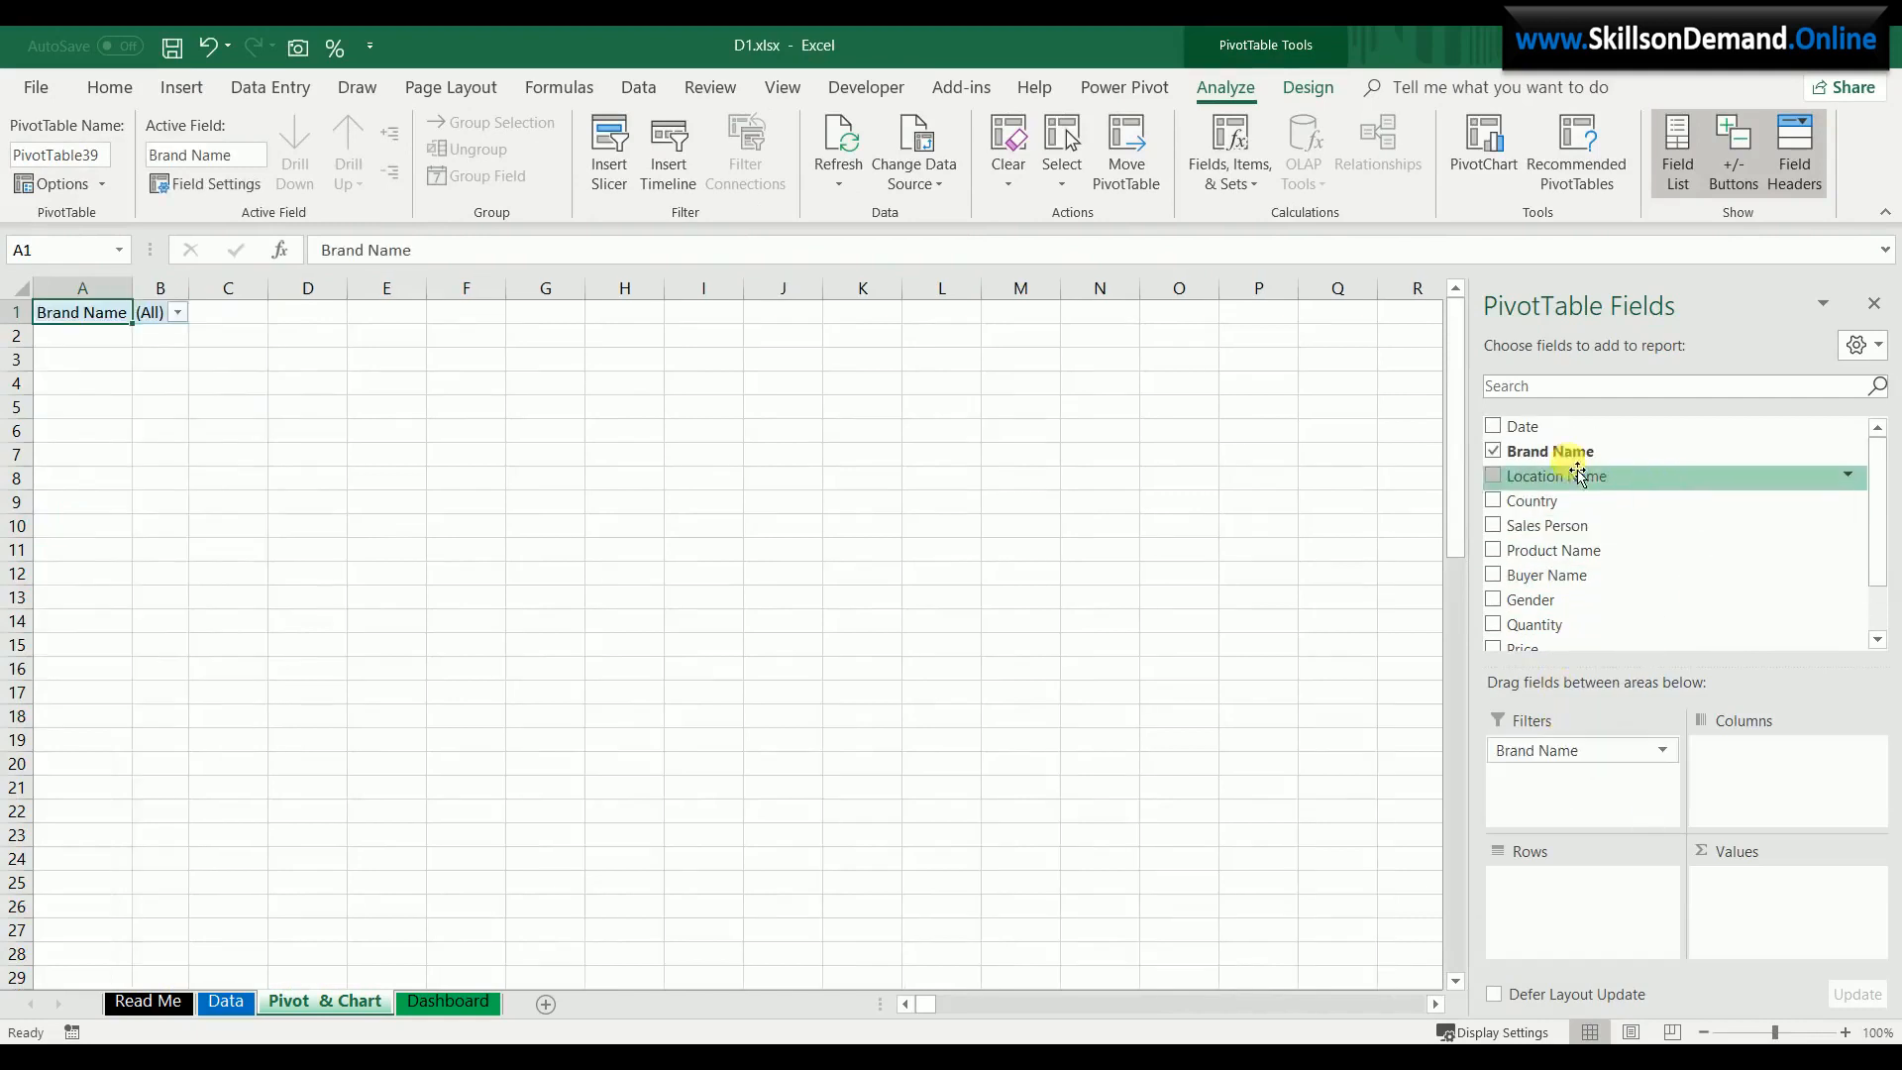
left_click_drag(1526, 426, 1548, 793)
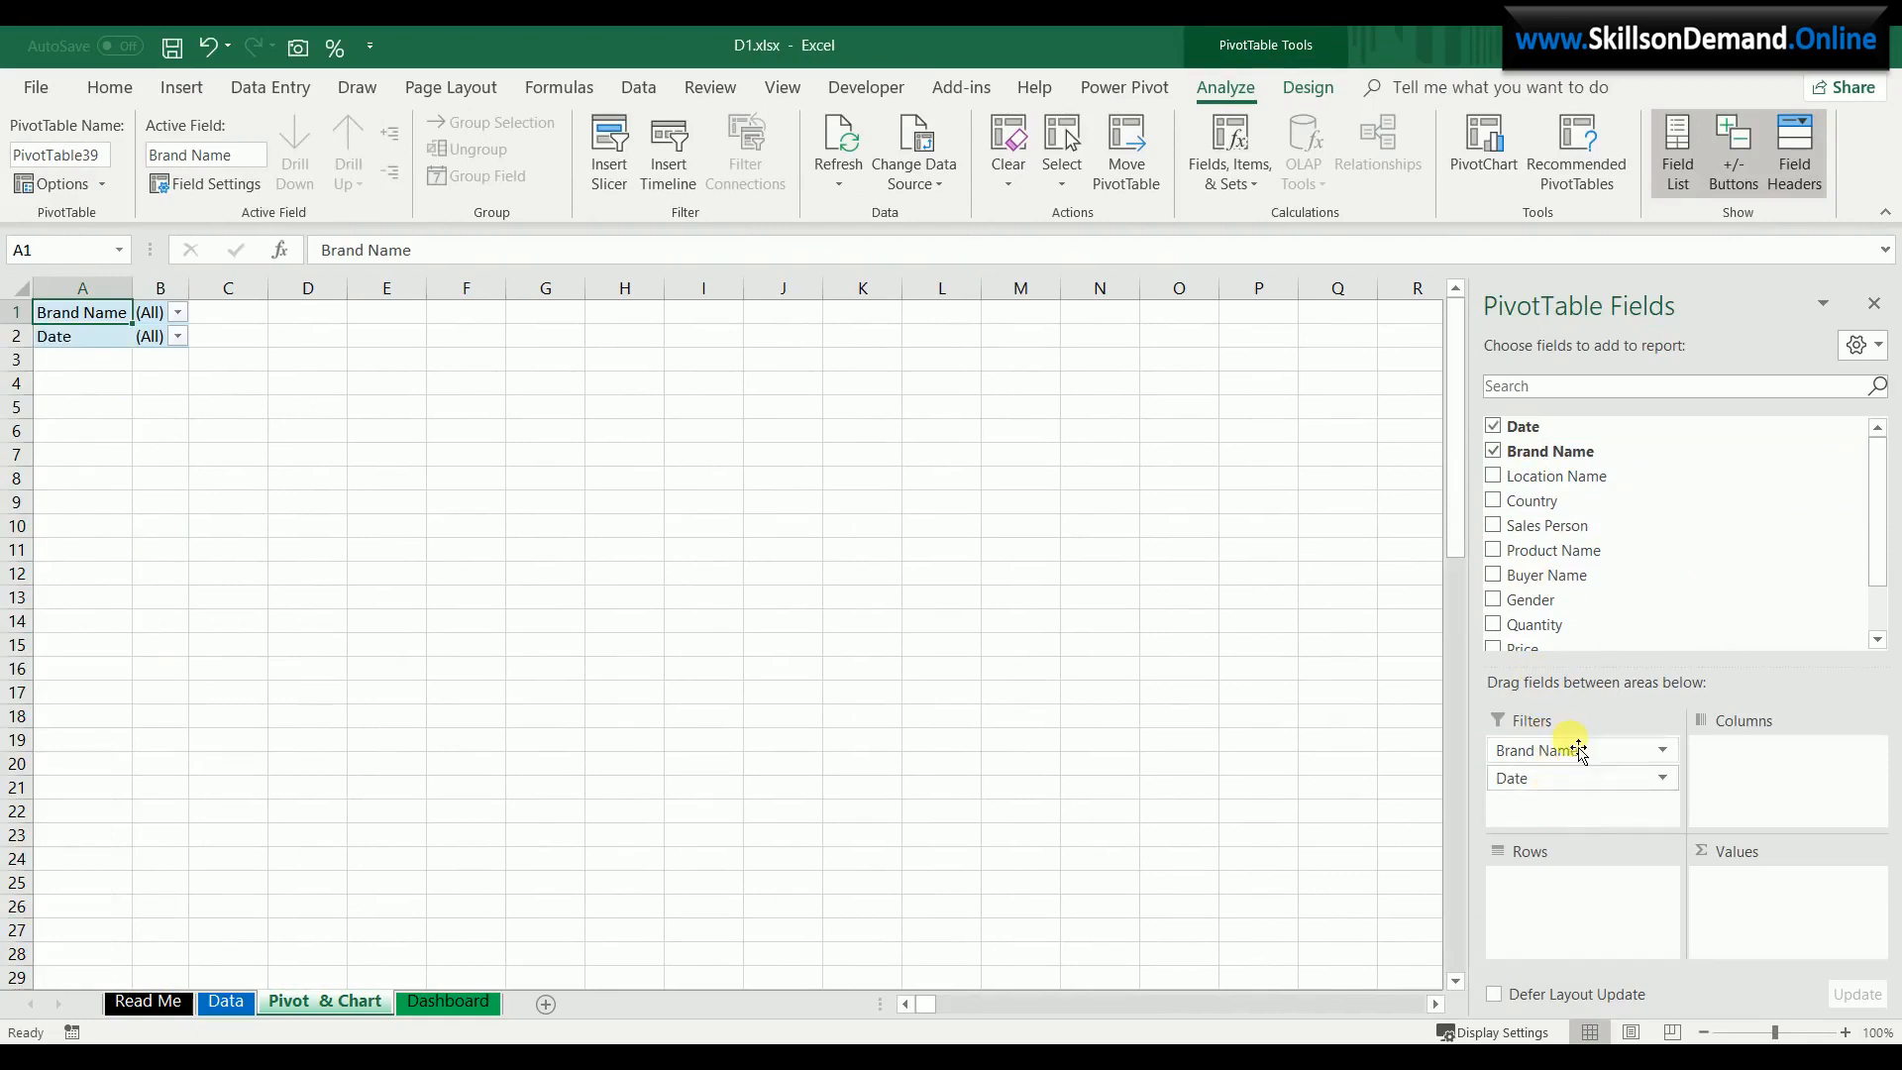
left_click_drag(1531, 436, 1586, 783)
left_click_drag(1856, 752, 1739, 606)
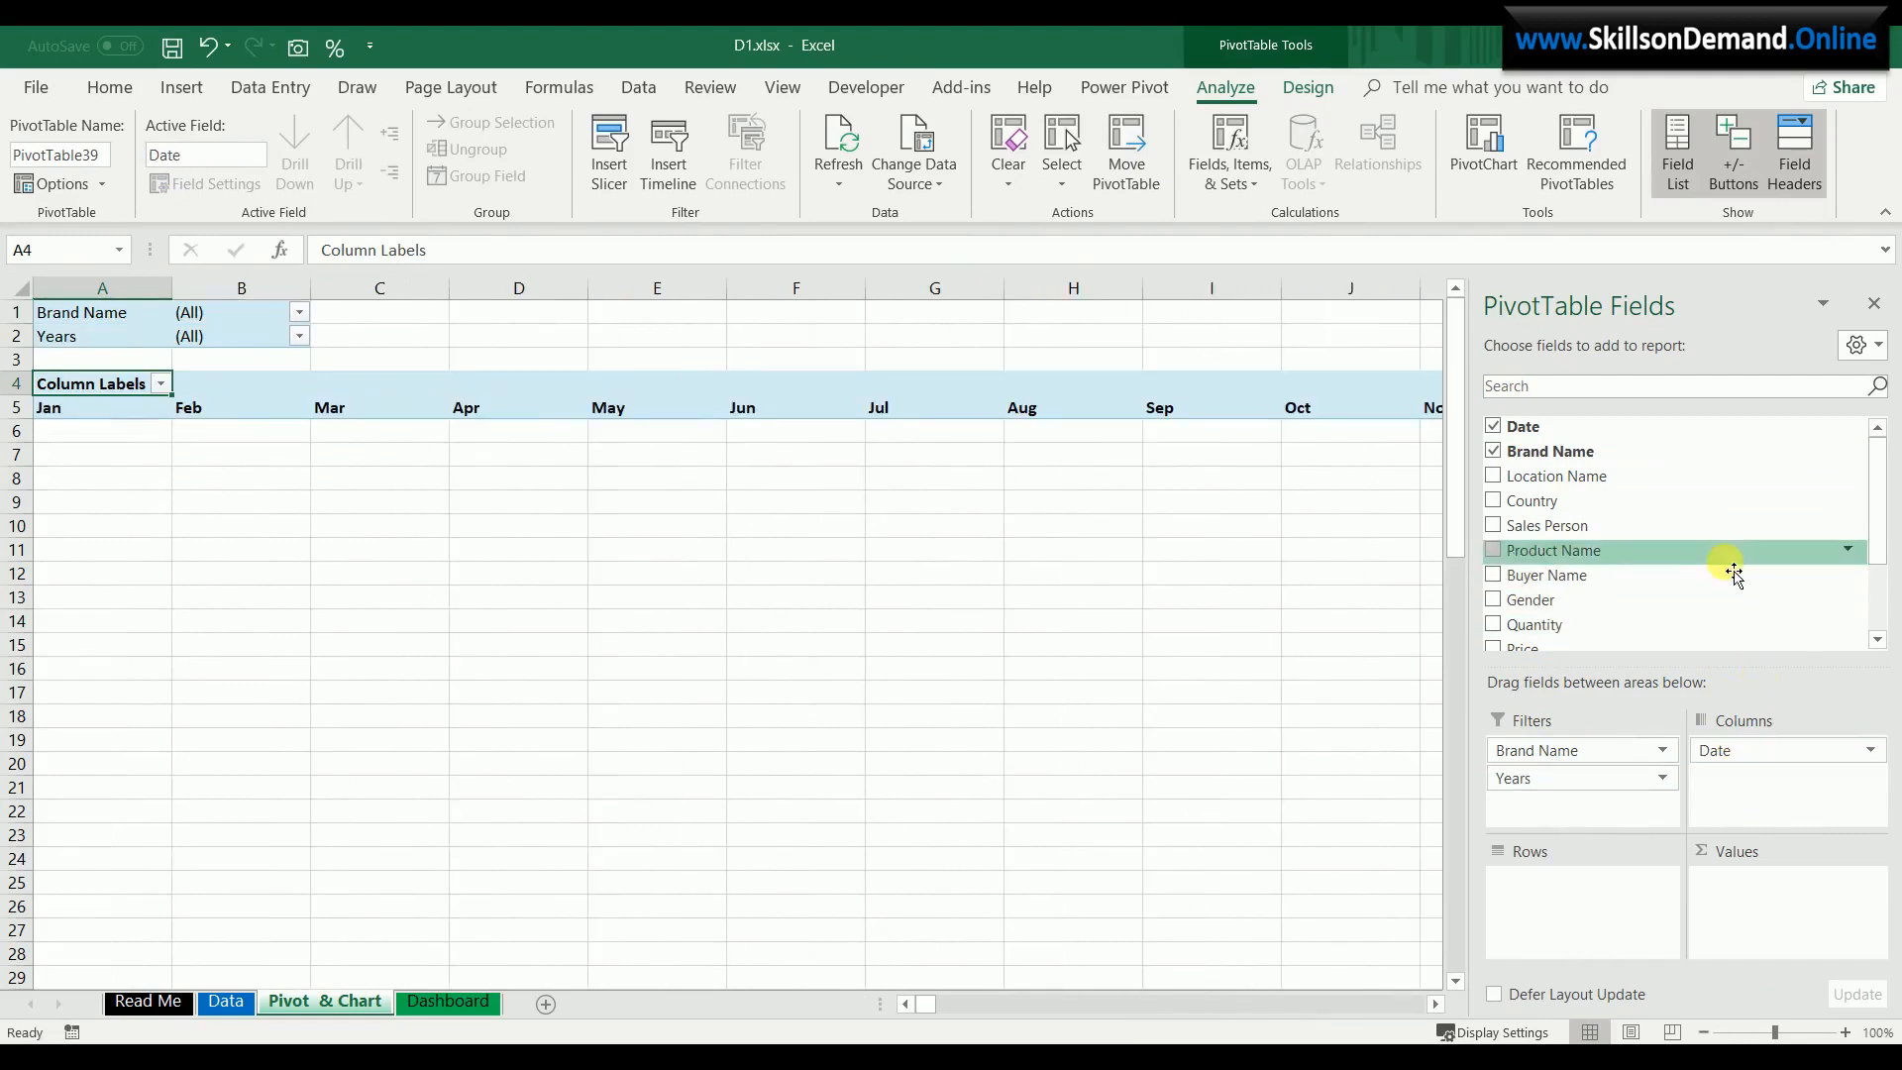
- Place Location Name in the PivotTable's rows and the sum of Sales Value in its values
left_click_drag(1602, 498, 1606, 903)
scroll(1614, 544, "down", 2)
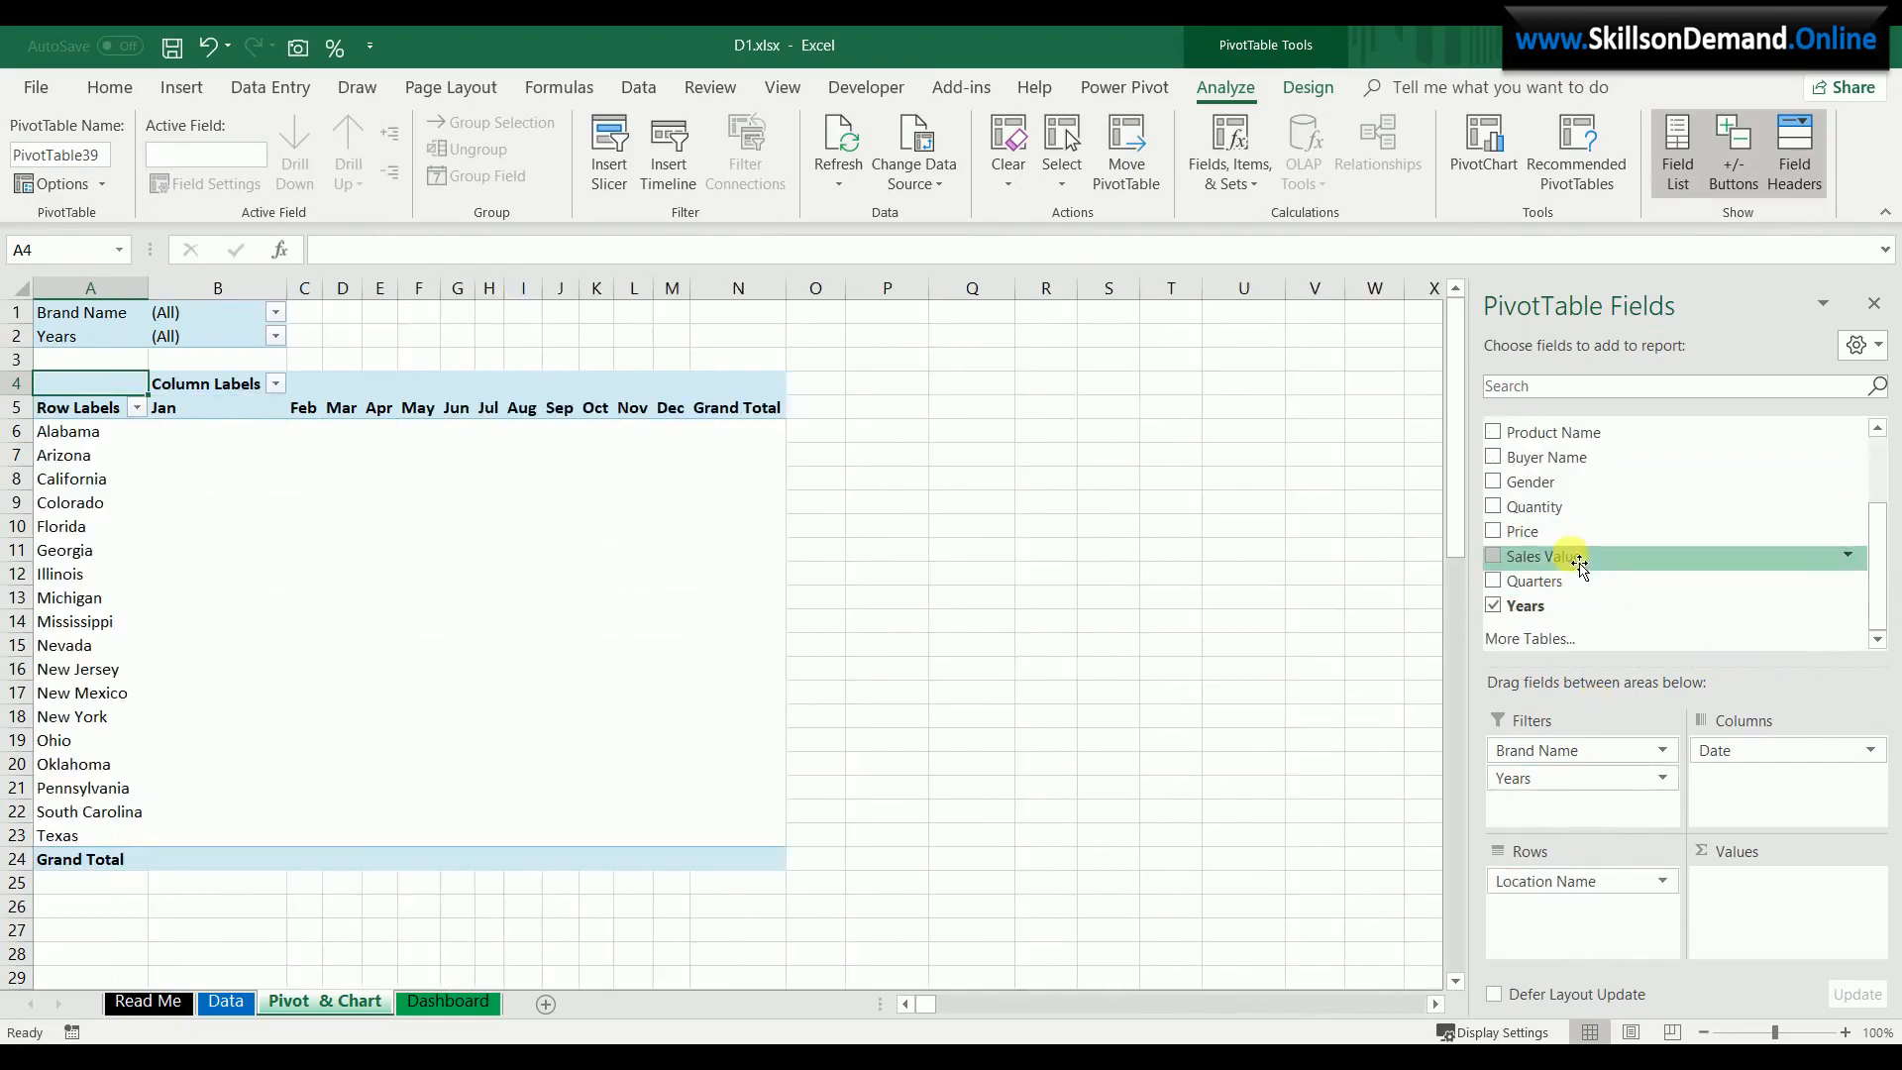
left_click_drag(1571, 556, 1769, 910)
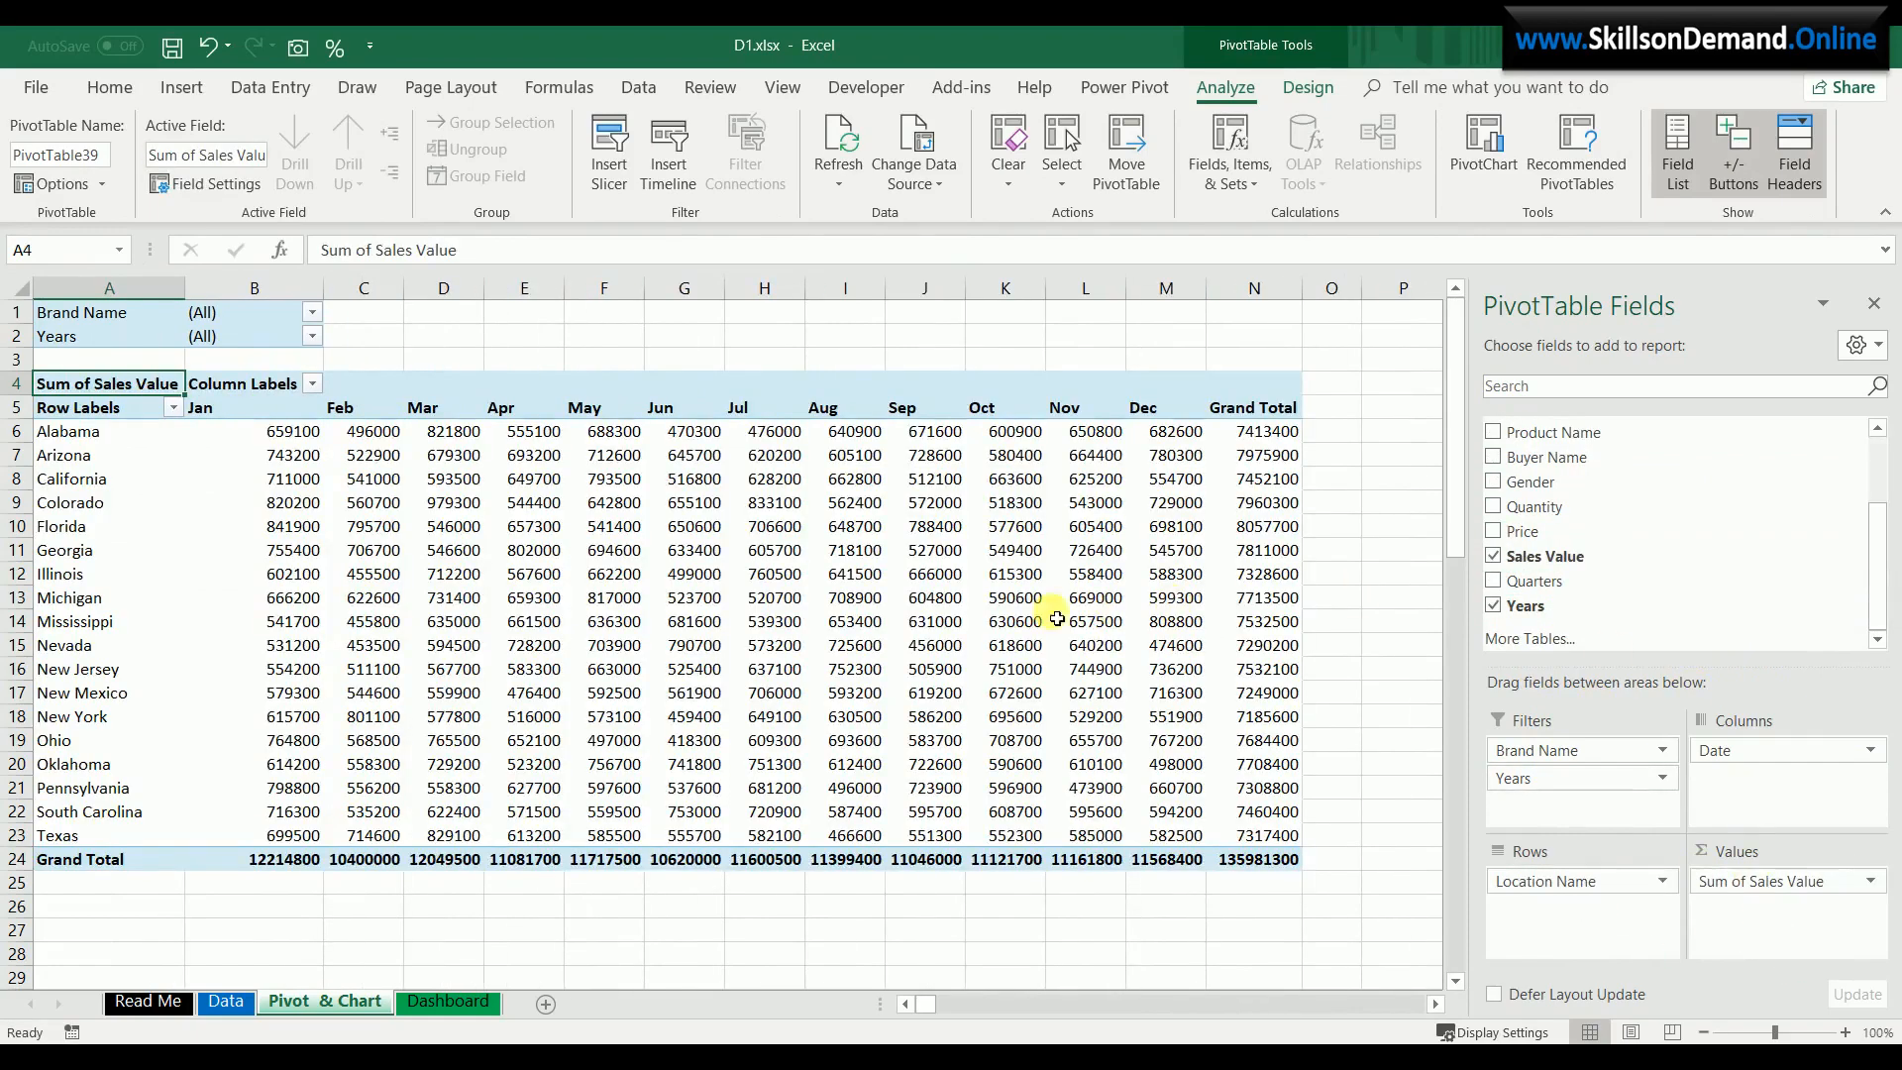
- Change the PivotTable's report layout so Location Name and Date replace the generic row and column labels
left_click(525, 622)
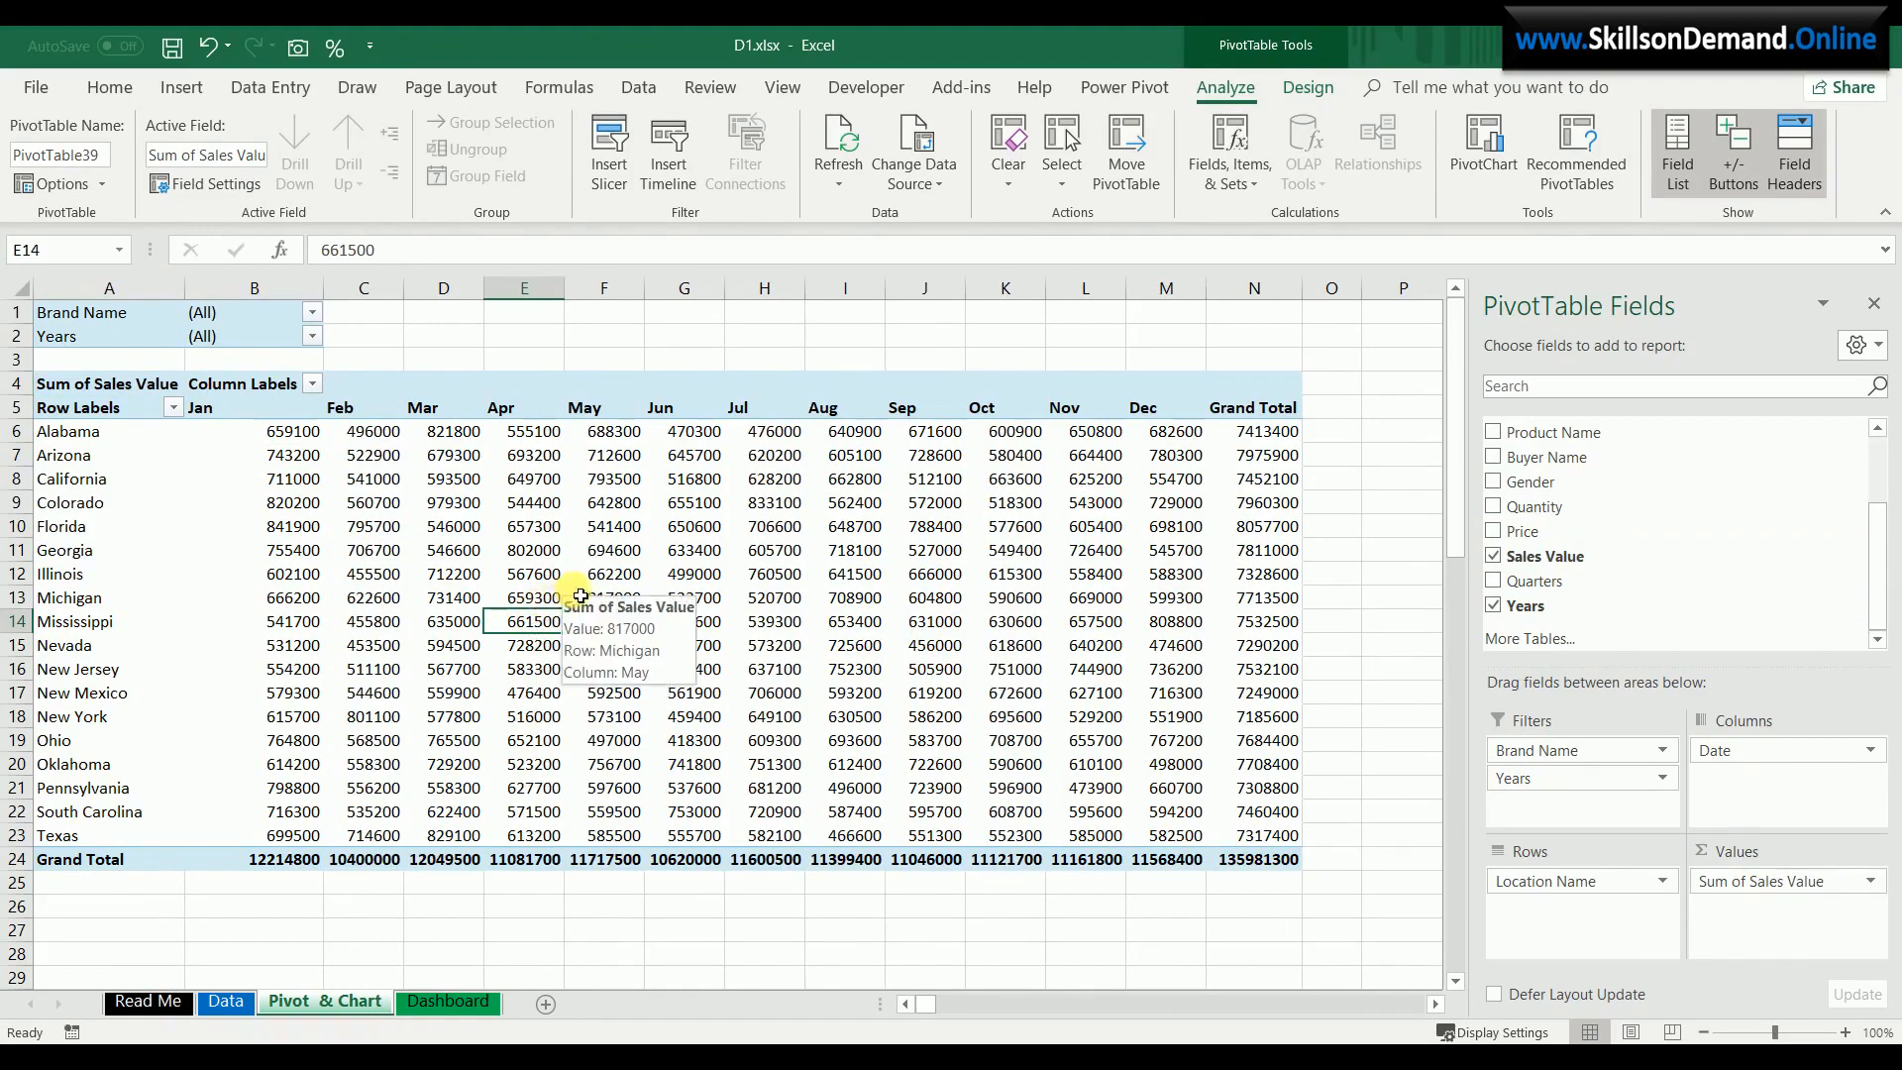
left_click(1310, 88)
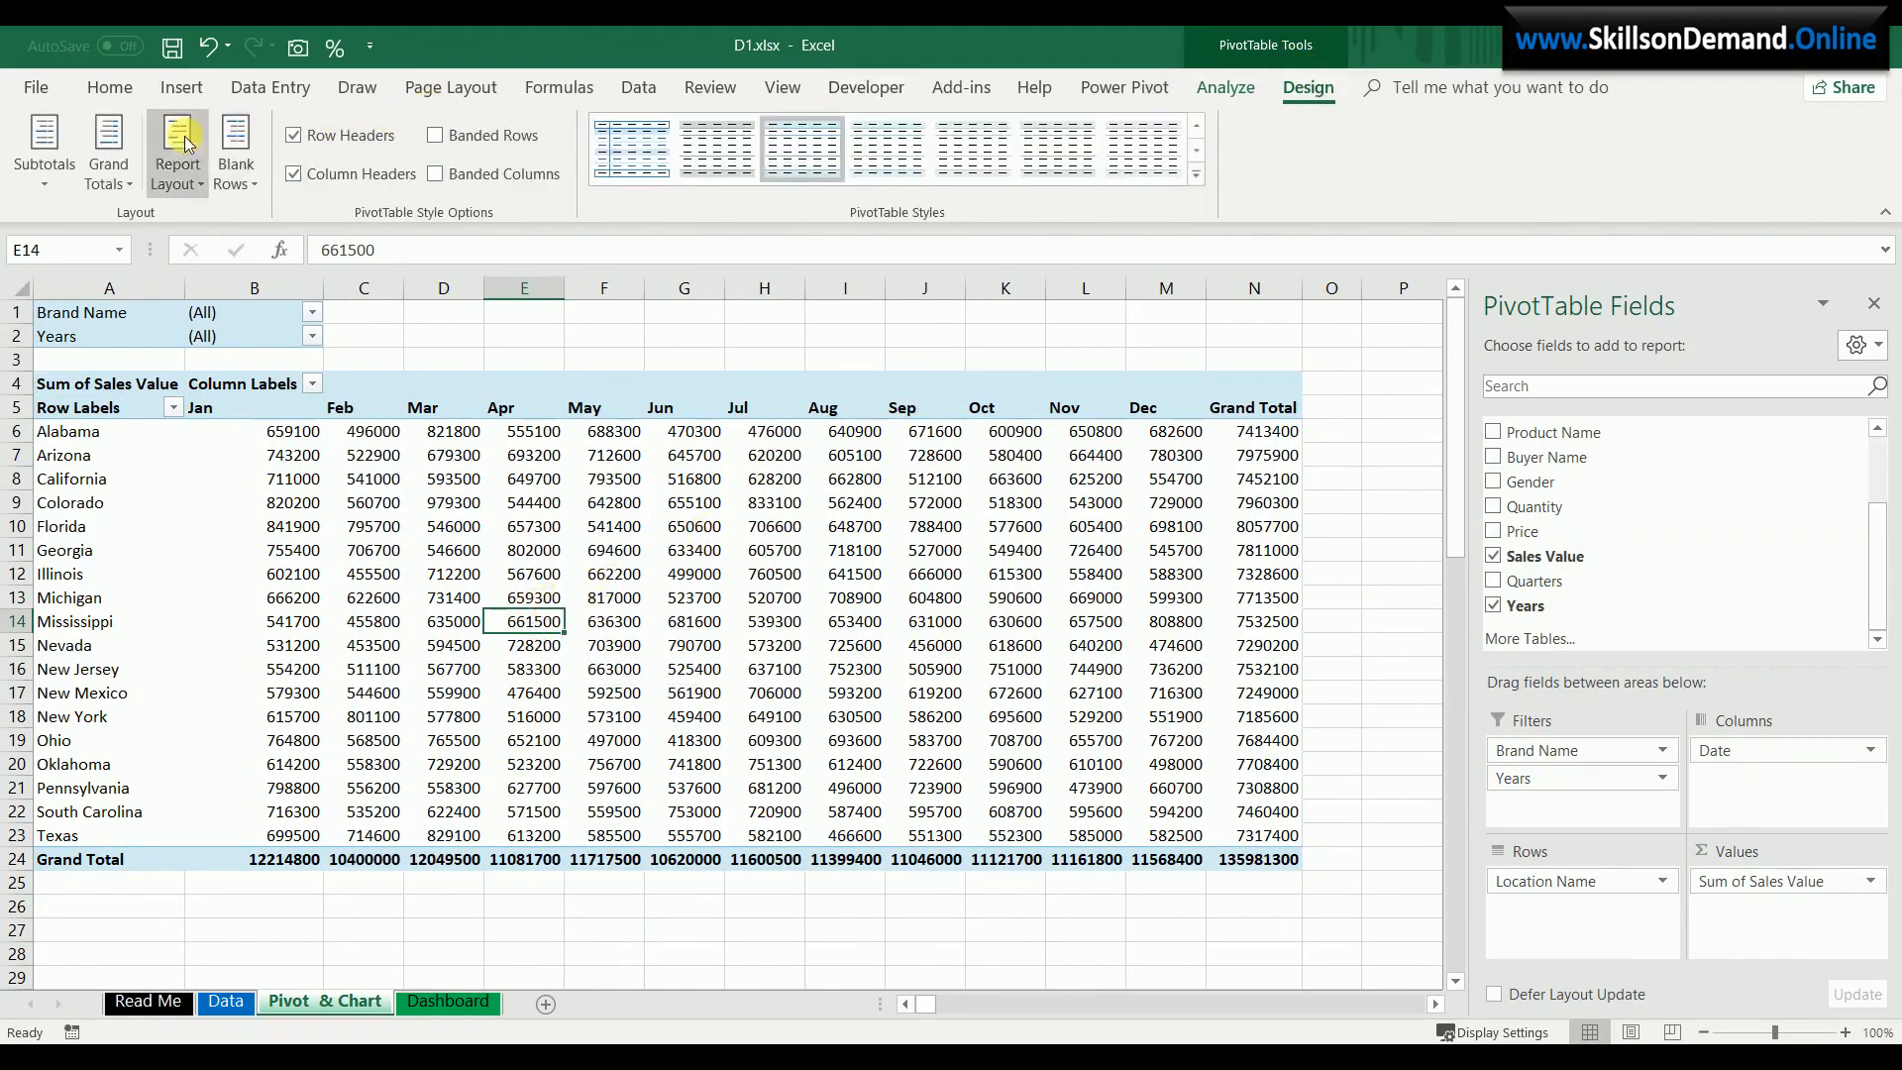
left_click(188, 144)
left_click(215, 276)
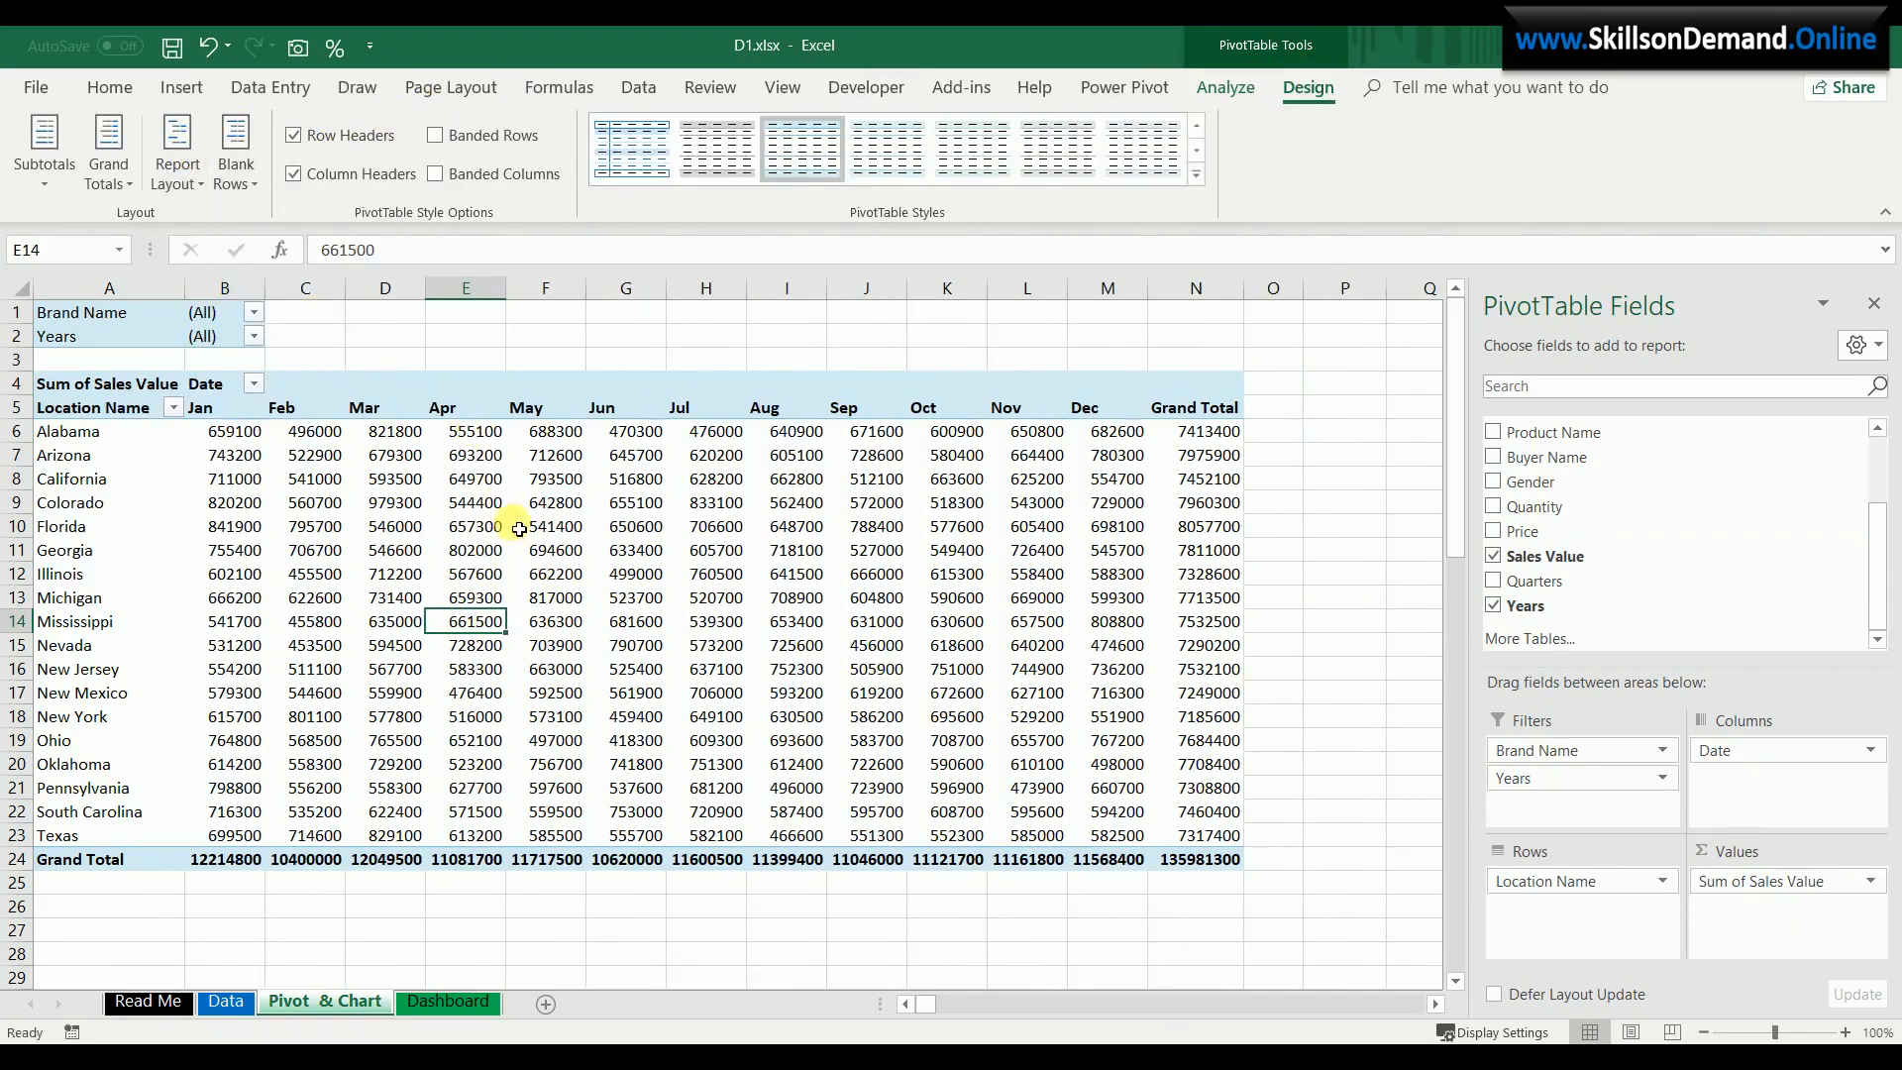
left_click(519, 529)
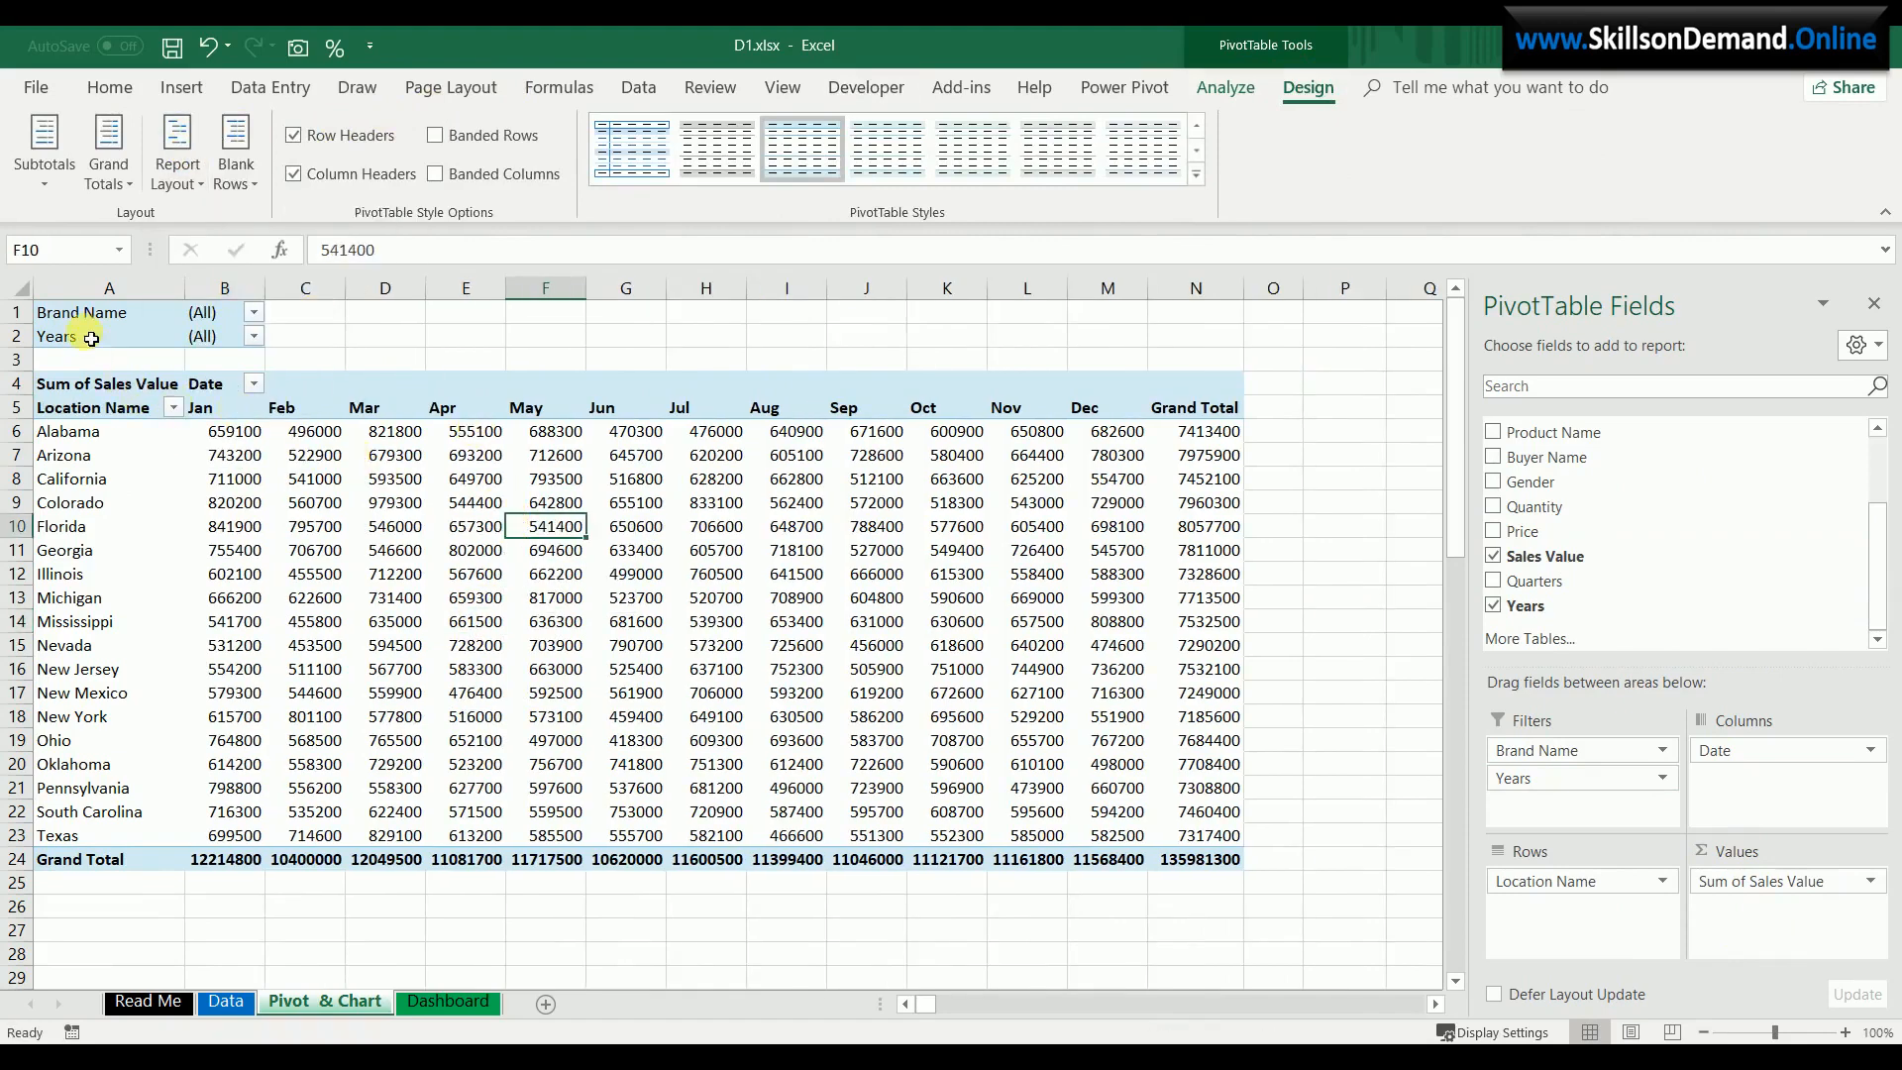
- Copy the whole PivotTable, including its filters, and paste duplicates at cells A26 and A51
left_click_drag(75, 314, 1203, 868)
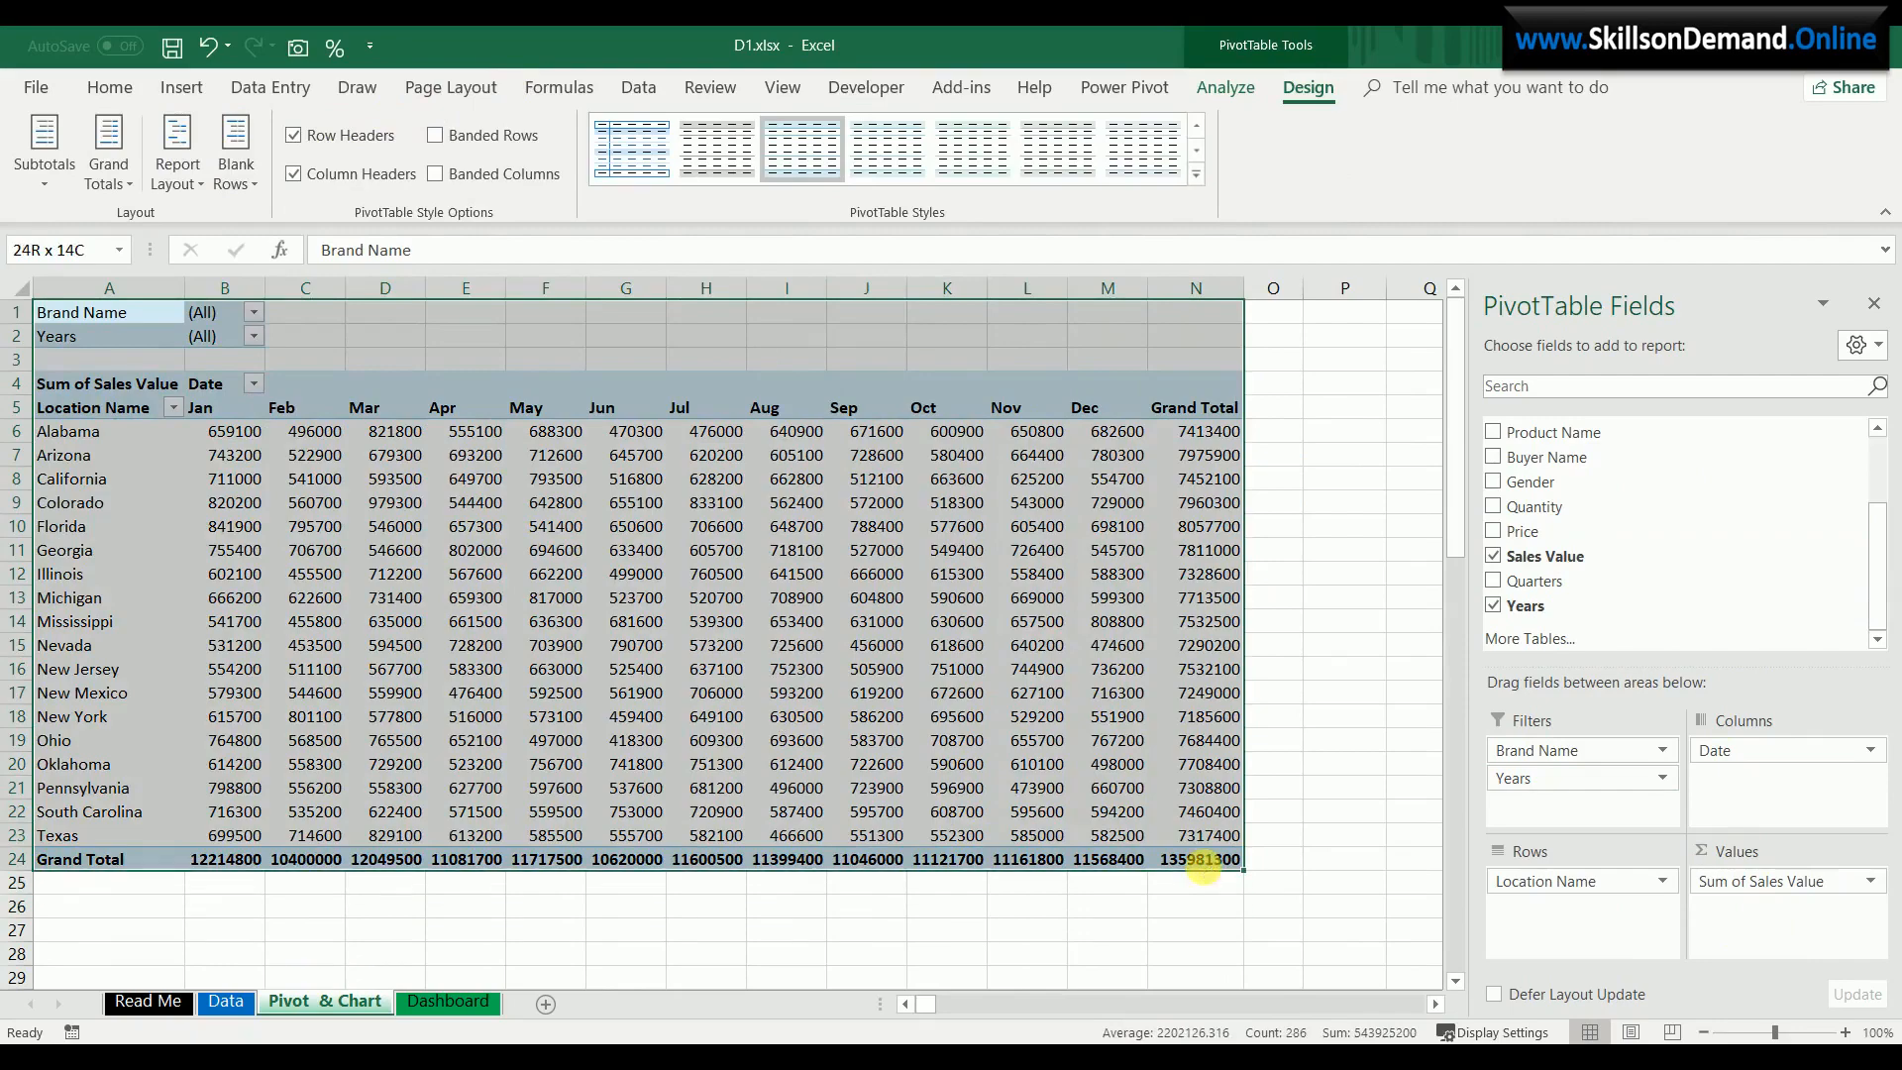
key("ctrl+c")
left_click(104, 884)
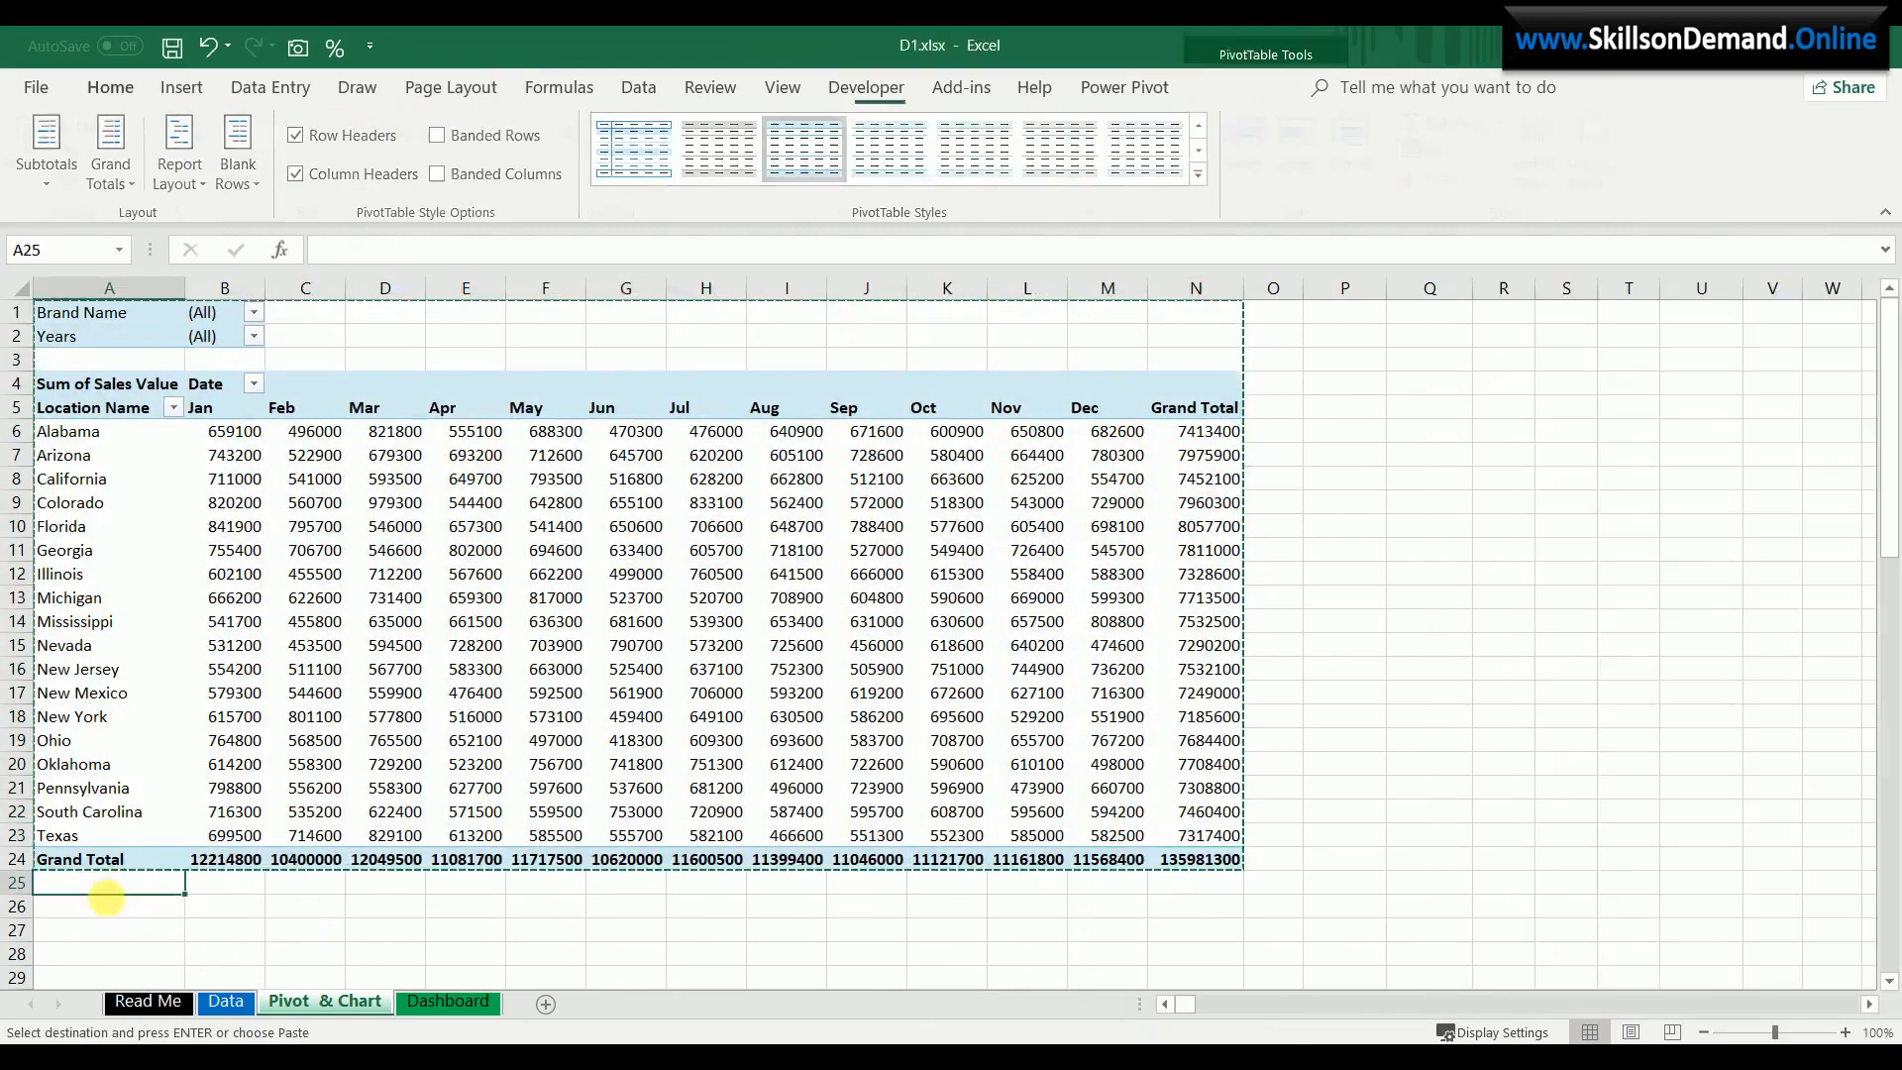
left_click(104, 902)
key("ctrl+v")
scroll(130, 562, "down", 14)
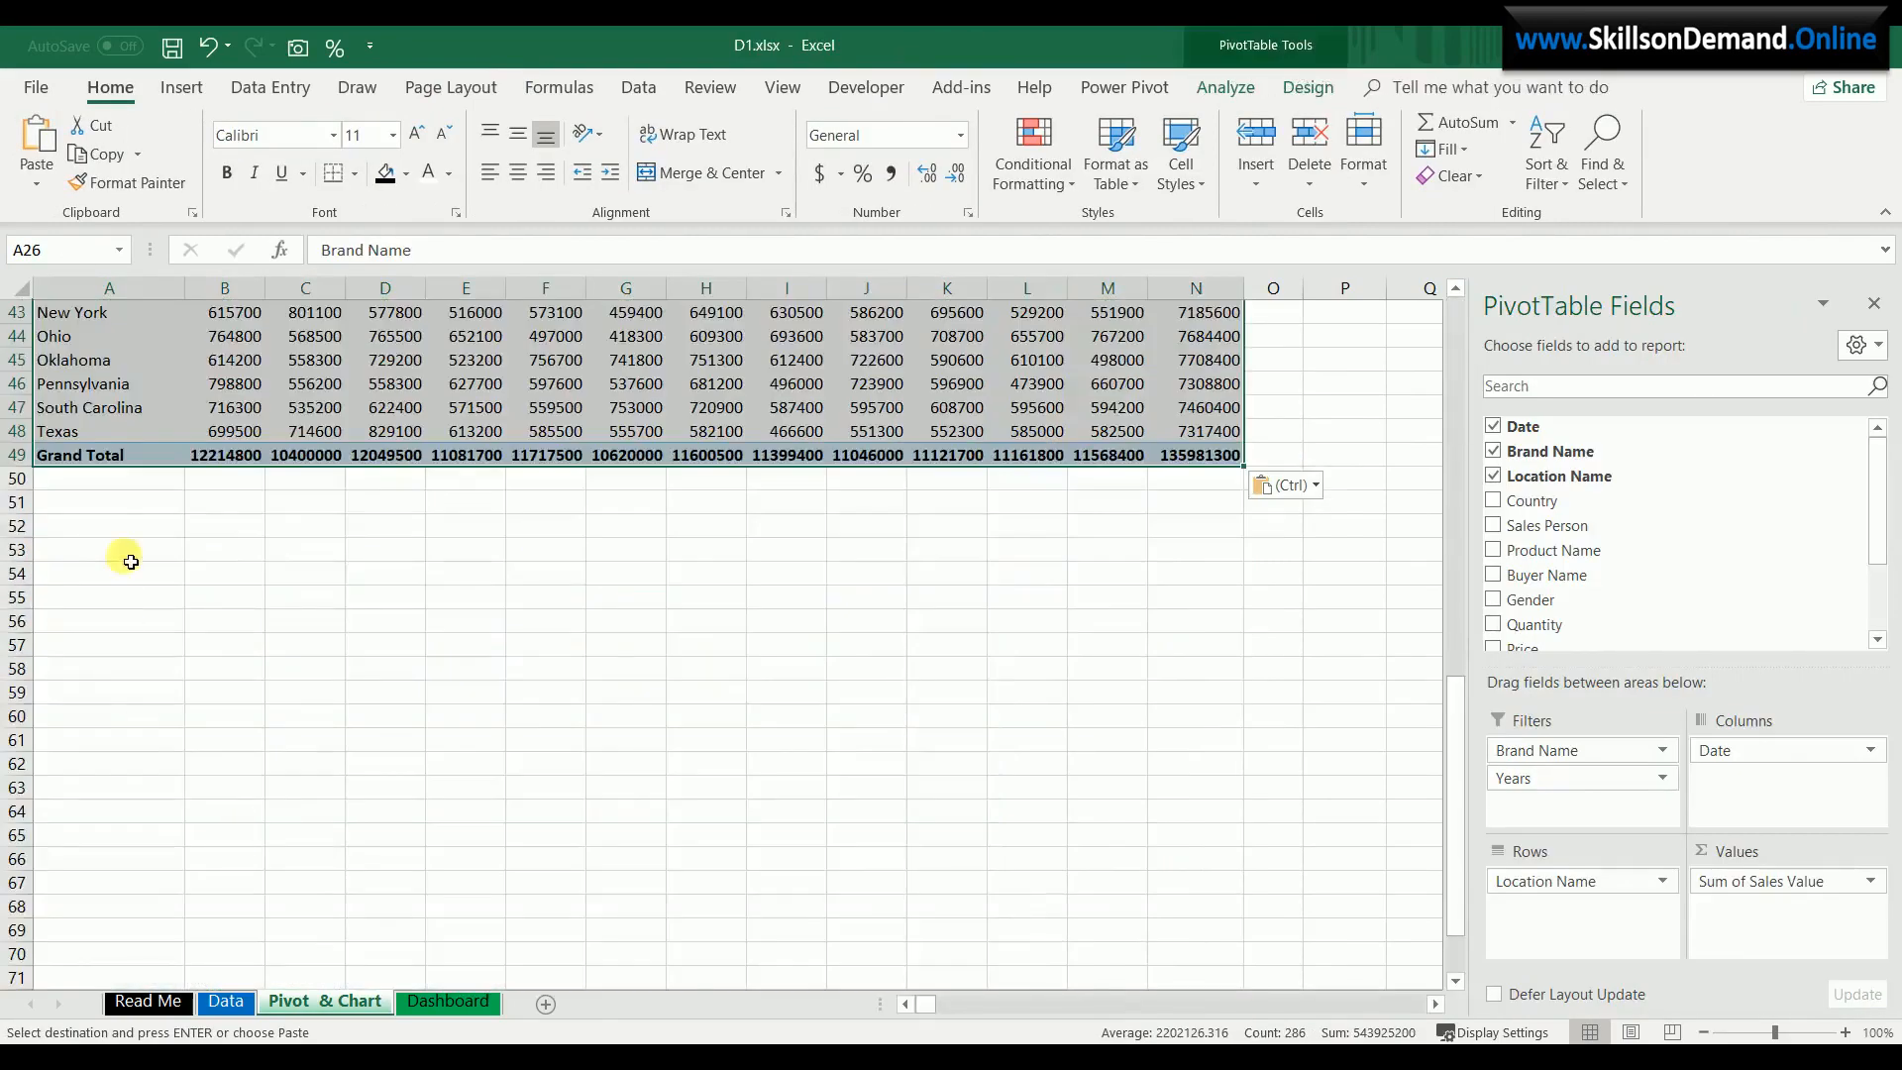
left_click(104, 502)
key("ctrl+v")
- Filter the duplicate PivotTable at A26 by Brand Name to show only Brand A
scroll(264, 462, "up", 2)
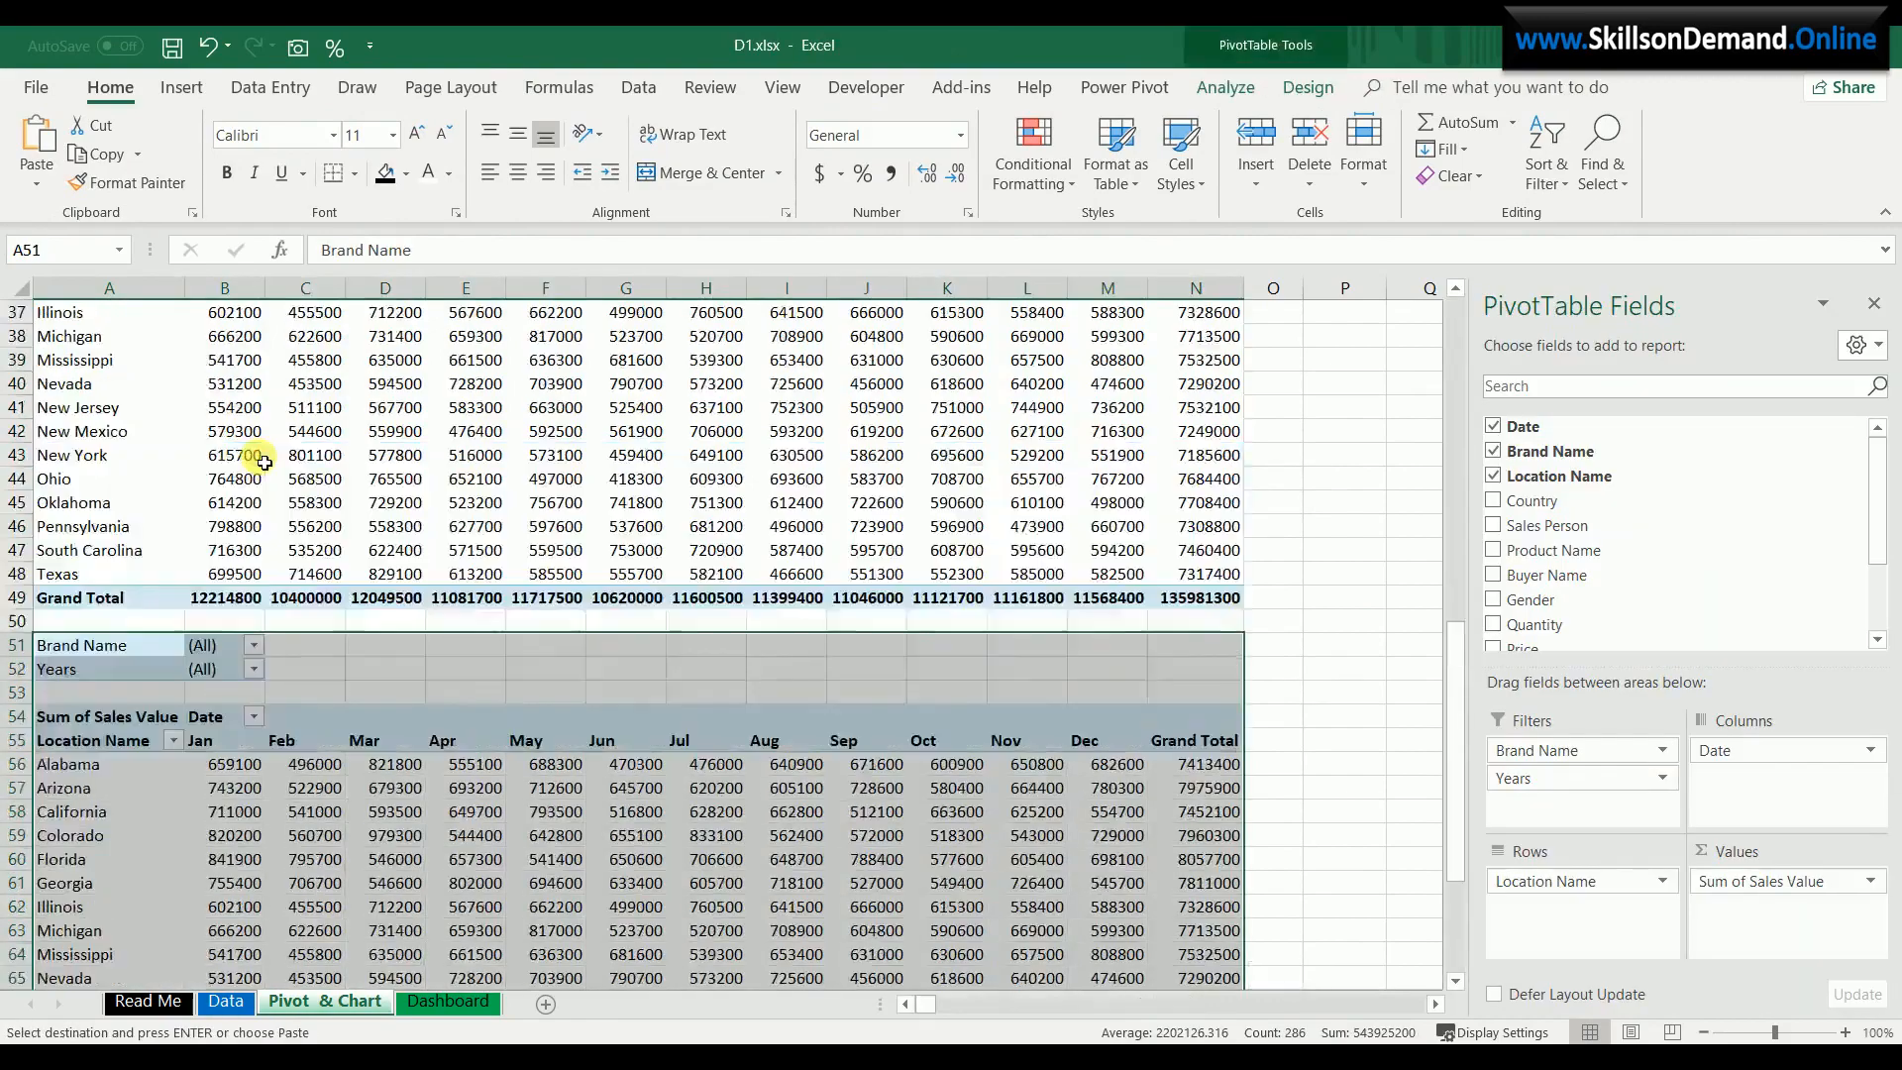
scroll(264, 463, "up", 5)
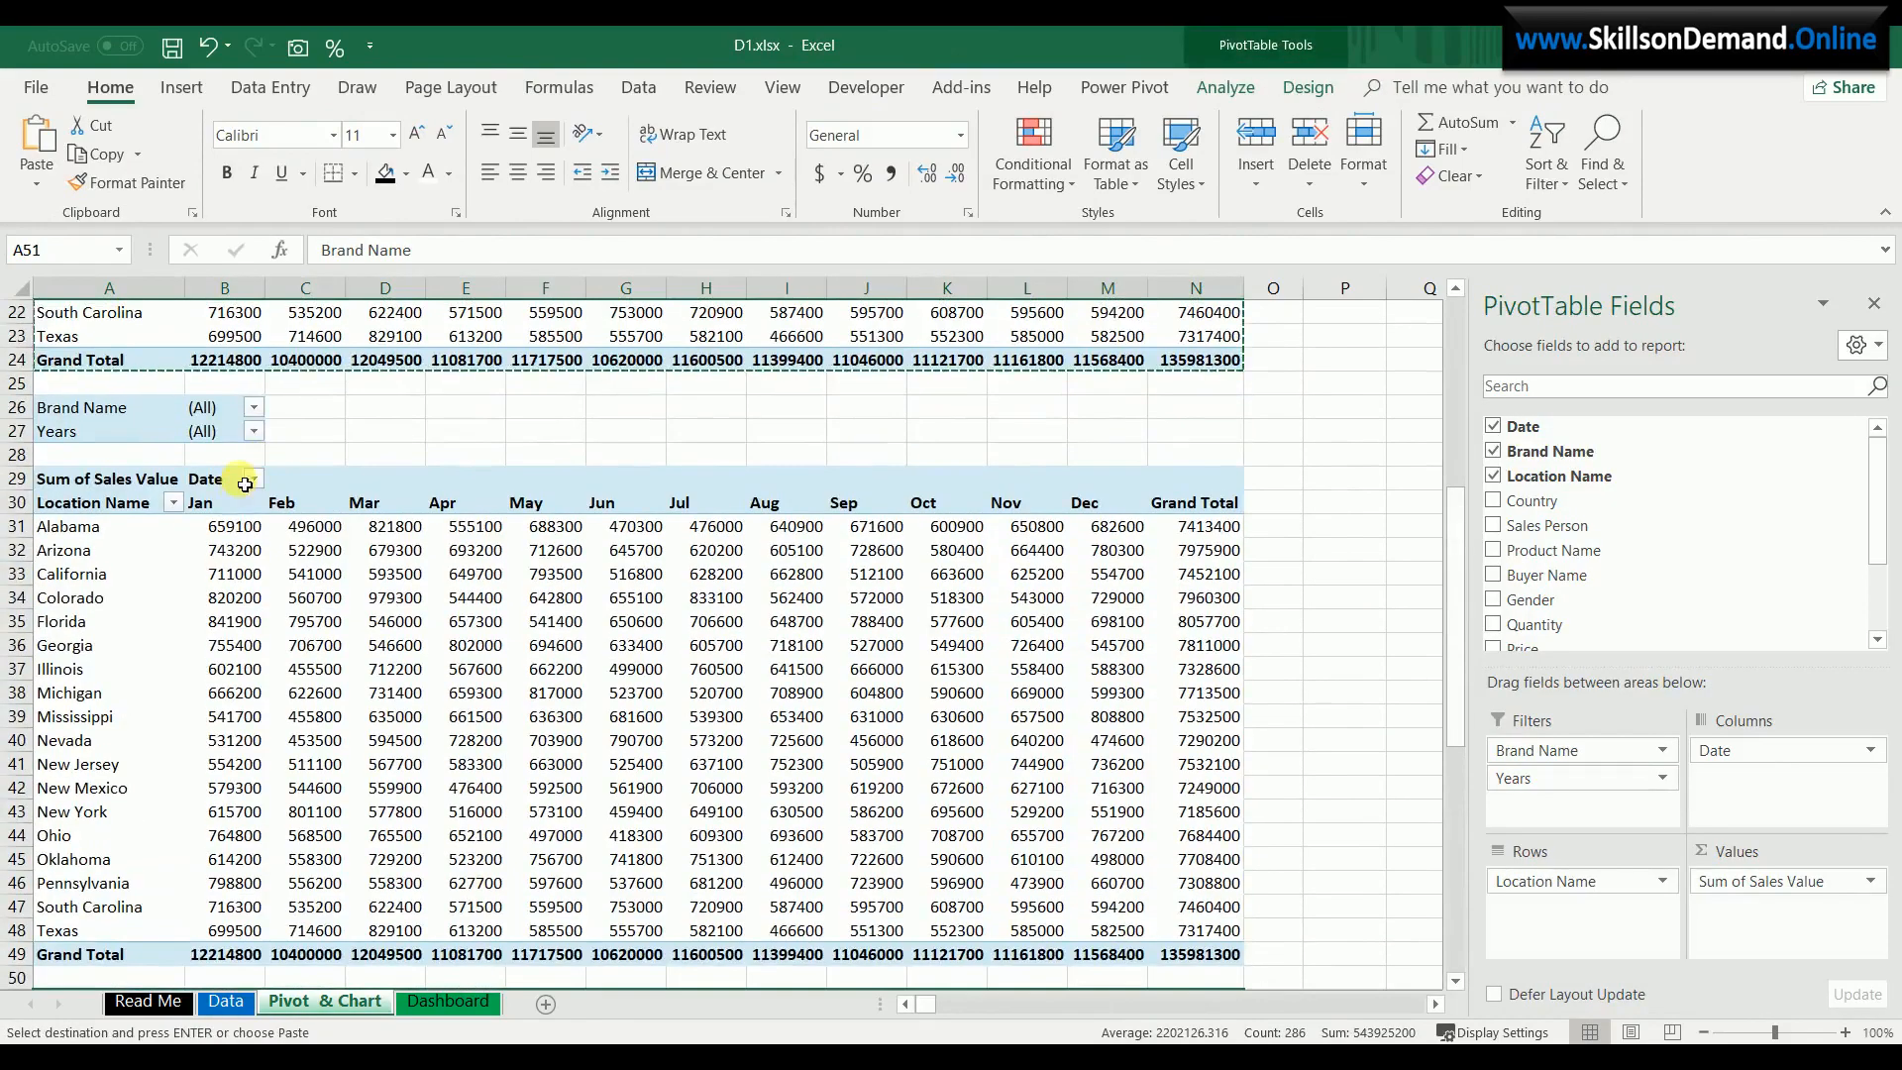
left_click(256, 408)
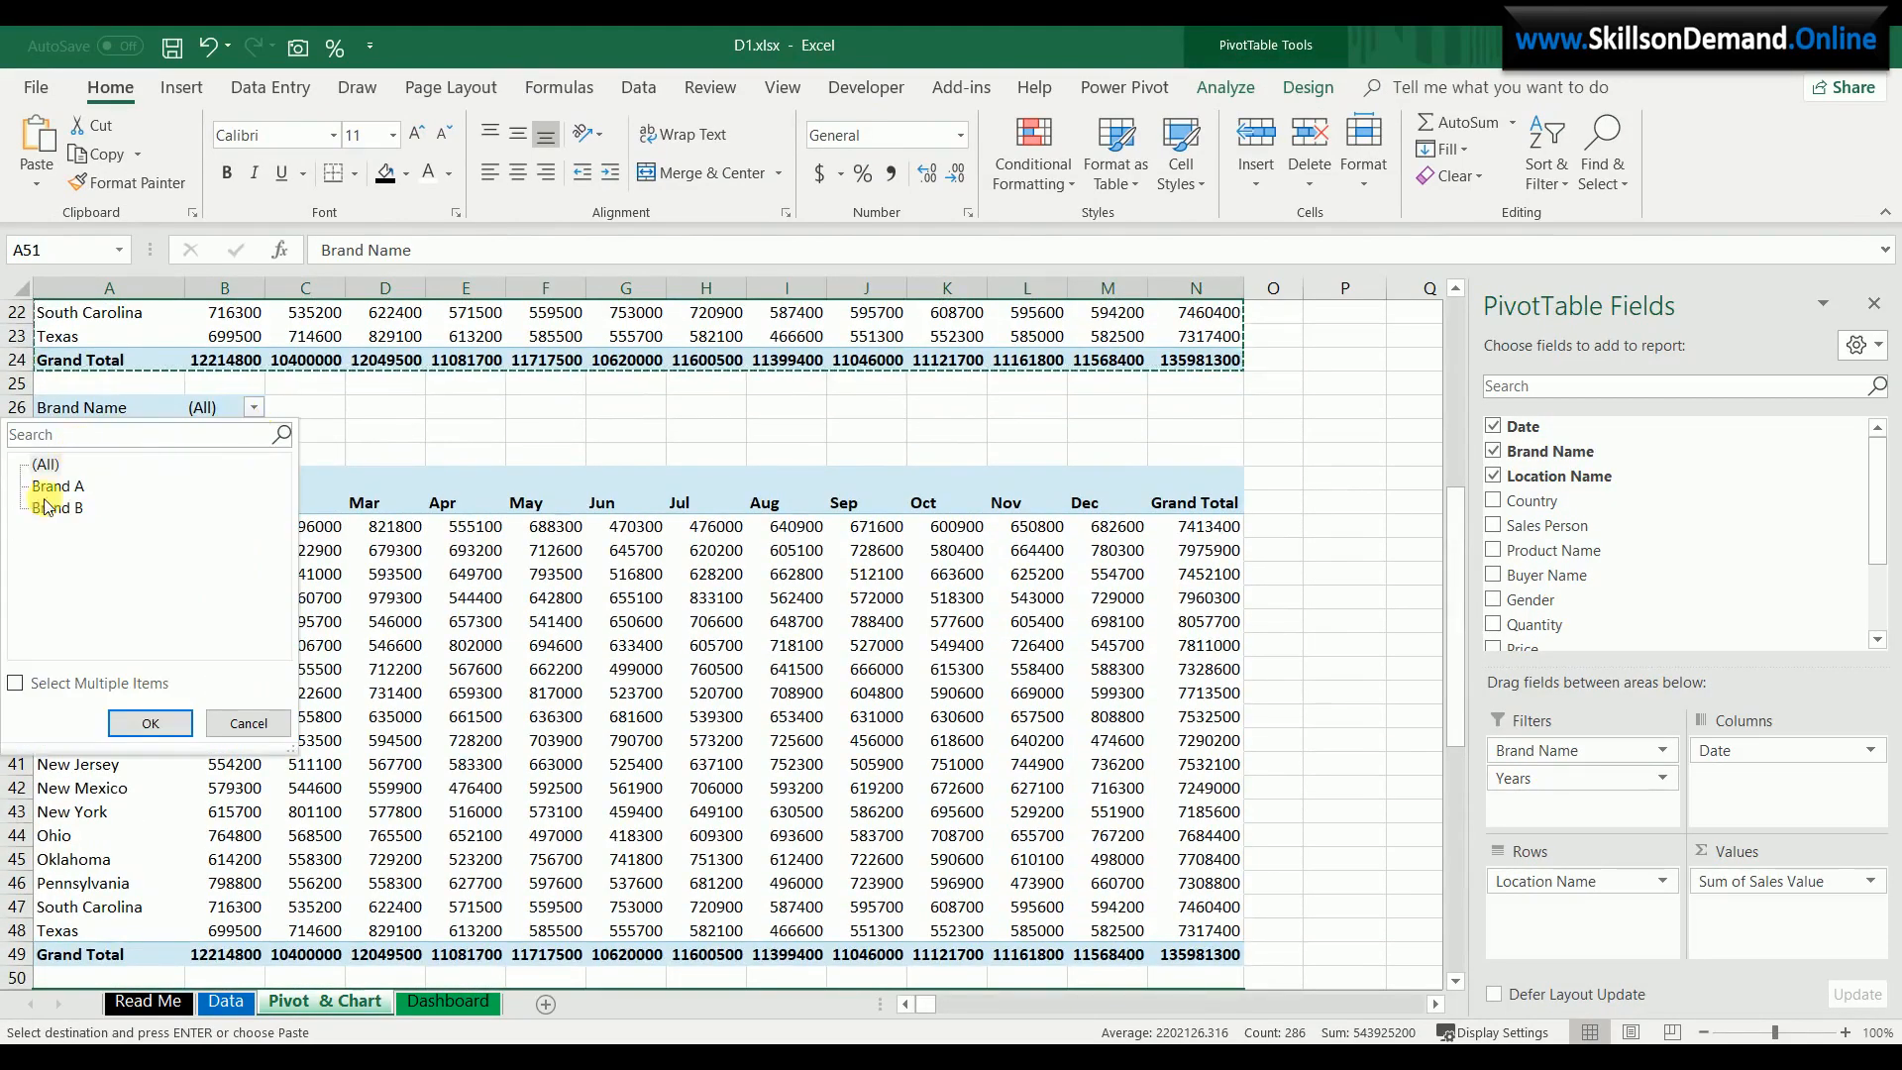
left_click(148, 724)
- Filter the duplicate PivotTable at A51 by Brand Name to show only Brand B
key("ctrl+v")
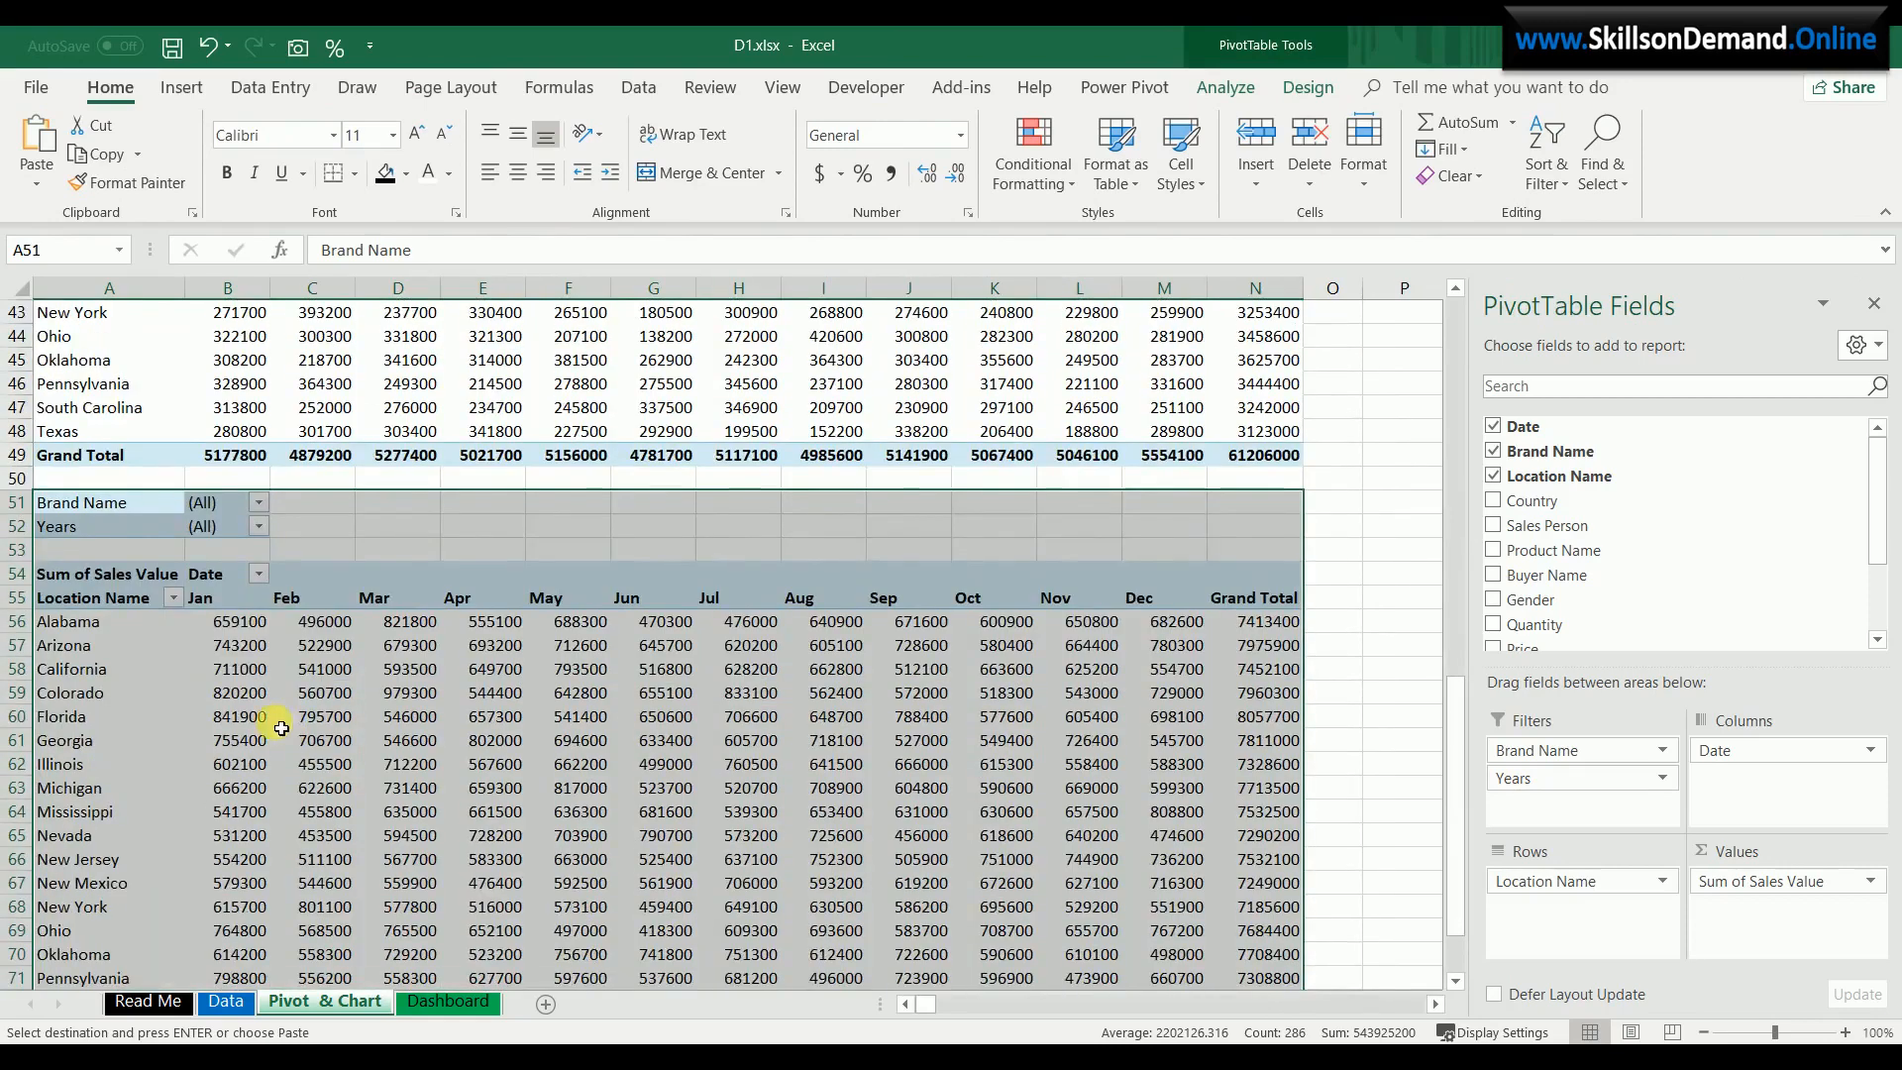
left_click(258, 503)
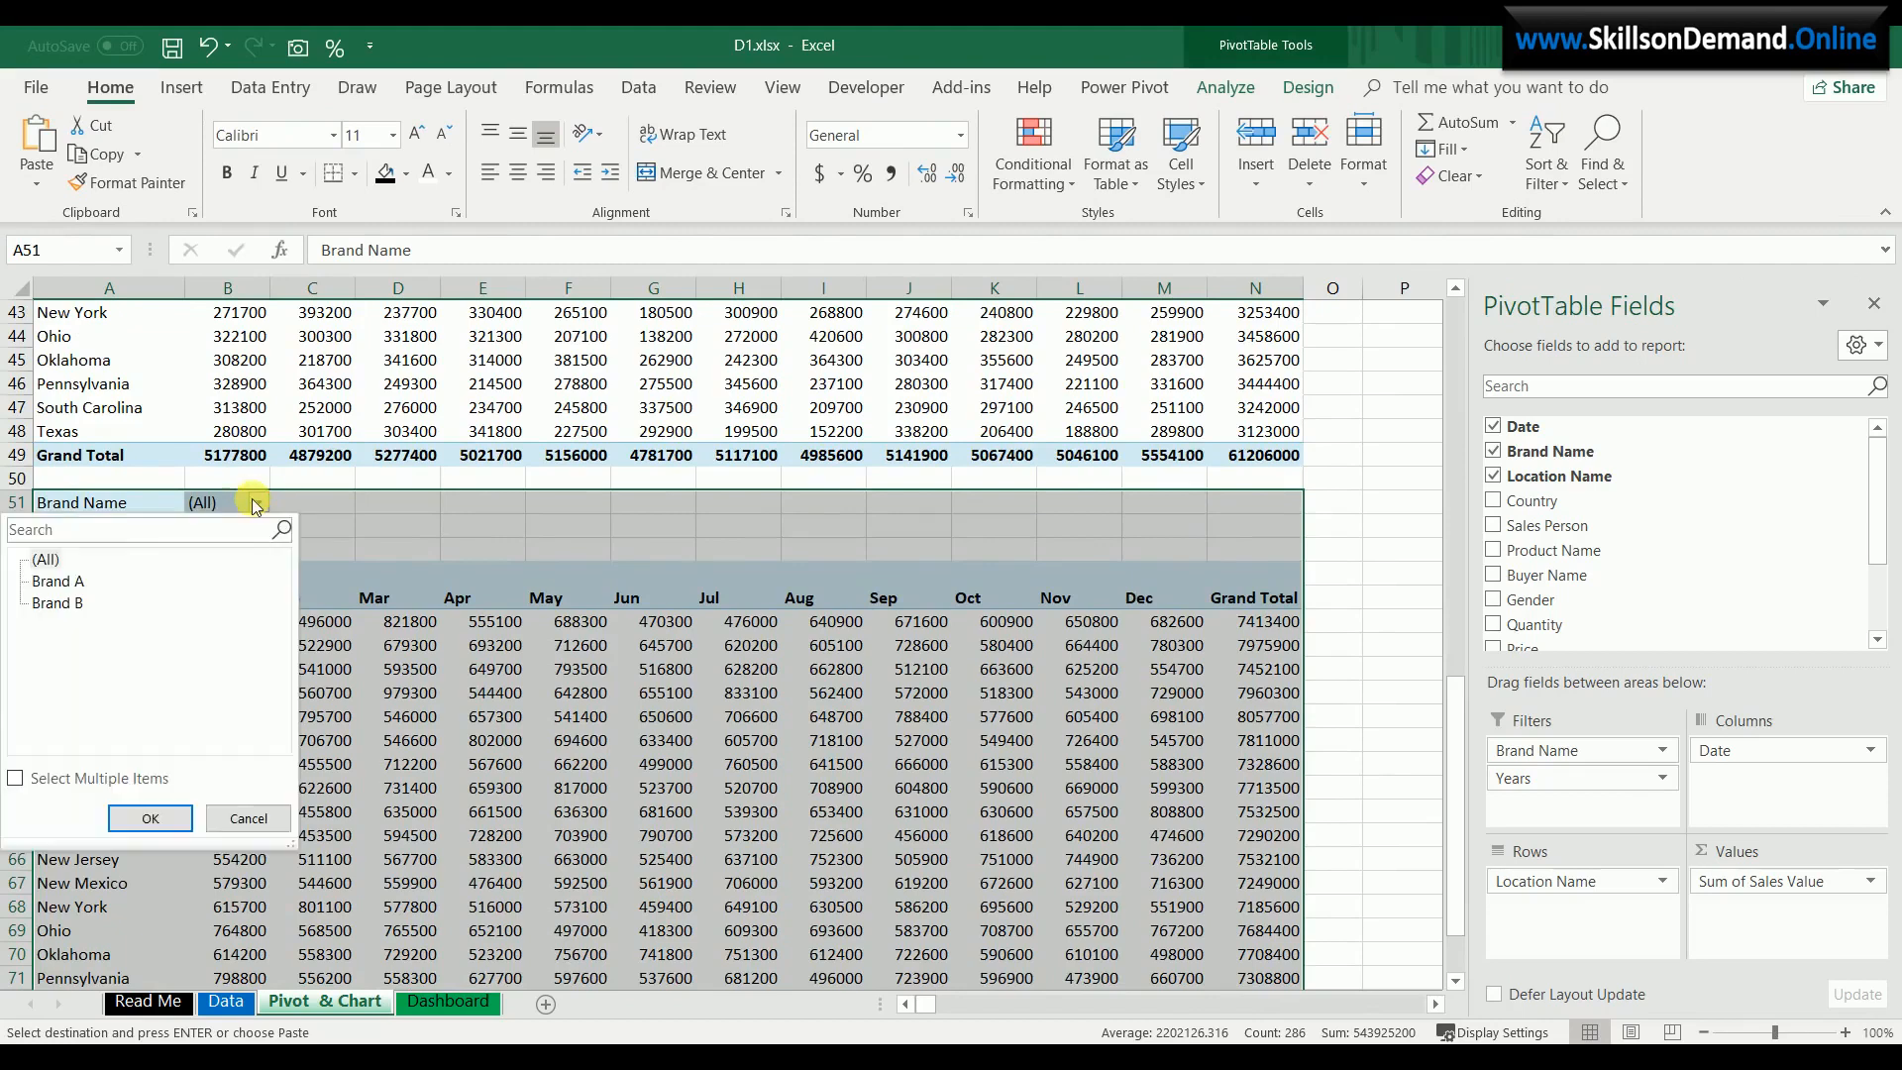
left_click(57, 603)
left_click(150, 821)
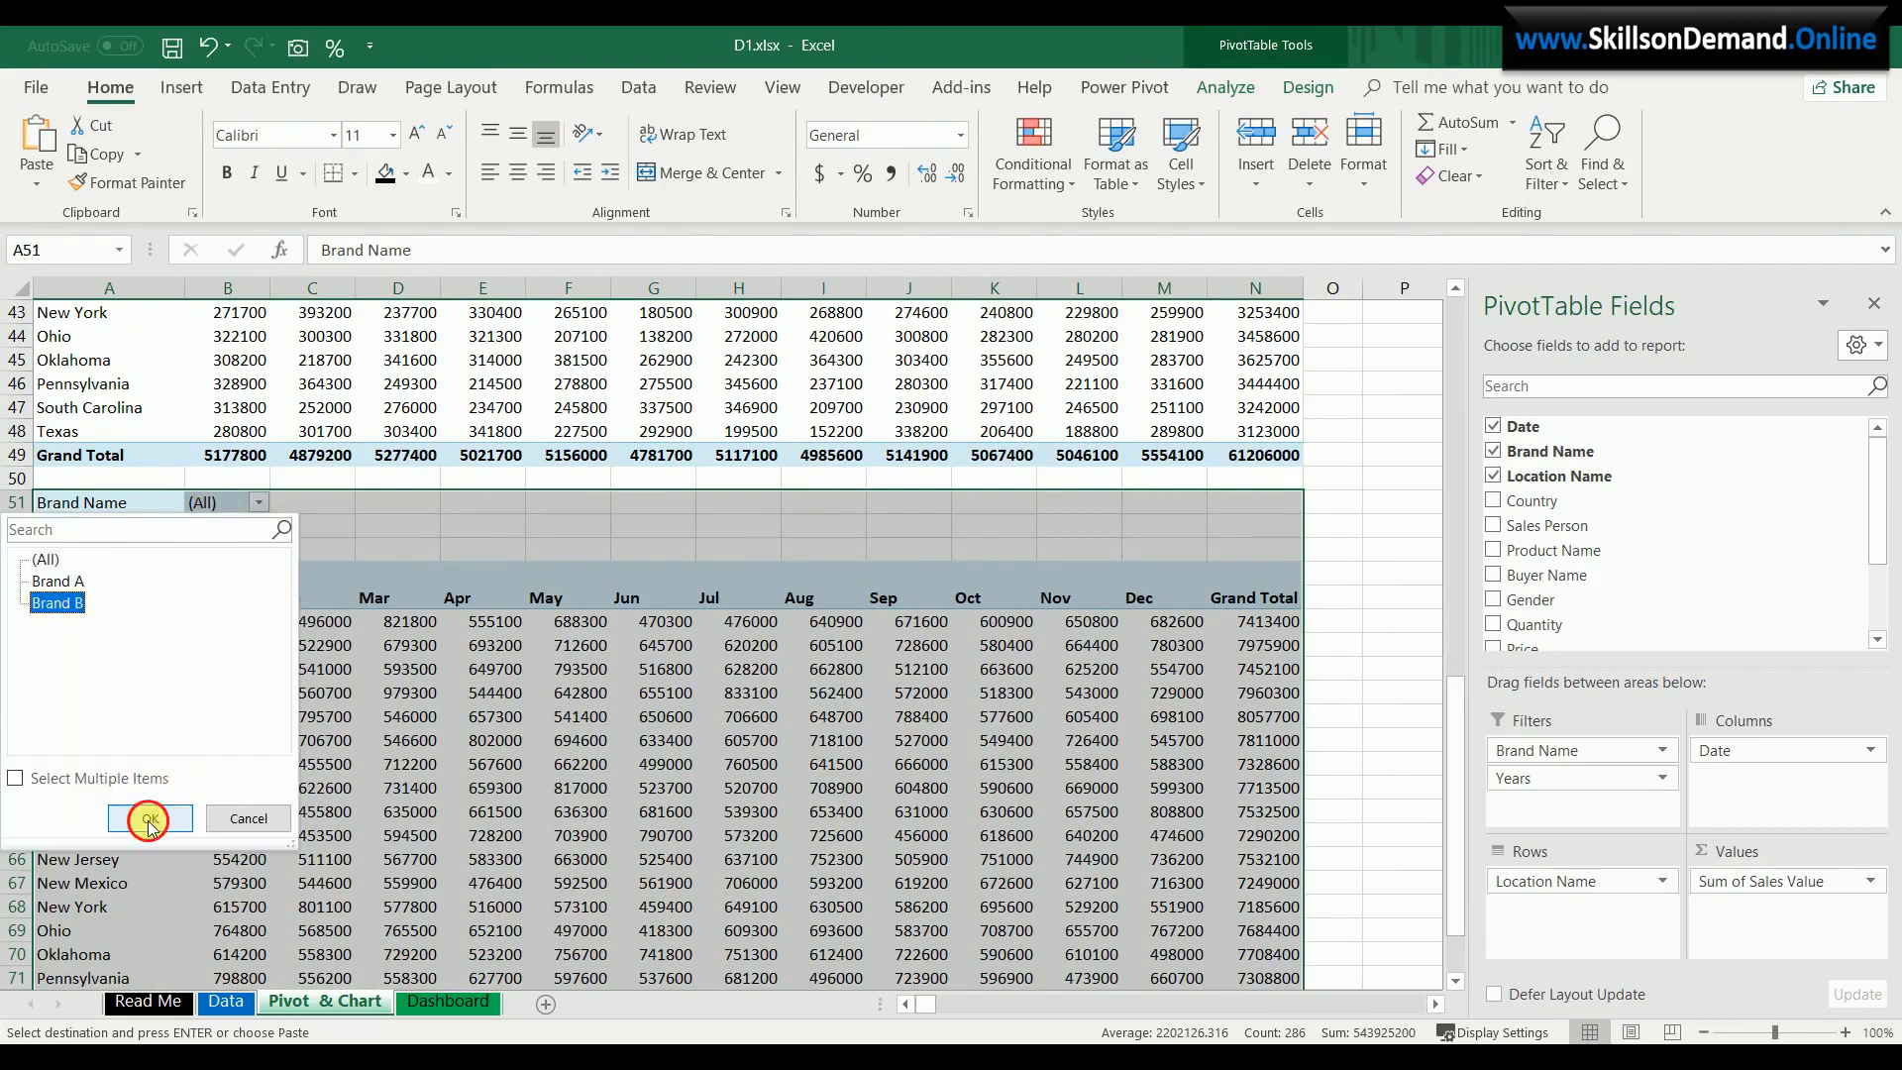
- Turn off grand totals for rows and columns in the Brand A PivotTable and hide its subtotals
left_click(423, 414)
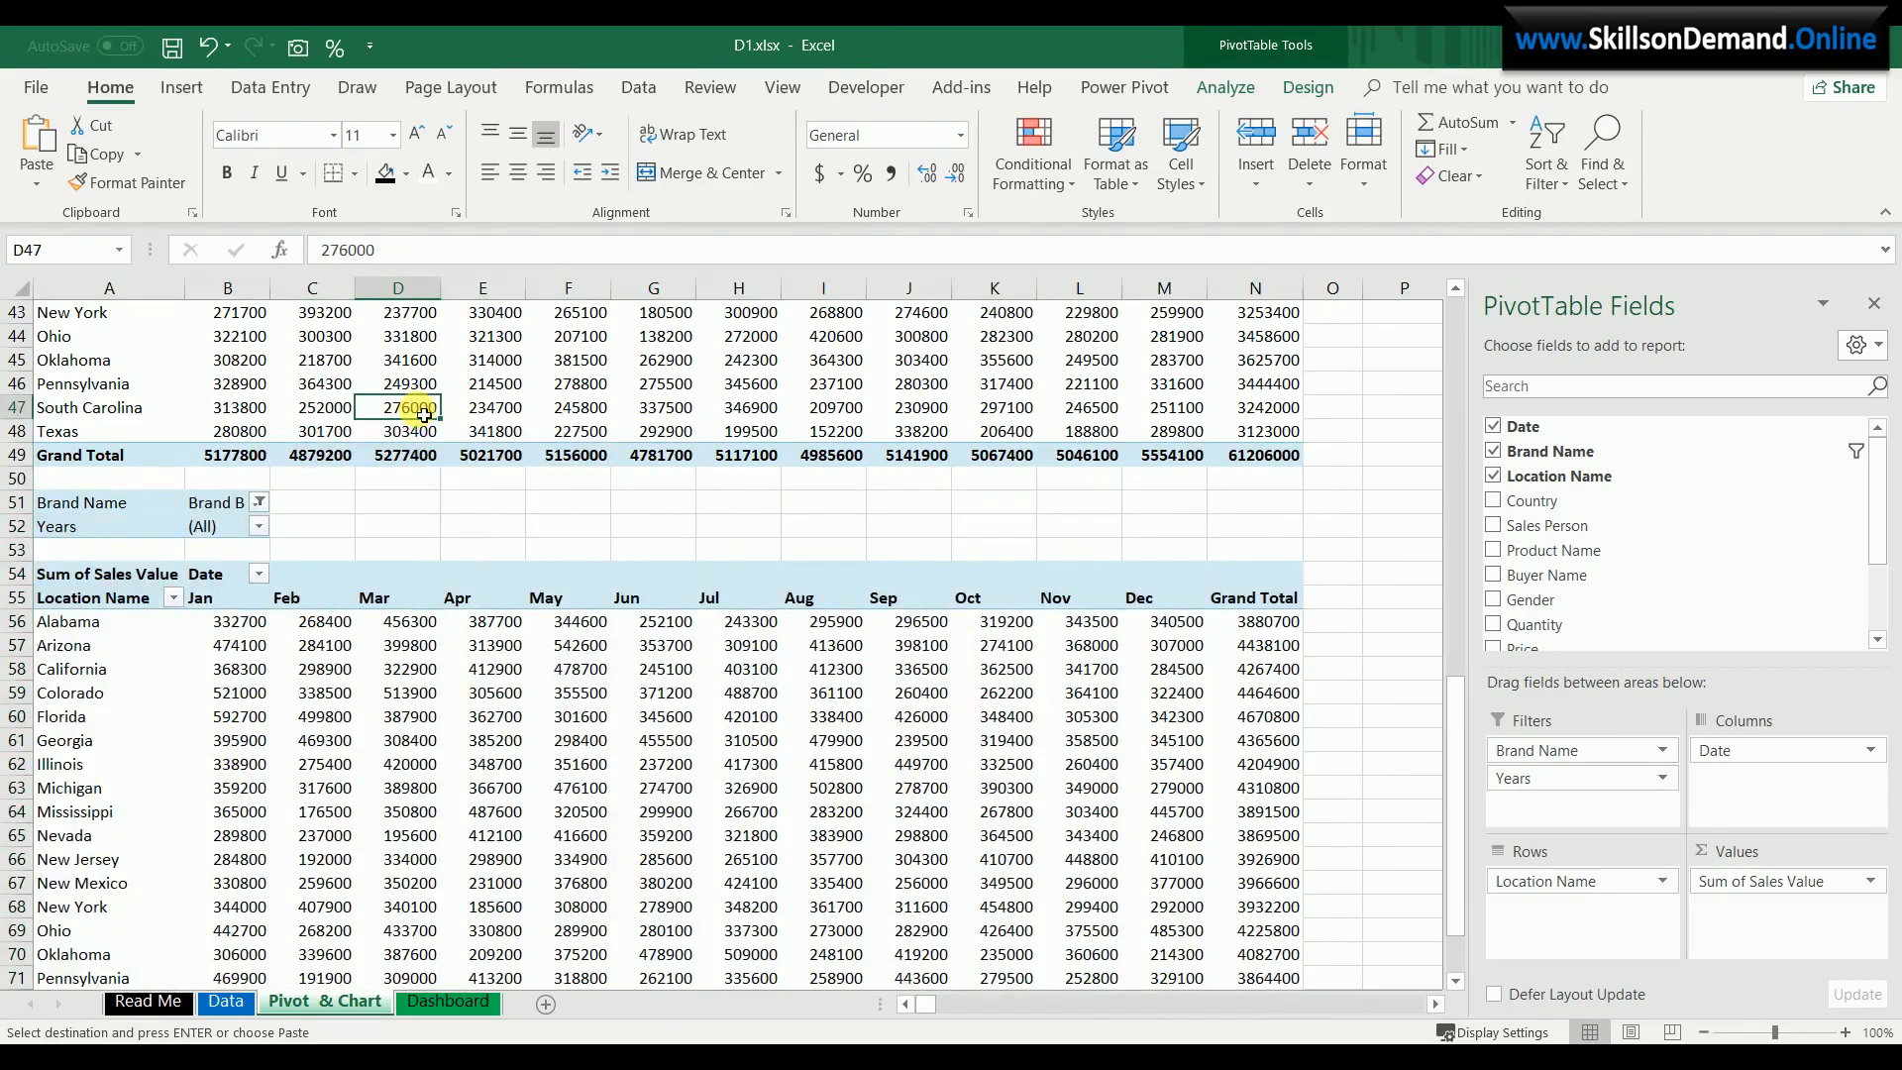
left_click(1308, 88)
left_click(104, 178)
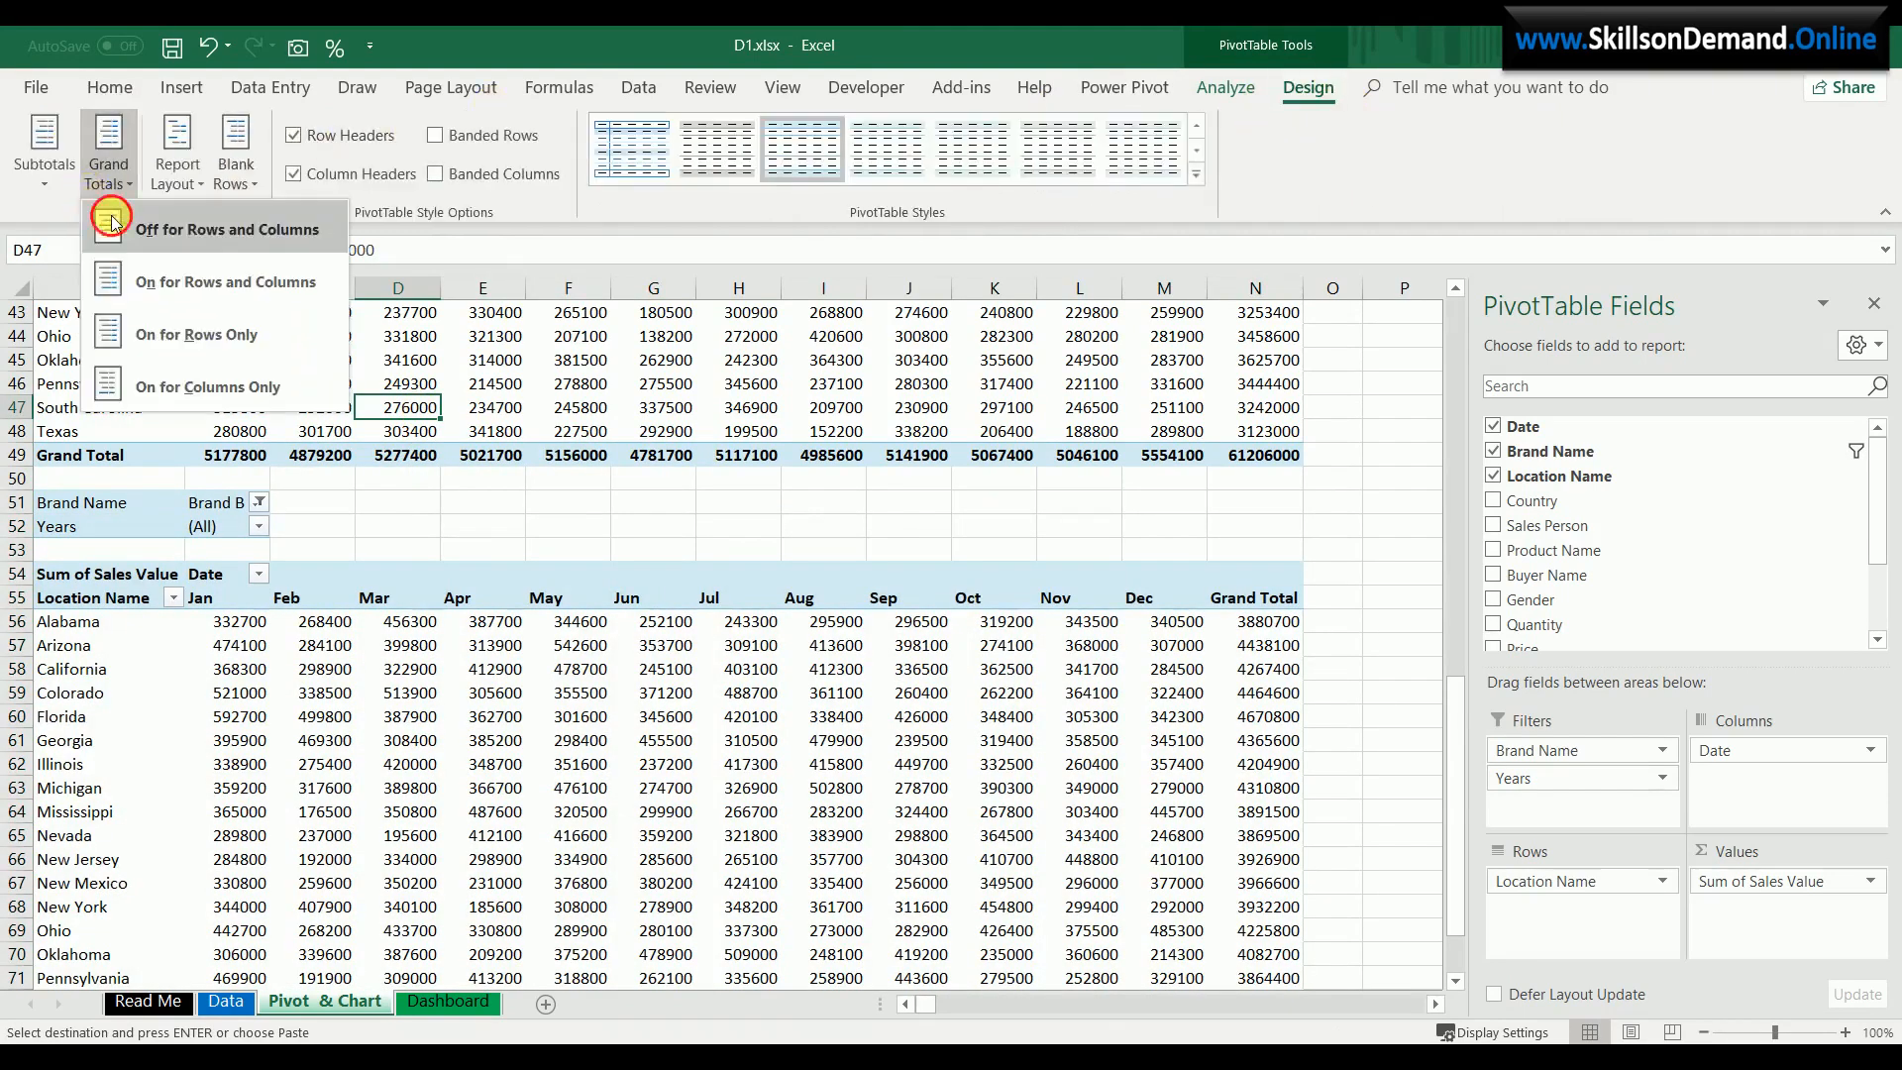
left_click(109, 226)
left_click(45, 163)
left_click(119, 229)
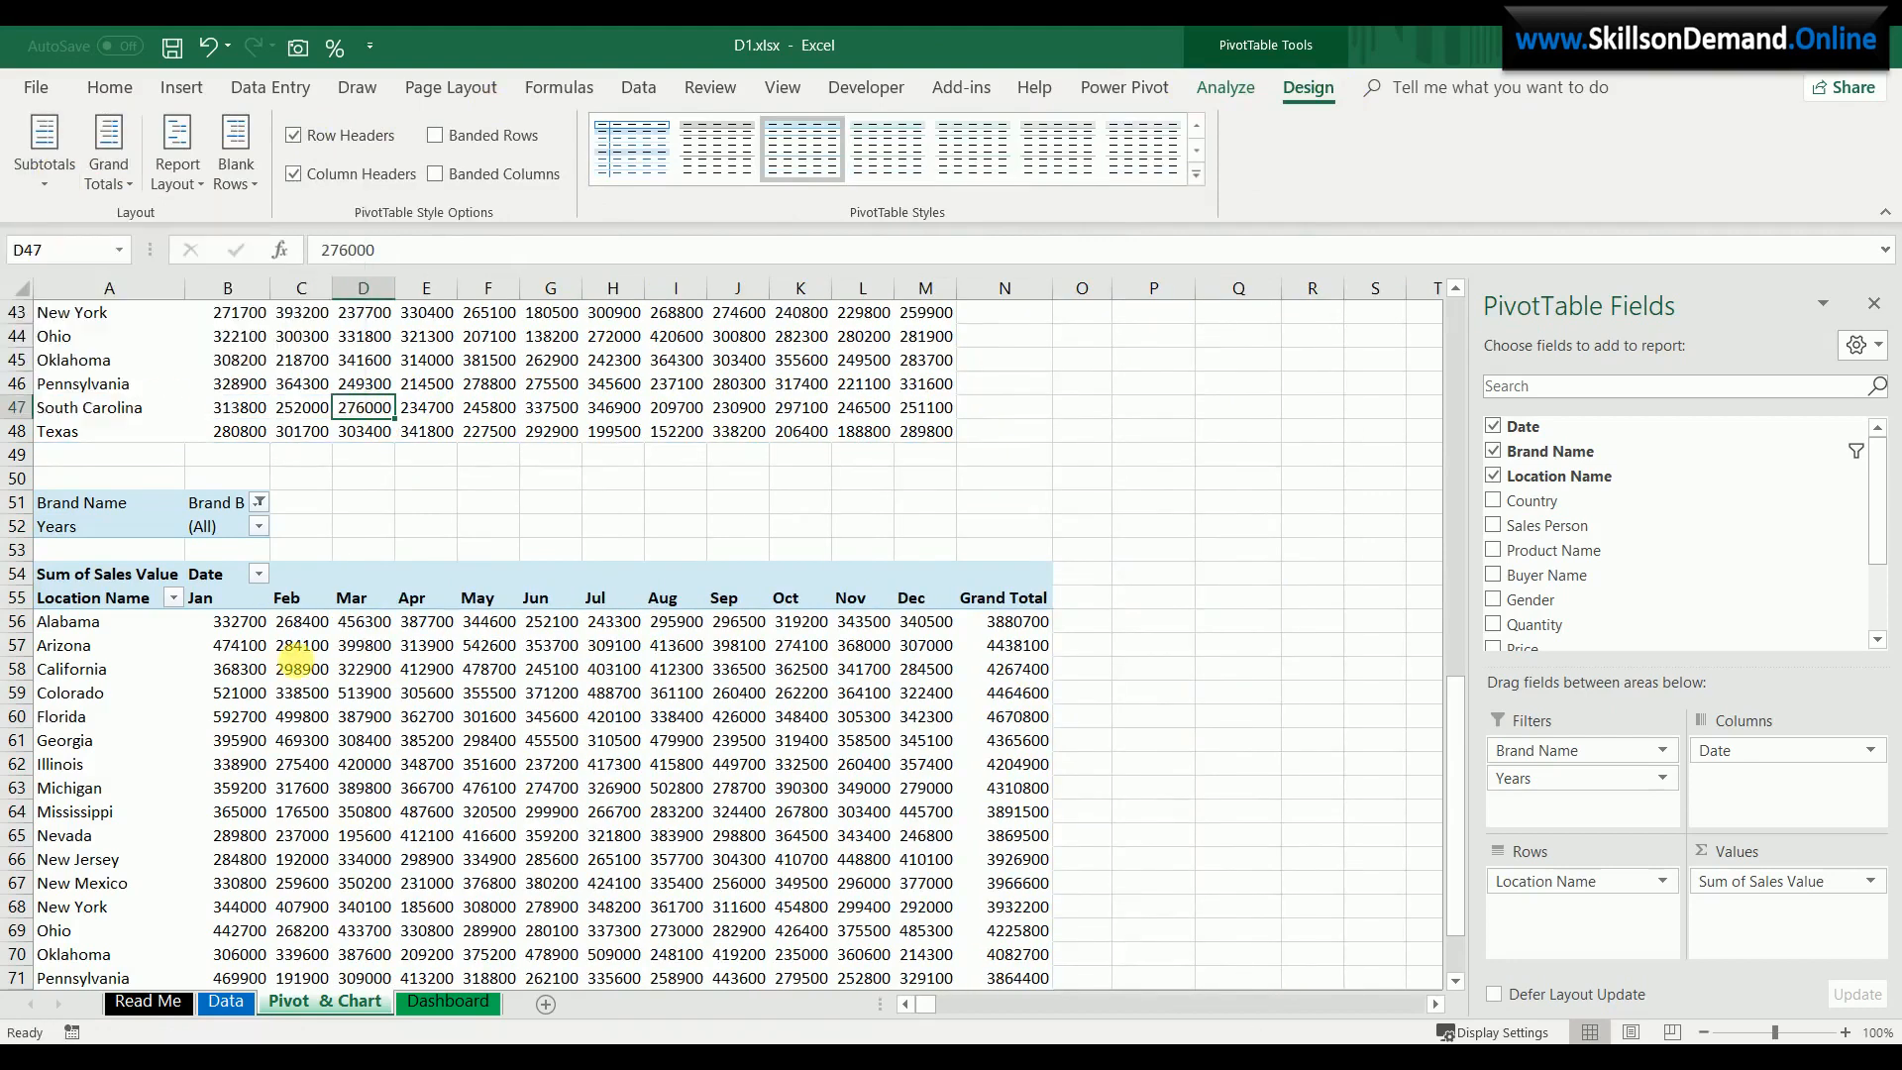
- Turn off grand totals for rows and columns in the Brand B PivotTable and hide its subtotals
left_click(301, 740)
left_click(124, 177)
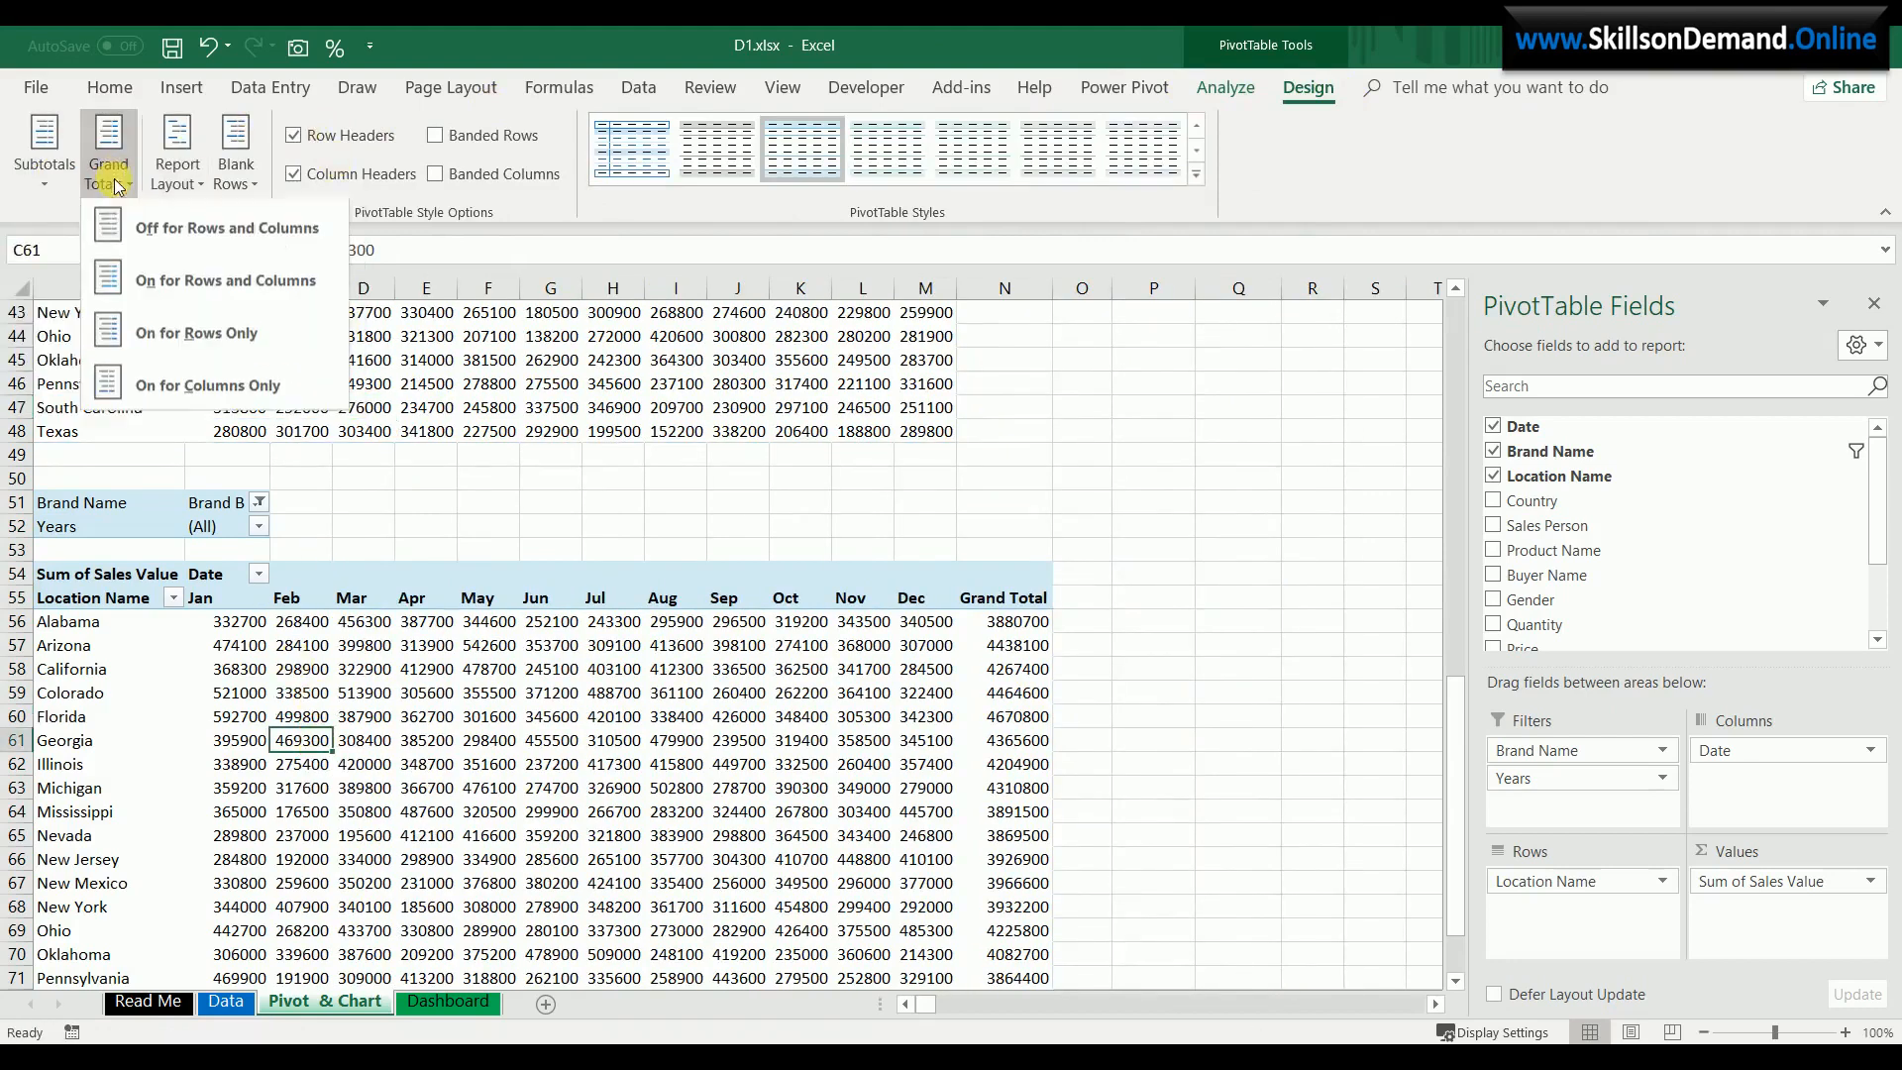
left_click(132, 228)
left_click(45, 164)
left_click(55, 238)
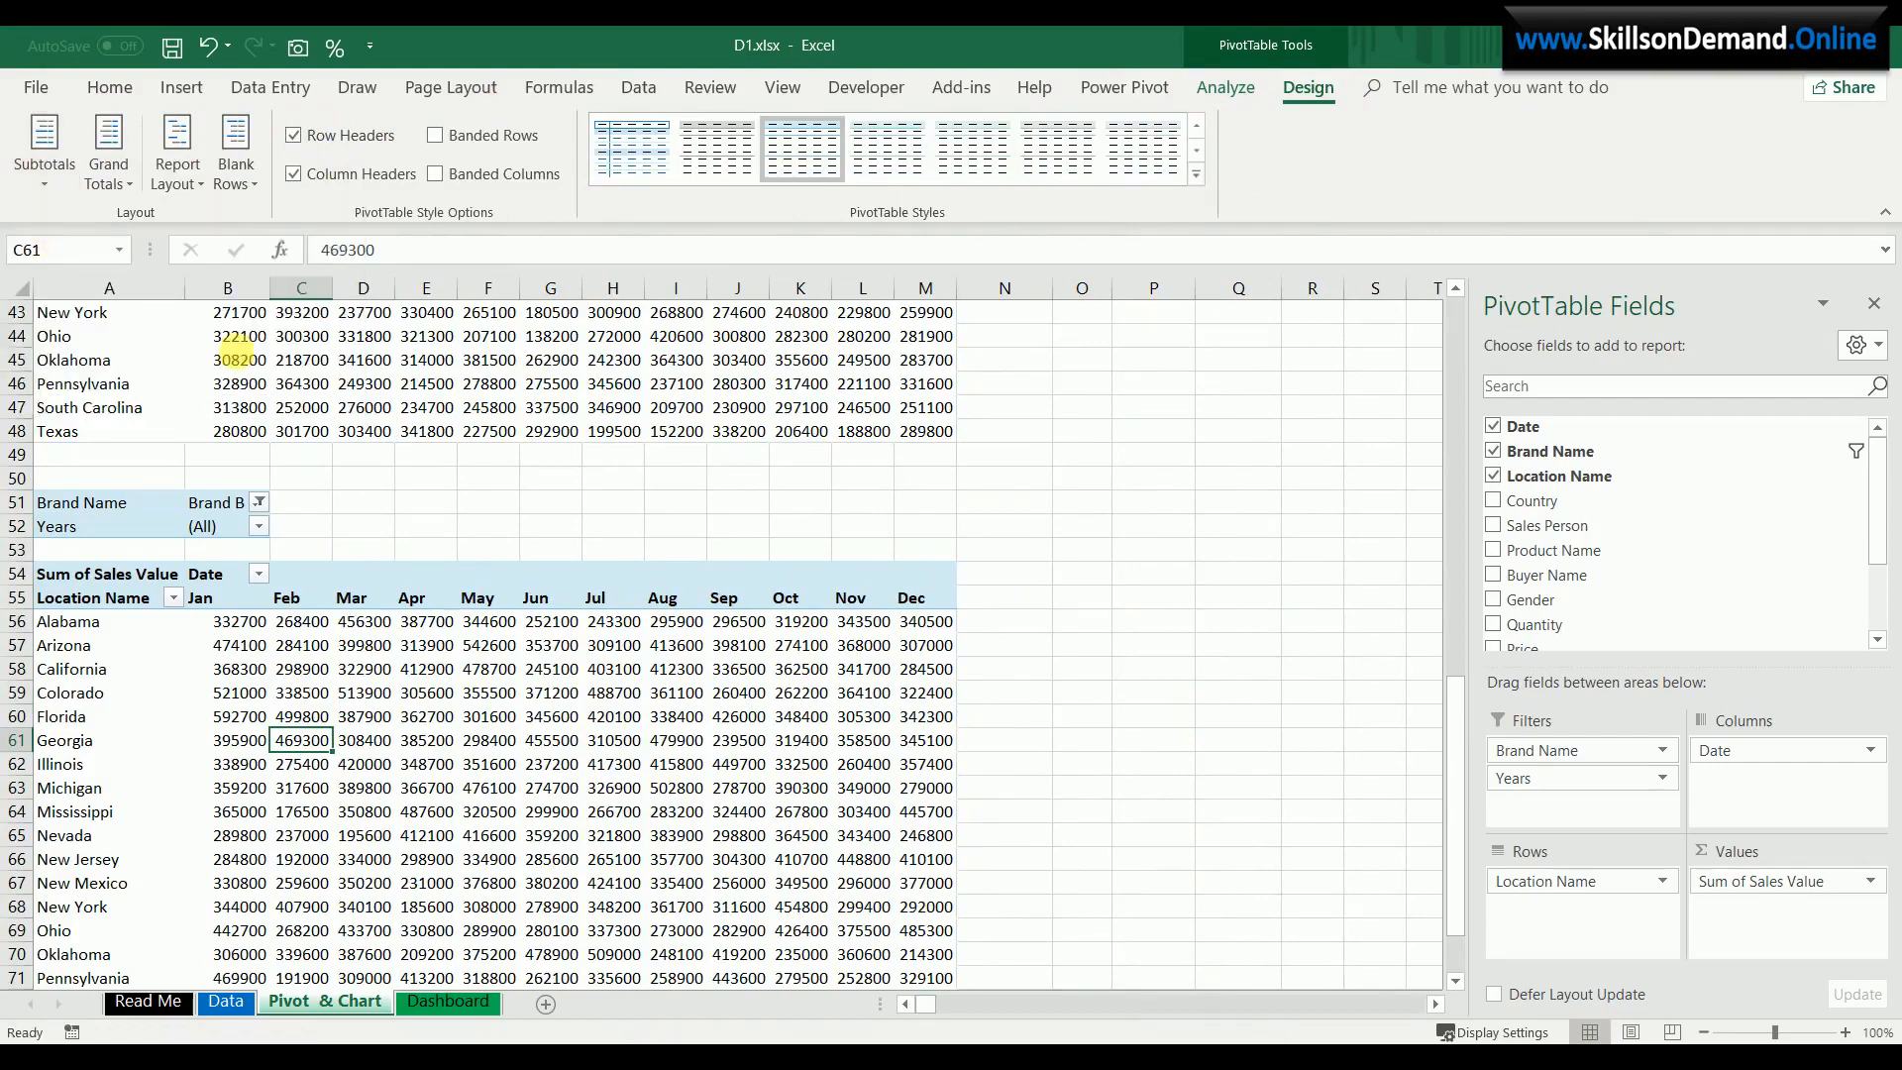
- Review the layout of the three PivotTables on the Pivot & Chart sheet
left_click(545, 693)
scroll(546, 693, "down", 7)
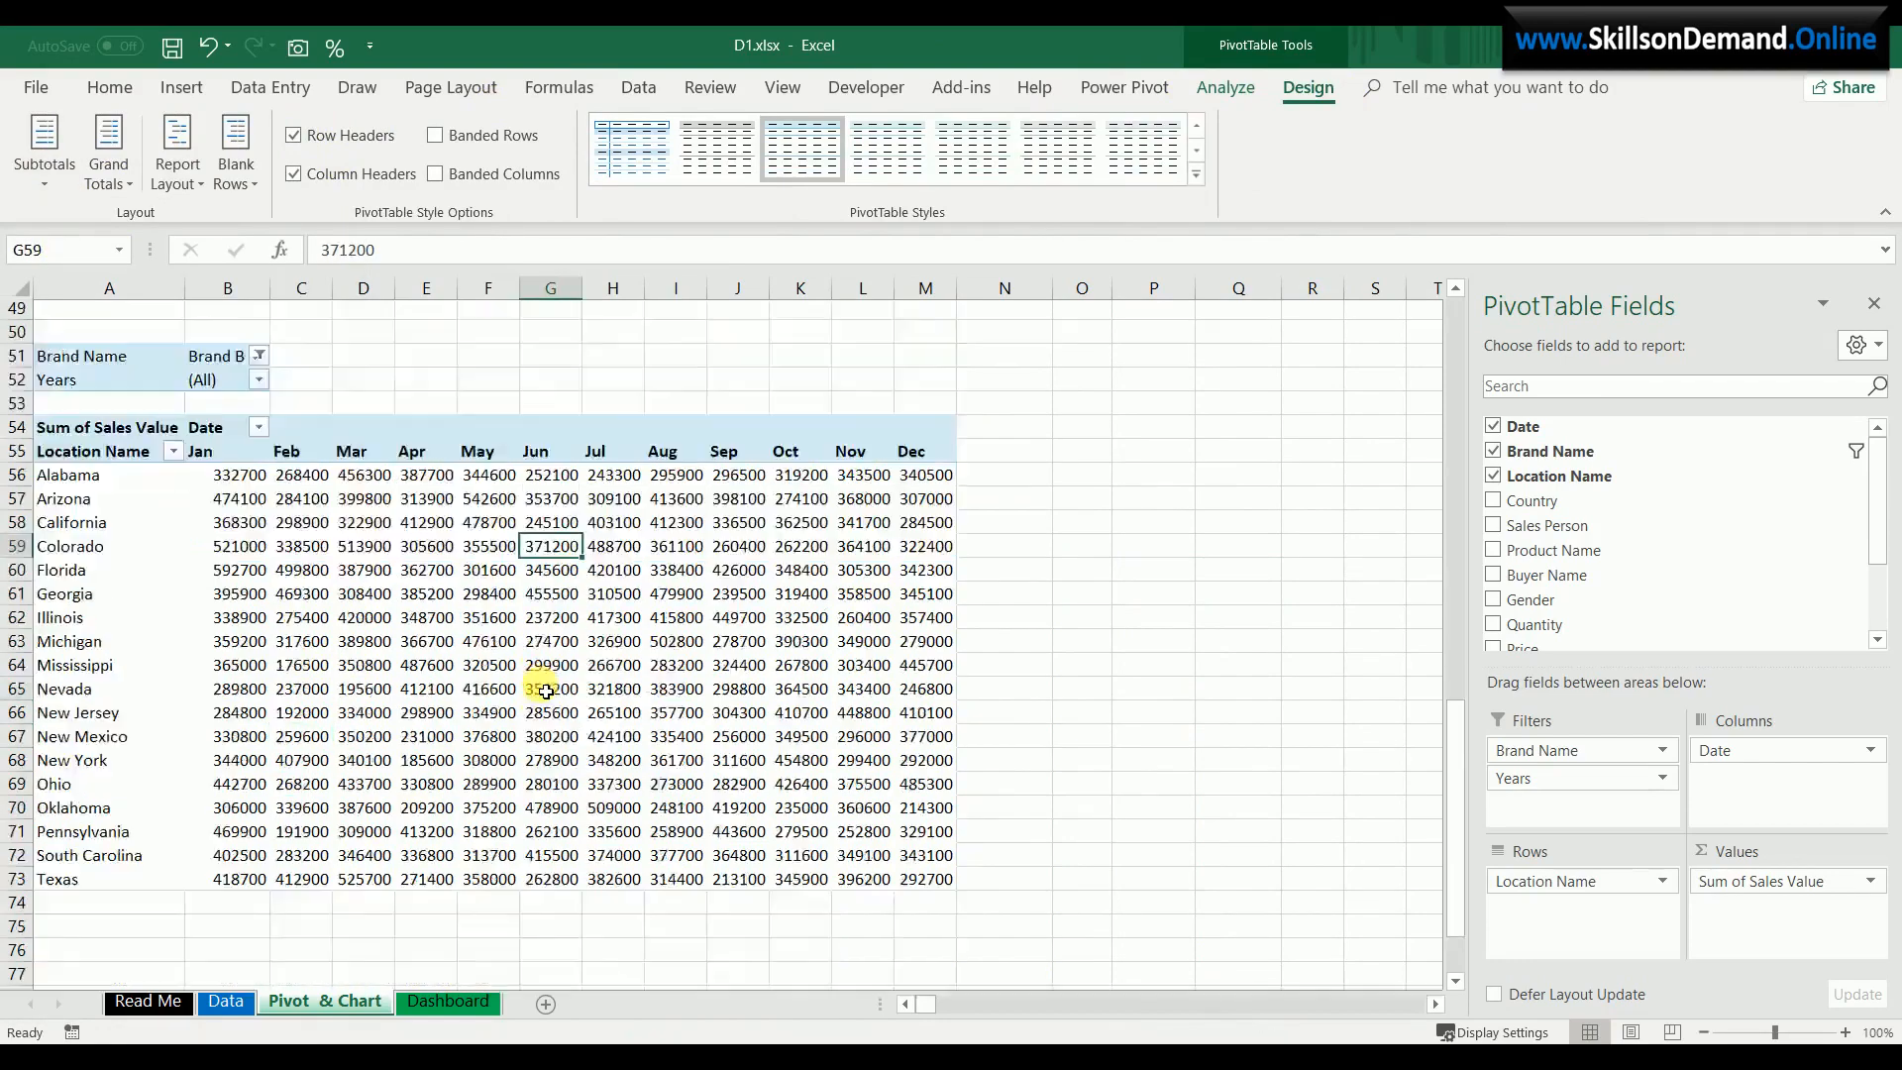
scroll(546, 693, "up", 20)
scroll(546, 693, "up", 1)
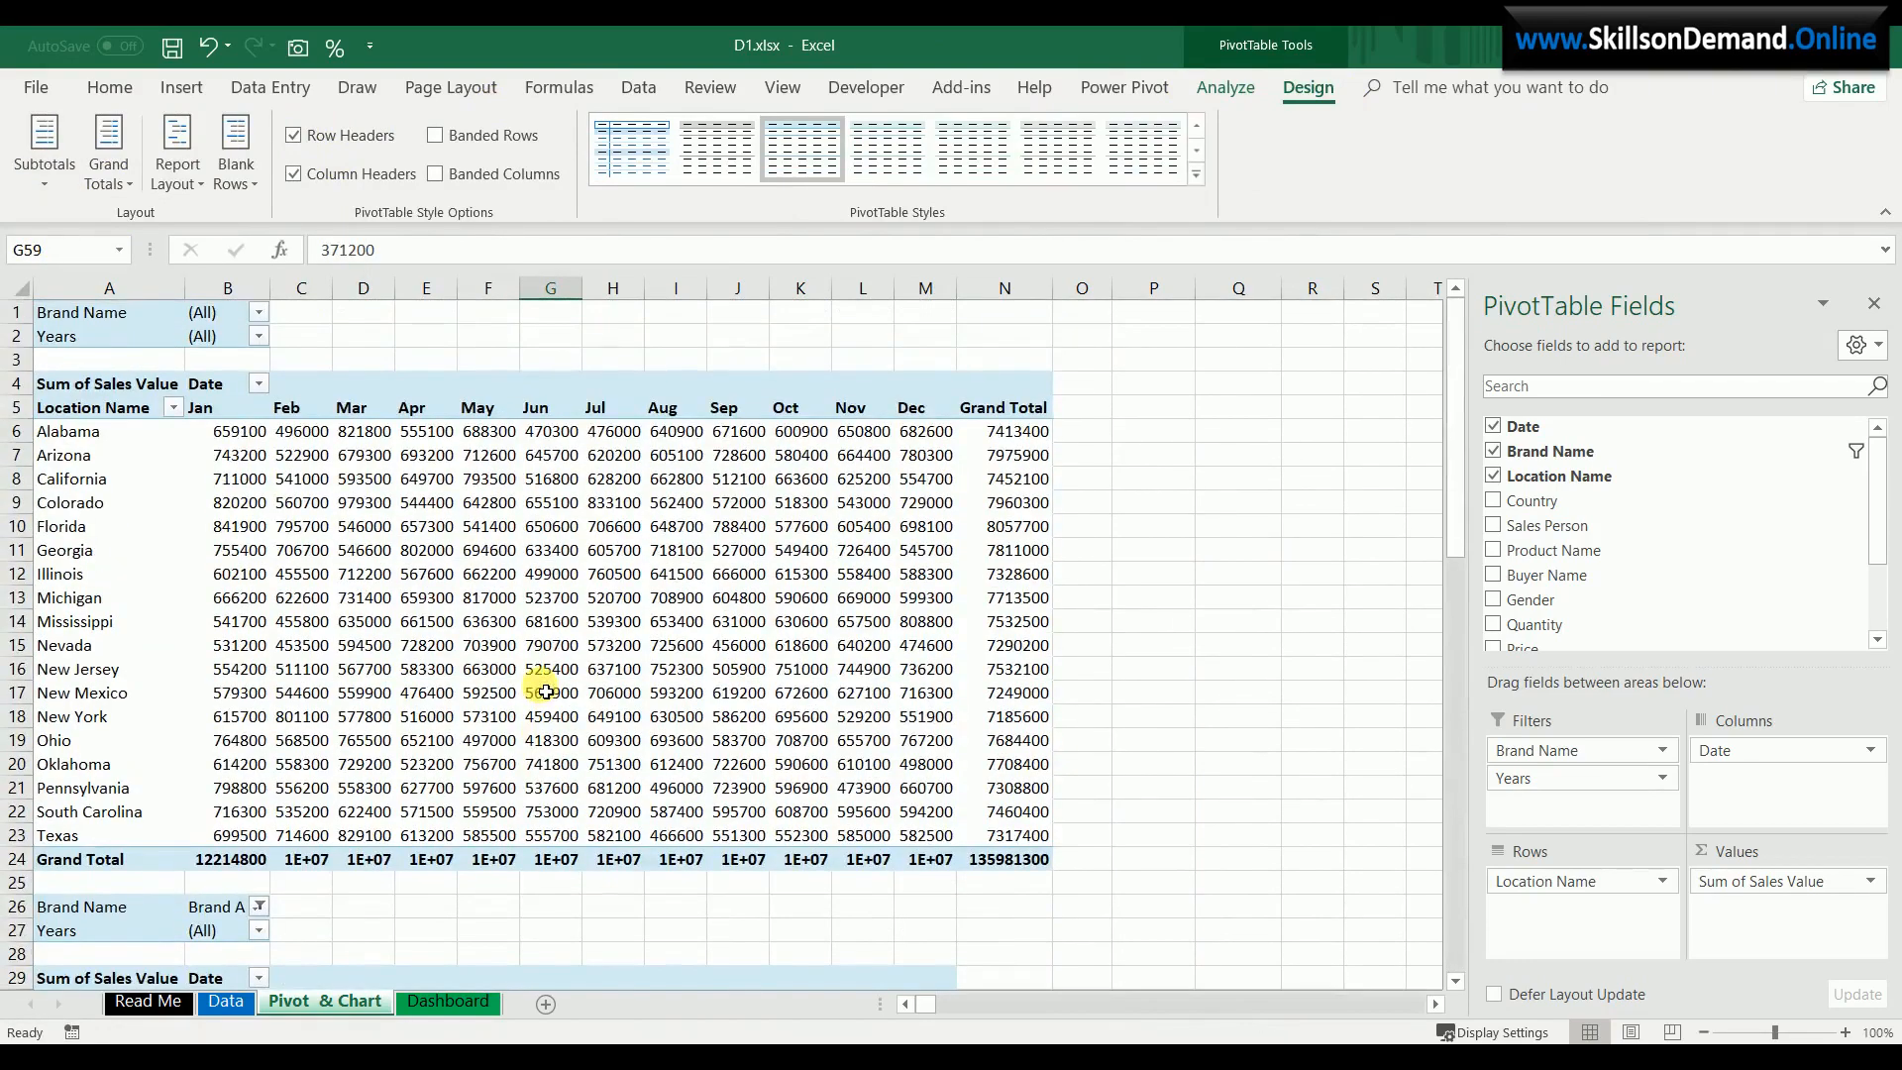
scroll(546, 693, "down", 12)
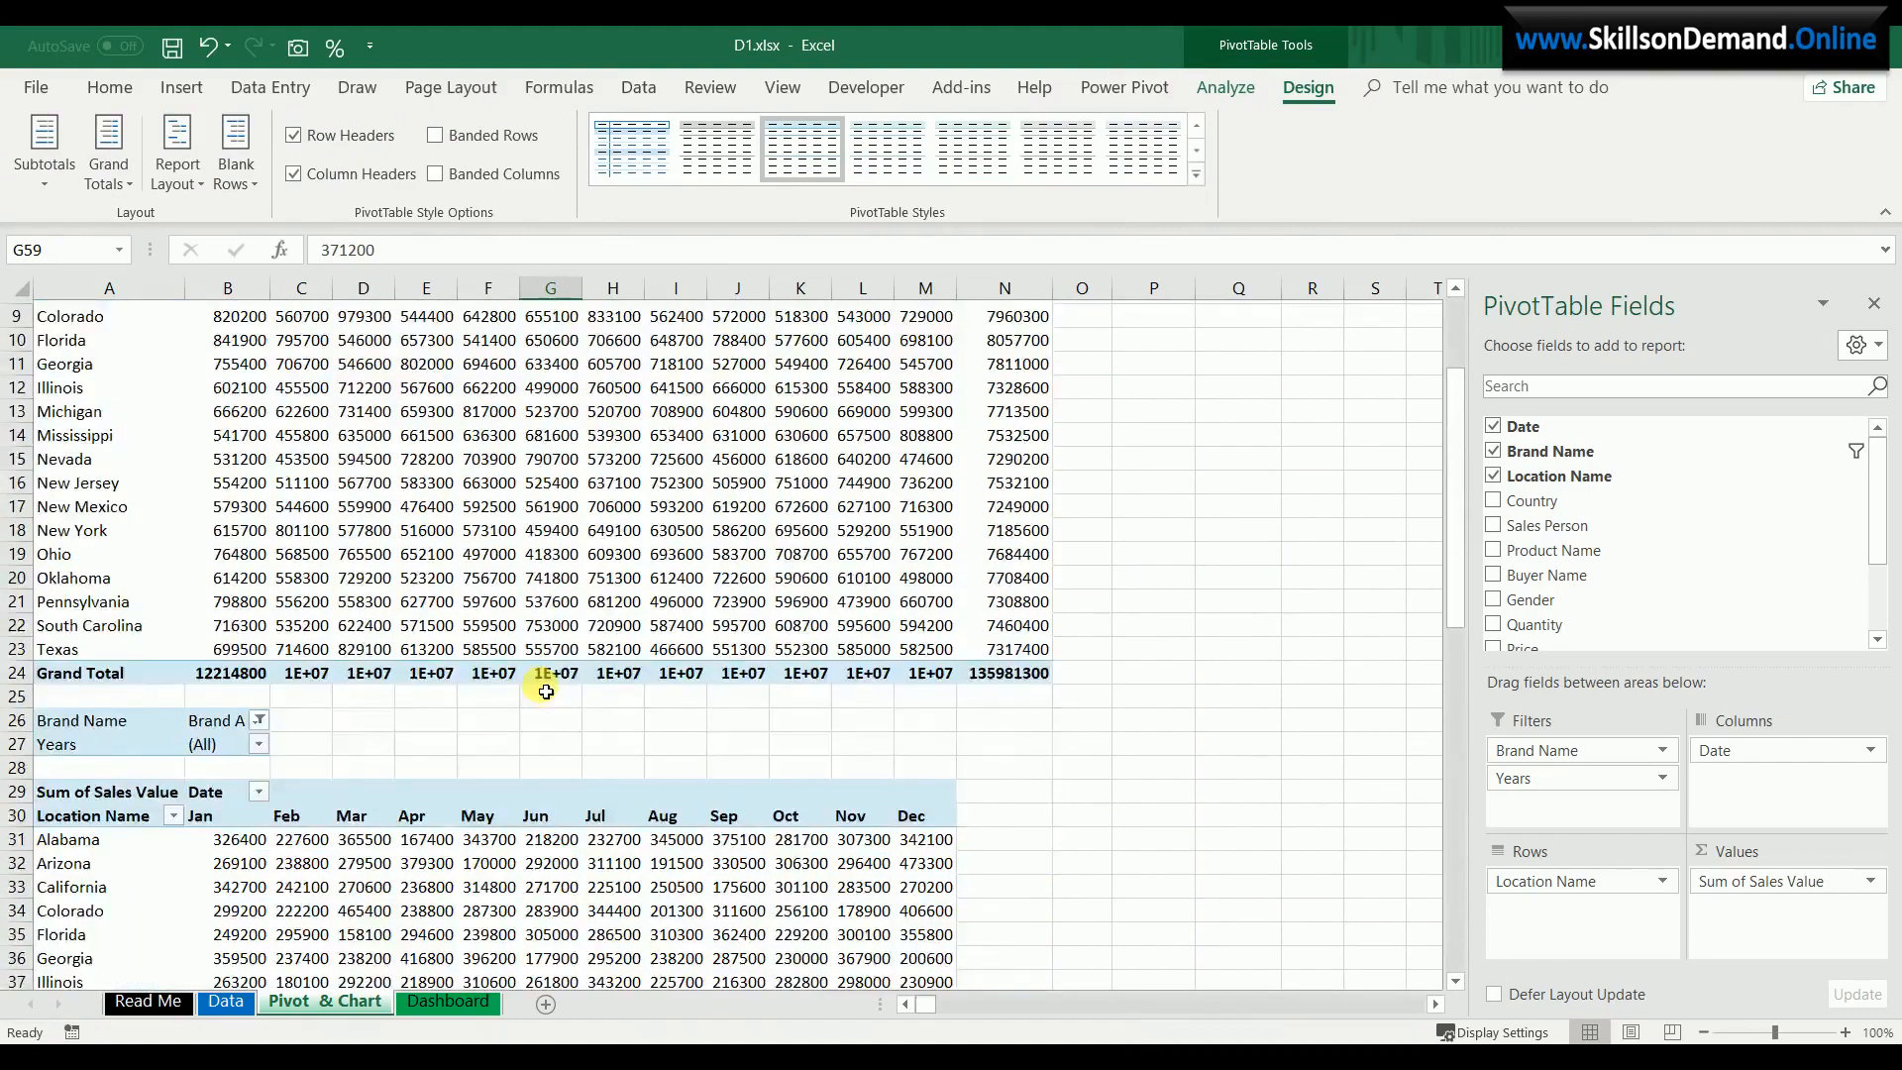
scroll(546, 692, "up", 12)
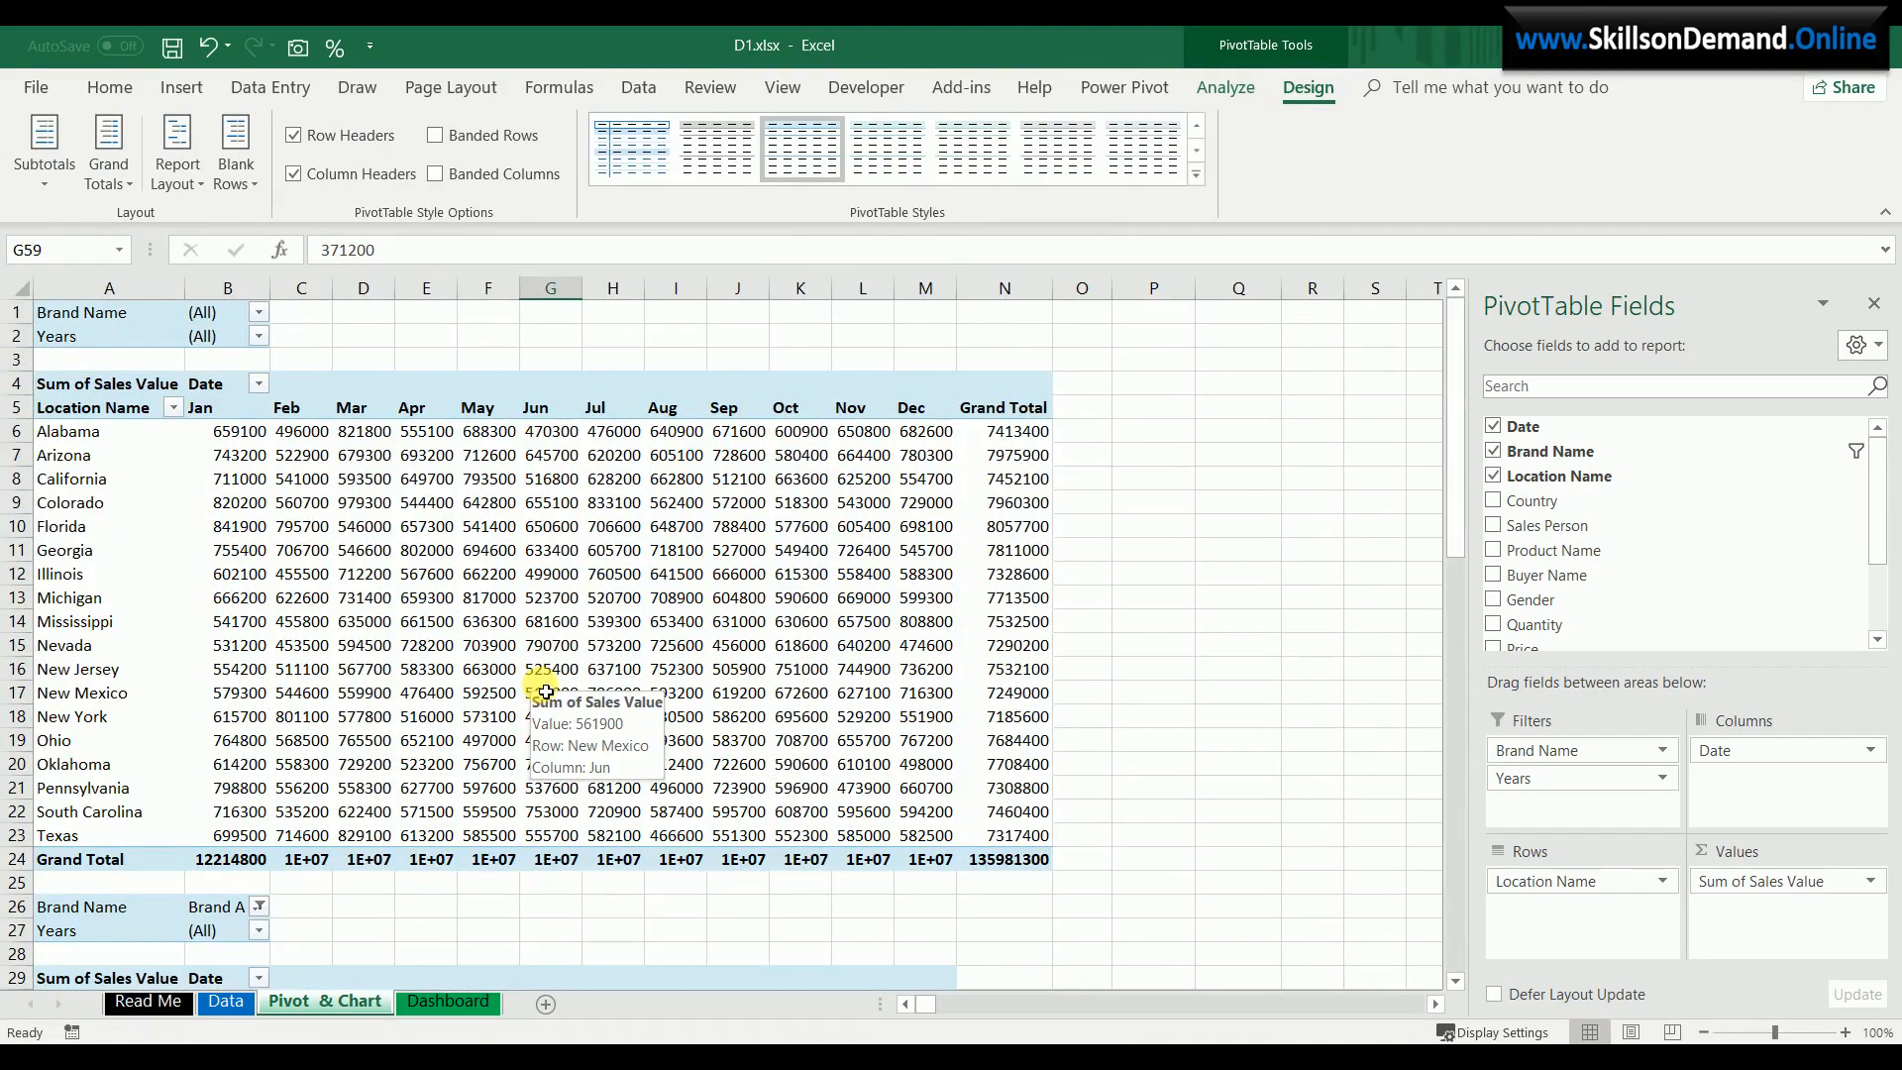
- Enter the title "Total Sales & Sales by Location" in cell A1 of the Dashboard sheet
left_click(464, 1003)
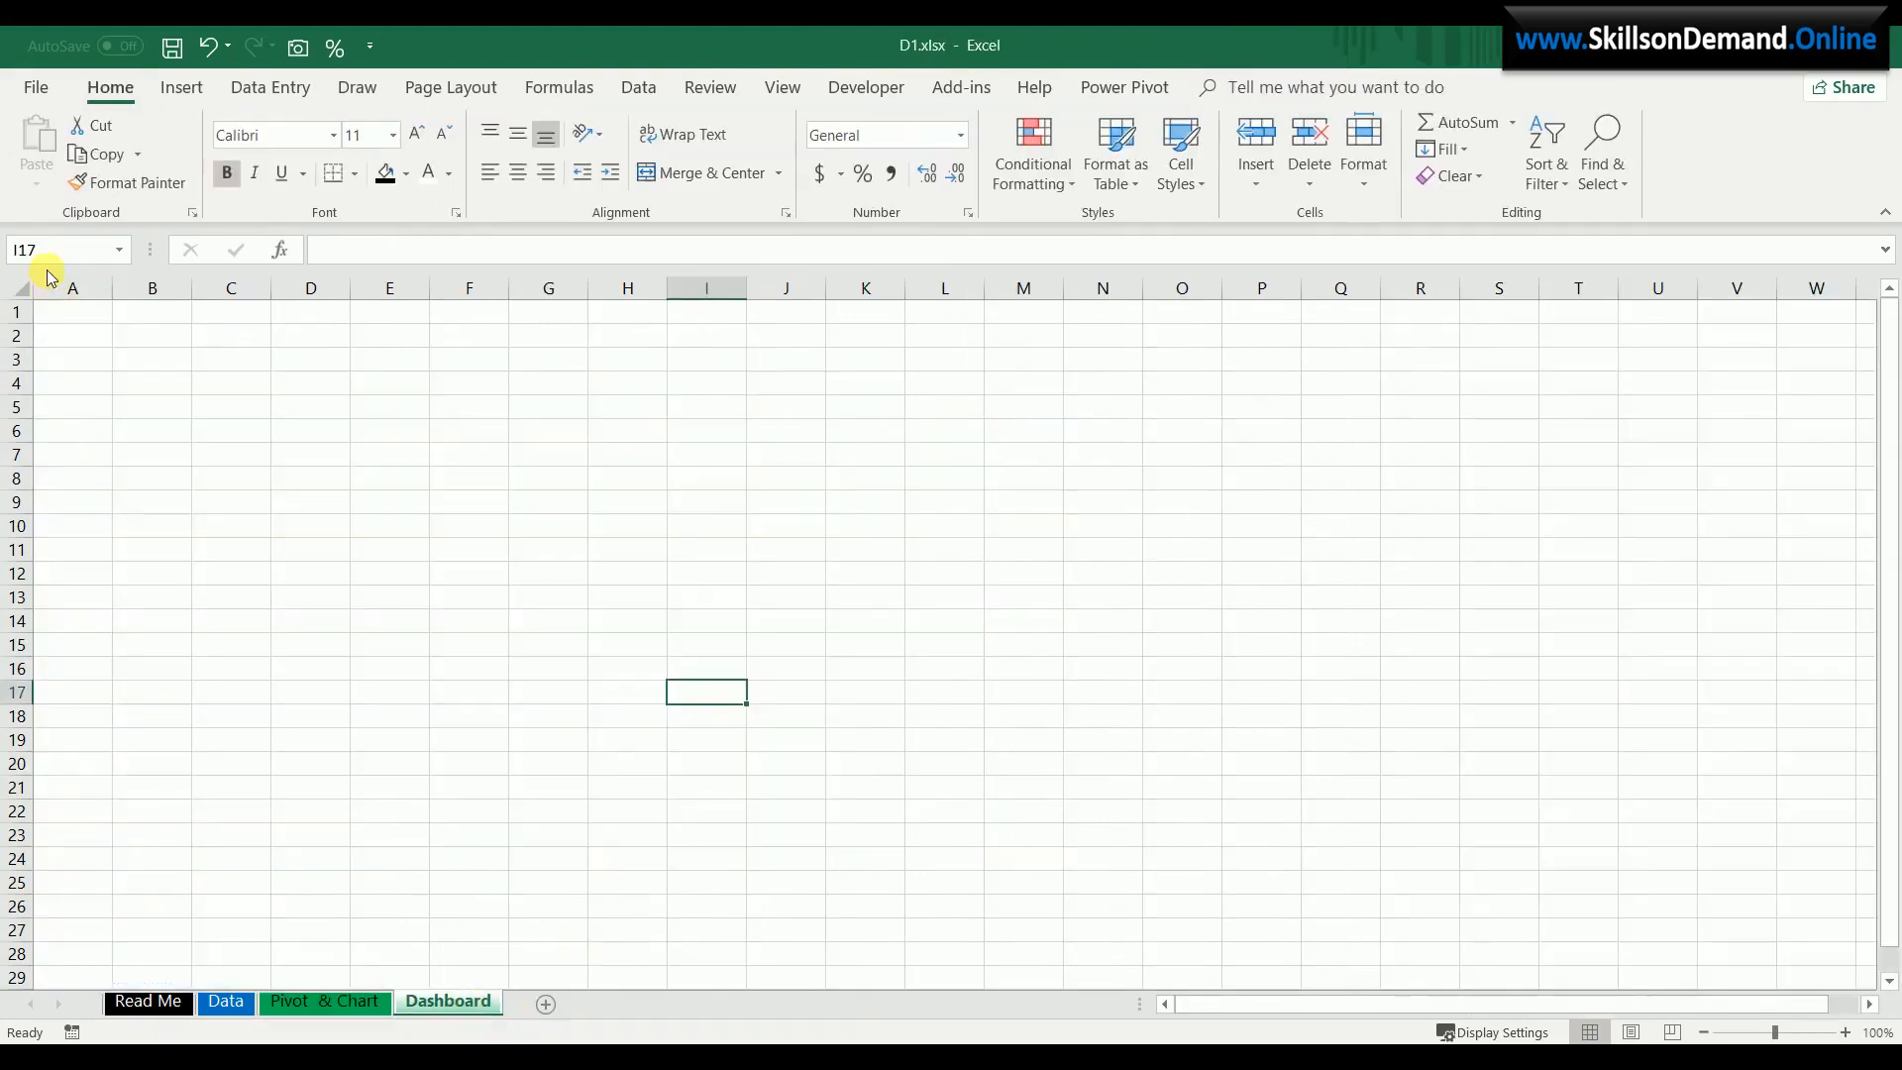
left_click(74, 323)
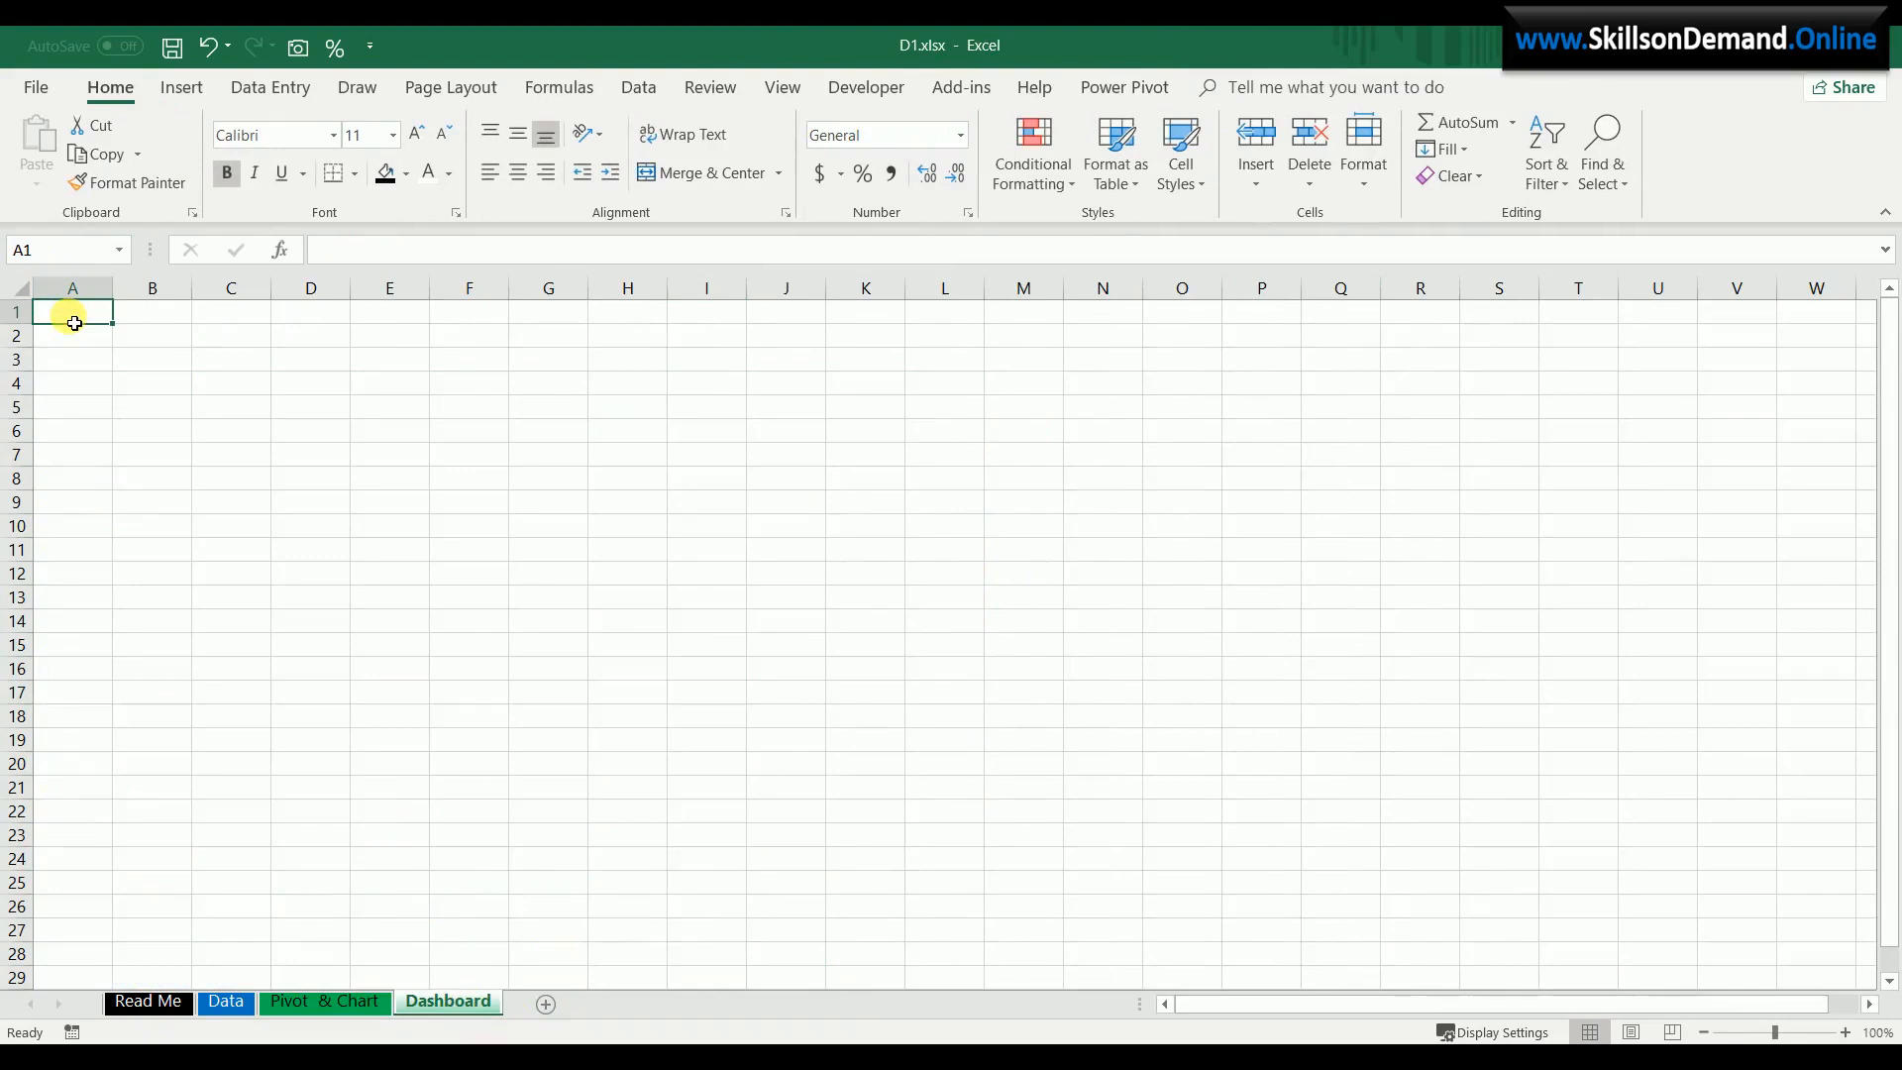
type("Total Sales & Sales by Location")
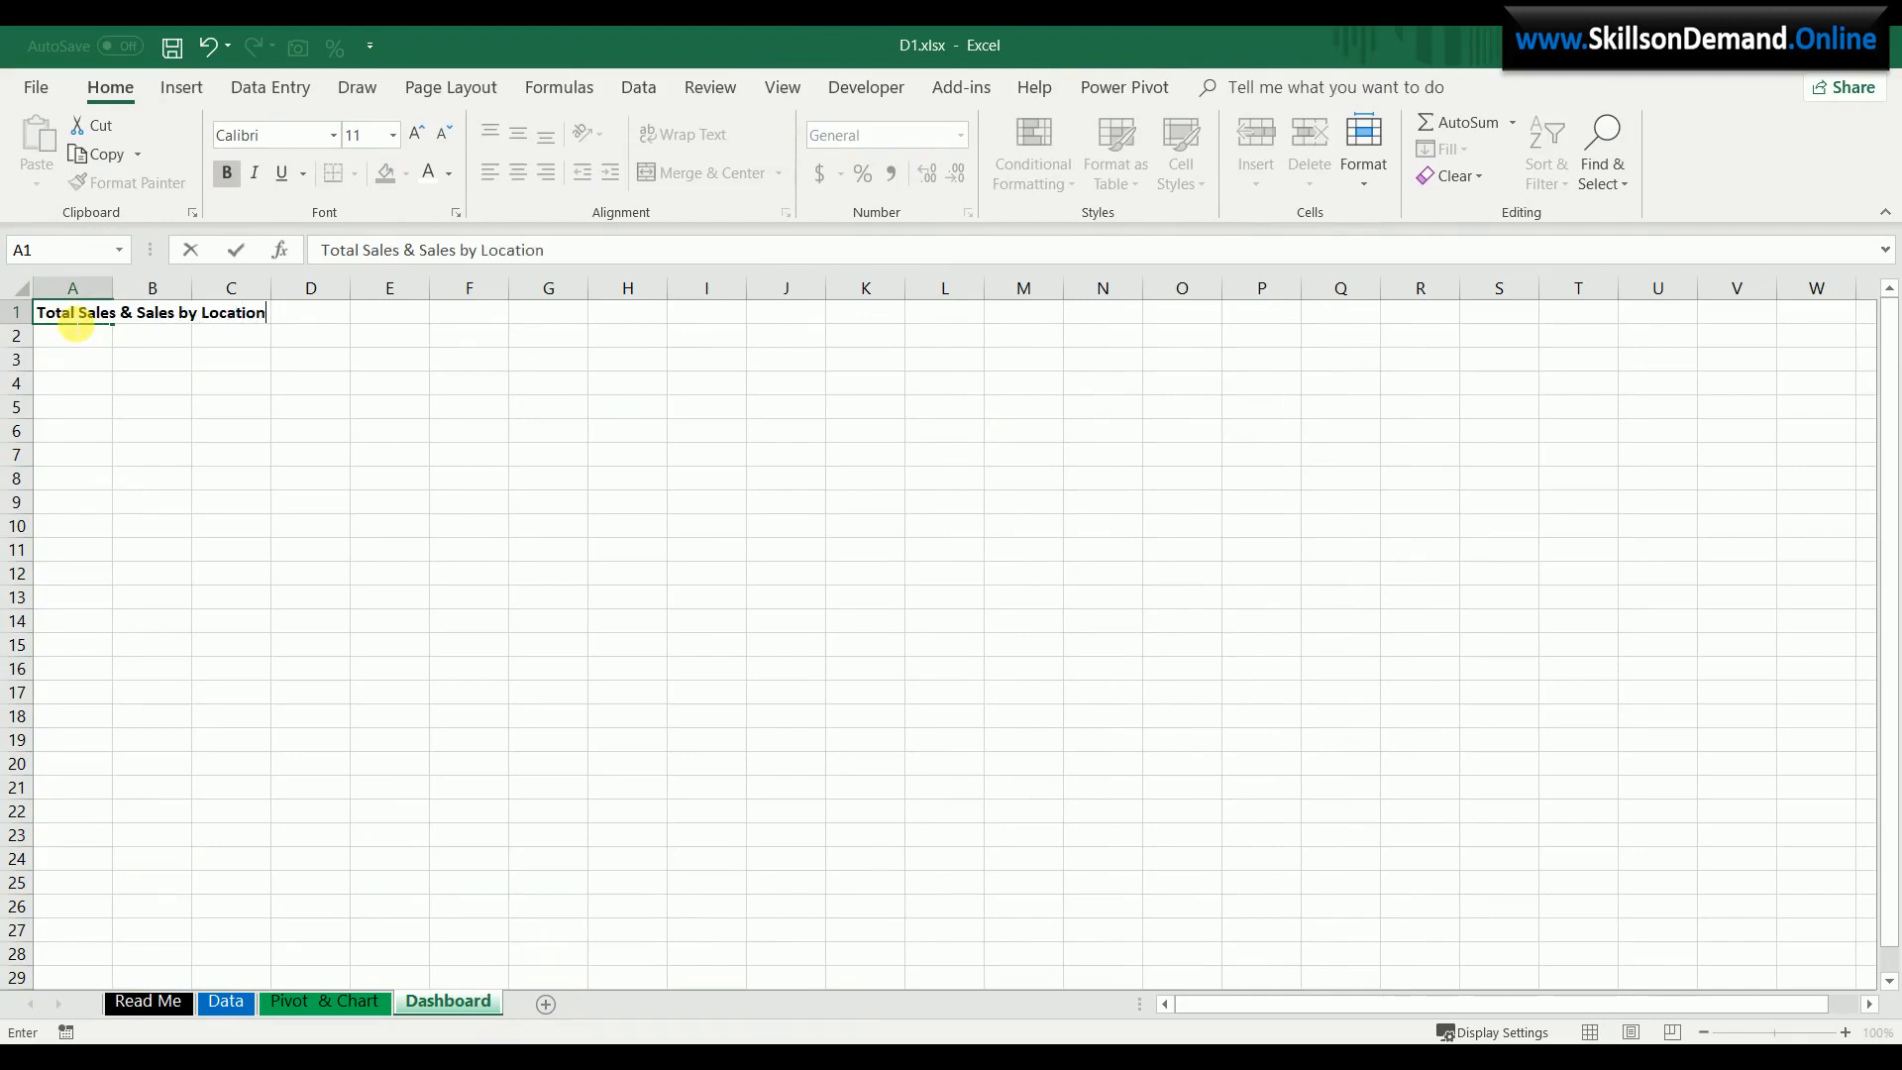
key("Return")
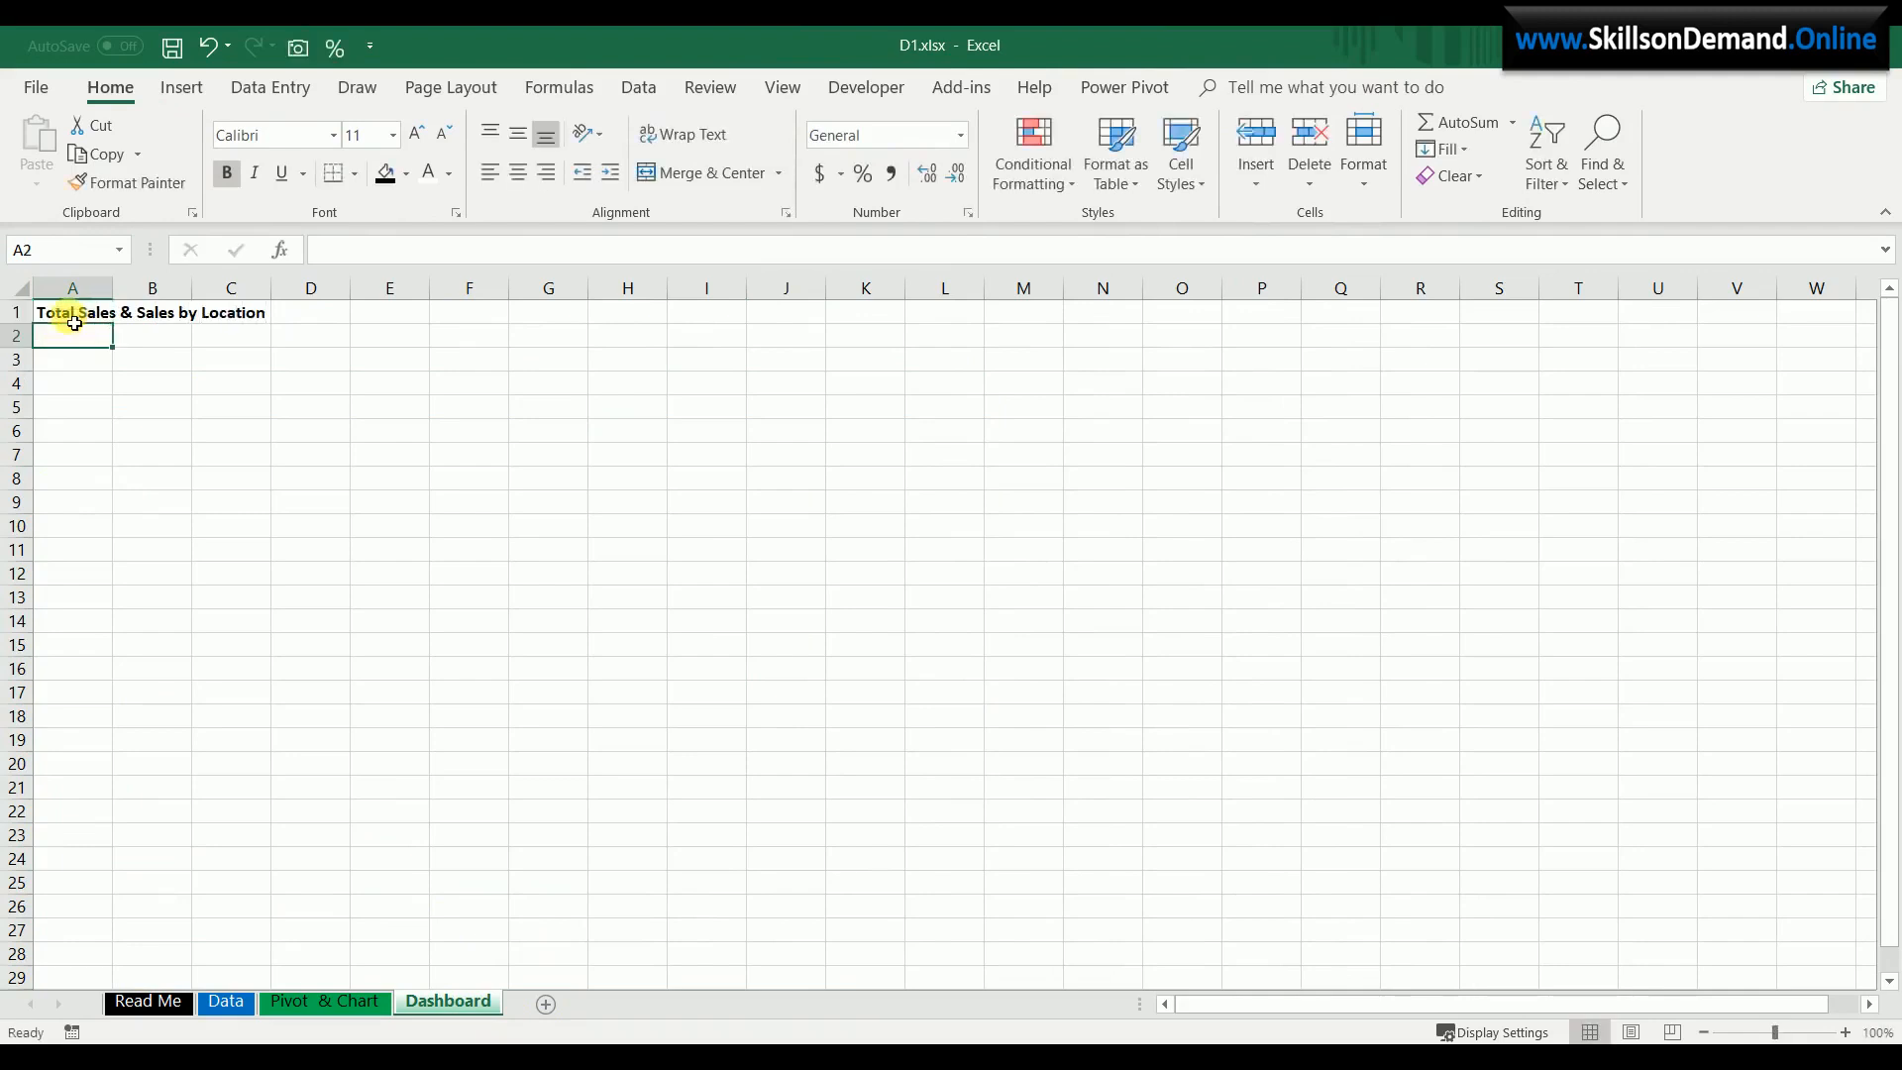
- Format A1:E1 with a green fill and white text, and merge and center the title across it
left_click_drag(74, 315, 391, 314)
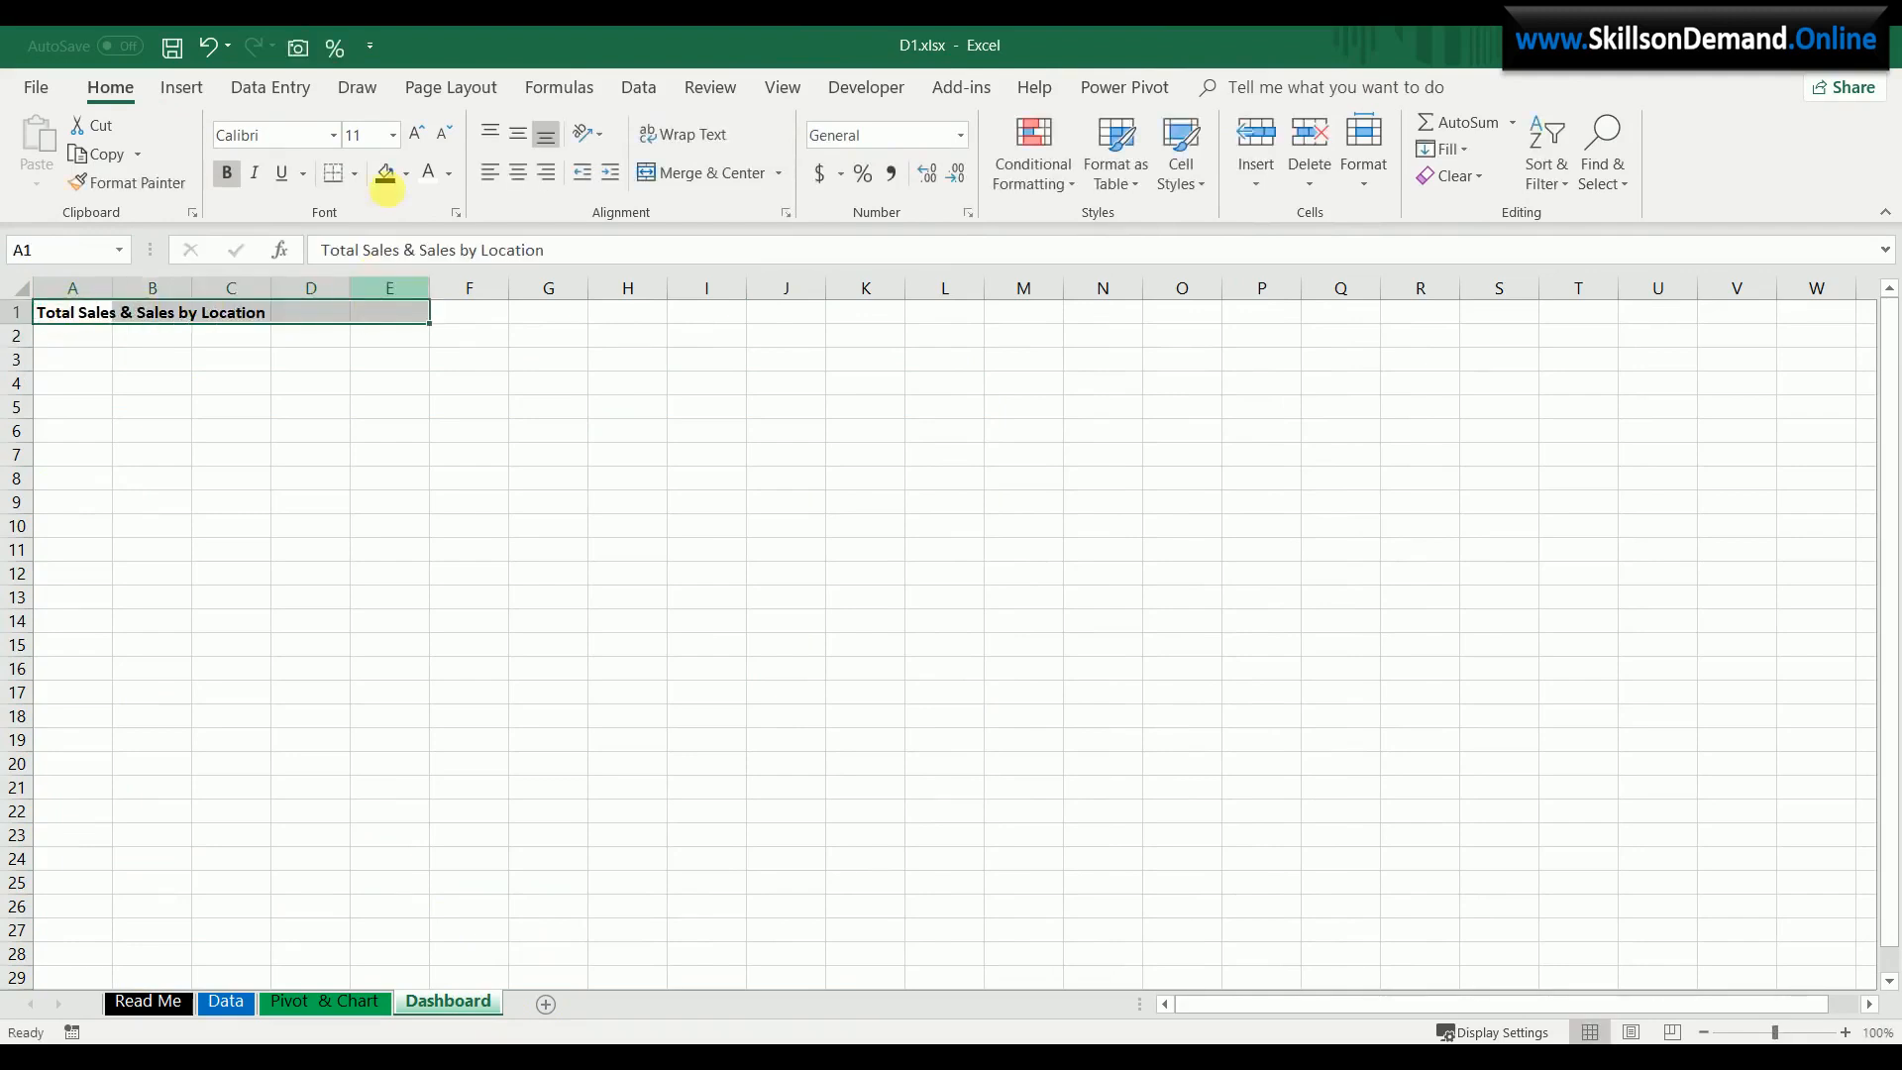
left_click(406, 173)
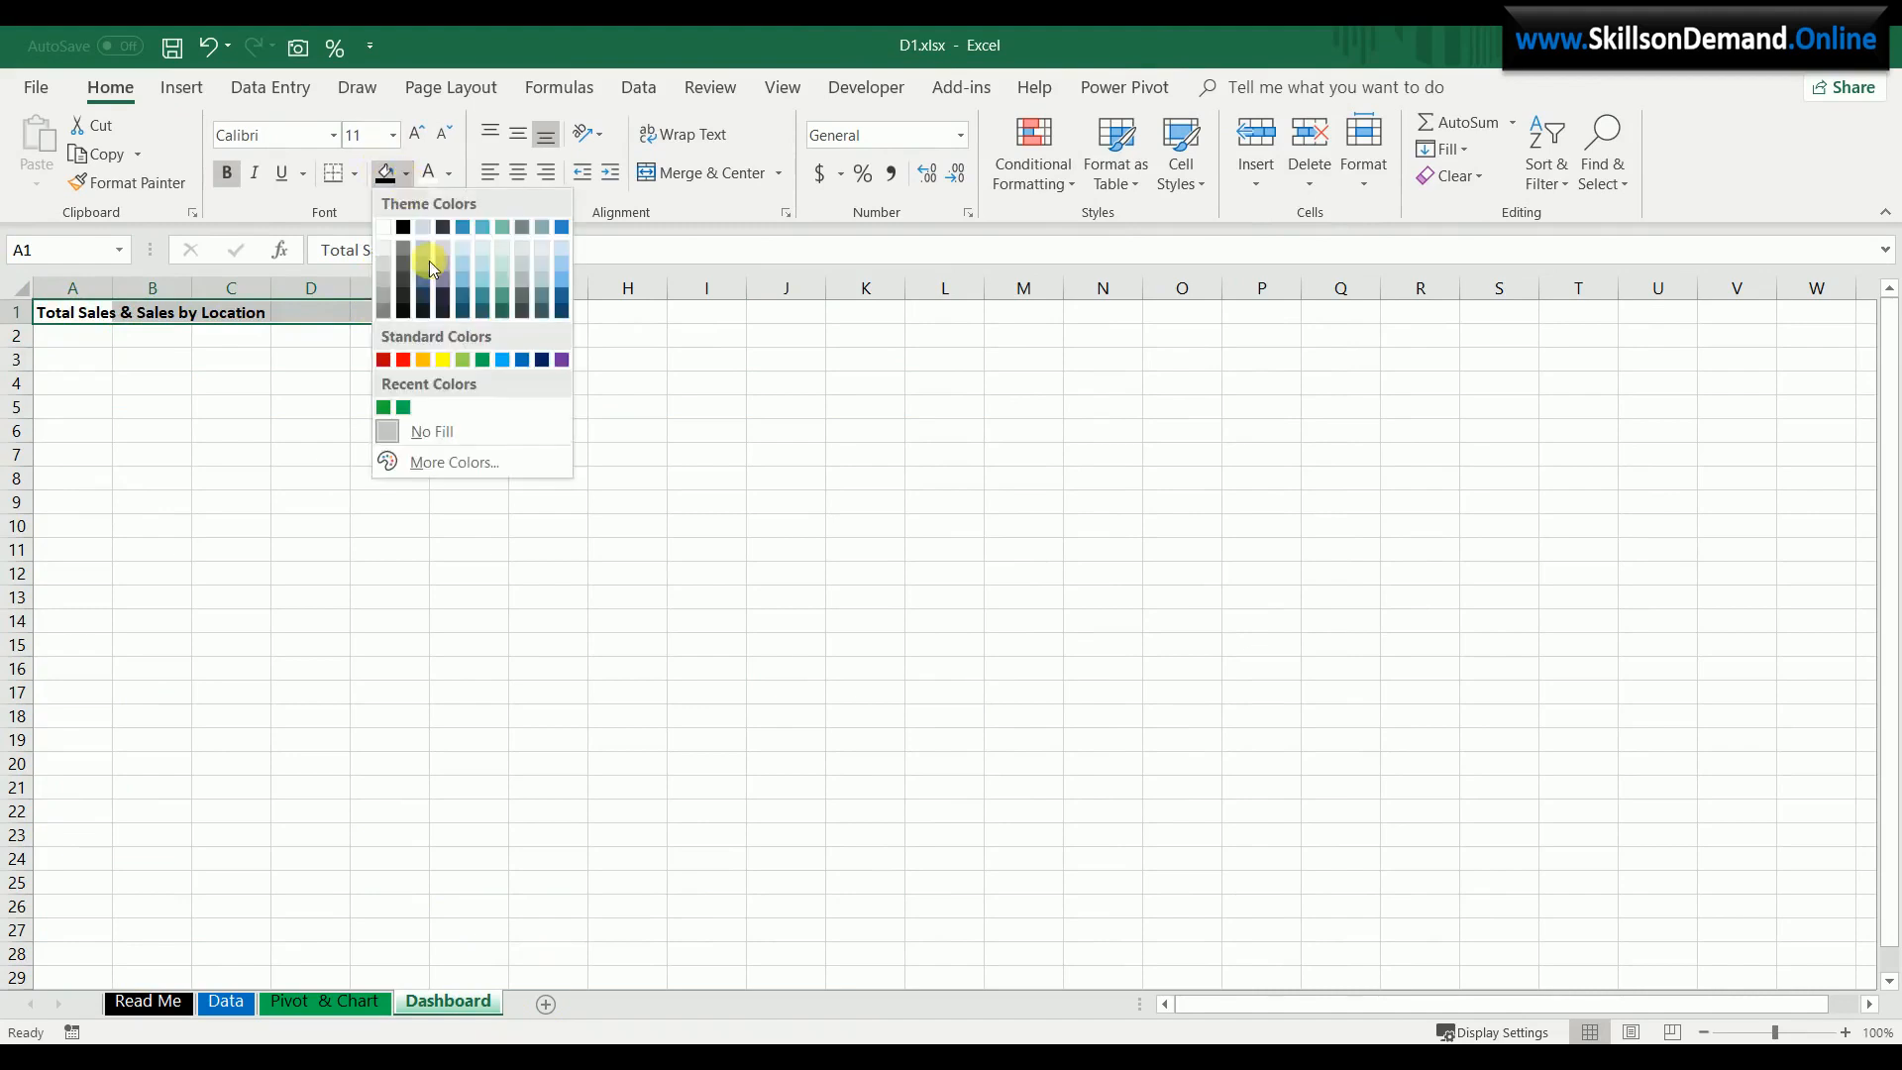
left_click(482, 359)
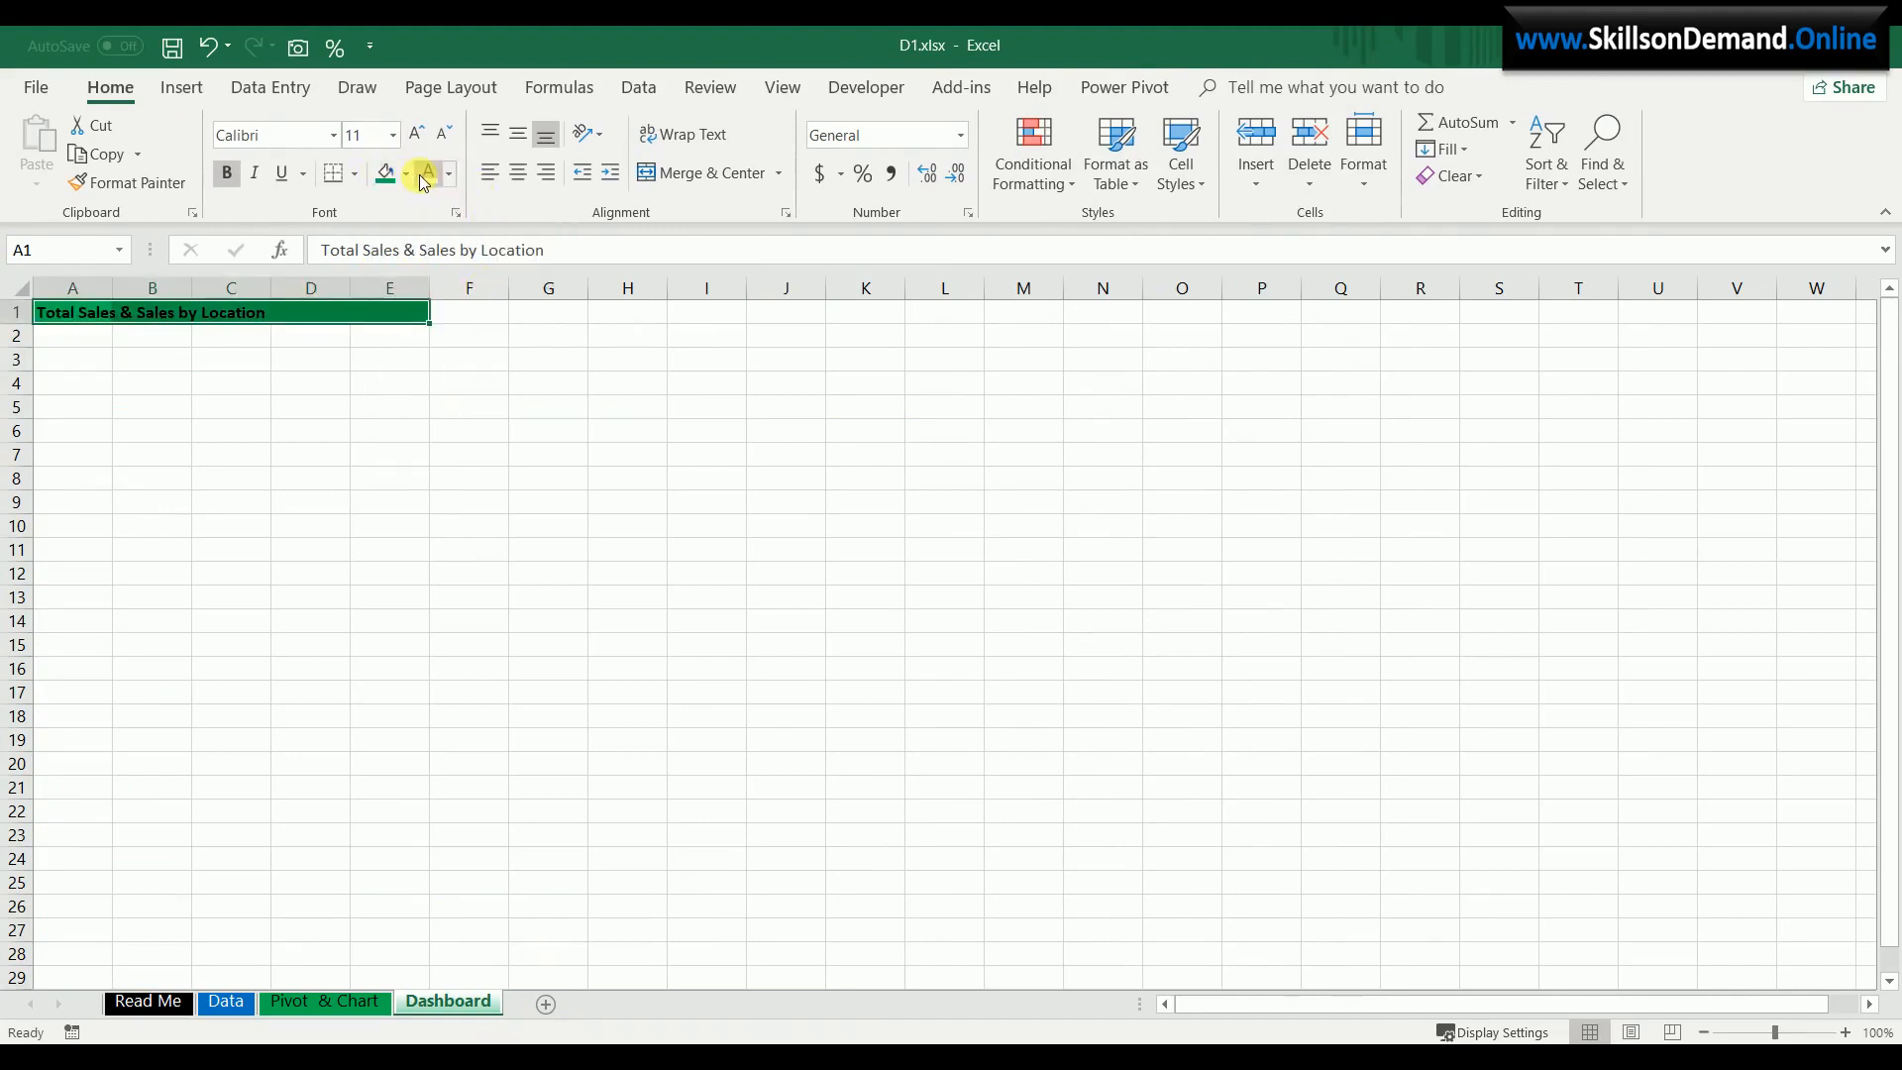
left_click(426, 174)
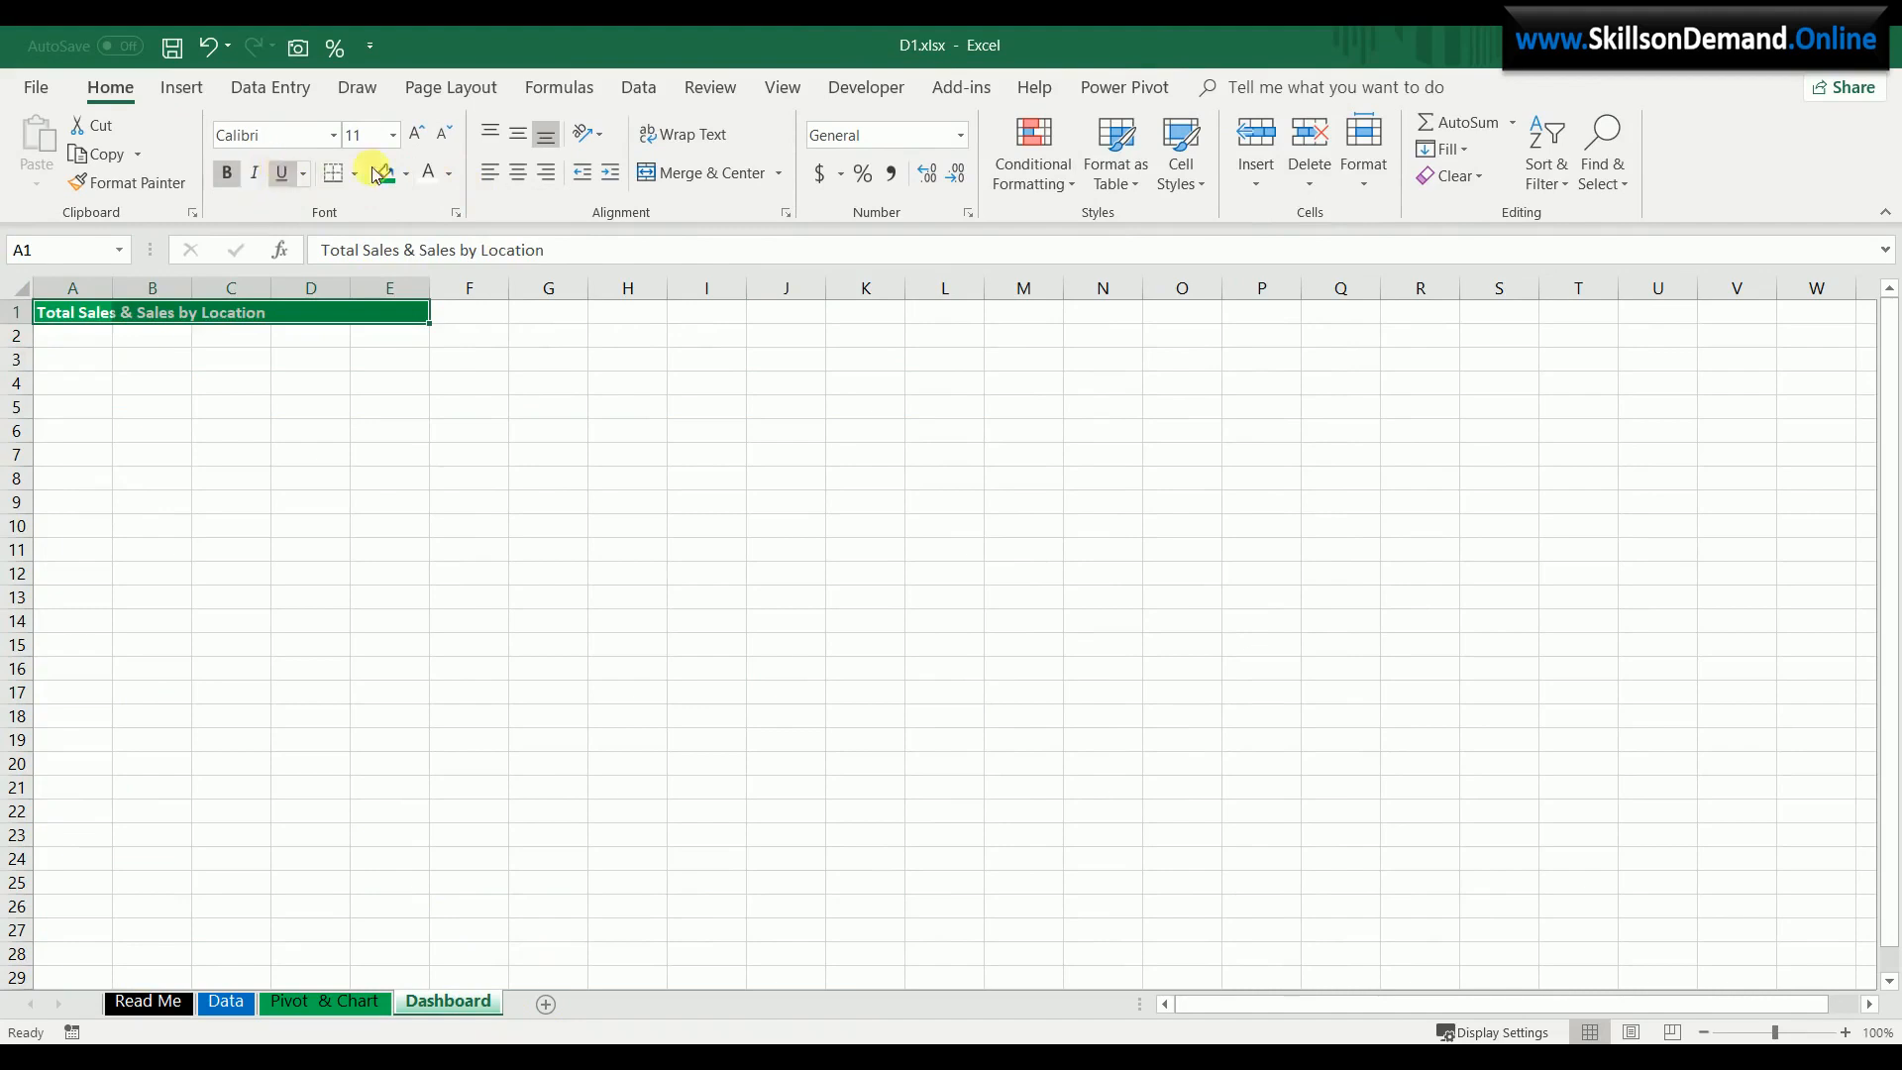
left_click(674, 172)
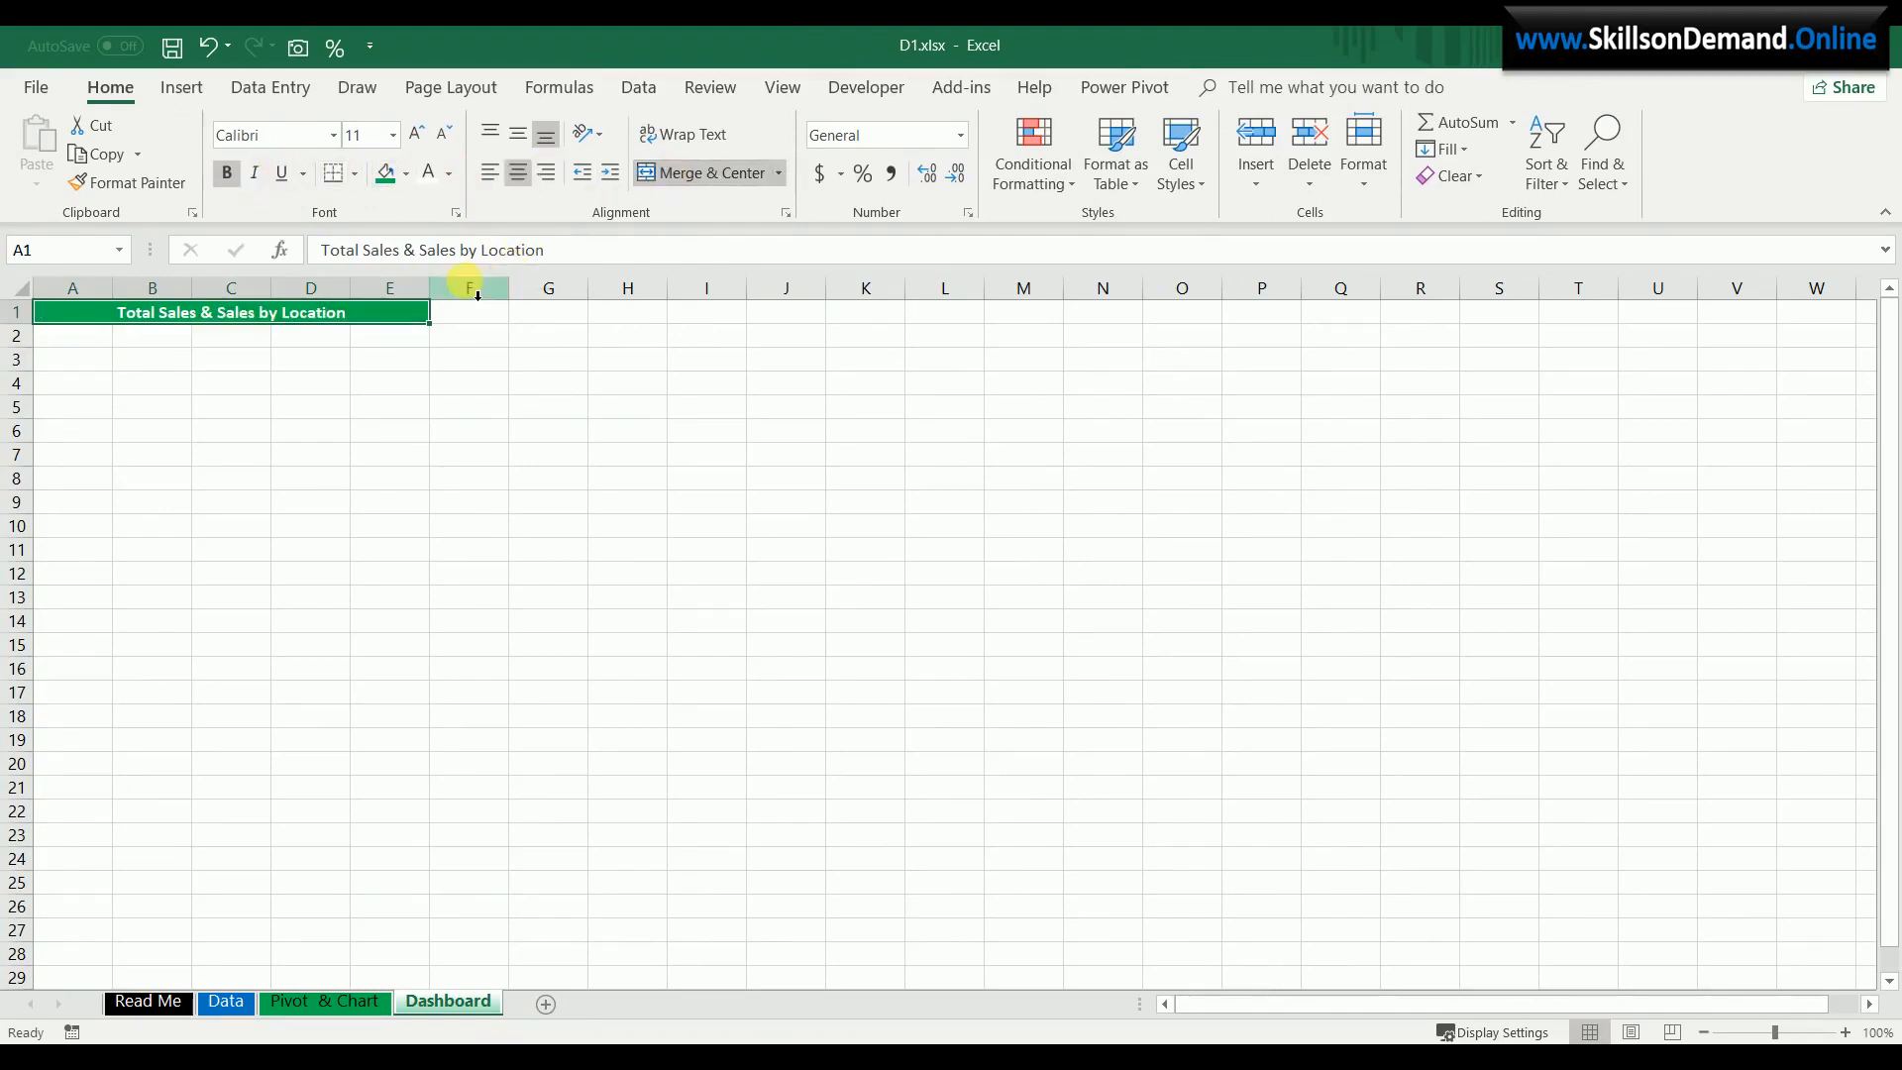
- Enter the headers Location Name, Total Sales, Total Sales Trend, Brand A and Brand B in cells A2 to E2
left_click(52, 339)
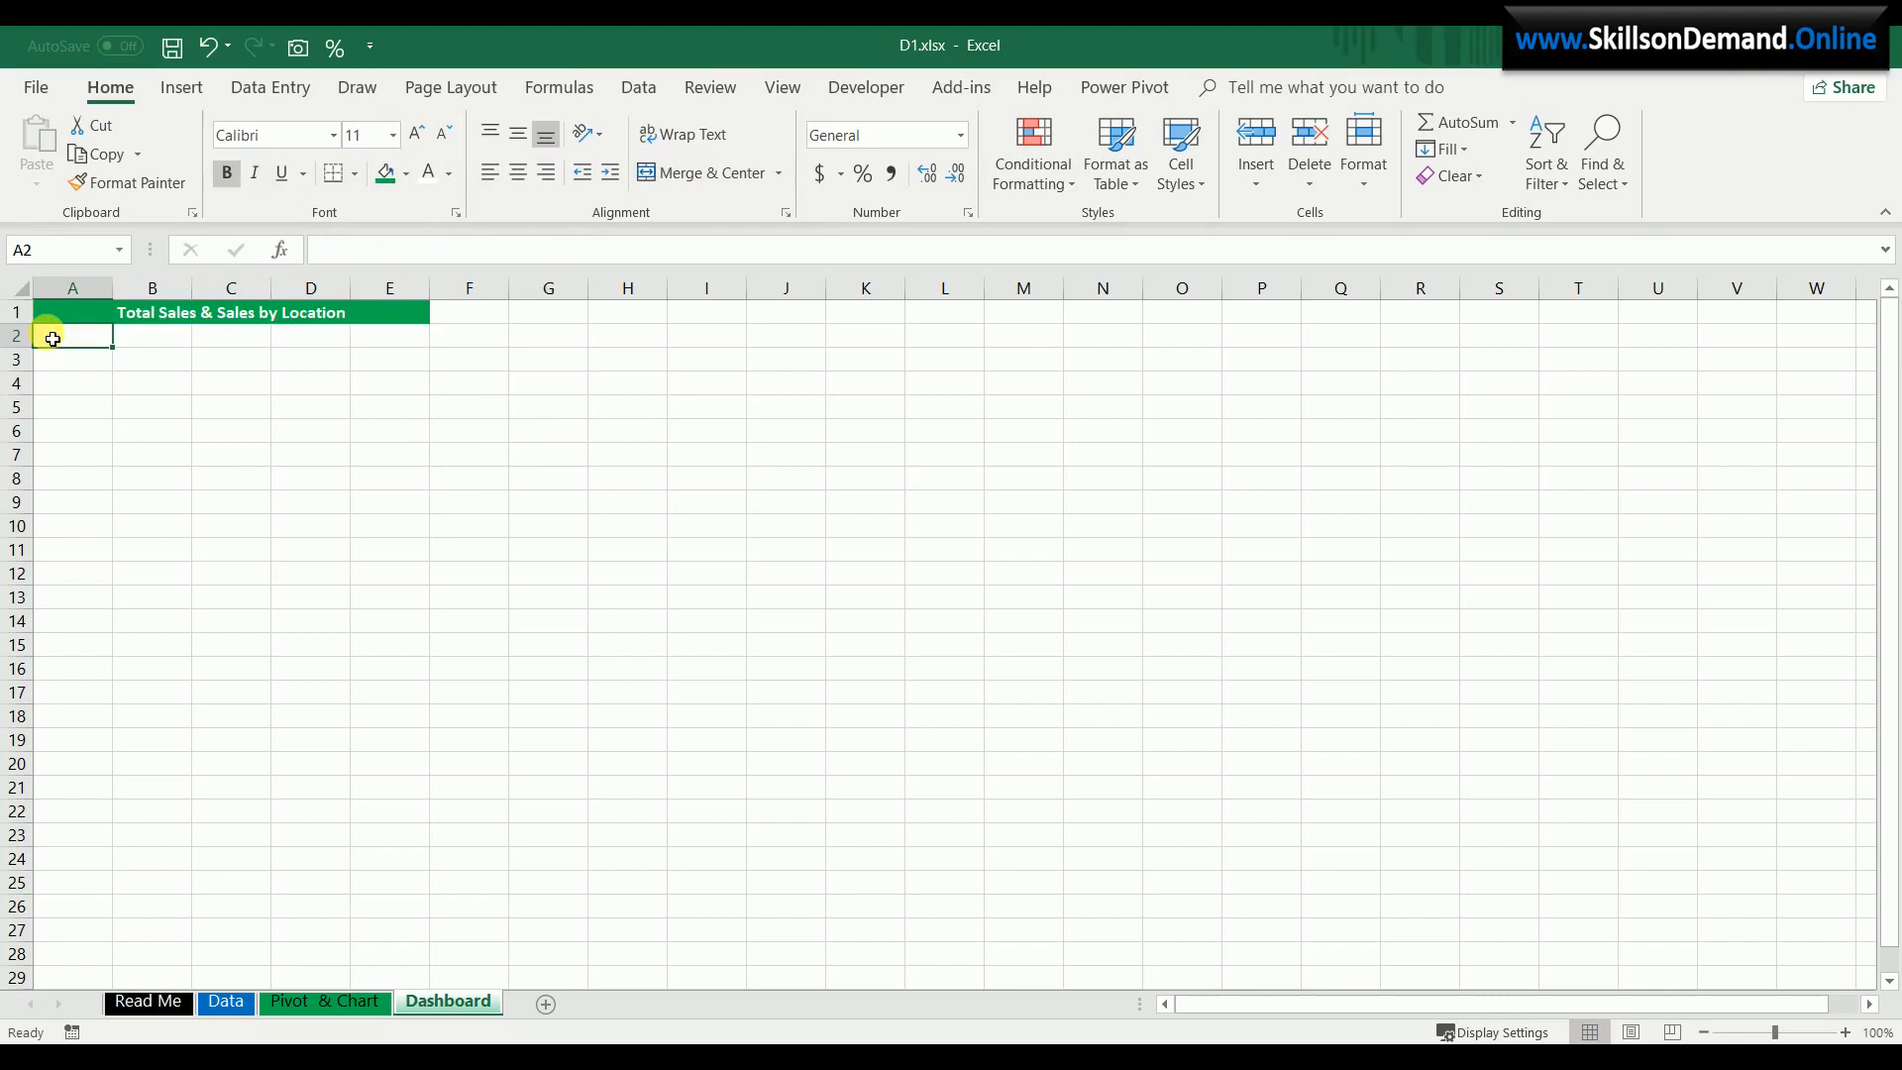
type("Location Name")
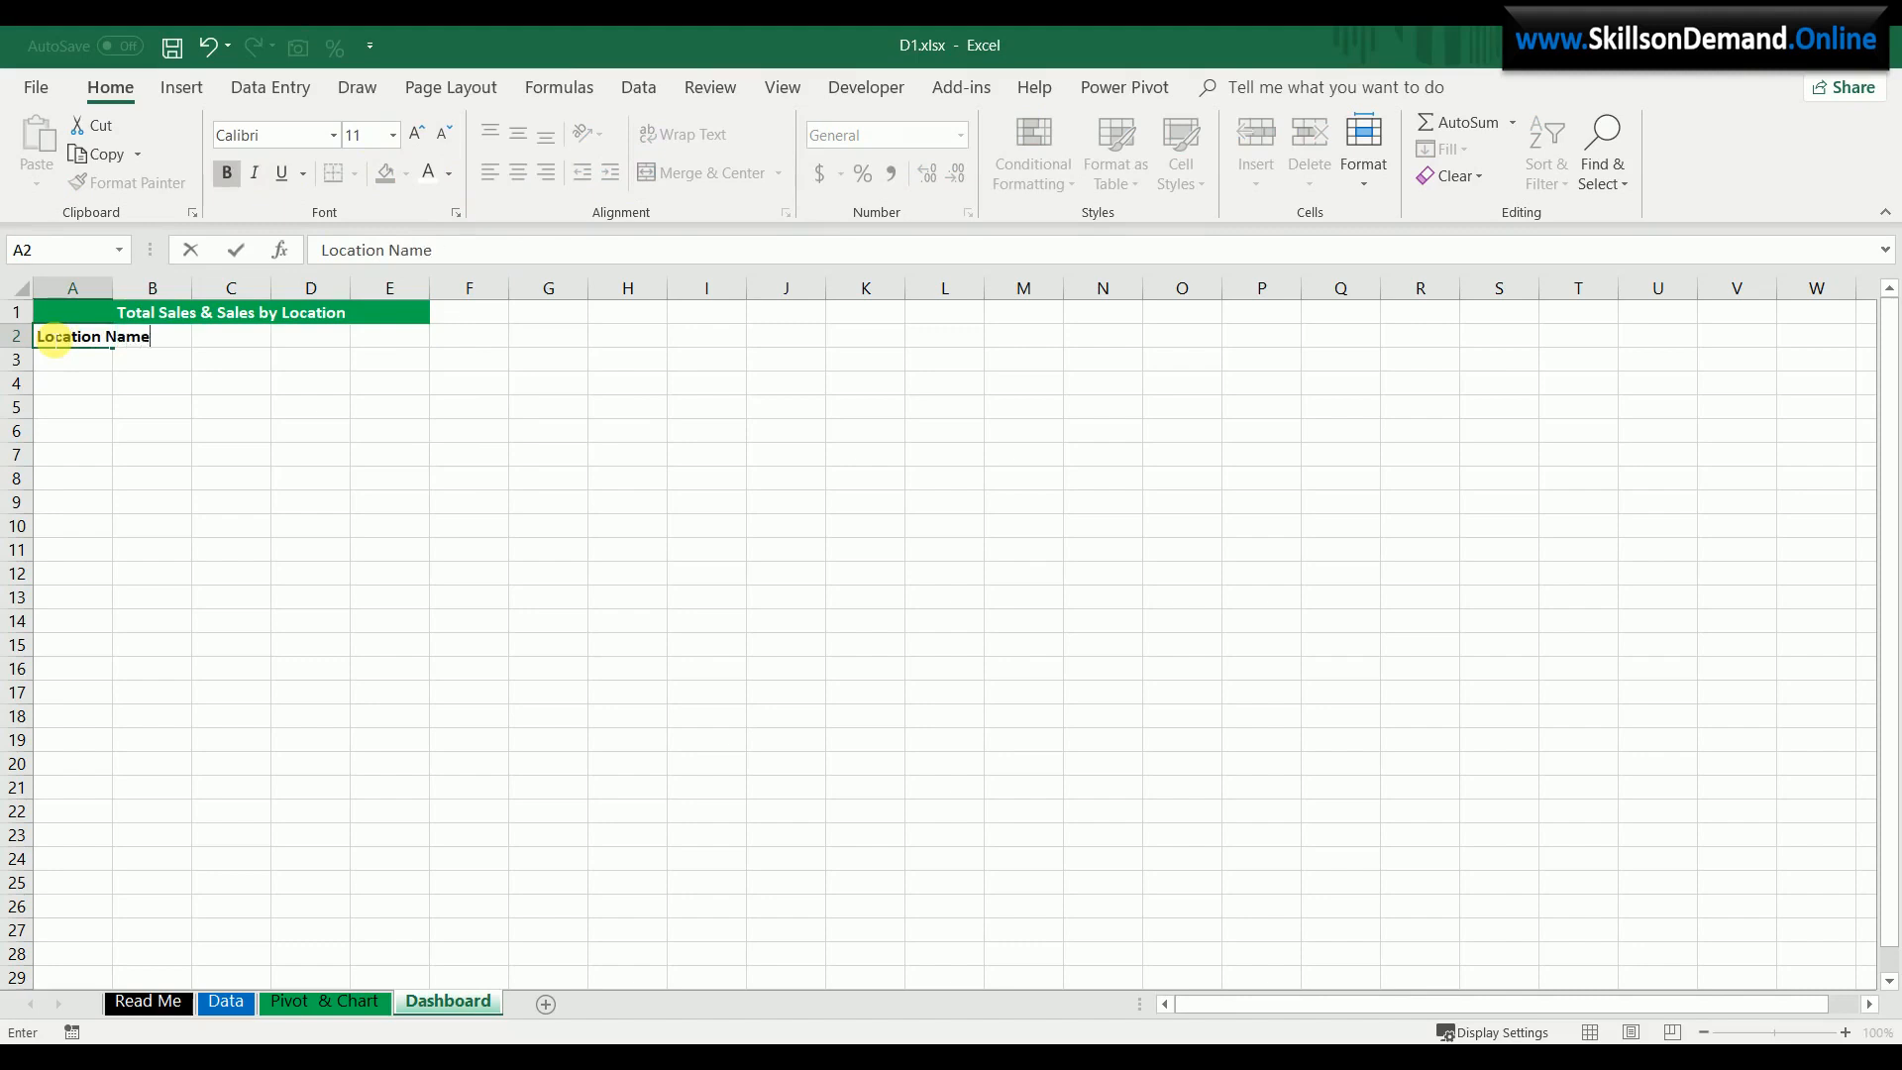
key("Tab")
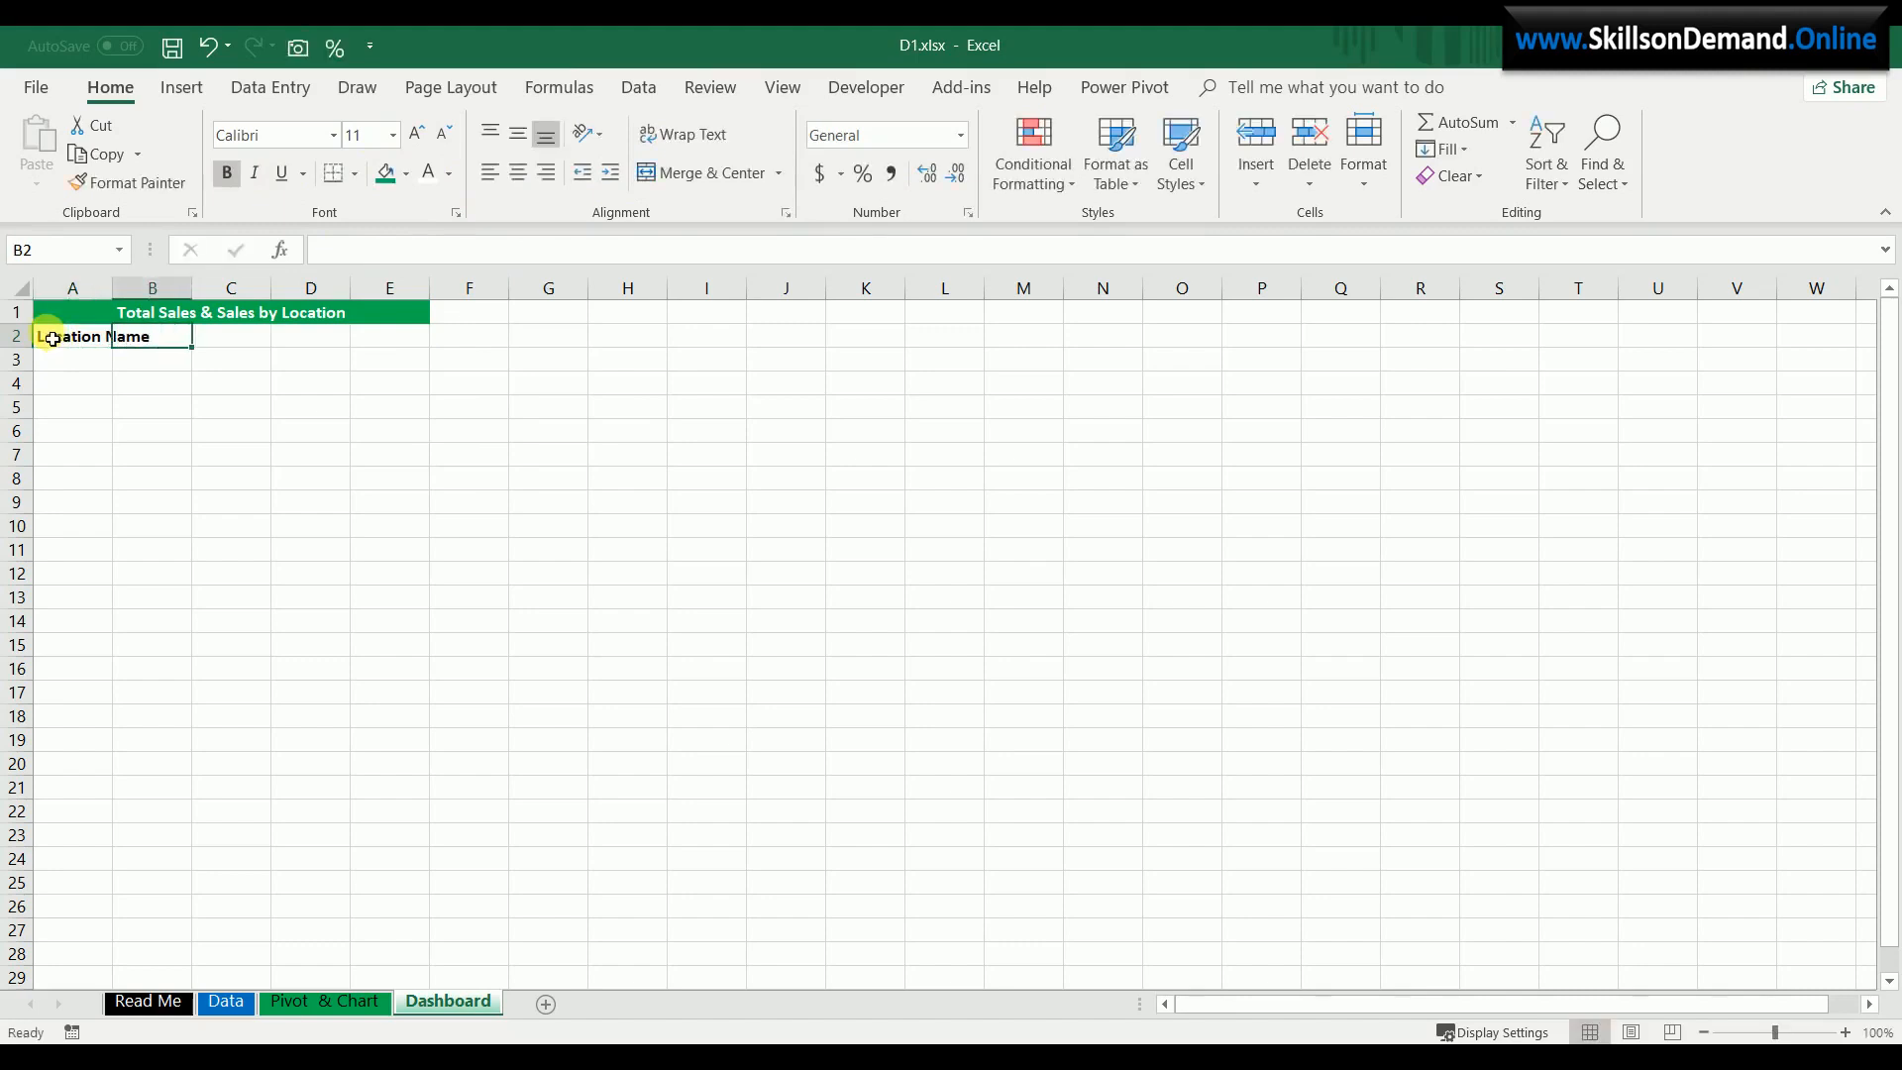
type("Total Sales")
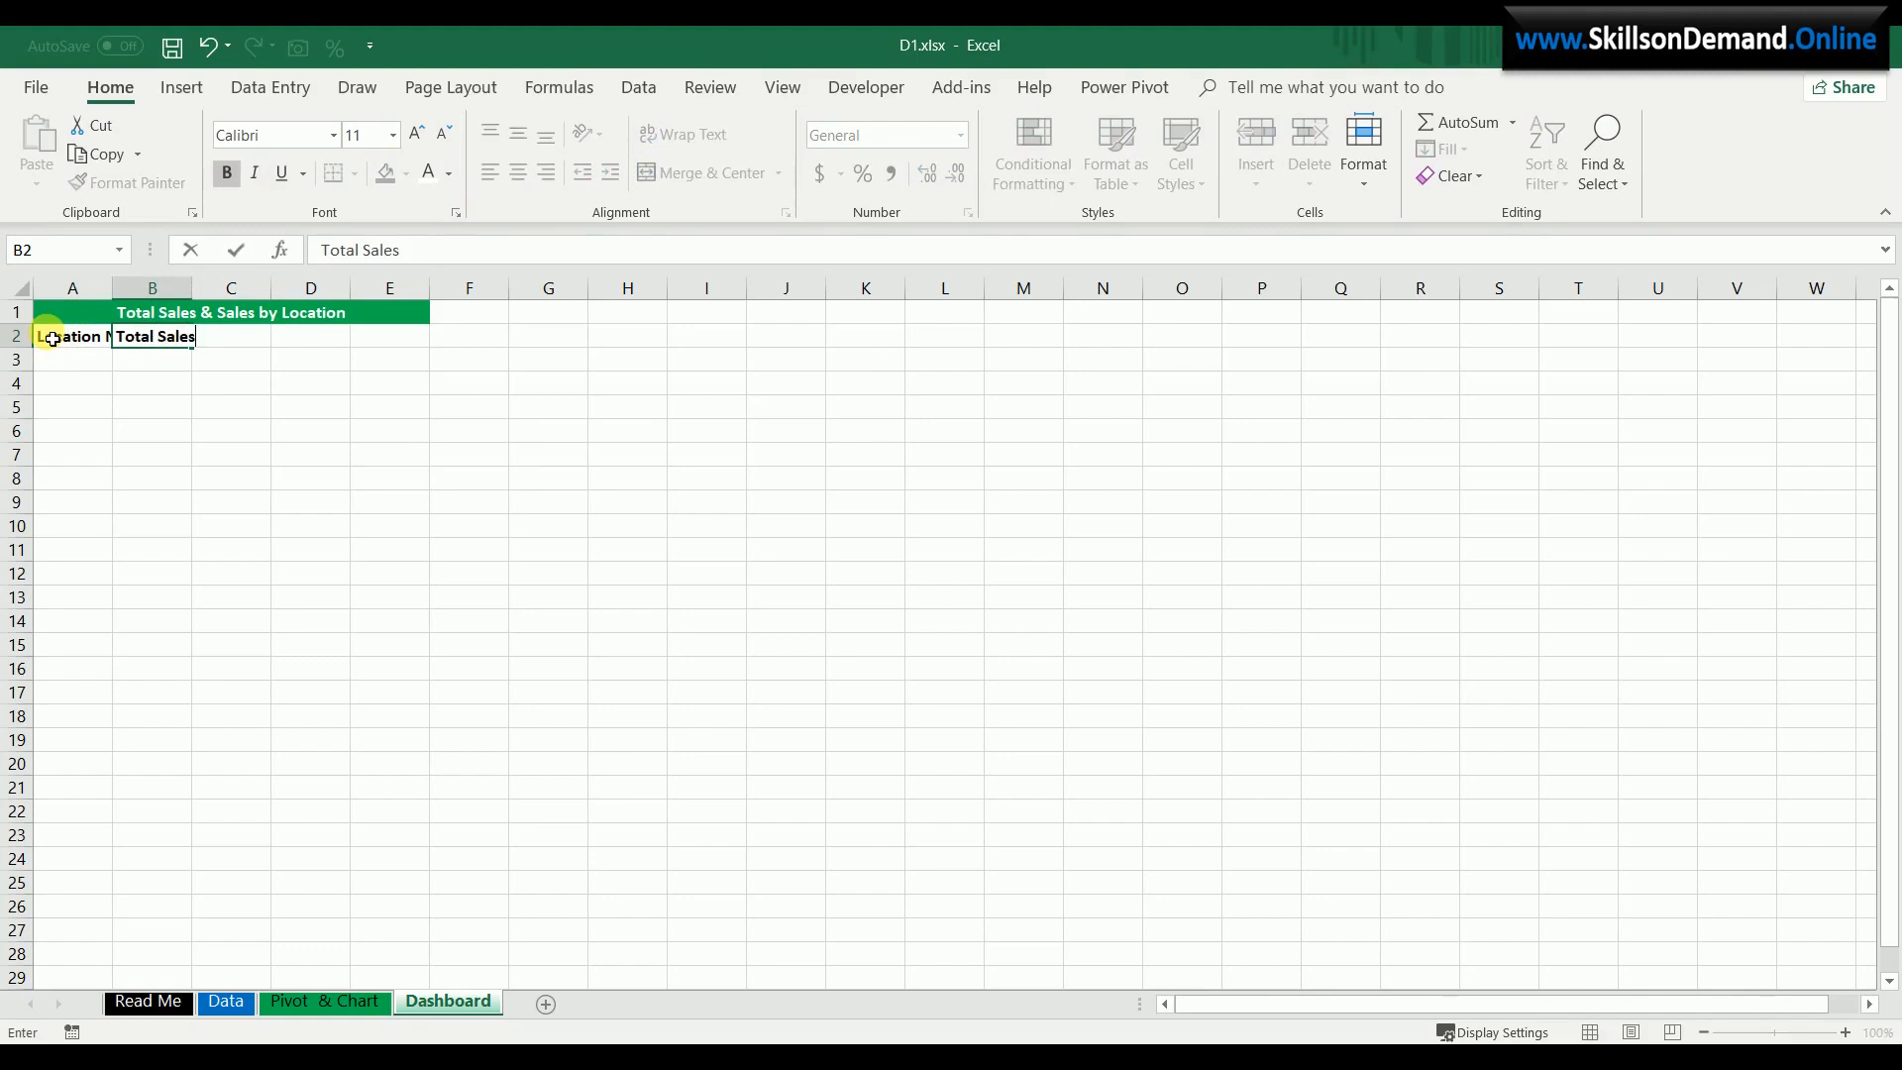
key("Tab")
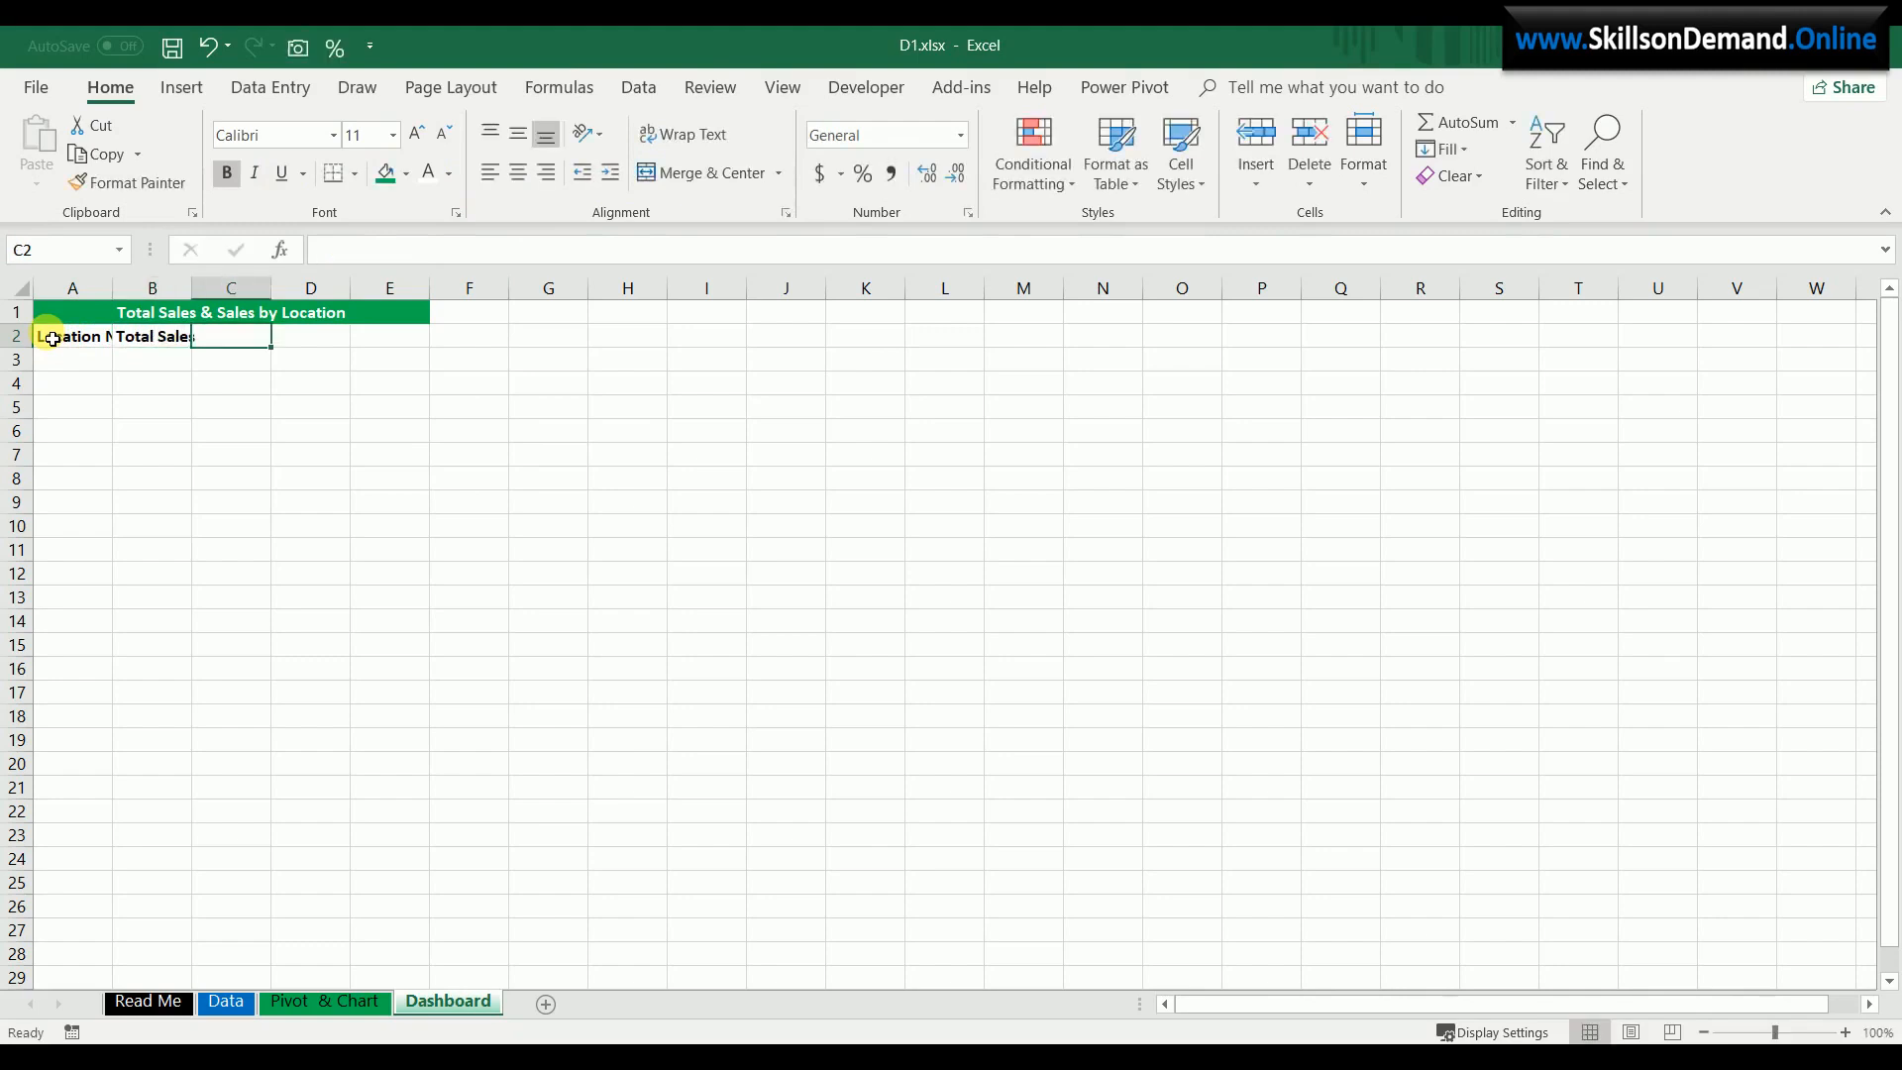
type("Total Sales Trend")
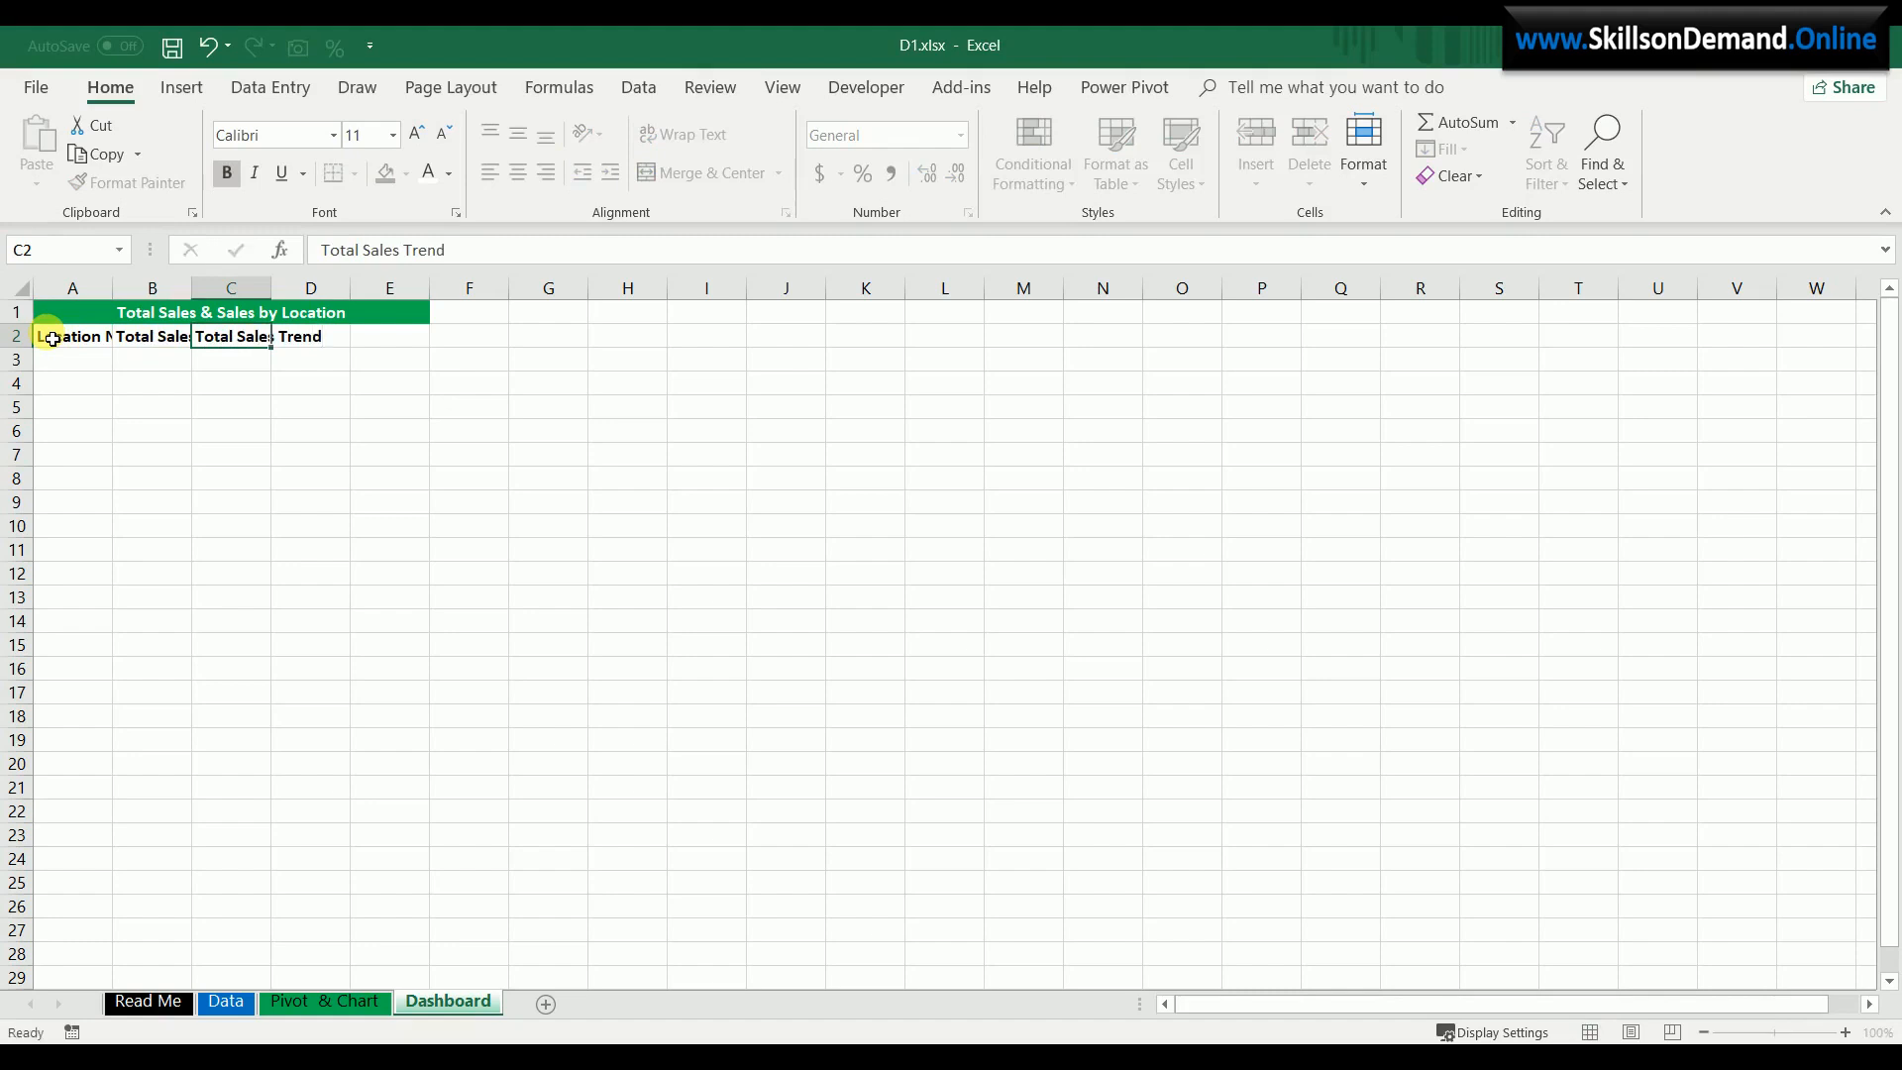
key("Tab")
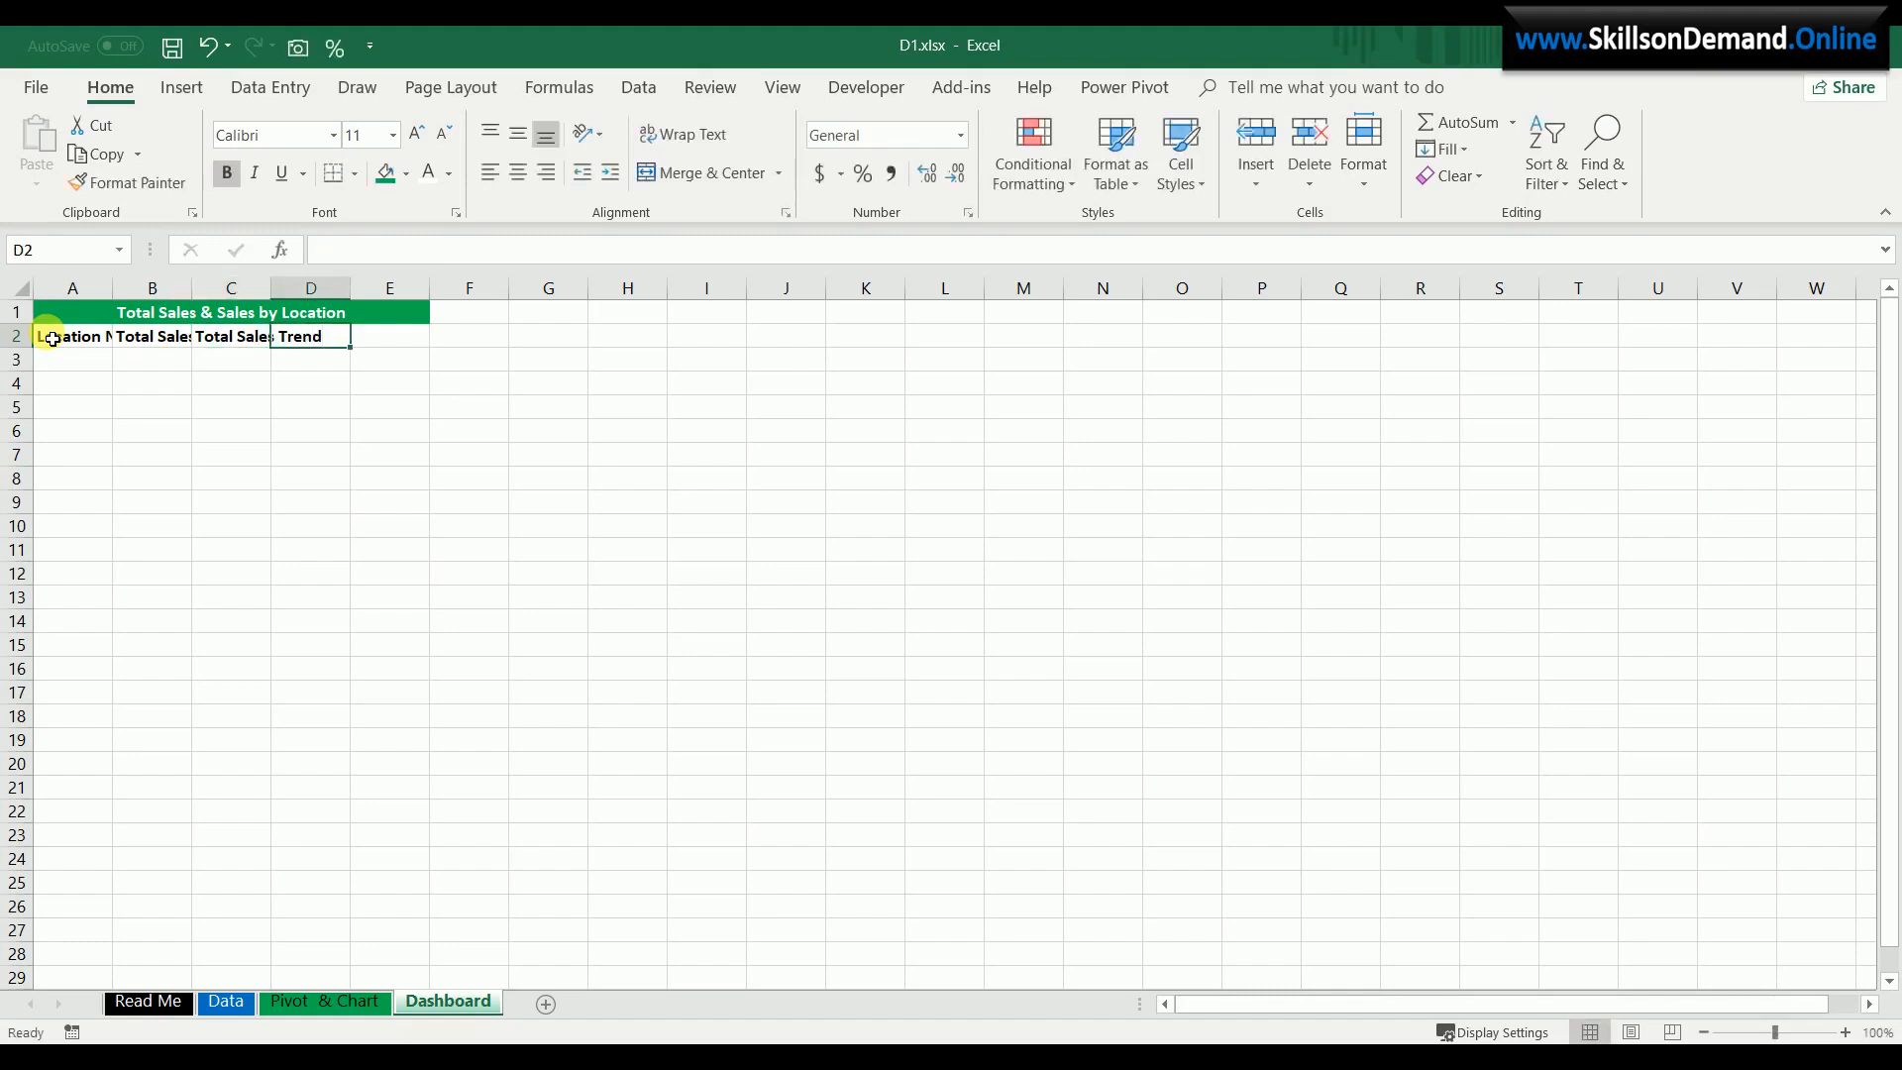
type("Brand A")
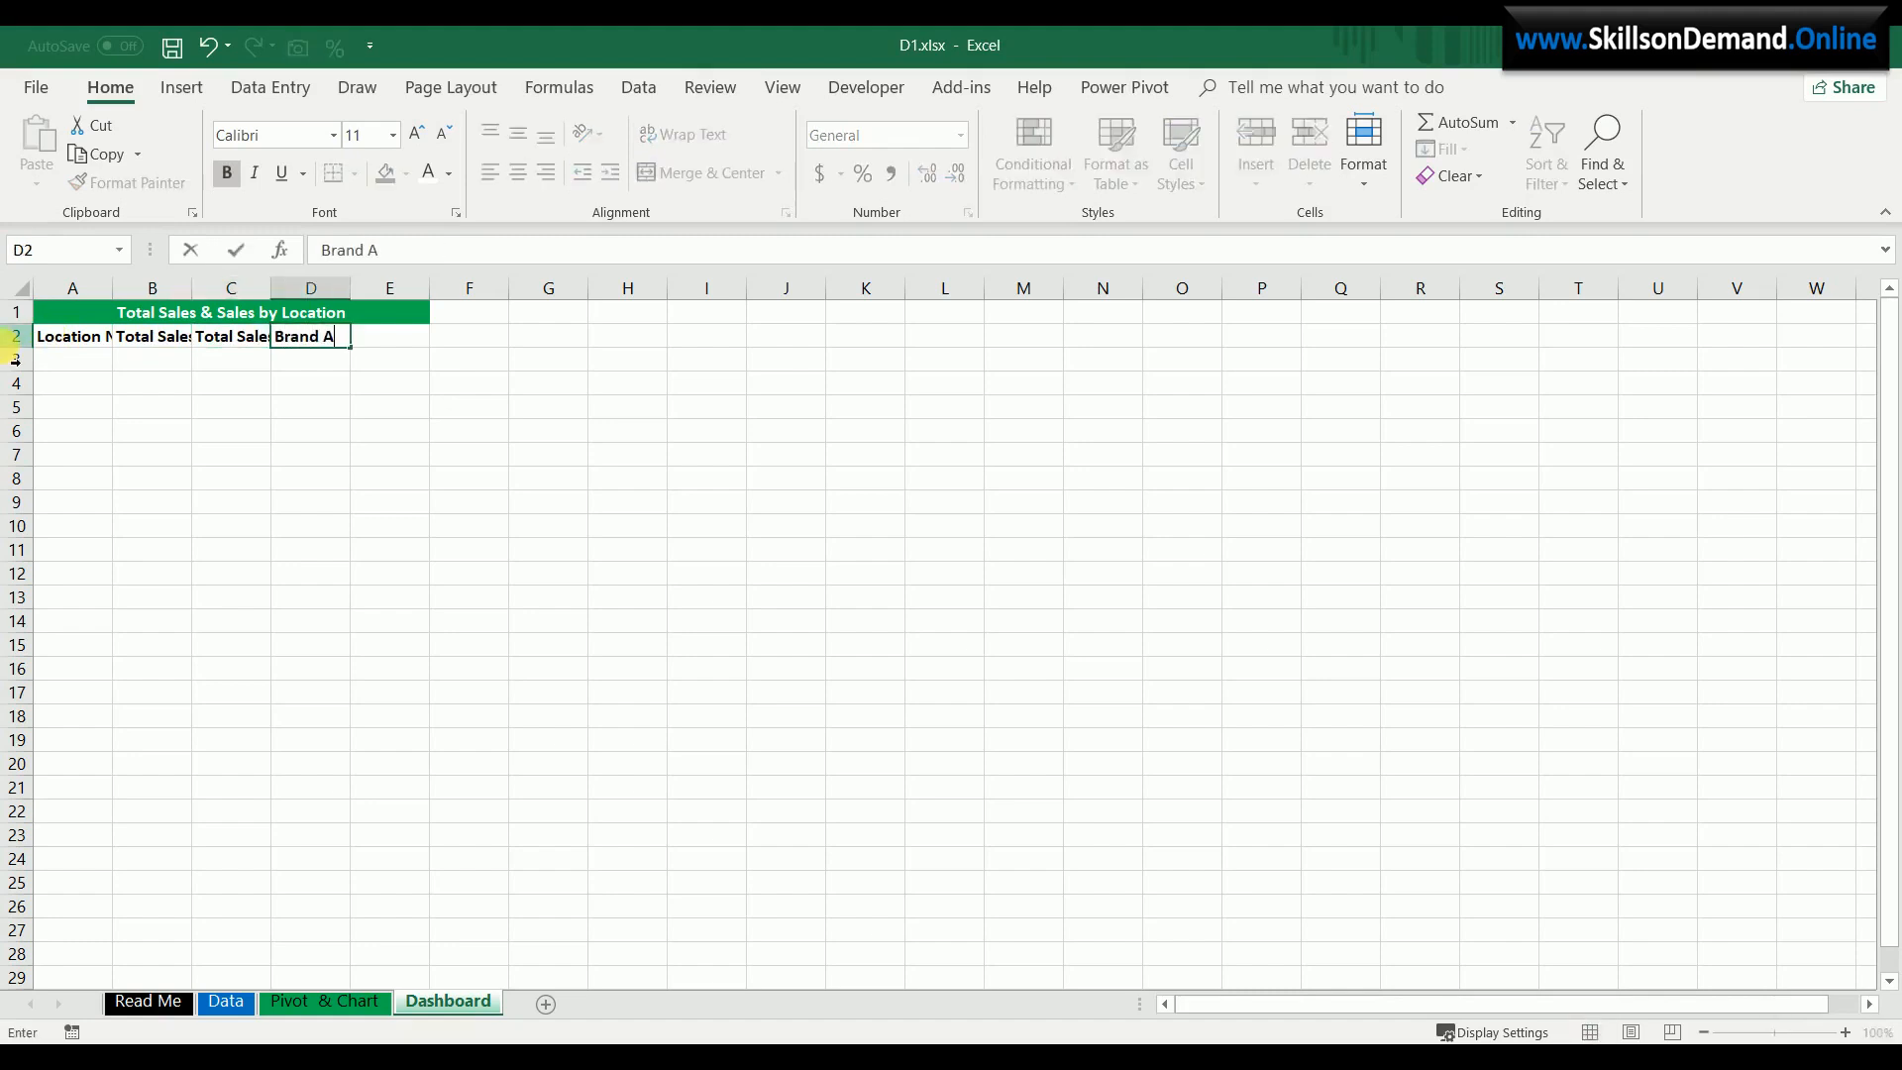
key("Tab")
type("Br")
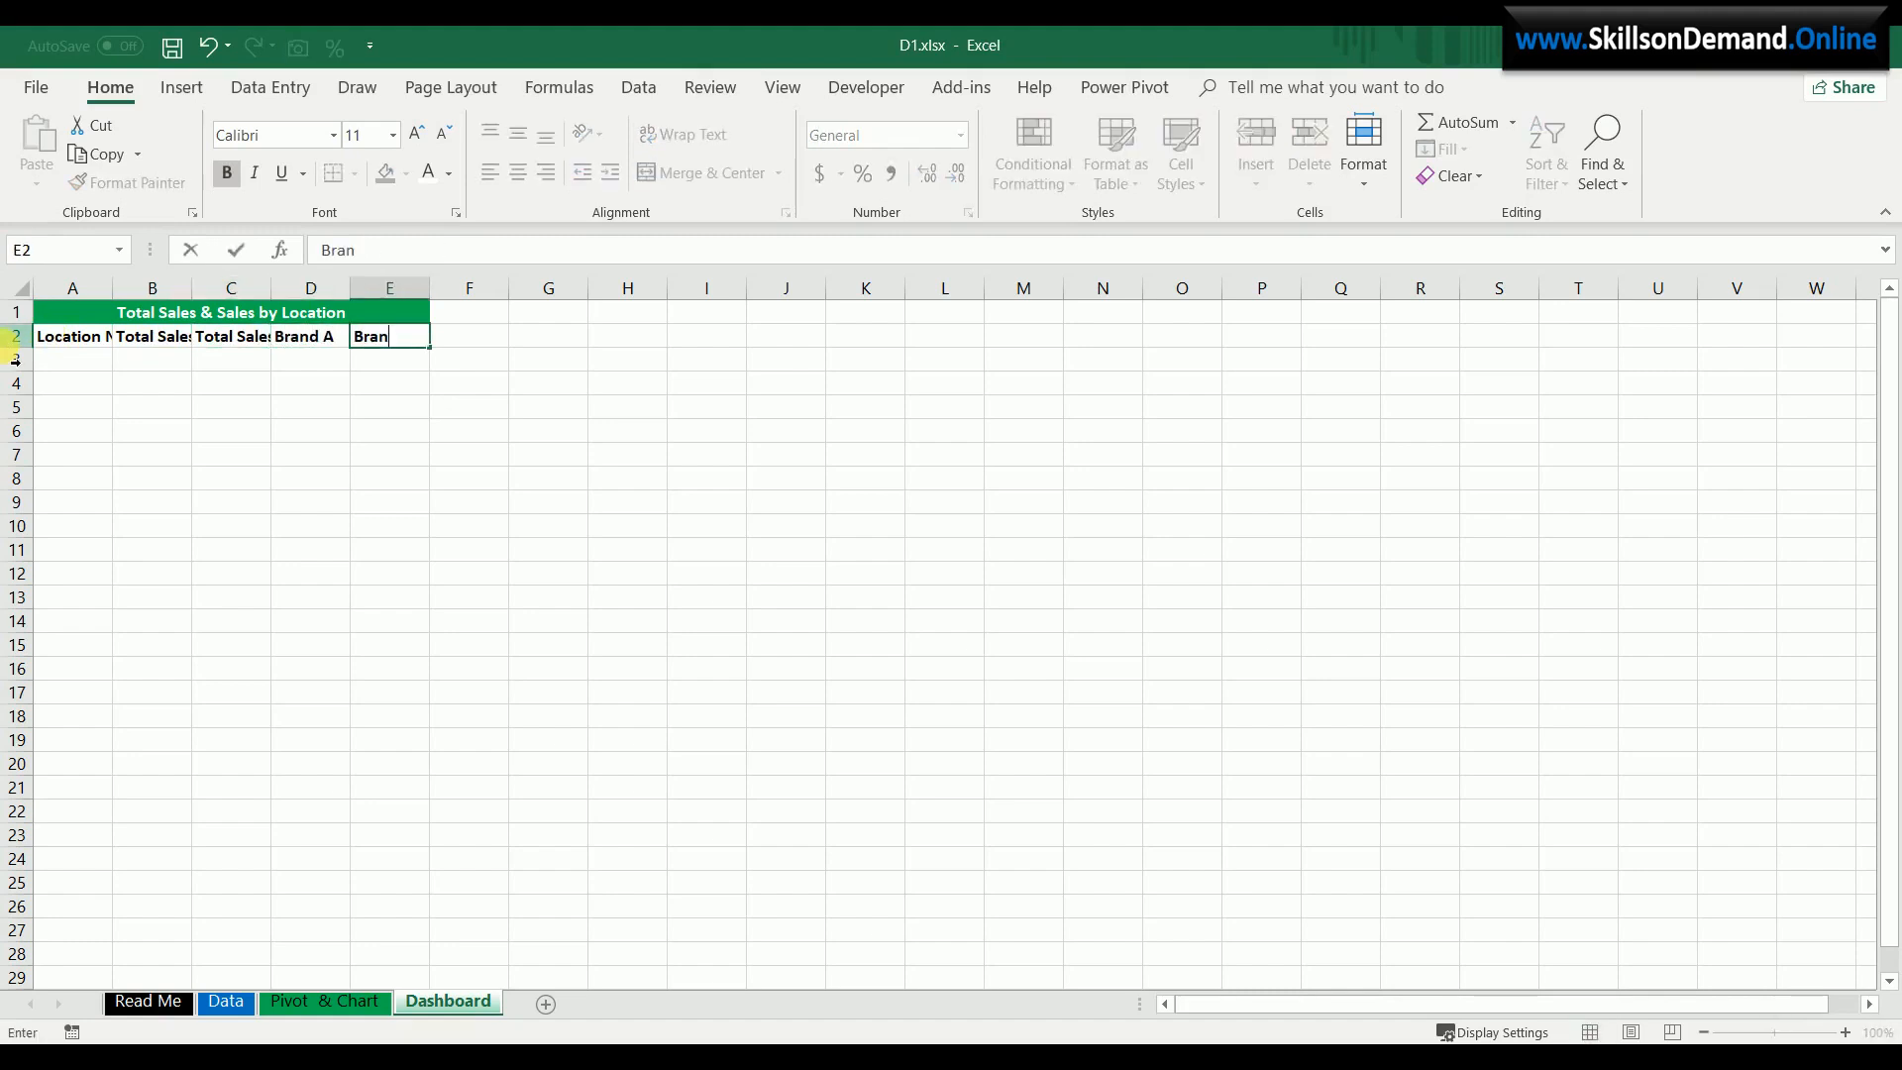
type("and B")
key("Tab")
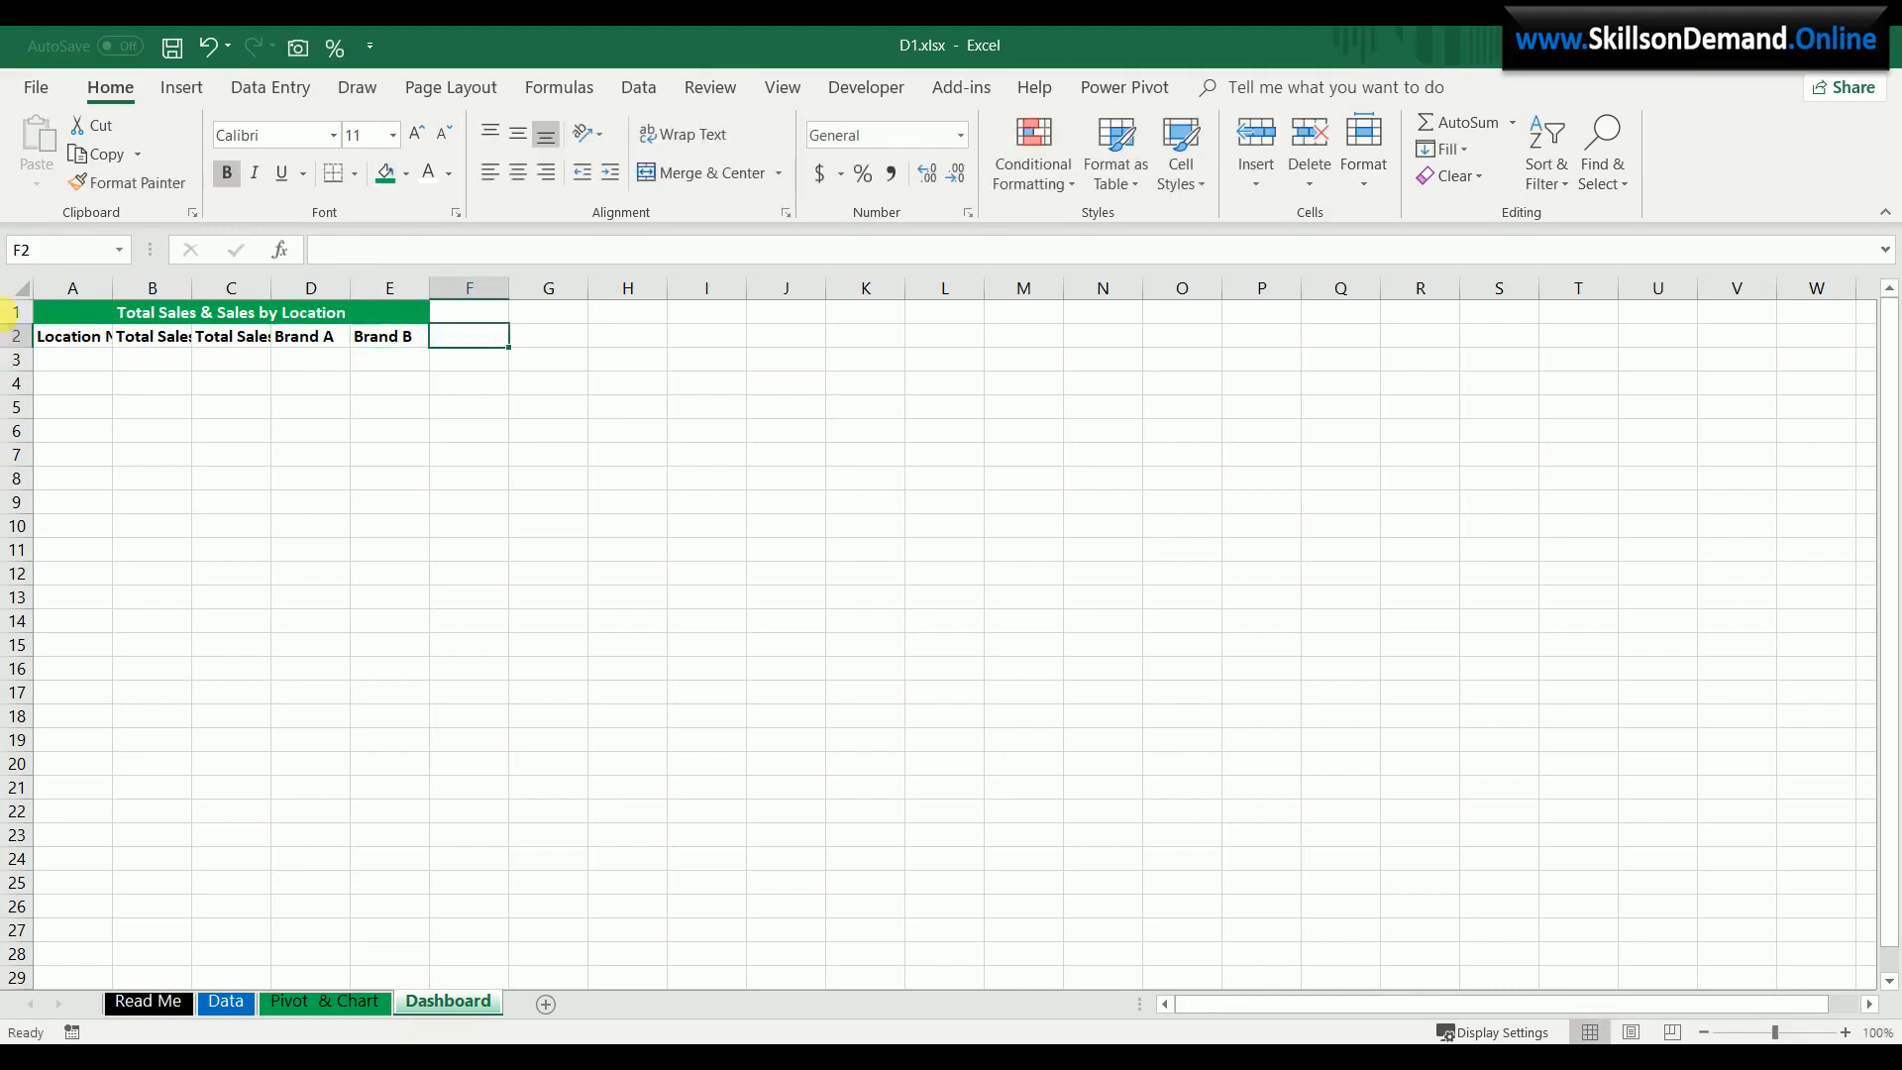
- Autofit all column widths on the Dashboard sheet so the row 2 headers show in full
left_click(22, 287)
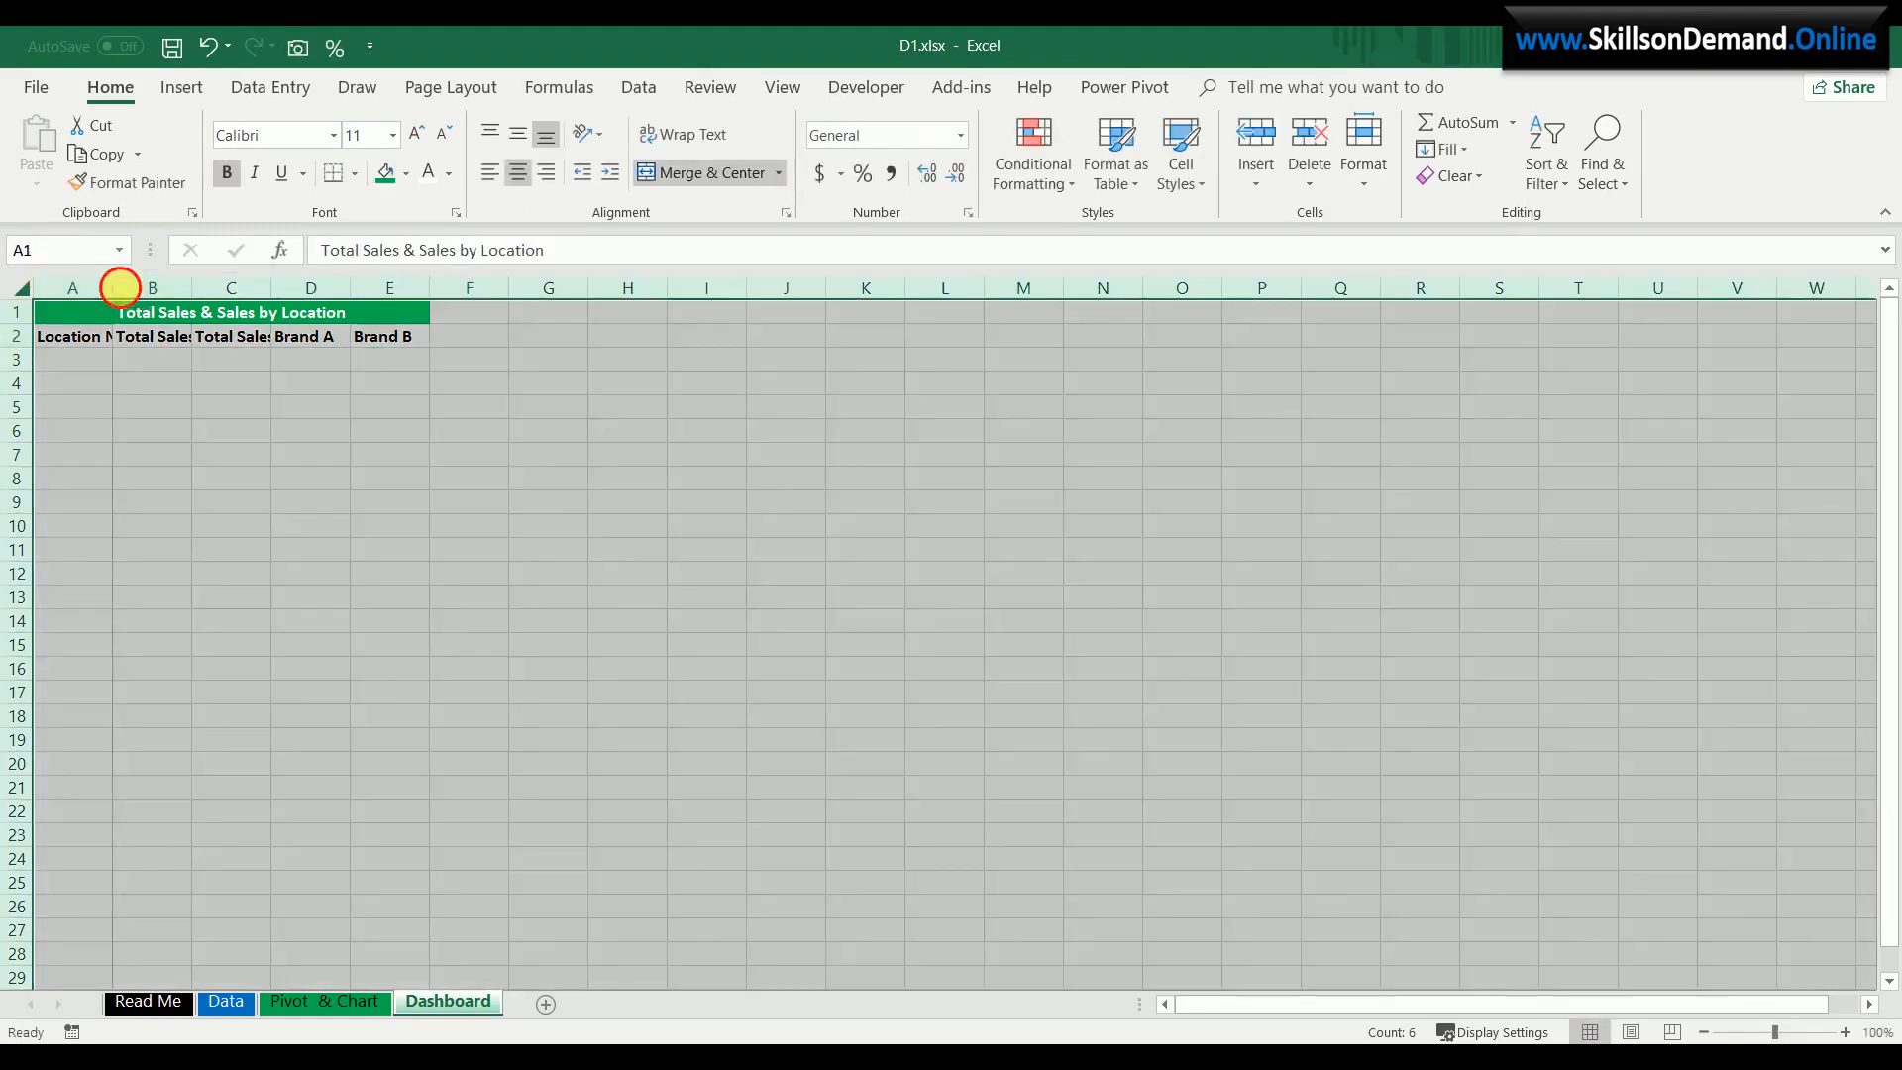
double_click(117, 288)
left_click_drag(104, 336, 351, 335)
left_click(478, 335)
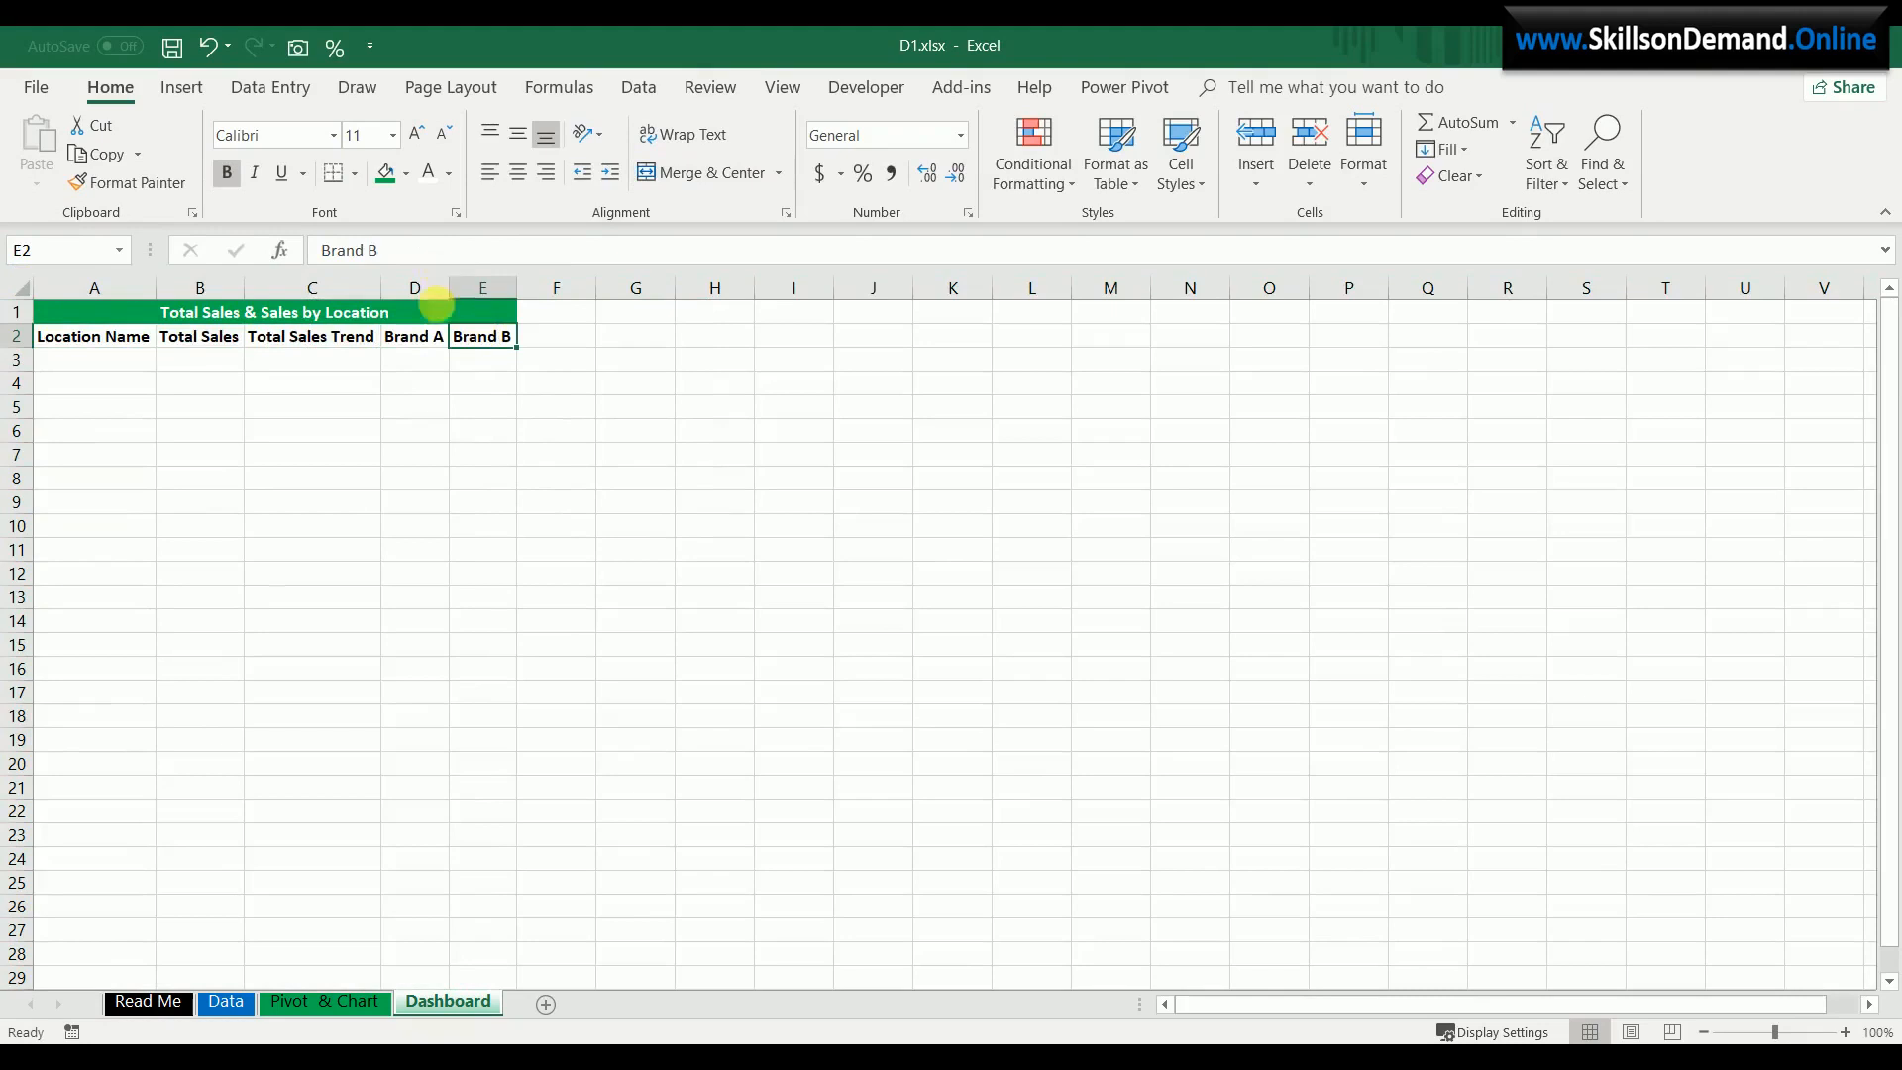
- Format the header cells A2:E2 with a black fill and white text
mouse_move(488, 334)
left_mouse_down()
mouse_move(263, 340)
mouse_move(512, 339)
left_mouse_up()
left_click(106, 339)
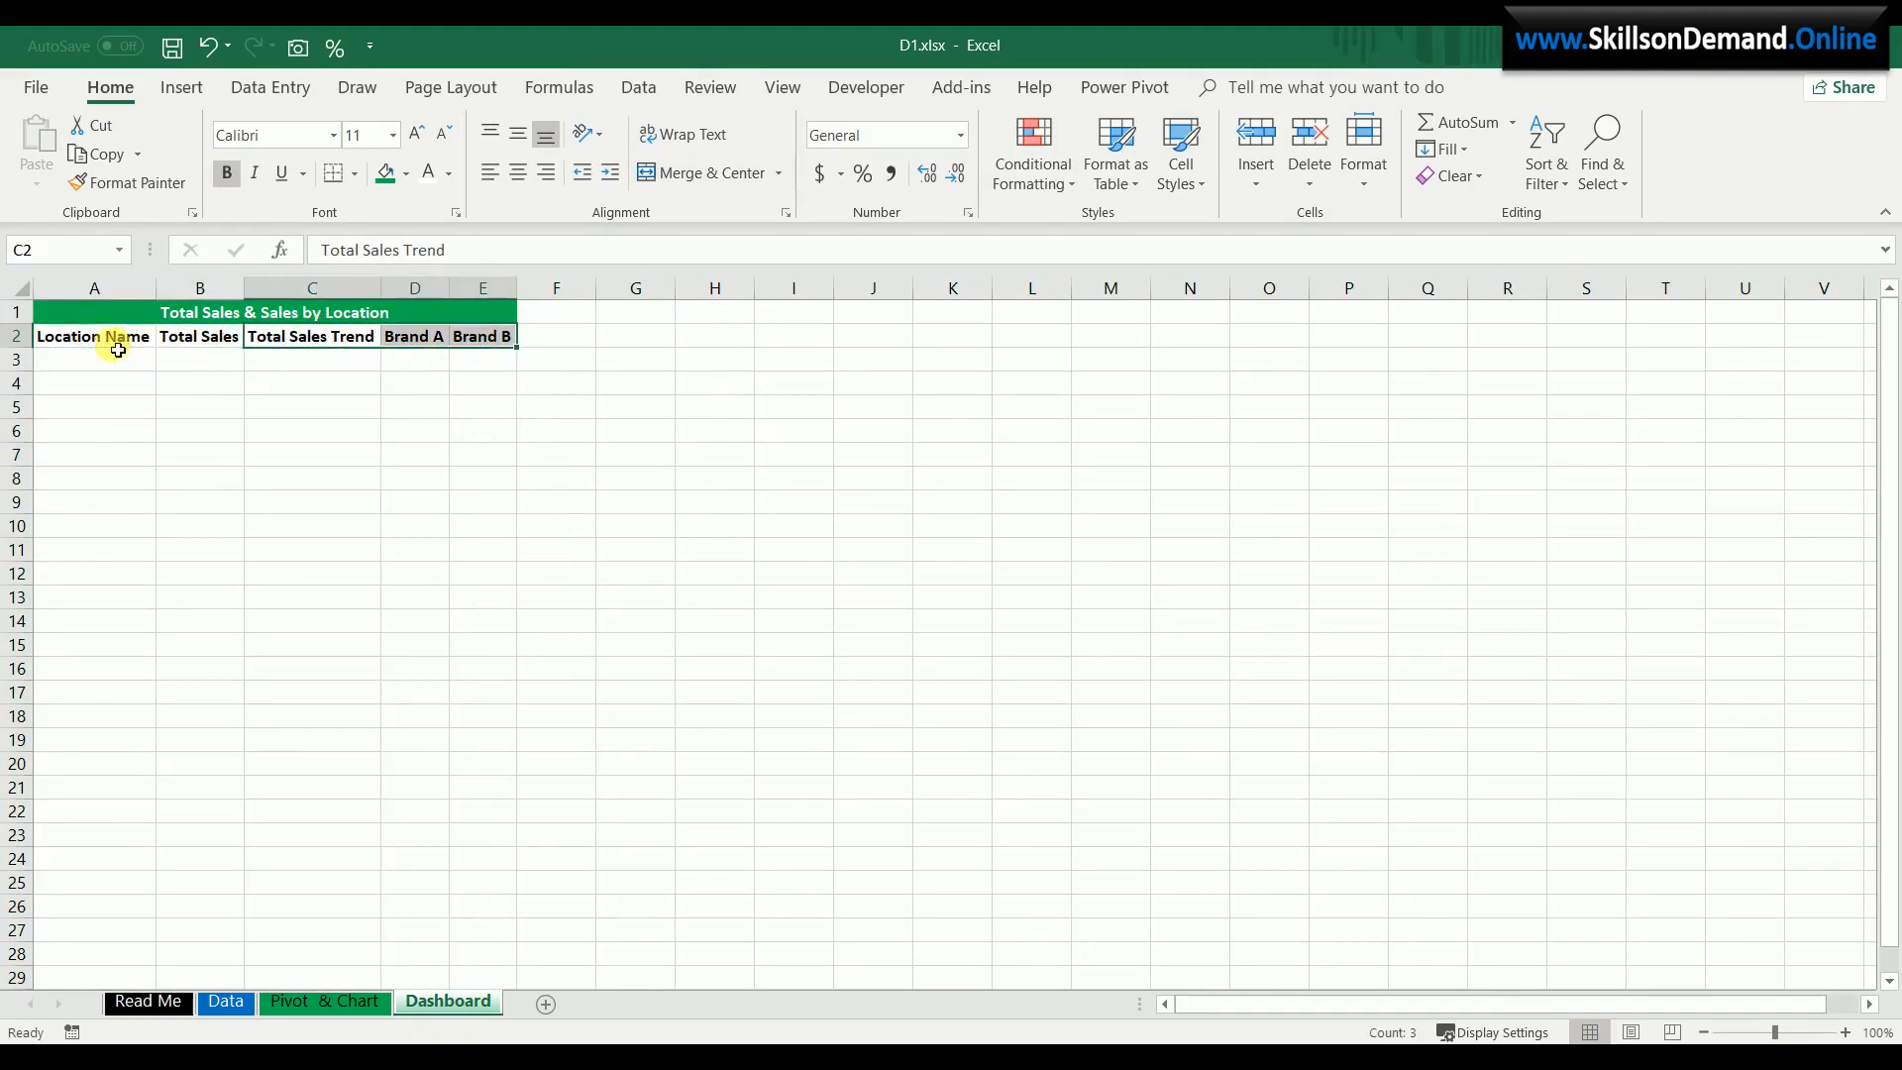
left_click_drag(106, 339, 505, 337)
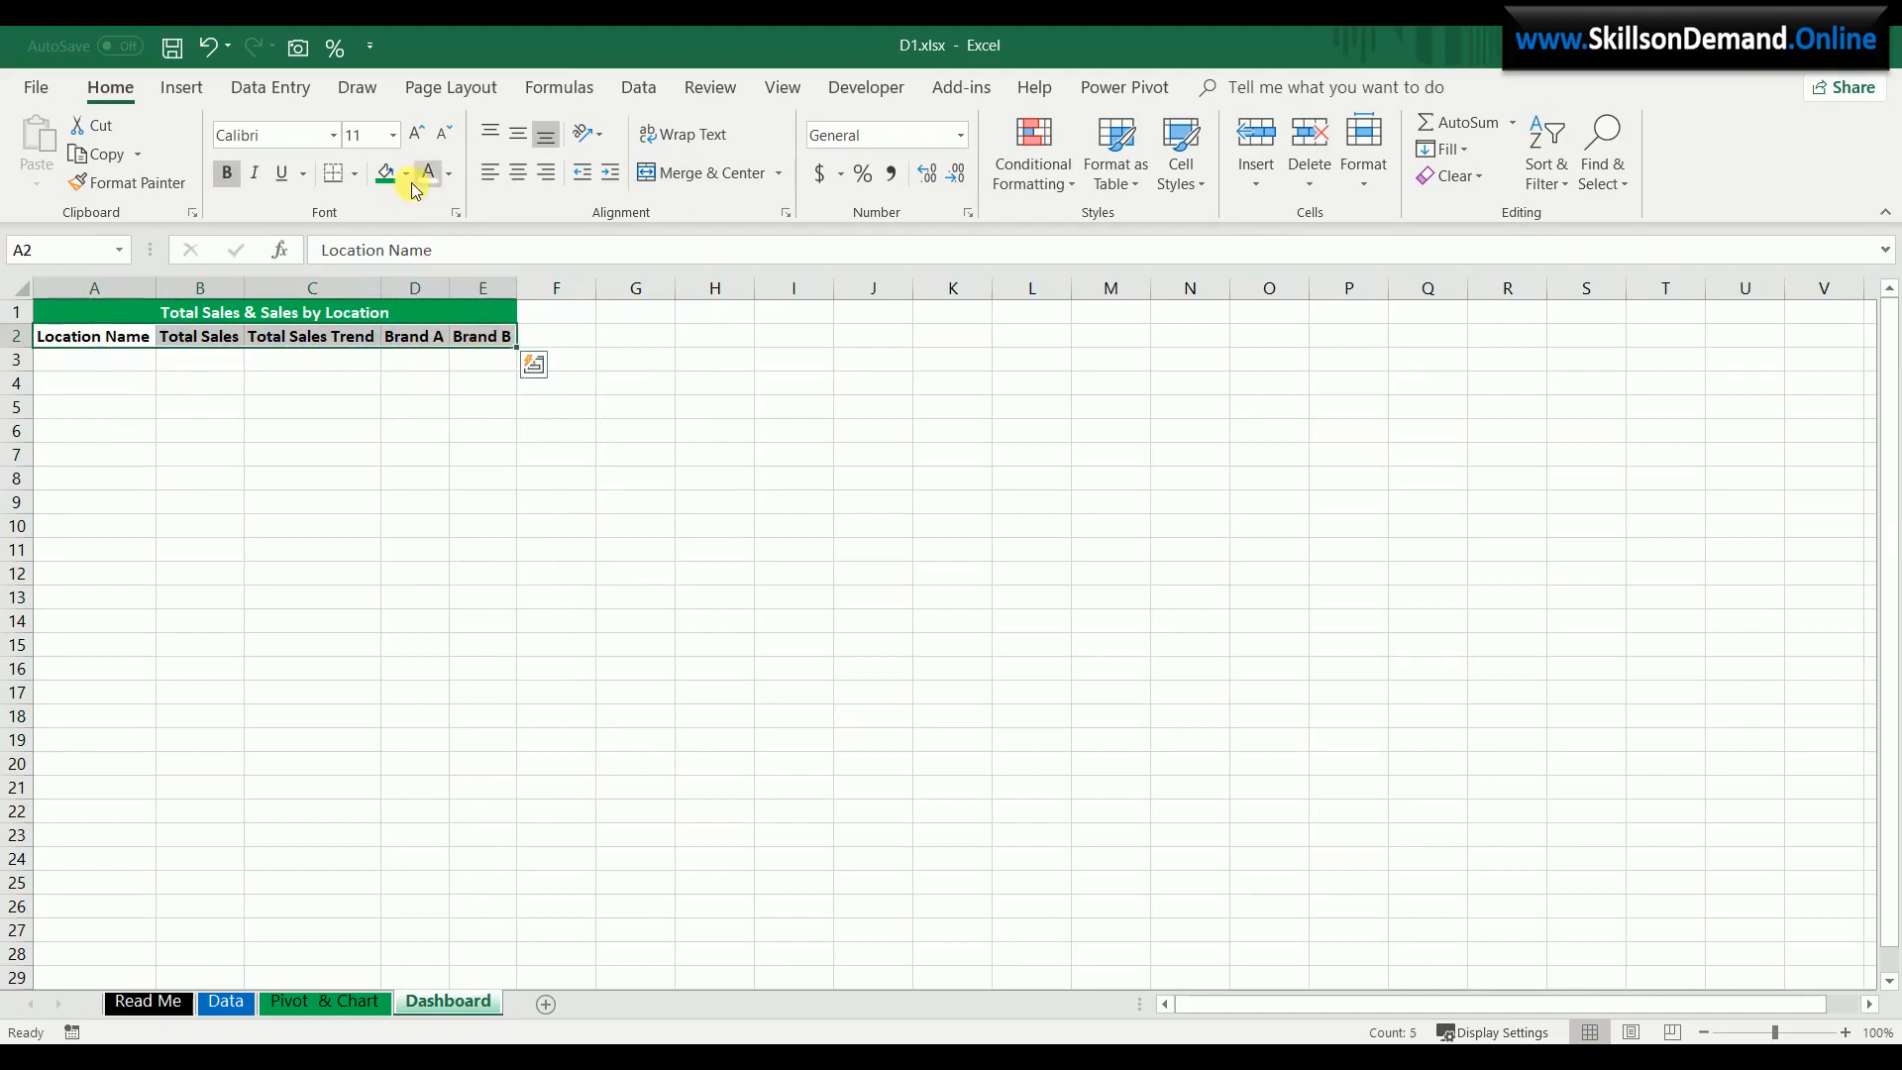
left_click(407, 174)
left_click(410, 222)
left_click(429, 175)
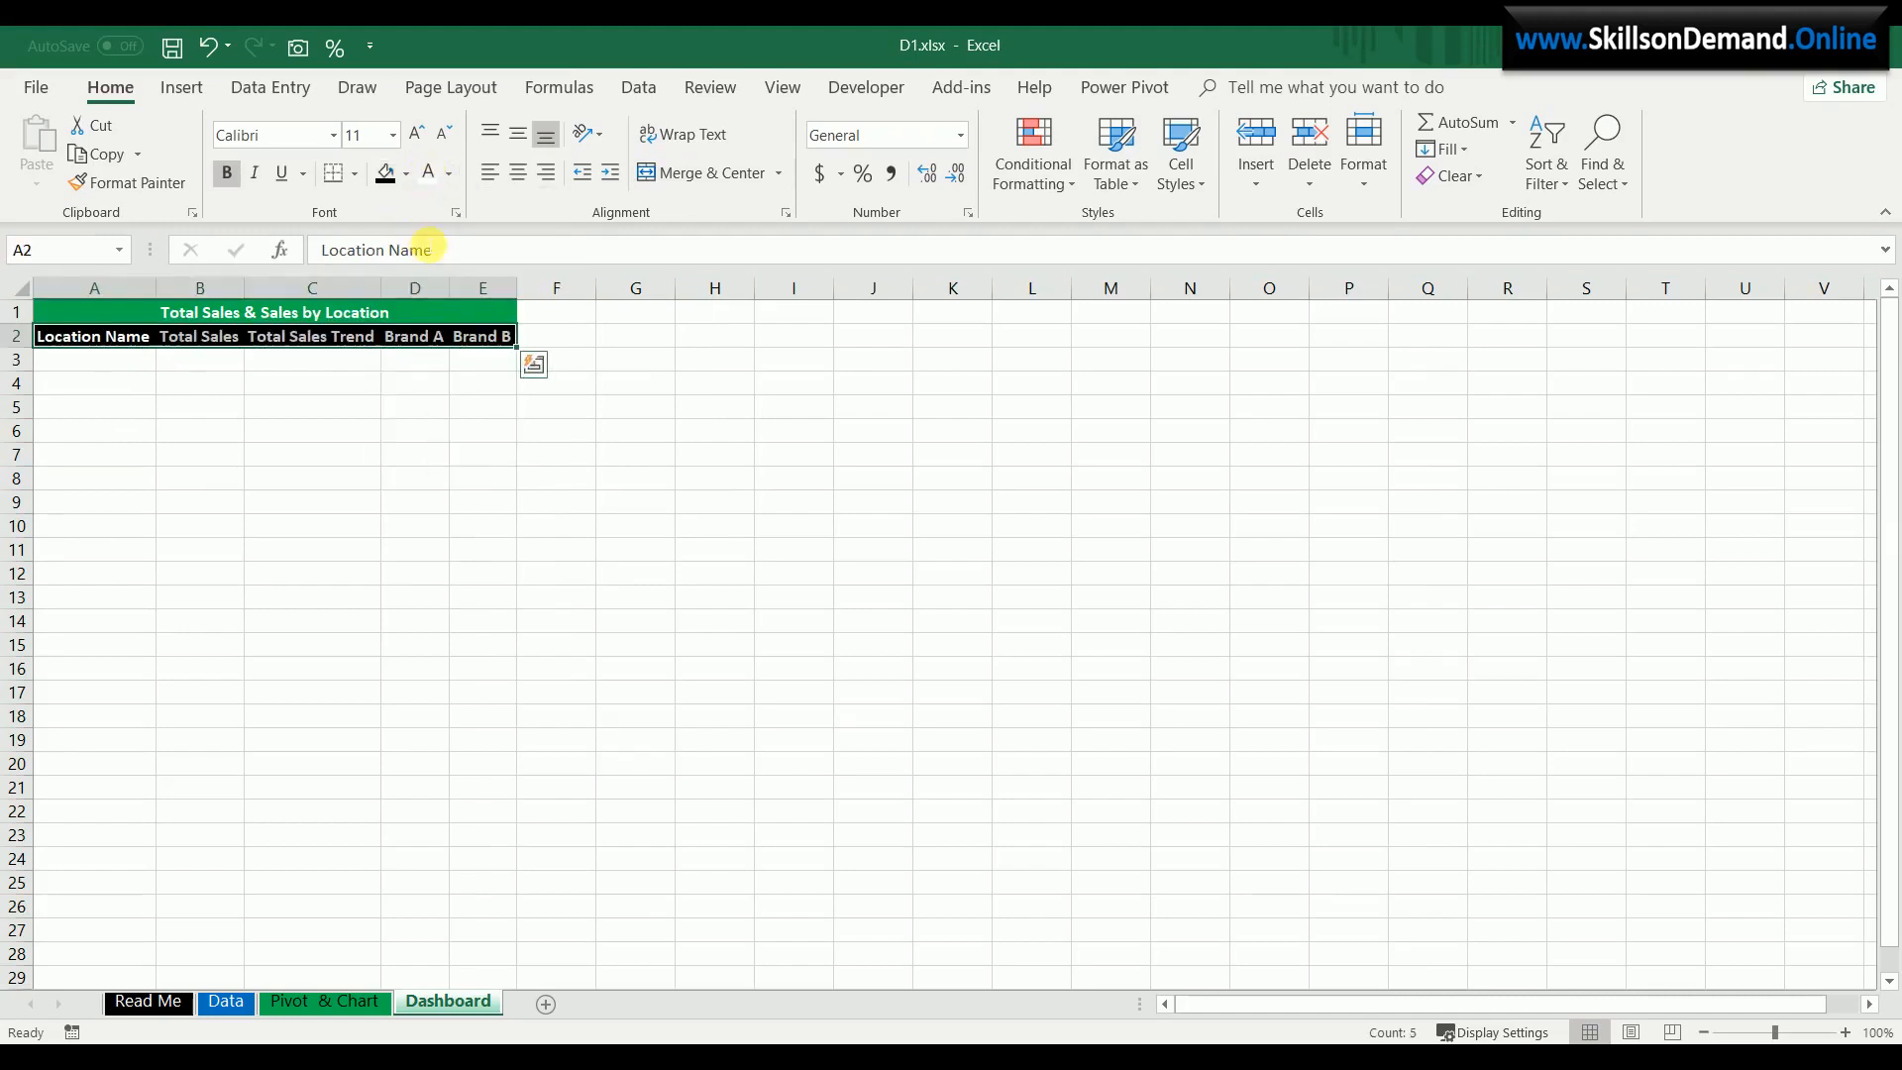
left_click(338, 441)
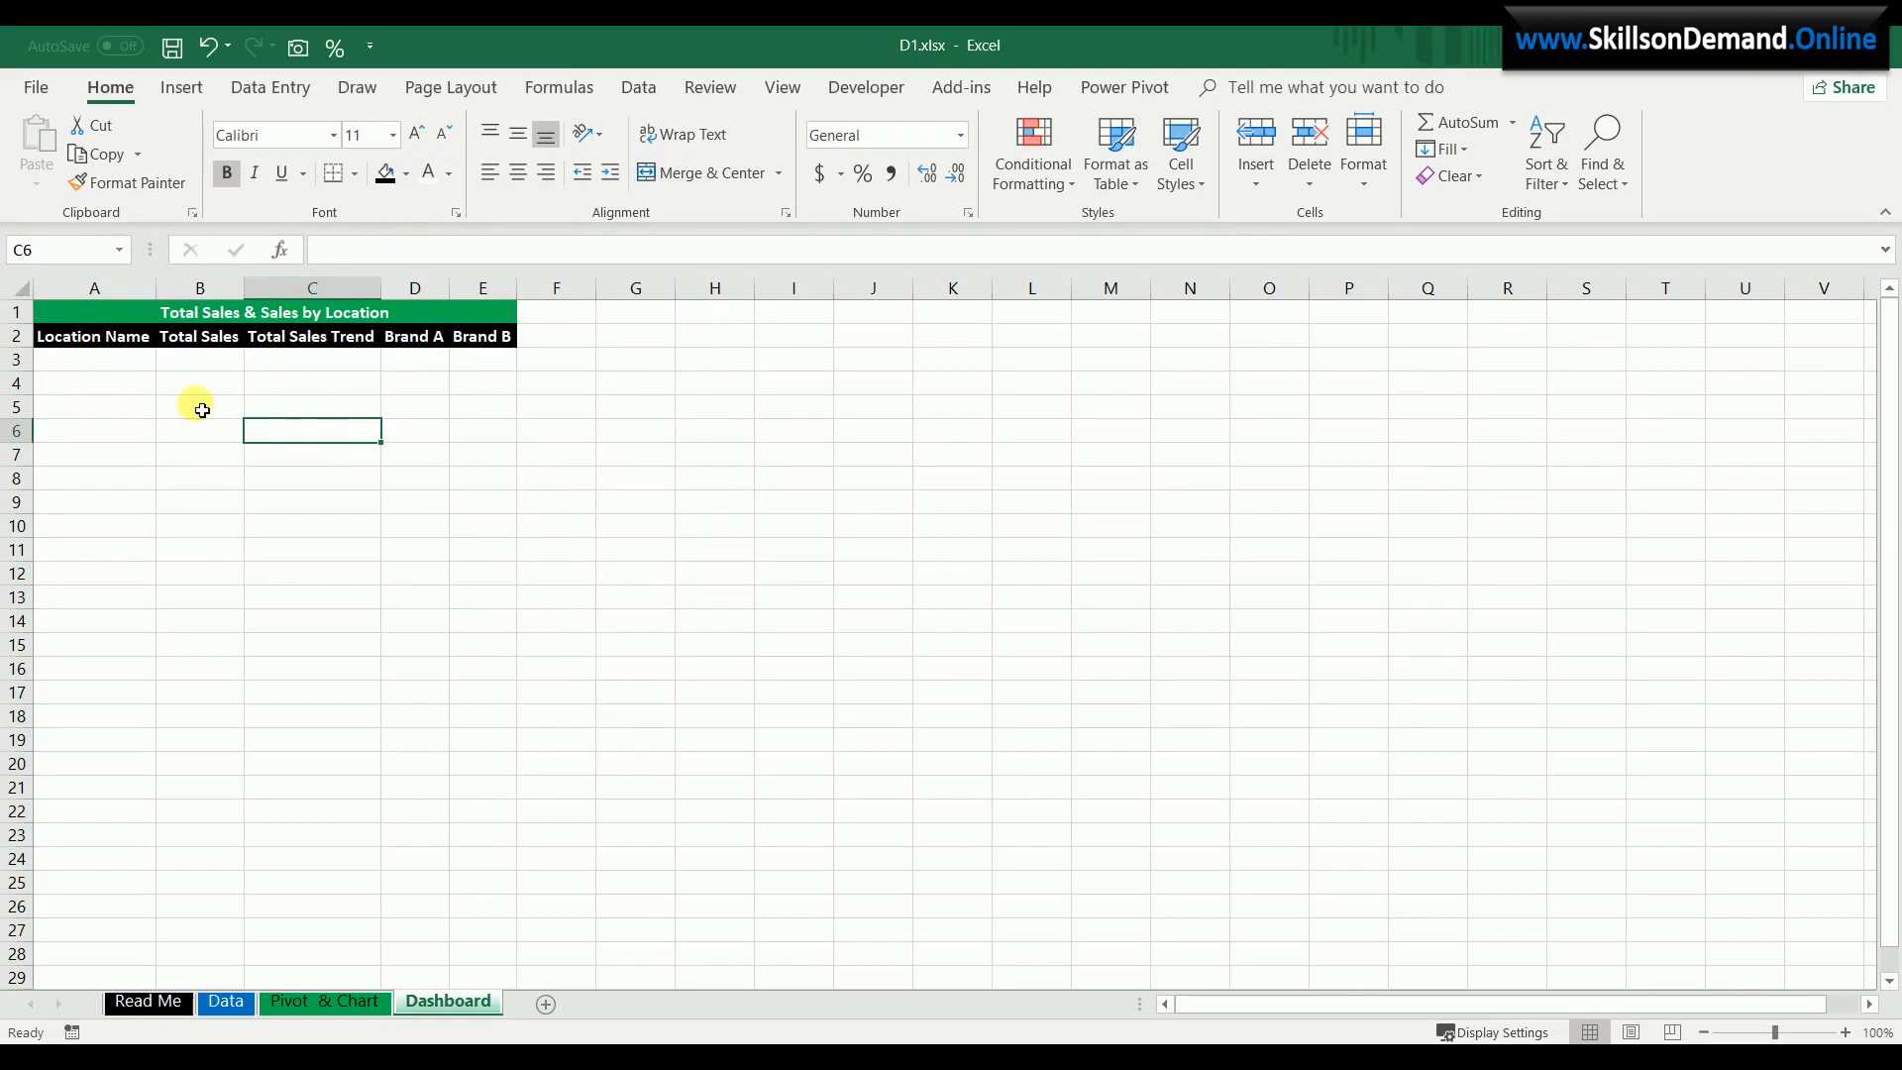
- Copy the location names A6:A23 from the Pivot & Chart sheet into the Dashboard sheet starting at A3, and make them bold
left_click(87, 361)
left_click(375, 1004)
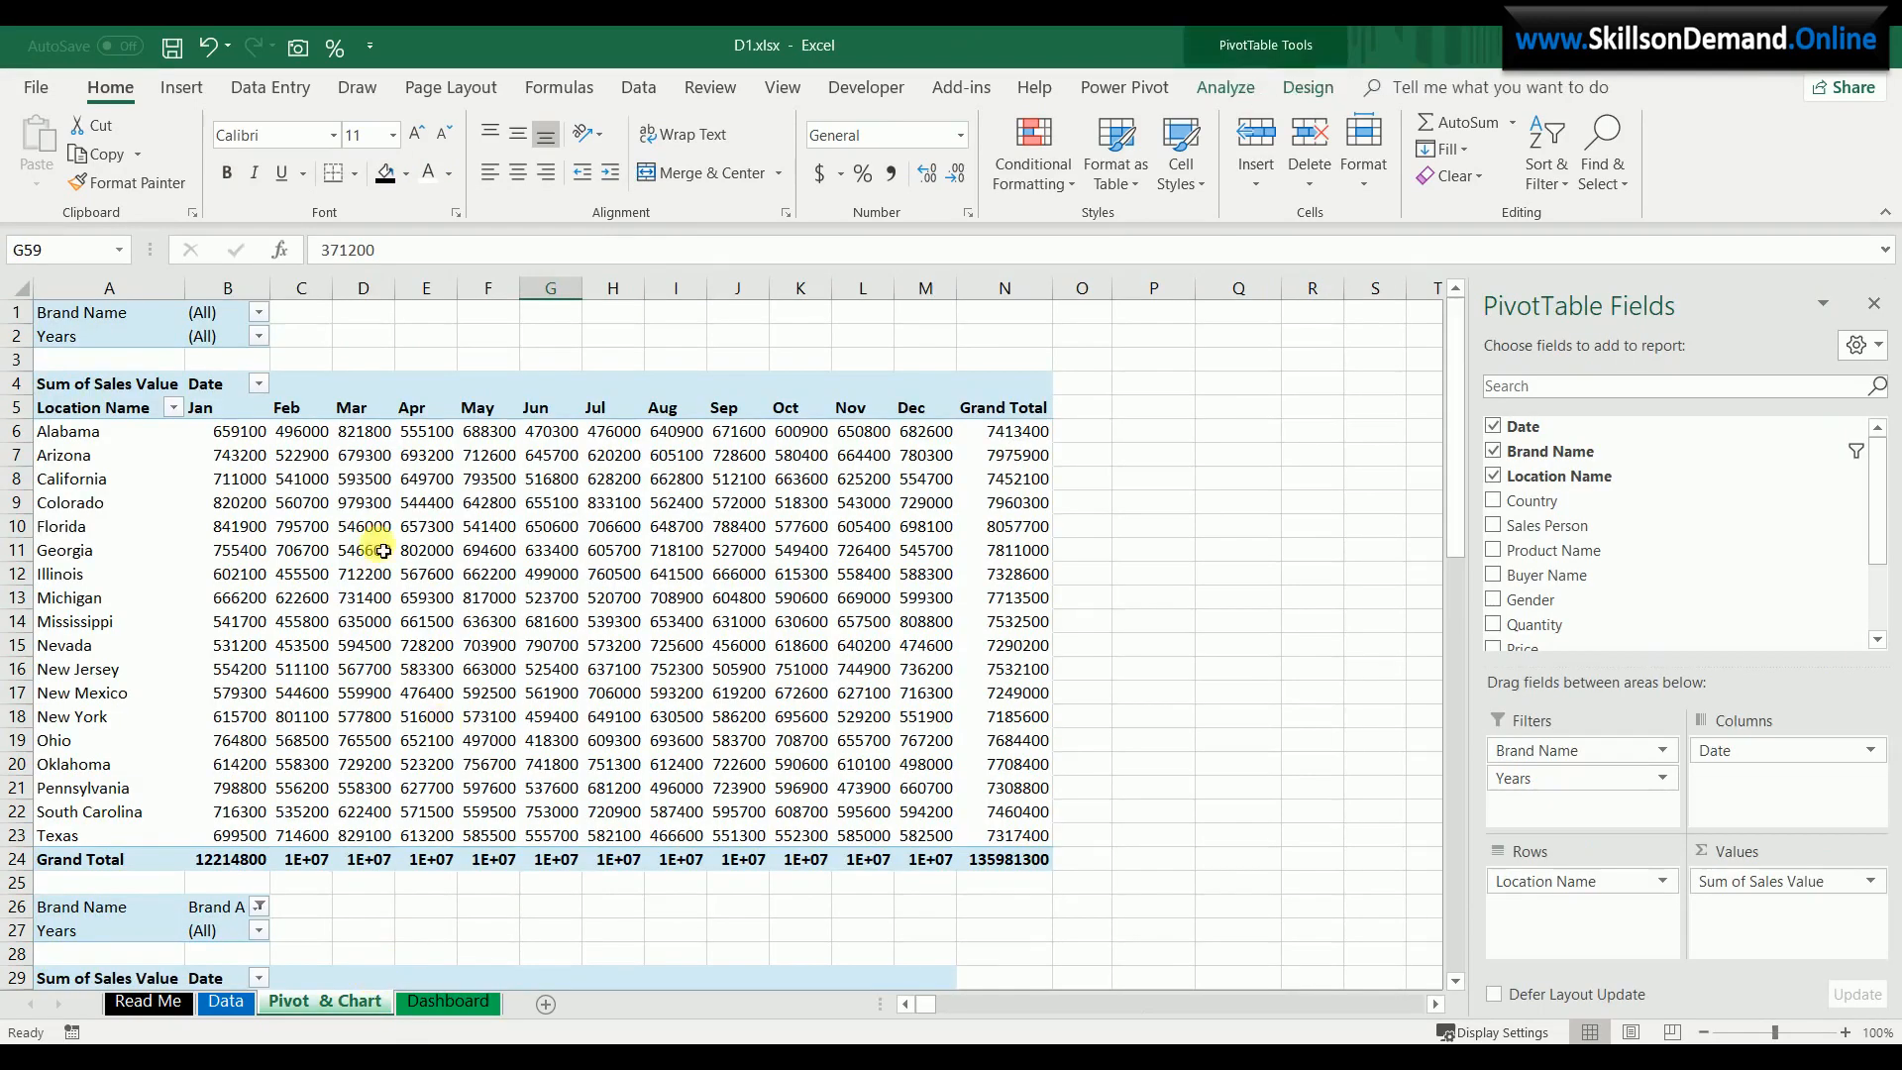
left_click(115, 429)
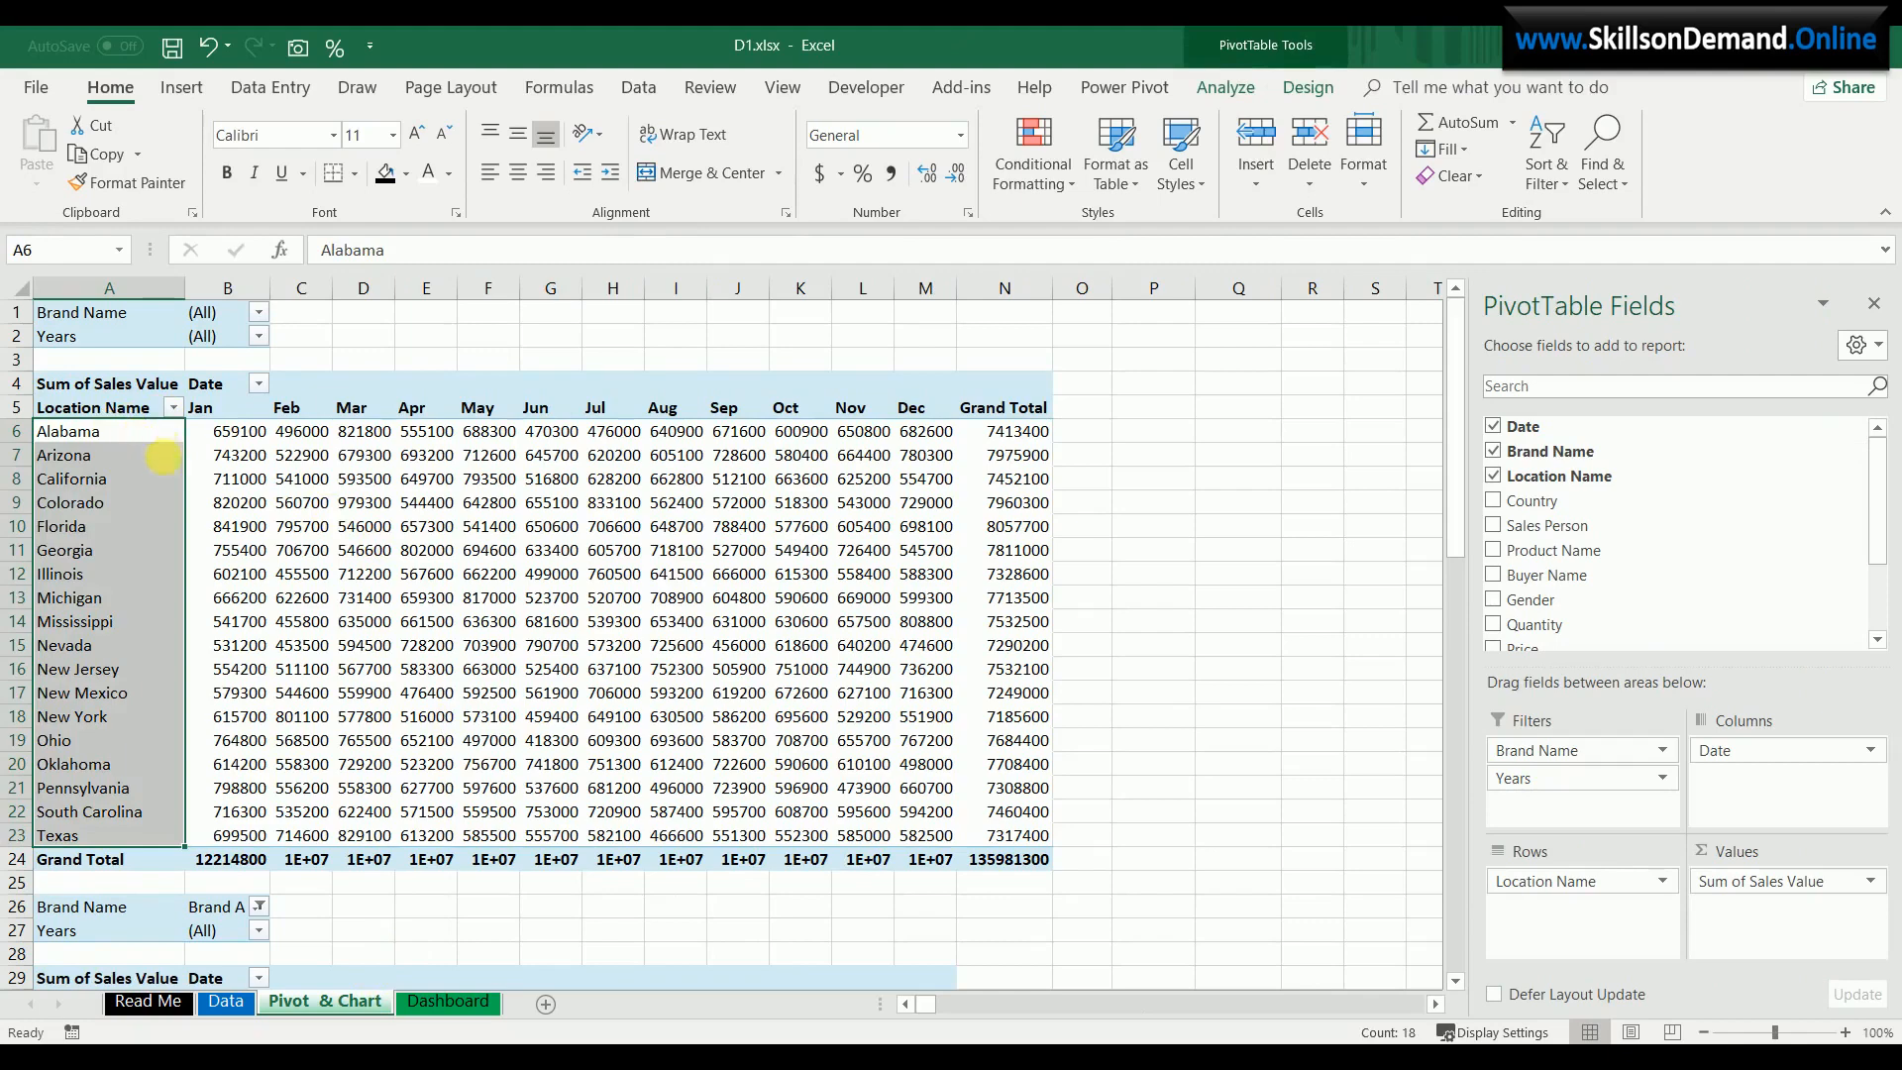
key("ctrl+c")
left_click(433, 1003)
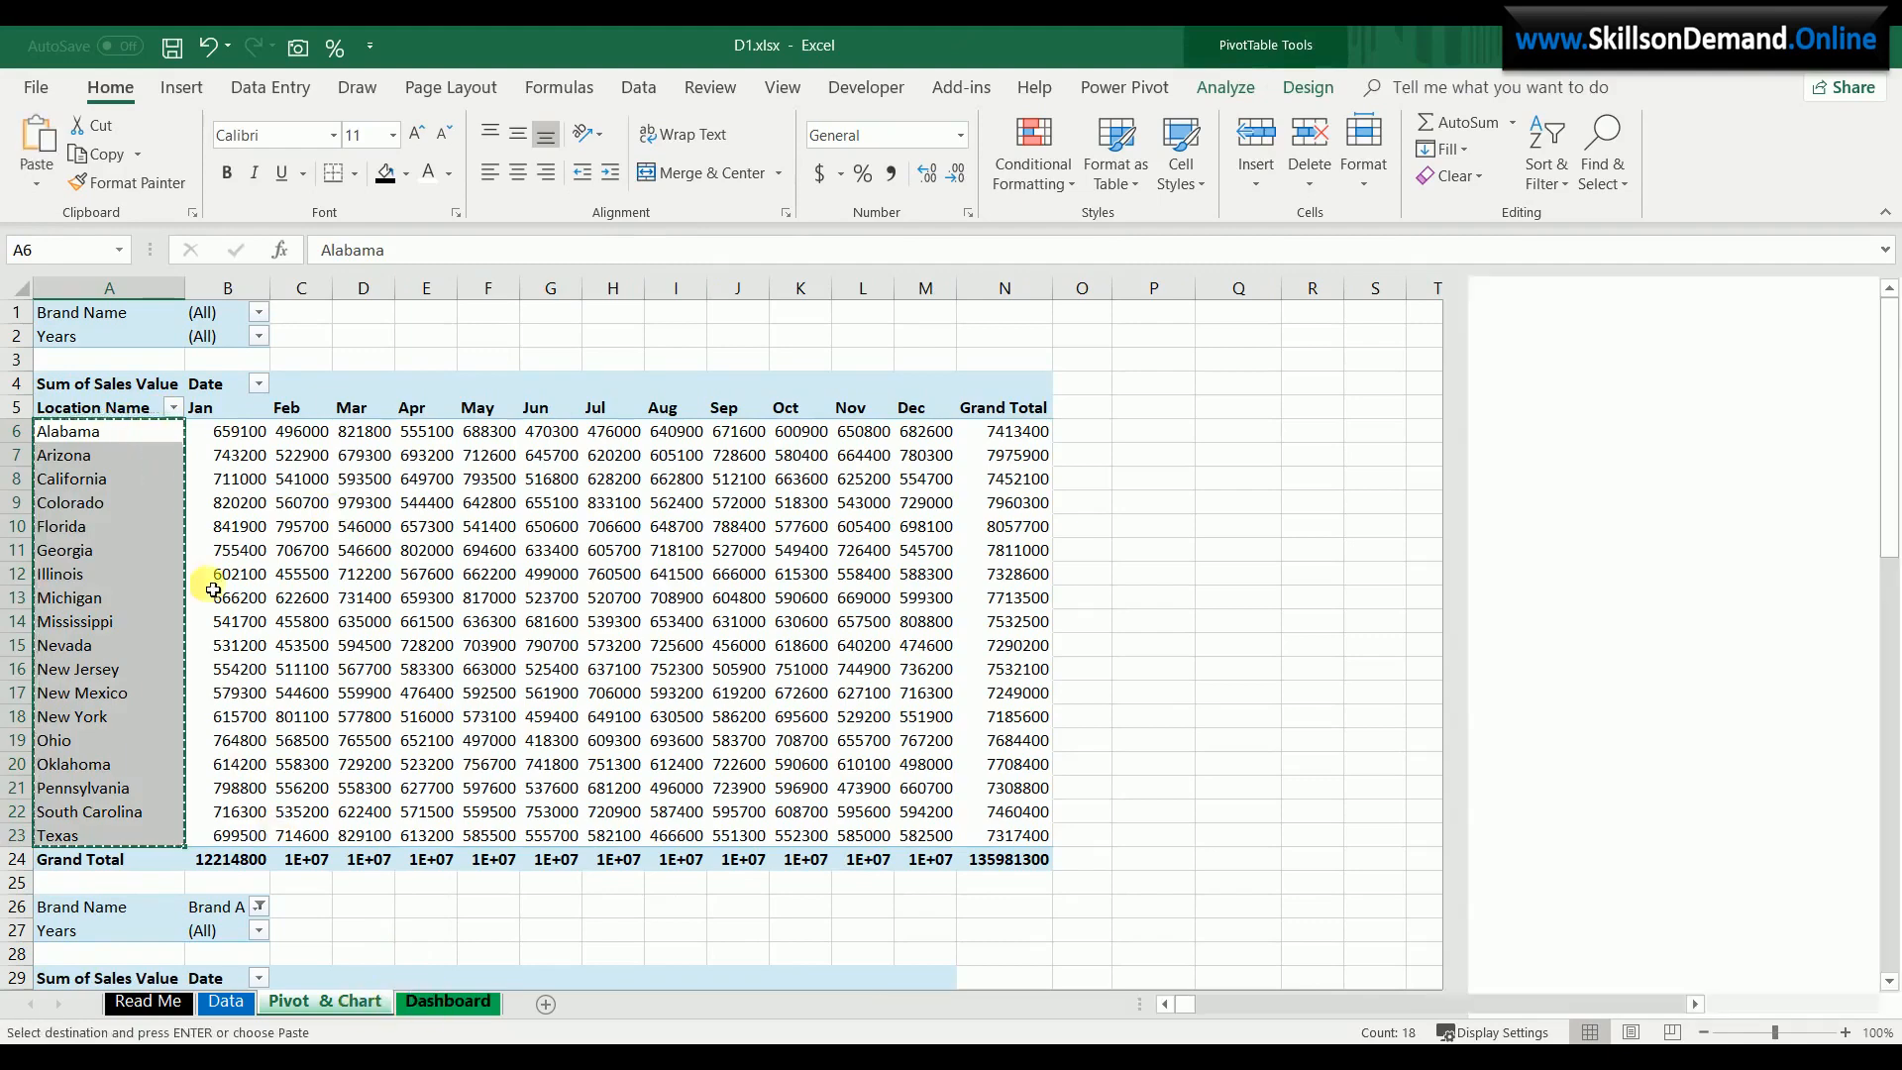
key("ctrl+v")
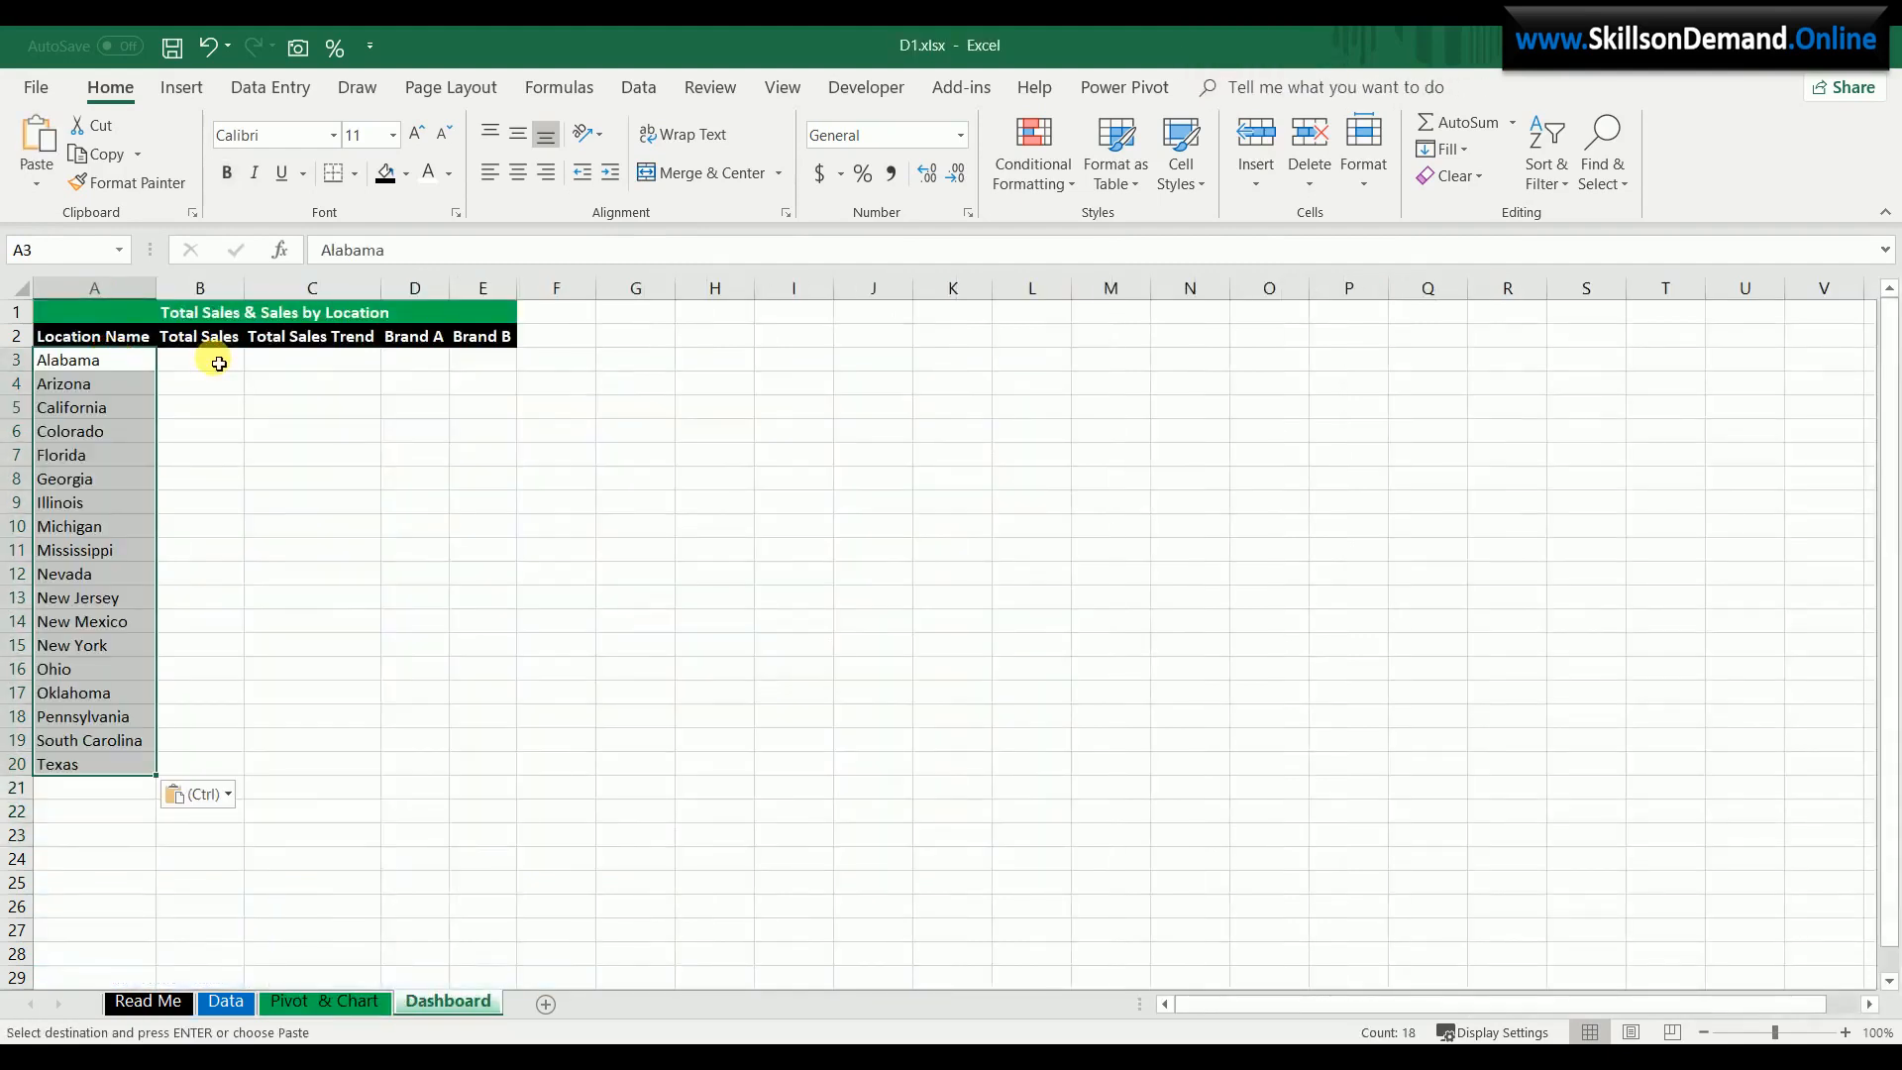
key("ctrl+b")
- Enter =VLOOKUP(A3,'Pivot & Chart'!$A$6:$N$23,14,0) in cell B3 to look up the first location's total sales
left_click(200, 368)
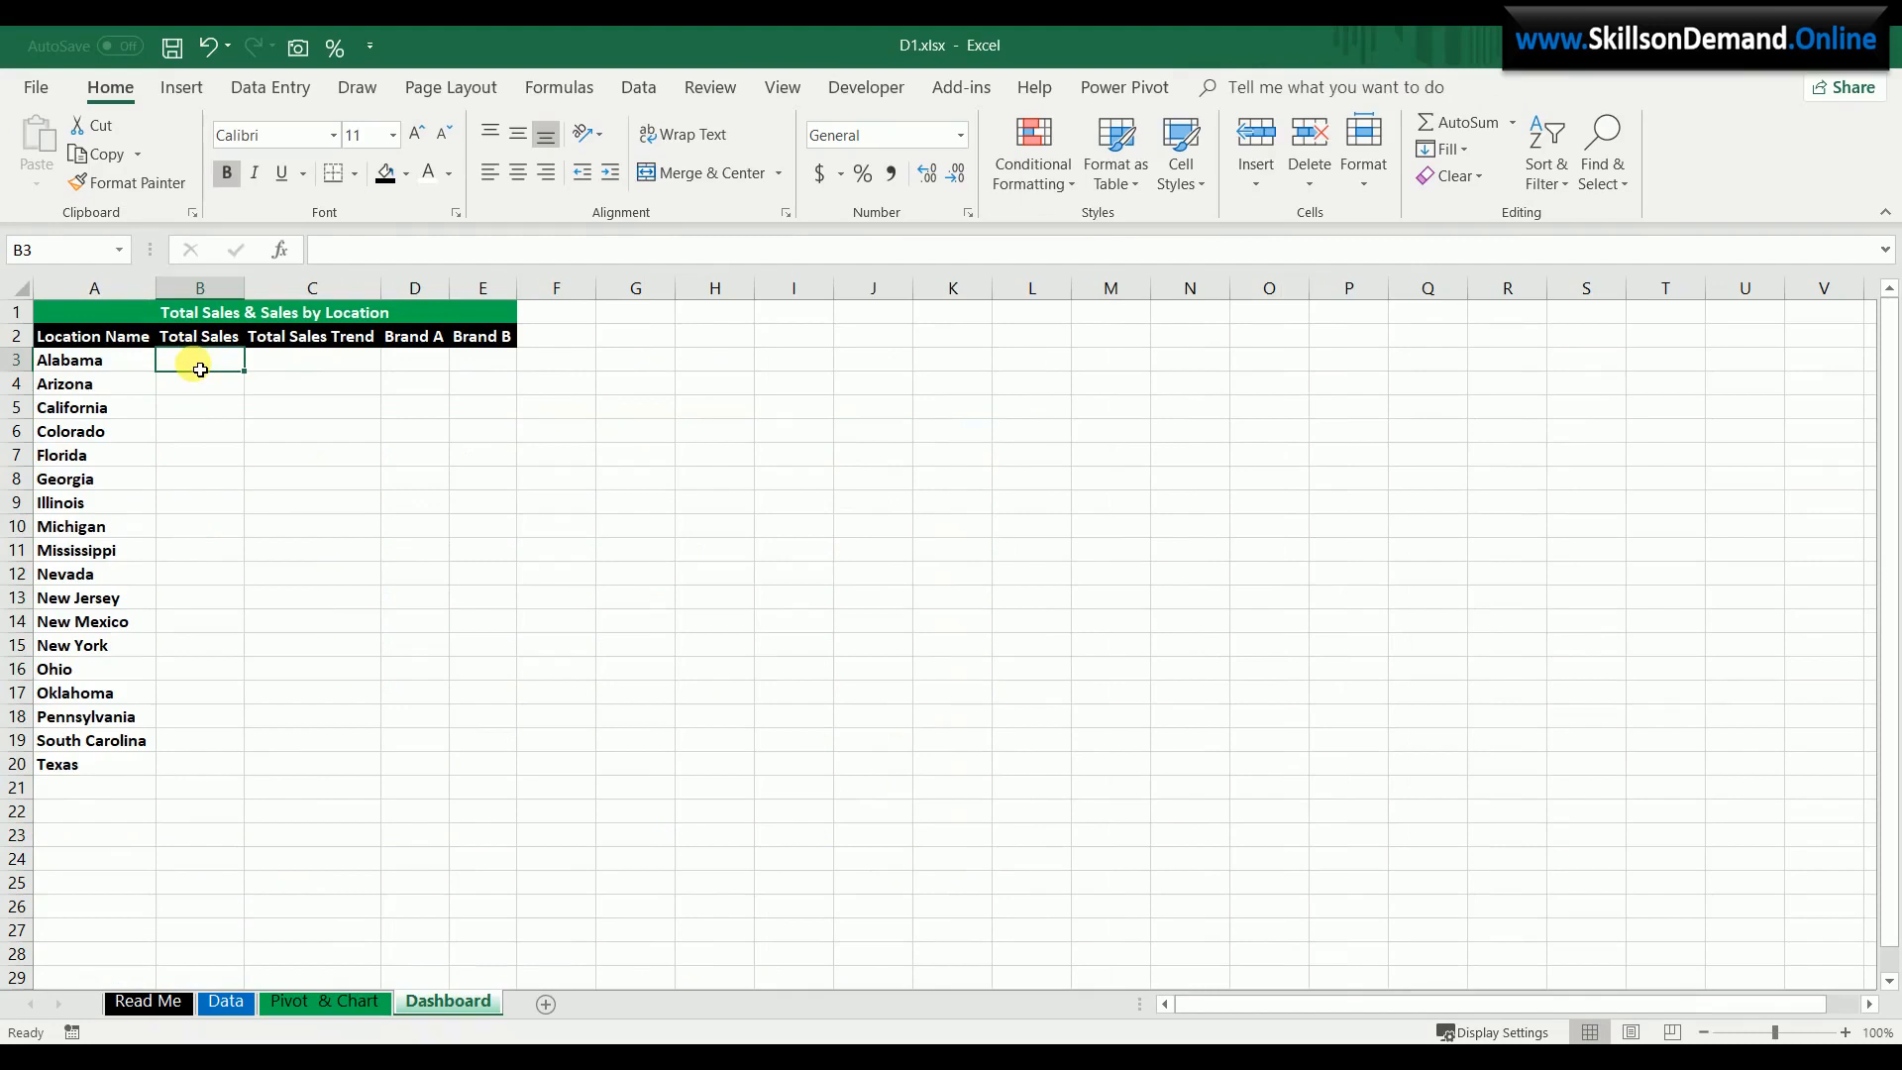
type("=v")
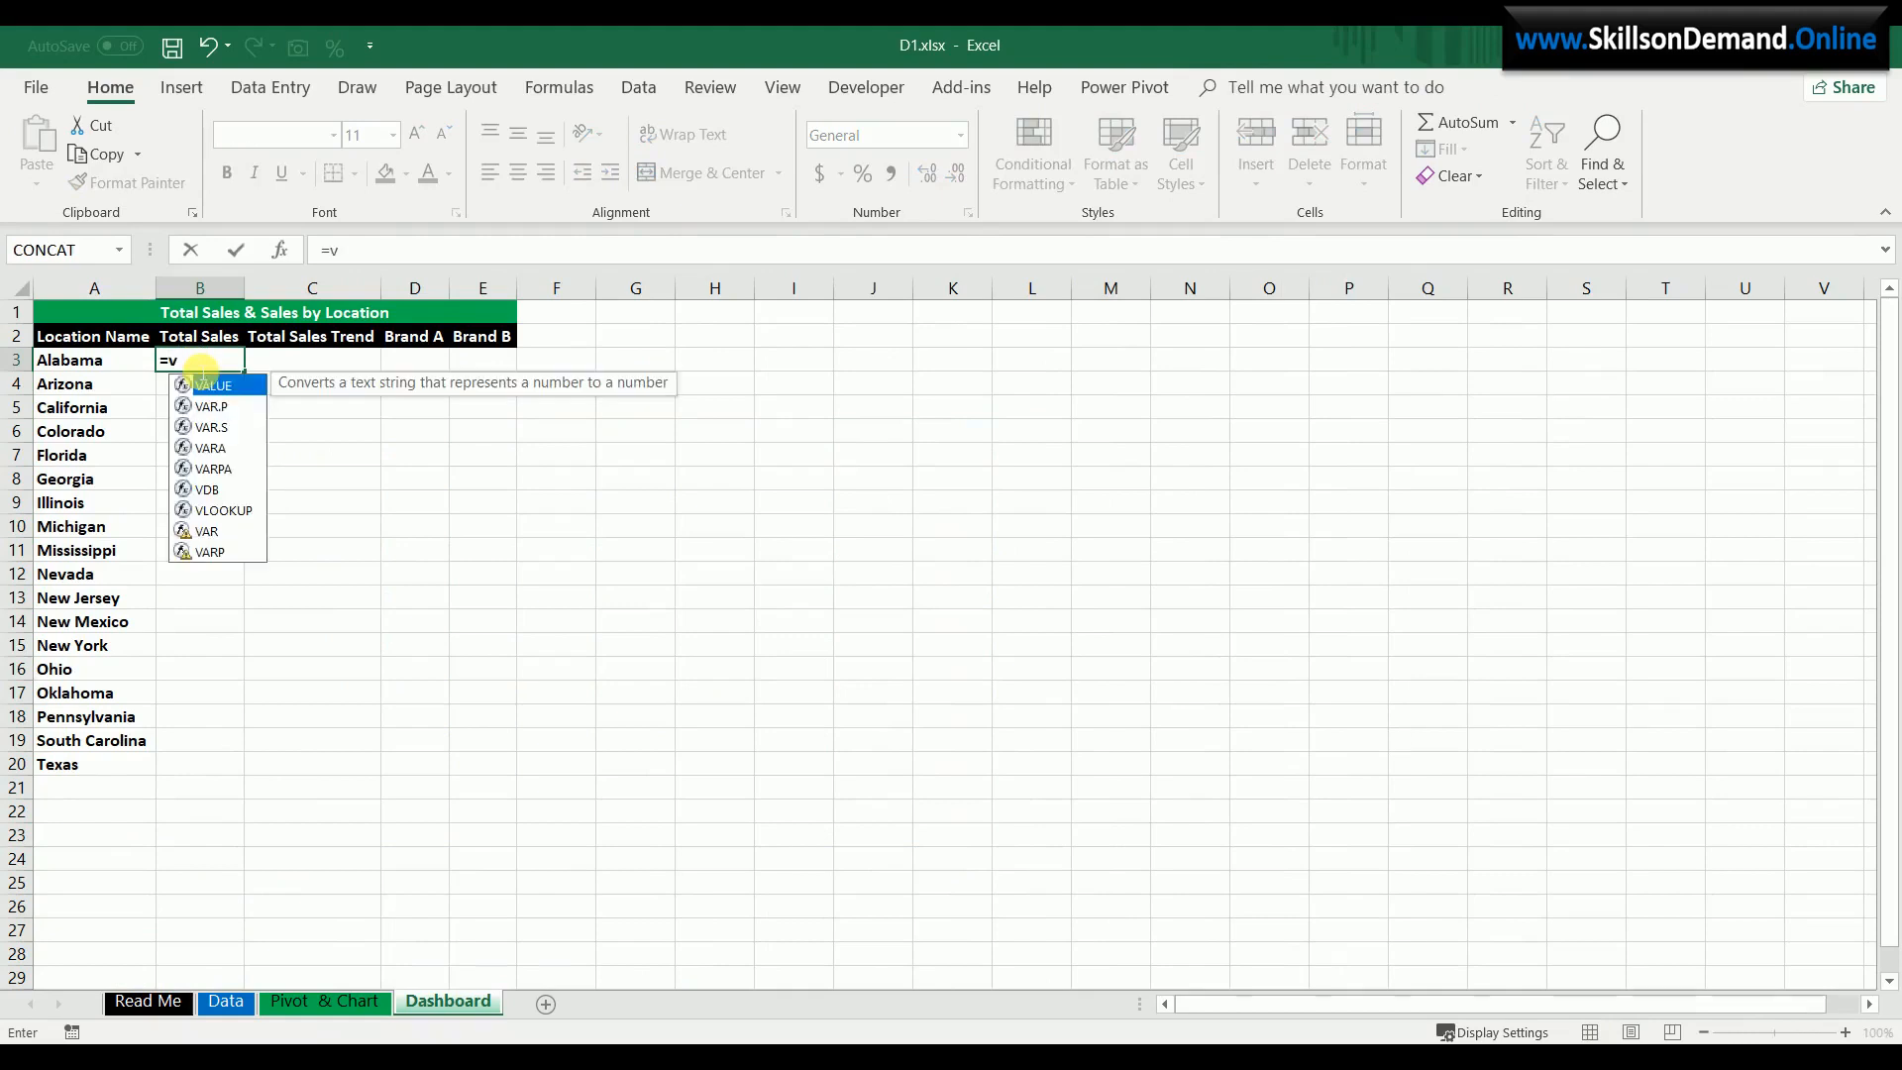
type("lookup(")
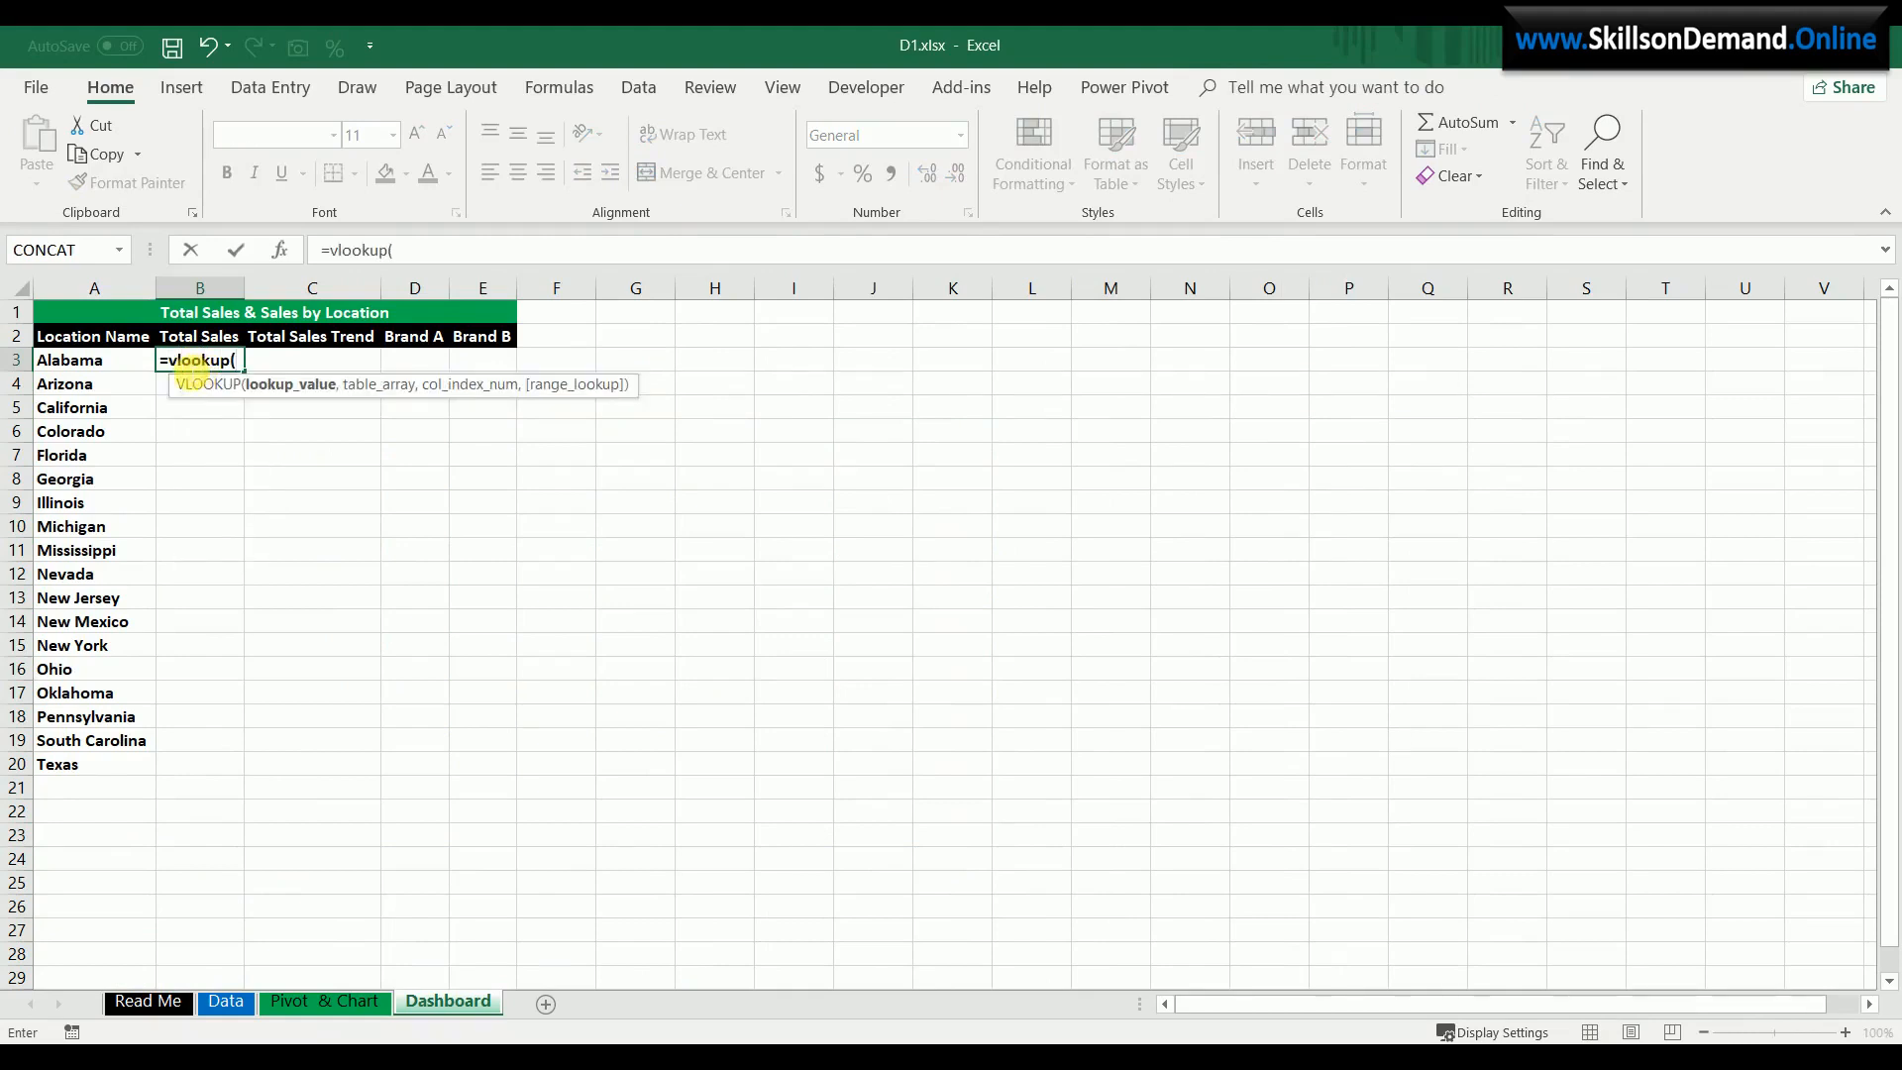
left_click(118, 368)
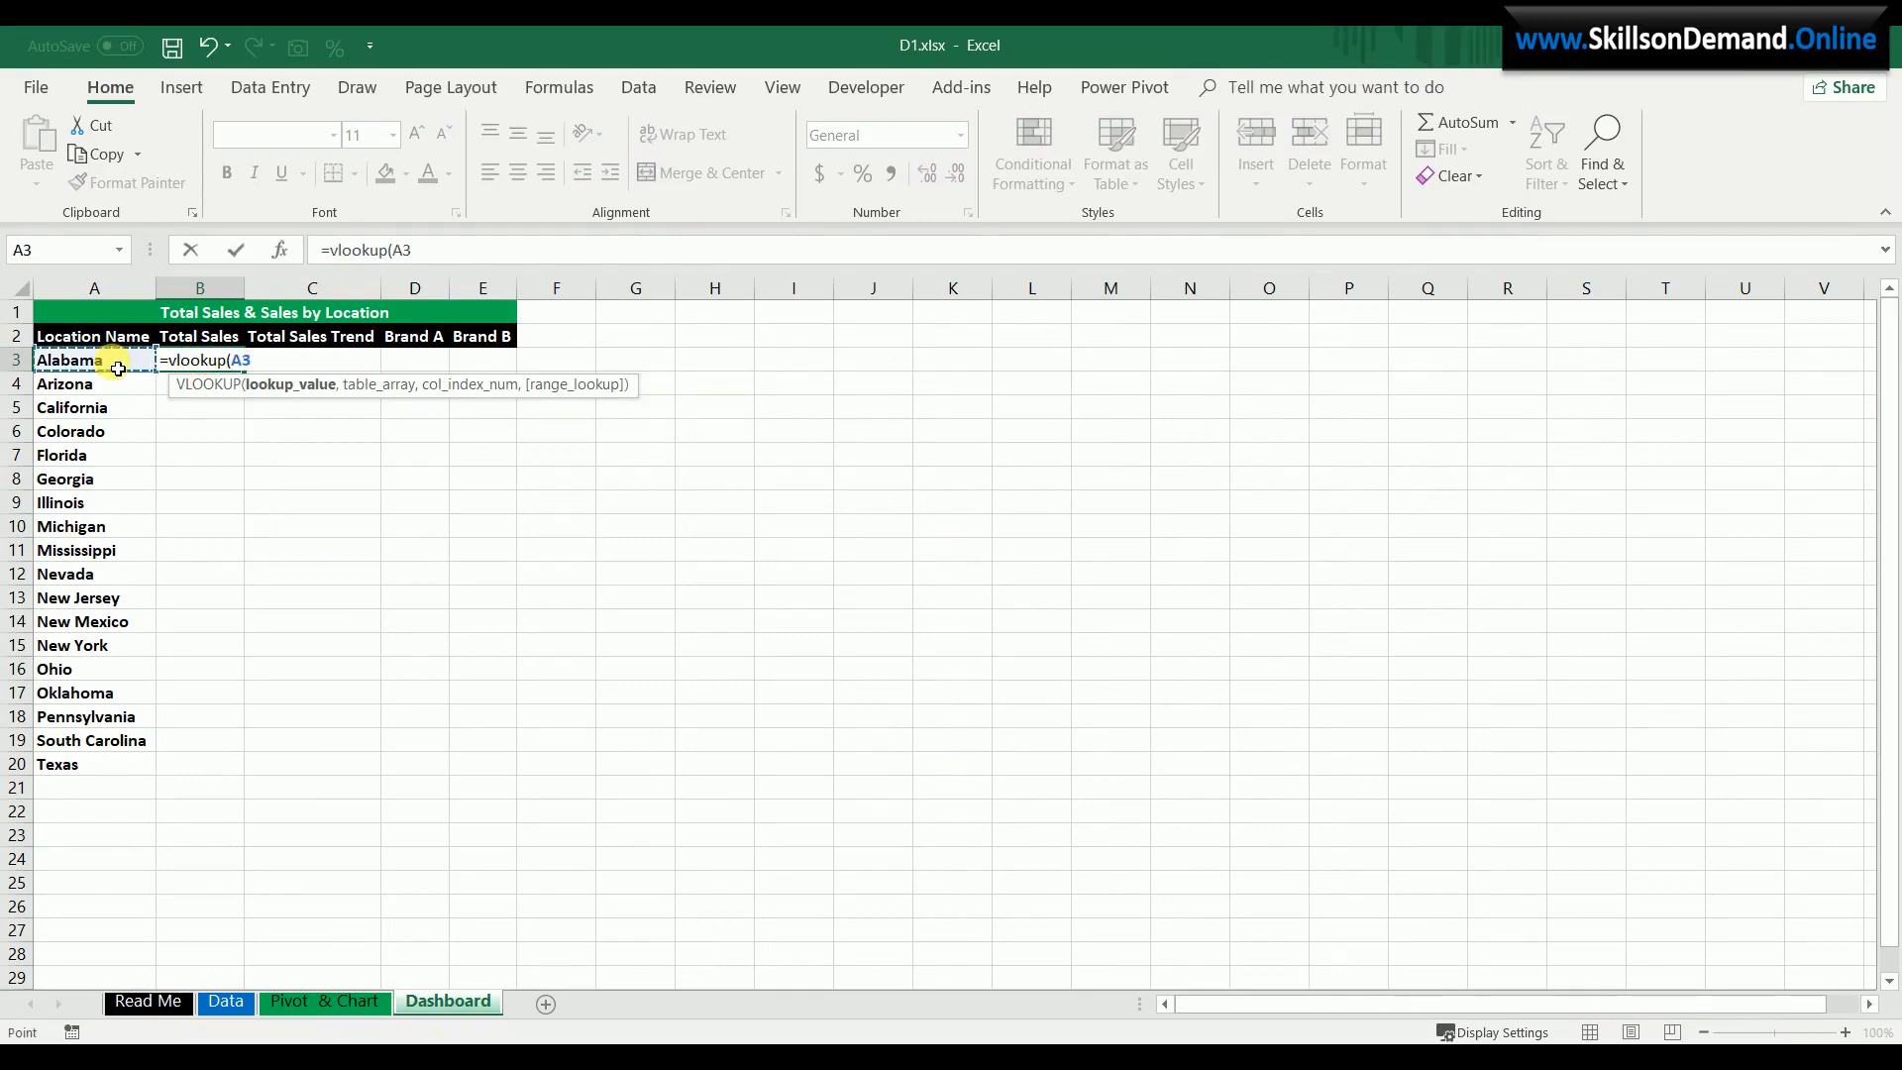
type(",")
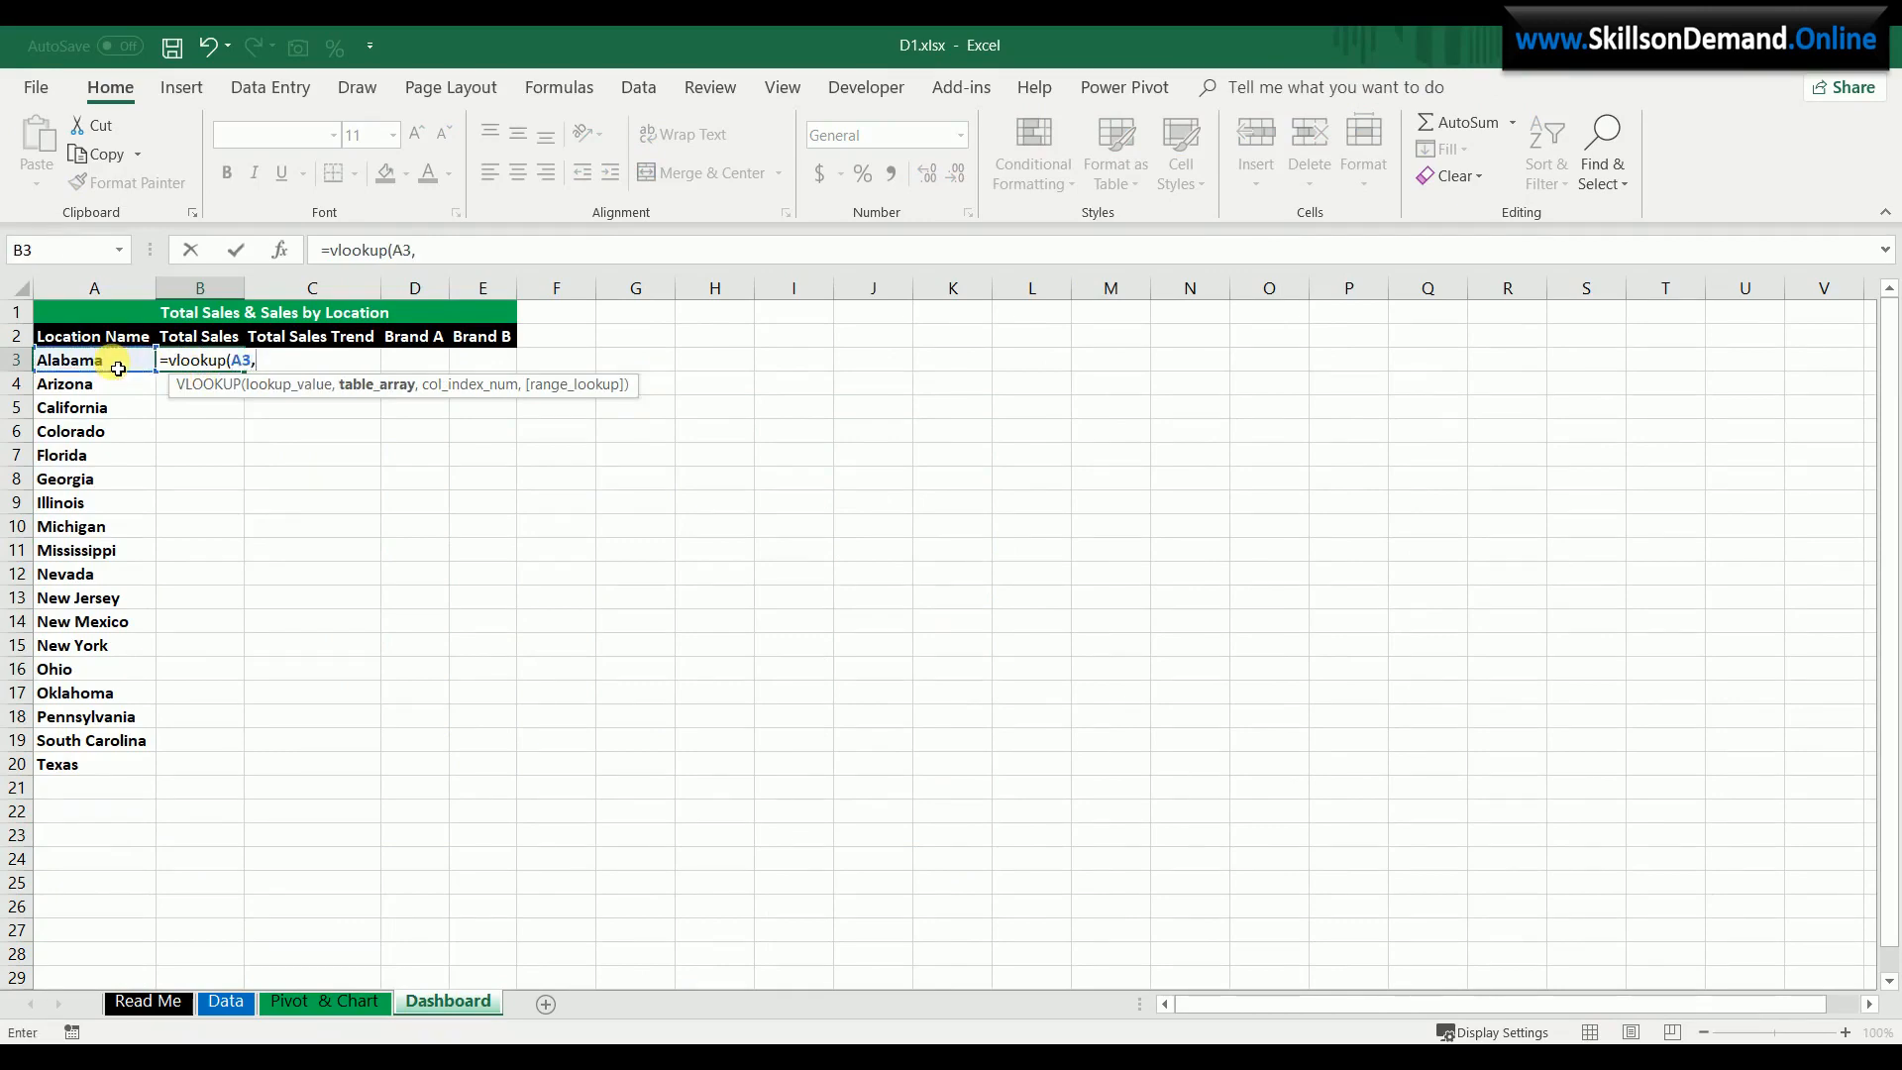
left_click(369, 998)
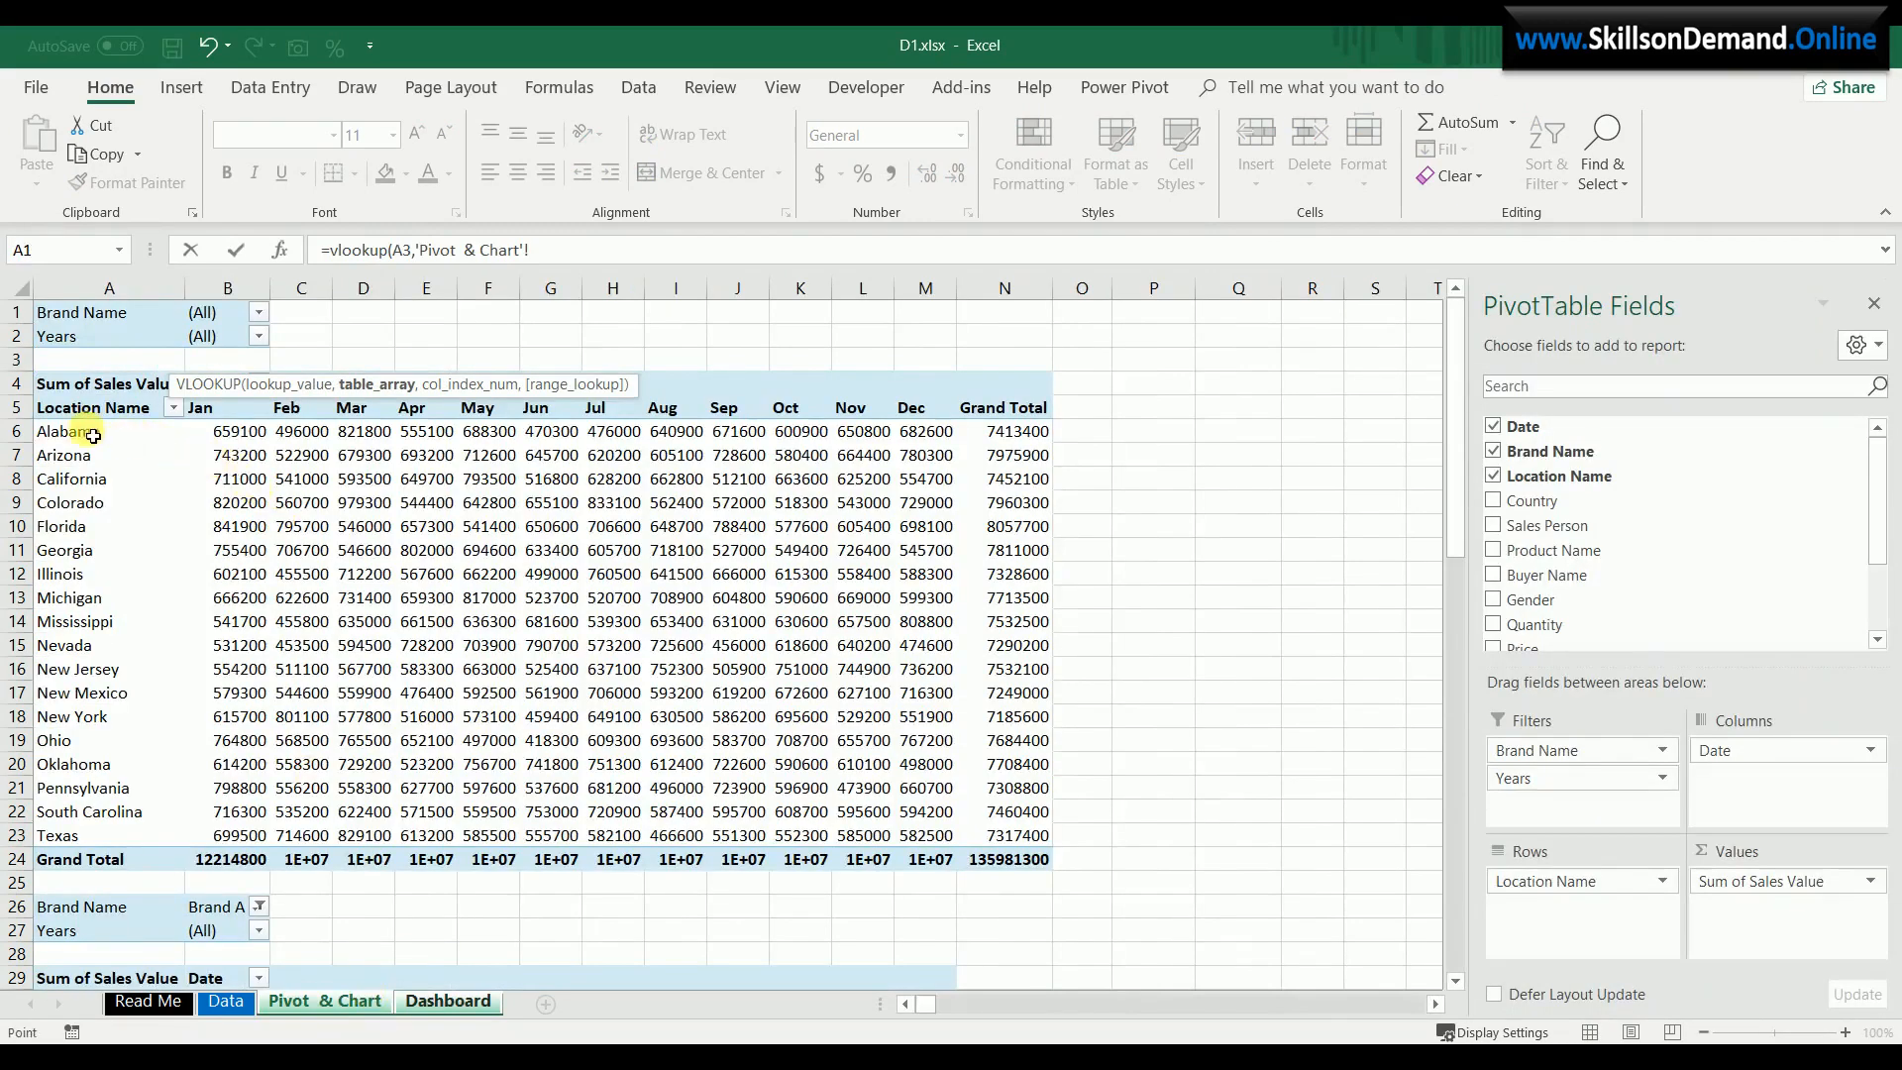
left_click_drag(67, 431, 1020, 835)
left_click_drag(584, 251, 535, 263)
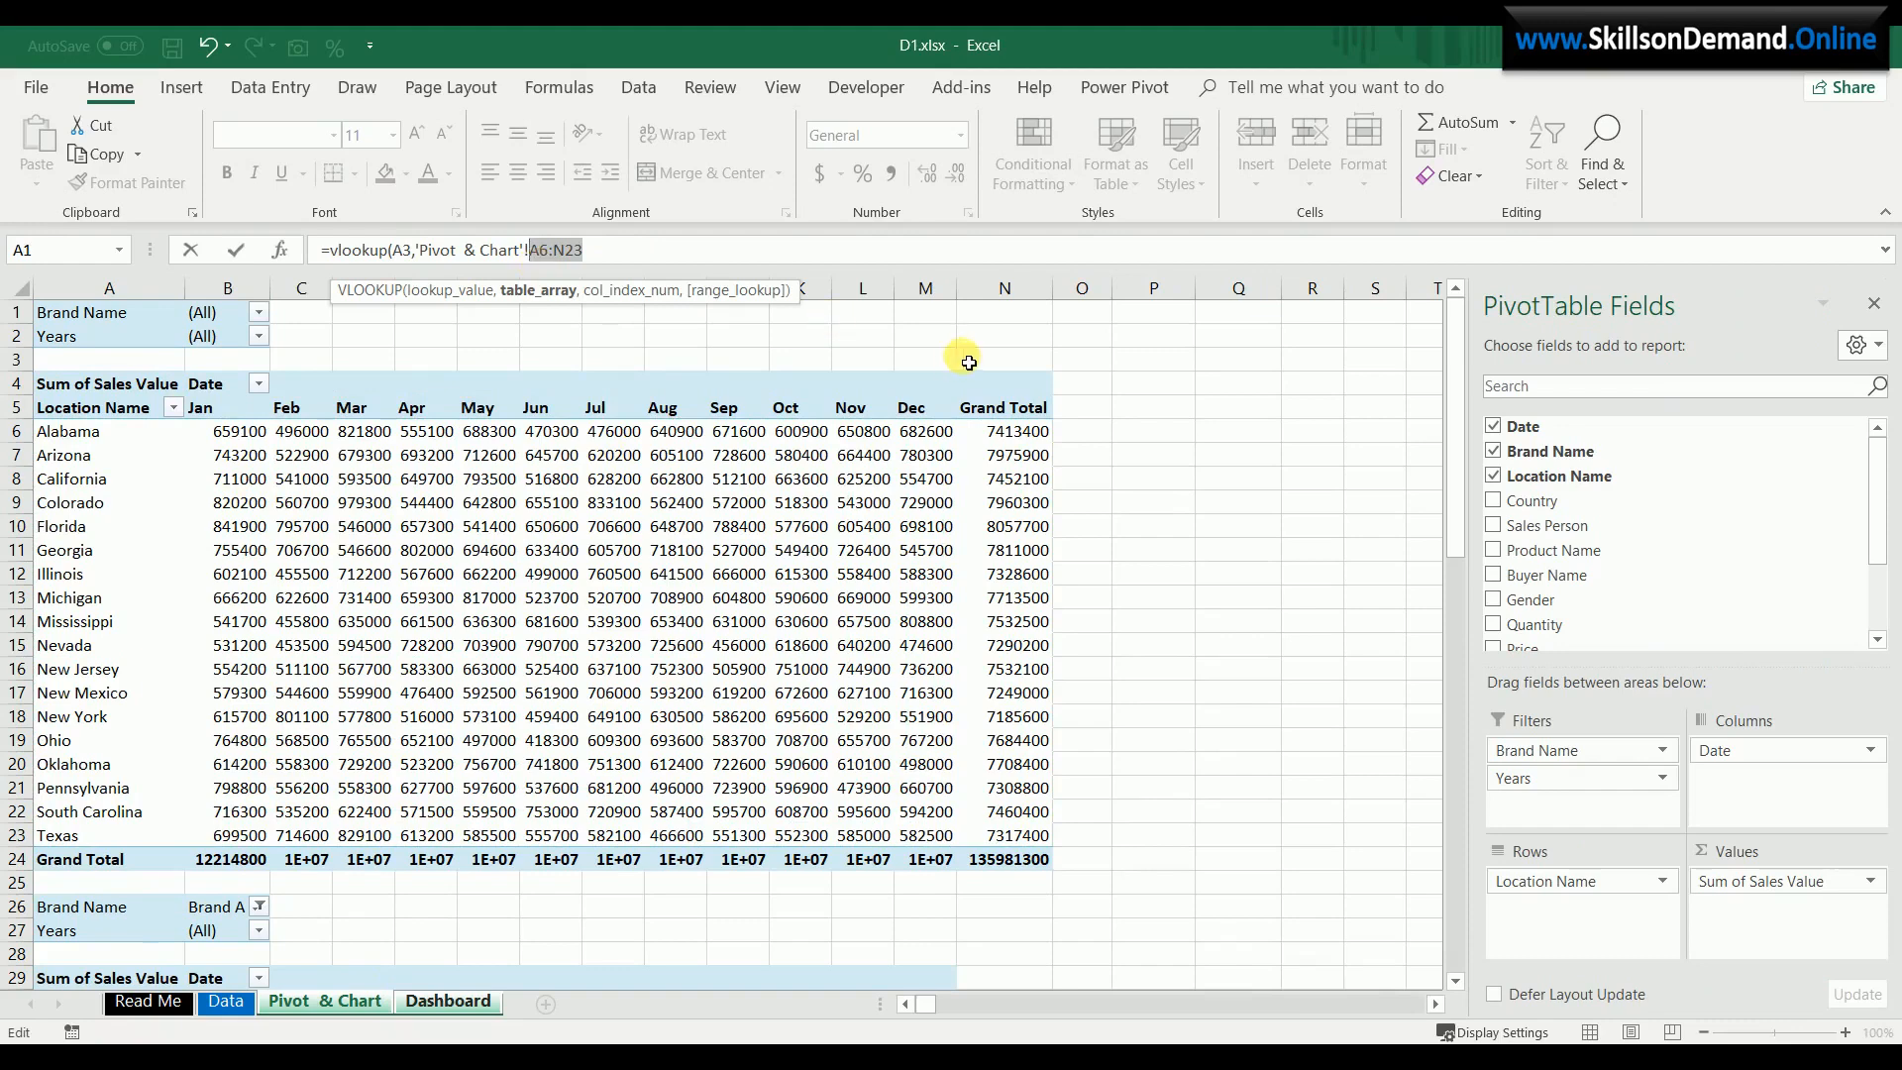
key("F4")
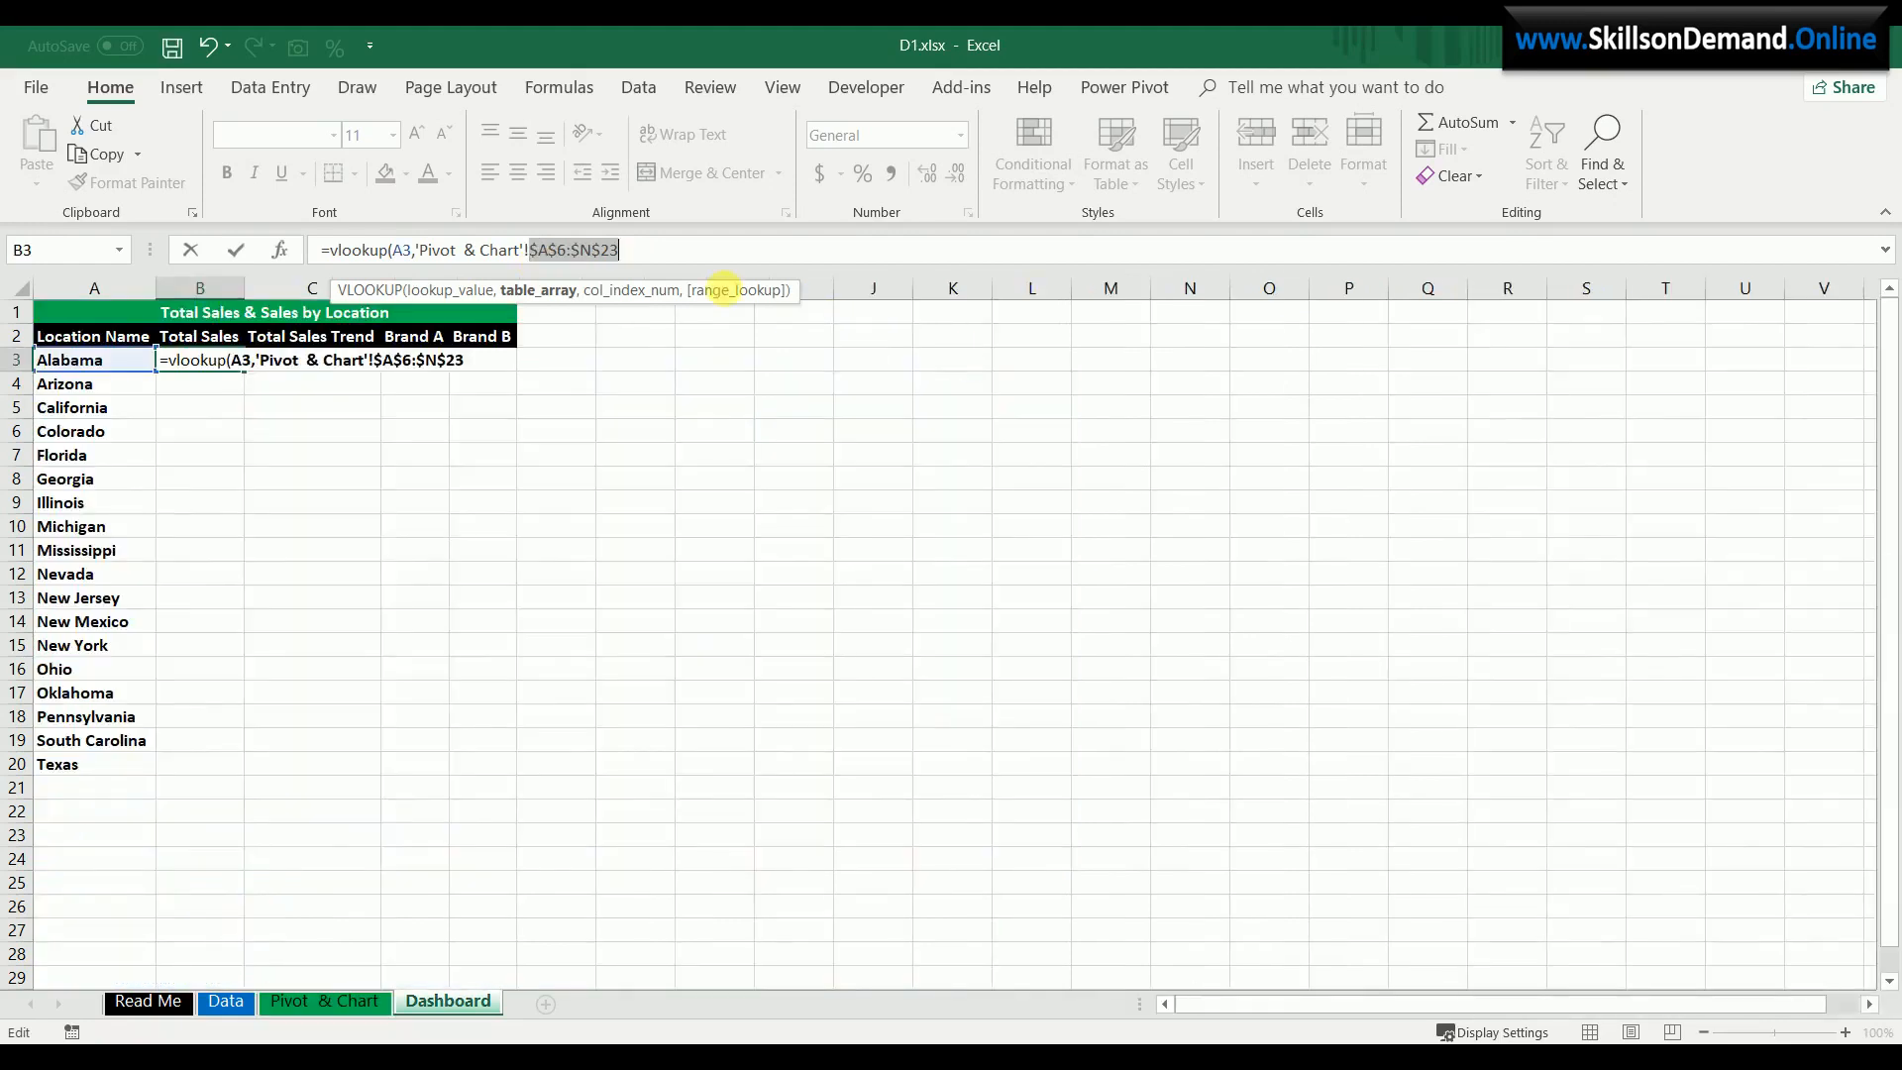
left_click(690, 254)
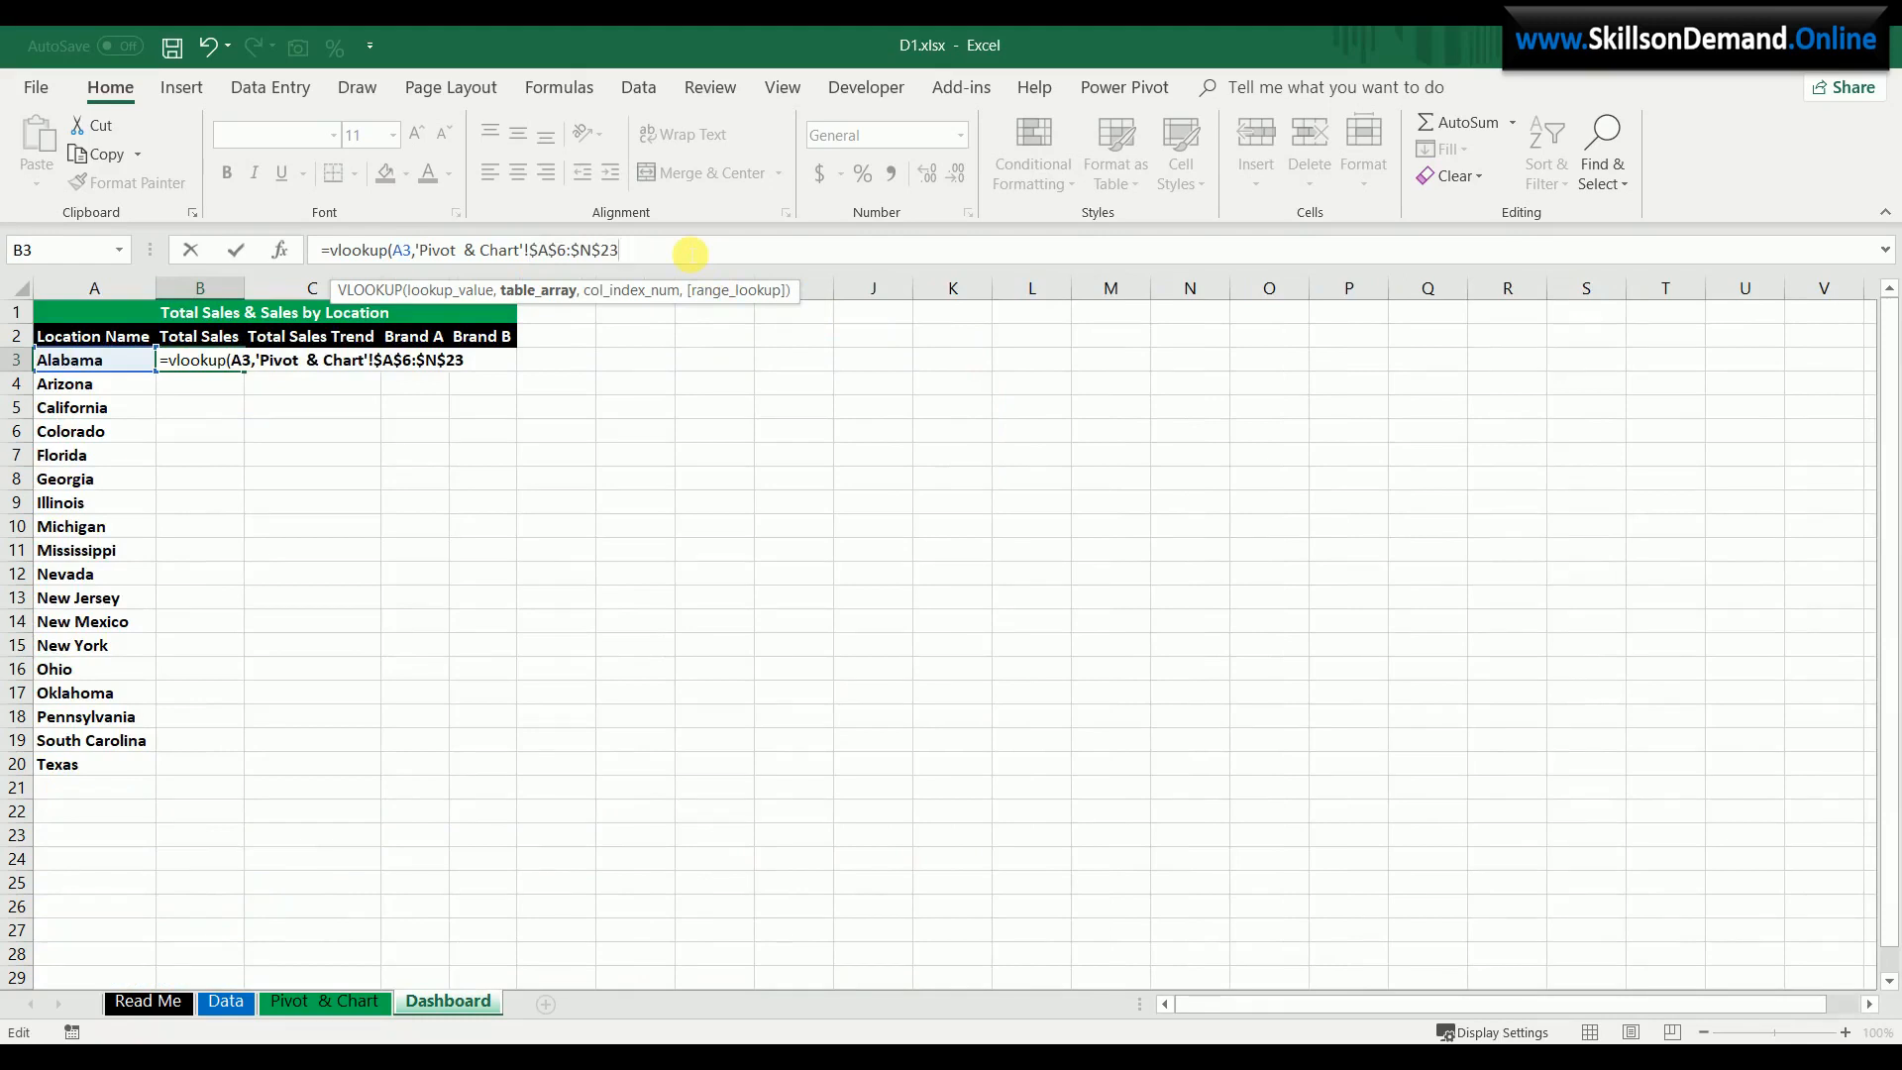
type(",")
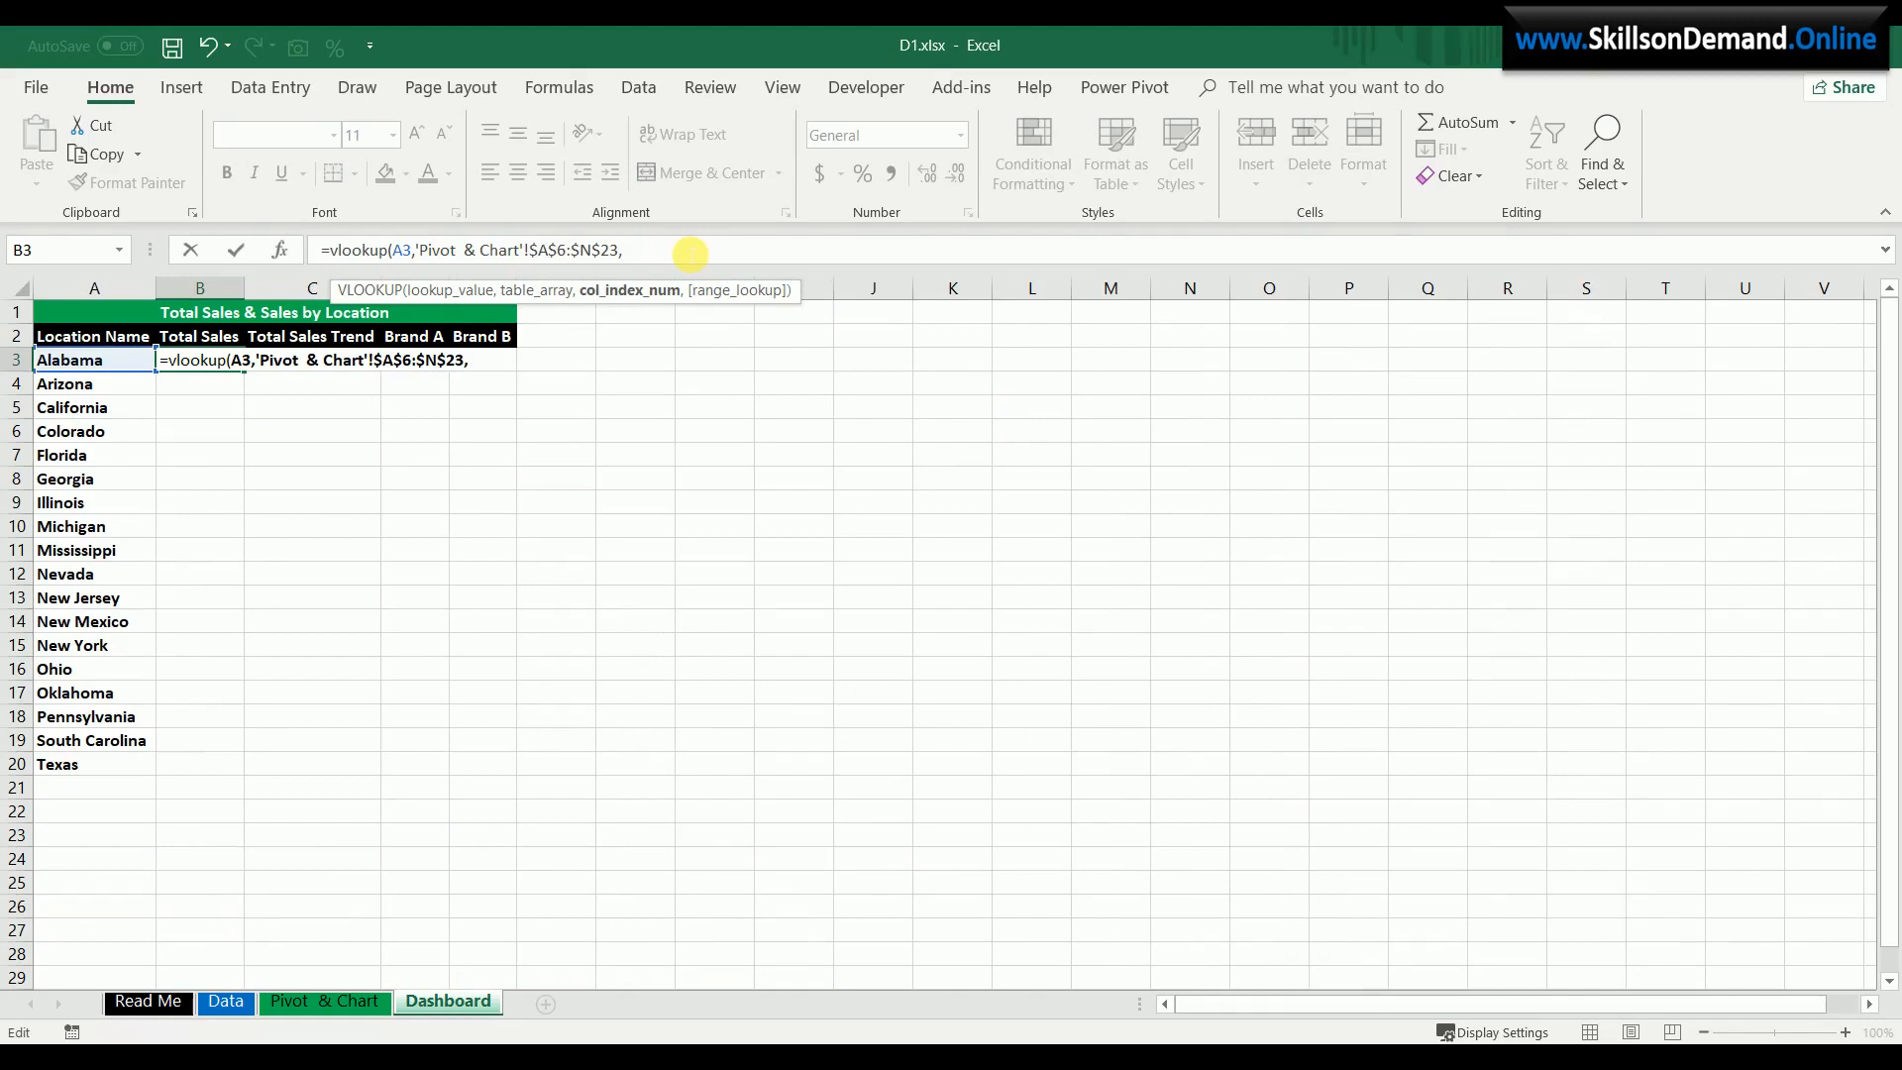
type("14,")
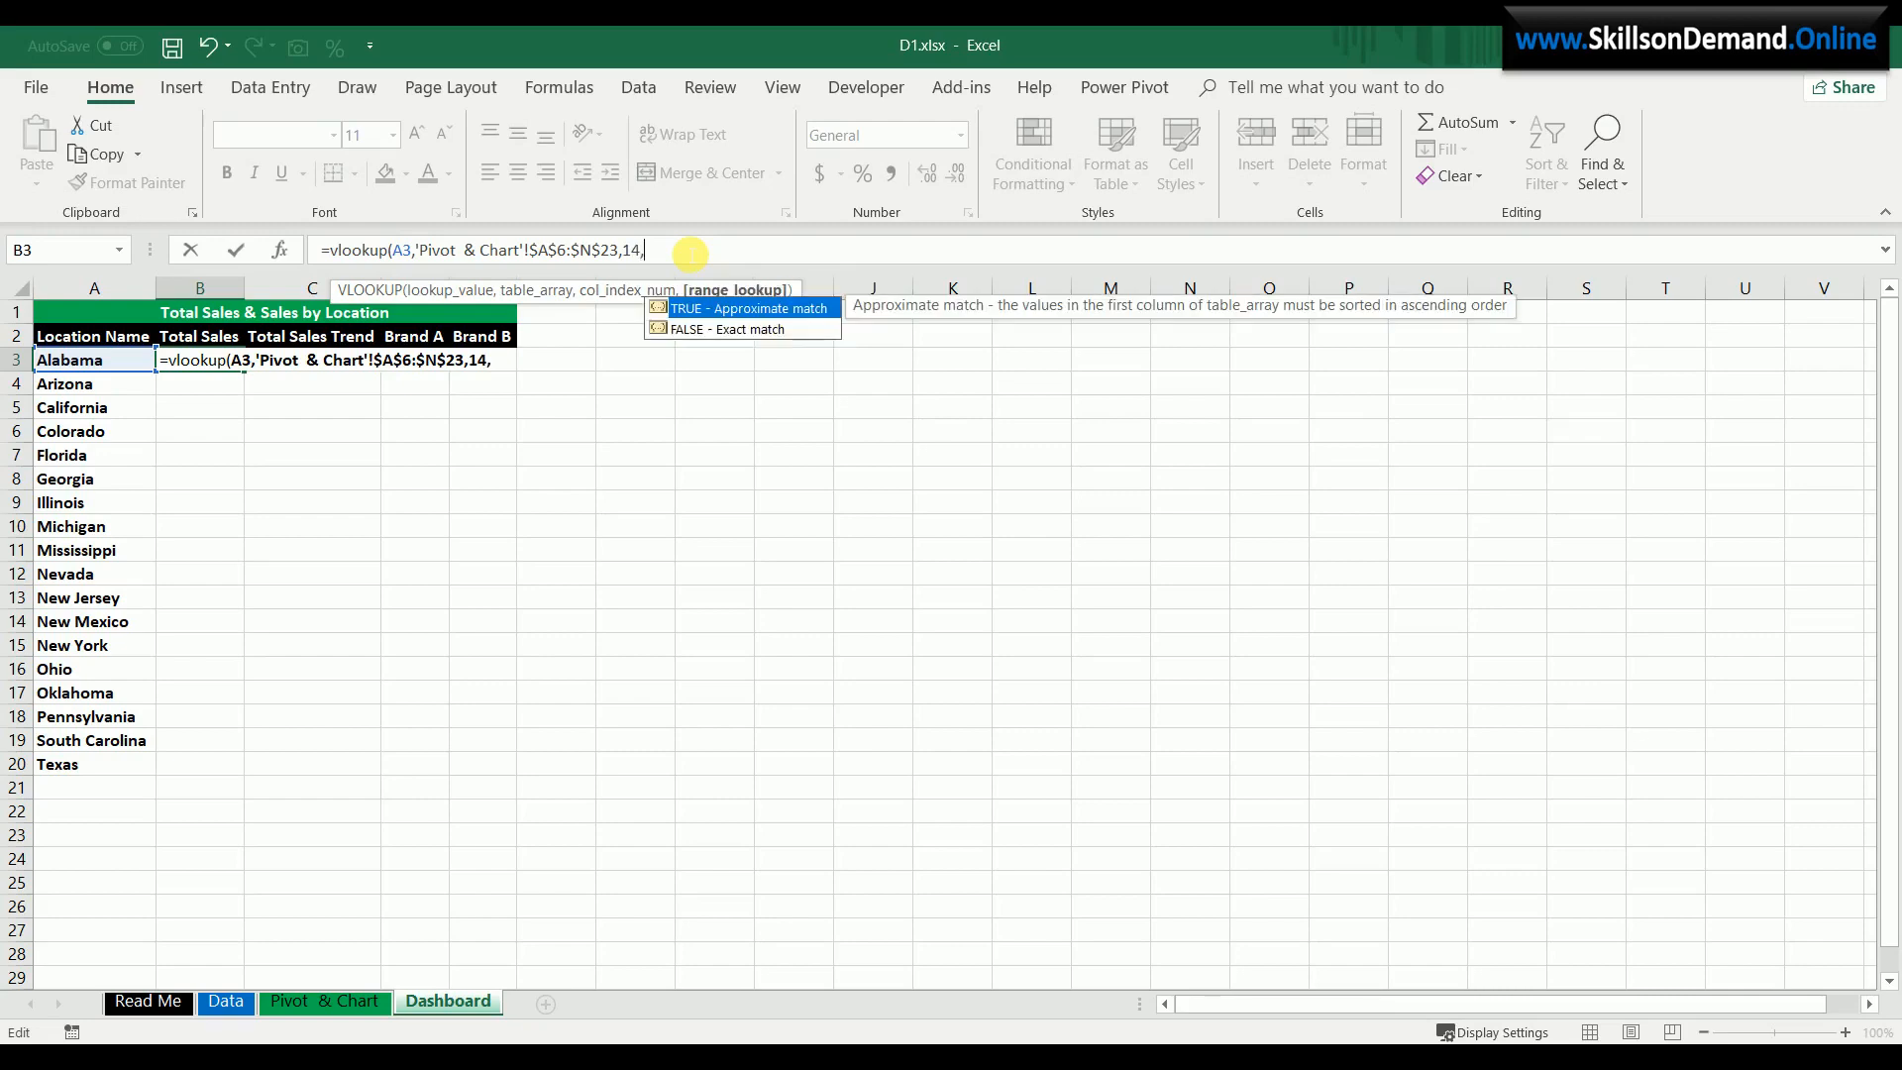
type("0)")
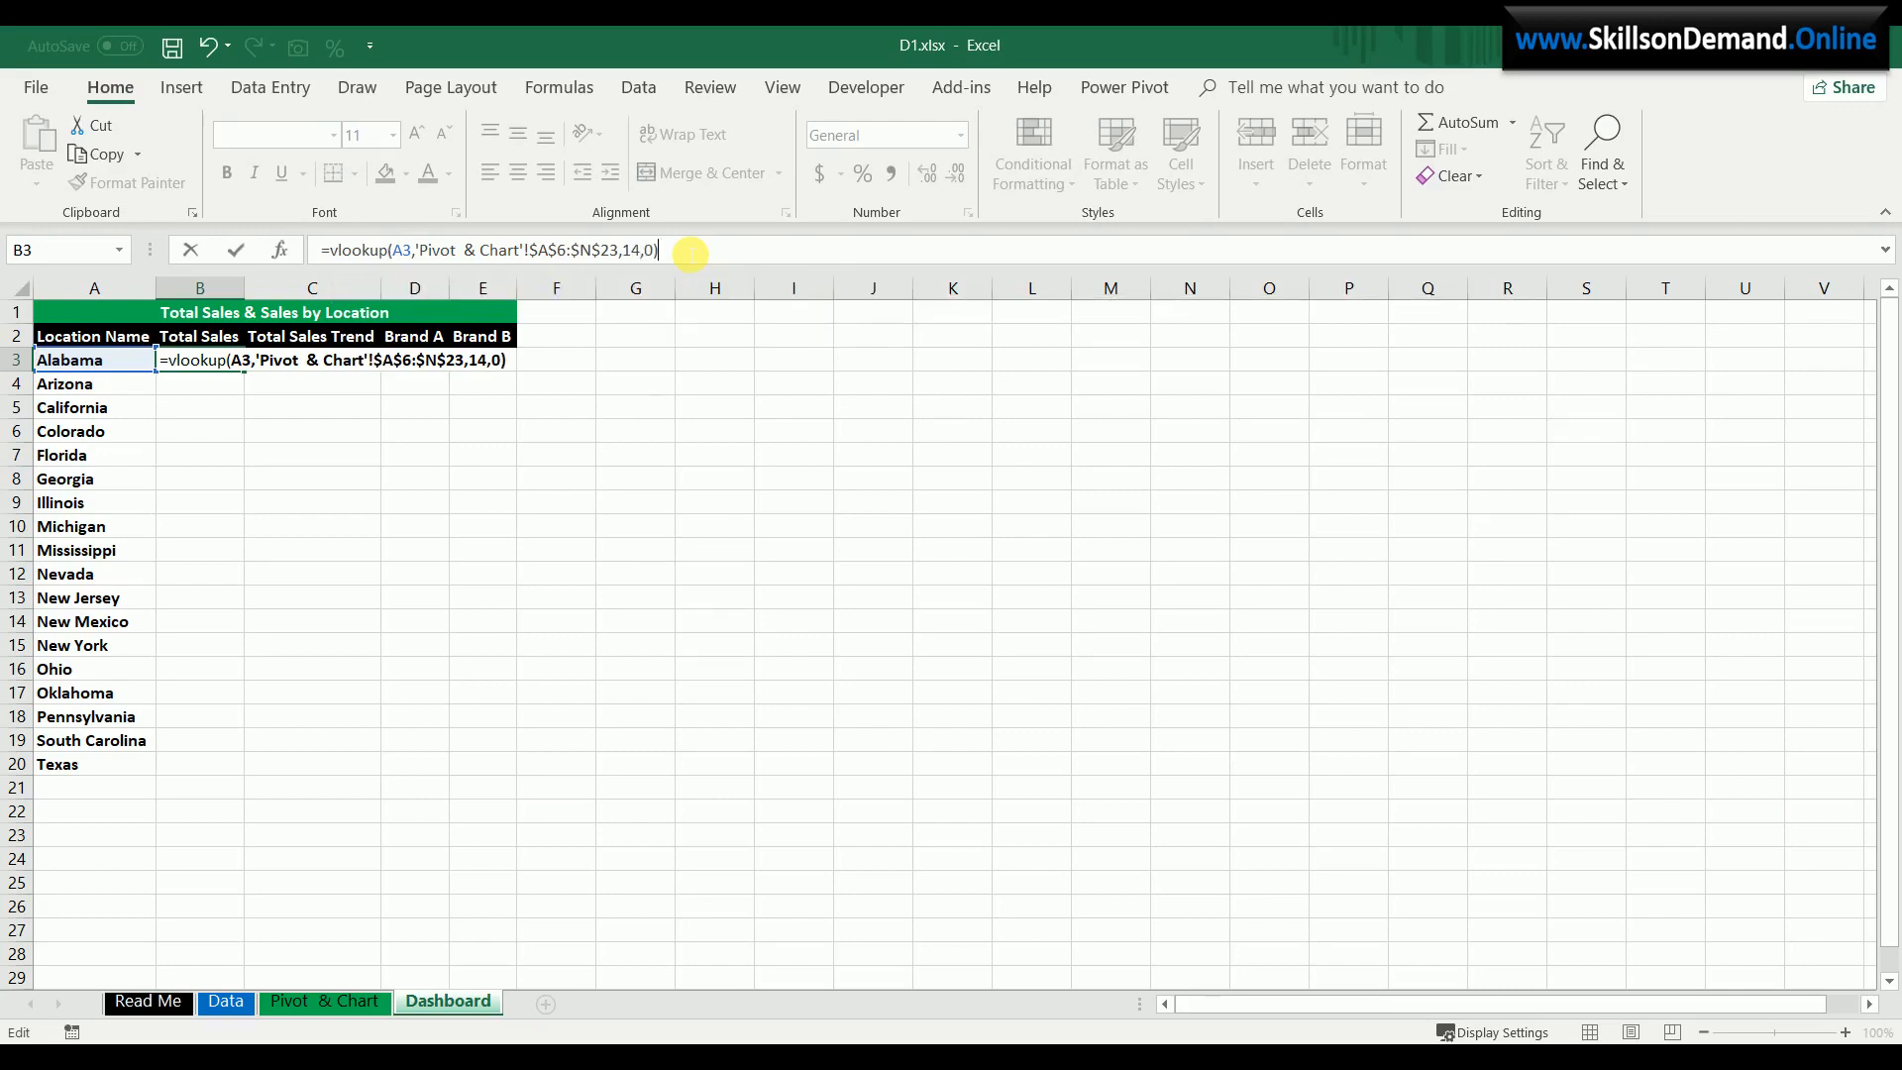
key("Return")
- Count the columns across the Alabama row on the Pivot & Chart sheet to check the Grand Total column's index
left_click(315, 1004)
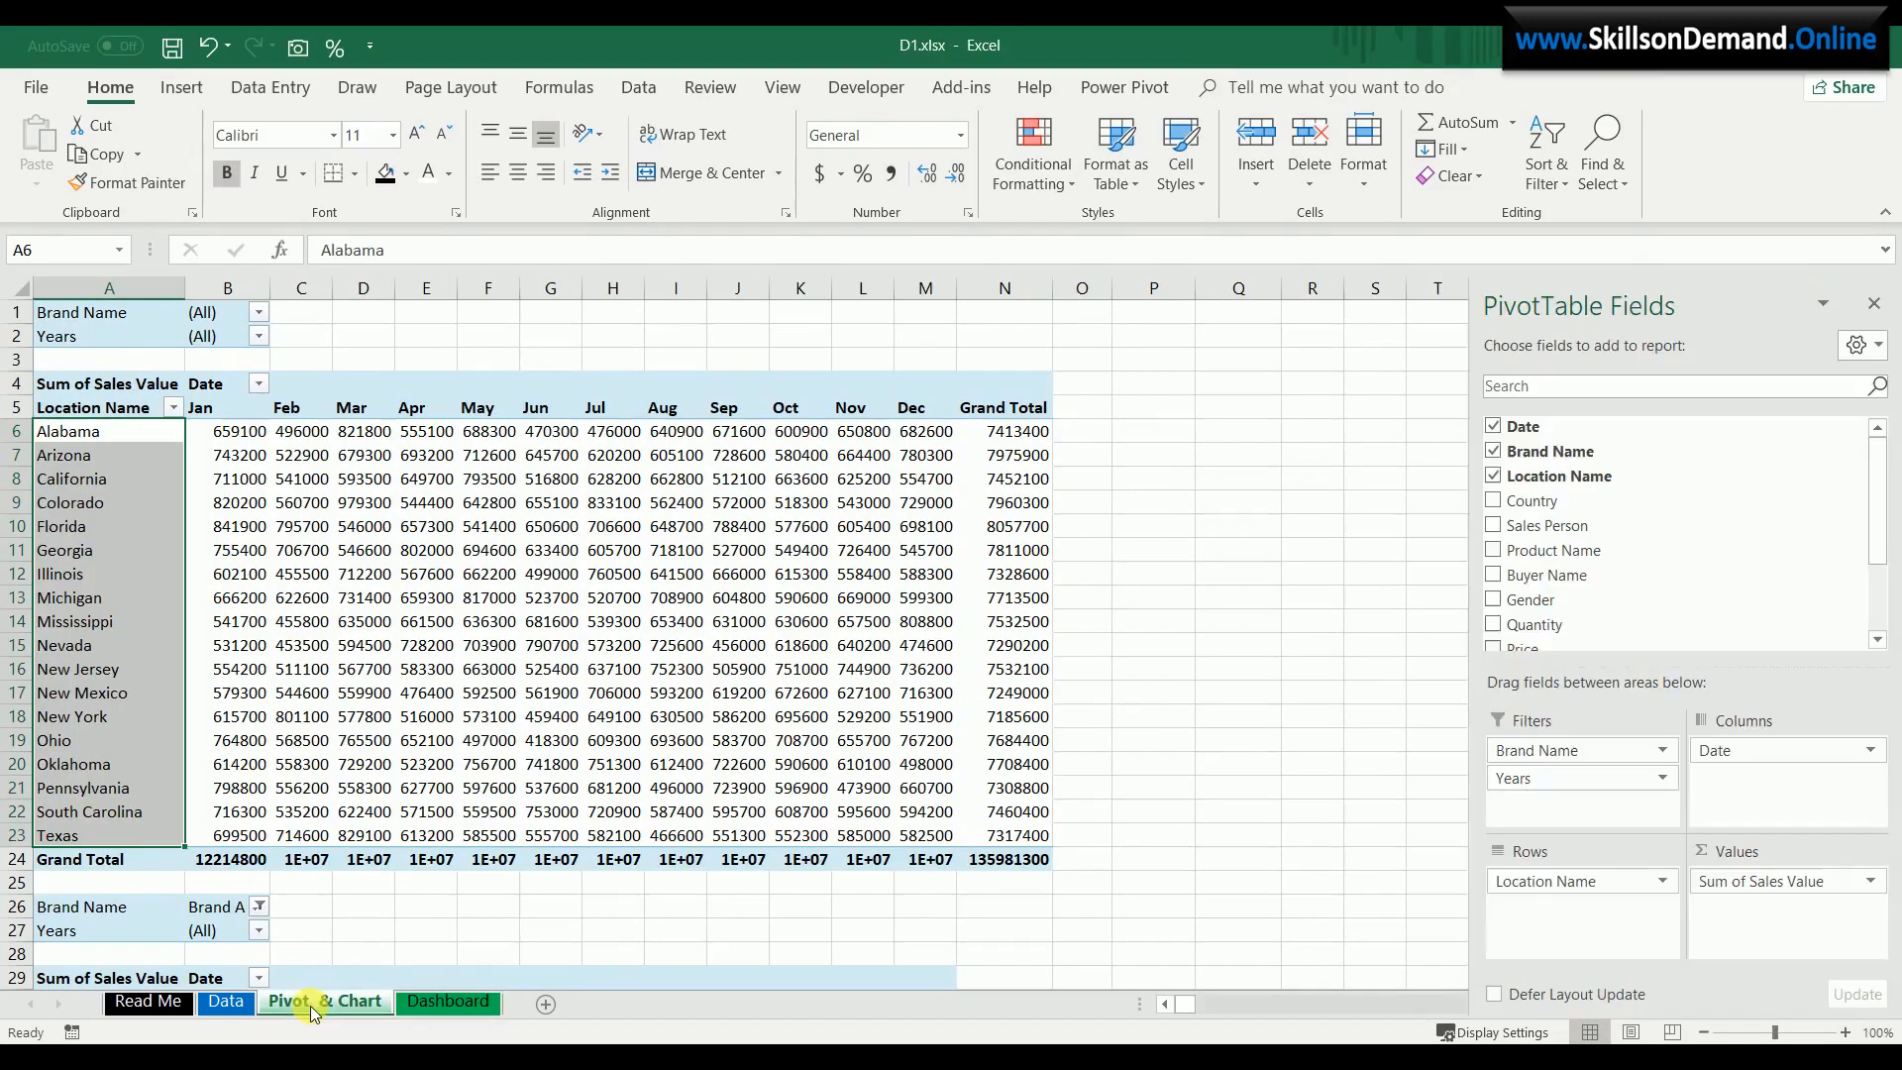
left_click(102, 438)
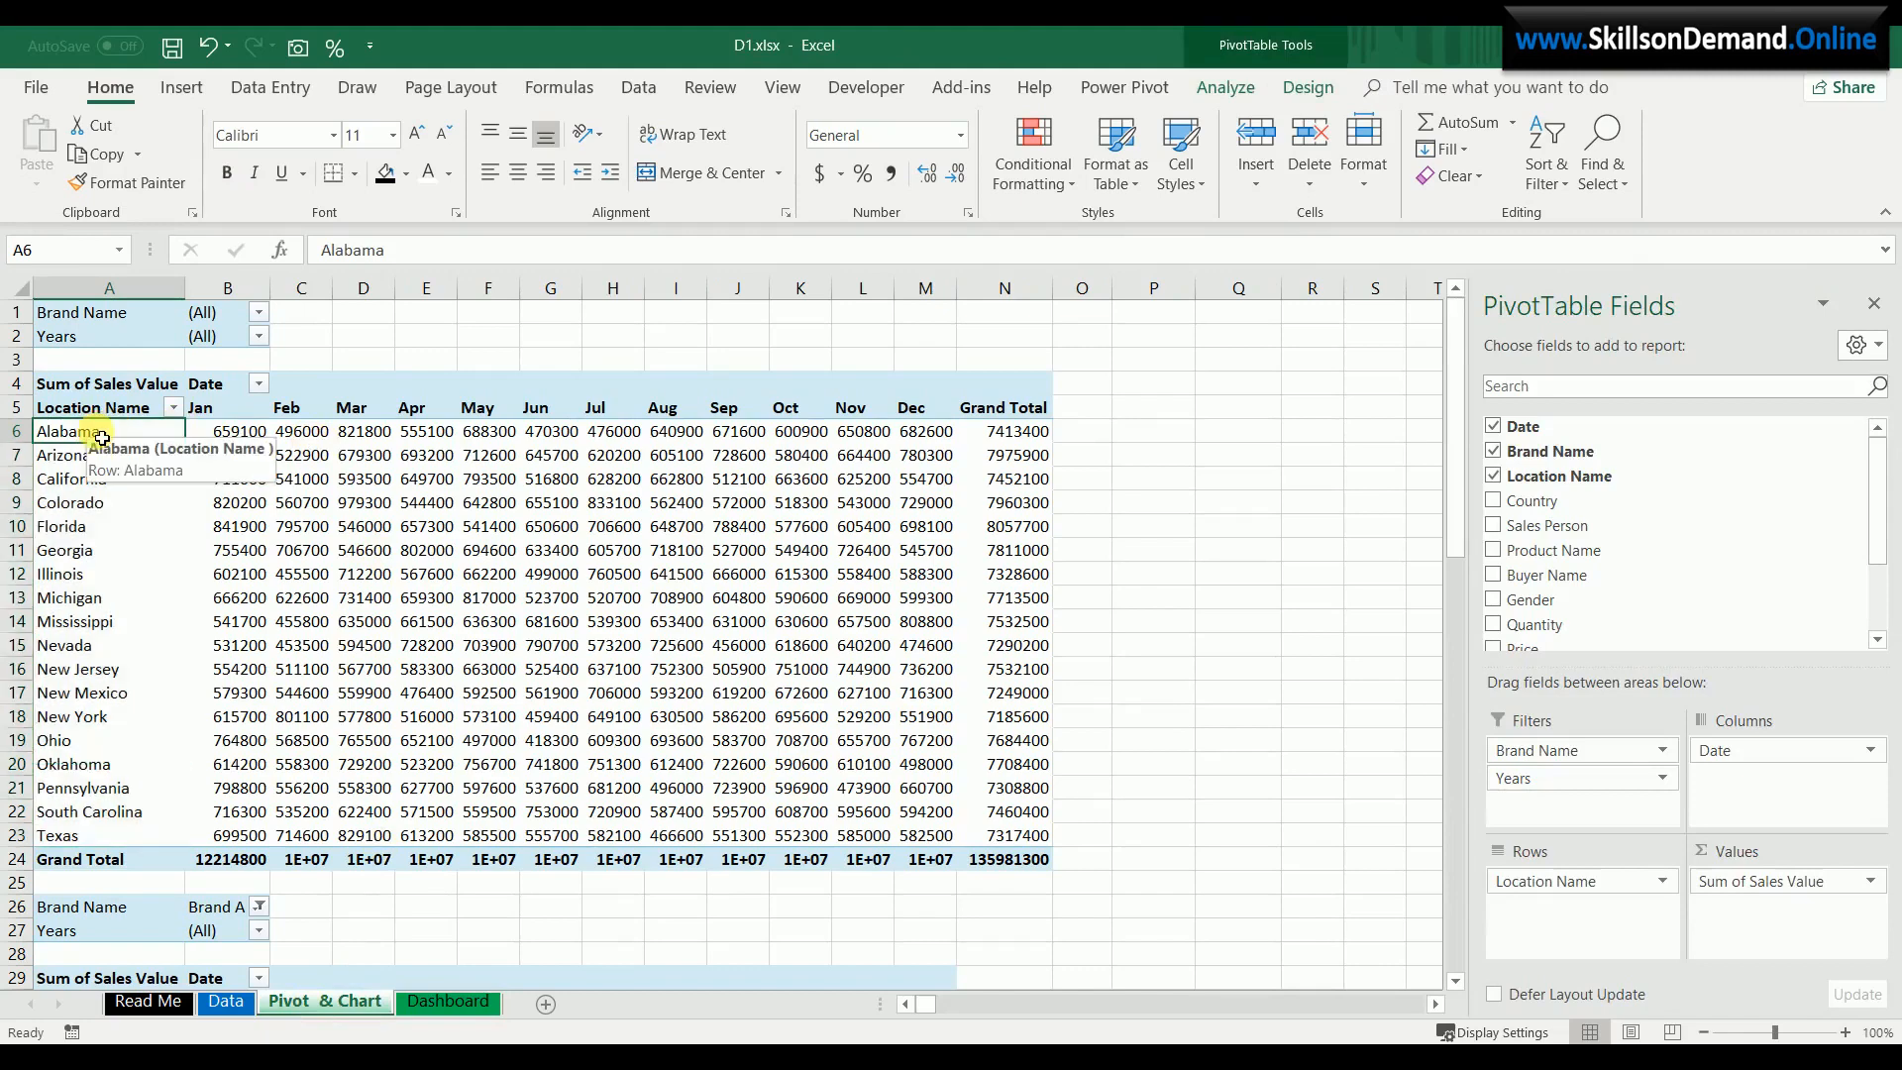
key("shift+Right")
key("shift+Right")
key("shift+Right")
key("shift+Right")
key("shift+Right")
key("shift+Right")
key("shift+Right")
key("shift+Right")
key("shift+Right")
key("shift+Right")
key("shift+Right")
key("shift+Right")
key("shift+Right")
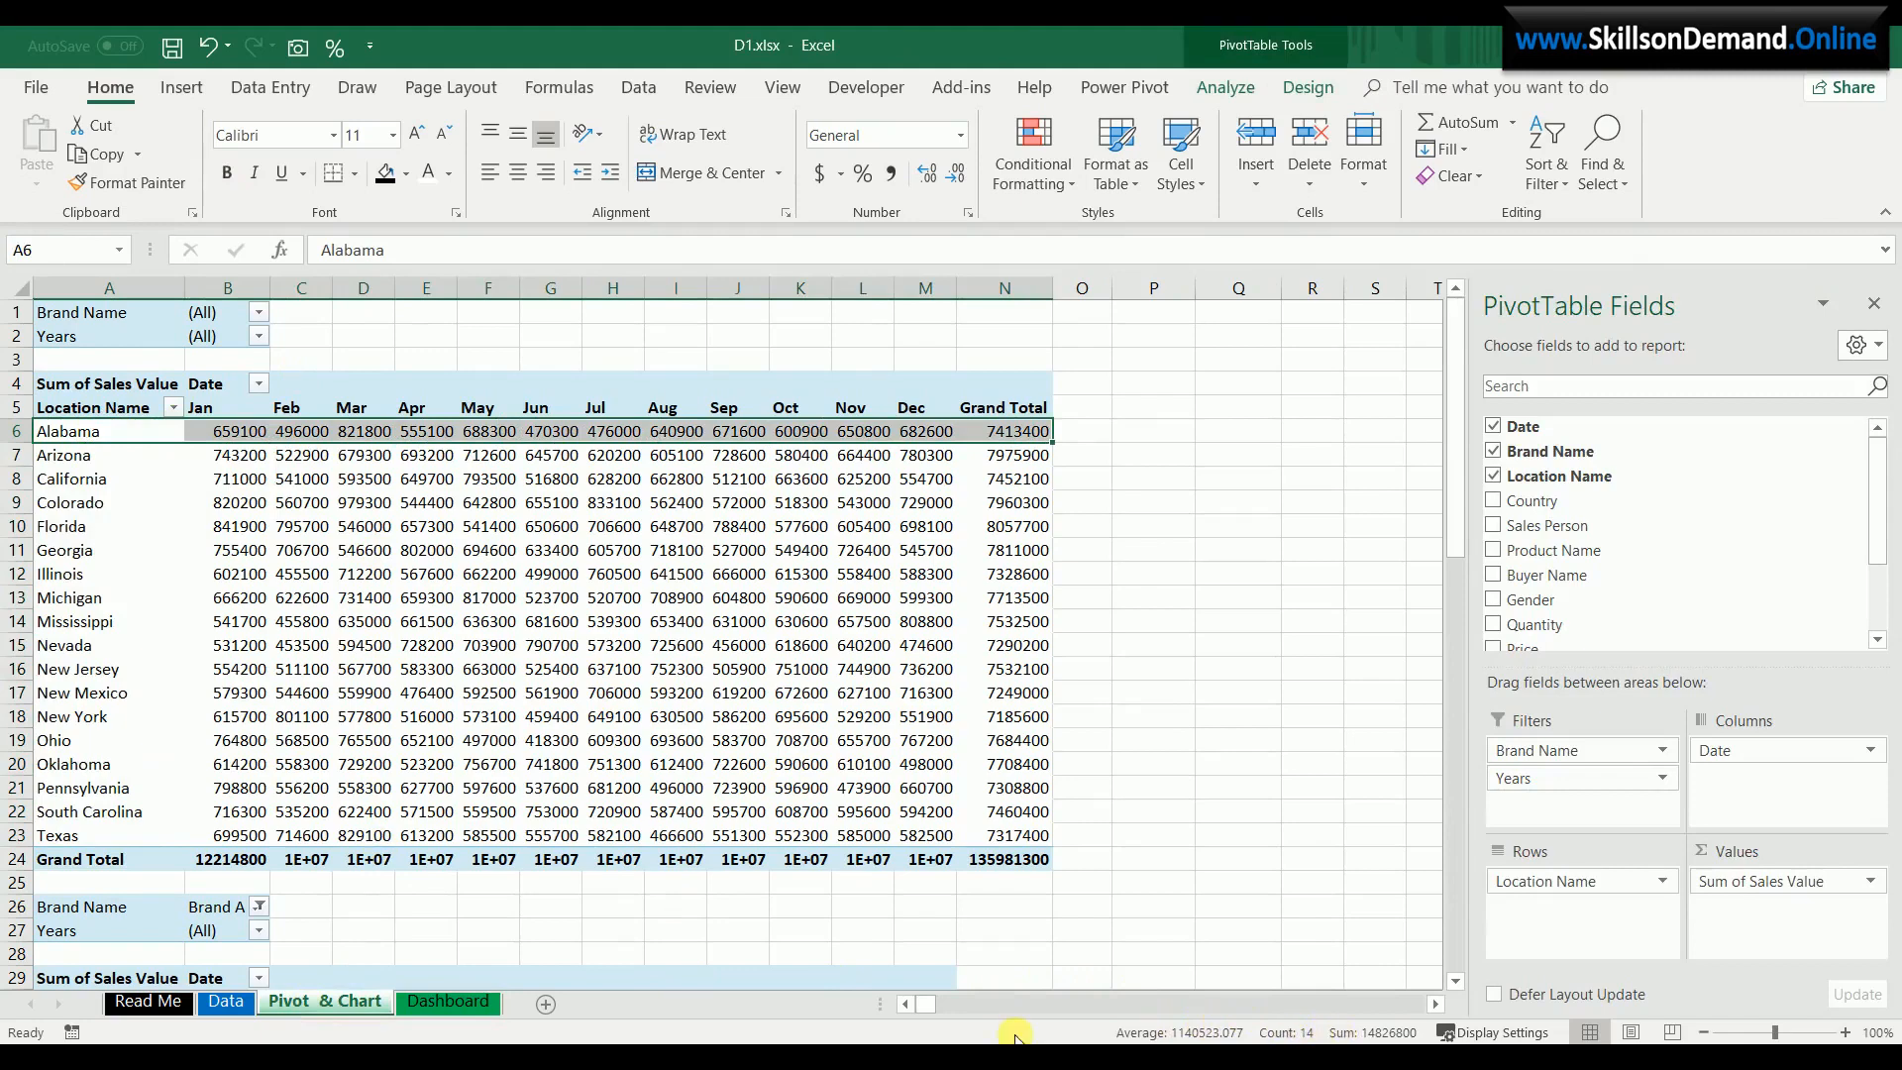
- Fill the Total Sales formula from B3 down to B20 on the Dashboard sheet and left-align the values
left_click(447, 1001)
left_click(196, 363)
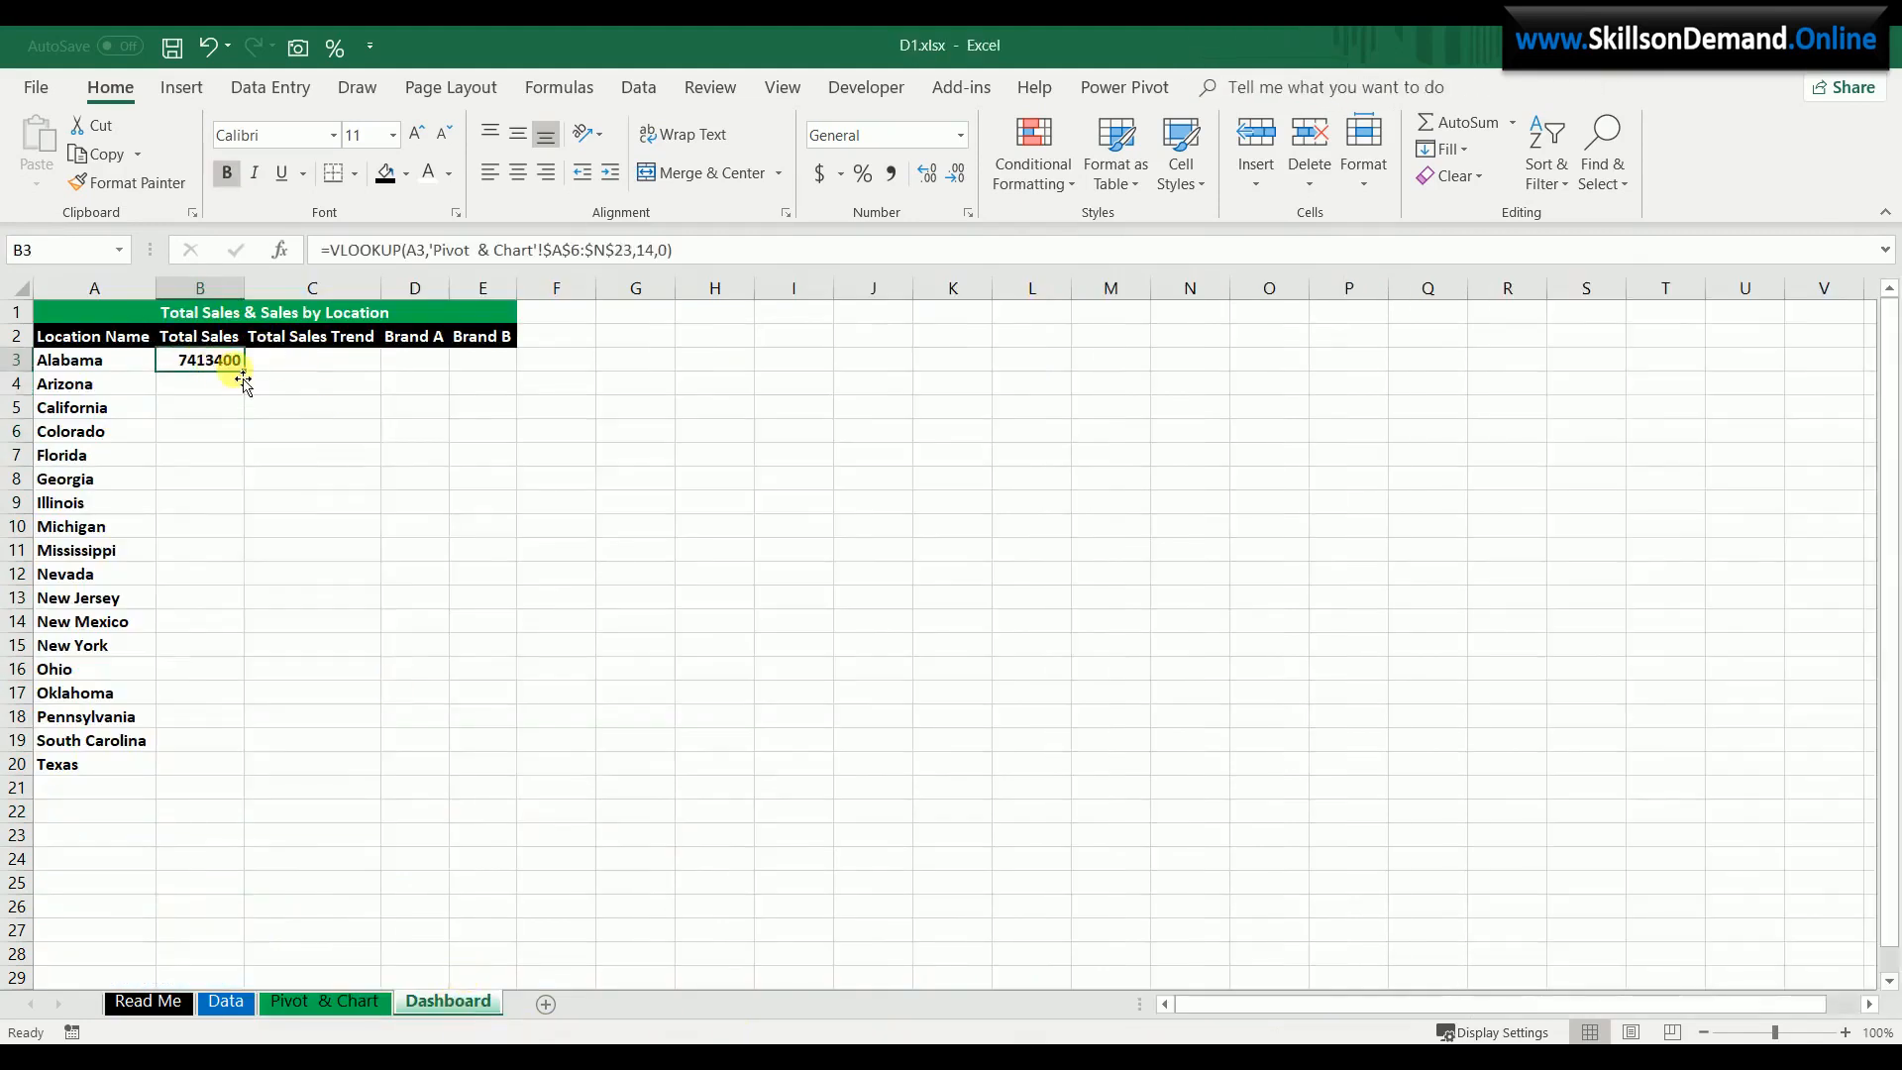
left_click_drag(254, 377, 205, 764)
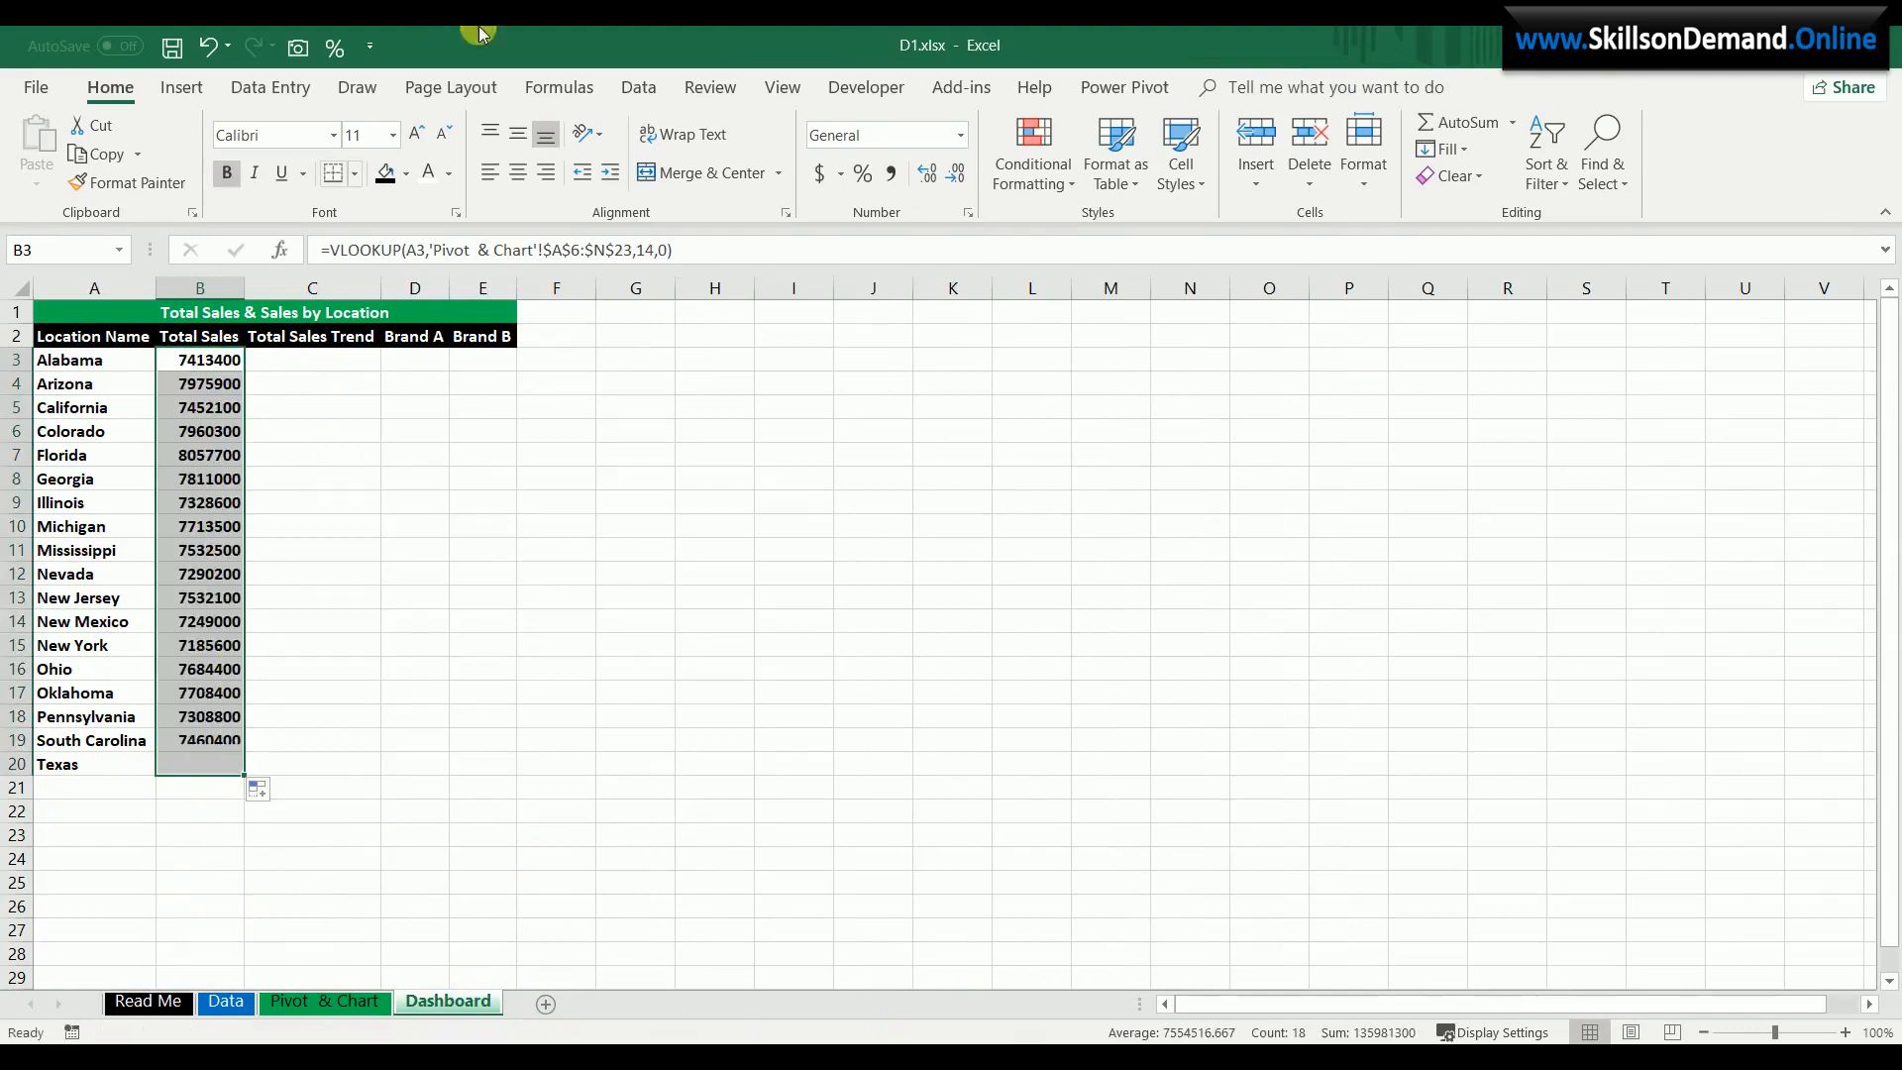
left_click(490, 183)
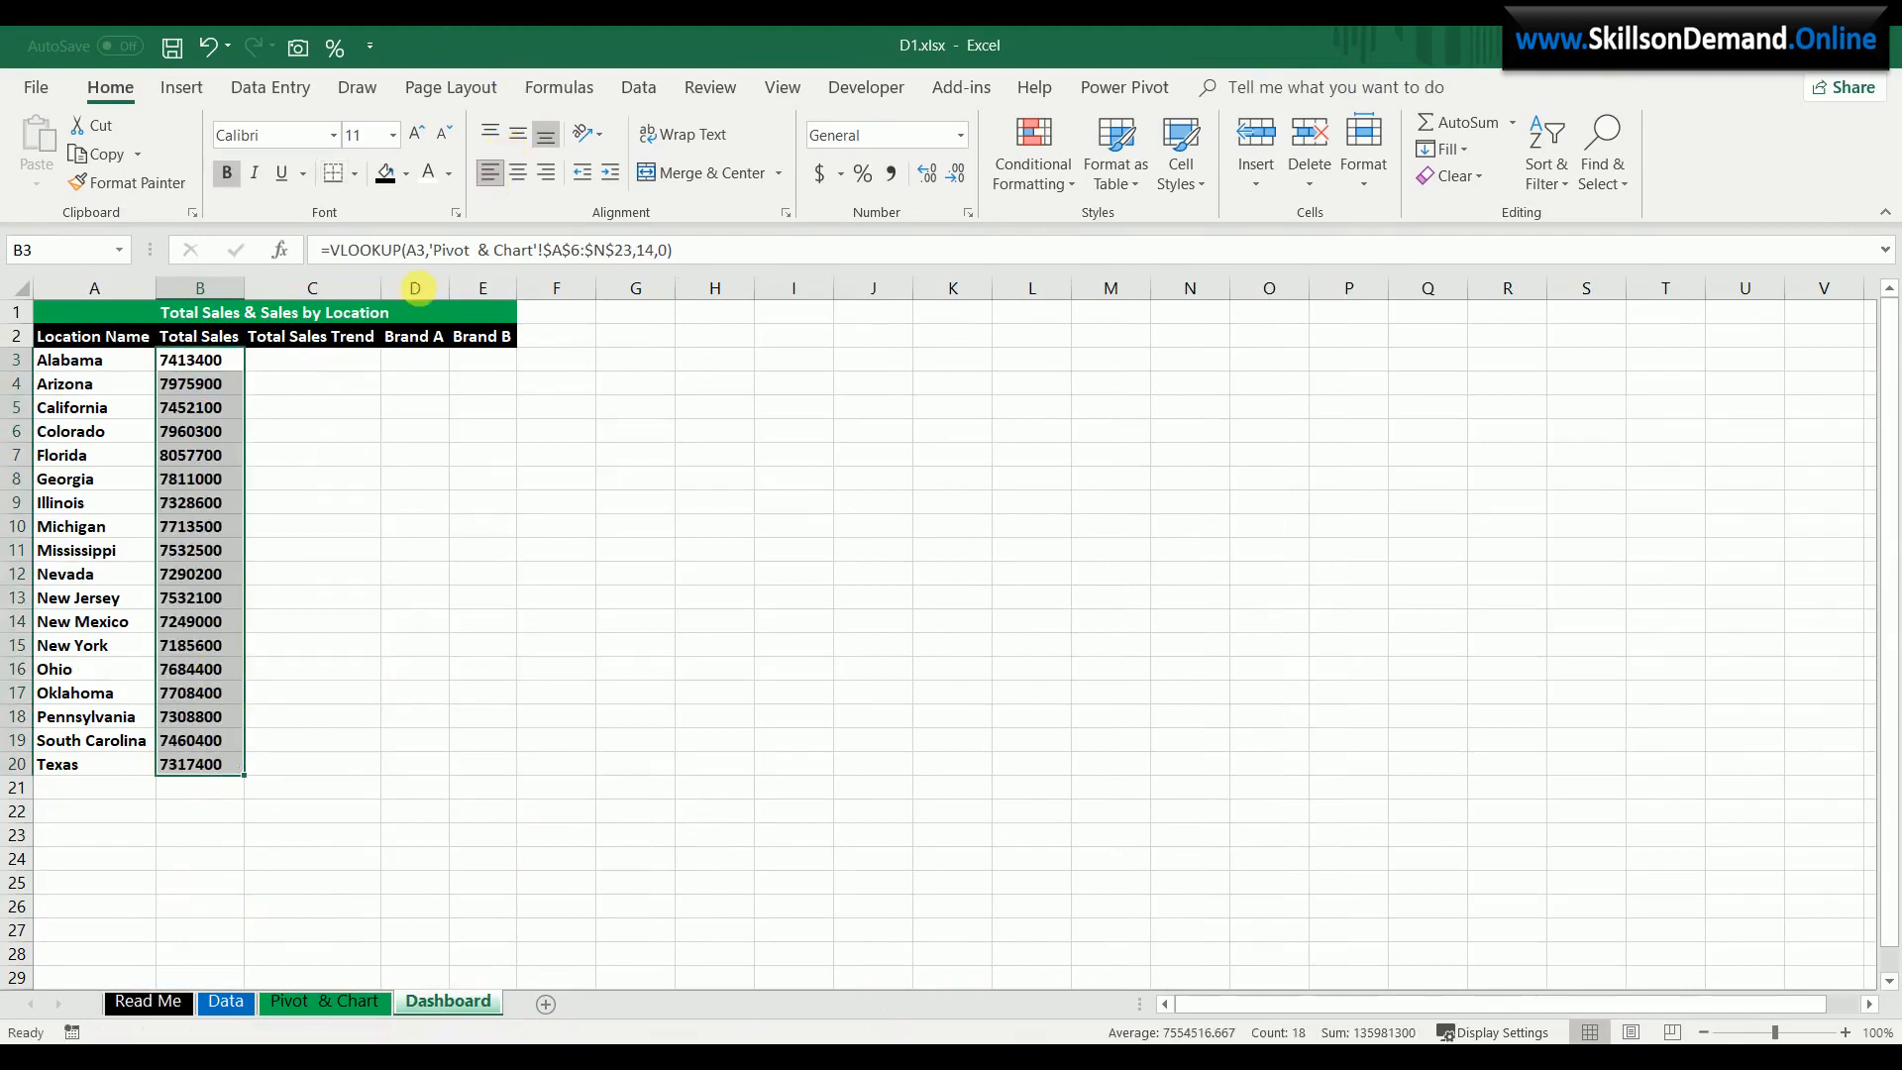
left_click(323, 436)
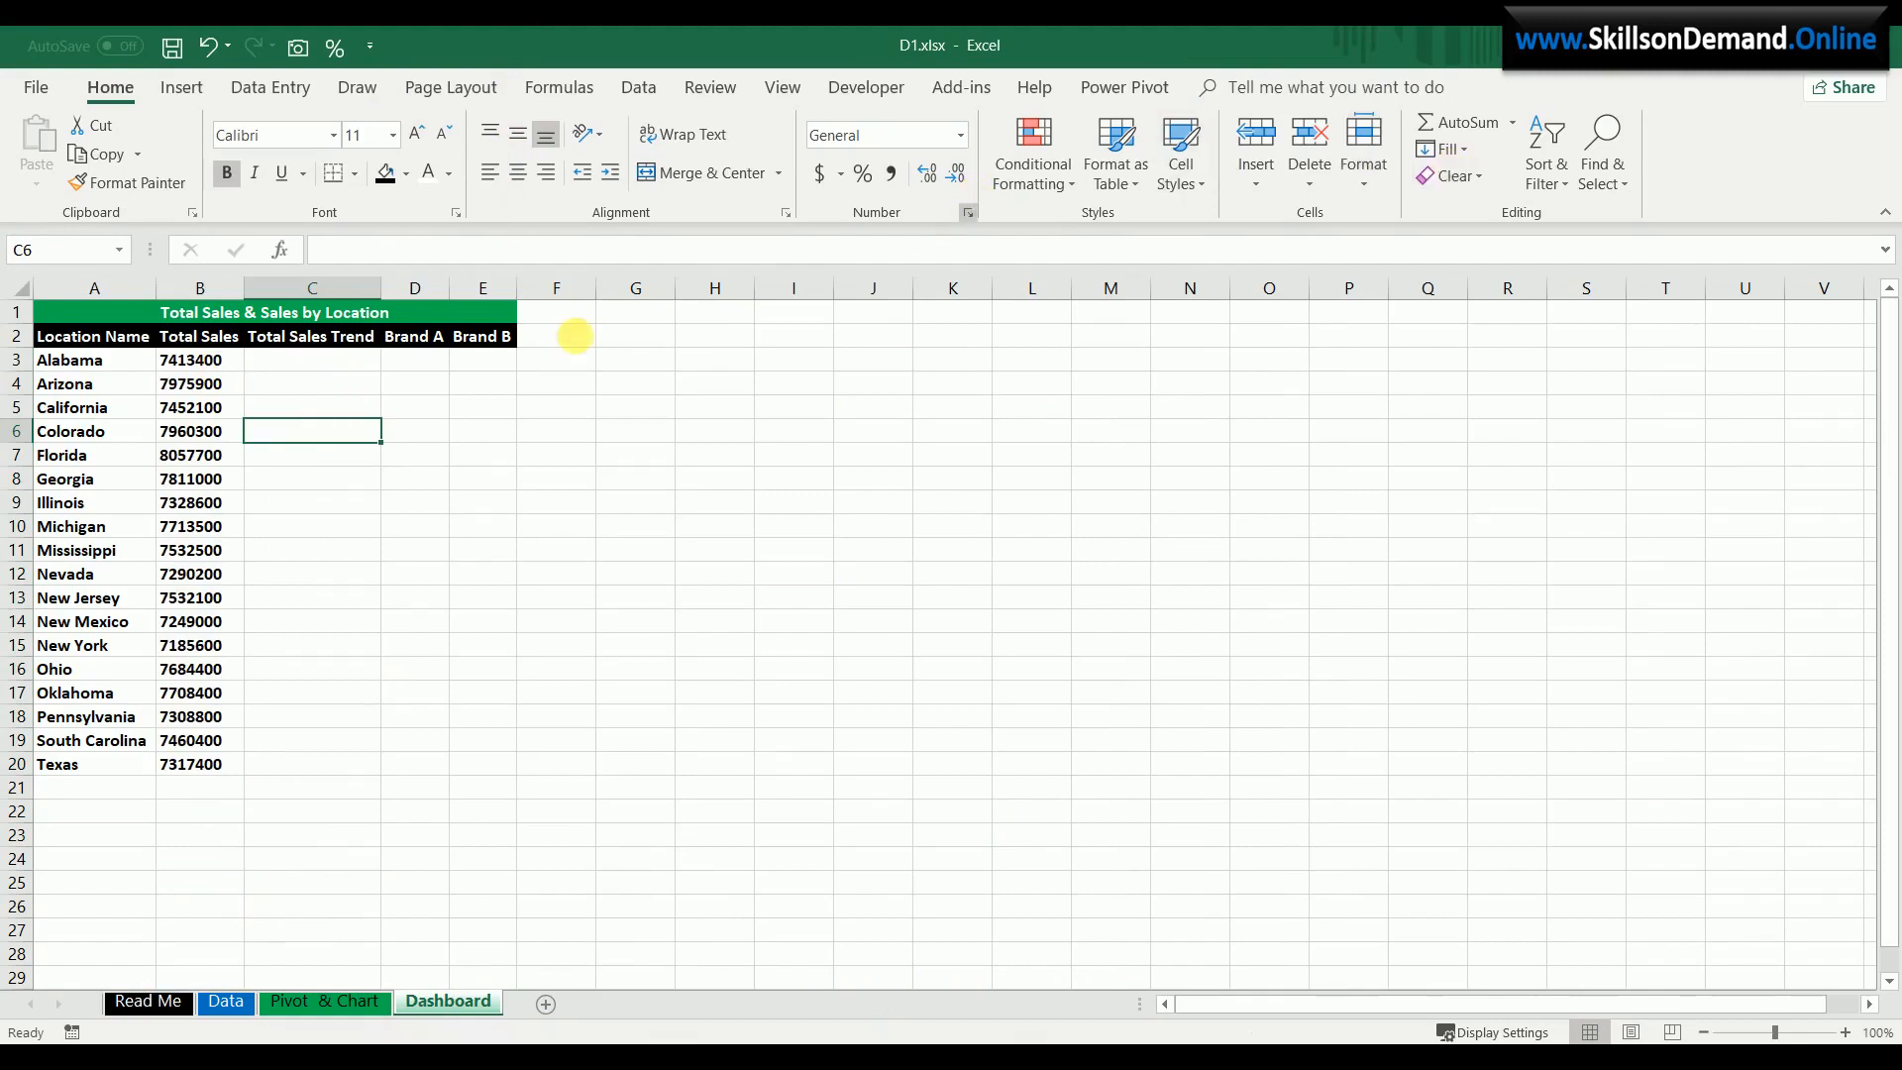
- Format the Total Sales values in B3:B20 as Currency with the $ symbol and 0 decimal places
left_click_drag(225, 376, 212, 764)
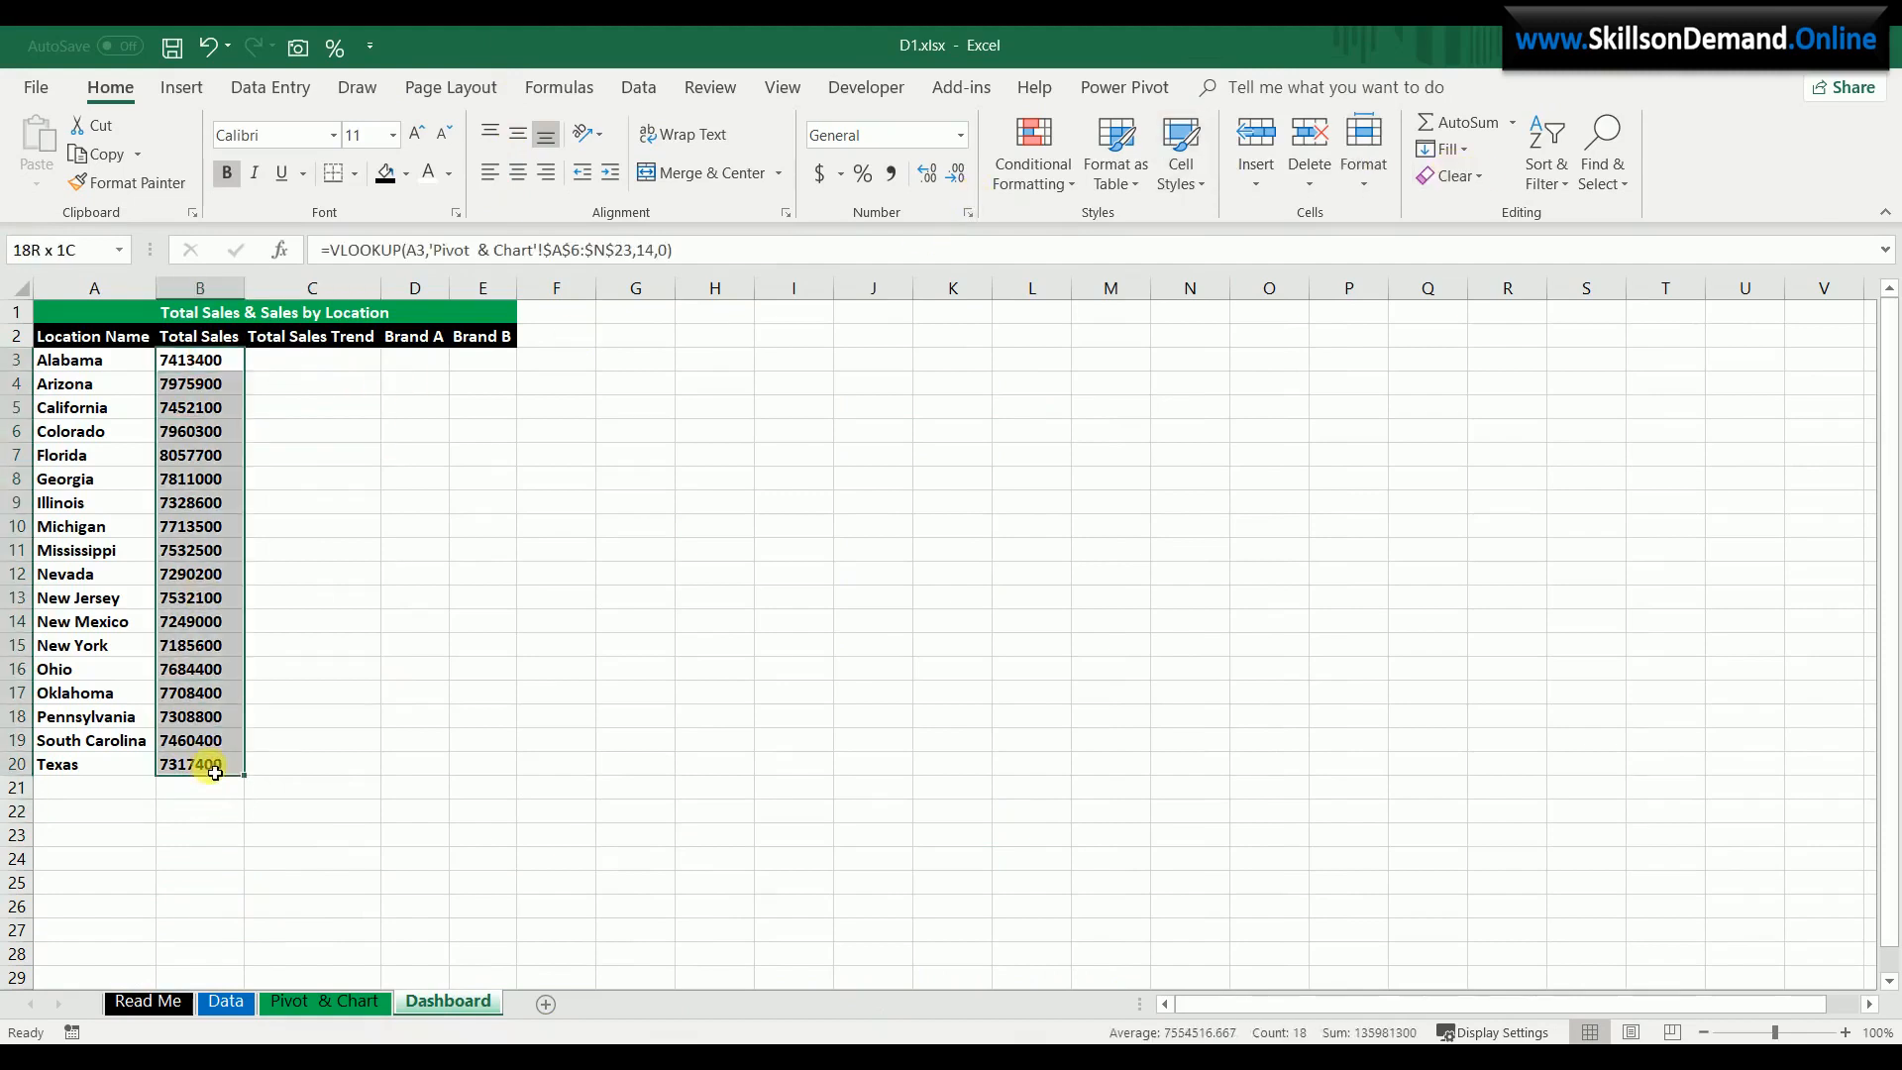
right_click(205, 517)
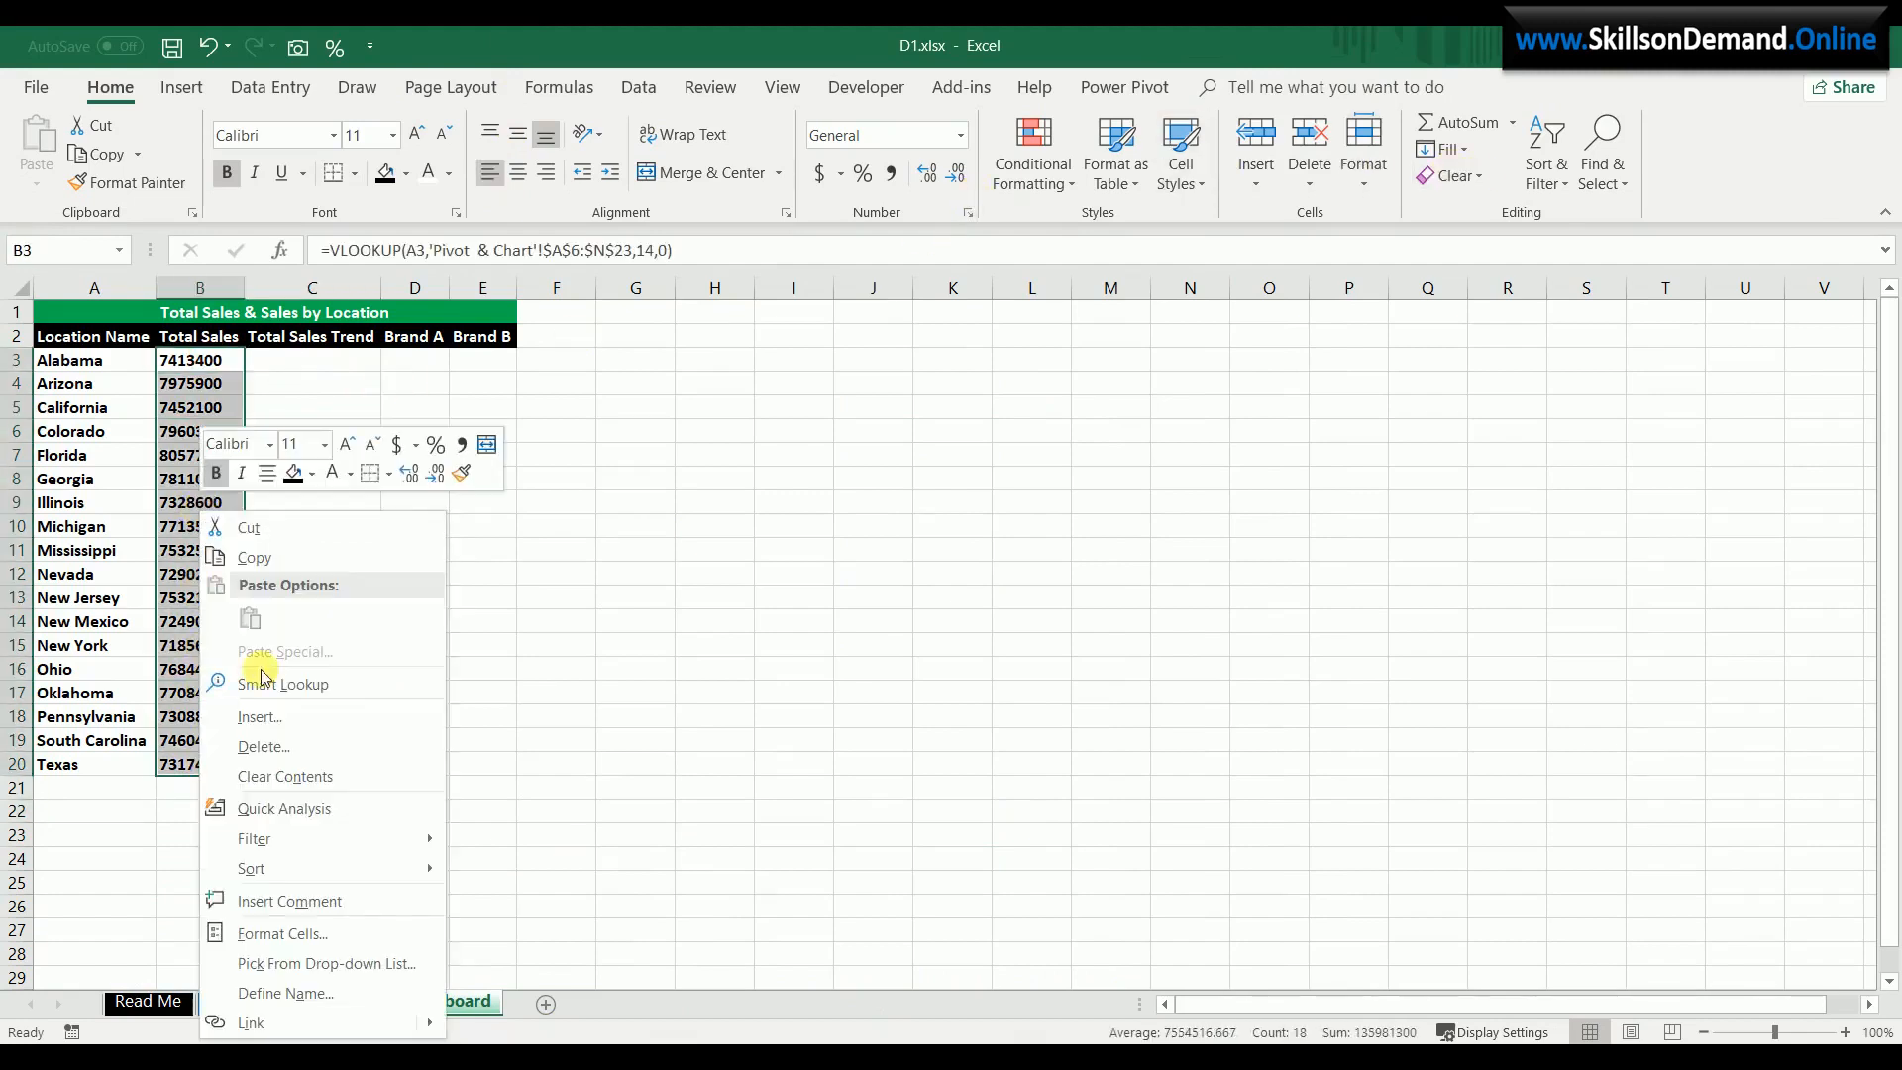
left_click(284, 931)
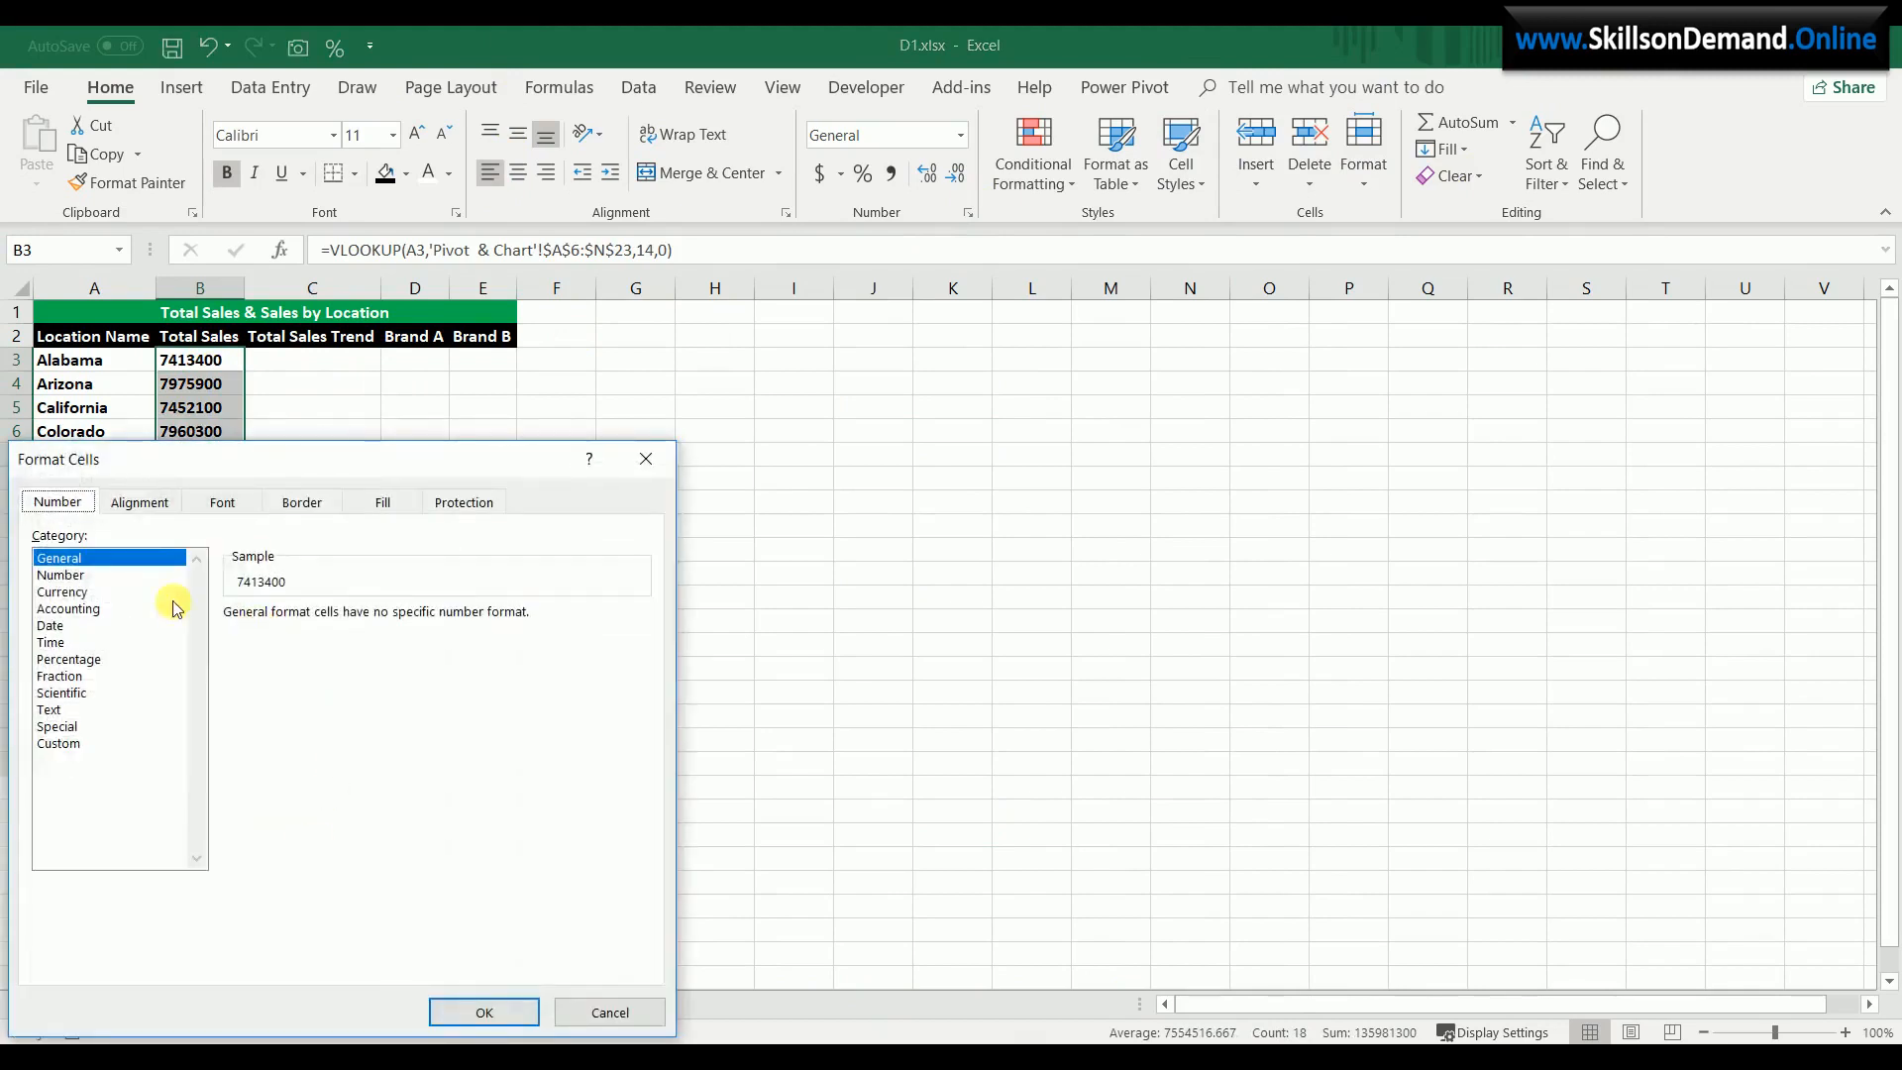
left_click(57, 591)
left_click(431, 647)
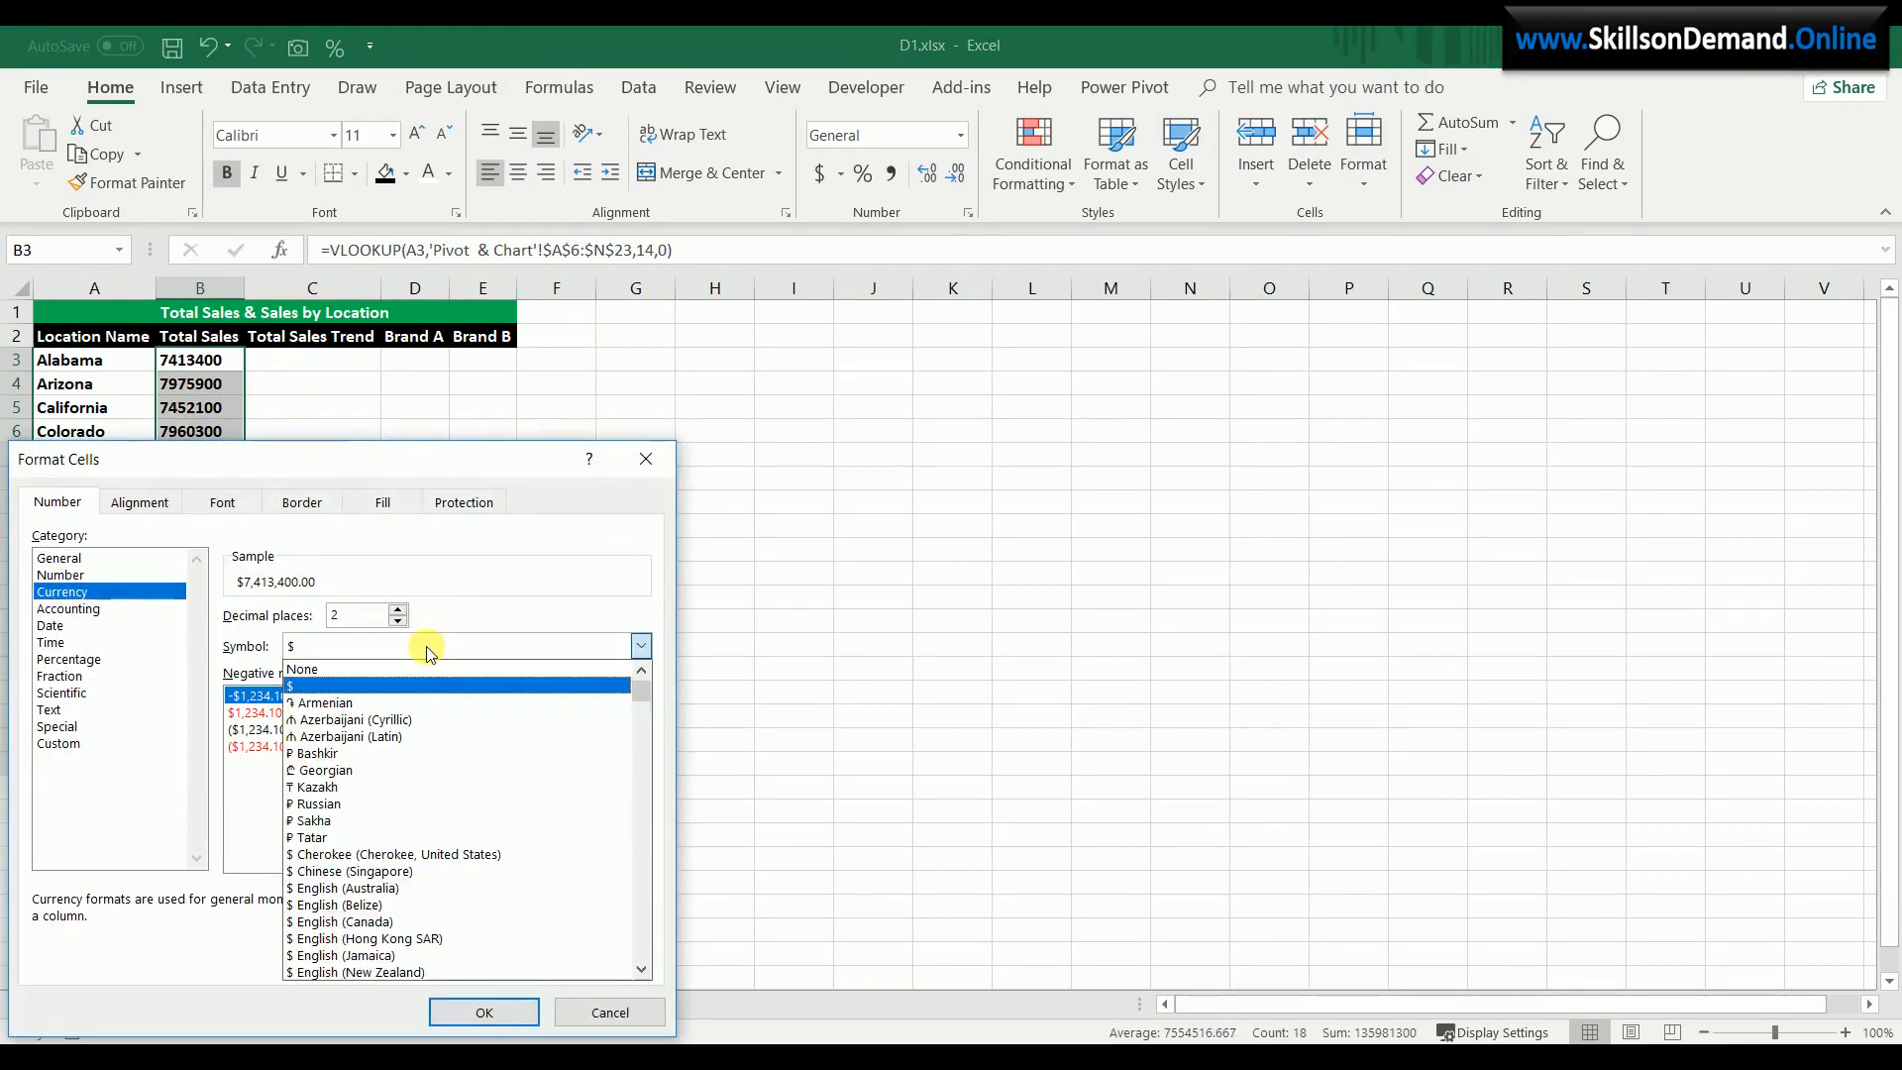
left_click(429, 649)
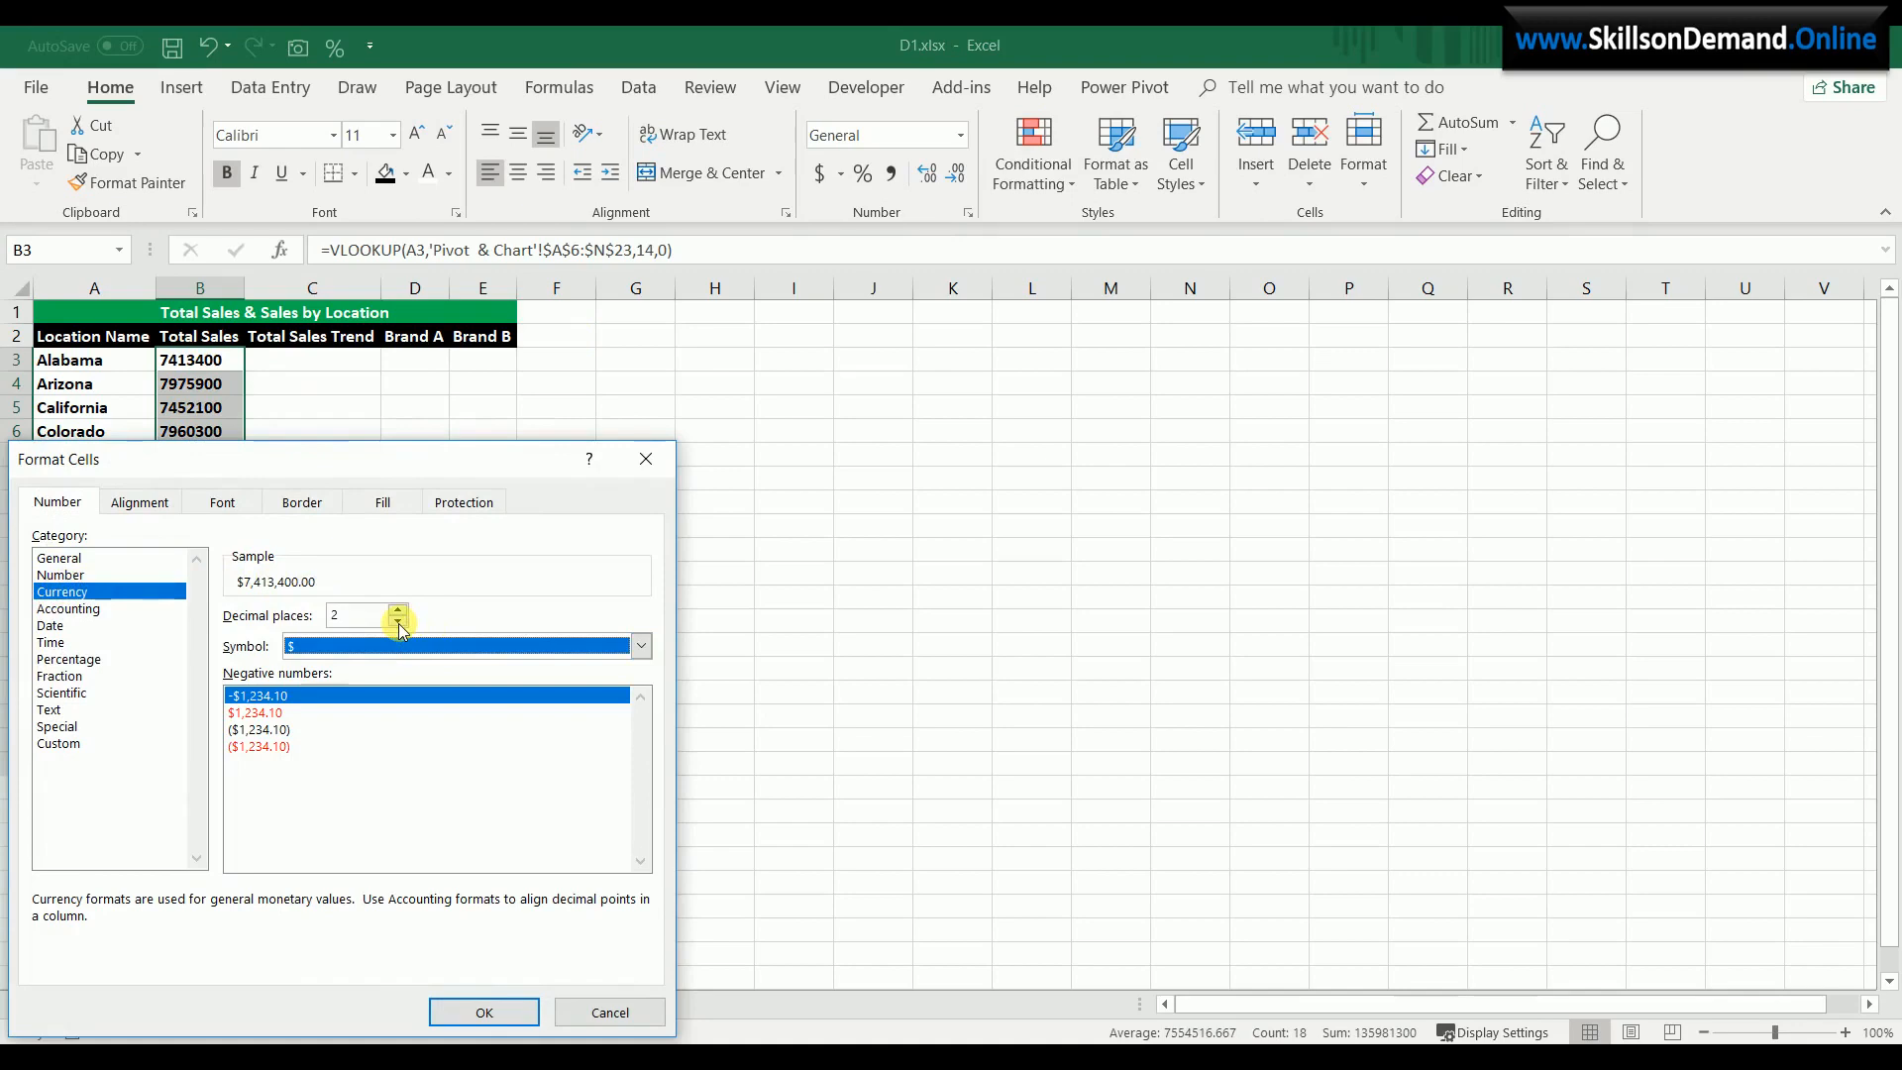
left_click(400, 622)
left_click(399, 622)
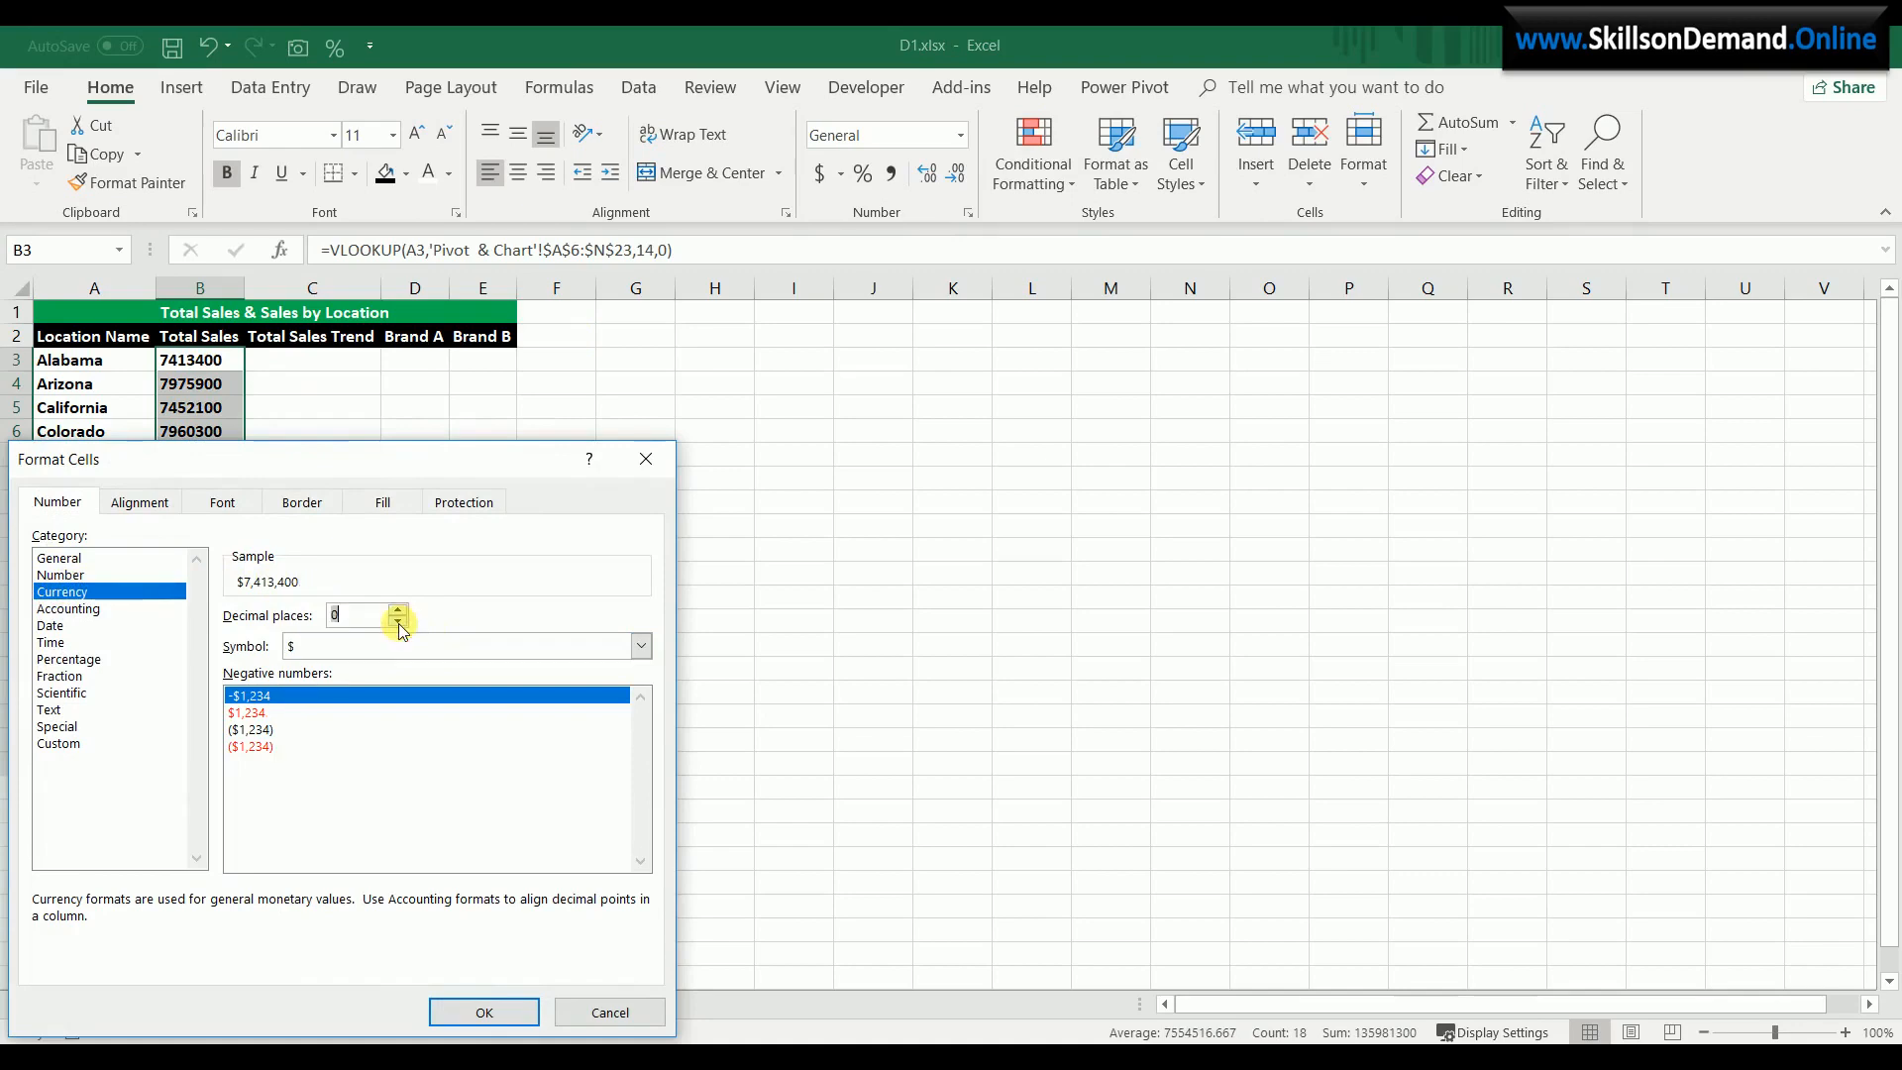
left_click(485, 1013)
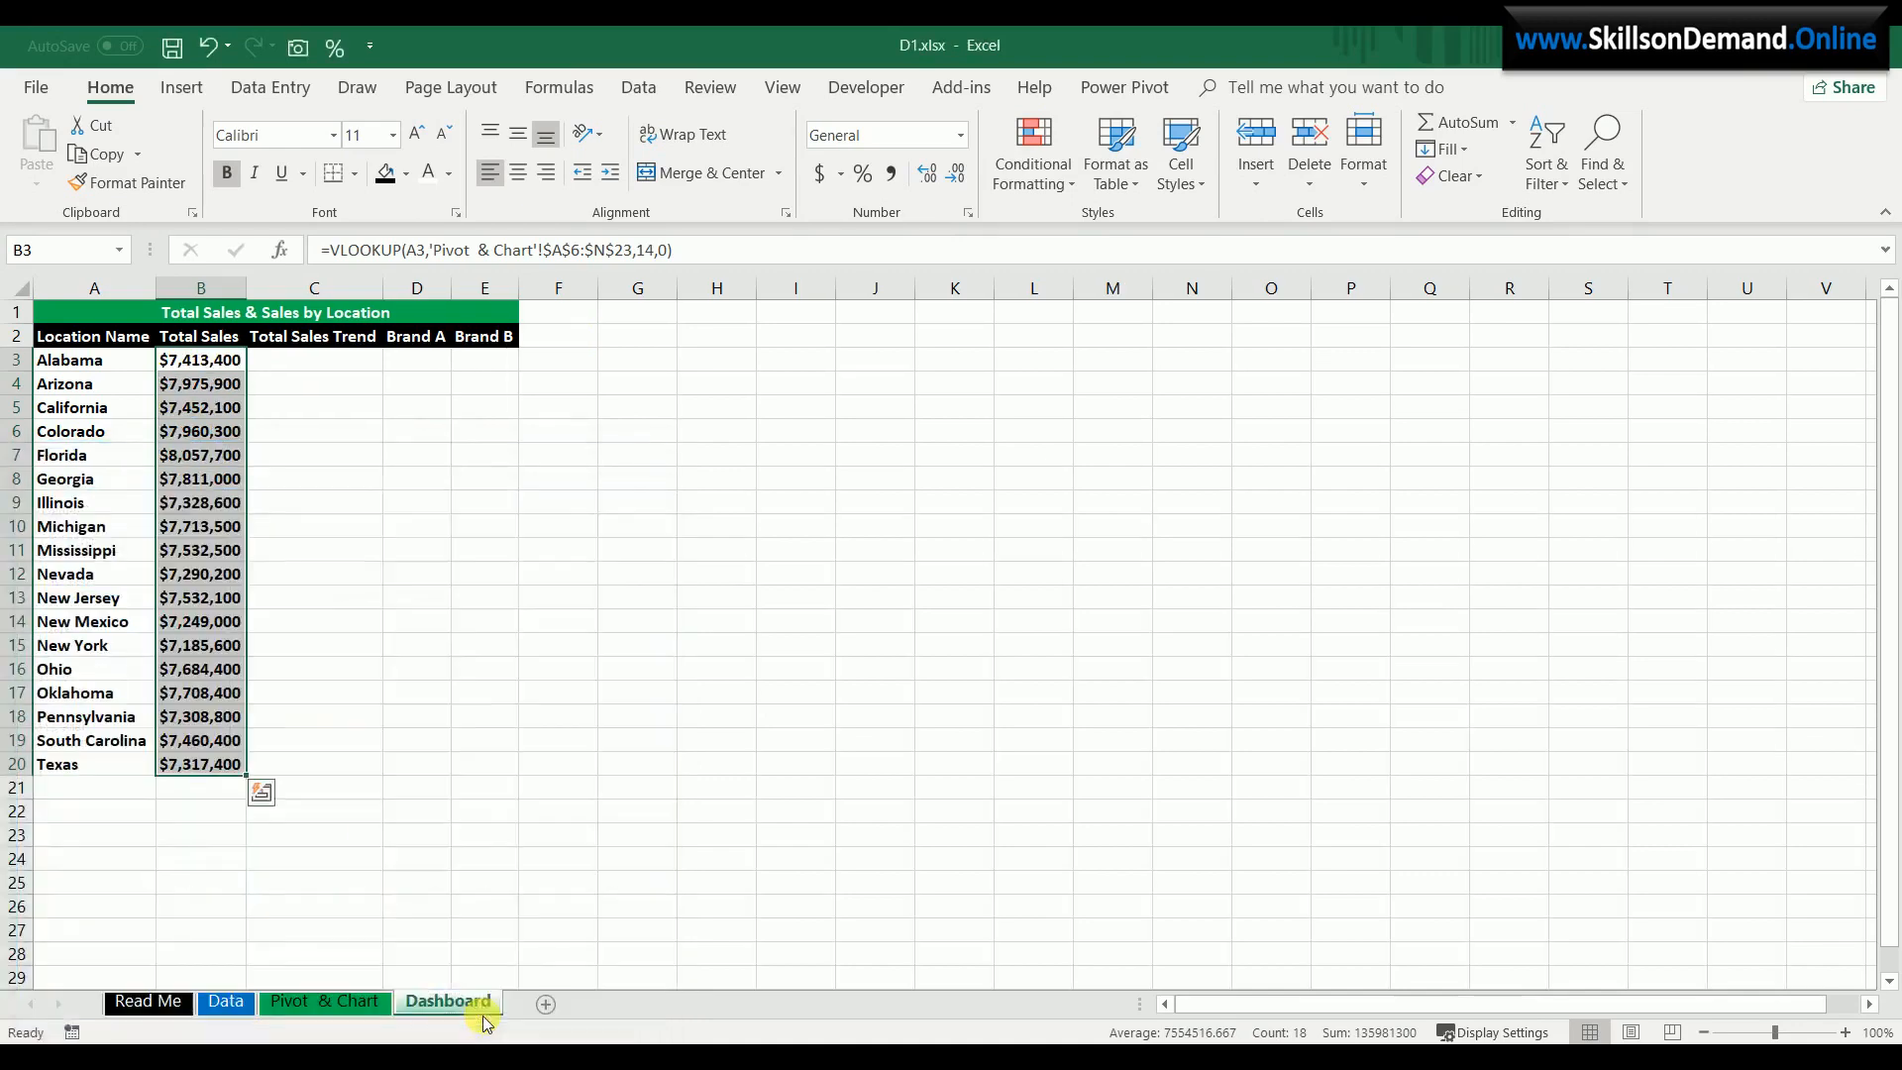
left_click(526, 762)
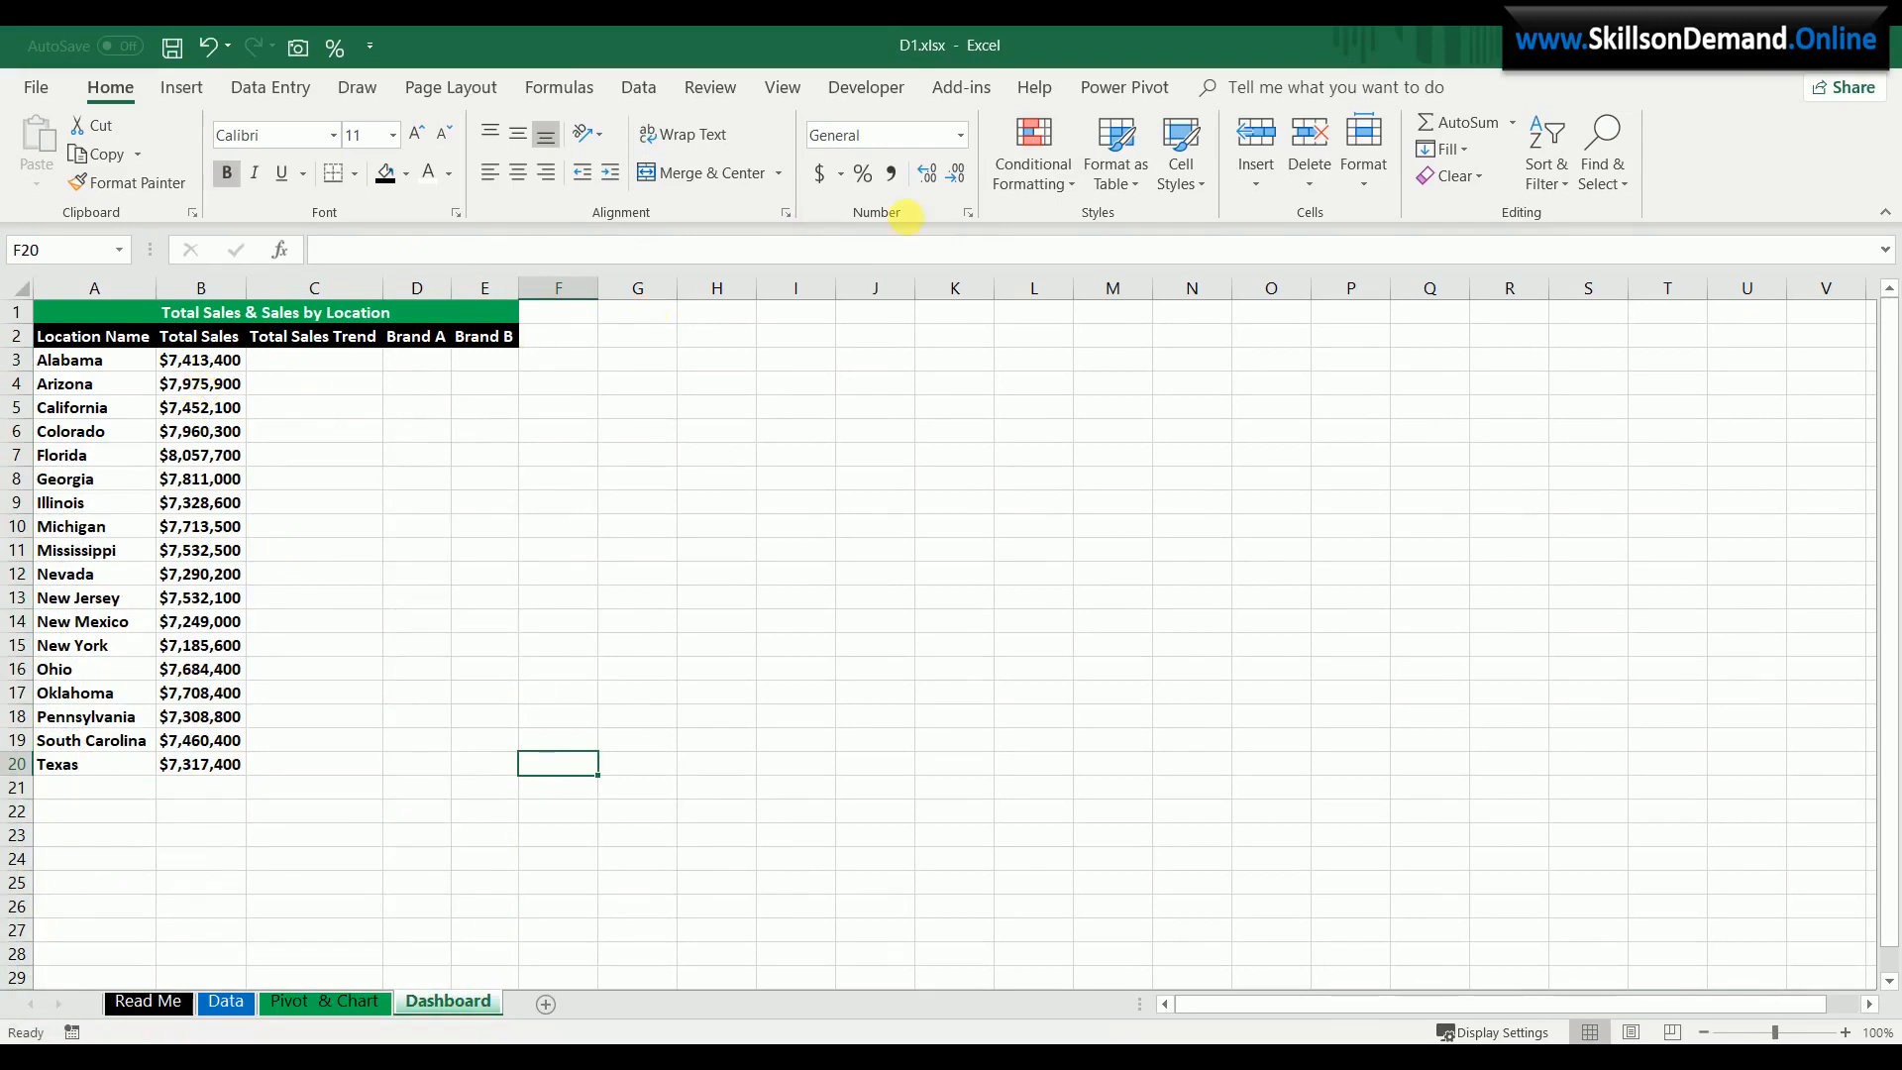
left_click(211, 363)
left_click_drag(193, 615, 199, 764)
left_click(1090, 171)
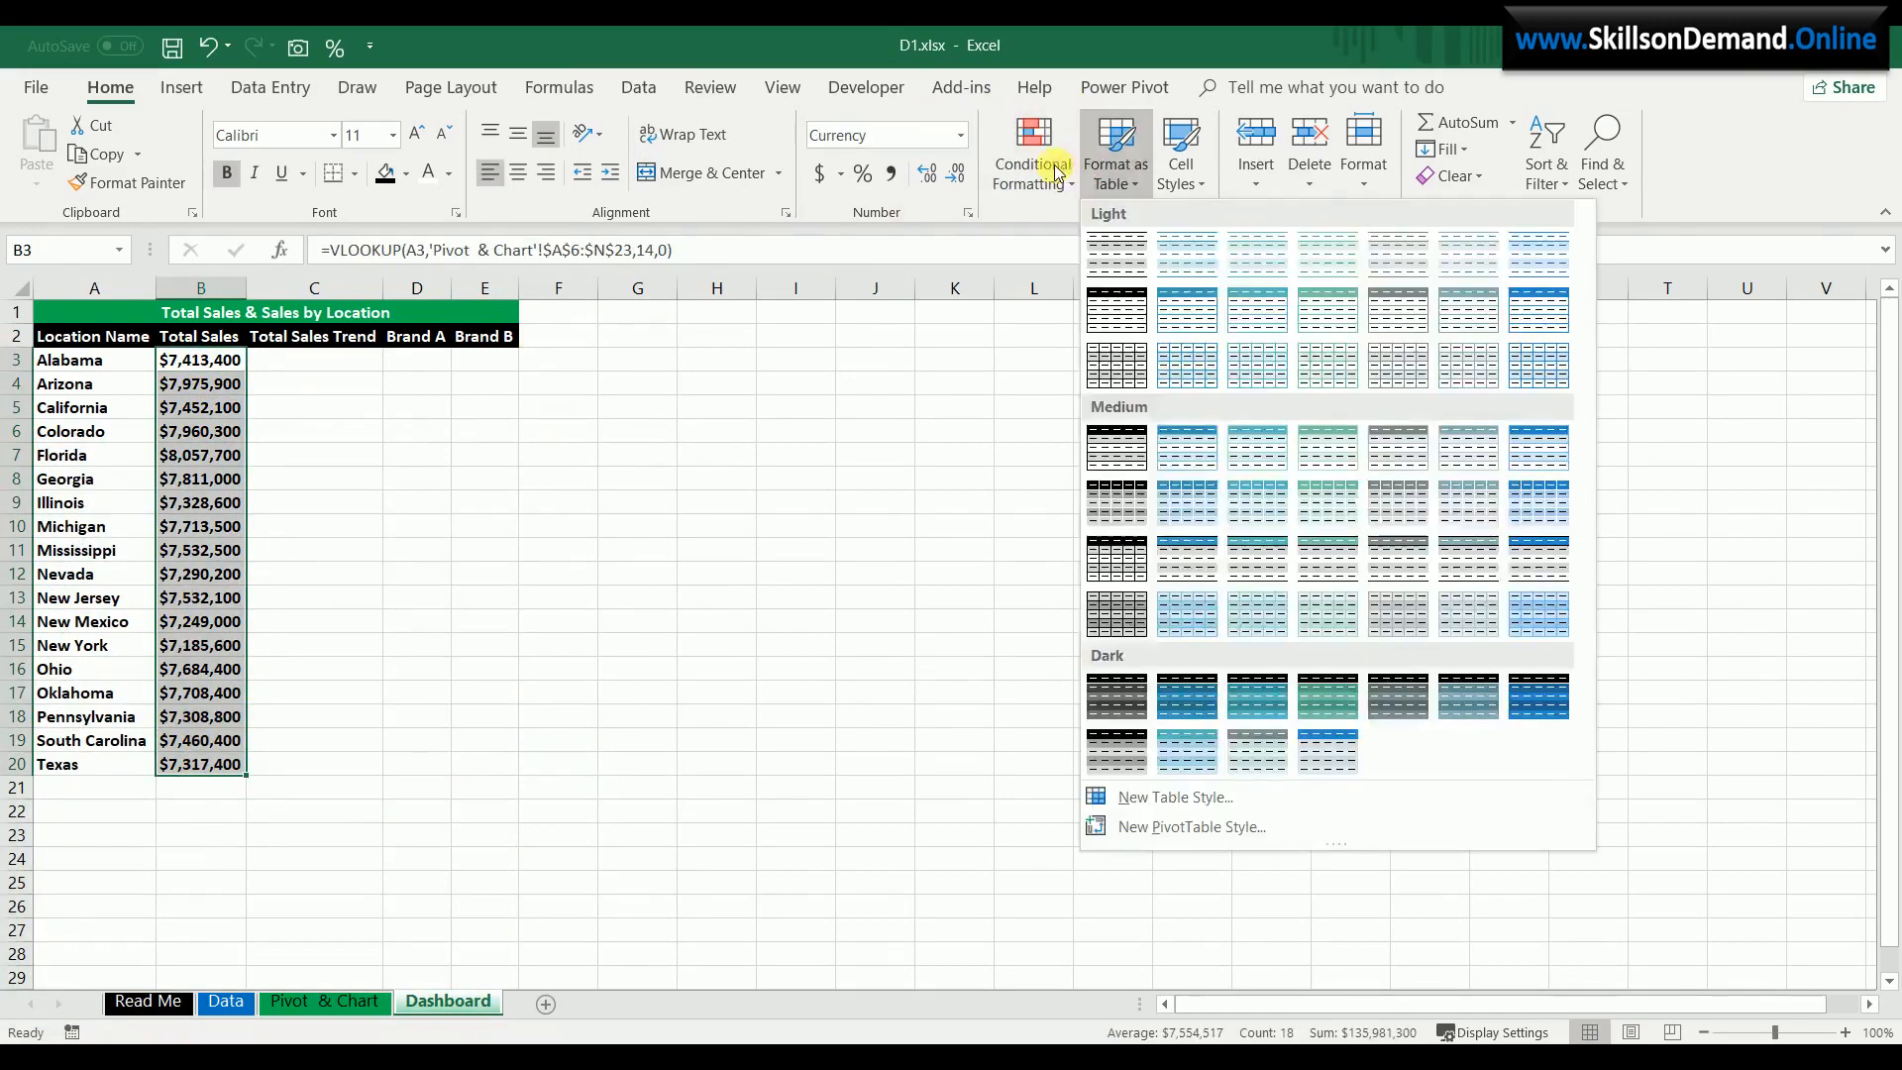
left_click(1034, 164)
mouse_move(1062, 337)
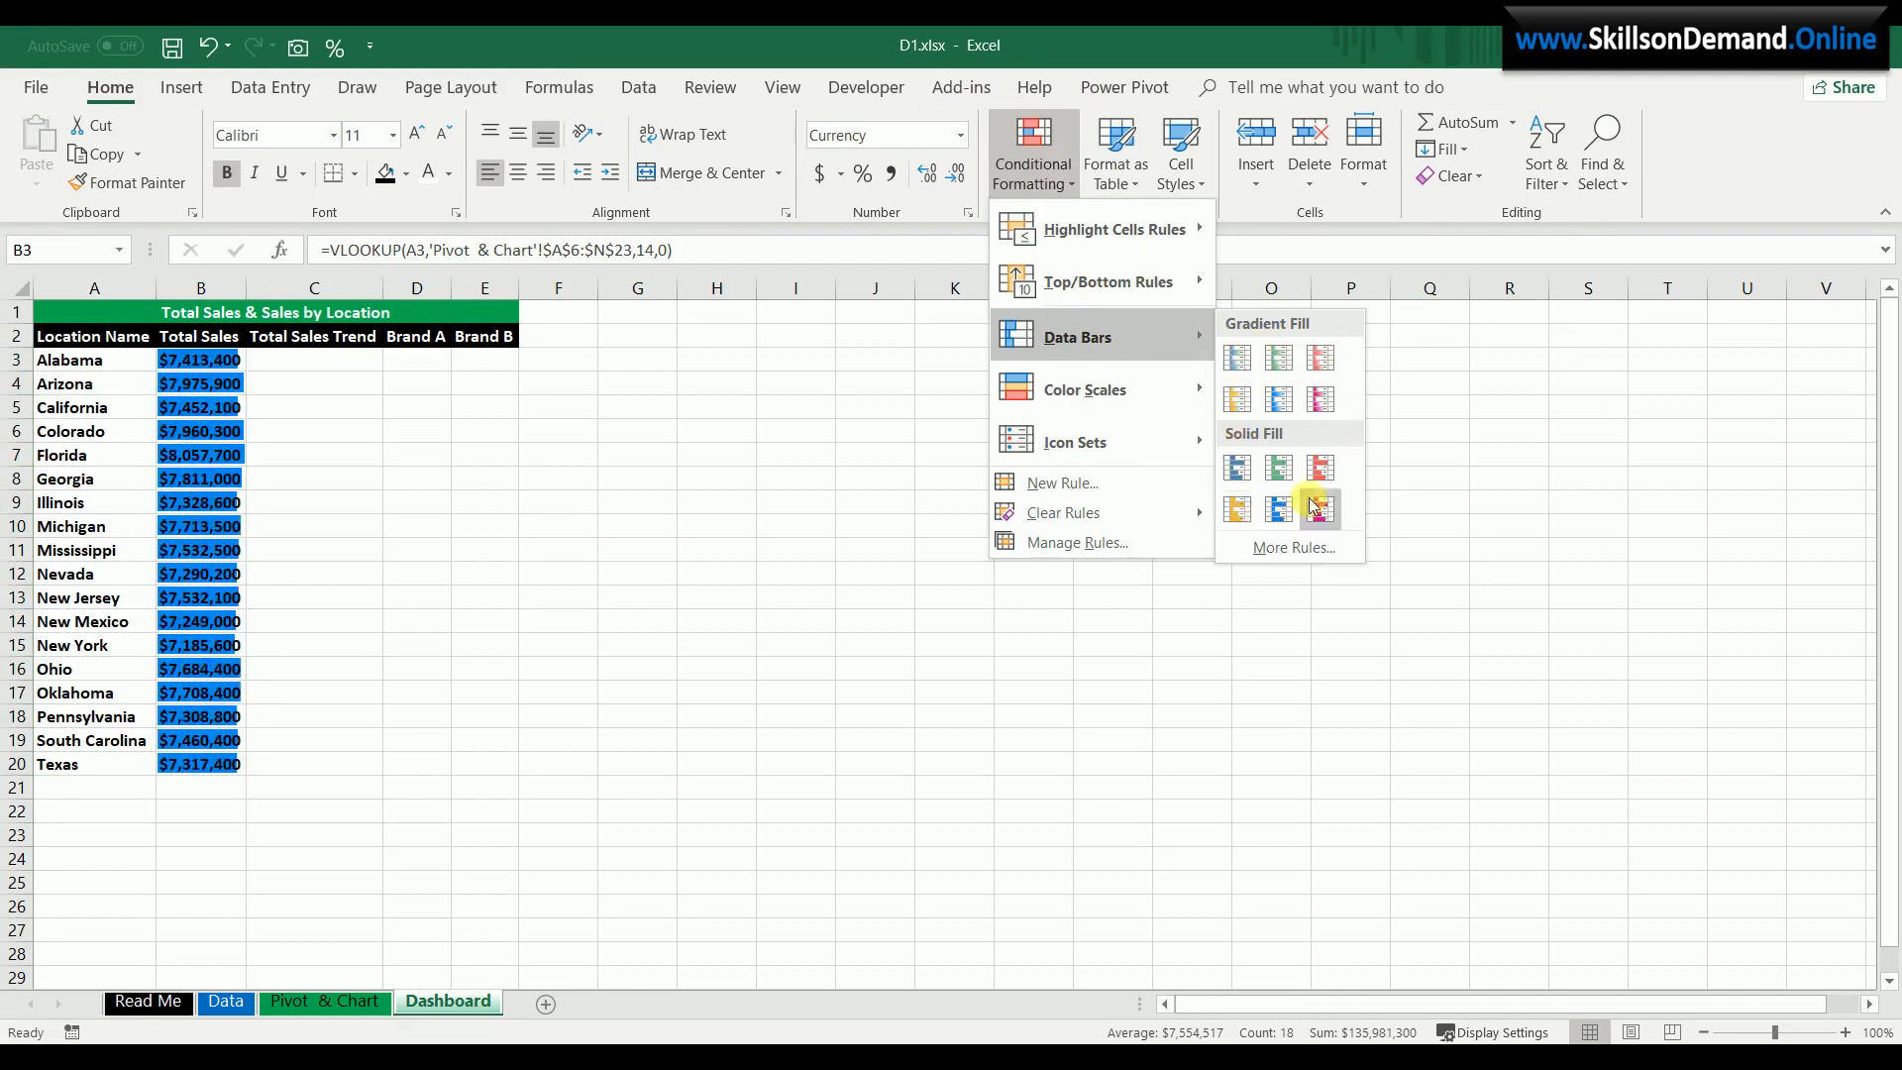
key("Escape")
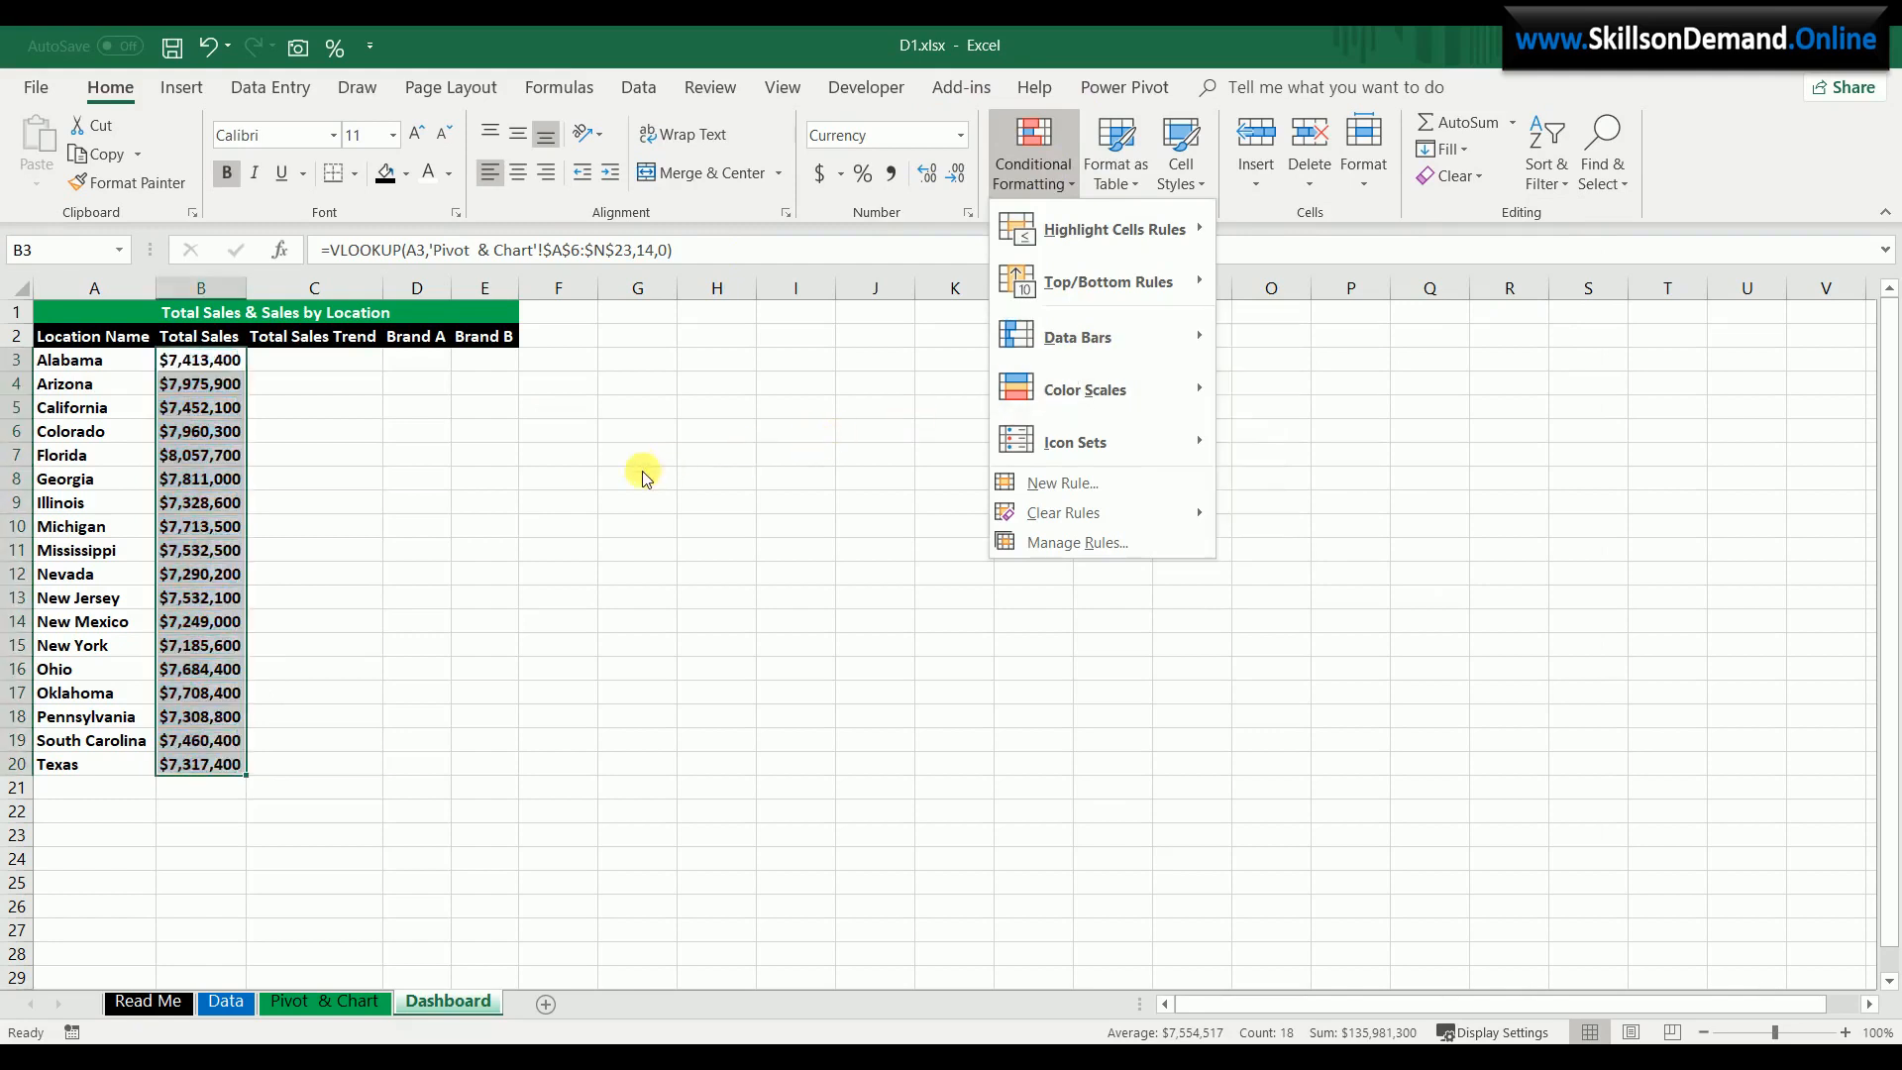
key("Escape")
- Apply solid-fill Green Data Bar conditional formatting to the Total Sales values in B3:B20
left_click(201, 362)
left_click_drag(206, 384, 201, 764)
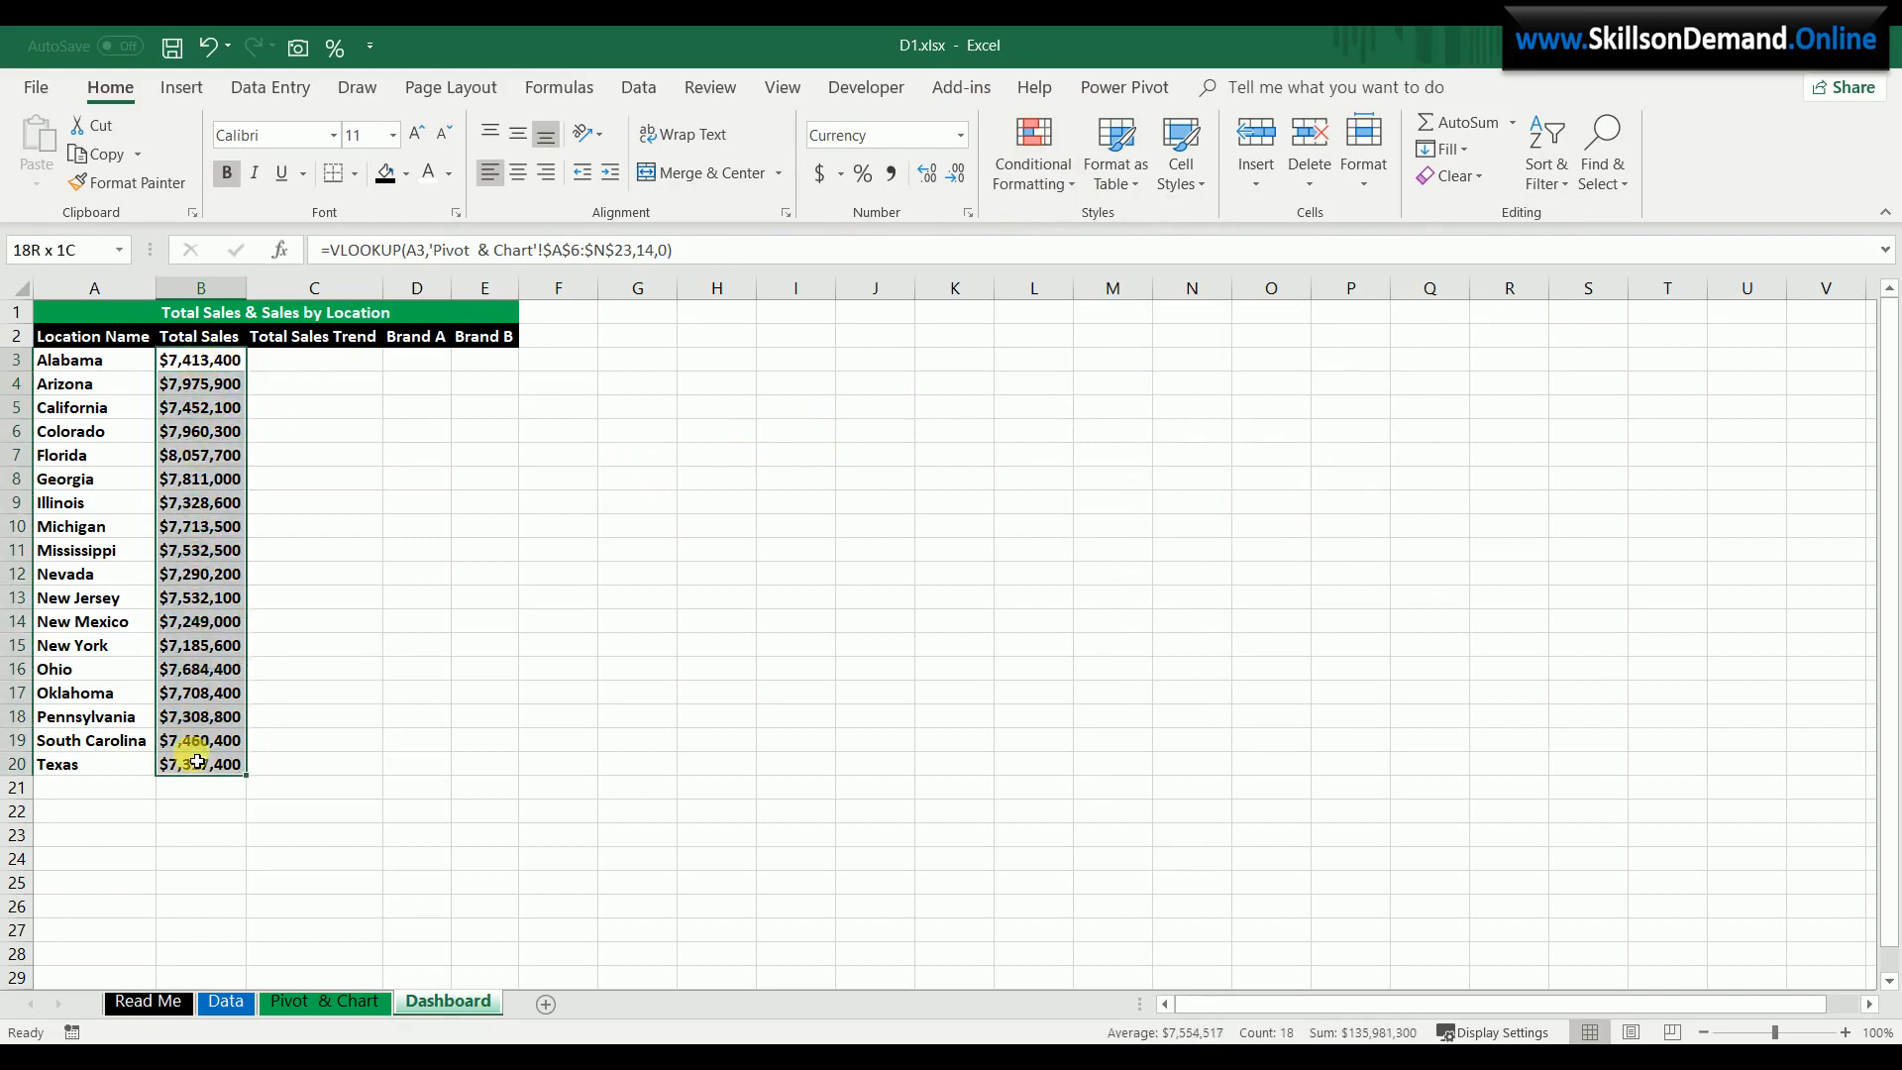
left_click(1077, 183)
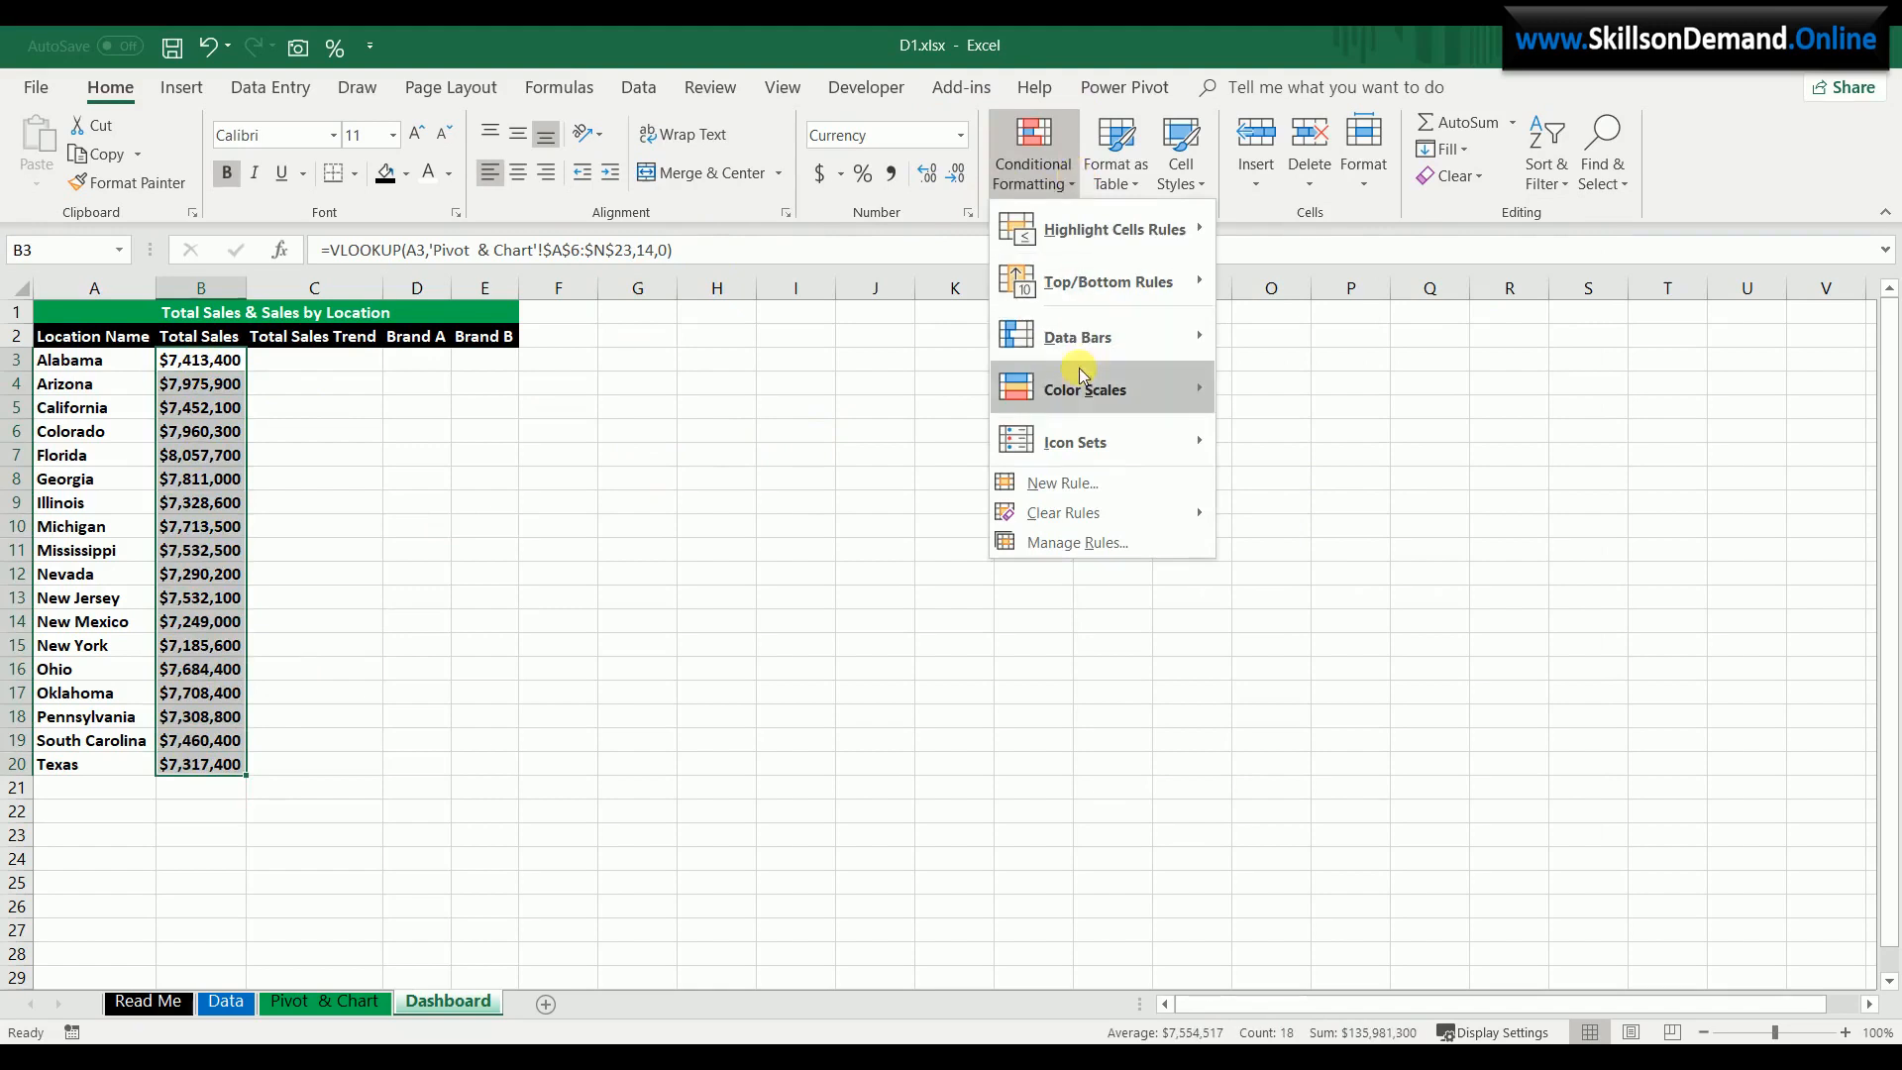
mouse_move(1090, 337)
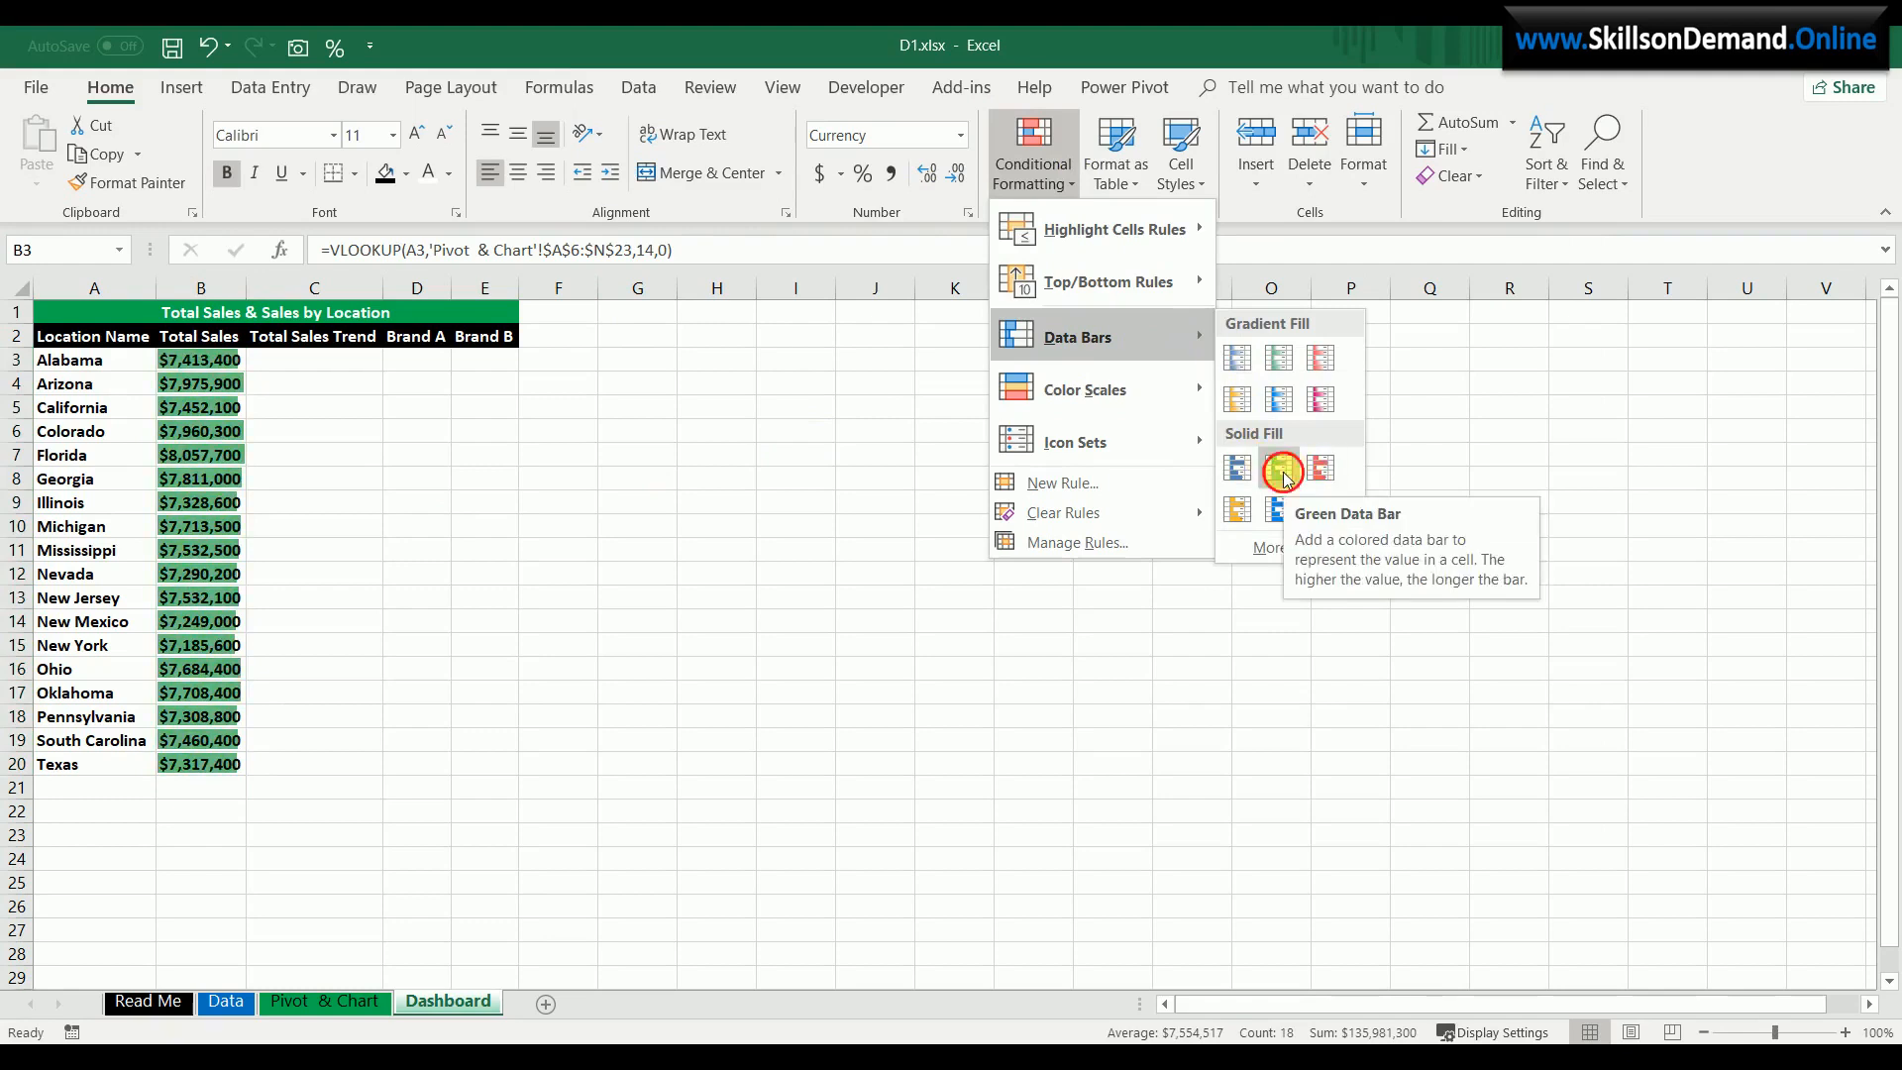
left_click(1285, 479)
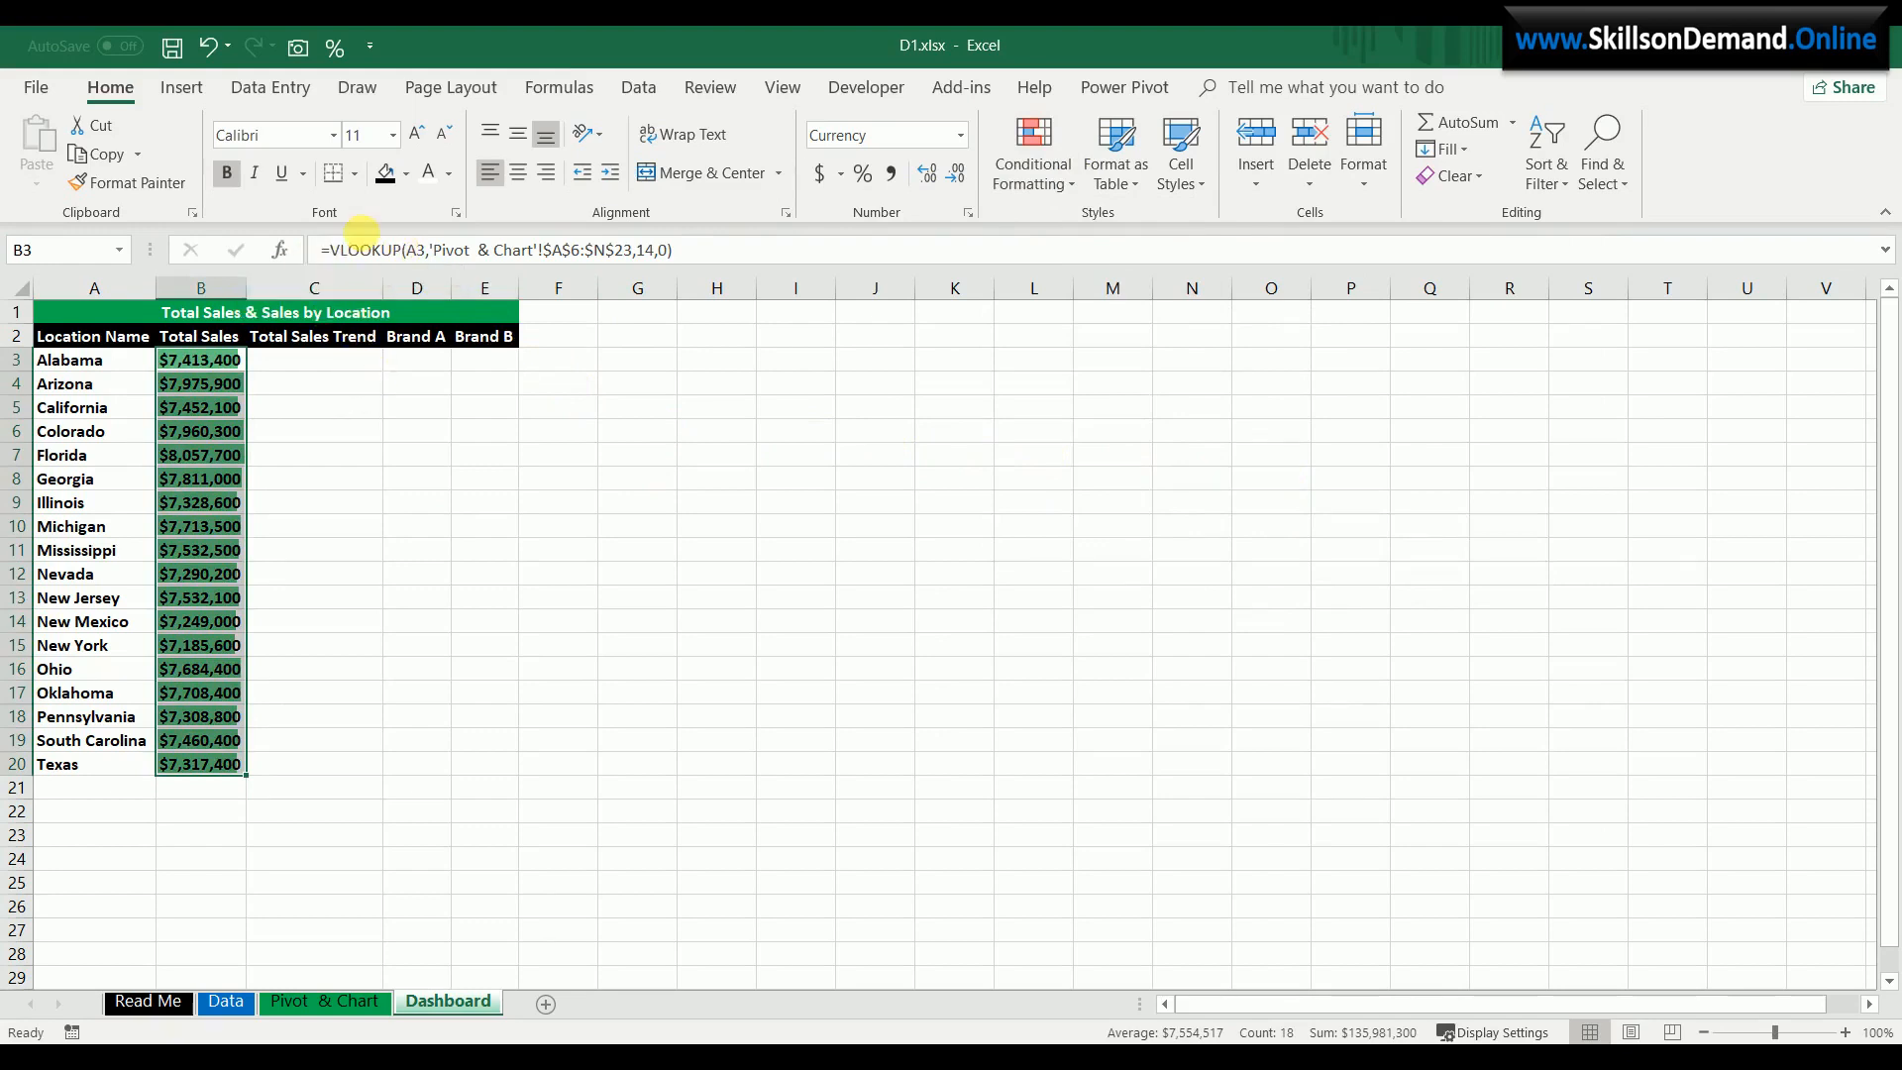
- Give the Total Sales cells B3:B20 a black fill with white text, and widen column B
left_click(386, 174)
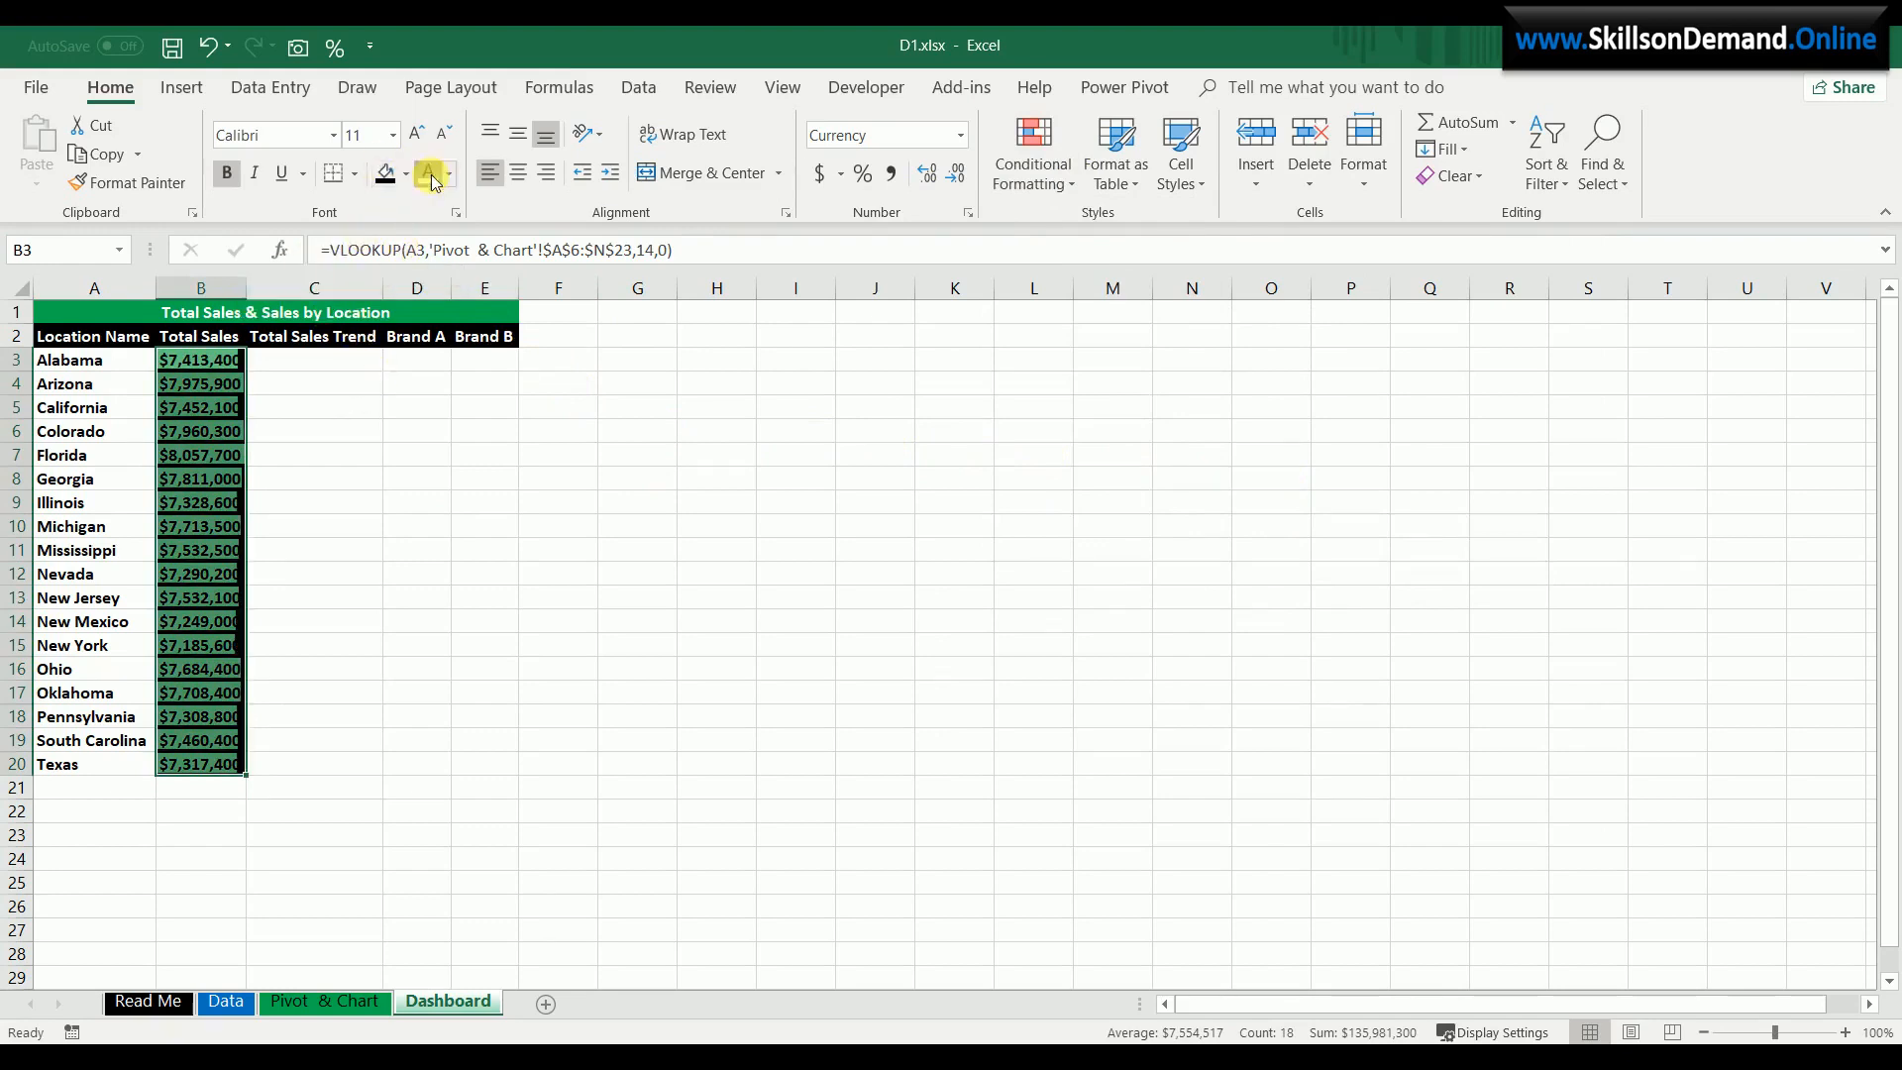
left_click(433, 182)
left_click_drag(247, 287, 279, 303)
left_click(377, 454)
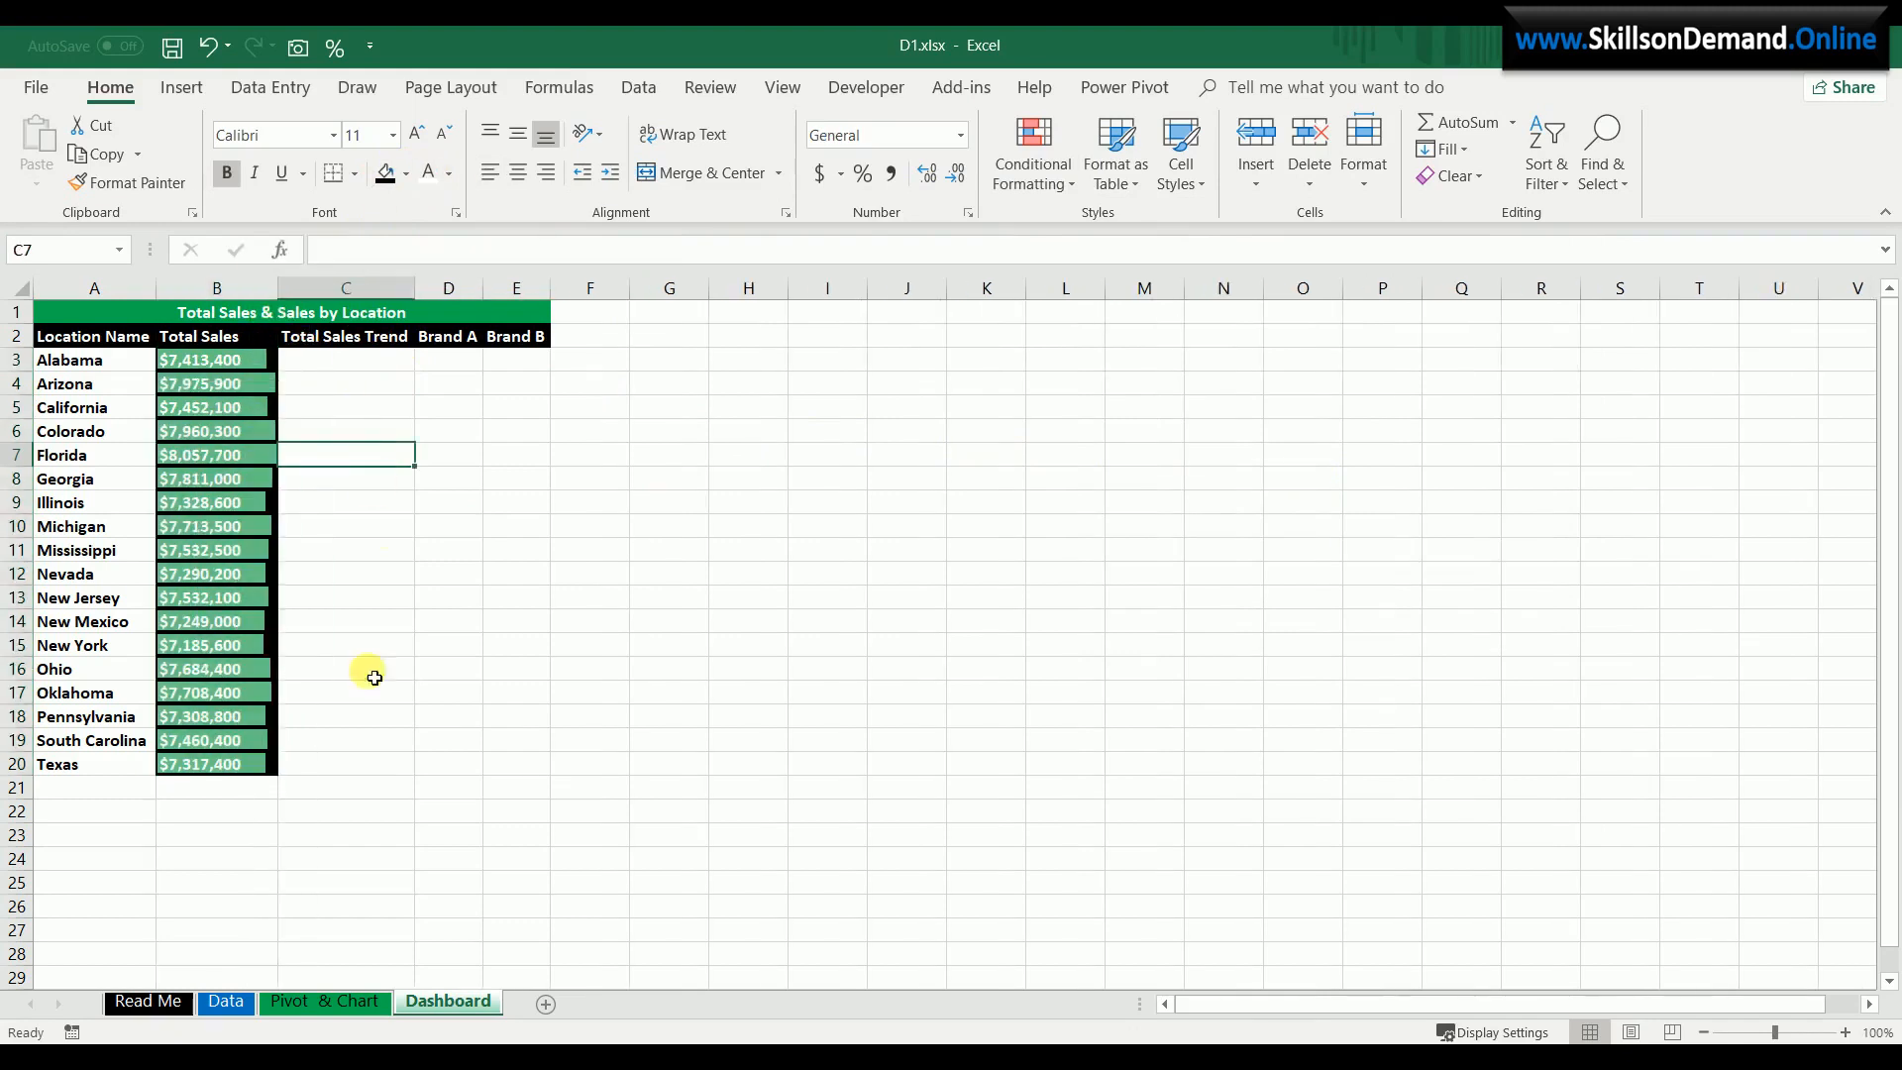
left_click(291, 866)
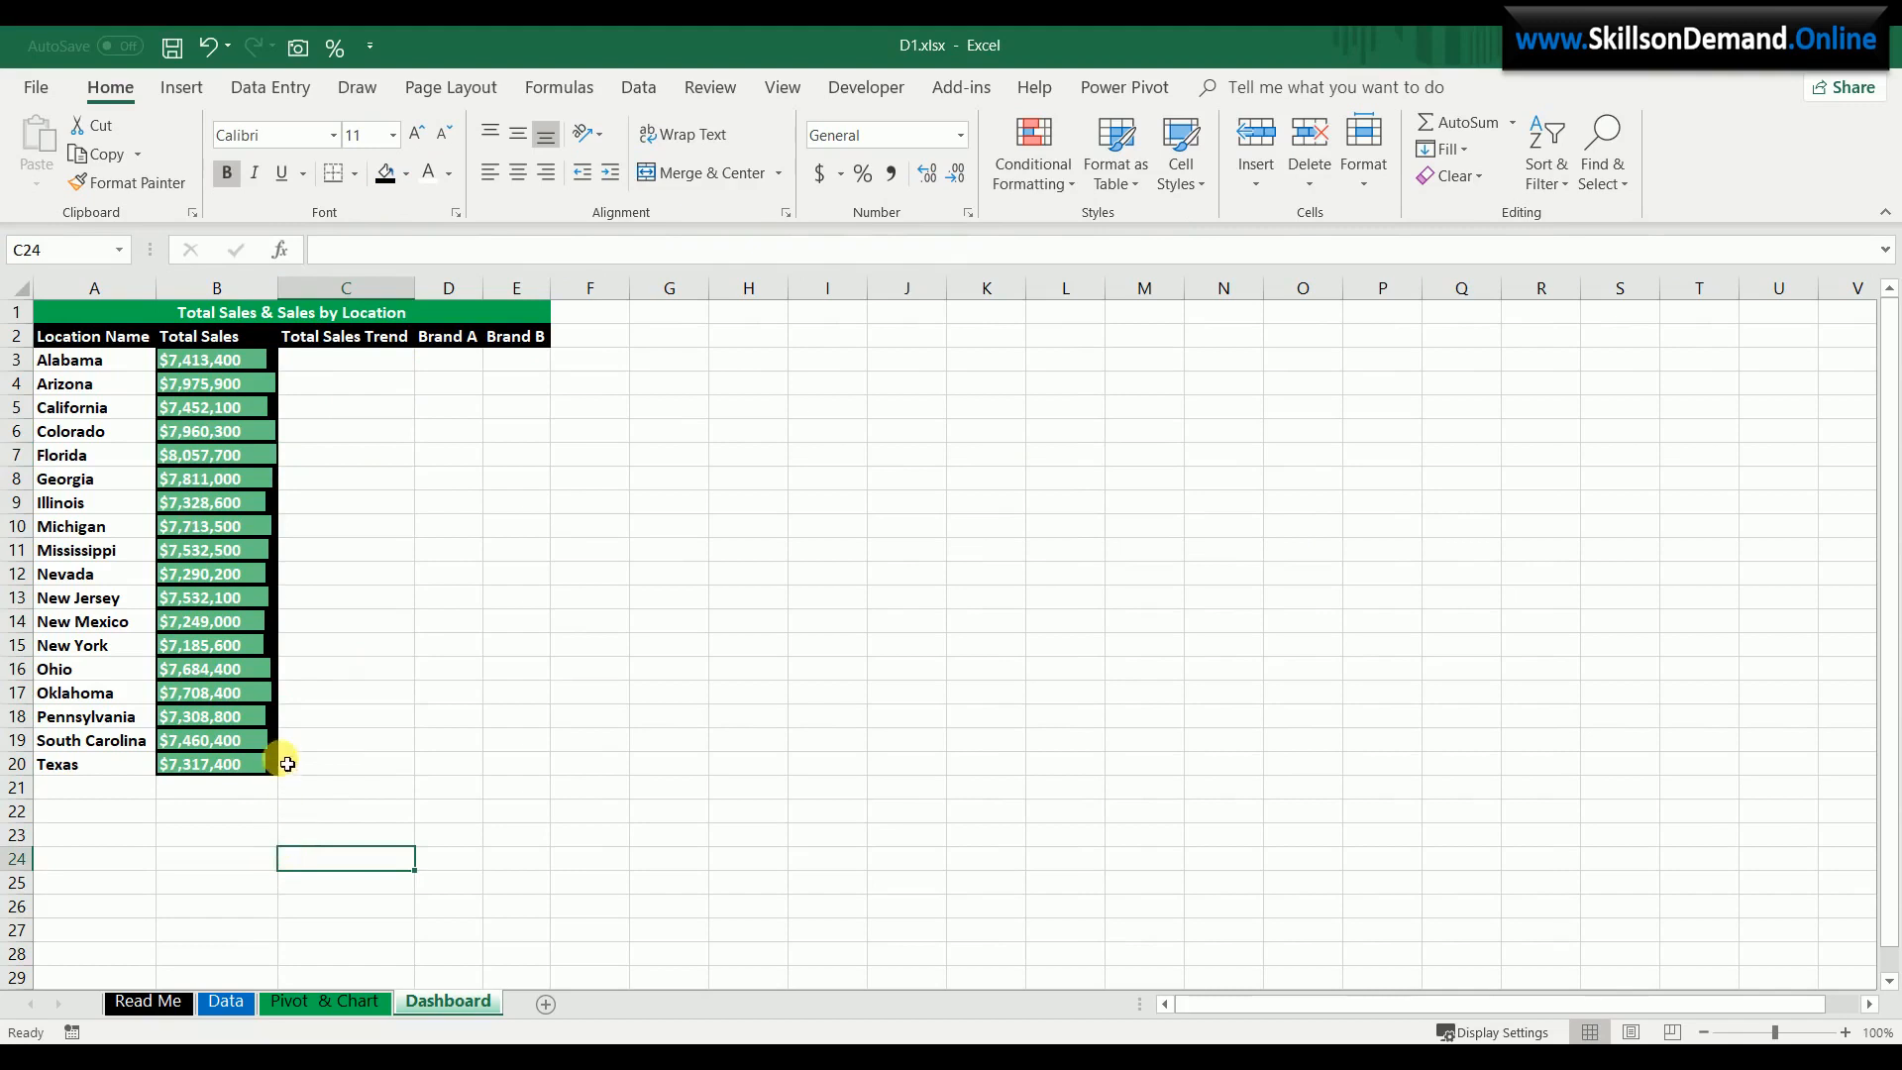
- Insert column sparklines in C3:C20 using the monthly sales in B6:M23 of the Pivot & Chart sheet as data range
left_click(185, 89)
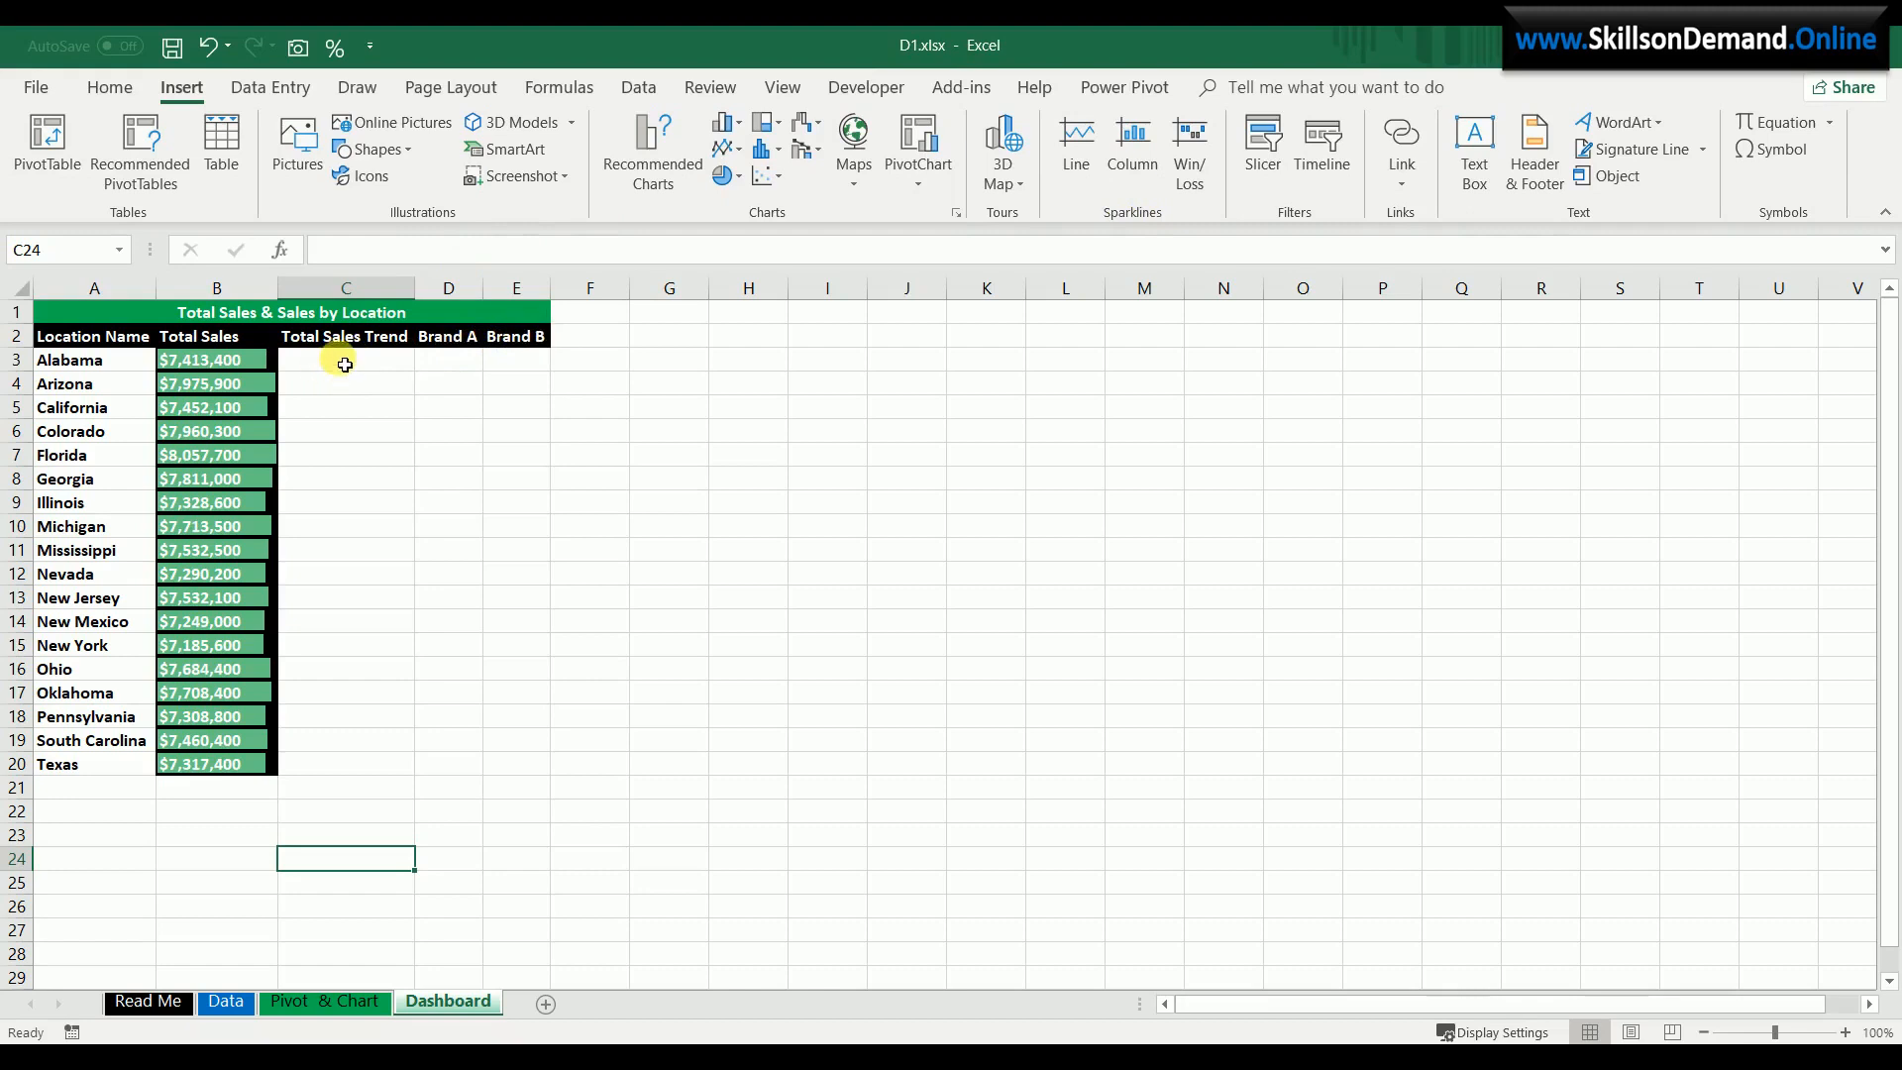
left_click_drag(345, 365, 348, 759)
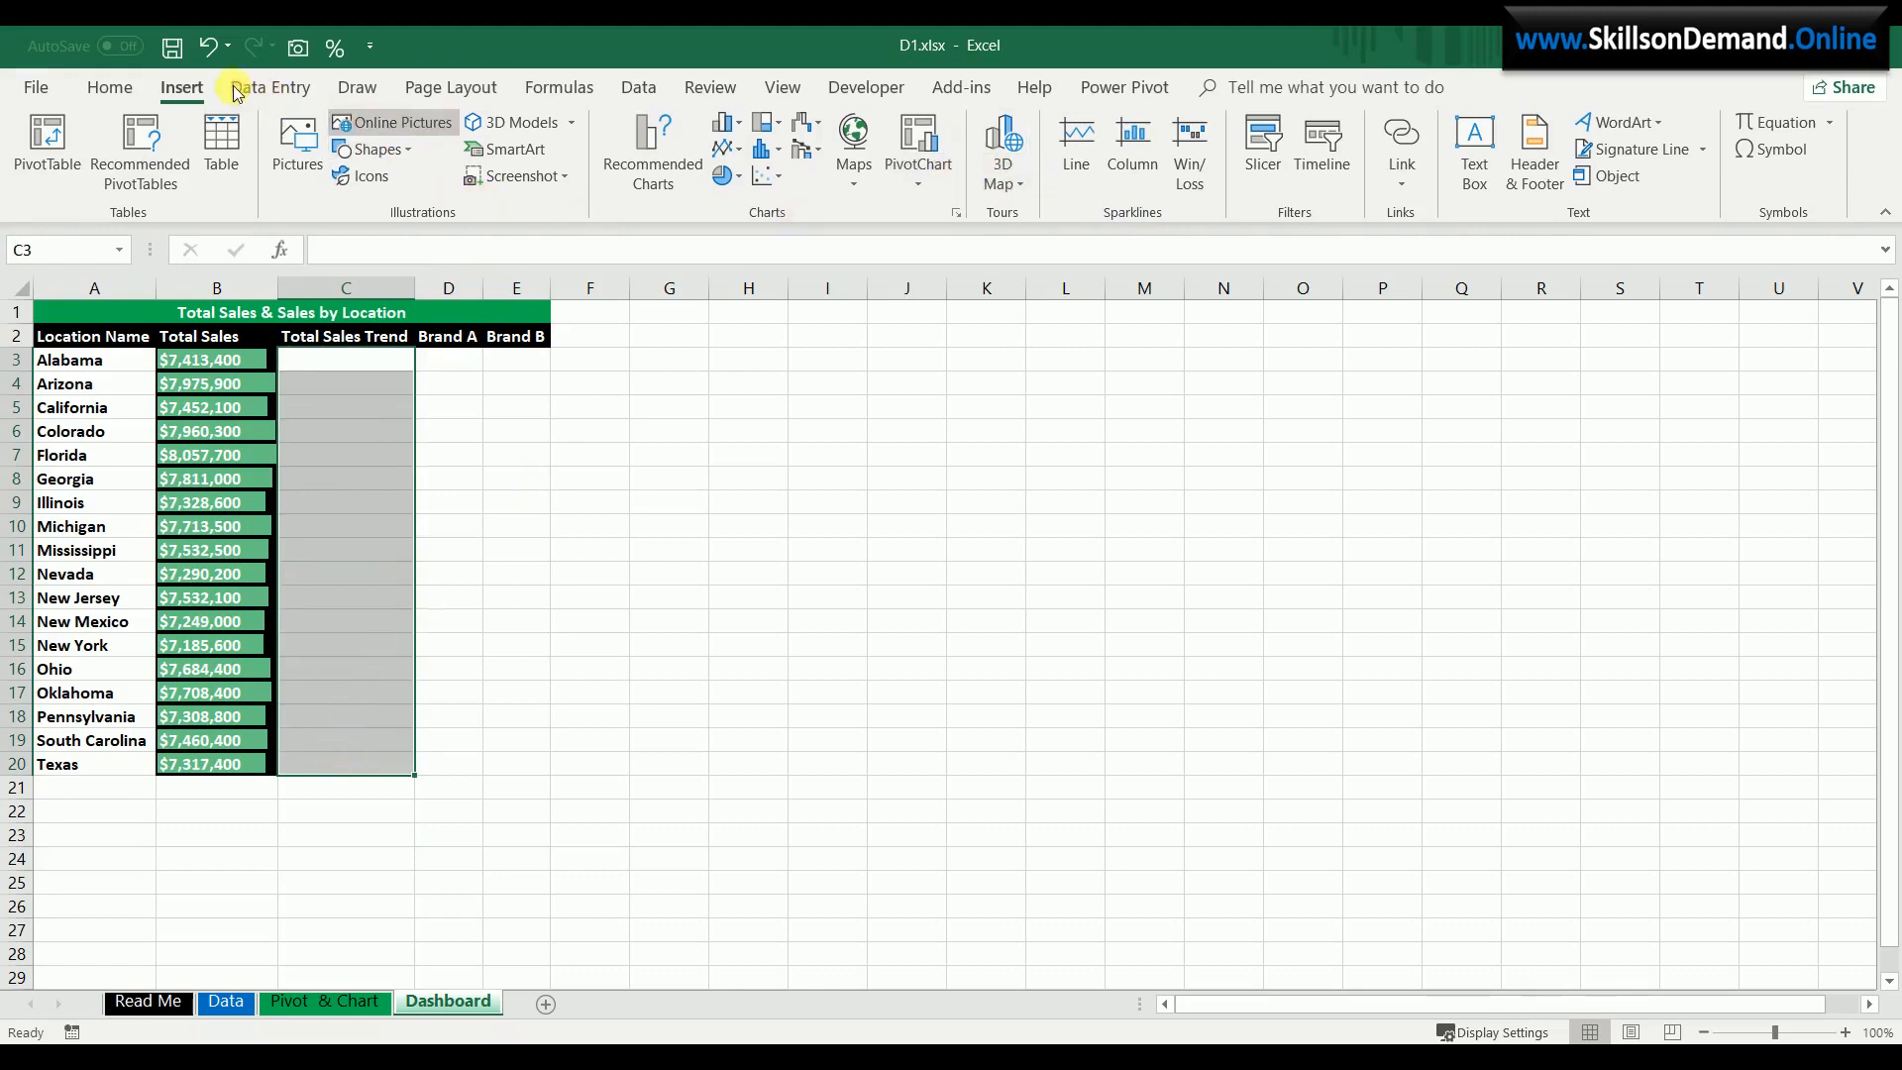
left_click(1135, 159)
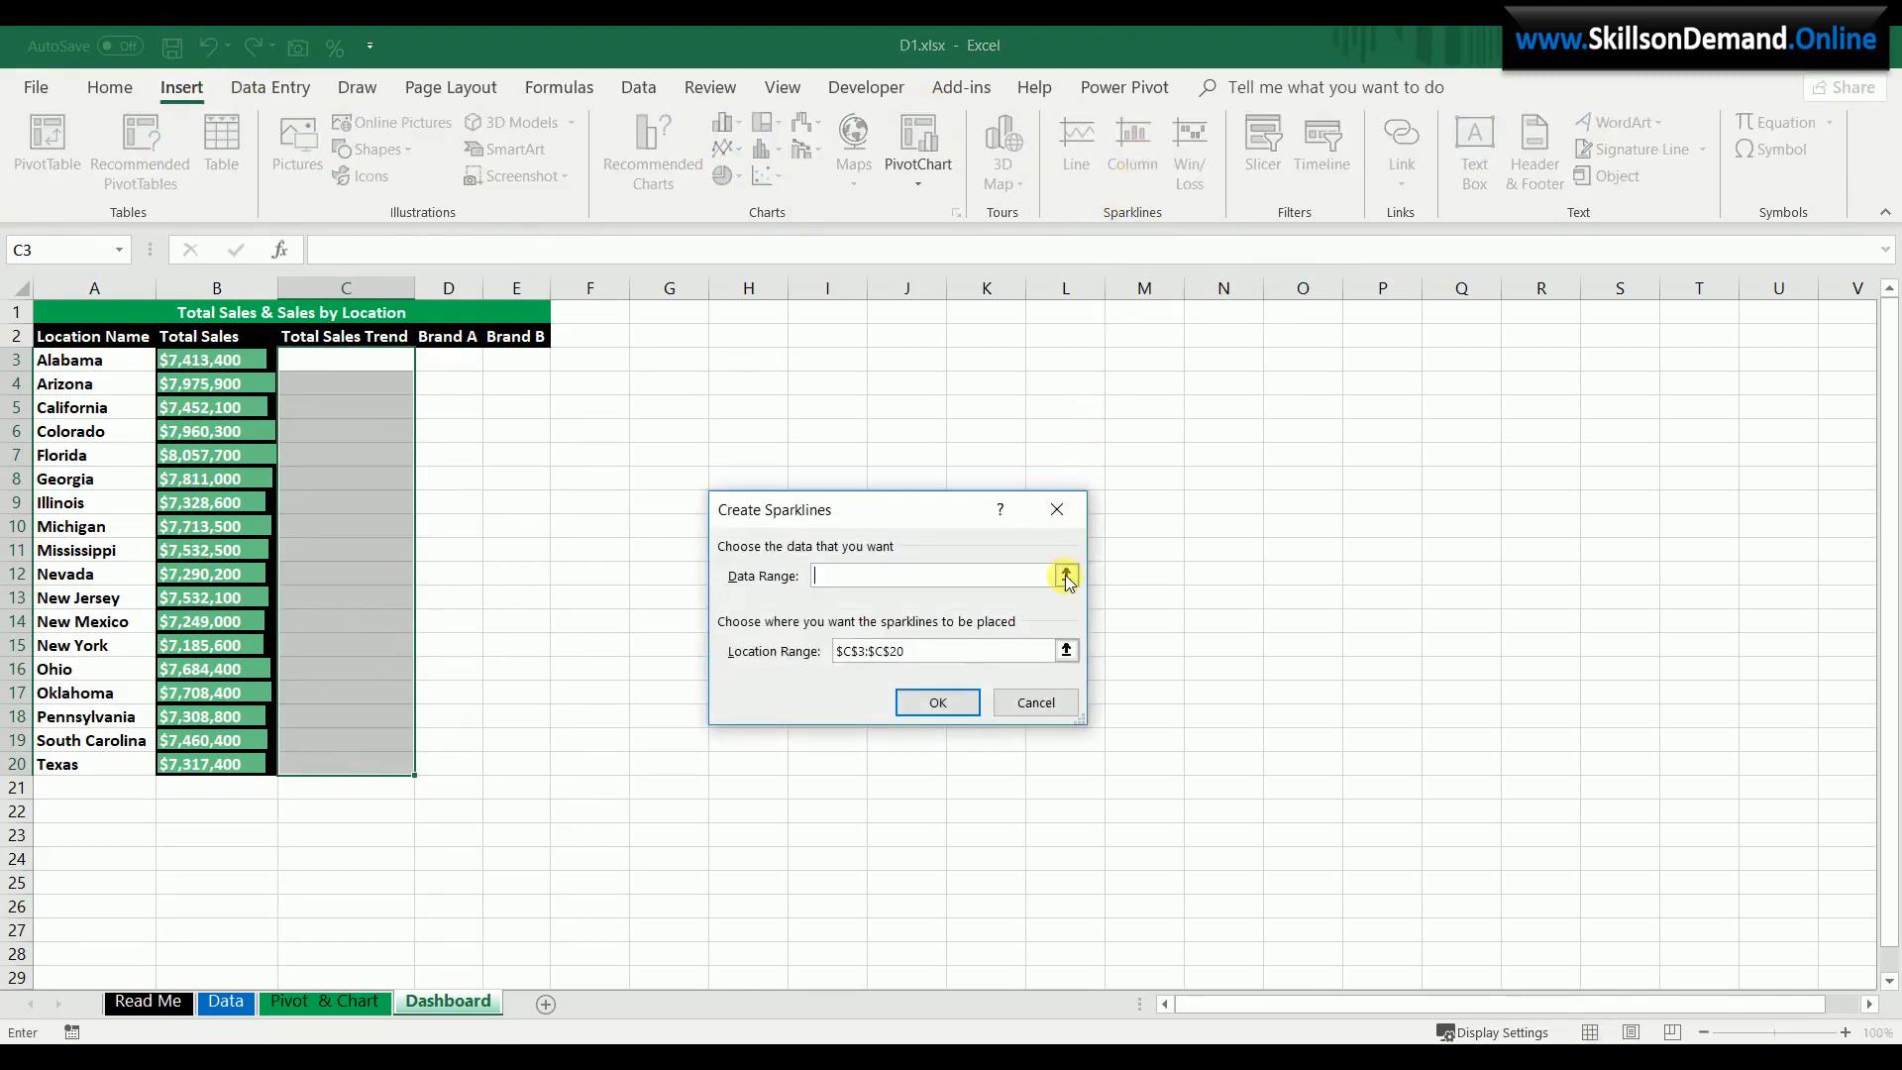
left_click(1066, 575)
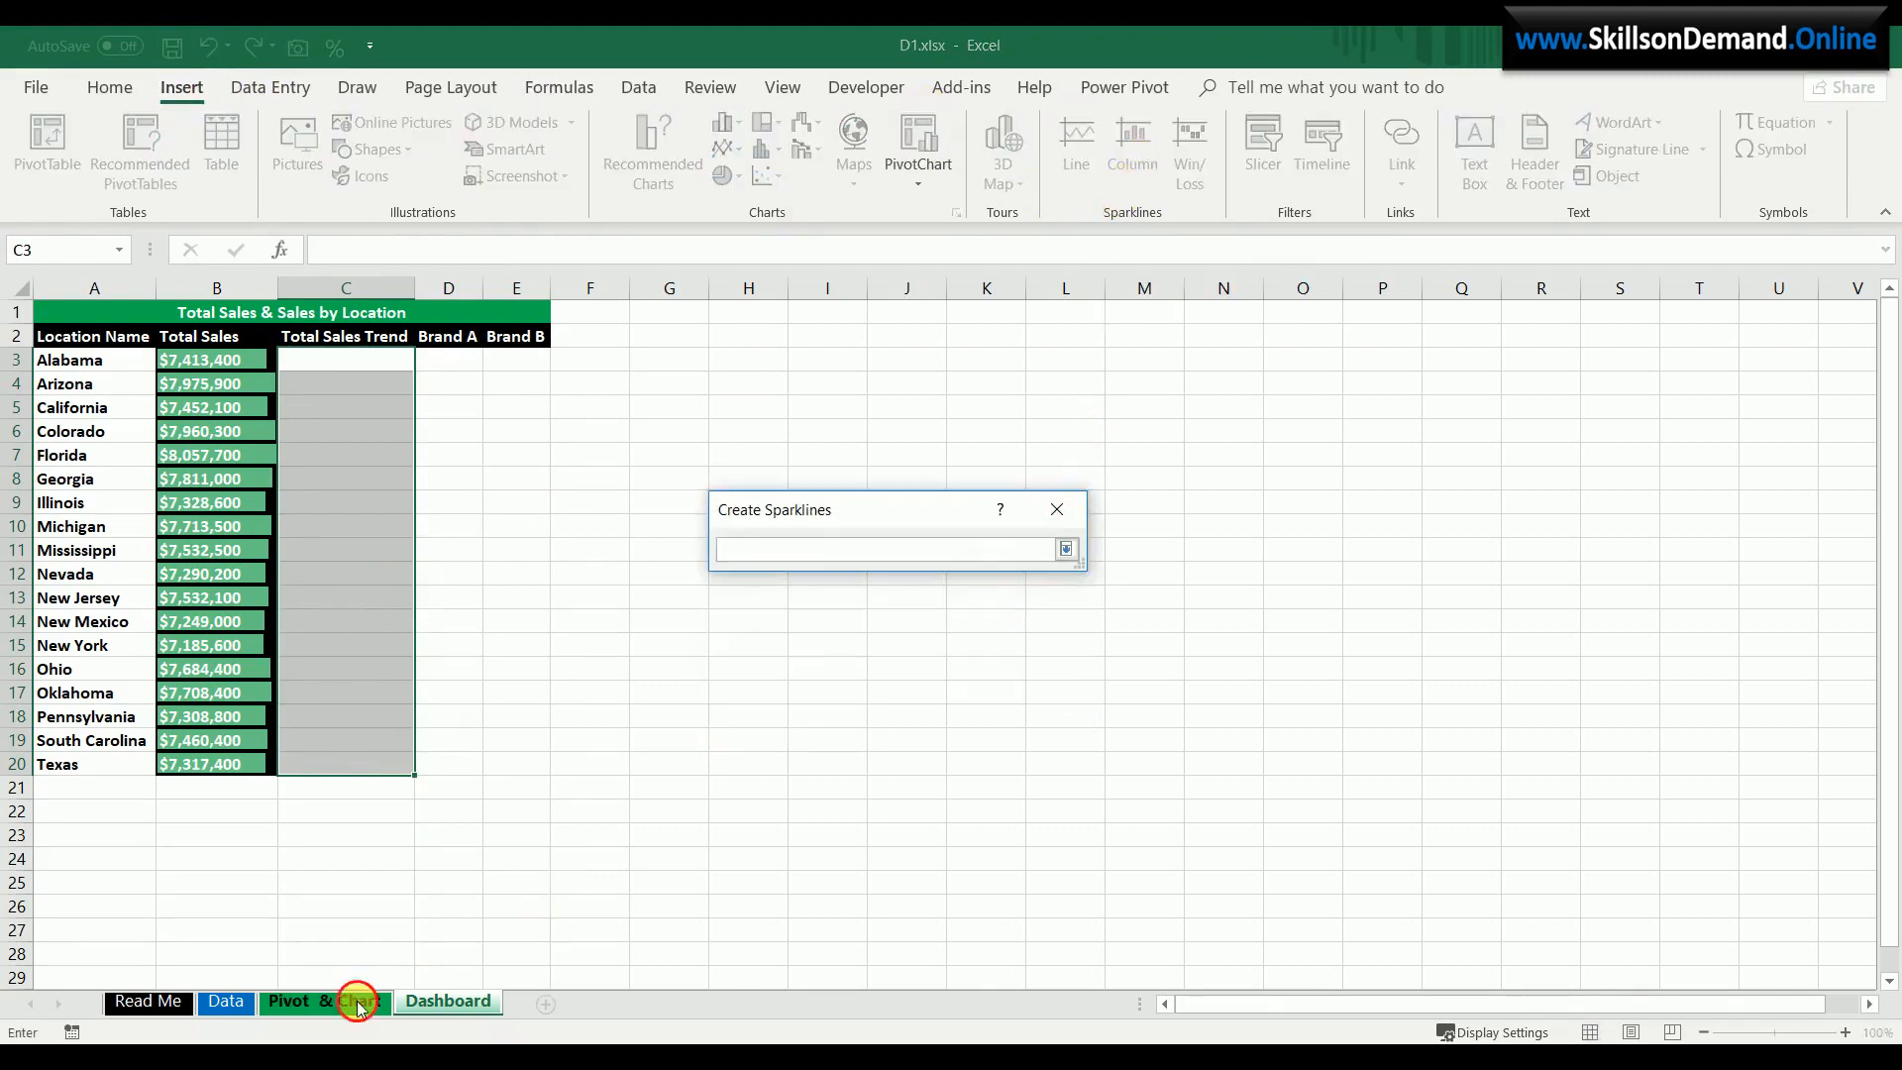
left_click(353, 1002)
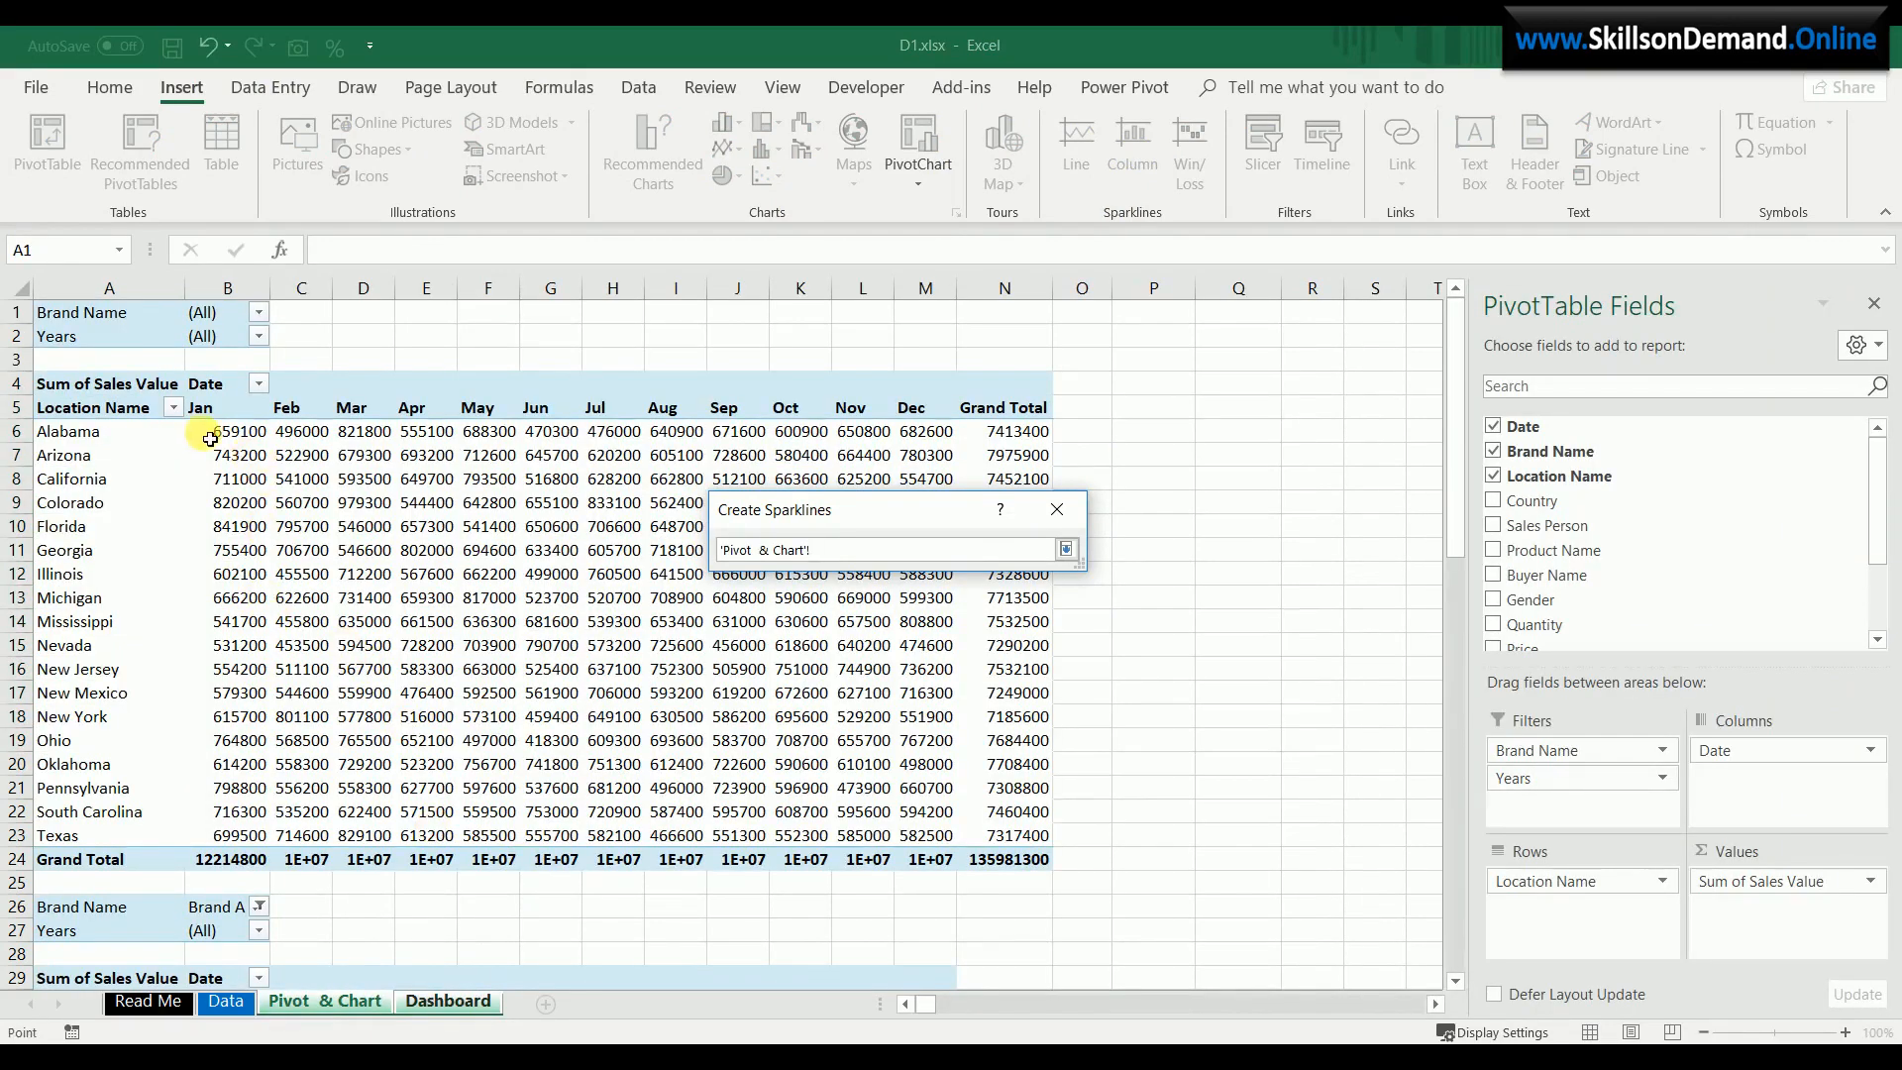
left_click_drag(210, 438, 929, 838)
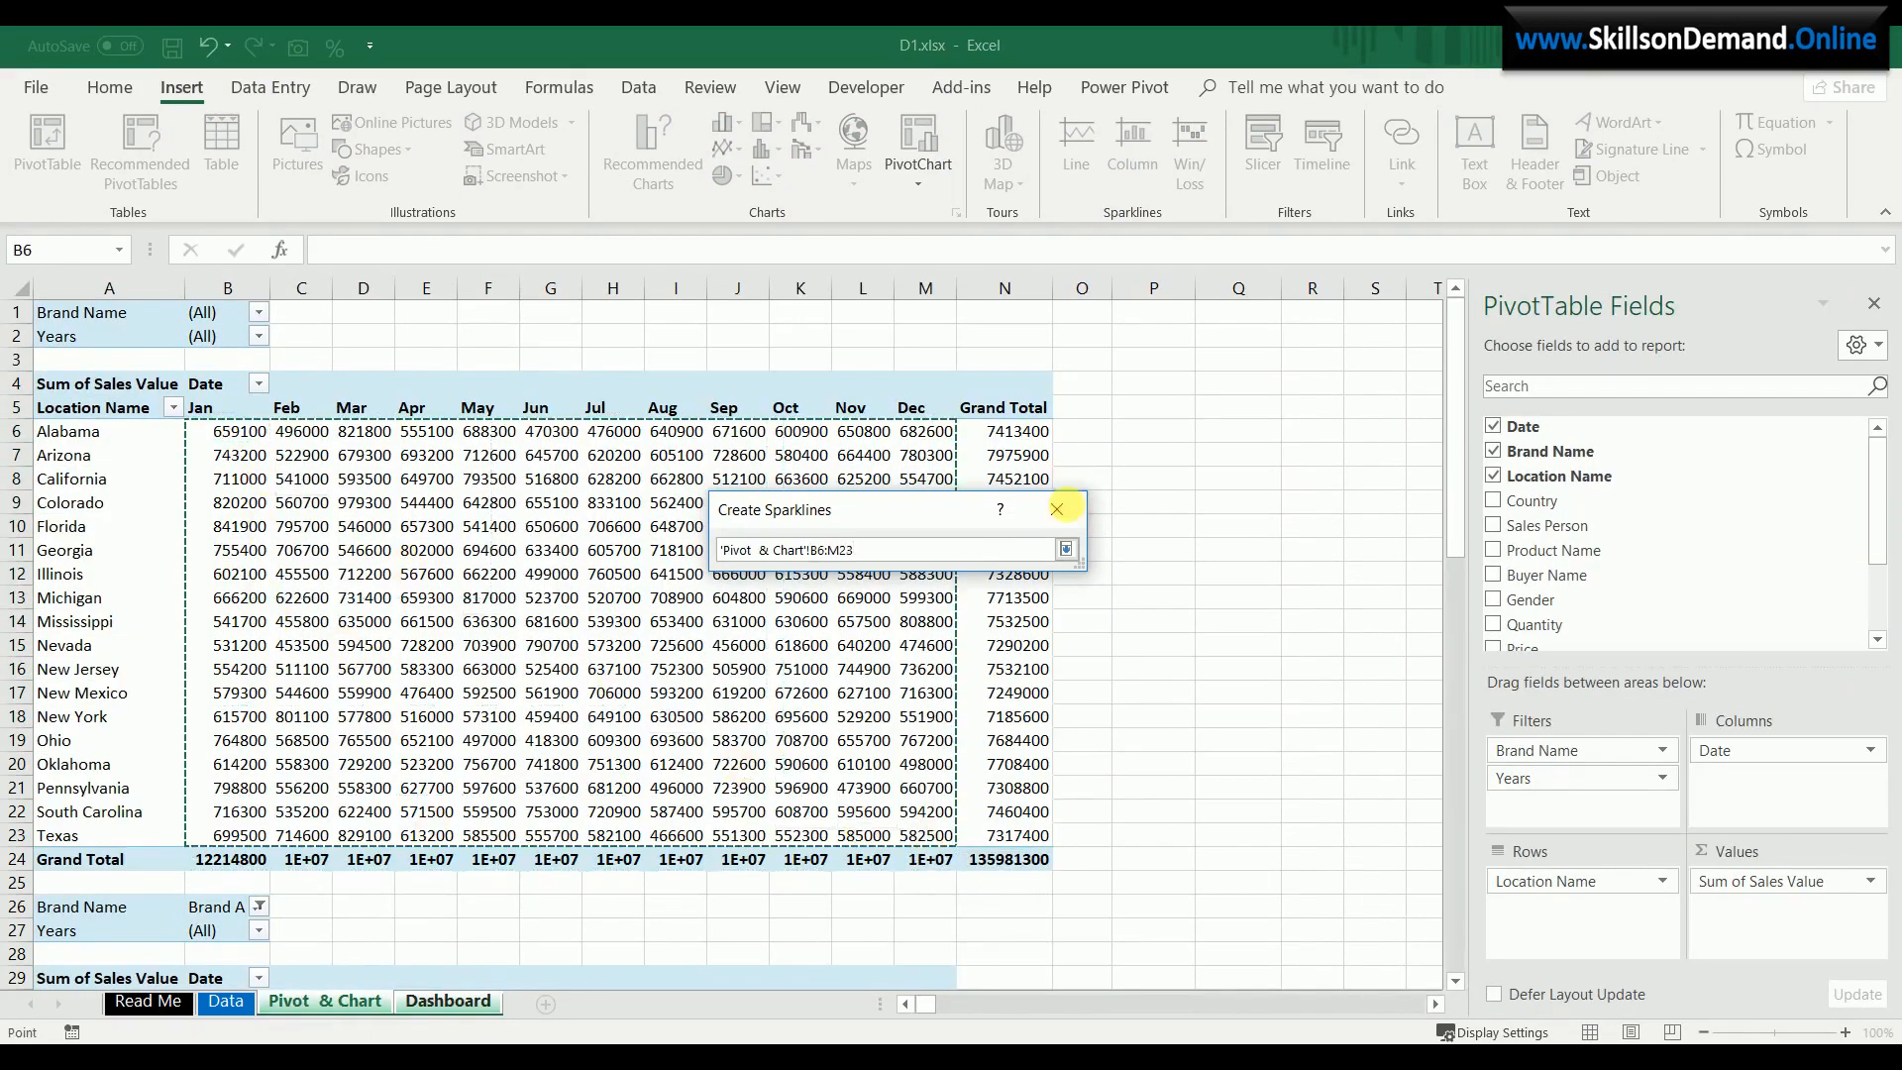
left_click(1057, 510)
left_click(966, 699)
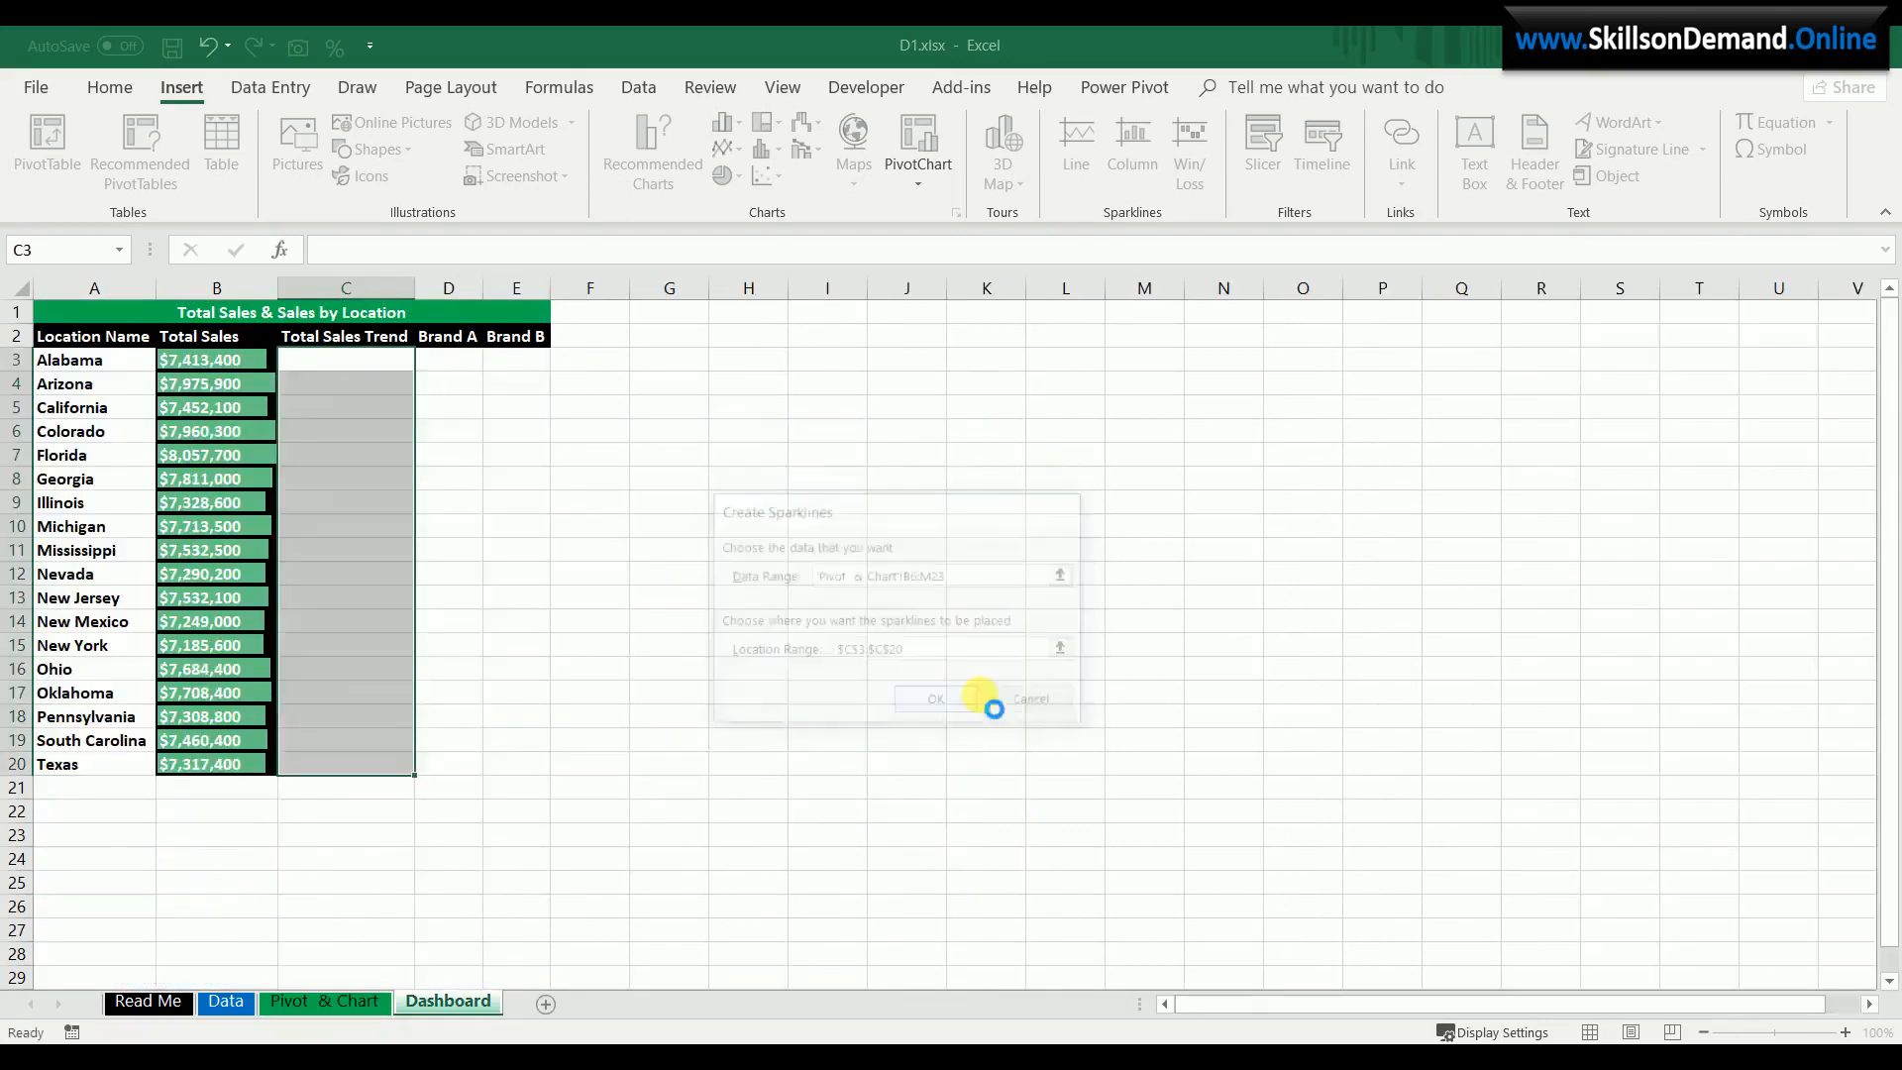
- Apply the bright green sparkline style to the Total Sales Trend column
left_click(974, 184)
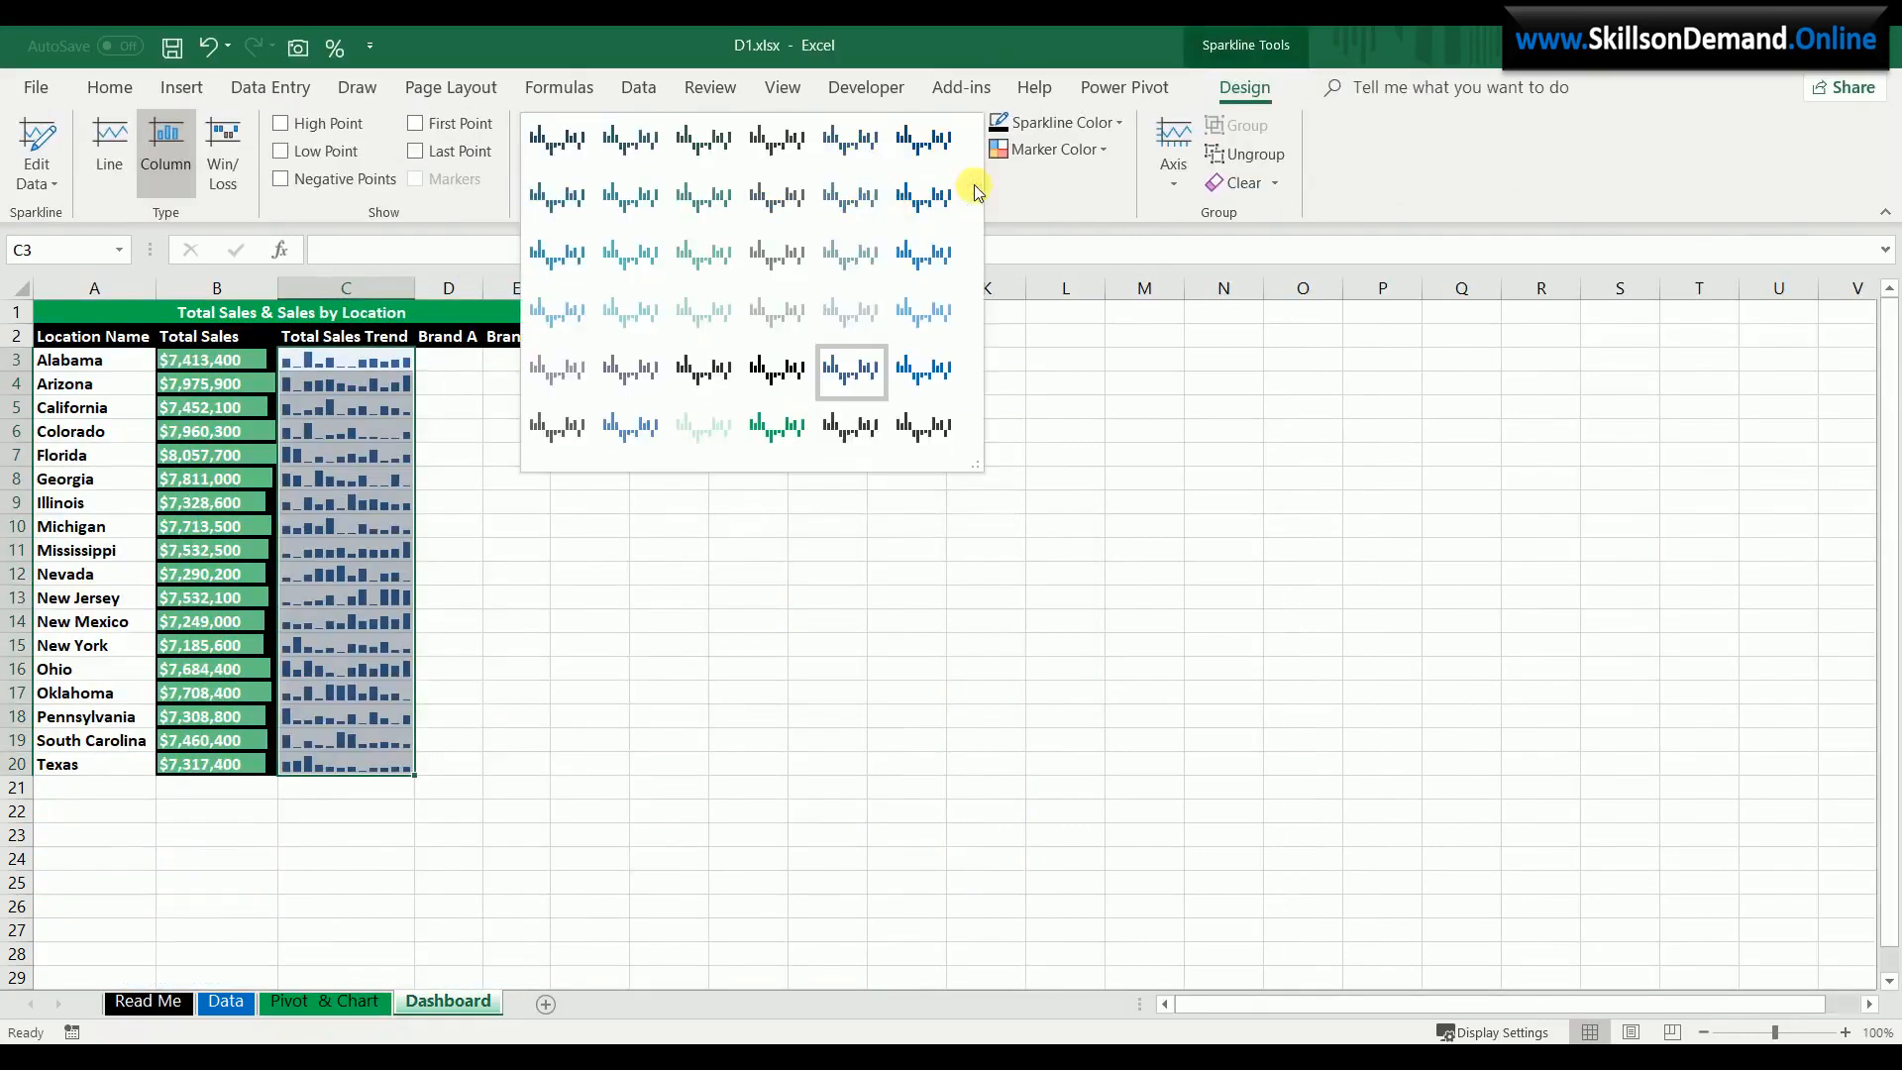
left_click(777, 428)
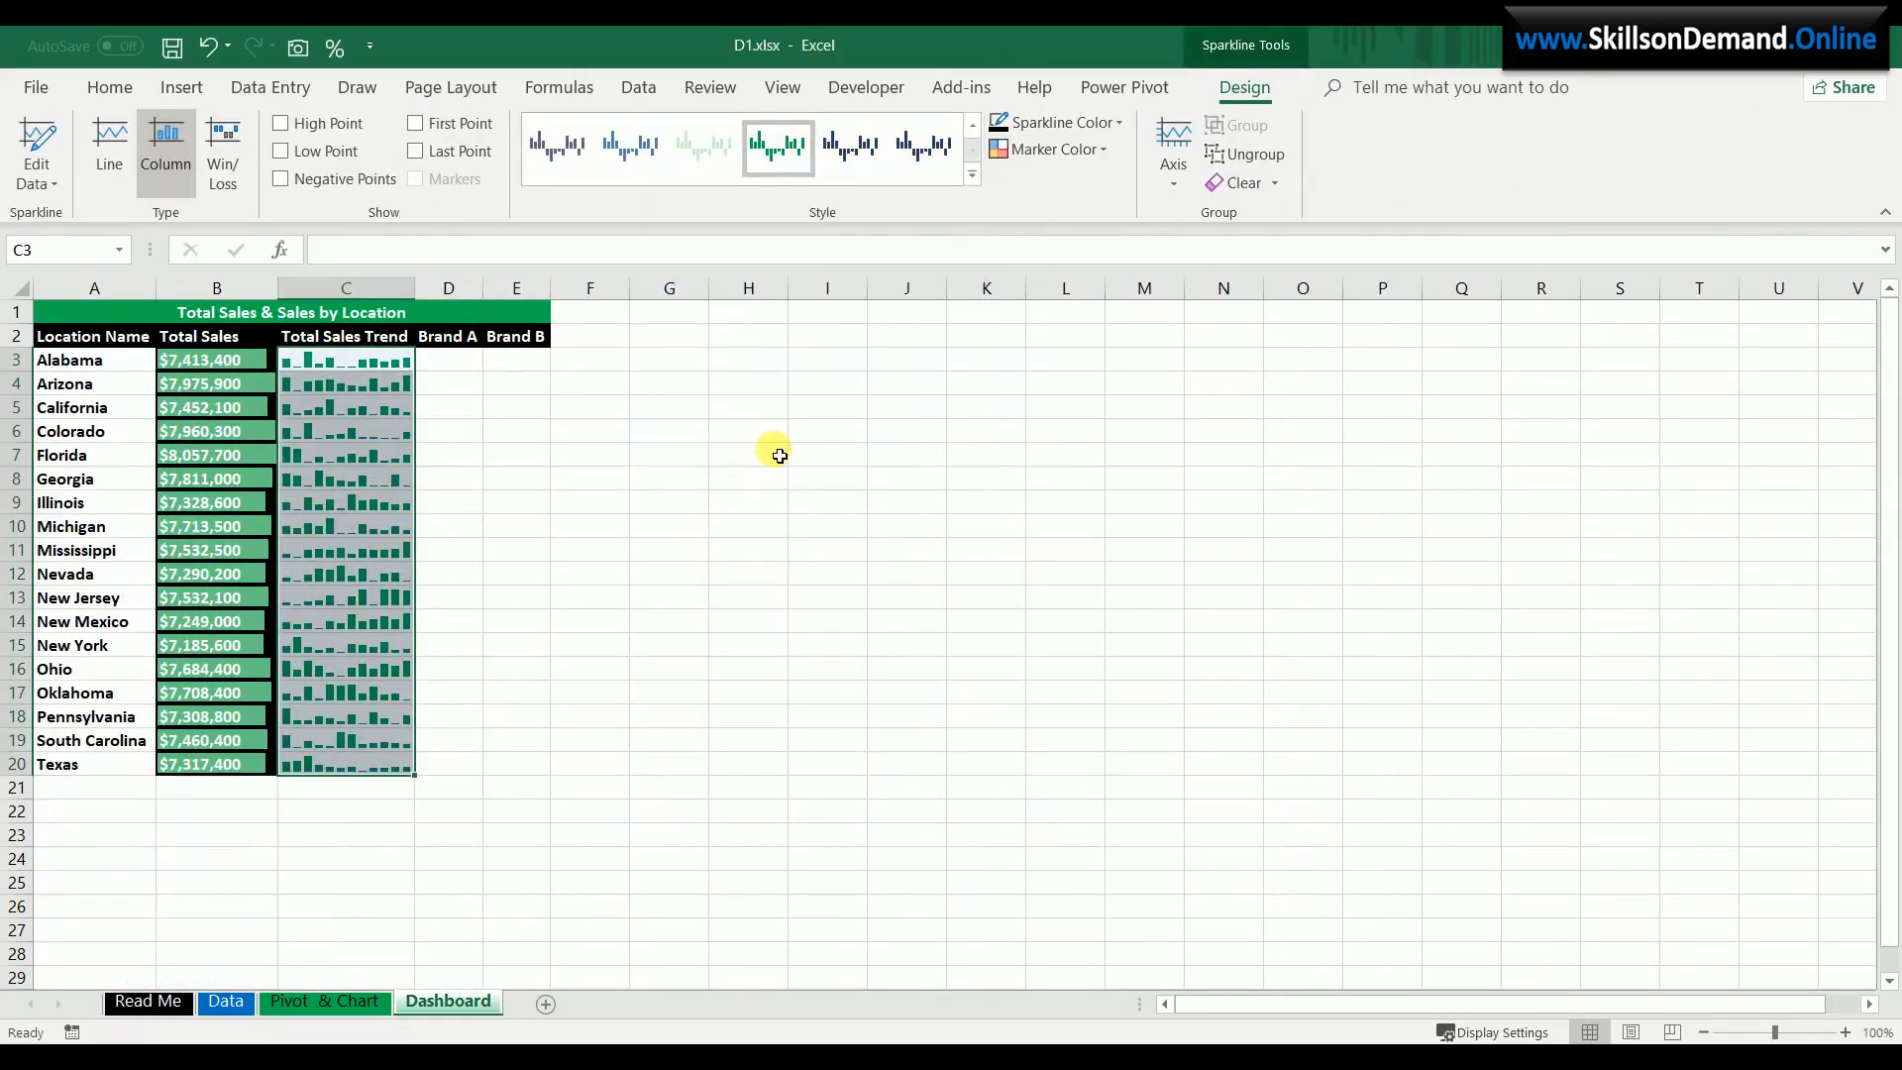
left_click(733, 533)
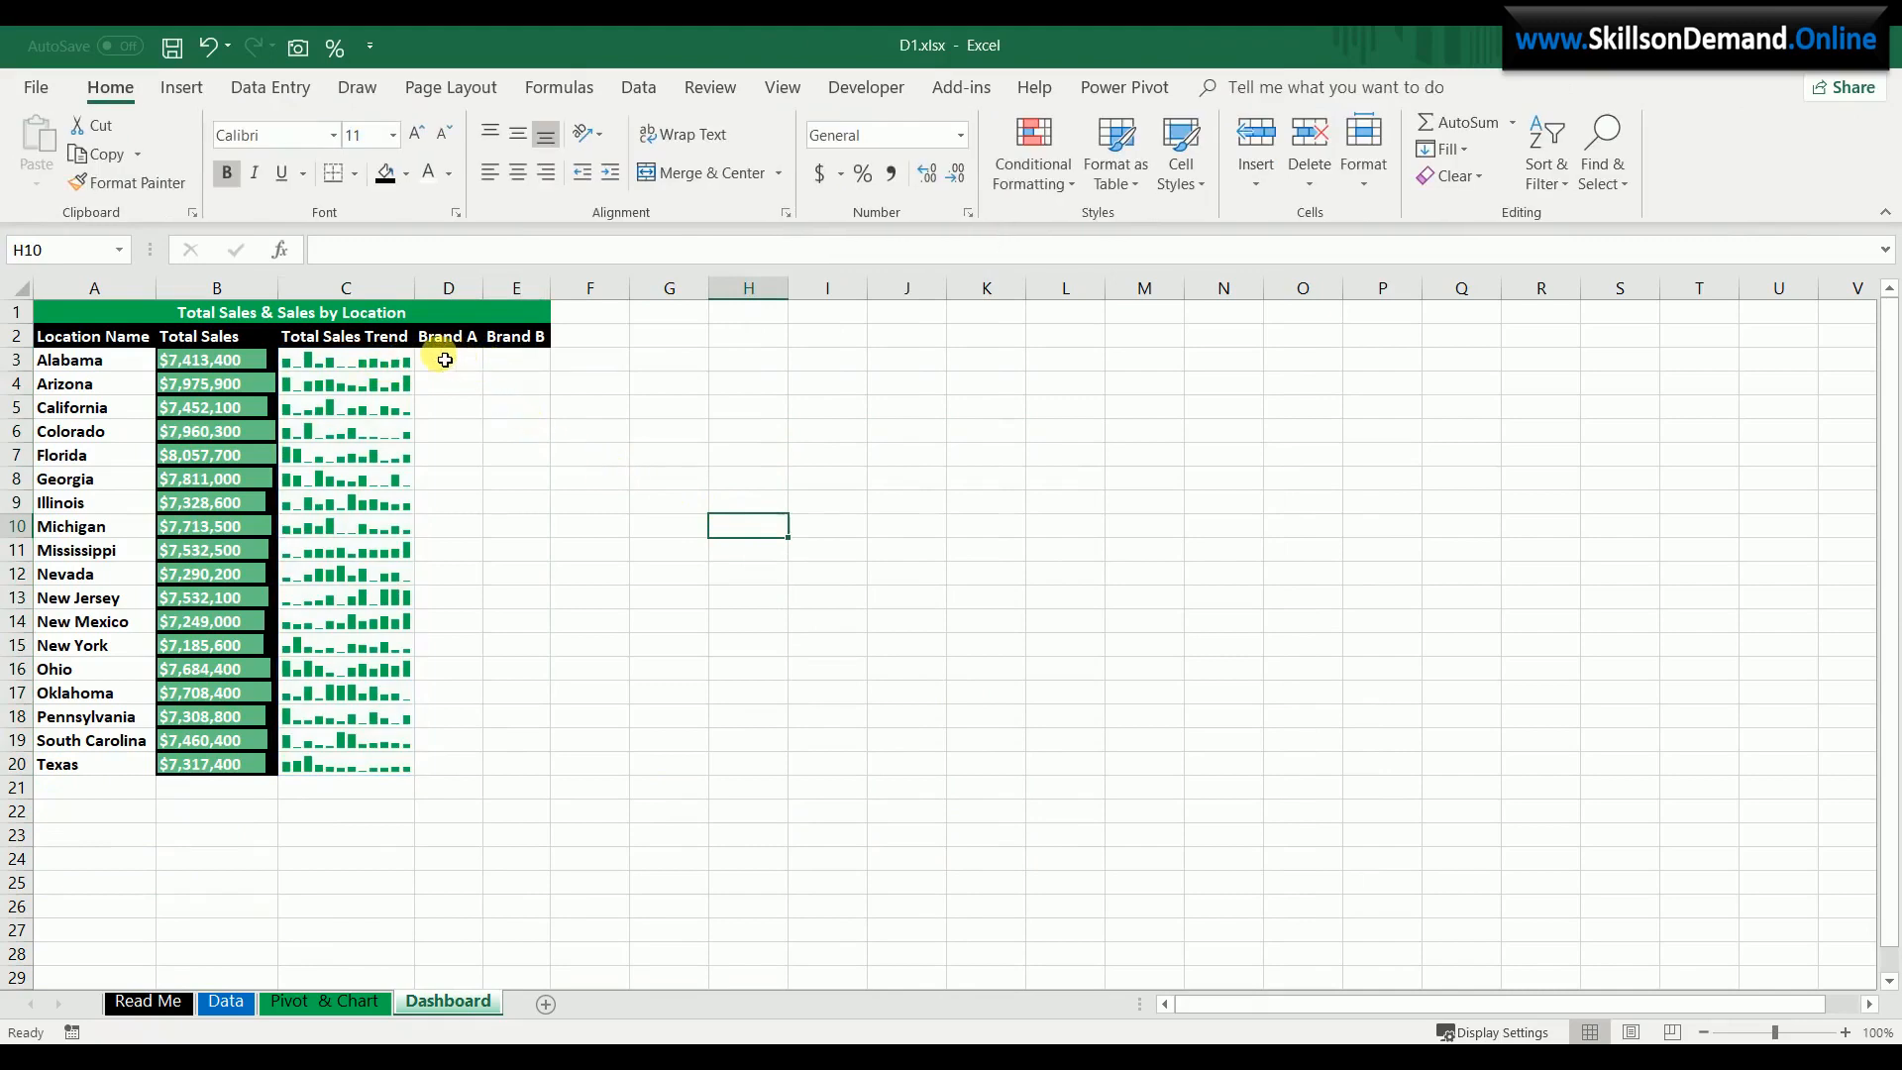
- Insert line sparklines in D3:D20 for Brand A, using B31:M48 of the Pivot & Chart sheet as data range
left_click(182, 87)
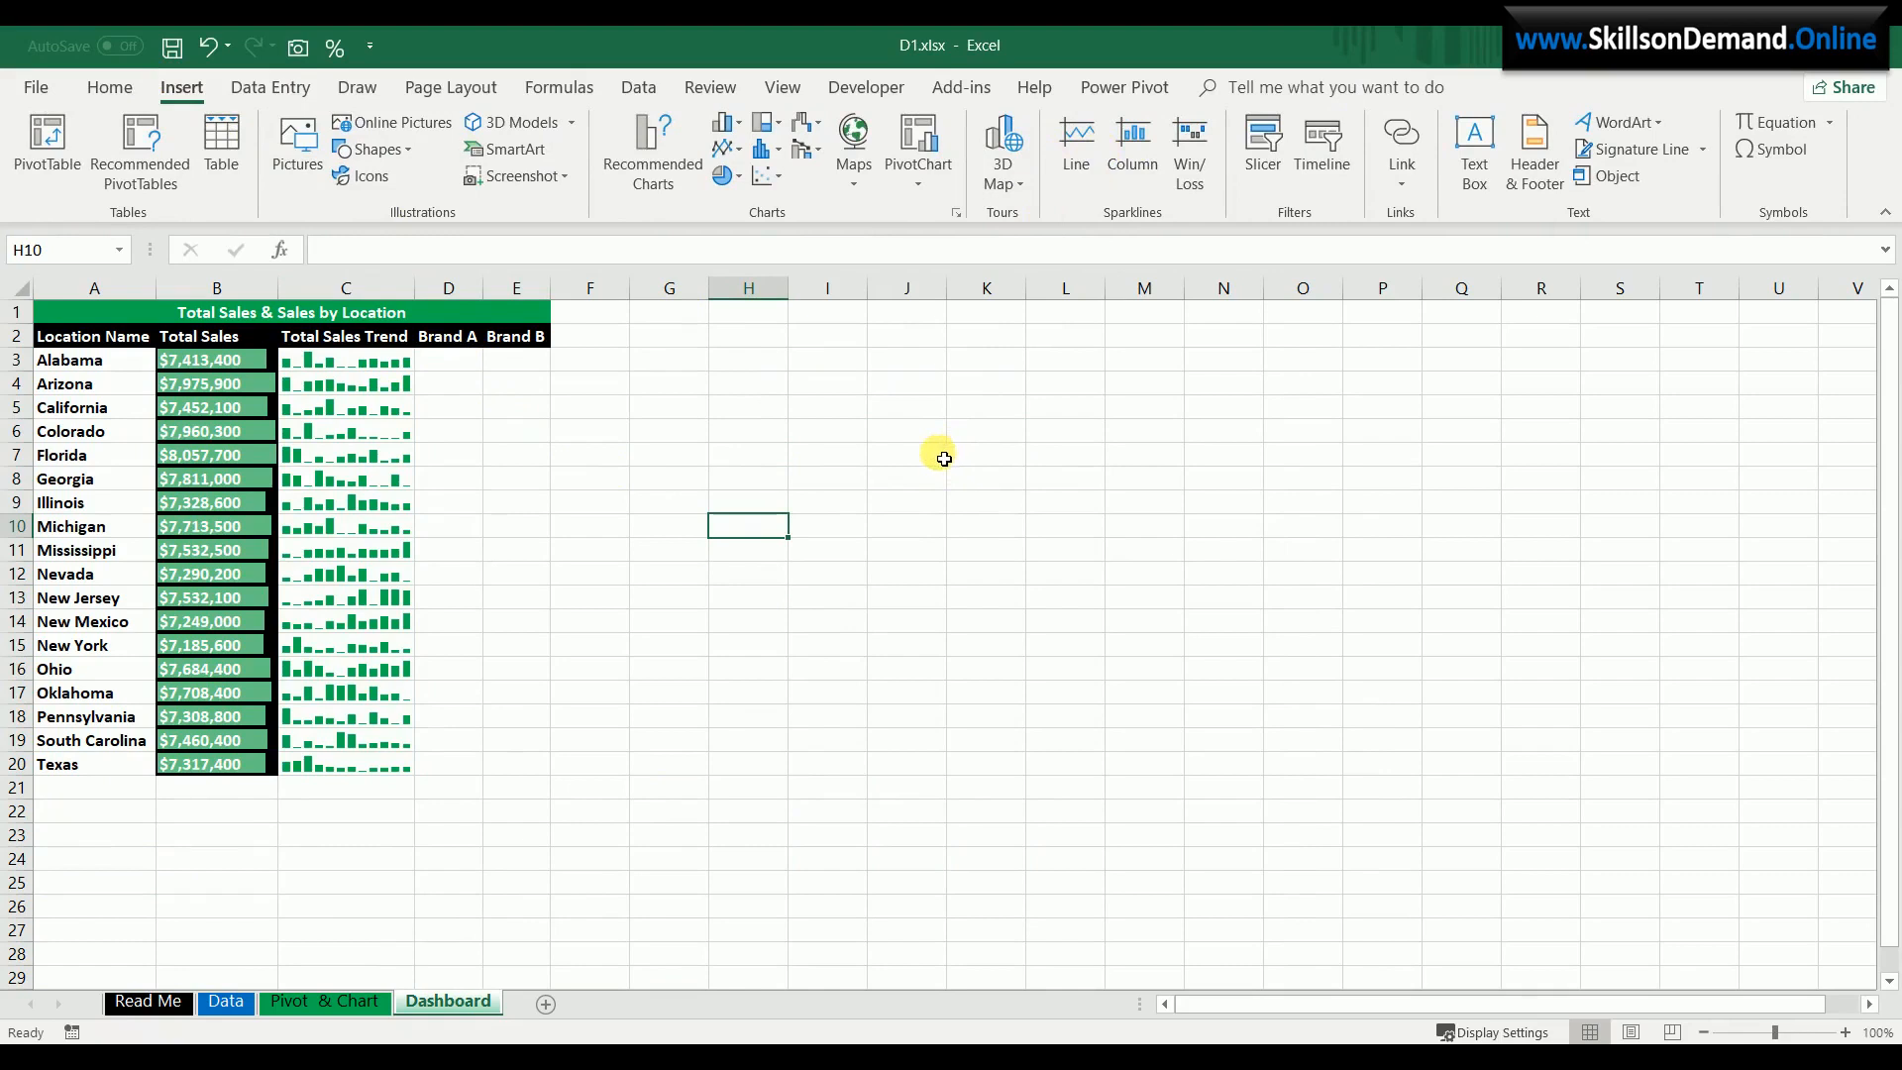
left_click_drag(440, 359, 459, 767)
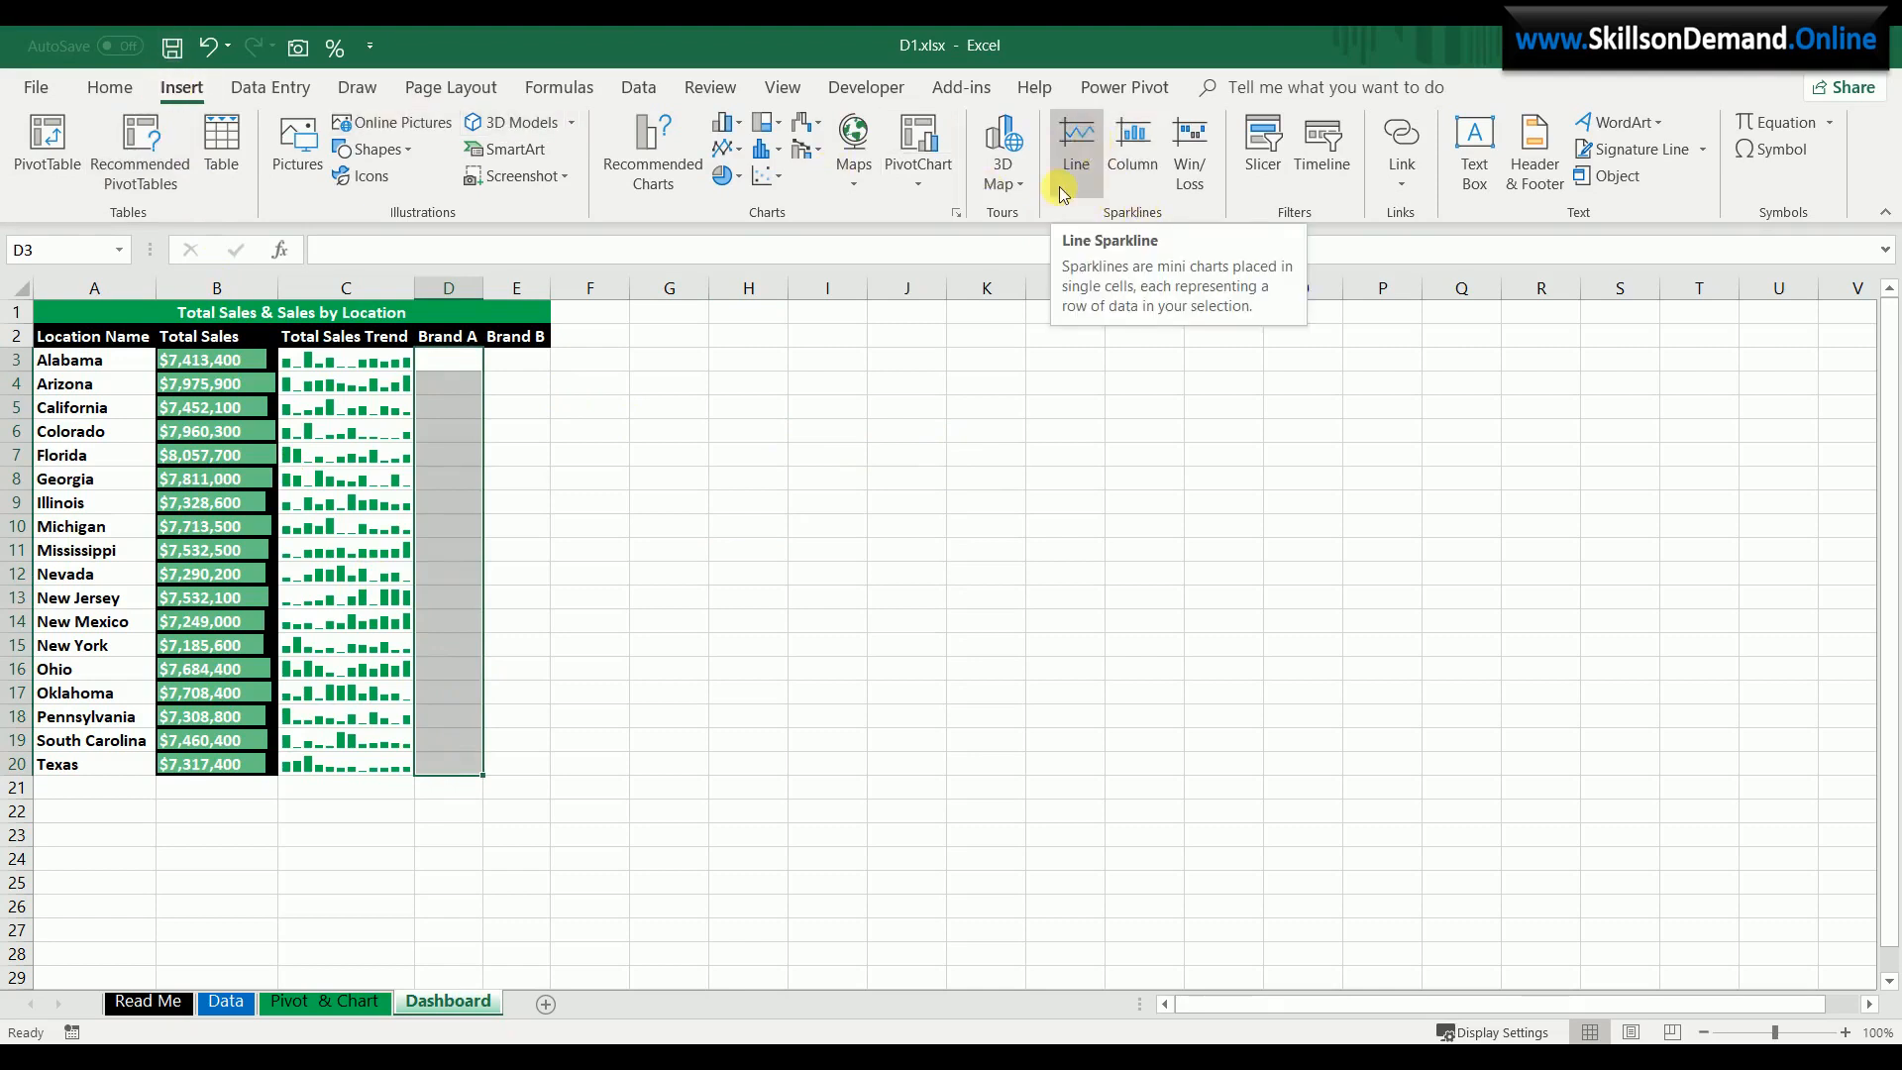
left_click(1088, 179)
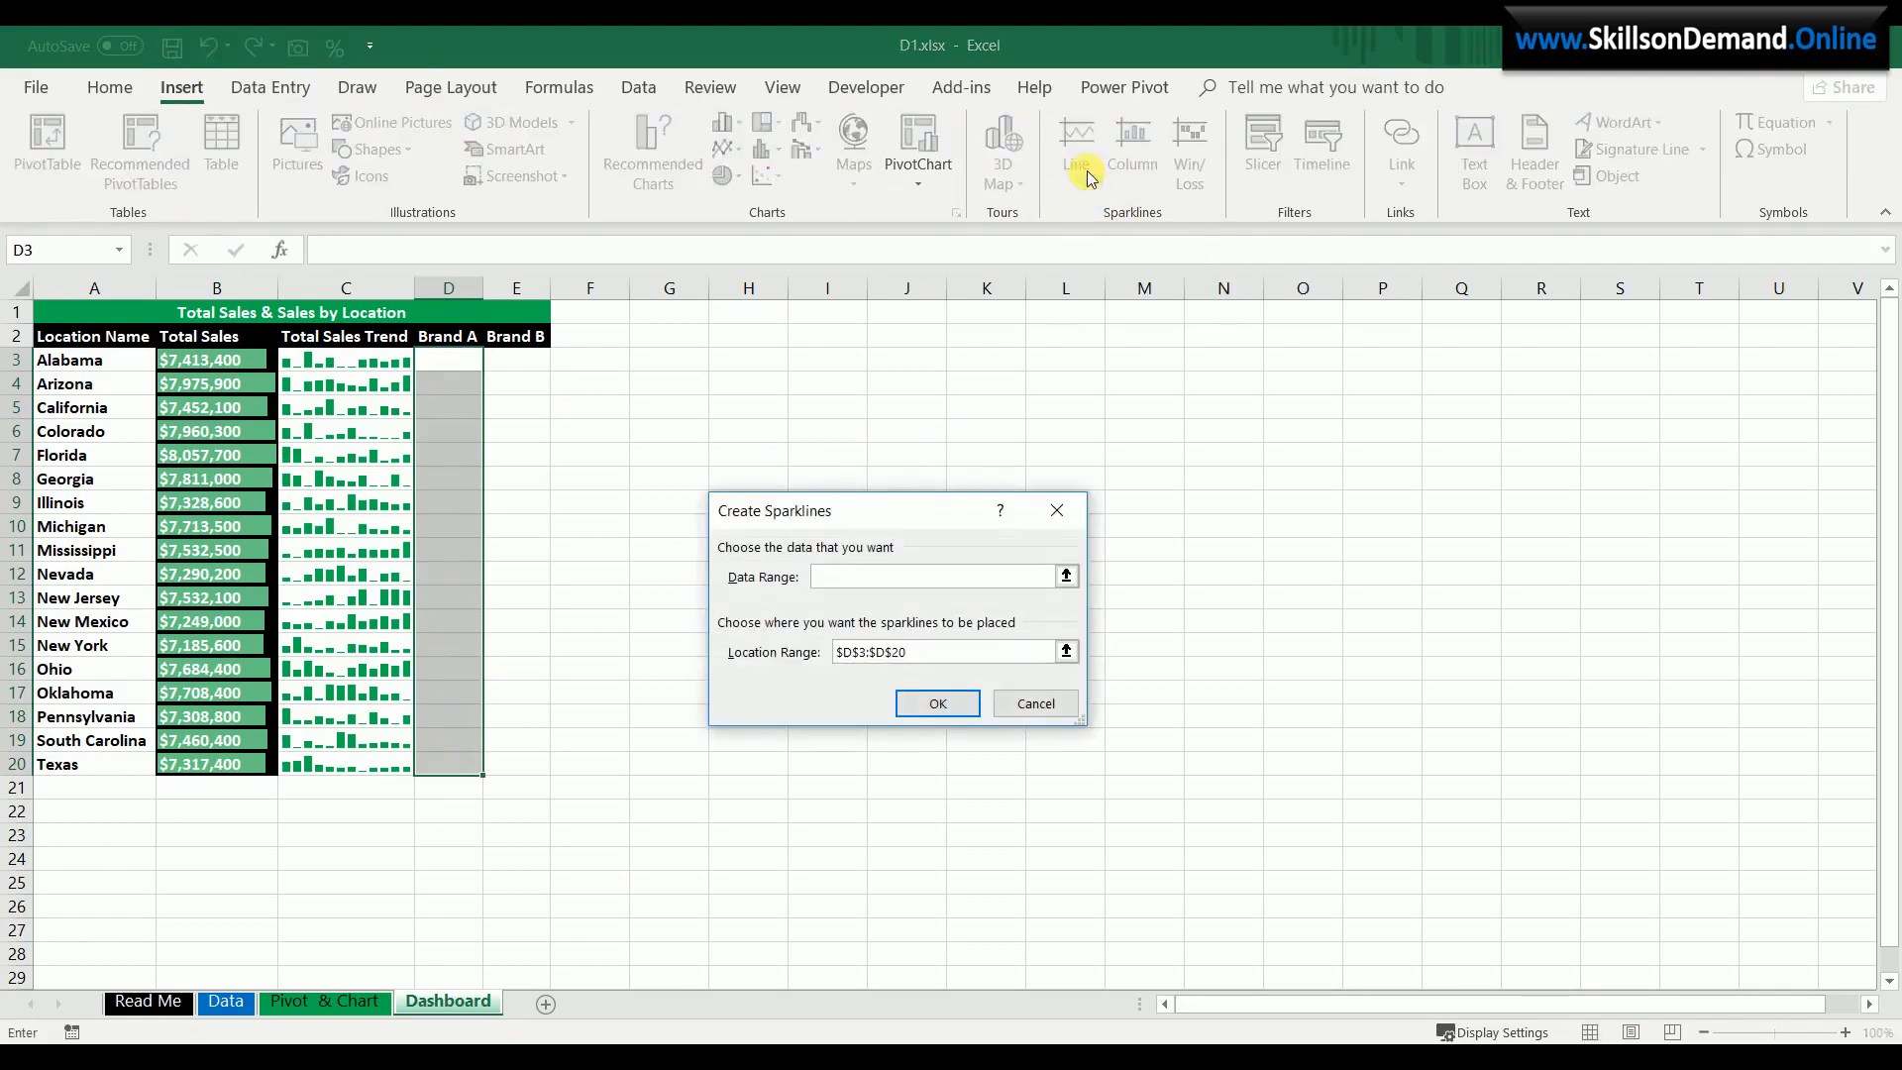
left_click(1066, 577)
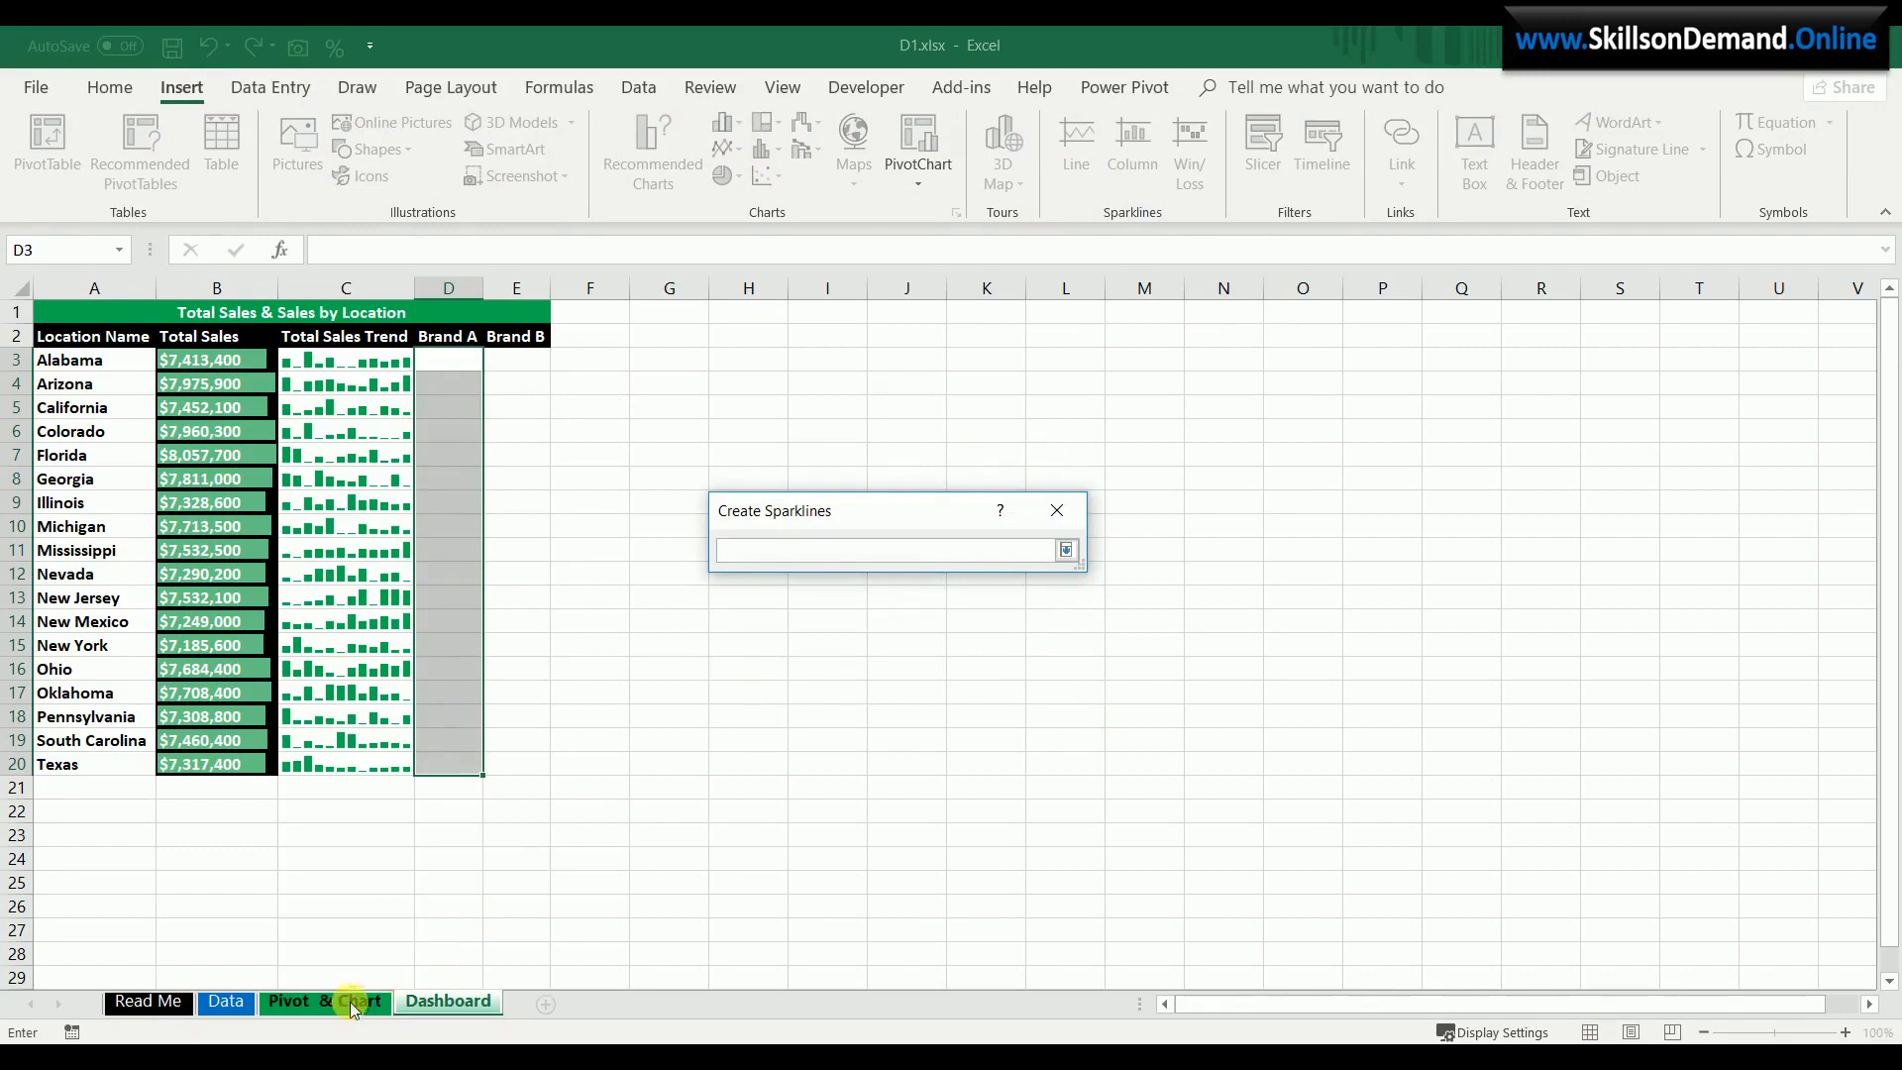
left_click(327, 1001)
scroll(406, 738, "down", 7)
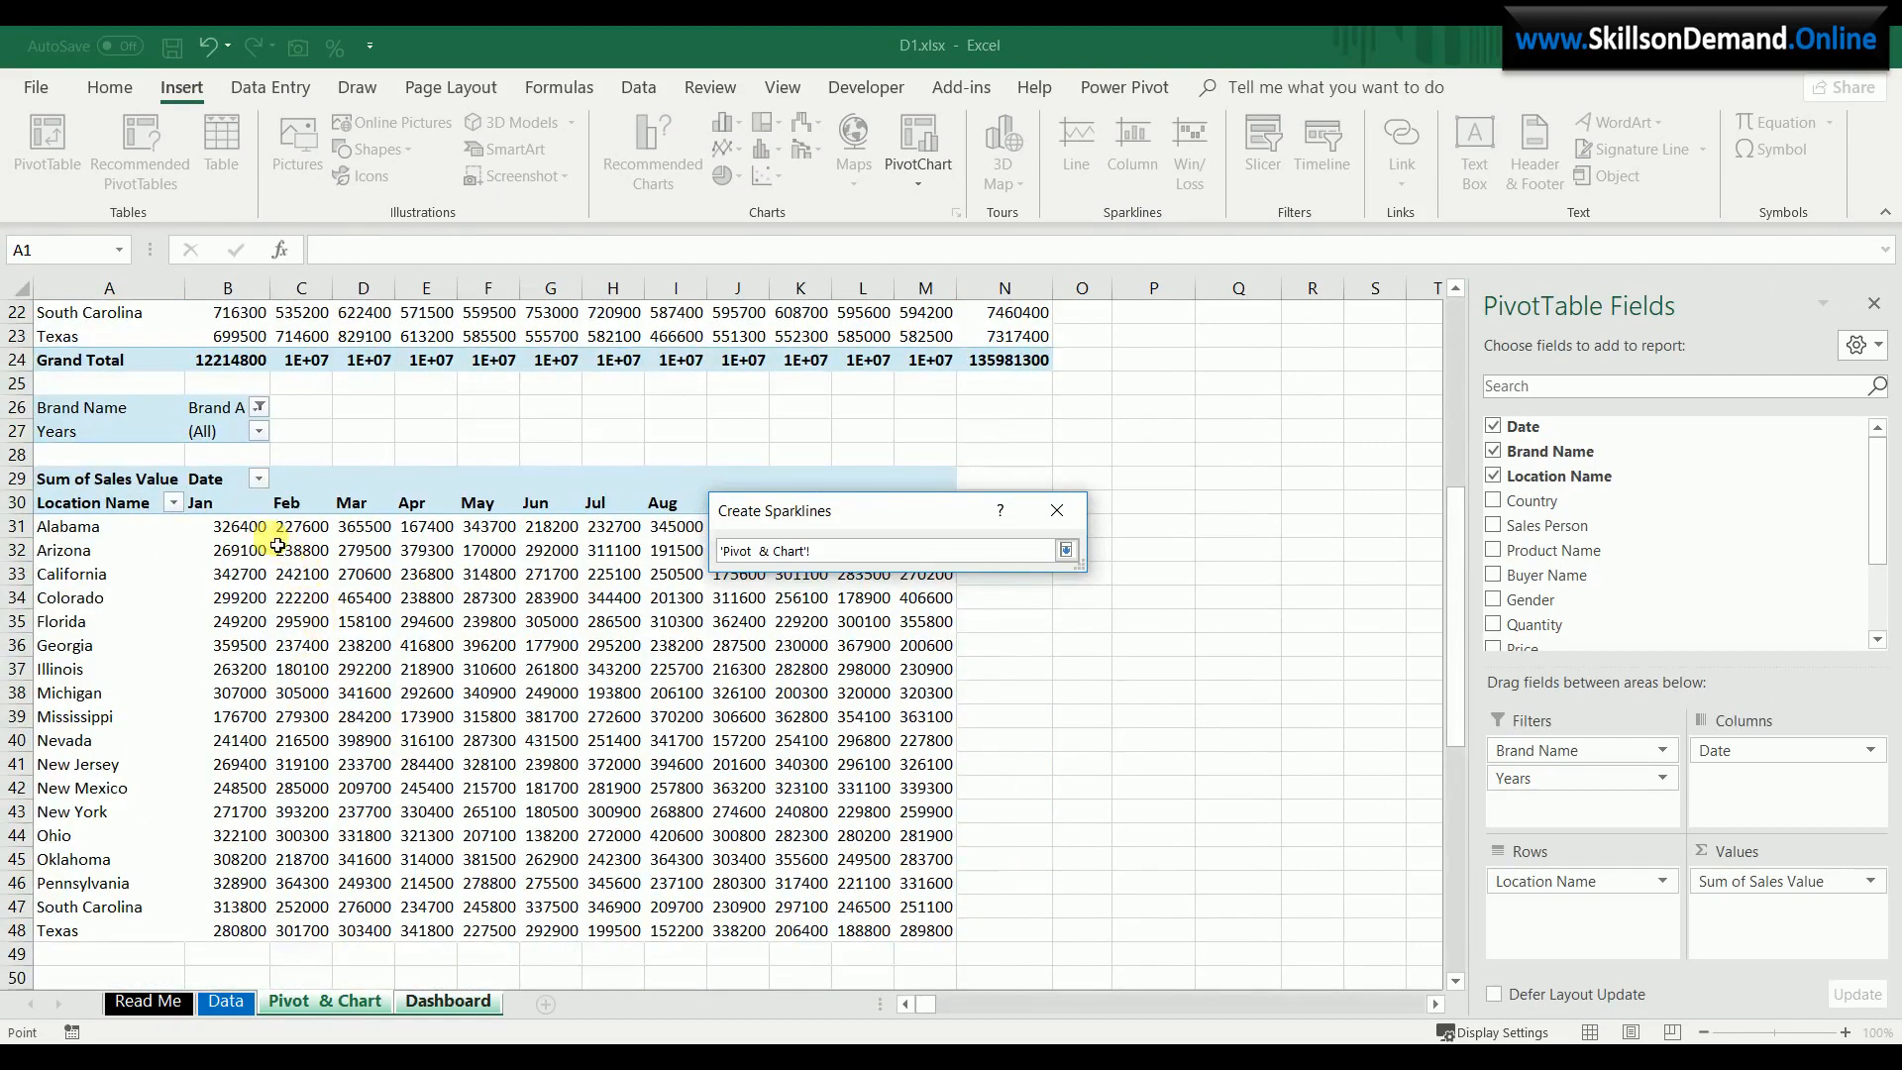
left_click_drag(259, 540, 893, 841)
left_click(1066, 551)
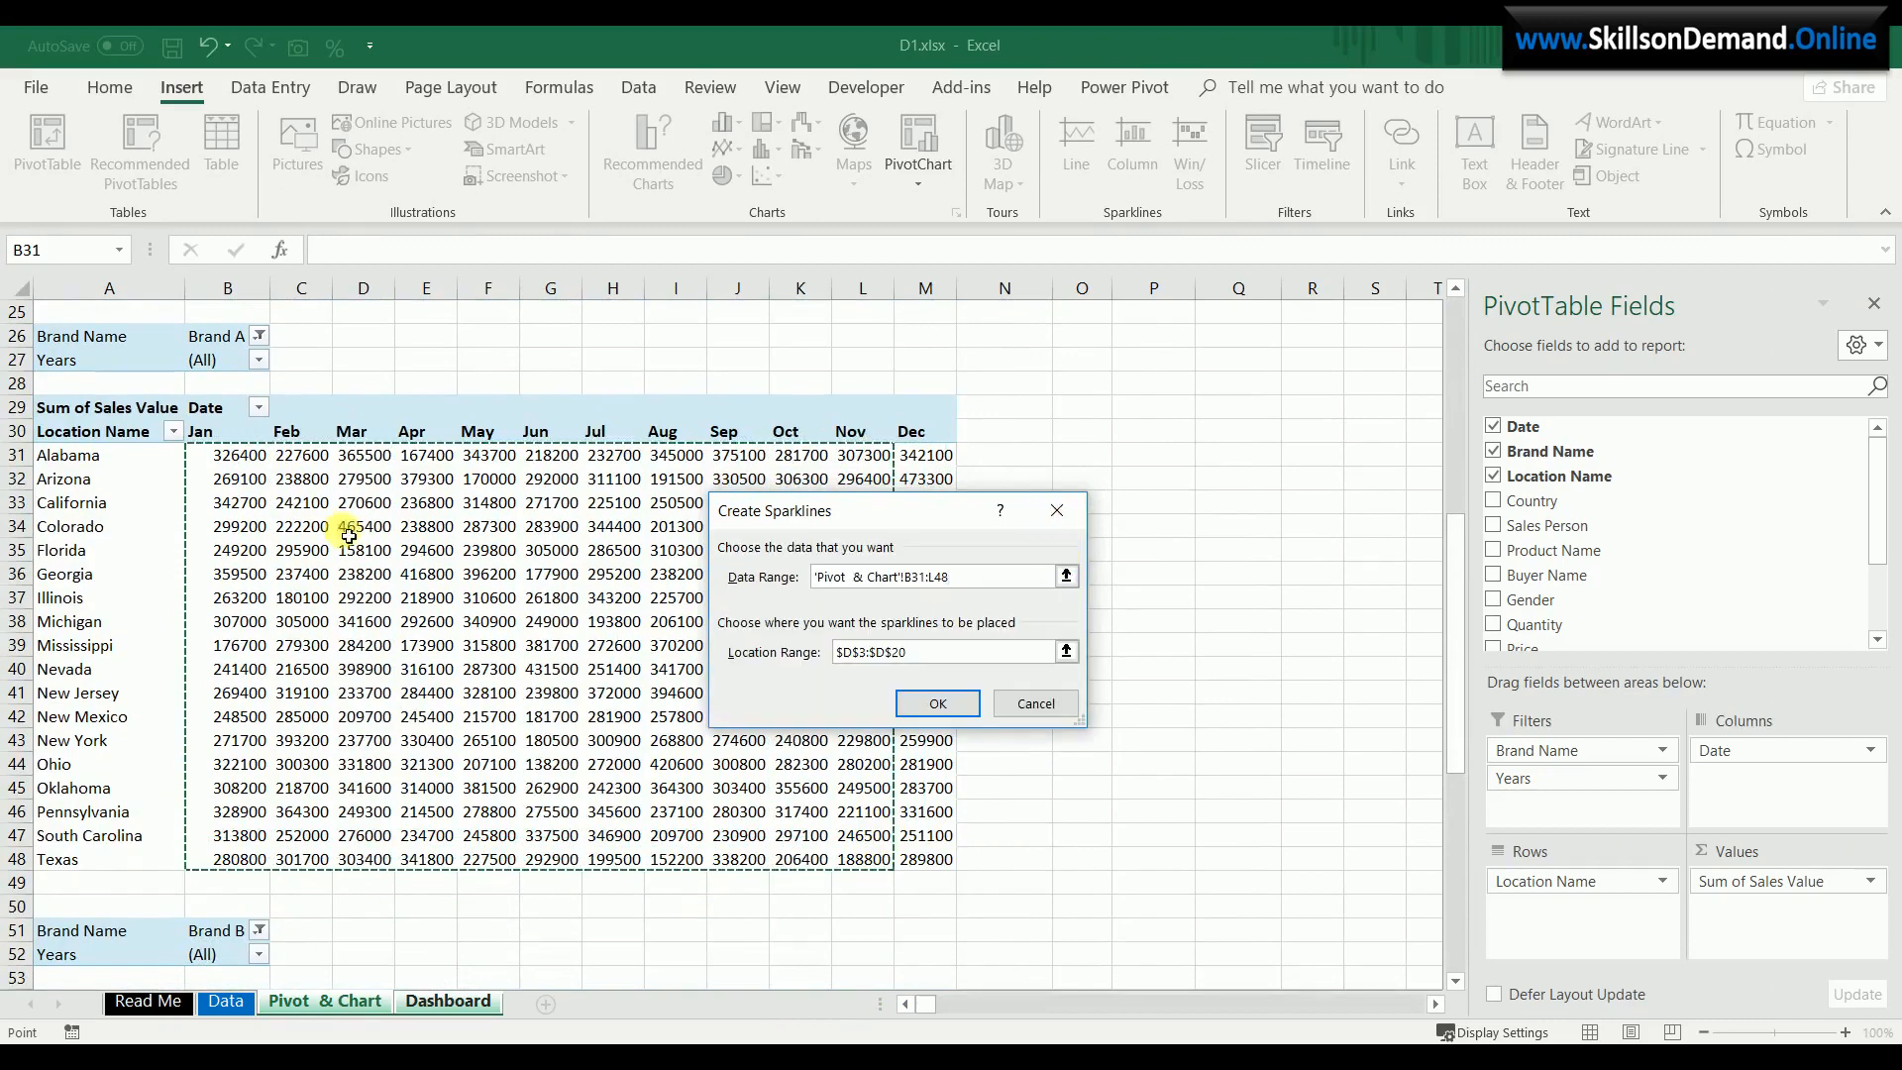
left_click_drag(255, 459, 931, 860)
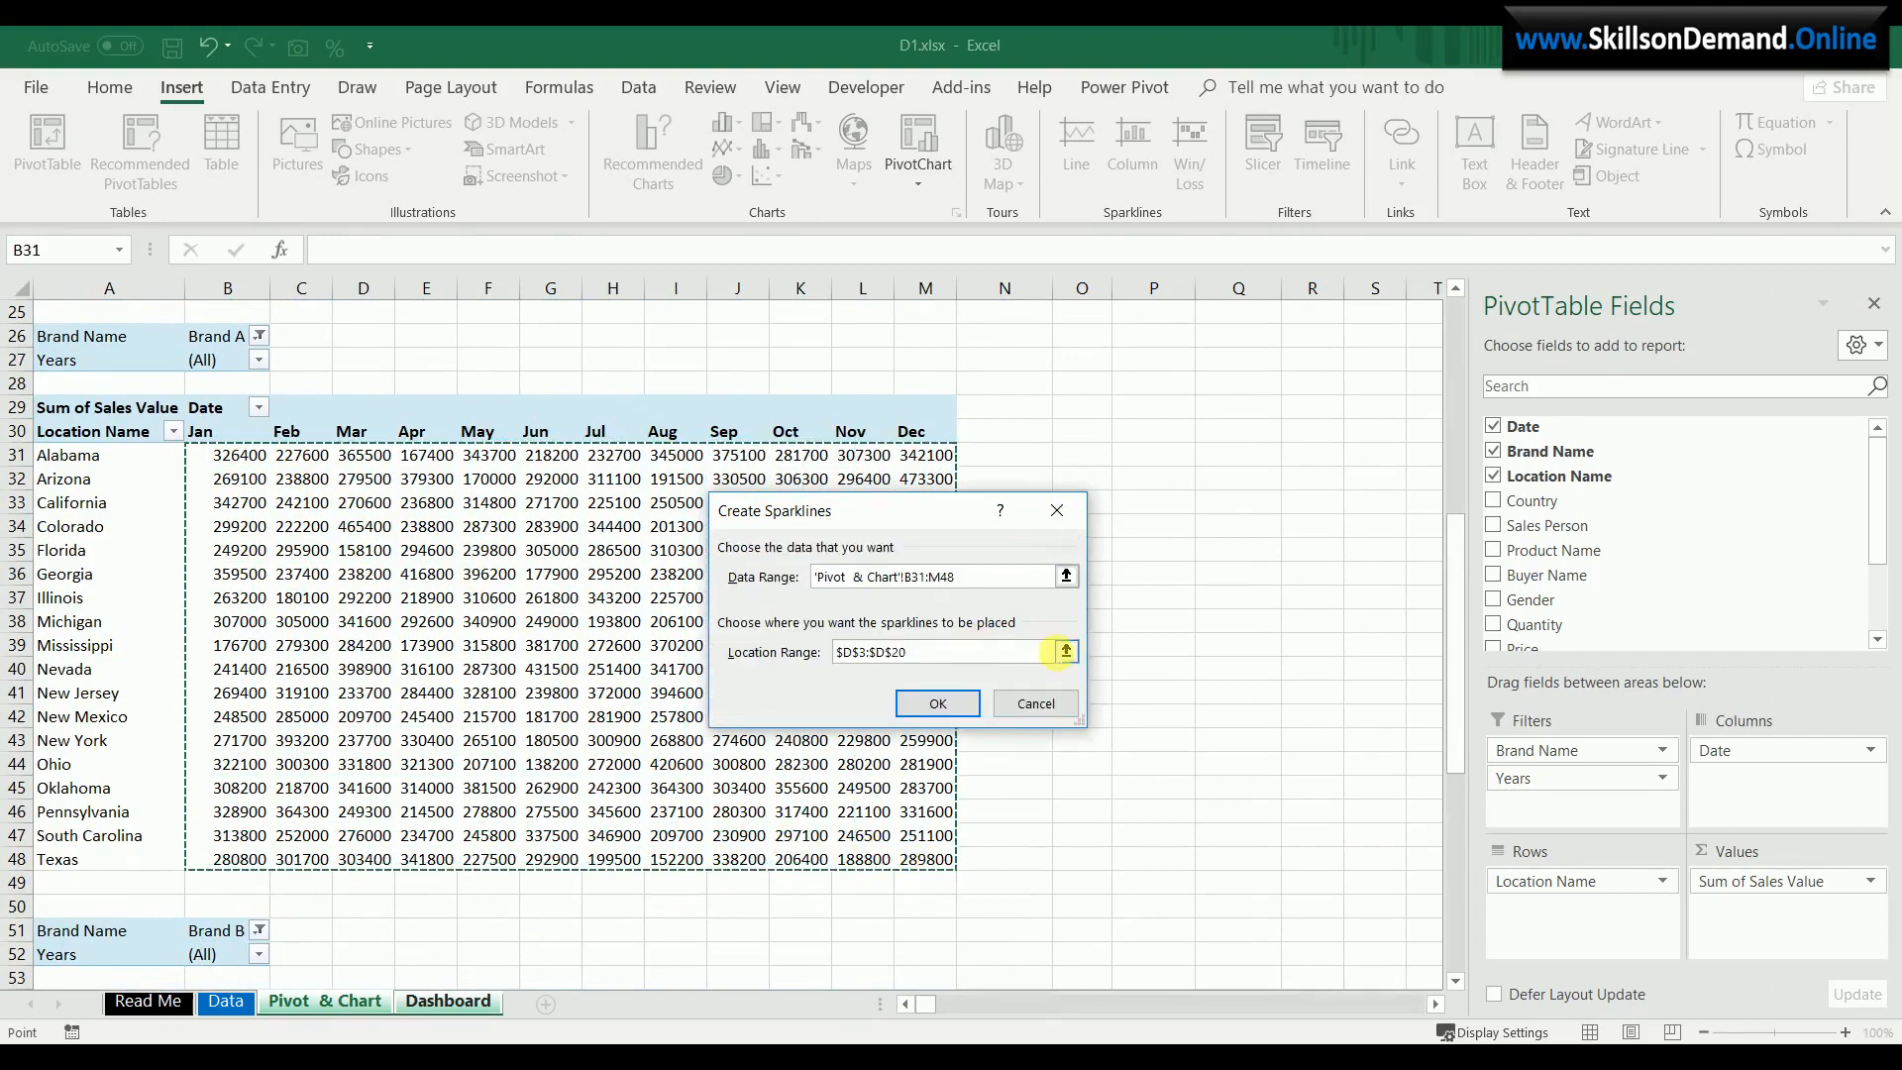
left_click(938, 703)
- Insert line sparklines in E3:E20 for Brand B, using B56:M73 of the Pivot & Chart sheet as data range
left_click_drag(509, 355, 502, 763)
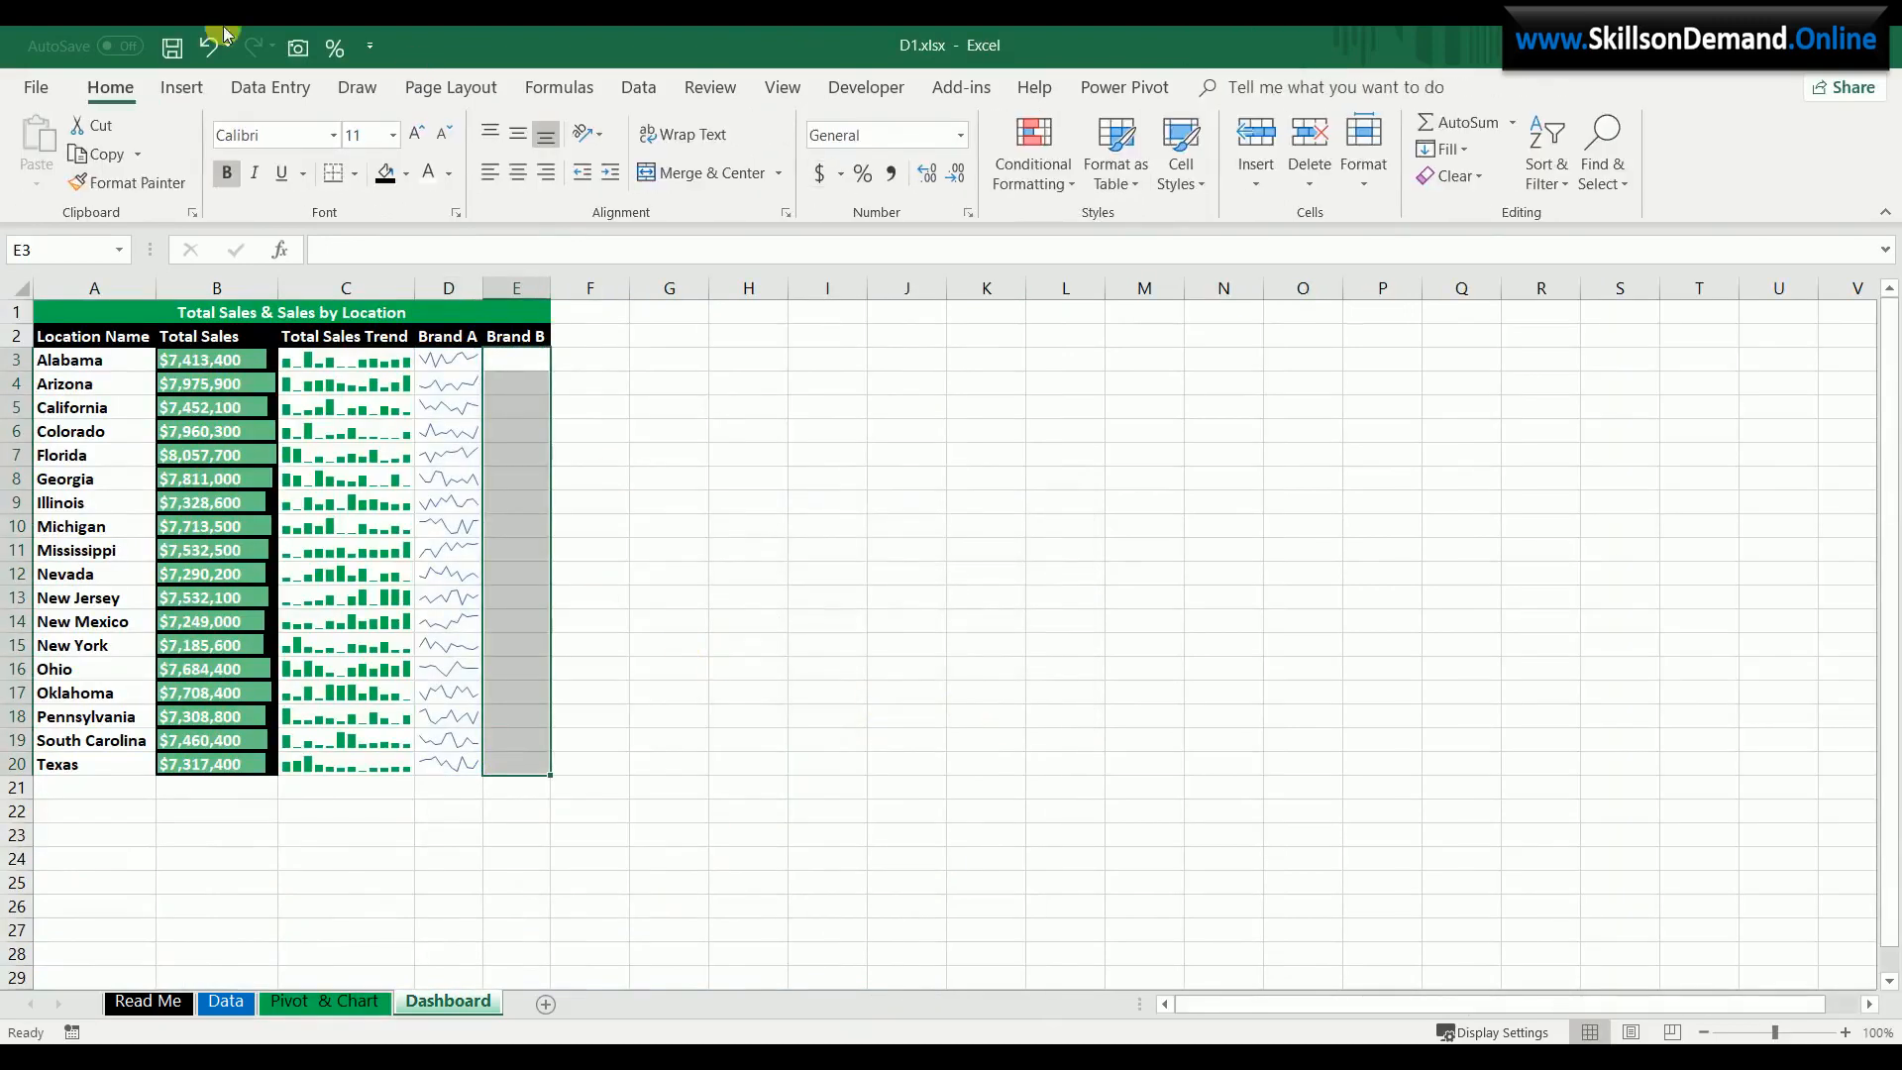
left_click(184, 89)
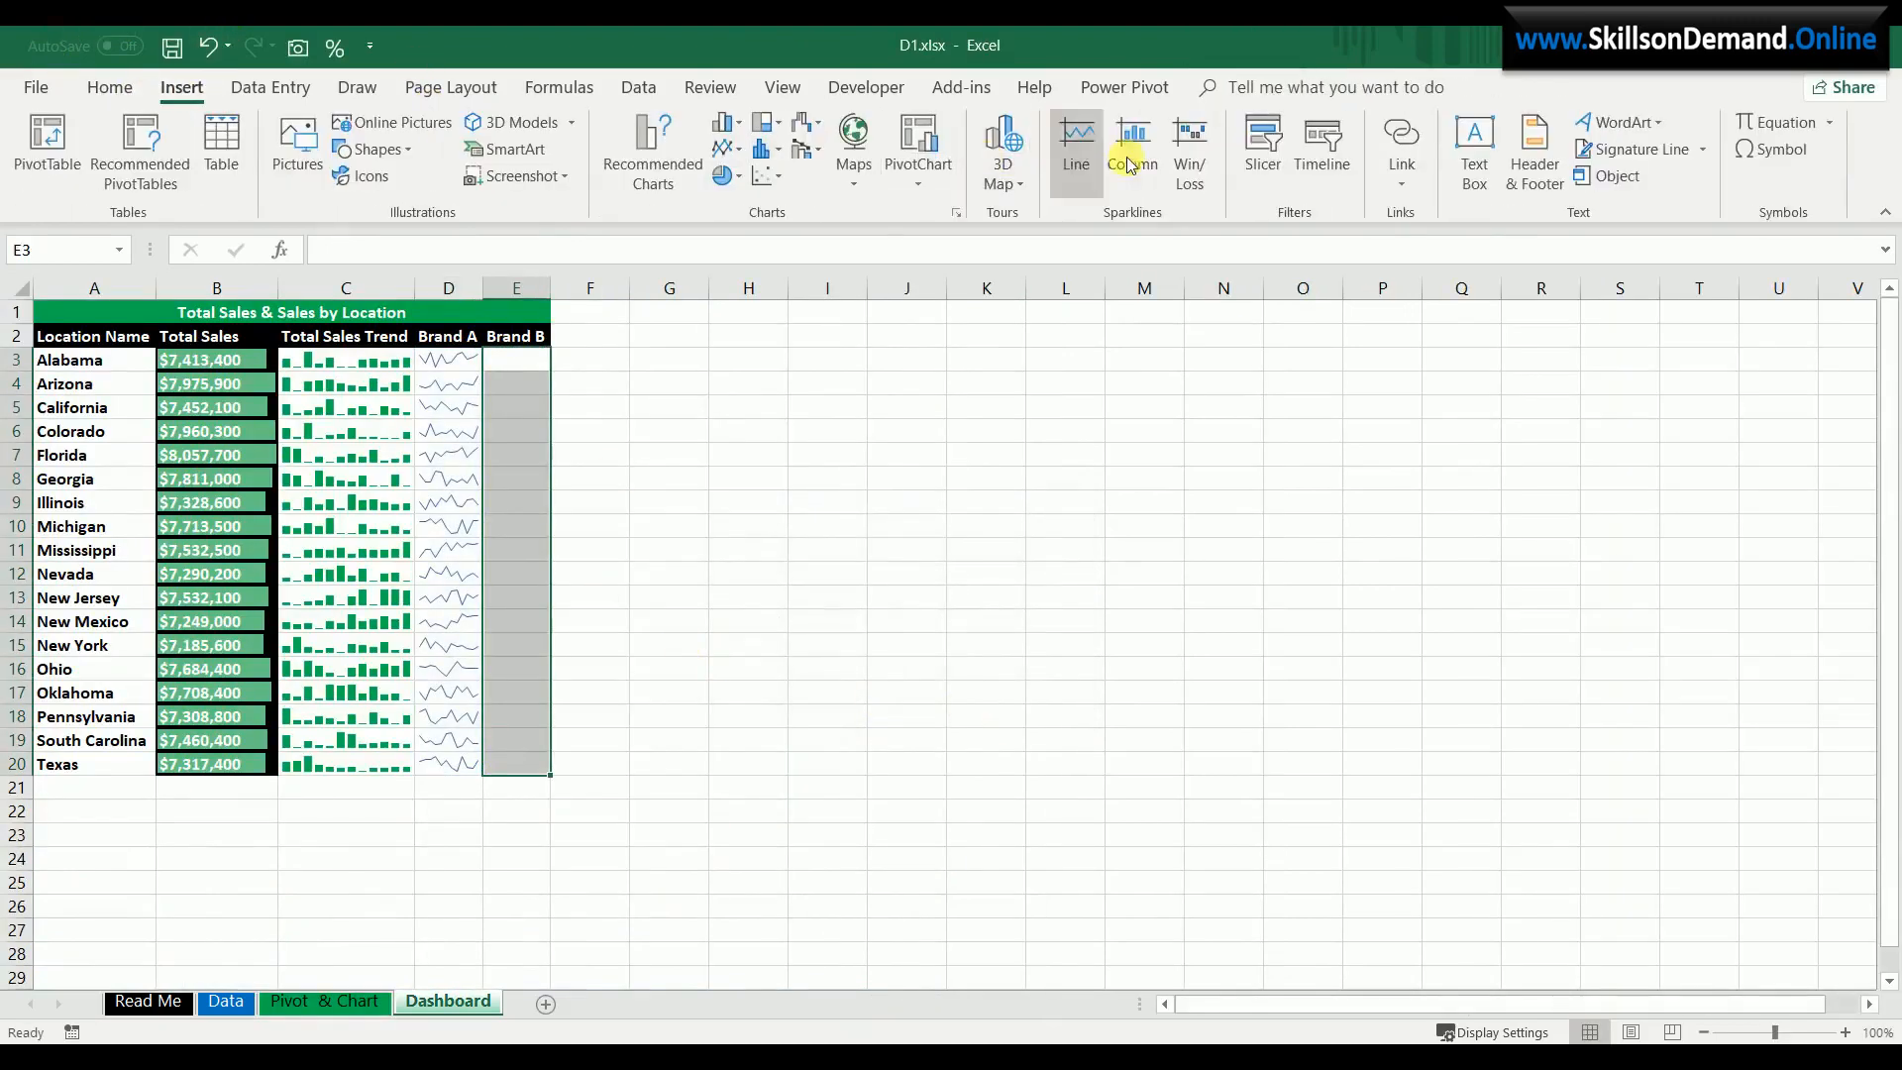
left_click(1076, 149)
left_click(1066, 577)
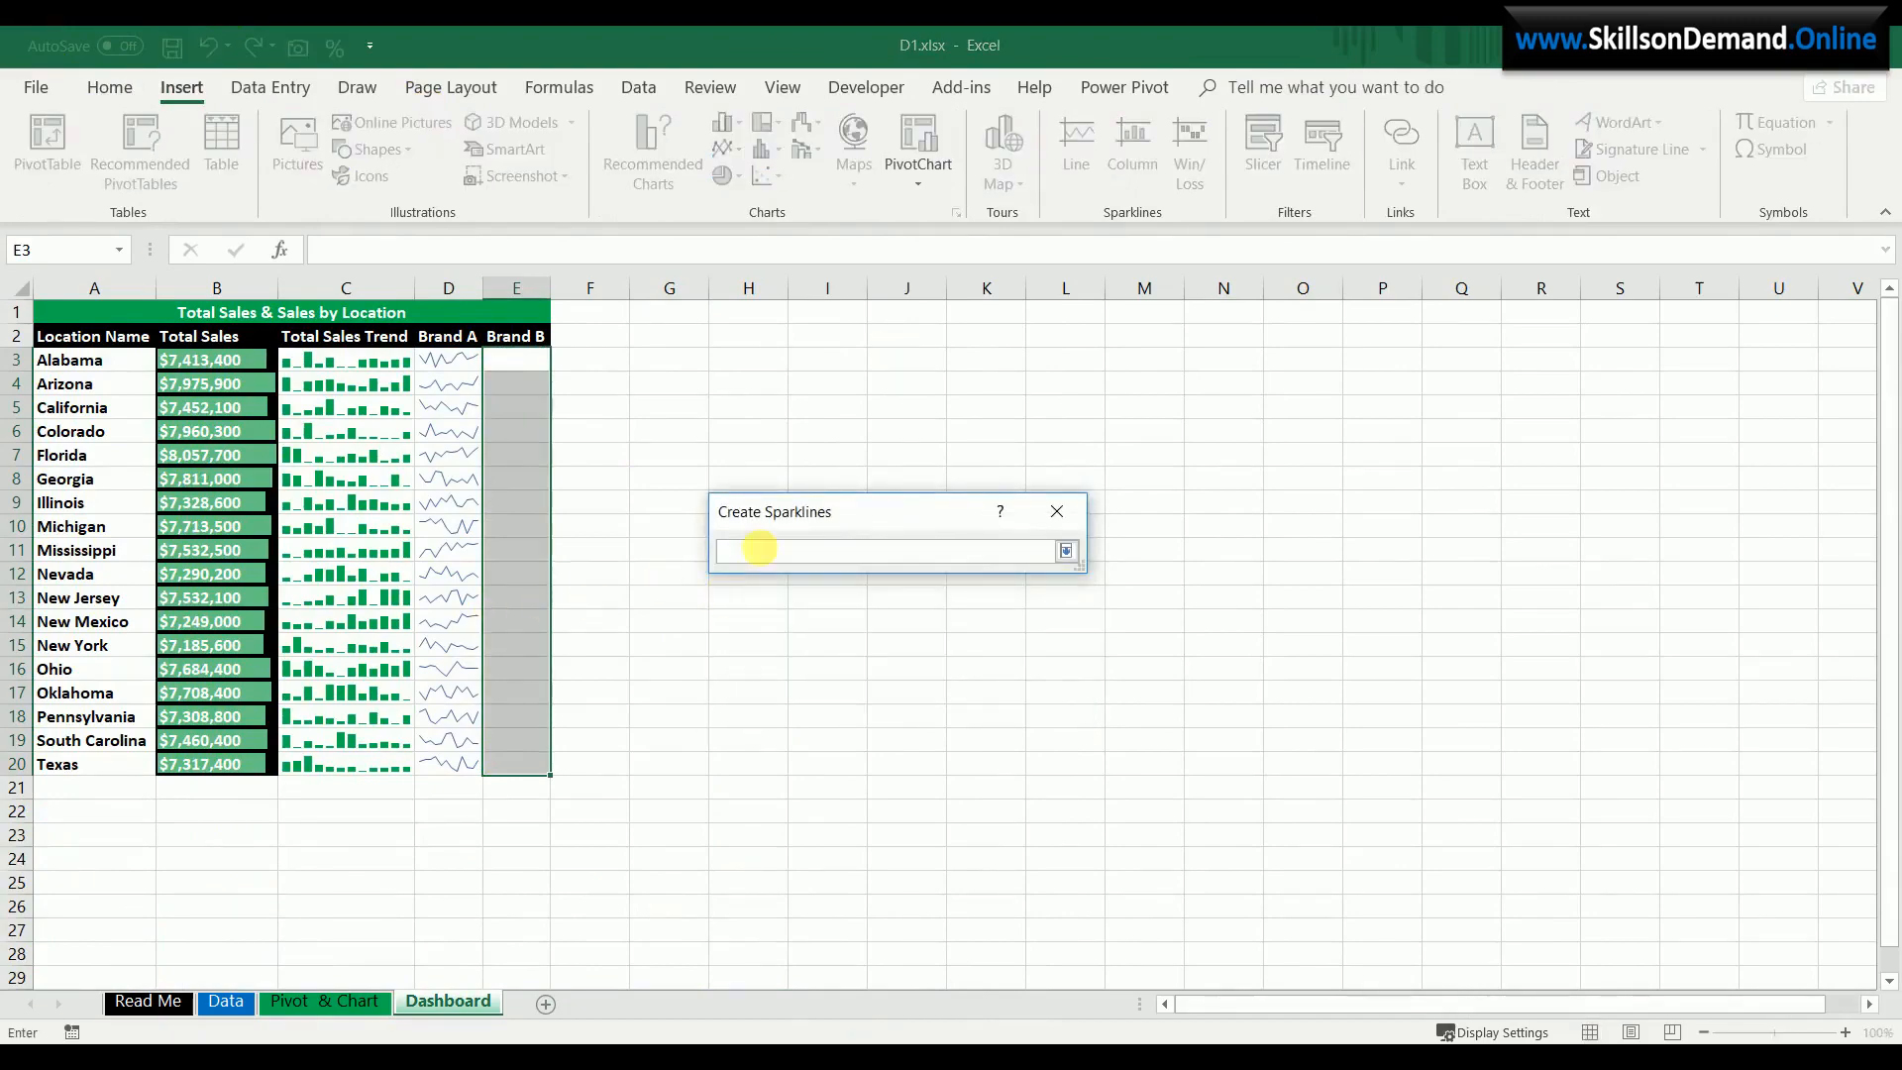
left_click(327, 1001)
scroll(383, 837, "down", 7)
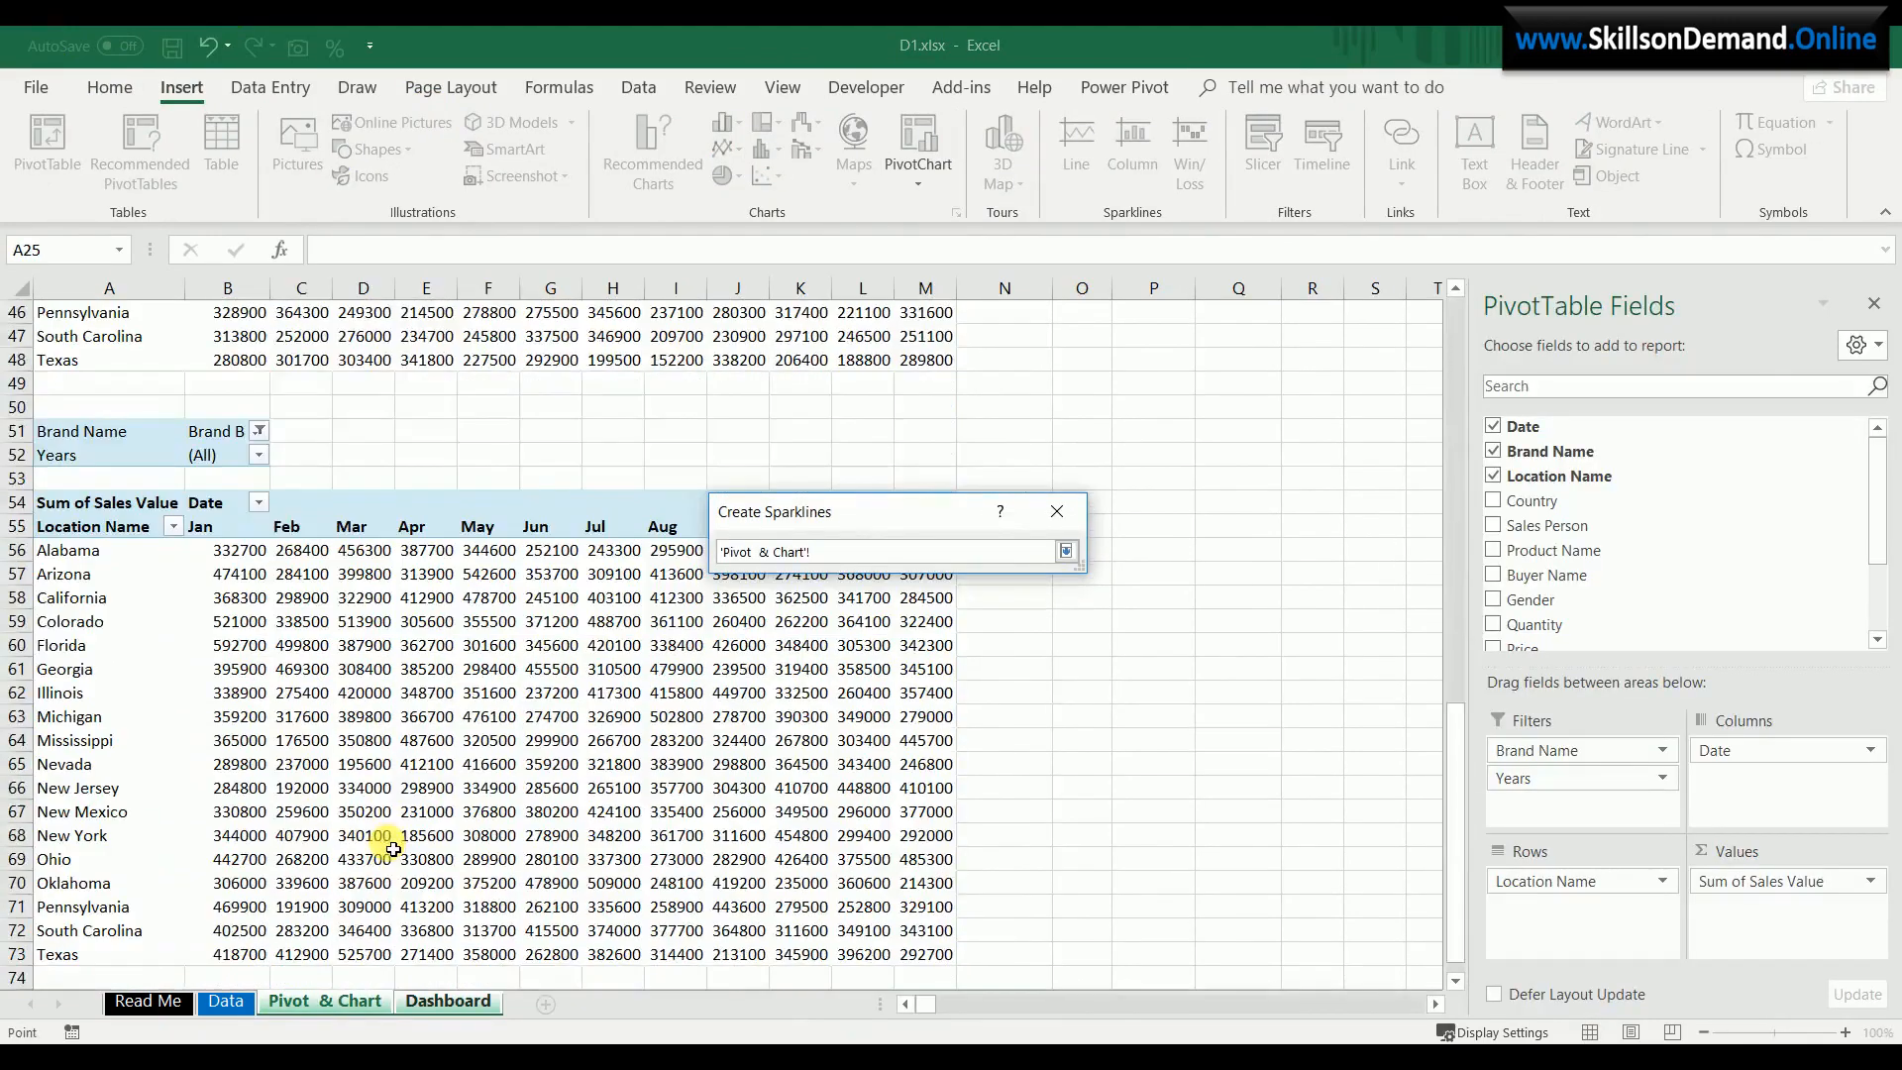
left_click_drag(244, 562, 946, 956)
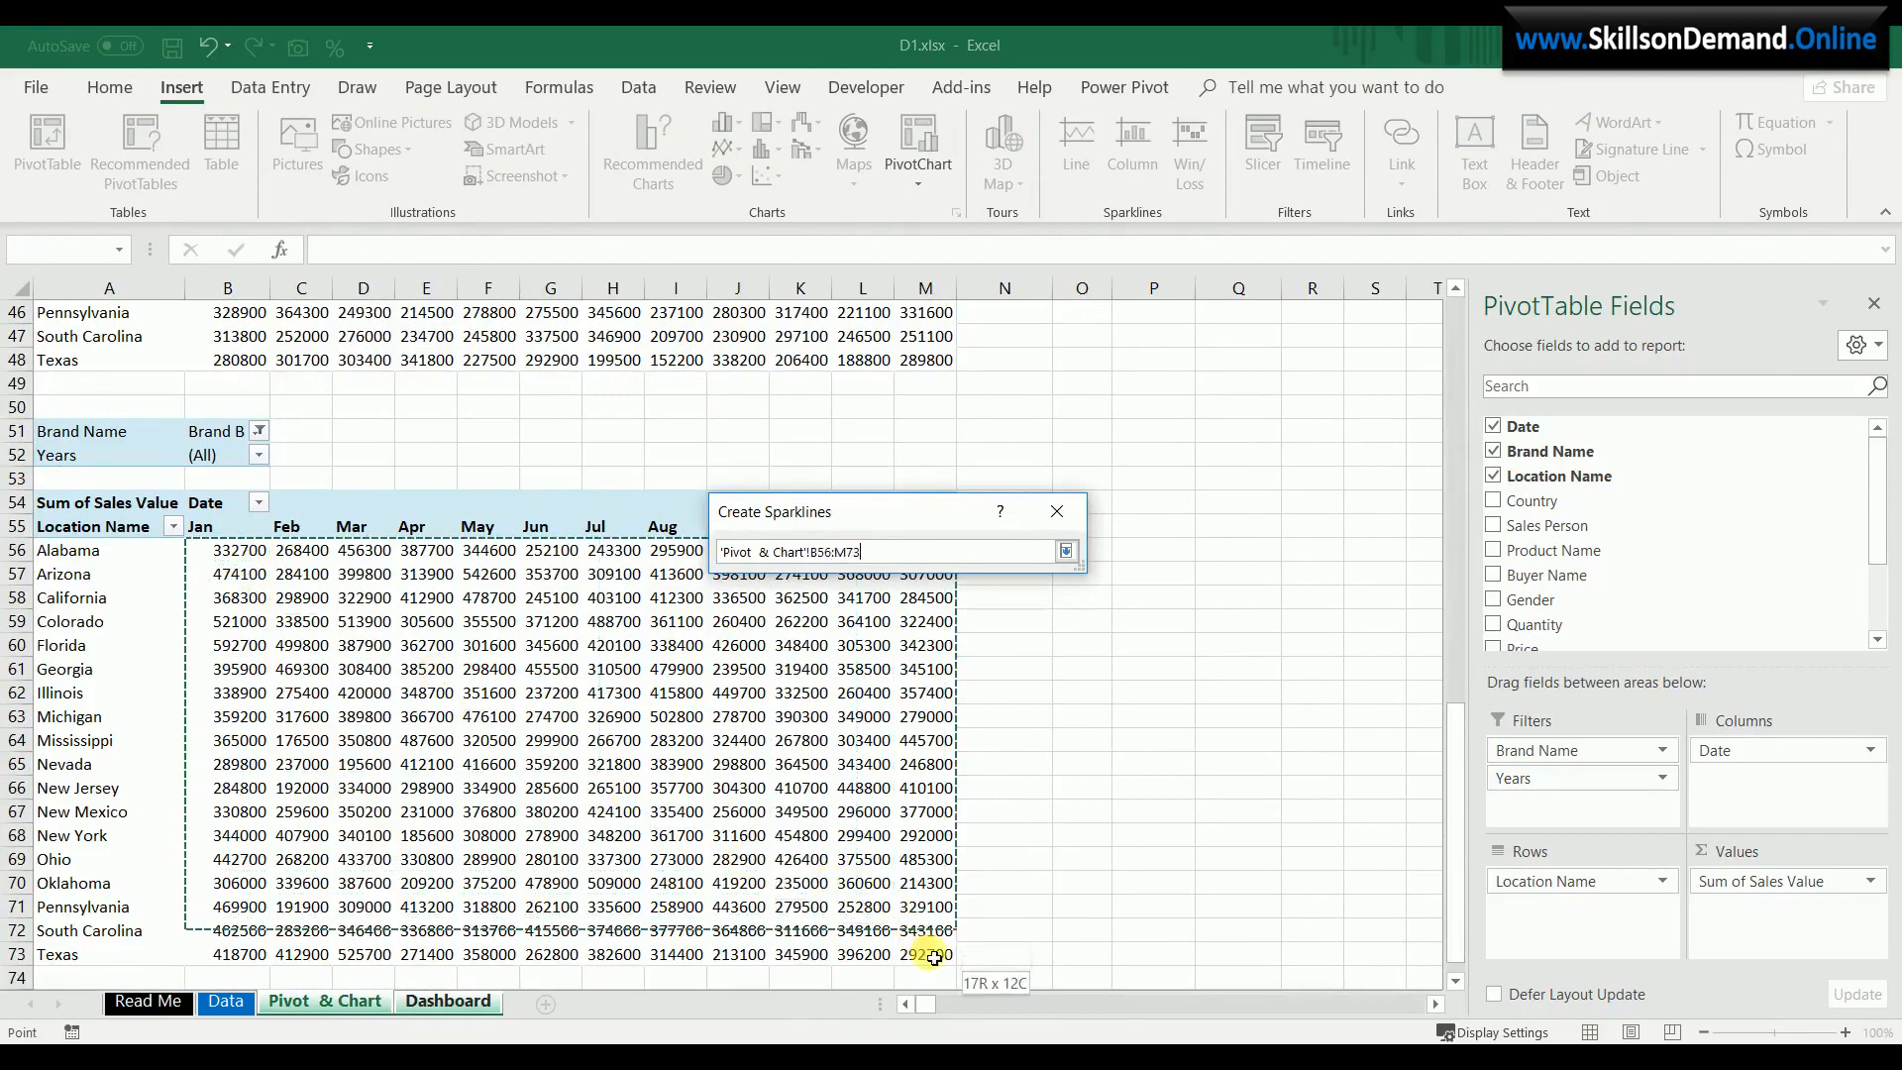
left_click(1066, 551)
left_click(932, 703)
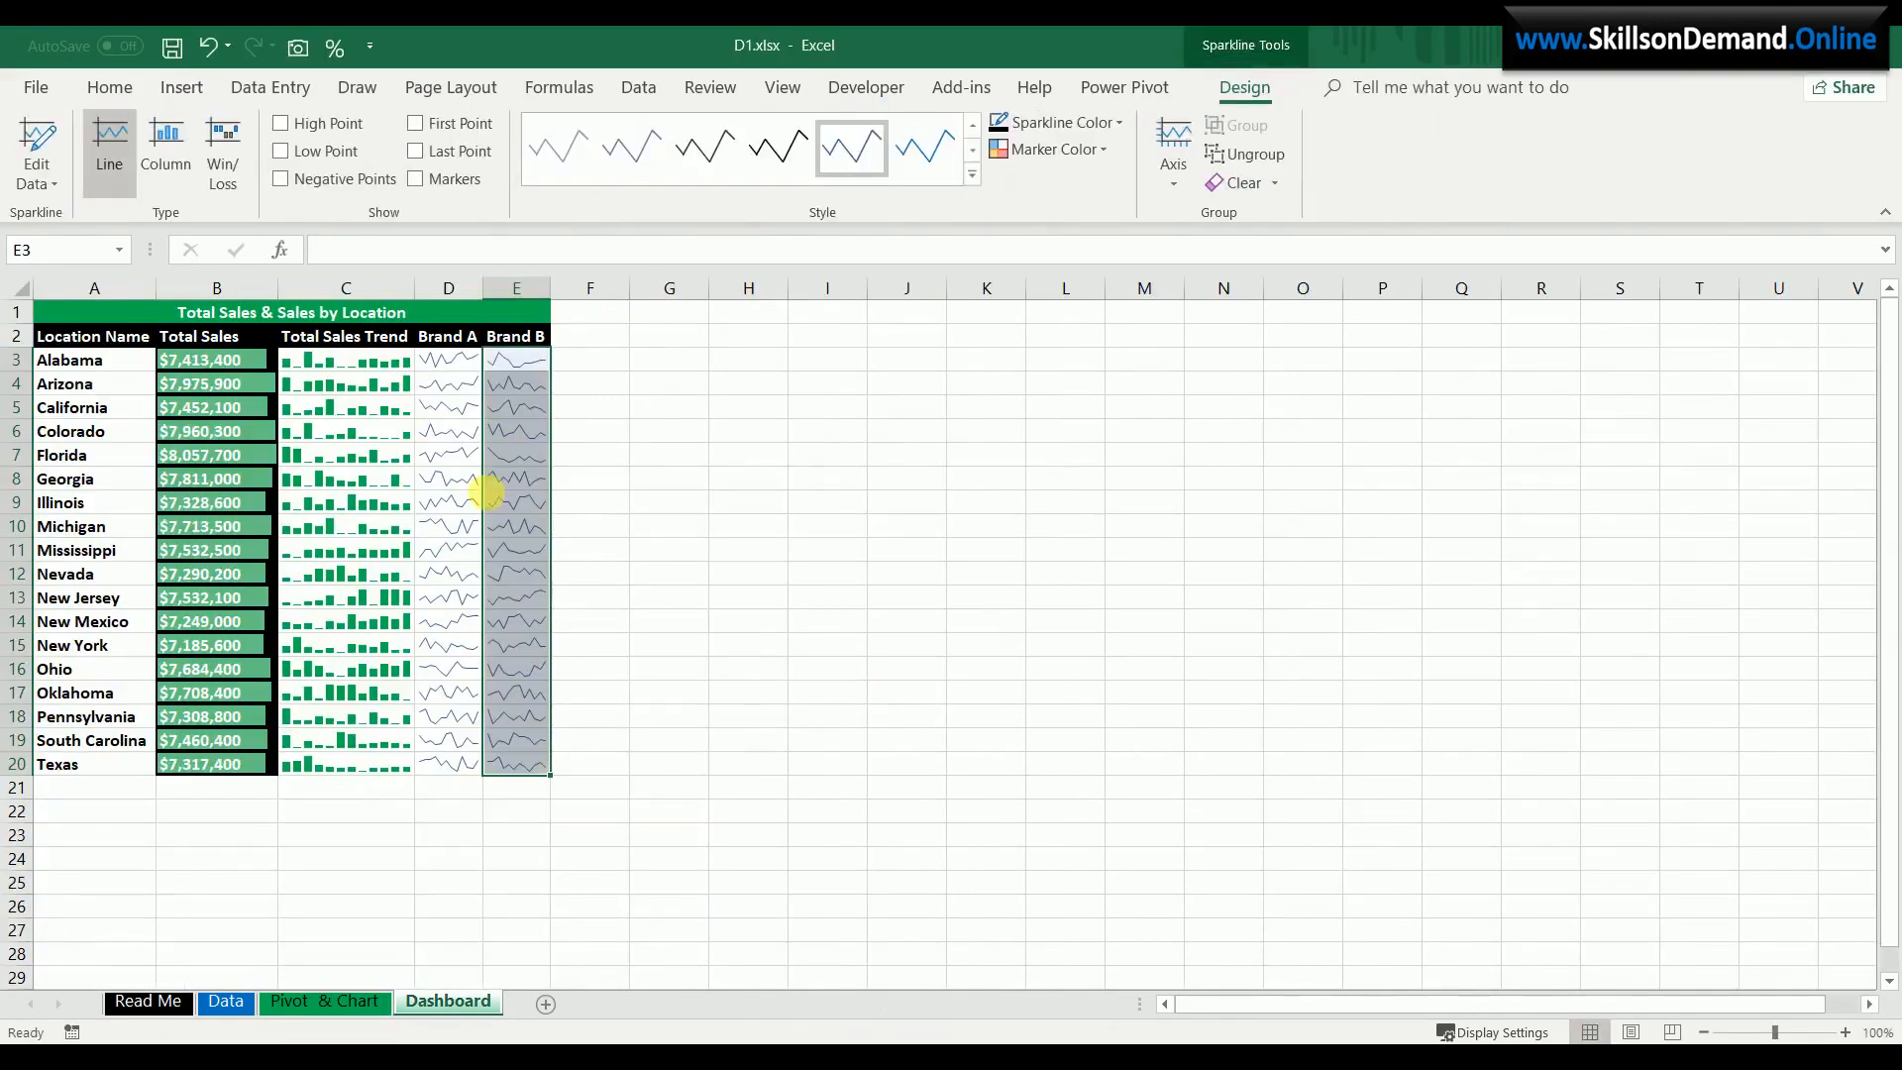
- Give the Brand A and Brand B sparkline cells D3:E20 a black fill
left_click_drag(451, 361, 522, 758)
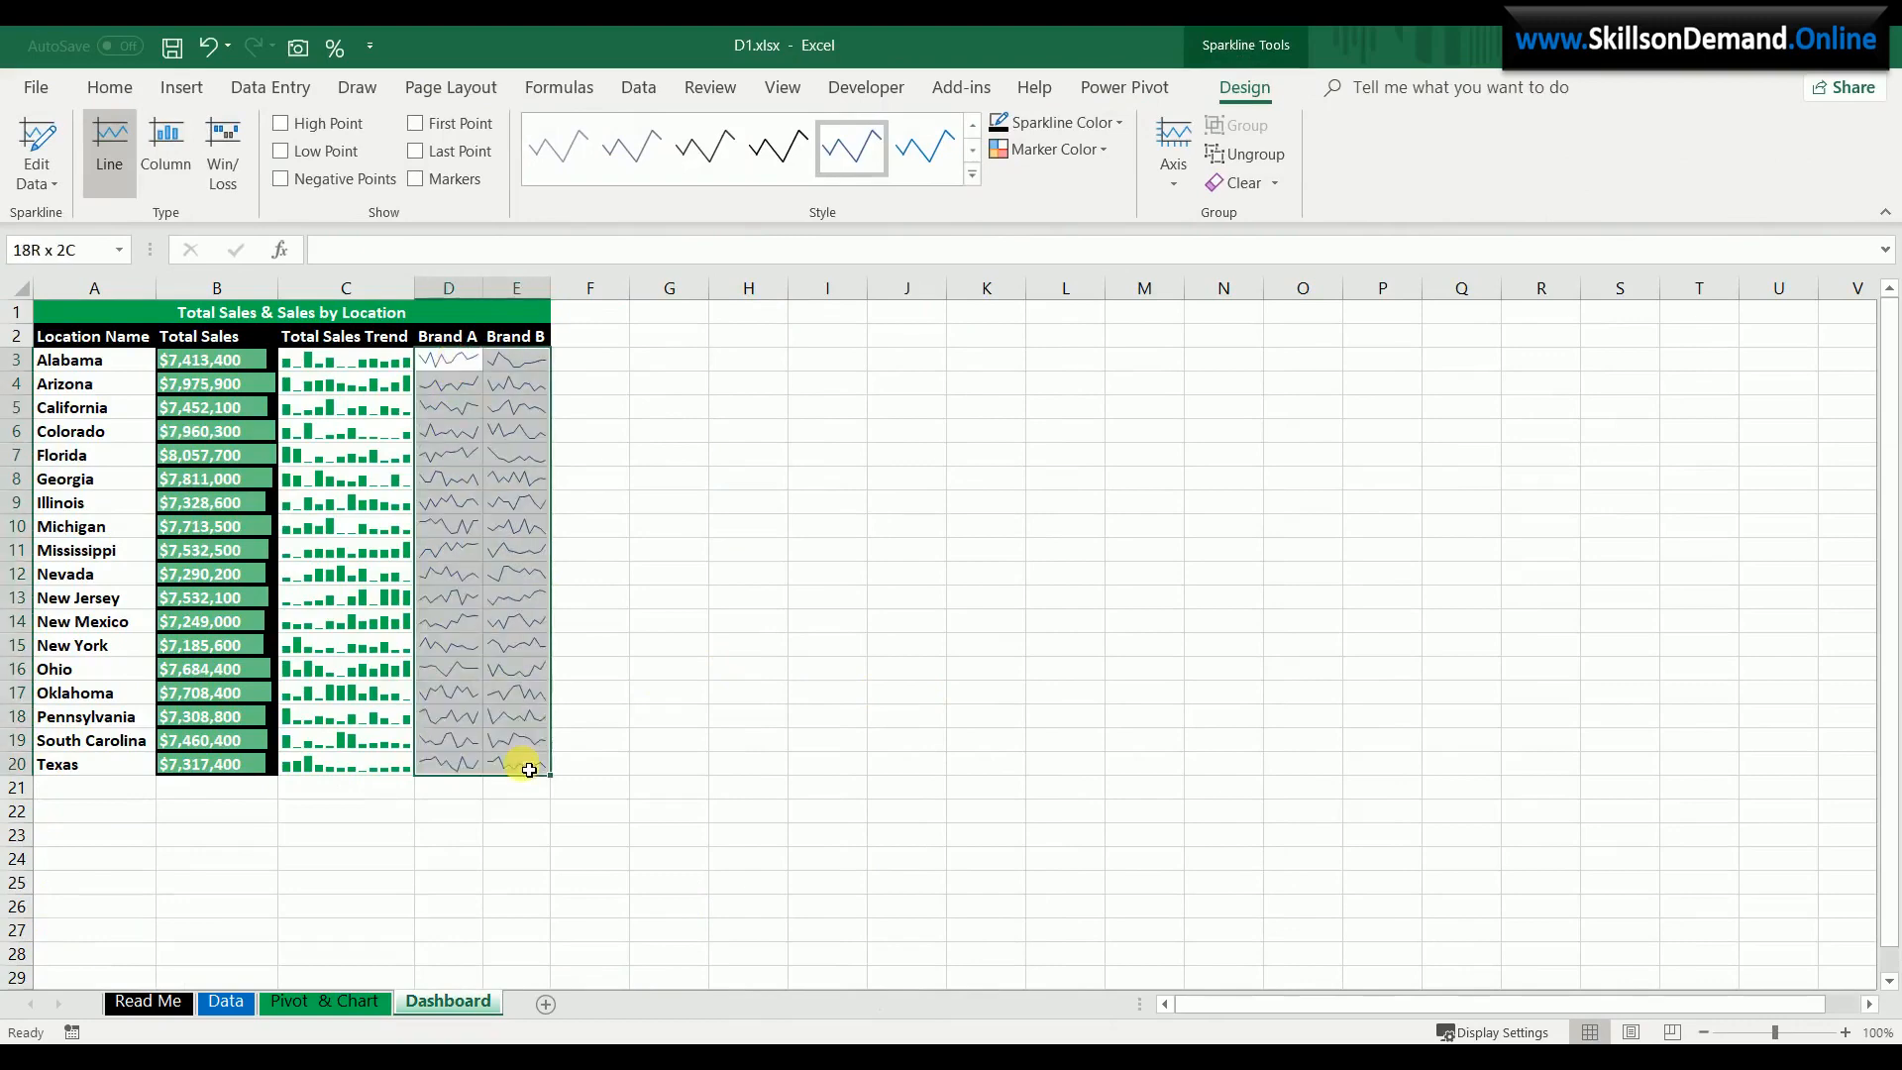
left_click(111, 86)
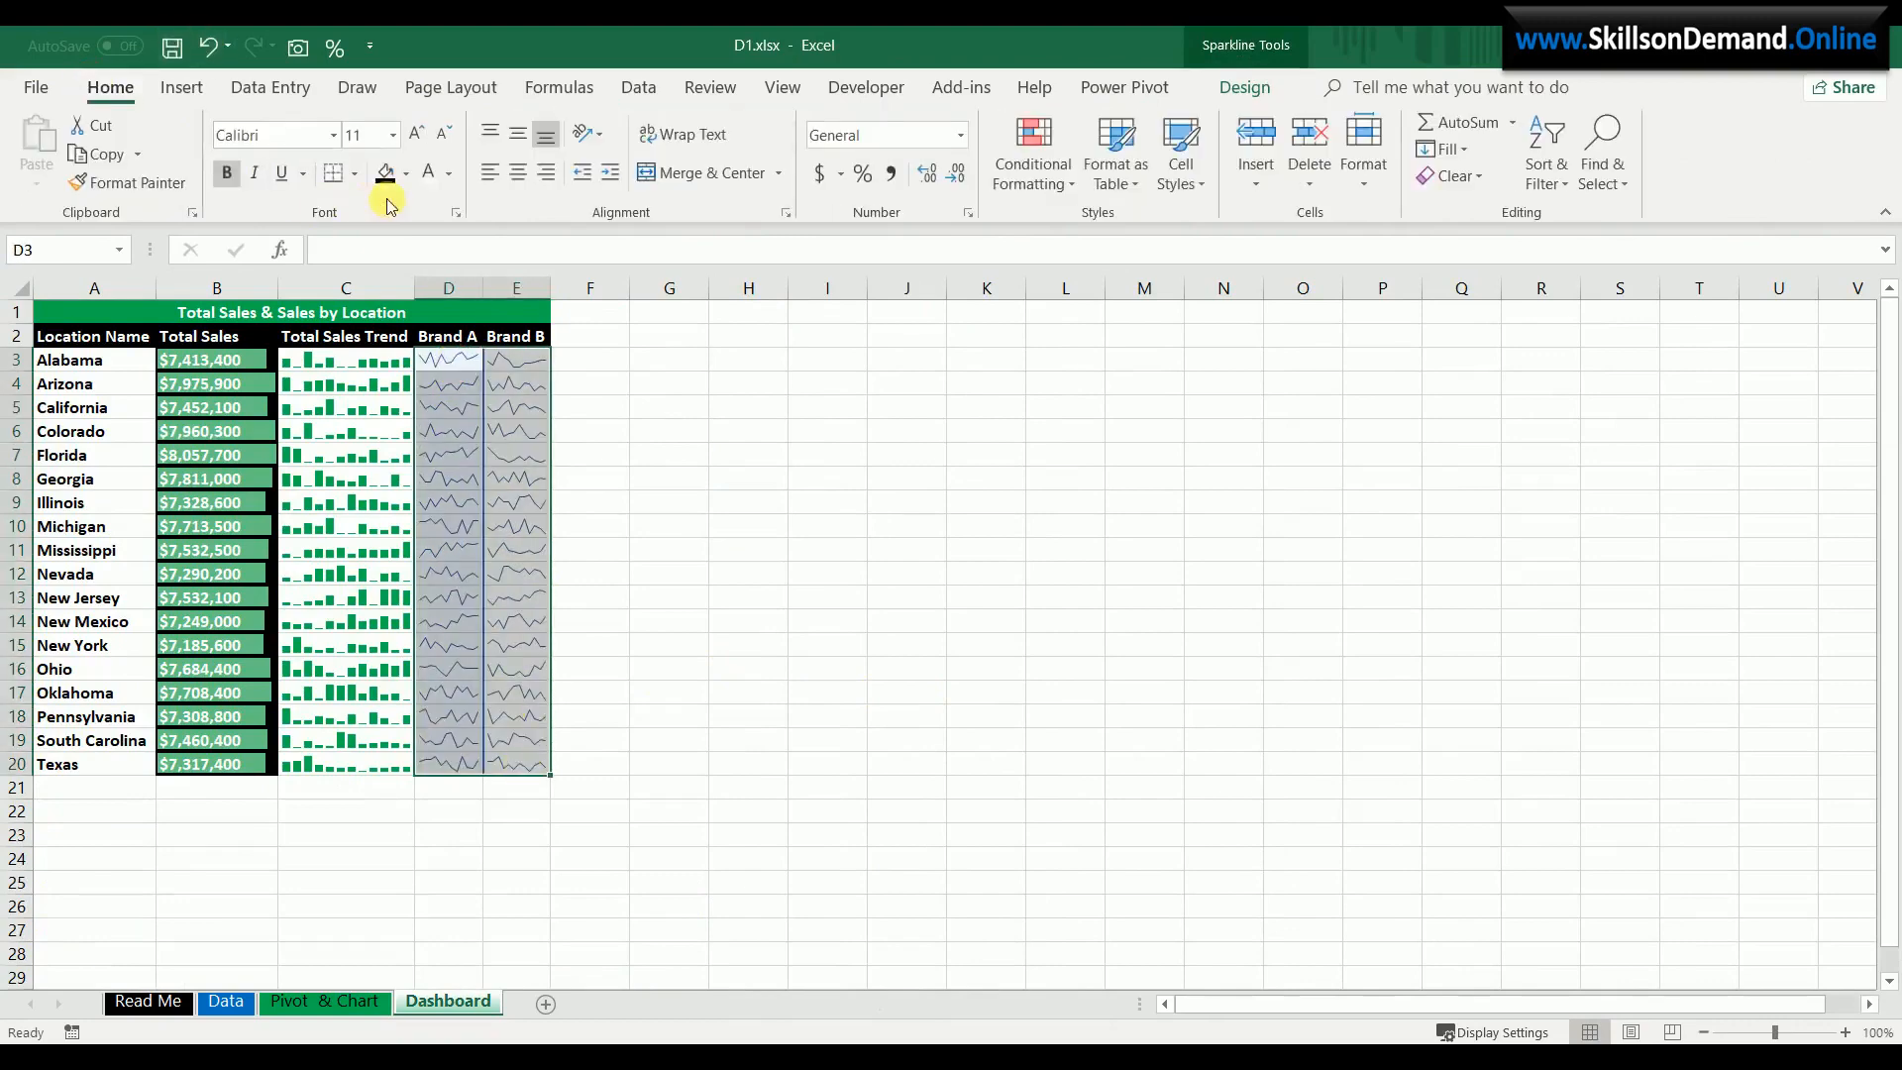
left_click(407, 179)
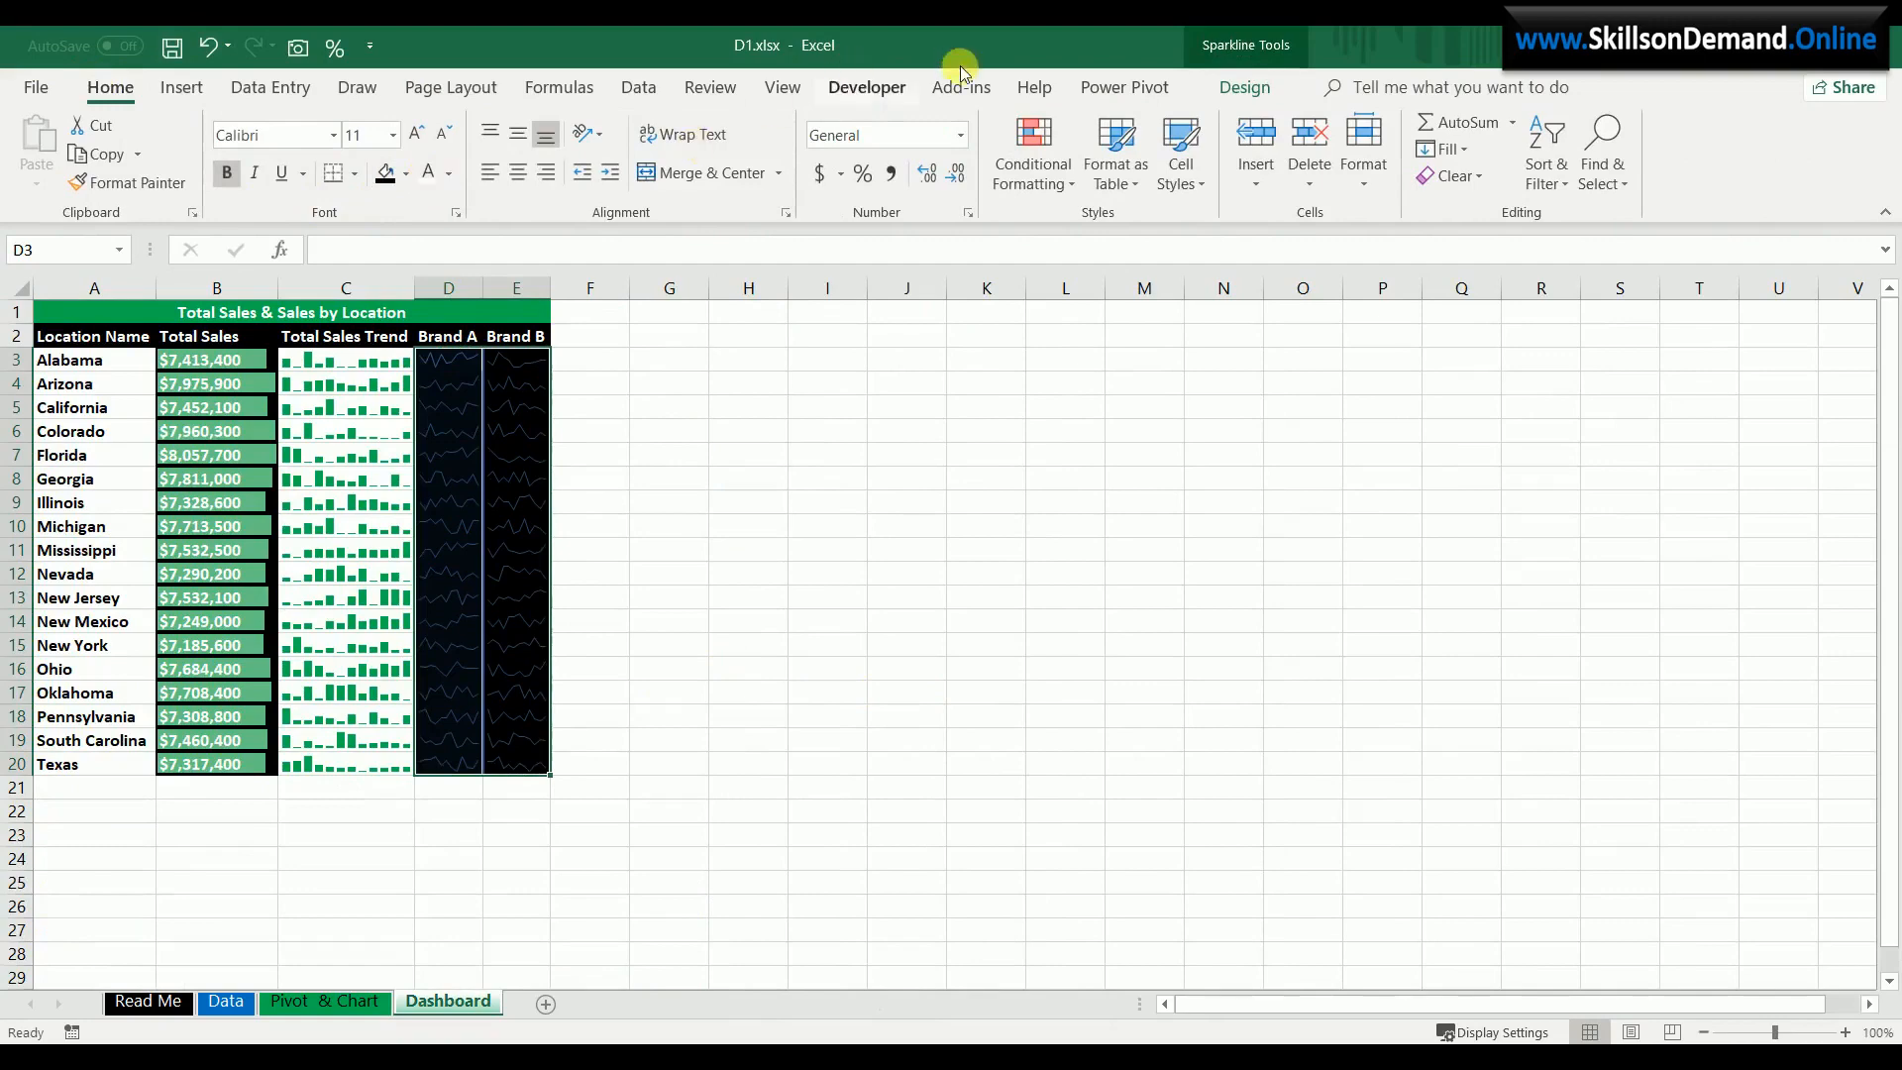
left_click(1125, 88)
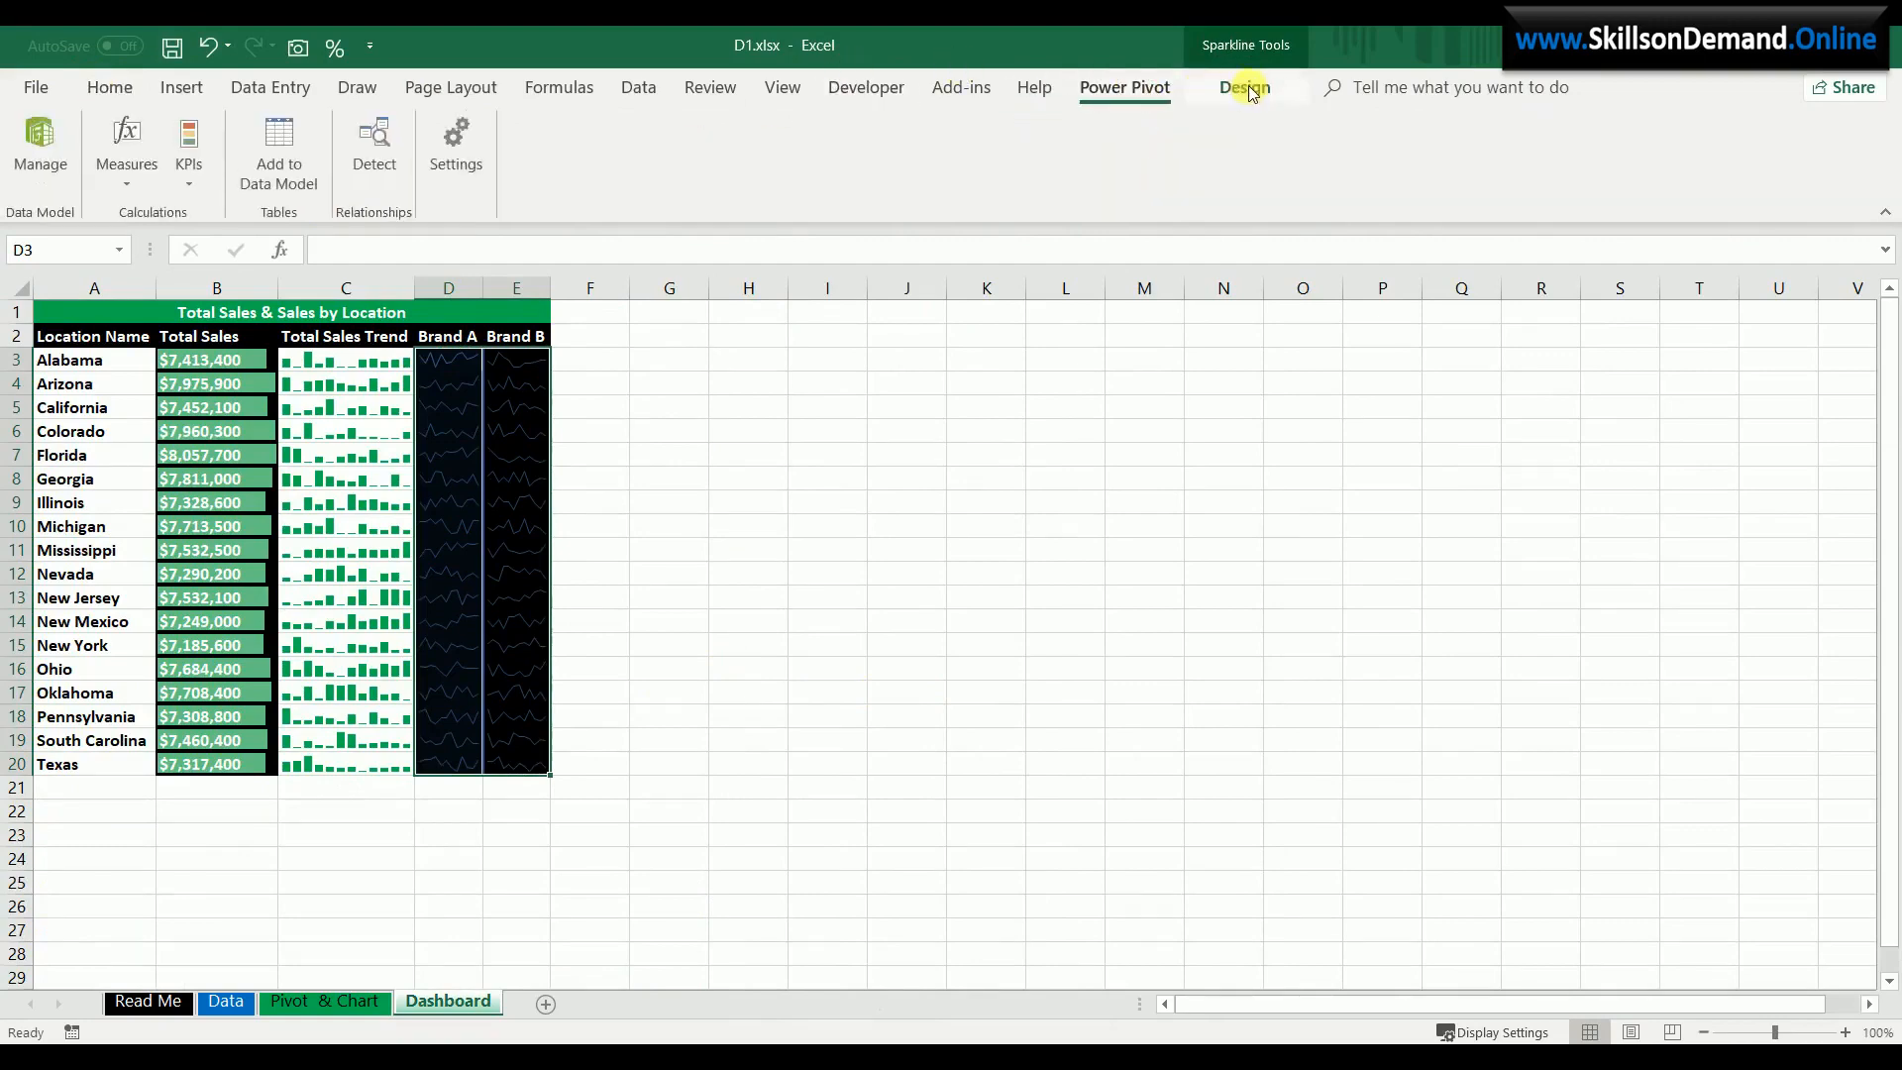
left_click(1246, 90)
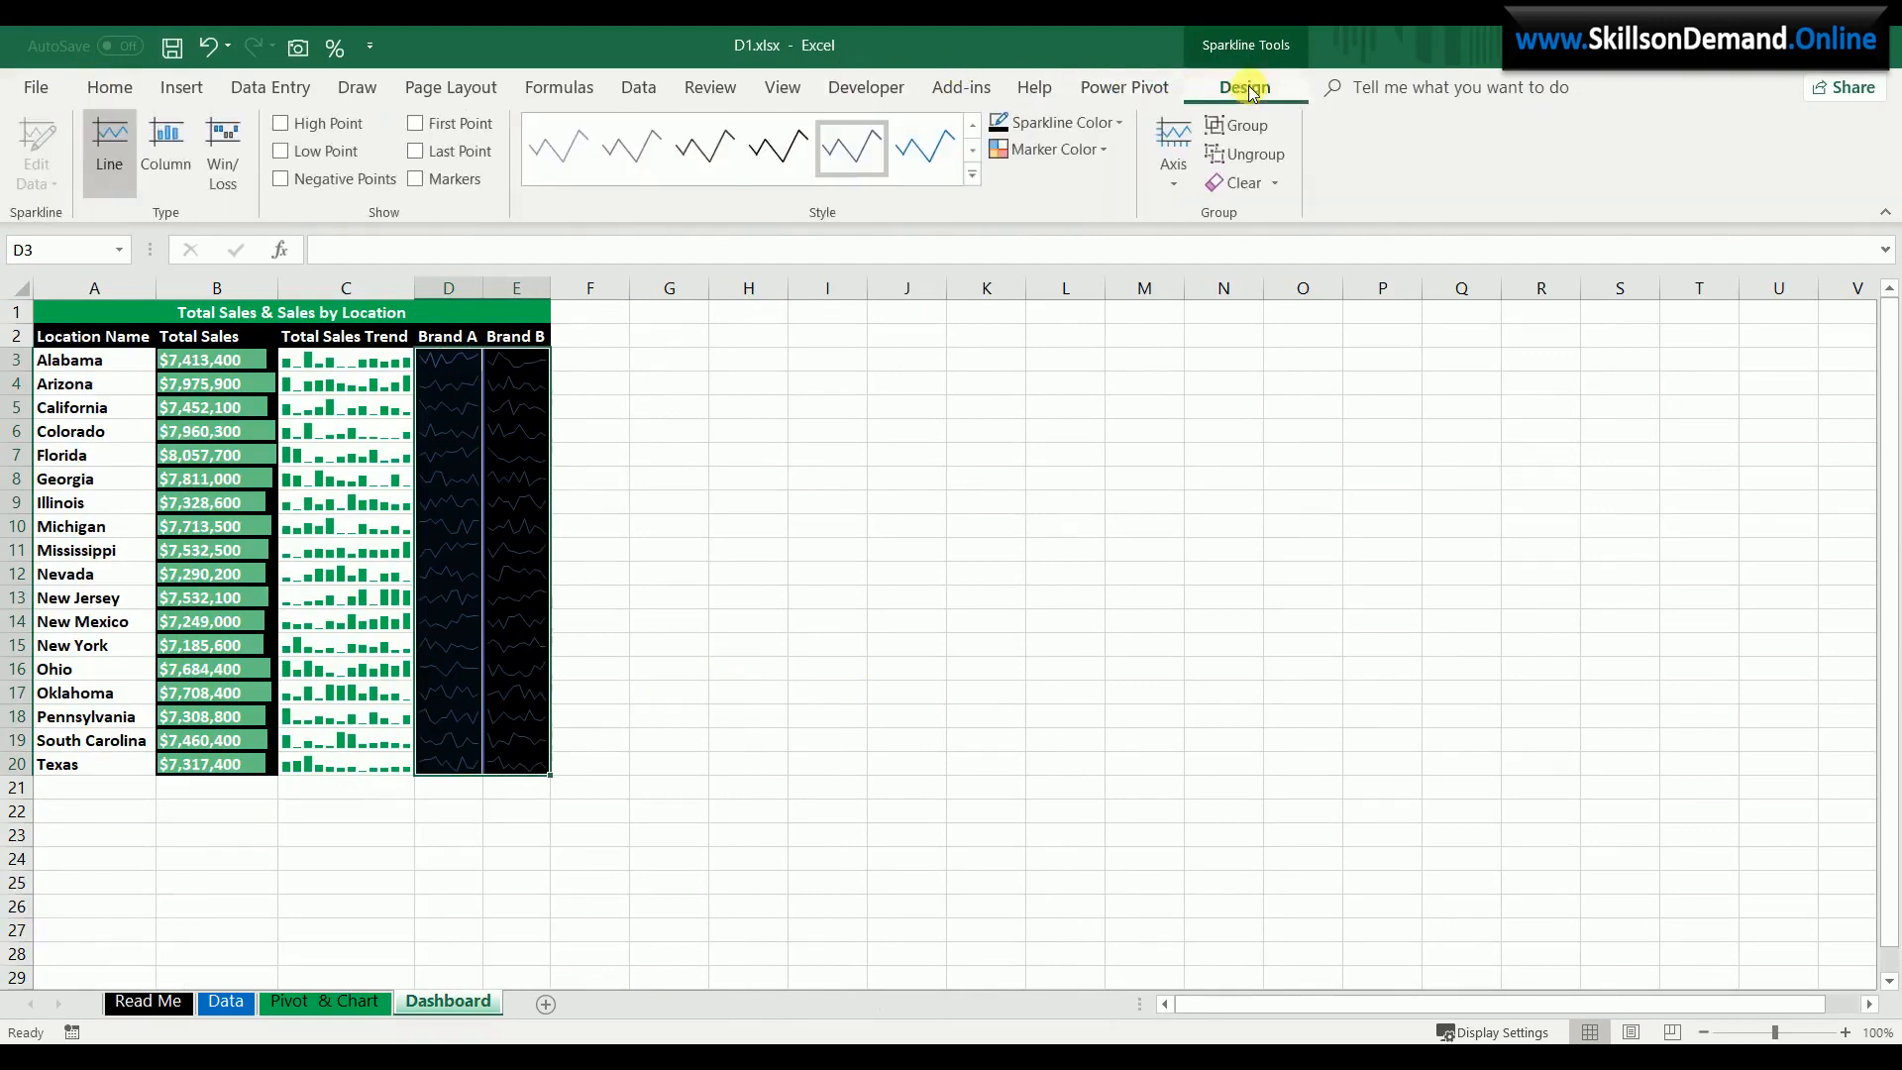
left_click(798, 489)
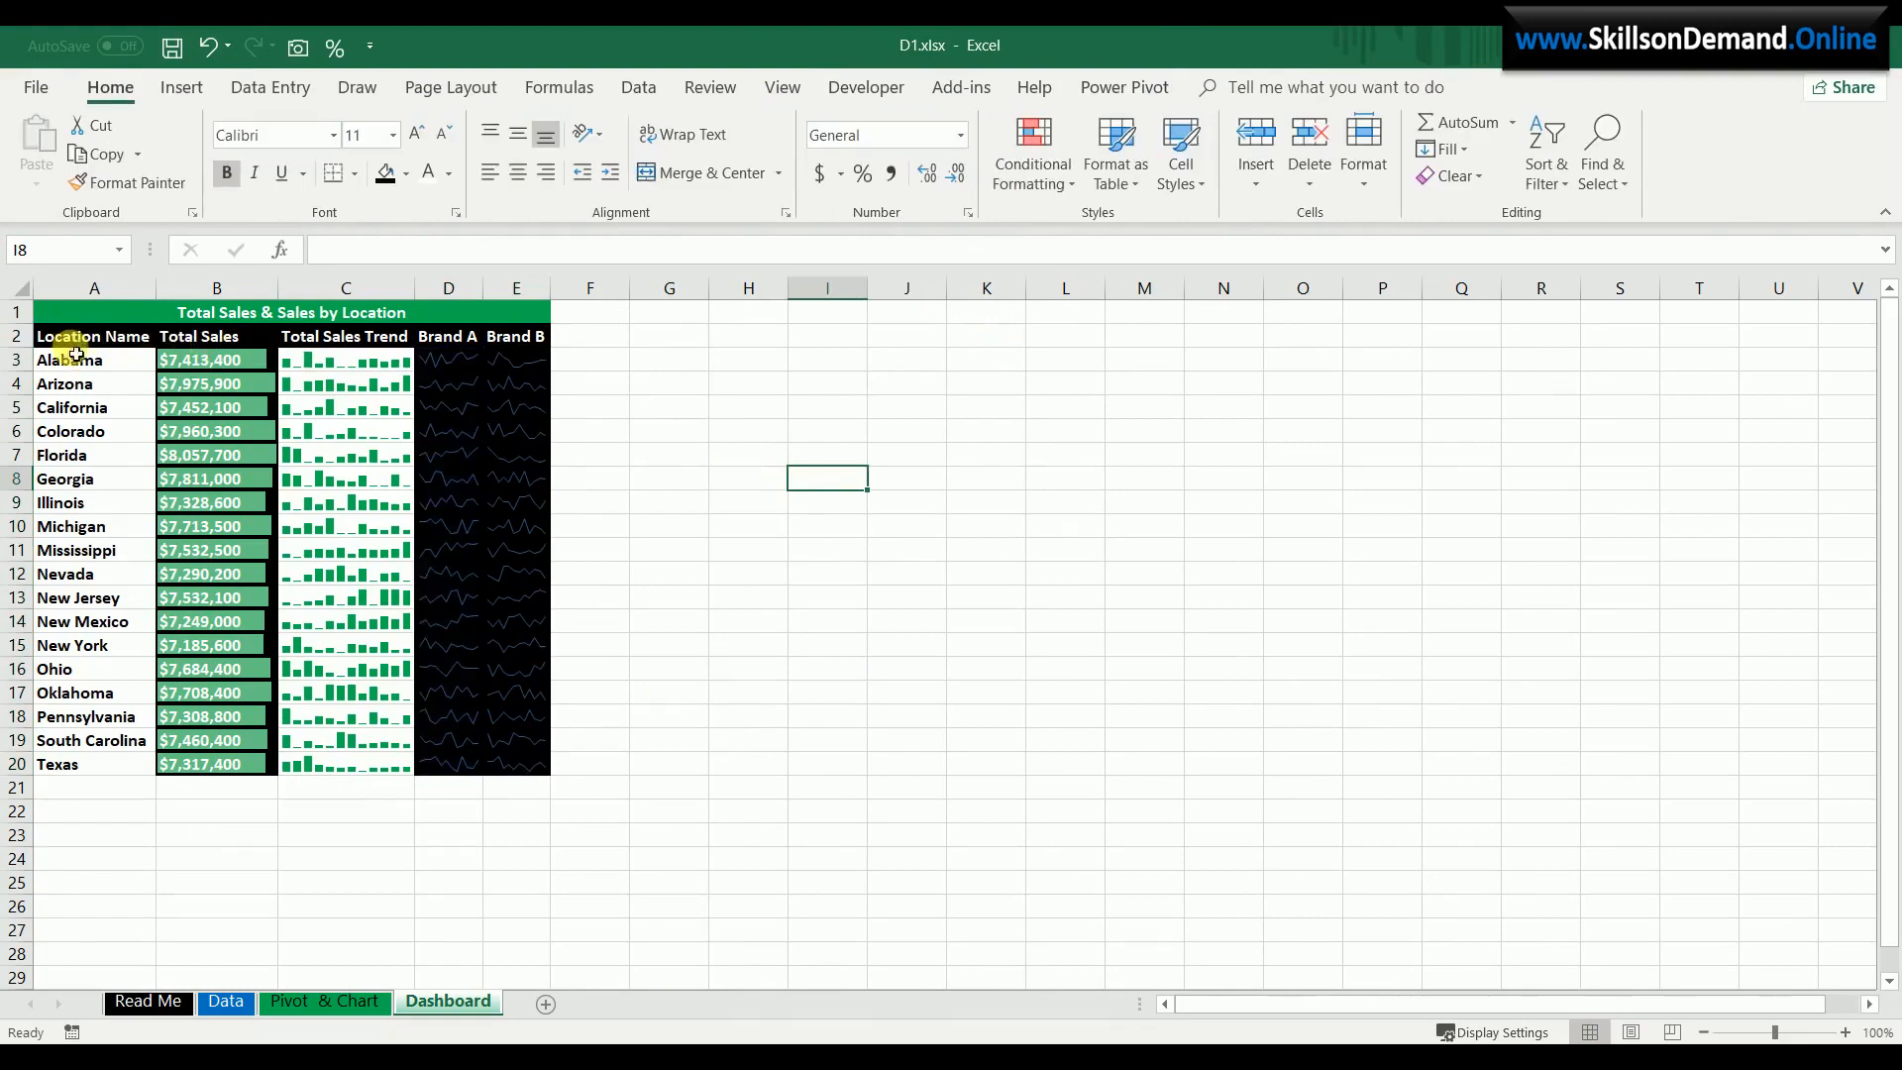
- Give the whole table body A3:E20 a black fill with white text
left_click_drag(77, 371, 509, 761)
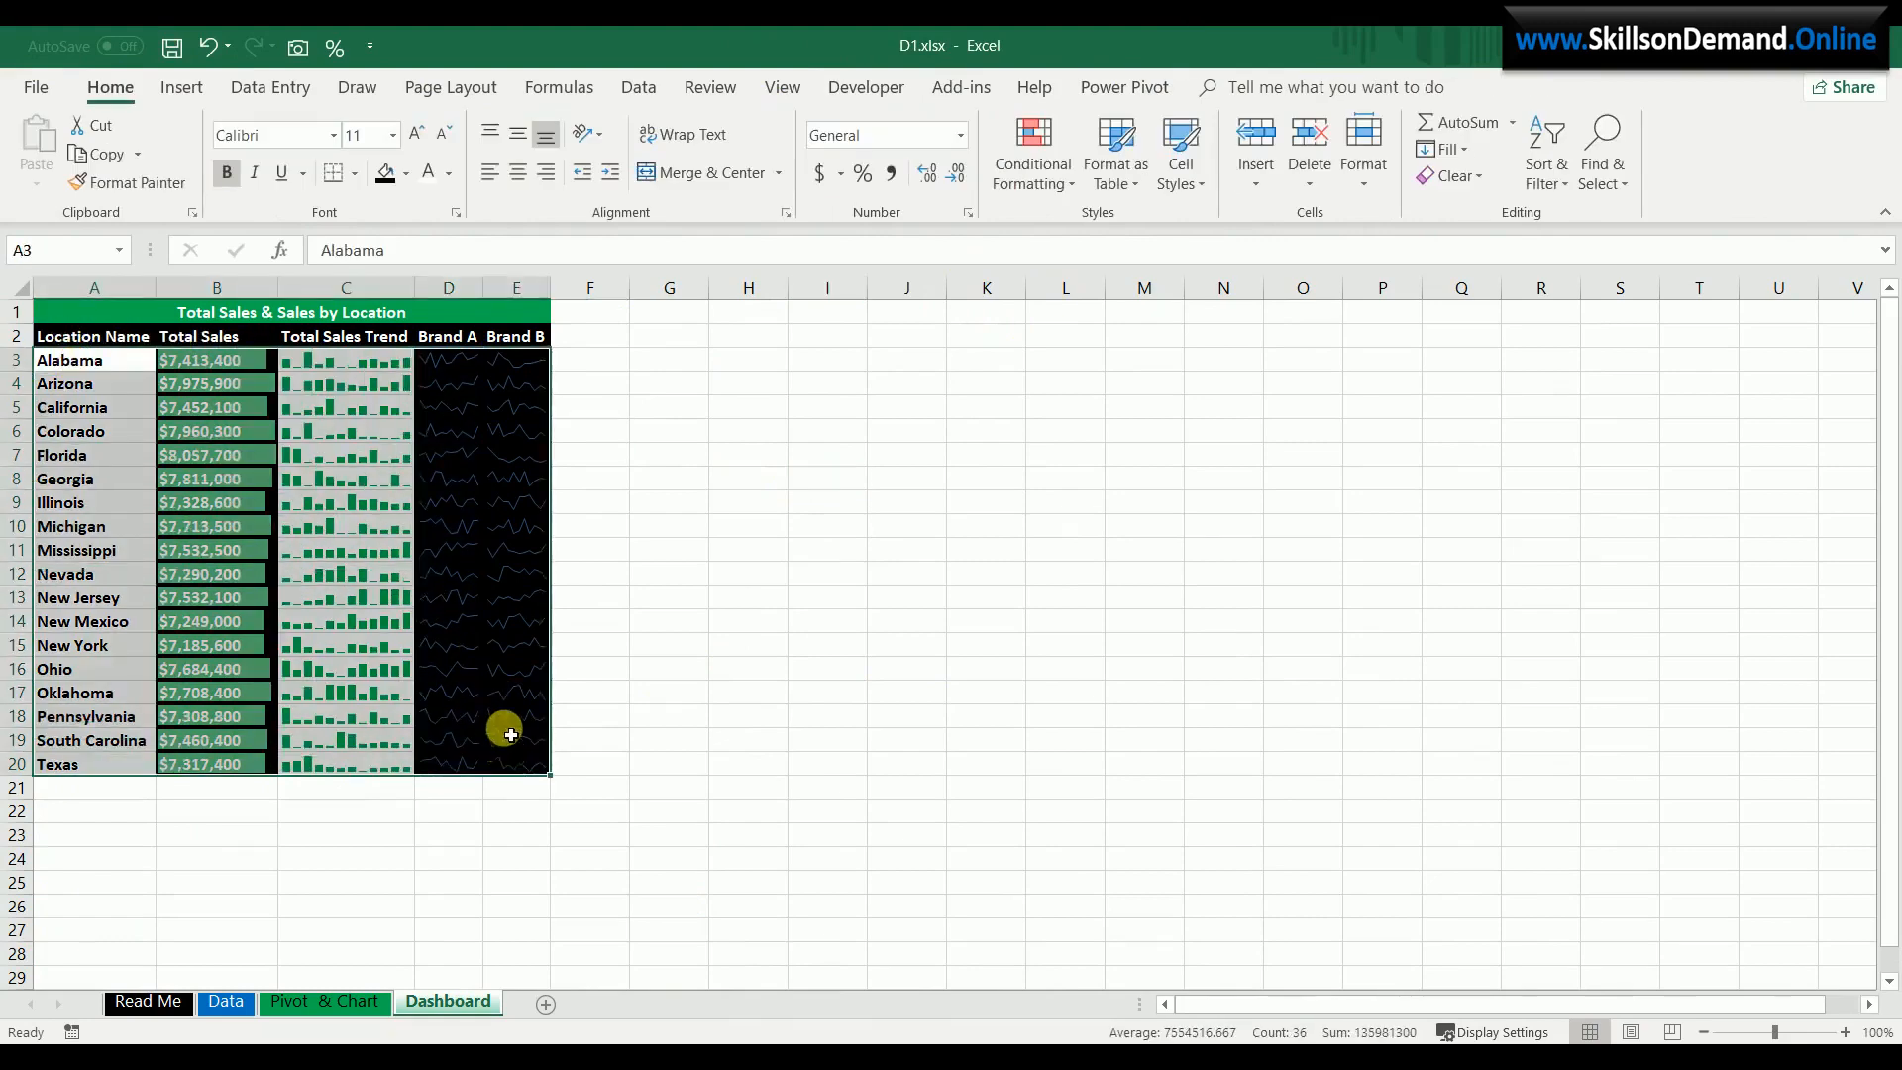
left_click(385, 175)
left_click(420, 173)
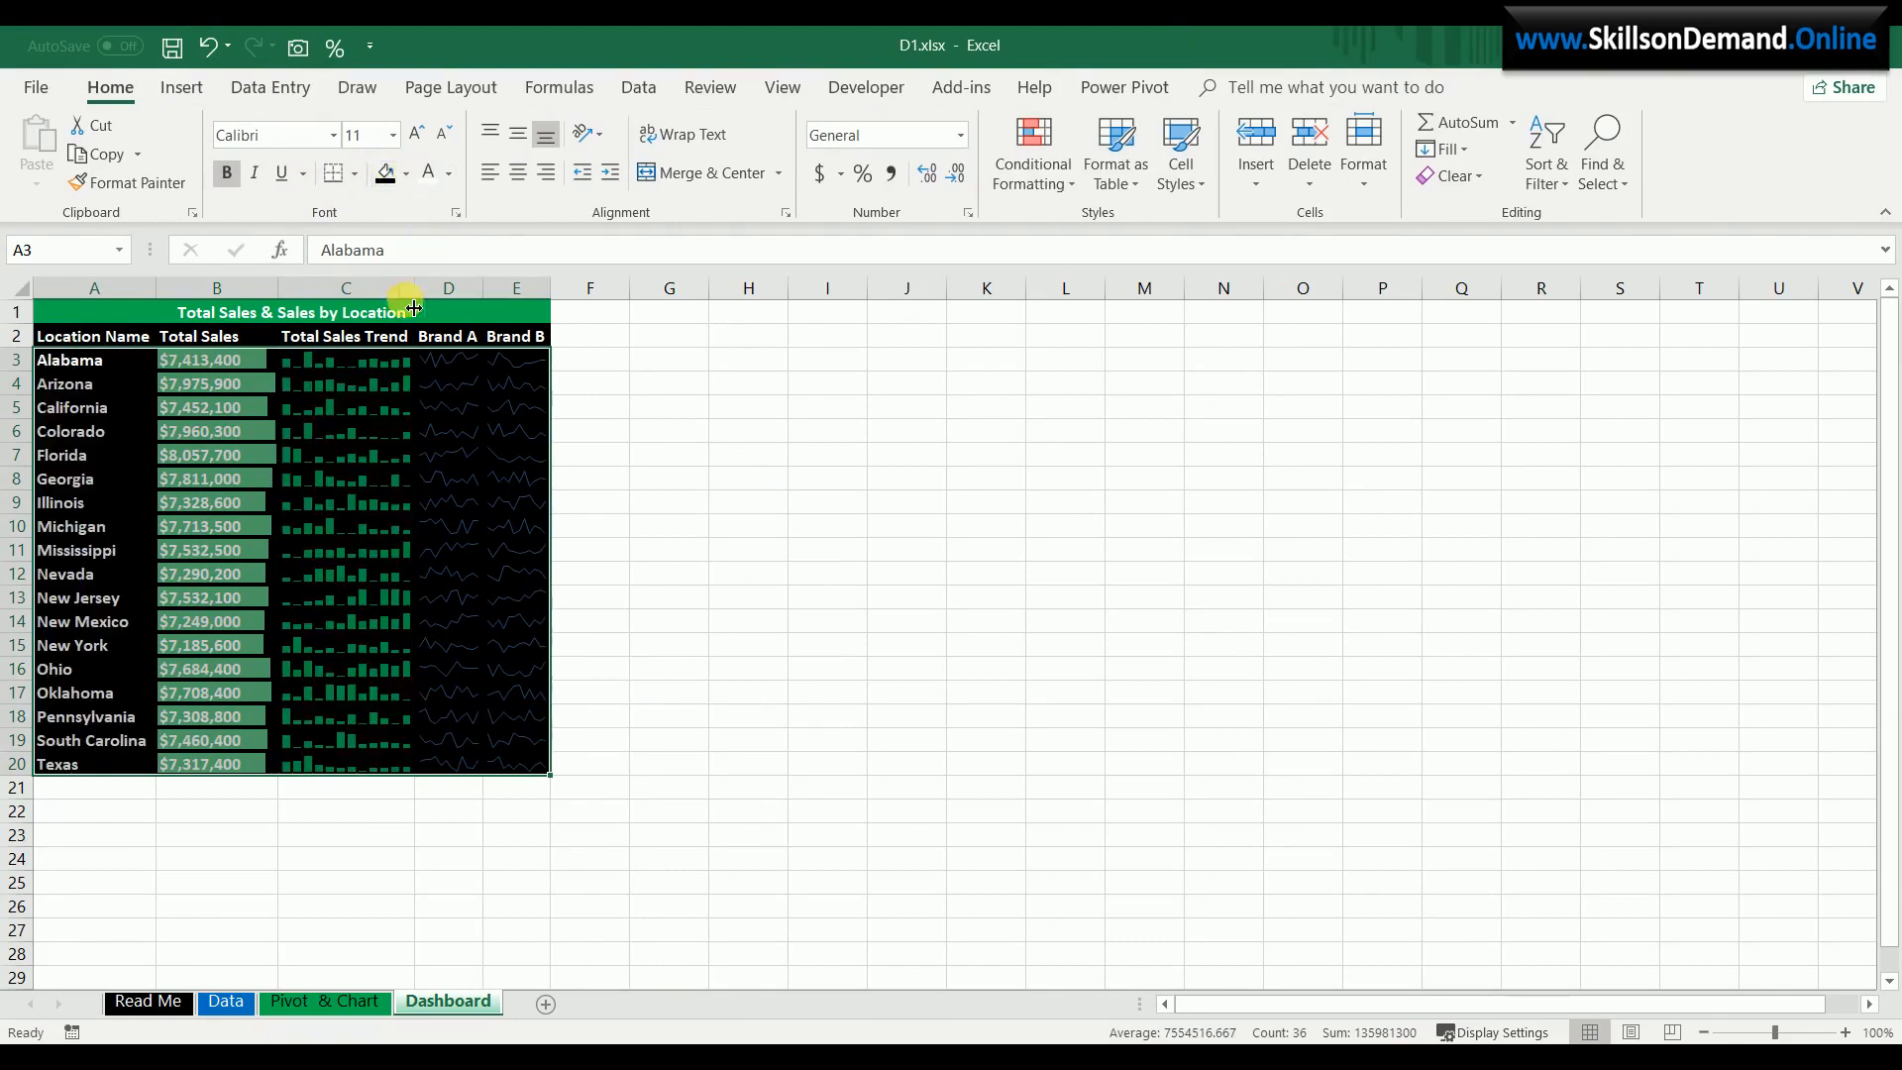
- Apply a light, near-white sparkline style to the Brand A and Brand B sparklines in D3:E20 and thicken their line weight
left_click_drag(445, 361, 515, 764)
left_click(1229, 90)
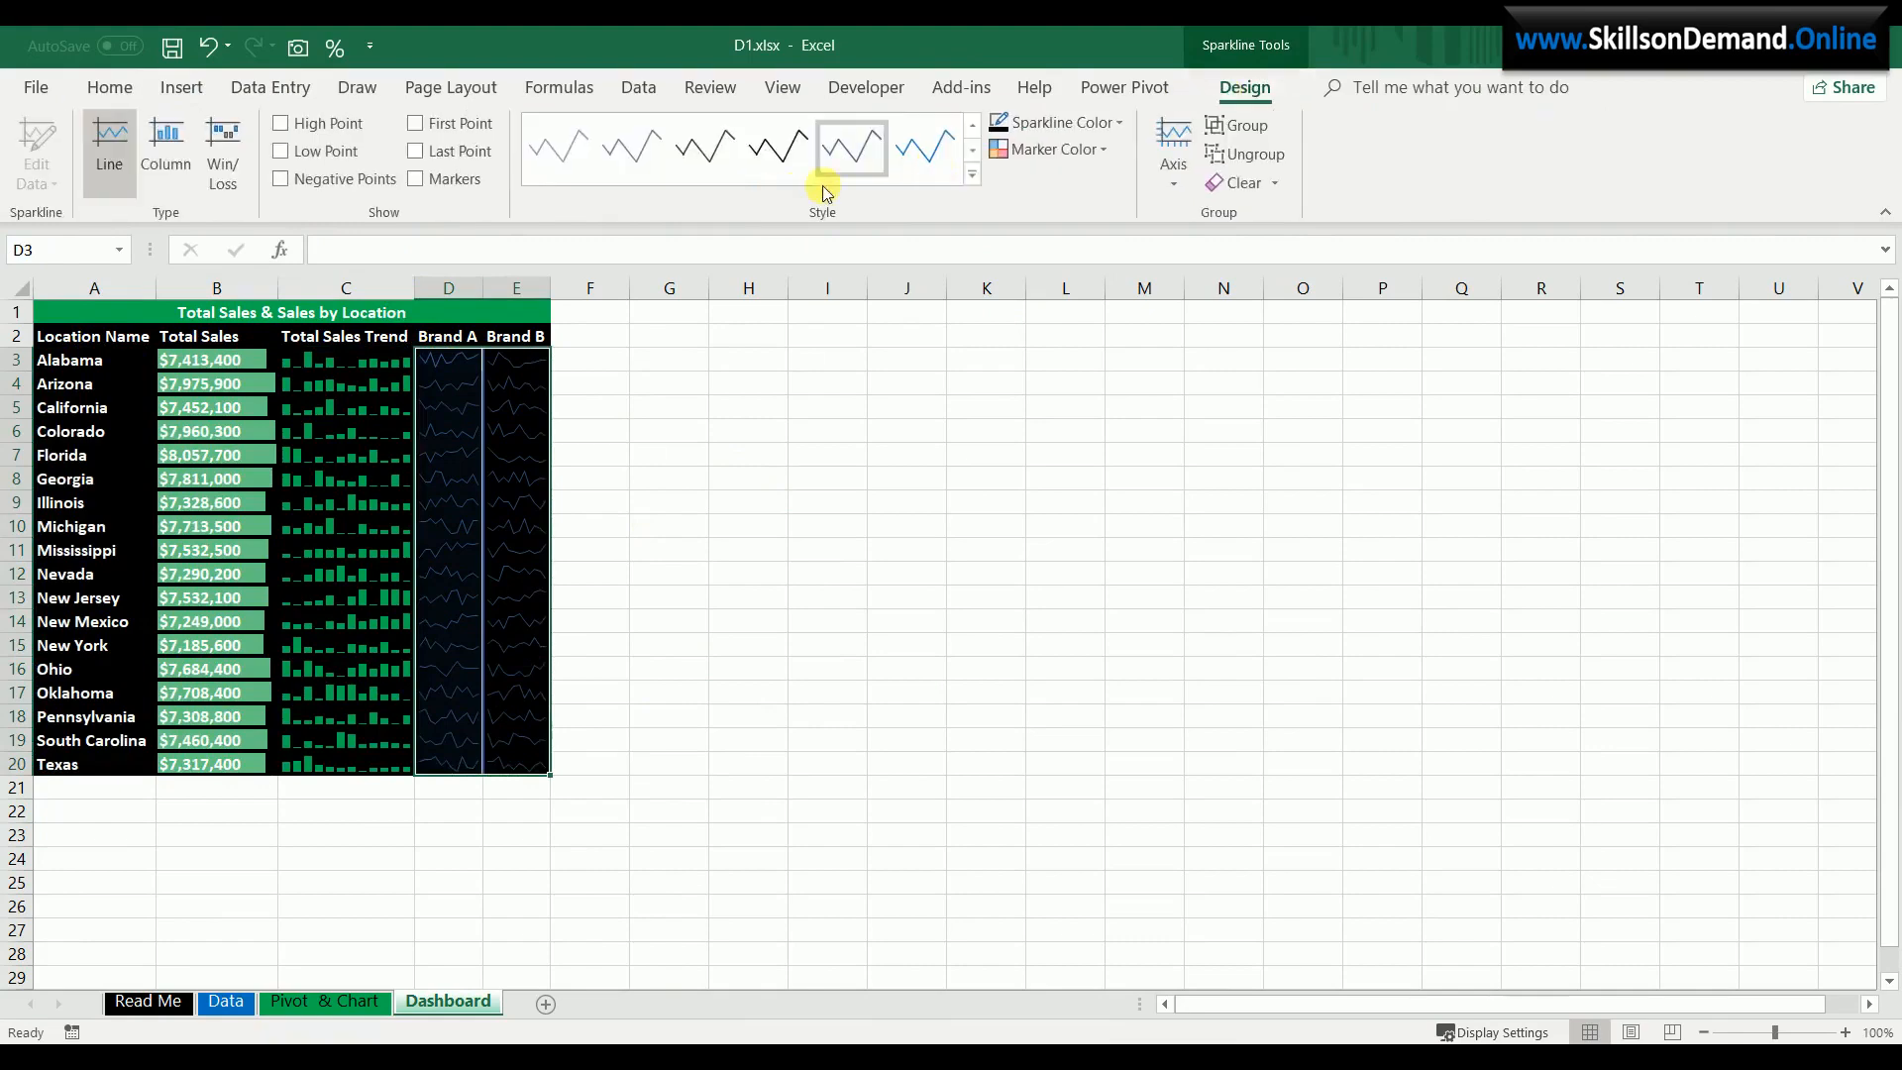
left_click(972, 185)
left_click(699, 428)
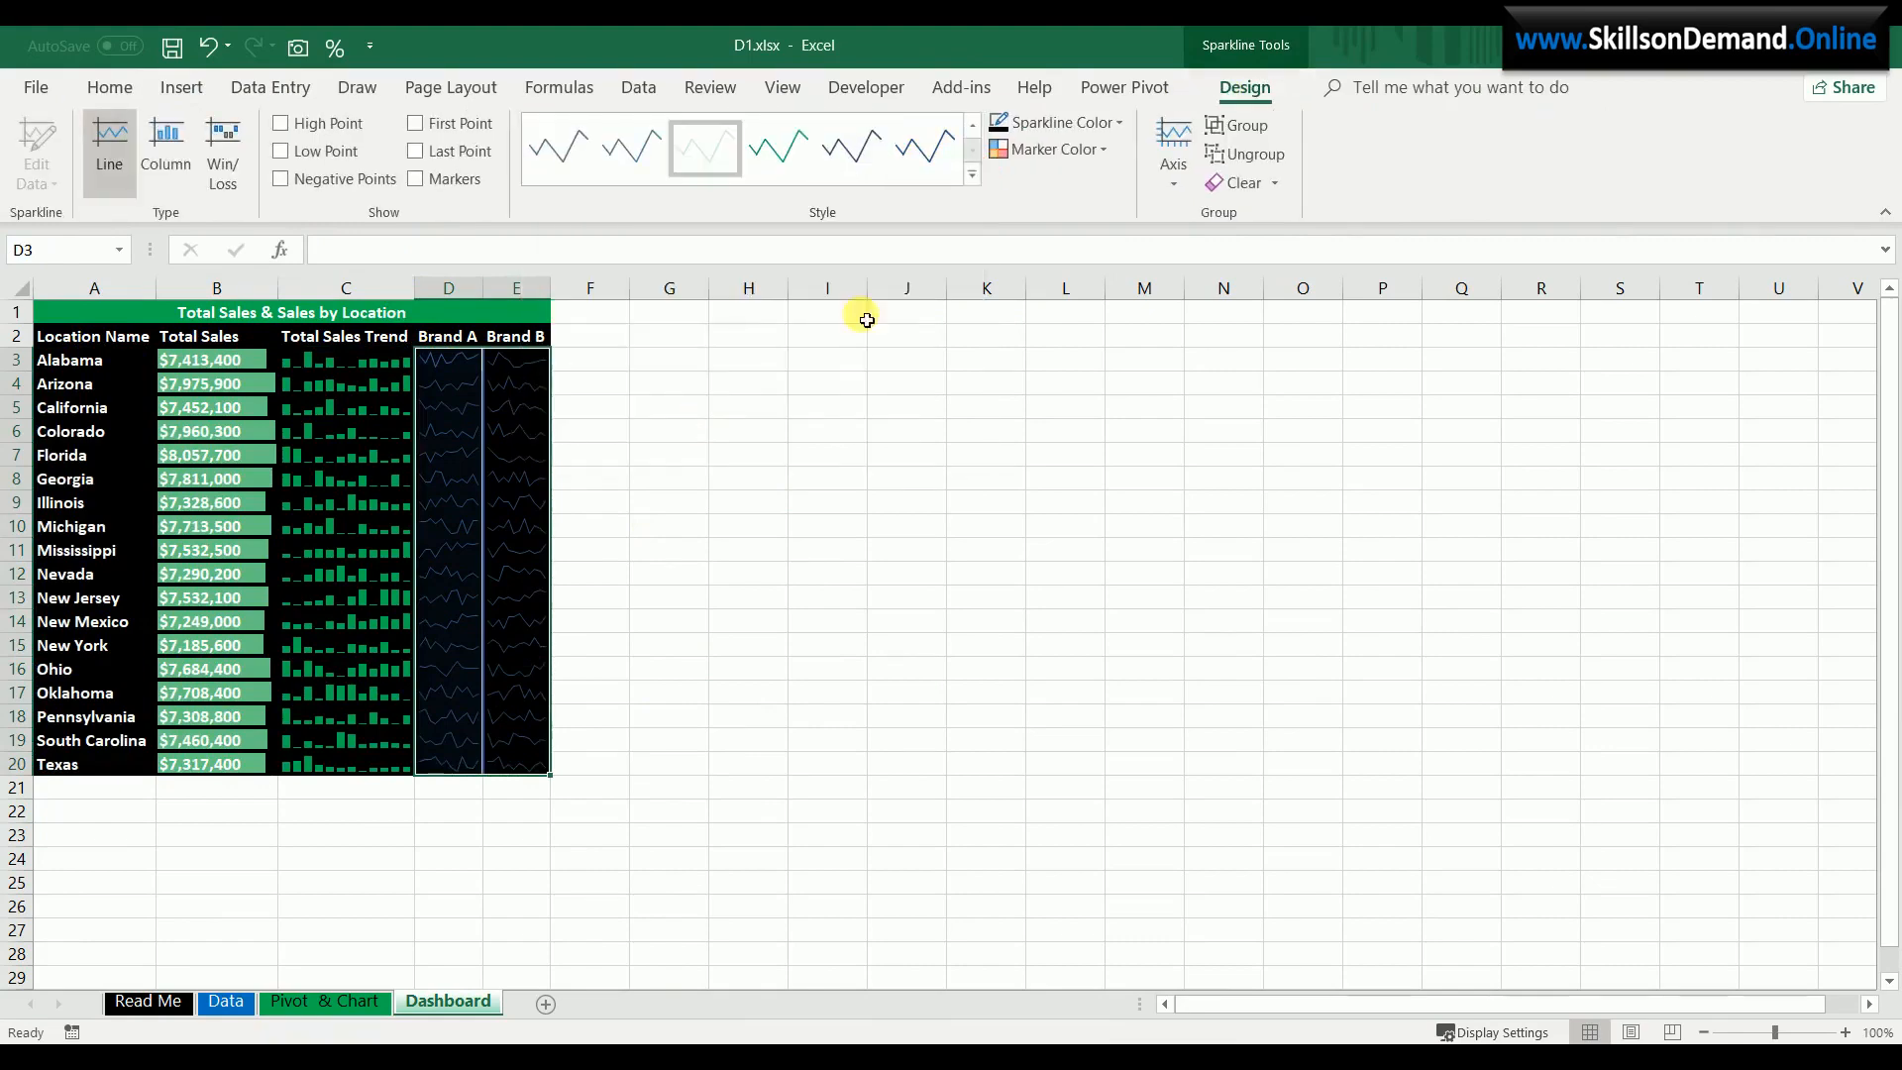
left_click(1084, 132)
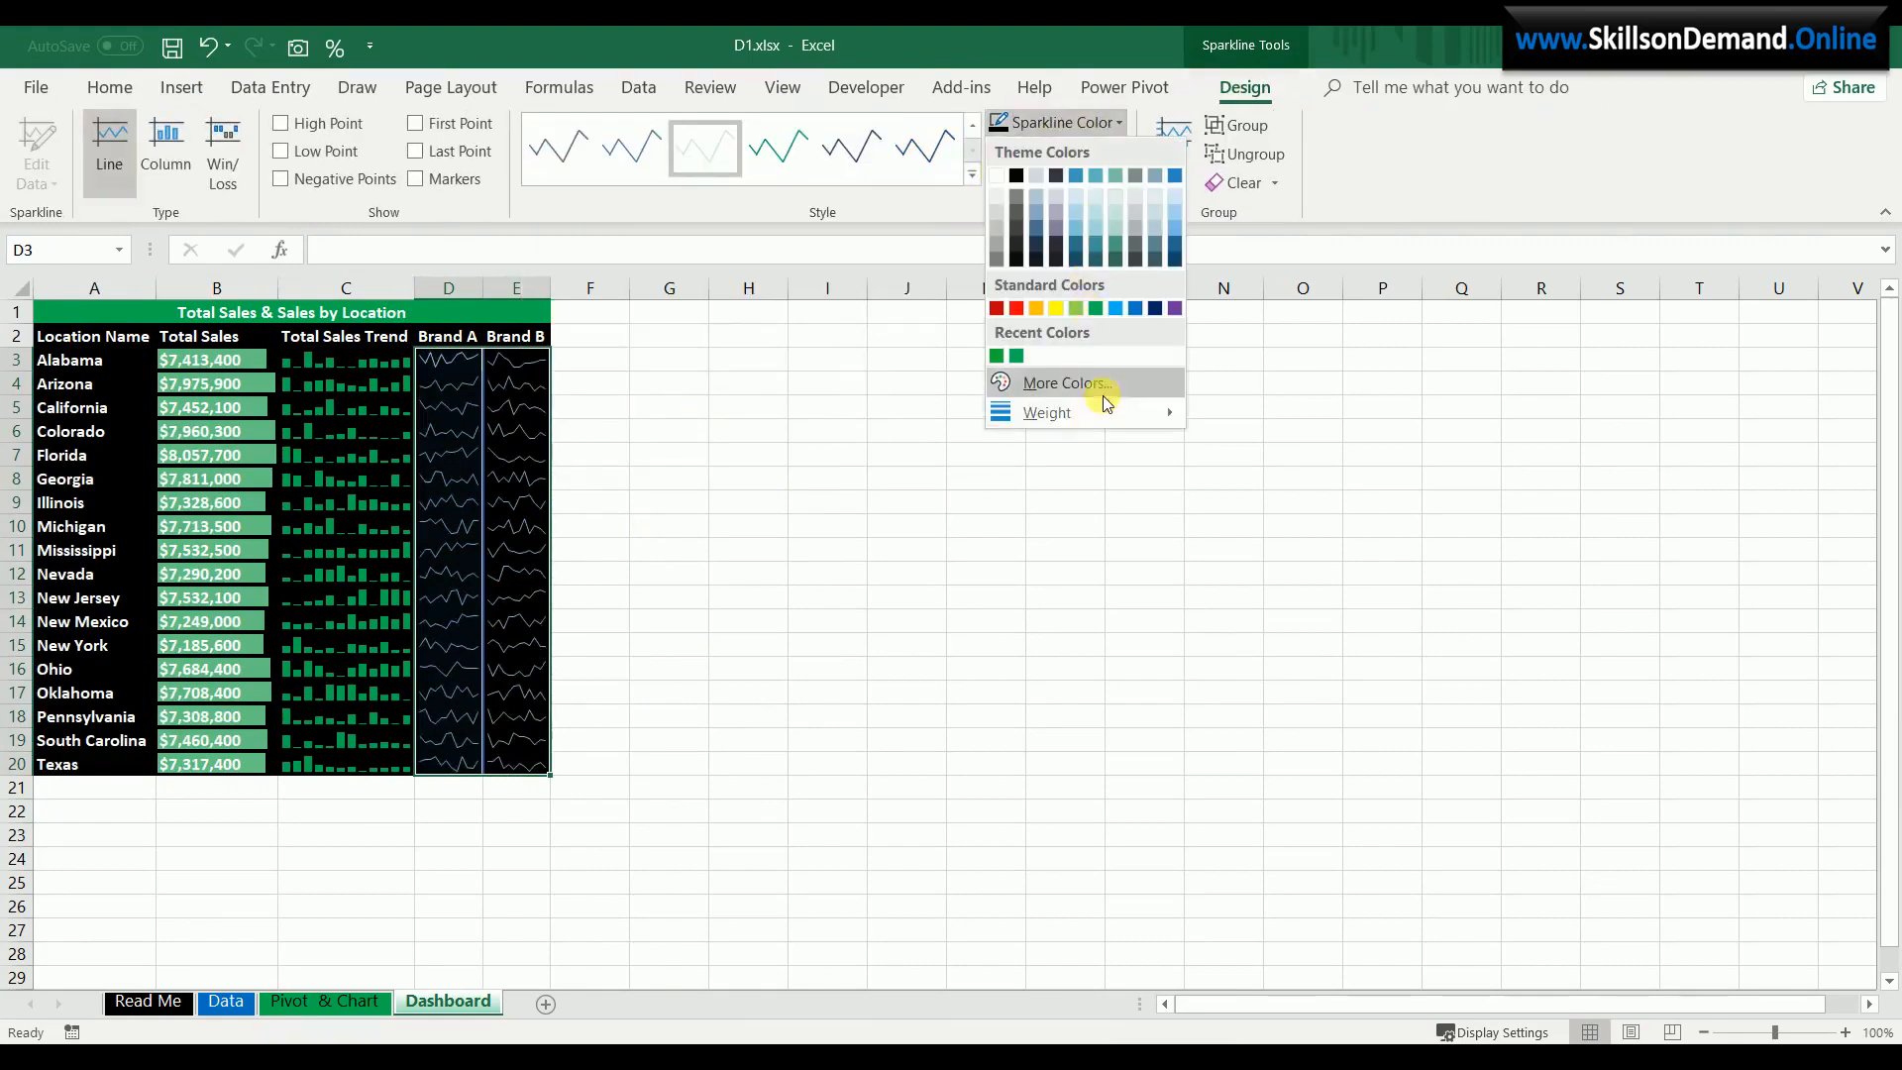
mouse_move(1163, 416)
left_click(1263, 541)
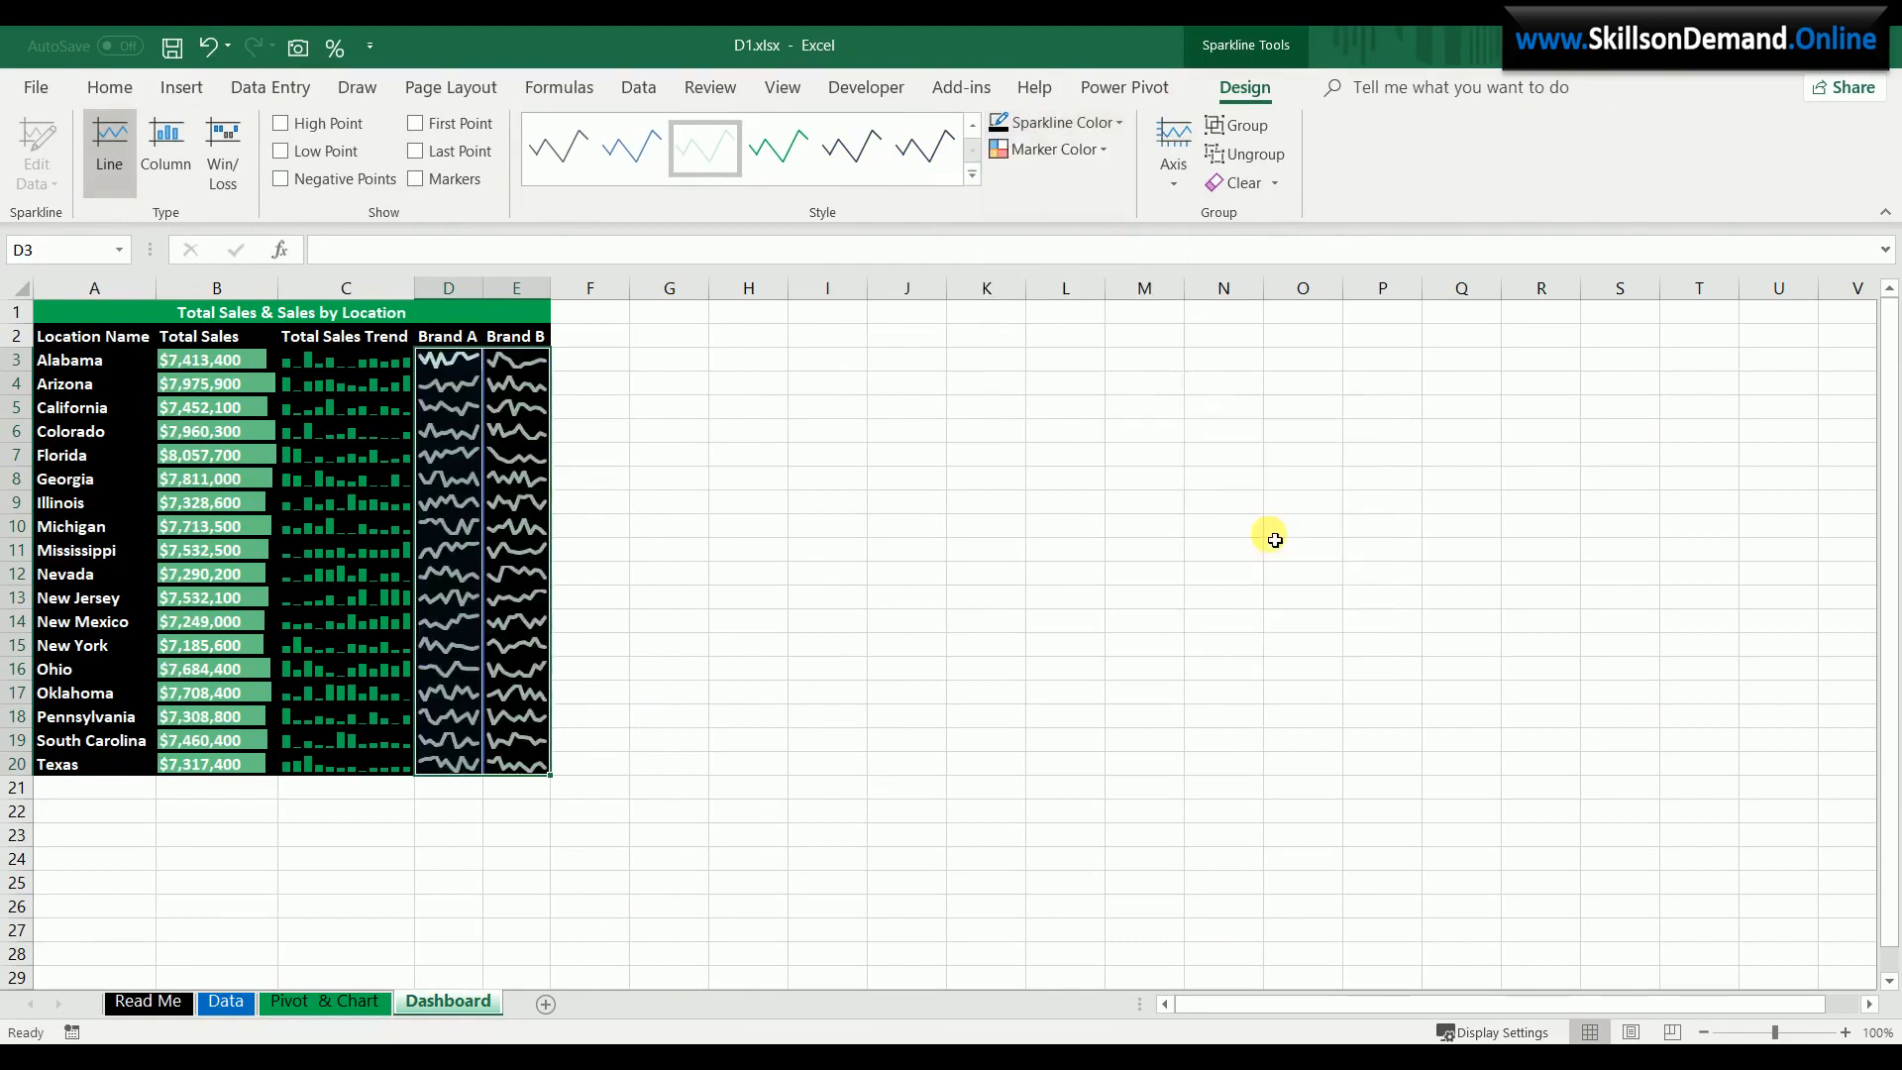
left_click(981, 567)
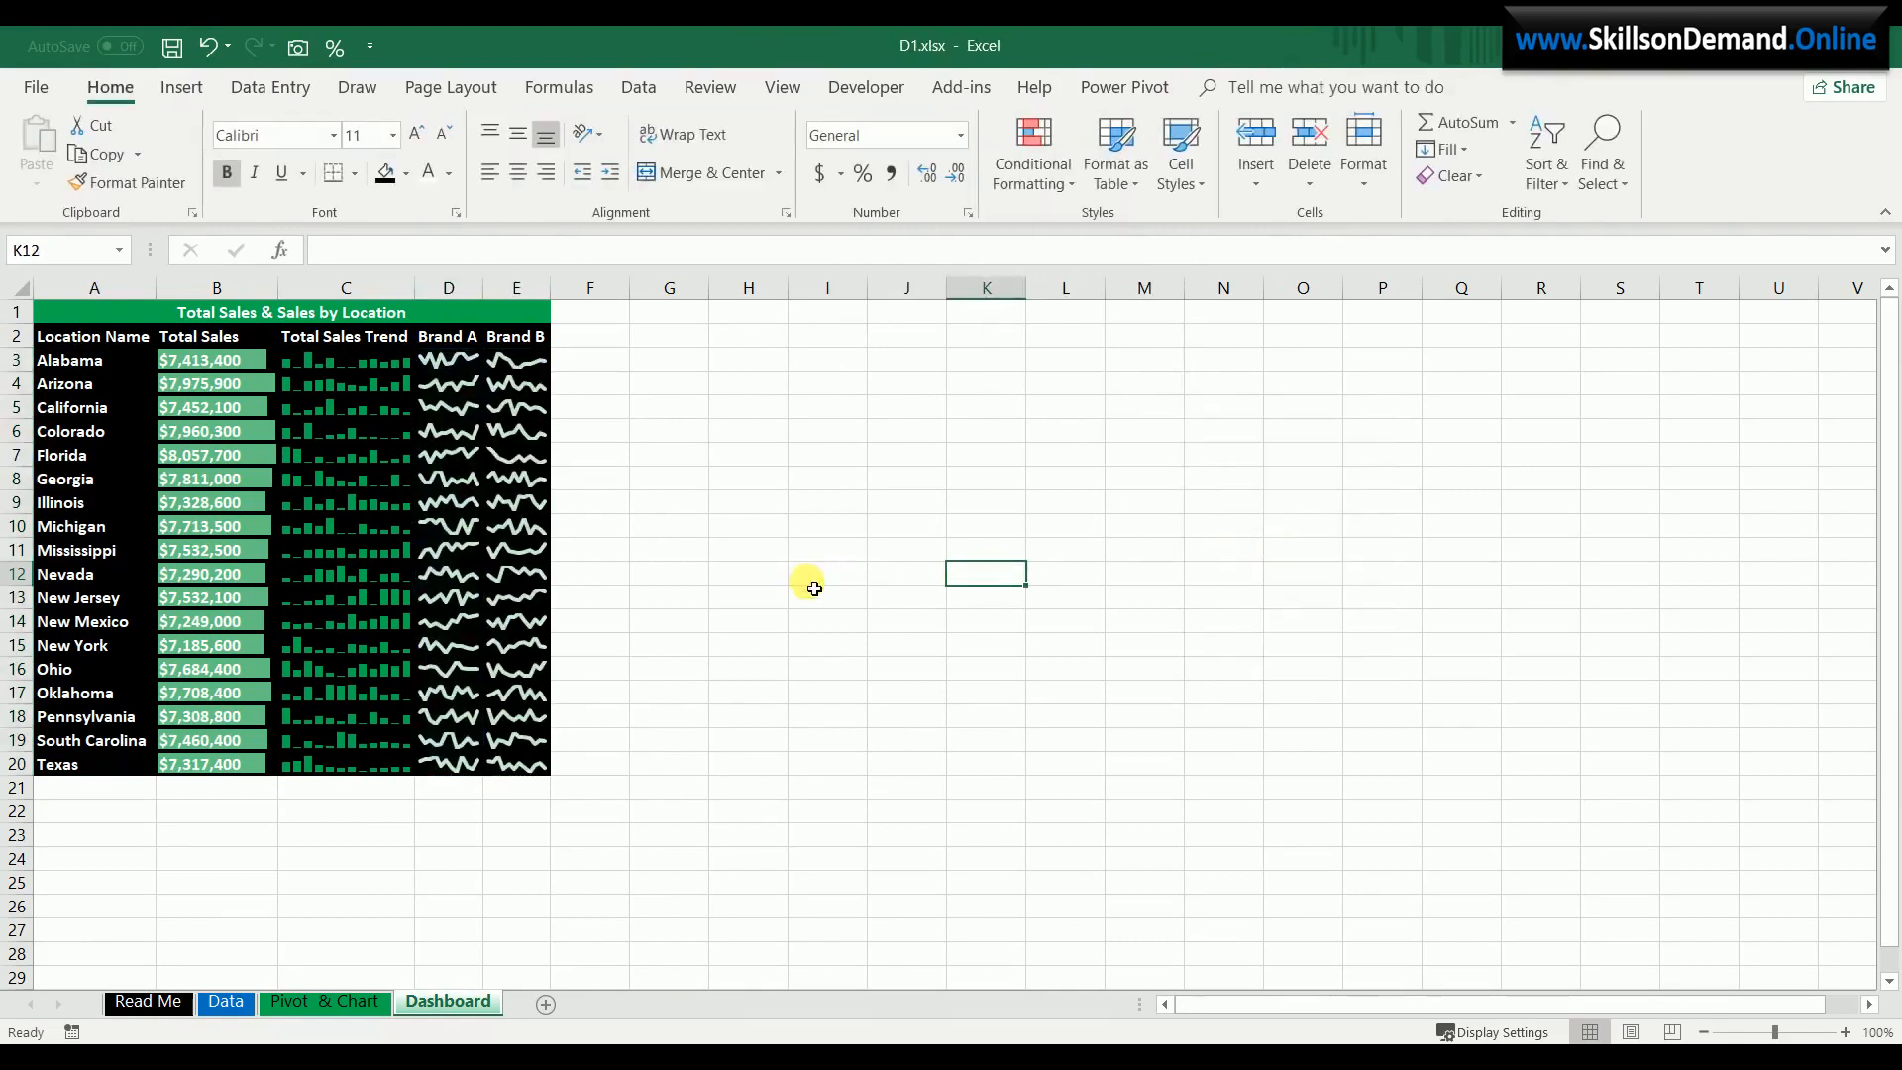
- Mark the high points of the Brand B sparklines in green and the low points in dark red
left_click_drag(444, 358, 523, 766)
left_click(523, 766)
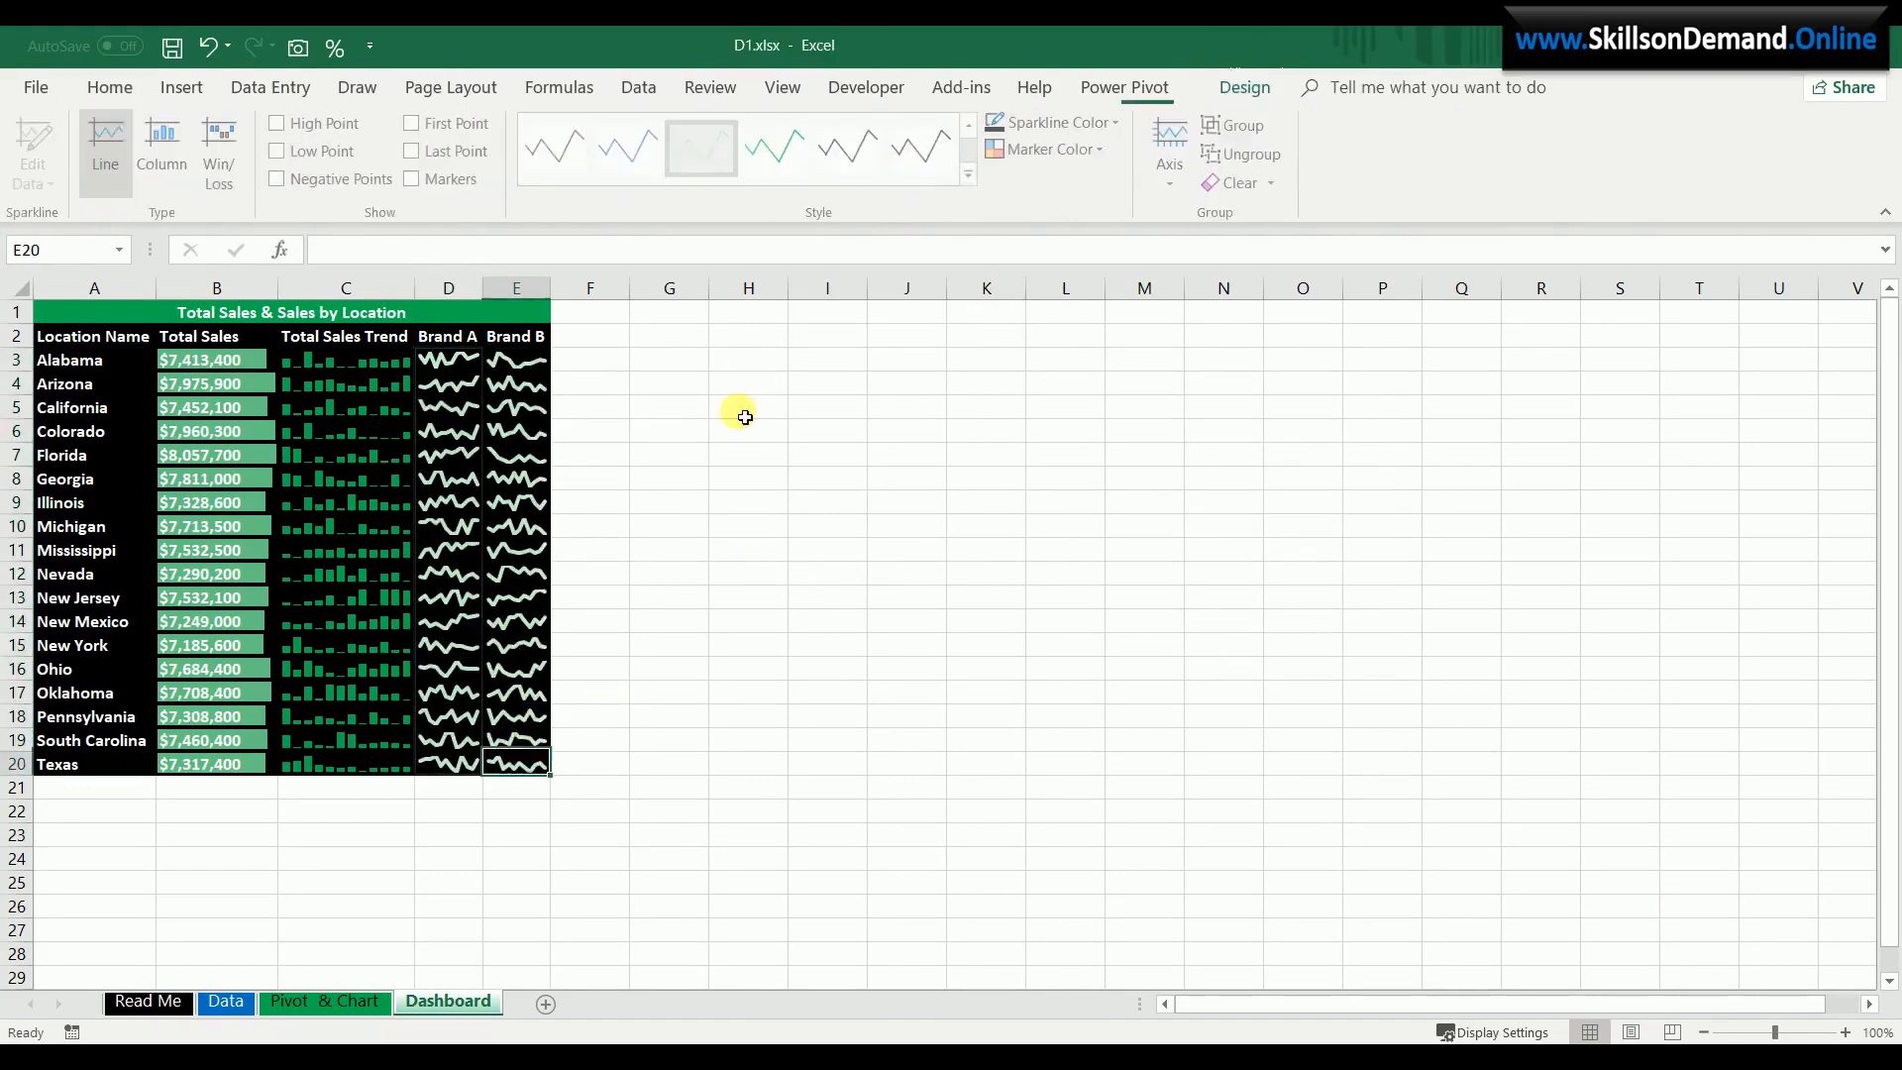
left_click(1080, 150)
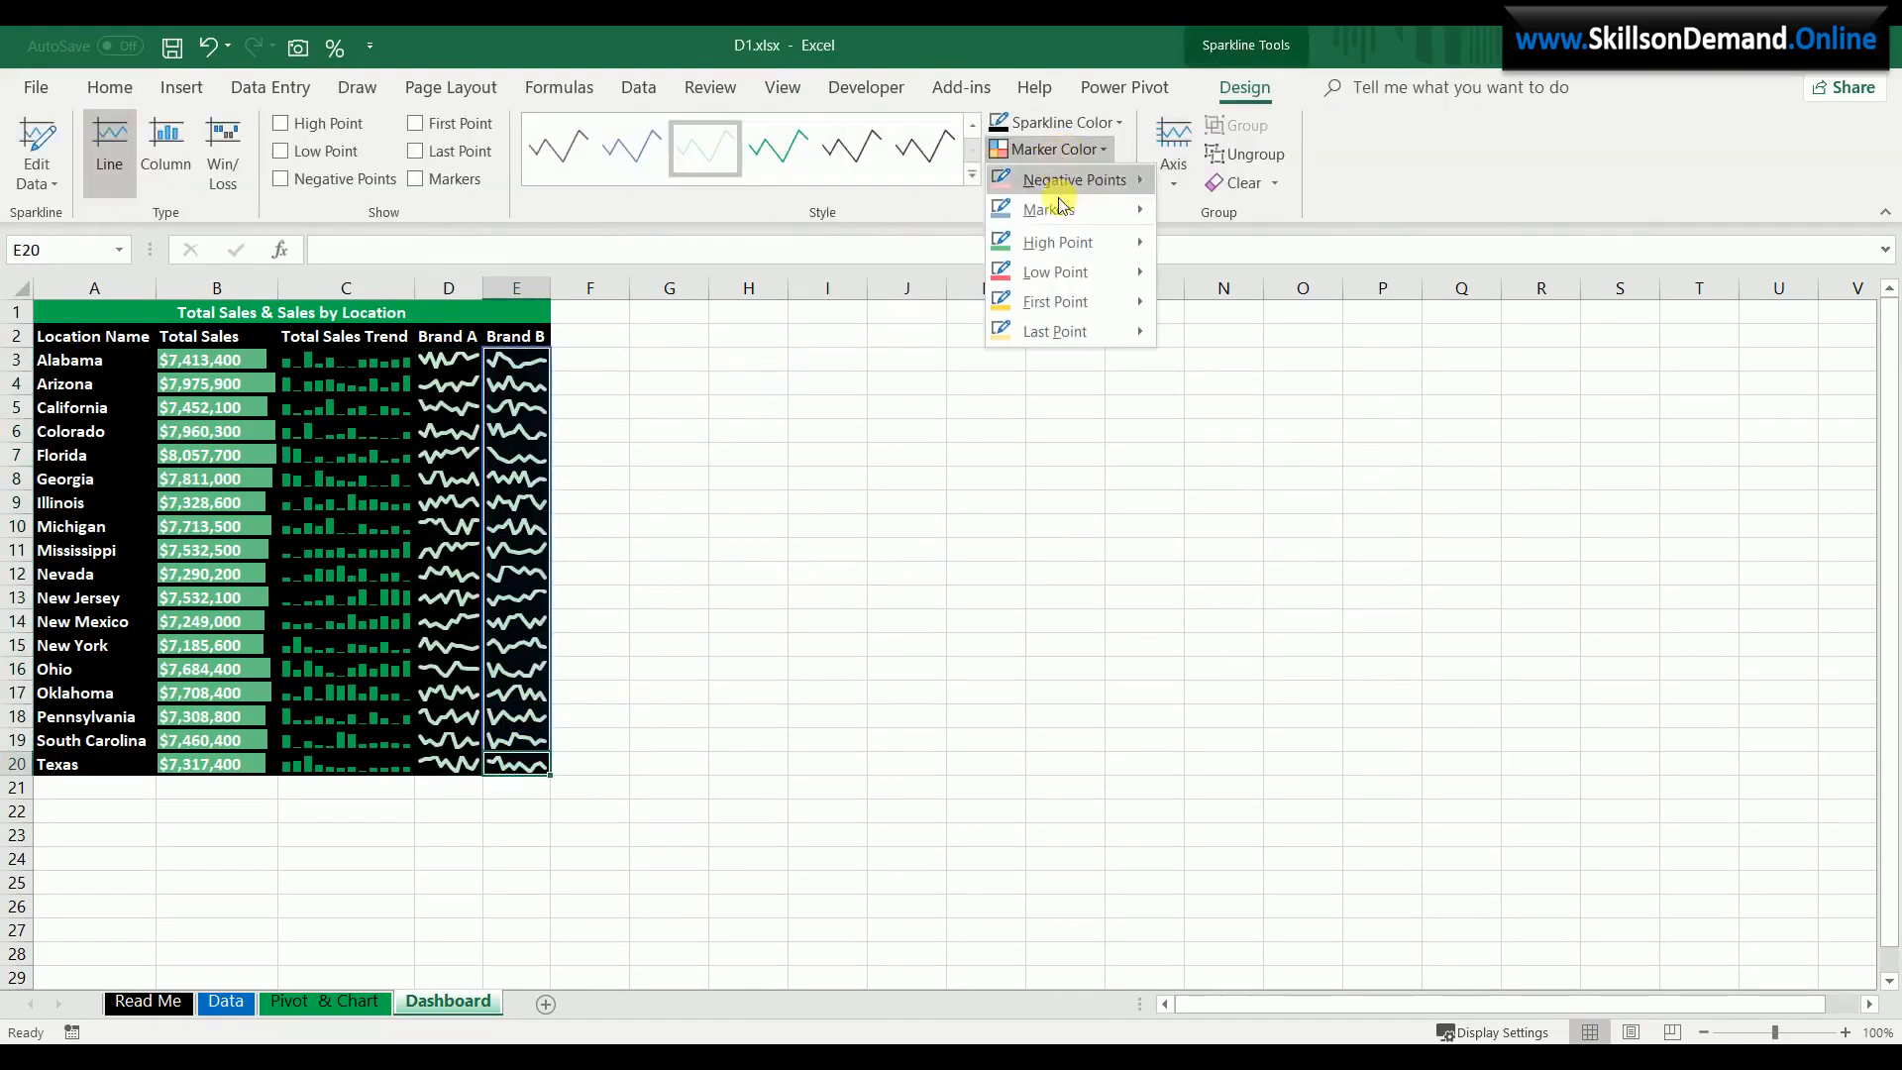
mouse_move(1083, 242)
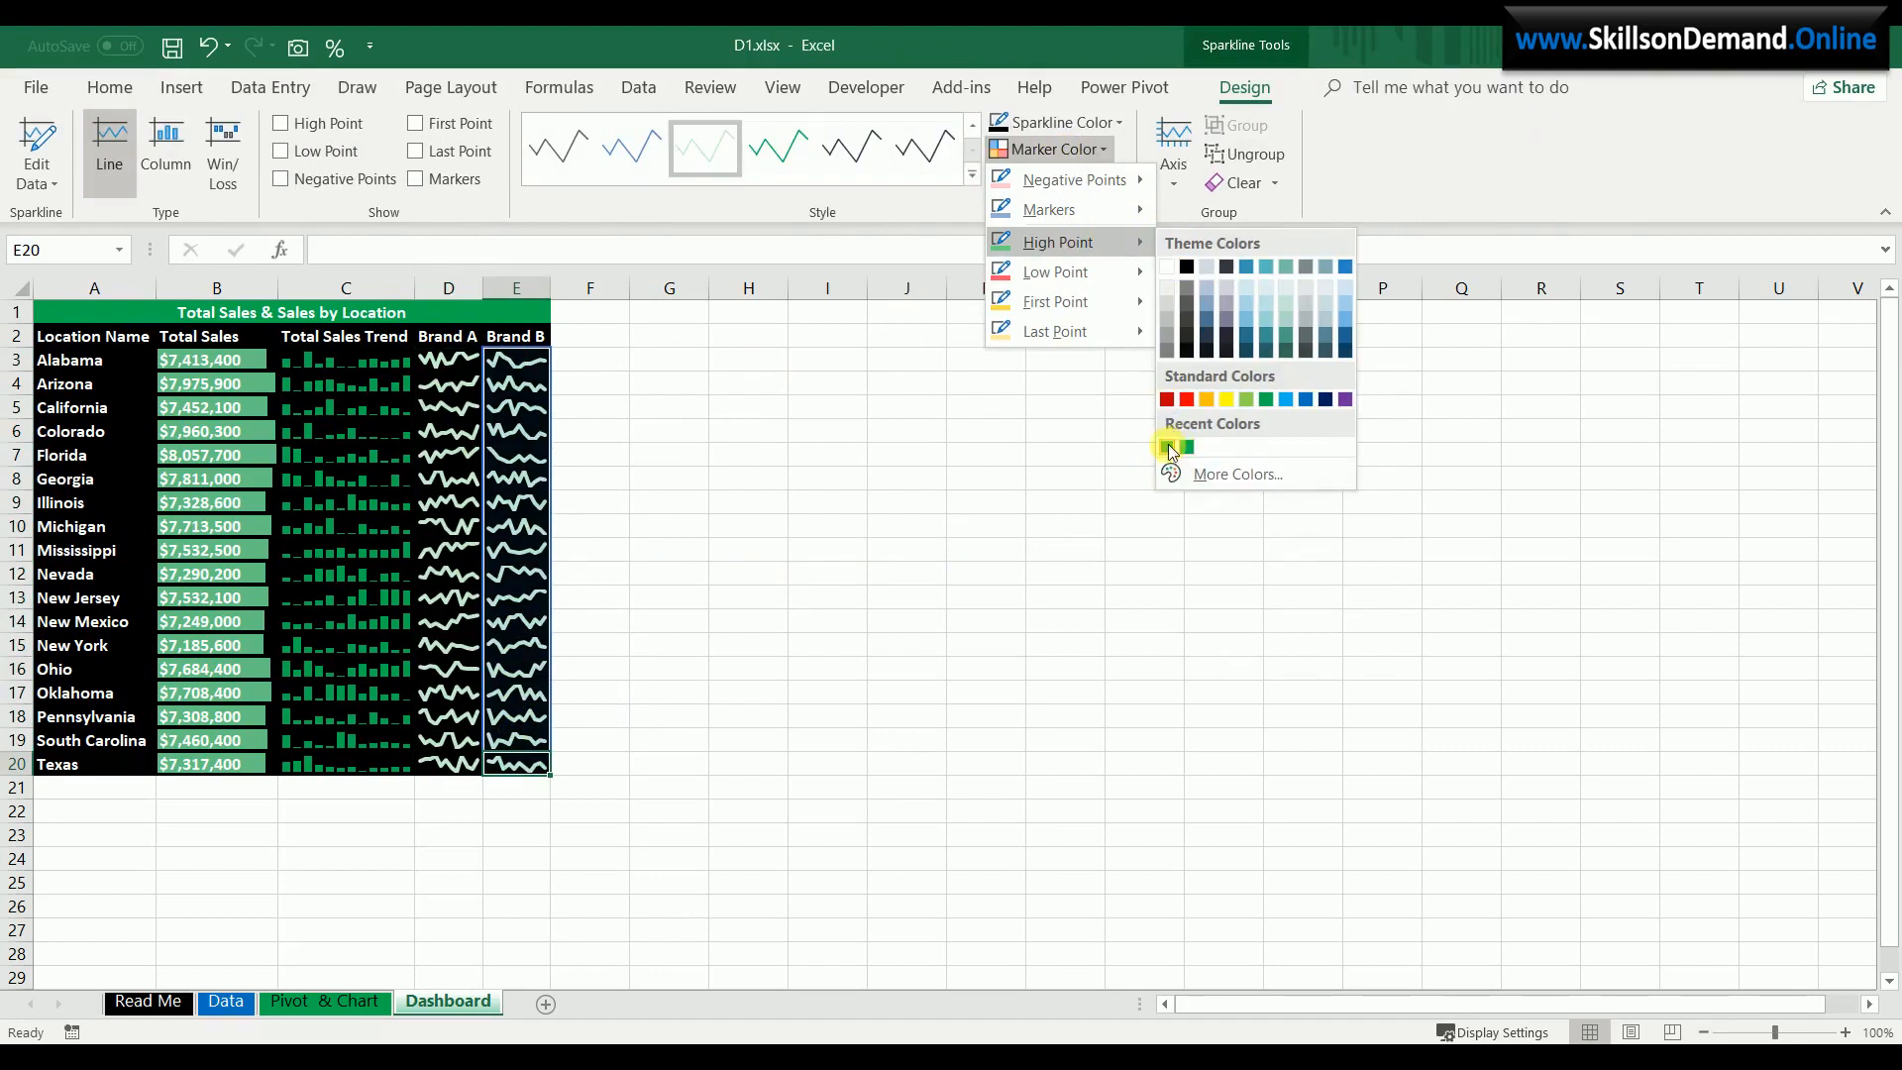
left_click(1167, 446)
left_click(1100, 151)
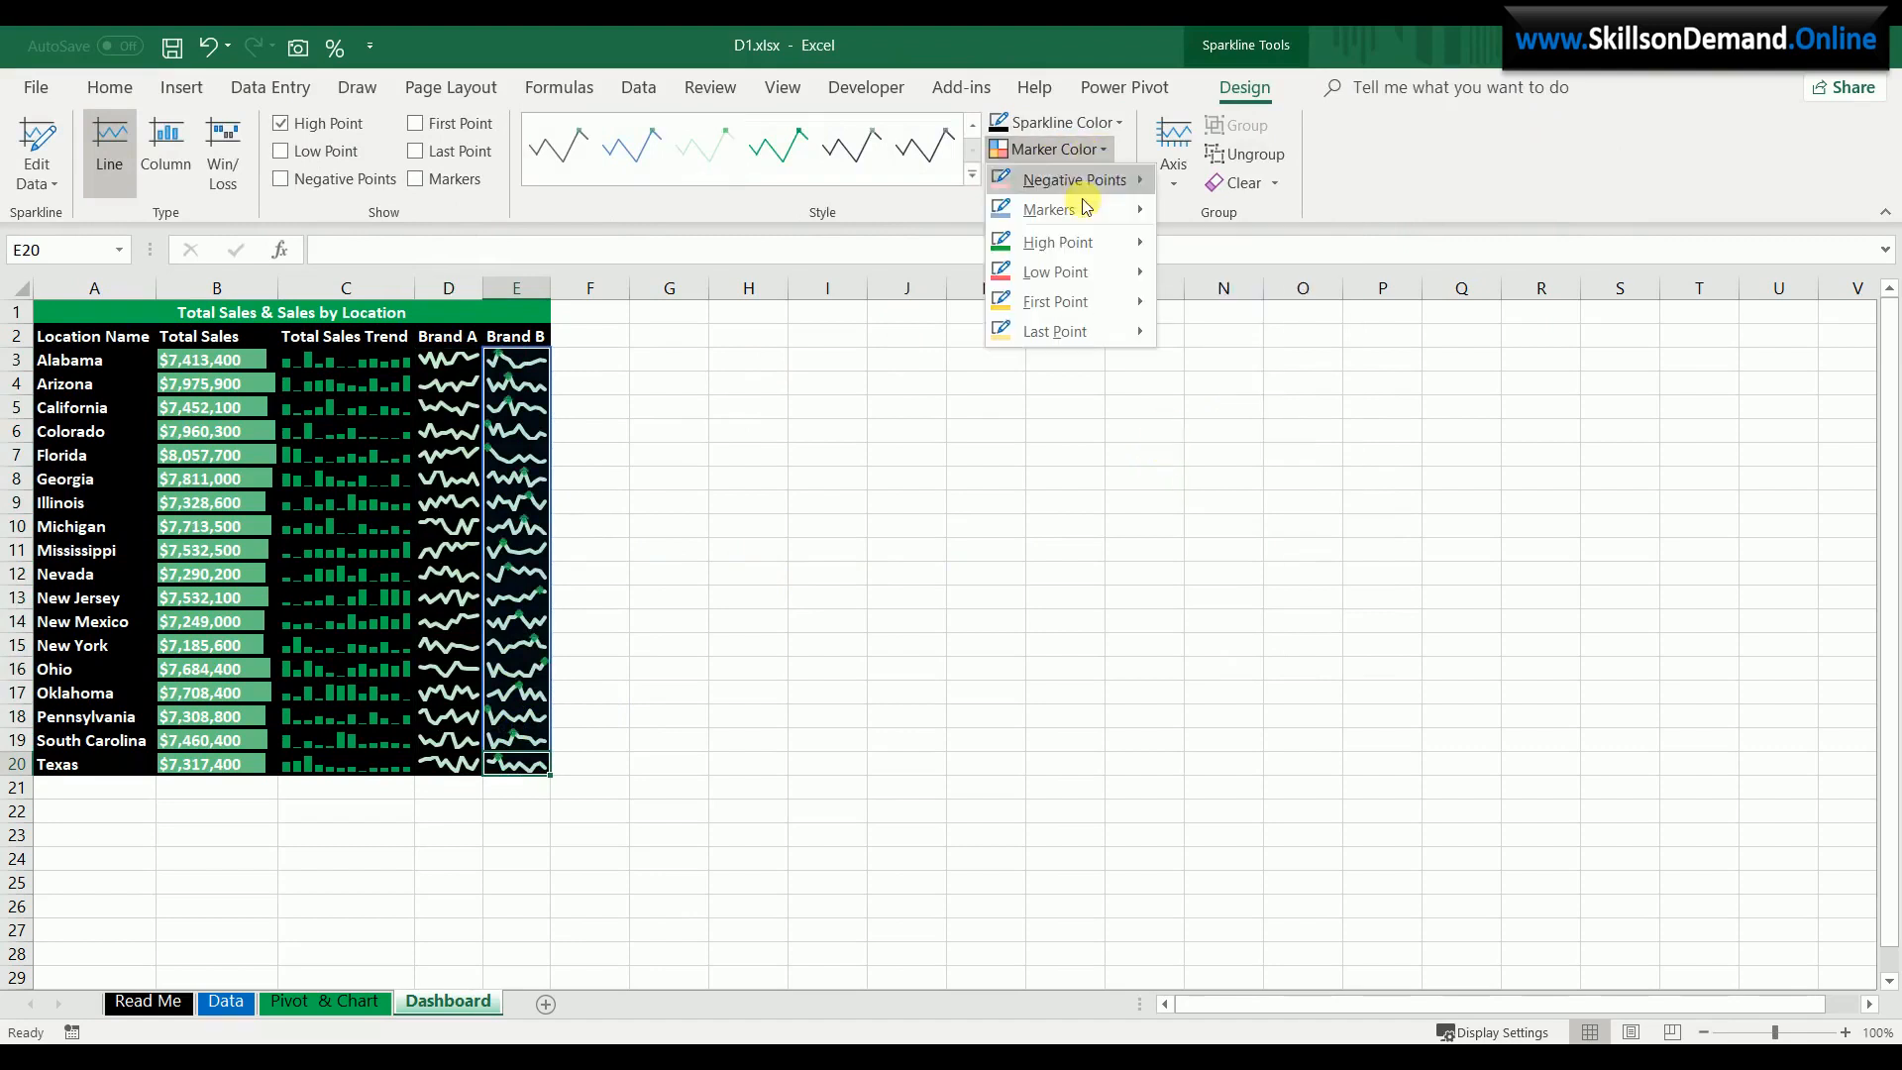
mouse_move(1088, 273)
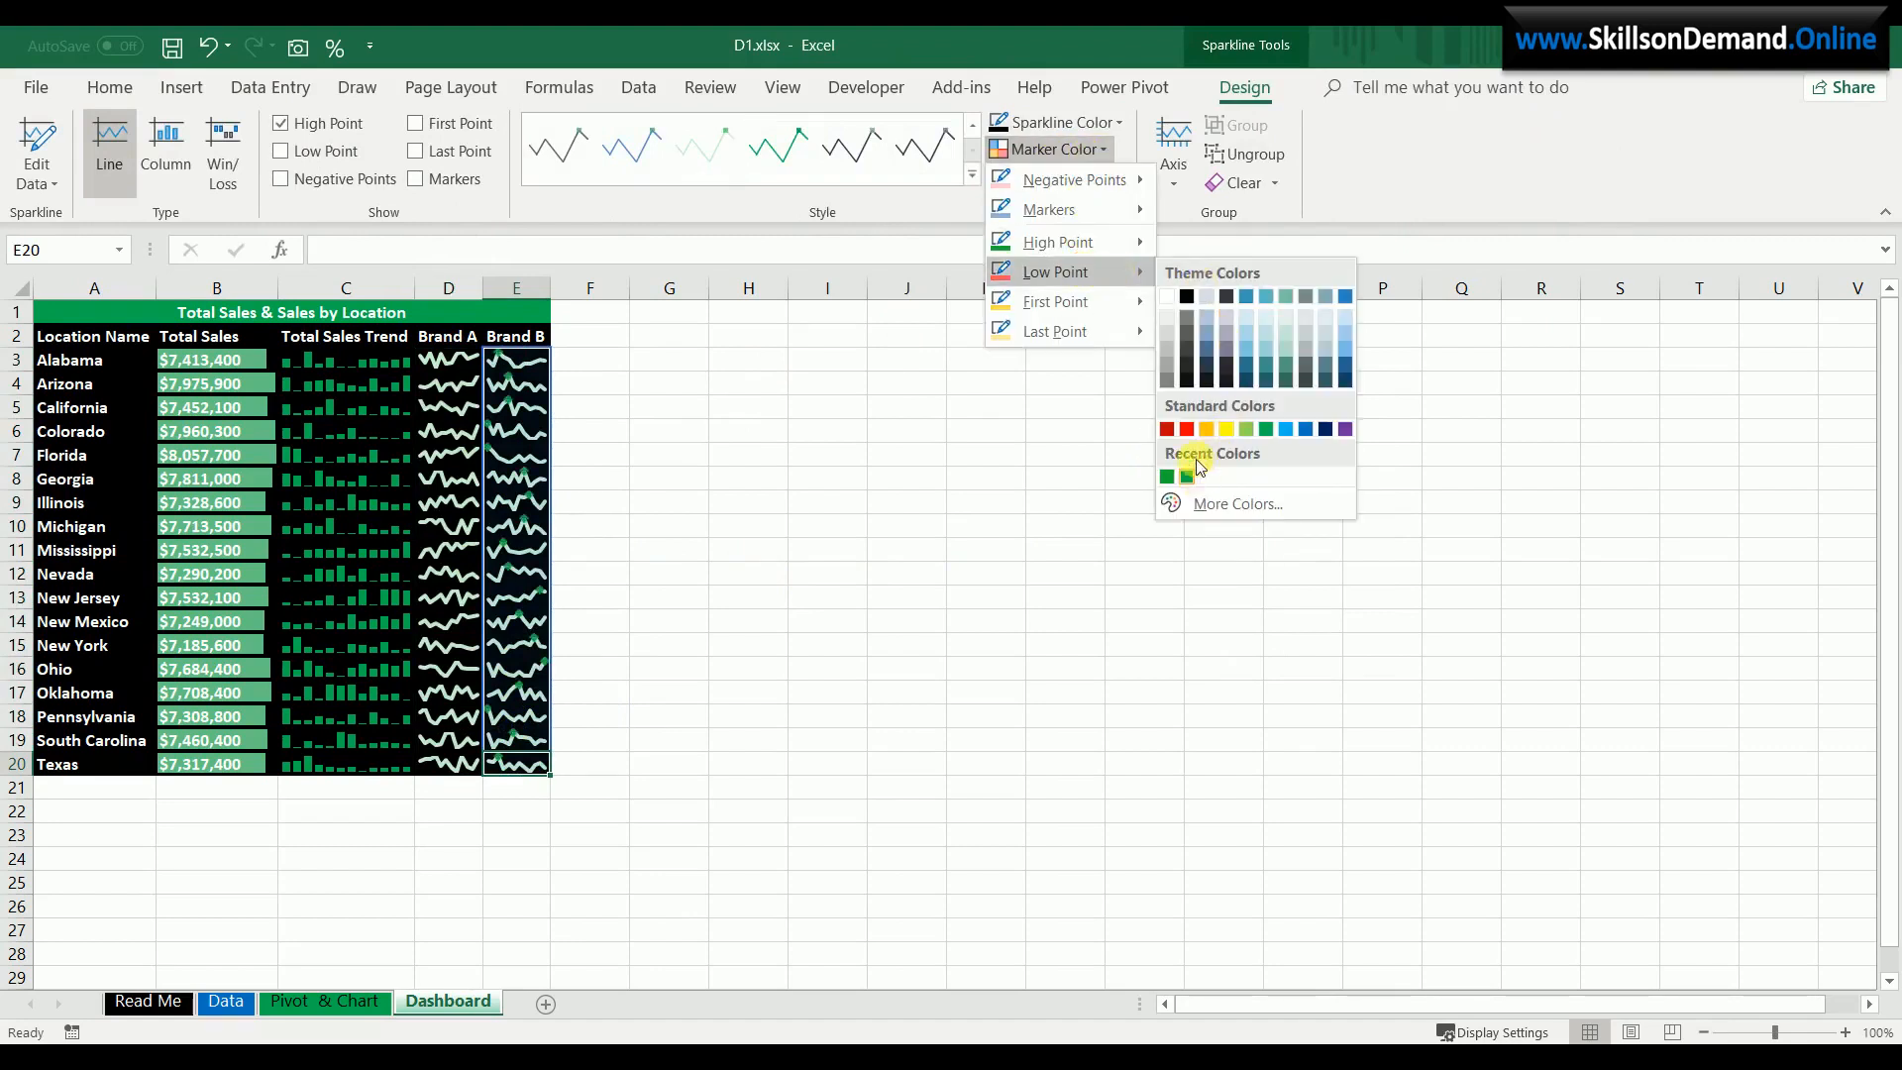
left_click(1169, 432)
left_click(996, 453)
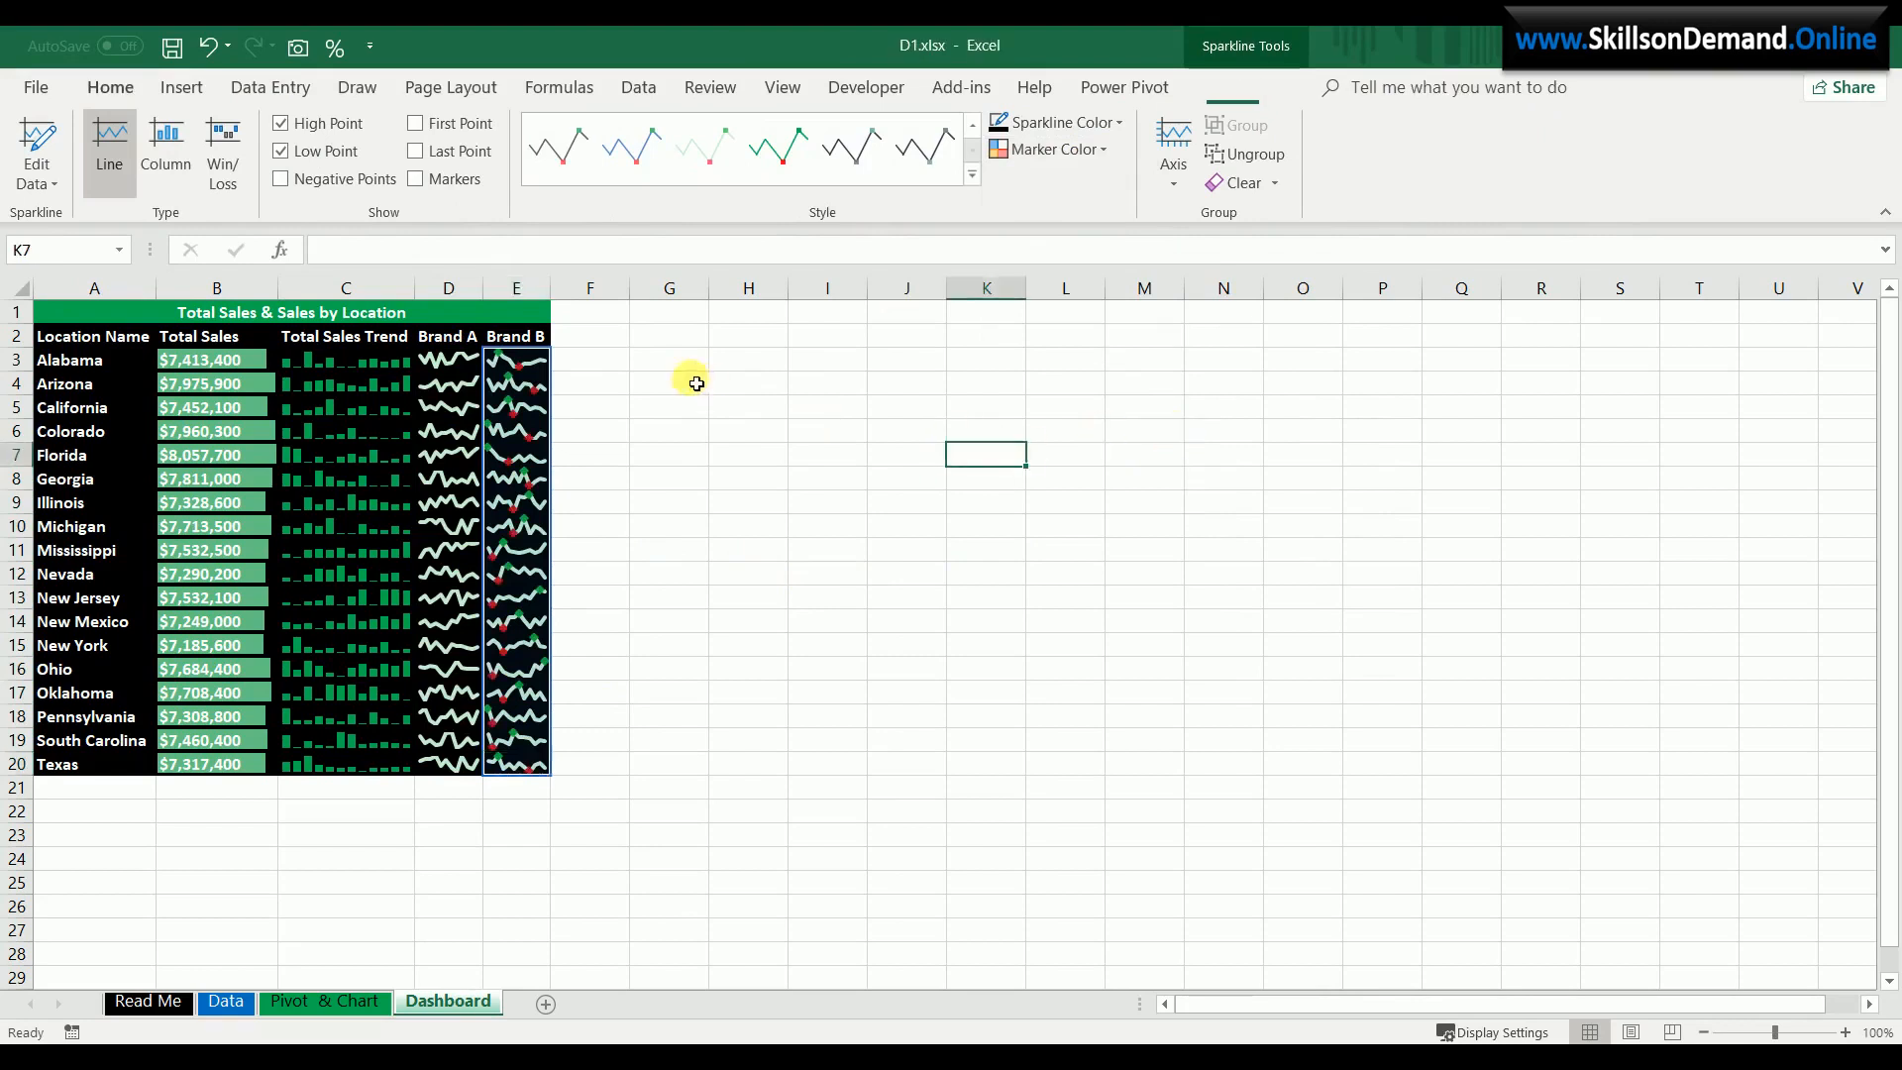
- Mark the high points of the Brand A sparklines in D3:D20 in green and the low points in dark red
left_click_drag(446, 359, 467, 761)
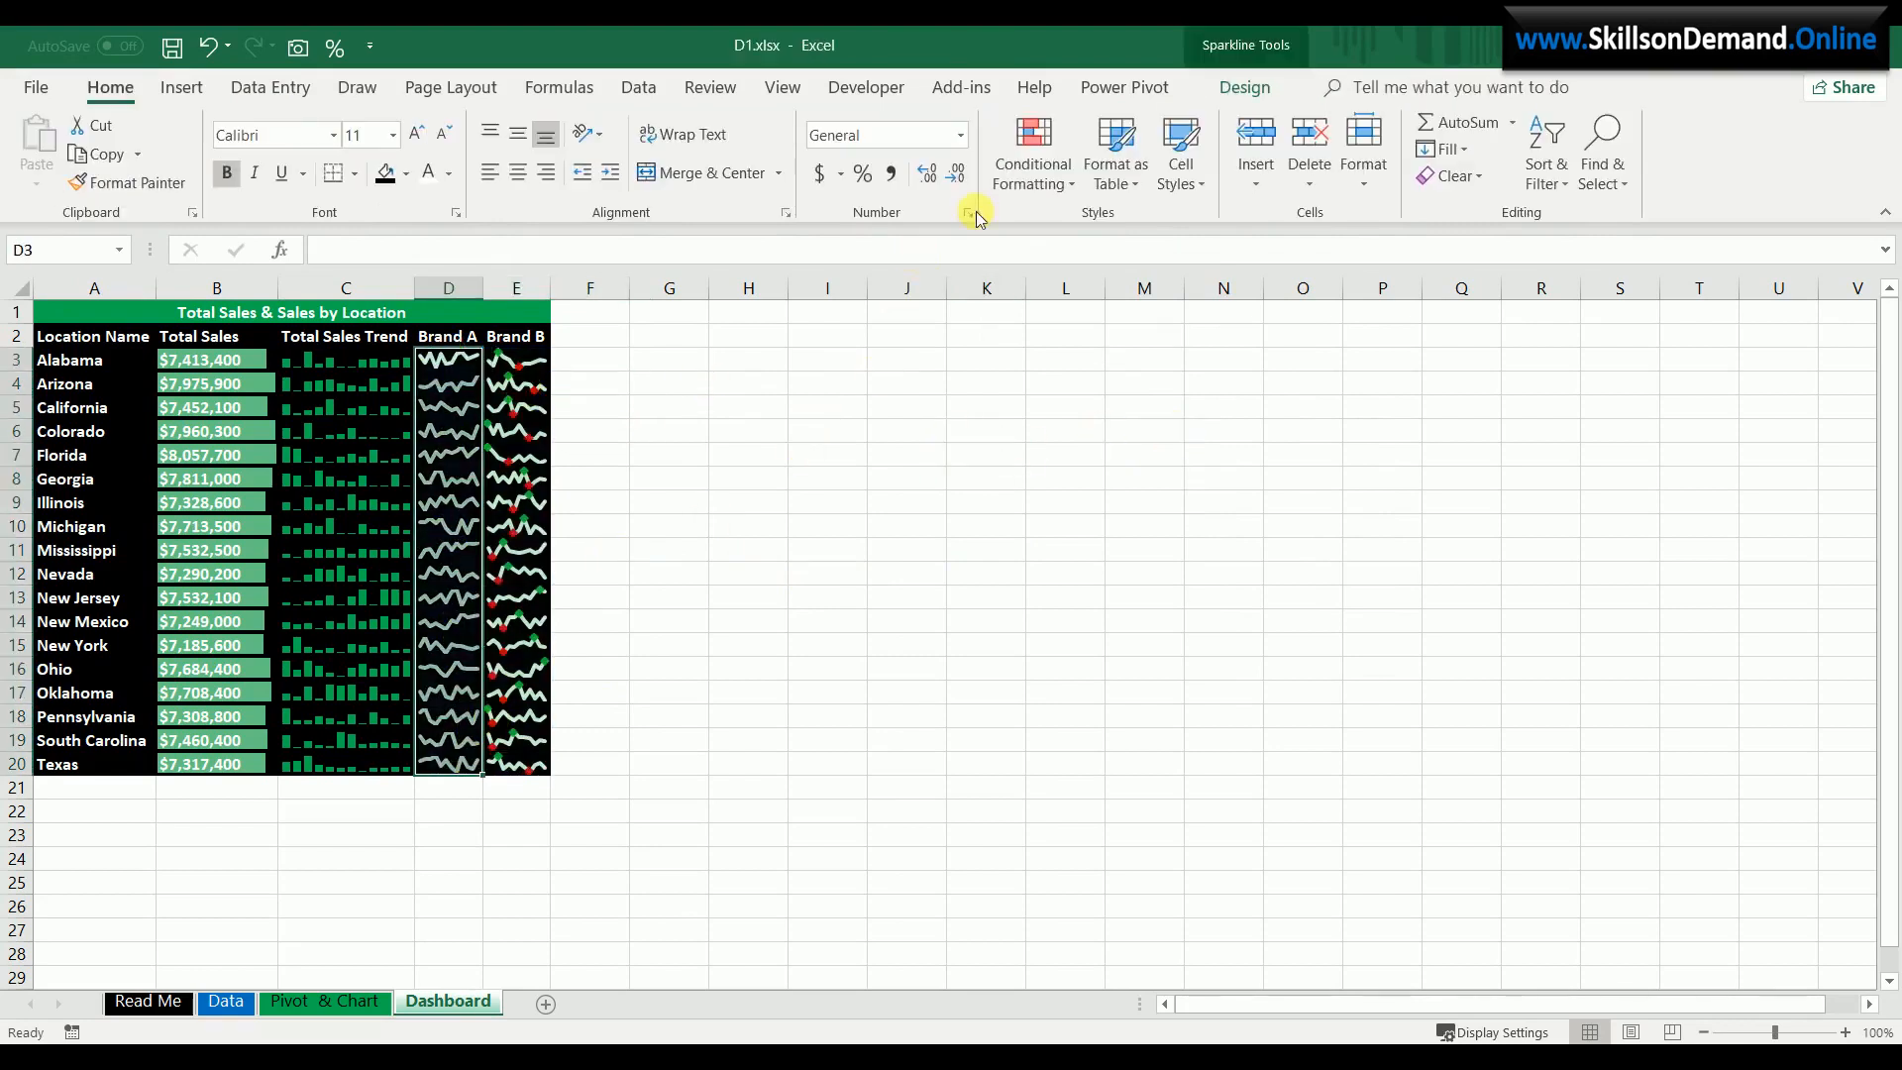
left_click(1239, 87)
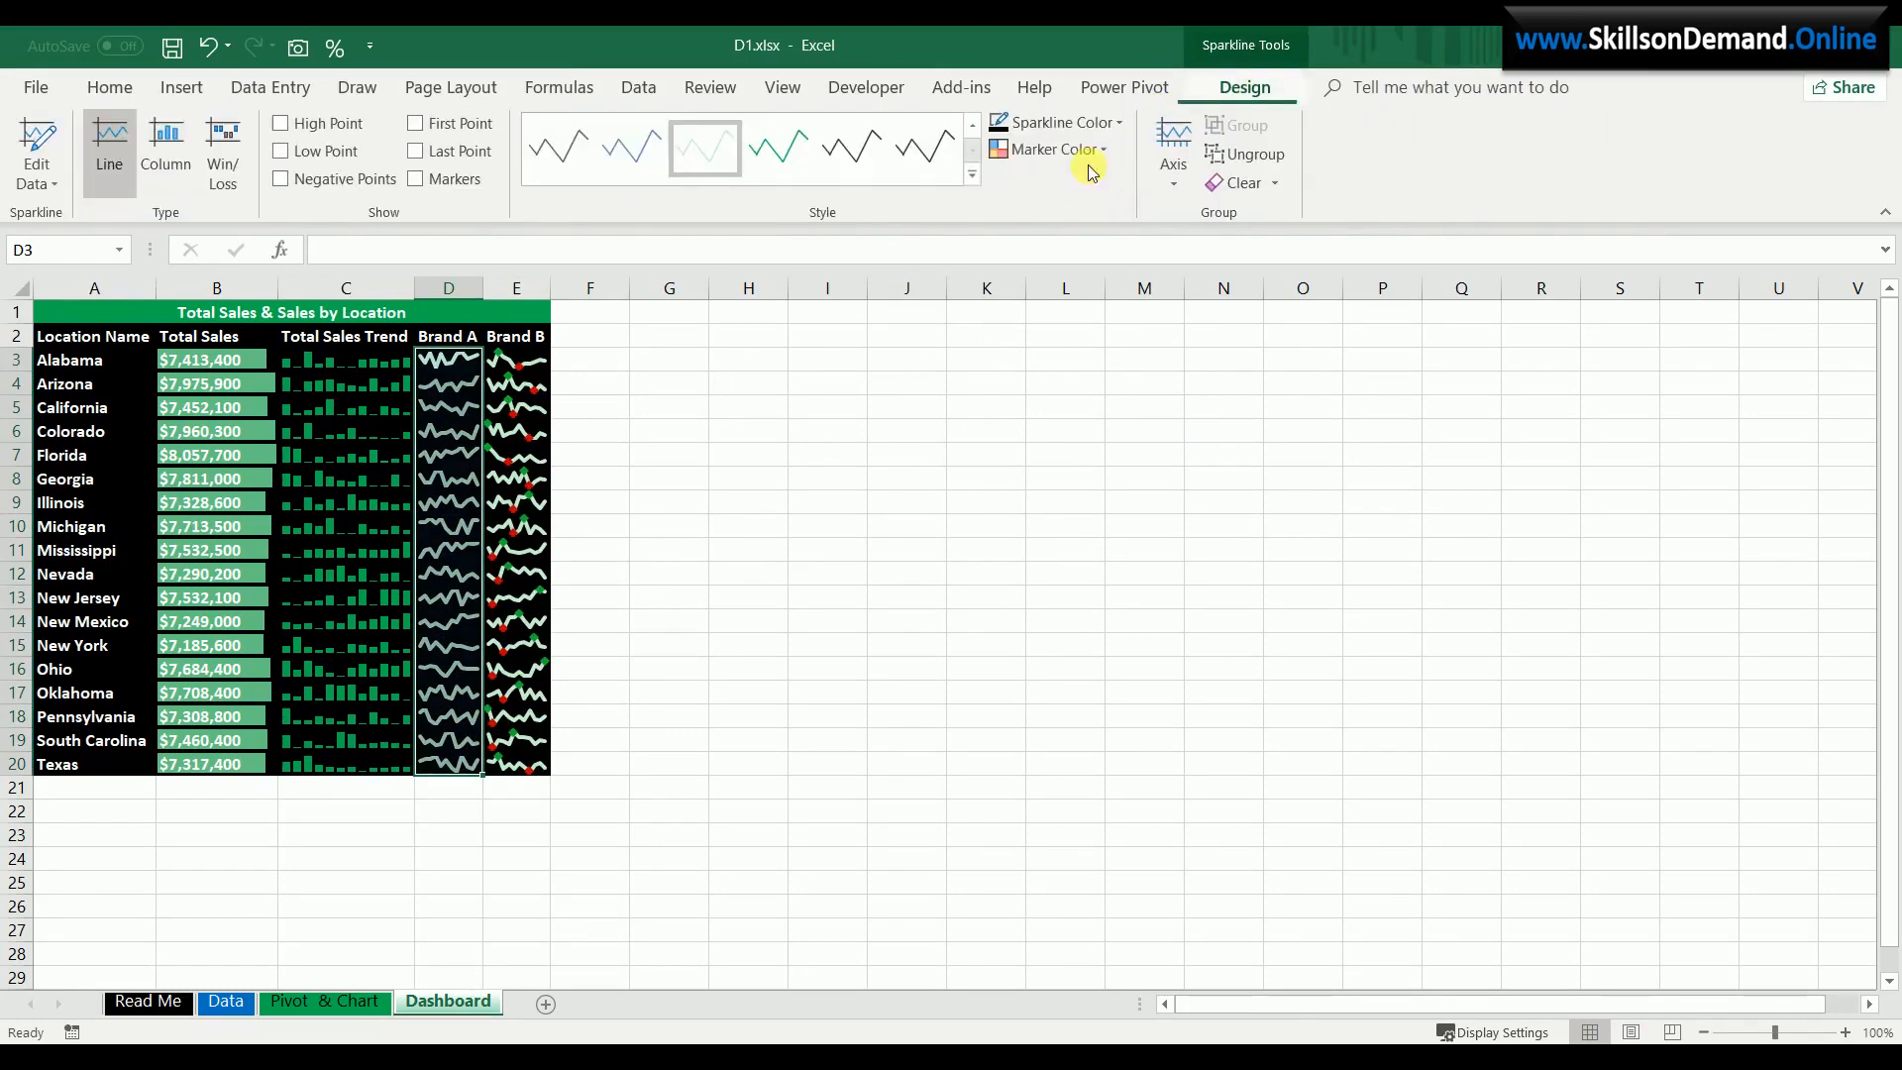
left_click(1040, 149)
mouse_move(1051, 246)
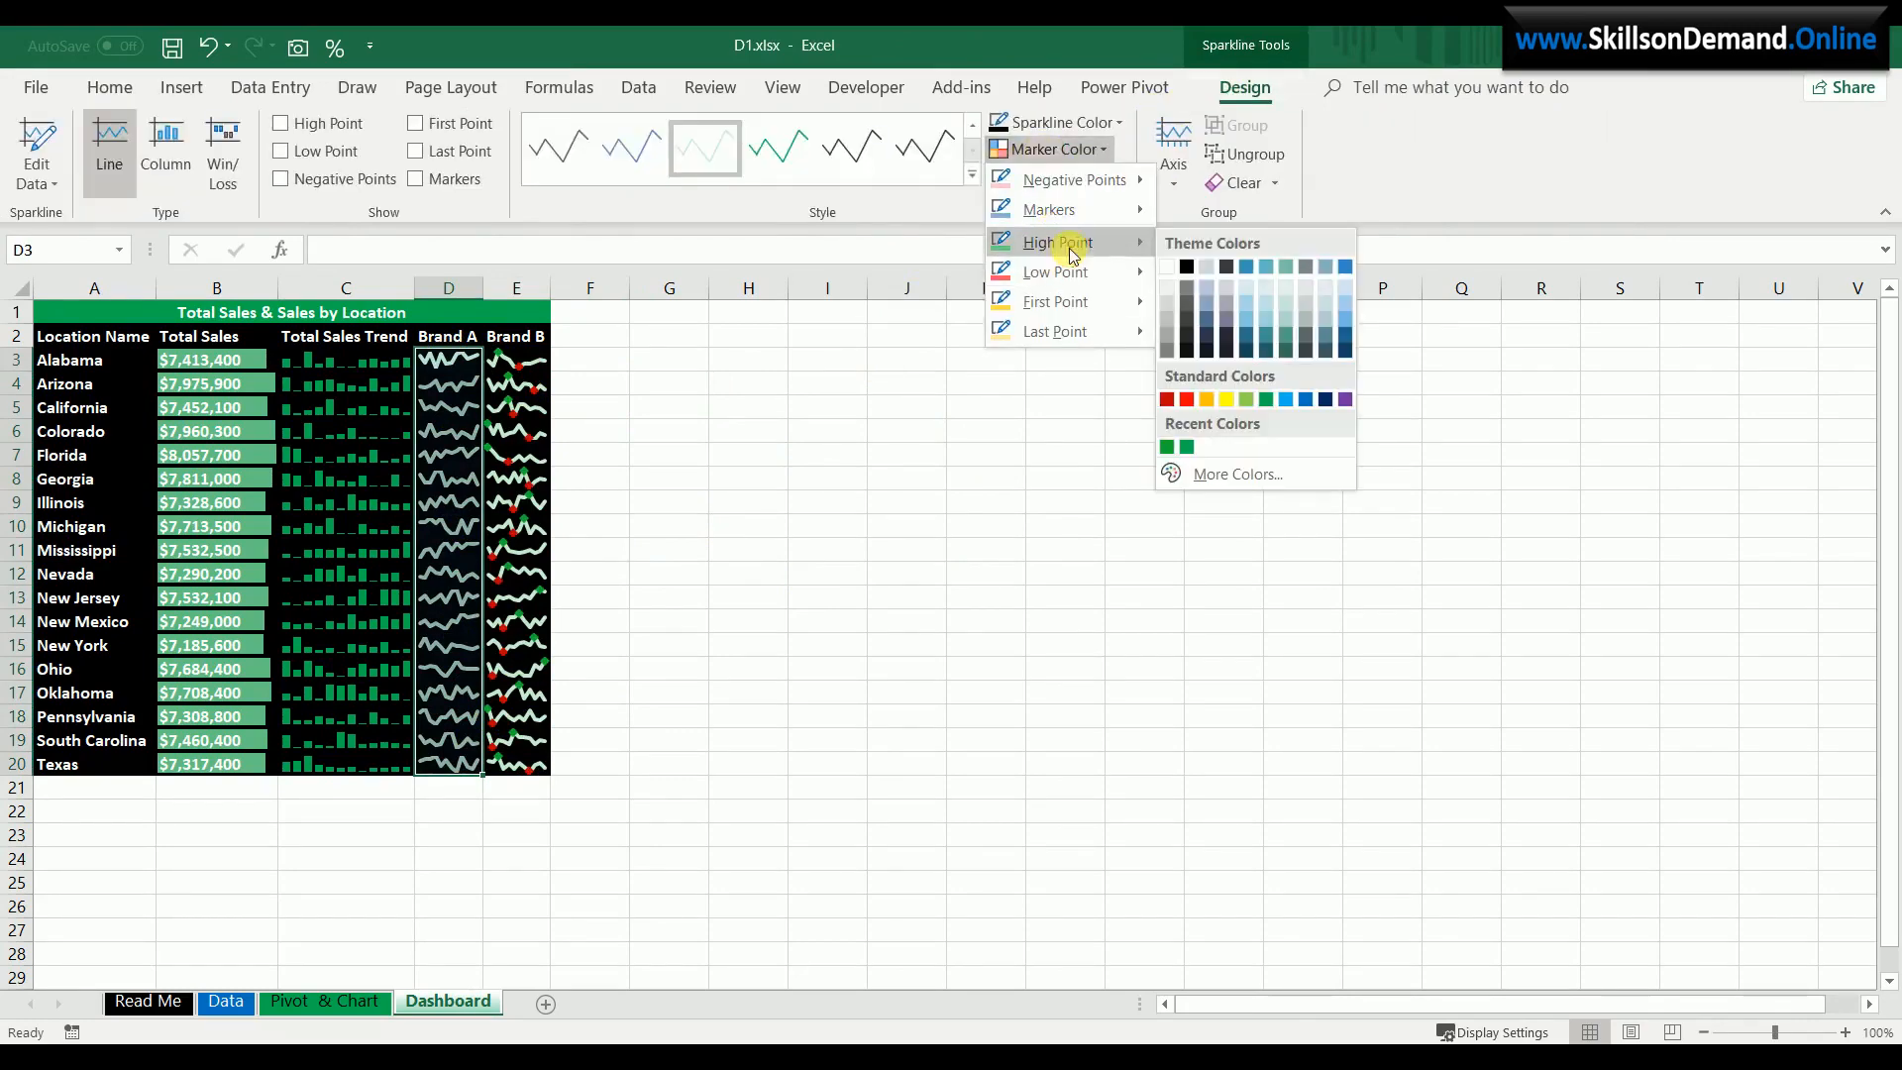
left_click(1188, 447)
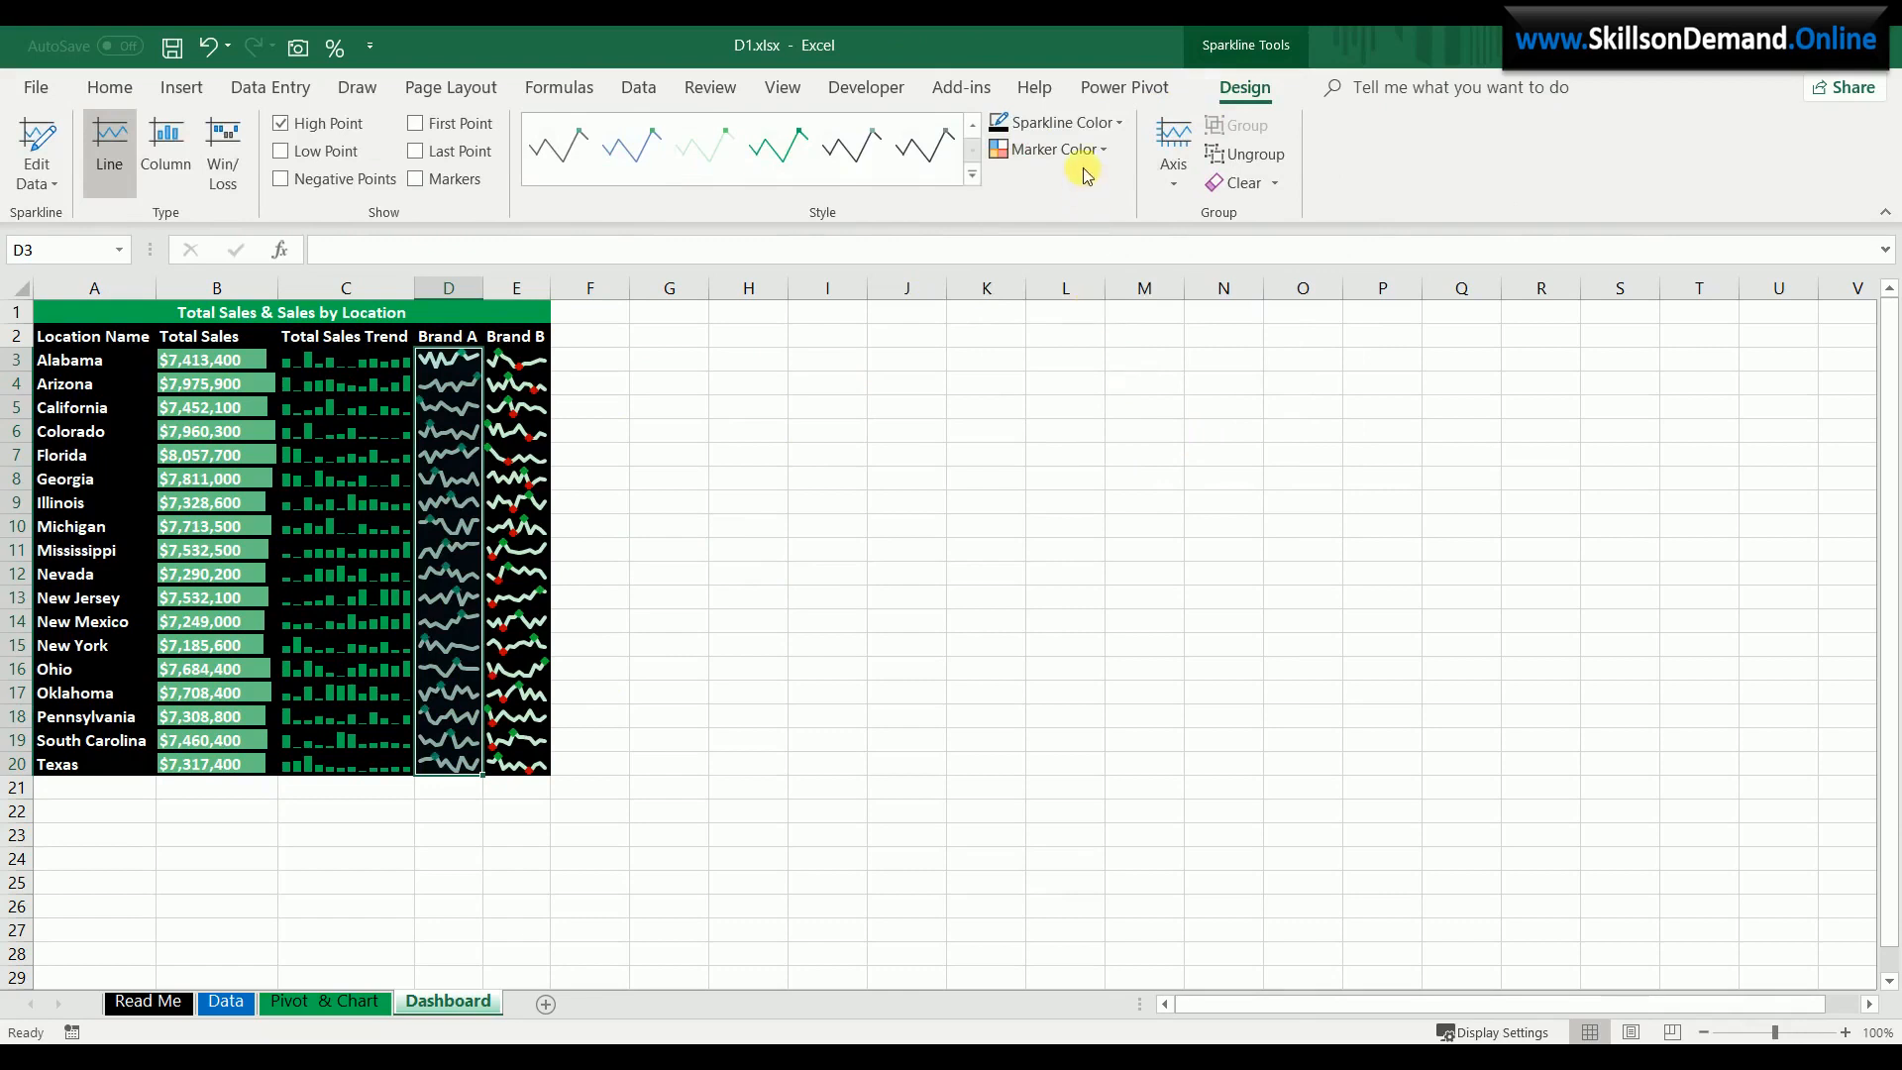
left_click(1054, 149)
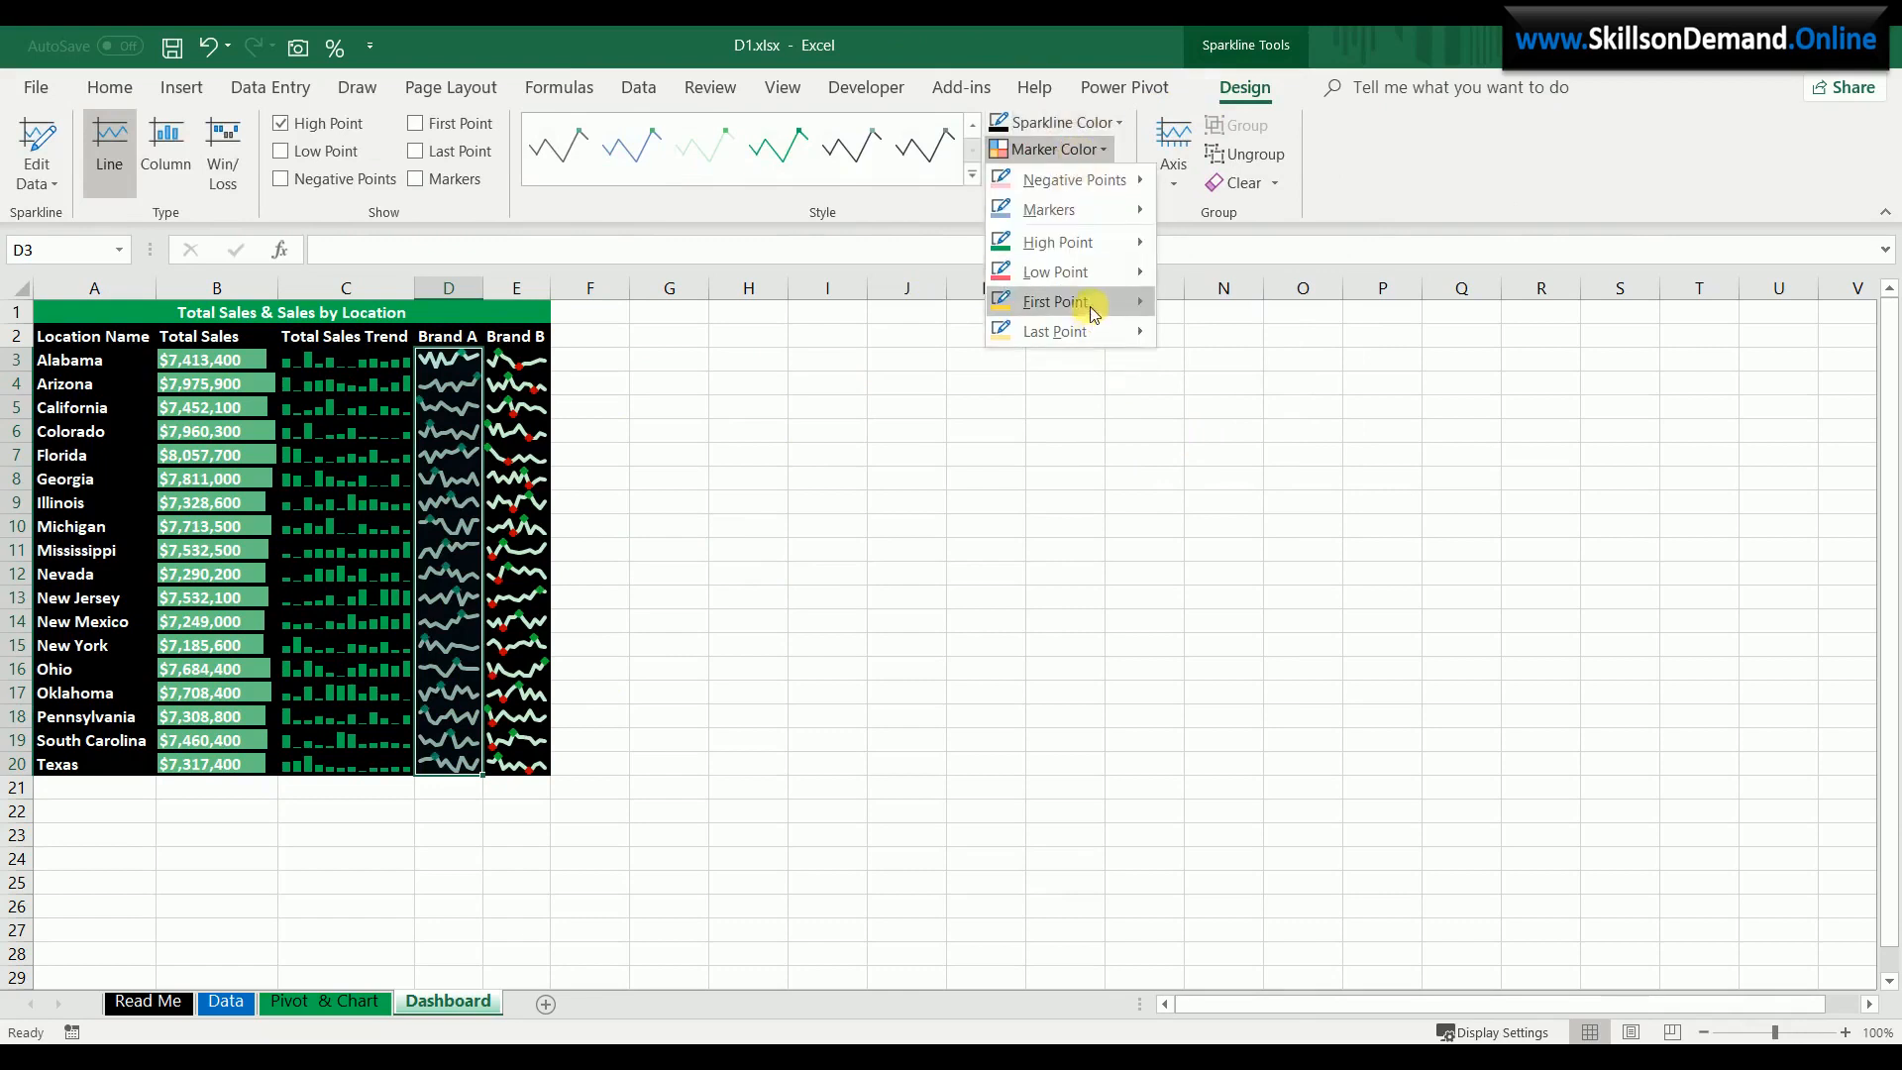
mouse_move(1089, 271)
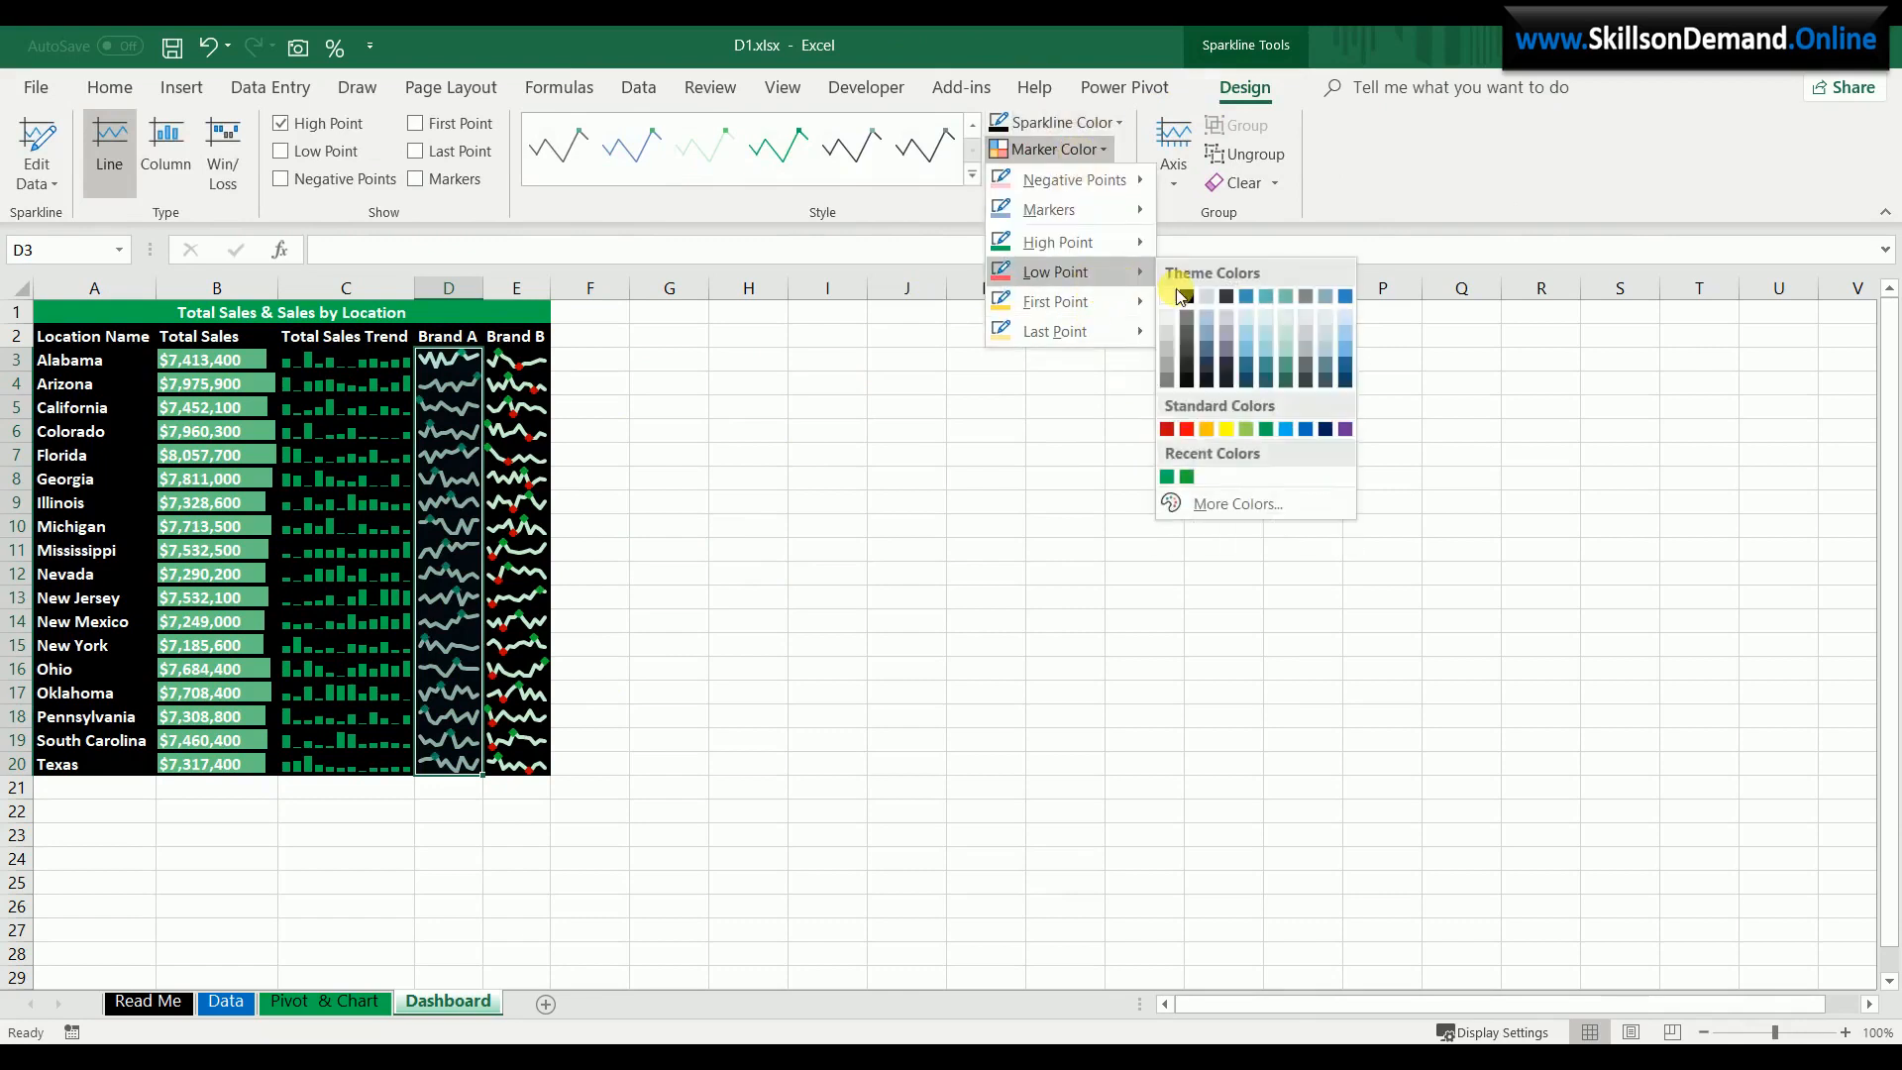
left_click(1168, 429)
left_click(941, 503)
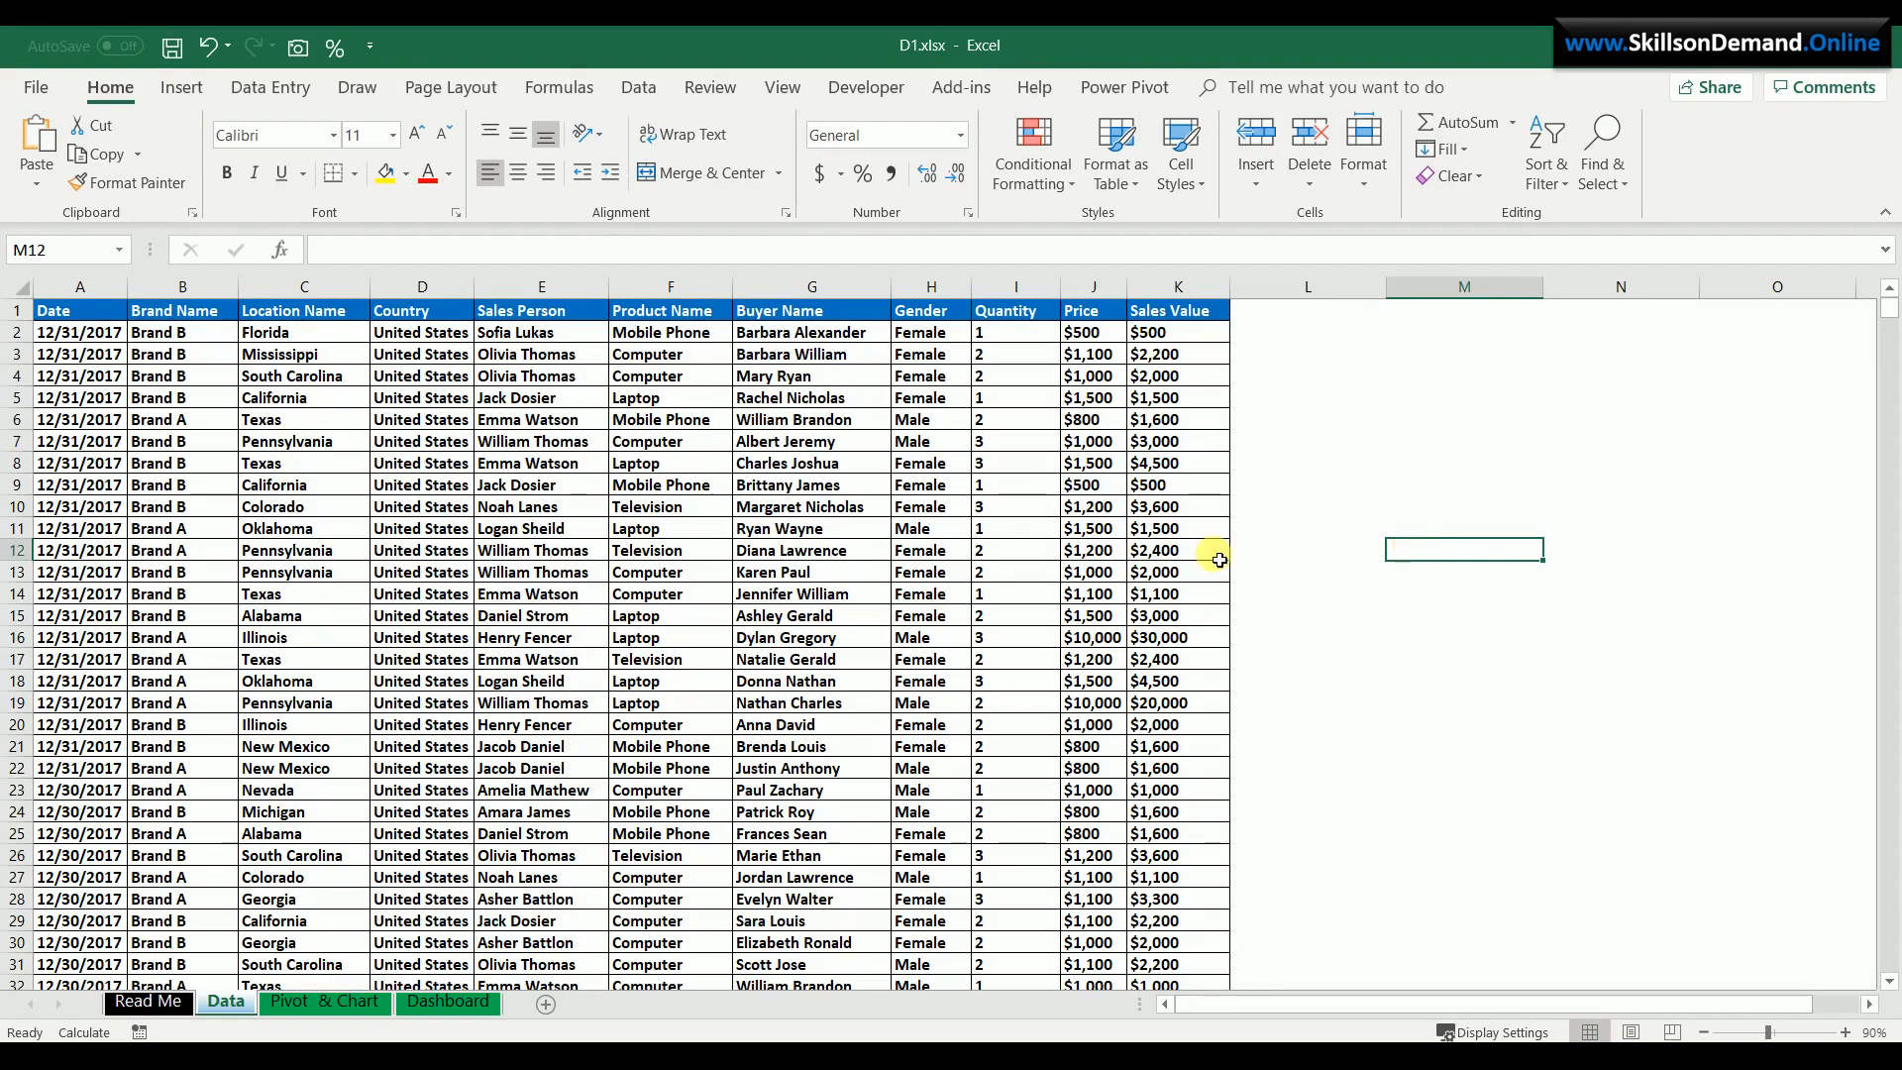
- Create a PivotTable from the Data table on the existing Pivot & Chart sheet, placed at cell Q1
left_click(310, 551)
key("ctrl+a")
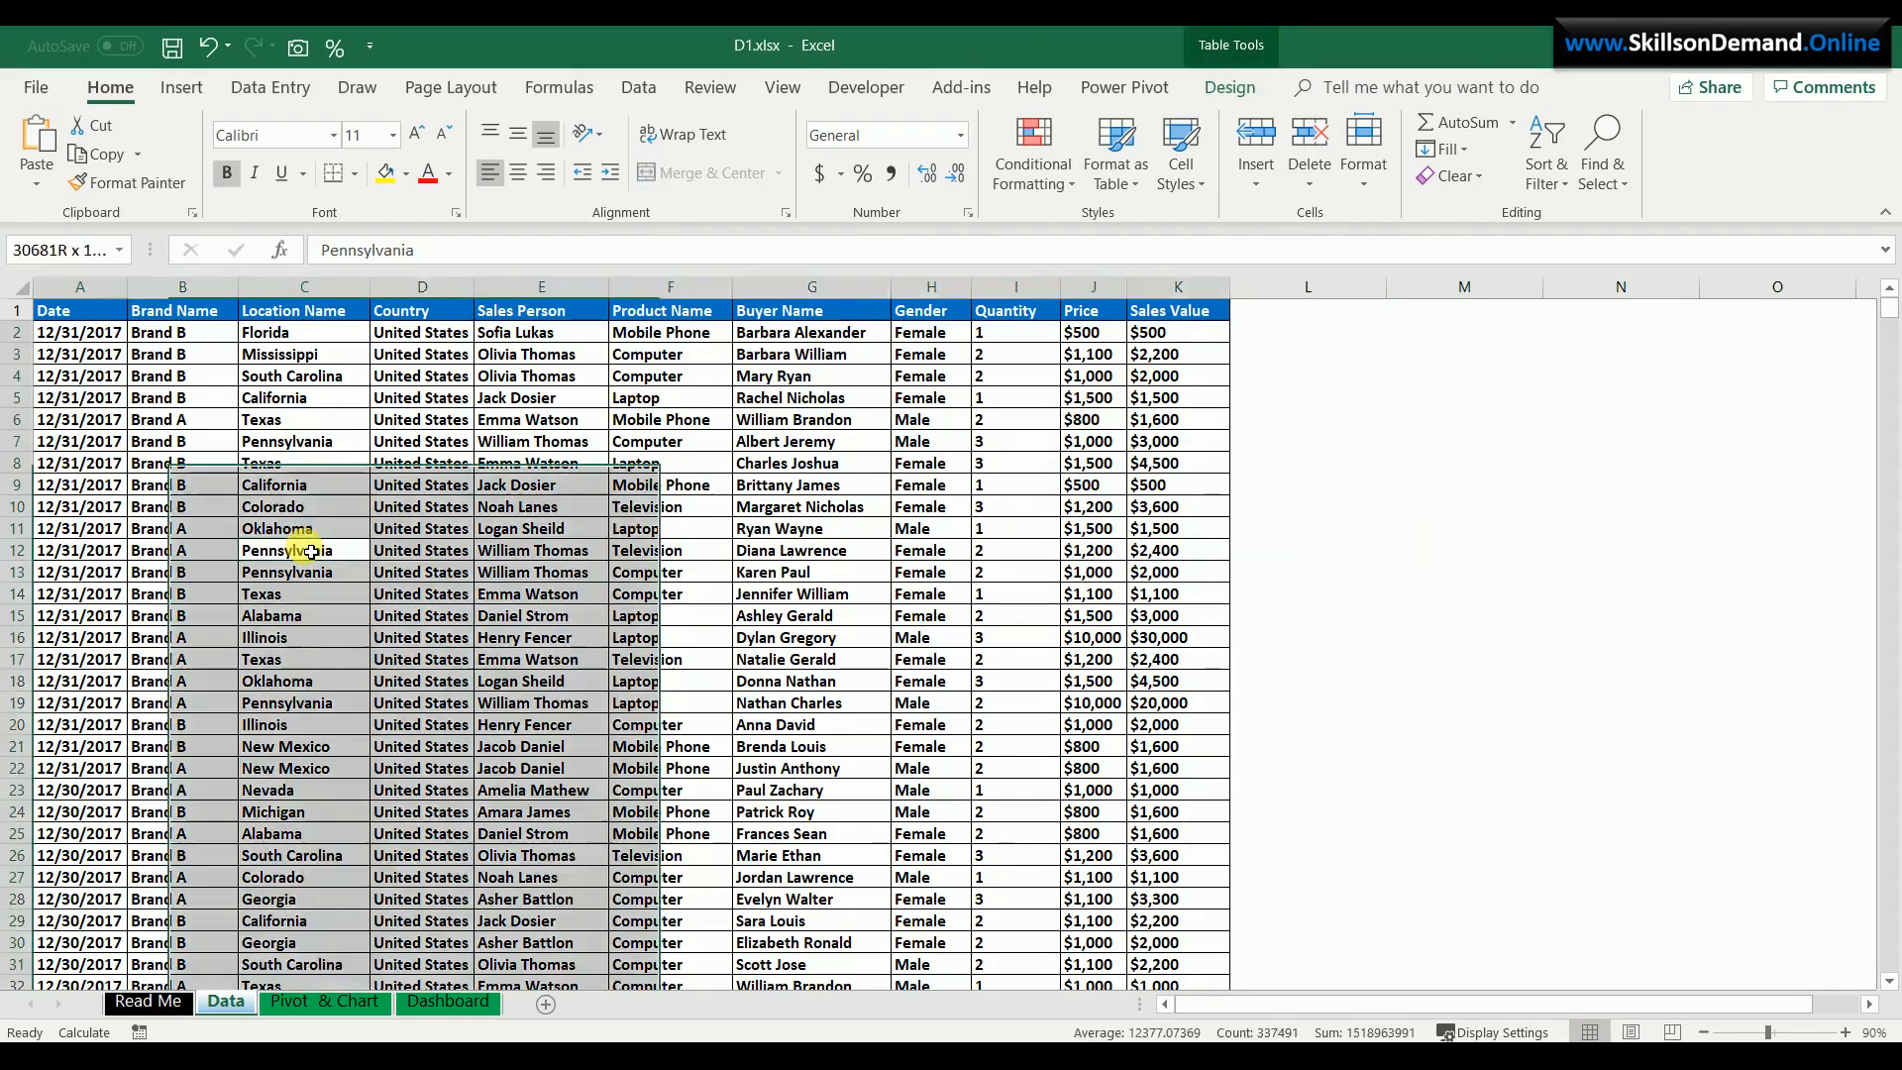
left_click(188, 89)
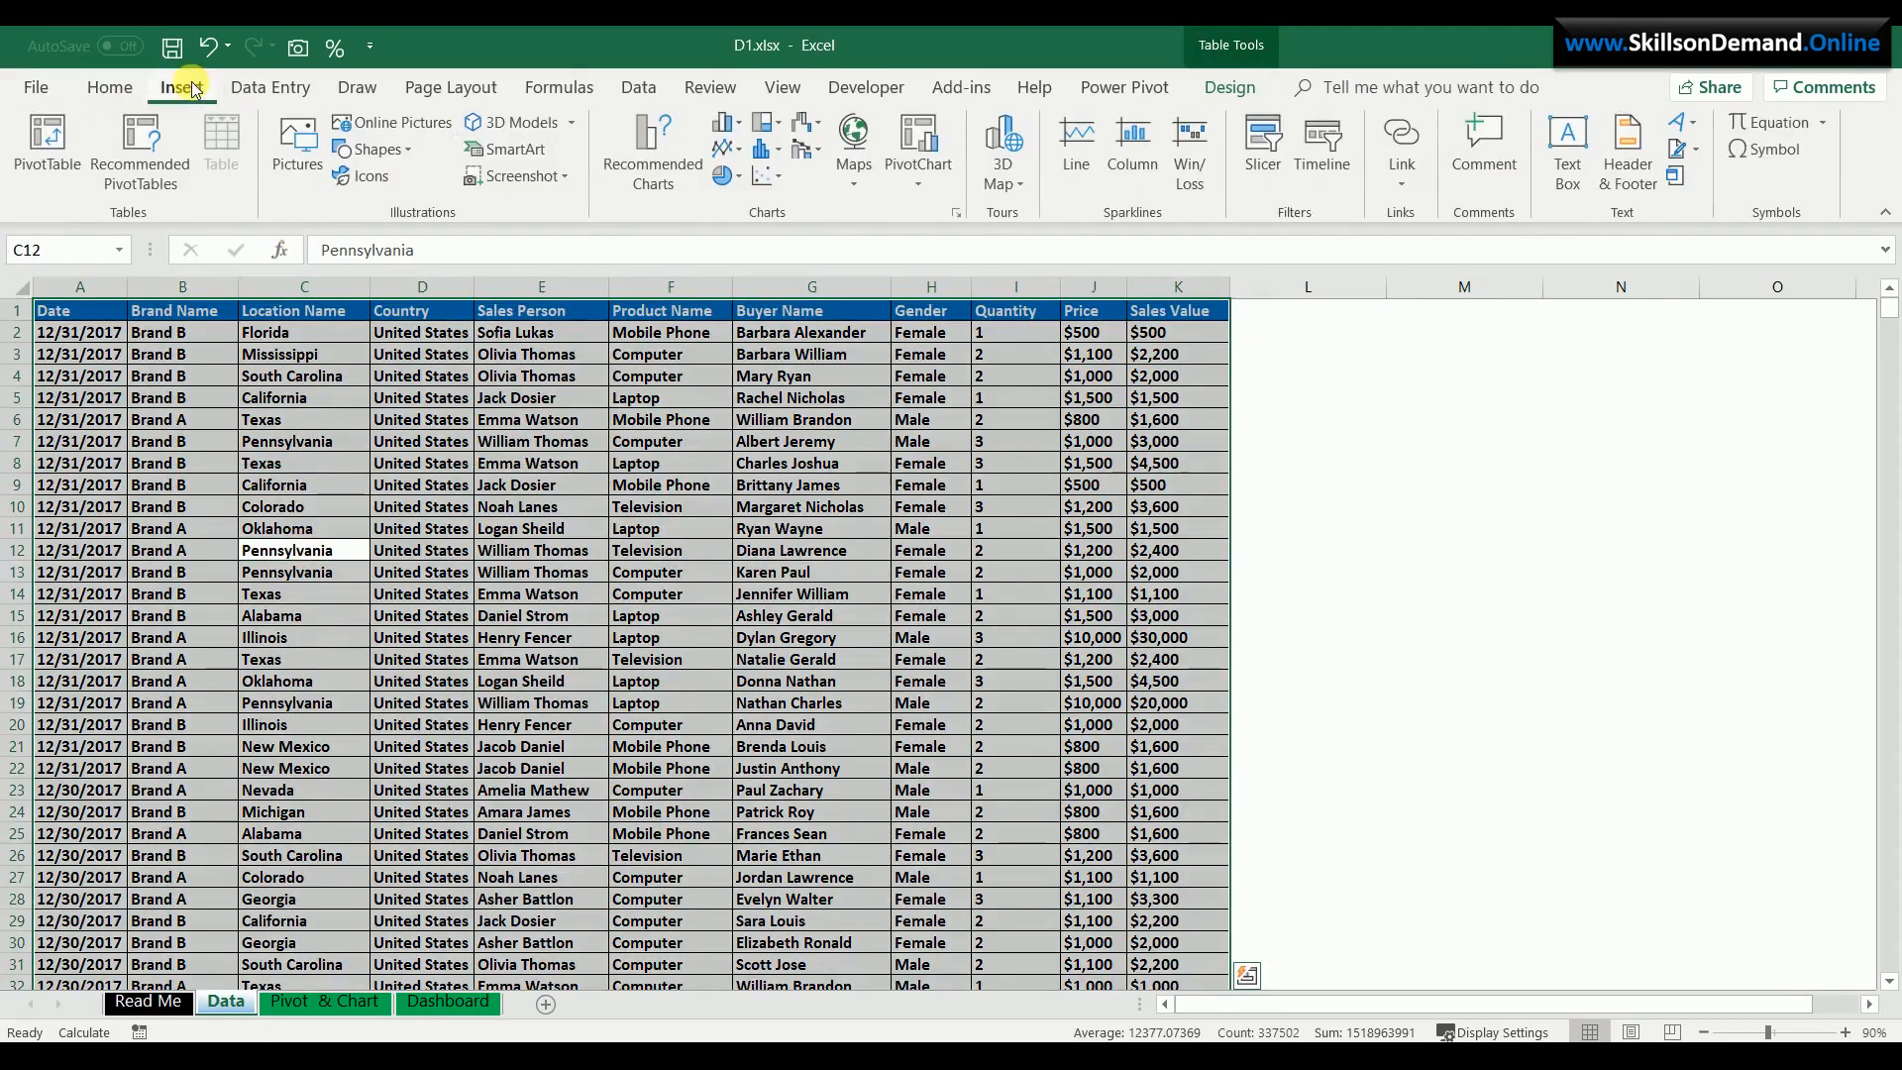
left_click(35, 135)
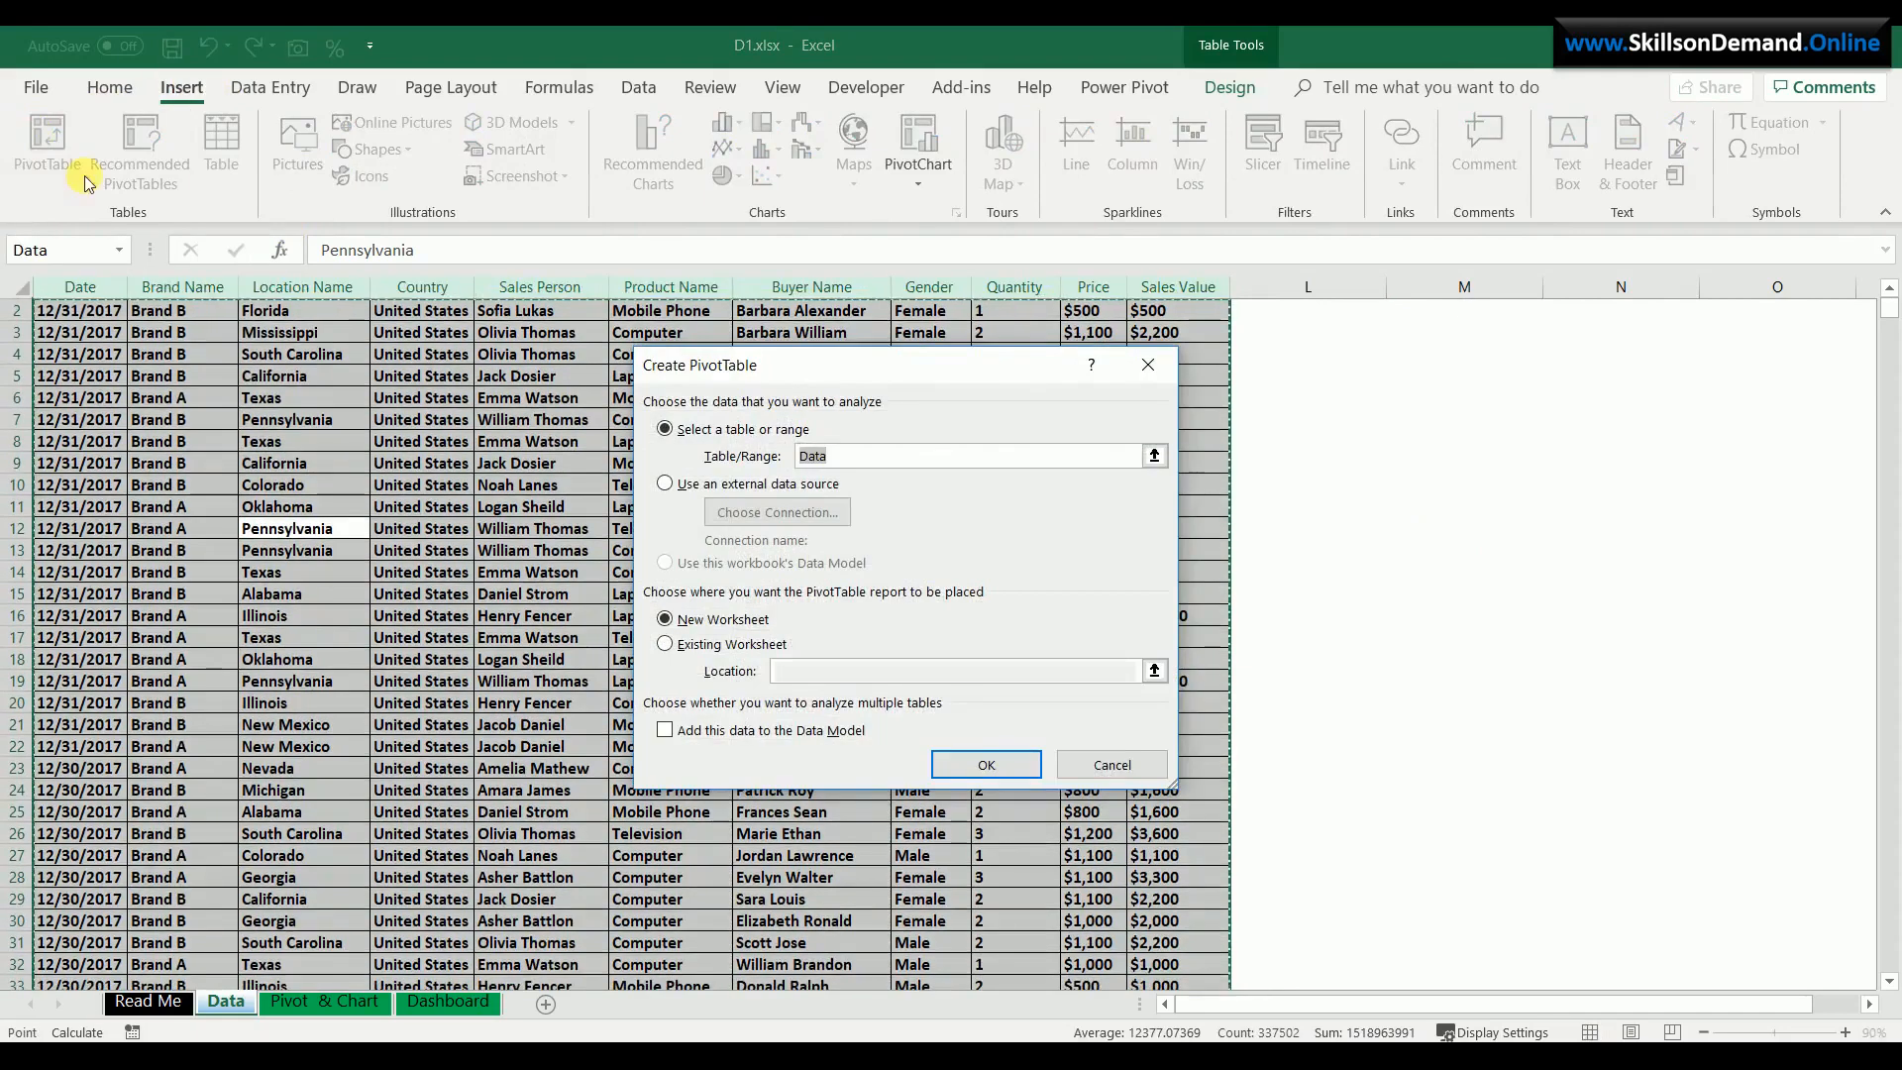
left_click(665, 645)
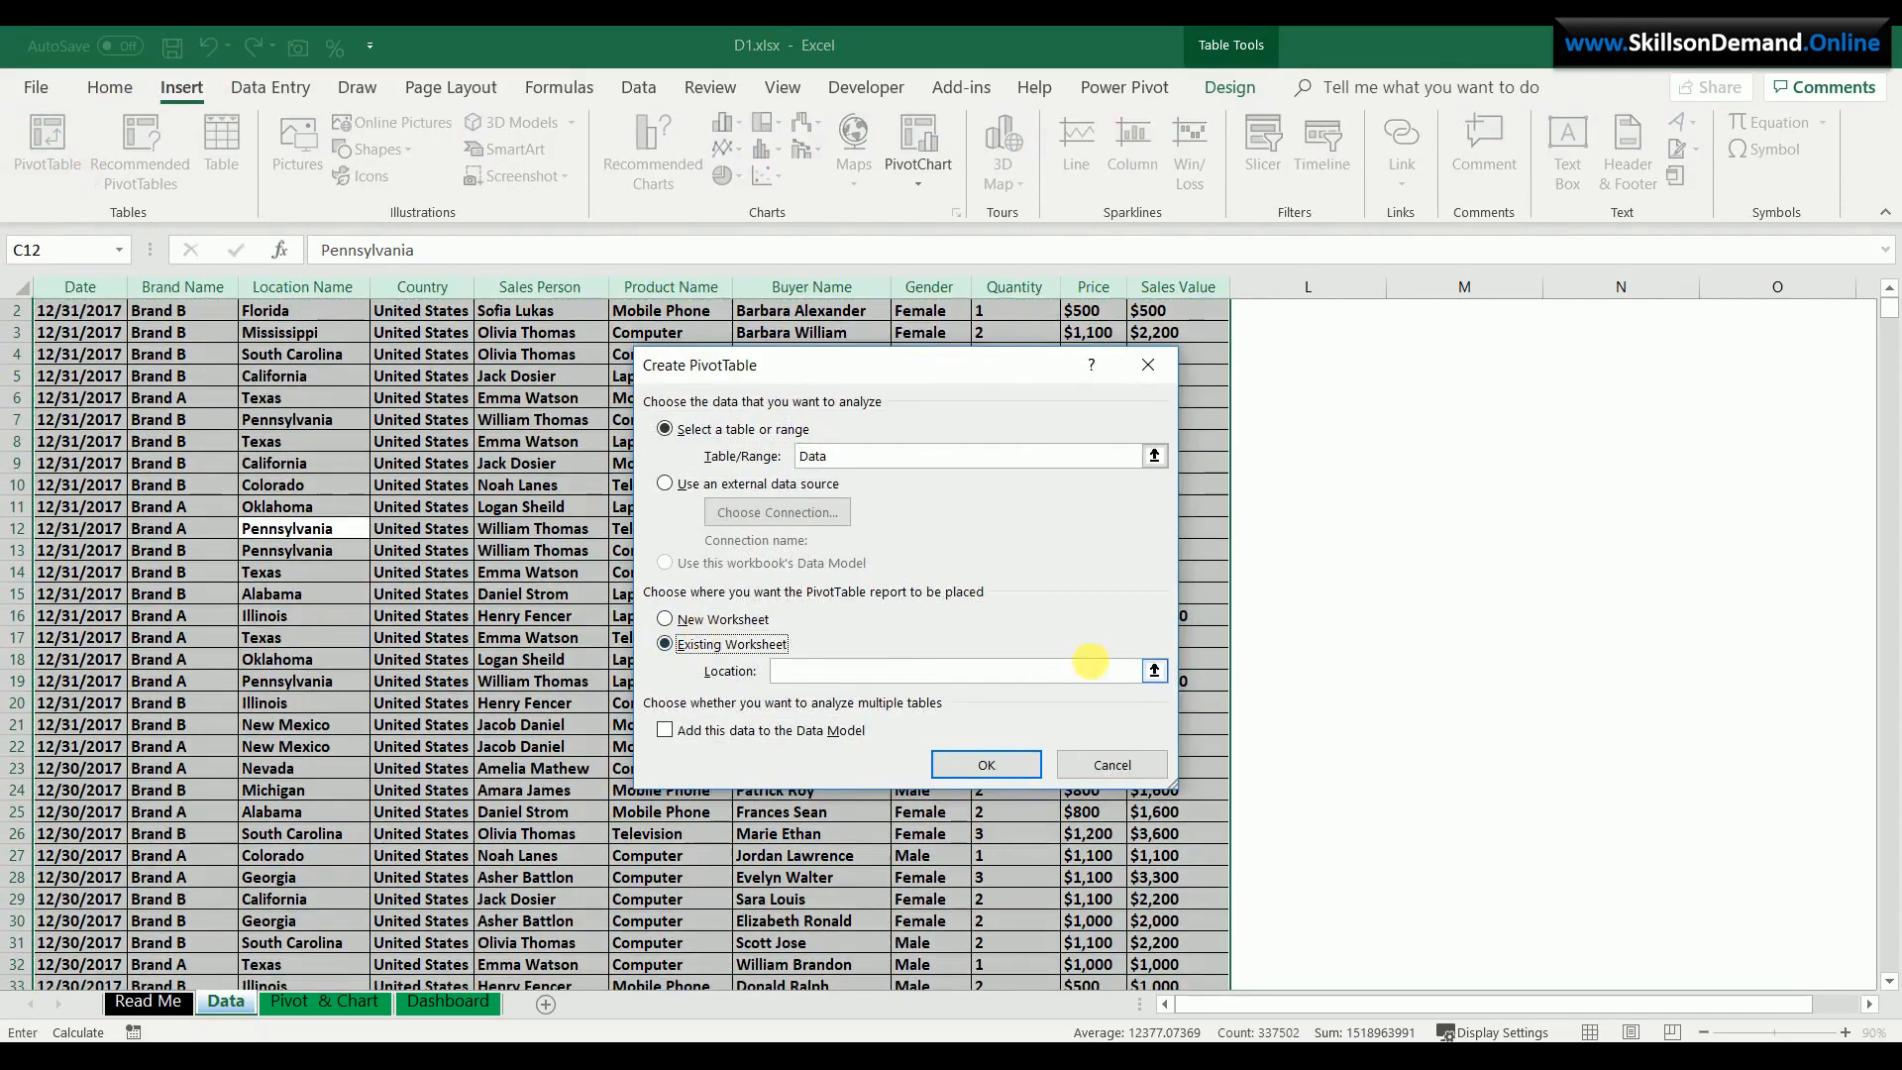
left_click(1154, 671)
left_click(355, 1003)
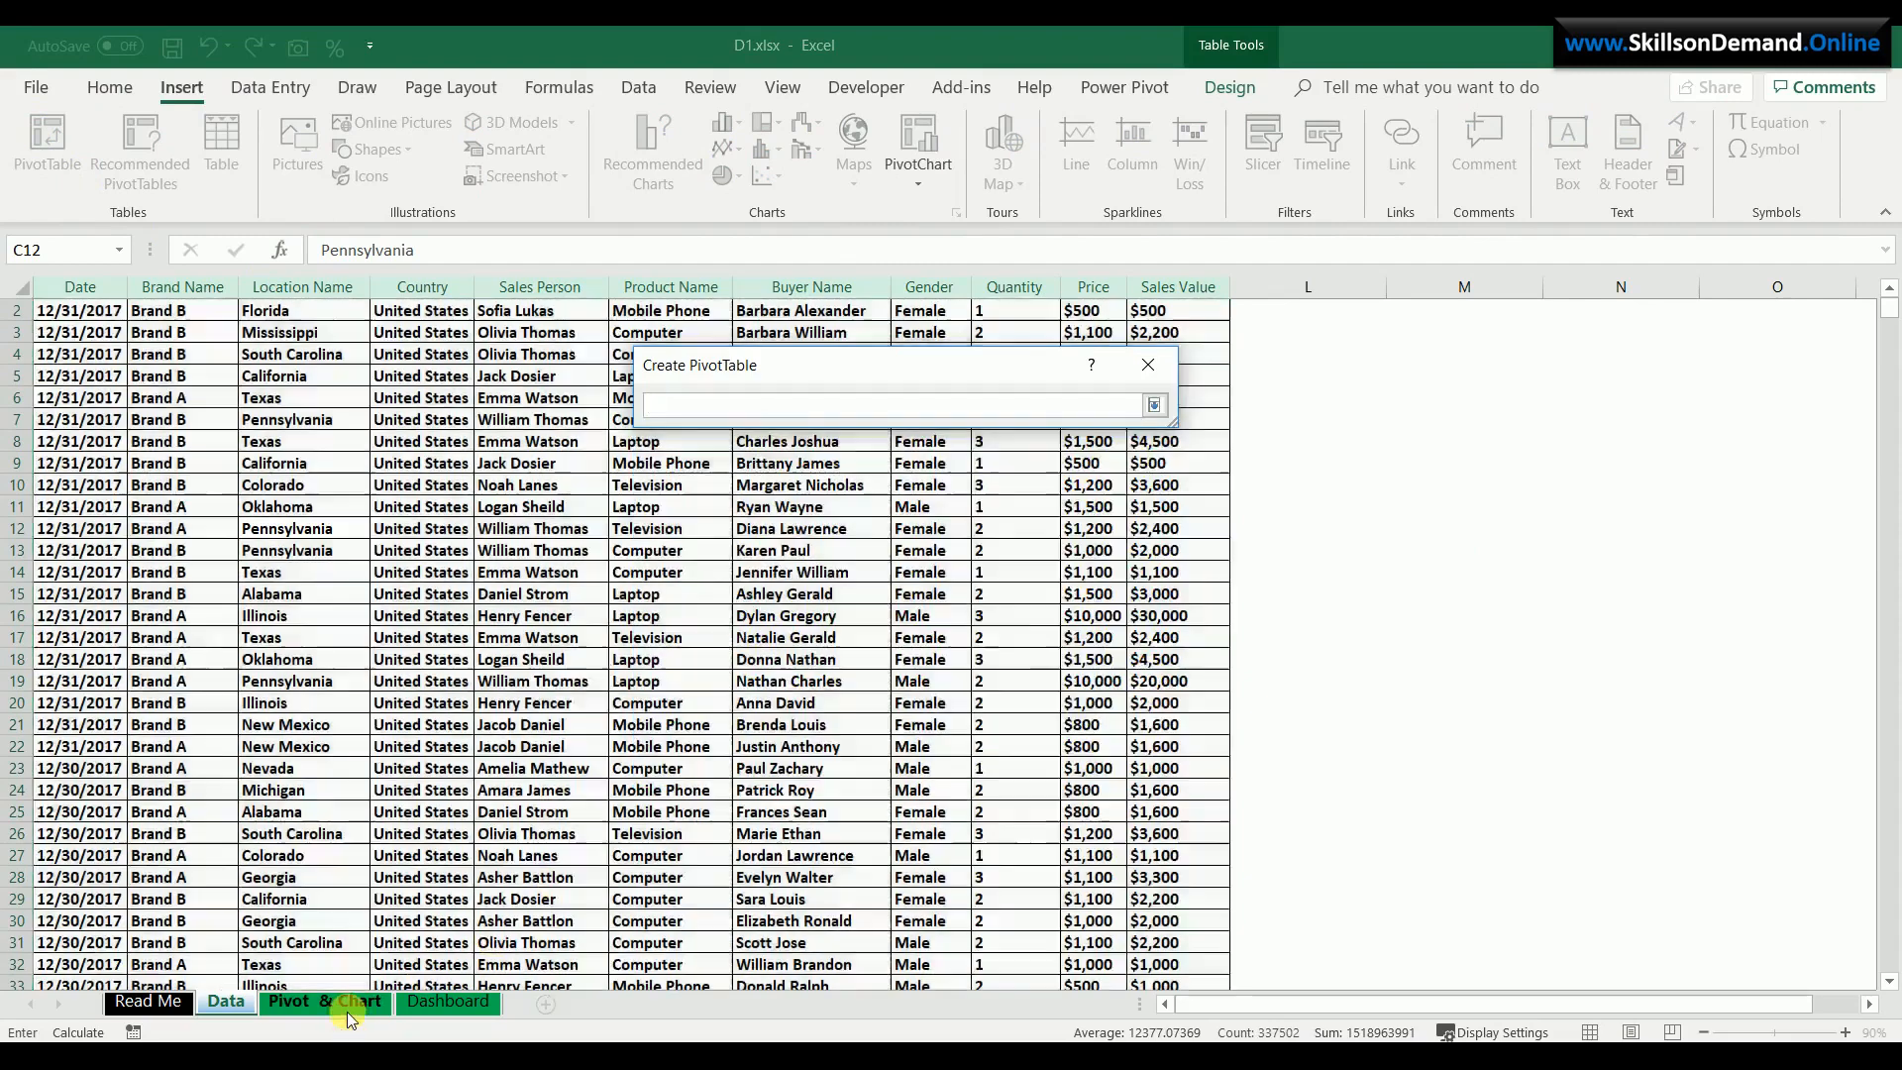
left_click(1727, 310)
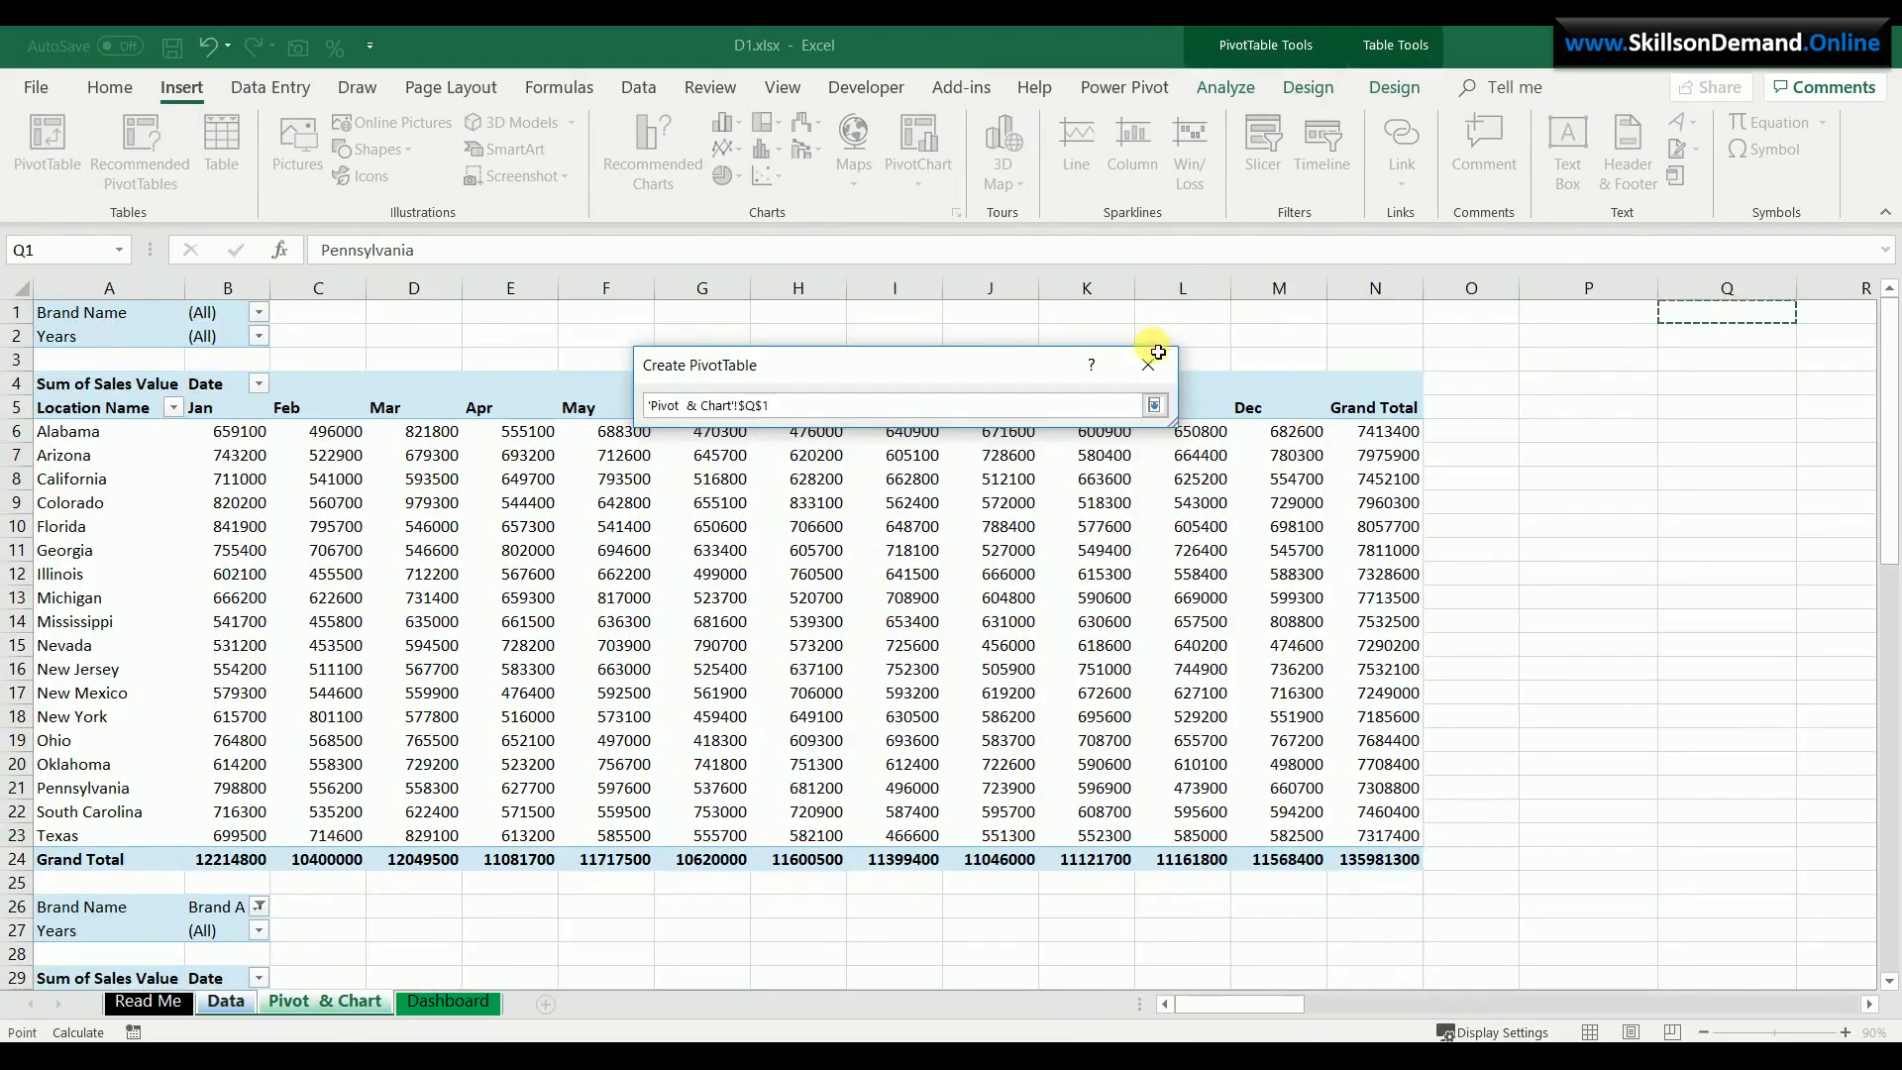
left_click(1154, 405)
left_click(1004, 768)
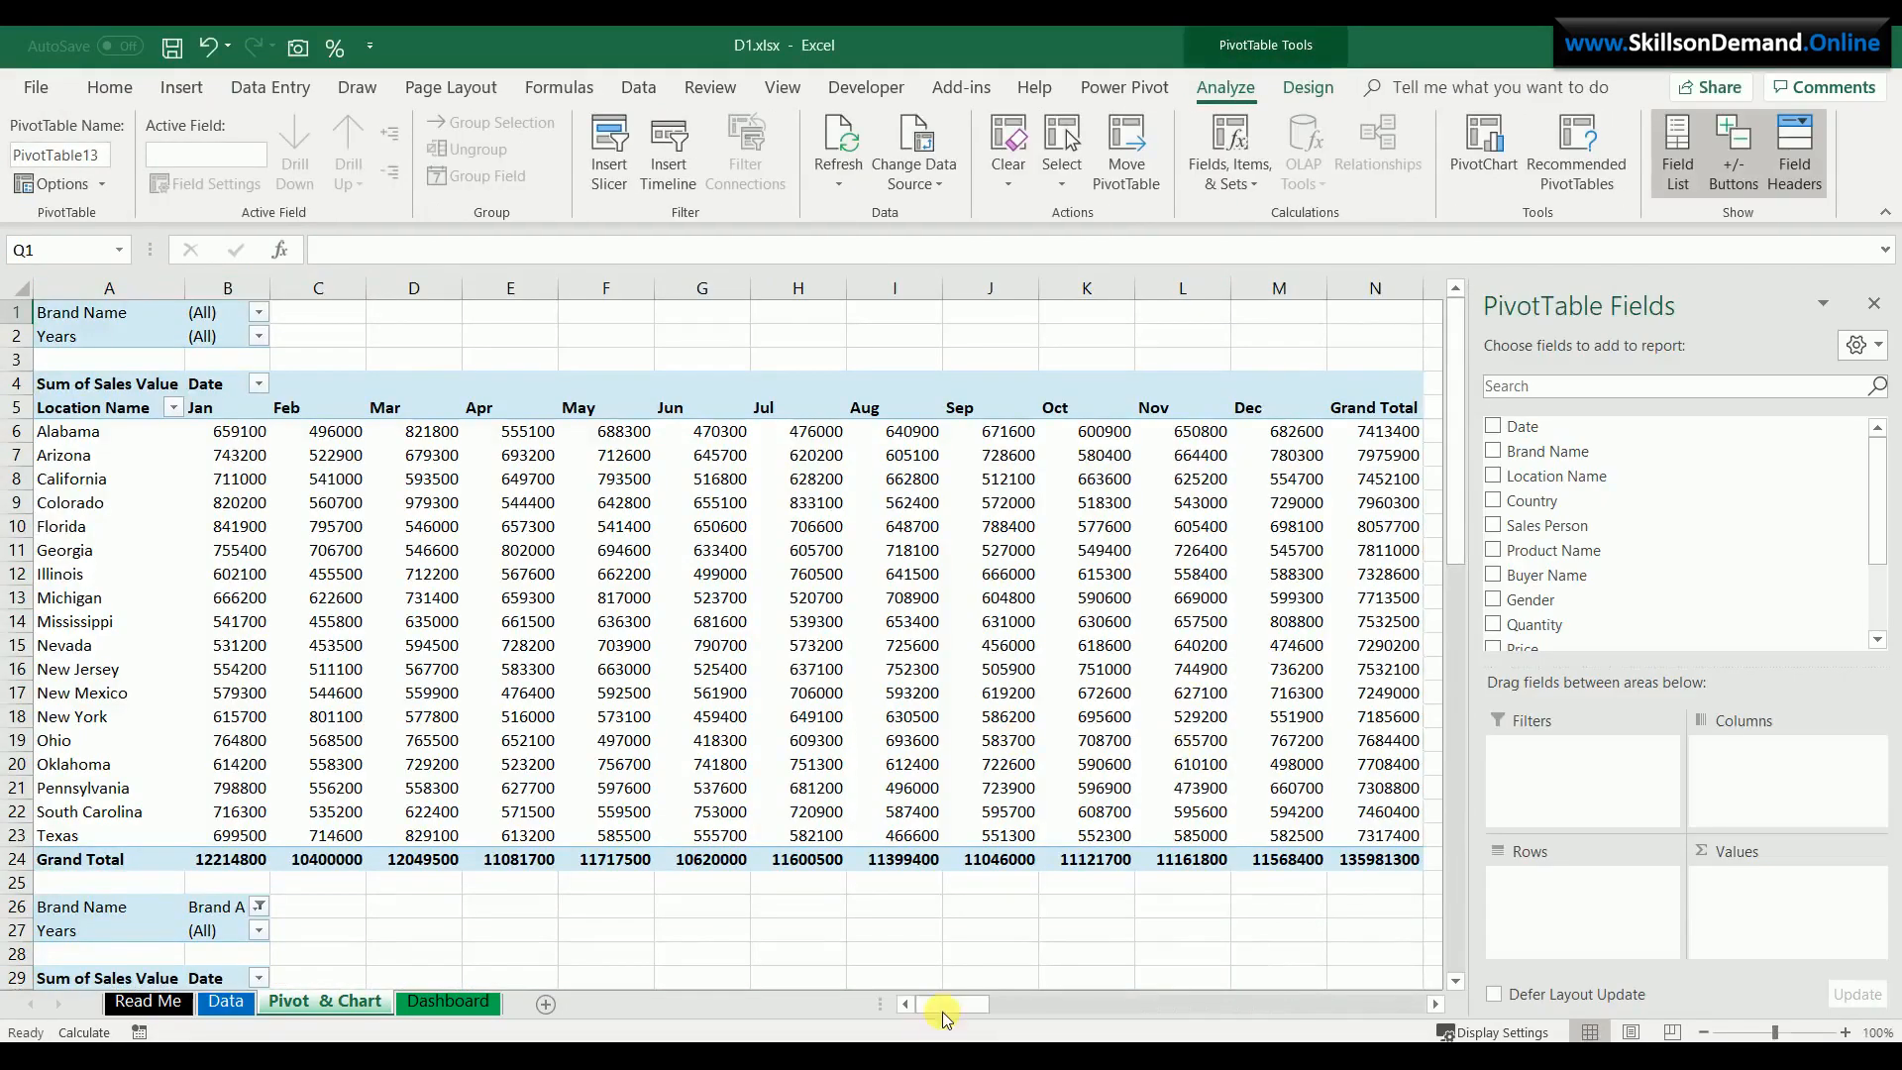
- Lay out the empty PivotTable at Q1 with Date in rows, Brand Name in columns and Sales Value as values
left_click_drag(942, 1012, 1070, 1004)
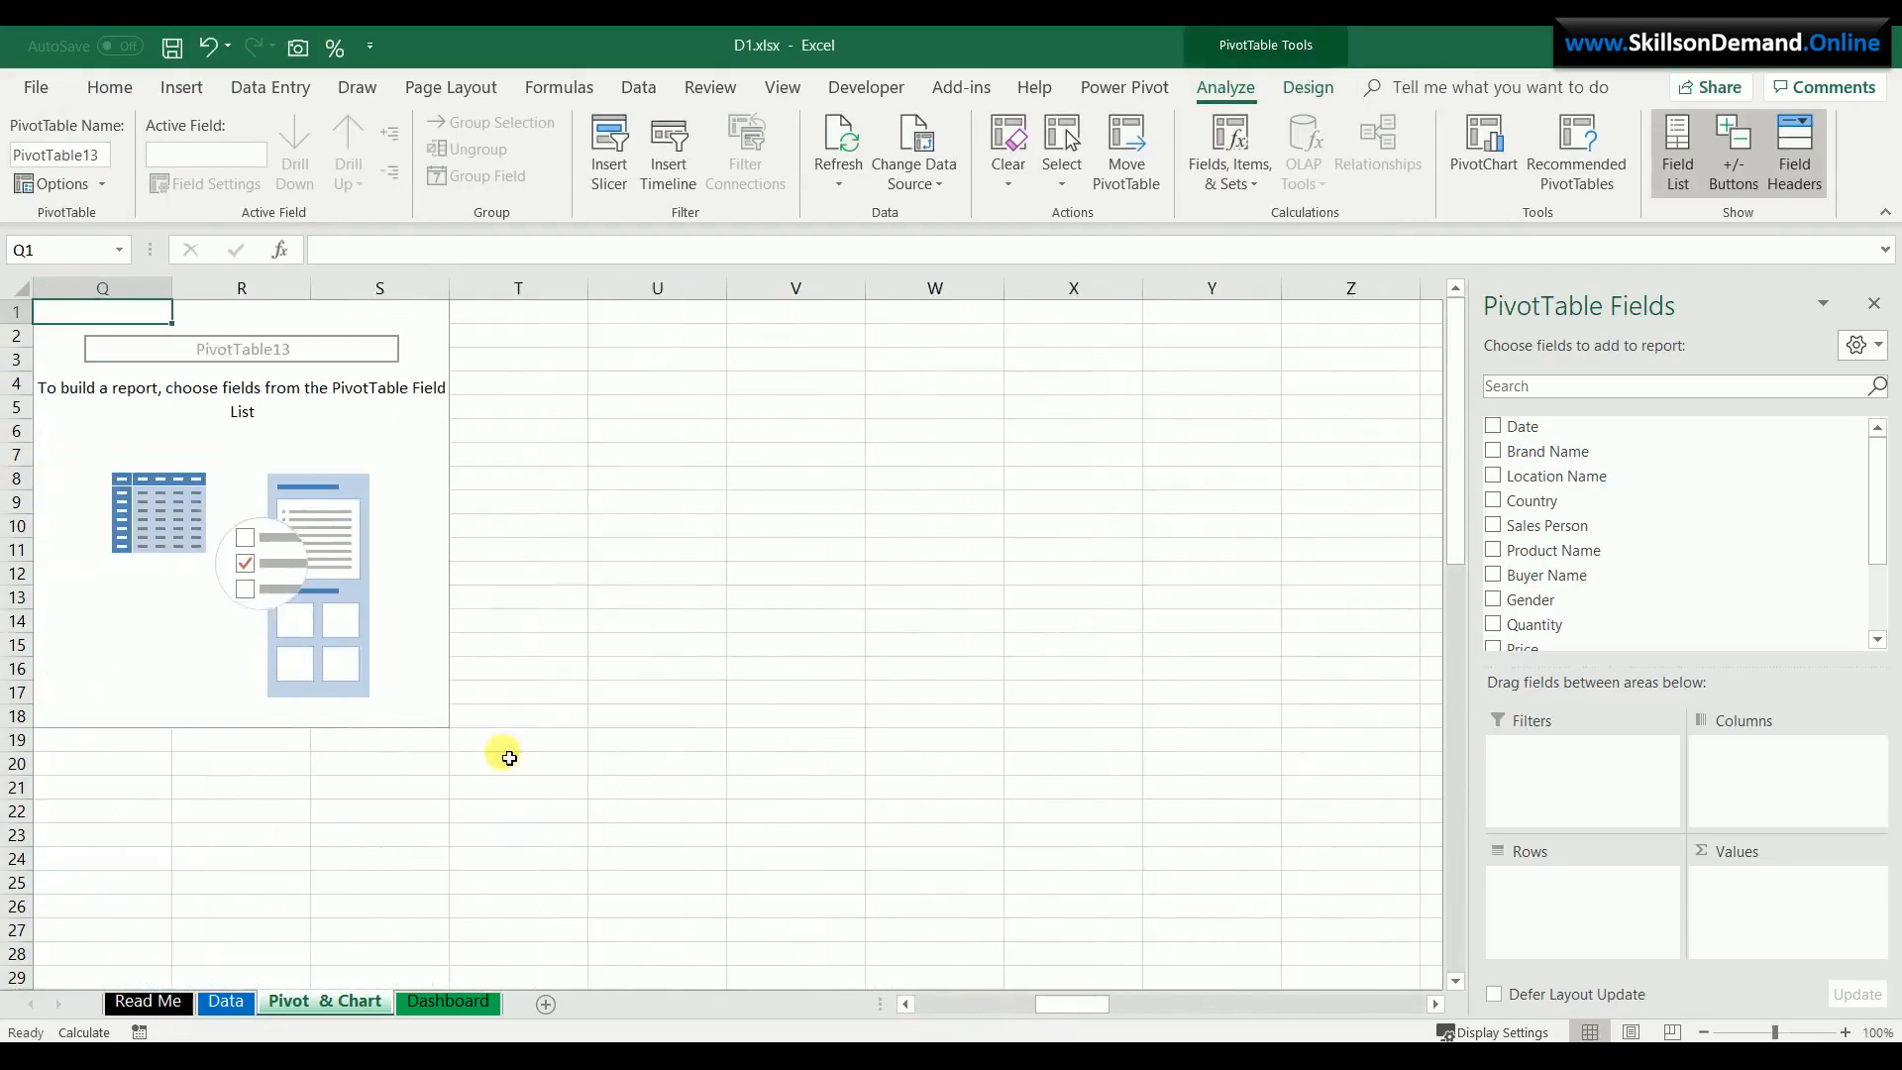
left_click(433, 604)
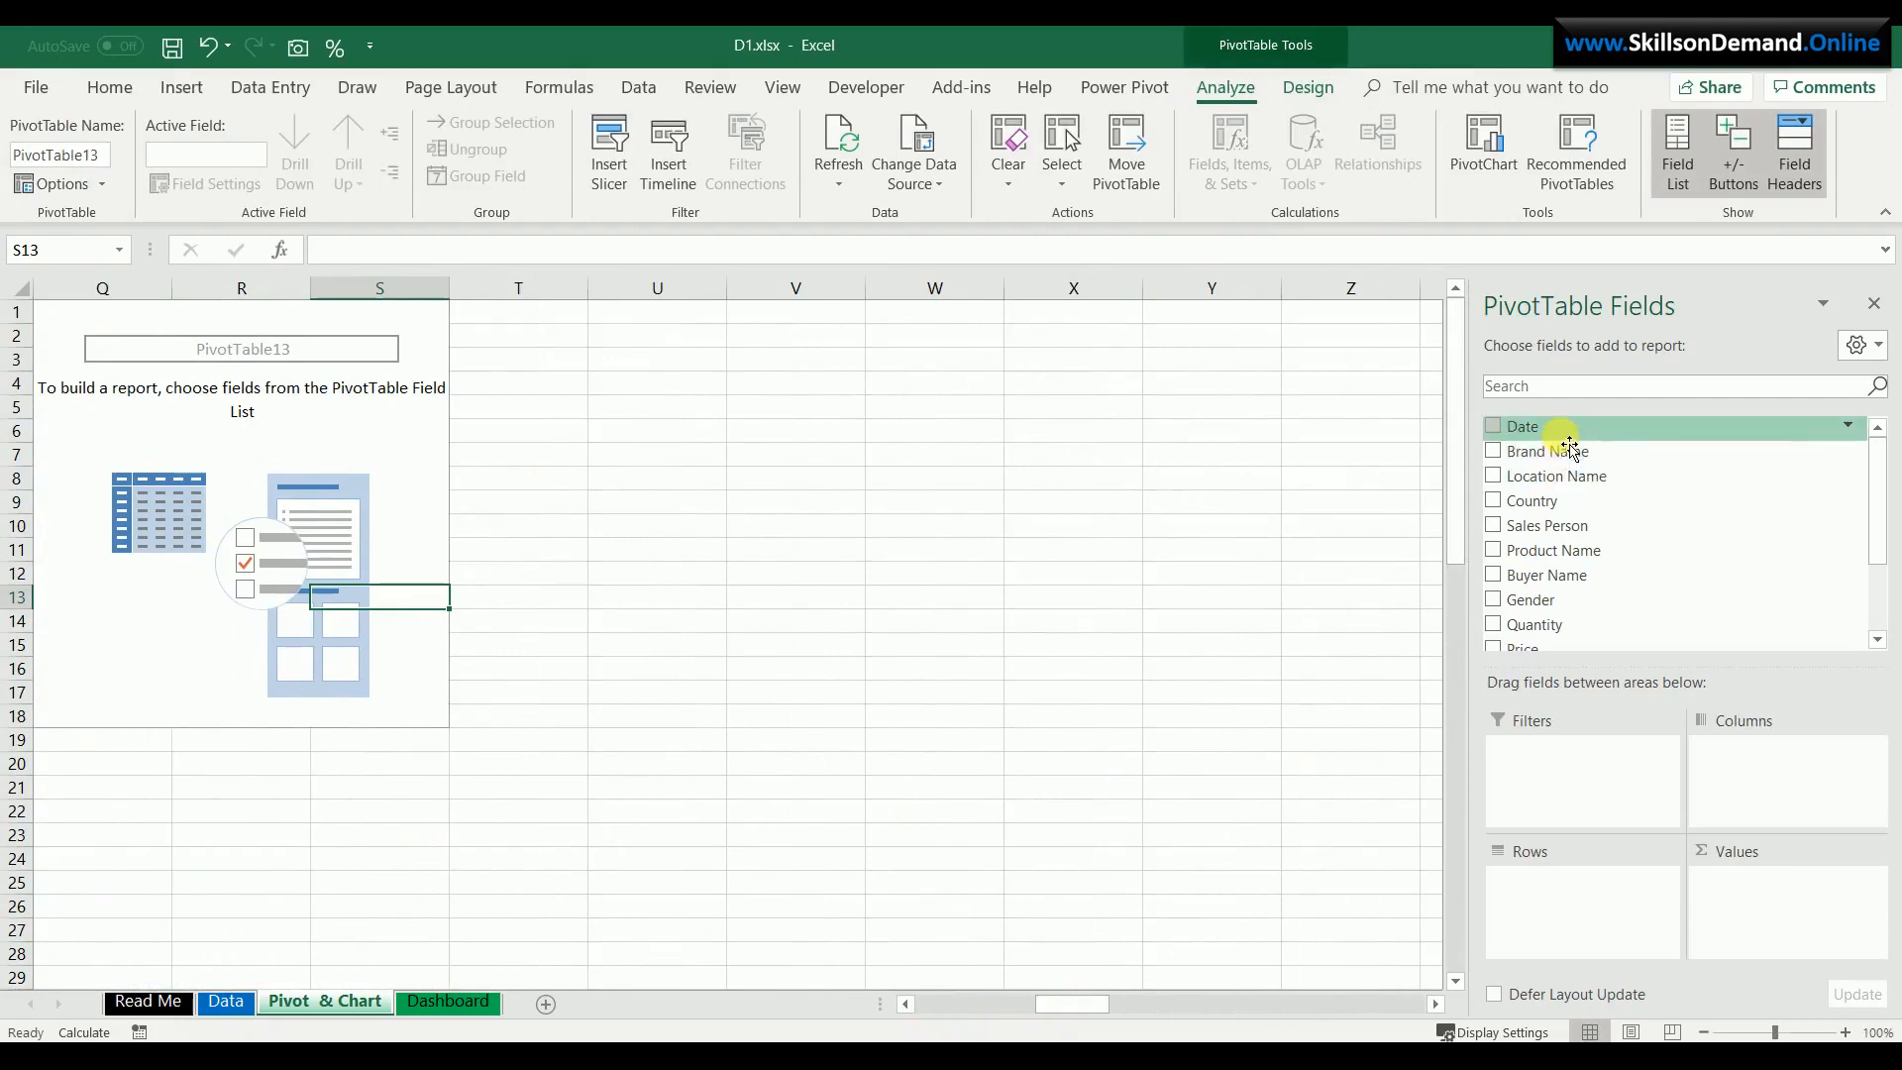
left_click_drag(1570, 443, 1655, 700)
scroll(1606, 594, "down", 1)
scroll(1609, 646, "up", 1)
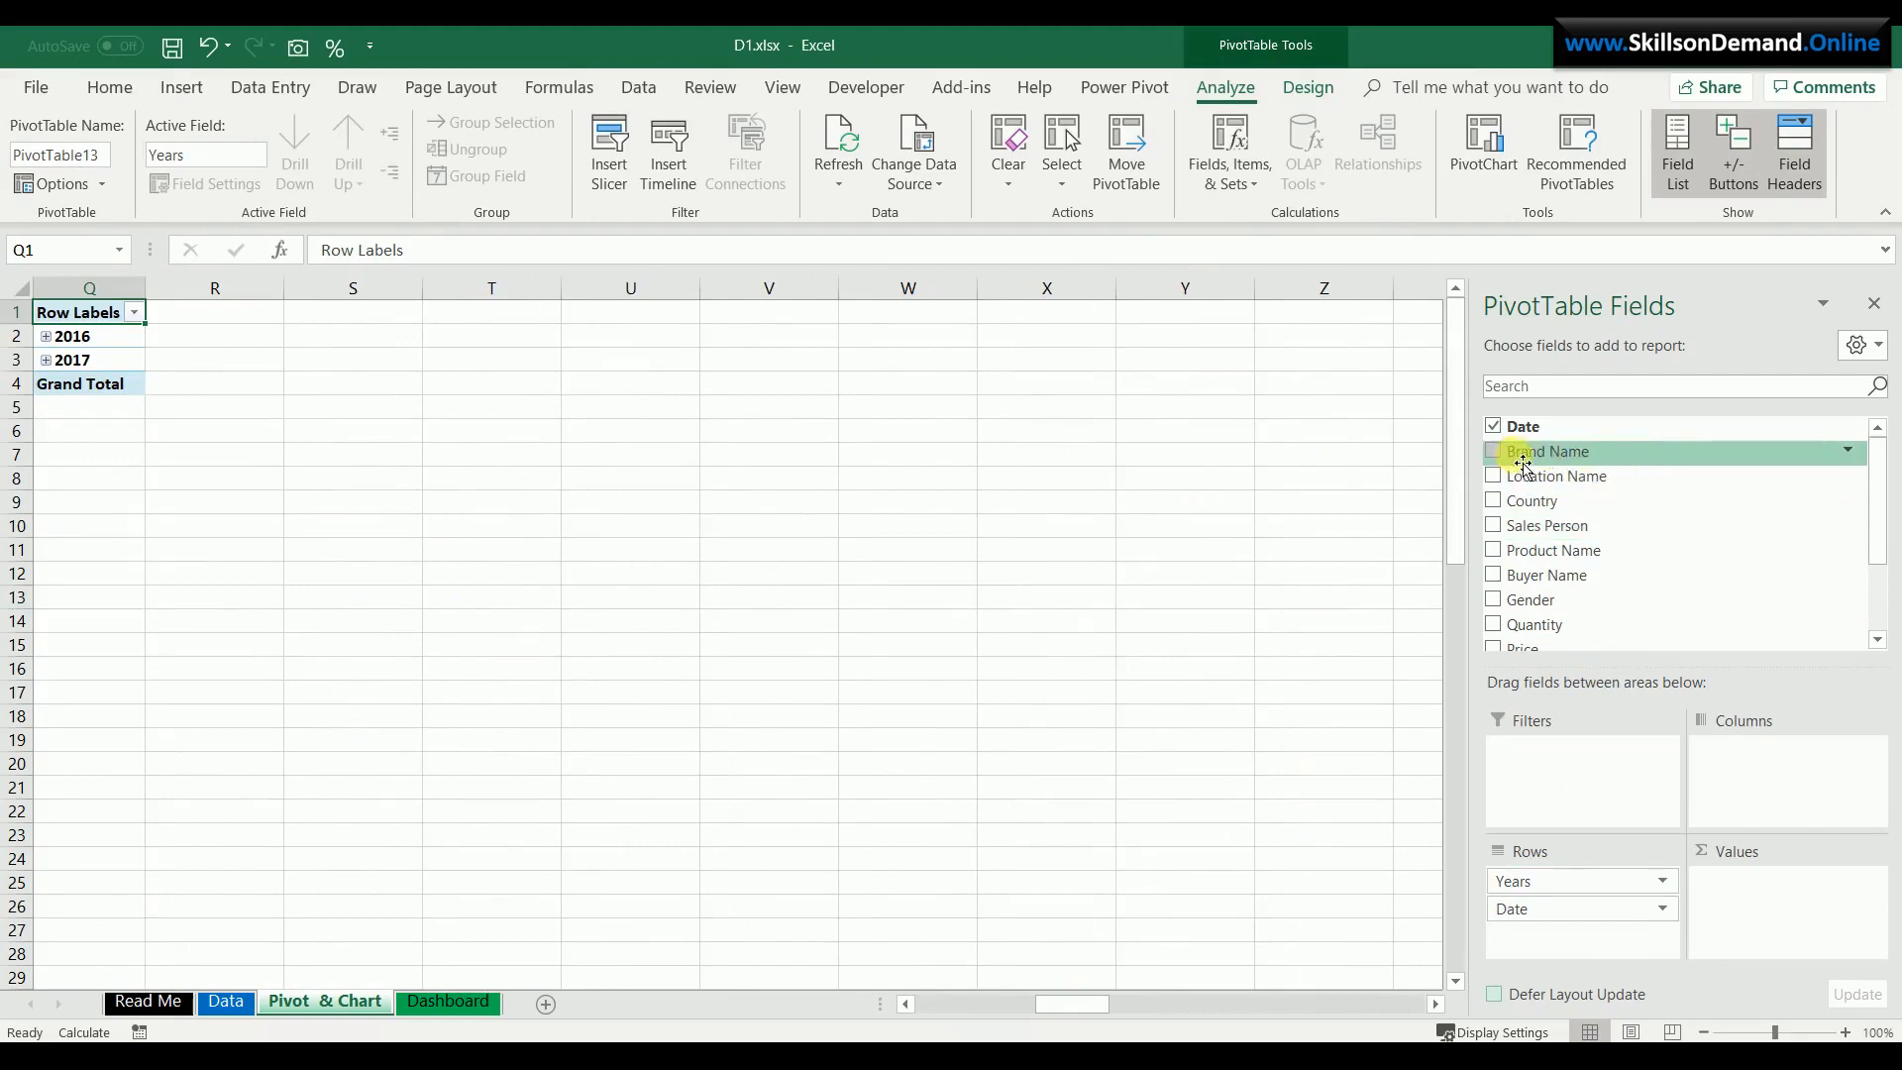
left_click_drag(1541, 463, 1736, 778)
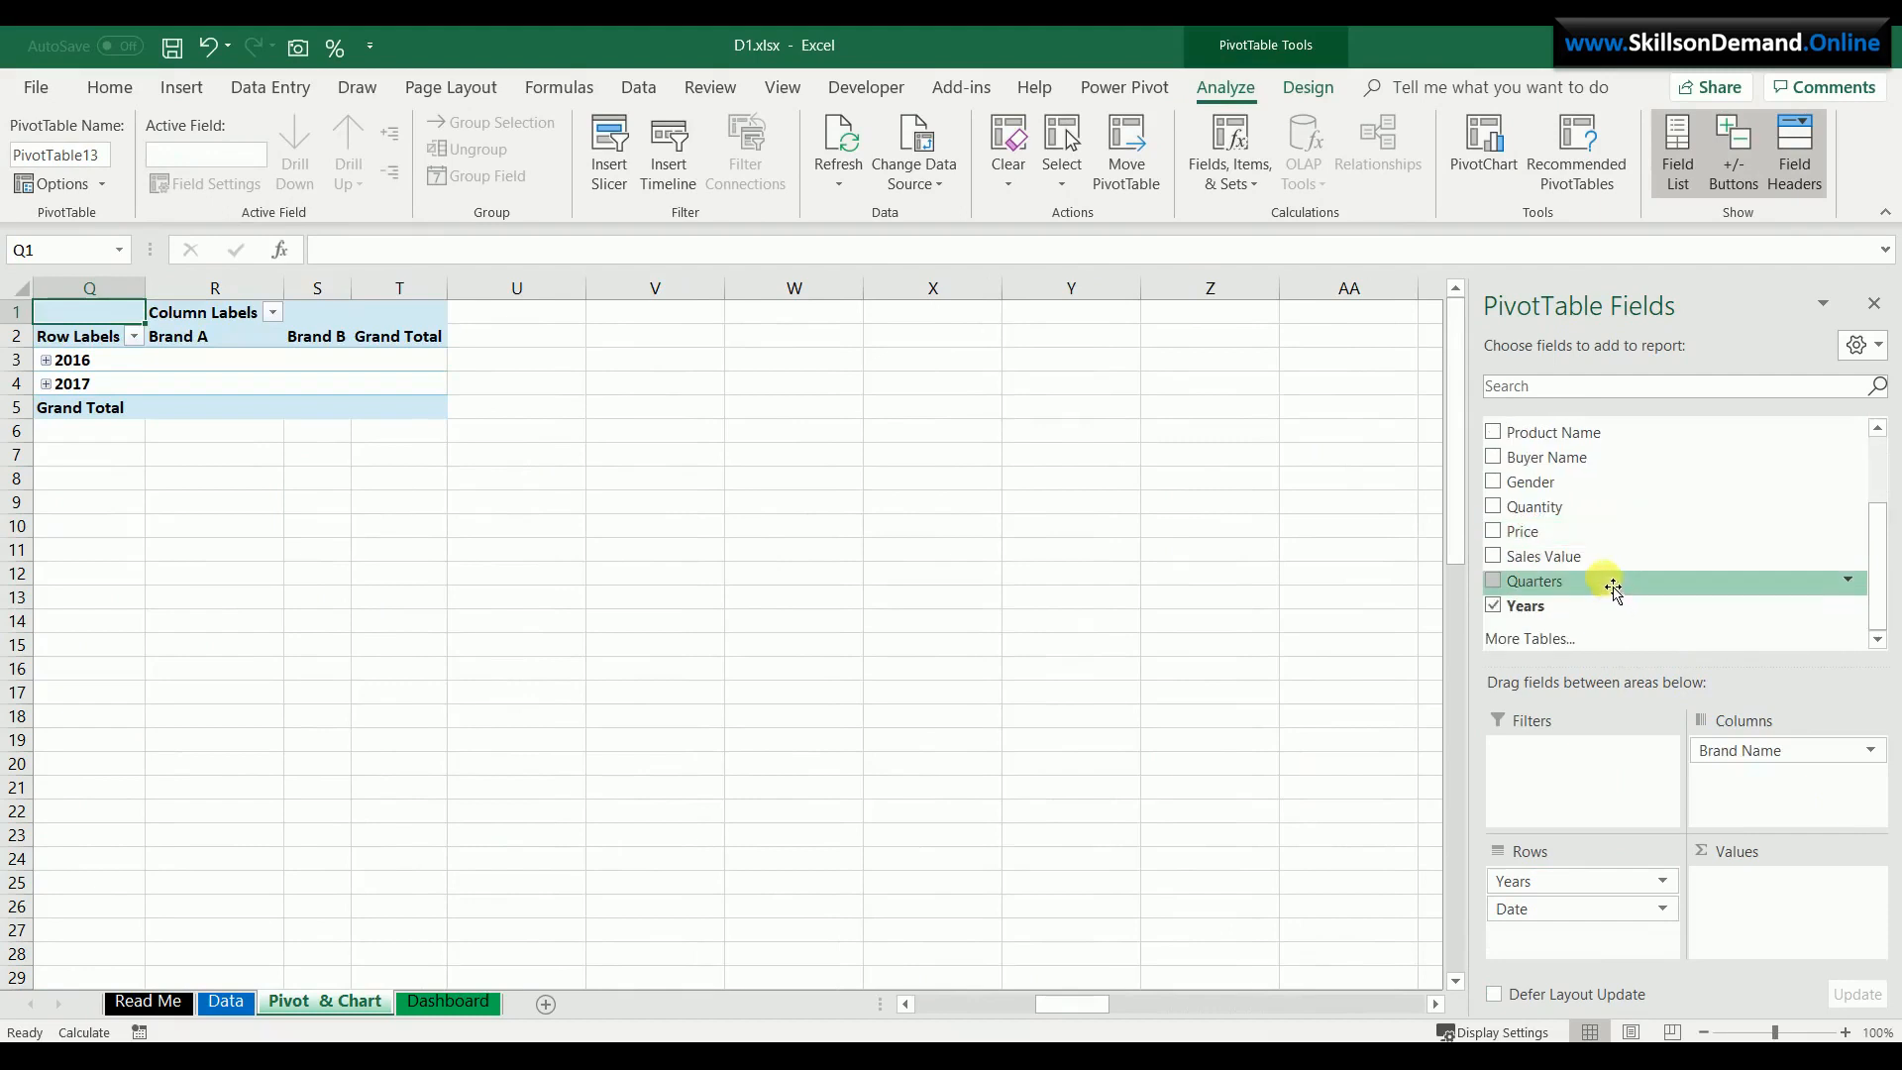
left_click_drag(1545, 556, 1759, 907)
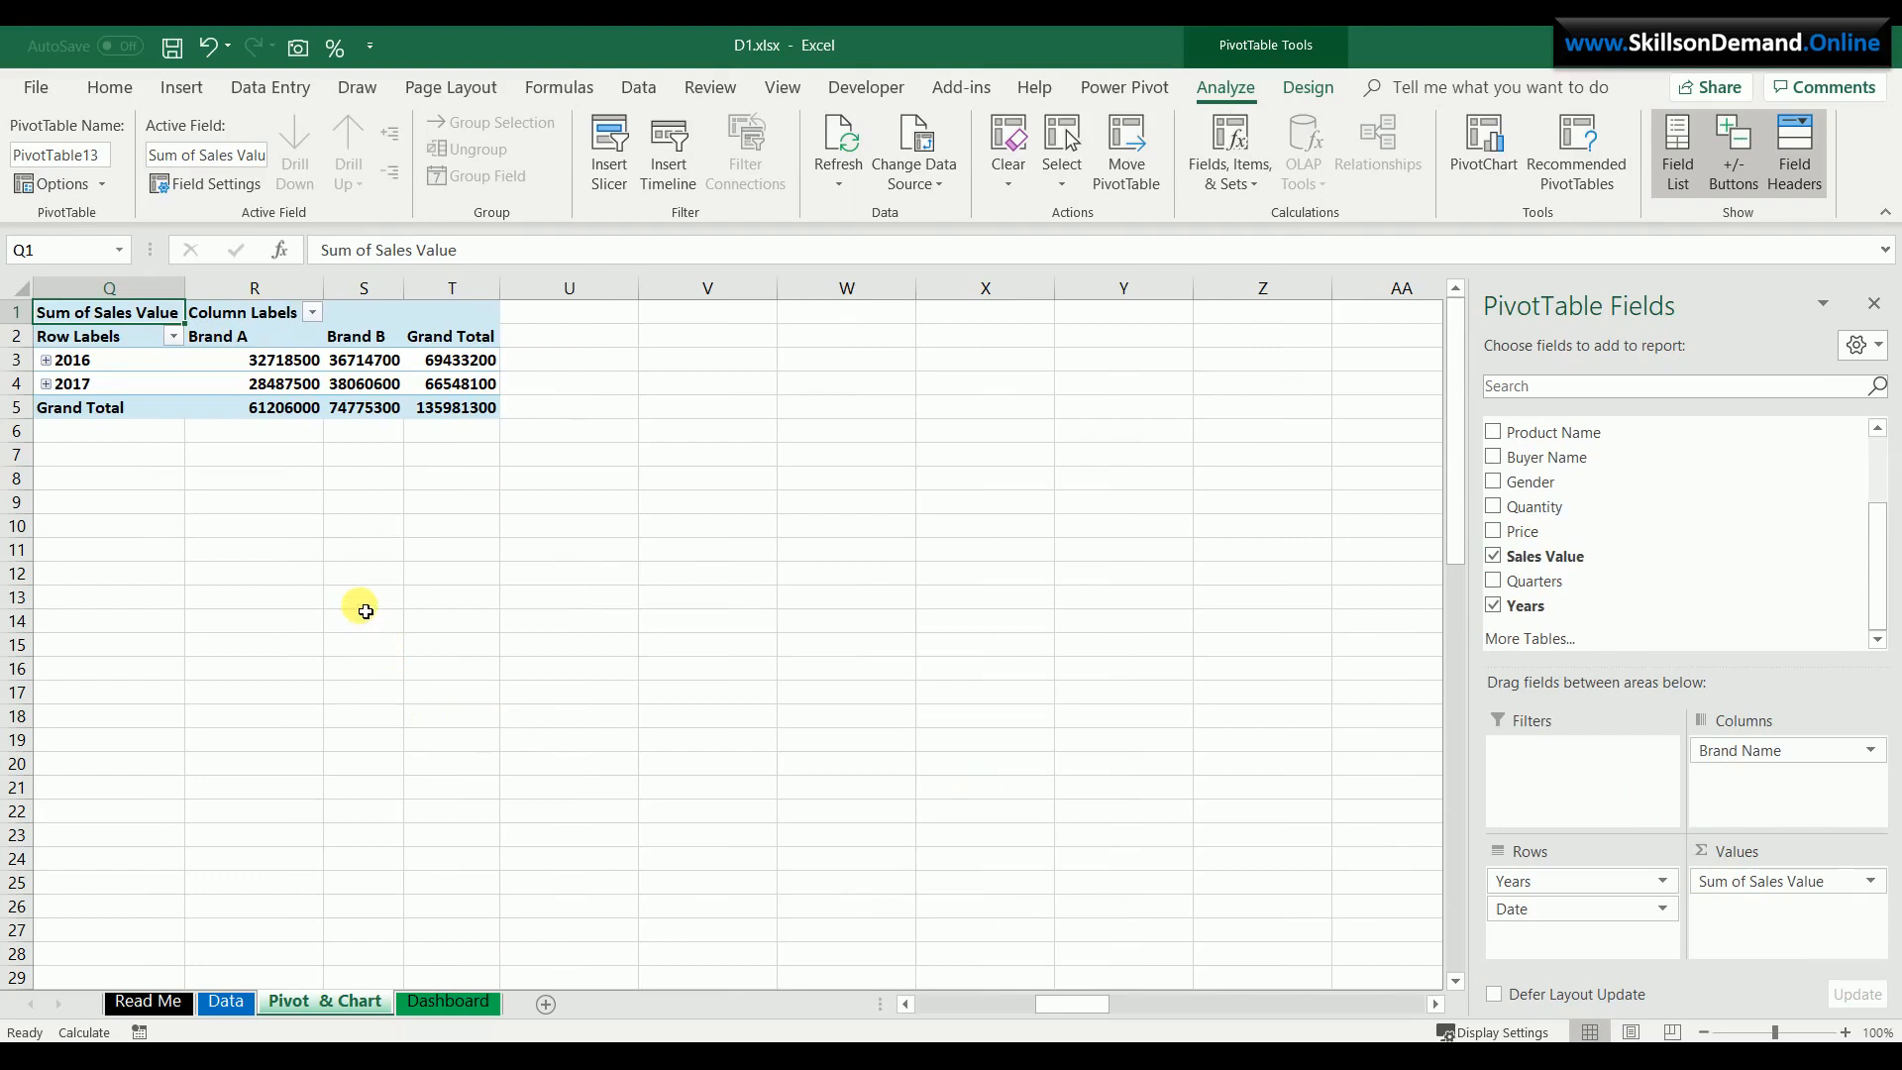
- Format the new PivotTable's sales values in R3:T5 as Currency with the $ symbol and 0 decimal places
left_click(245, 367)
left_click(379, 359)
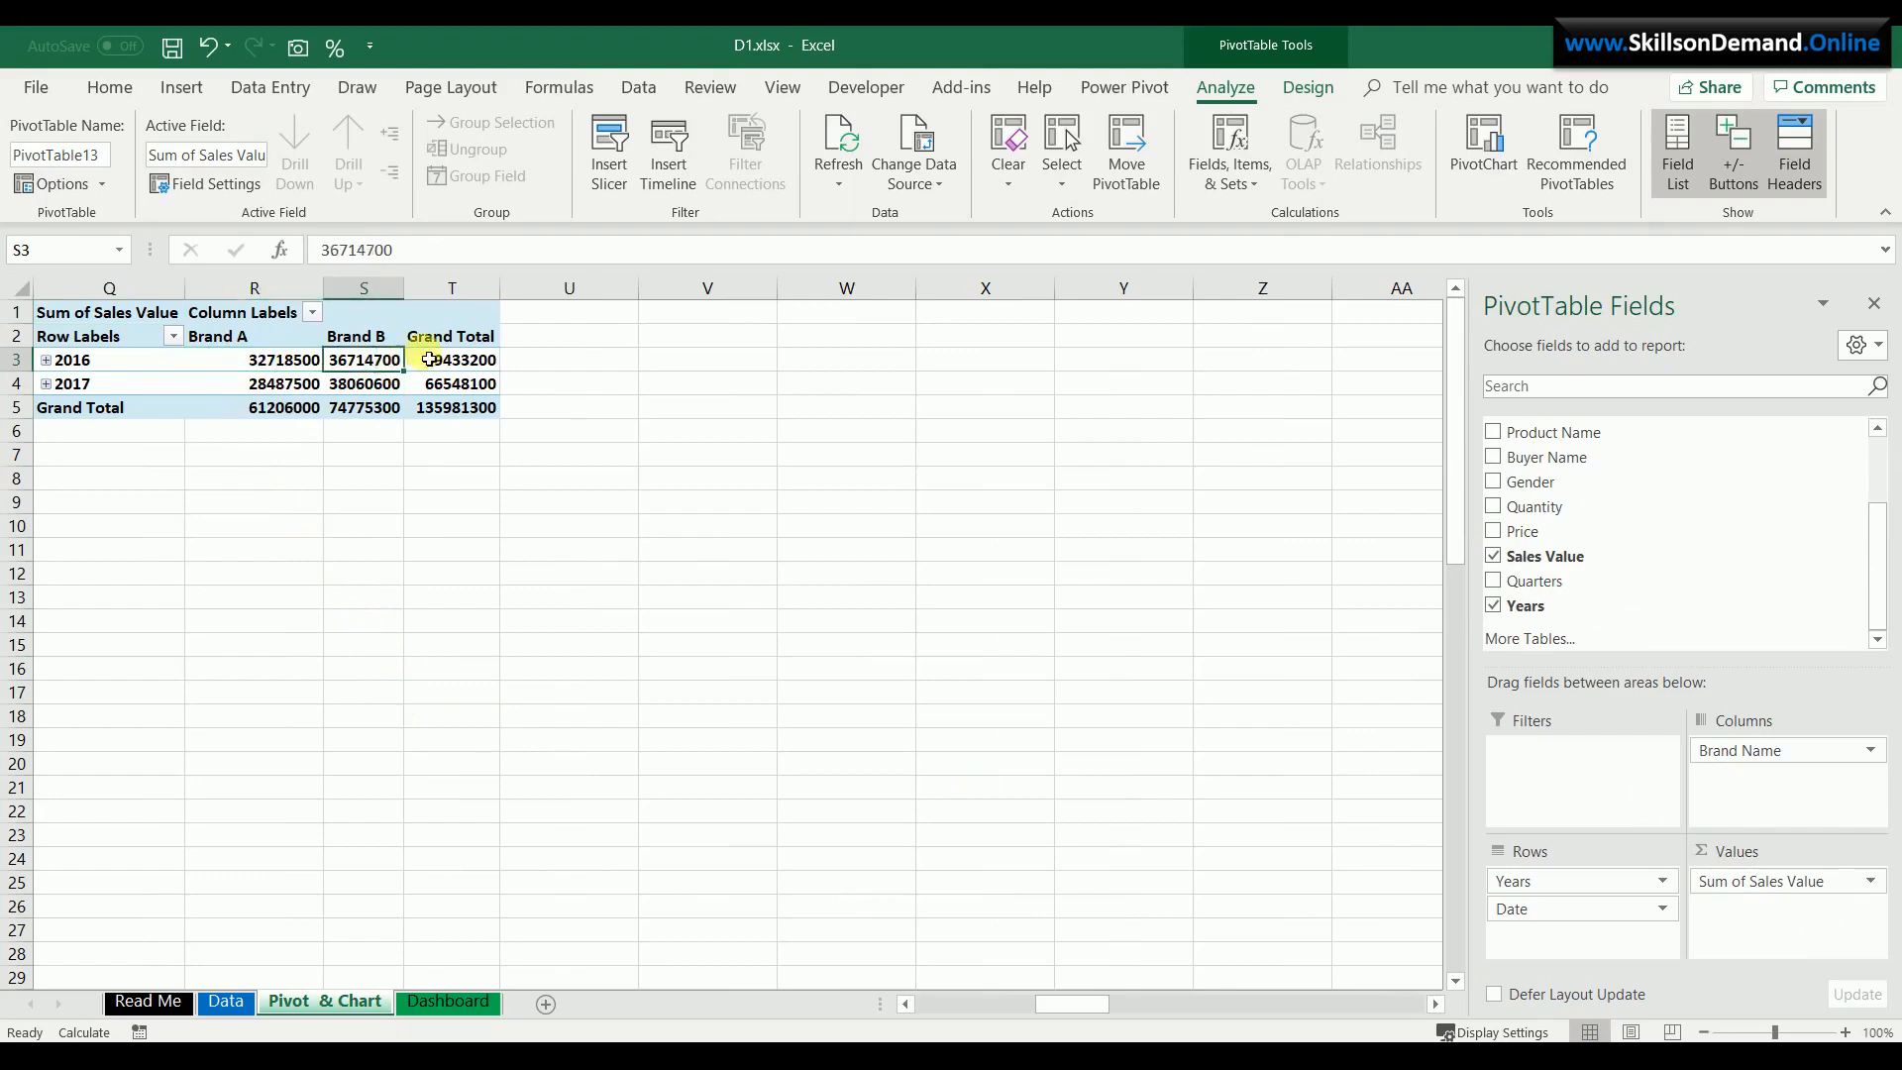
left_click(441, 360)
left_click_drag(319, 359, 450, 418)
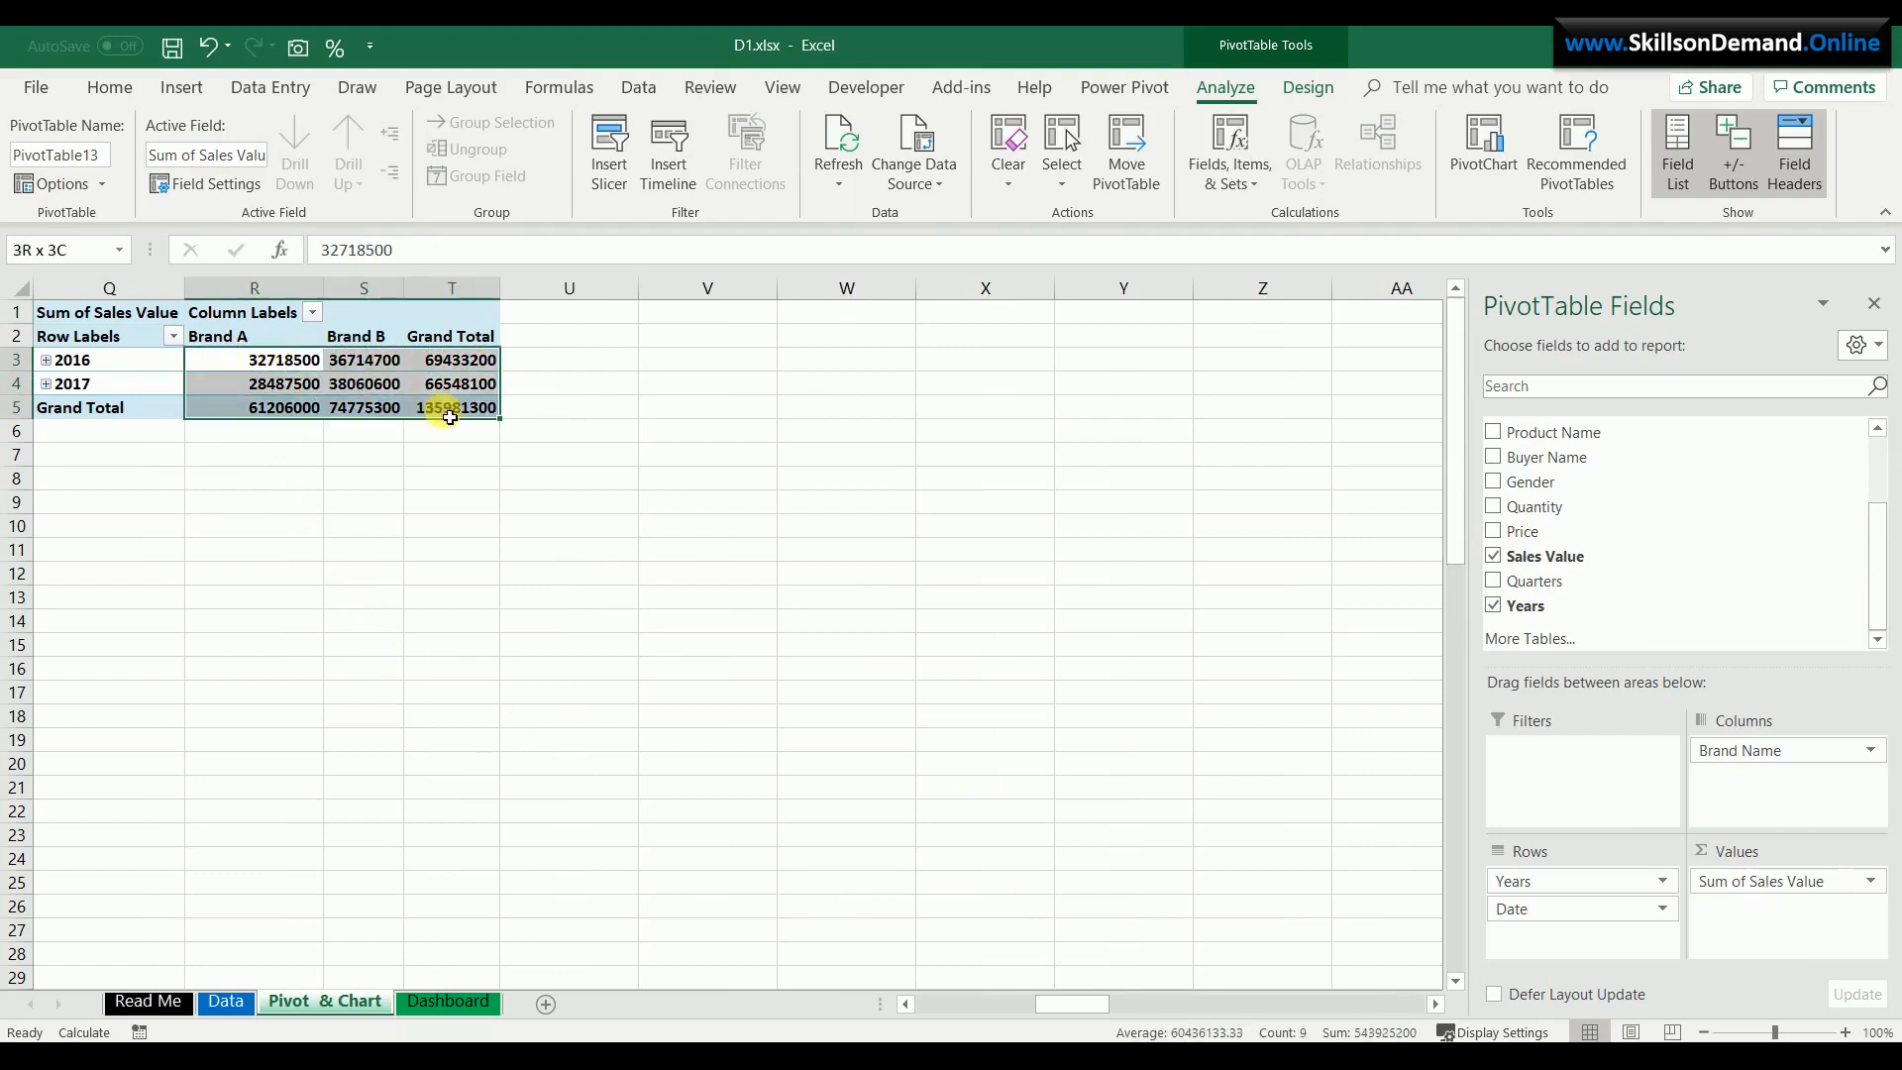
right_click(456, 395)
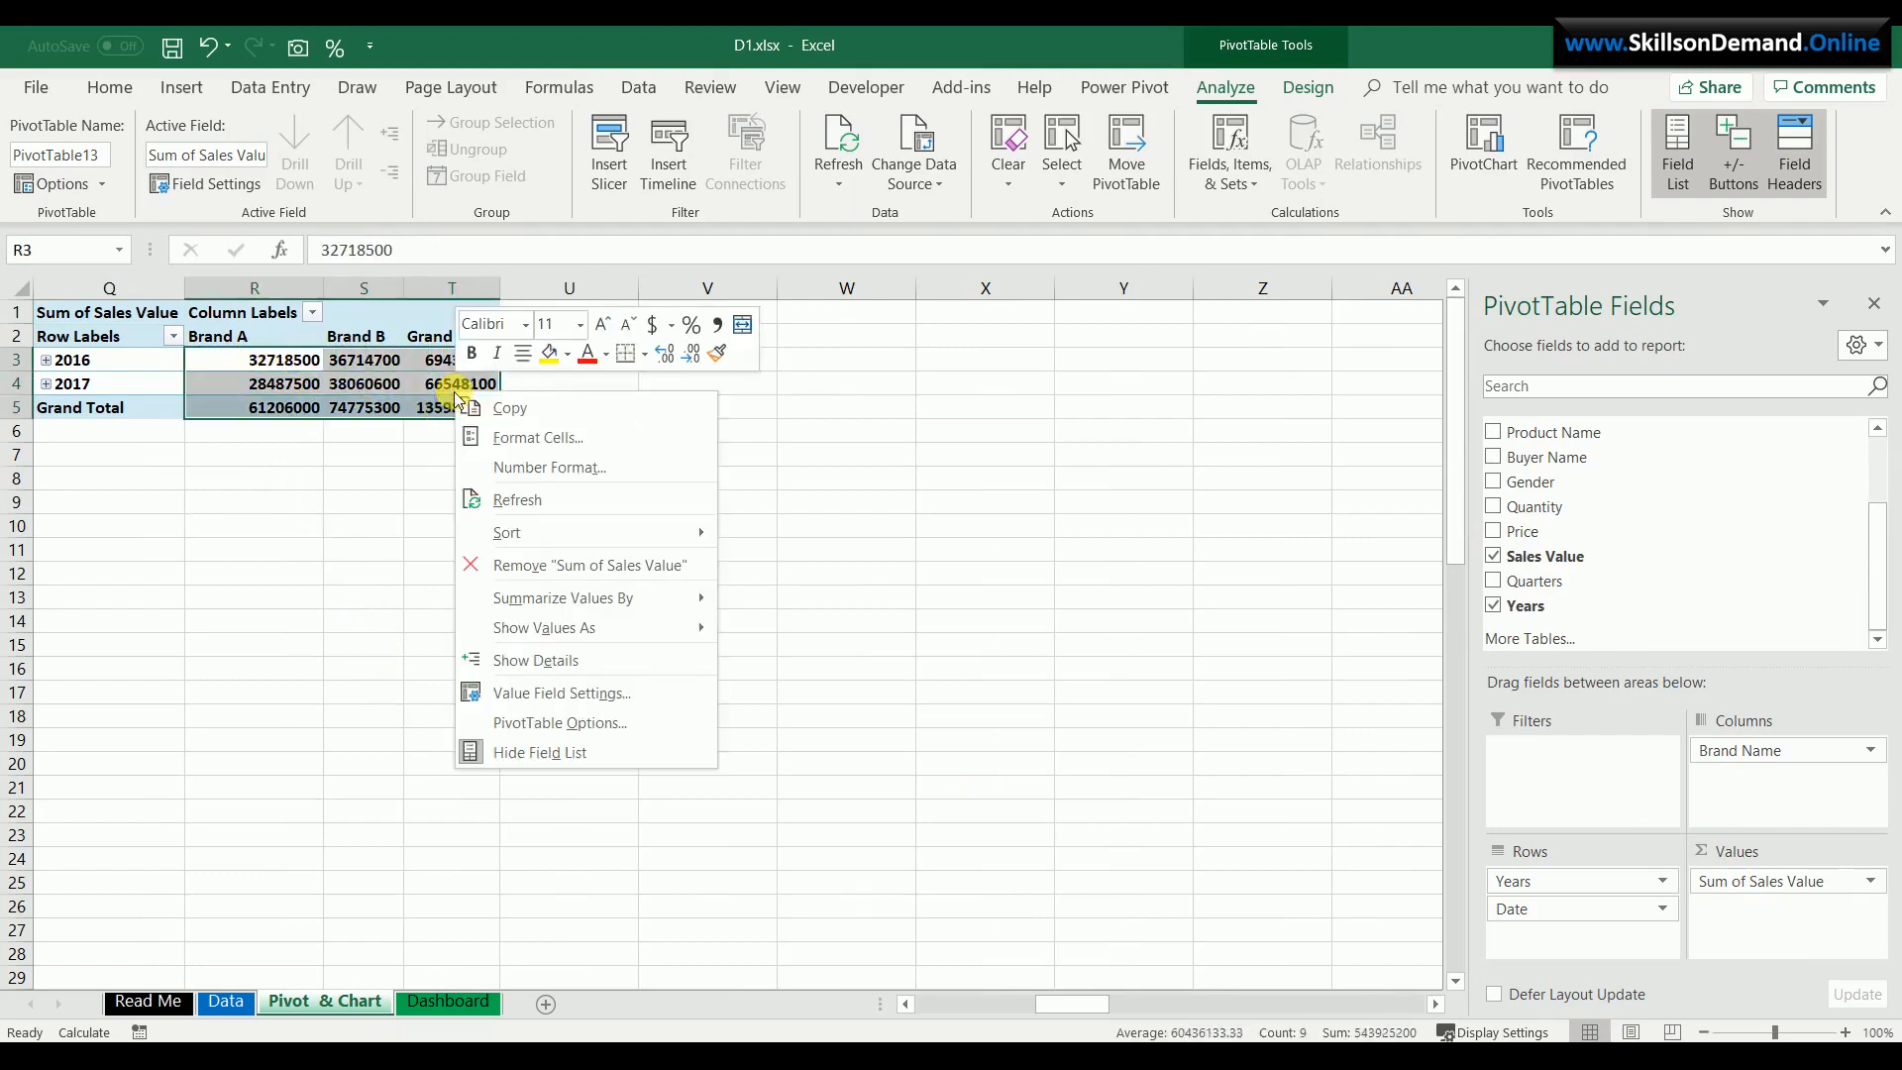
left_click(496, 437)
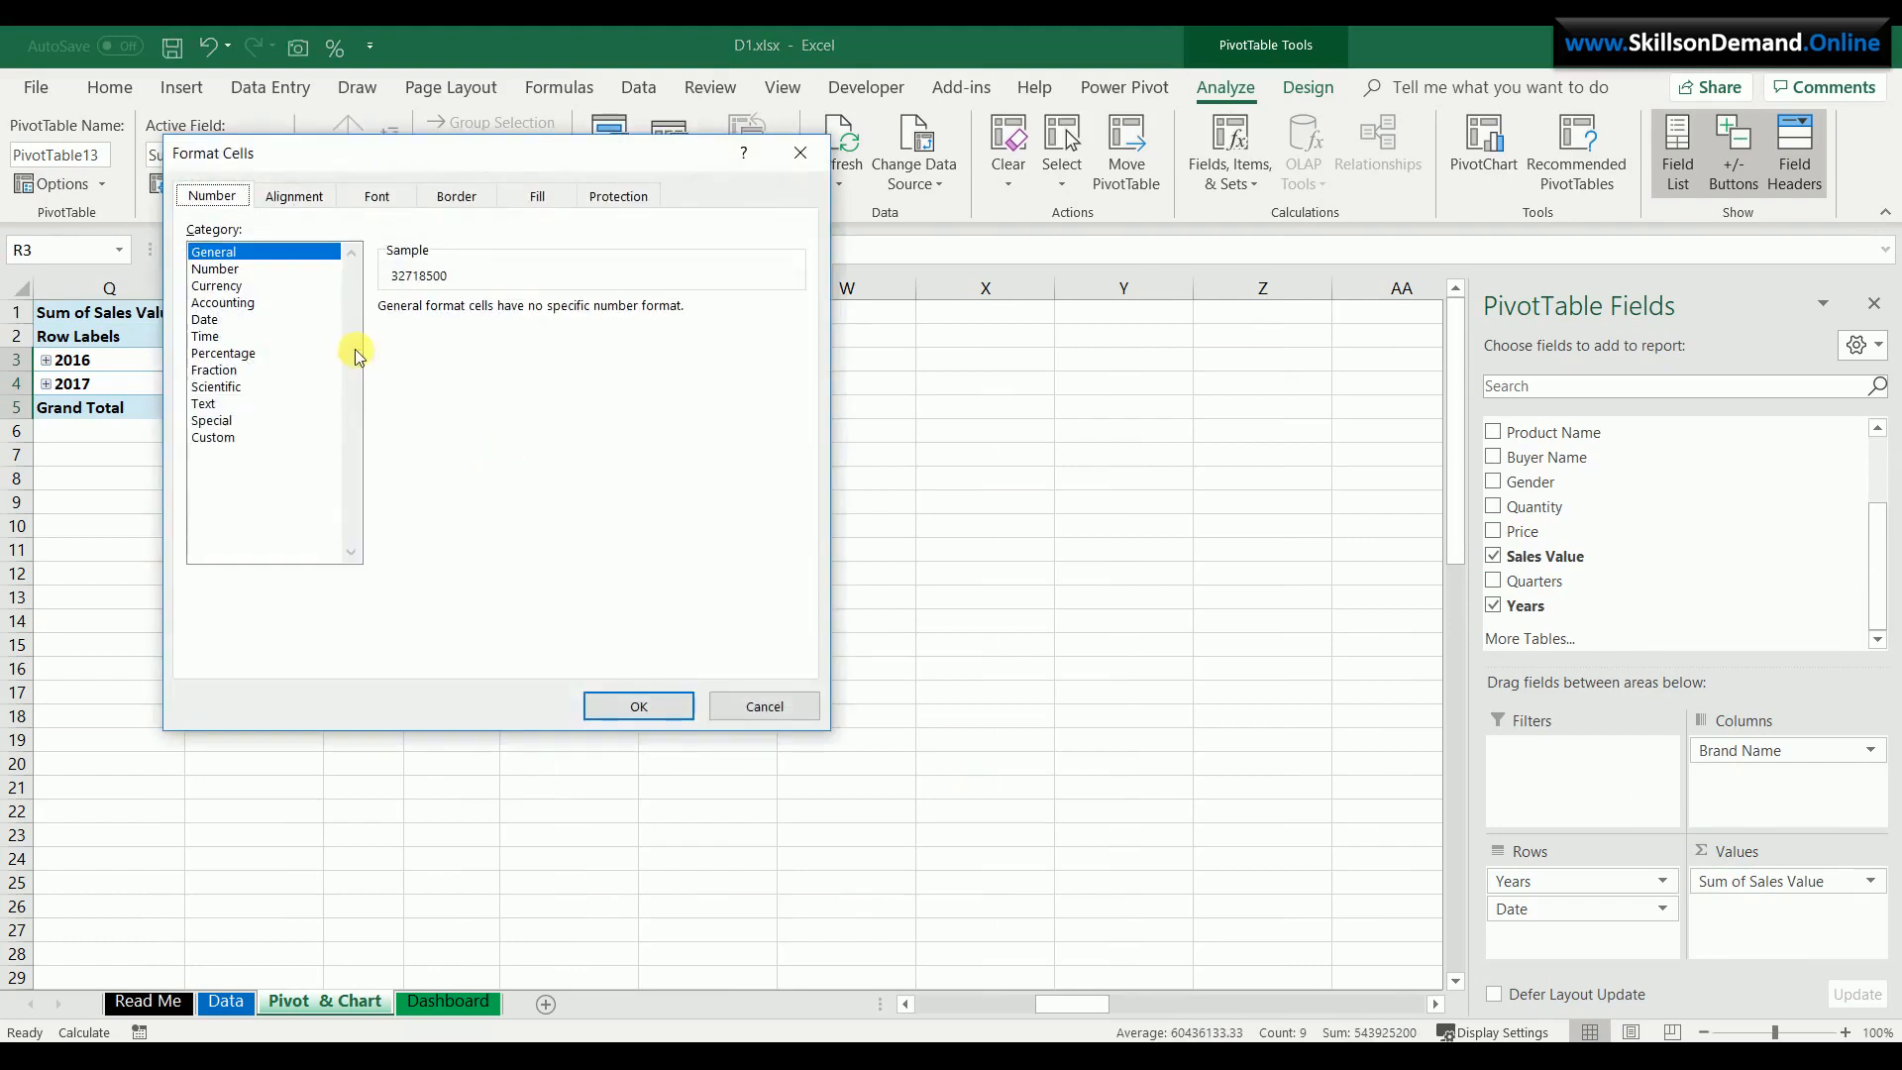
left_click(253, 285)
left_click(485, 343)
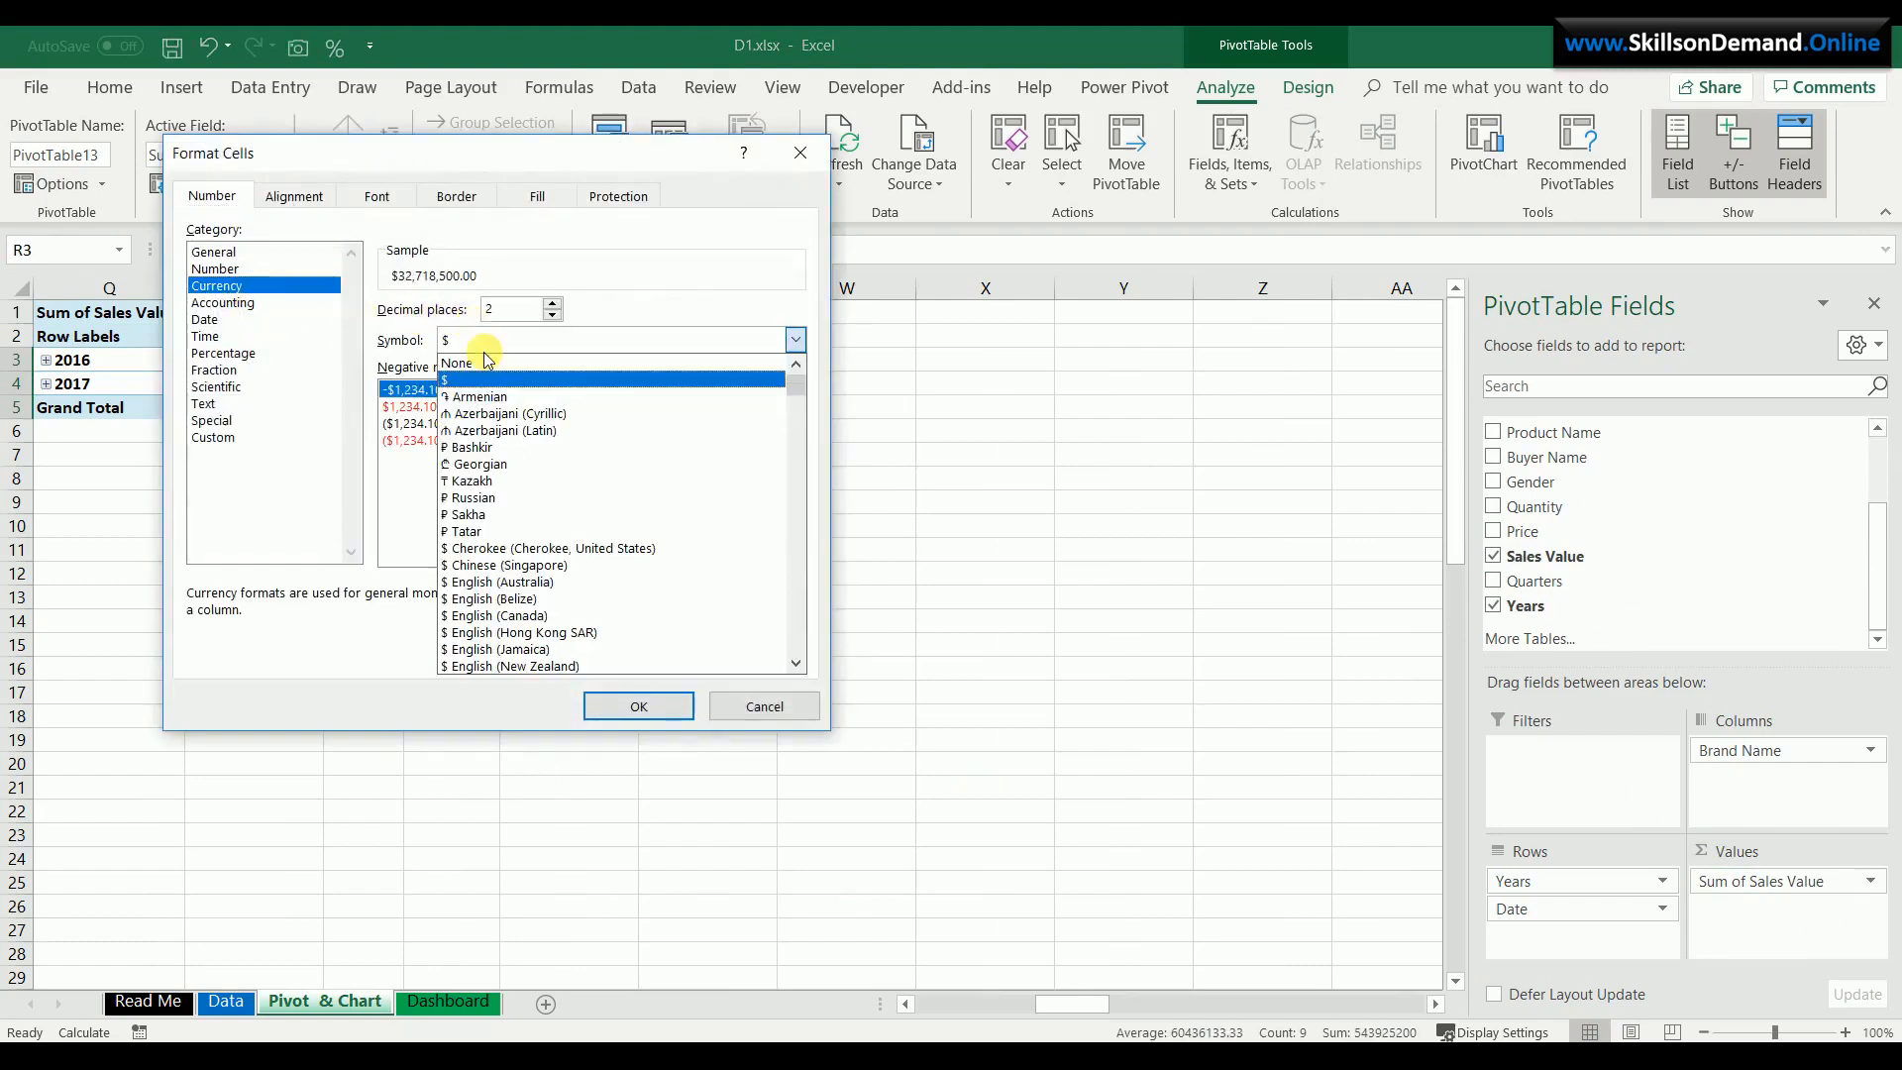
left_click(481, 381)
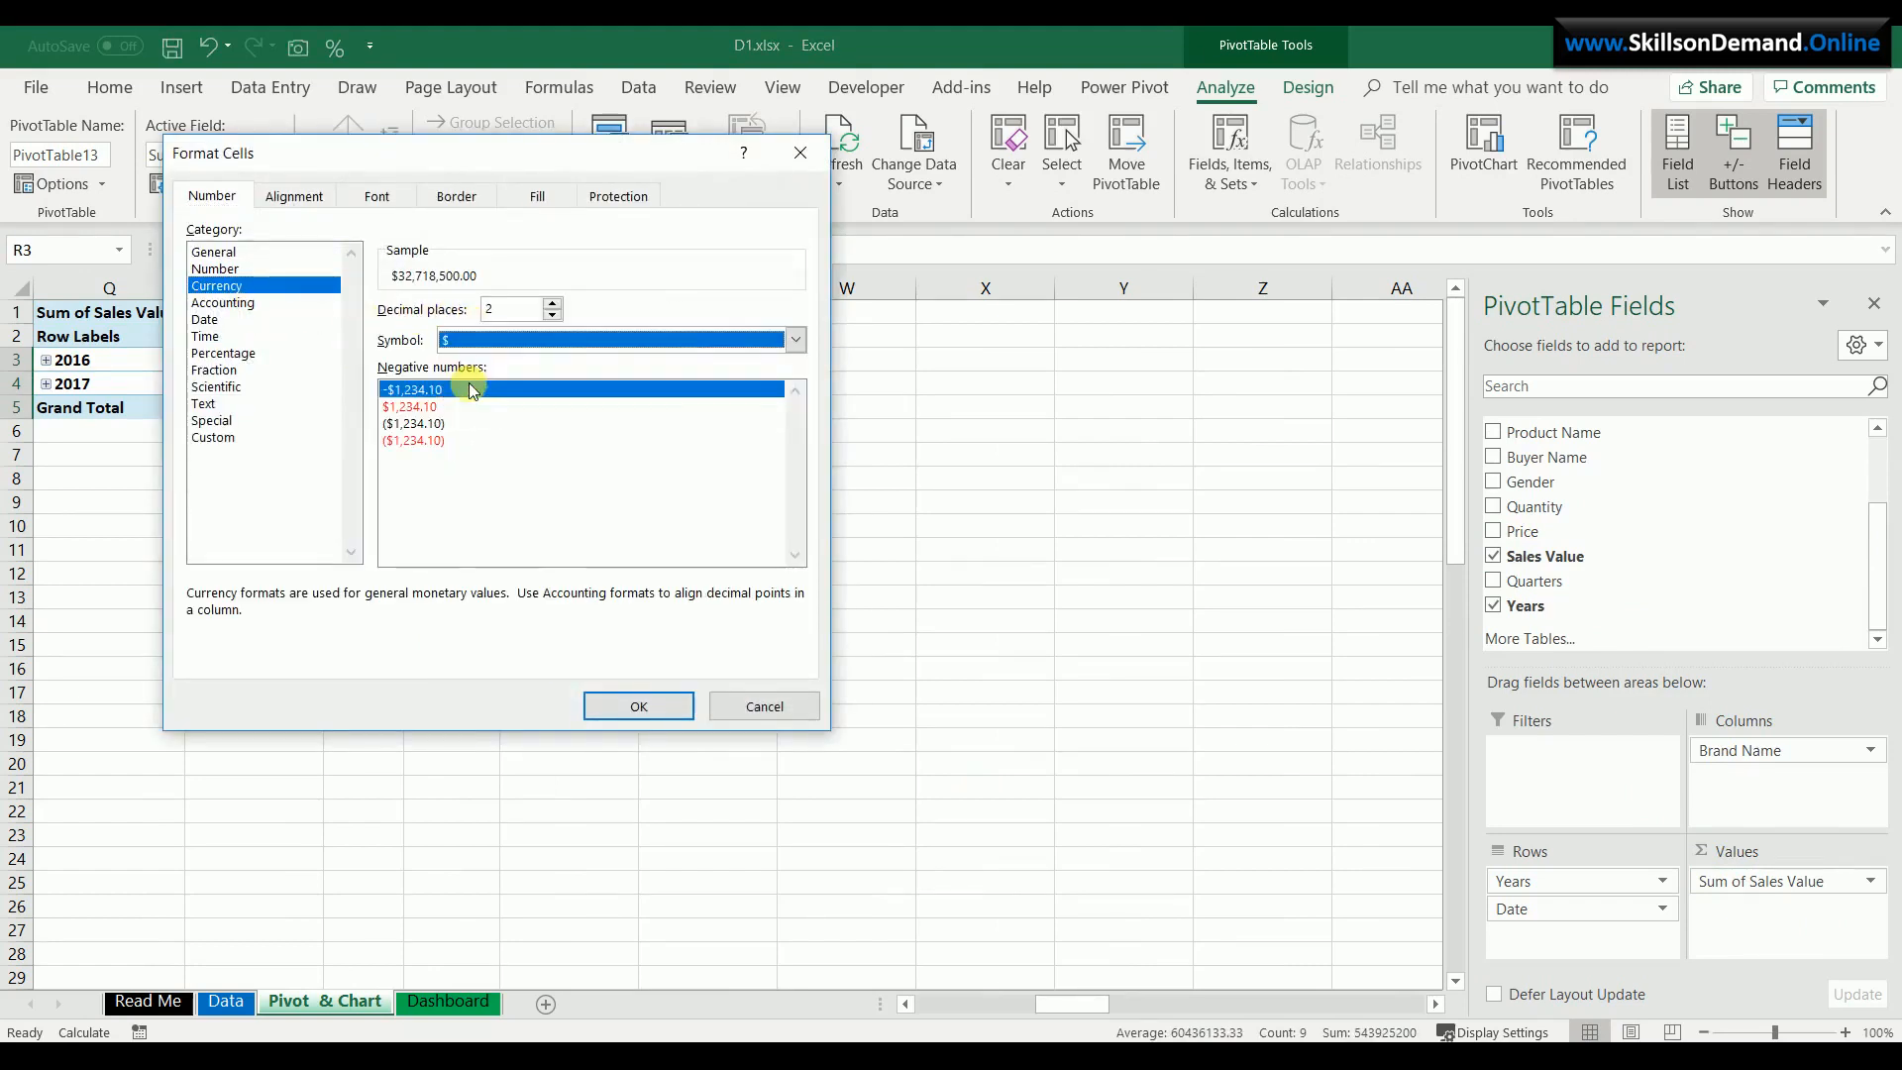
left_click(553, 315)
left_click(553, 315)
left_click(639, 704)
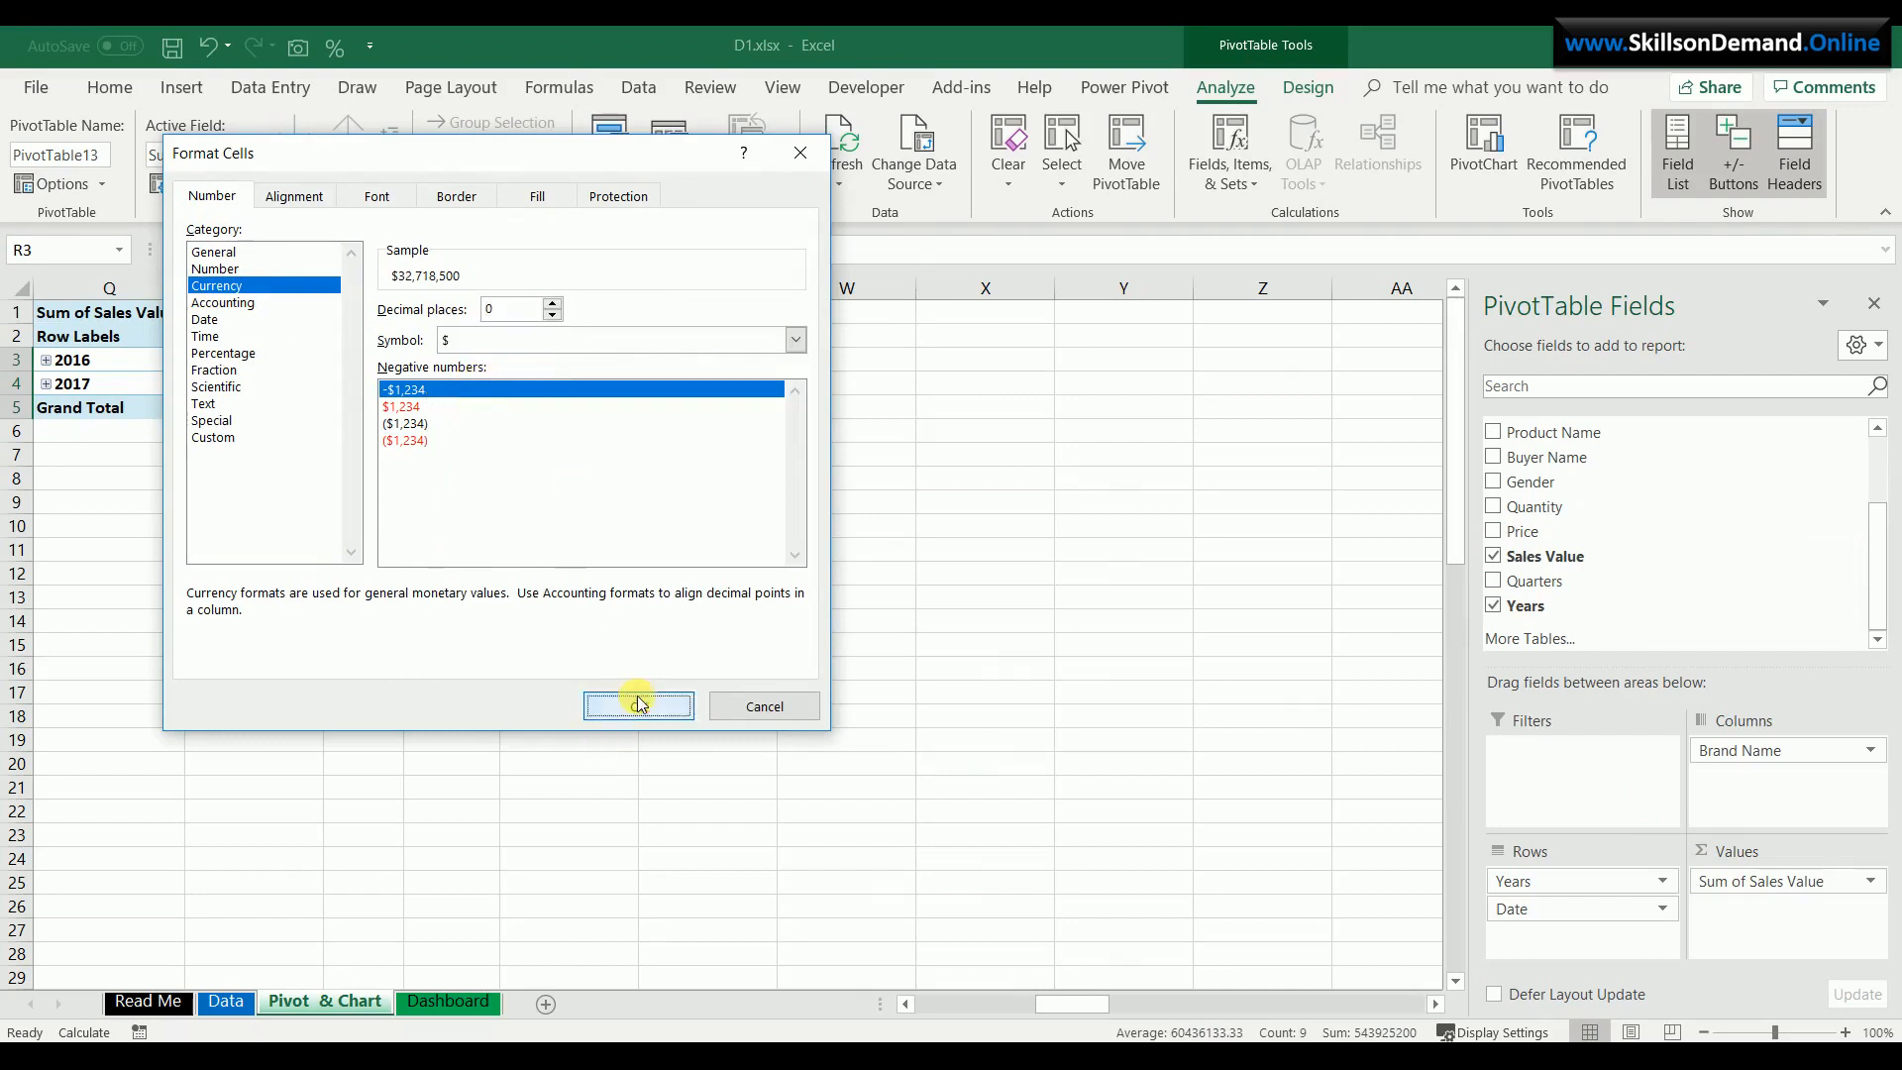
- Expand the 2016 and 2017 rows to their months and show the PivotTable in Outline Form
left_click(46, 384)
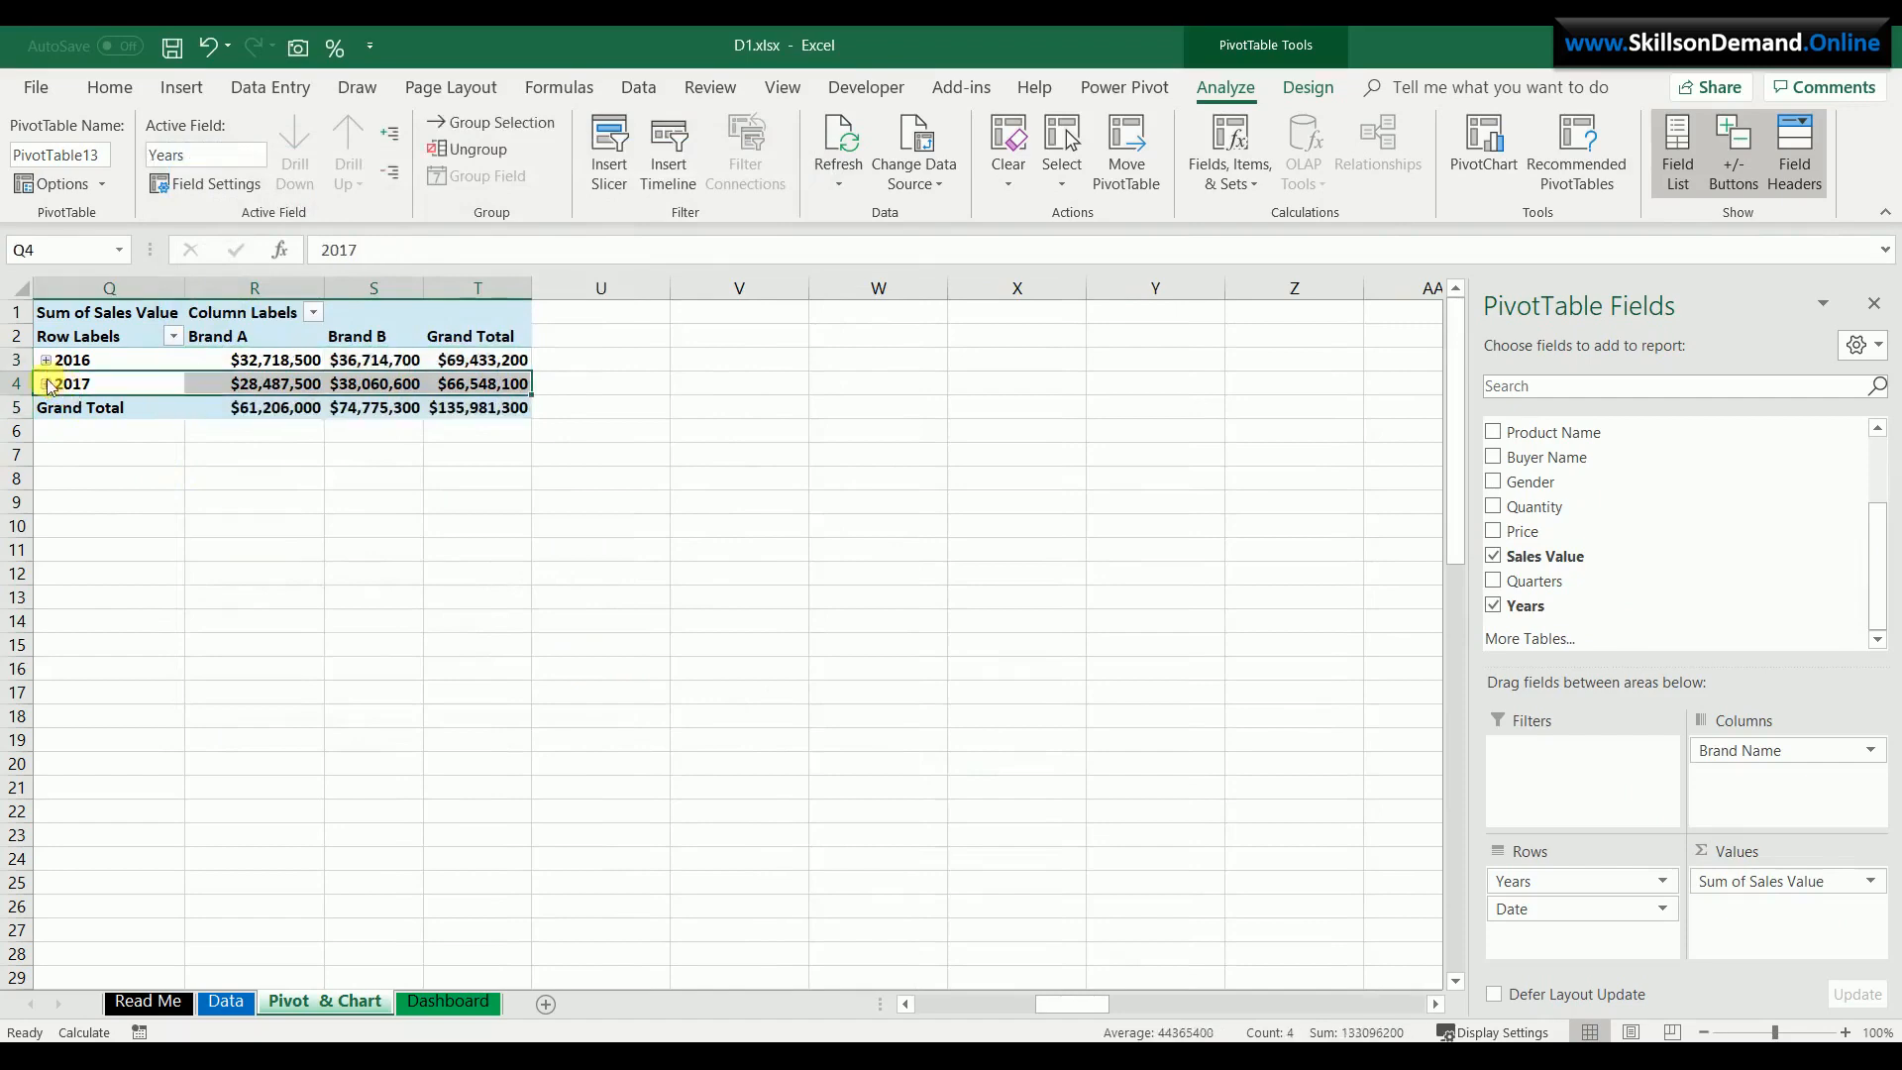
left_click(45, 359)
left_click(368, 455)
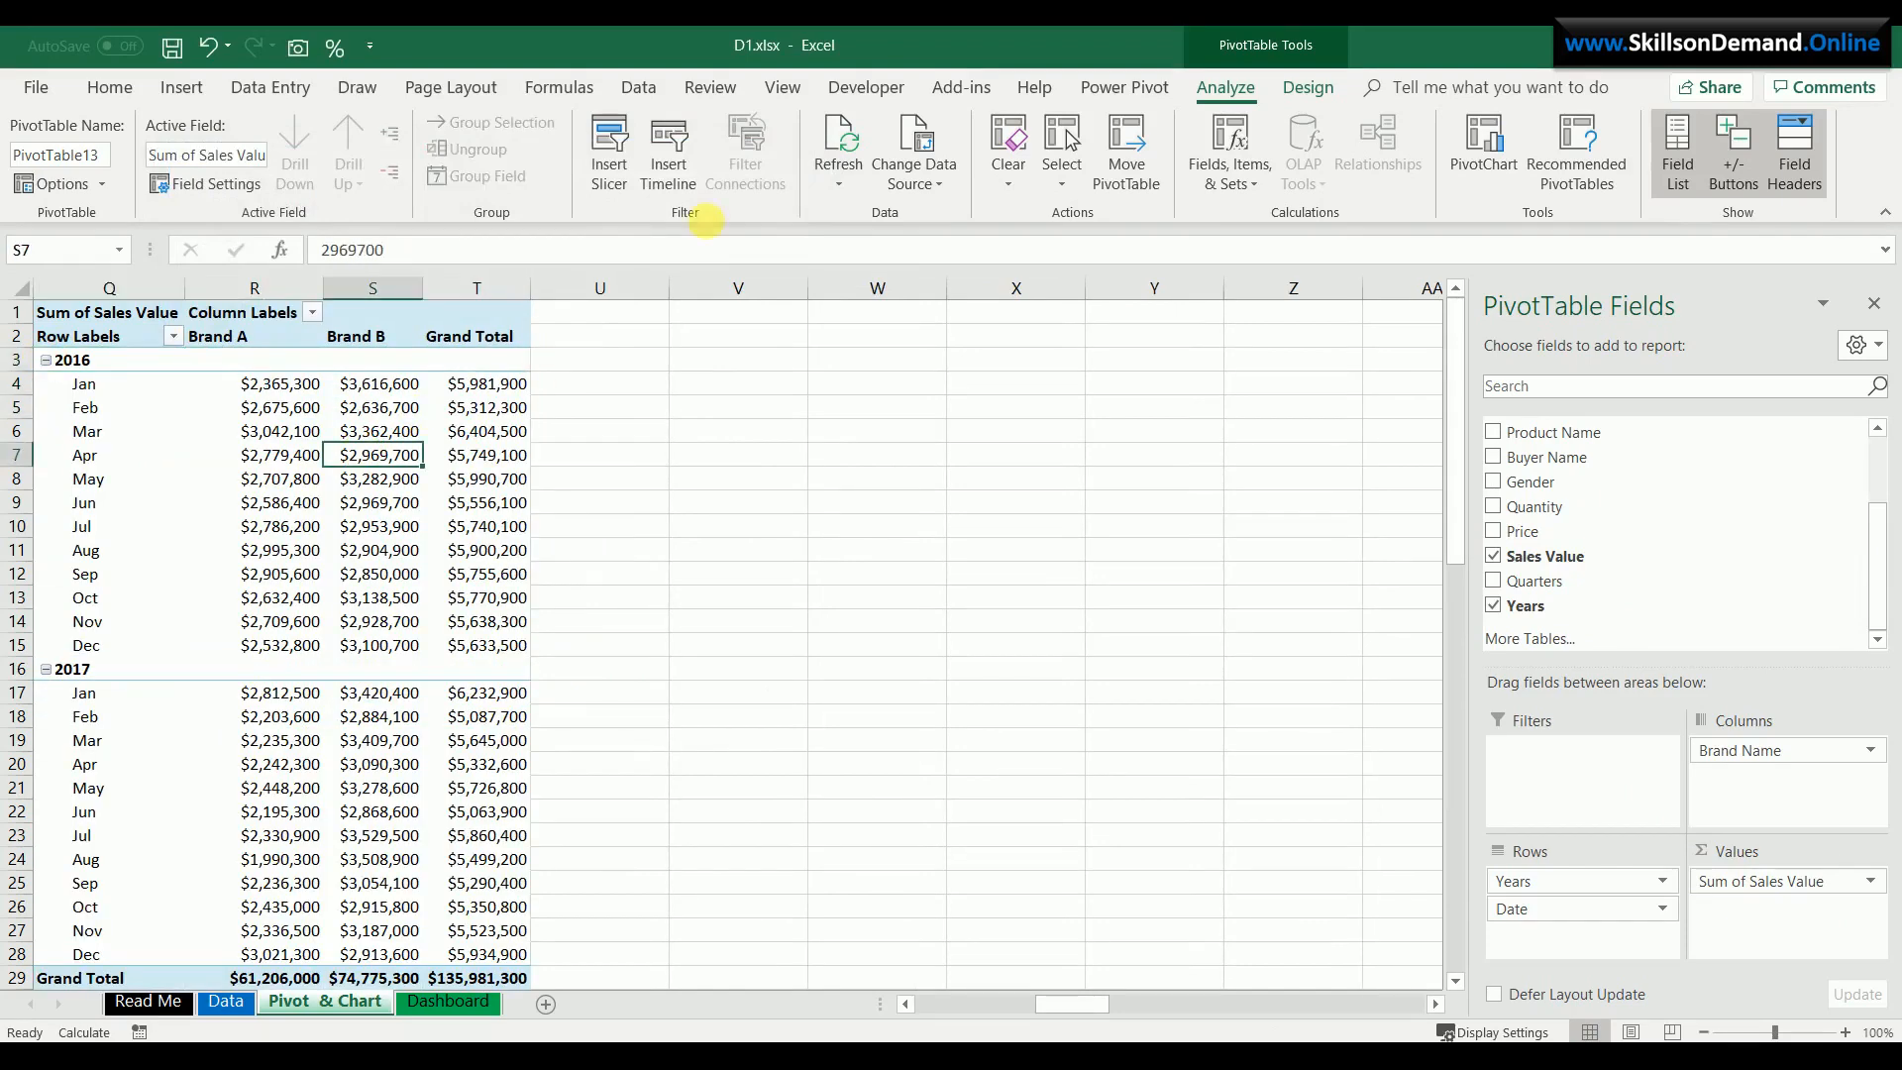
left_click(1293, 94)
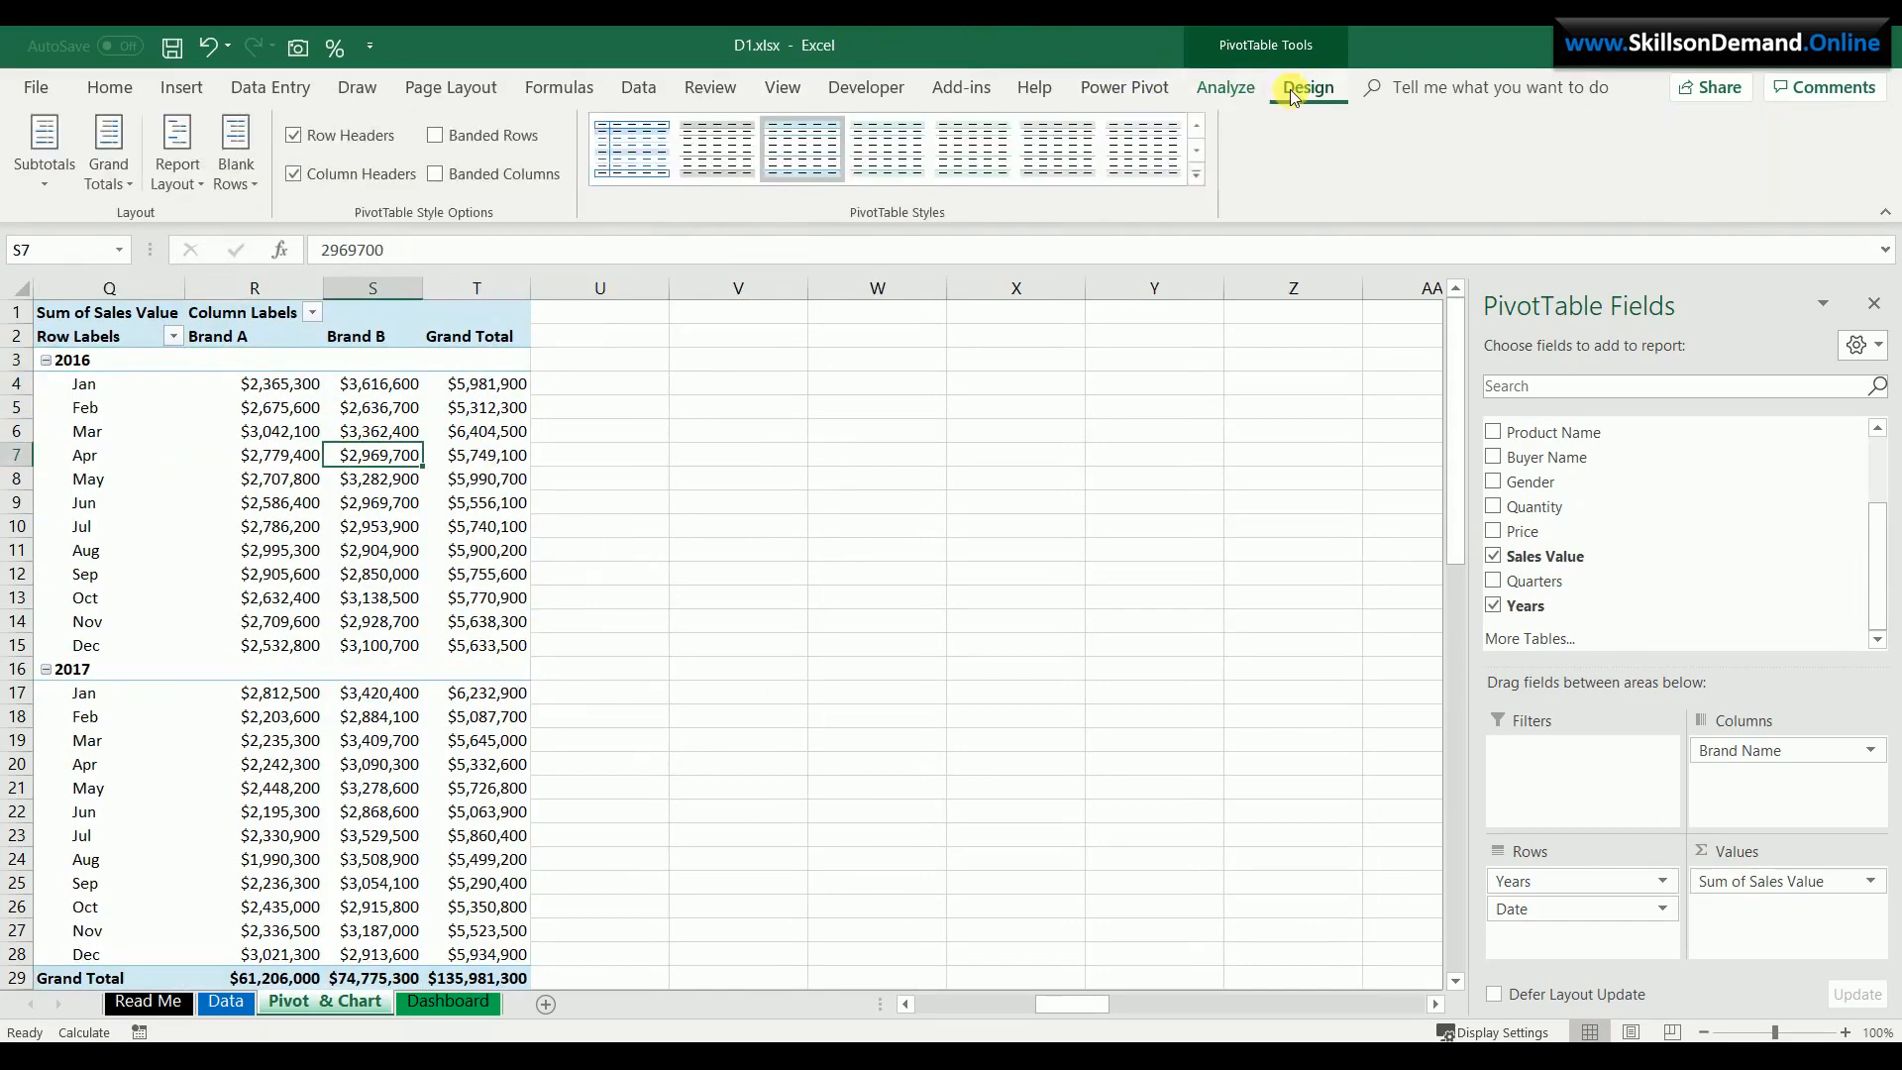
left_click(186, 189)
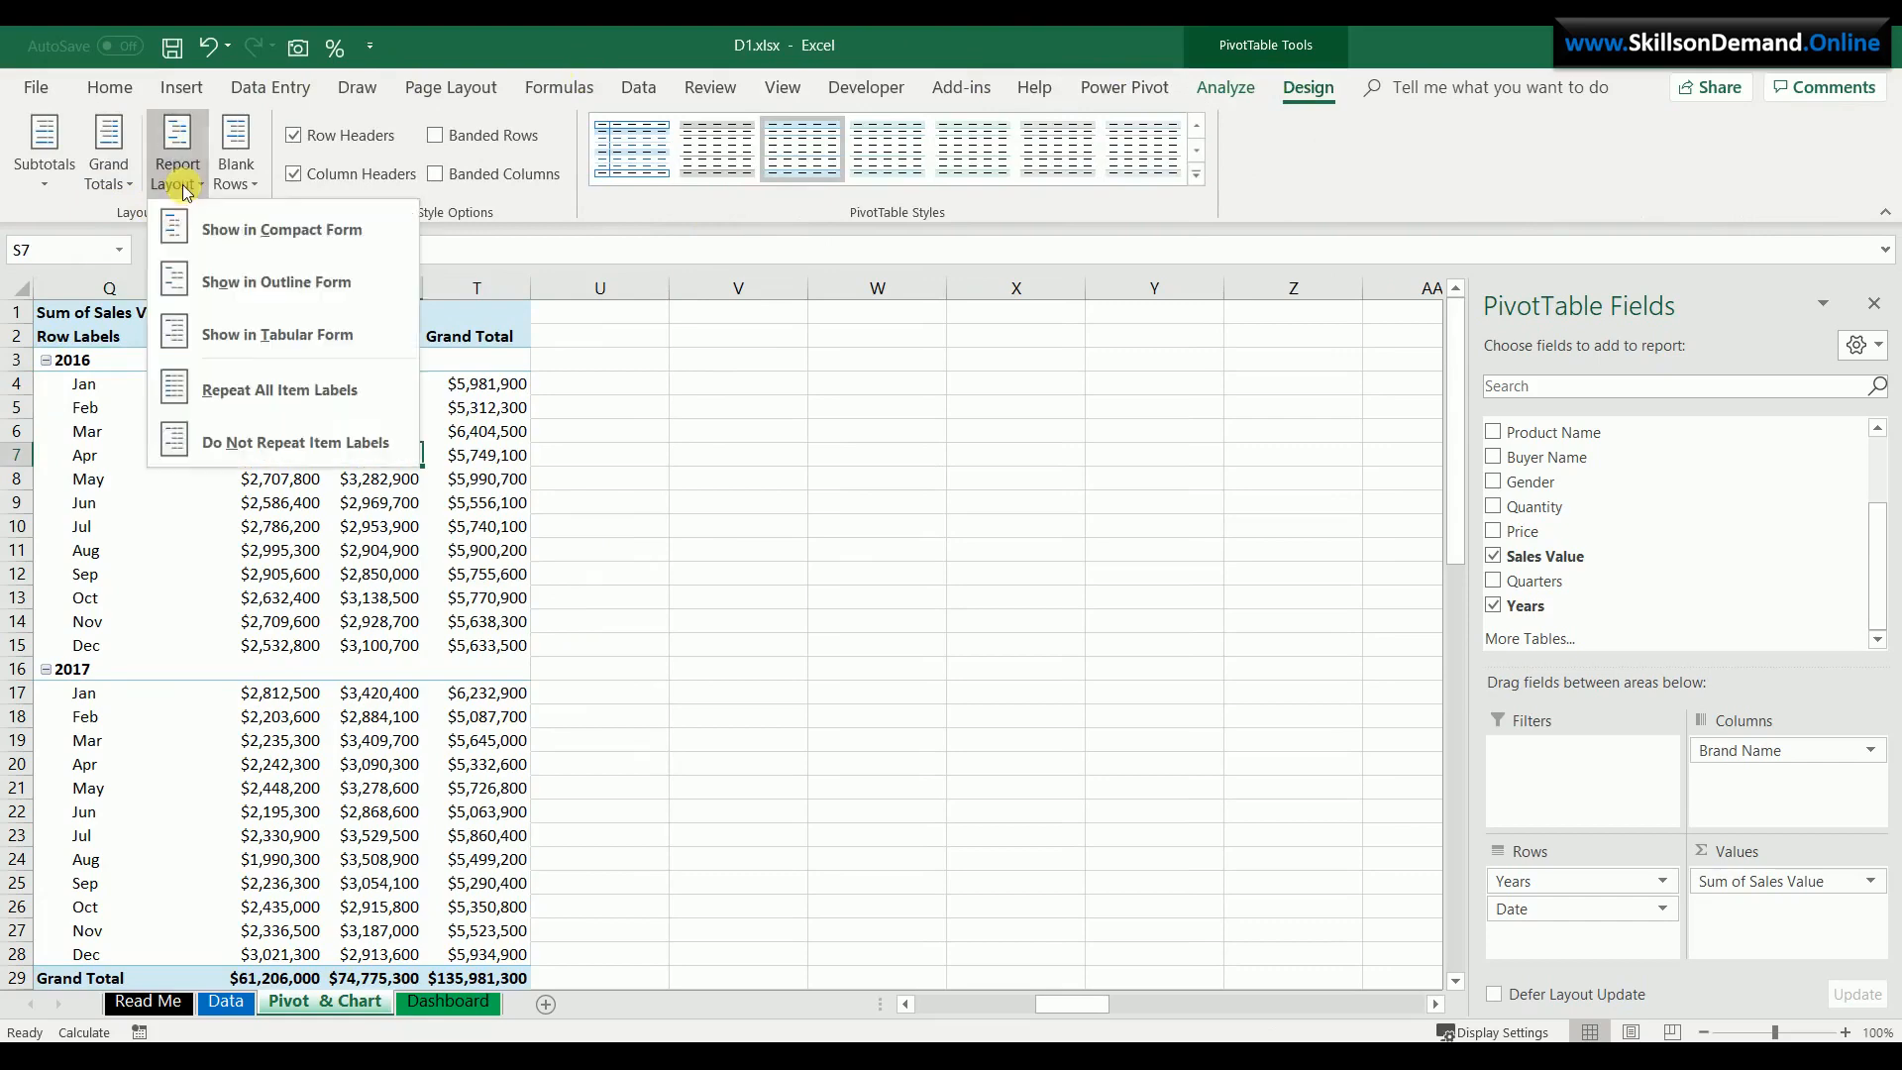
left_click(198, 281)
left_click(905, 408)
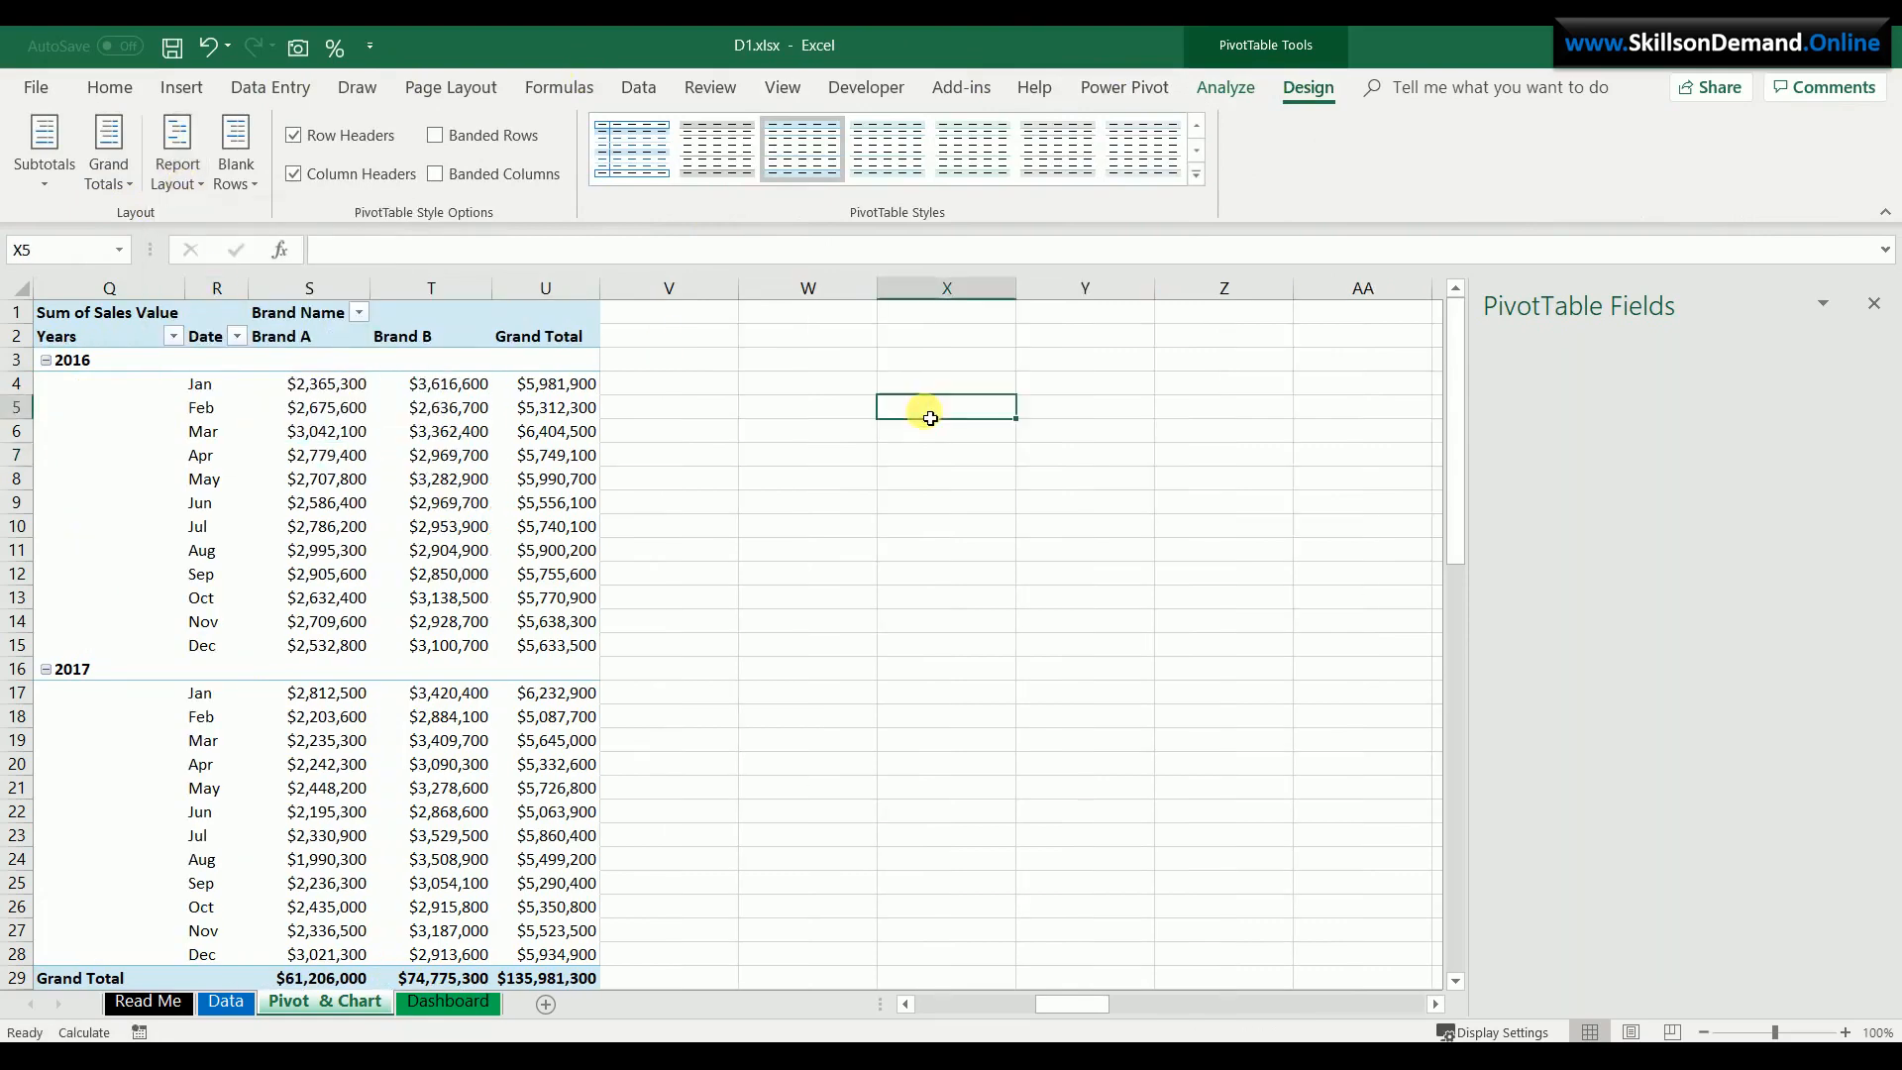
- Insert a Line PivotChart from the PivotTable at Q1 and hide all of the chart's field buttons
left_click(468, 478)
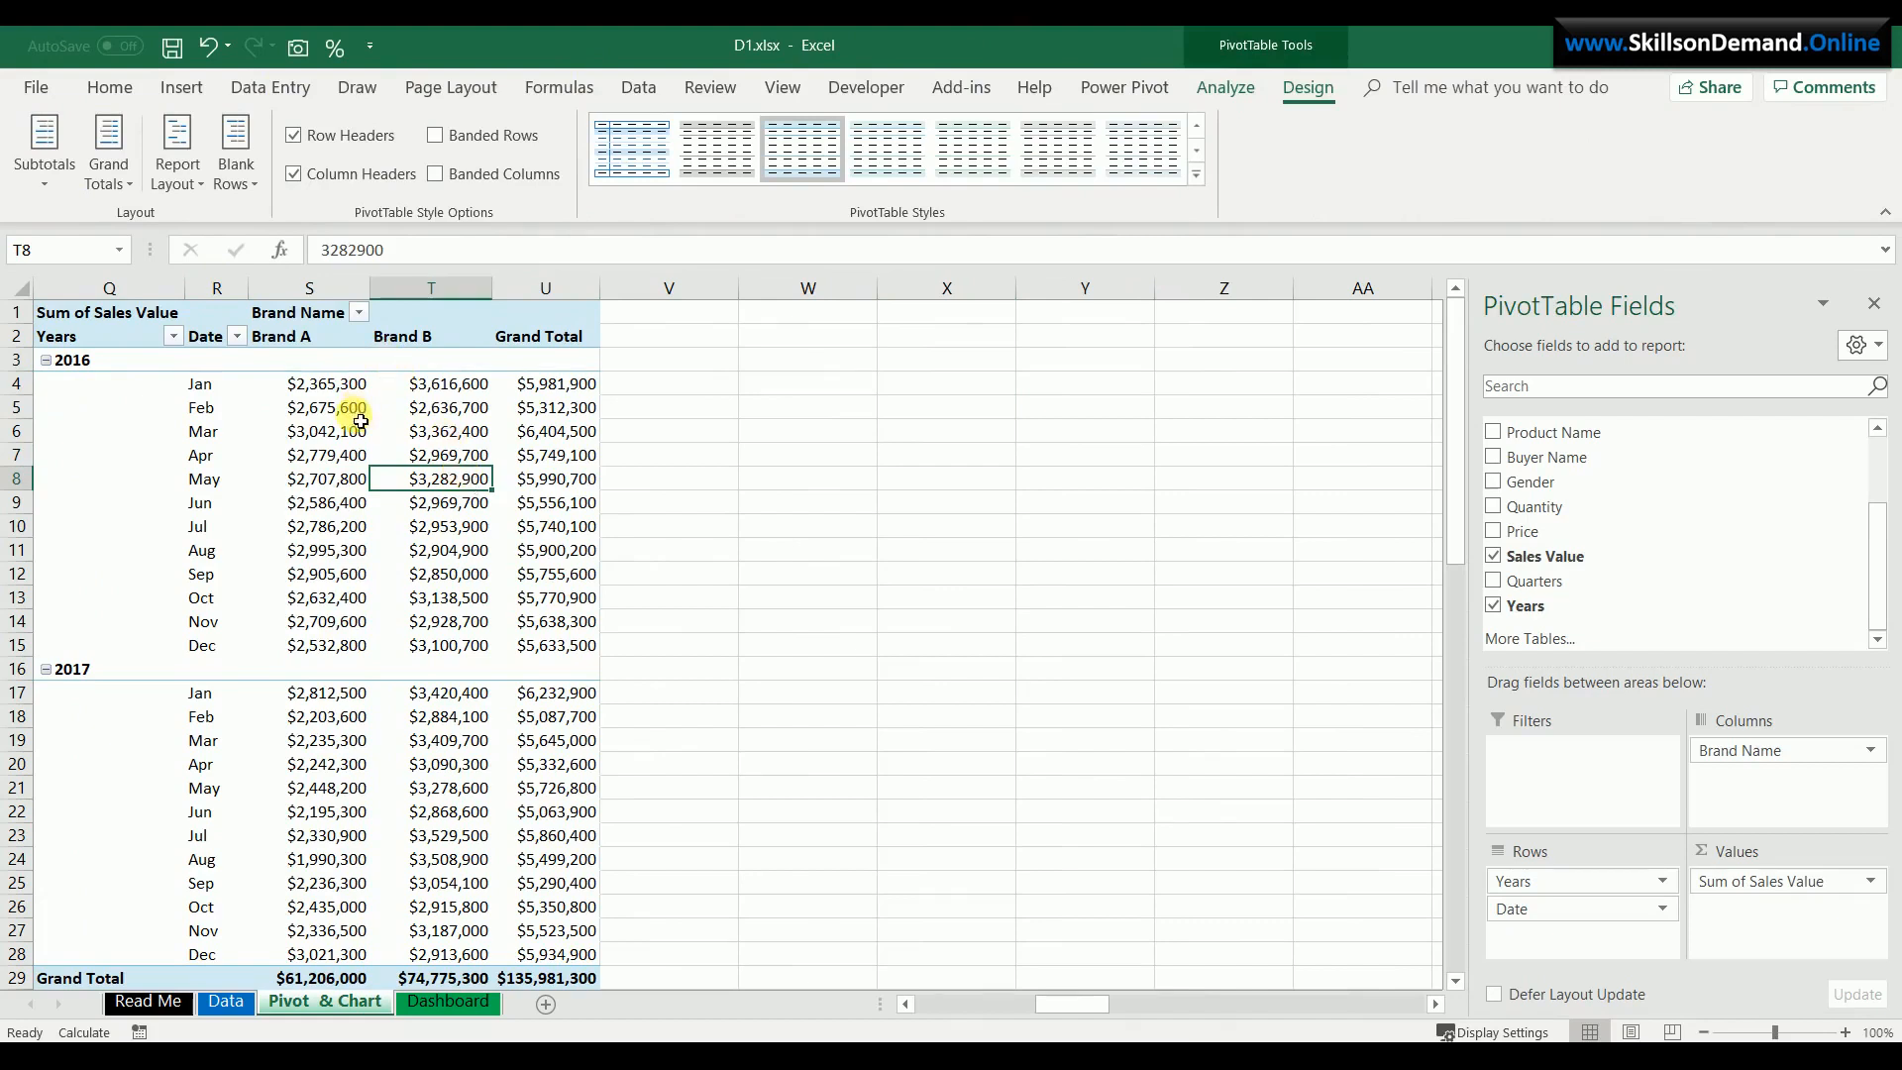
mouse_move(361, 421)
left_click(193, 89)
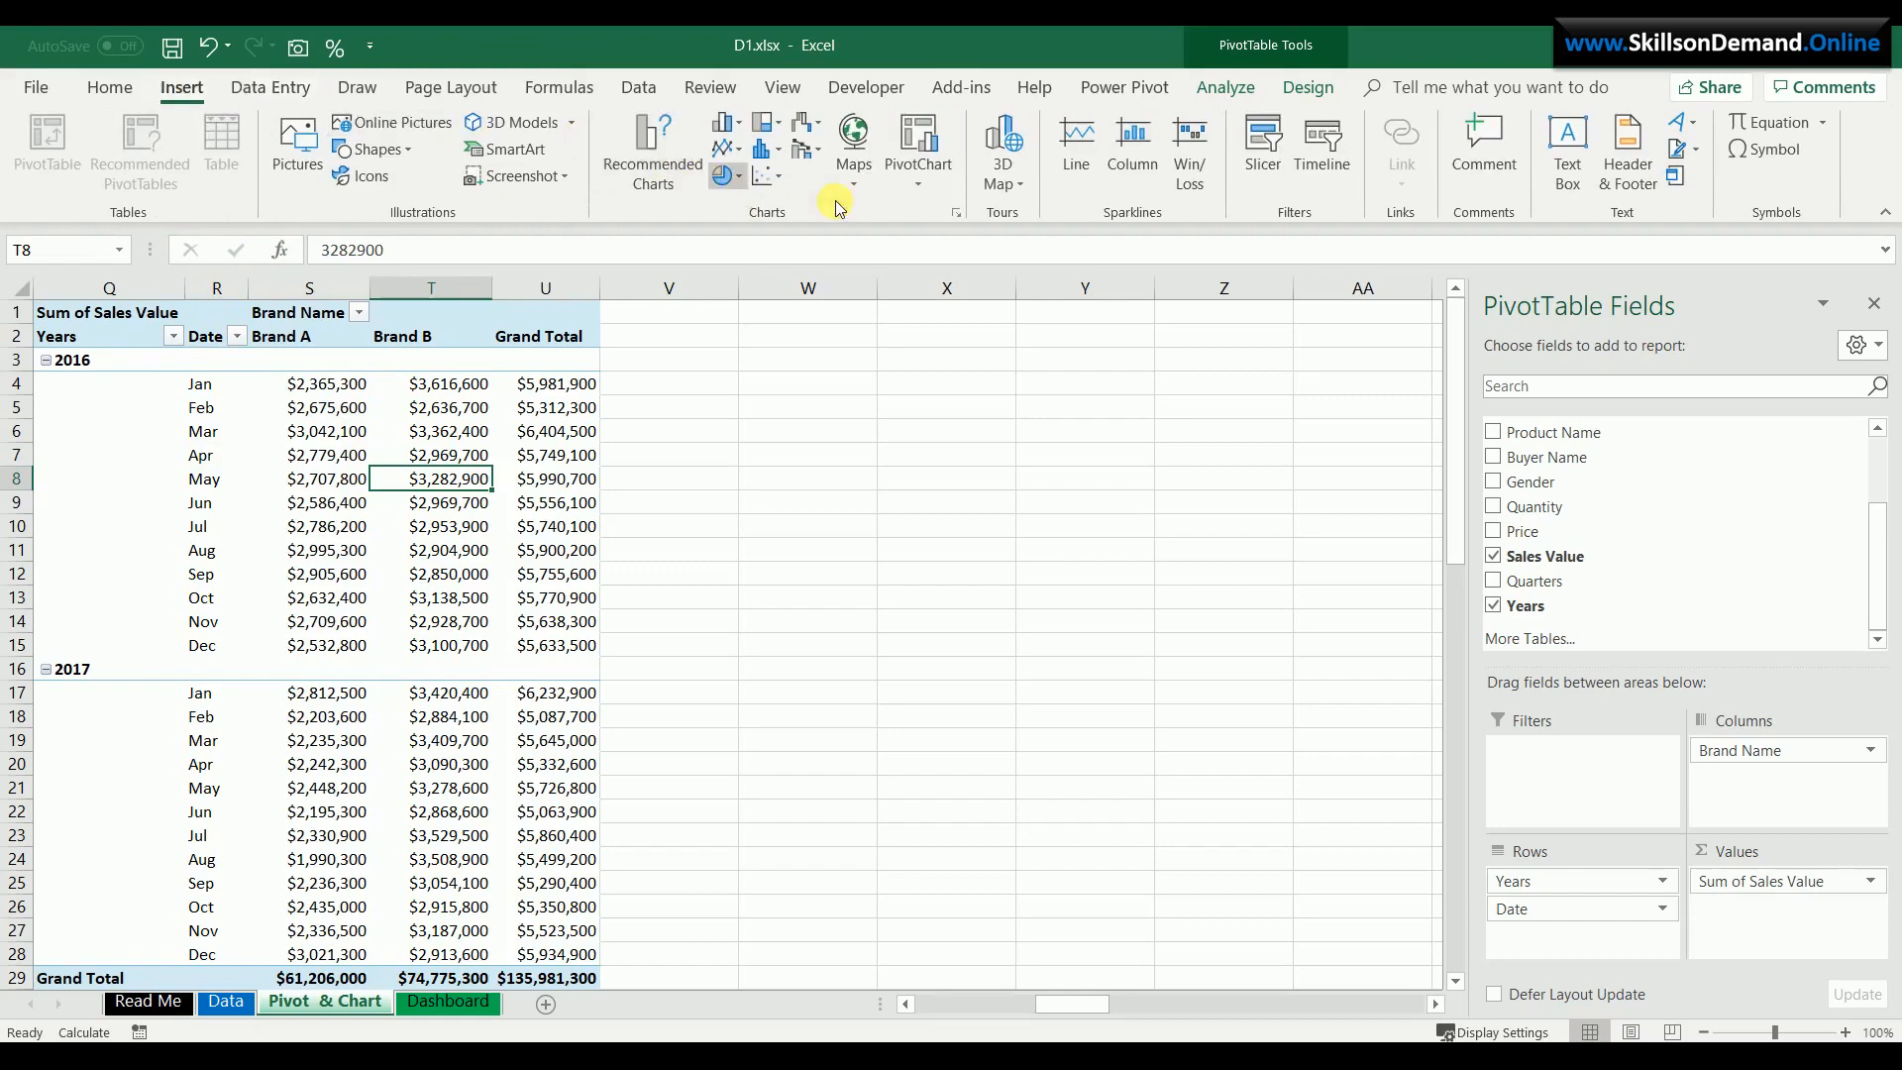
left_click(957, 216)
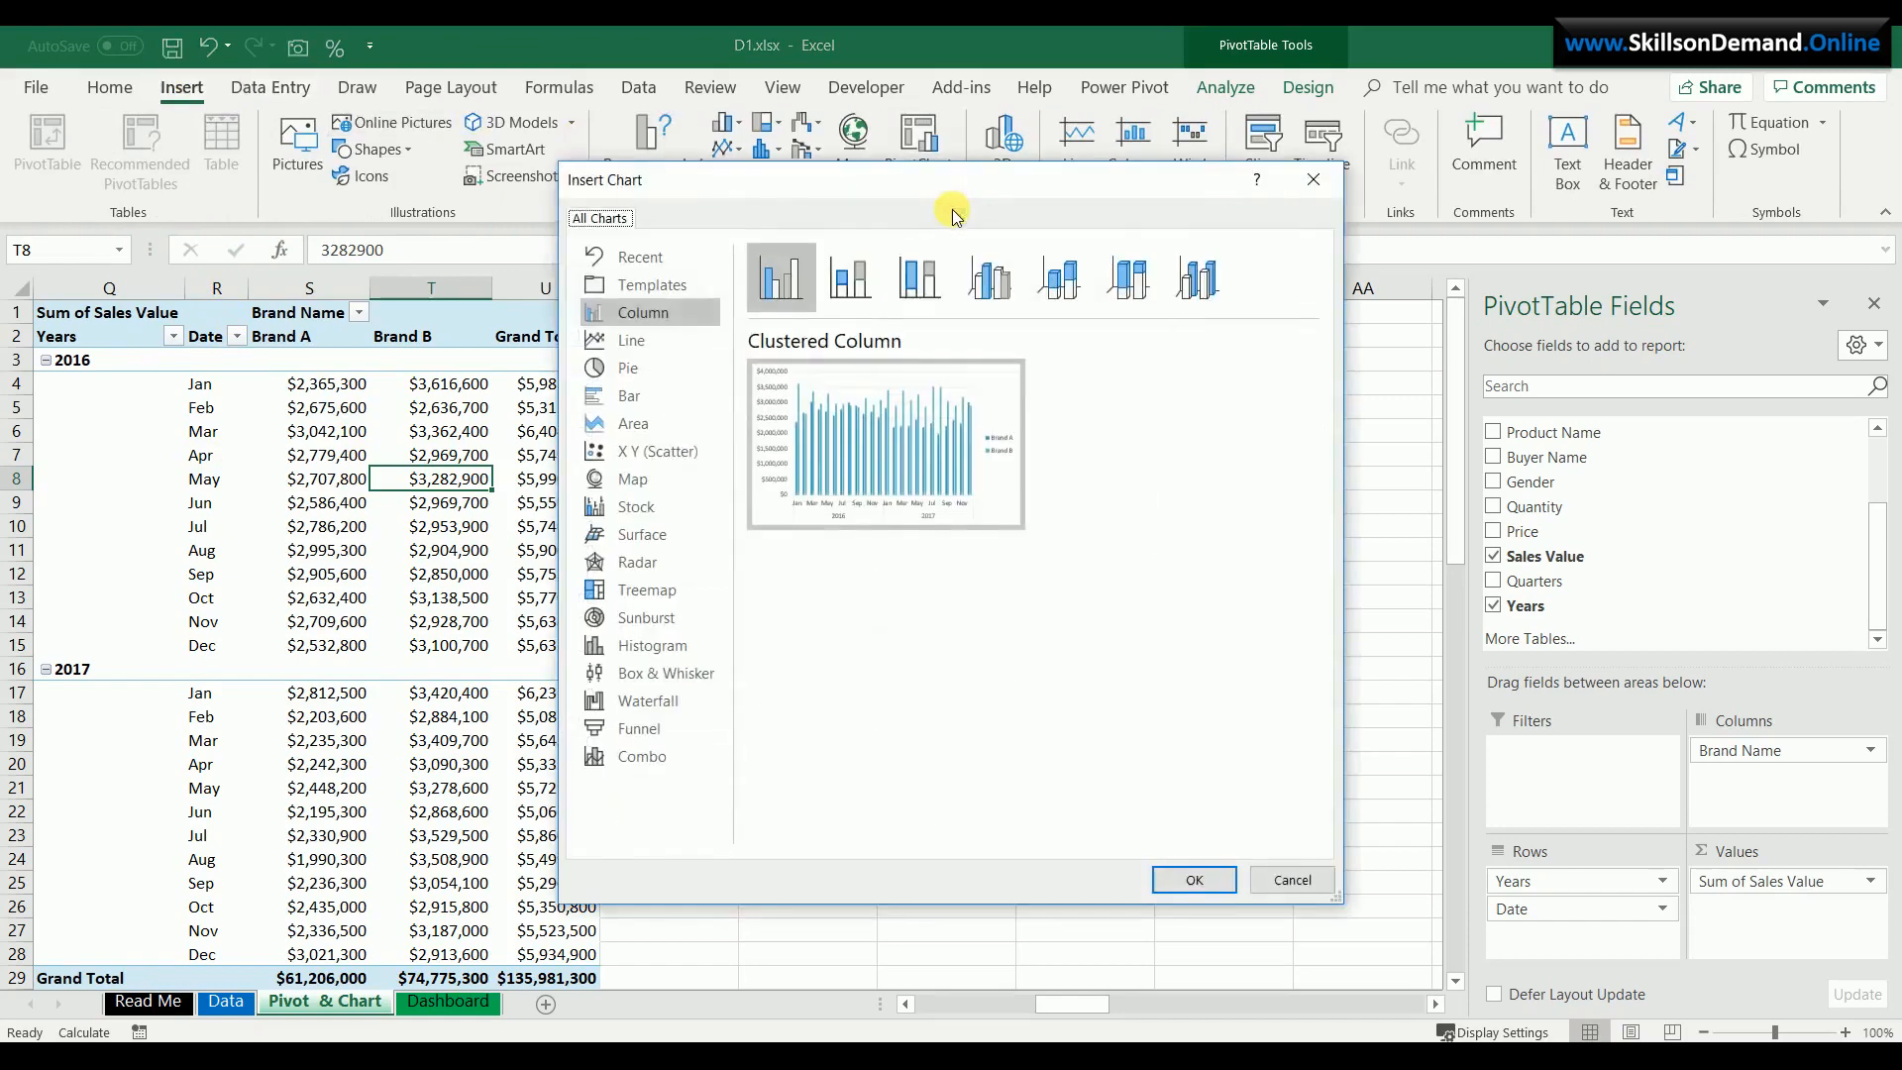
left_click(645, 355)
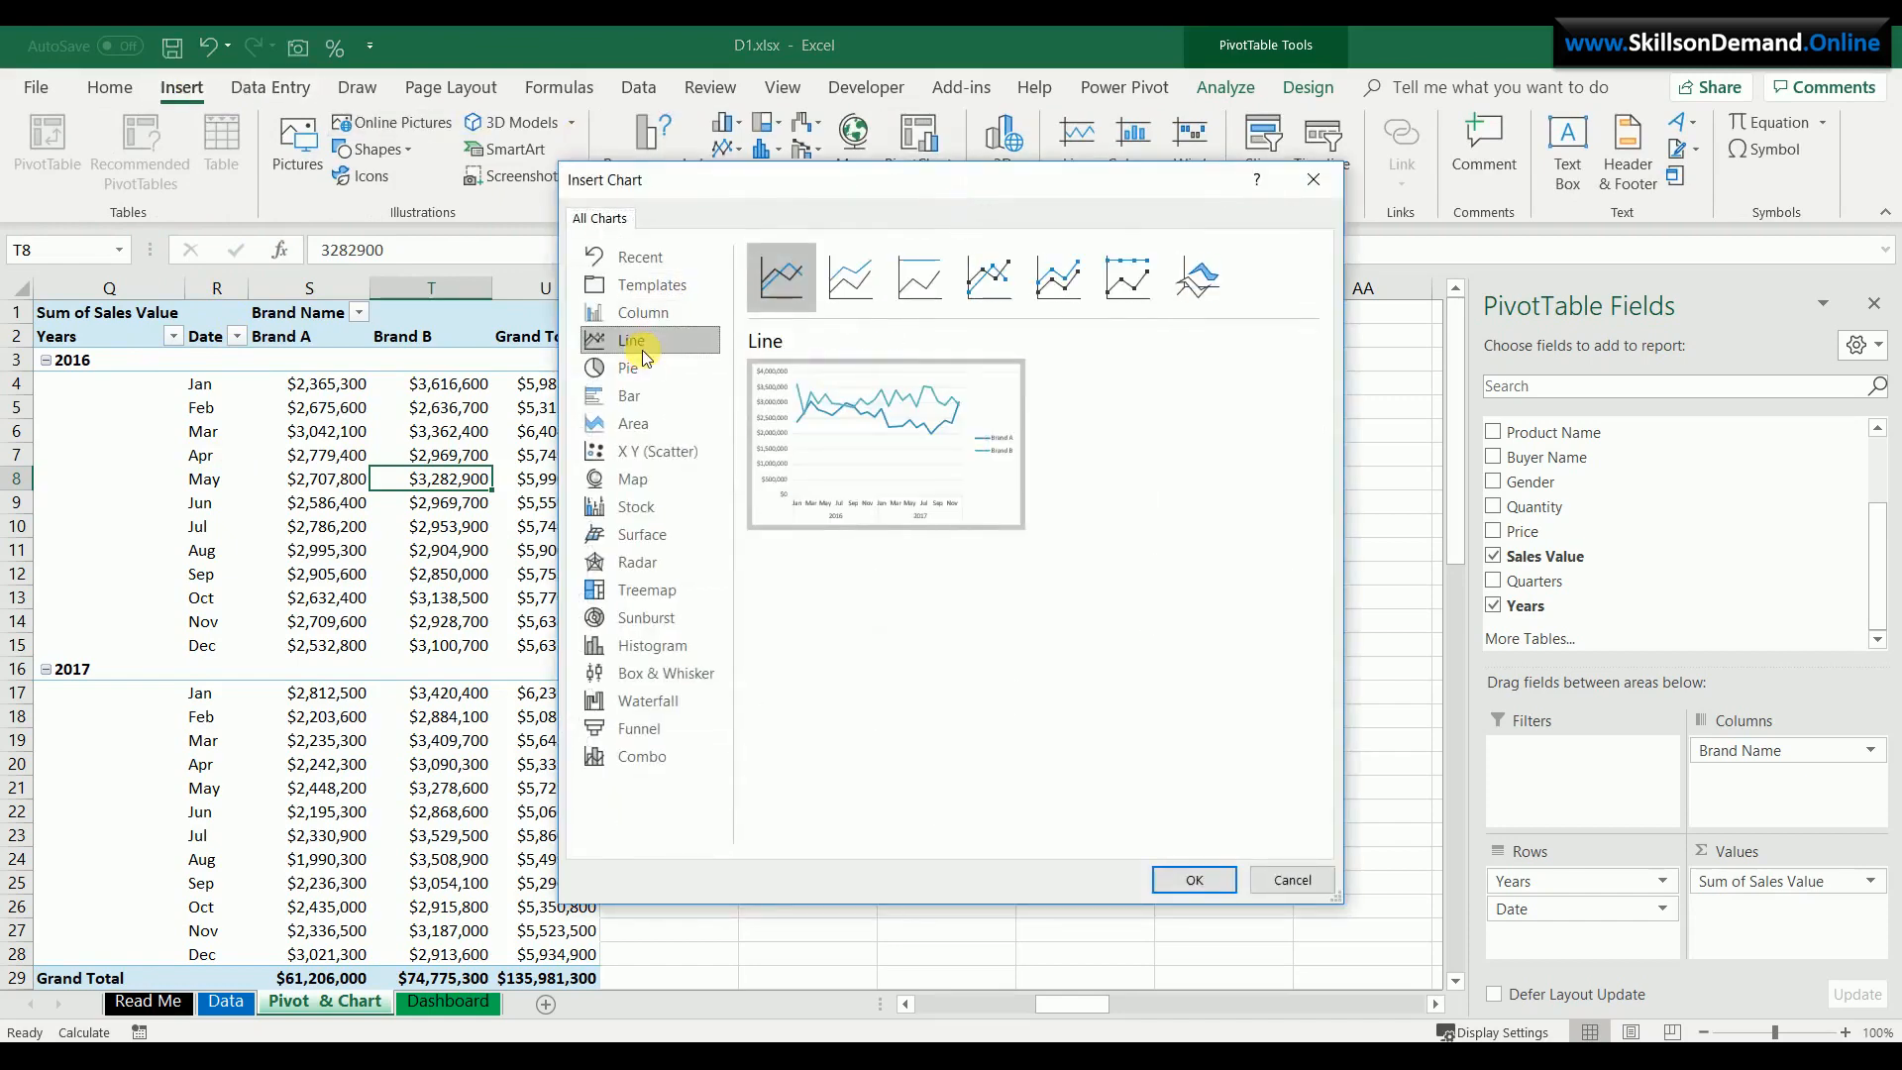
left_click(1193, 881)
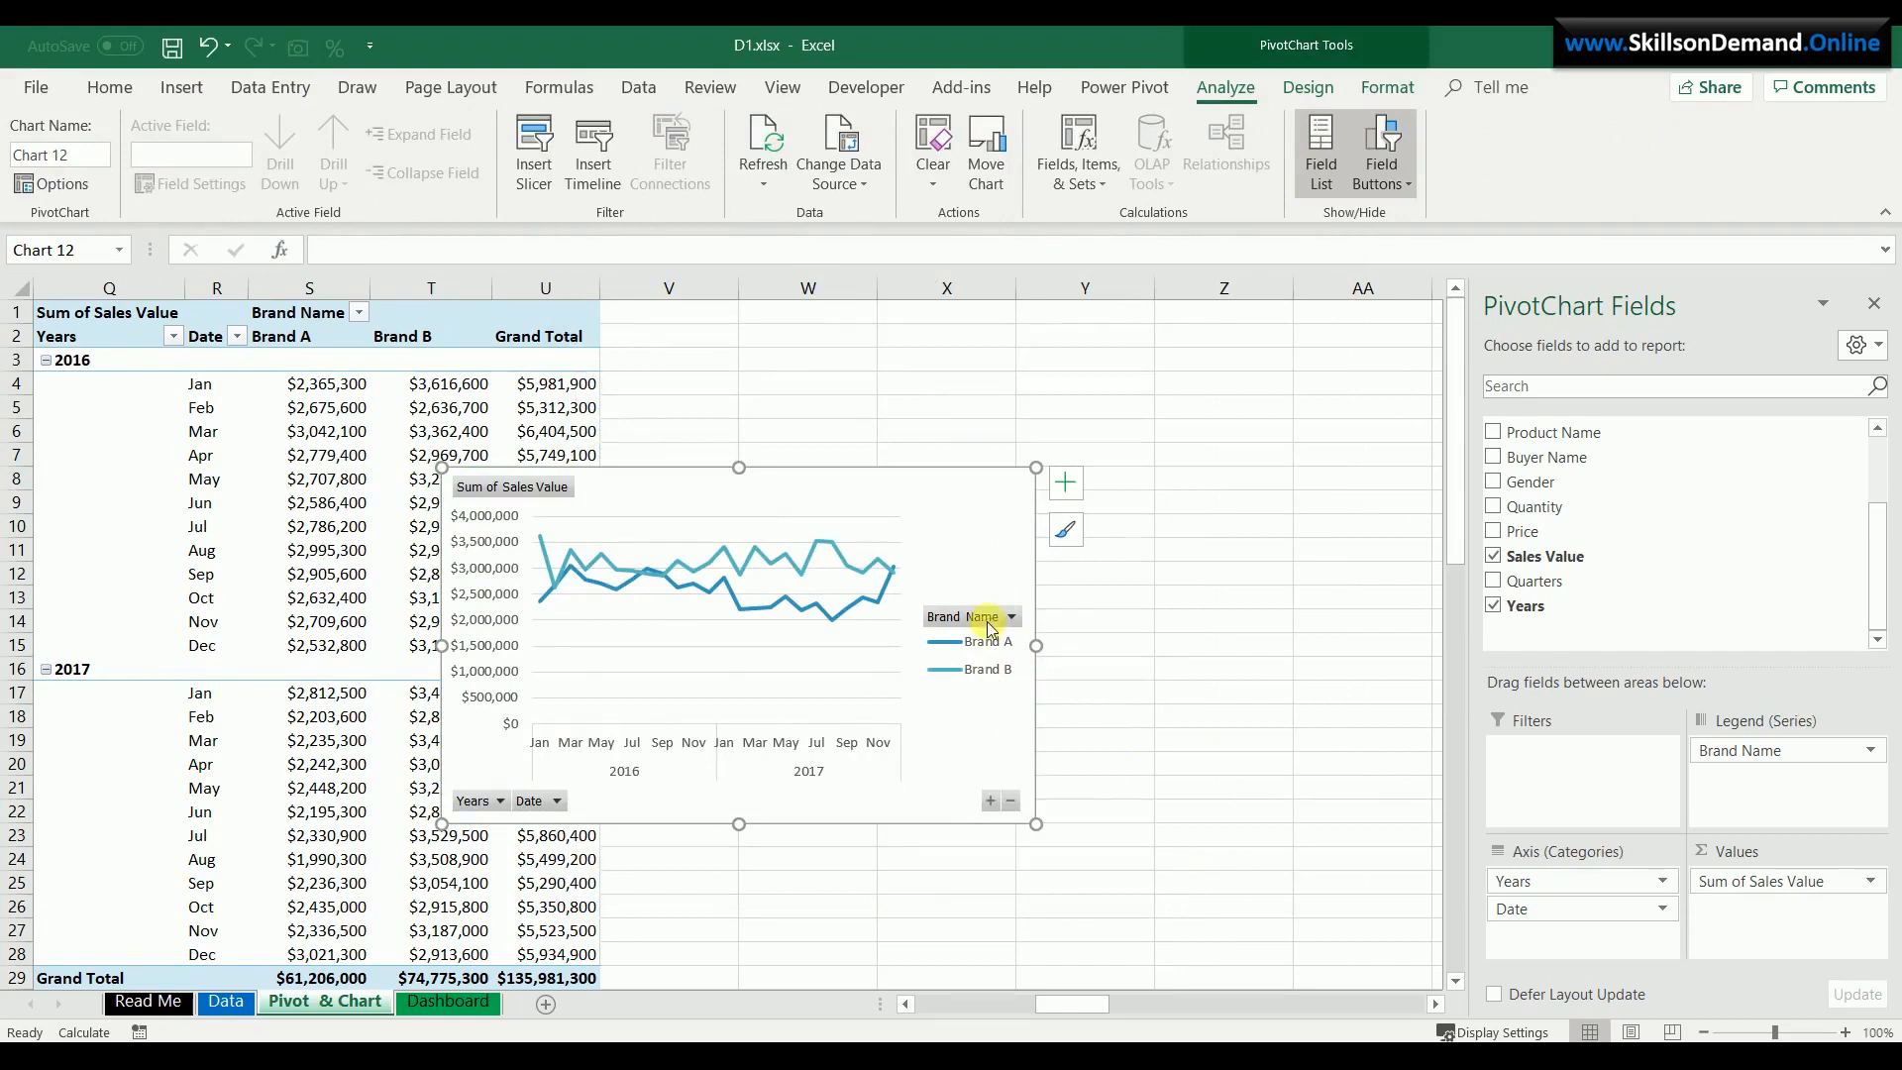
left_click(1226, 92)
left_click(1382, 143)
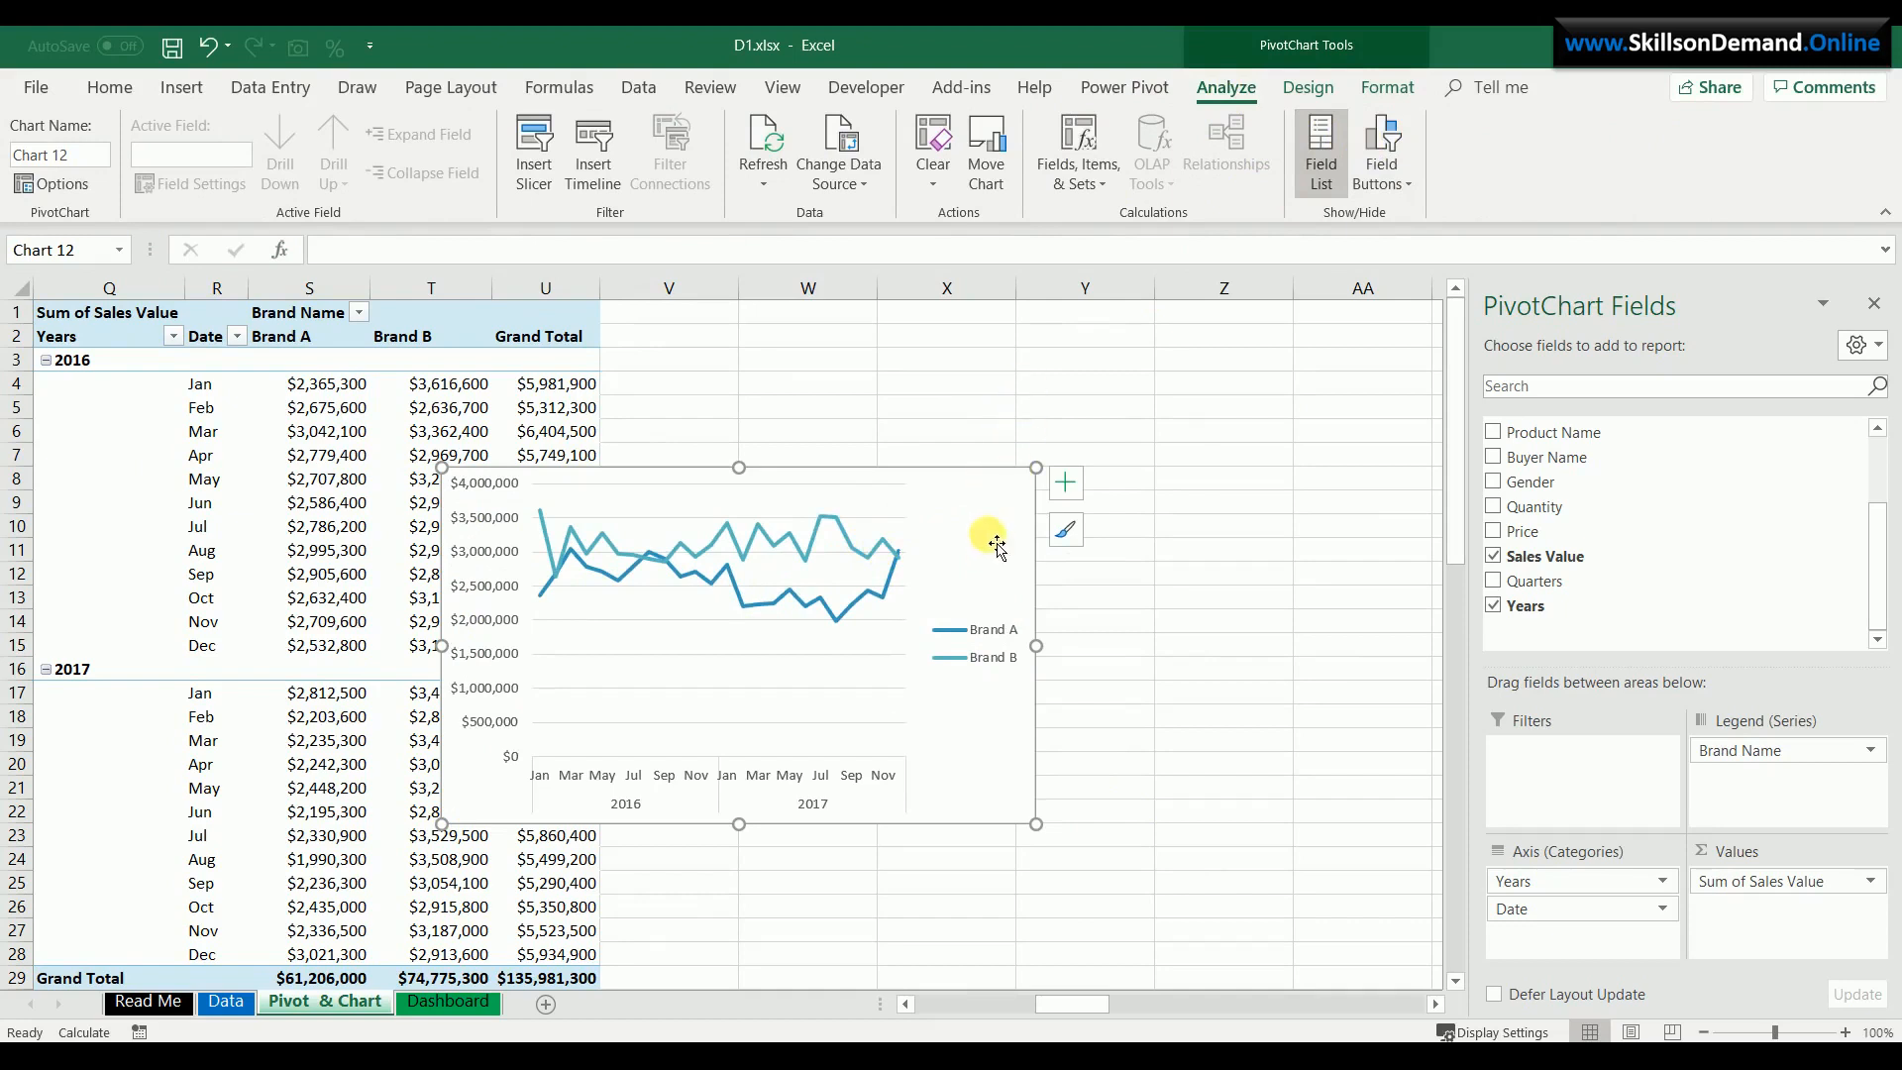
- Add a title above the line chart reading "Sales by Brand"
left_click(1309, 87)
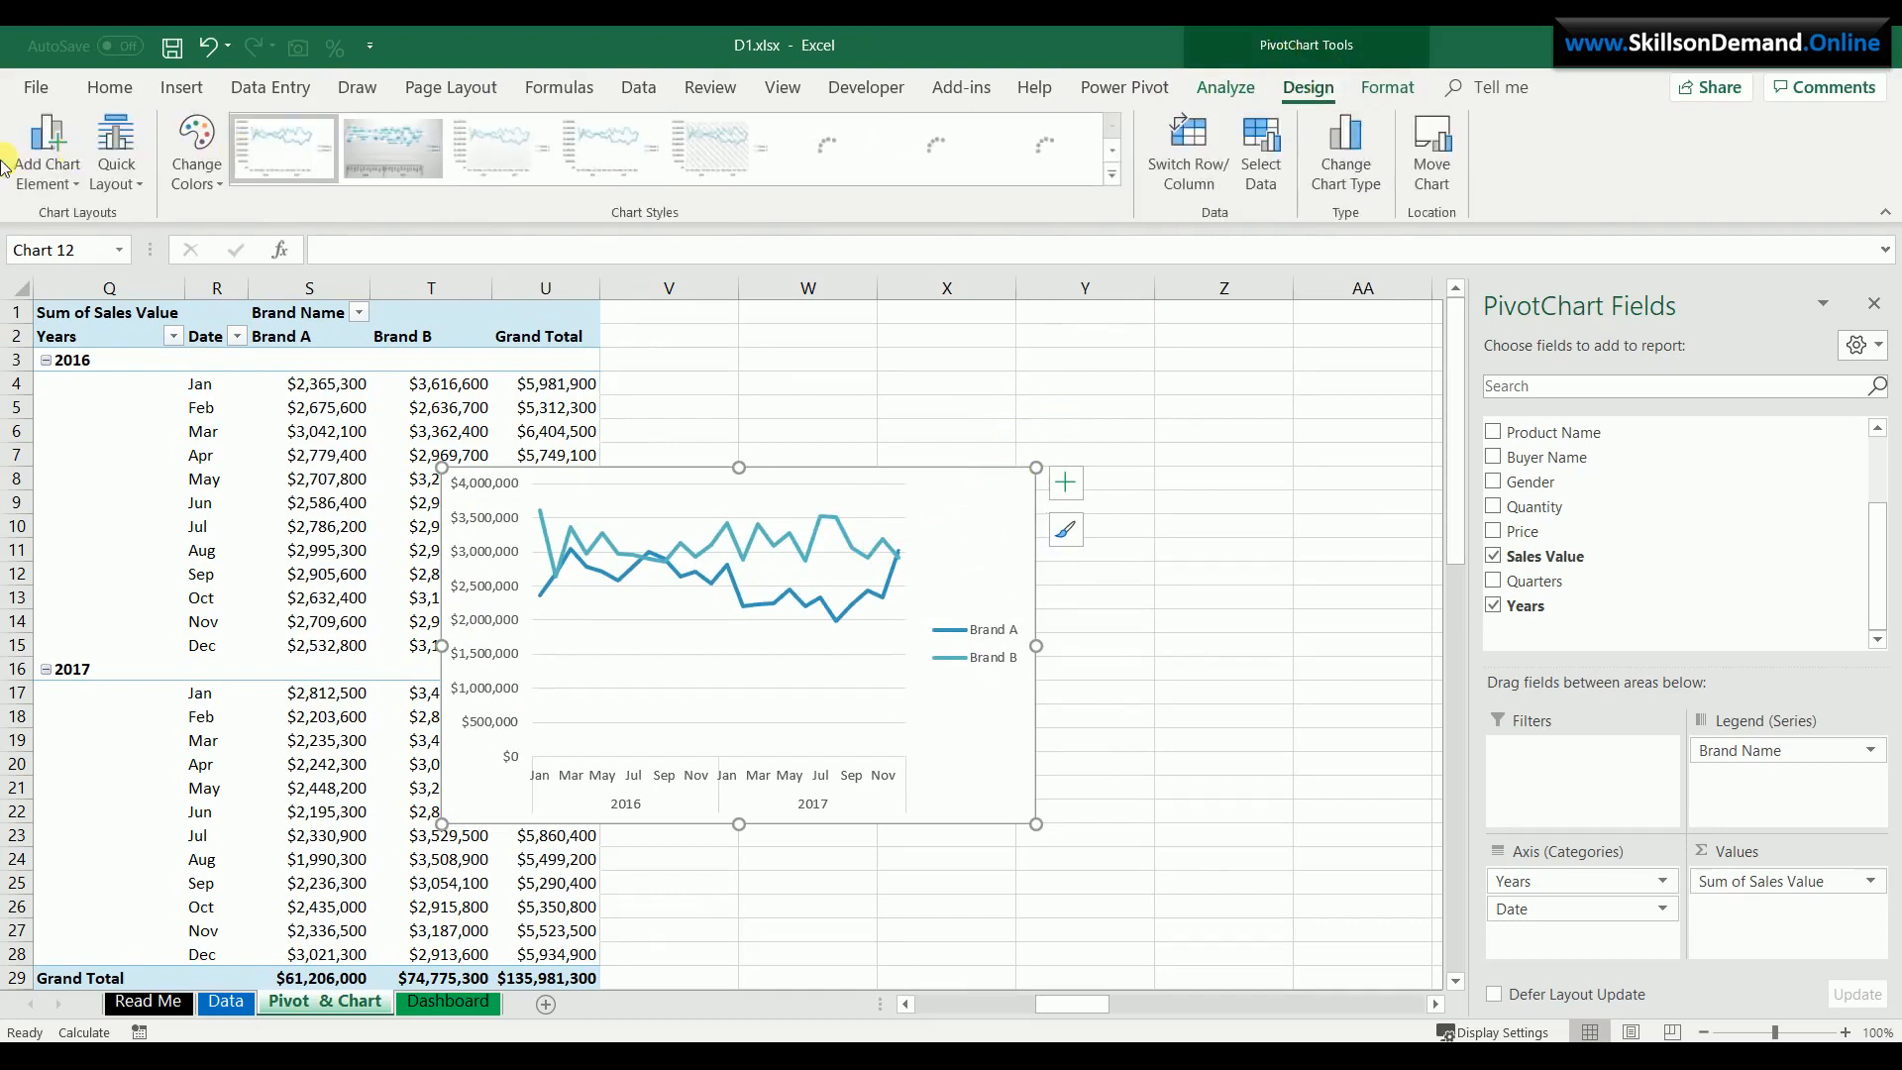
left_click(46, 159)
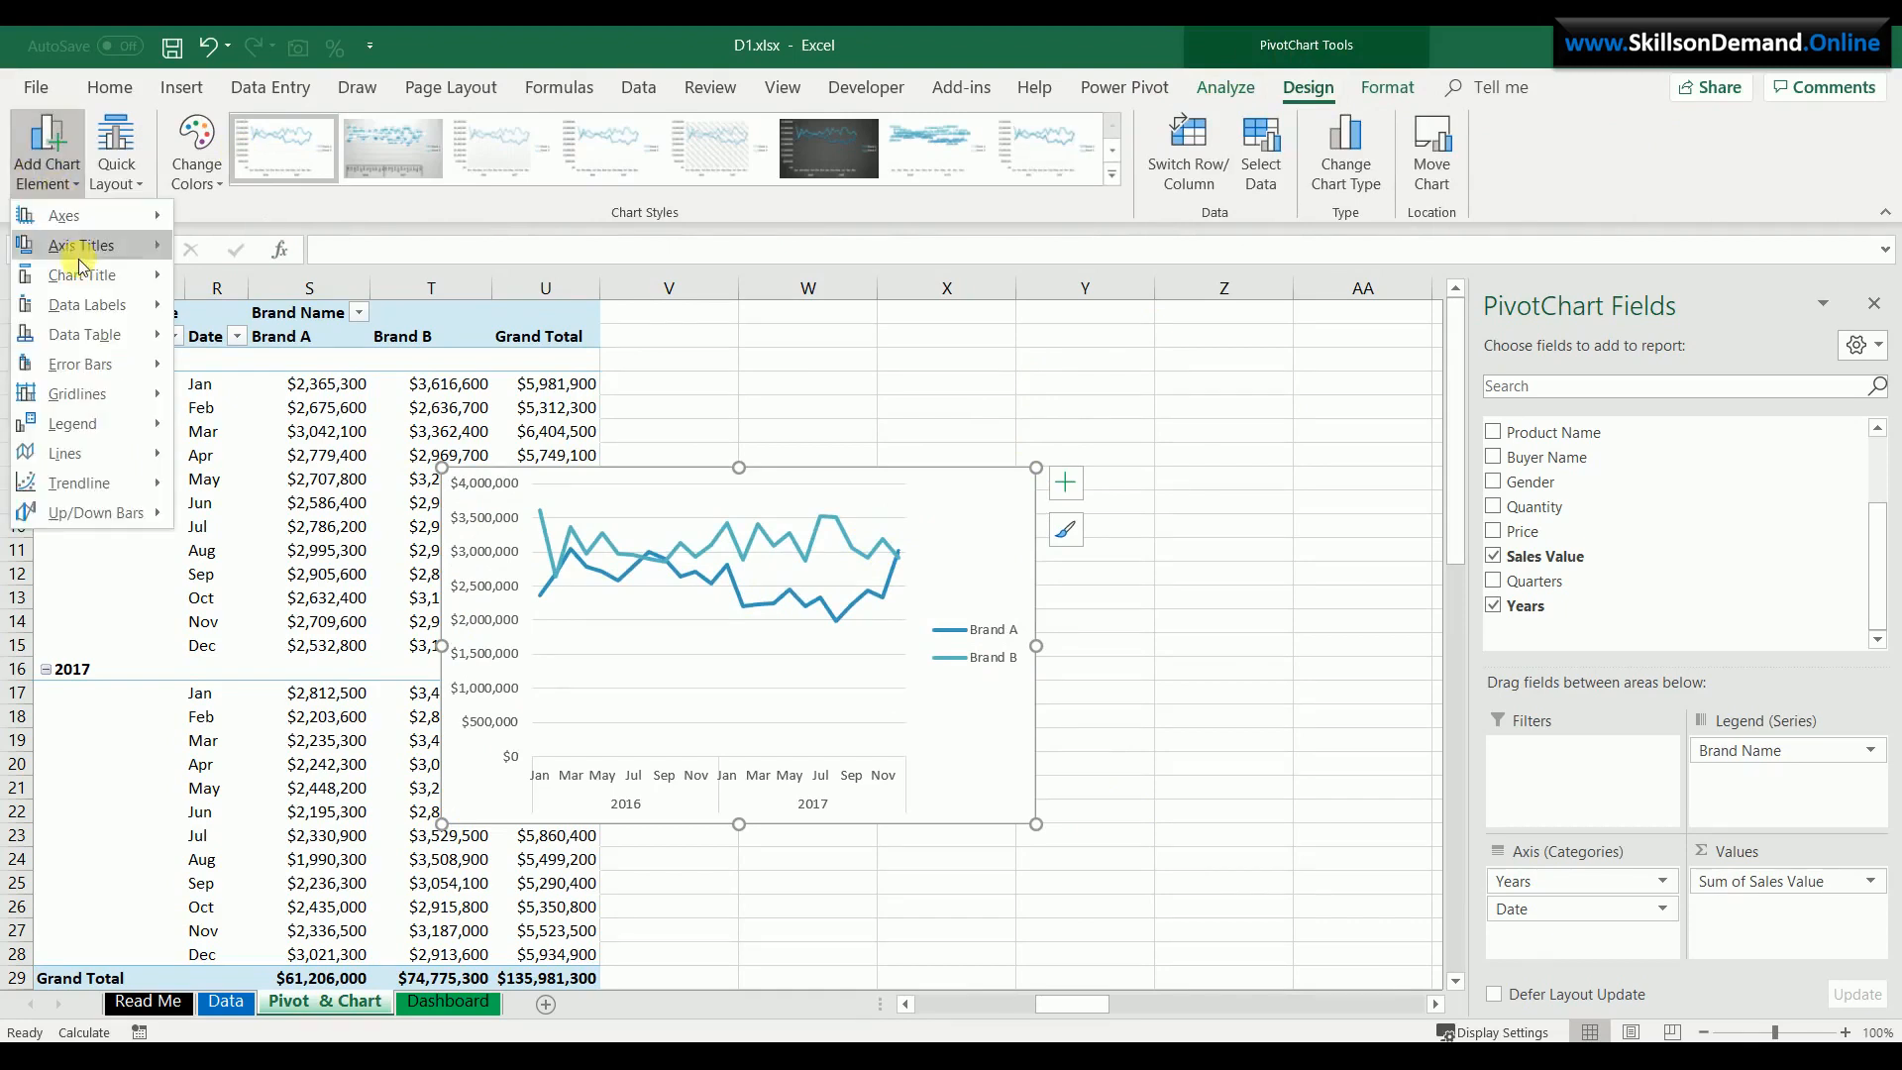
mouse_move(84, 275)
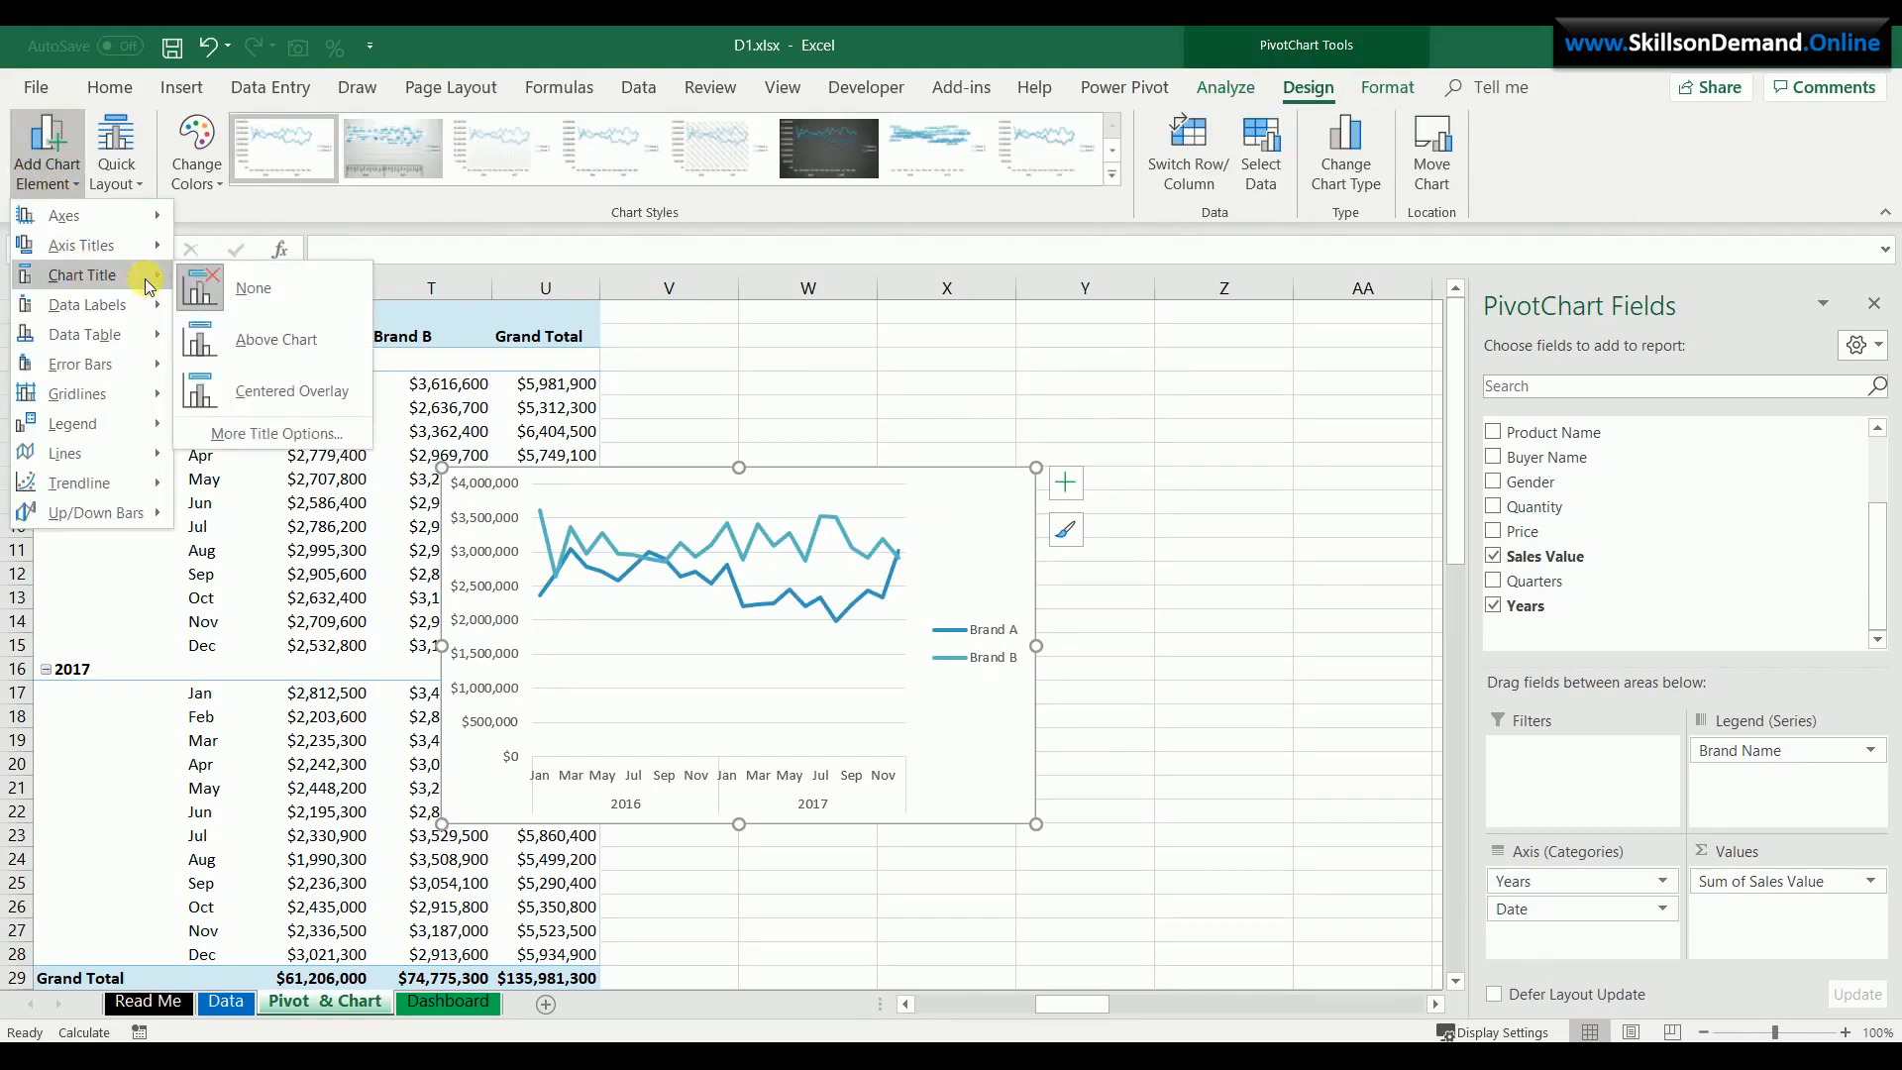
left_click(226, 339)
left_click(700, 500)
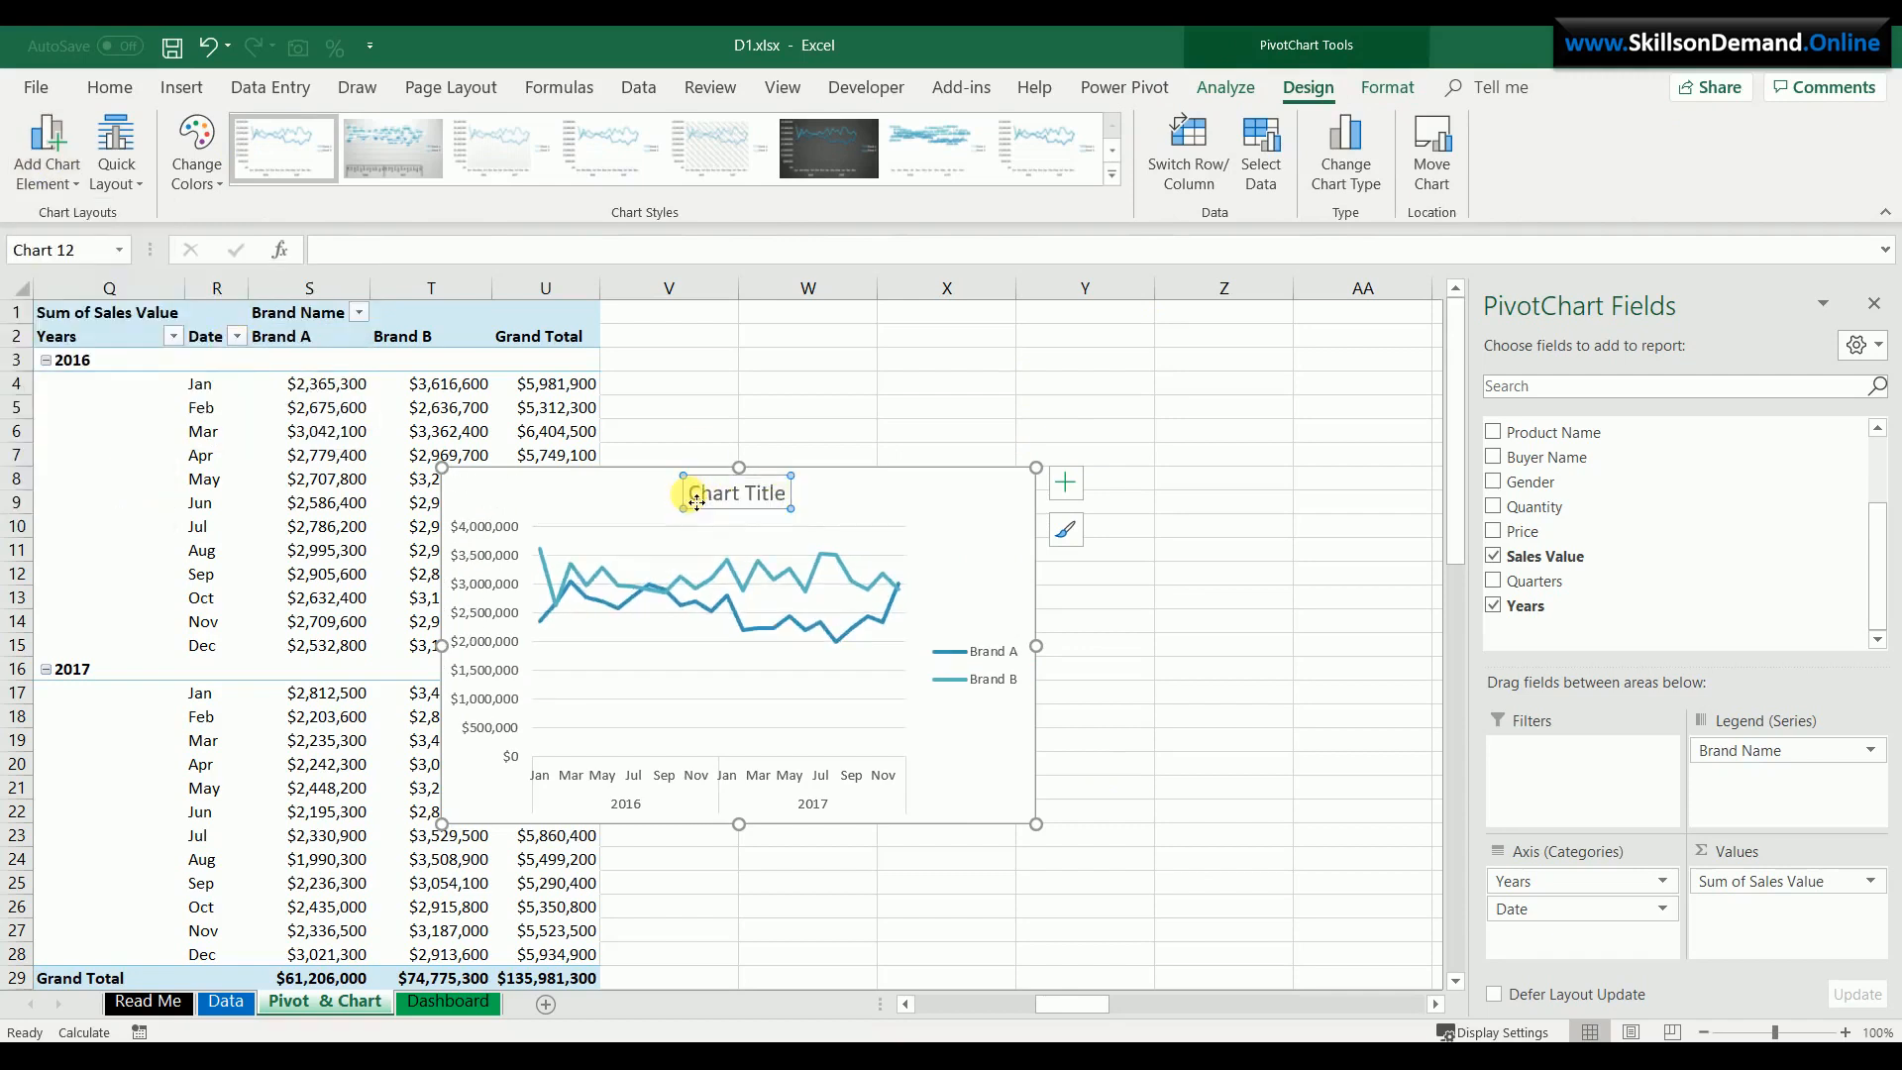
left_click_drag(699, 500, 838, 506)
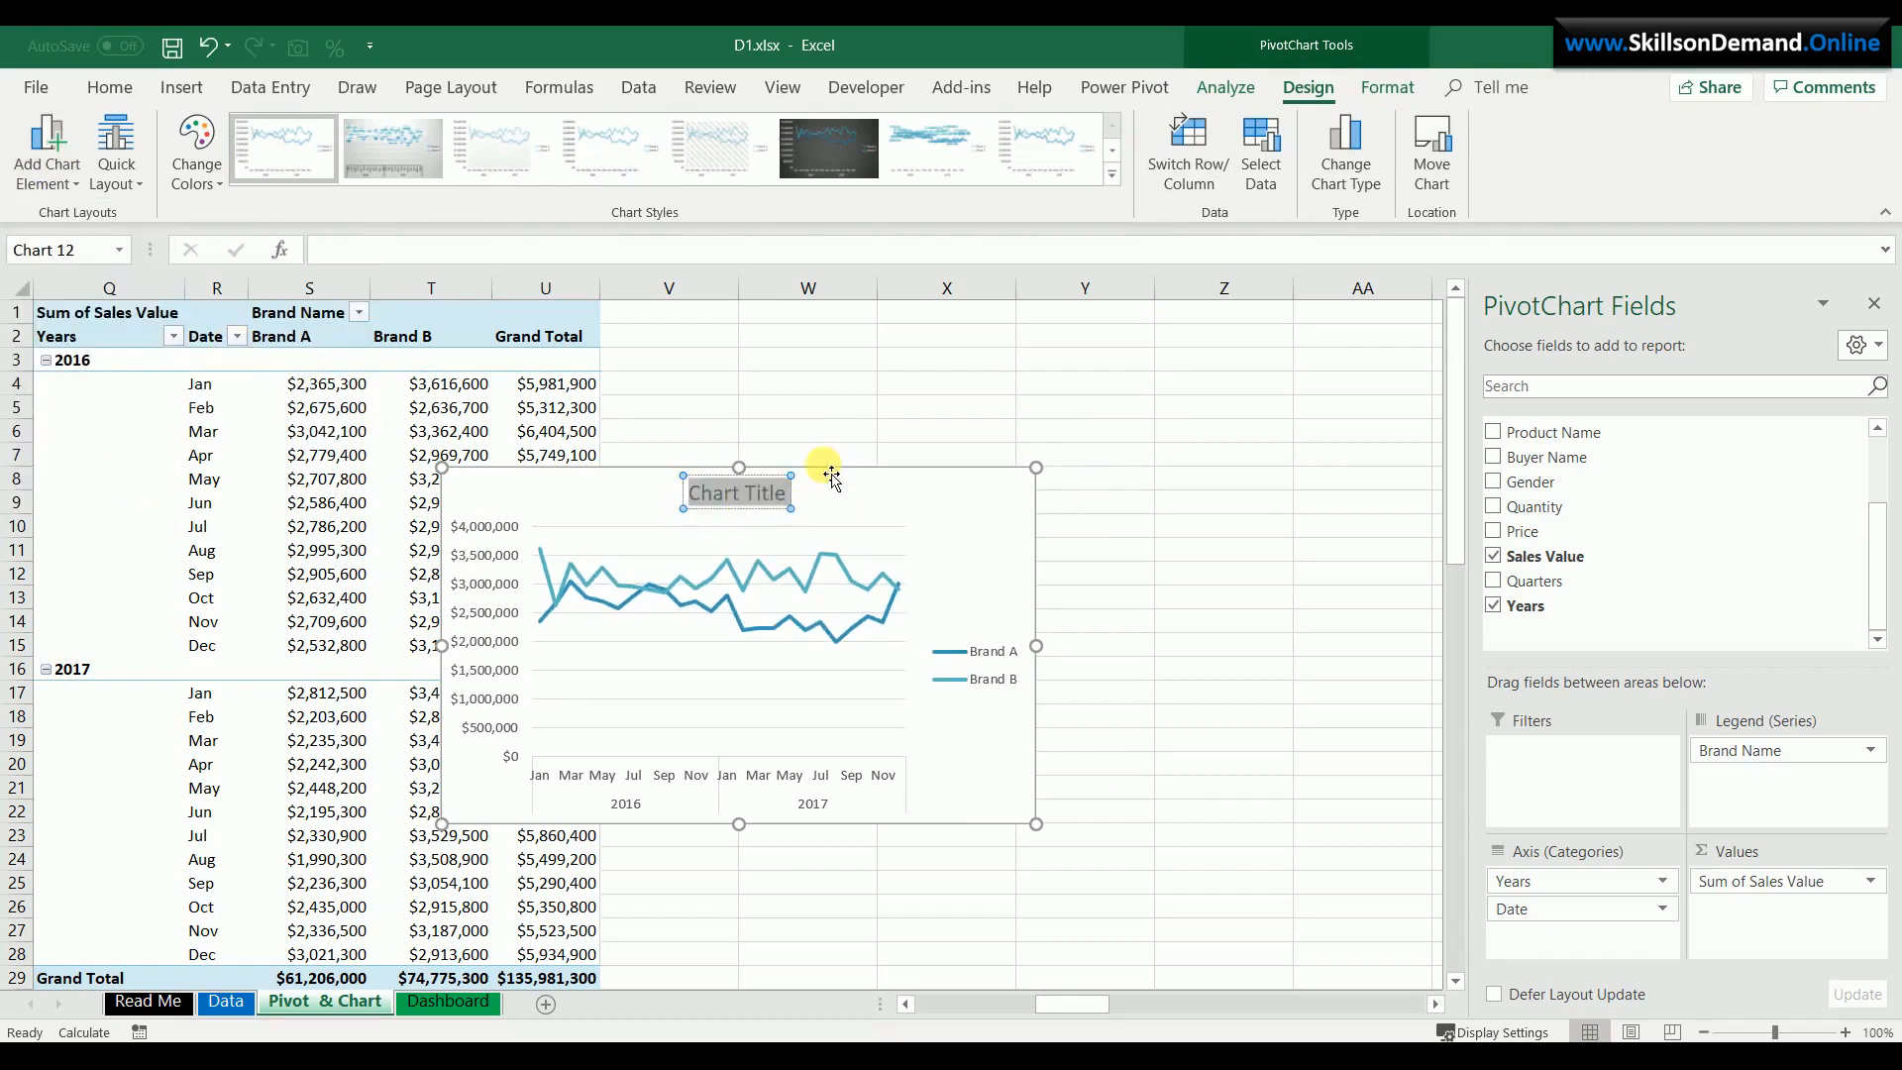
type("Sales b")
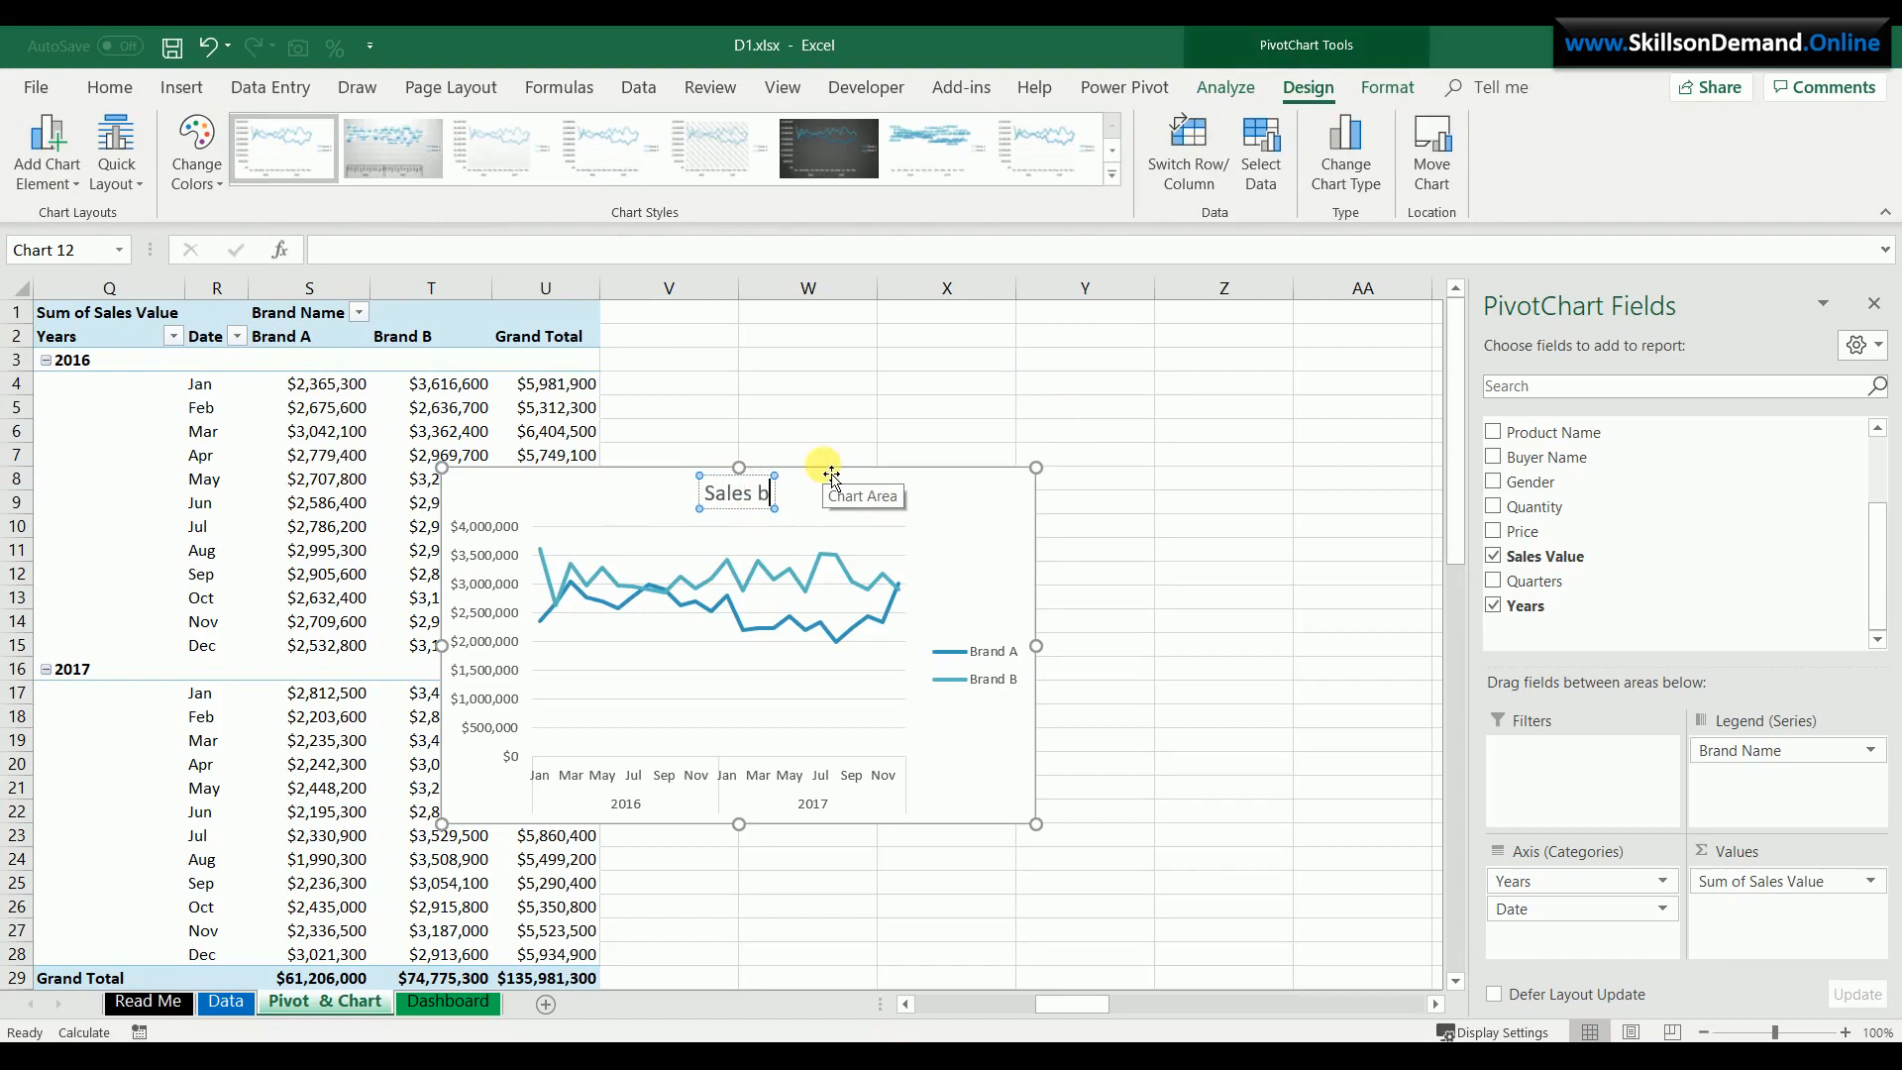
type("y Brand")
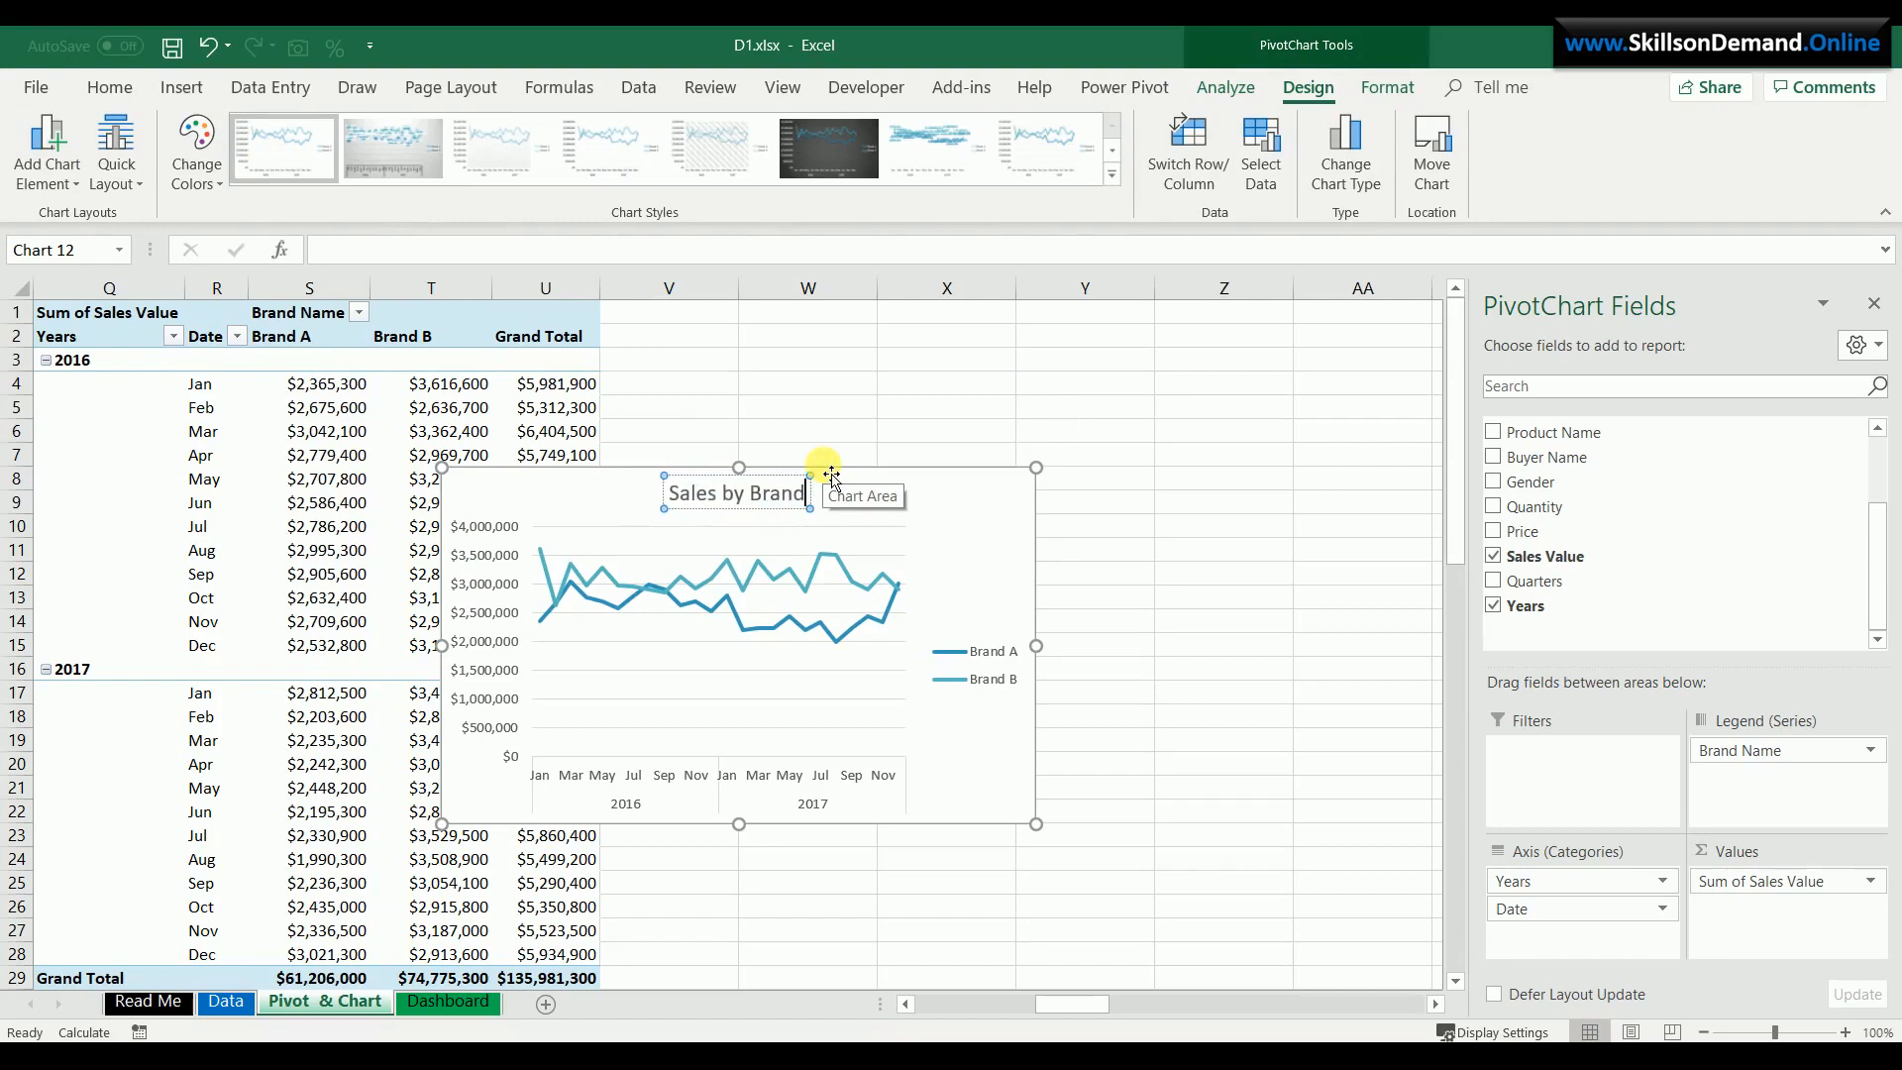
left_click(957, 502)
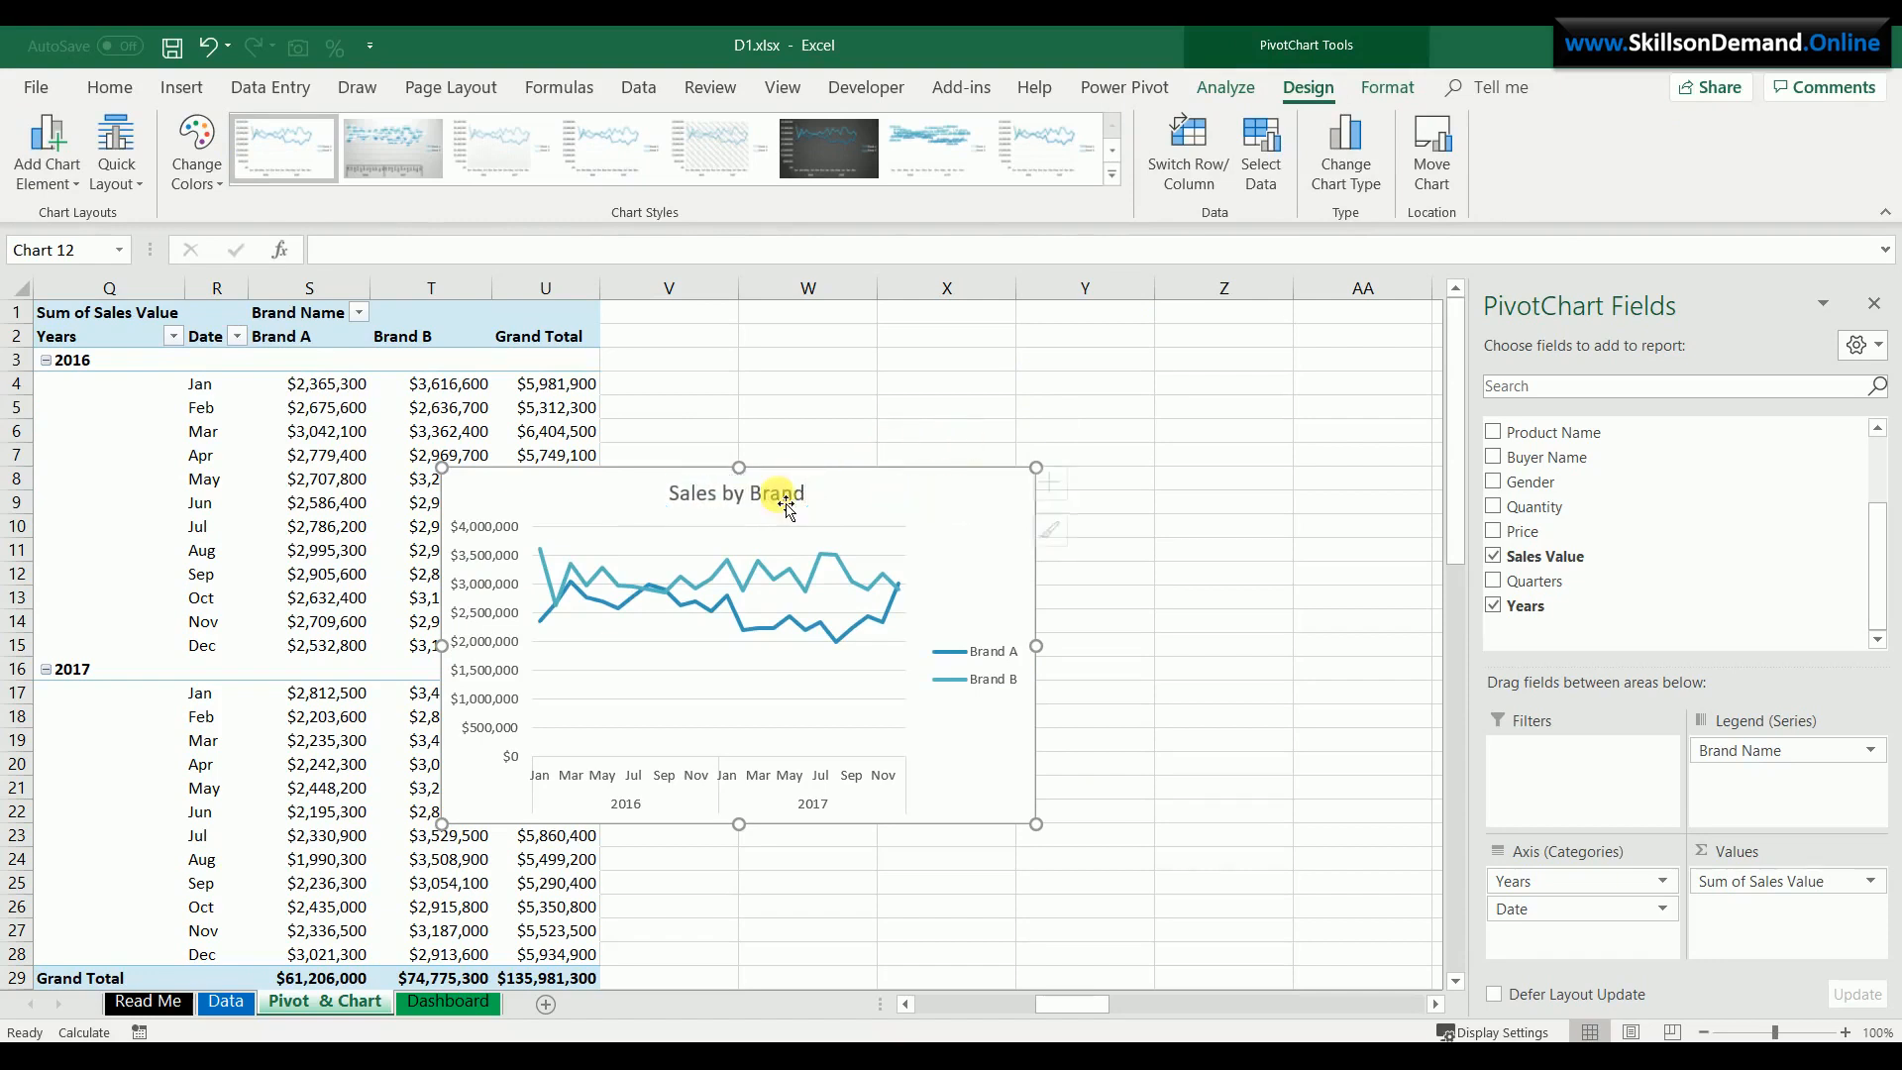
- Make the line chart's title bold with a black font colour
left_click(783, 497)
left_click(107, 88)
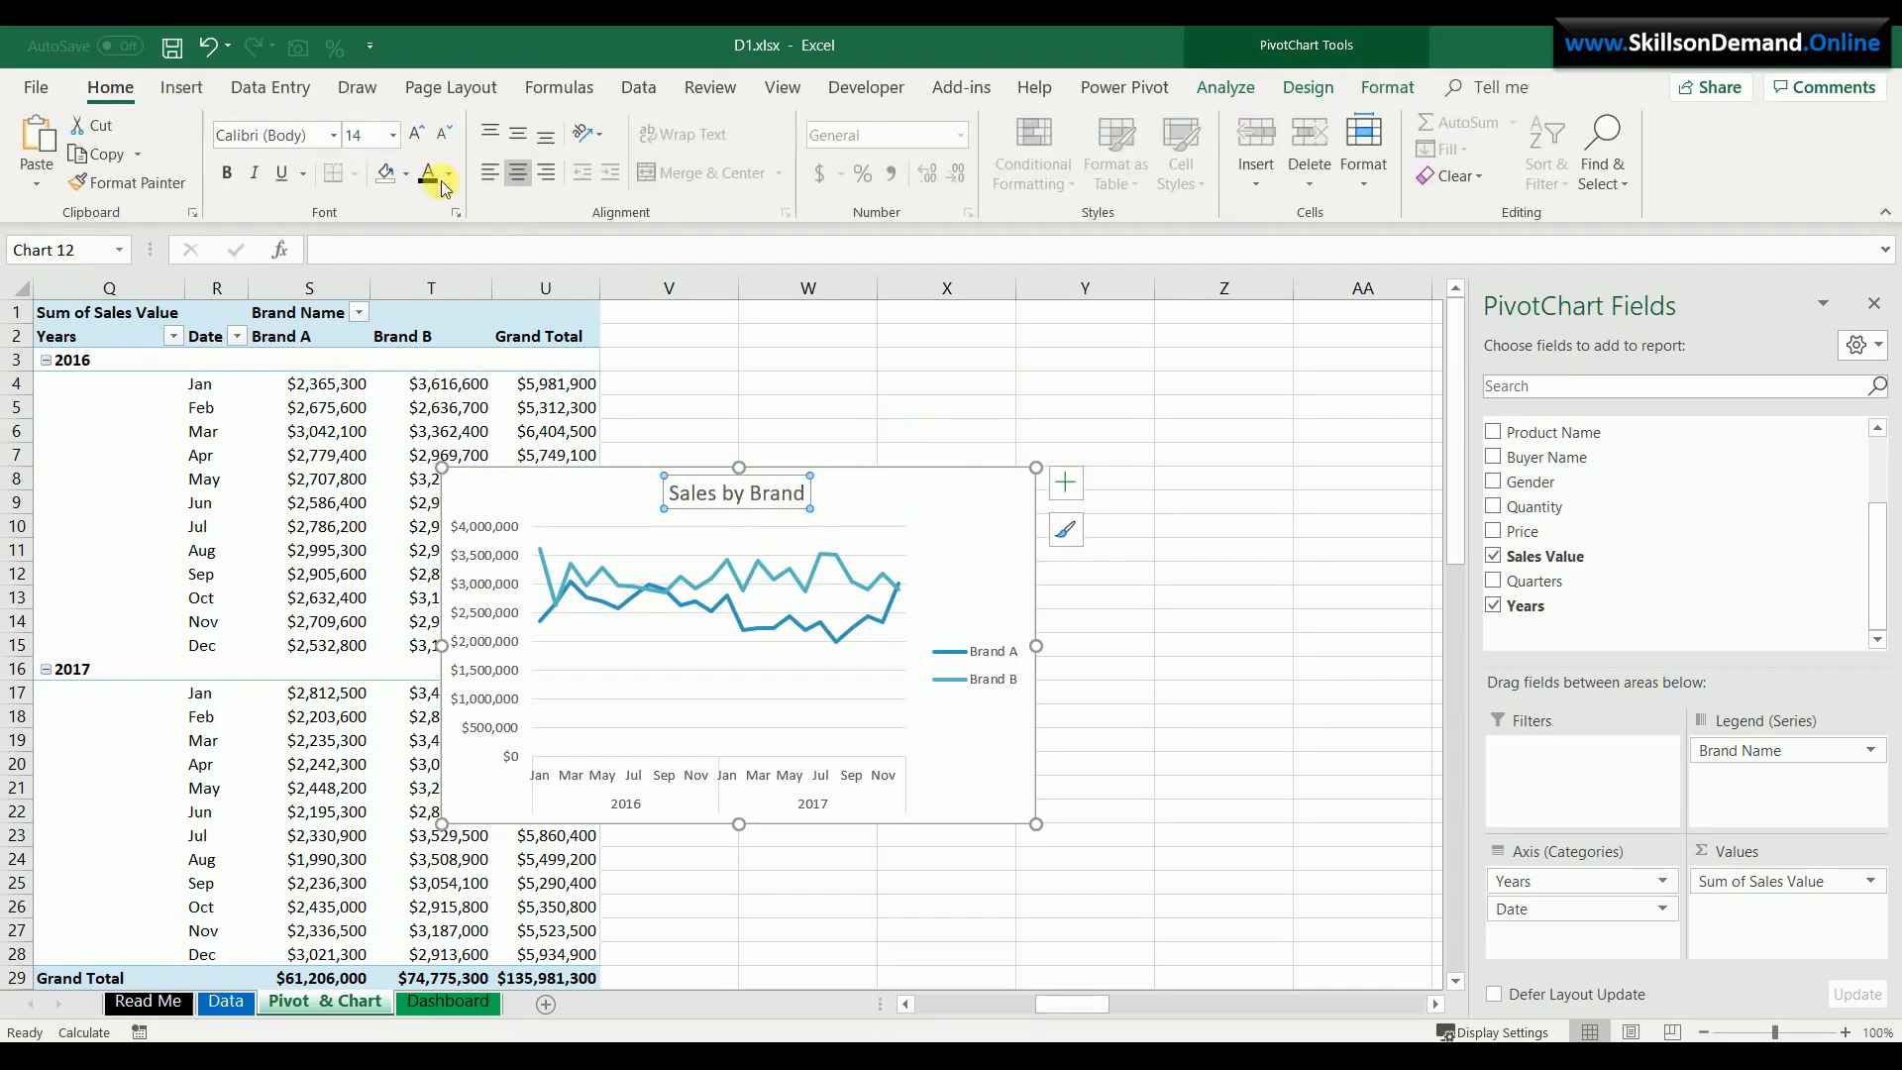
key("ctrl+b")
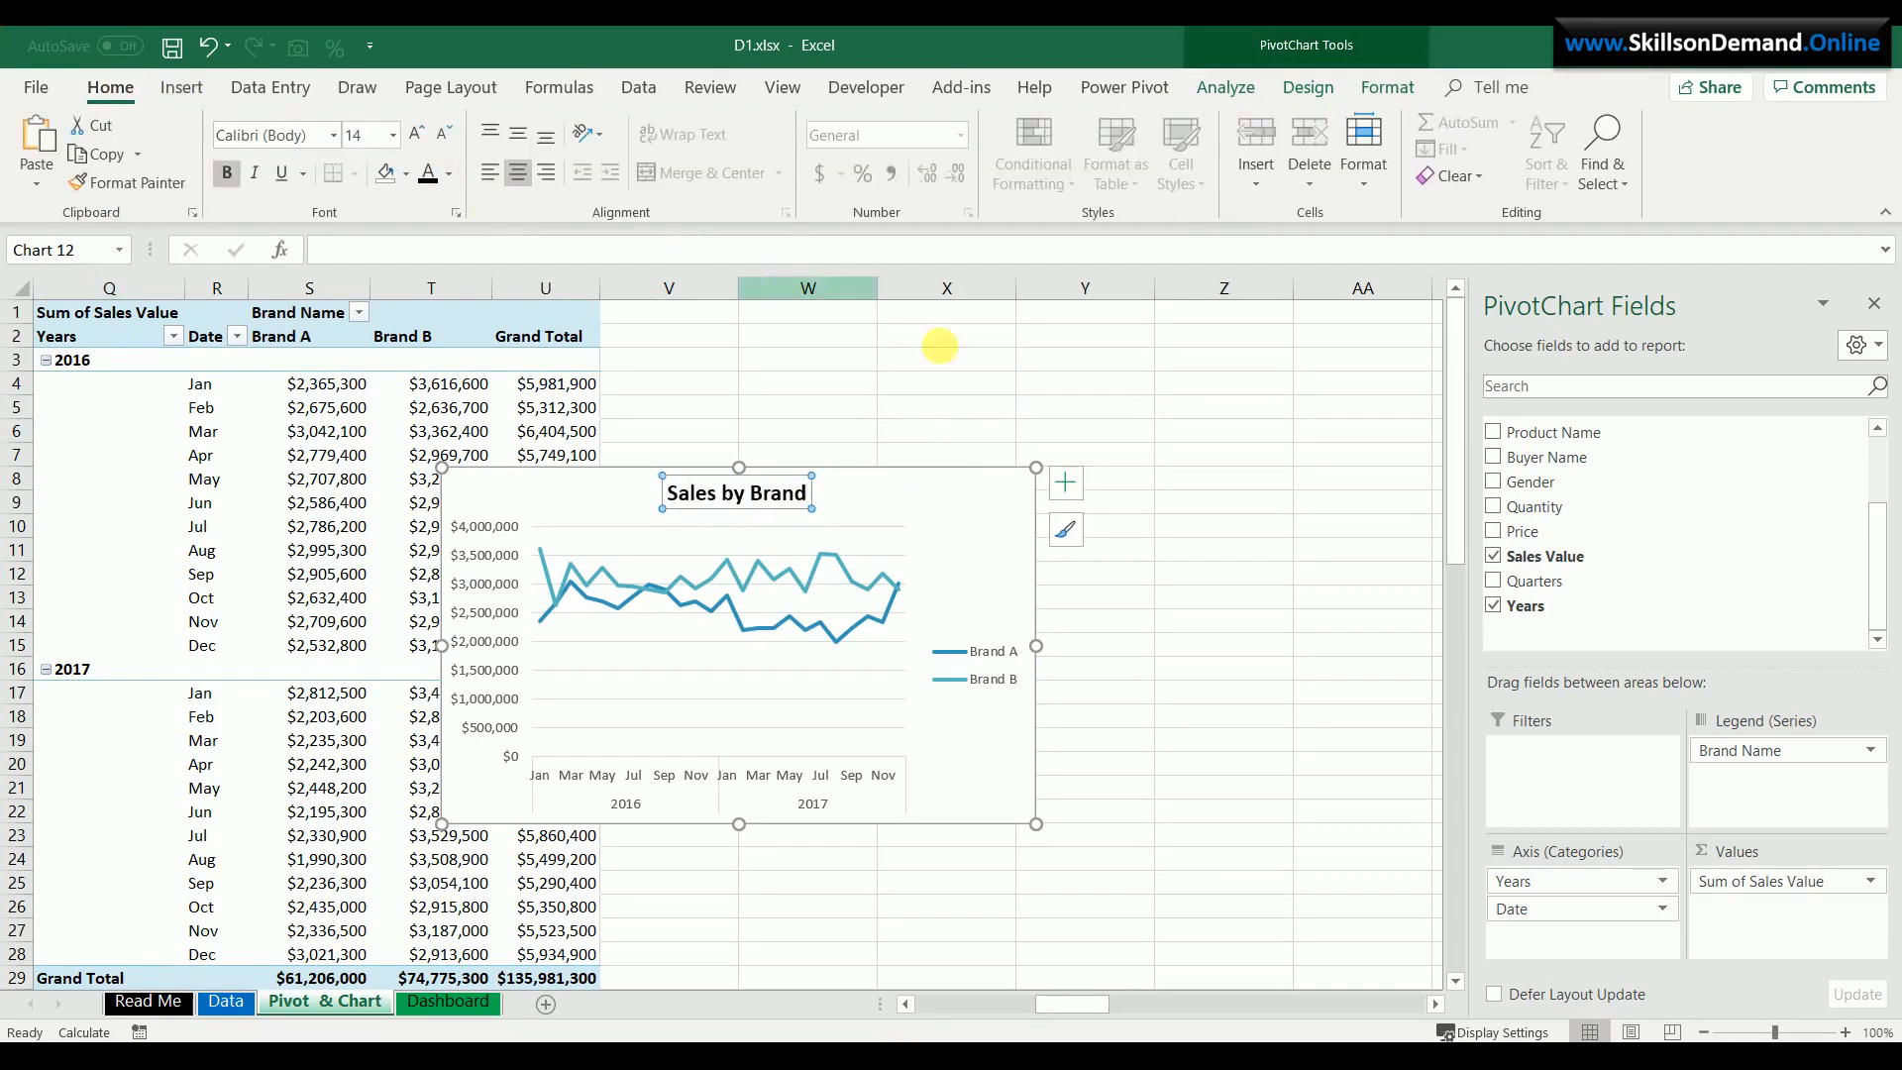
left_click(983, 581)
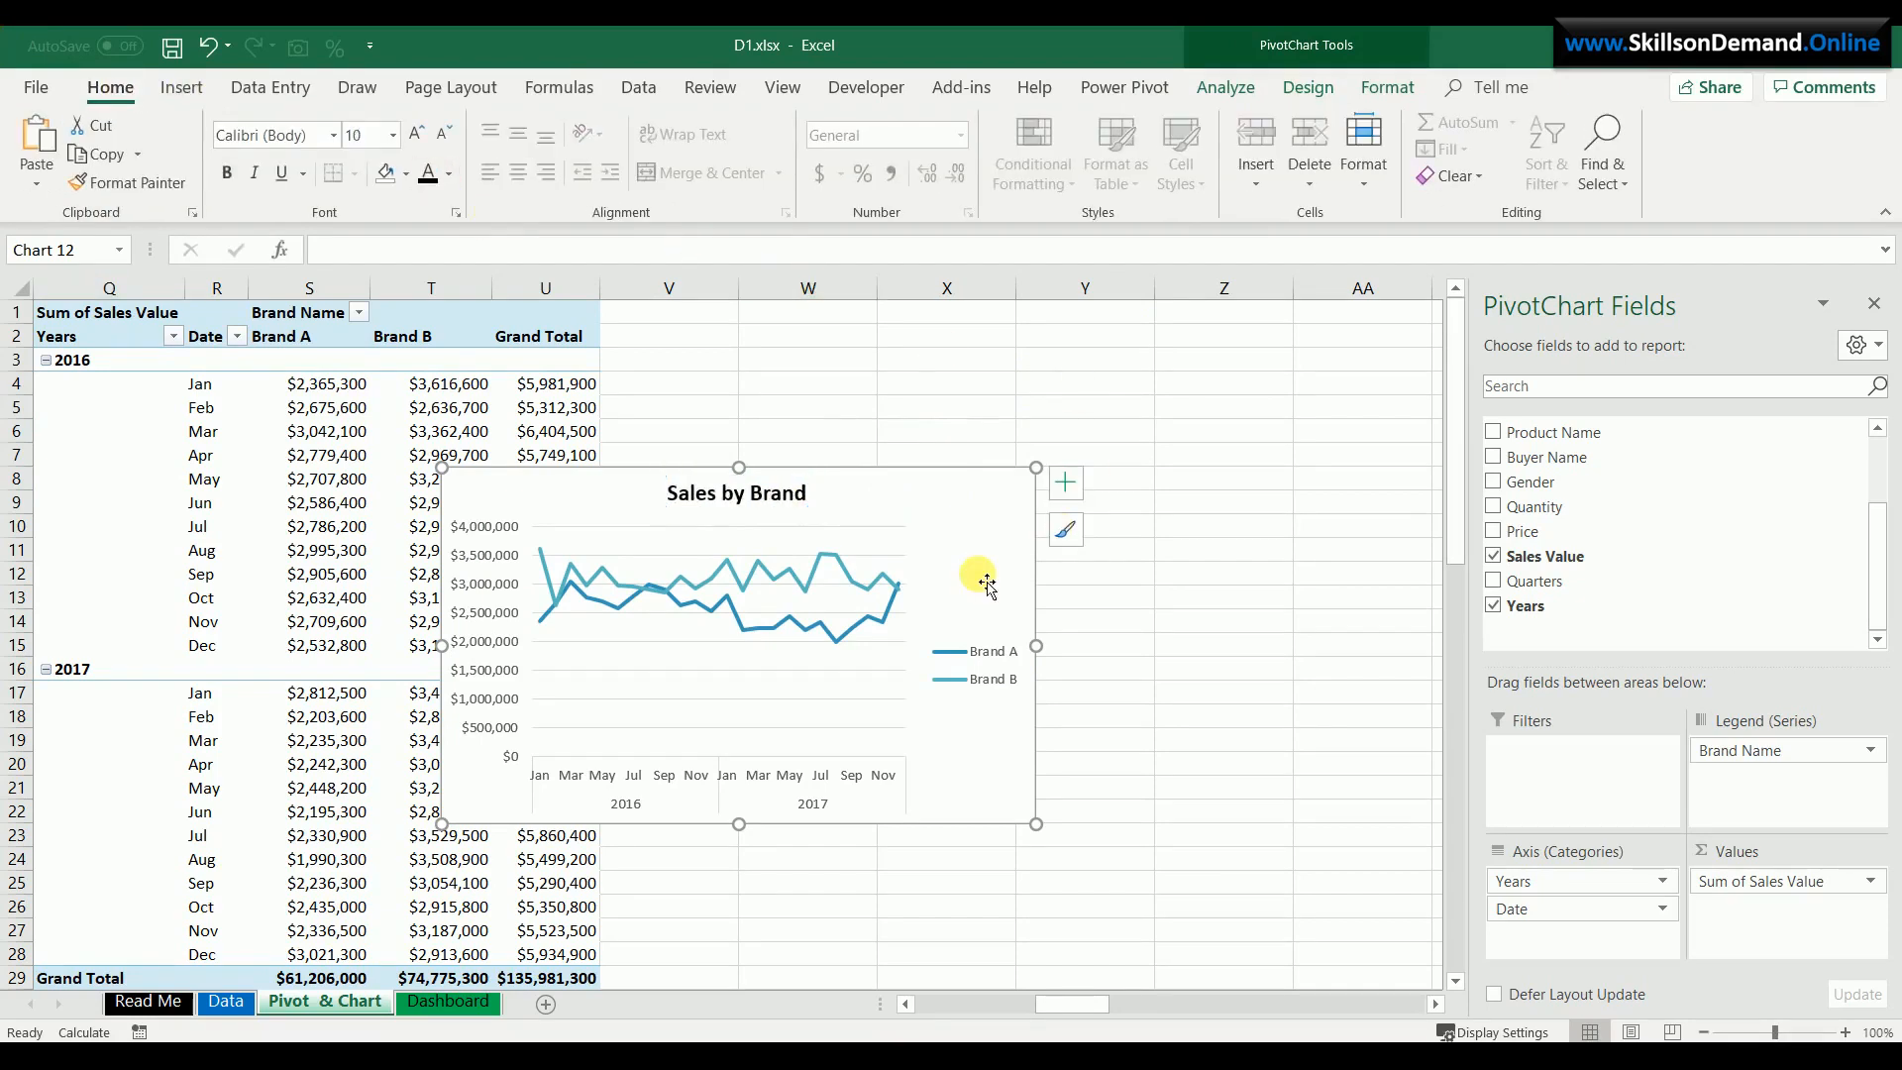
- Set the chart's legend position to Top and close the PivotChart field list
left_click(983, 666)
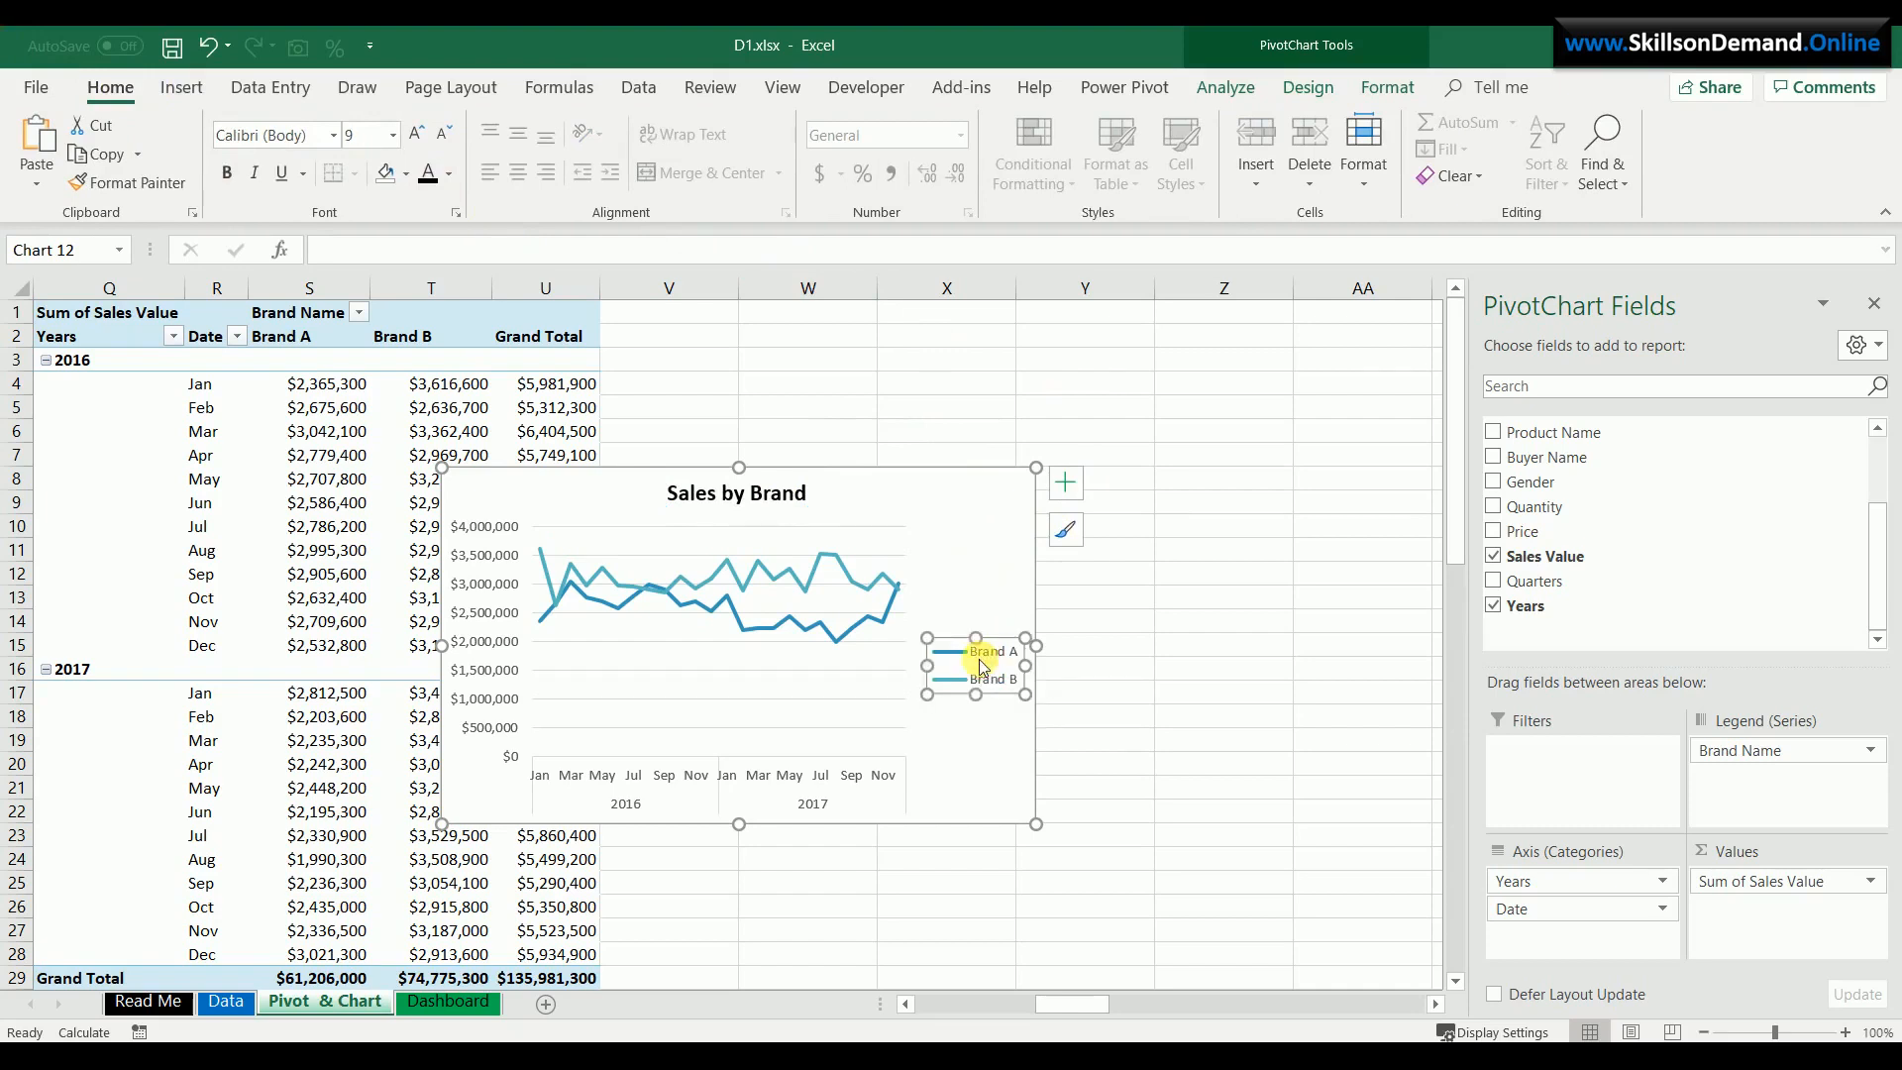
right_click(982, 666)
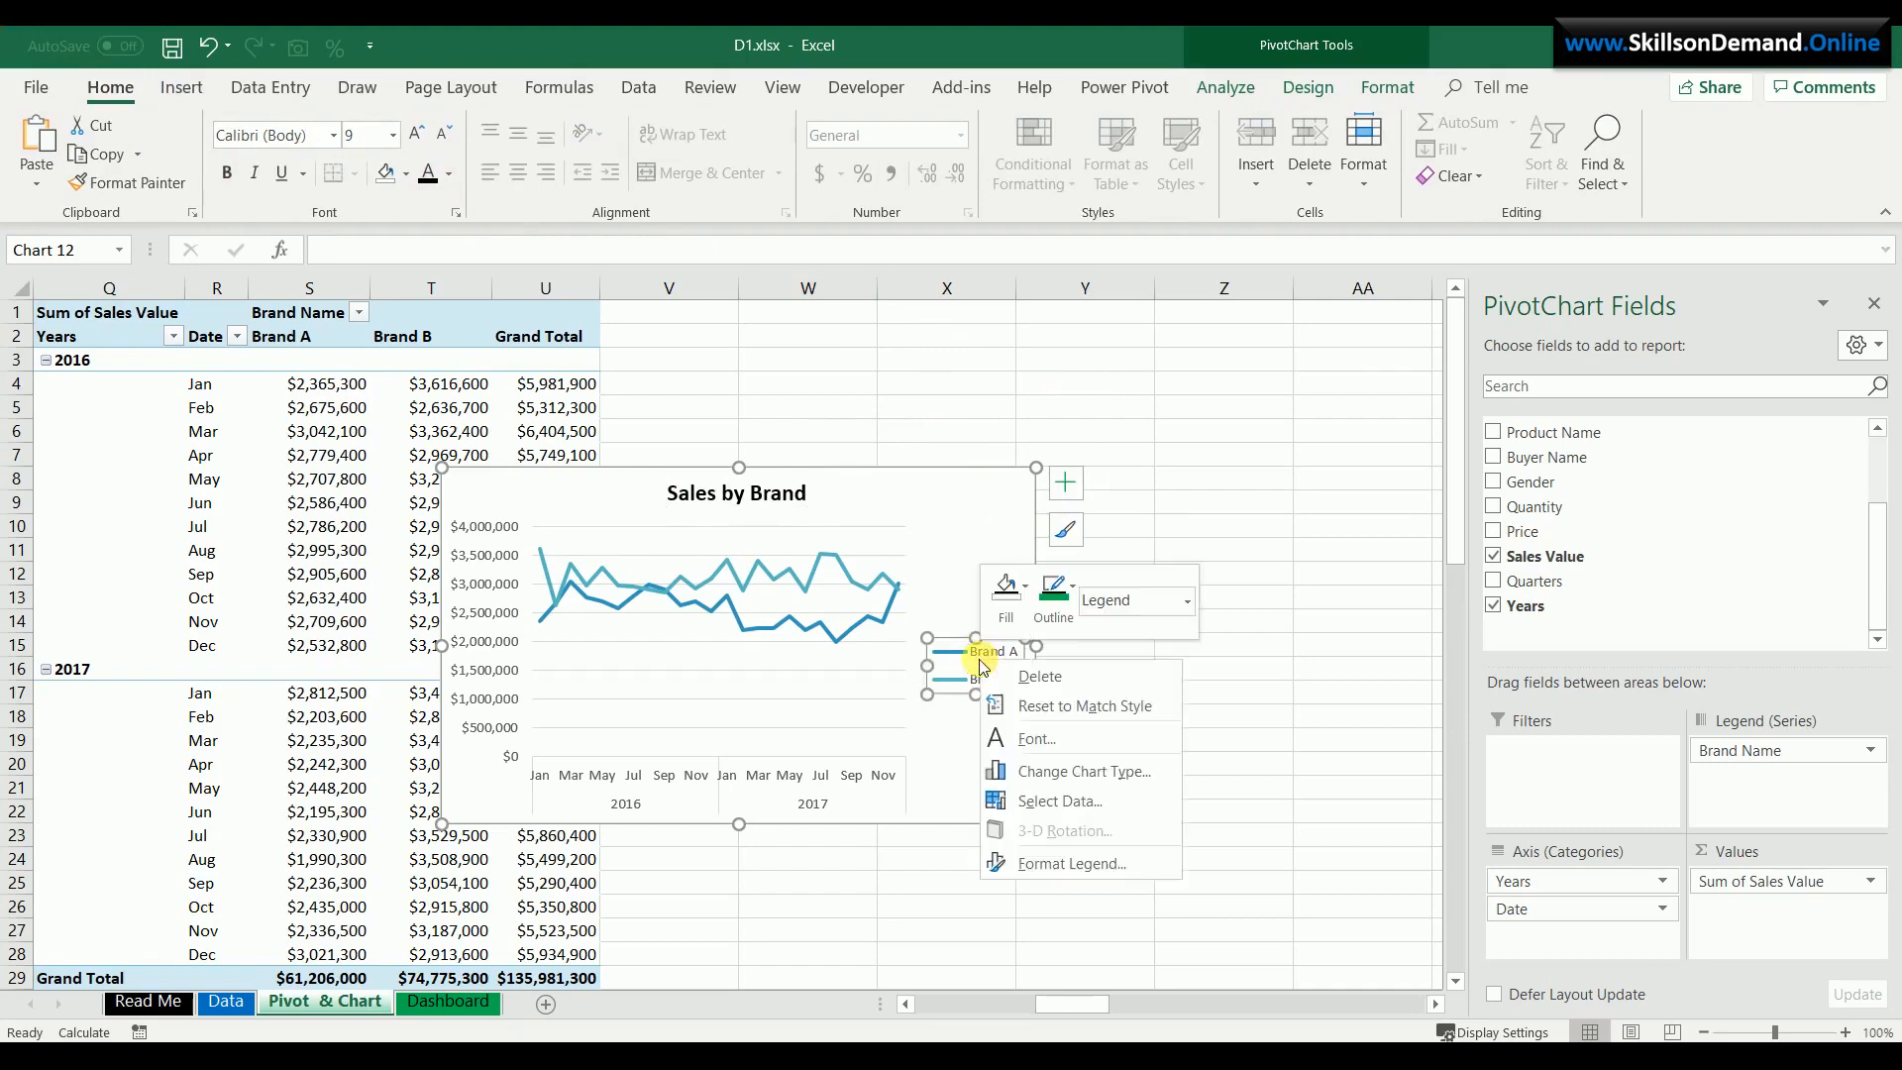
left_click(1021, 865)
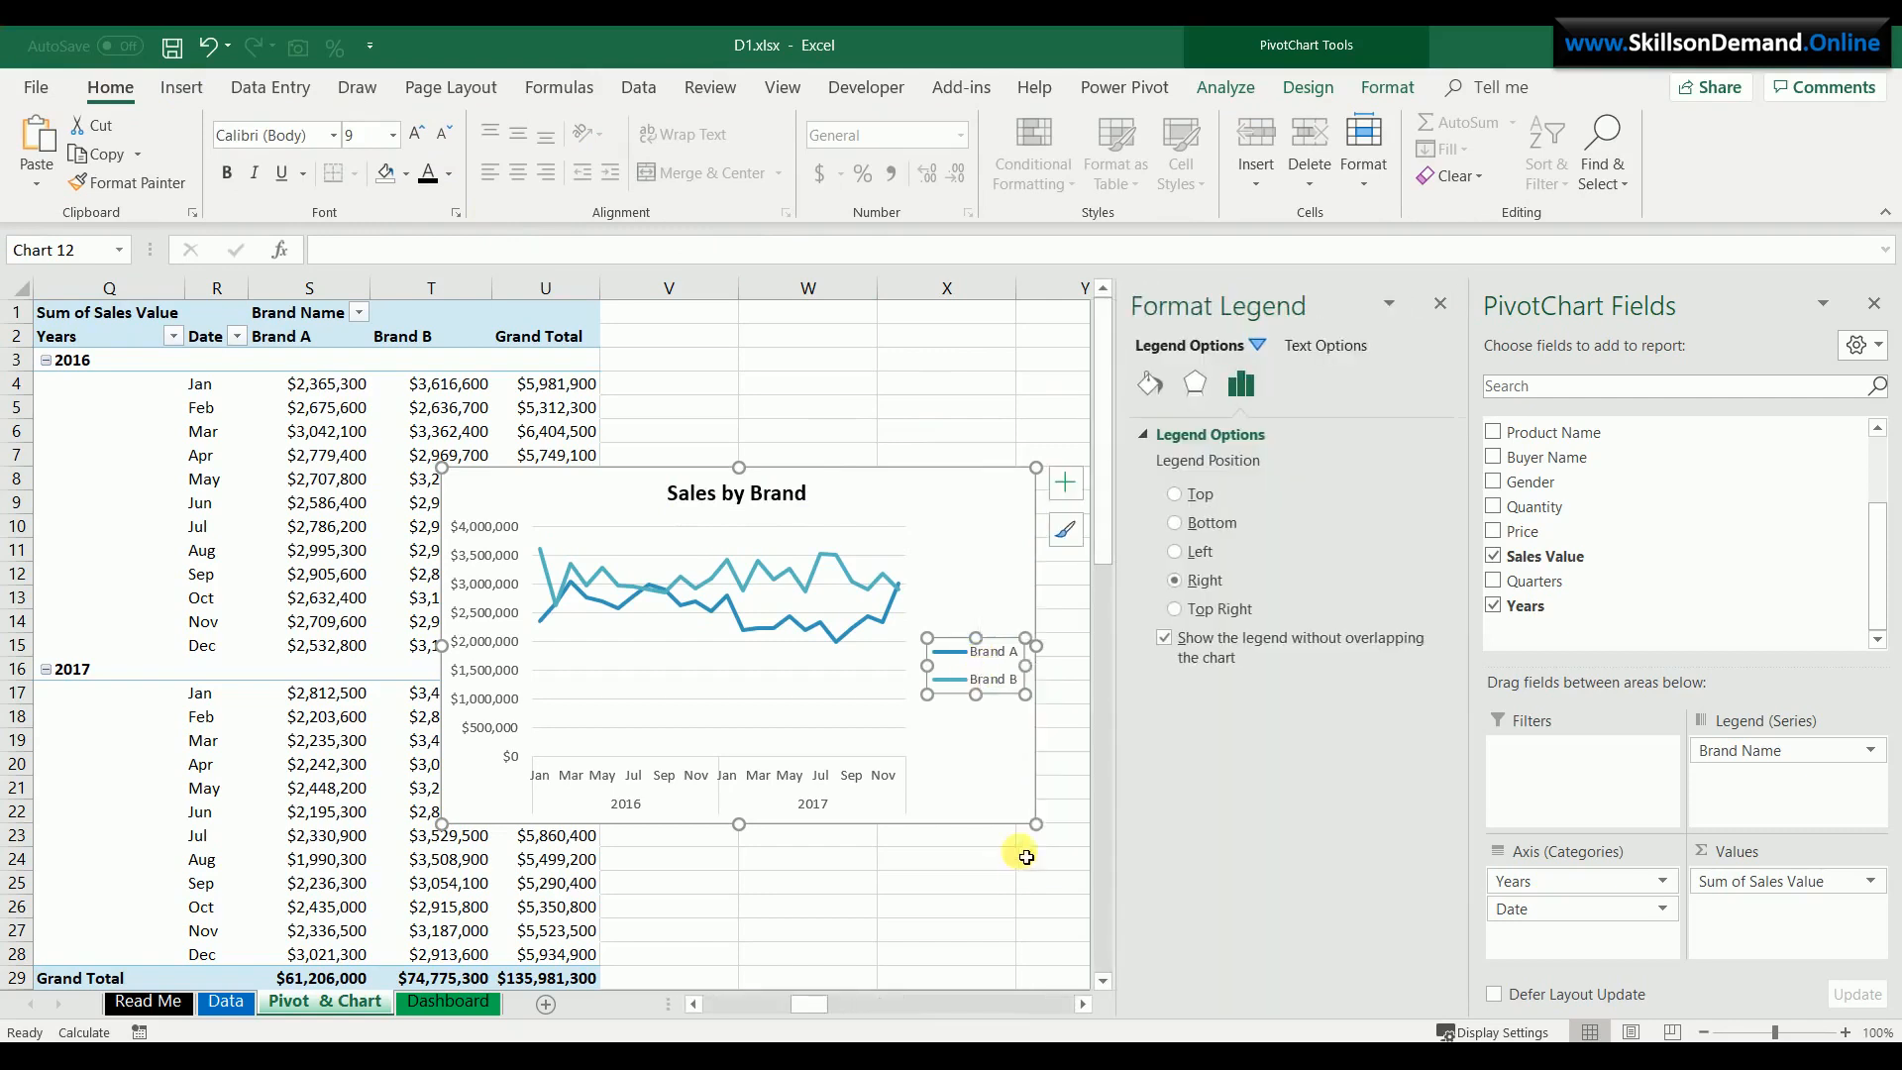
left_click(1175, 500)
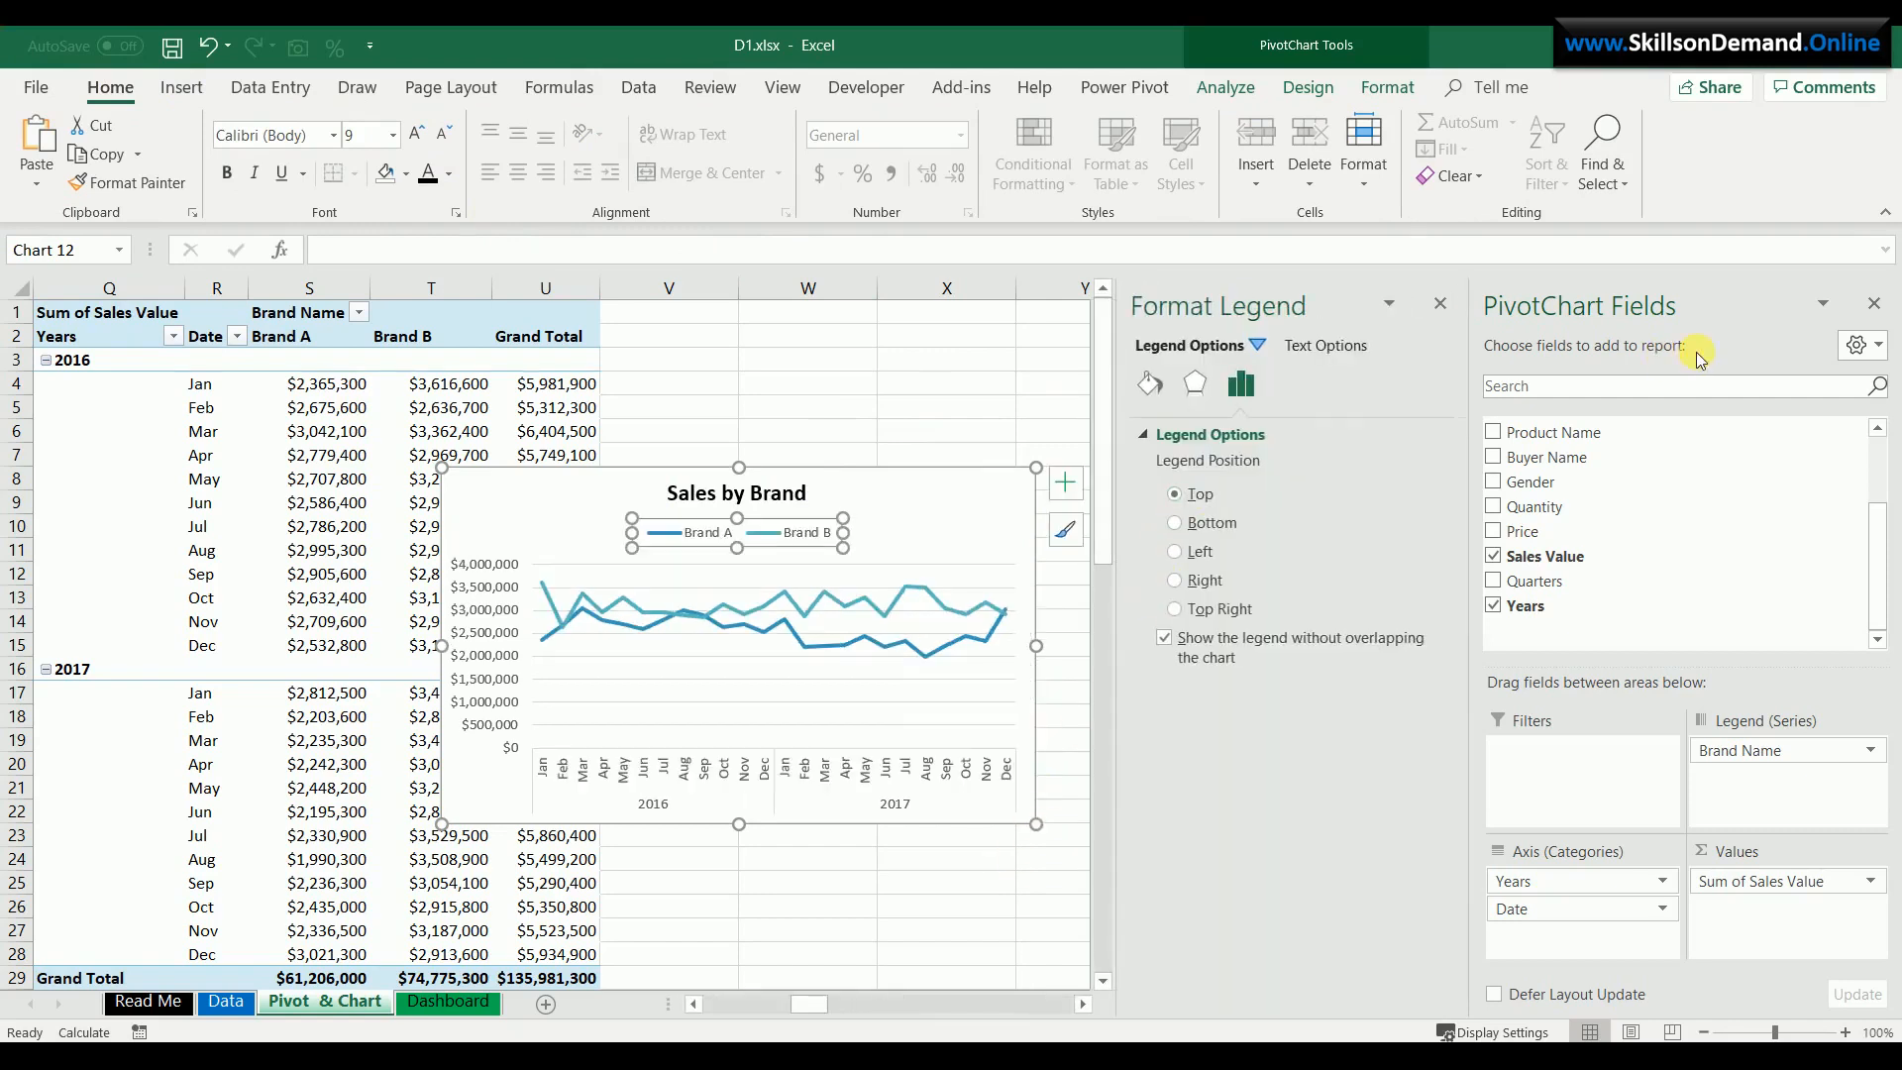
left_click(1880, 304)
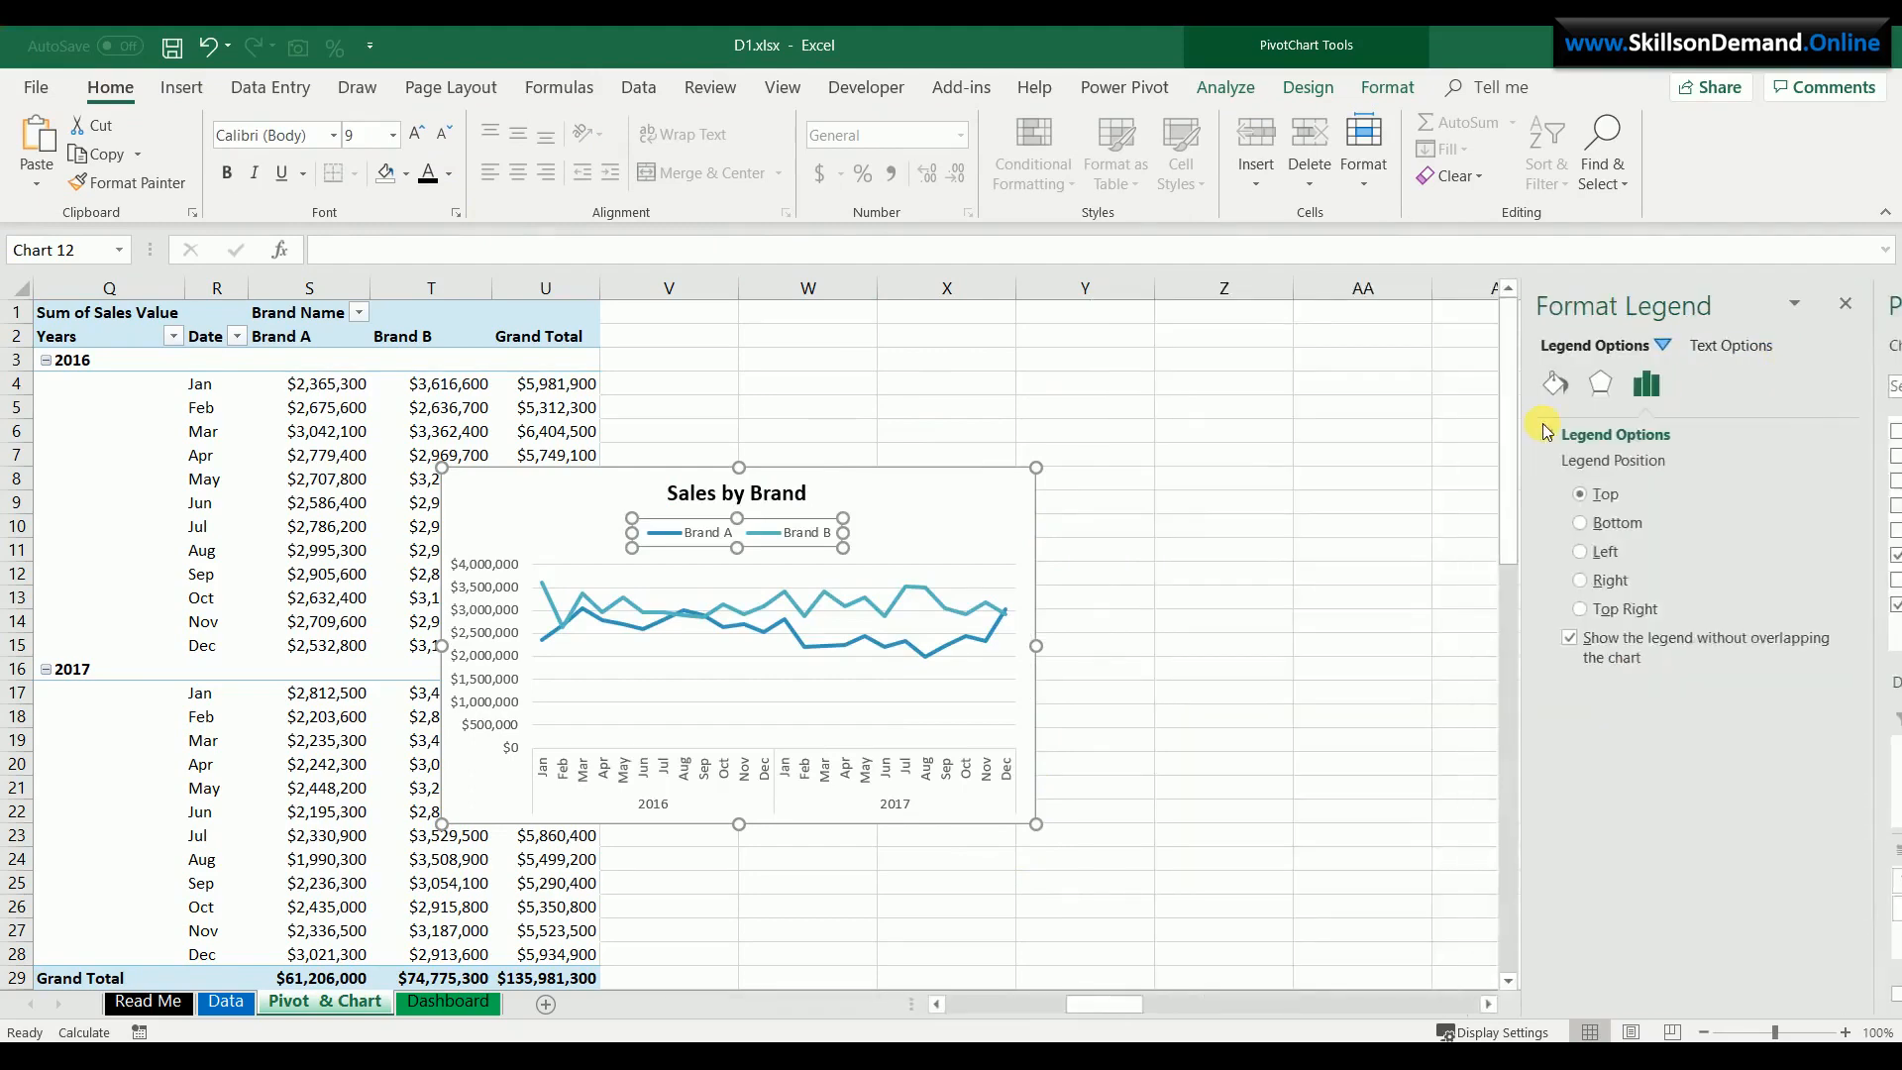
- Move the line chart beside the PivotTable over columns V to Y and delete its horizontal gridlines
left_click_drag(917, 485, 1091, 462)
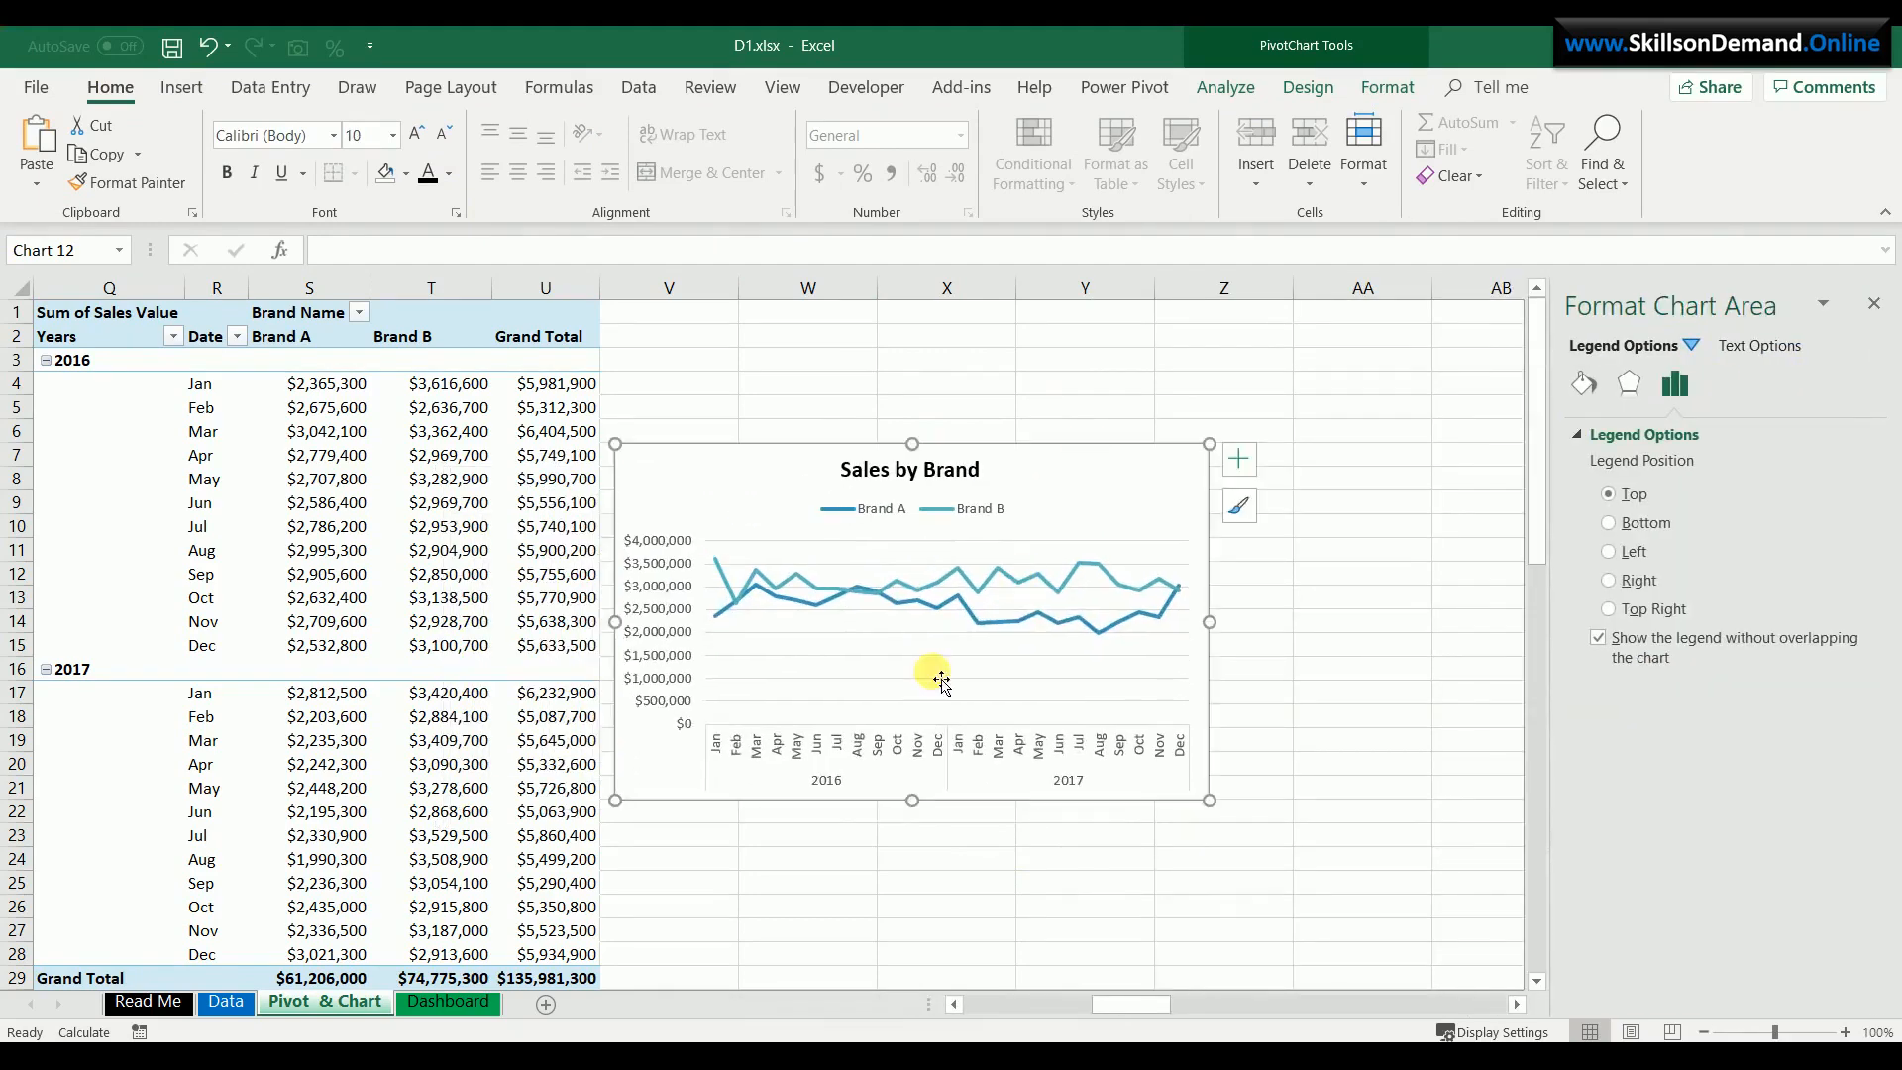
key("Delete")
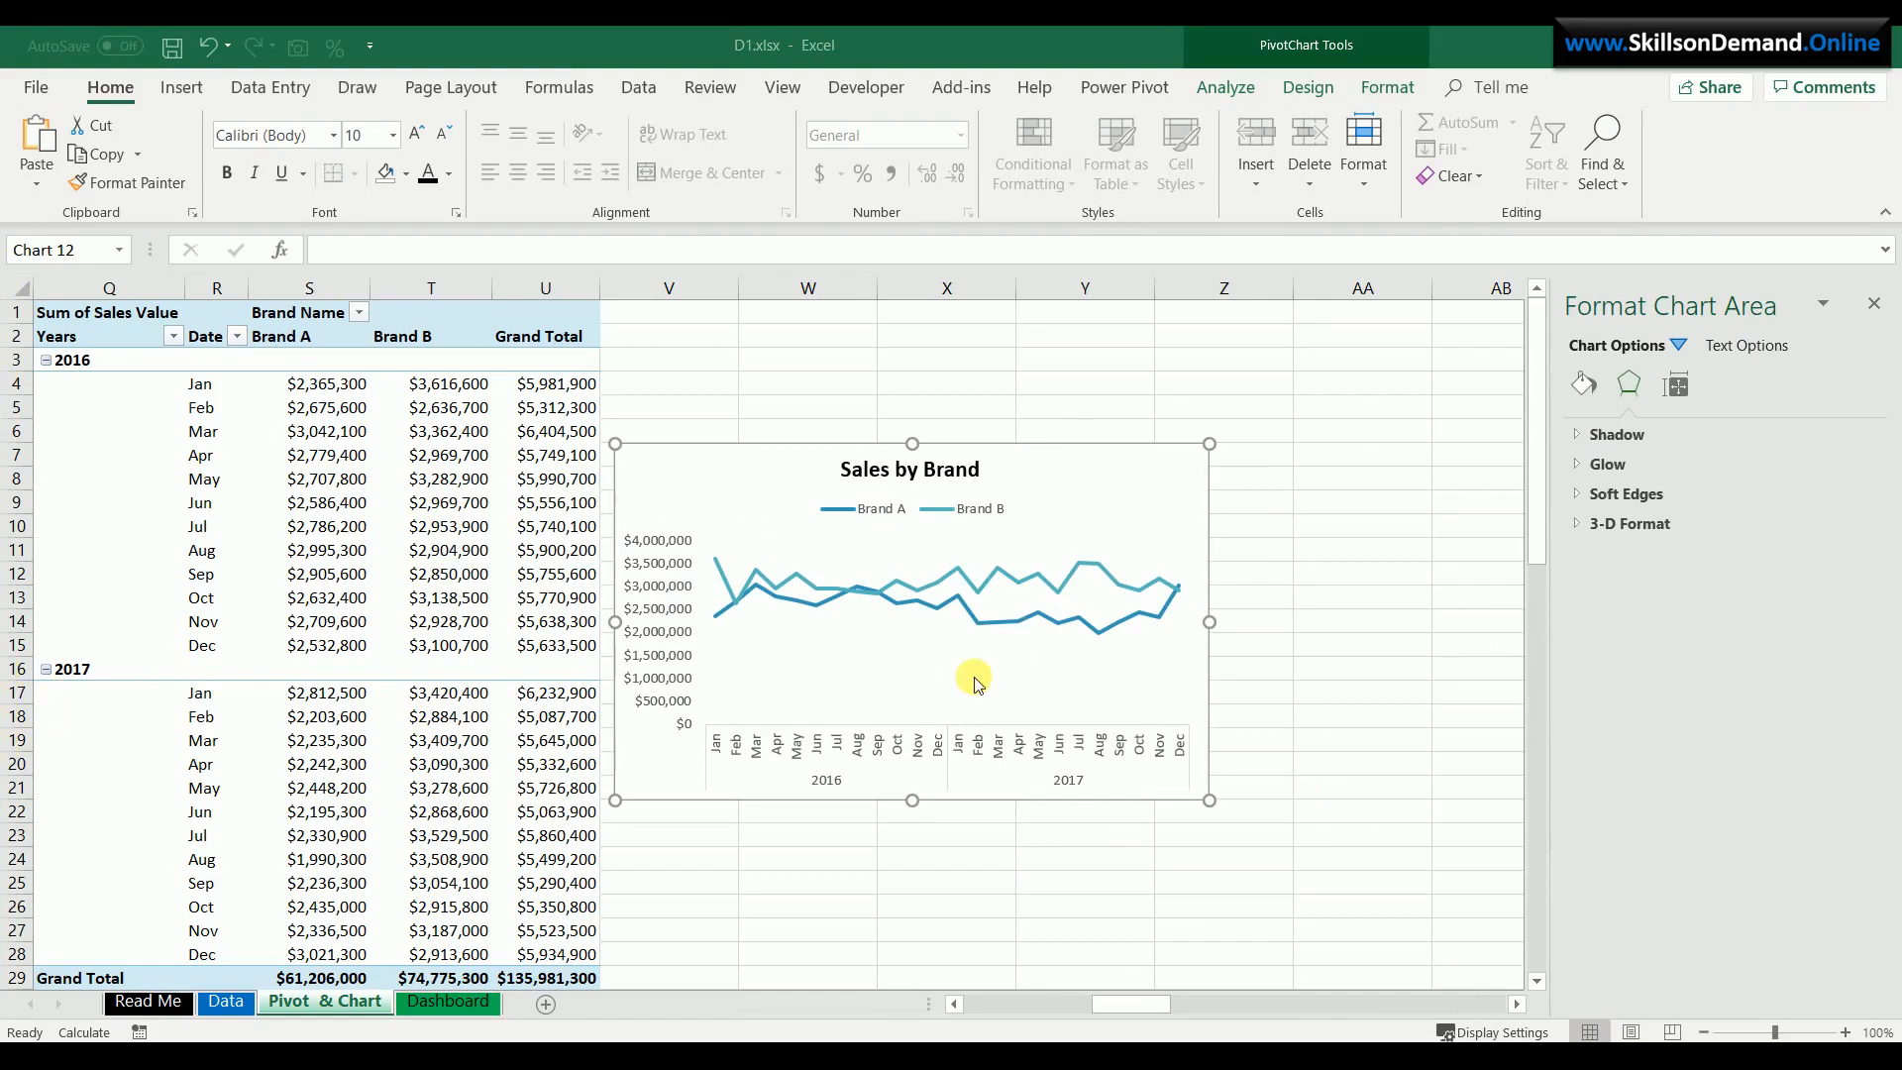
- Give the Brand B line a standard green outline and the Brand A line a standard blue outline
left_click(997, 575)
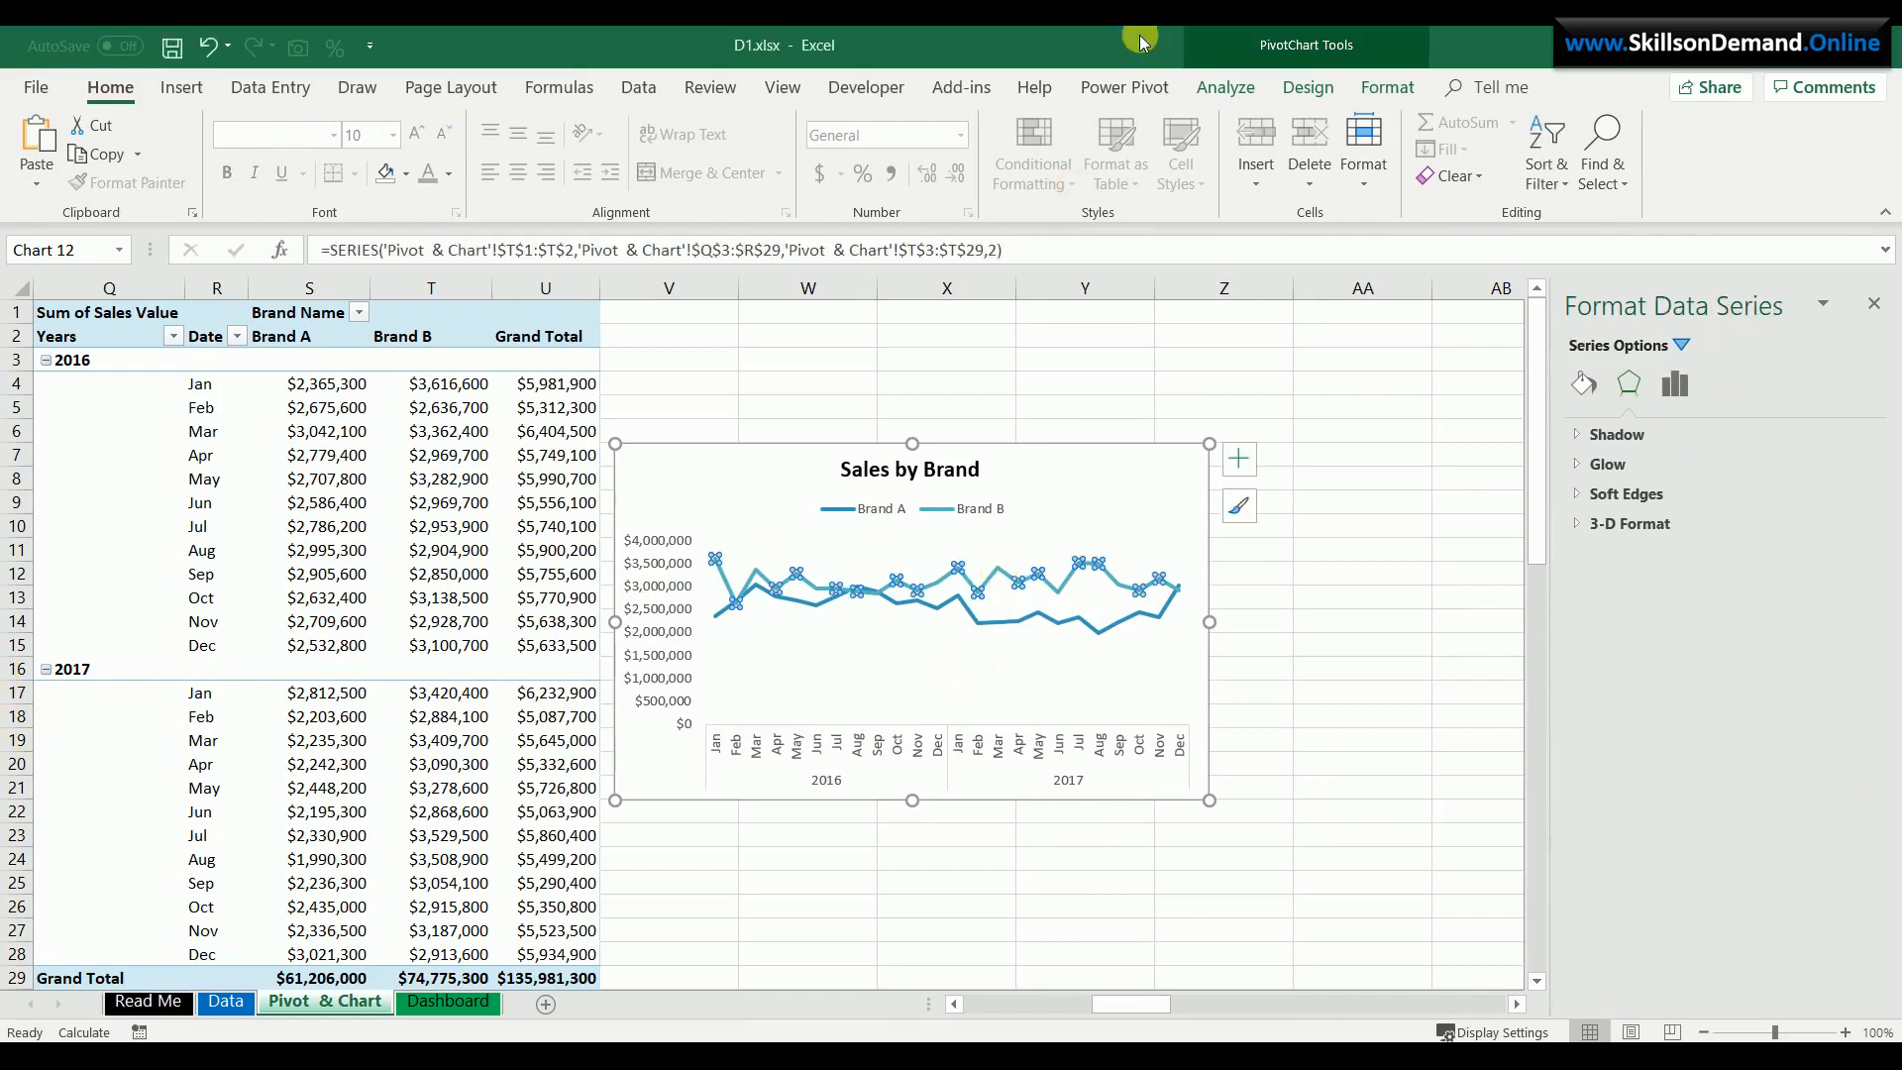
left_click(1387, 87)
left_click(1015, 149)
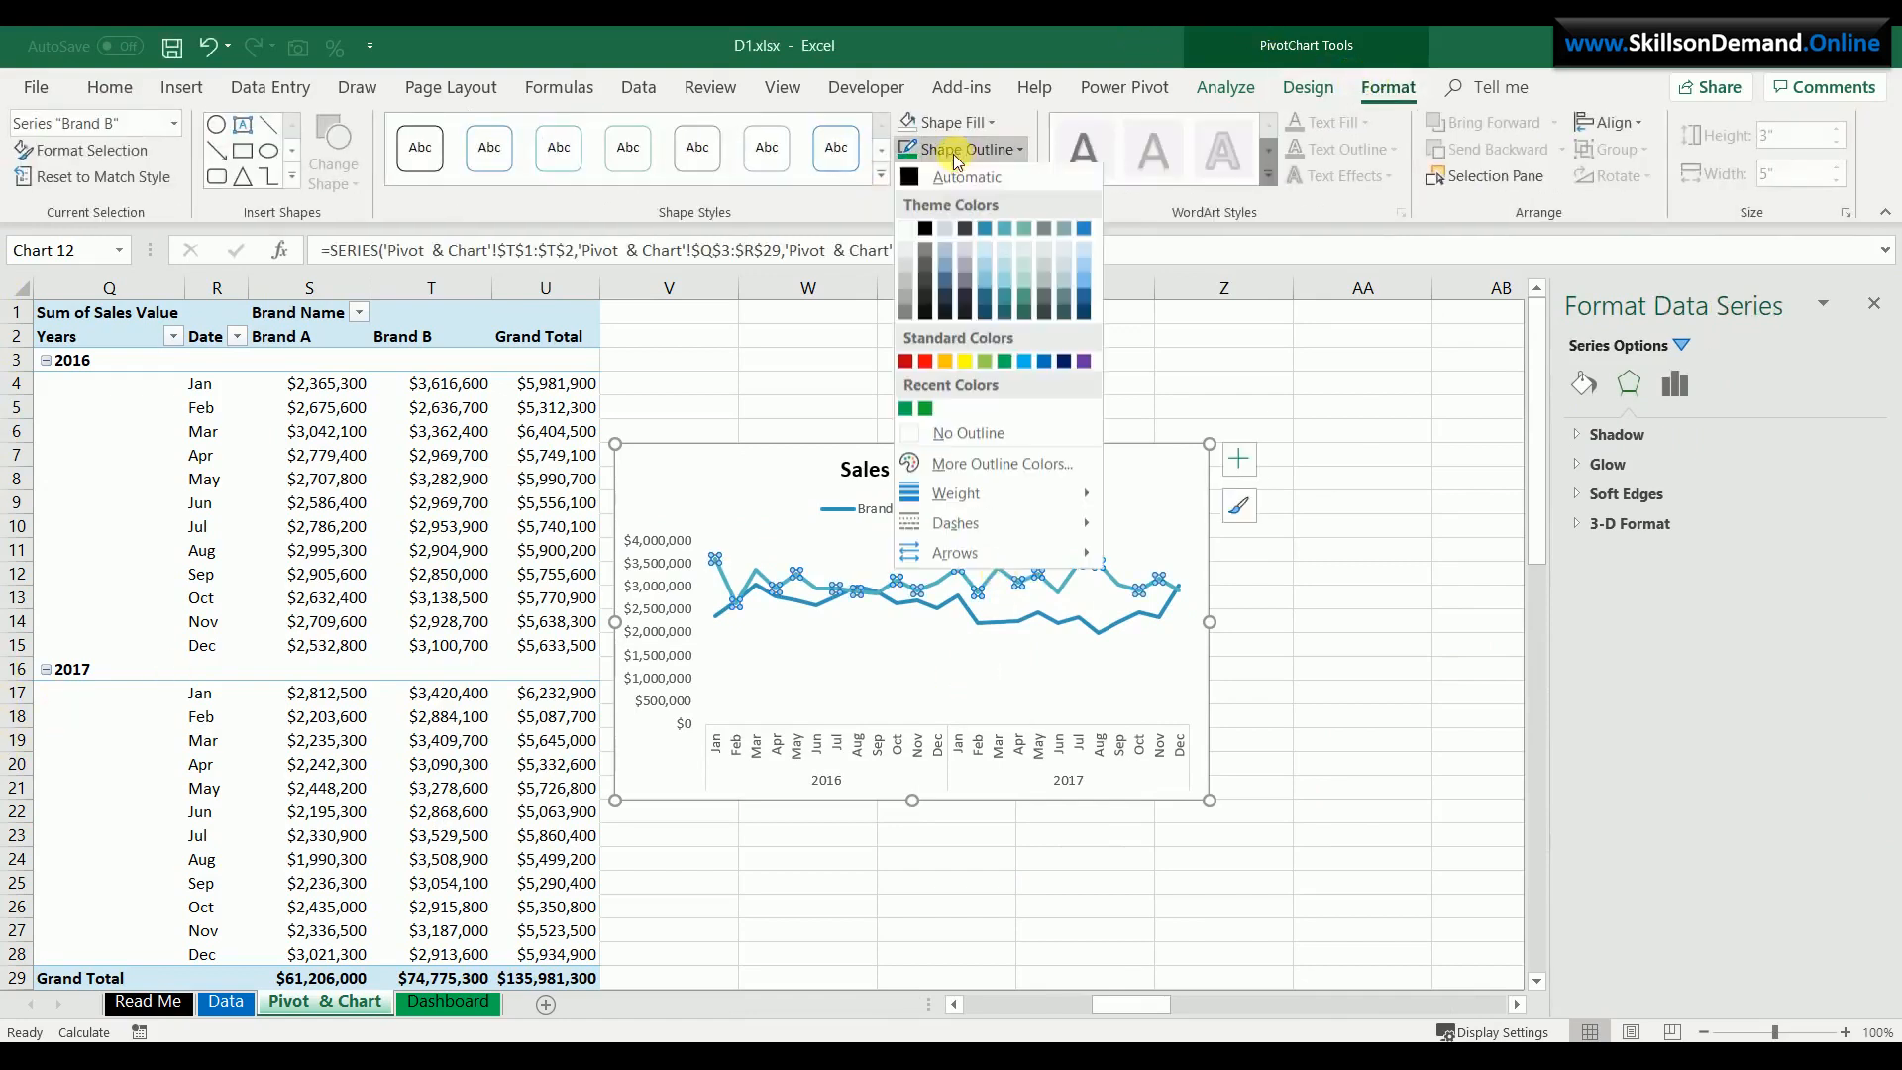
left_click(1005, 363)
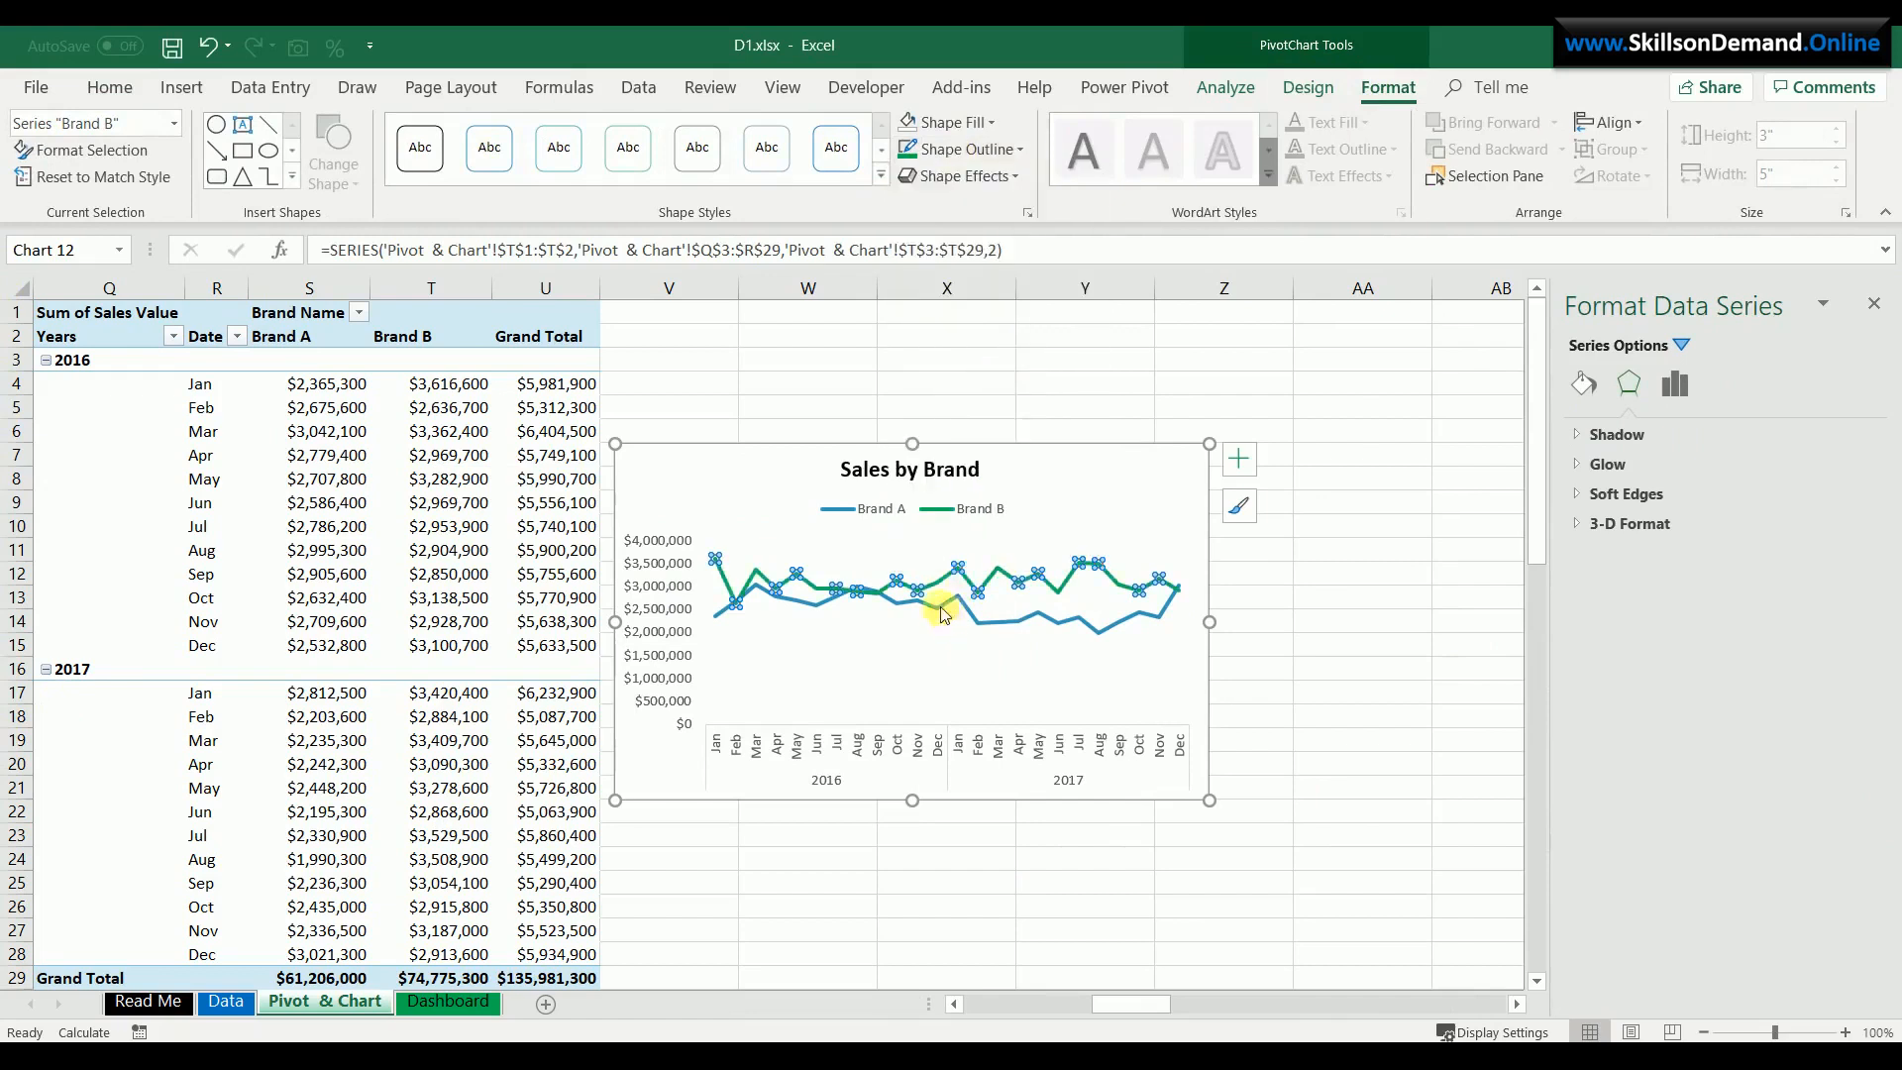
left_click(931, 602)
left_click(971, 150)
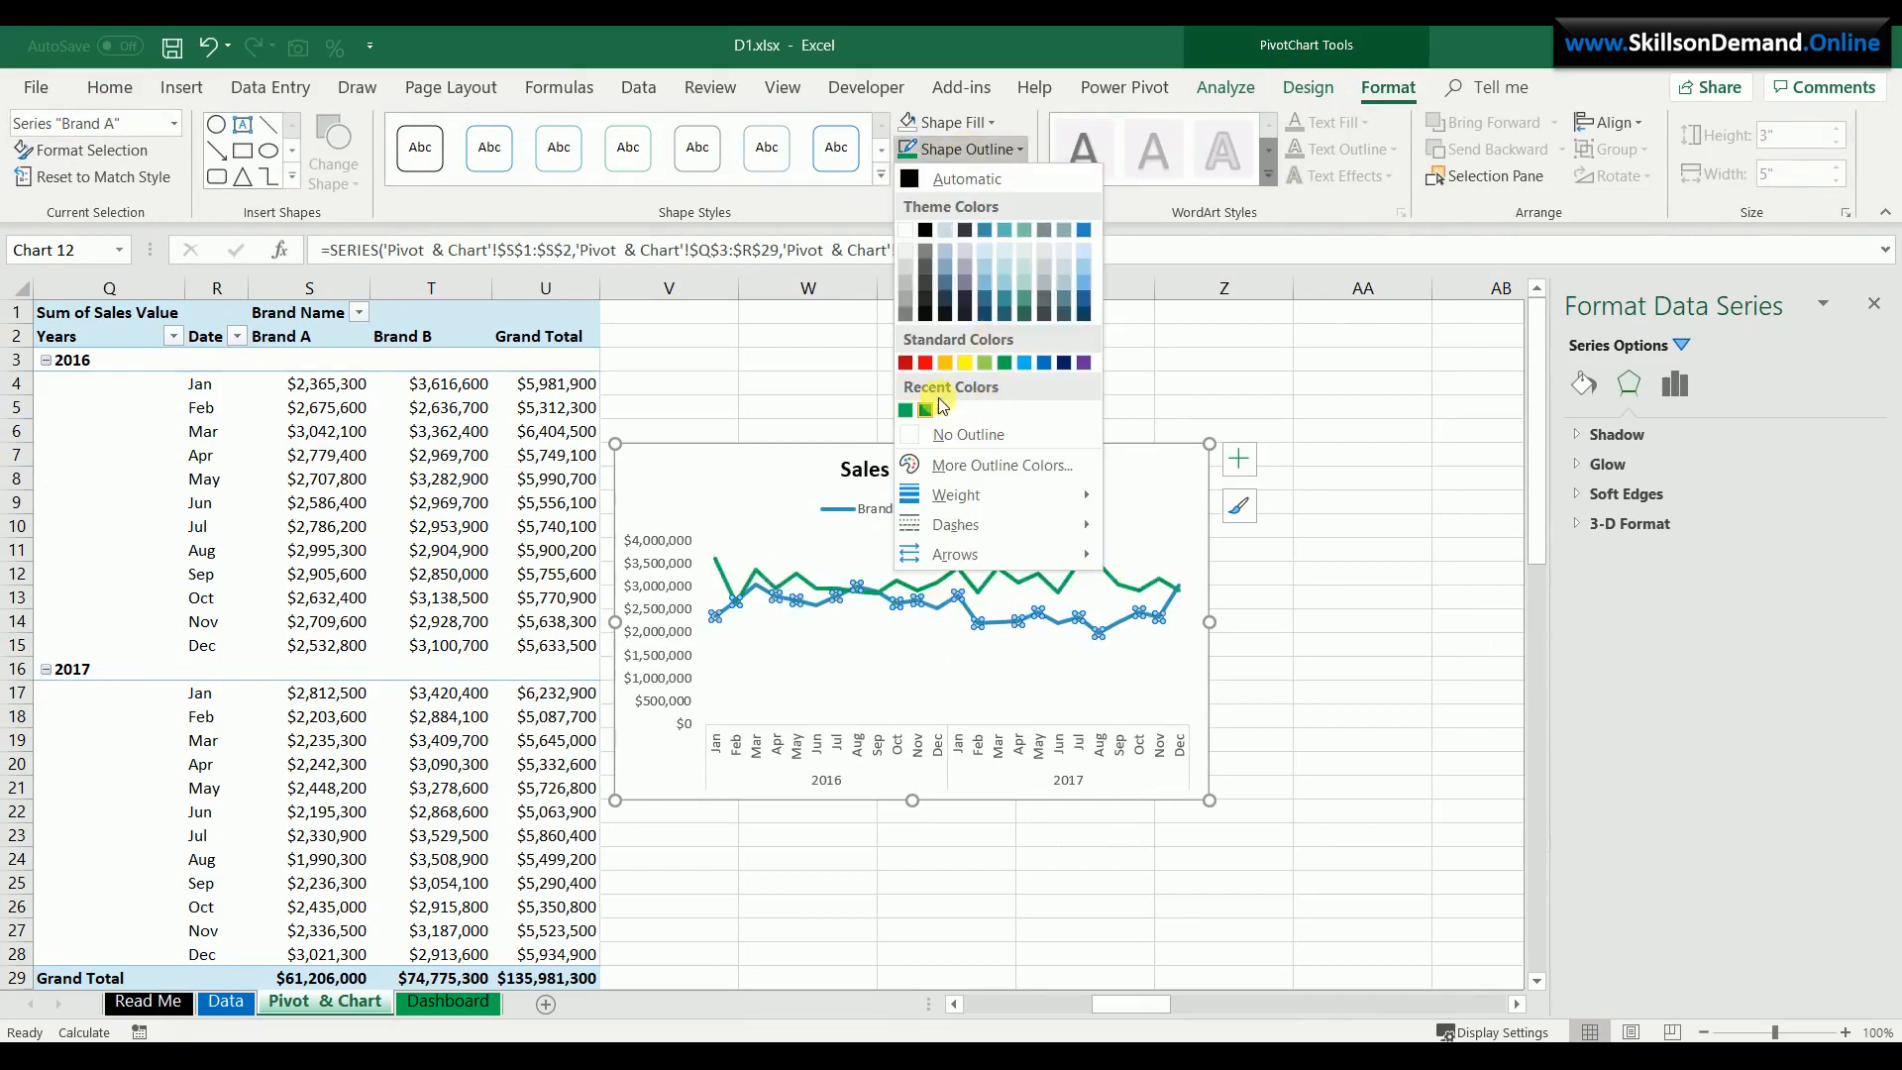
left_click(1041, 500)
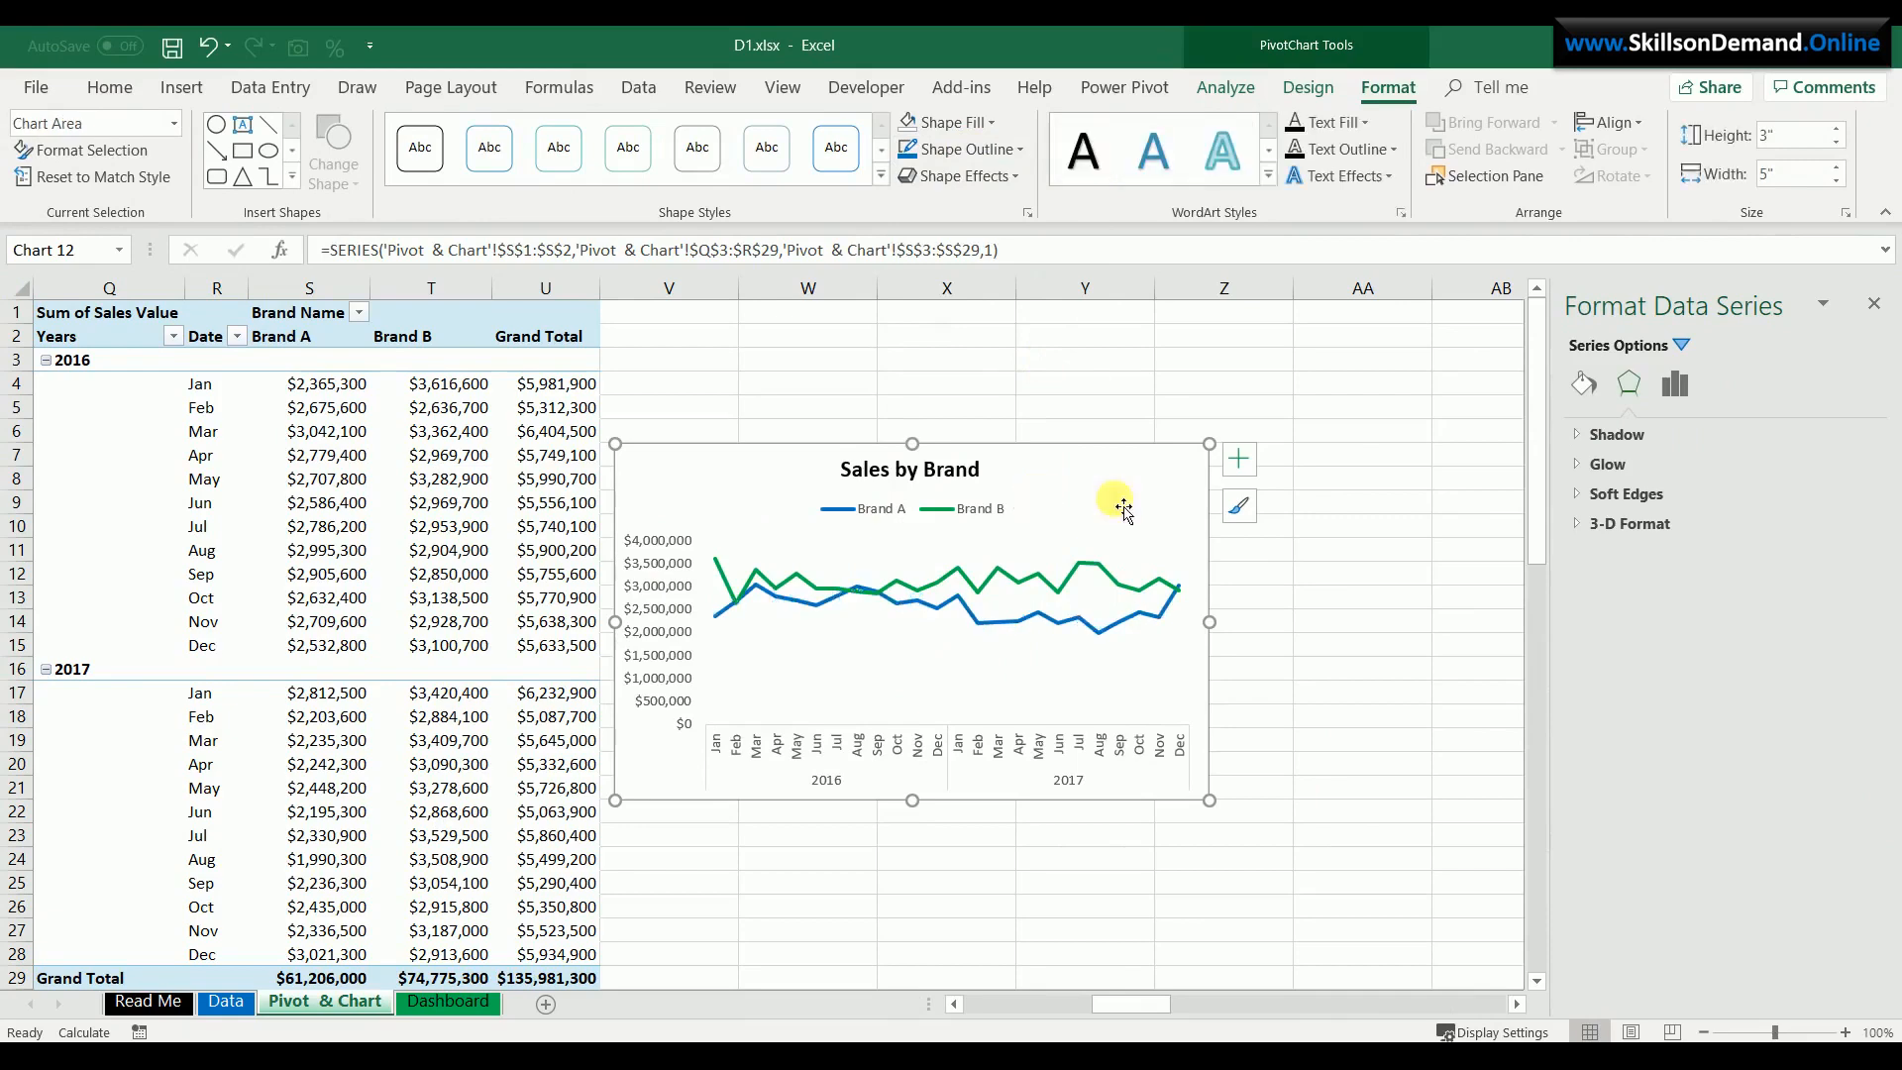
- Draw a small circular flowchart shape about 0.17" high and 0.15" wide above the chart and duplicate it
left_click(179, 88)
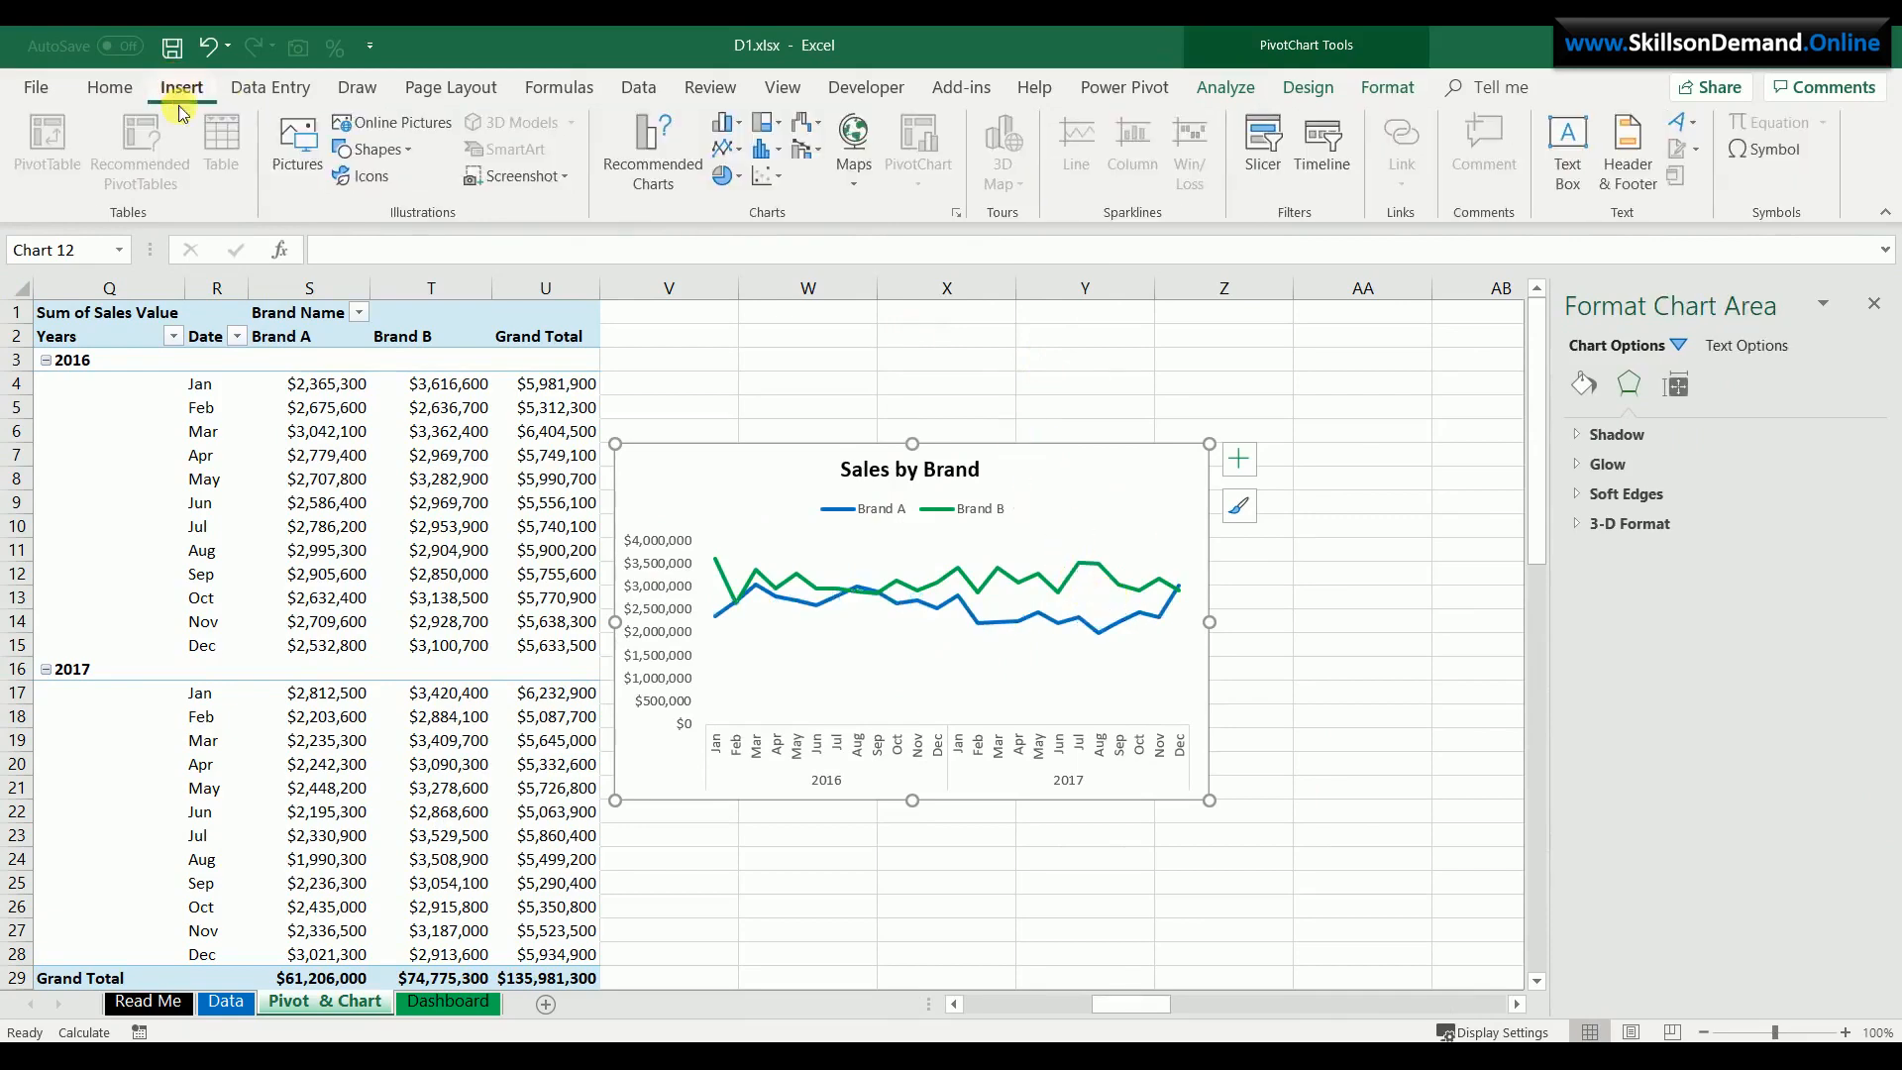
left_click(380, 151)
left_click(342, 213)
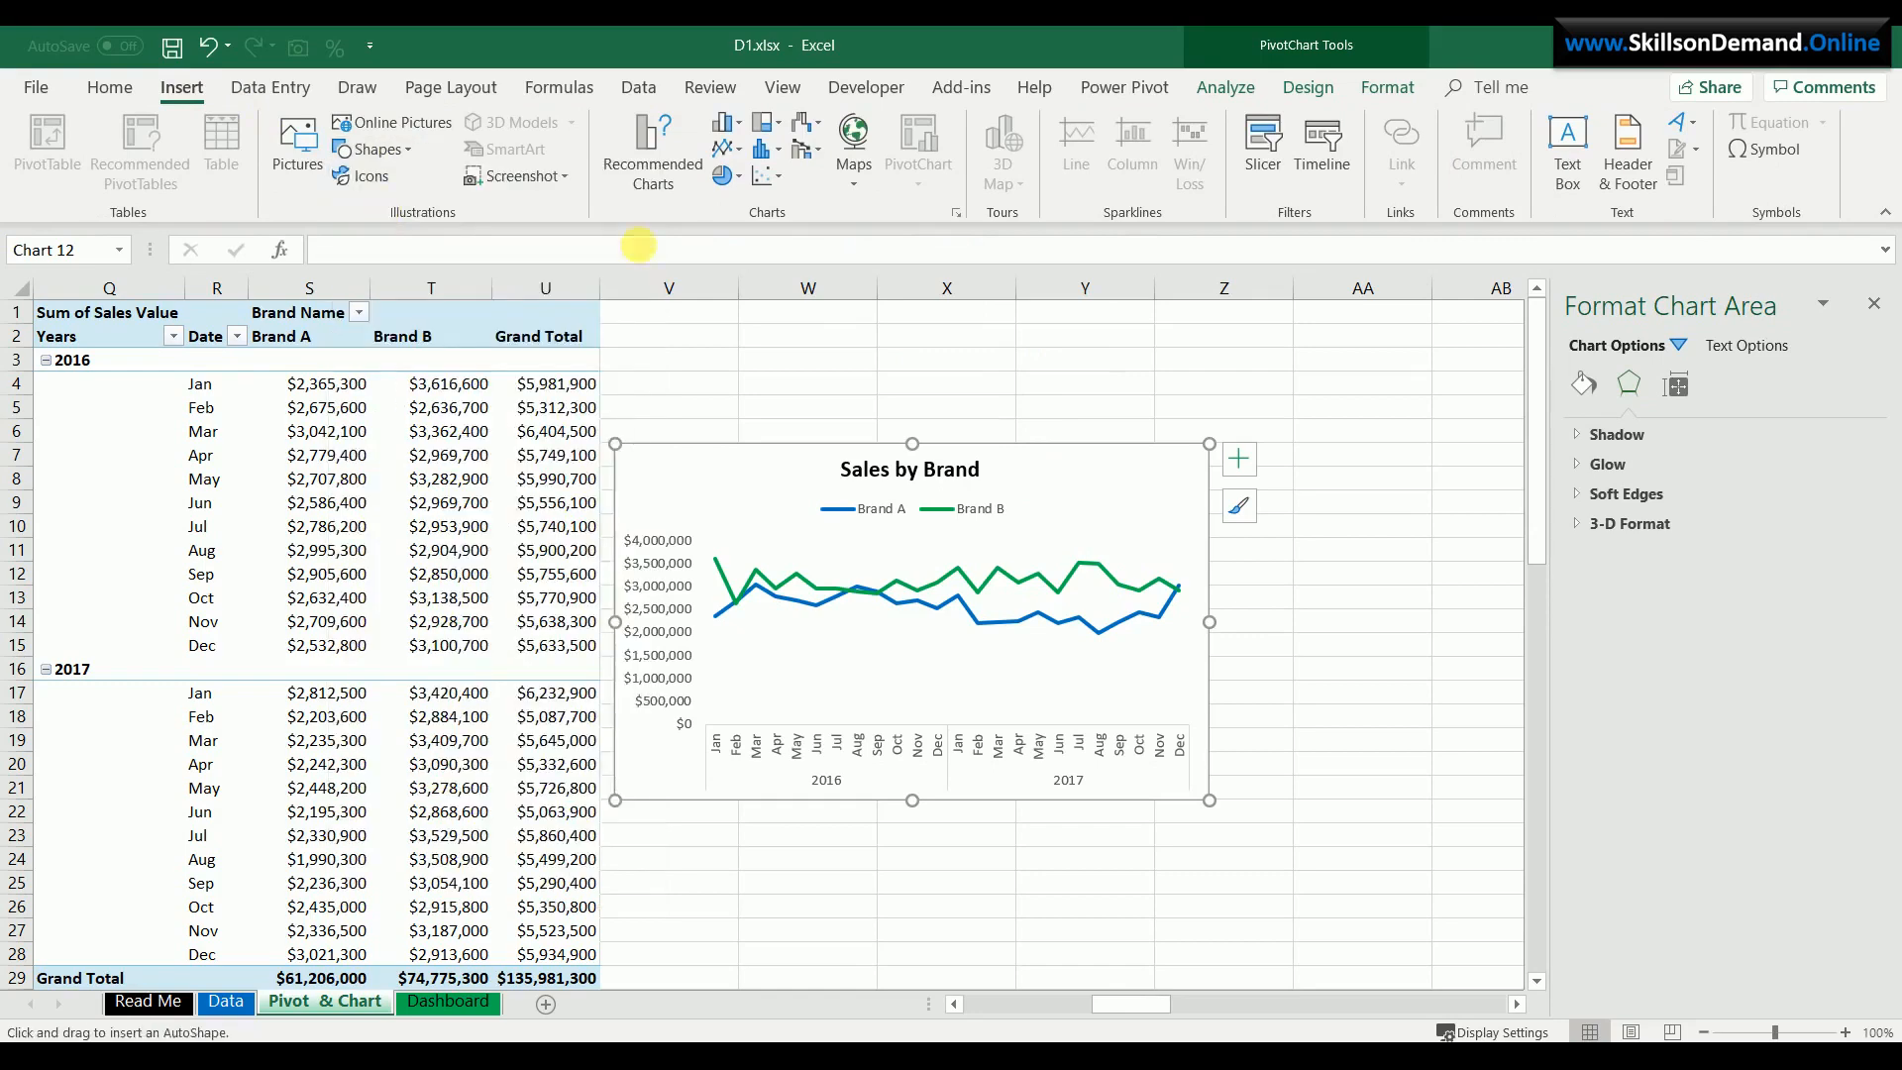
left_click_drag(987, 345, 964, 373)
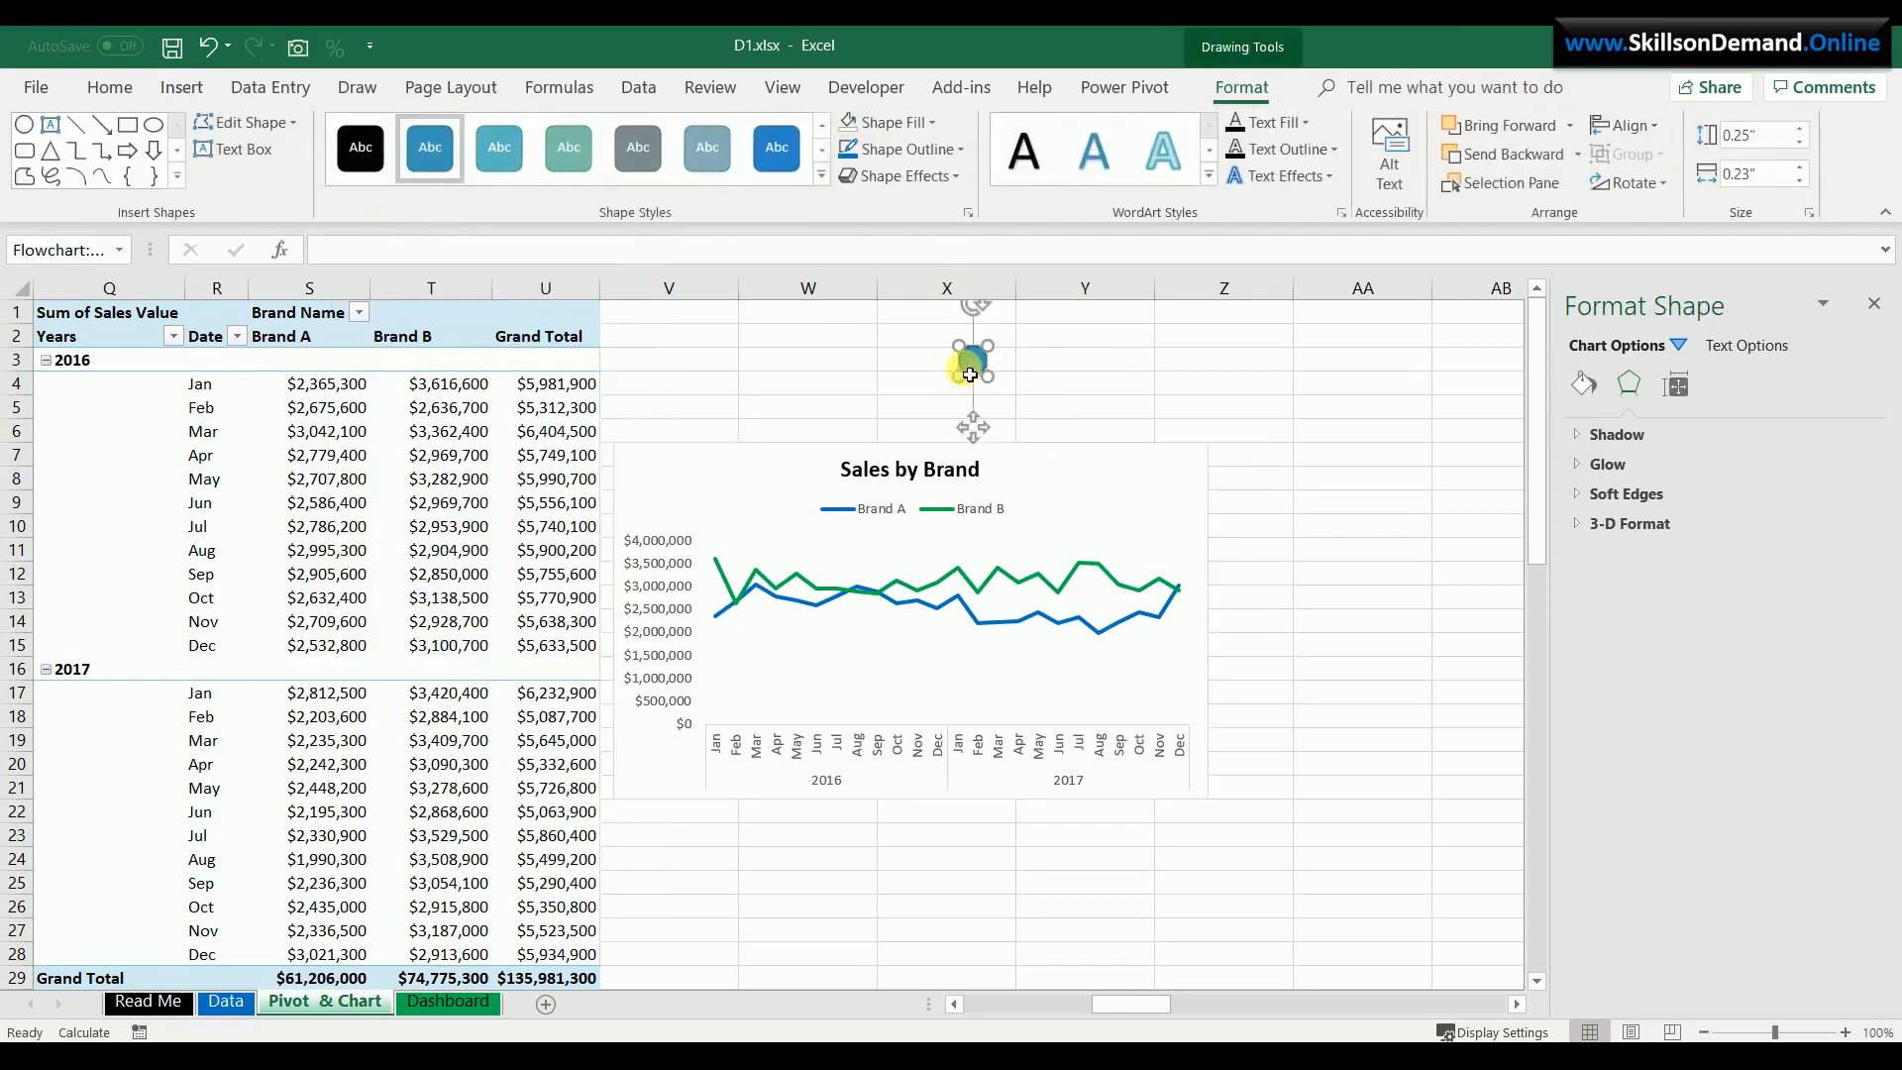
left_click(1065, 316)
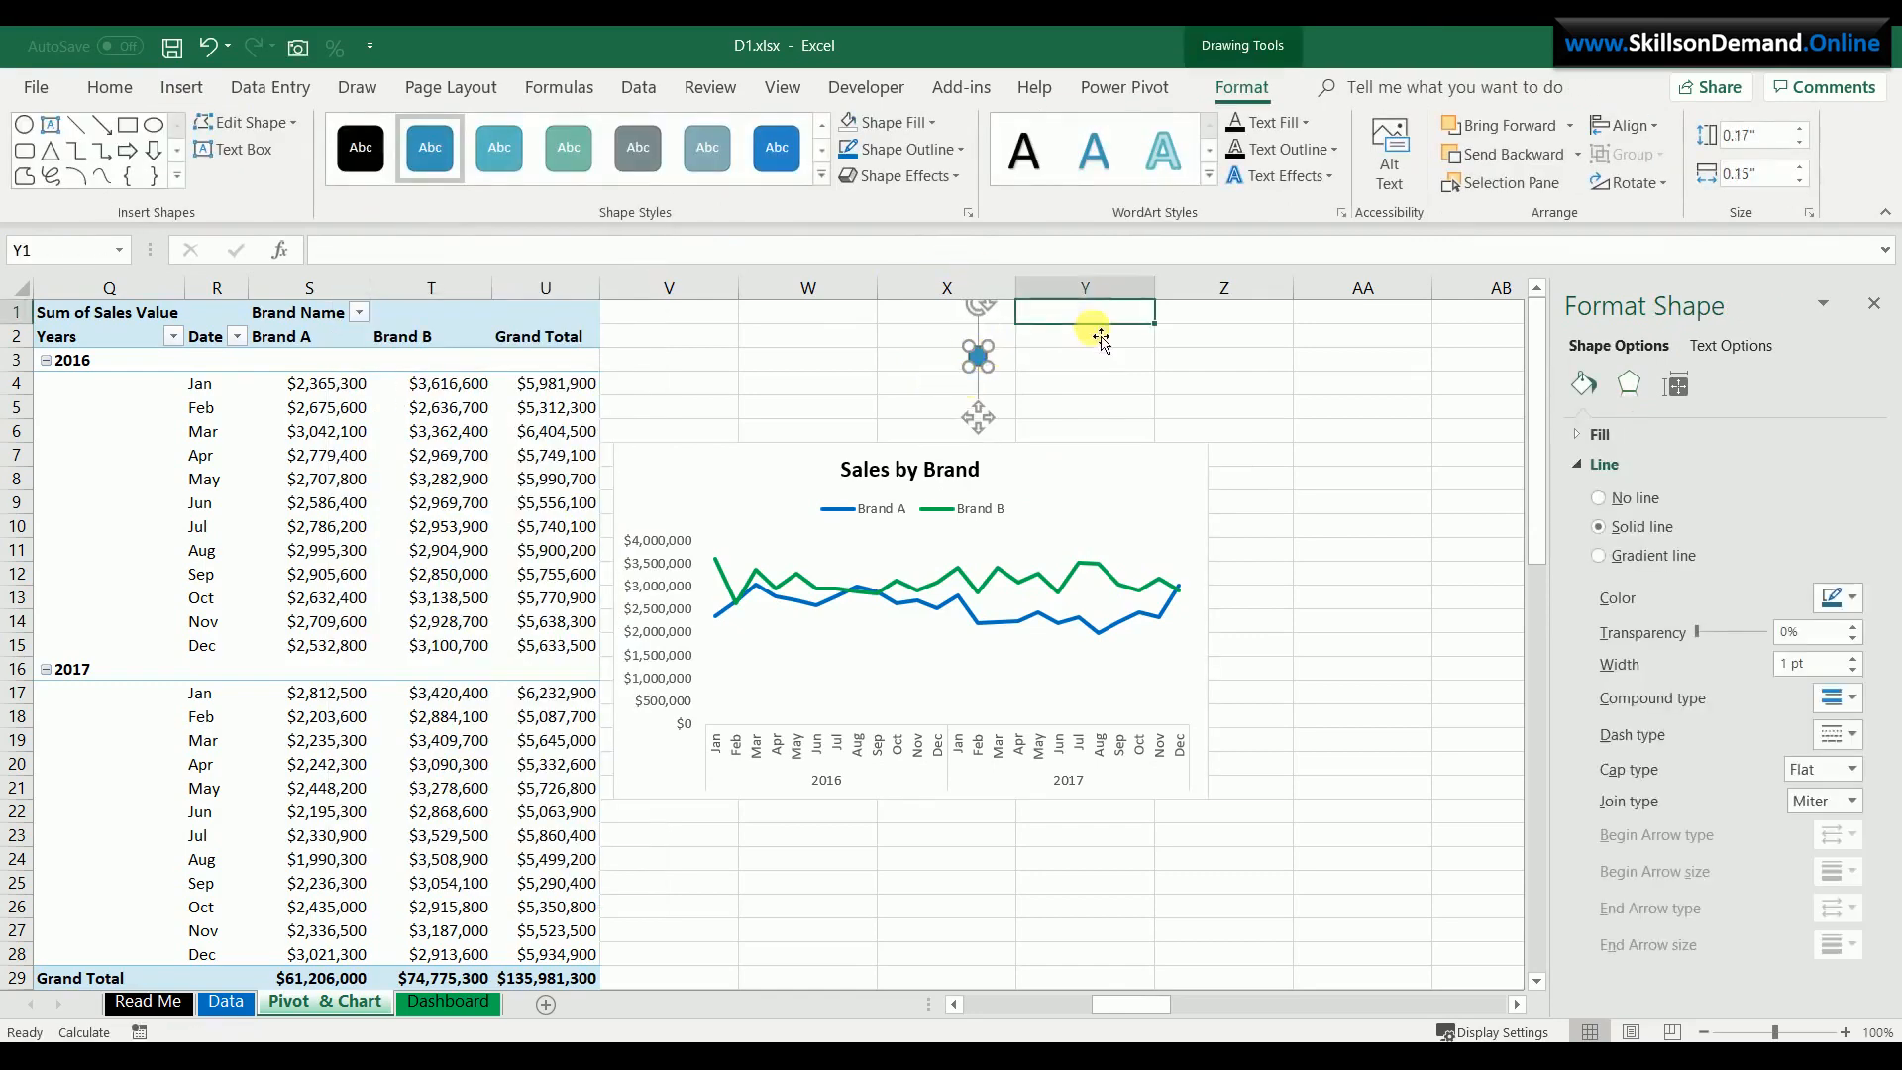
left_click(978, 356)
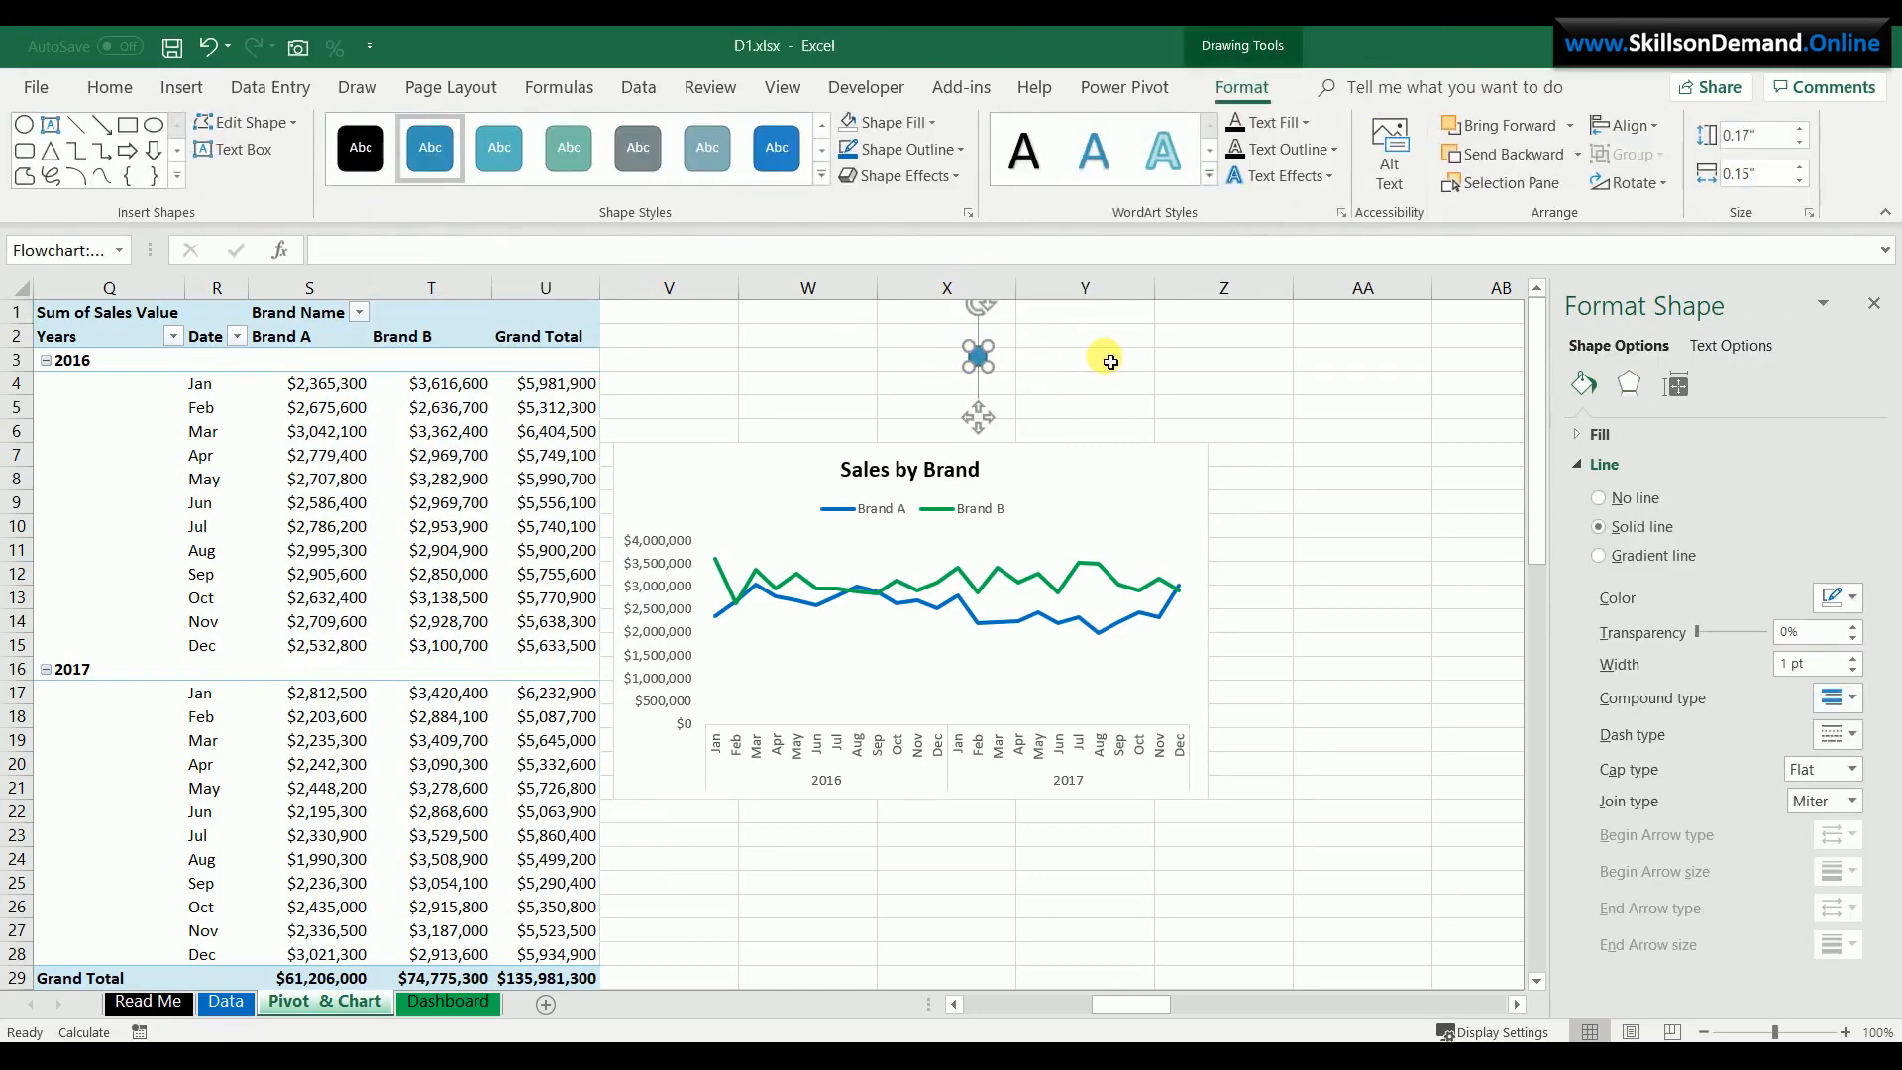
key("ctrl+d")
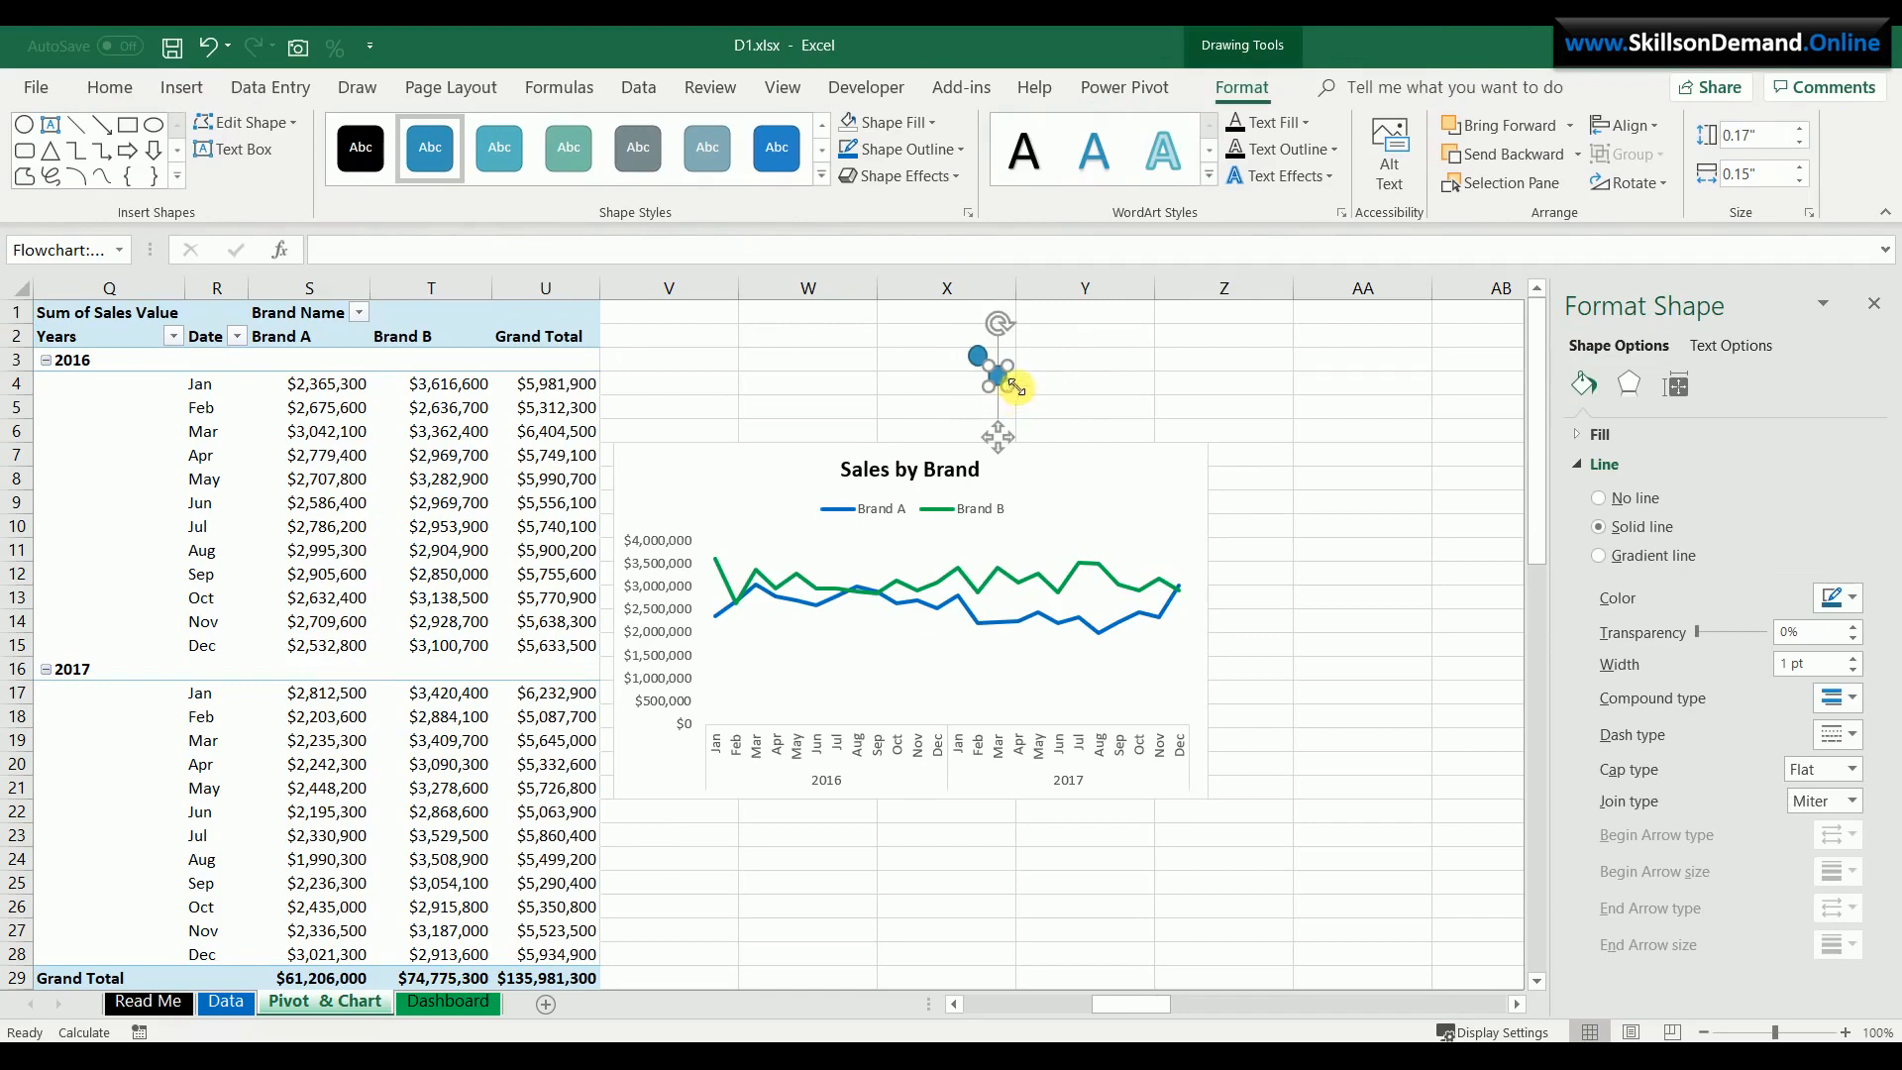
- Place the duplicate circle beside the original above the chart and fill the original circle with standard green
left_click_drag(1011, 380, 1038, 366)
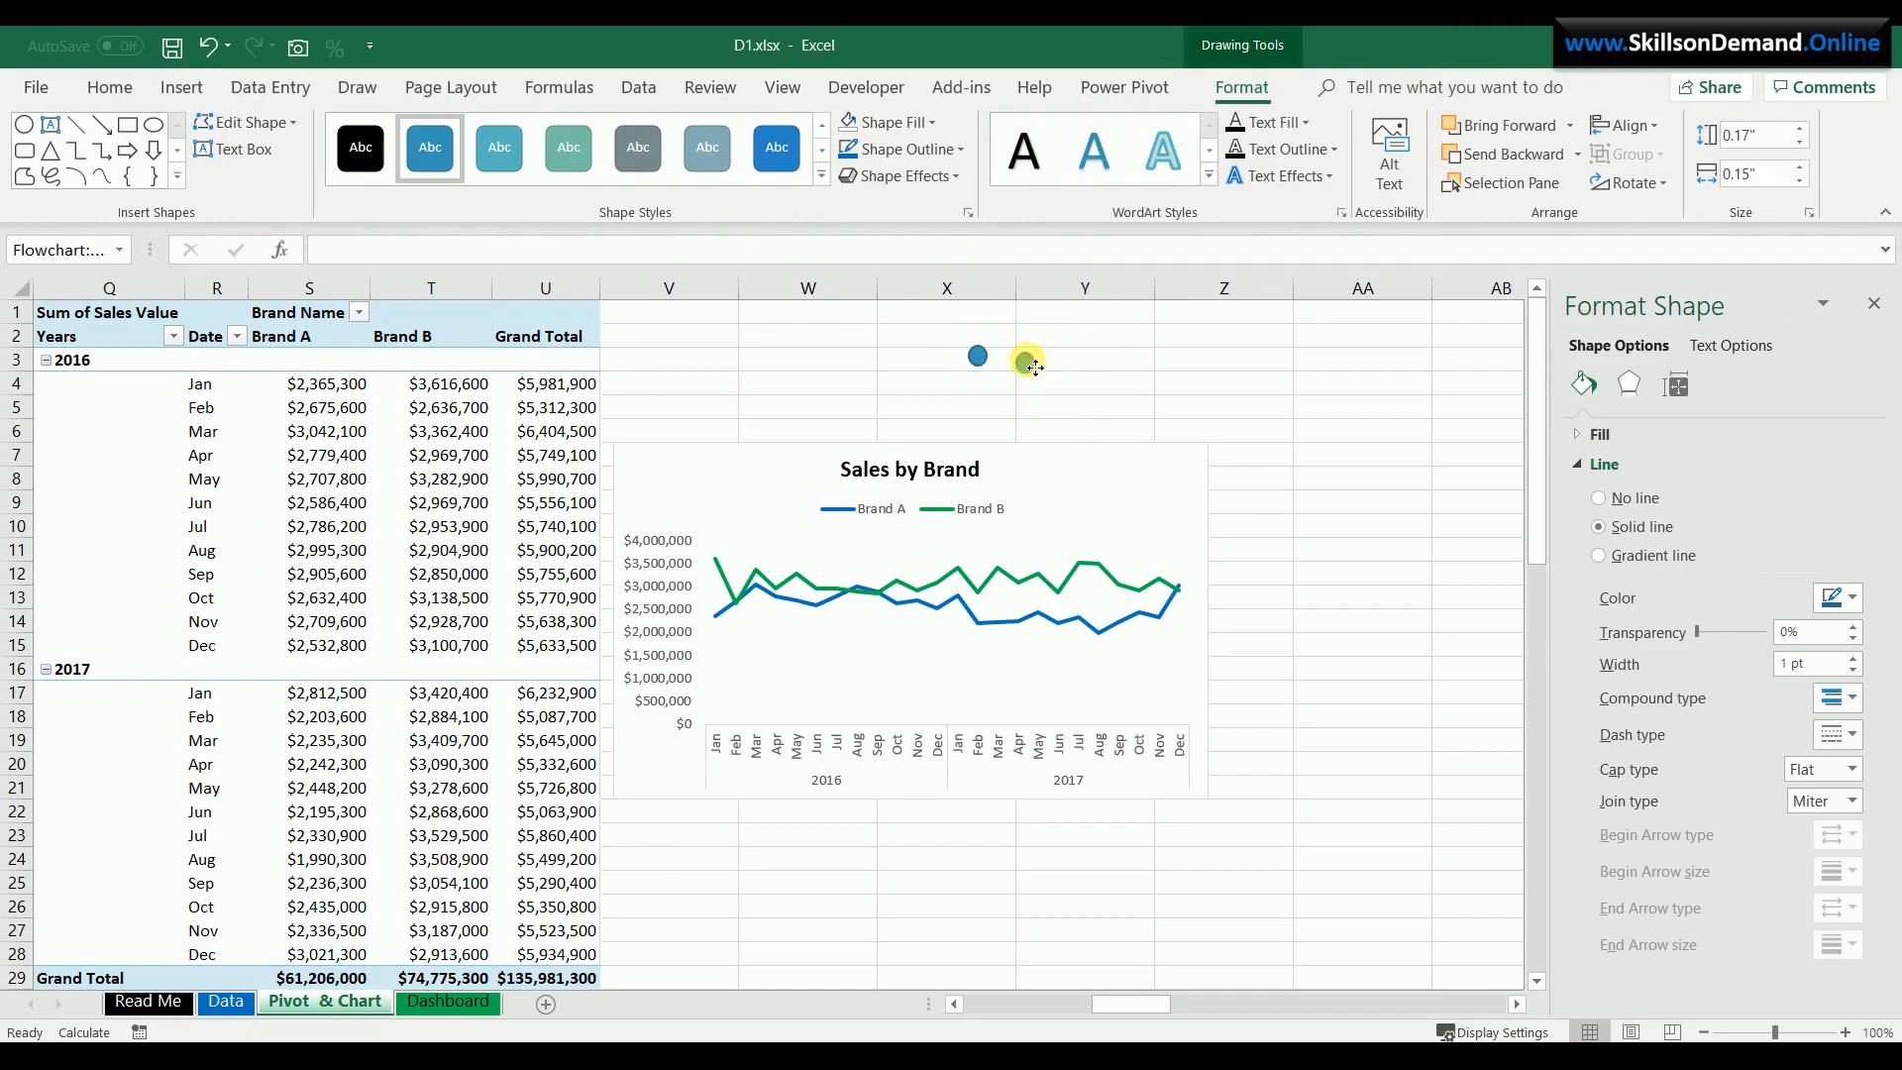
left_click(1199, 357)
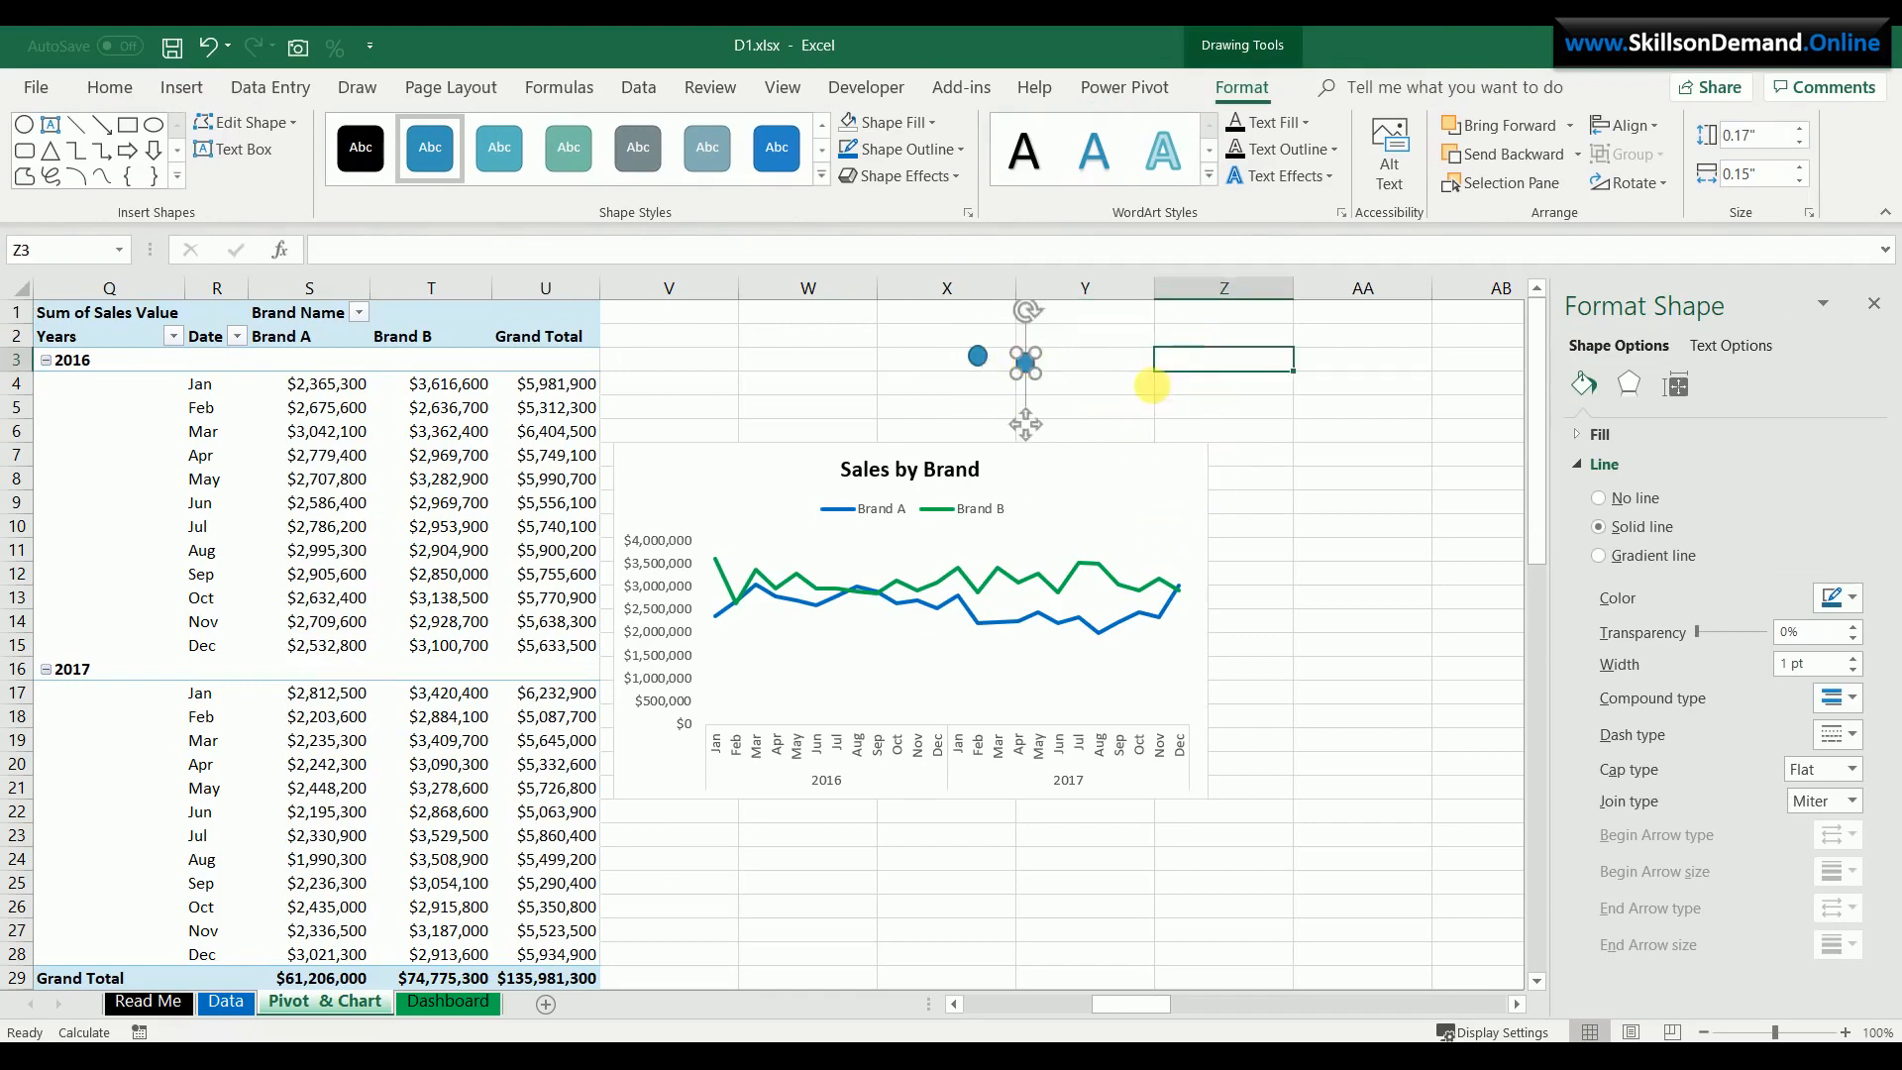
left_click(977, 355)
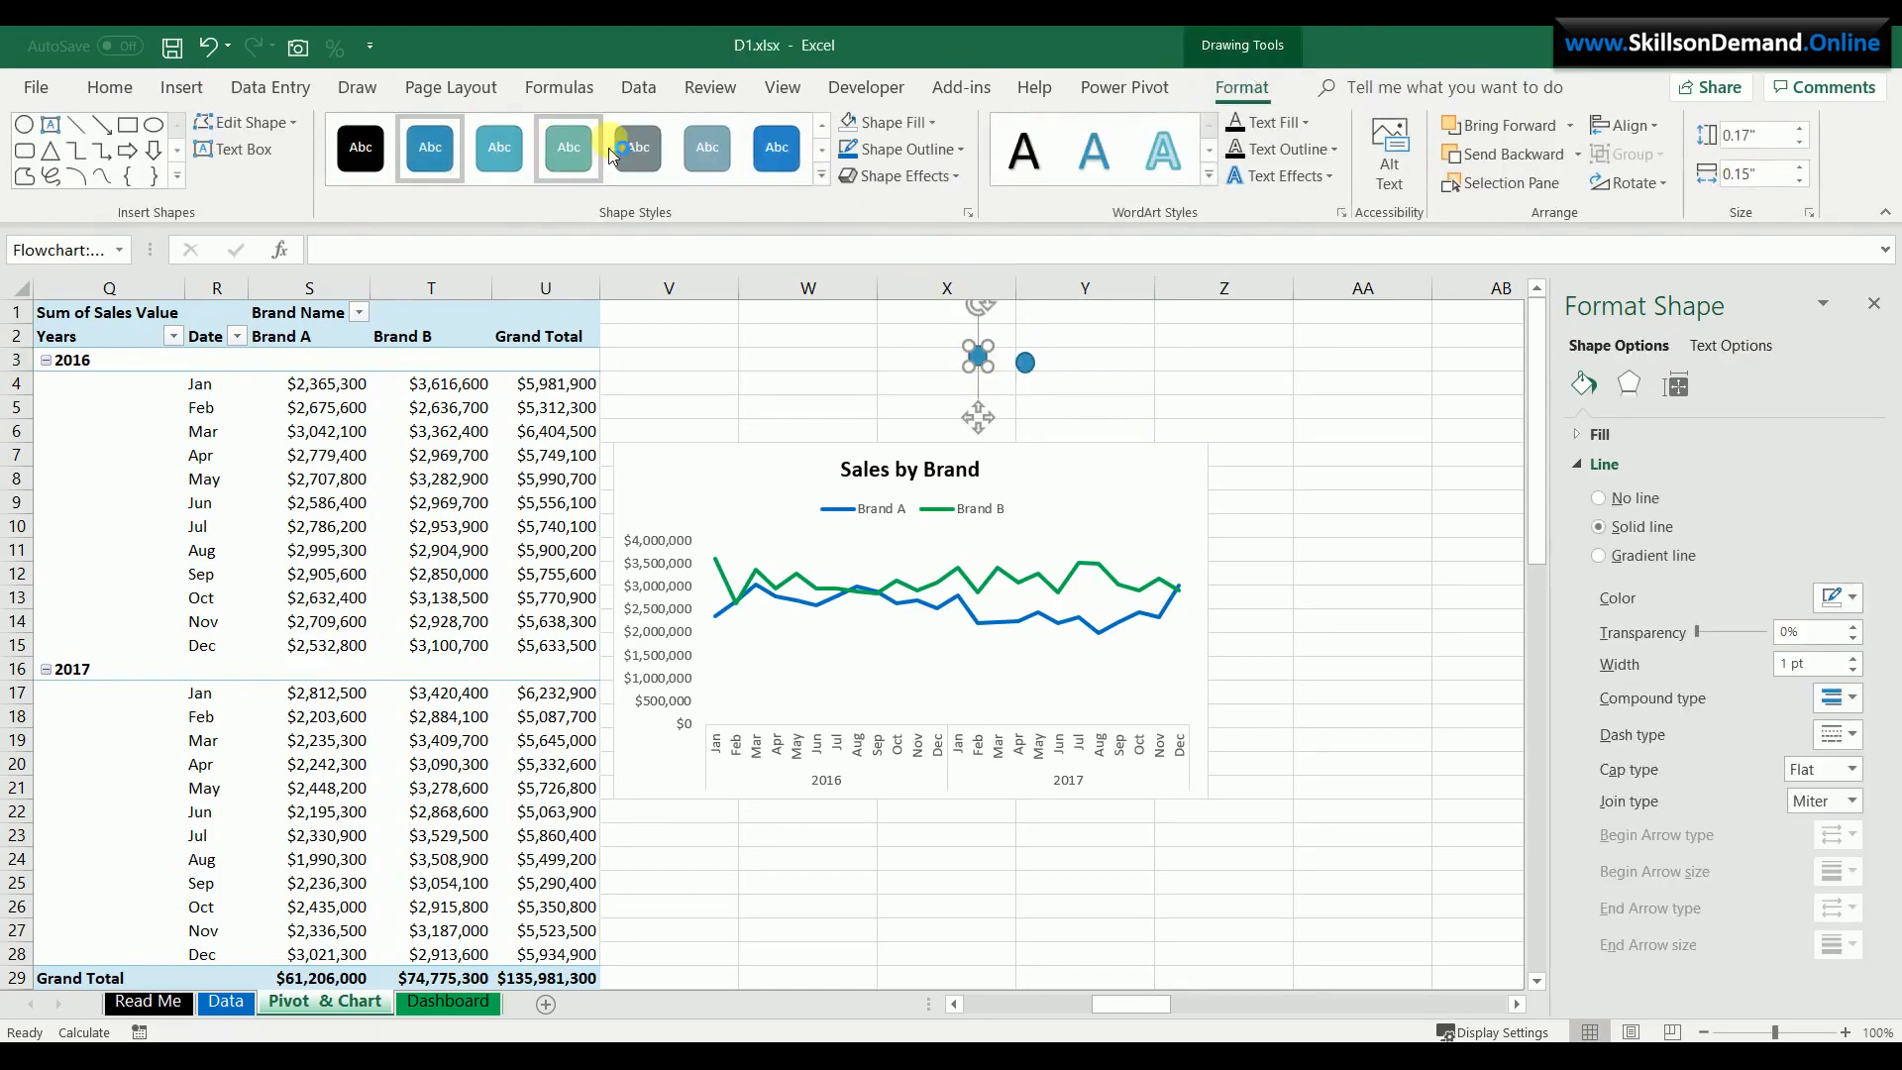
left_click(895, 150)
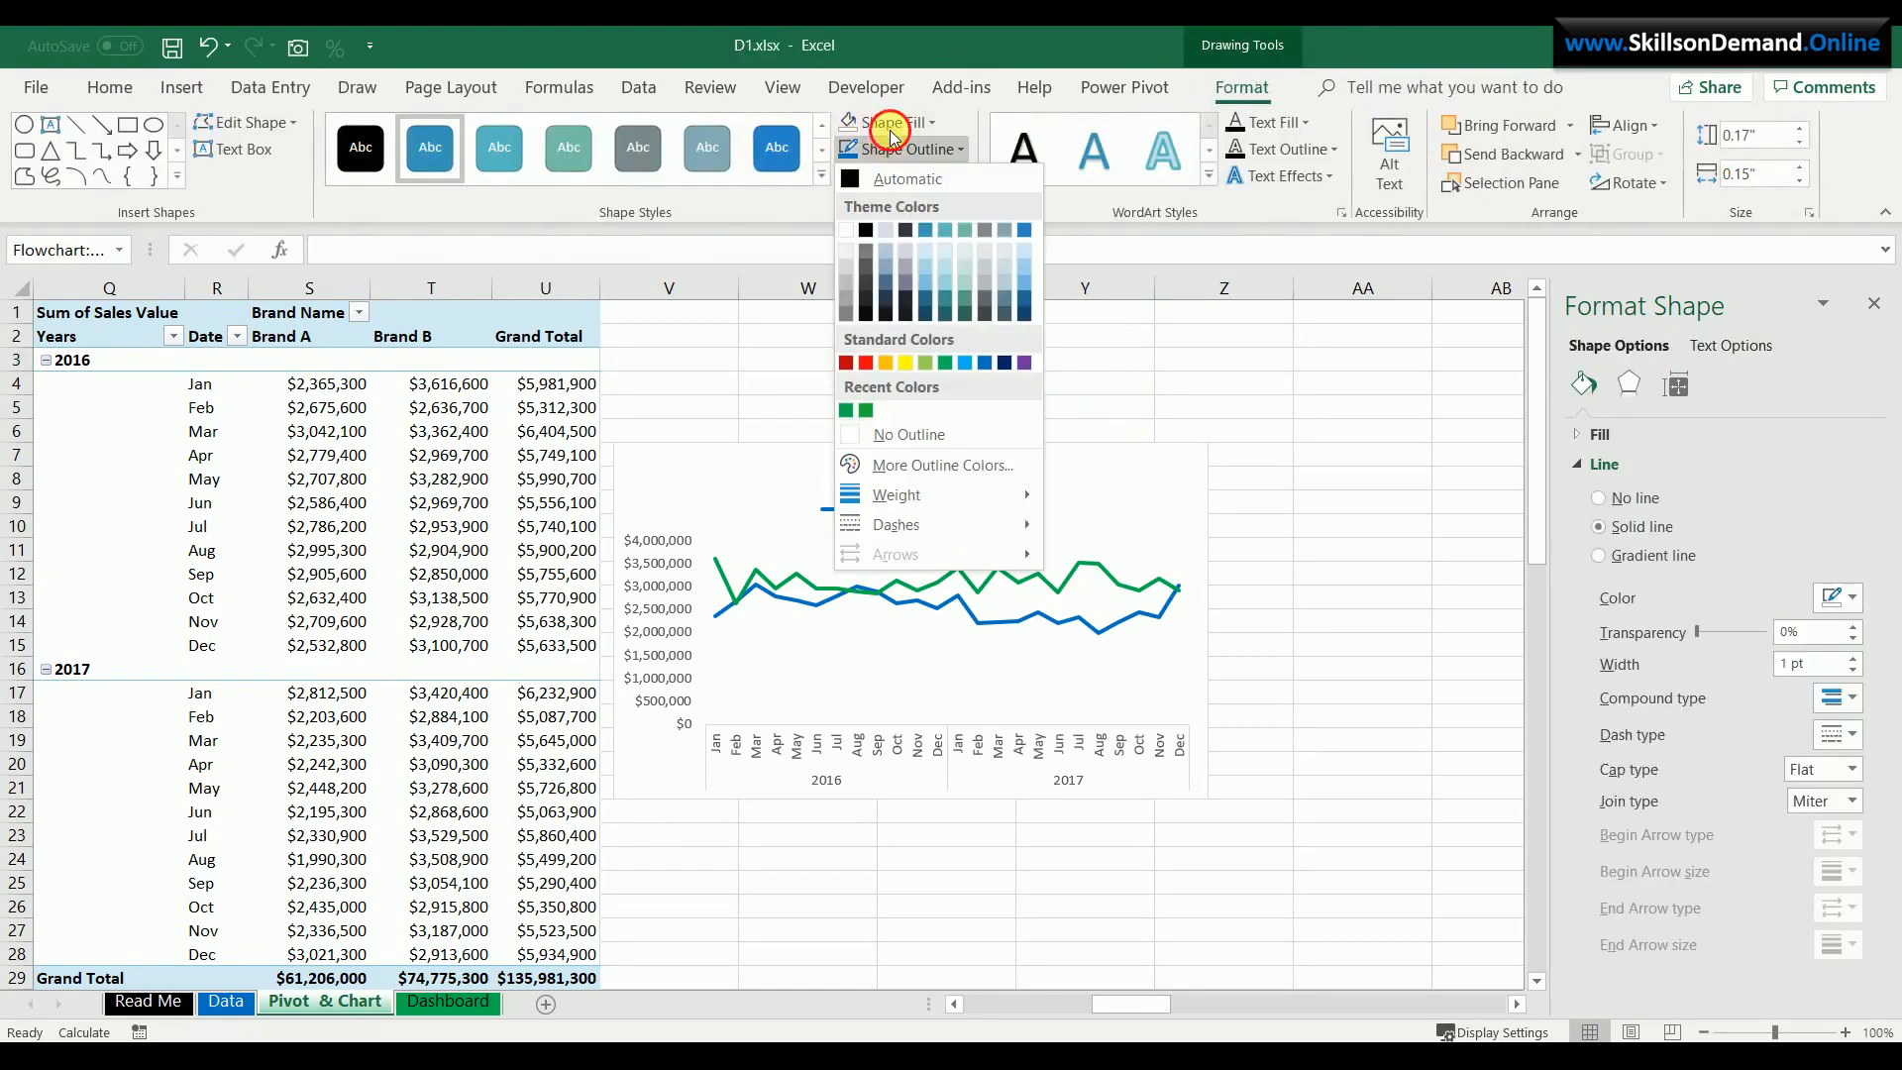
left_click(895, 132)
left_click(954, 336)
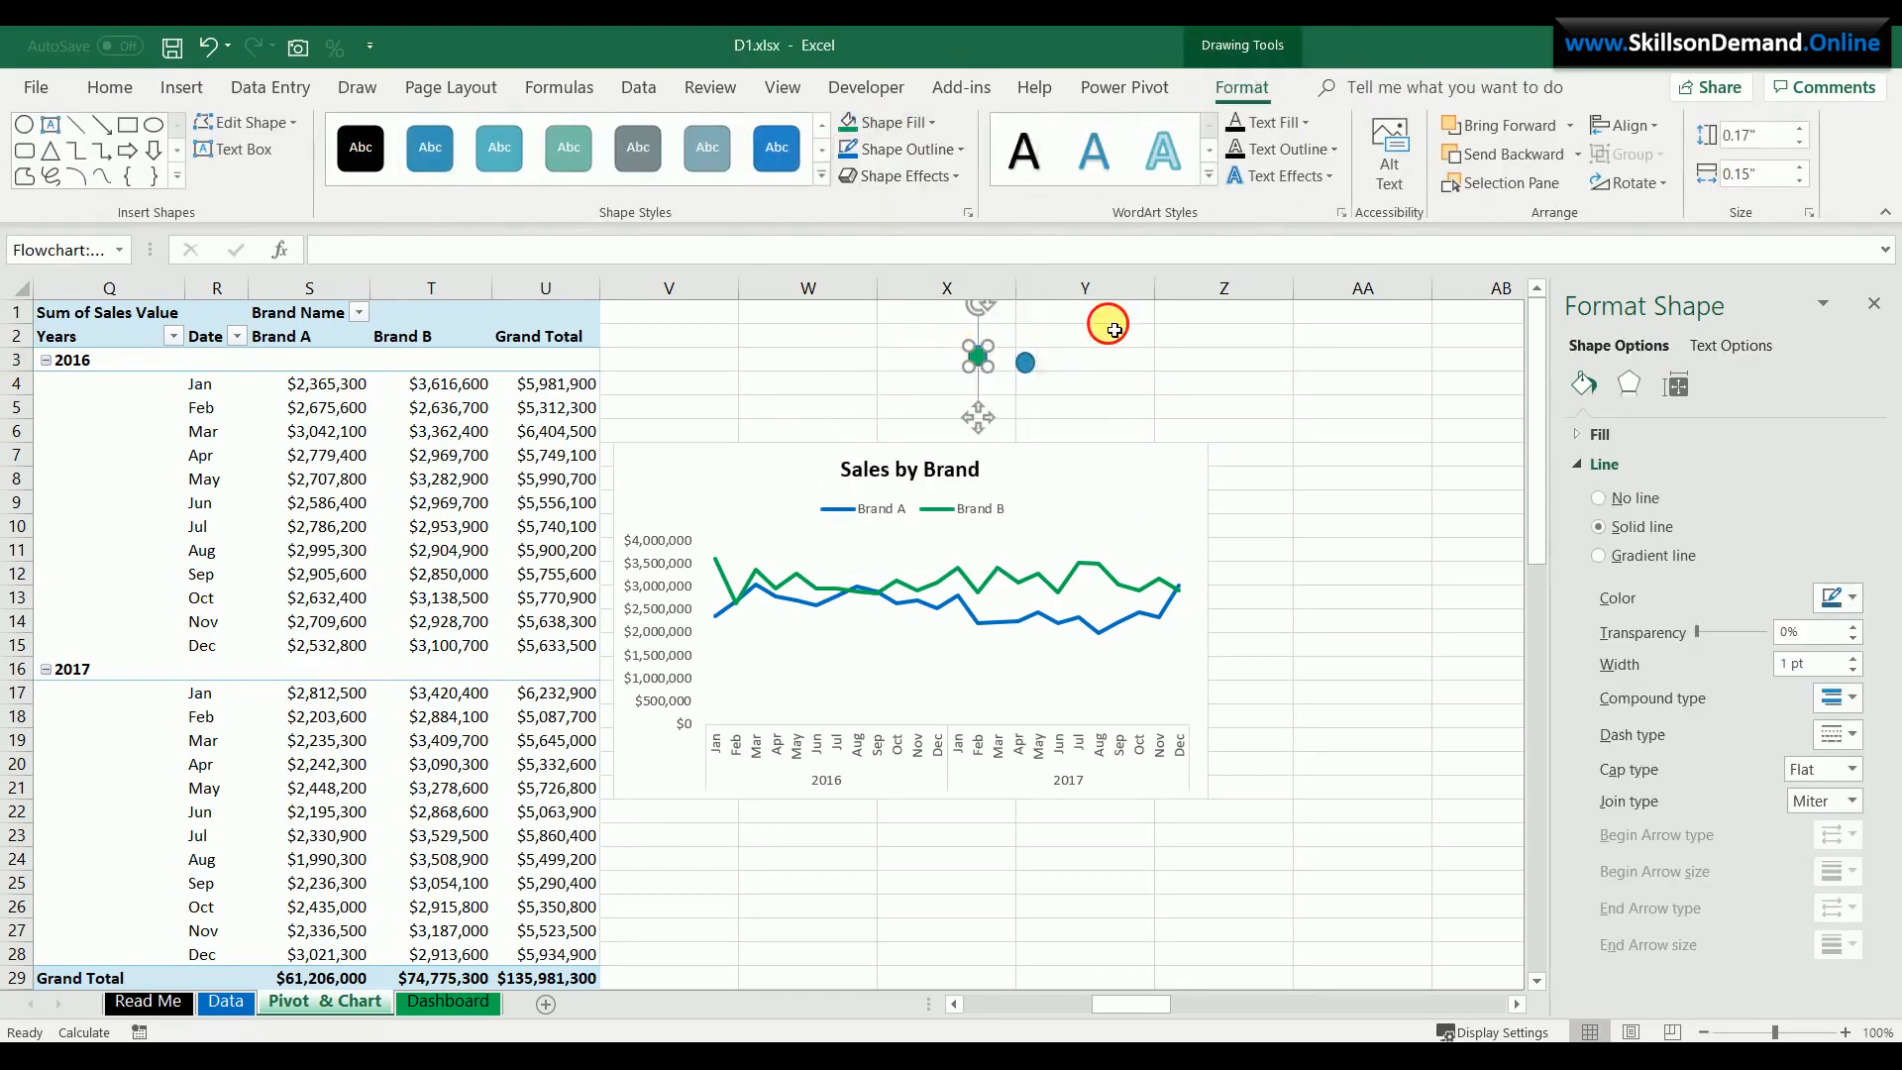
left_click(1100, 318)
- Fill the duplicate circle with standard blue to match the Brand A line
left_click(1027, 364)
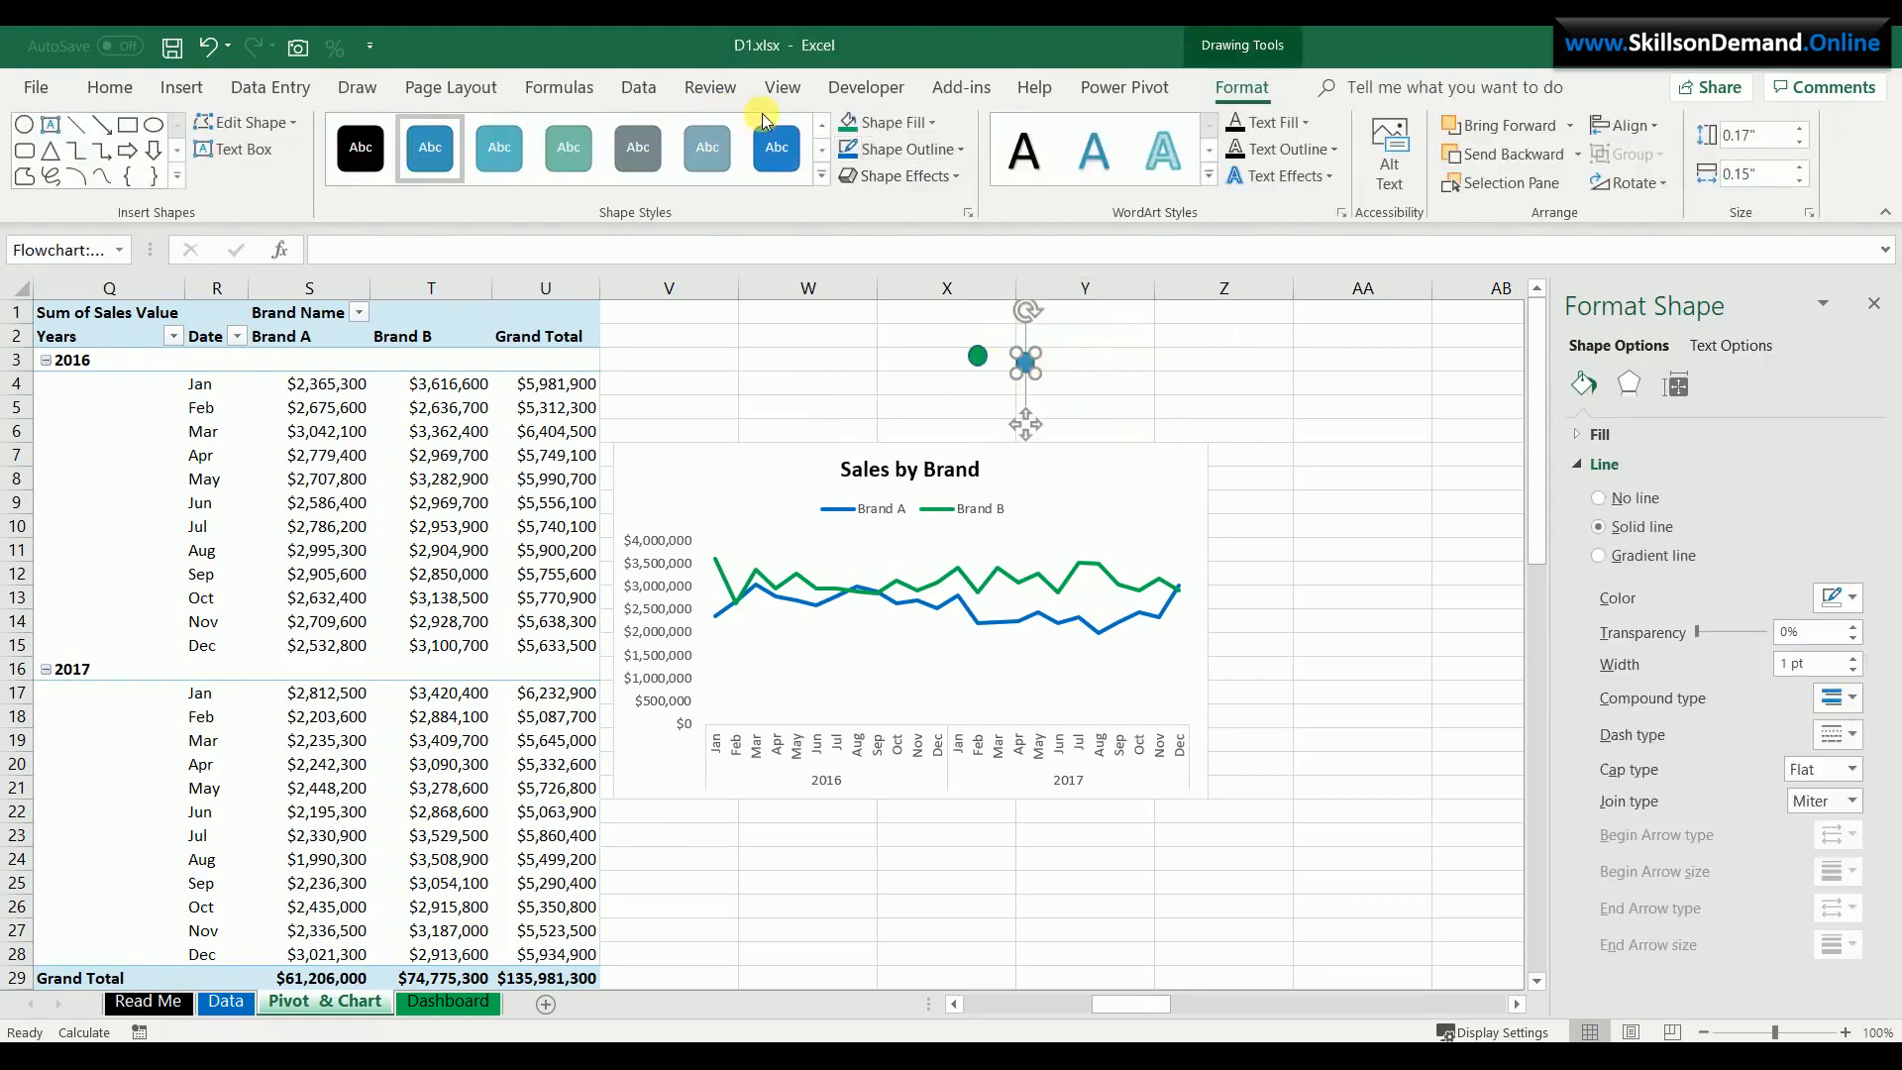
left_click(892, 122)
left_click(984, 336)
left_click(1308, 390)
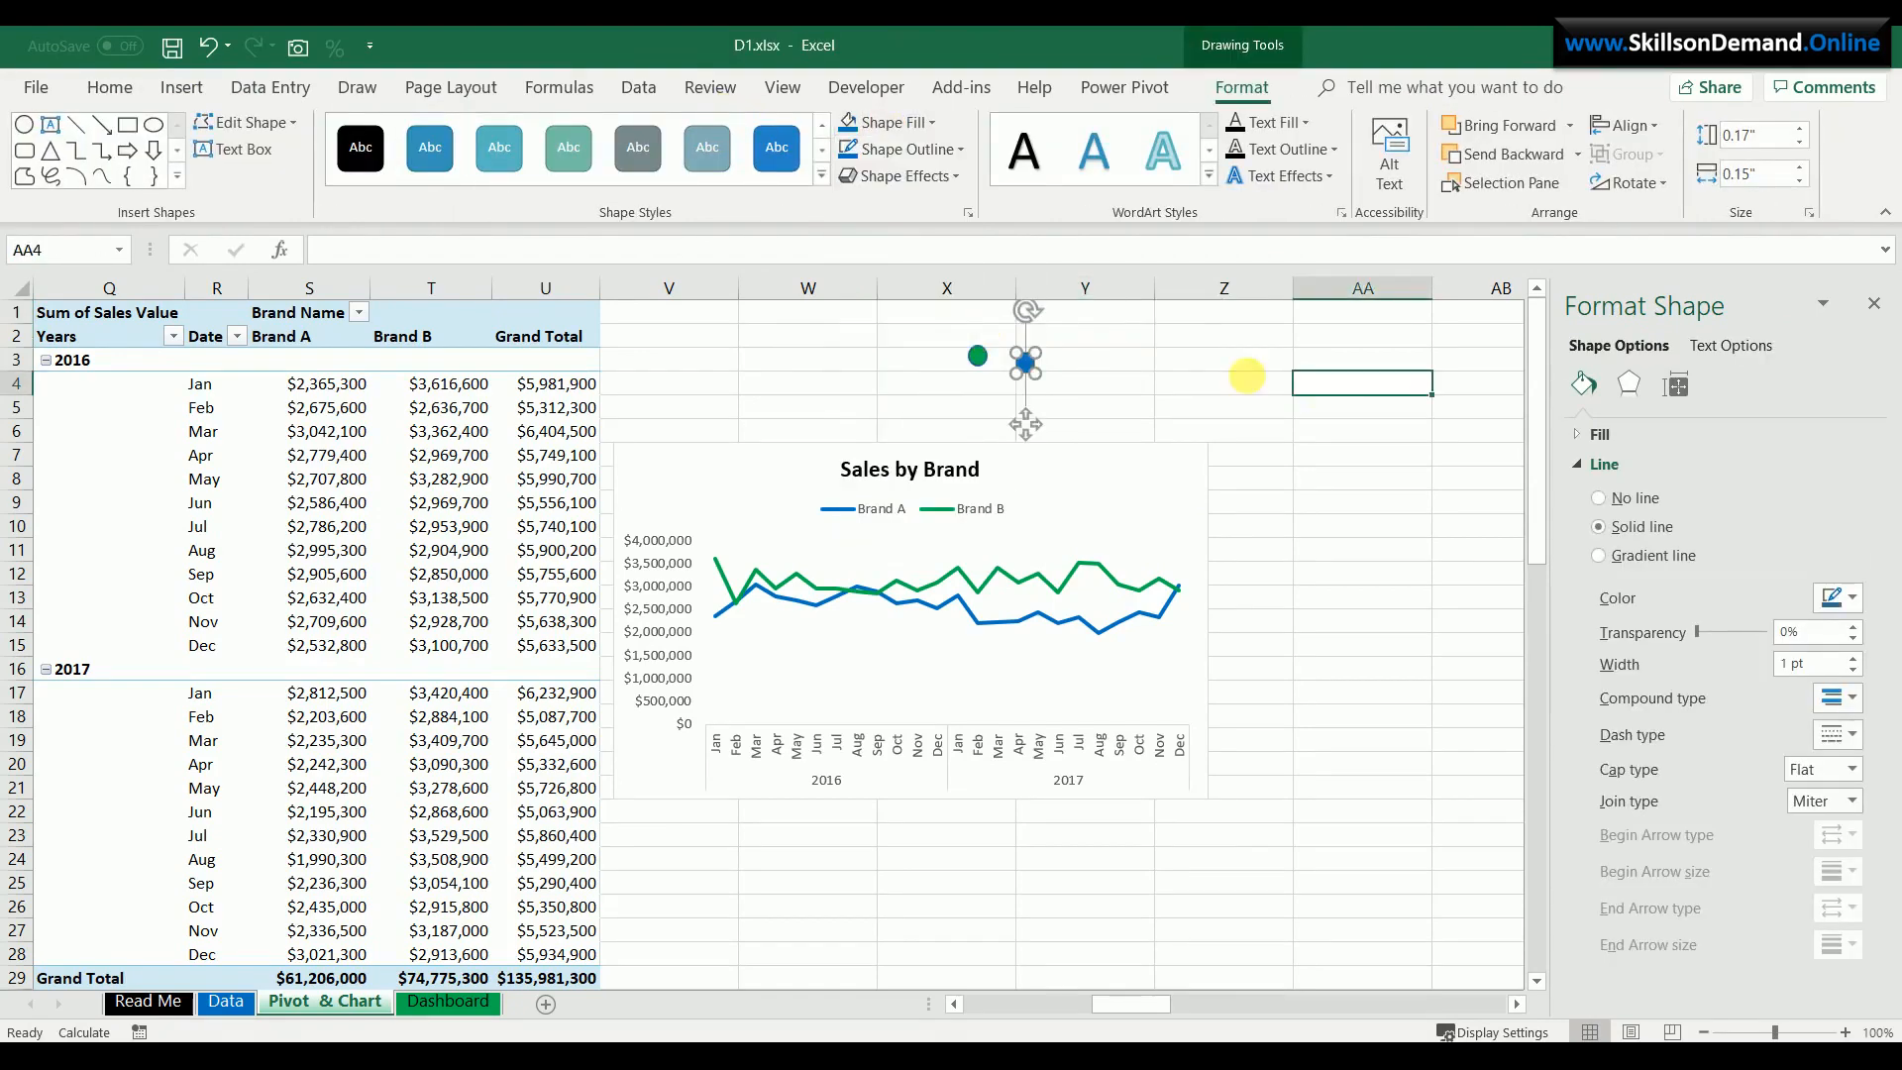
- Apply the second preset shape effect in the first presets row to the green and blue circles together
left_click(978, 357)
left_click(1026, 363, "shift")
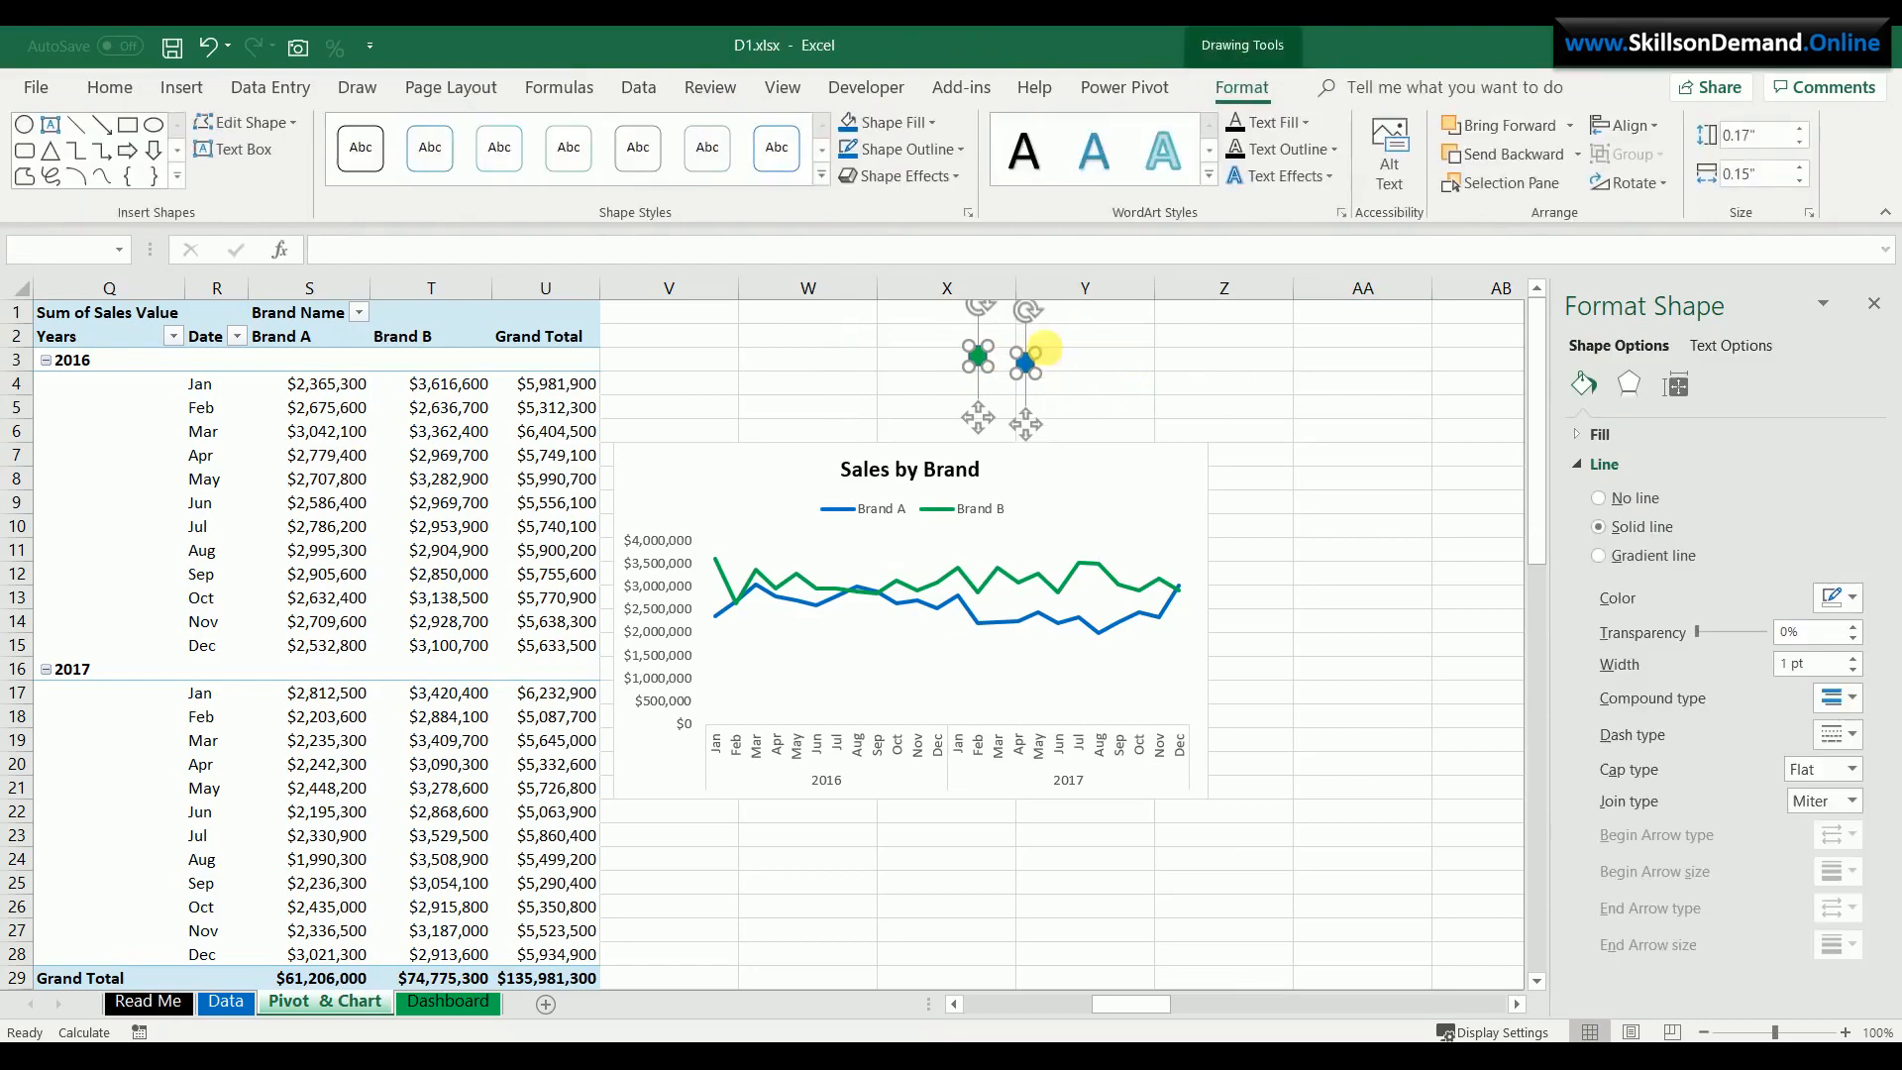
left_click(931, 188)
mouse_move(916, 492)
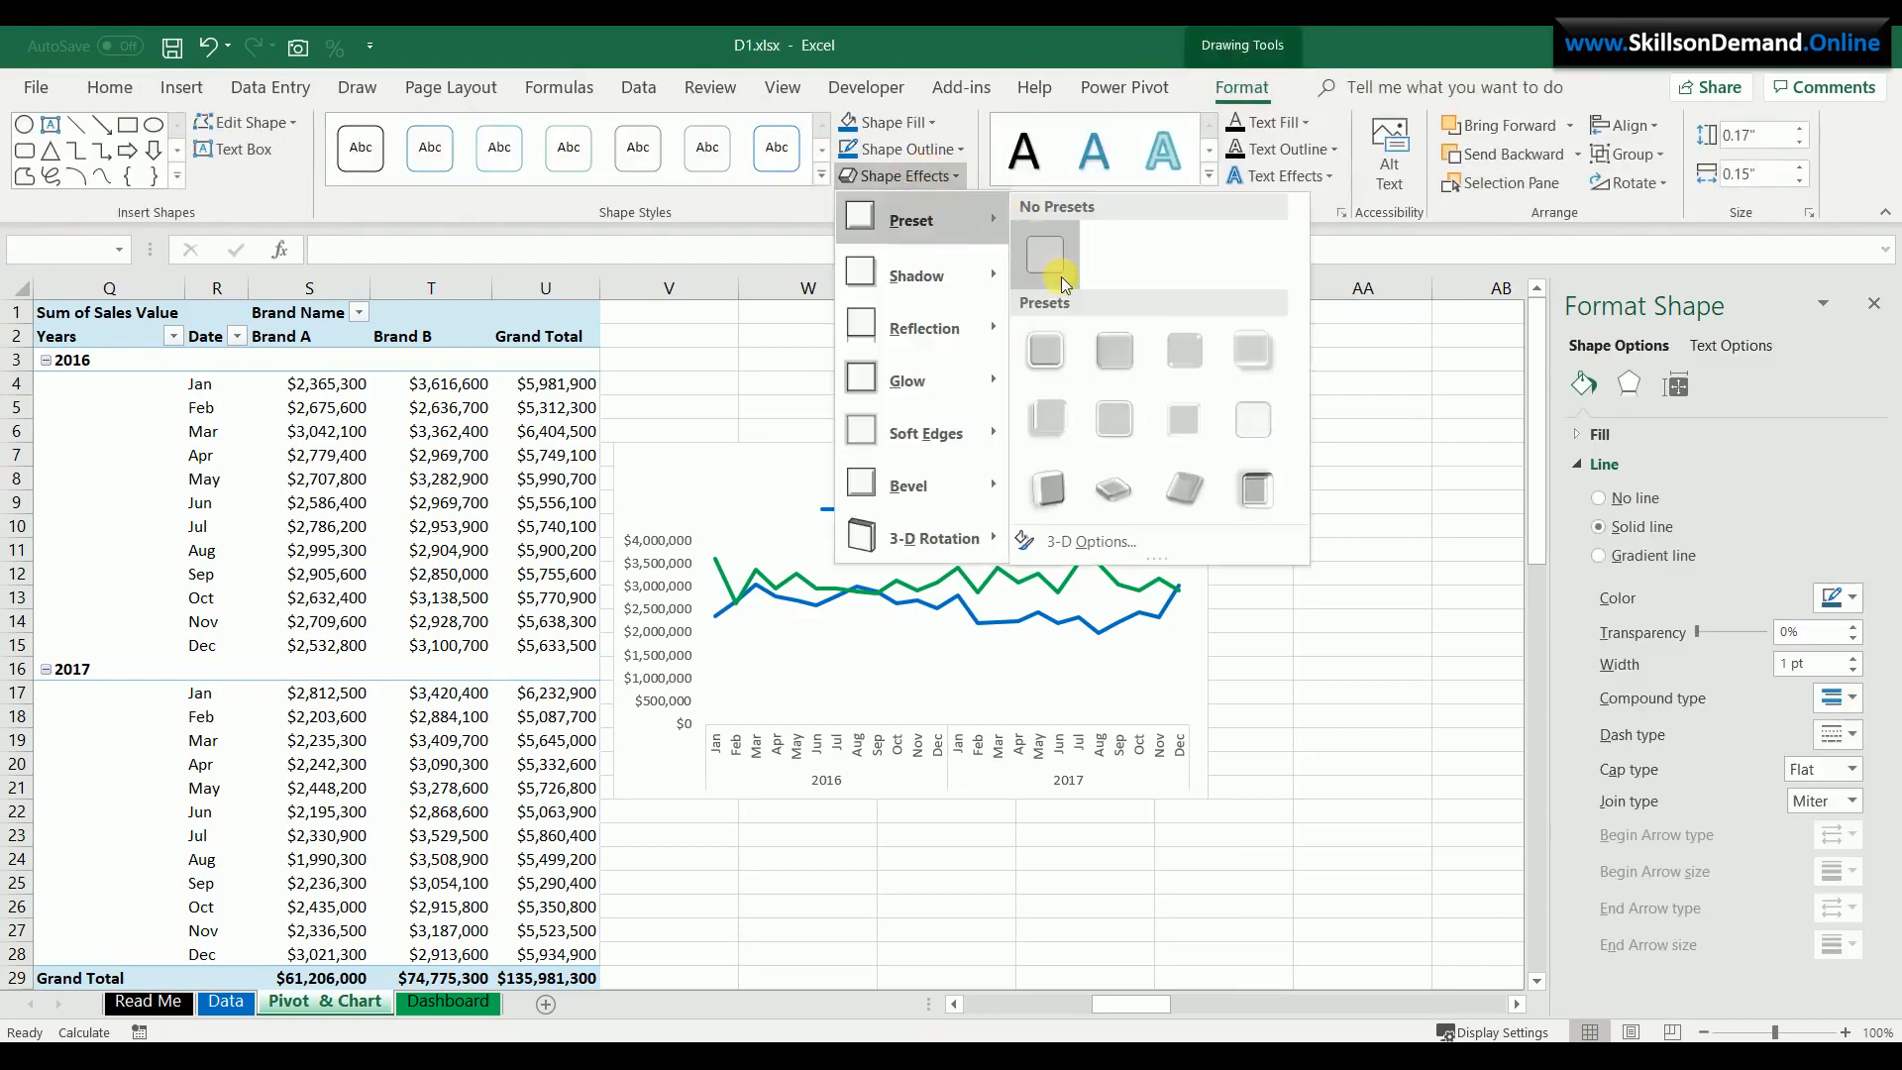
left_click(1113, 353)
left_click(1216, 386)
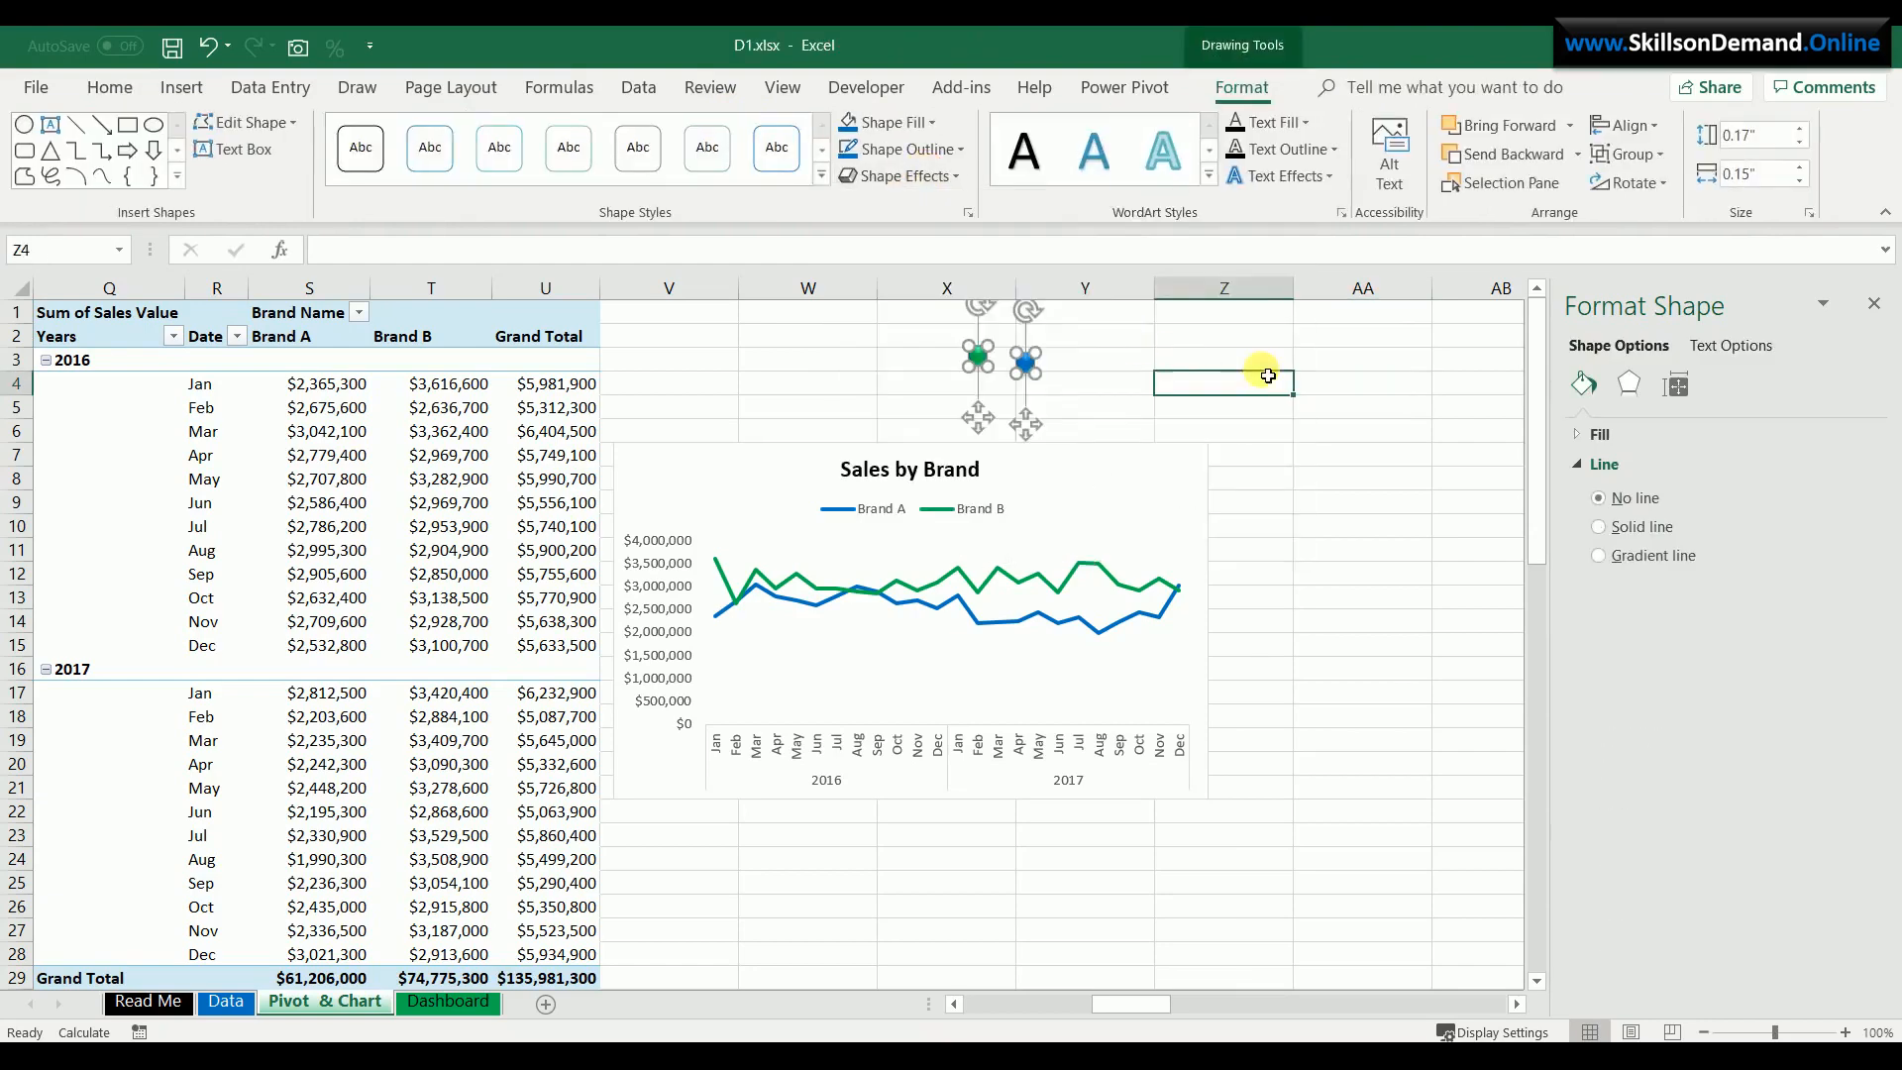
- Cut the green circle and paste it onto the Brand B line as its data markers
left_click(981, 359)
key("ctrl+x")
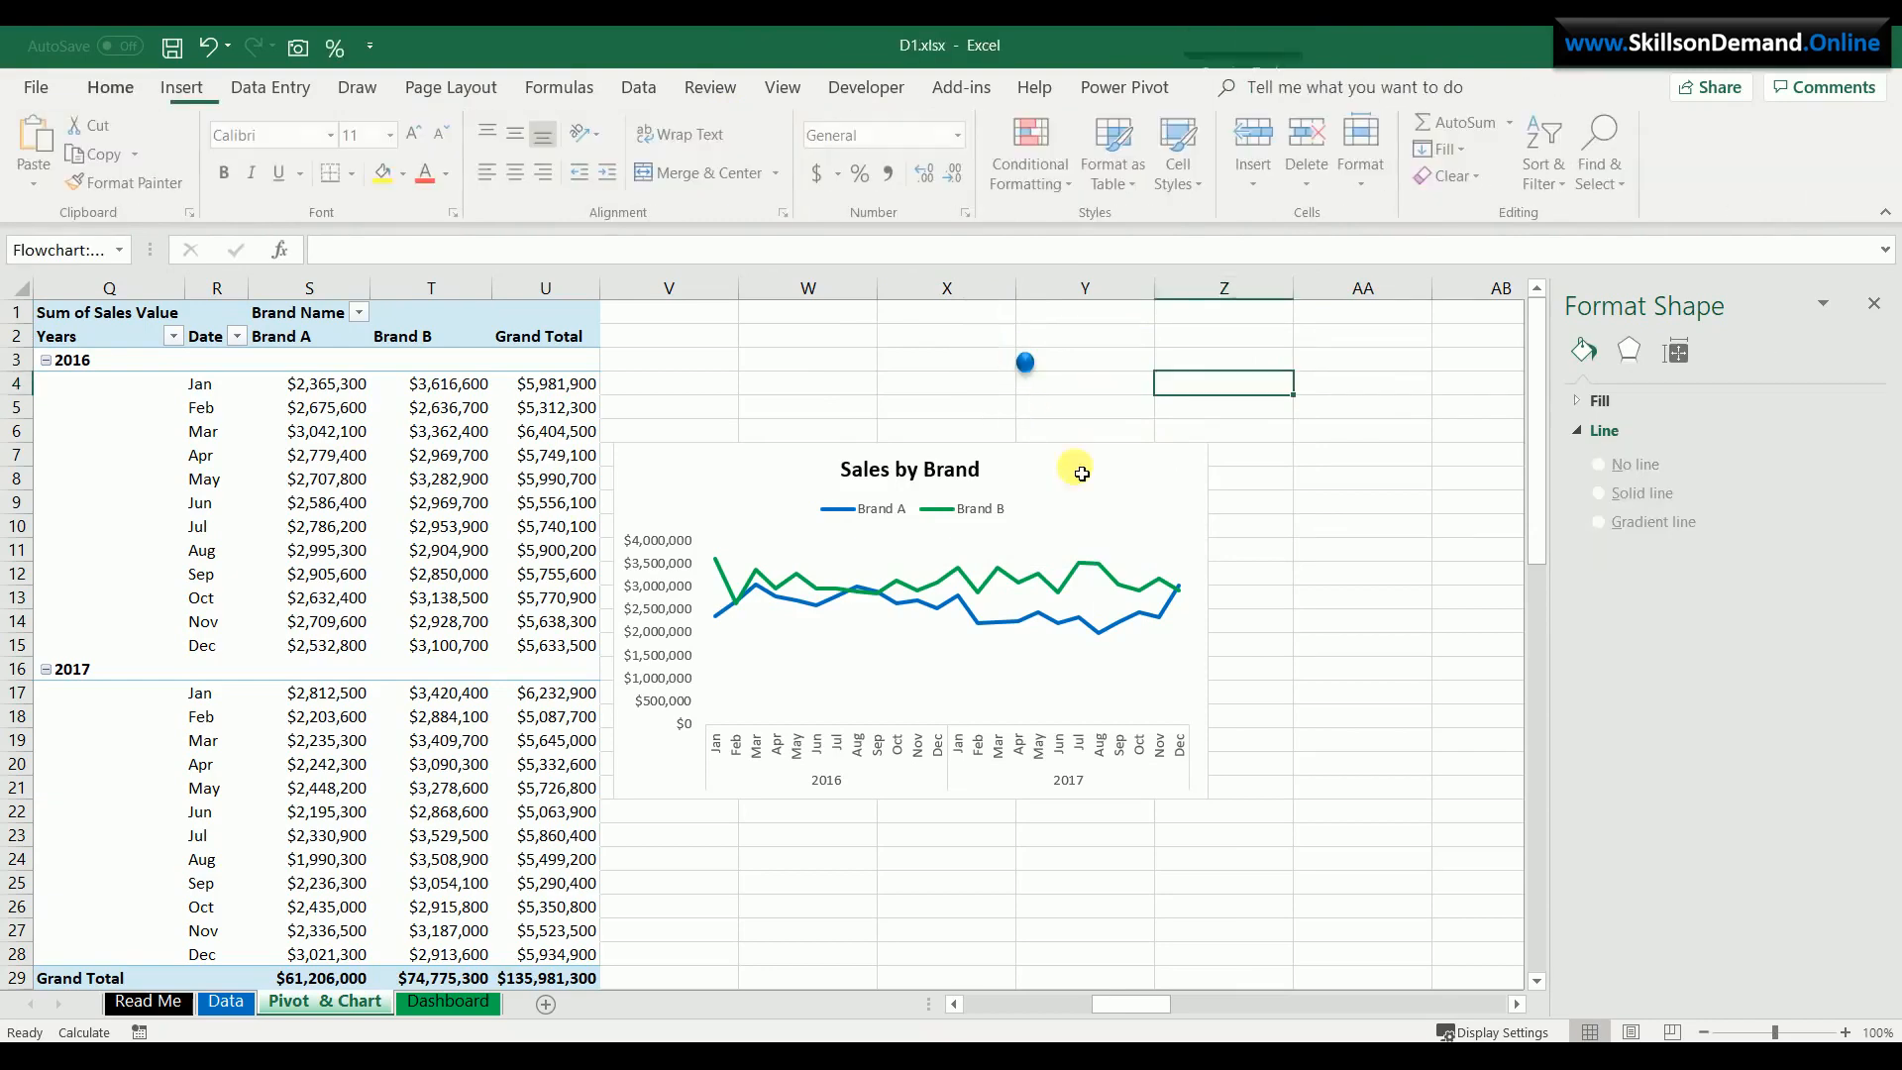
left_click(1018, 581)
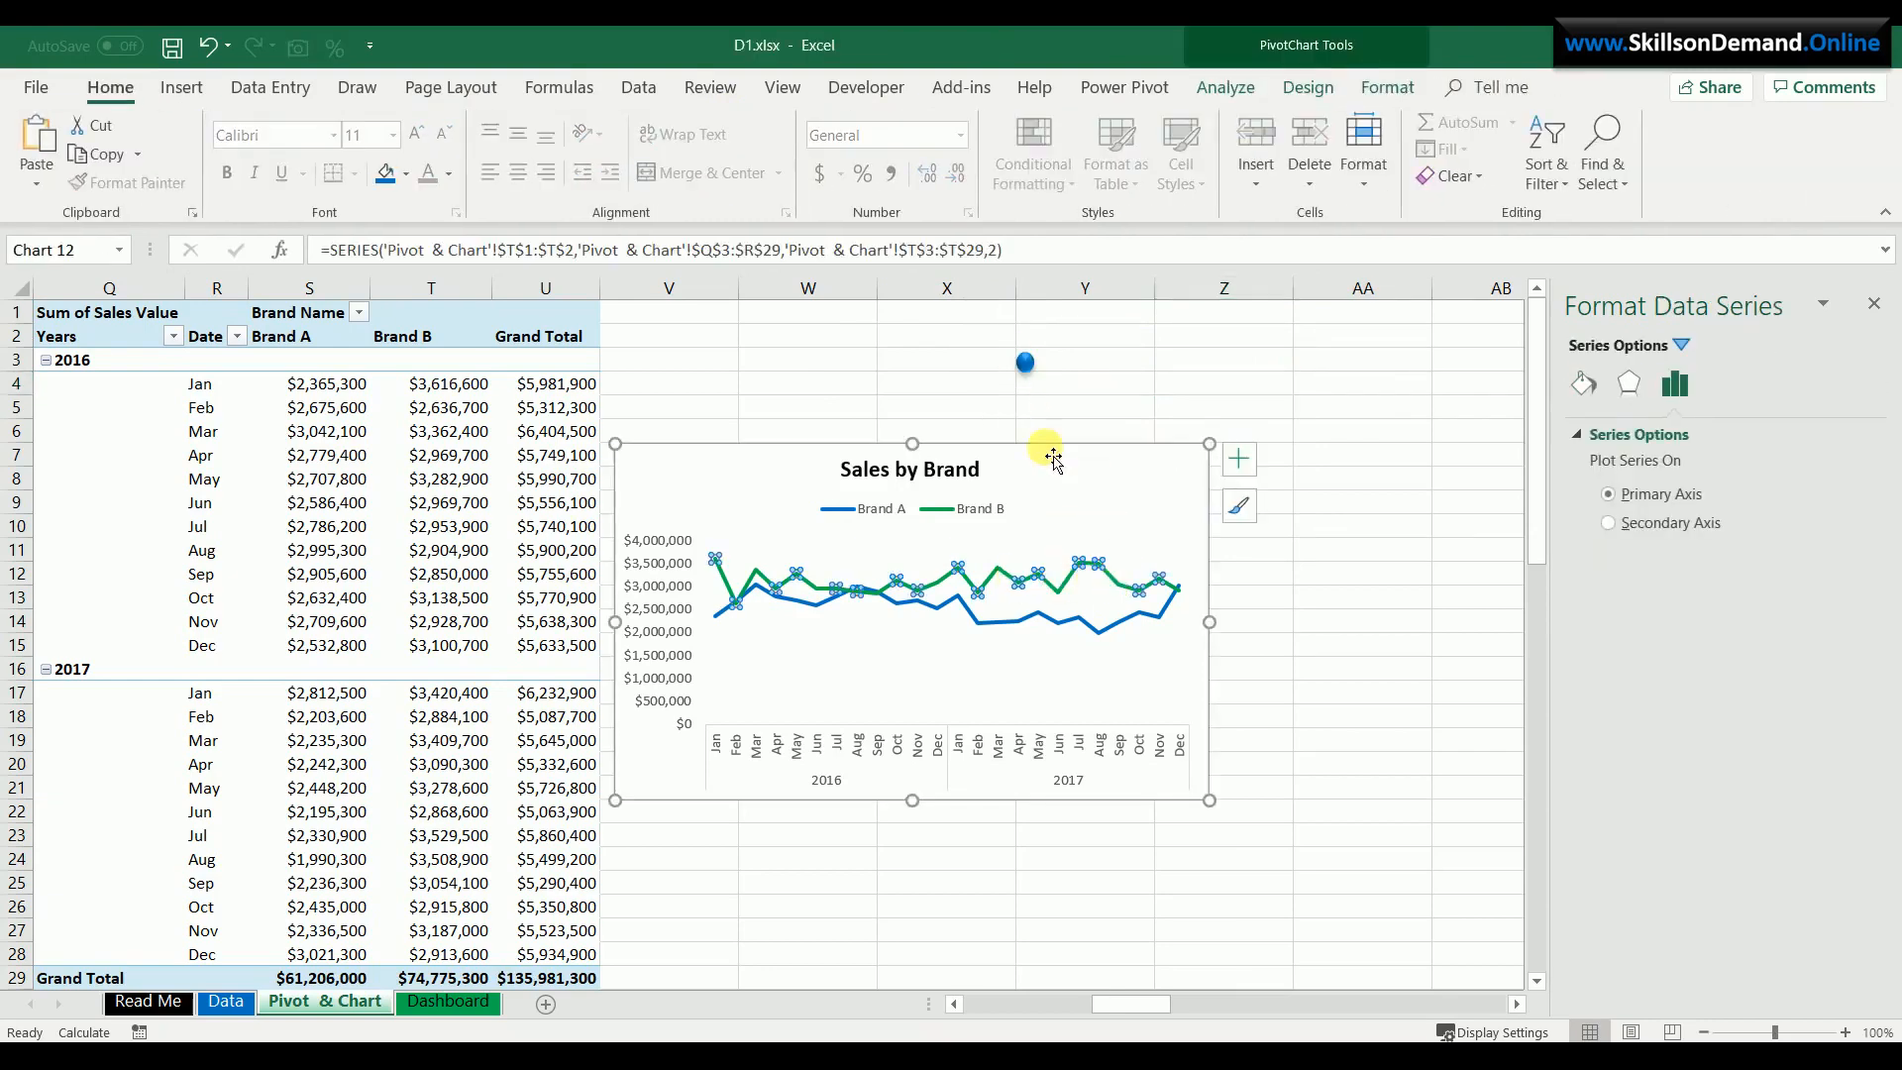
key("ctrl+v")
- Cut the blue circle and paste it onto the Brand A line as its data markers
left_click(1026, 363)
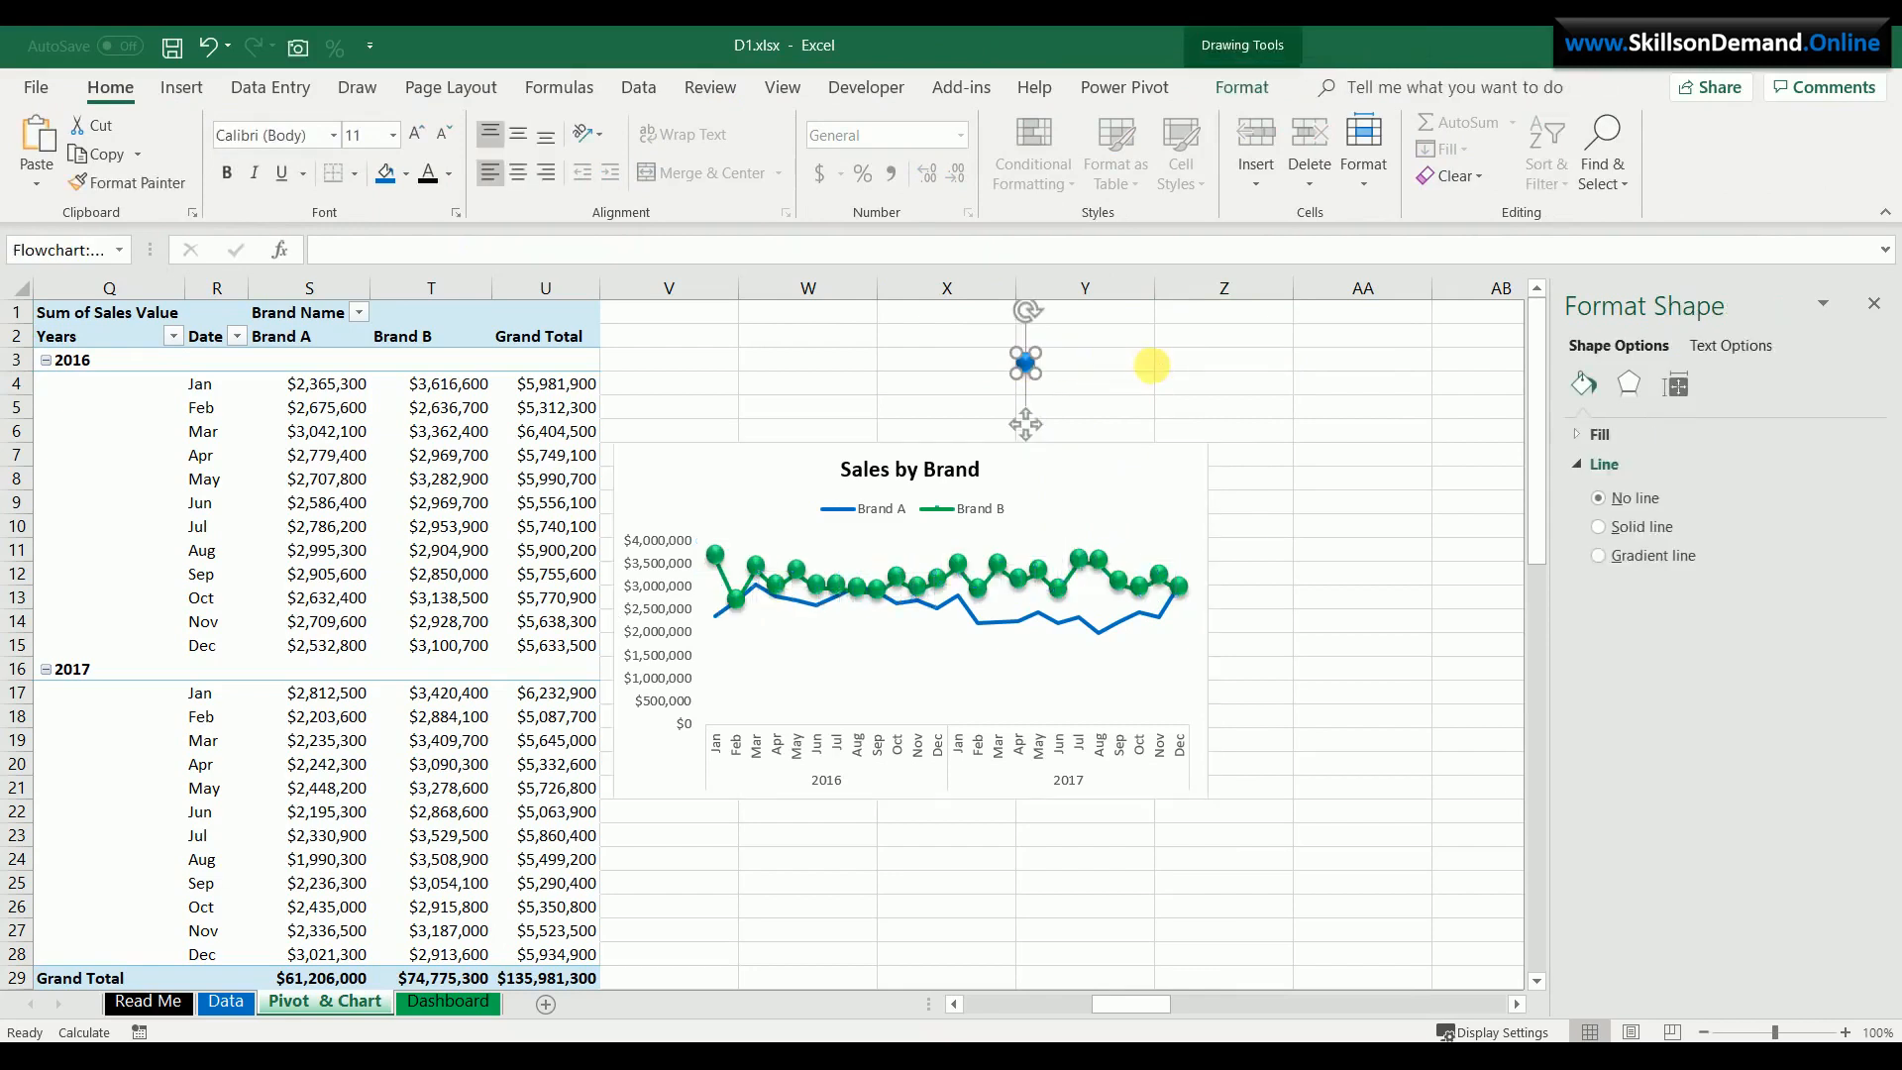
key("ctrl+x")
left_click(984, 624)
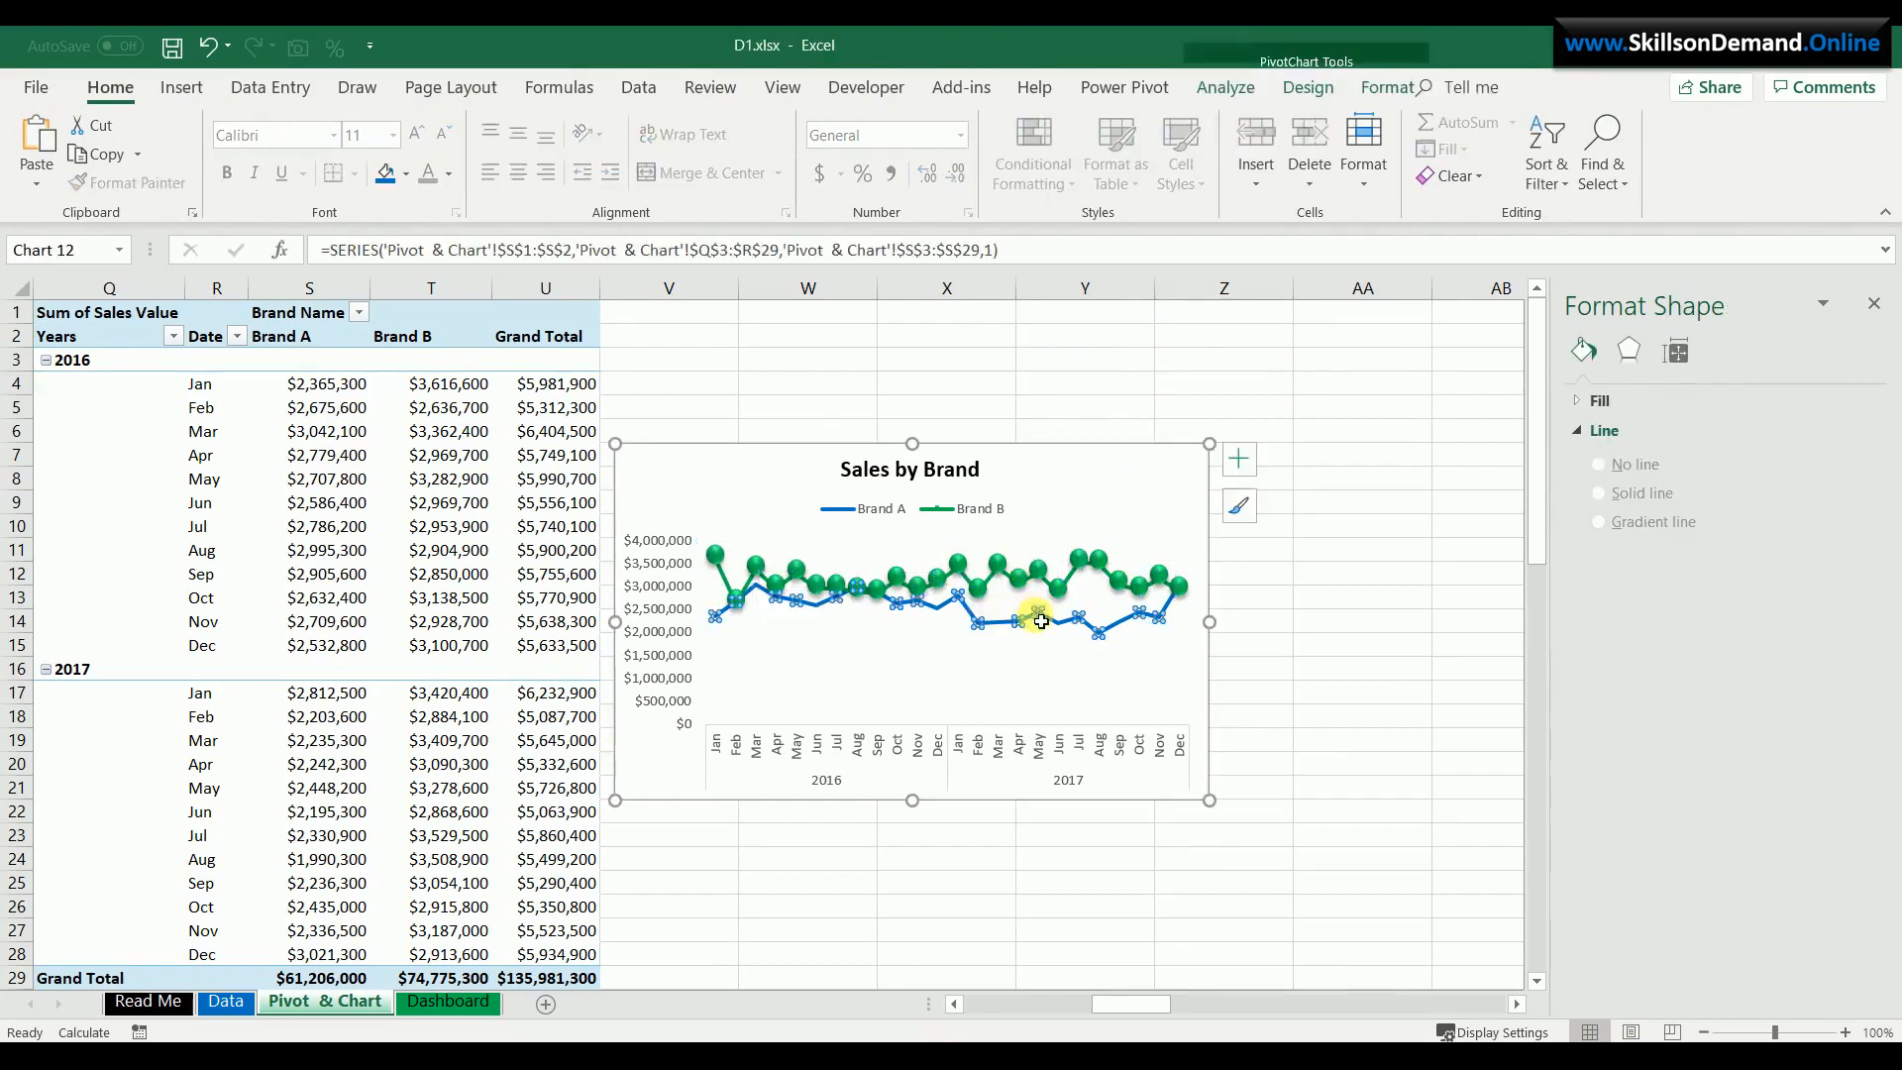
key("ctrl+v")
left_click(1387, 548)
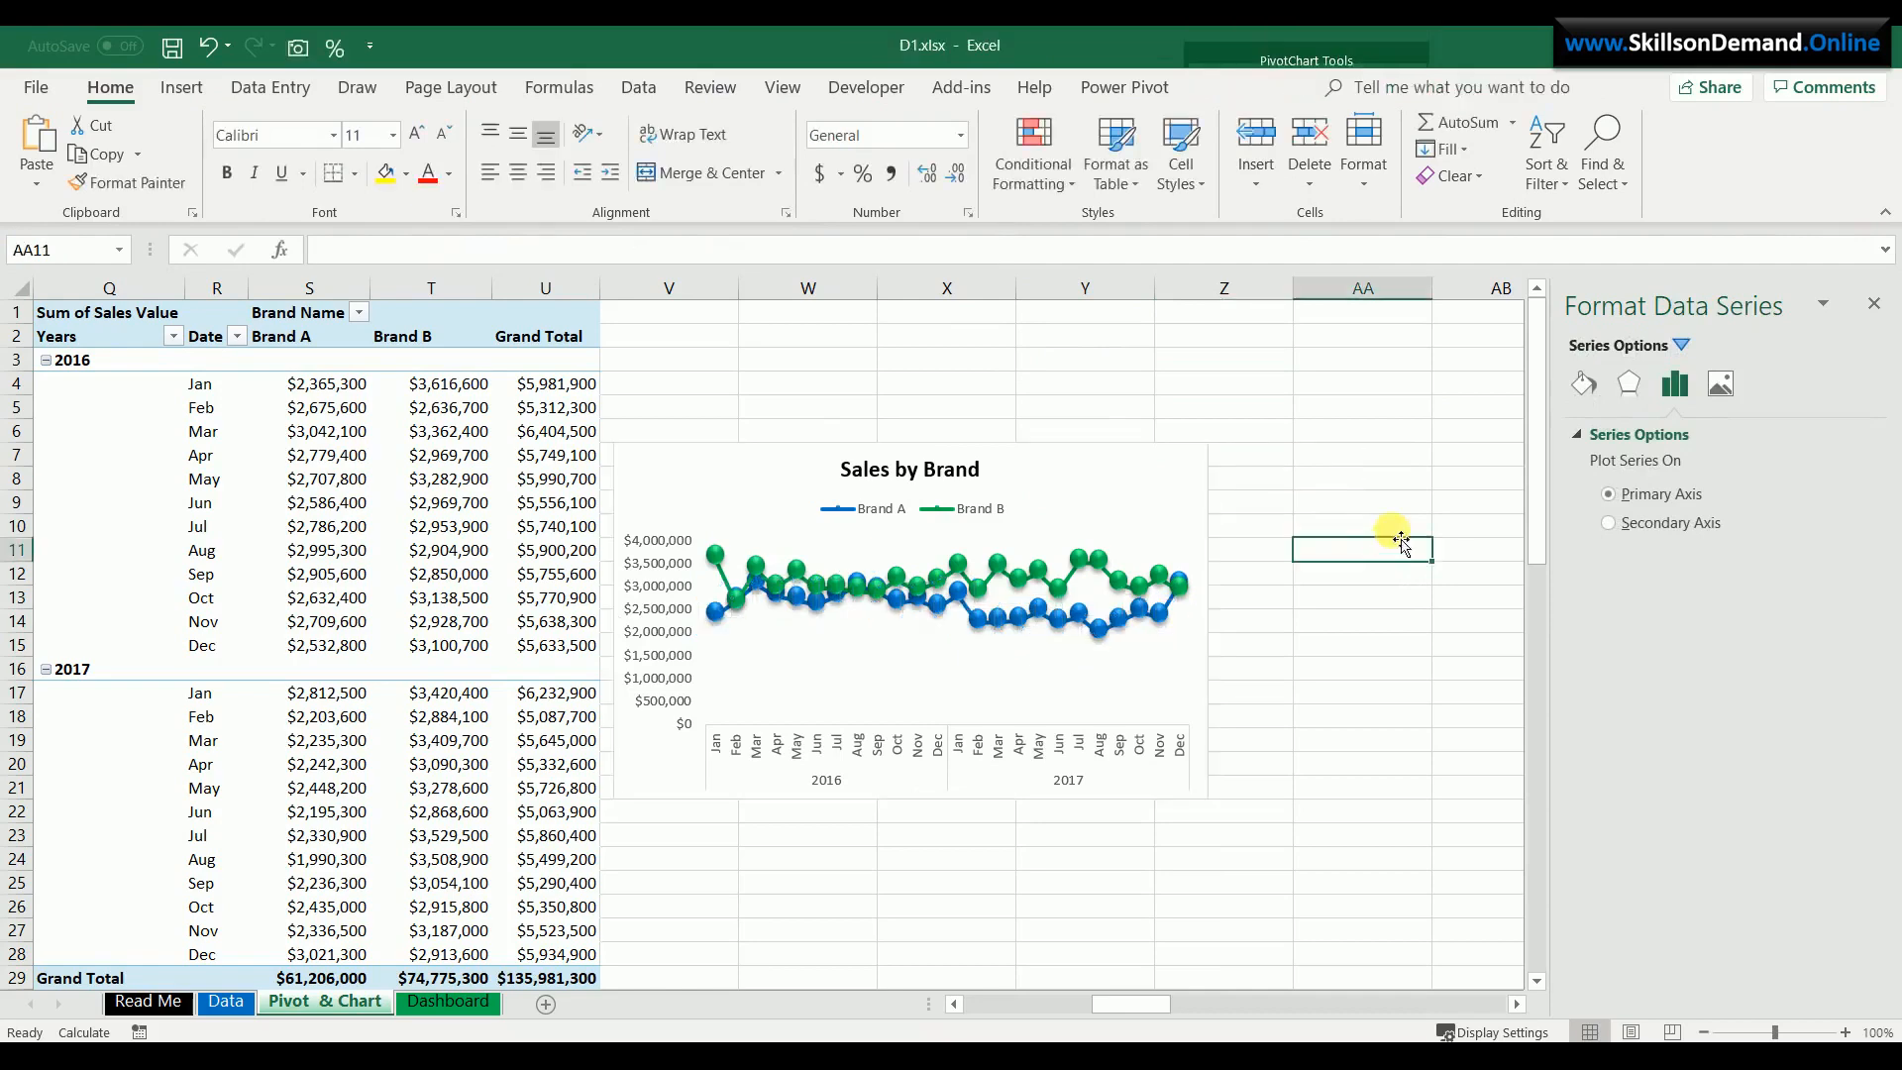
- Set the Sales by Brand chart area's shape fill to No Fill
left_click(1183, 464)
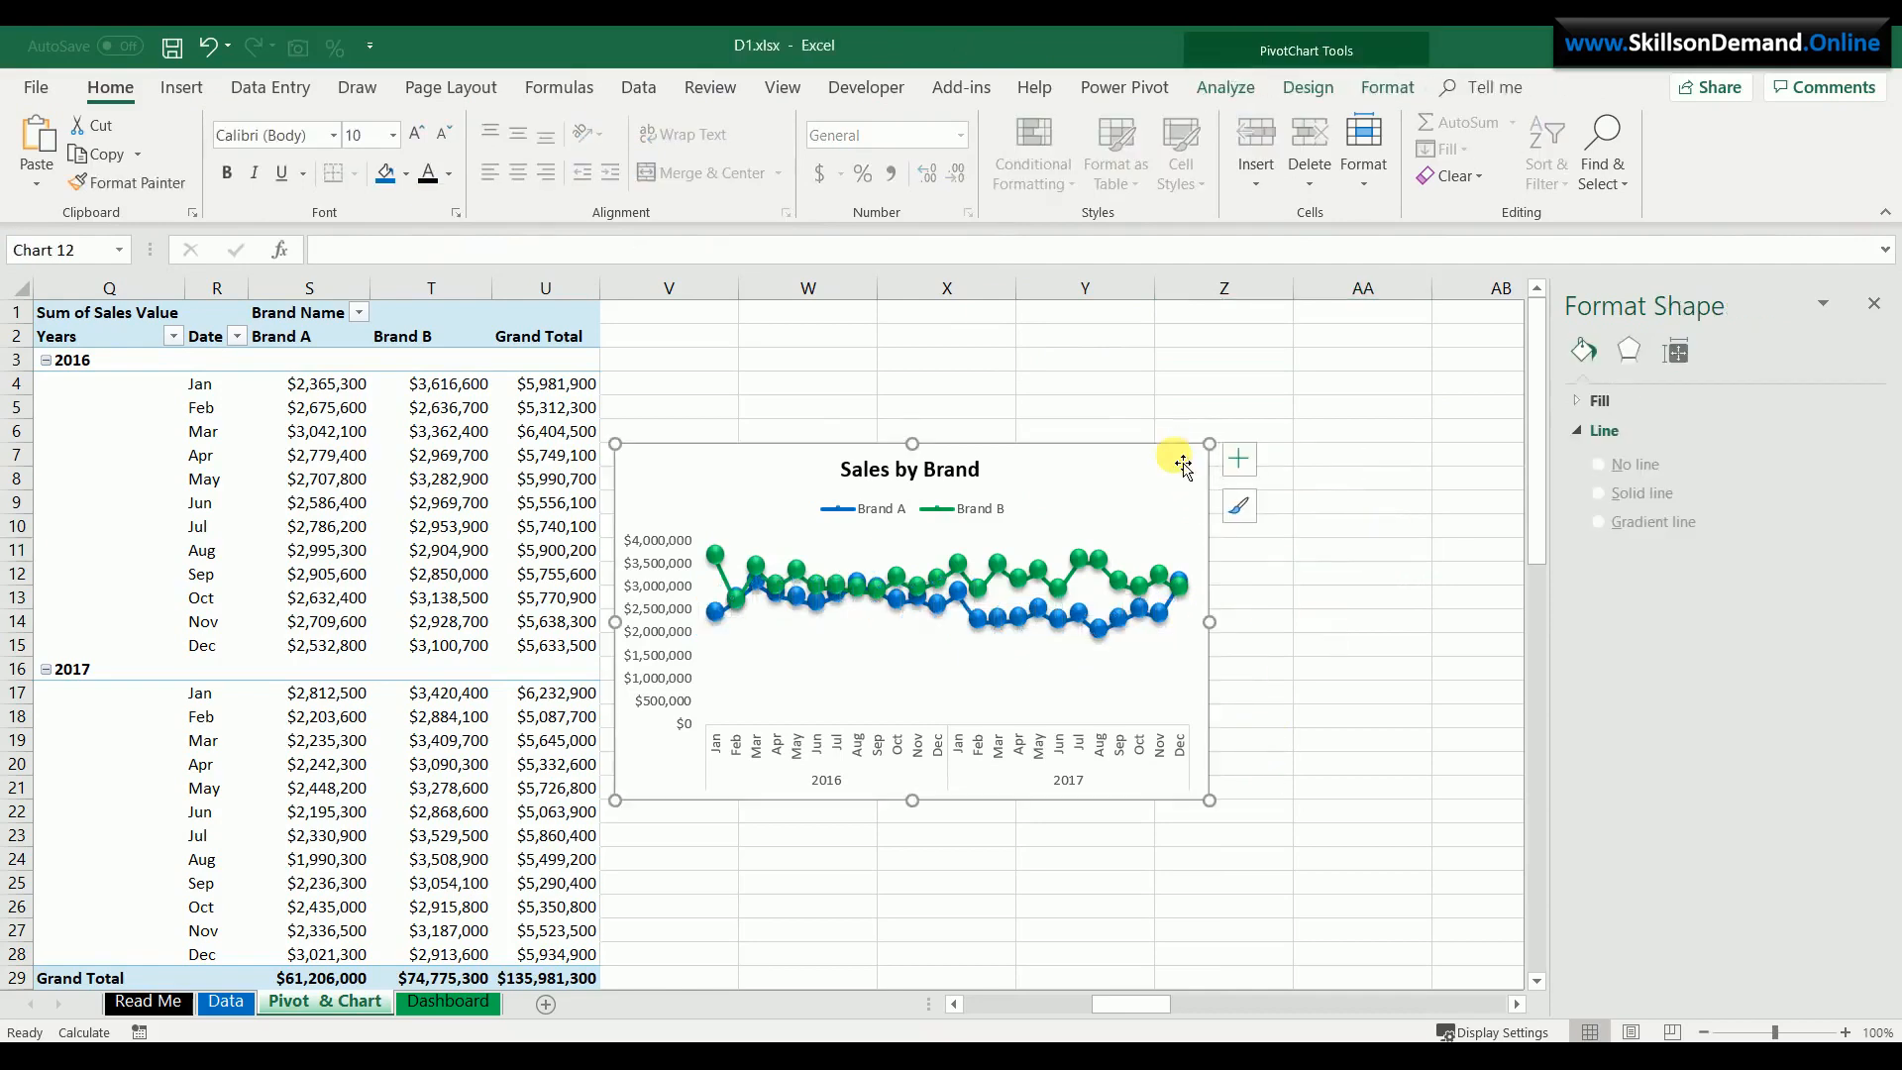
left_click(1392, 94)
left_click(939, 123)
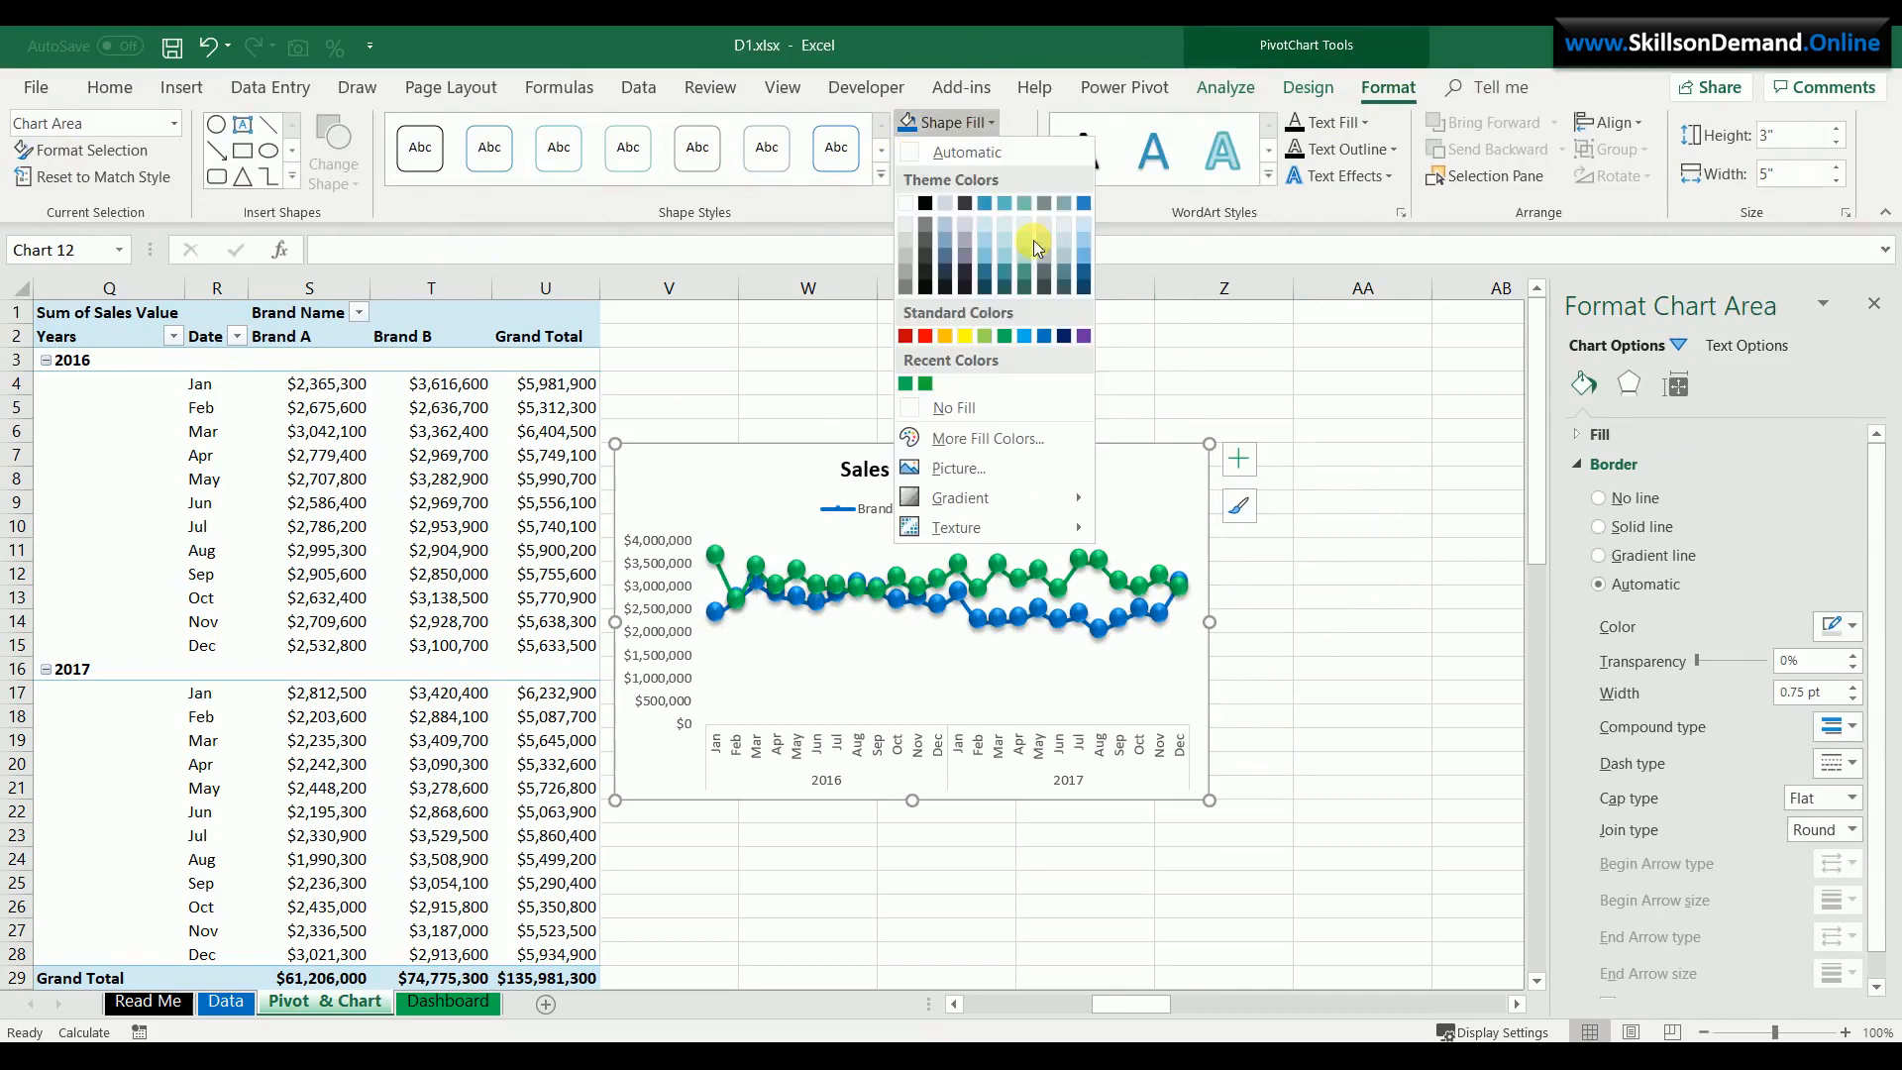
left_click(954, 426)
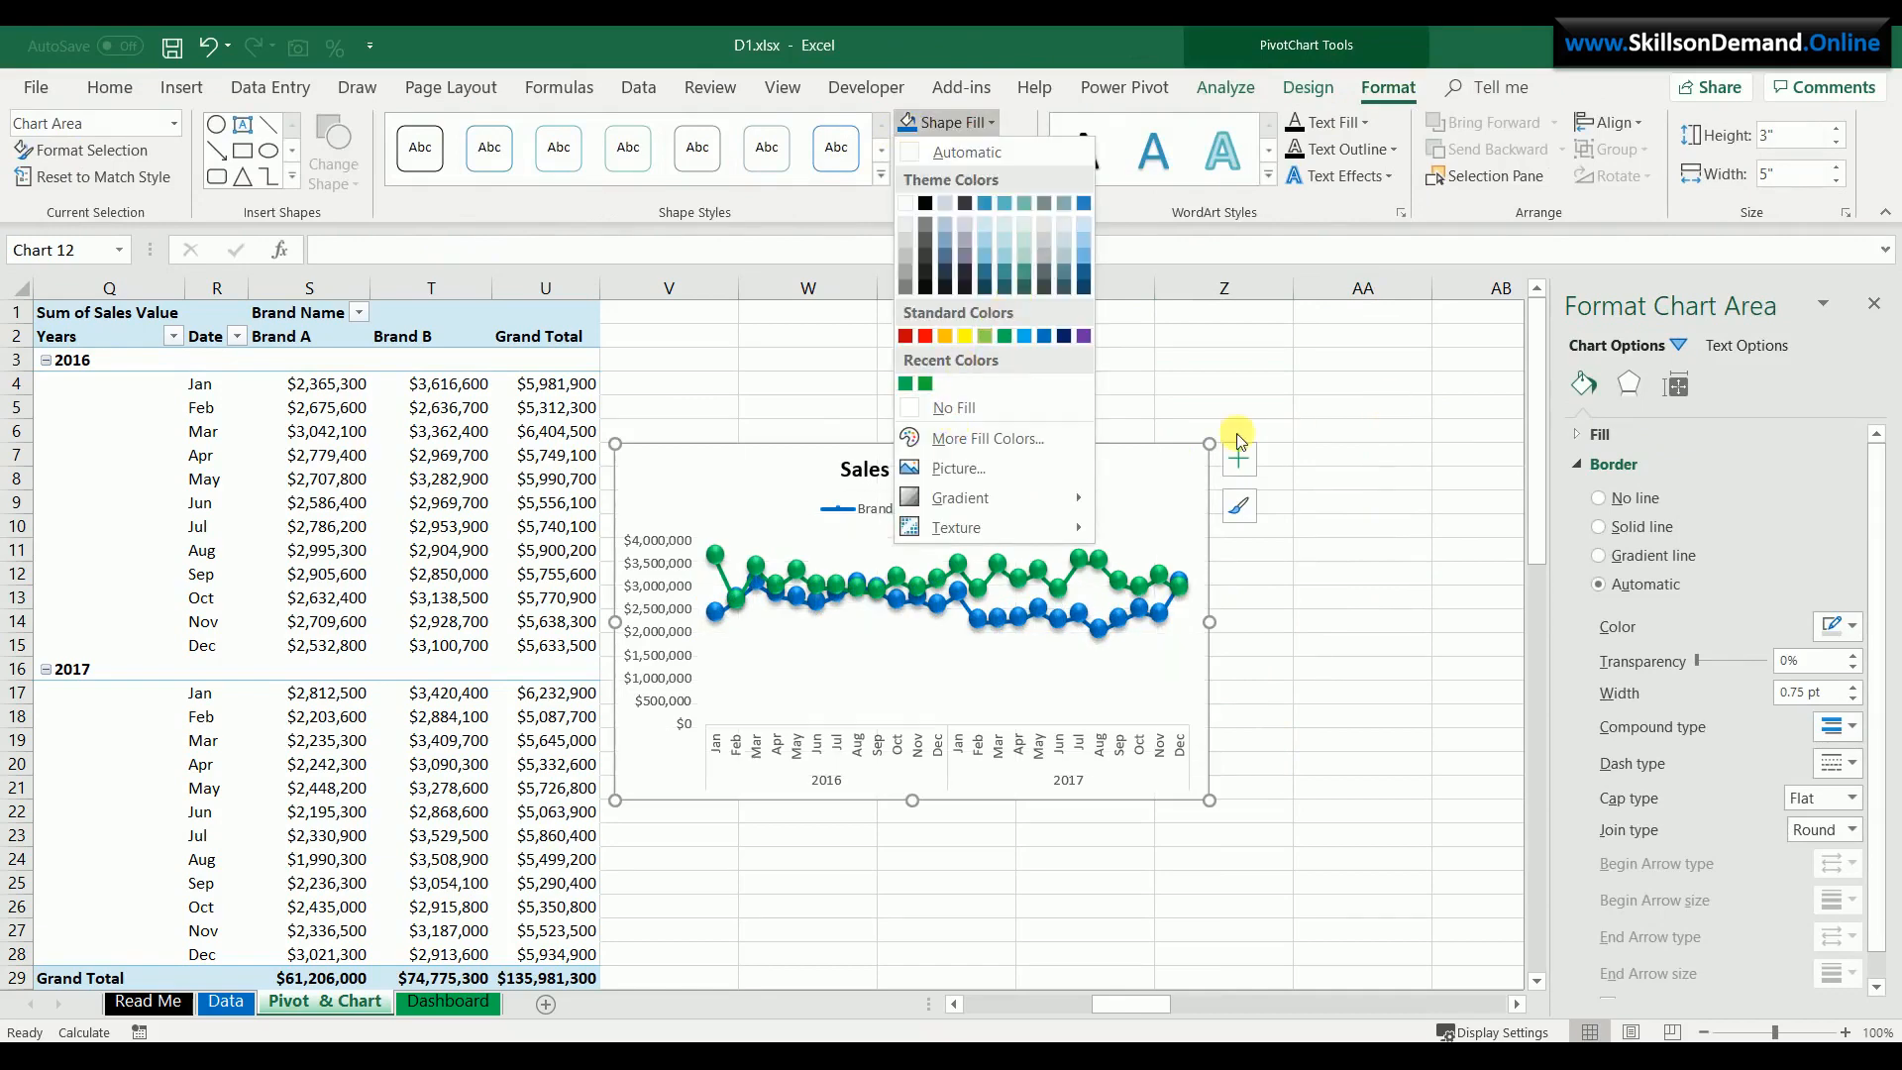
left_click(981, 409)
left_click(1316, 389)
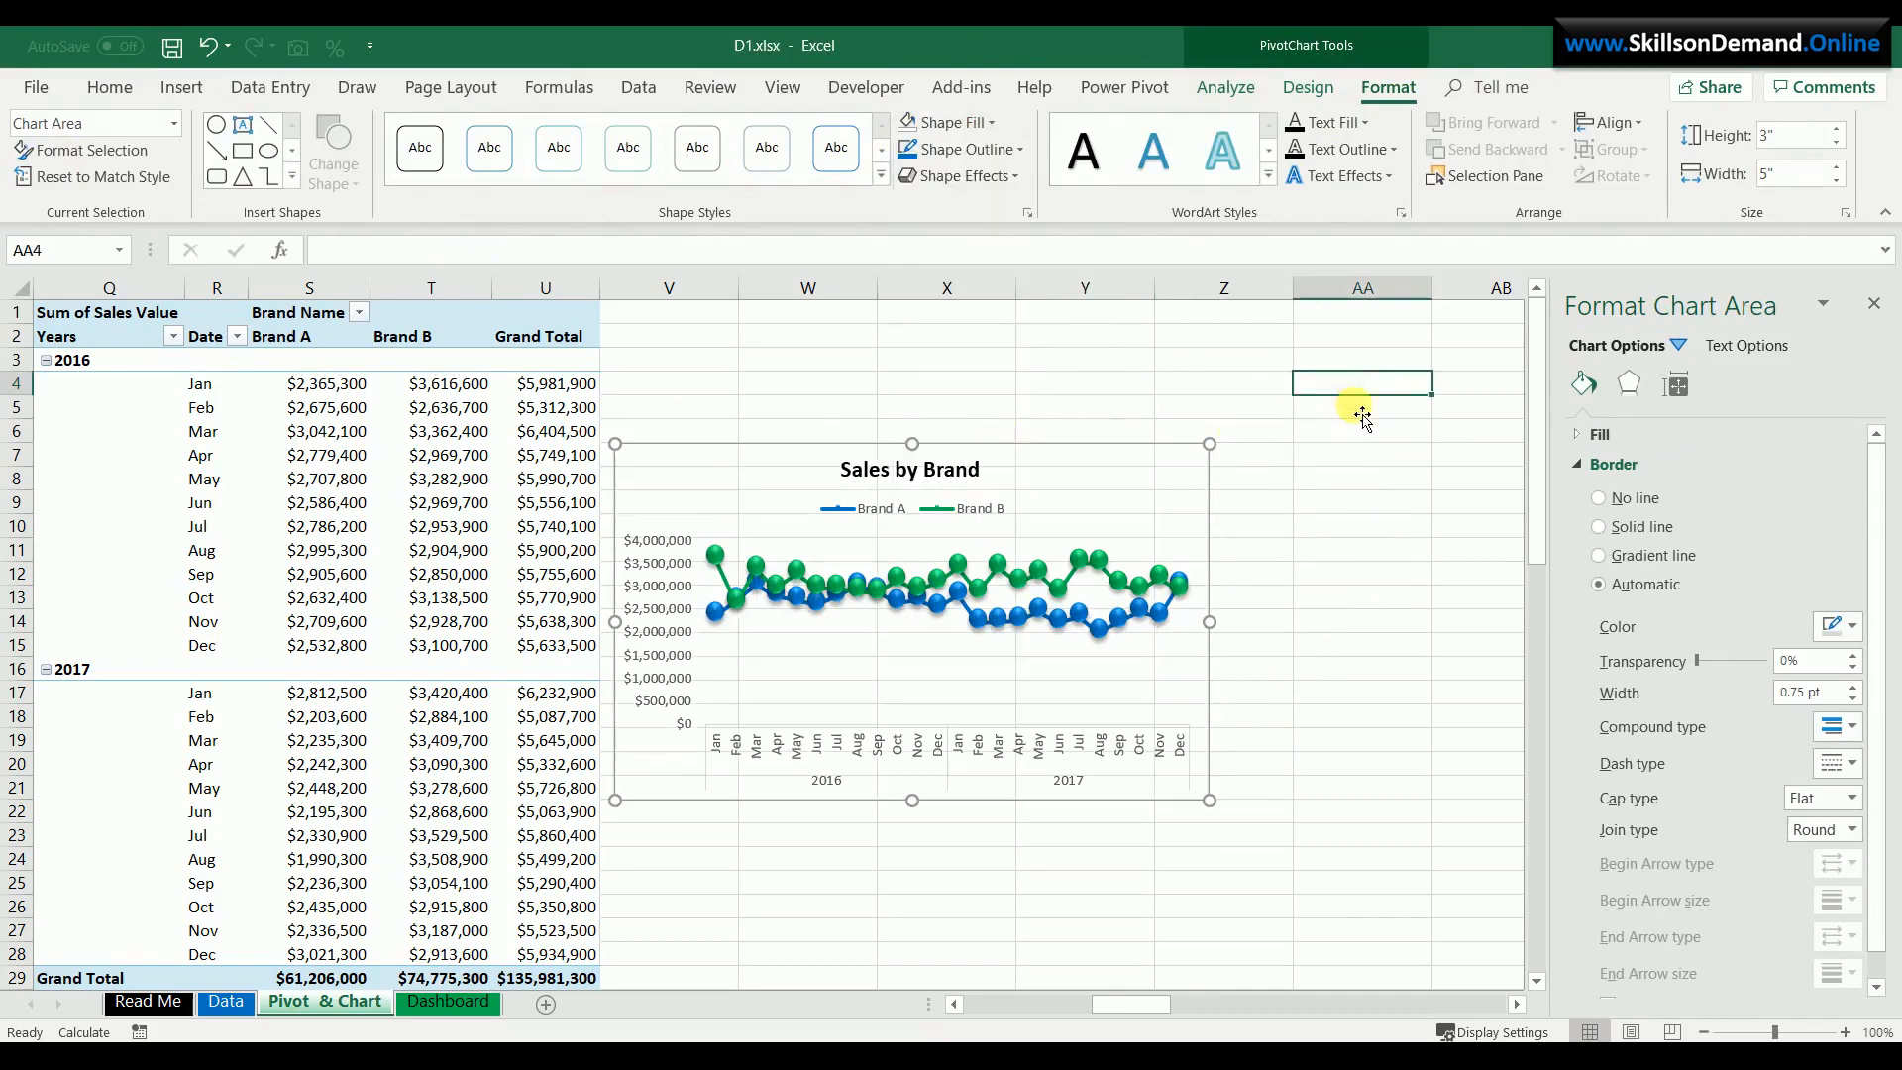
- Move the Sales by Brand chart to cell F7 of the Dashboard sheet and shorten it to end at row 20
left_click(1214, 481)
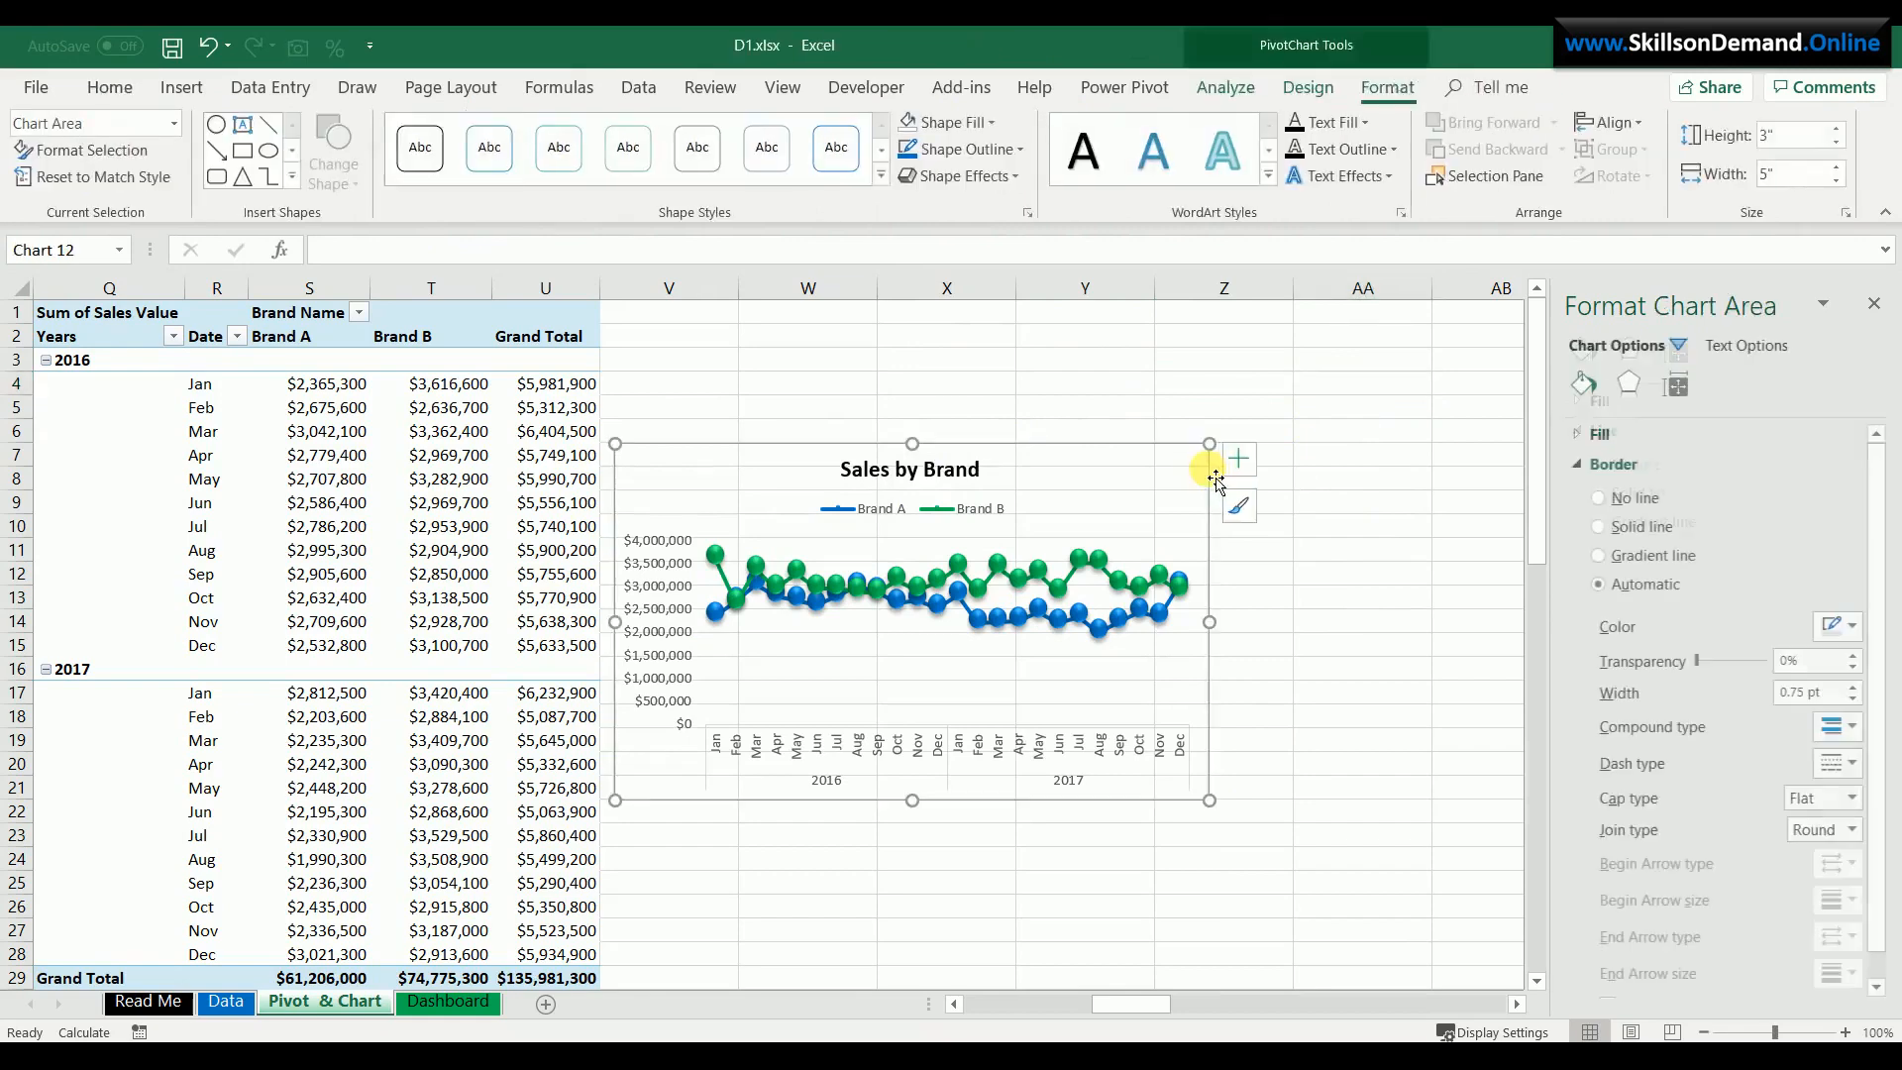
key("Delete")
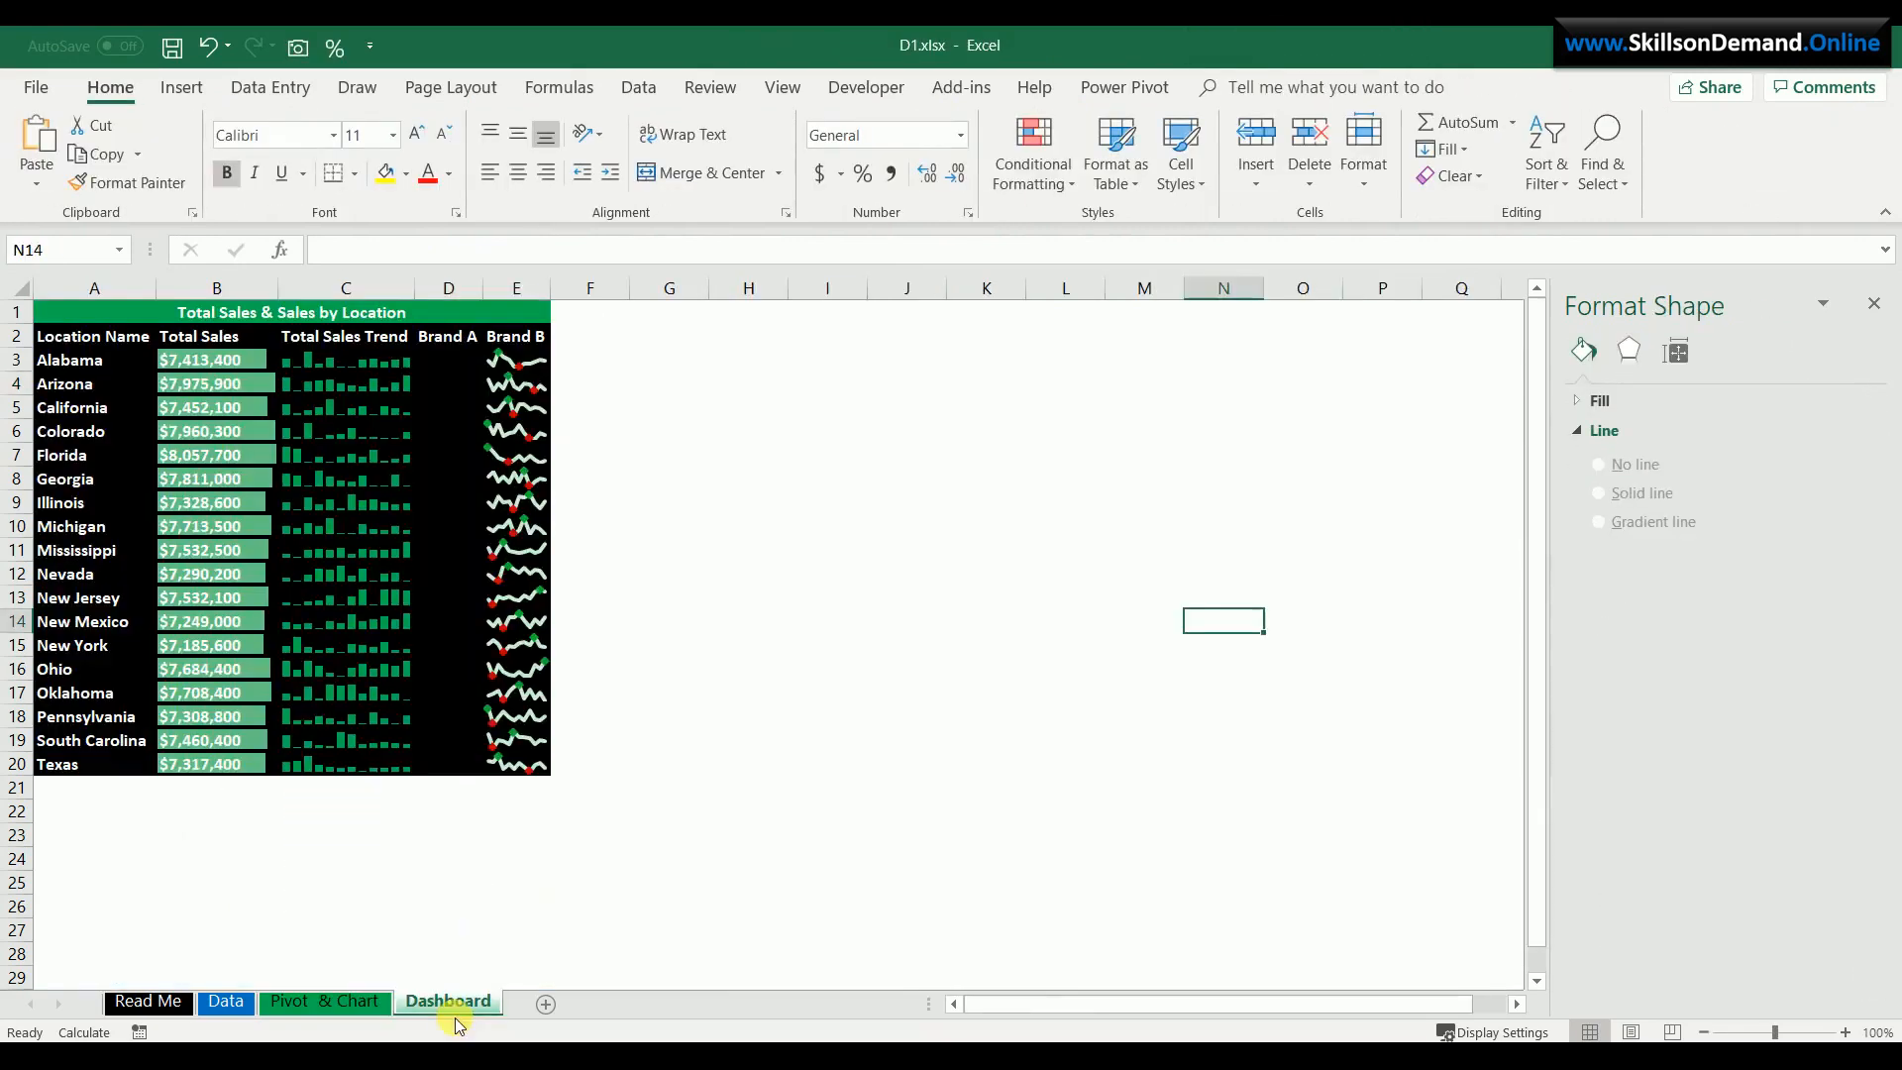
left_click(450, 1002)
left_click(591, 457)
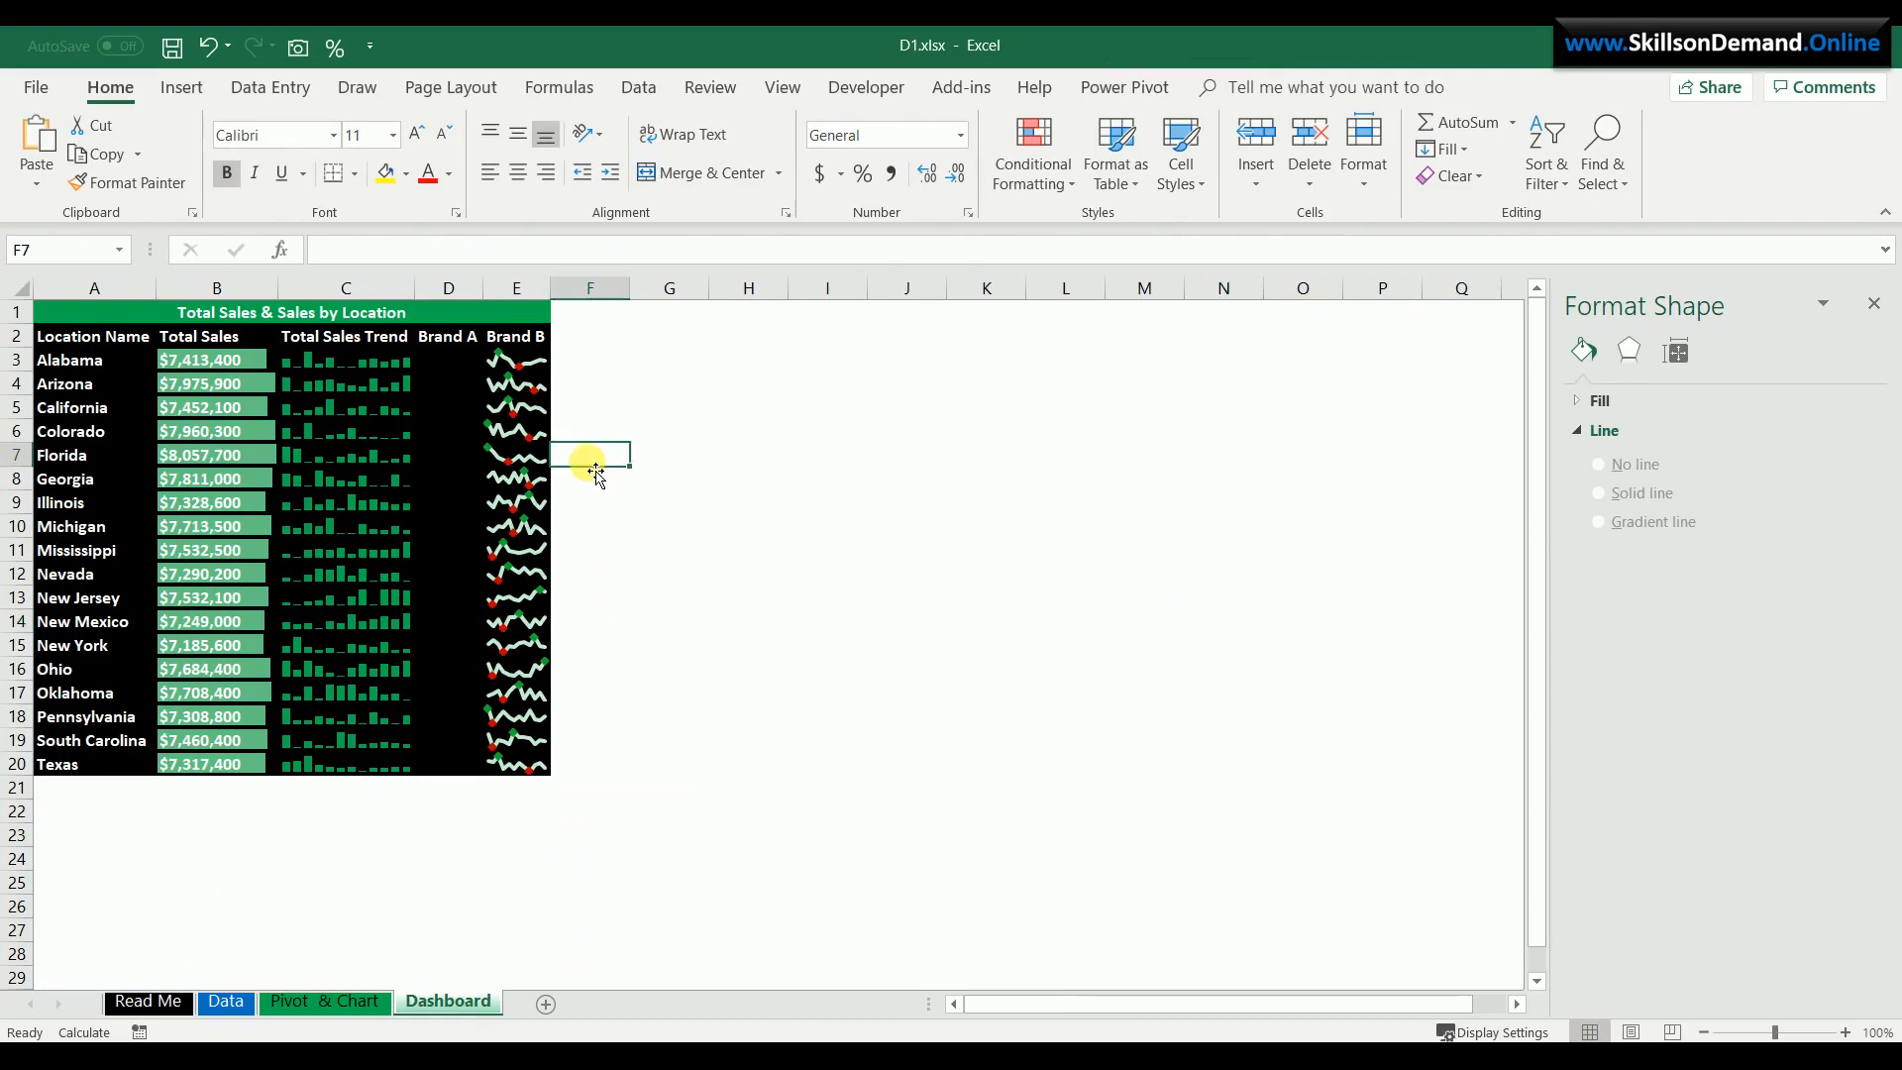
key("ctrl+v")
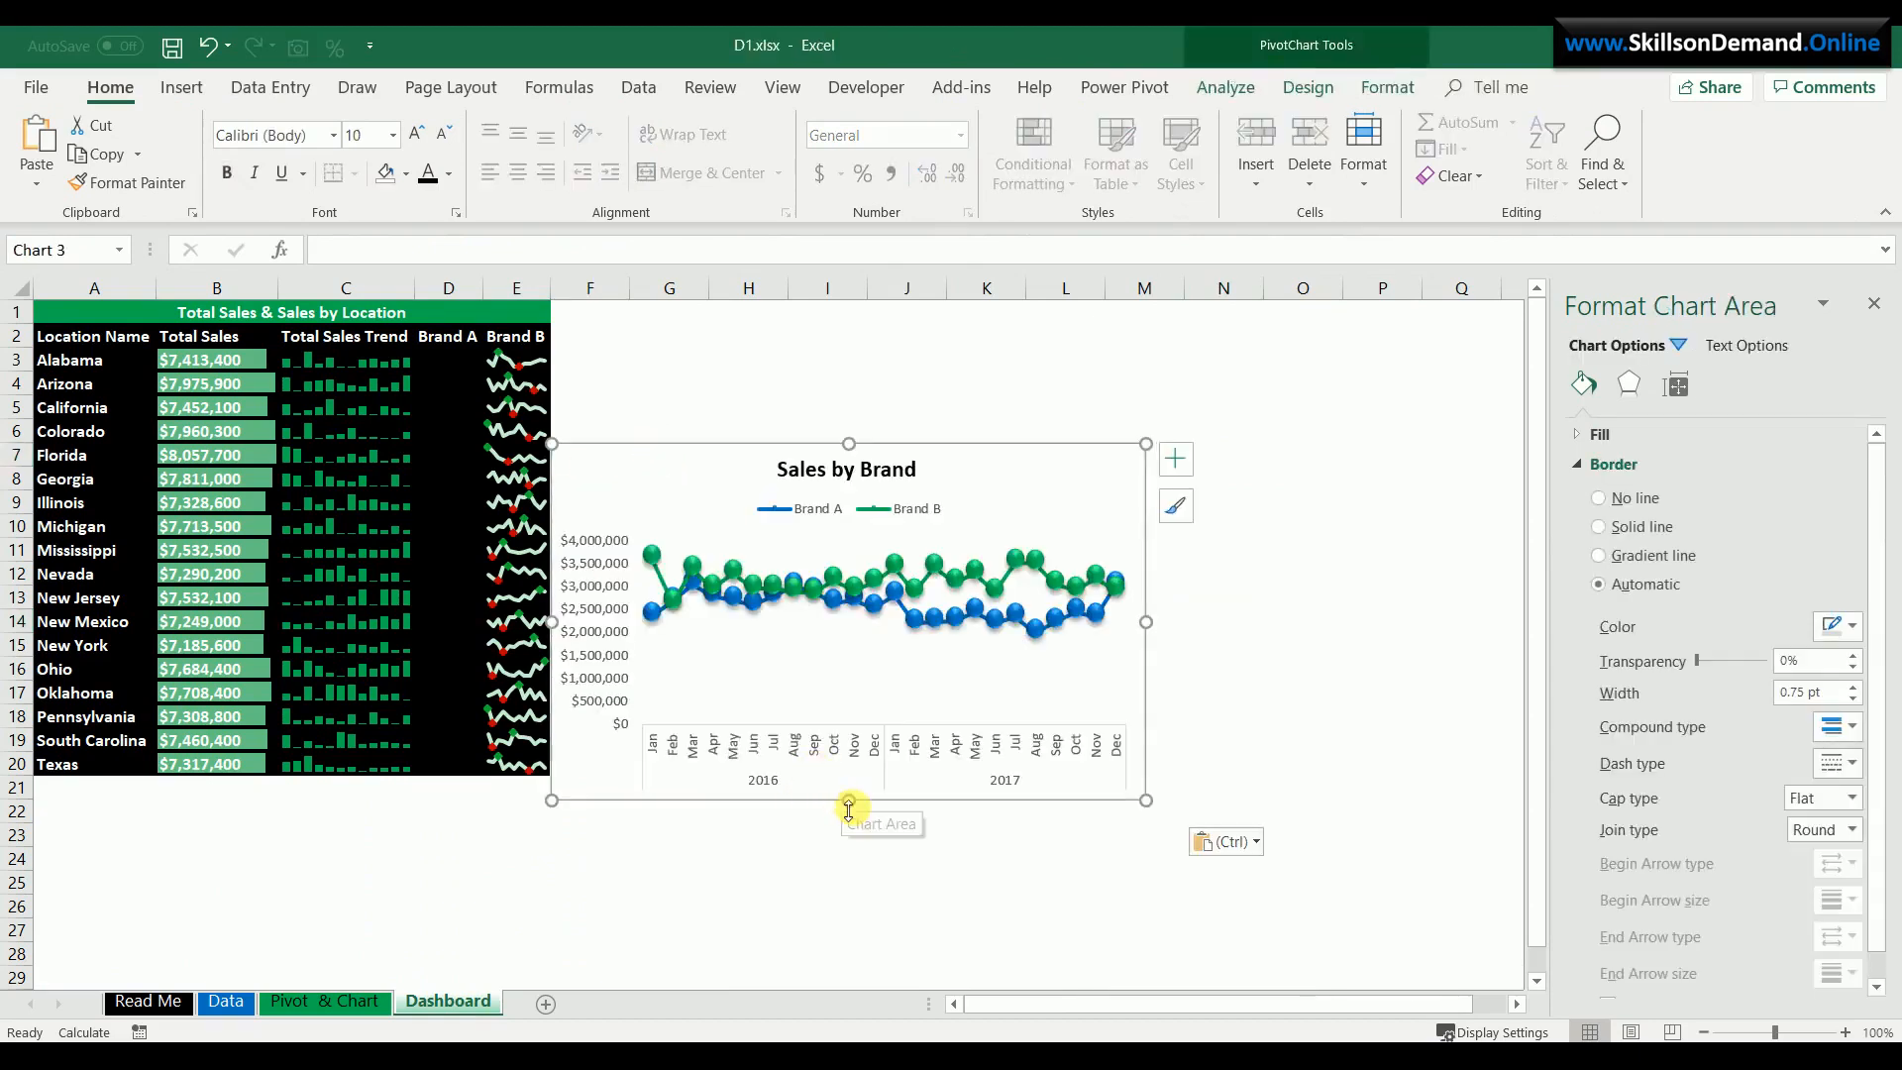
left_click_drag(849, 800, 849, 779)
left_click(931, 844)
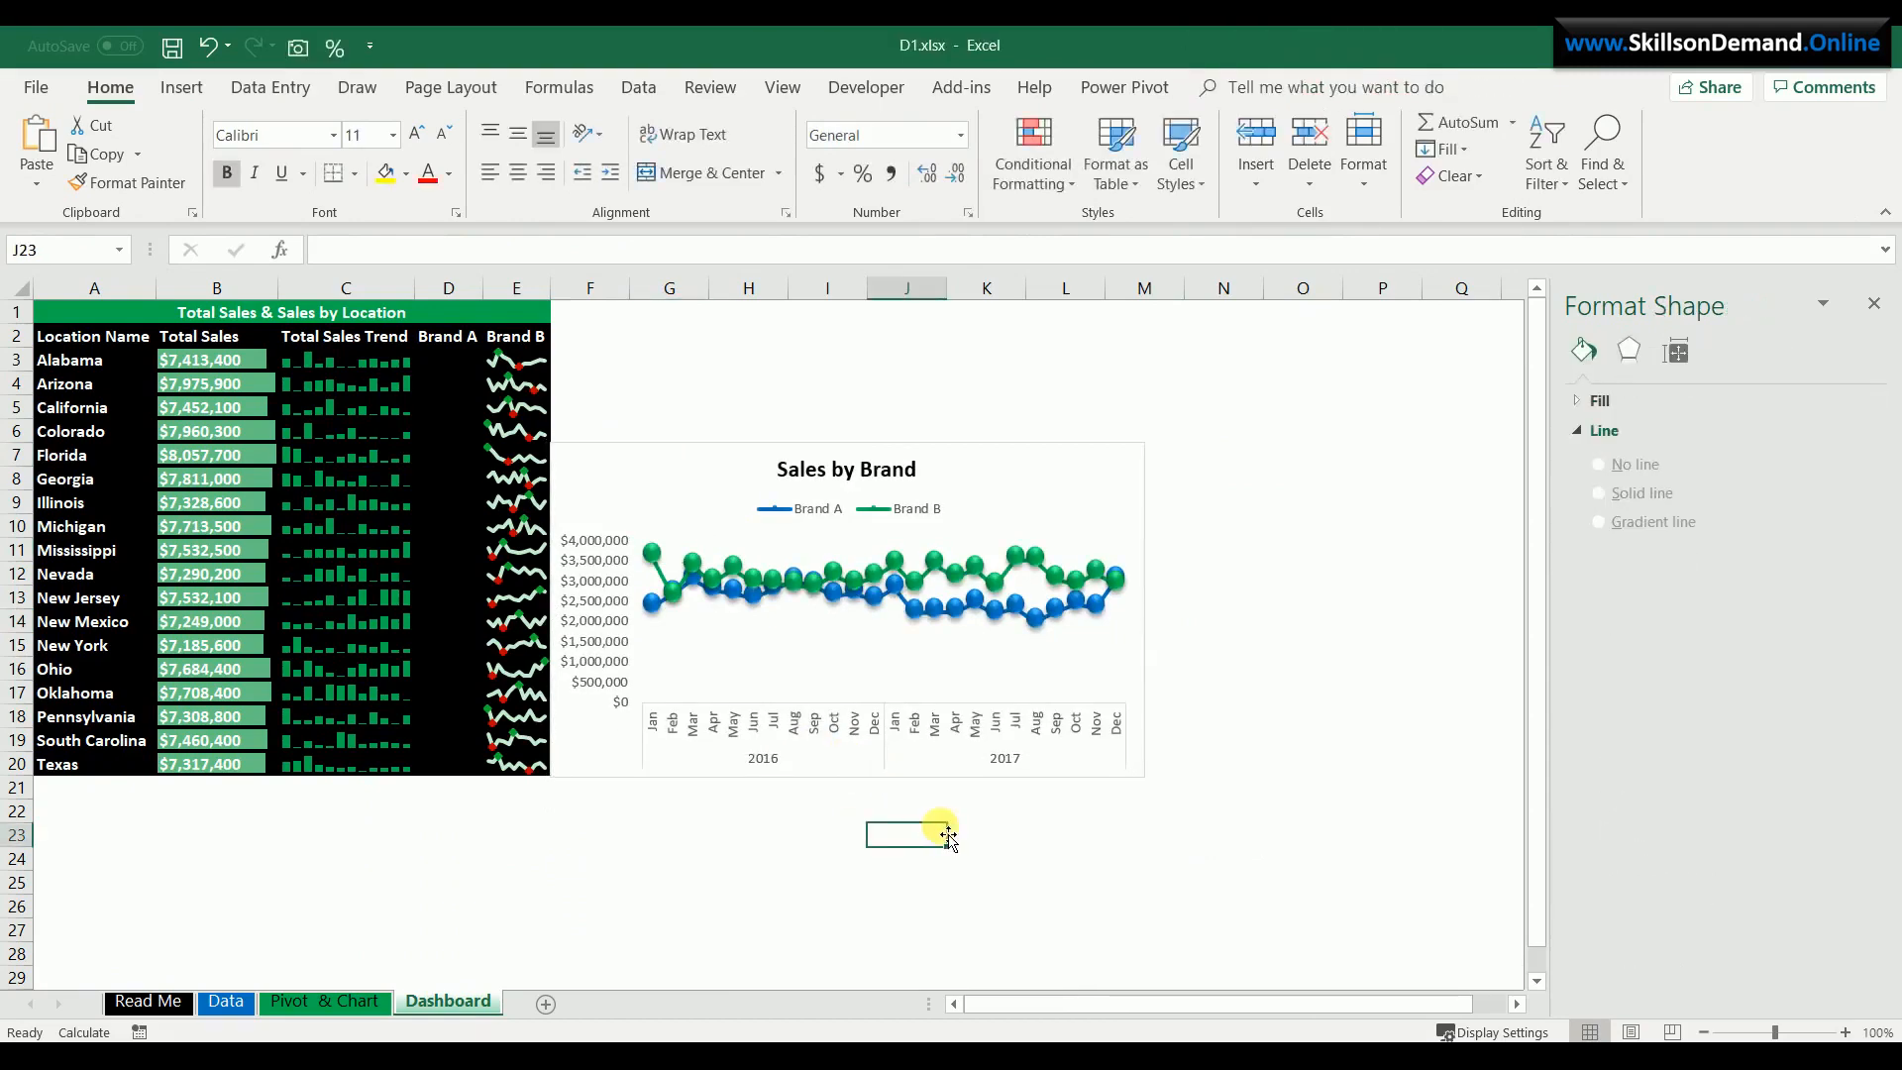
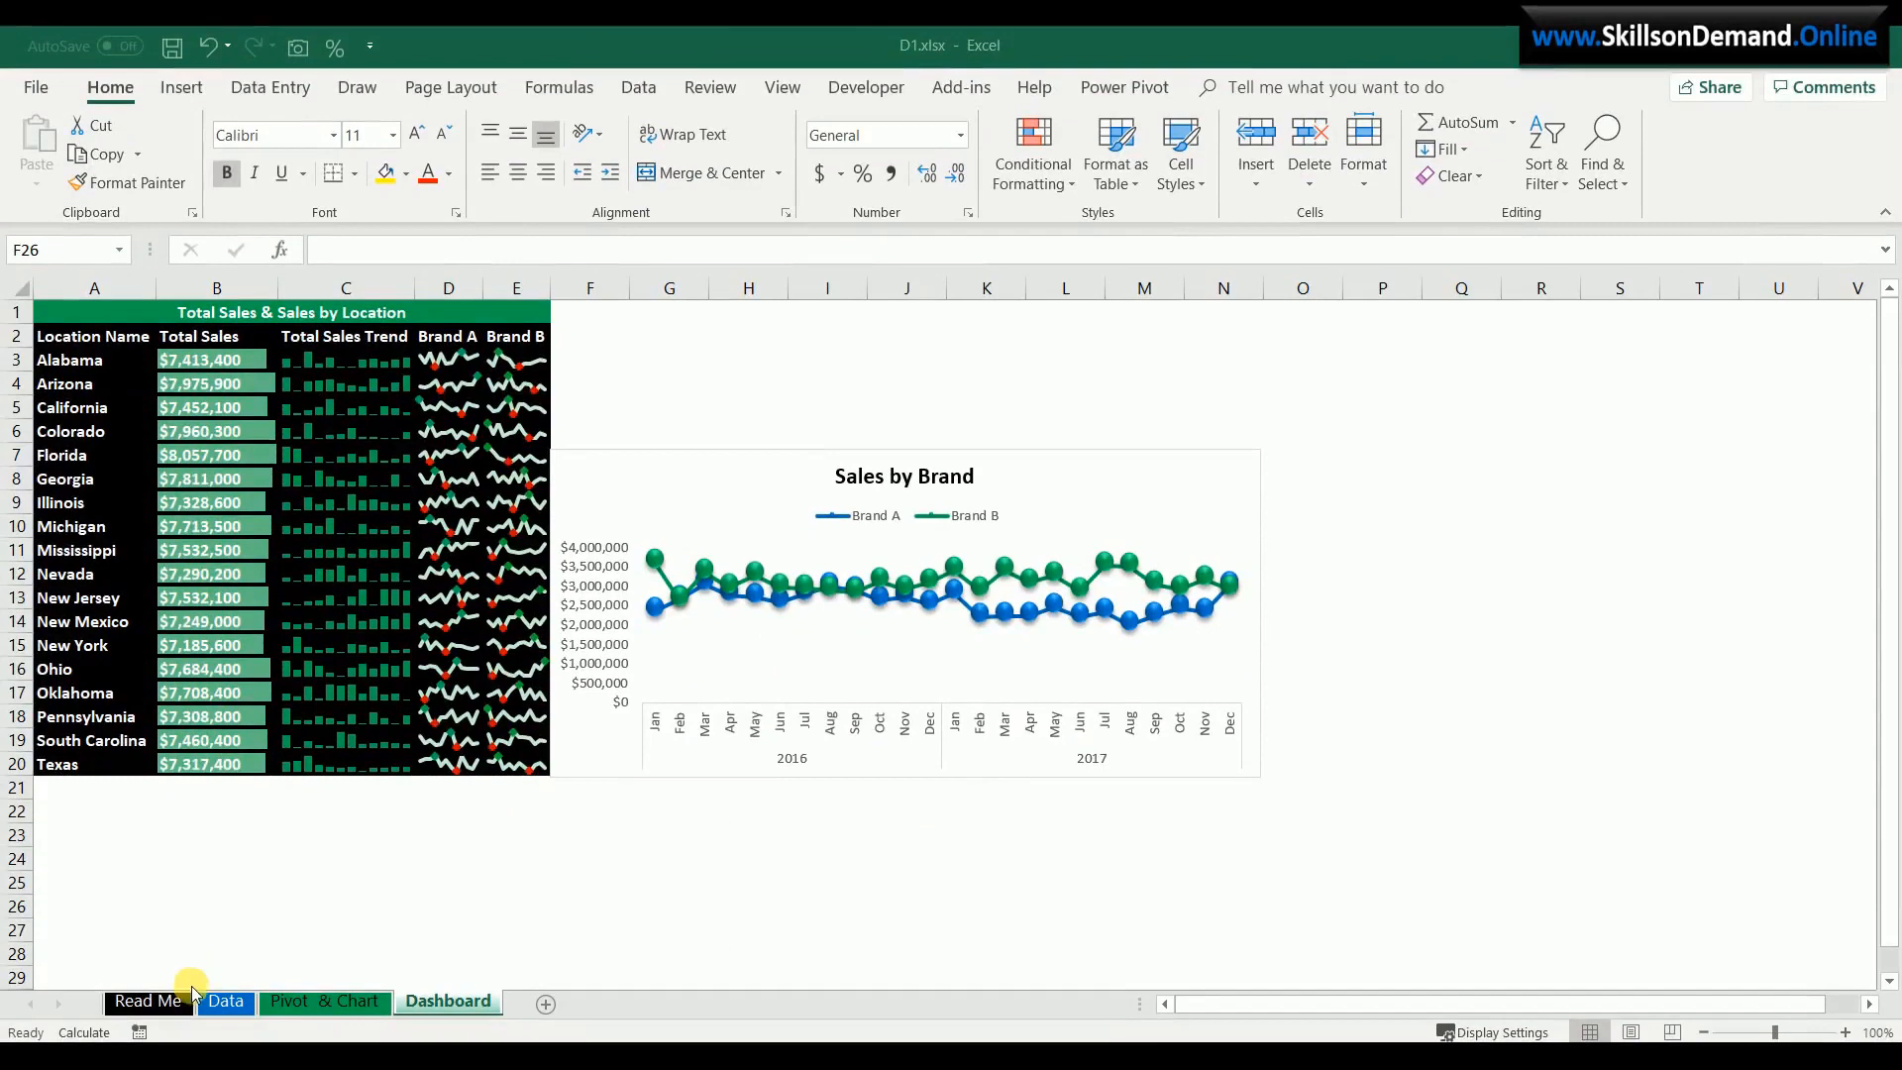
- Copy the whole monthly brand PivotTable on the Pivot & Chart sheet and paste it at cell W1
left_click(303, 1003)
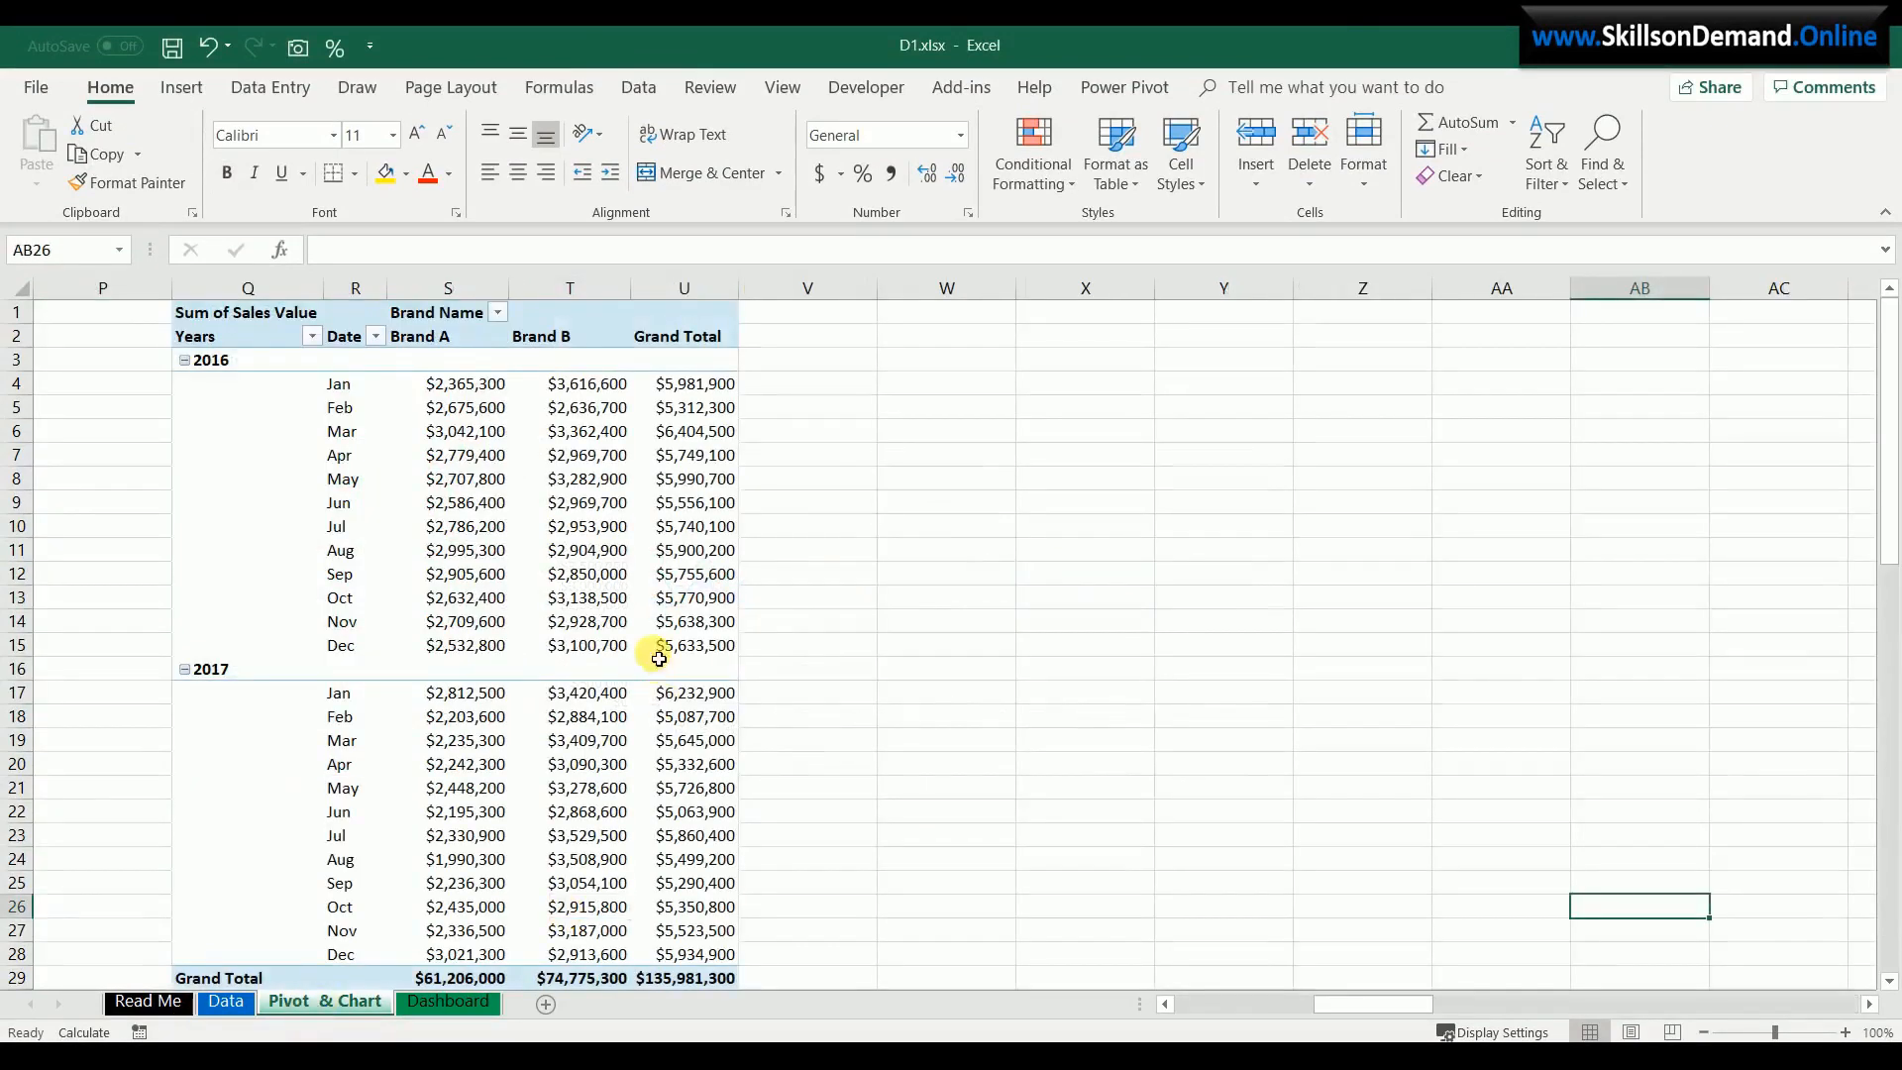
left_click(639, 575)
key("ctrl+a")
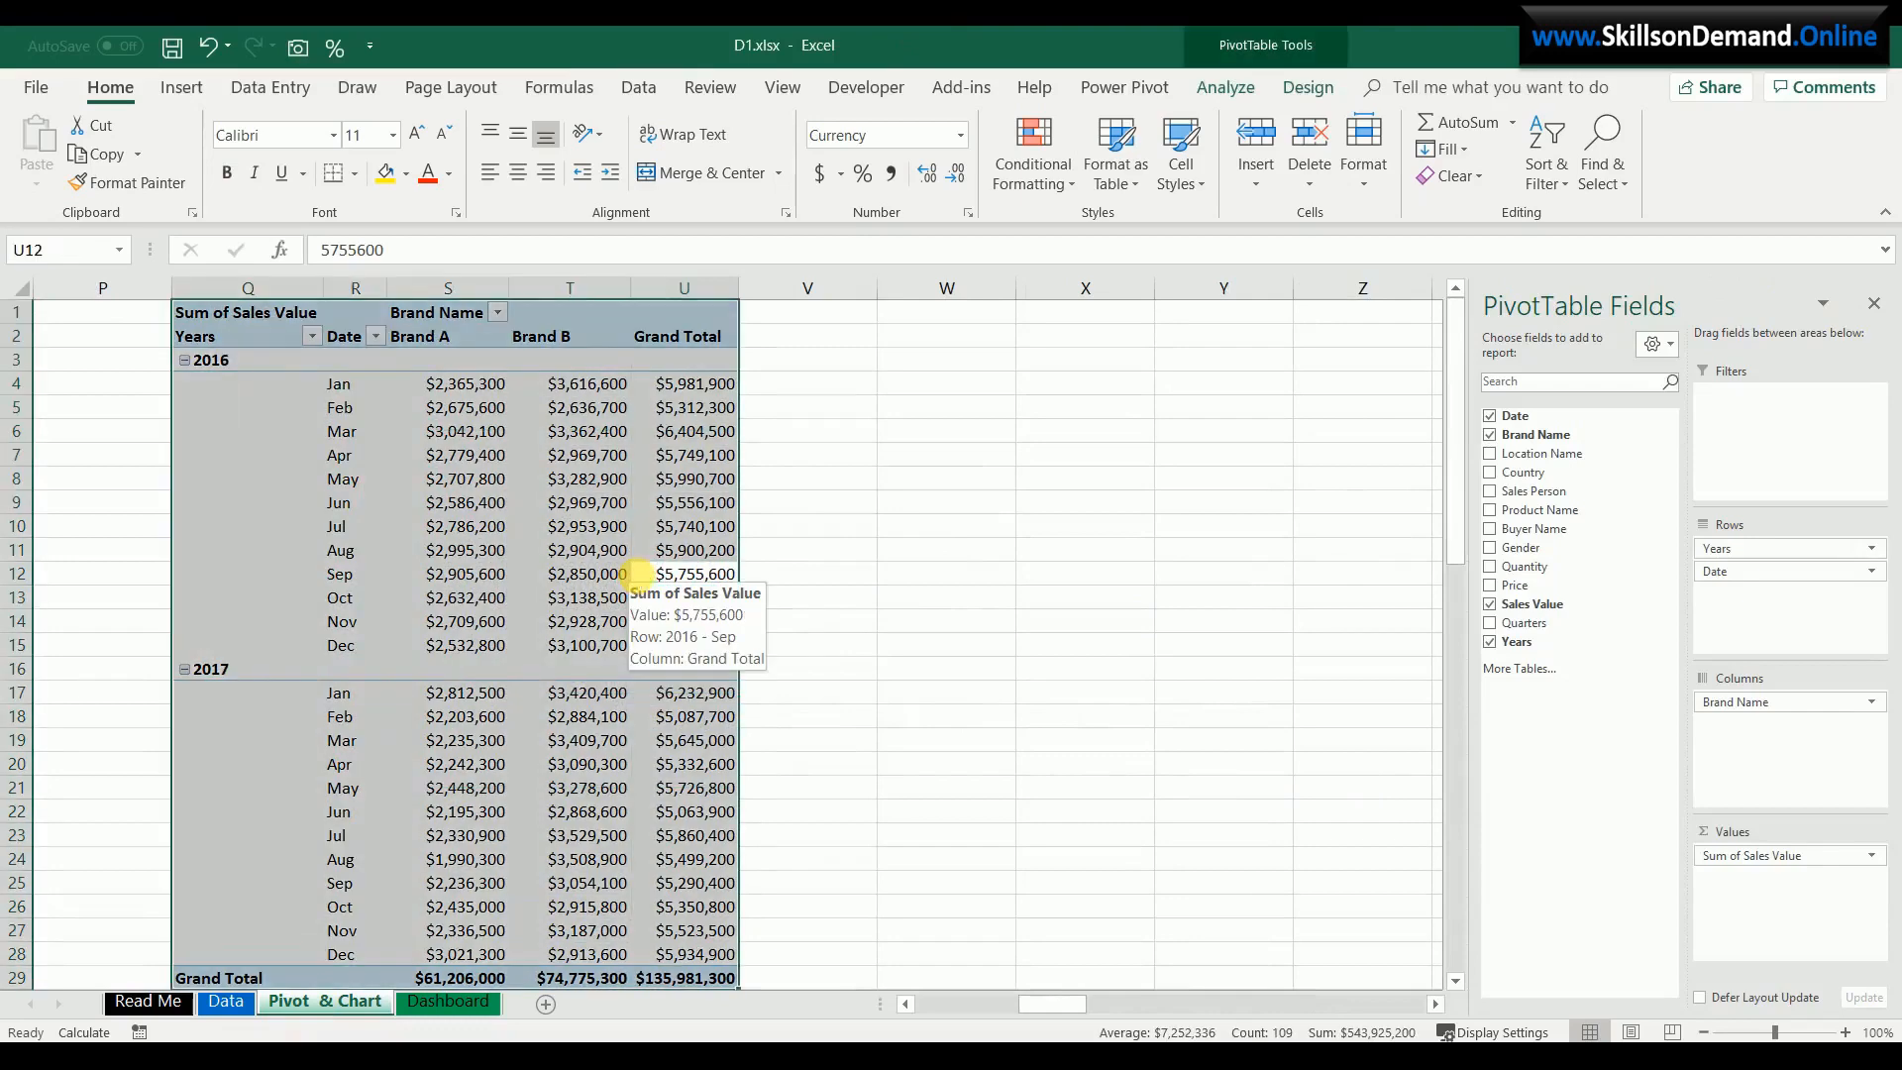
key("ctrl+c")
left_click(942, 311)
key("ctrl+v")
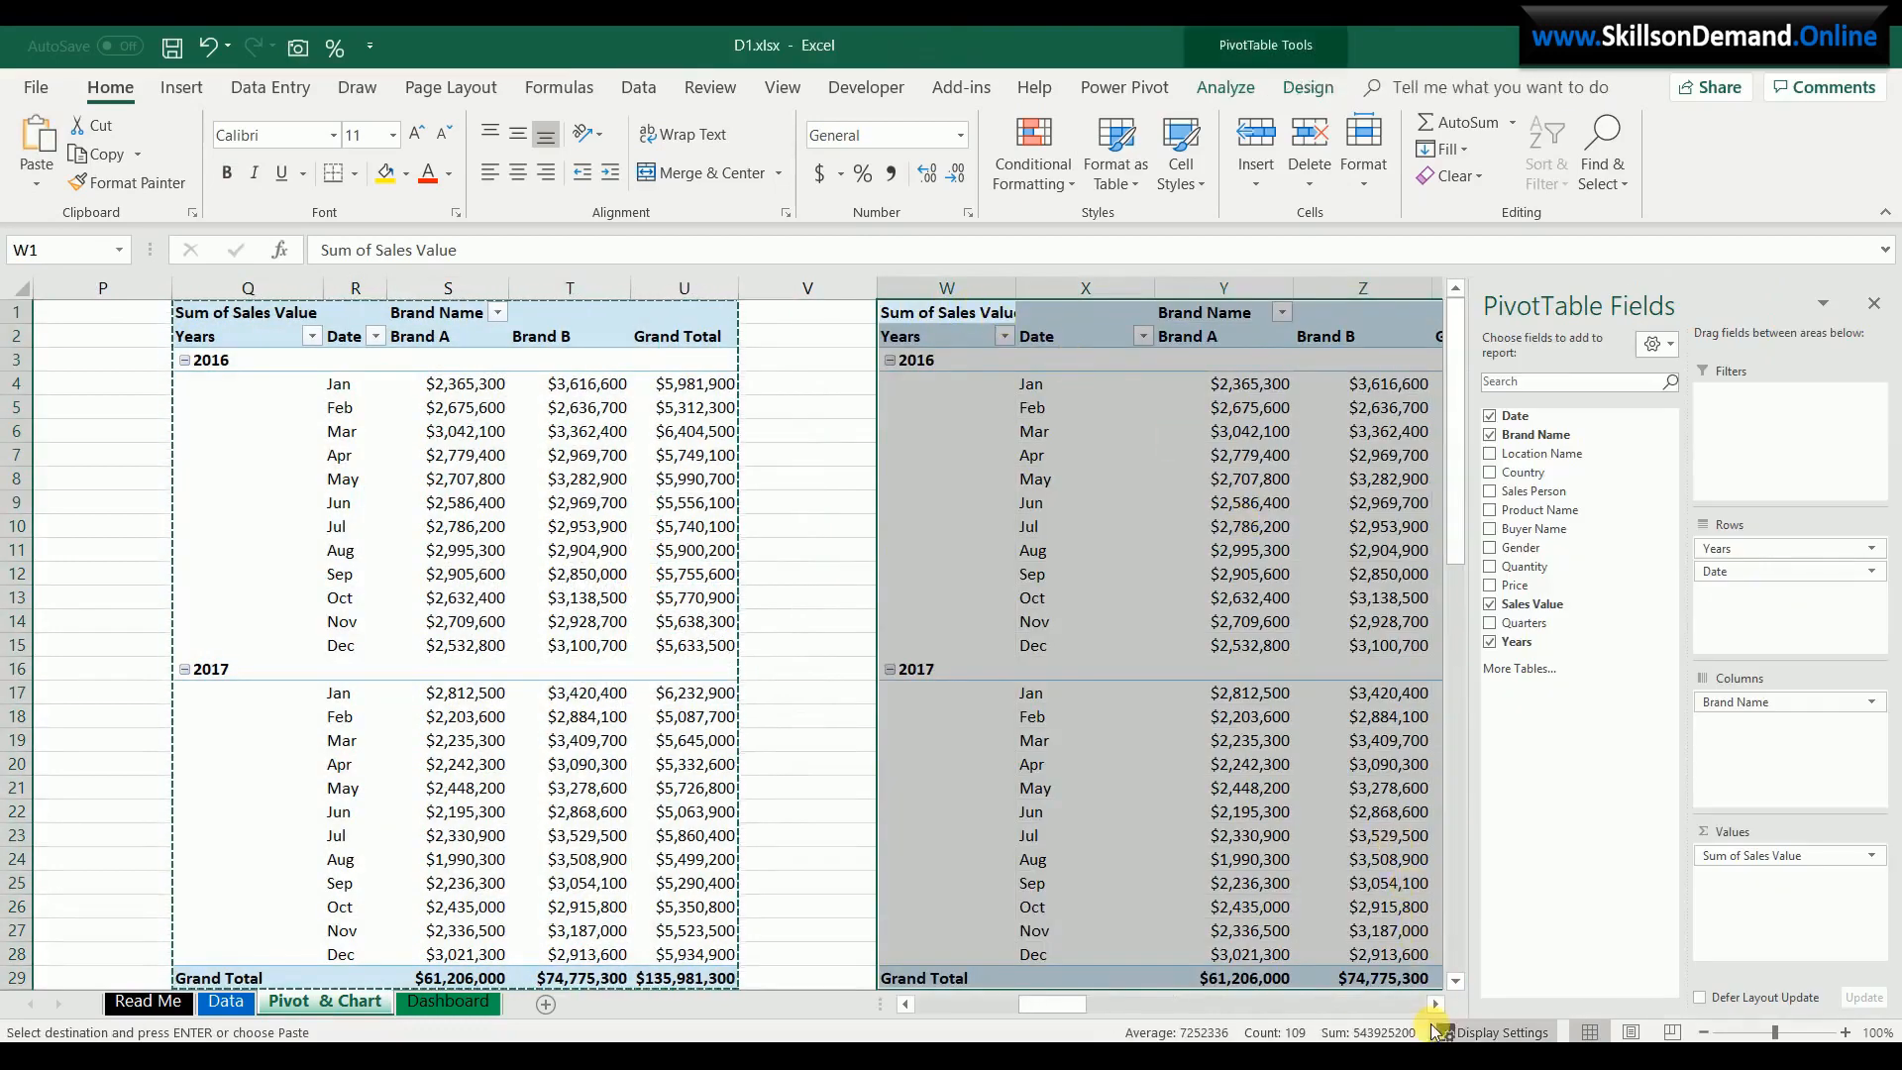
left_click(1436, 1004)
left_click(1436, 1005)
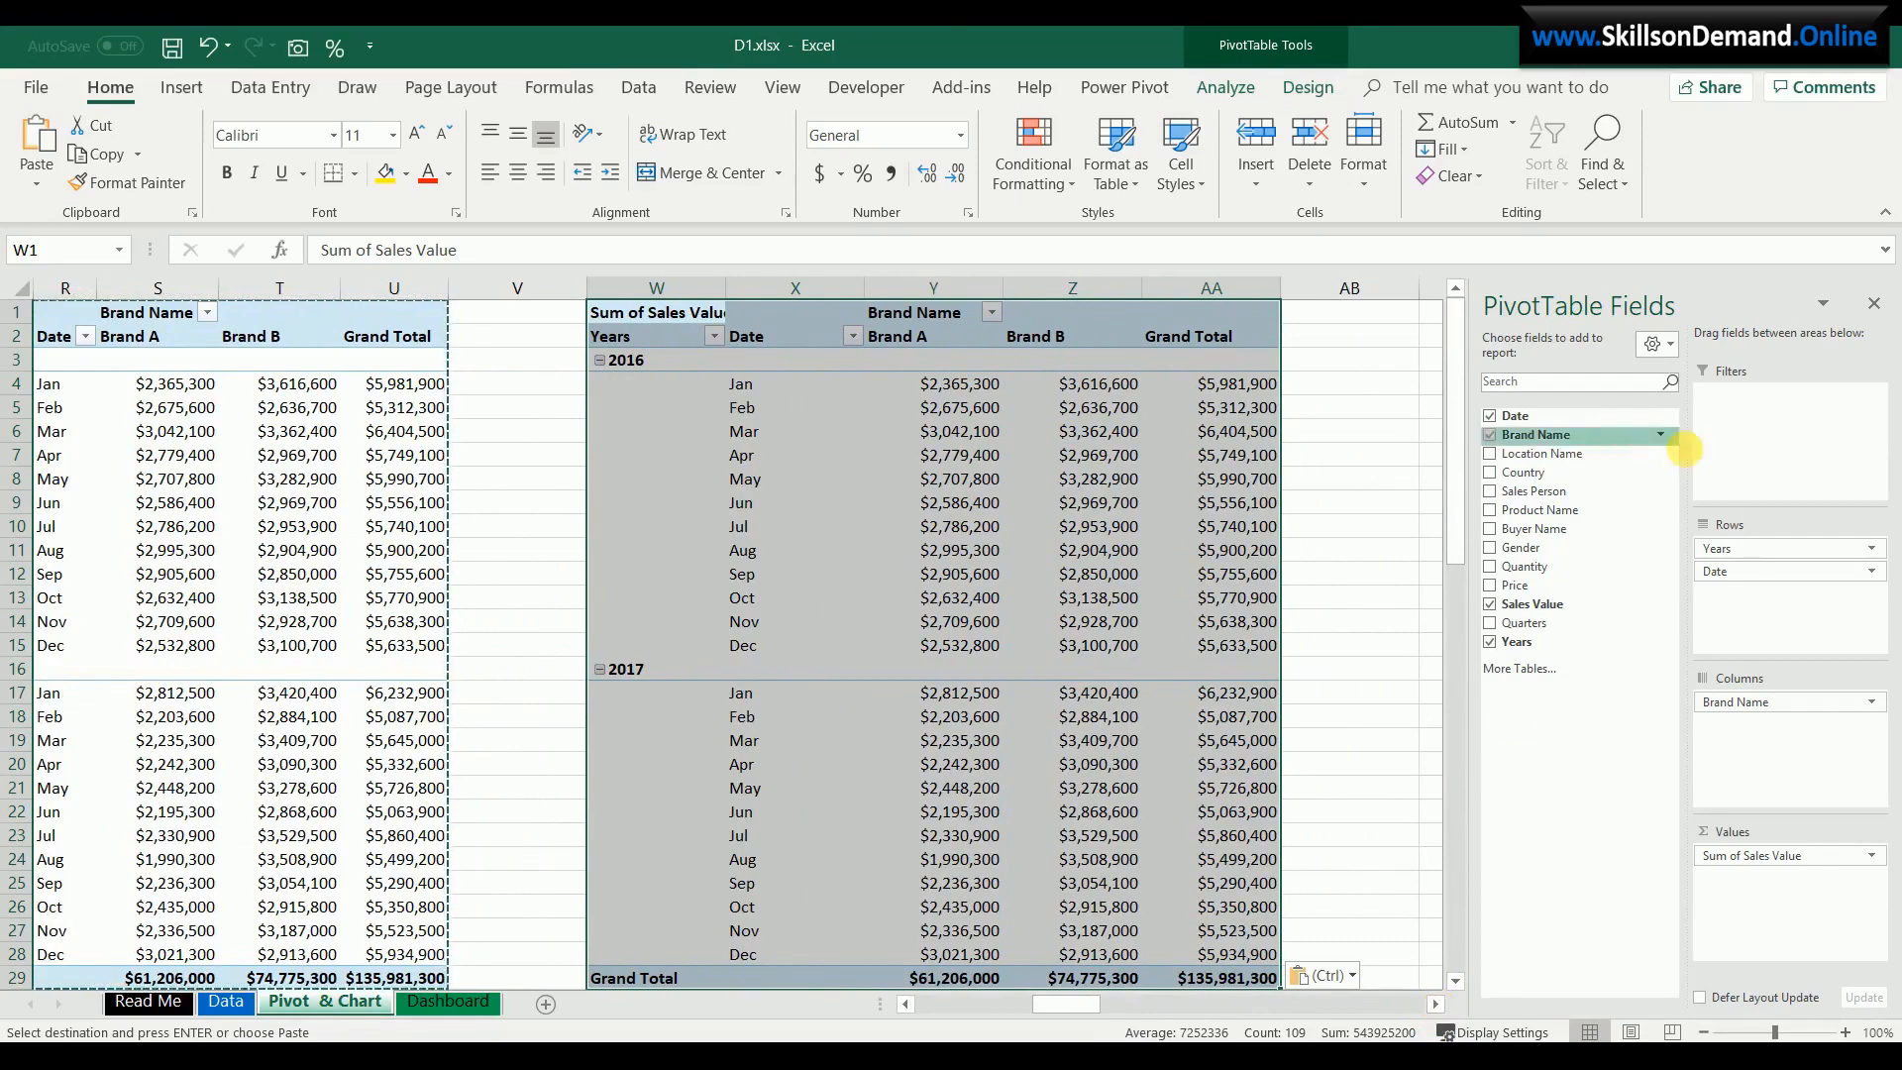
- Remove the row, column and value fields from the copied PivotTable at W1
left_click_drag(1729, 548, 1640, 565)
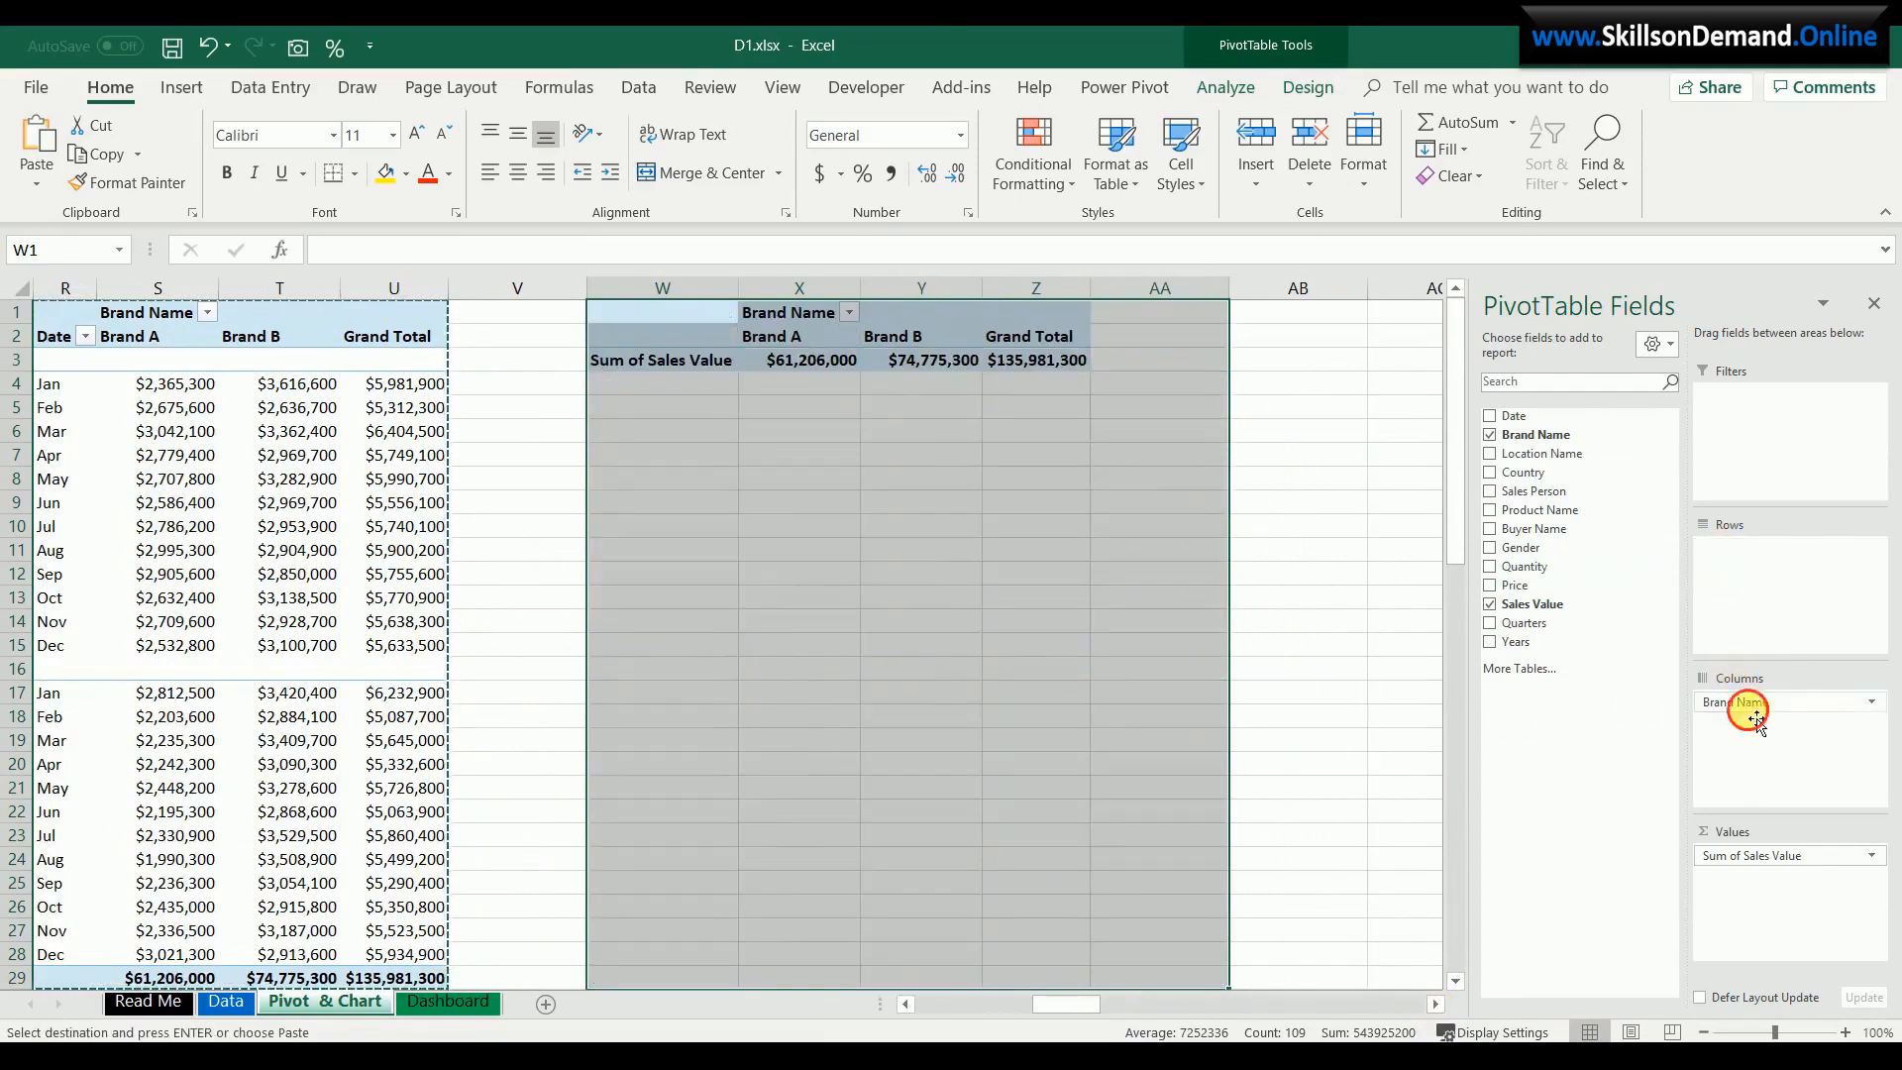
left_click_drag(1756, 721, 1566, 758)
left_click_drag(1768, 872, 1571, 840)
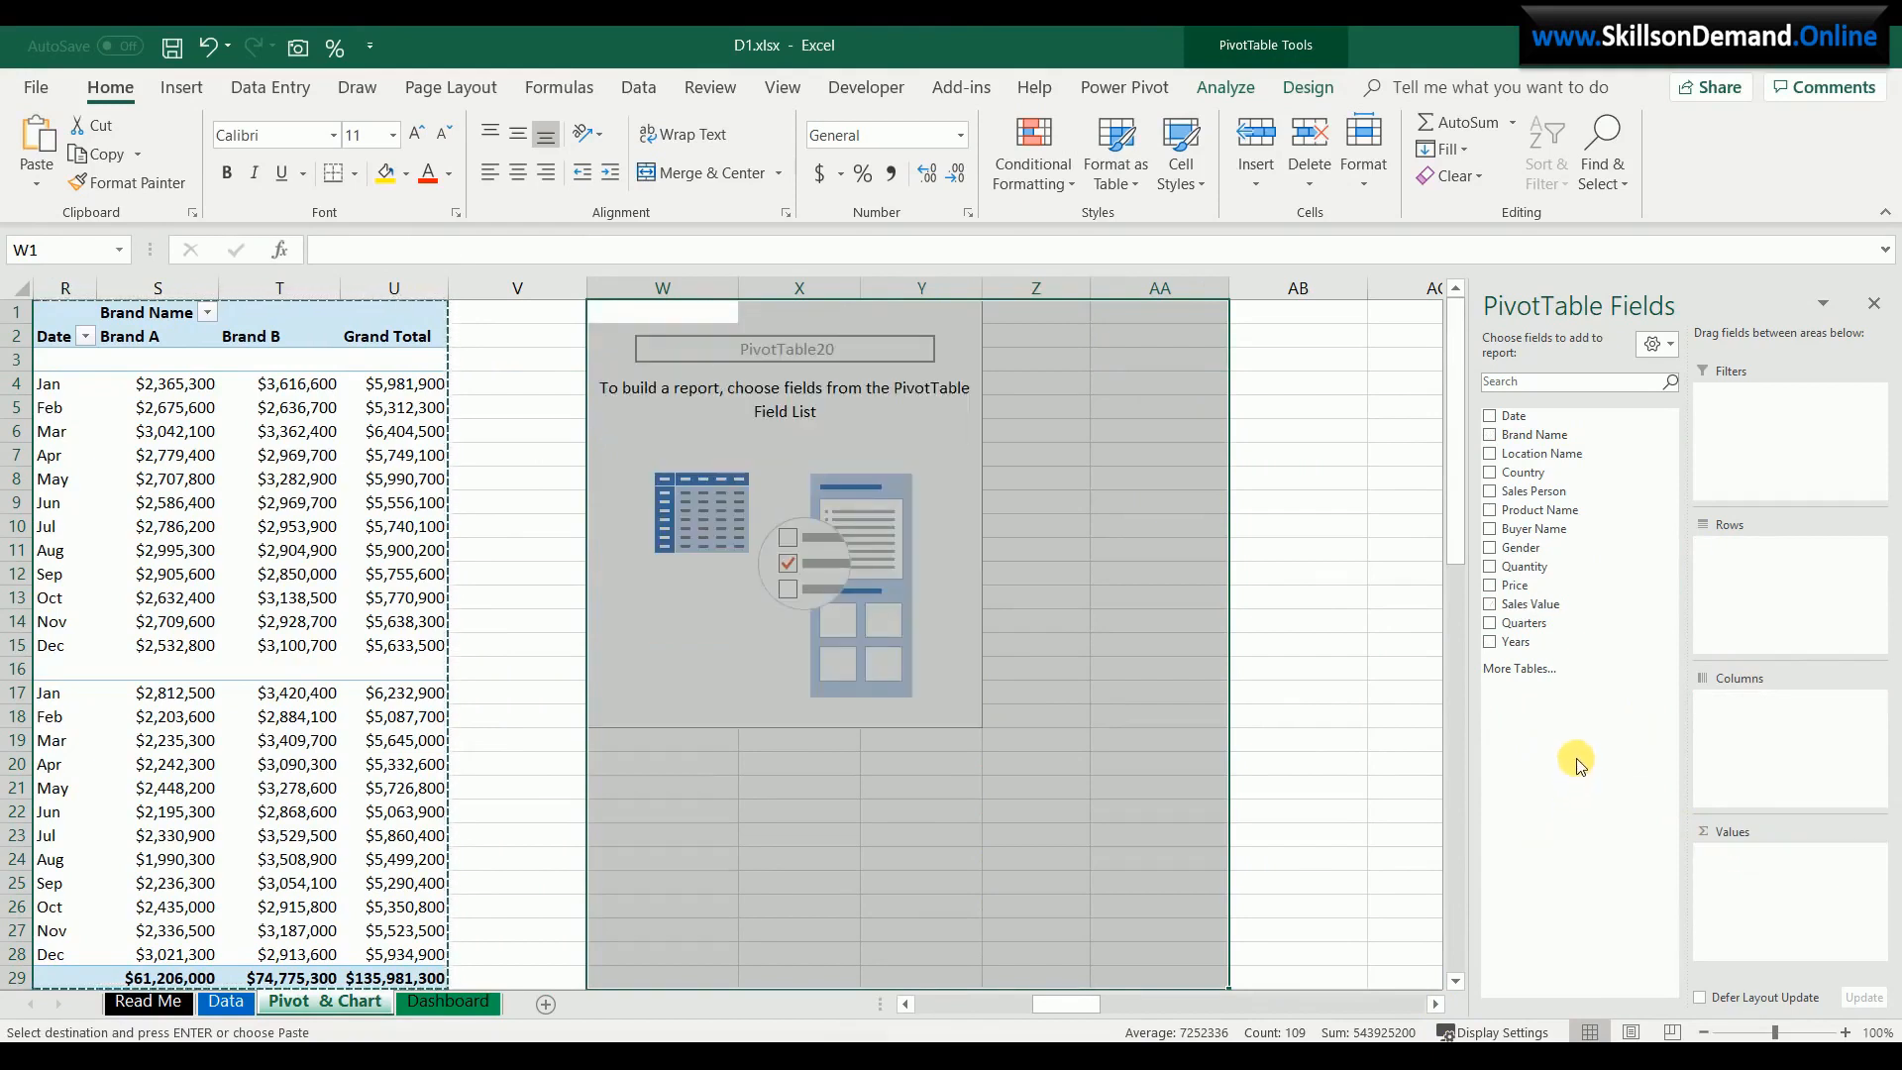
- Rebuild the copied PivotTable with Brand Name as columns, Product Name as rows and Sales Value as values
left_click_drag(1567, 429, 1734, 714)
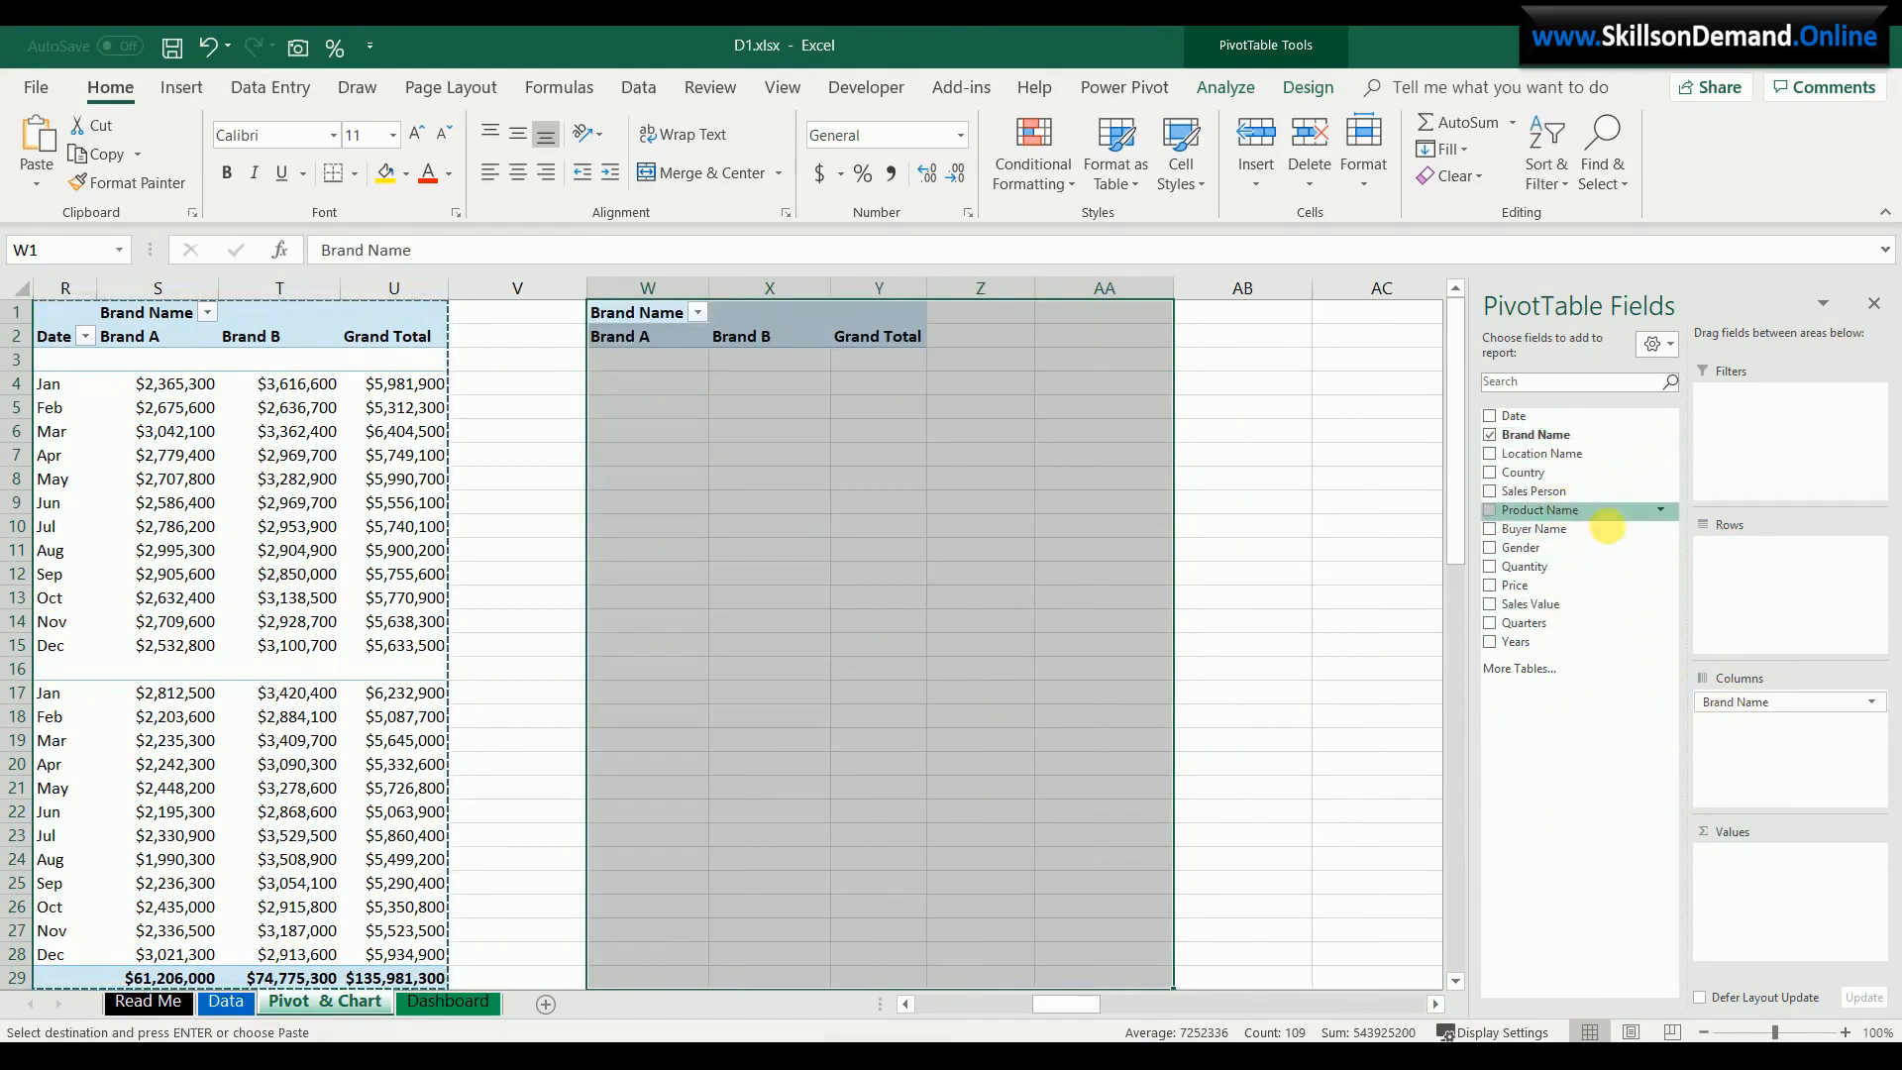
left_click_drag(1608, 526, 1773, 570)
left_click_drag(1584, 608, 1784, 889)
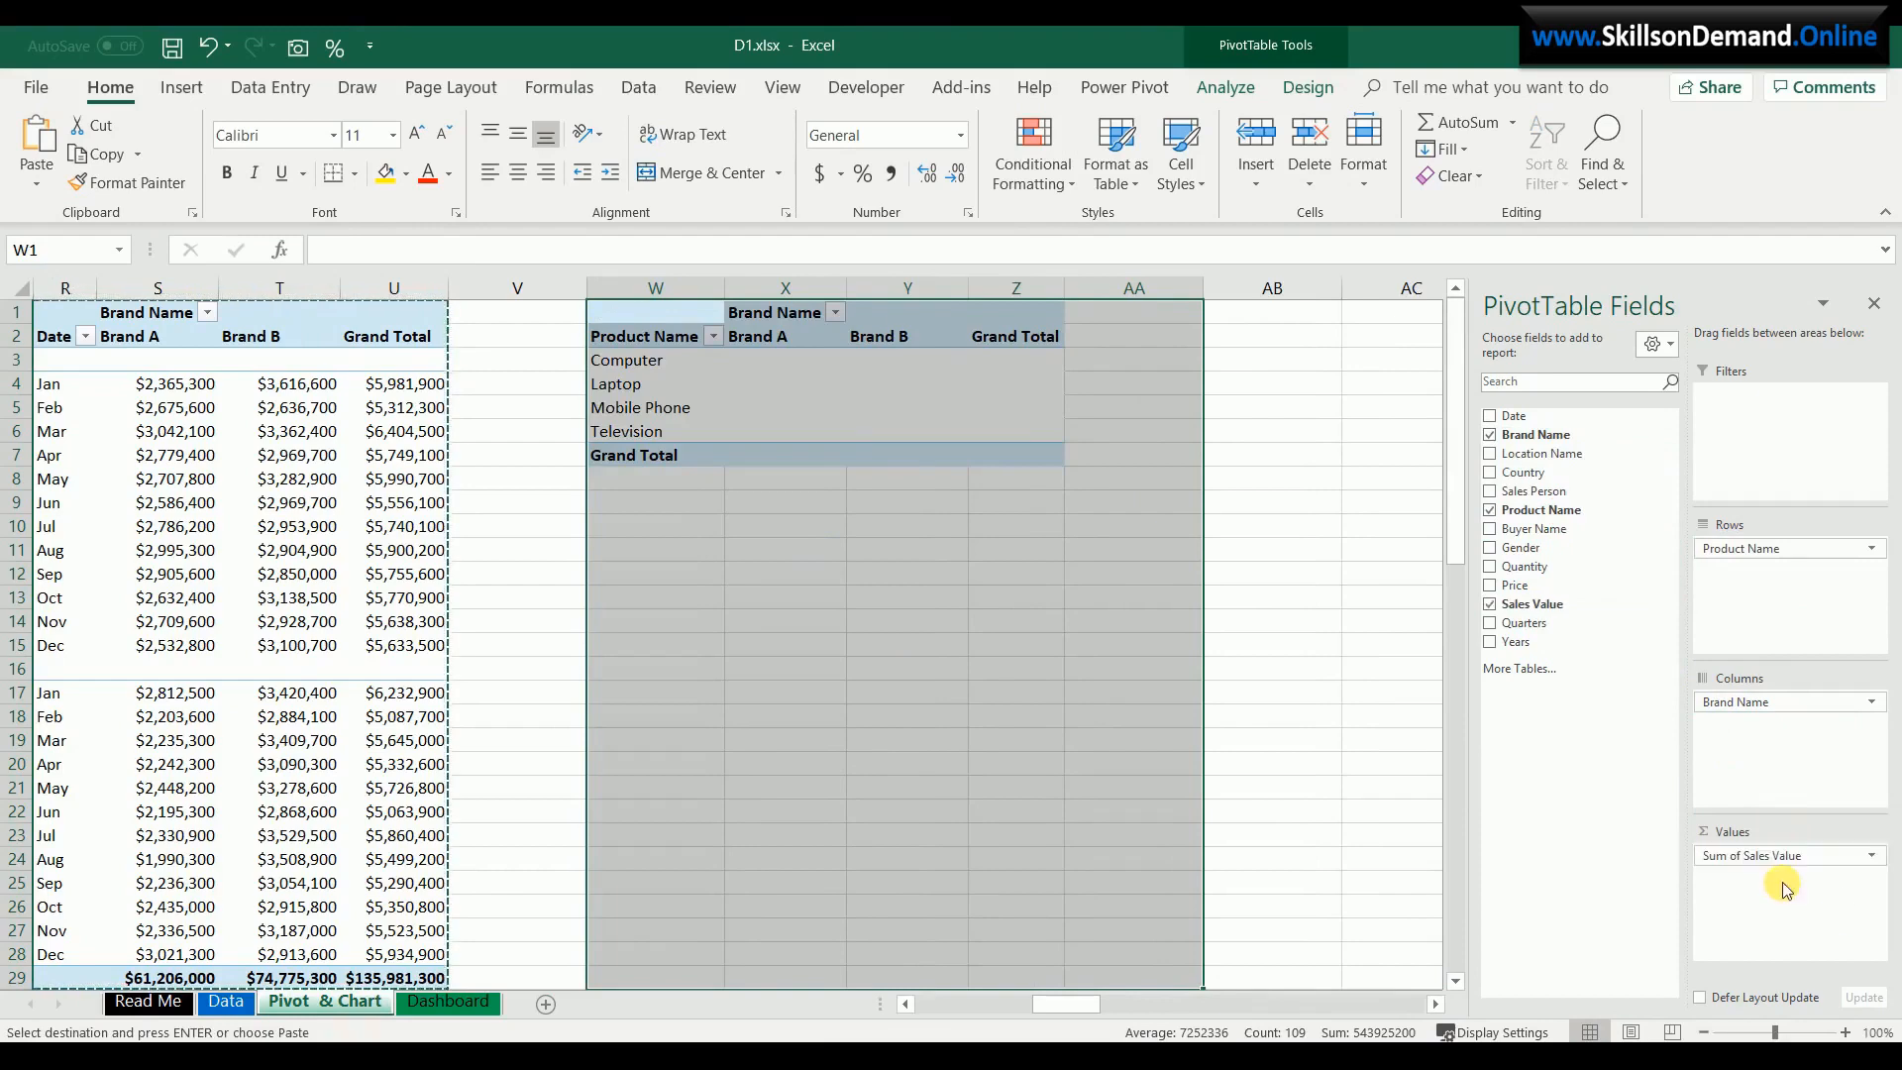
- Show the product-by-brand PivotTable at W1 in Outline Form
left_click(1001, 389)
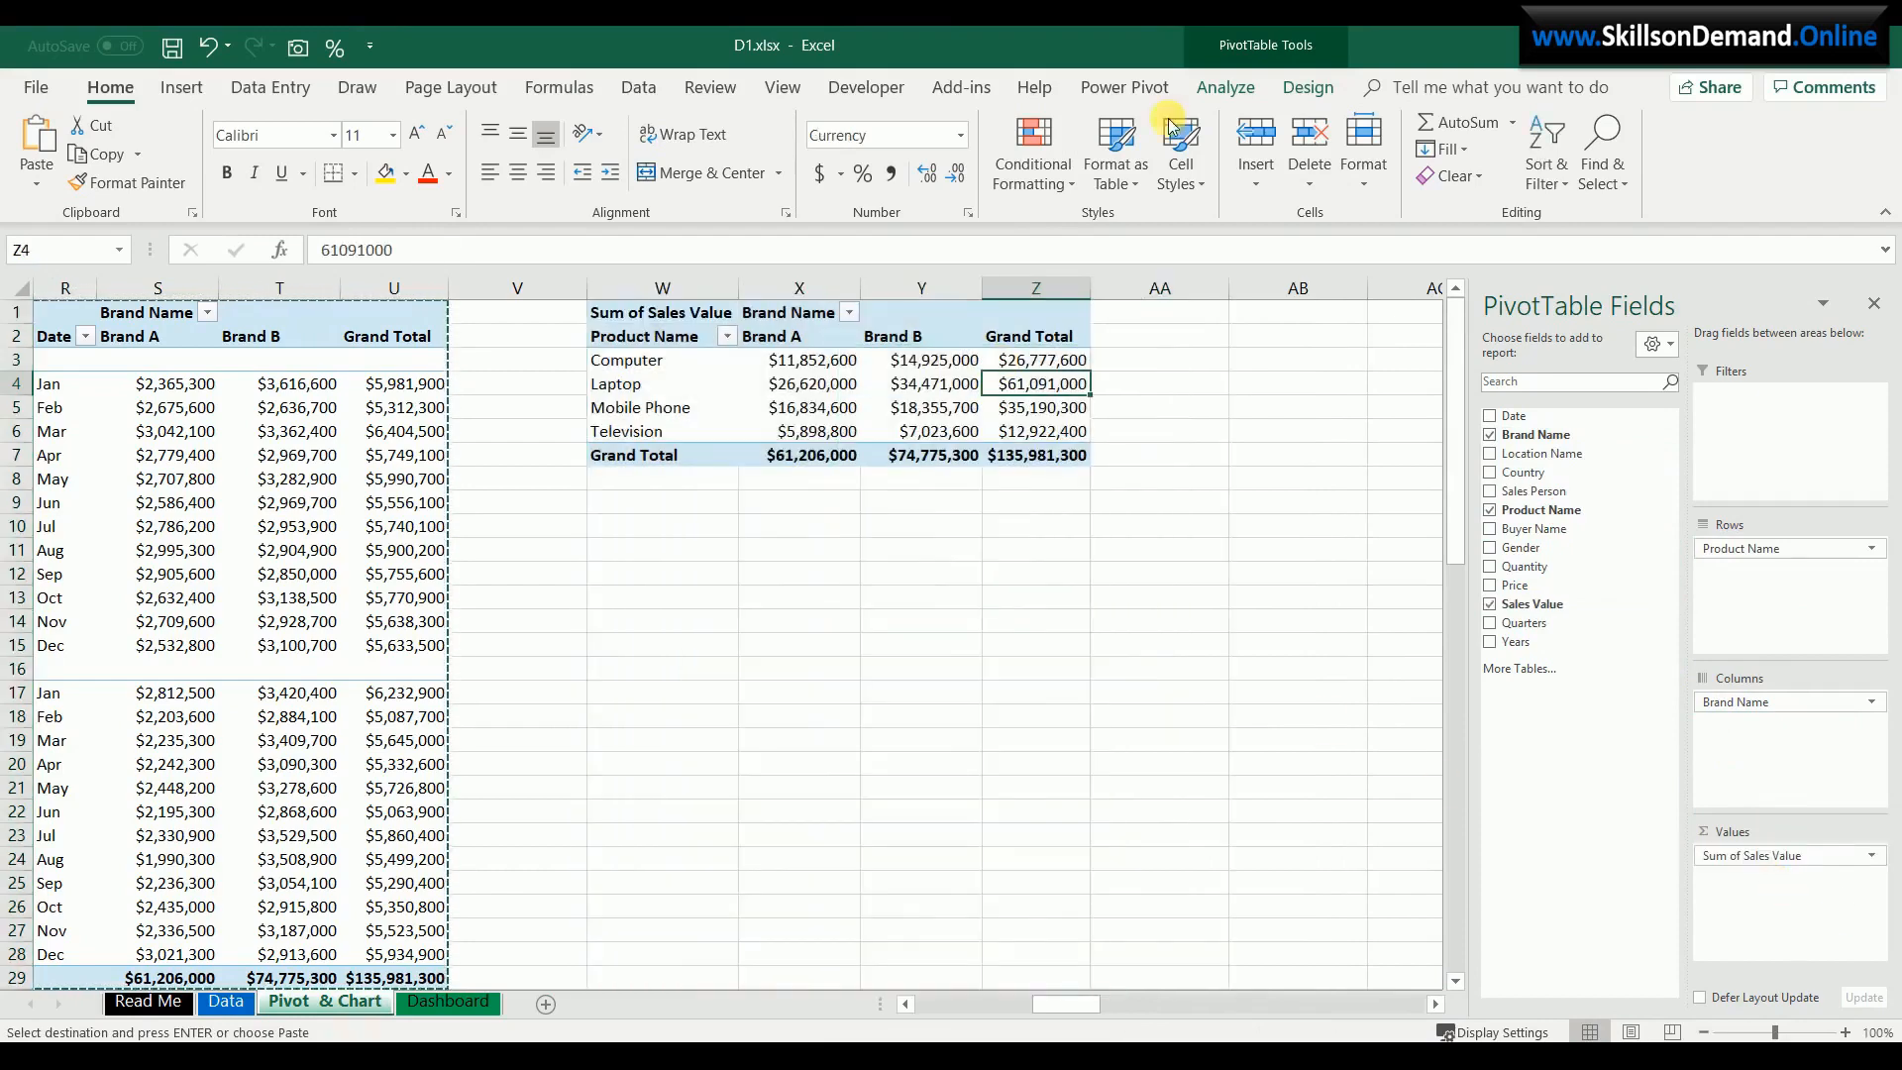
left_click(1312, 95)
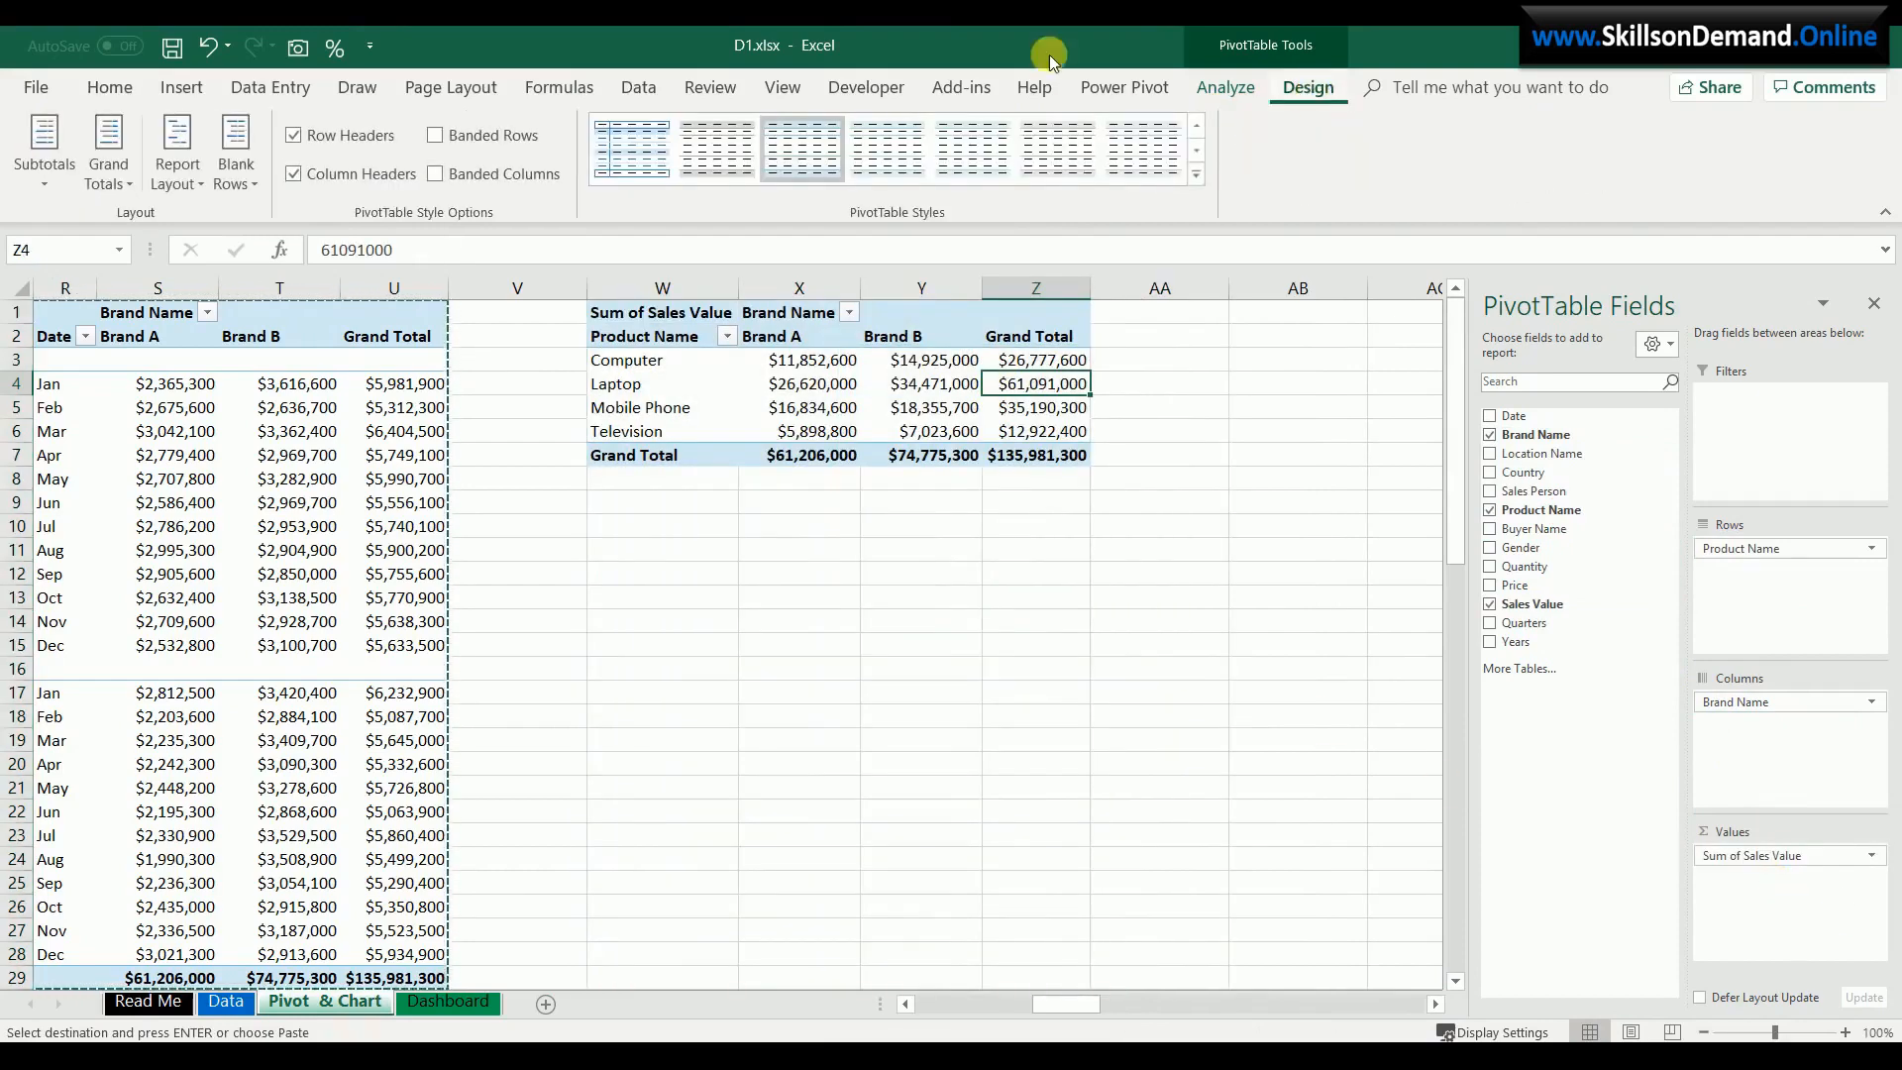
left_click(177, 158)
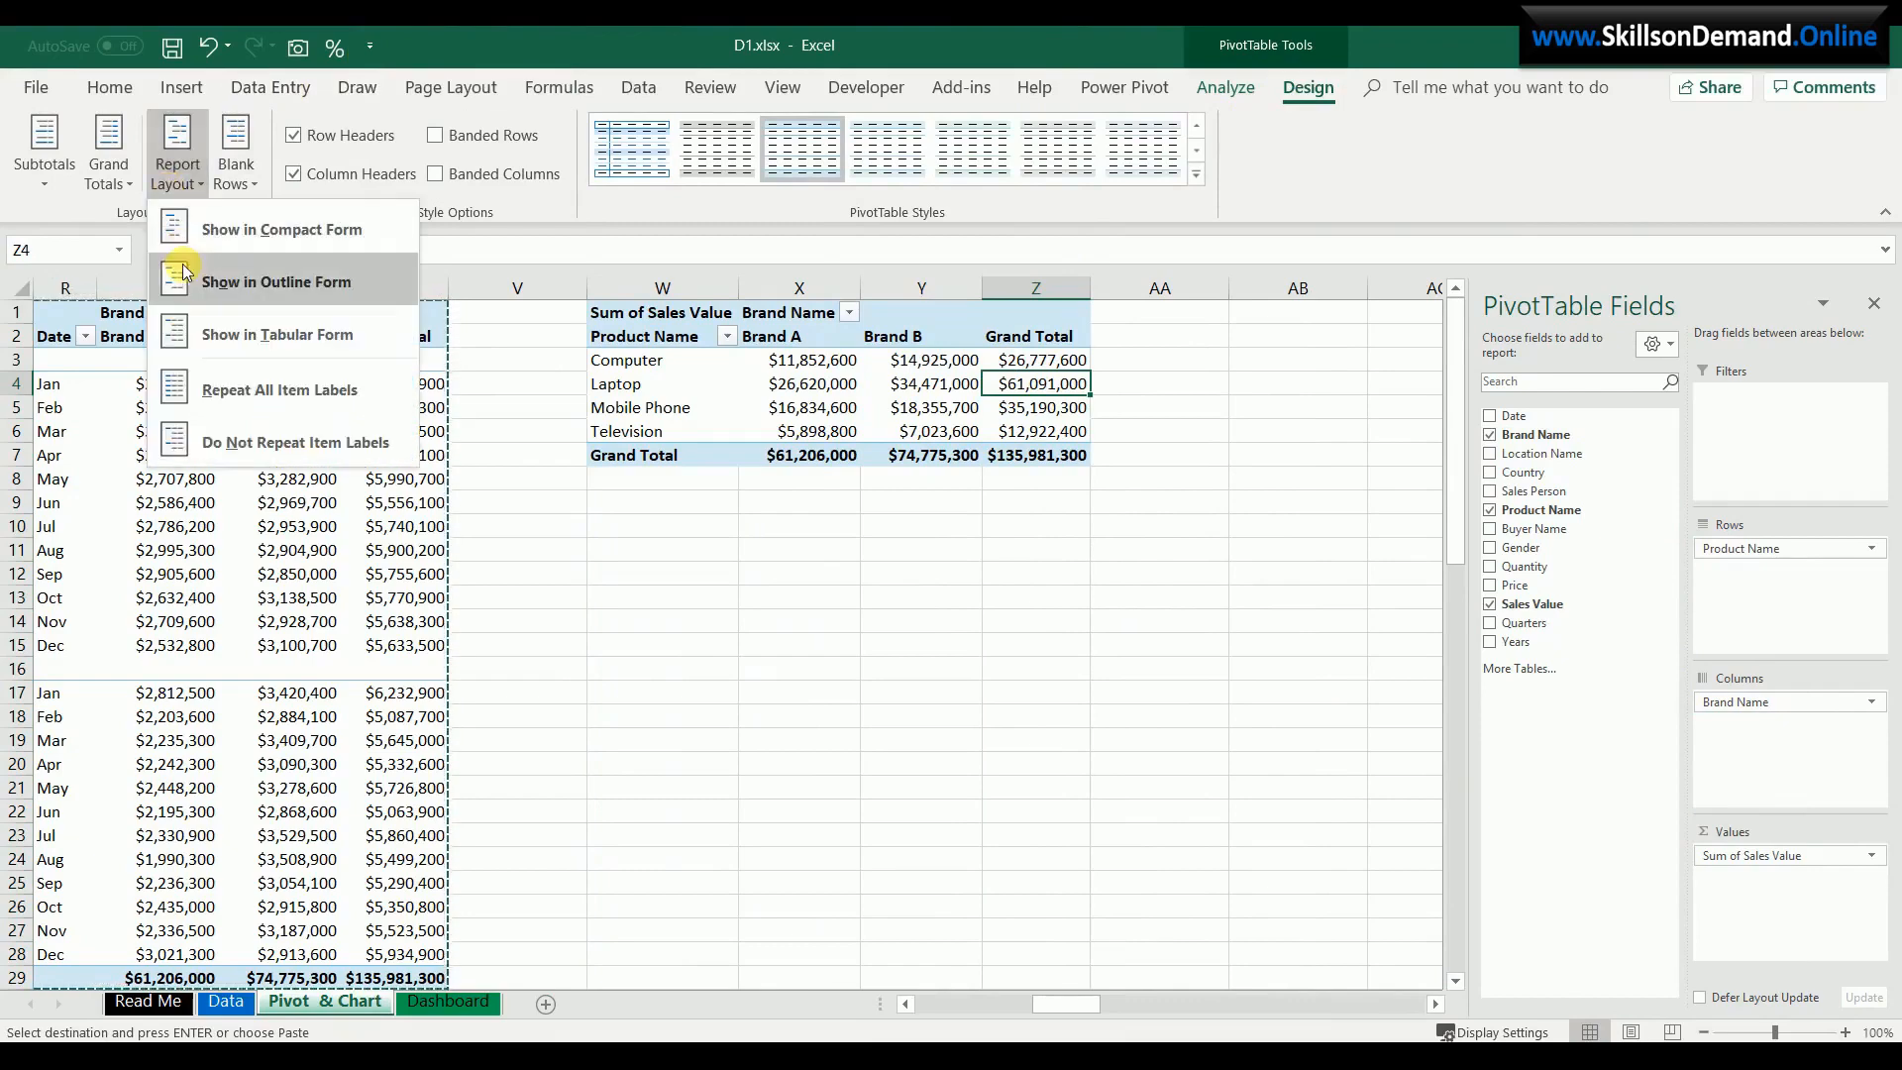
left_click(184, 274)
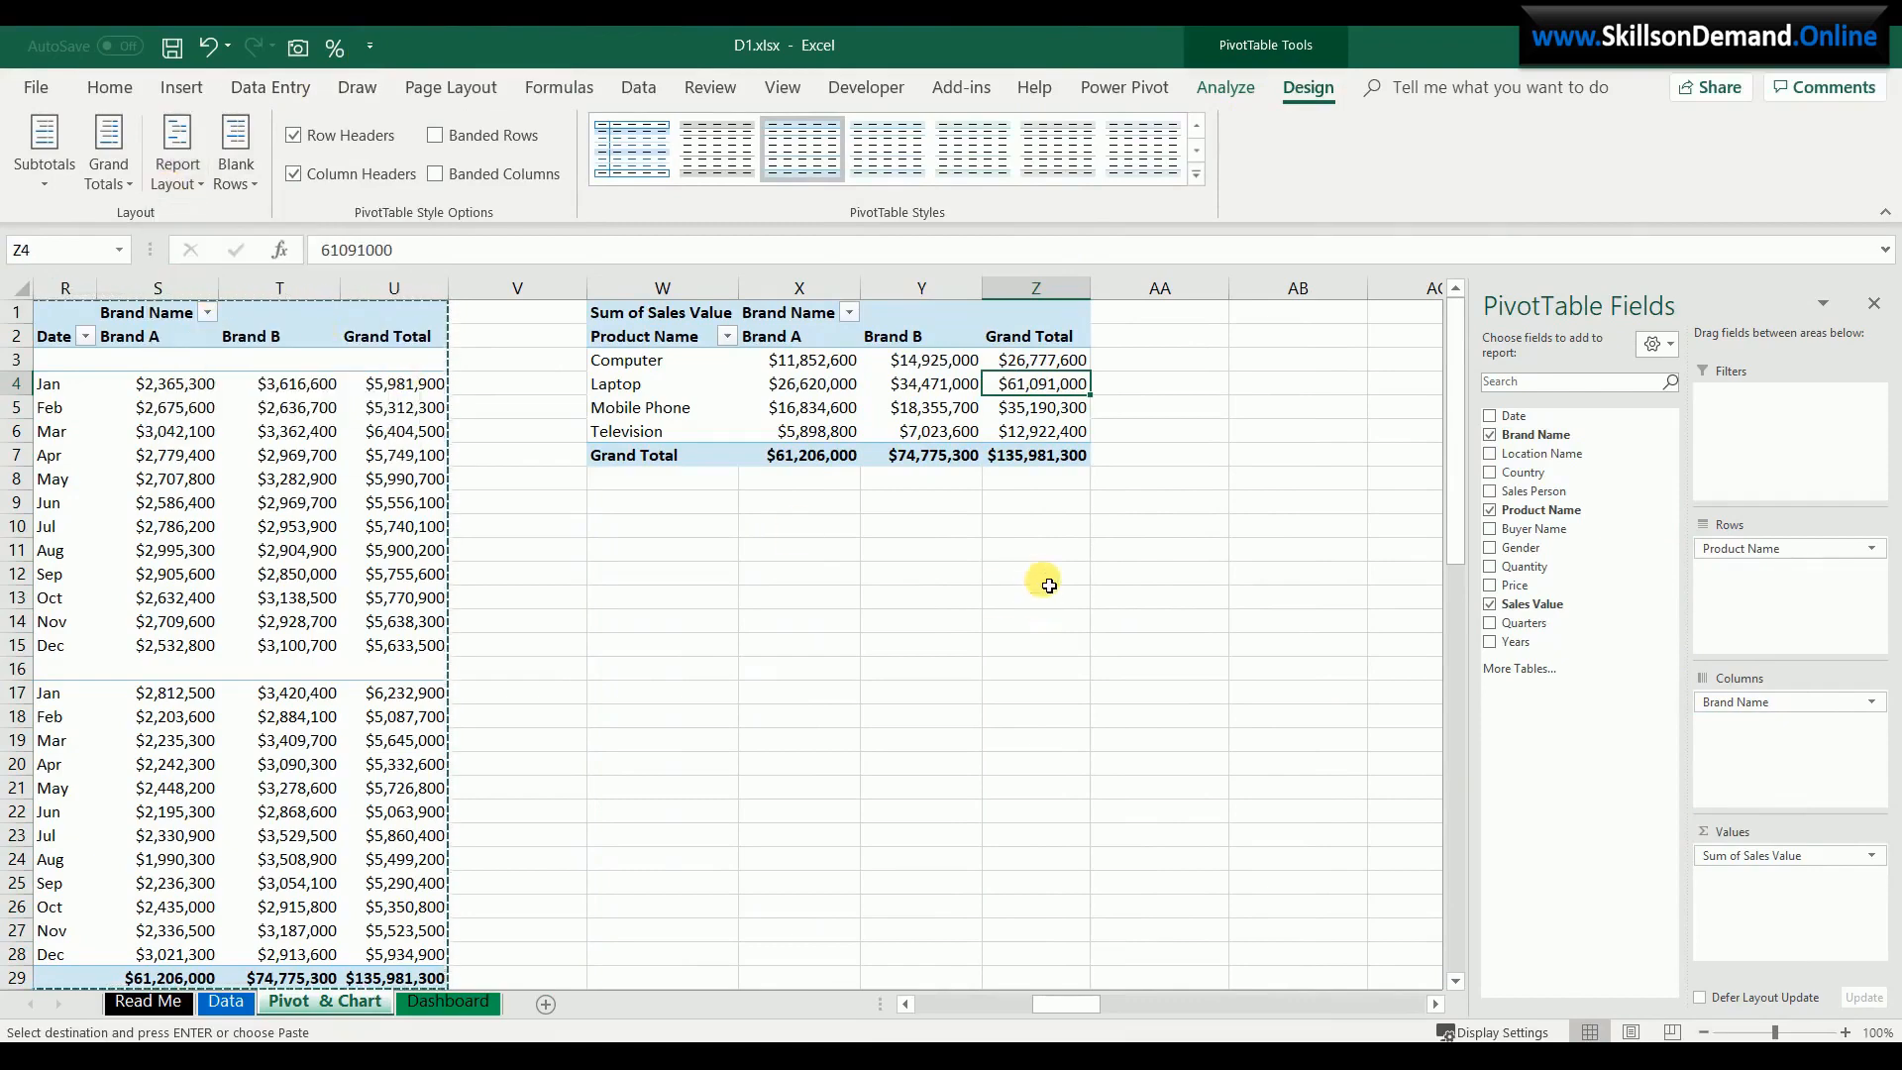
- Enter a GETPIVOTDATA formula in cell Z8 that references the product PivotTable's overall grand total in Z7
left_click(1049, 485)
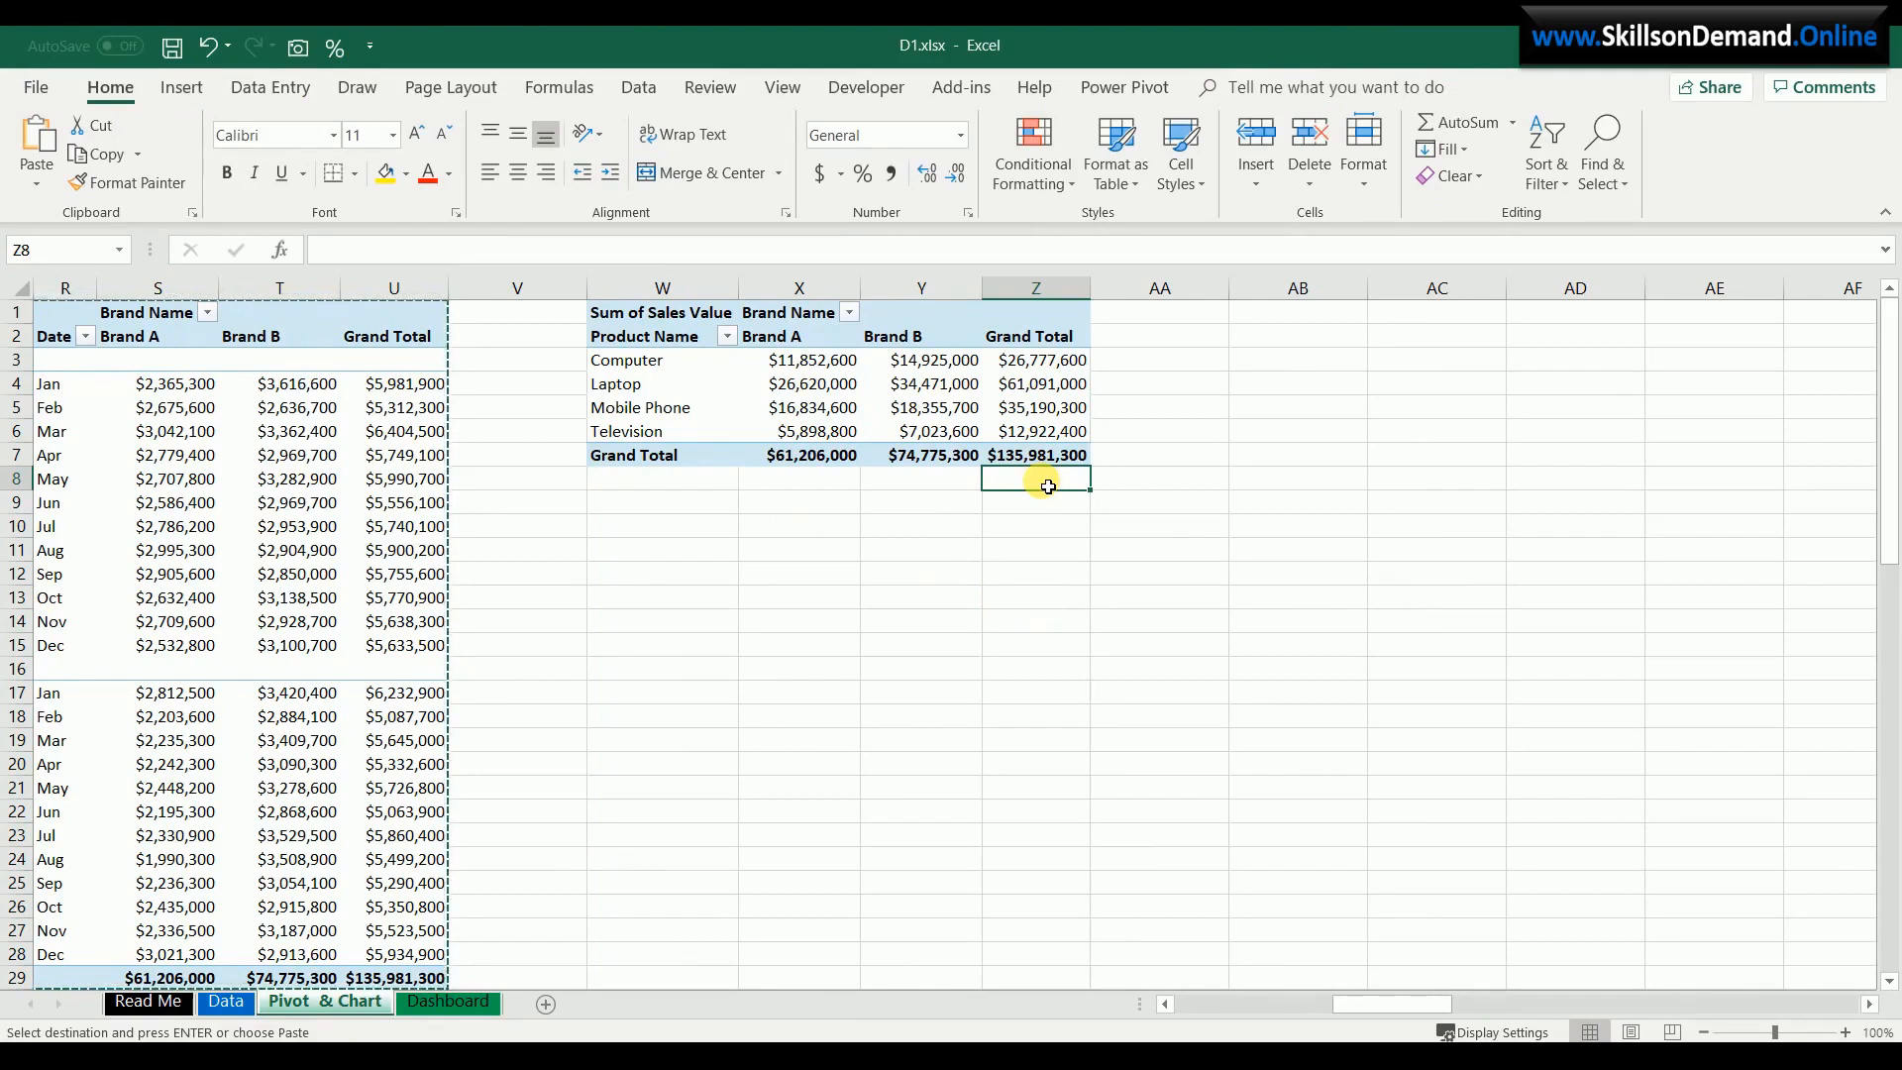
type("=")
left_click(1040, 456)
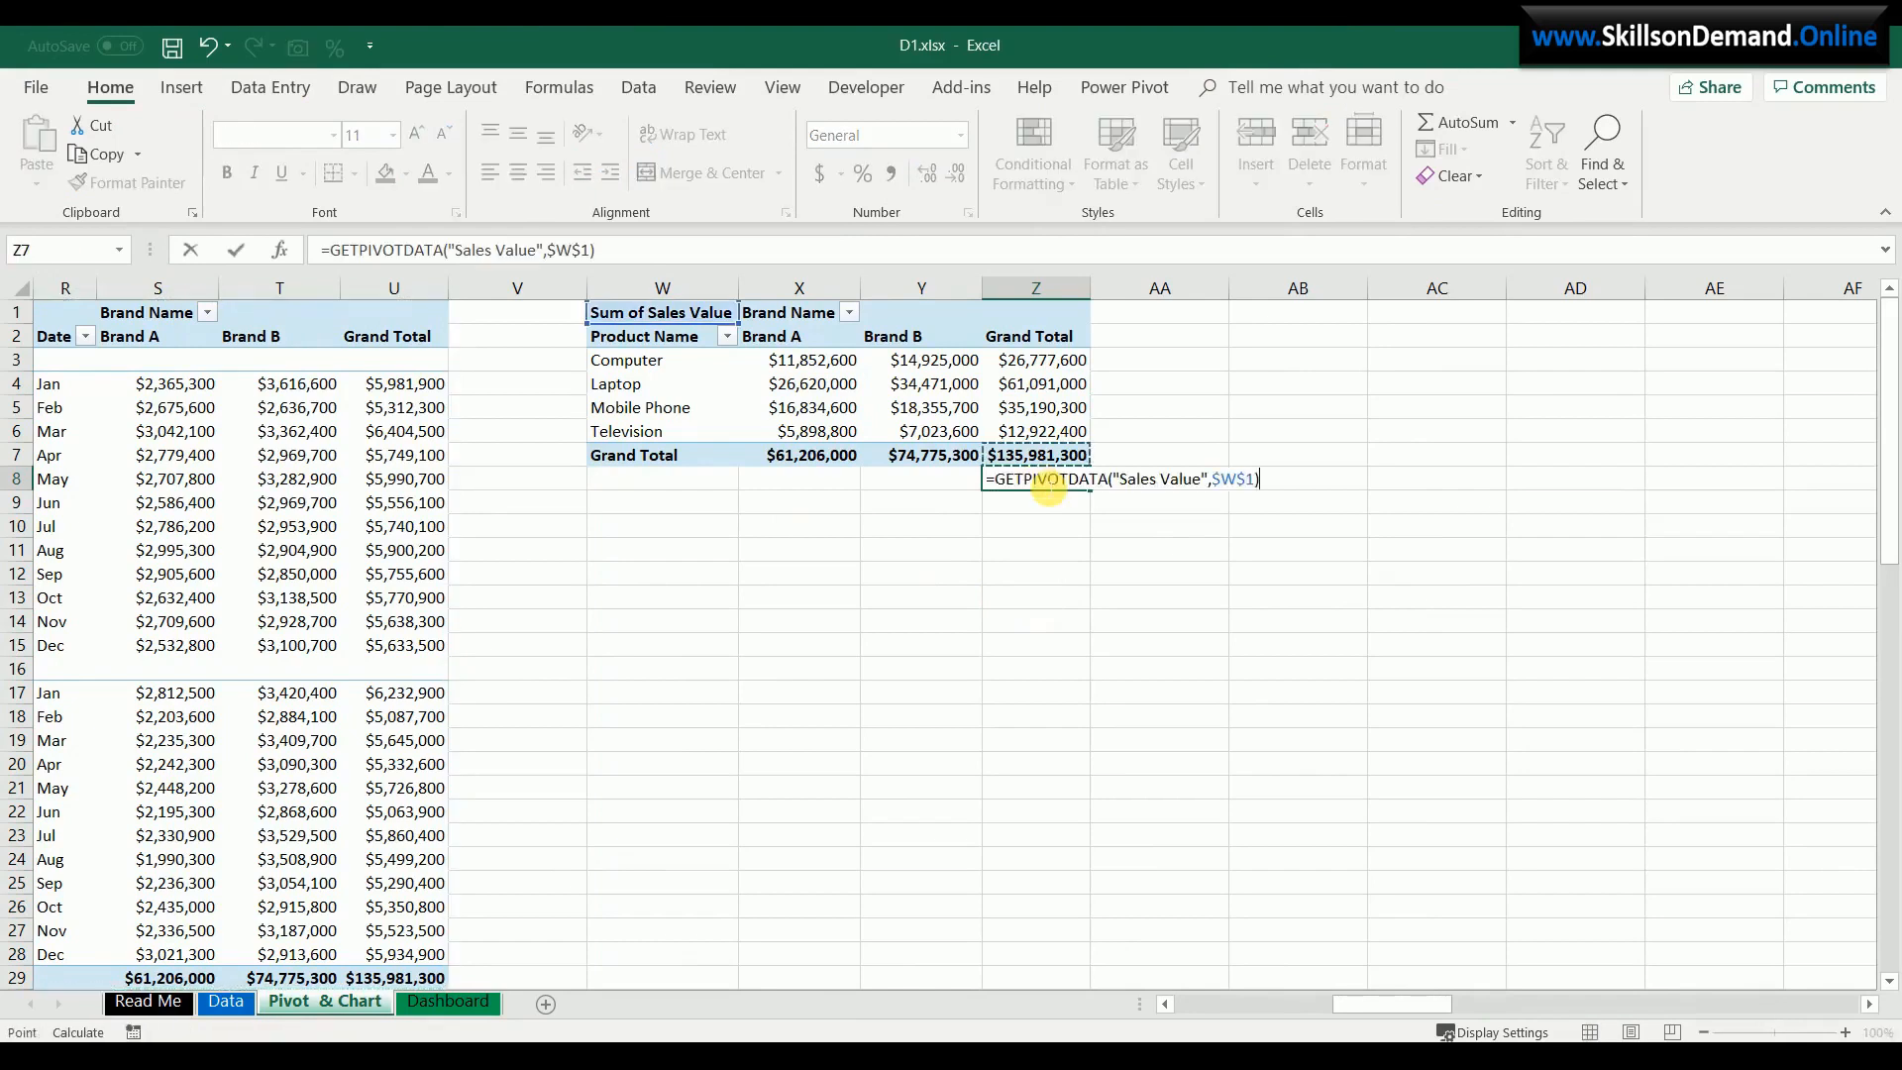
key("Return")
- Copy the formatting of the grand total in Z7 onto cell Z8
left_click(128, 182)
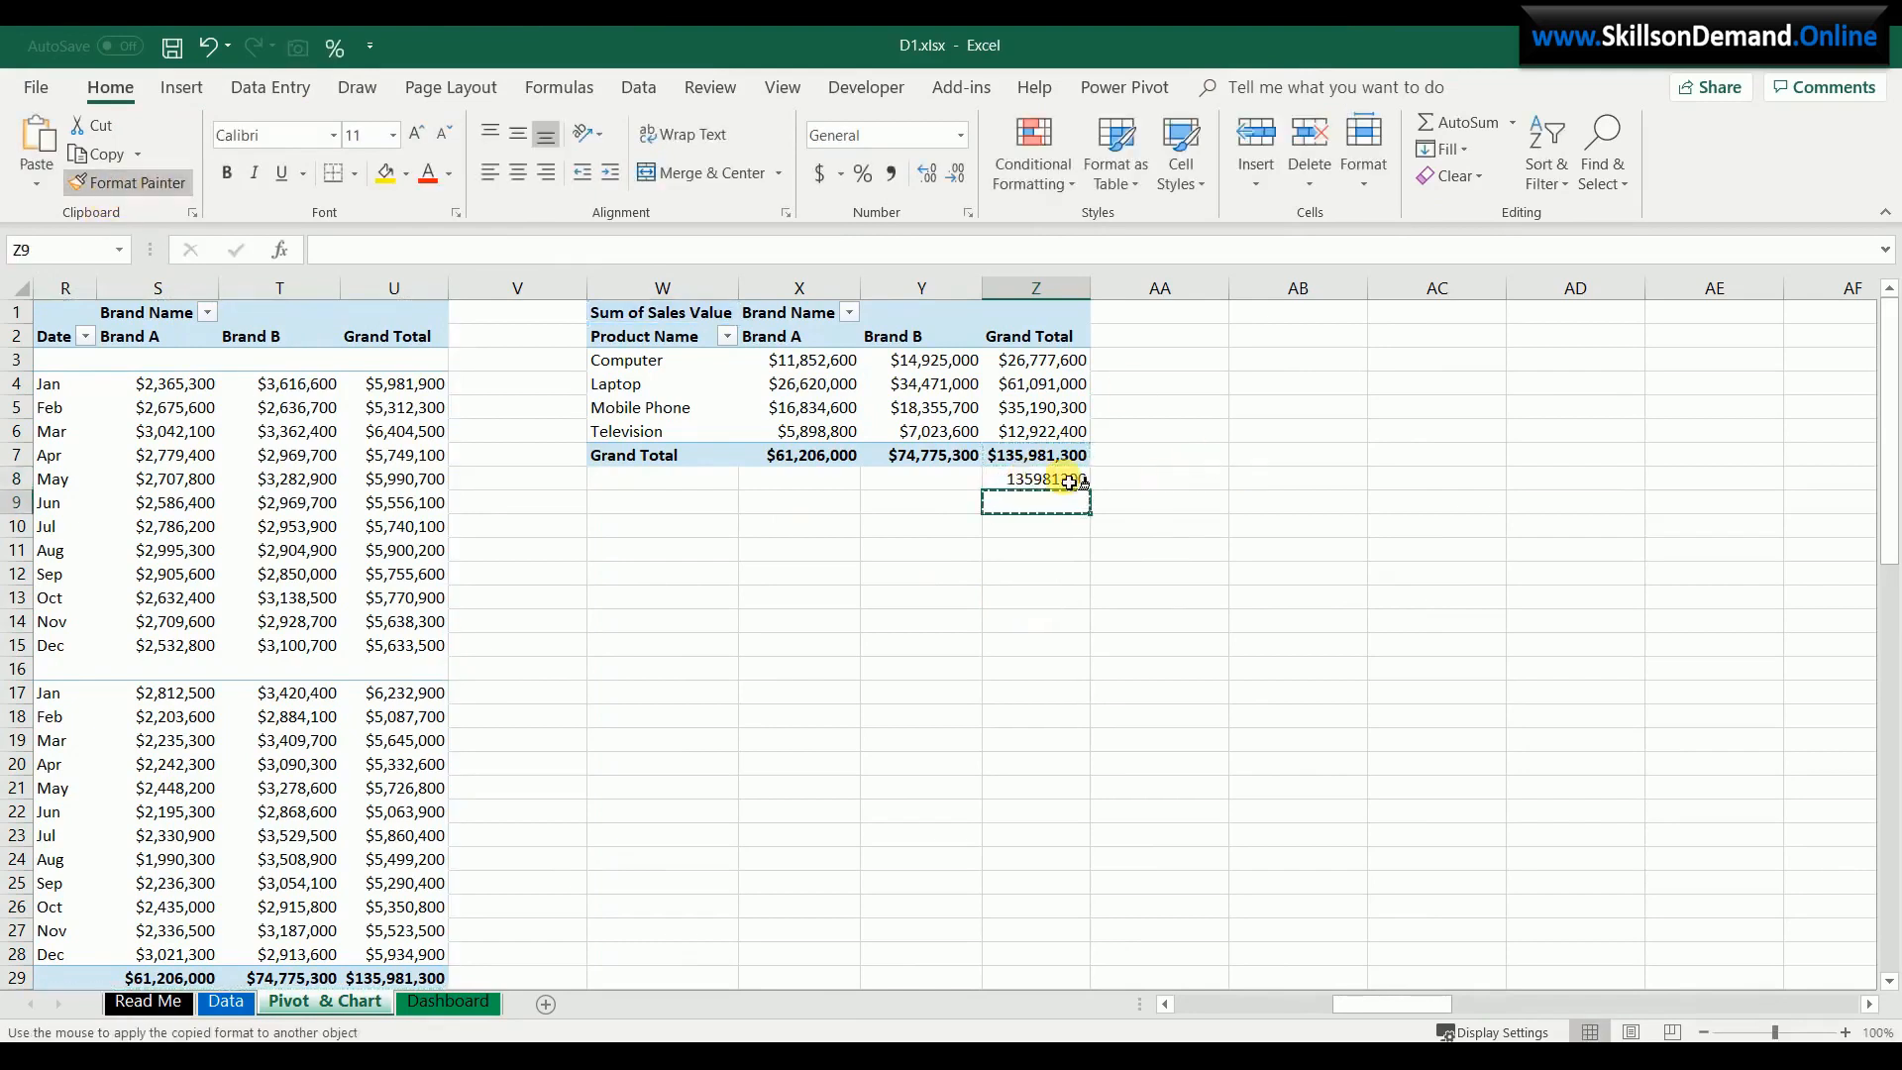
left_click(1027, 480)
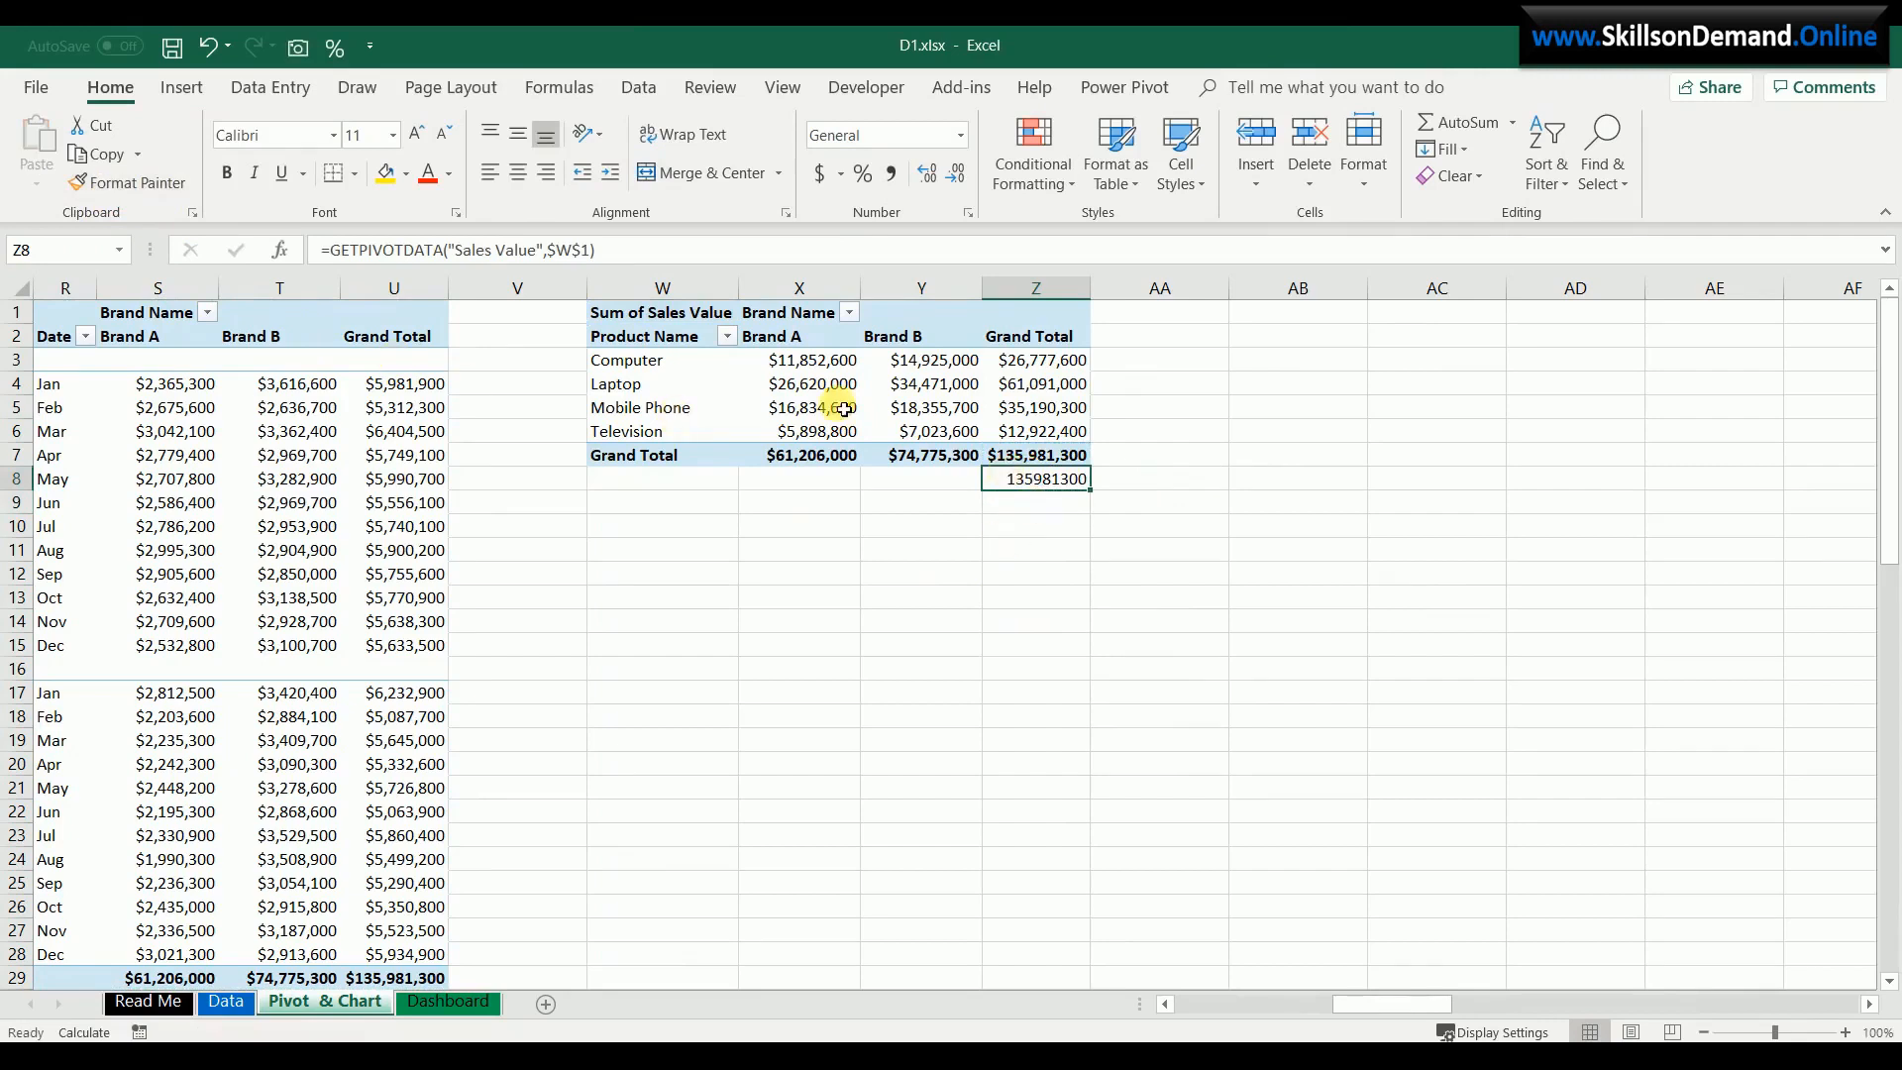
left_click(1032, 456)
left_click(128, 183)
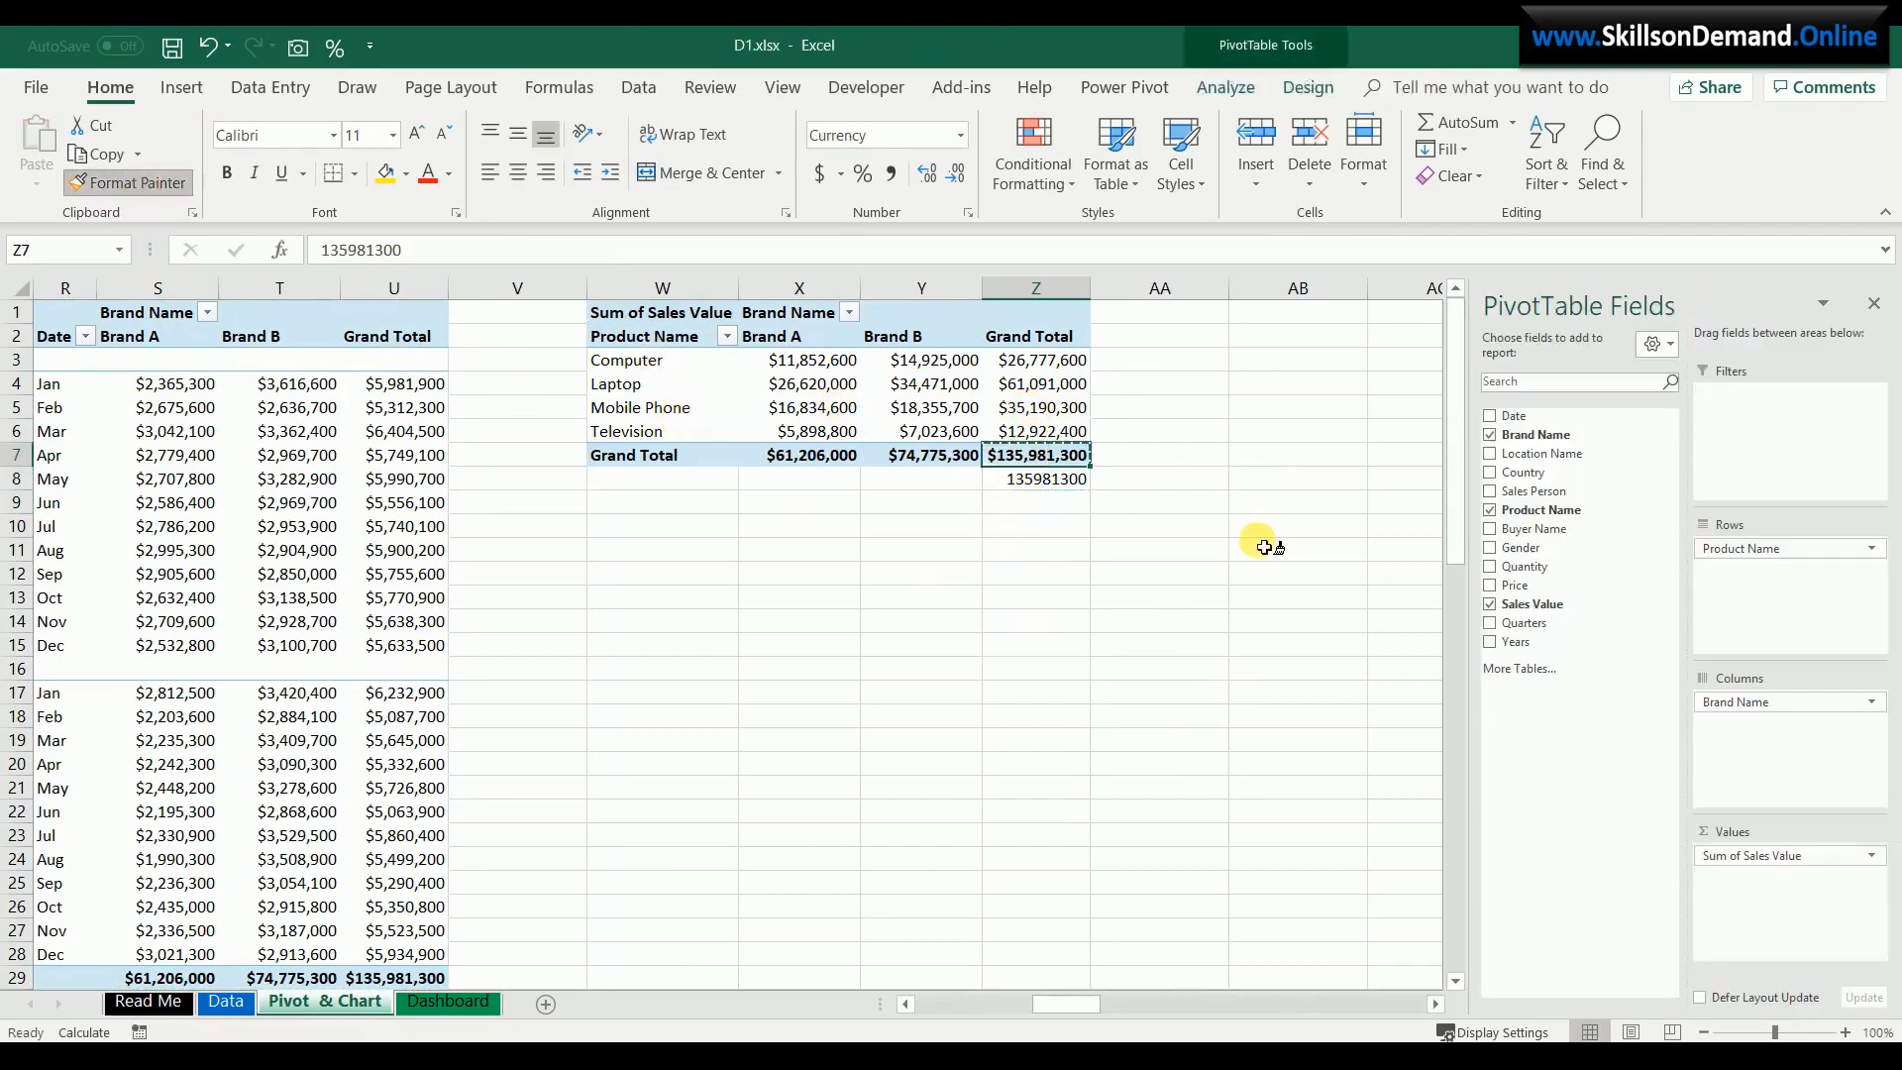
left_click(1027, 479)
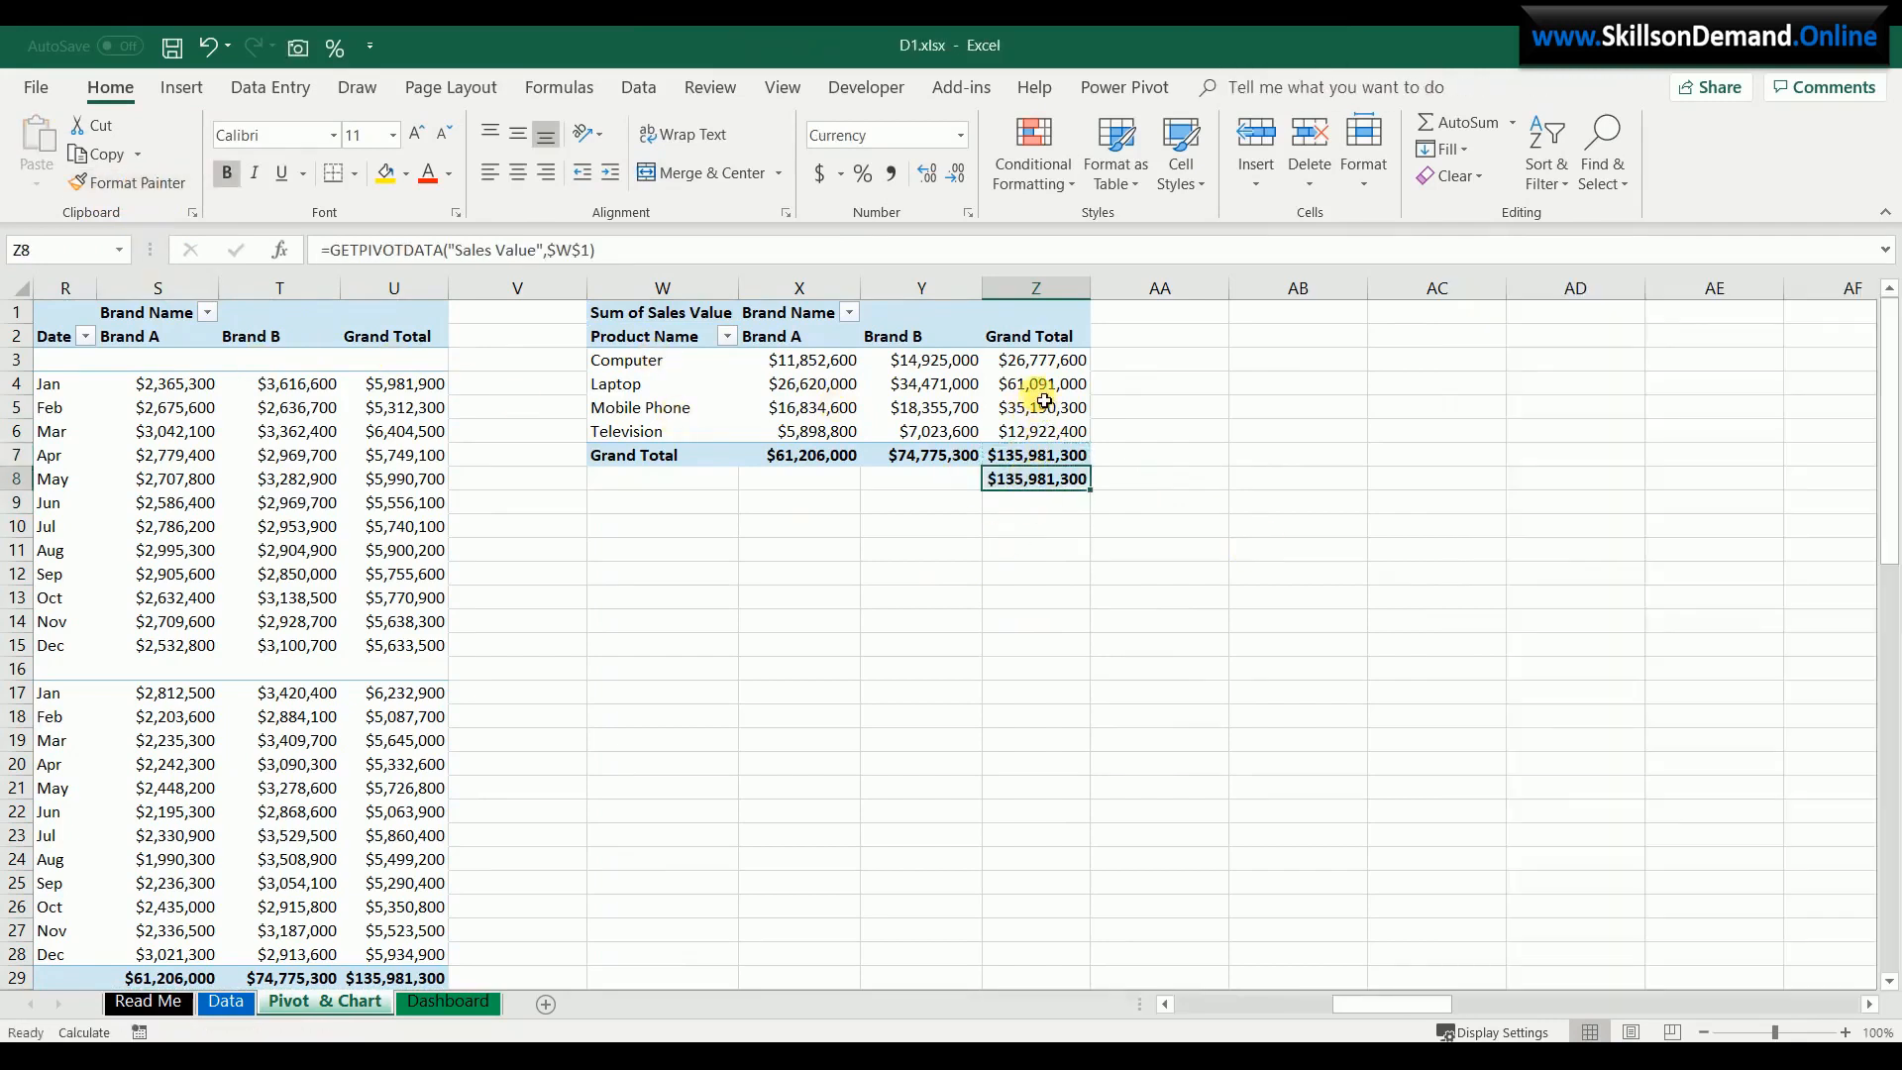
- Insert a Clustered Bar PivotChart based on the product-by-brand PivotTable
left_click(1042, 394)
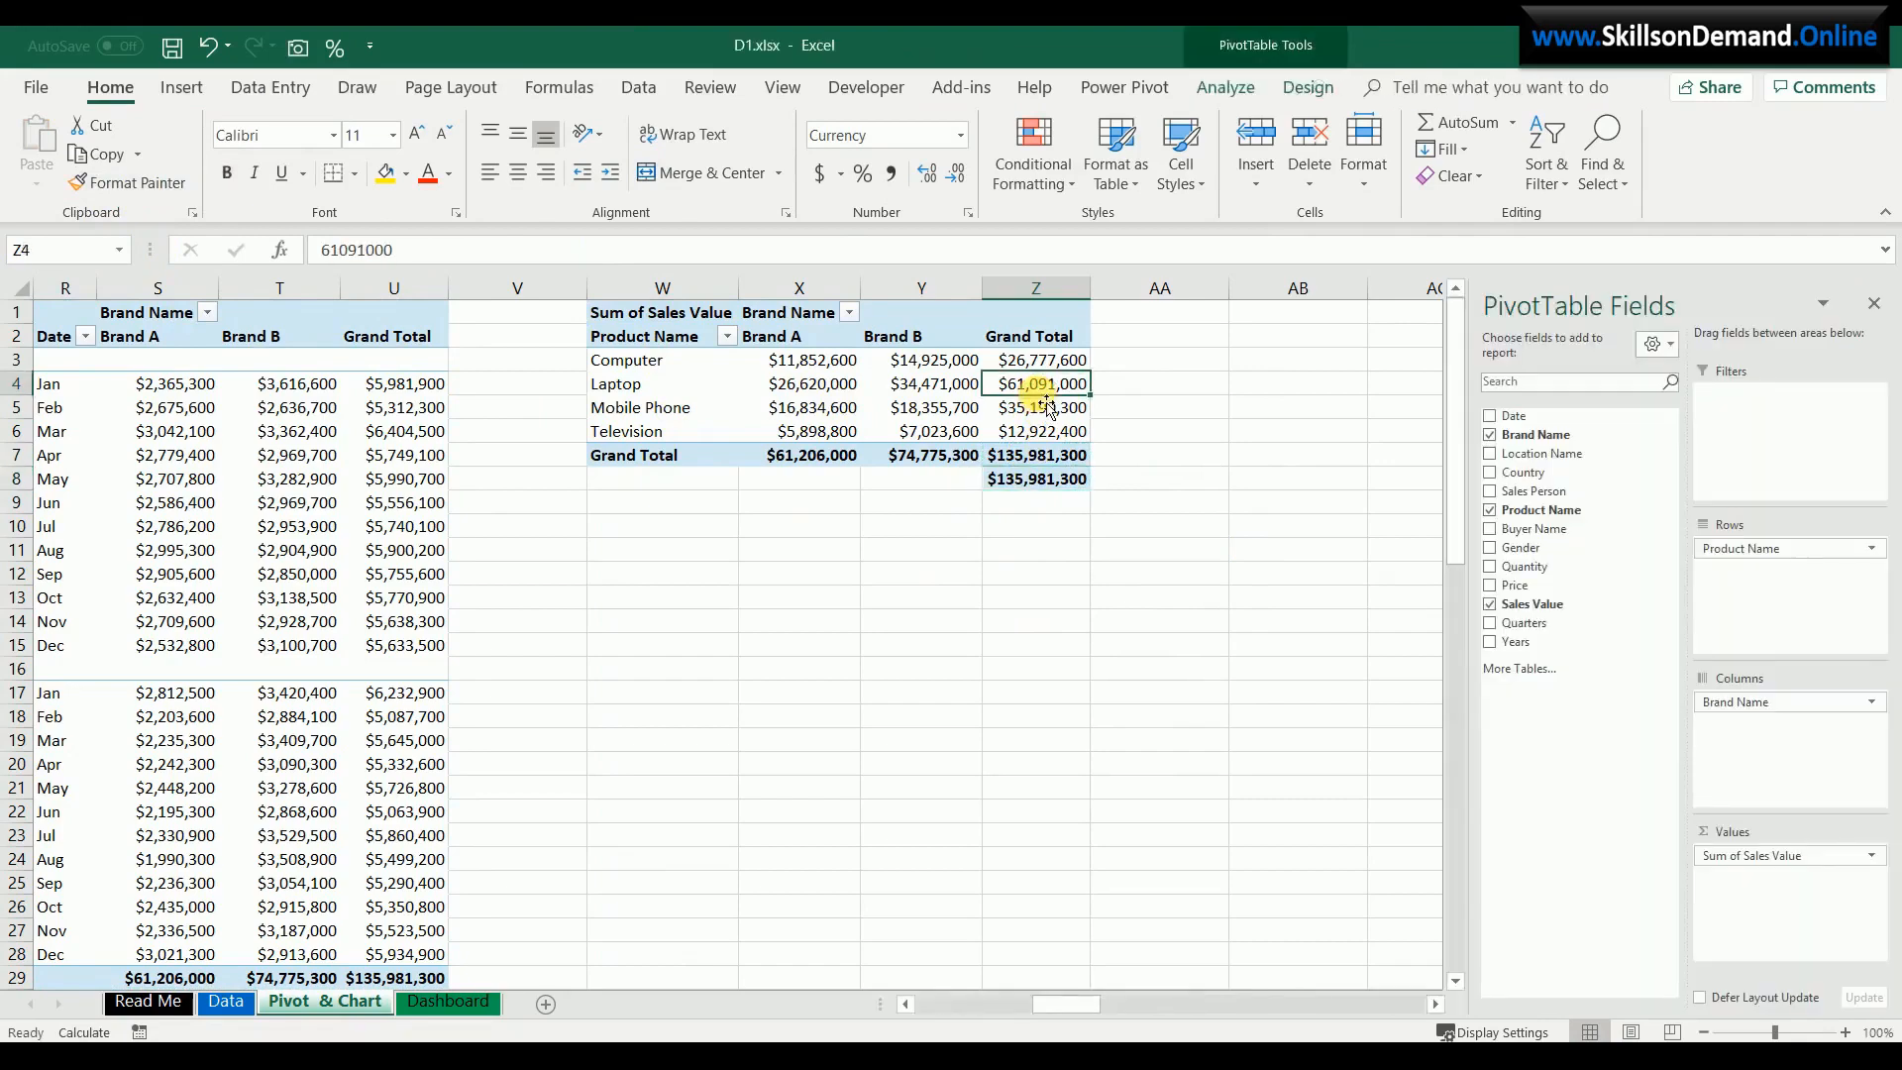
left_click(182, 89)
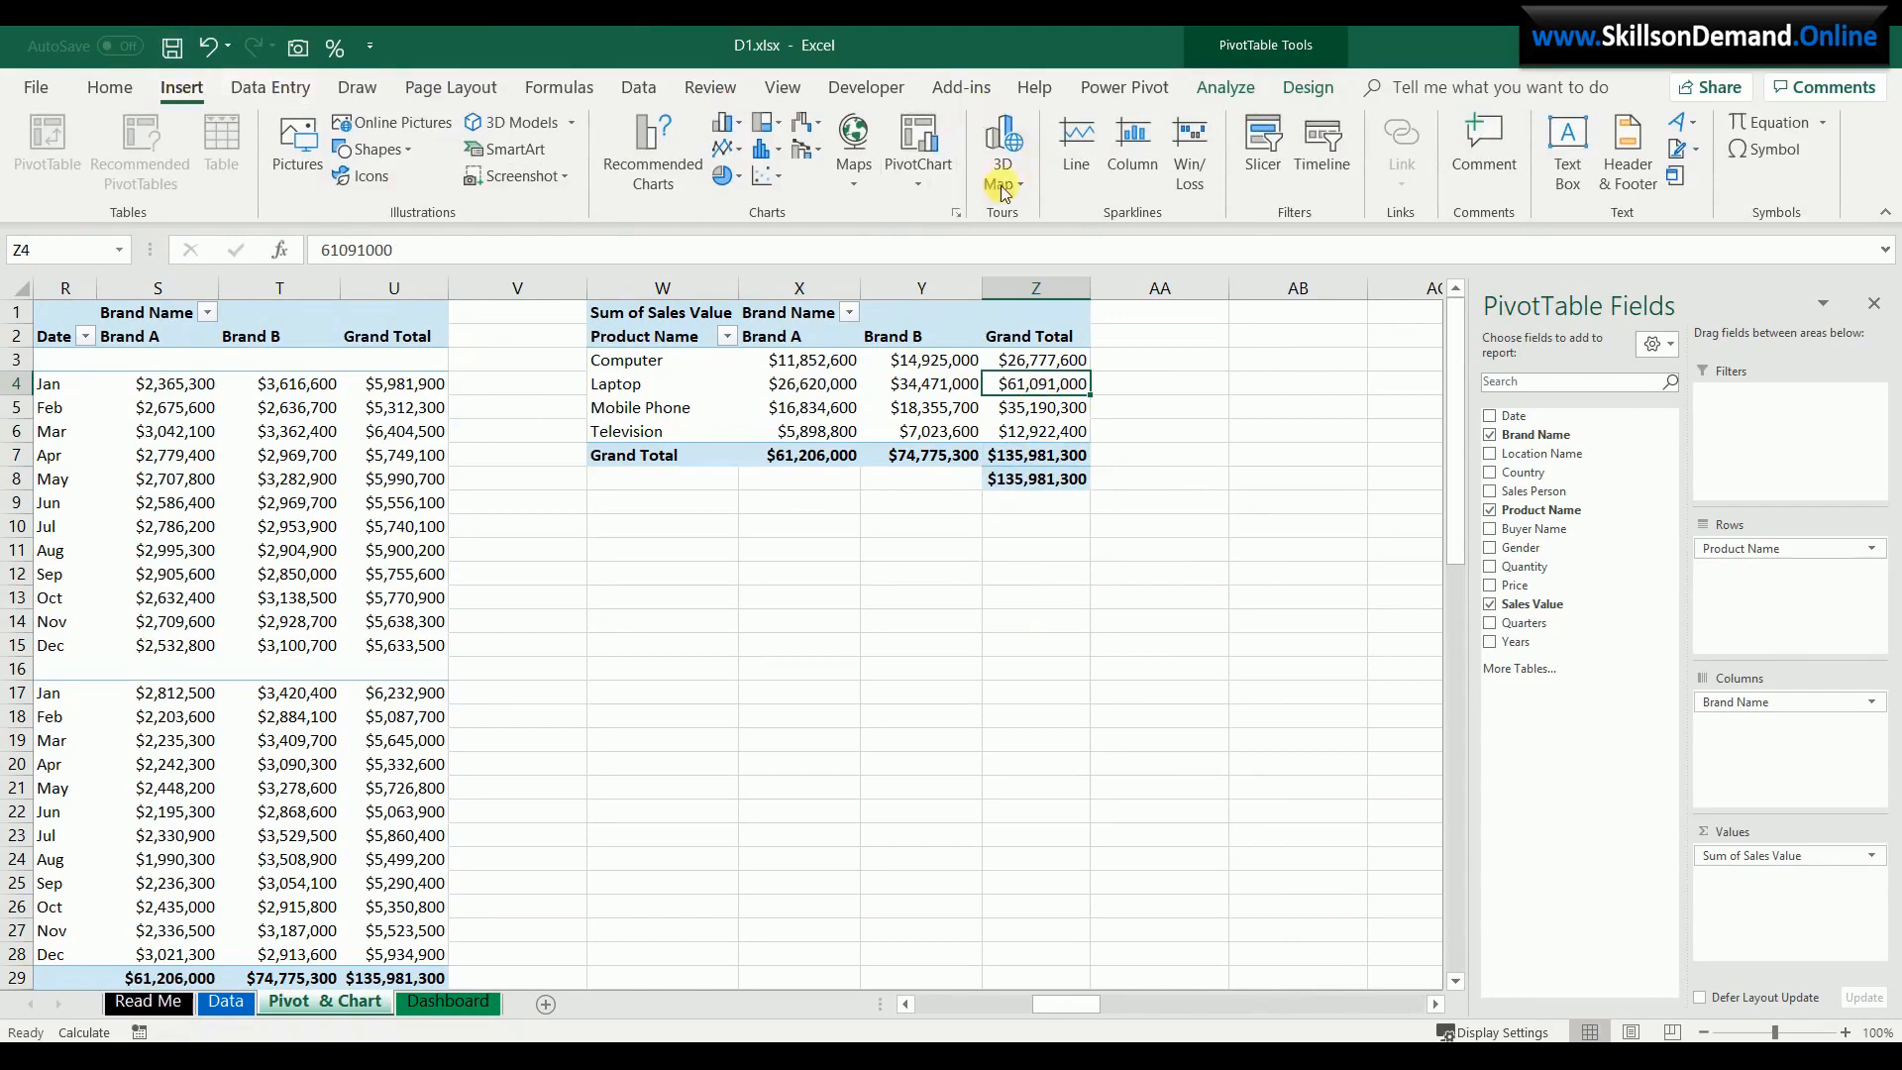
left_click(957, 212)
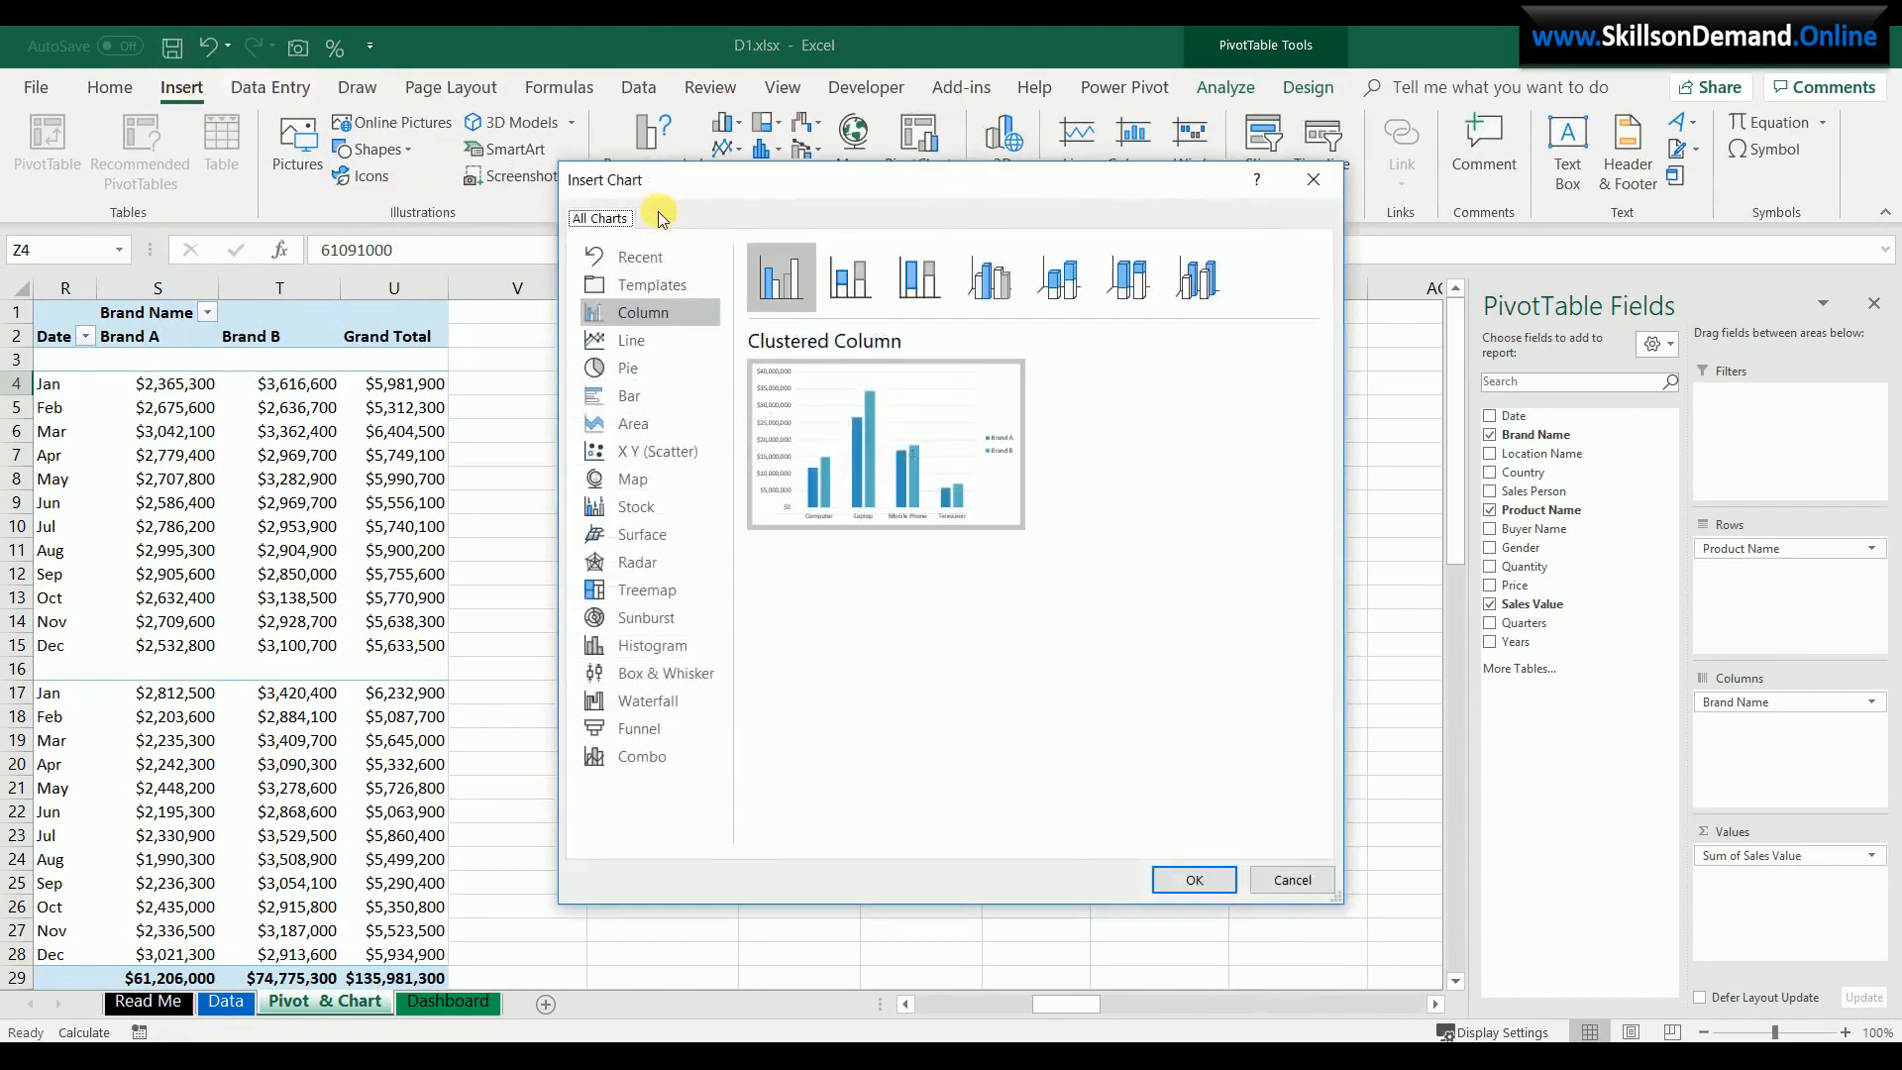
left_click(629, 395)
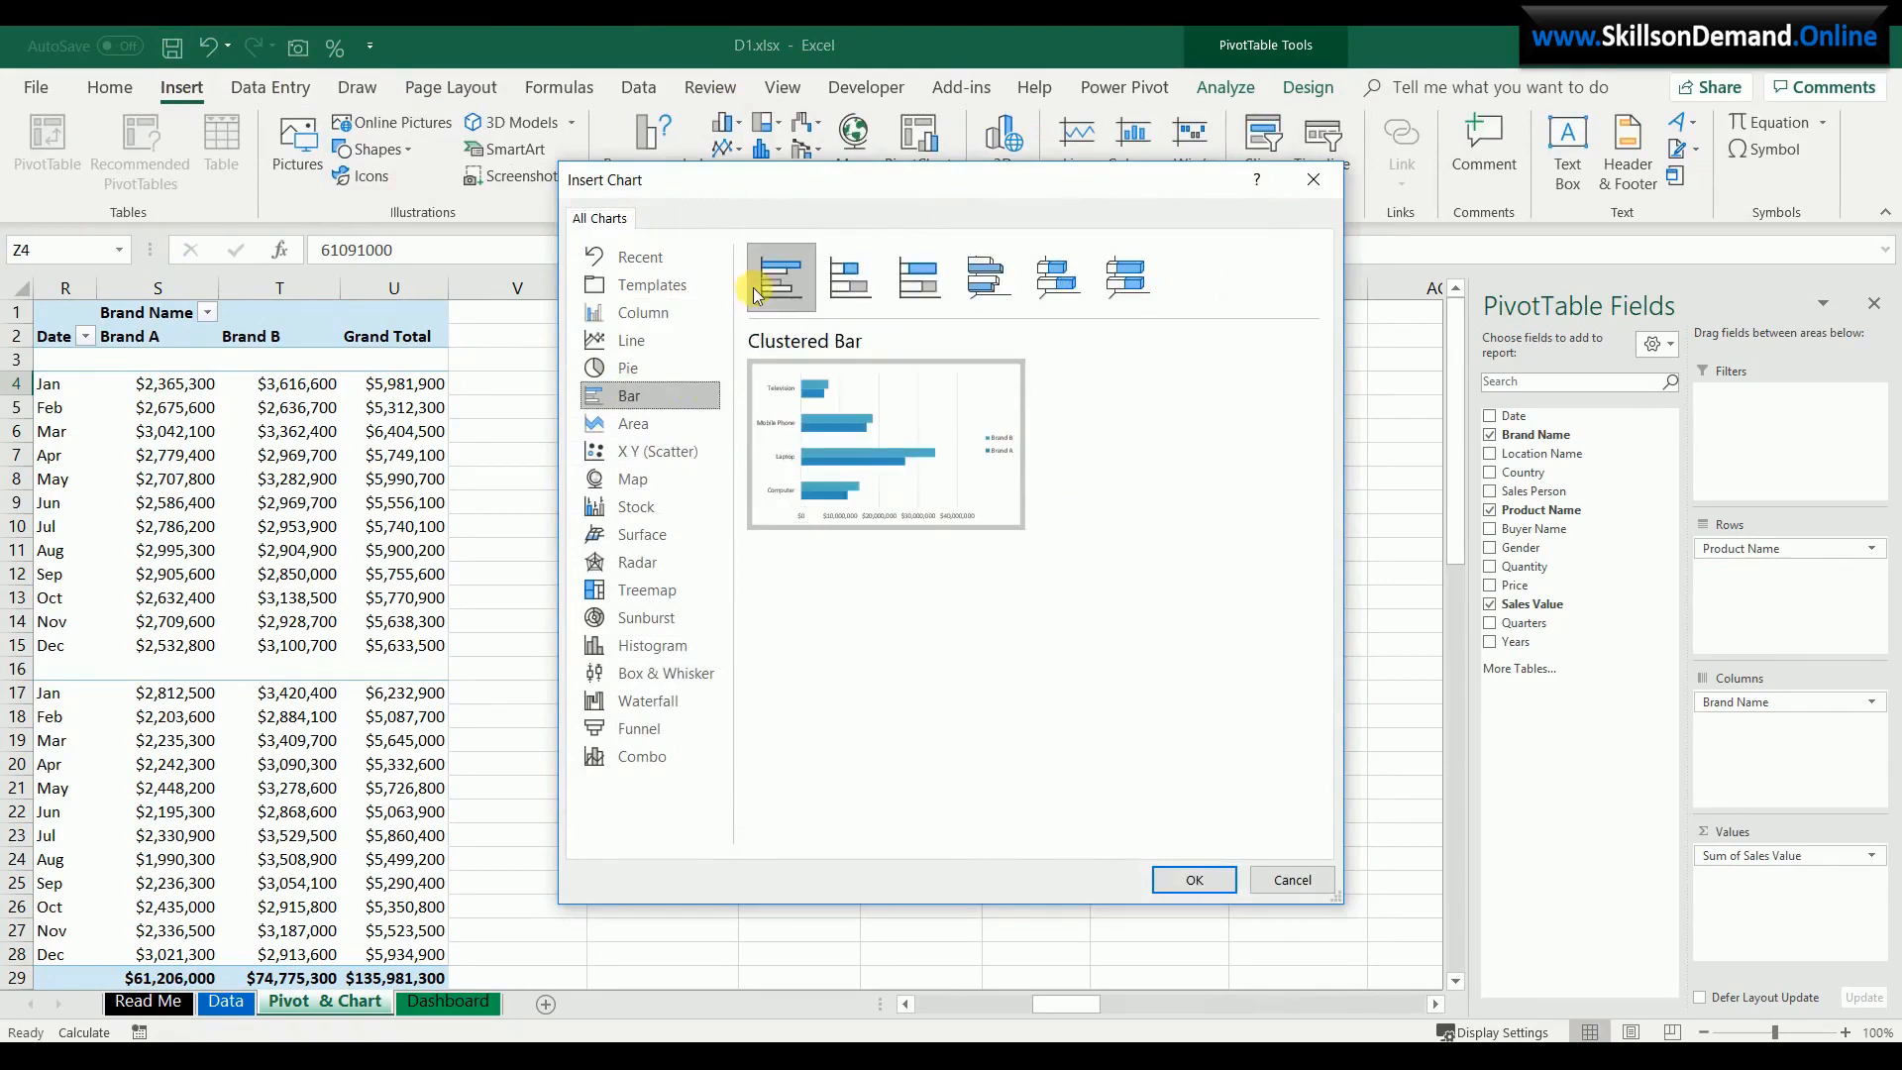
left_click(1192, 878)
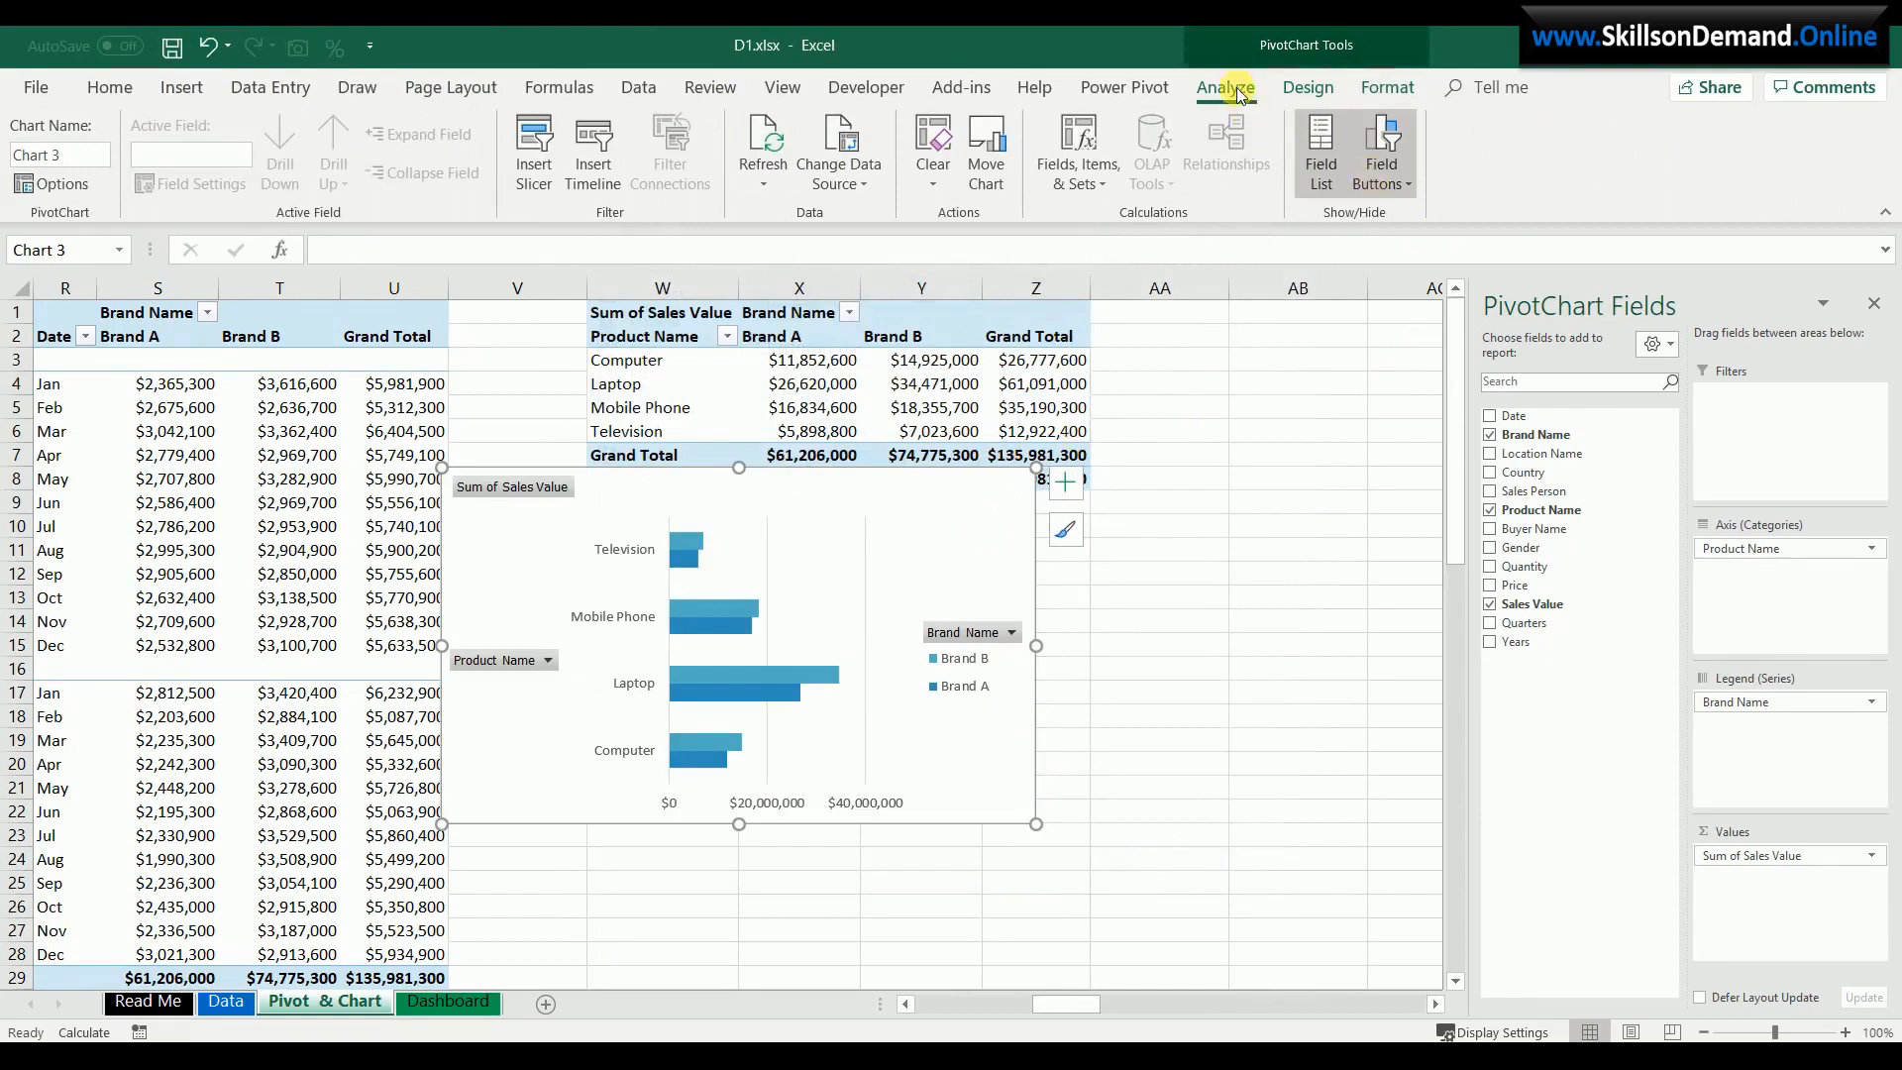
- Add a title above the new bar chart reading "Product Sales"
left_click(1308, 89)
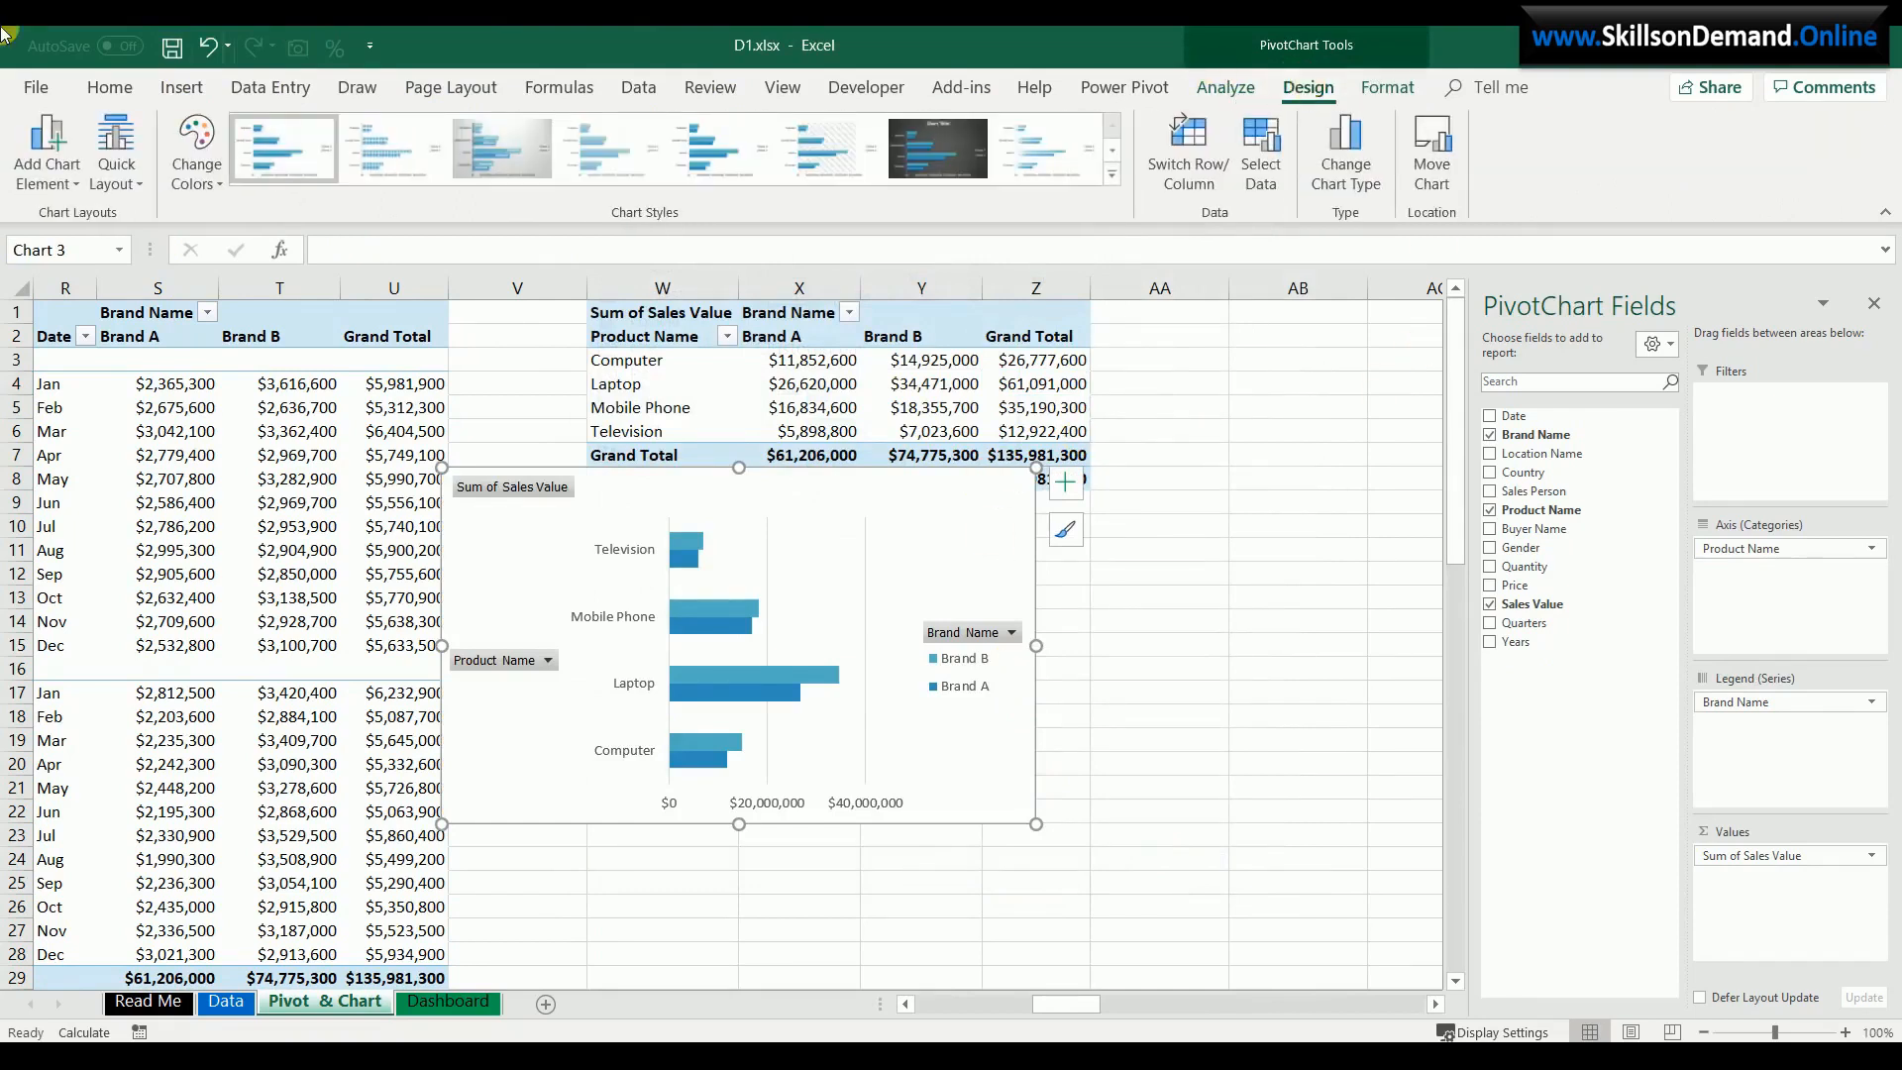
left_click(49, 167)
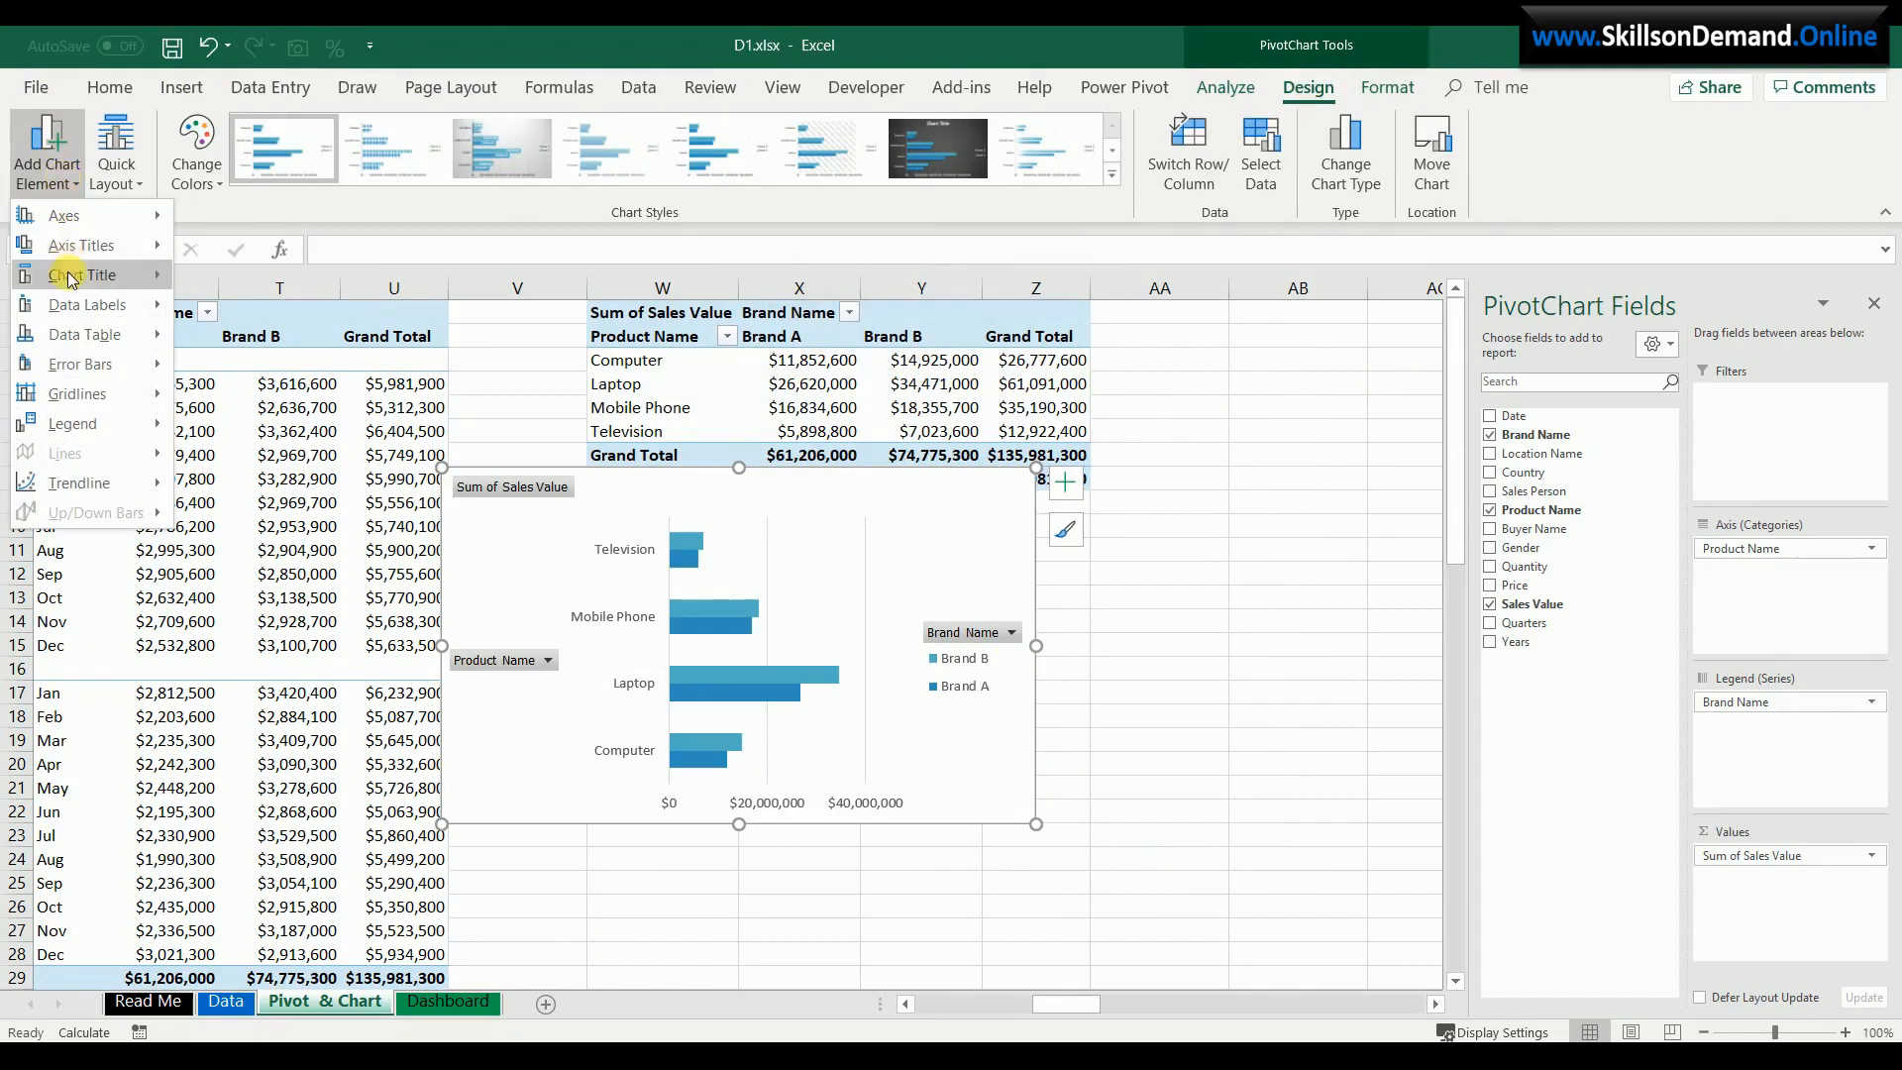
mouse_move(69, 278)
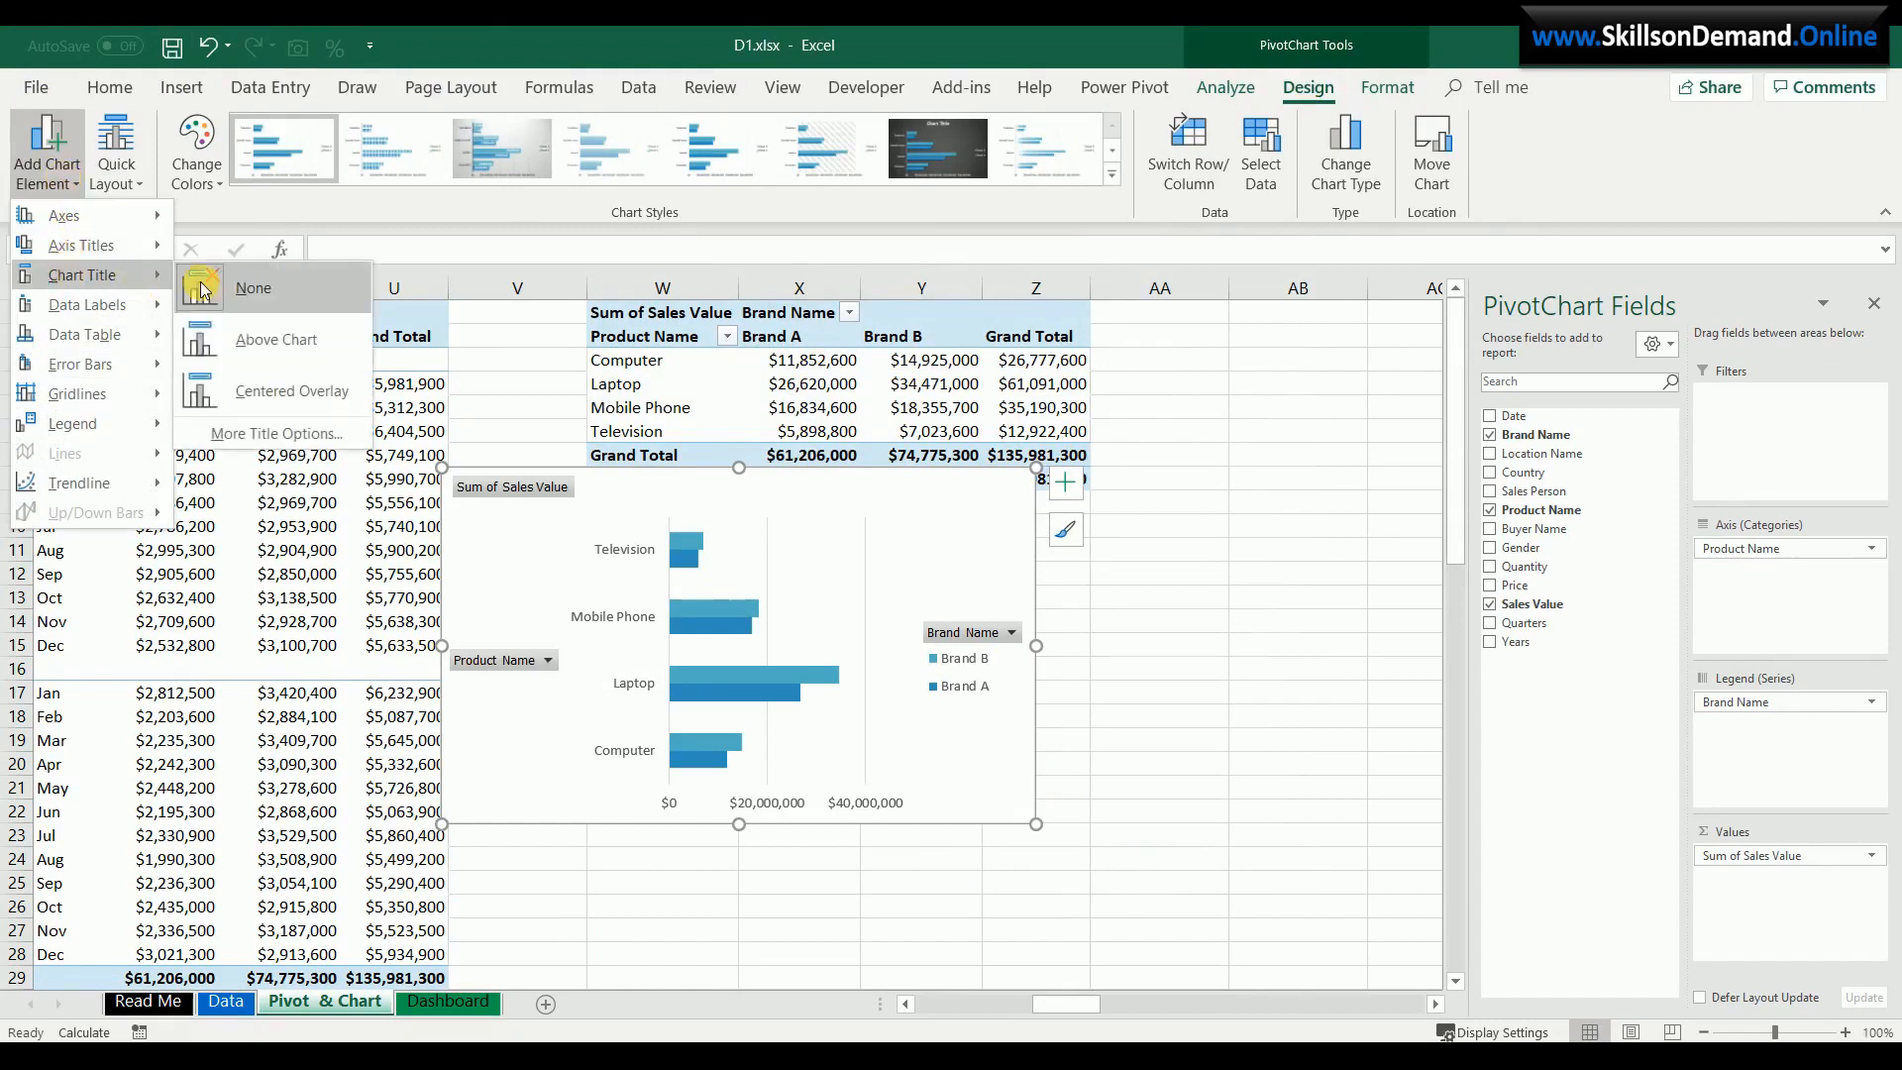
left_click(277, 340)
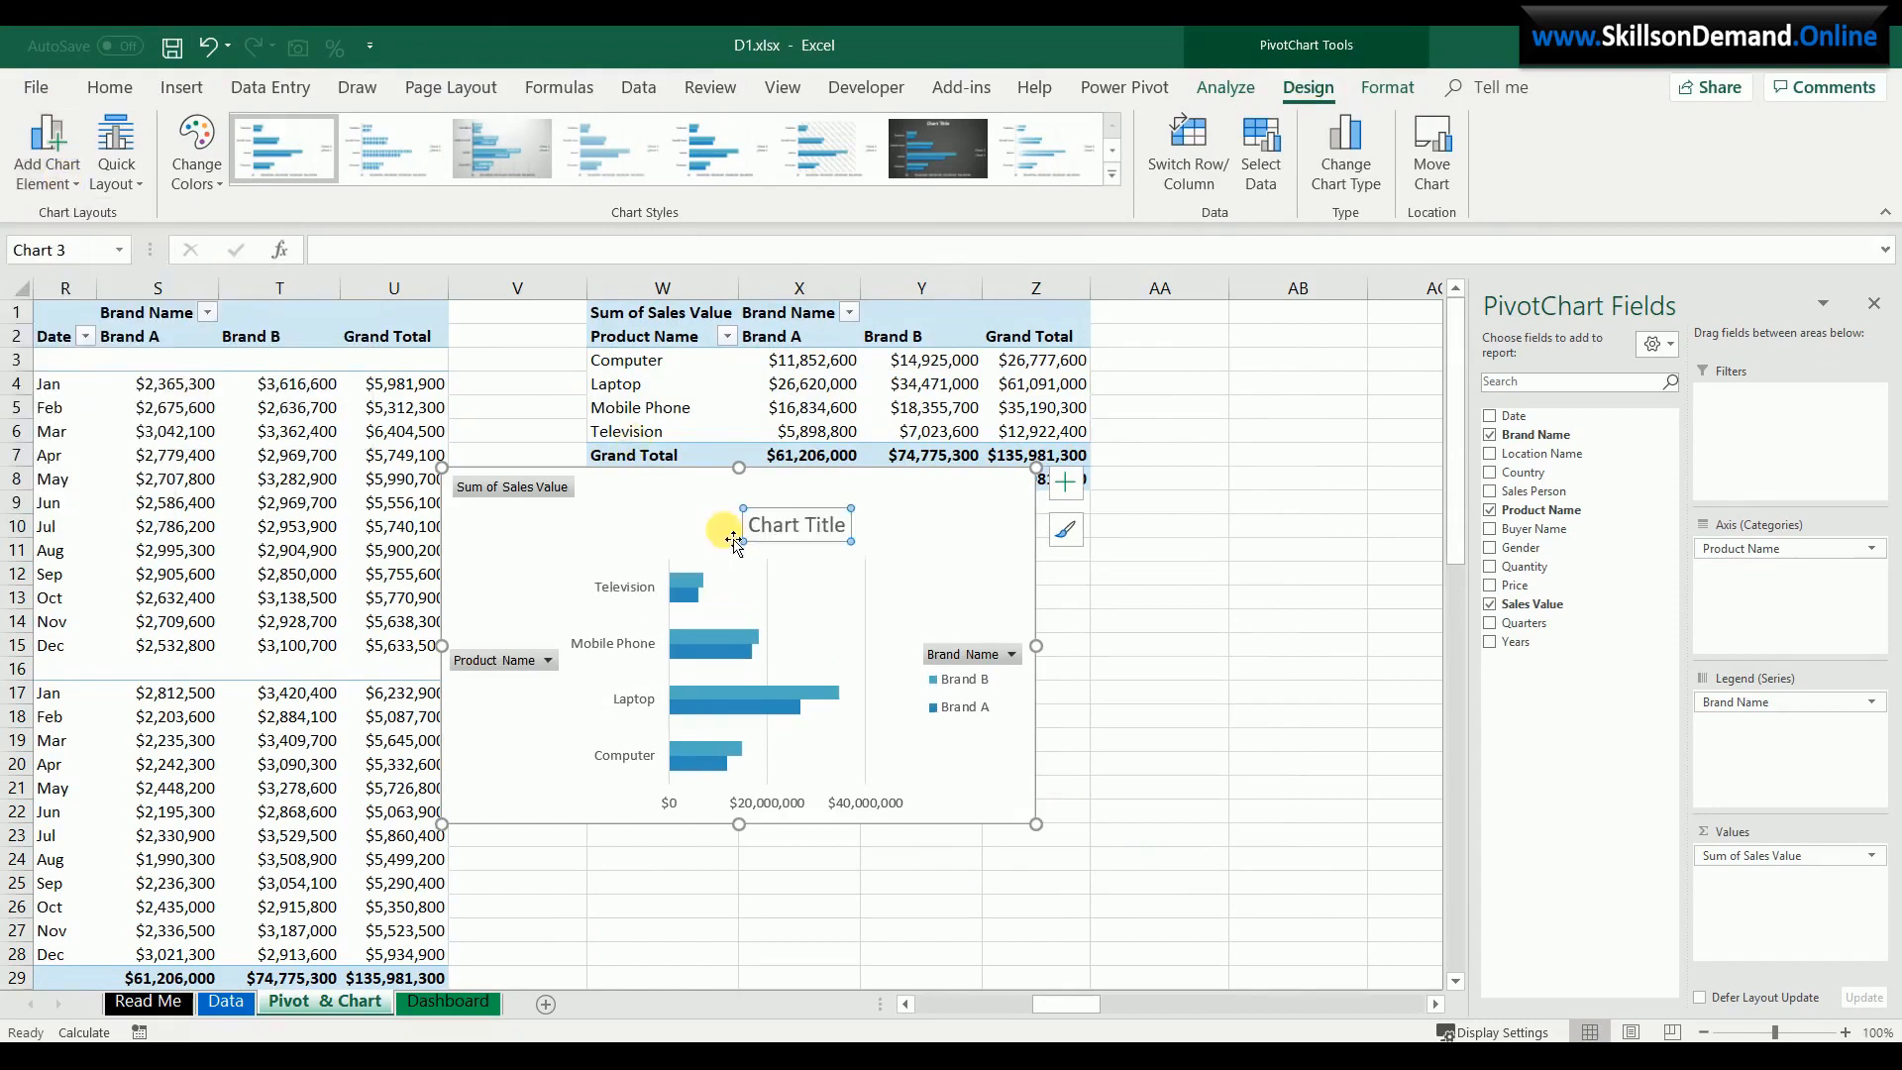
left_click_drag(763, 540, 850, 531)
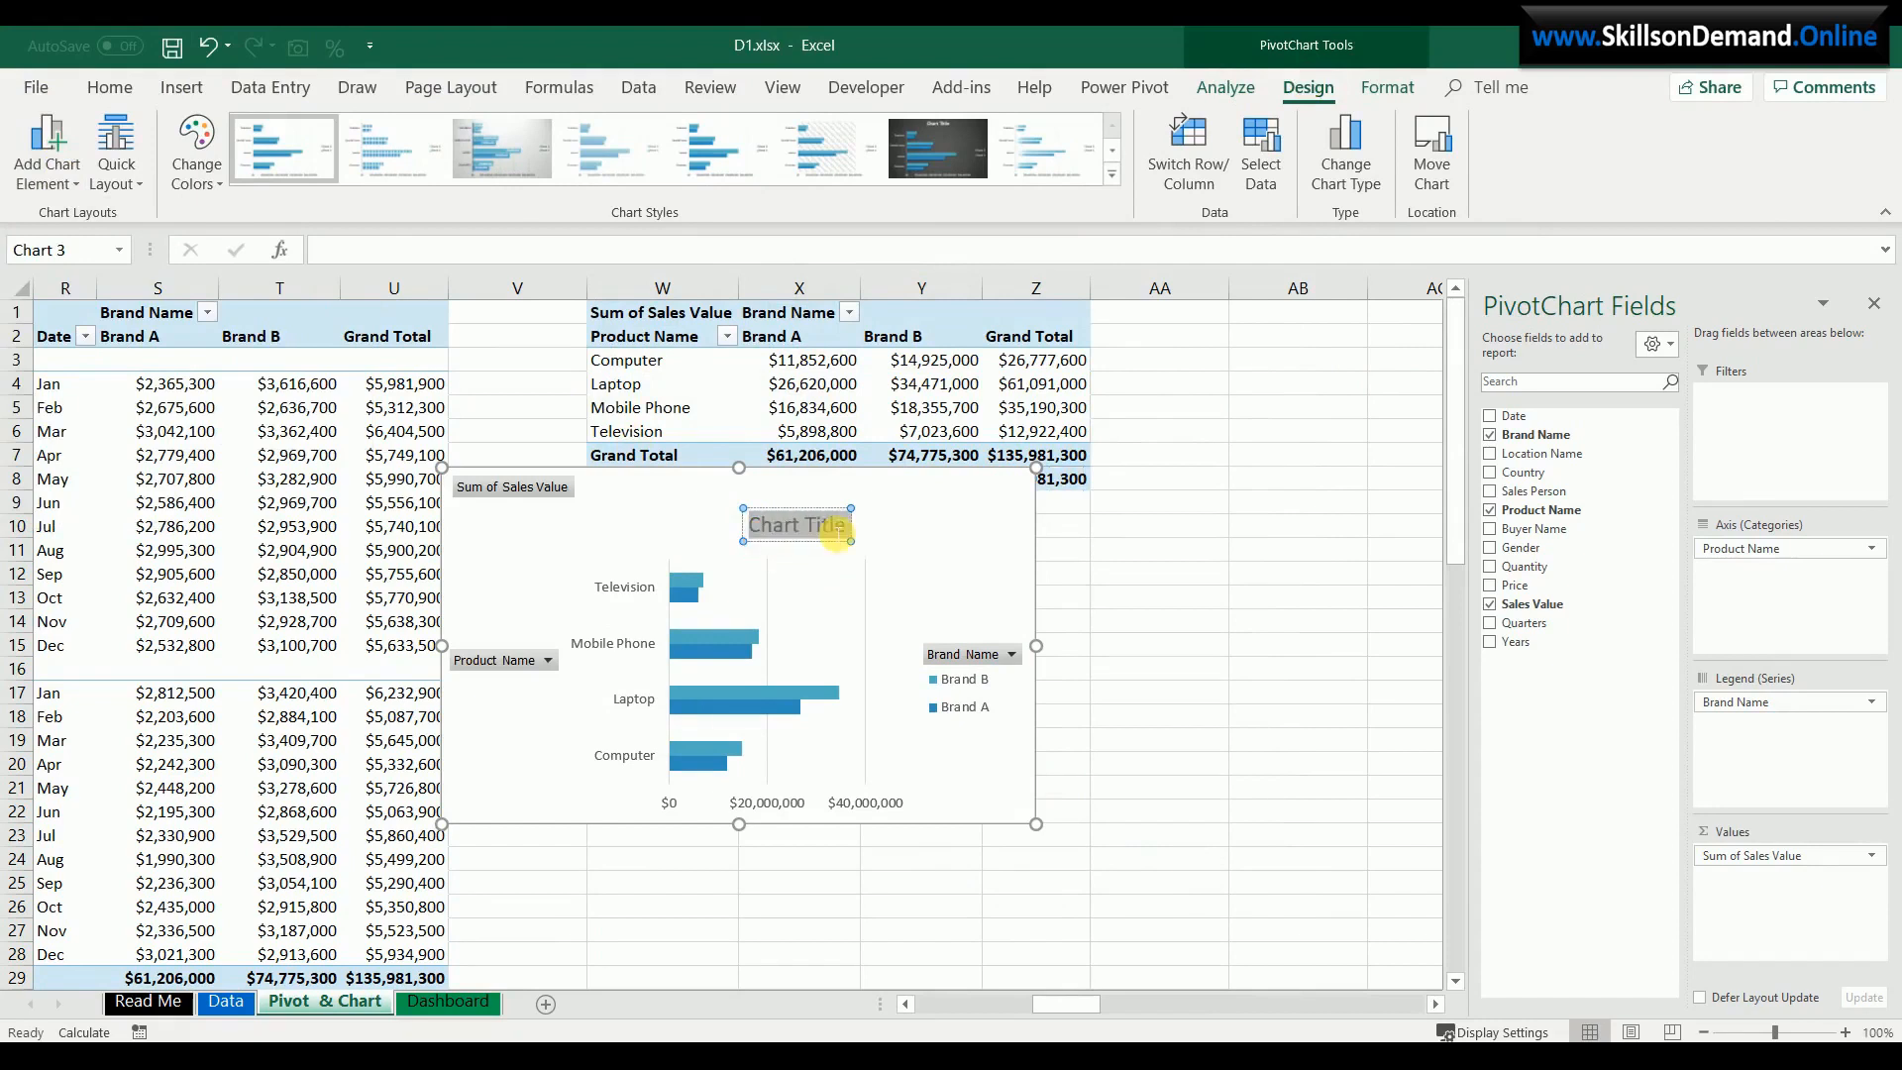
type("Produc")
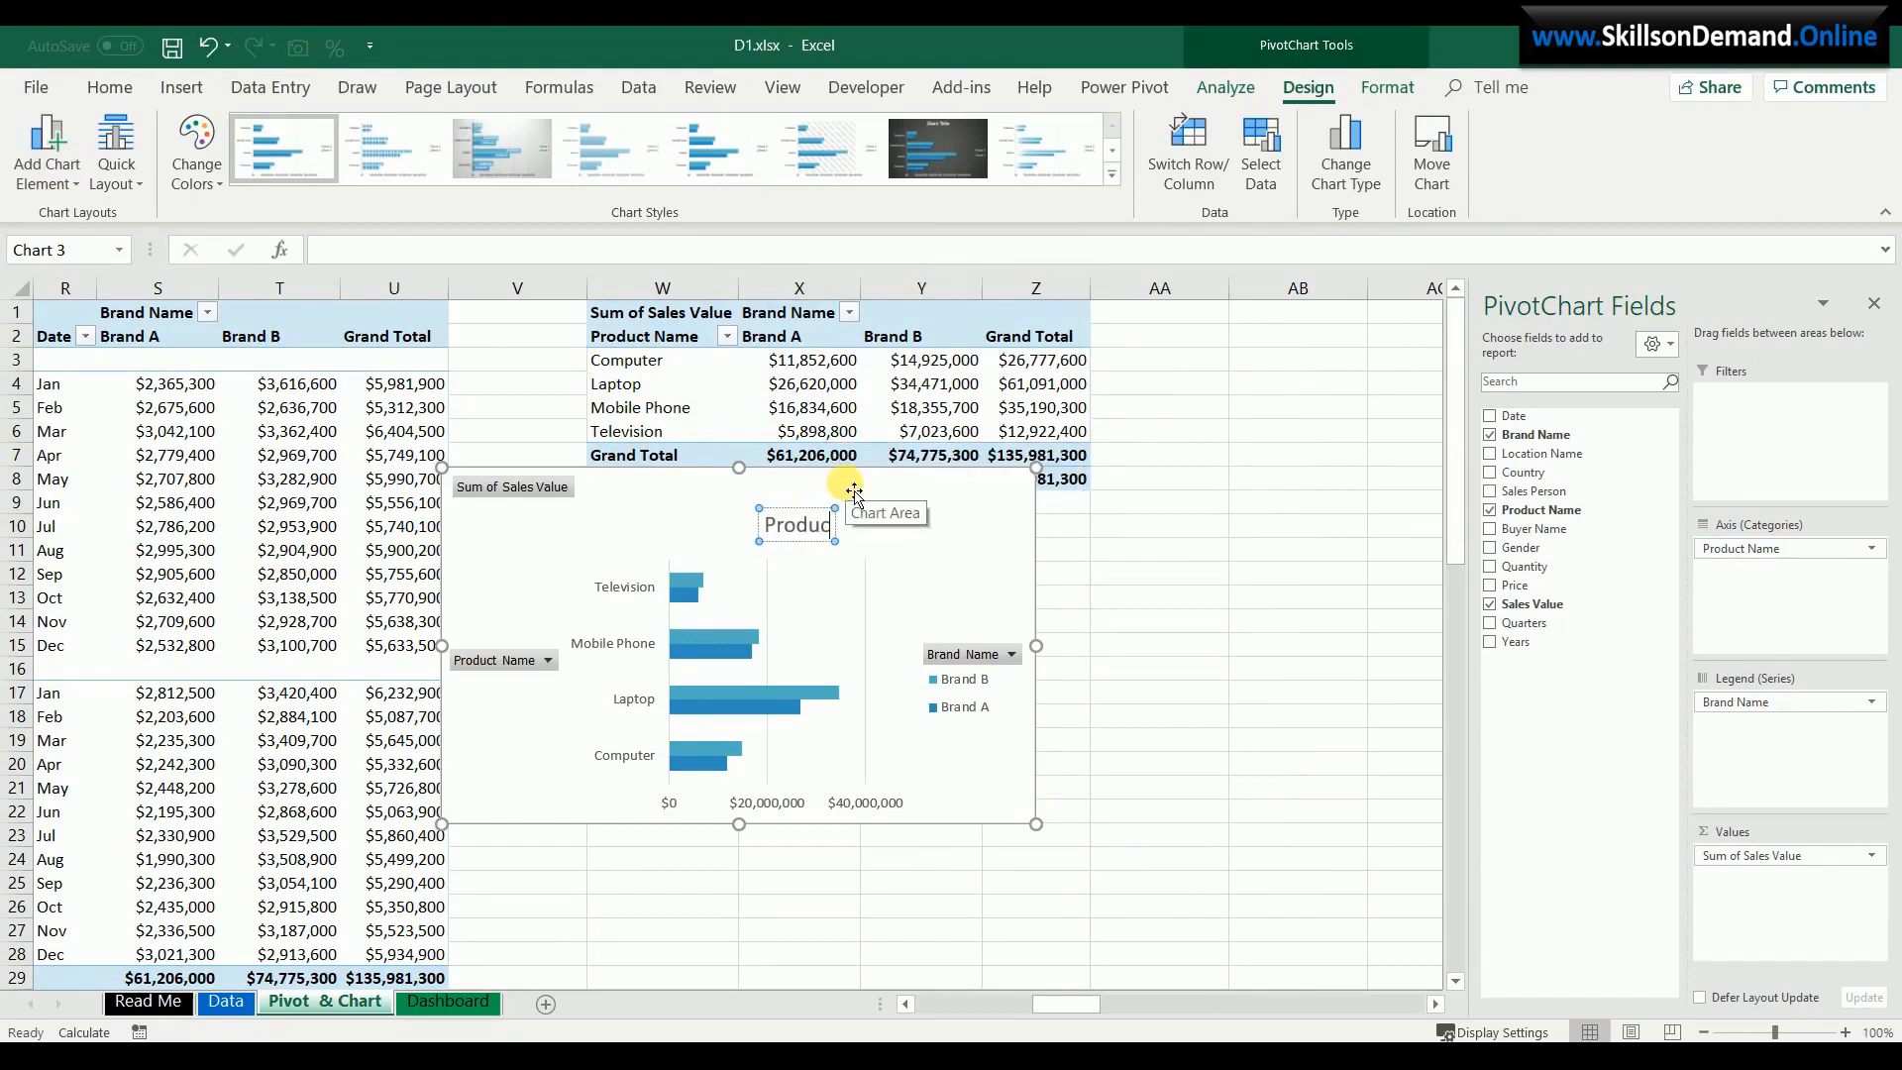
type("t Sales")
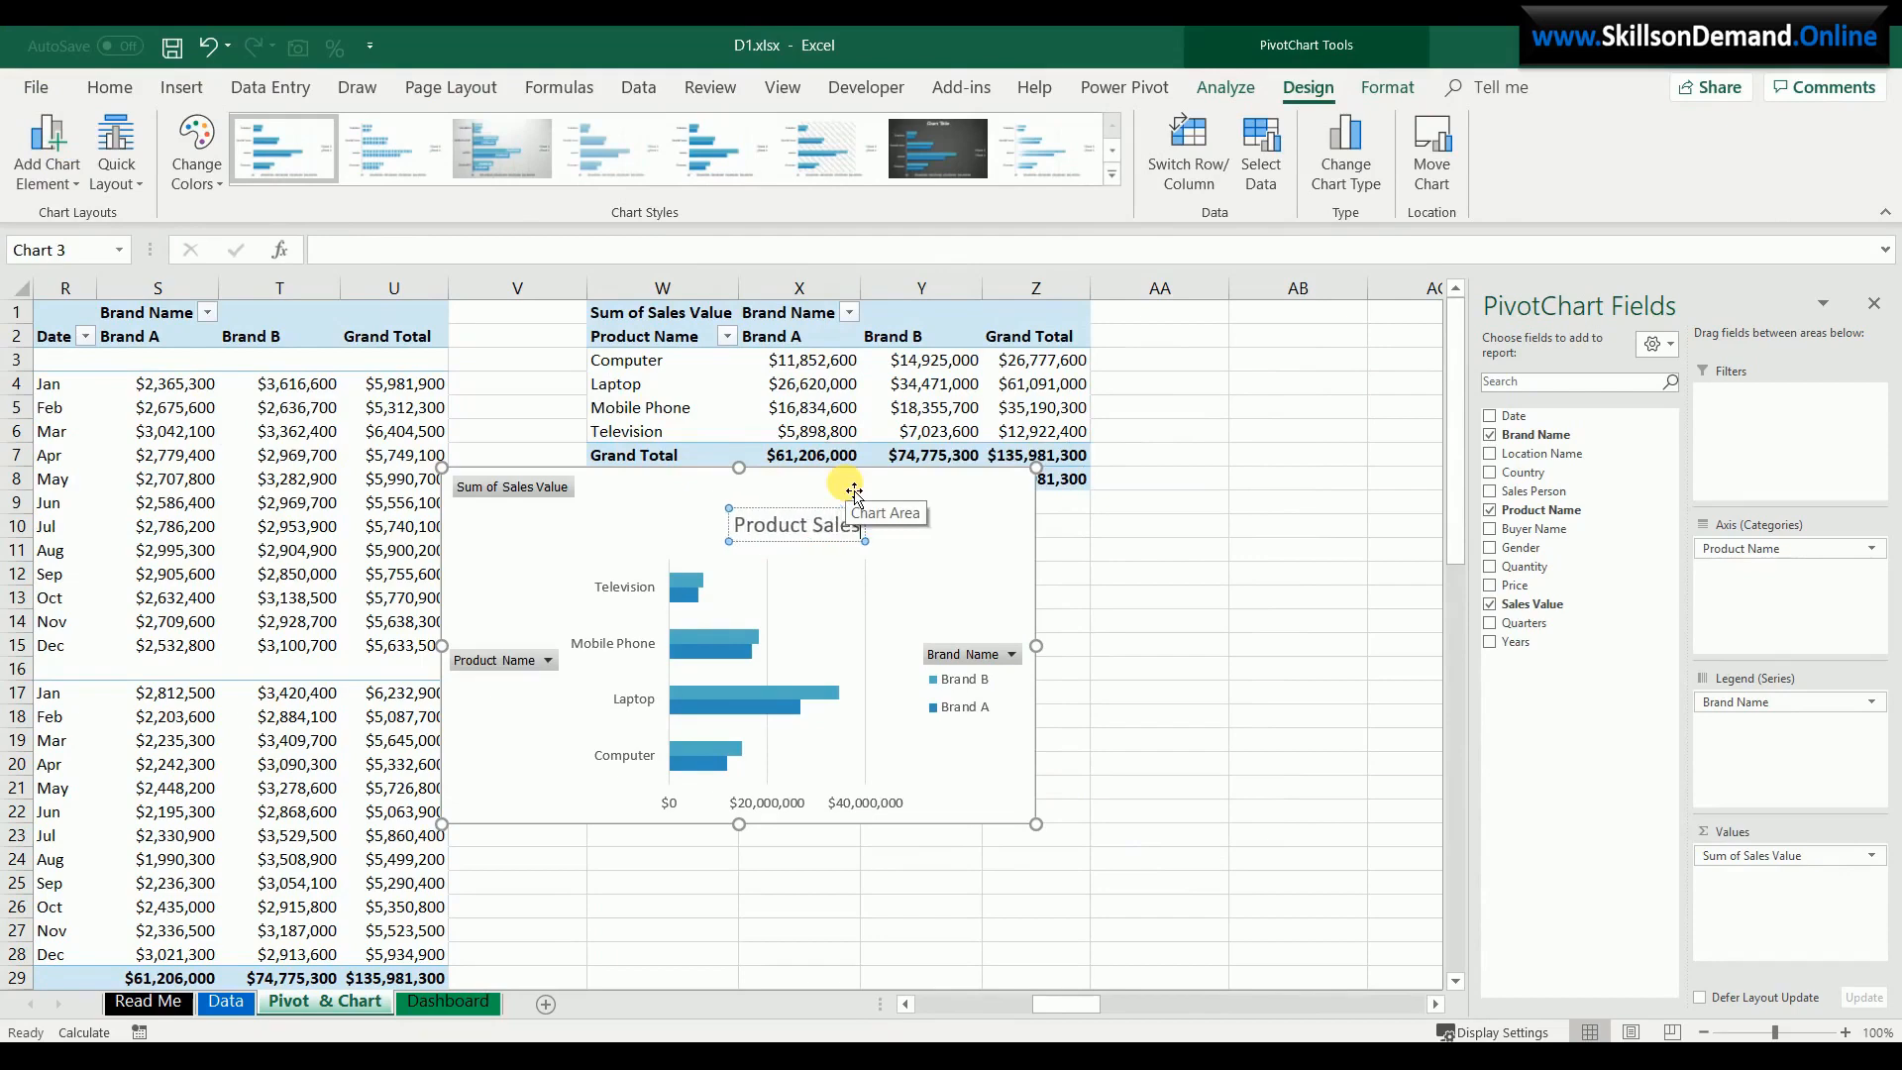
left_click(921, 523)
- Make the "Product Sales" chart title black and bold
left_click(843, 524)
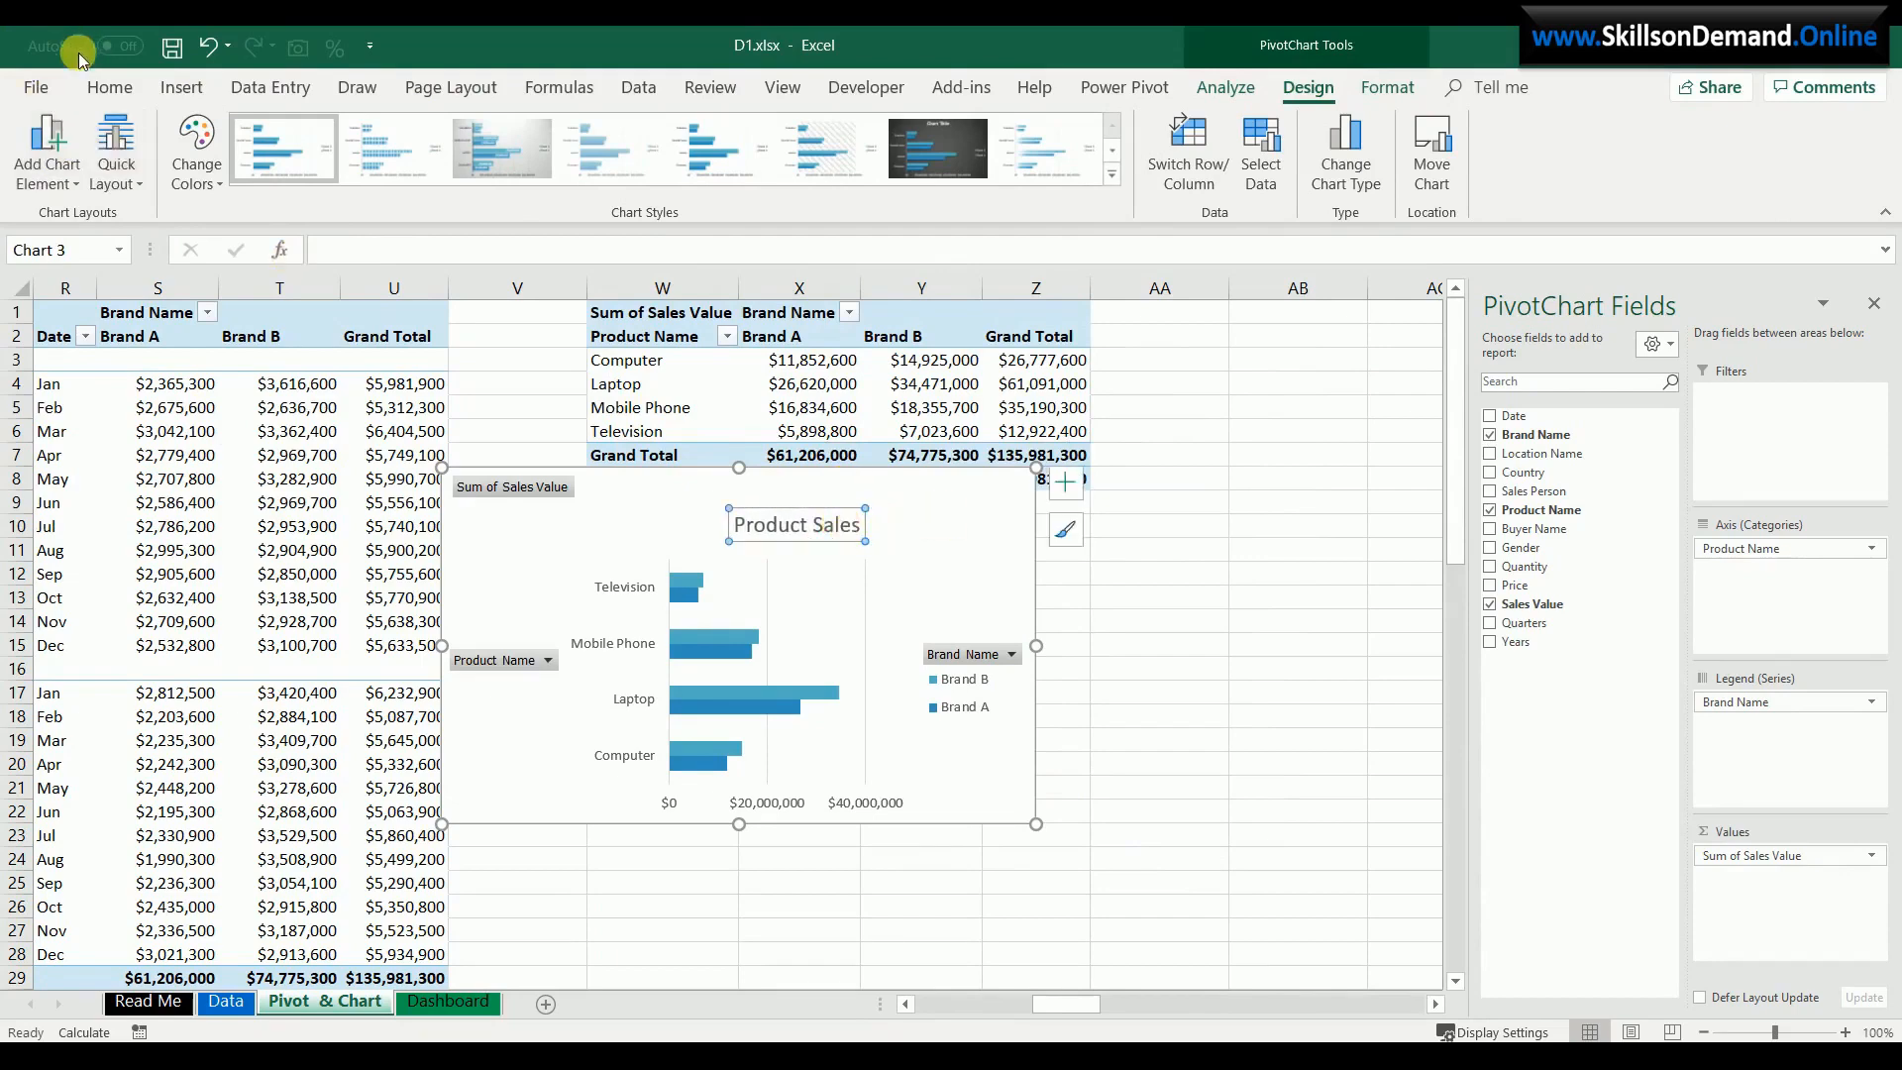
left_click(109, 88)
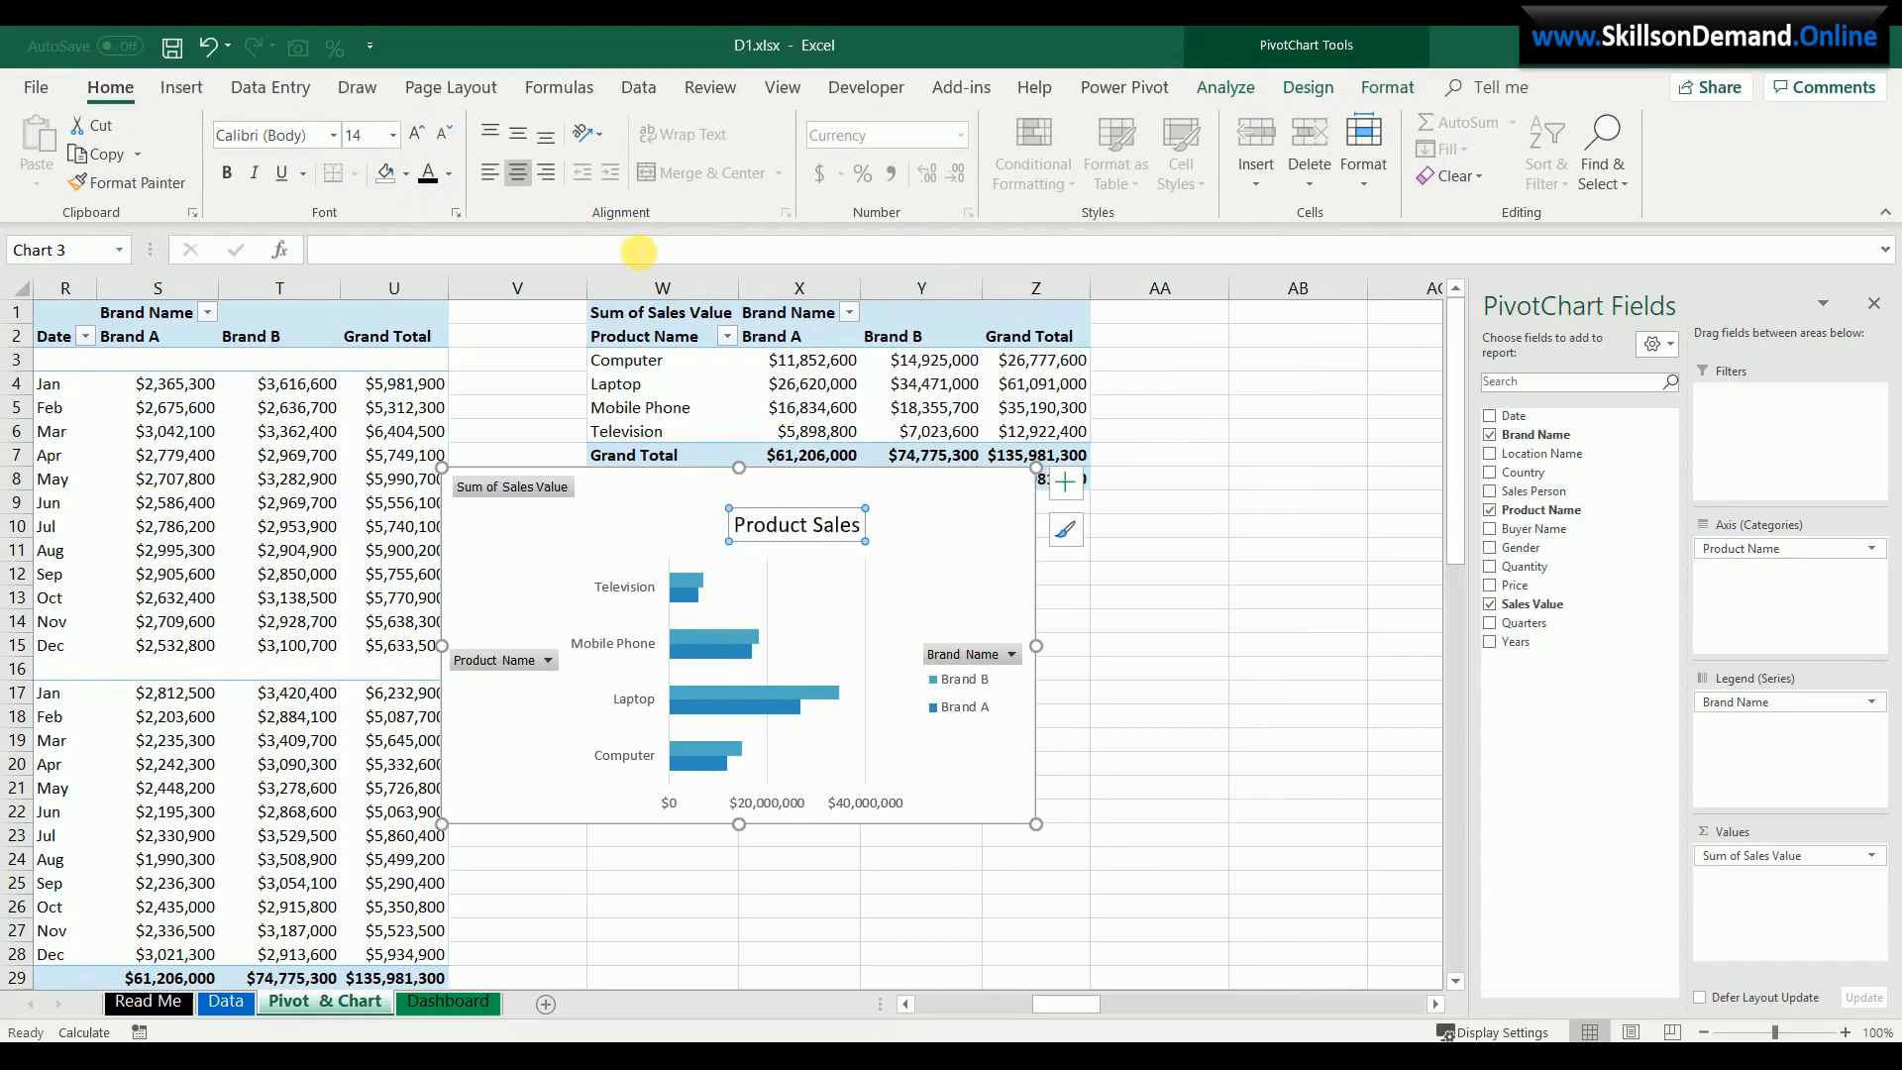
key("ctrl+b")
left_click(989, 599)
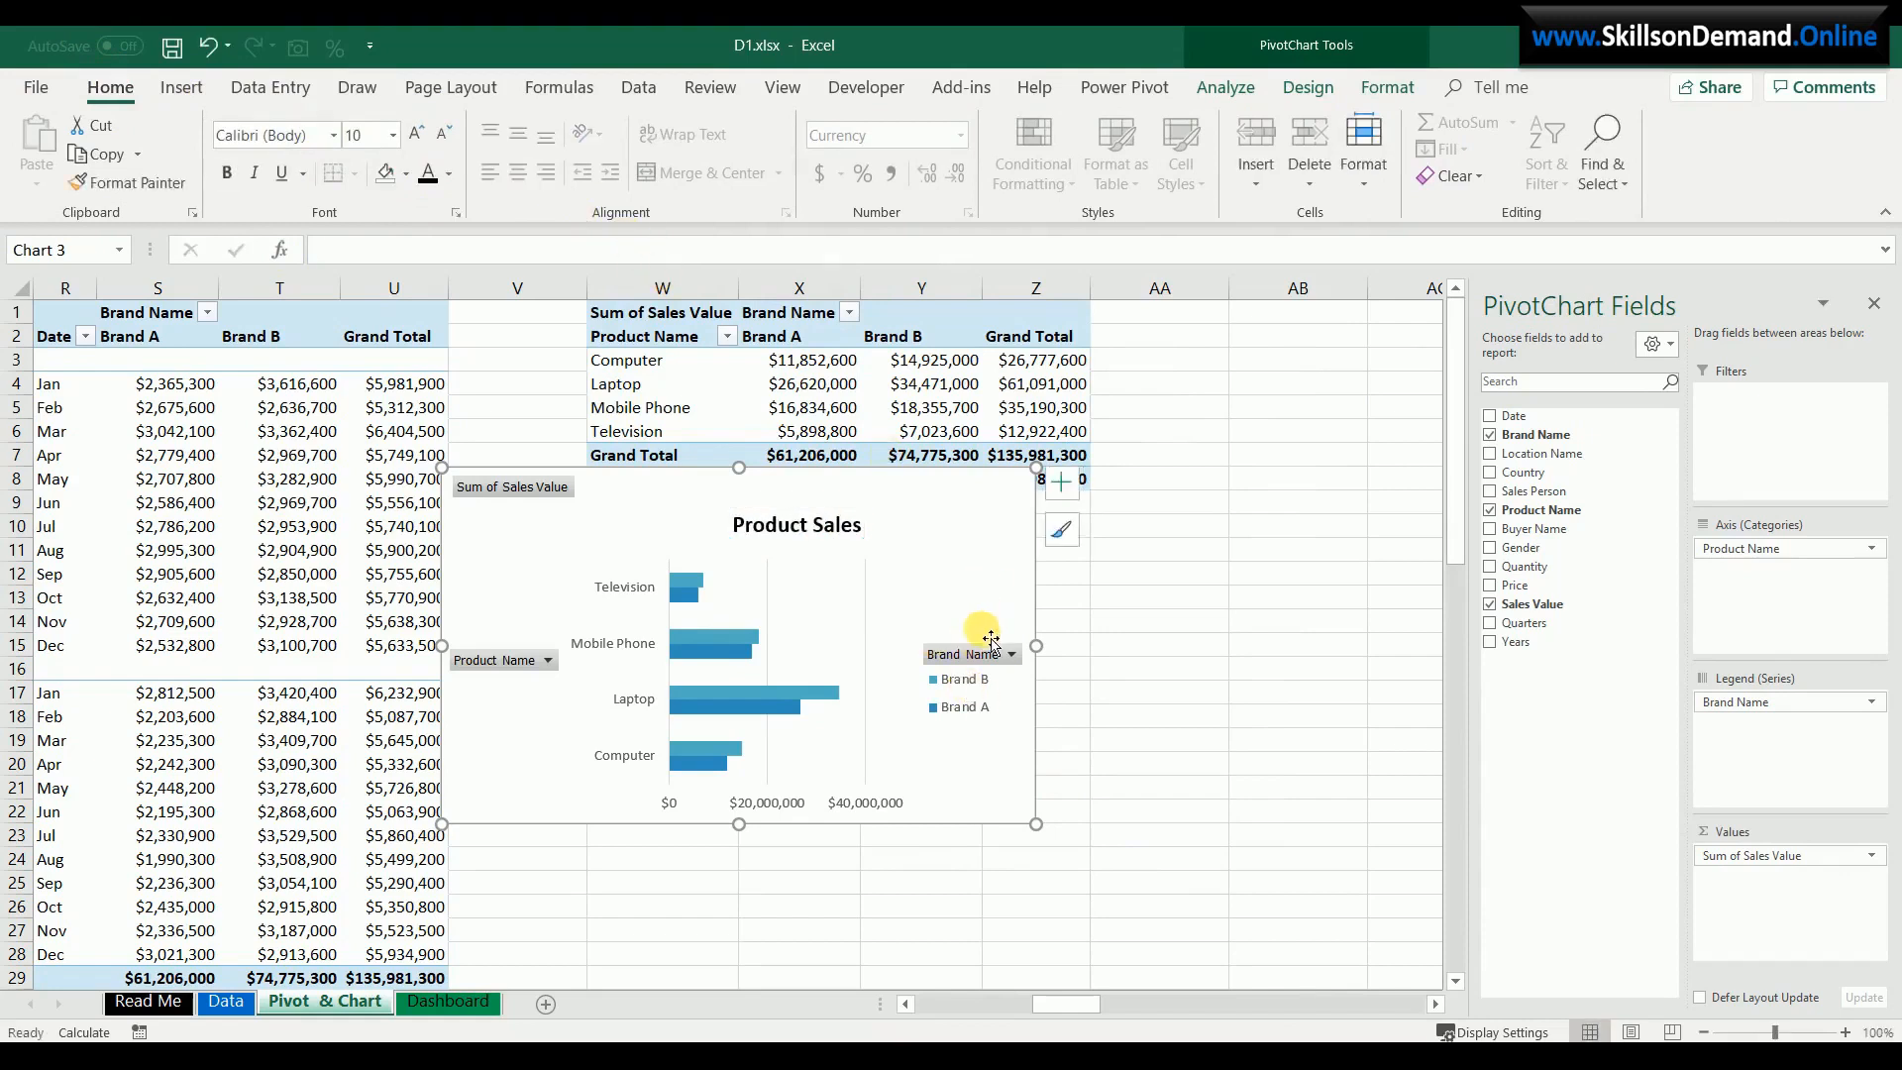
- Set the legend position of the Product Sales chart to Top
left_click(968, 694)
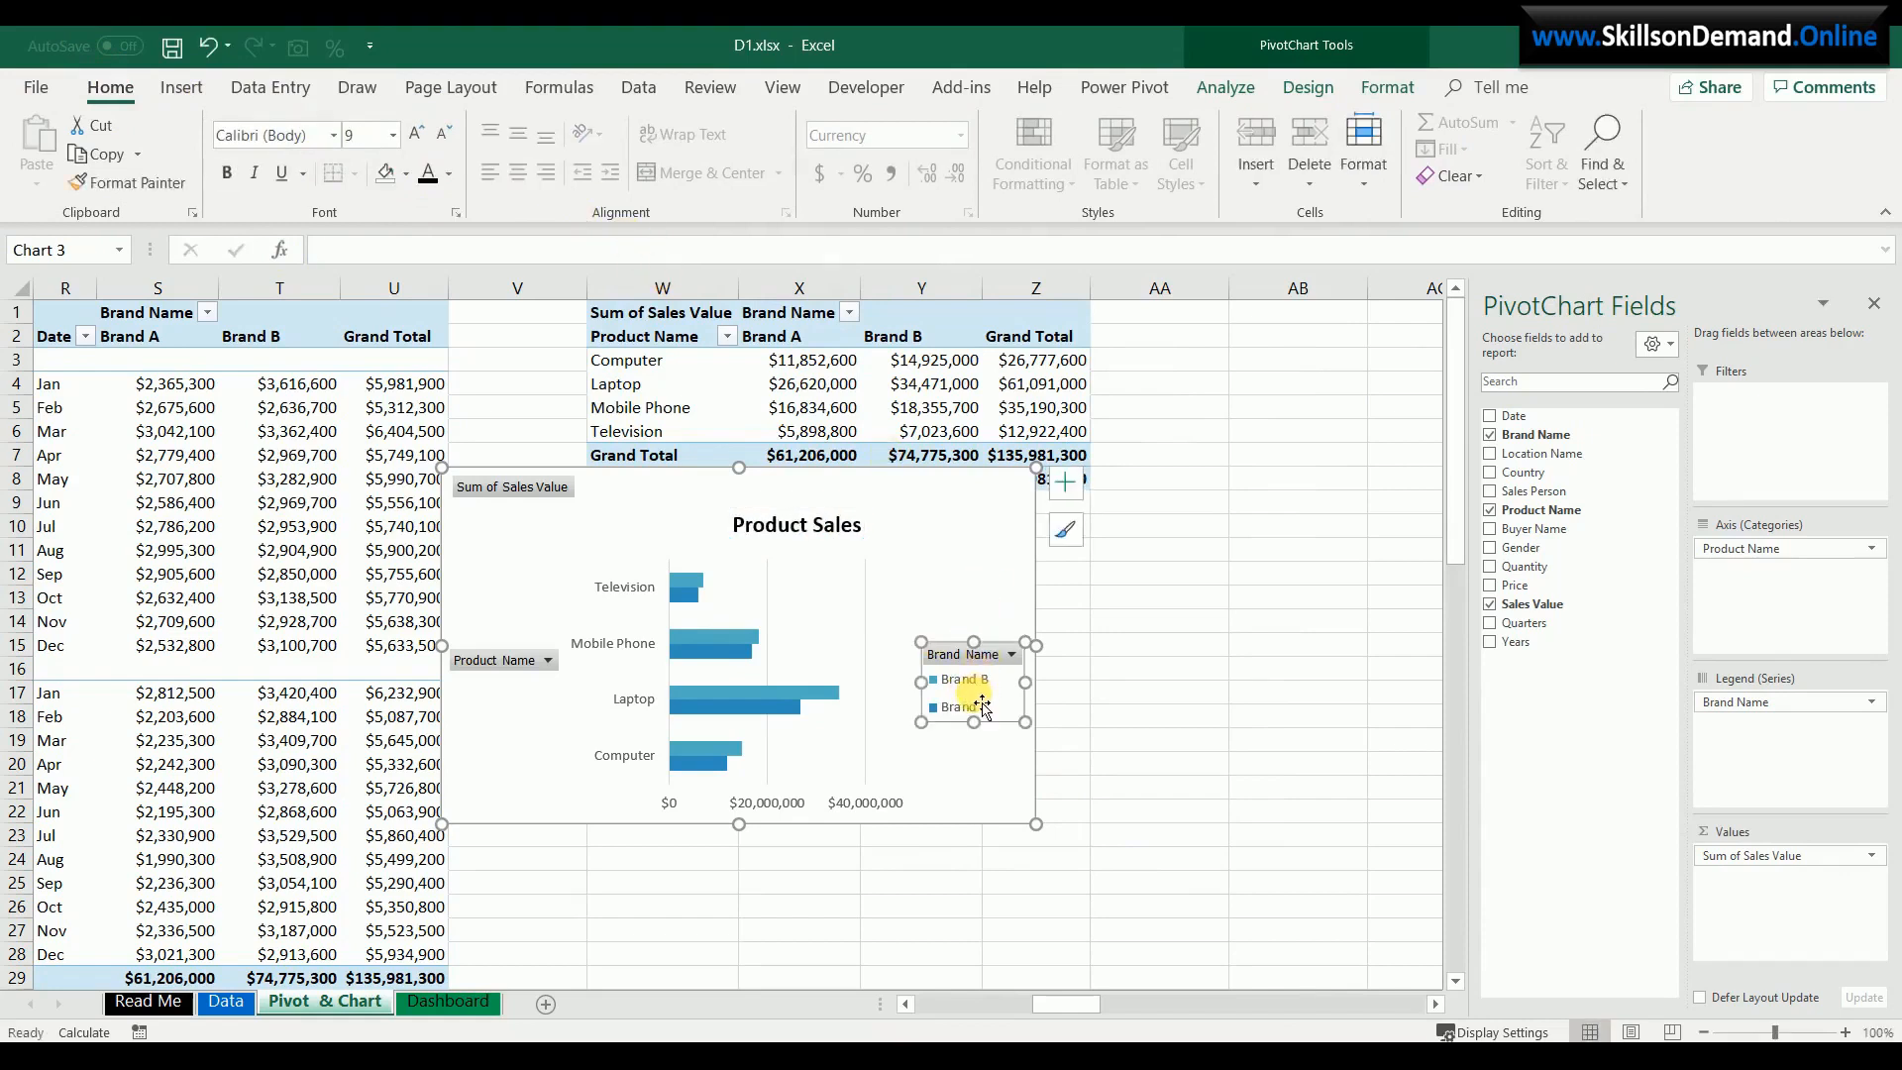
right_click(984, 706)
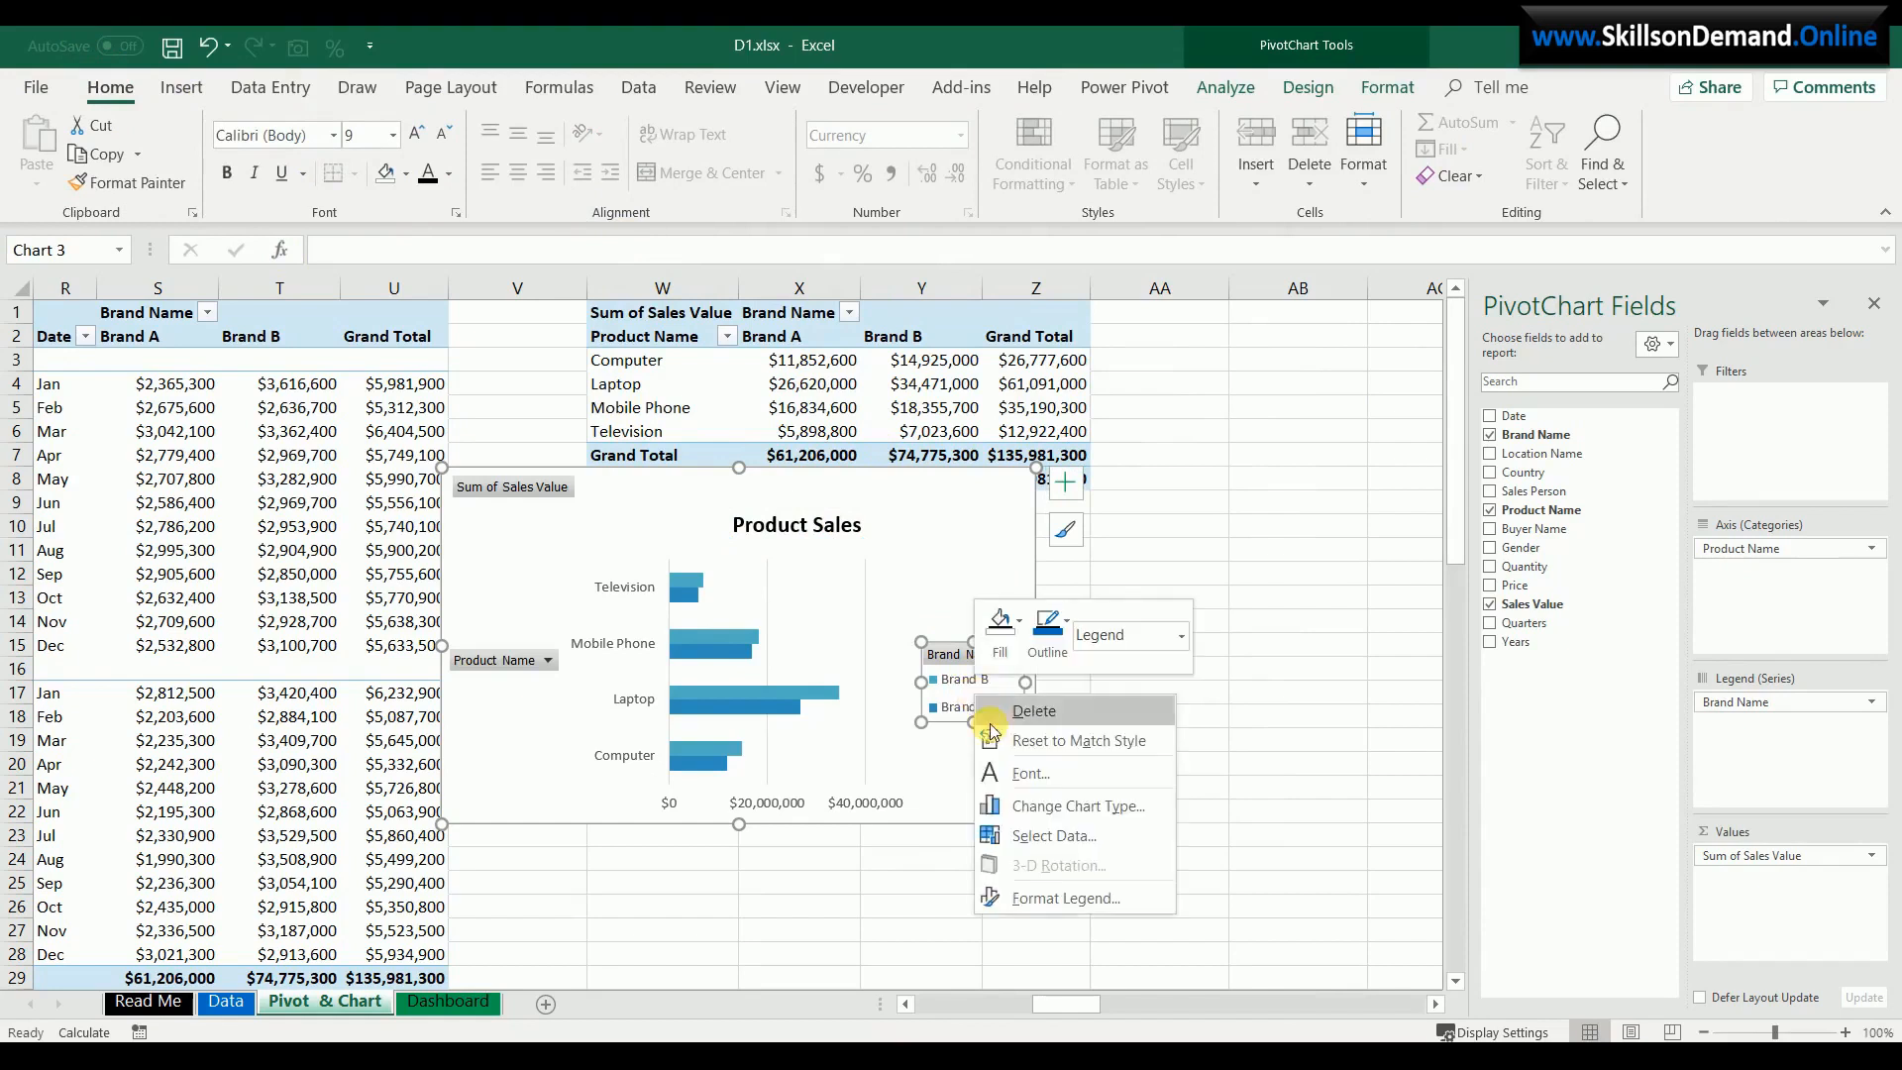
left_click(1032, 894)
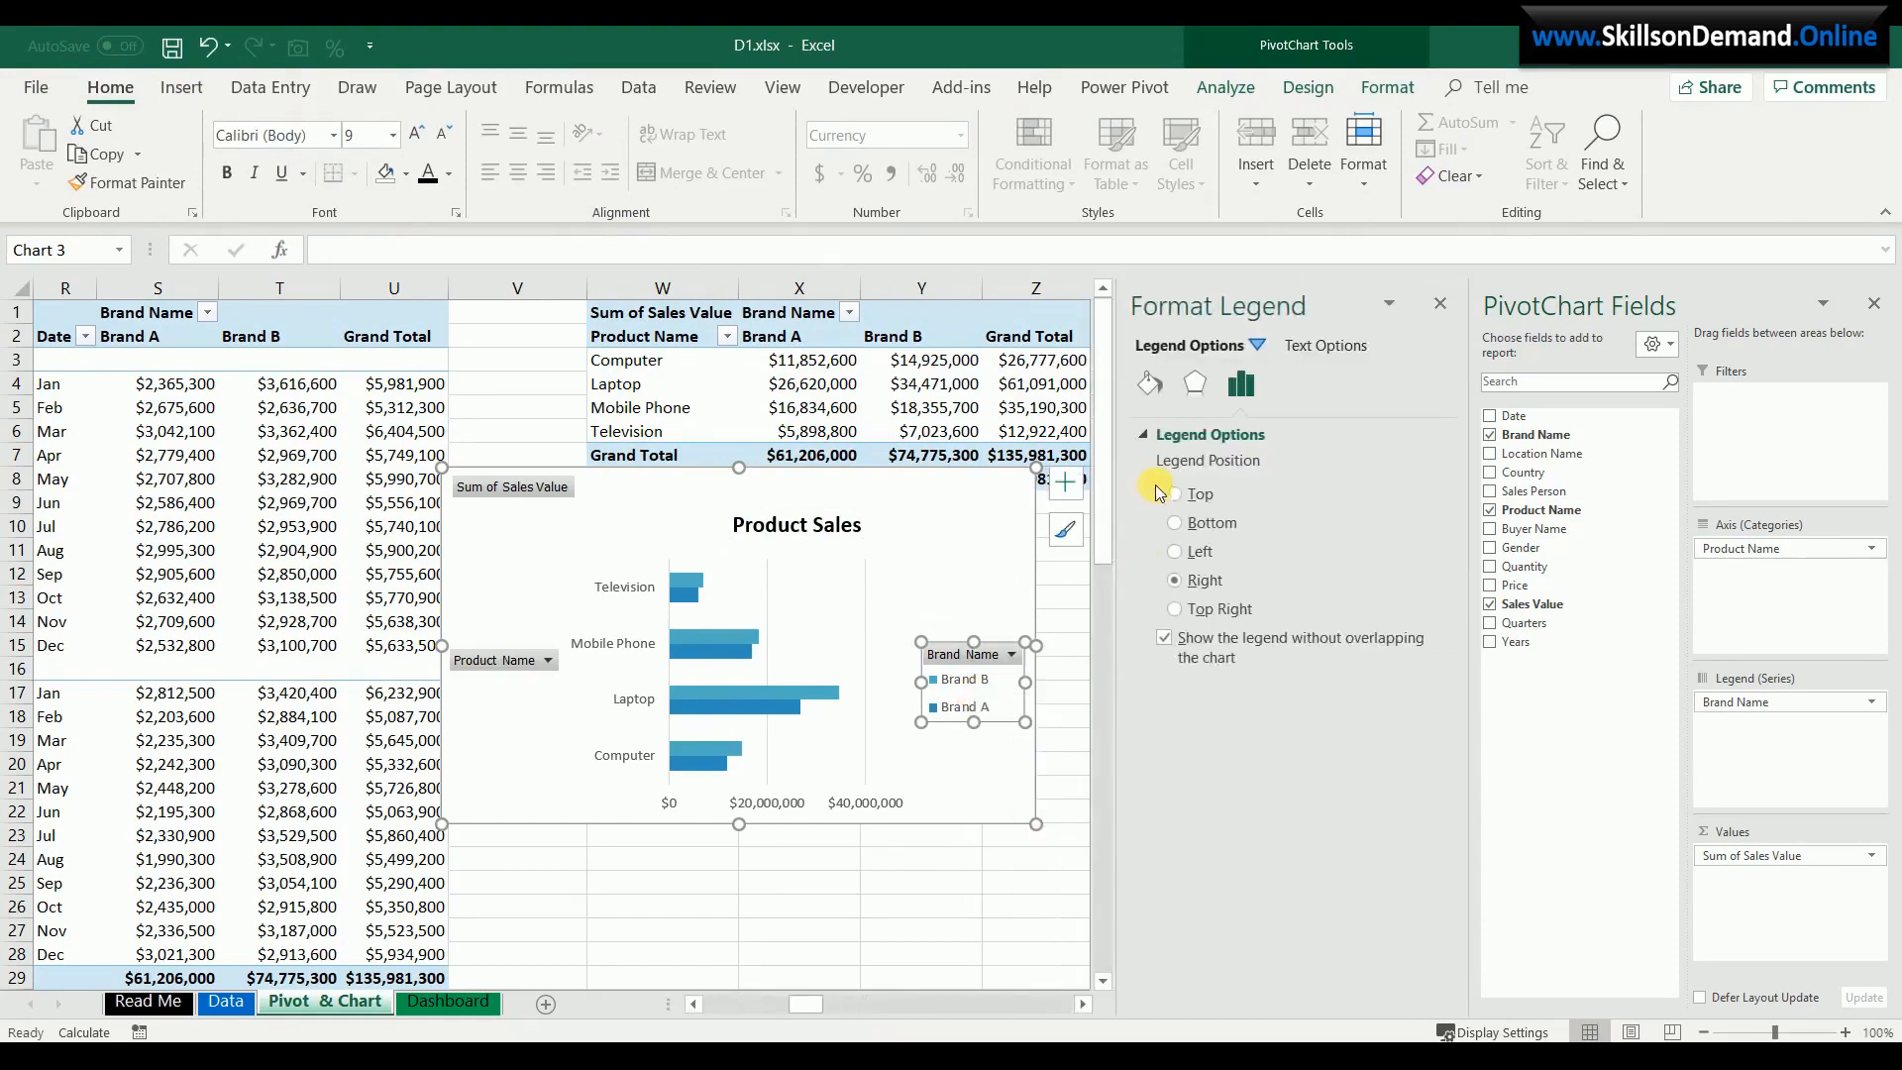
left_click(1173, 495)
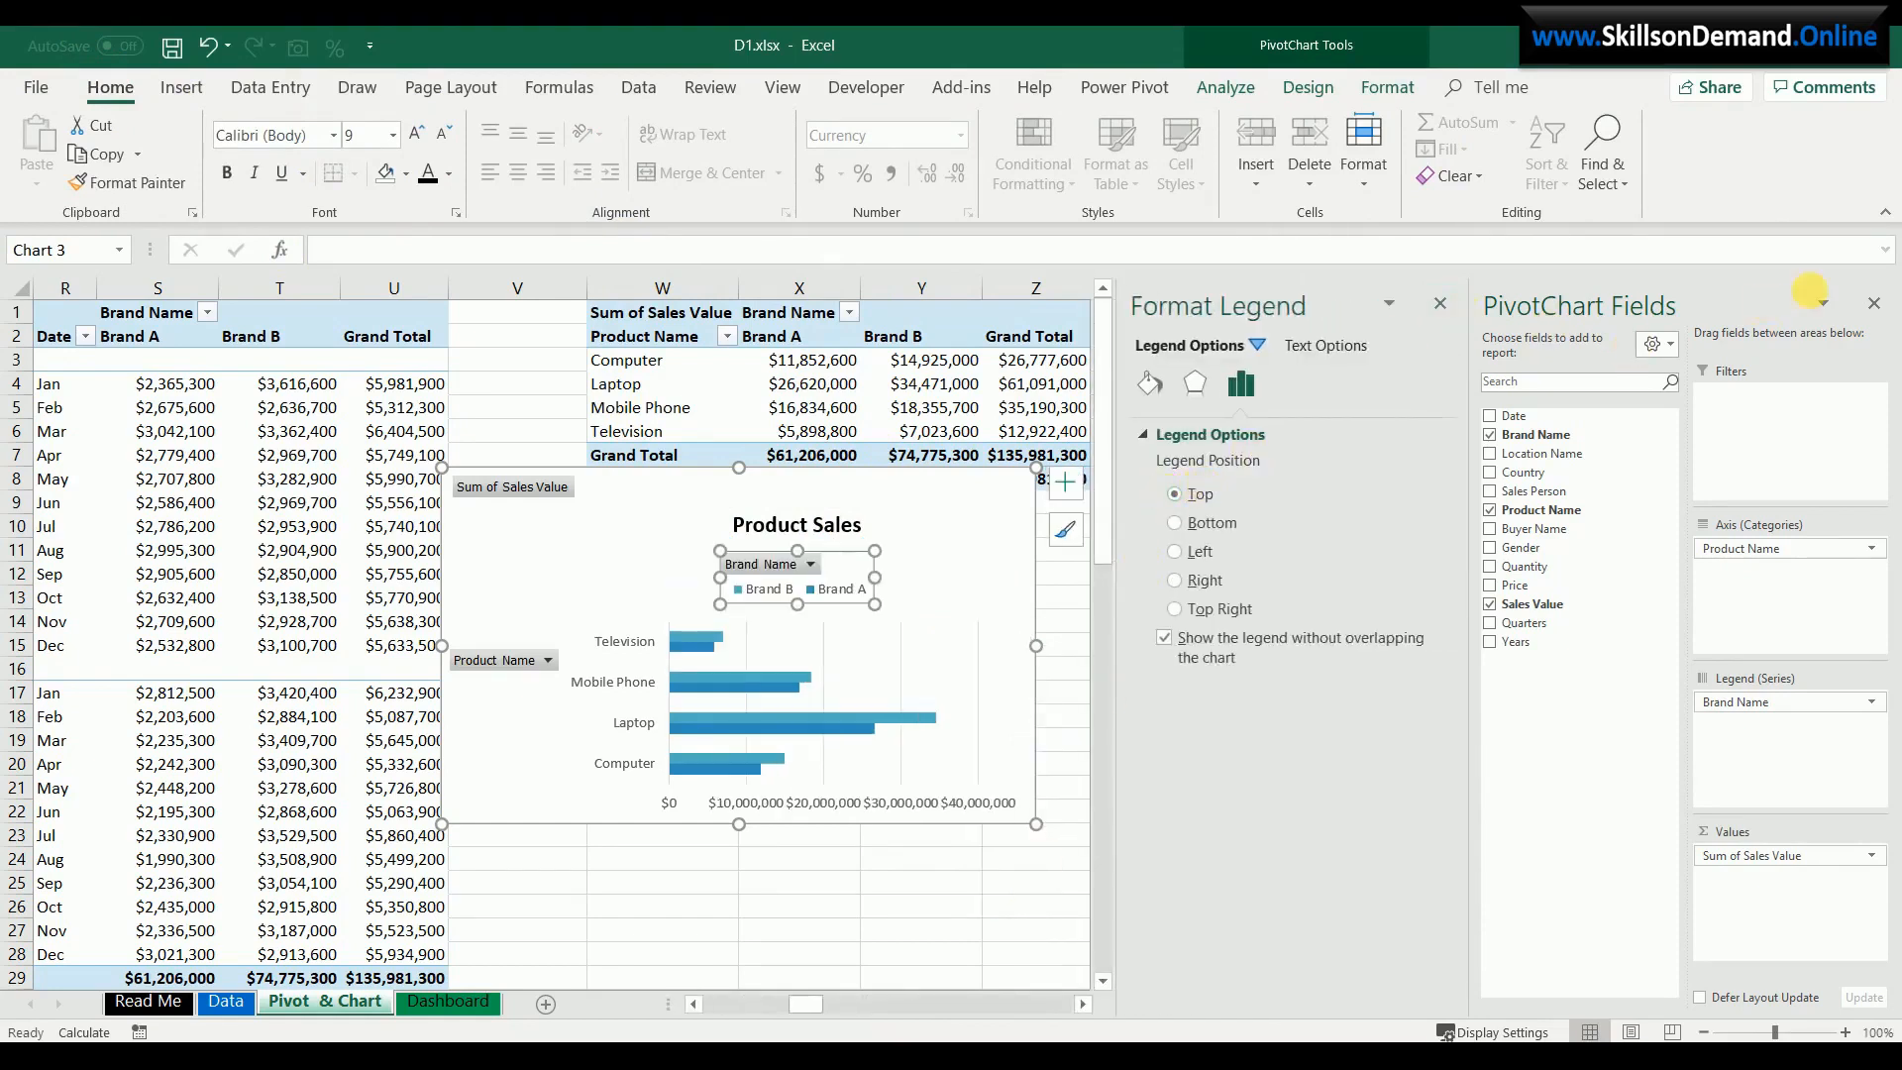
left_click(1439, 303)
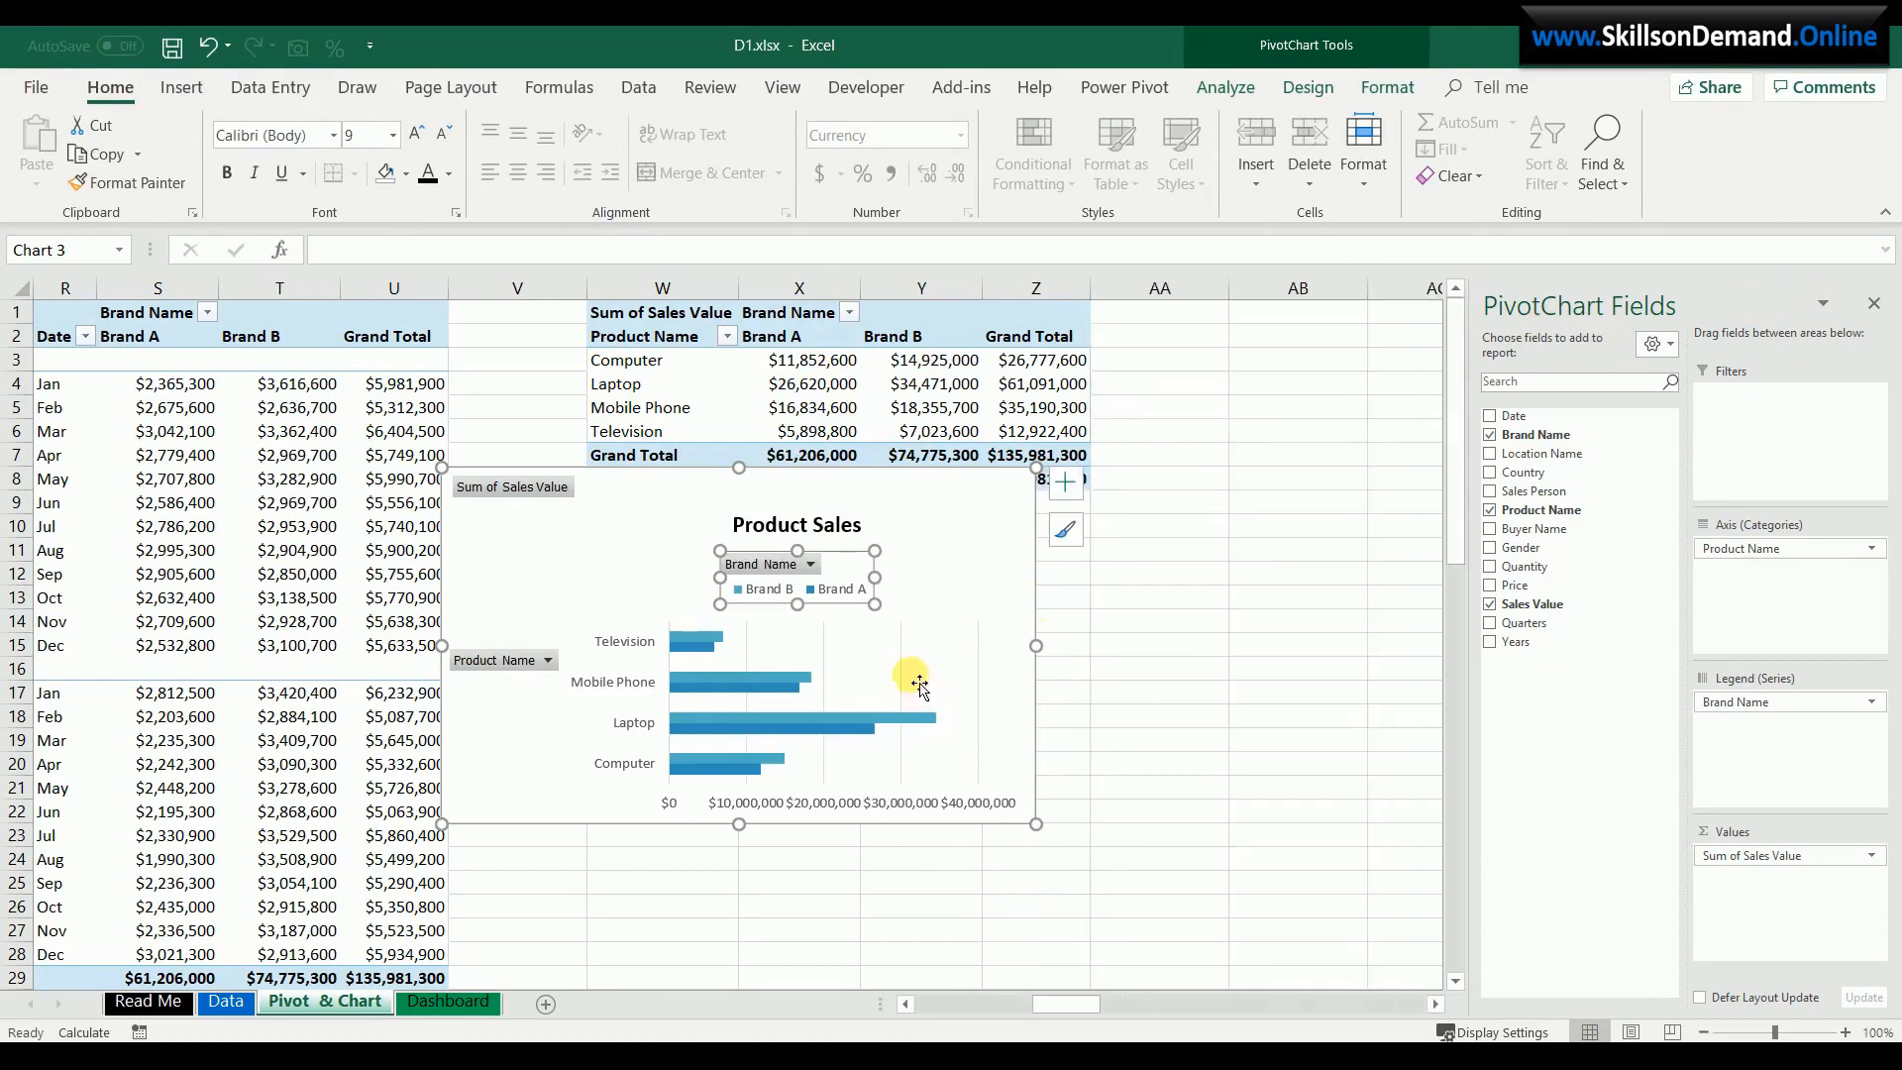
- Delete the vertical gridlines from the Product Sales chart
left_click(913, 682)
left_click(904, 674)
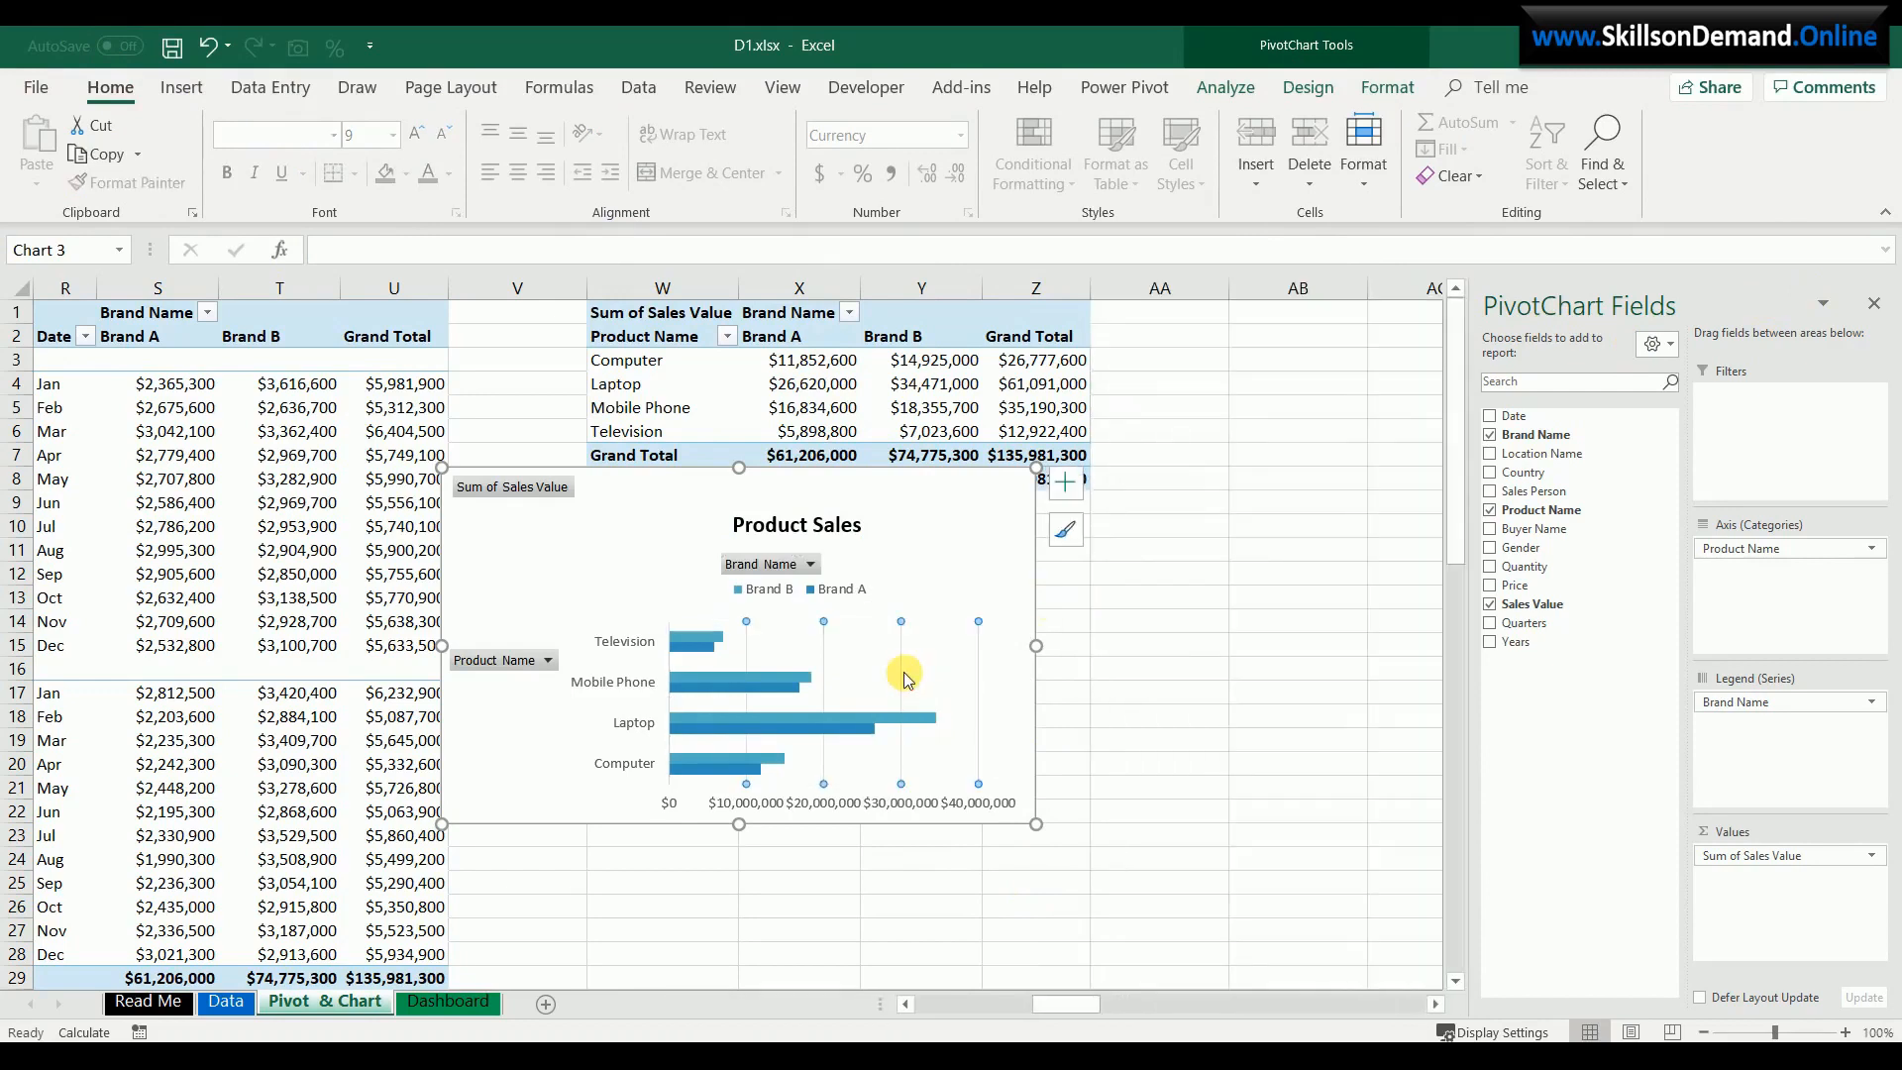
key("Delete")
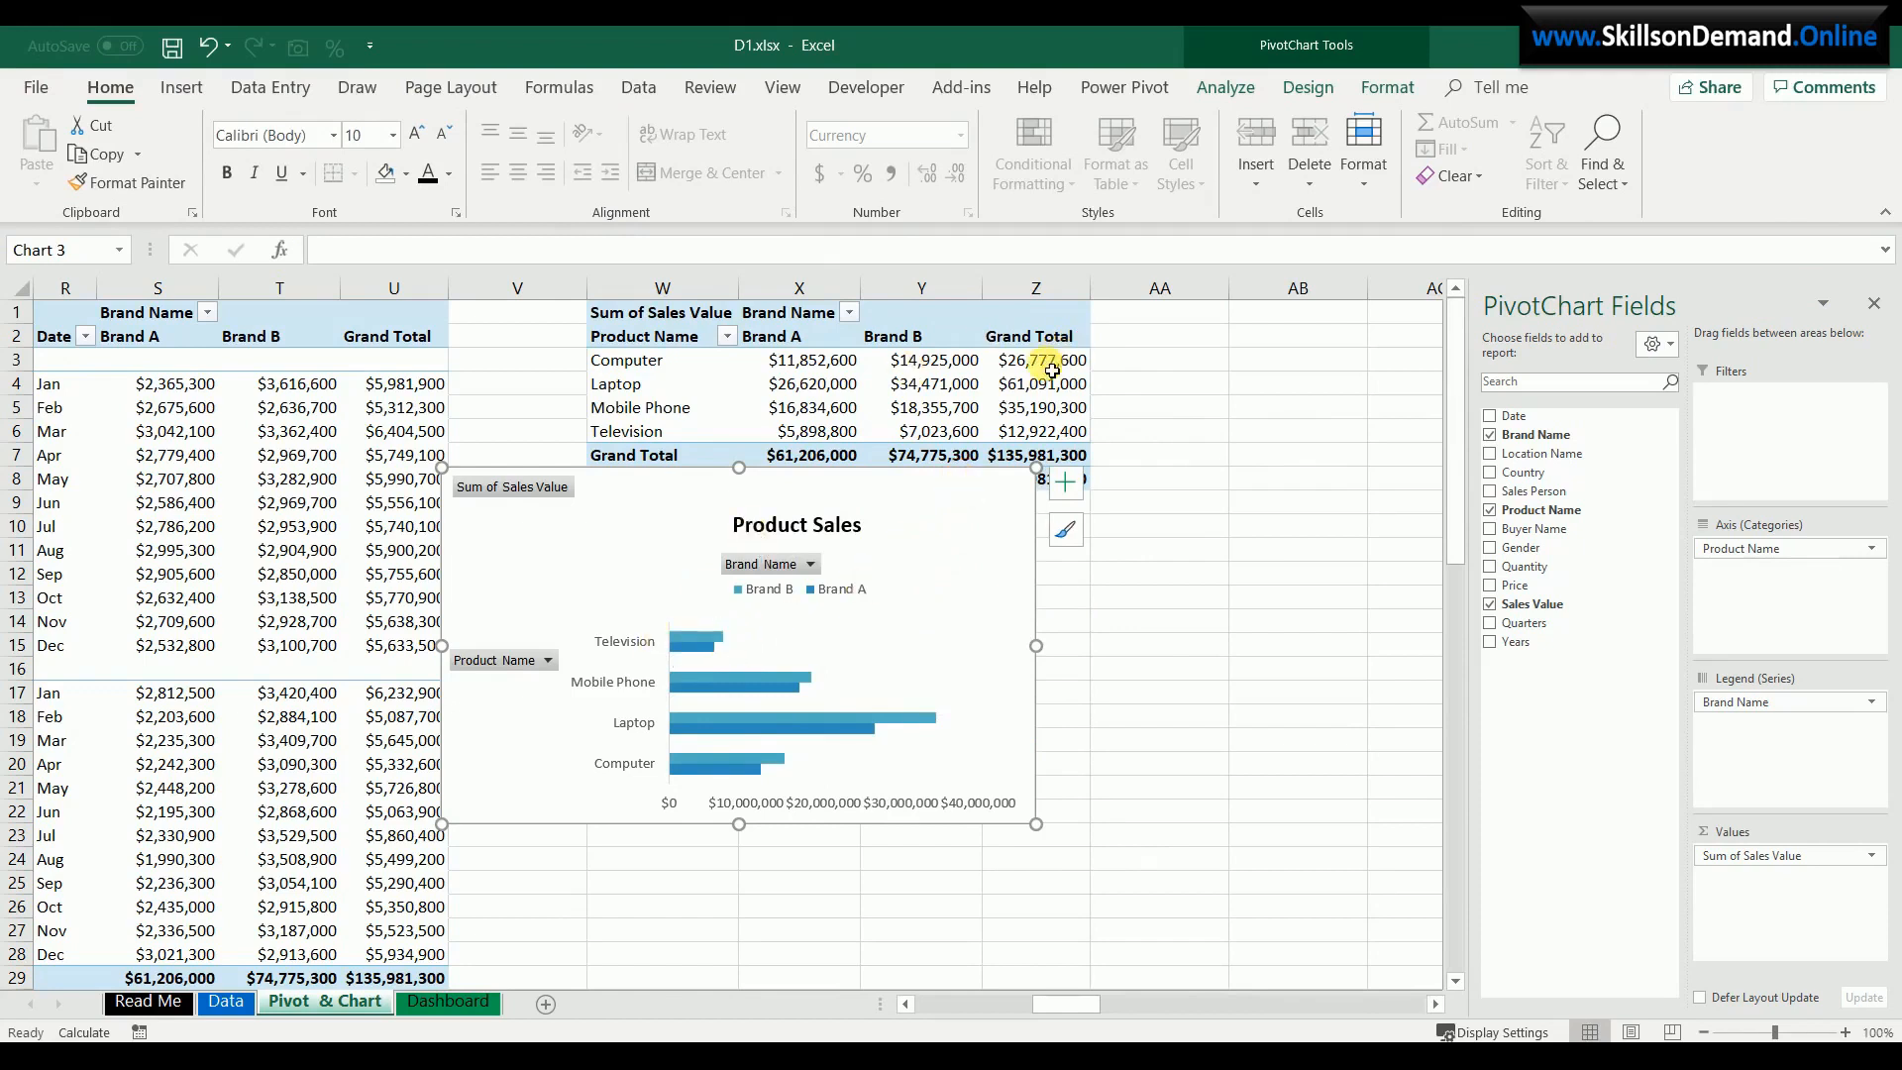
- Sort the product-by-brand PivotTable by its Grand Total column from smallest to largest
mouse_move(1053, 370)
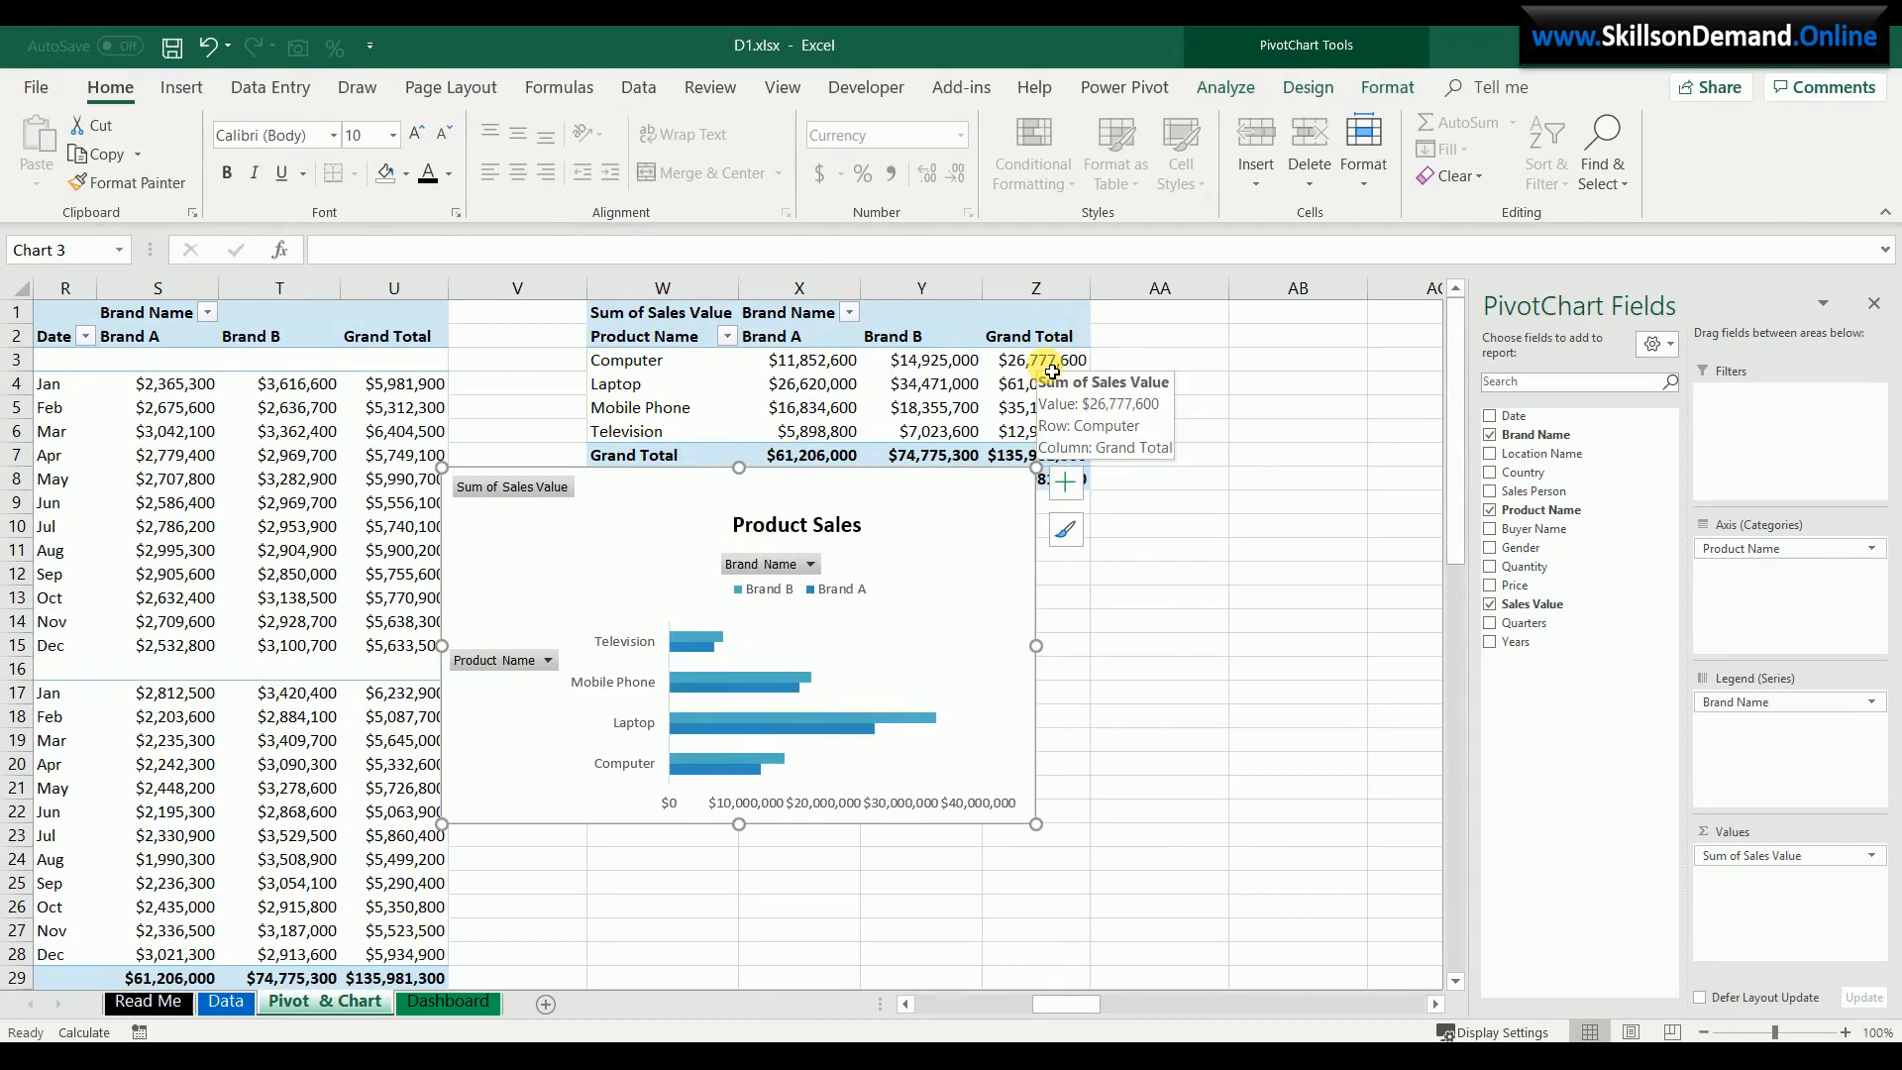
left_click(1052, 370)
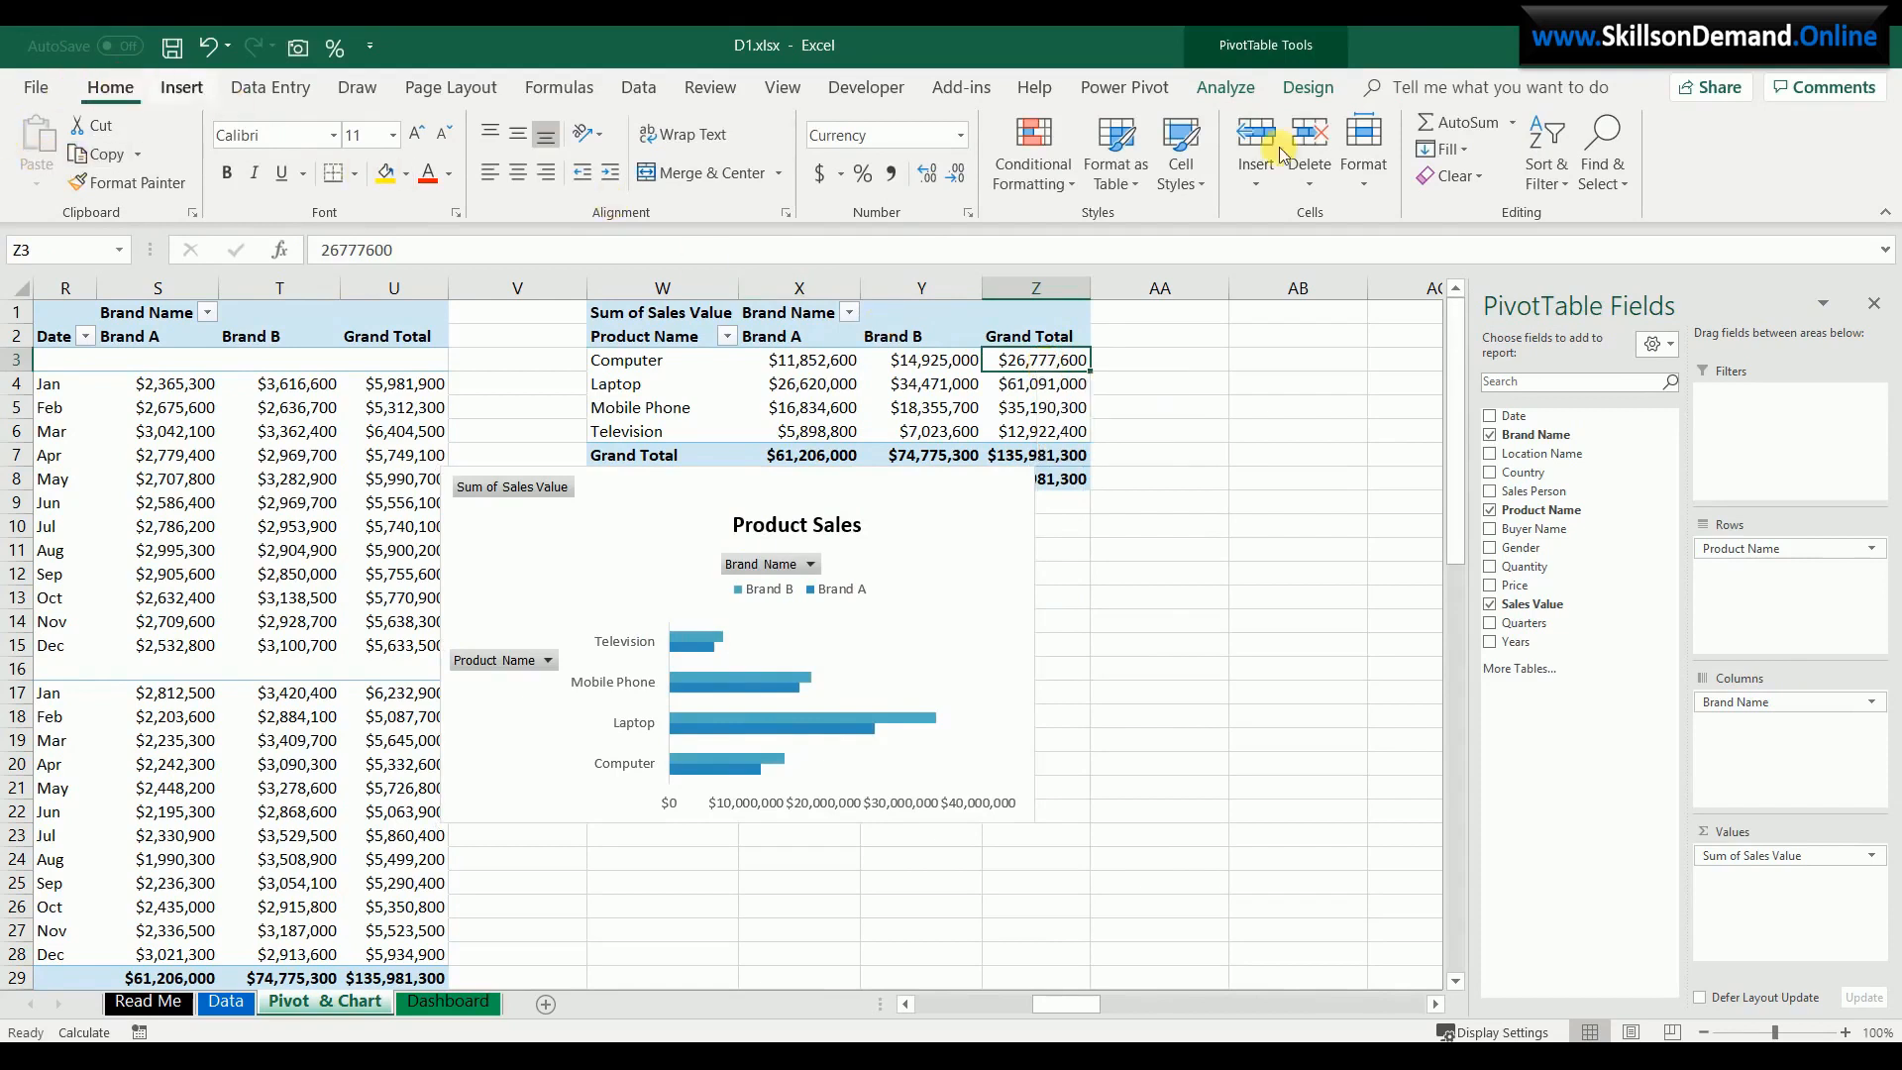
left_click(1565, 187)
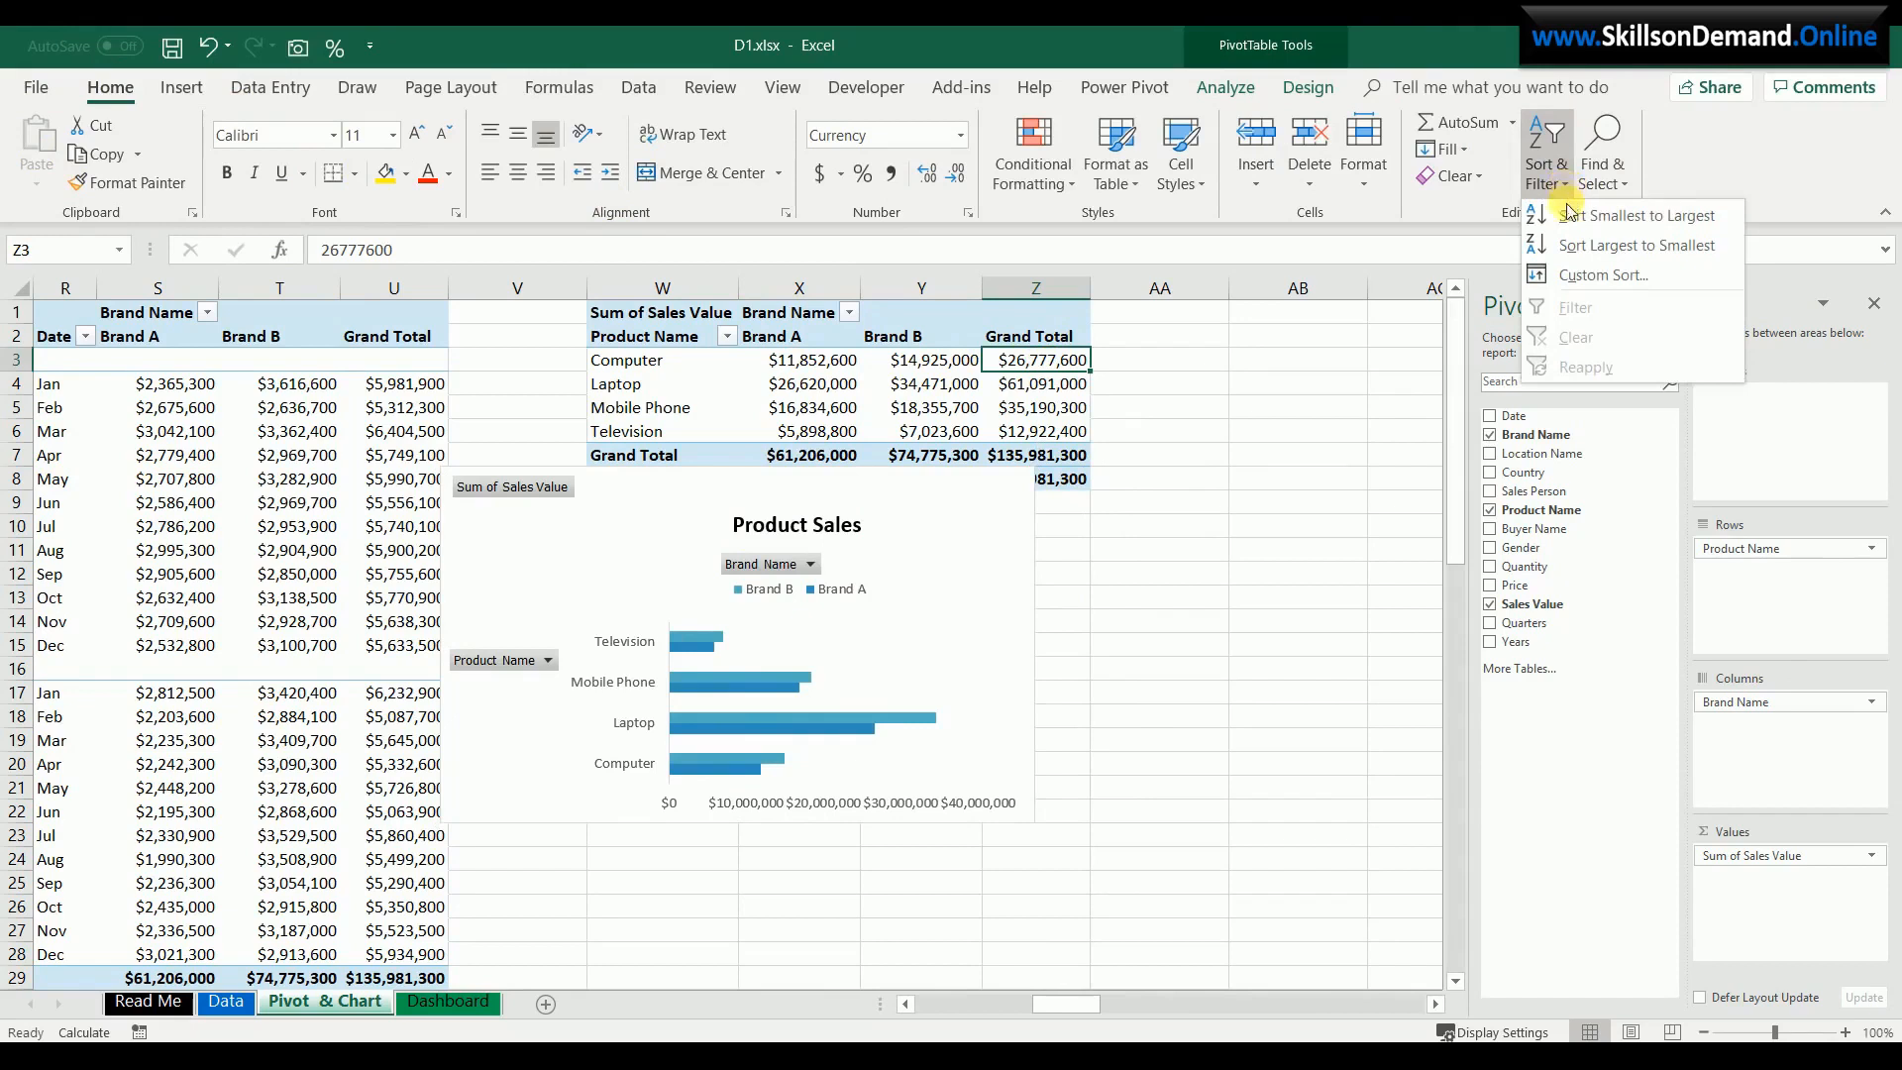
left_click(1569, 215)
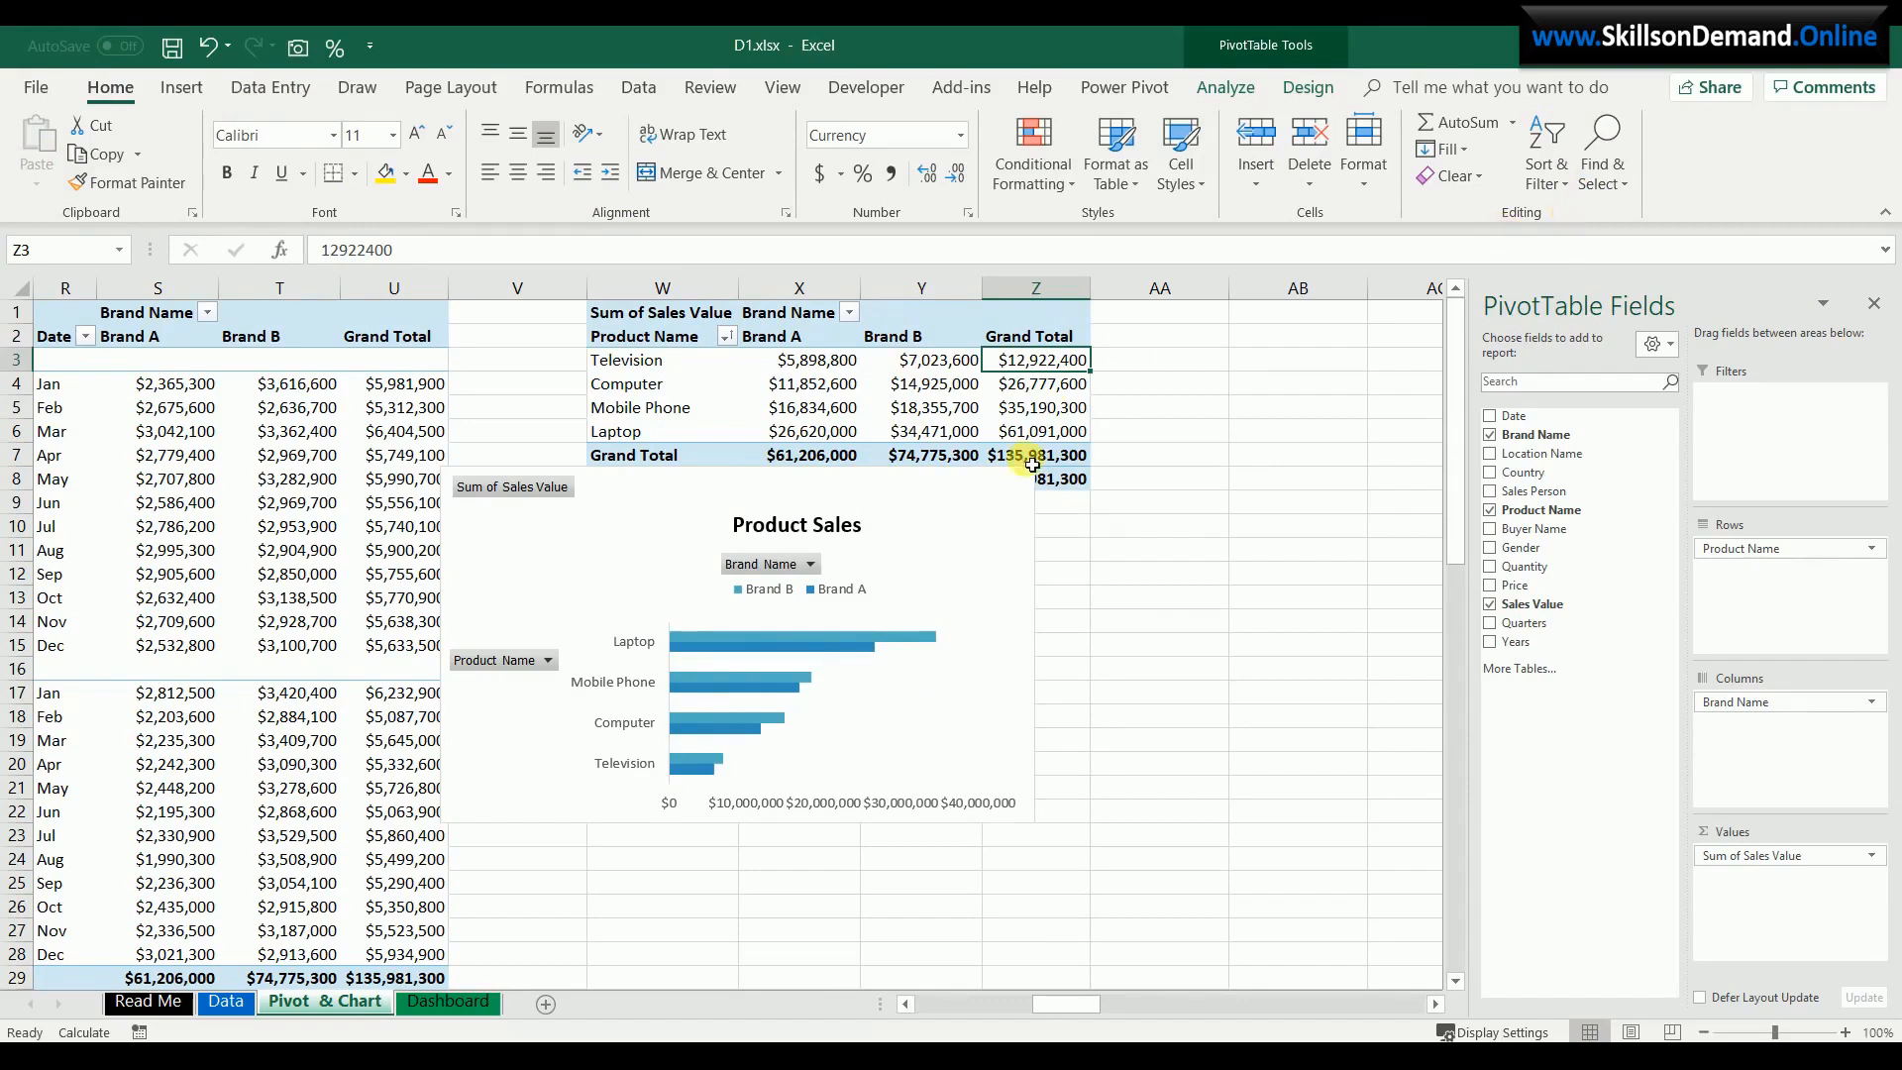
- Hide all field buttons on the Product Sales chart
left_click(1018, 506)
left_click(1226, 87)
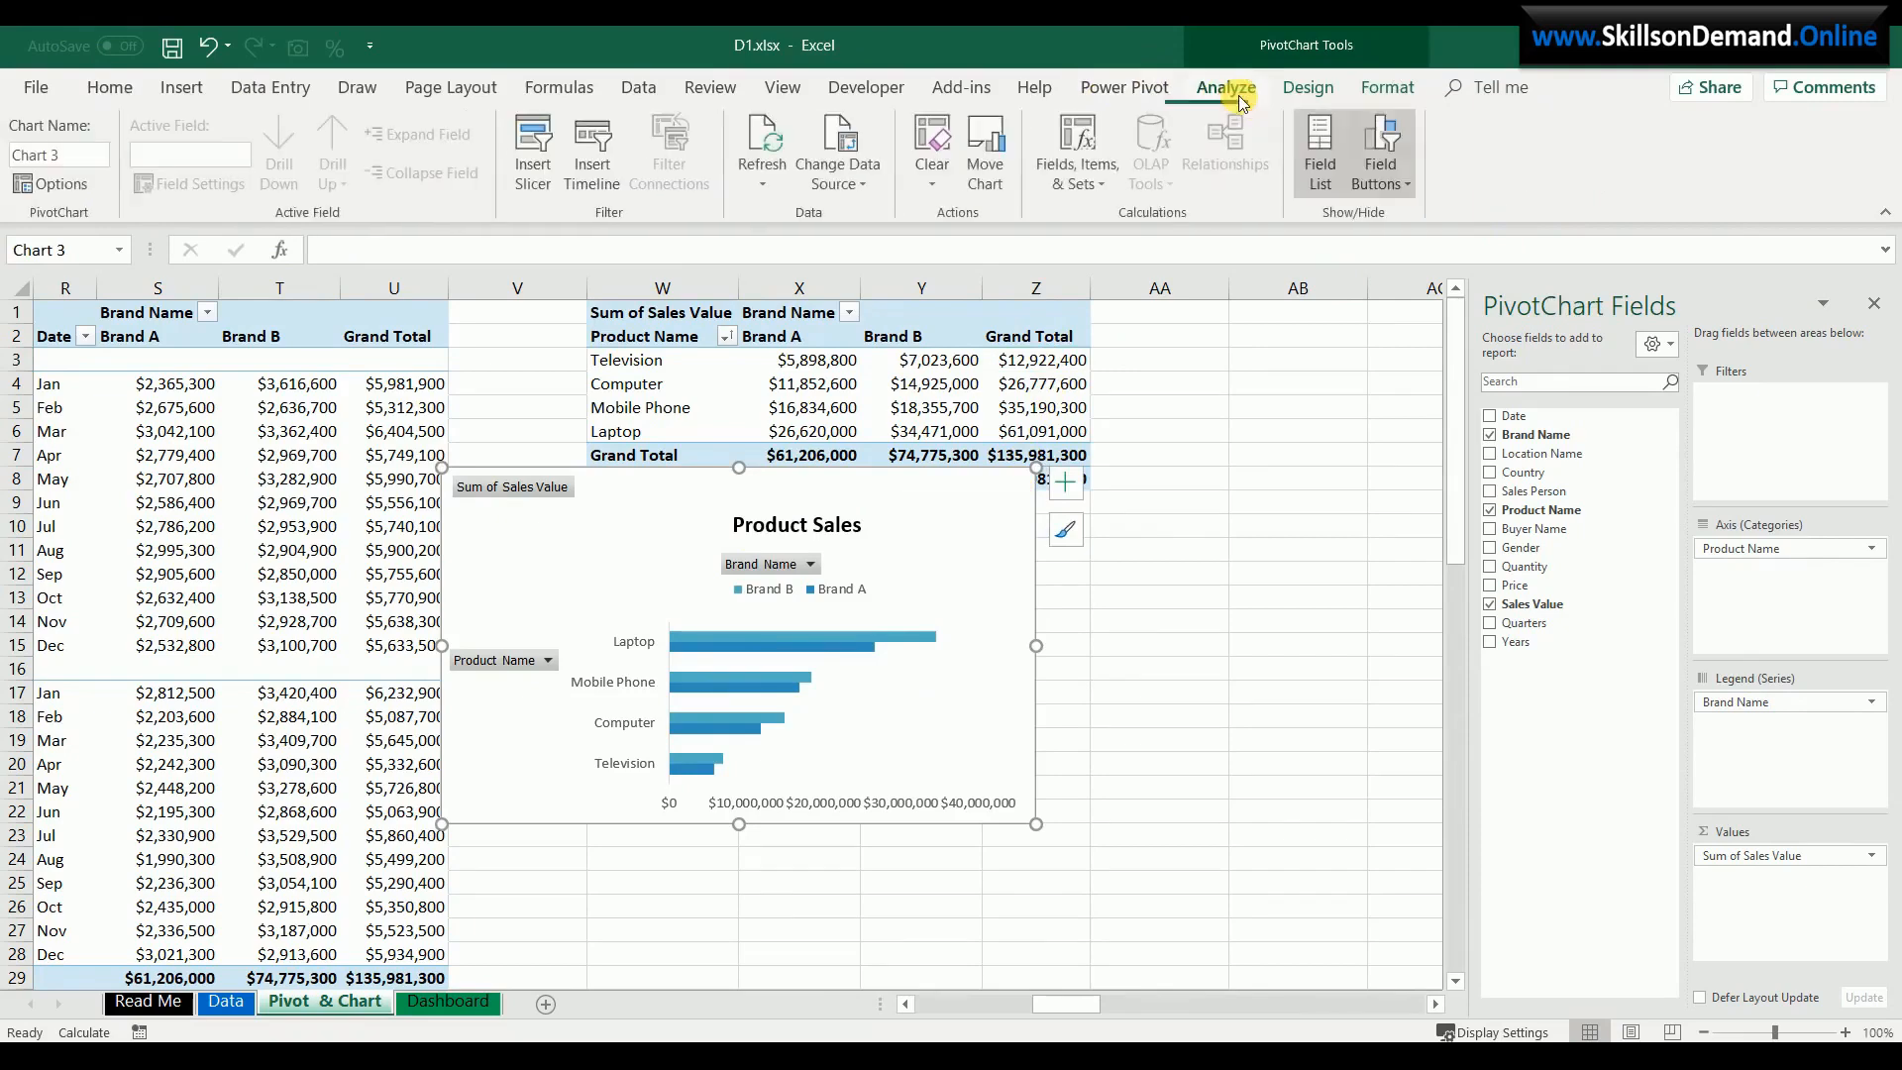
left_click(1376, 139)
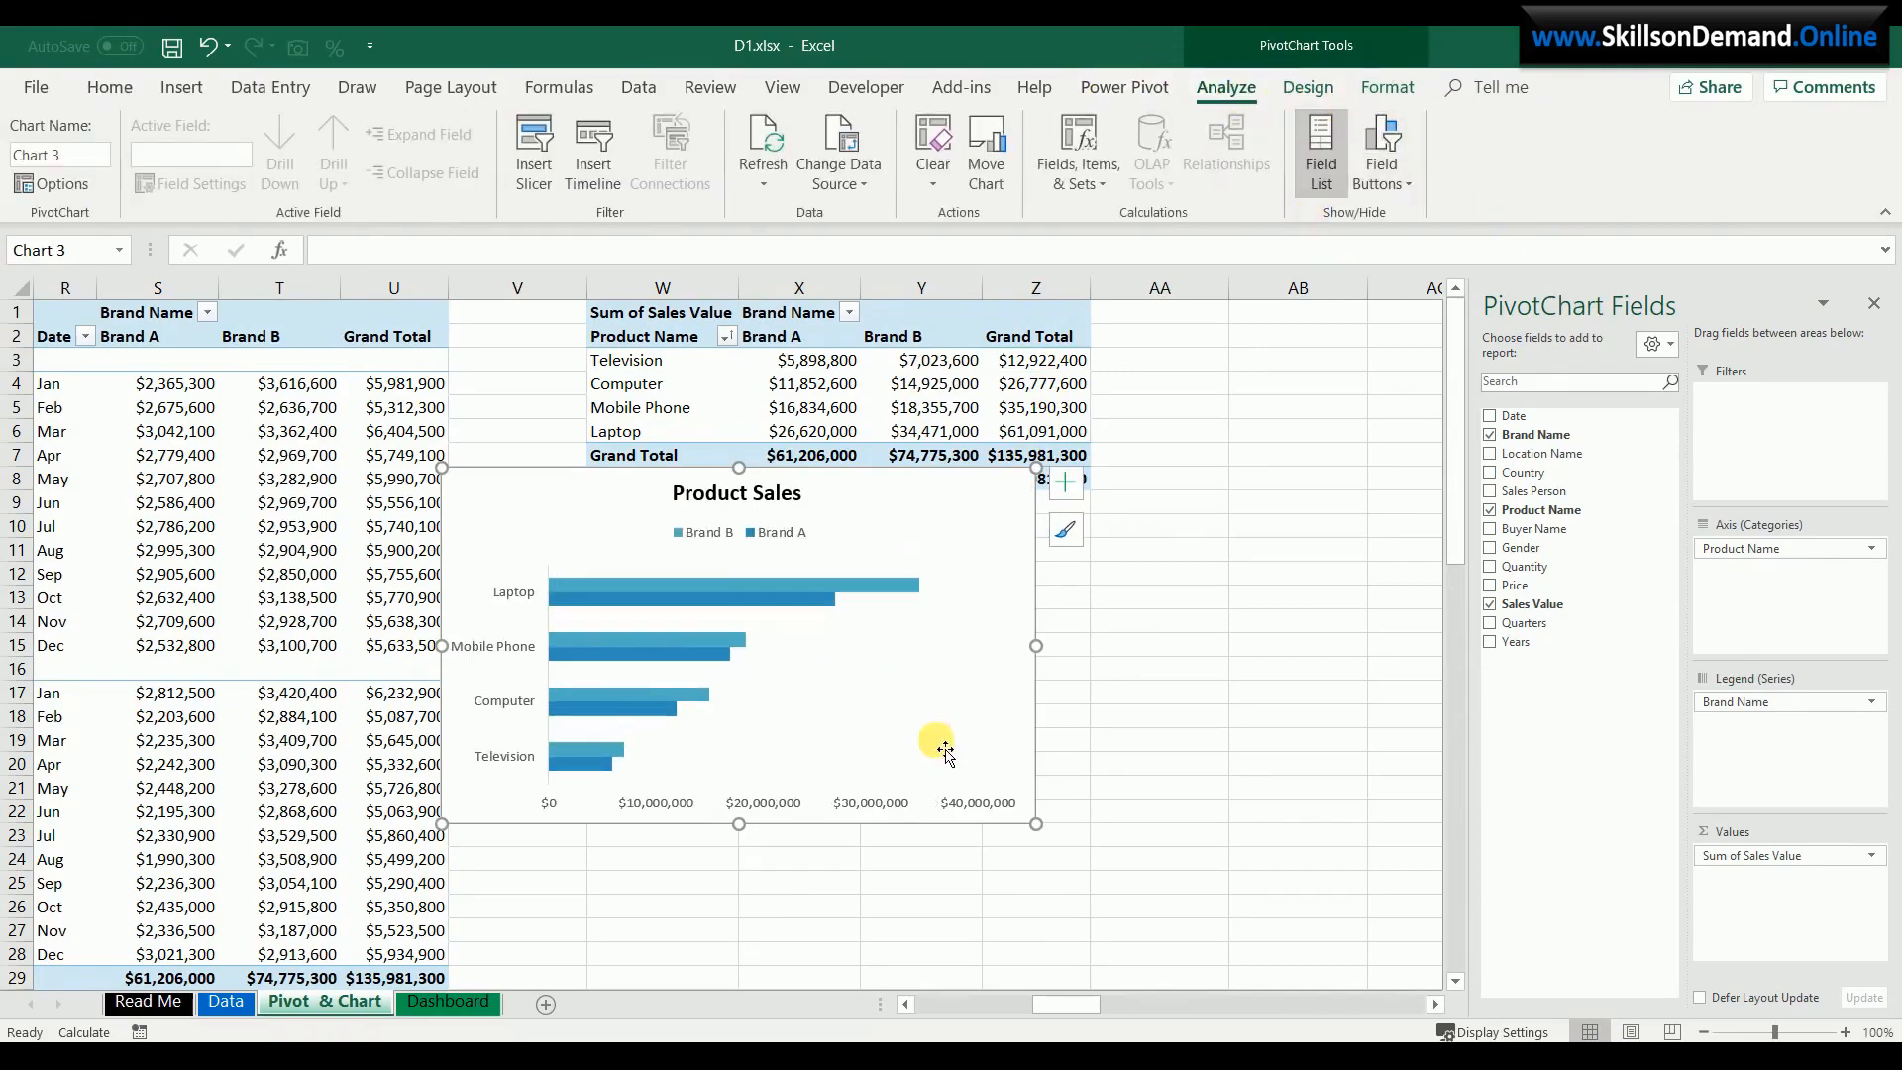
- Fill the Brand B bars of the Product Sales chart with dark green
left_click(830, 583)
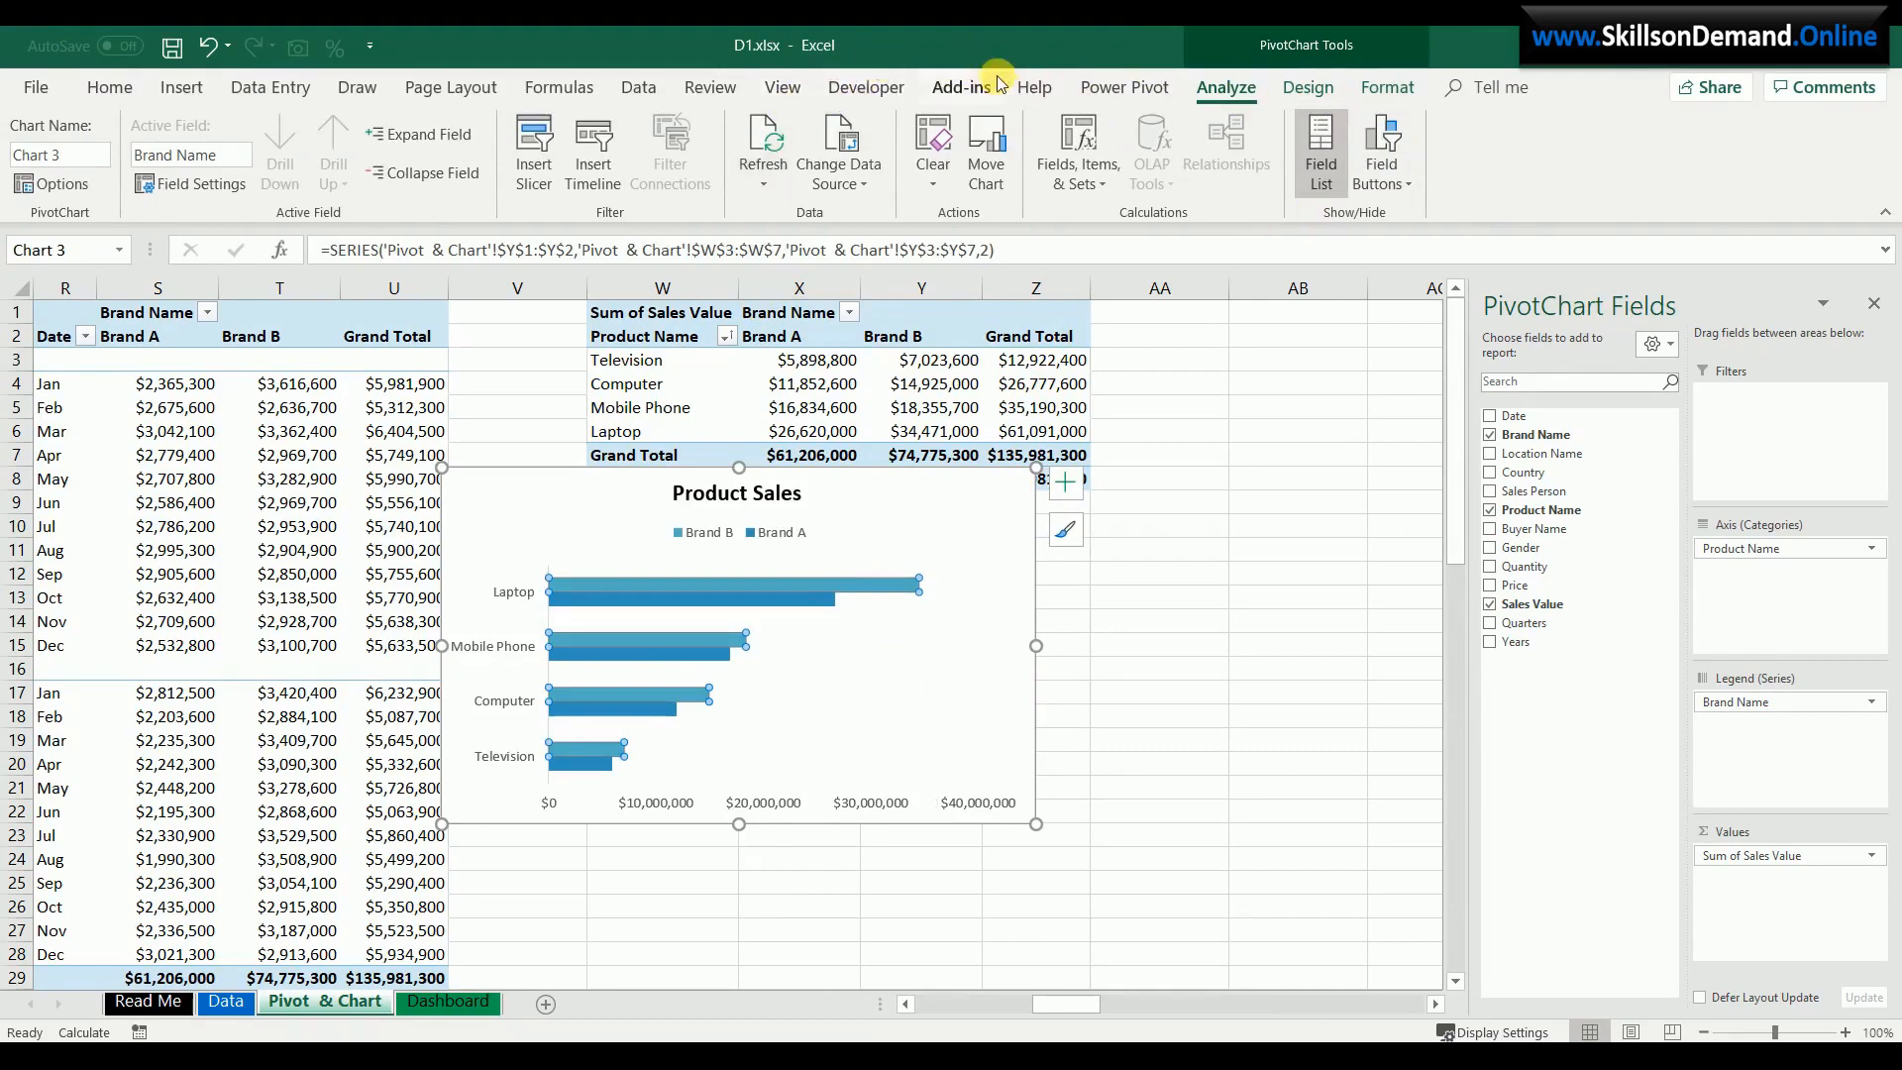
left_click(1388, 88)
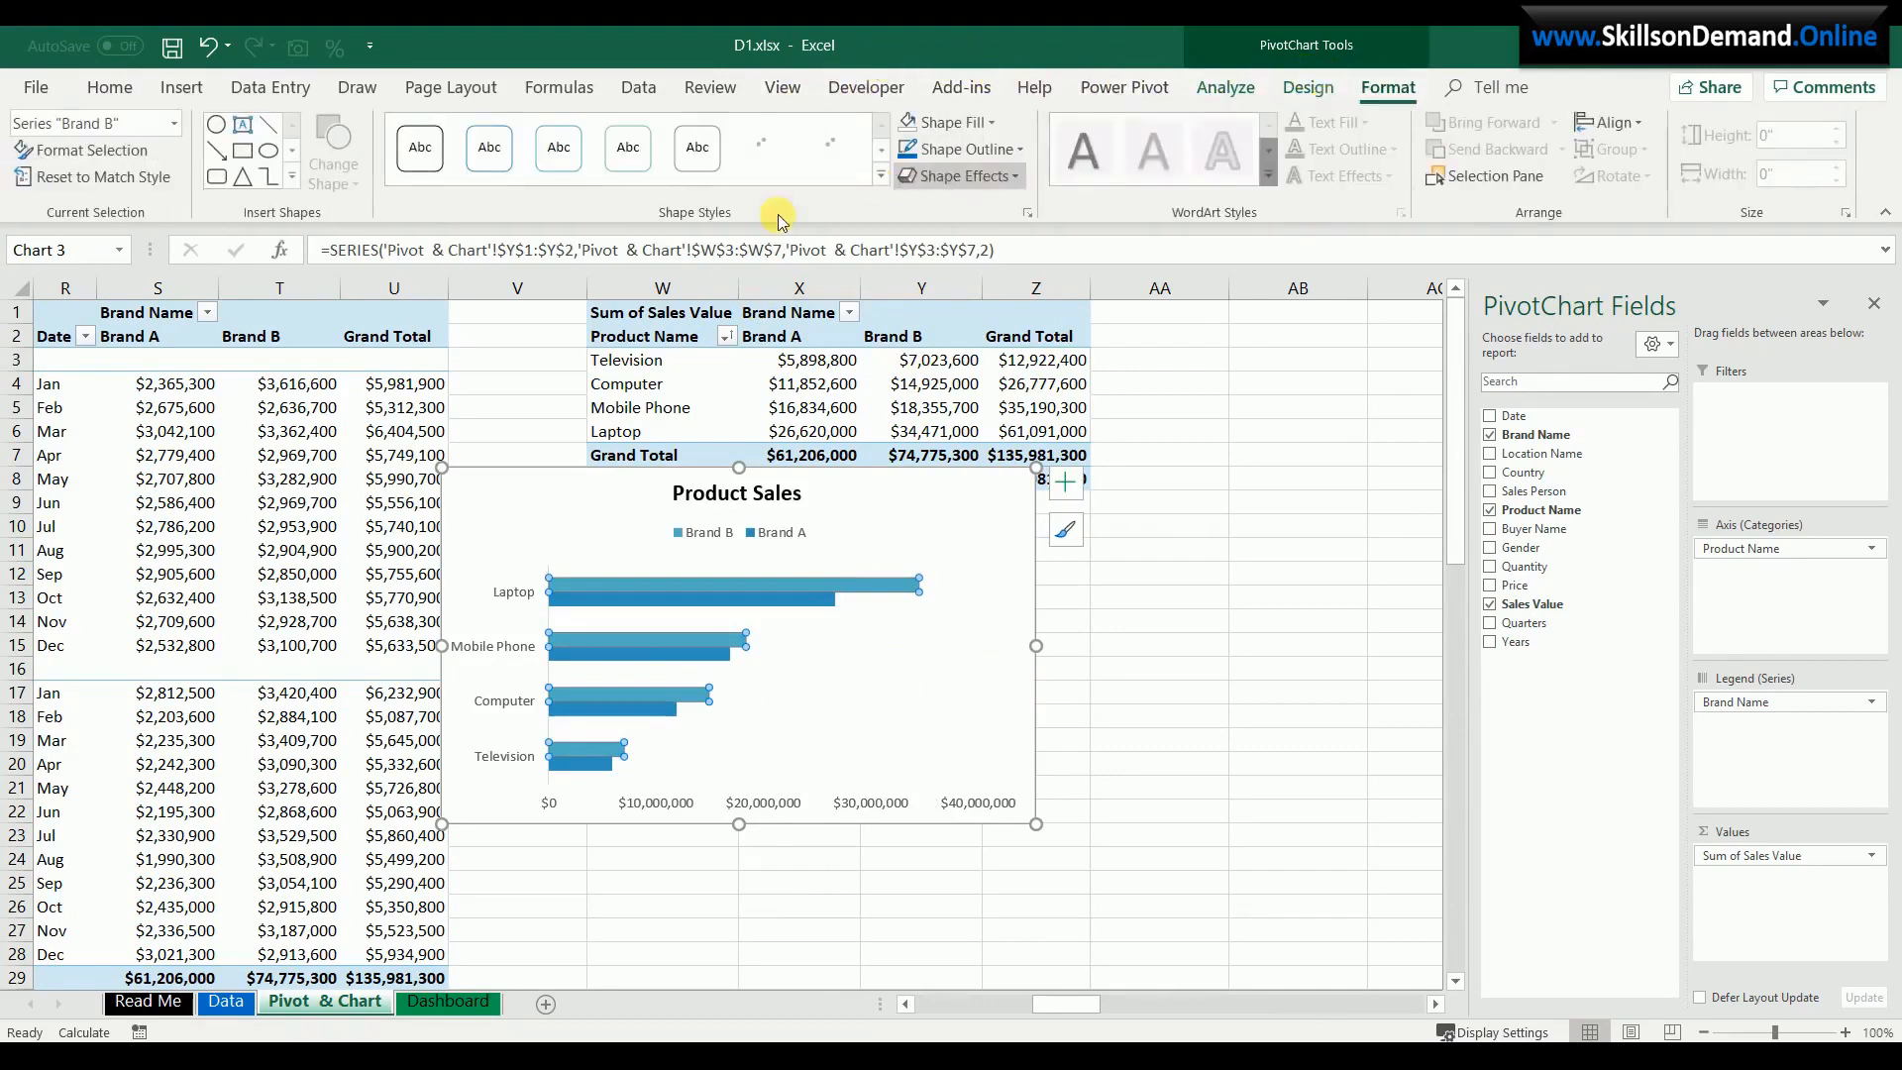
left_click(990, 122)
left_click(1002, 338)
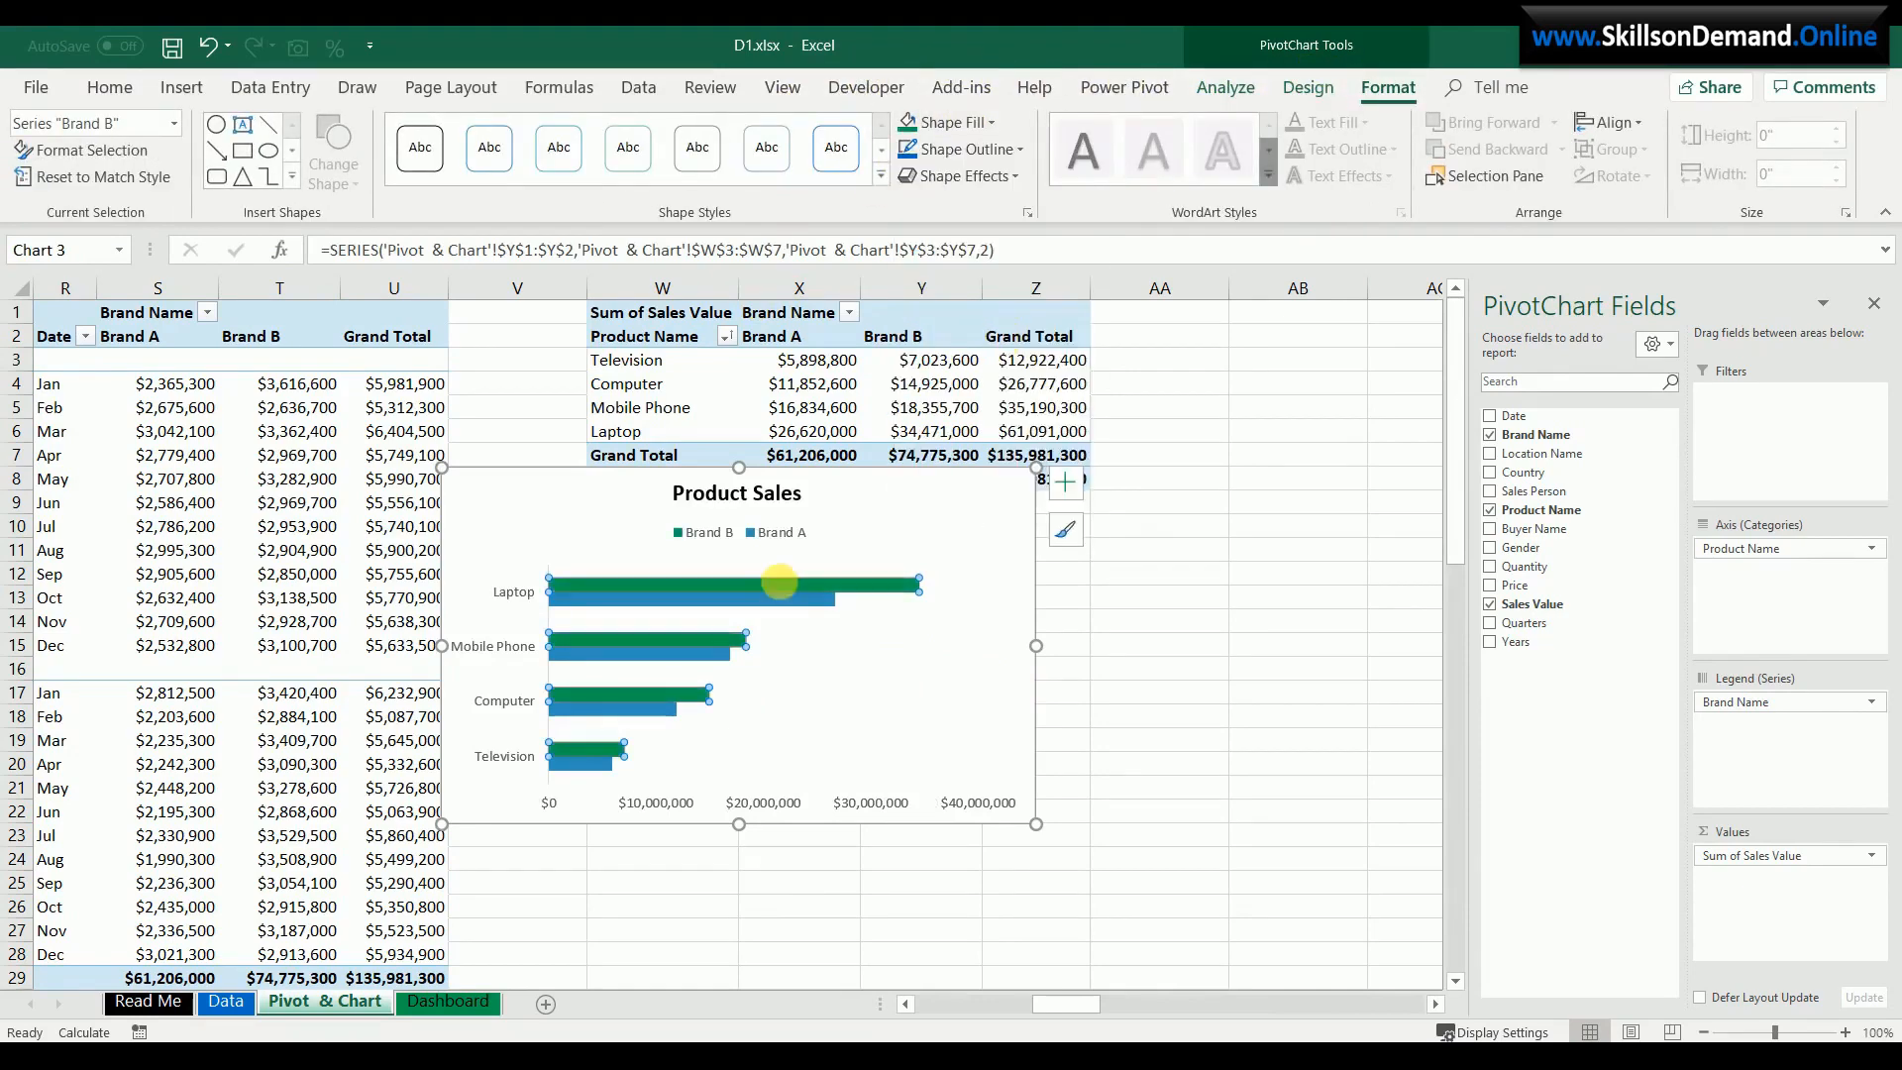
left_click(1022, 633)
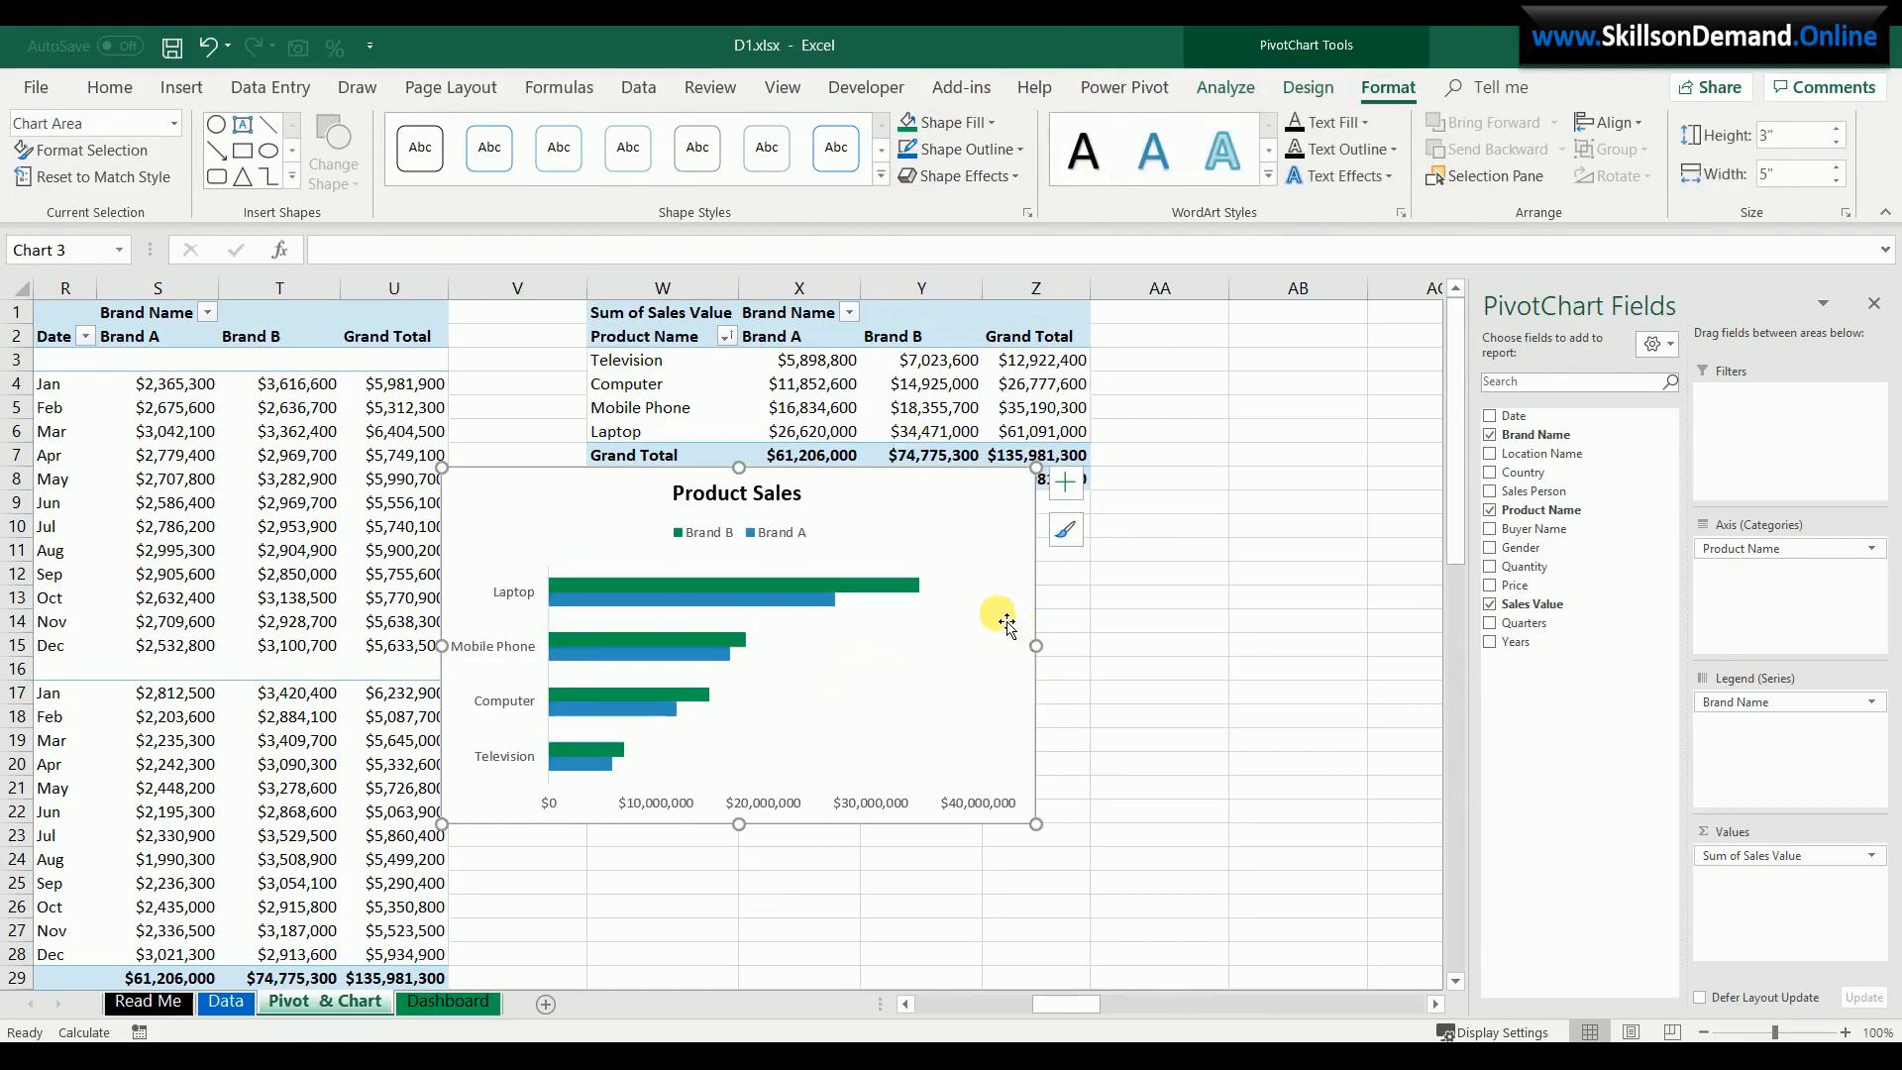
- Set the chart area of the Product Sales chart to no fill
mouse_move(818, 606)
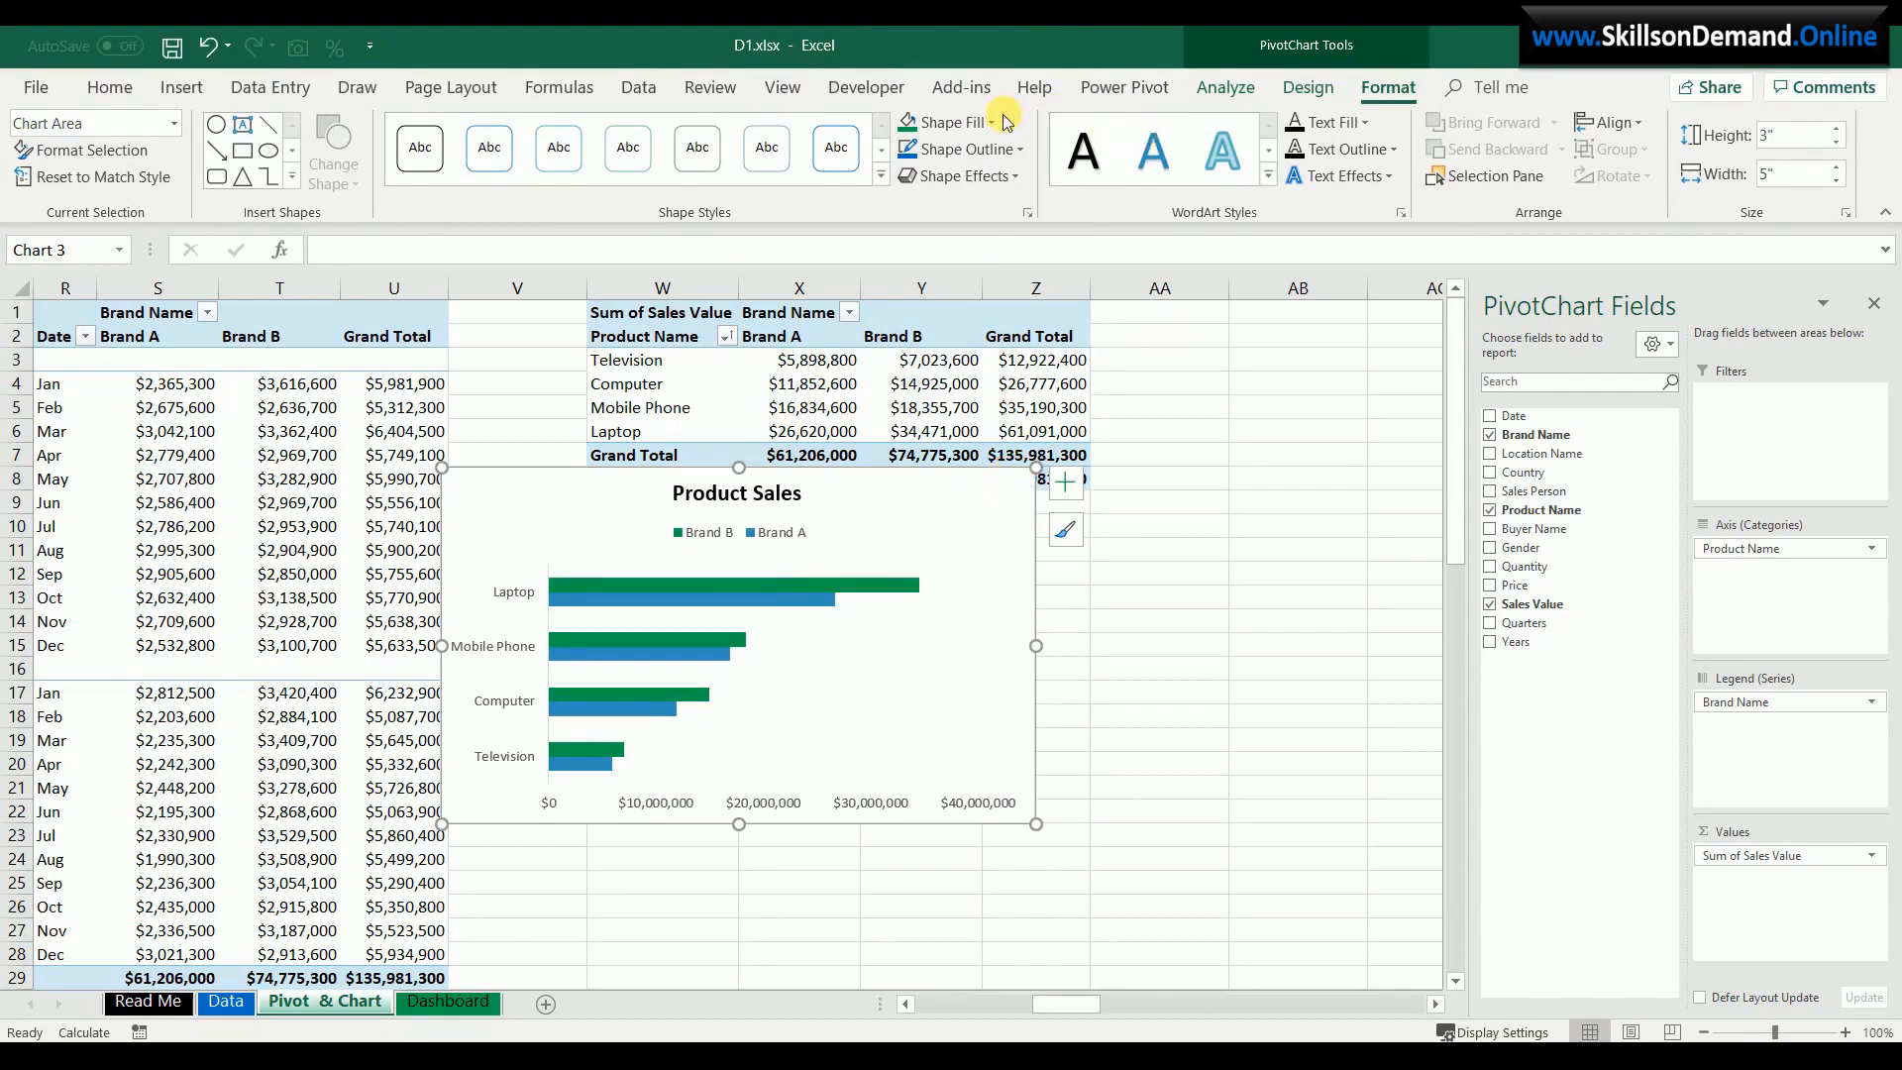
left_click(961, 122)
left_click(954, 408)
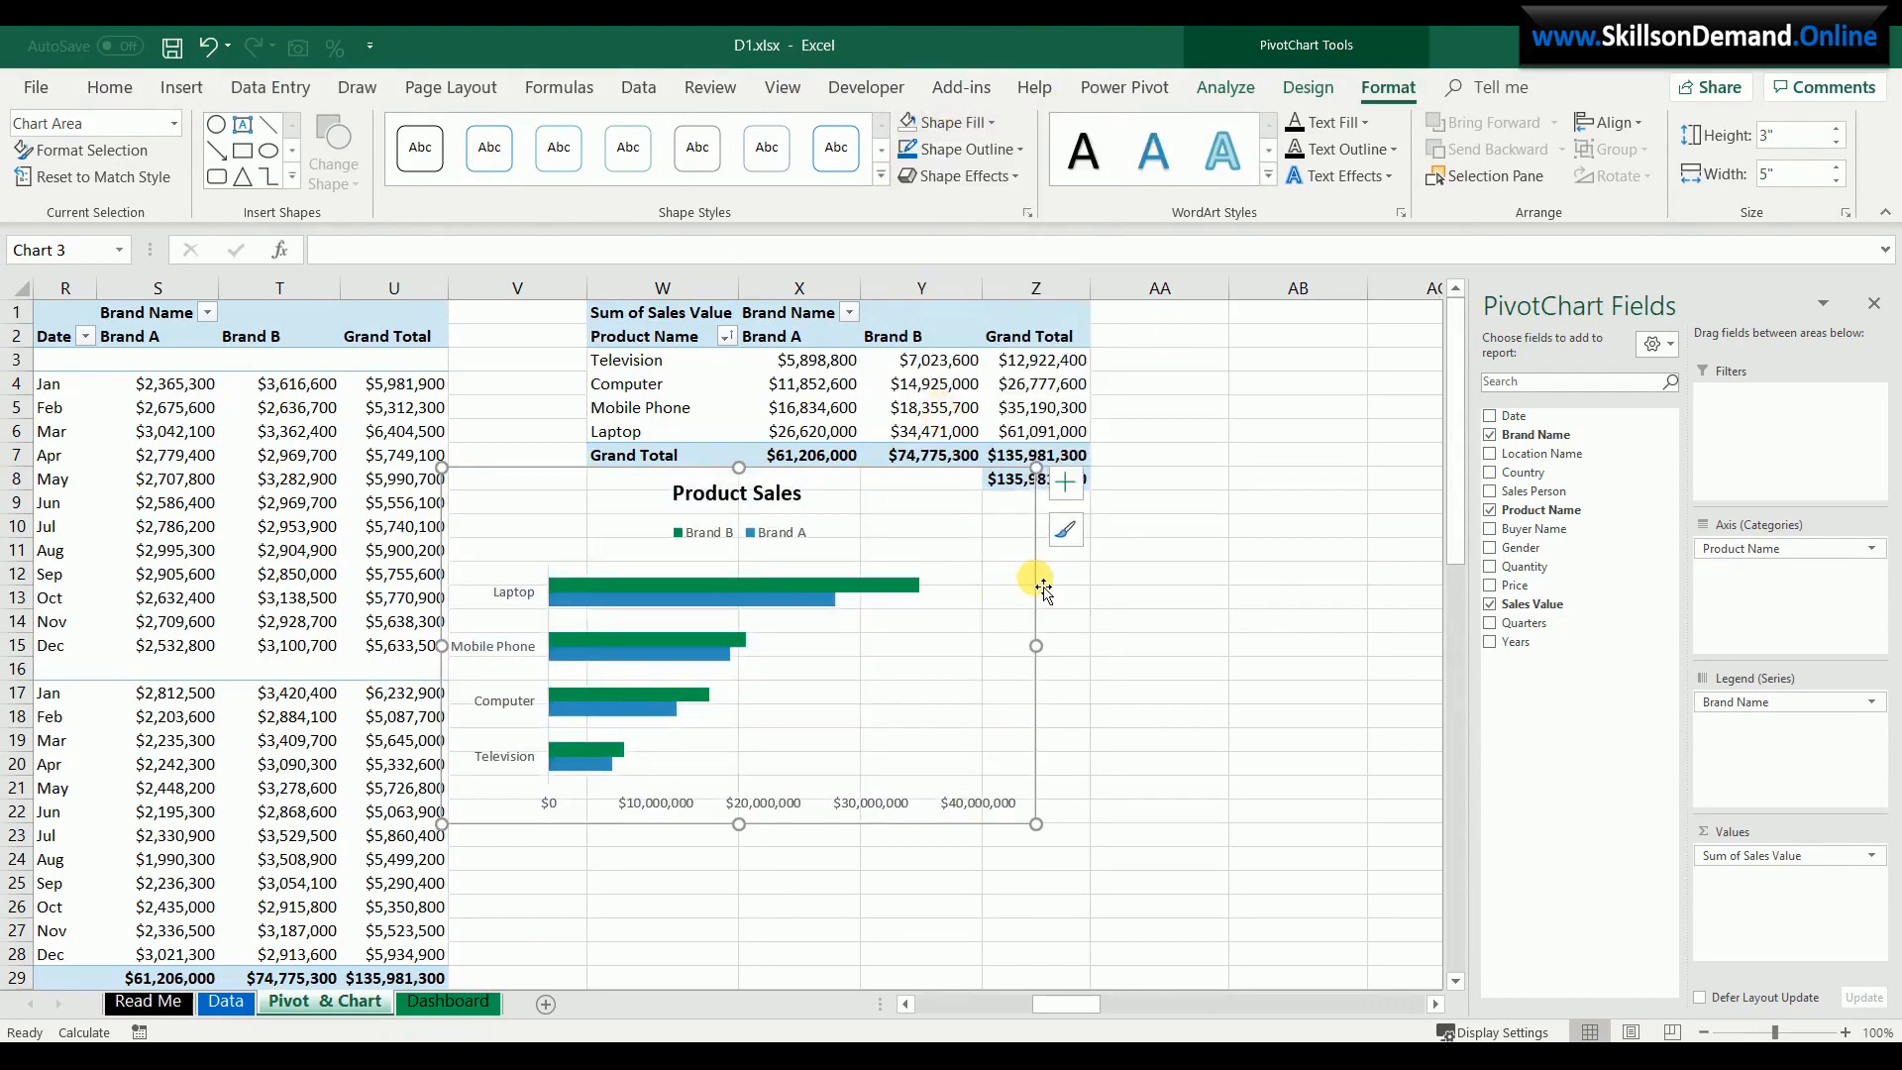
- Move the Product Sales chart to the Dashboard sheet, placing it at cell A21 below the location table
key("ctrl+x")
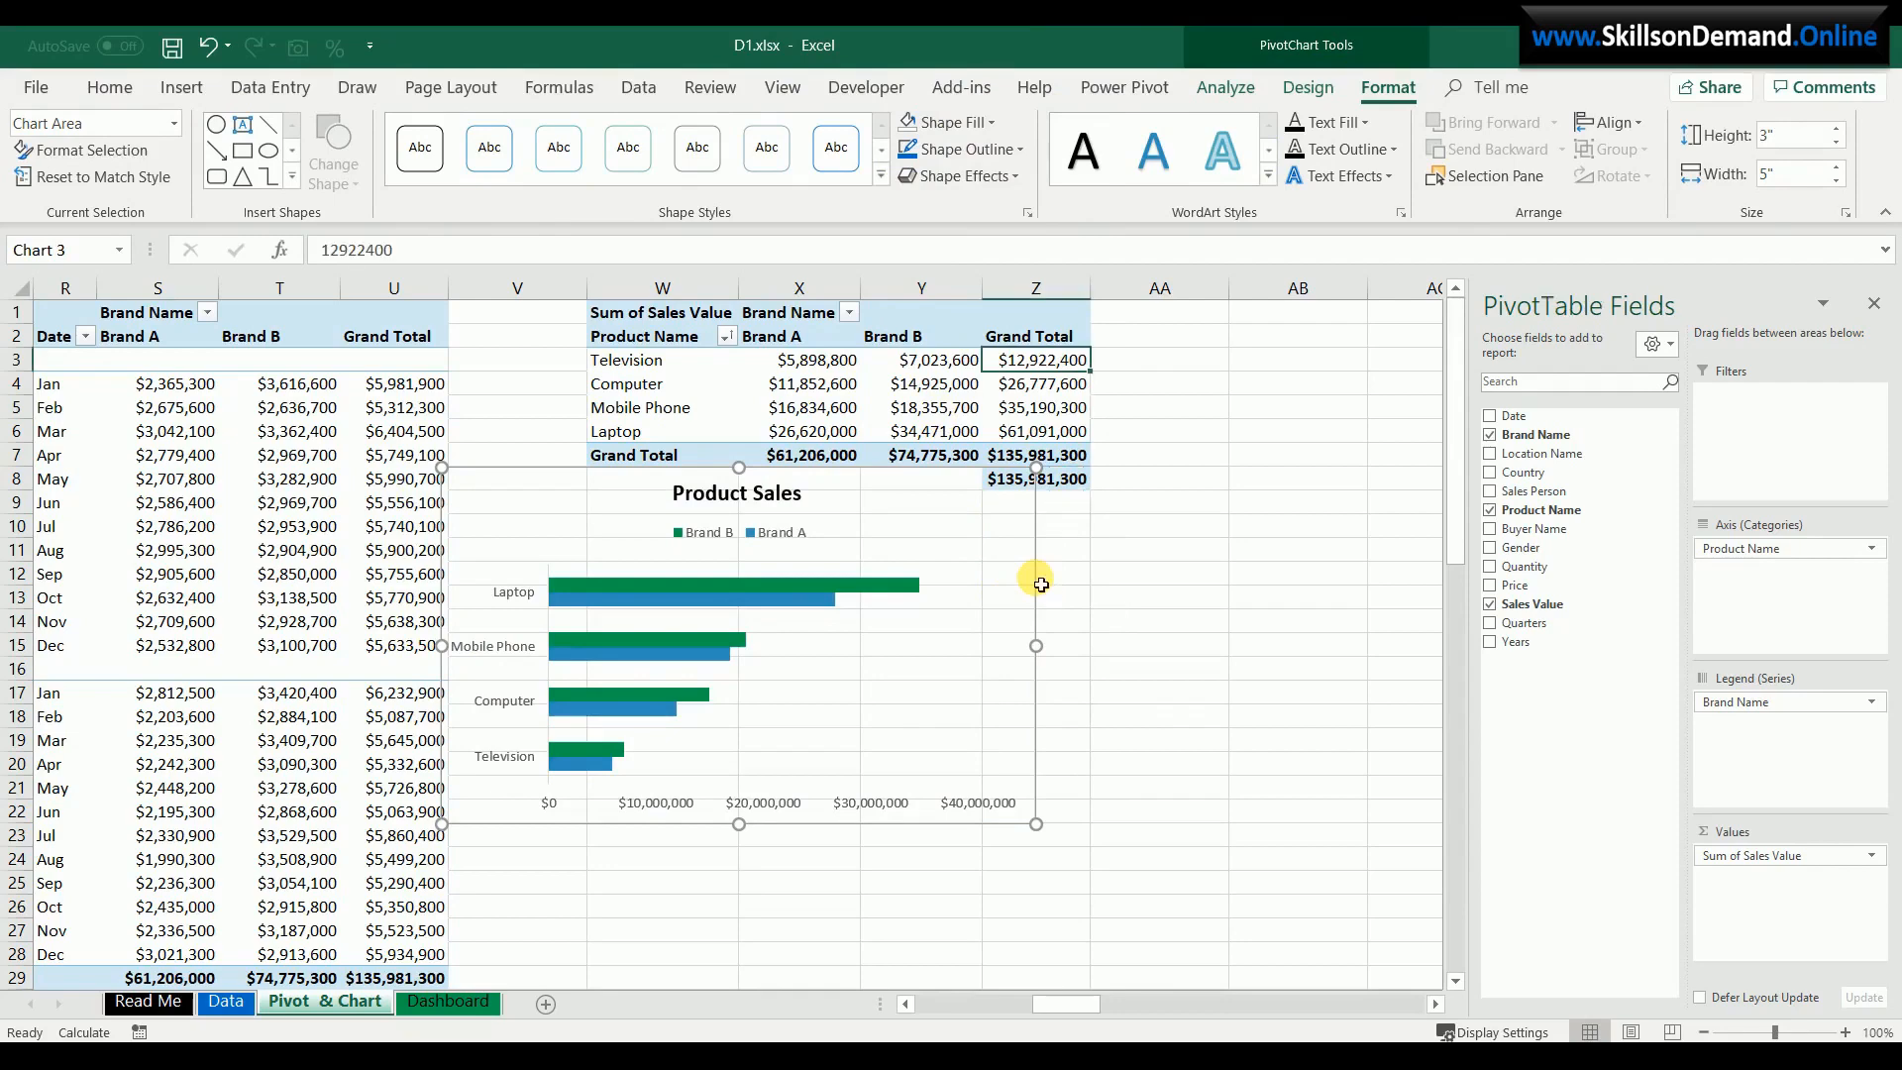
left_click(488, 1006)
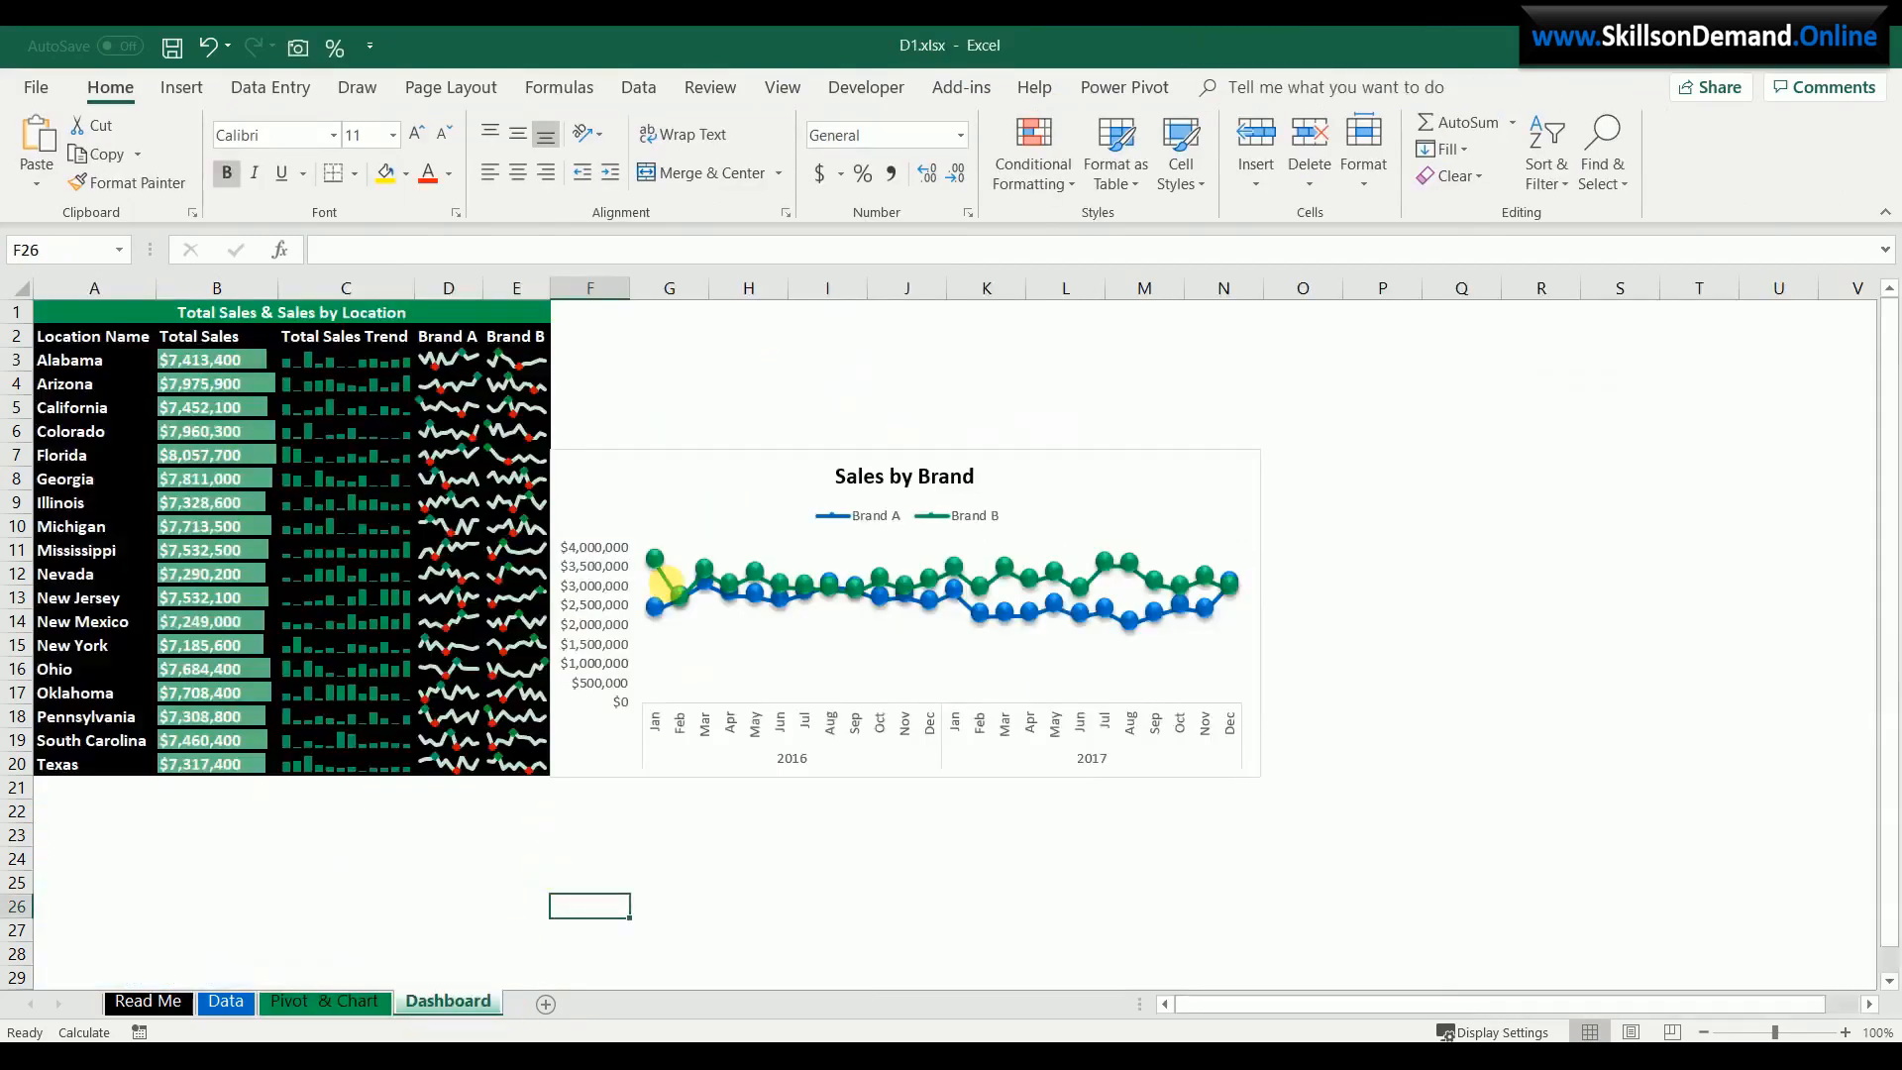
left_click(54, 793)
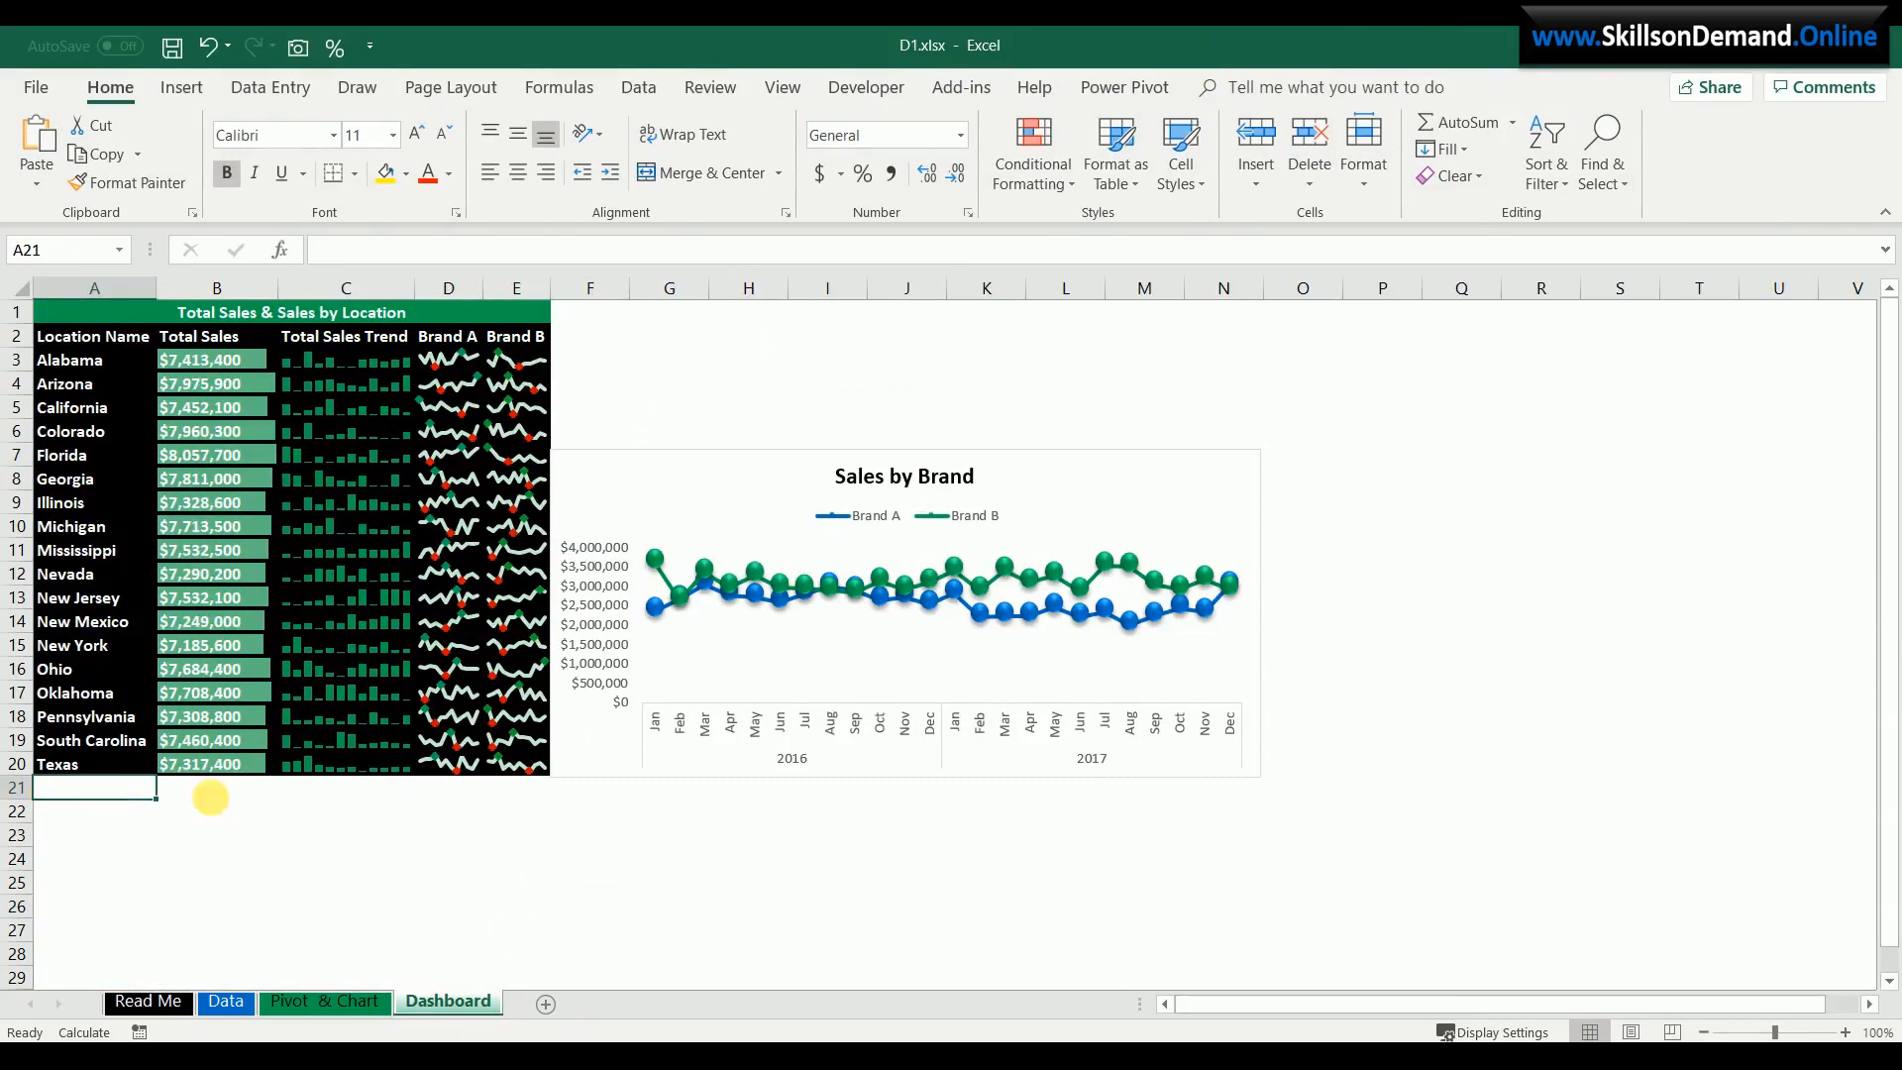
key("ctrl+v")
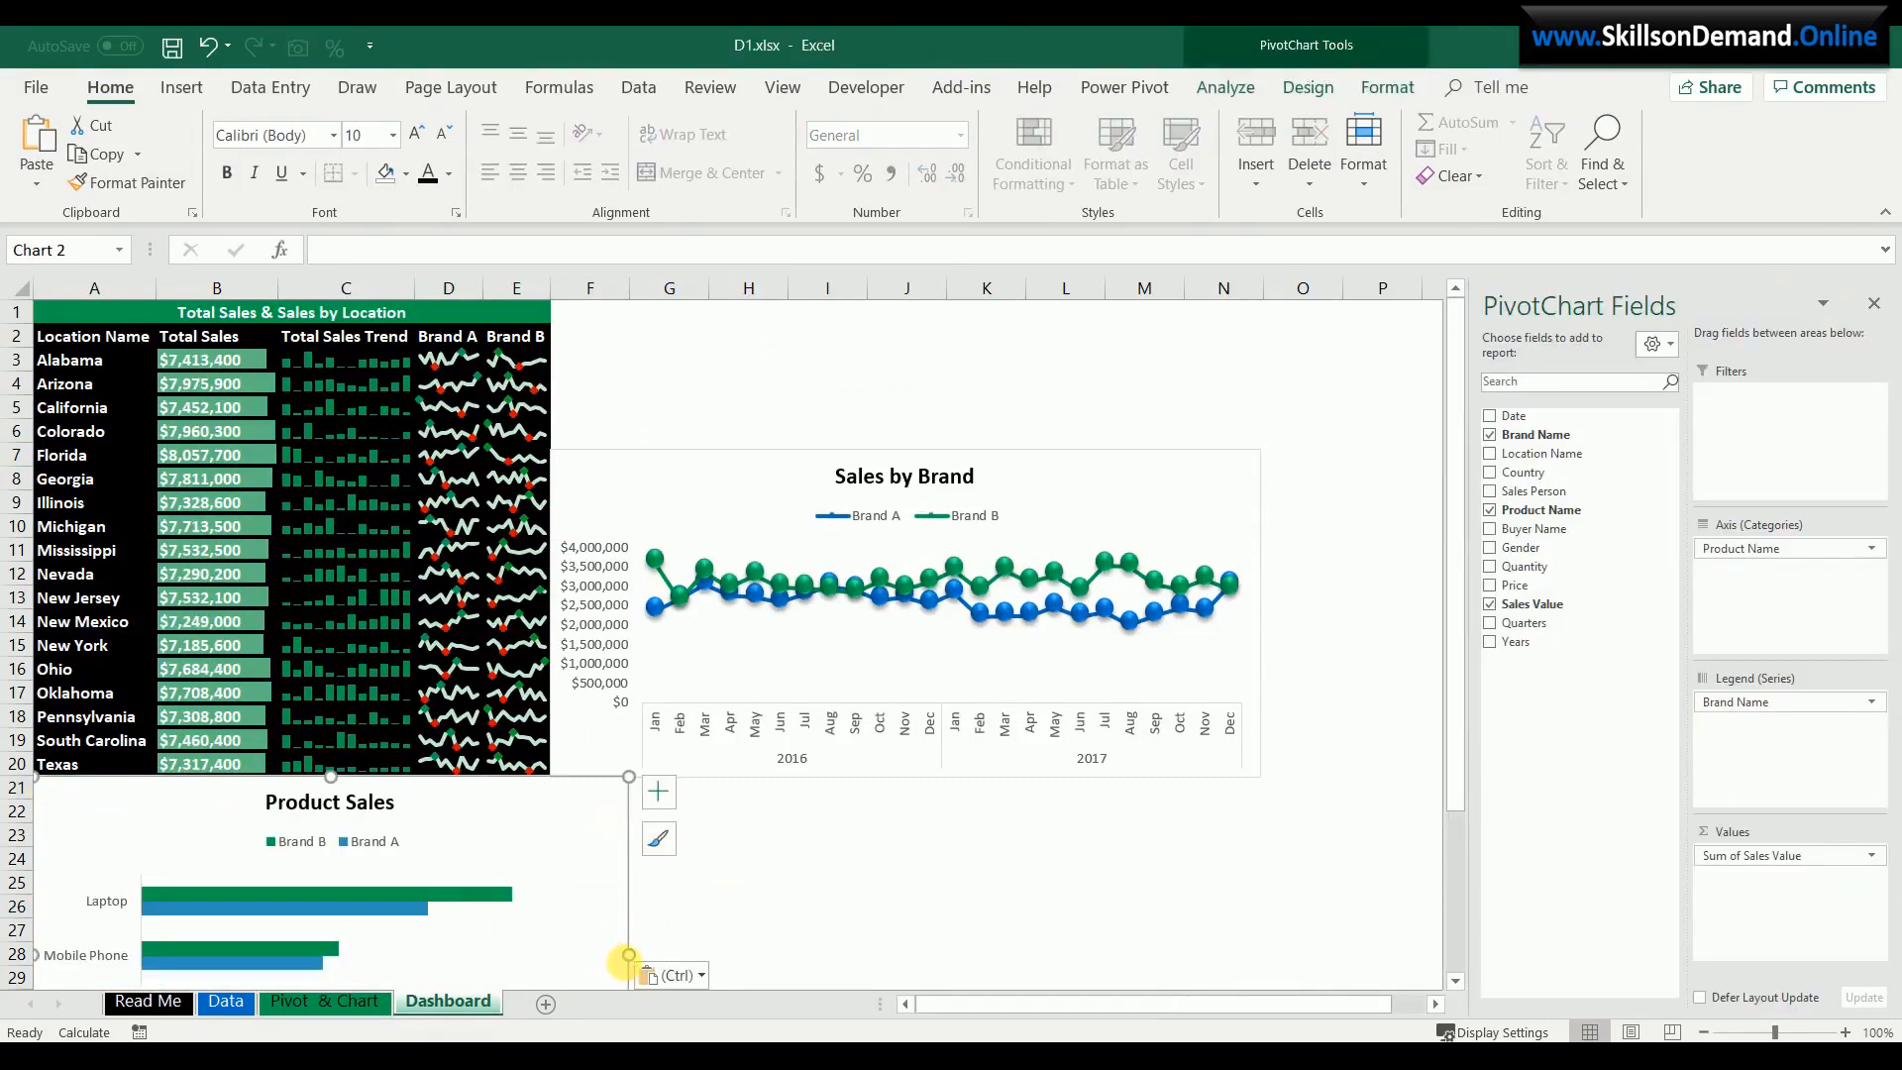
- Narrow the Product Sales chart on the dashboard to match the width of the location table, ending at column E
left_click_drag(628, 954, 551, 954)
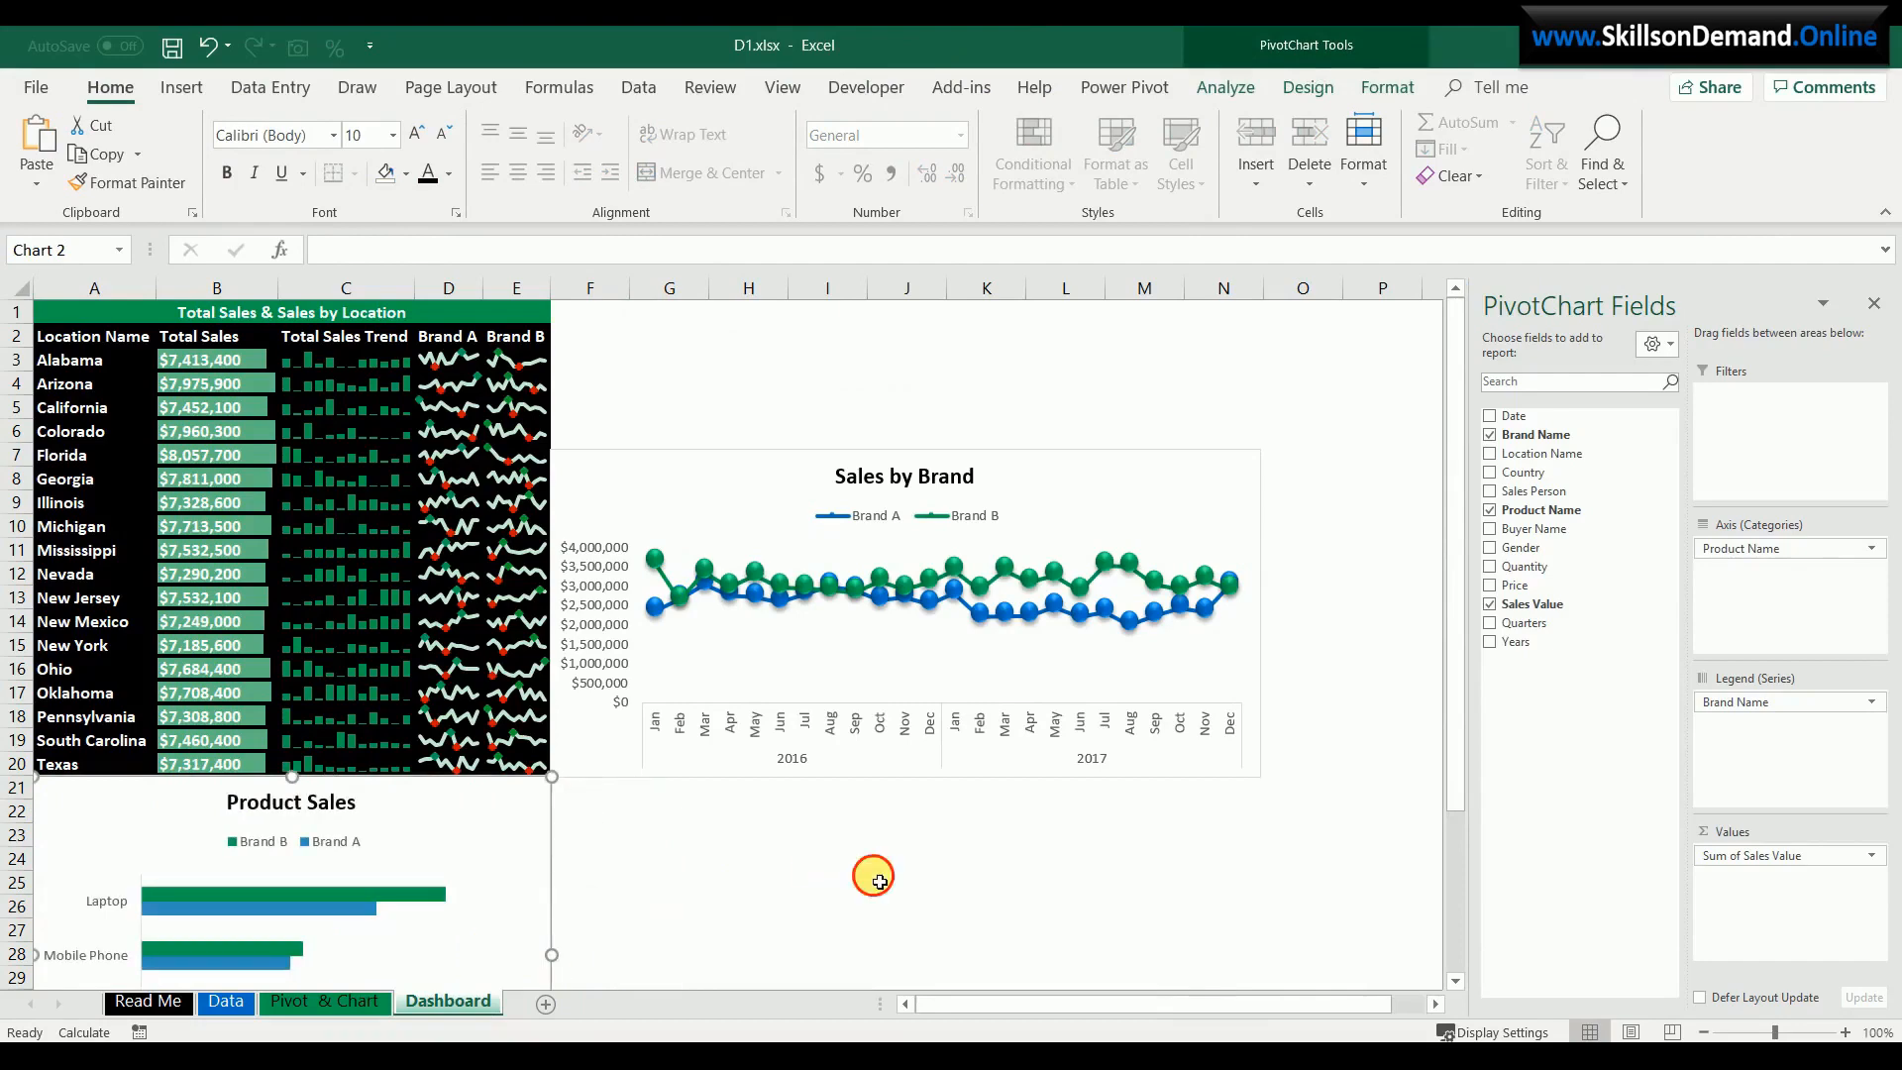
left_click(872, 879)
scroll(842, 922, "down", 7)
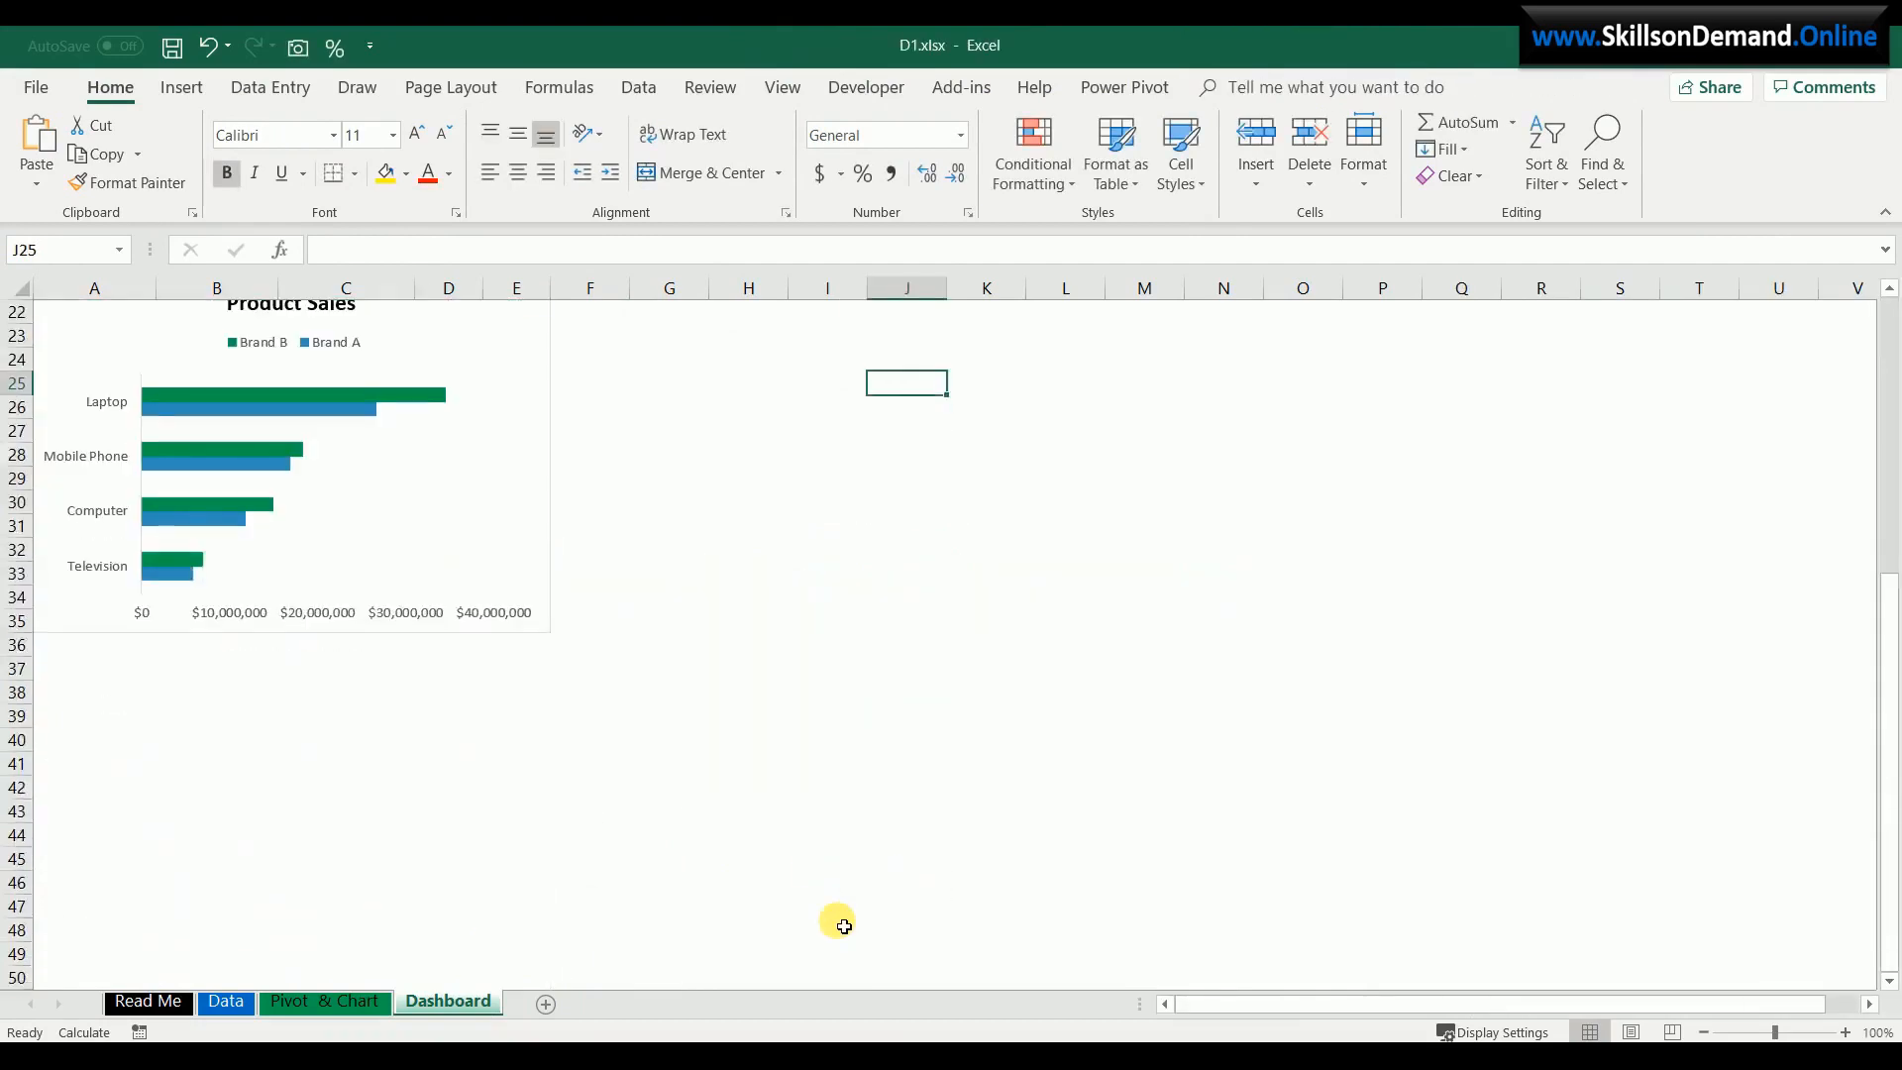
scroll(844, 926, "up", 7)
scroll(844, 926, "down", 7)
scroll(844, 926, "up", 7)
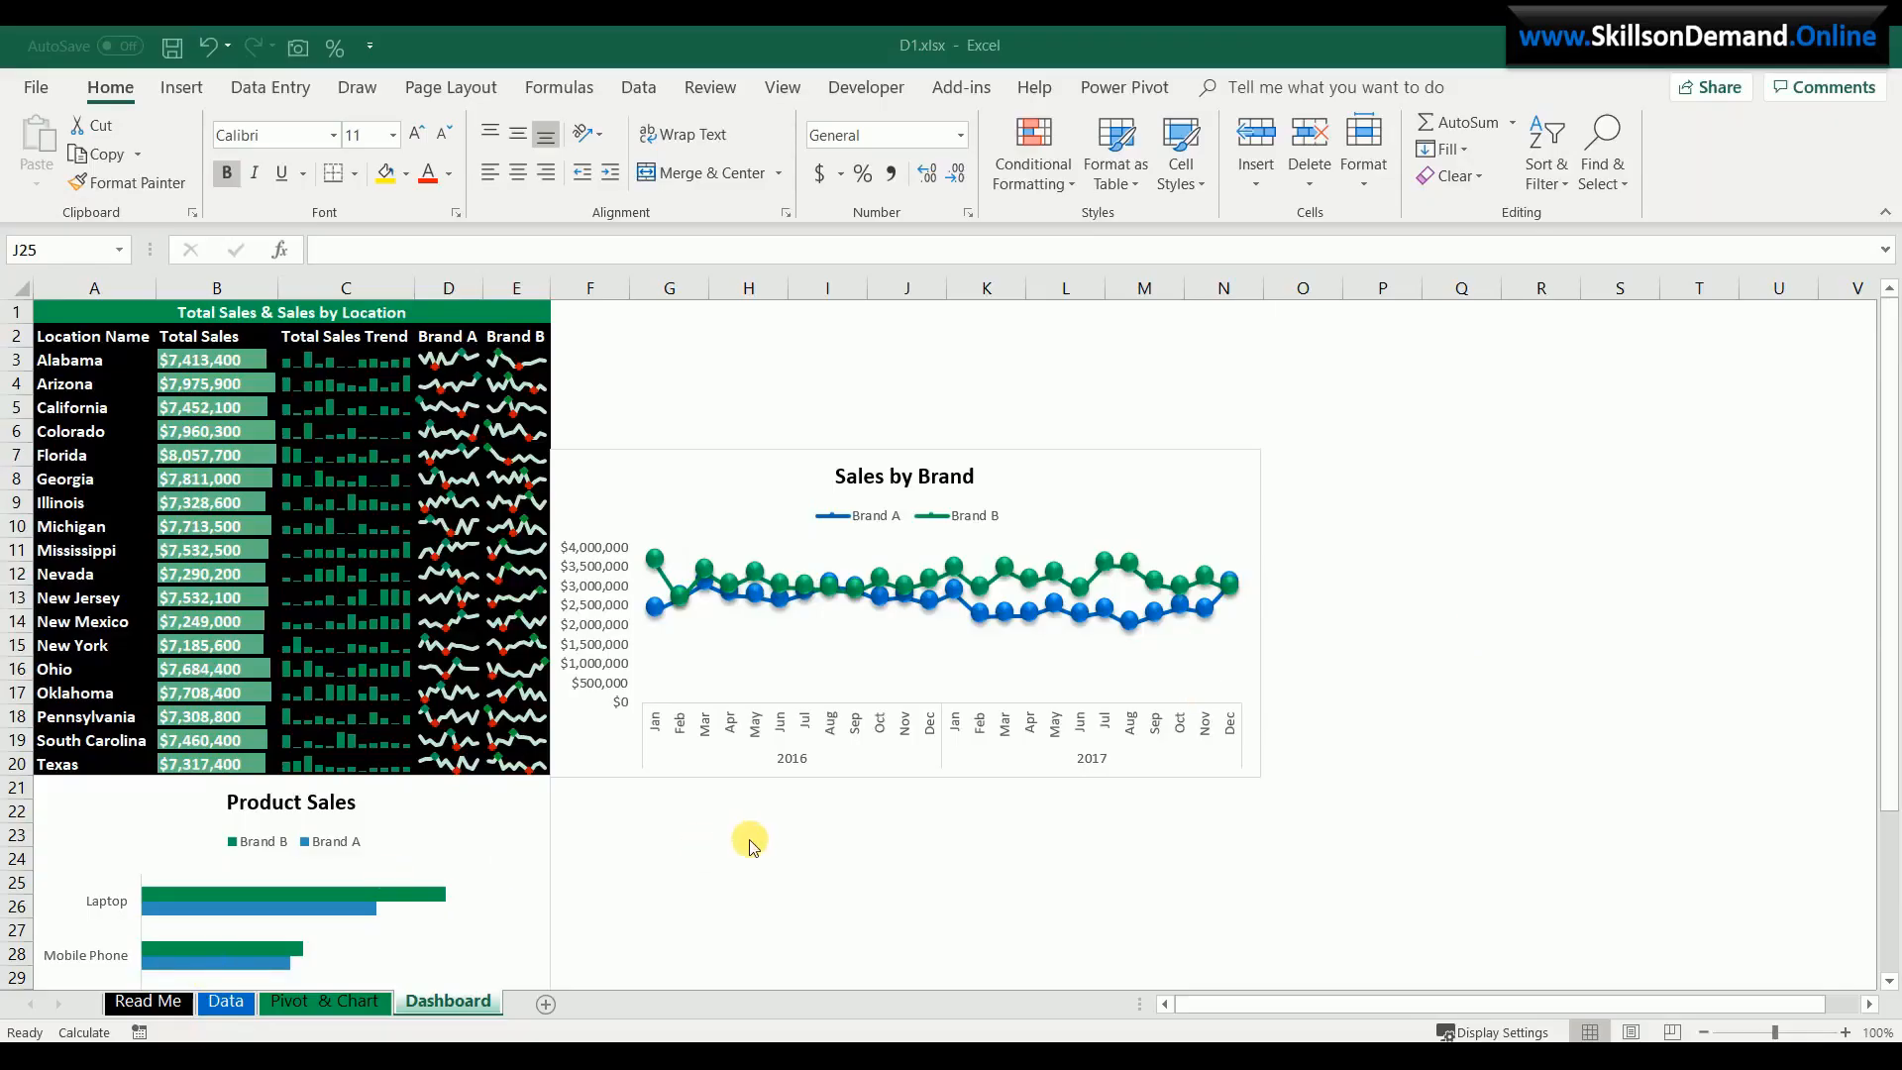
- Copy the whole product-by-brand PivotTable on the Pivot & Chart sheet and paste it at cell AC1
left_click(326, 1001)
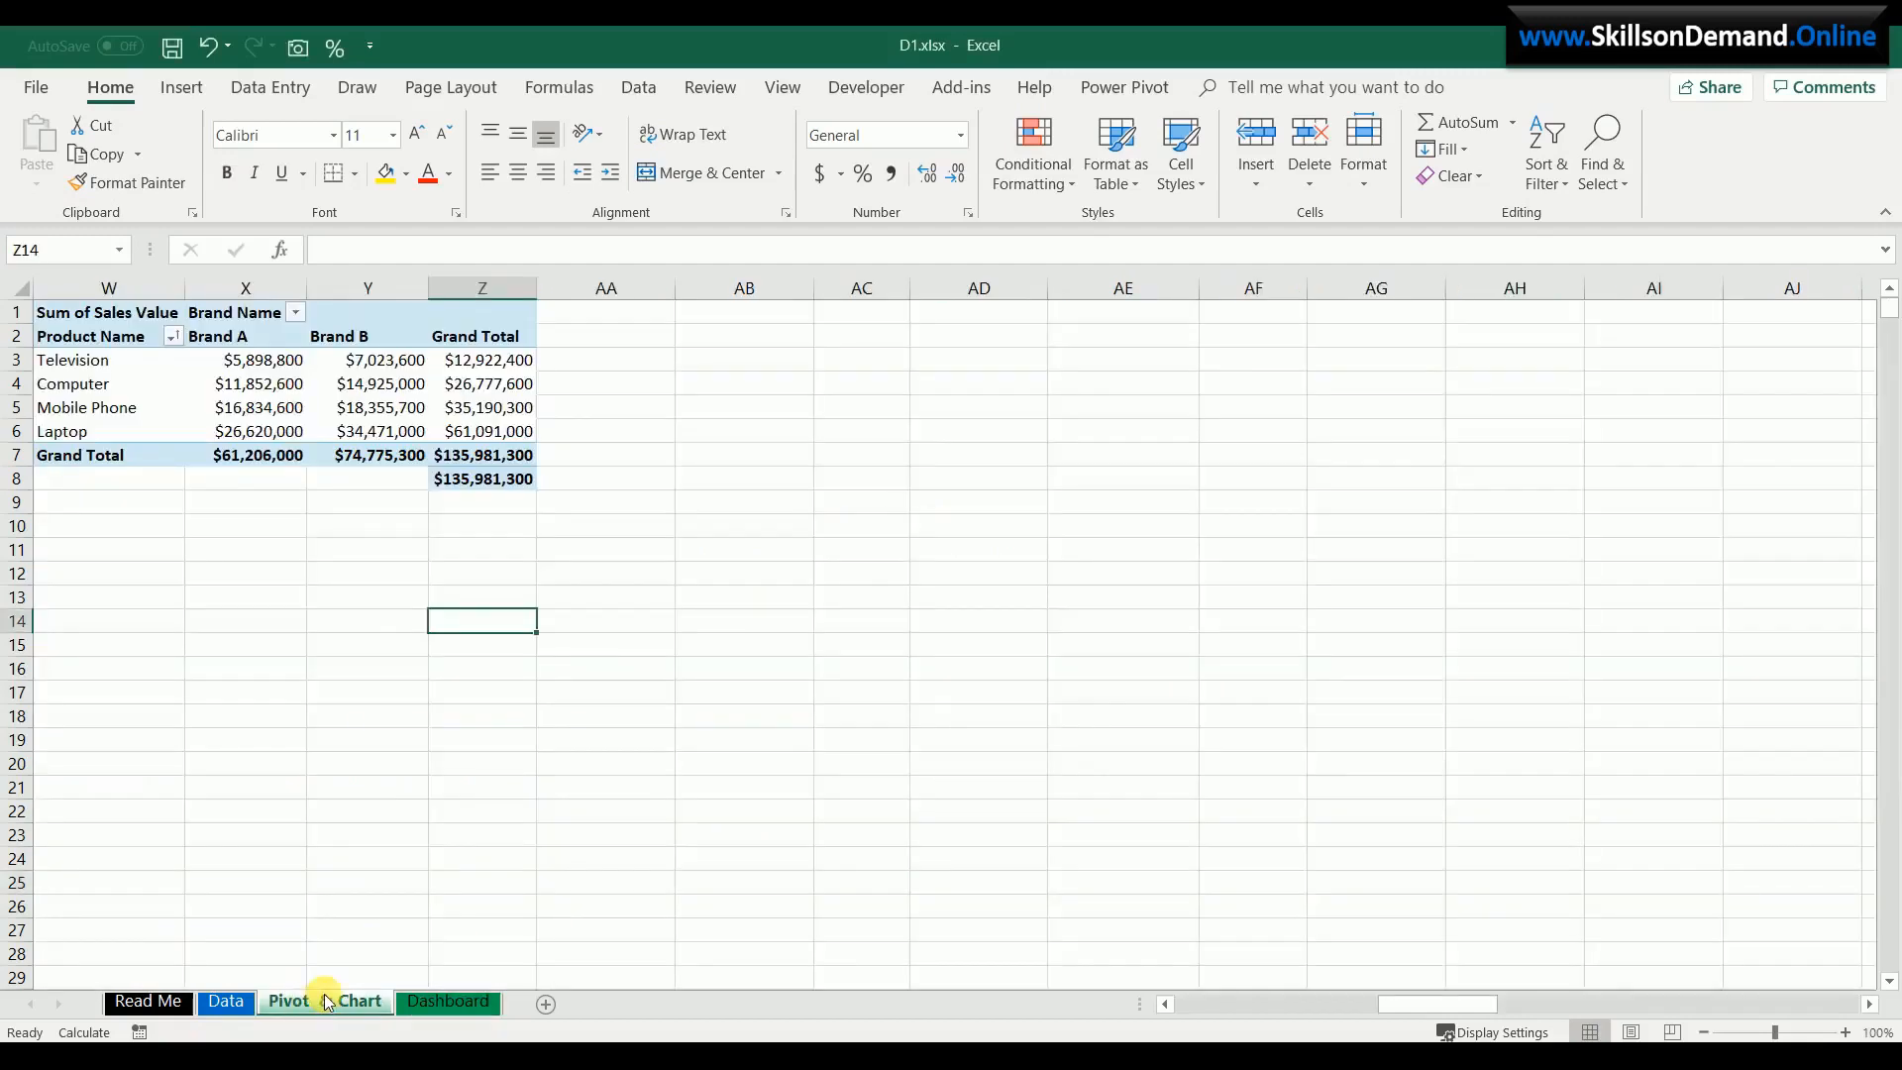
left_click(284, 434)
key("ctrl+a")
key("ctrl+c")
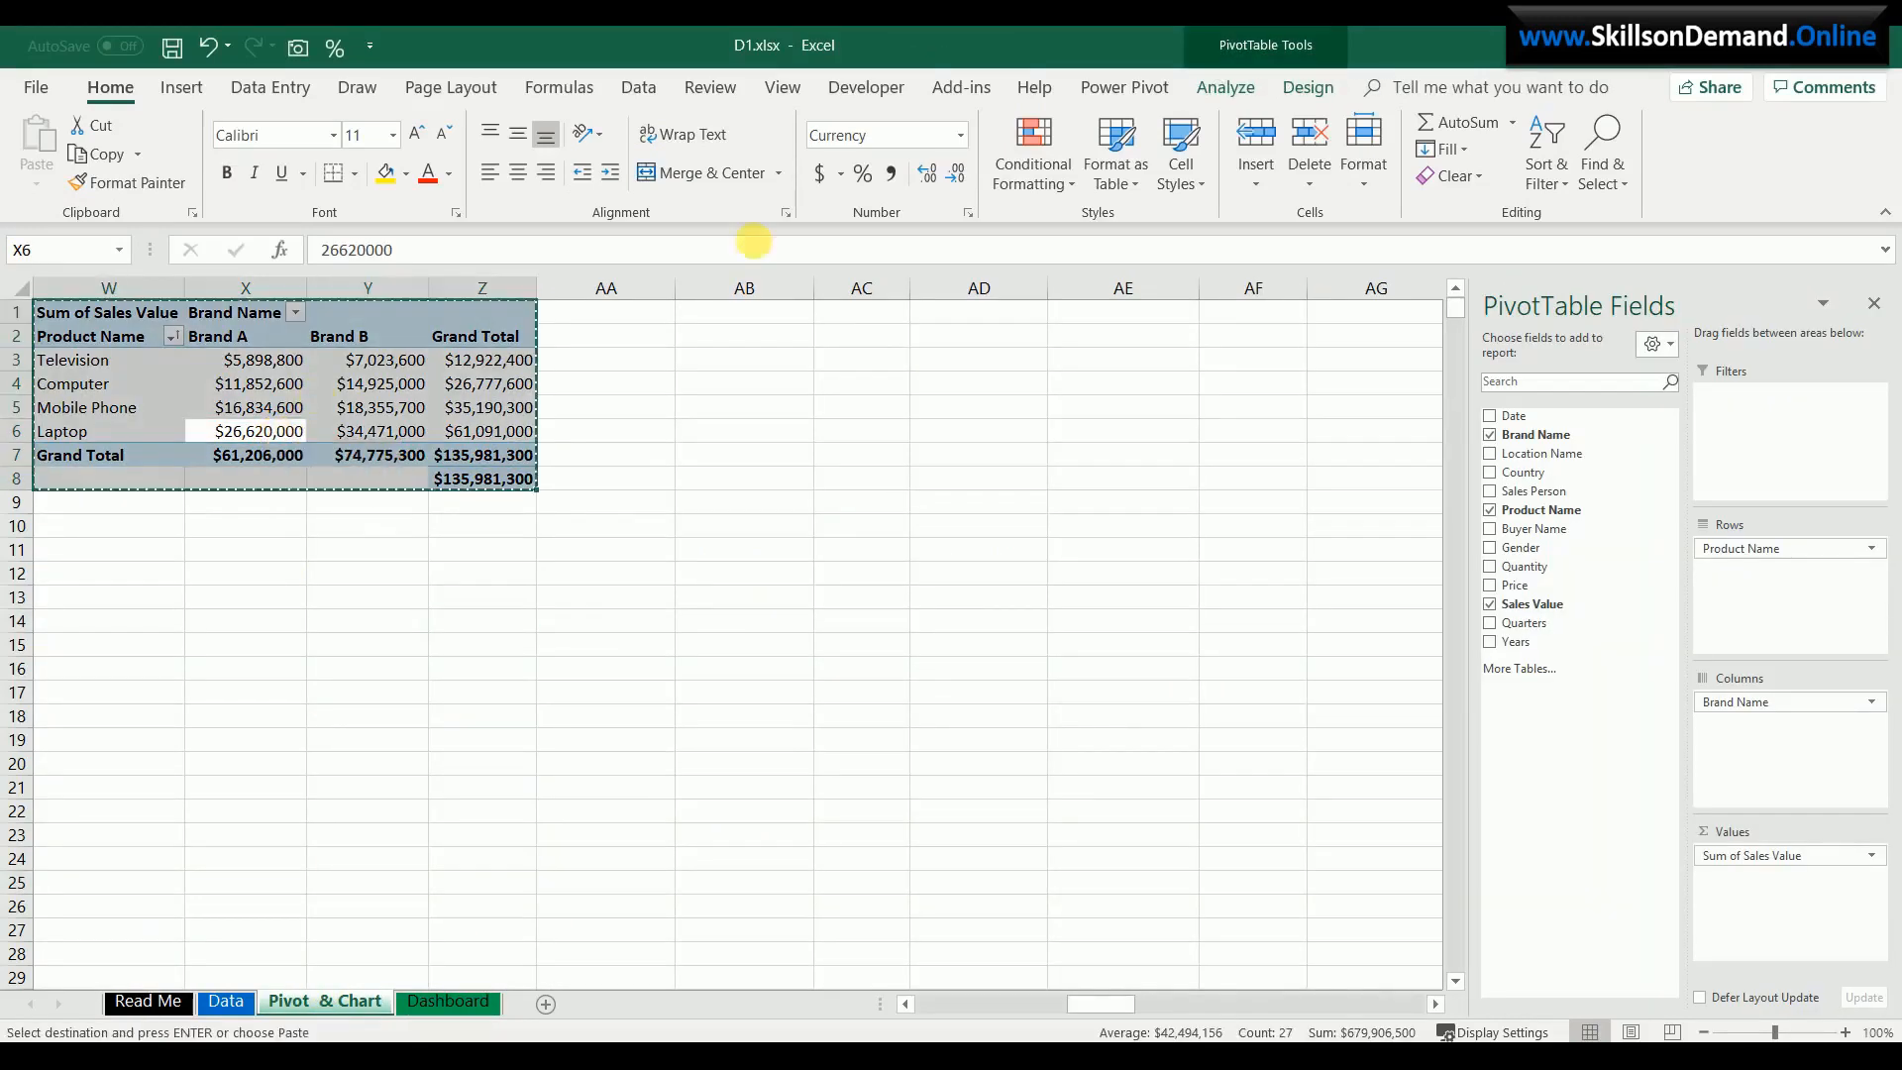
left_click(976, 312)
left_click(883, 309)
key("ctrl+v")
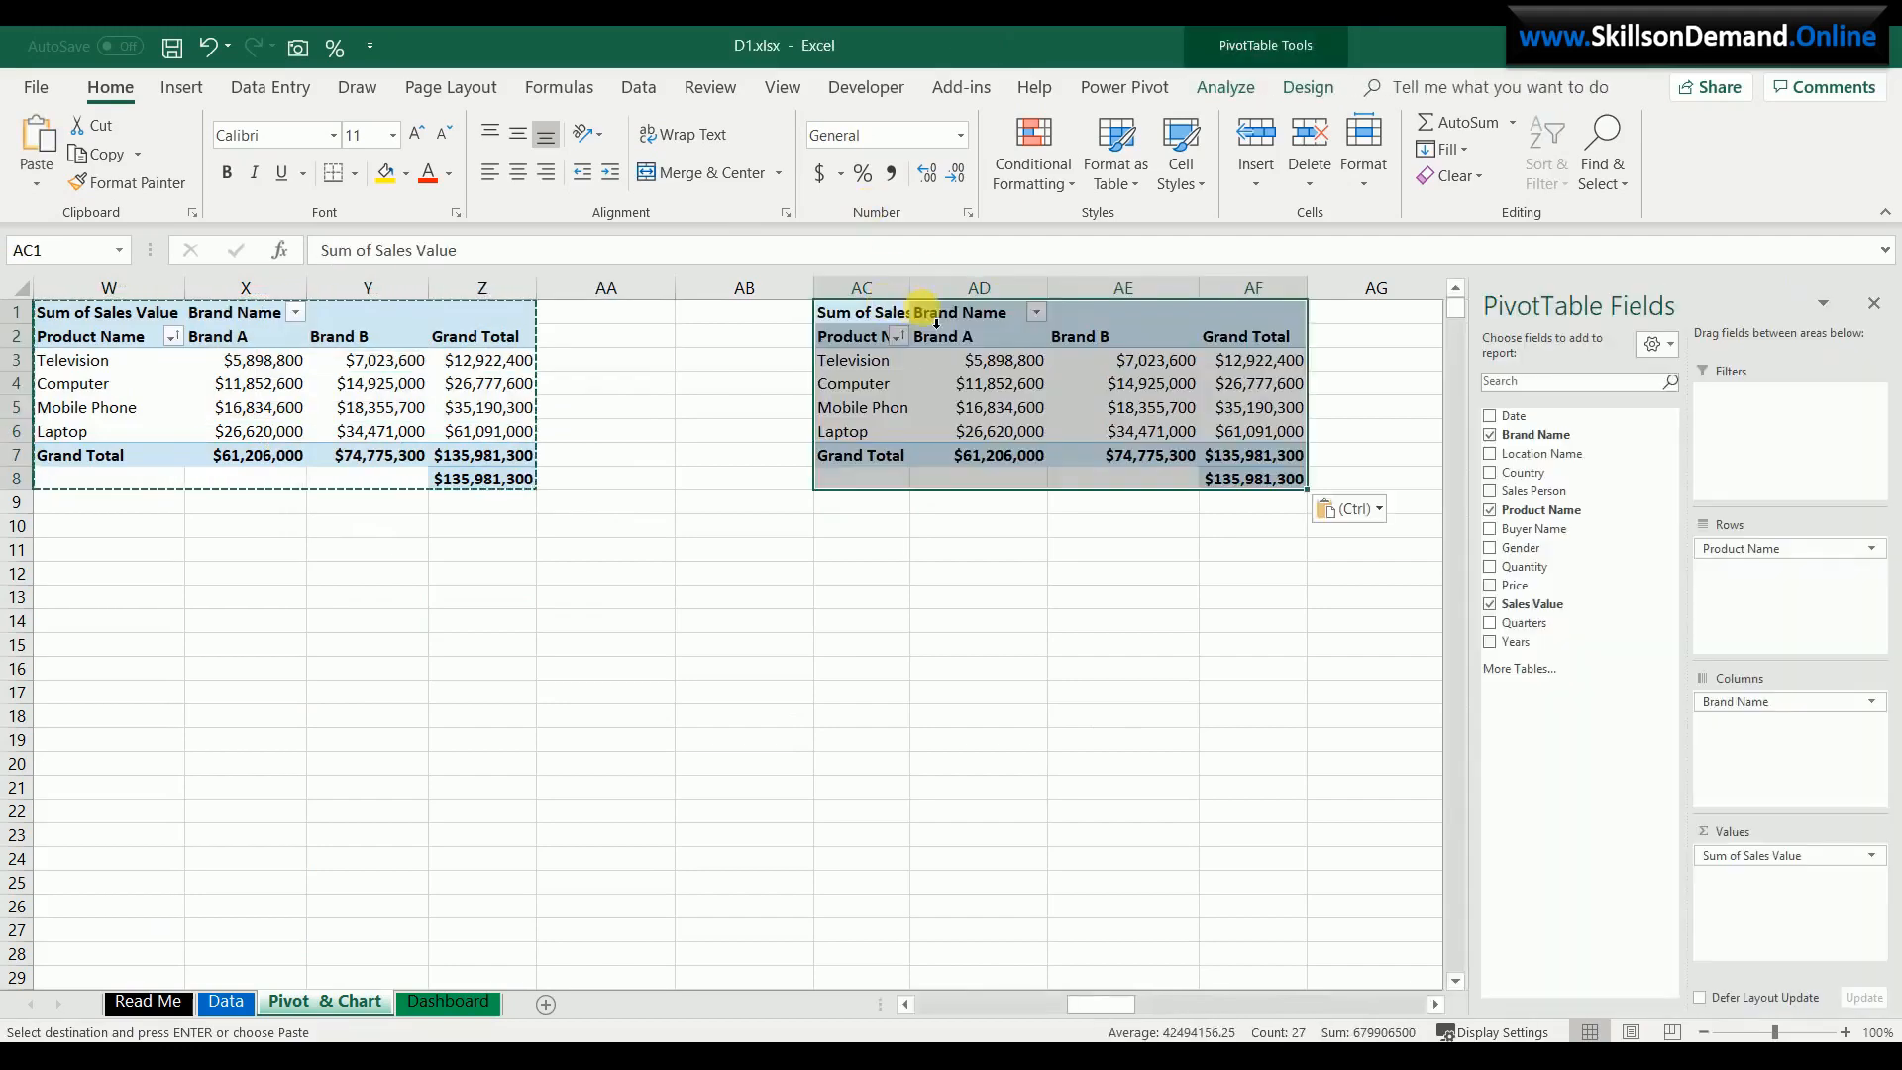
left_click(966, 622)
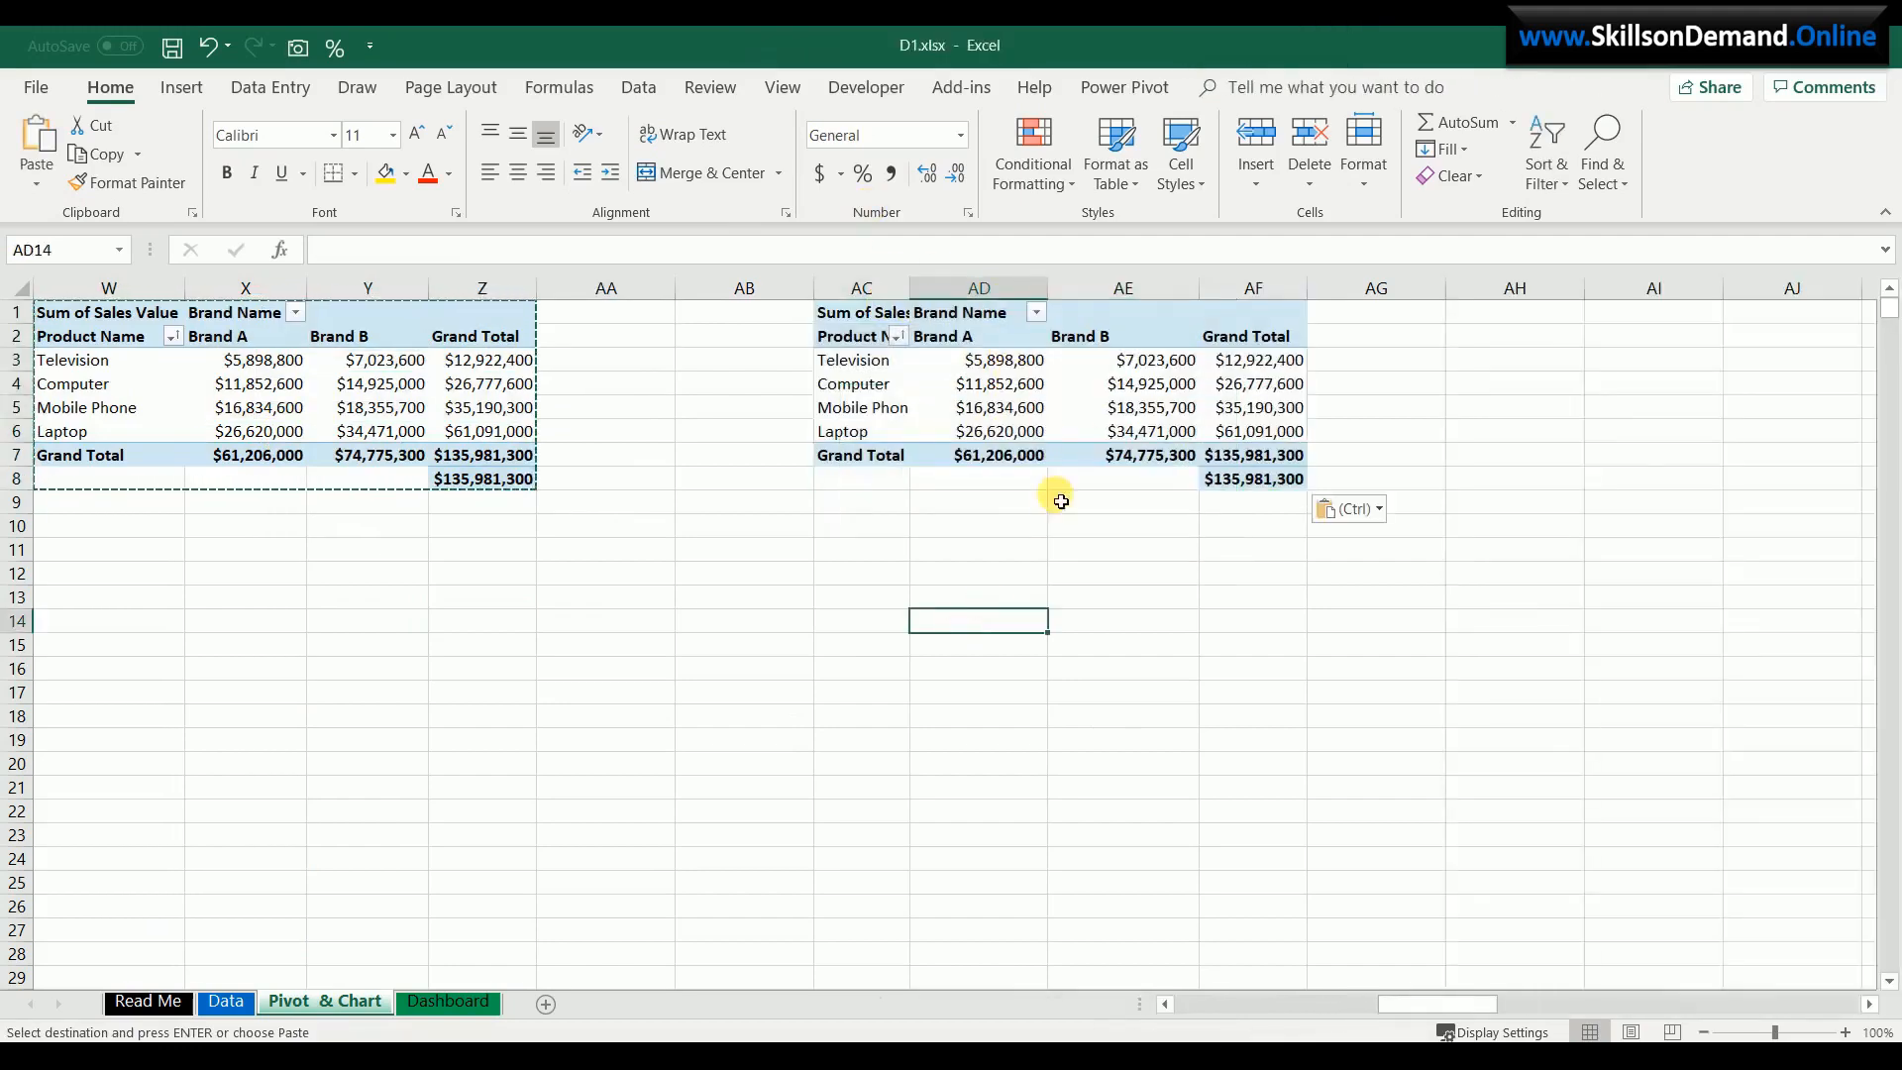
- Remove Product Name, Brand Name and Sum of Sales Value from the copied PivotTable
left_click(1095, 390)
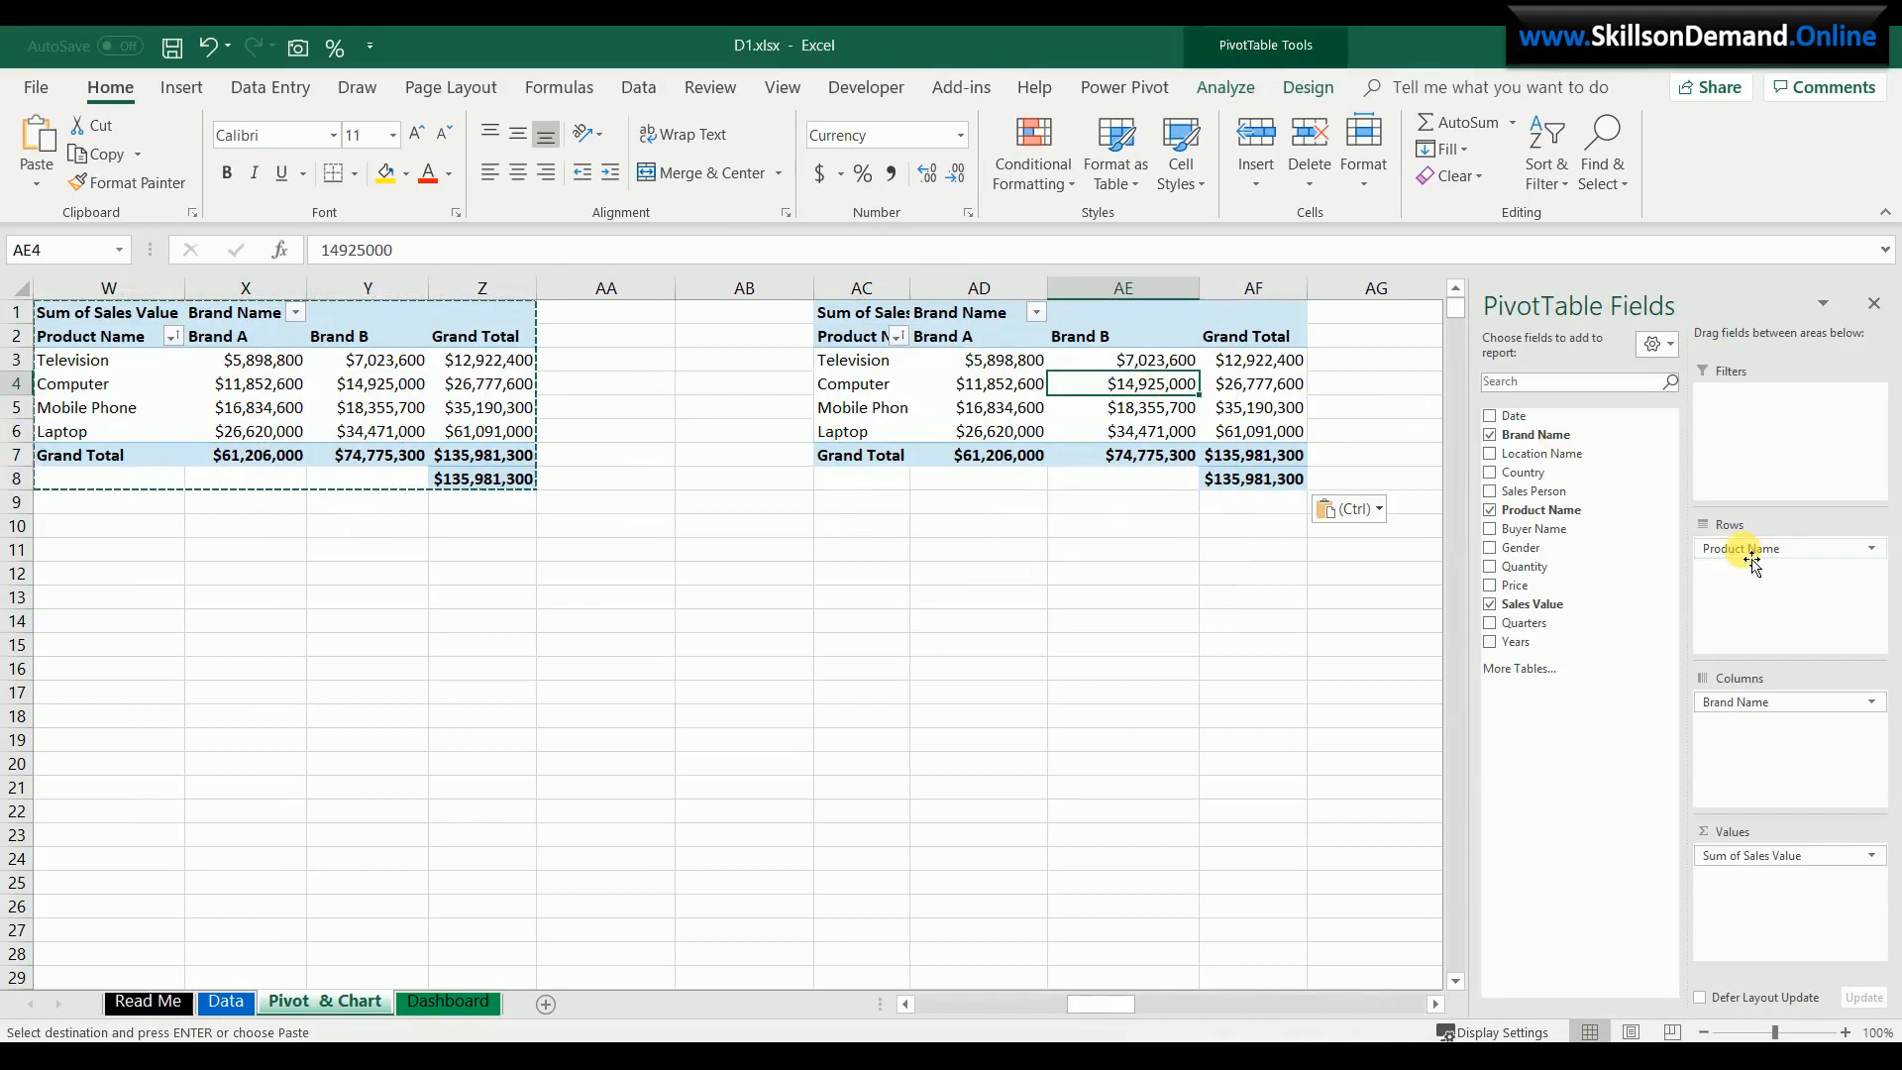
left_click_drag(1752, 562, 1596, 594)
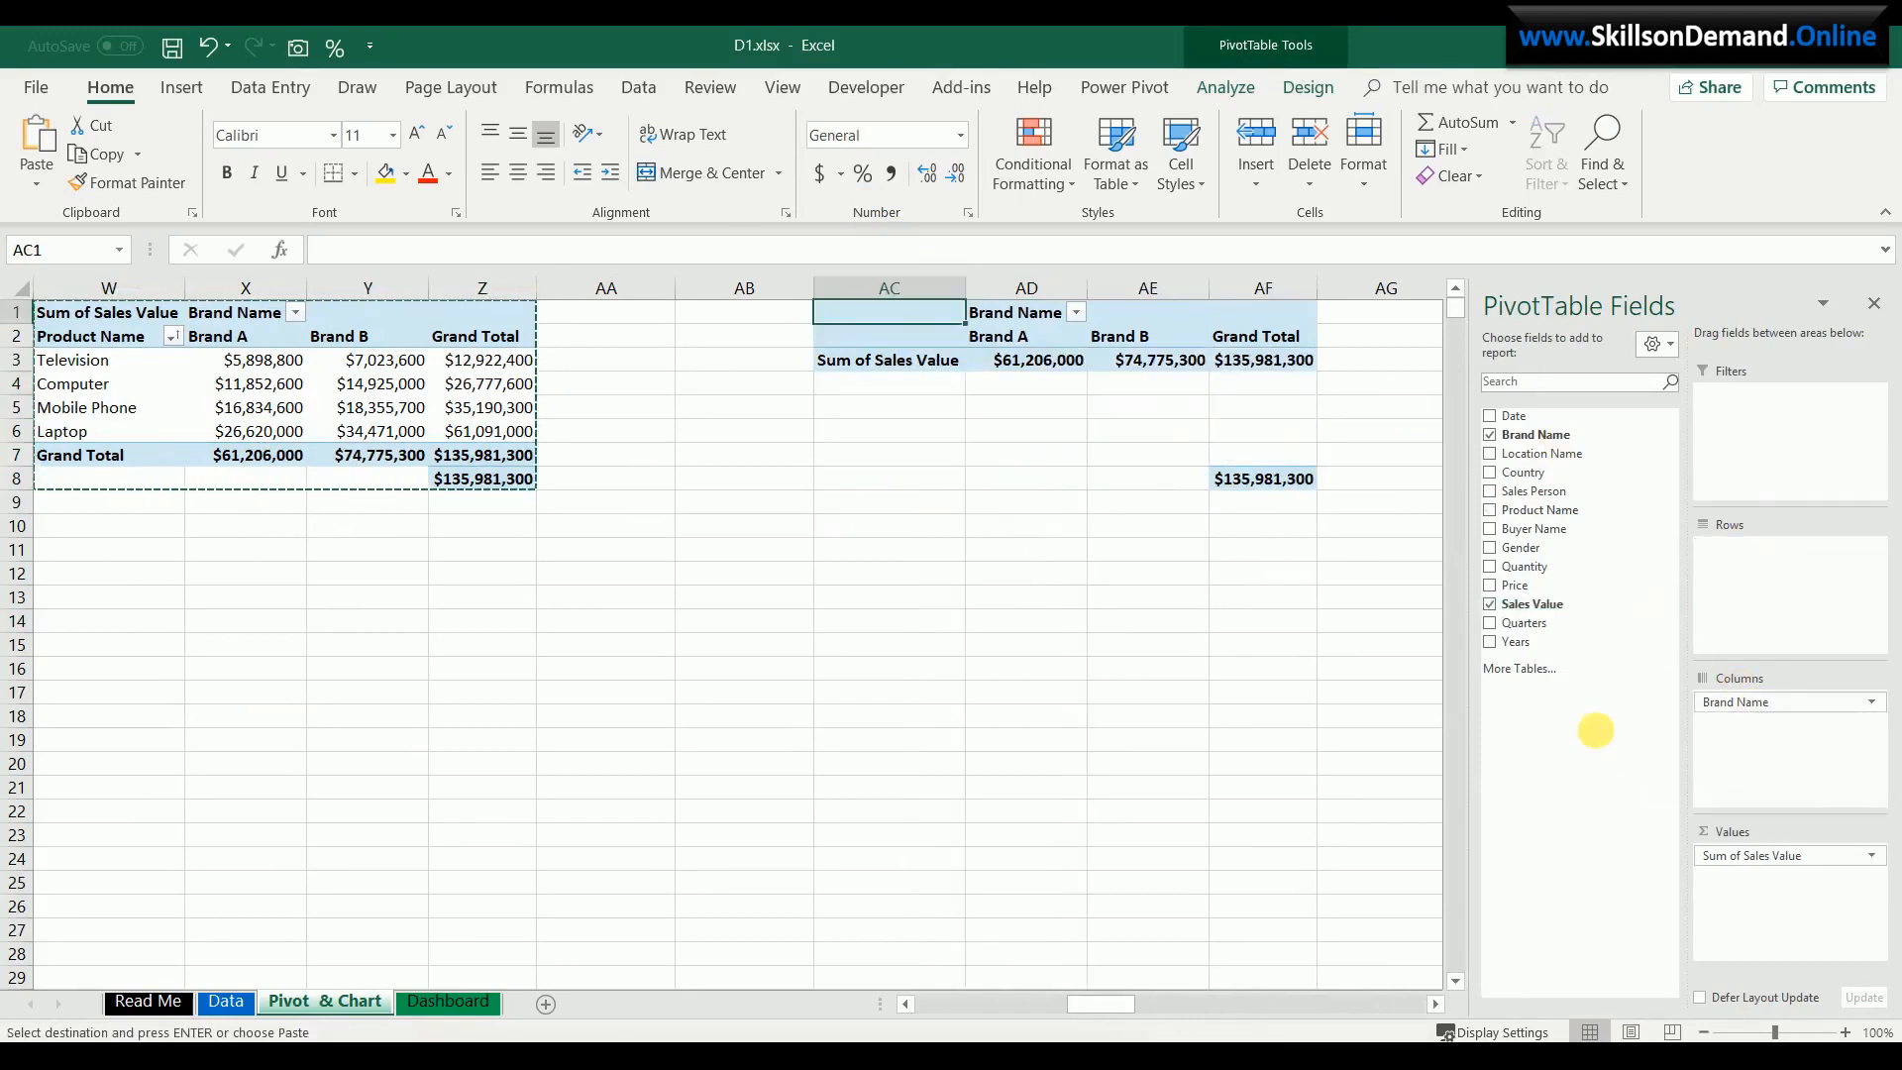
left_click_drag(1596, 730, 1596, 733)
left_click_drag(1749, 855, 1564, 741)
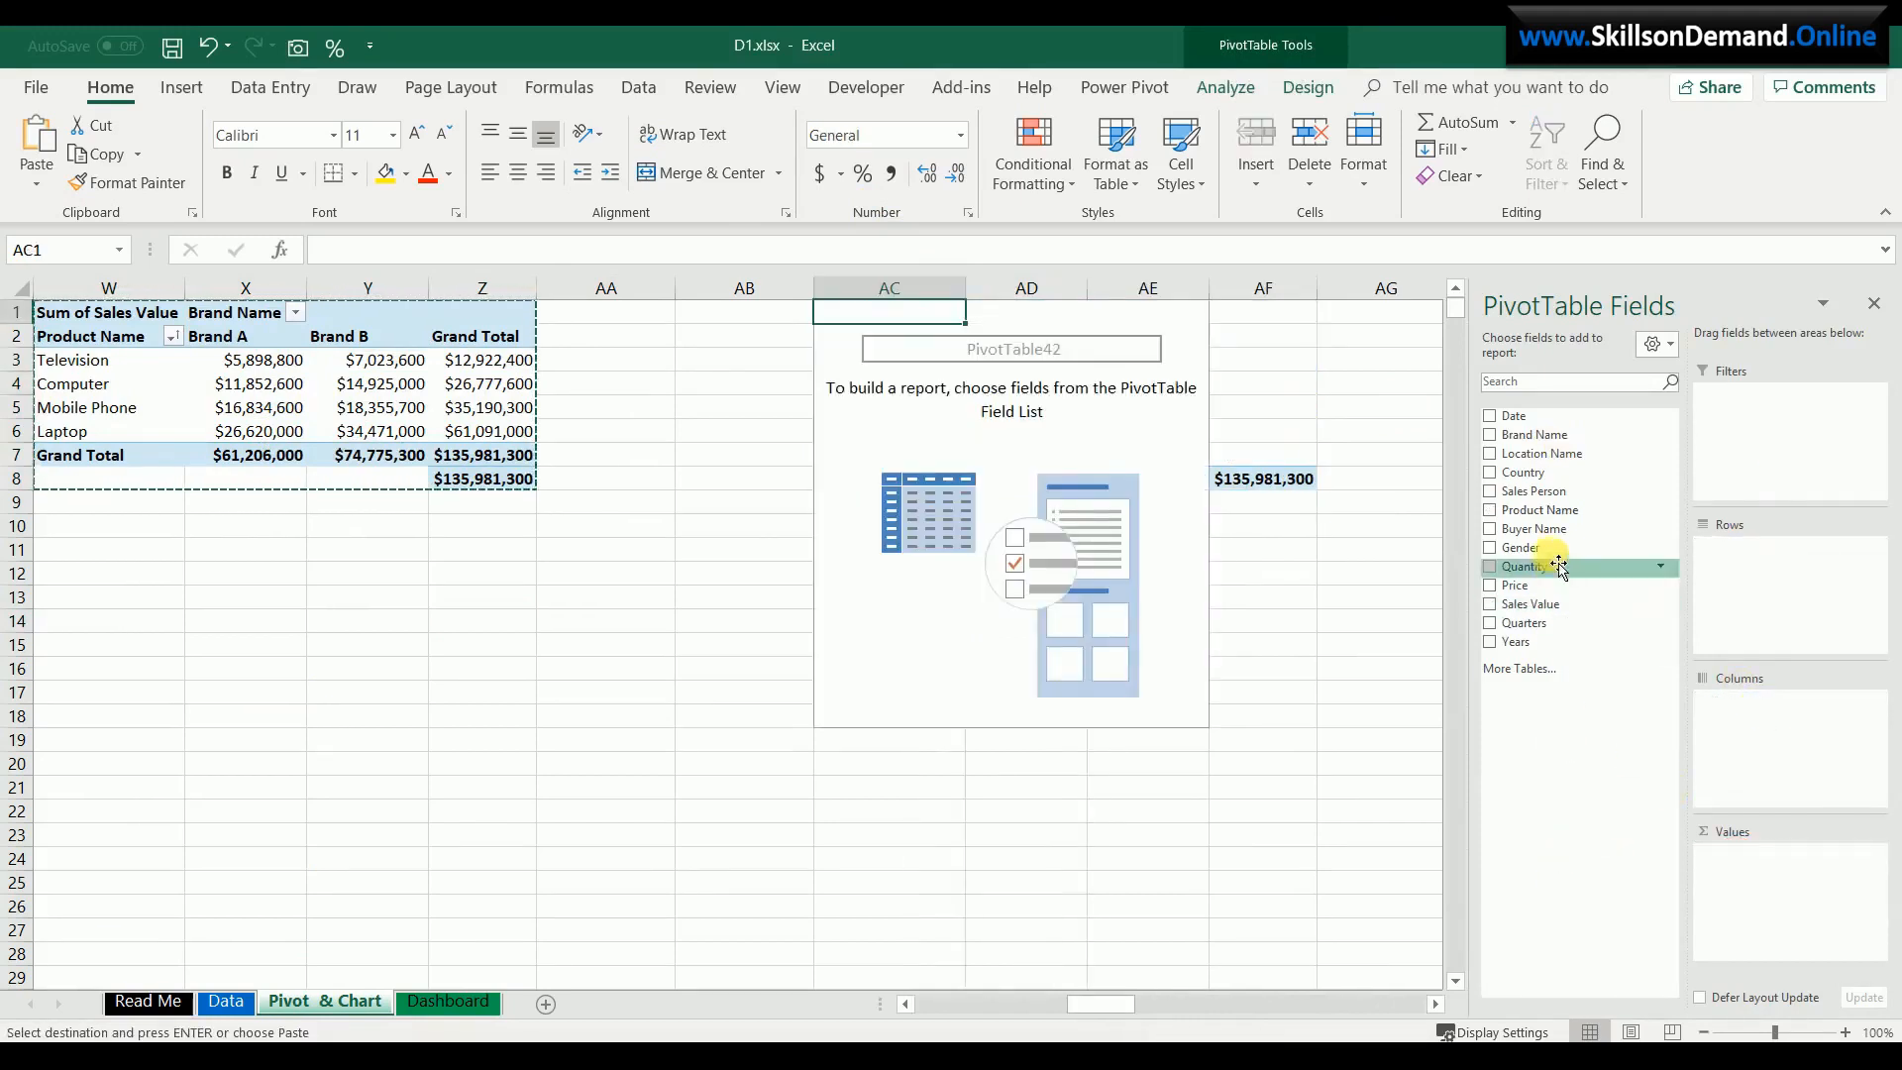
- Add Gender and Product Name as row fields and Sales Value as the summed value in the copied PivotTable
left_click_drag(1526, 547, 1749, 550)
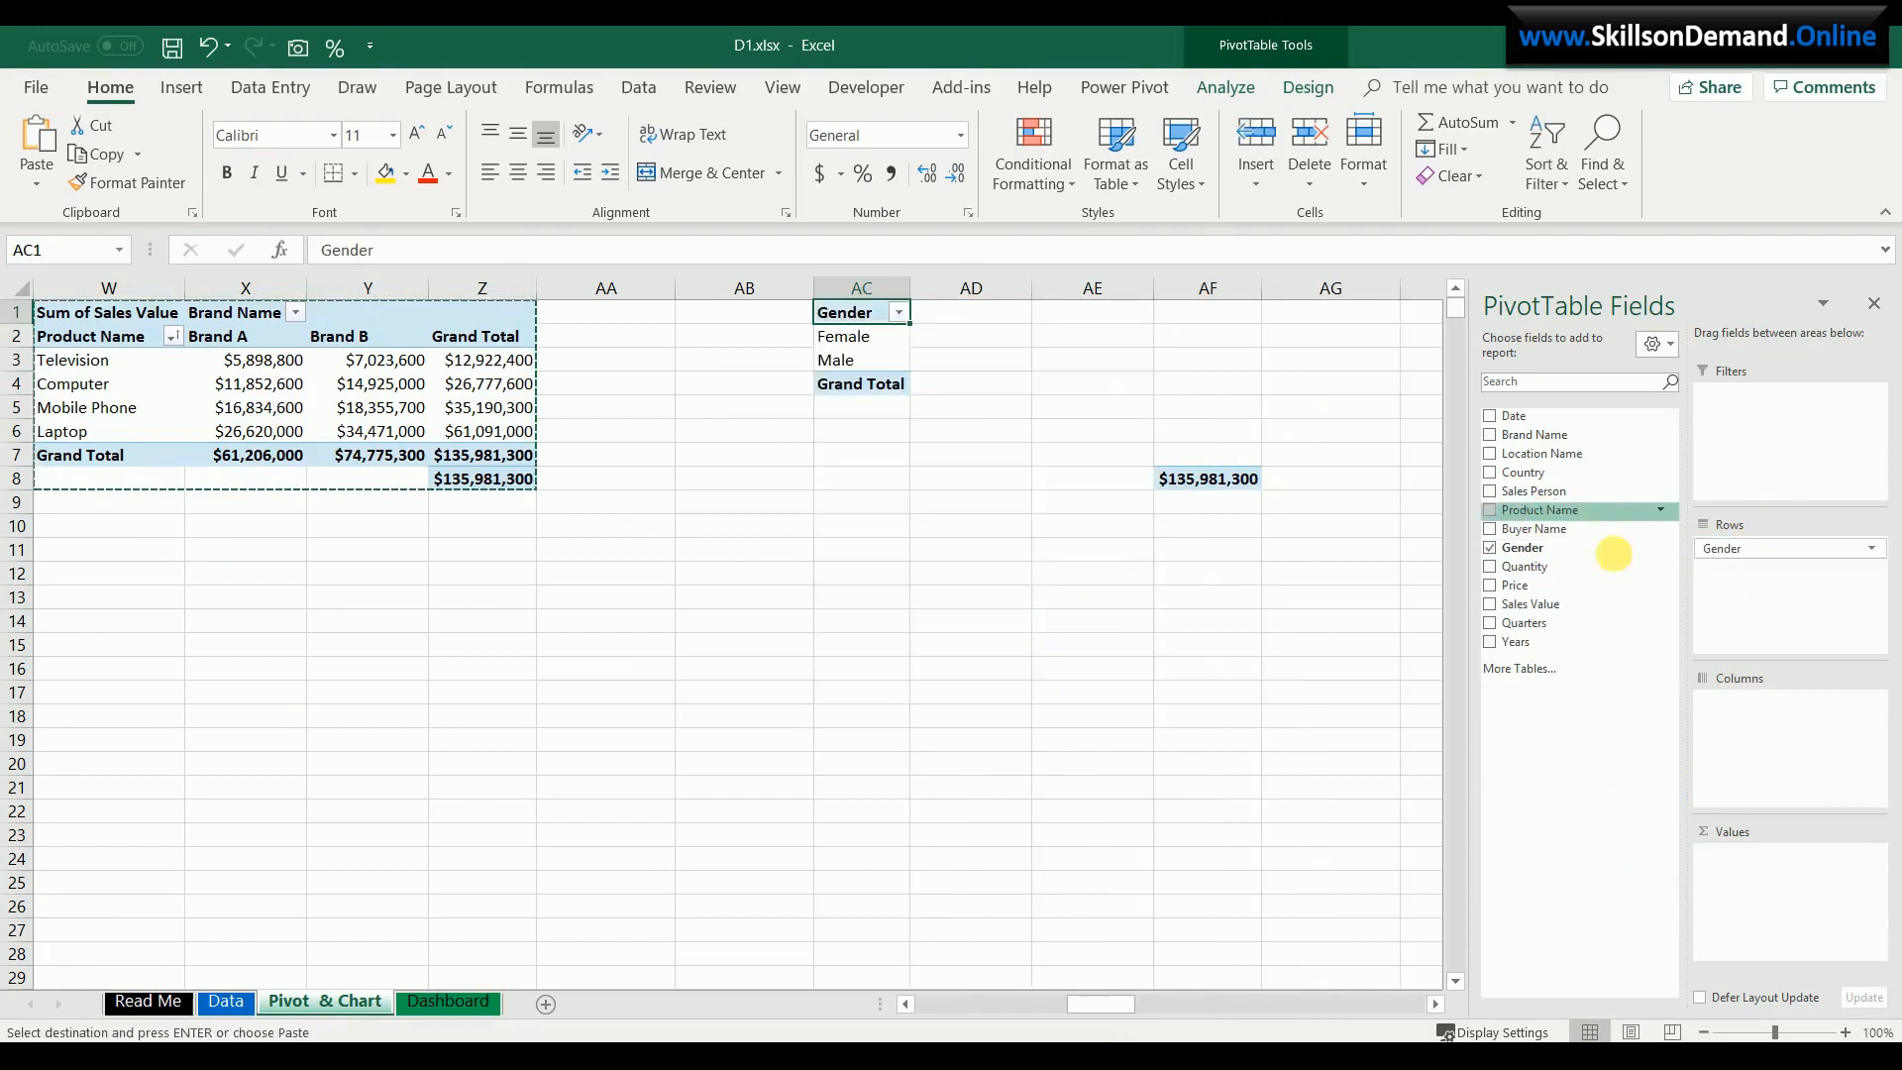
left_click_drag(1575, 509, 1774, 575)
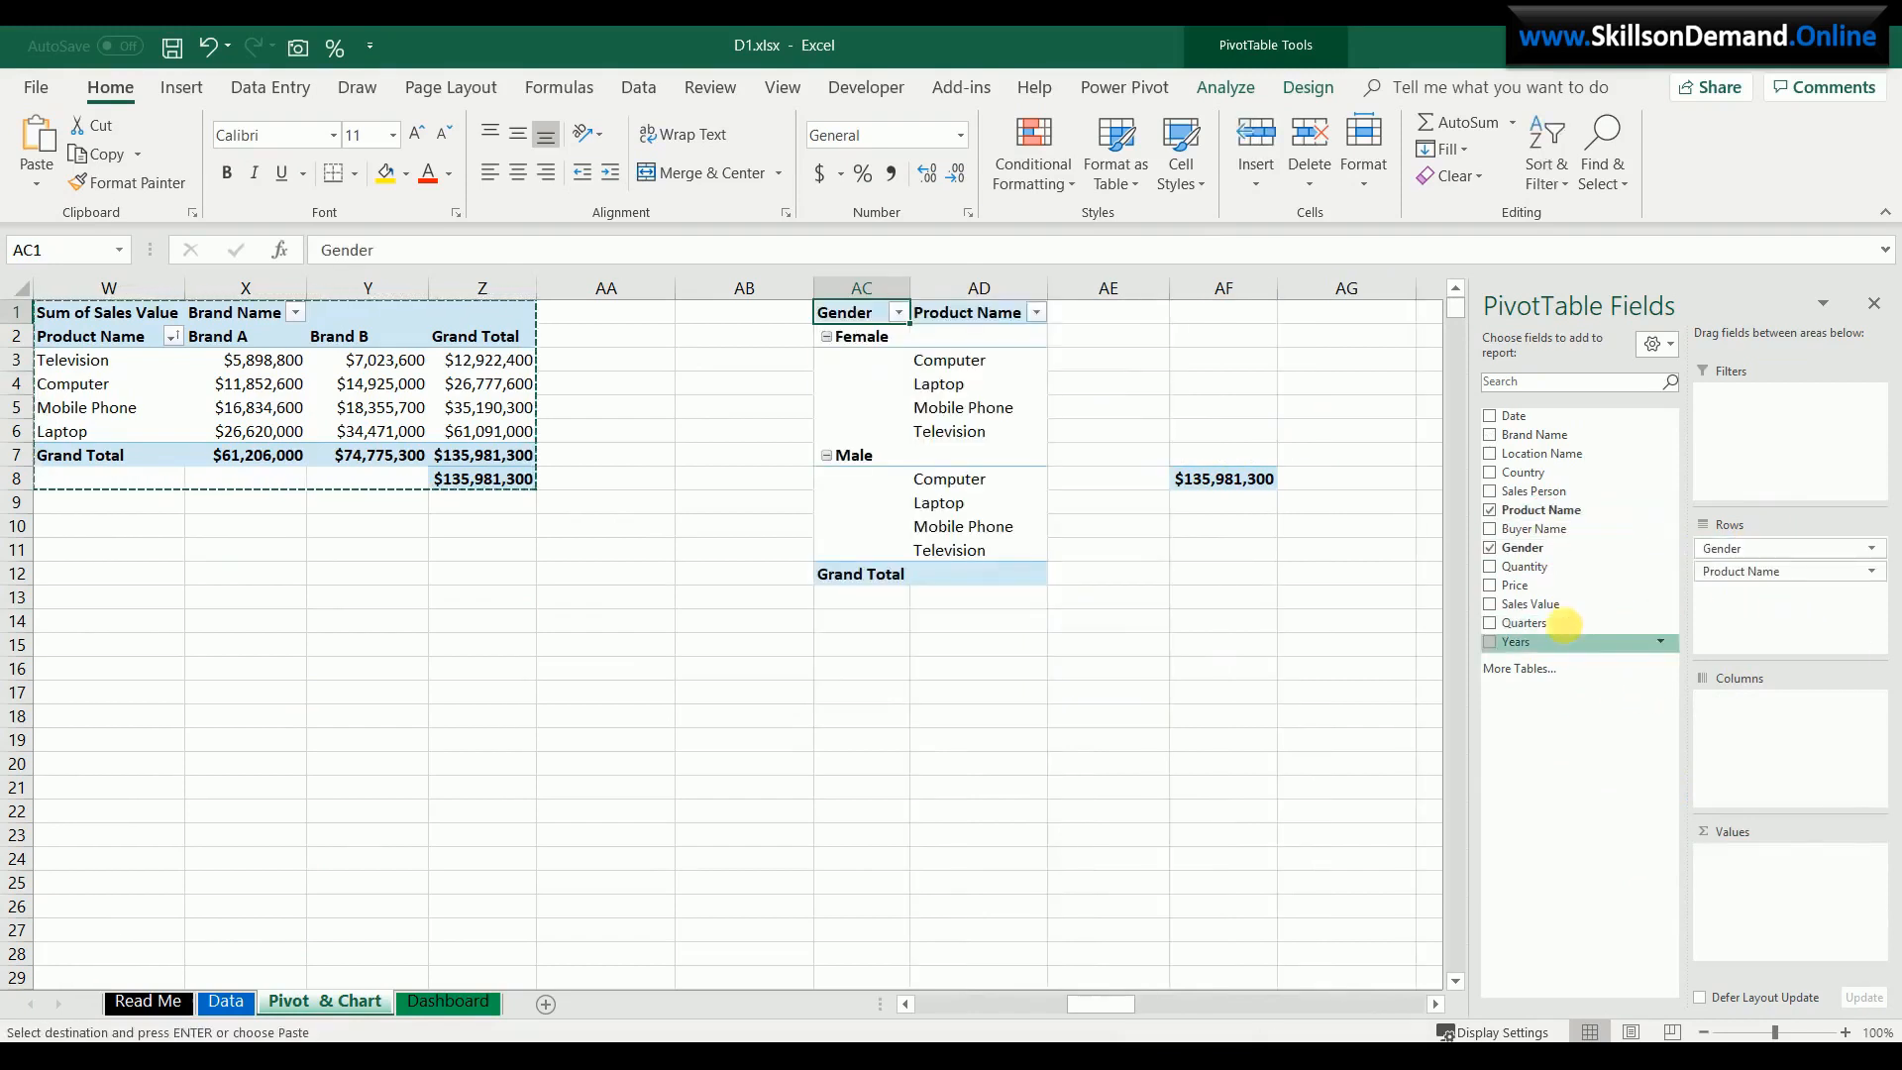
left_click_drag(1559, 616, 1736, 872)
- Clear the leftover total in cell AF8 by pasting a blank cell over it
left_click(1083, 757)
key("ctrl+c")
left_click_drag(1465, 551, 1320, 507)
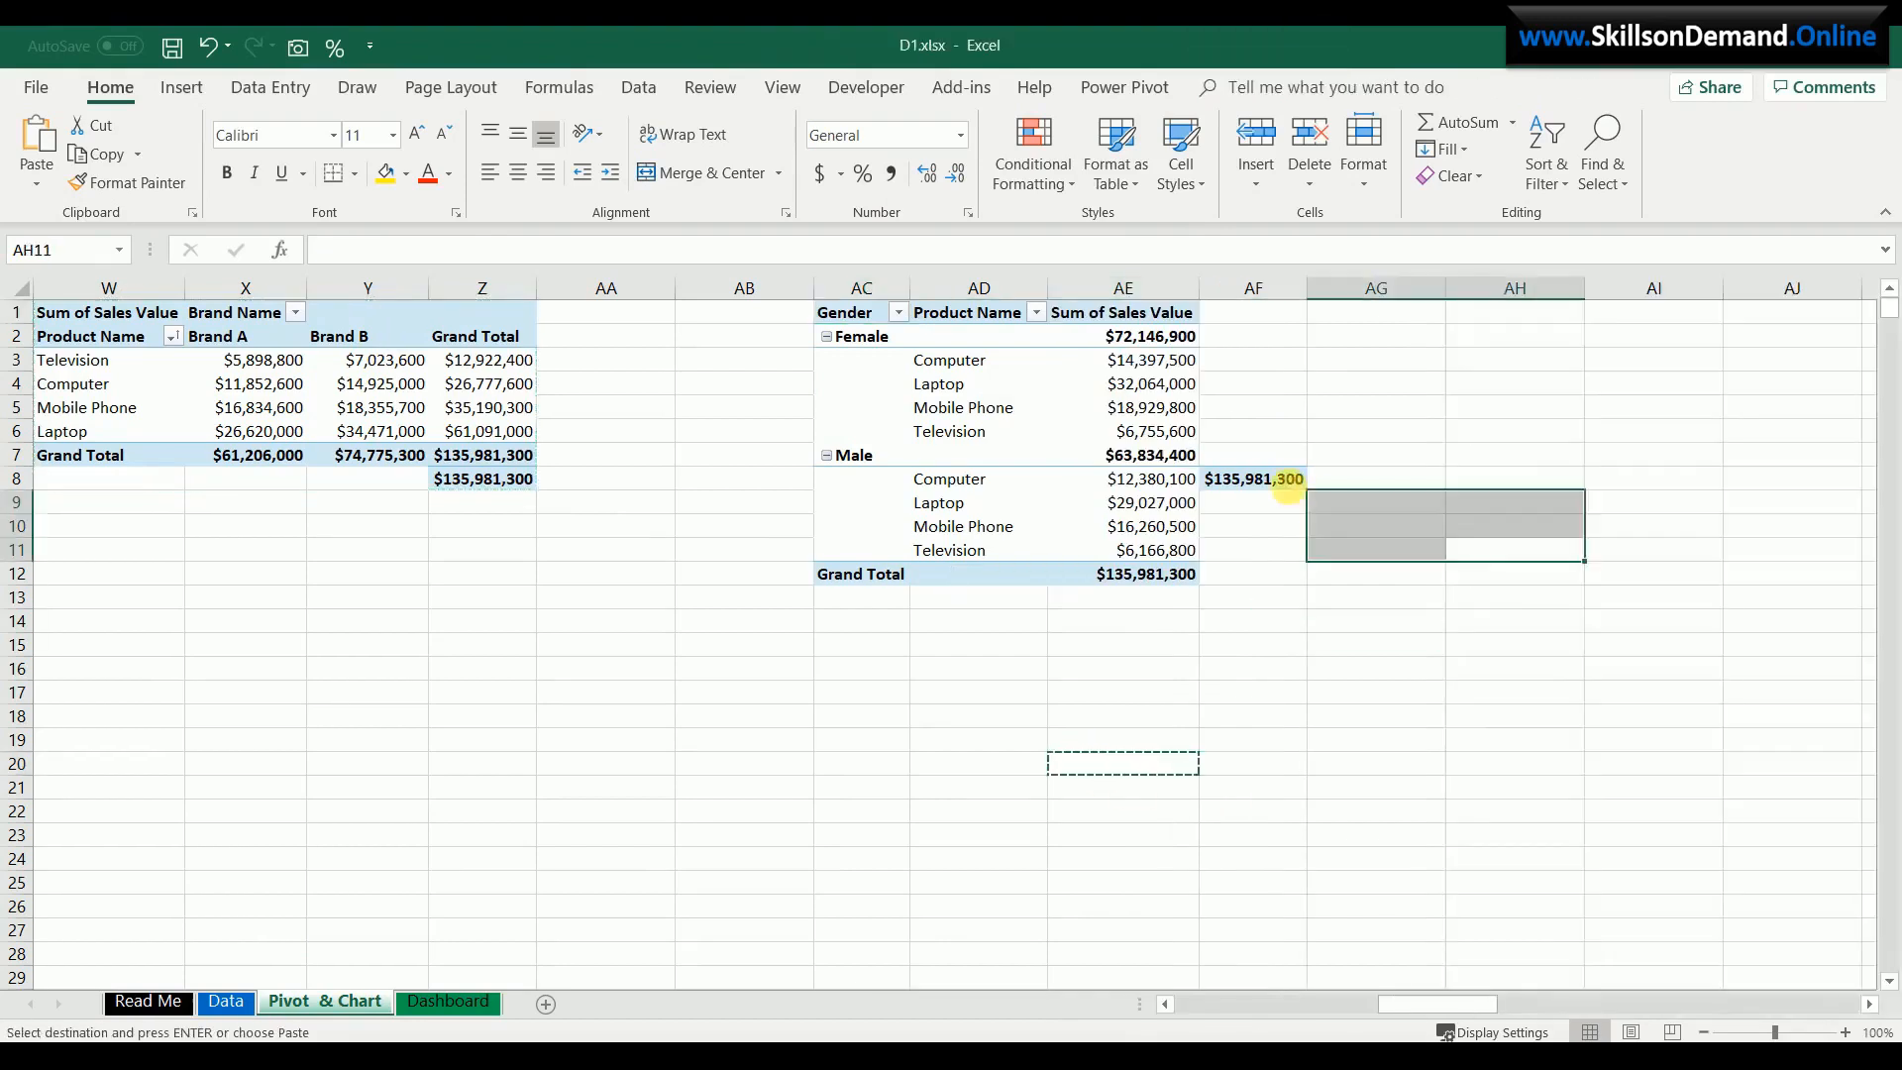
left_click(1282, 484)
key("ctrl+v")
left_click(1273, 570)
- Check the report layout options of the gender-and-product PivotTable
left_click(1144, 488)
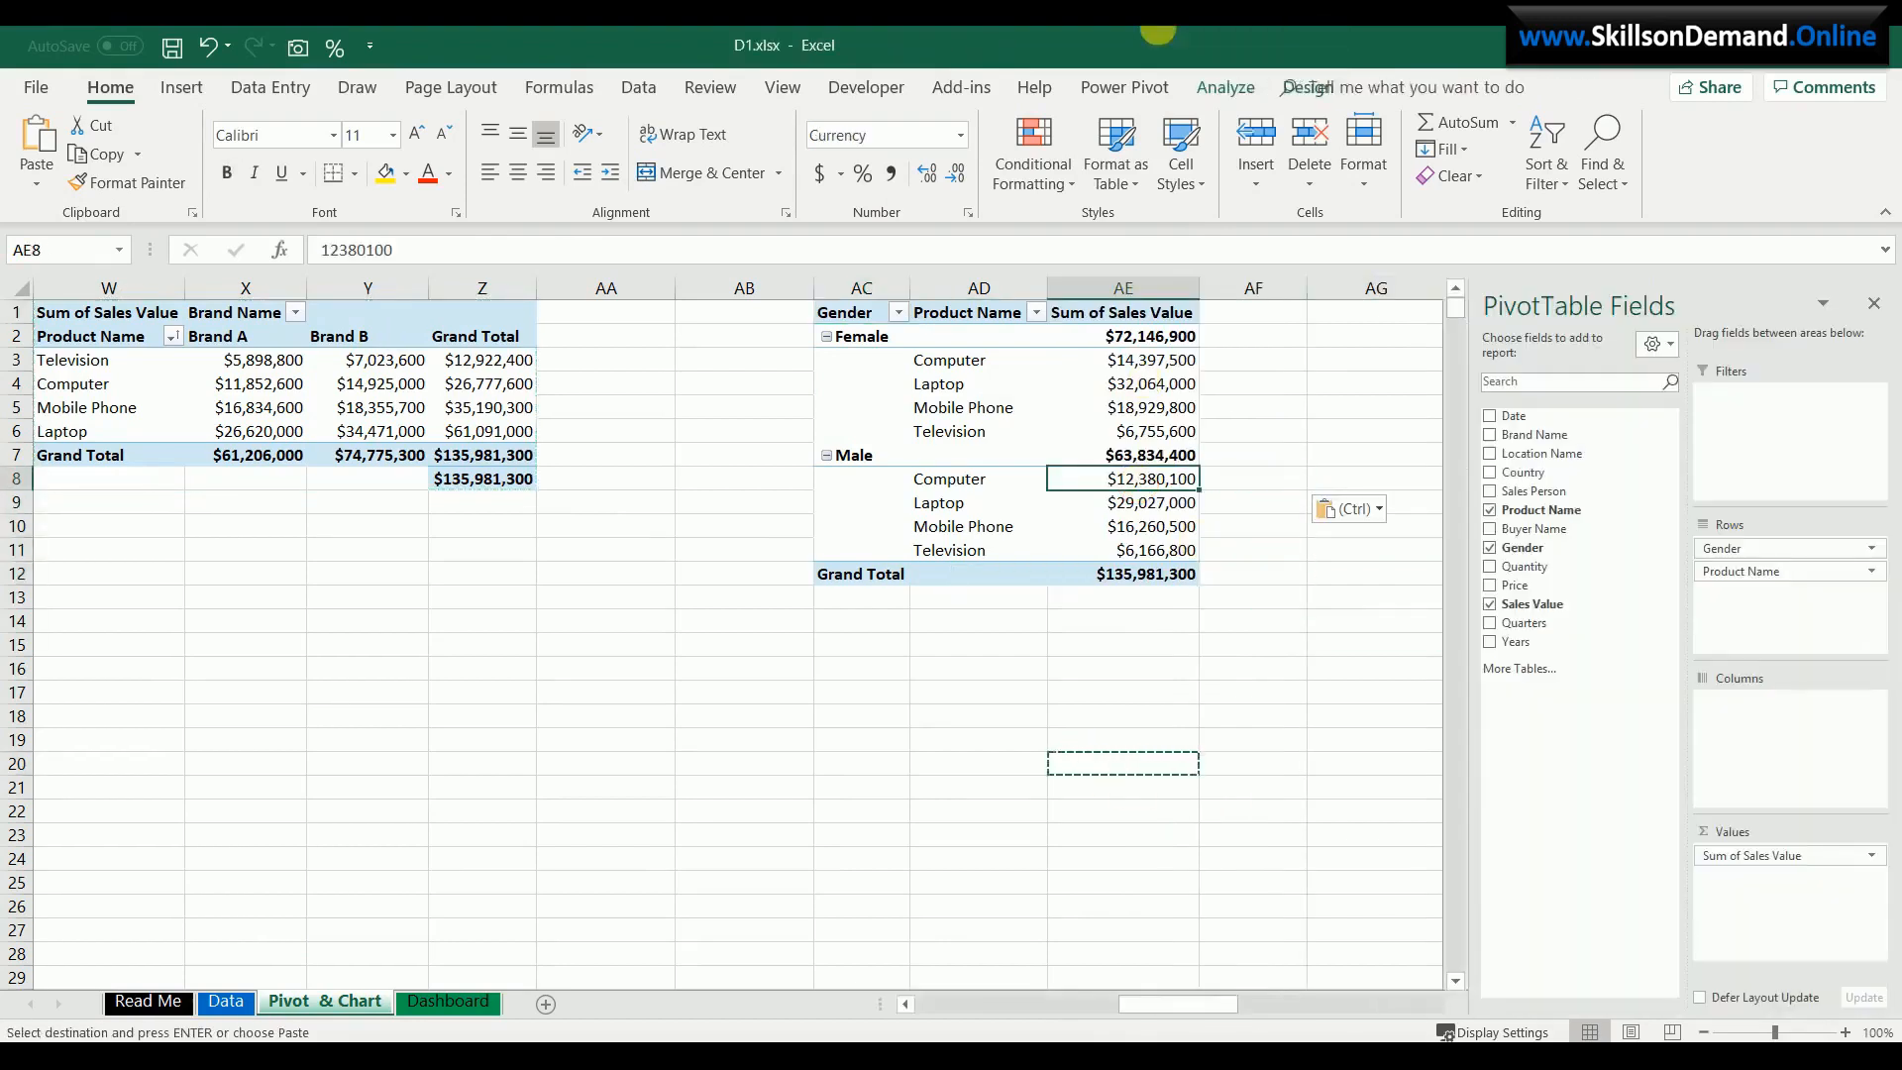
left_click(1308, 88)
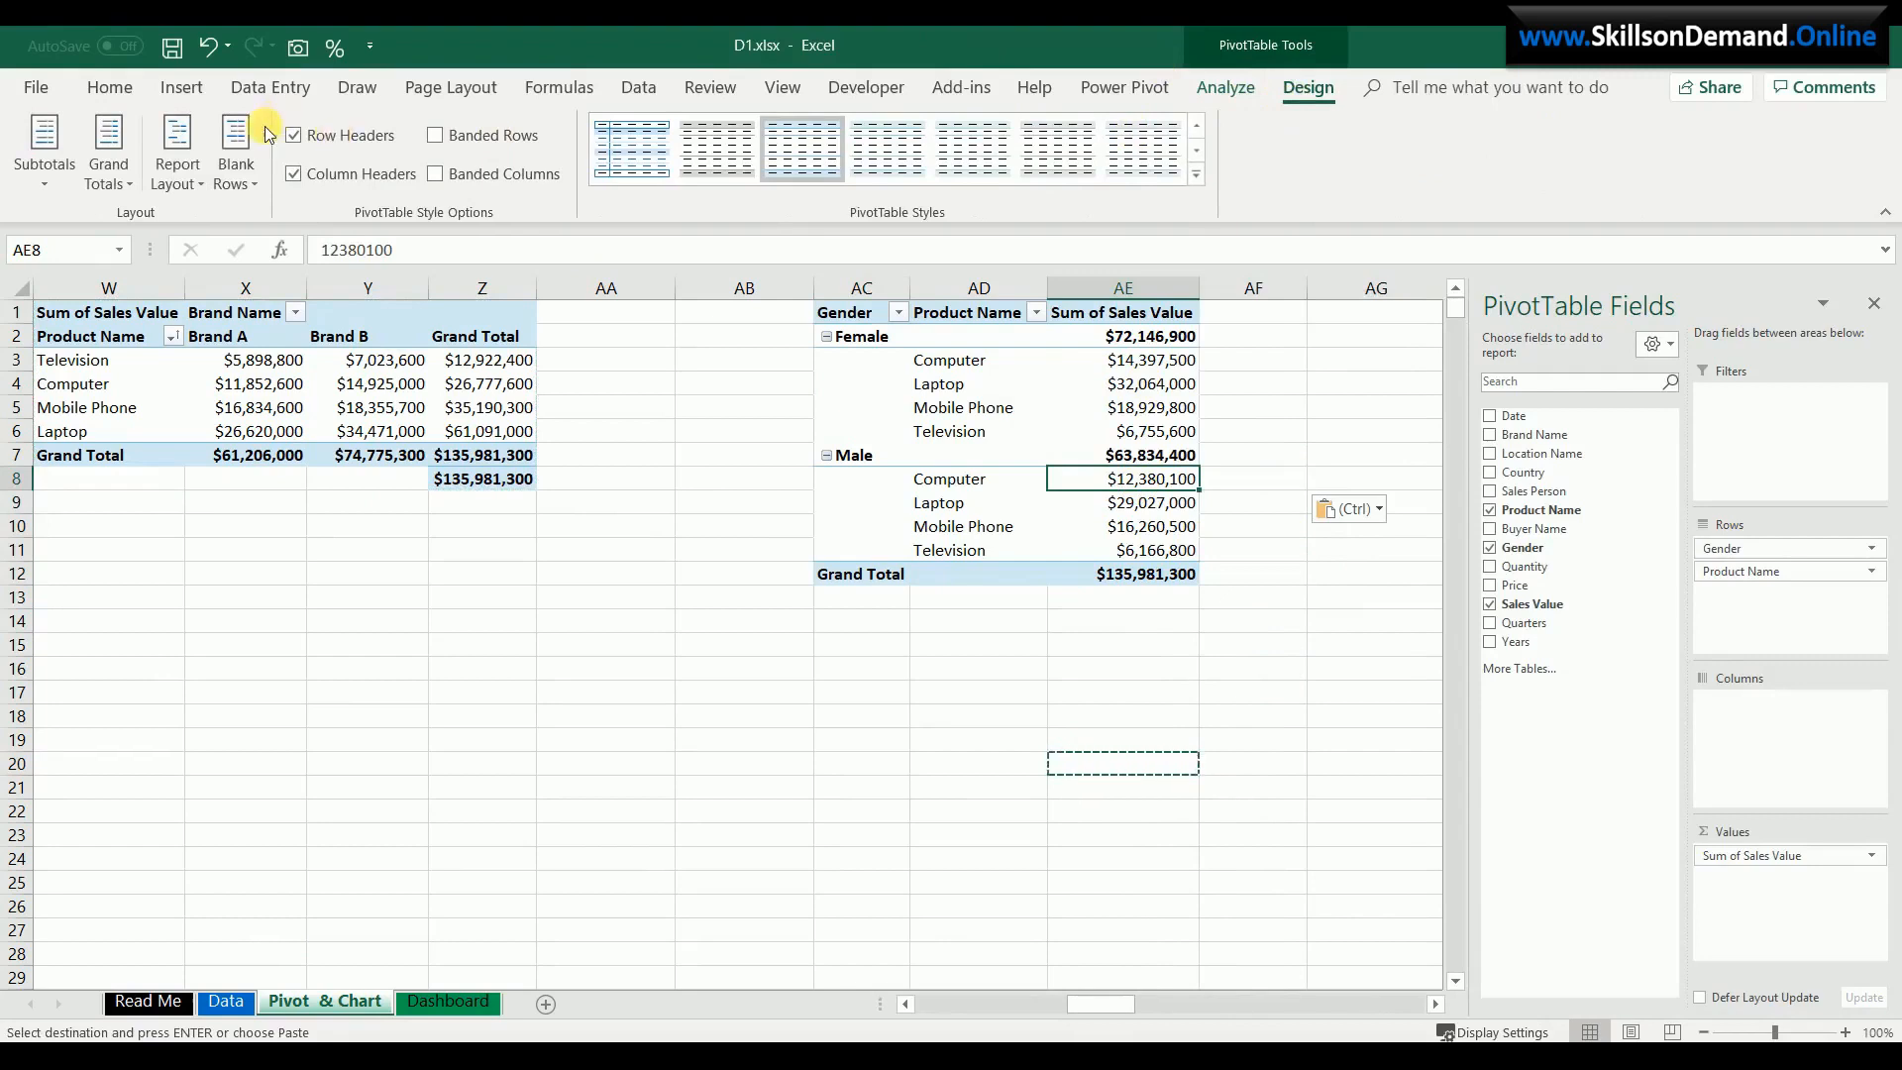
left_click(178, 175)
left_click(443, 367)
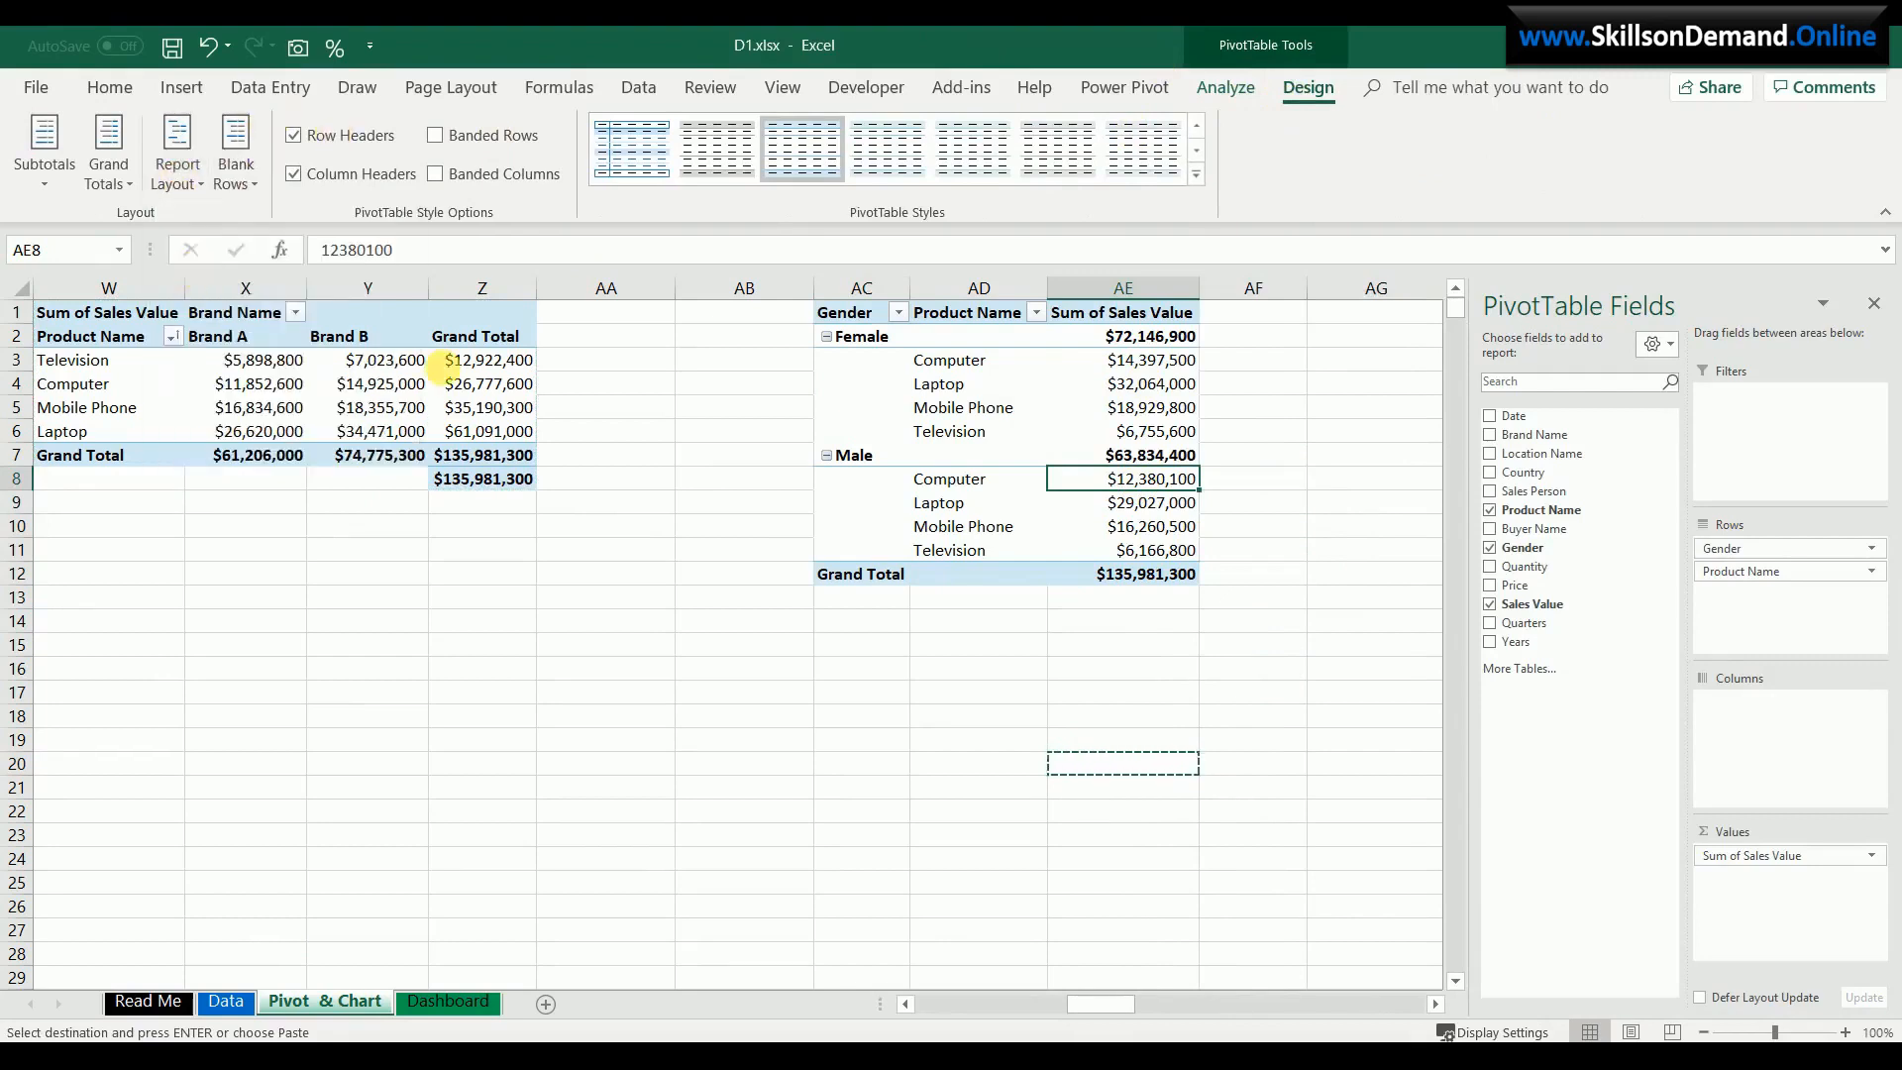
left_click(670, 791)
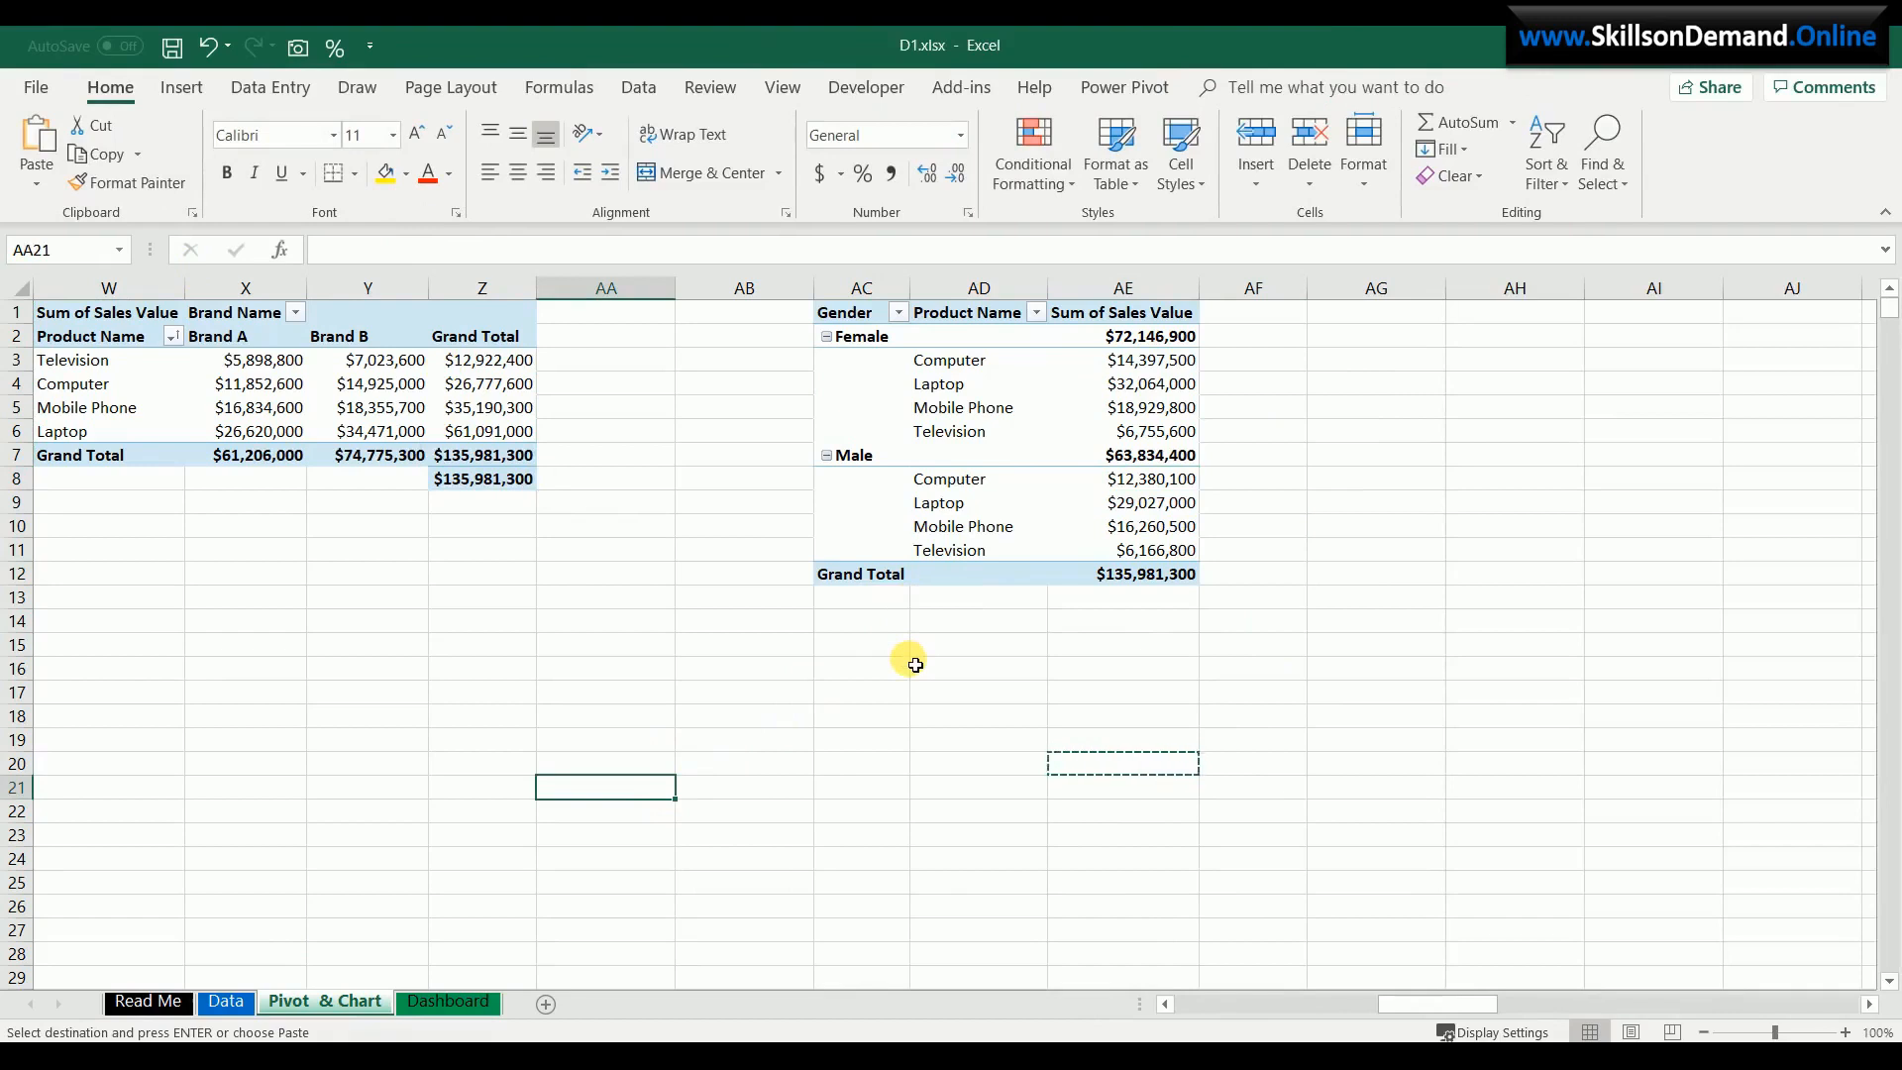
- Insert a clustered column PivotChart from the gender-and-product PivotTable
left_click(1145, 417)
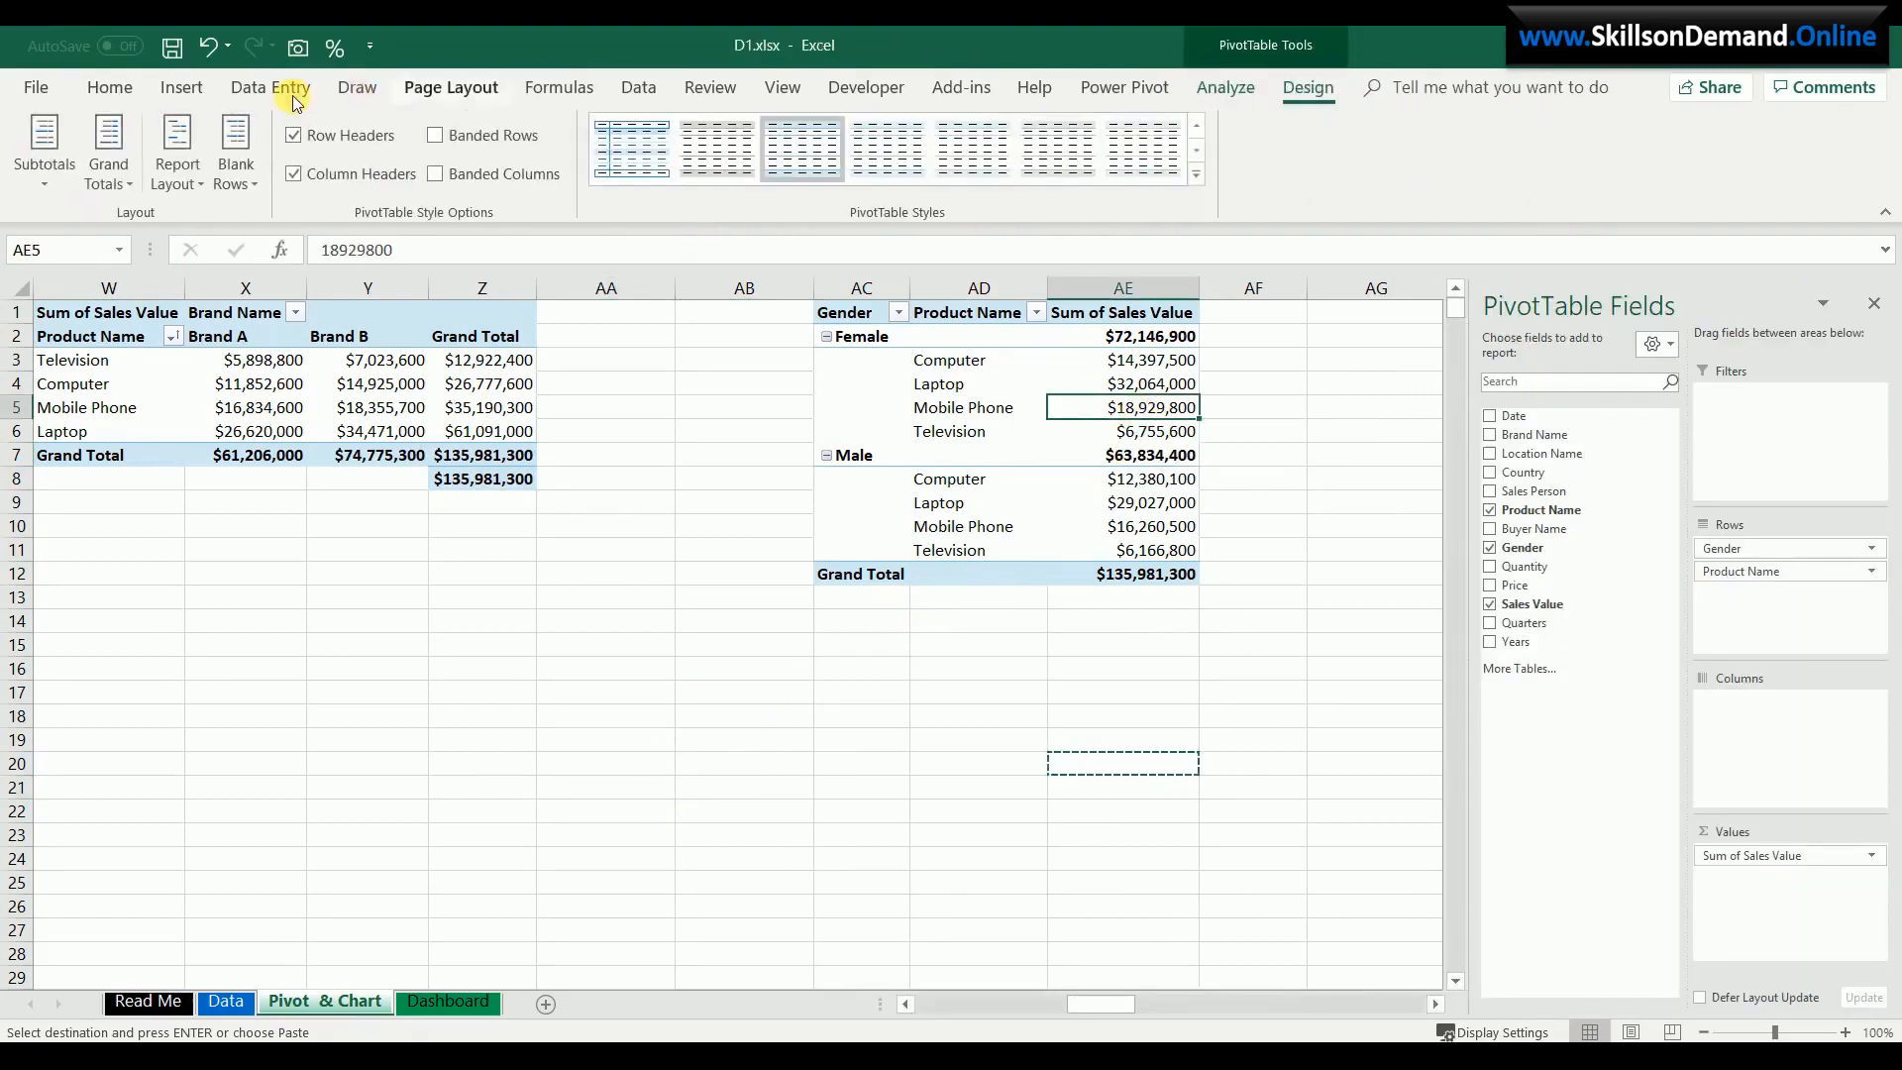
left_click(175, 86)
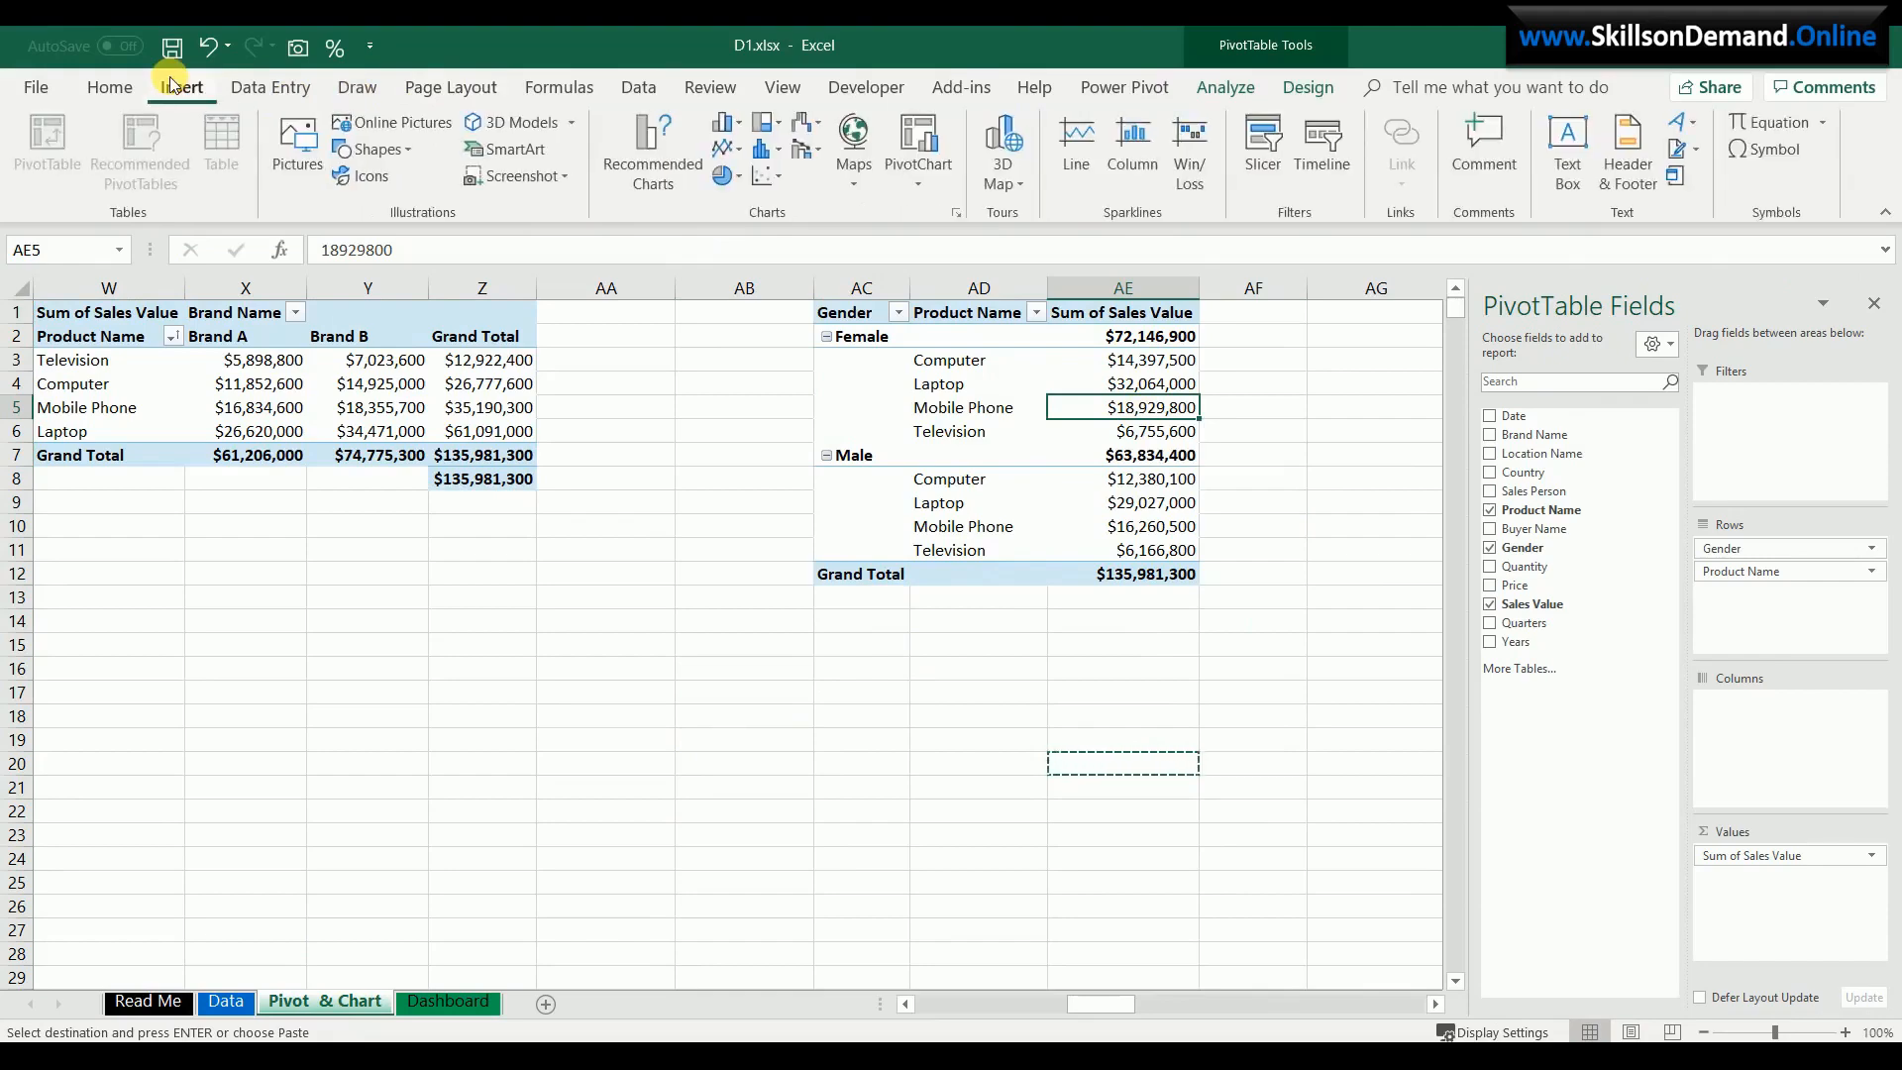
left_click(959, 212)
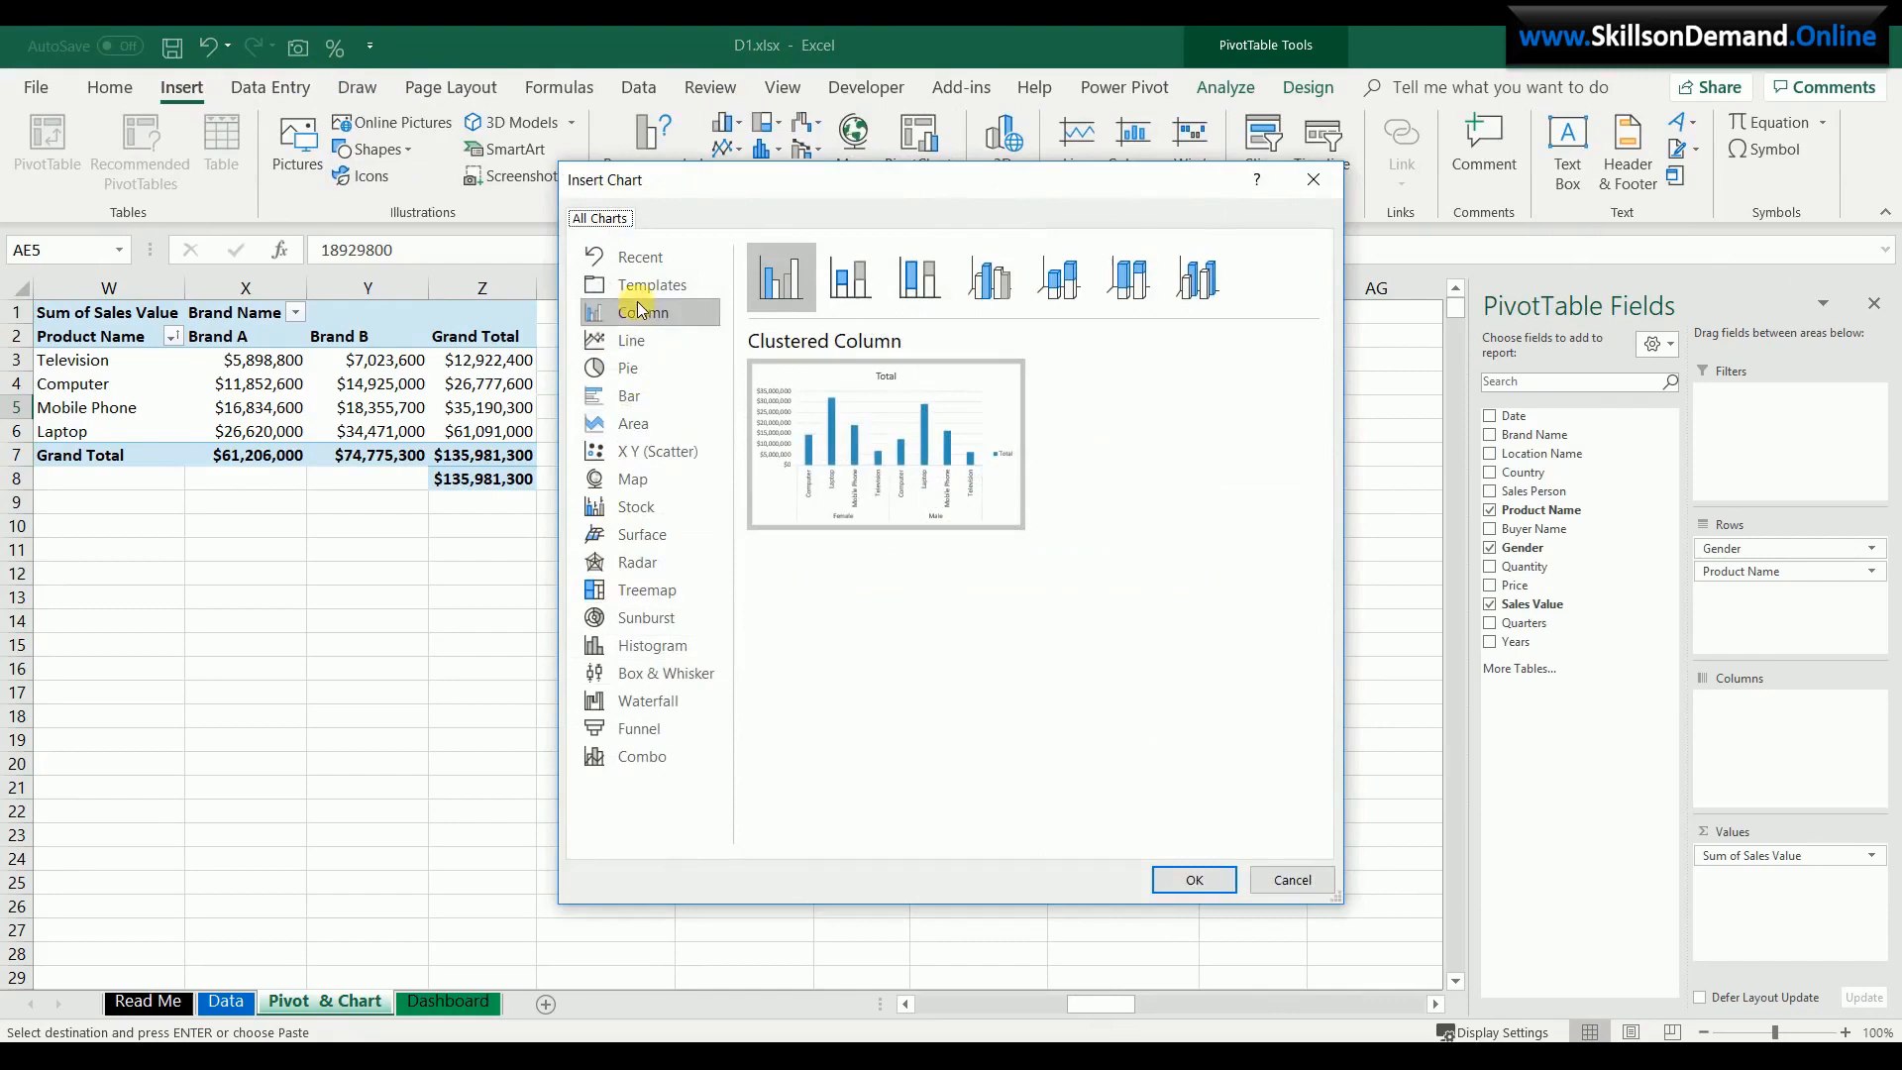
left_click(1227, 890)
- Change the new column chart's title to "Product Sales by Gender"
left_click(734, 535)
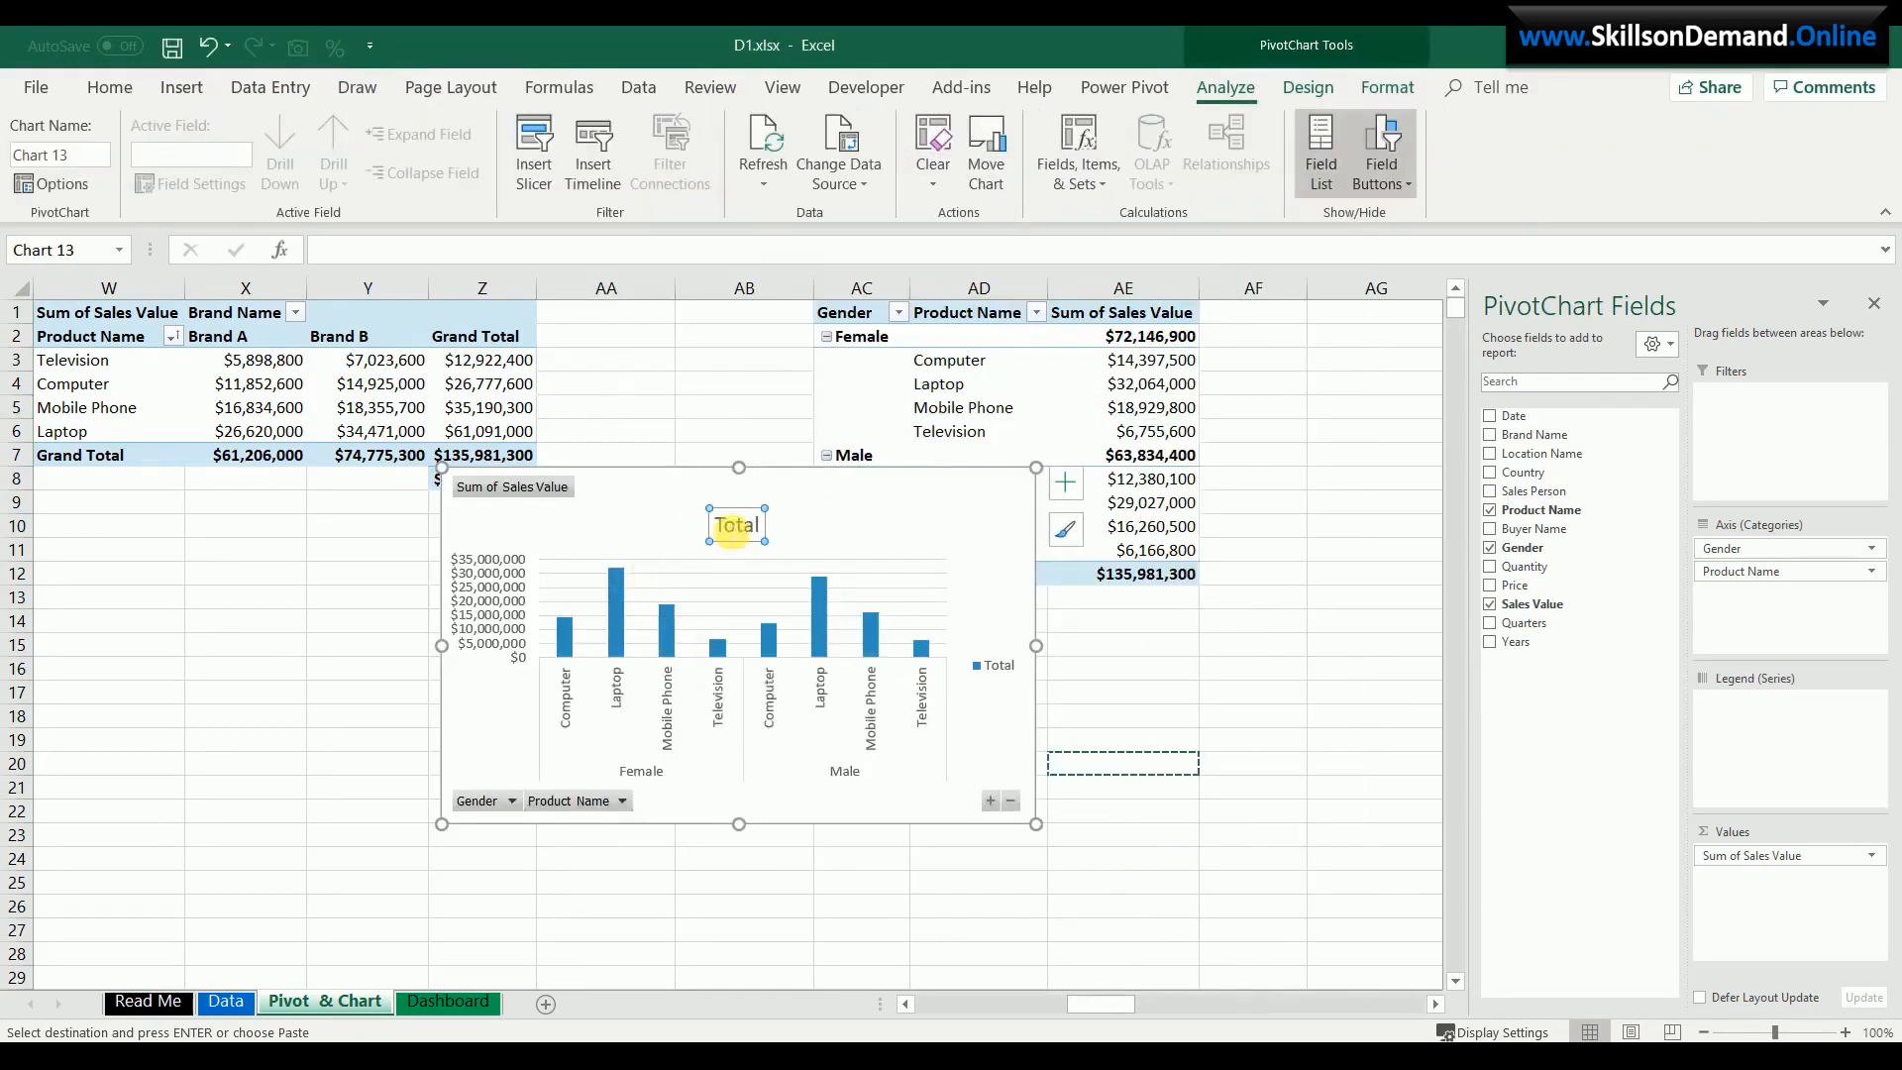
double_click(738, 528)
type("Pro")
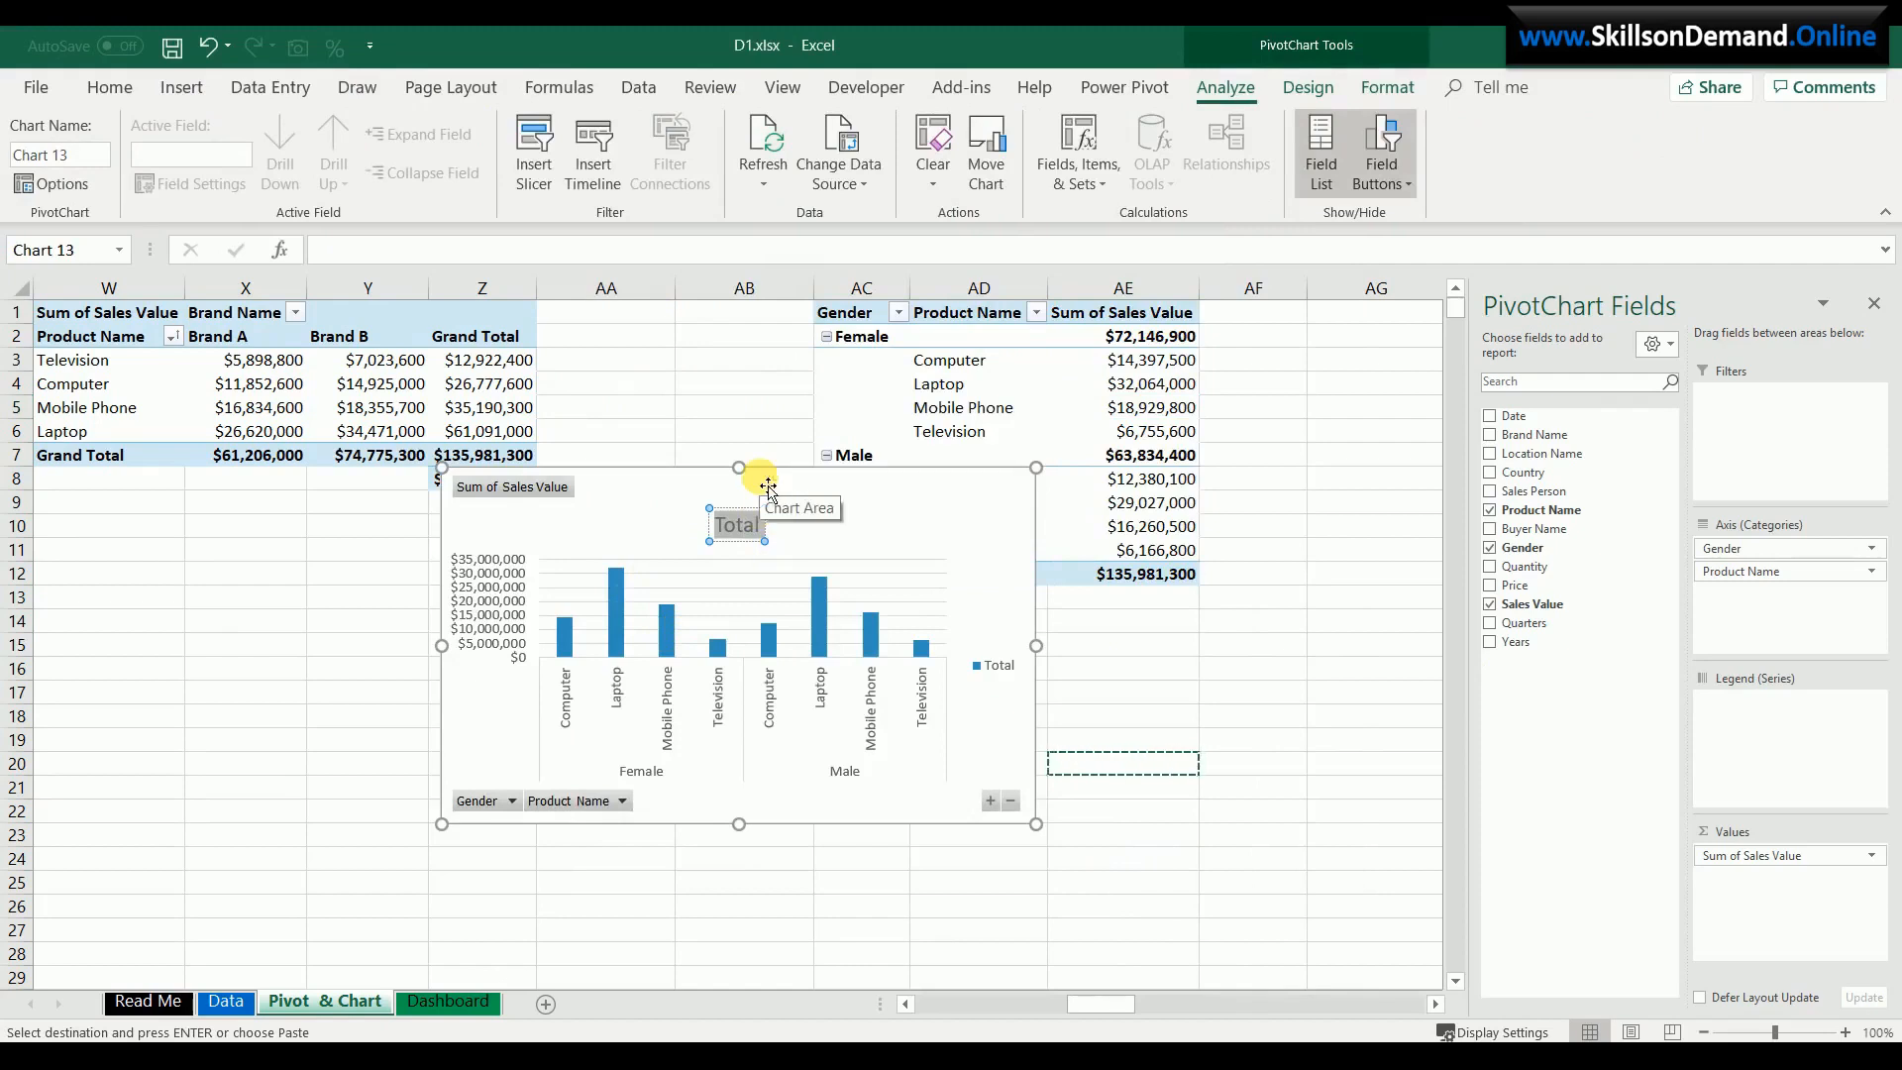
type("duct Sa")
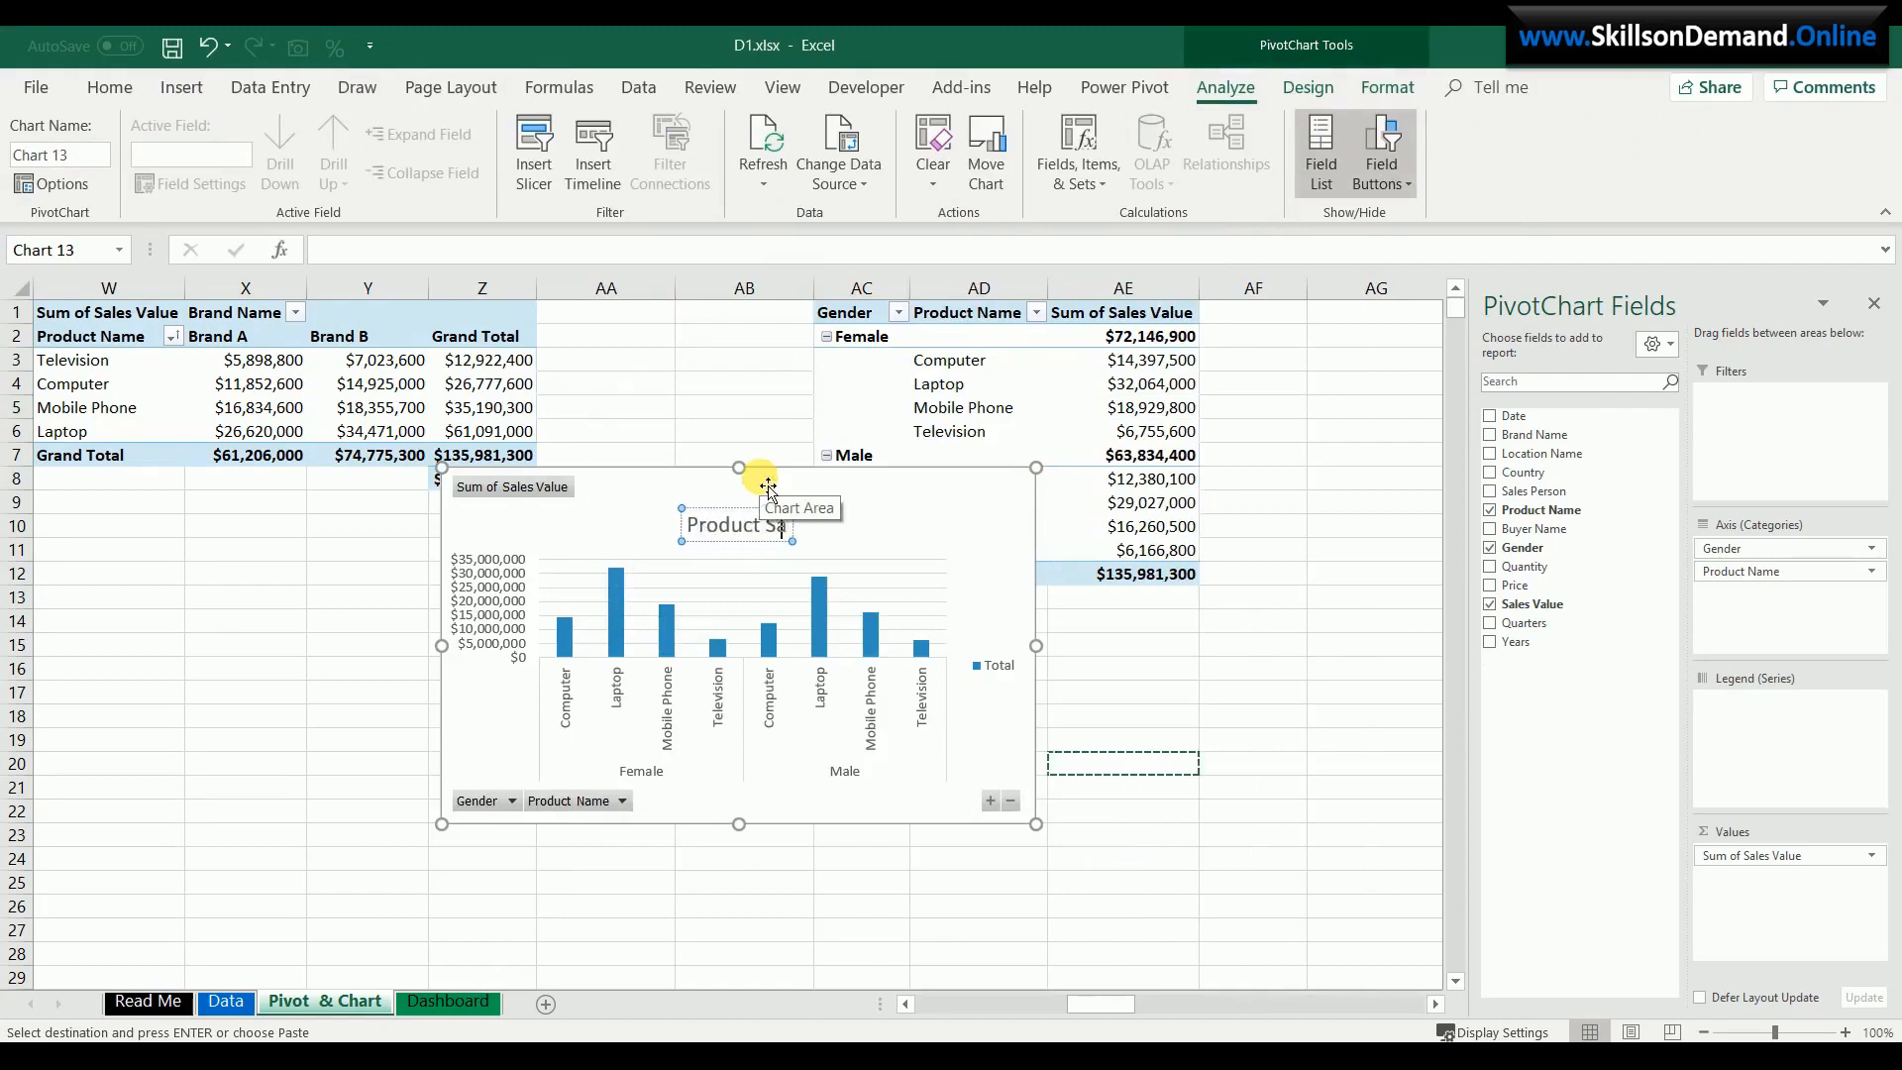
type("les by Gender")
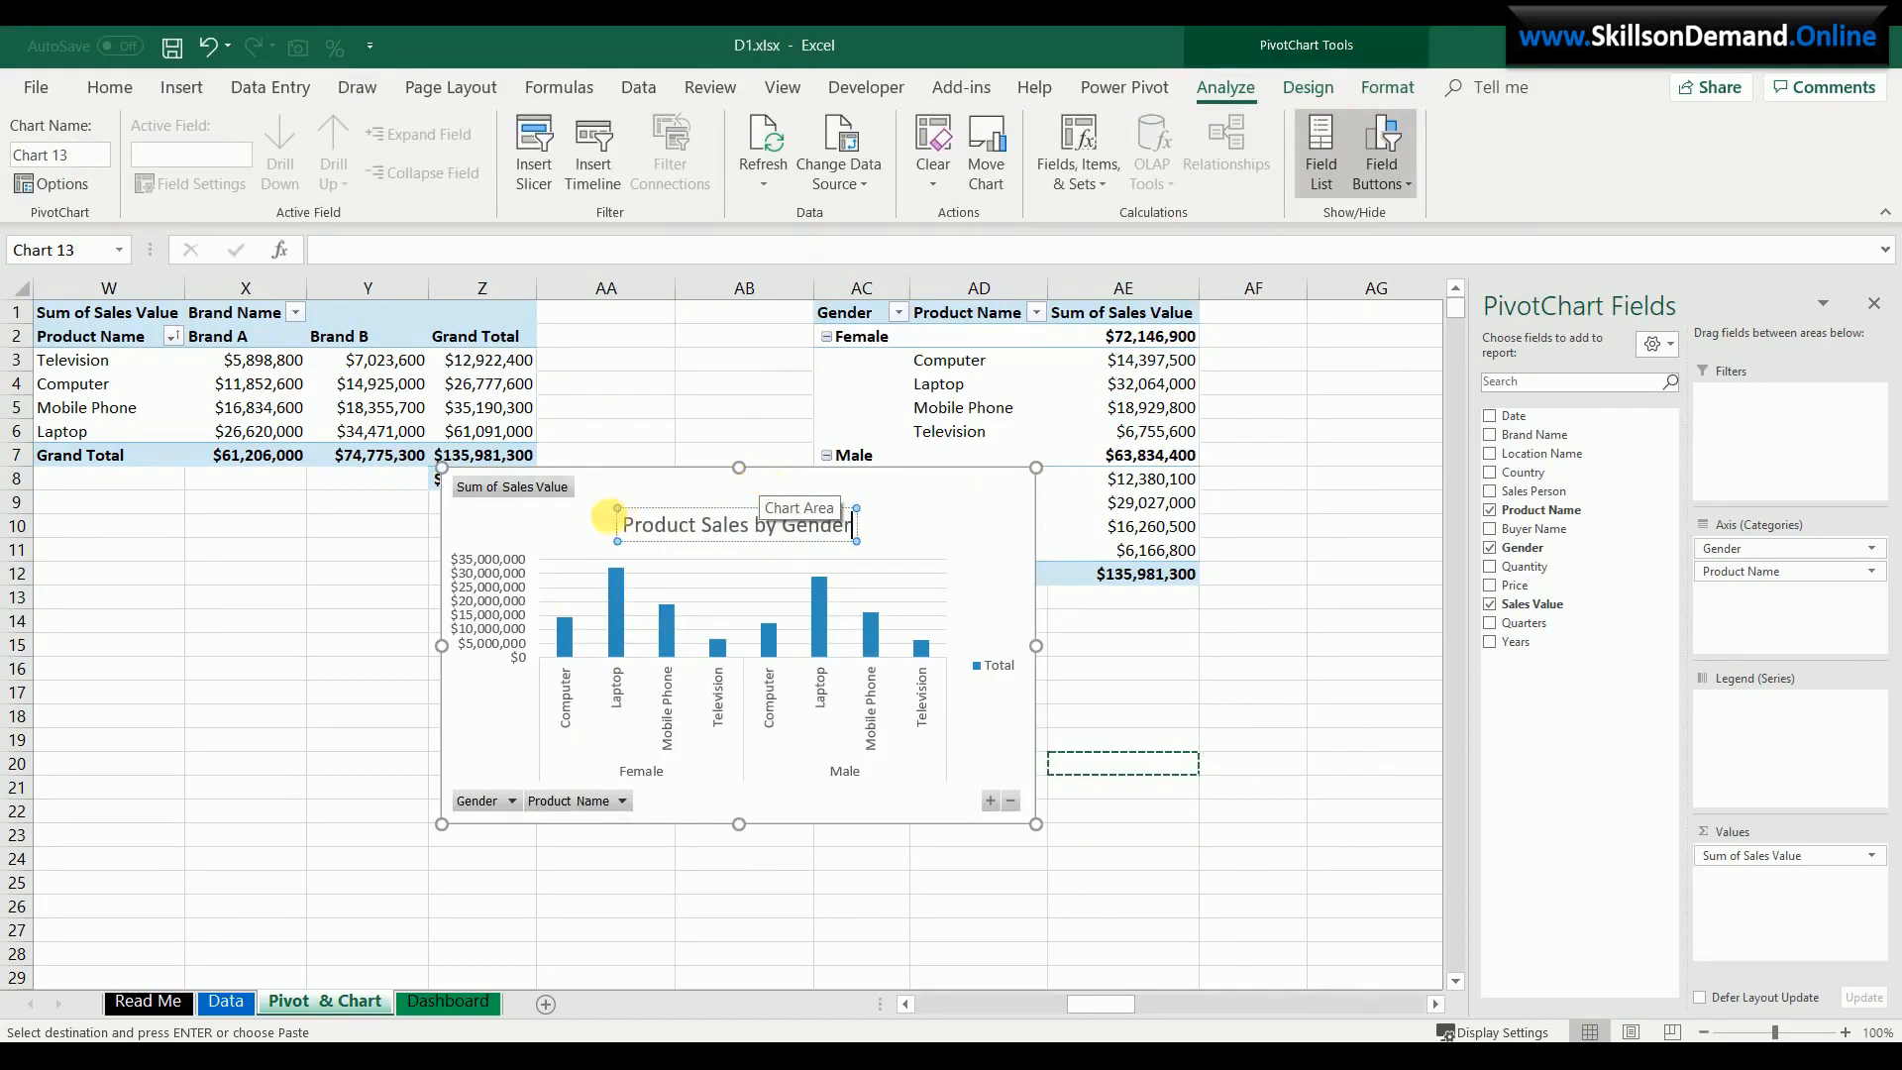
- Make the chart title bold and black, and move the chart below the product-and-brand PivotTable
left_click(621, 515)
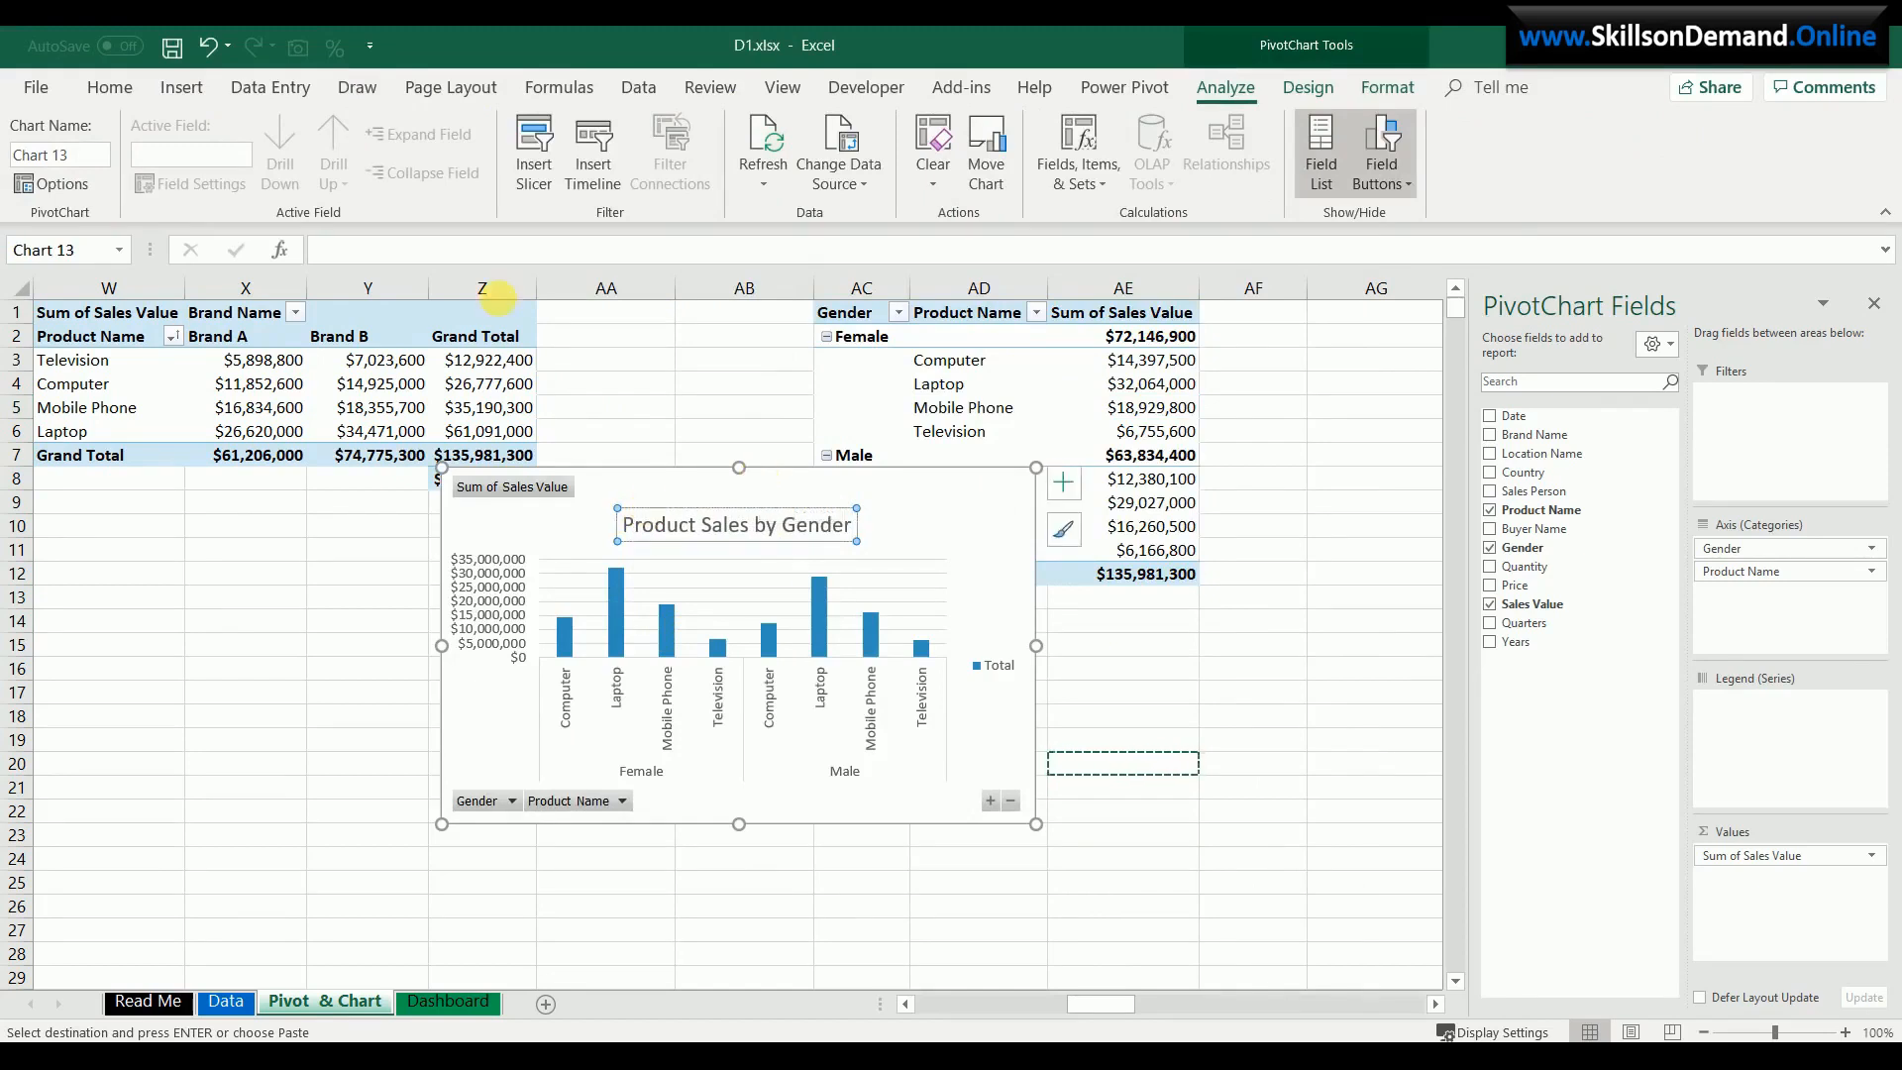
left_click(110, 89)
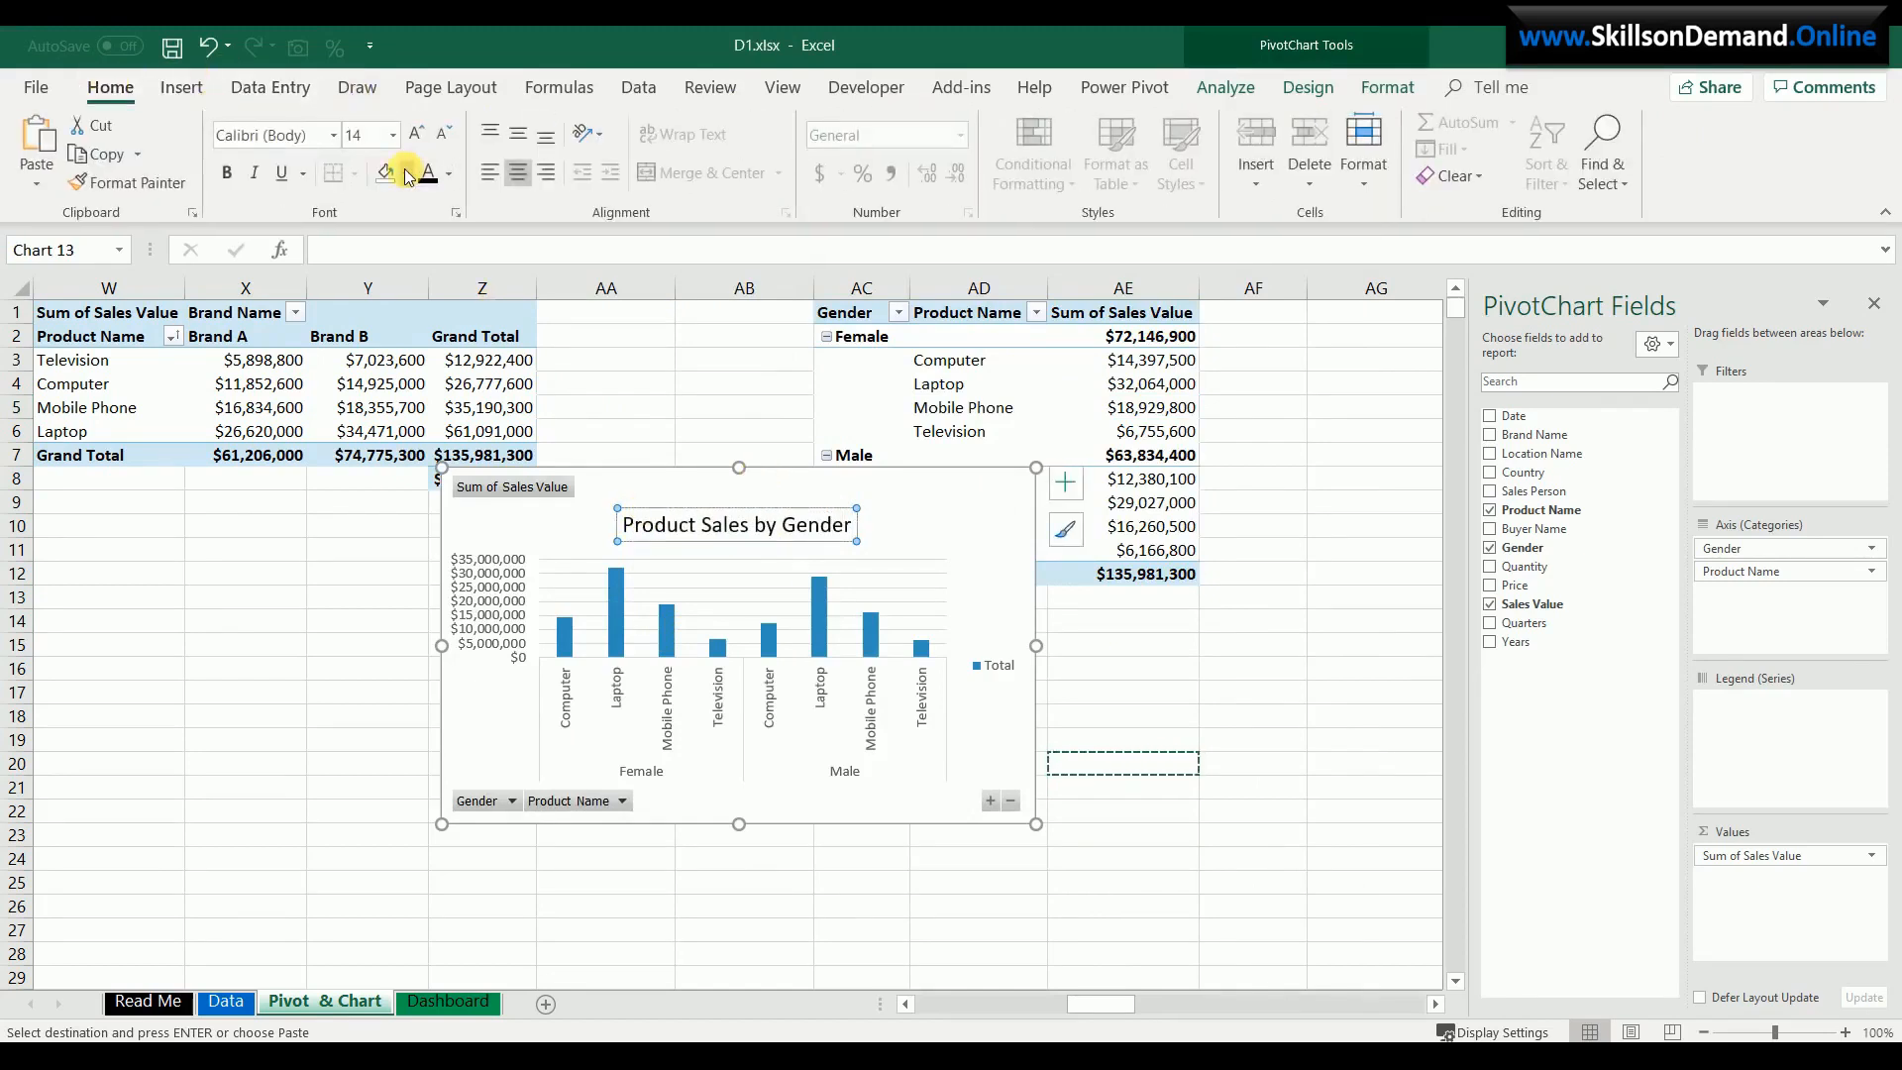
key("ctrl+b")
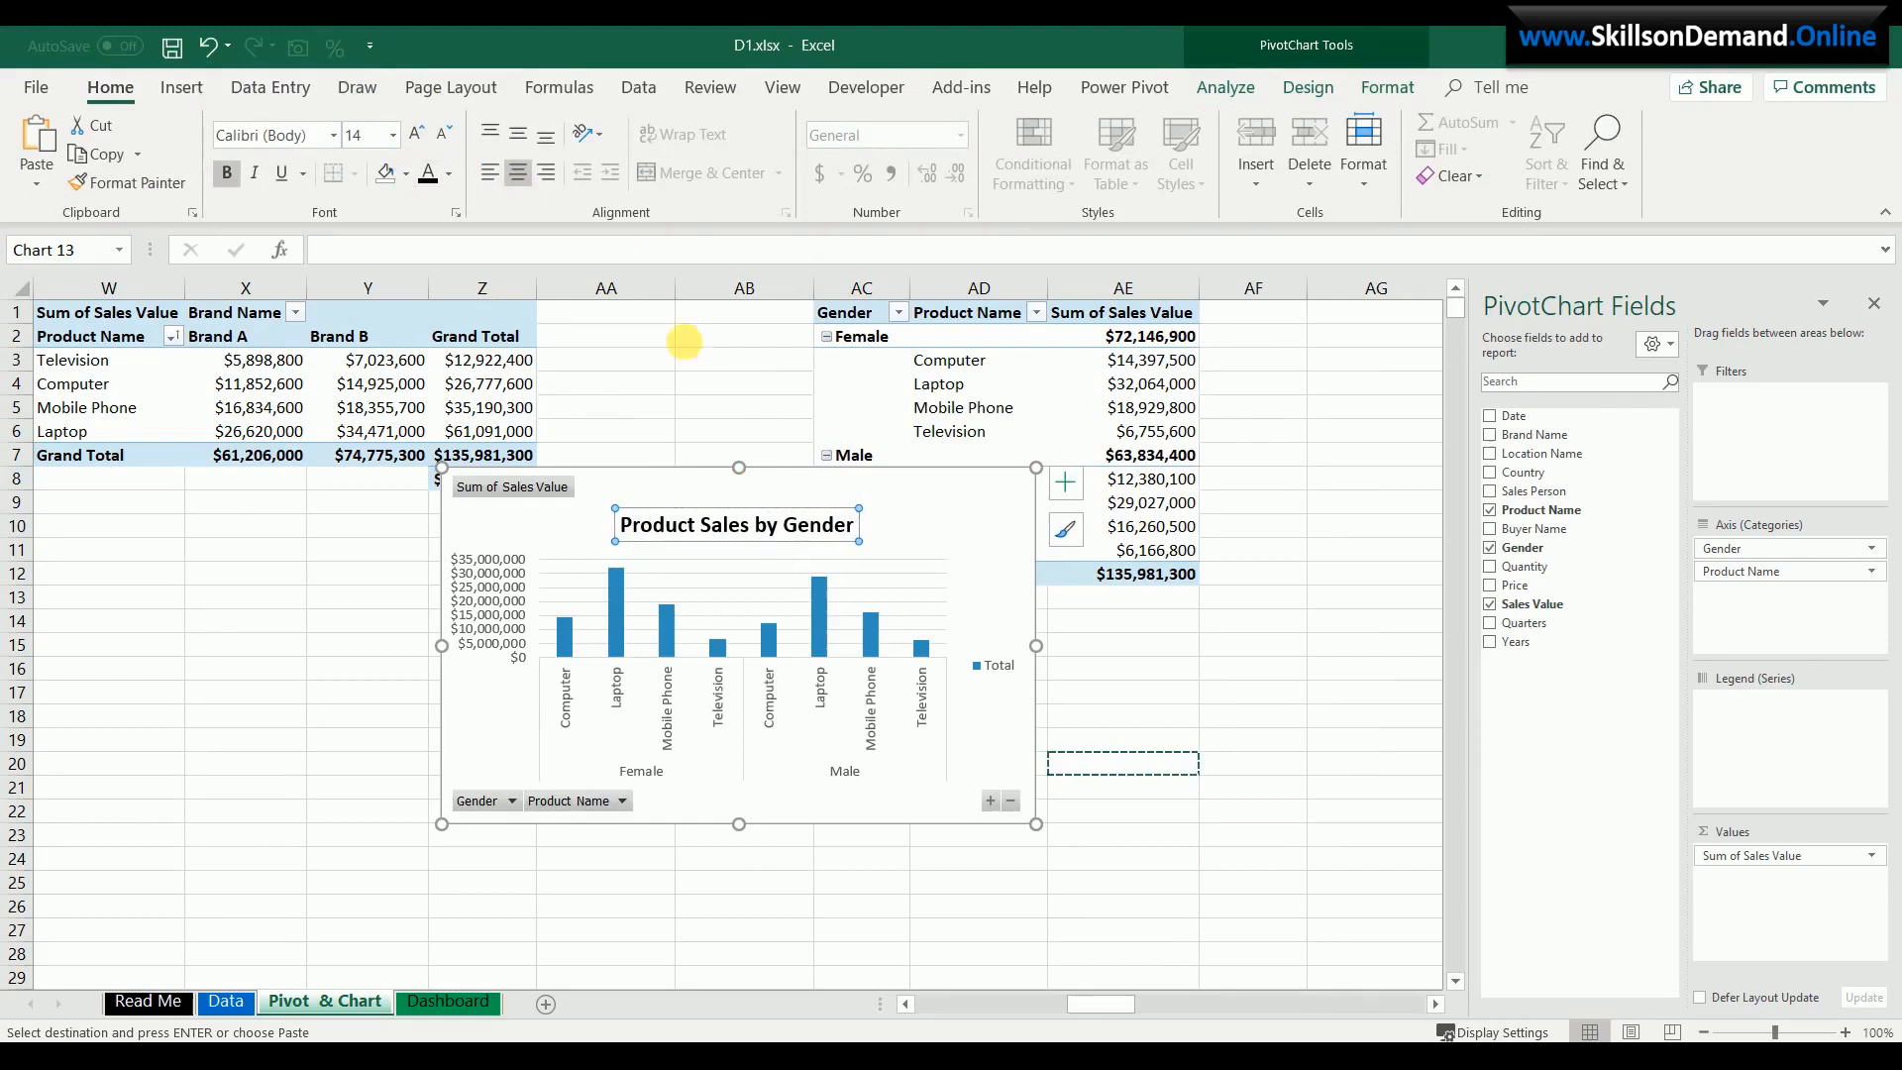
left_click(765, 809)
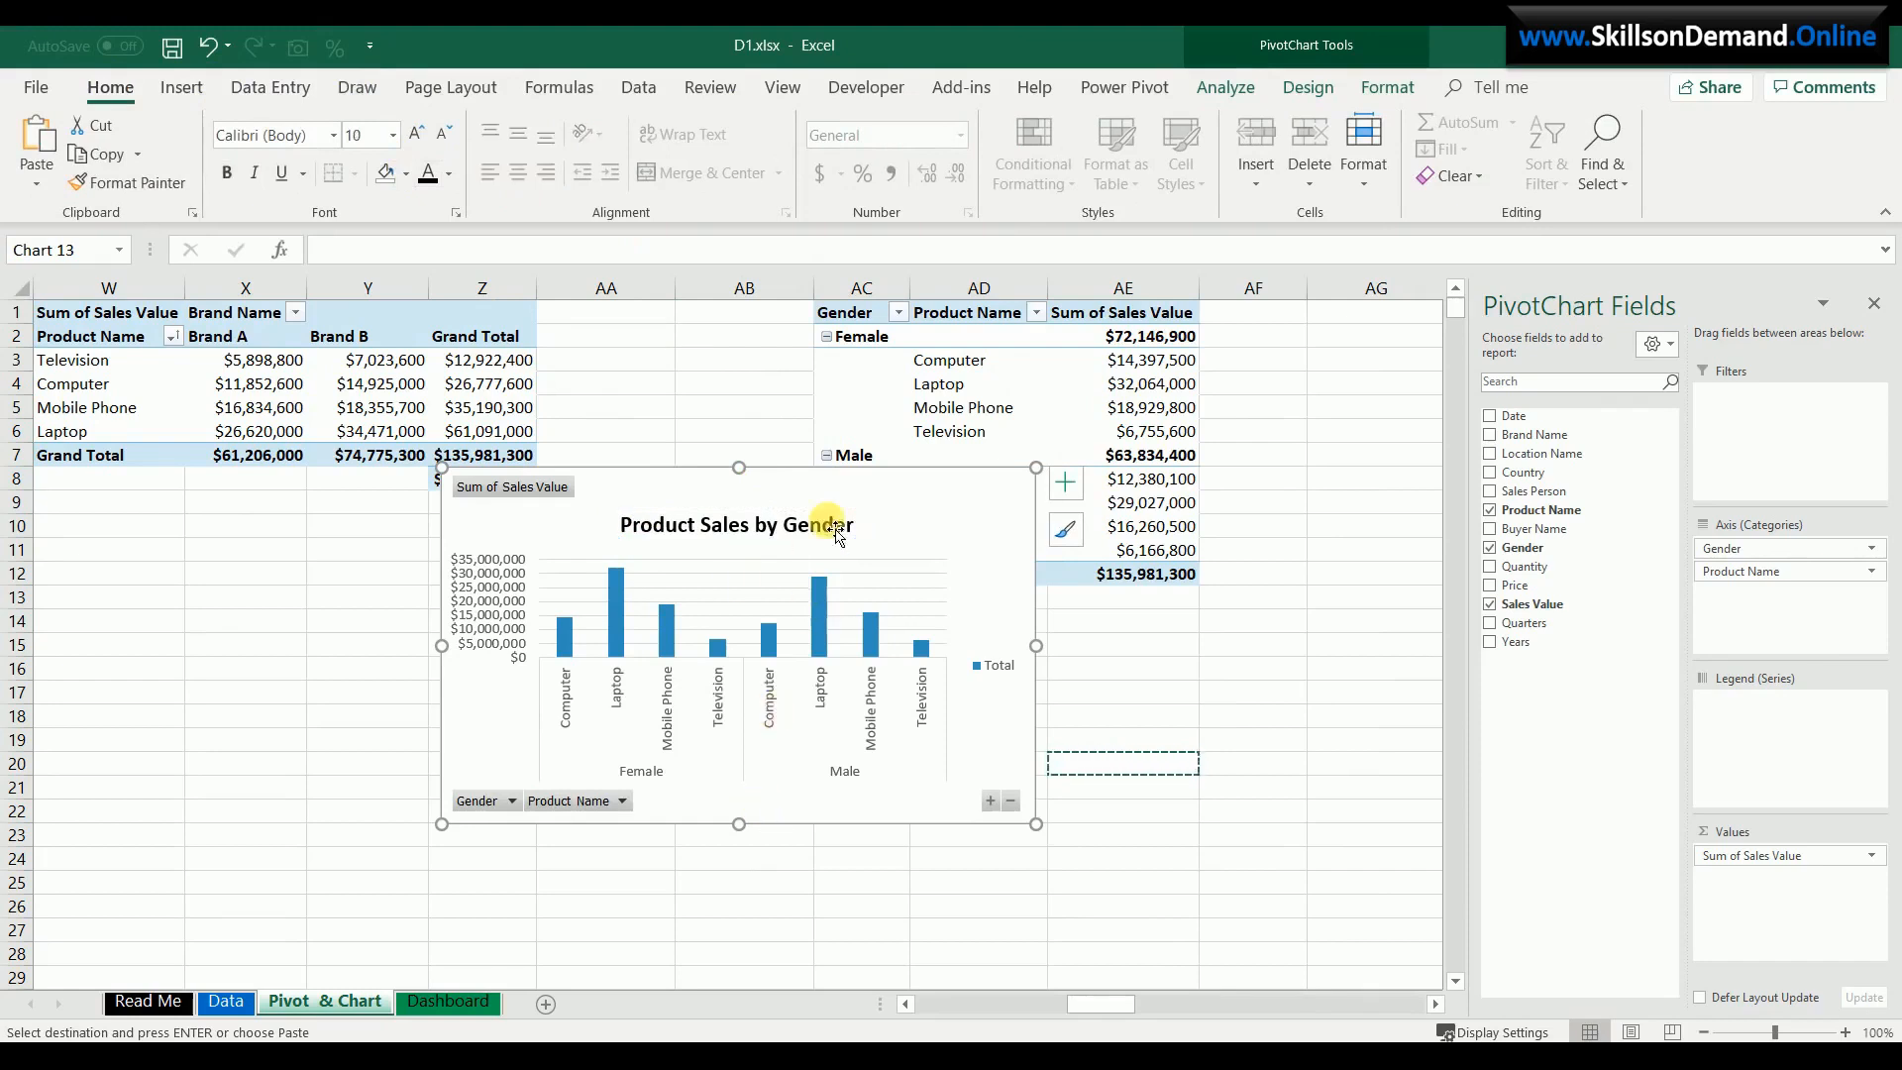
mouse_move(873, 472)
left_mouse_down()
mouse_move(685, 583)
mouse_move(548, 582)
left_mouse_up()
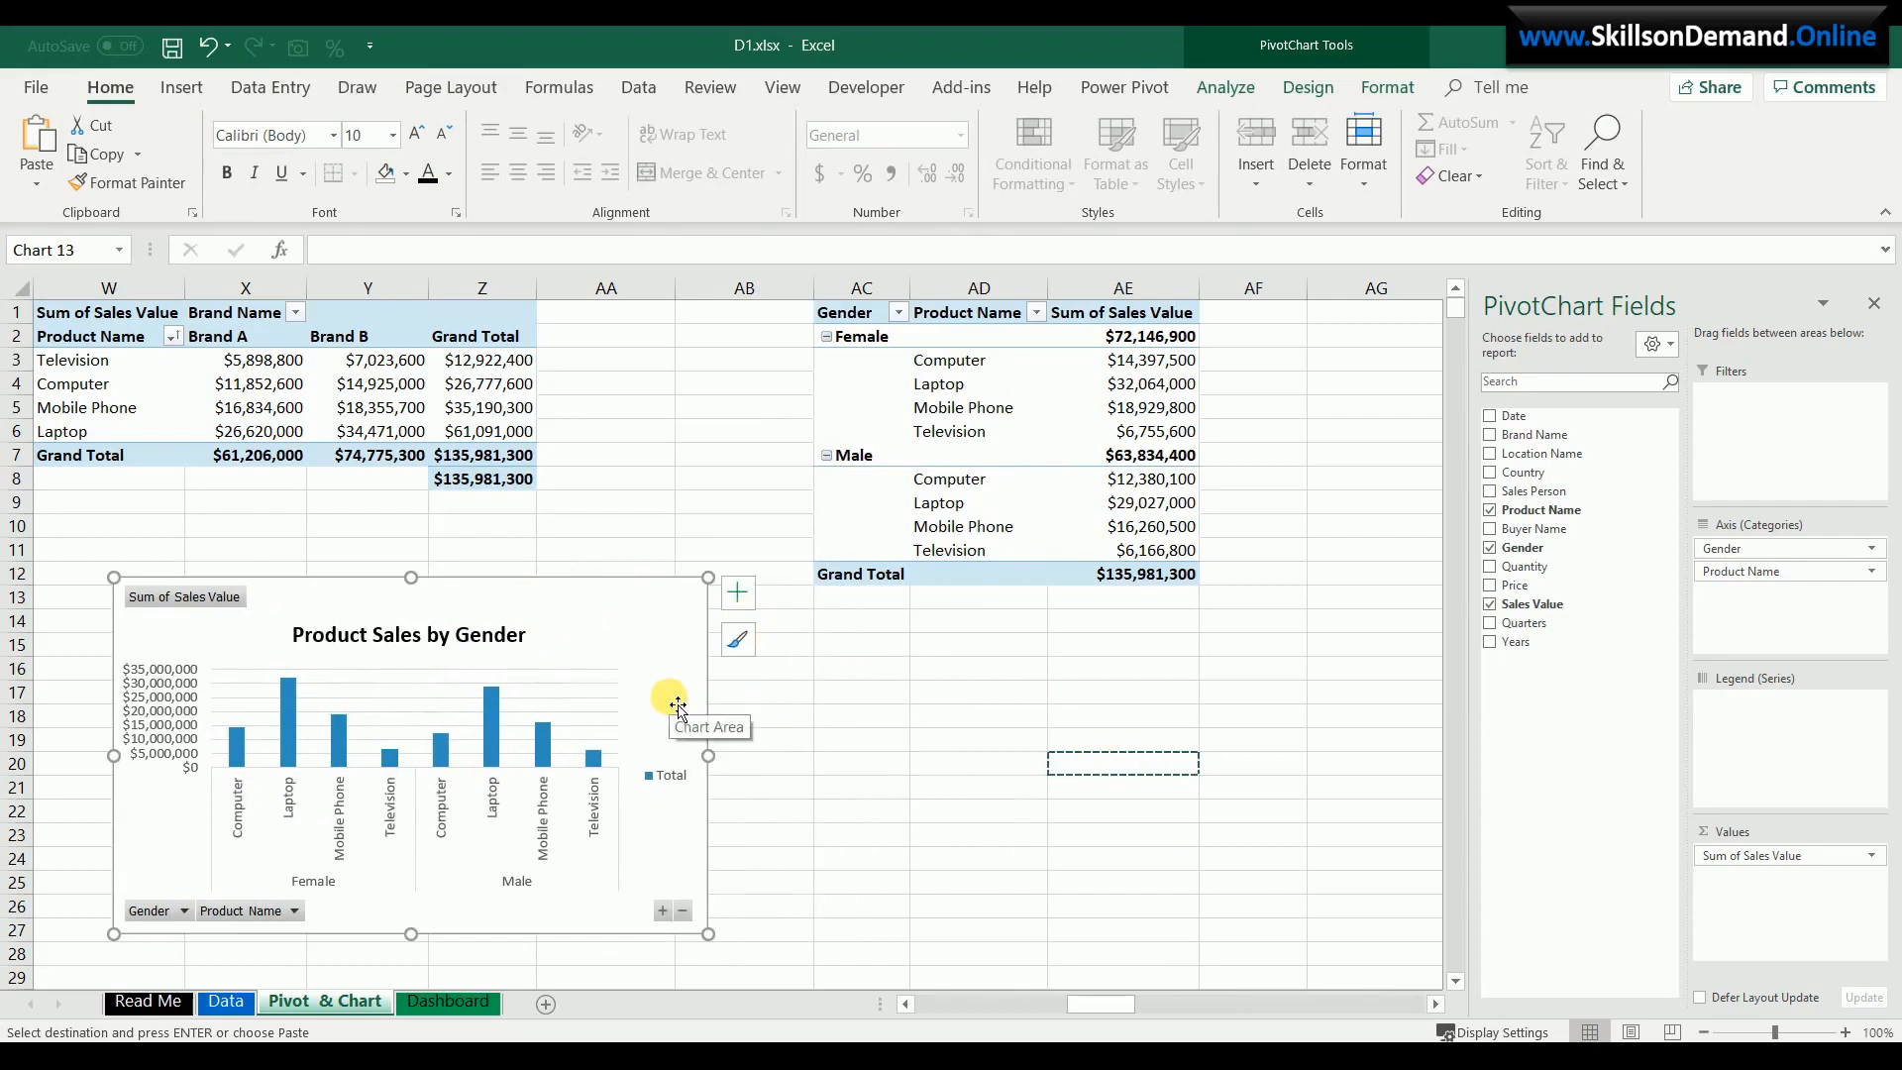
- Sort the products within each gender by sales value from smallest to largest in the gender-and-product PivotTable
left_click(1173, 410)
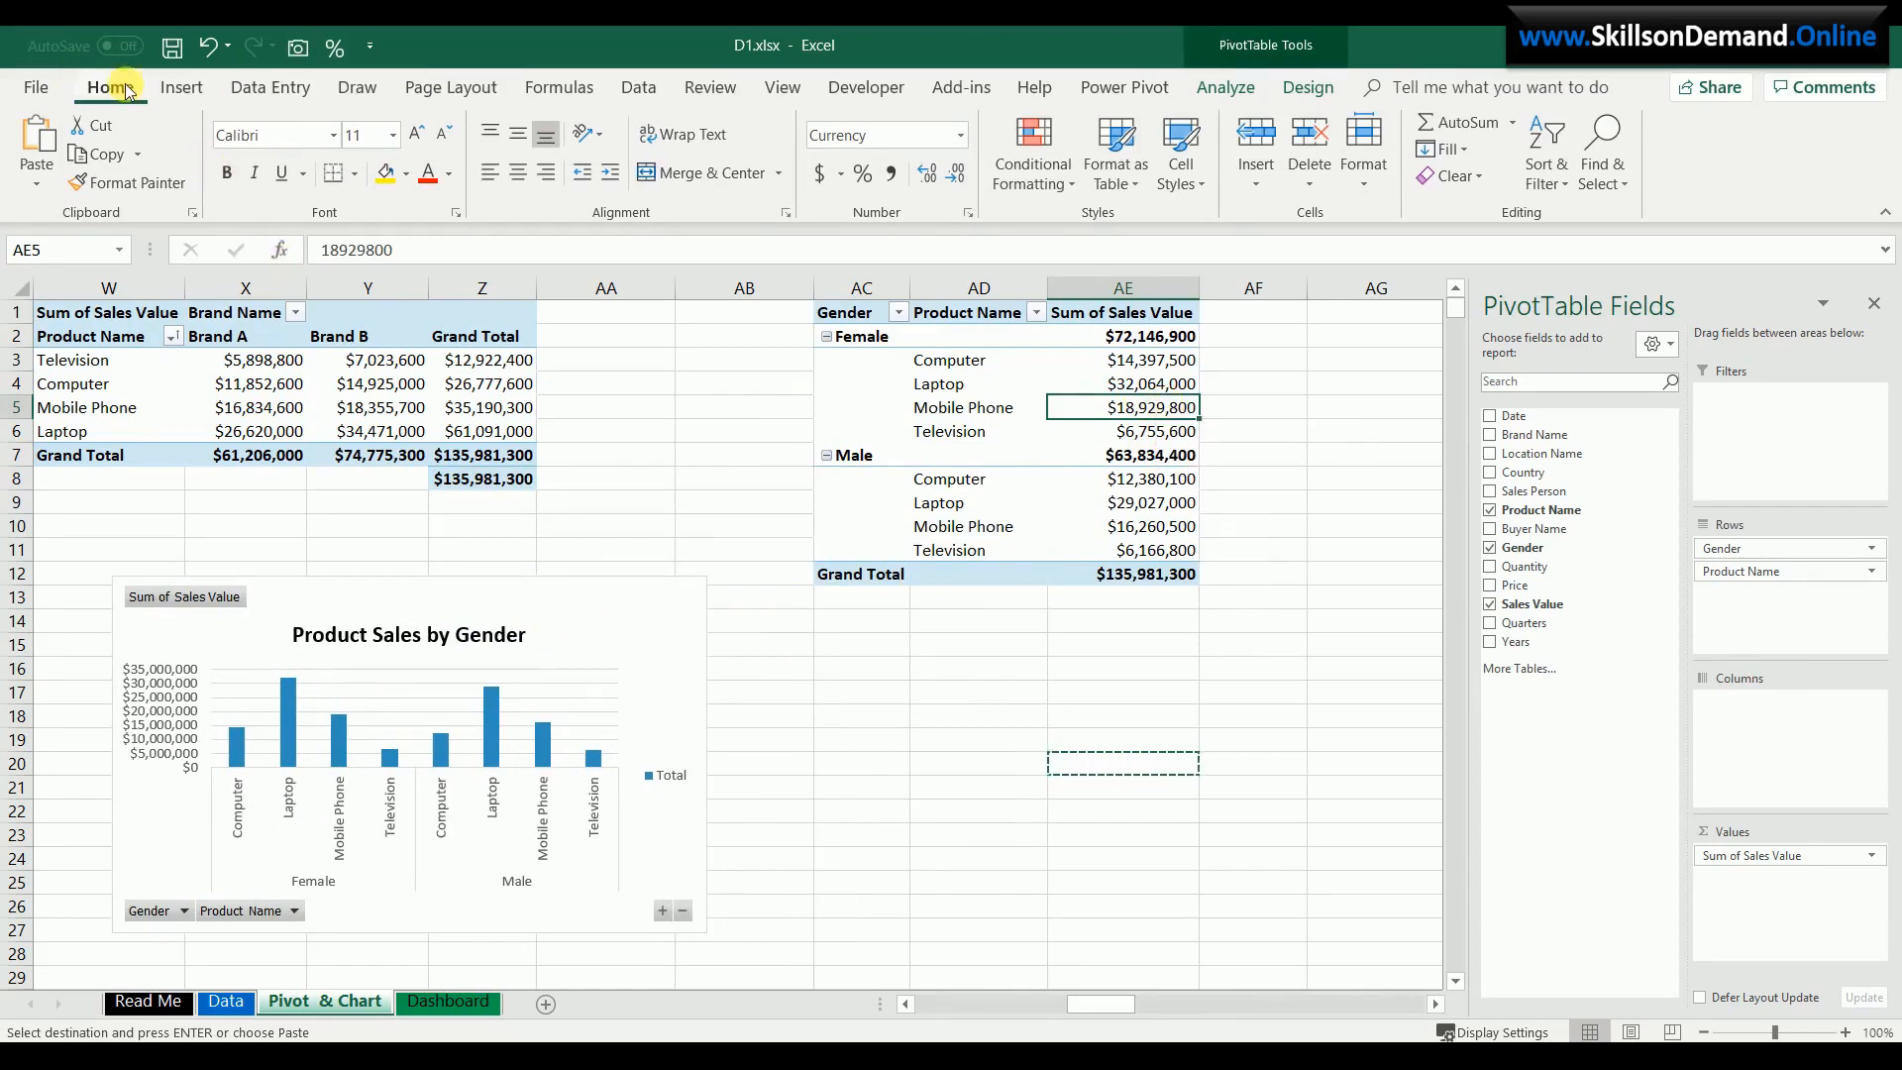
left_click(1551, 186)
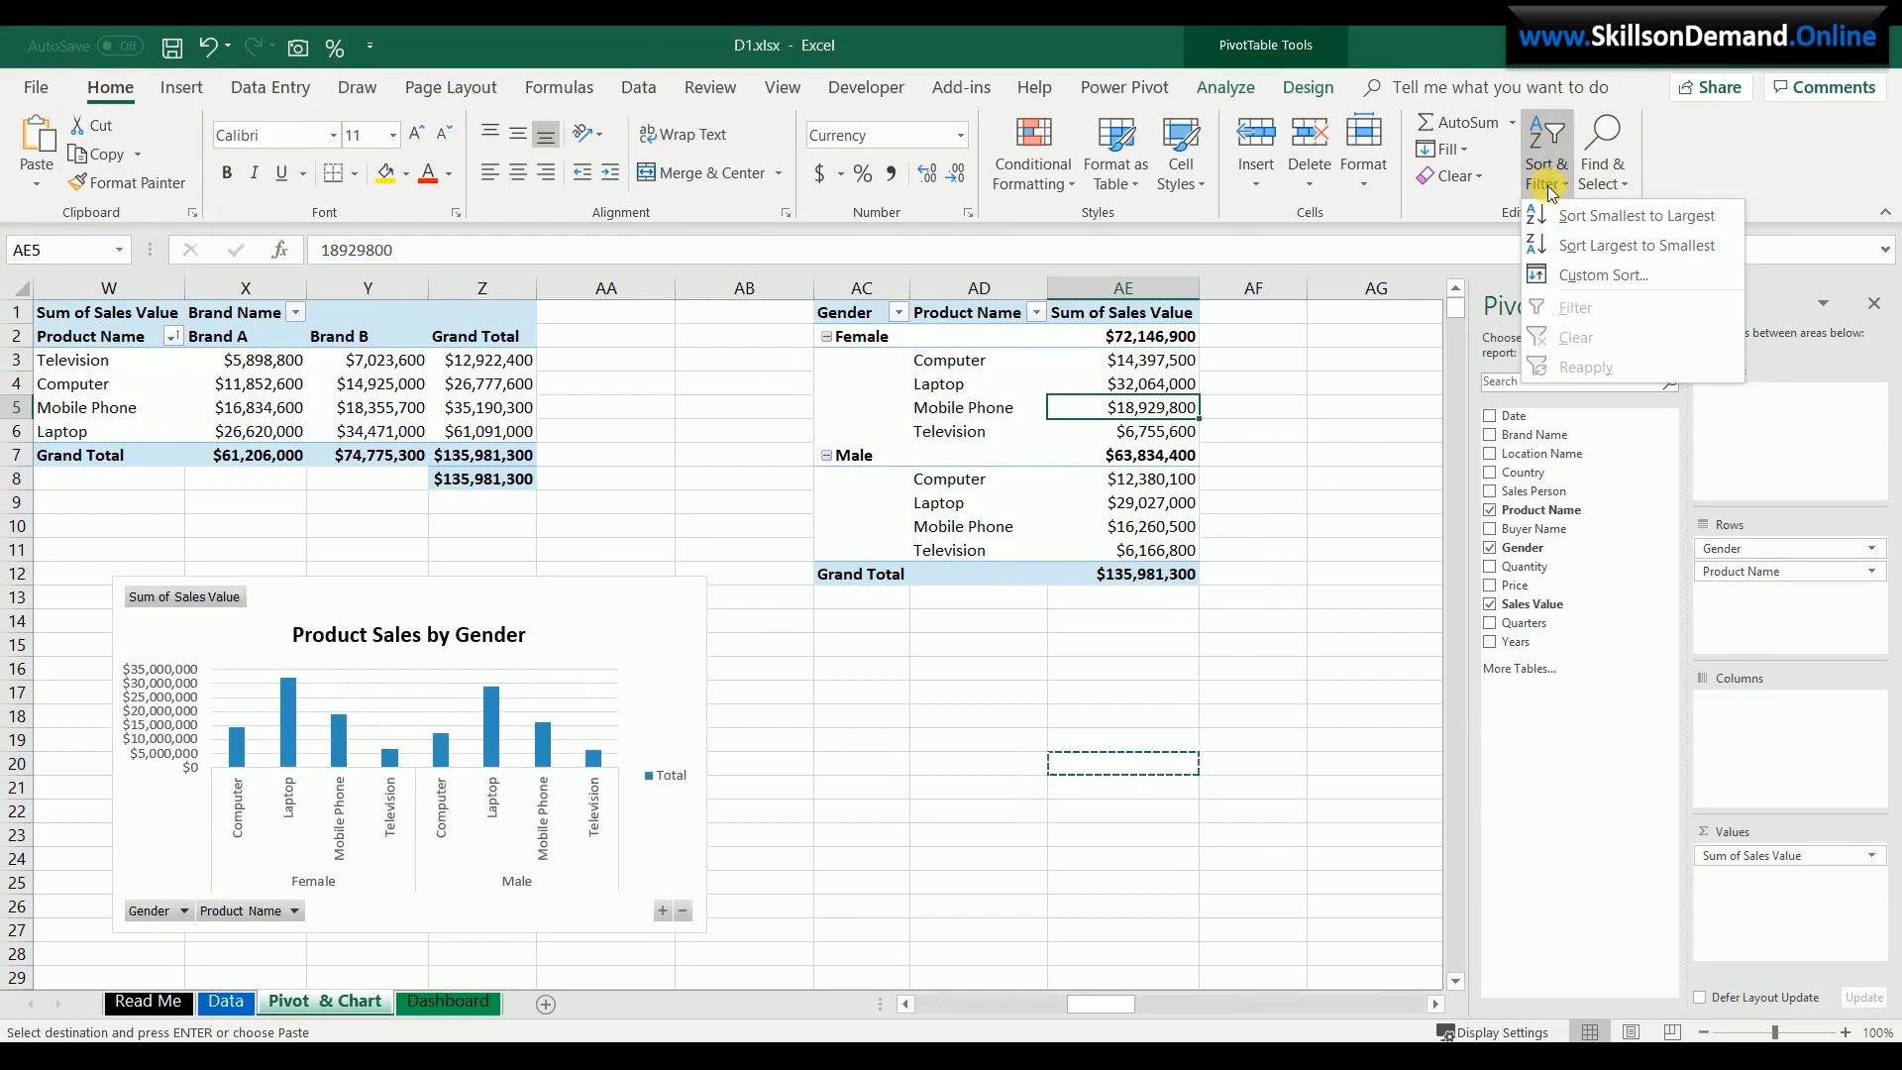
left_click(1555, 215)
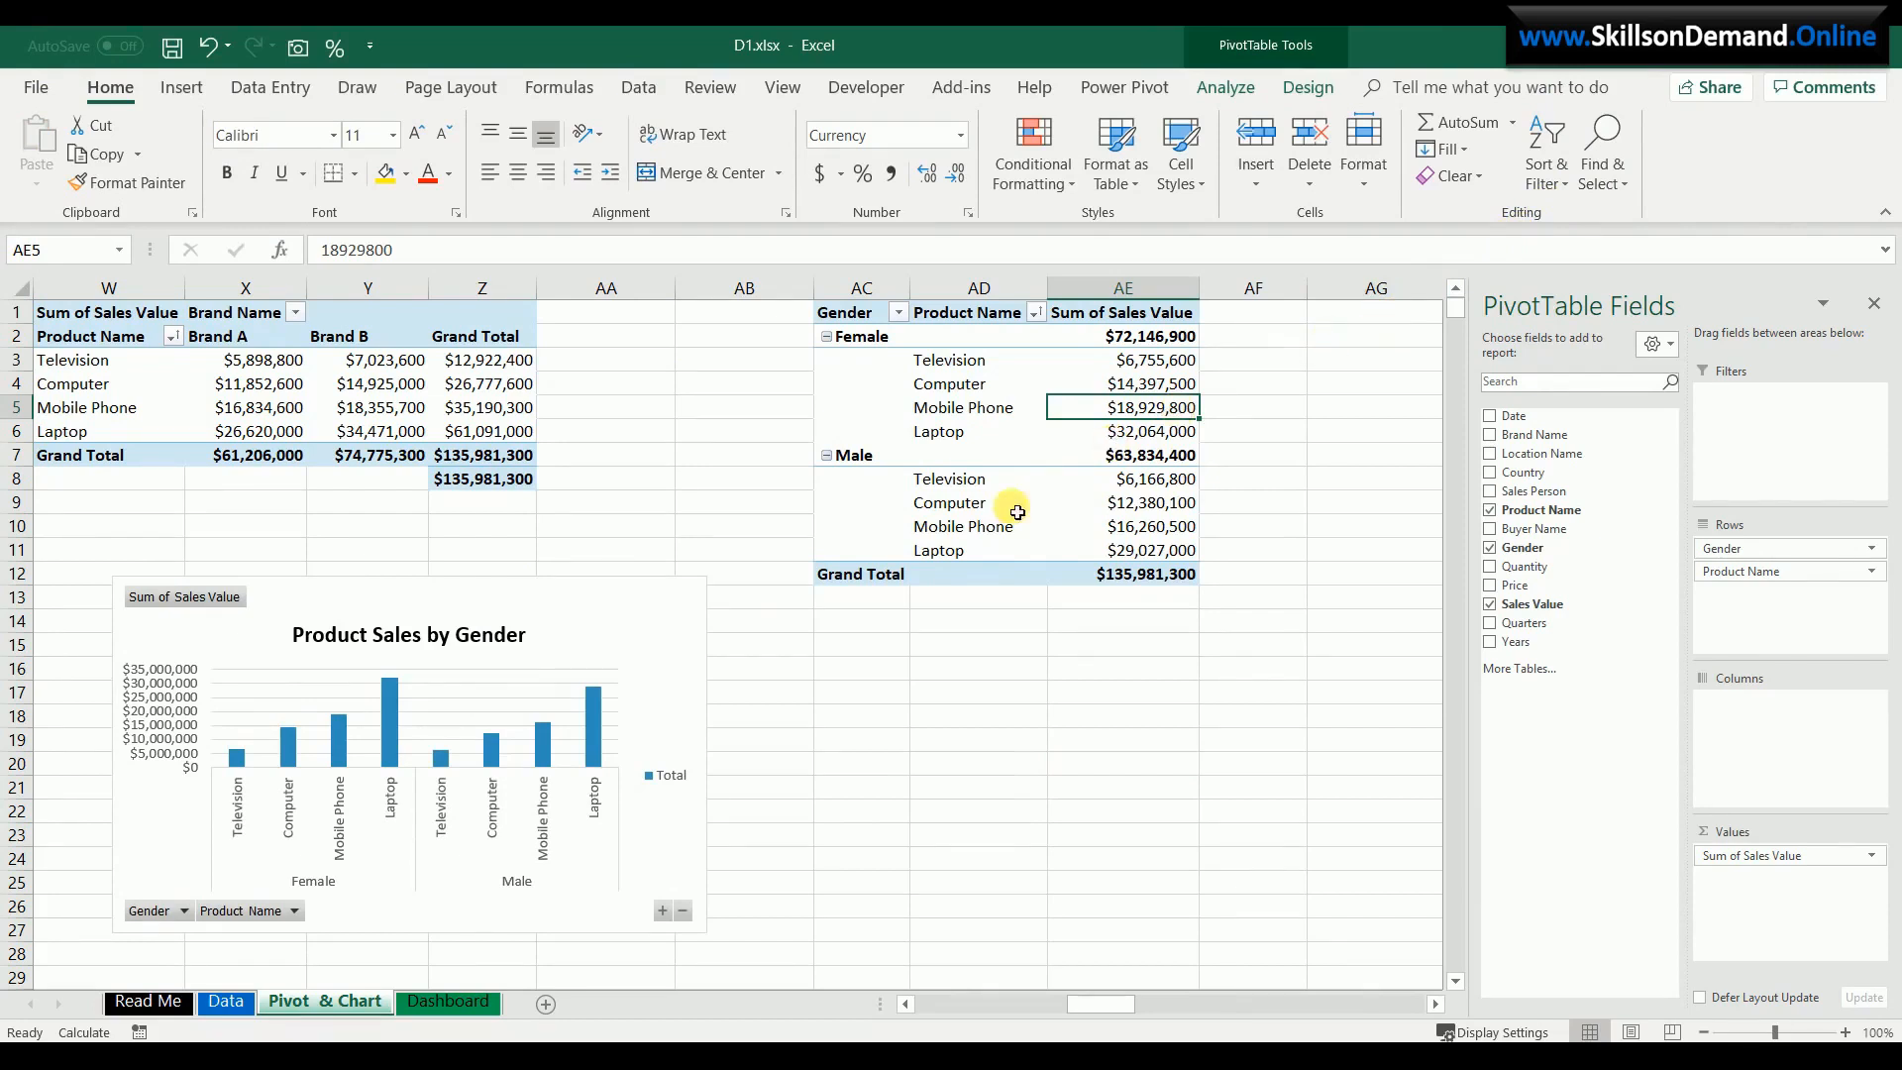
- Hide all the field buttons on the Product Sales by Gender chart
left_click(694, 628)
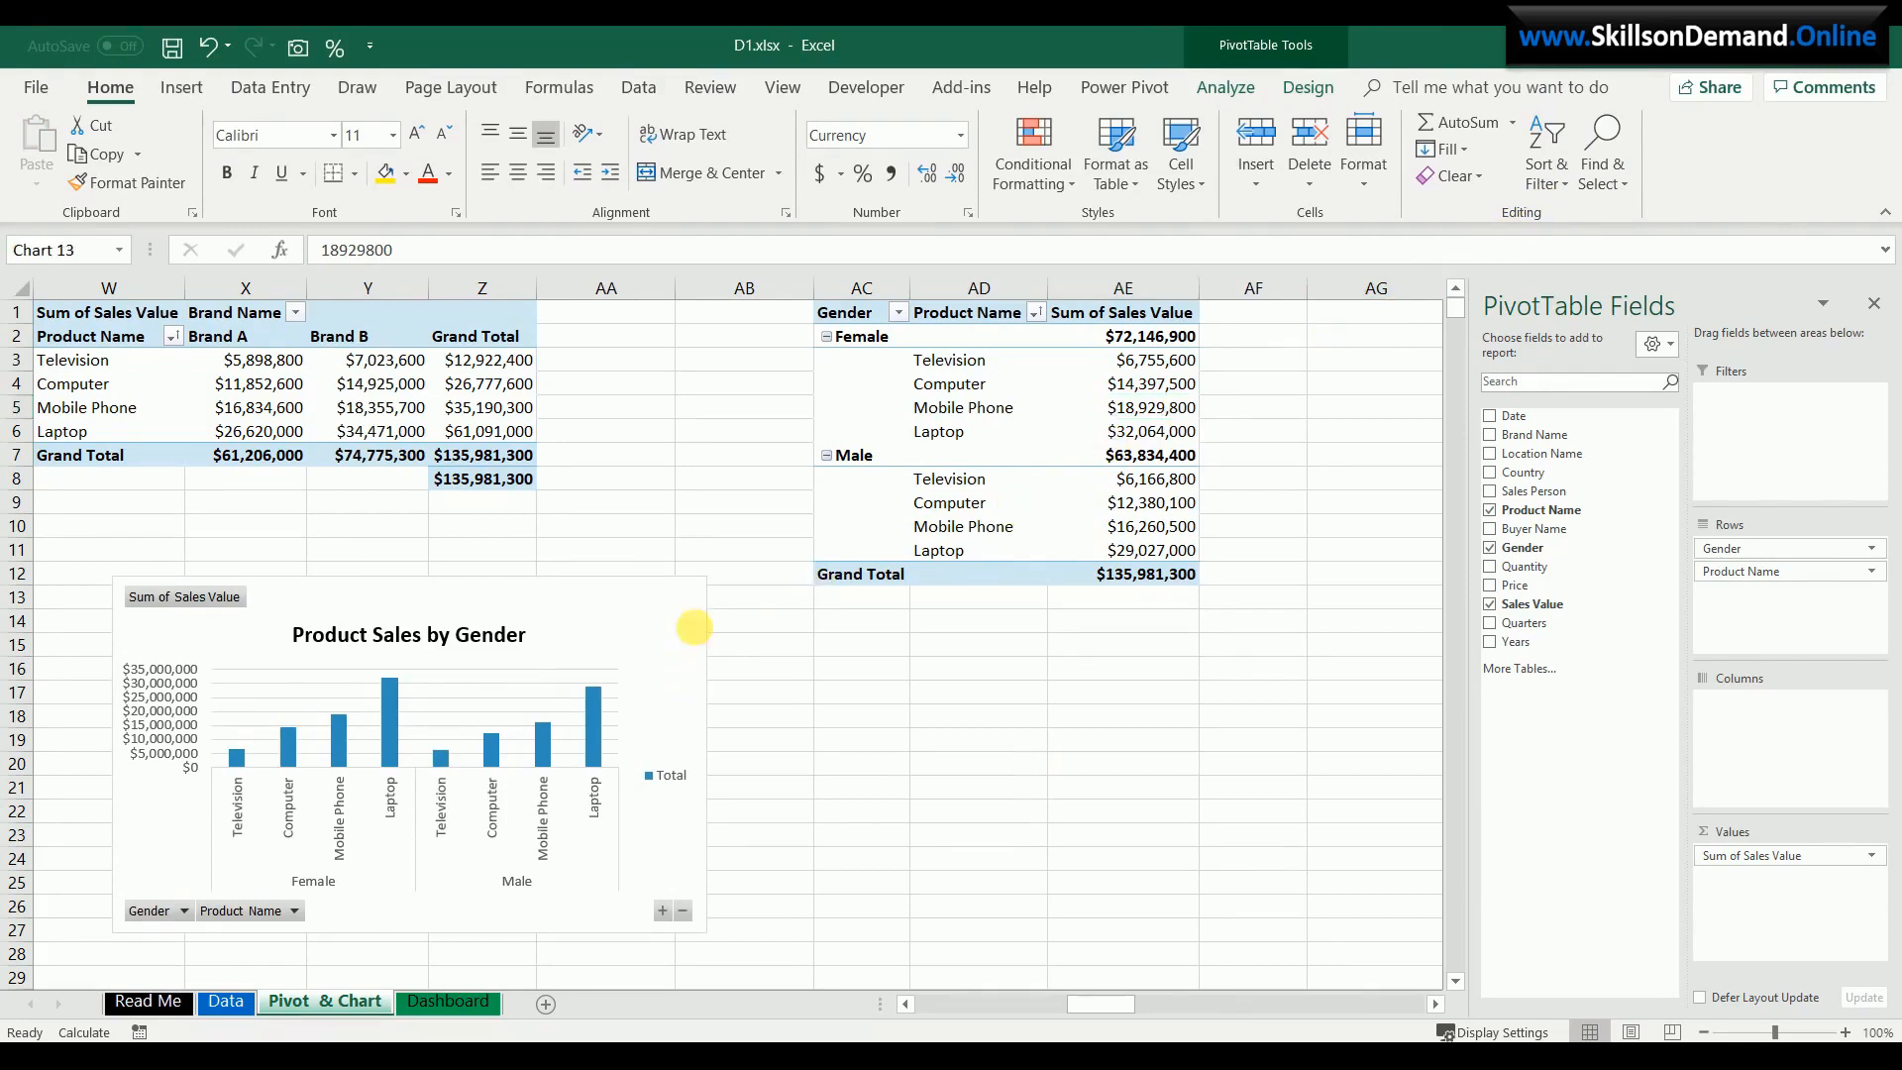
left_click(1225, 87)
left_click(1383, 134)
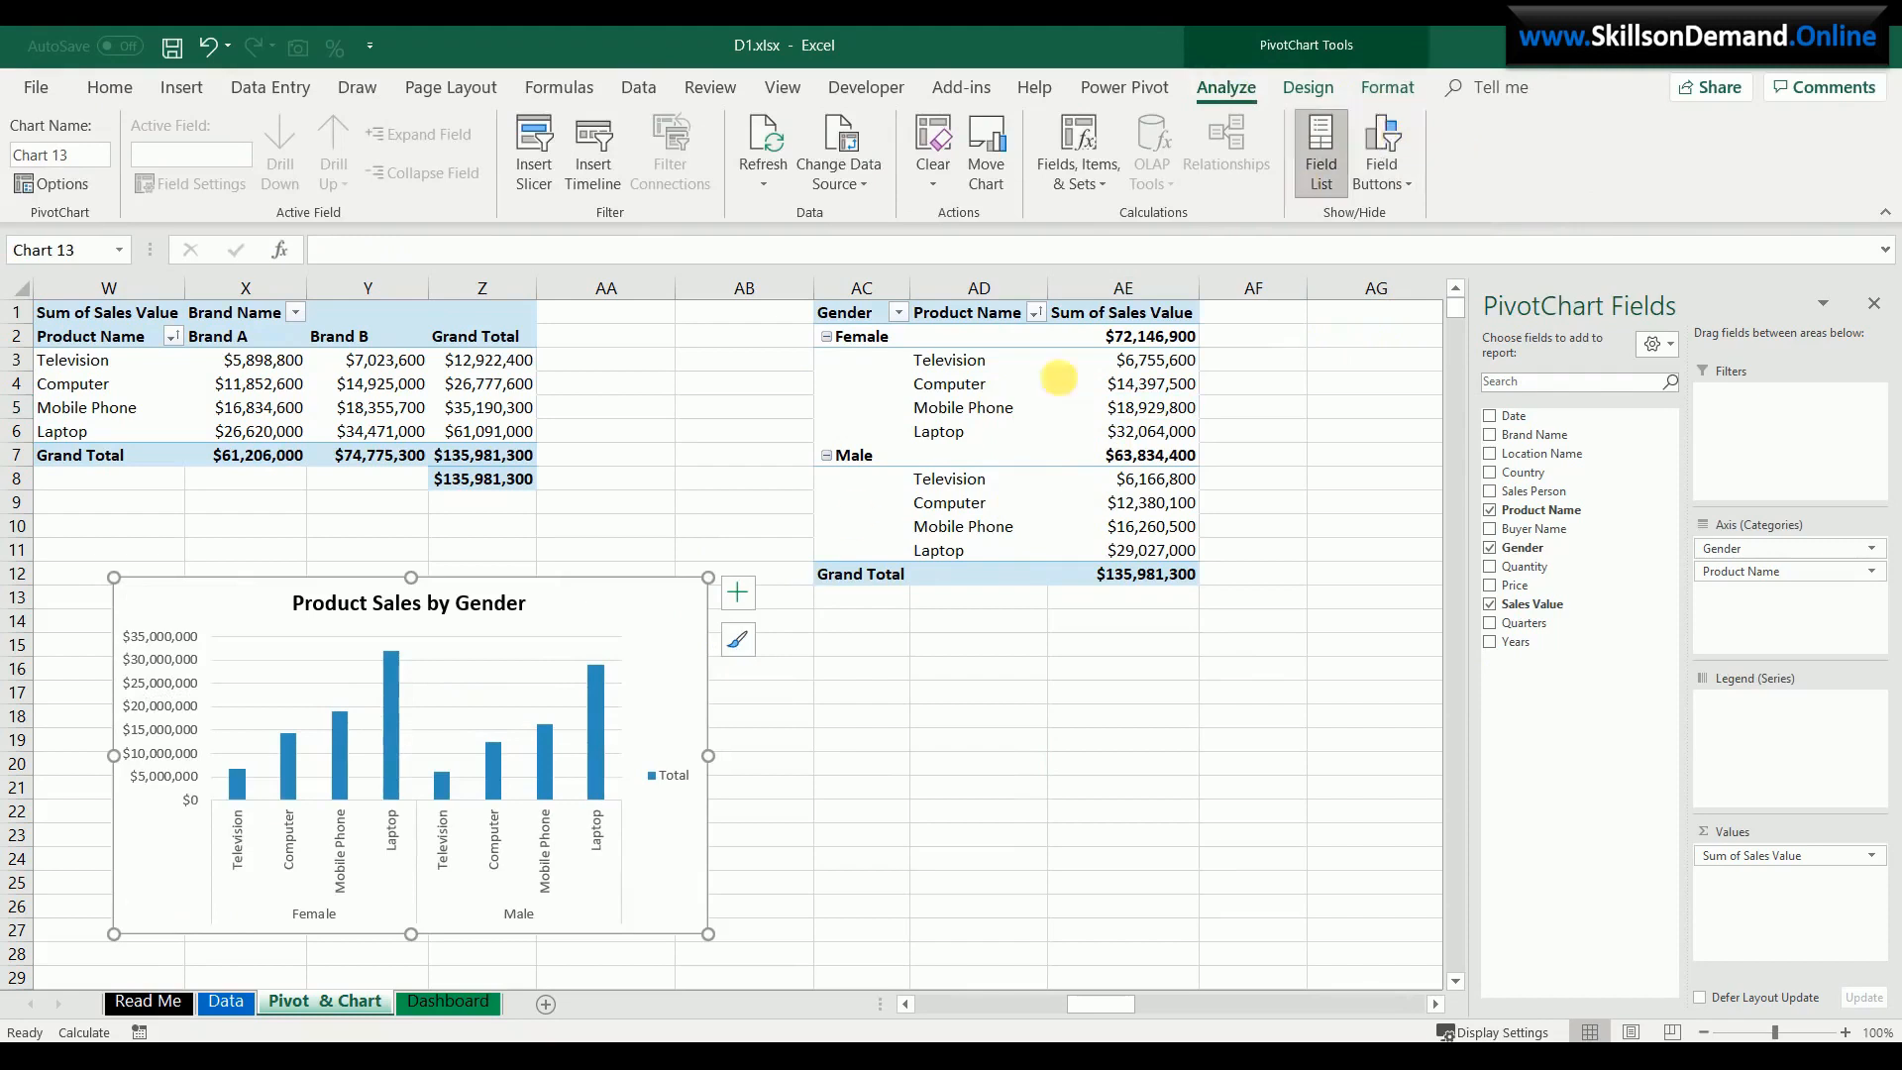
- Fill only the Male Laptop column of the chart with the recently used dark green
left_click(595, 709)
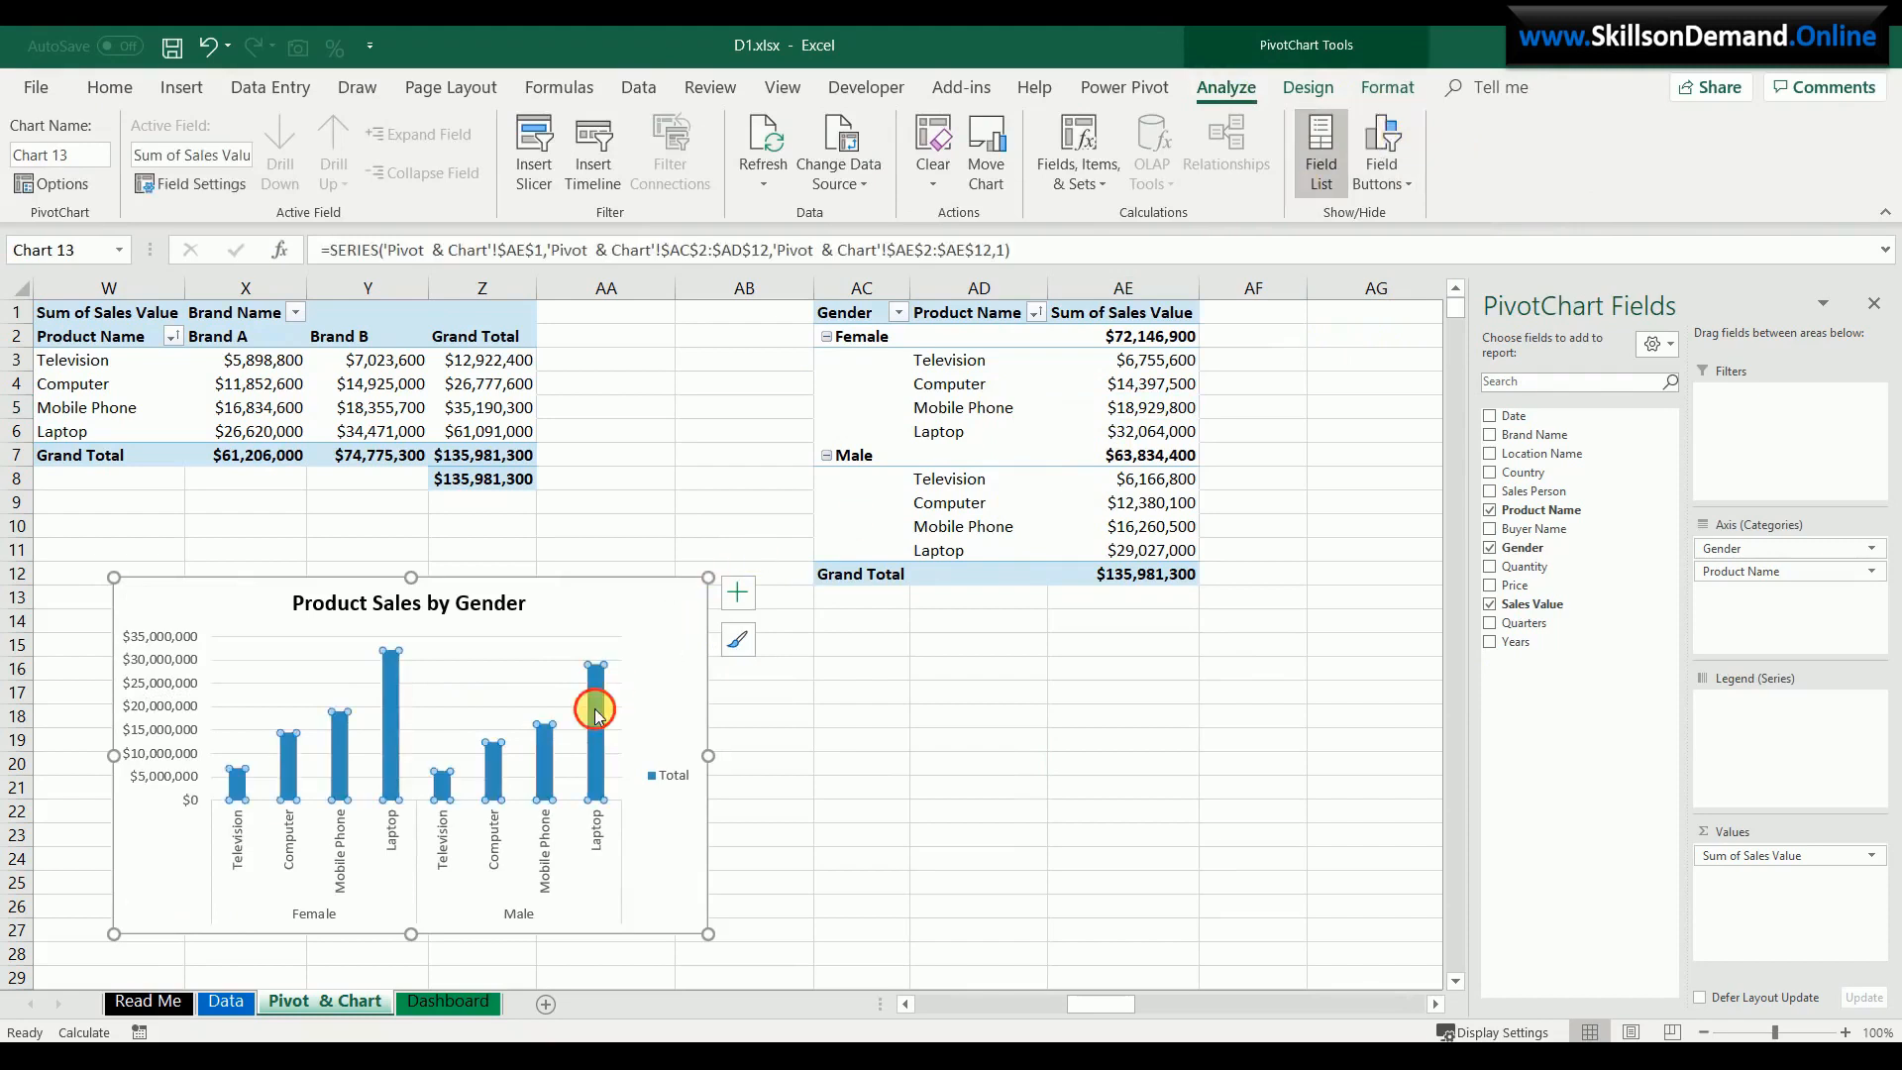
left_click(594, 709)
left_click(1387, 88)
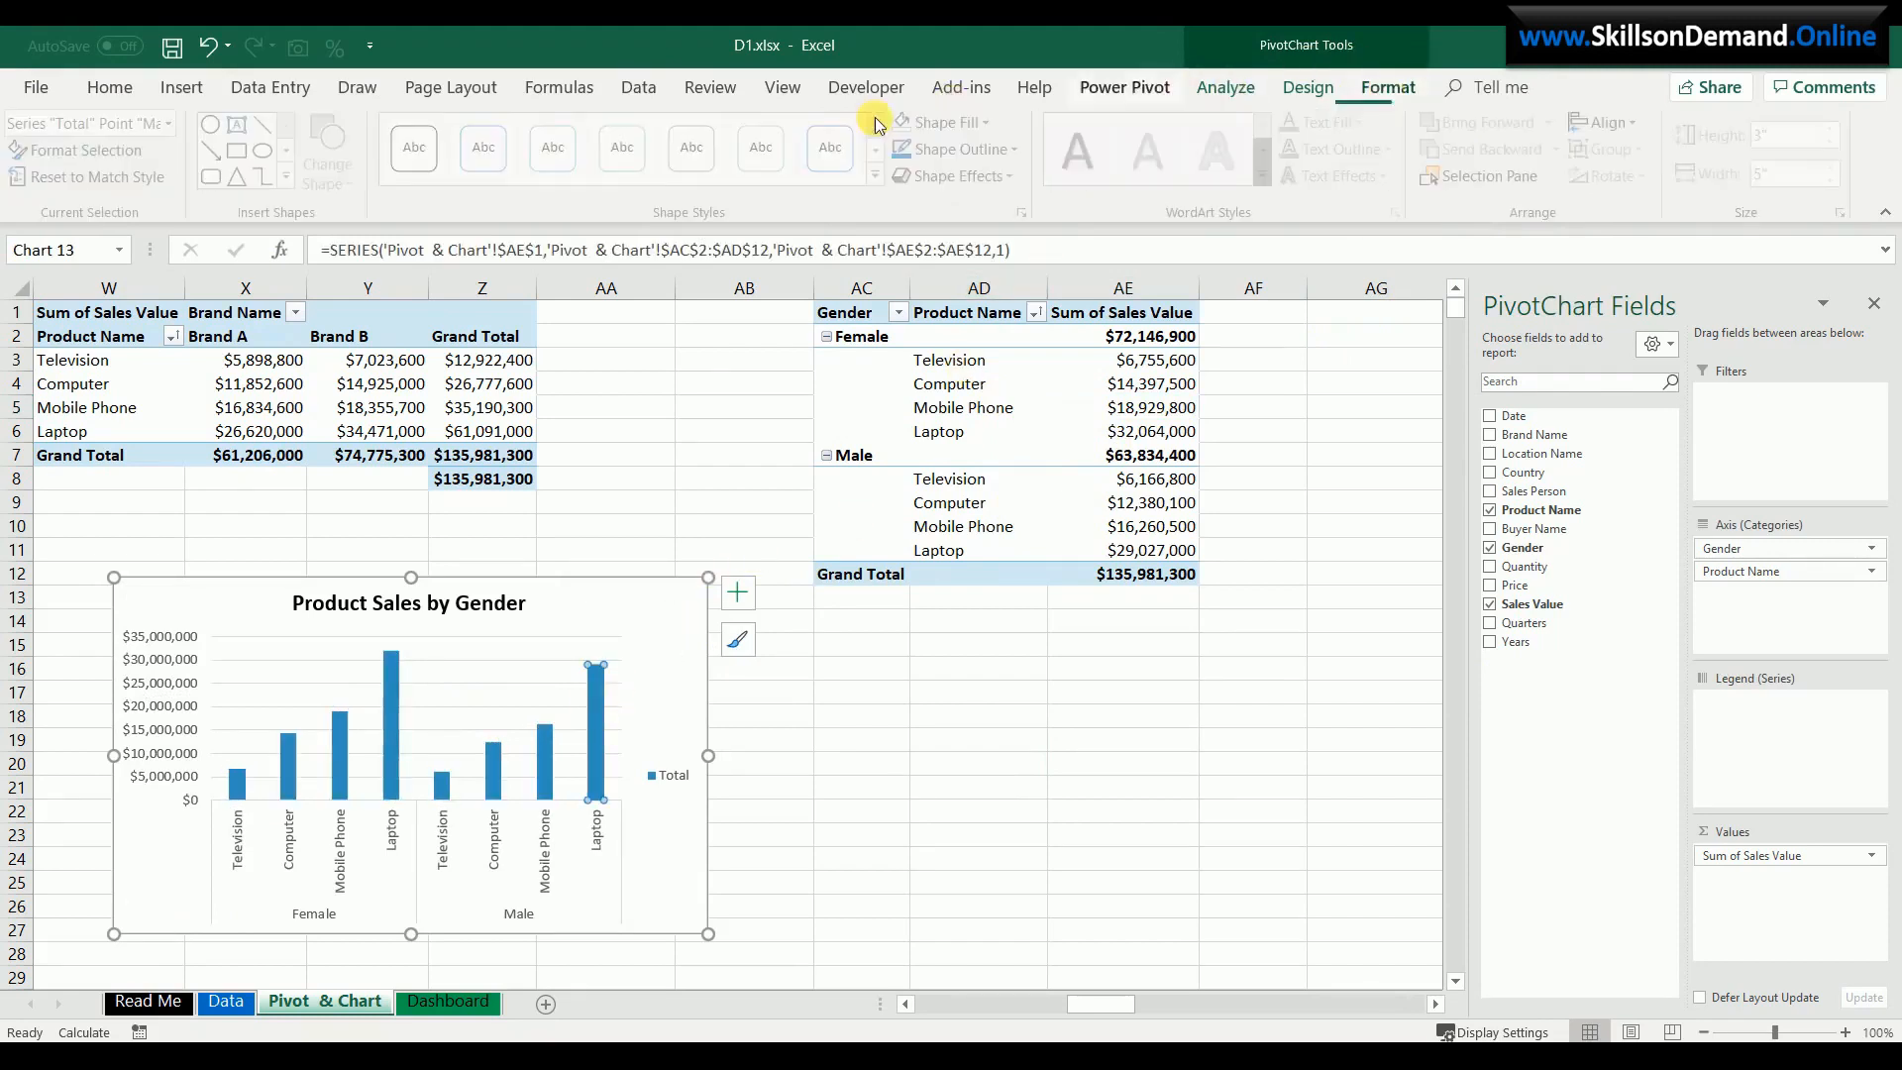
left_click(953, 121)
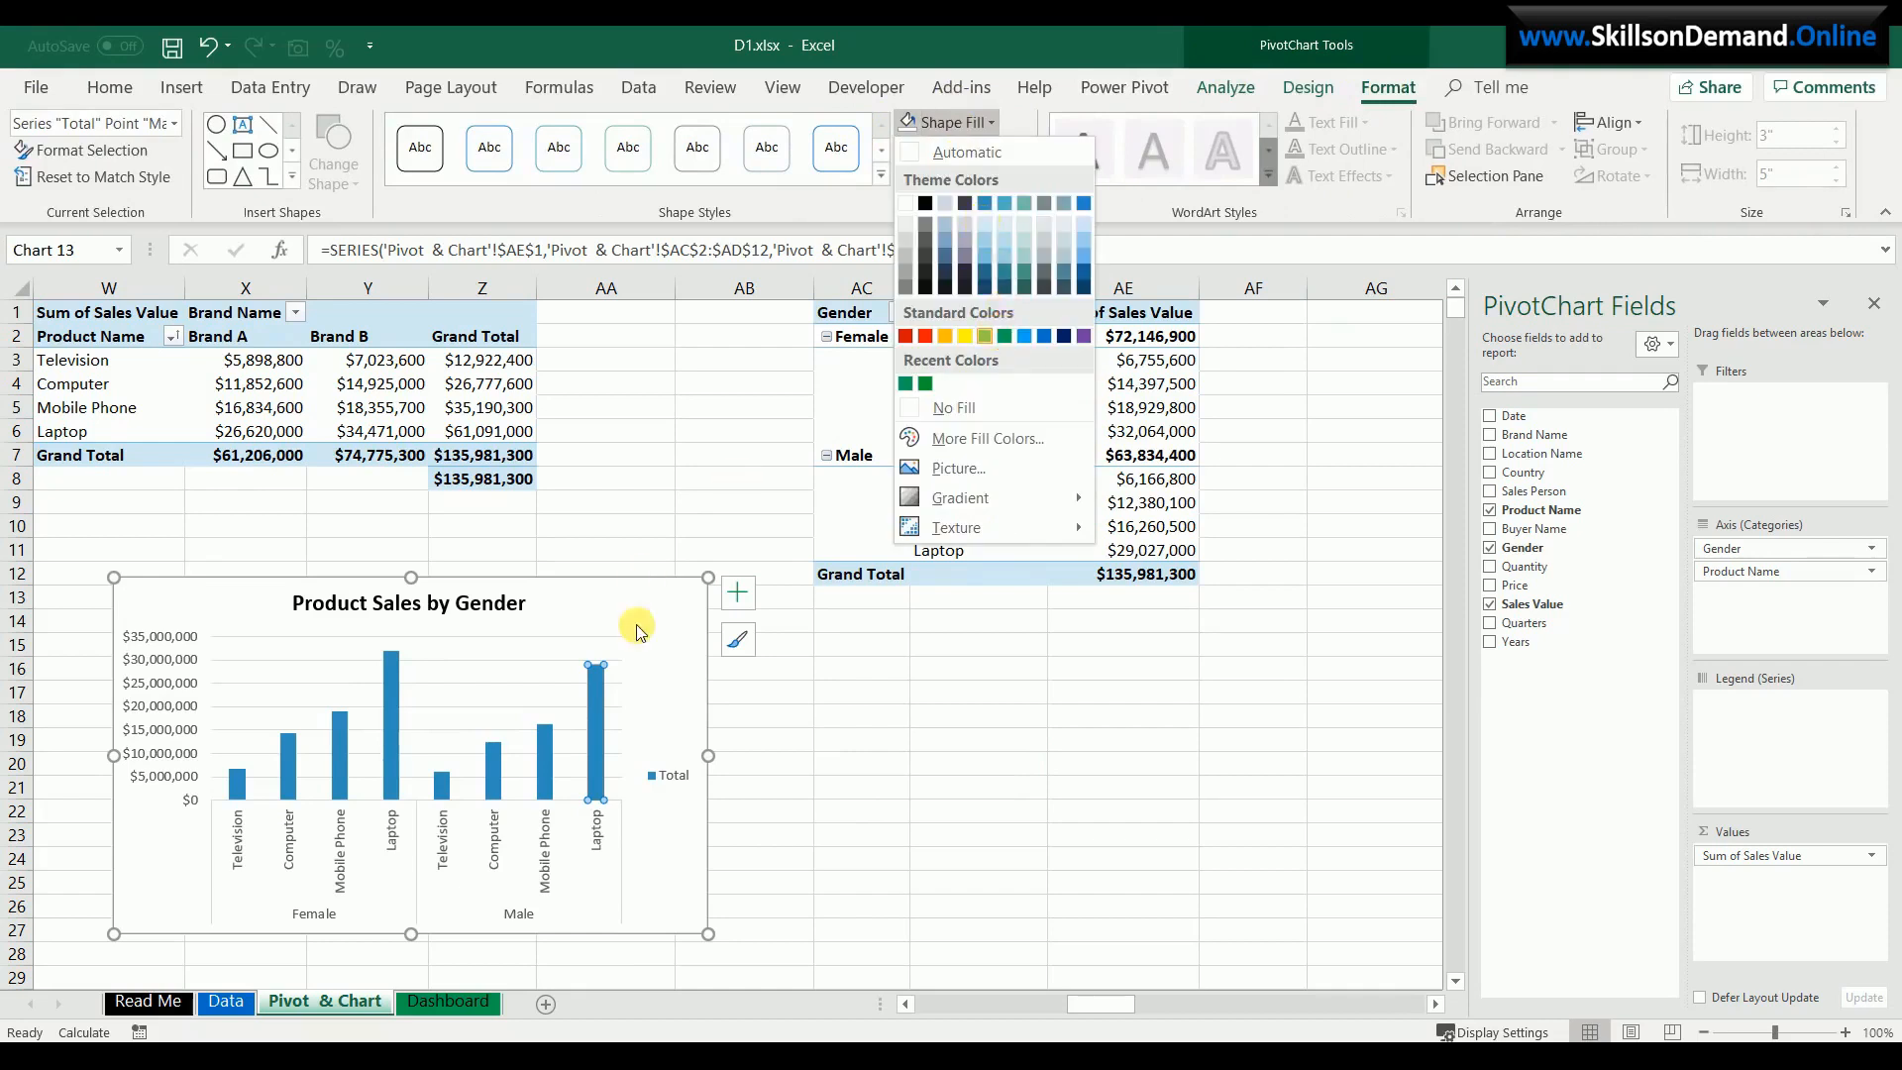
left_click(591, 725)
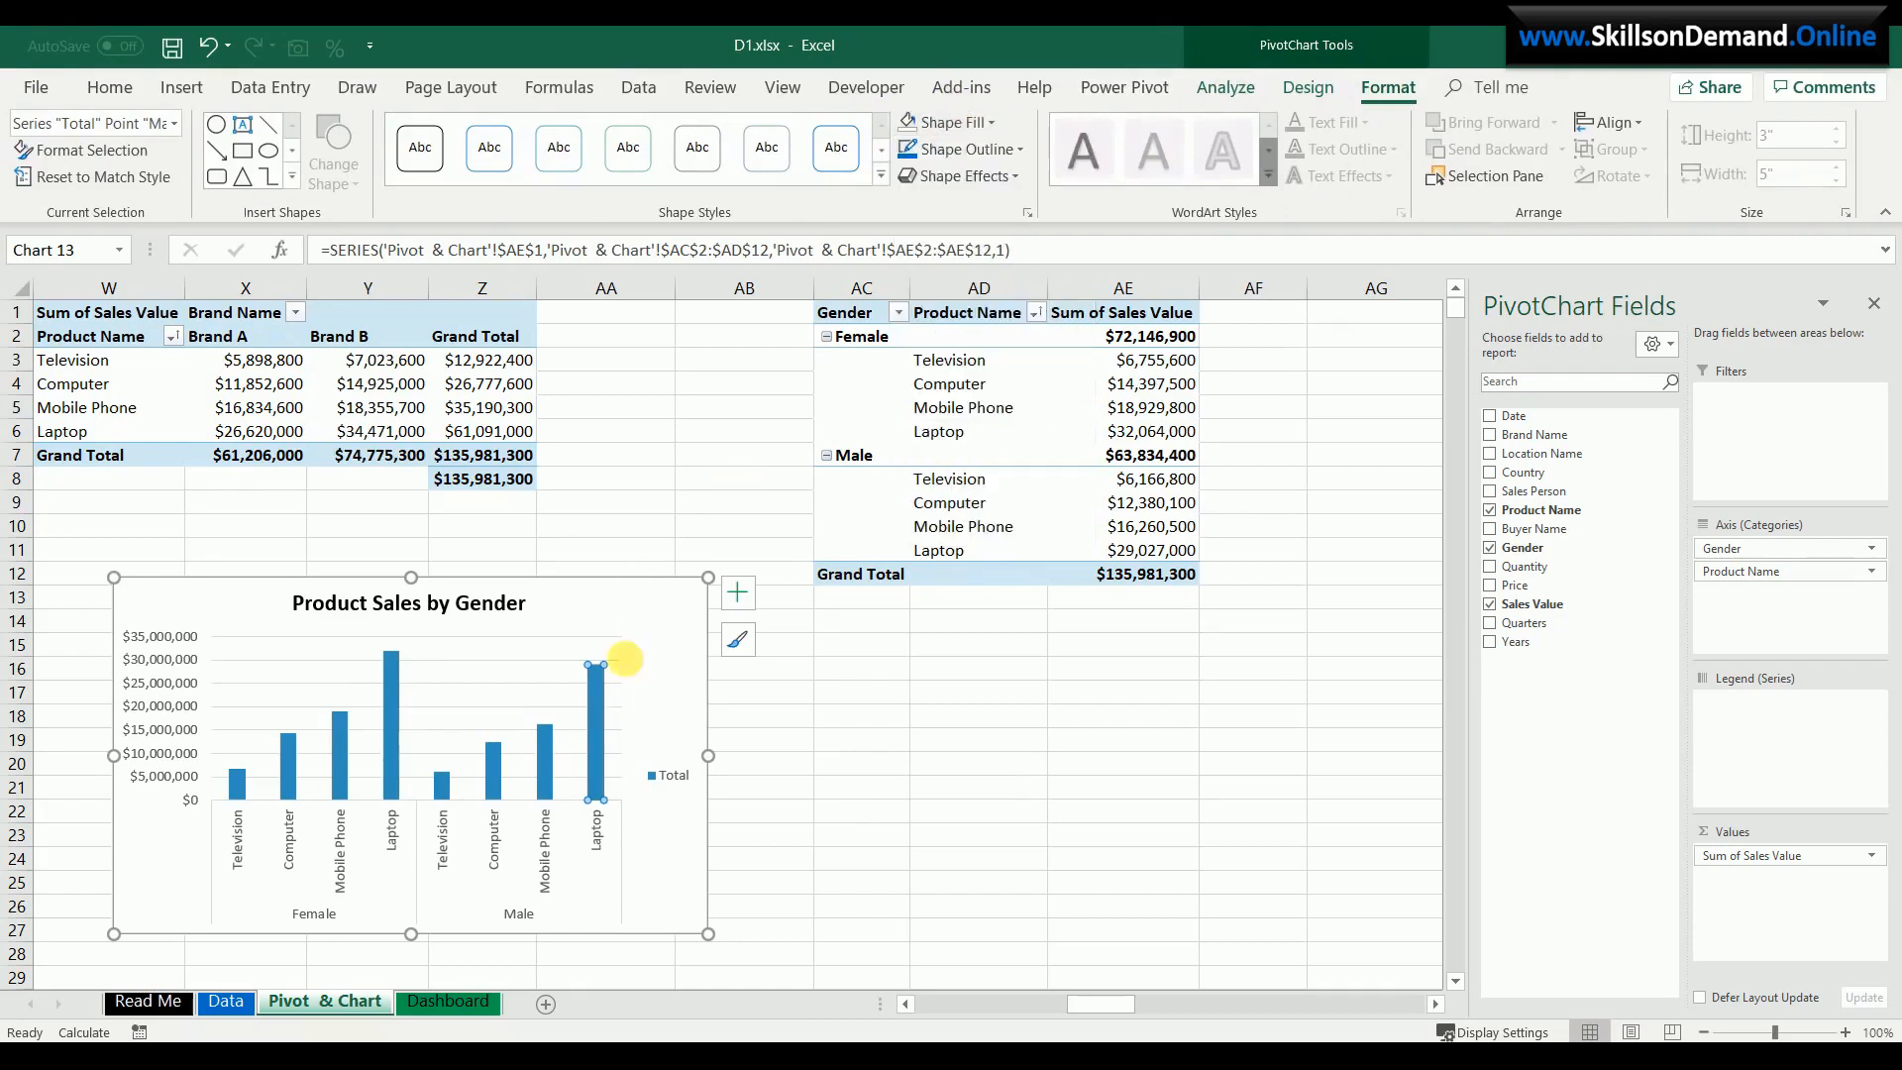
left_click(953, 122)
left_click(927, 387)
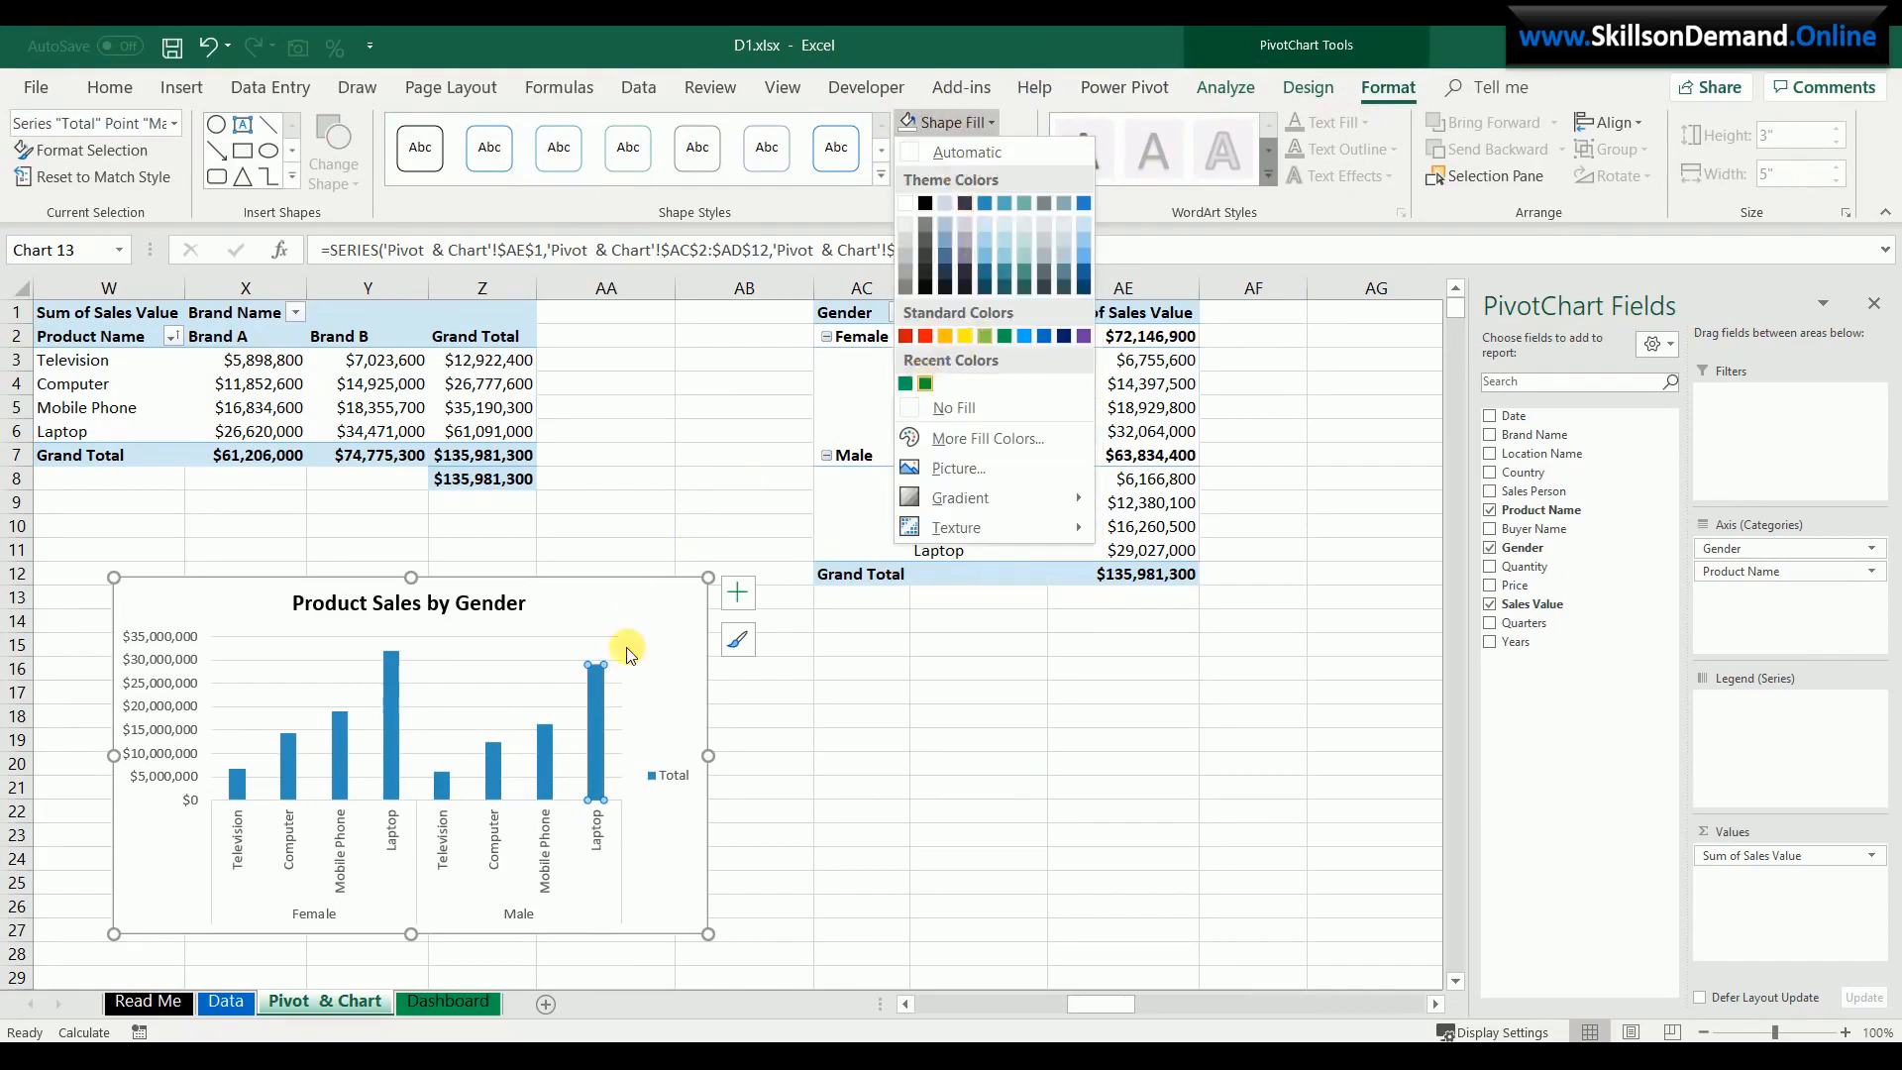
- Apply the same green fill to the Male Mobile Phone, Computer and Television columns
left_click(462, 759)
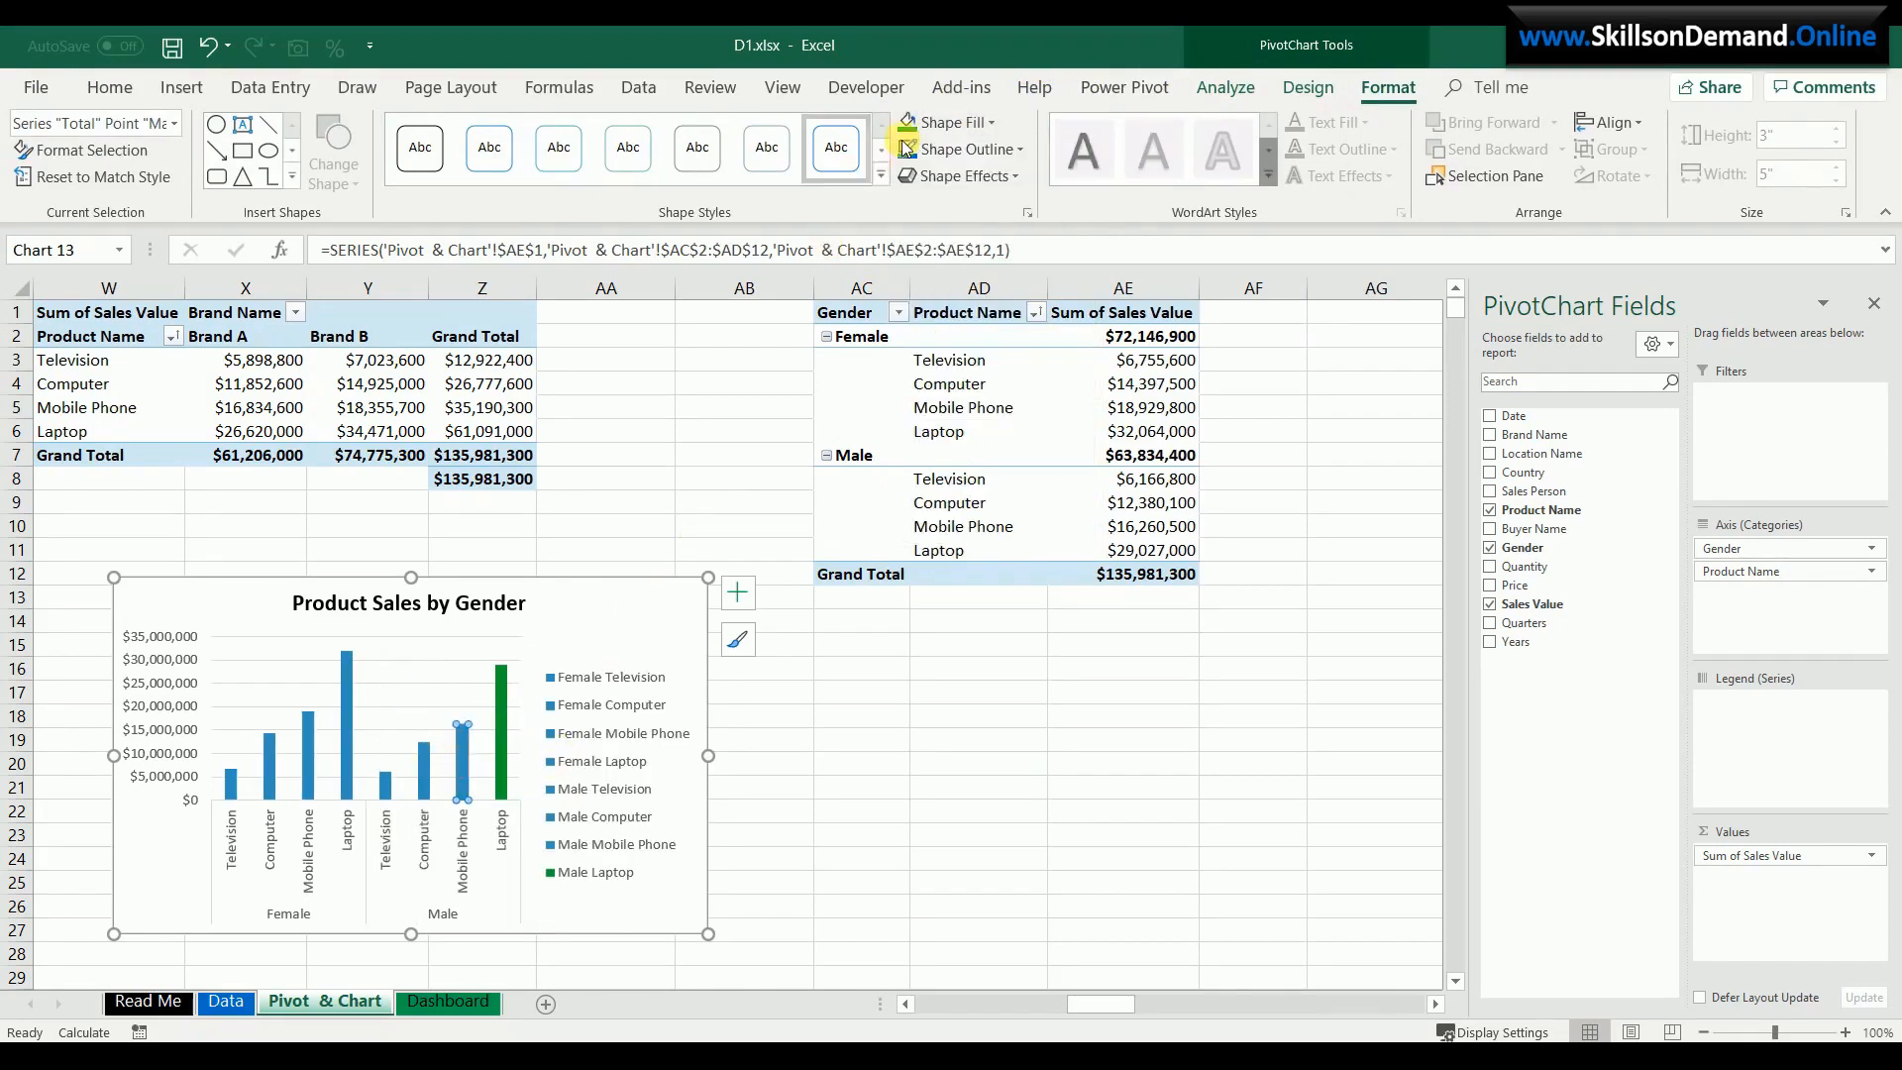
left_click(907, 122)
left_click(424, 777)
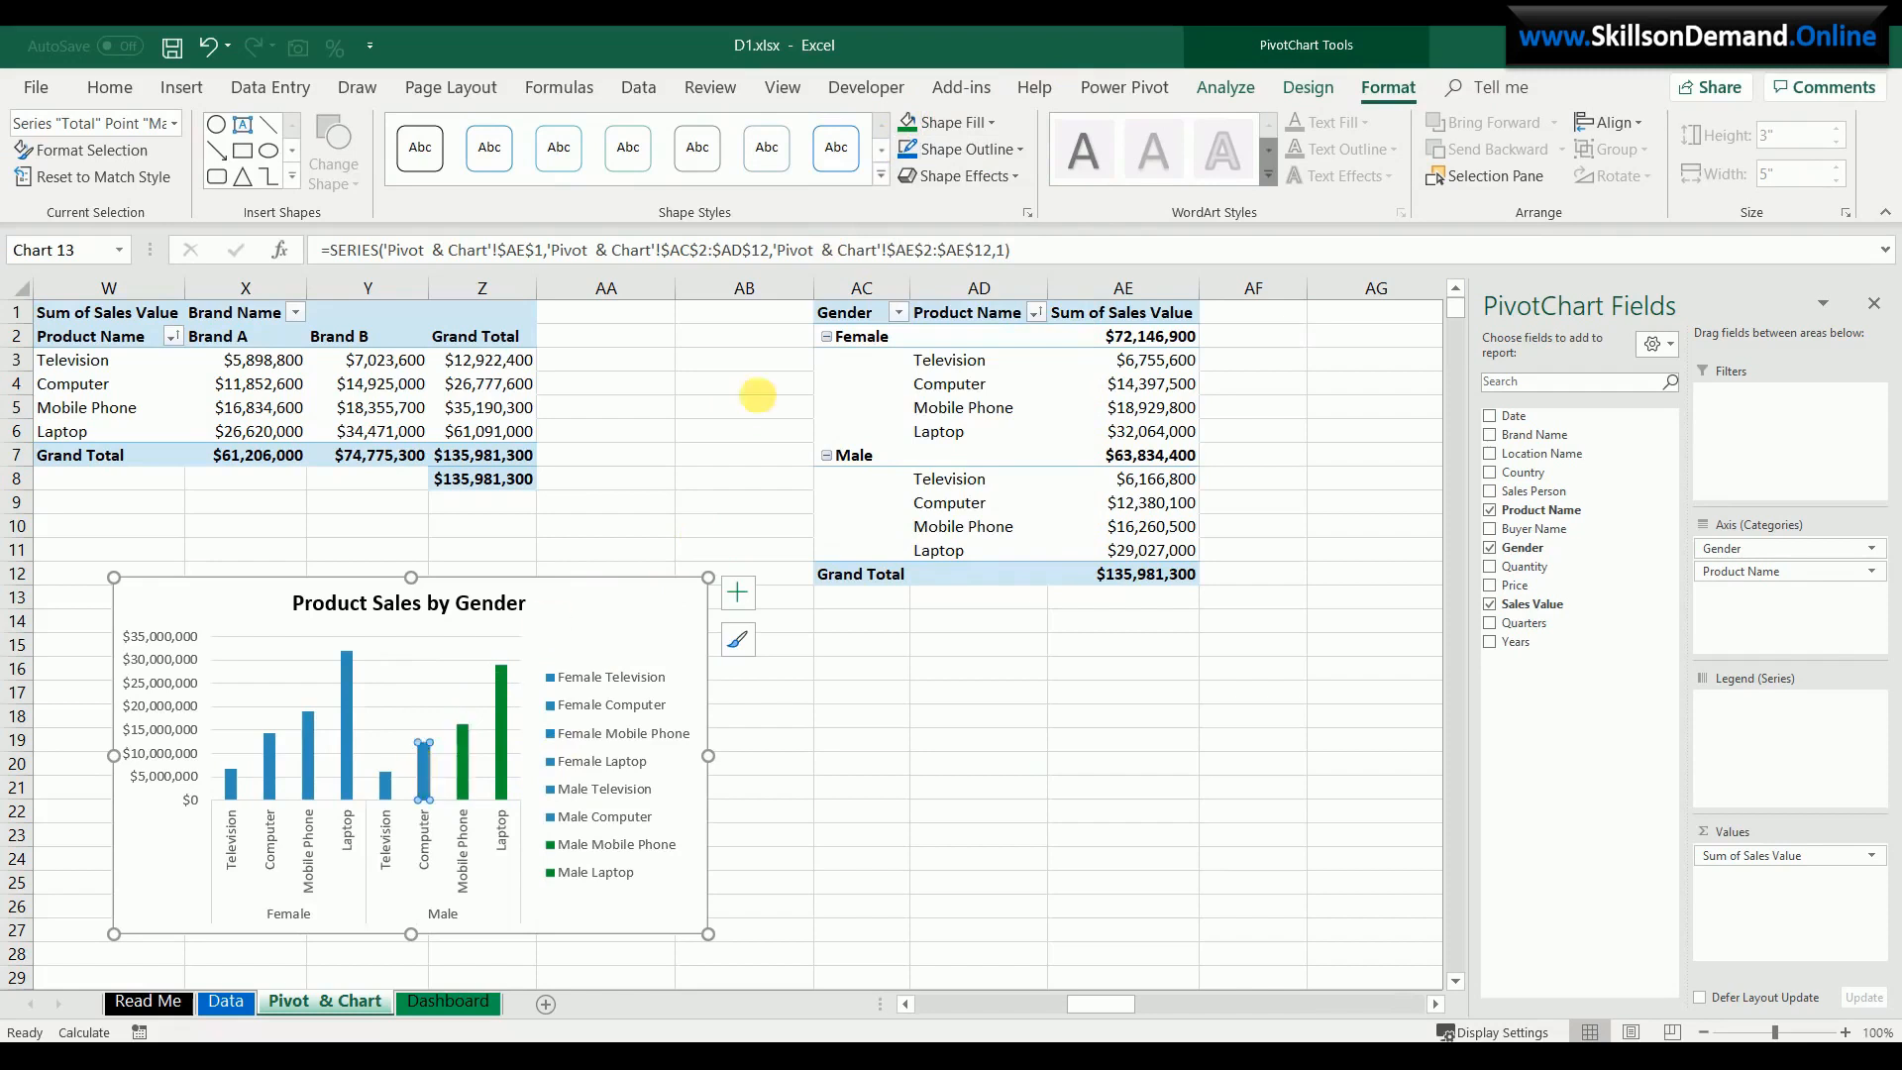
left_click(908, 122)
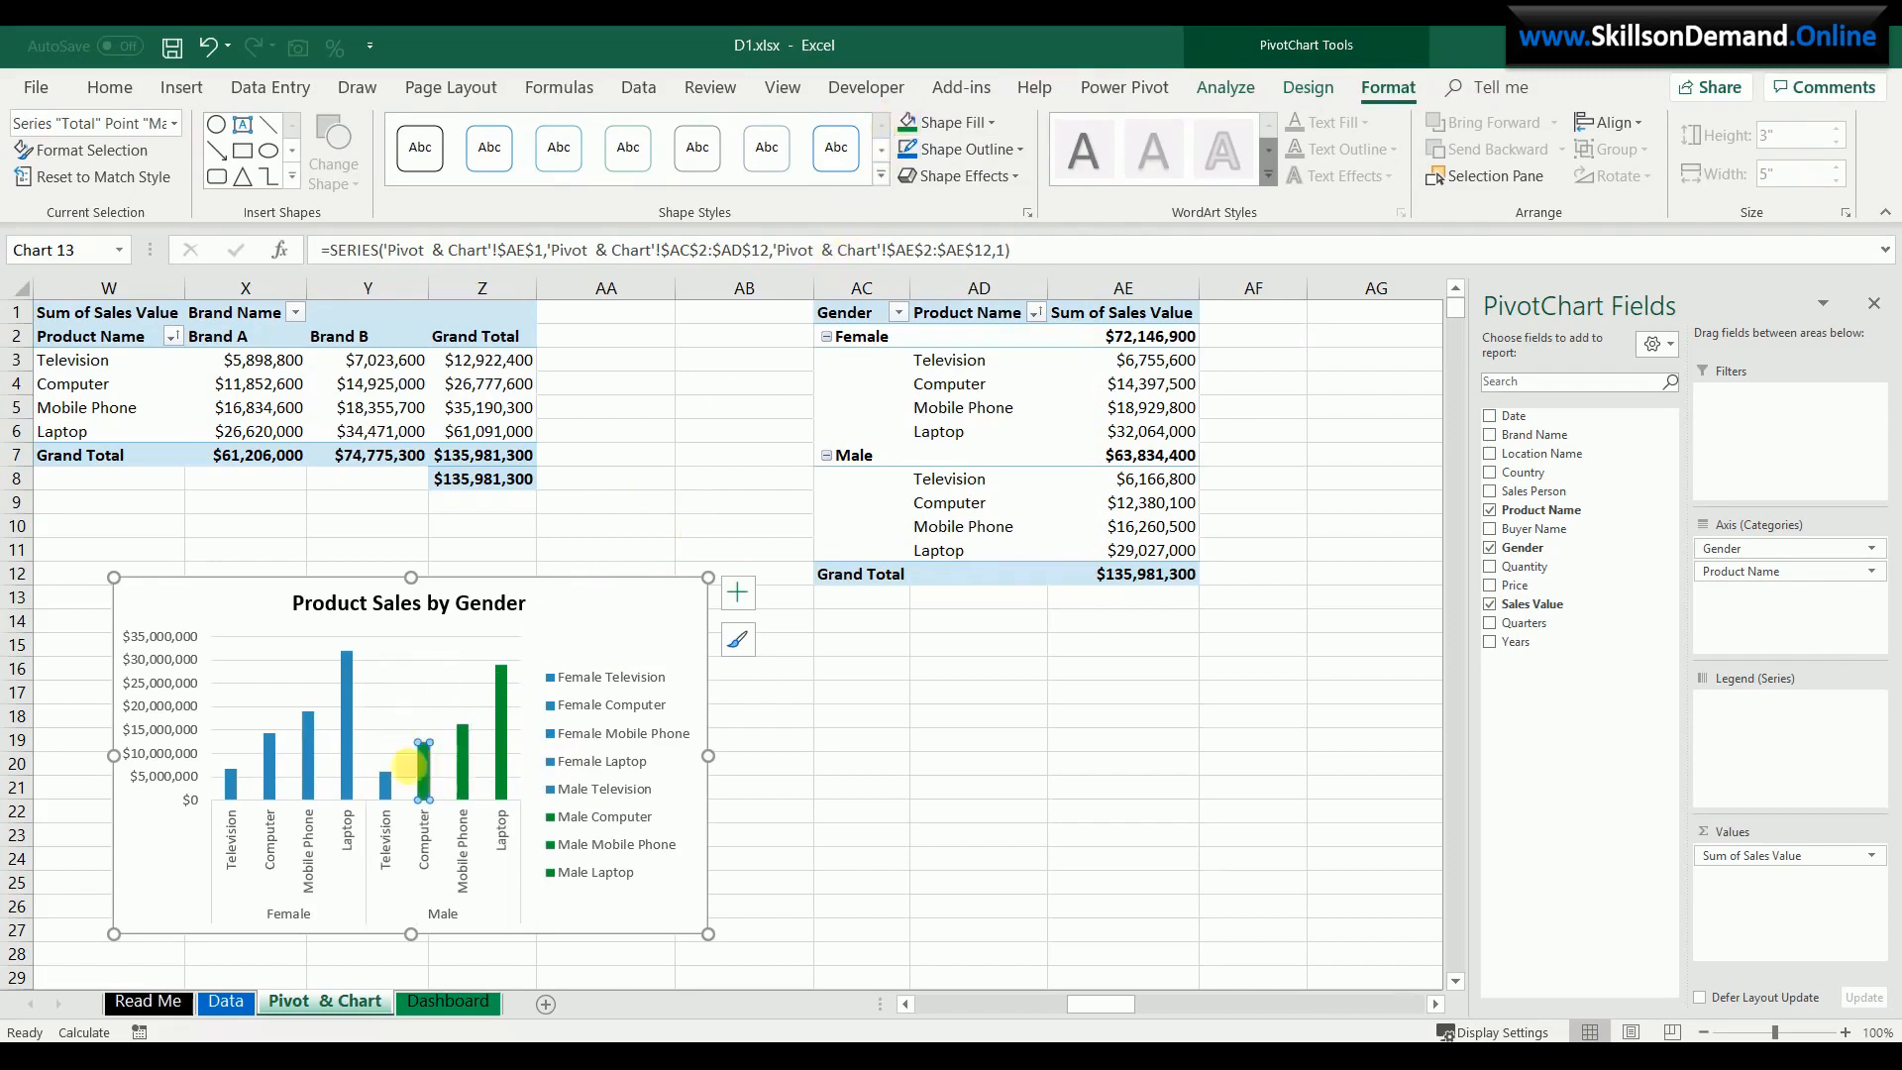
left_click(386, 781)
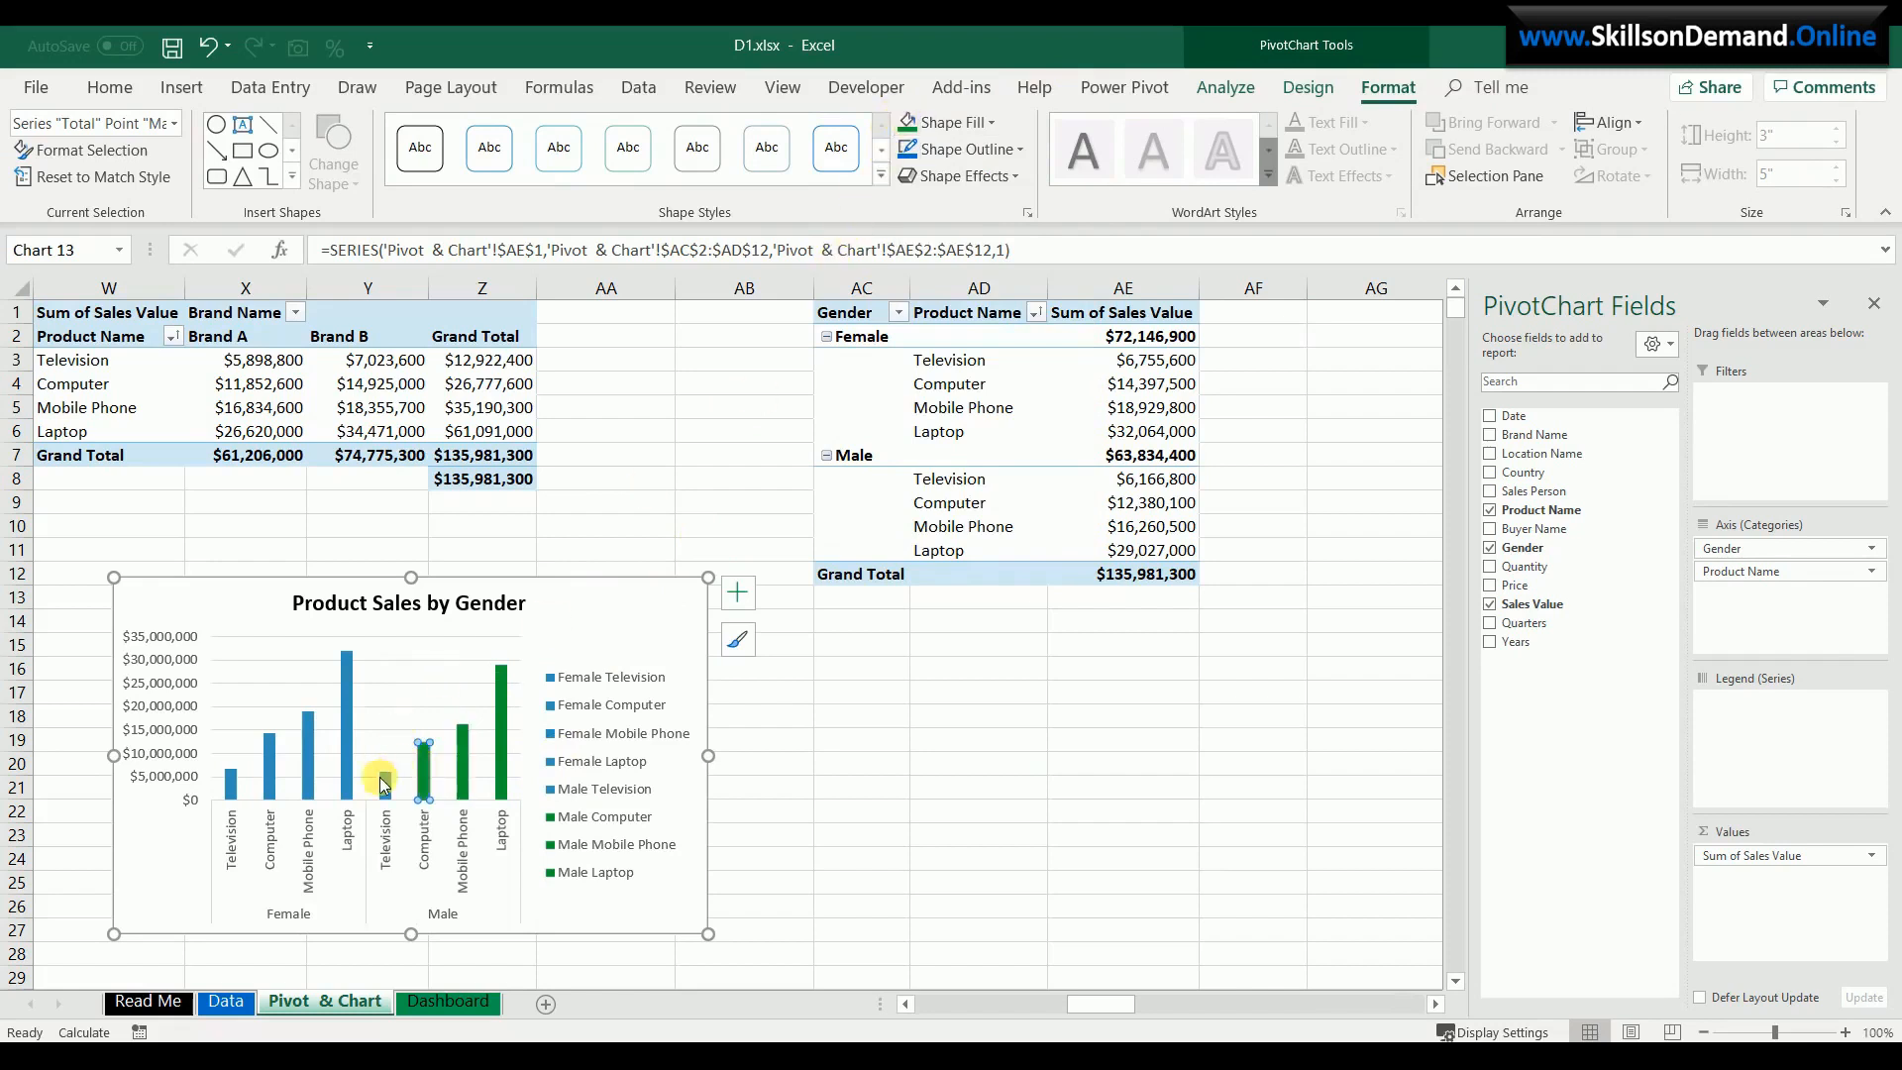
left_click(902, 134)
left_click(644, 624)
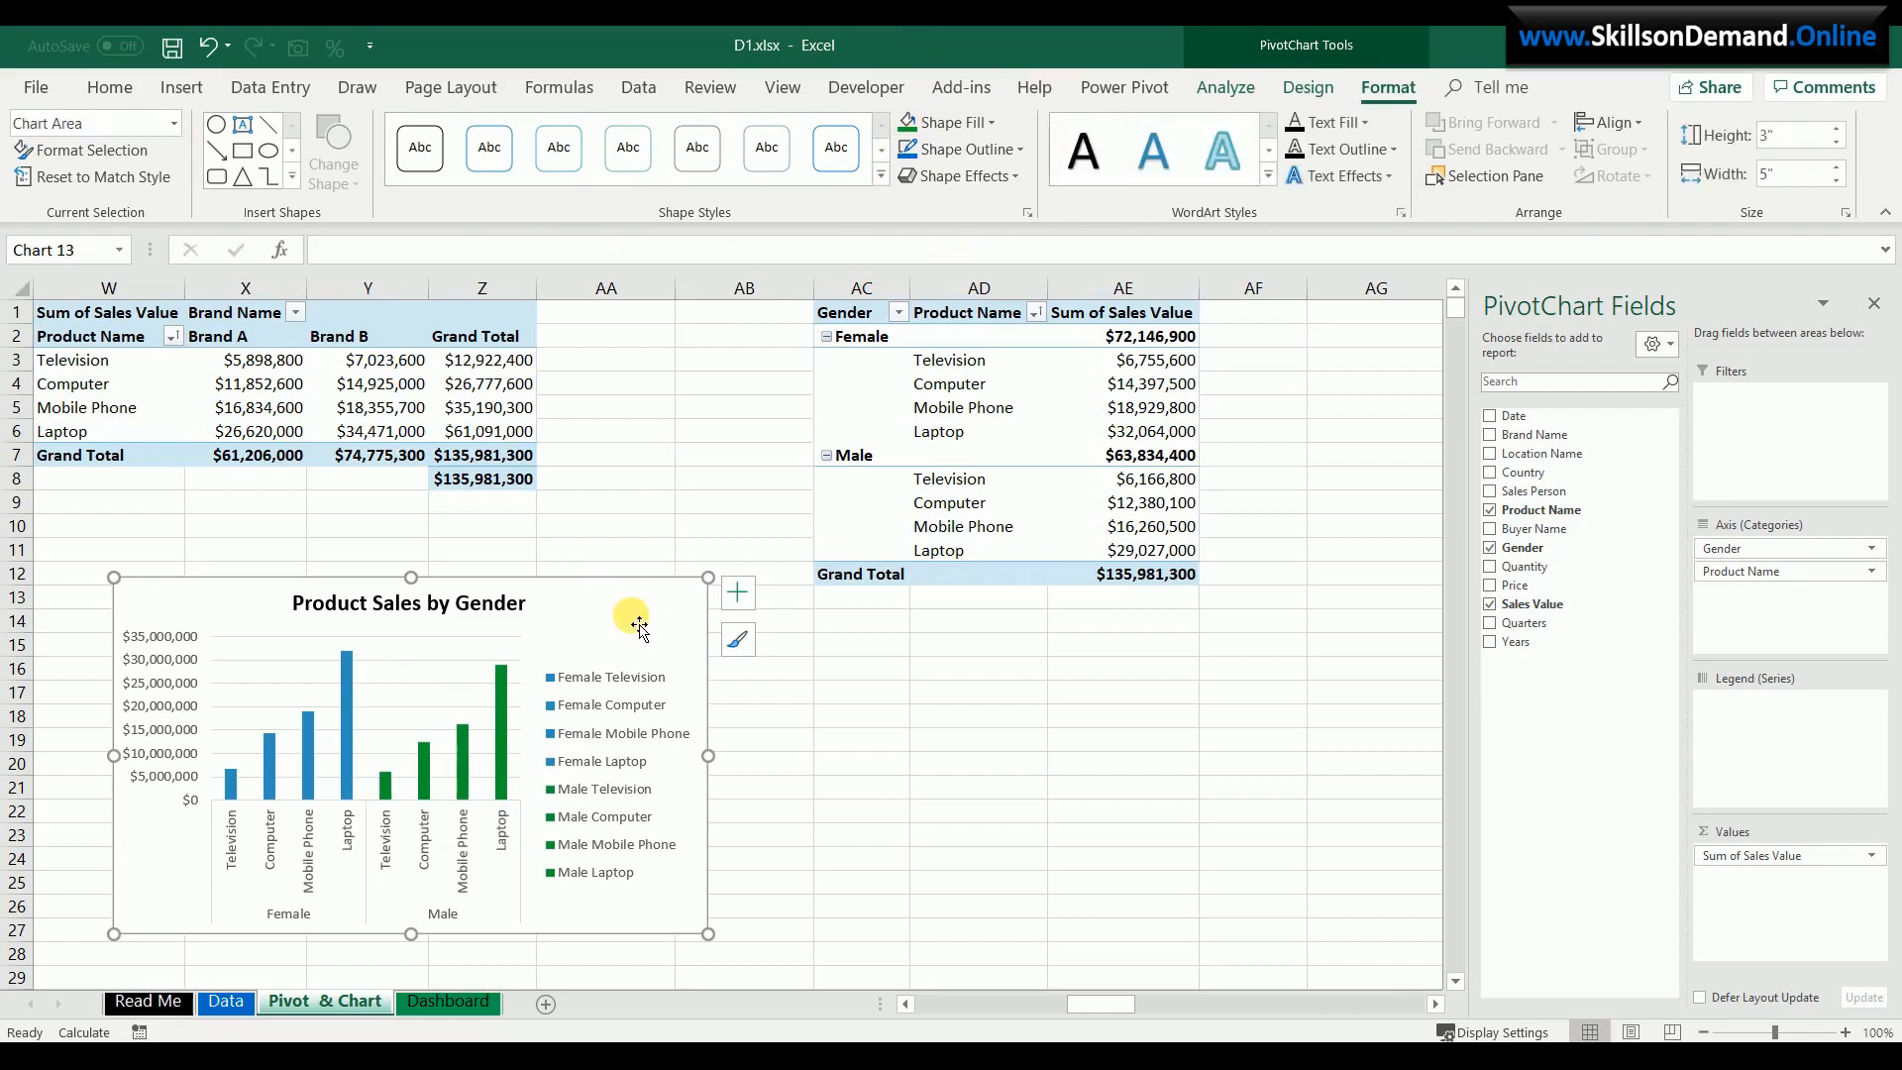
- Remove the gridlines, the legend and the chart area's background fill from the Product Sales by Gender chart
left_click(469, 639)
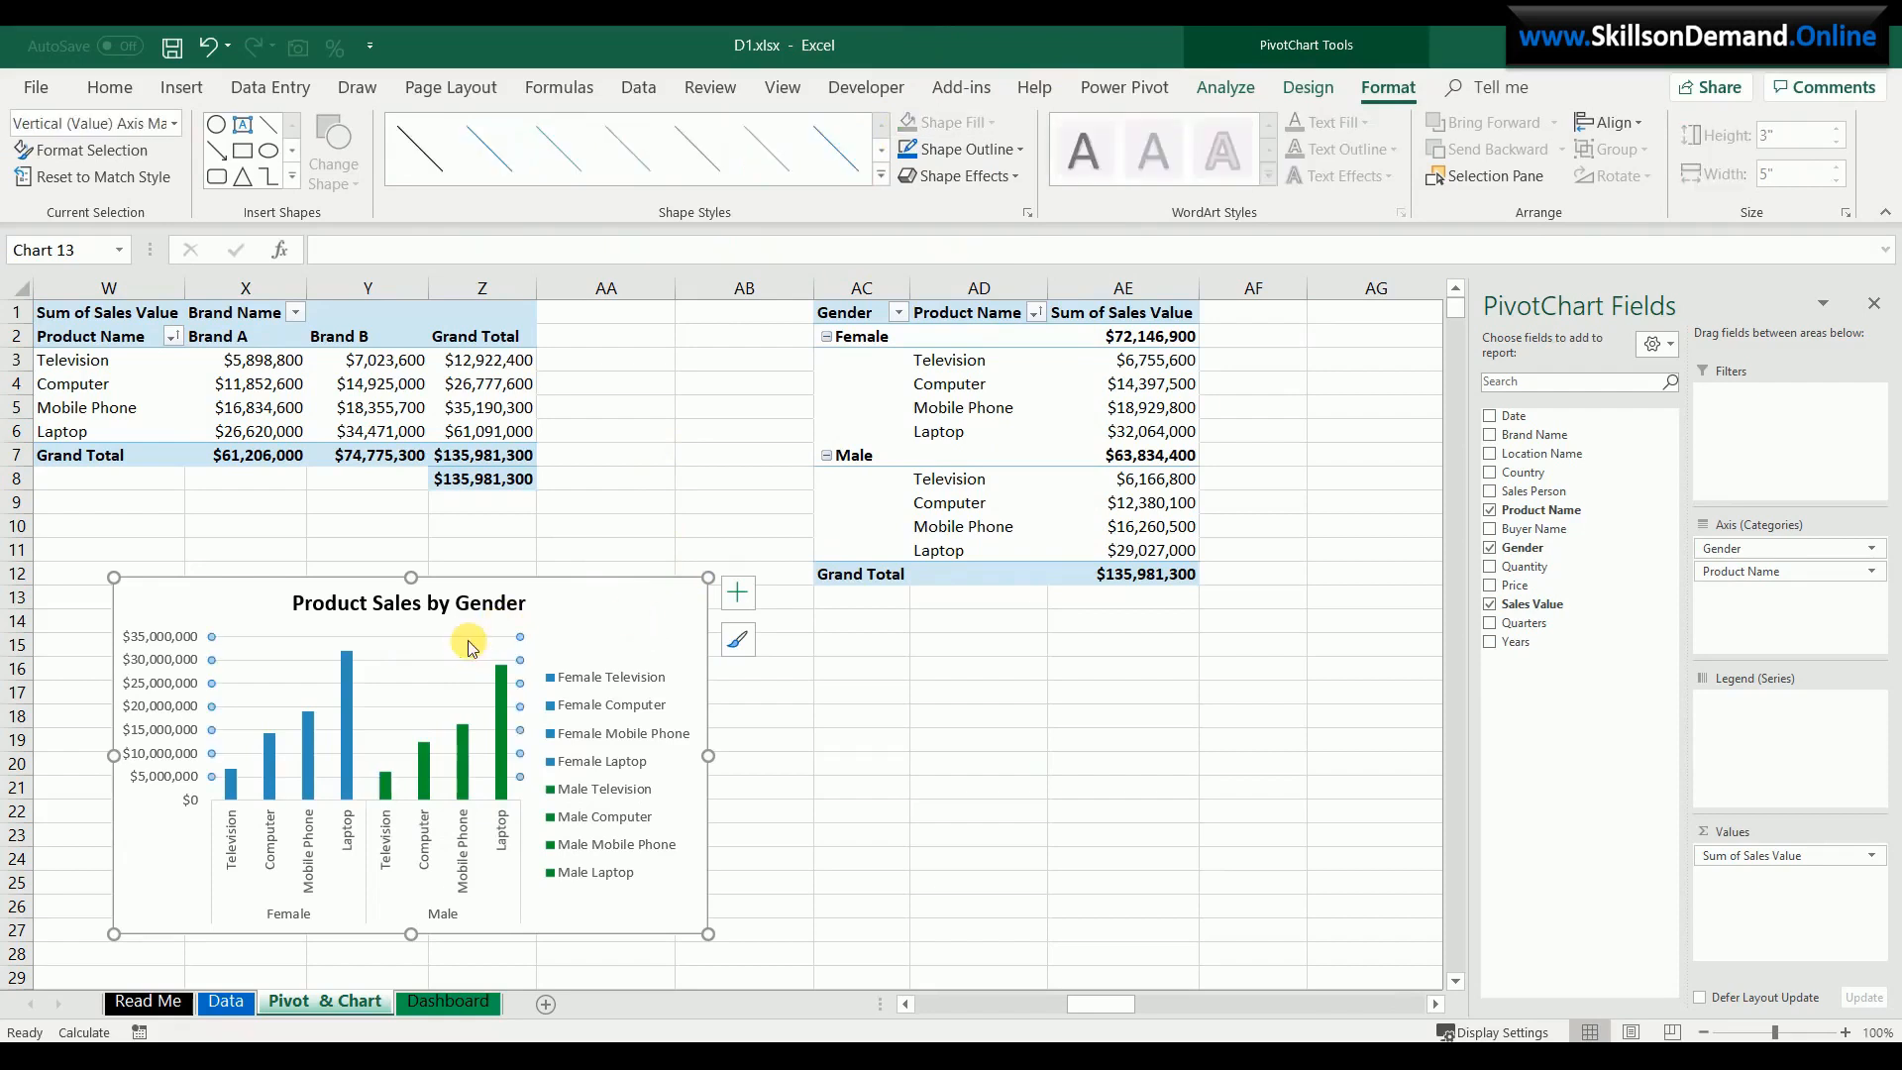
left_click(615, 681)
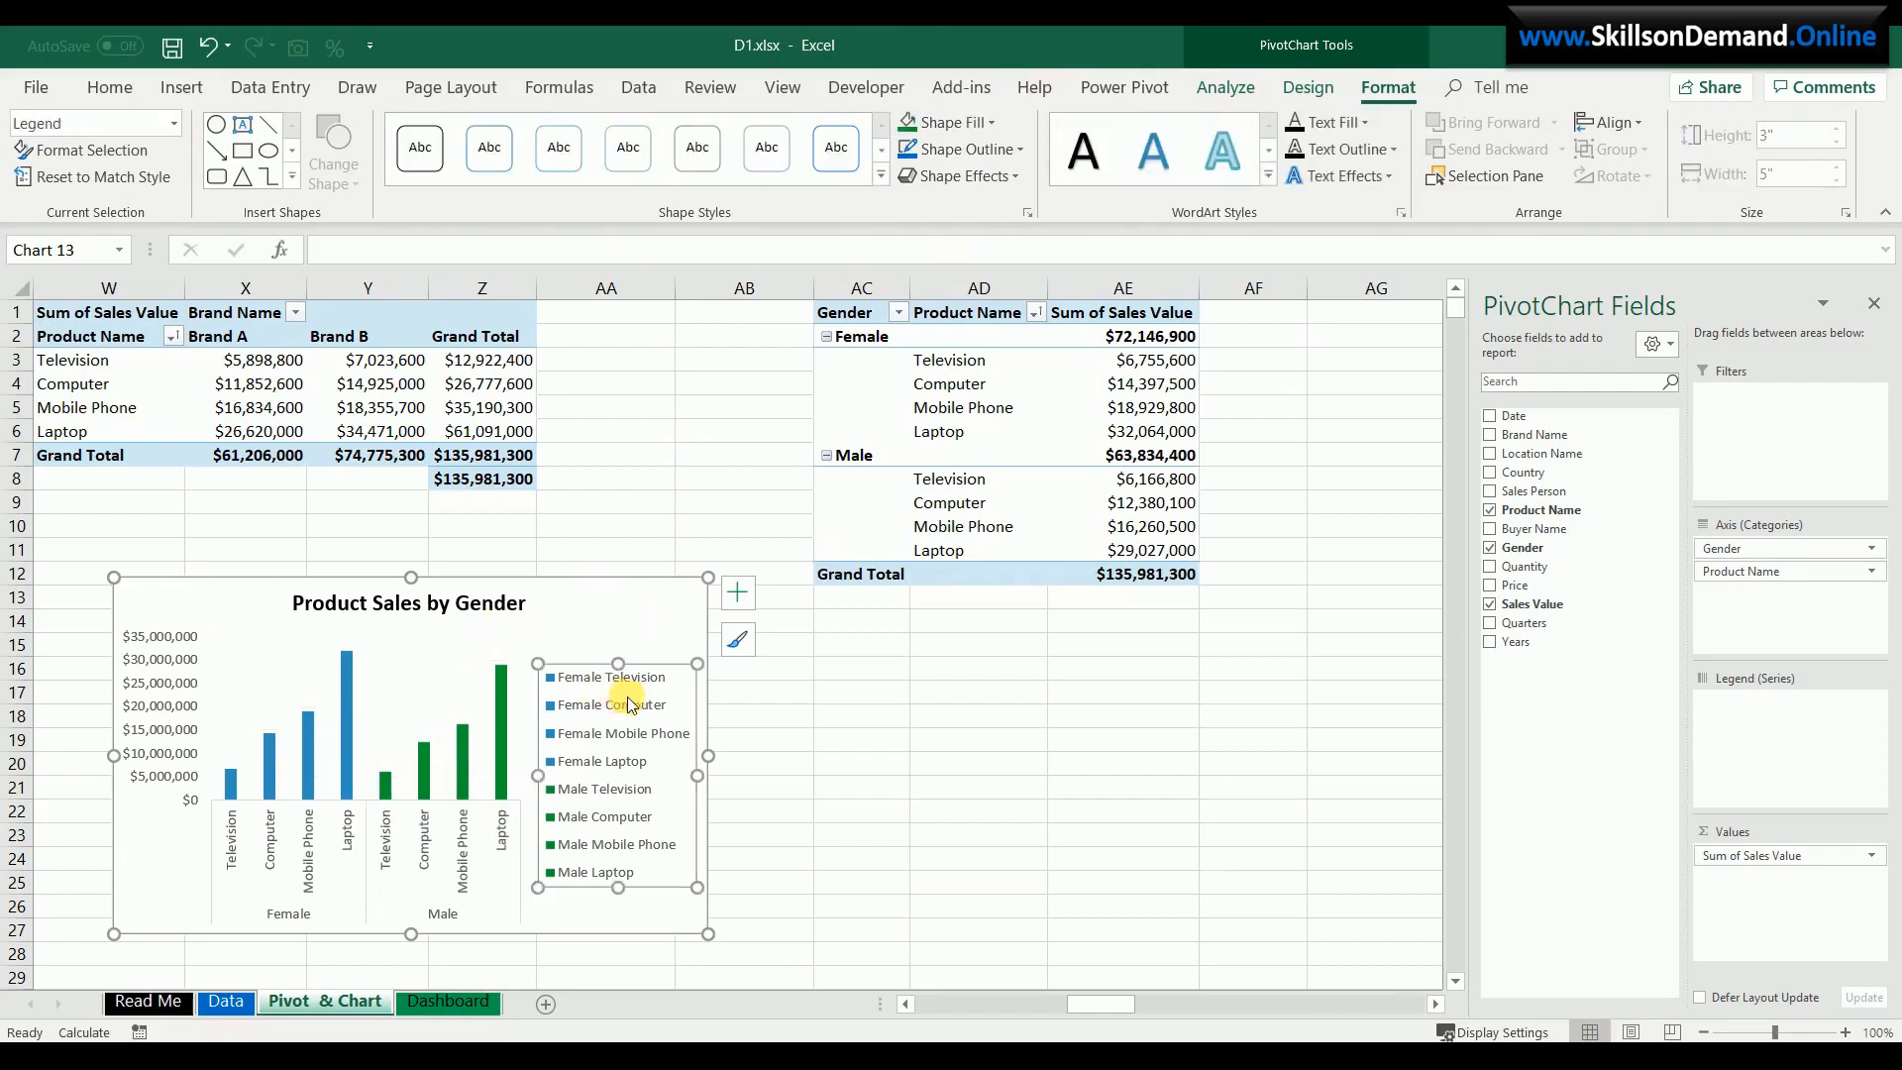
key("Delete")
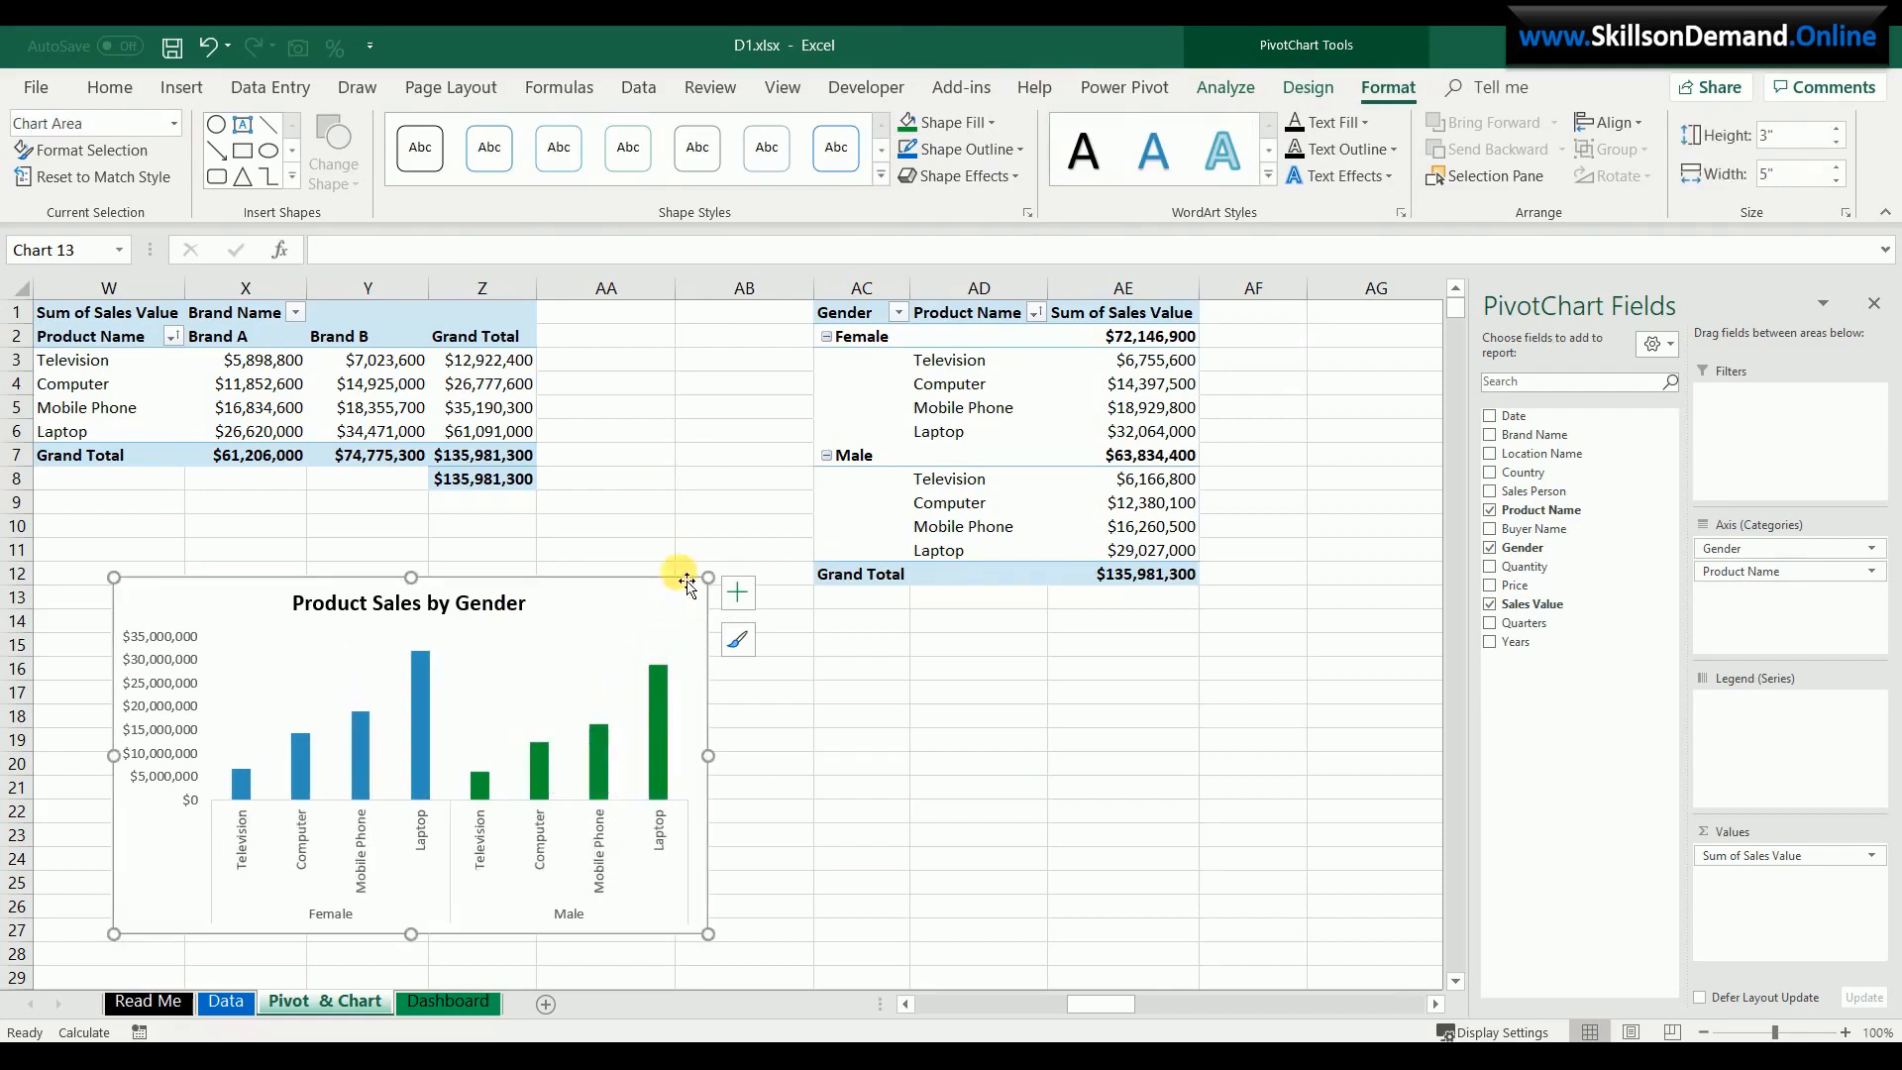
left_click(988, 124)
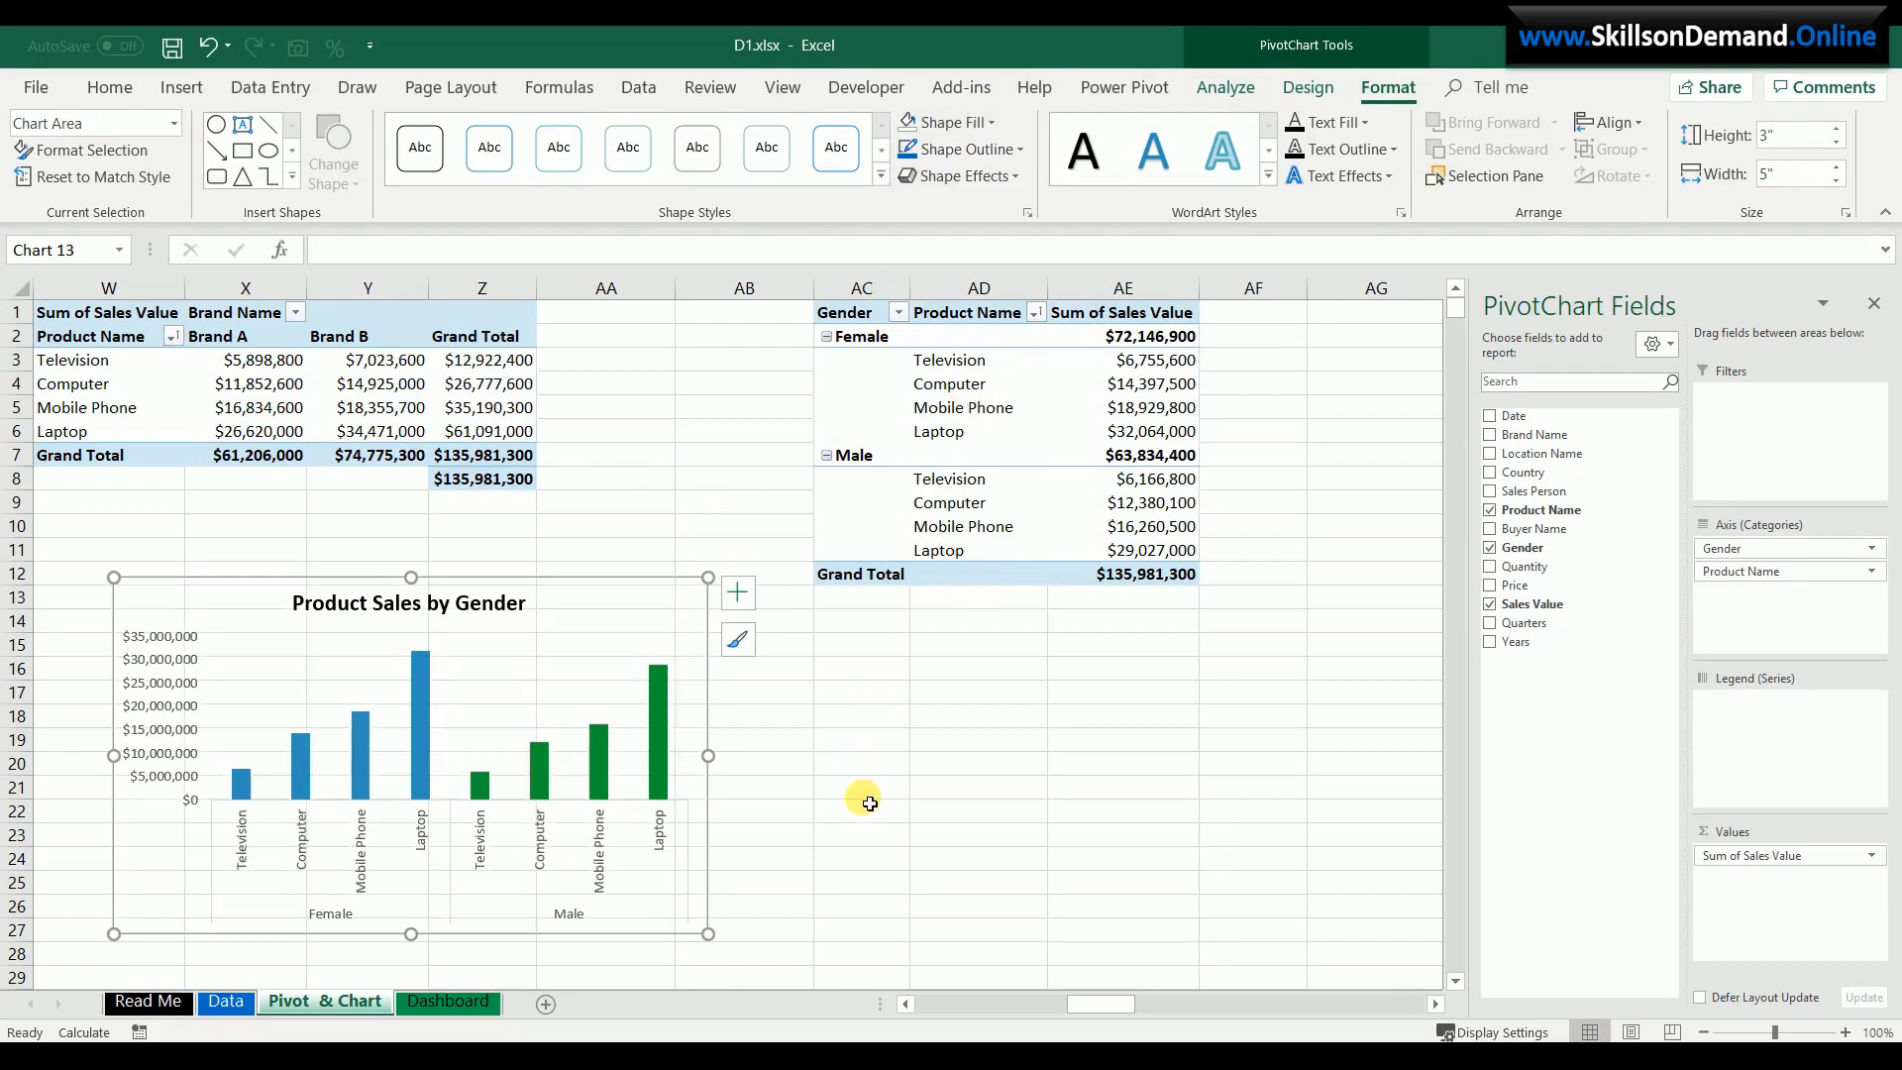
left_click(862, 791)
- Transfer the Product Sales by Gender chart to the Dashboard sheet, pasting it at cell F21
left_click(707, 597)
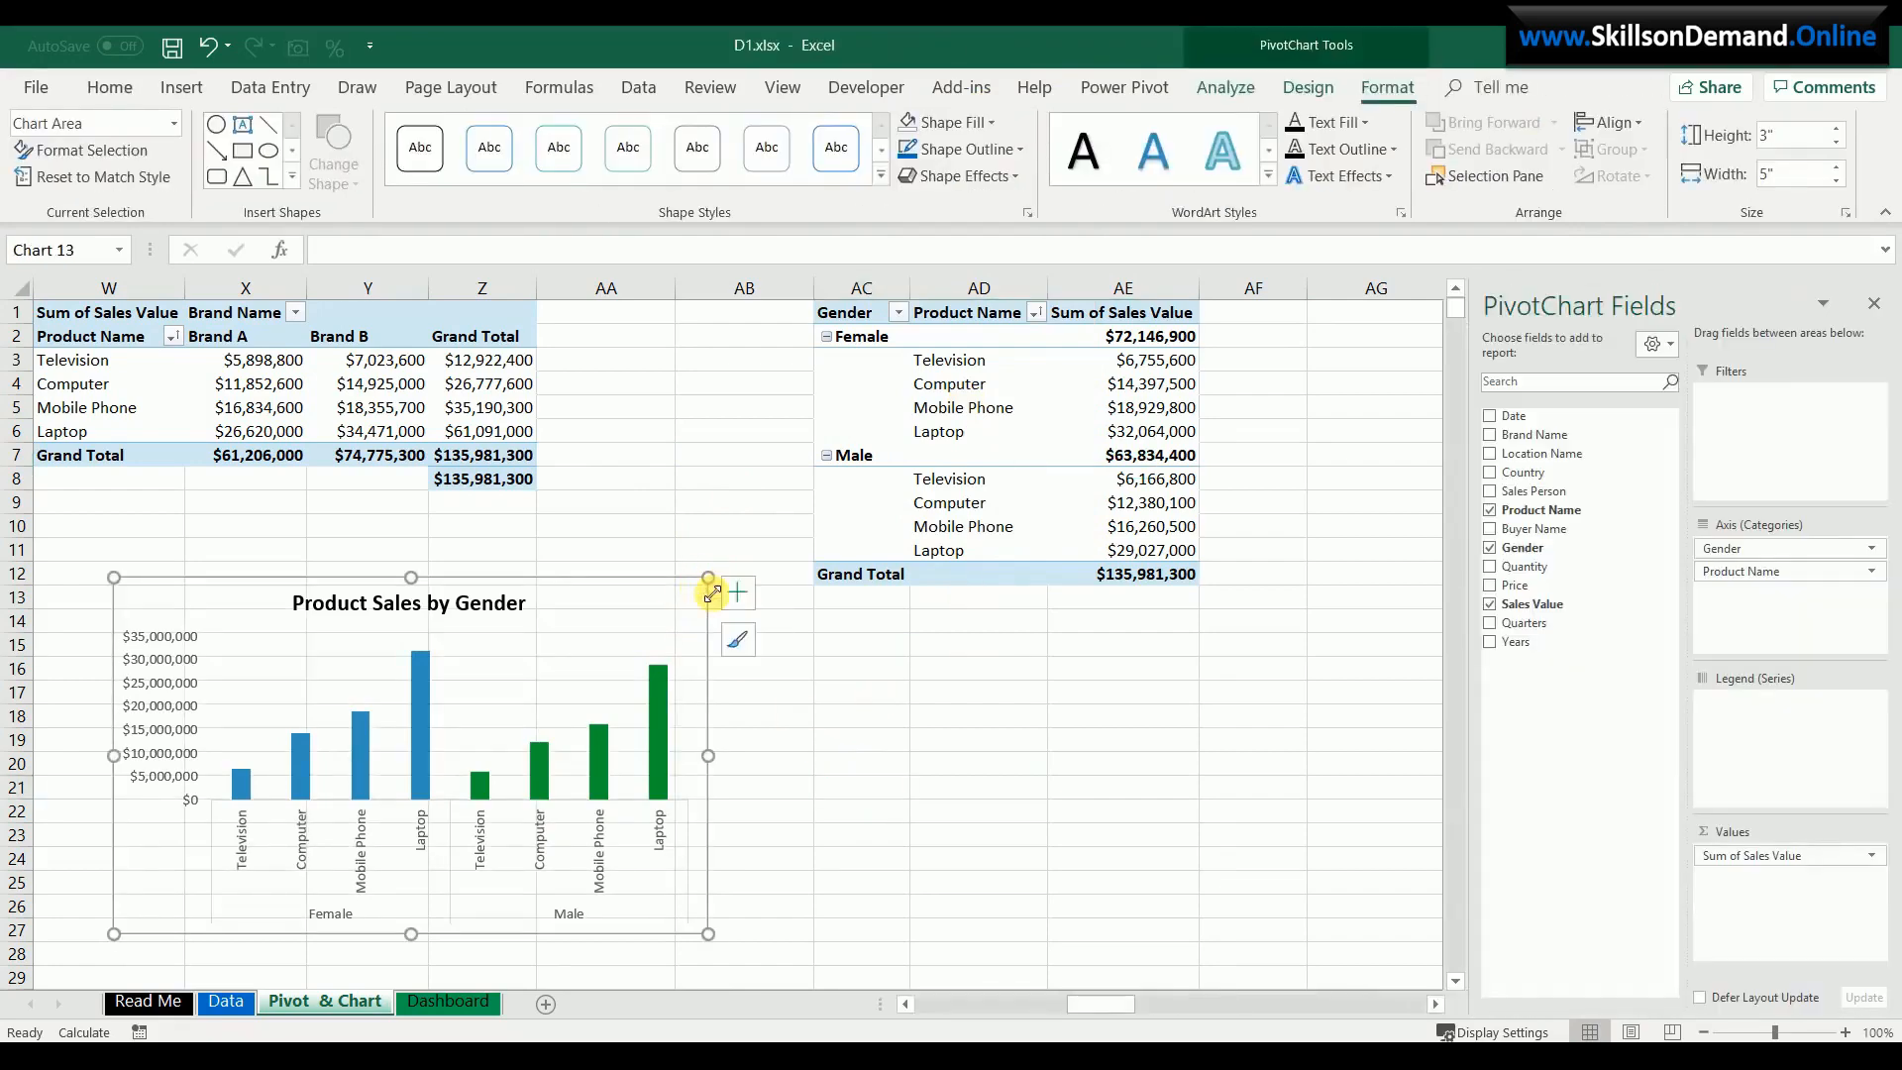
left_click(448, 1003)
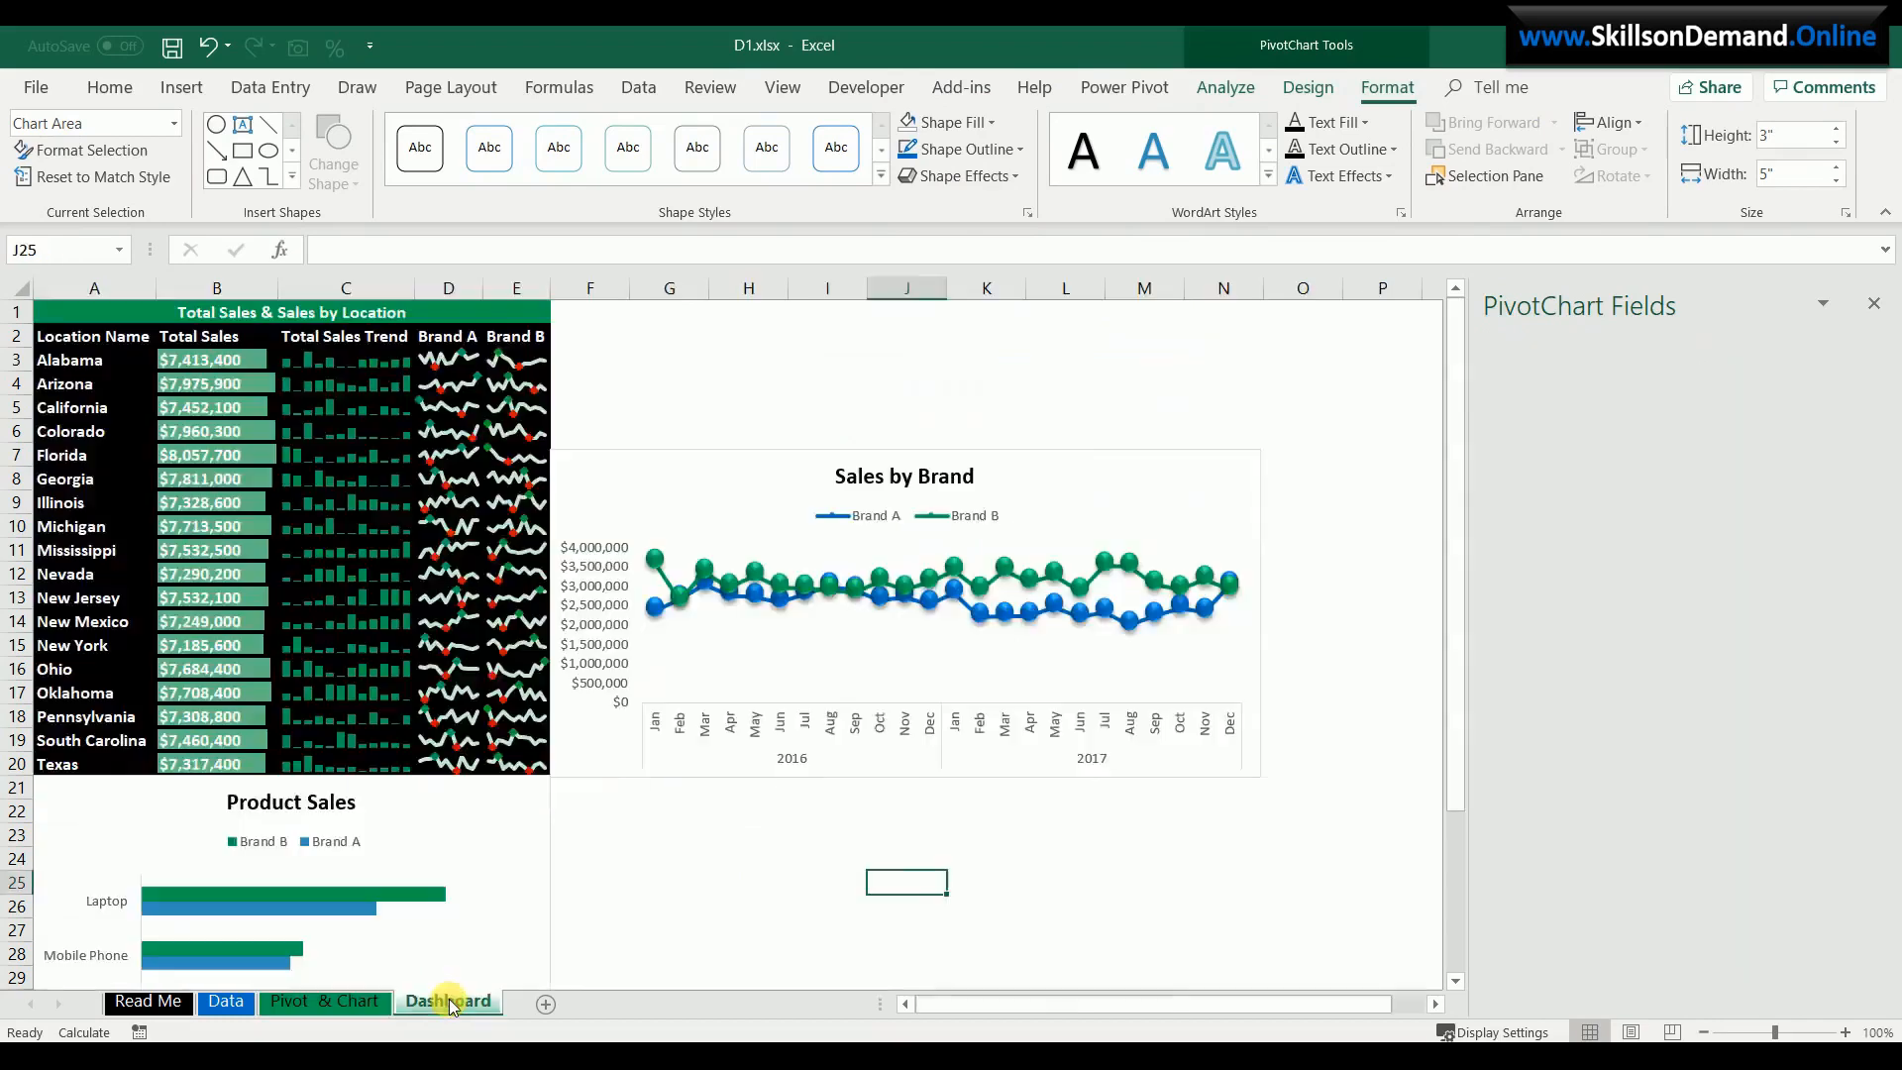
left_click(597, 788)
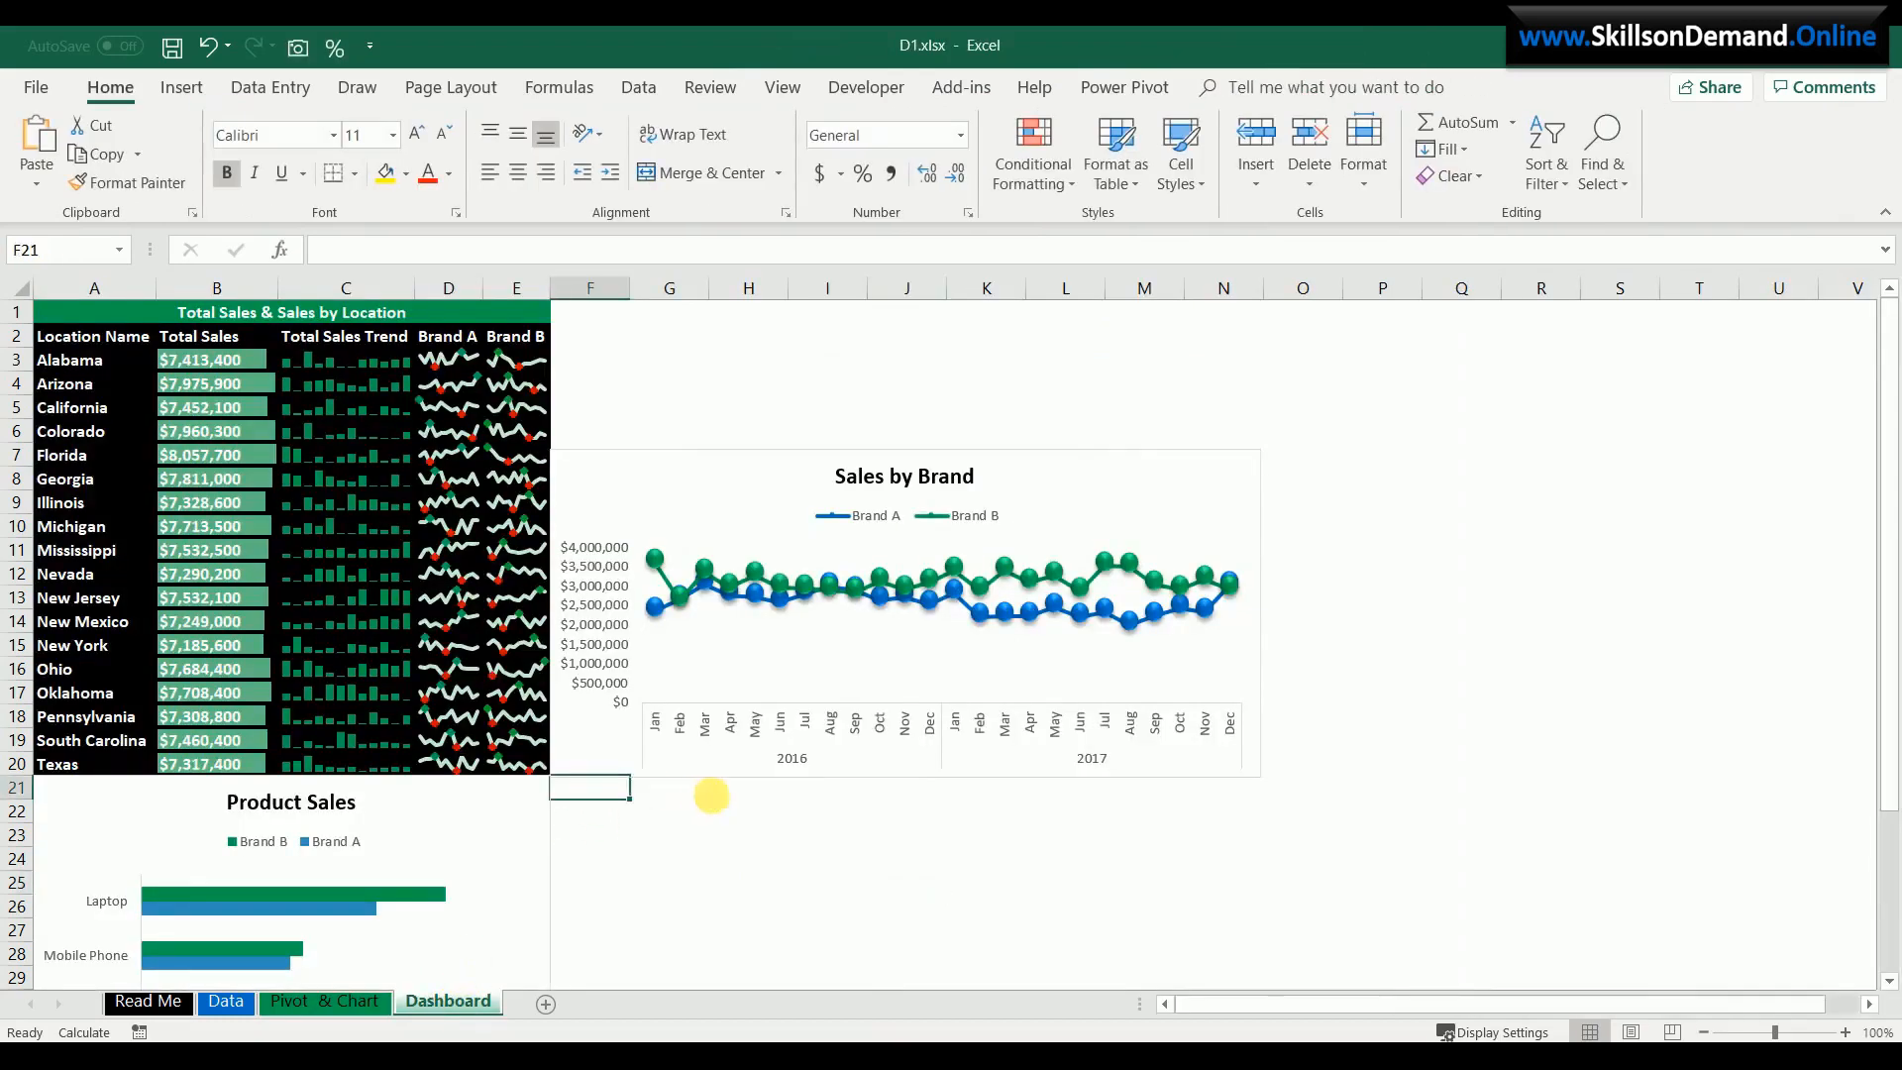
key("ctrl+v")
scroll(1317, 879, "down", 7)
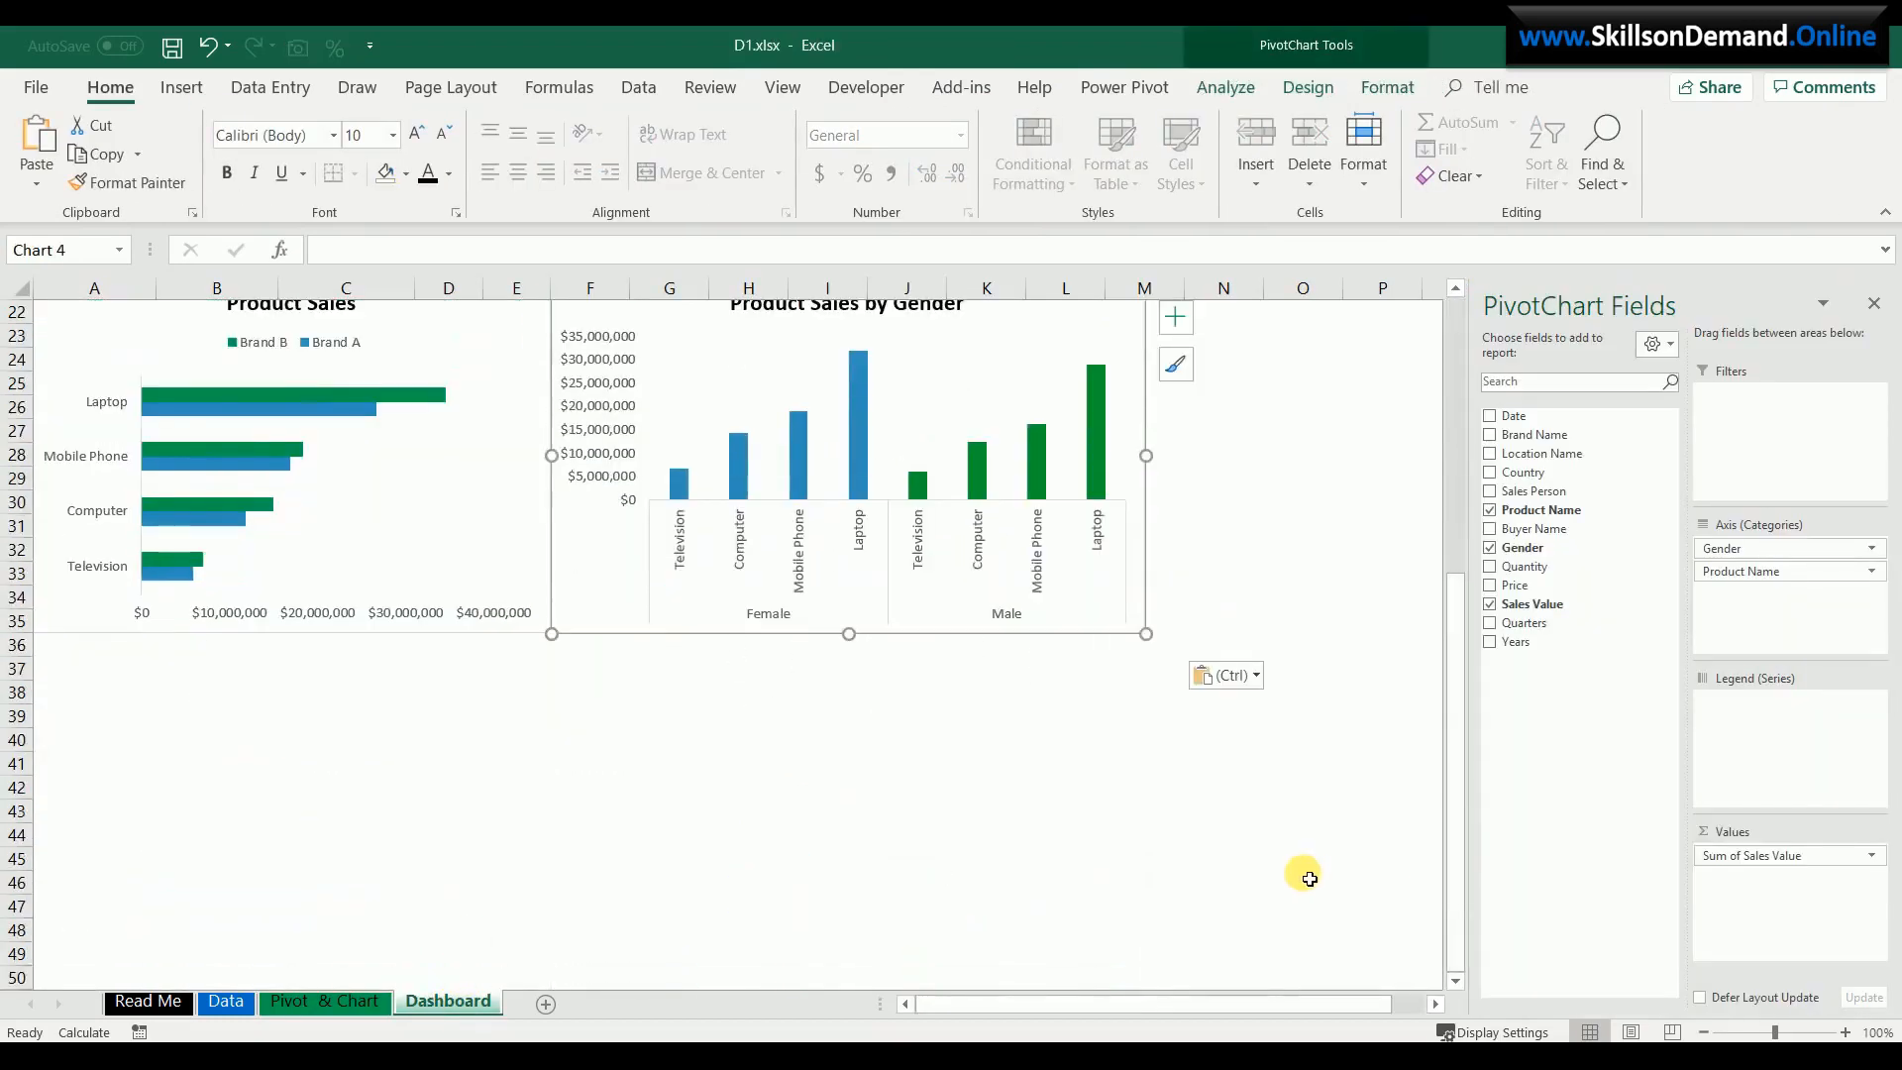
- Widen the Product Sales by Gender chart on the Dashboard sheet to match the Sales by Brand chart above, and deselect it
scroll(1304, 871, "up", 7)
left_click(1275, 871)
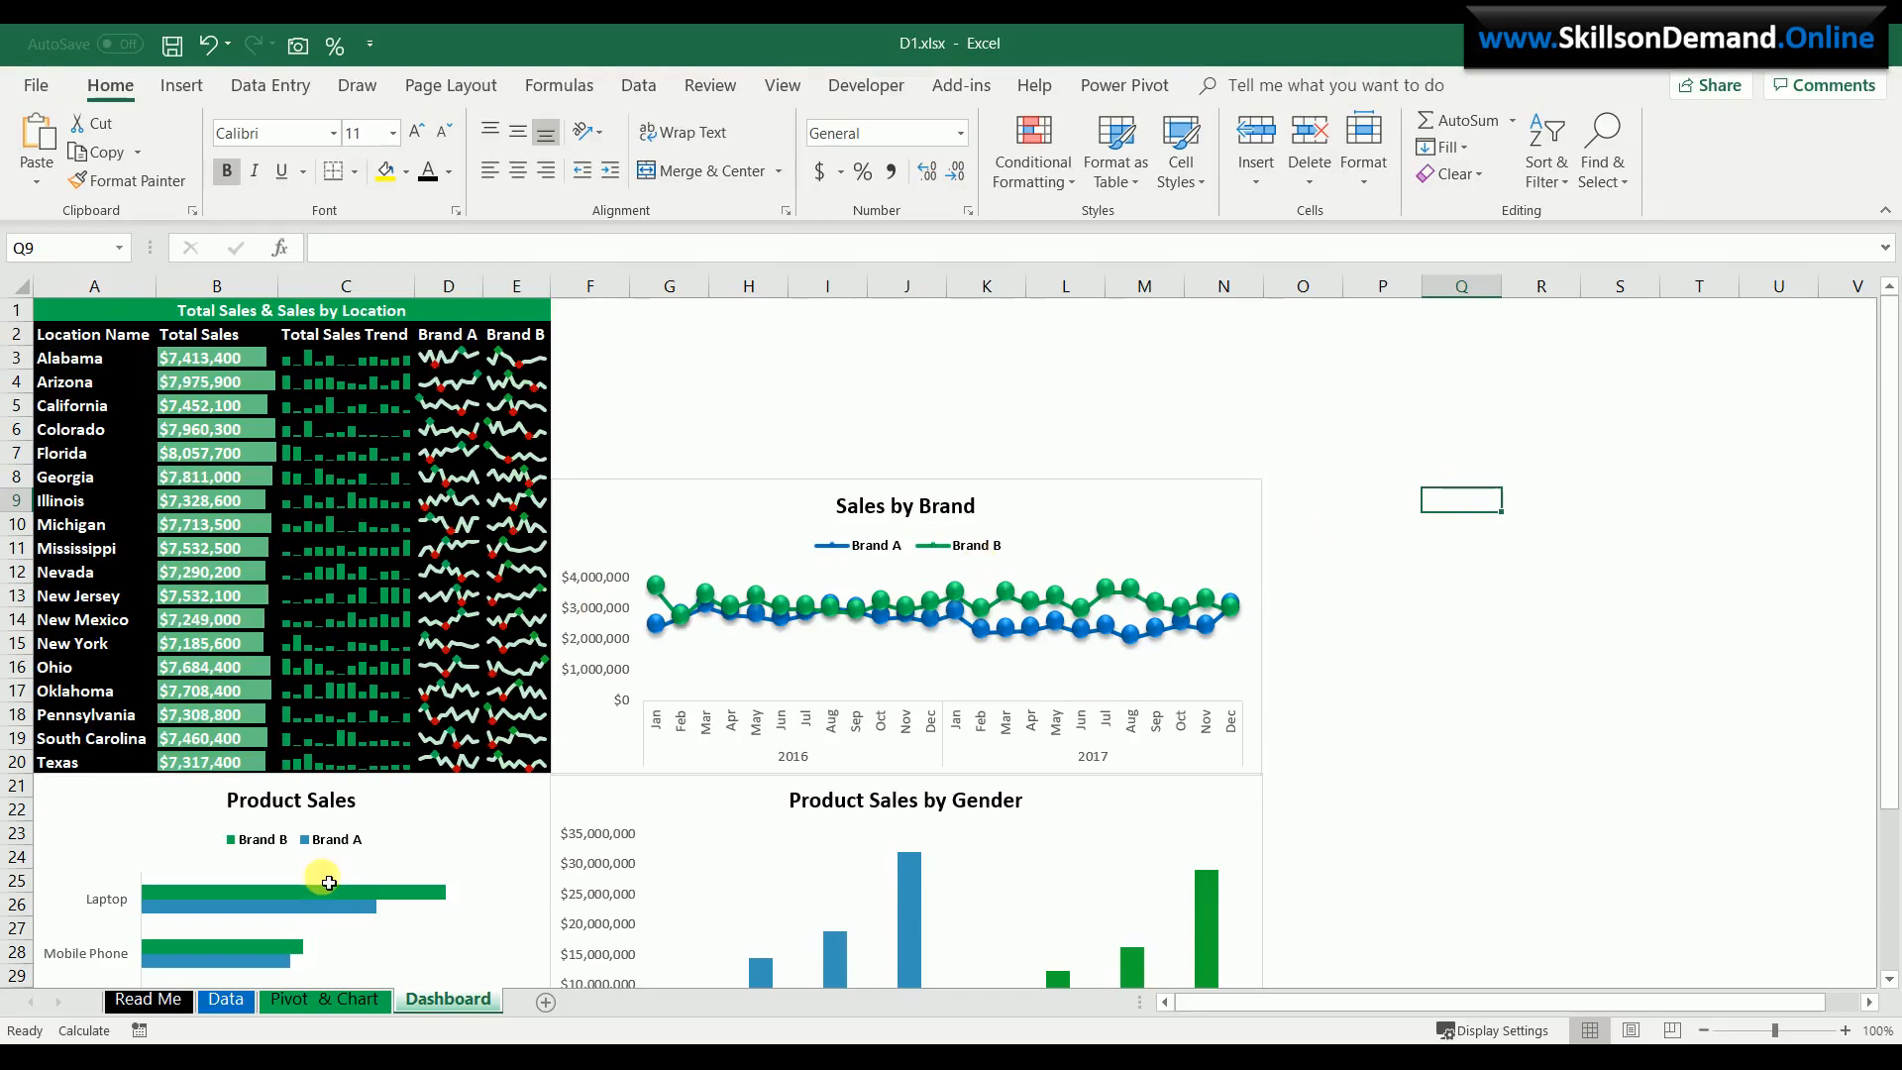
- Duplicate the Gender and Product Name PivotTable on the Pivot & Chart sheet, pasting the copy at cell AG1
left_click(318, 999)
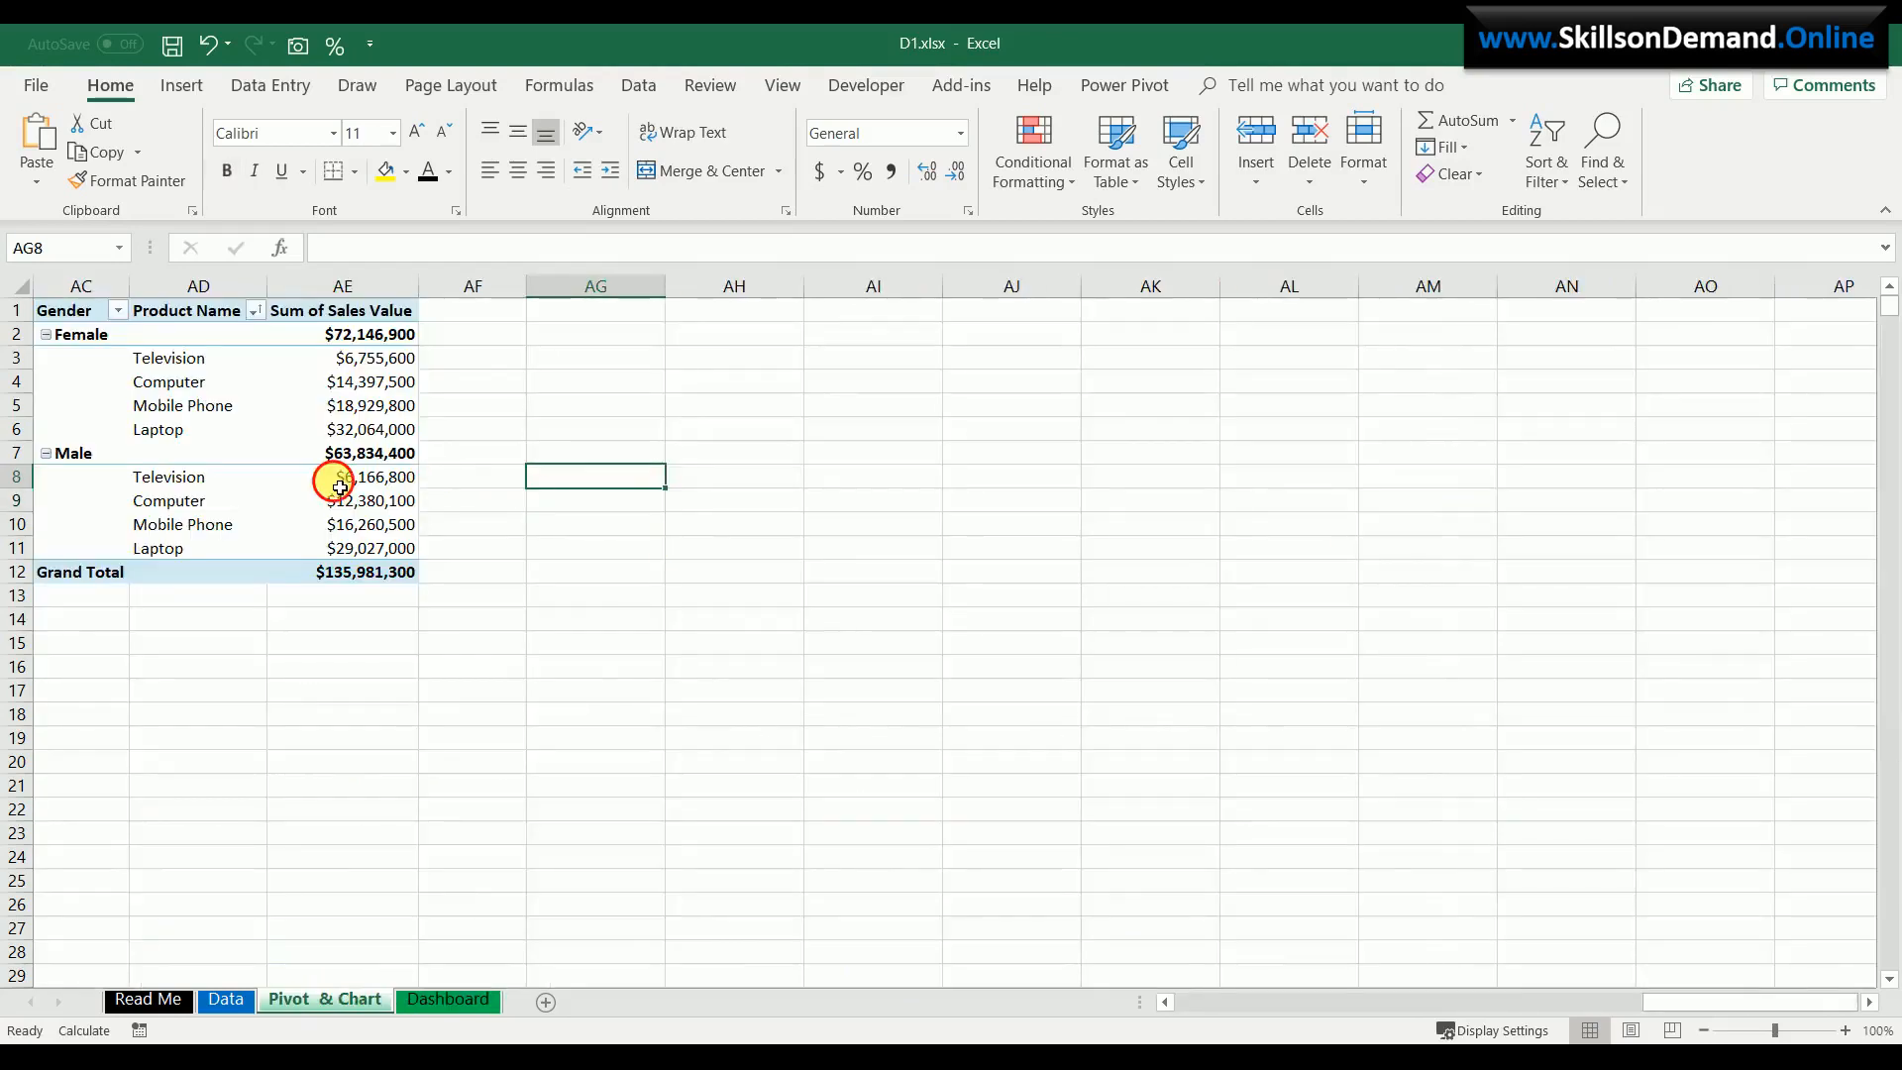
left_click(340, 486)
key("ctrl+a")
key("ctrl+c")
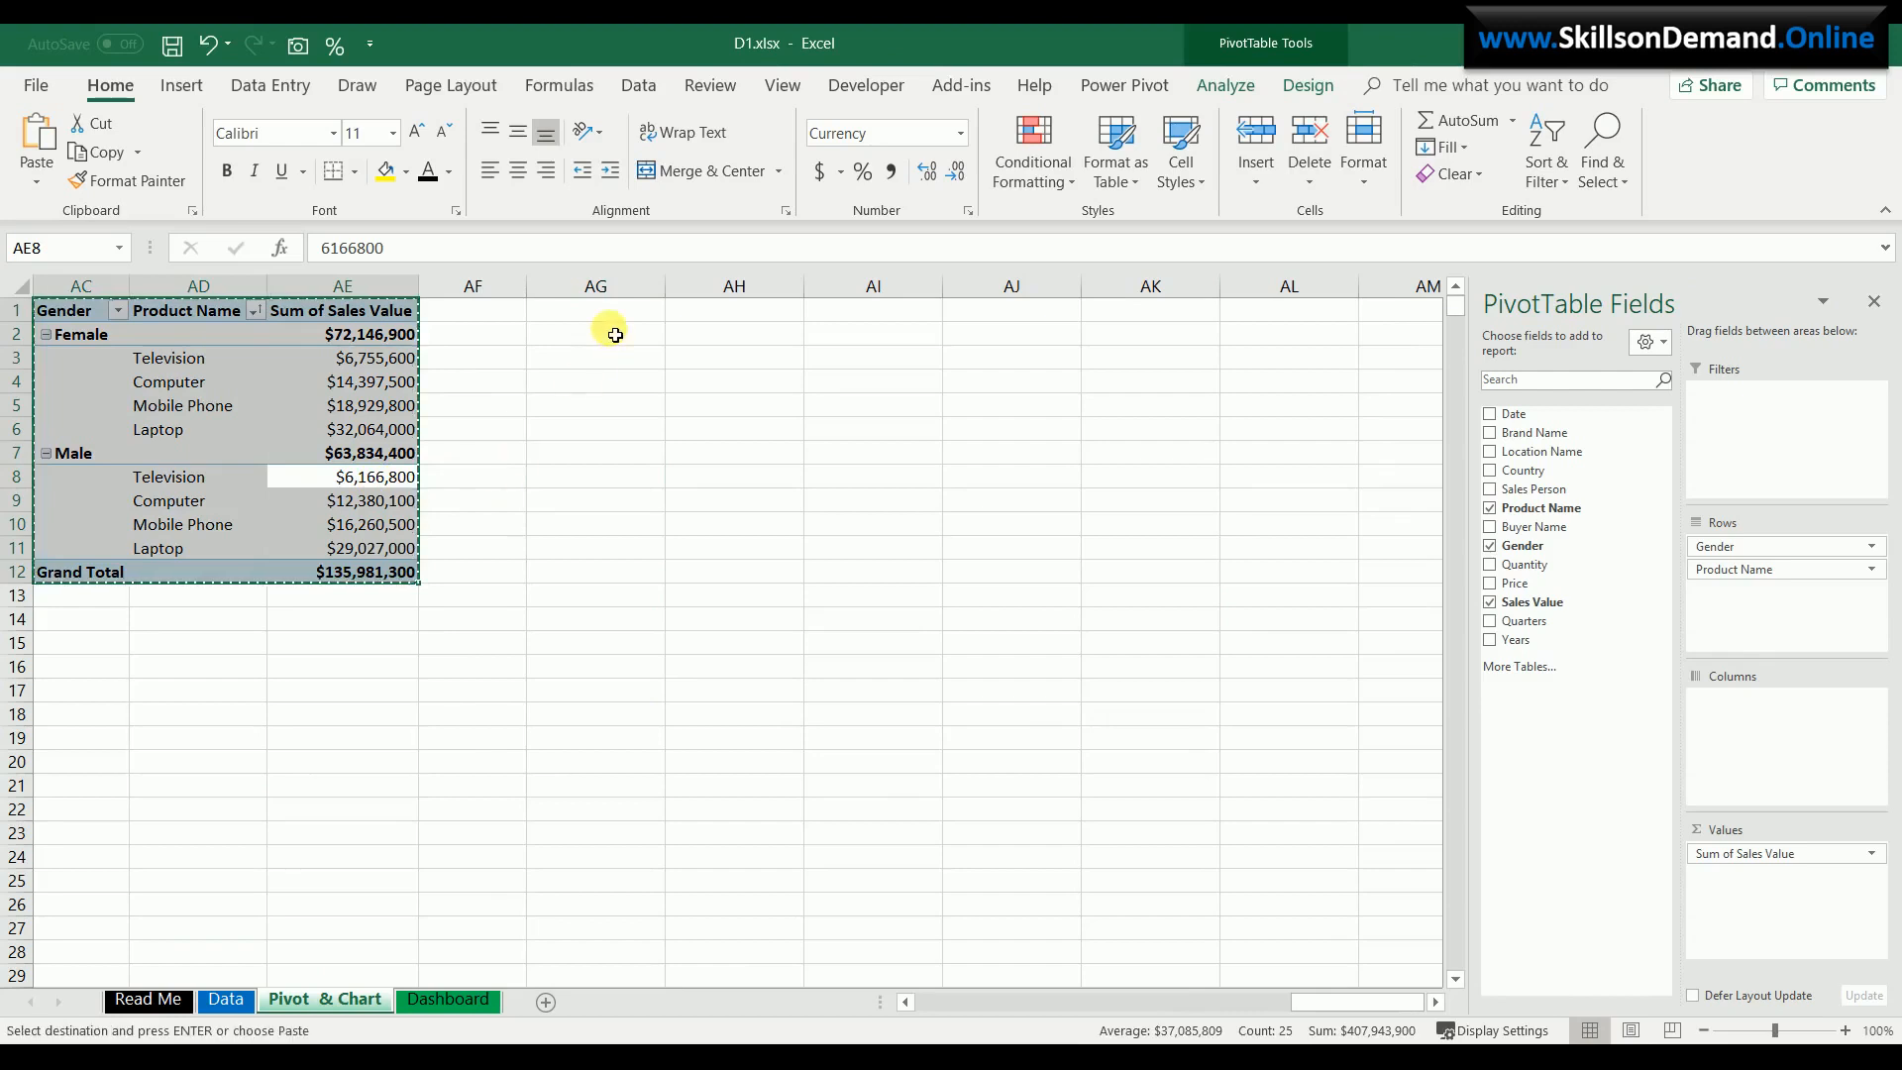
left_click(613, 313)
key("ctrl+v")
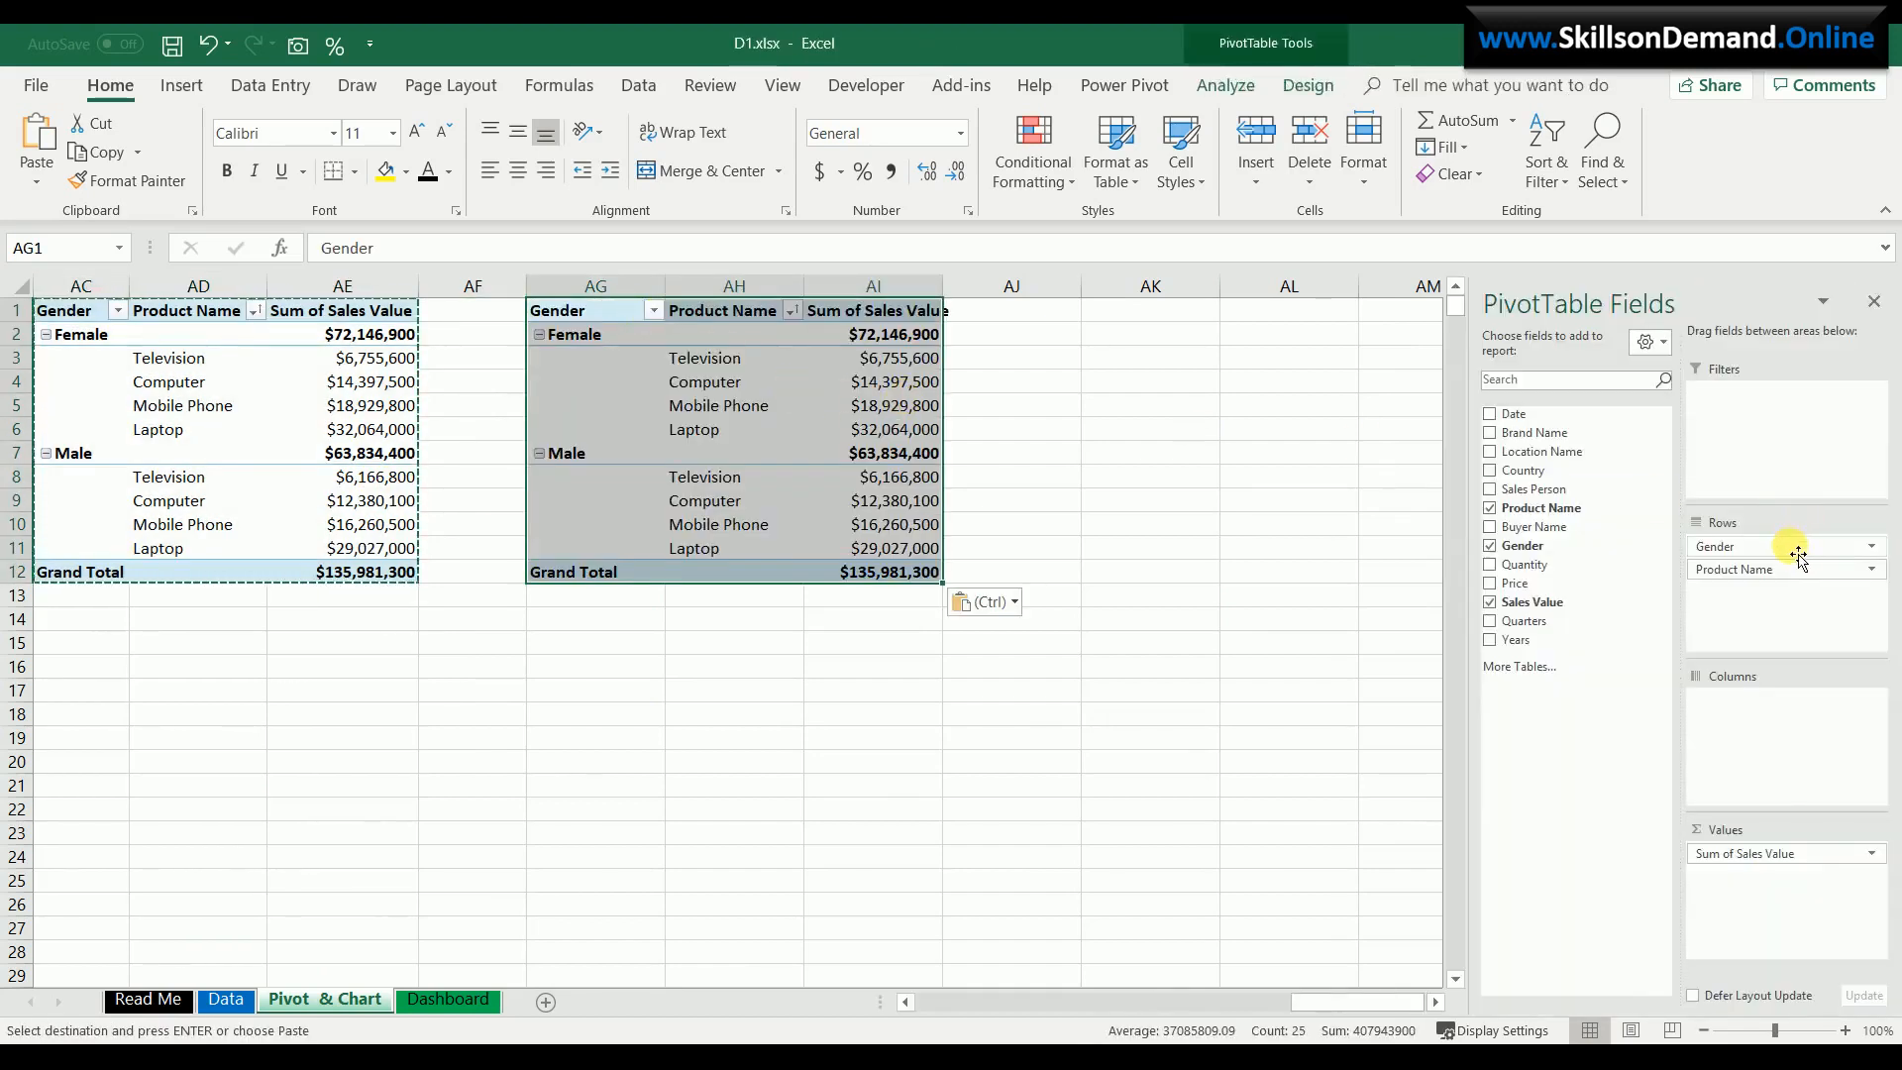
- Clear the copied PivotTable's fields and rebuild it with Gender in Rows and Sum of Sales Value in Values
left_click_drag(1799, 558, 1625, 596)
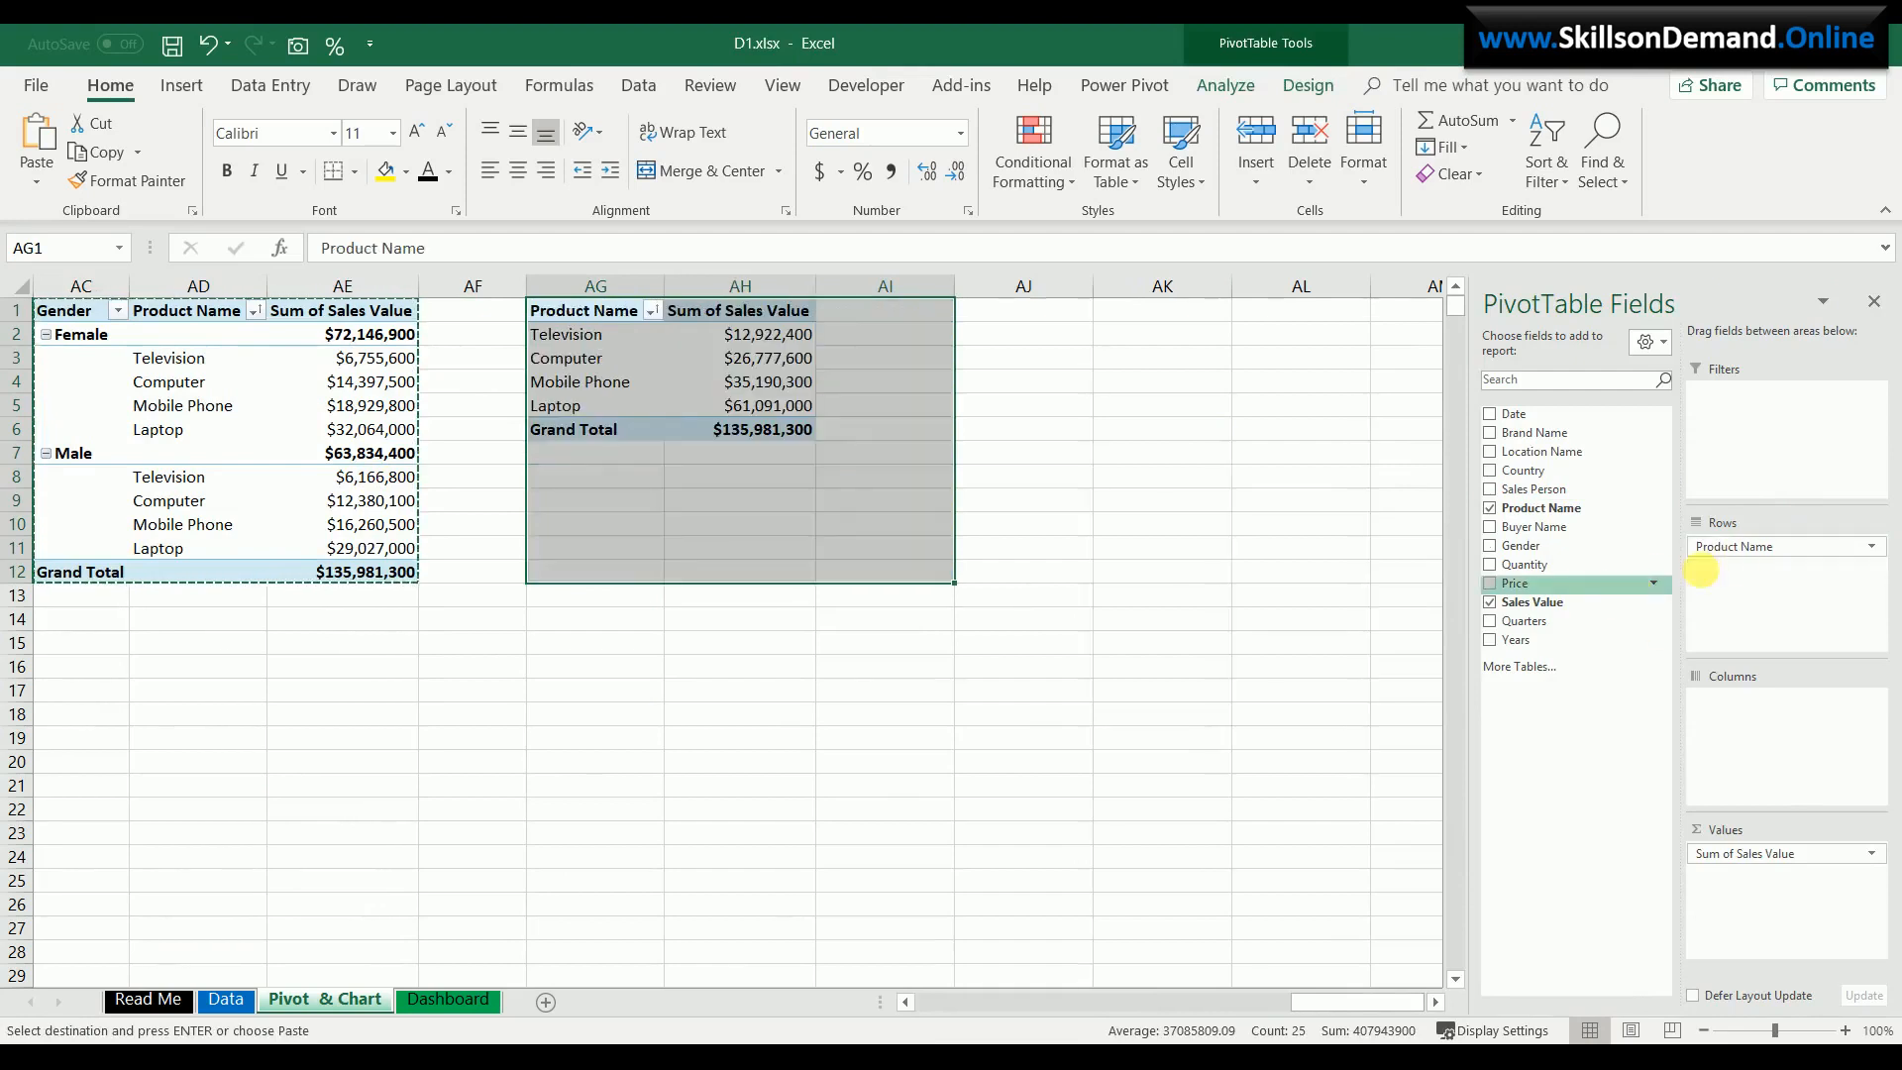
left_click_drag(1783, 547, 1625, 597)
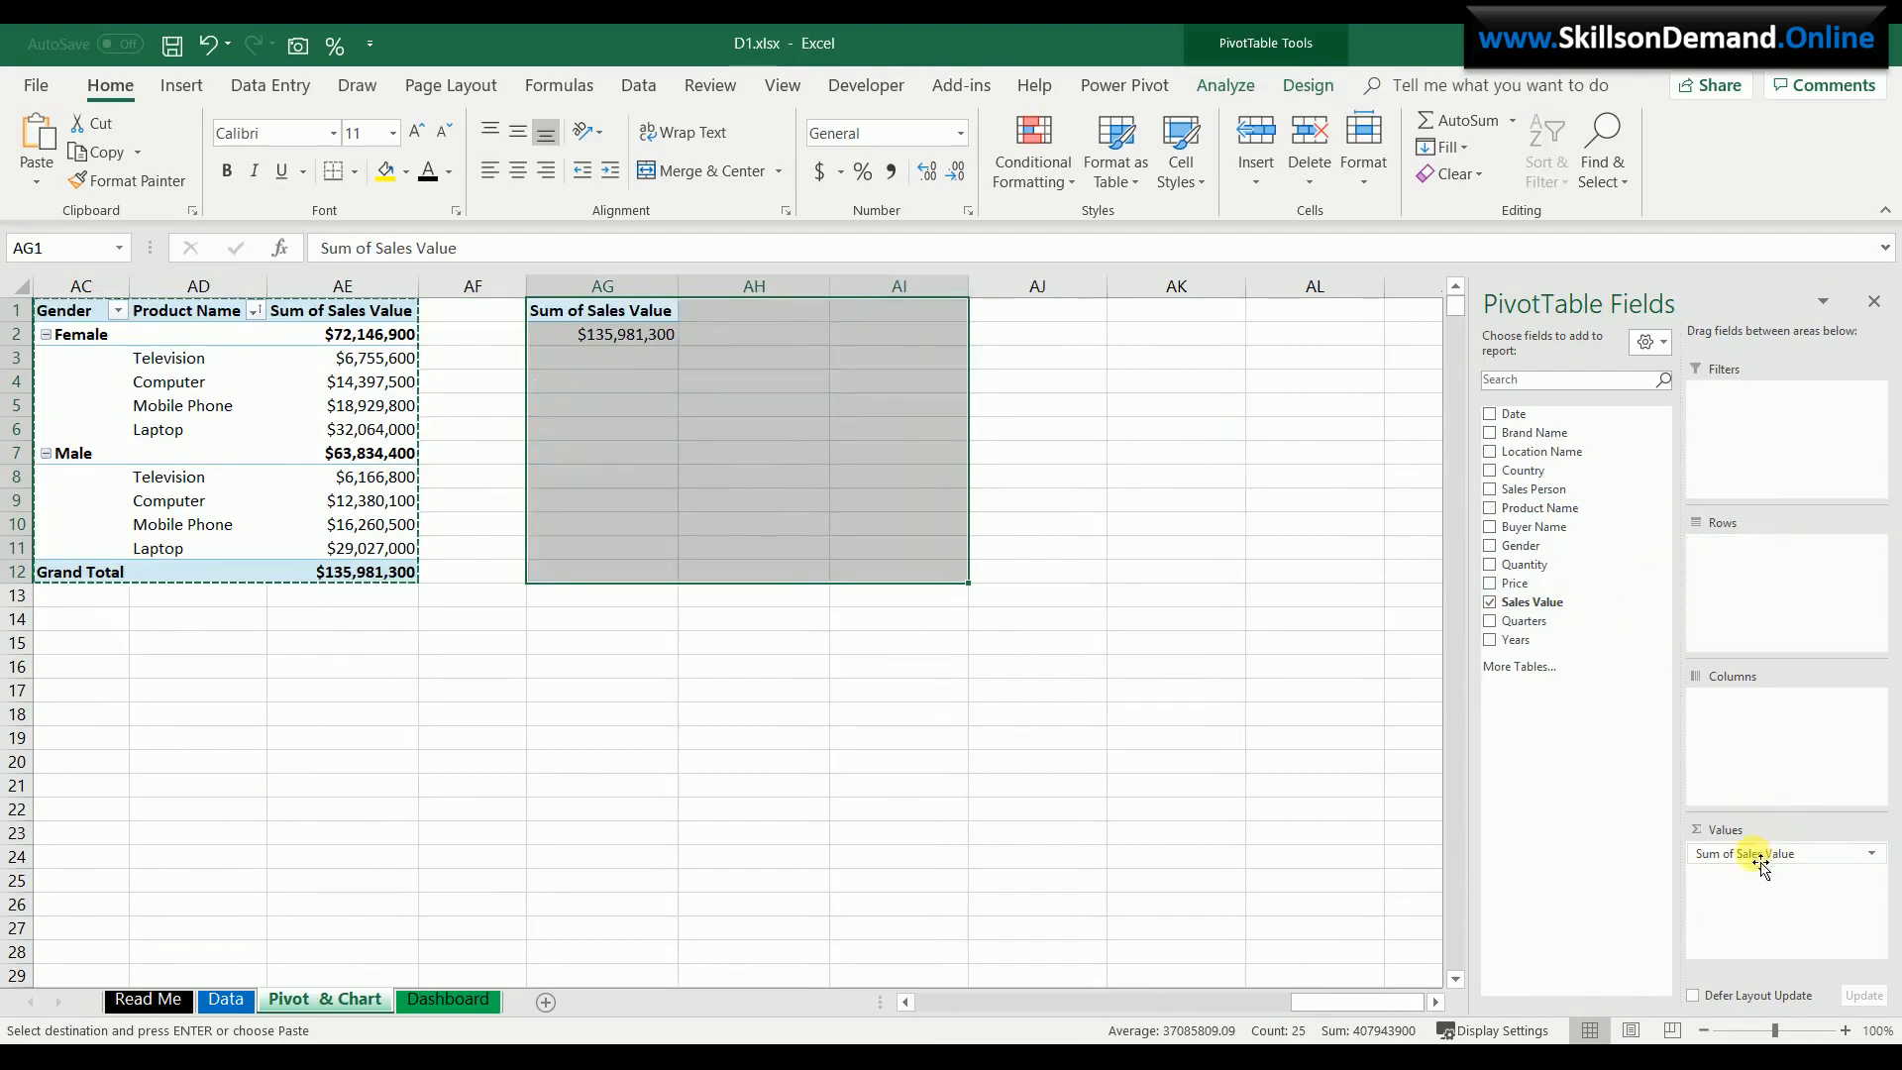
left_click_drag(1733, 851, 1590, 858)
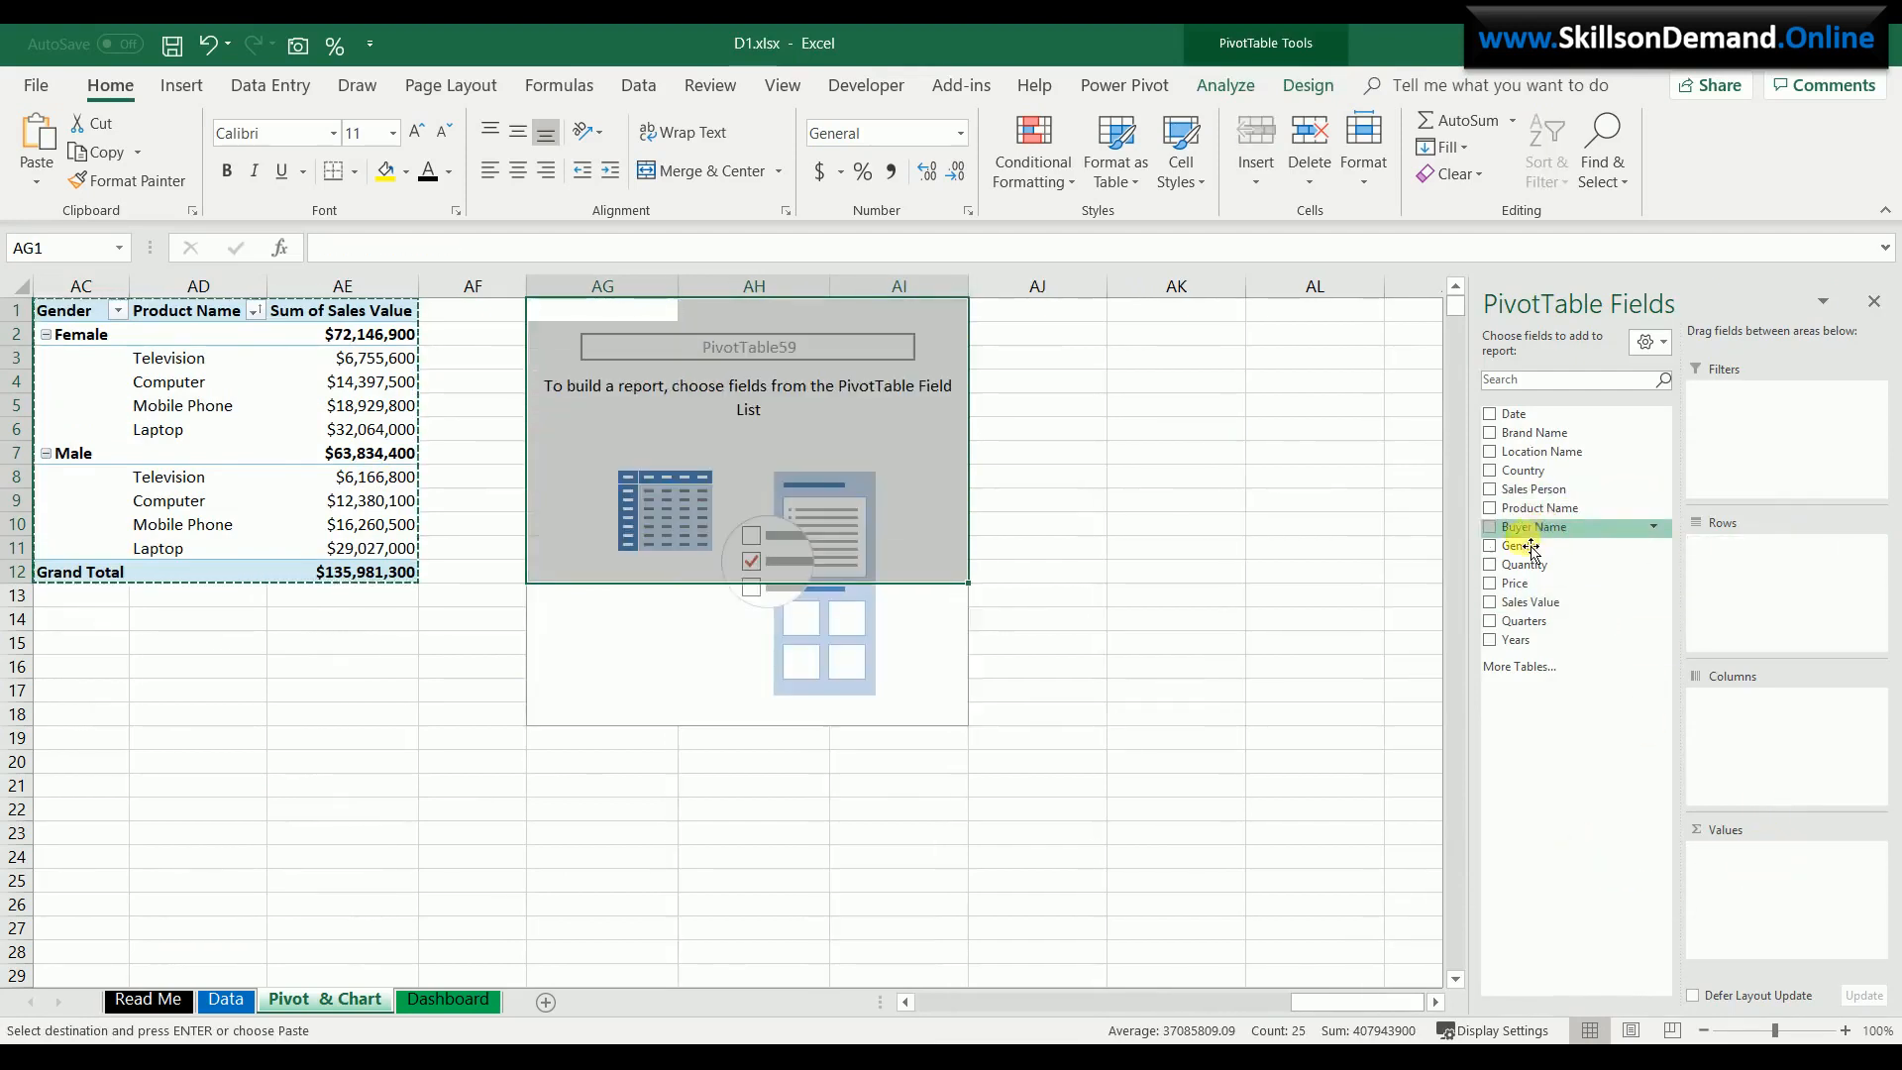
left_click_drag(1519, 556, 1749, 567)
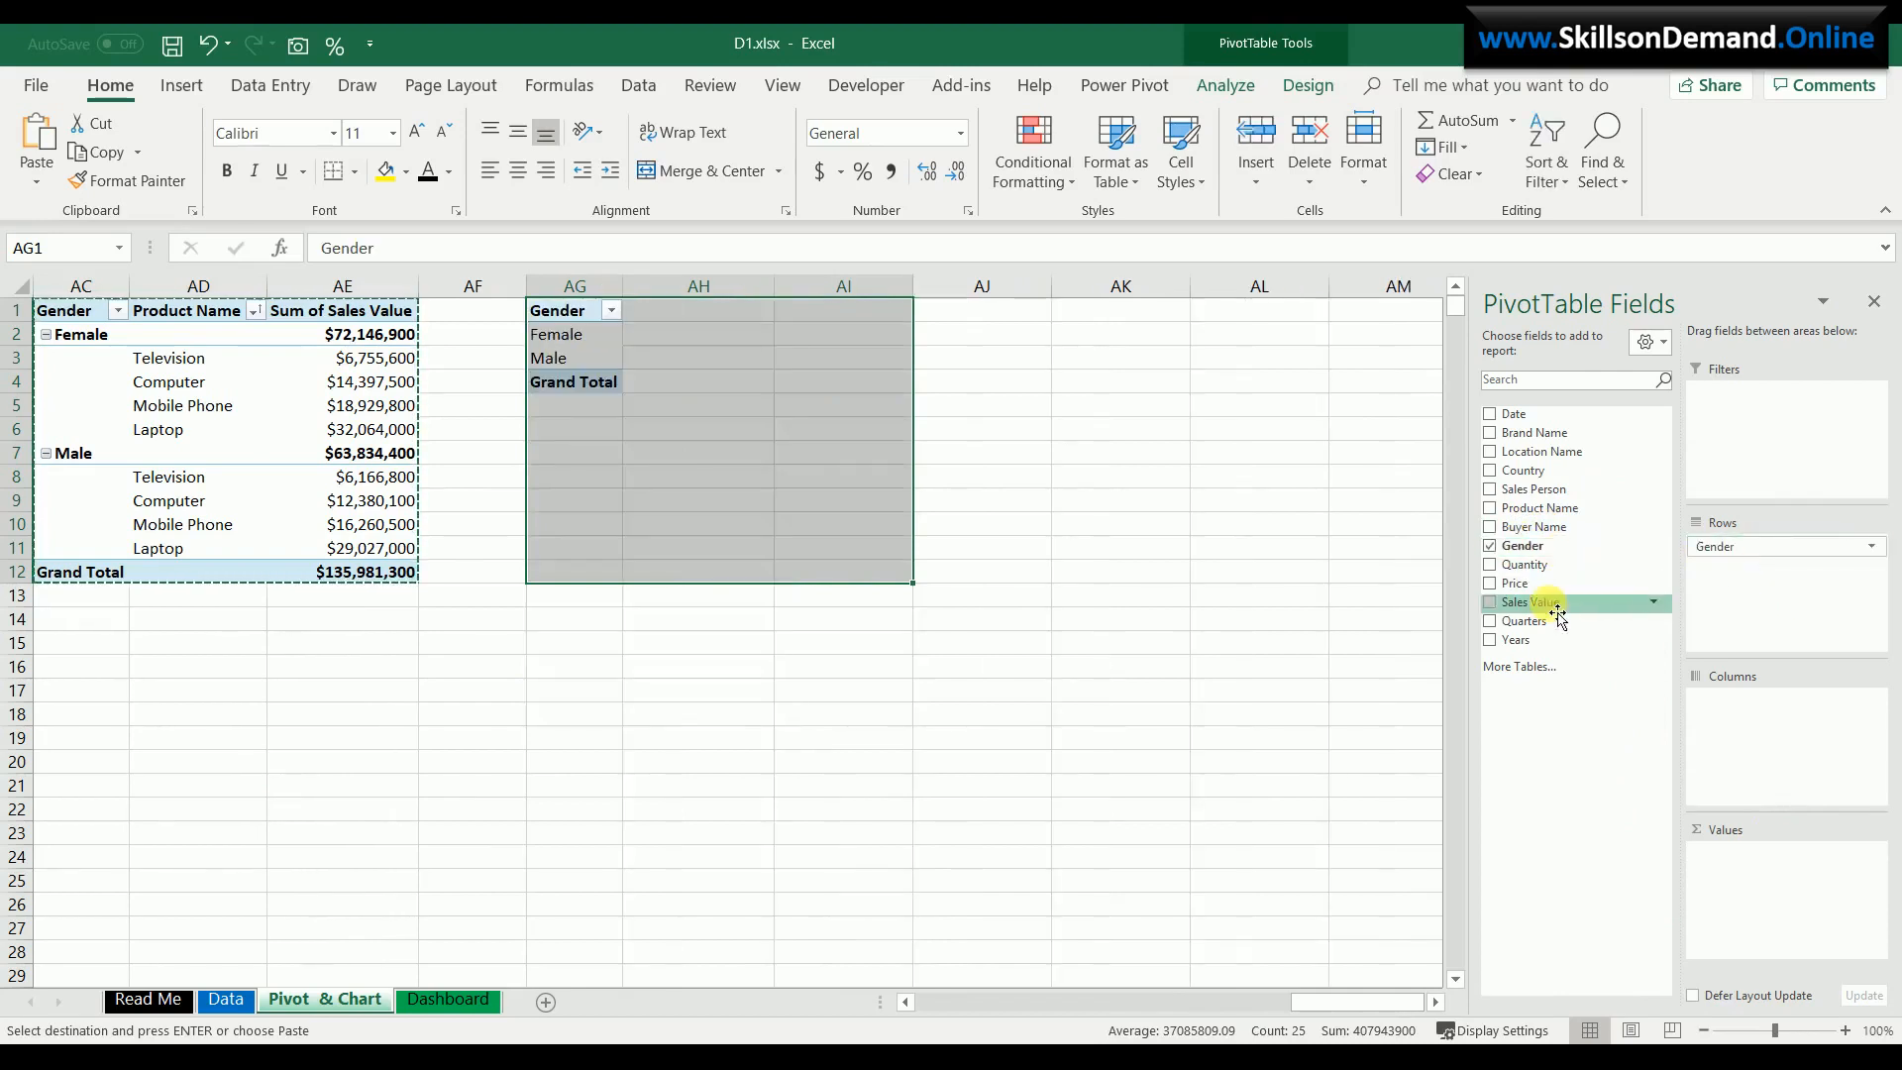
left_click_drag(1559, 611, 1745, 903)
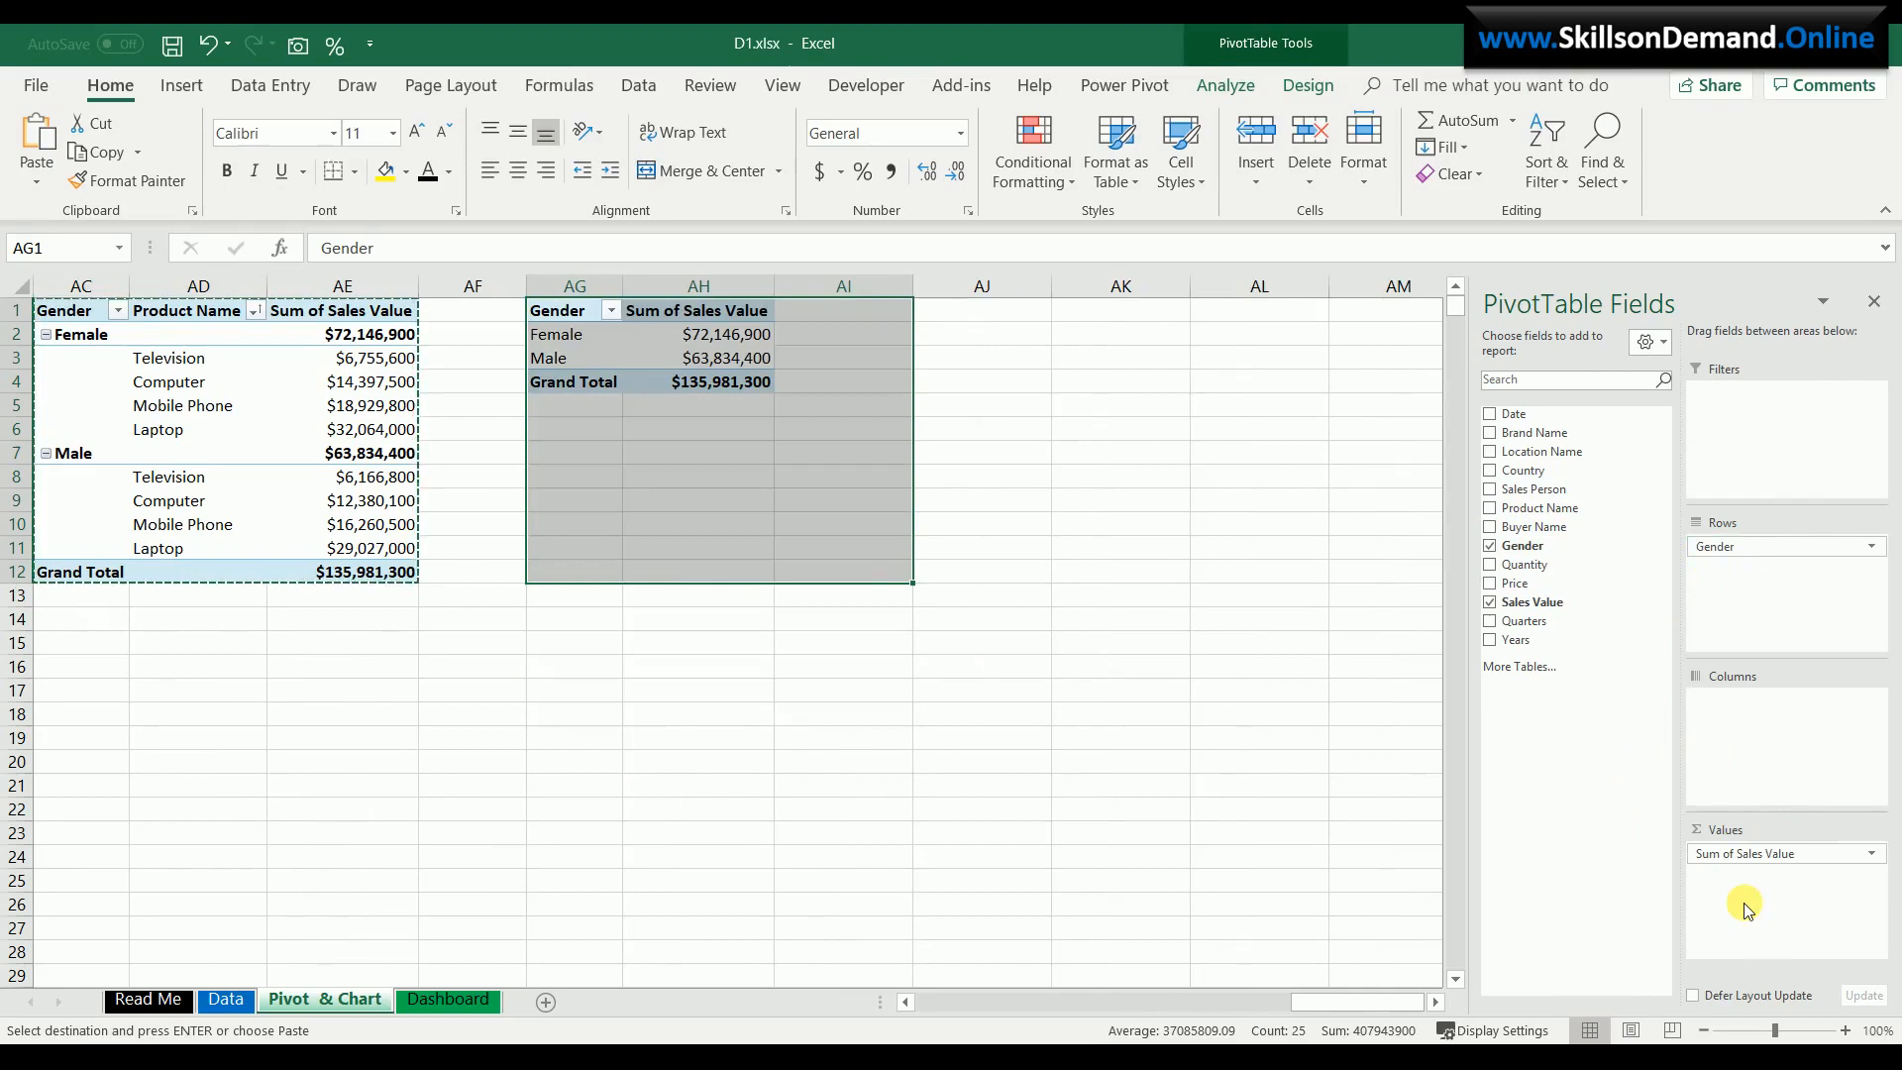
left_click(1095, 510)
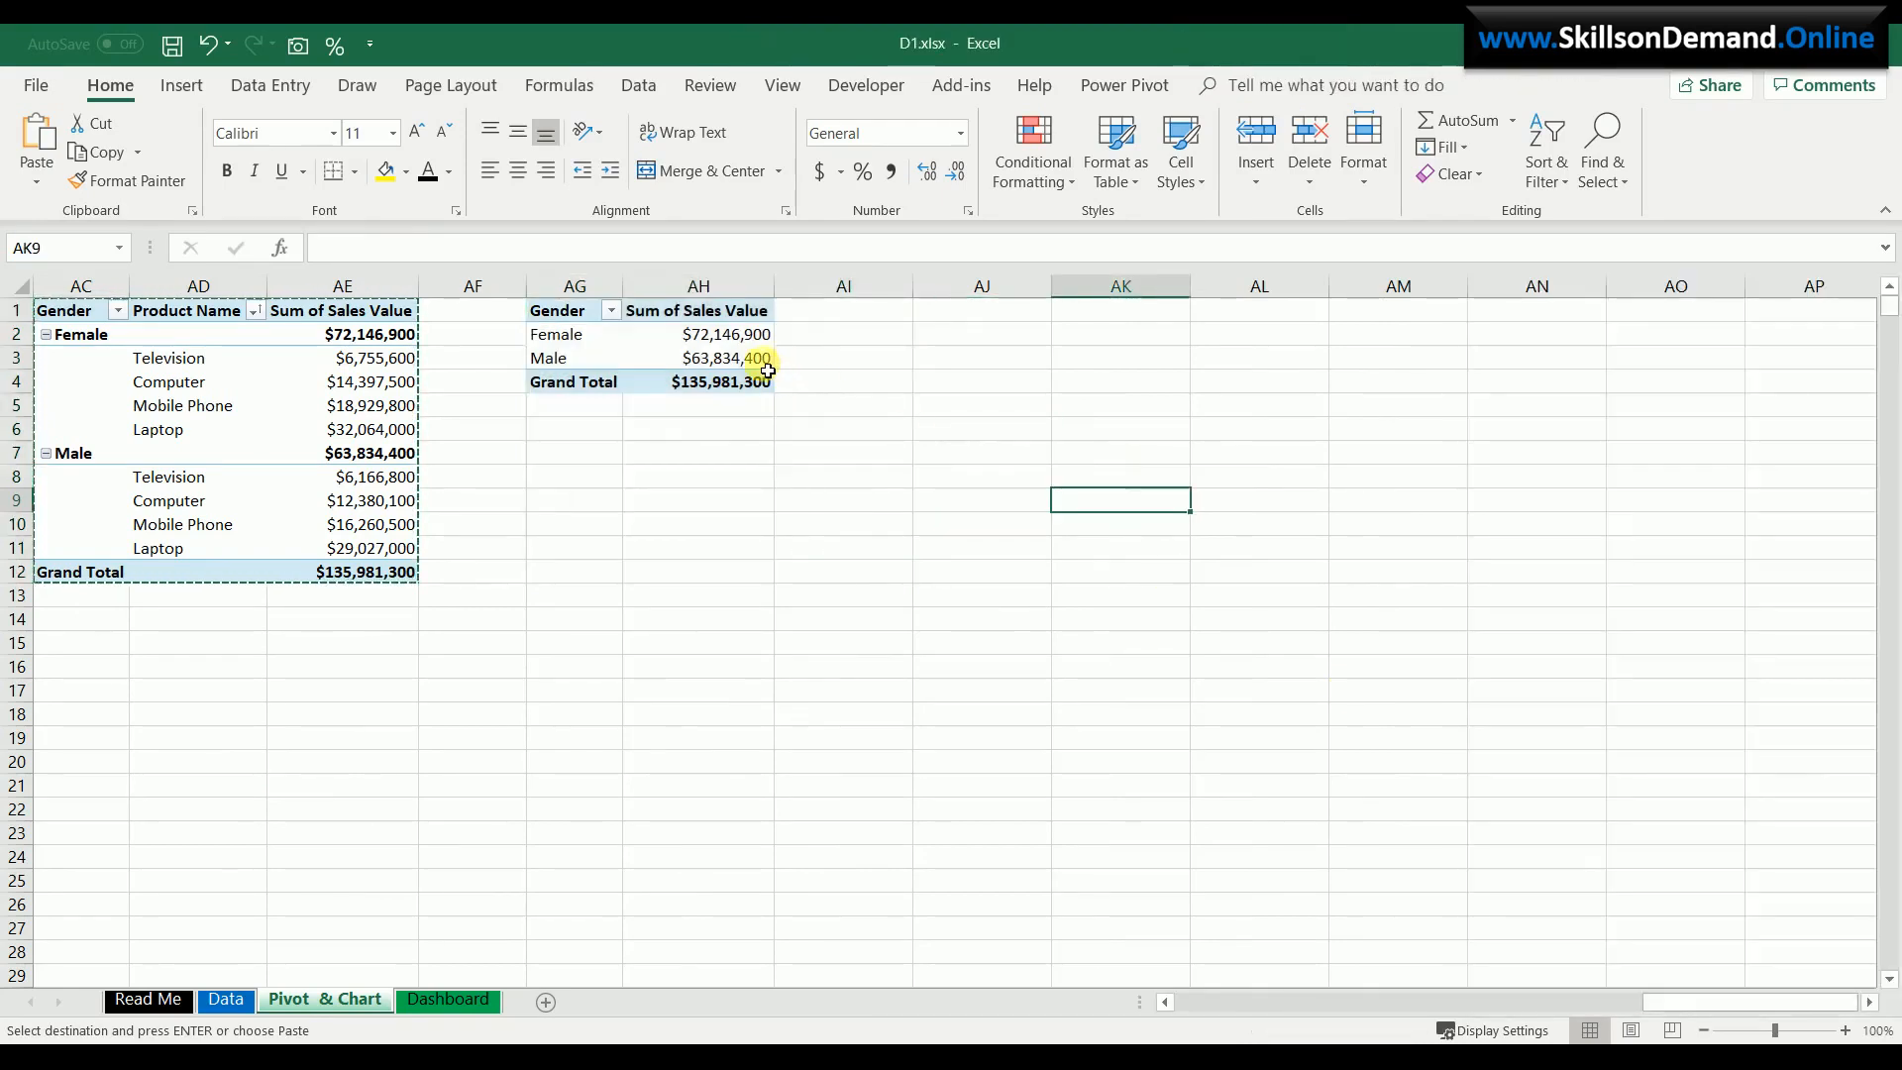
- Insert a pie PivotChart based on the sales-by-gender PivotTable at AG1
mouse_move(767, 371)
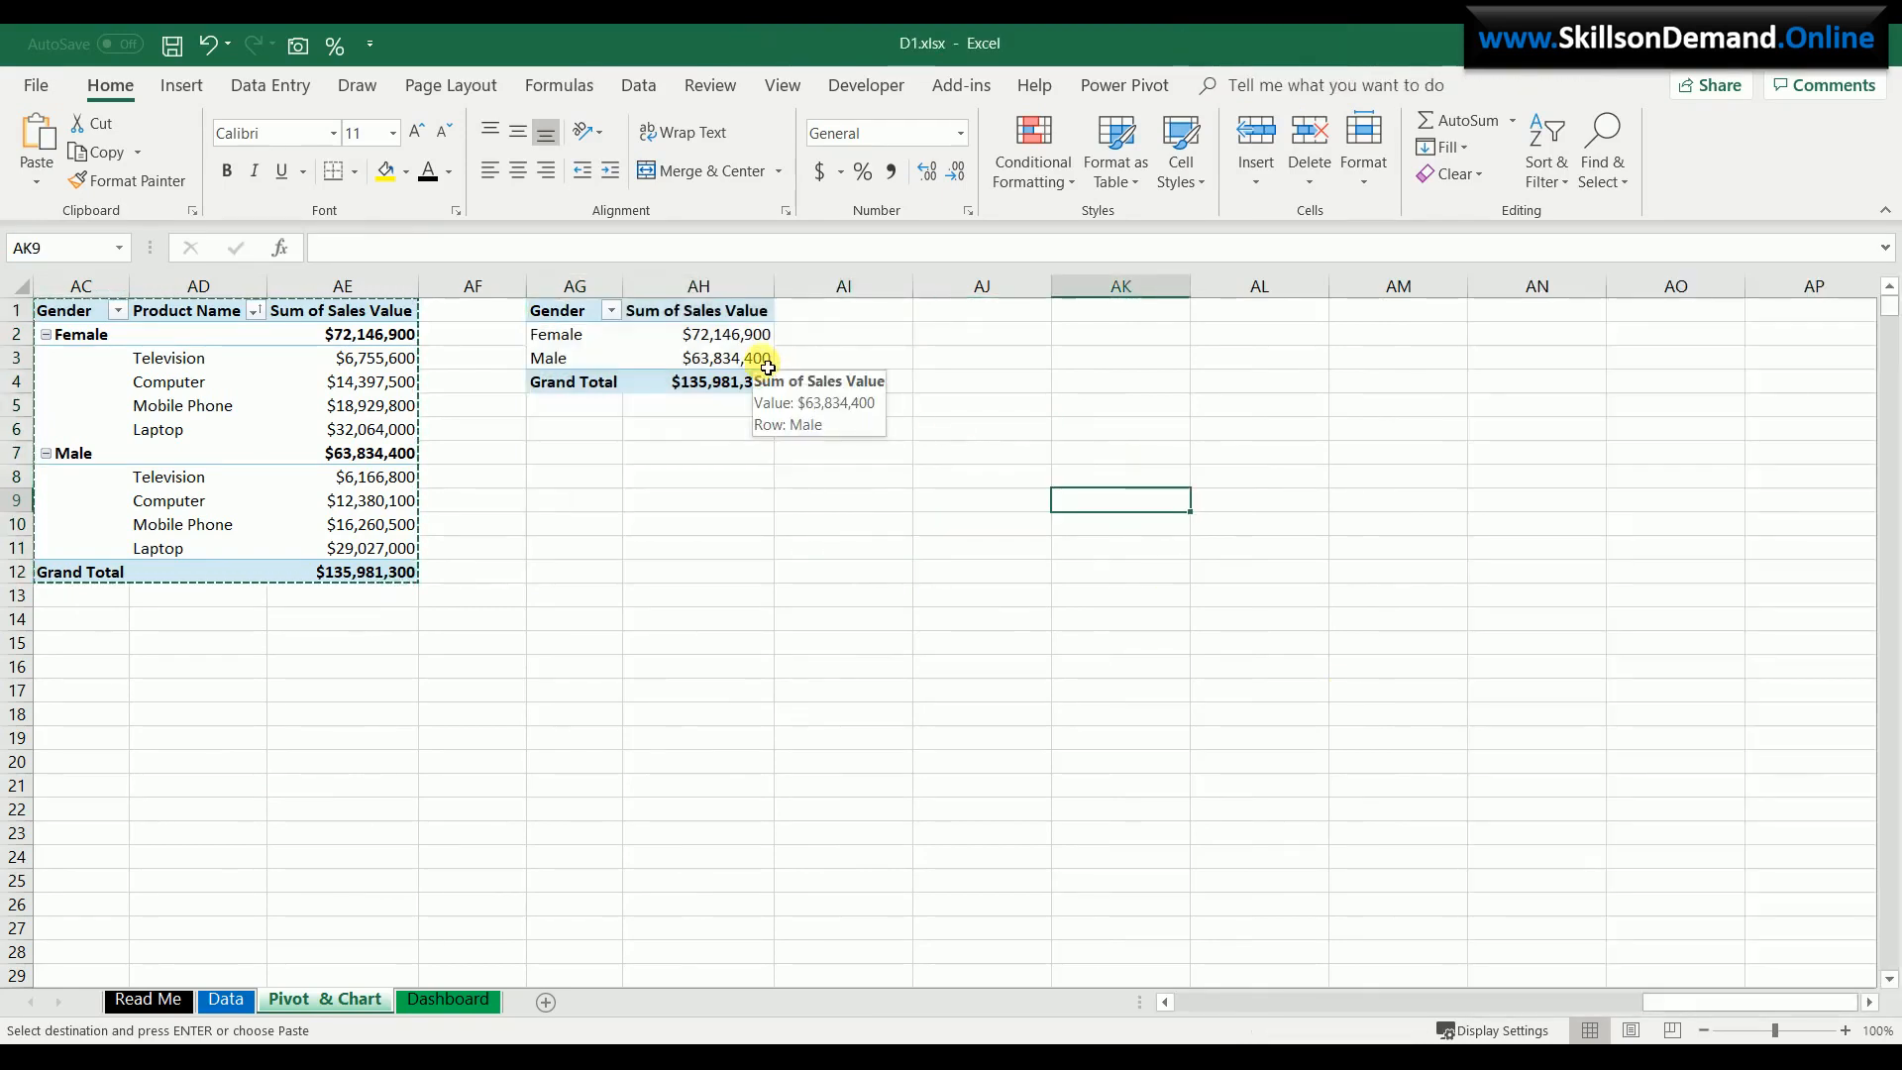
left_click(768, 368)
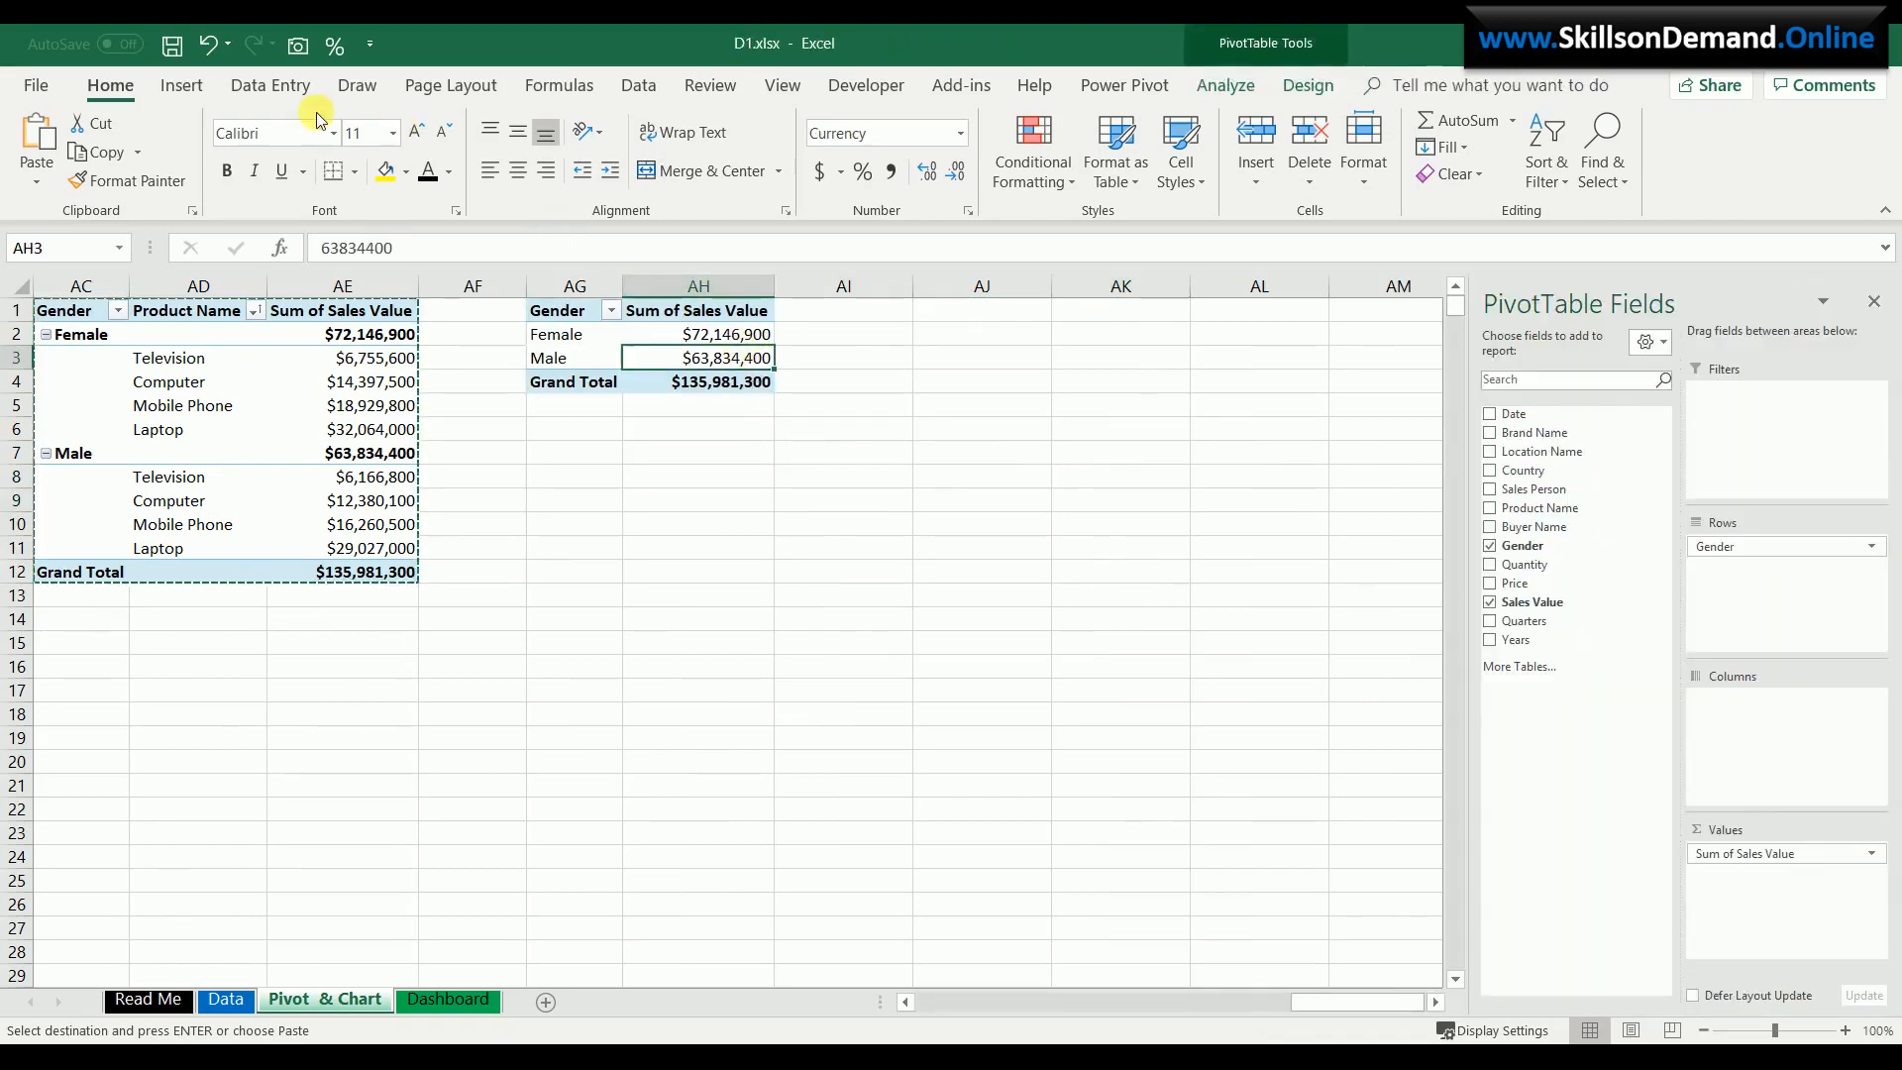
left_click(175, 87)
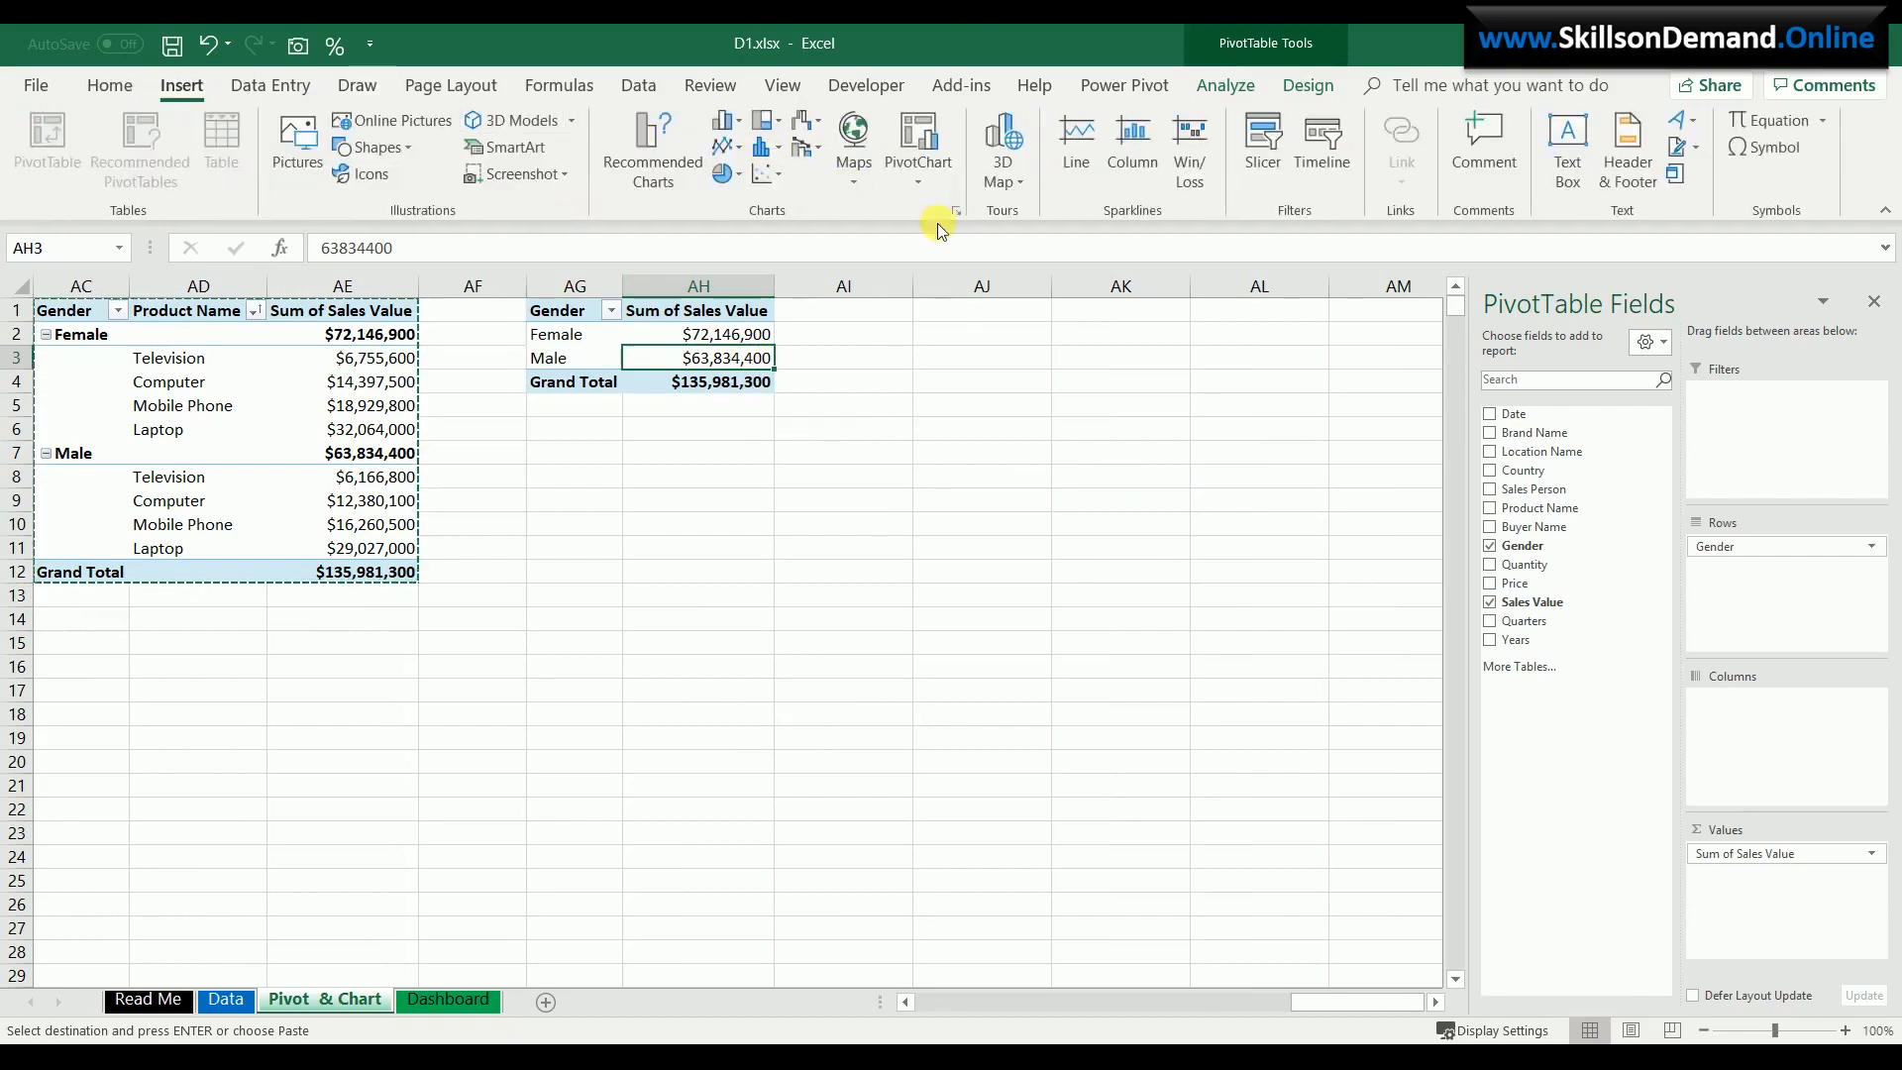
left_click(965, 212)
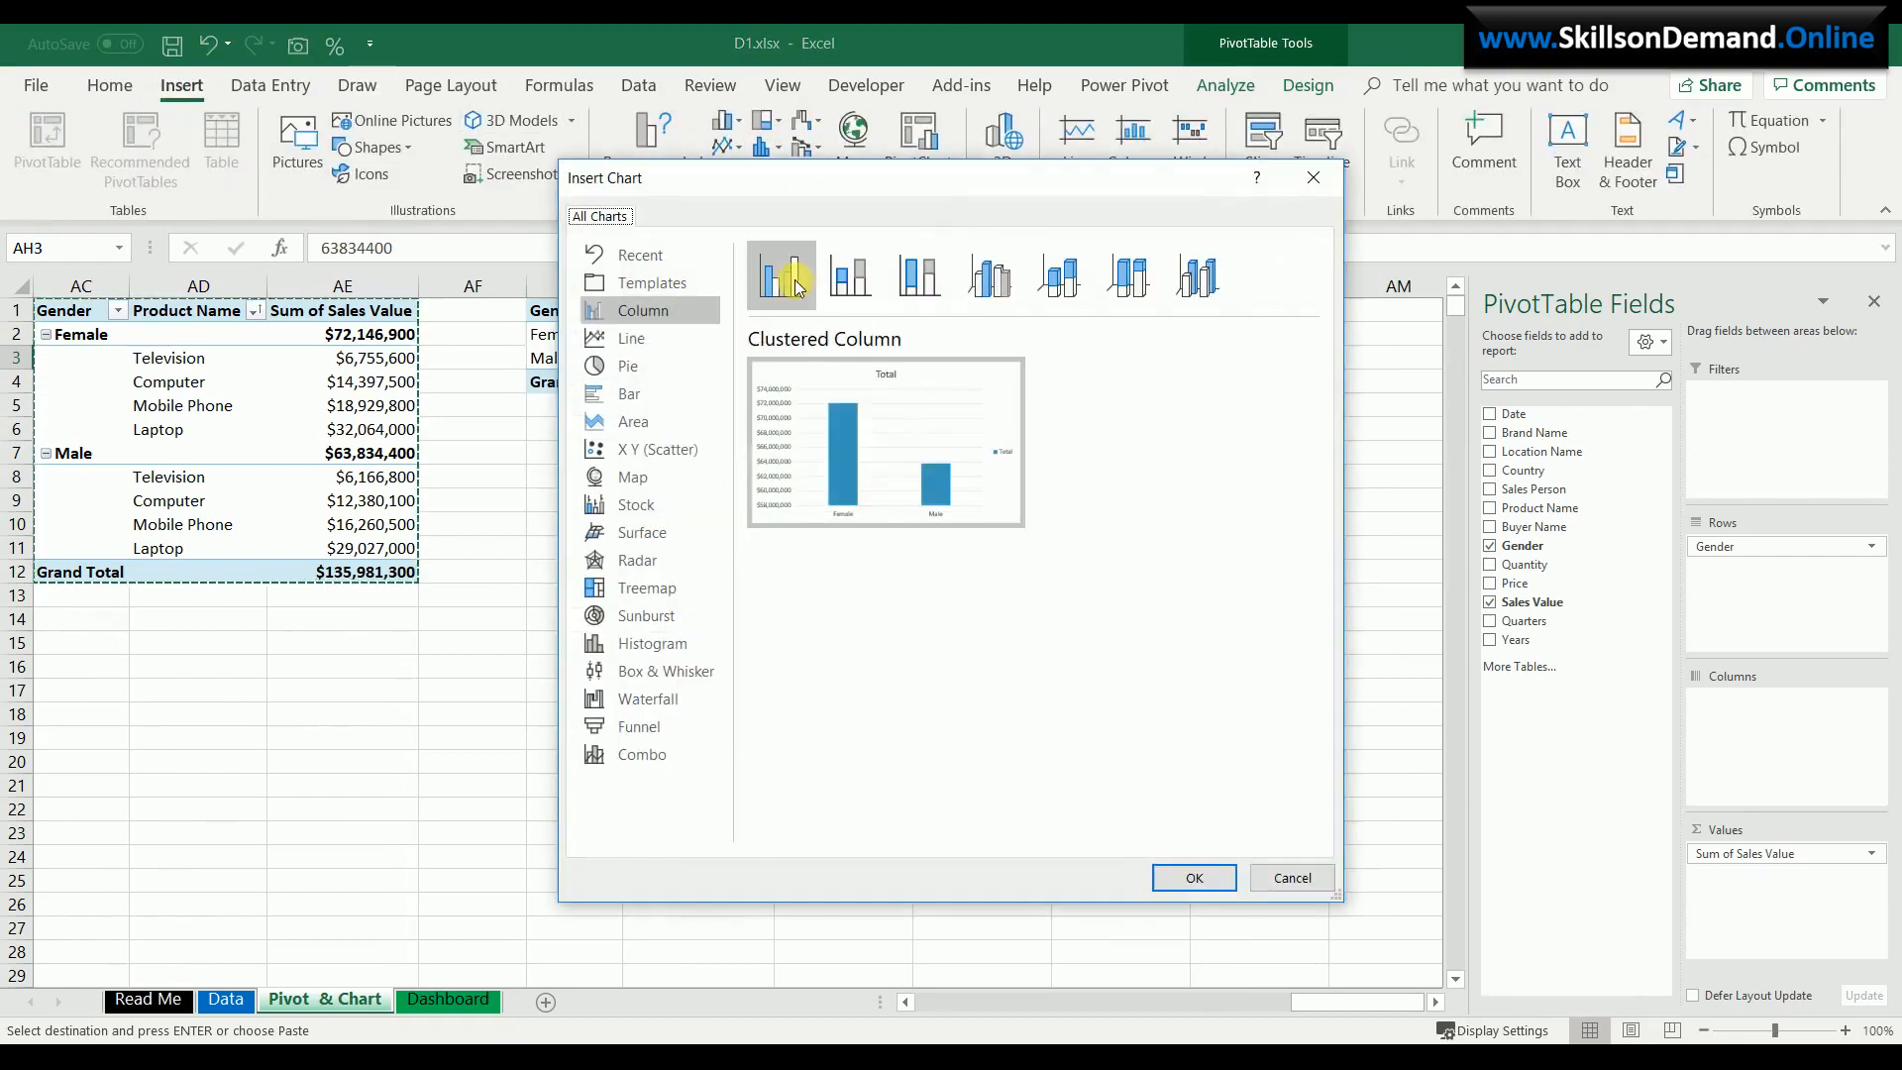
left_click(628, 365)
left_click(1184, 875)
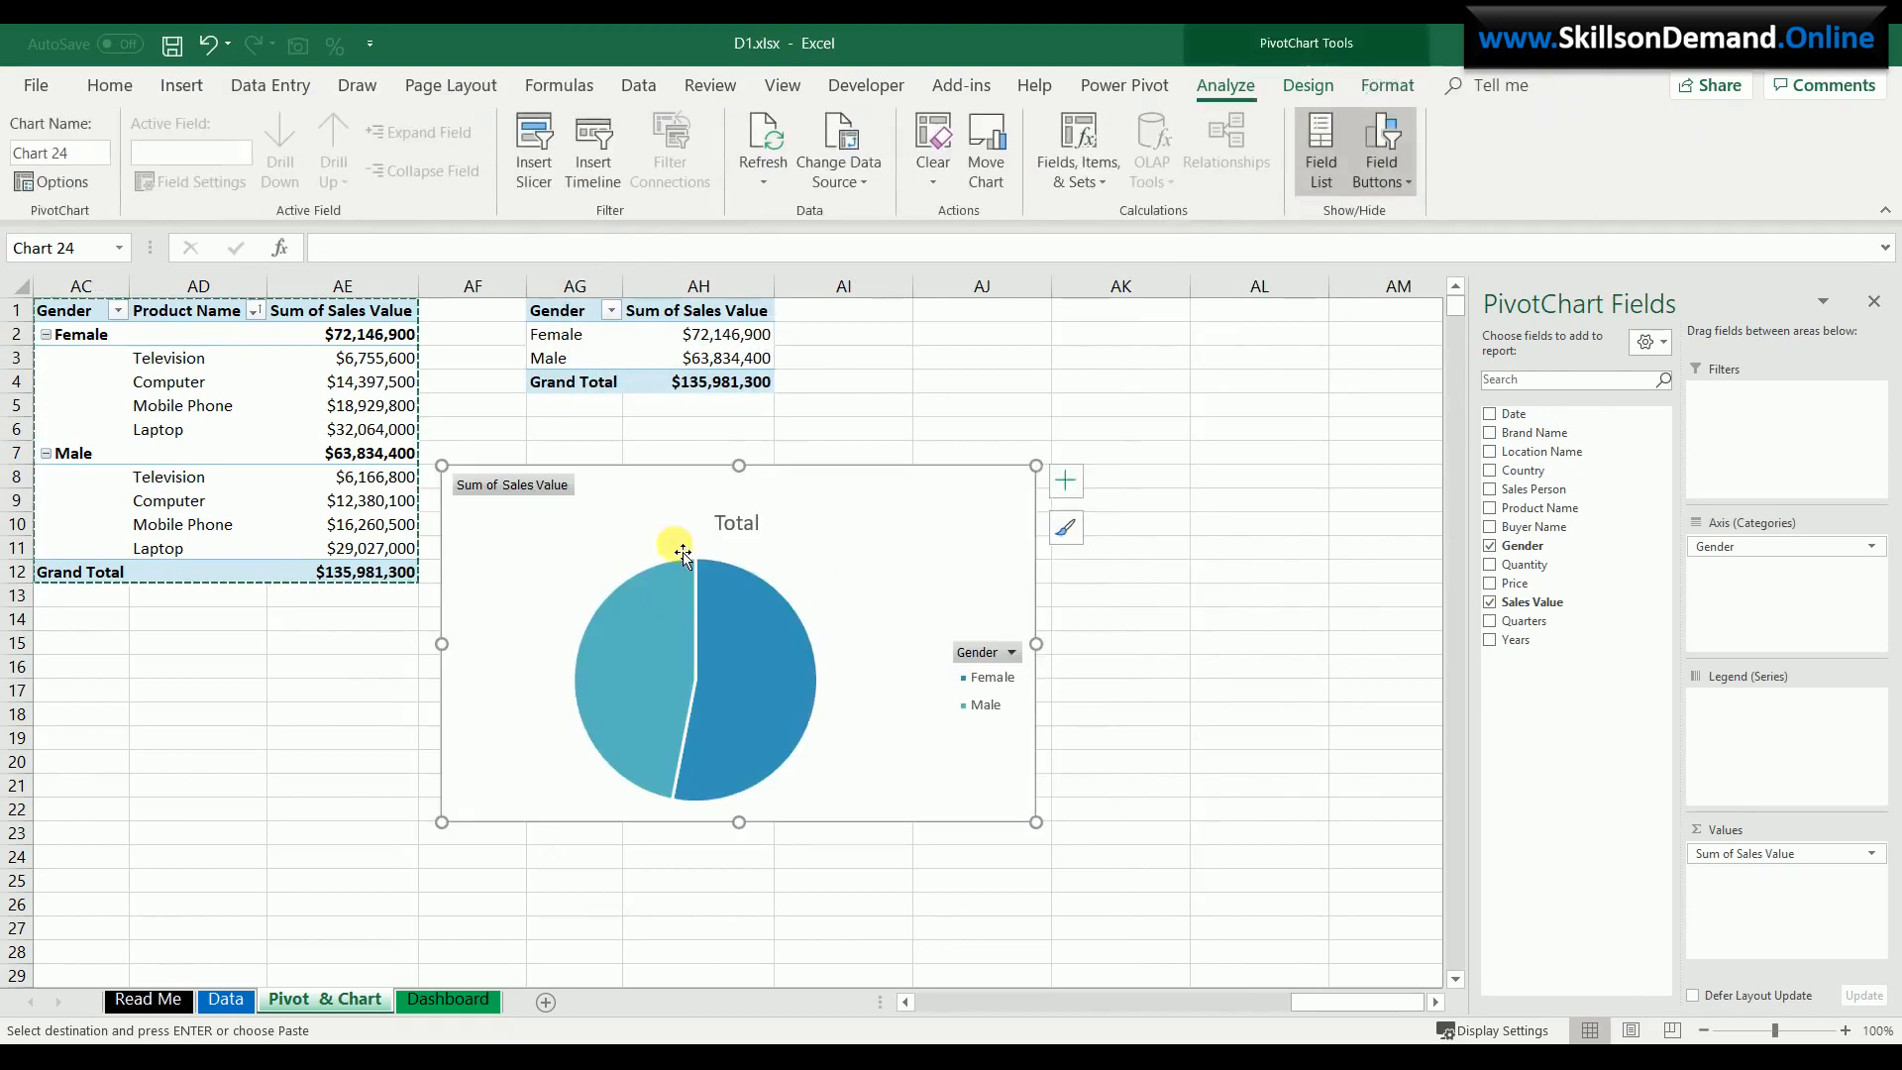
- Open the new pie chart's title for editing with its whole text selected
left_click(717, 517)
double_click(733, 523)
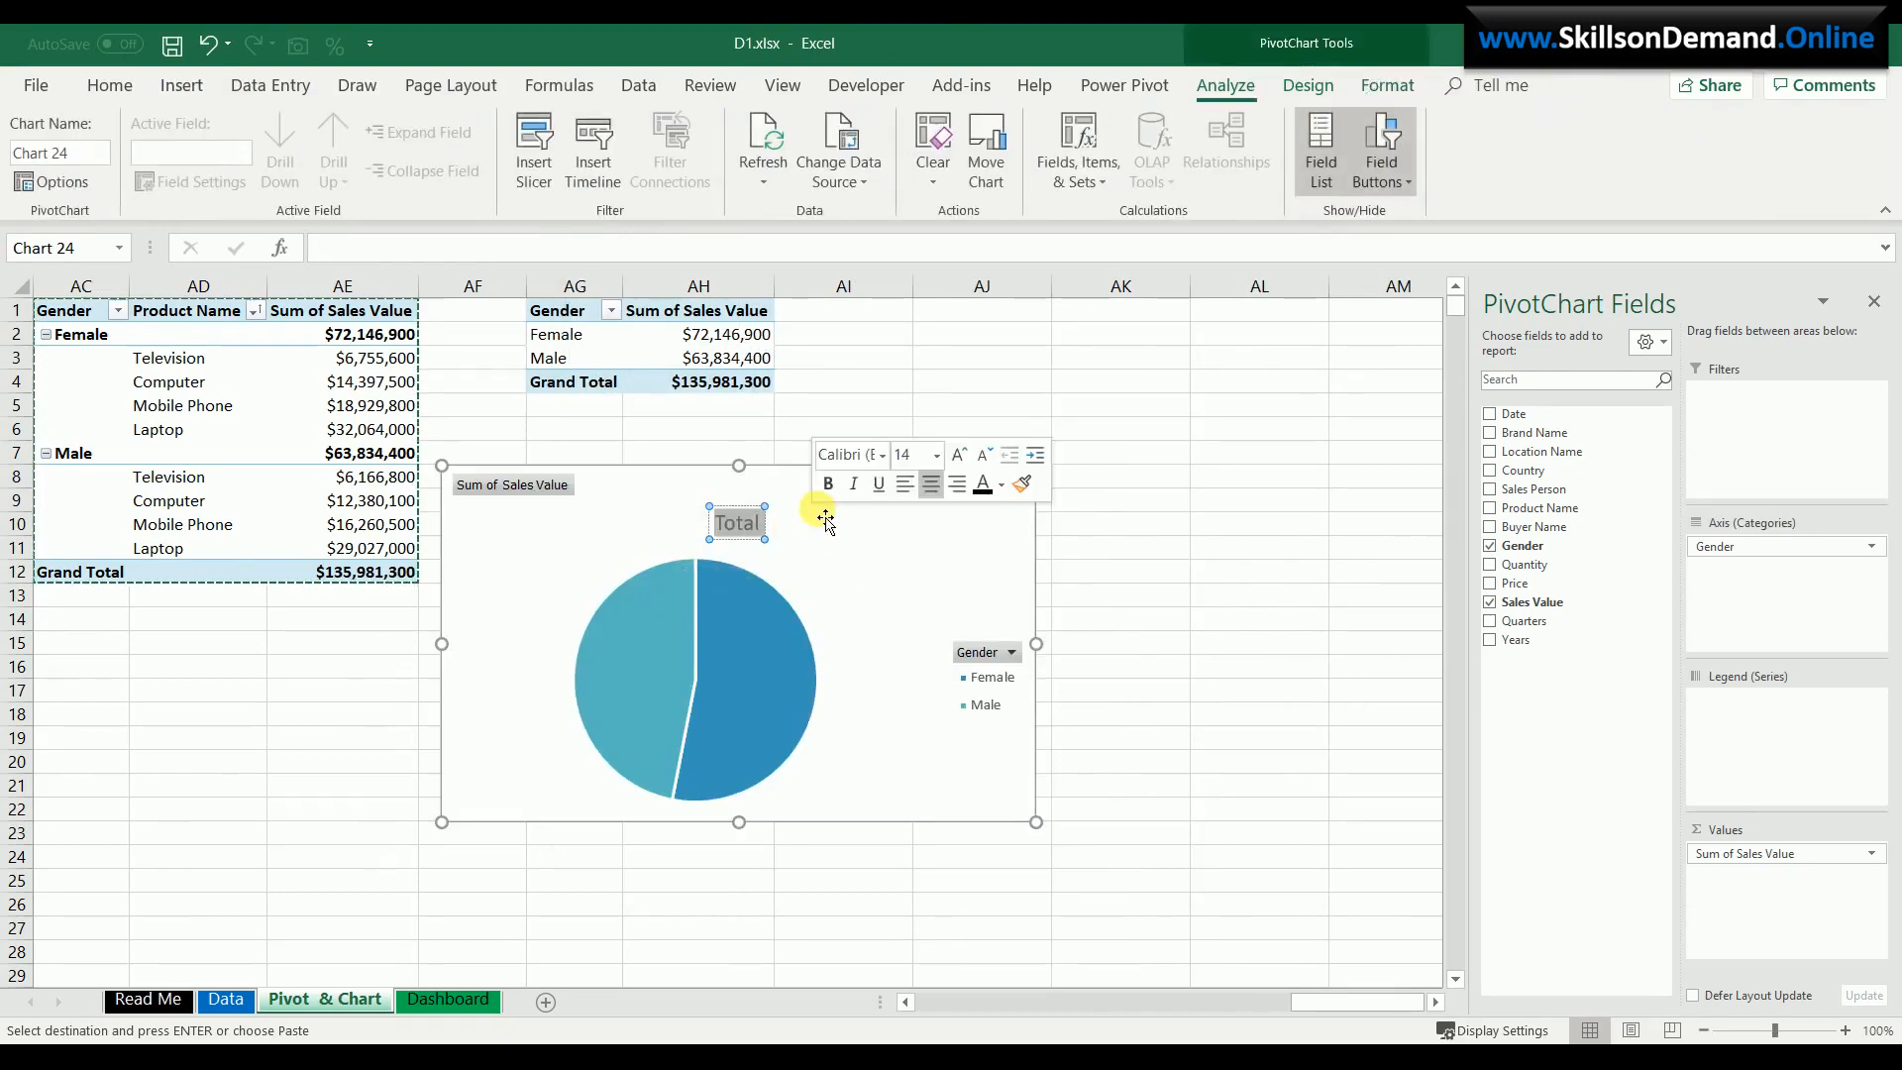
- Retitle the pie chart as "Sales by Gender"
type("Sales by")
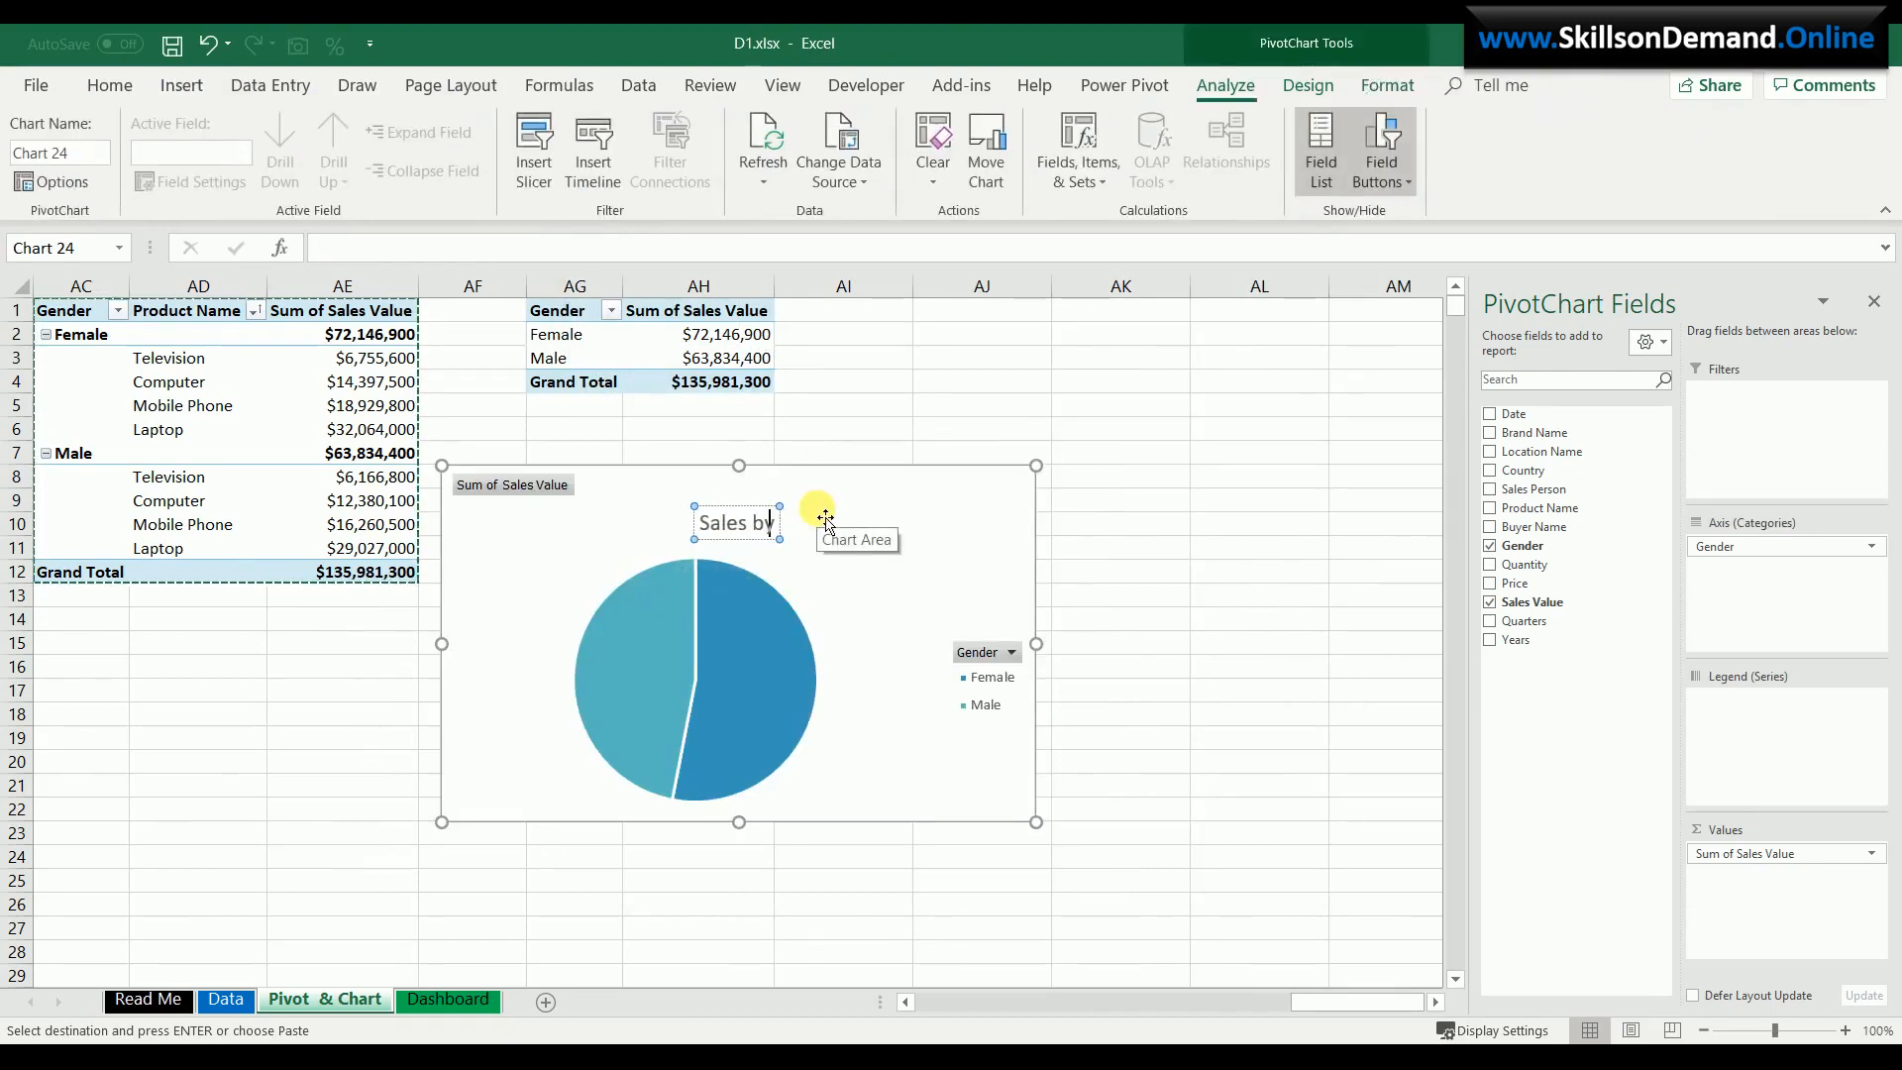
type(" Gender")
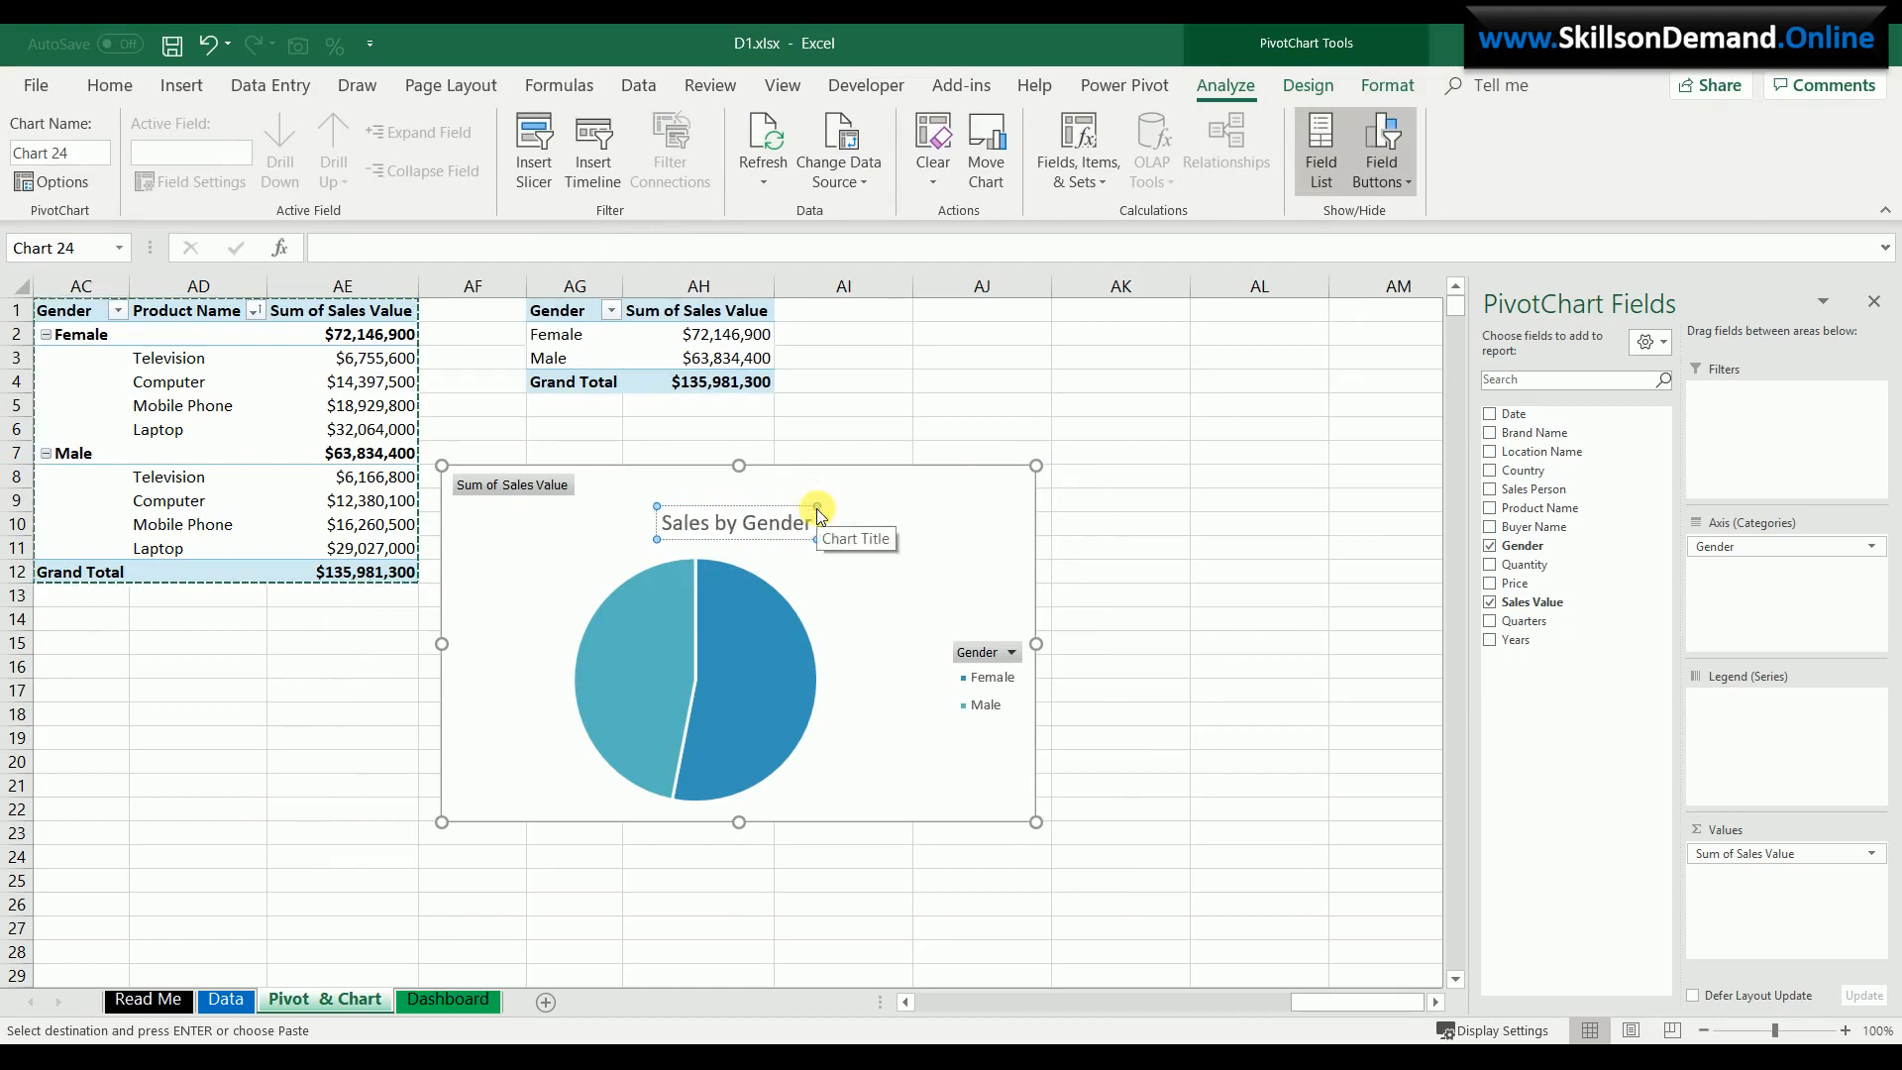
left_click(952, 489)
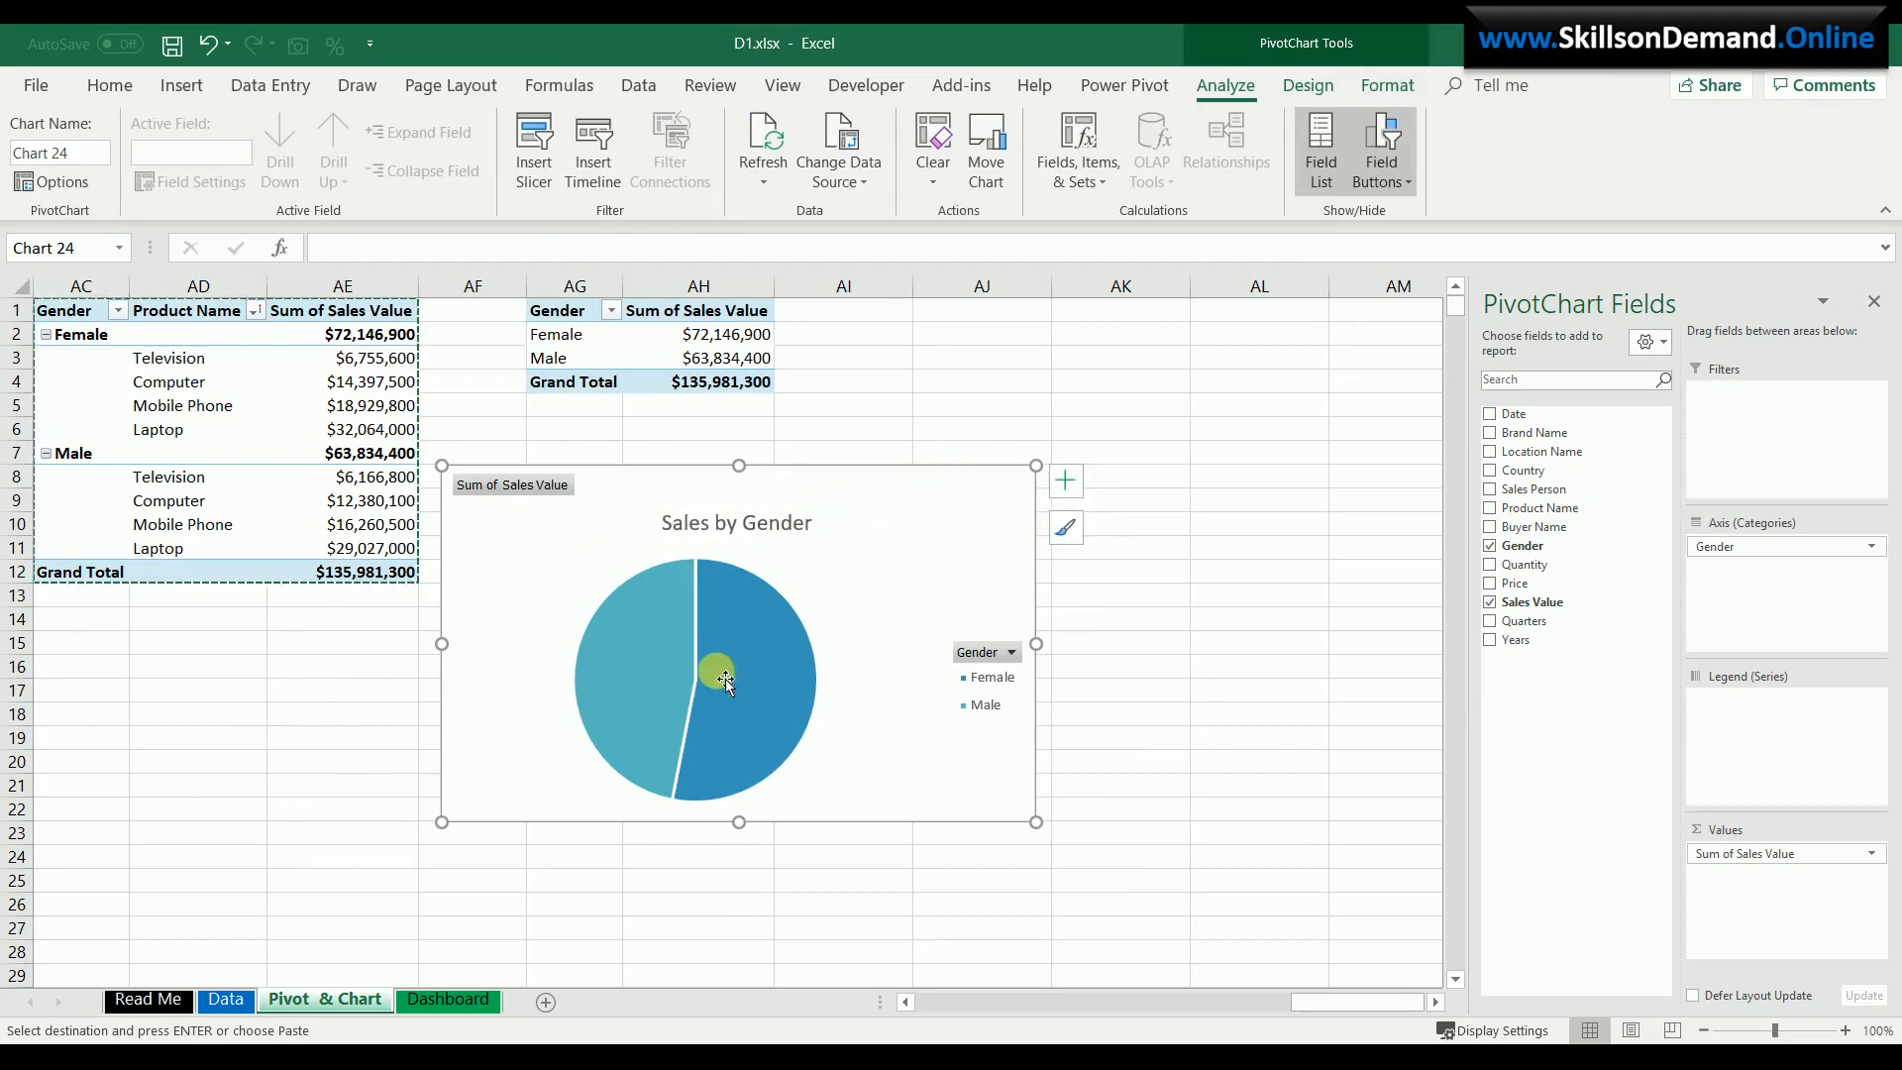
- Add data labels to the pie chart and change their shape to a rounded rectangle
right_click(763, 658)
left_click(862, 883)
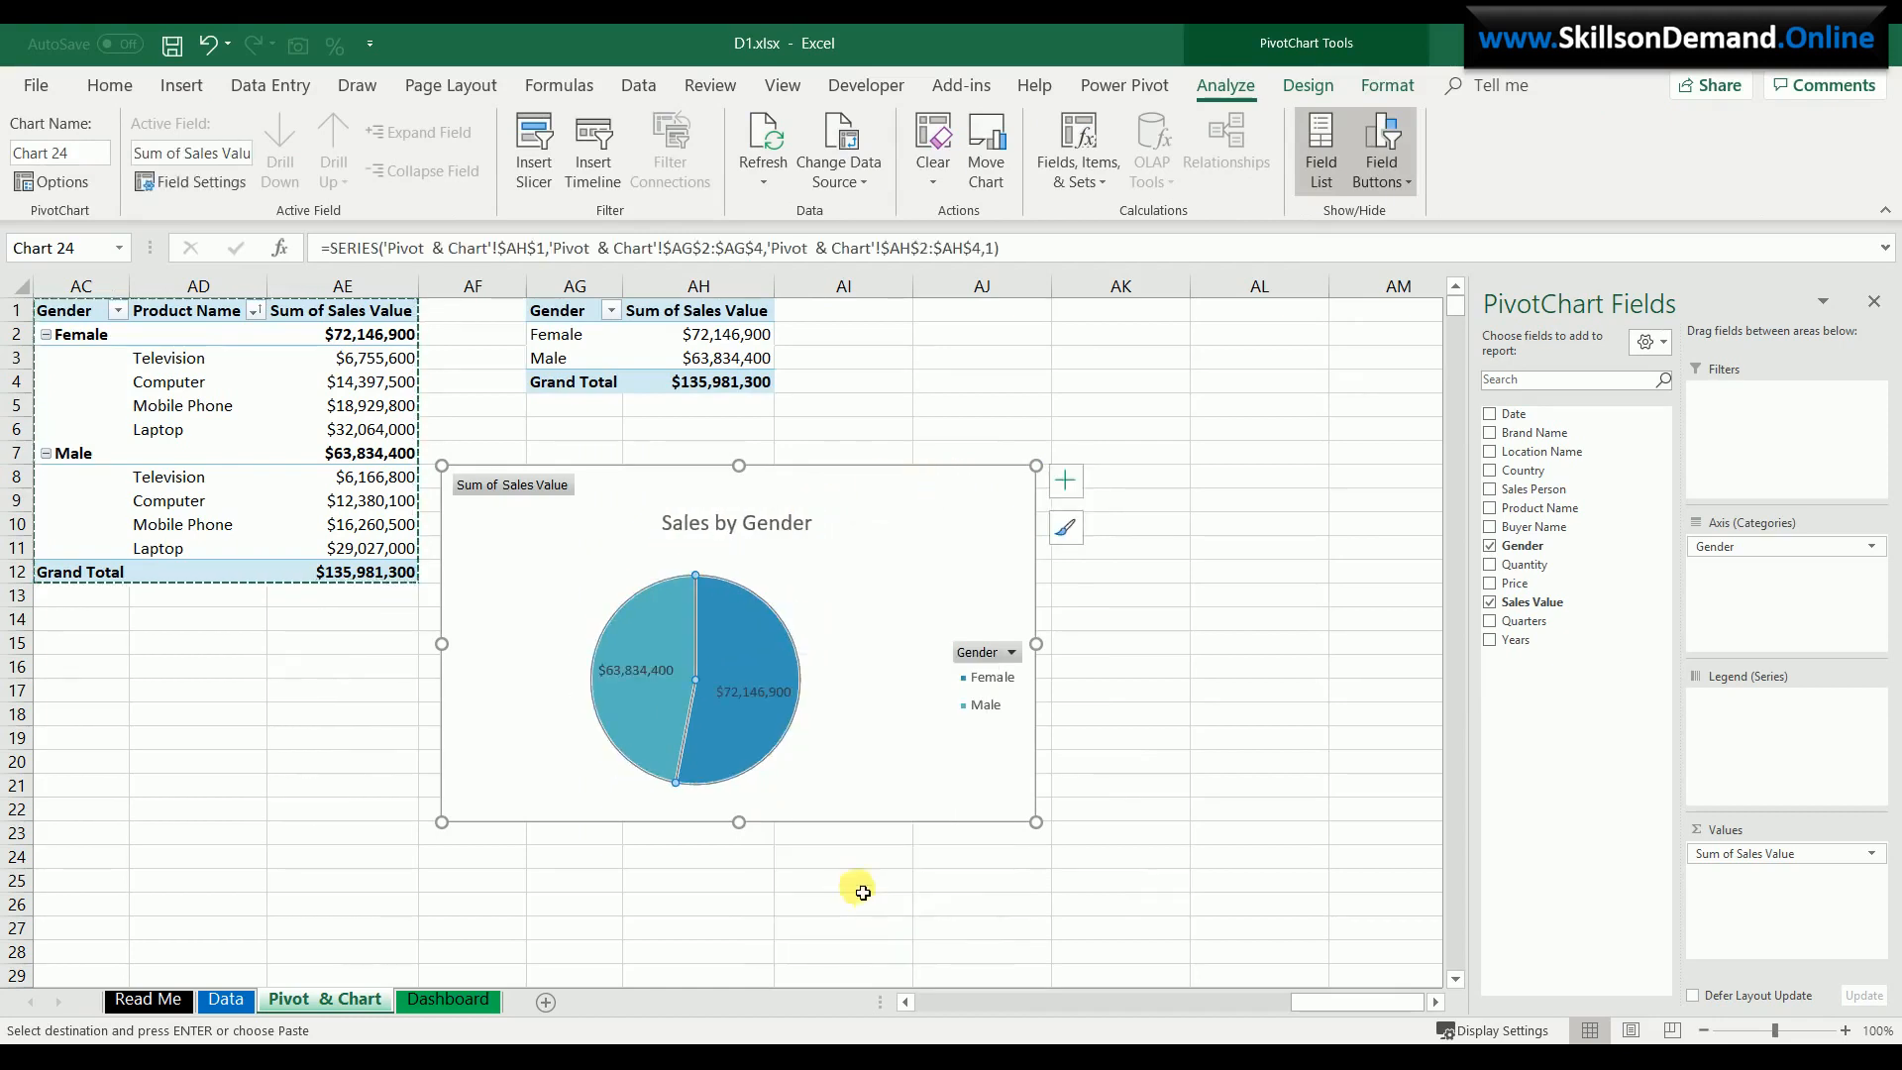
right_click(736, 696)
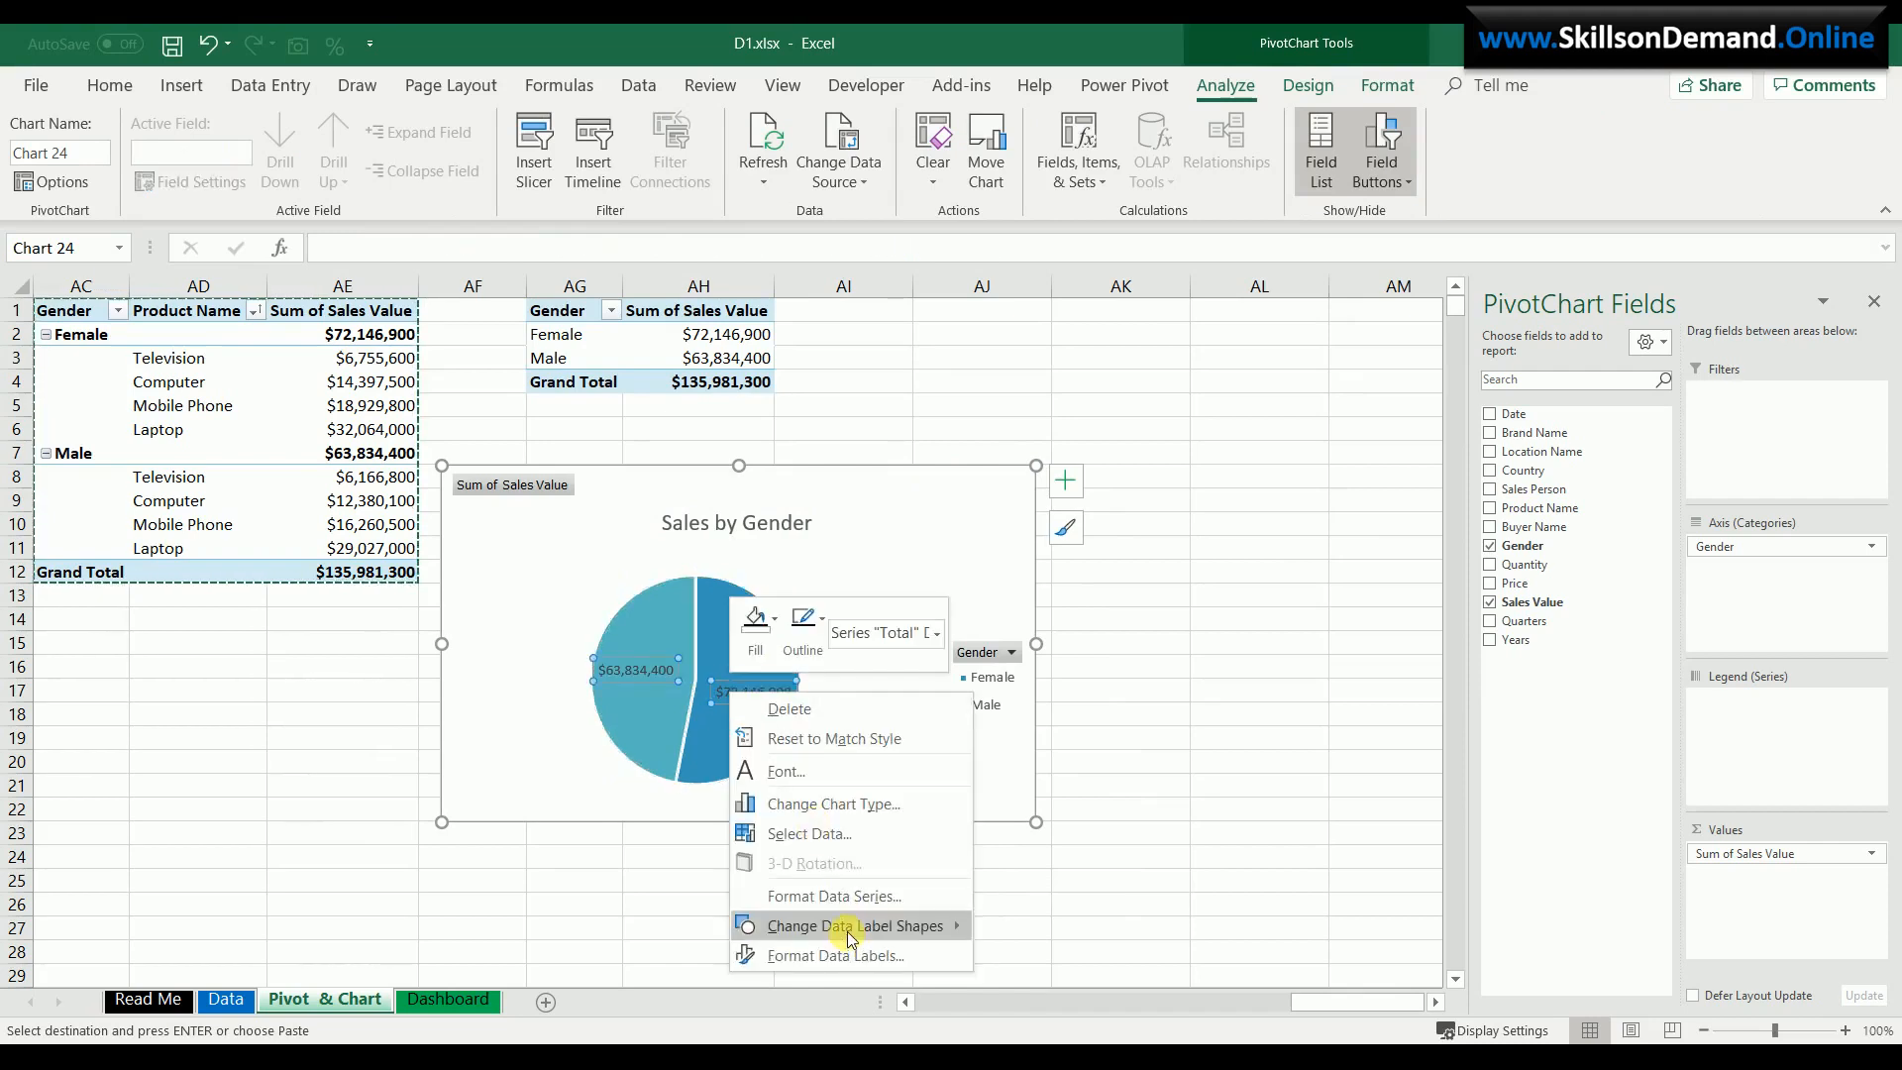
mouse_move(854, 927)
left_click(1012, 951)
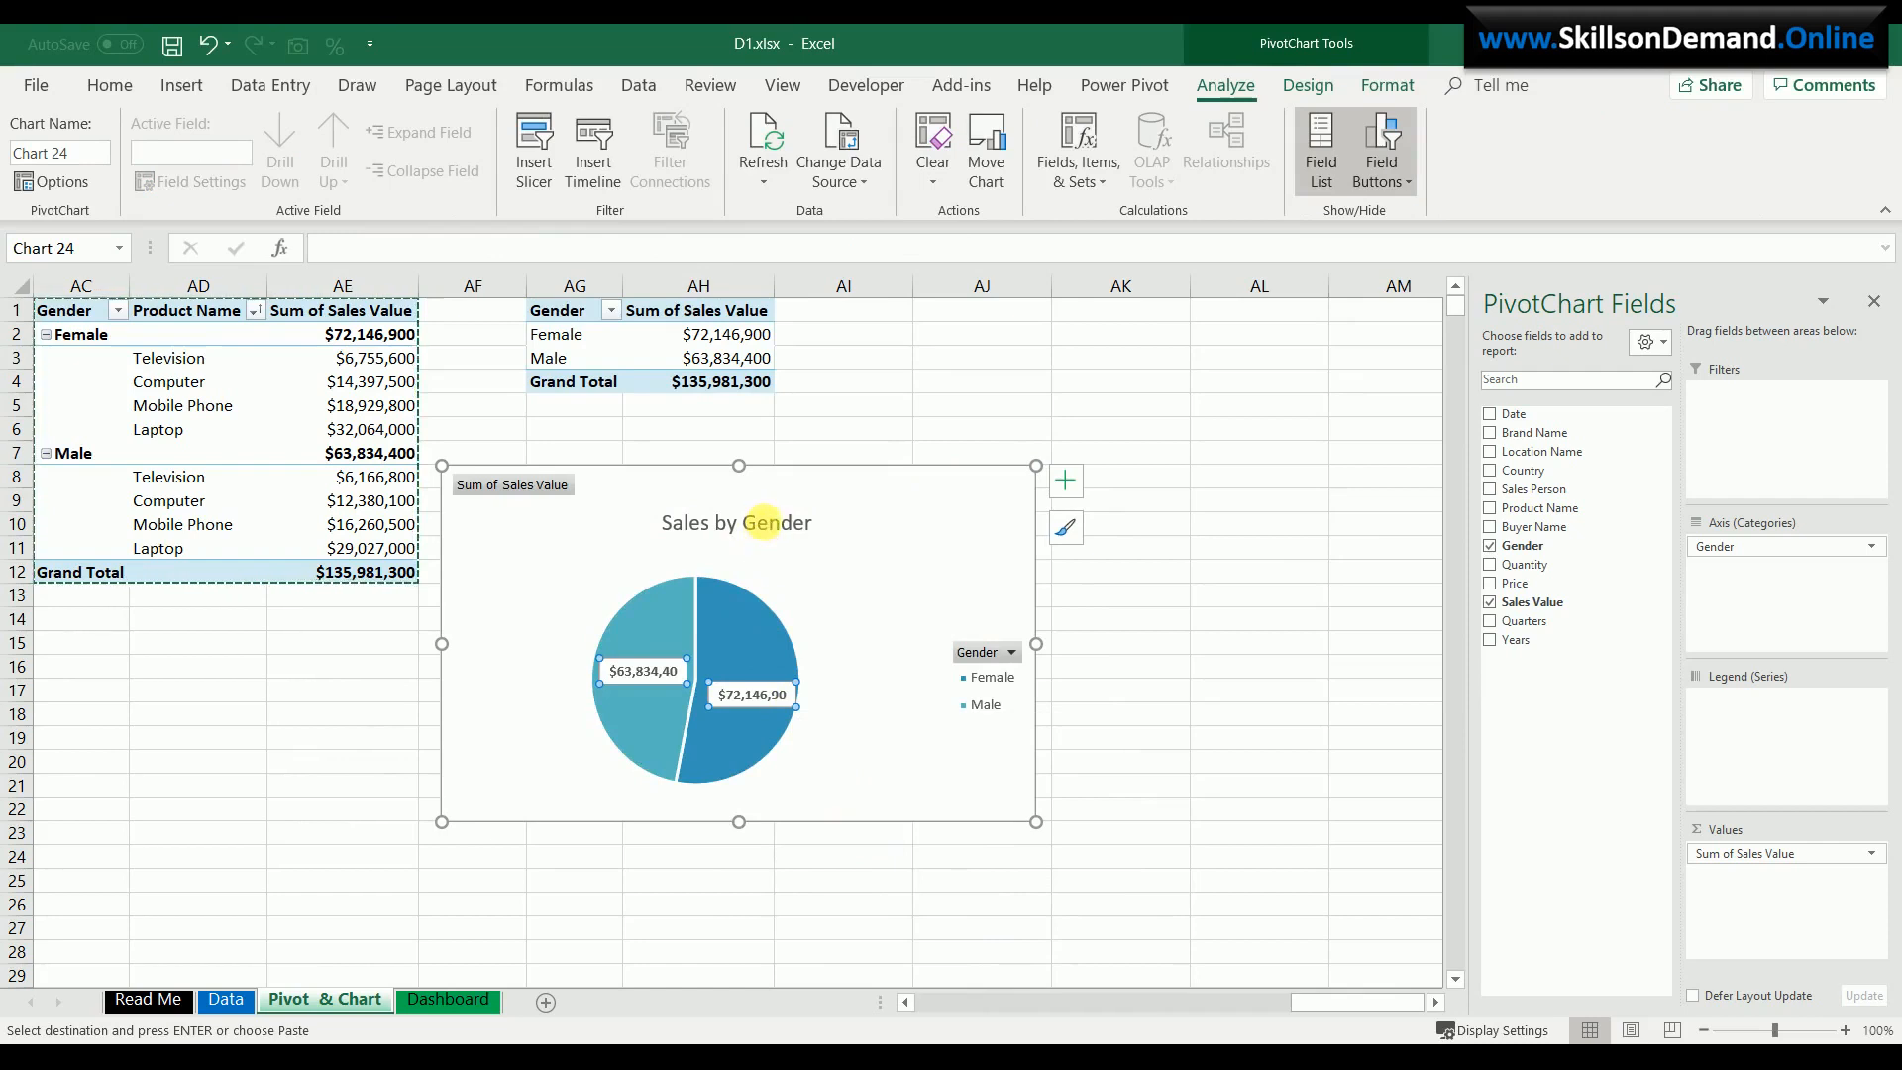
- Make the pie chart title bold and place the legend at the top of the chart
left_click(762, 523)
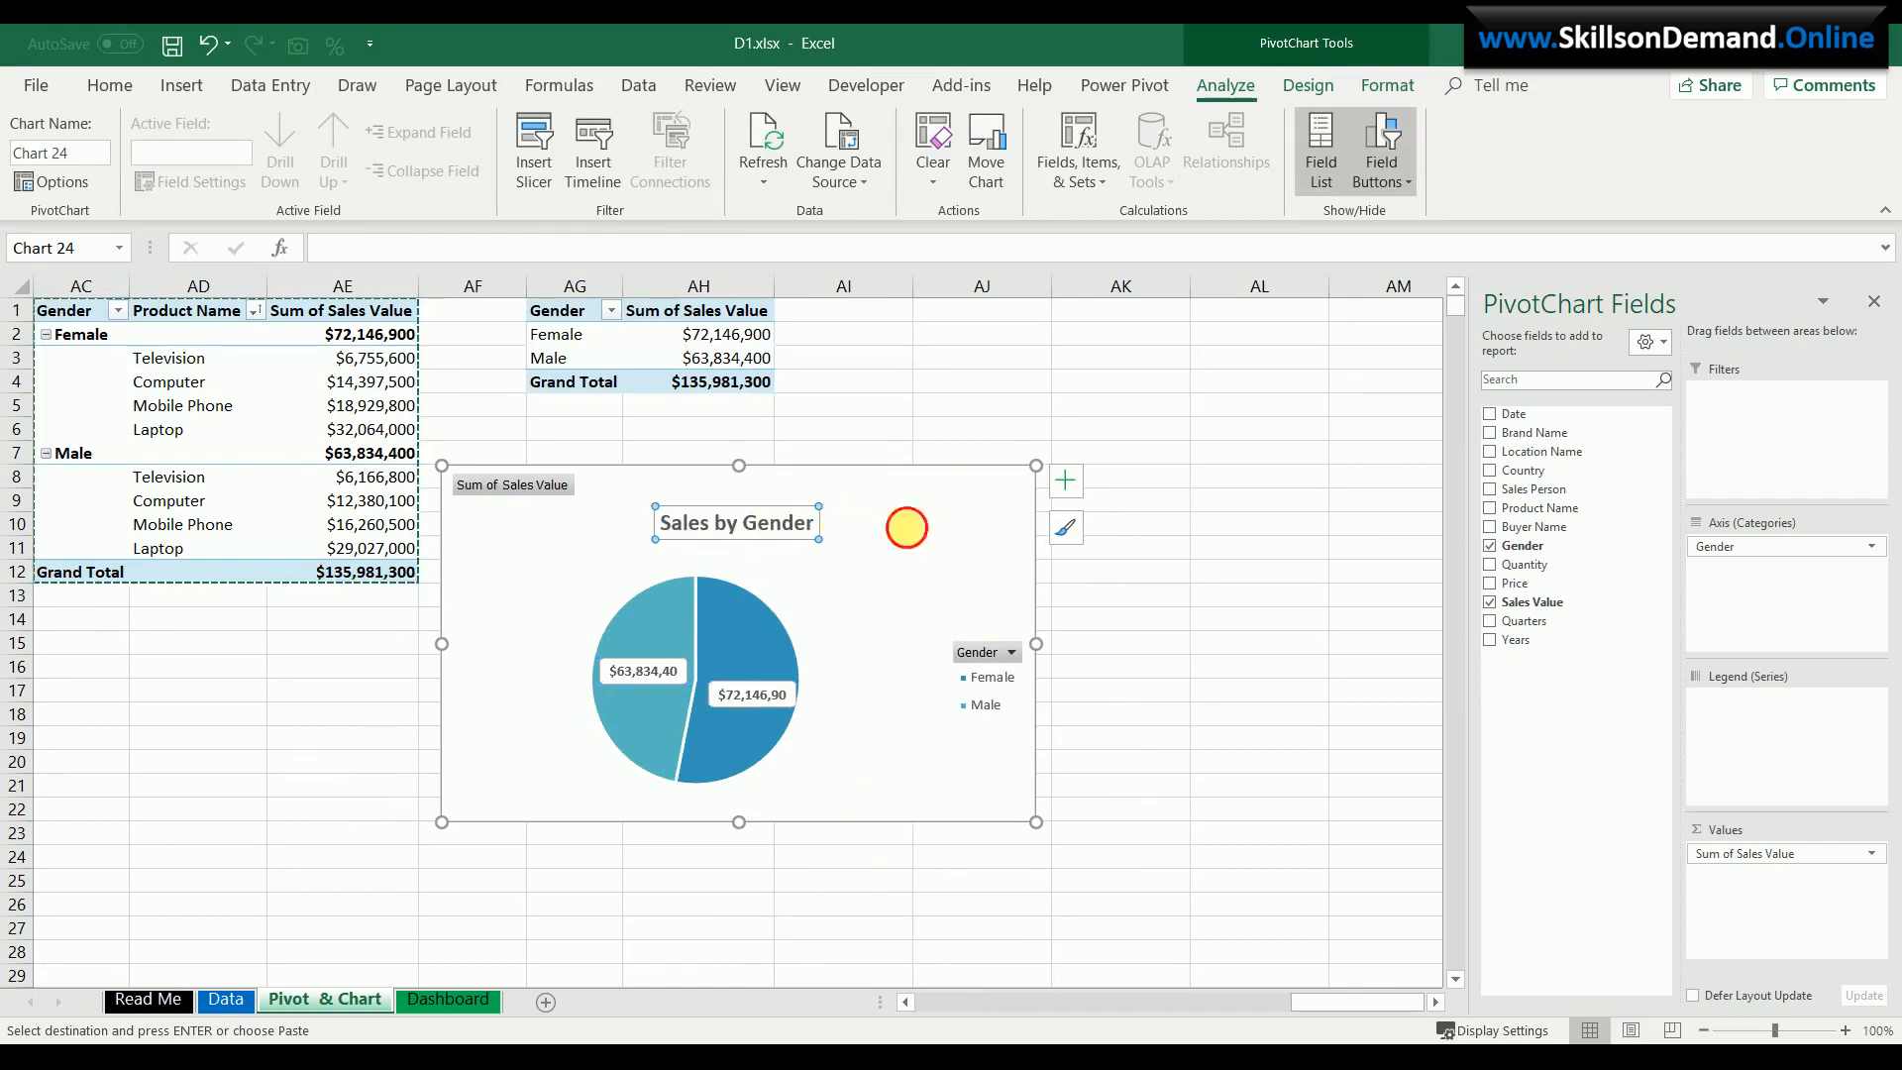
left_click(907, 528)
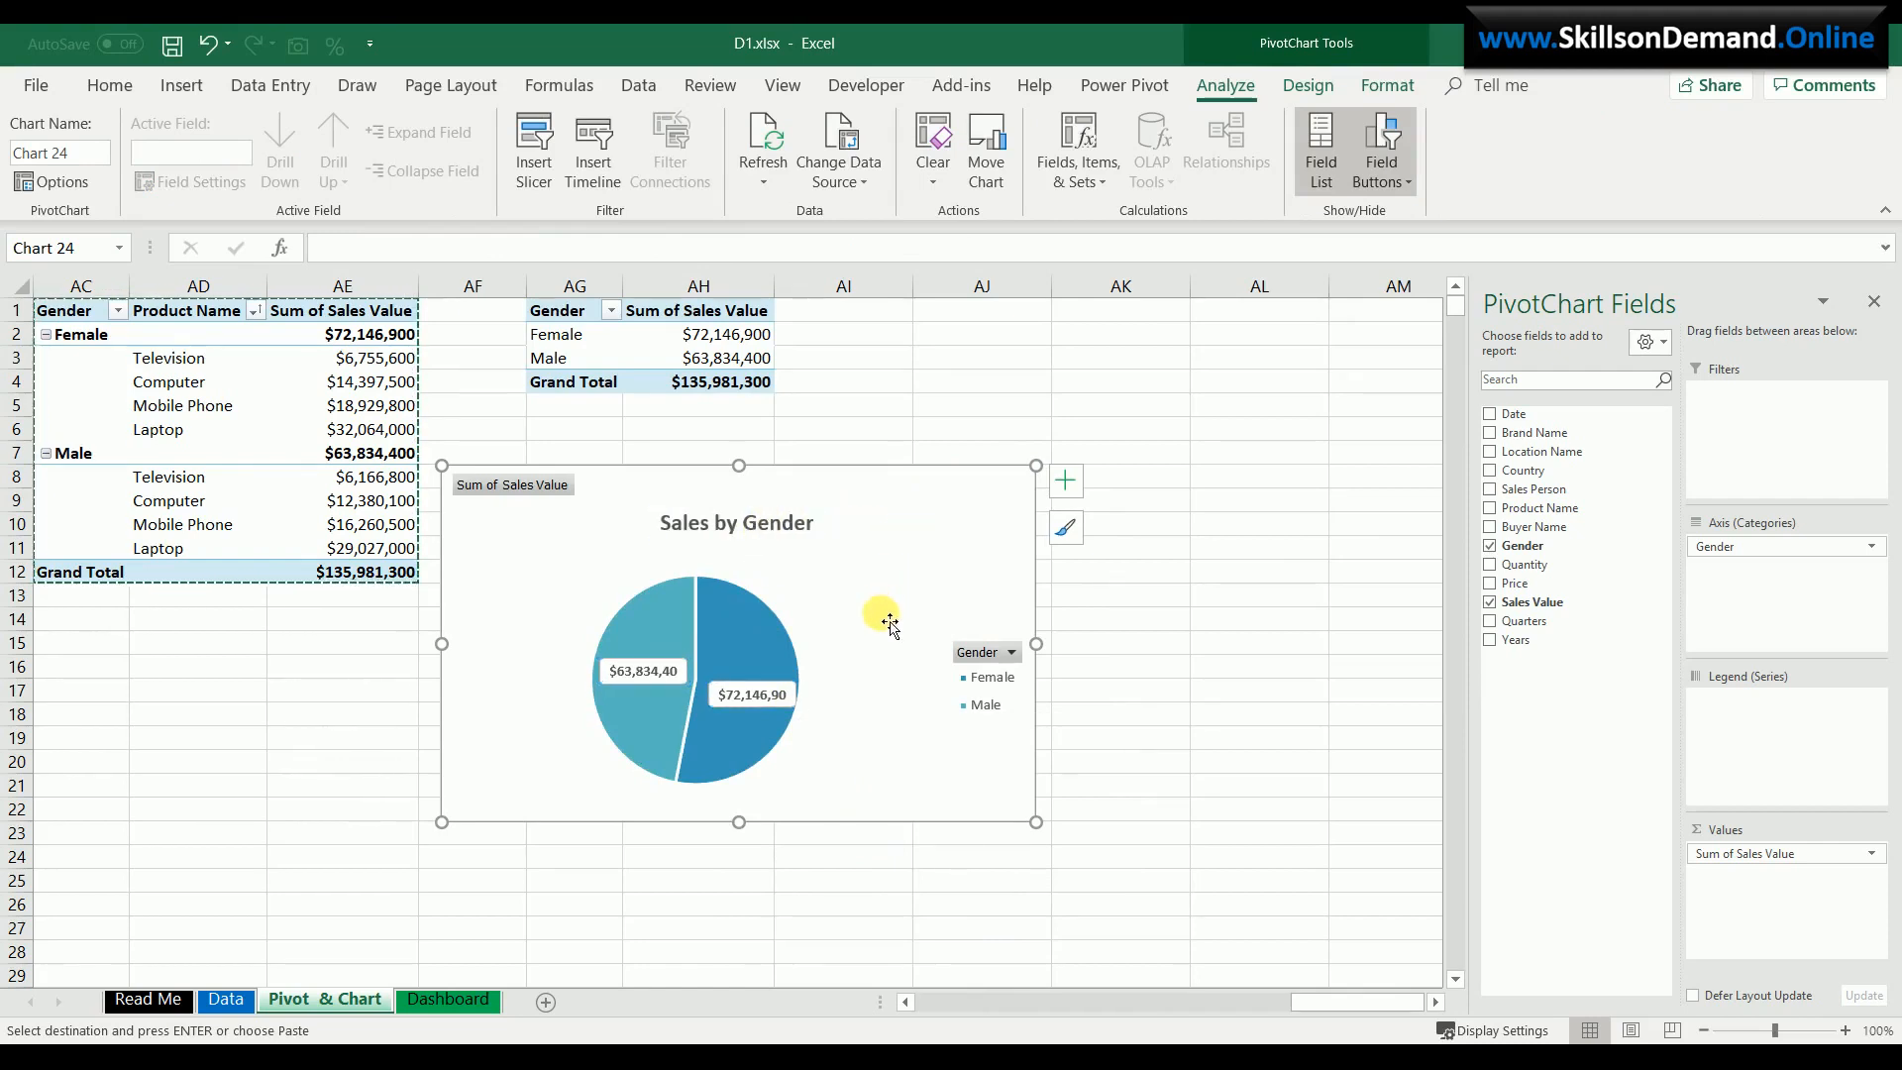
right_click(986, 698)
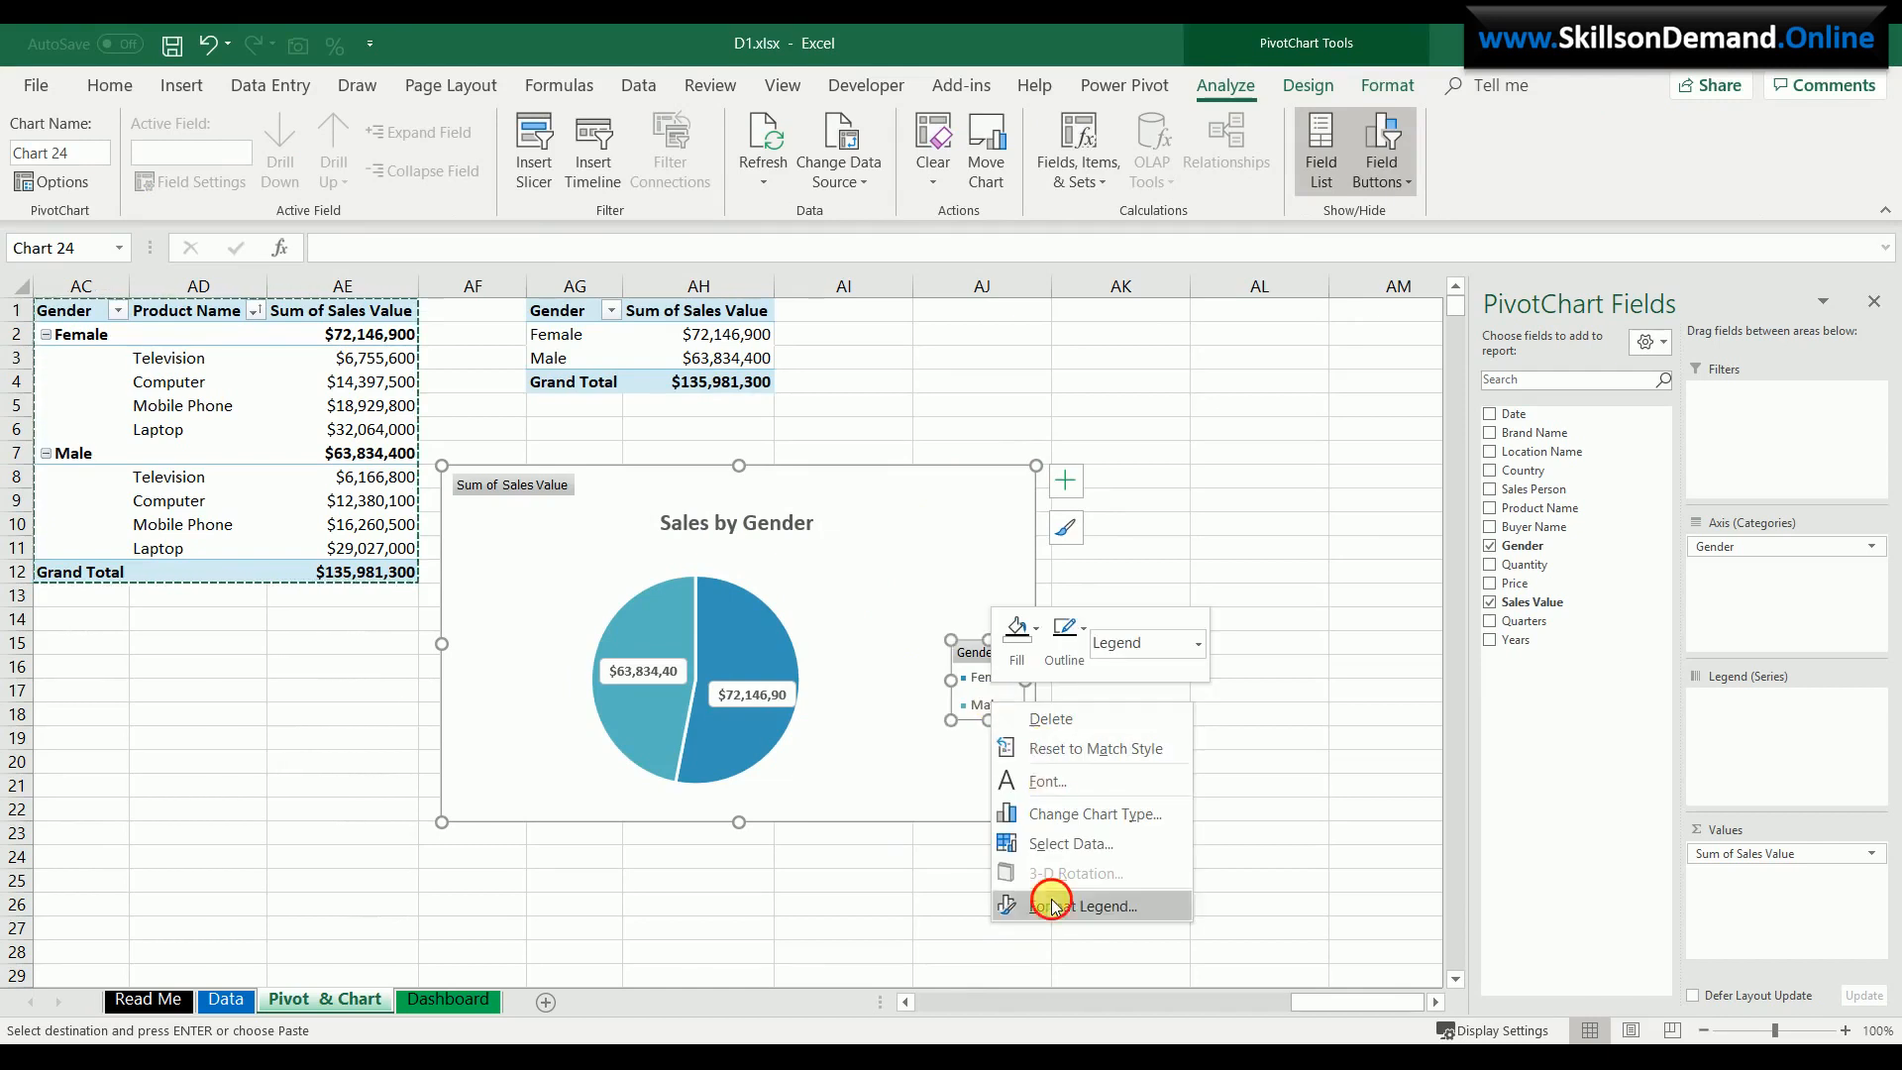
left_click(1090, 904)
left_click(1204, 492)
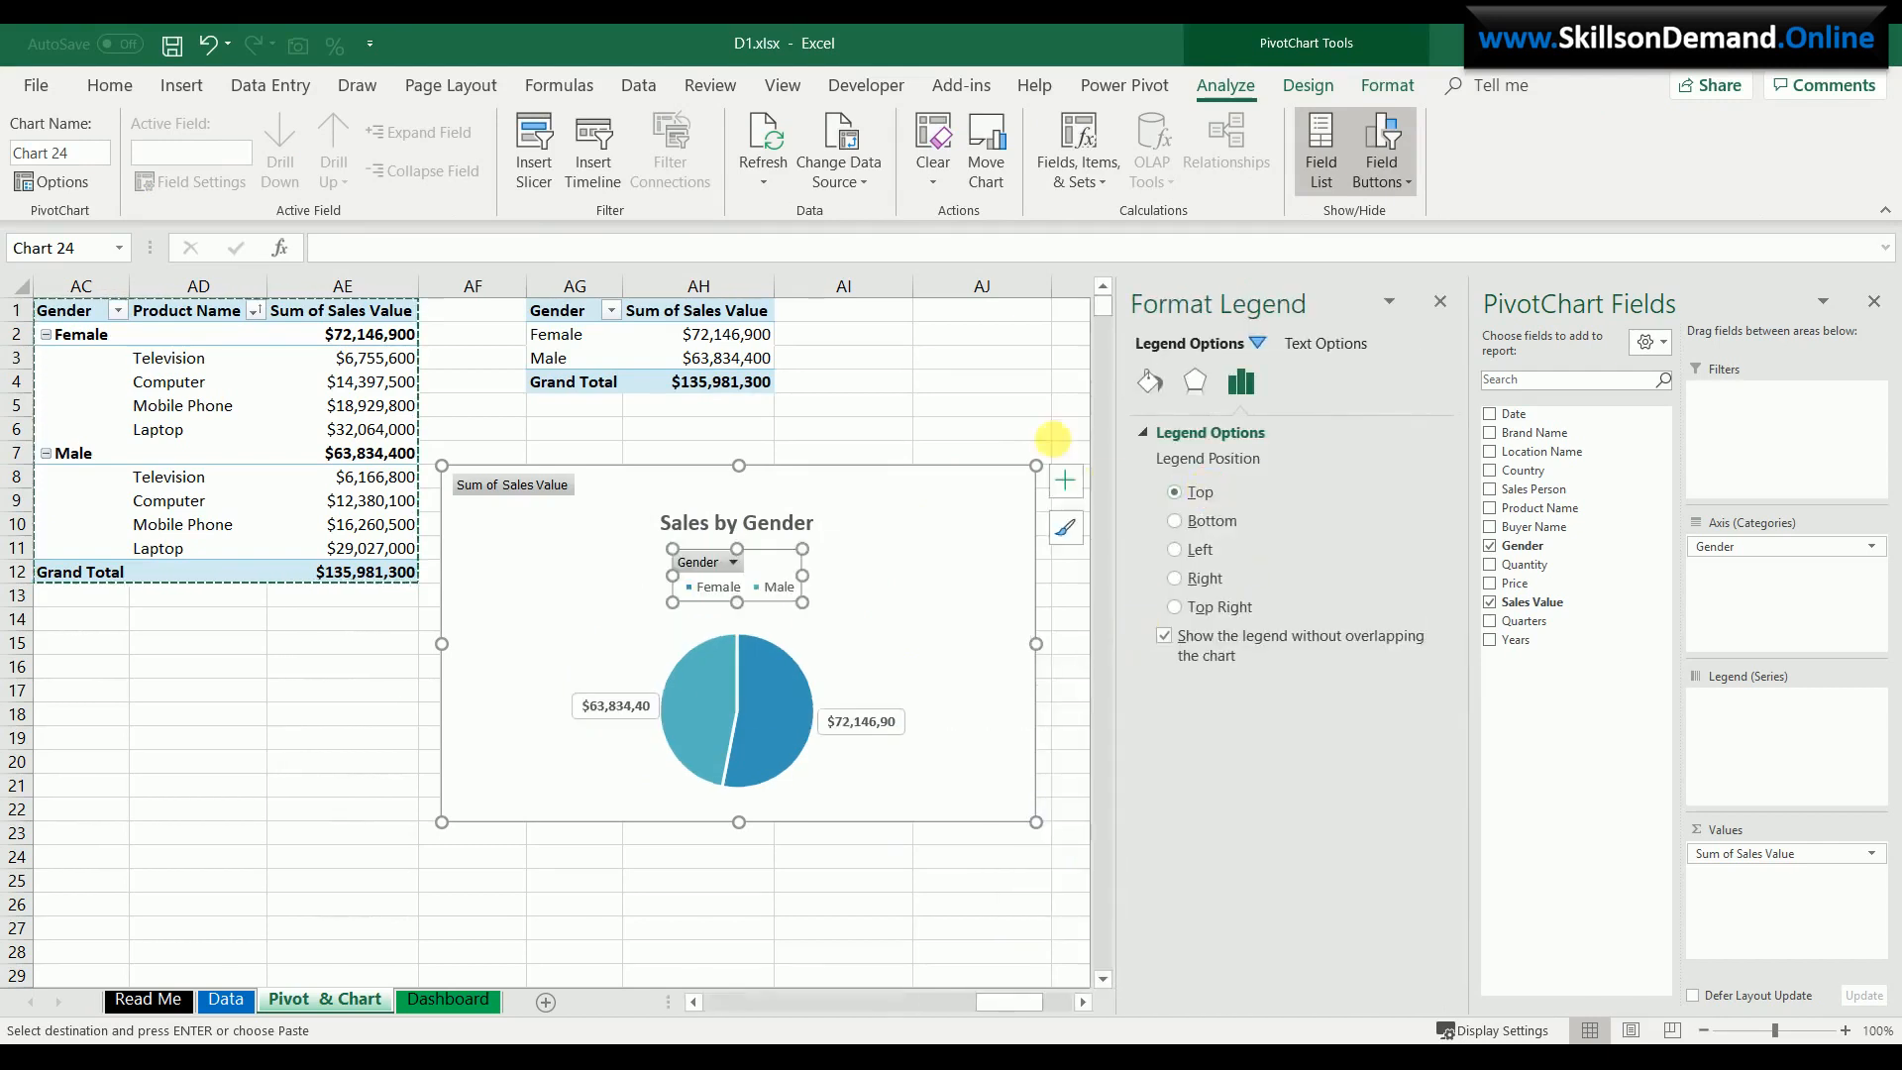
left_click(996, 385)
- Set the pie's data labels to show Percentage instead of Value, with the label position at Center
right_click(887, 726)
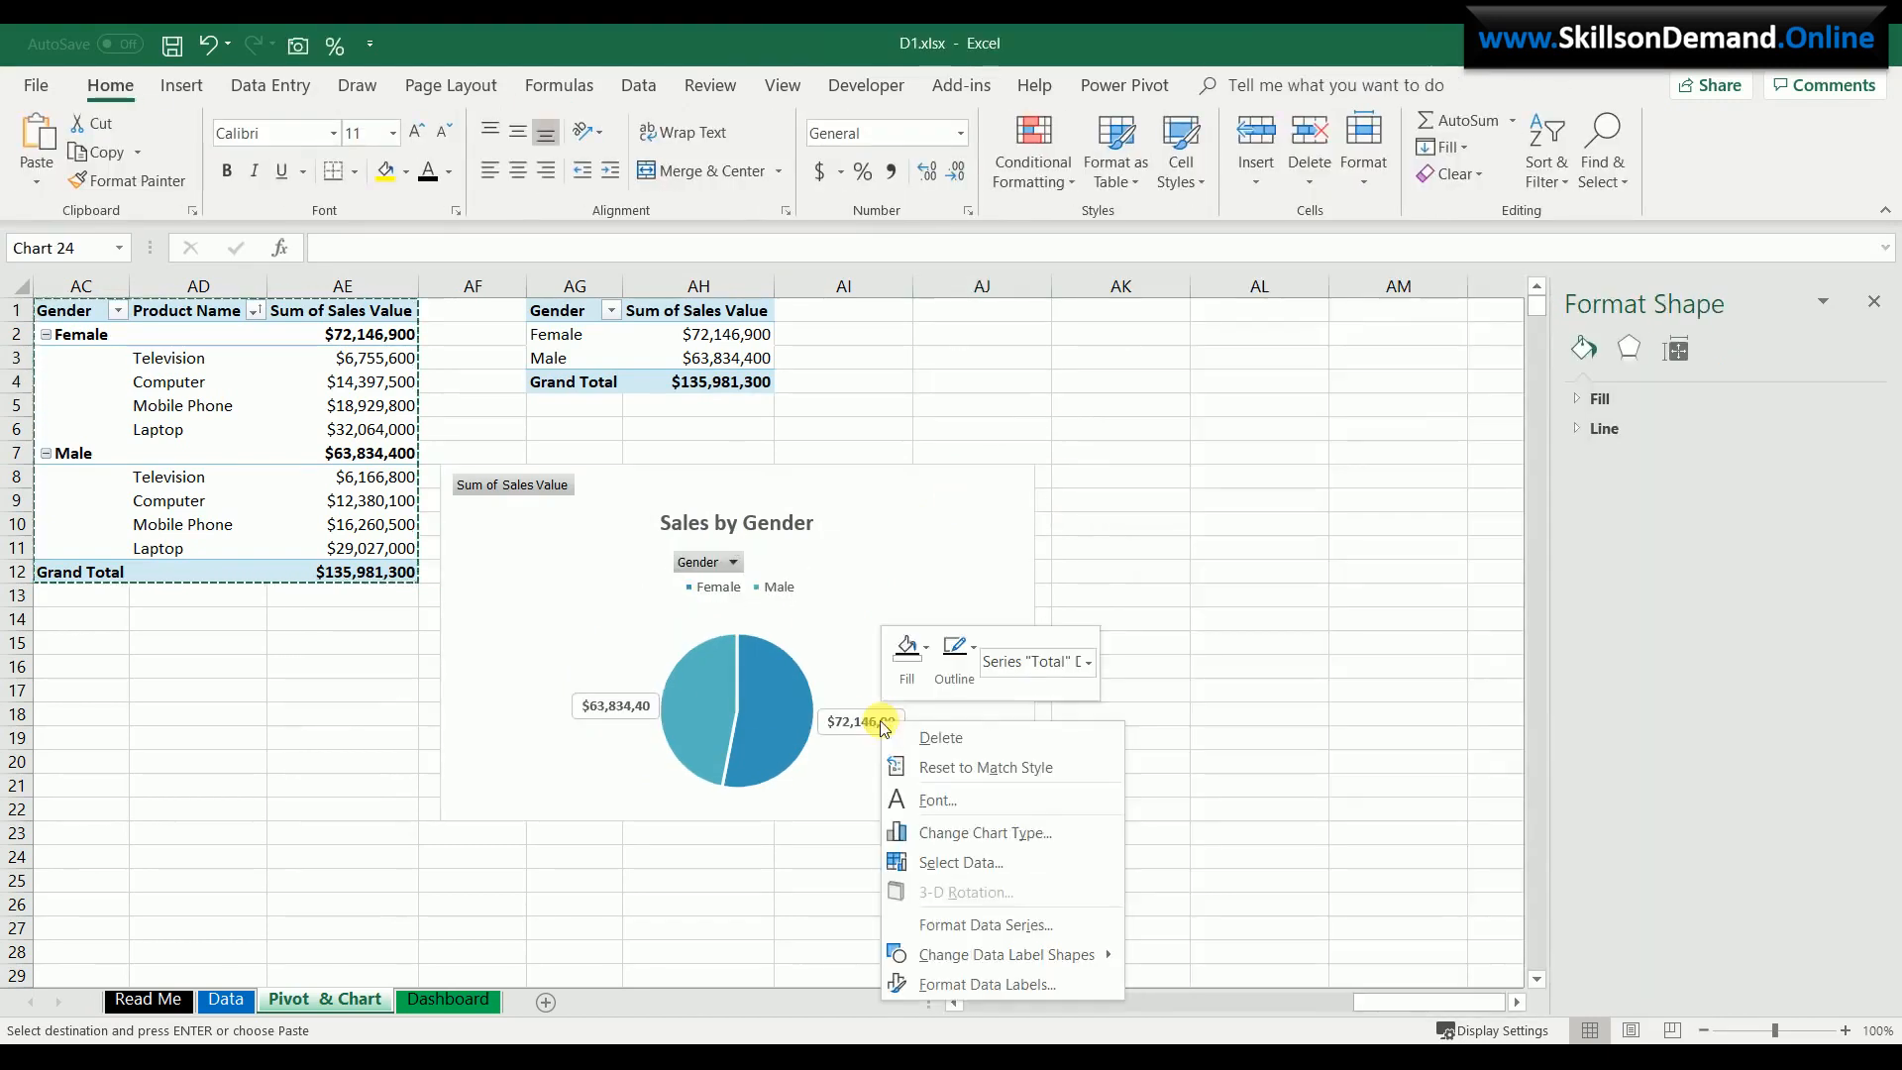
left_click(981, 981)
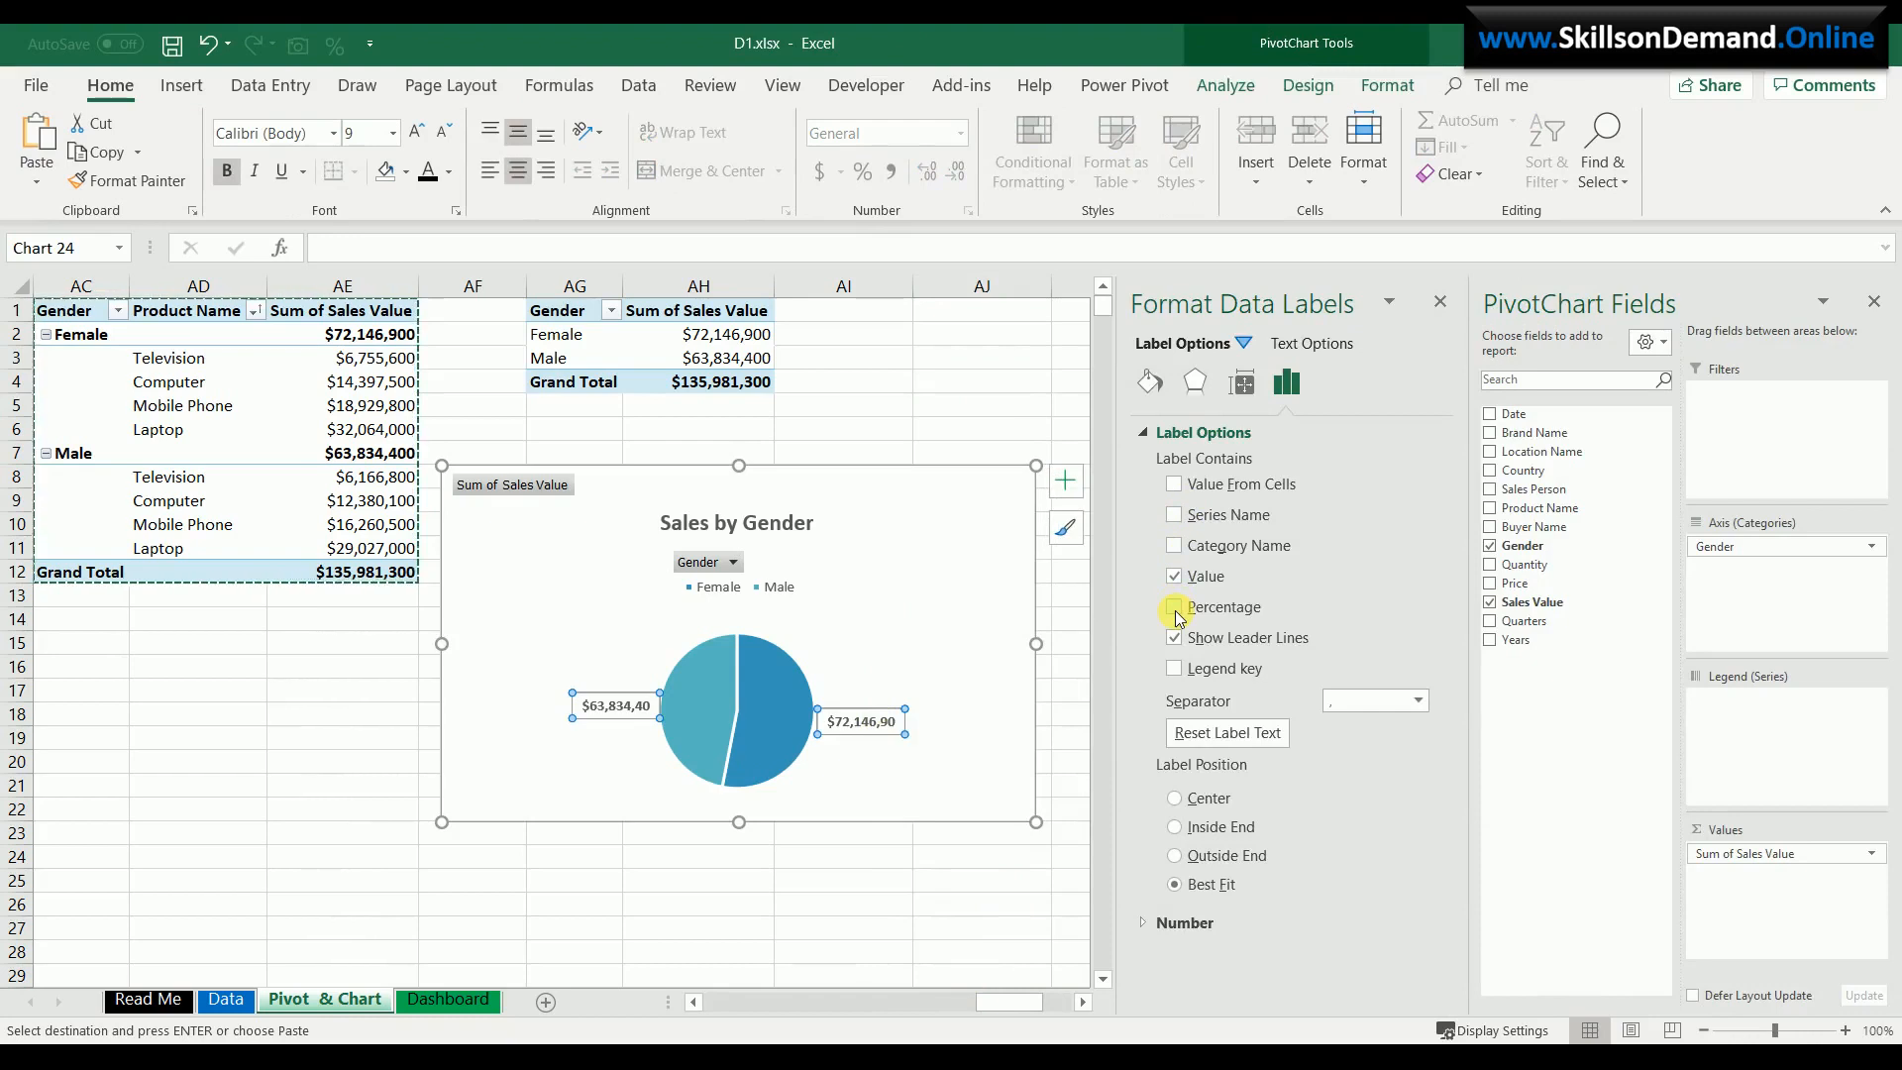
left_click(1175, 609)
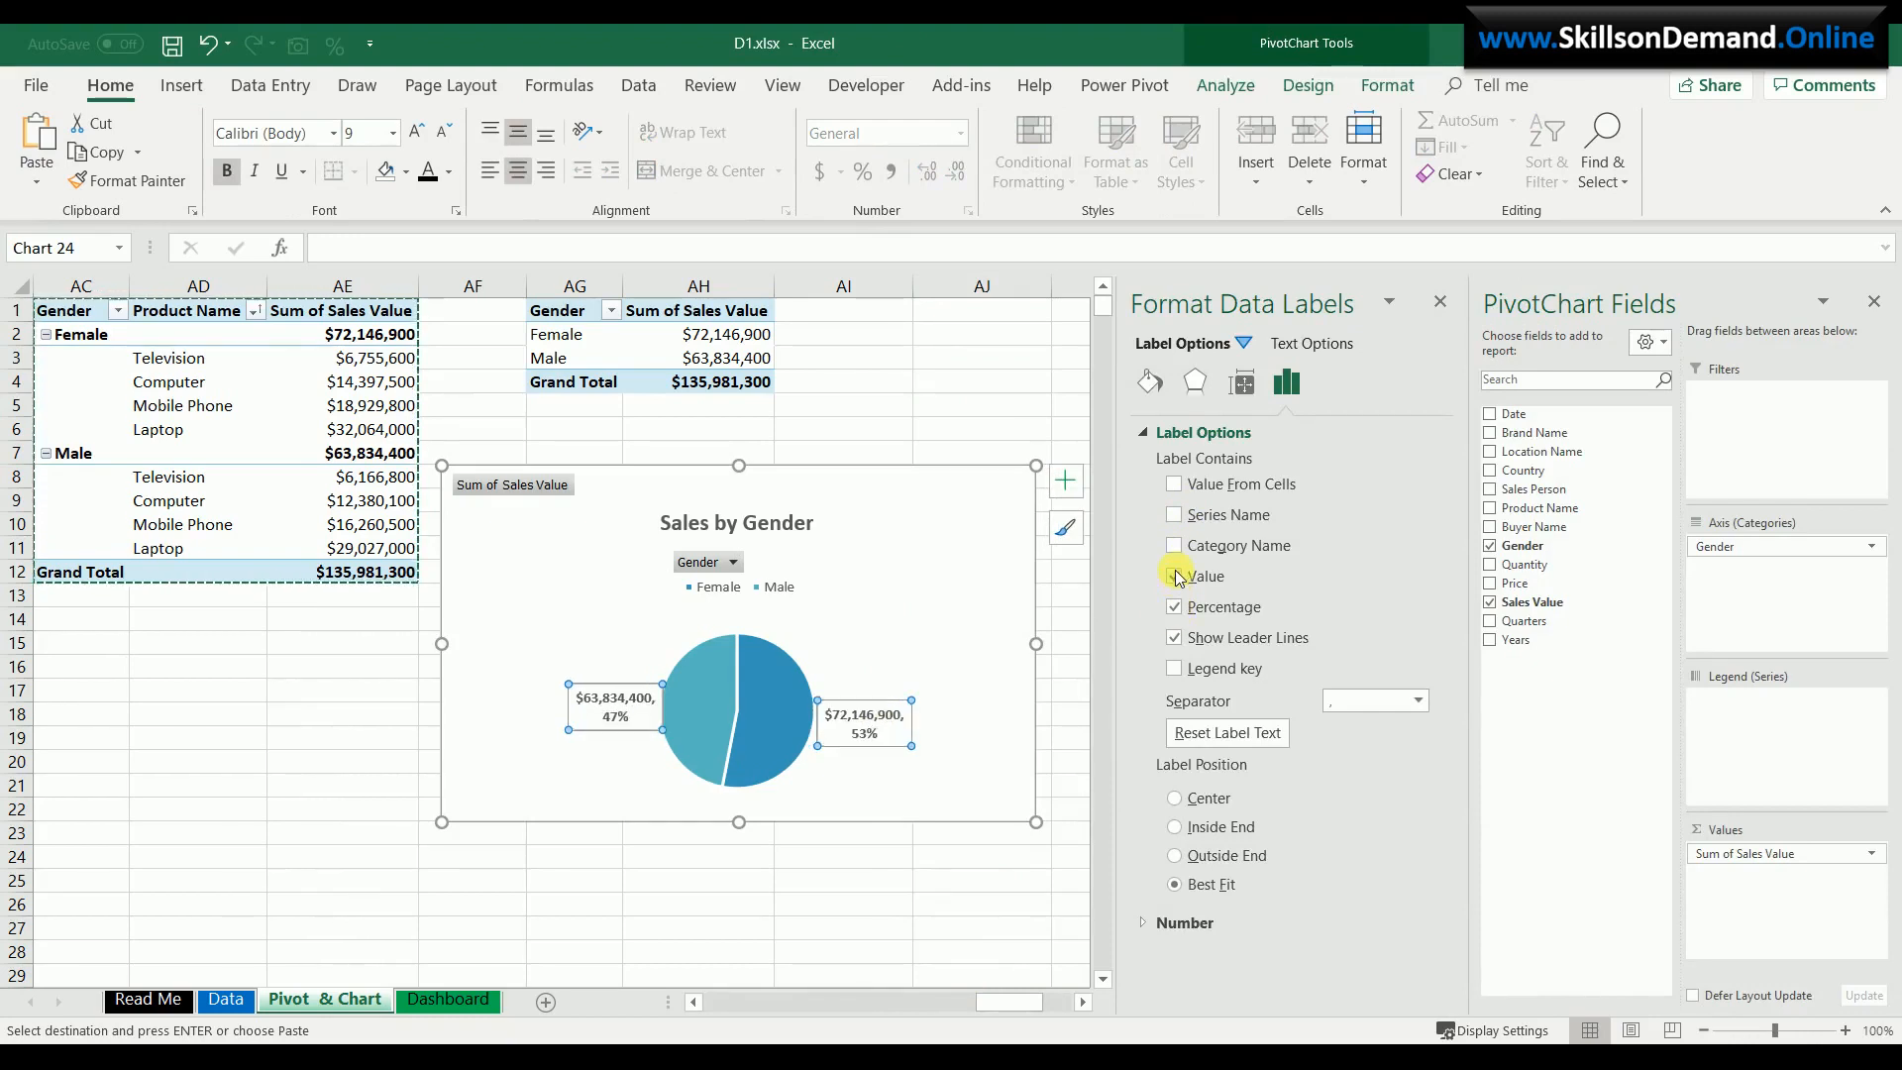
left_click(1175, 577)
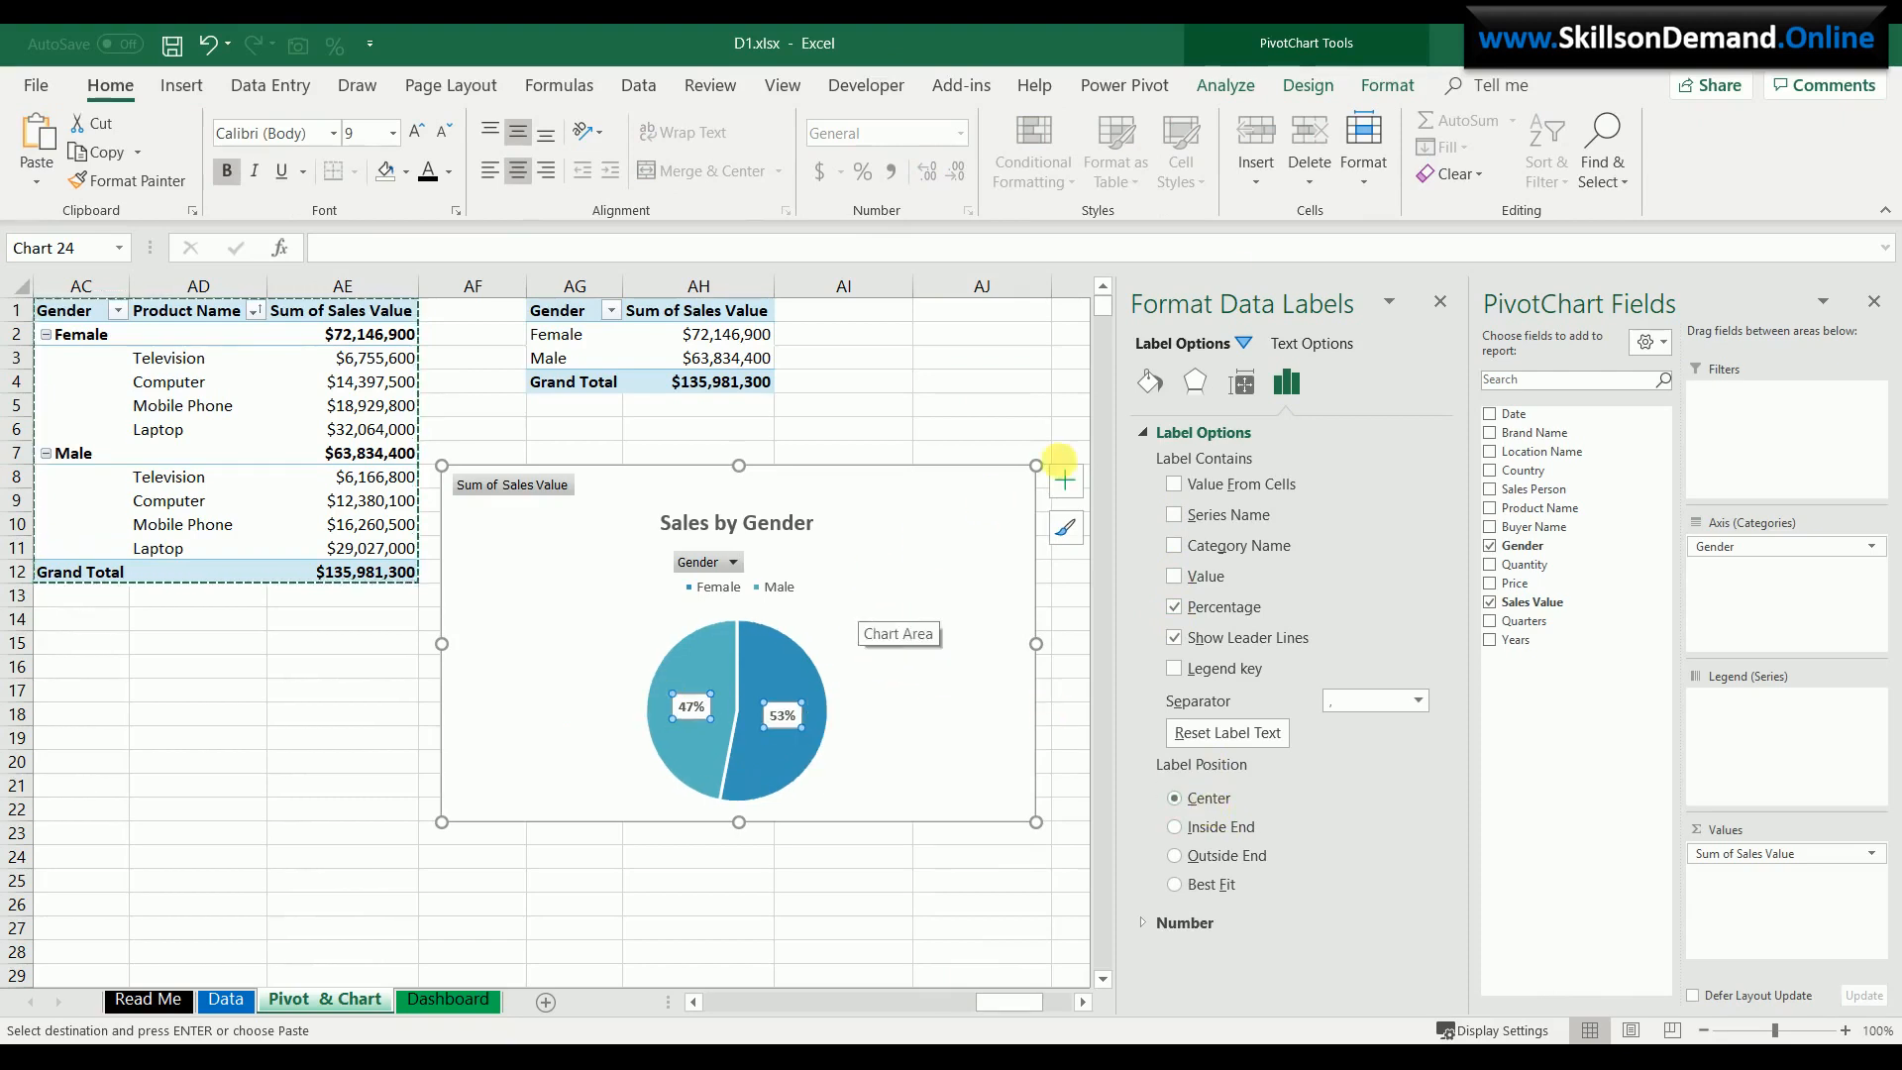
- Hide all the field buttons on the Sales by Gender pie chart
left_click(1224, 83)
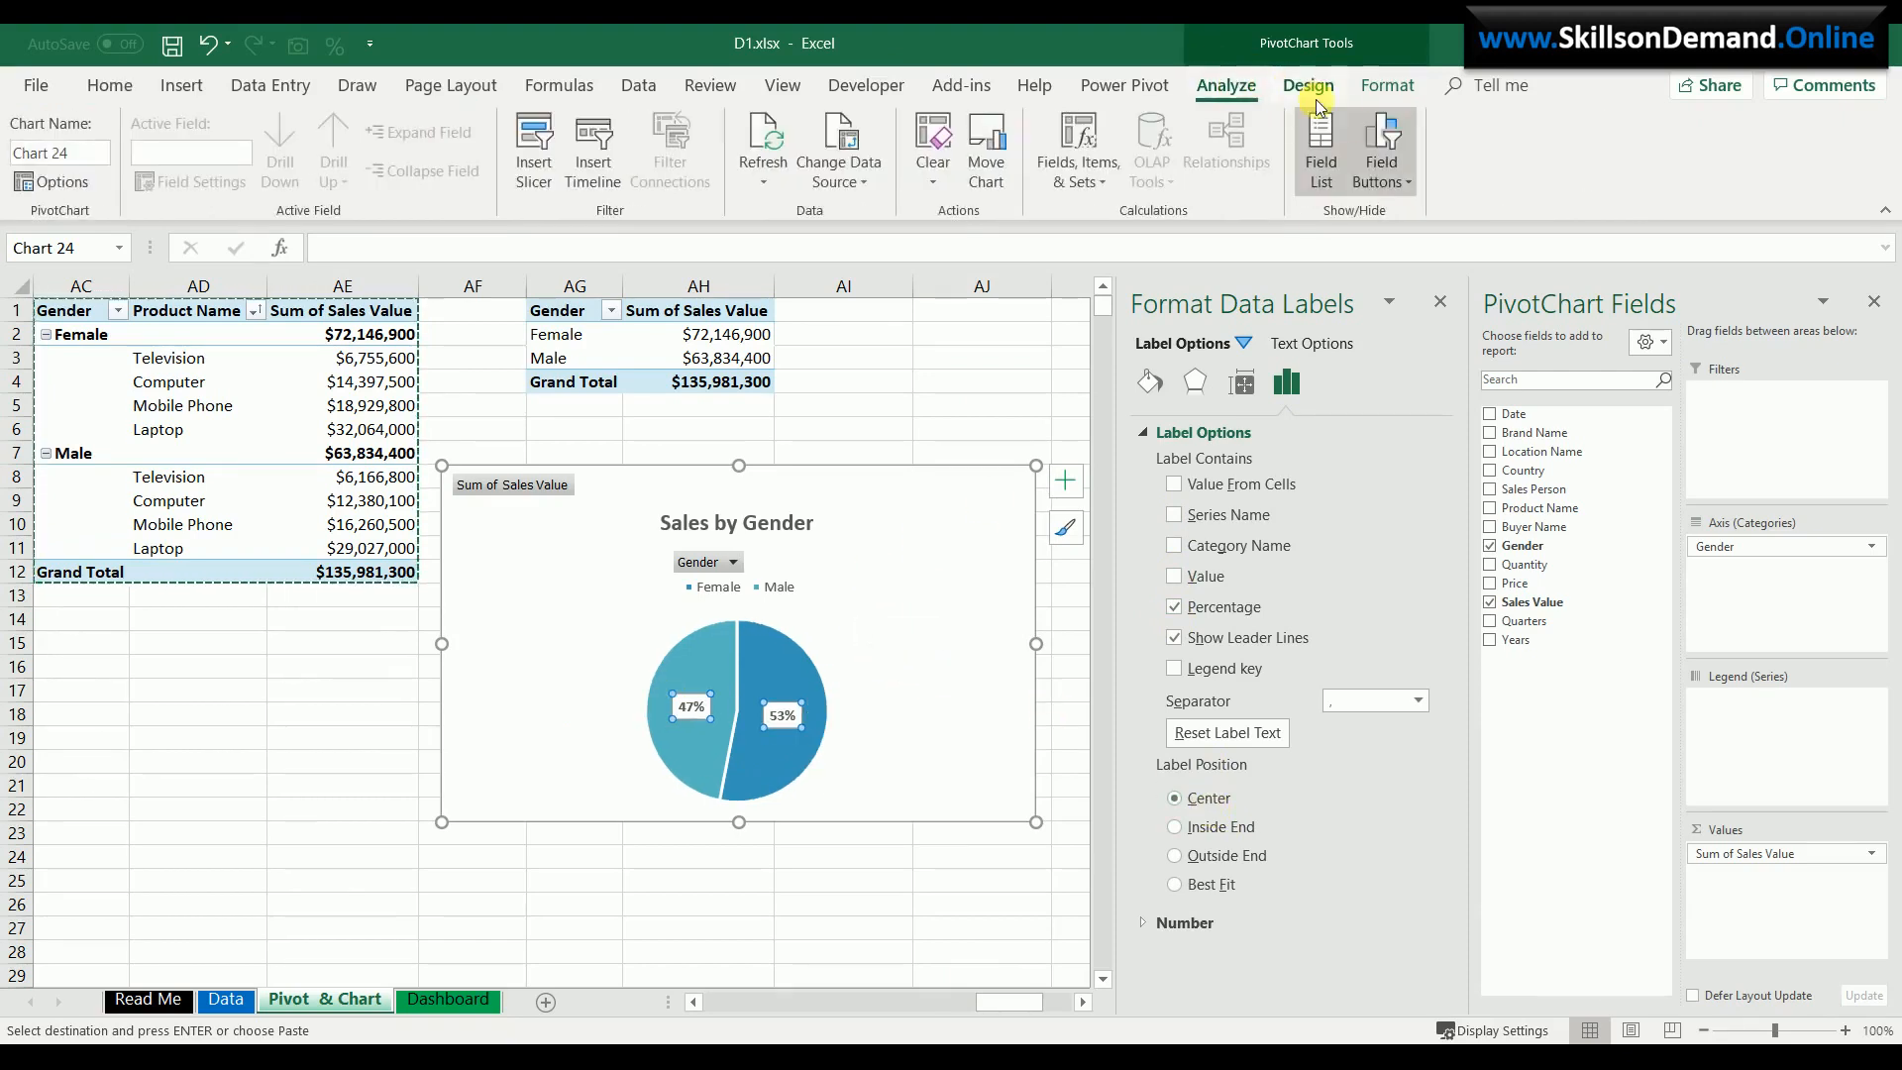
left_click(1392, 136)
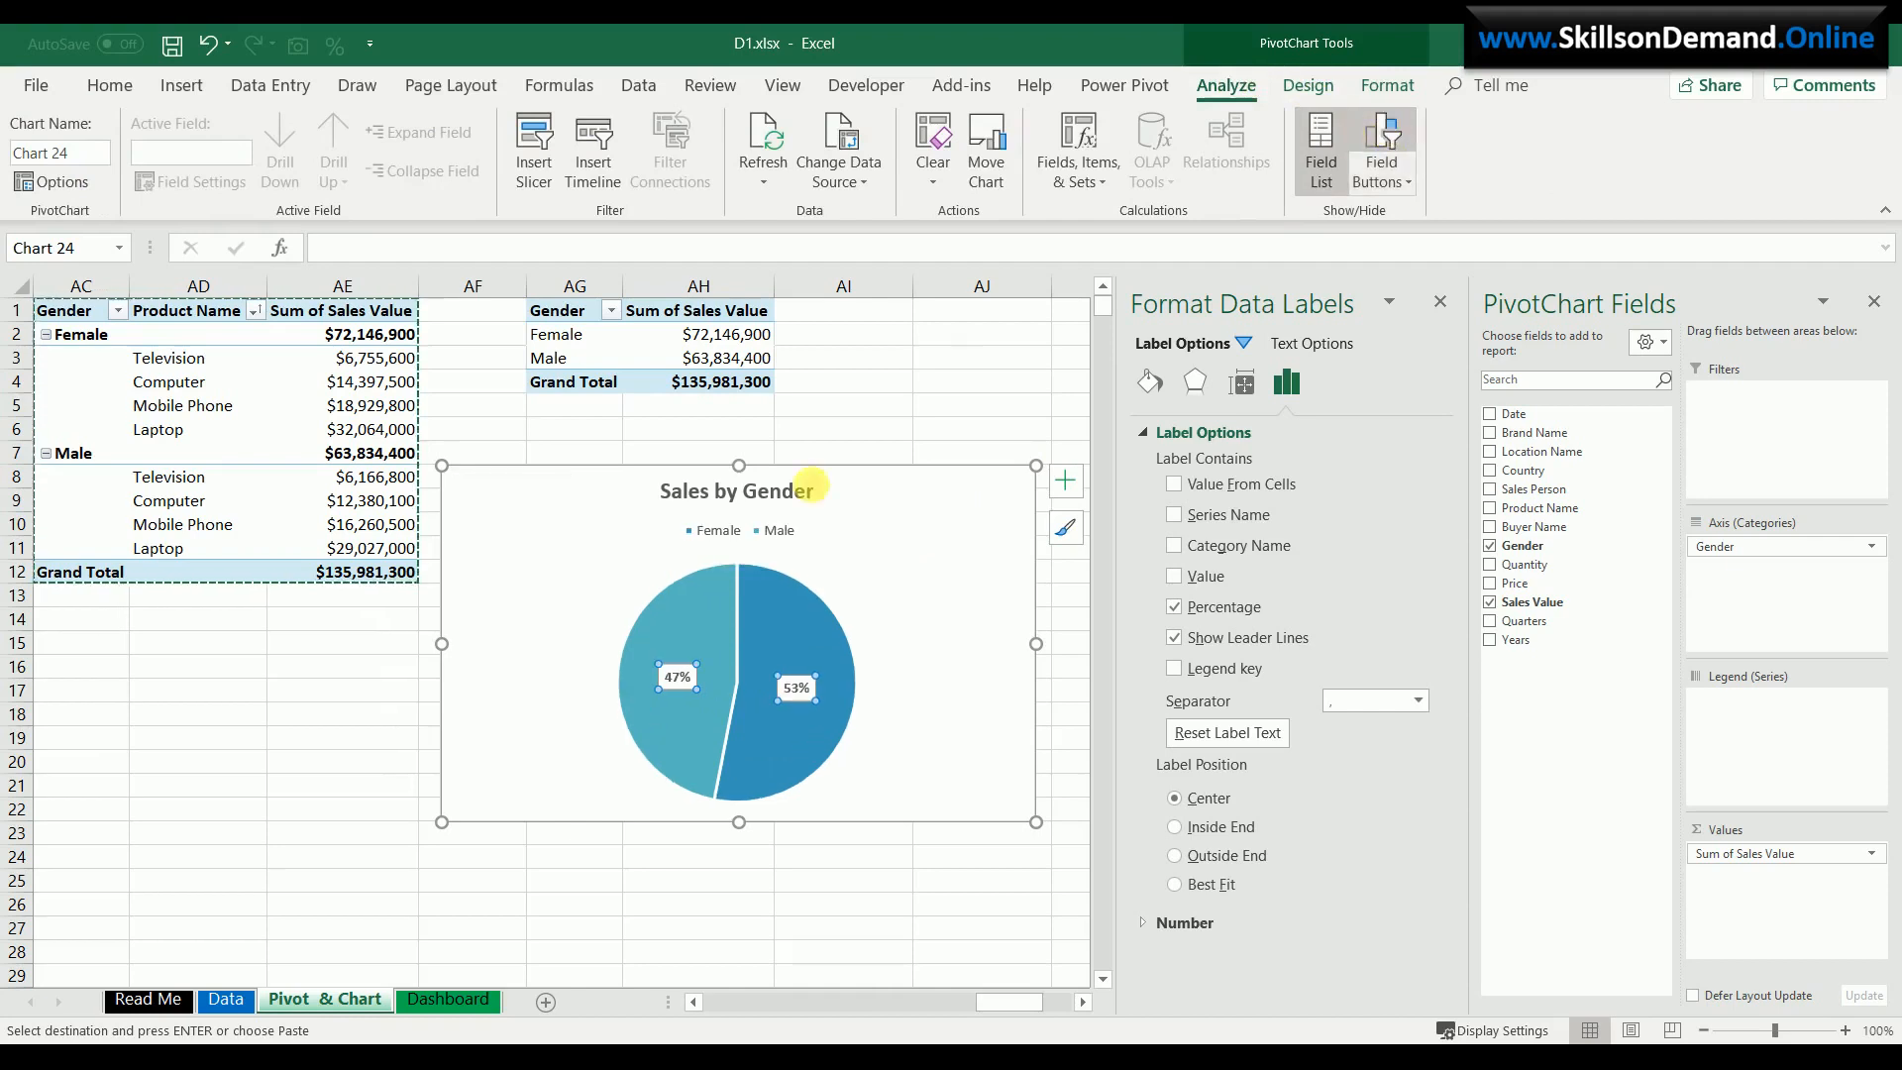
left_click(764, 544)
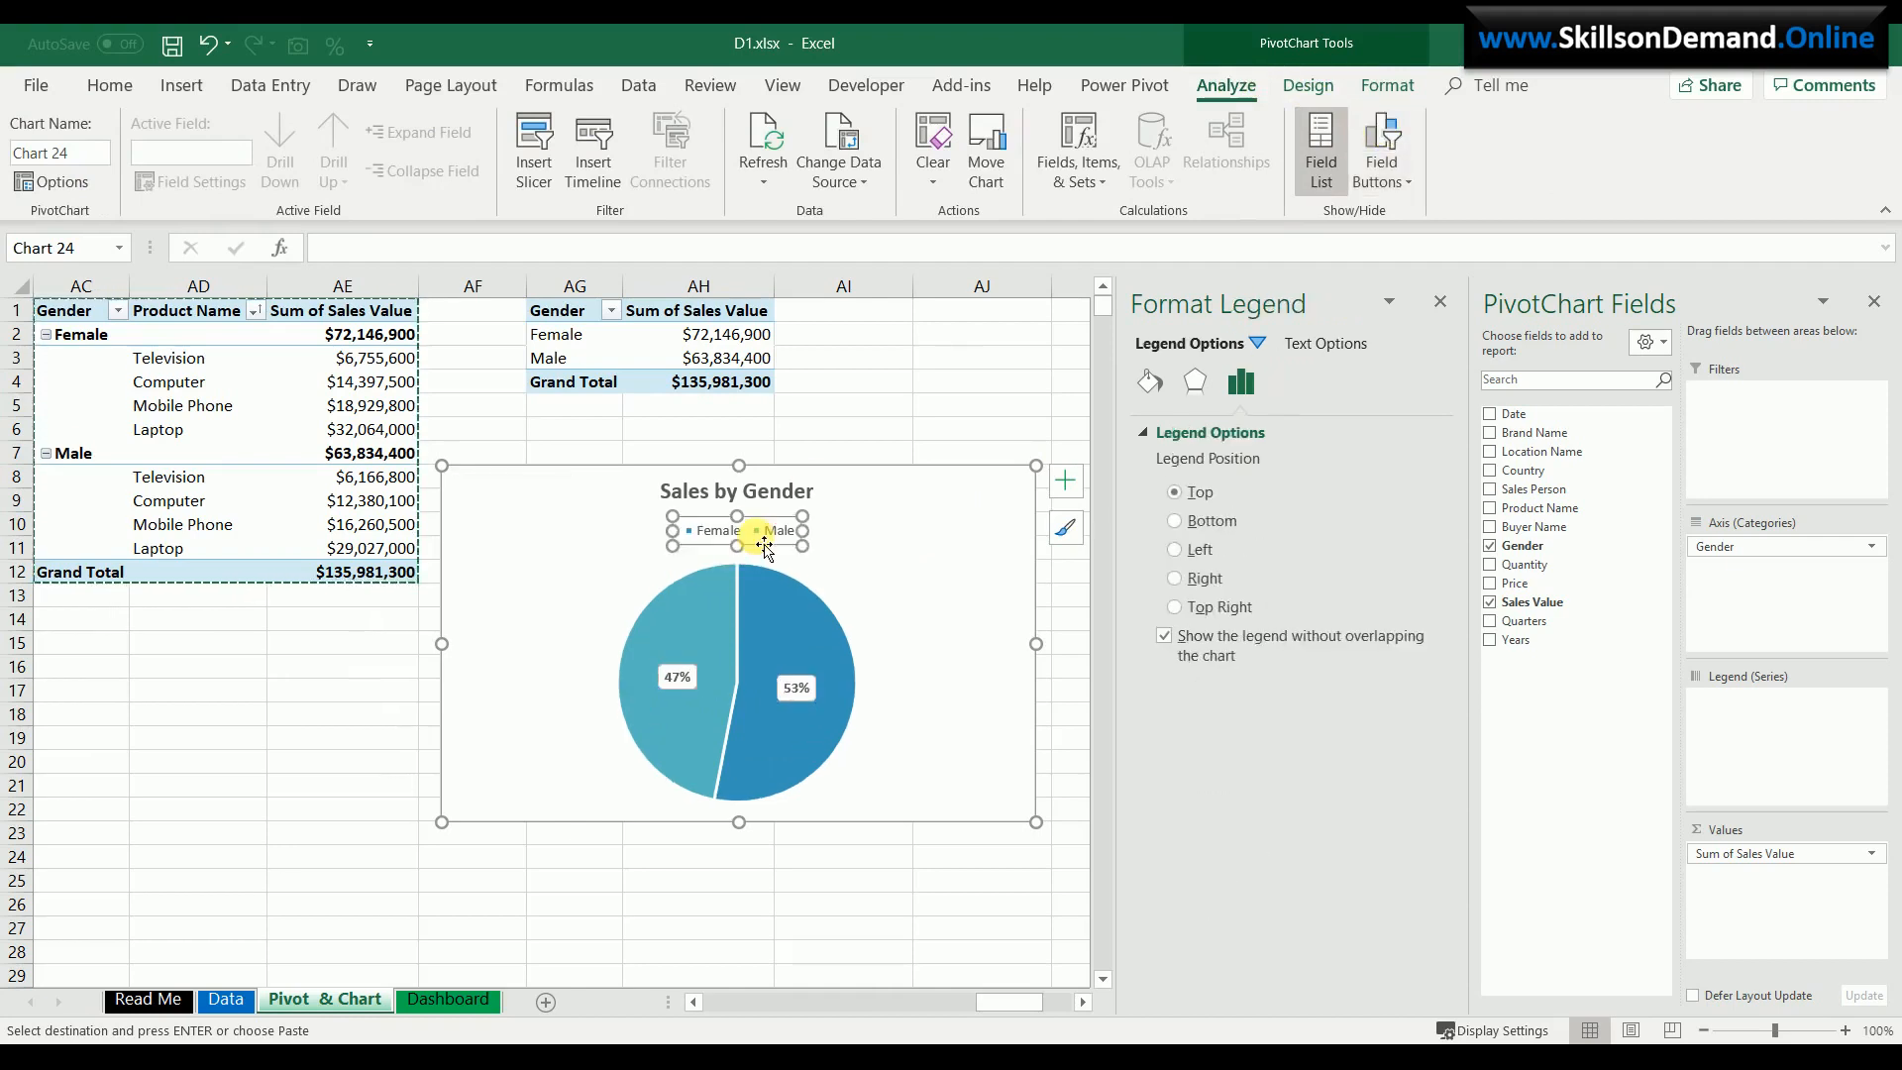
- Fill the pie's Male slice with green and the Female slice with standard blue
left_click(721, 598)
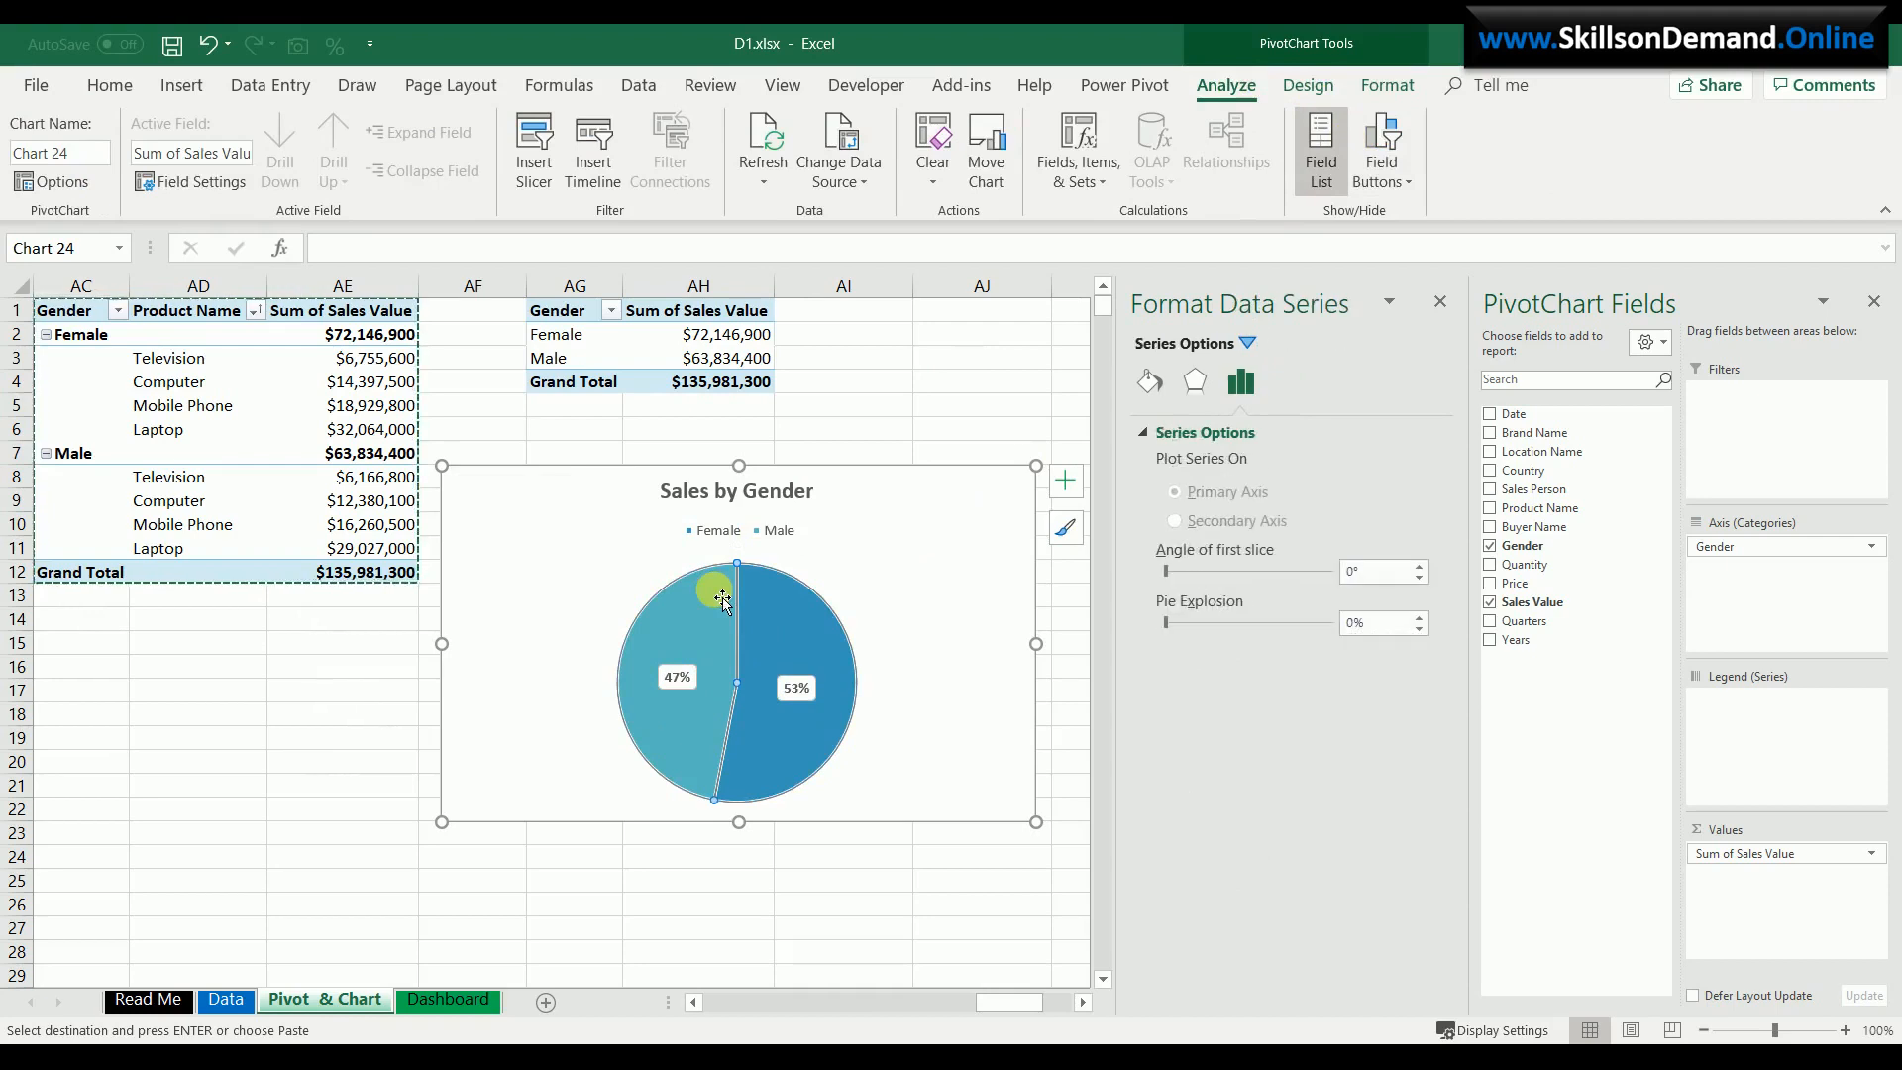
left_click(722, 600)
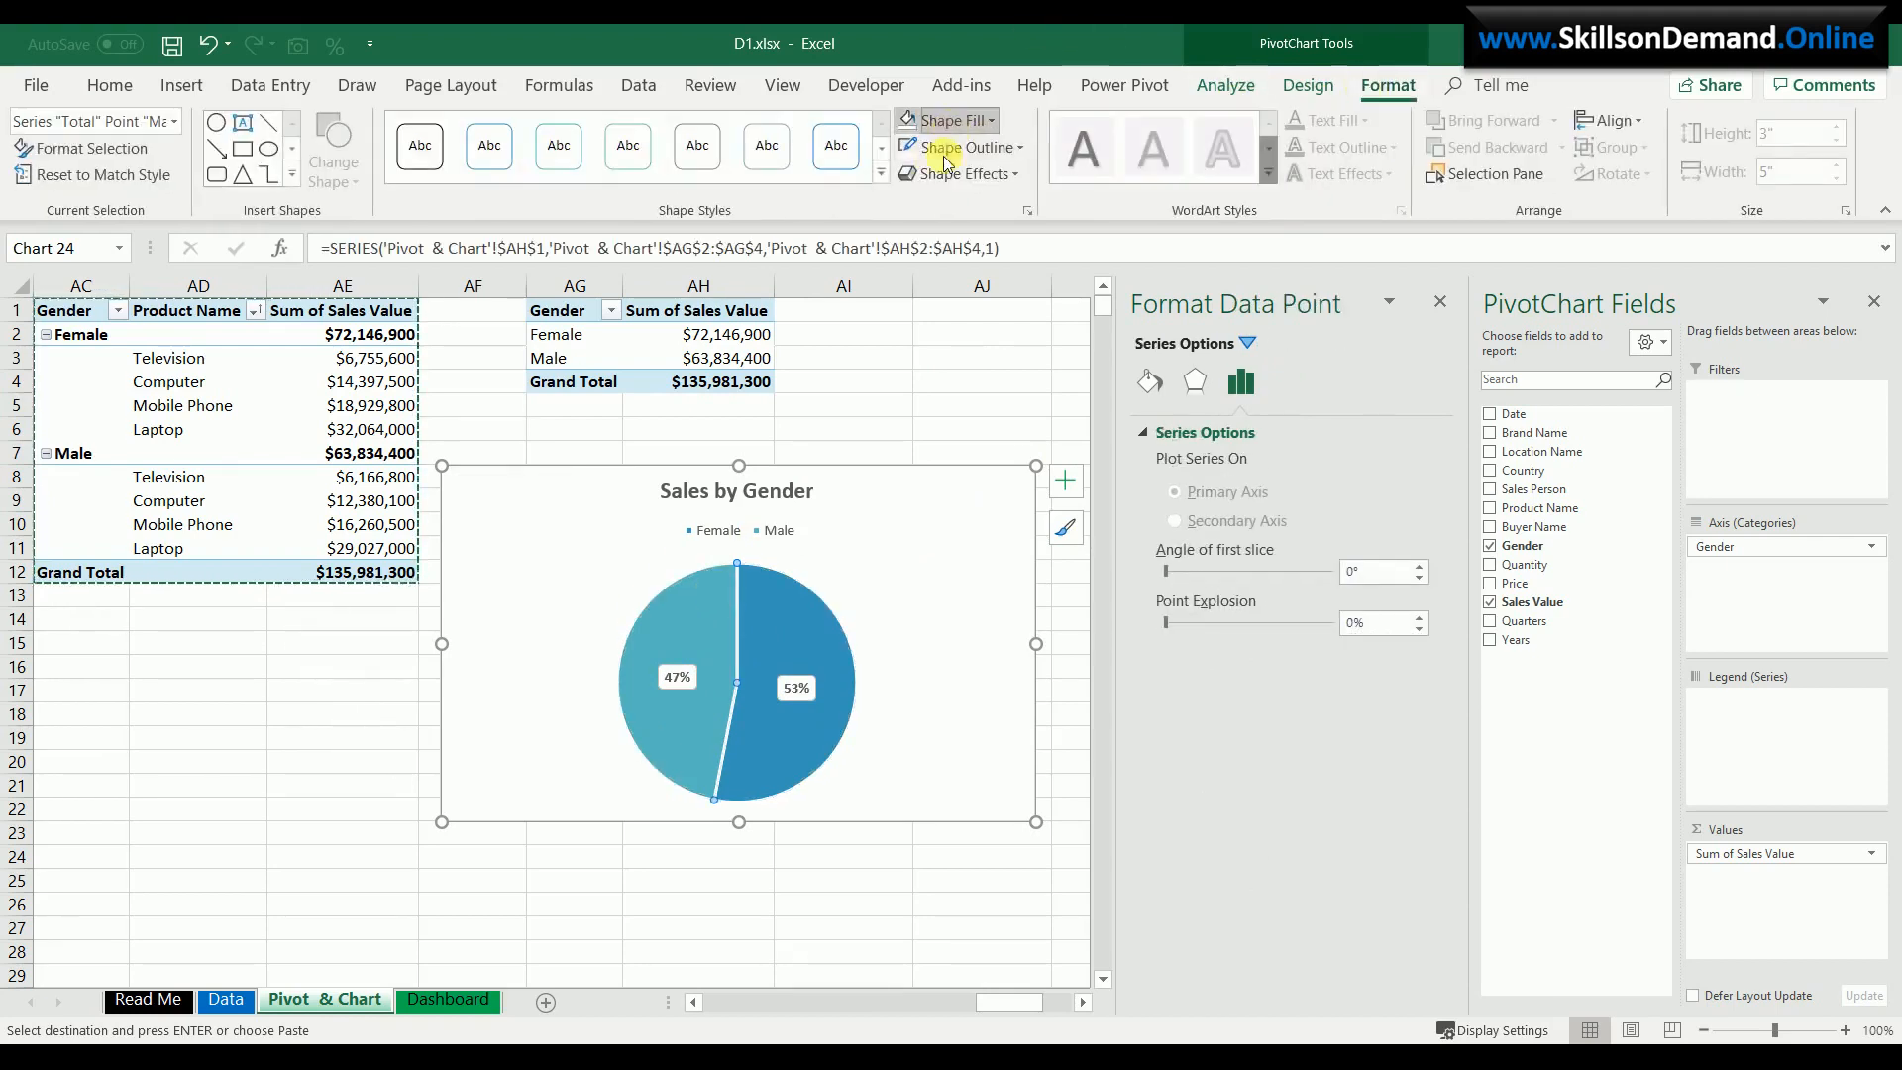
left_click(946, 120)
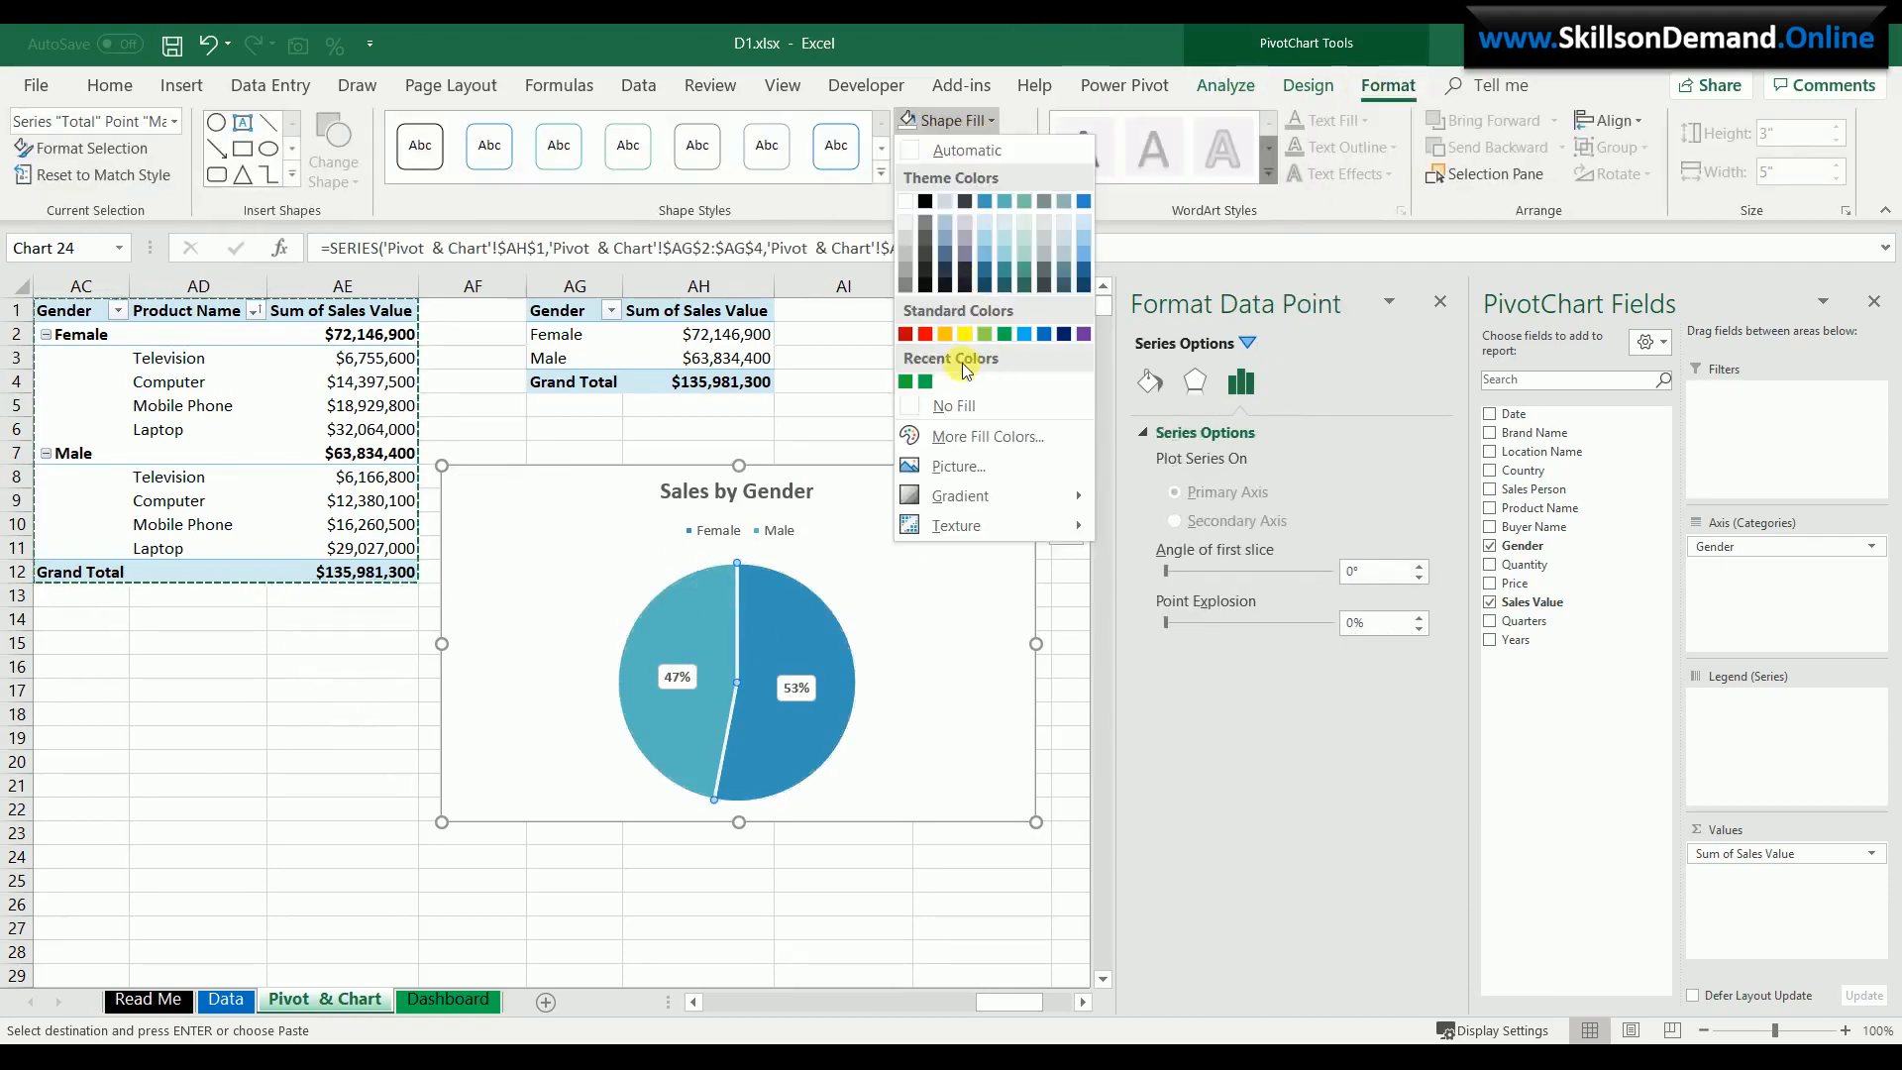
left_click(928, 383)
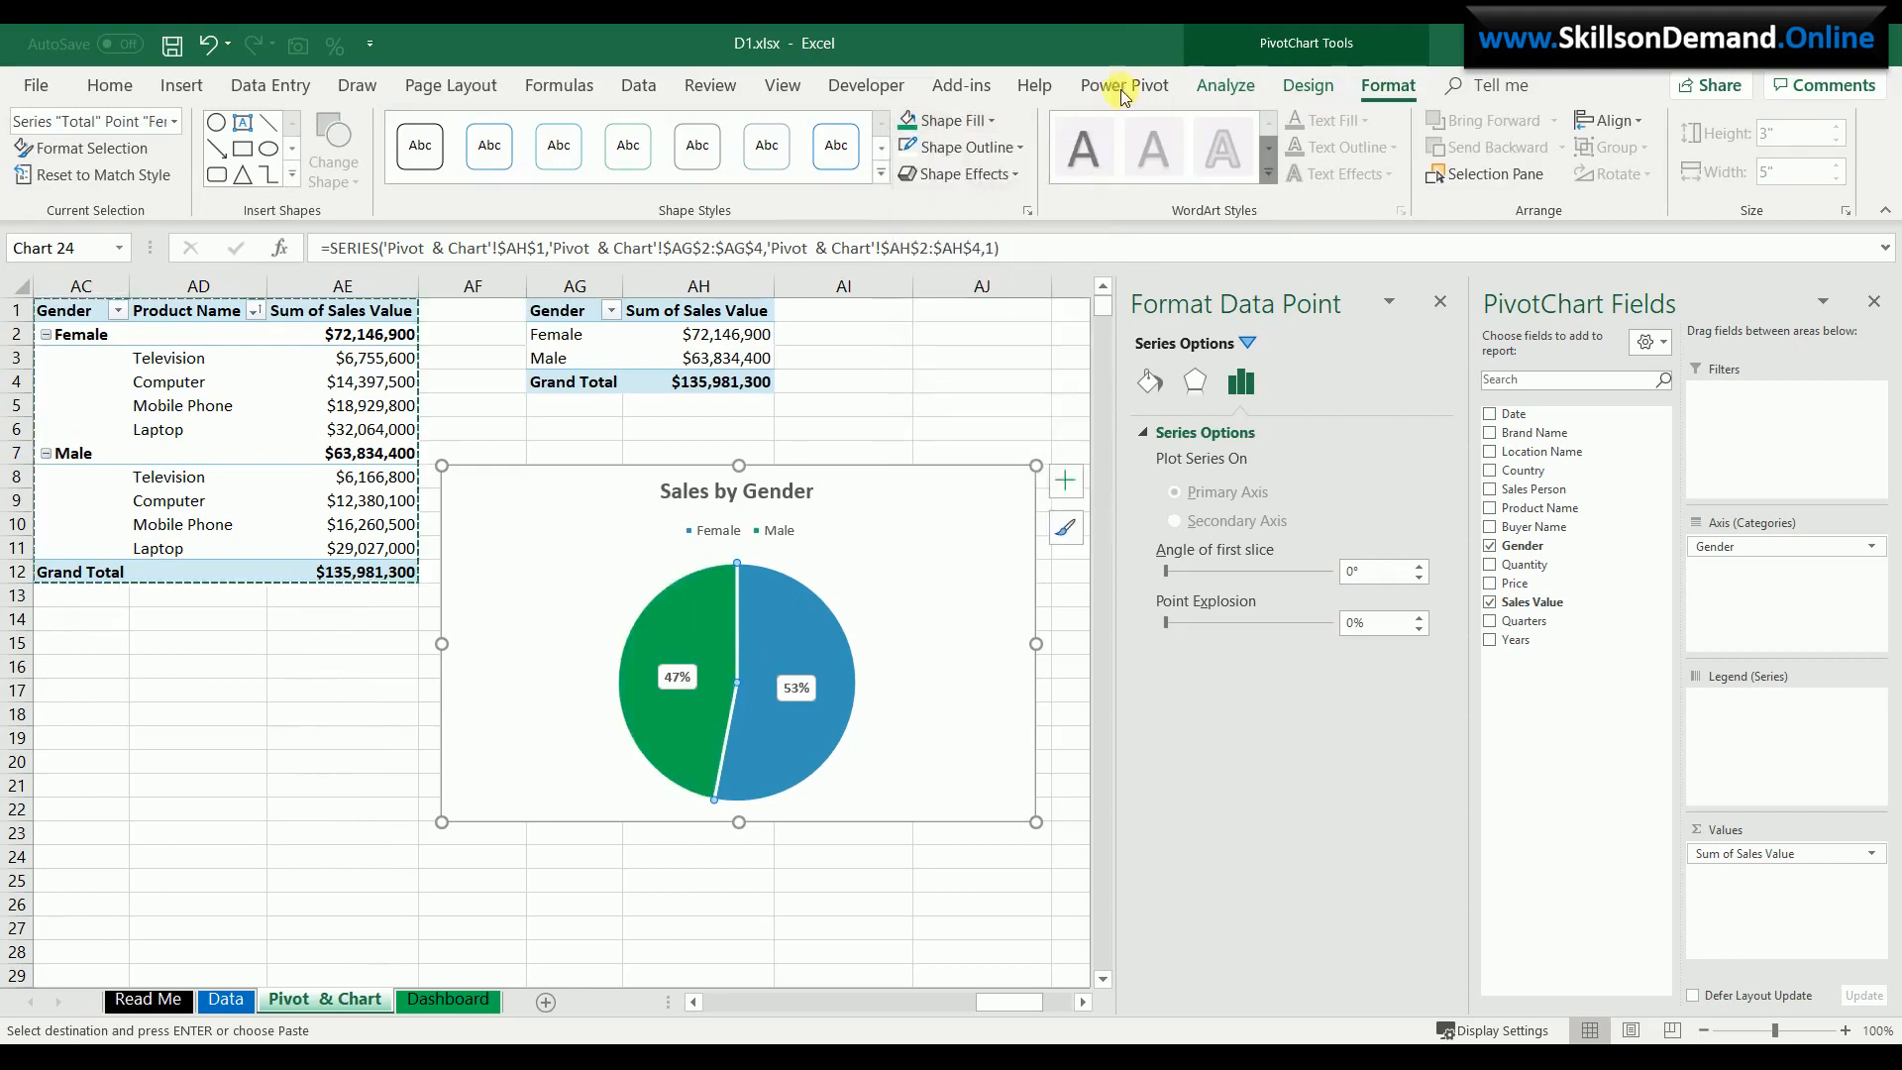
left_click(958, 119)
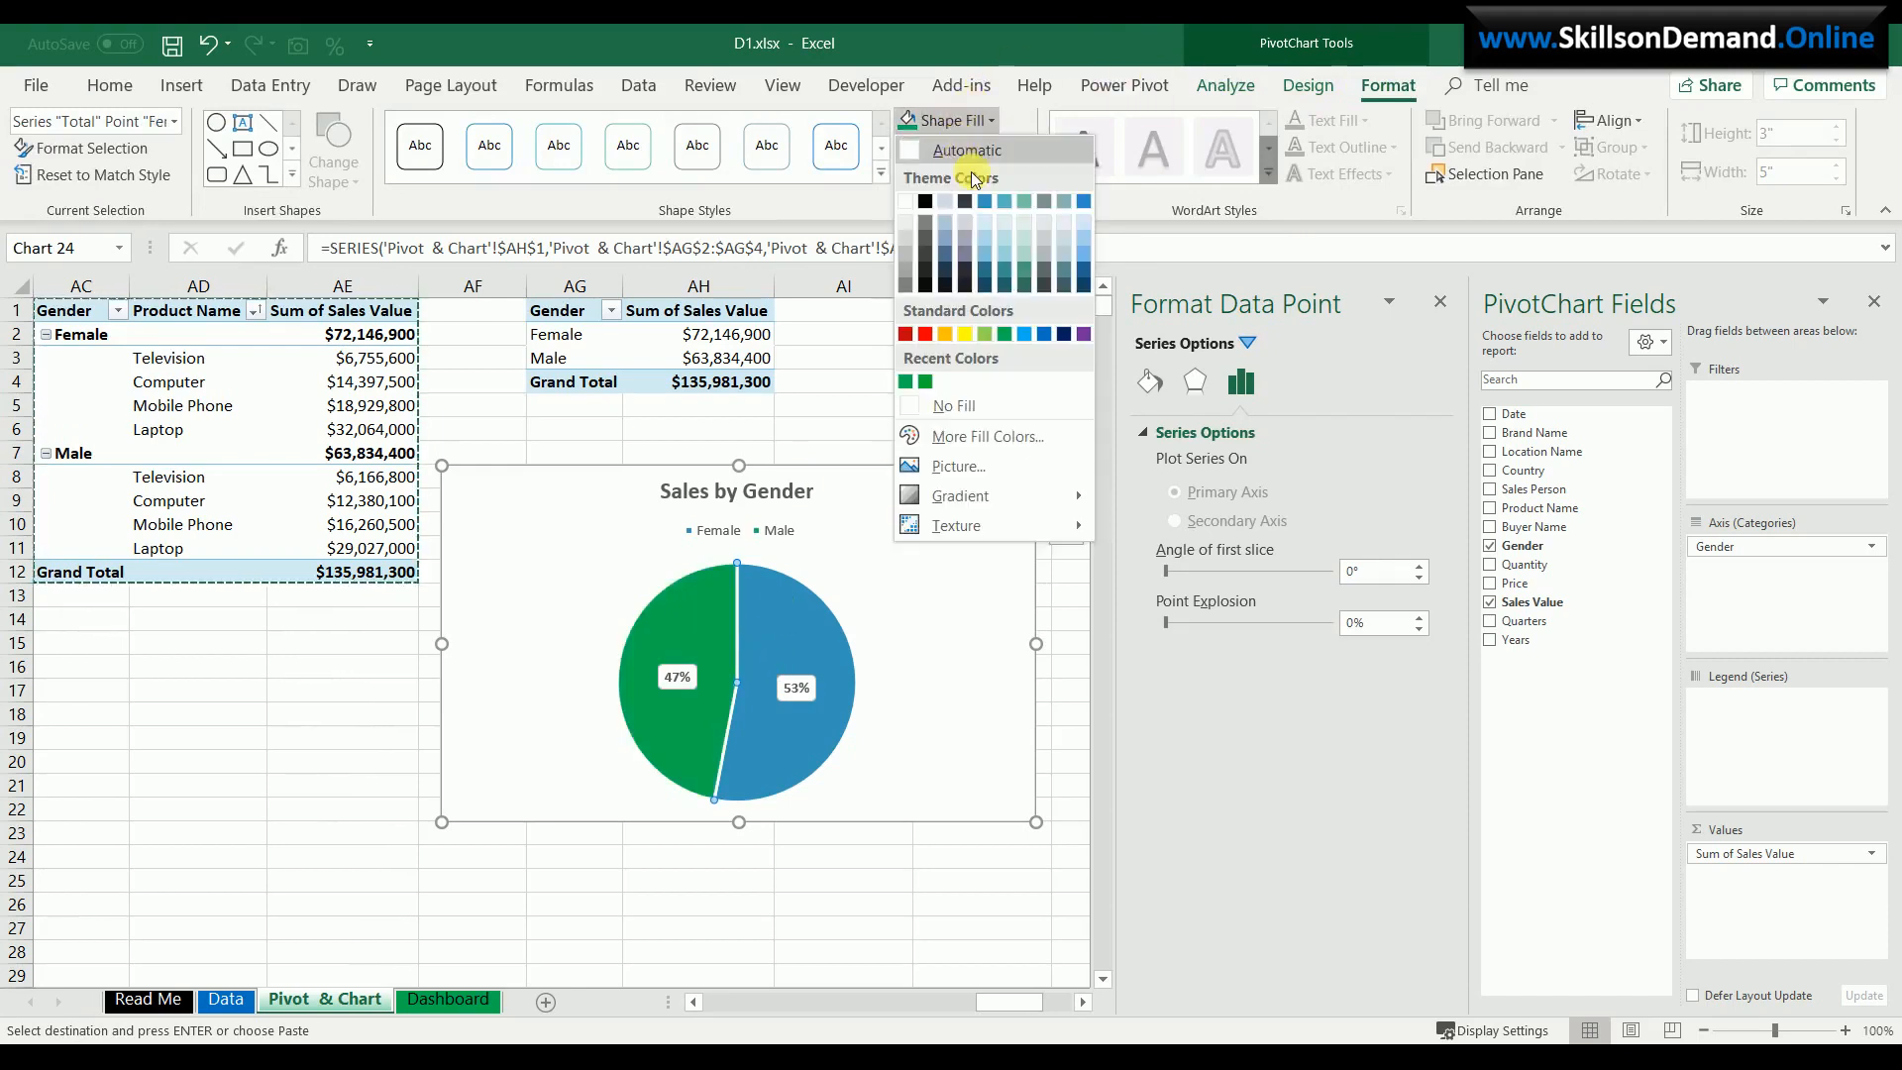
left_click(1044, 334)
left_click(923, 455)
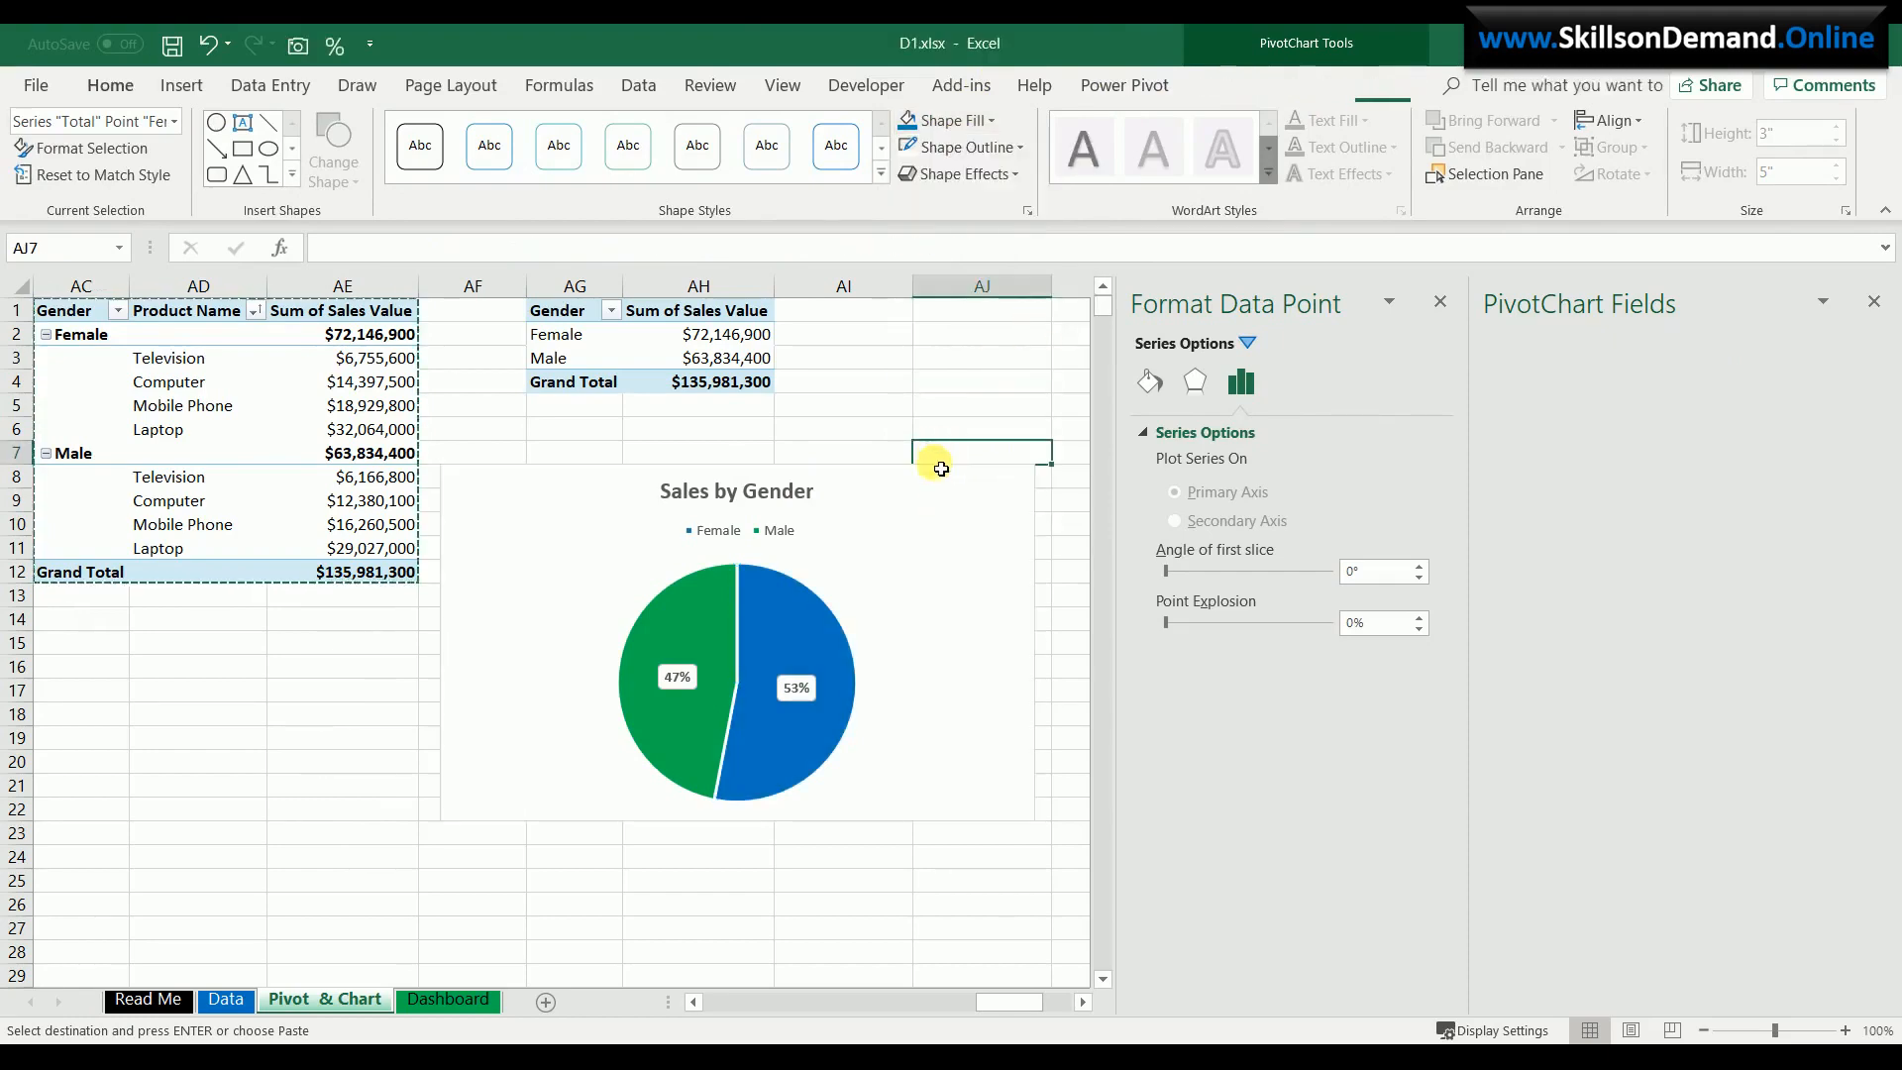
- Set the chart area of the Sales by Gender pie chart to No Fill
left_click(936, 482)
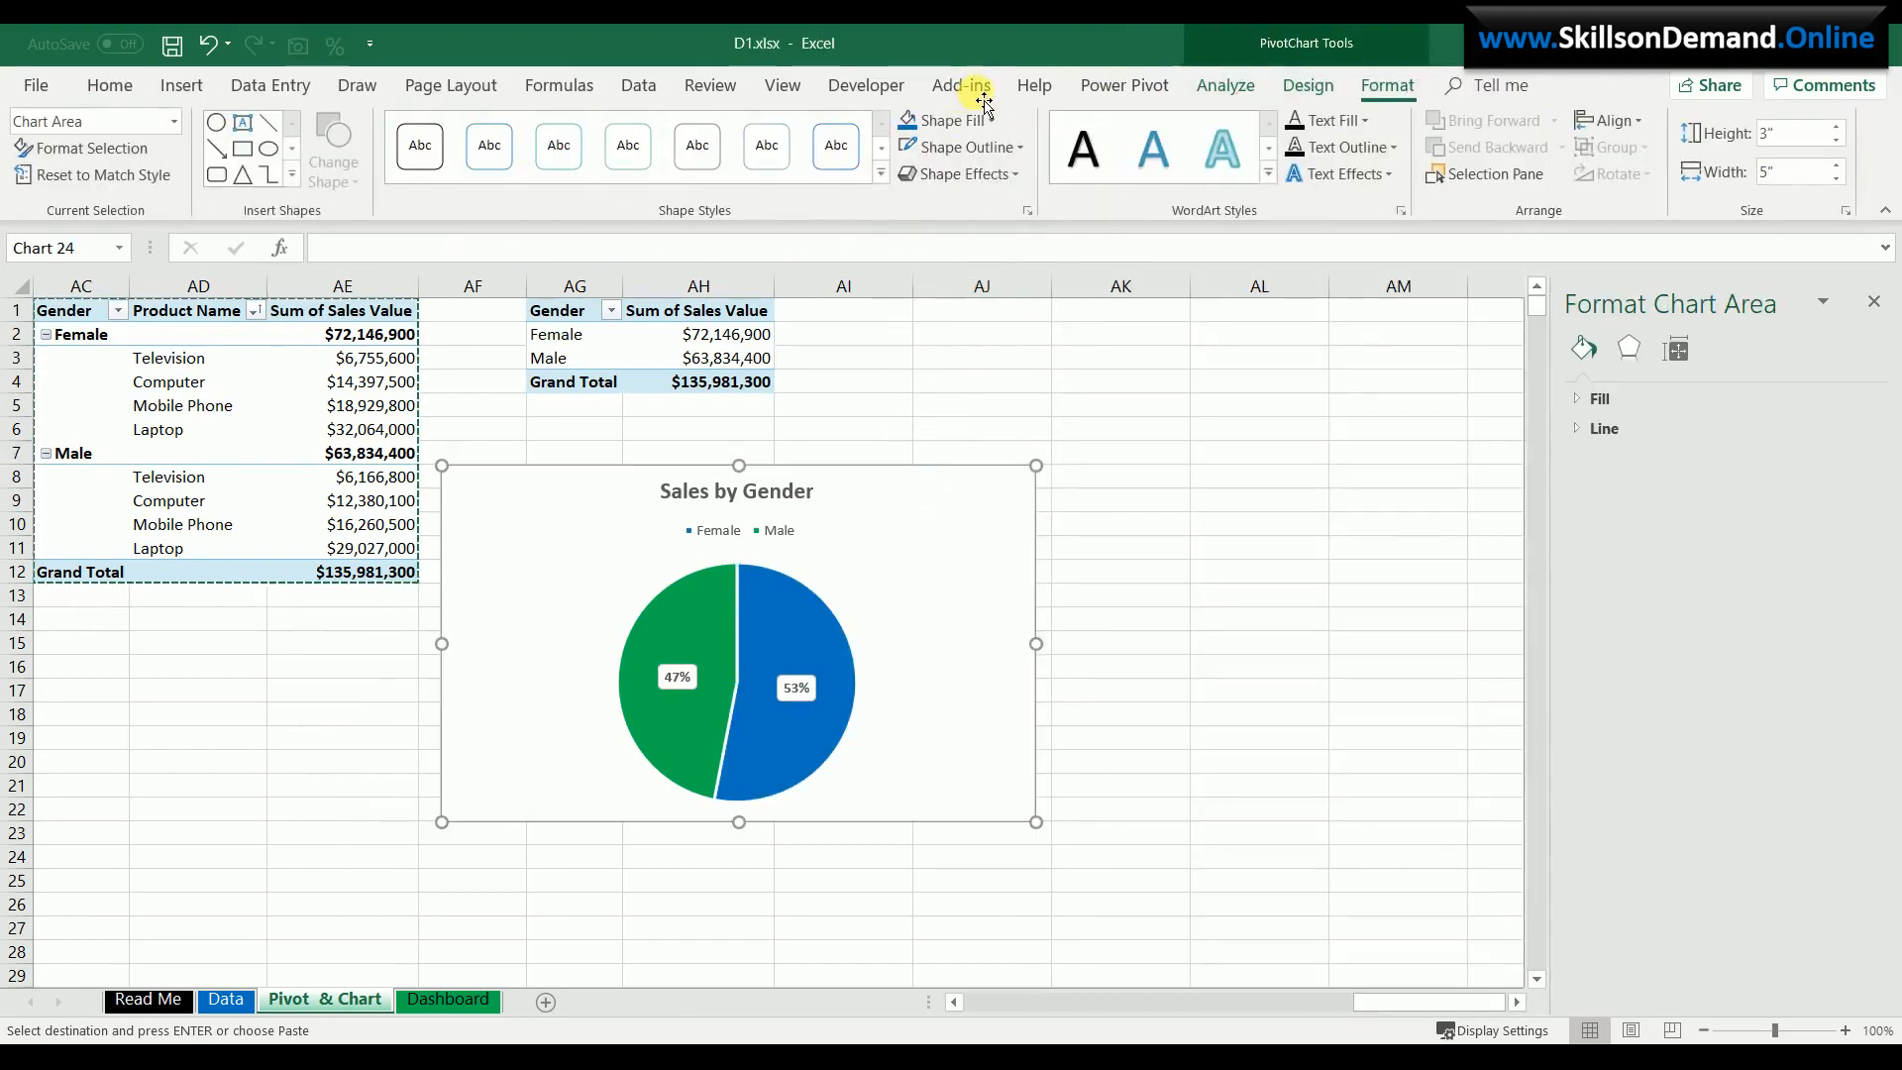
left_click(946, 120)
left_click(955, 407)
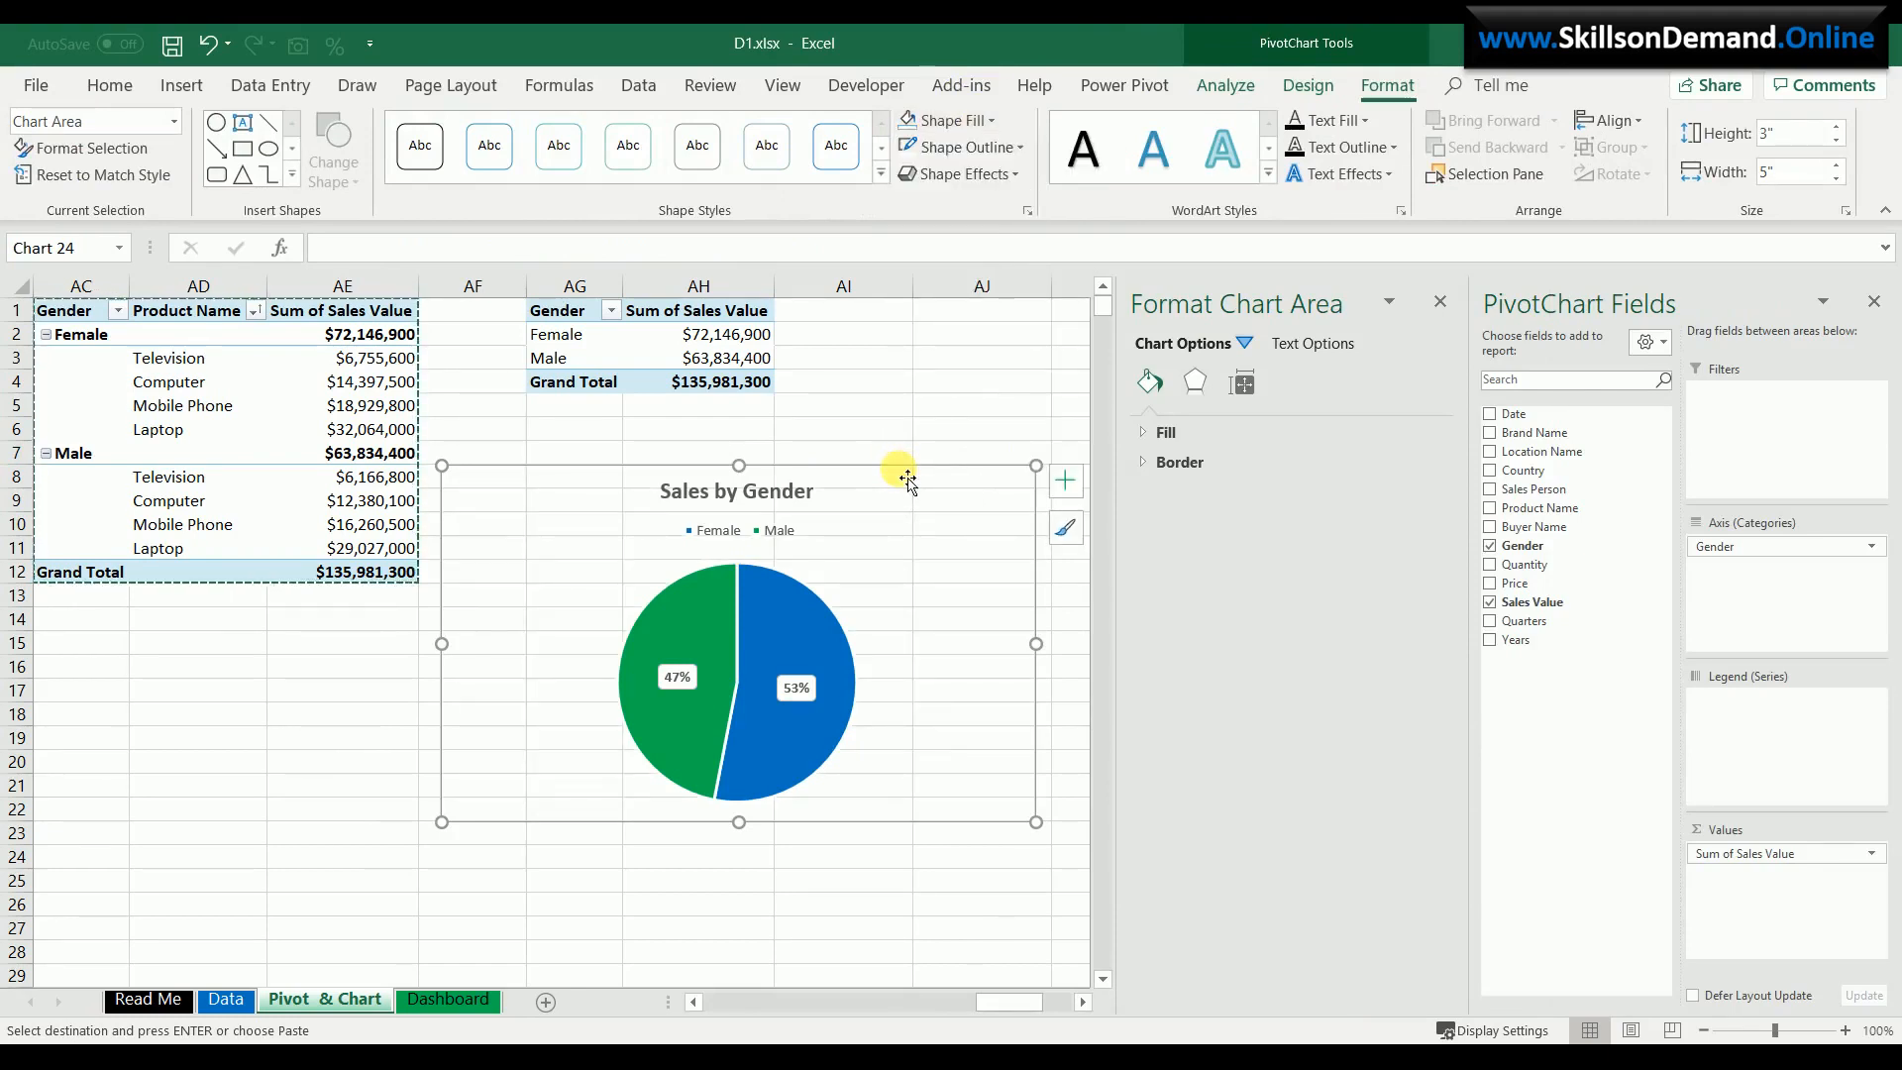
- Move the pie chart to cell O21 of the Dashboard sheet and close the chart area formatting options
key("ctrl+x")
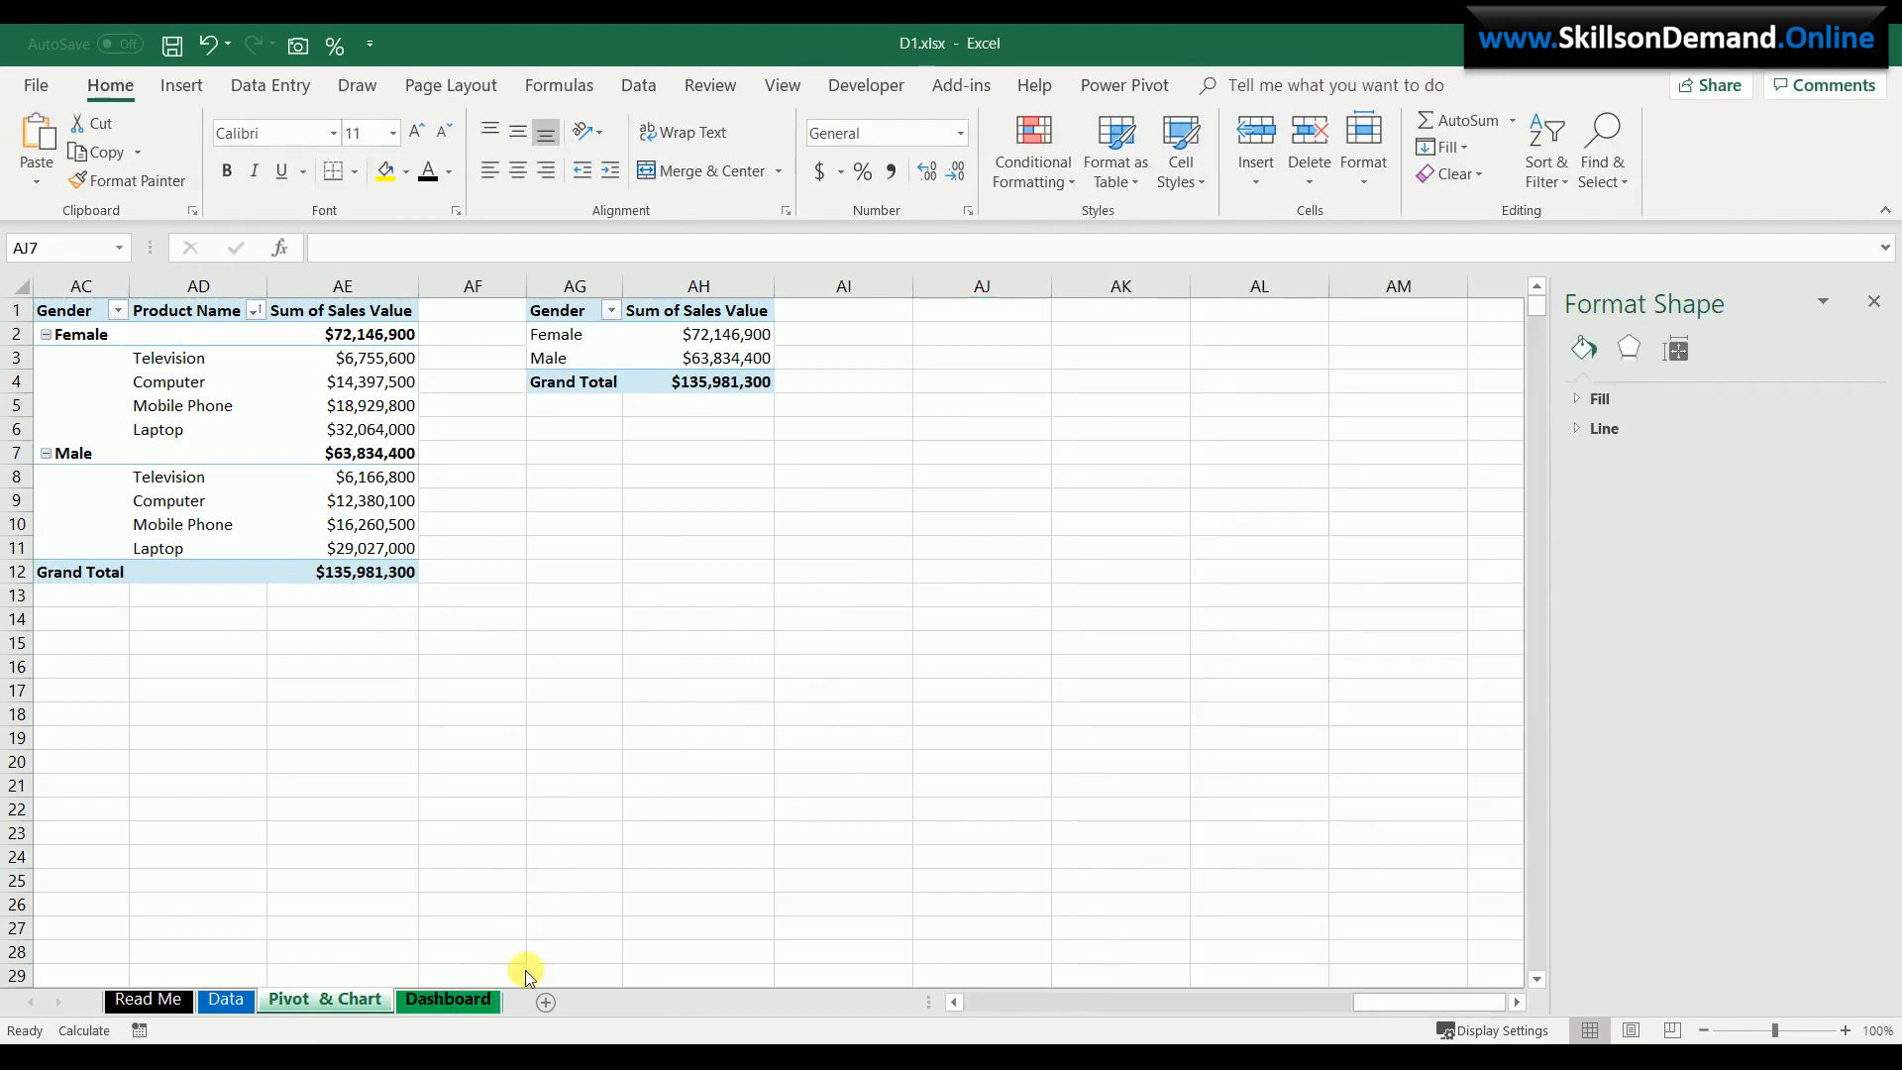
left_click(448, 999)
left_click(1300, 785)
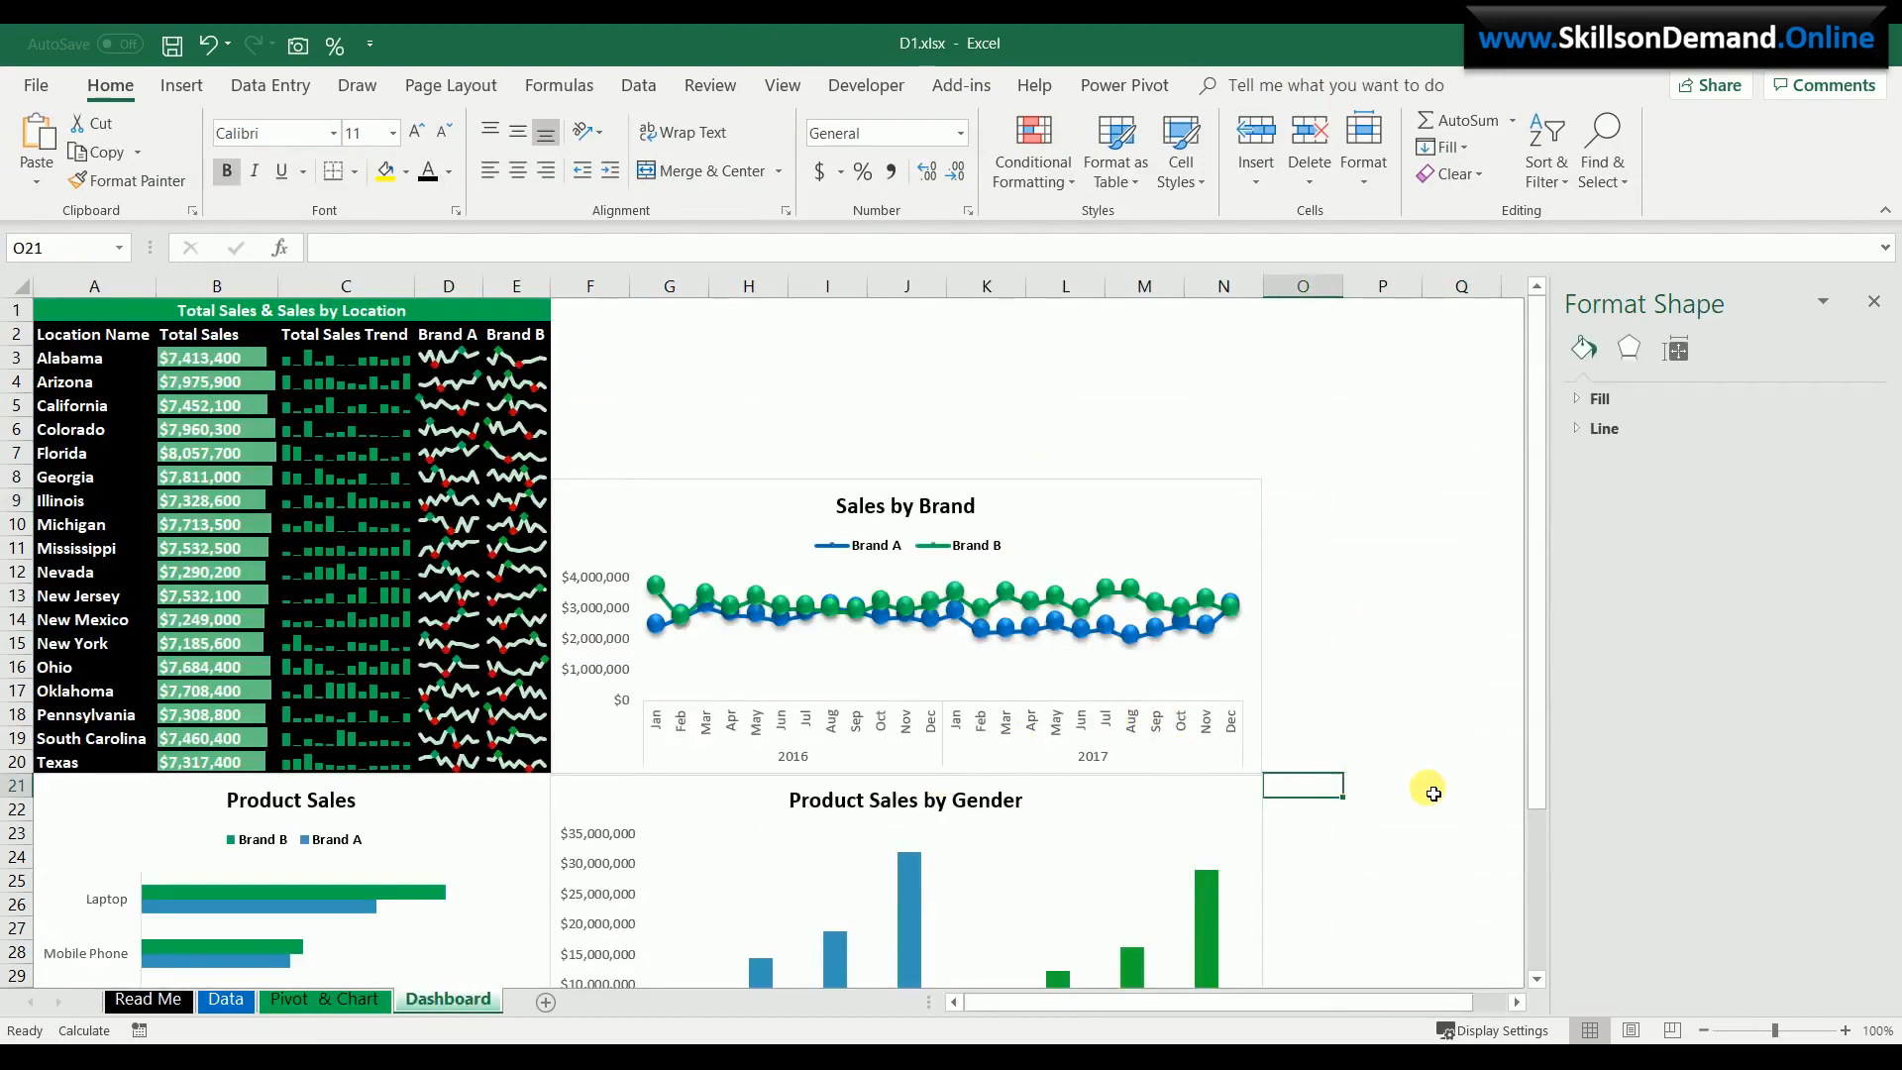
key("ctrl+v")
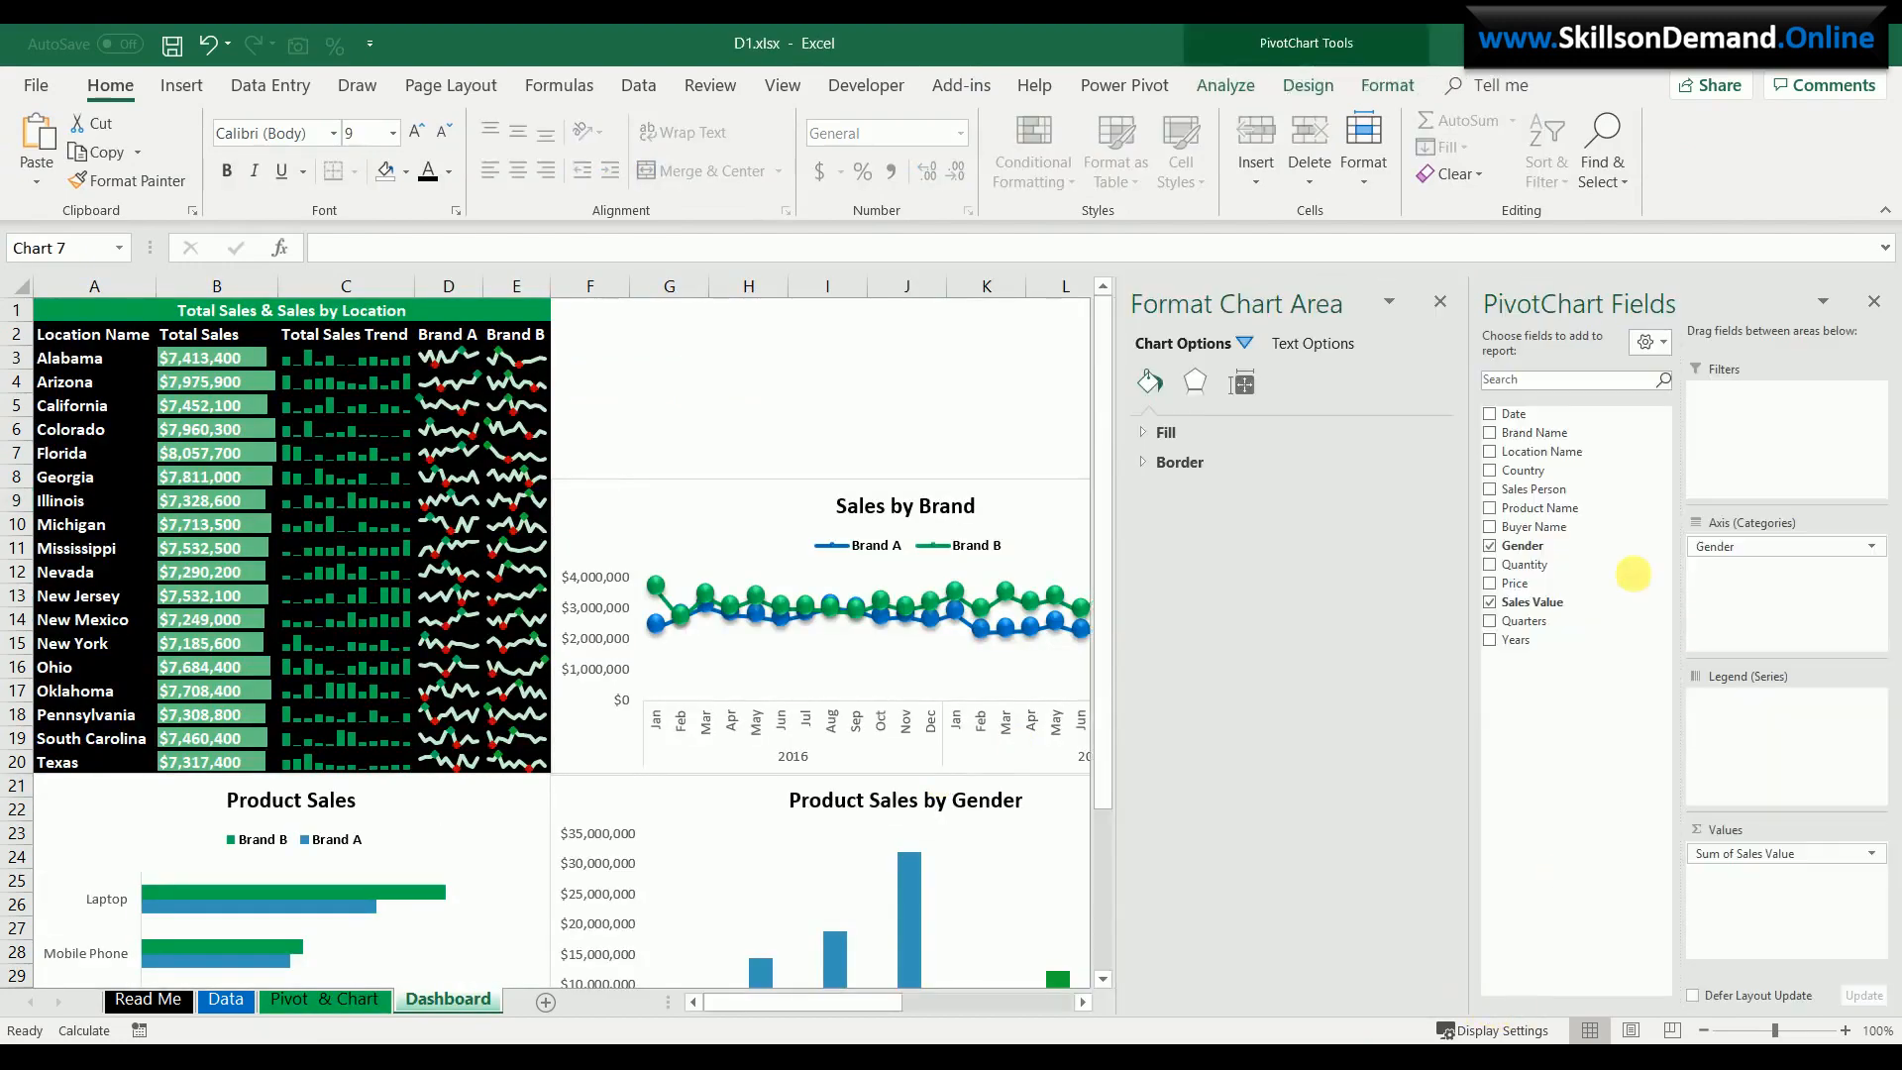
left_click(1440, 304)
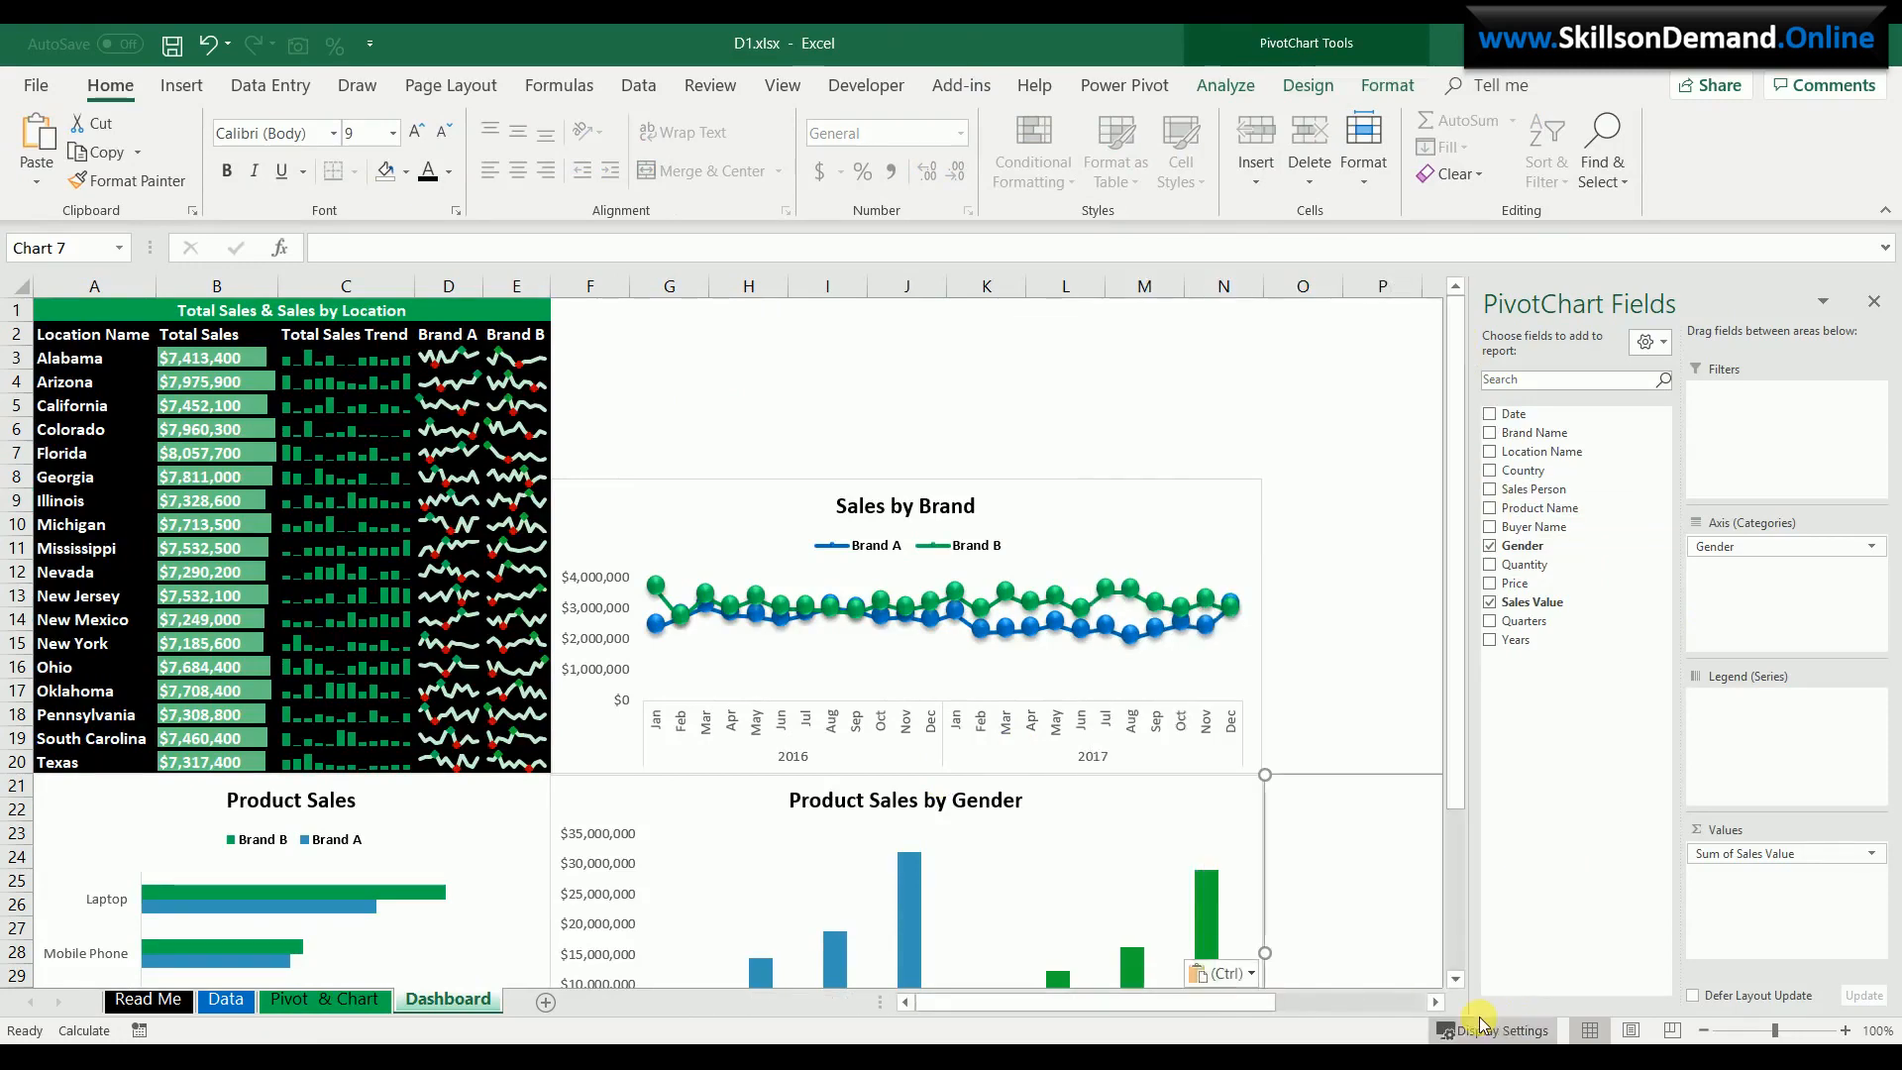
- Format the pie chart's legend text as bold and black on the Dashboard sheet
left_click(1433, 1002)
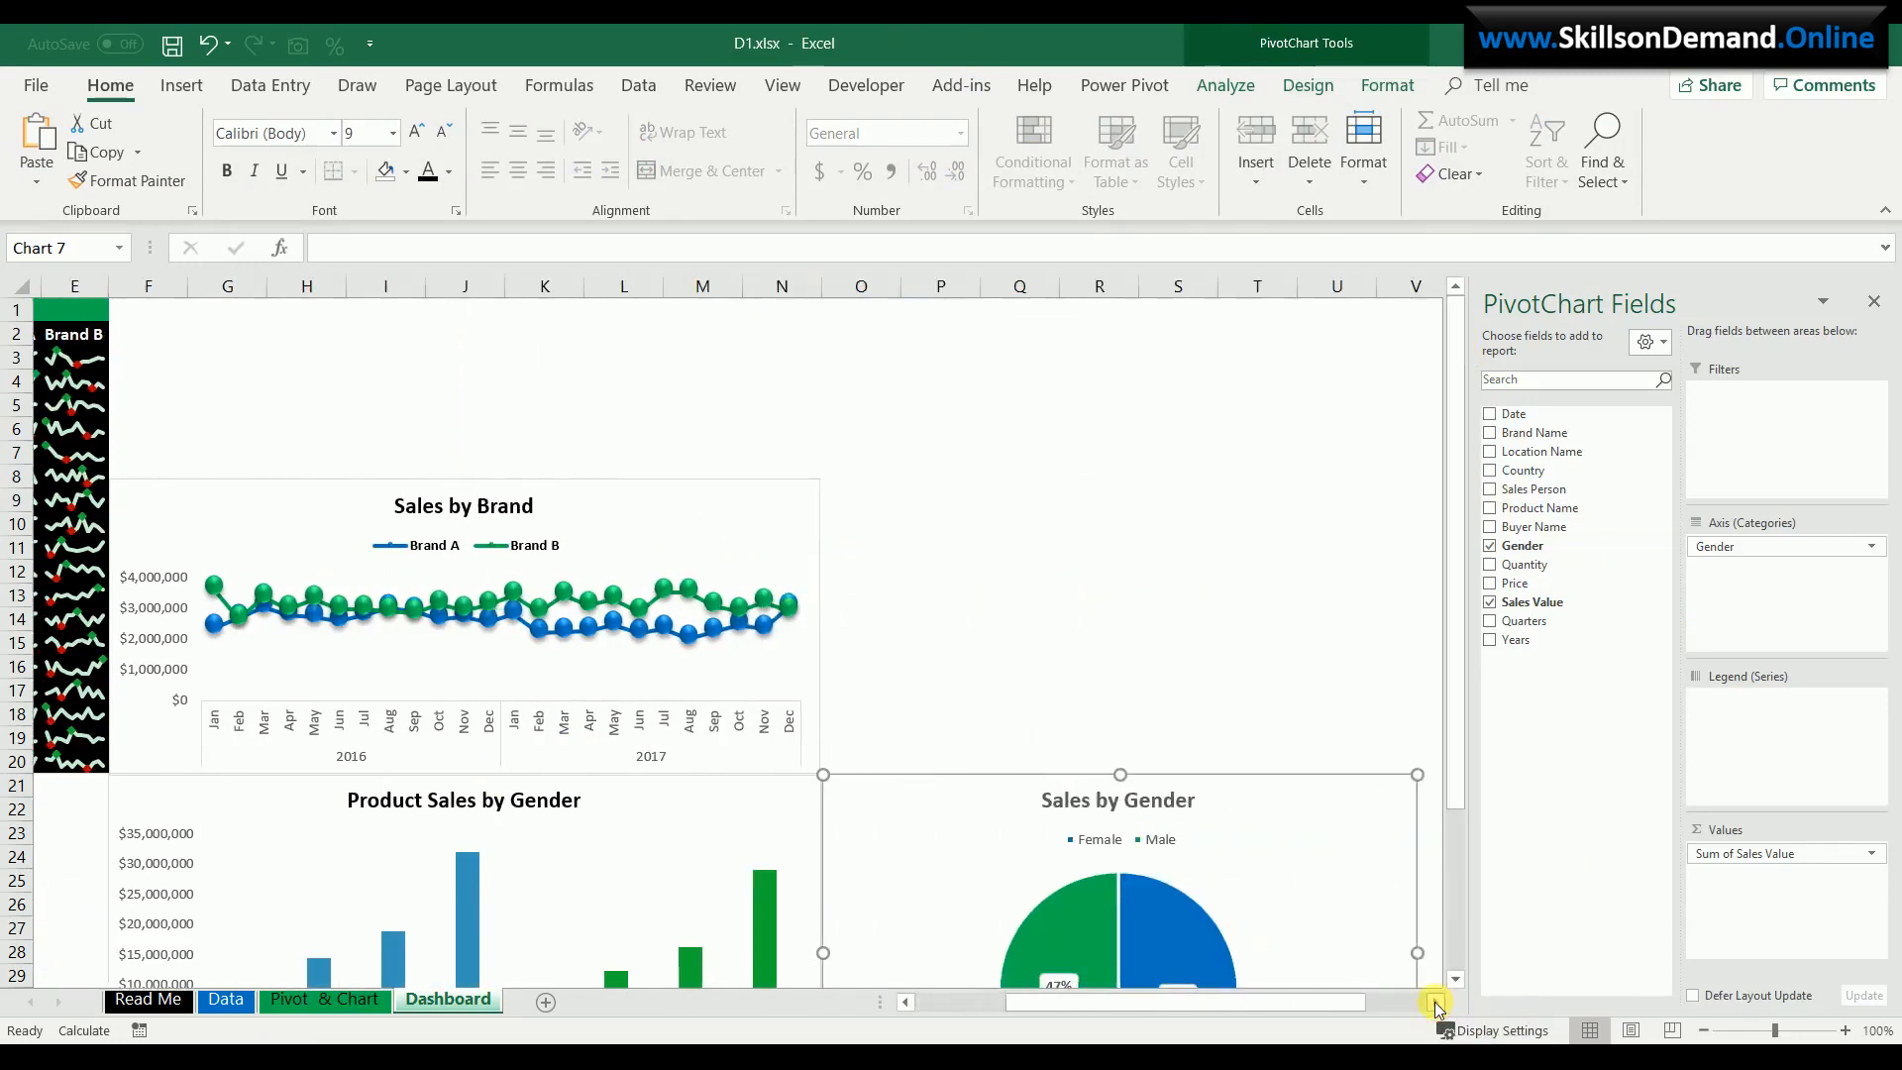
left_click_drag(1453, 755, 1454, 828)
left_click(1099, 730)
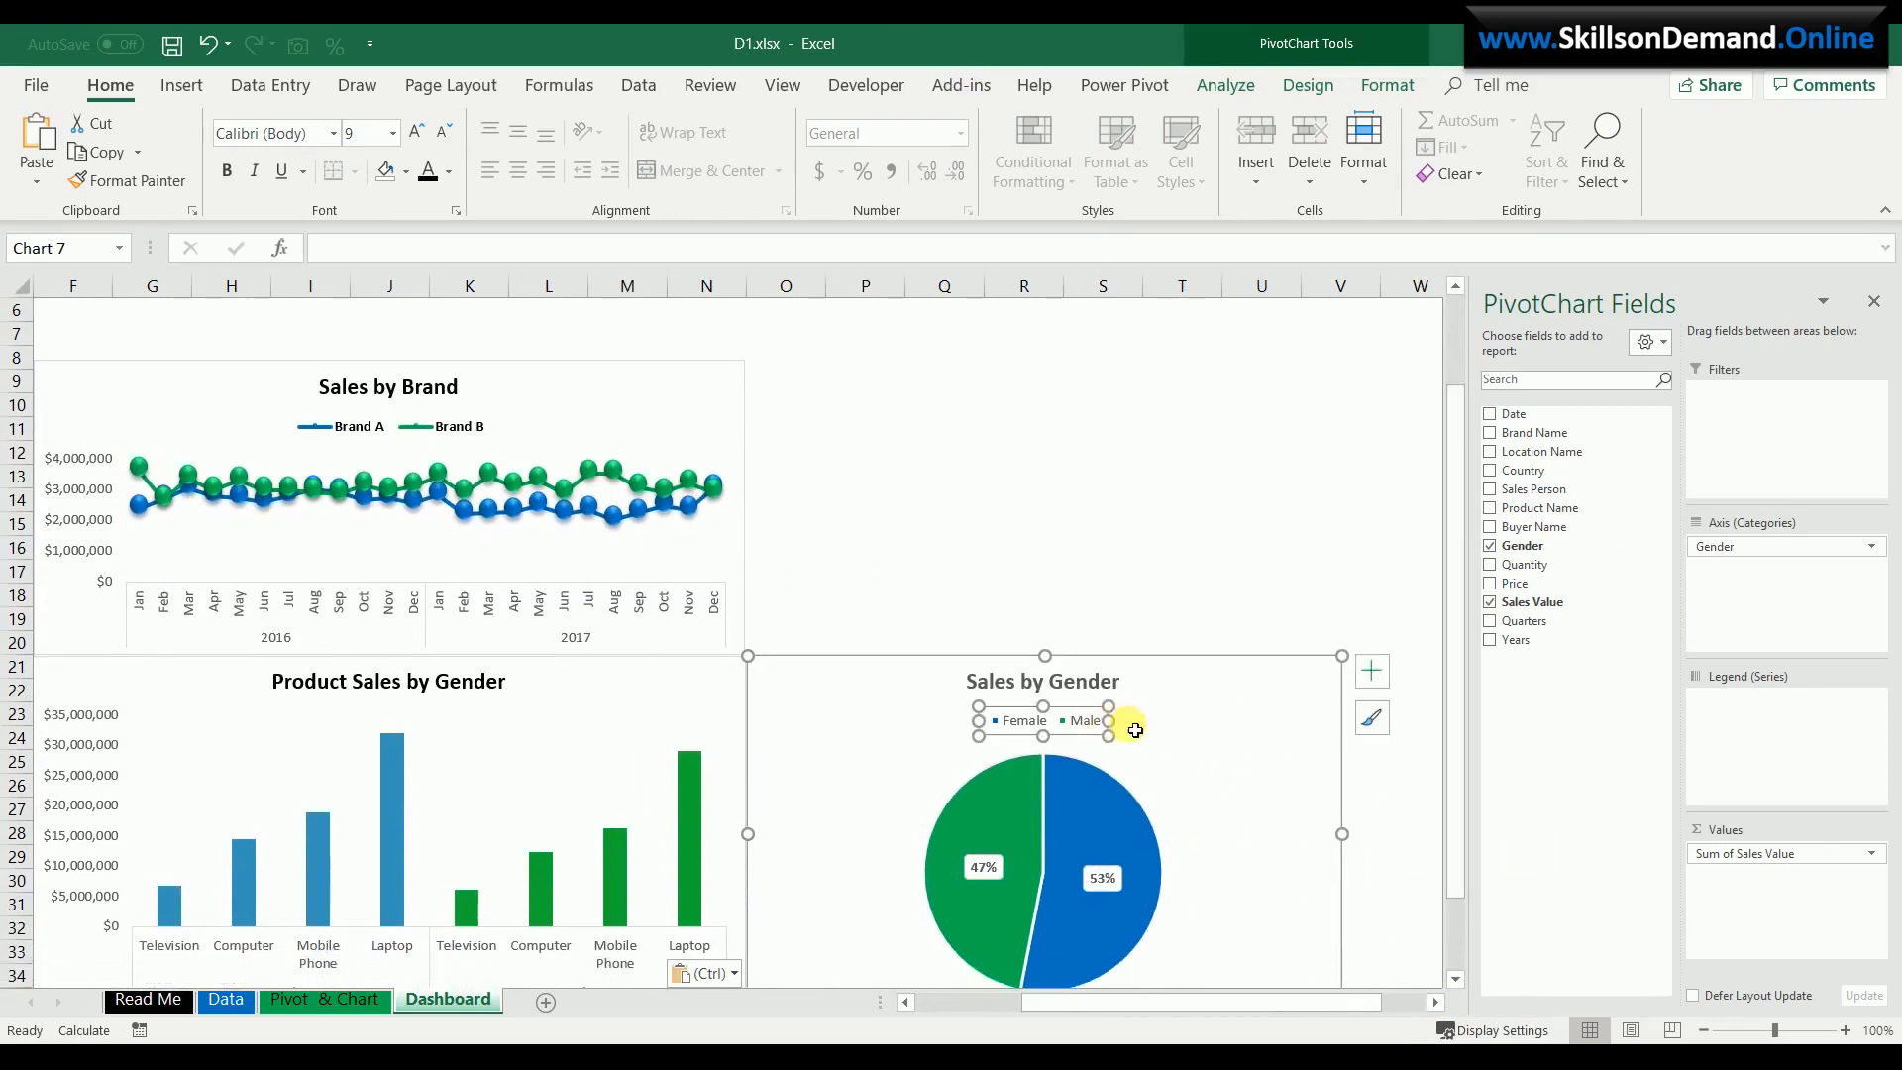
key("ctrl+b")
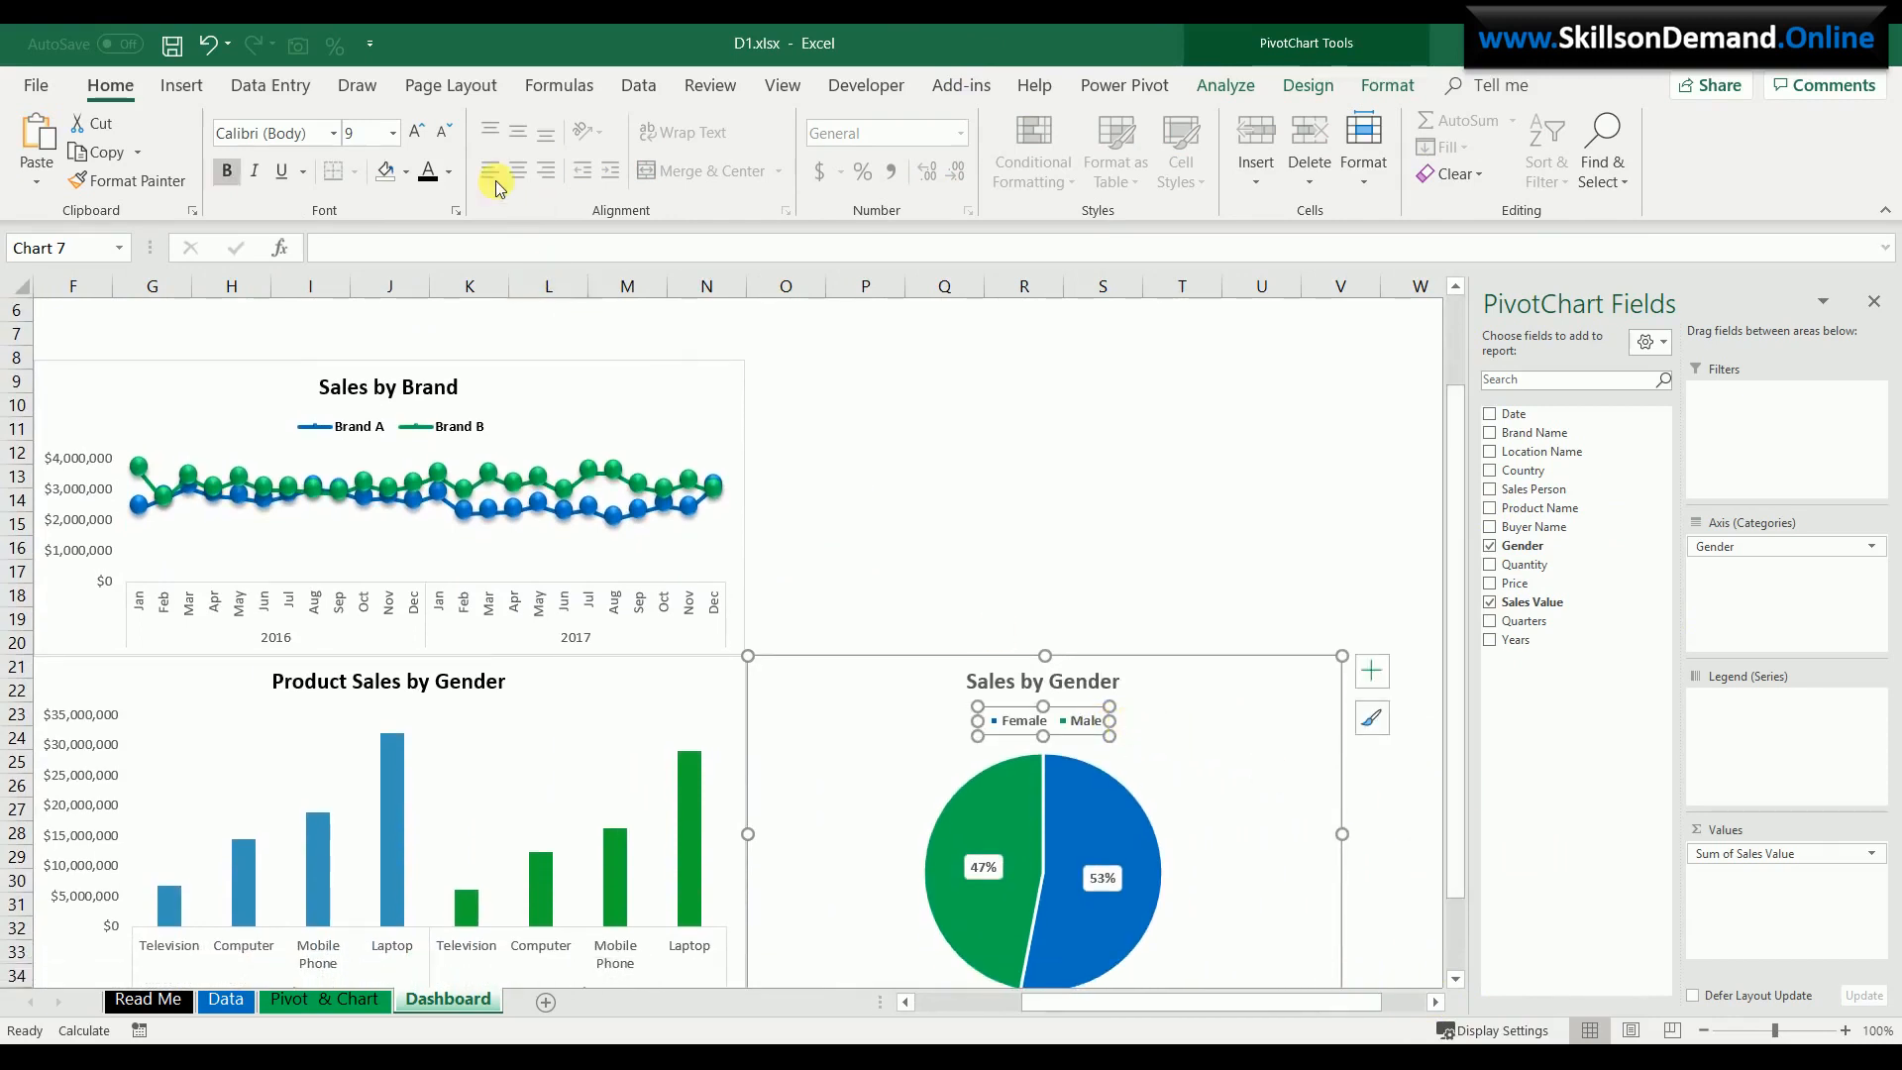
left_click(429, 174)
- Colour the Sales by Gender title black and make the pie's percentage labels bold
left_click(1091, 686)
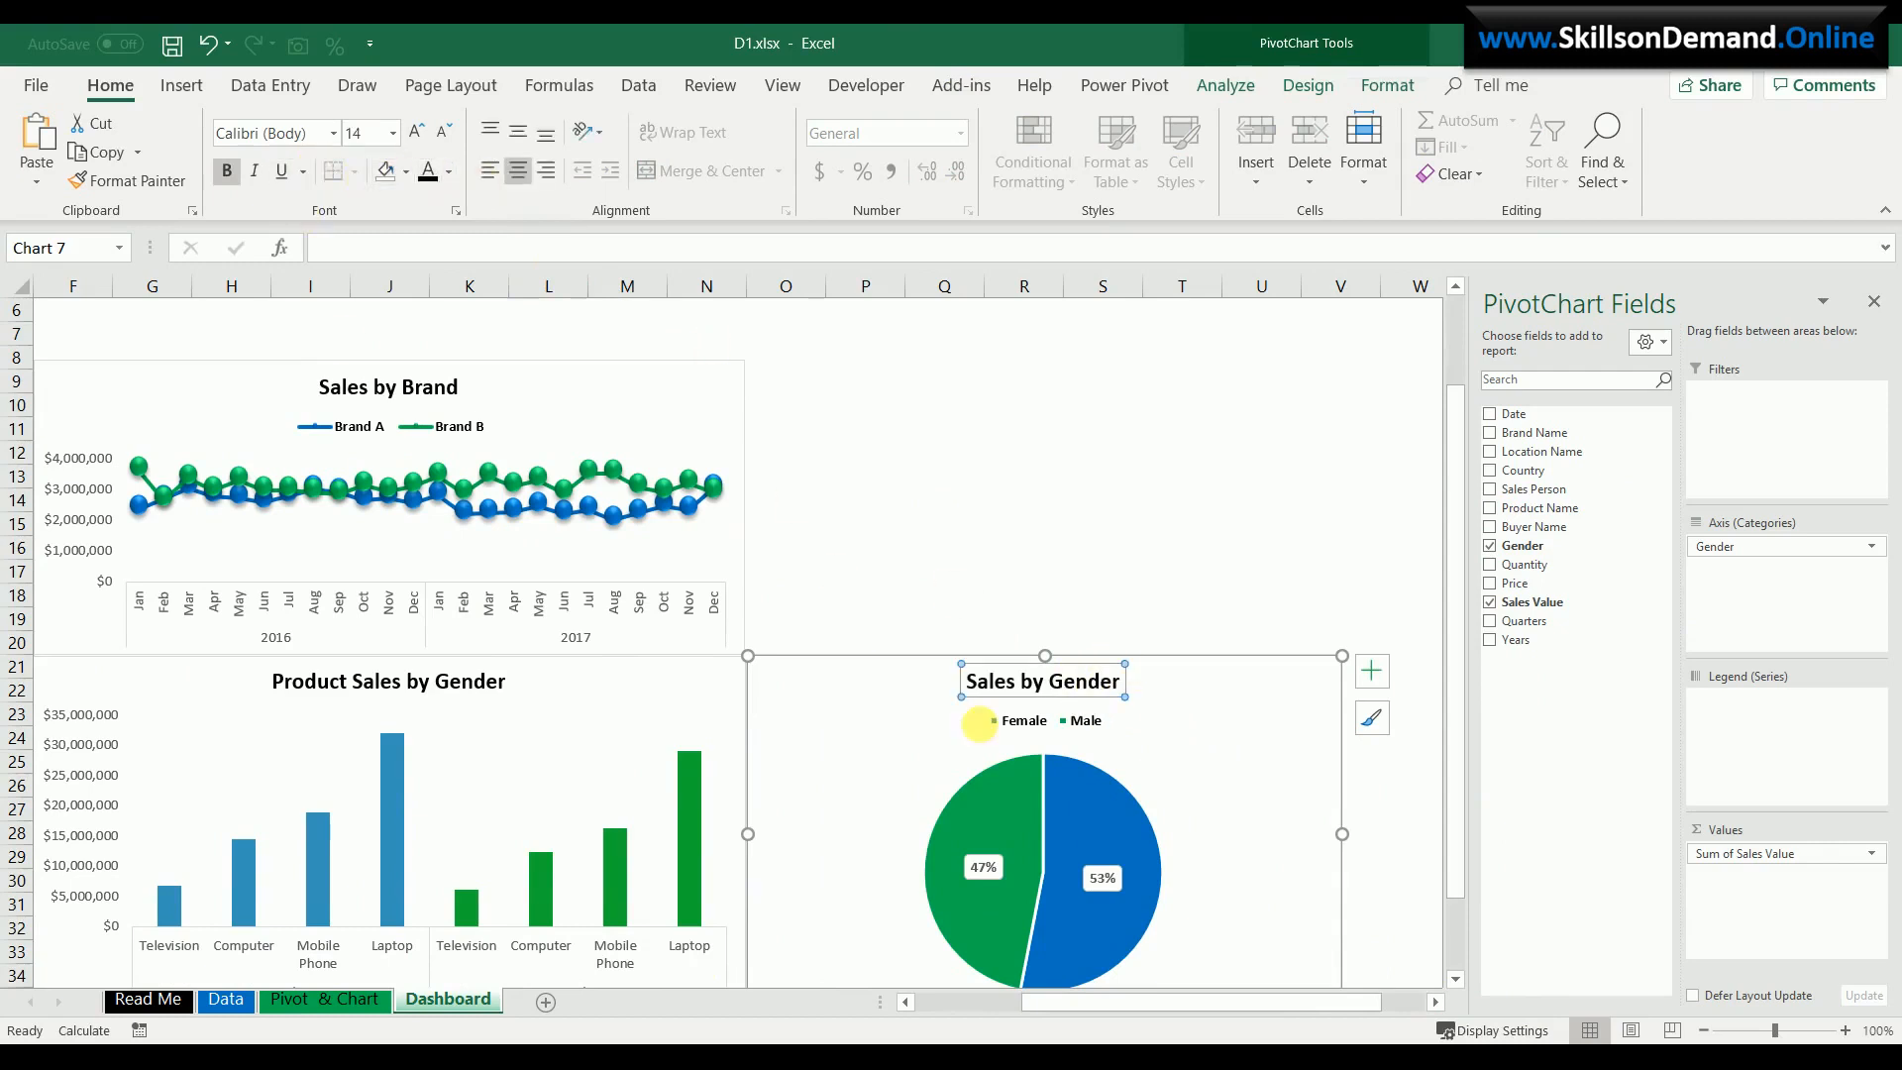
left_click(1105, 880)
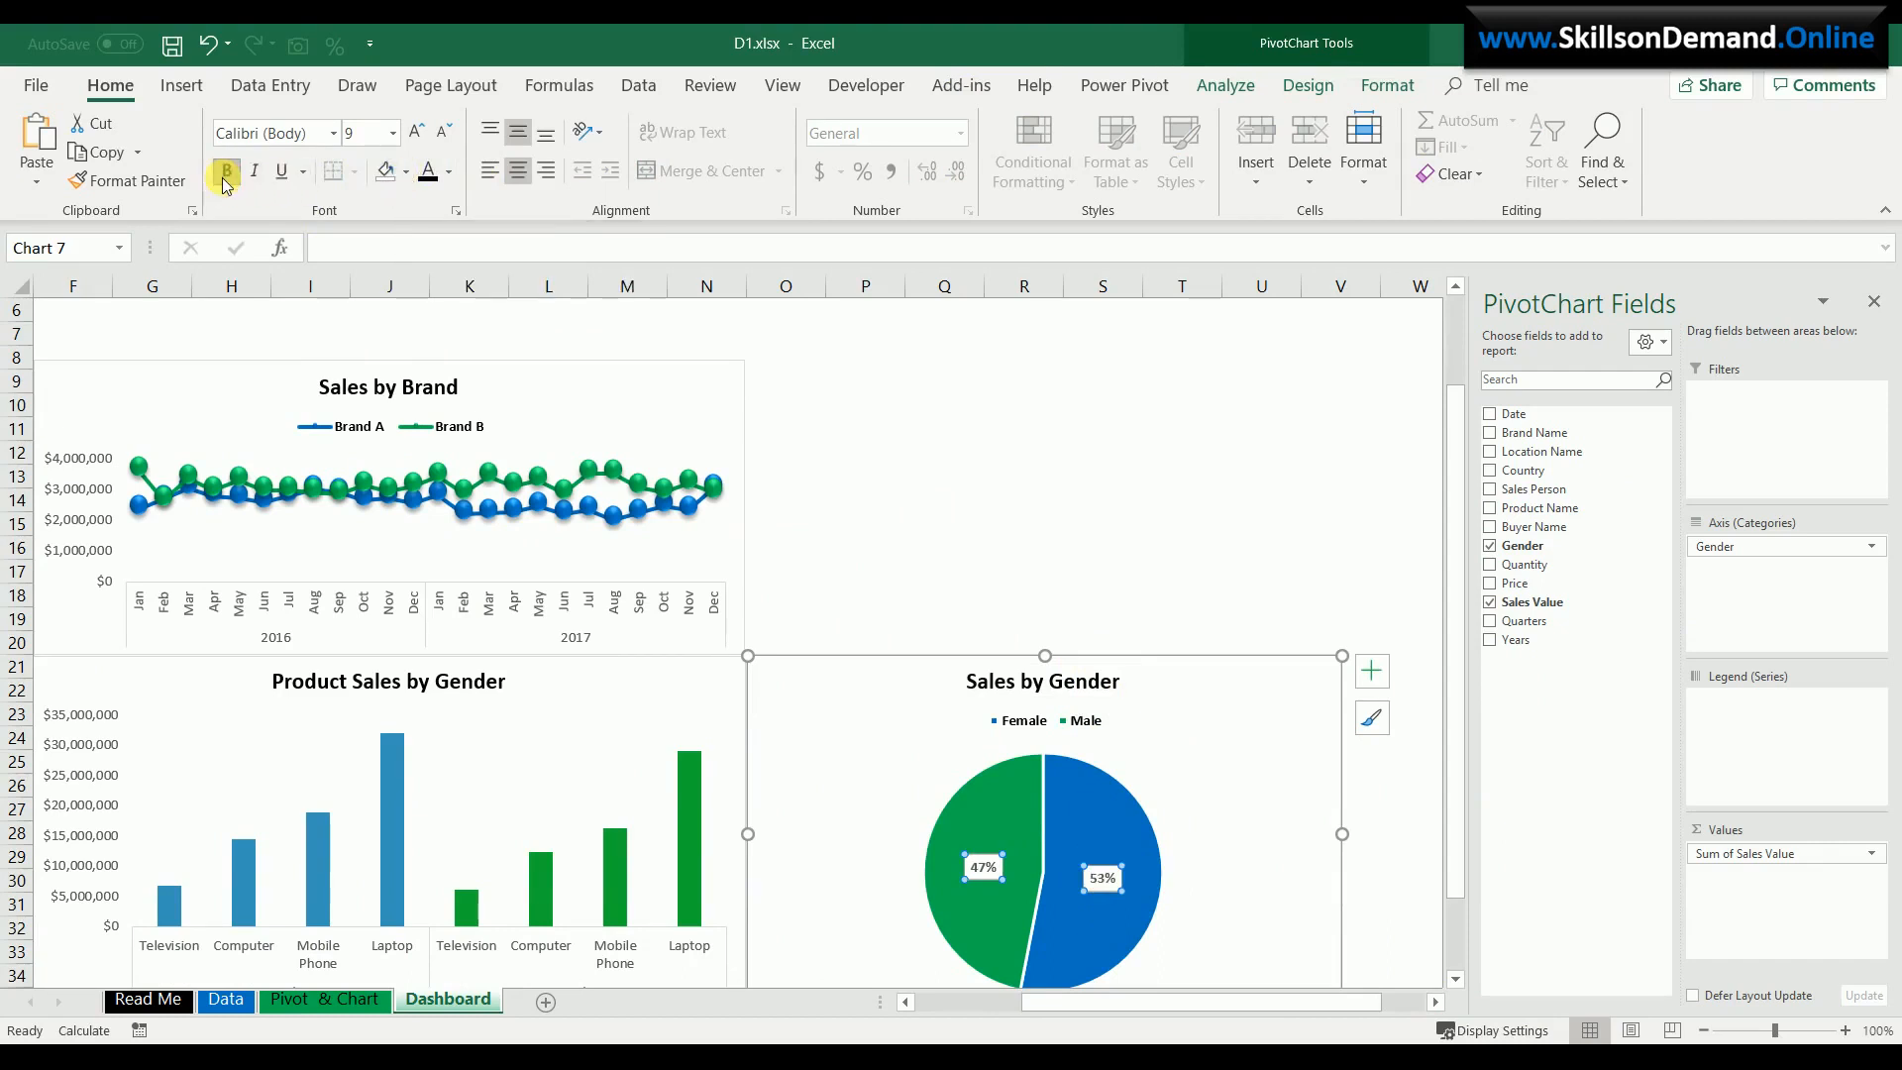
left_click(1111, 475)
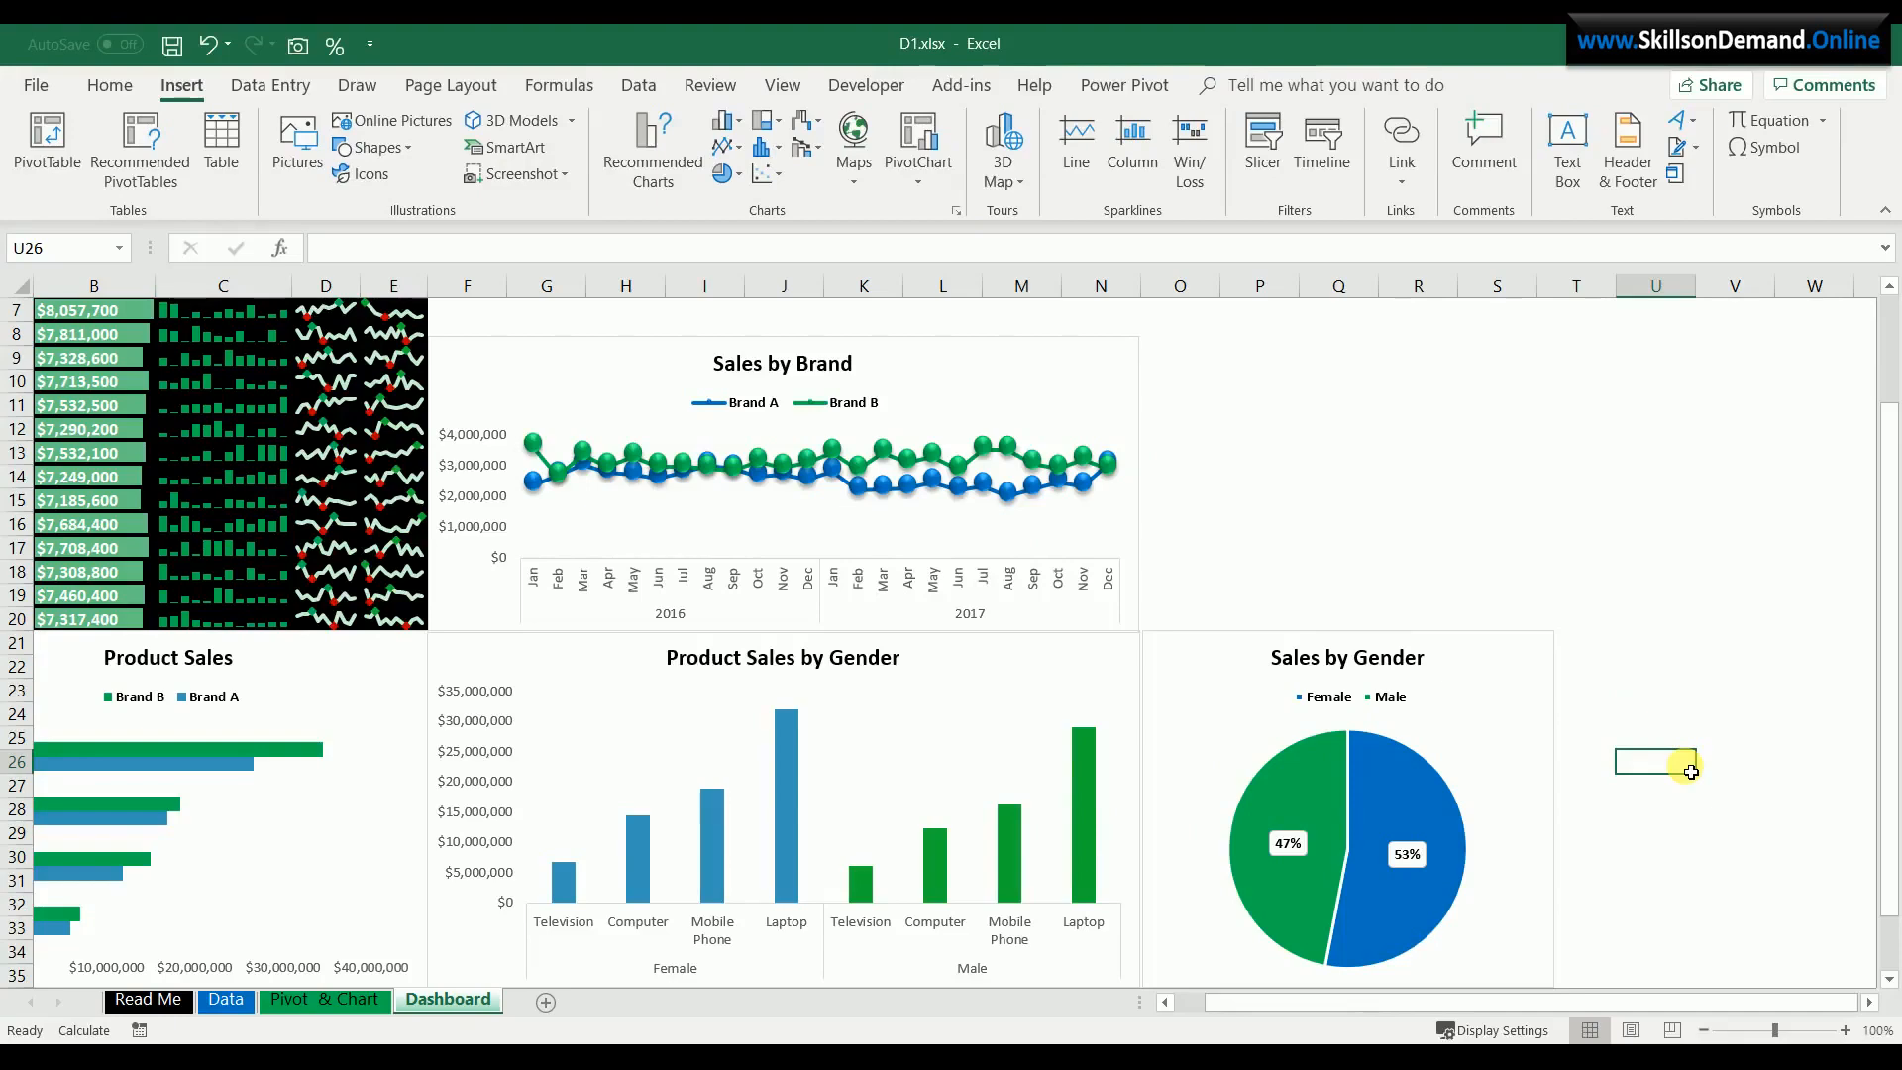
- Copy the Gender sales pivot table on the Pivot & Chart sheet and paste it at cell AK1
left_click(337, 999)
left_click(704, 364)
key("ctrl+a")
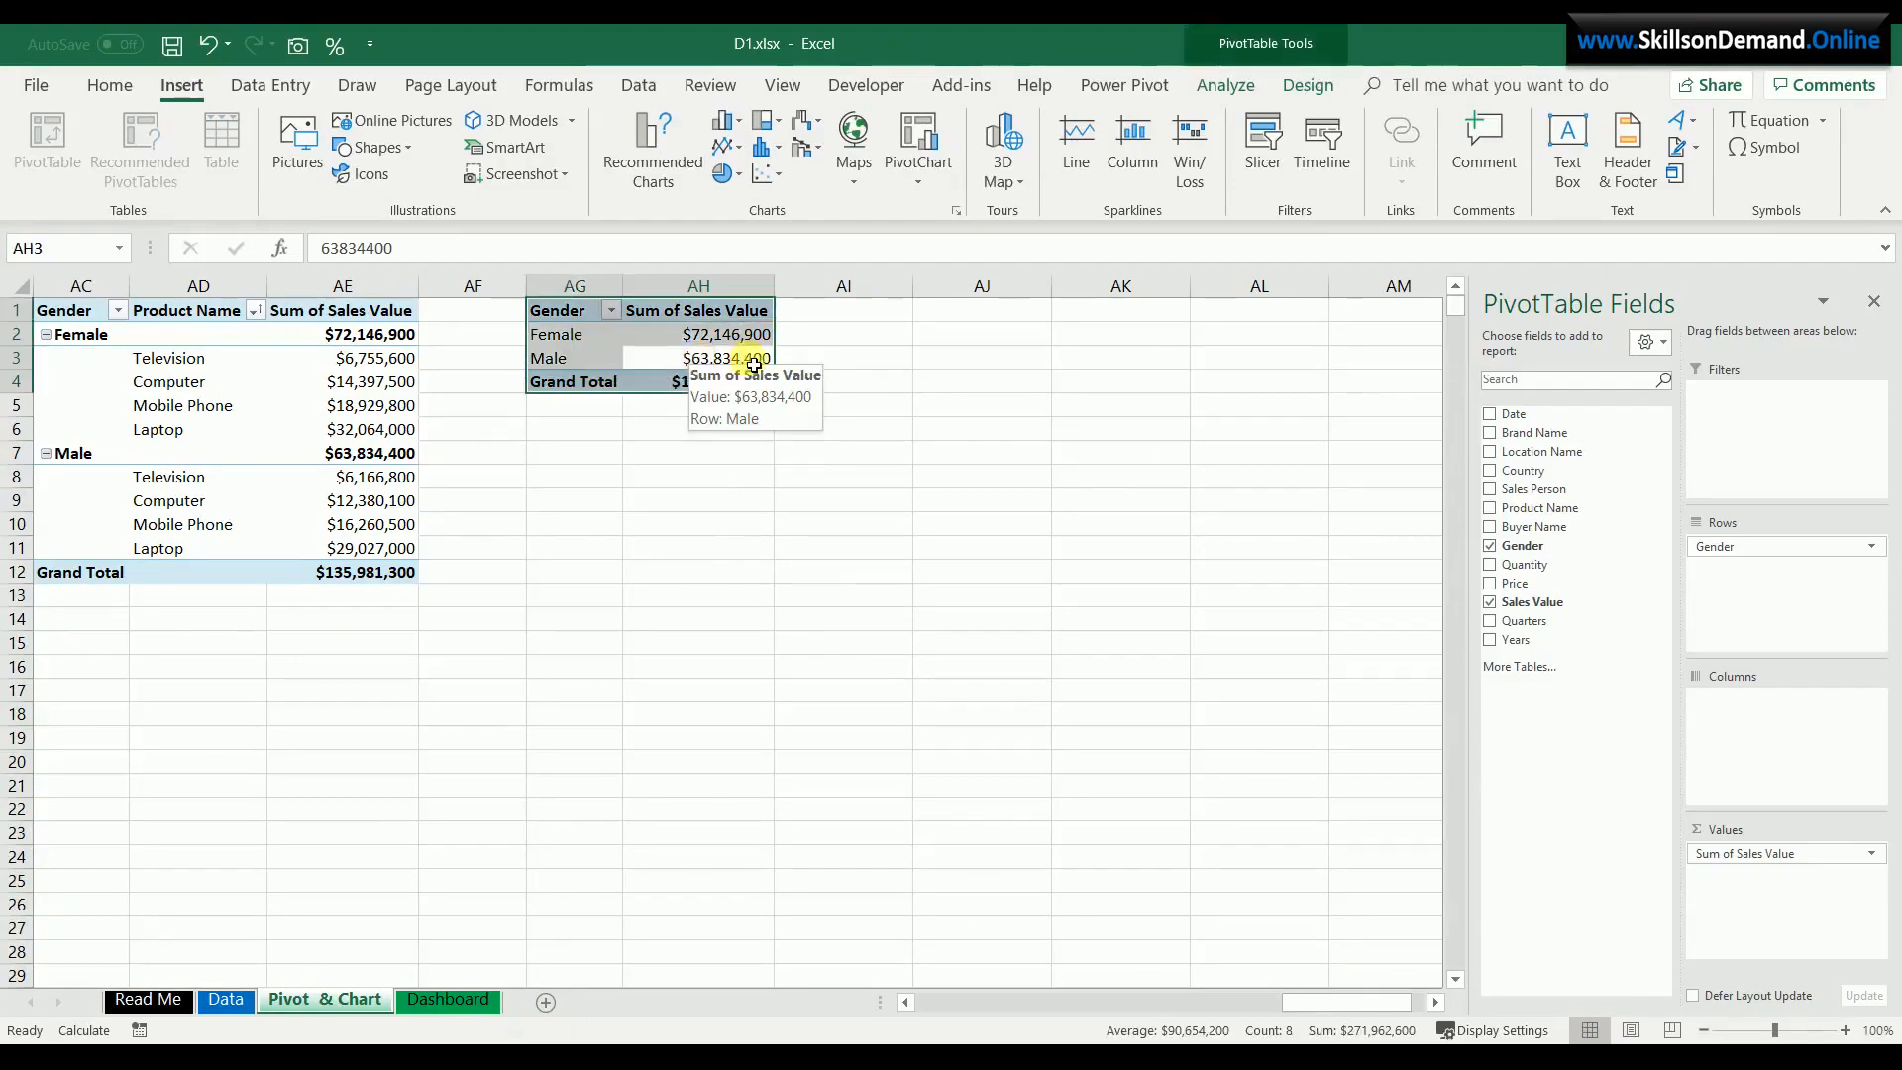
key("ctrl+c")
left_click(1117, 310)
key("ctrl+v")
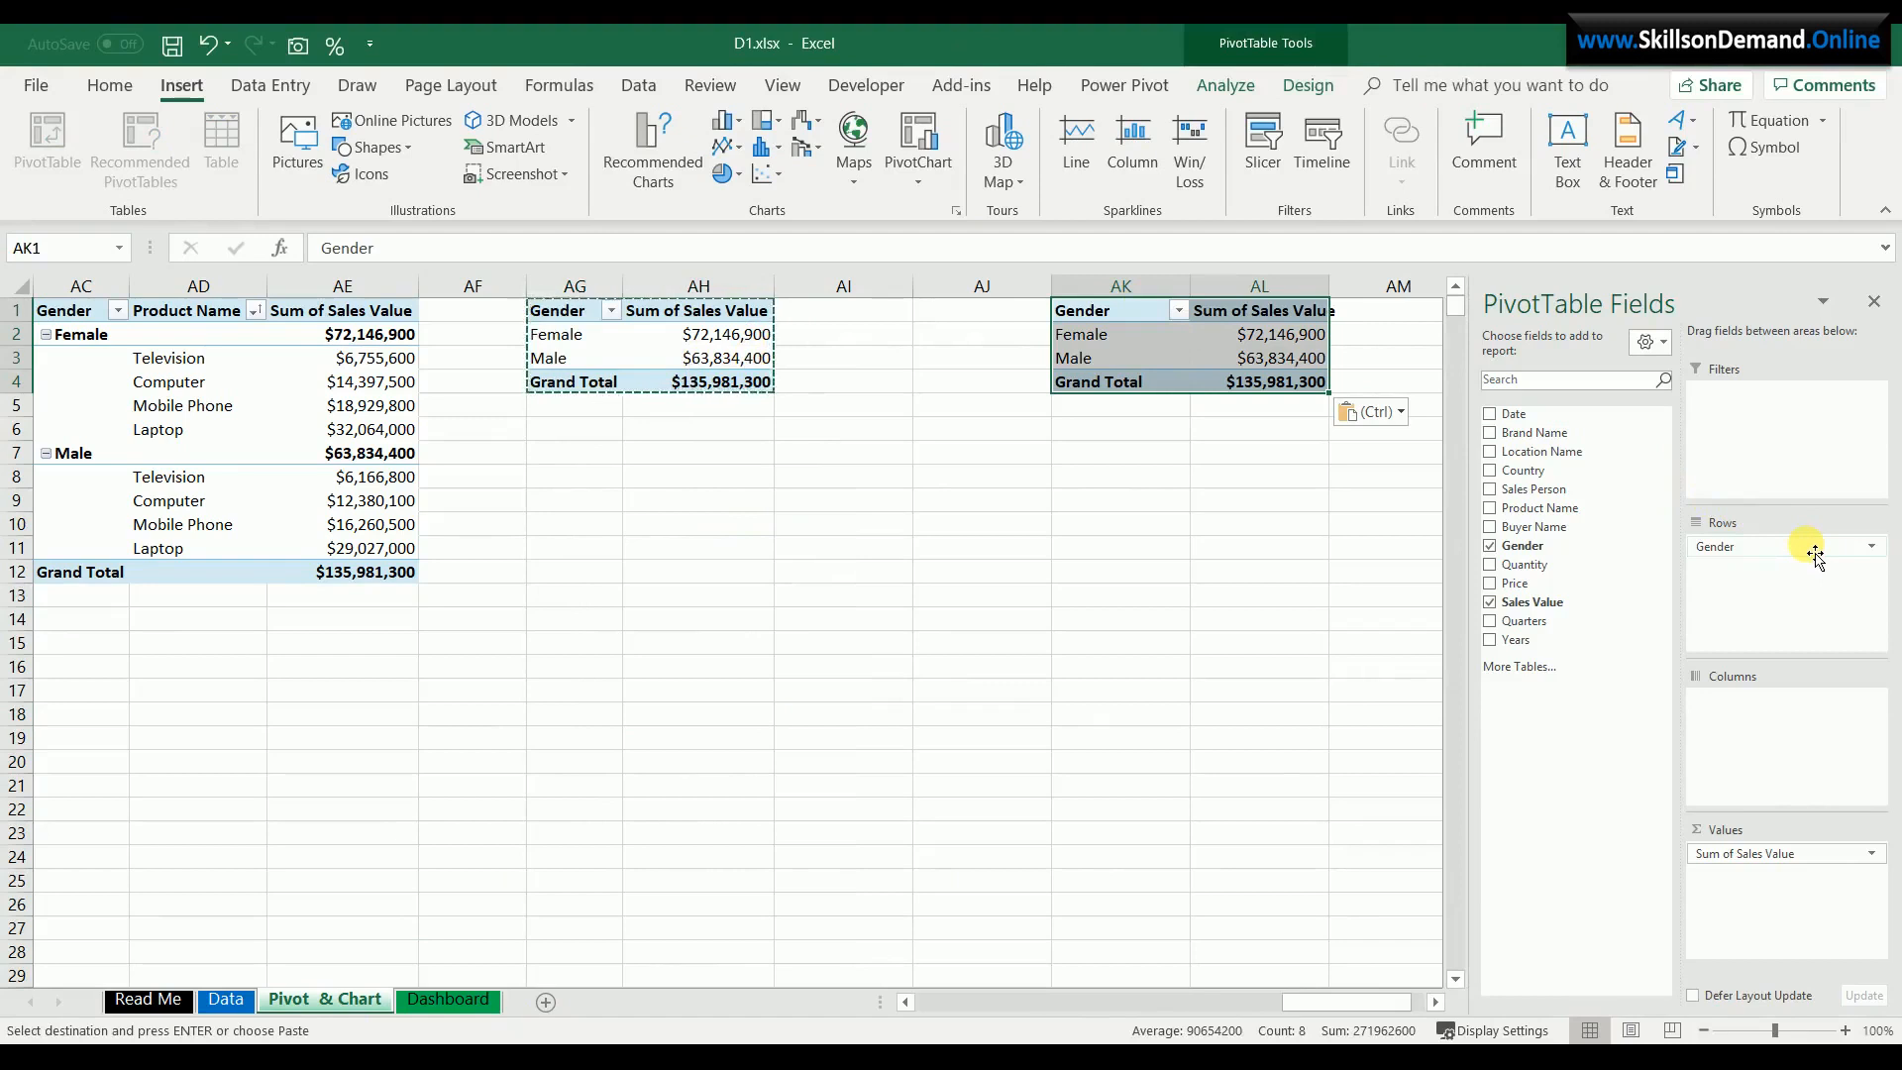
- Clear the copied pivot table's fields and rebuild it with Brand Name in Rows and Sum of Sales Value in Values
left_click_drag(1815, 555, 1585, 704)
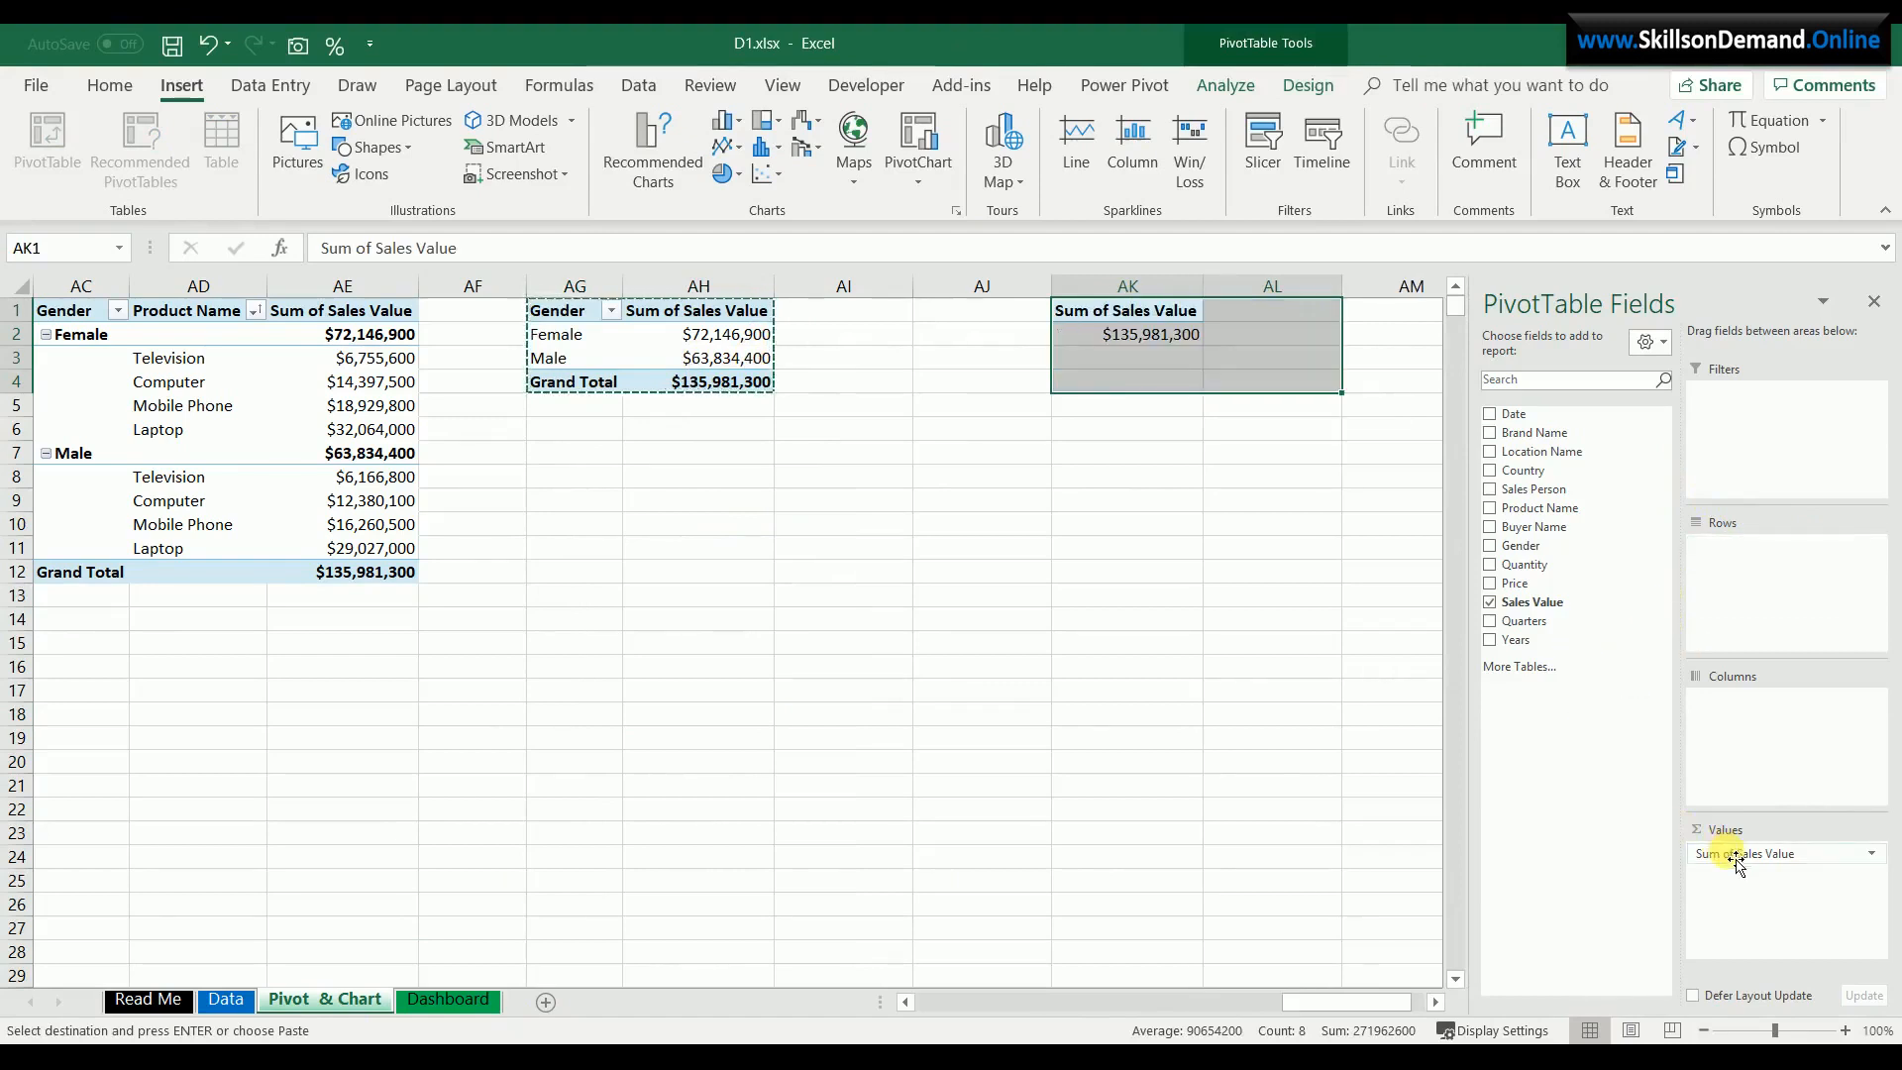
left_click_drag(1739, 865, 1610, 823)
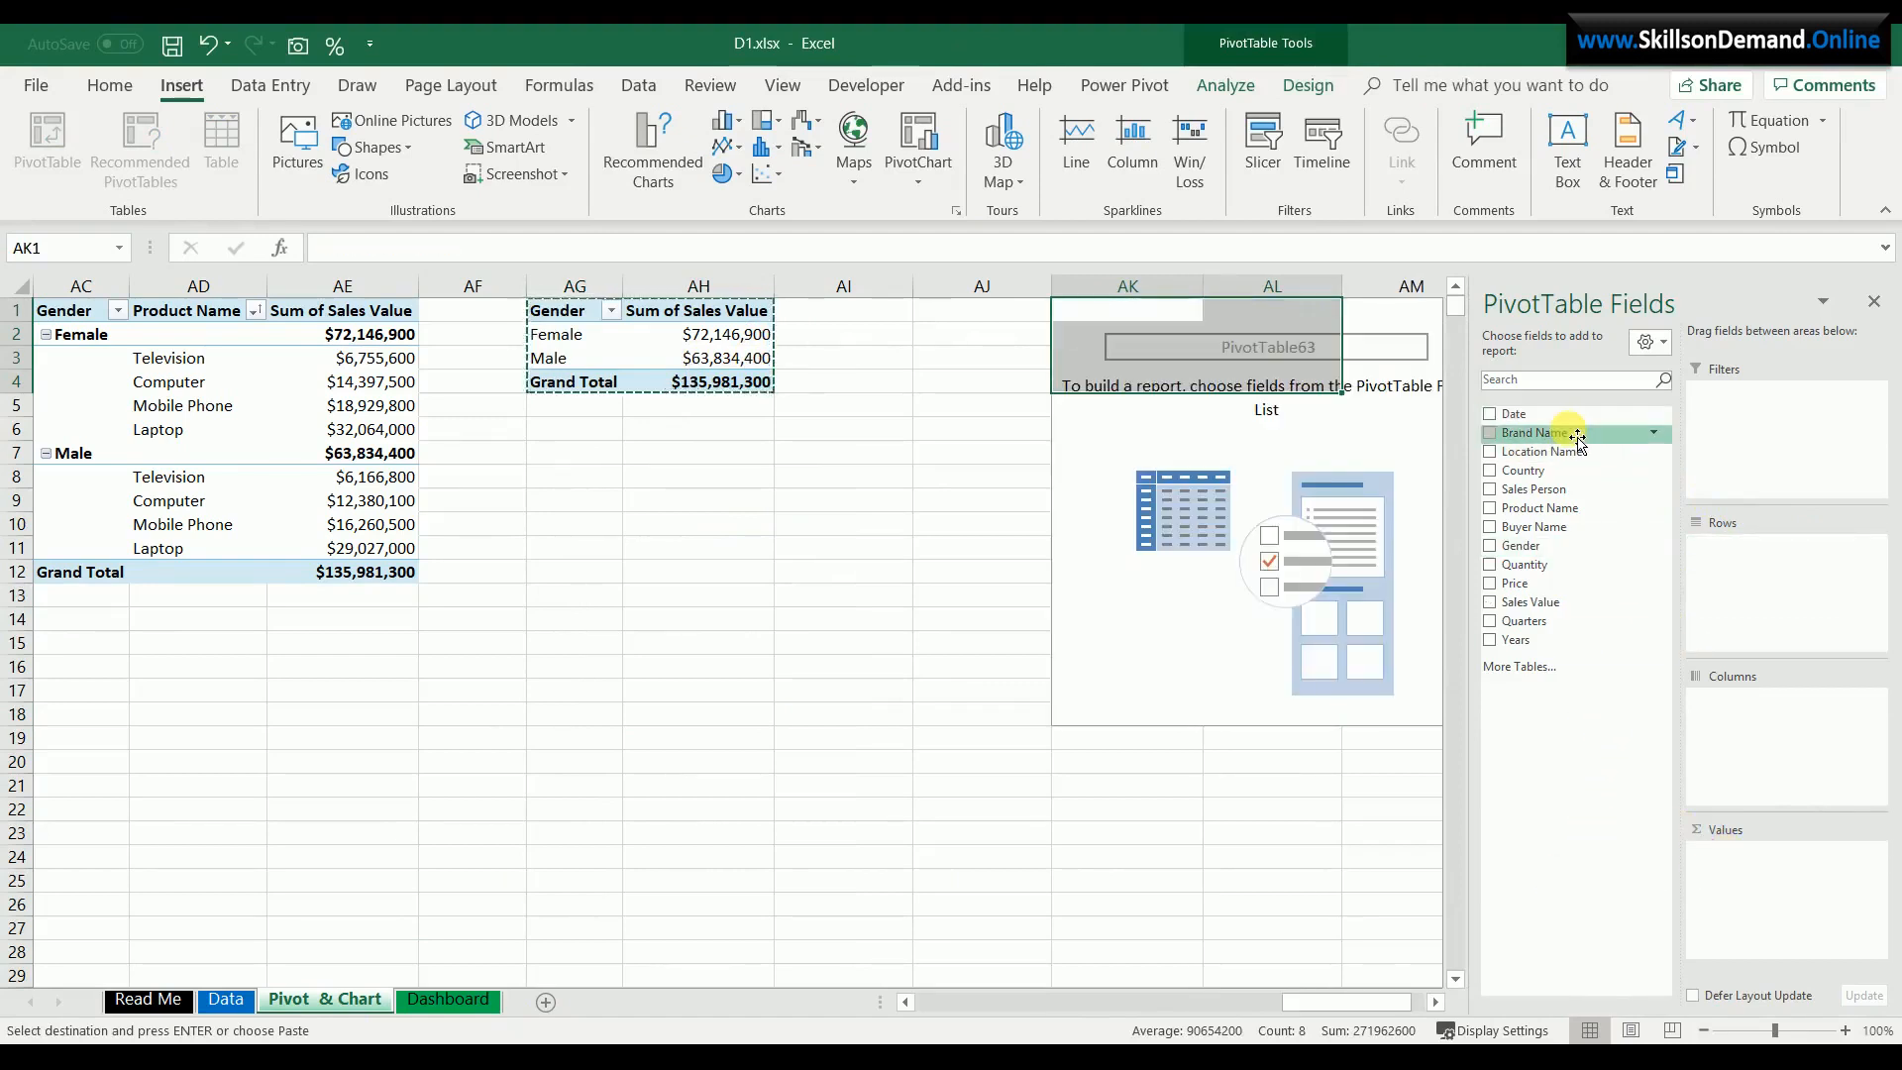
left_click_drag(1577, 438, 1811, 634)
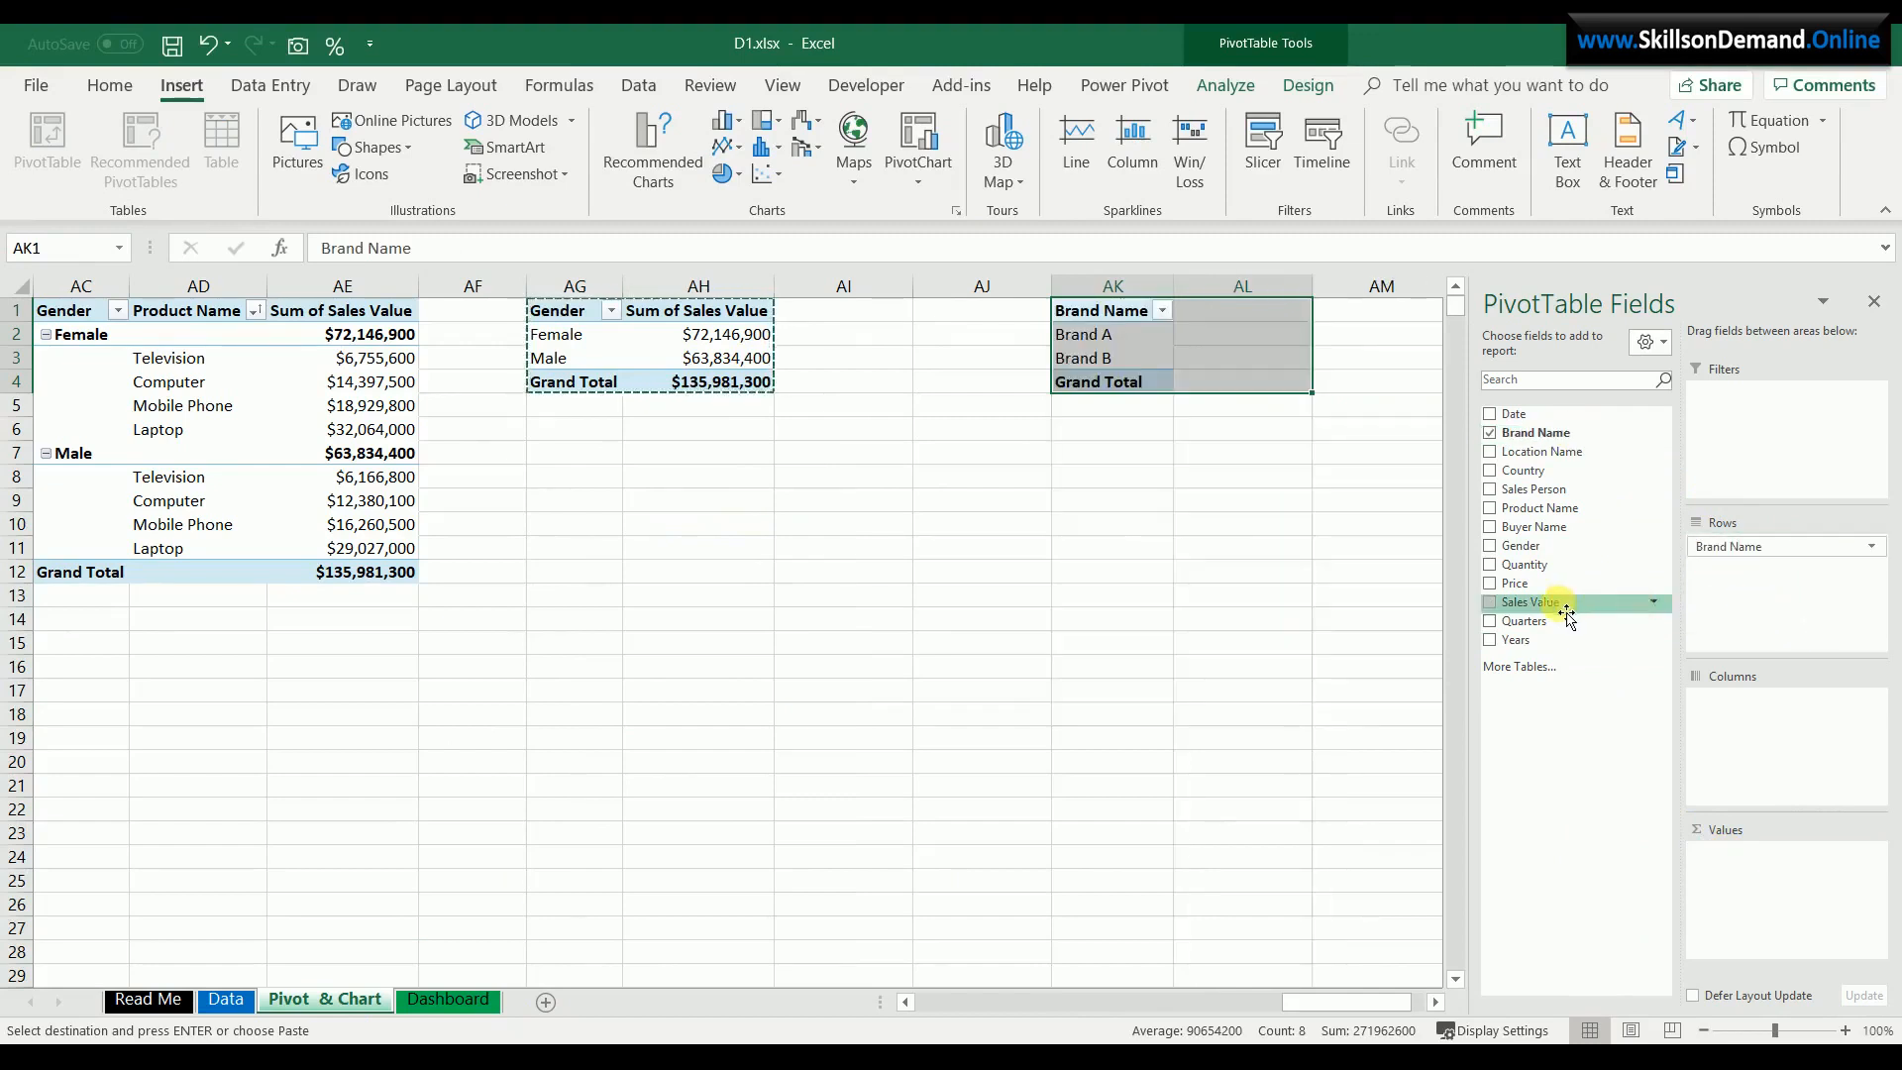
left_click_drag(1566, 615, 1745, 875)
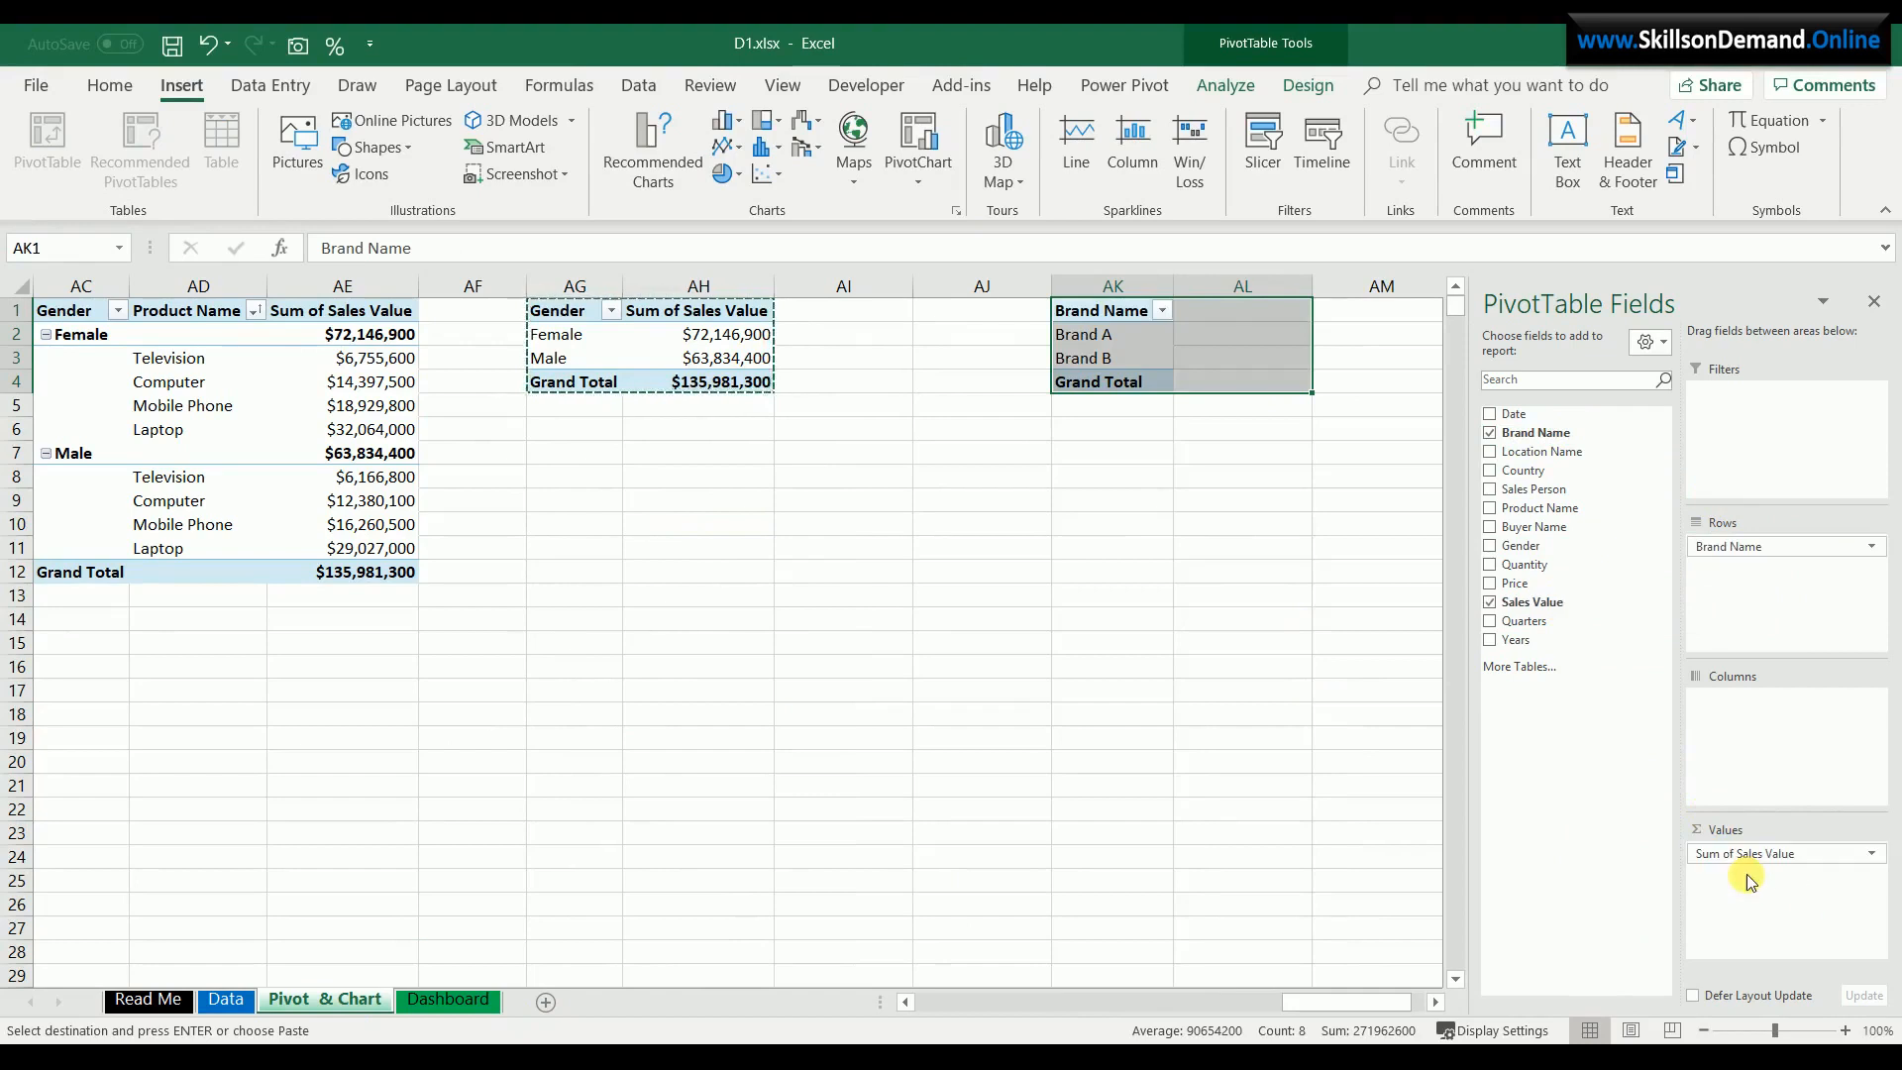
left_click(1350, 615)
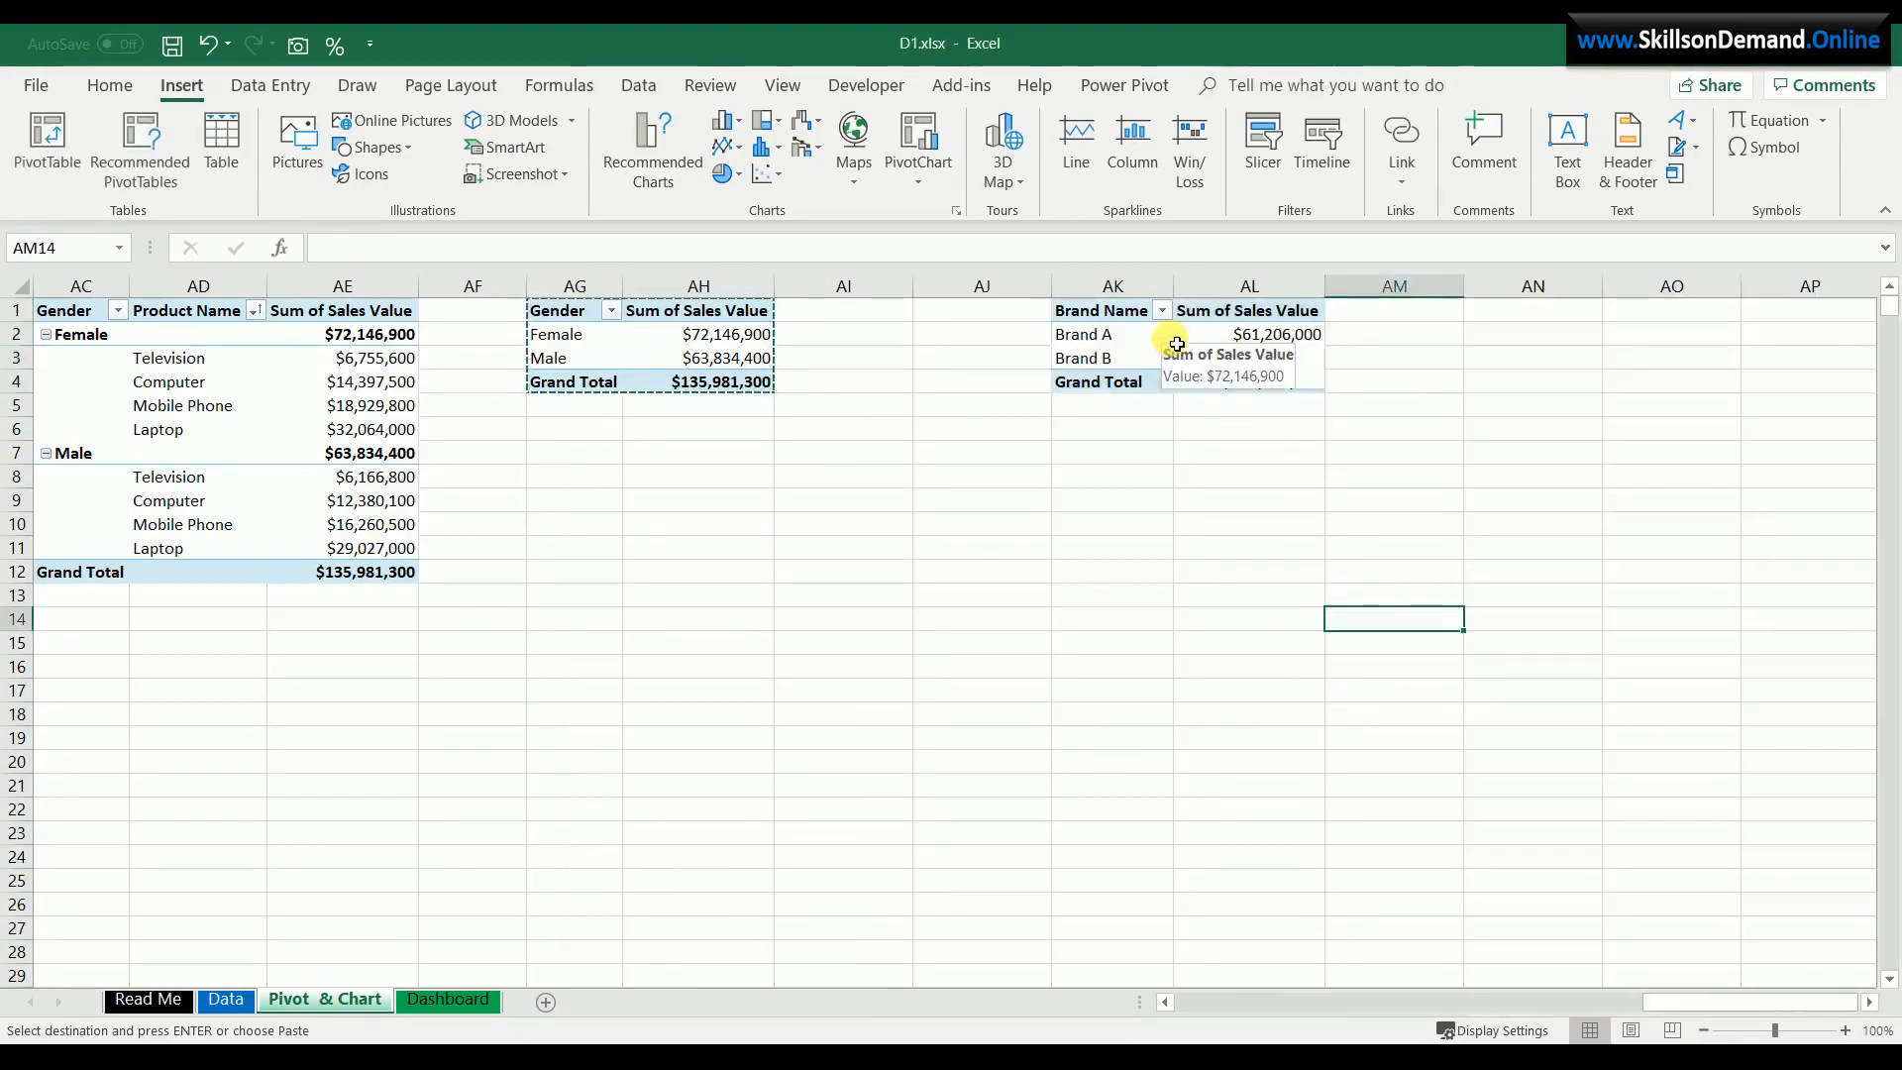
- Insert a standard pie PivotChart based on the Brand Name pivot table
left_click(1259, 340)
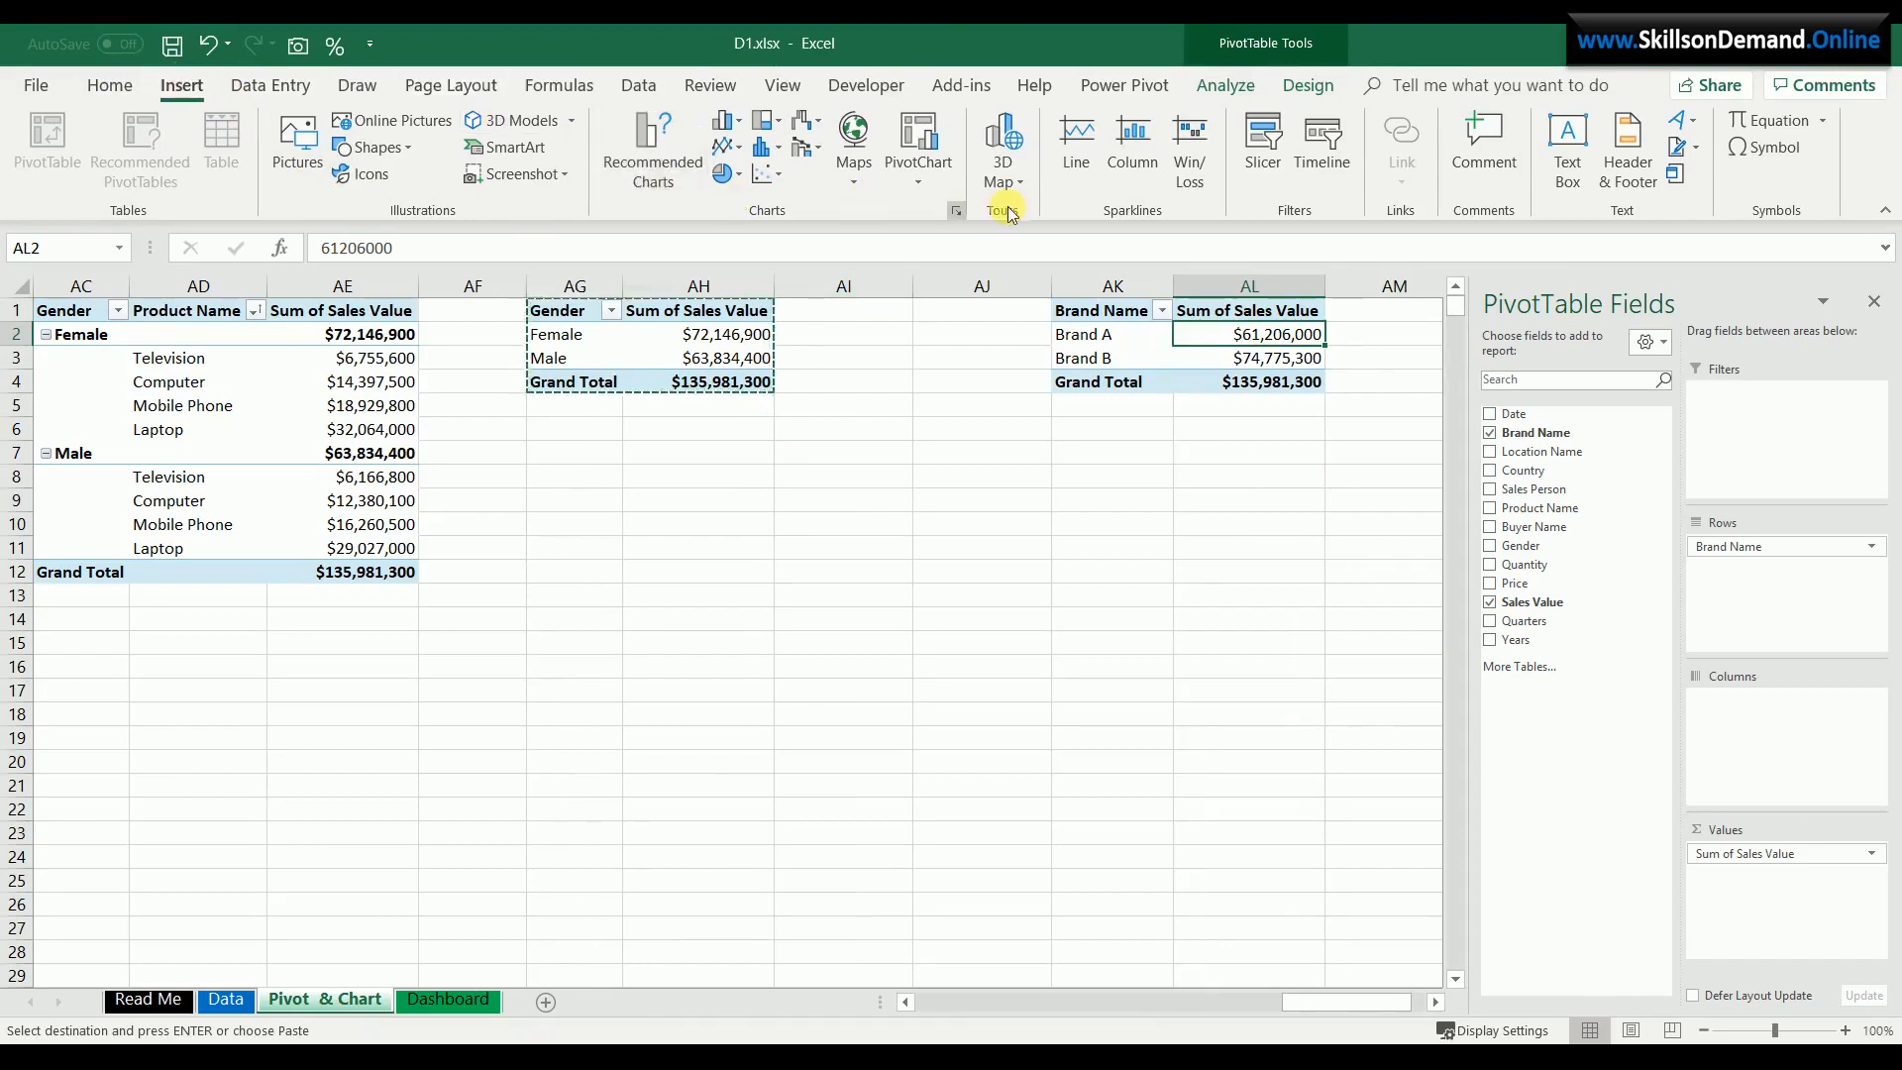
left_click(952, 213)
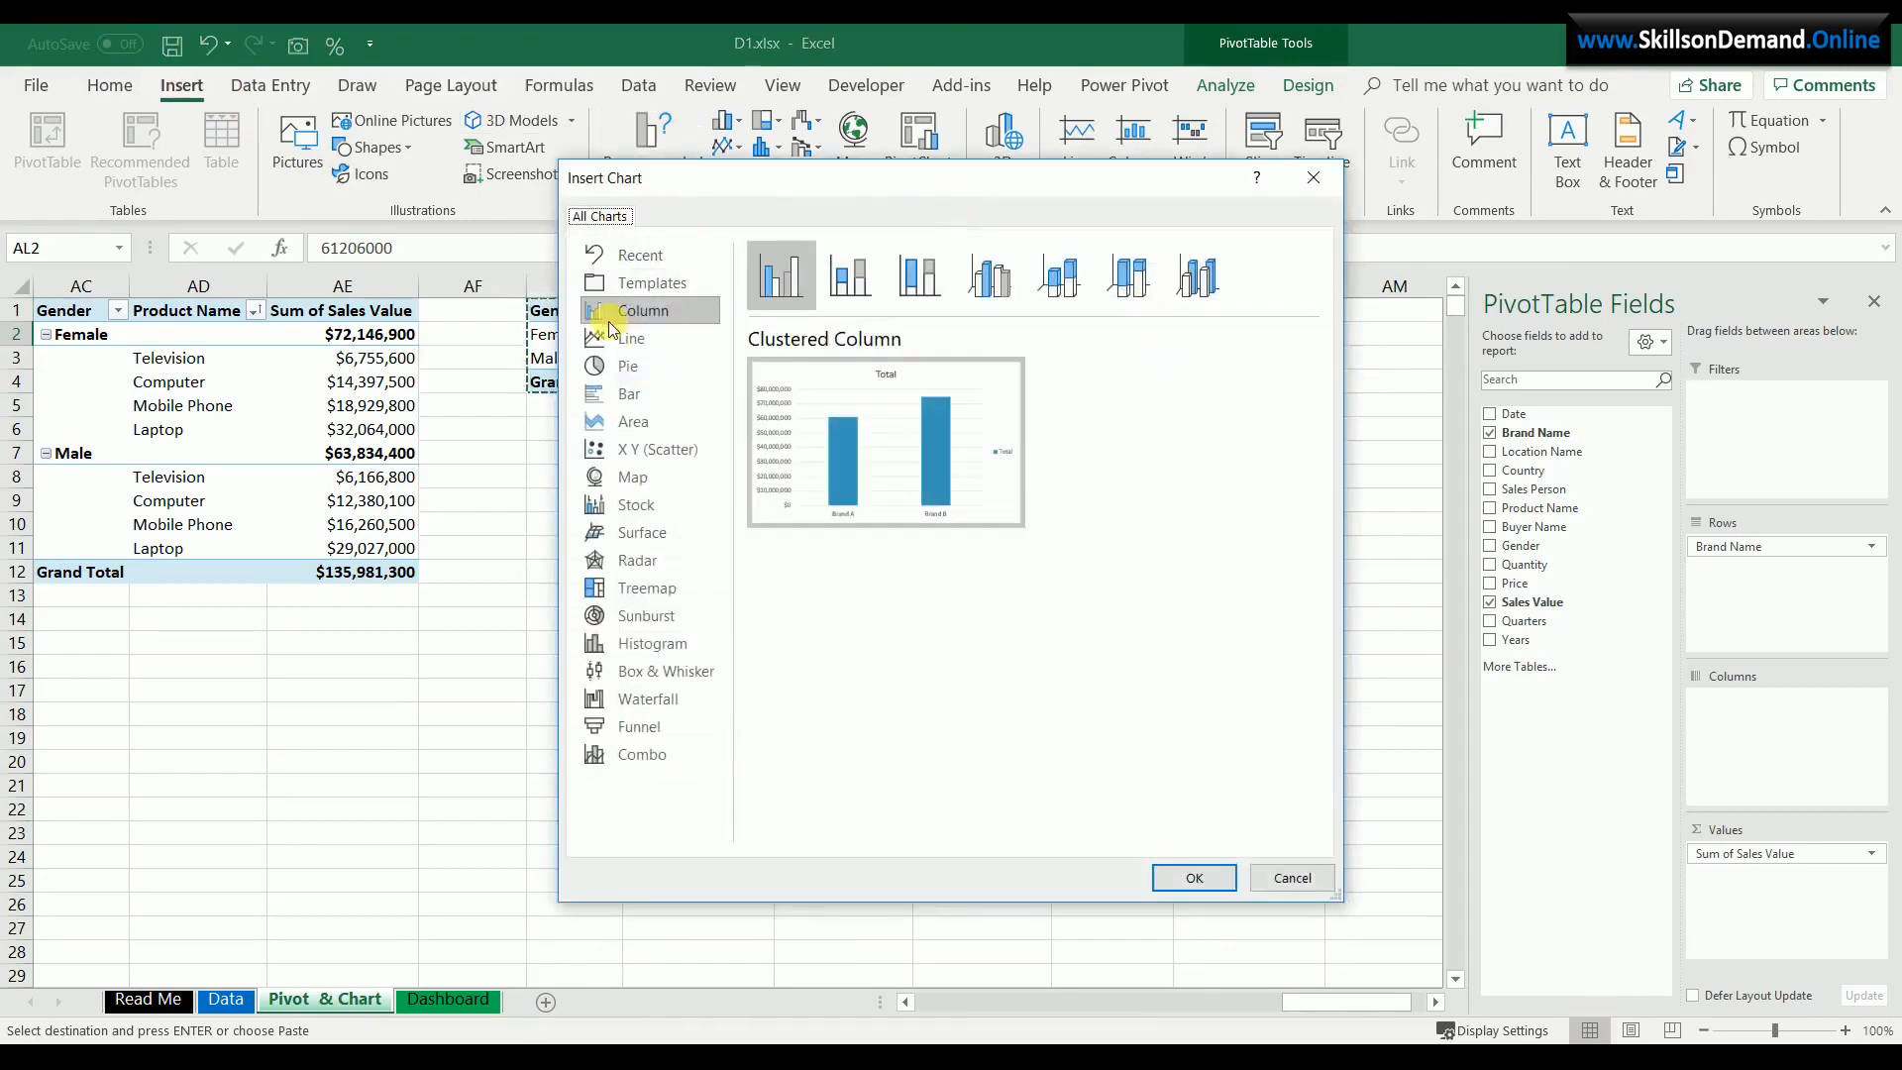
left_click(618, 377)
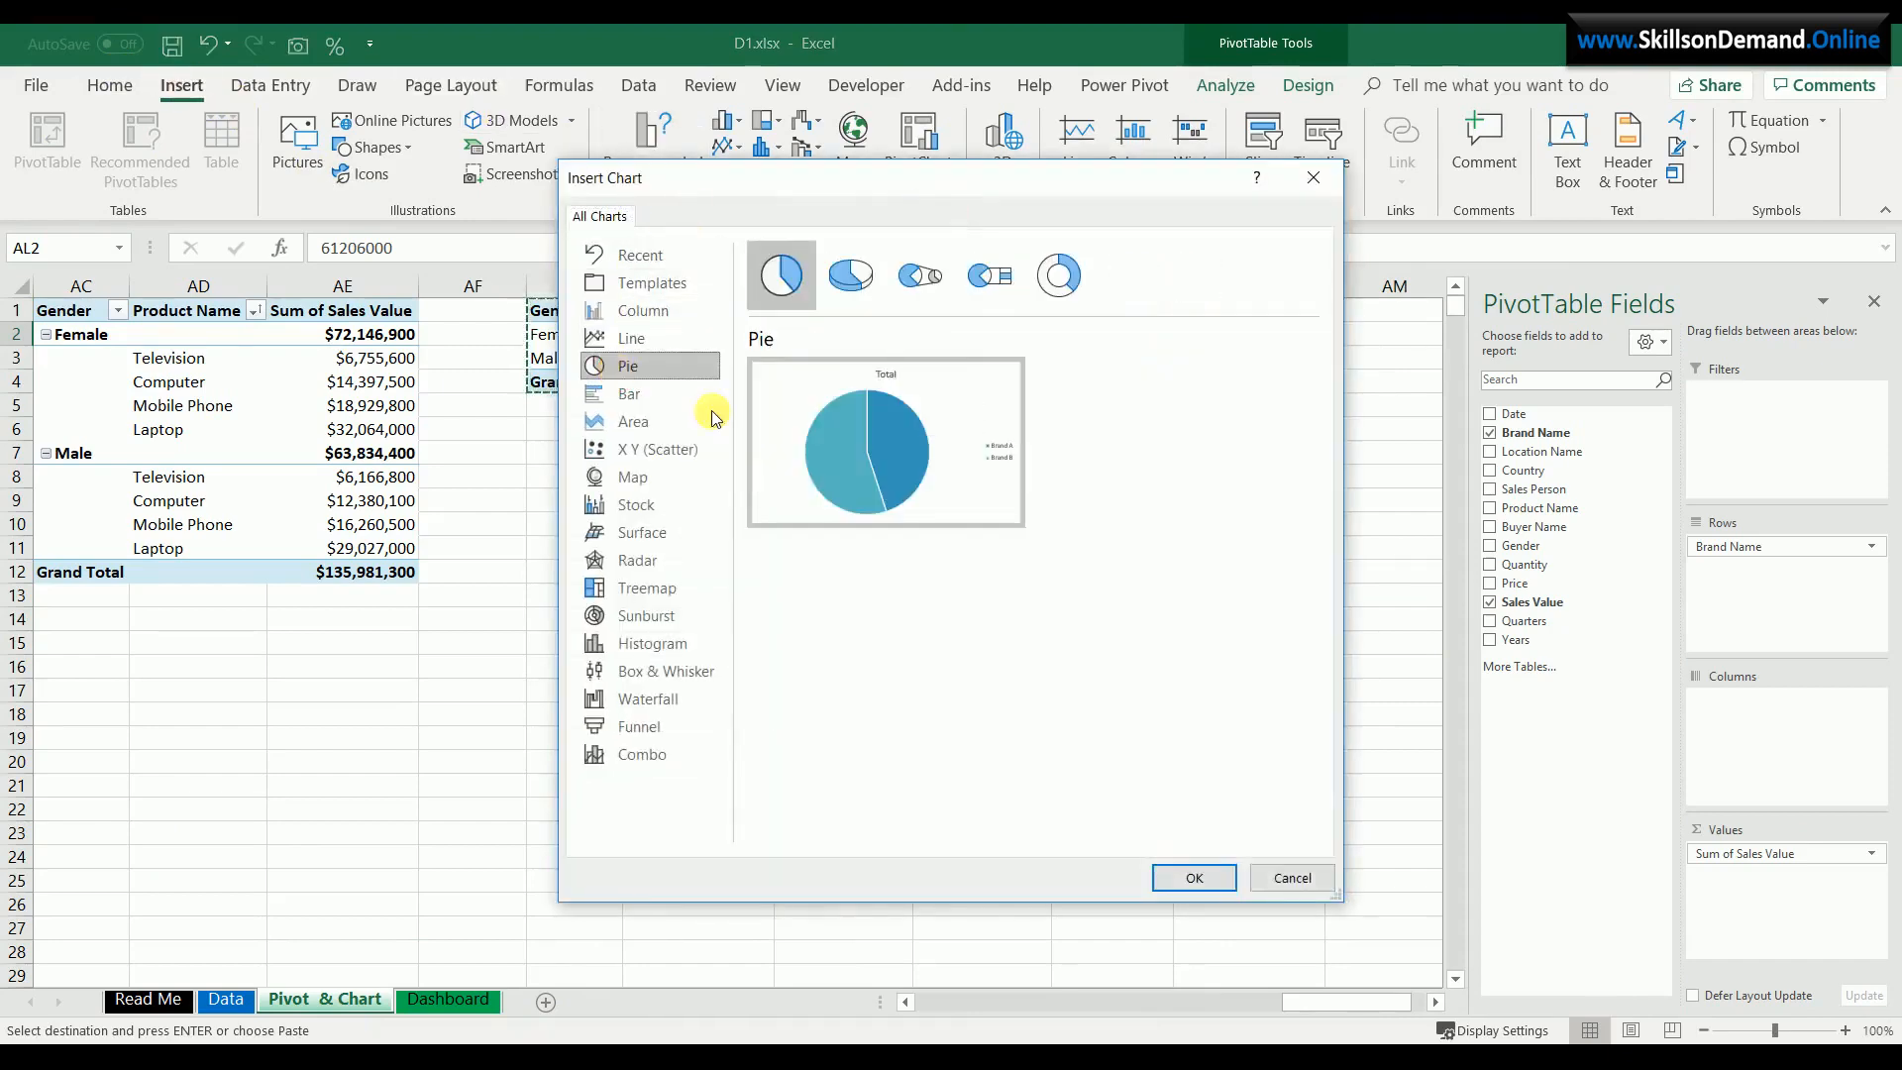
left_click(1197, 879)
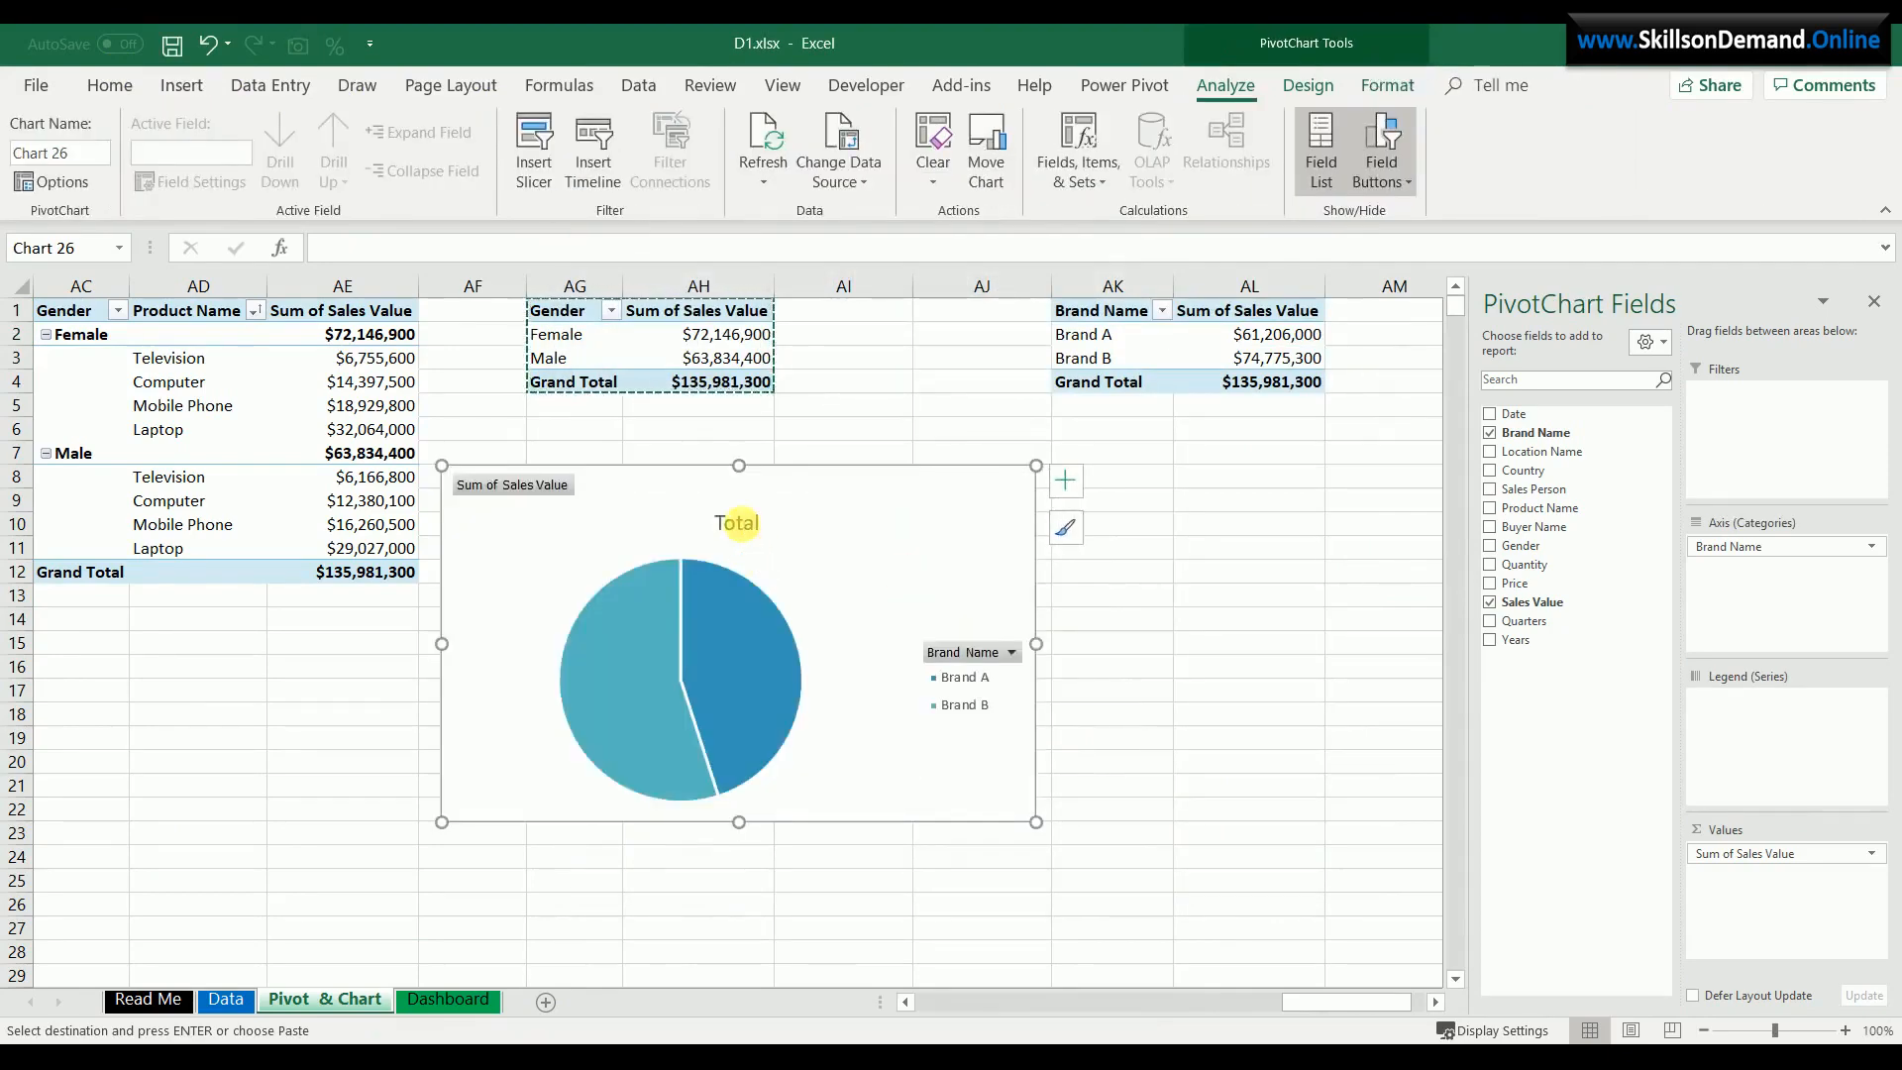
- Change the new pie chart's title to "Sales by Brand"
left_click(760, 532)
double_click(760, 532)
type("Sa")
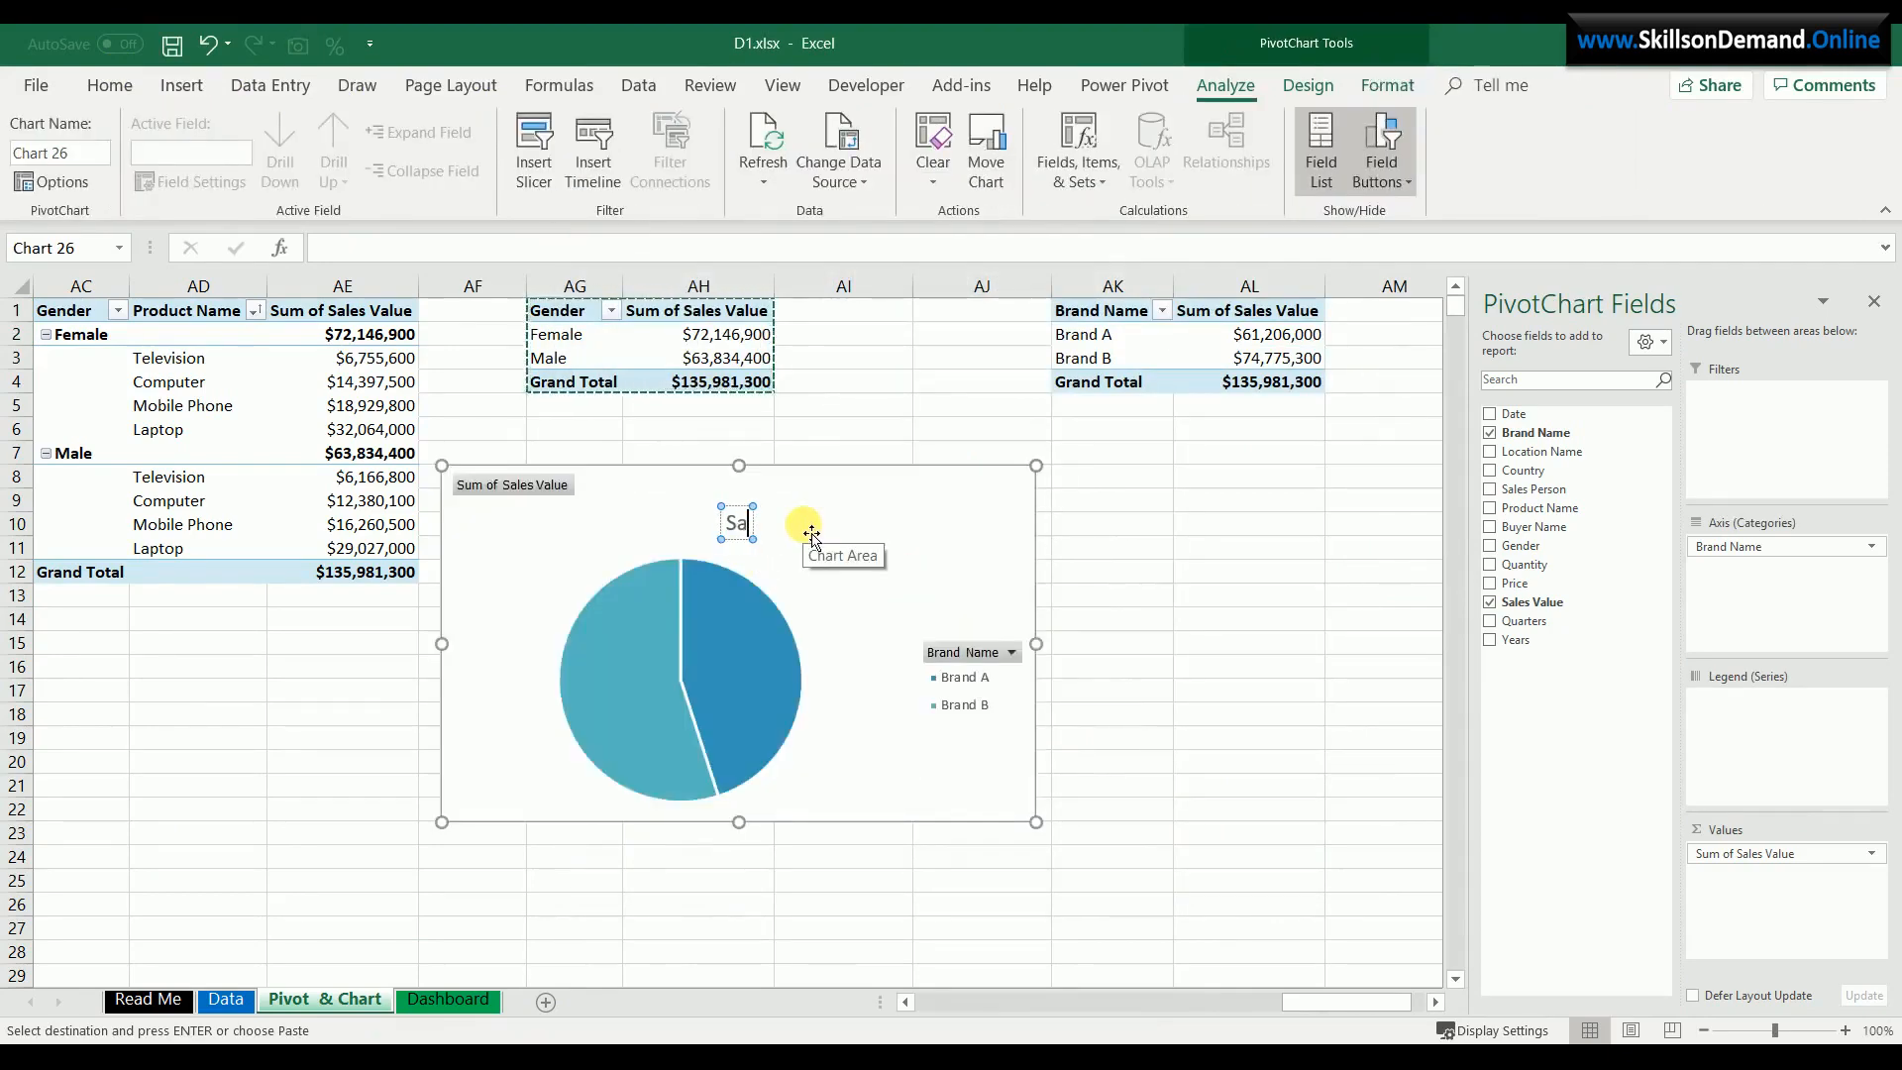
type("les by Br")
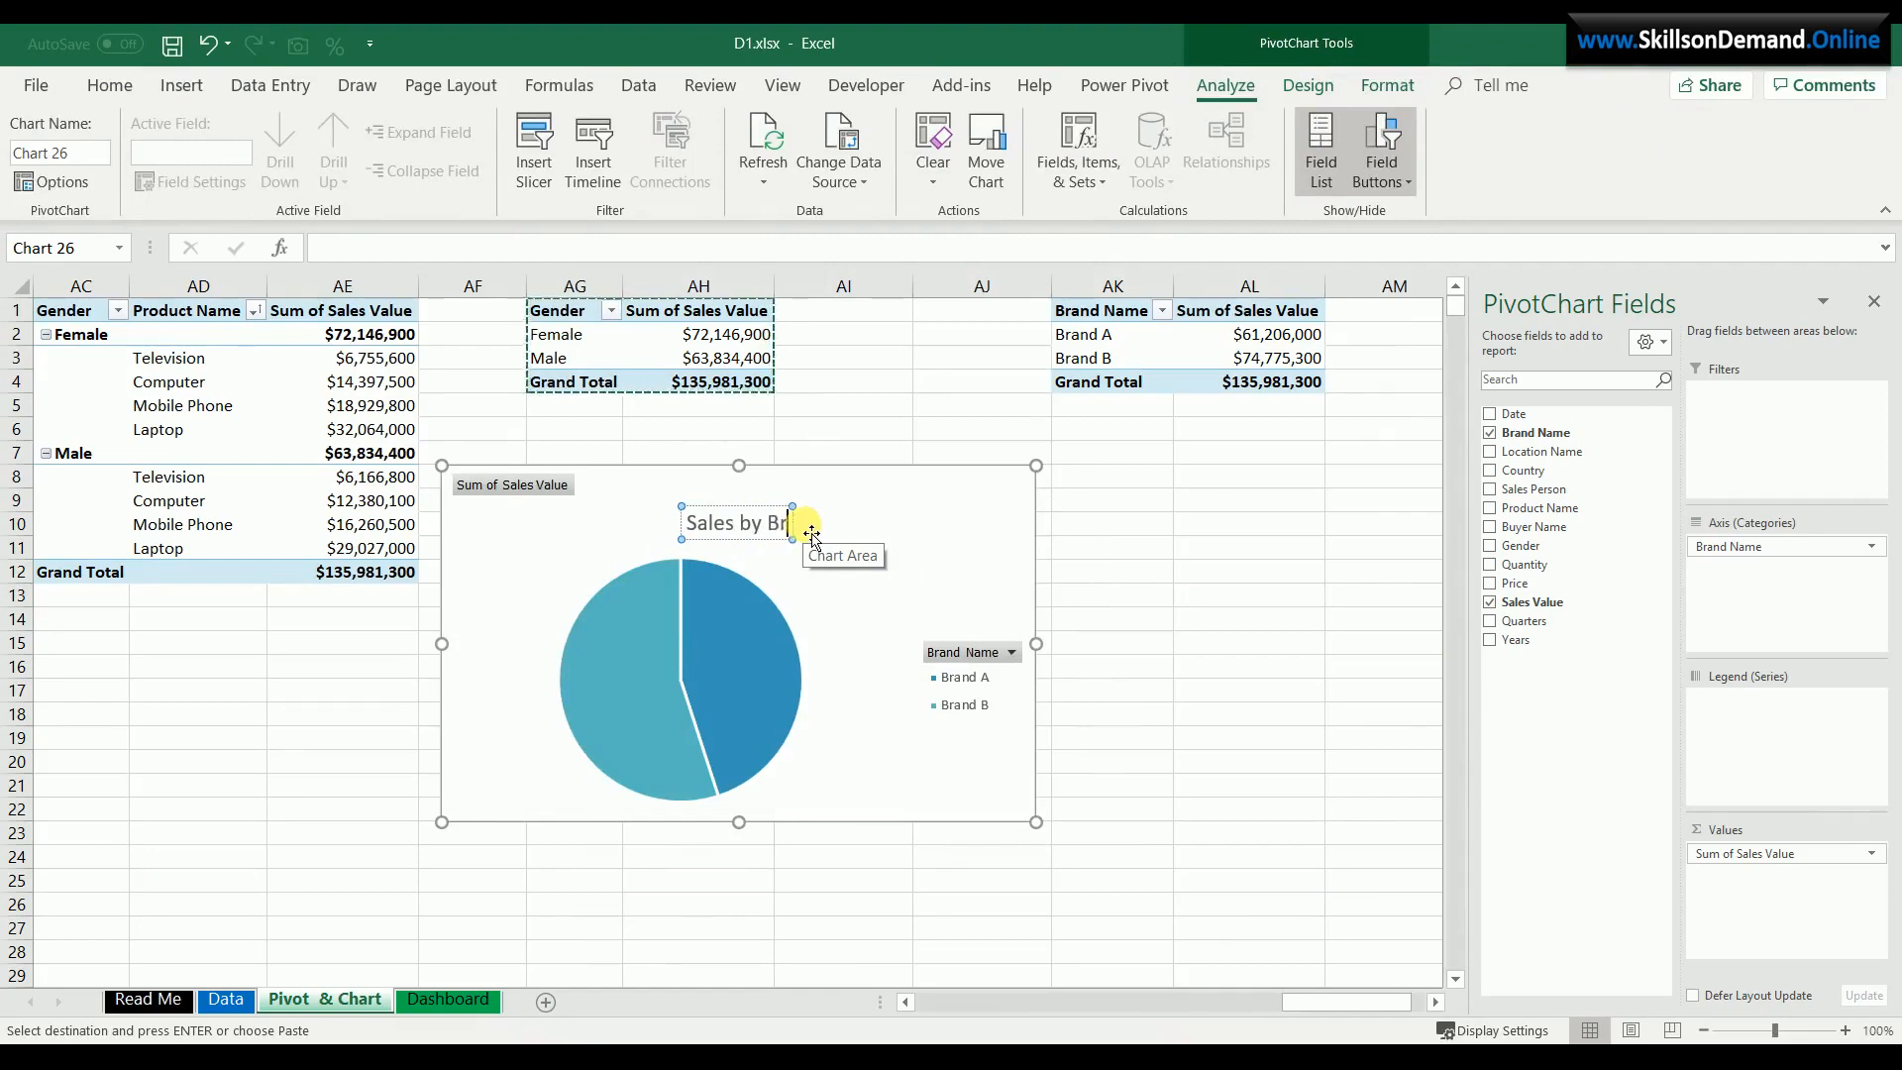
type("and")
left_click(822, 535)
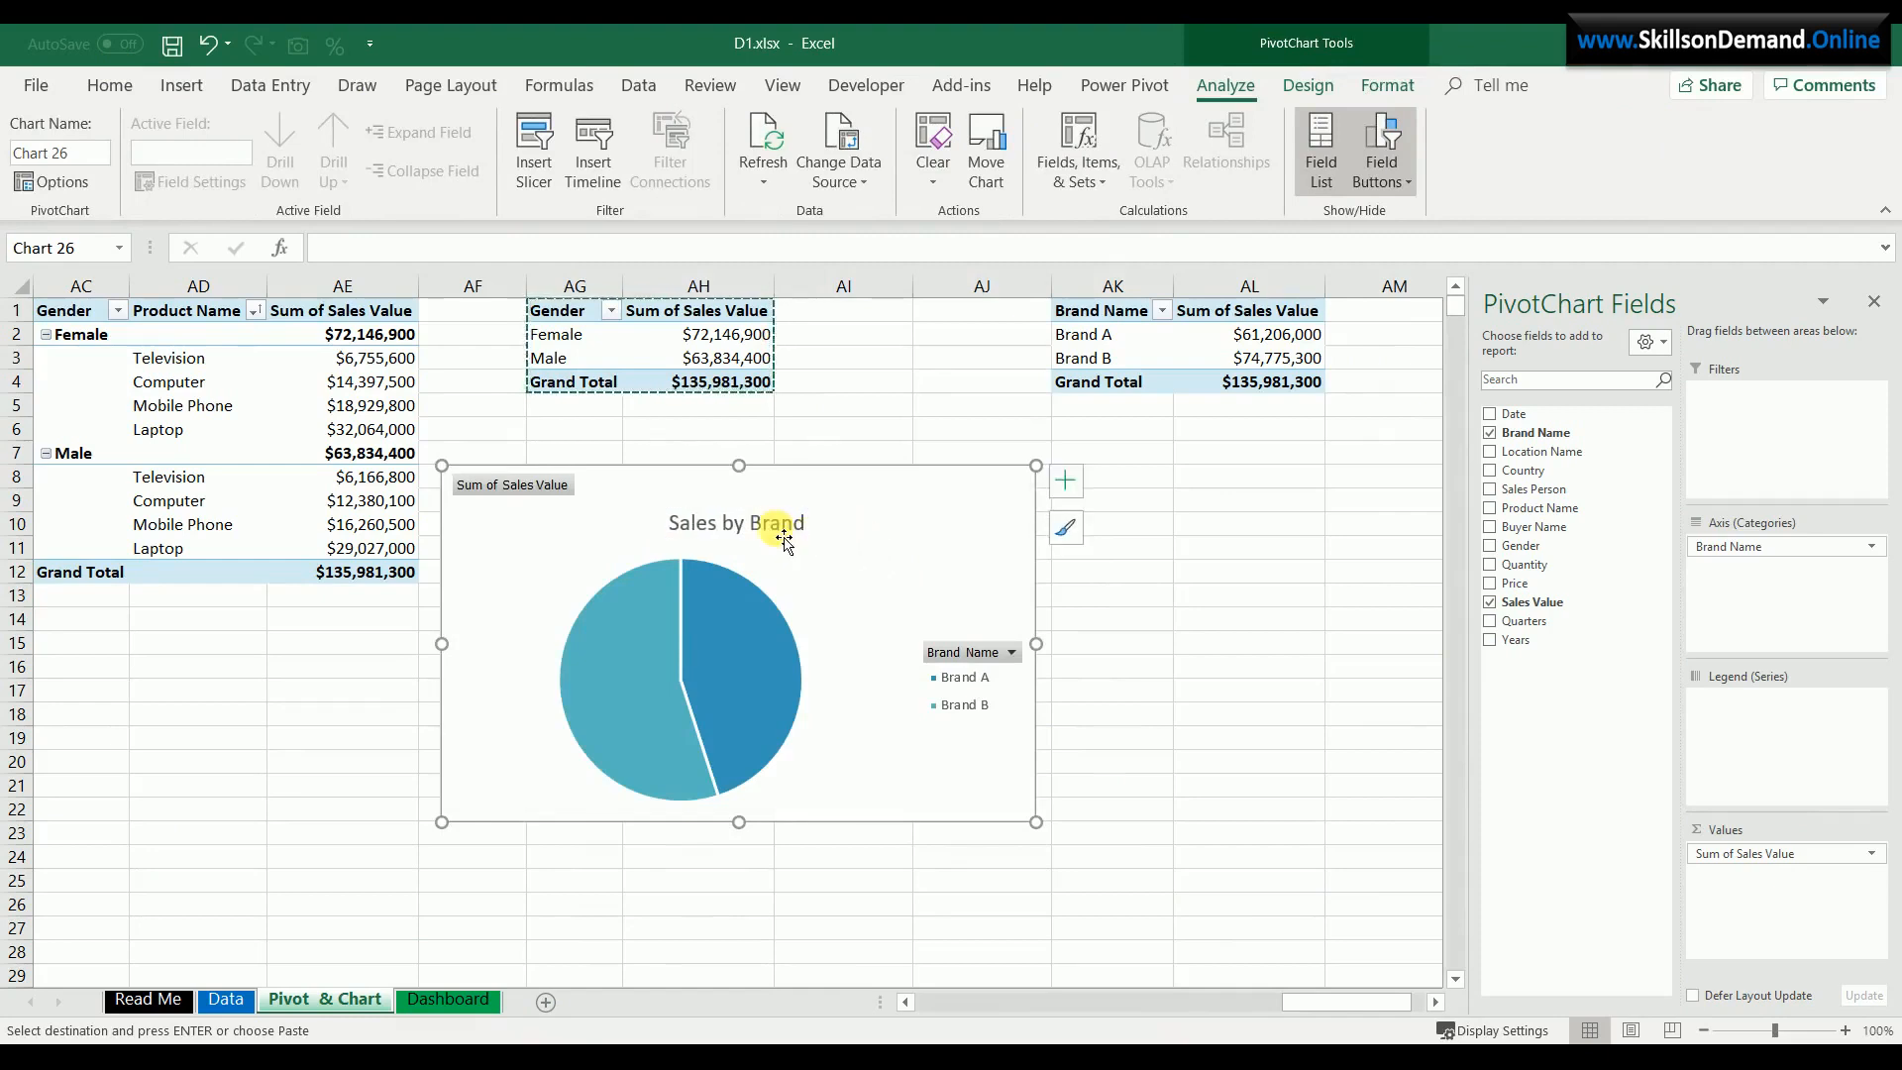
- Add data labels to the Sales by Brand pie and change their shape to a rounded rectangle
right_click(745, 637)
left_click(872, 862)
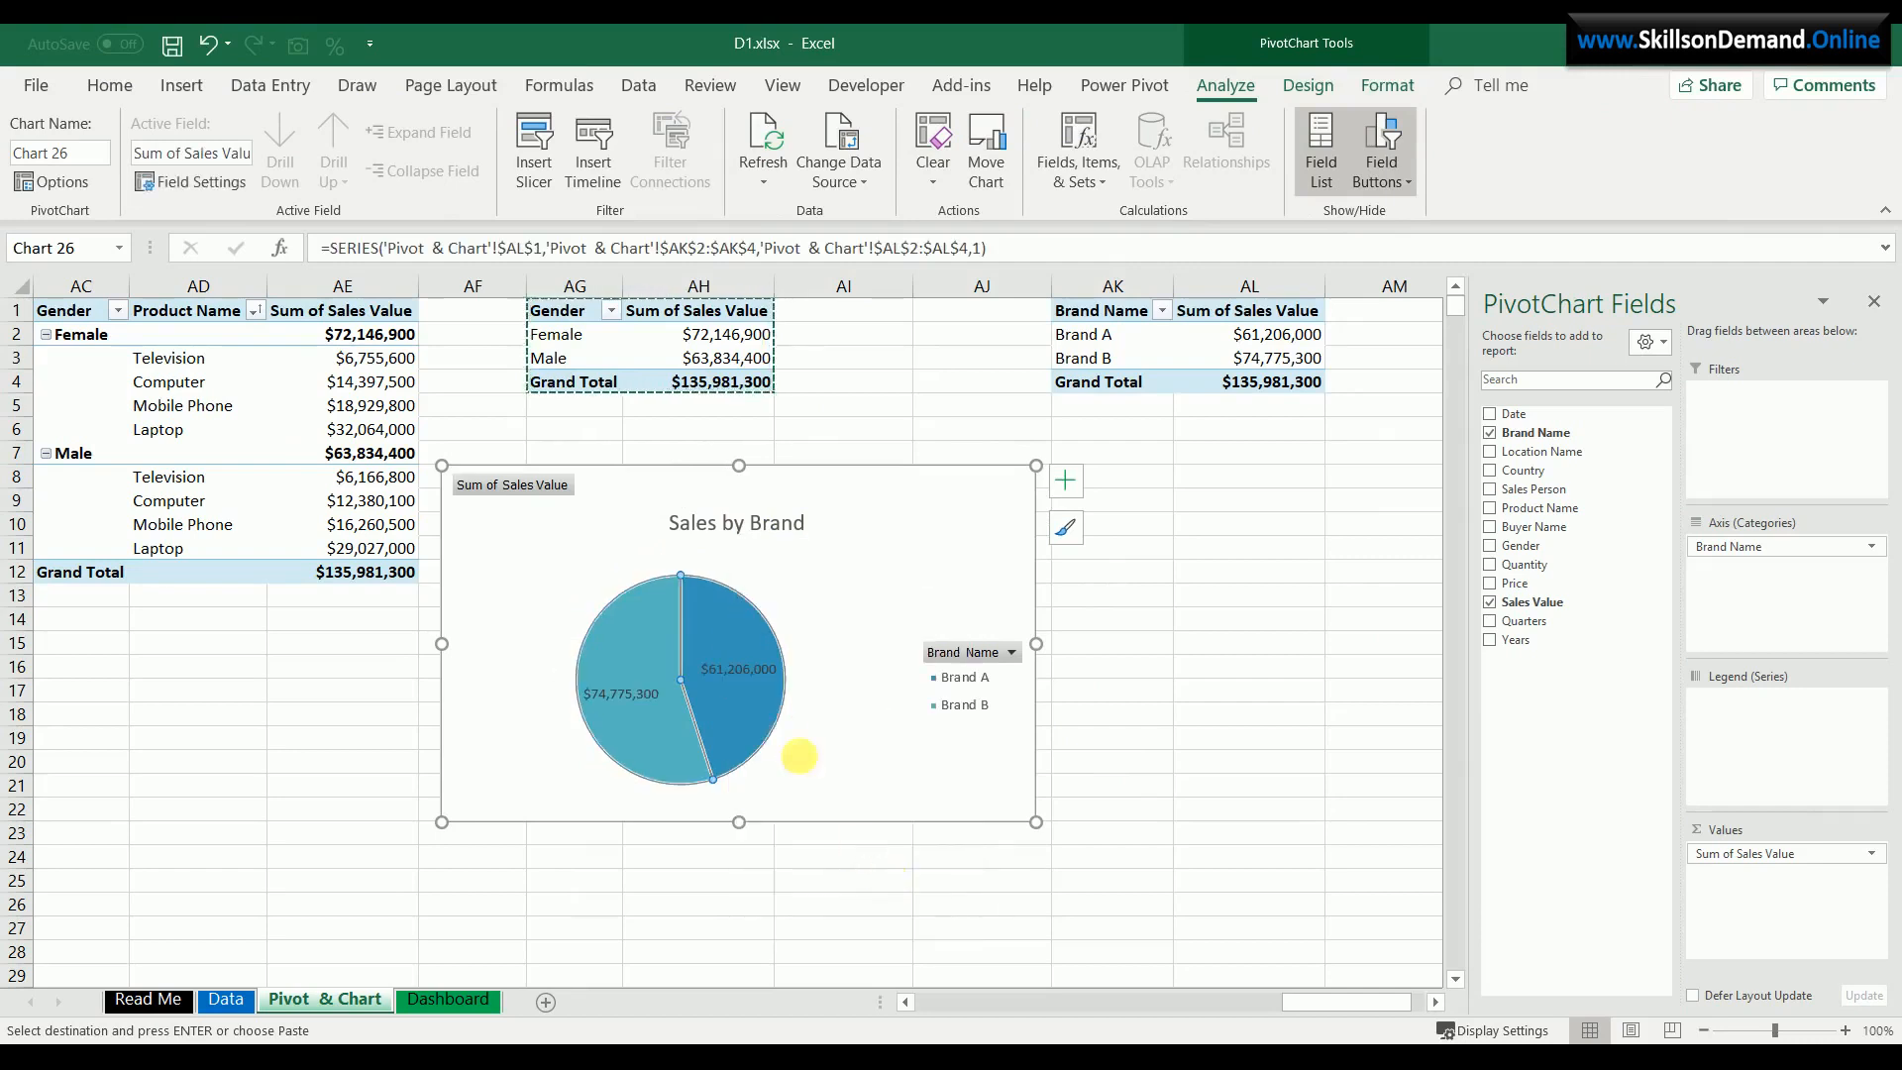
right_click(731, 684)
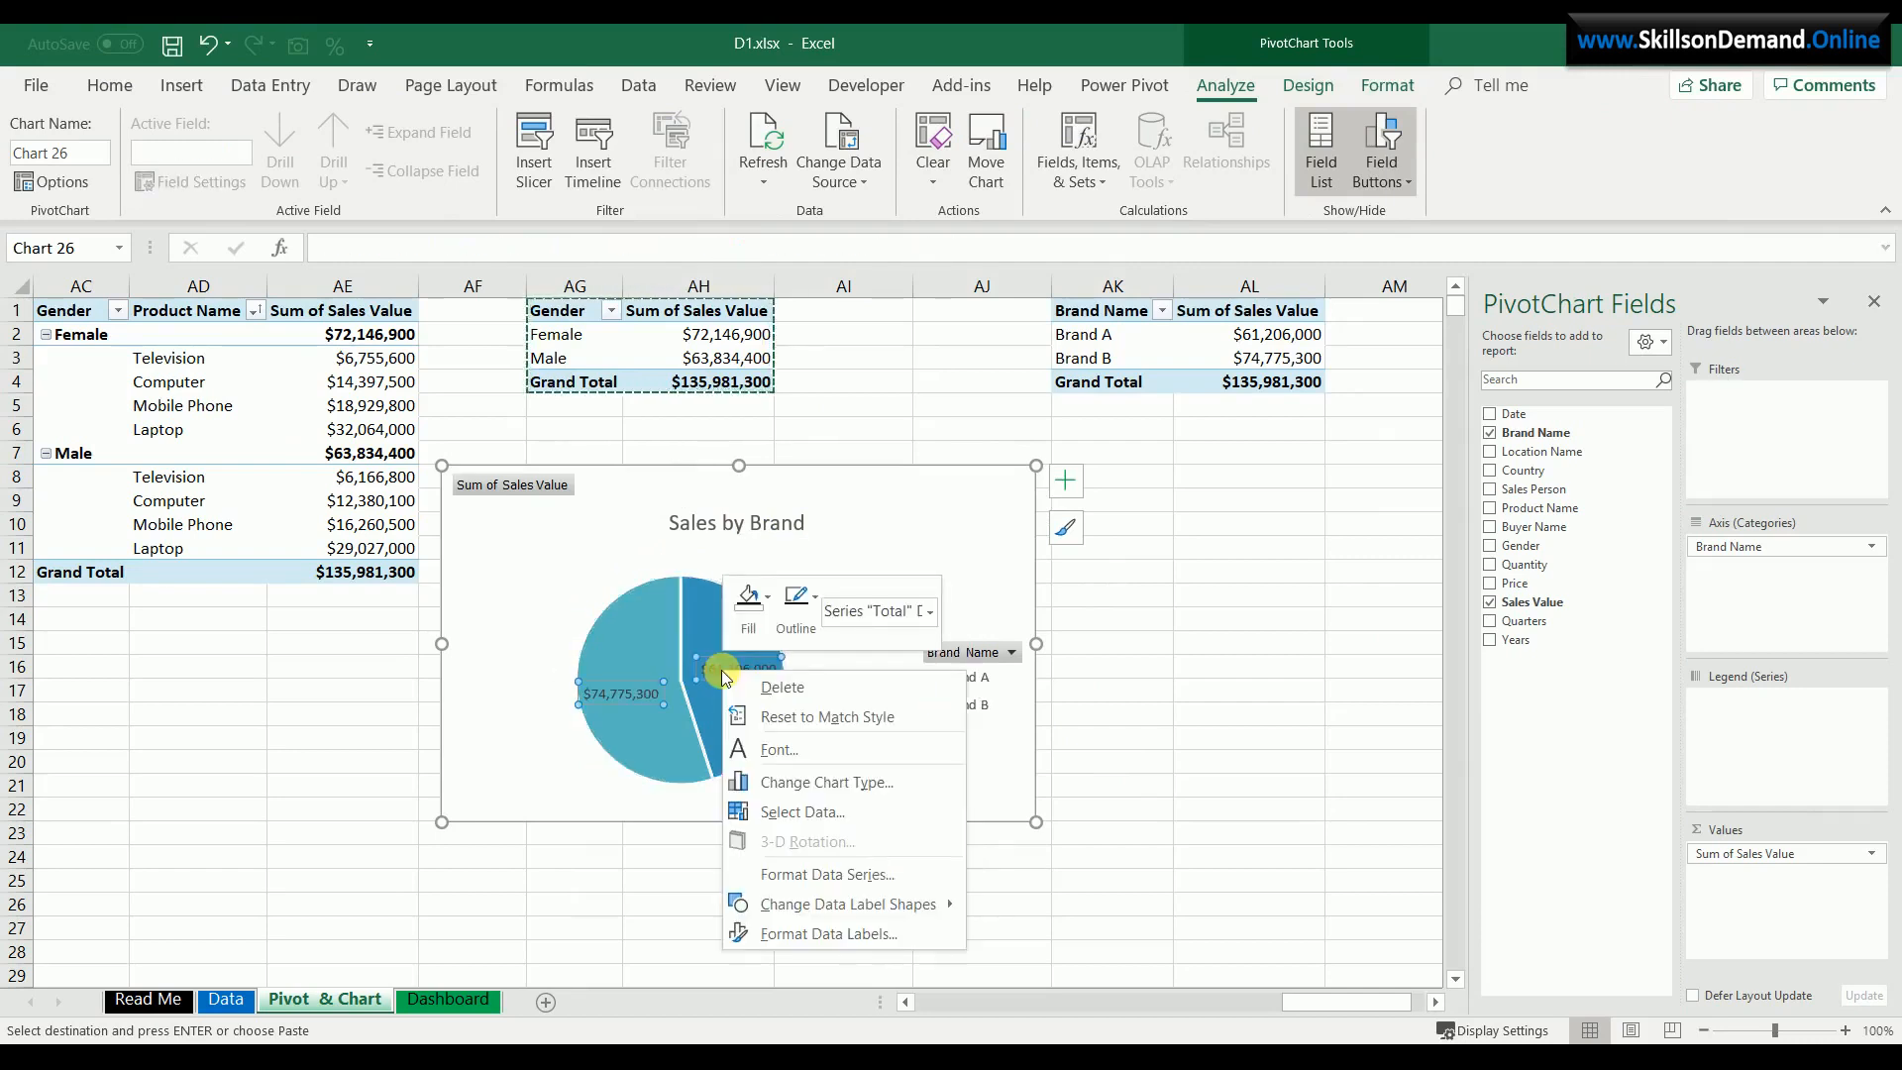
mouse_move(860, 911)
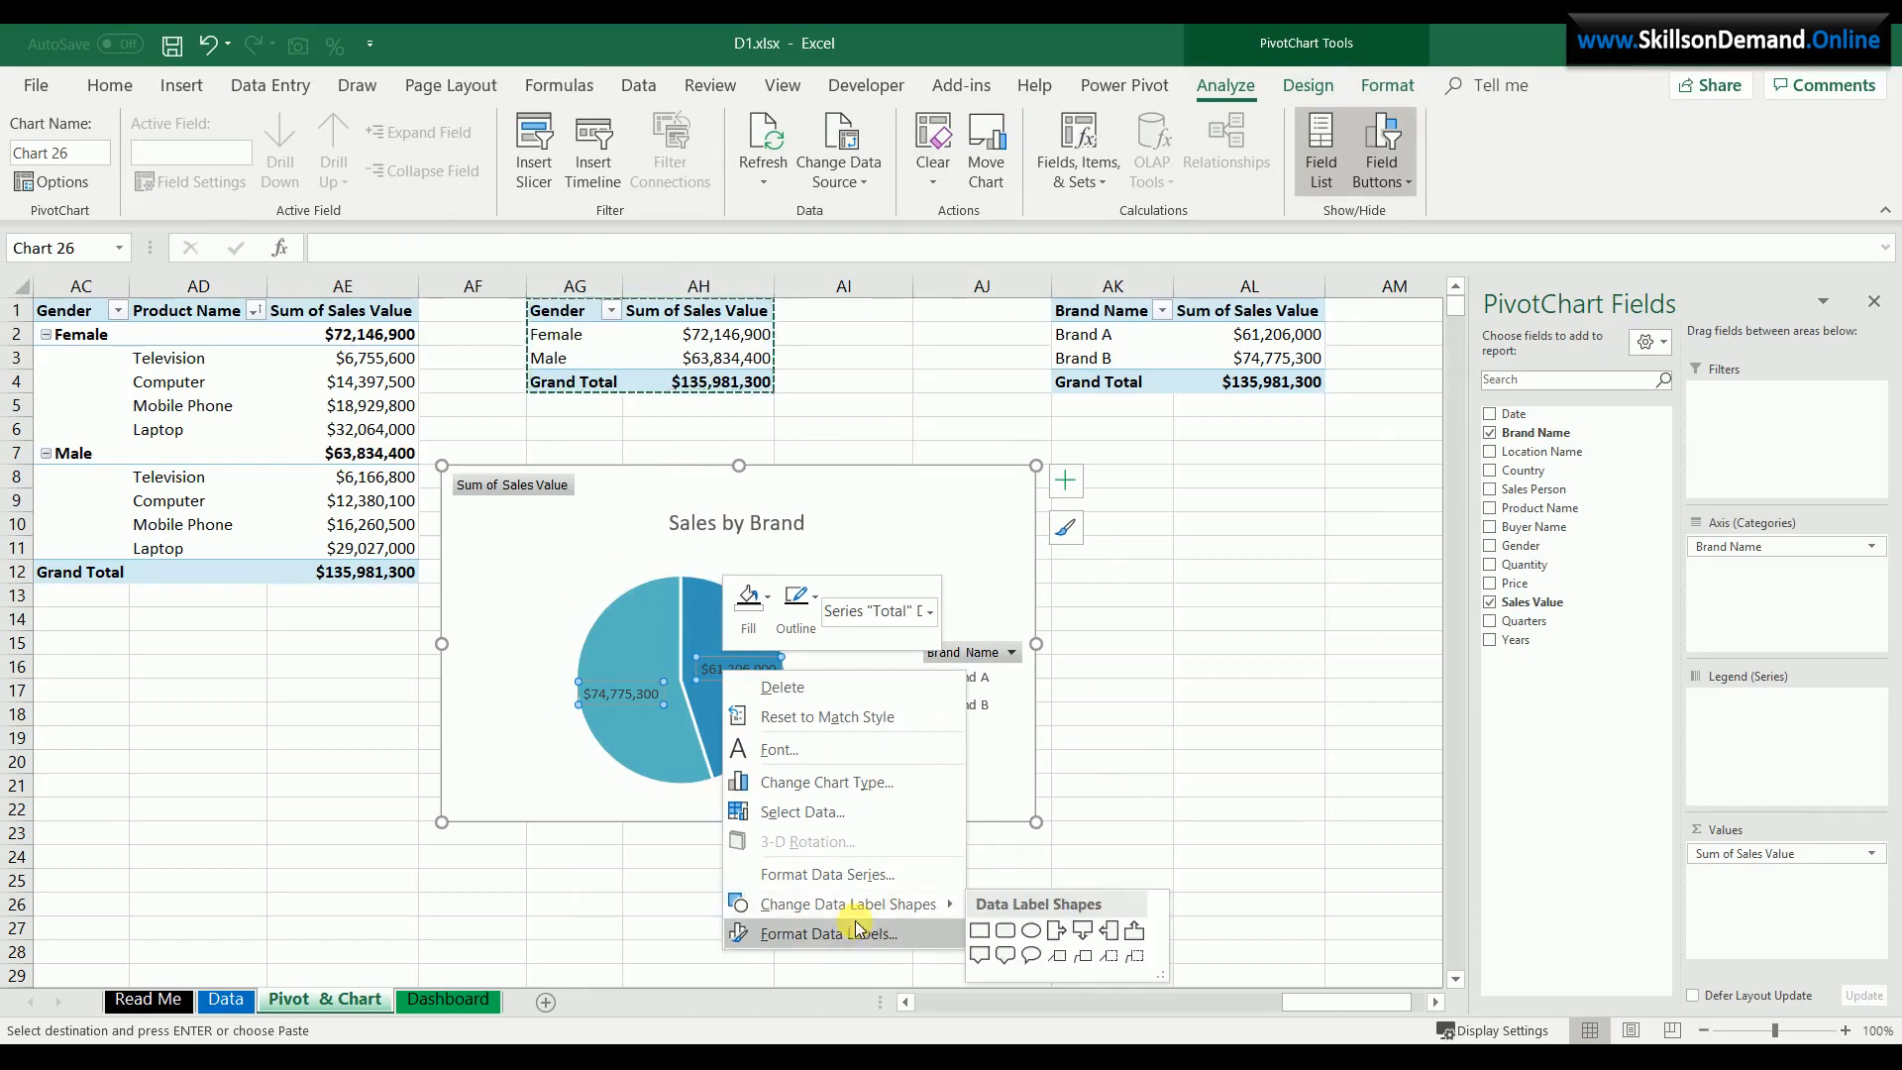
left_click(1004, 932)
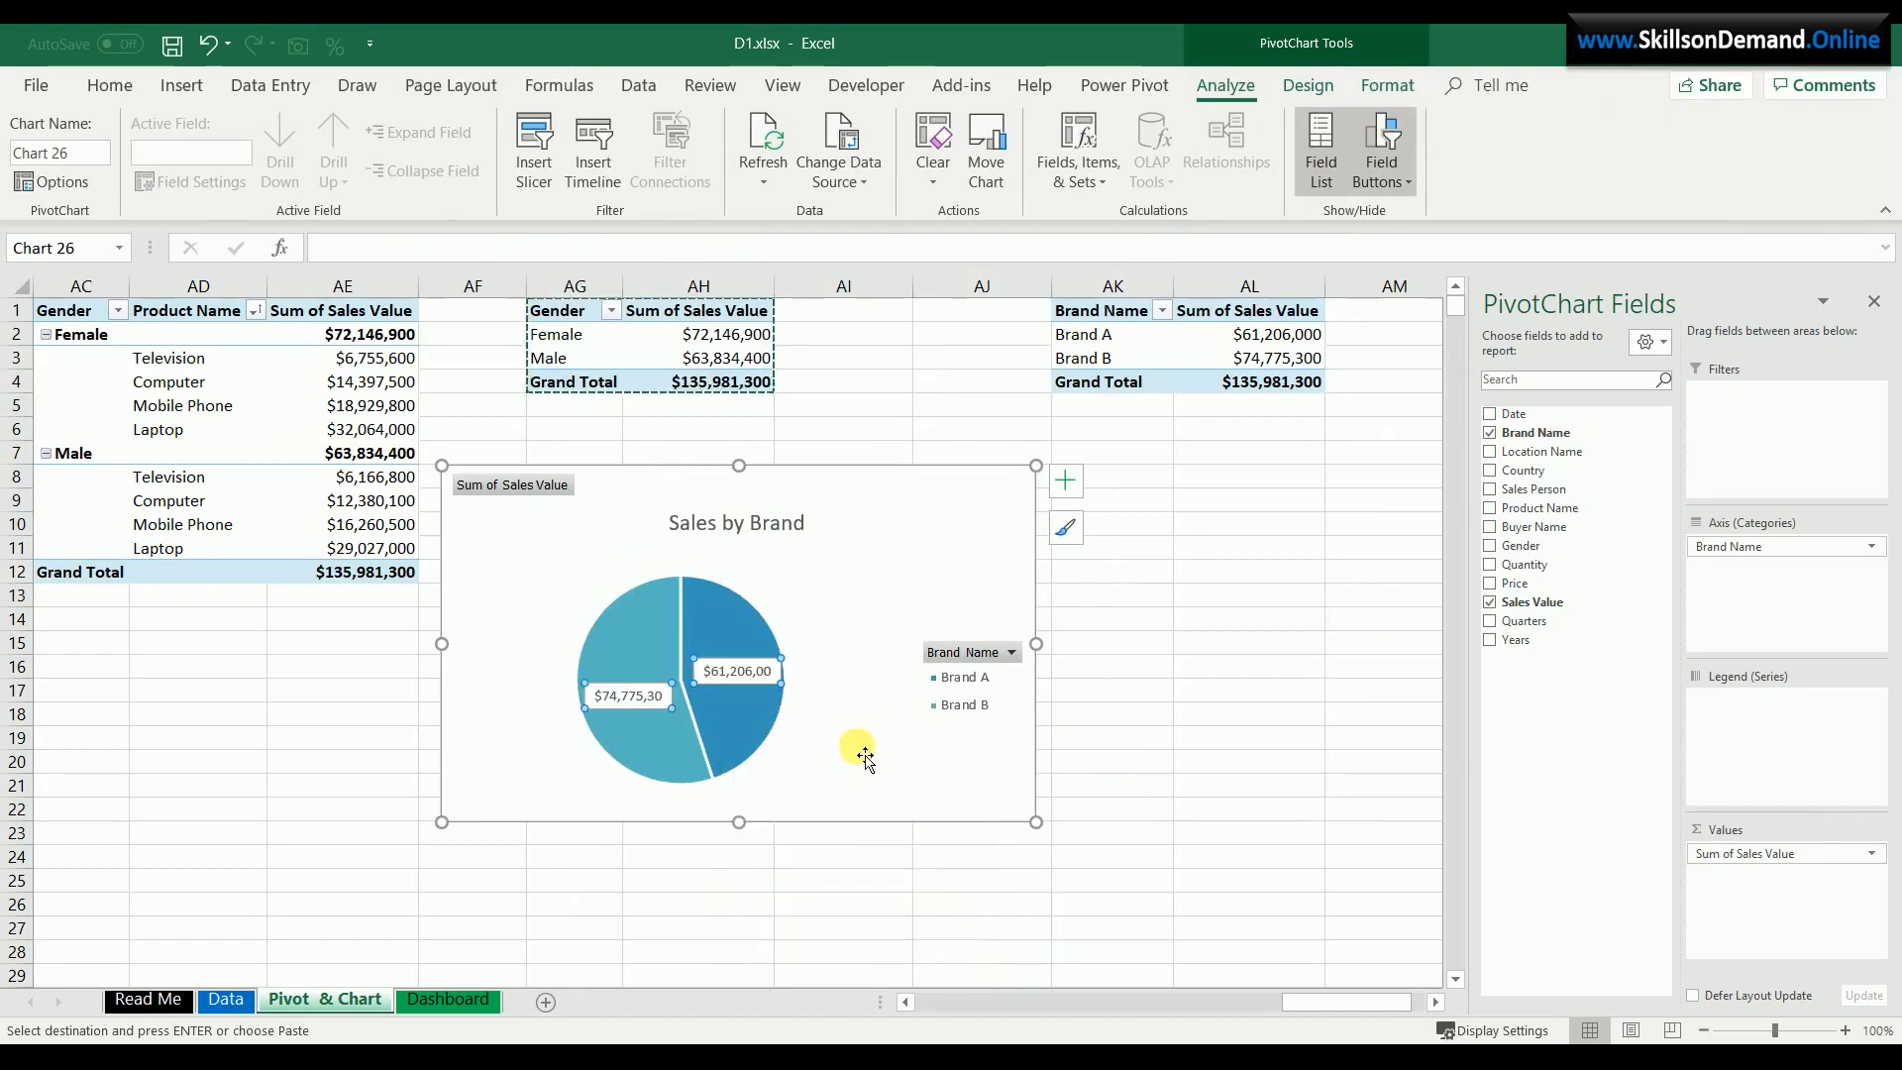
- Format the Sales by Brand title as bold and black, and make the pie's data labels bold
left_click(777, 522)
key("ctrl+b")
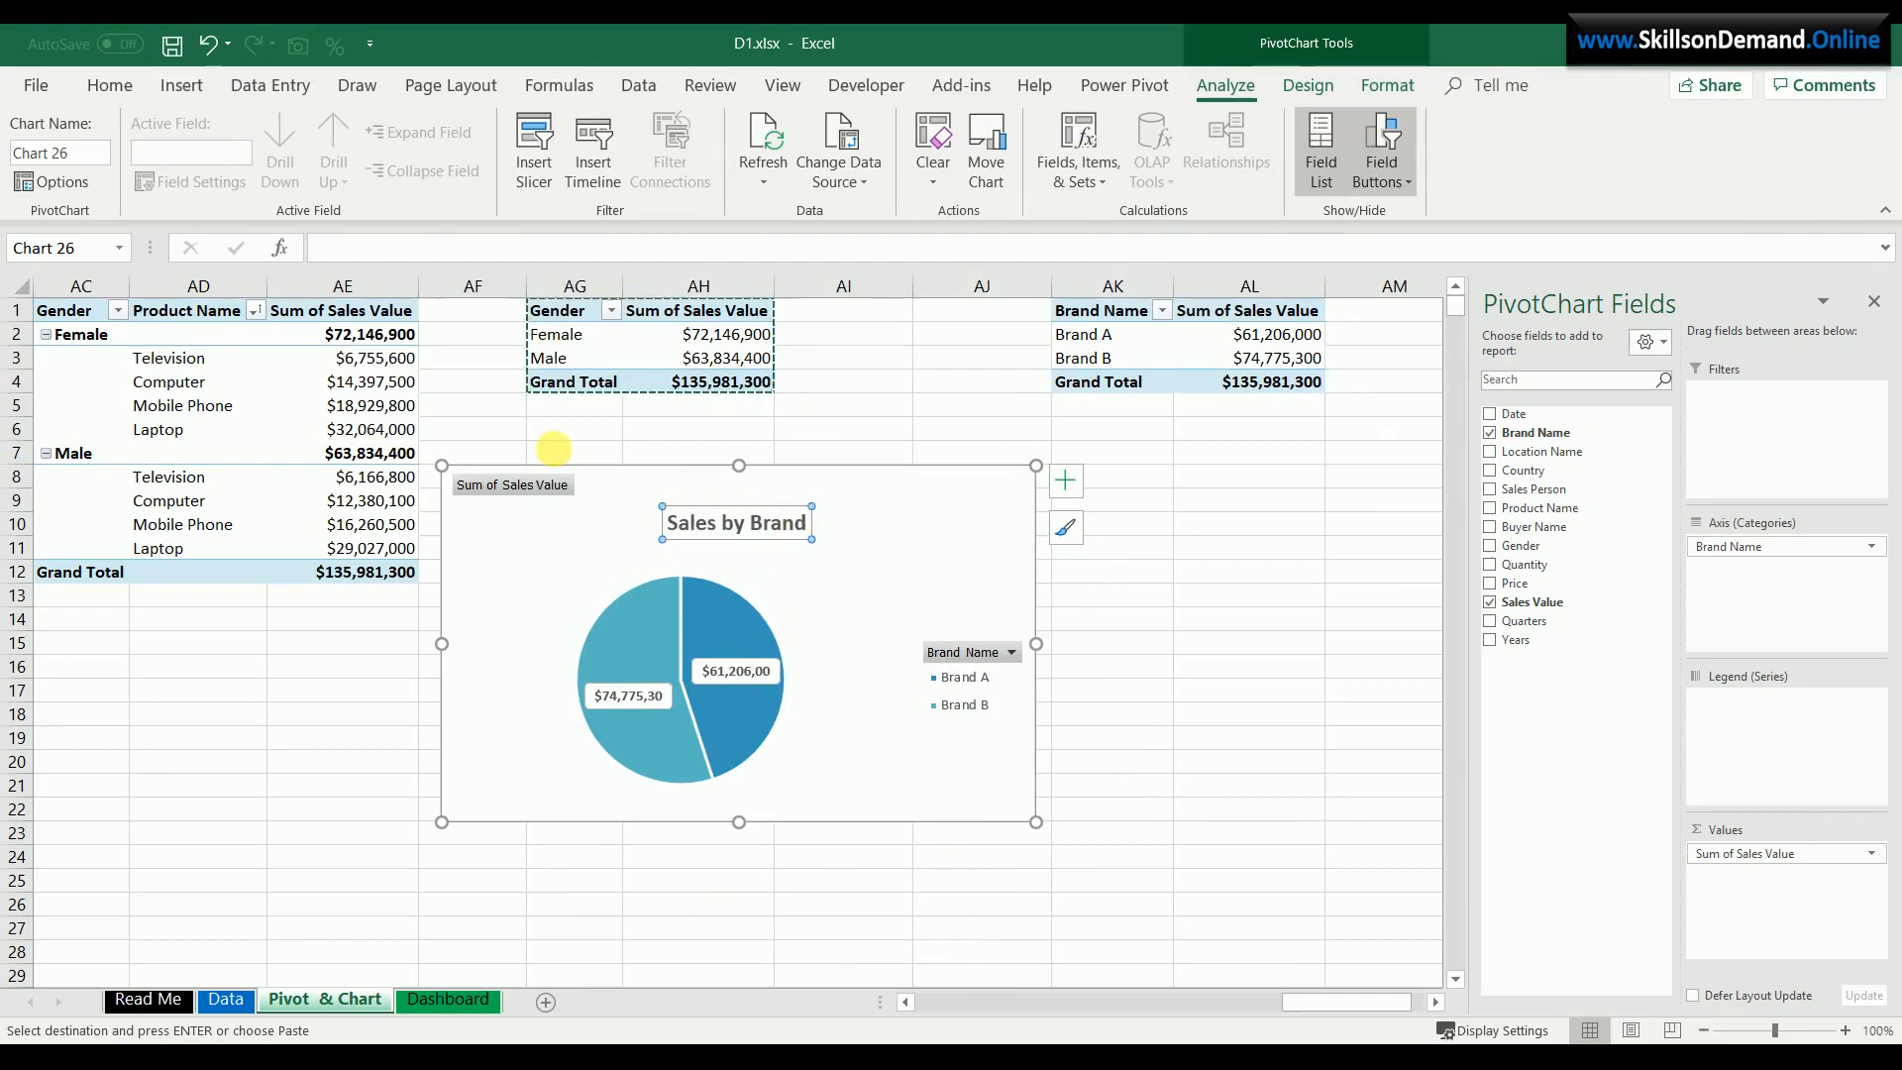
left_click(109, 85)
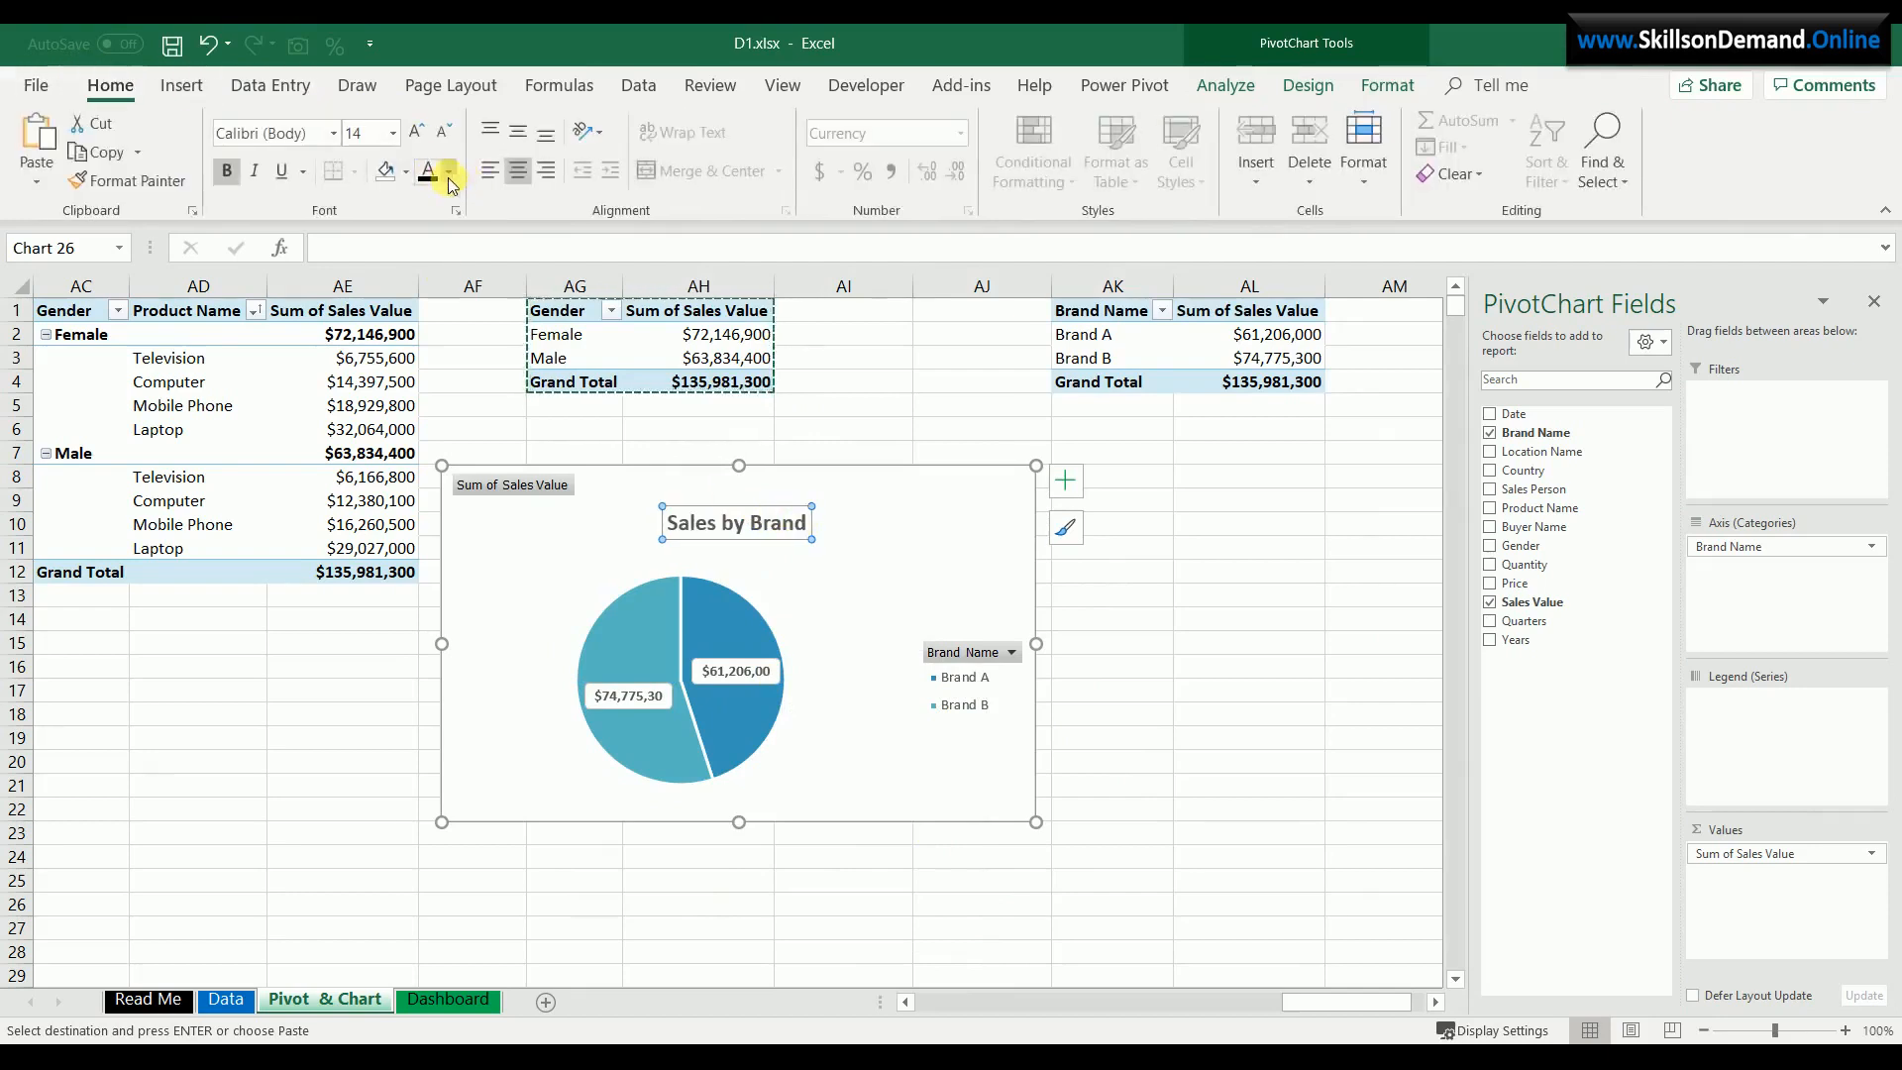
left_click(753, 668)
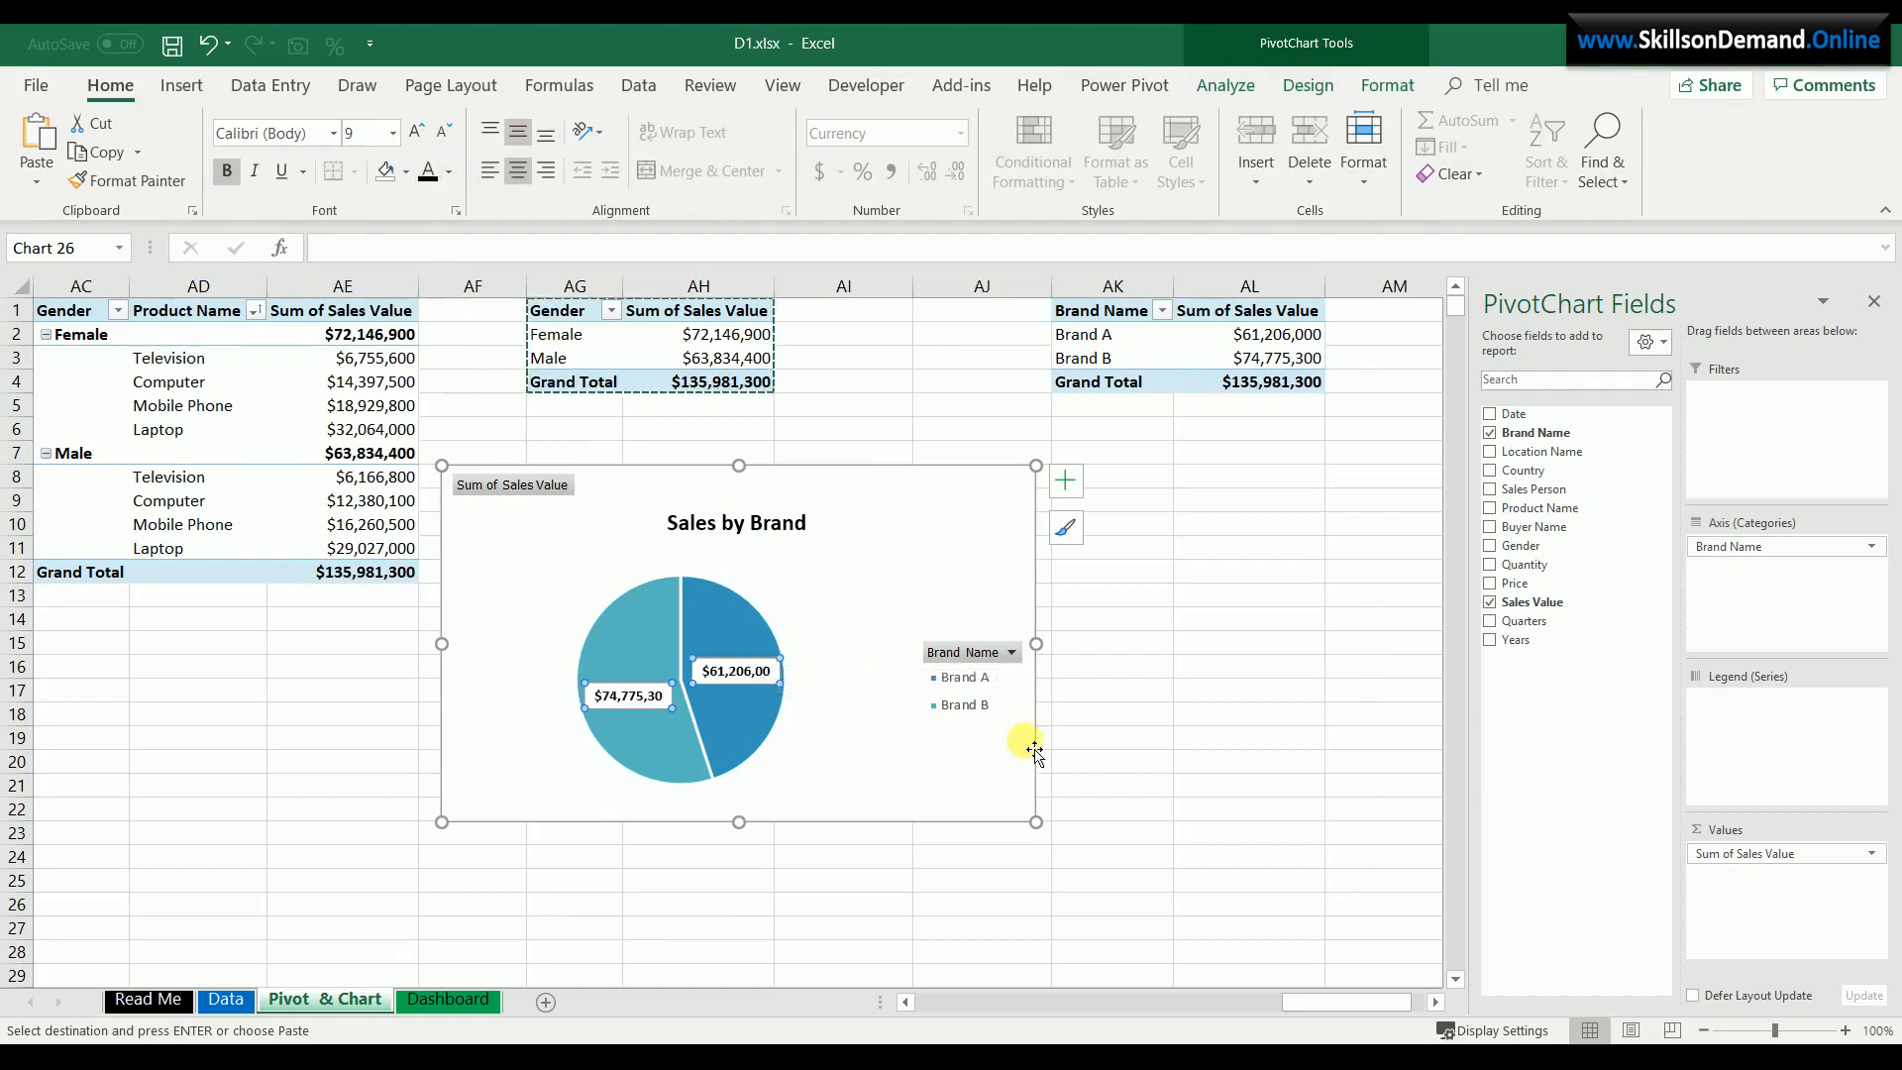
- Set the legend position of the Sales by Brand chart to Top
right_click(967, 680)
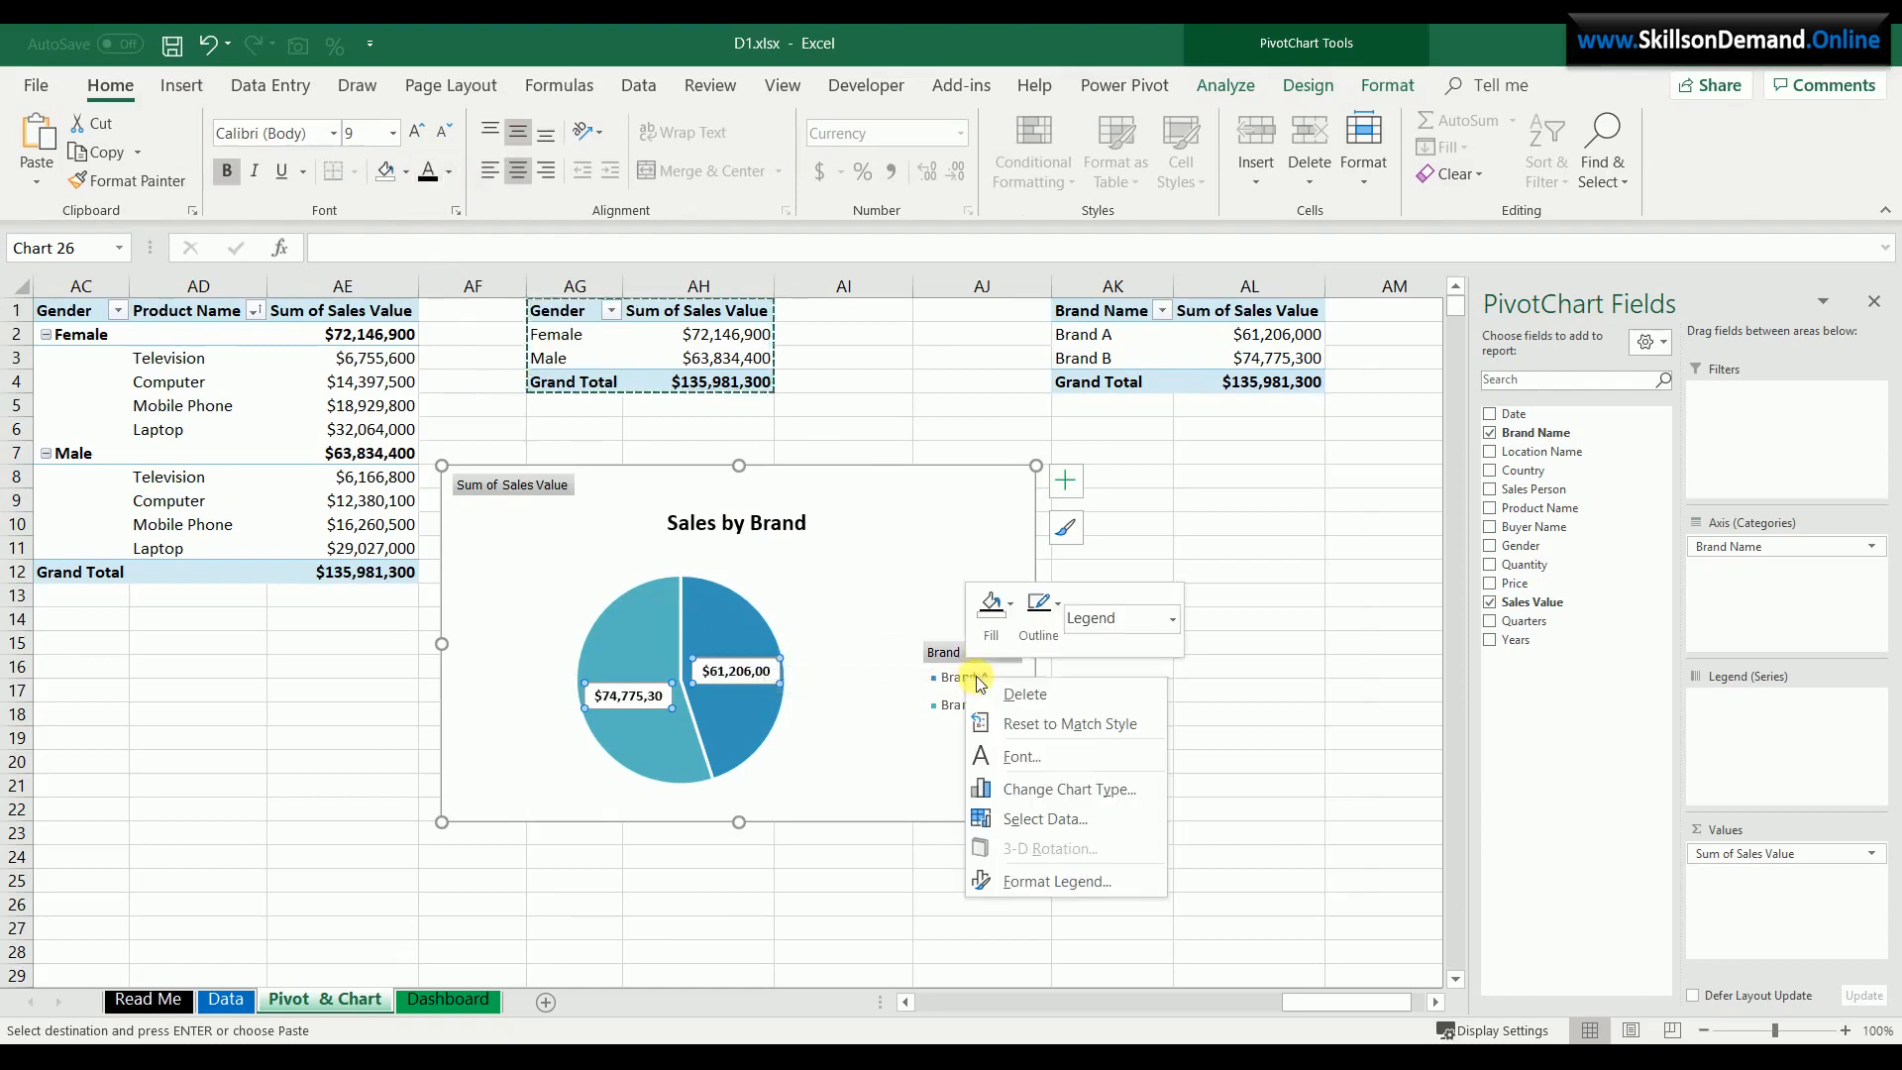
left_click(1085, 881)
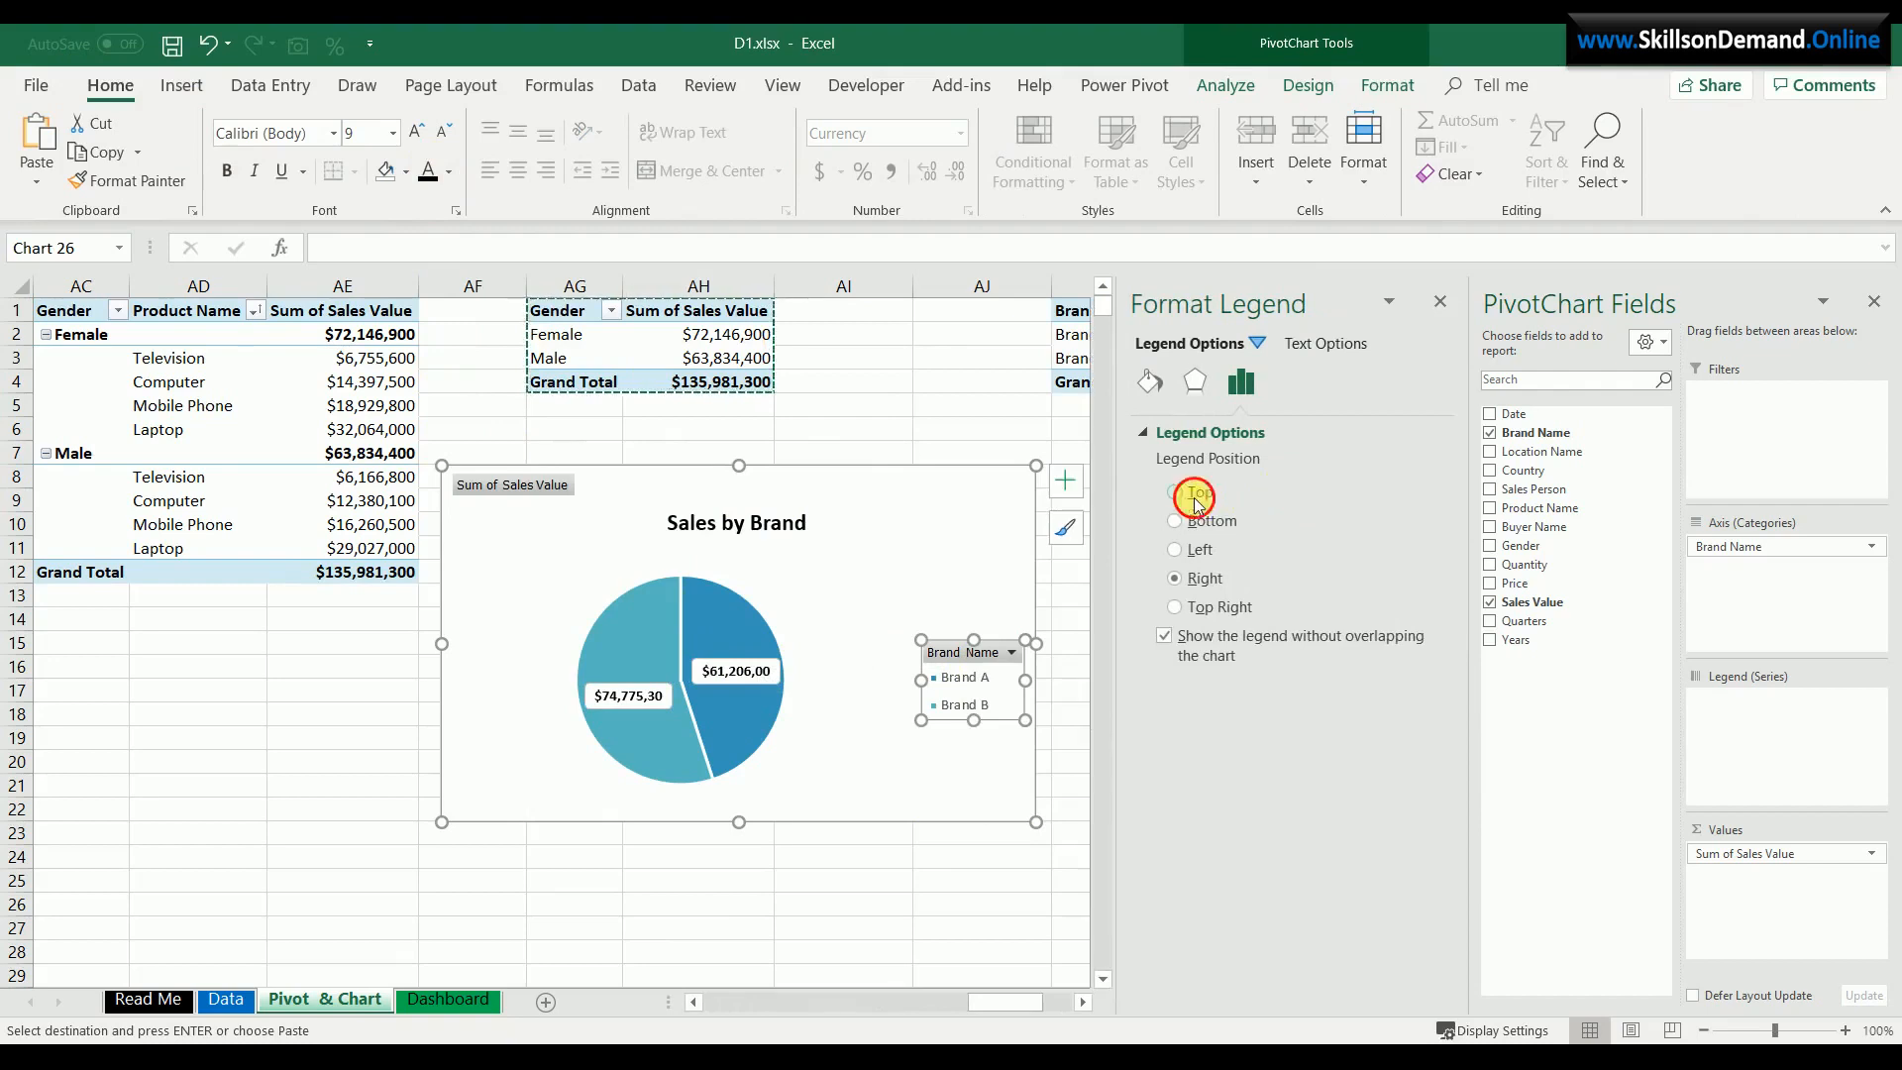
left_click(1196, 501)
- Show centred percentages instead of values in the pie's data labels, and hide all field buttons on the chart
right_click(864, 699)
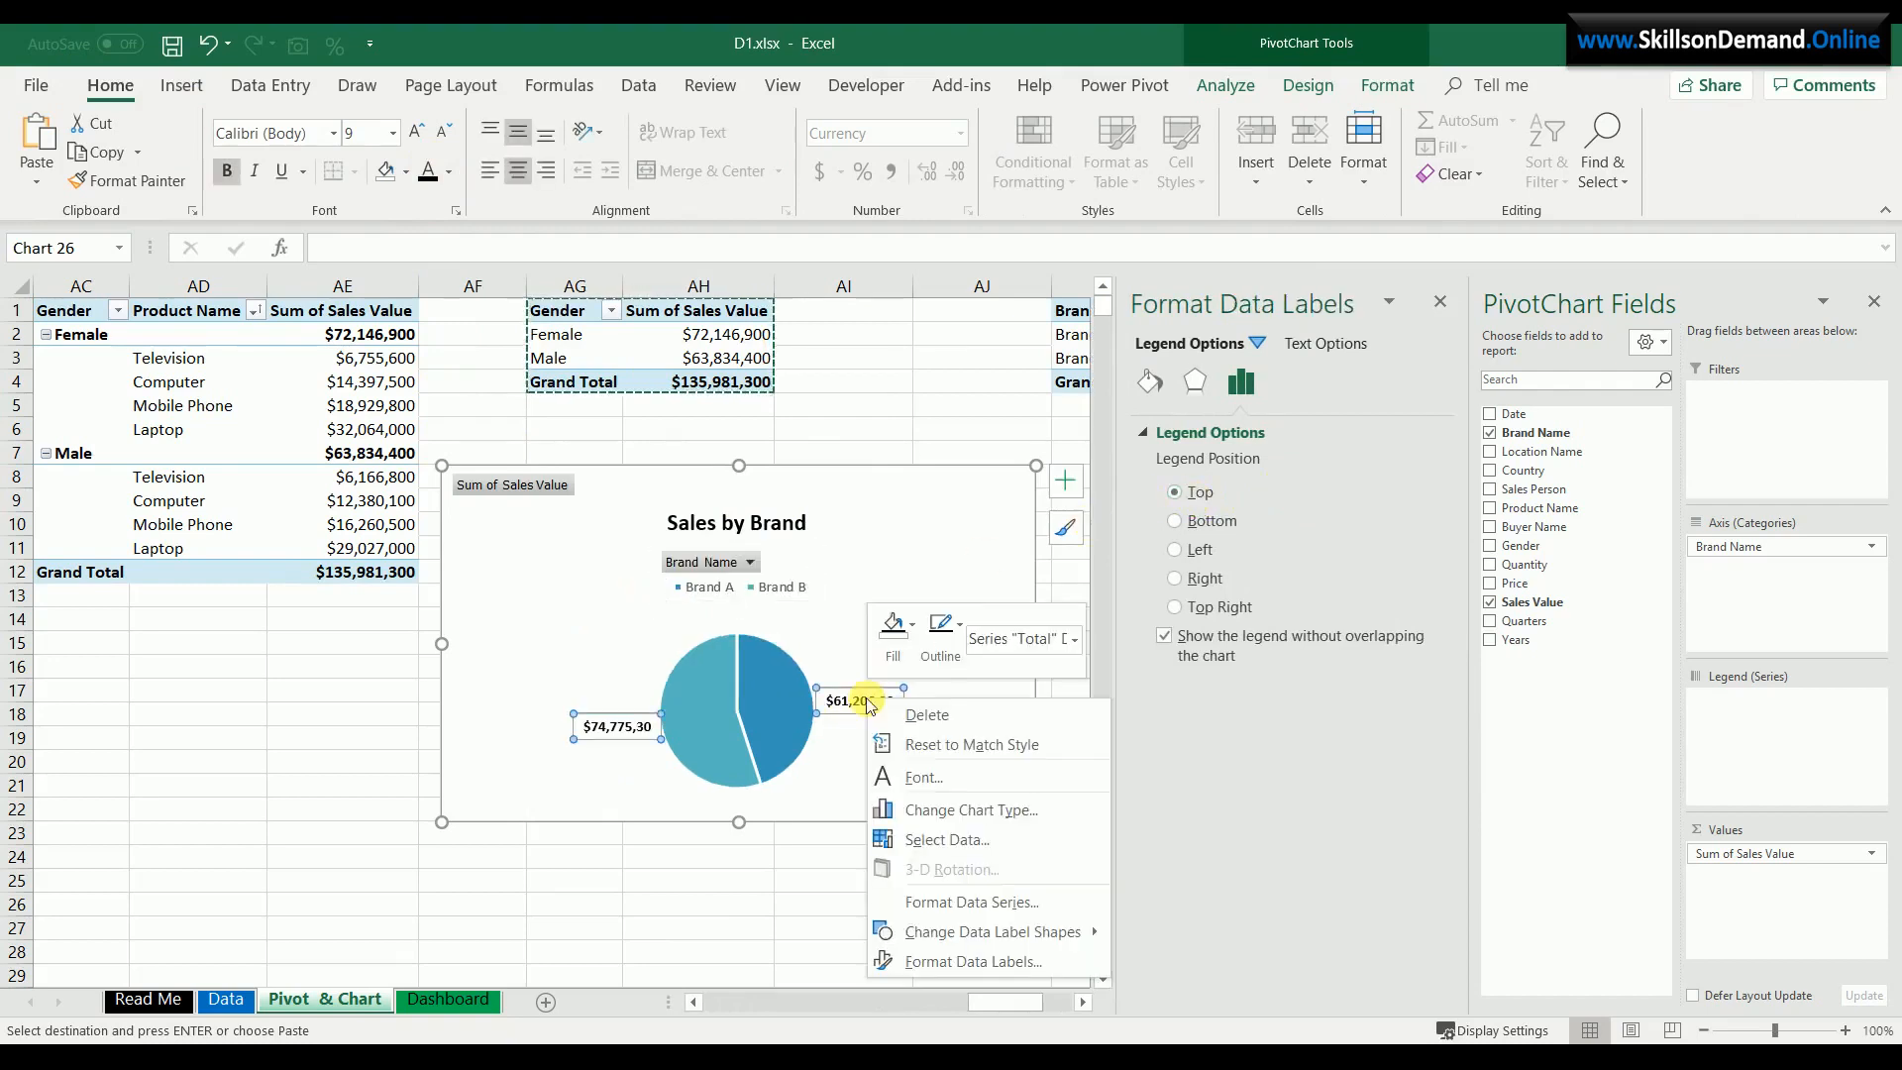
left_click(966, 961)
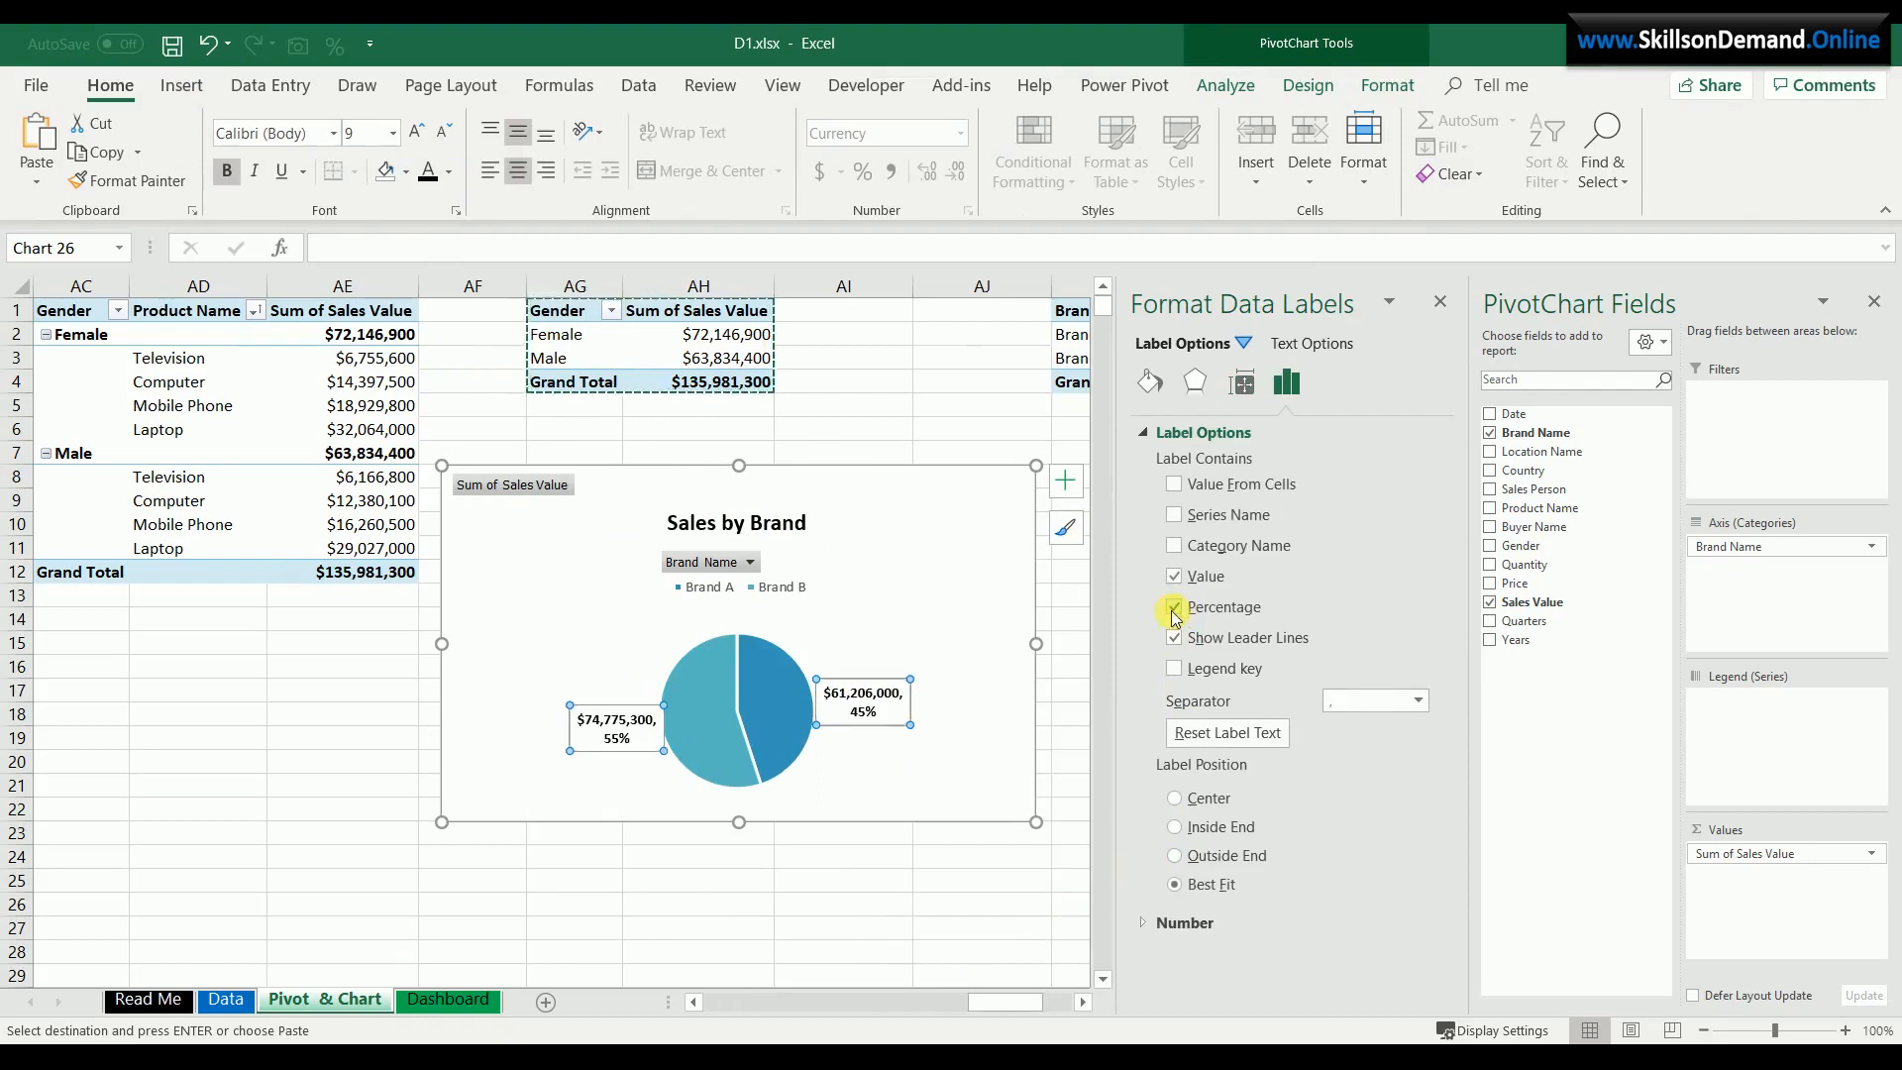
left_click(1176, 577)
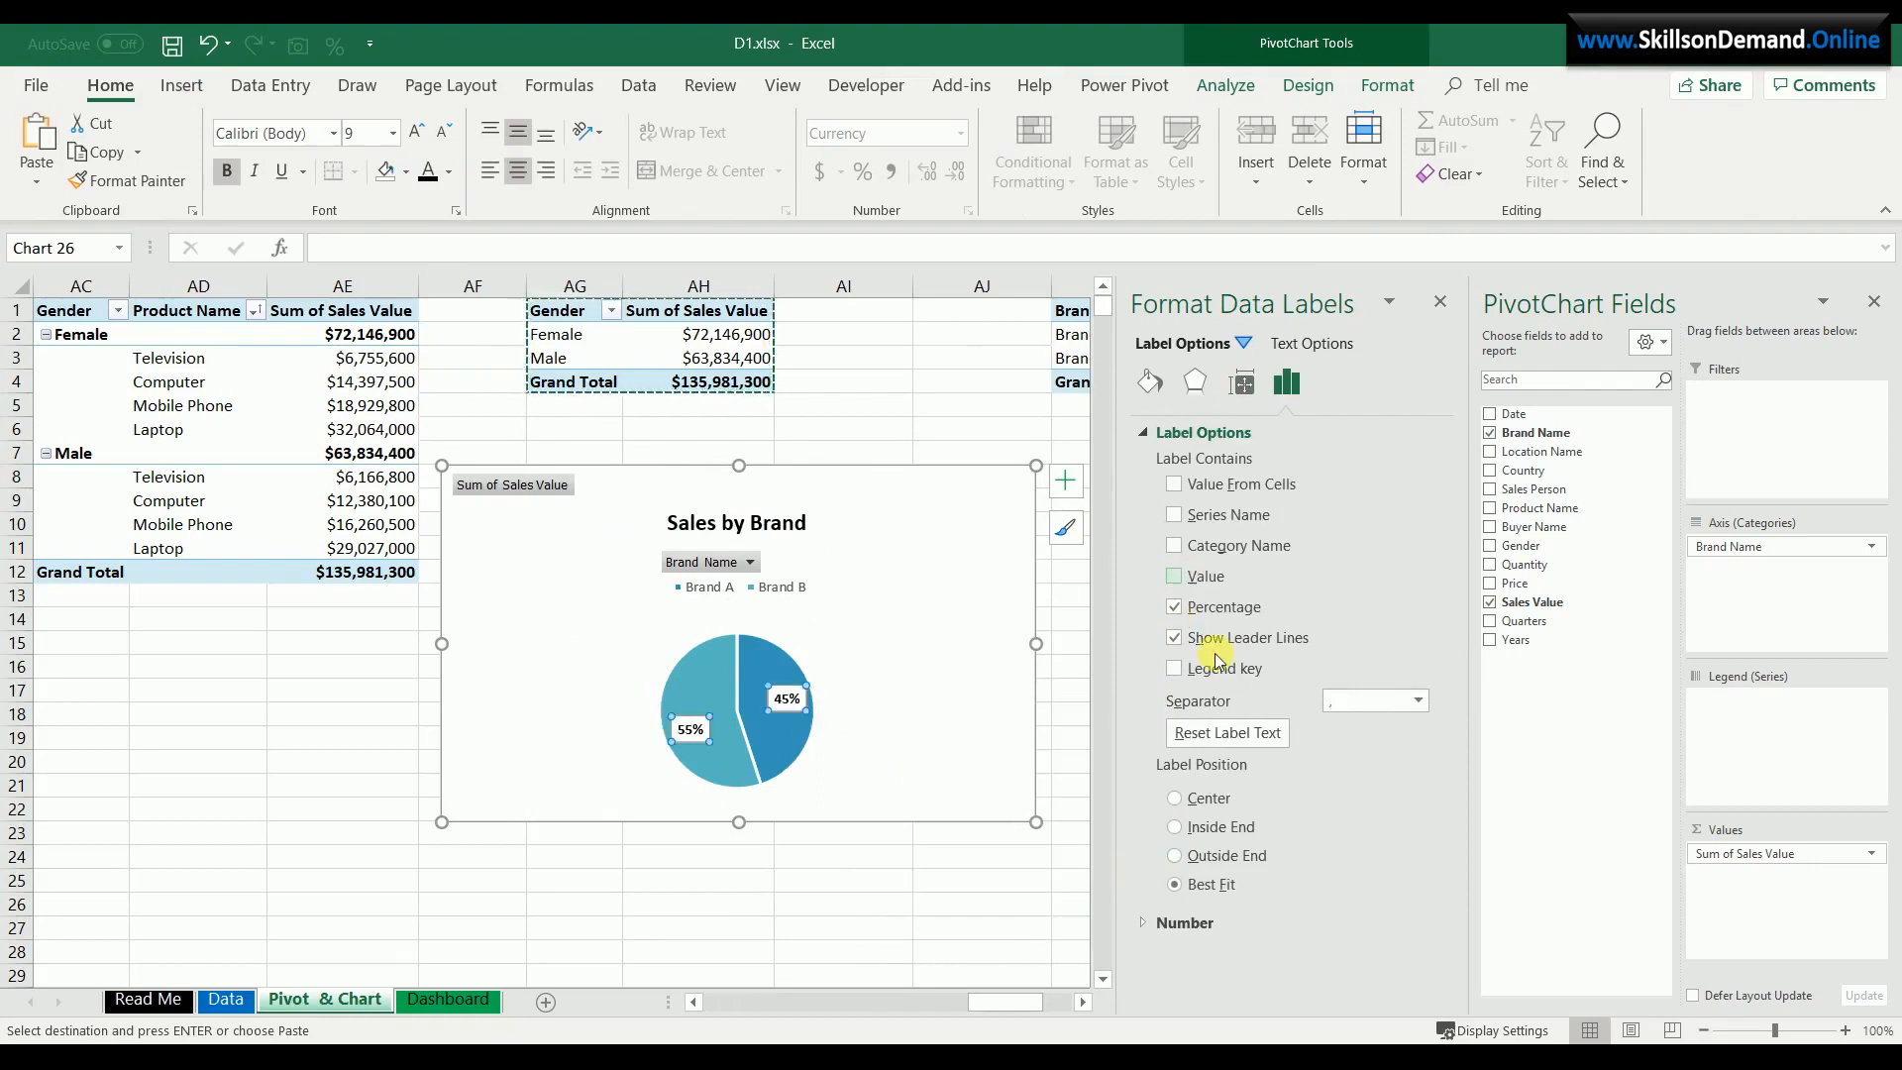
left_click(1209, 799)
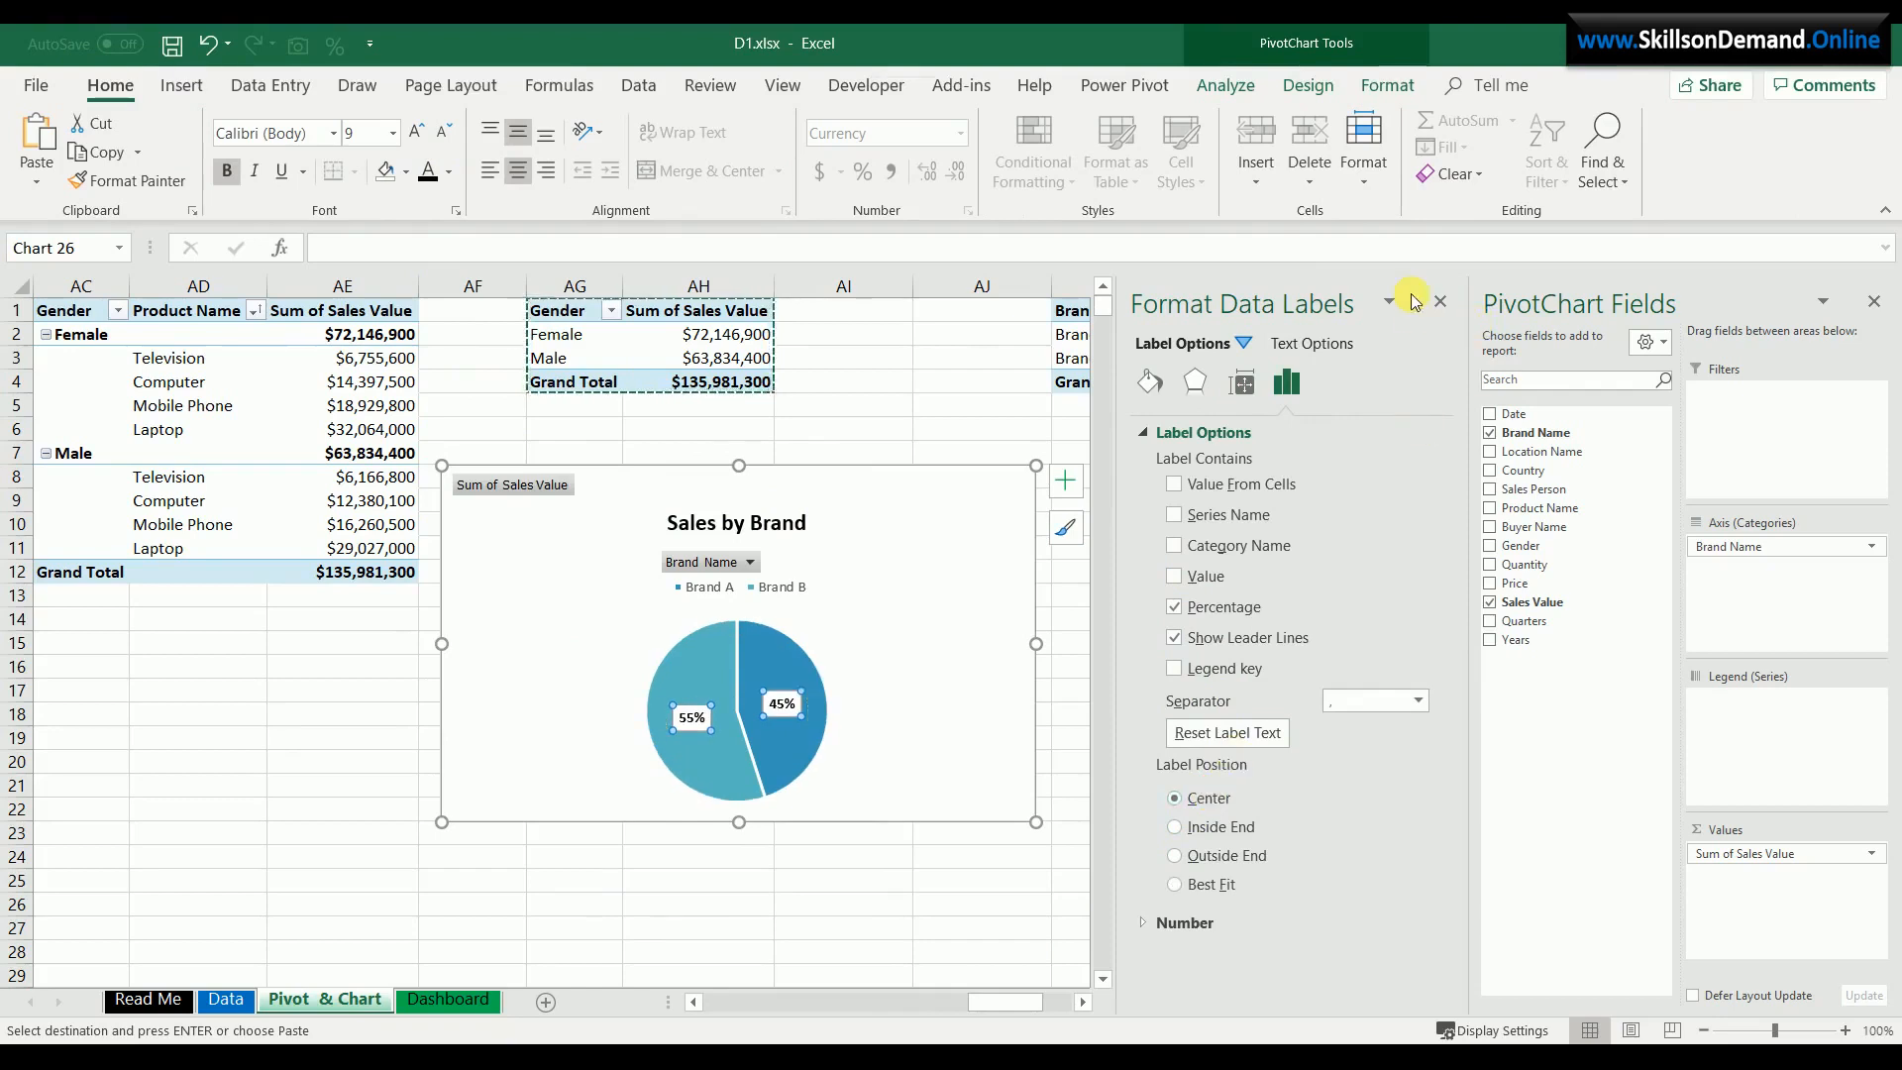
left_click(1225, 85)
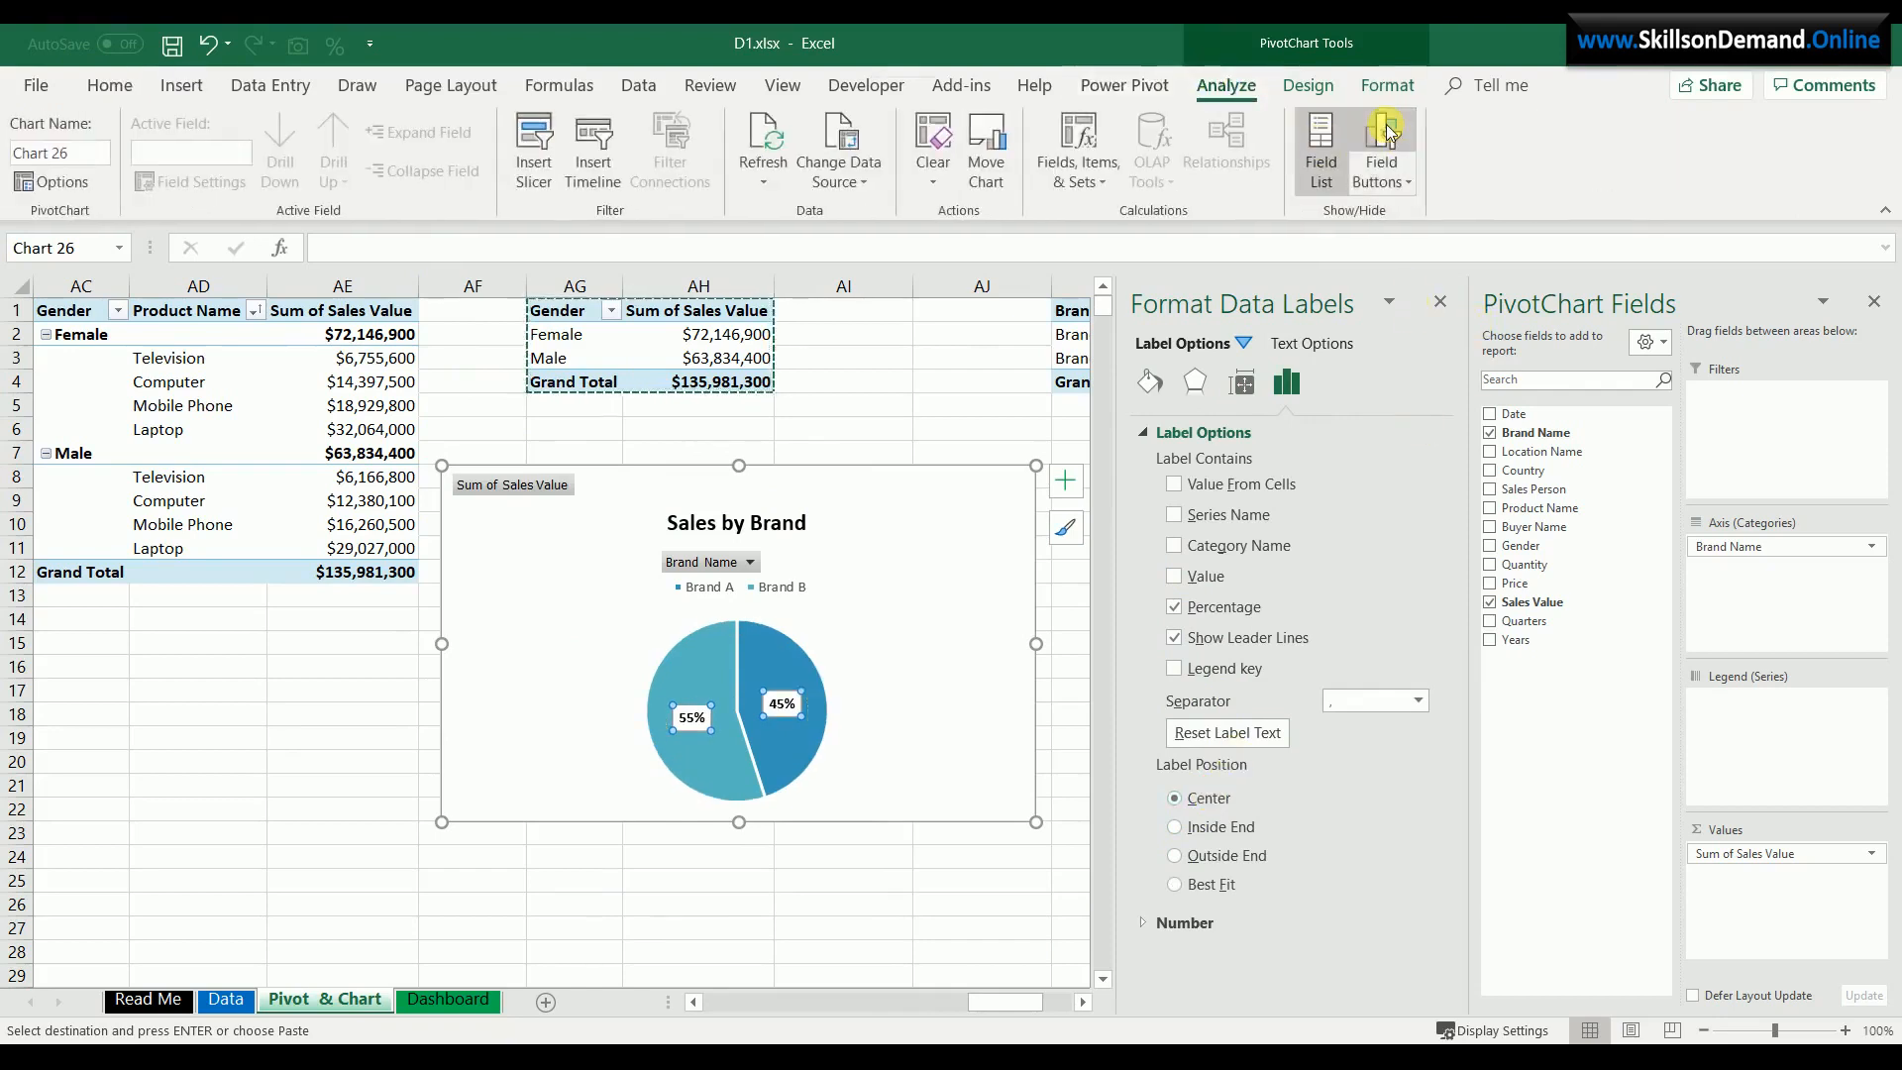
left_click(1385, 134)
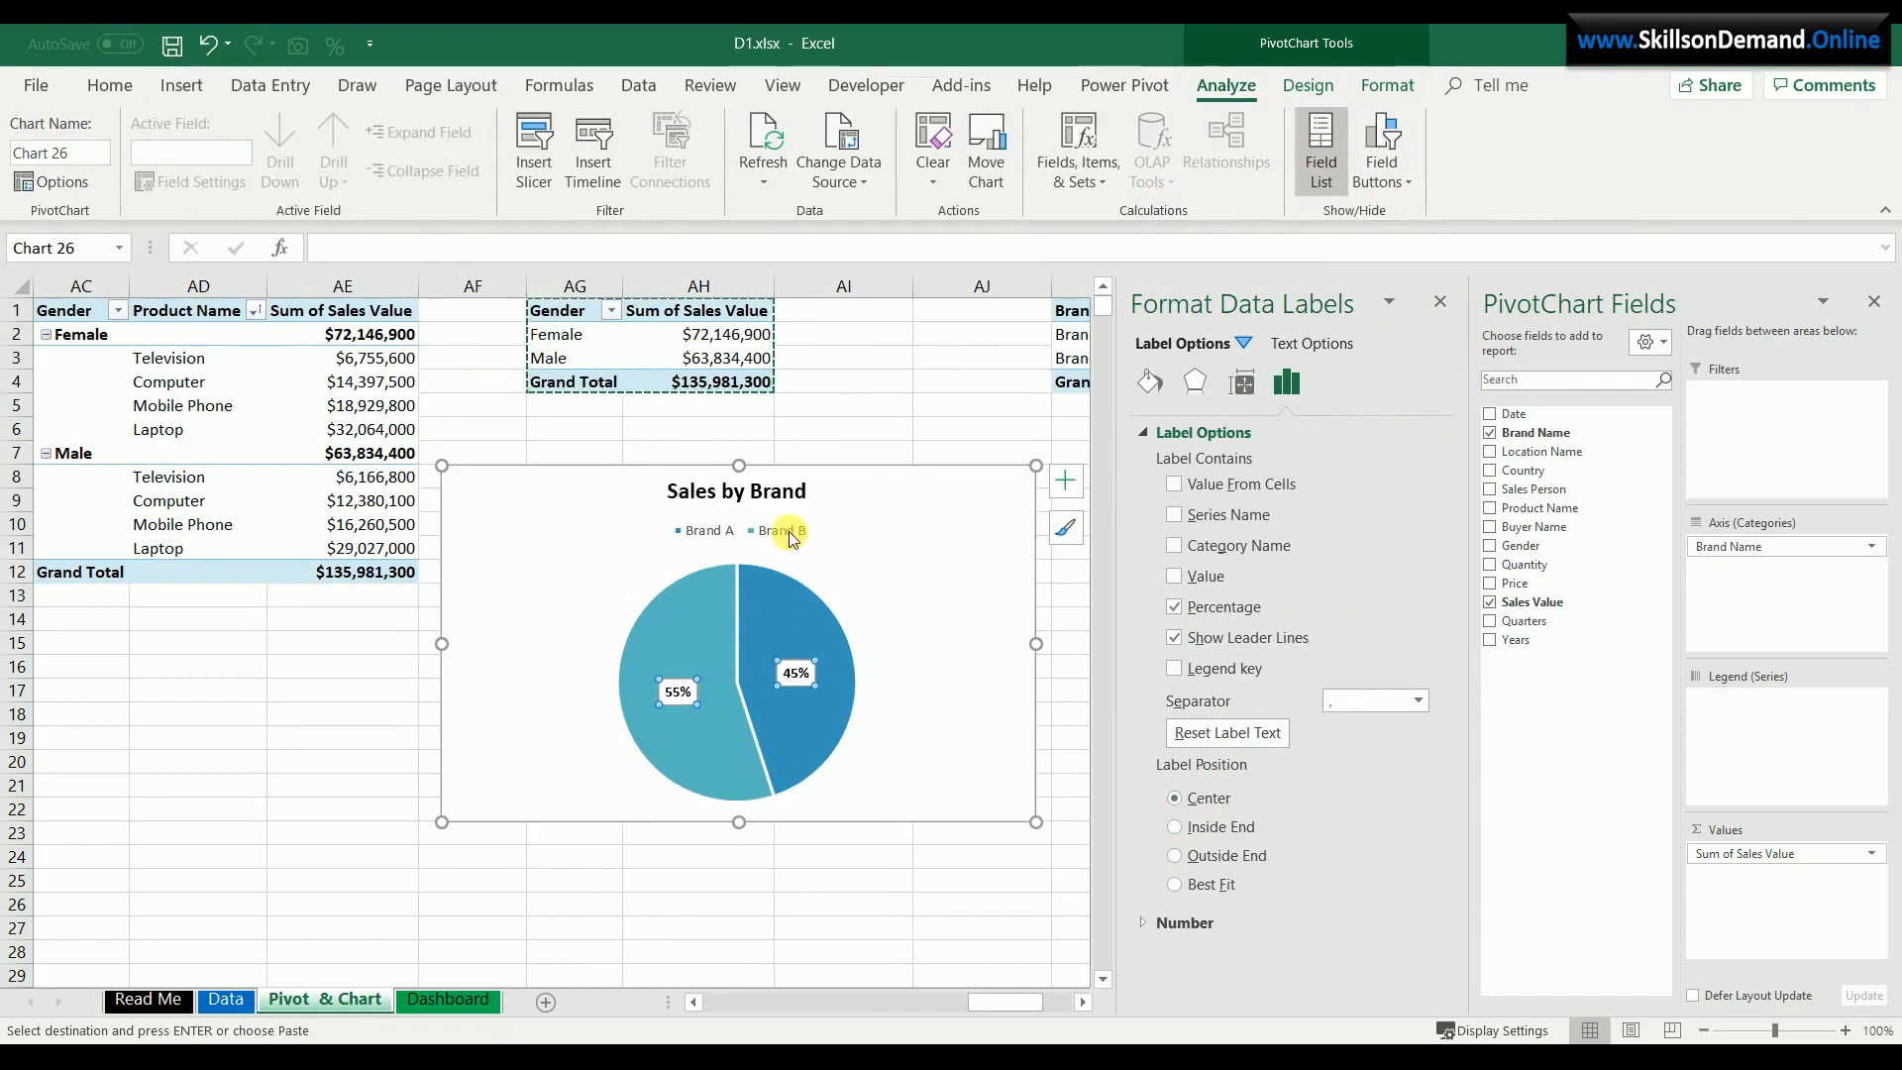
- Fill the Brand B slice with standard green and the Brand A slice with standard blue
left_click(702, 616)
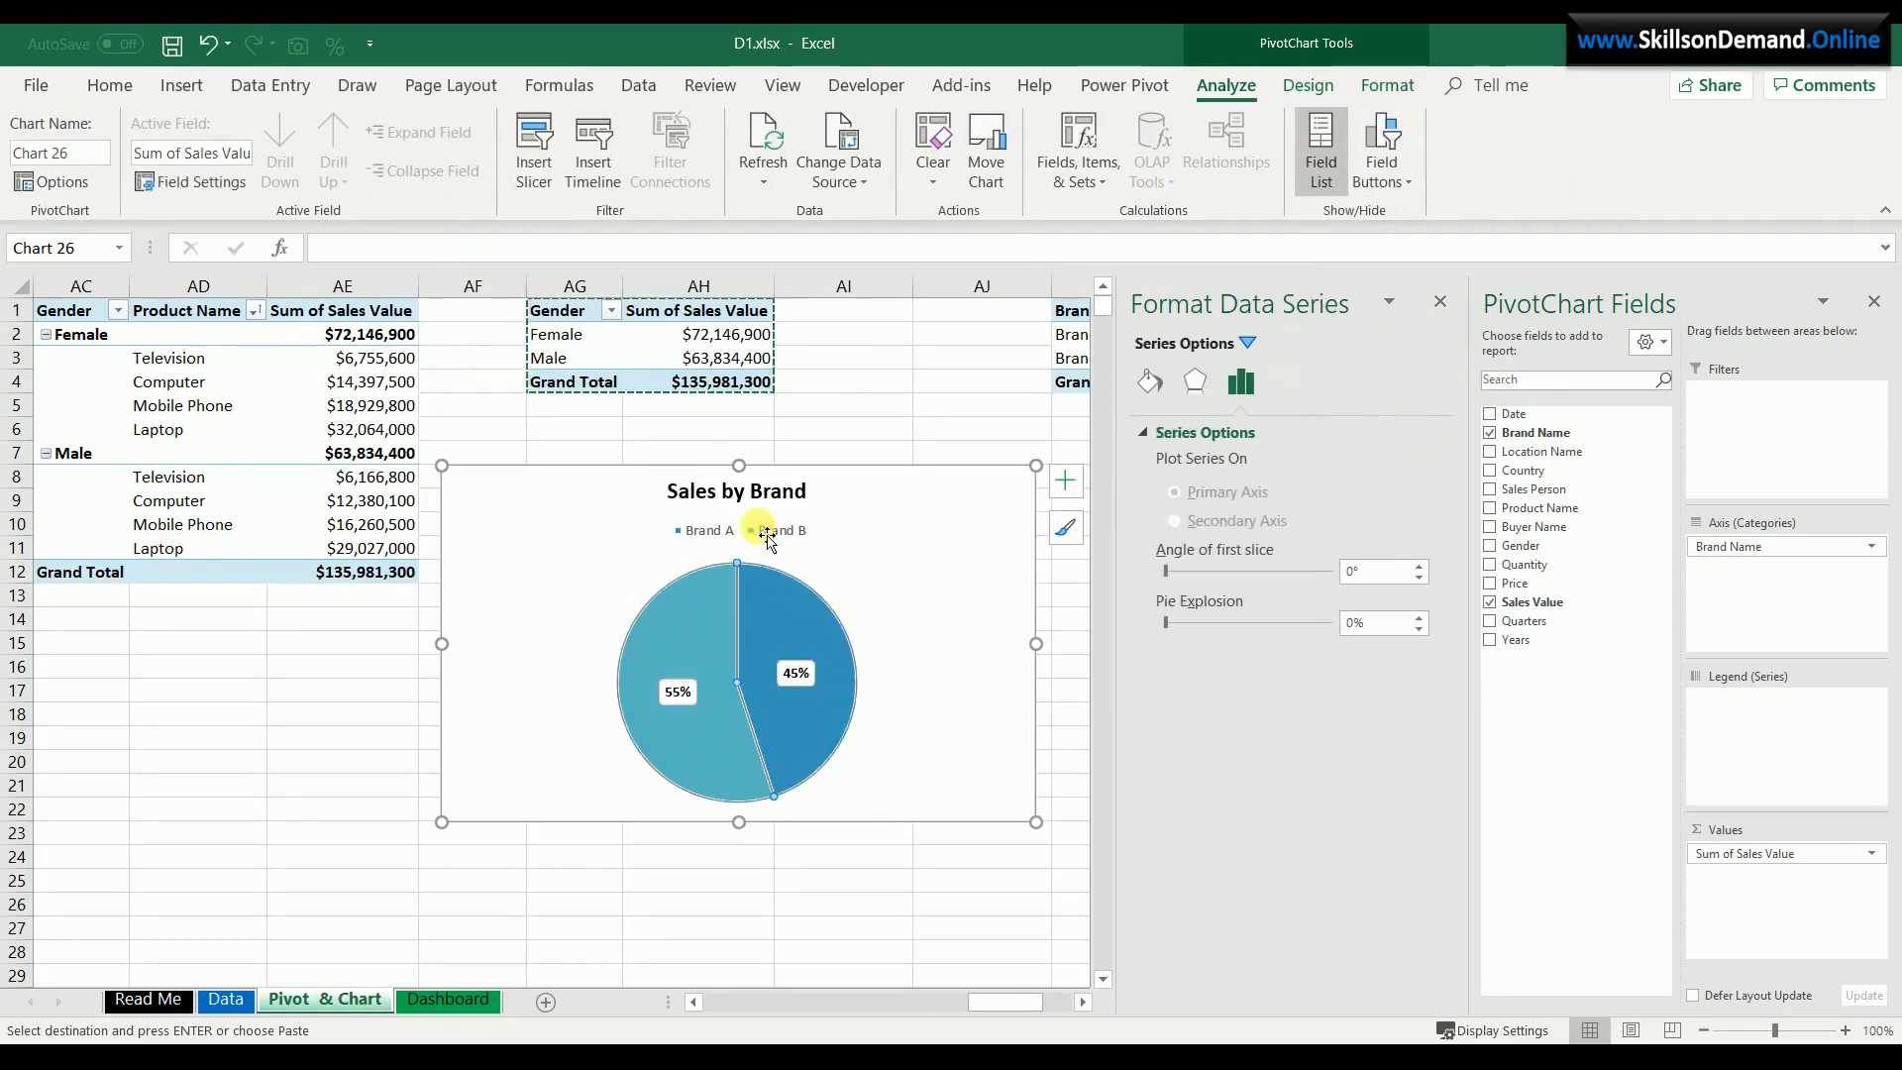
left_click(793, 634)
left_click(1389, 85)
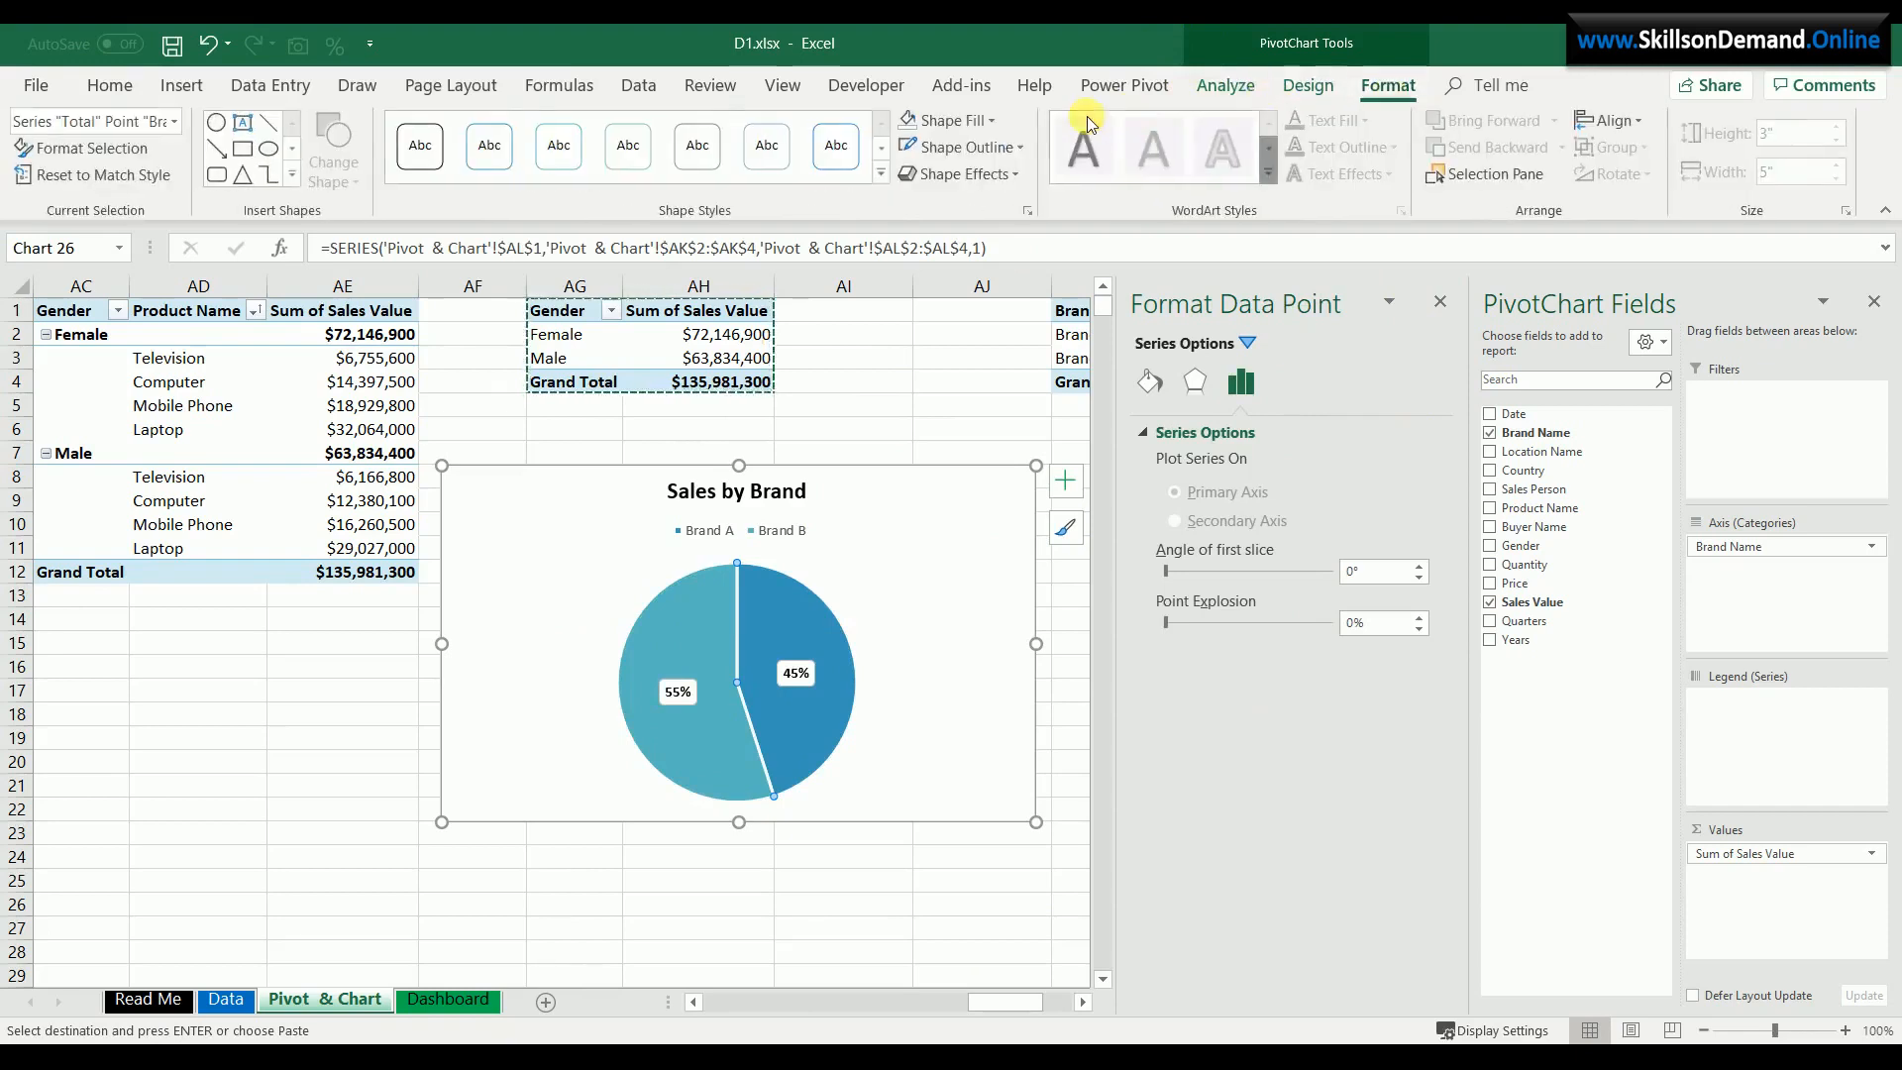
left_click(957, 120)
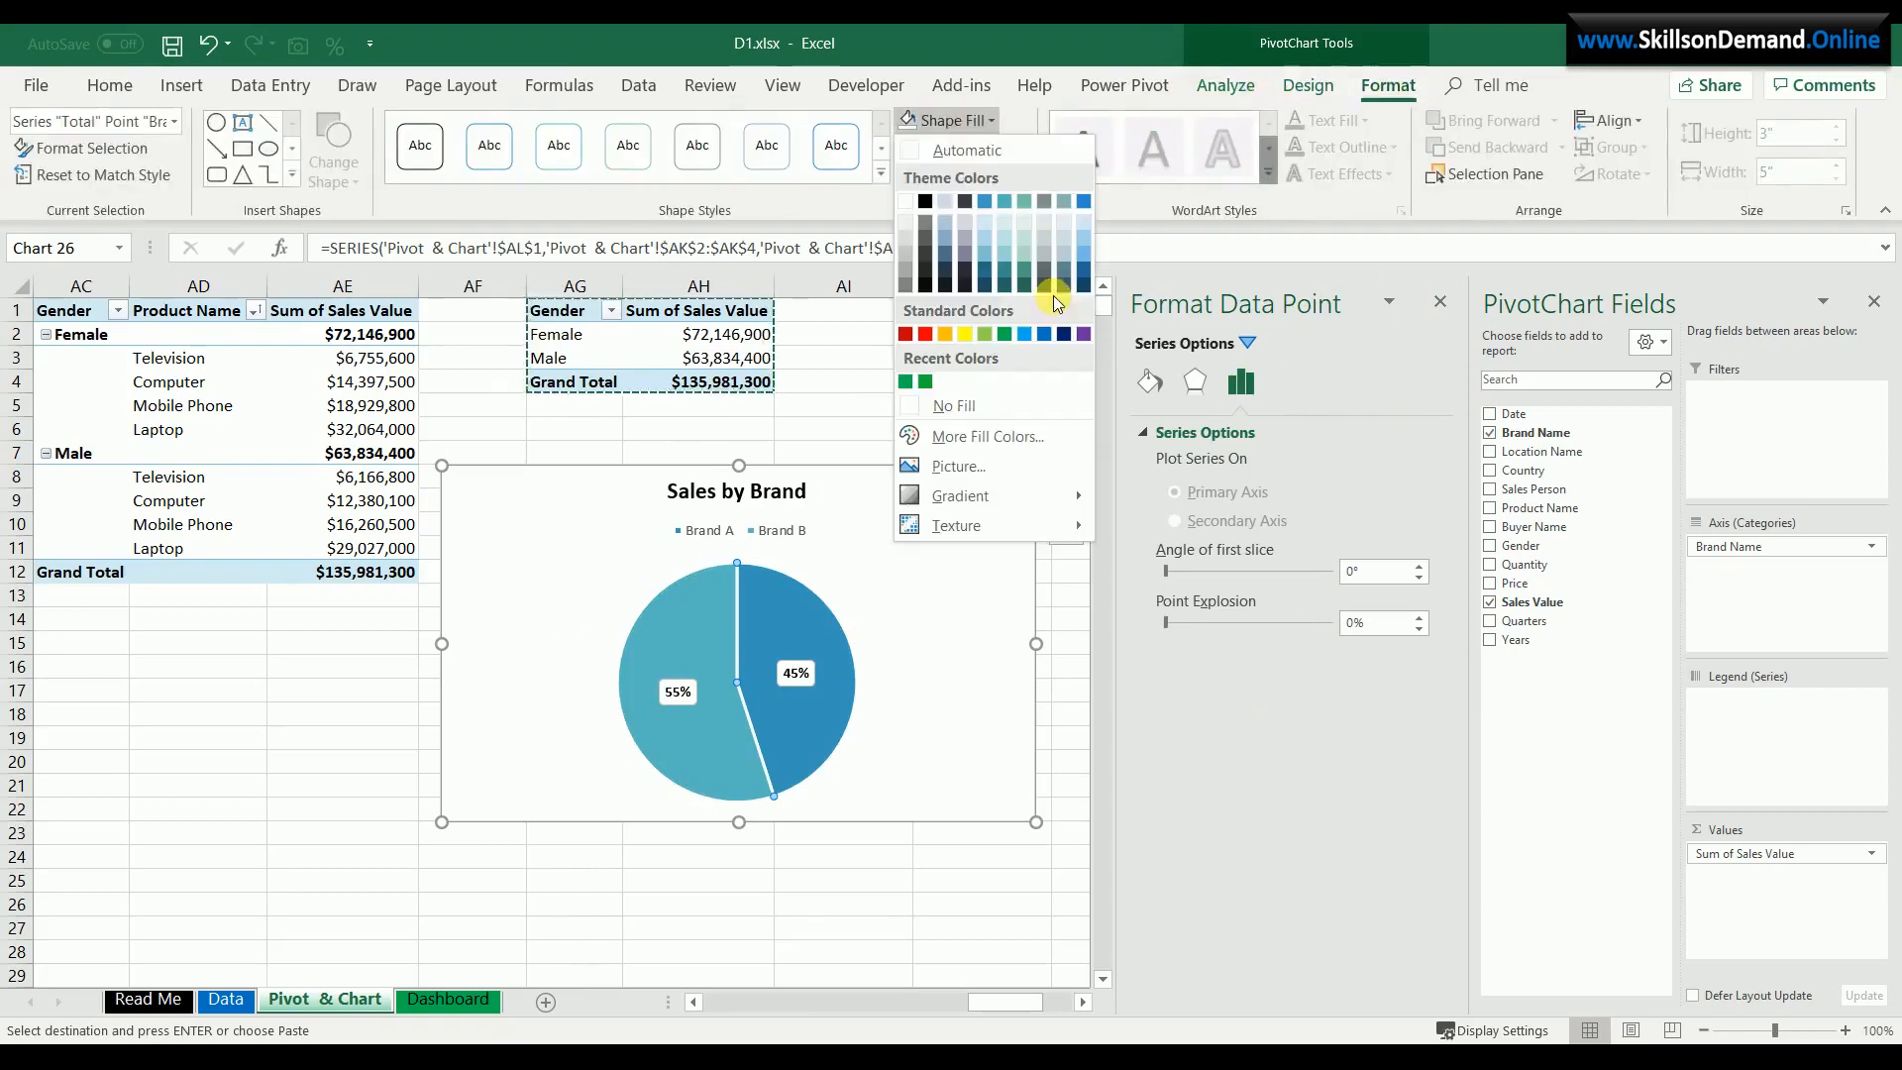
left_click(1007, 334)
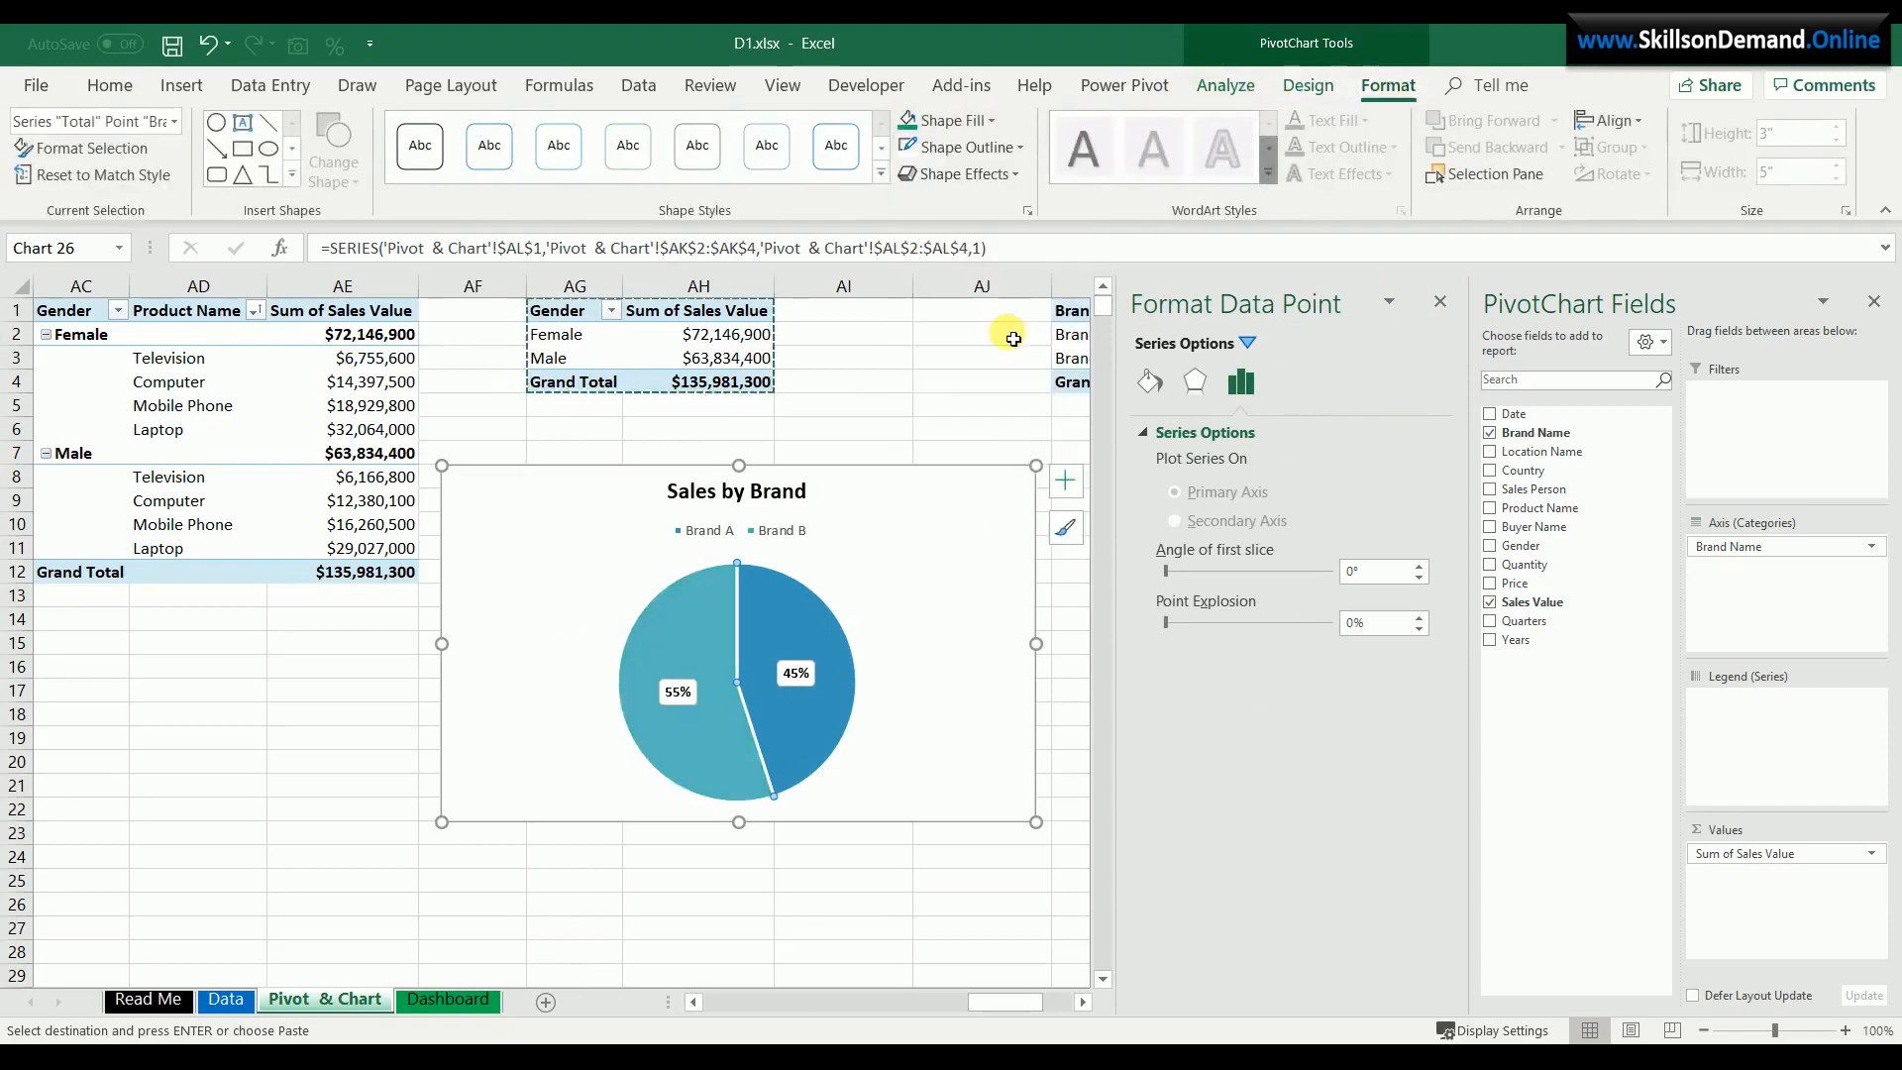
left_click(940, 127)
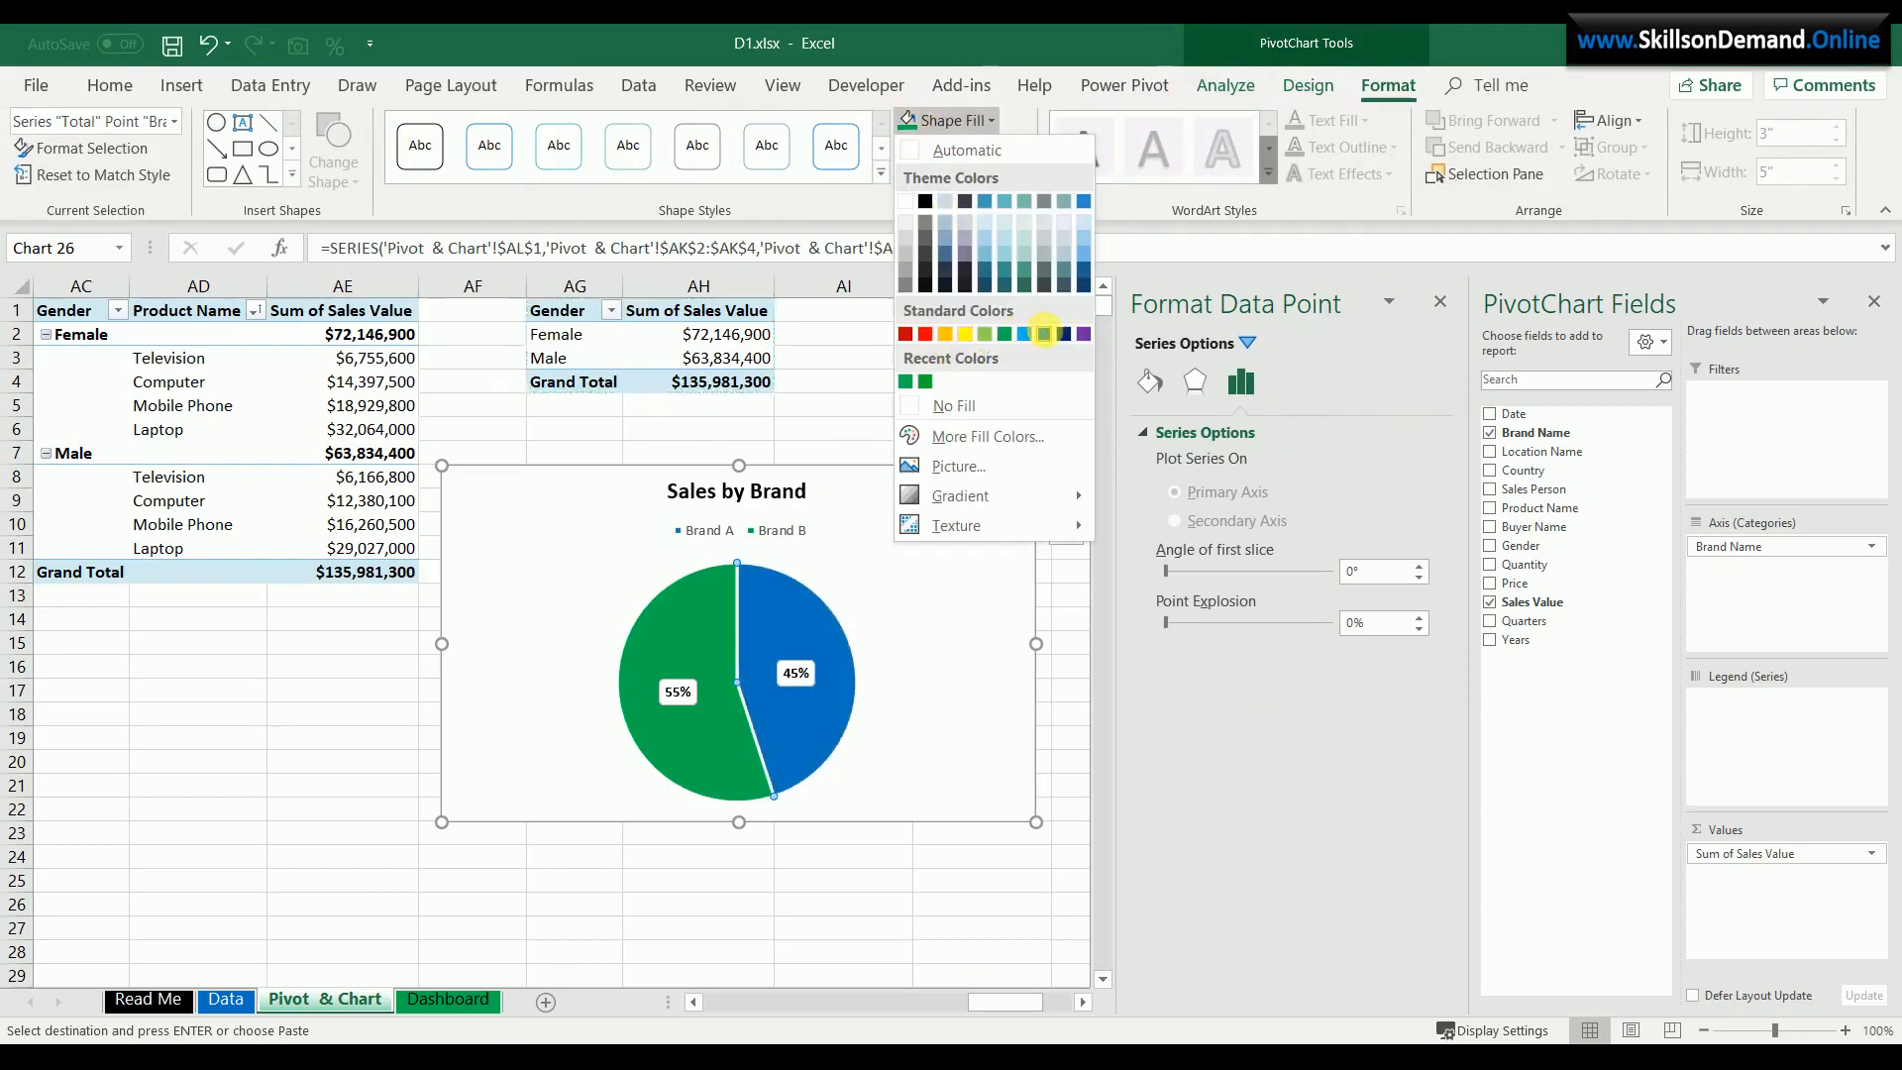
left_click(1045, 334)
left_click(950, 500)
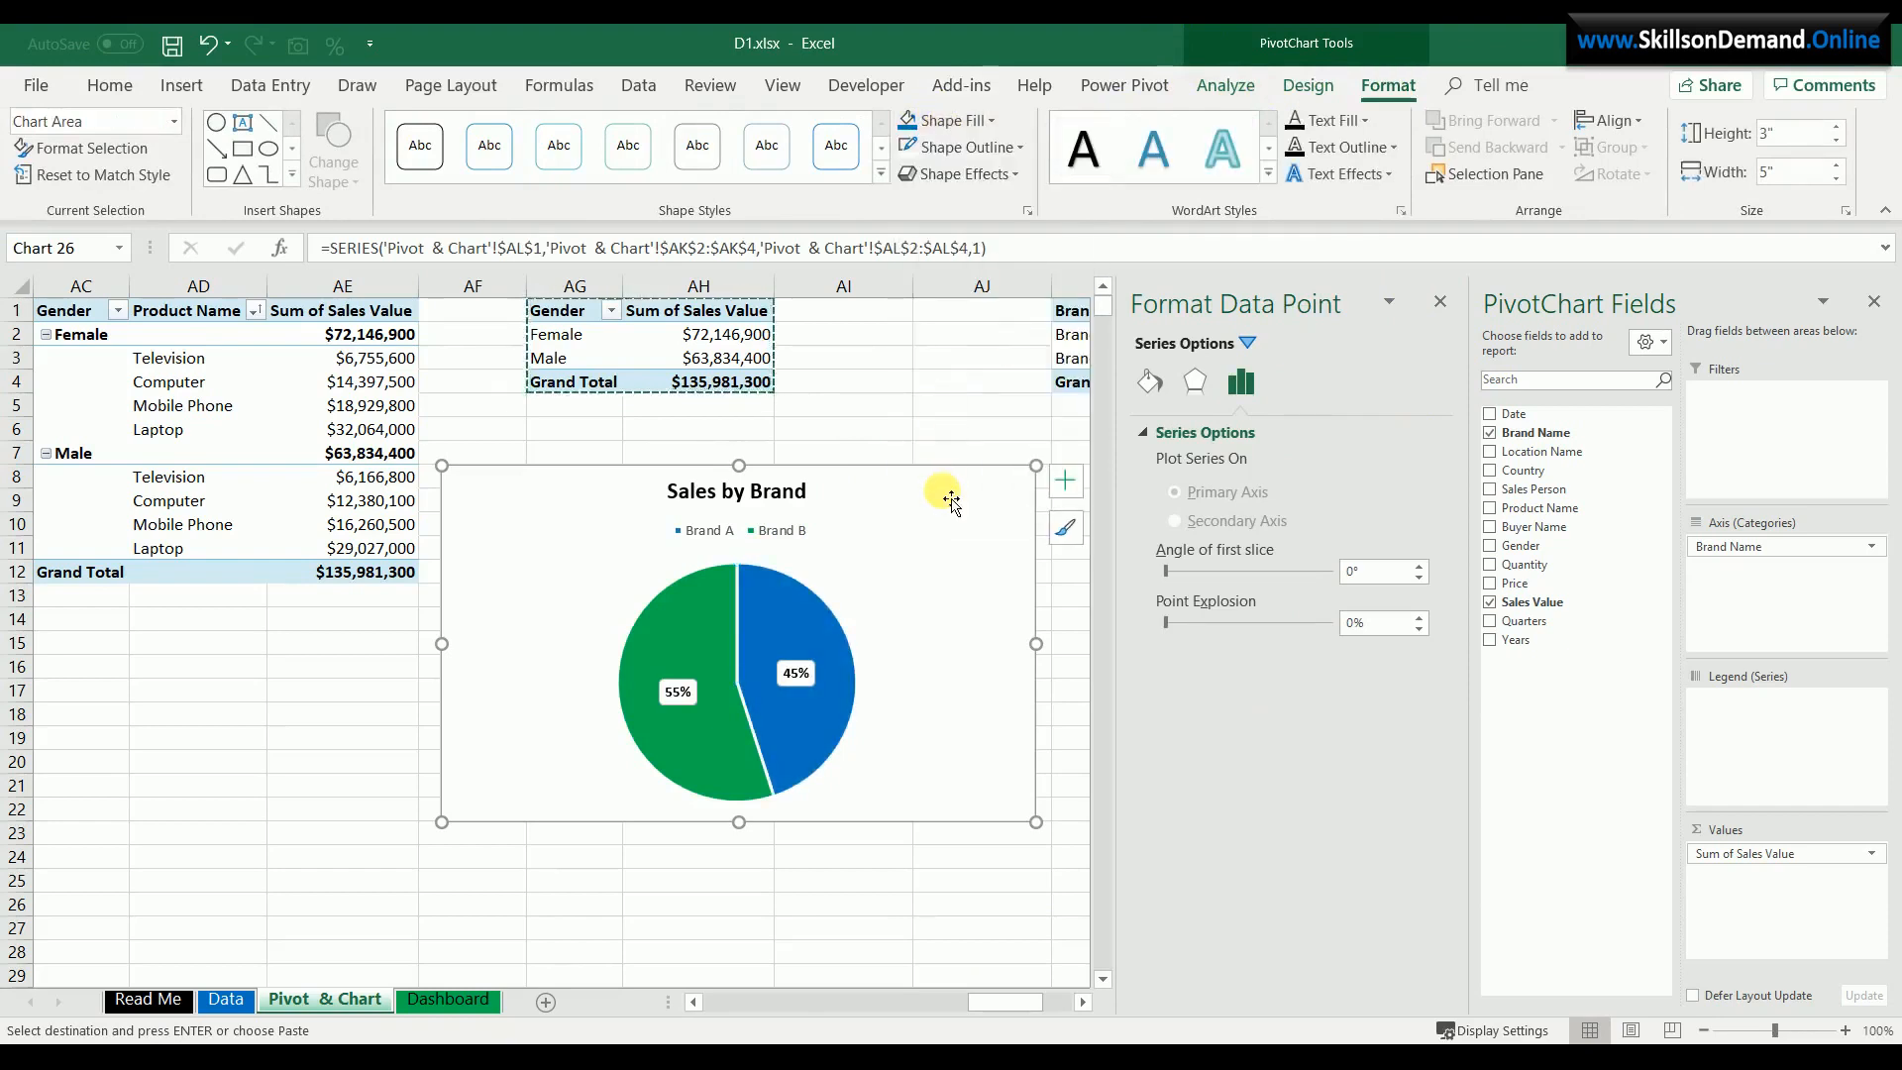
- Make the Sales by Brand chart's legend bold, black and one size larger, and adjust the chart area's outline
left_click(784, 535)
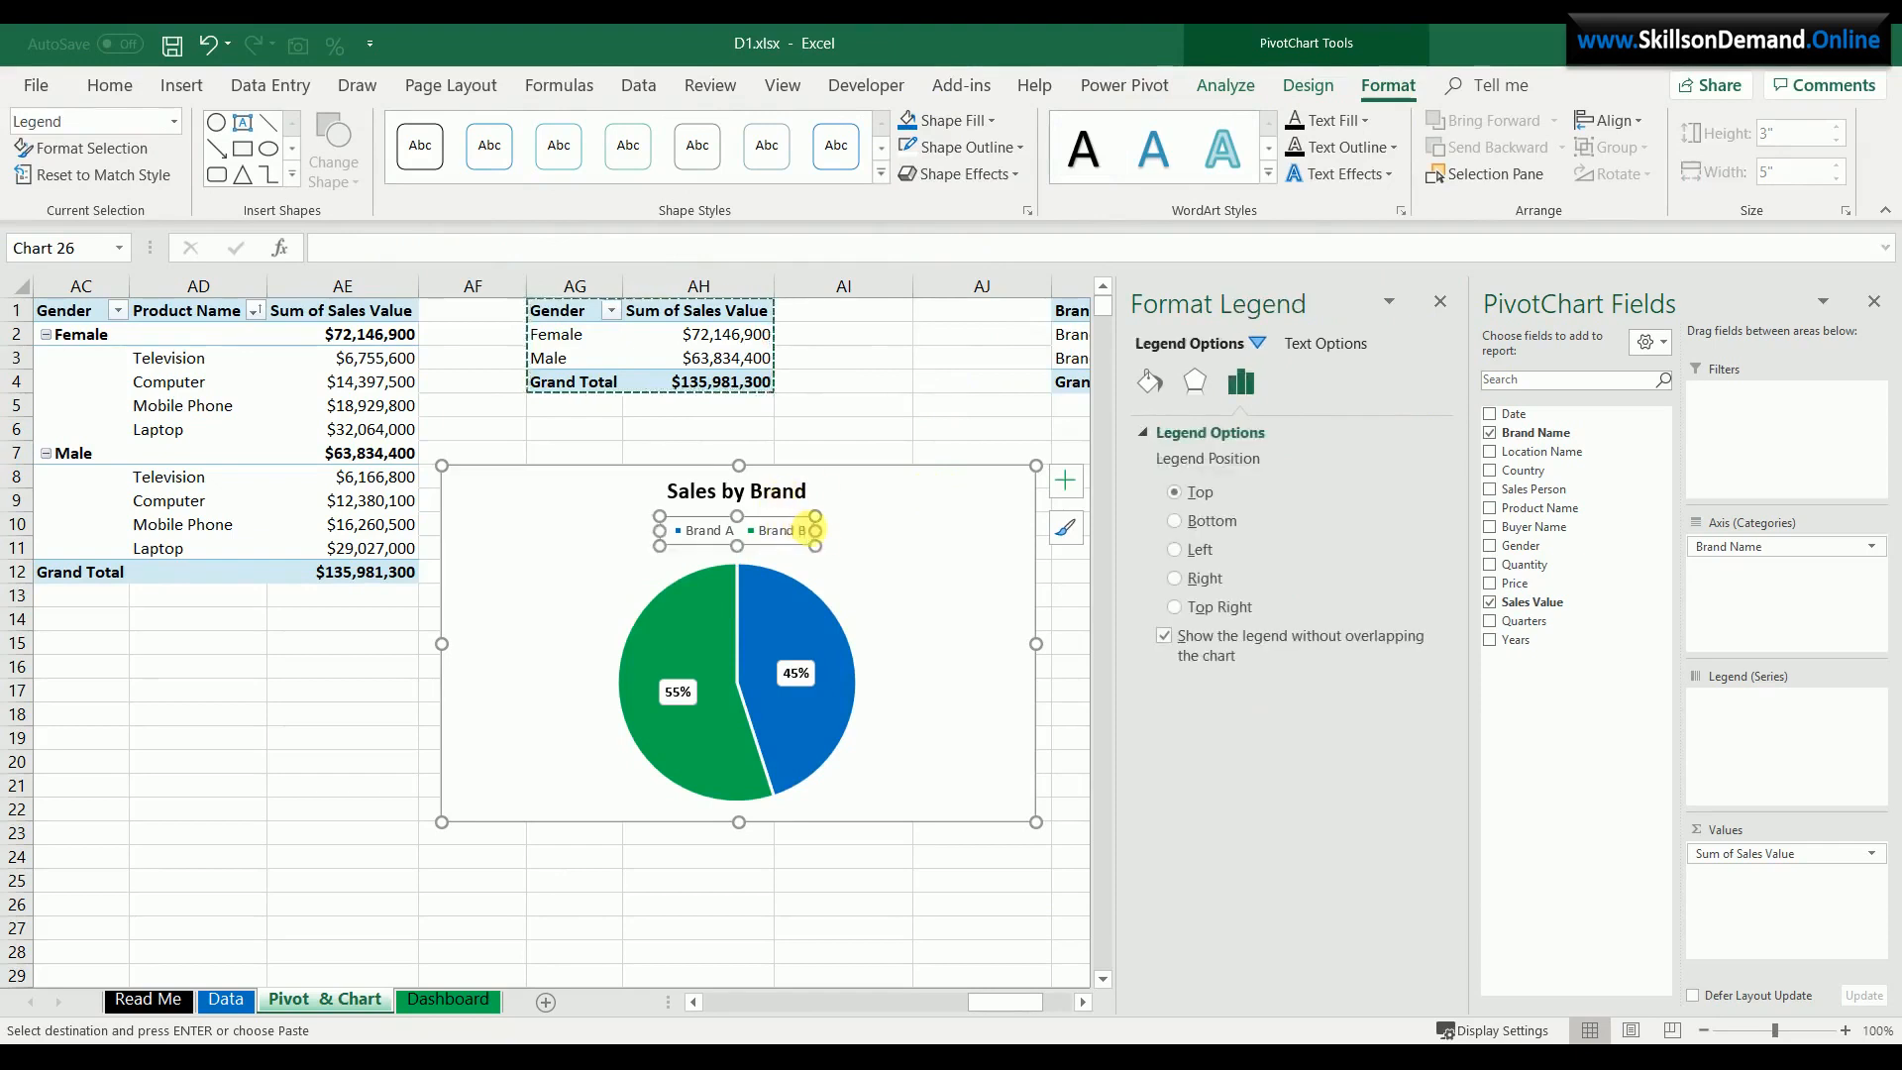
left_click(109, 87)
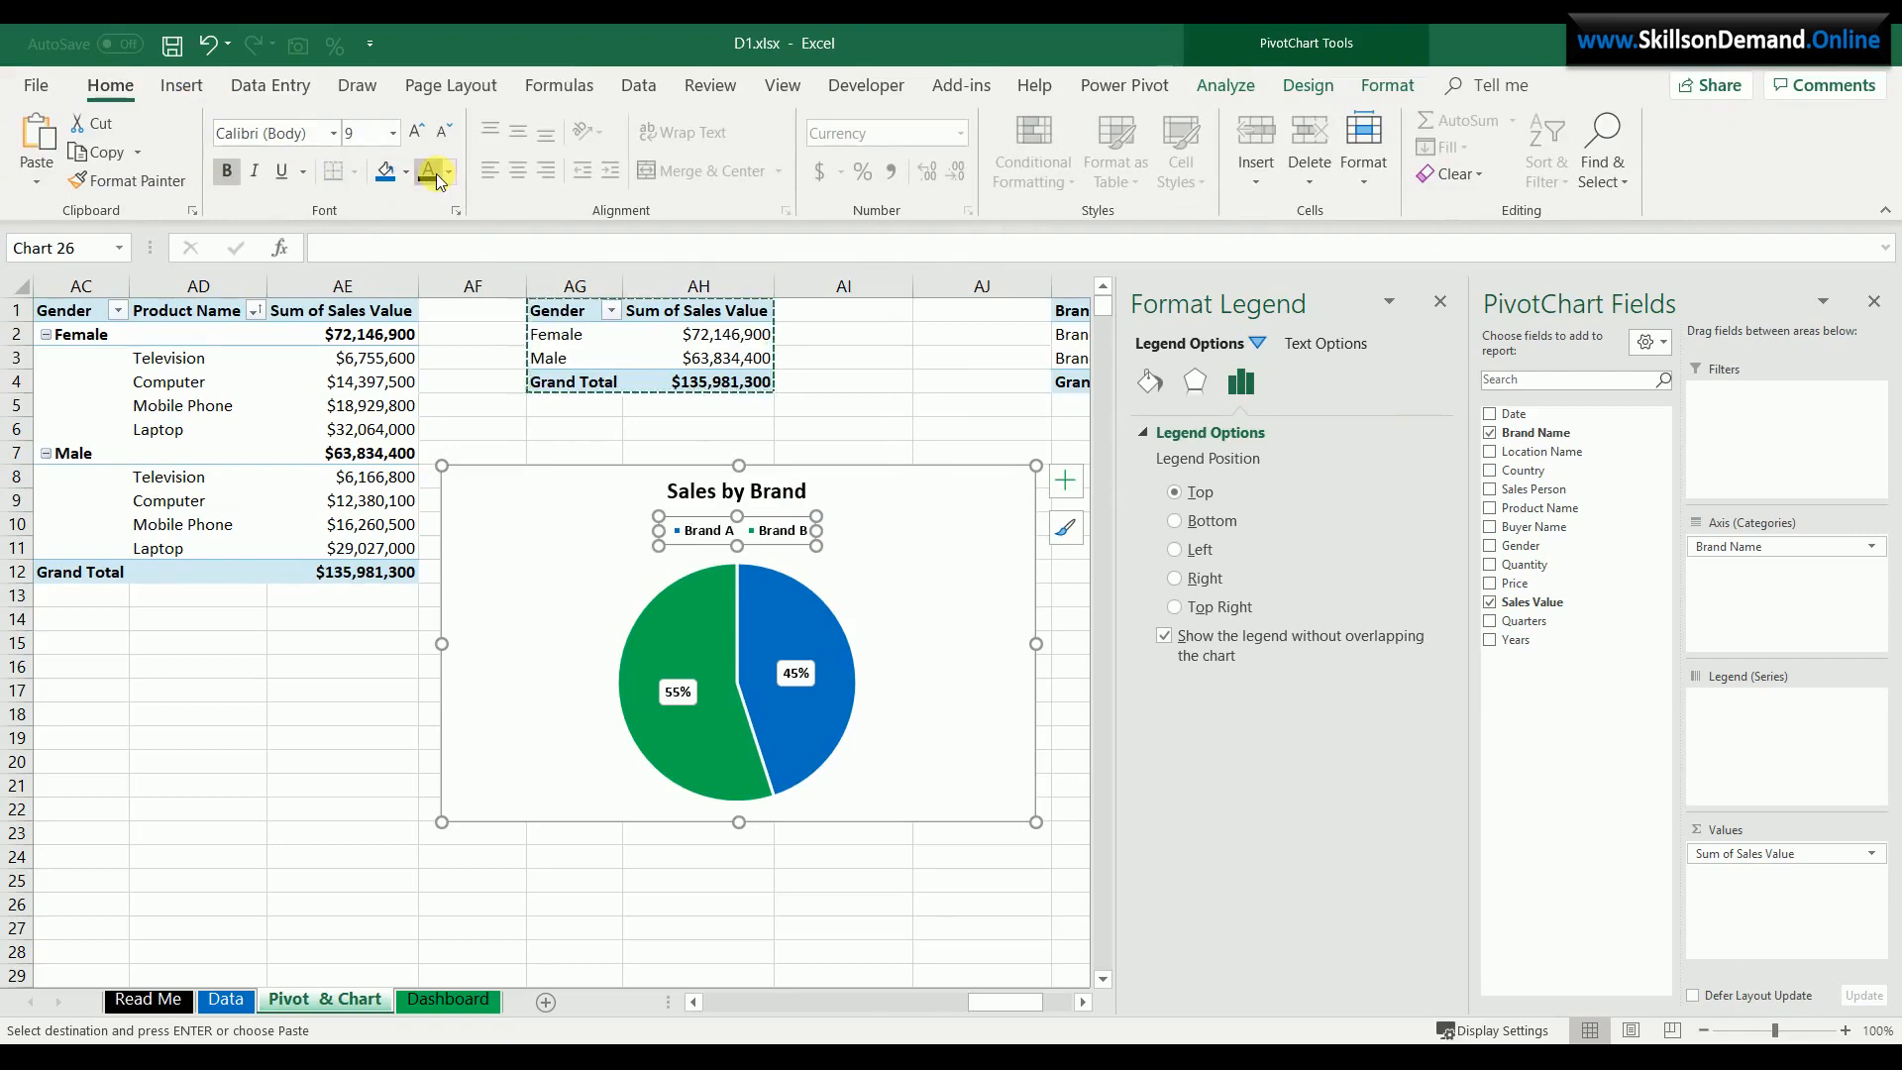
left_click(414, 129)
left_click(914, 499)
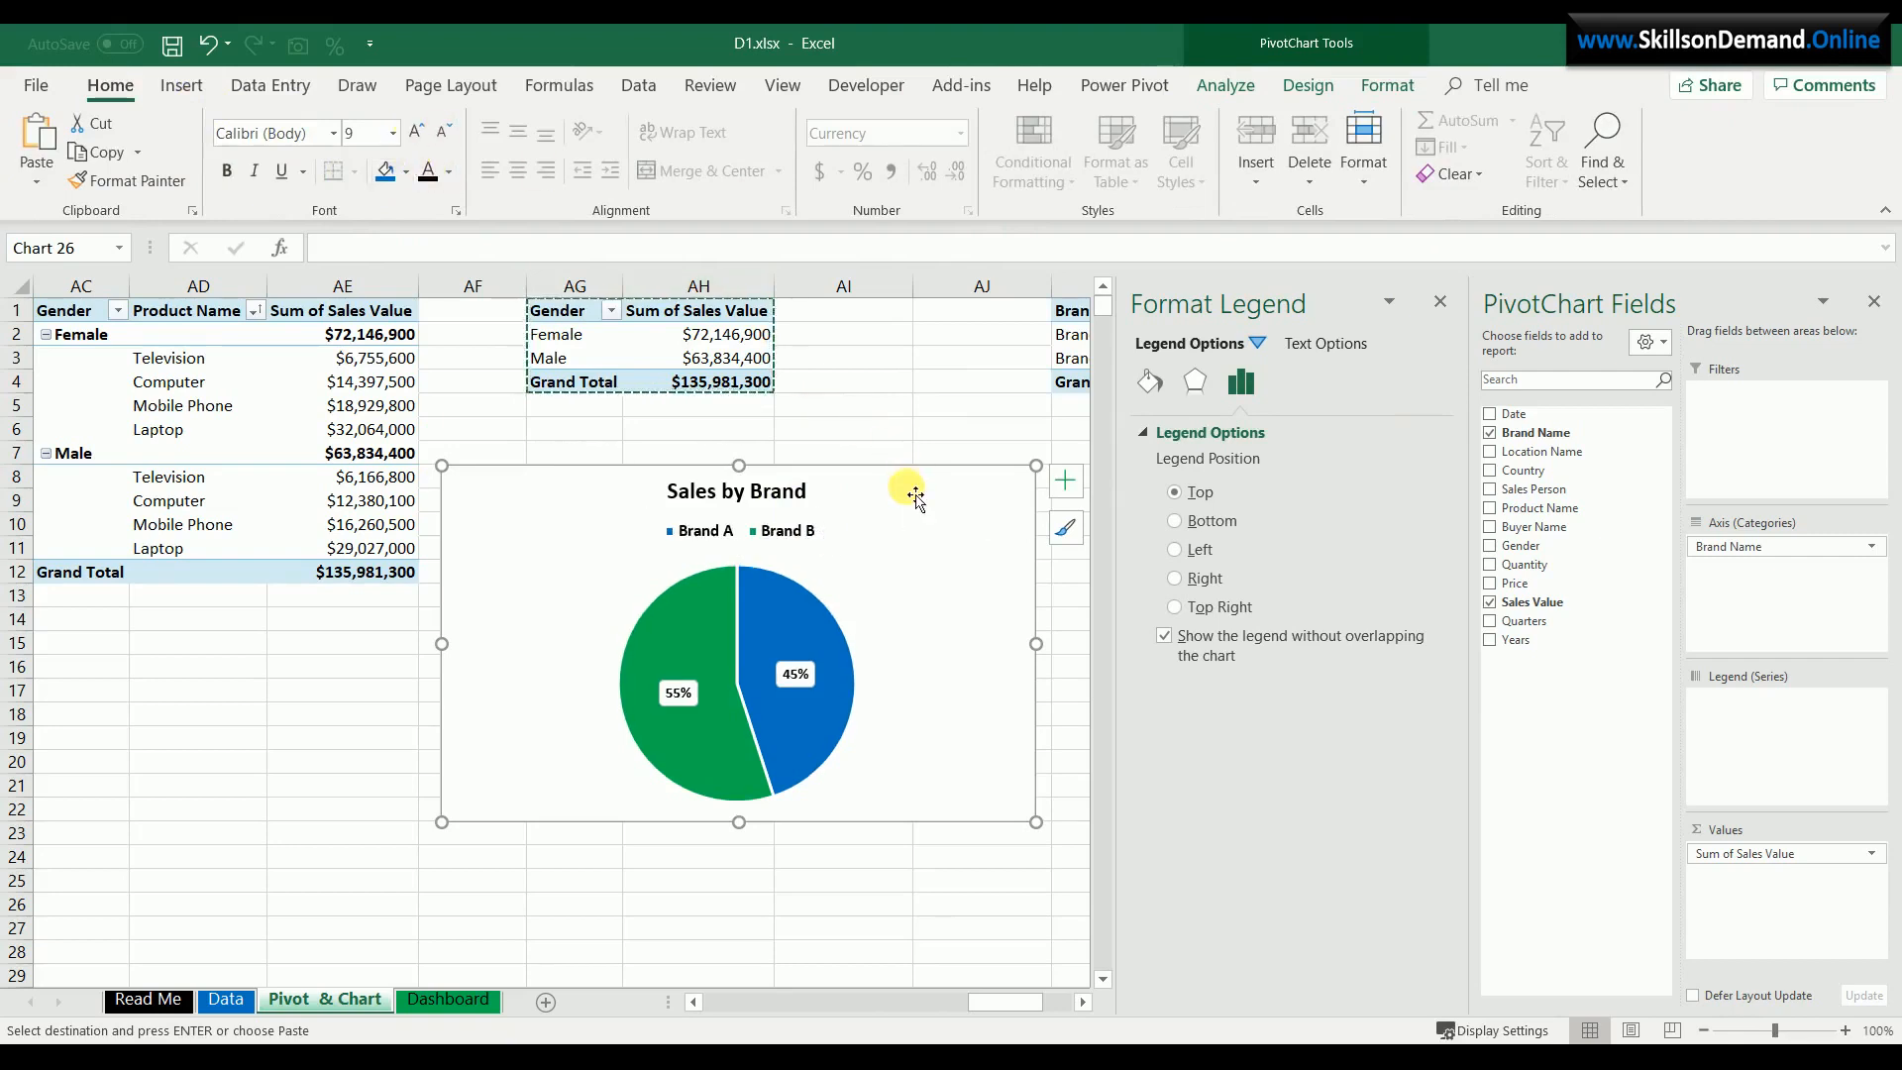
left_click(1386, 87)
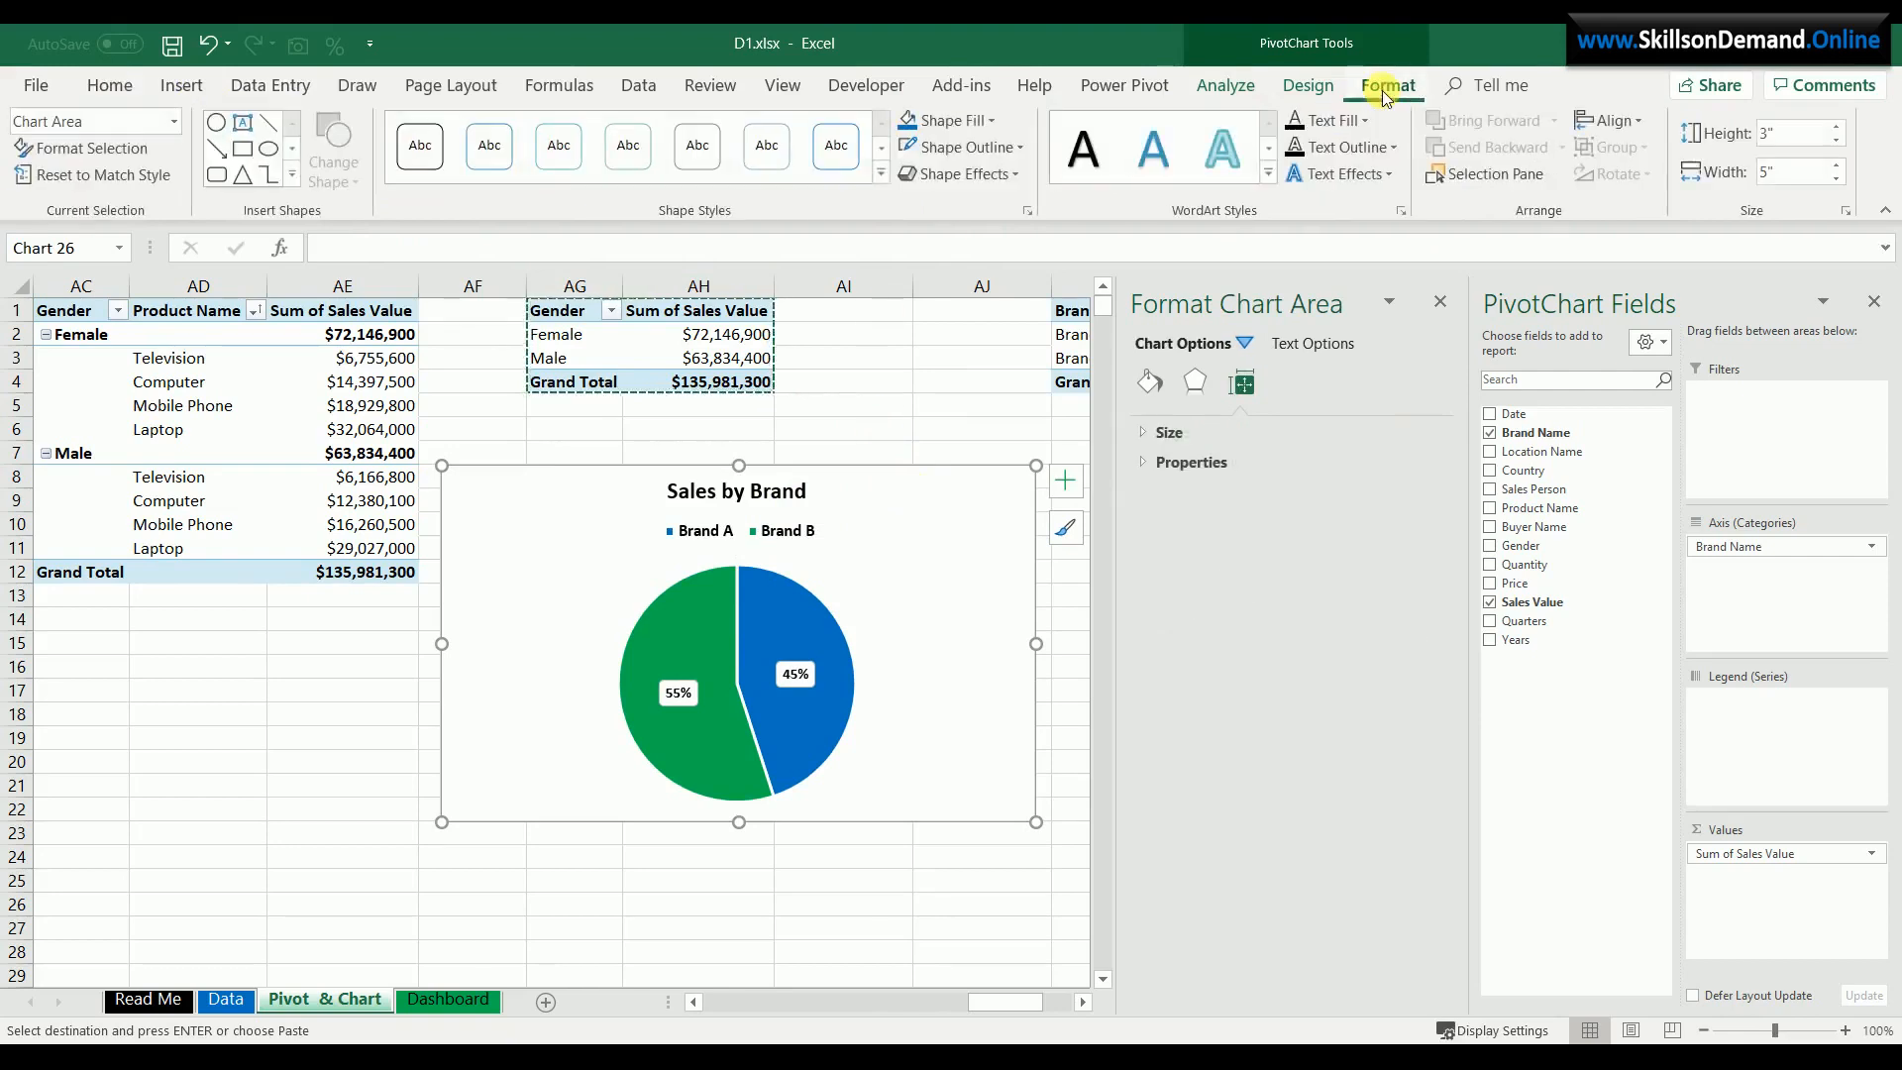
left_click(953, 120)
left_click(955, 406)
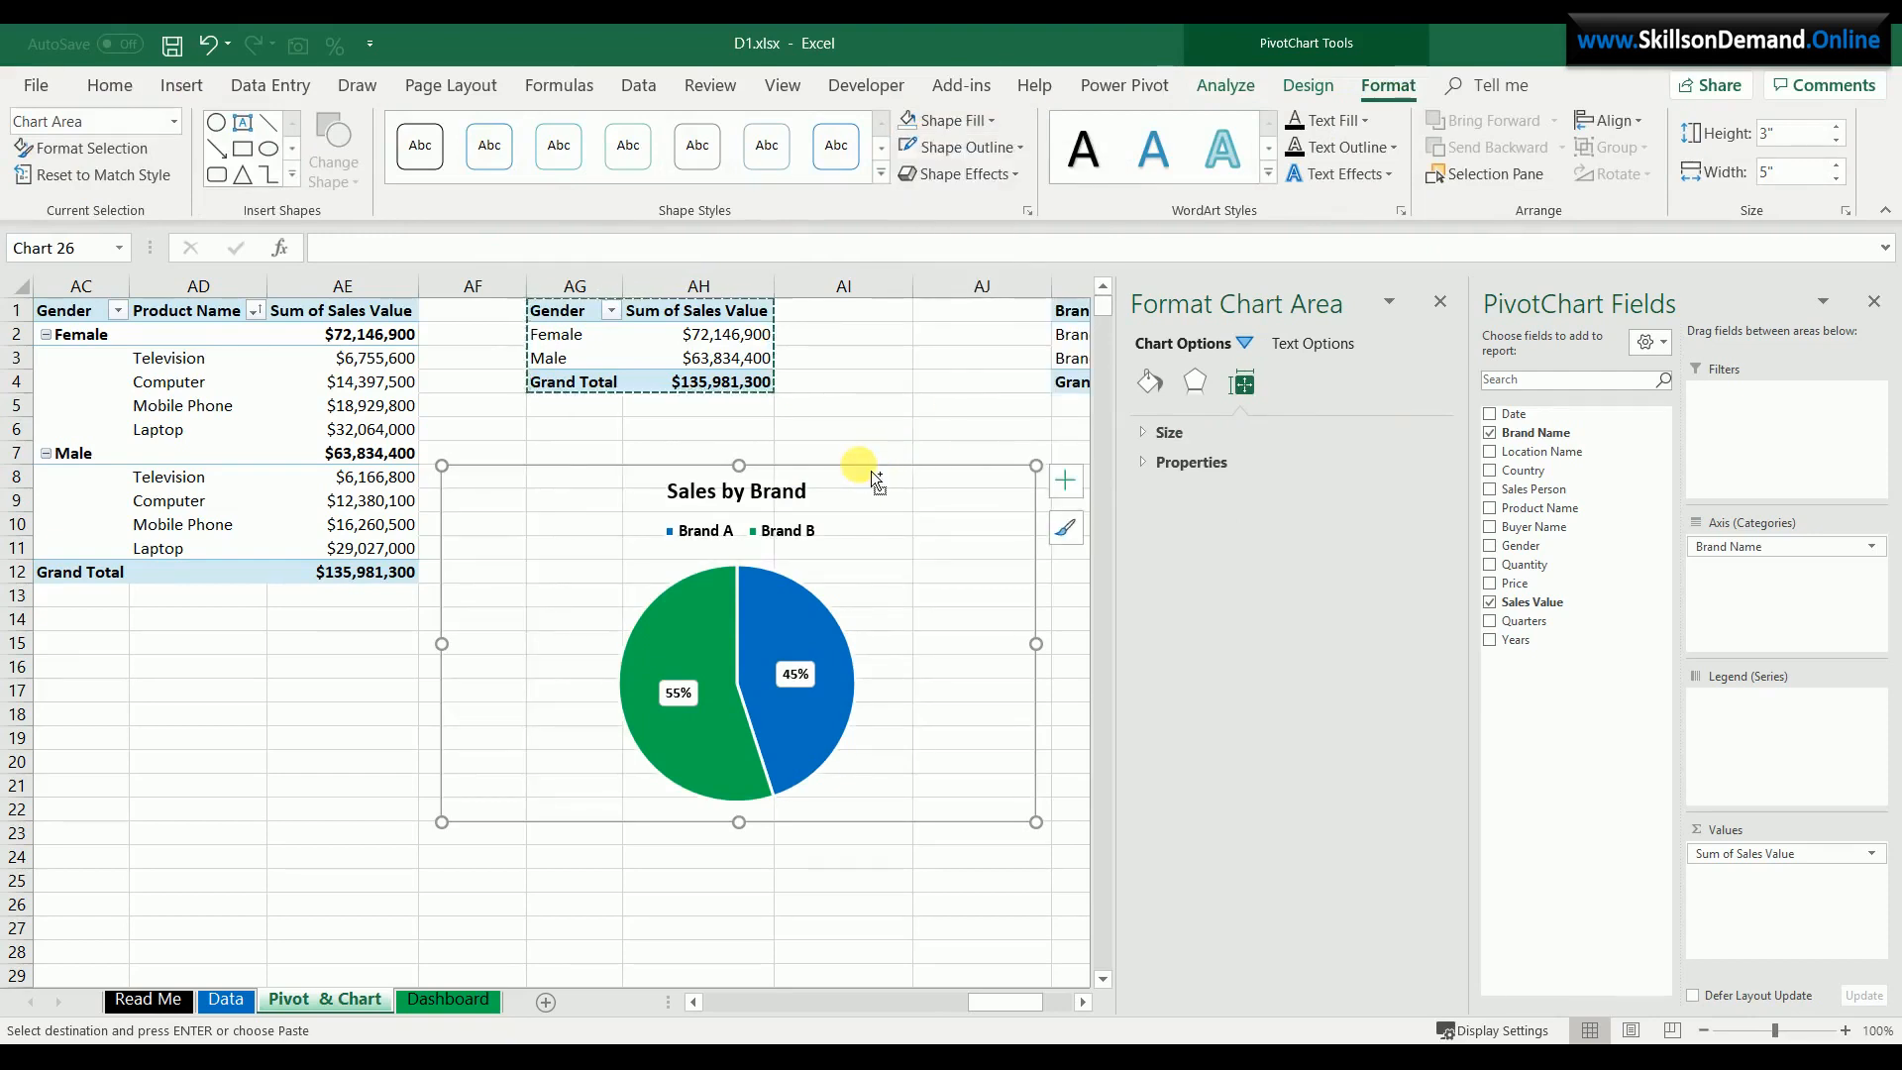
- Move the Sales by Brand pie chart to the Dashboard sheet and position it beside the Sales by Gender pie
key("ctrl+x")
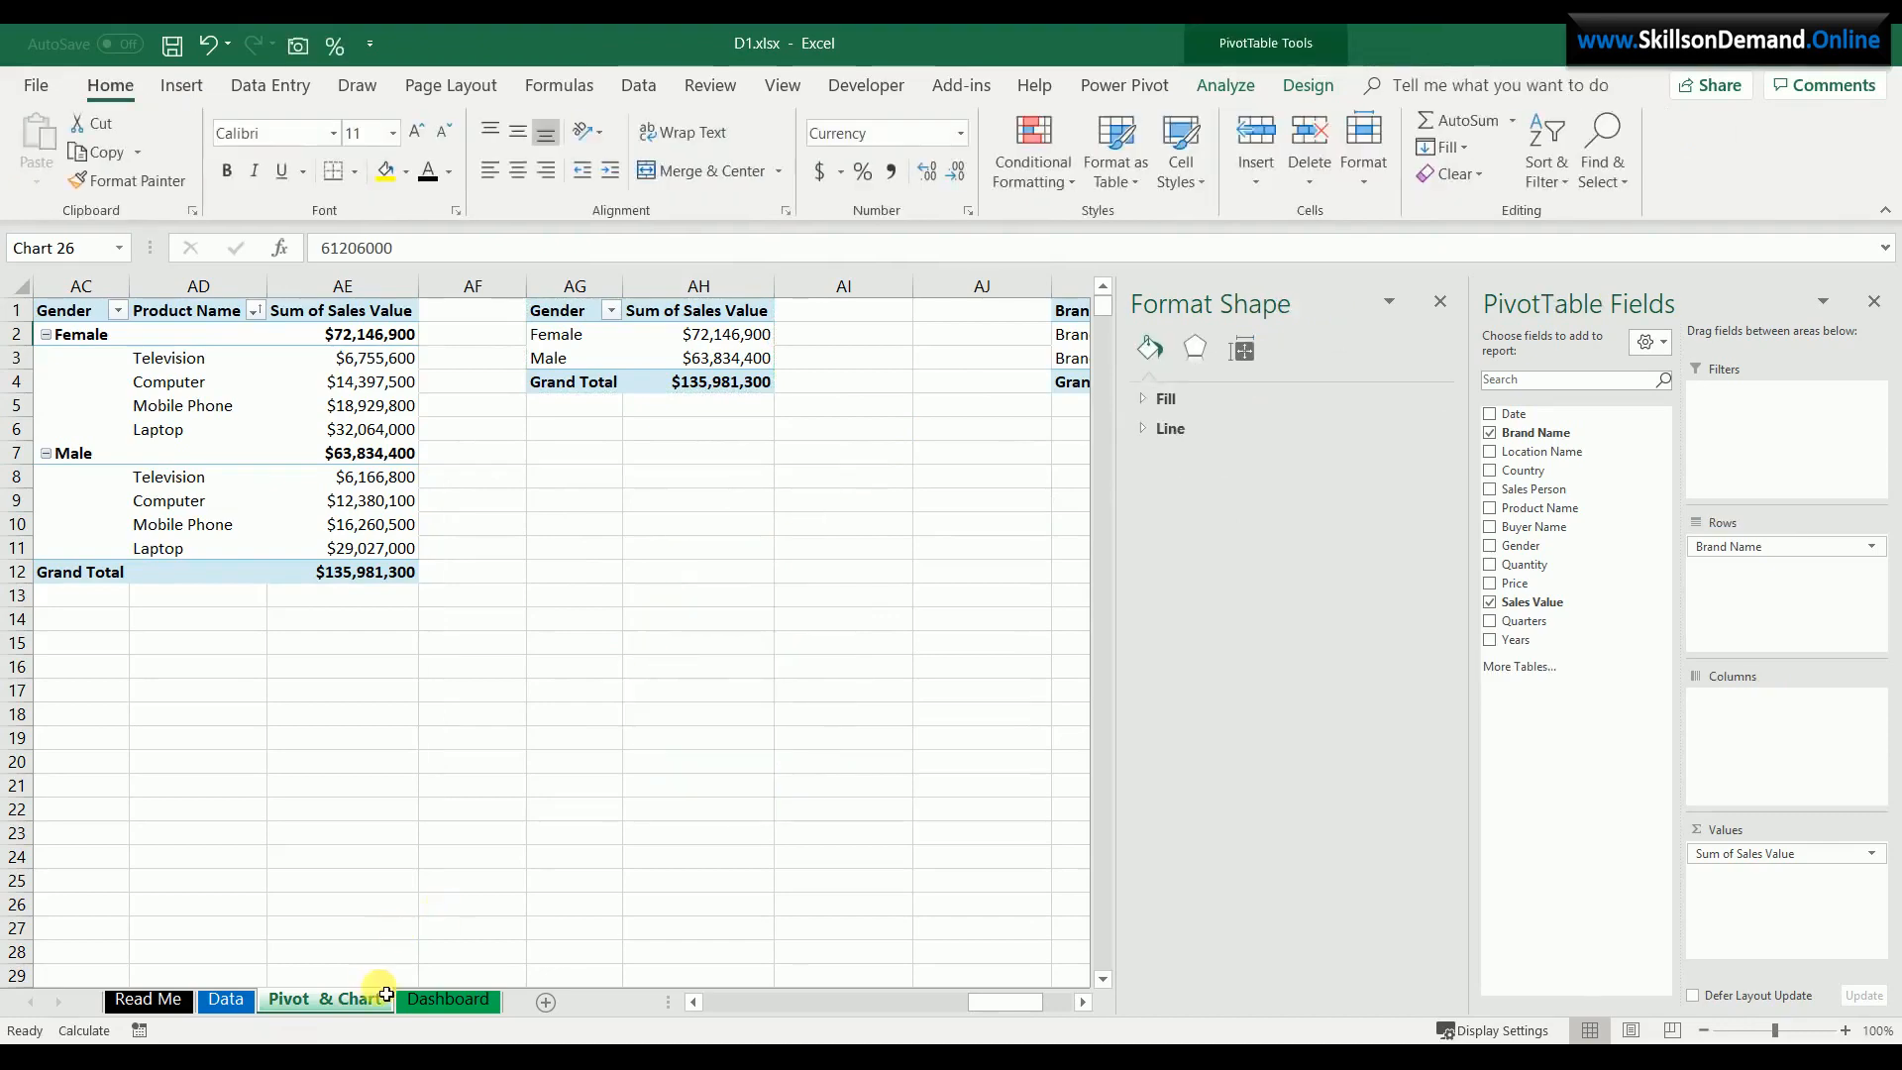
left_click(432, 1001)
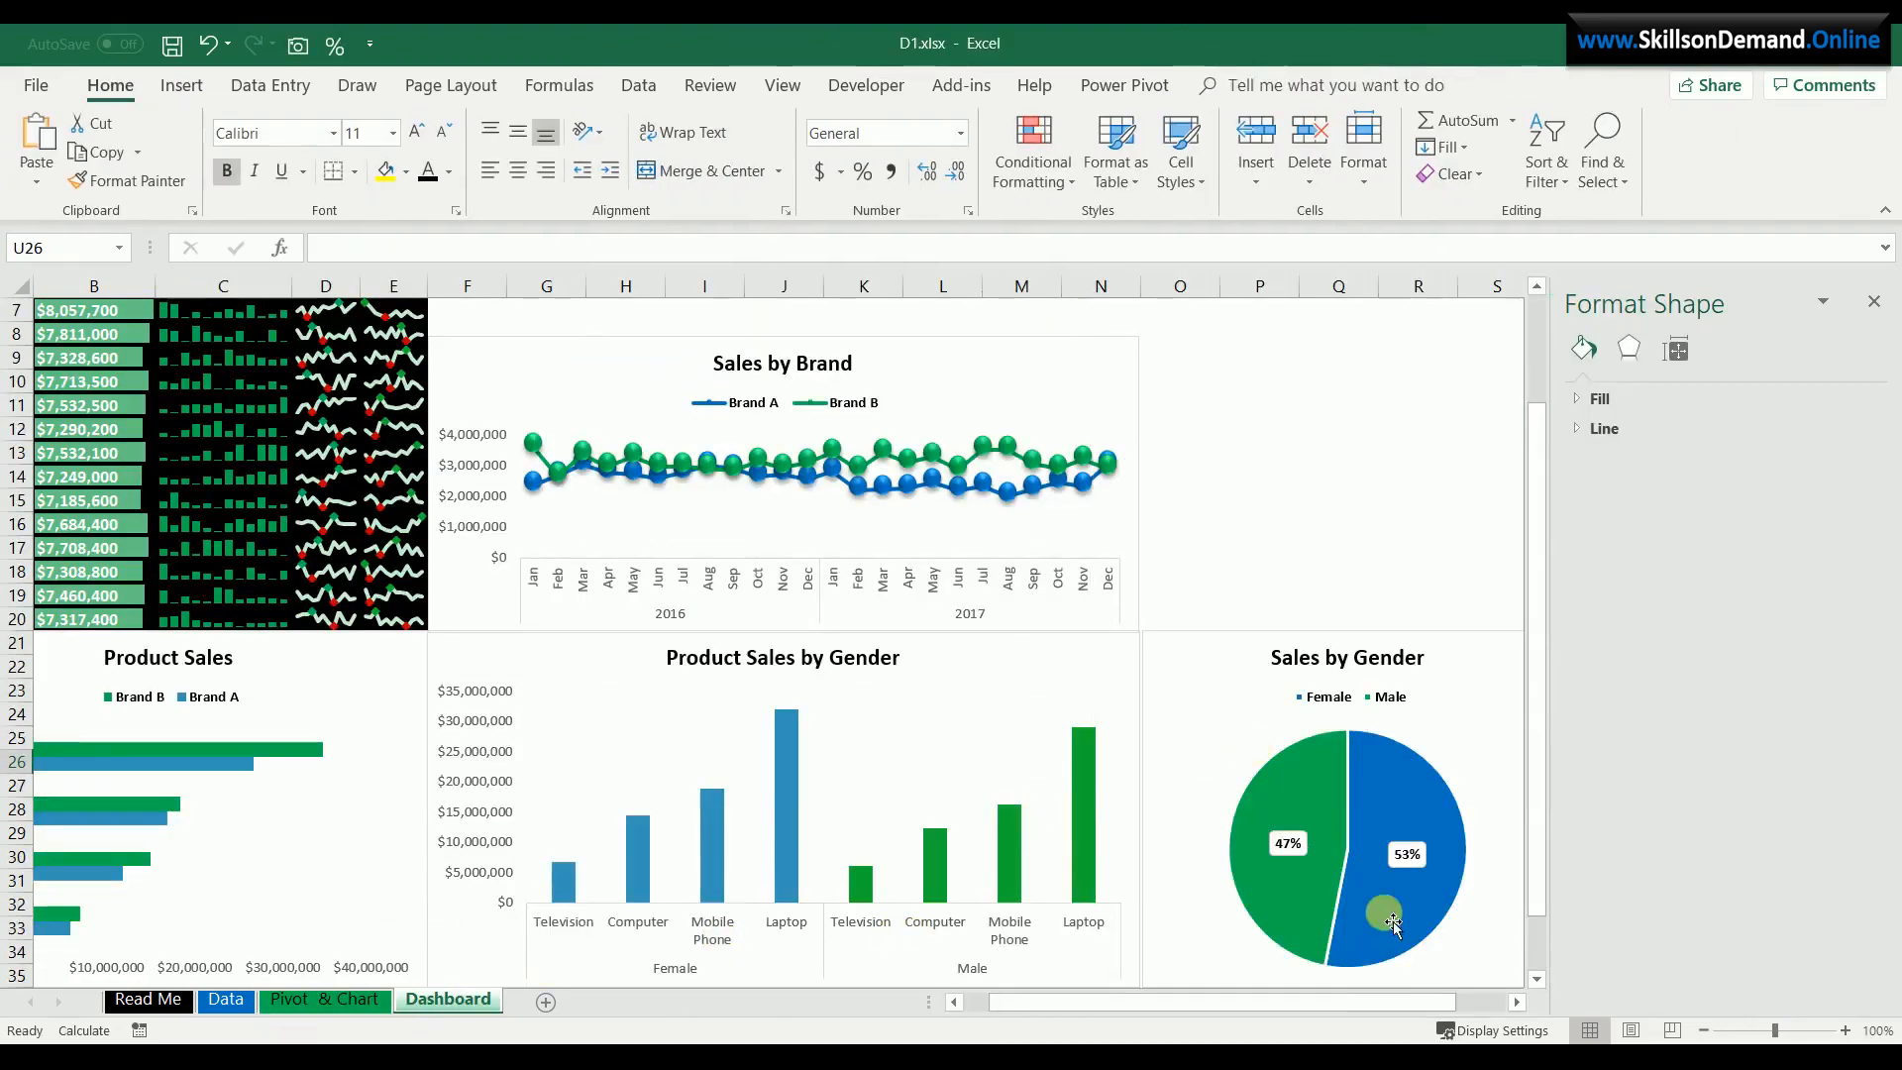
left_click(1515, 1002)
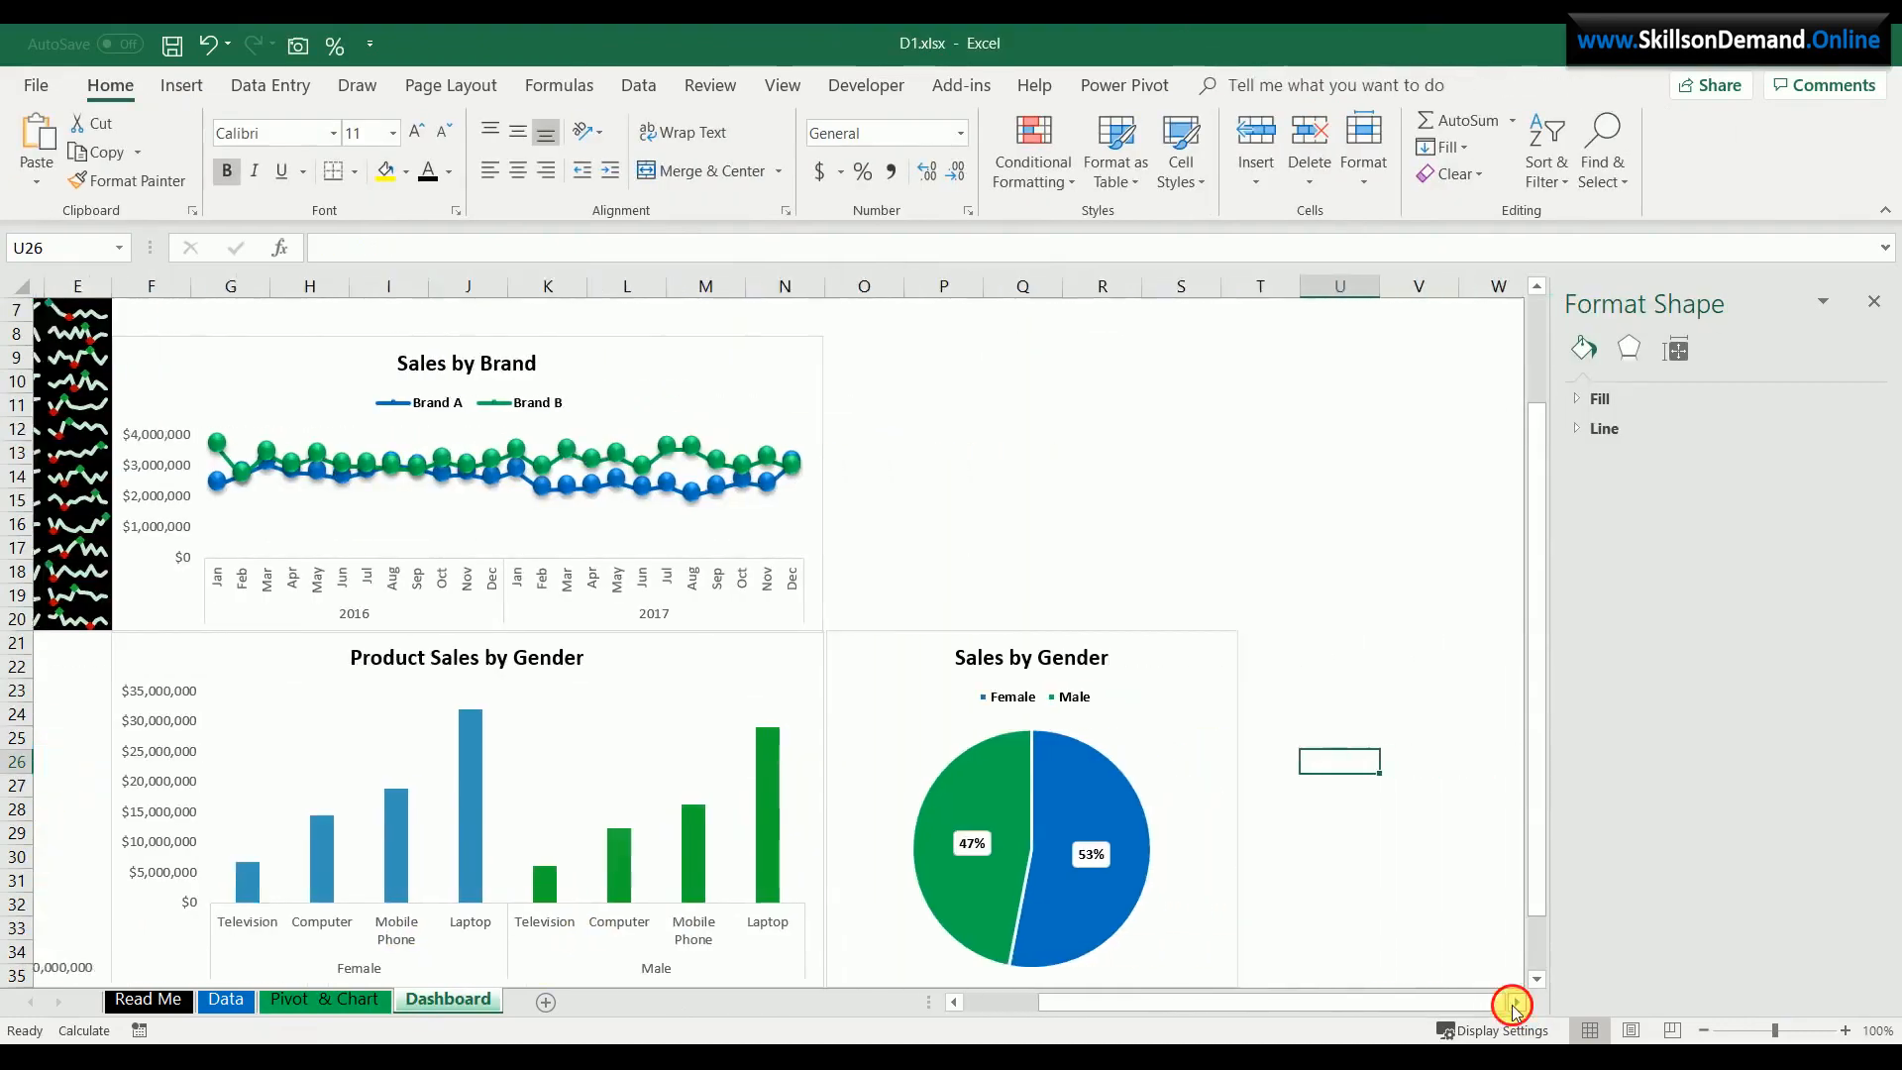
left_click(979, 645)
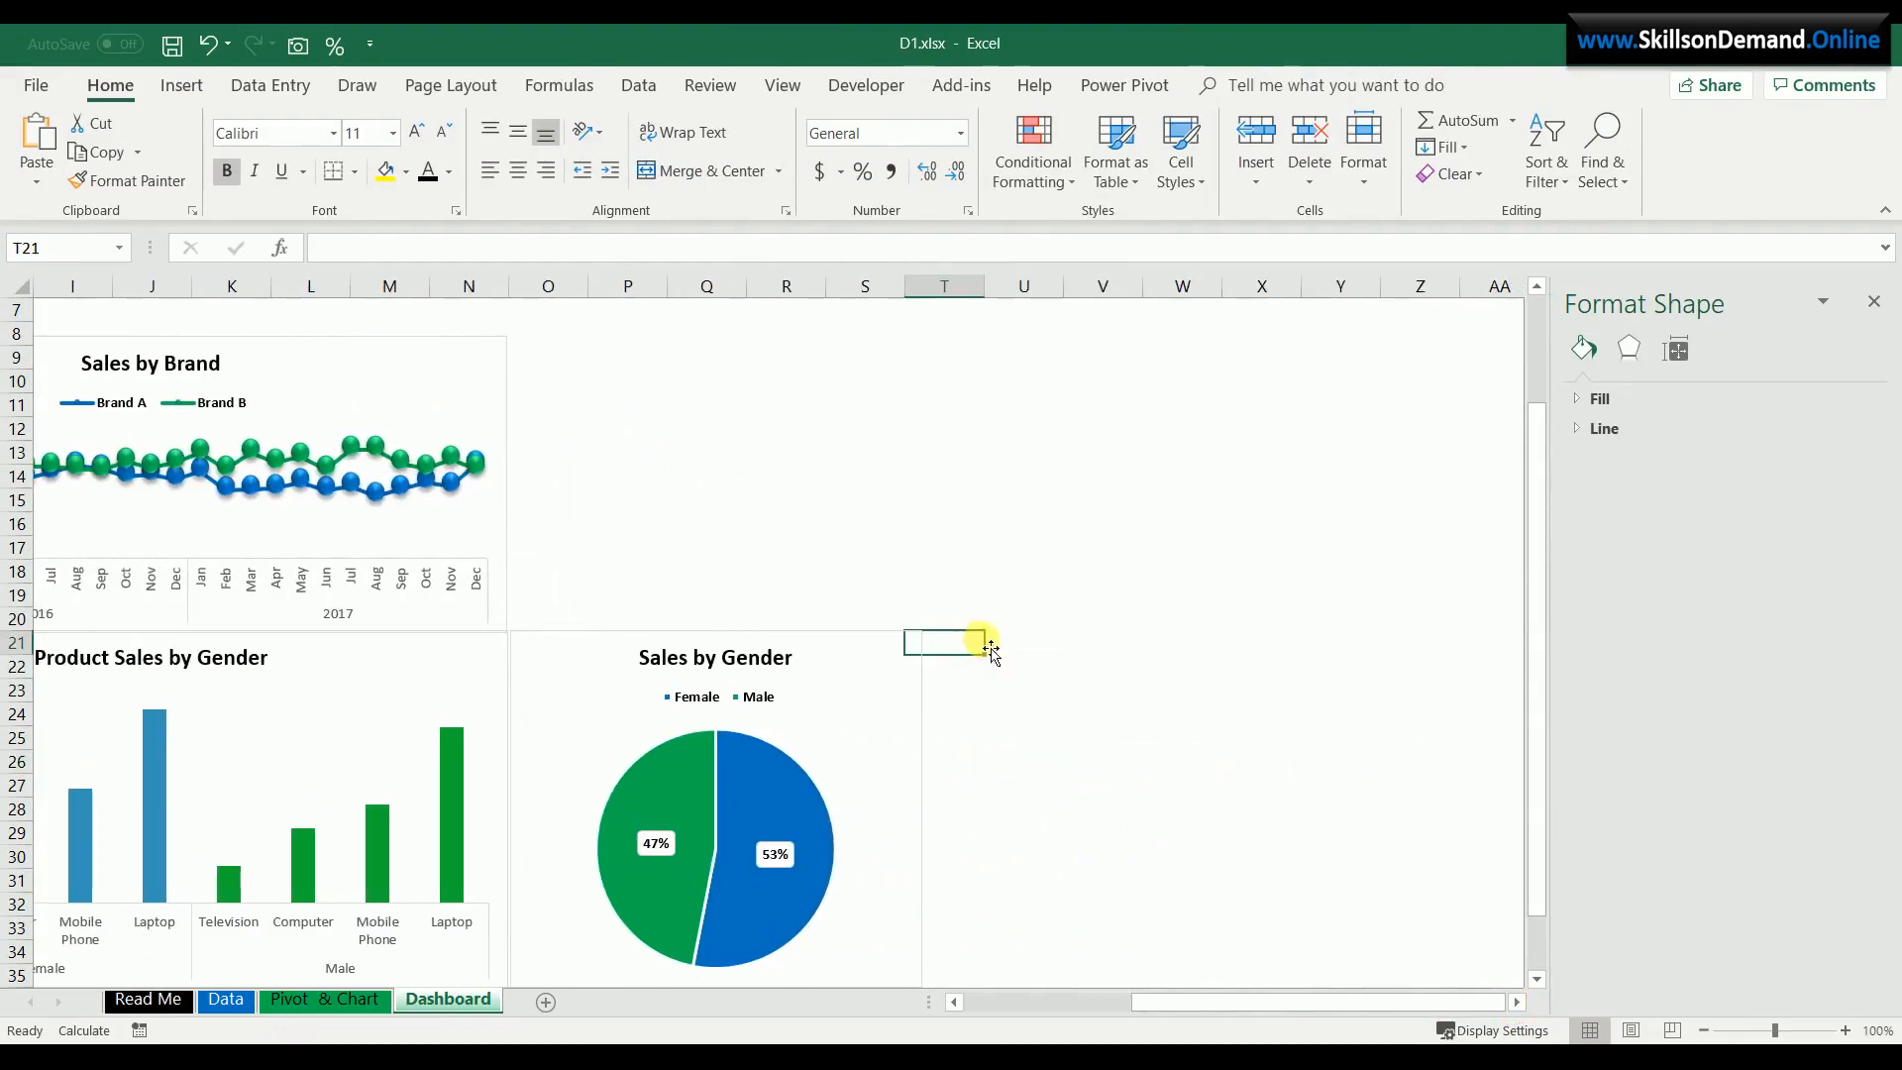
key("ctrl+v")
left_click(978, 645)
left_click_drag(1023, 645, 973, 642)
mouse_move(1117, 639)
left_mouse_down()
mouse_move(1087, 628)
mouse_move(1146, 628)
mouse_move(1126, 628)
left_mouse_up()
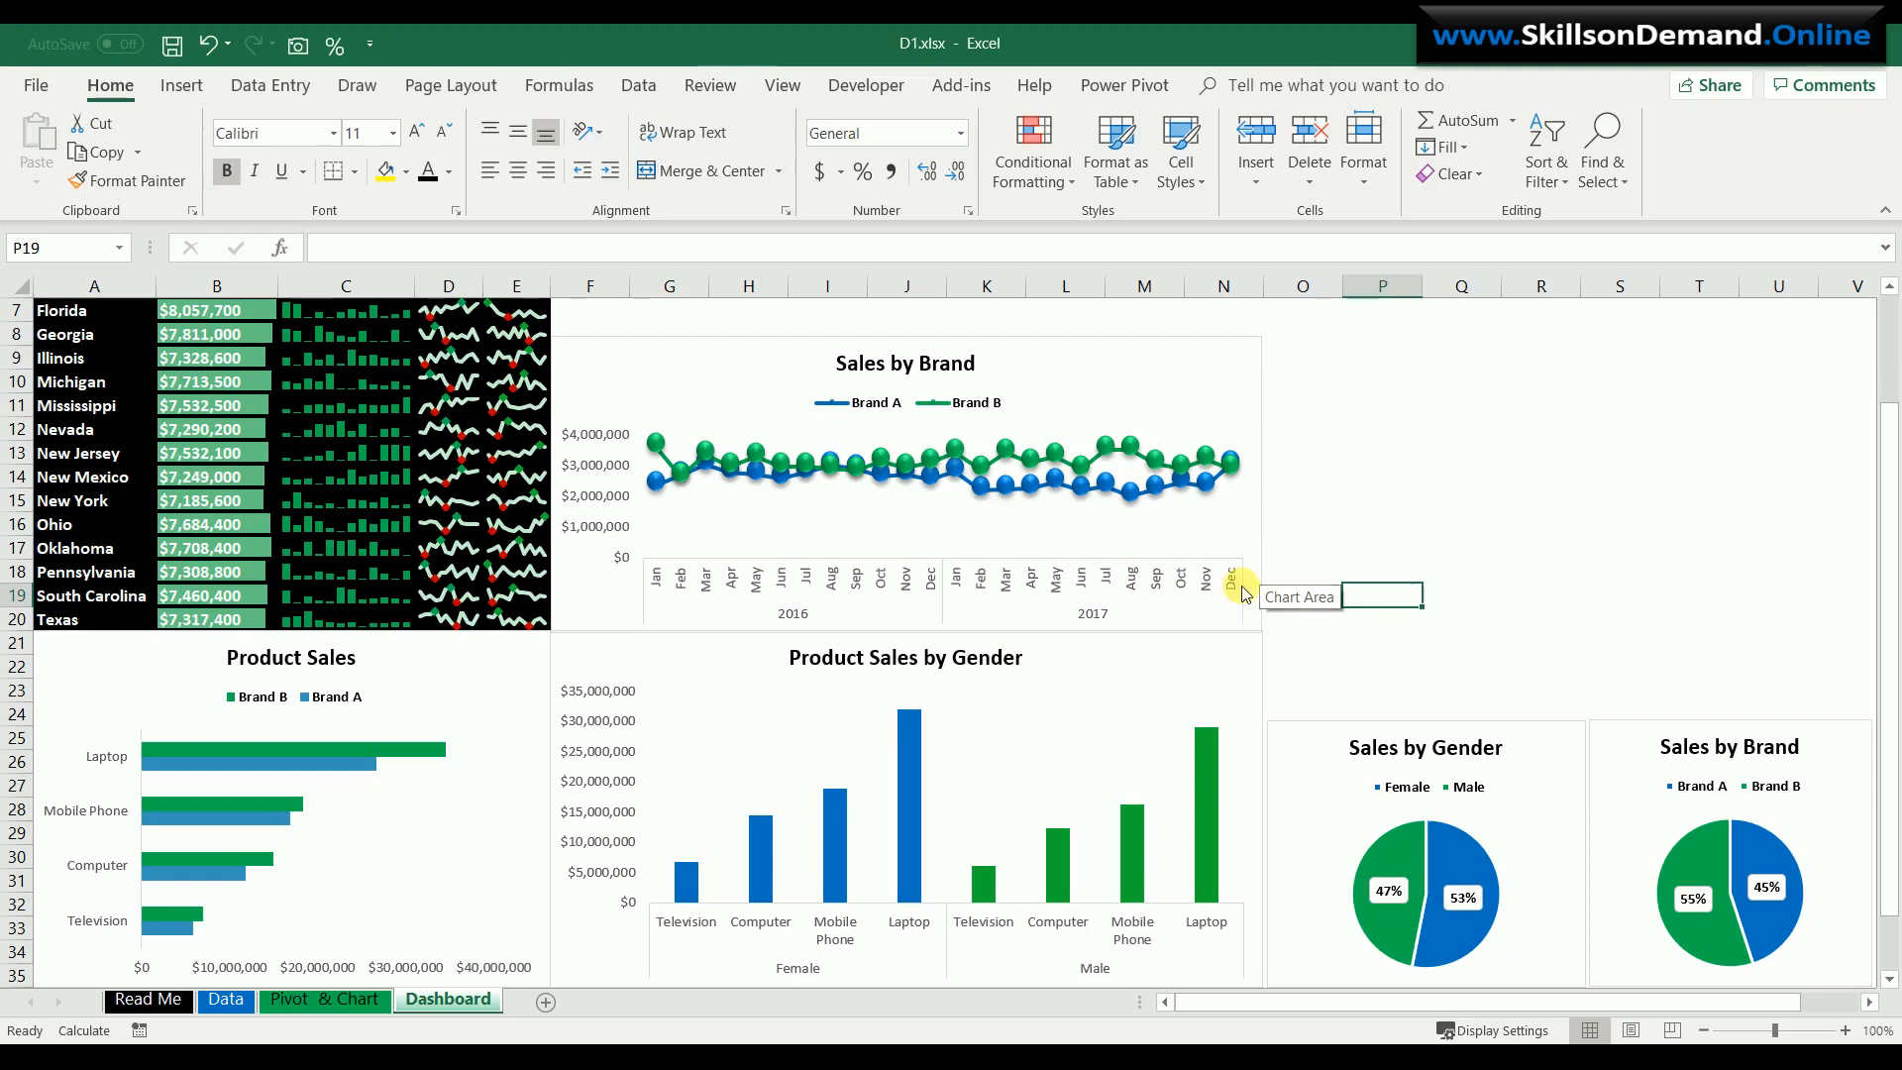
- On the Pivot & Chart sheet, copy the Brand Name pivot table and paste it at cell AP1
left_click(349, 1001)
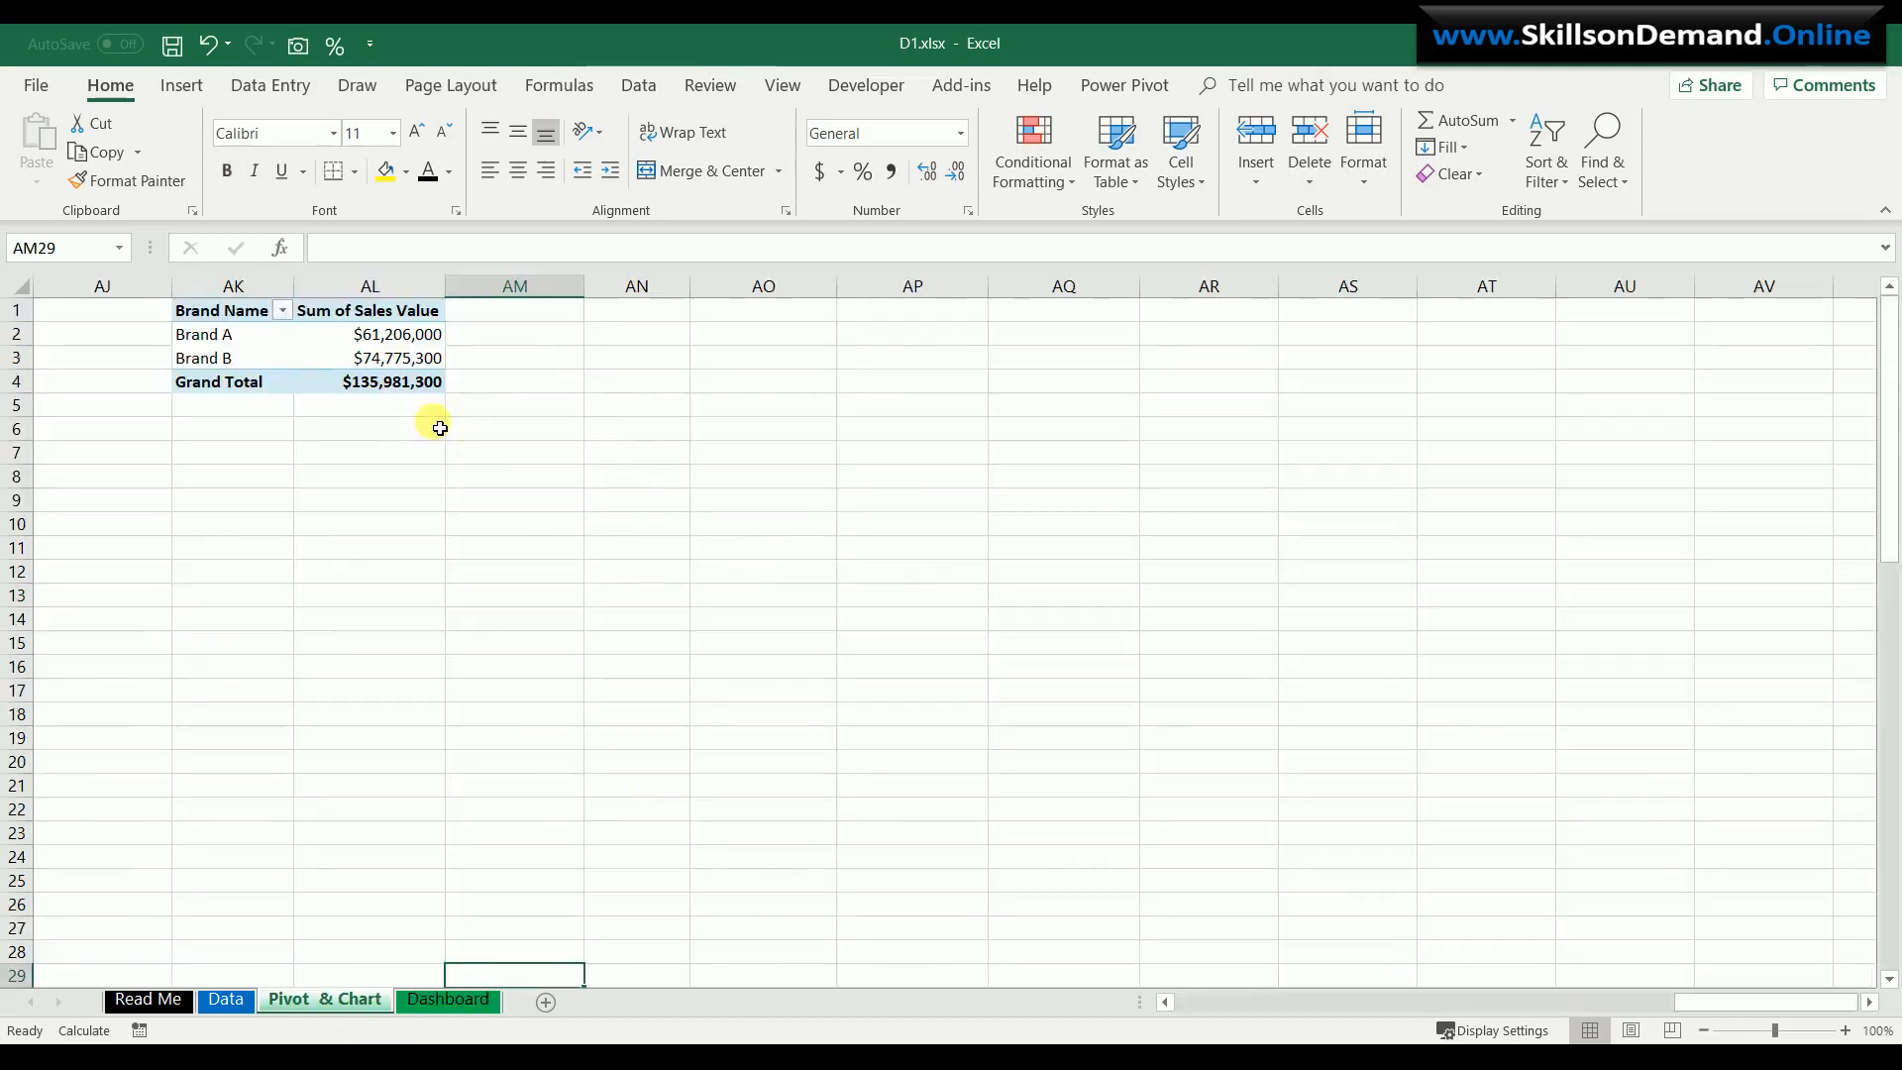
left_click(398, 361)
key("ctrl+a")
key("ctrl+c")
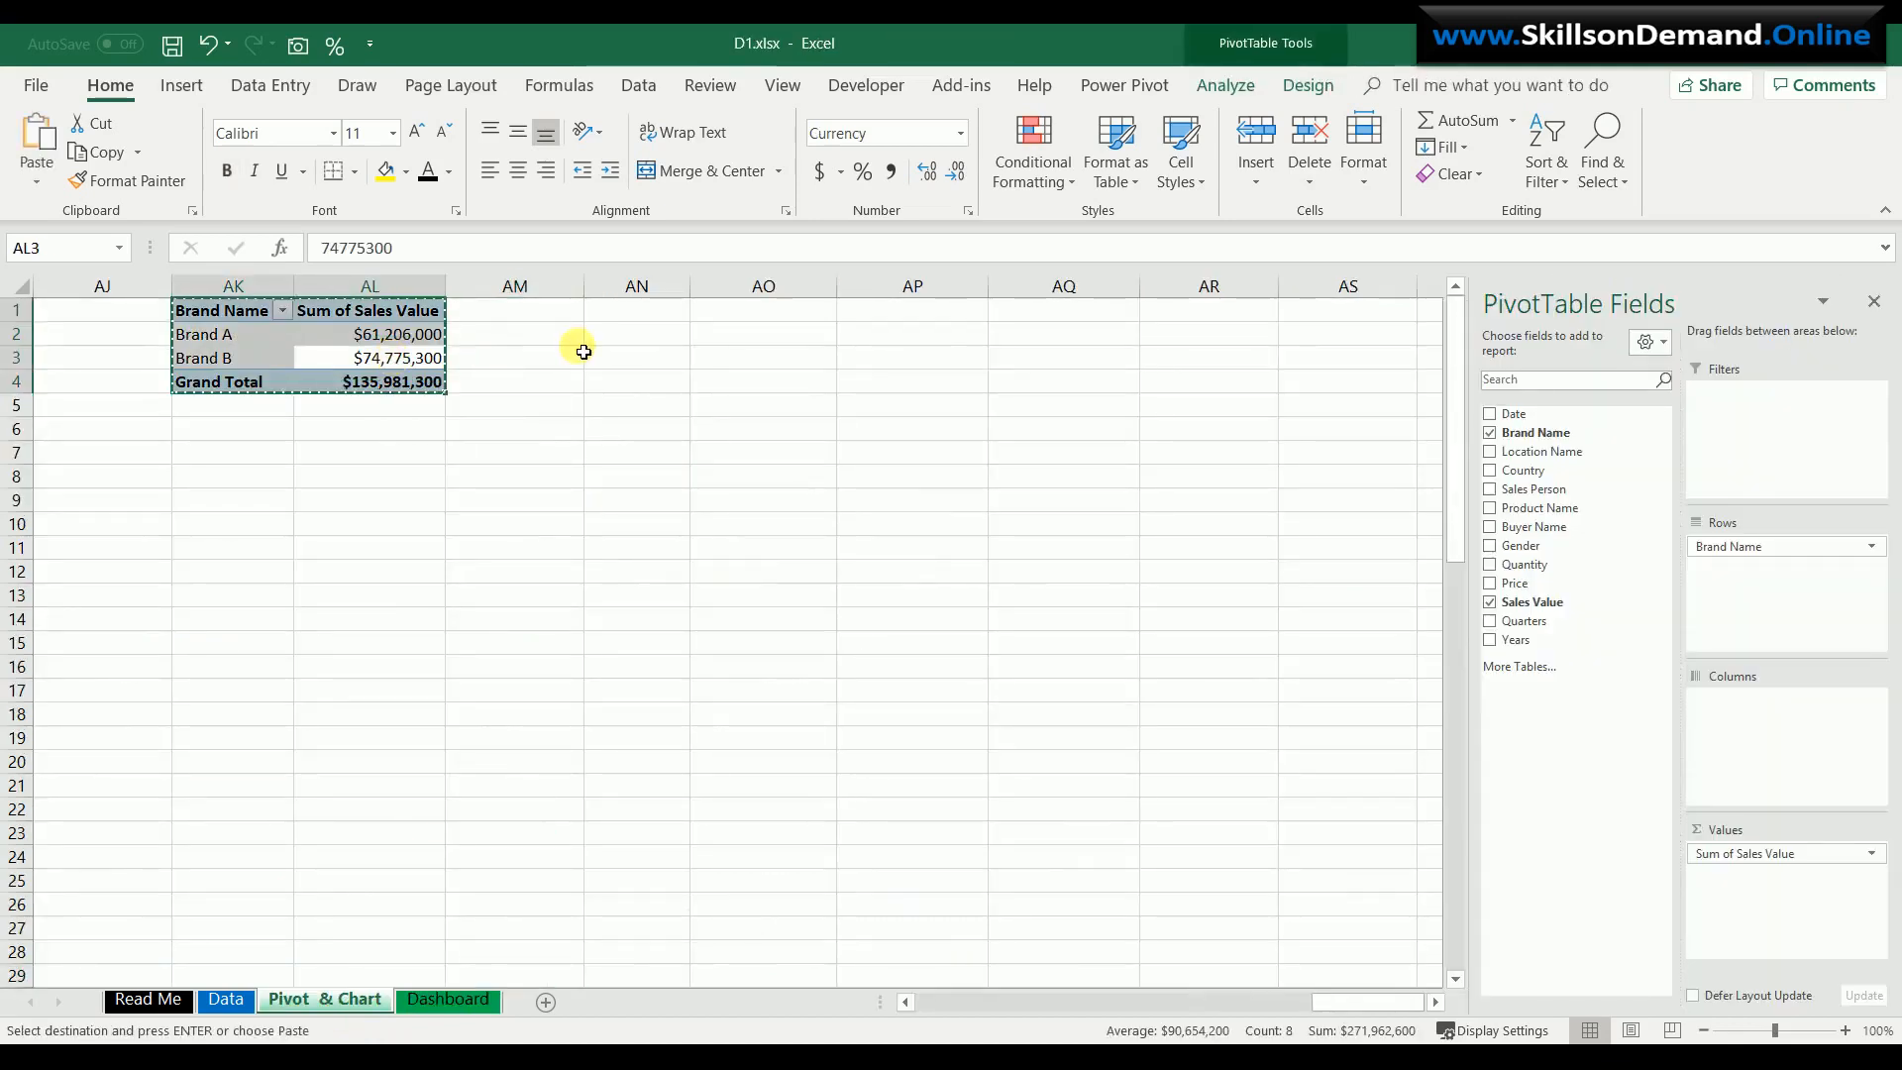
left_click(924, 320)
key("ctrl+v")
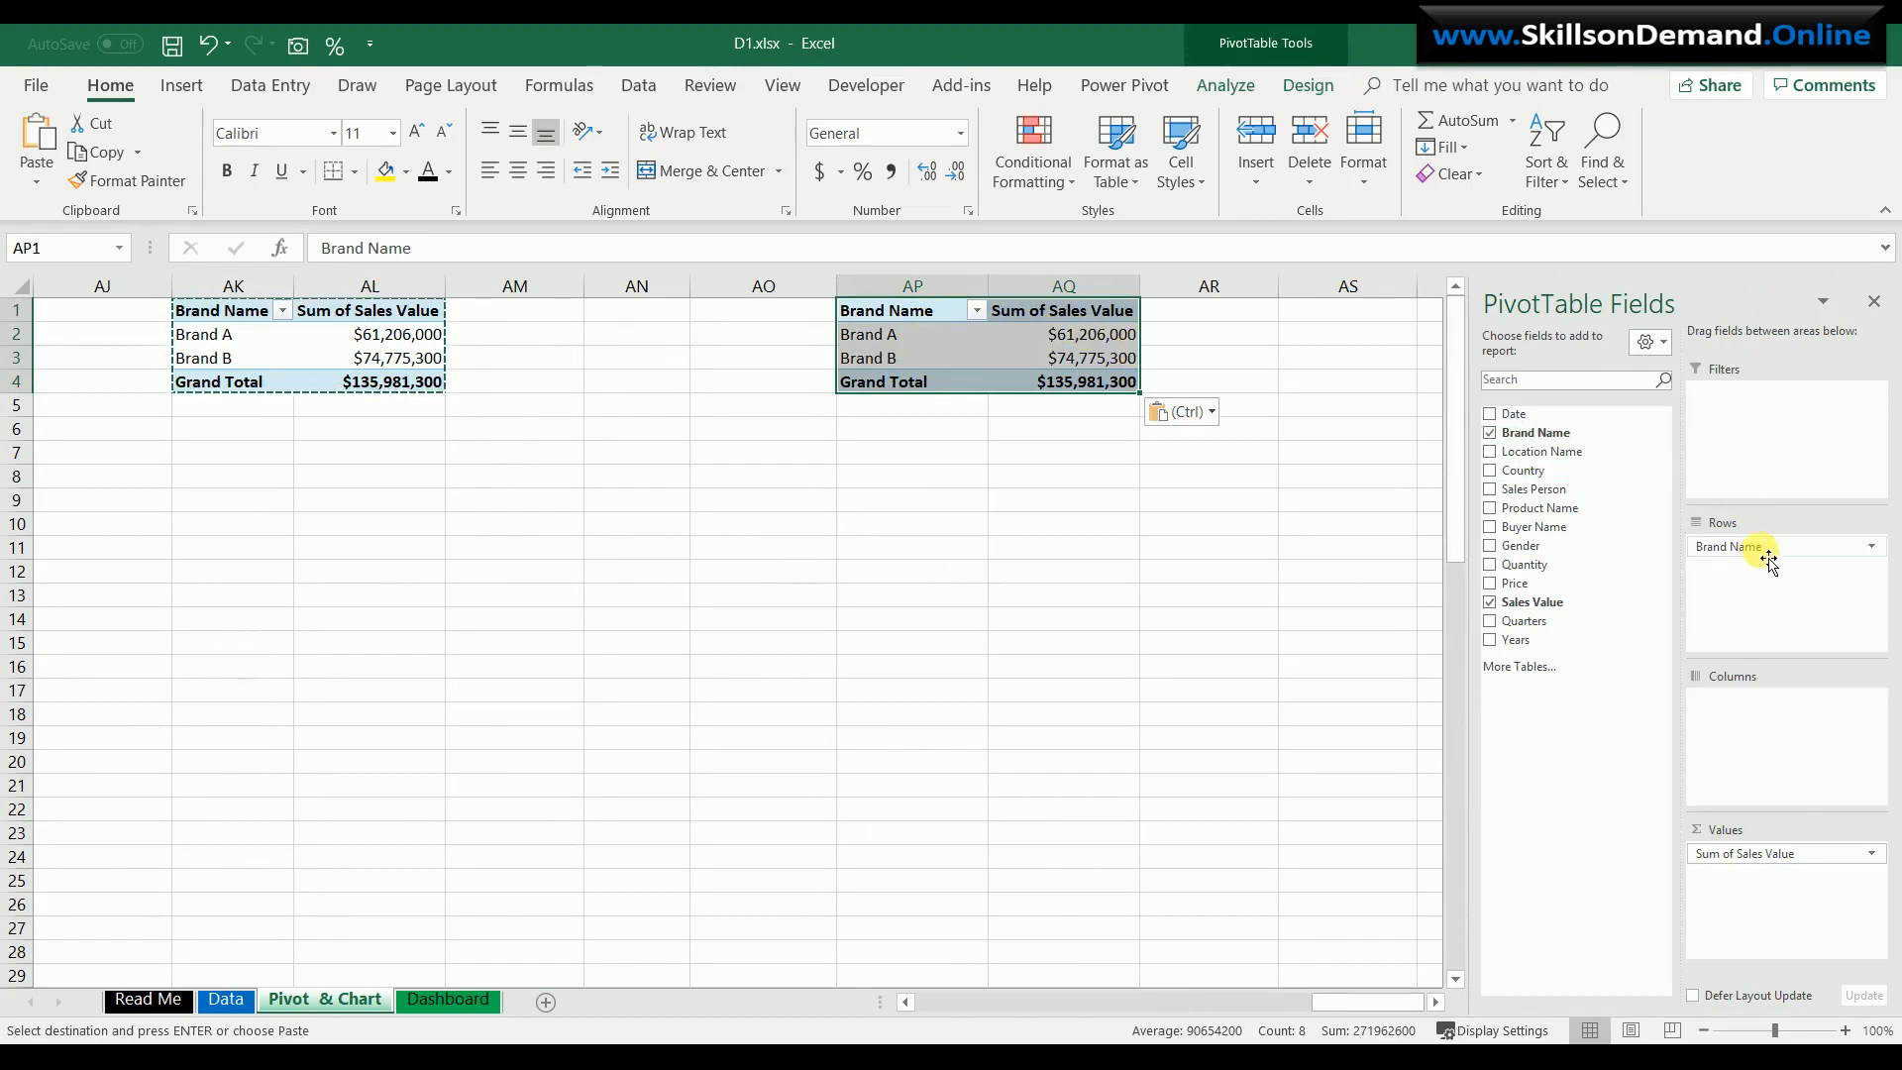
- Rebuild the copied pivot table with Country and Location Name as rows and Sales Value as values, removing Brand Name
left_click_drag(1770, 561, 1581, 598)
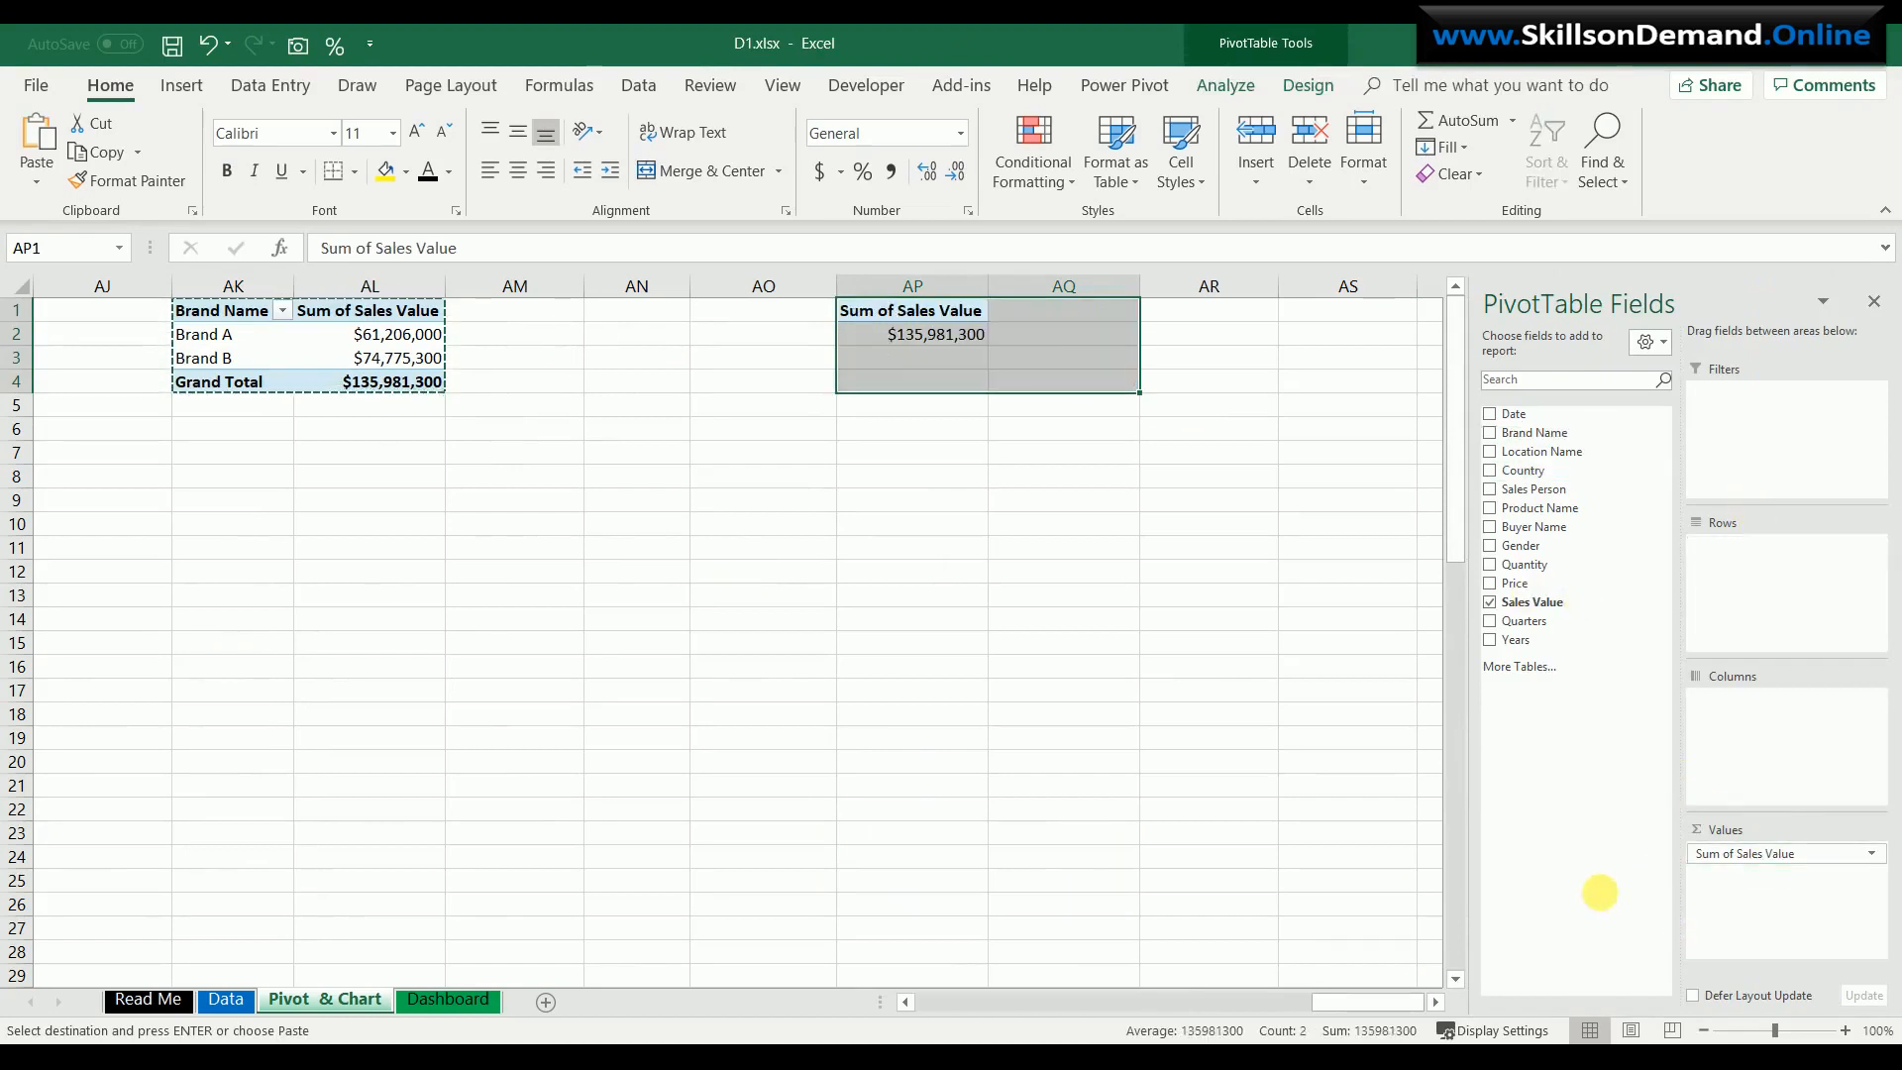
left_click_drag(1599, 893, 1599, 887)
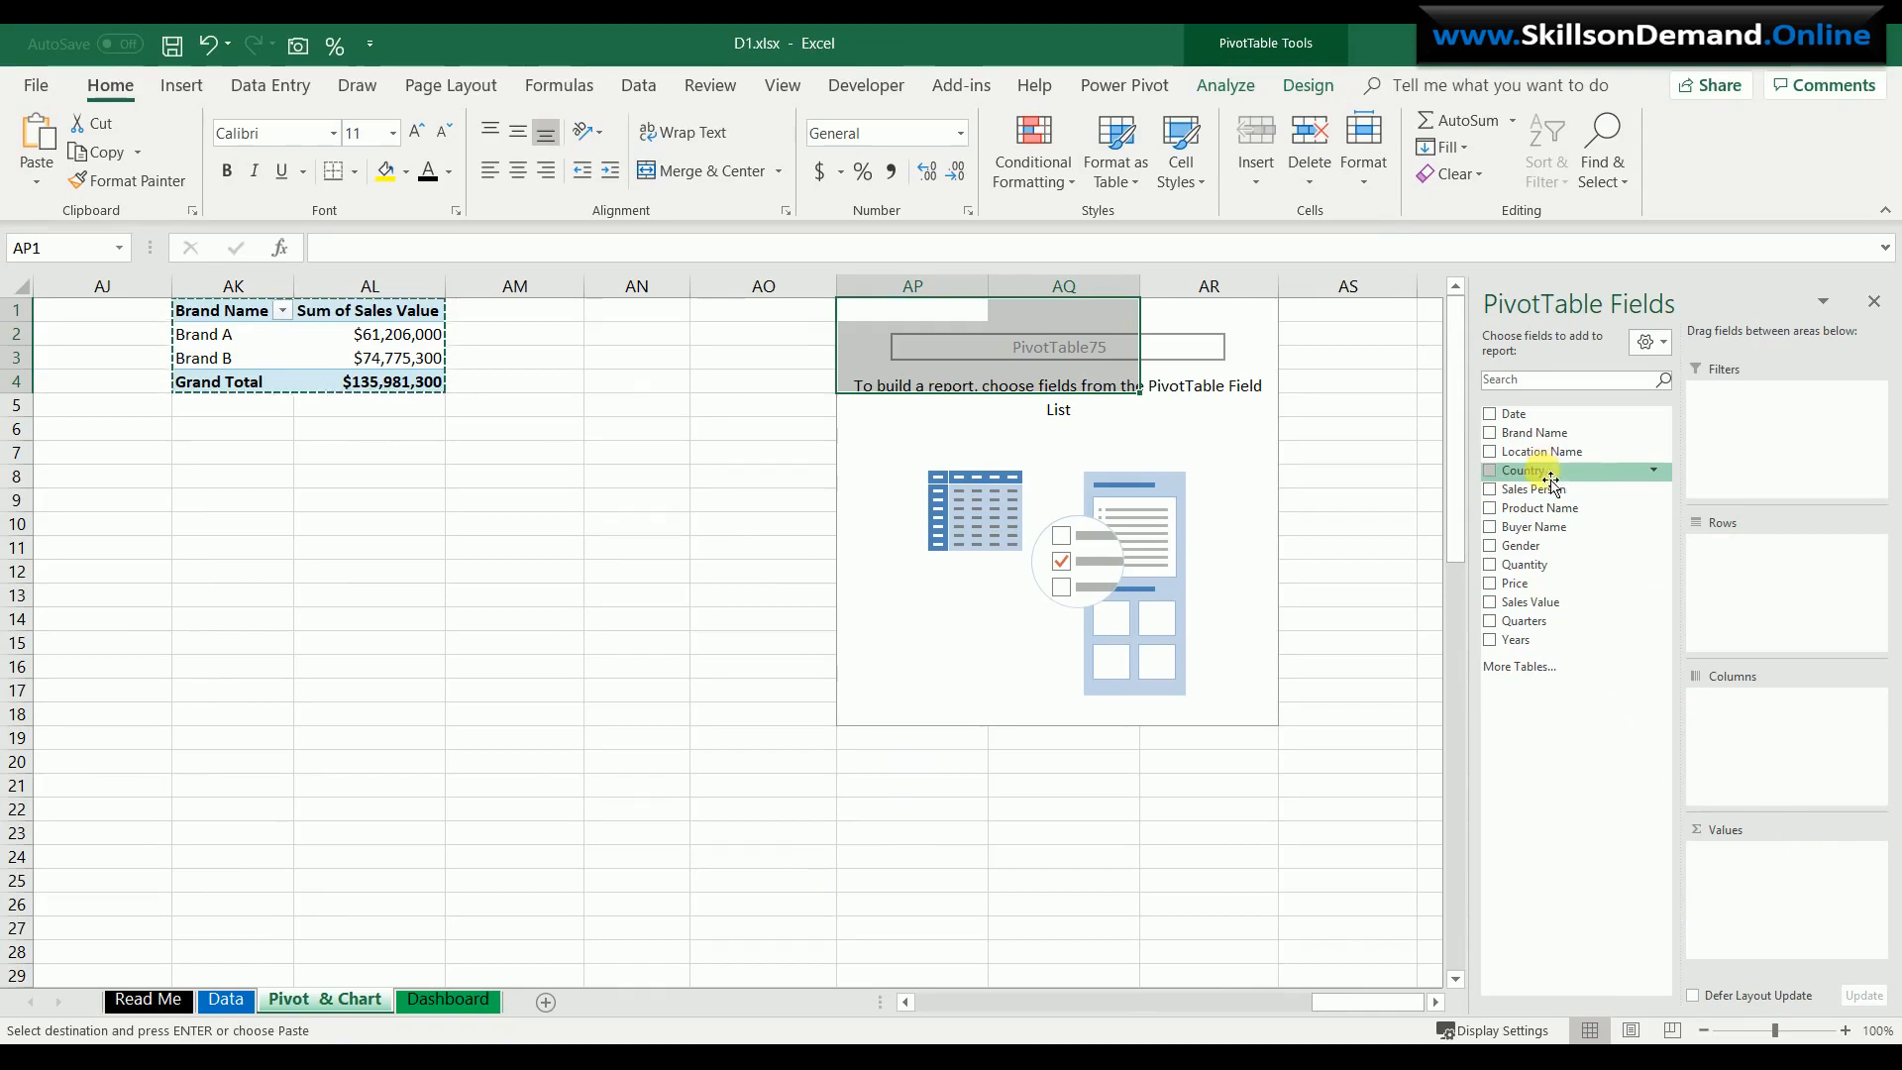
left_click_drag(1551, 482, 1779, 579)
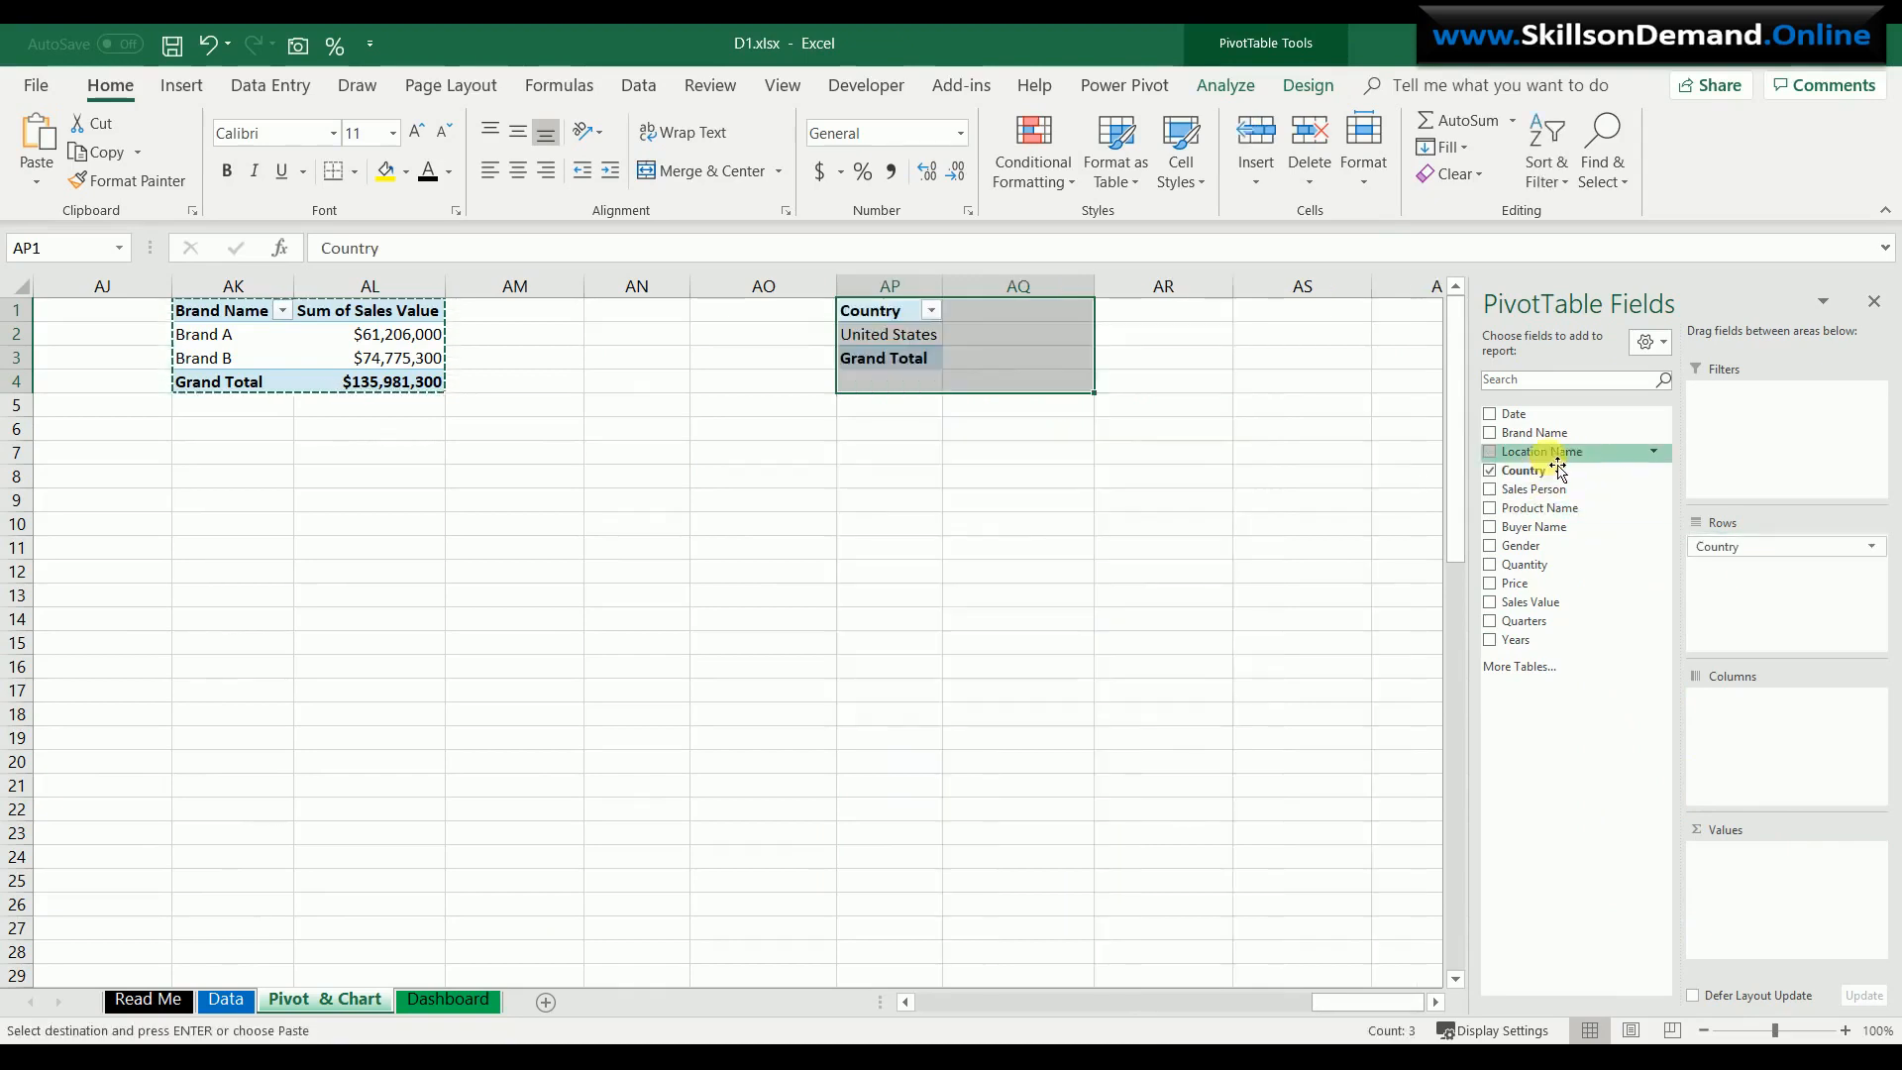
left_click_drag(1551, 453, 1784, 590)
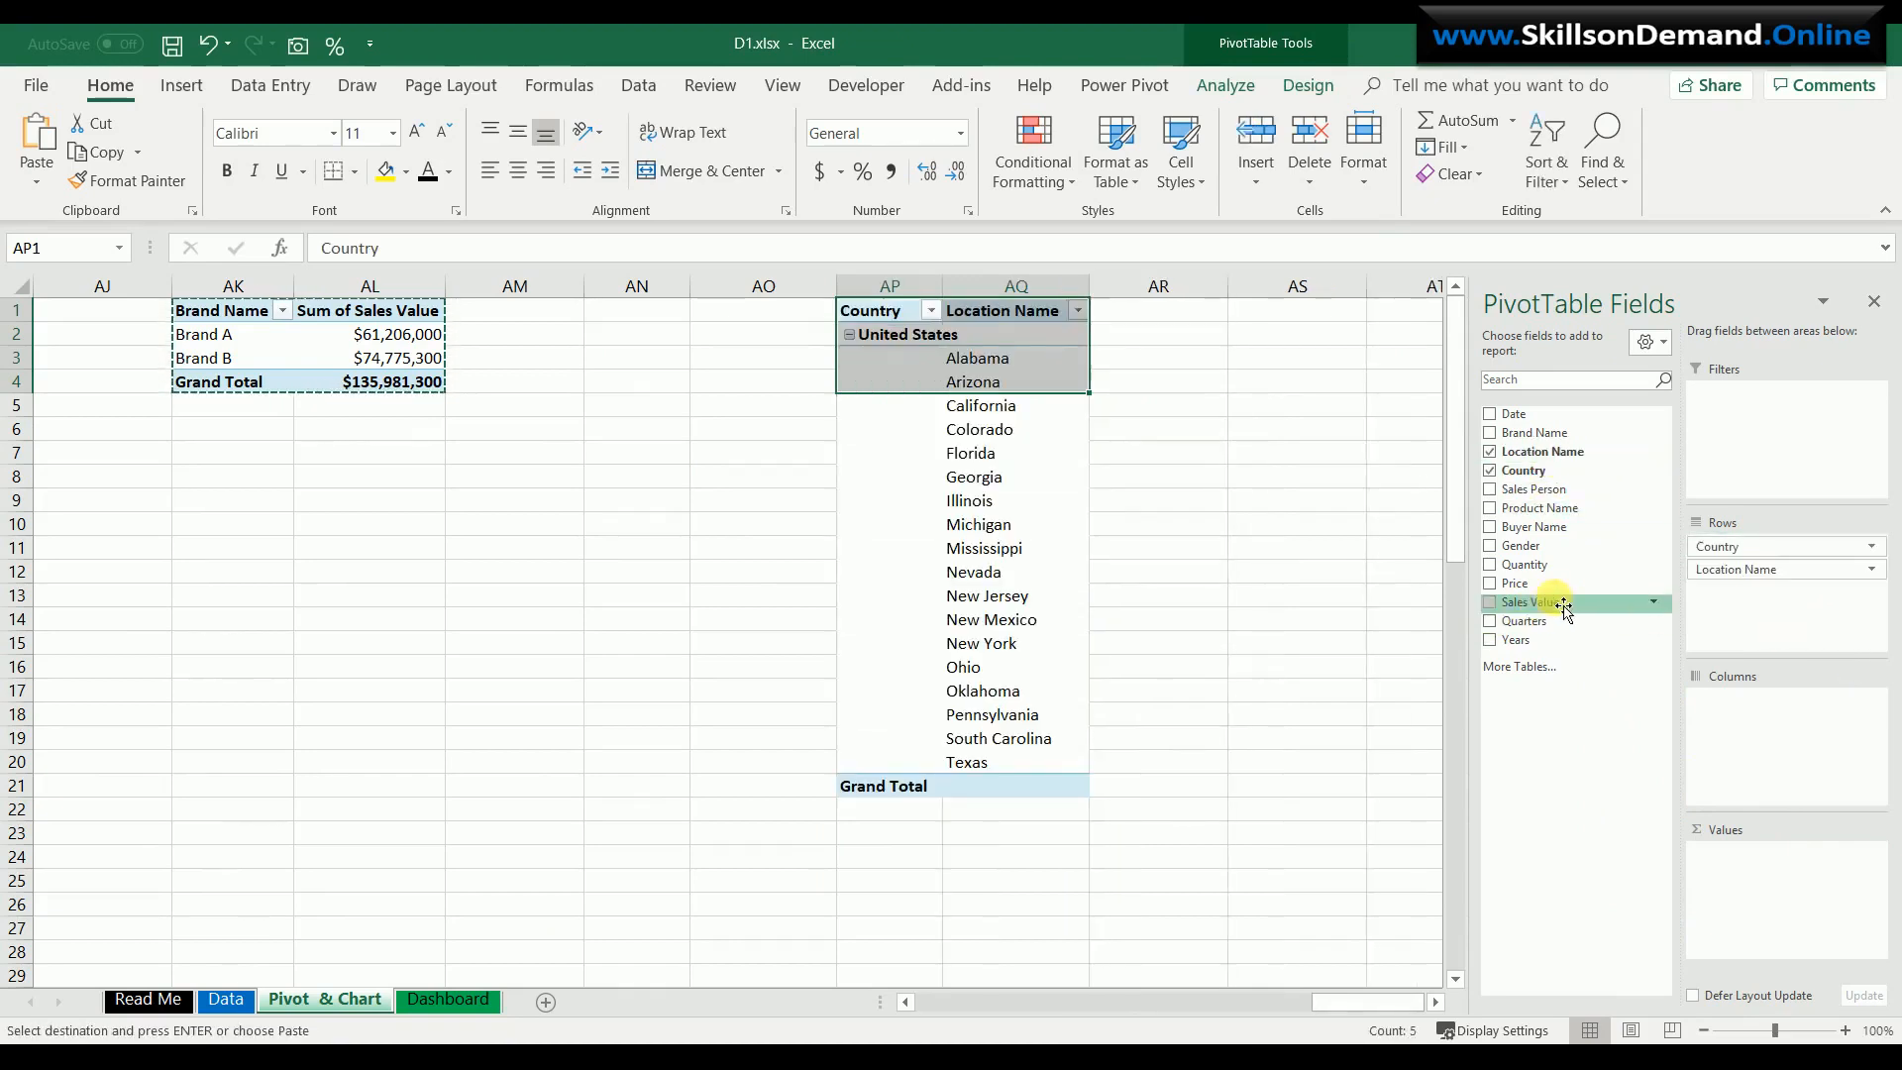
left_click_drag(1723, 755, 1801, 883)
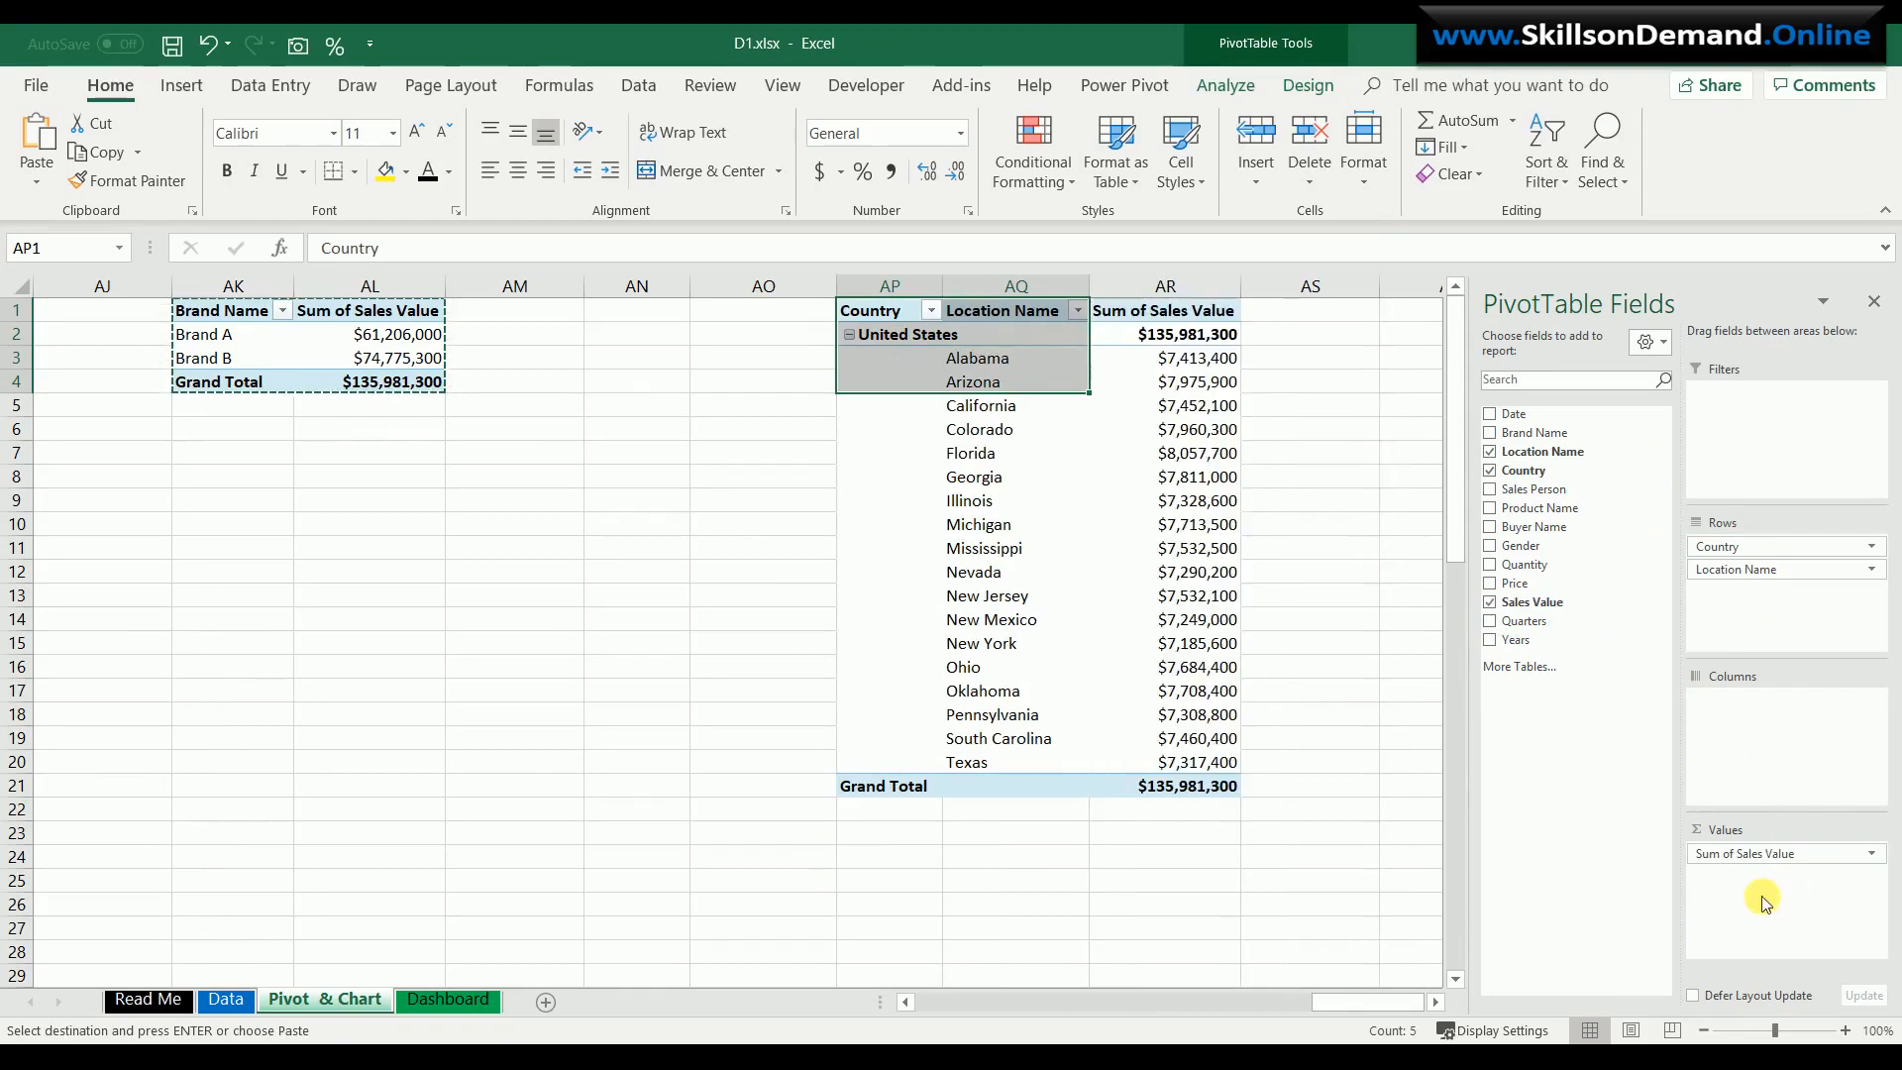
- Turn off grand totals for rows and columns and hide the subtotals in the Country and Location Name pivot table
left_click(1057, 571)
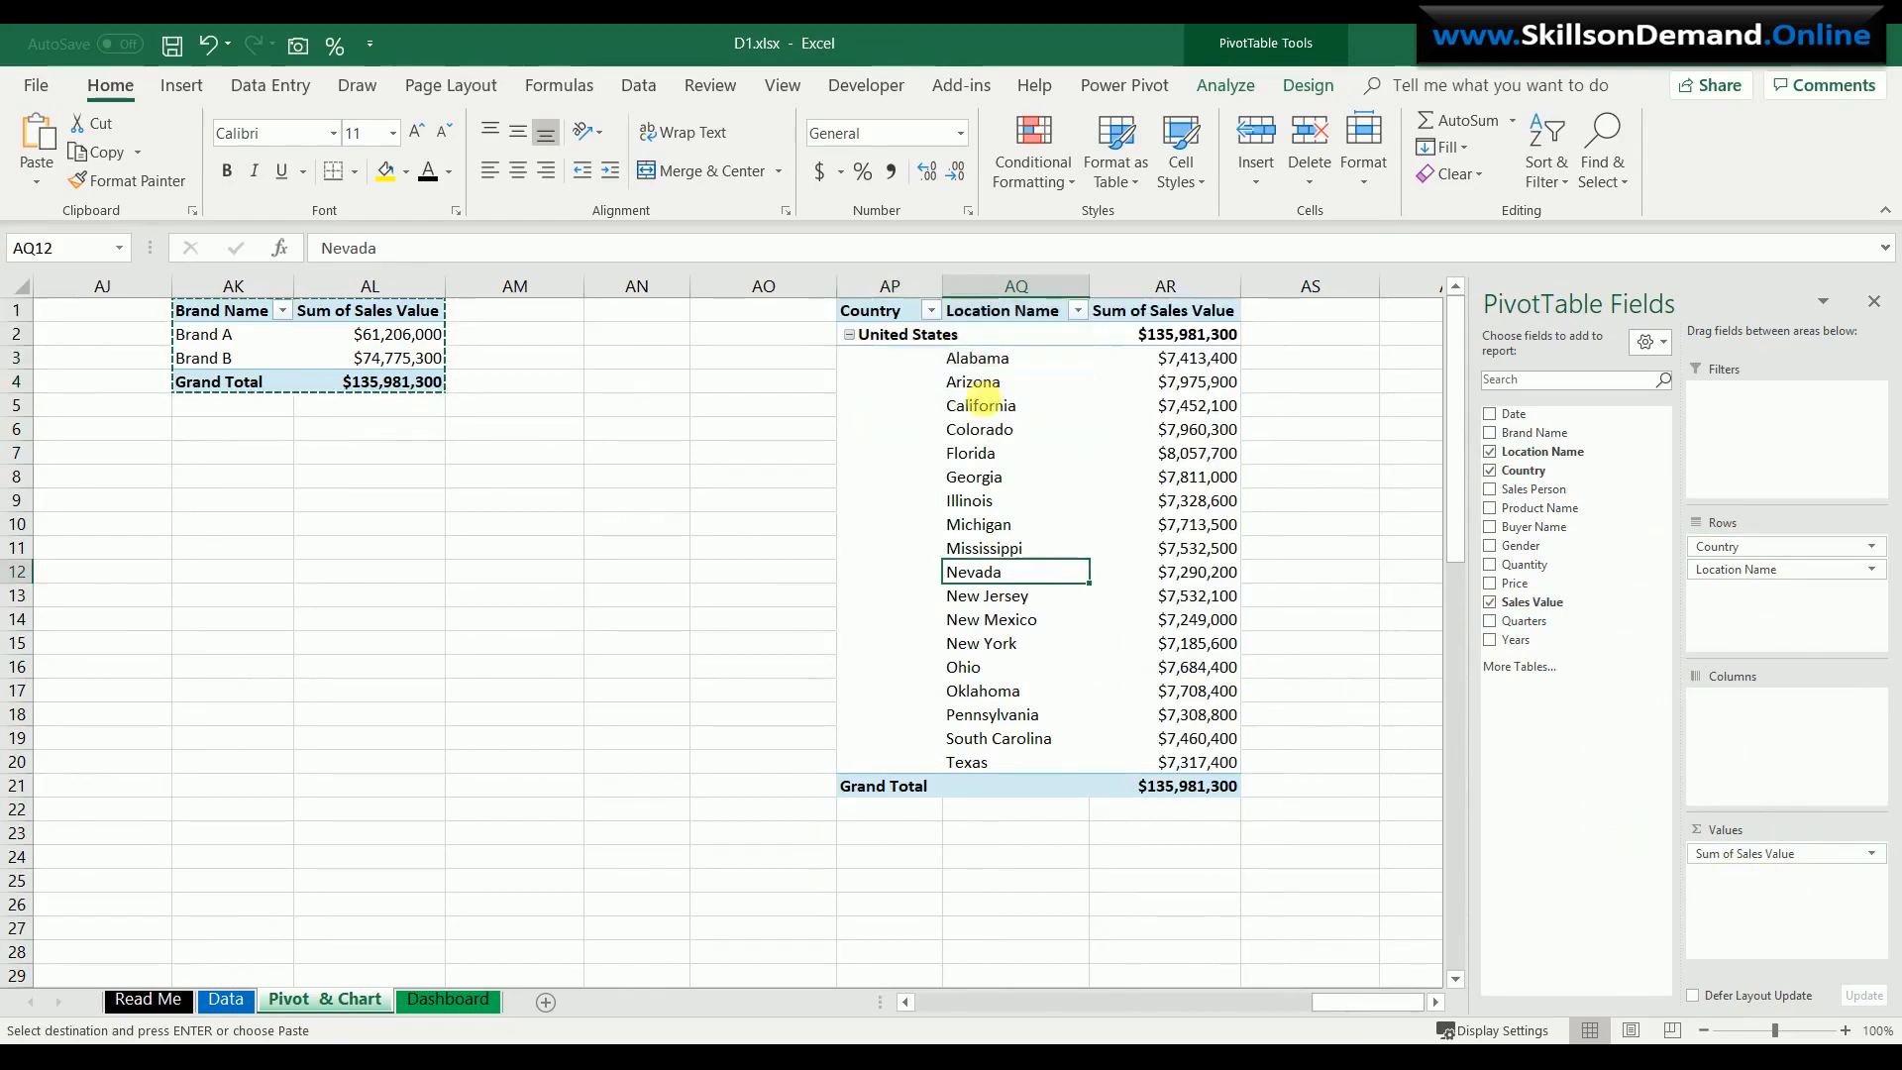
left_click(1199, 381)
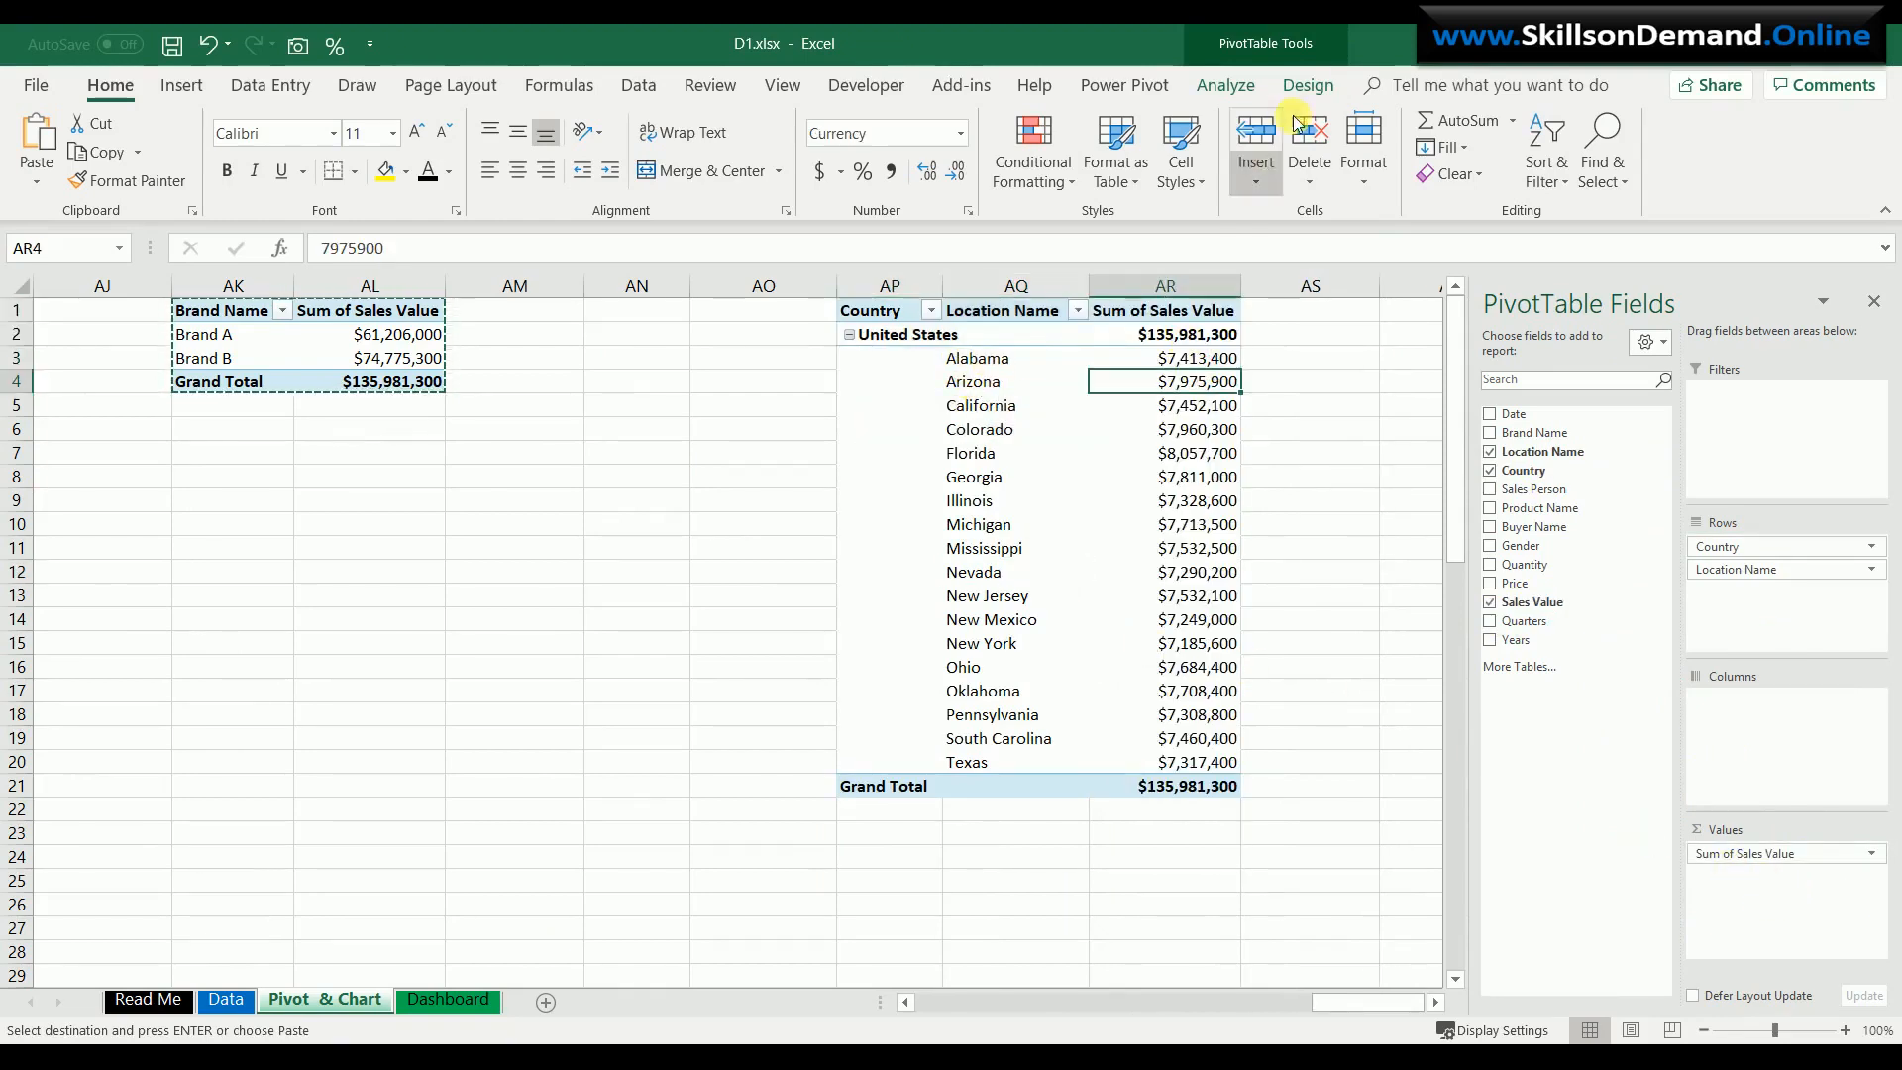
left_click(1308, 86)
left_click(126, 186)
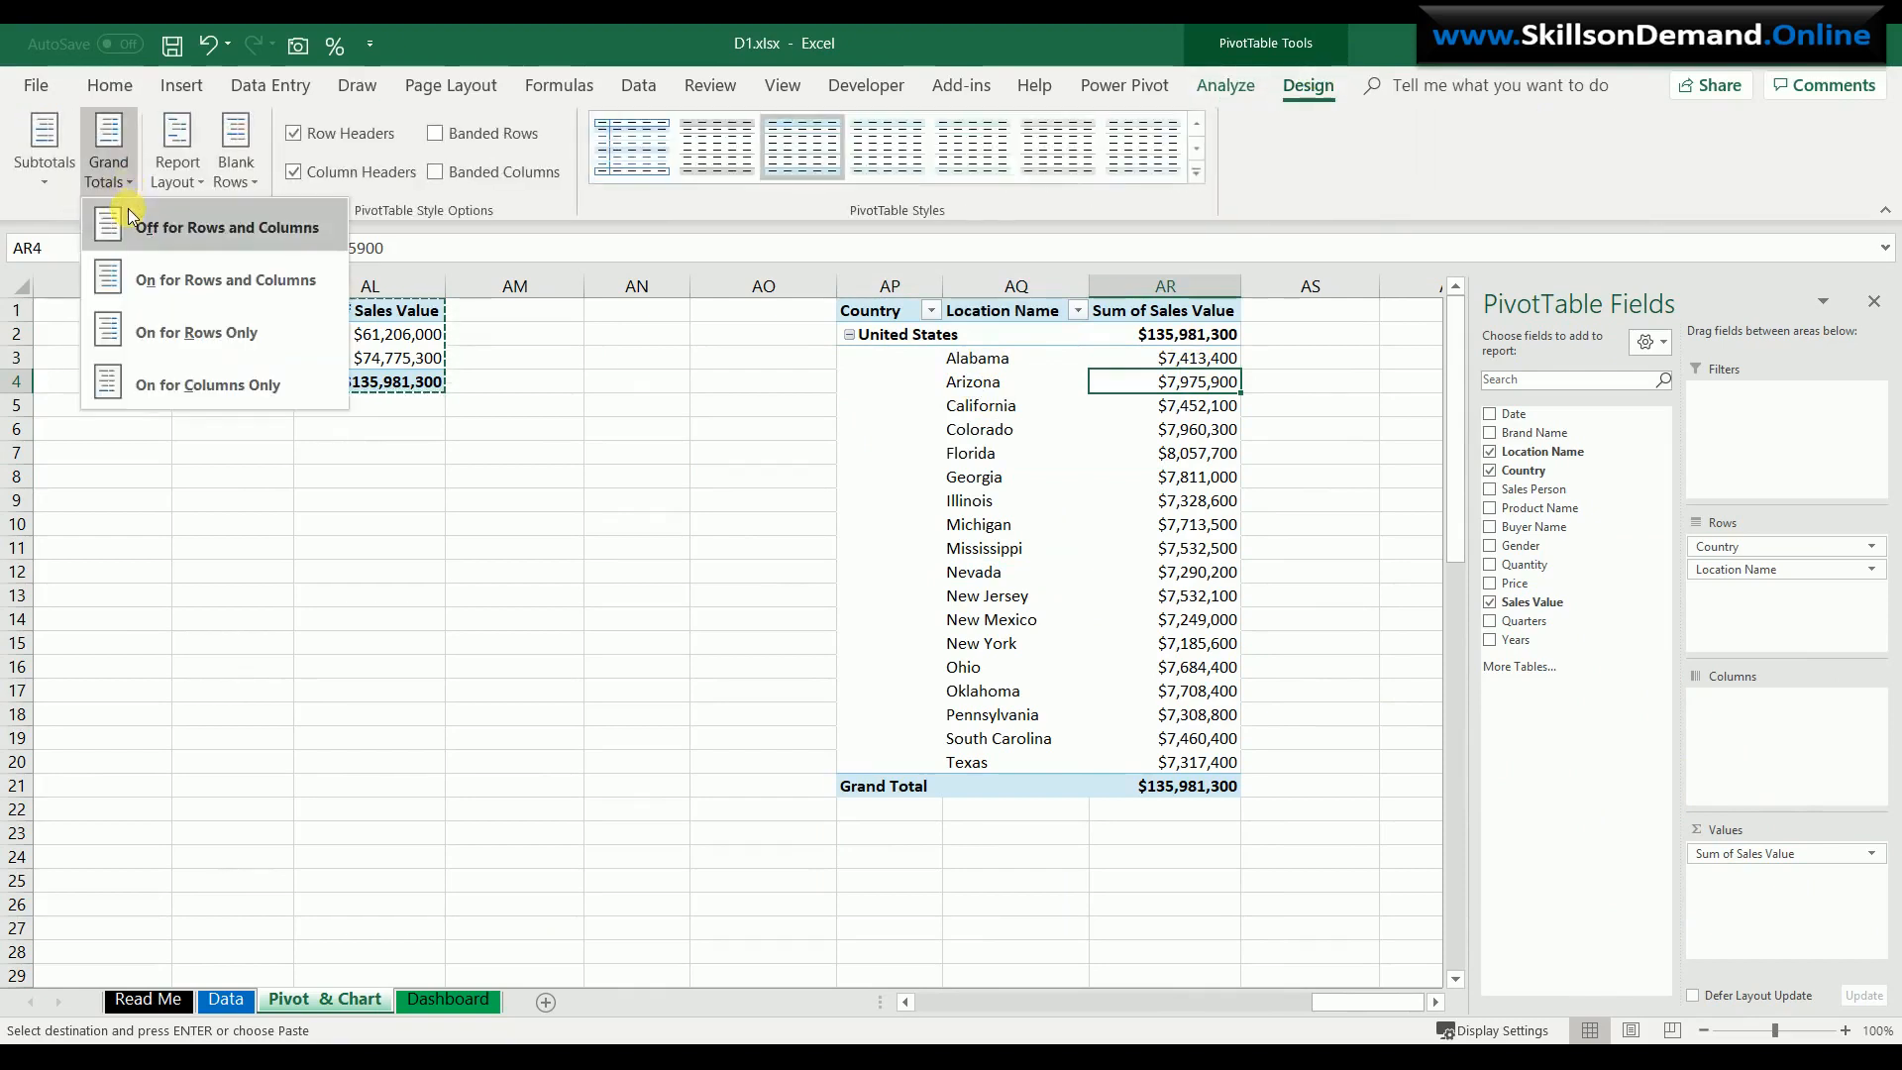
left_click(128, 211)
left_click(50, 167)
left_click(149, 225)
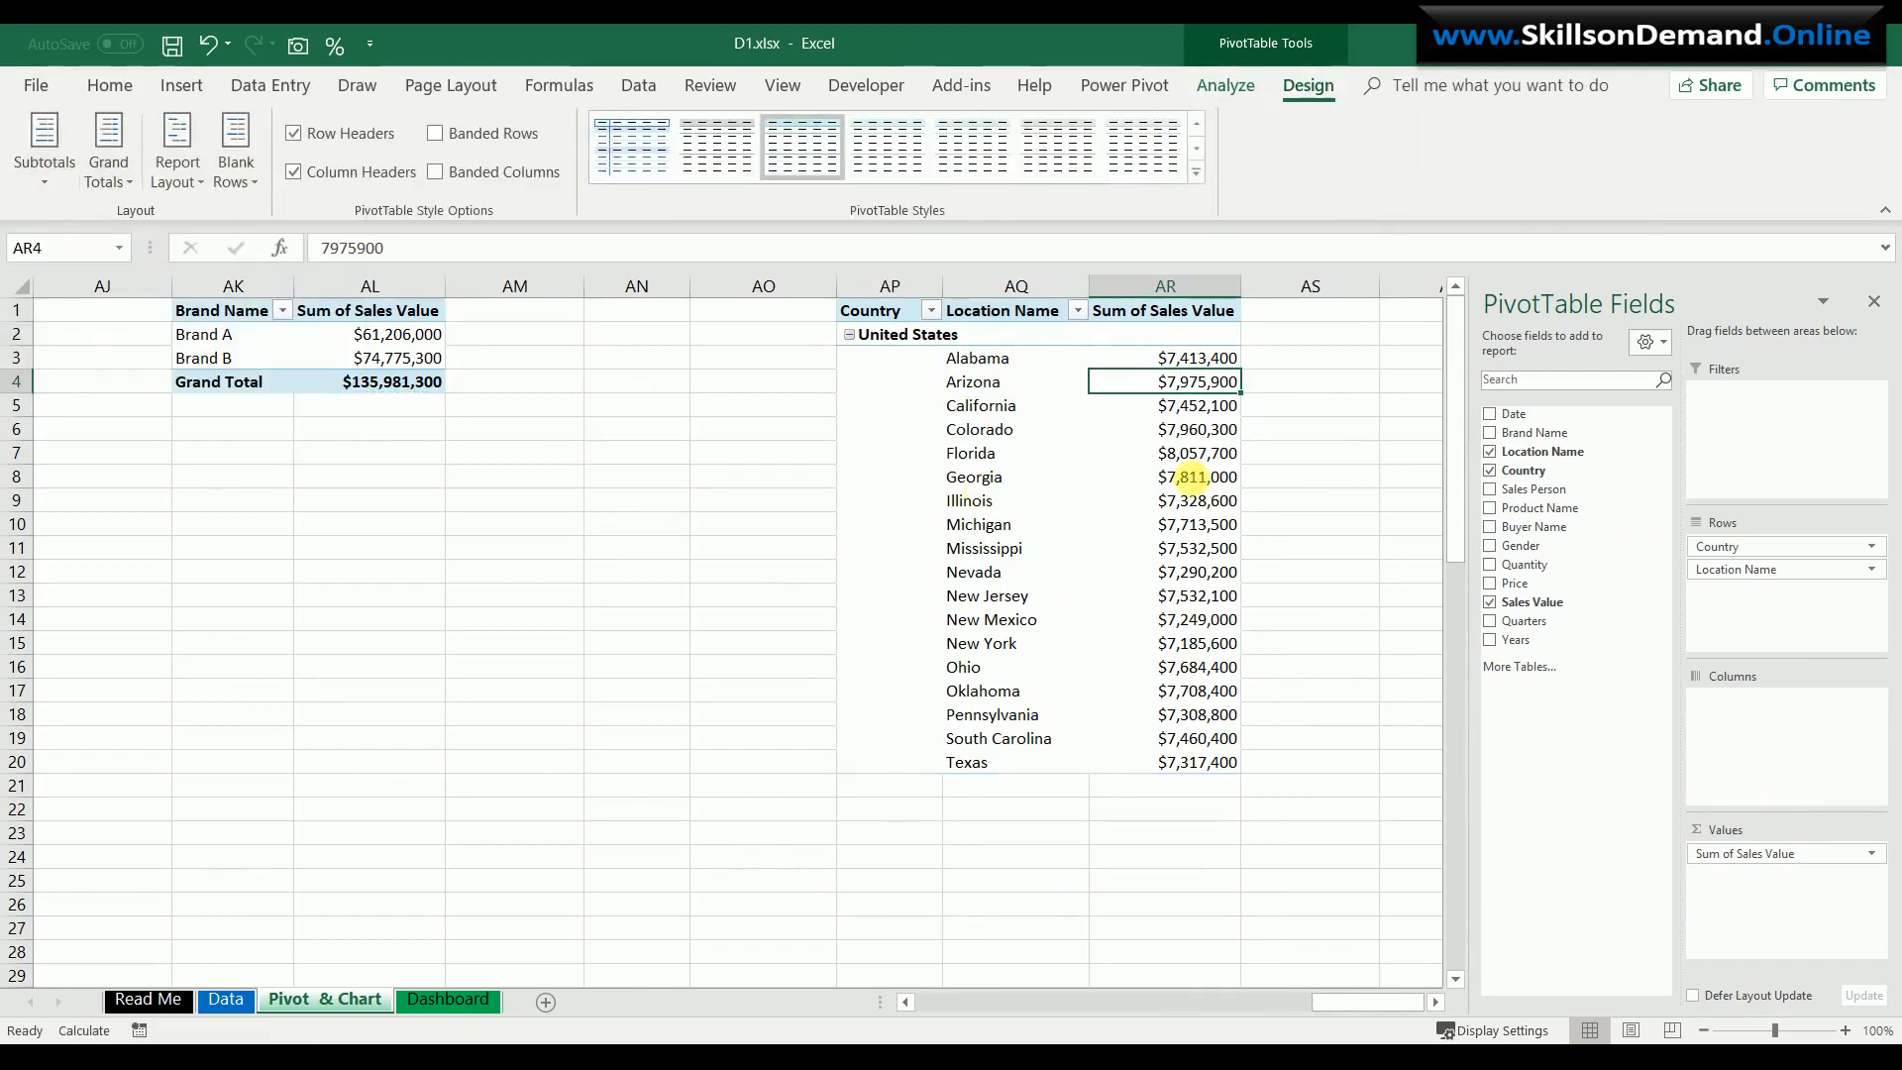
left_click(1306, 430)
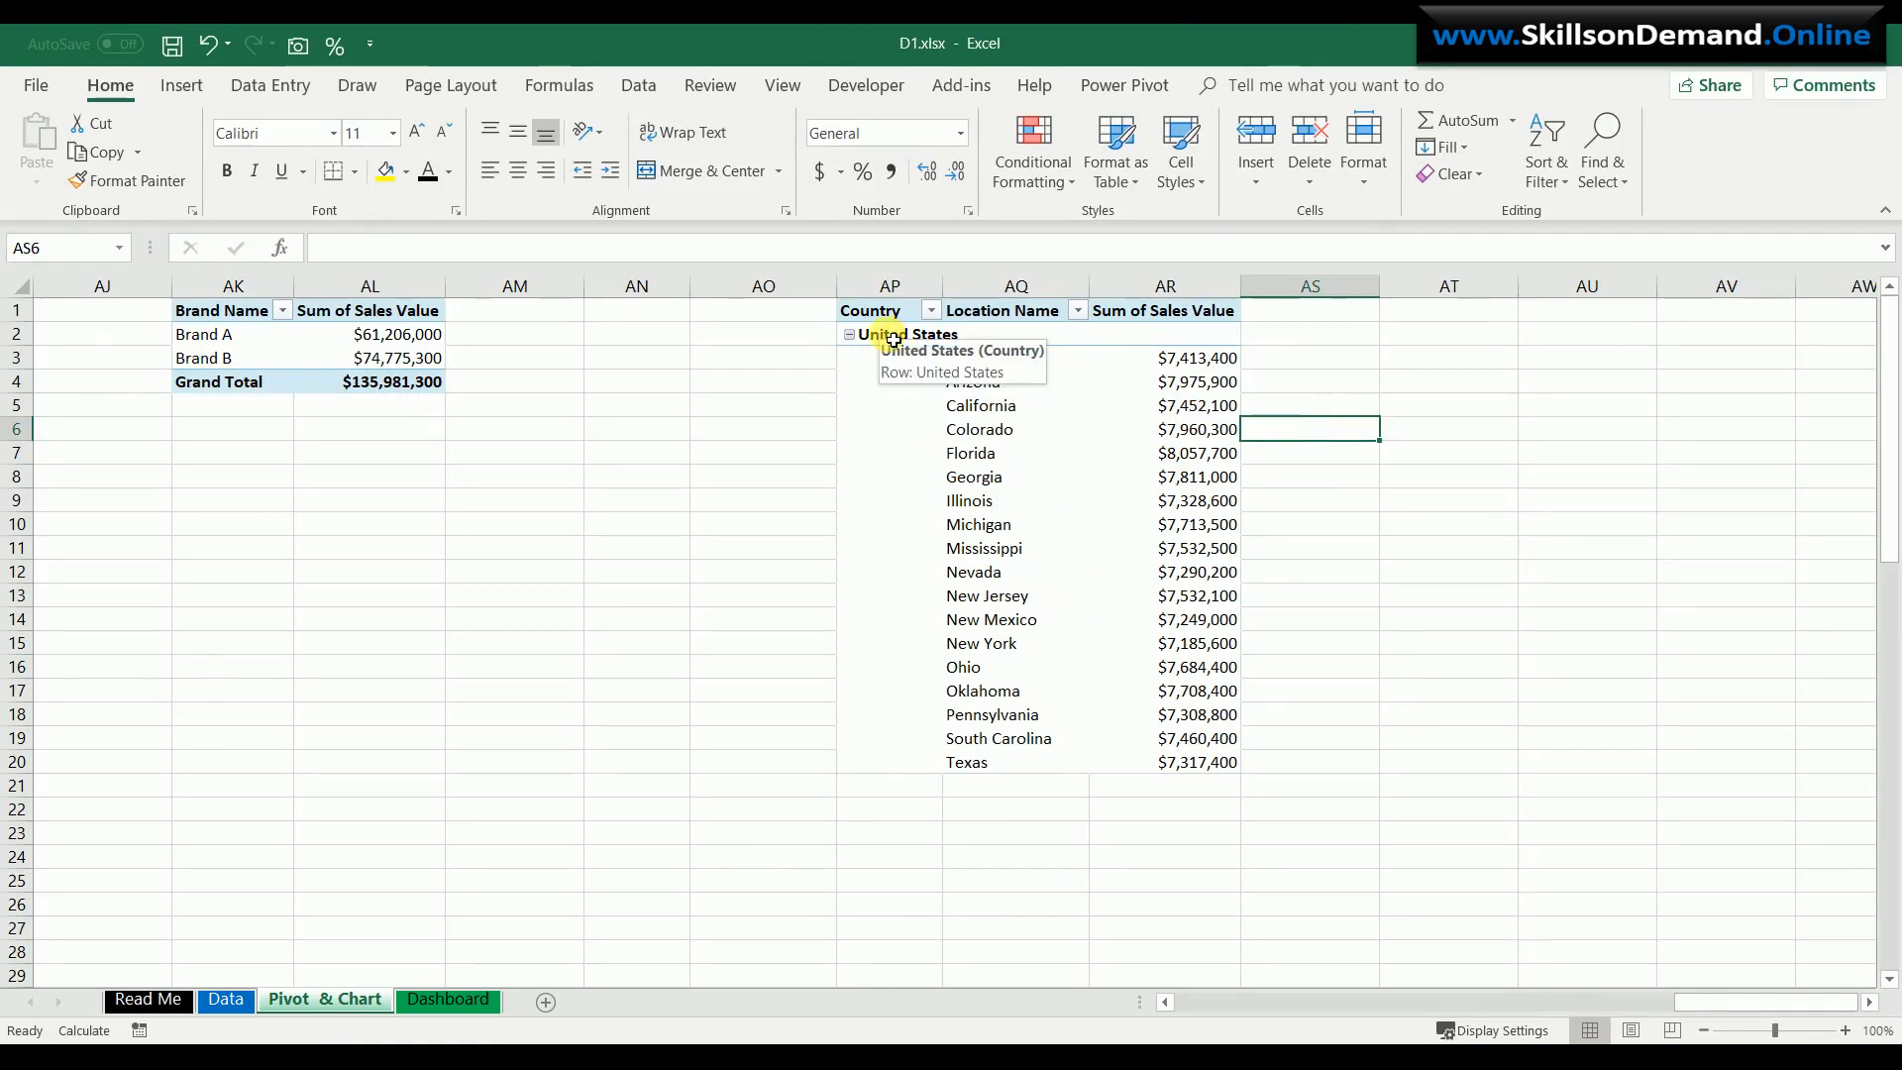
- Set the Country field to show item labels in tabular form and repeat item labels
left_click(893, 340)
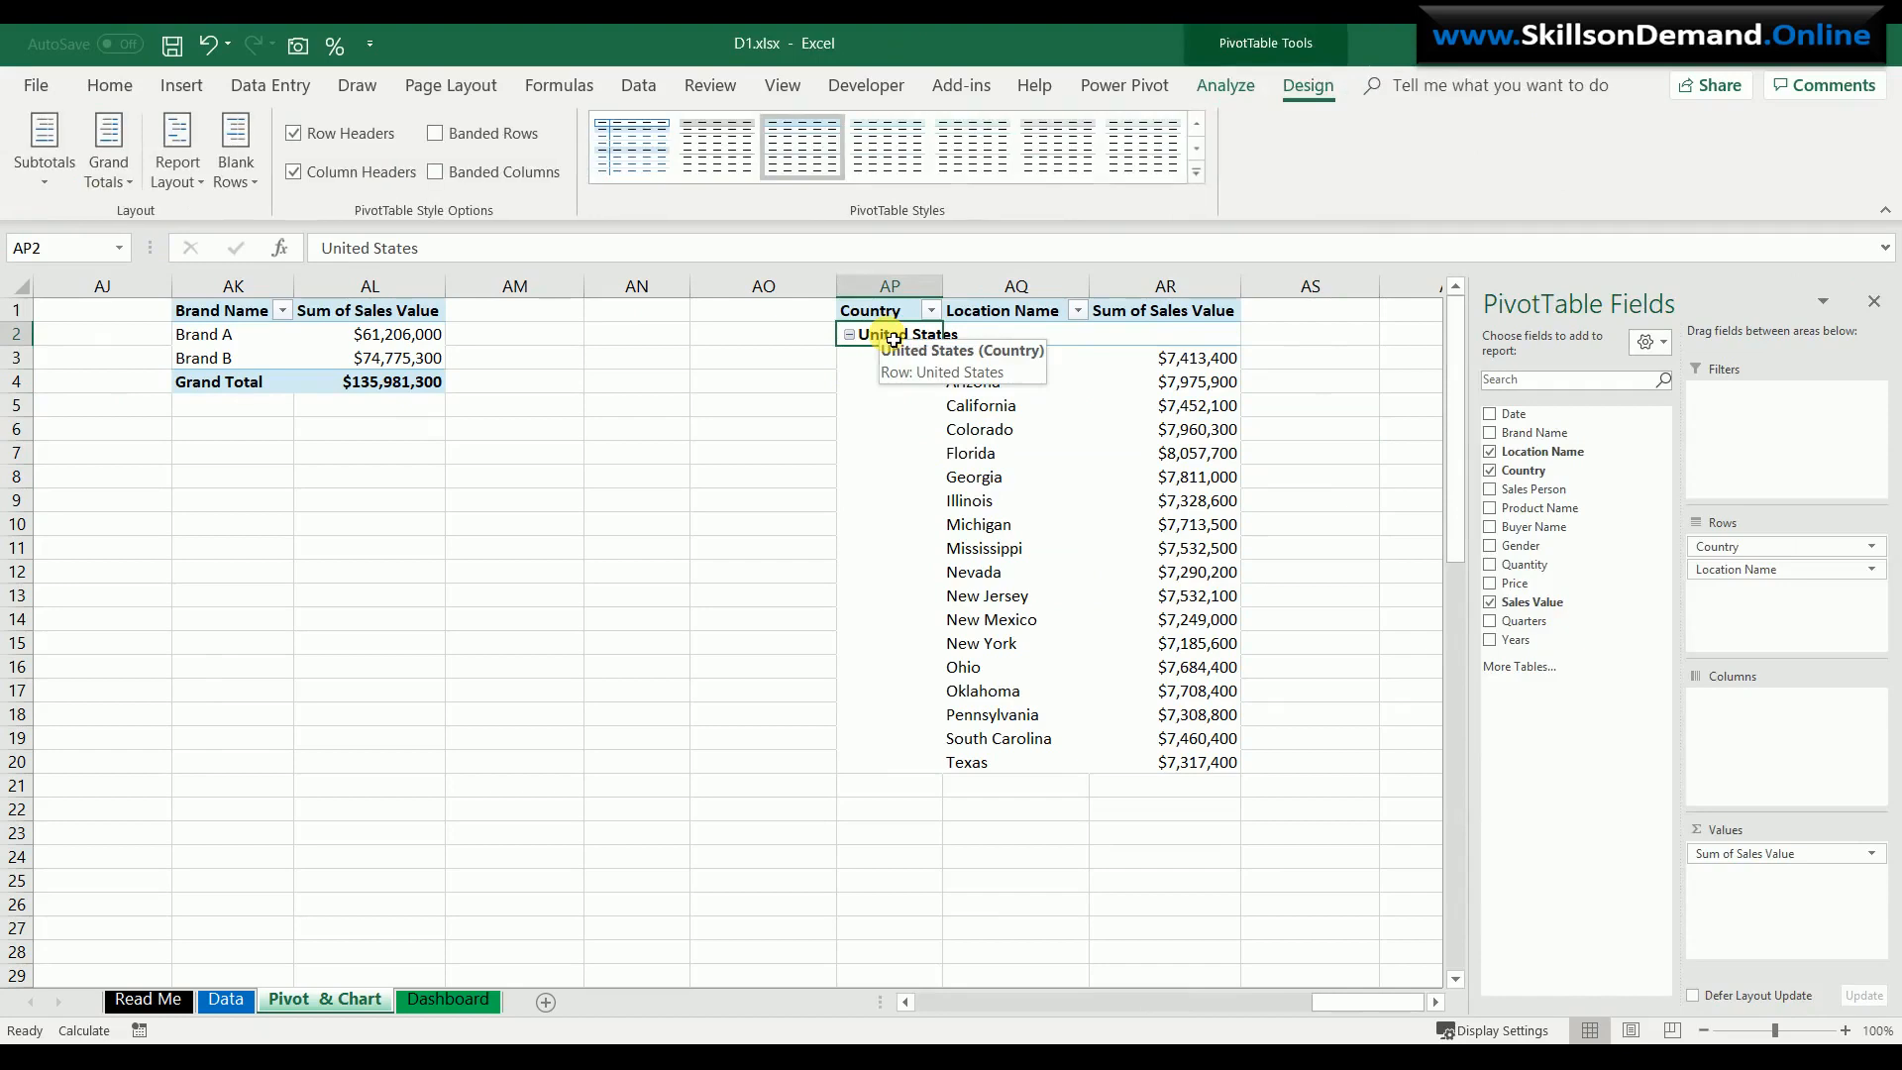
right_click(893, 340)
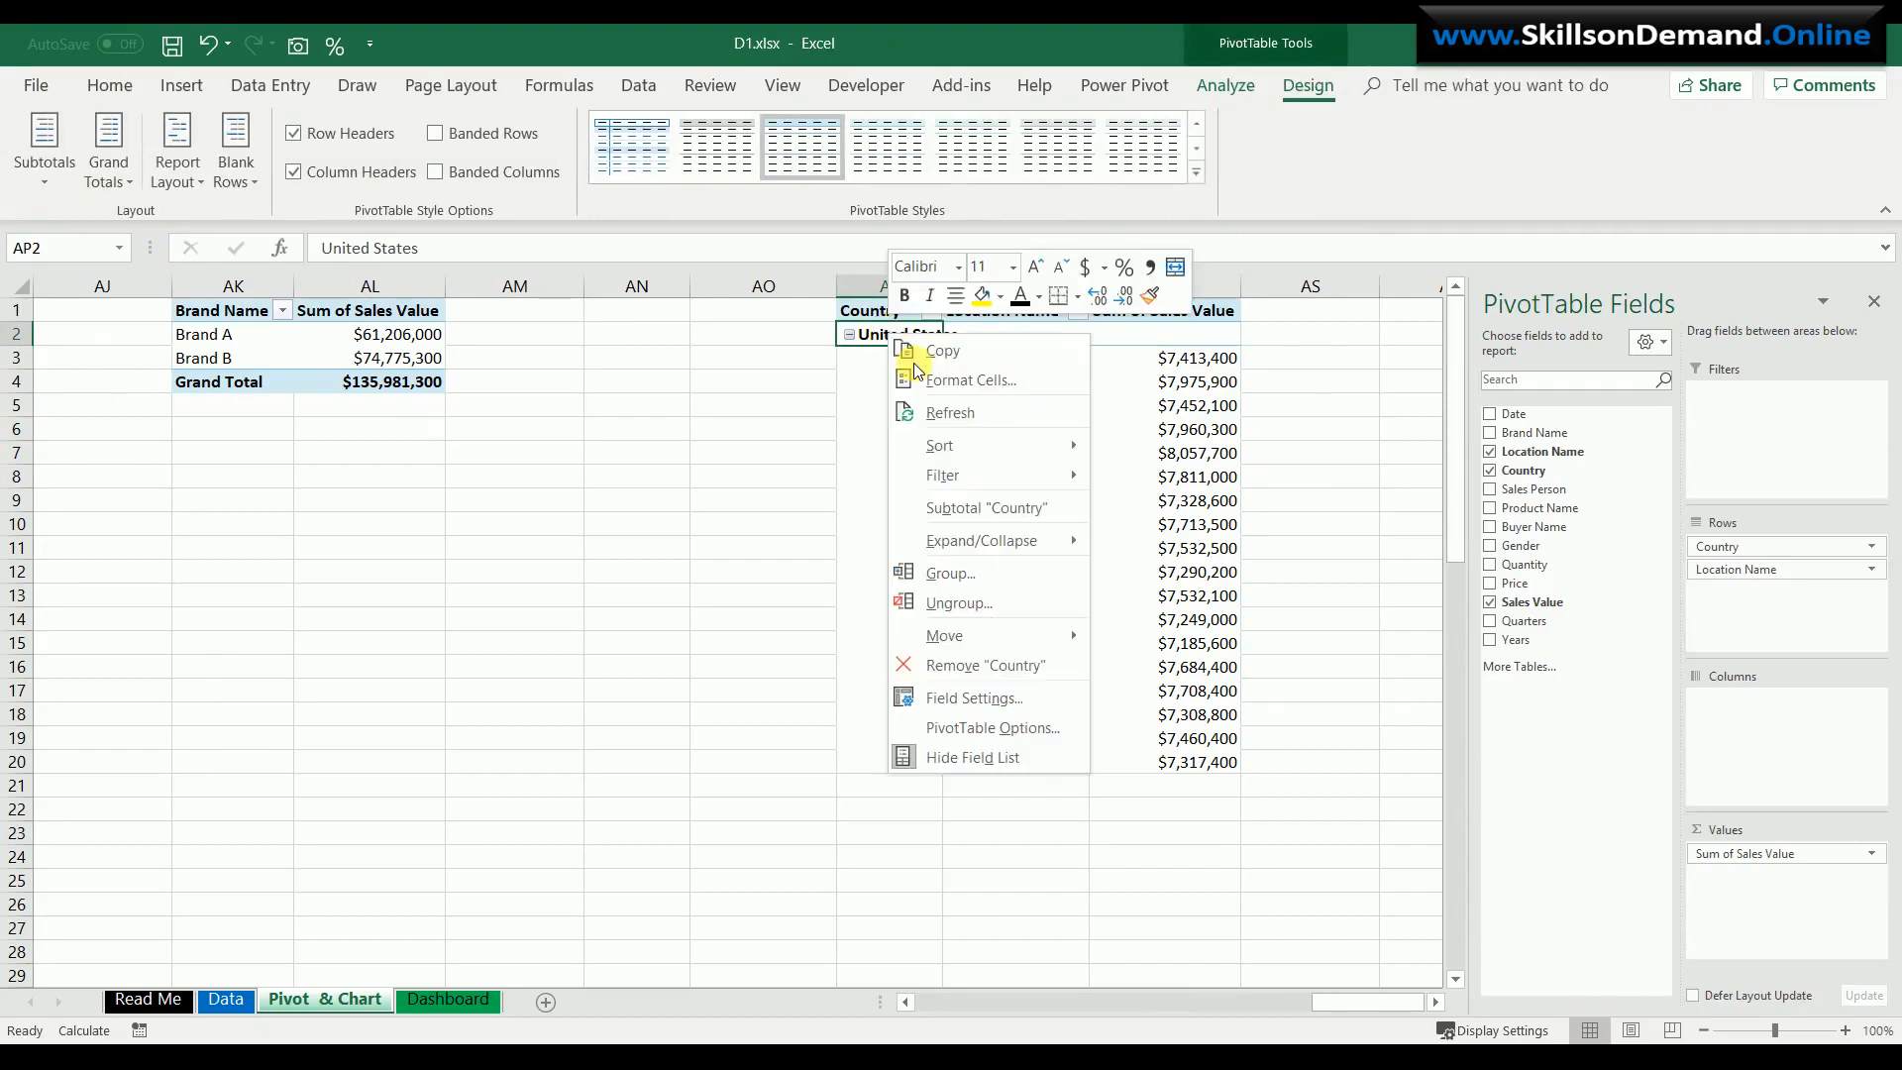
left_click(1037, 707)
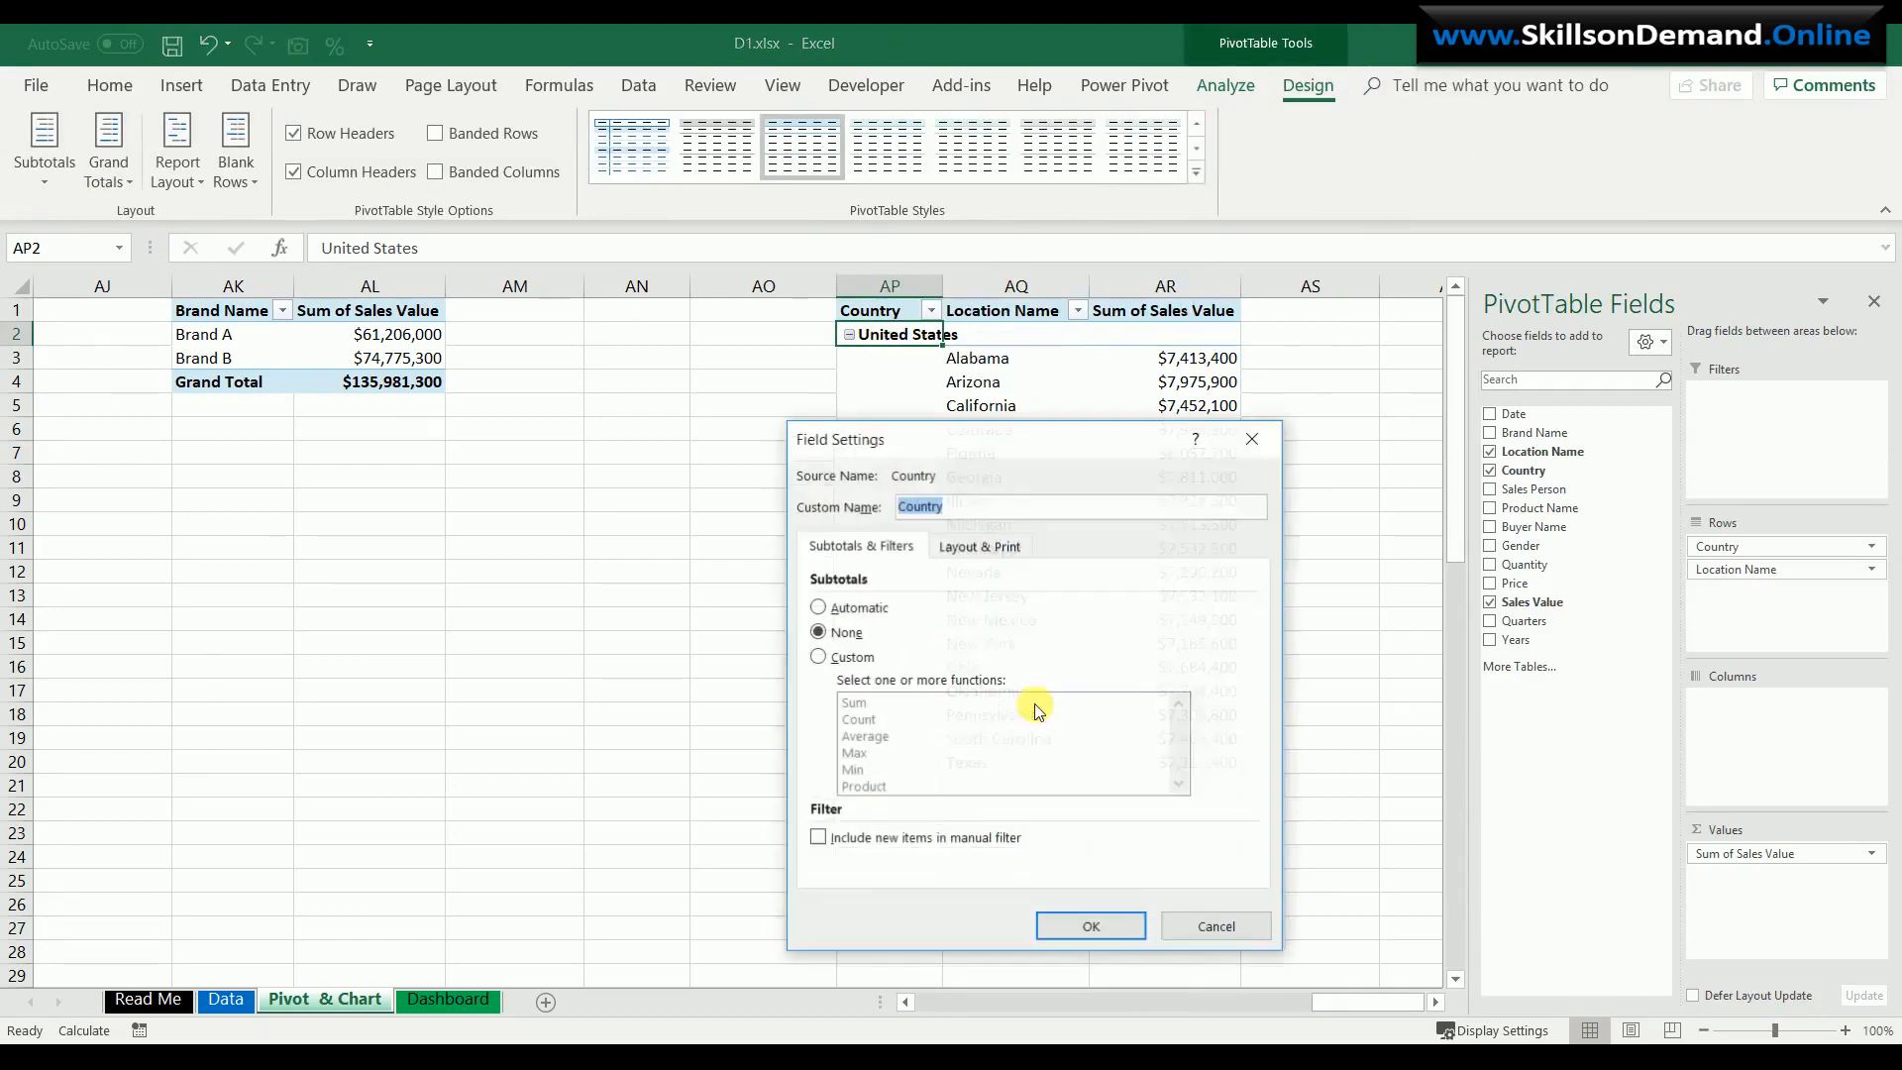
left_click(969, 548)
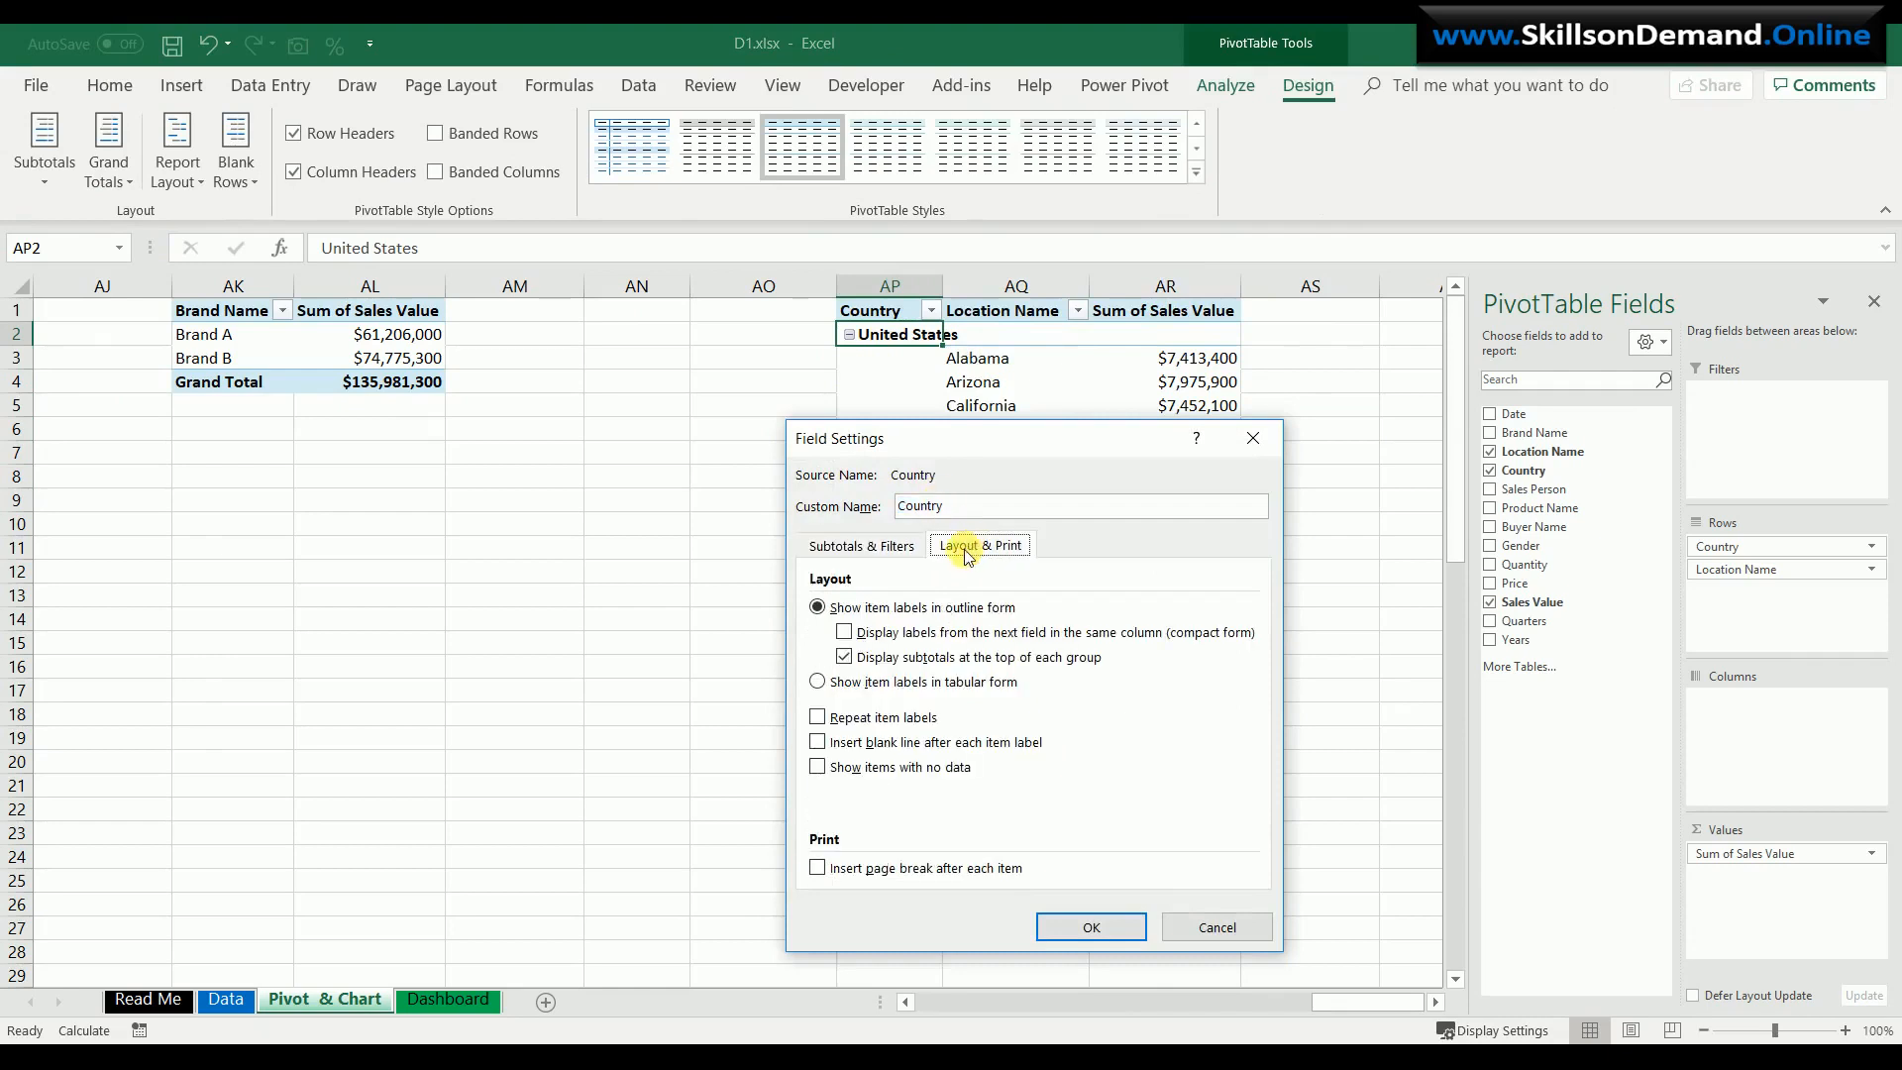
left_click(819, 683)
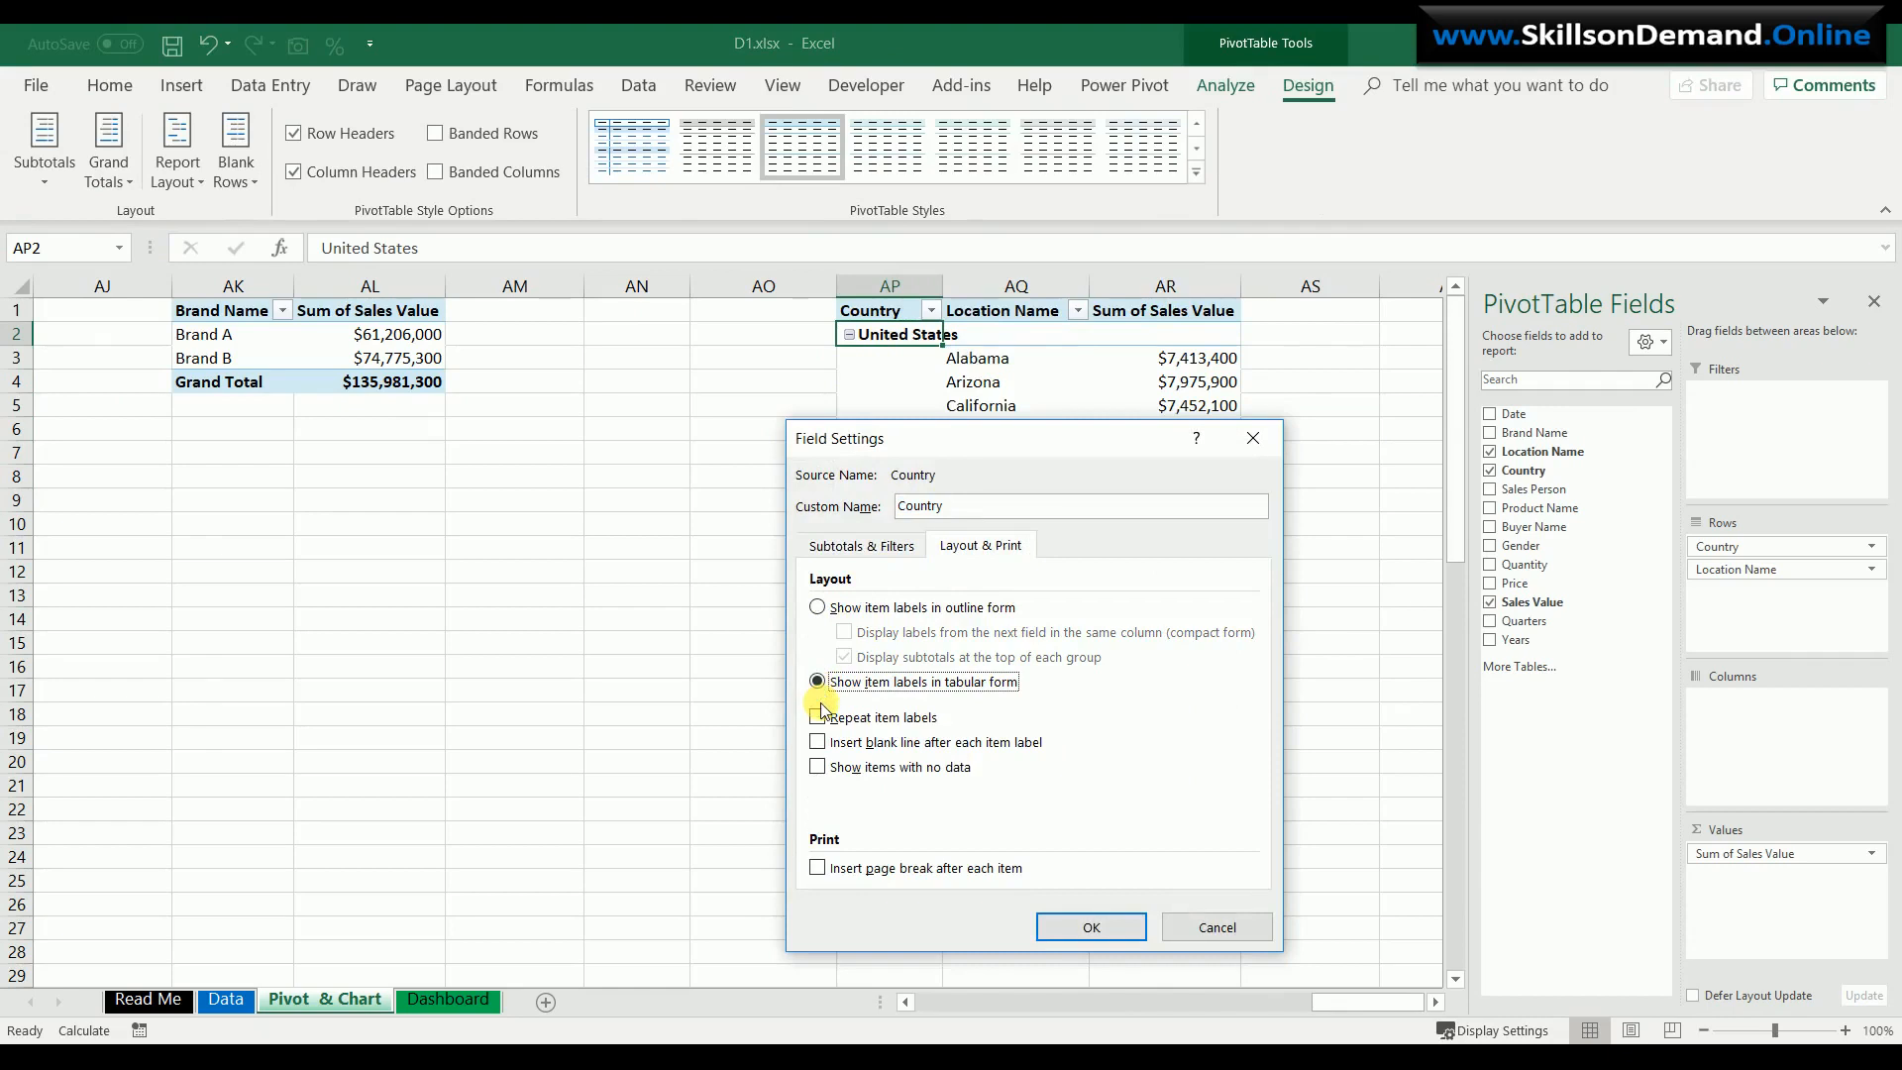
left_click(819, 718)
left_click(1121, 938)
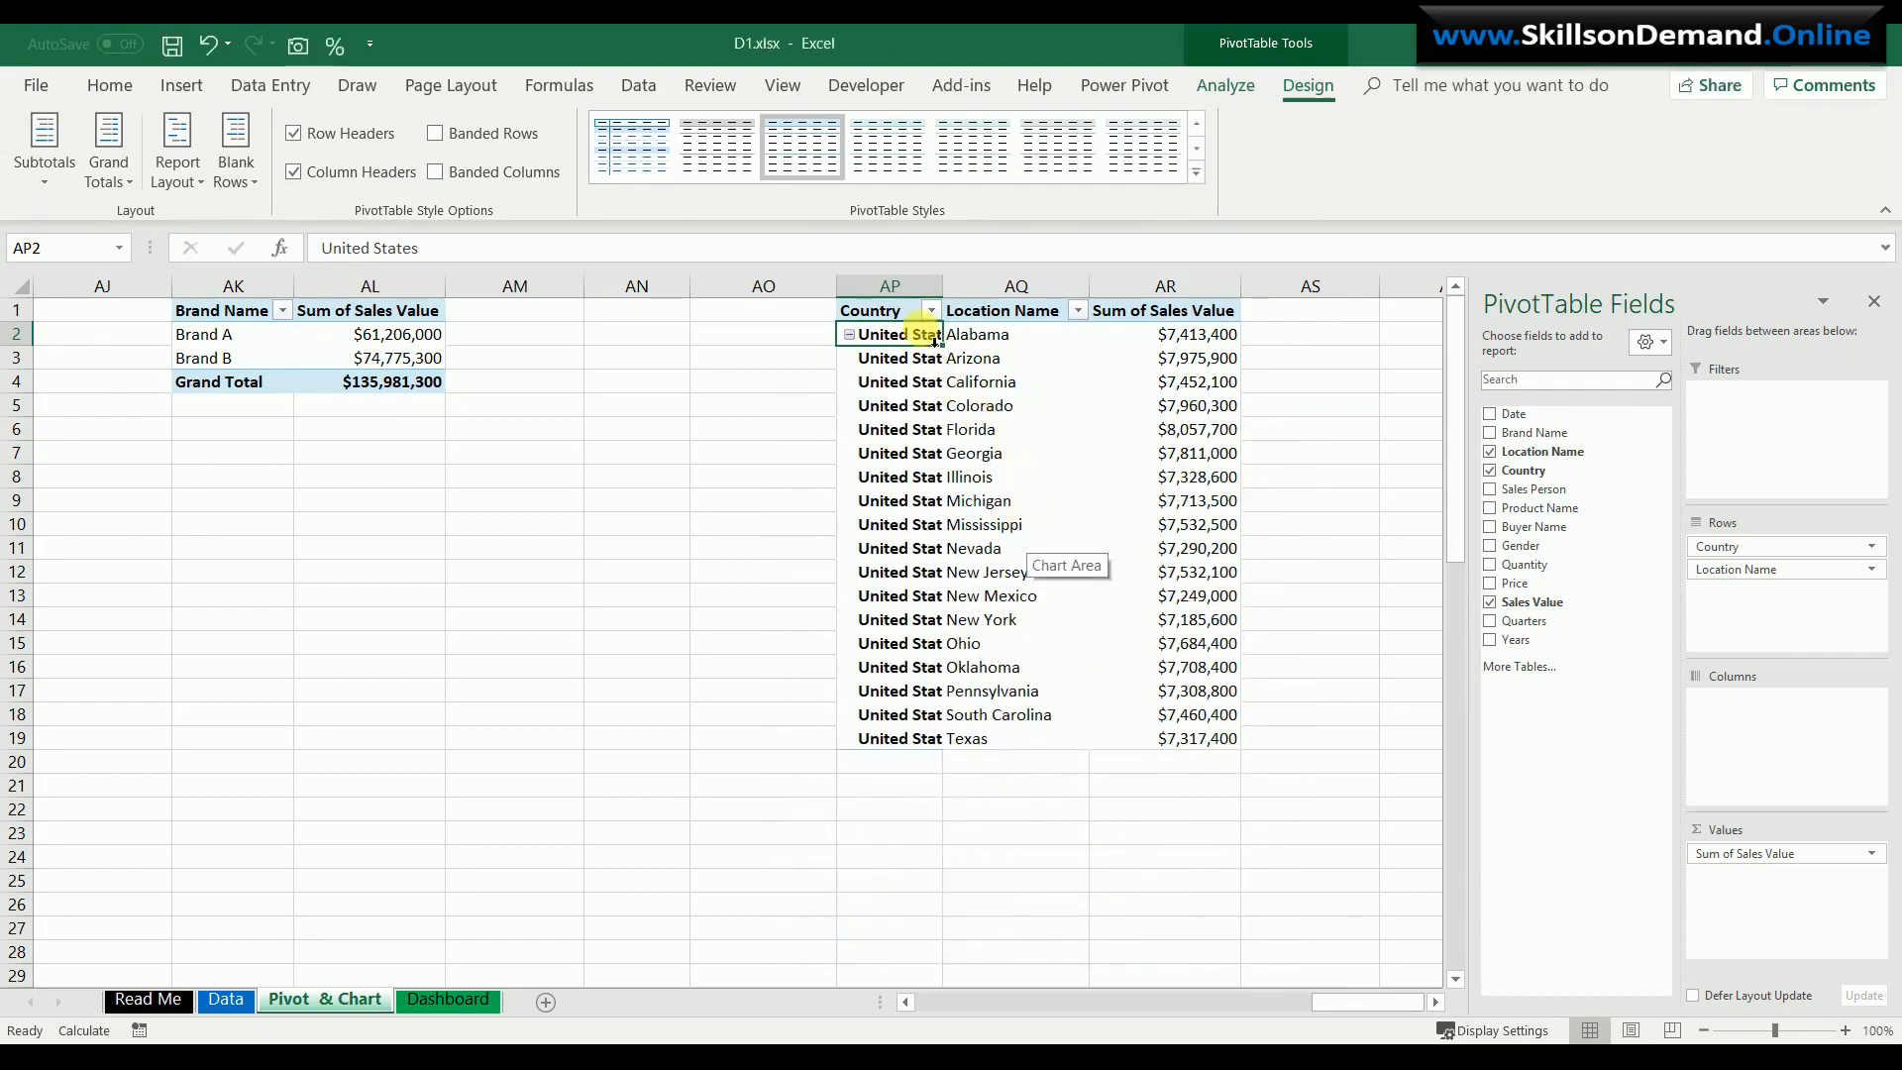
- Switch the location pivot table's report layout to Outline Form
left_click(895, 481)
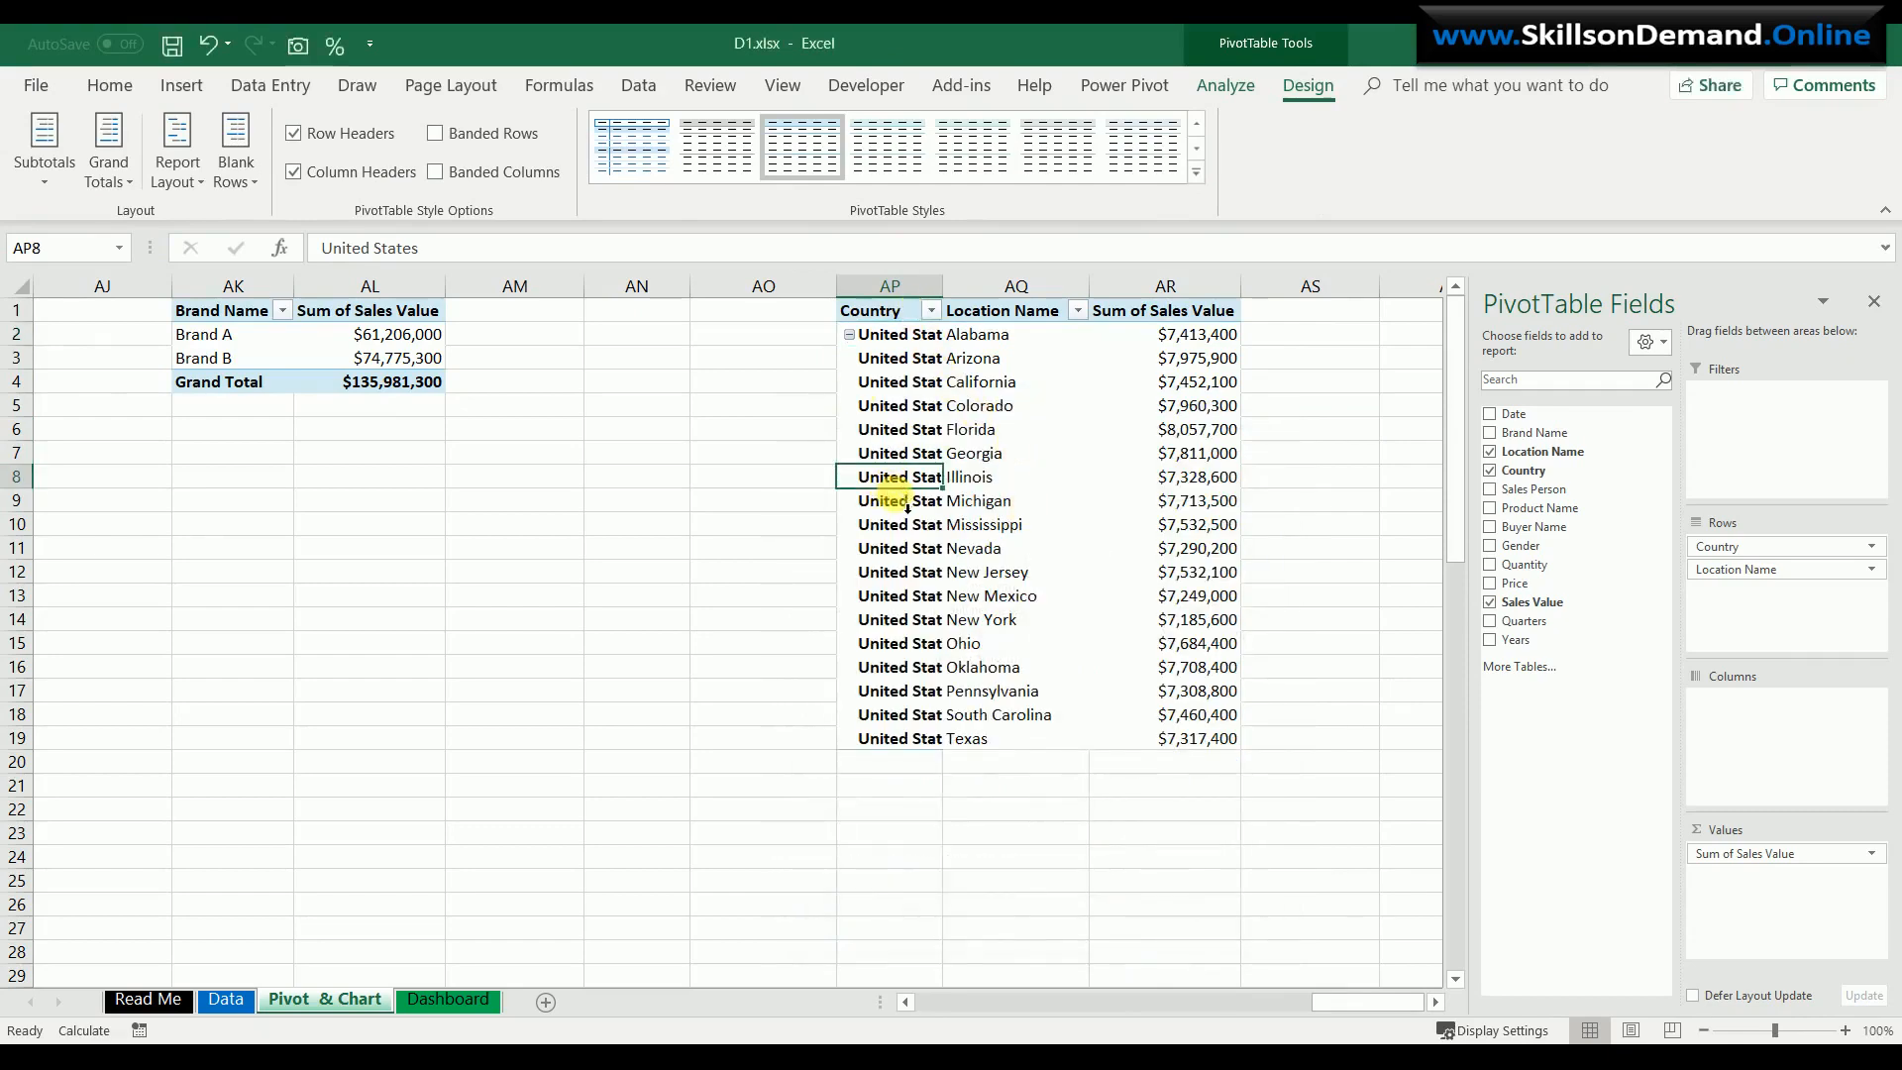
left_click(1226, 86)
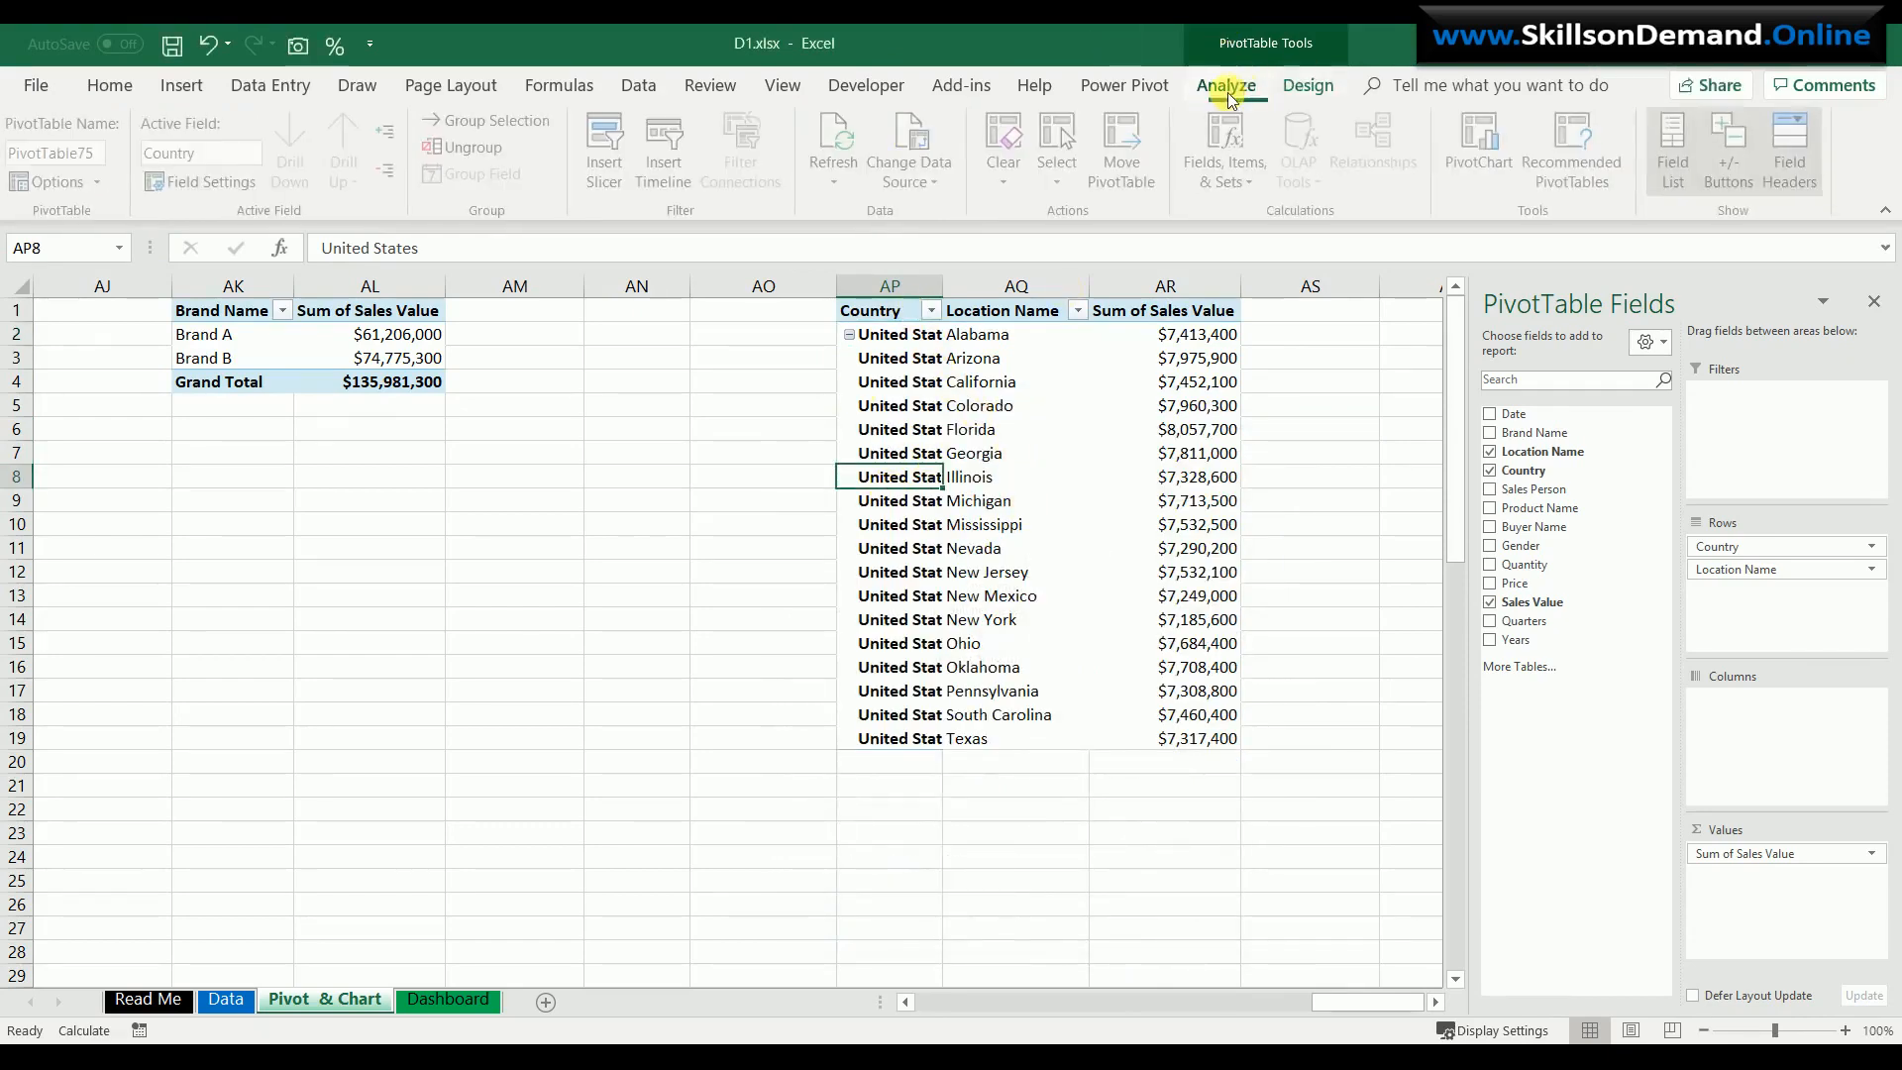
left_click(1325, 91)
left_click(173, 184)
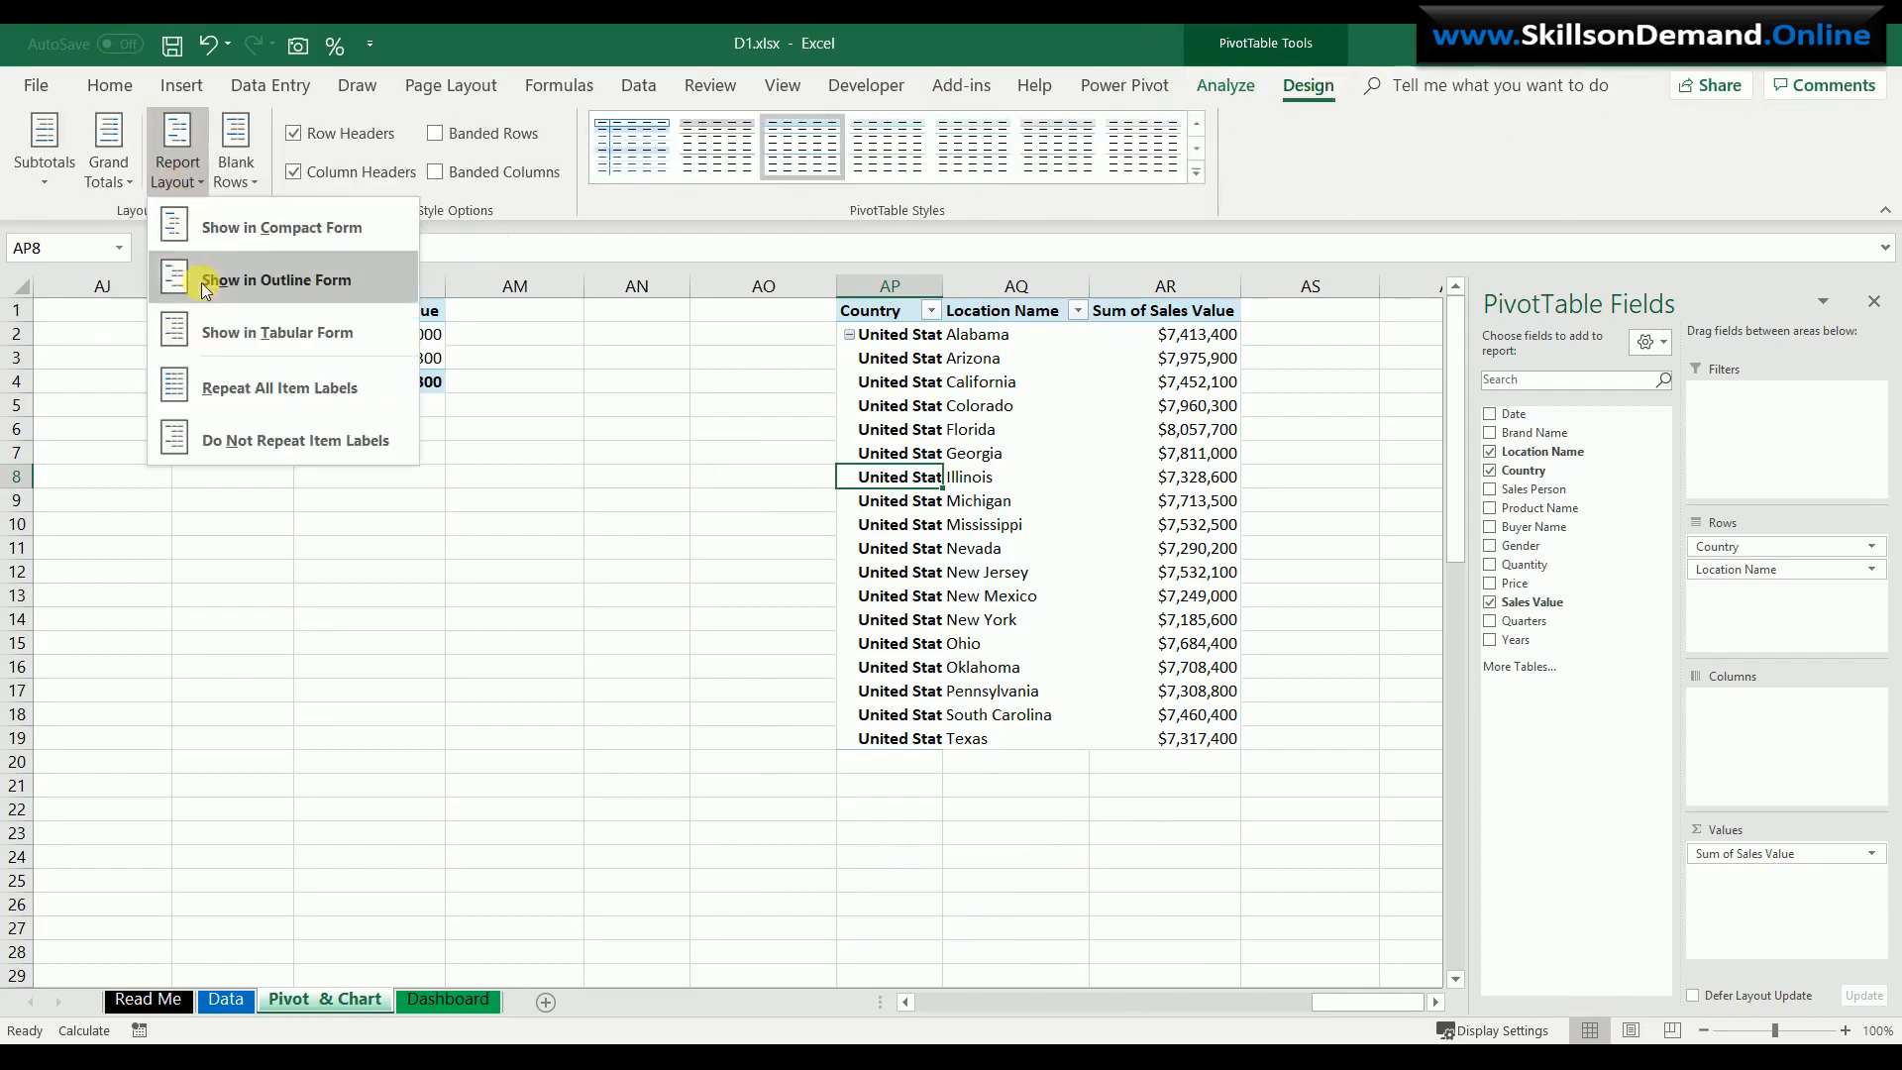
left_click(204, 283)
- Copy the whole location pivot table and paste it as plain values starting at cell AP22
left_click(1130, 430)
key("ctrl+a")
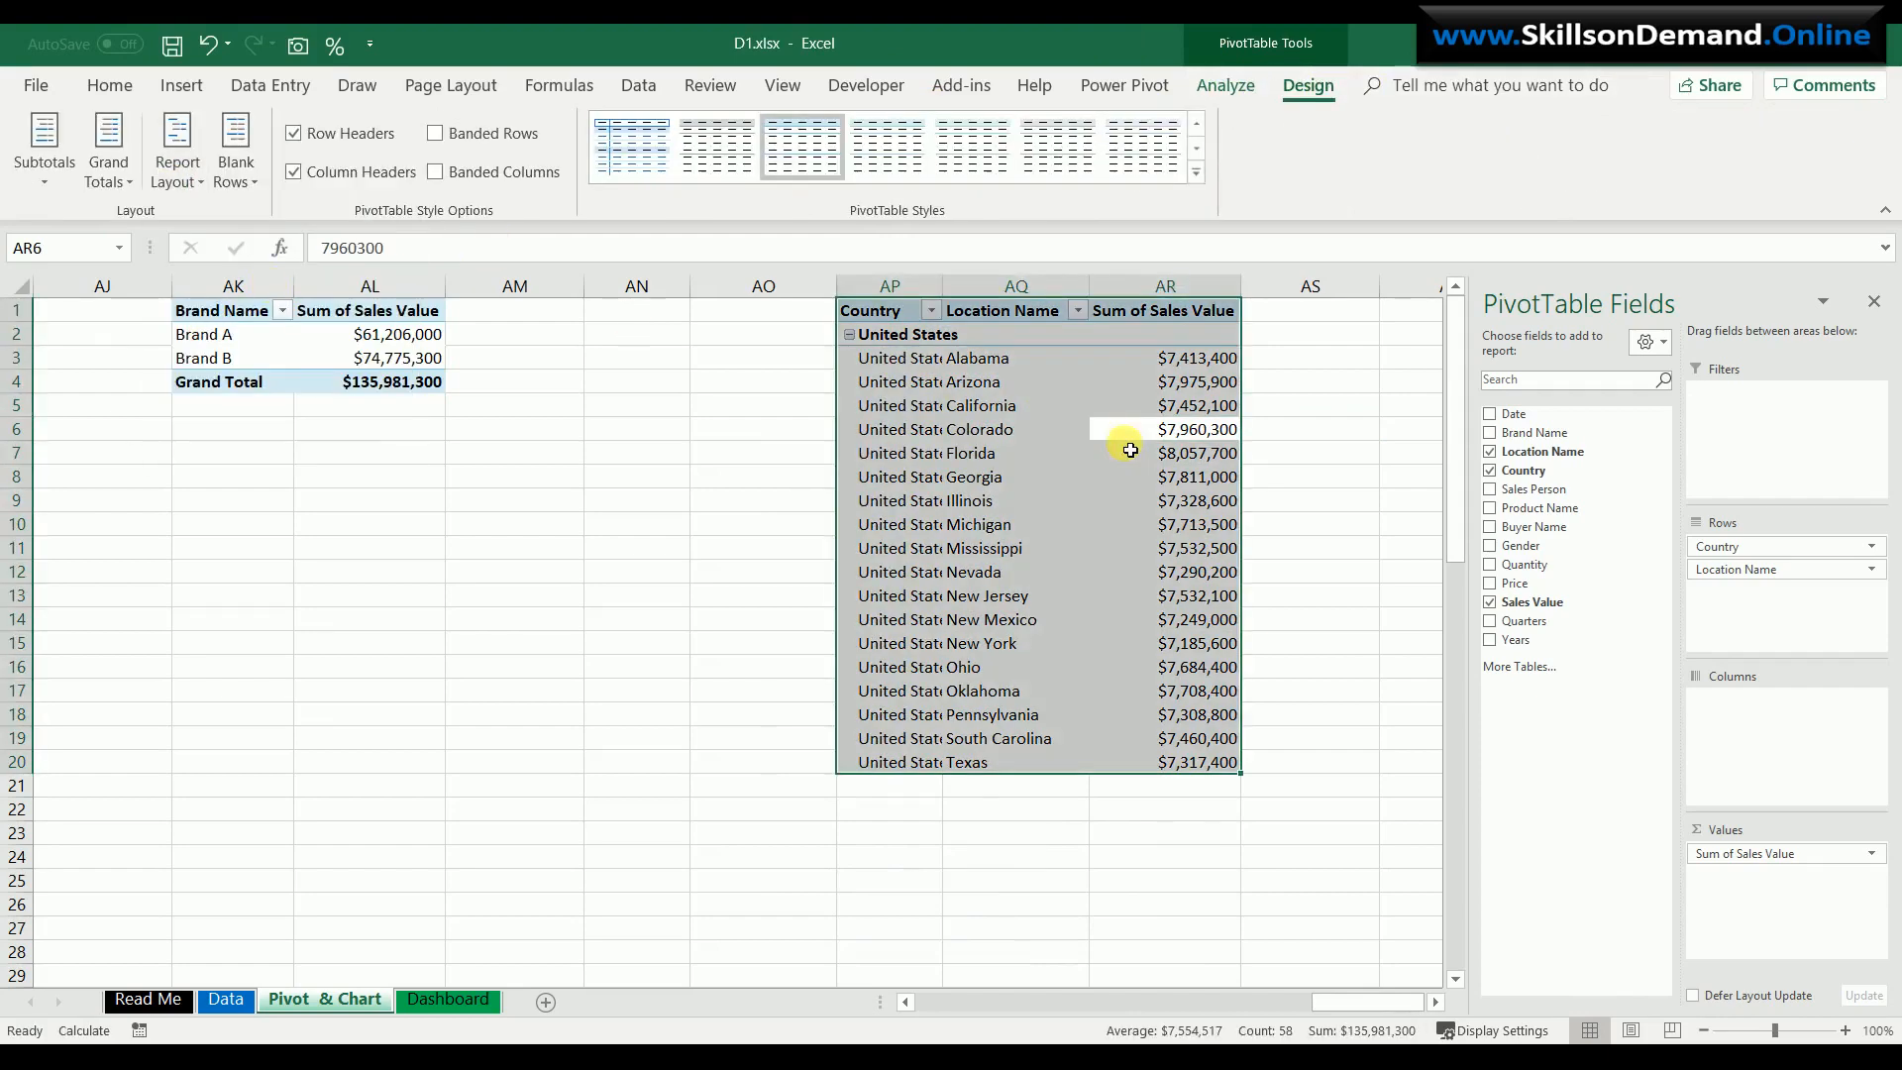
key("ctrl+c")
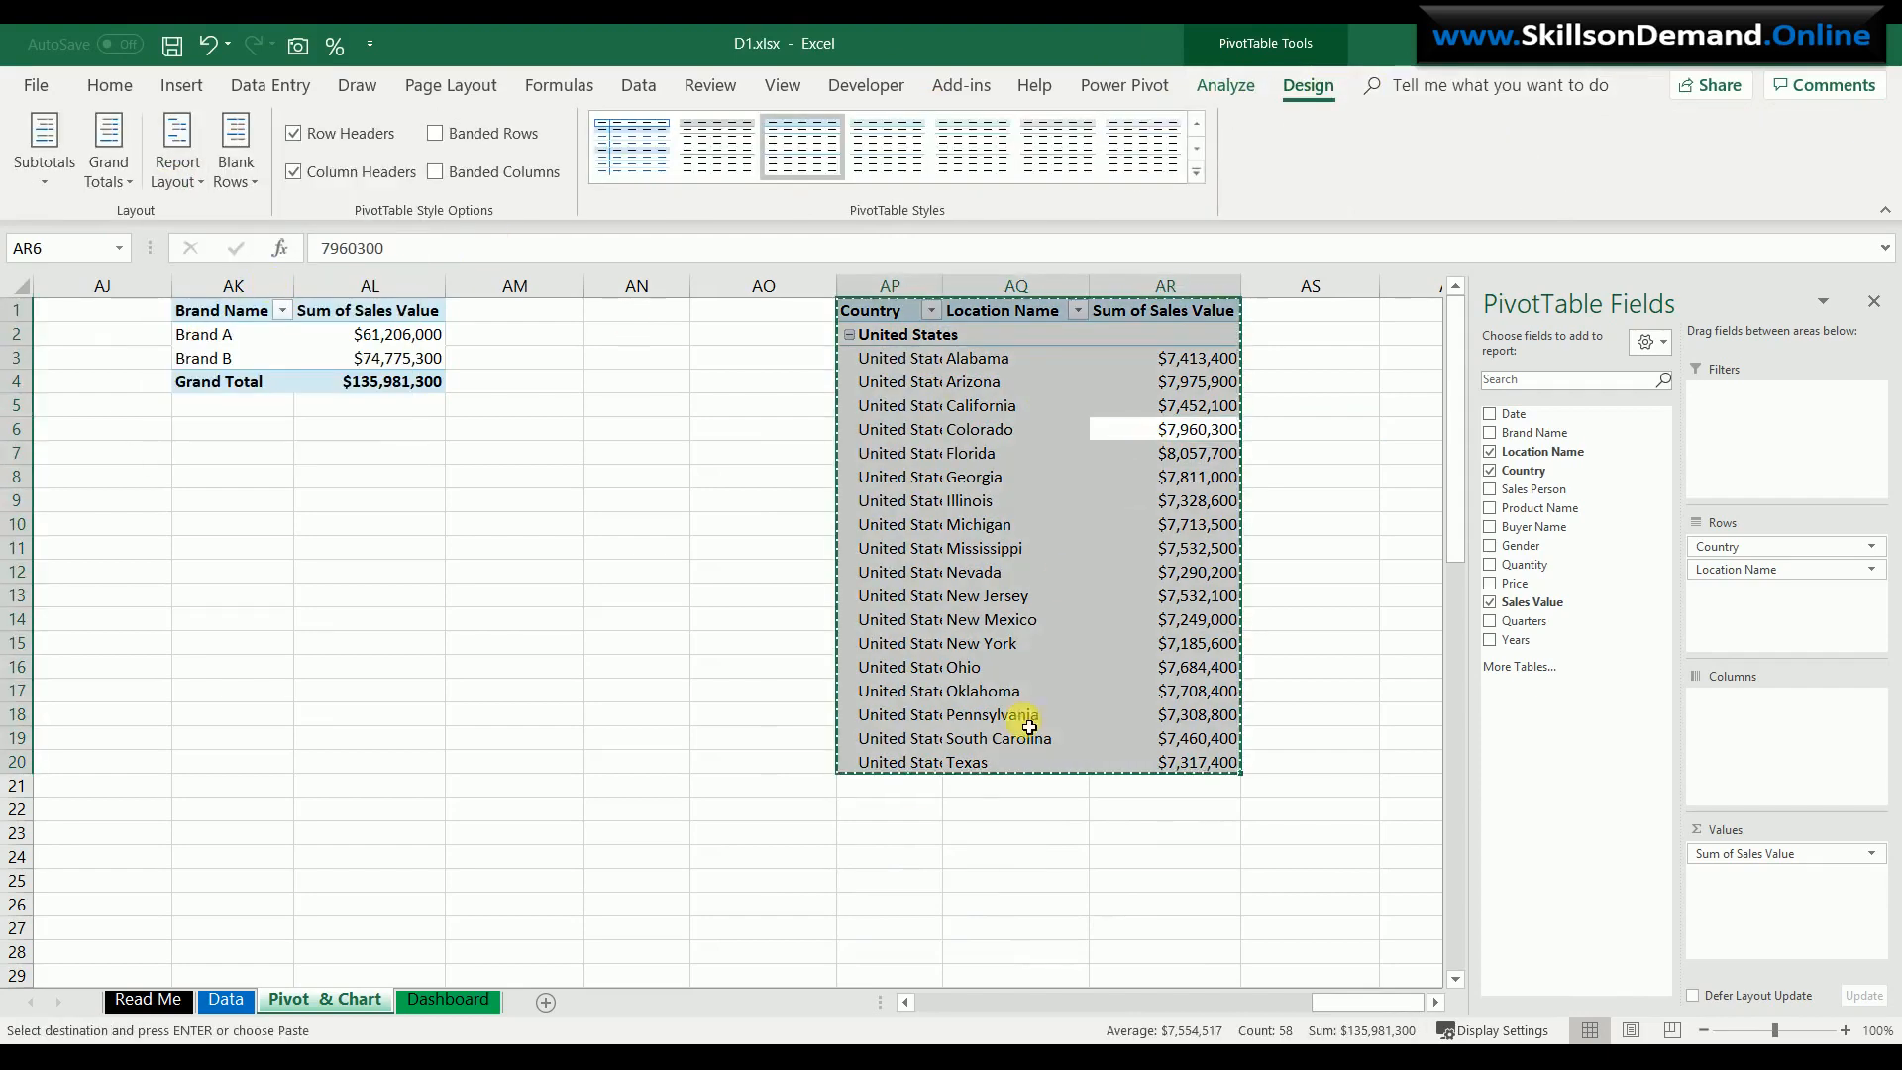
left_click(912, 815)
right_click(911, 817)
left_click(989, 364)
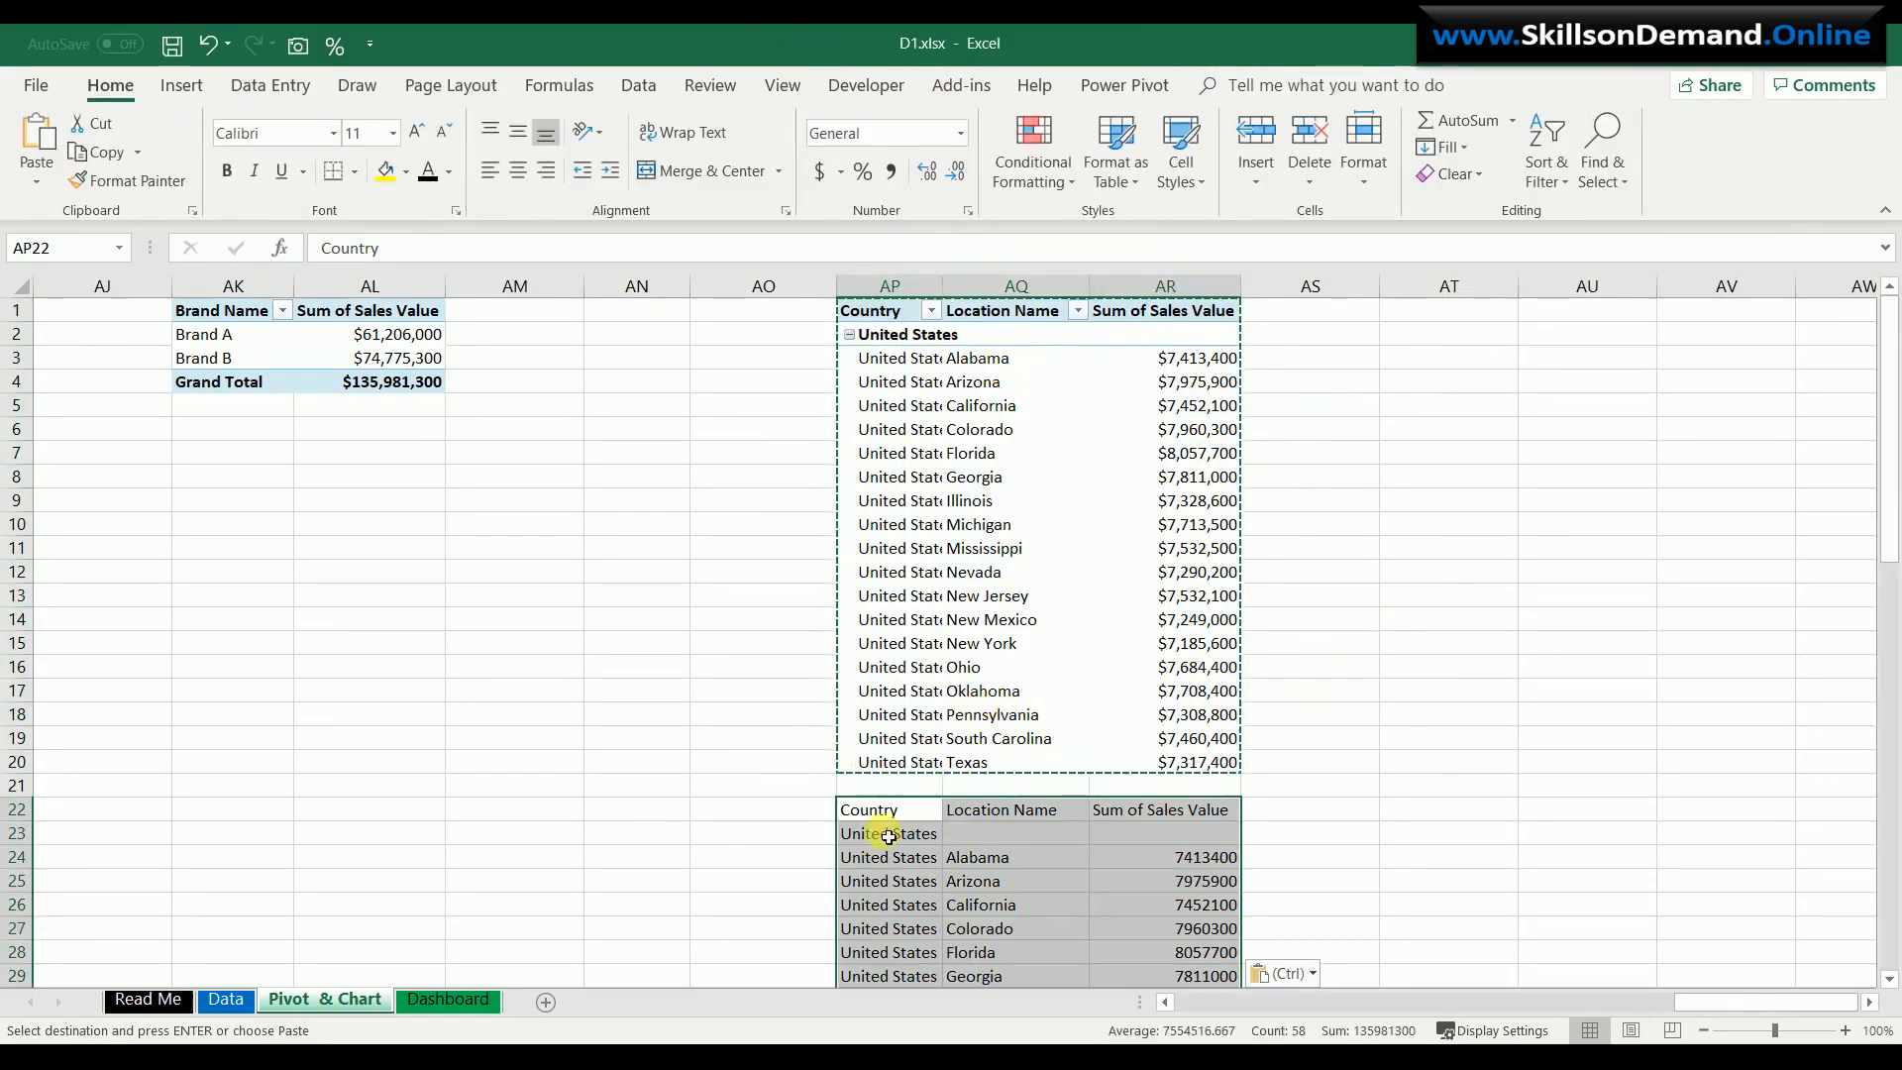
- Insert a Filled Map chart from the pasted location values and move it beside the location pivot table
left_click(188, 86)
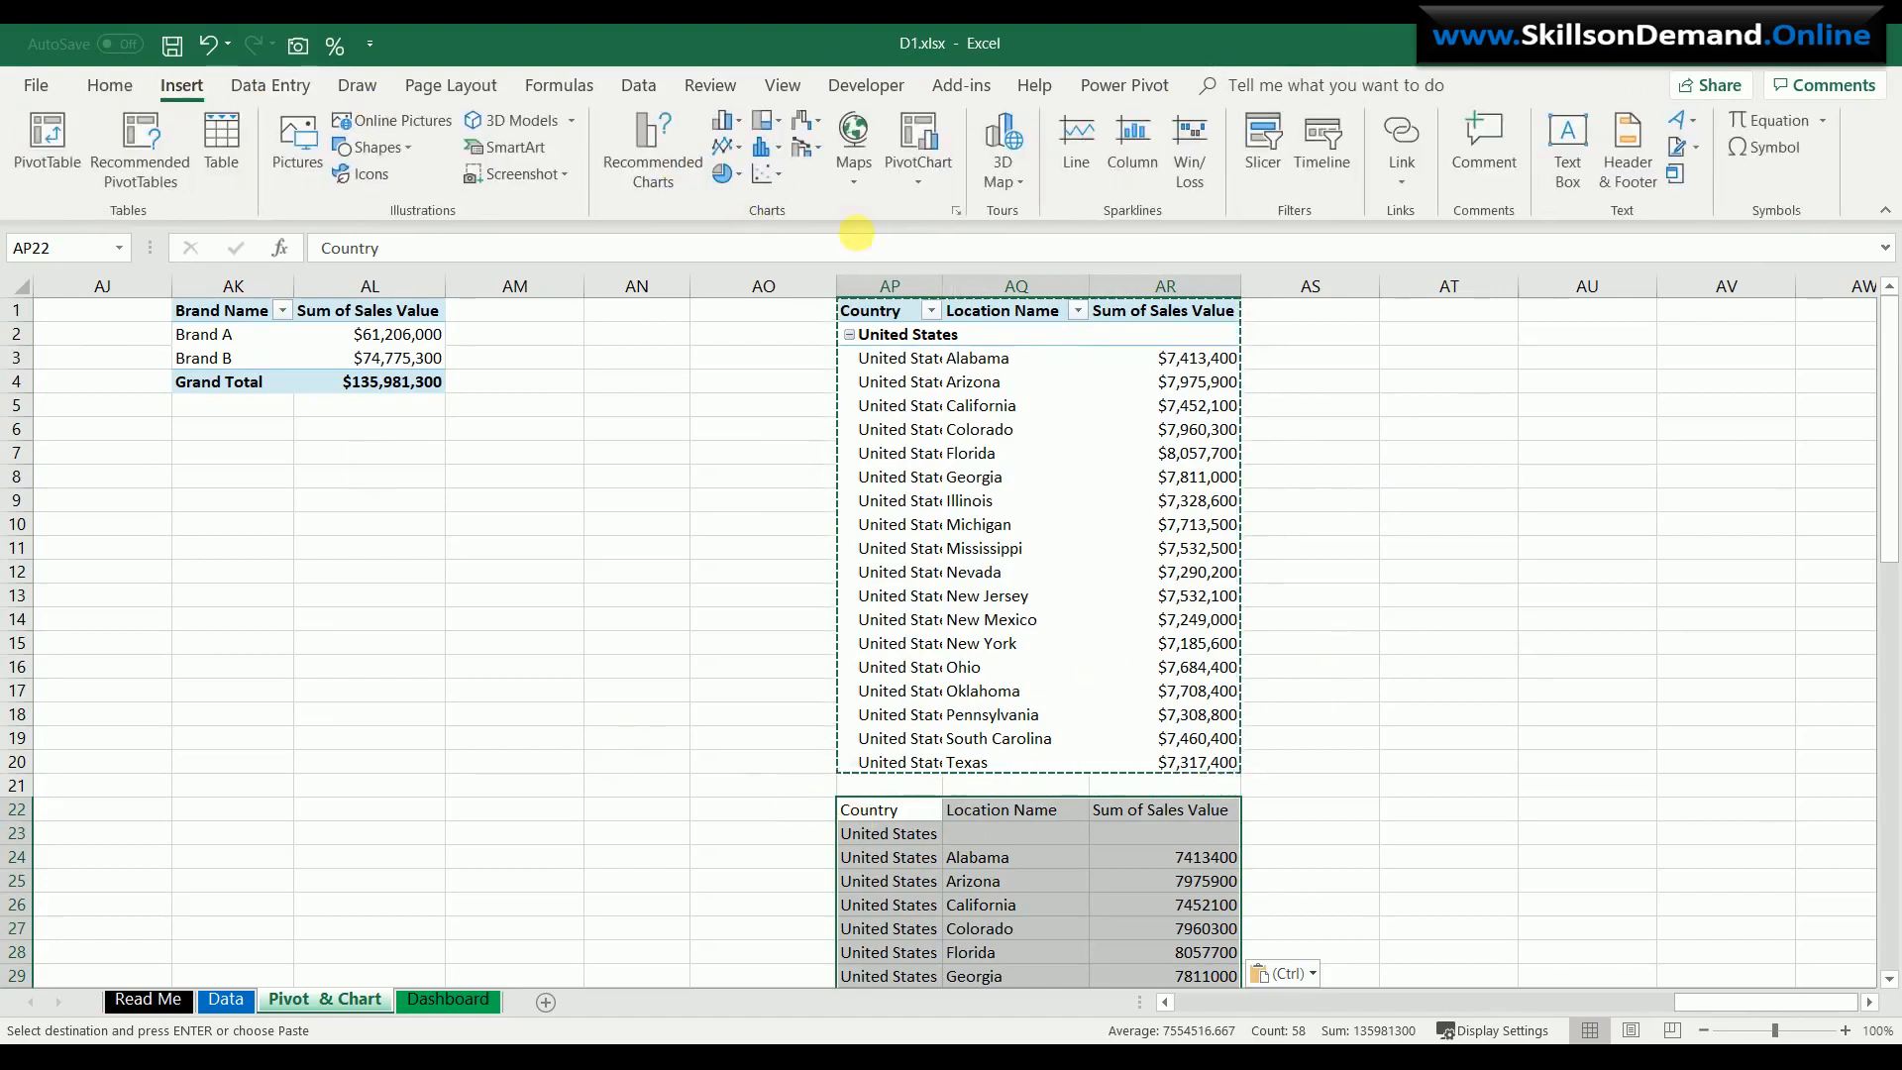
left_click(957, 219)
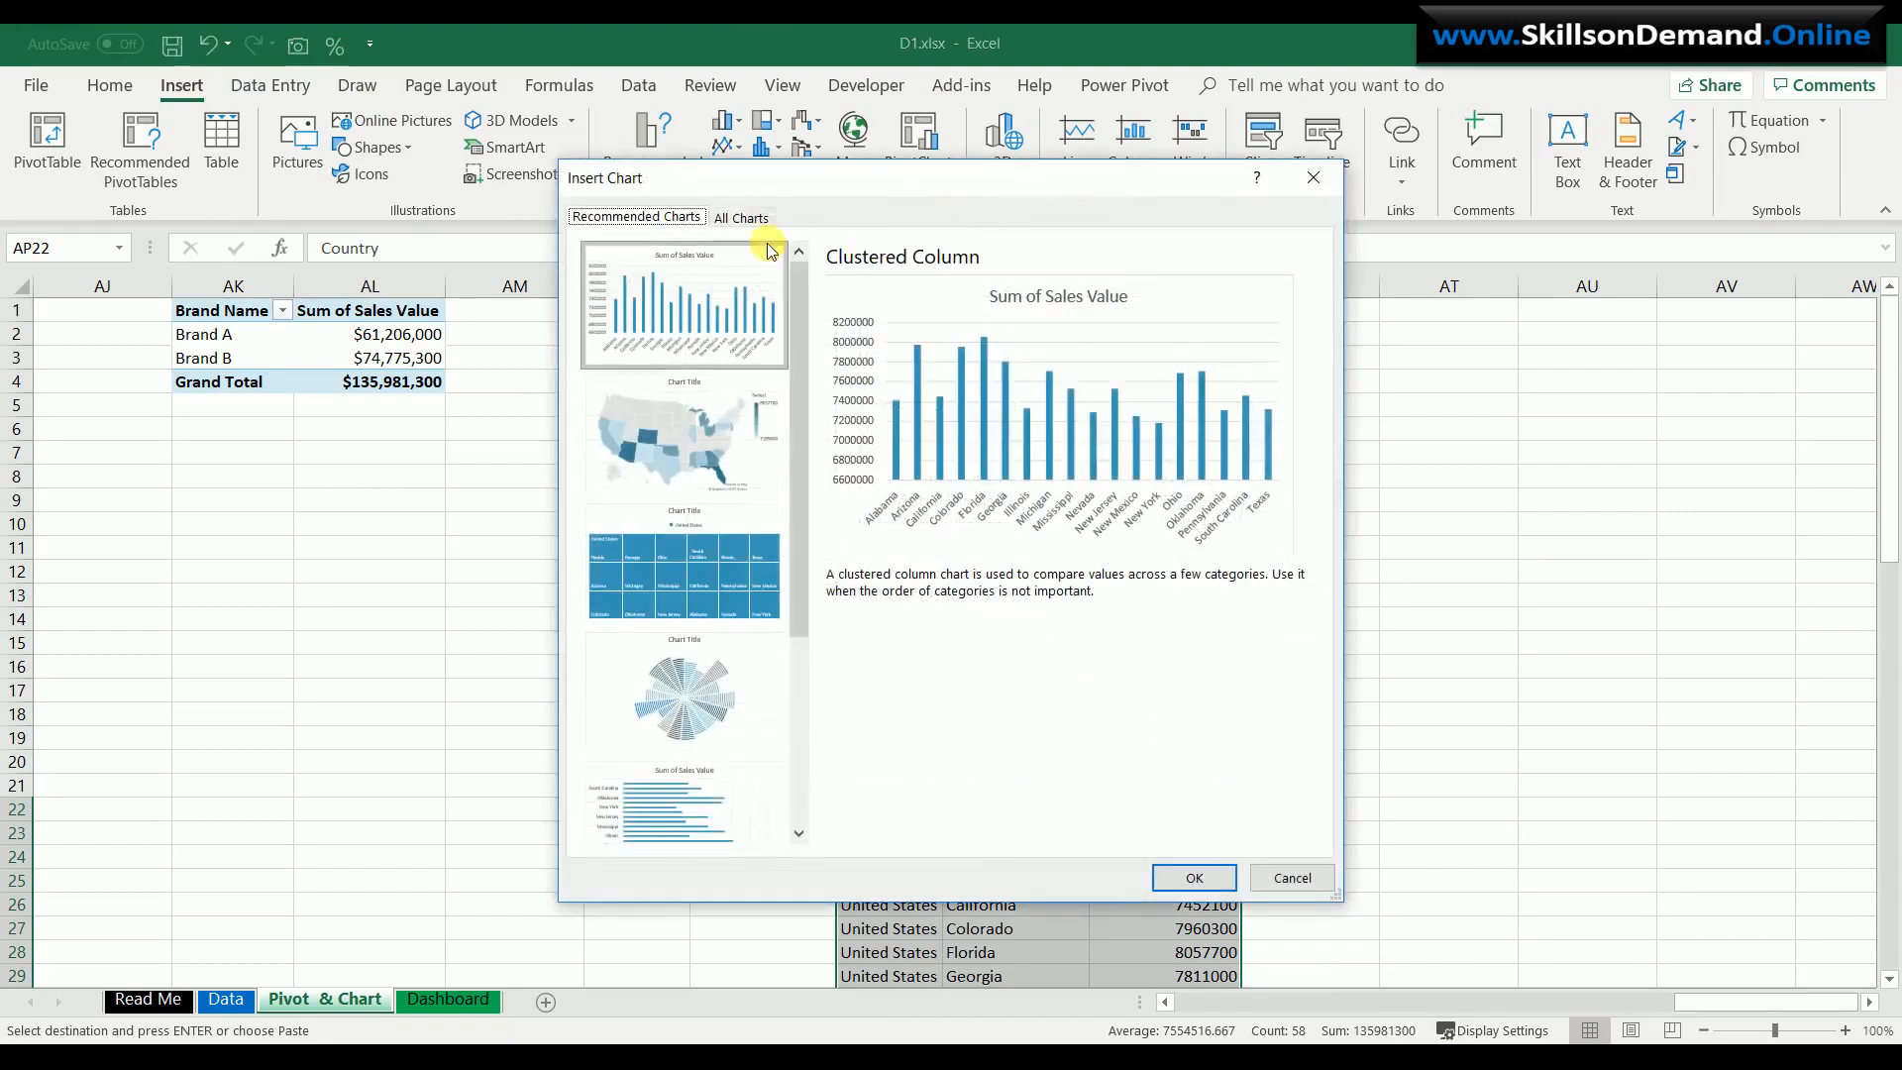
left_click(741, 216)
left_click(632, 477)
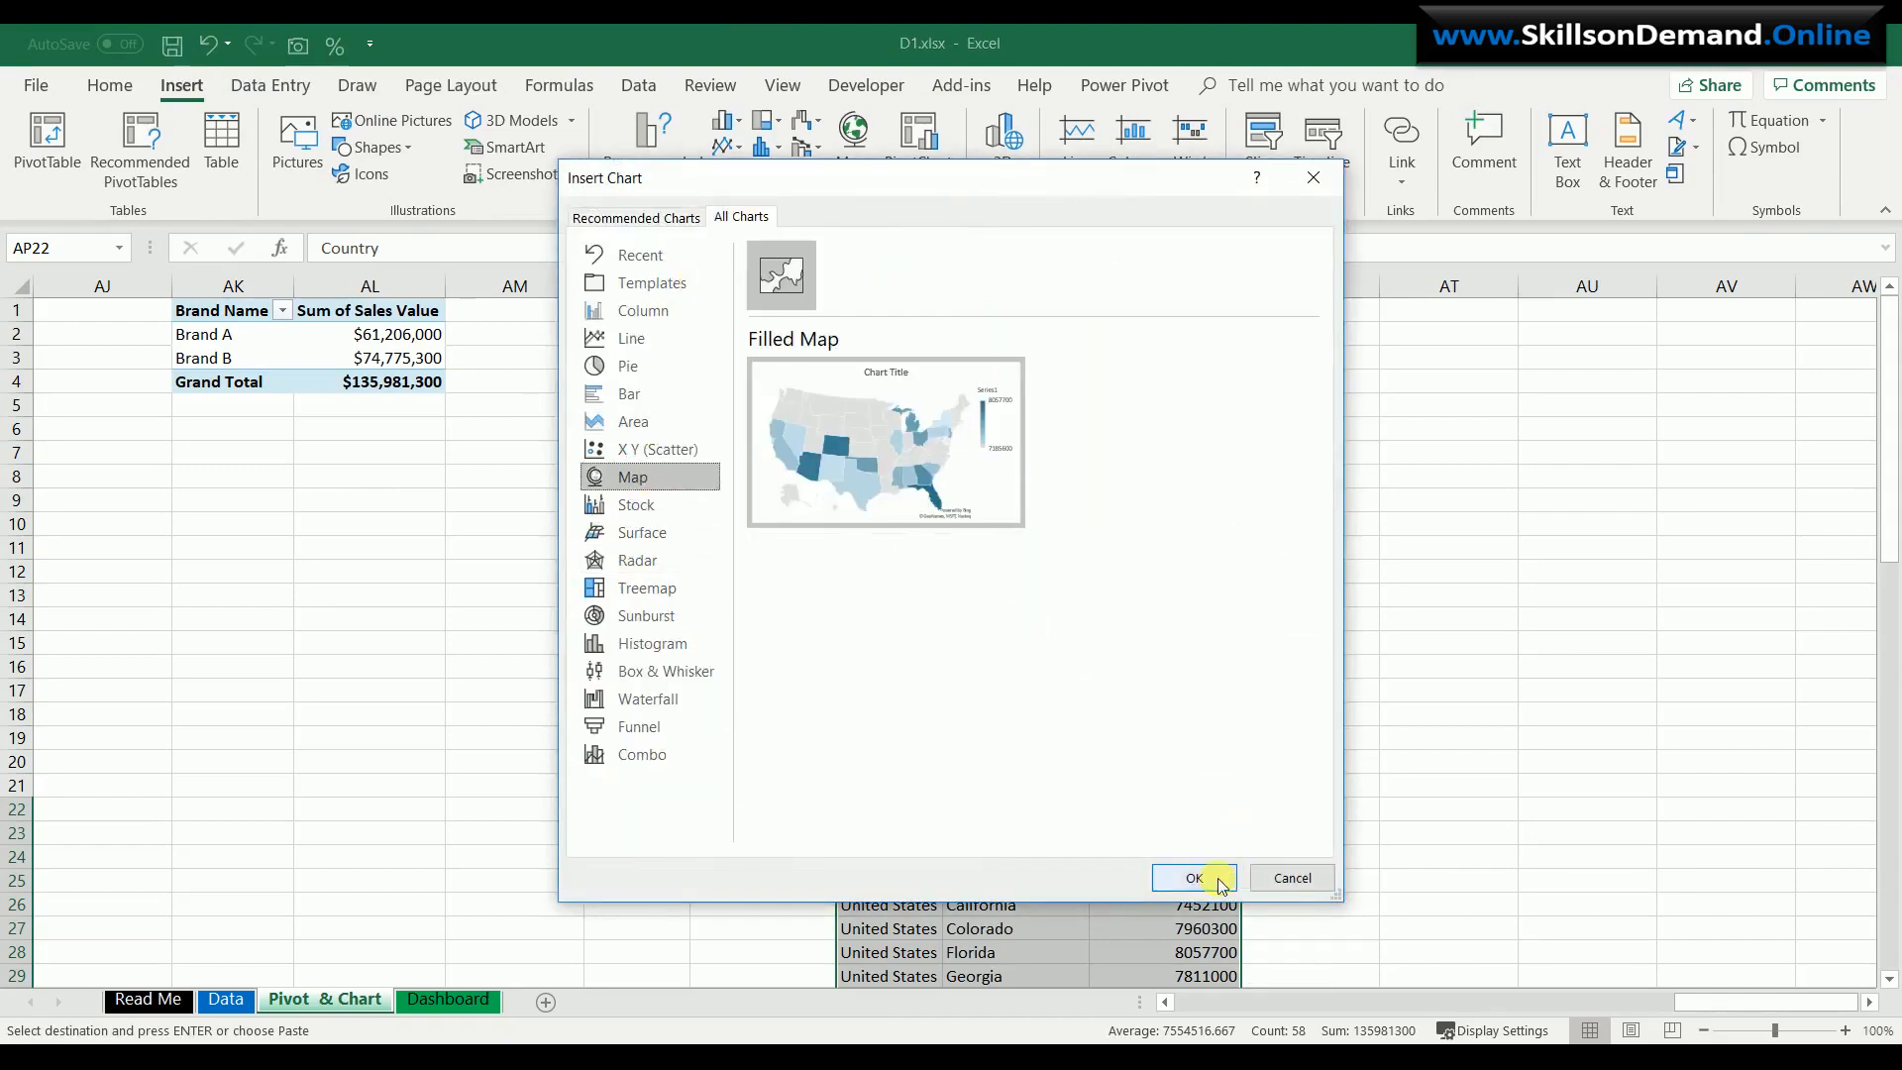
left_click(1194, 877)
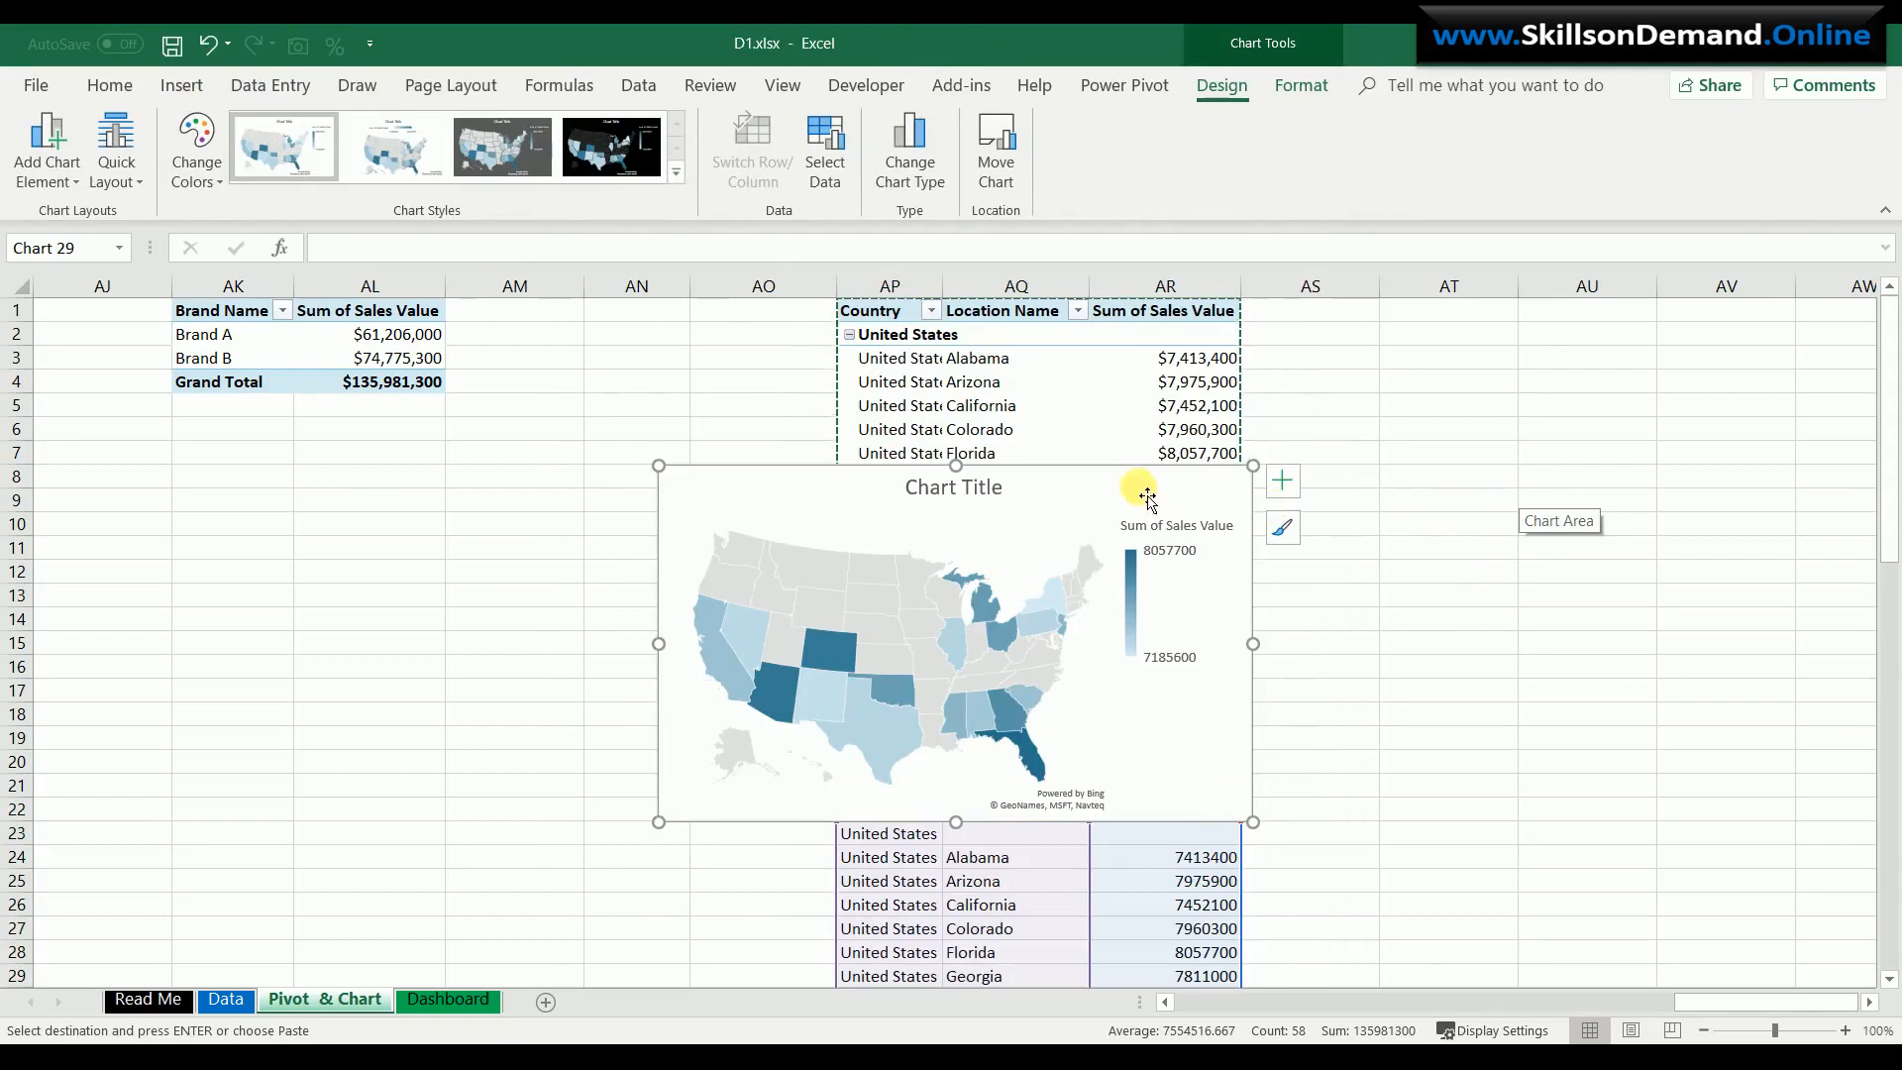
left_click_drag(1144, 485, 1768, 464)
- Change the map chart's data range to the location pivot table cells AP2:AR20
left_click(1548, 573)
right_click(1551, 577)
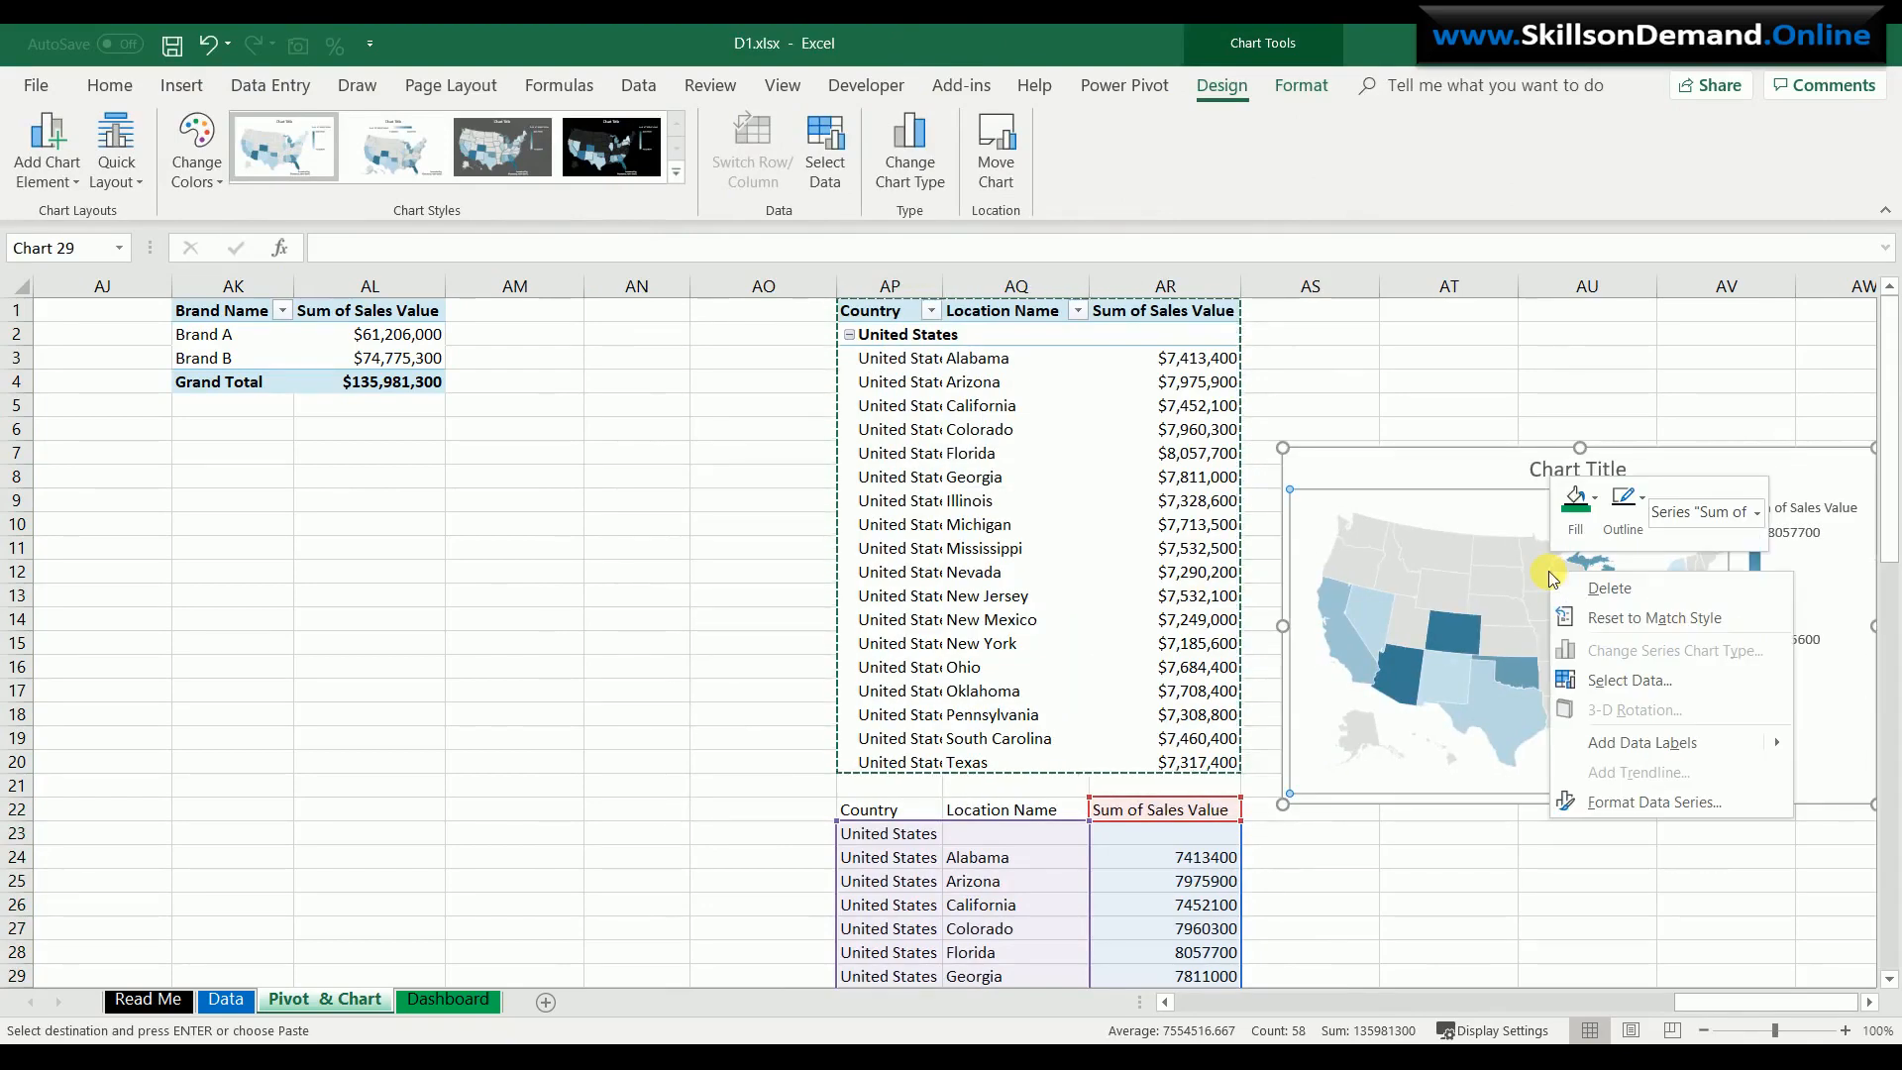
left_click(1630, 672)
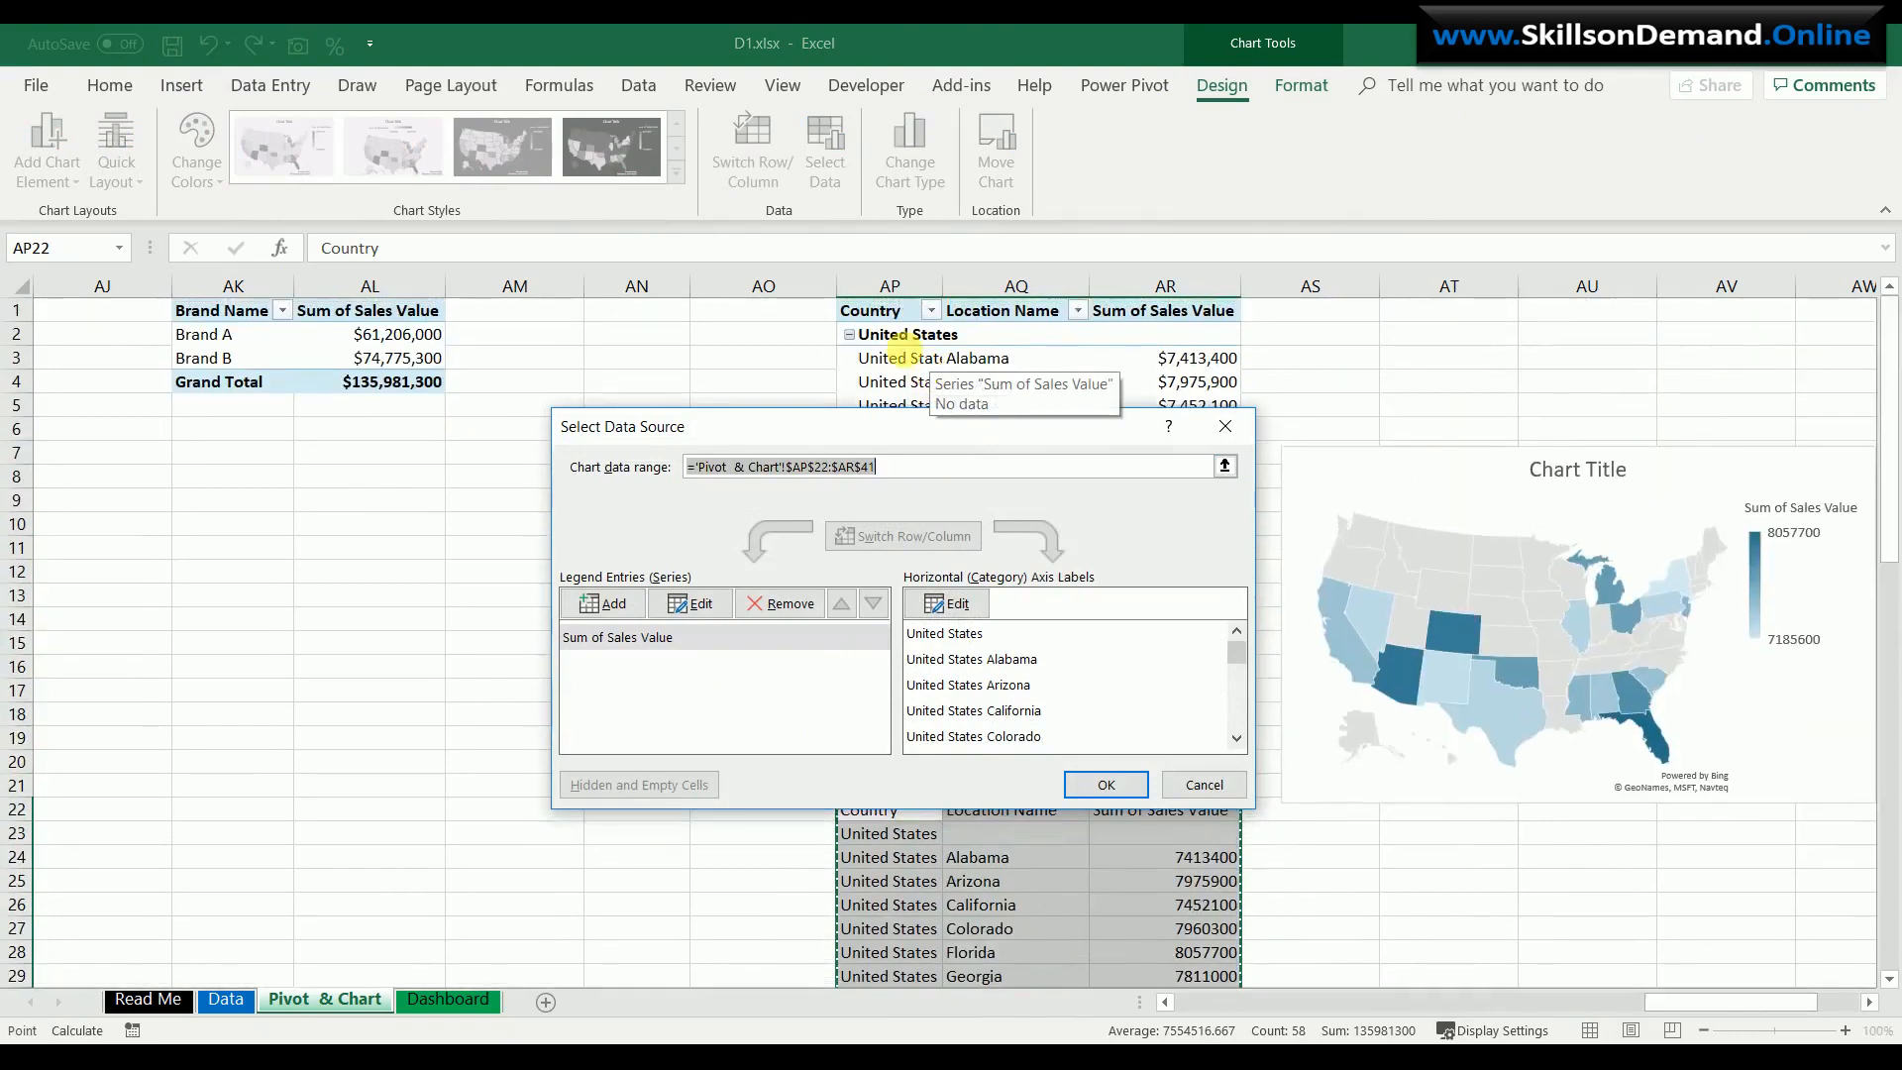
left_click_drag(904, 337, 1202, 763)
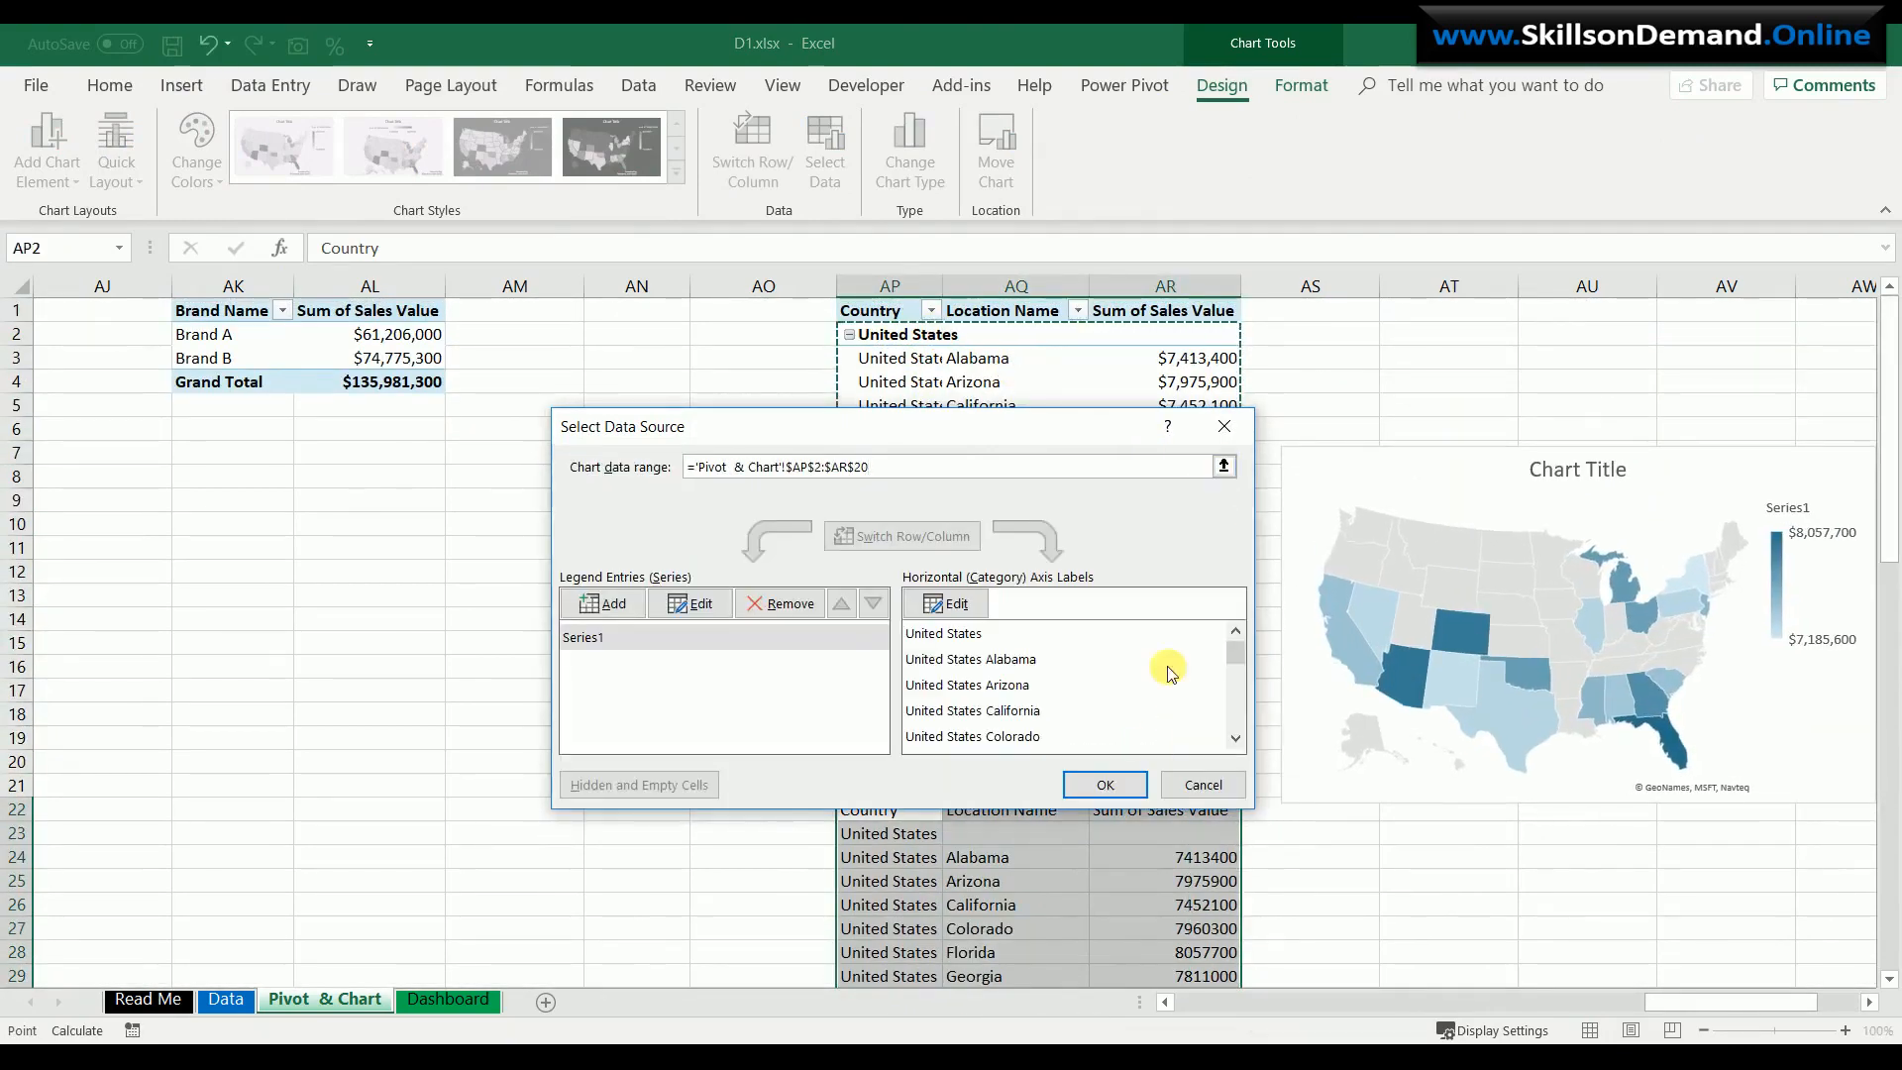
left_click(1107, 784)
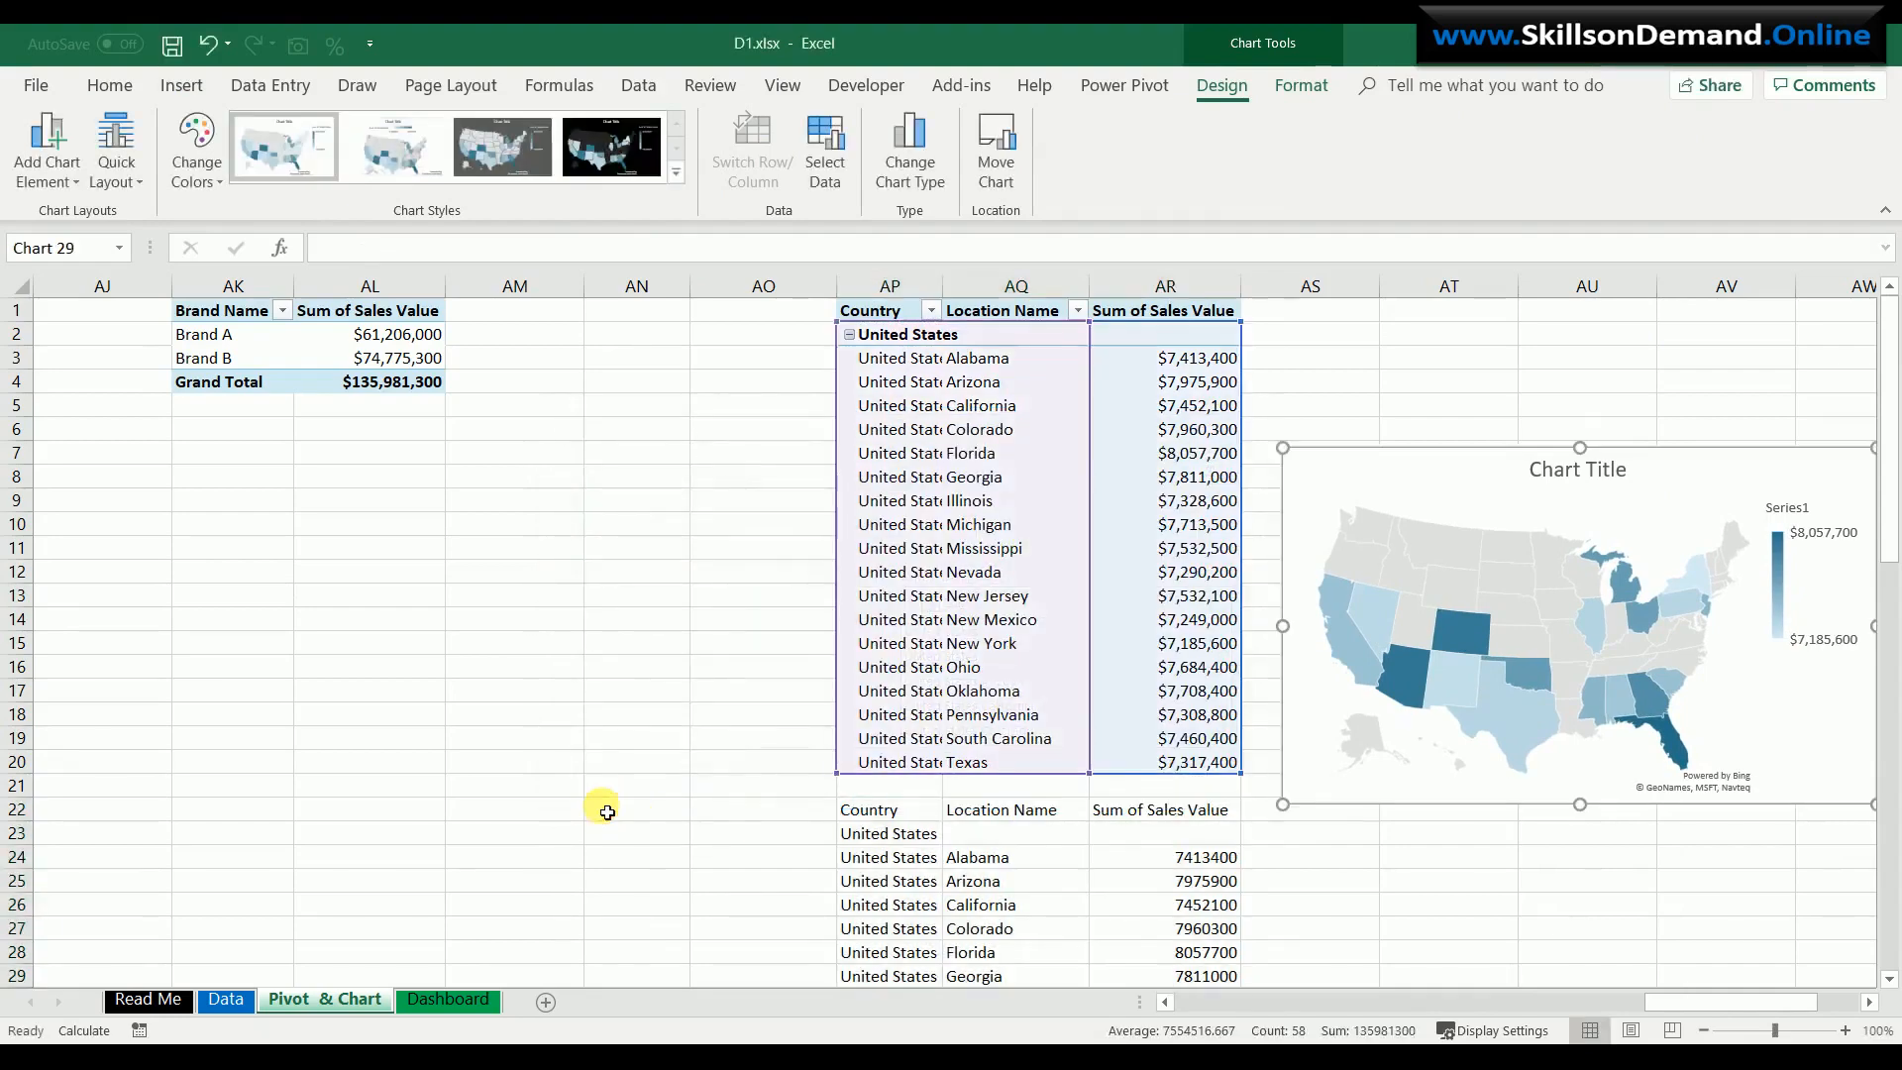
- Delete the pasted plain location values starting at cell AP22 below the pivot table
left_click(634, 809)
left_click_drag(928, 808, 1199, 1033)
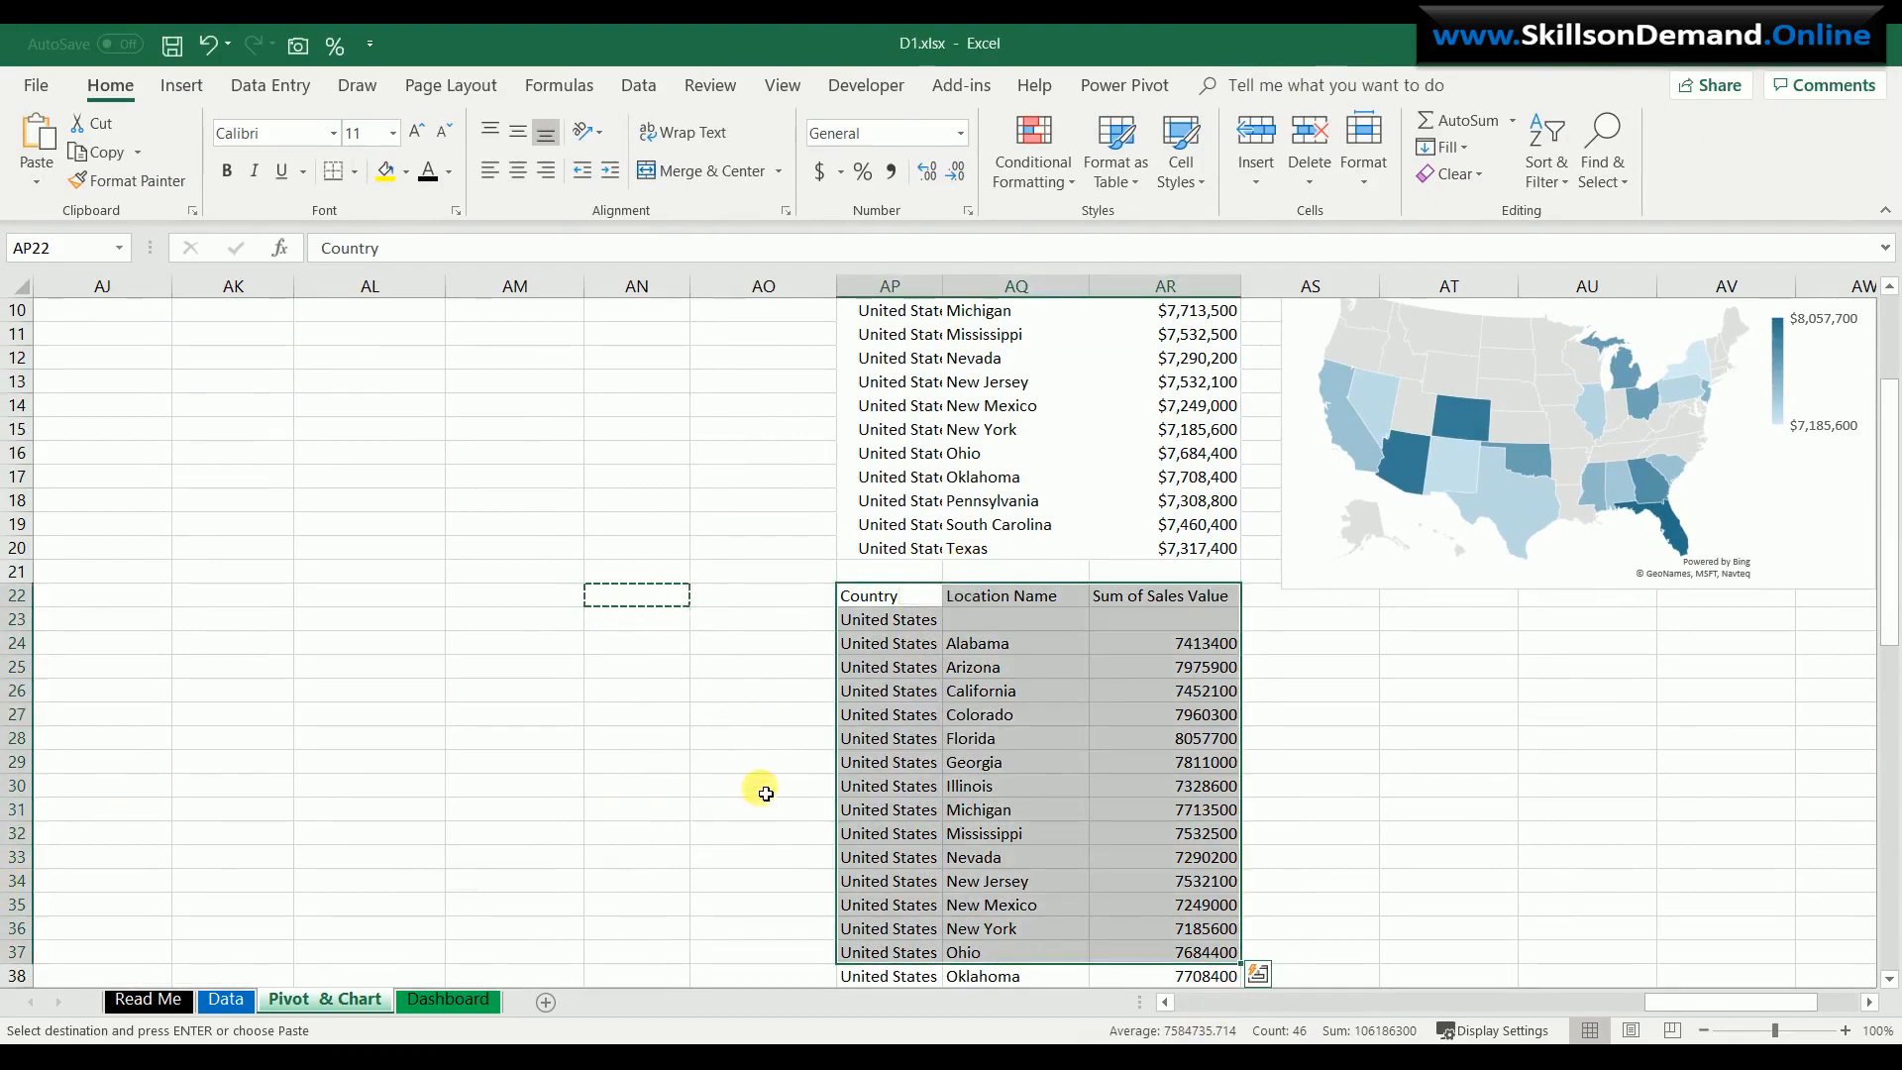
key("Delete")
left_click(1287, 710)
scroll(1398, 751, "up", 3)
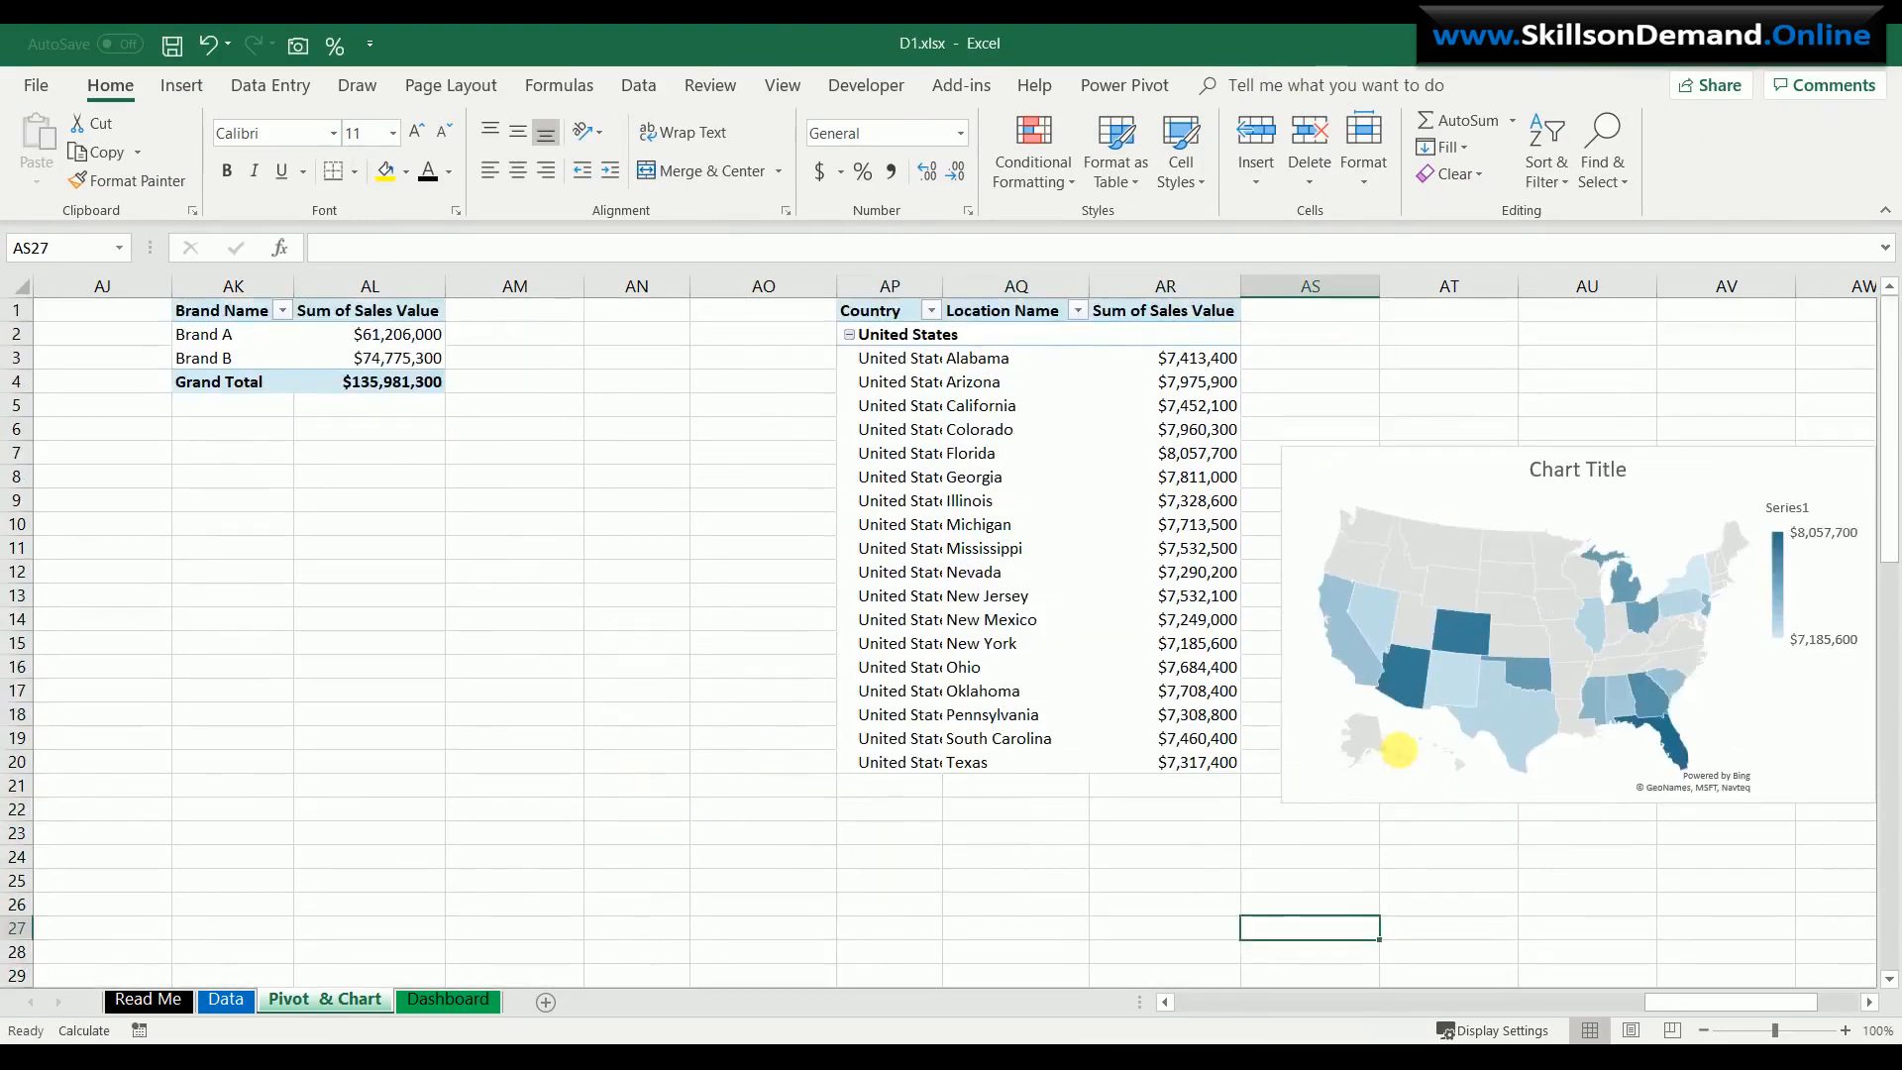
- Apply the black-background chart style to the map and recolour it with the third Colorful palette
left_click(1445, 446)
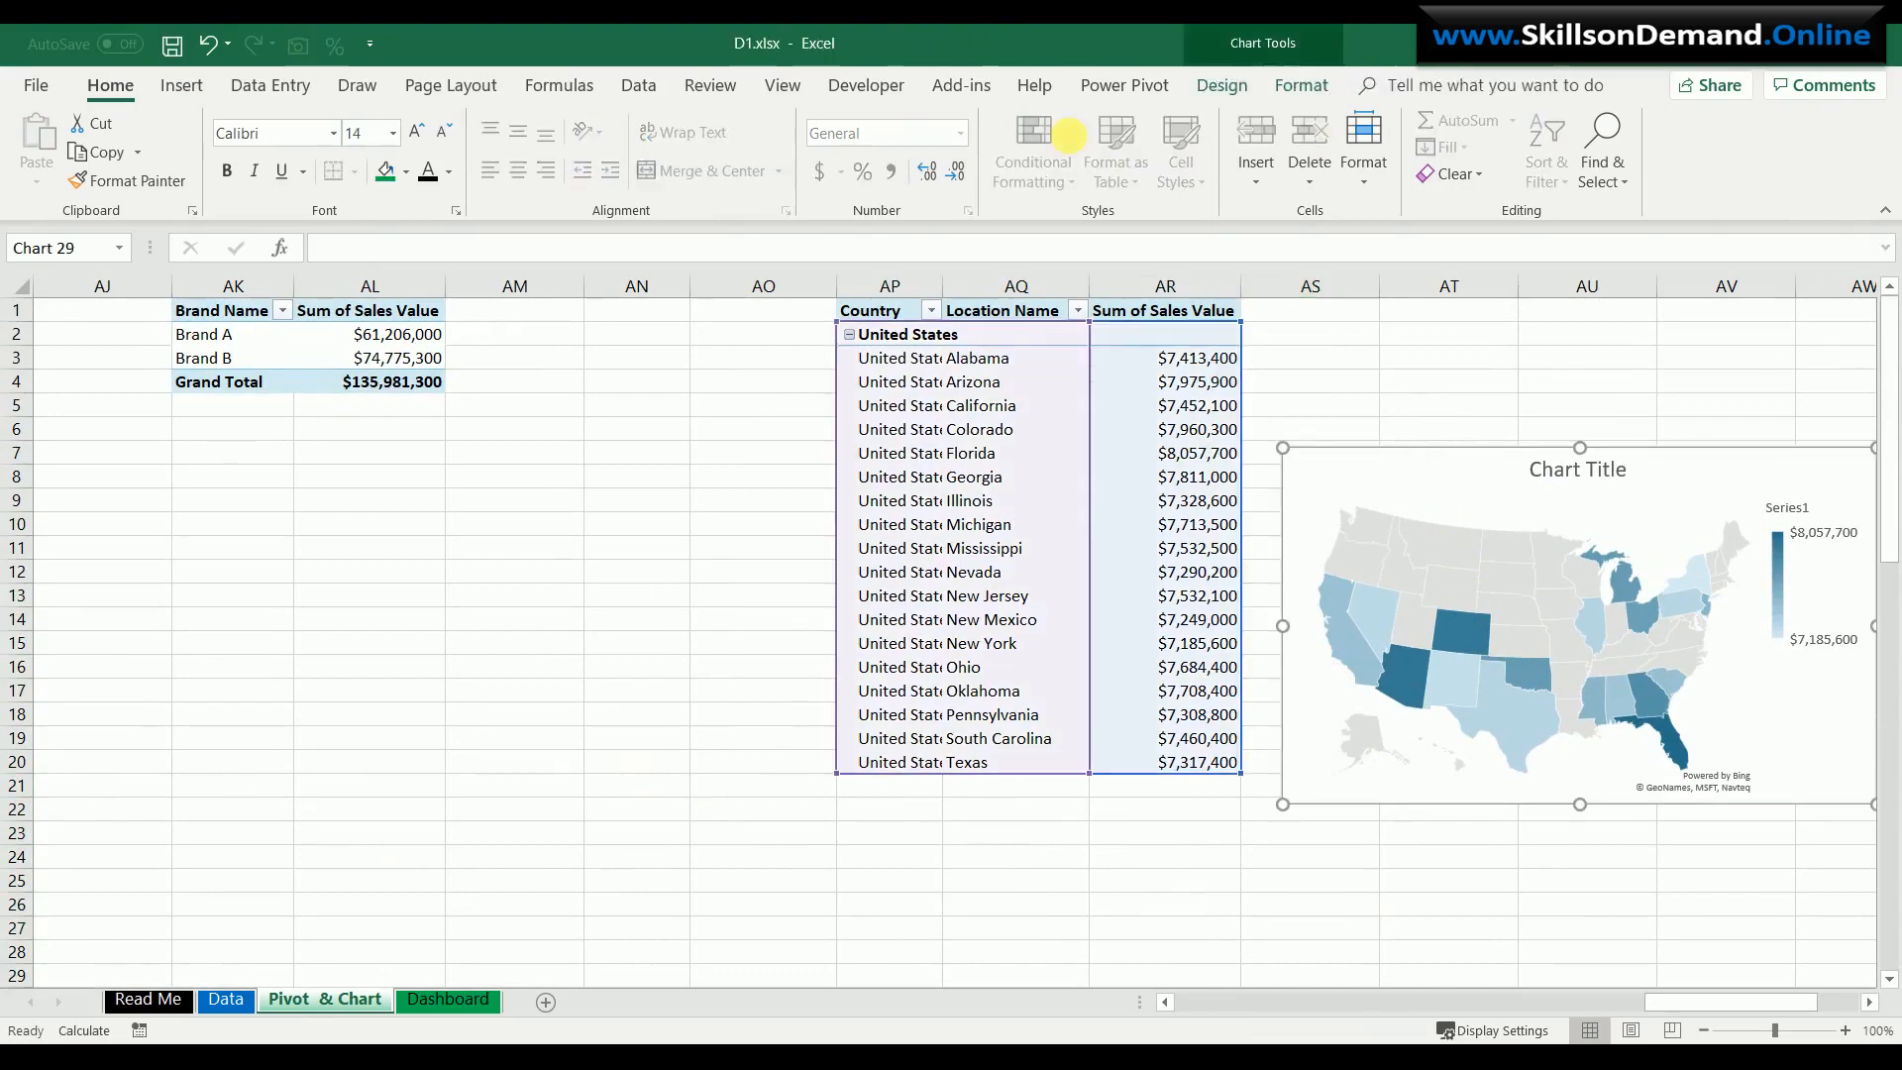
left_click(1221, 86)
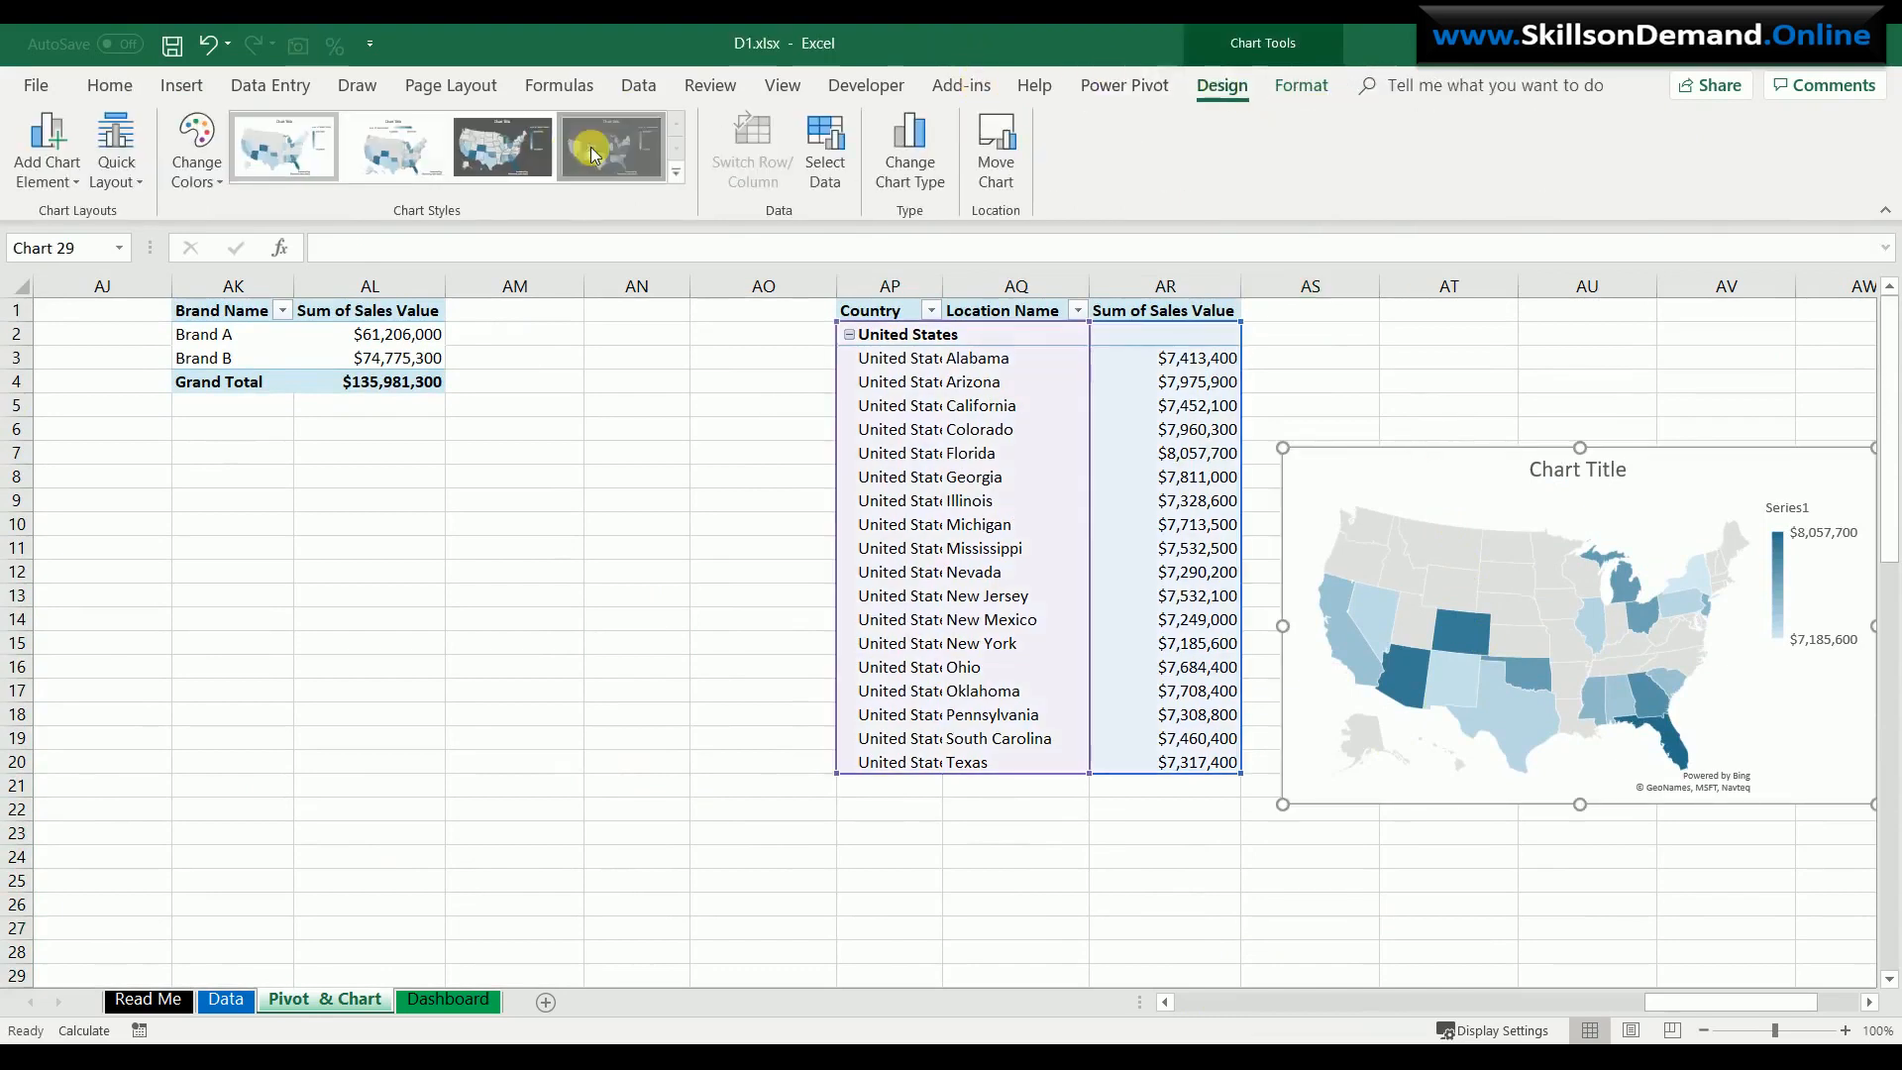
left_click(612, 147)
left_click(678, 176)
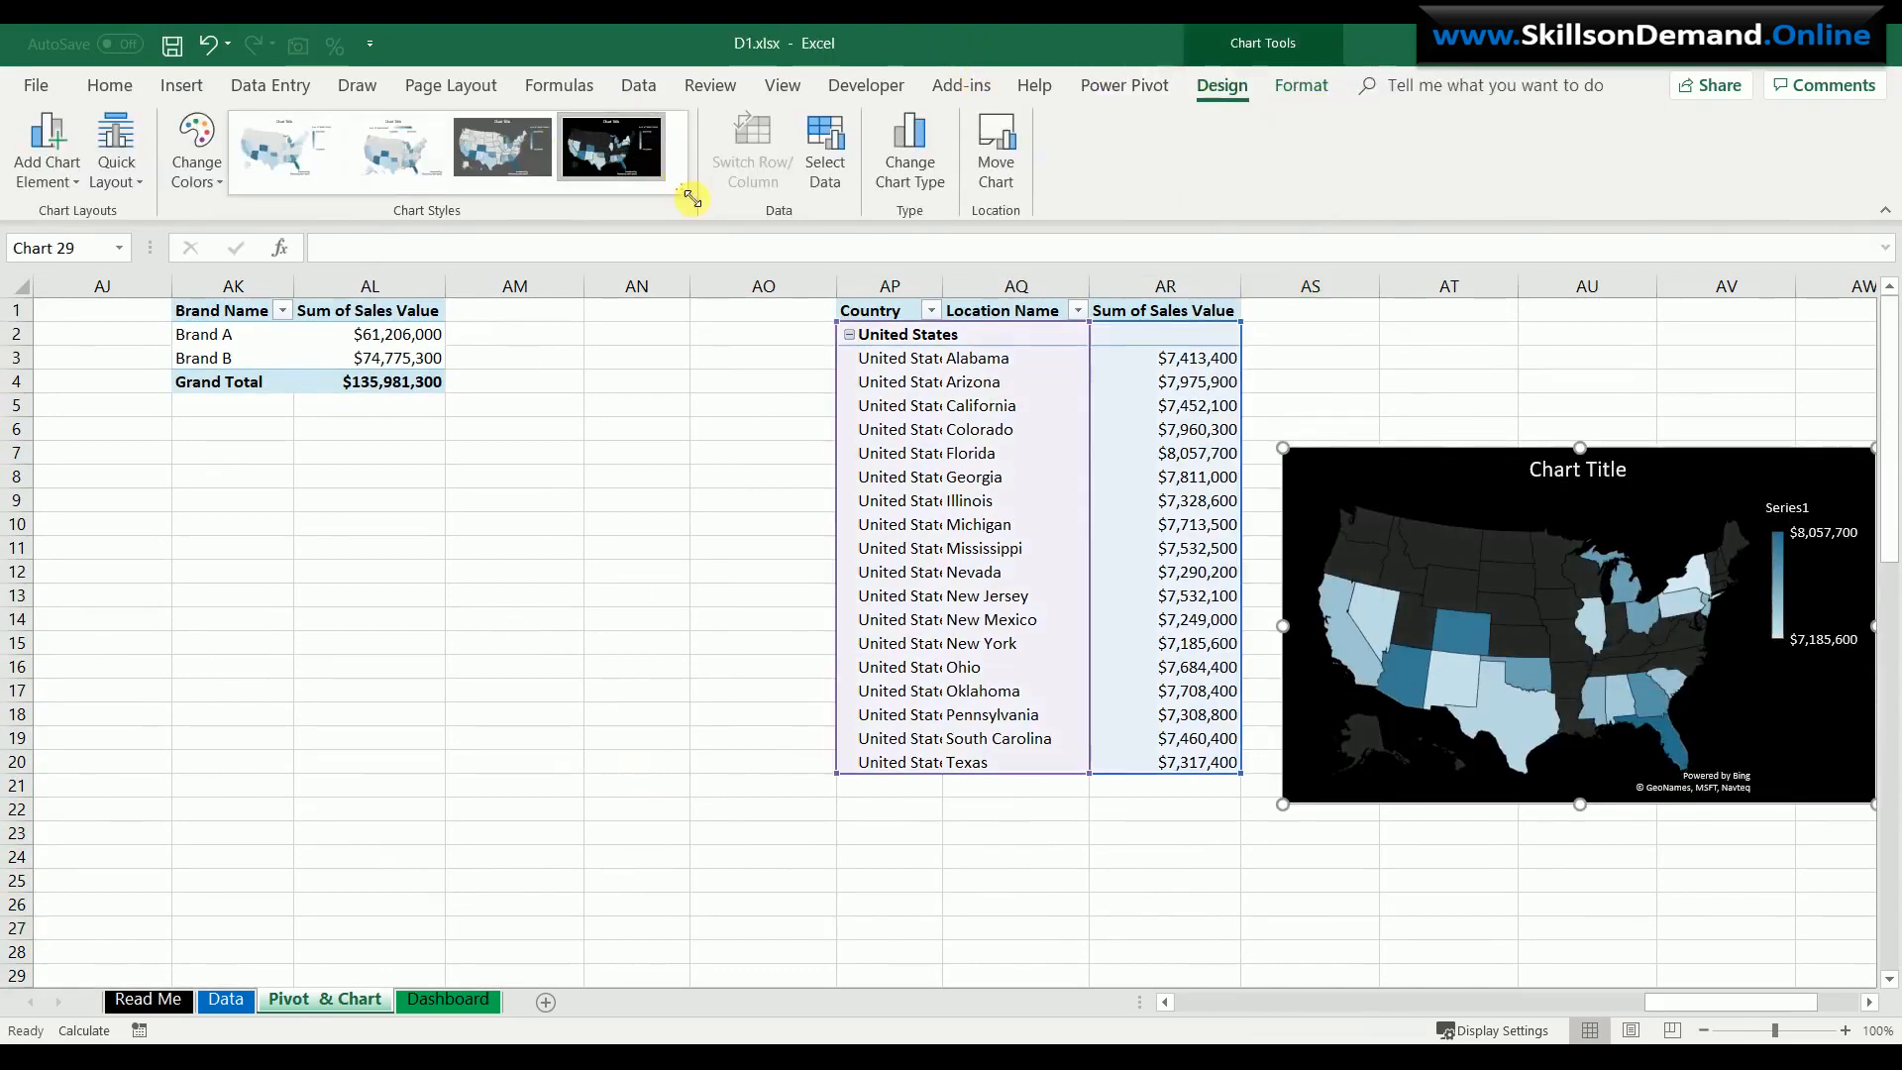
left_click(194, 163)
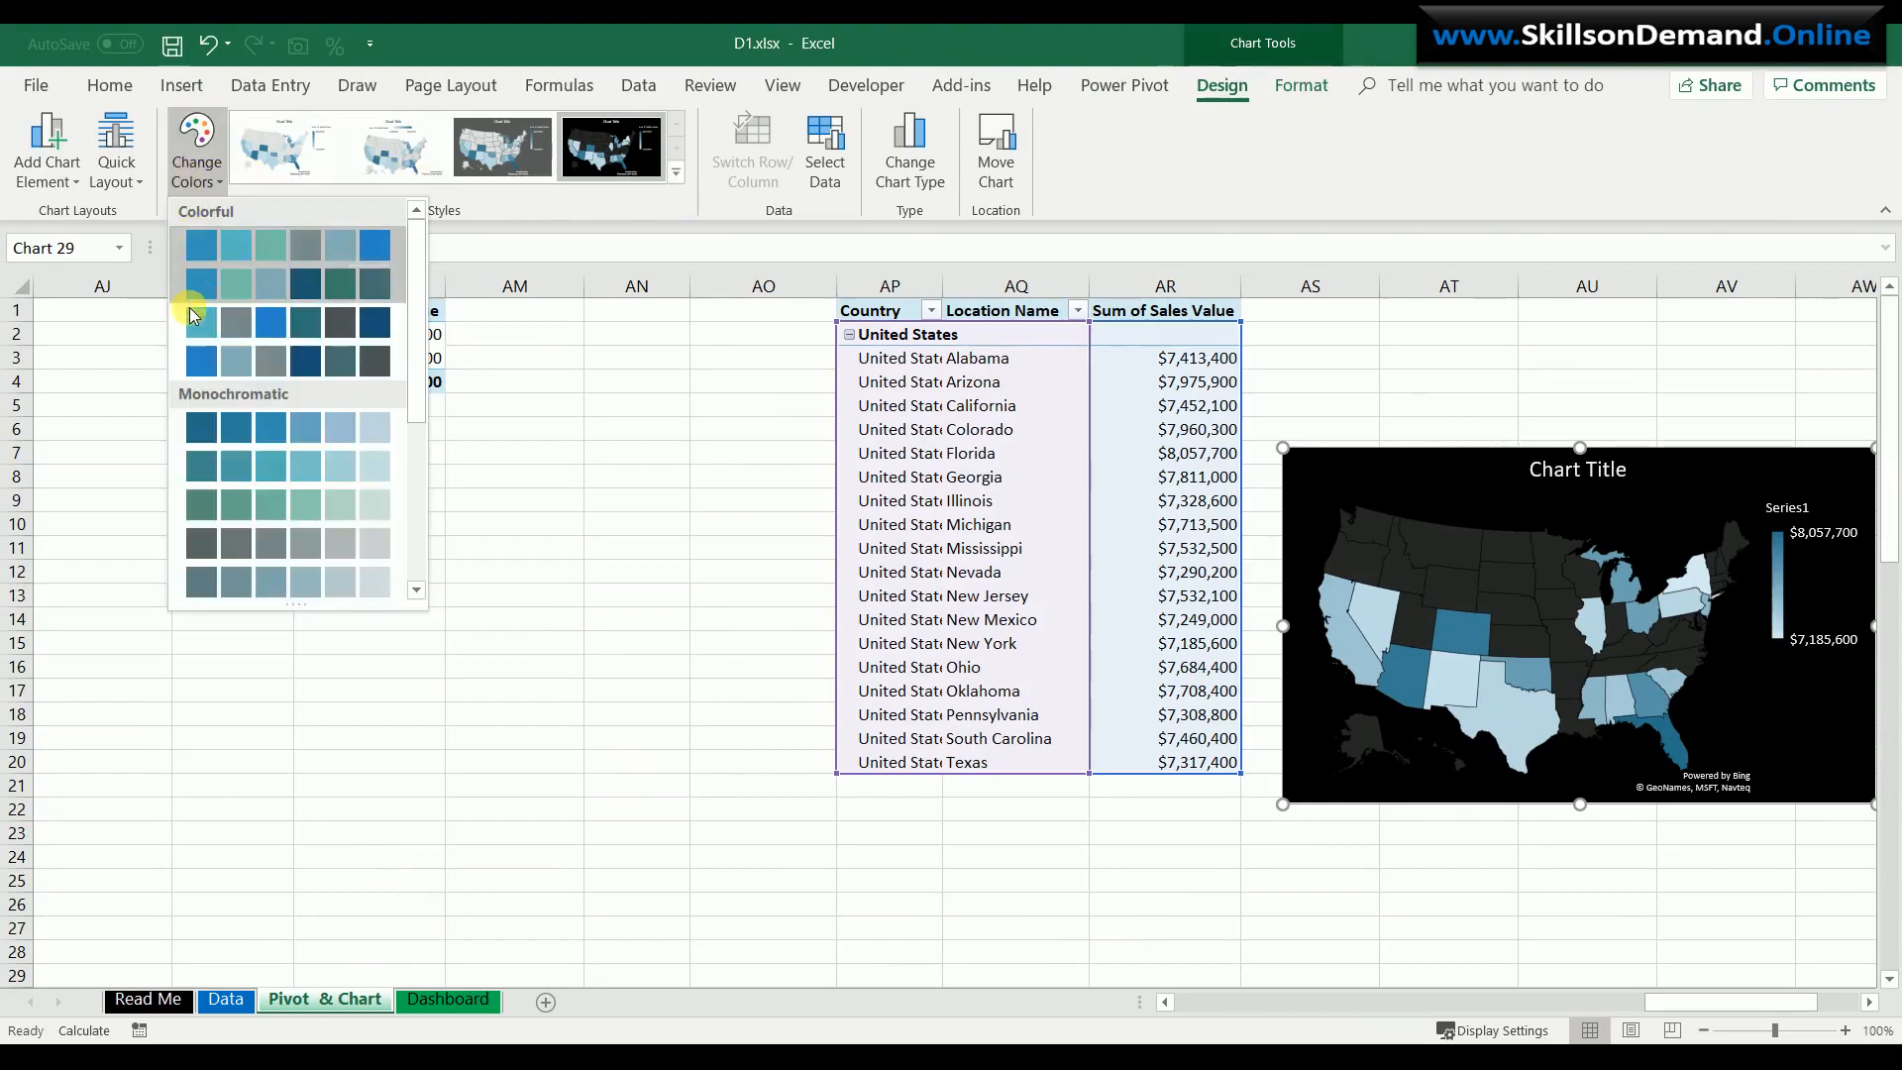
left_click(195, 316)
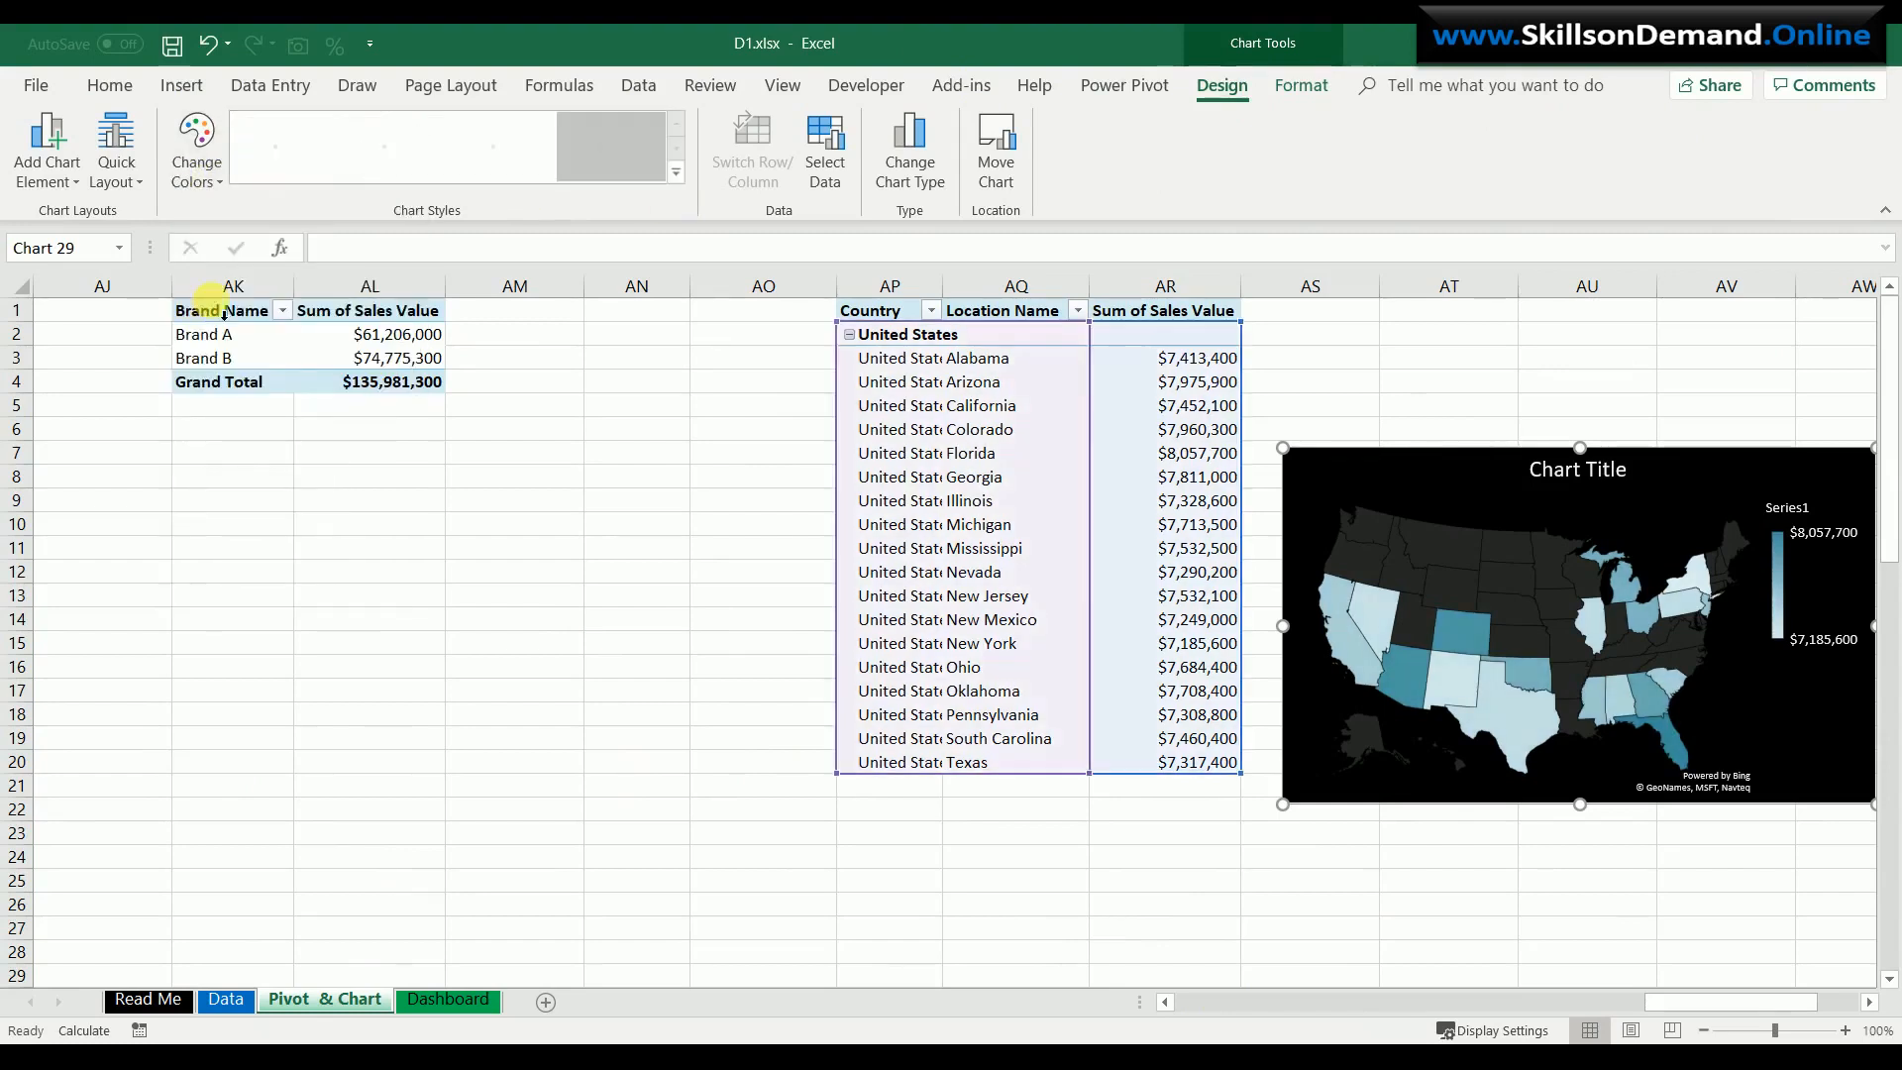
- Set the map chart's title to "Sales by Location" and make it bold
left_click(1573, 476)
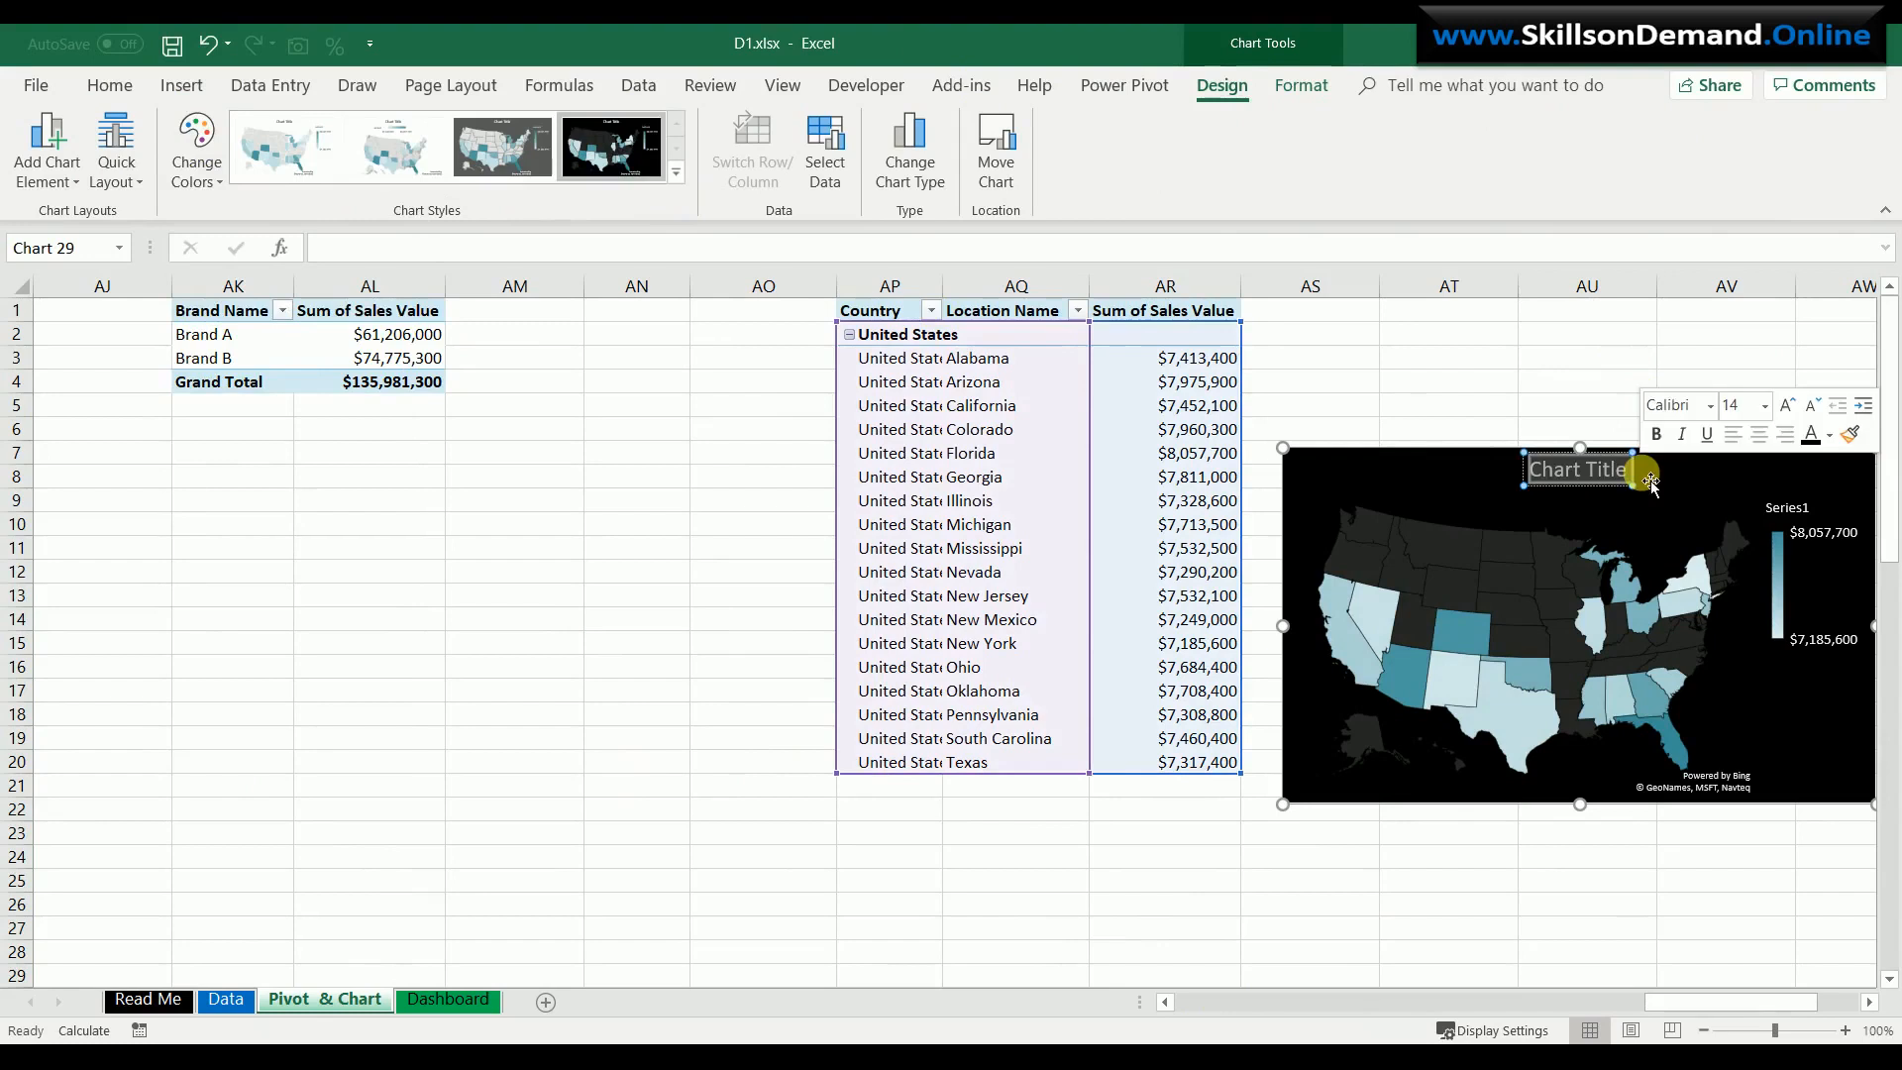
type("Sales")
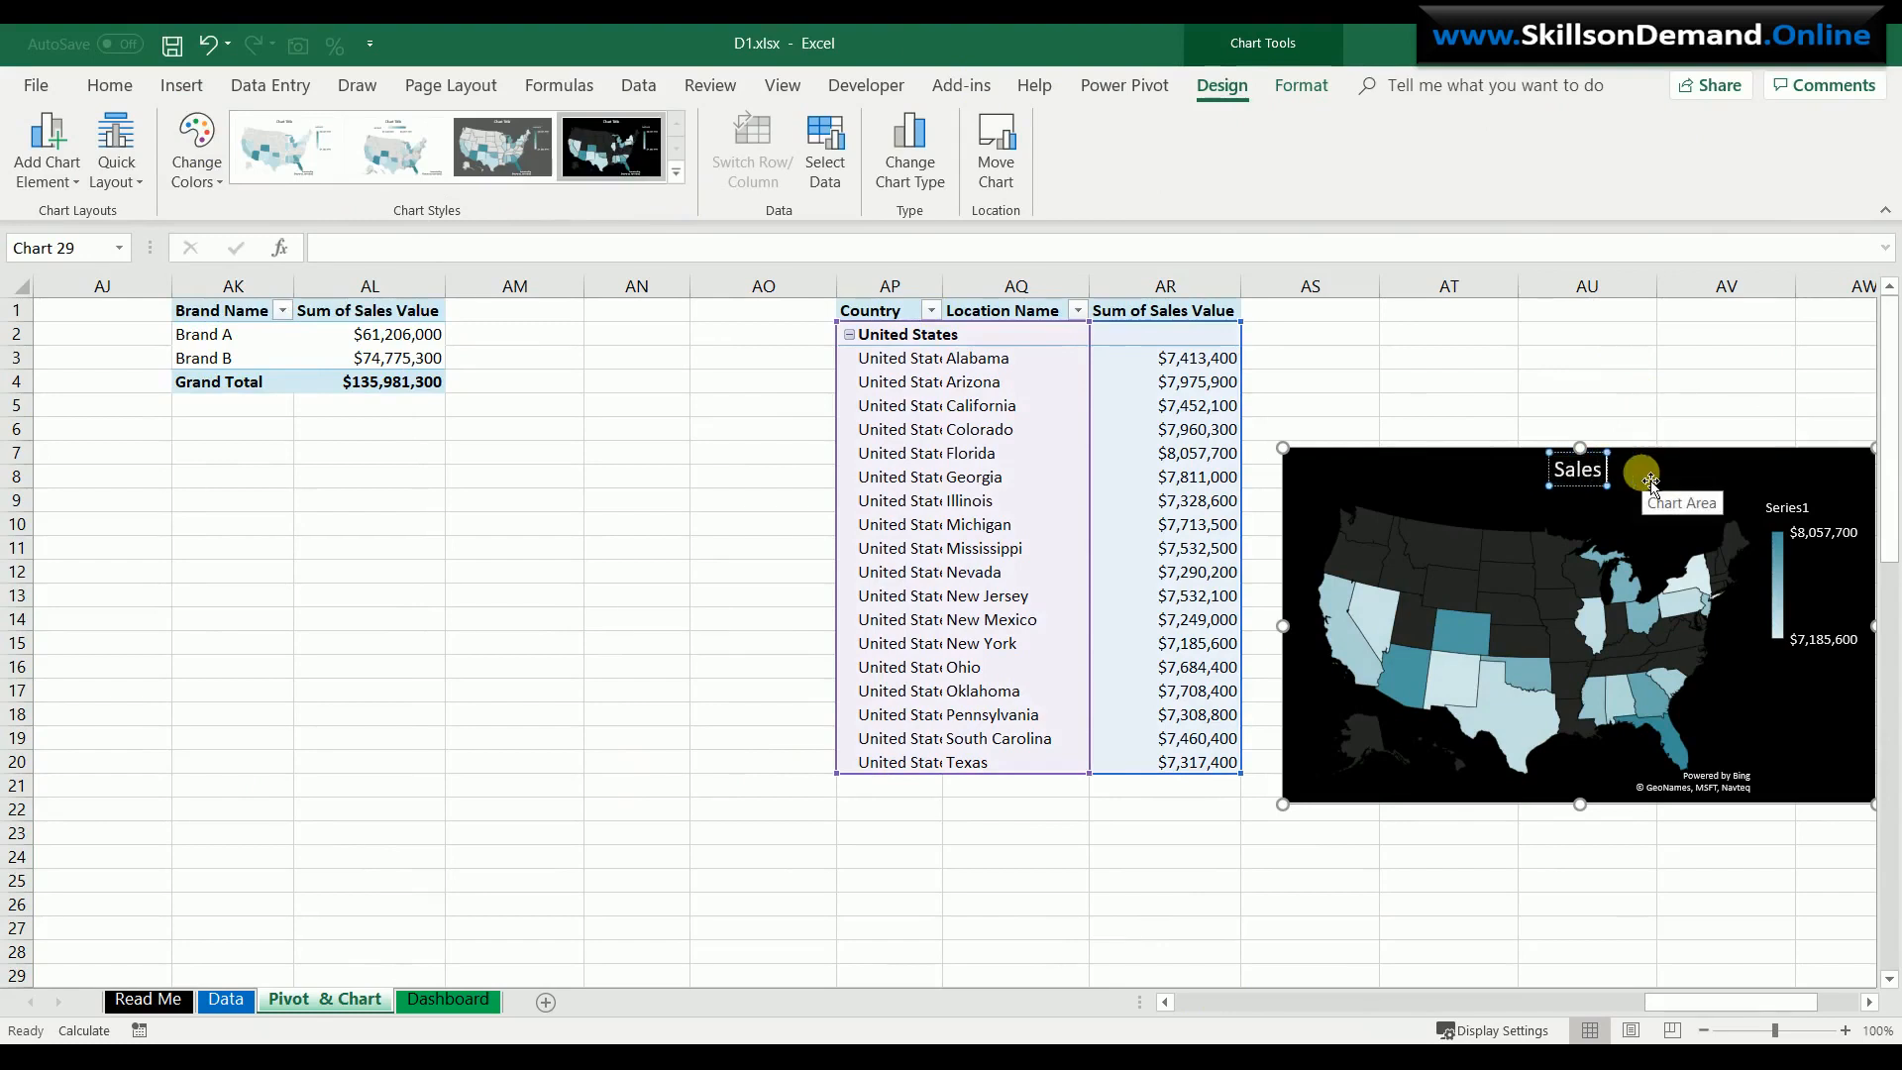
type(" by Locati")
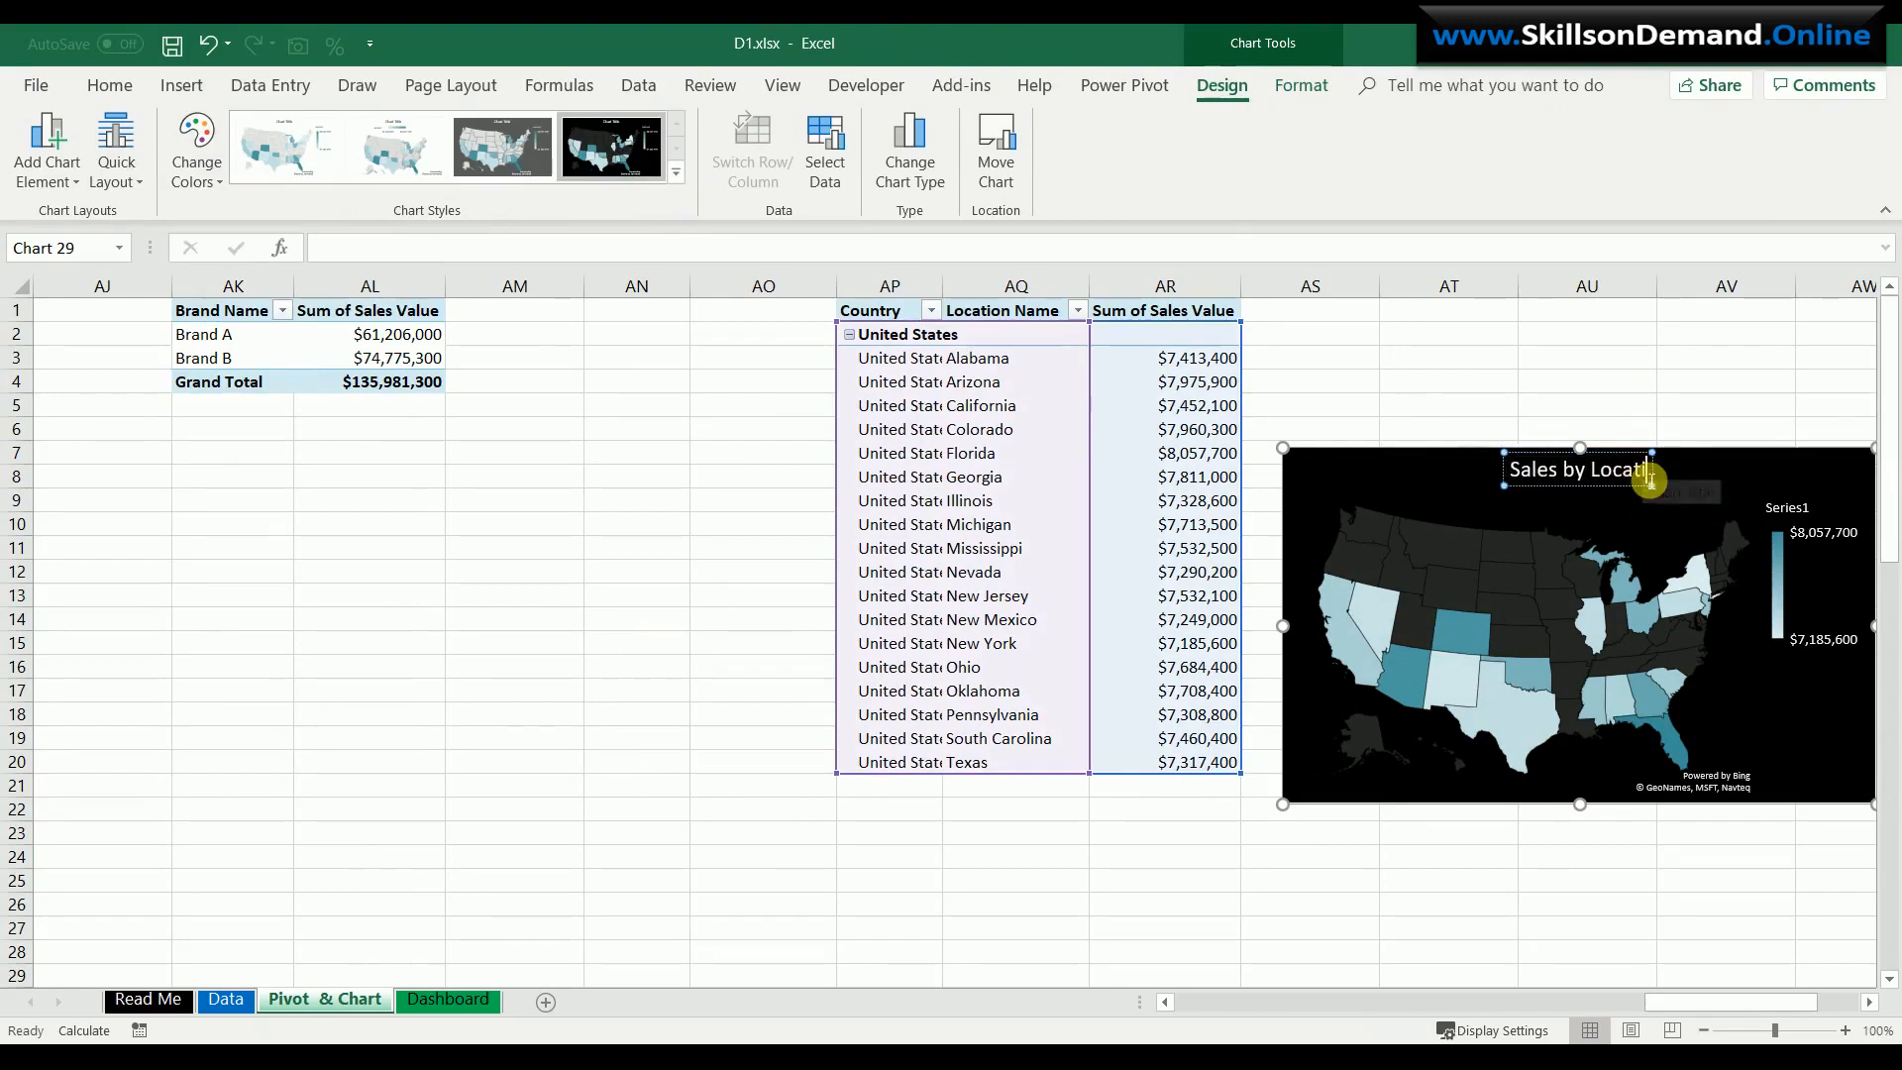
type("on")
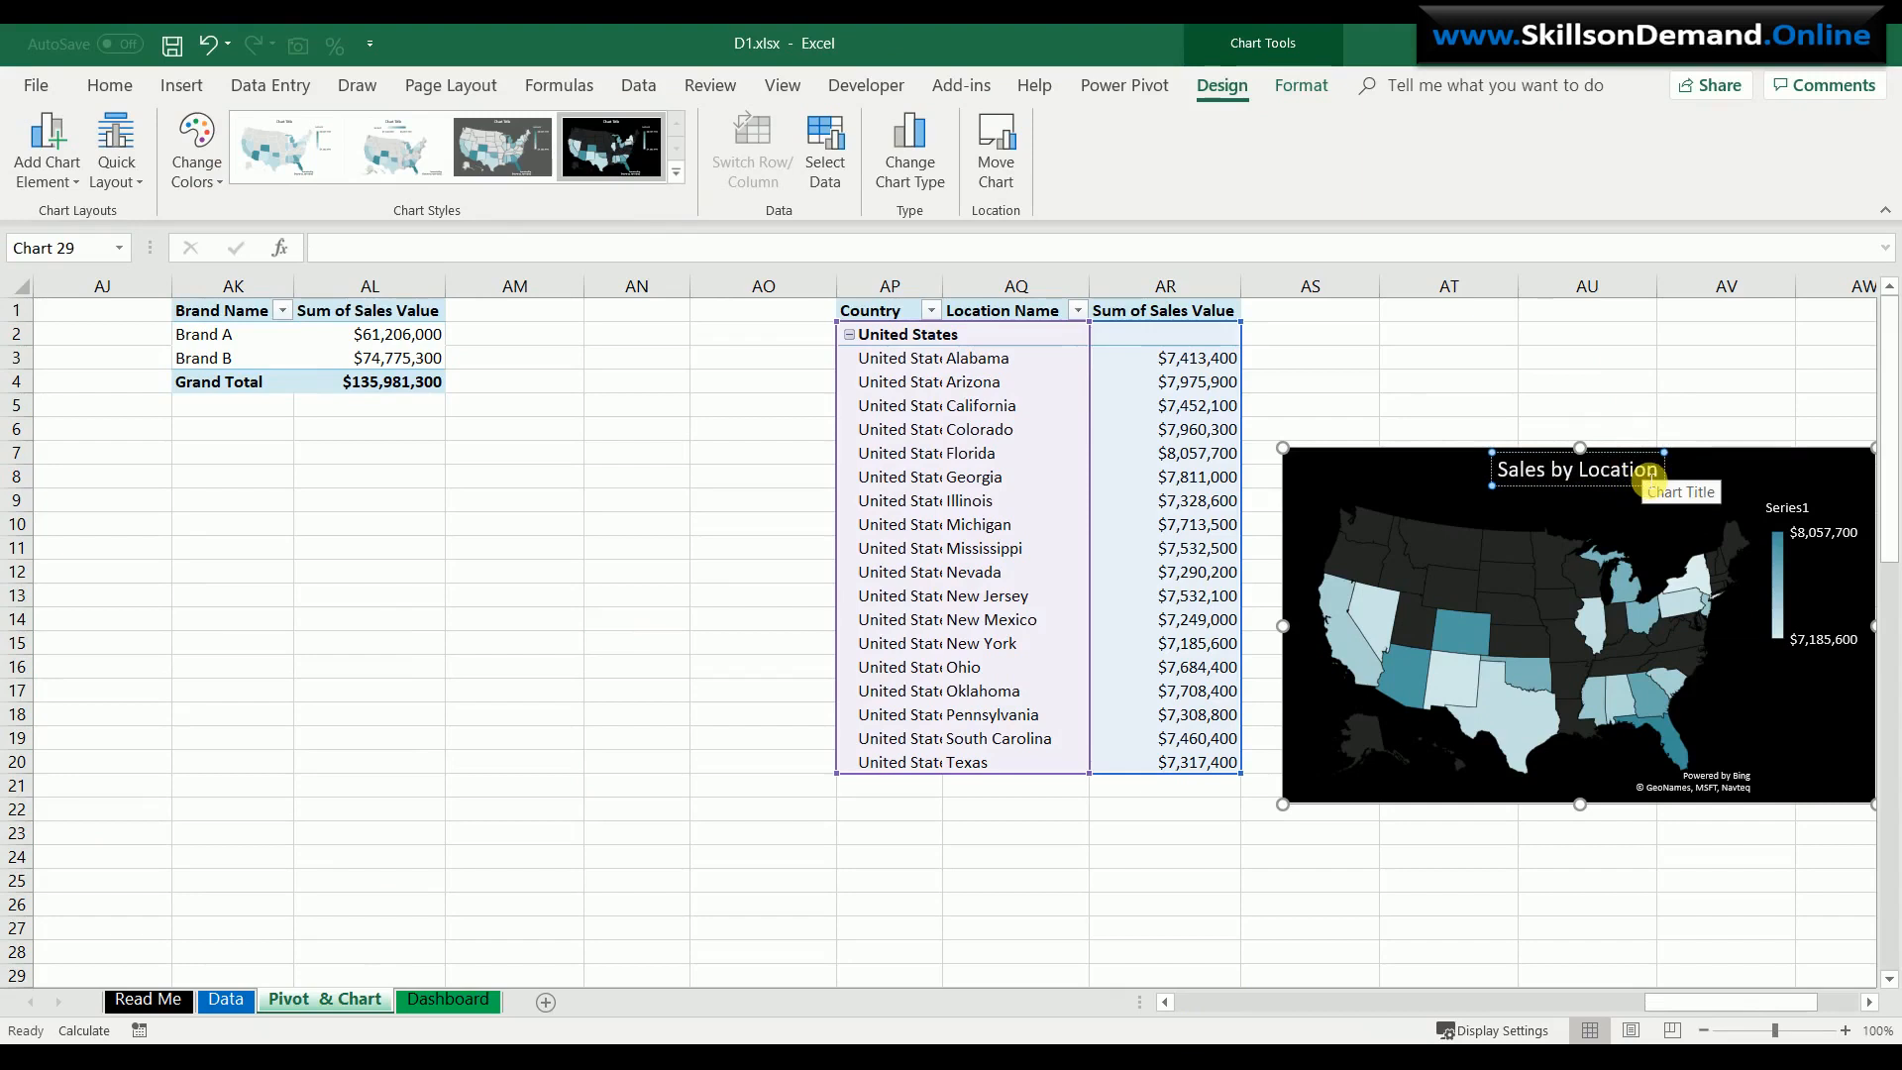
left_click(1746, 471)
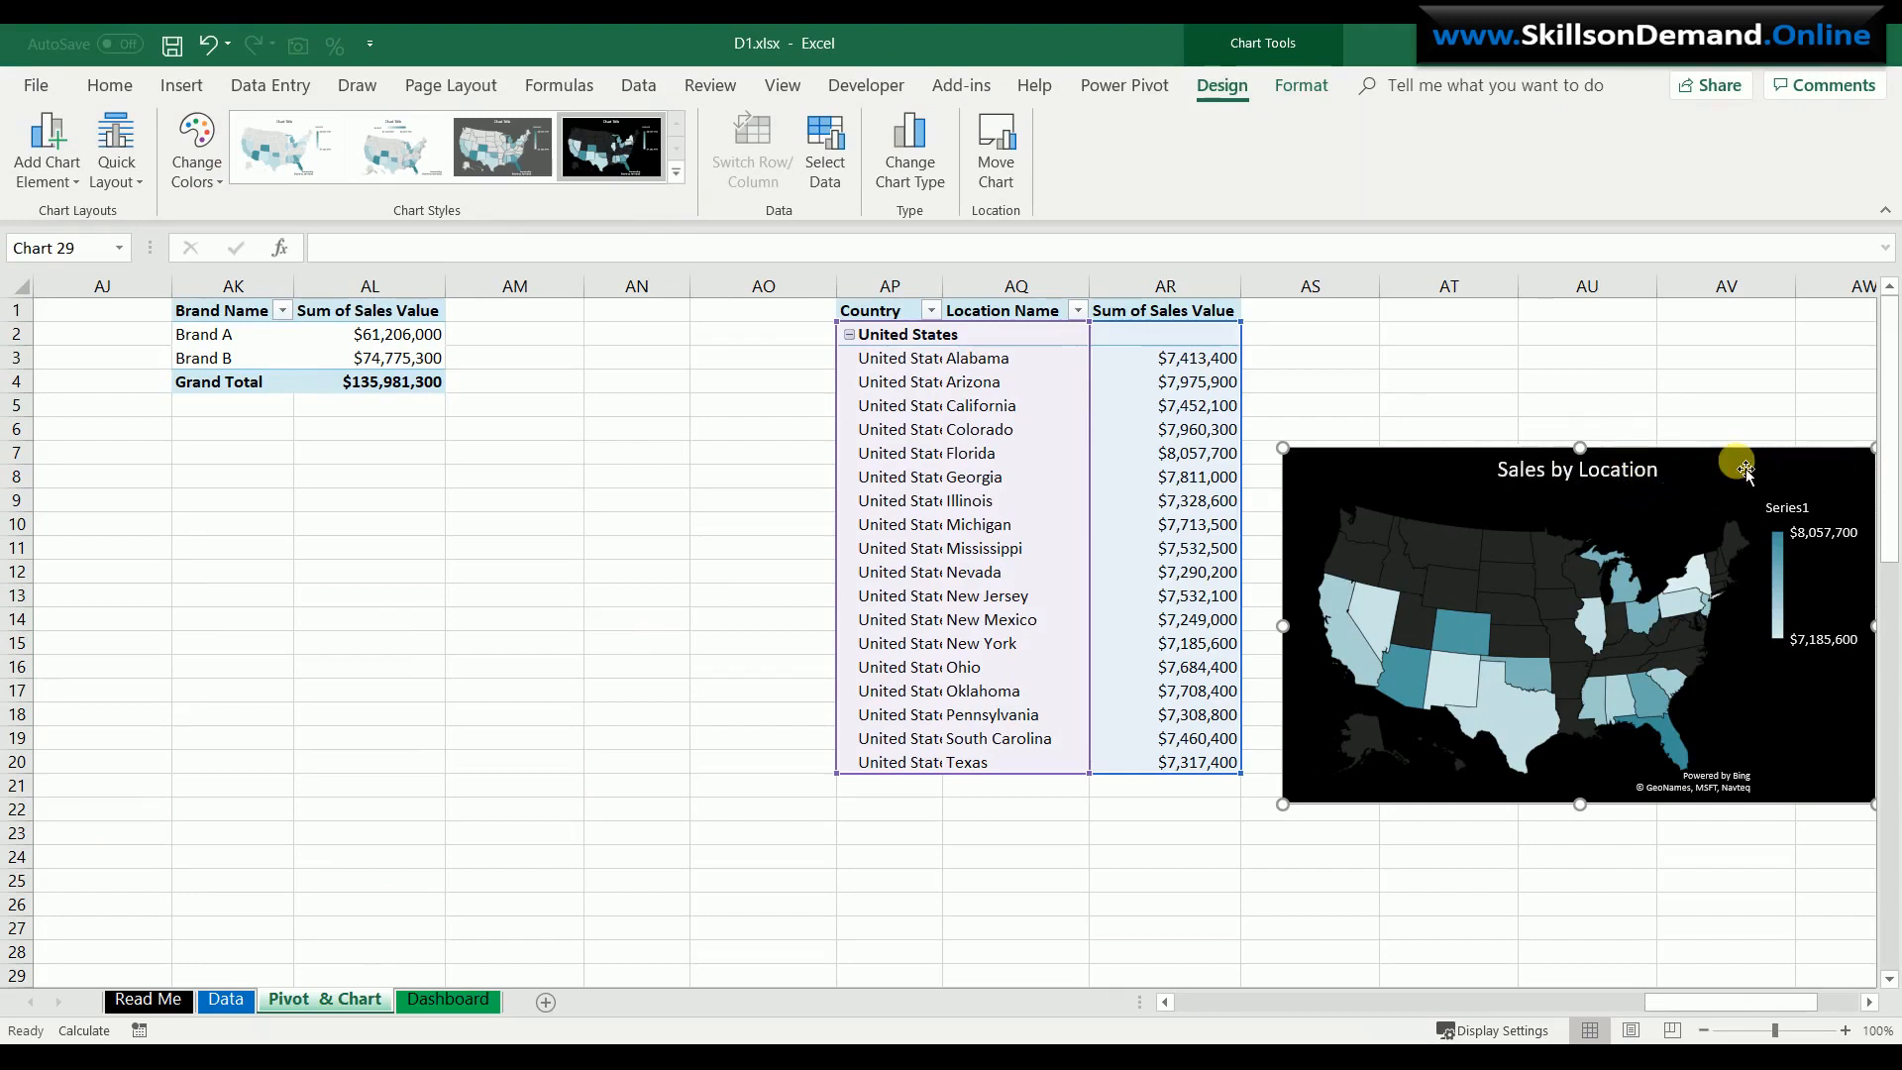
left_click(1661, 470)
key("ctrl+b")
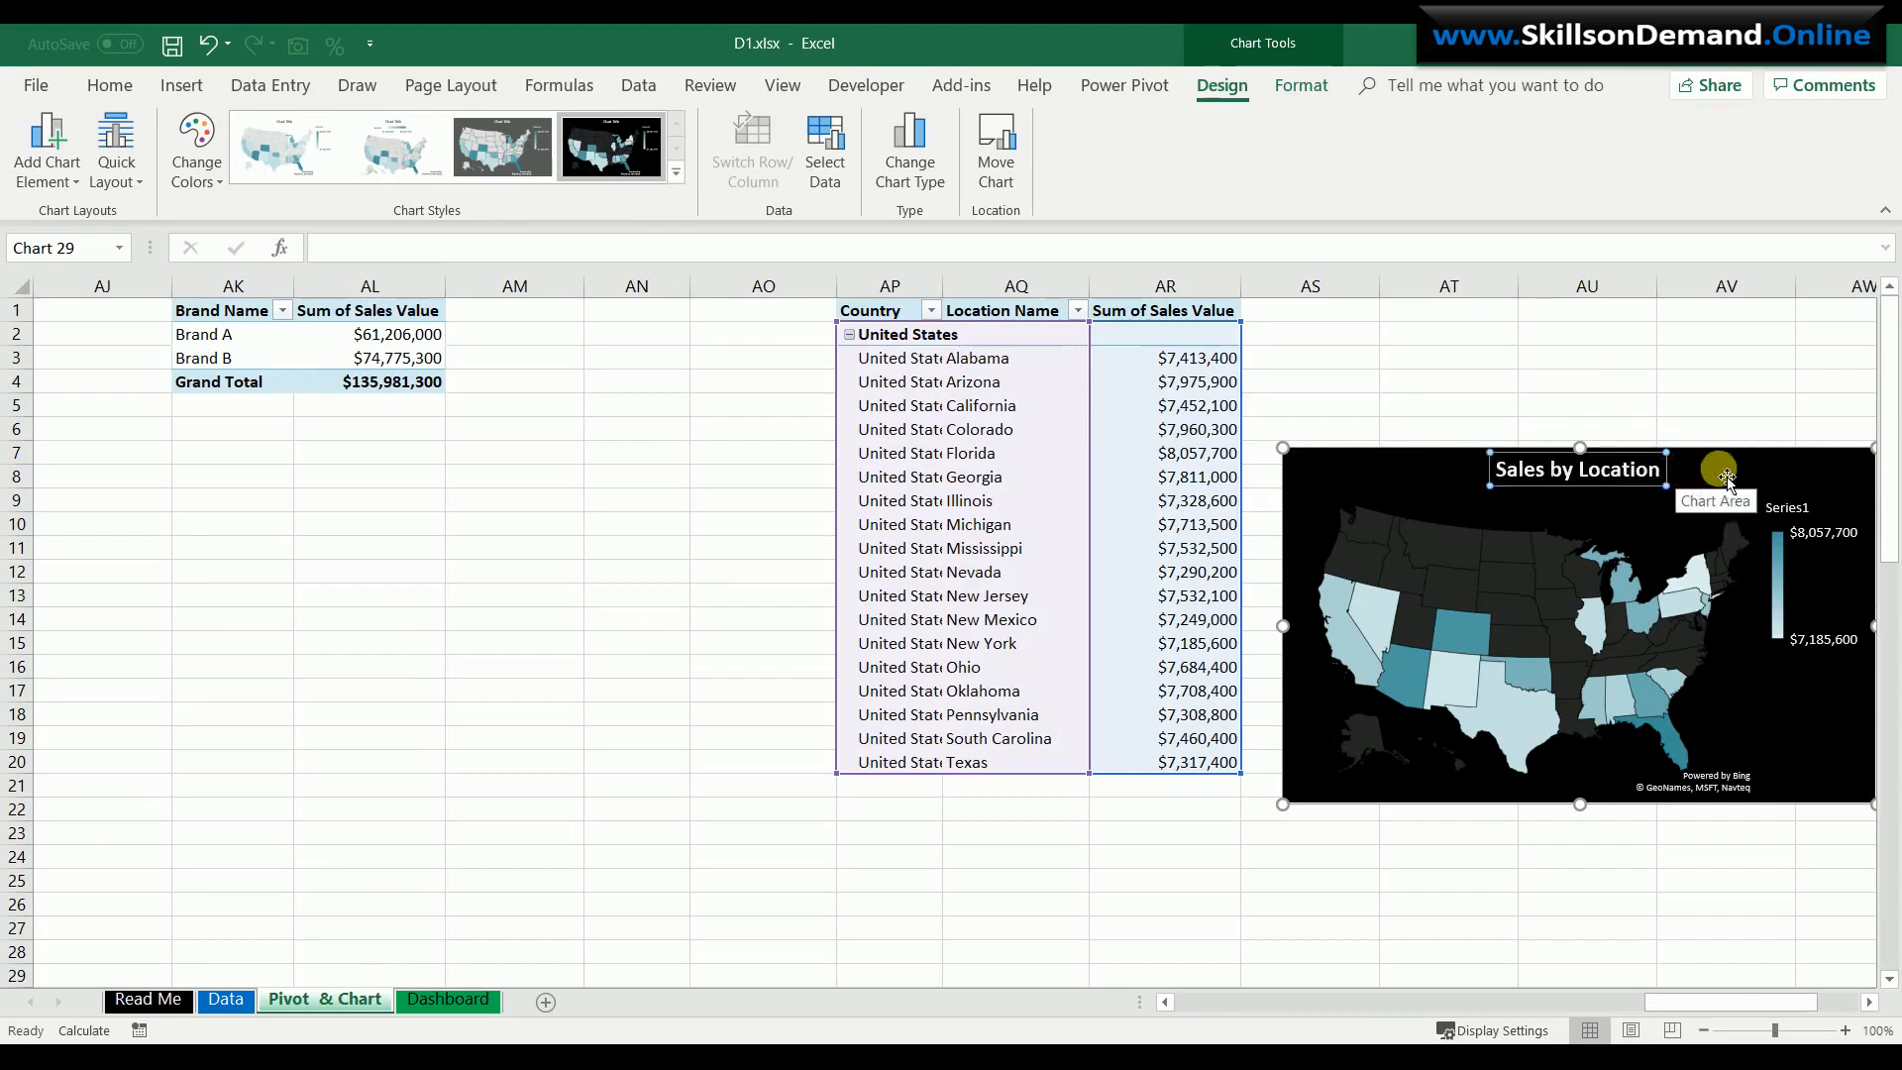
left_click(1747, 462)
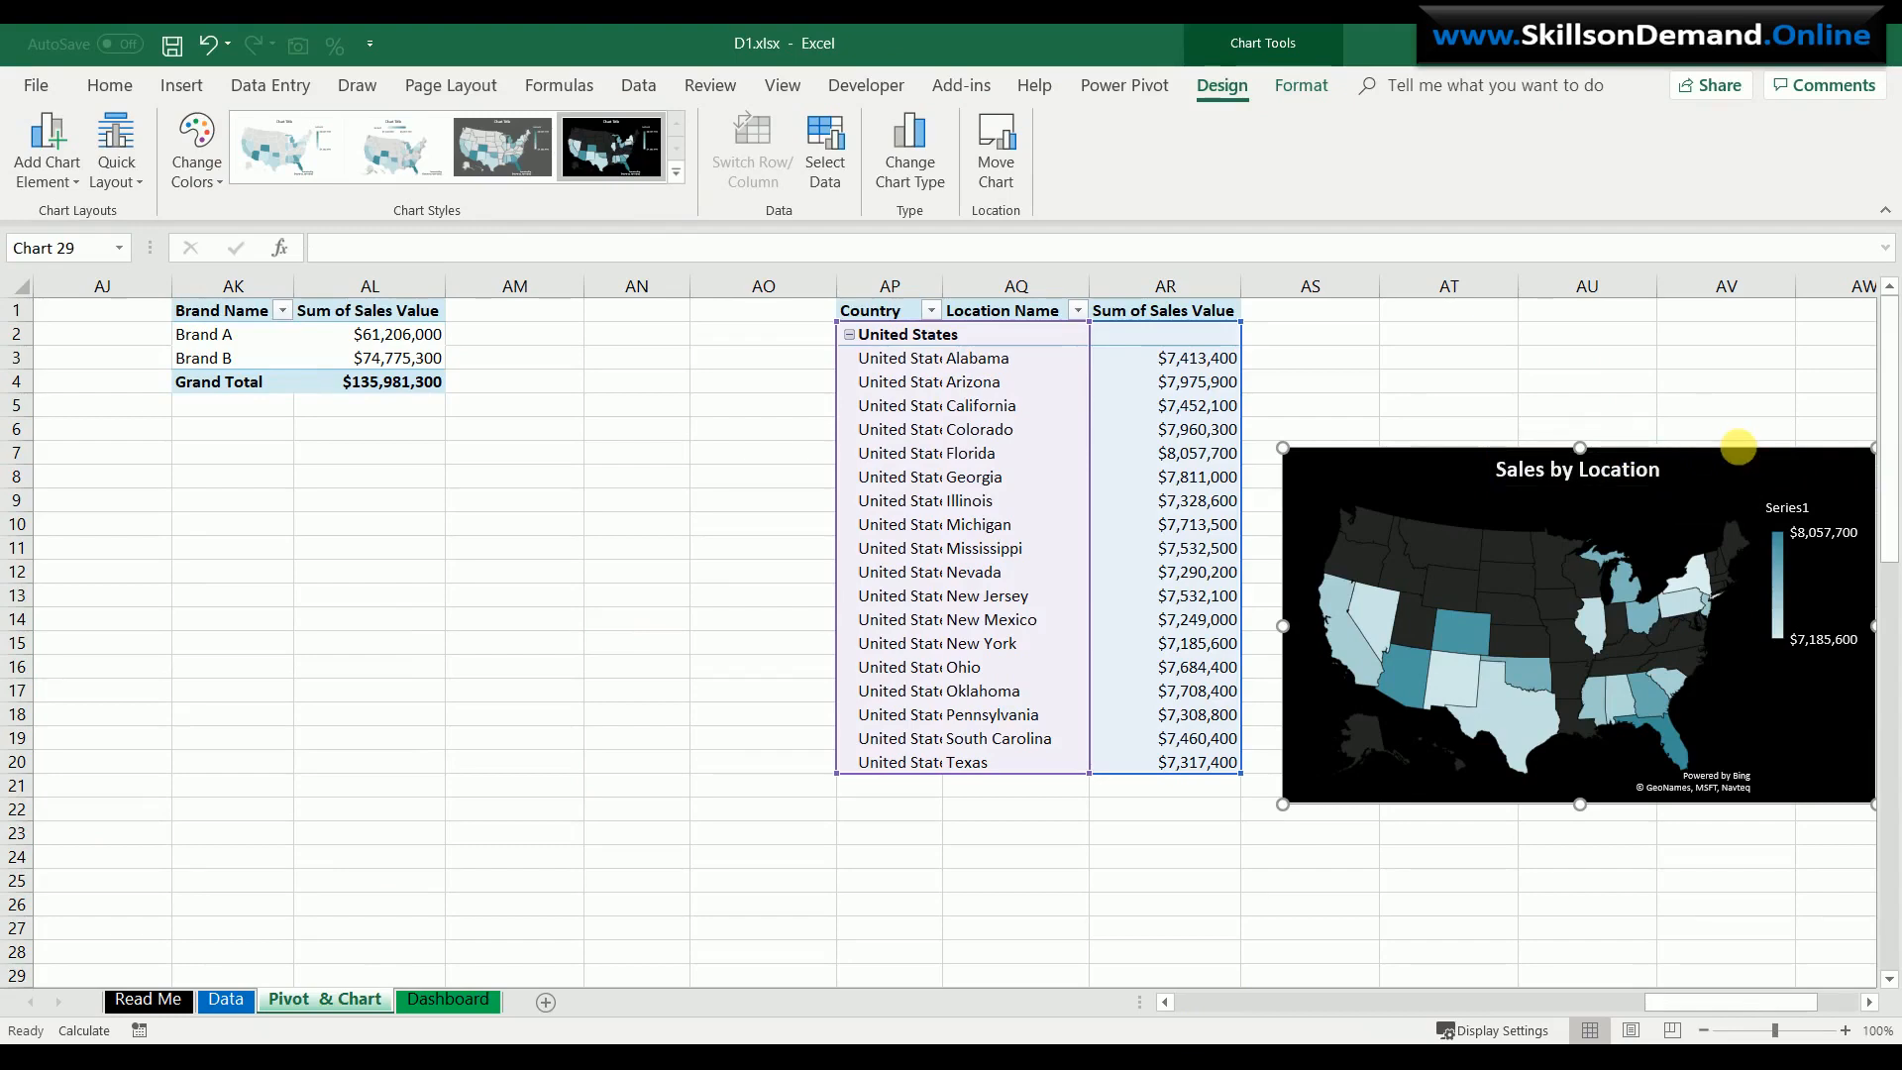
- Cut the map chart, paste it into the Dashboard sheet and position it above the gender and brand pie charts
key("ctrl+x")
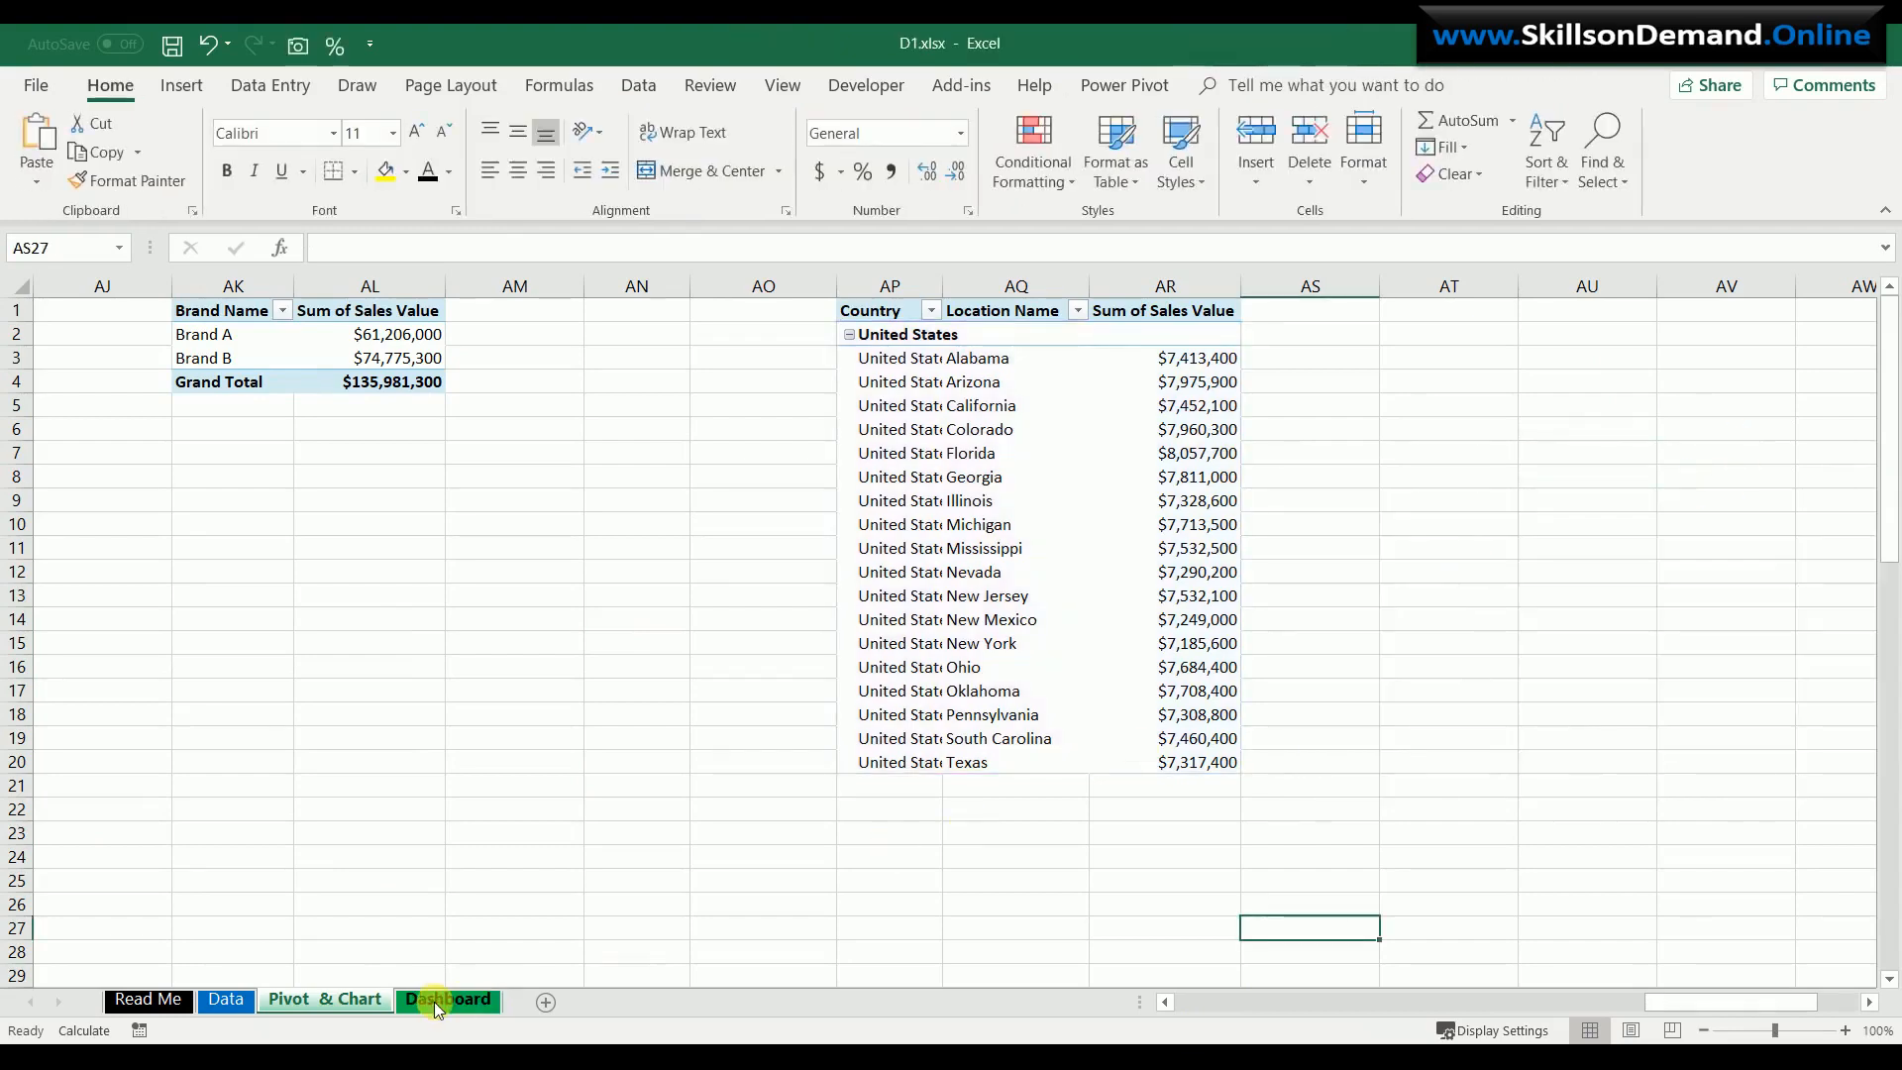
left_click(434, 1002)
left_click(1355, 488)
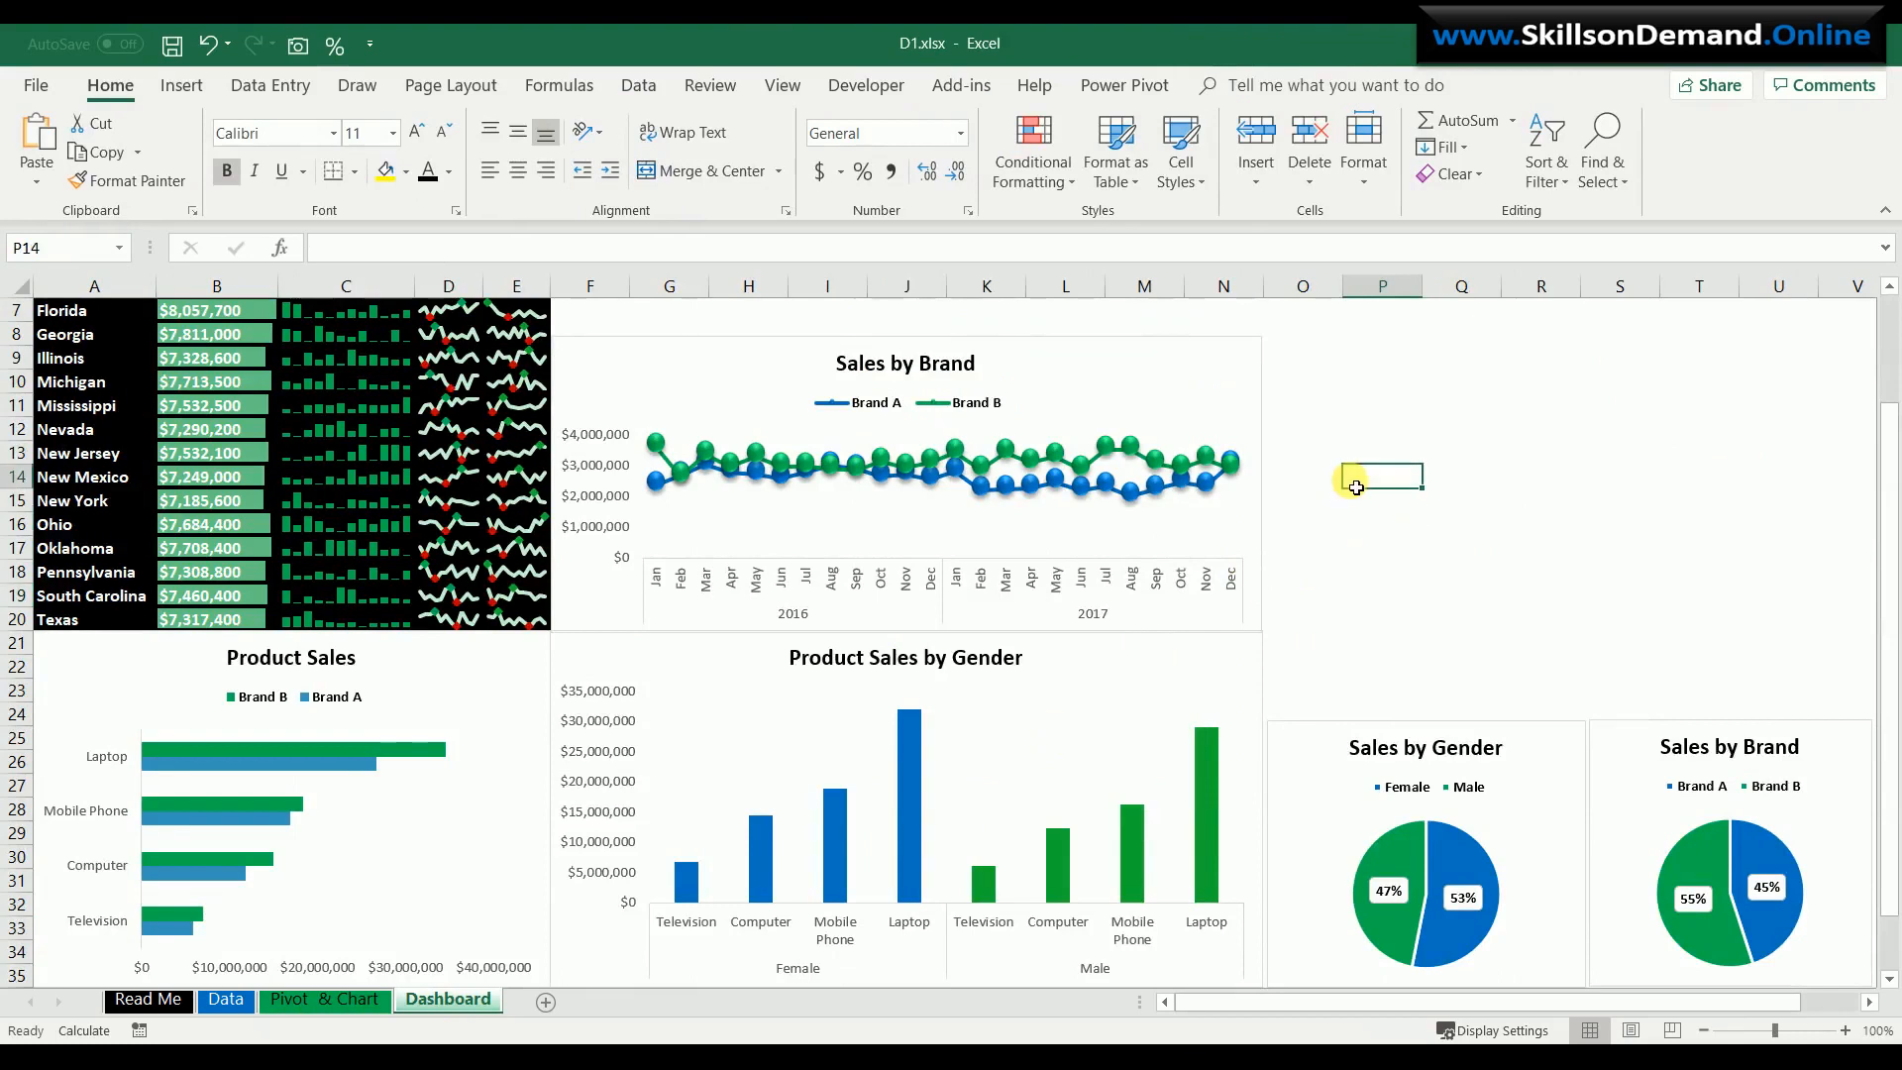
key("ctrl+v")
left_click_drag(1378, 479, 1296, 376)
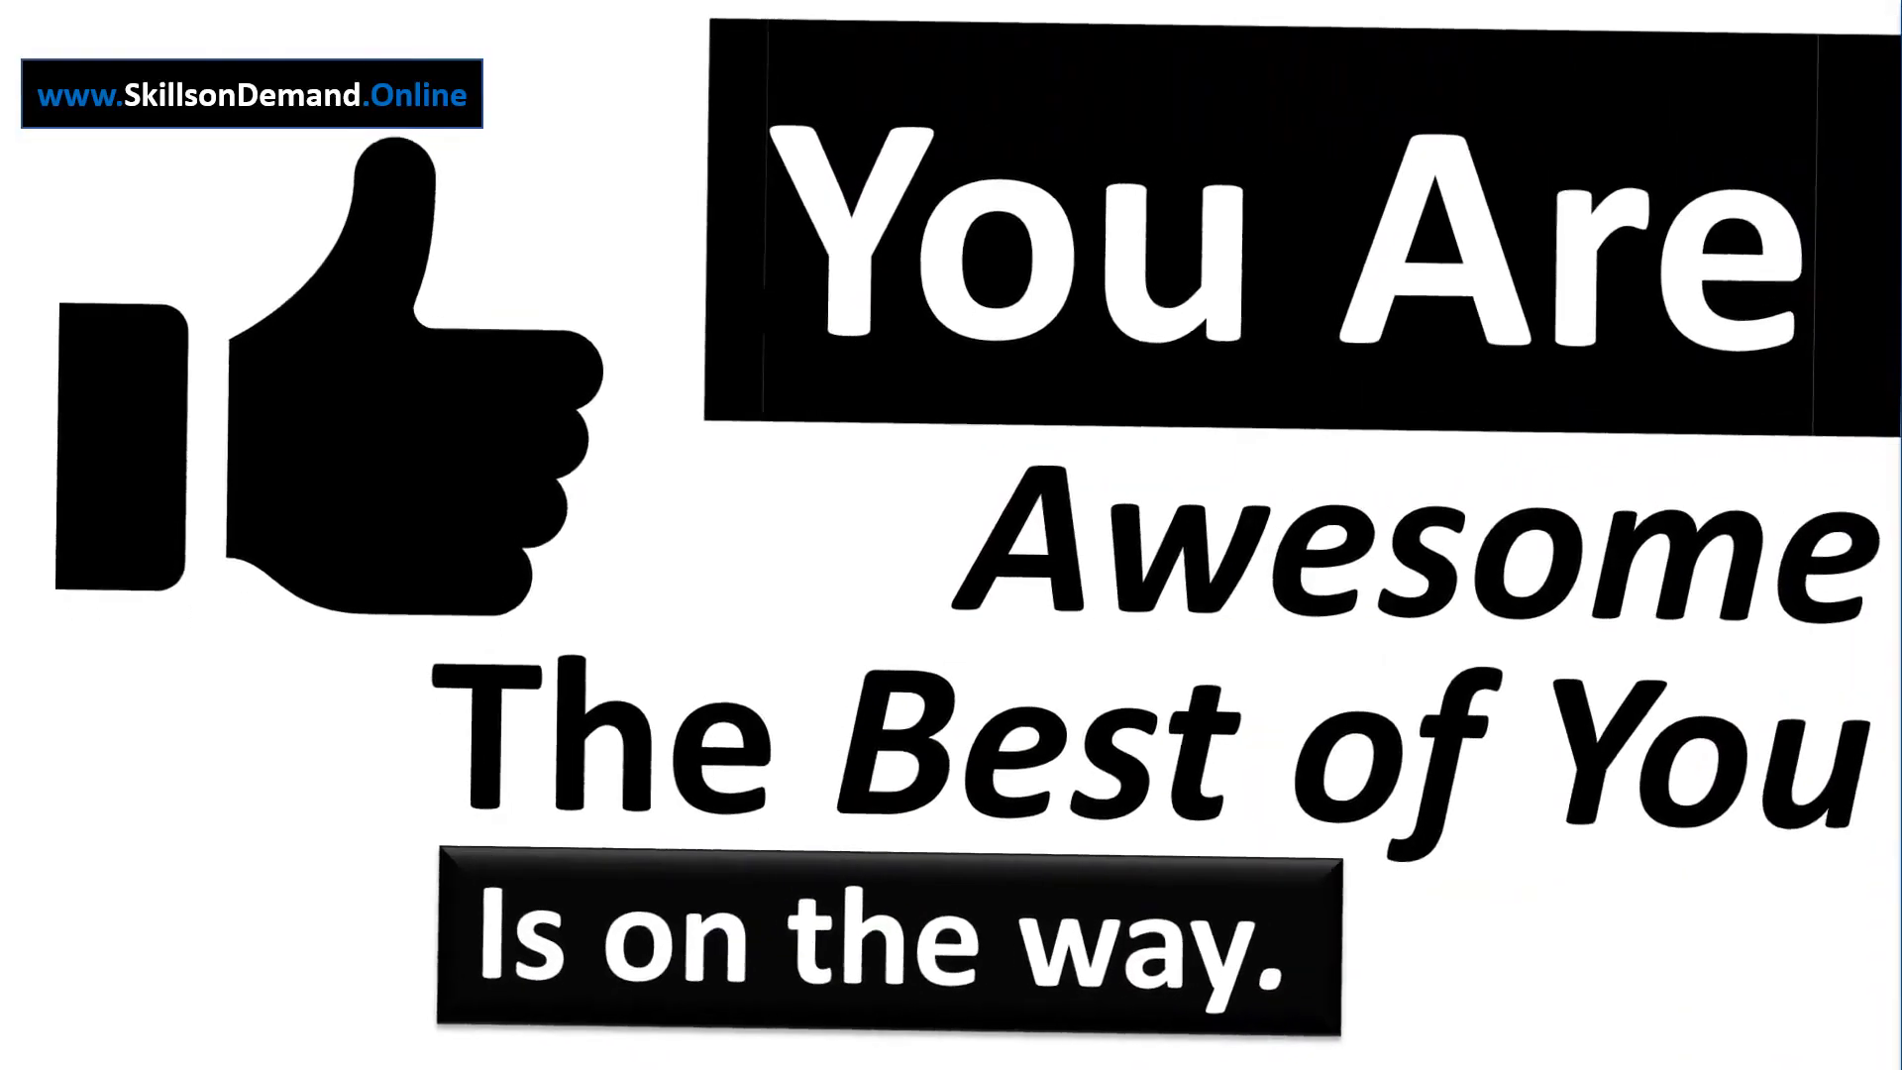
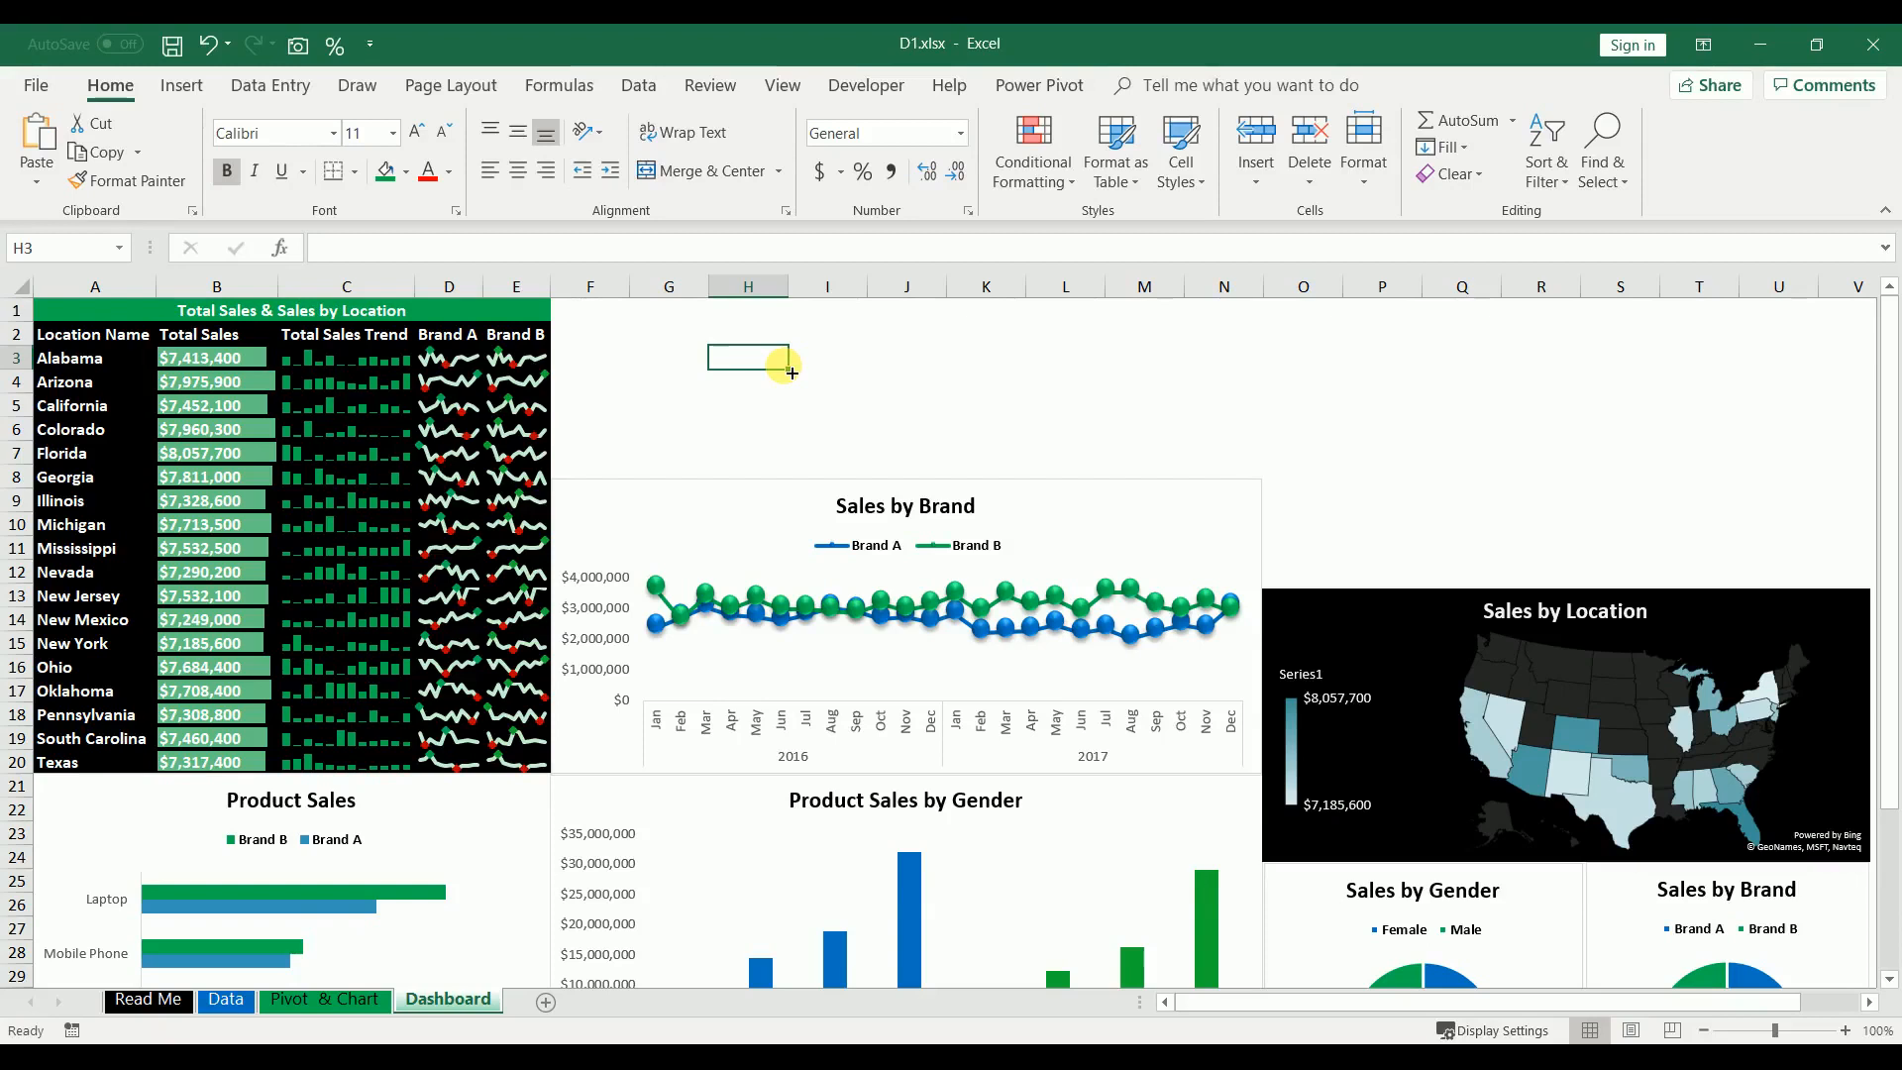
- Draw a rectangle about 5.95" wide and 1.48" high above the Sales by Brand chart, spanning columns F to N
left_click(171, 84)
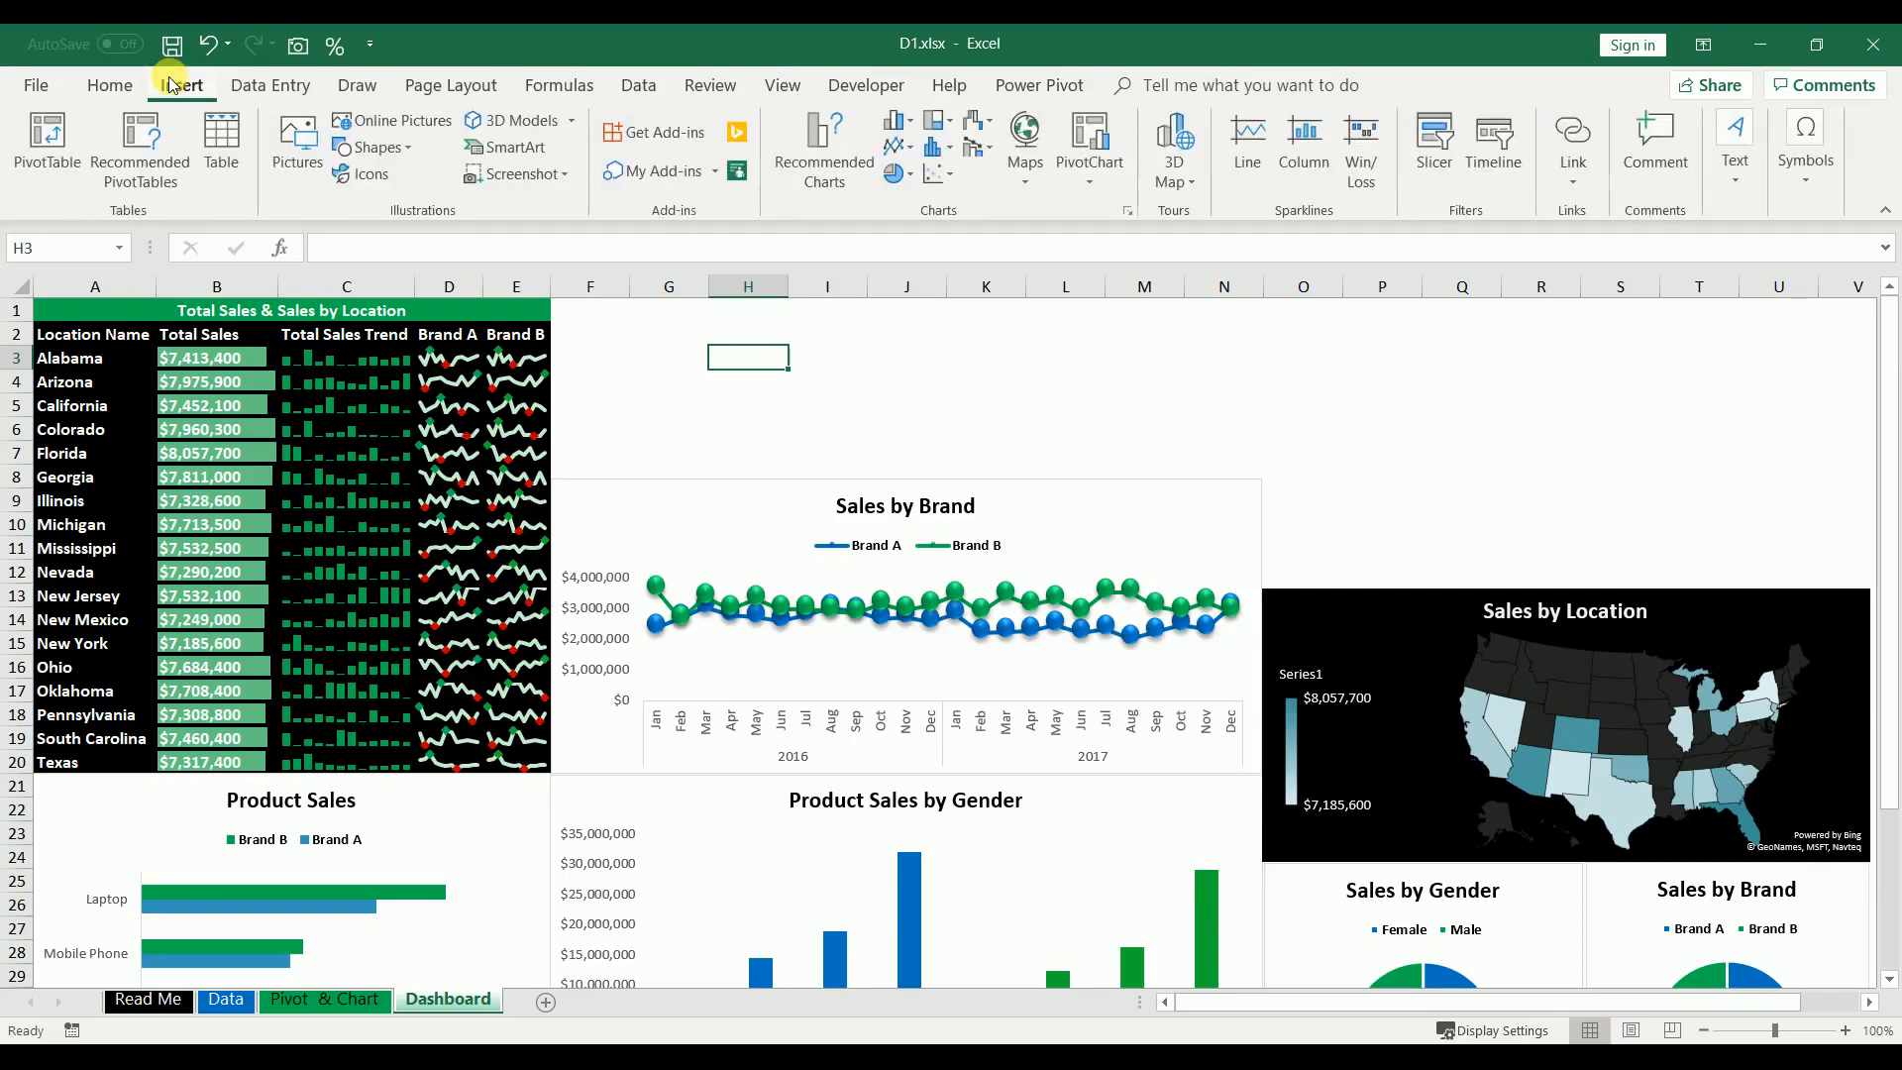
left_click(374, 147)
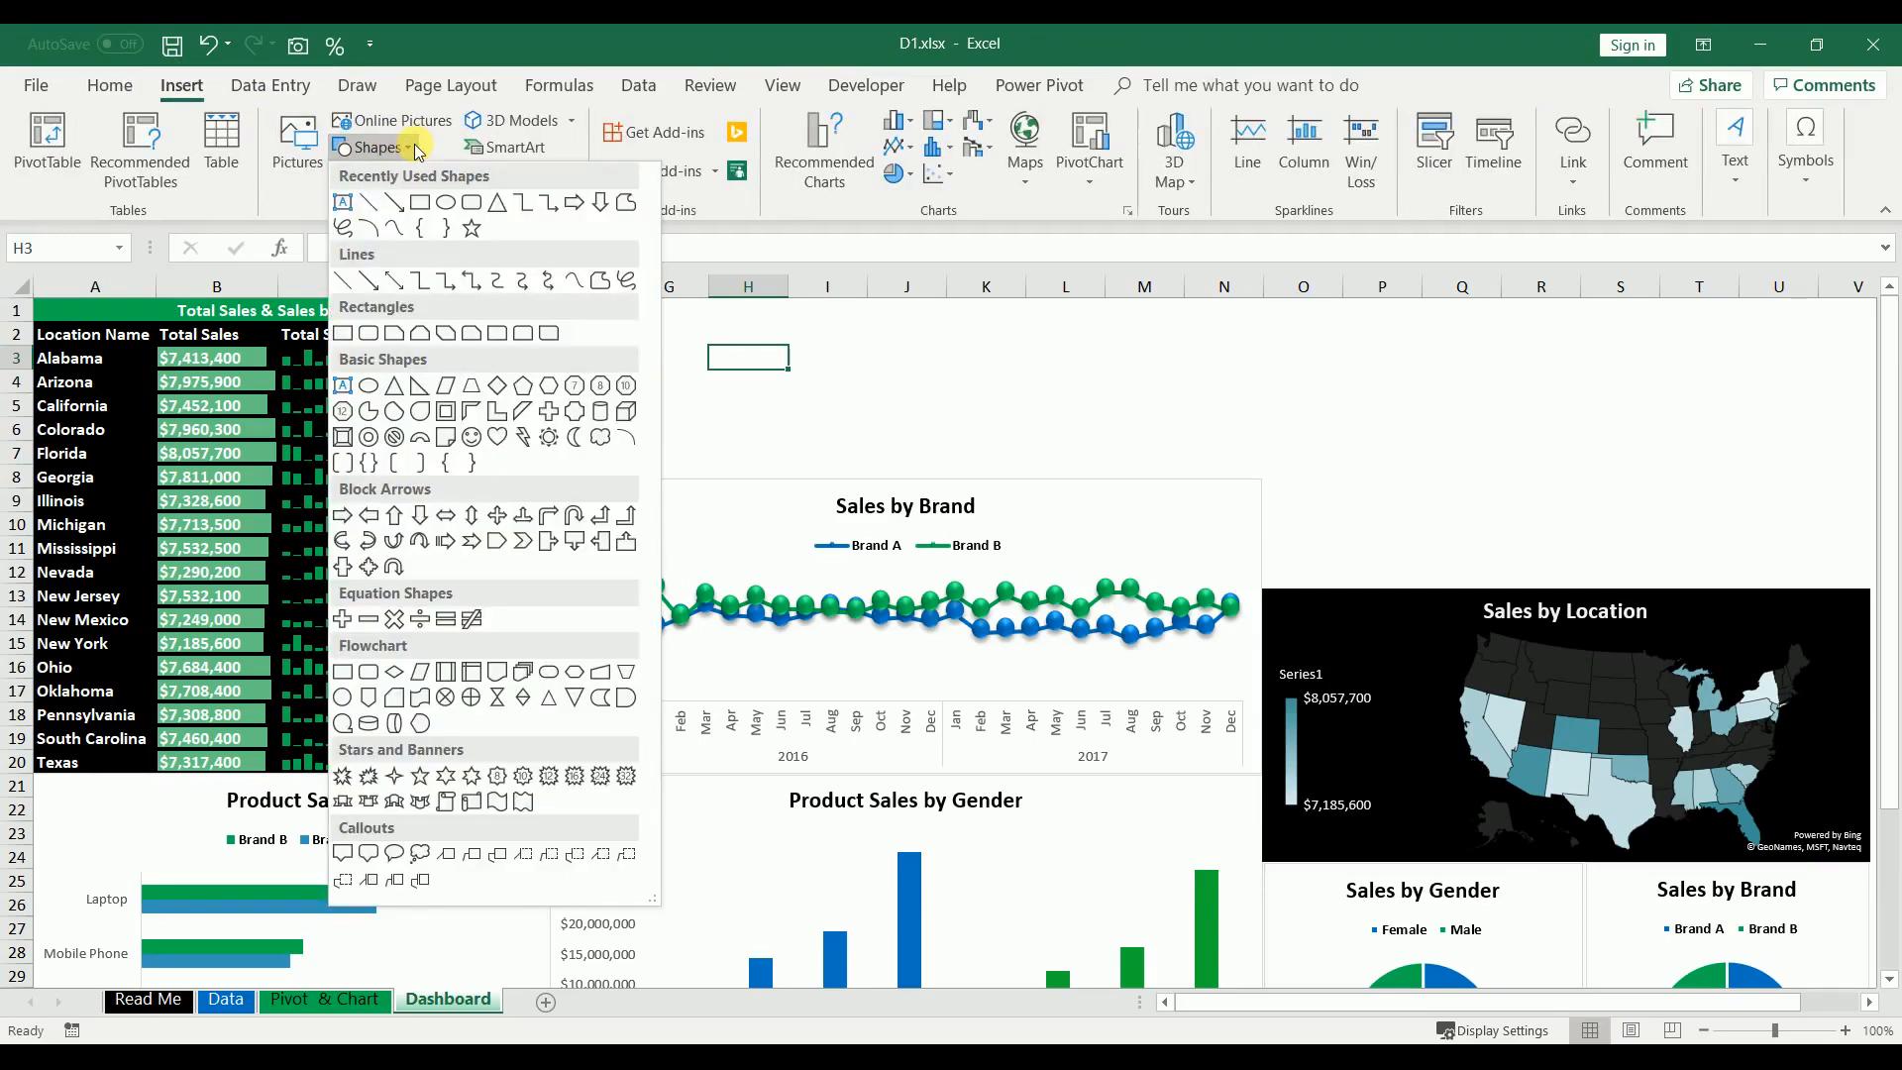
left_click(418, 204)
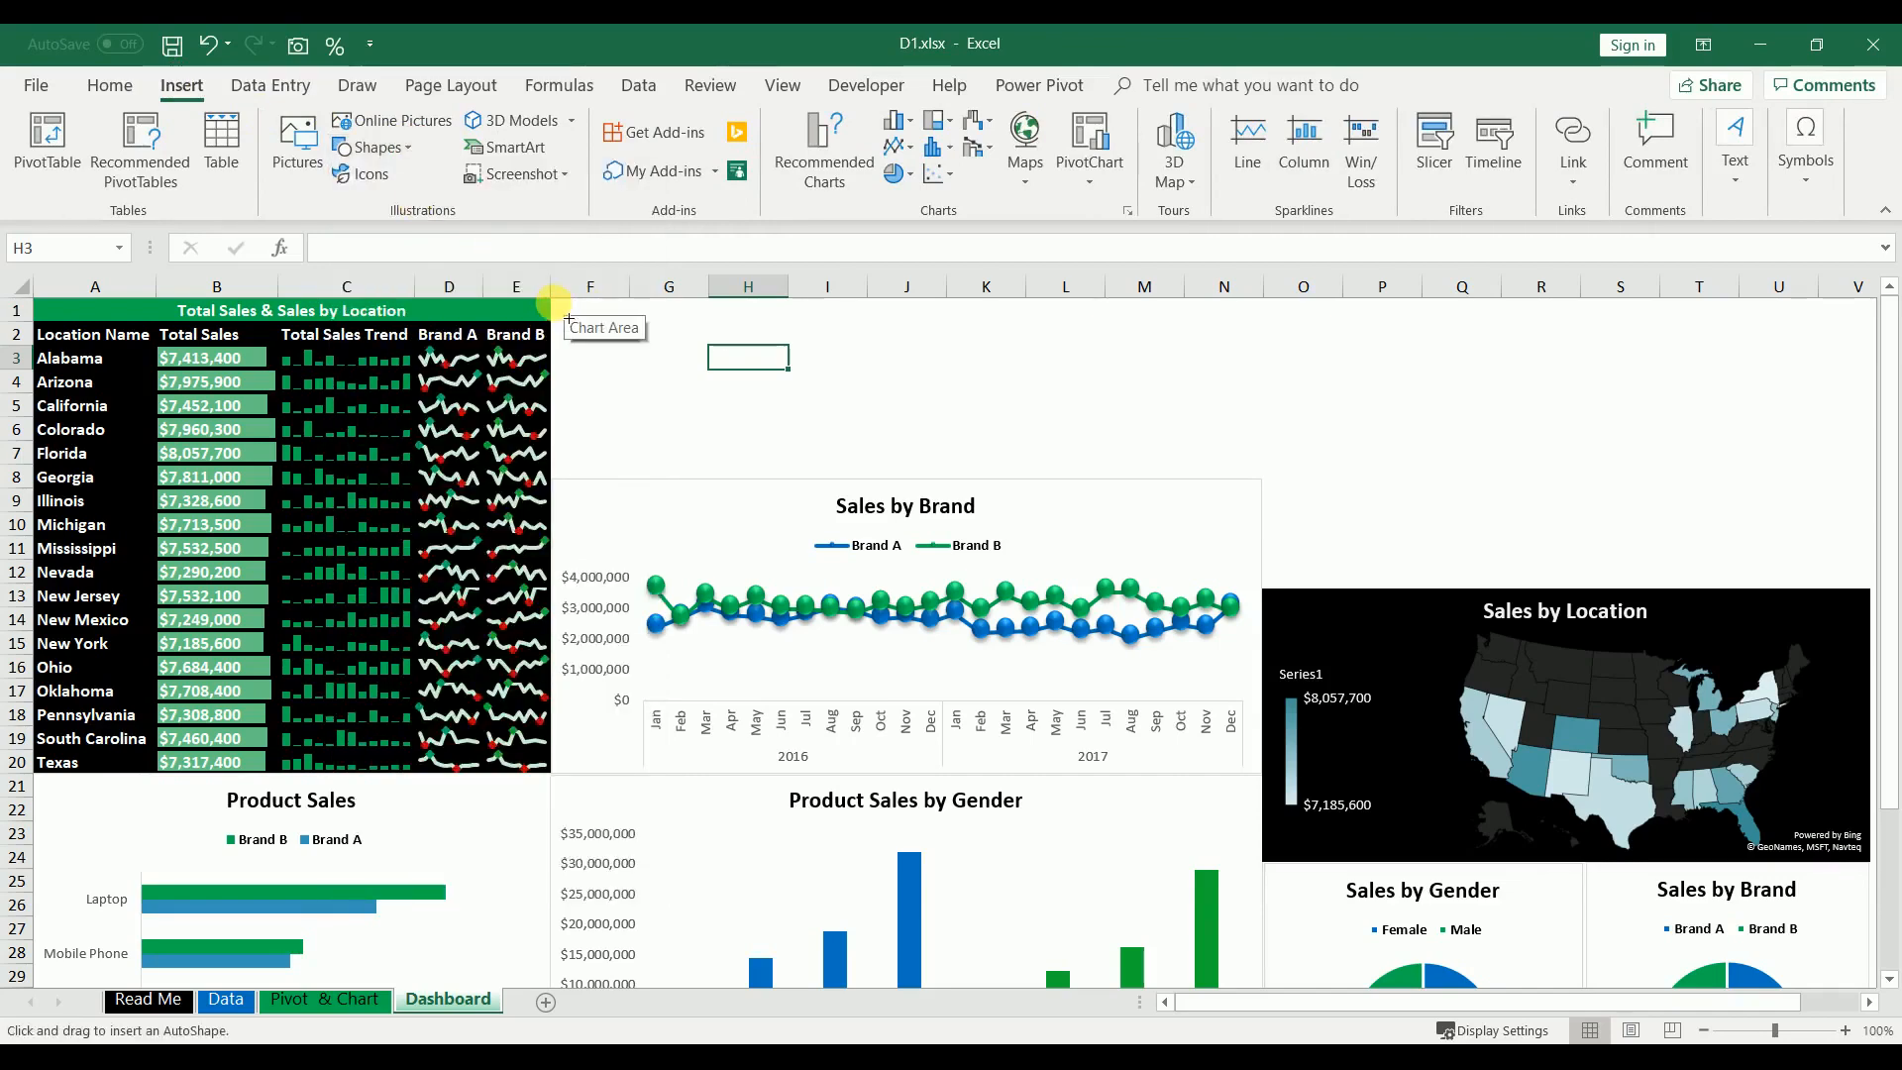
left_click_drag(555, 299, 1260, 476)
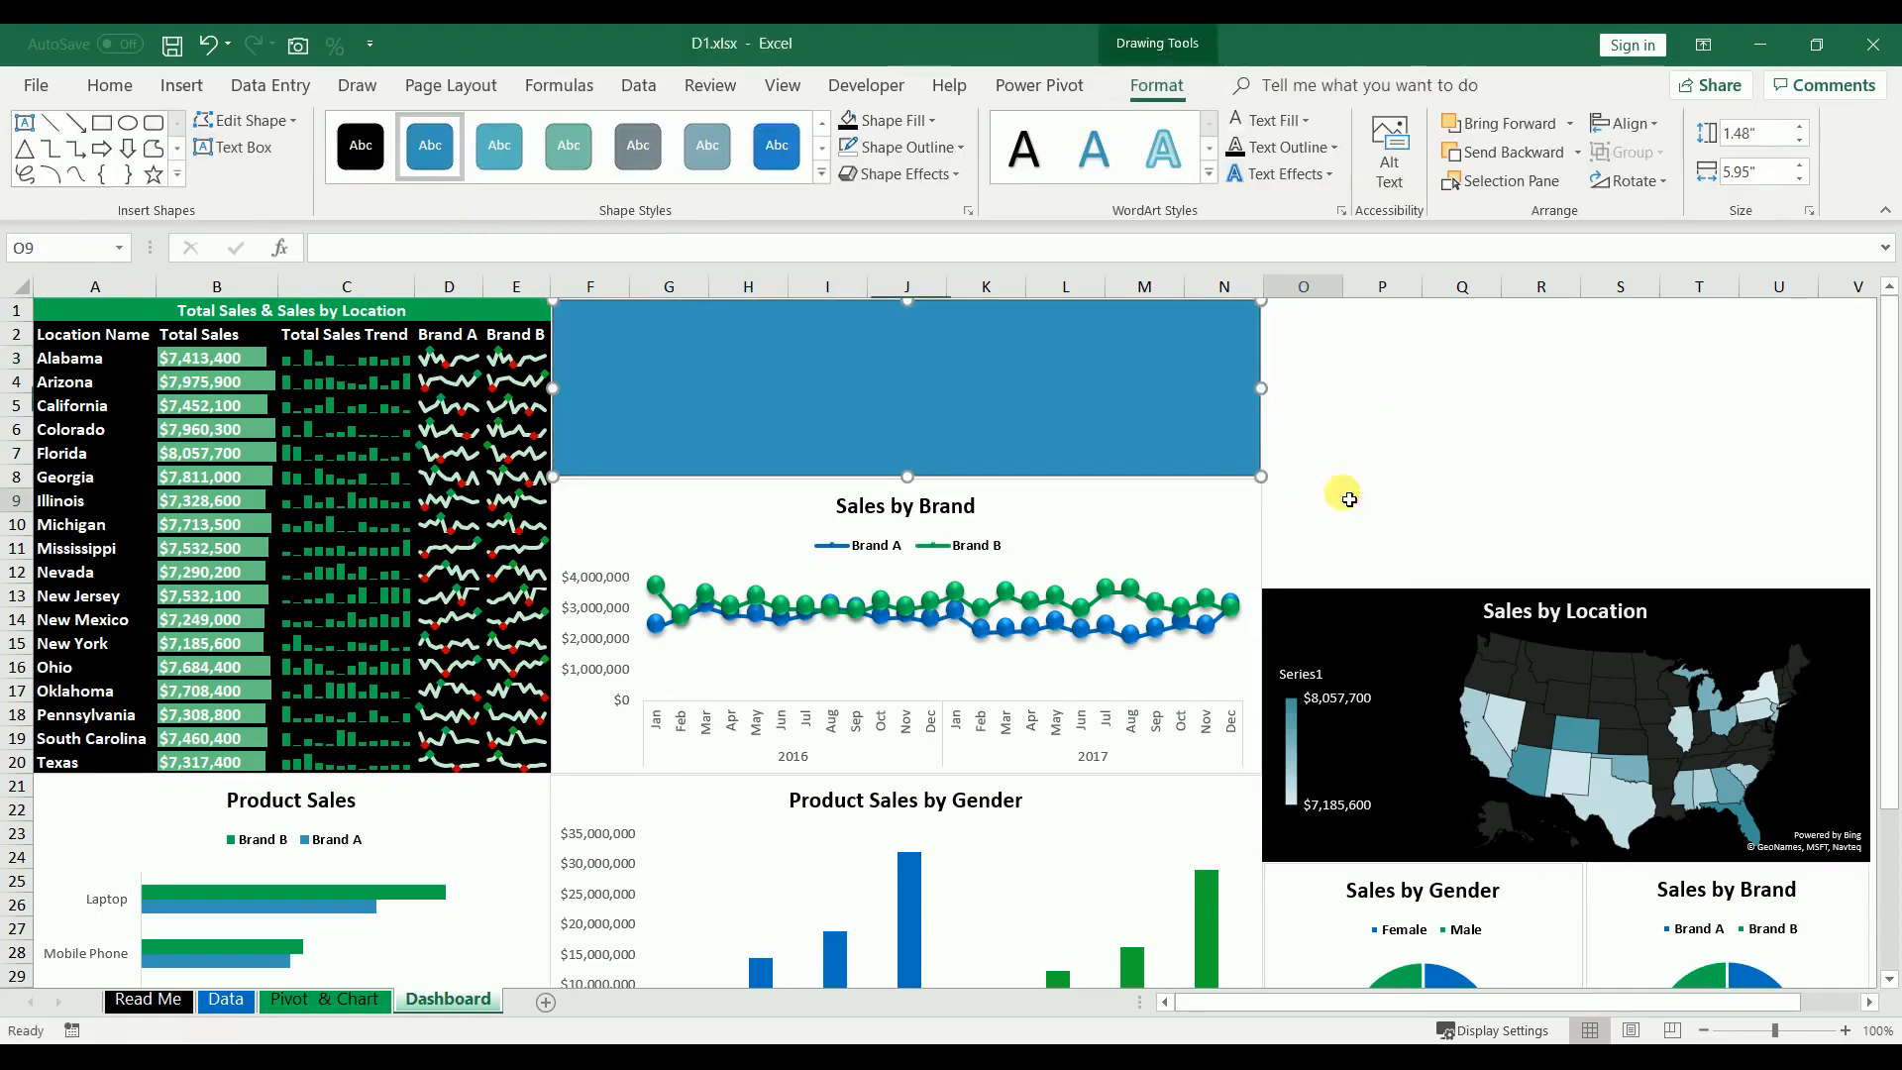
left_click(1340, 498)
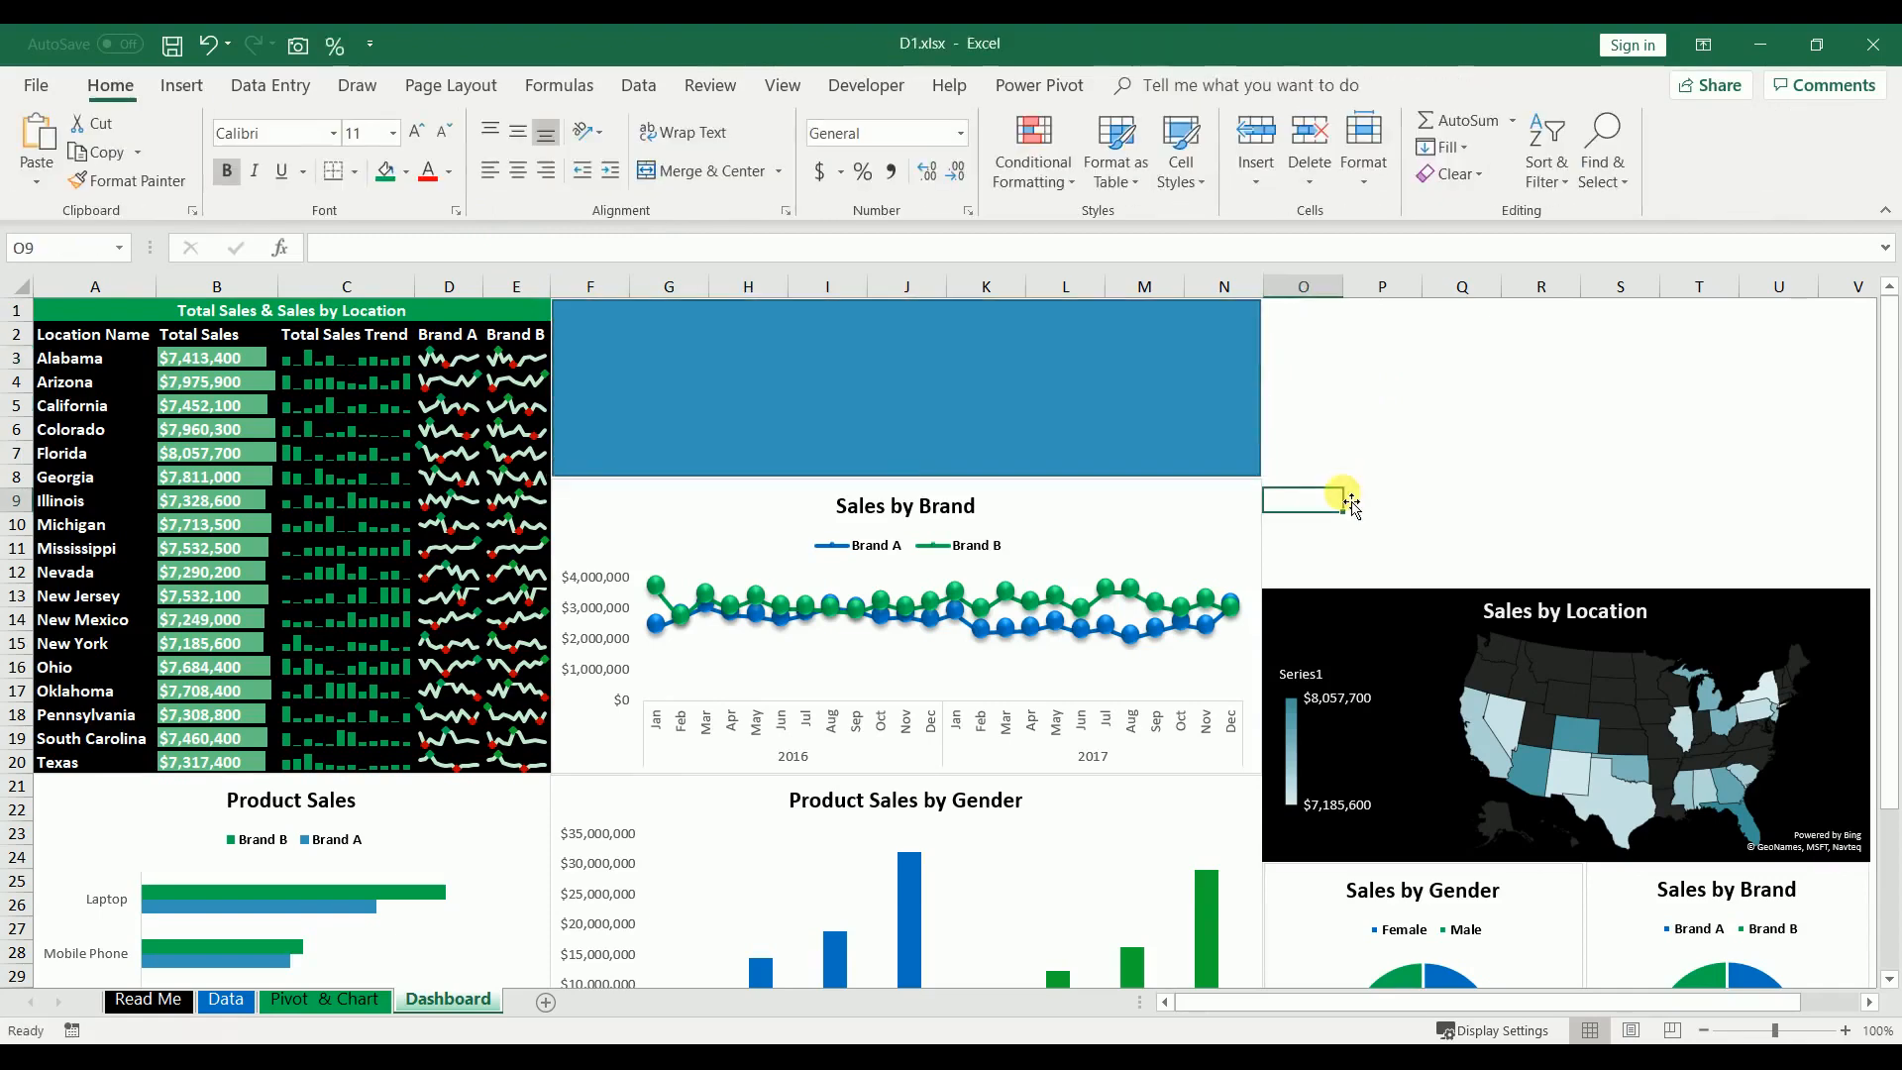
left_click(1246, 439)
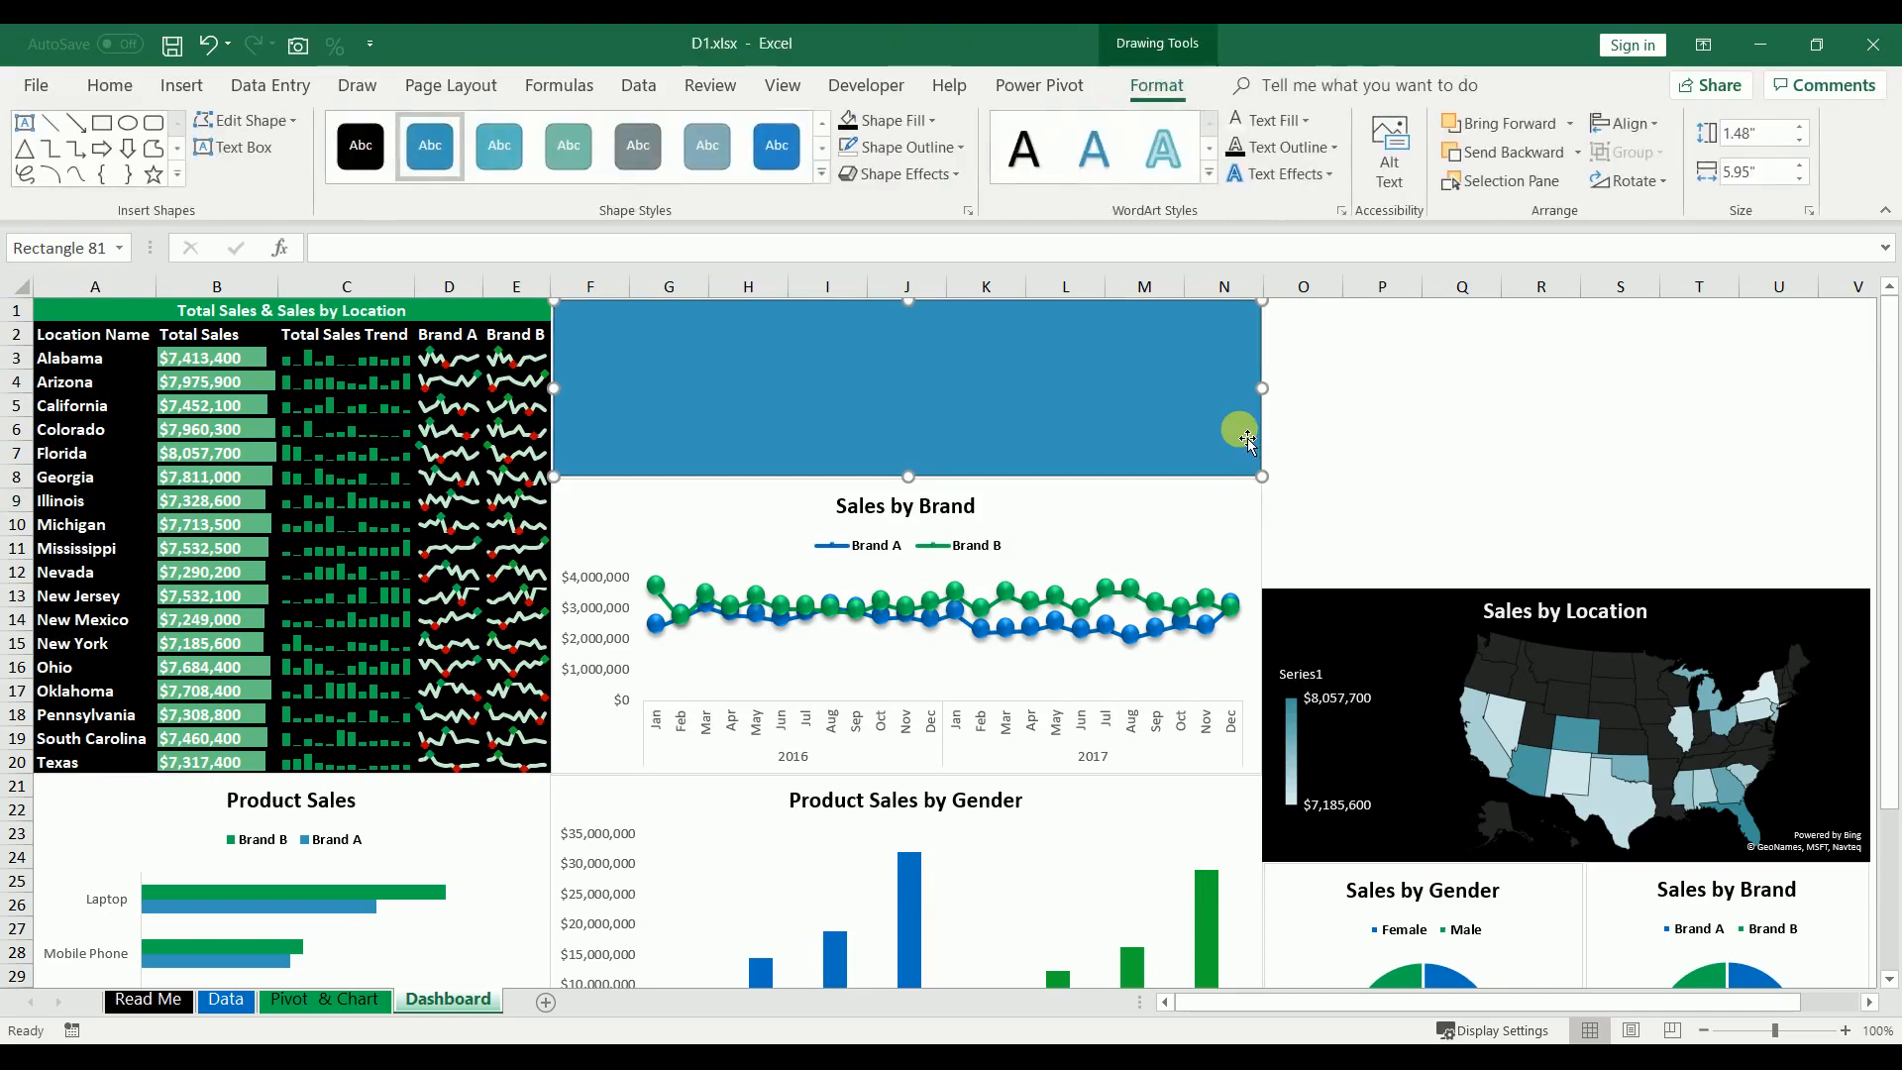
left_click(1463, 475)
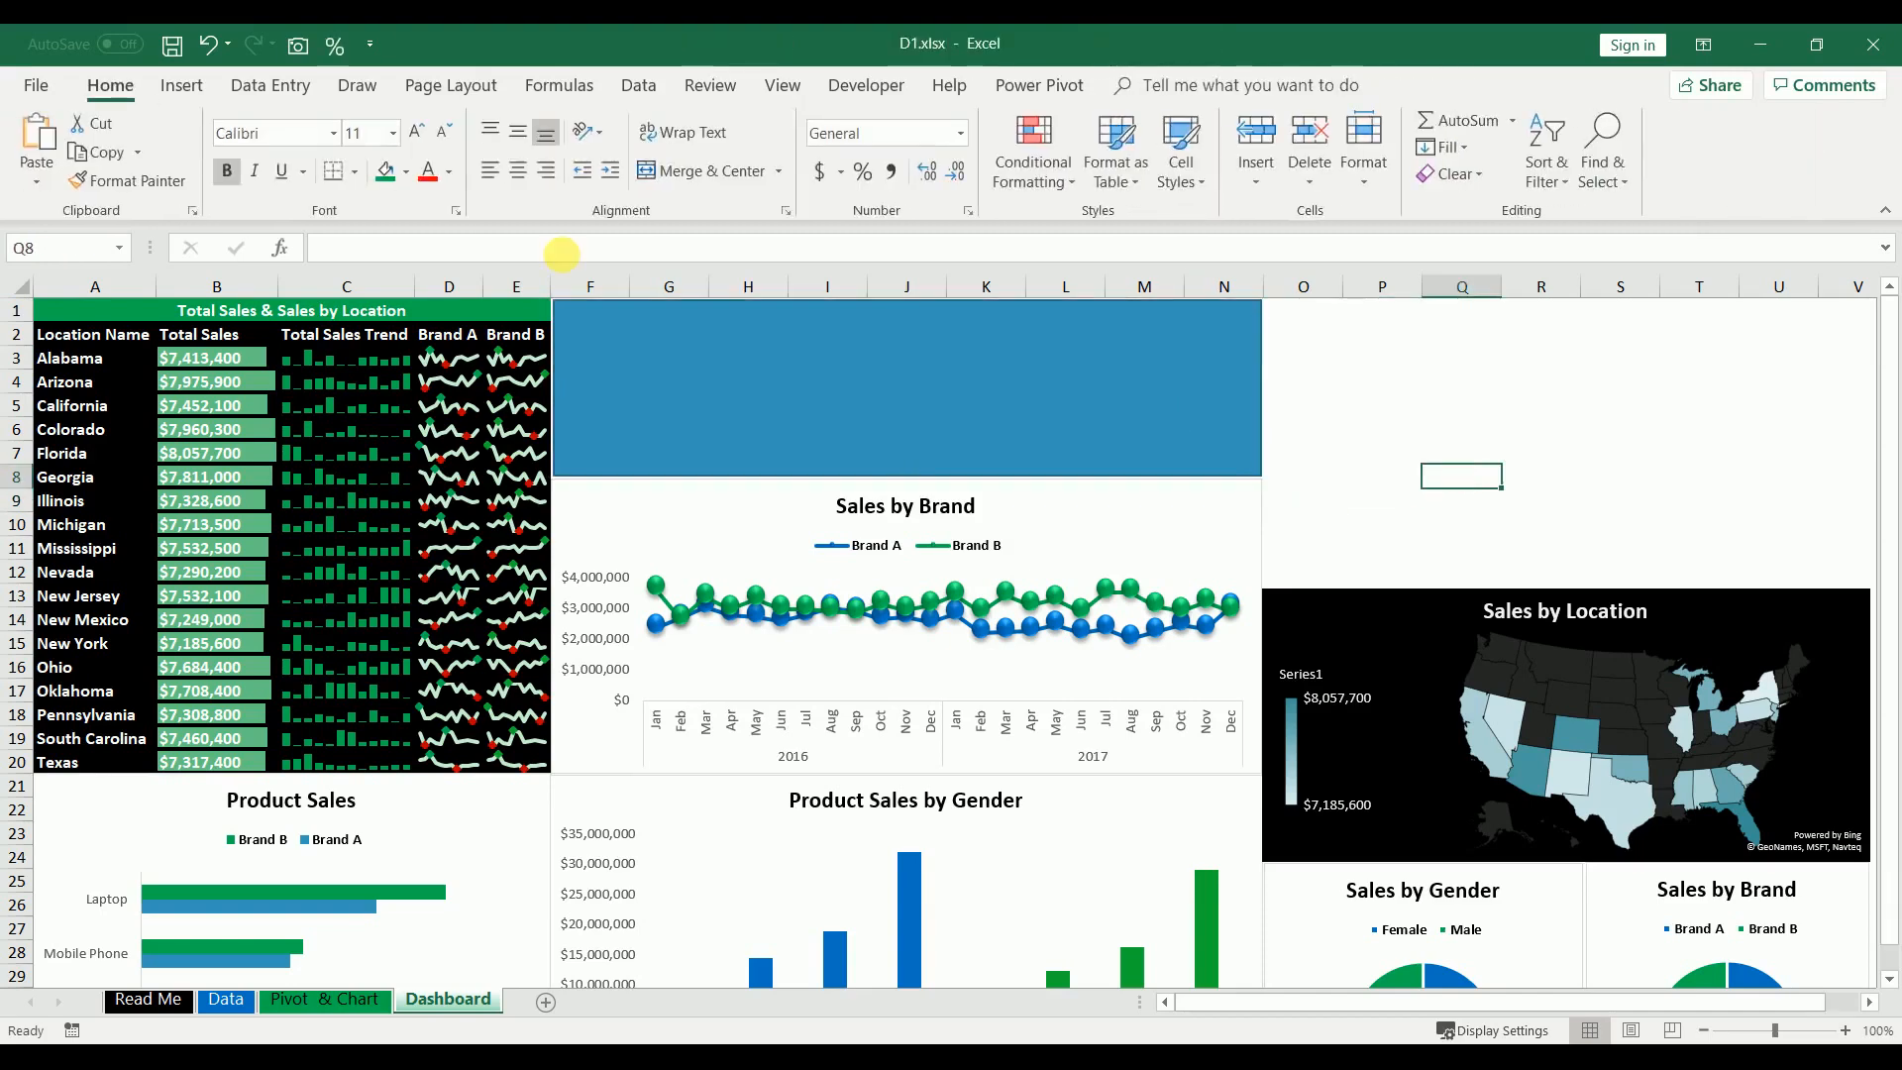
- Add a text box reading "Sales Dashboard" in the upper part of the blue banner, spanning columns F to K
left_click(183, 86)
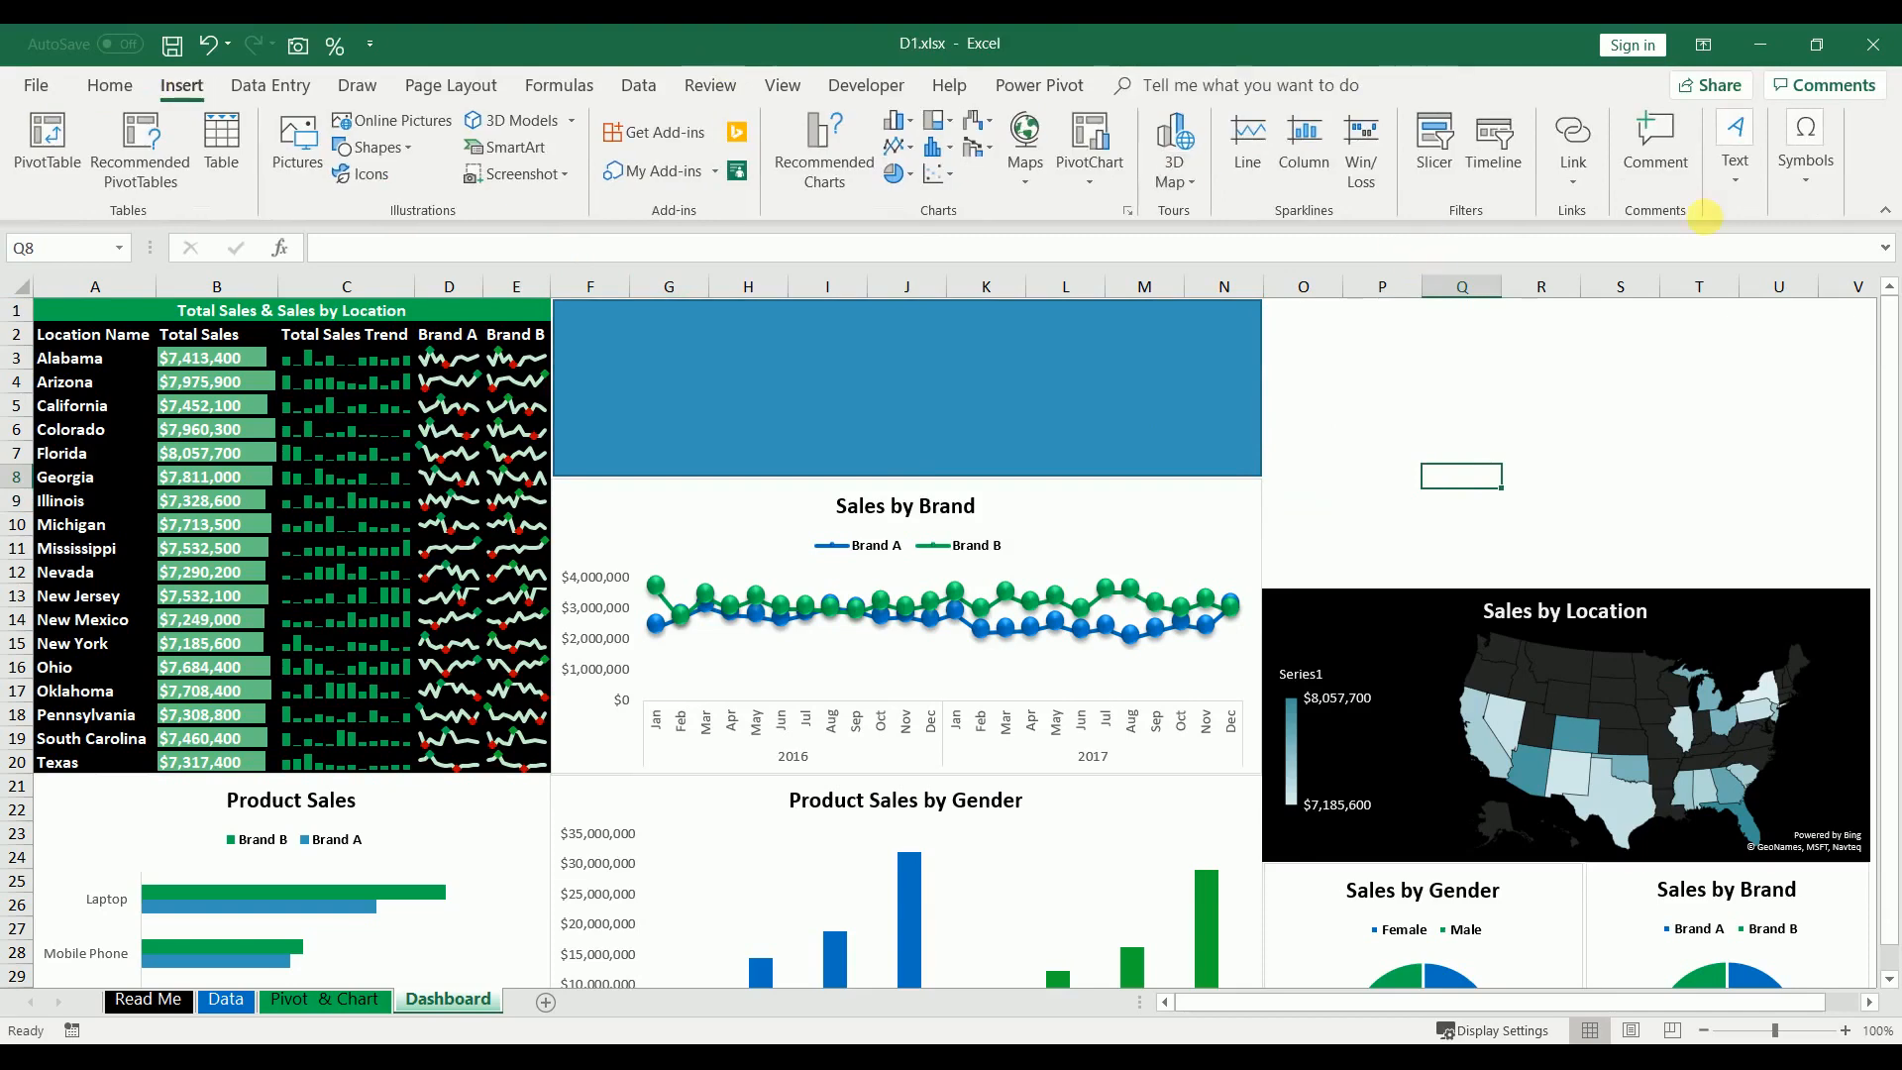
left_click(1734, 164)
left_click(1606, 255)
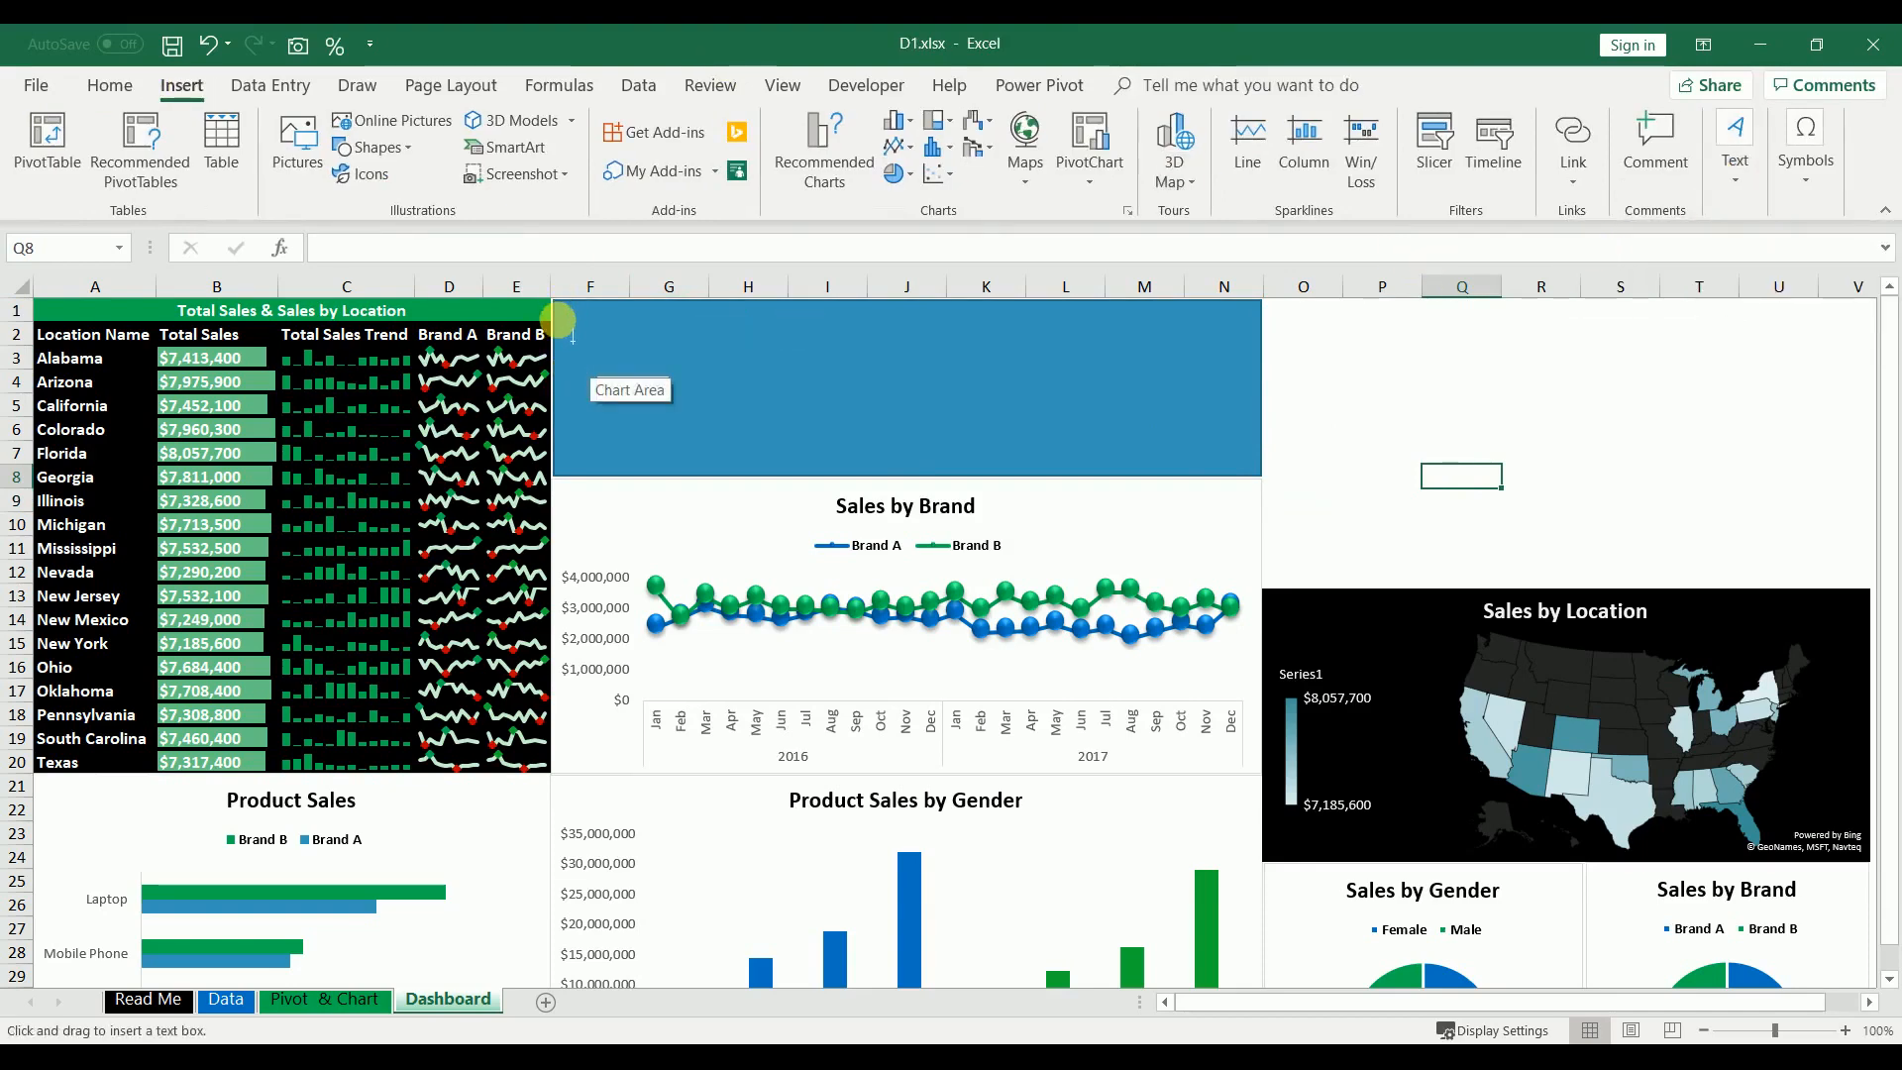
left_click_drag(558, 319, 996, 393)
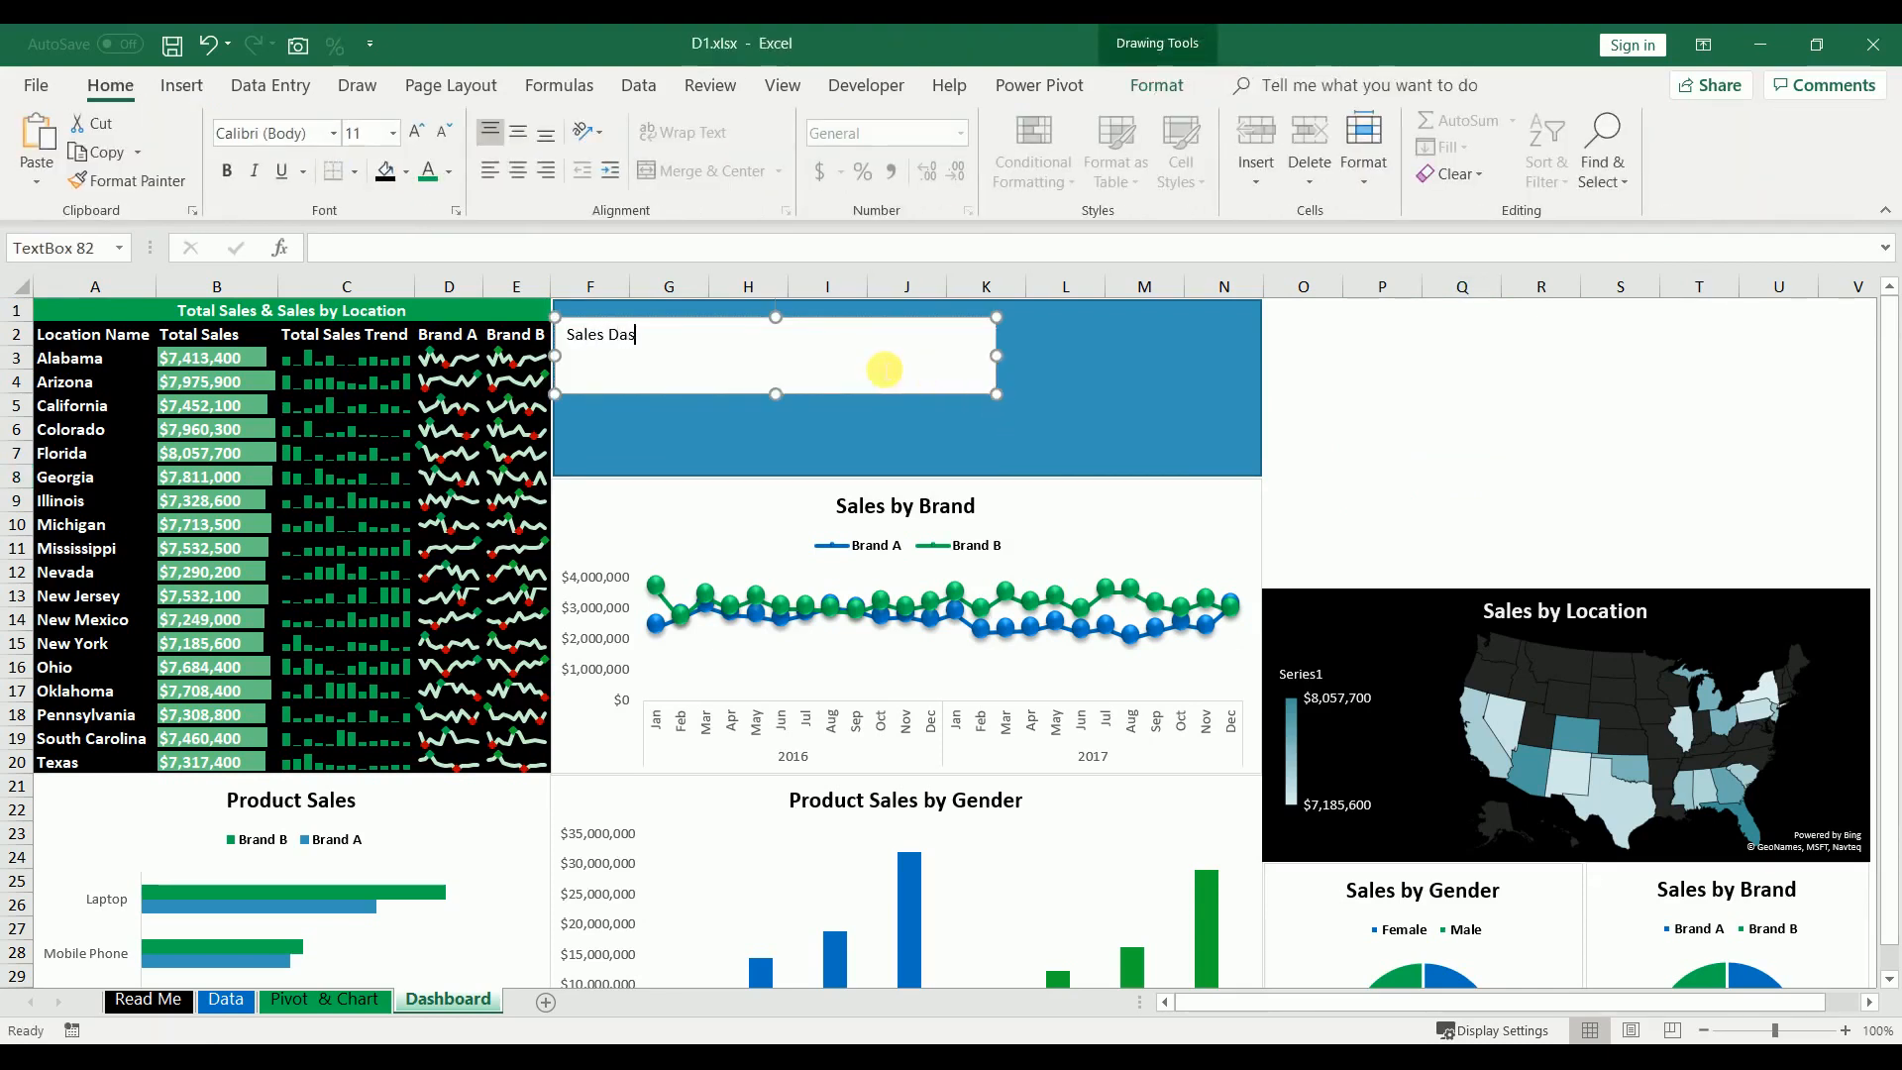
left_click(1010, 404)
left_click(956, 387)
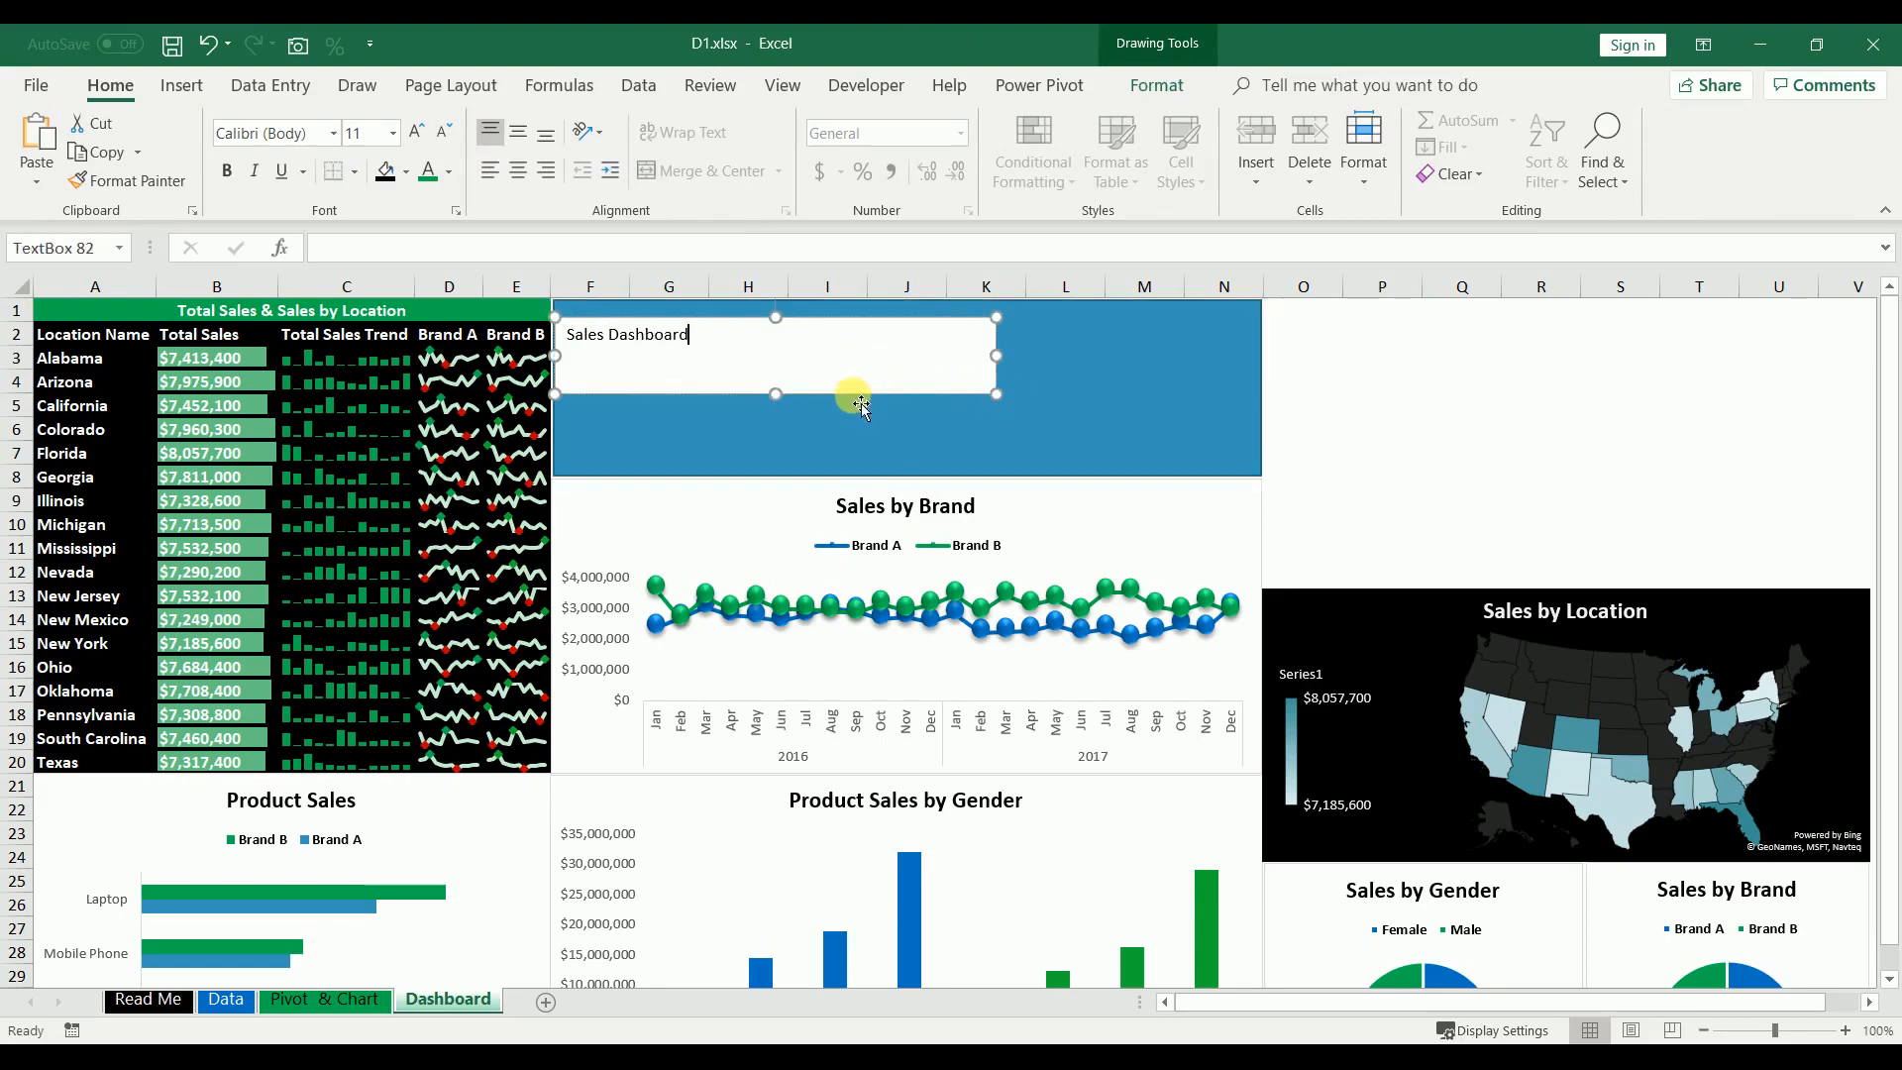
- Nudge the "Sales Dashboard" text box up until it sits close to the banner's top edge
key("Up")
key("Up")
key("Up")
key("Up")
key("Up")
key("Up")
key("Up")
key("Up")
key("Up")
key("Up")
key("Up")
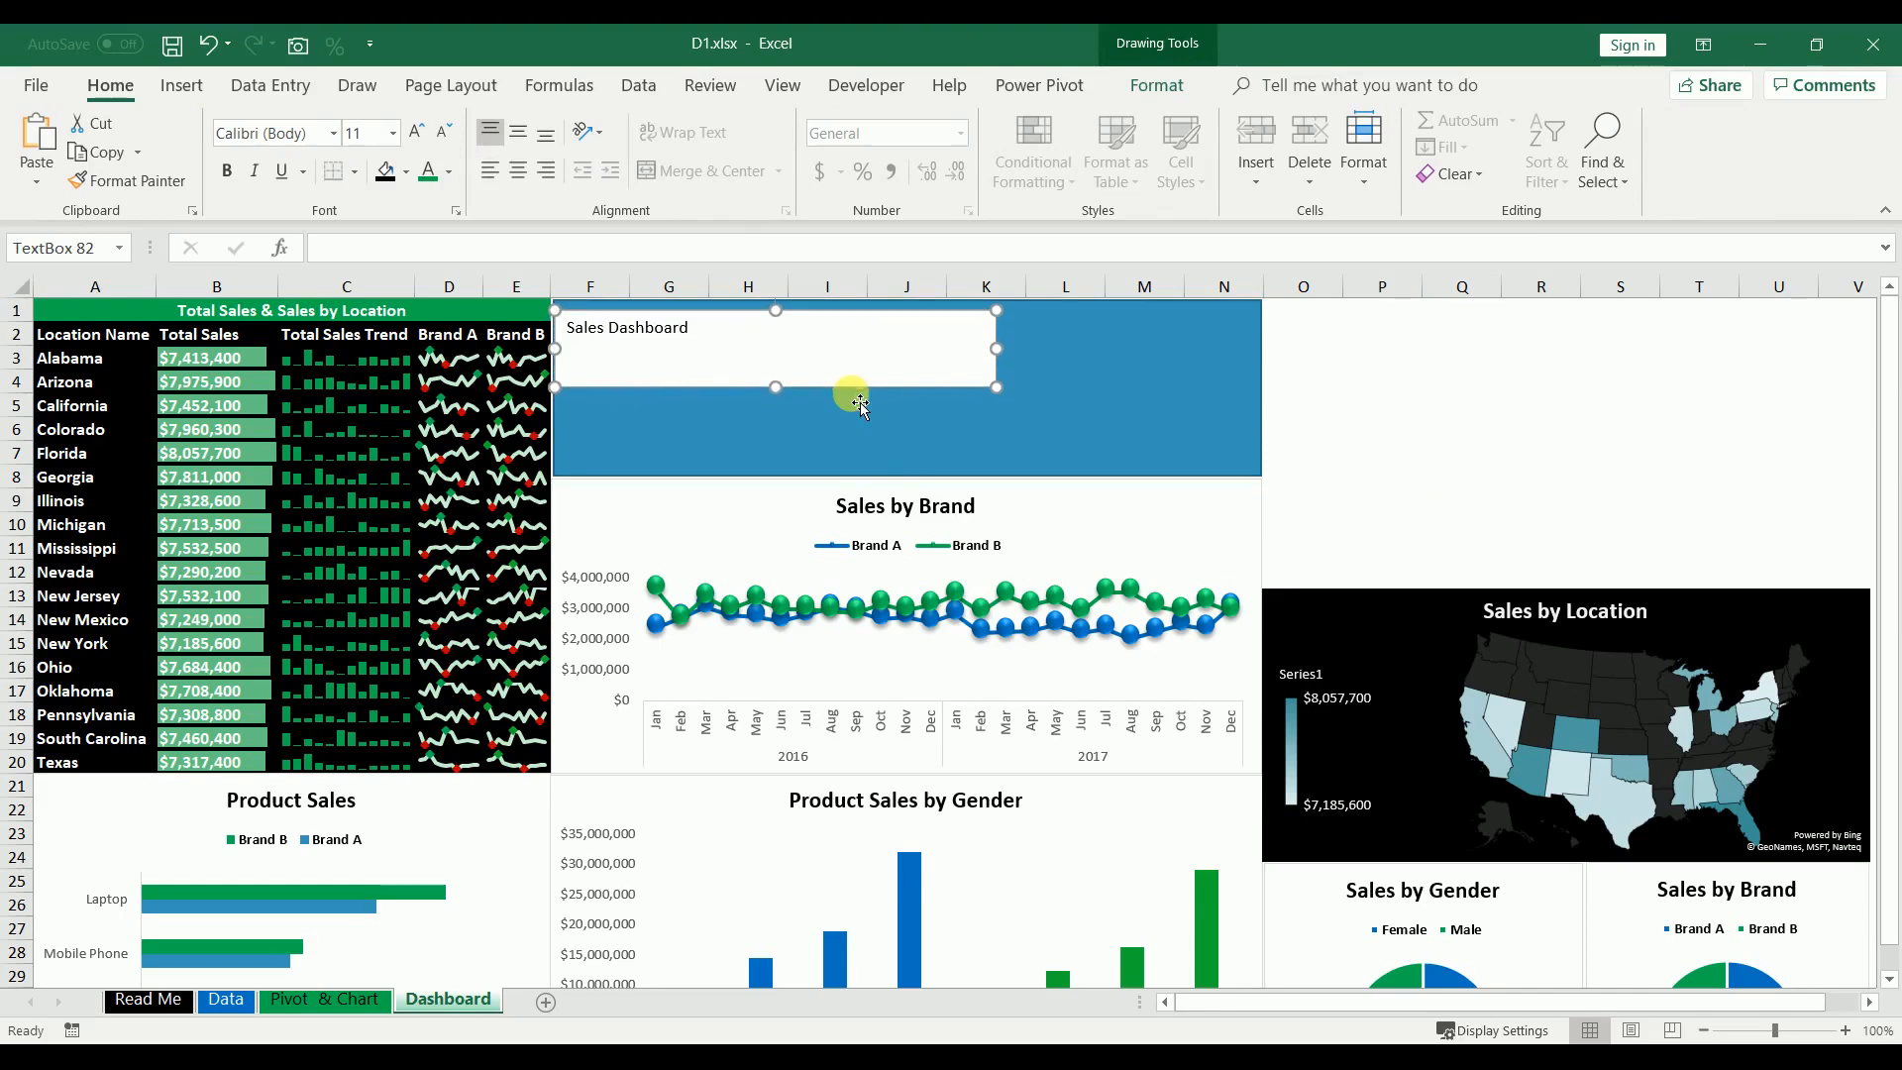
key("Up")
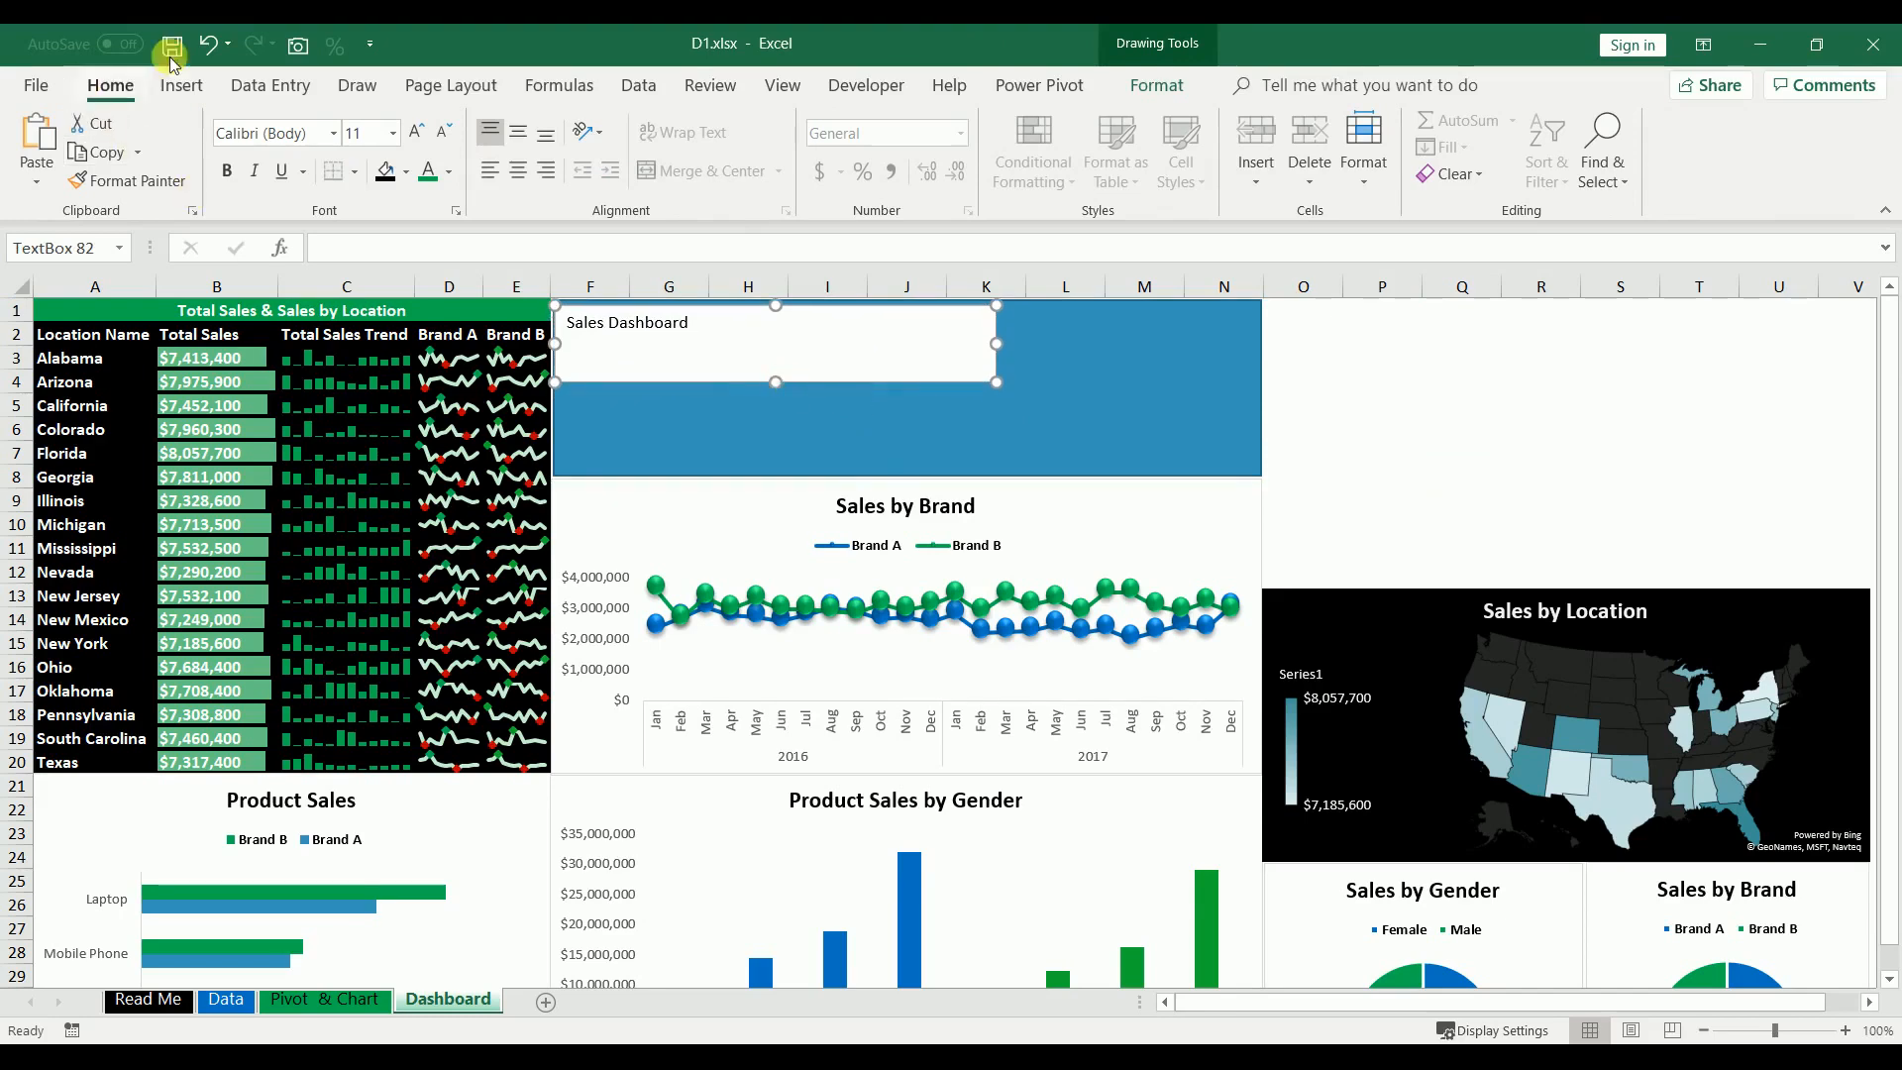
- Draw a rectangle about 2.29" wide and 0.55" high below the "Sales Dashboard" text box and enter "Yearly Data Analysis" in it
left_click(181, 85)
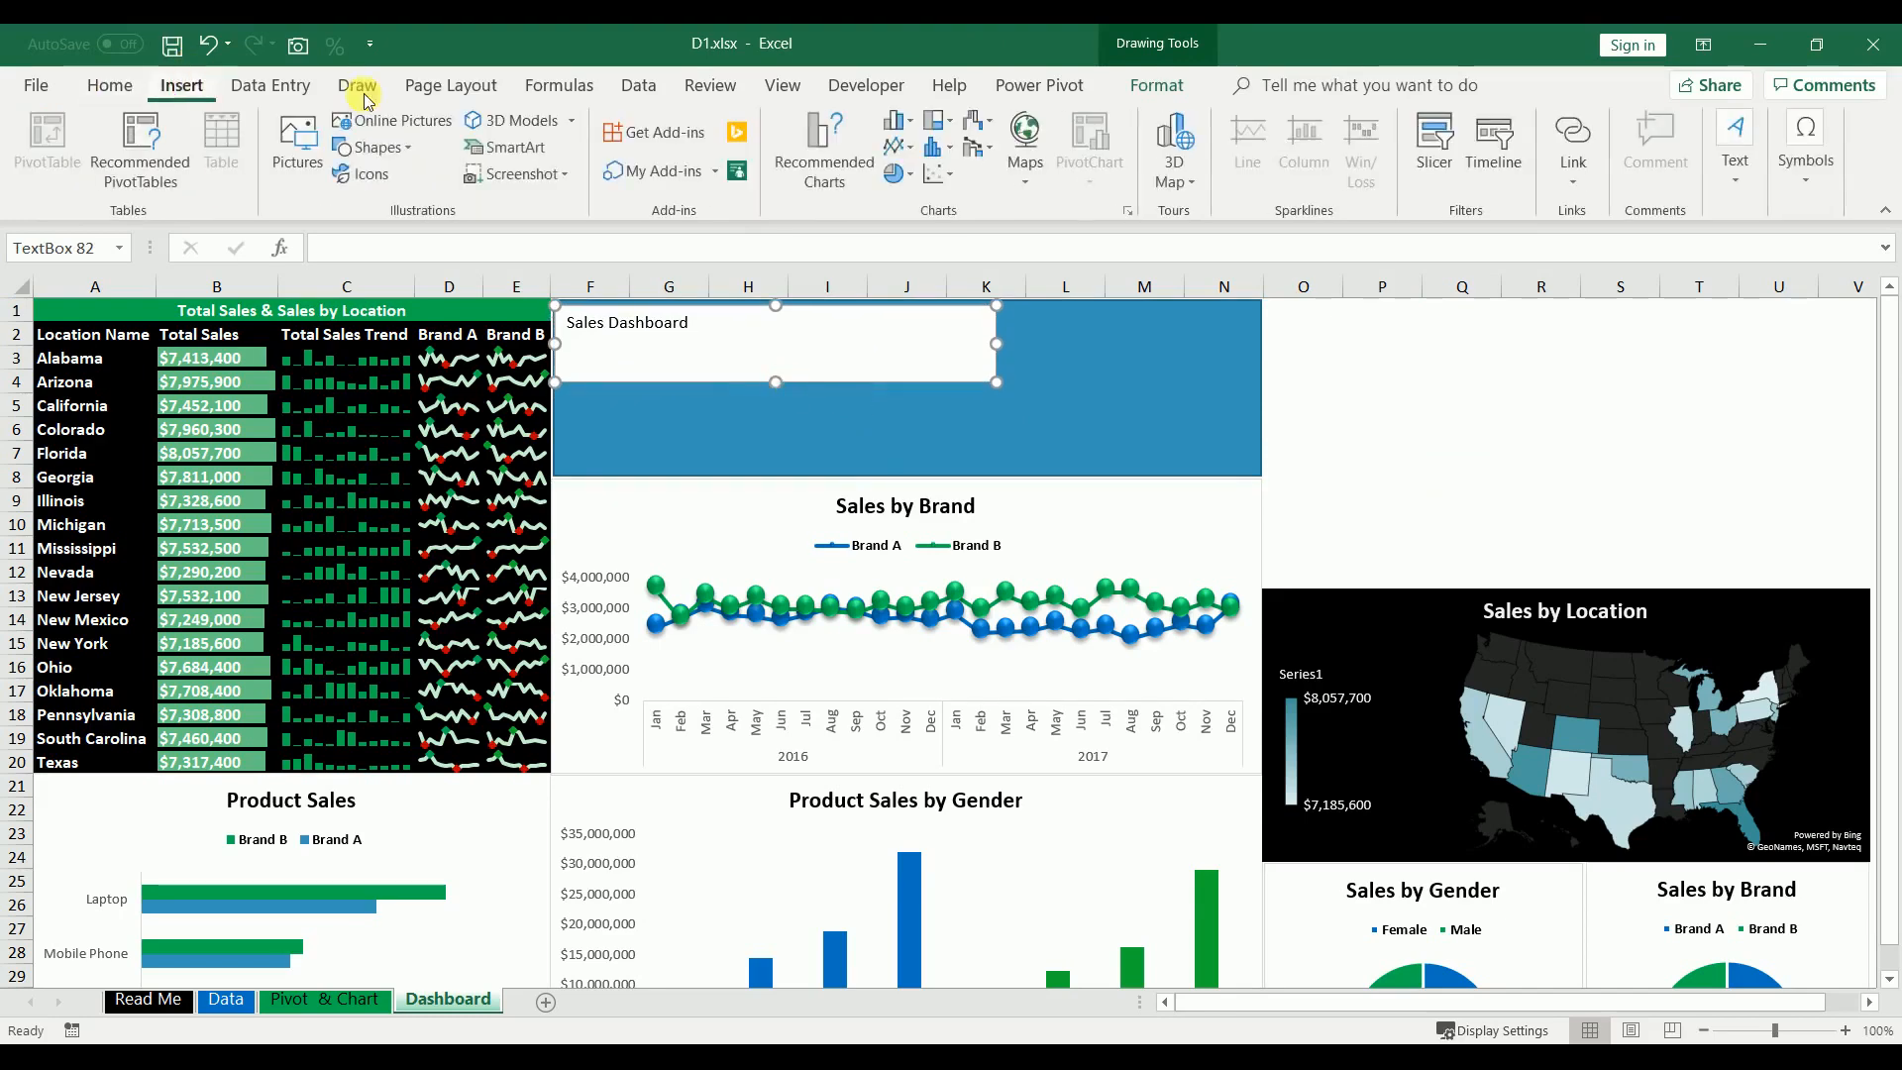
left_click(387, 149)
left_click(417, 202)
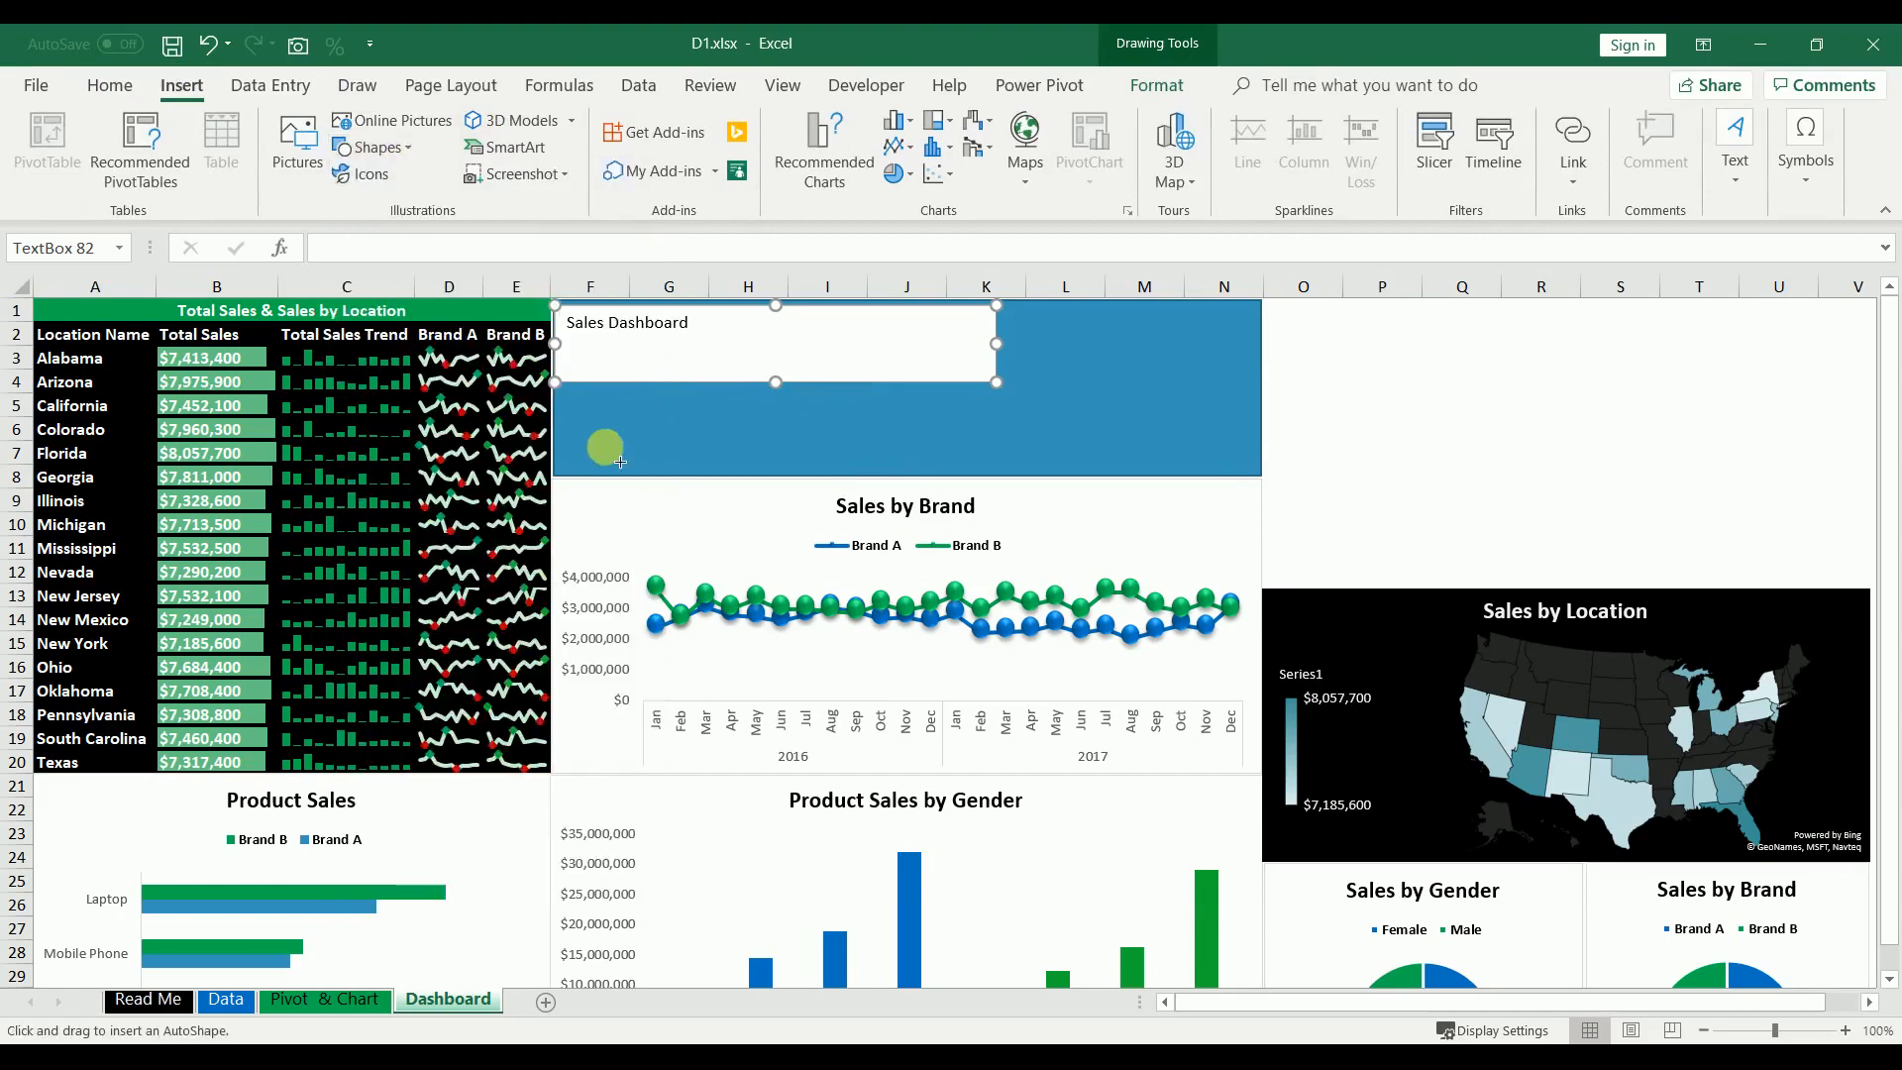
left_click_drag(557, 402, 828, 467)
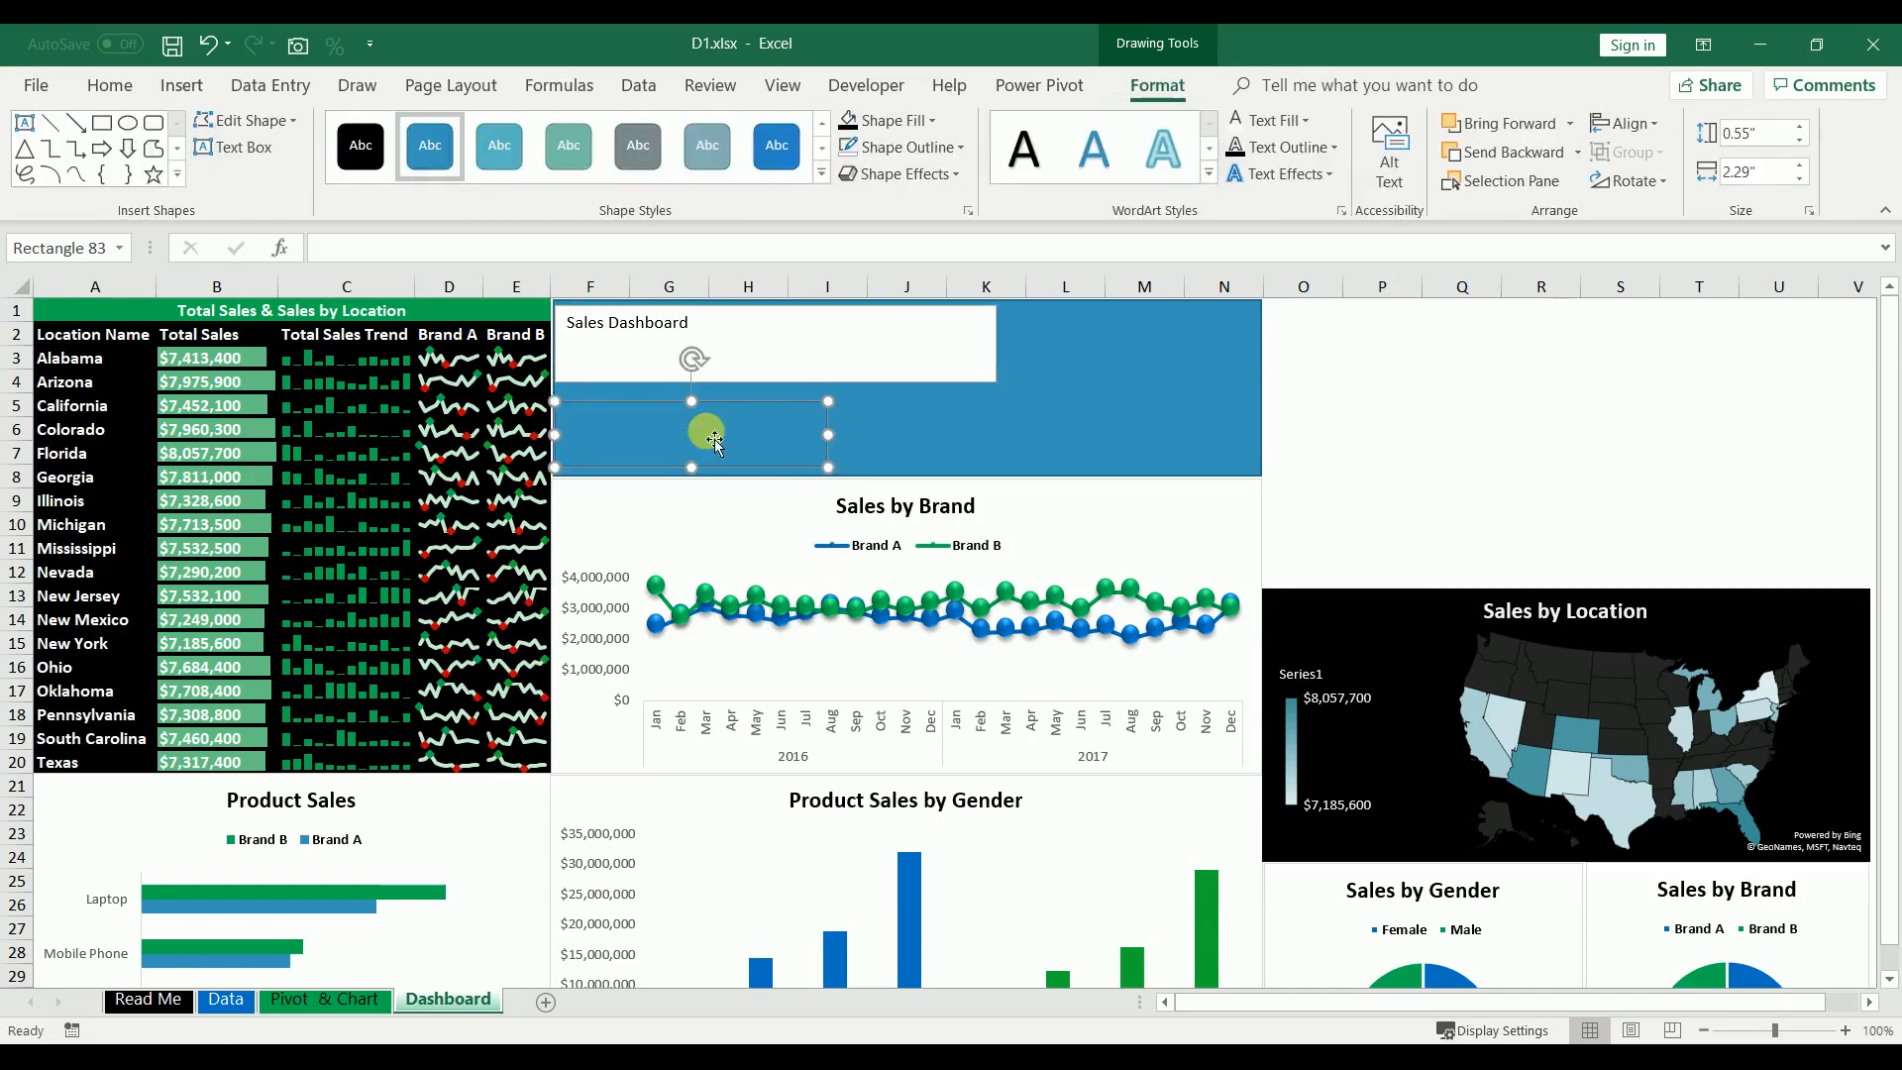
type("Yearly Data Analysis")
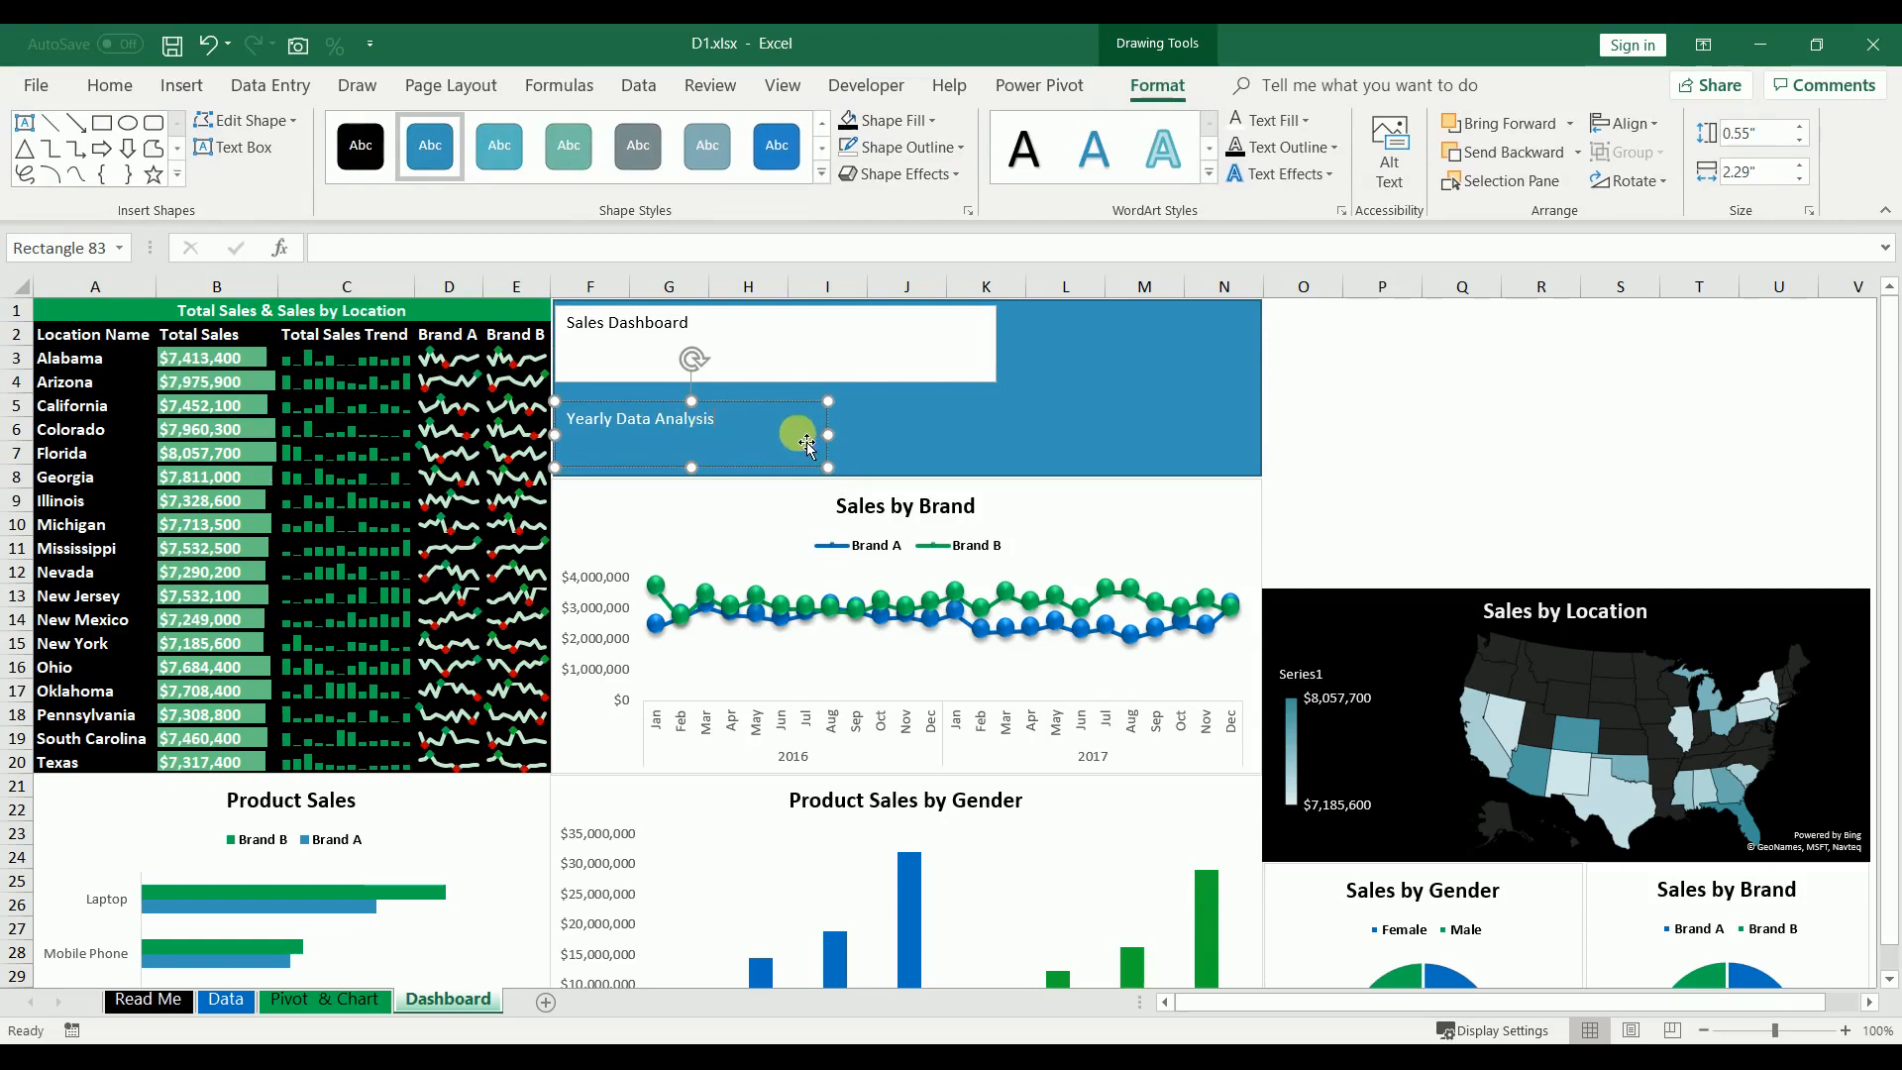
- Centre the "Yearly Data Analysis" text horizontally and vertically within its rectangle
left_click(109, 85)
left_click(522, 174)
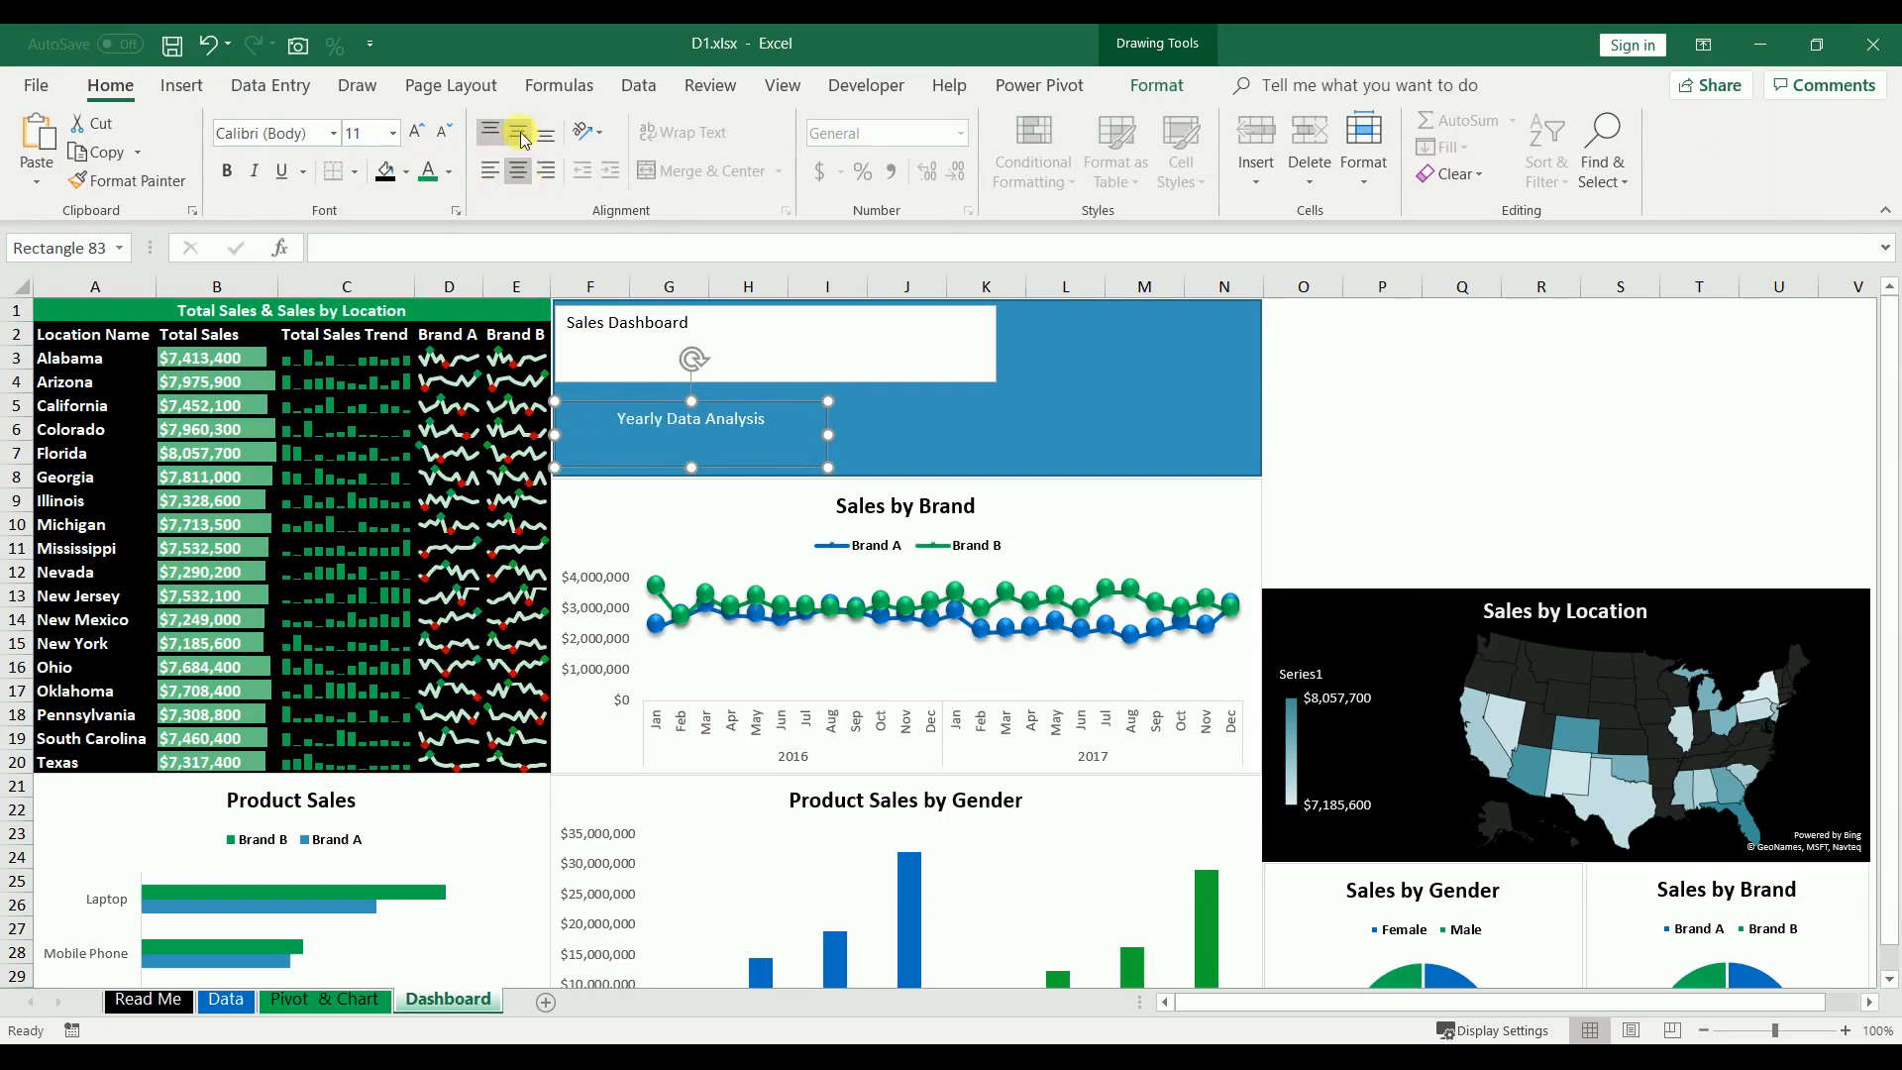
left_click(520, 133)
left_click(1050, 332)
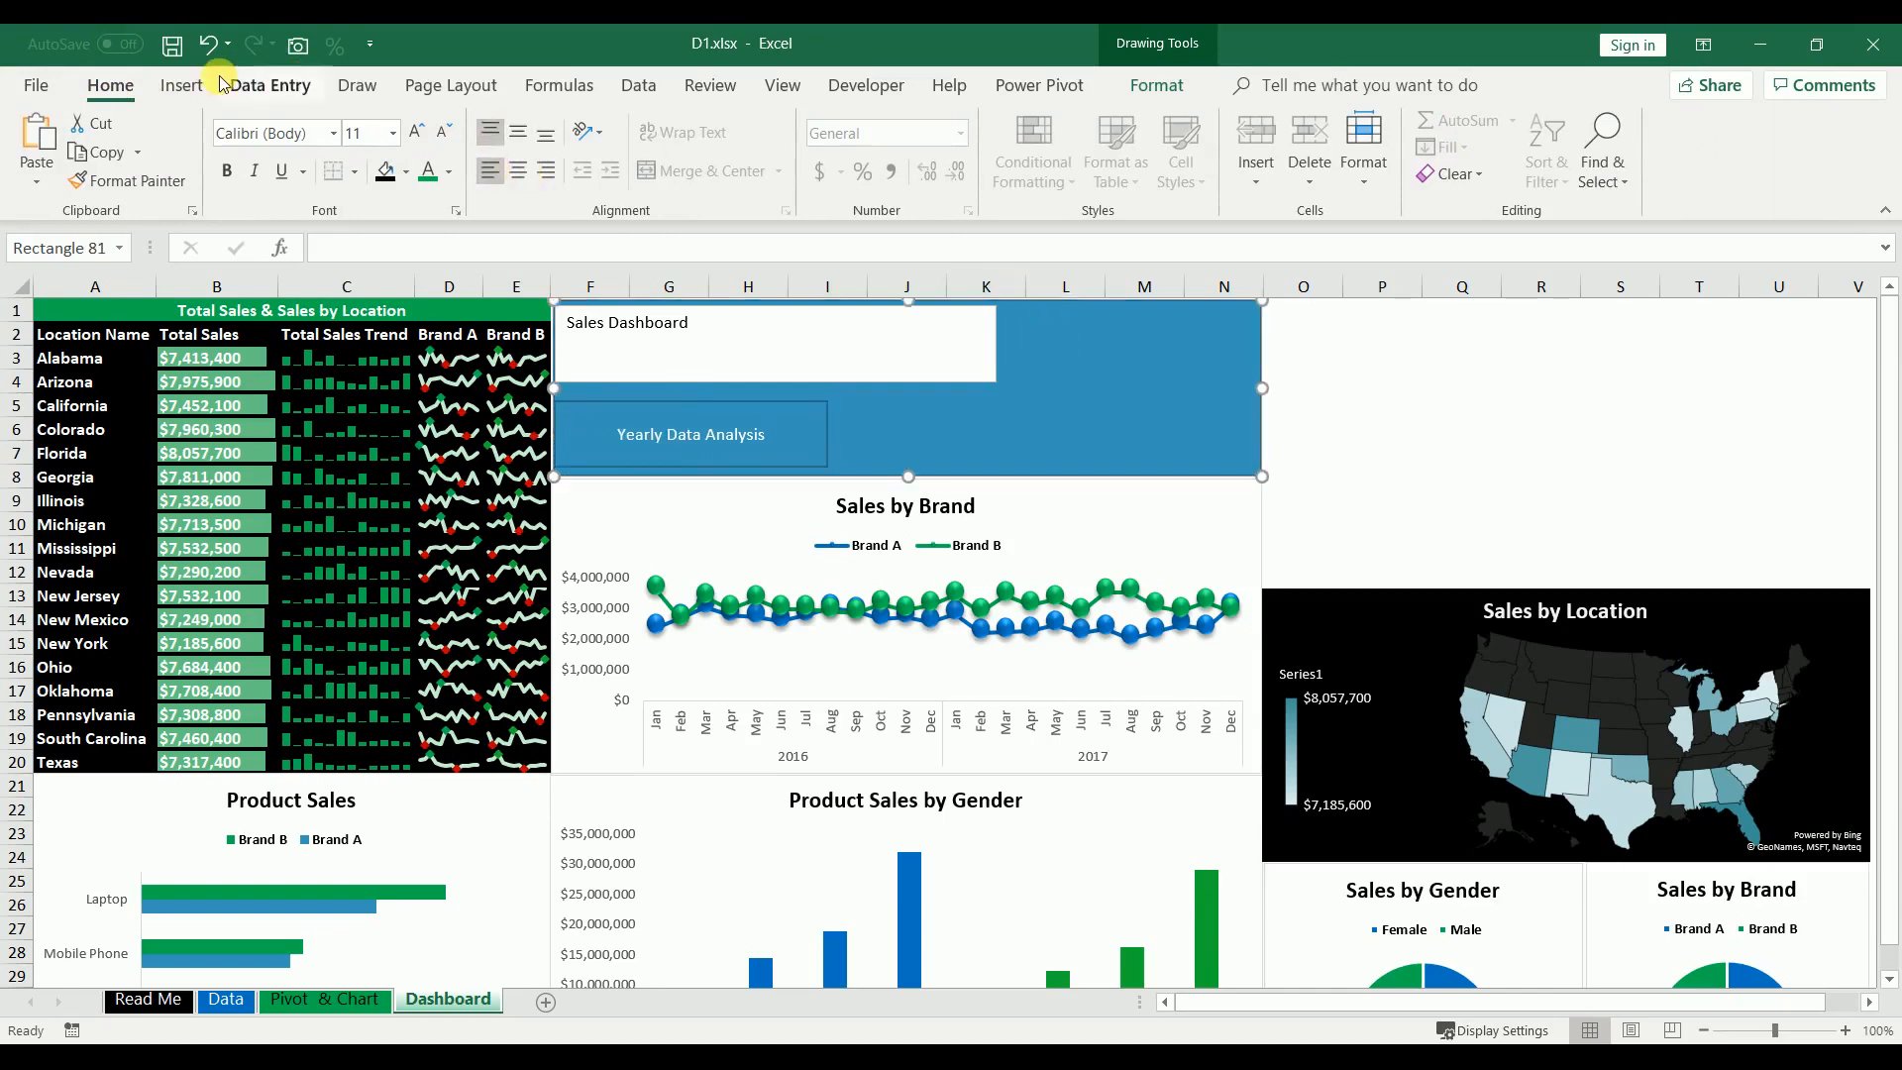
- Draw a rounded rectangle about 2" wide and 1.35" high at the banner's right end and enter "Total Revenue" in it
left_click(183, 87)
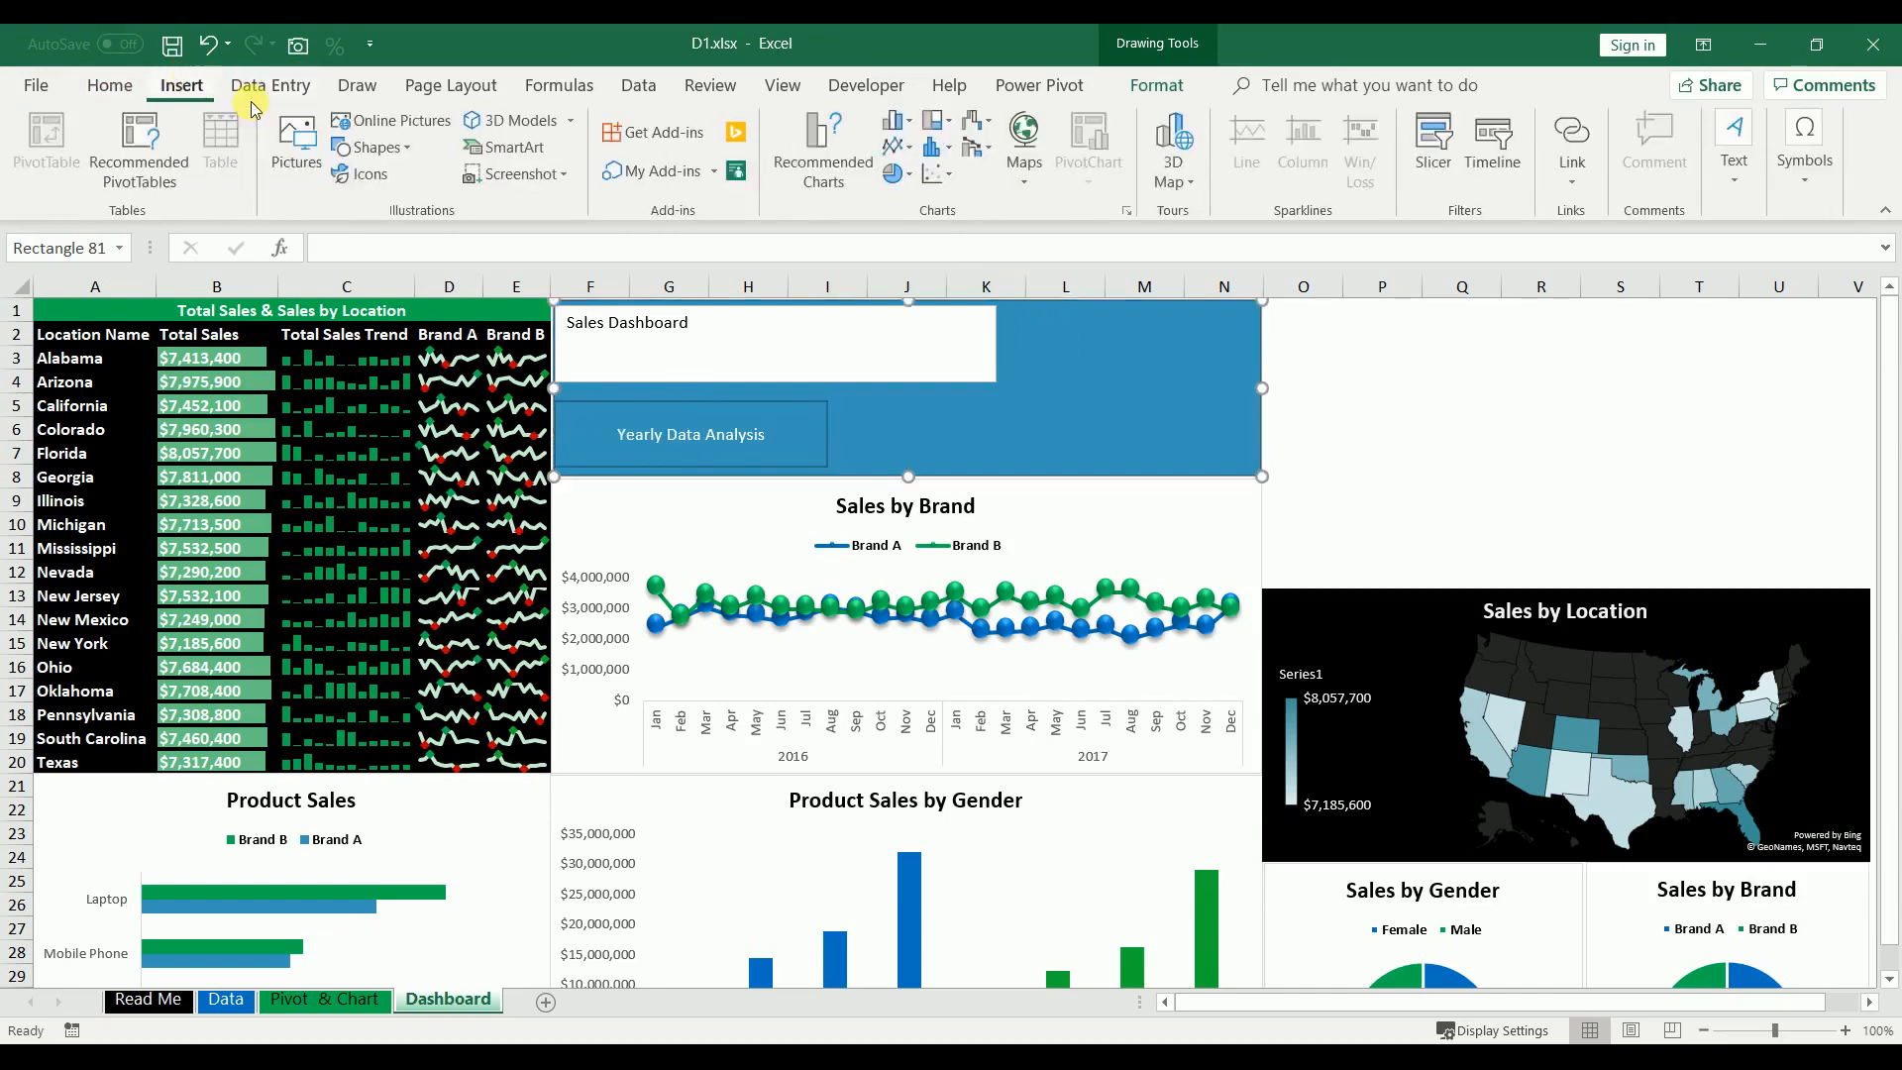
left_click(376, 148)
left_click(469, 202)
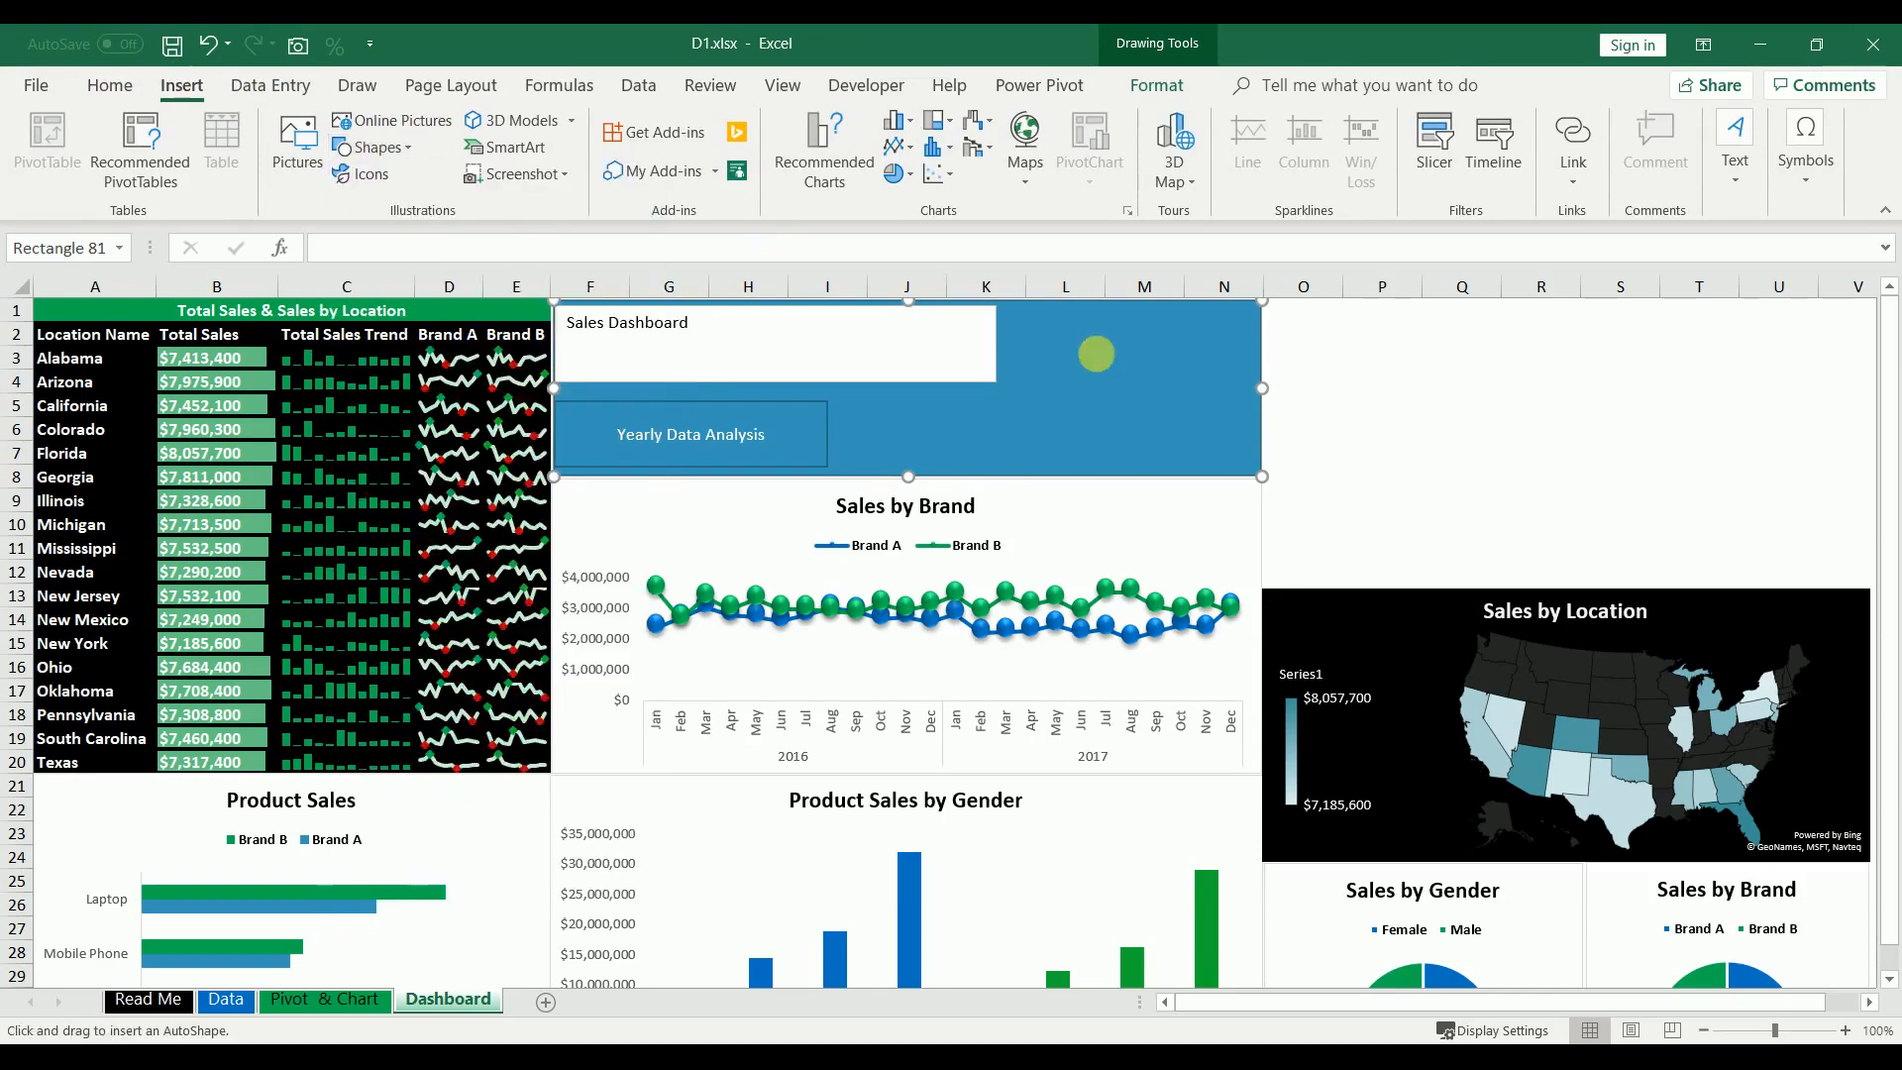
left_click_drag(1051, 327, 1254, 471)
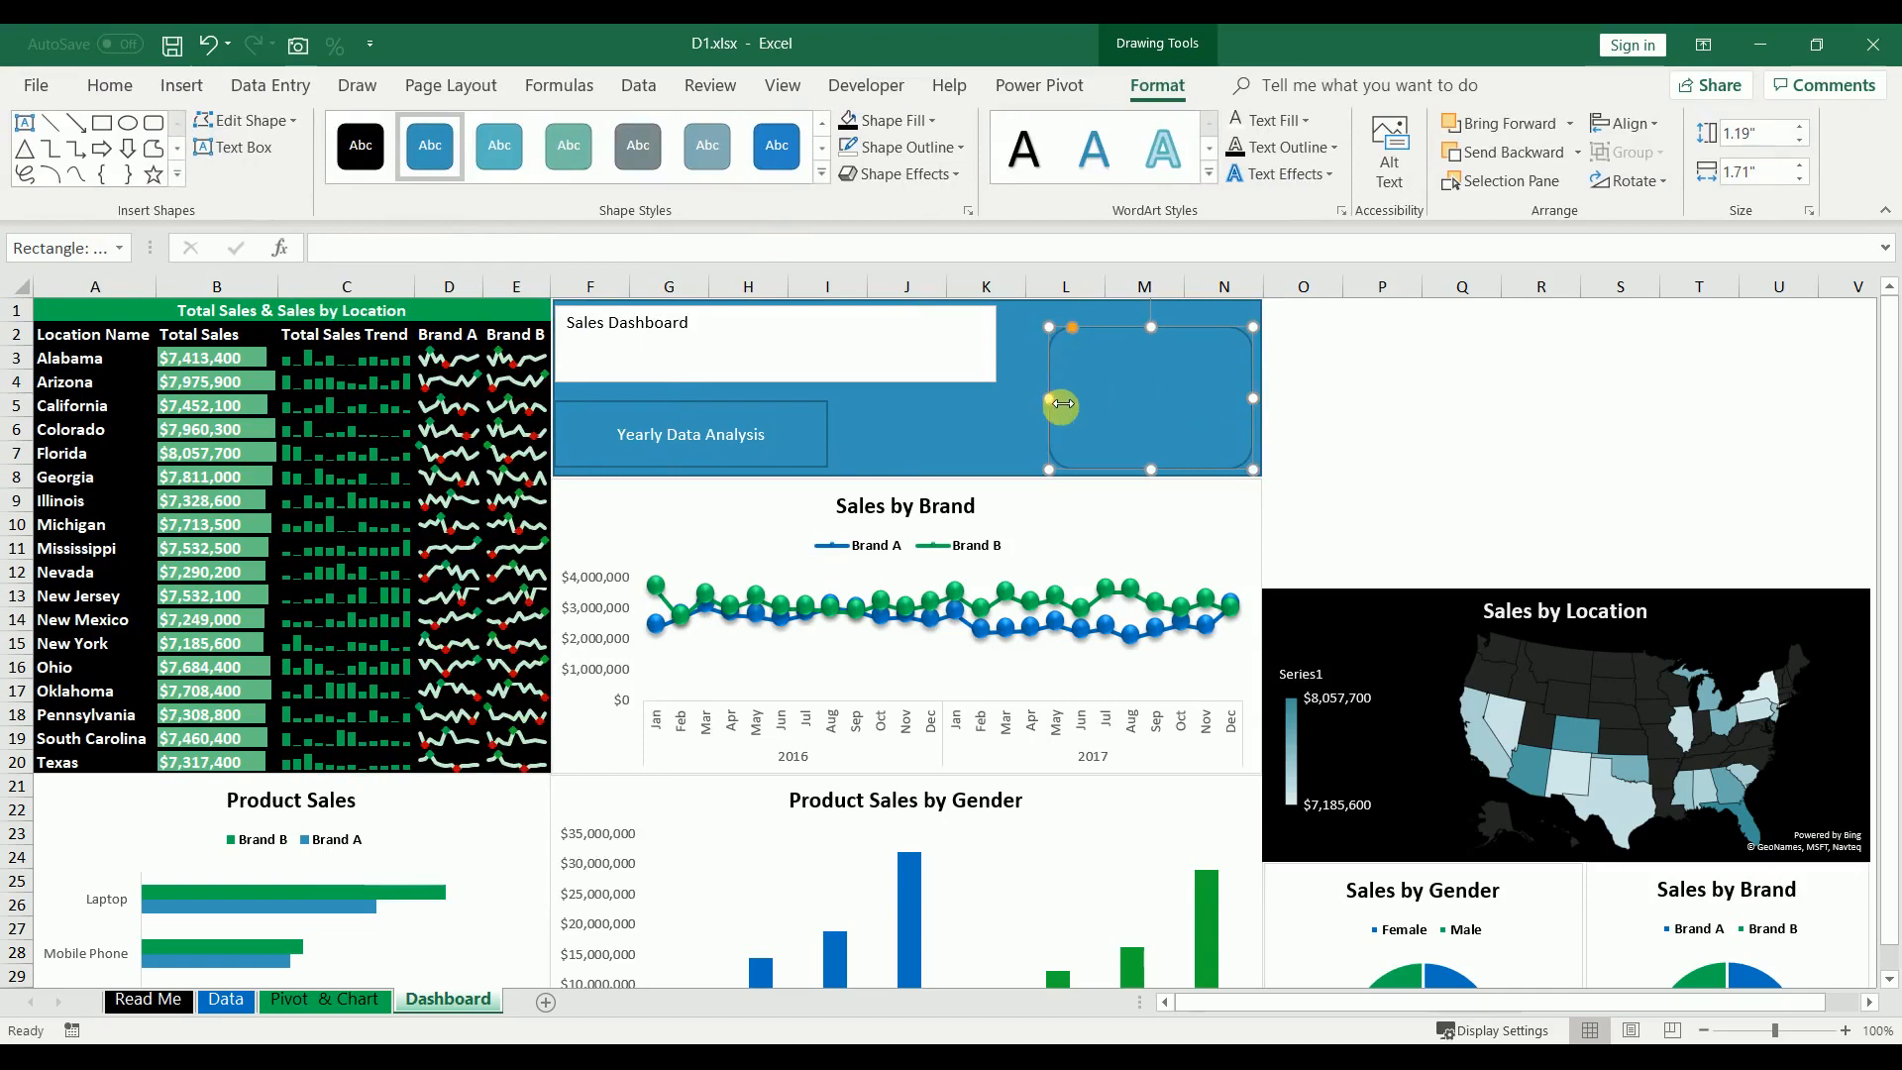
left_click_drag(1062, 403, 1015, 401)
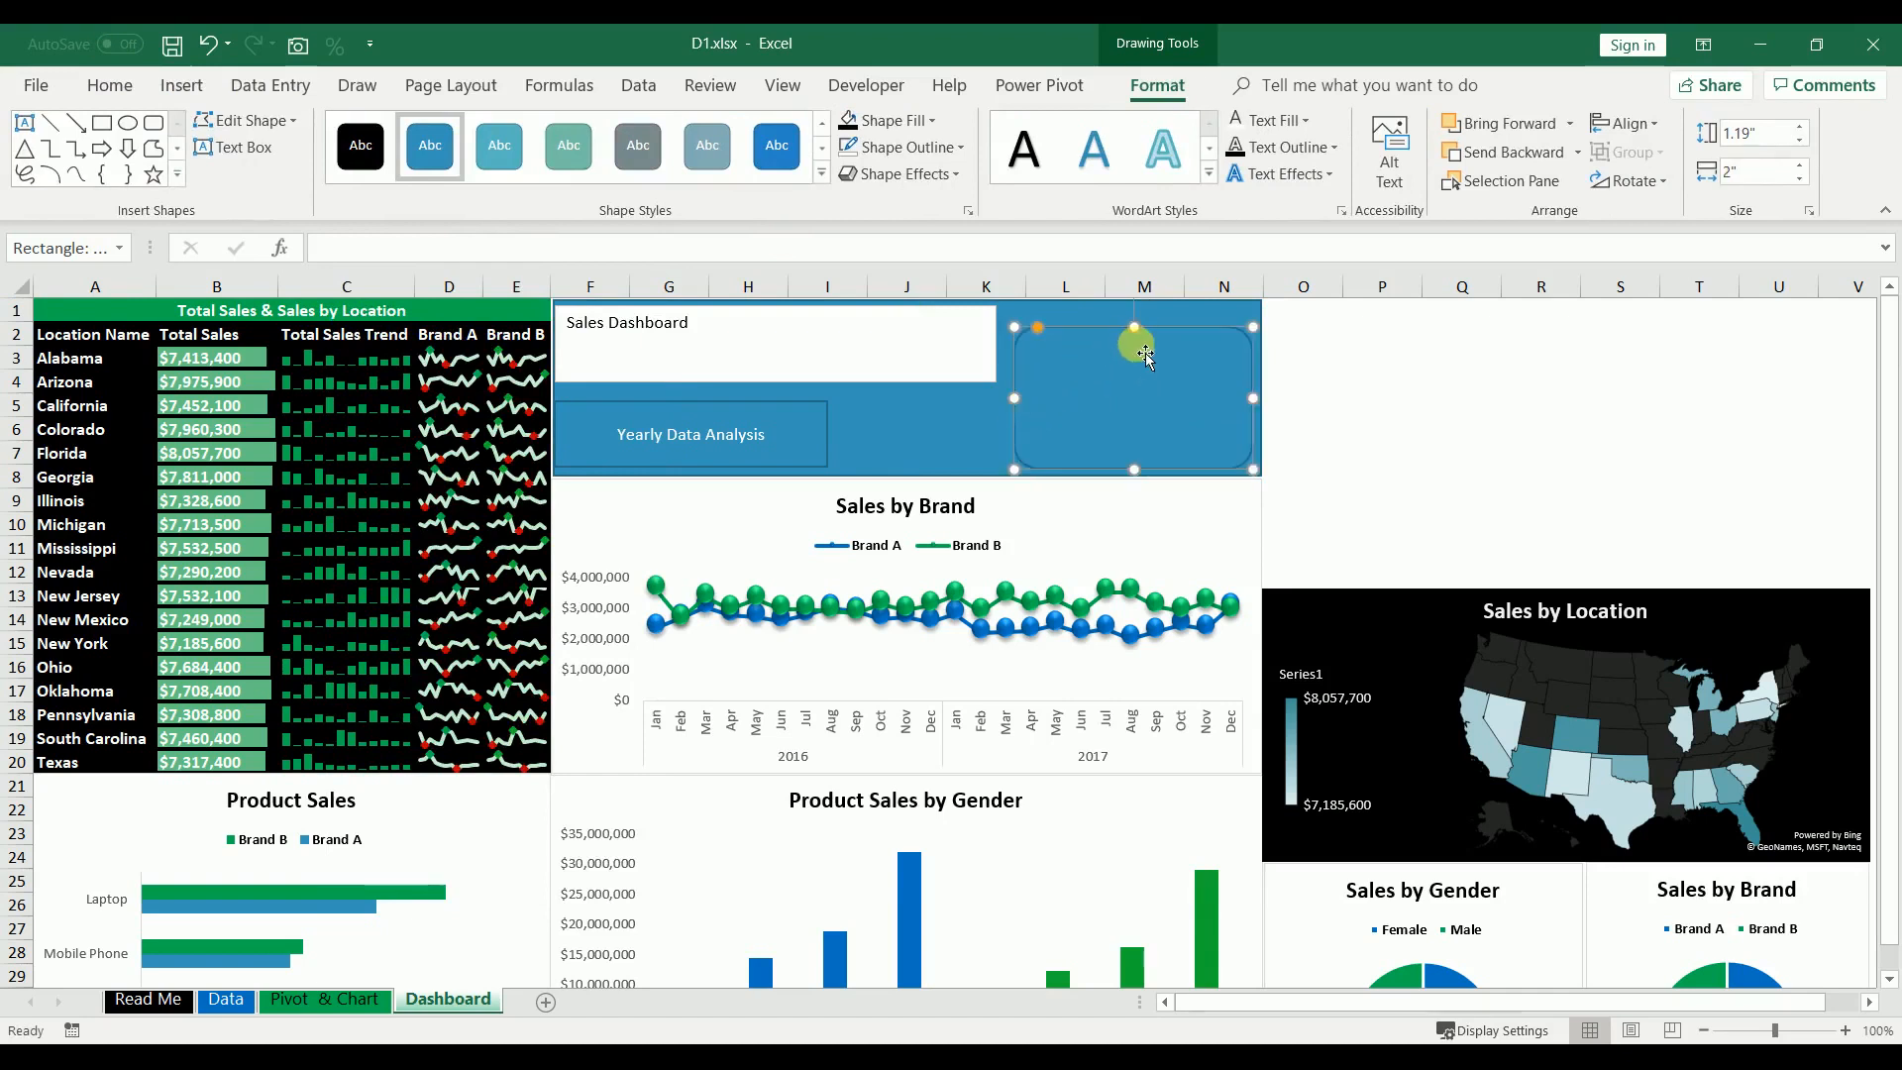
left_click_drag(1134, 327, 1139, 310)
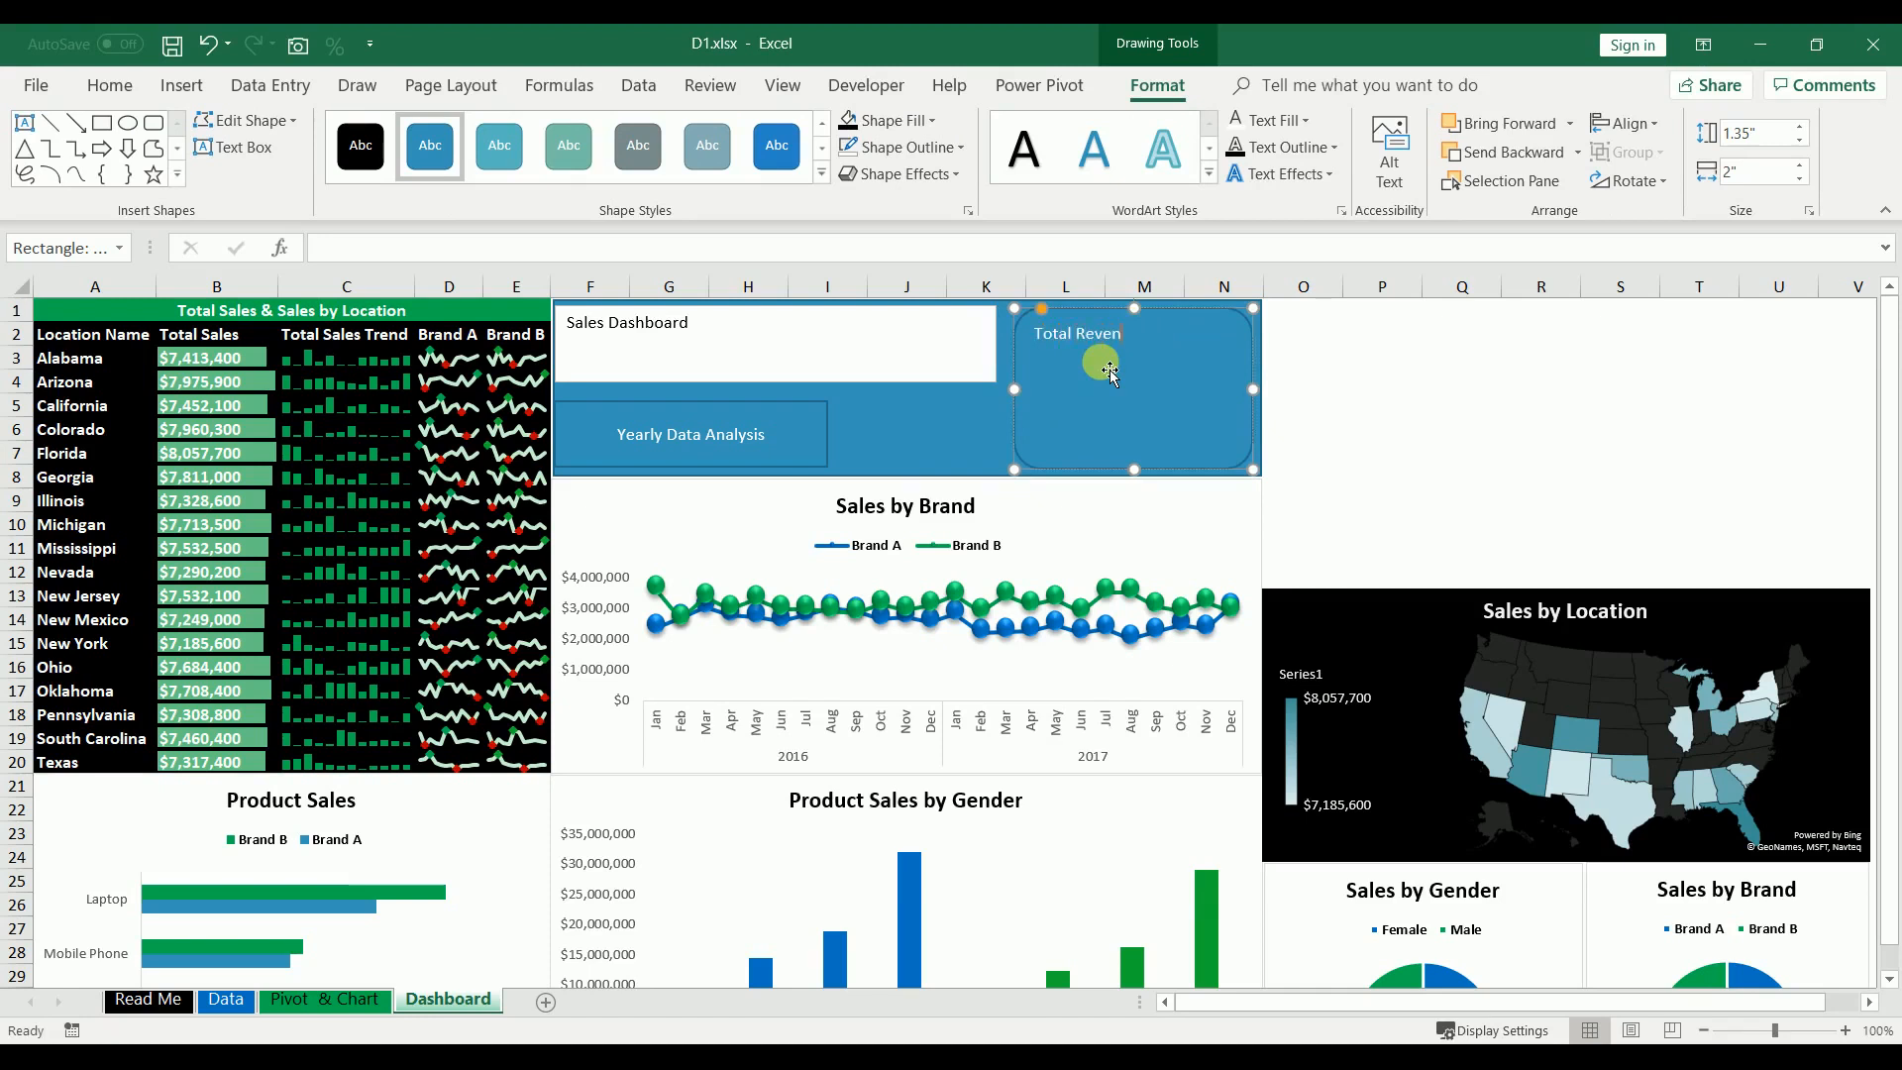
left_click(1293, 383)
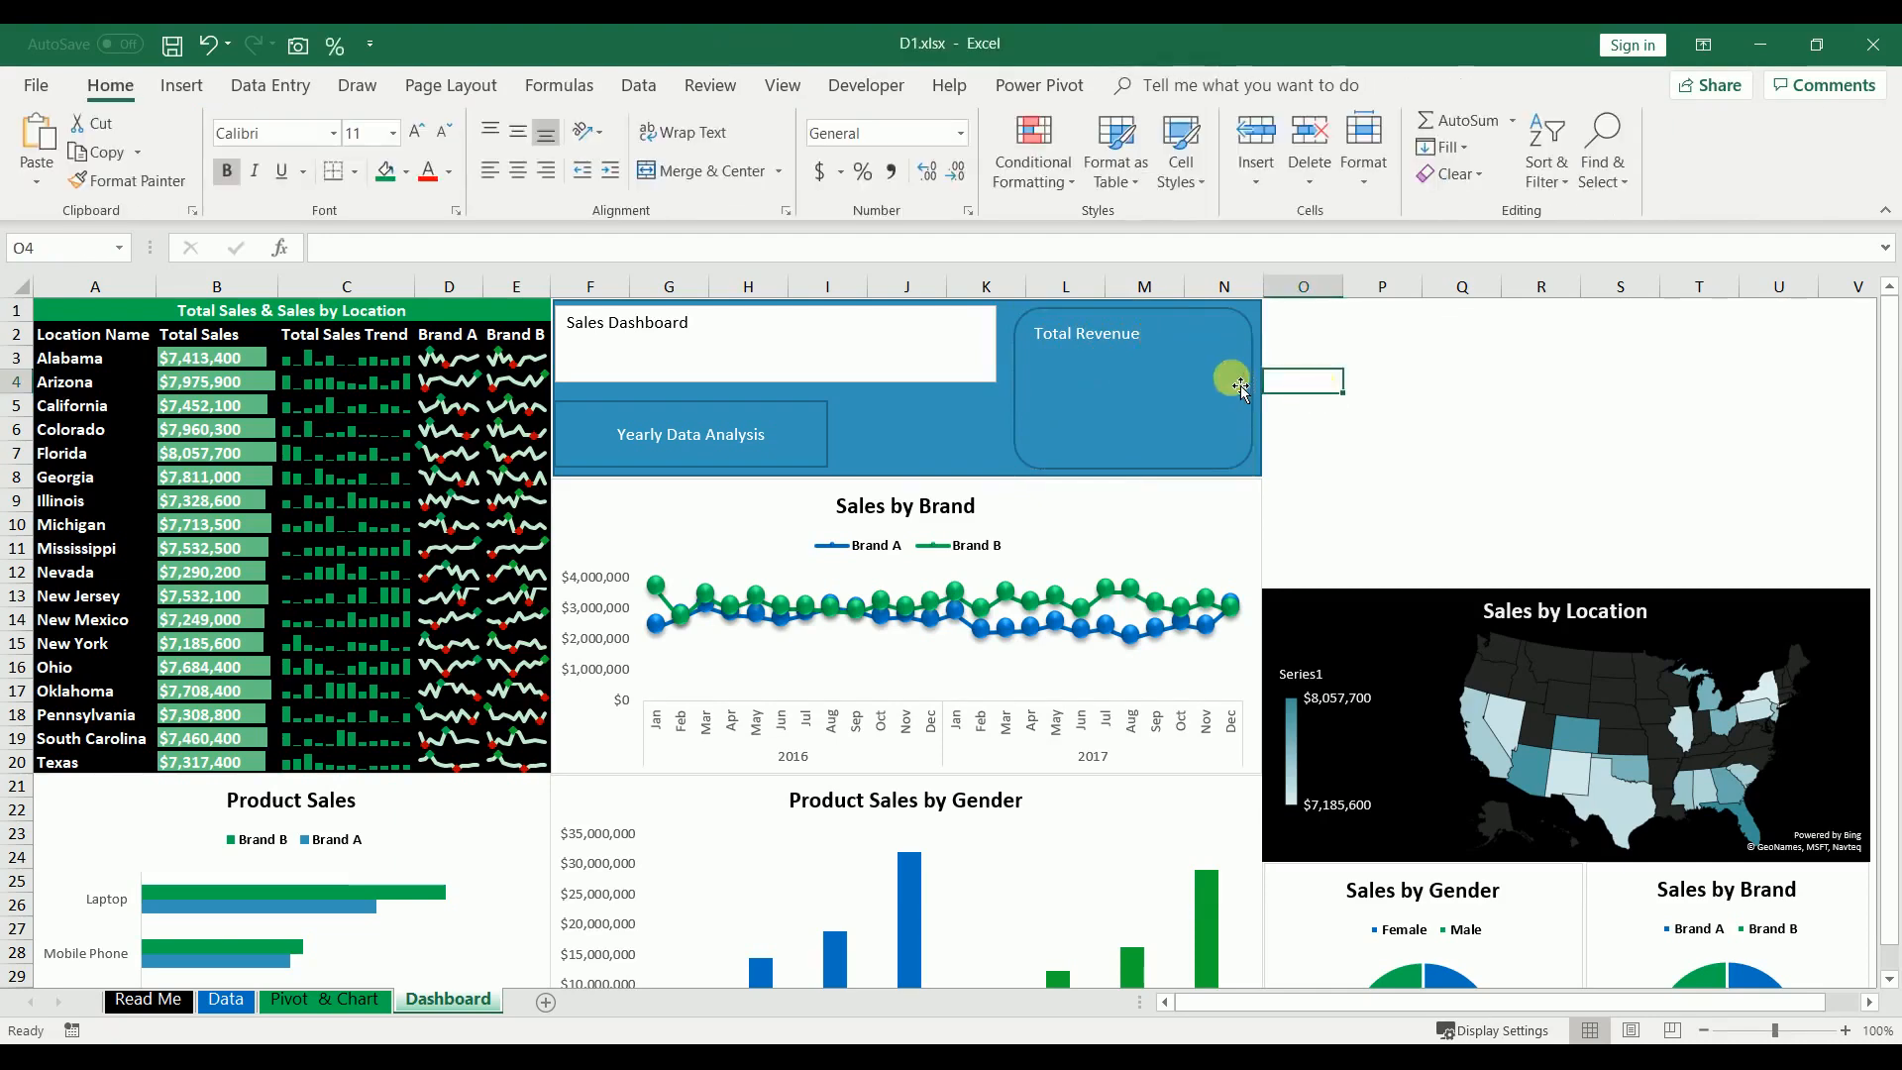
- Centre the "Total Revenue" text horizontally and align it to the top of the rounded rectangle
left_click(1228, 374)
left_click(110, 85)
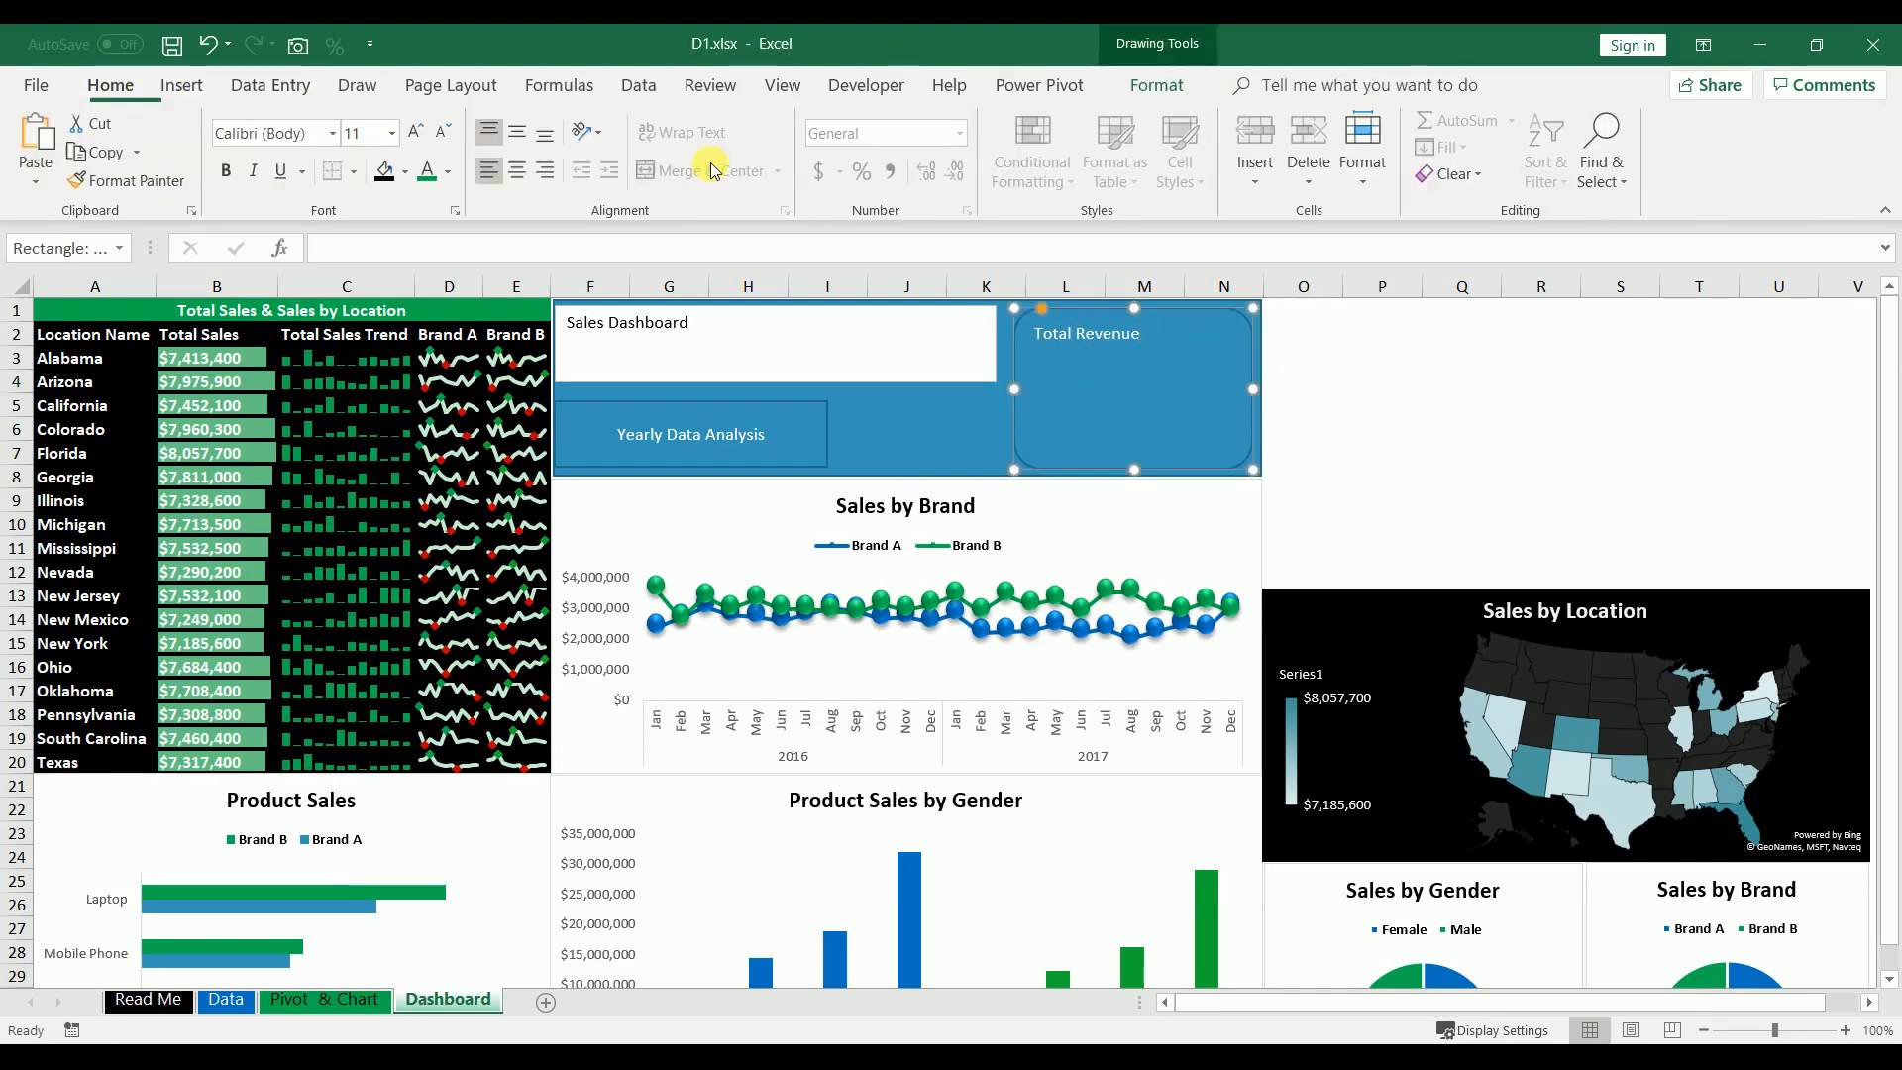
left_click(519, 172)
left_click(513, 134)
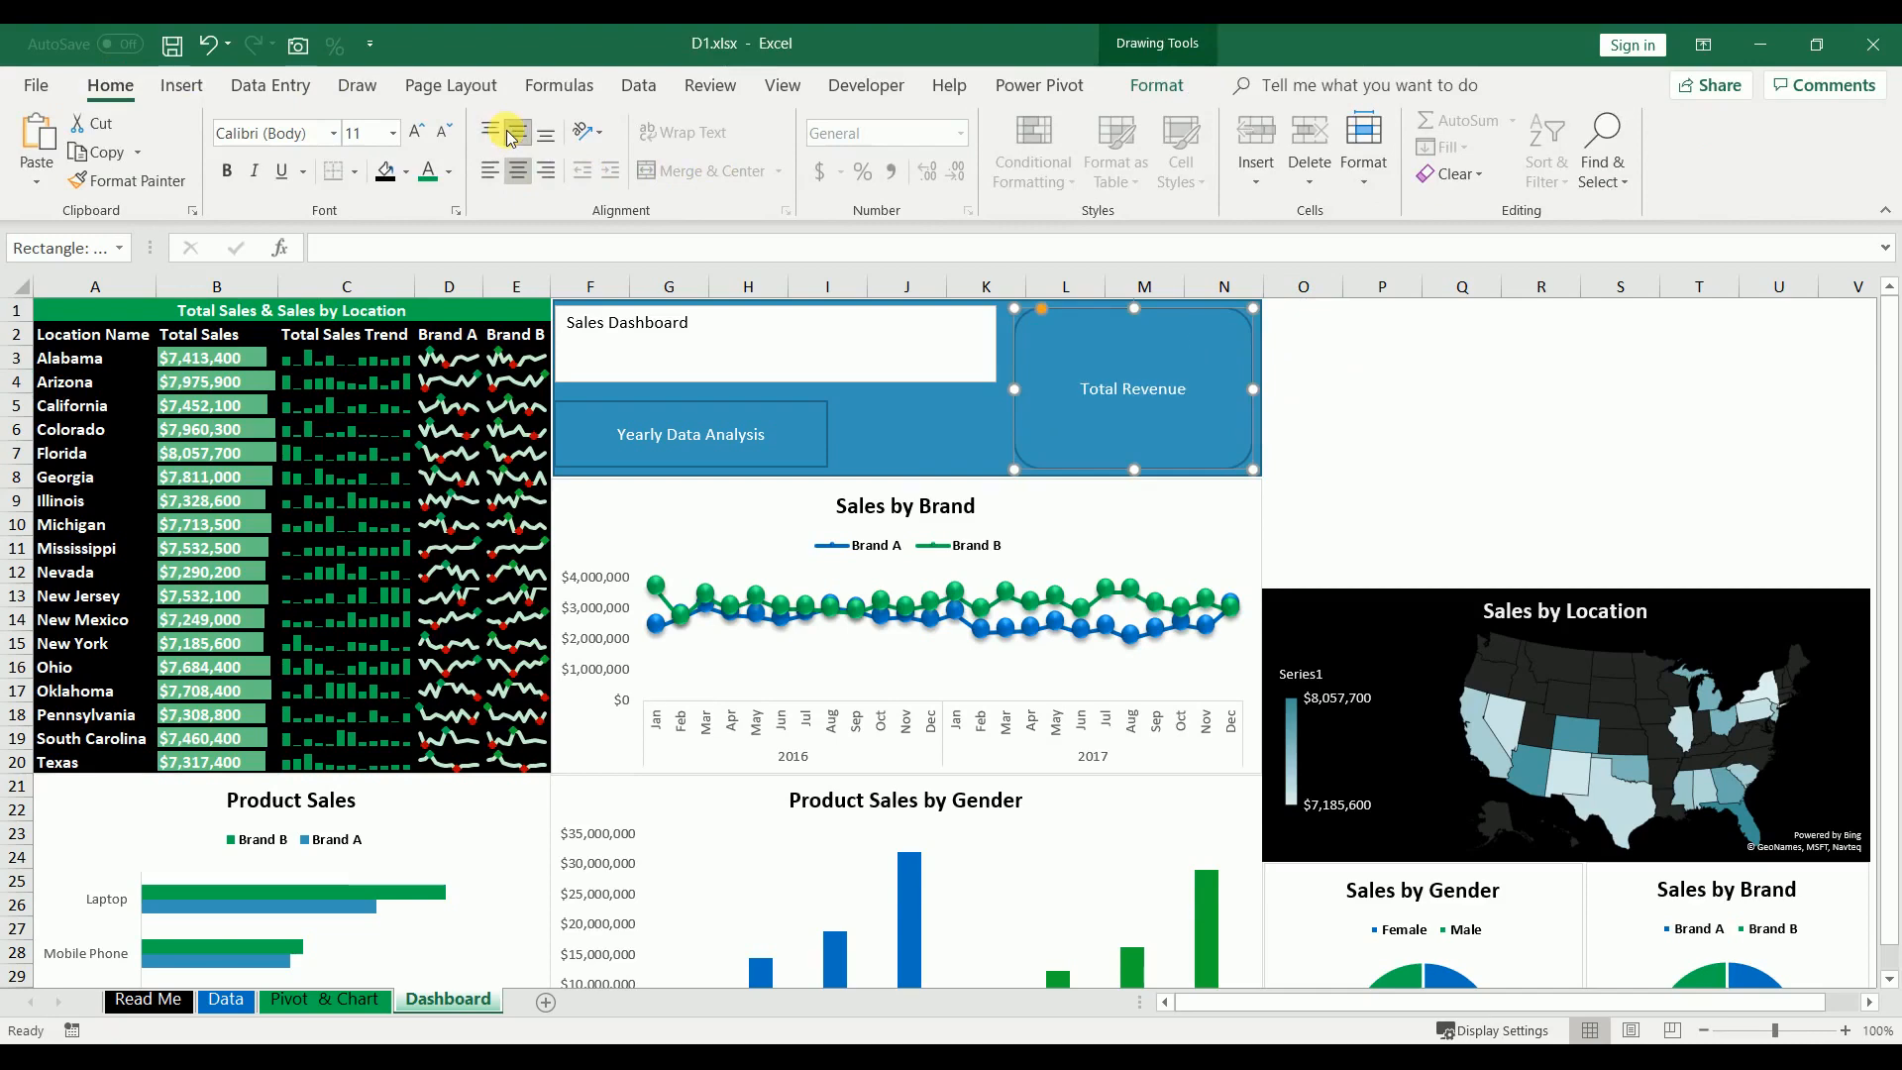
left_click(488, 132)
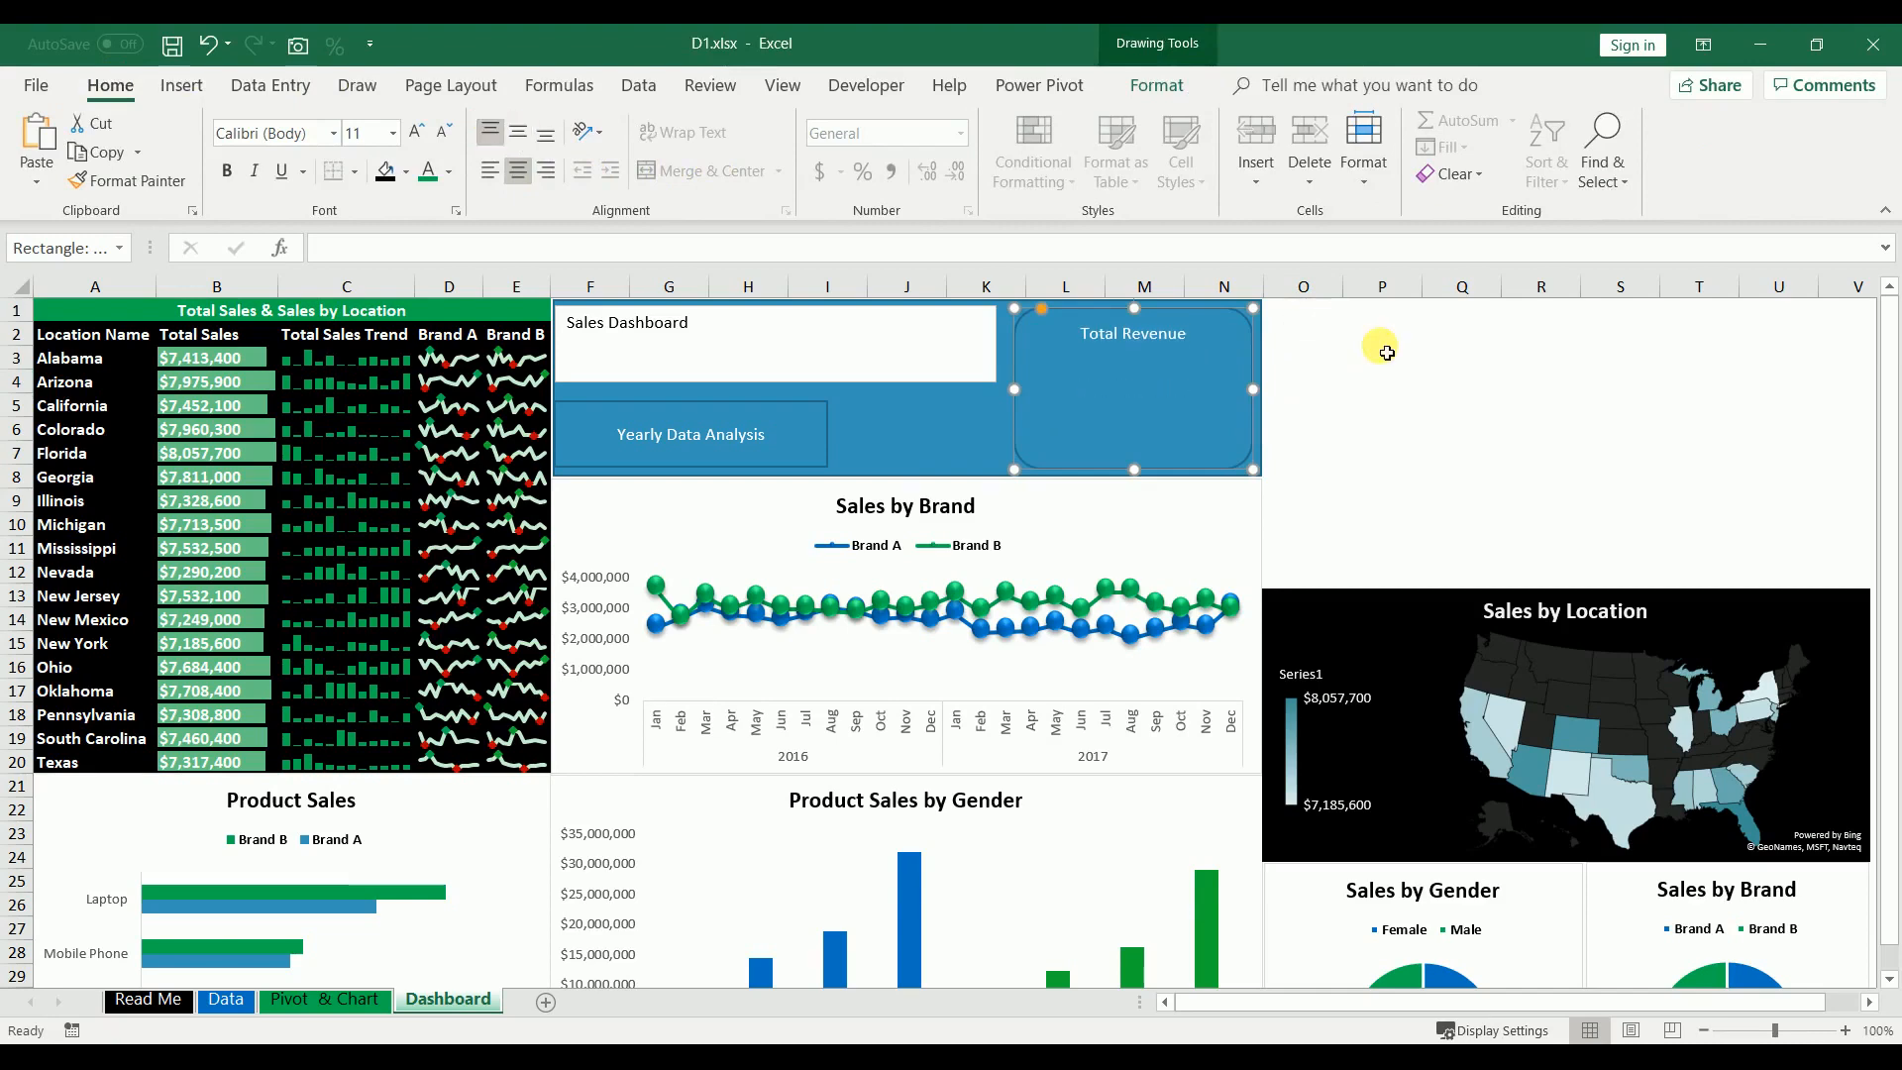
left_click(1382, 357)
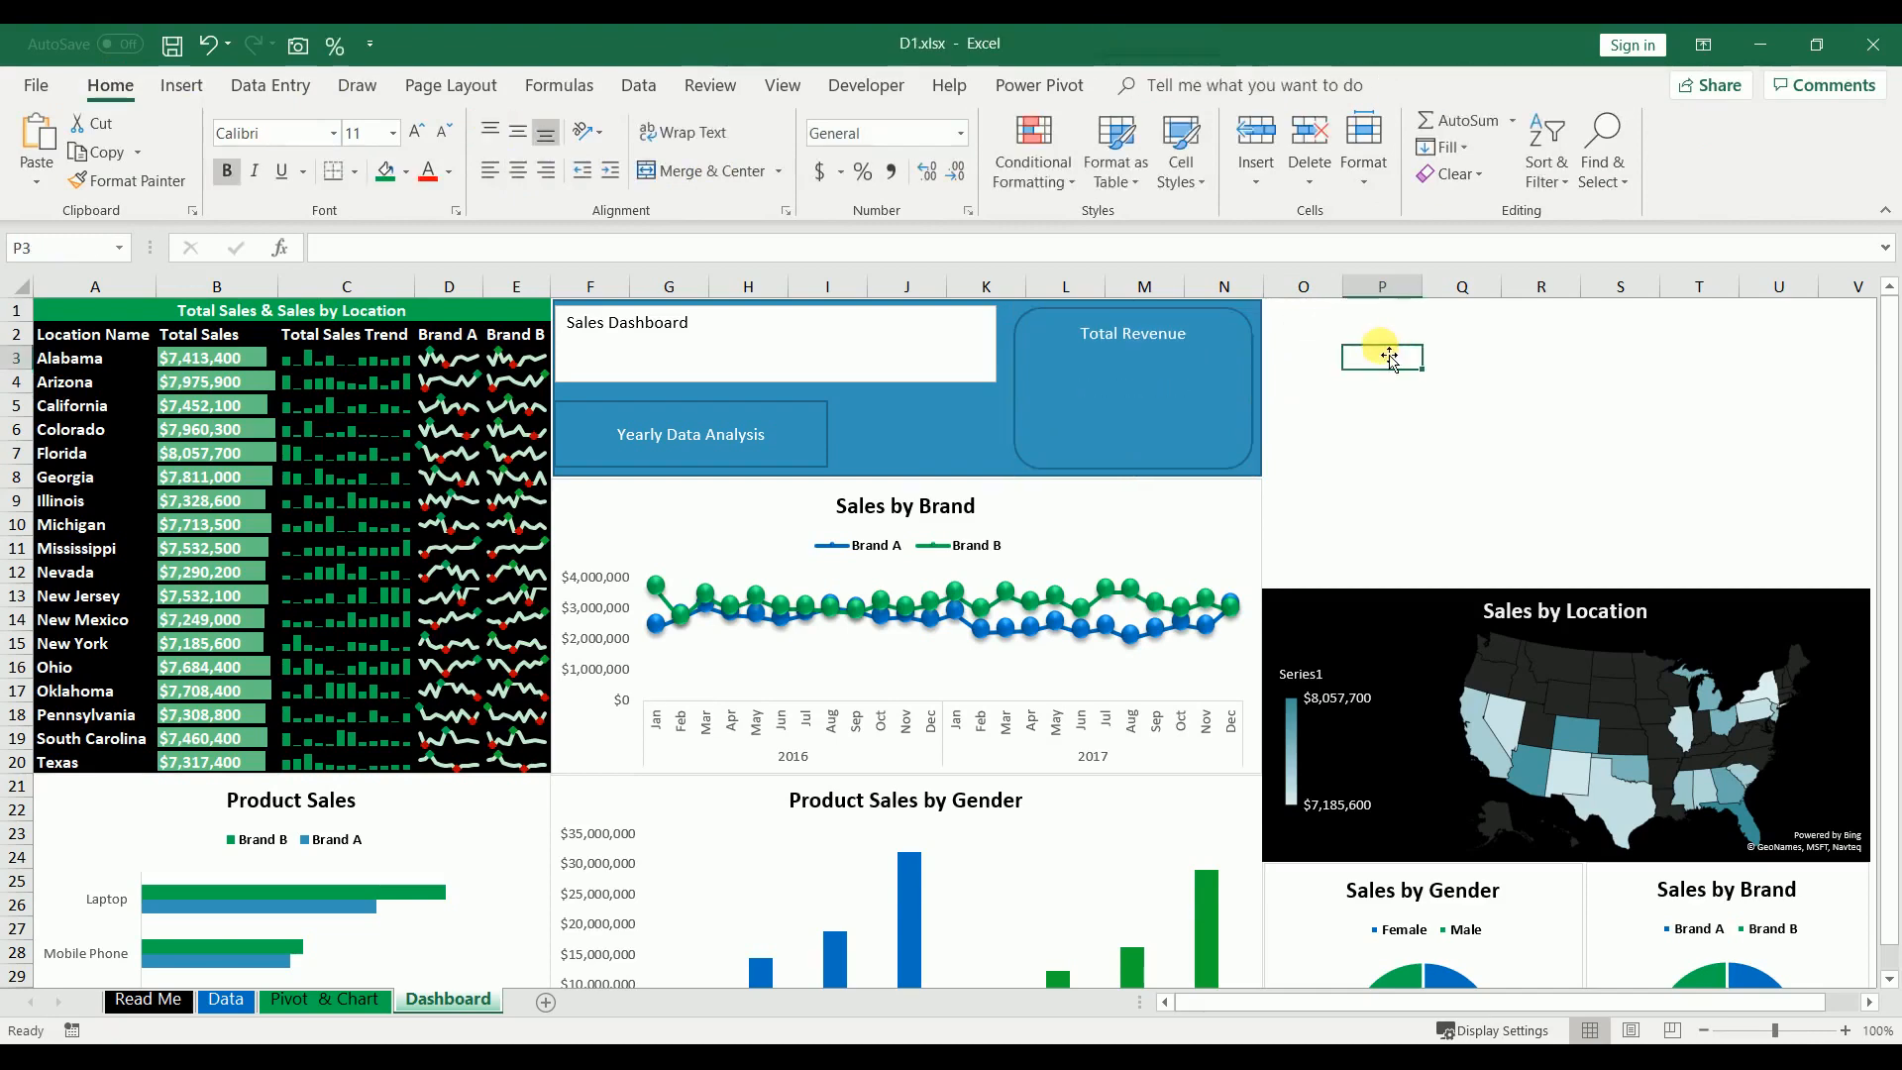
- Draw an empty text box inside the rounded rectangle, below the "Total Revenue" label
left_click(182, 85)
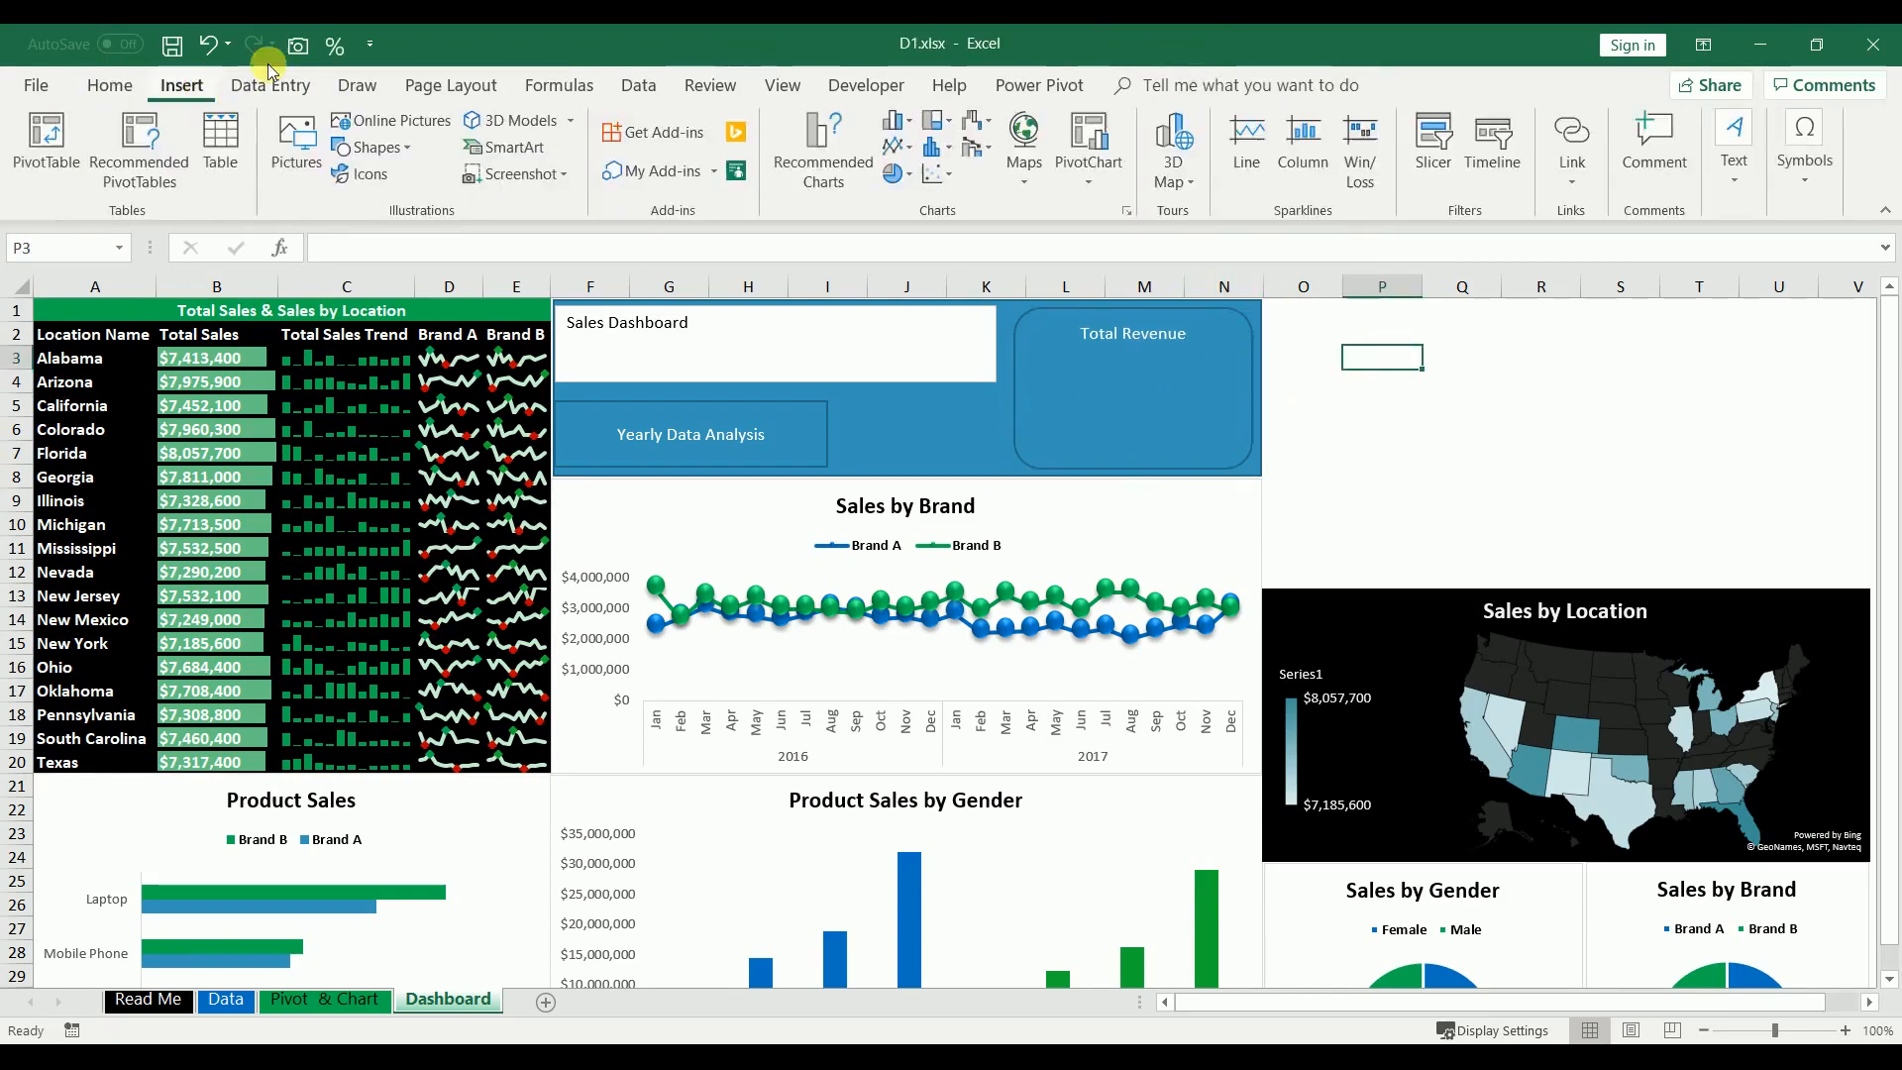
left_click(1735, 185)
left_click(1603, 262)
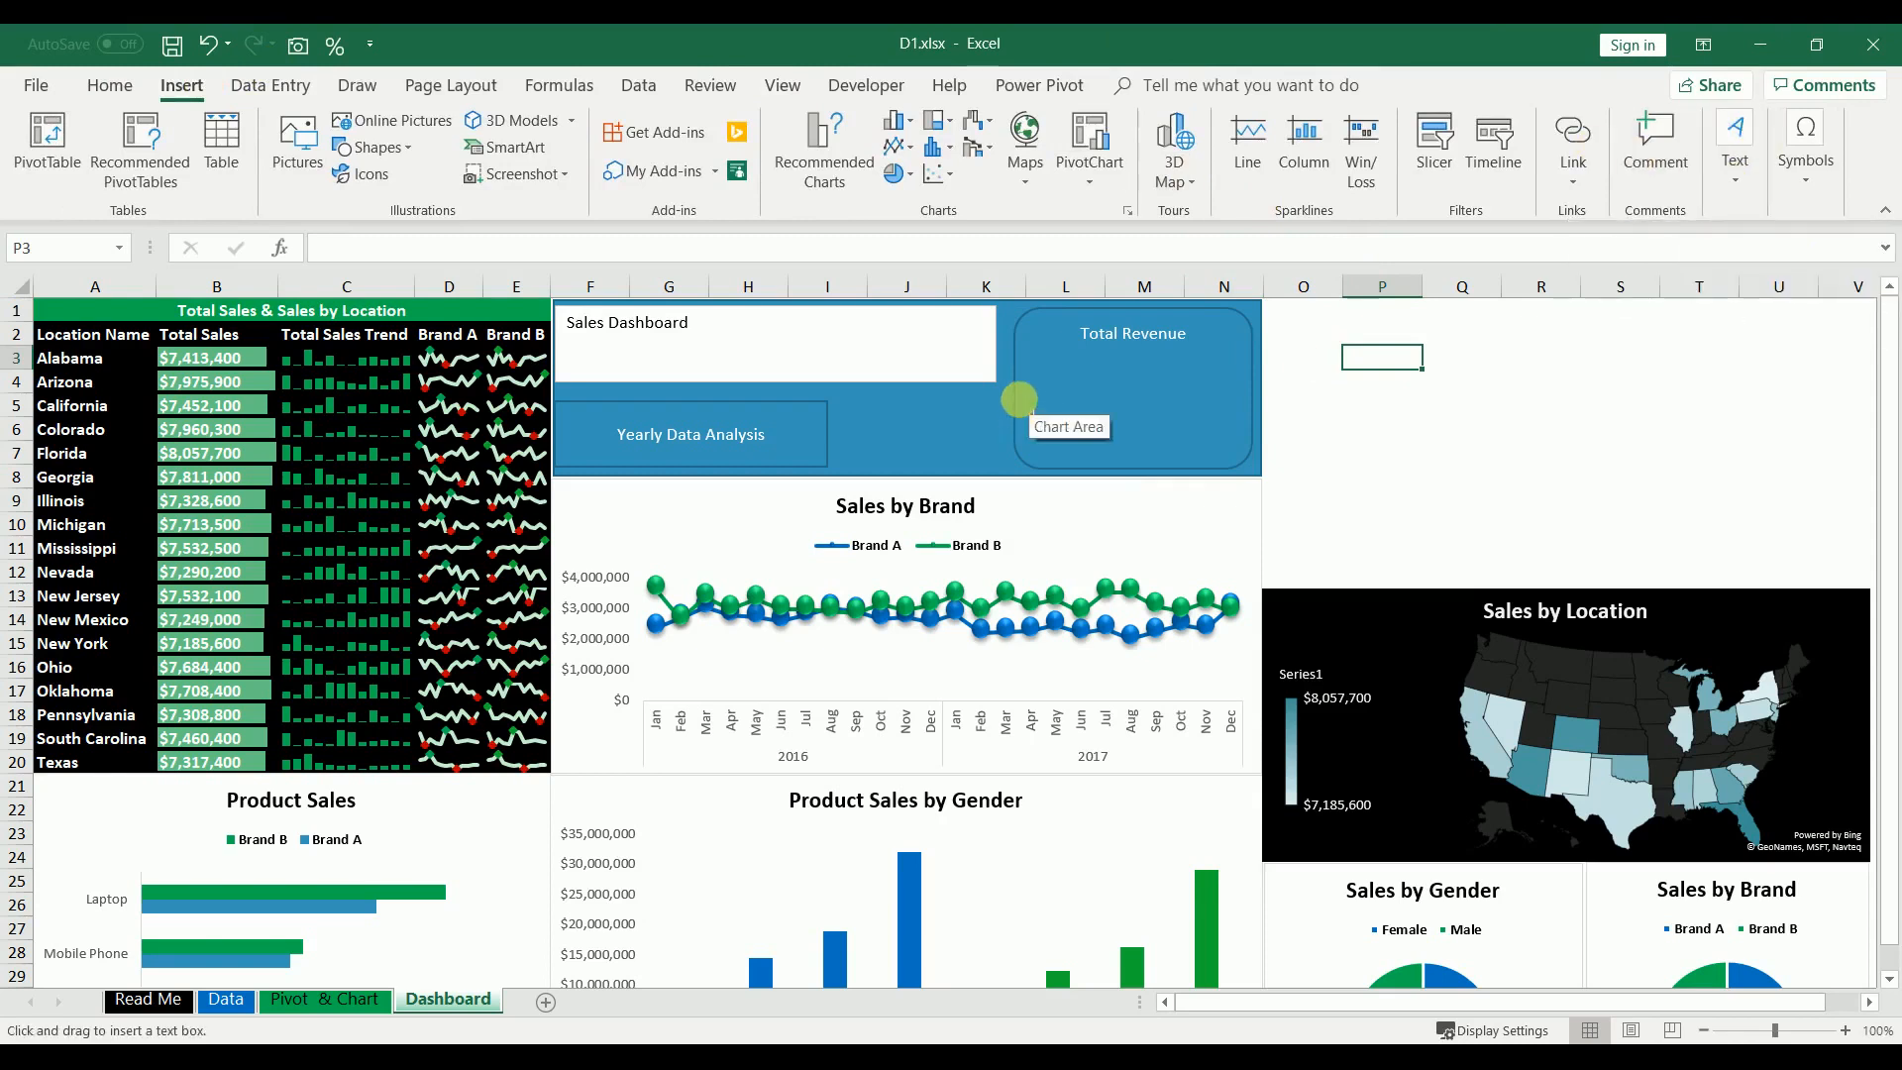
left_click_drag(1020, 399, 1247, 442)
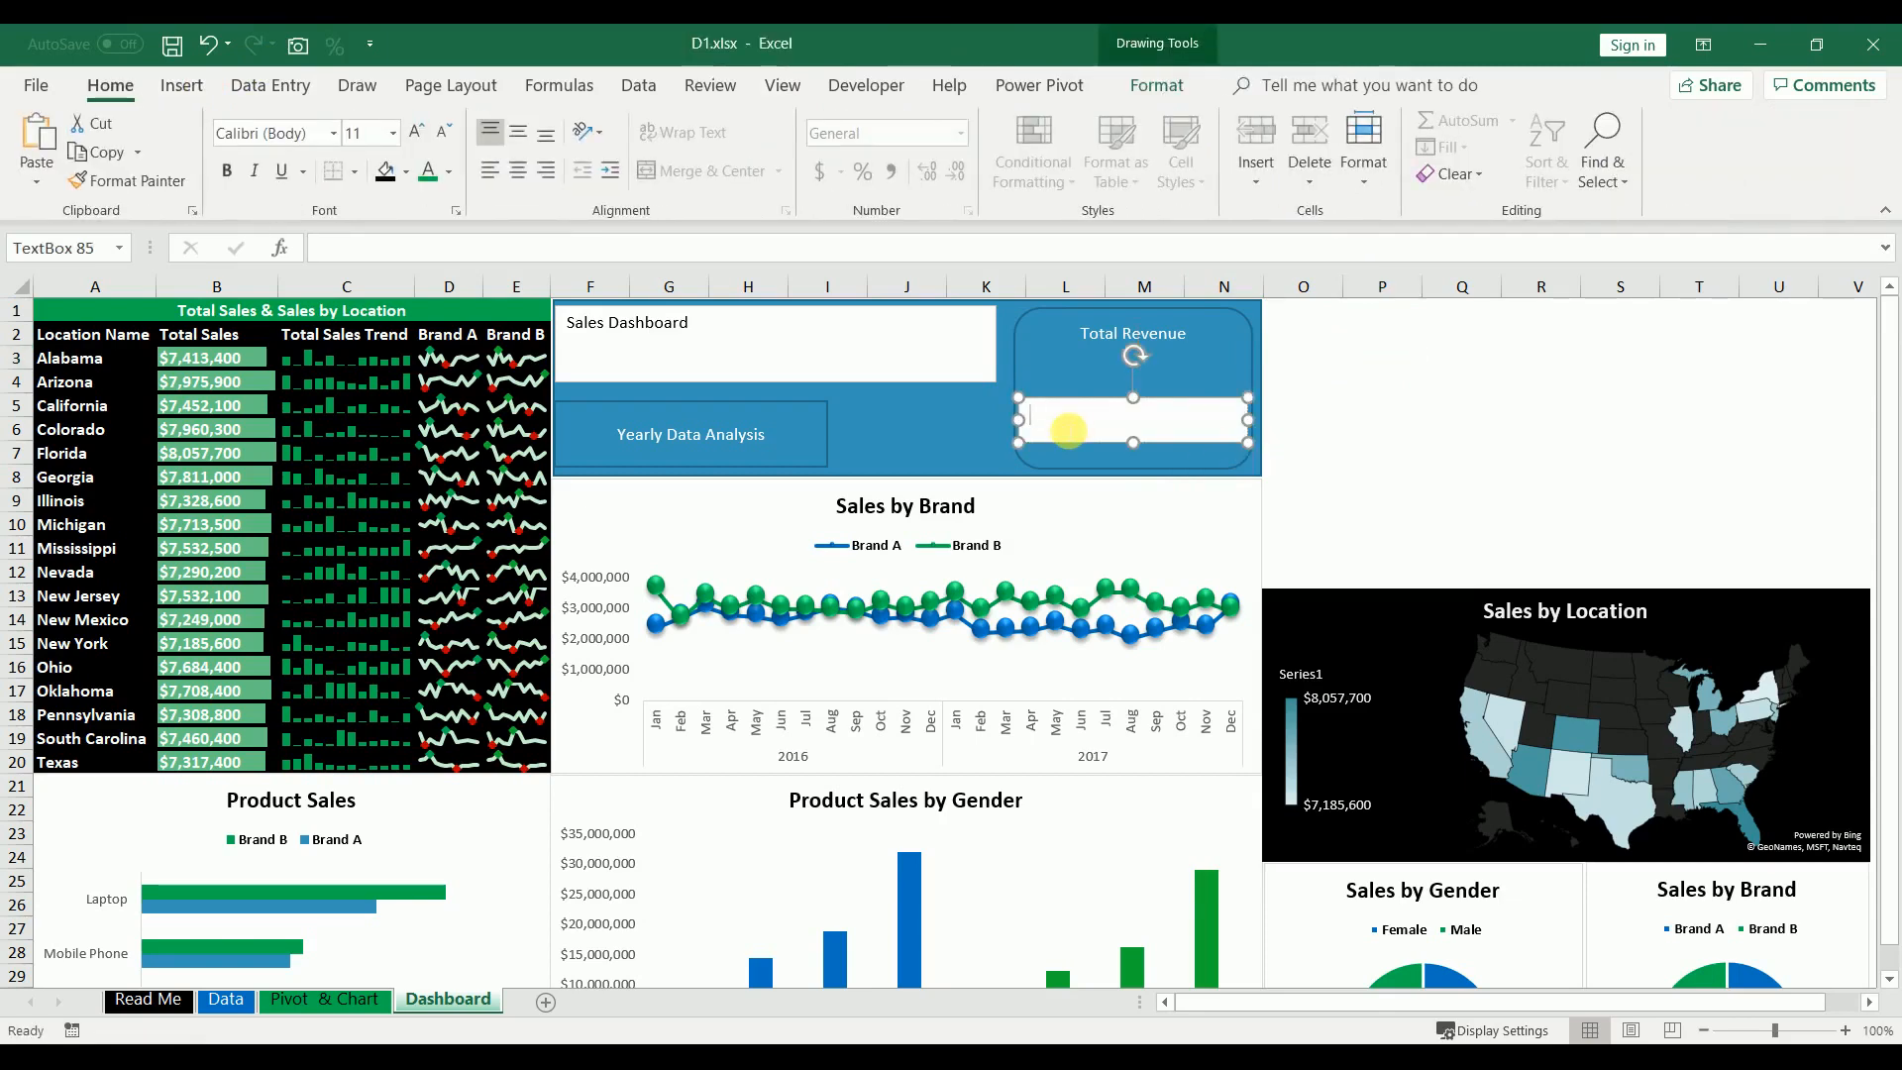
left_click(1516, 456)
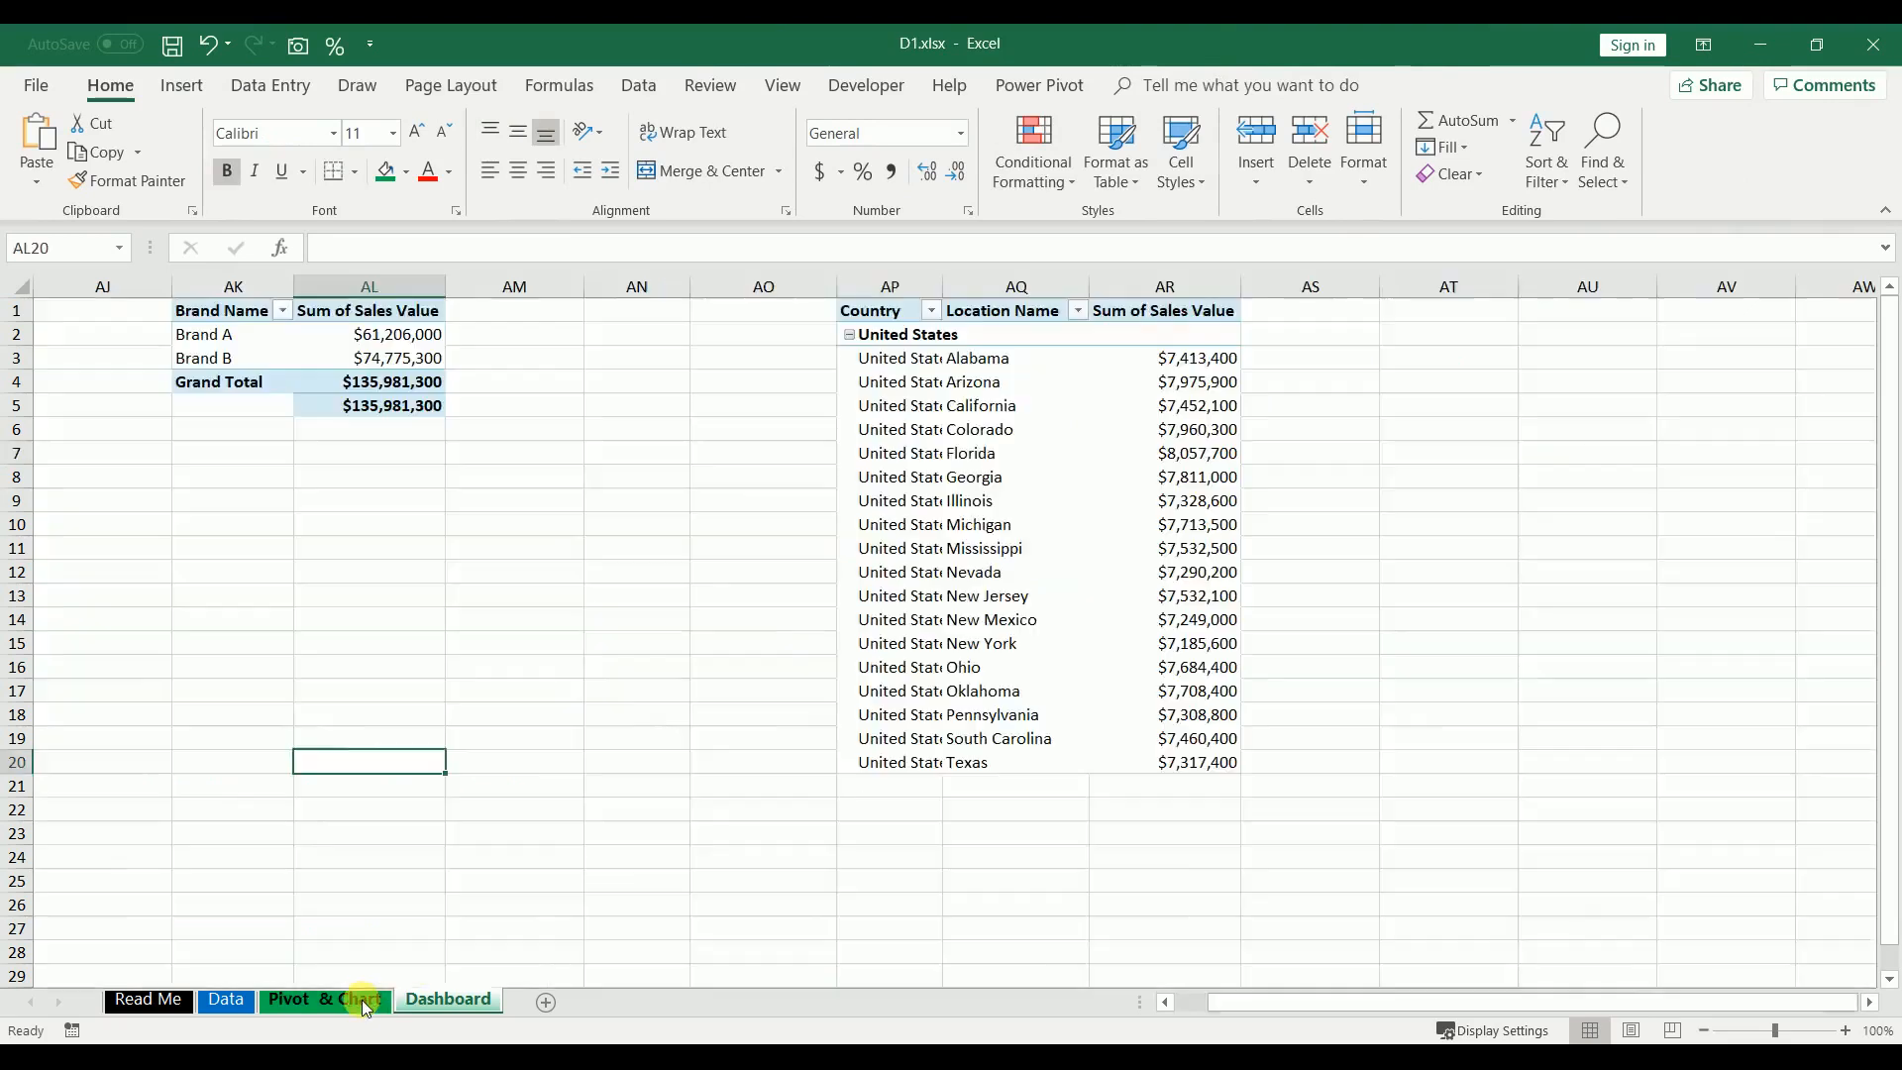
- Link the text box under "Total Revenue" to the total sales value in cell AL5 of the Pivot & Chart sheet
left_click(363, 1003)
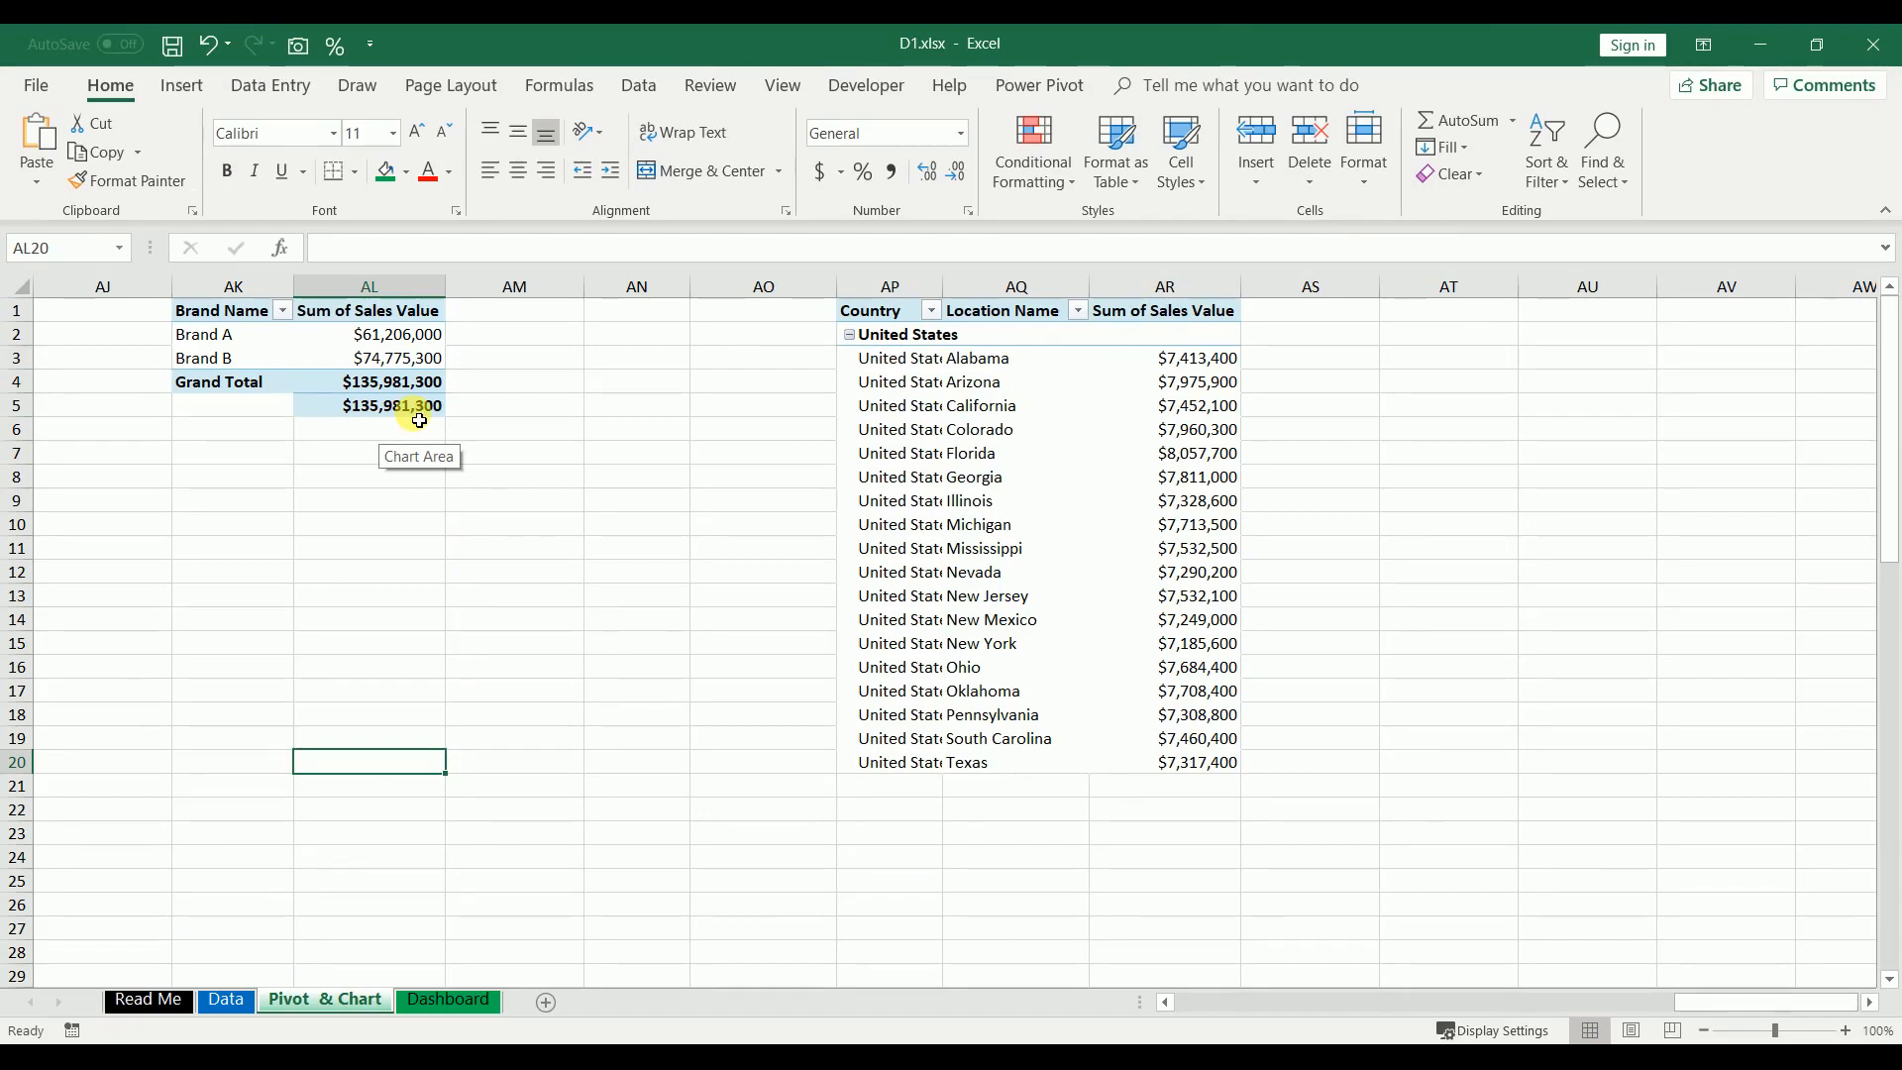
left_click(454, 999)
left_click(1059, 425)
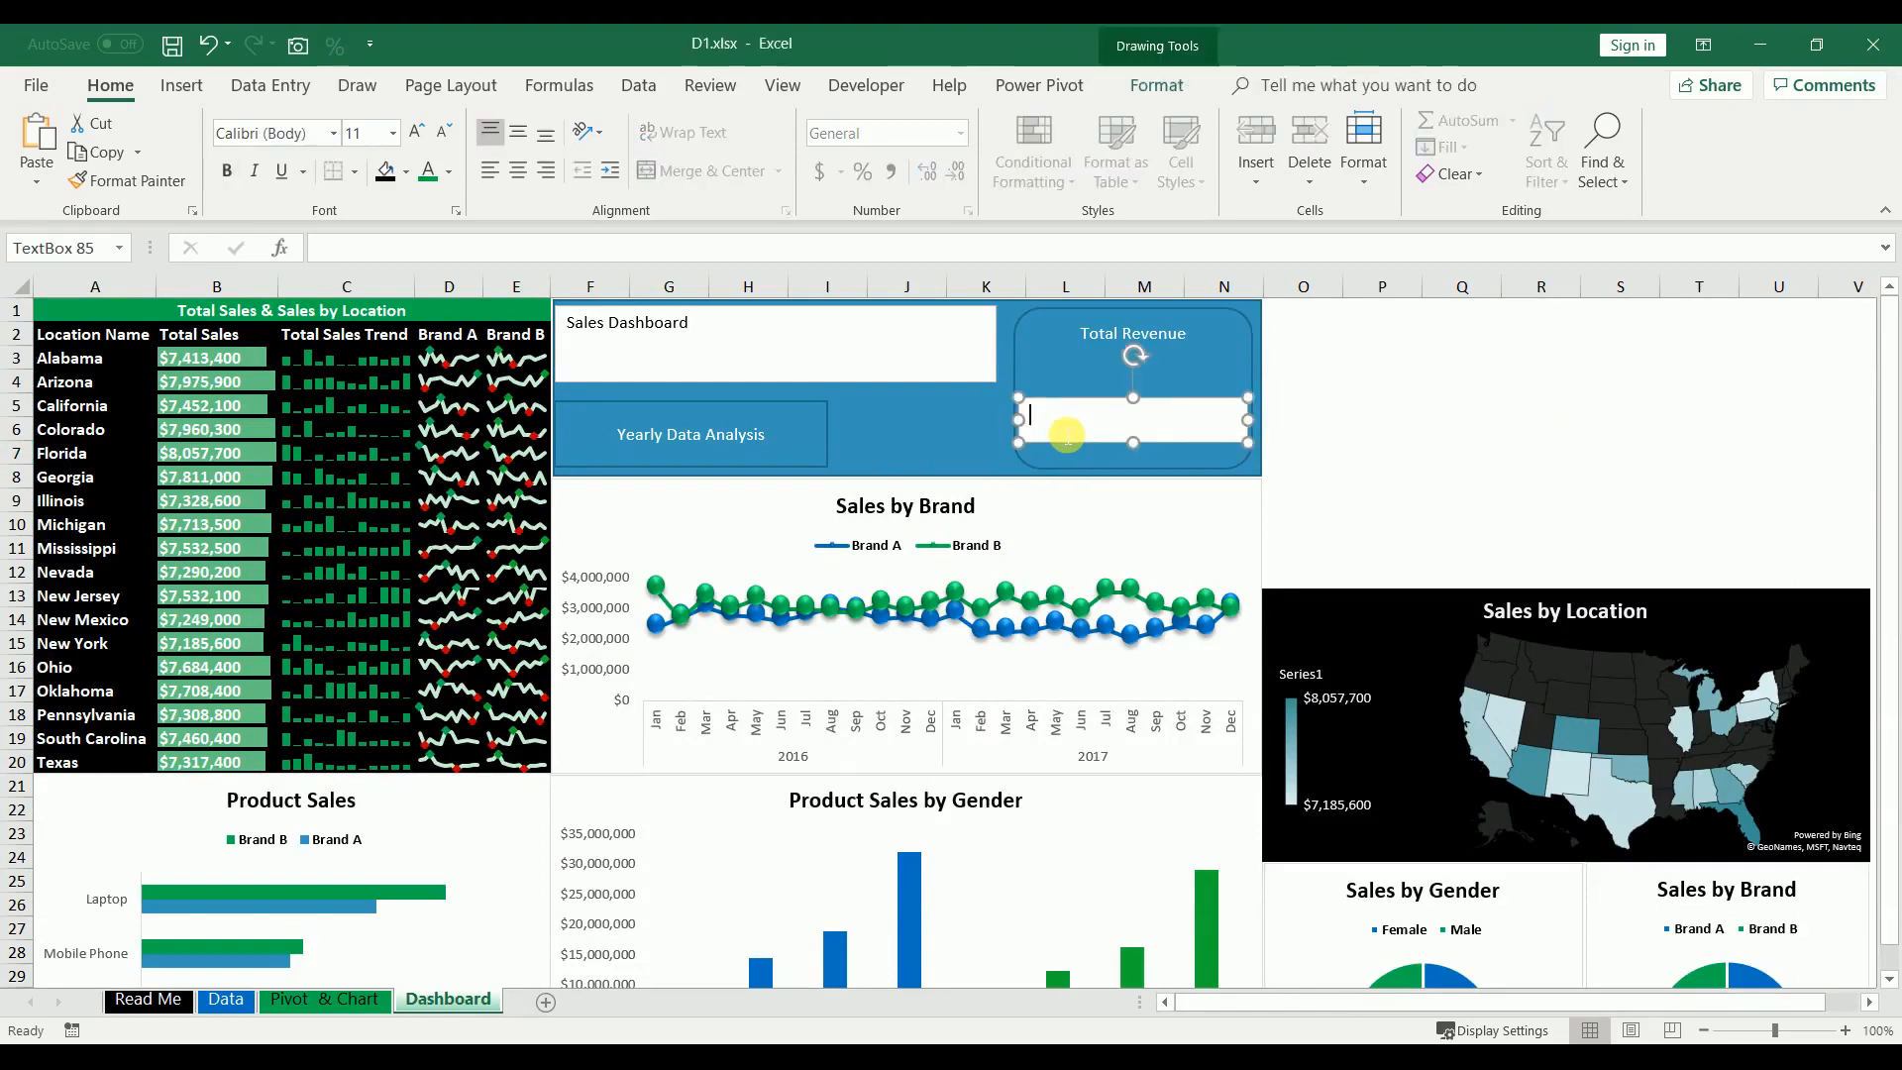
left_click(556, 250)
type("=")
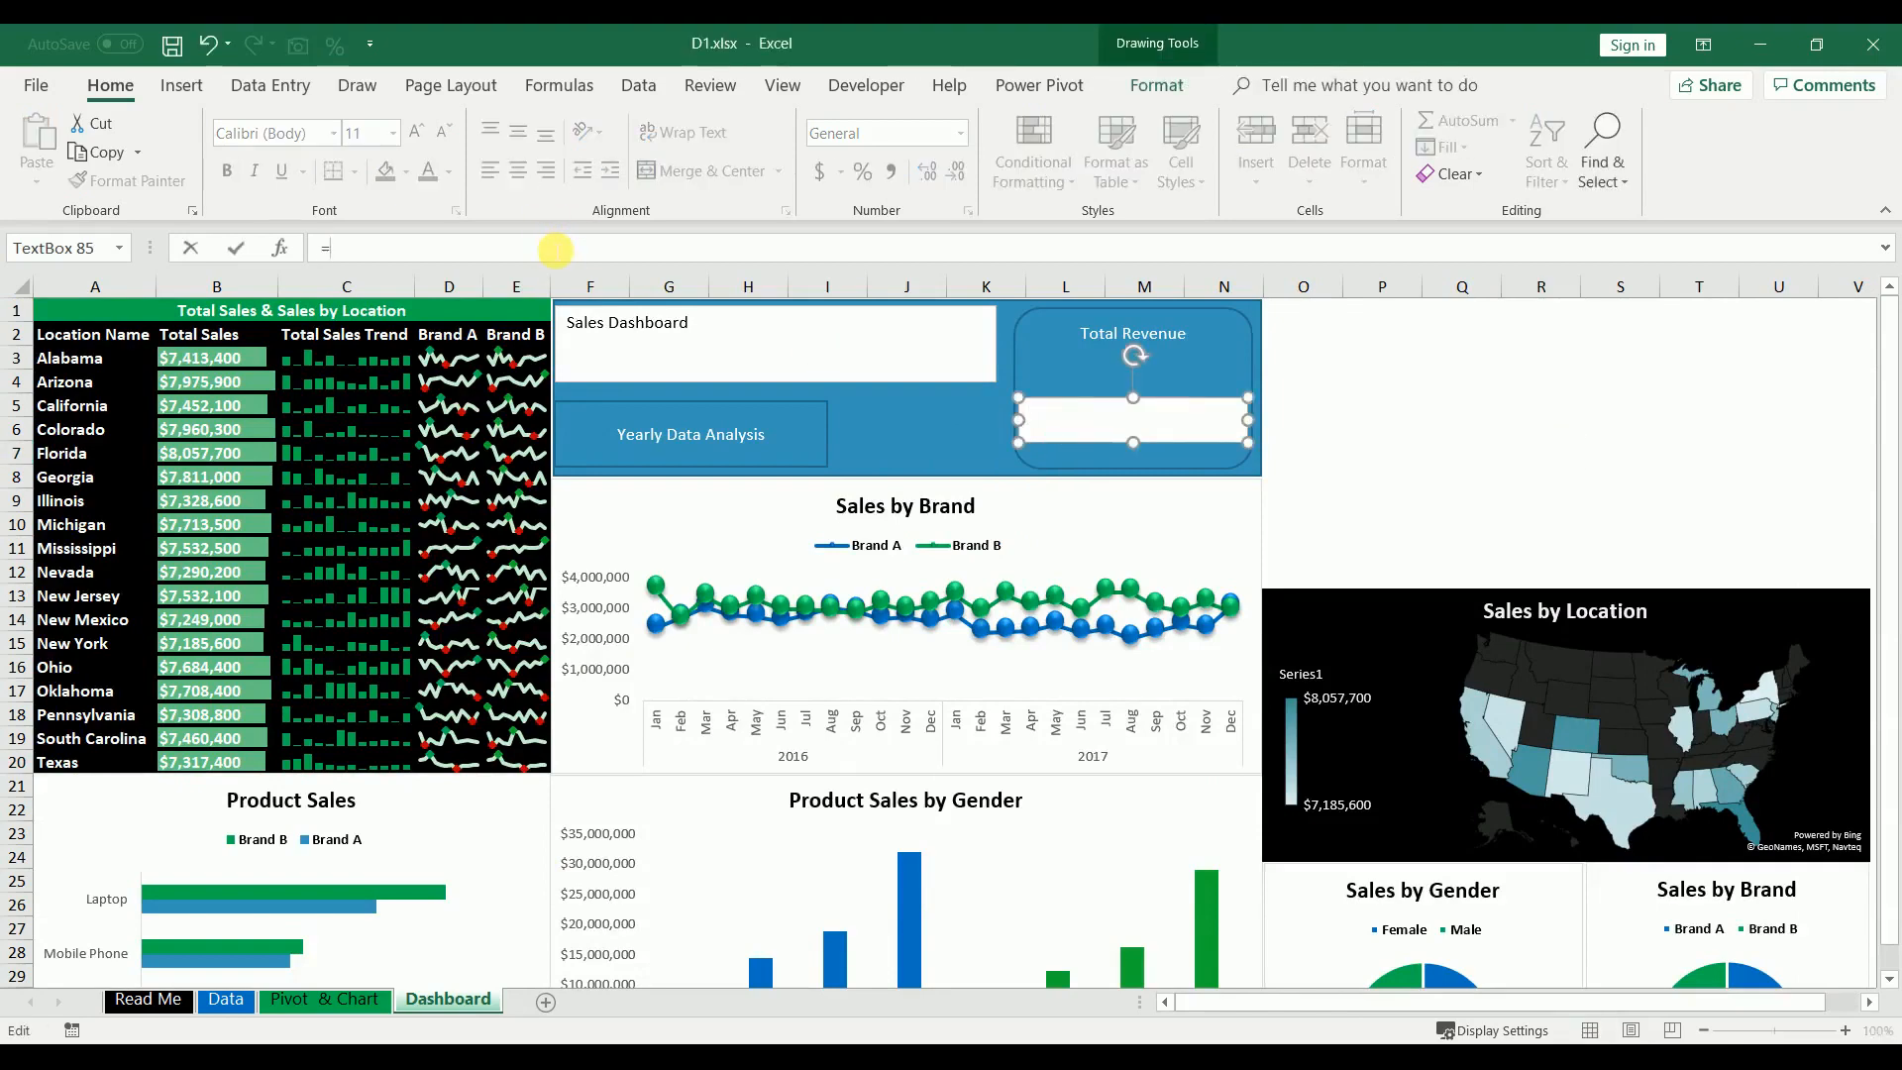
left_click(342, 1001)
left_click(384, 410)
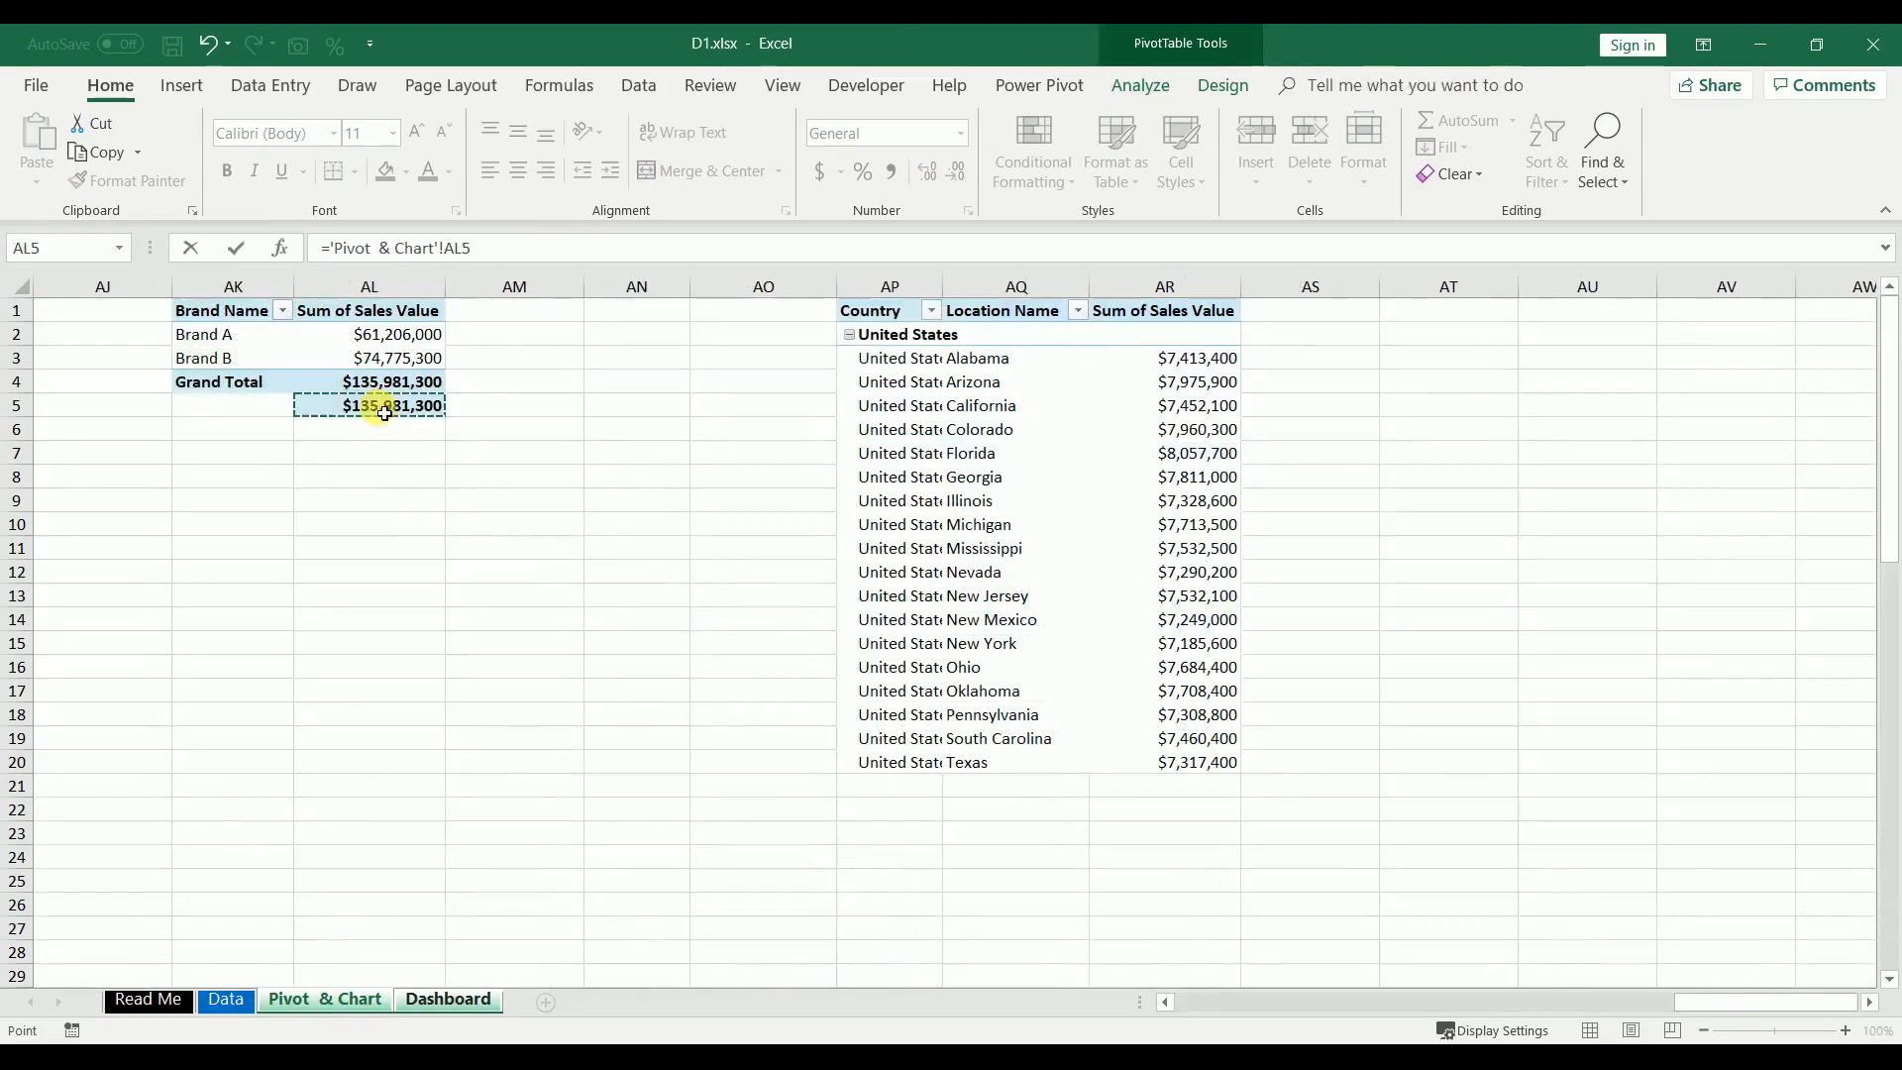
key("Return")
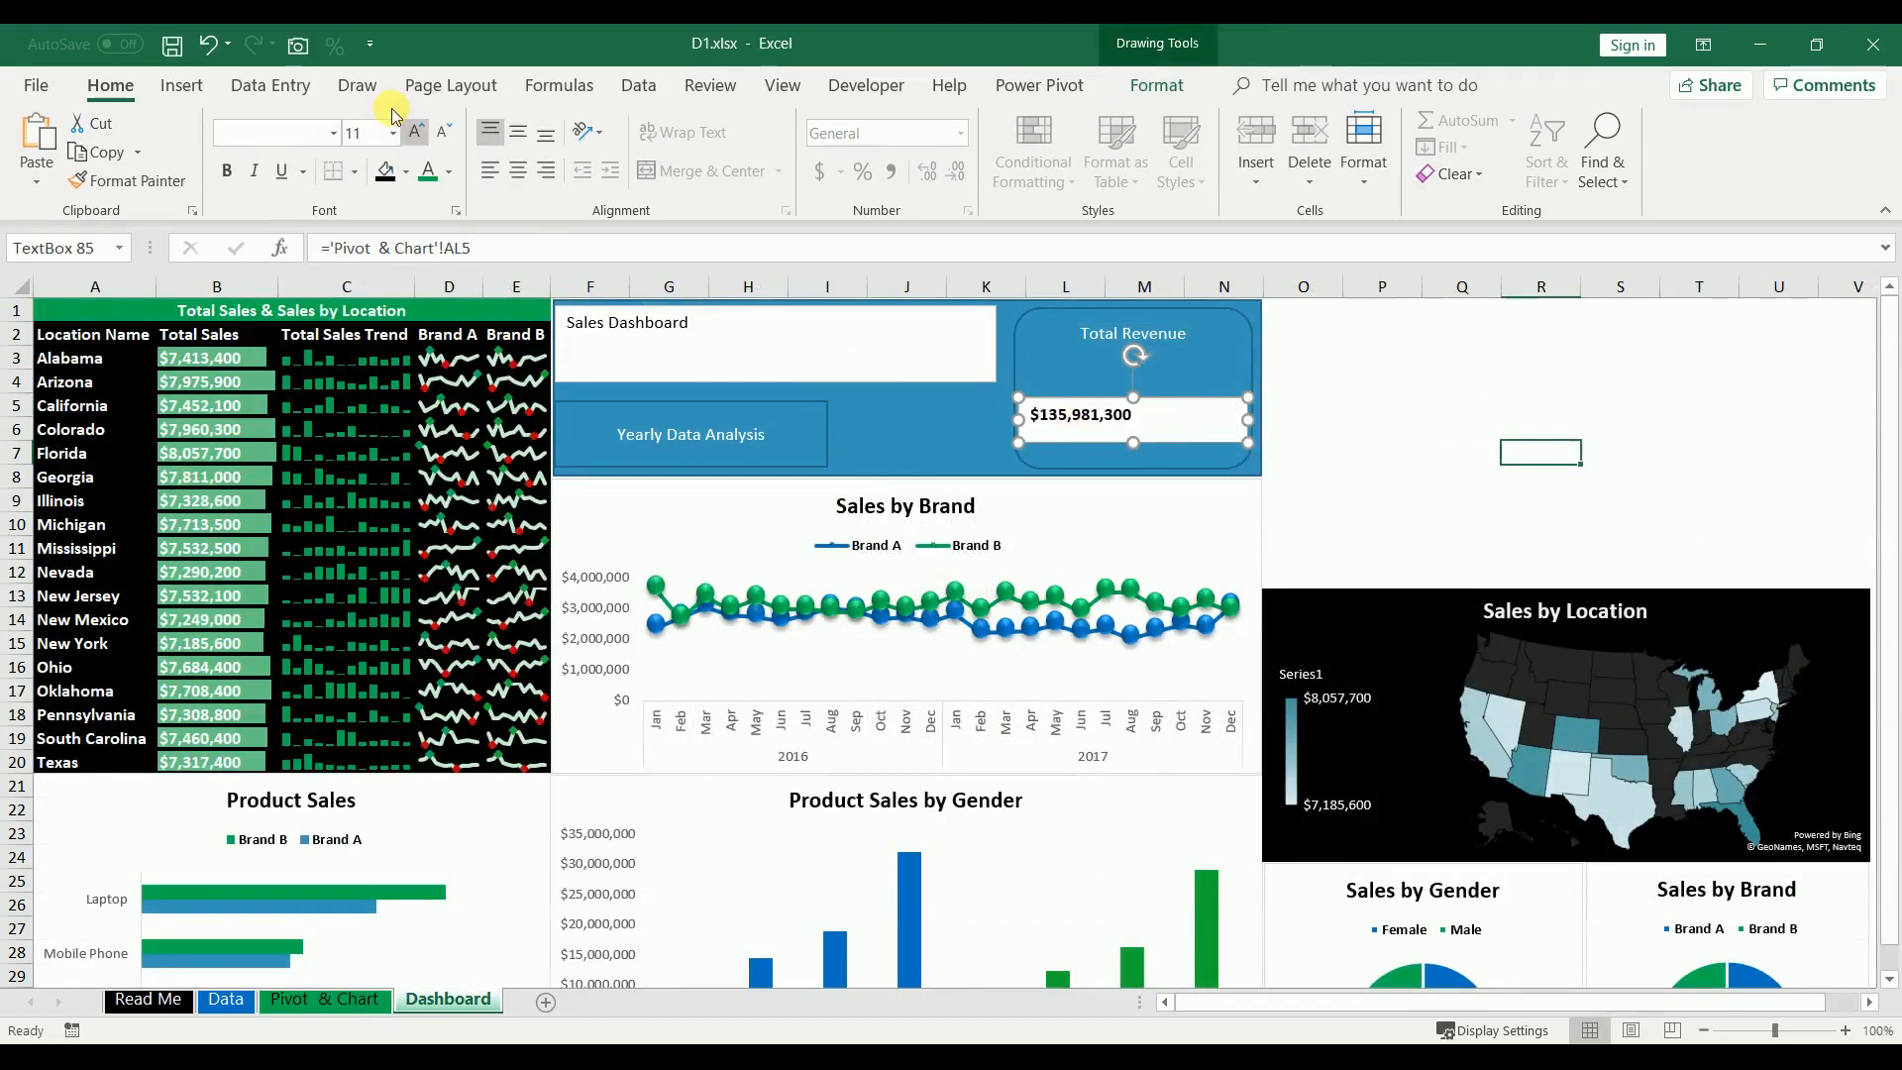
- Centre the linked revenue figure horizontally and vertically in its text box and enlarge its font to 20 pt
left_click(521, 133)
left_click(518, 171)
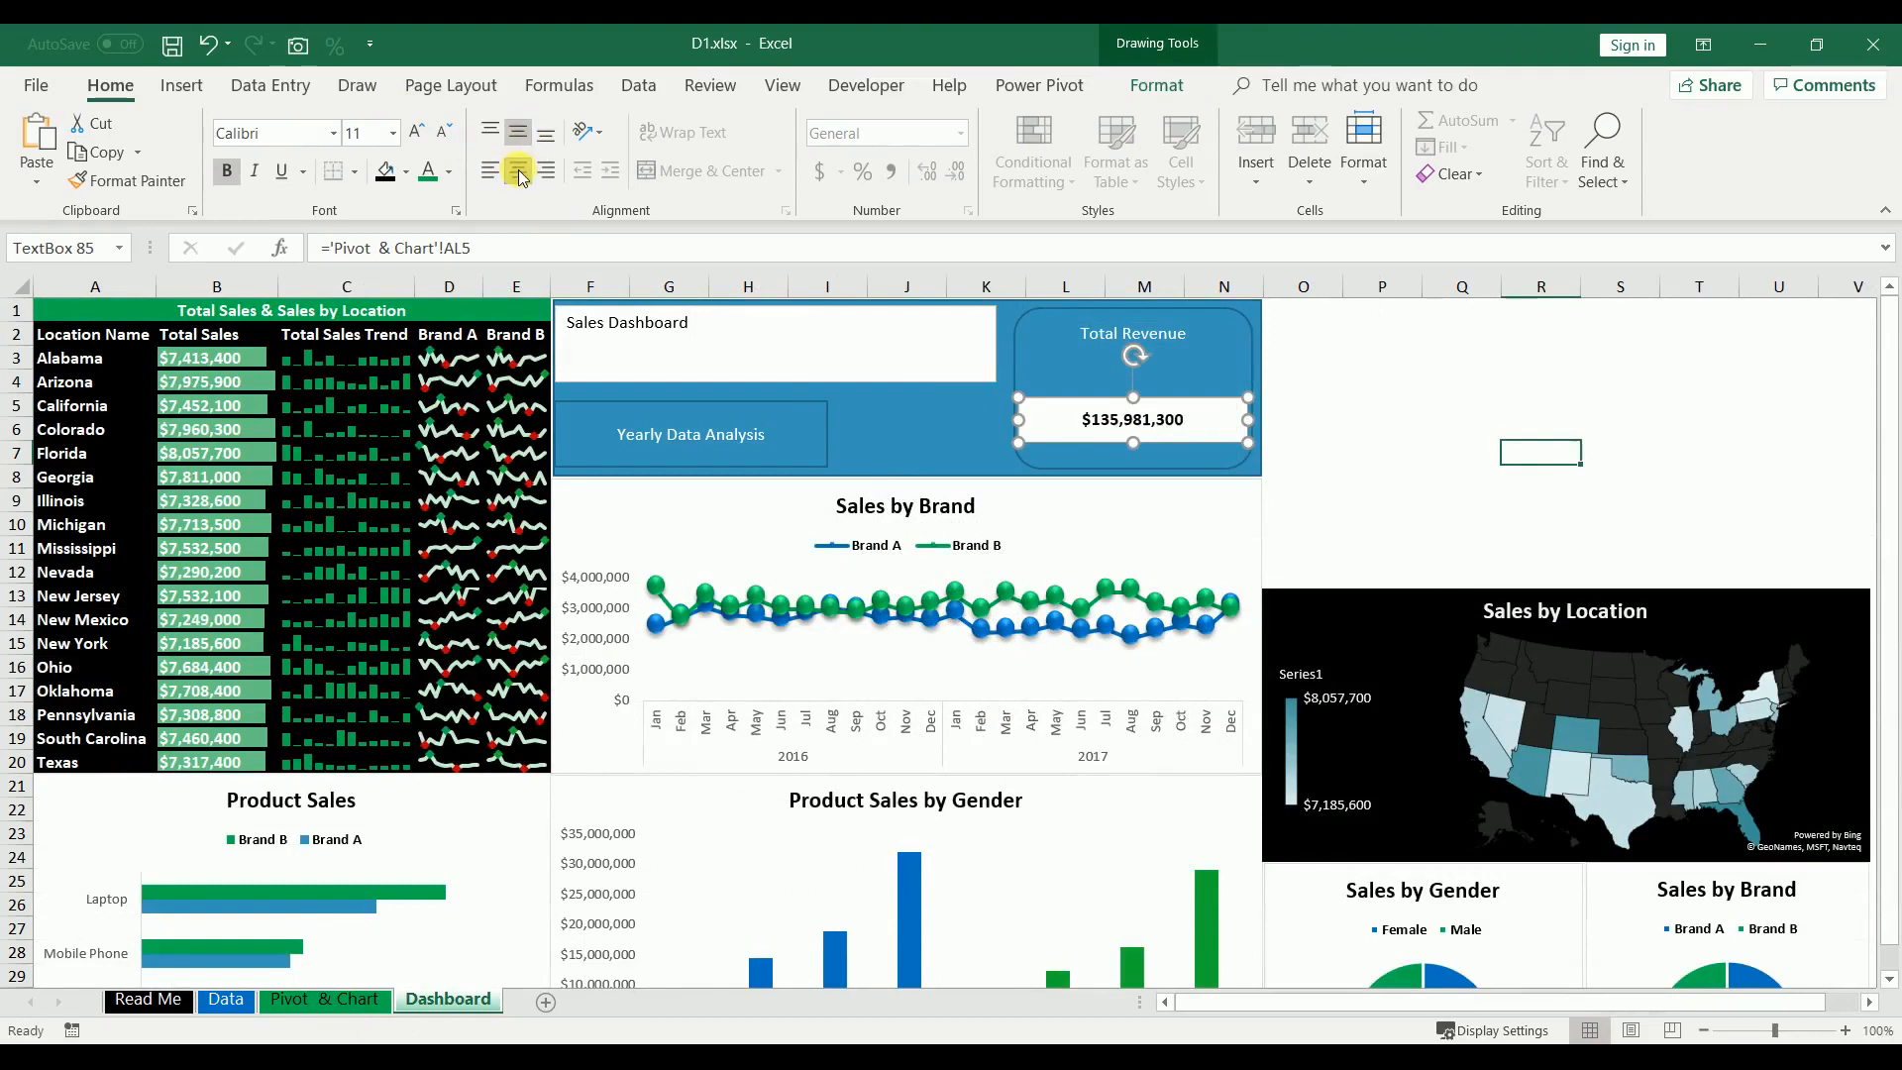
left_click(414, 133)
left_click(414, 133)
left_click(414, 133)
left_click(415, 133)
left_click(414, 133)
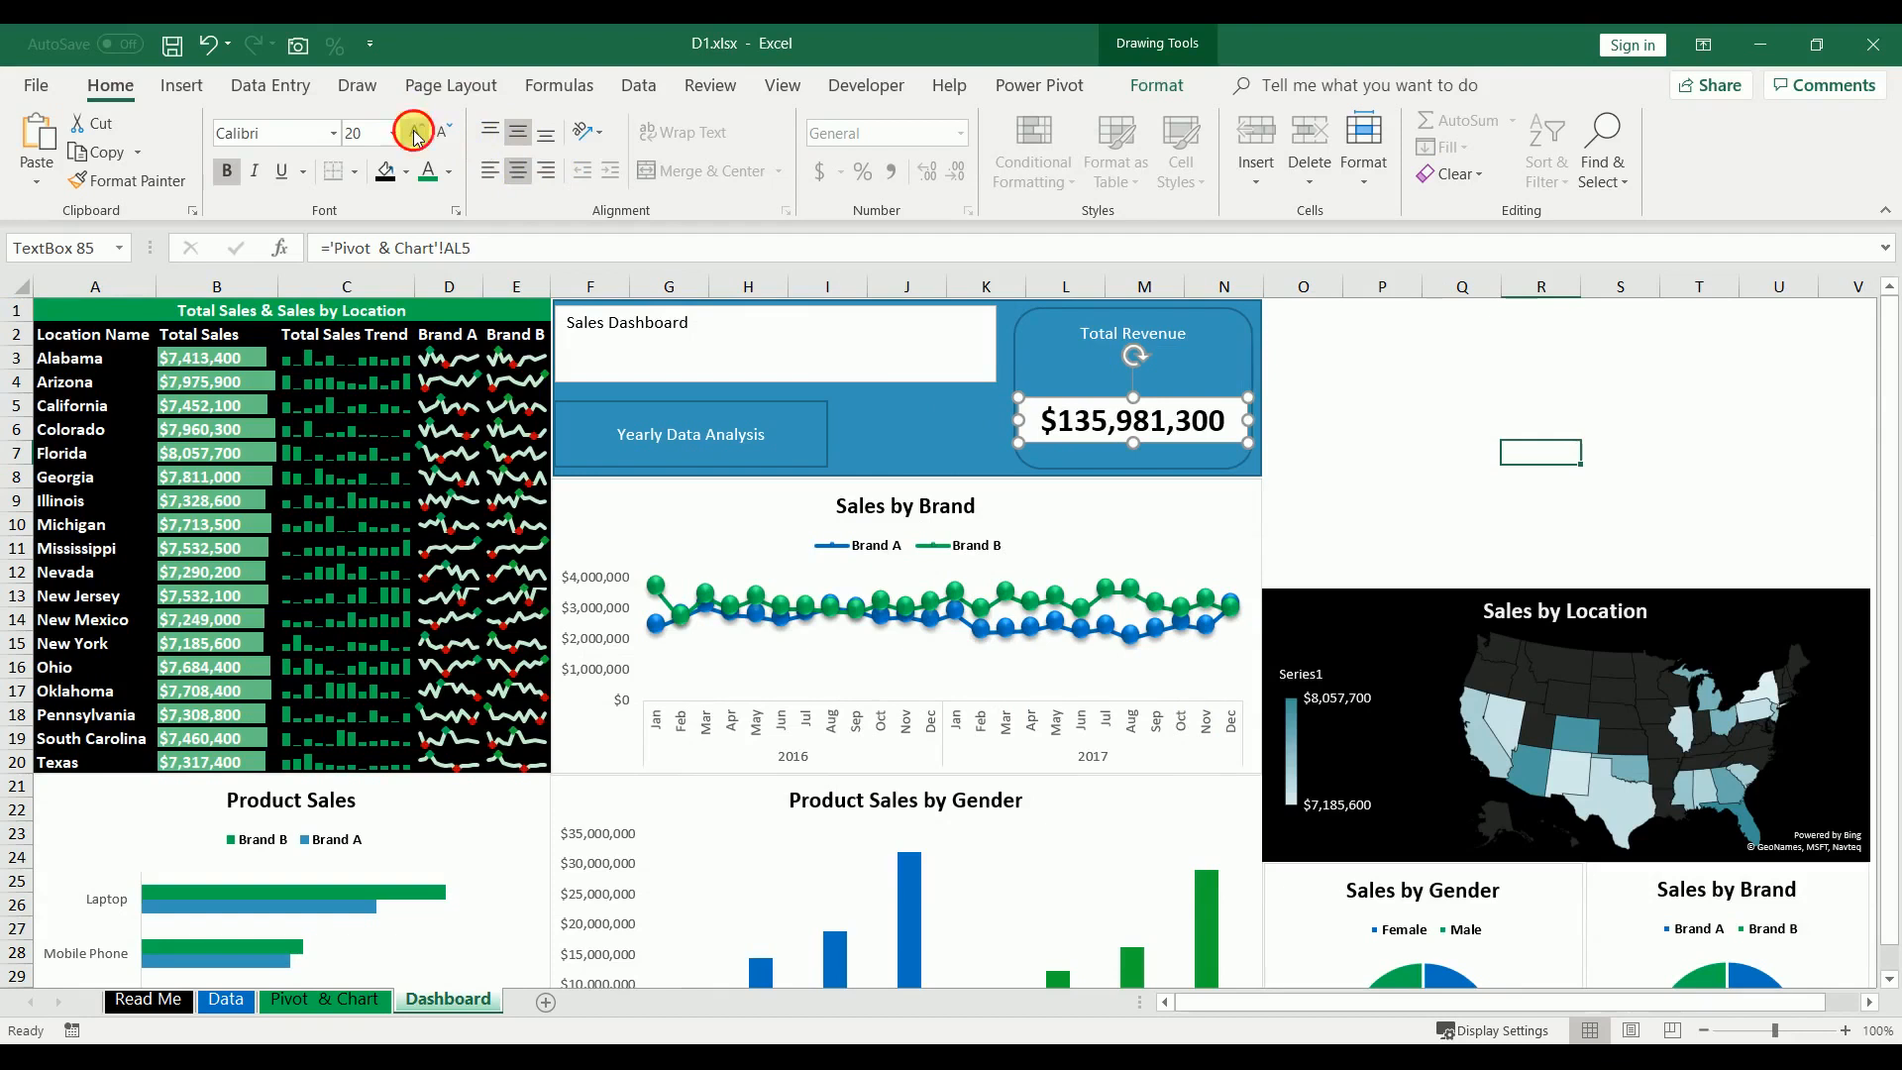
left_click(414, 132)
left_click(414, 132)
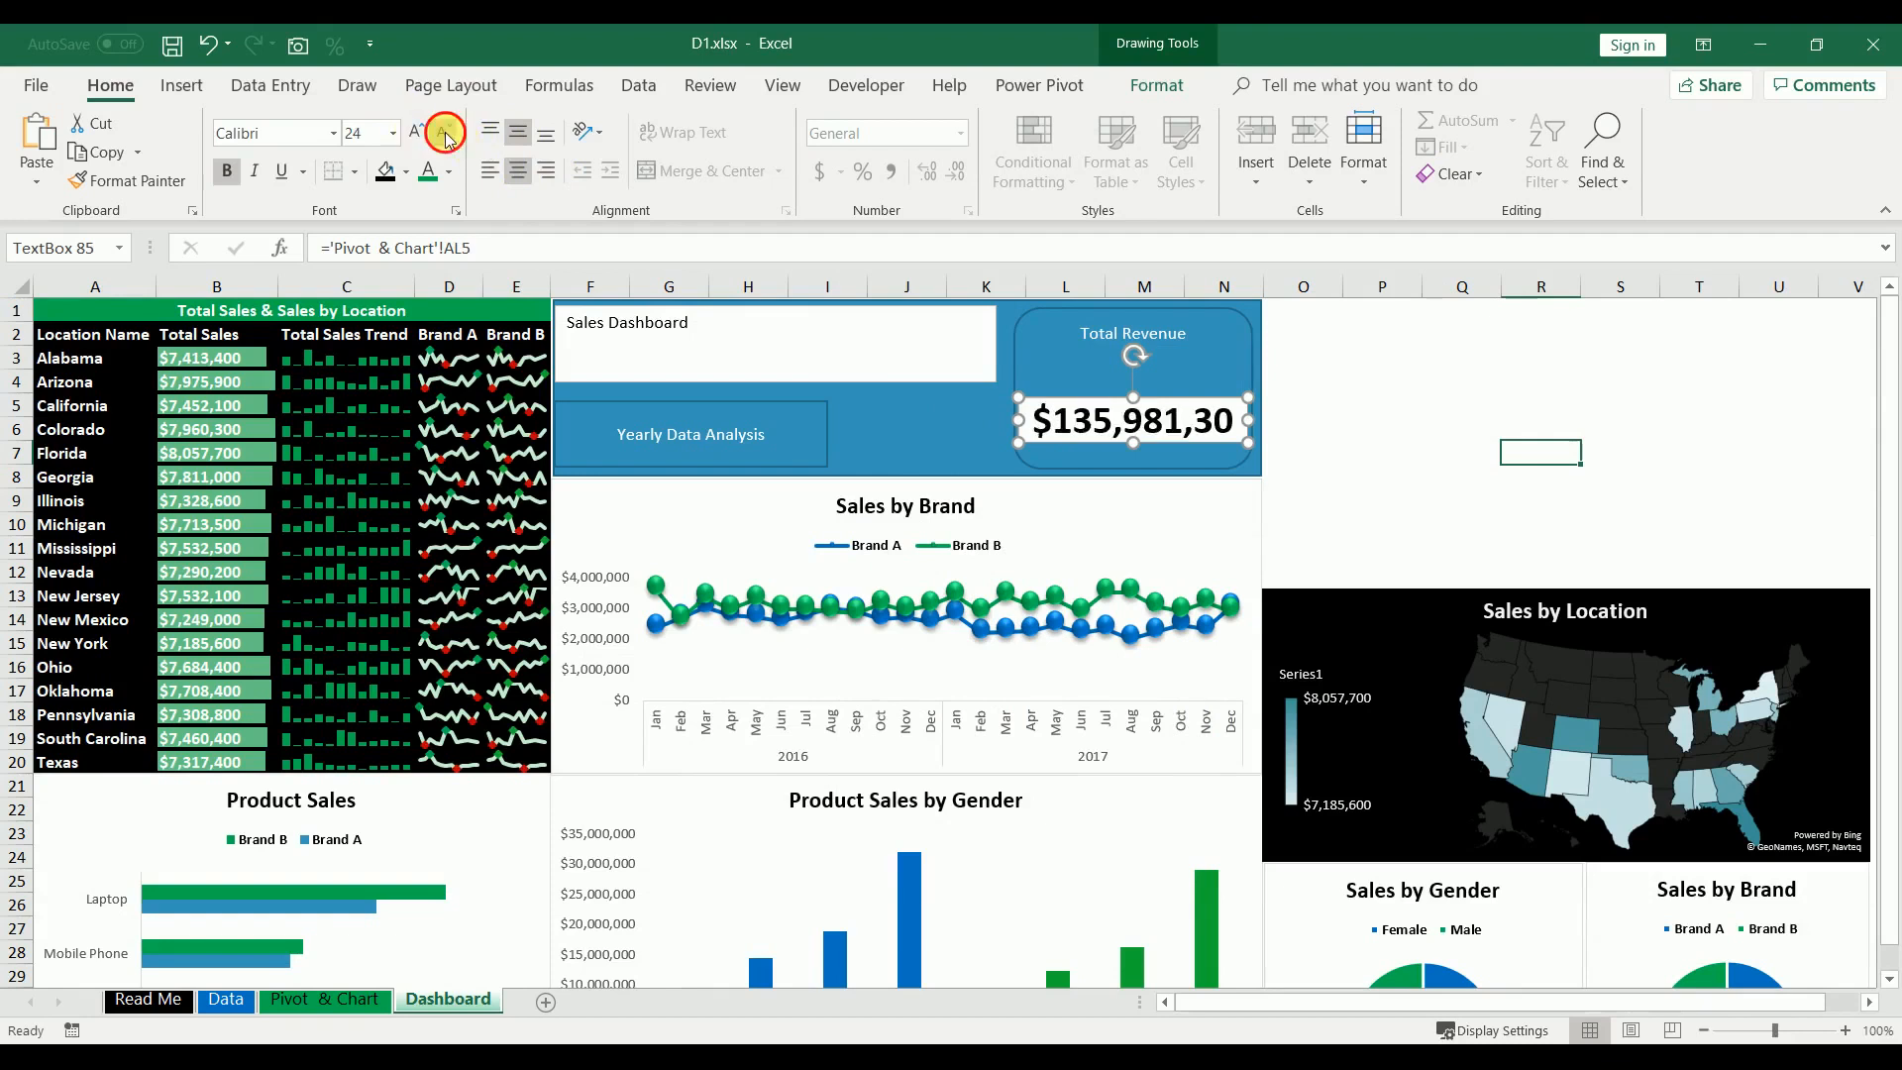
left_click(444, 133)
left_click(957, 446)
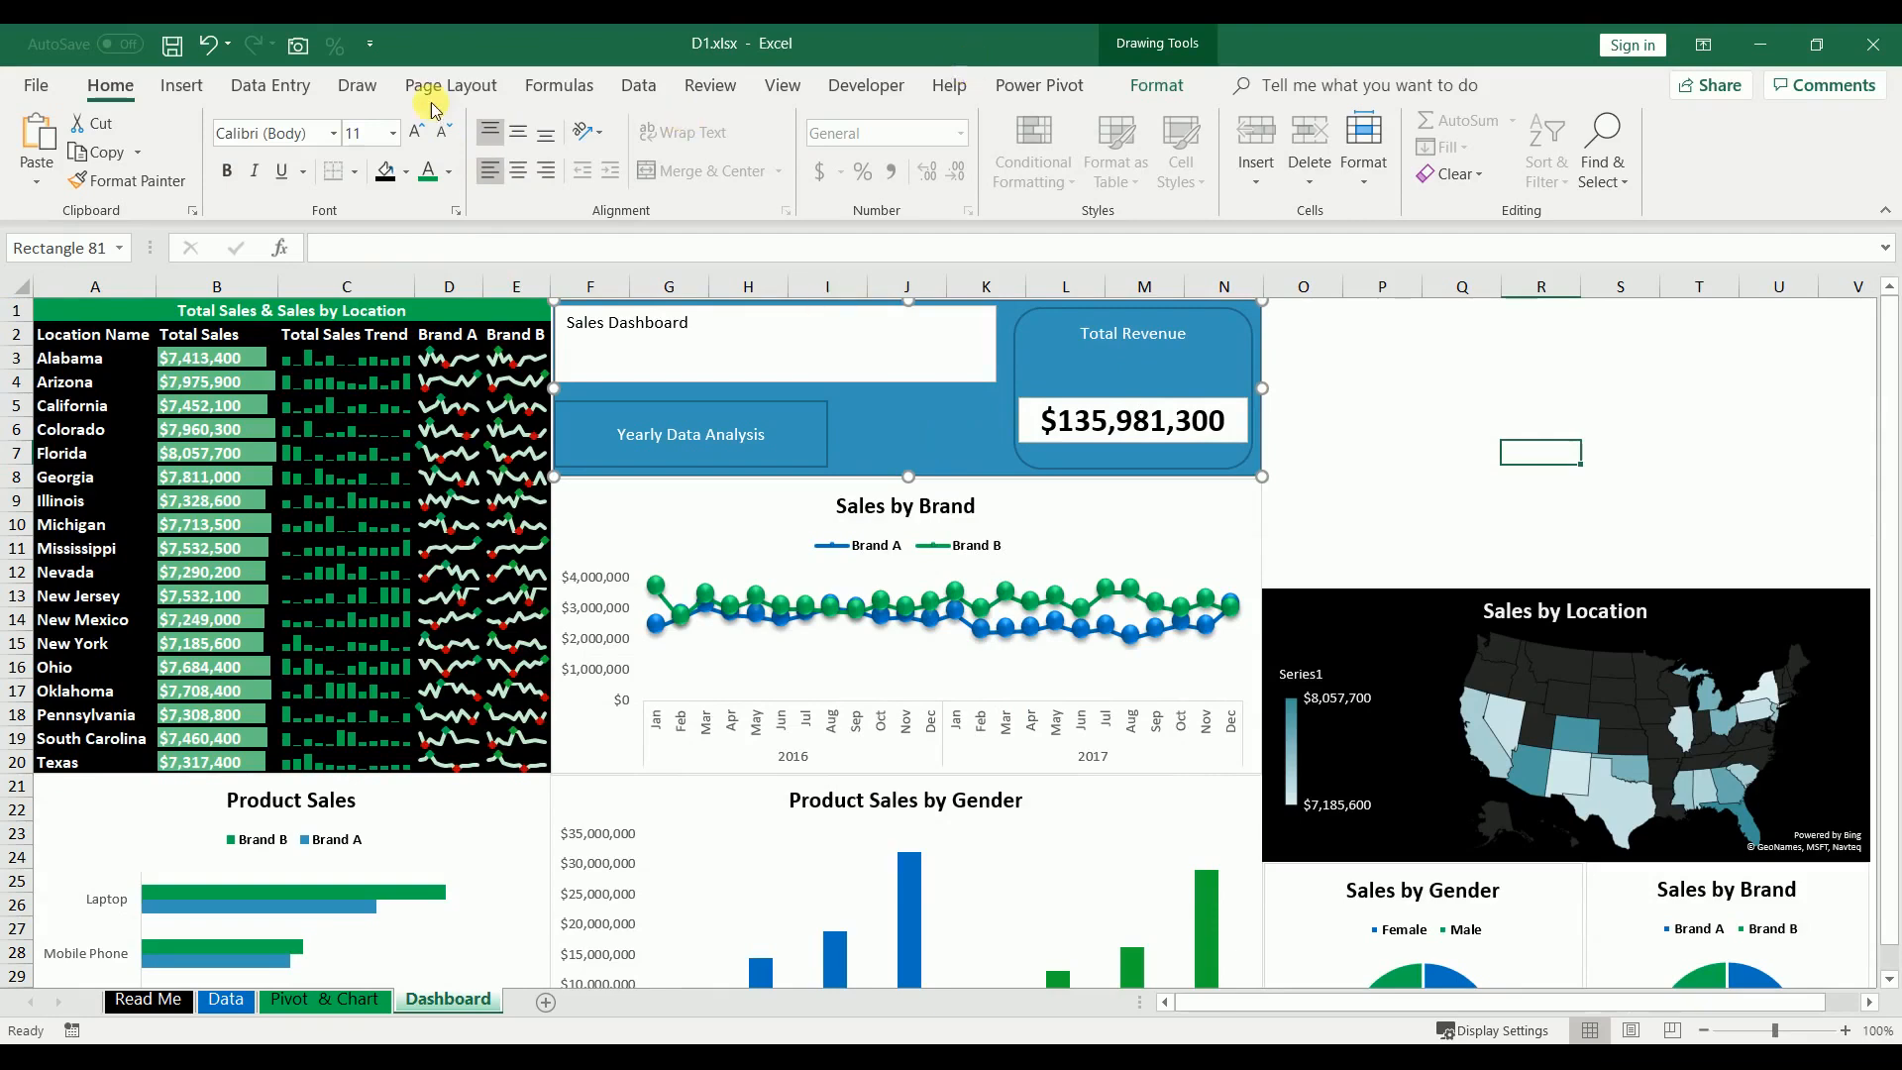
- Fill the header banner's background rectangle with green and remove its outline
left_click(404, 173)
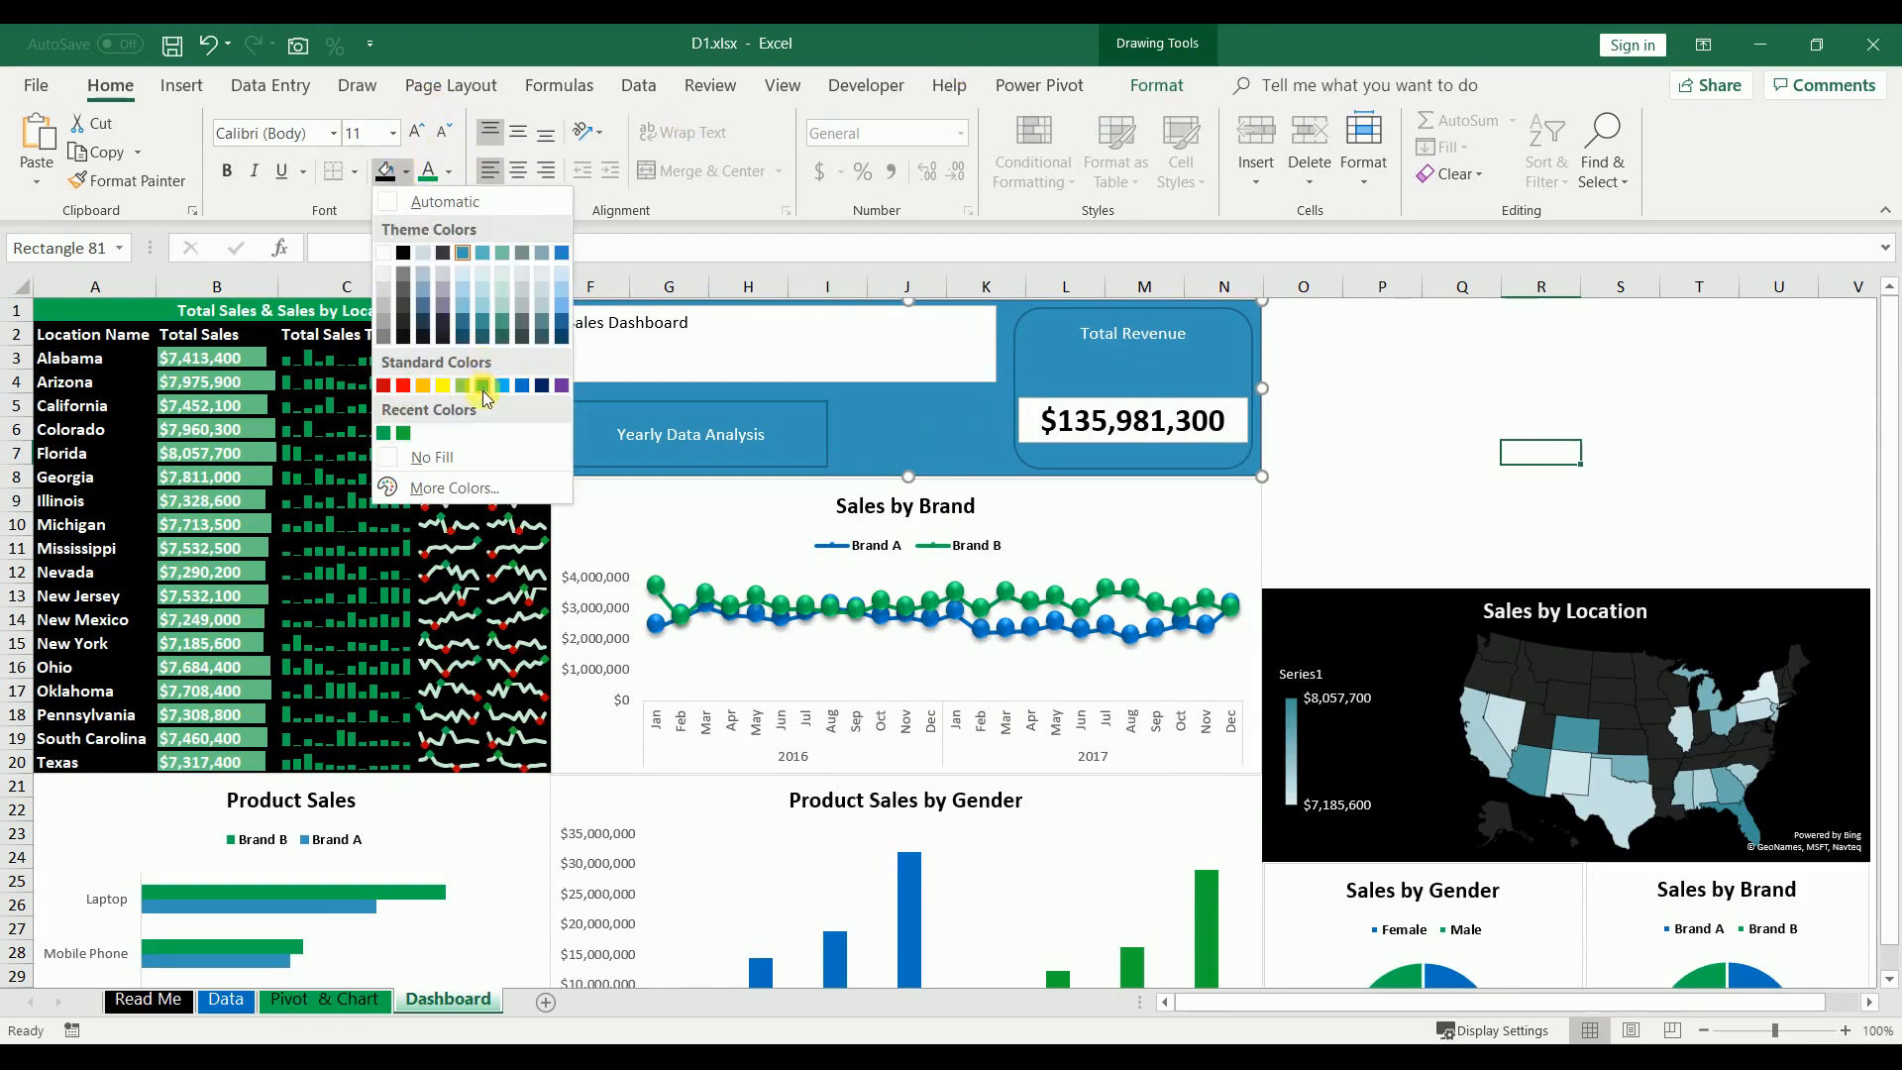
left_click(484, 389)
left_click(1155, 85)
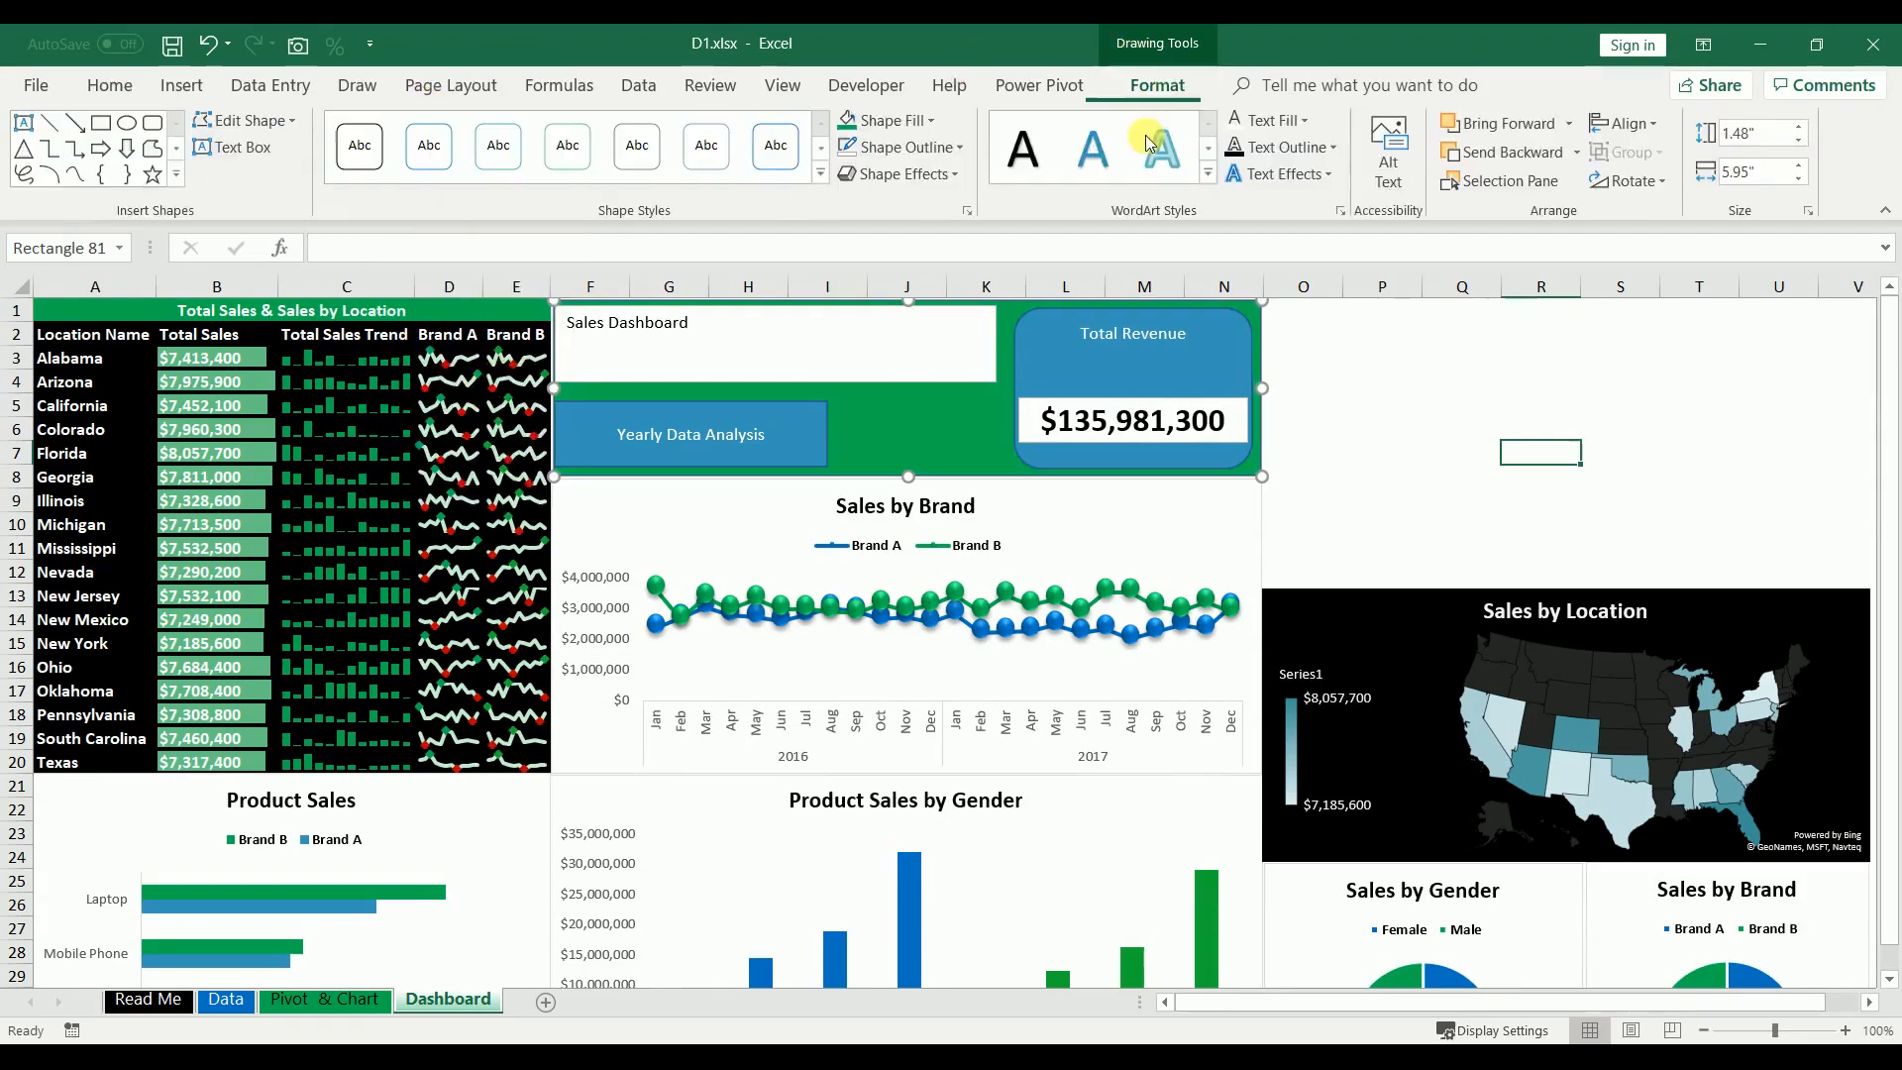
left_click(907, 147)
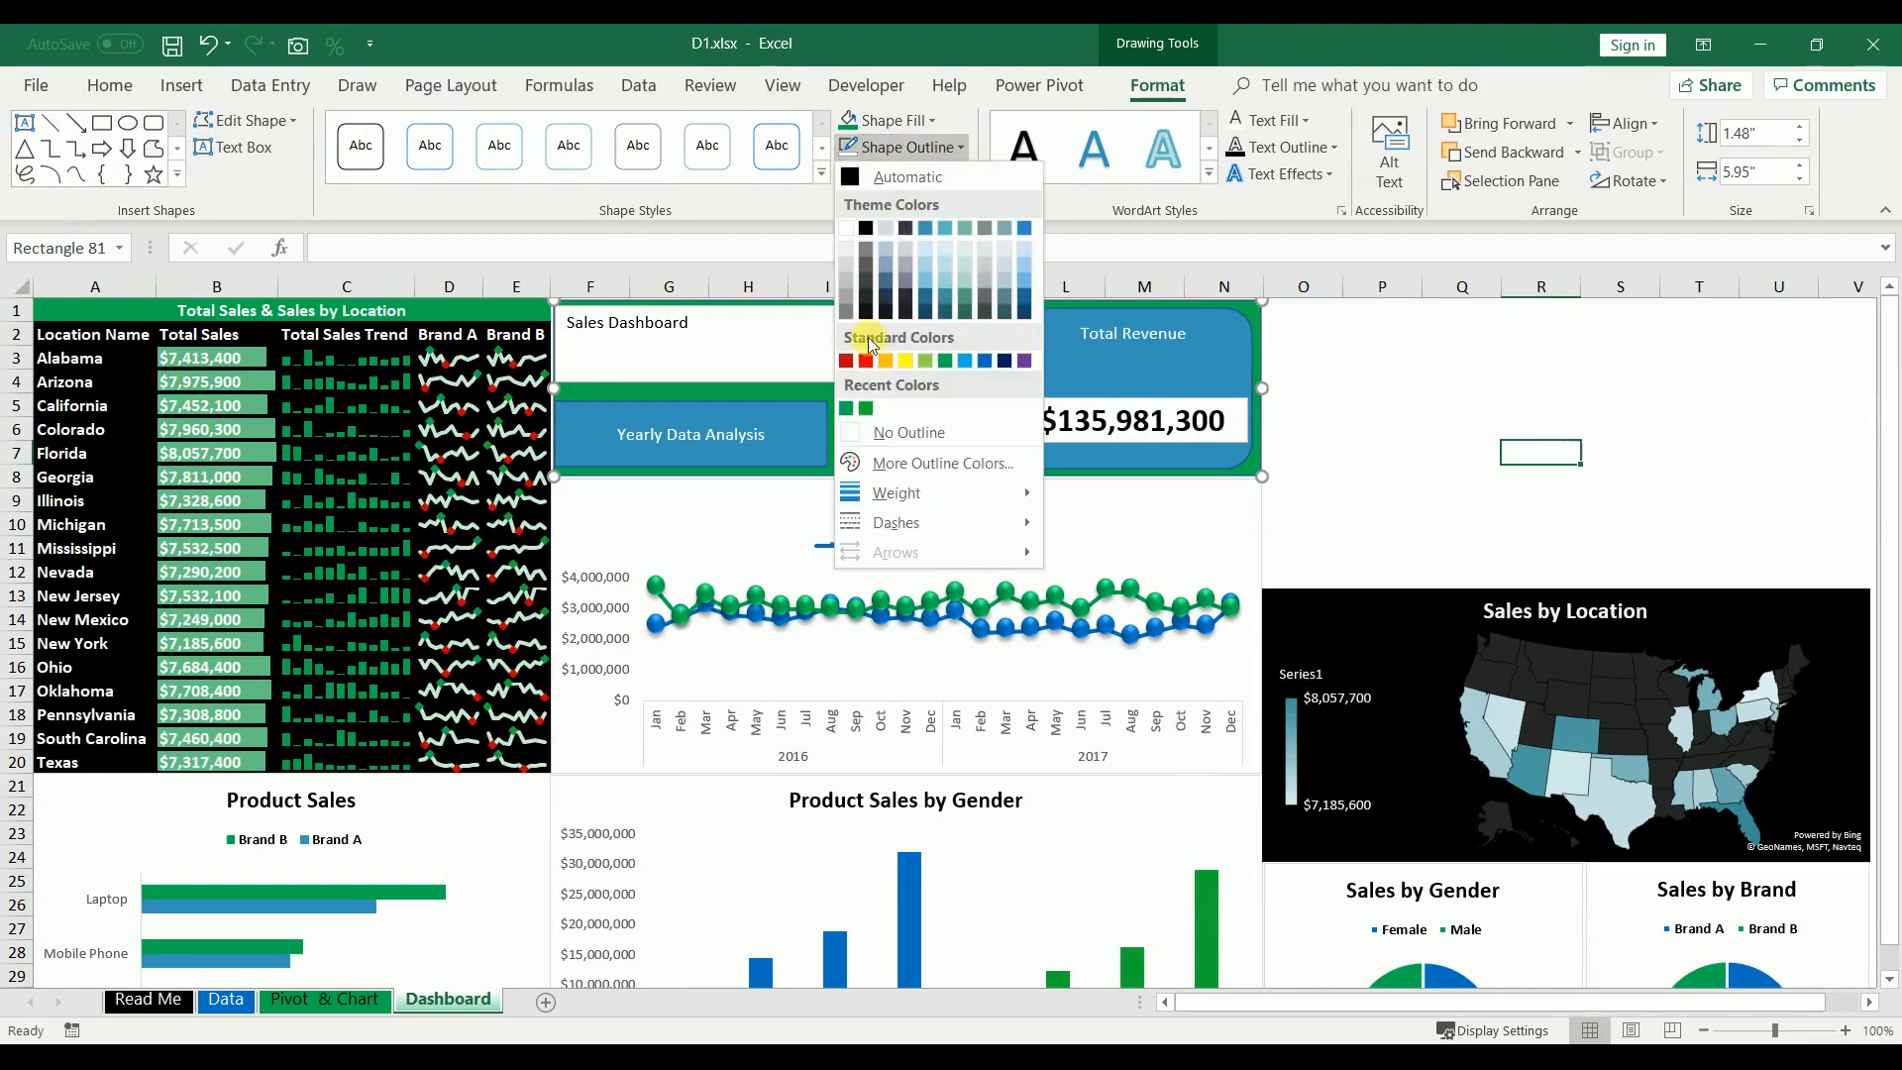
left_click(892, 432)
- Apply the second preset shape effect to the header banner's background rectangle
left_click(905, 173)
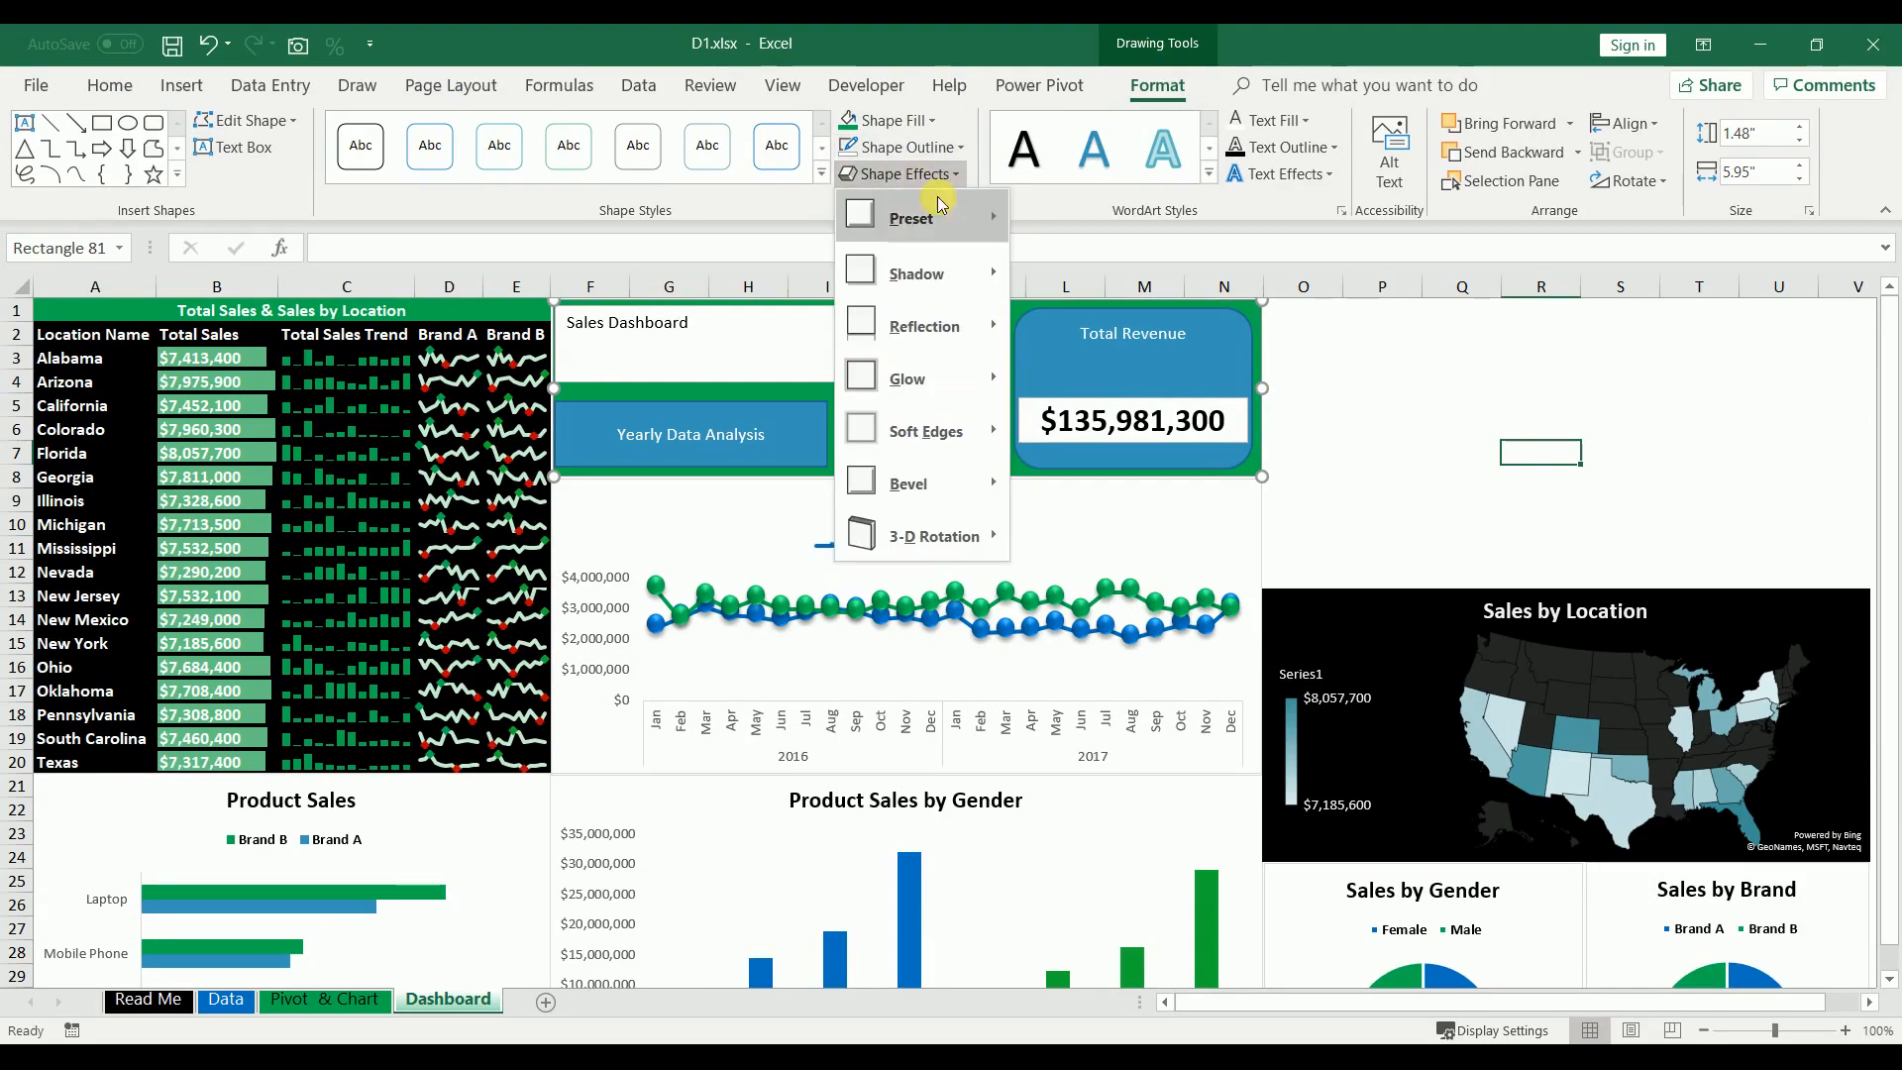
mouse_move(967, 214)
left_click(1128, 351)
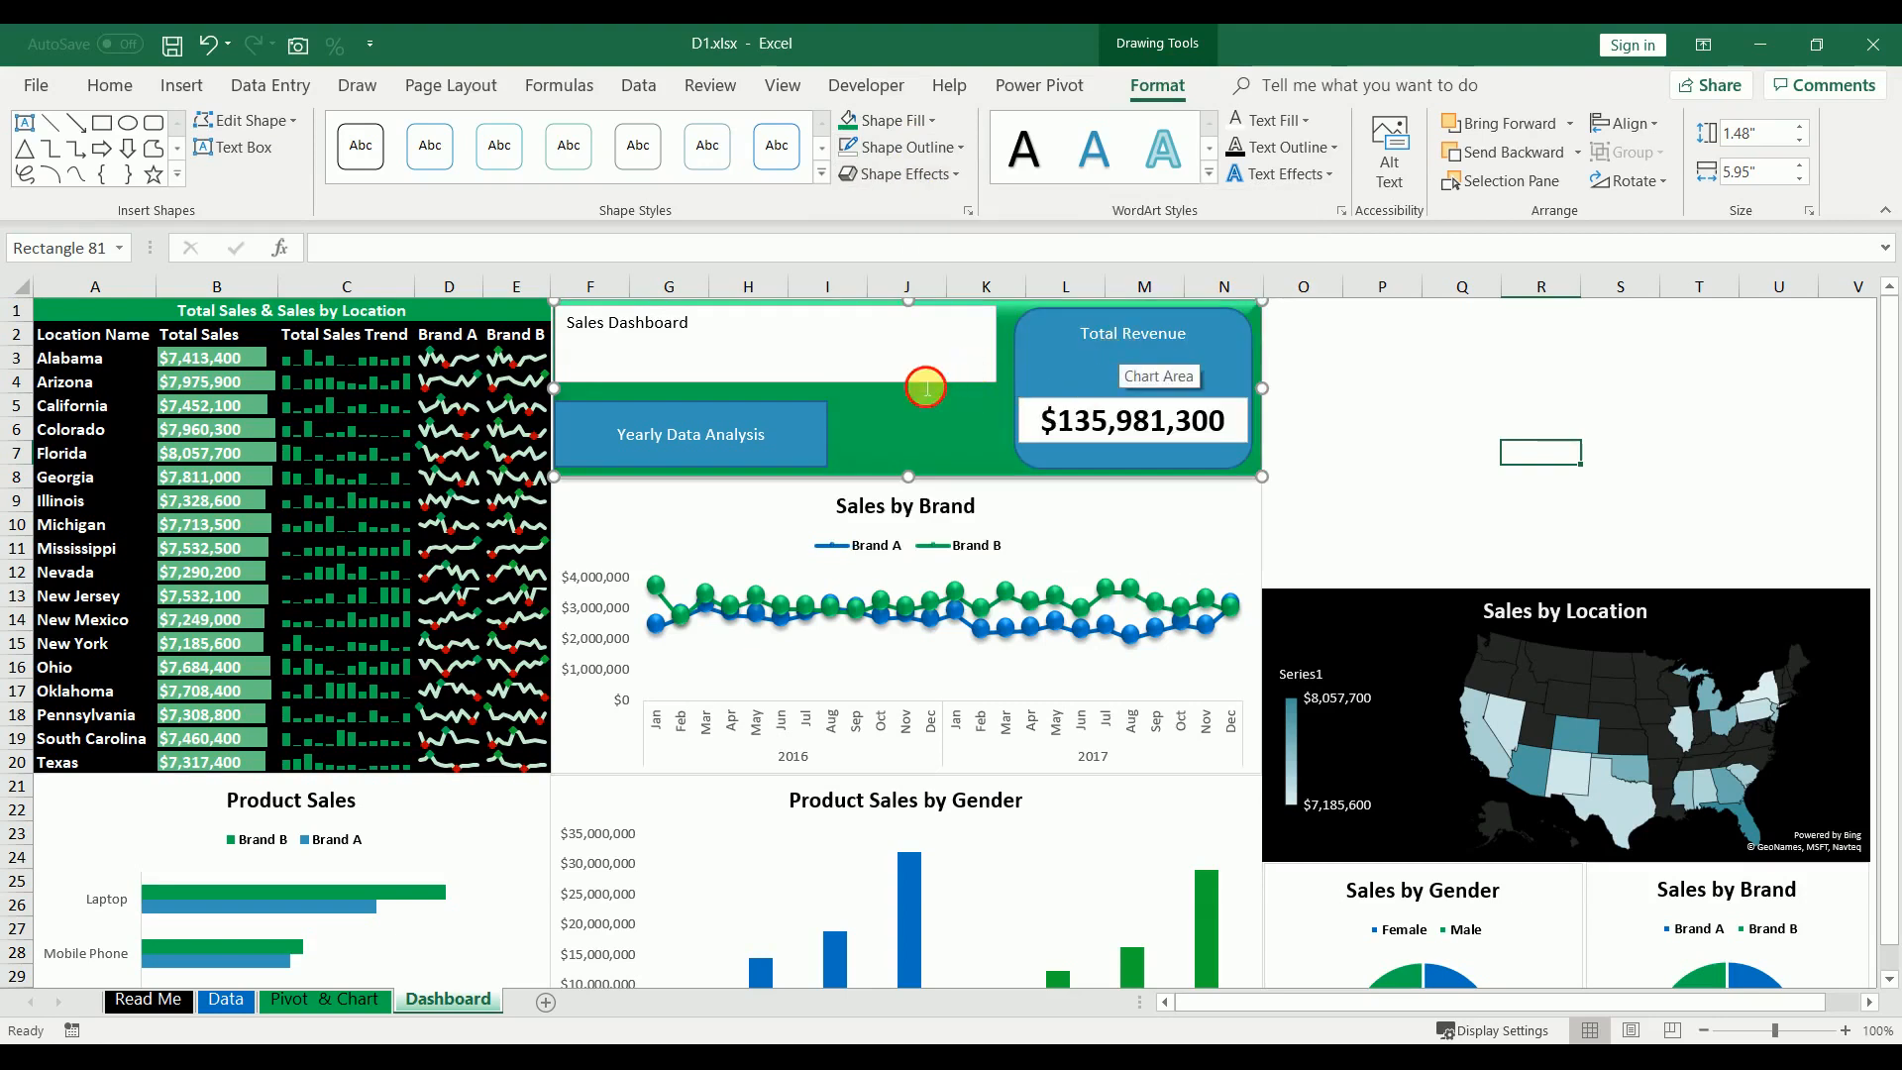
- Fill the "Sales Dashboard" text box with black and make its text white
left_click(895, 376)
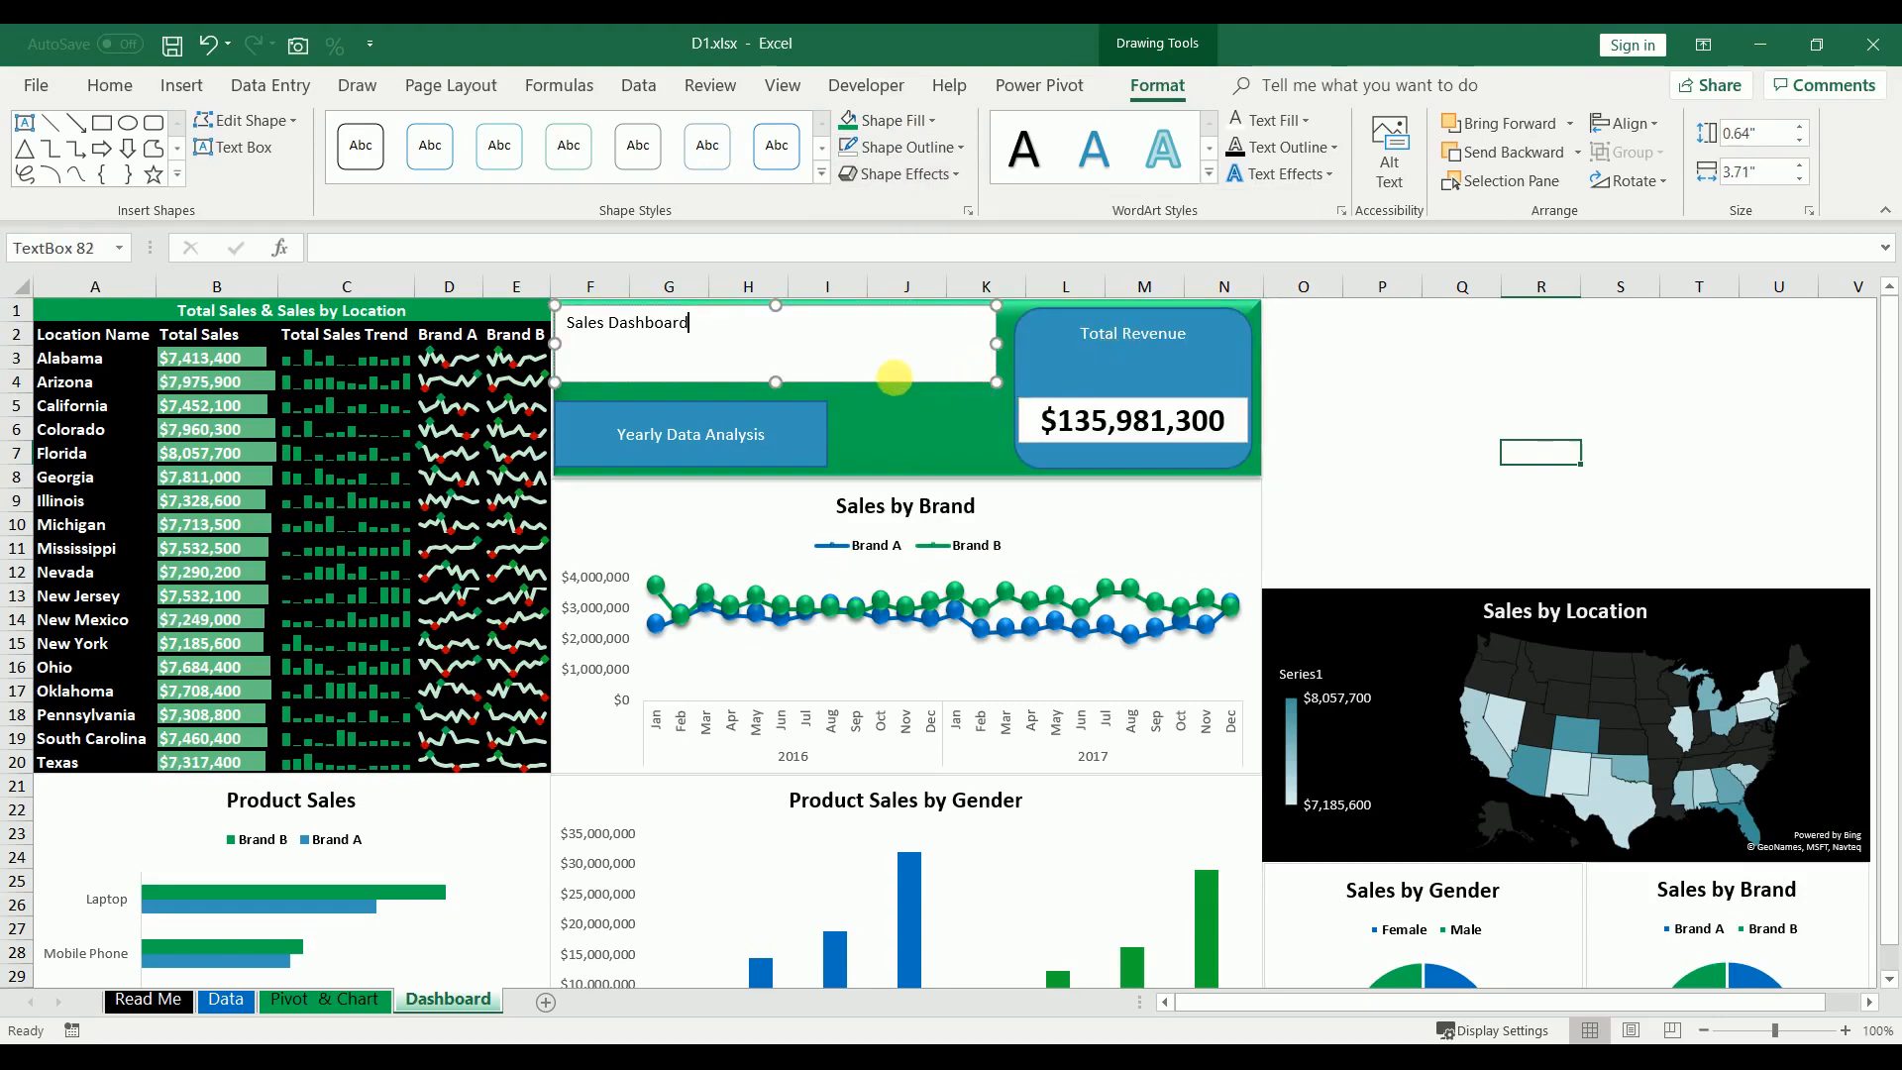
left_click(873, 133)
left_click(866, 201)
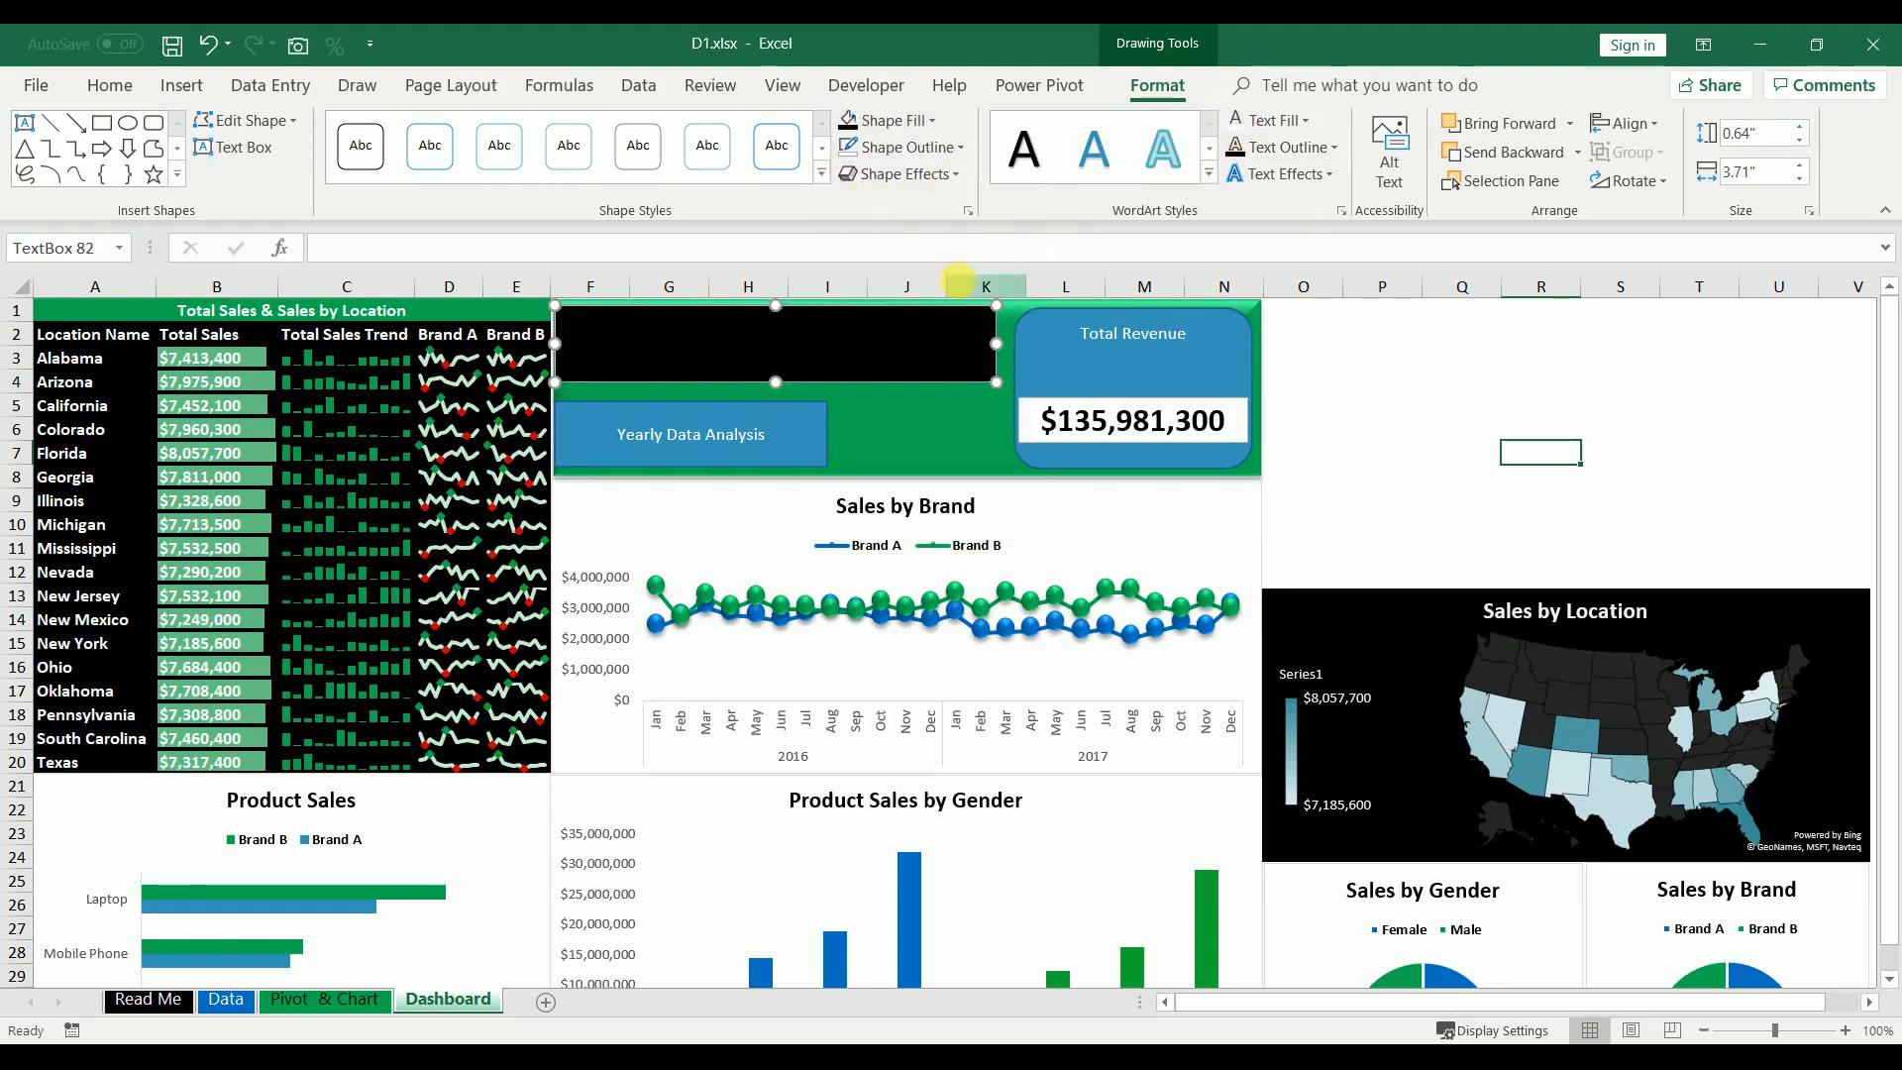
left_click_drag(911, 344, 413, 276)
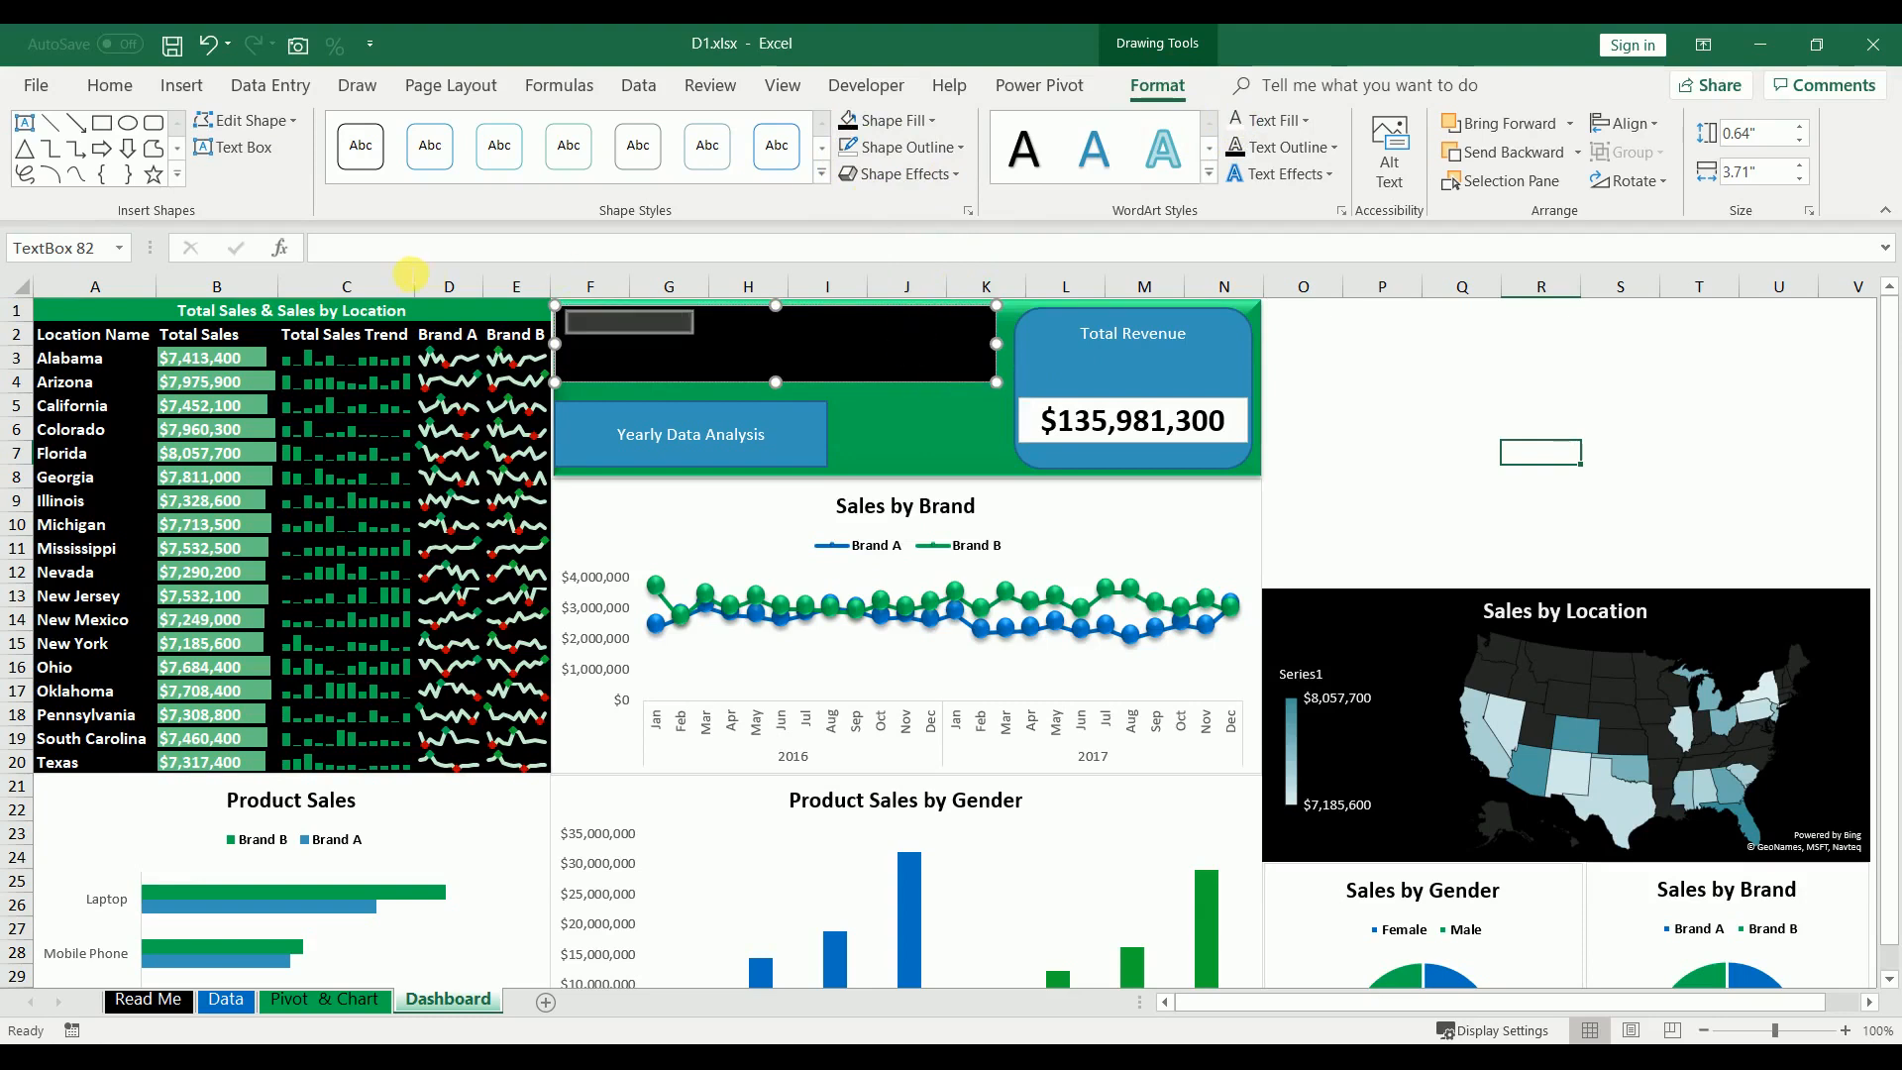
left_click(1236, 123)
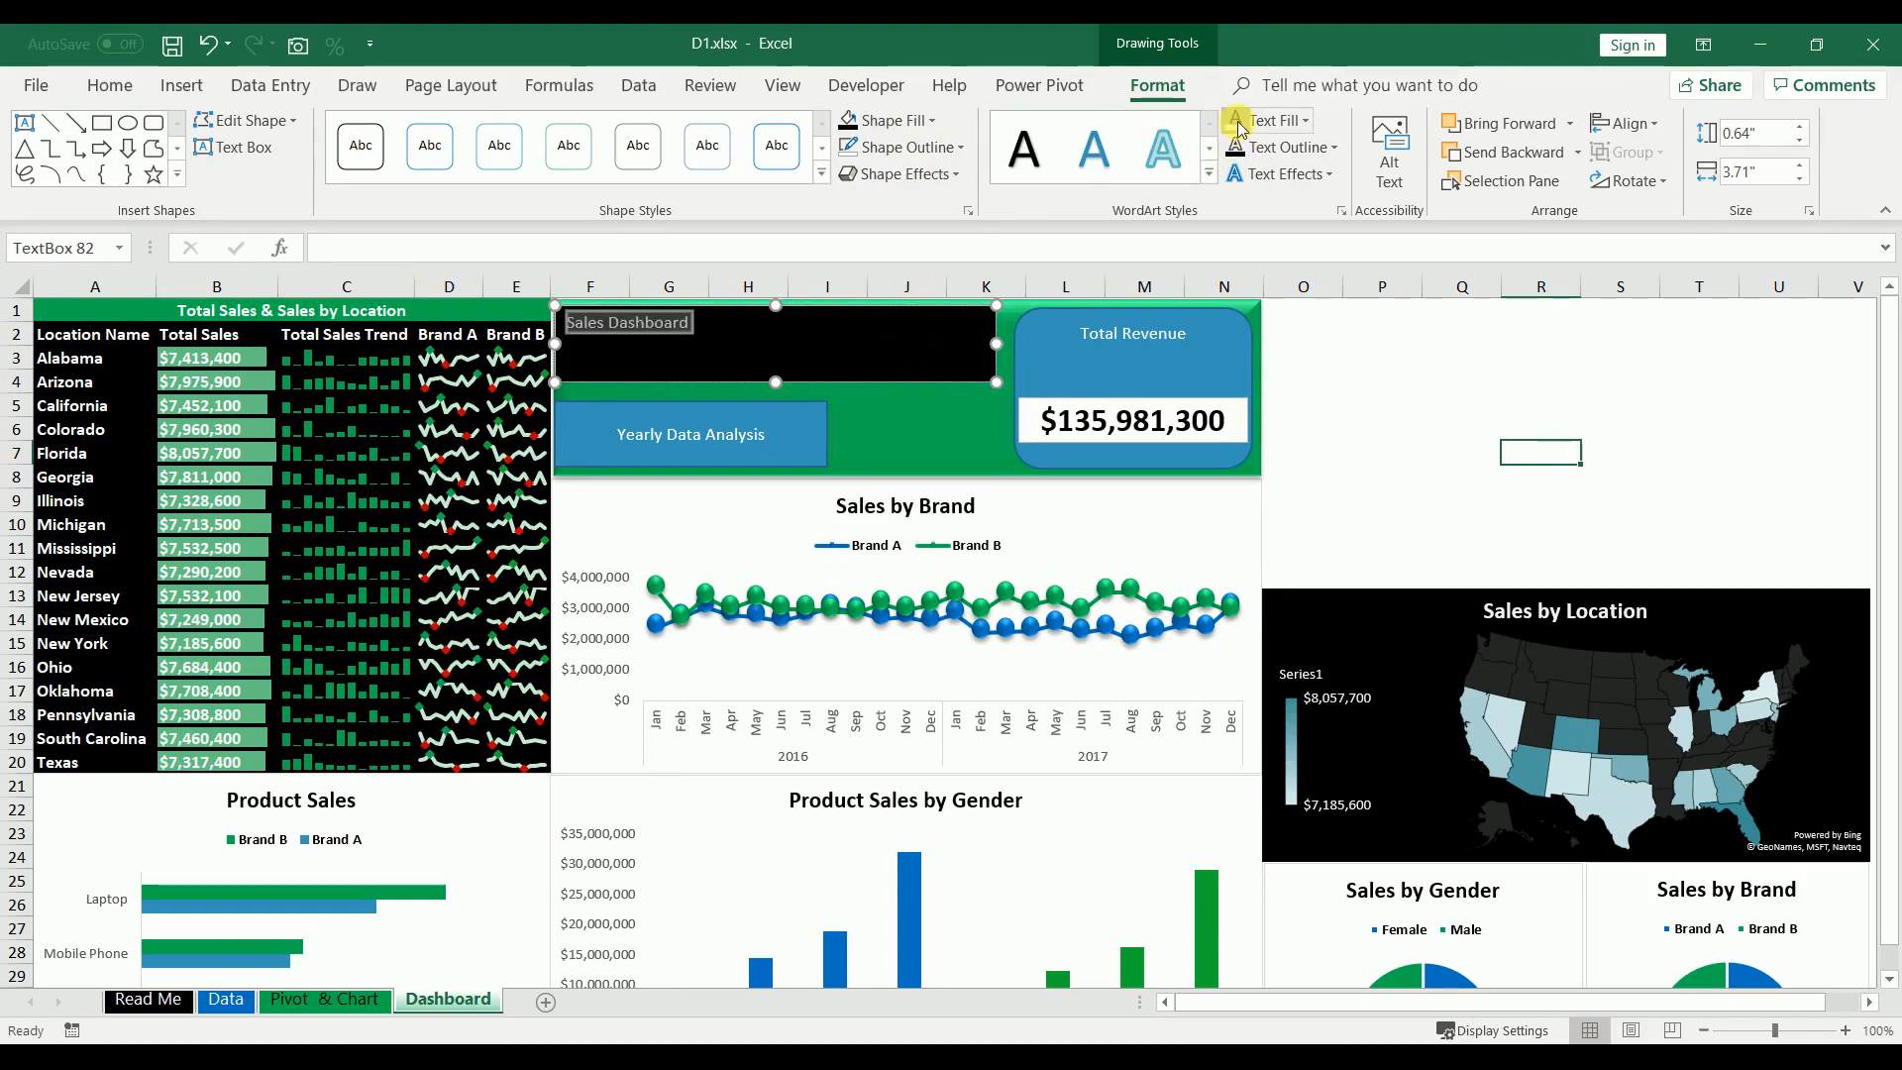
- Centre the "Sales Dashboard" text horizontally and vertically in its text box
left_click(109, 87)
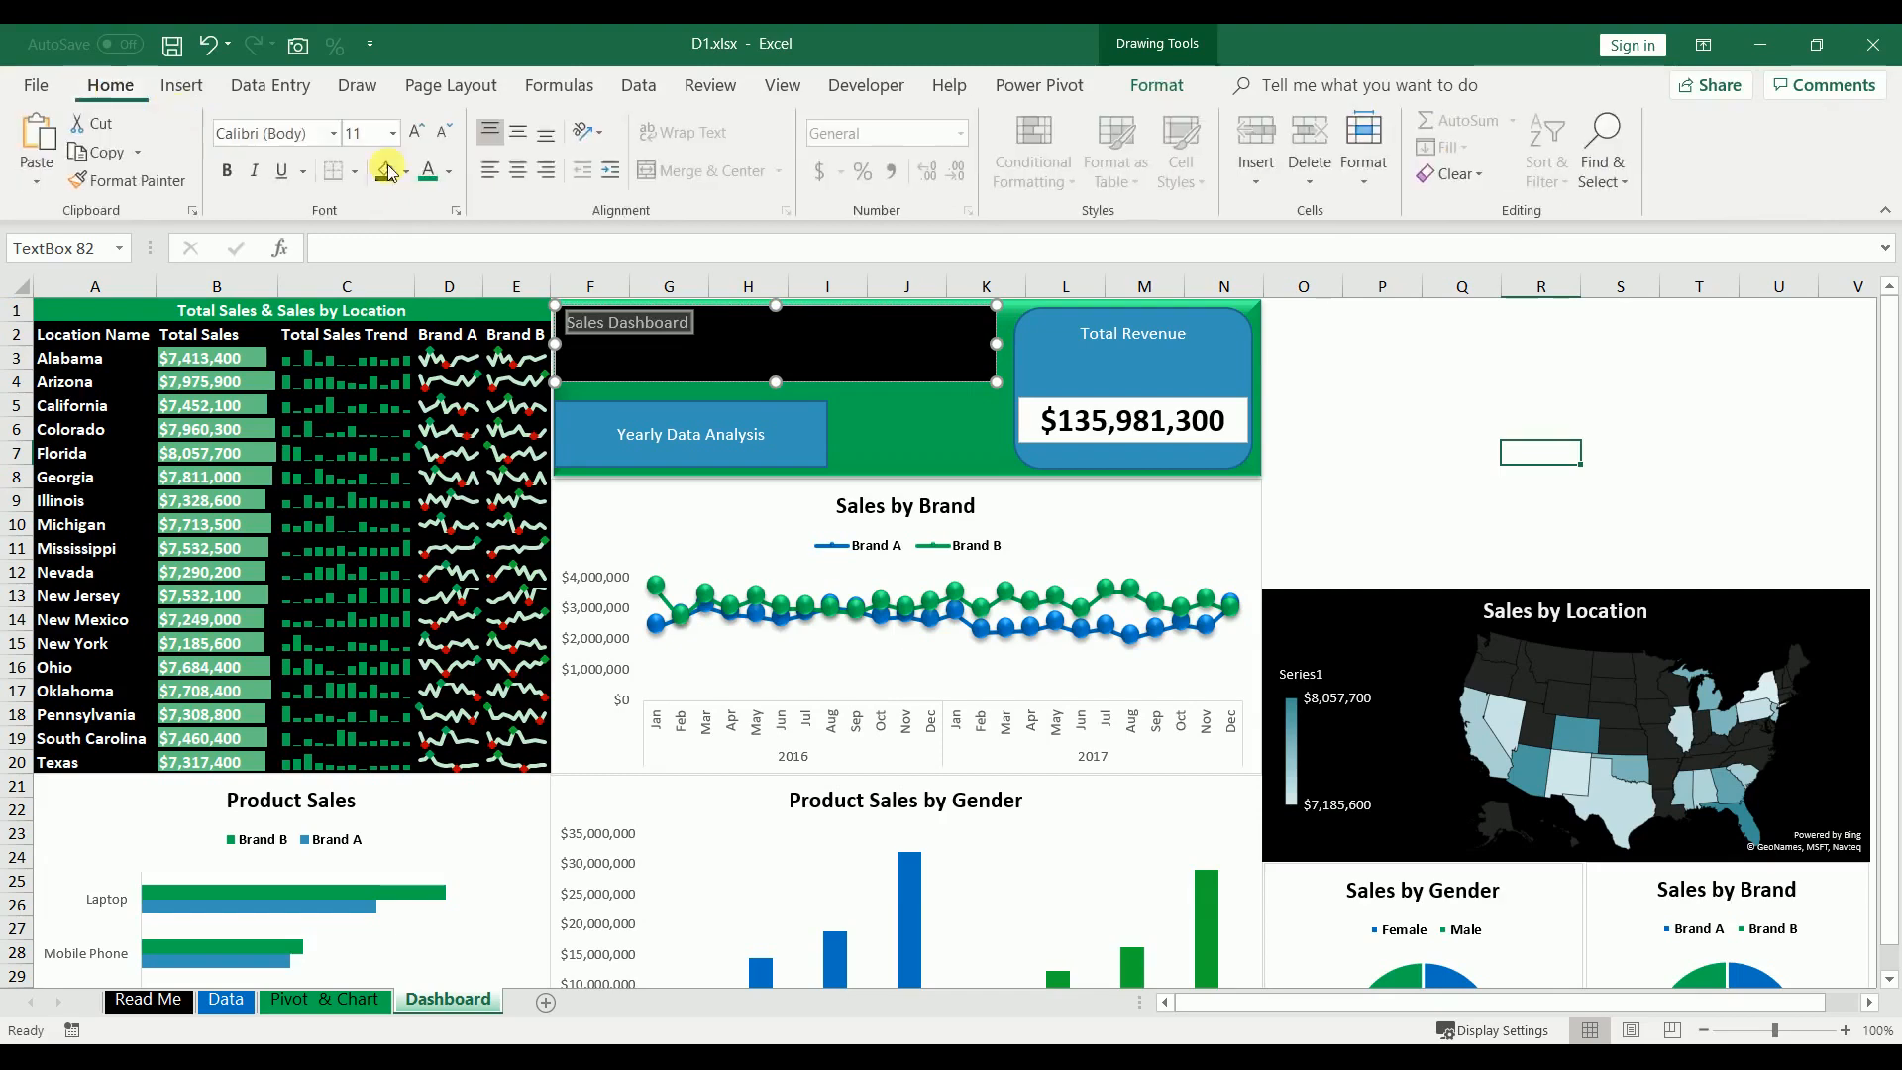
left_click(535, 167)
left_click(513, 172)
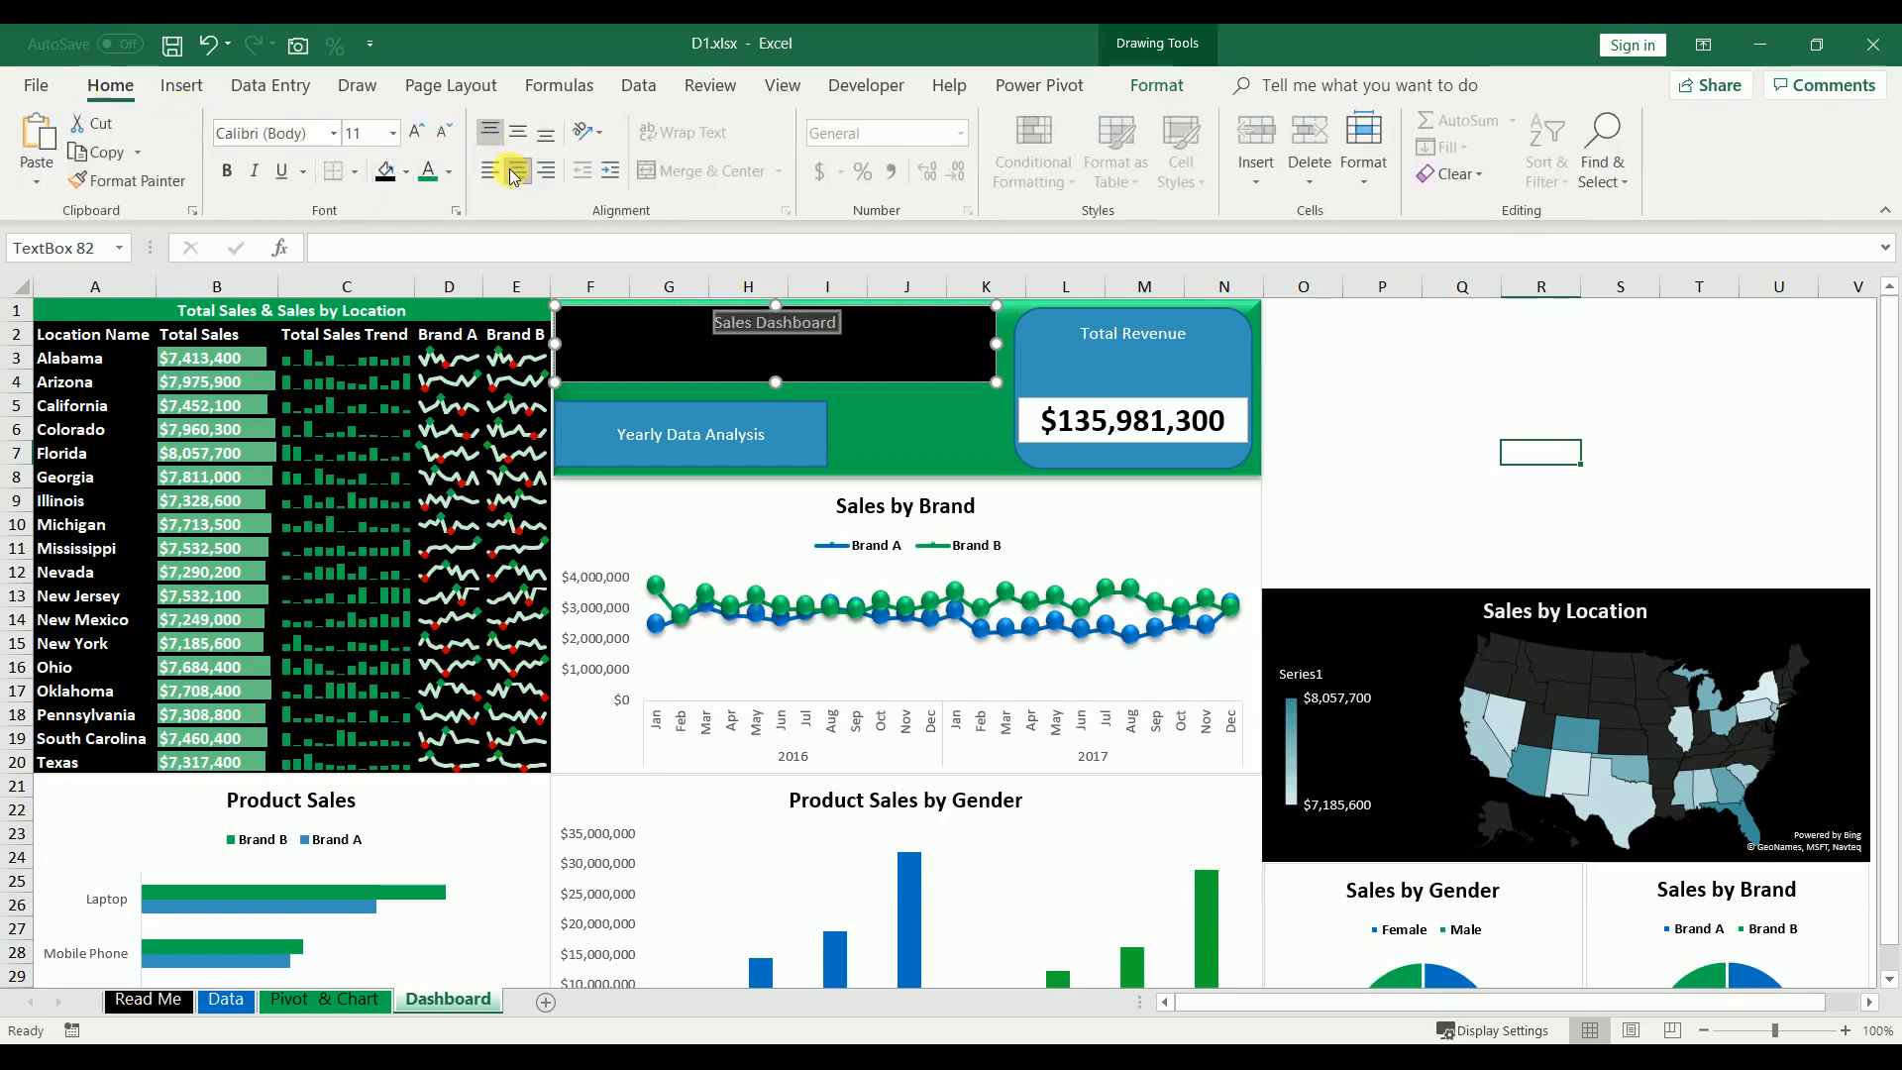
left_click(517, 136)
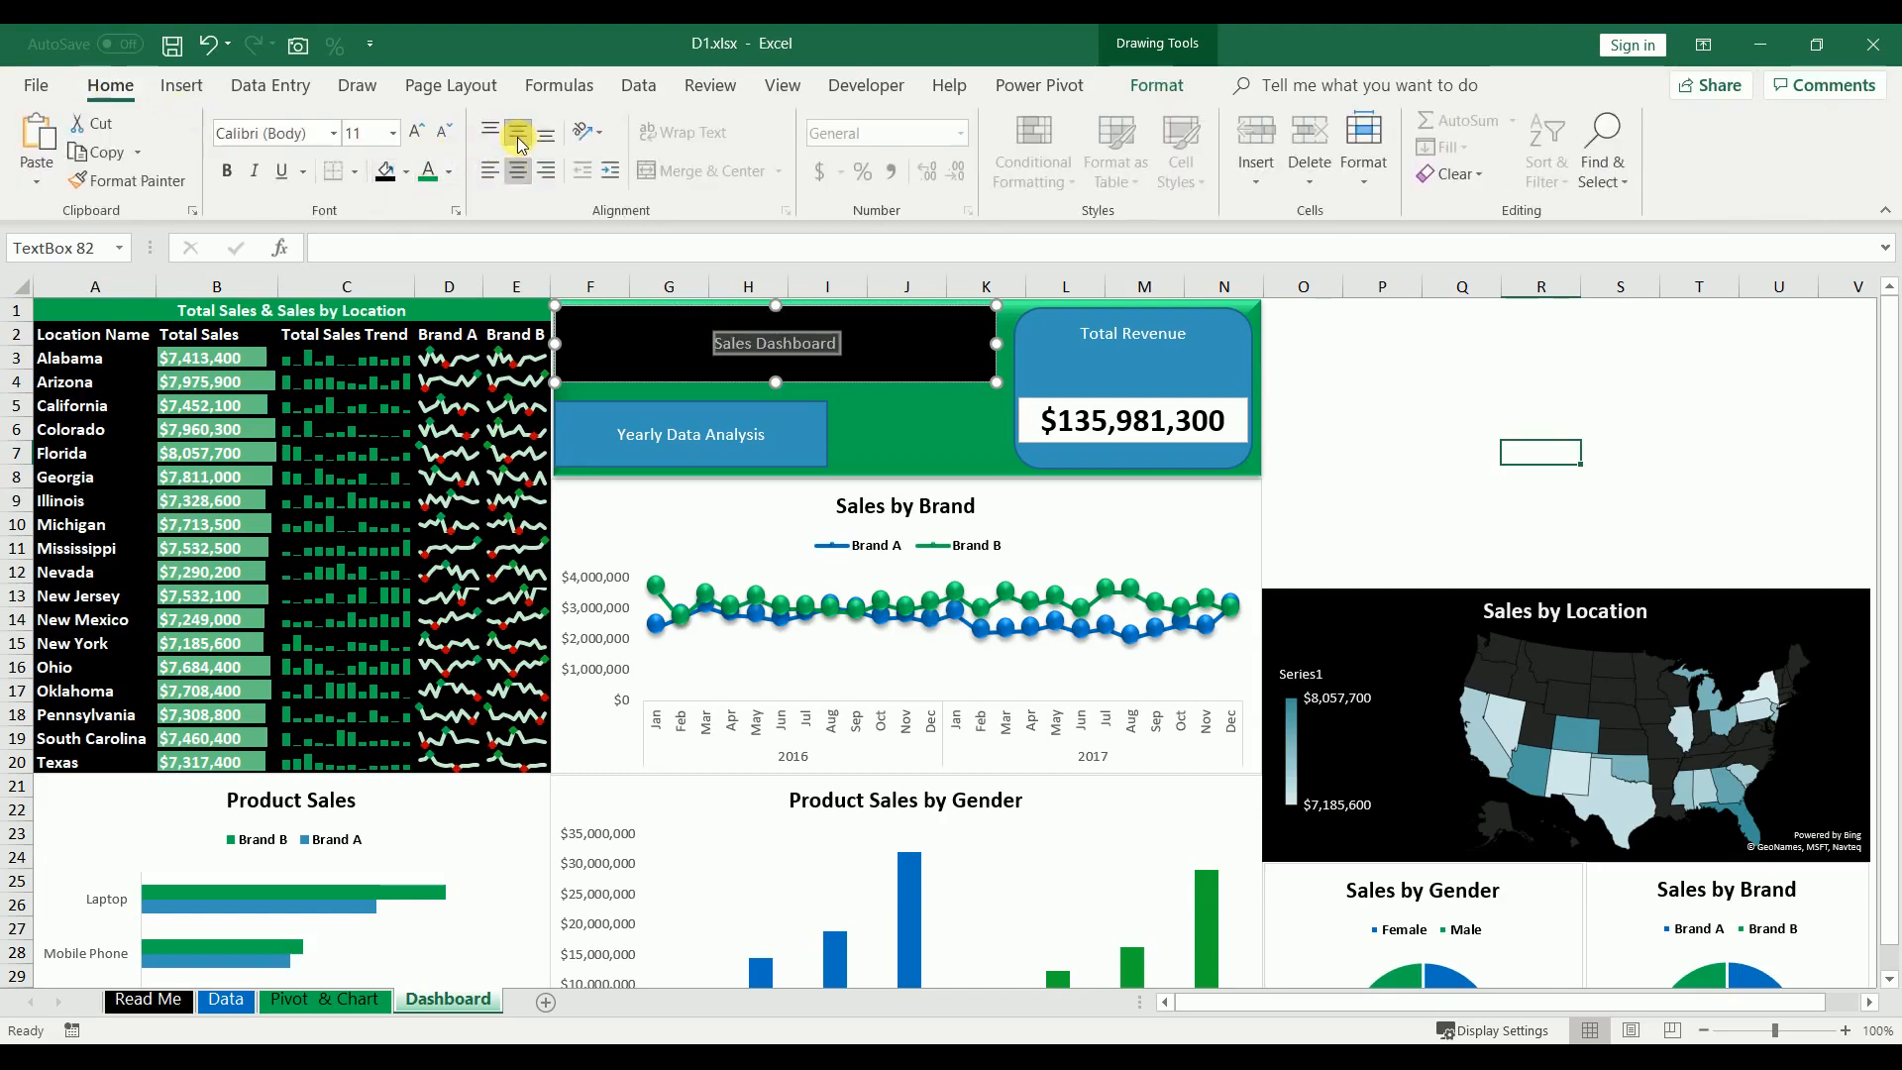
- Enlarge the "Sales Dashboard" title to 32 pt and make it bold
left_click(422, 136)
left_click(421, 136)
left_click(421, 136)
left_click(422, 135)
left_click(421, 136)
left_click(421, 136)
left_click(421, 137)
left_click(421, 139)
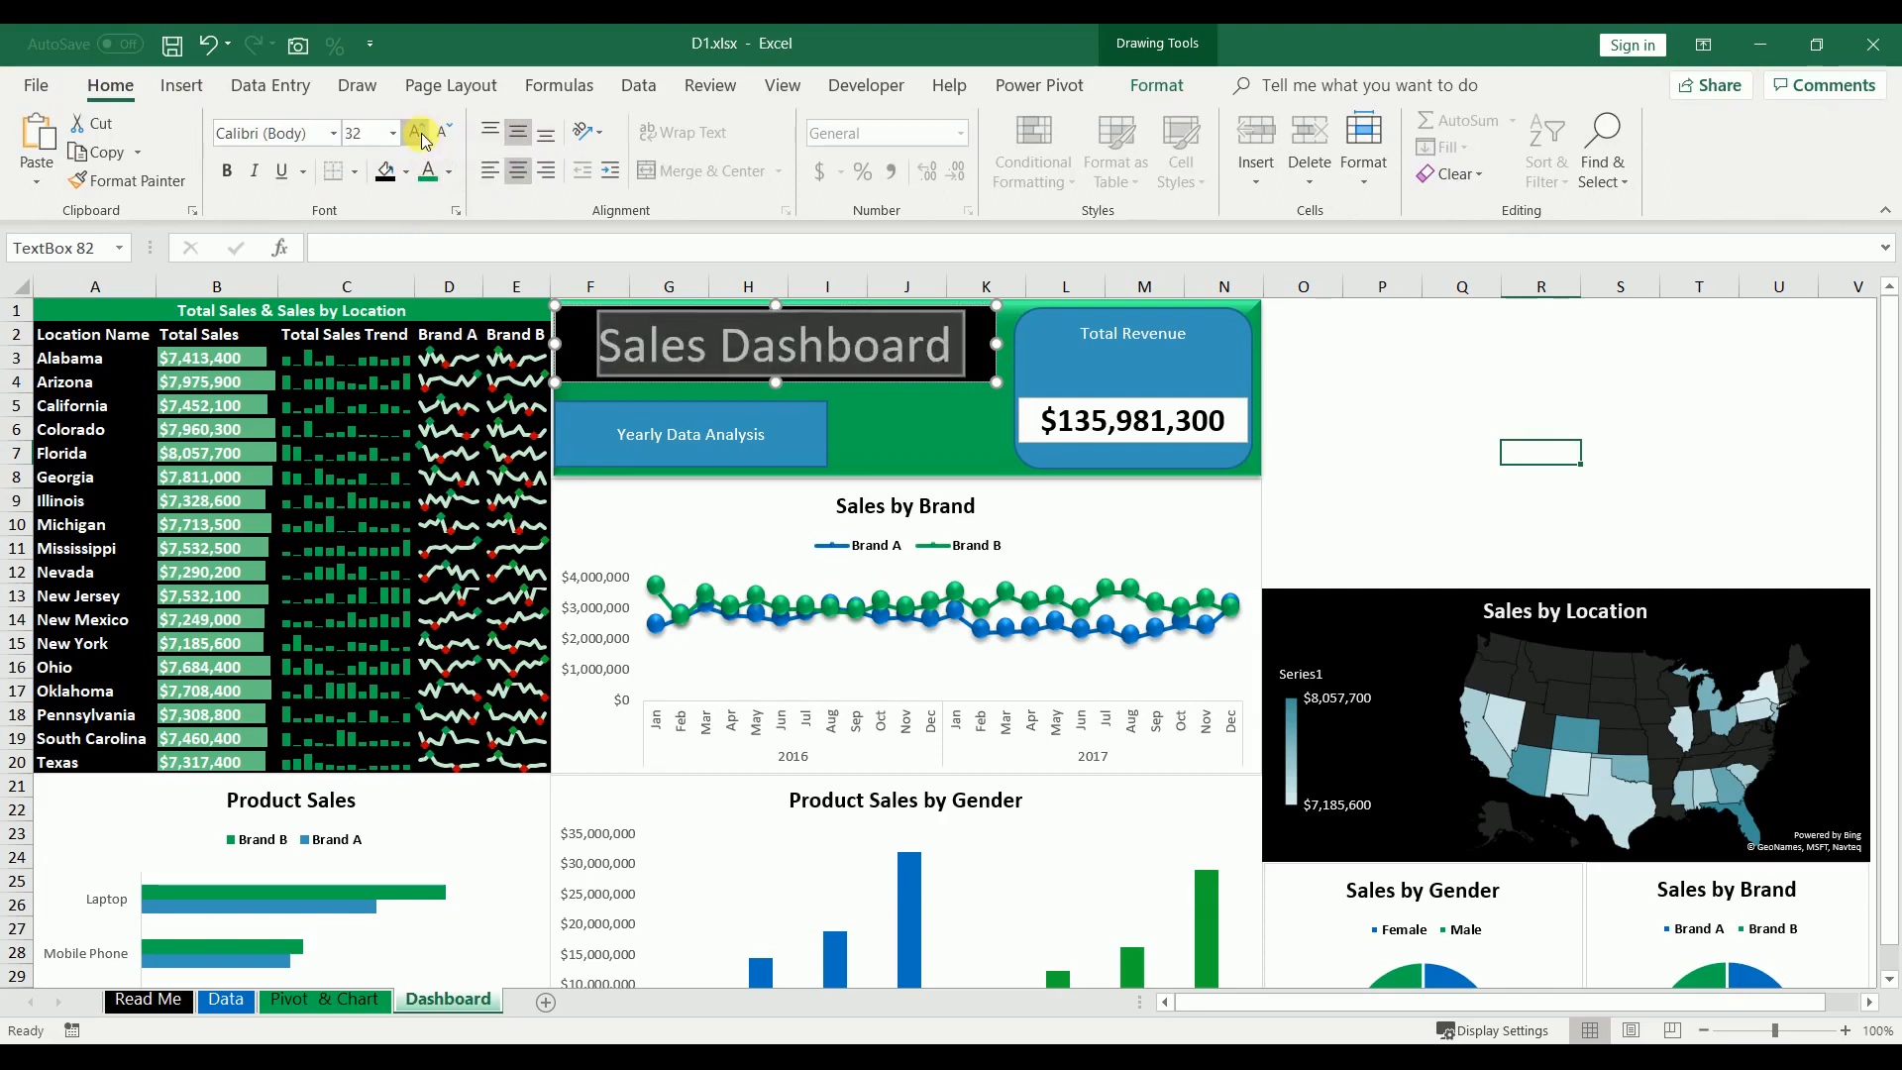
key("ctrl+b")
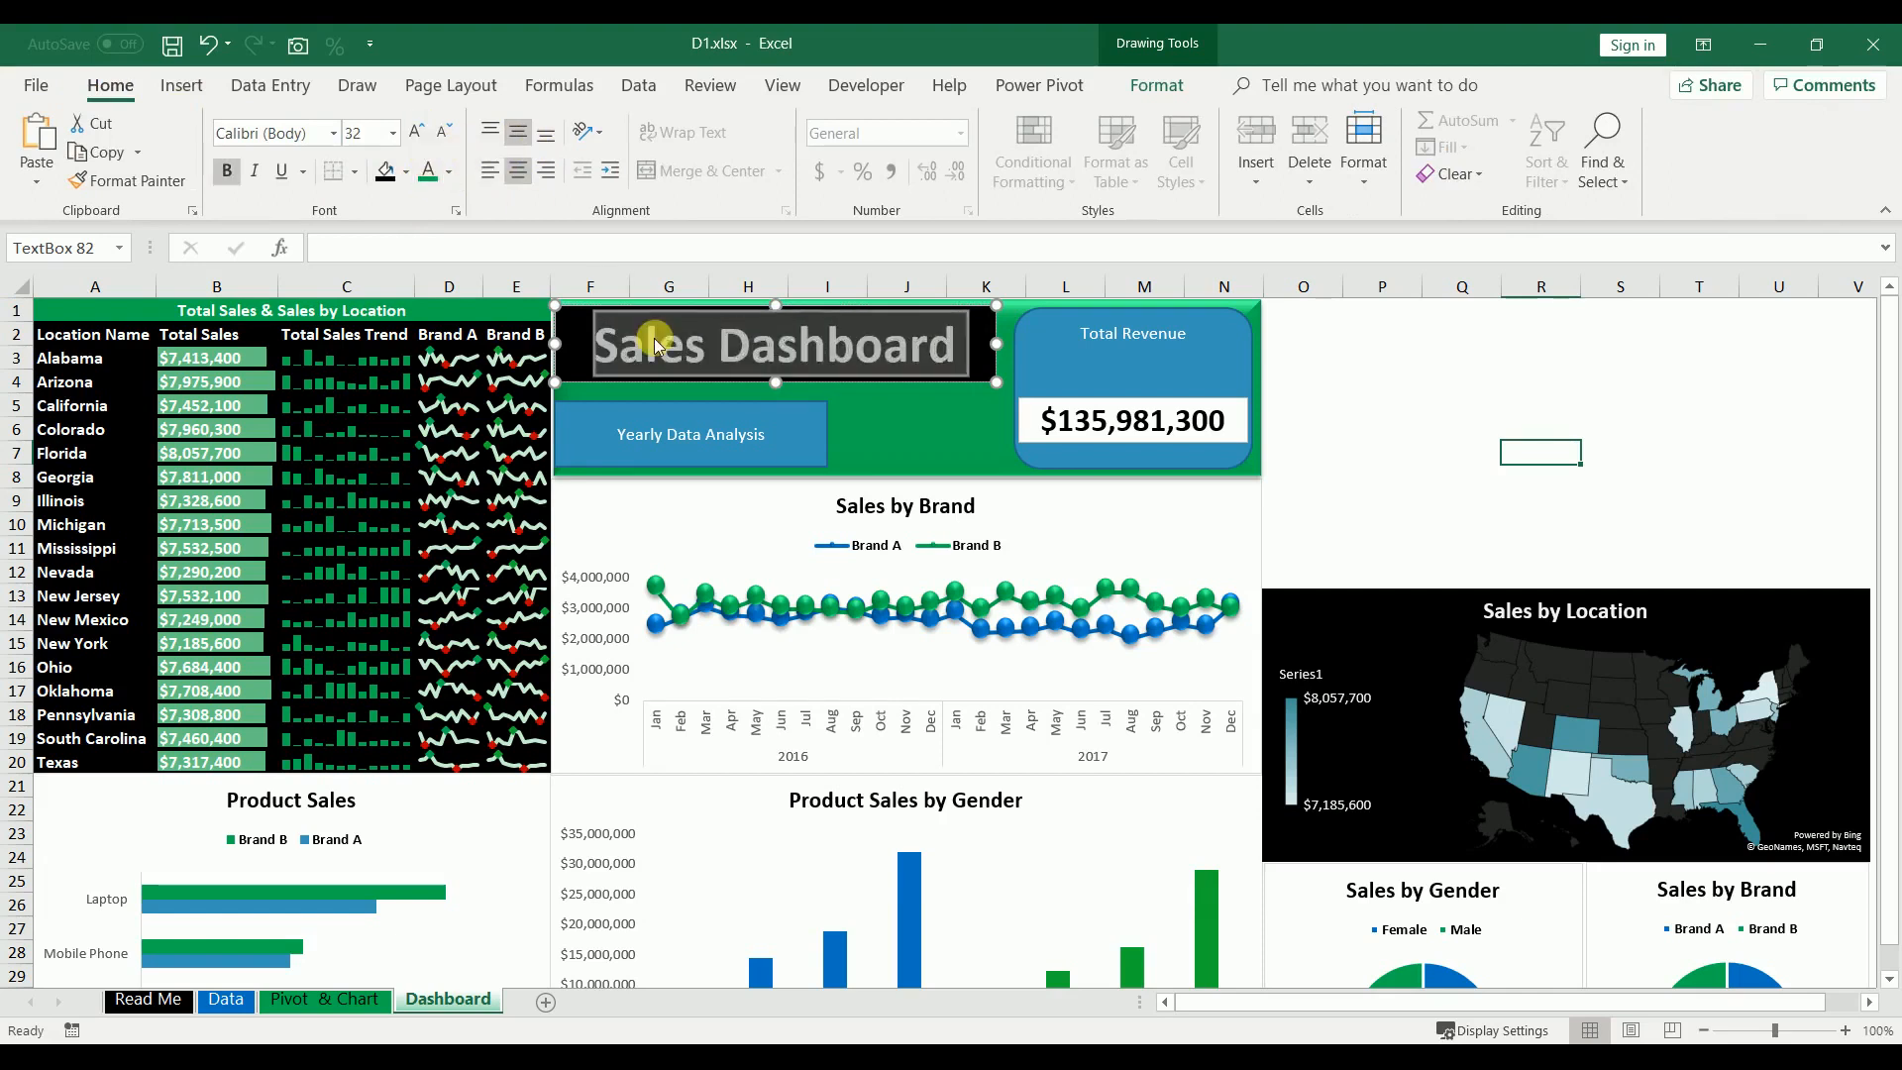
- Give the "Yearly Data Analysis" rectangle a black fill and bold green text at 16 pt
left_click(809, 436)
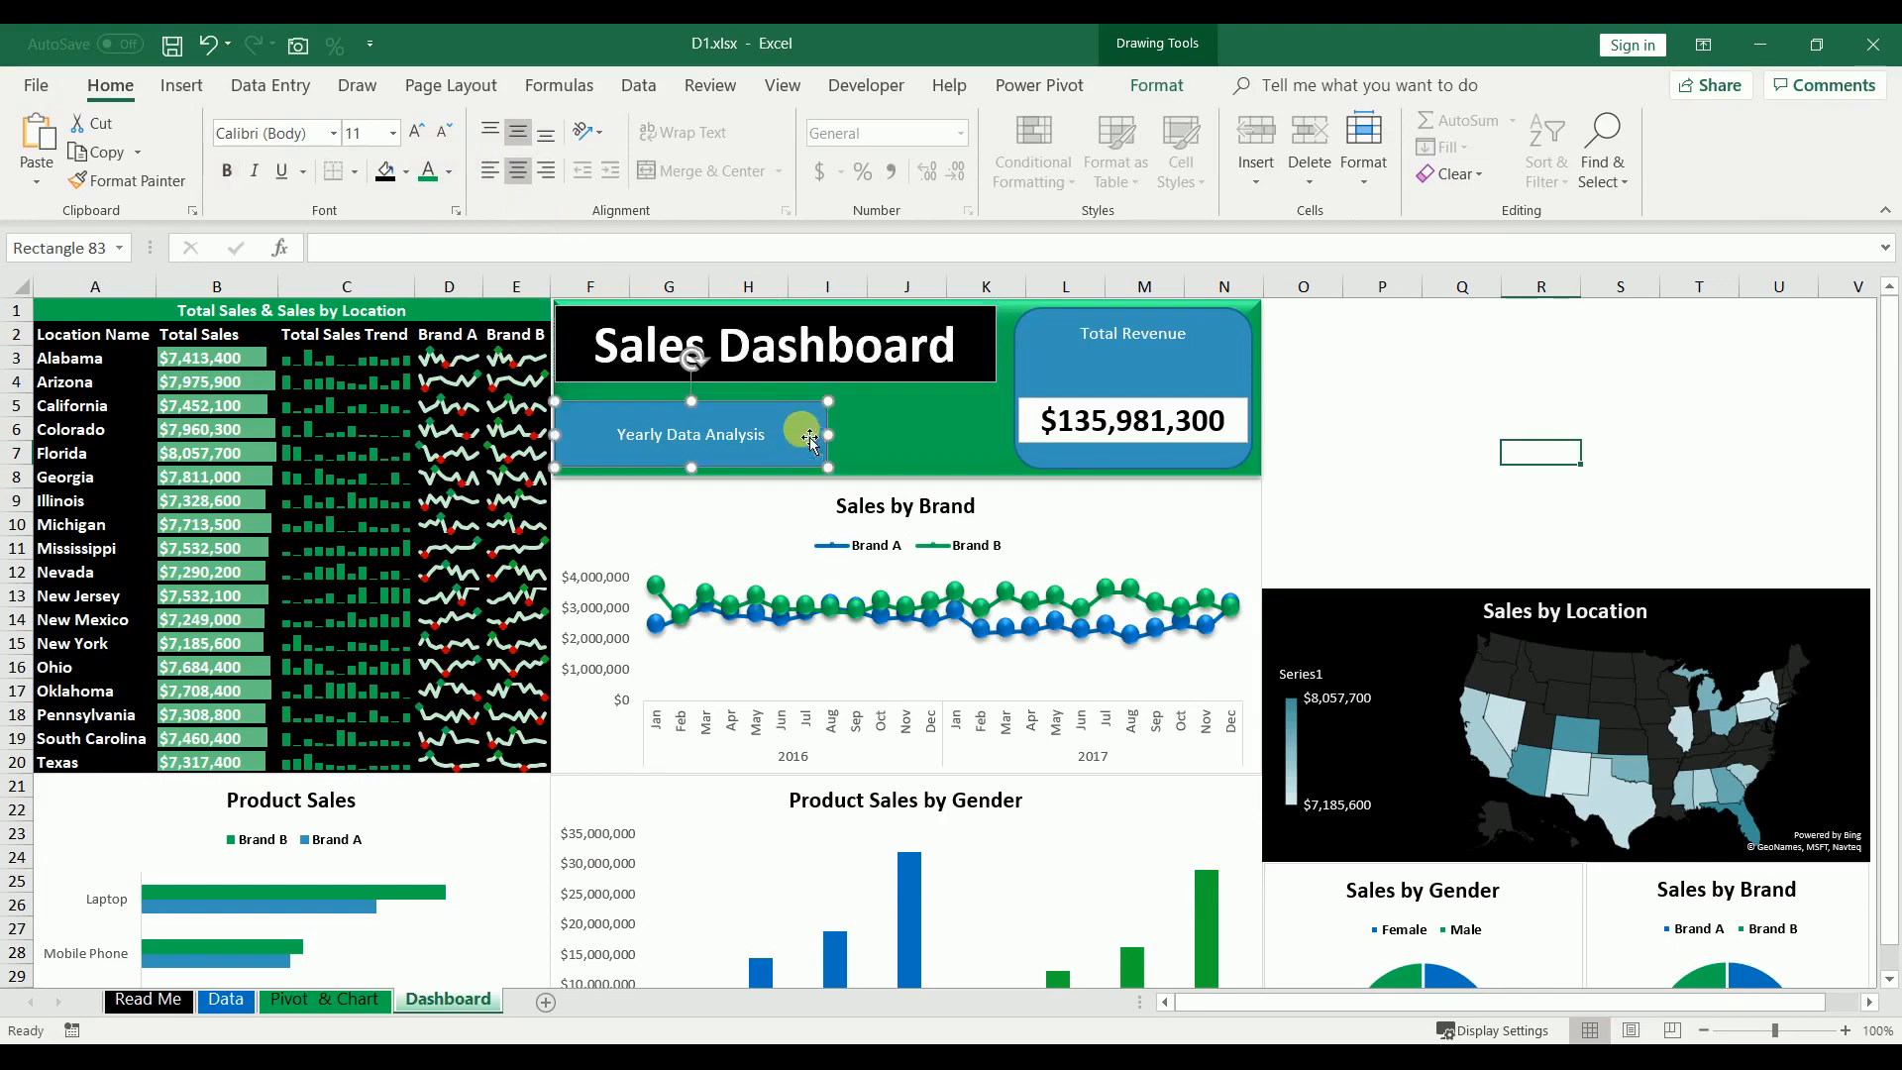
left_click(385, 174)
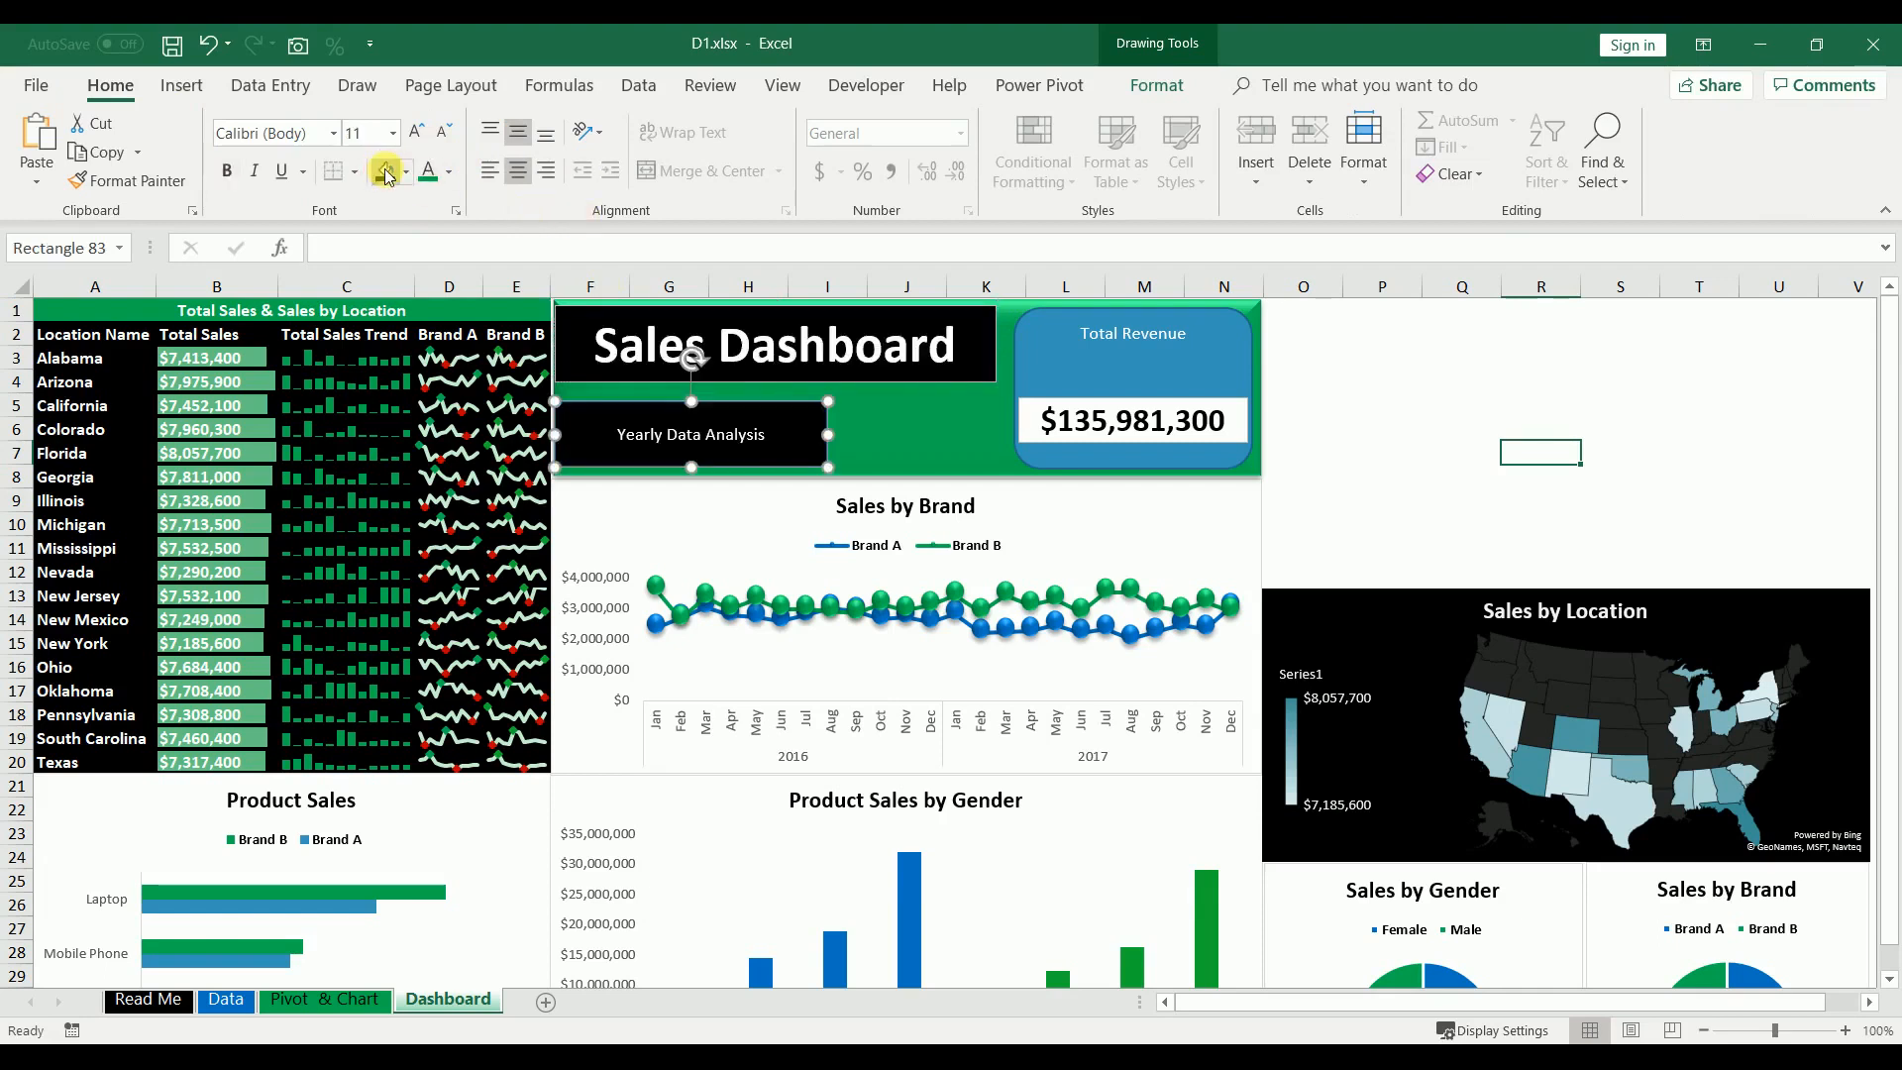
left_click(426, 174)
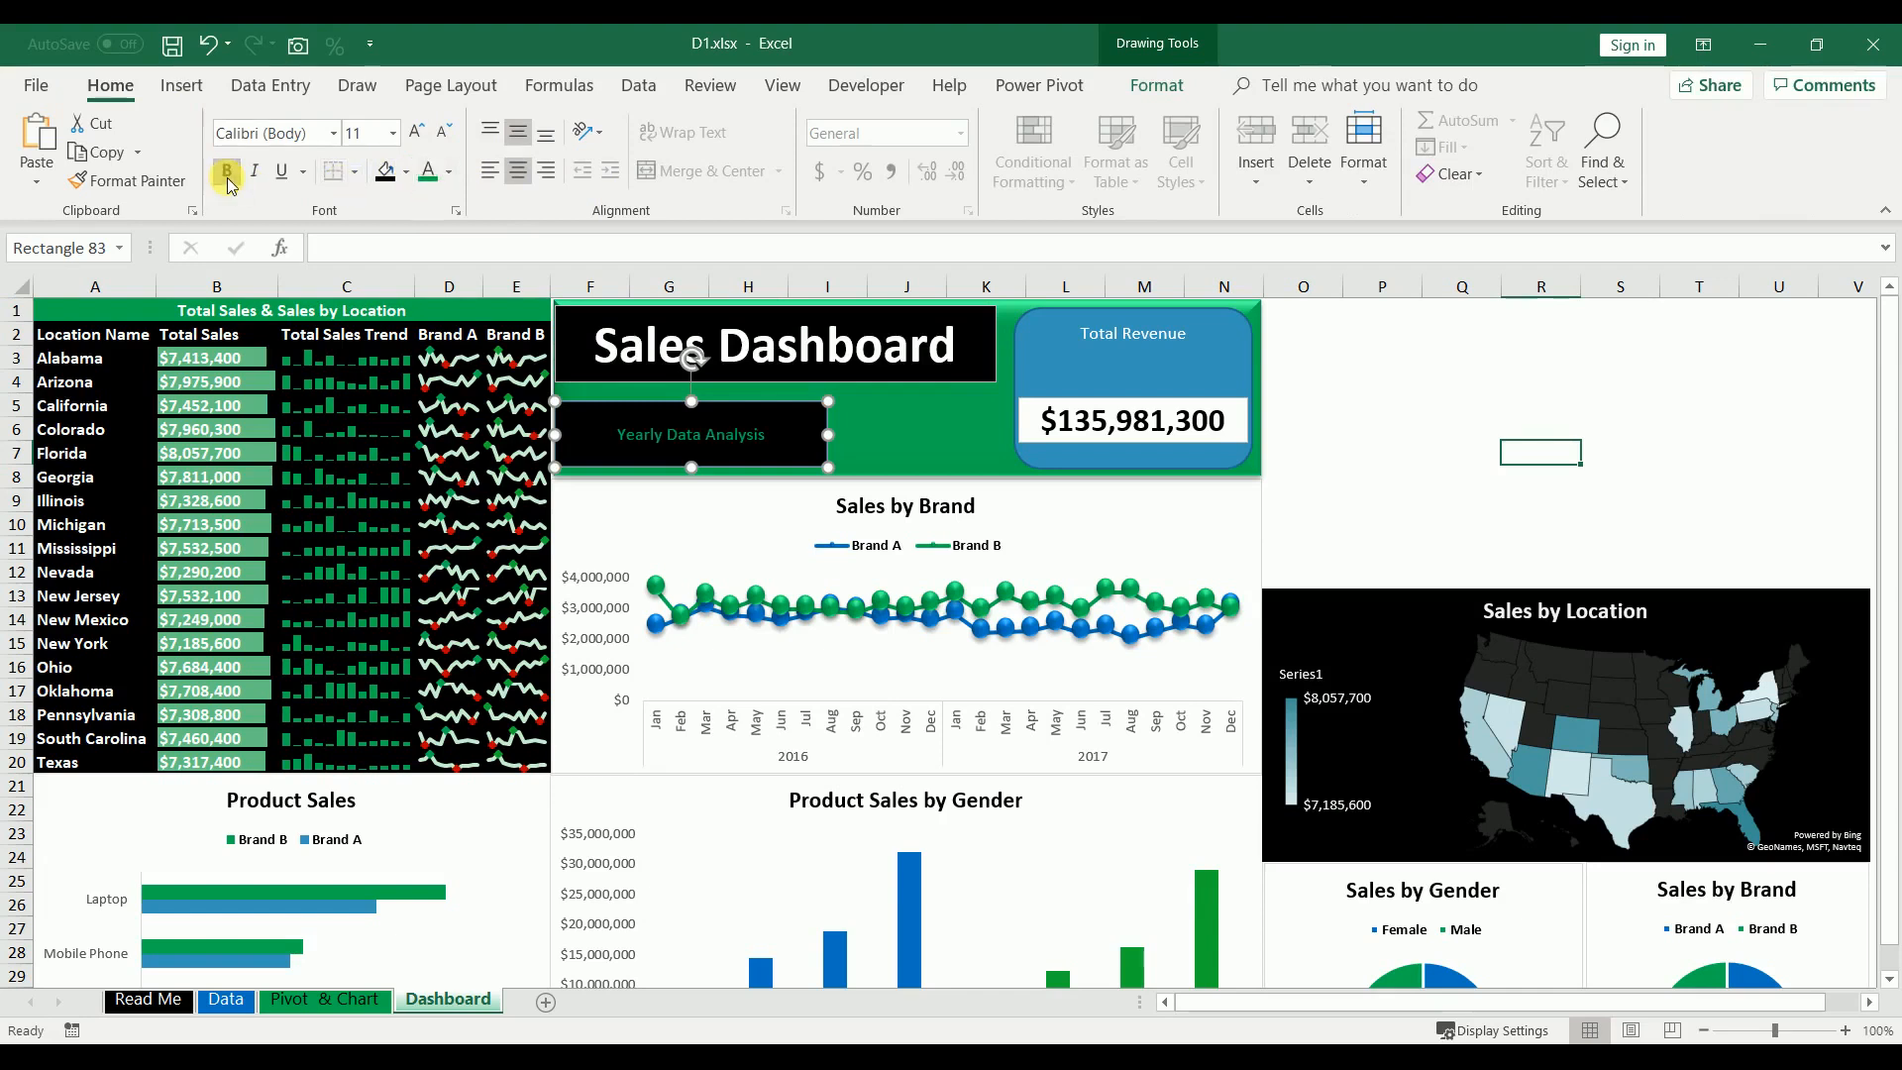
left_click(412, 132)
left_click(412, 133)
left_click(412, 133)
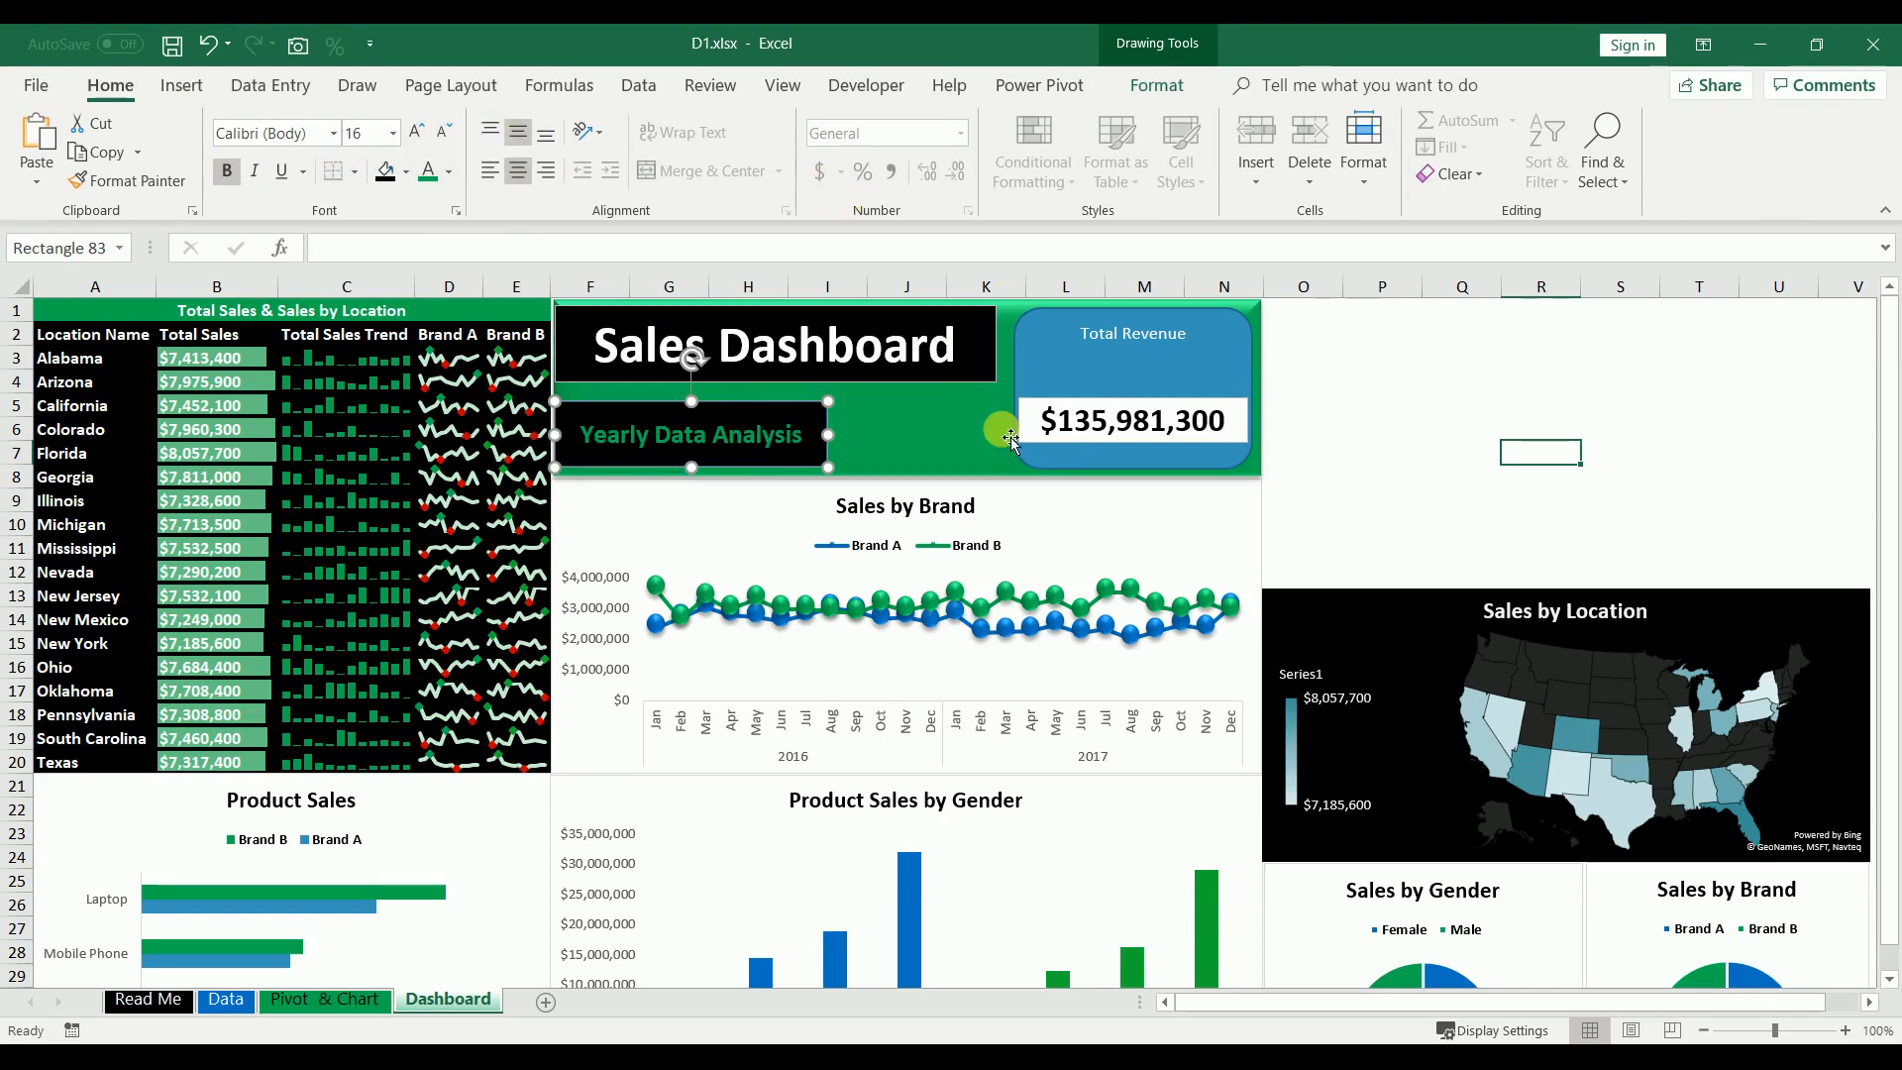
- Remove the outlines of the "Yearly Data Analysis" rectangle and the "Sales Dashboard" text box
left_click(1143, 81)
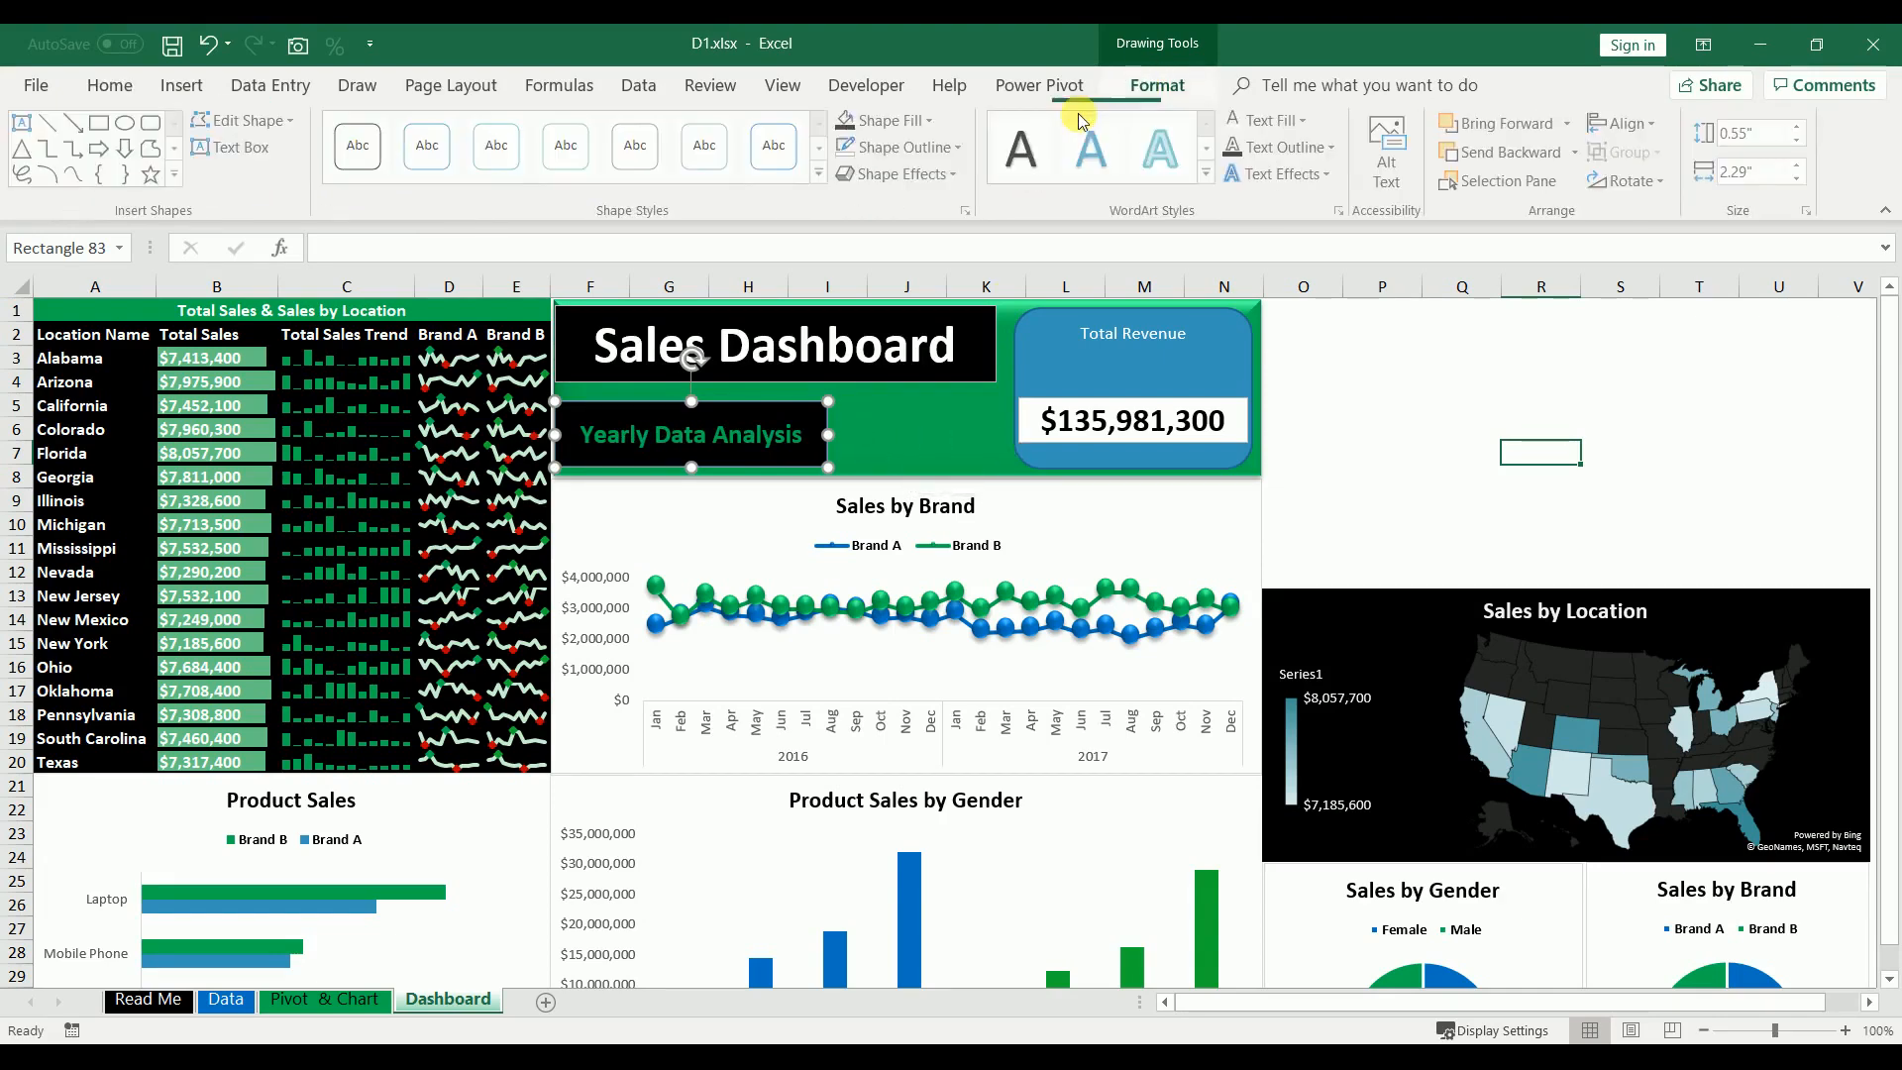
left_click(904, 147)
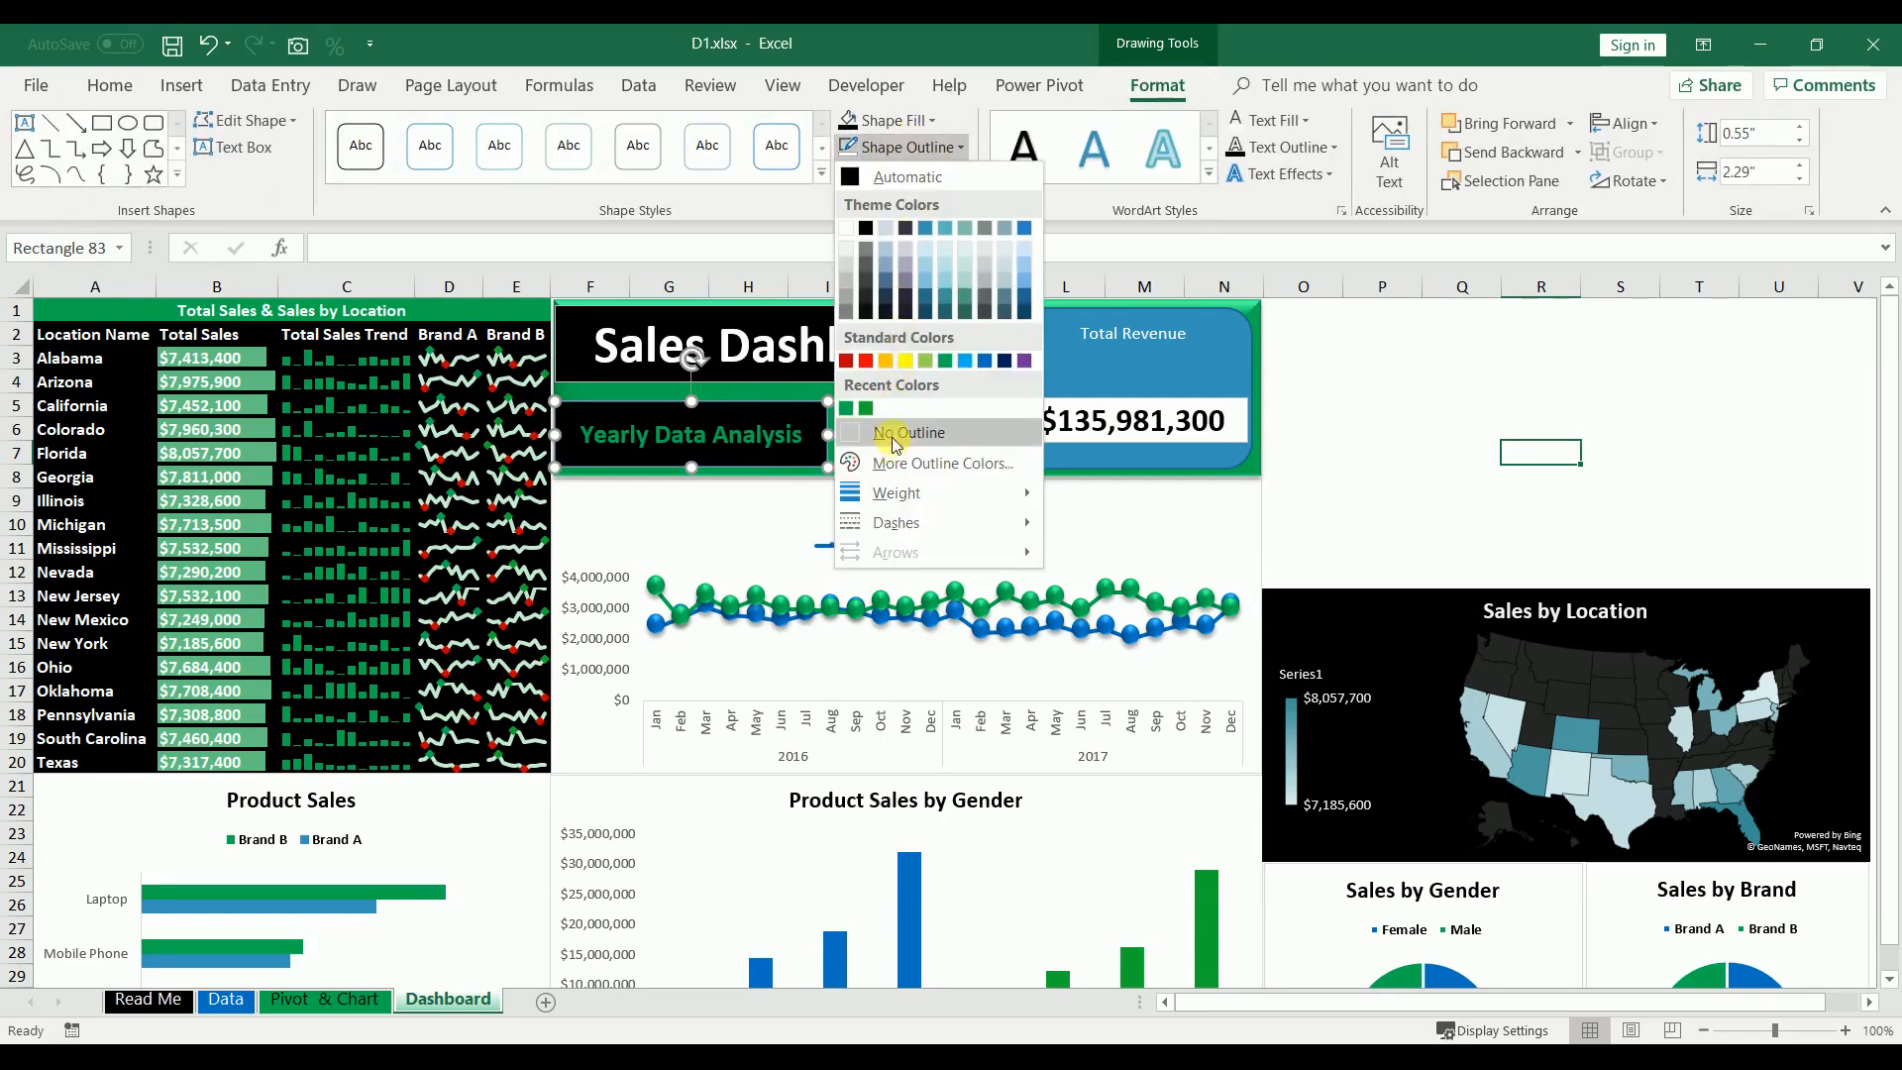
left_click(896, 433)
left_click(986, 357)
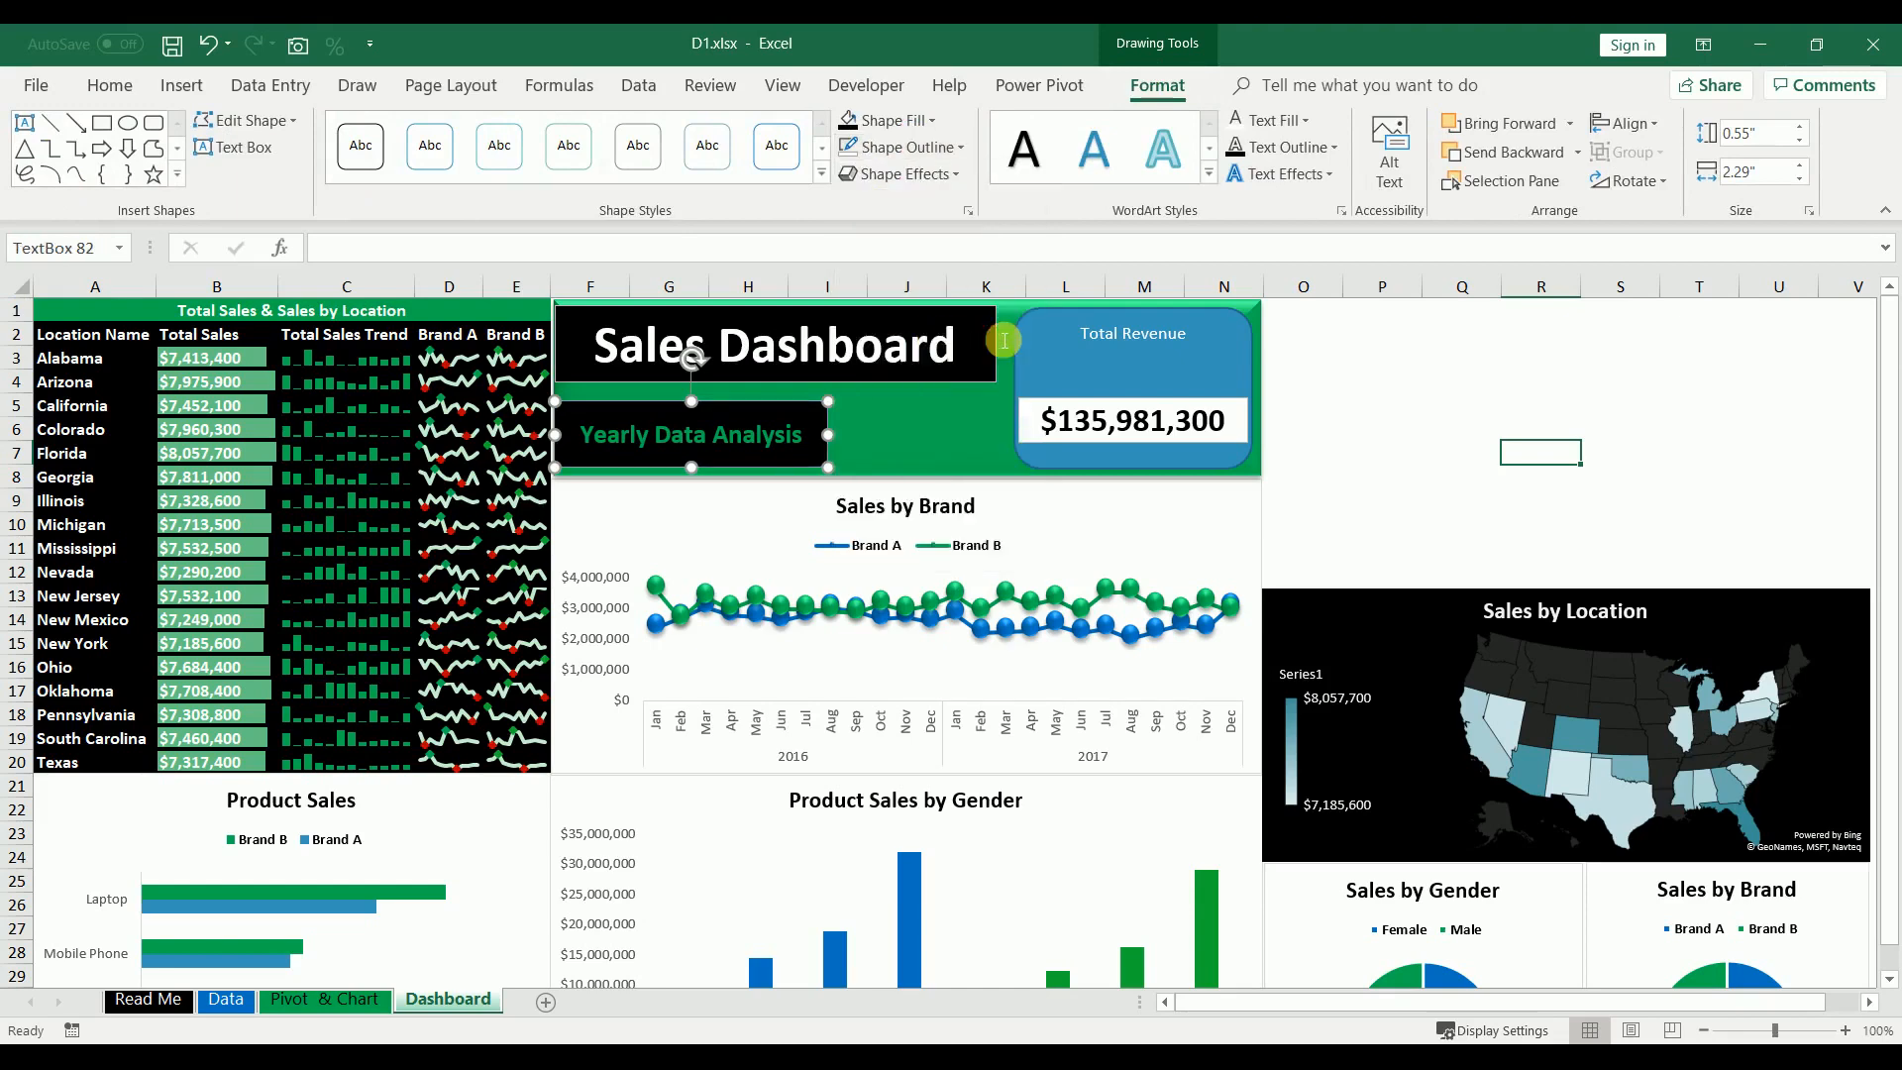
left_click(906, 148)
left_click(897, 433)
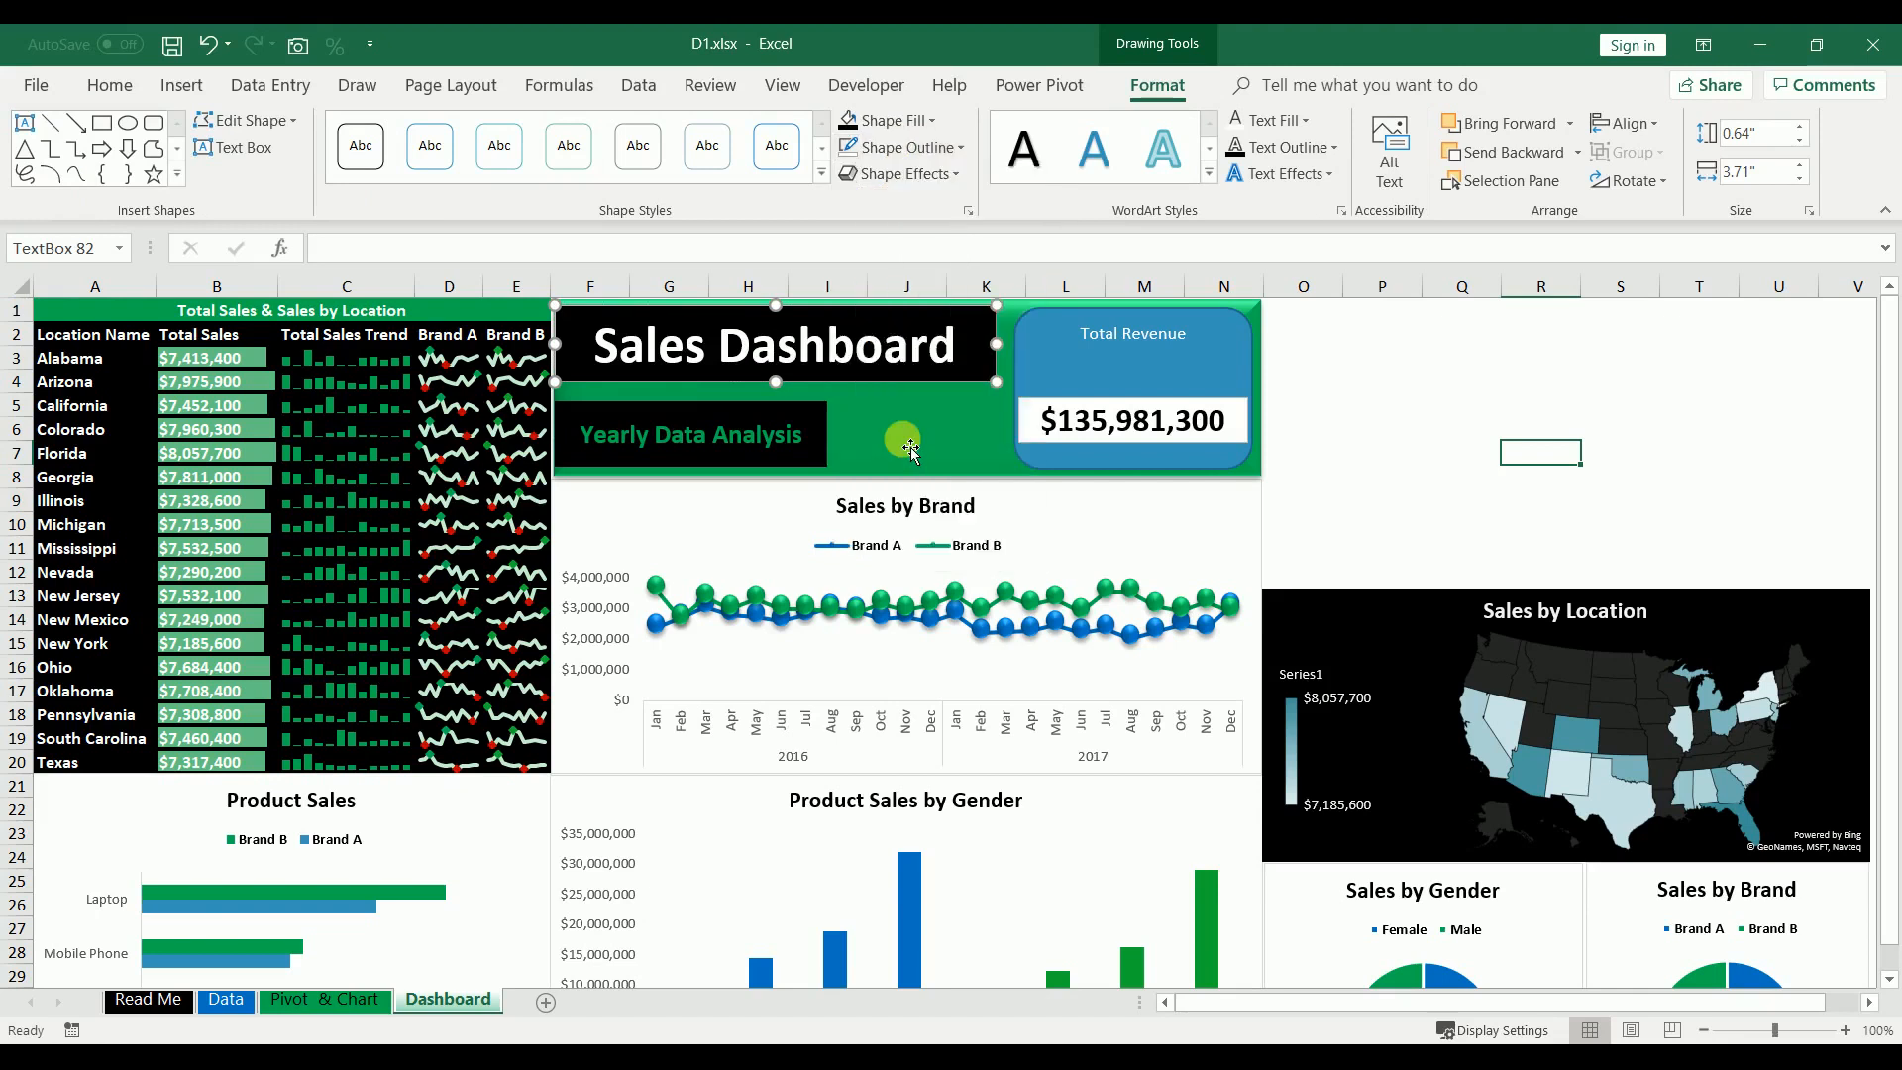
- Apply the second preset shape effect to both the "Sales Dashboard" text box and the "Yearly Data Analysis" rectangle
left_click(947, 178)
mouse_move(979, 220)
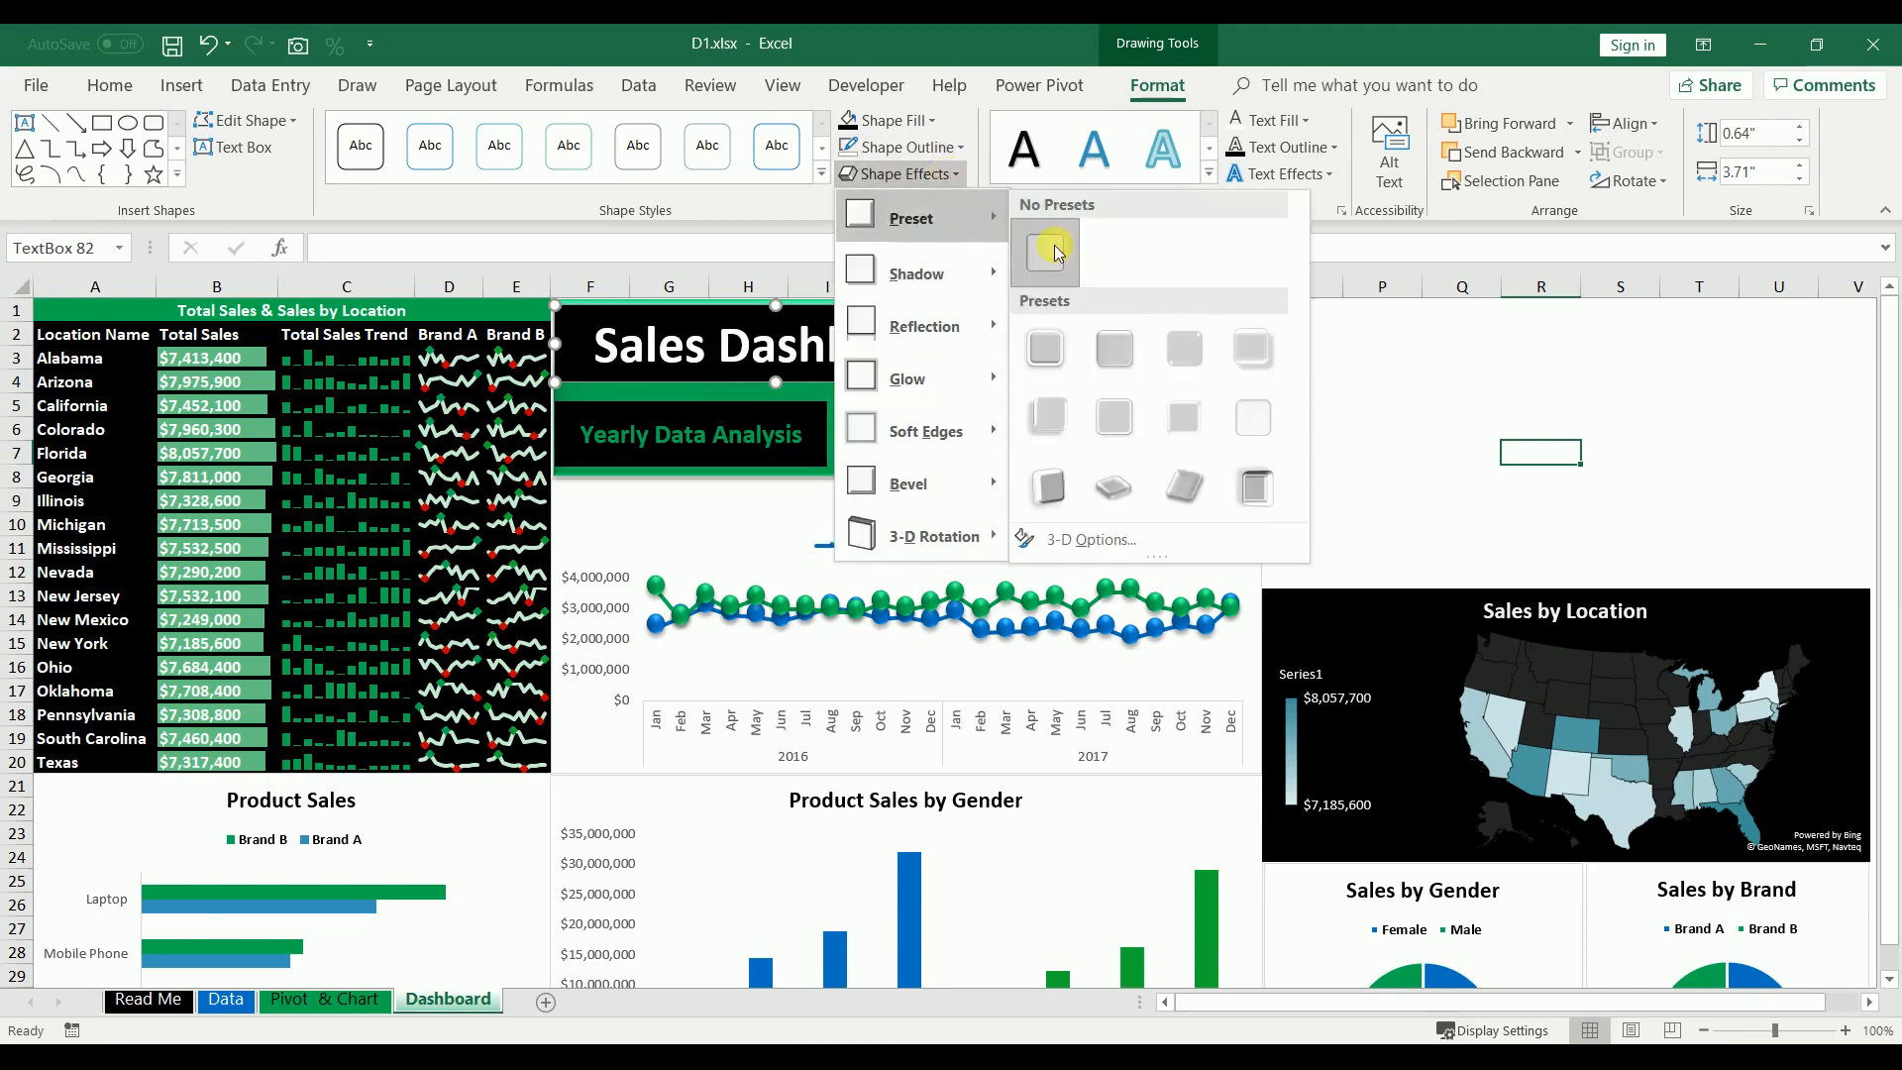
left_click(1122, 346)
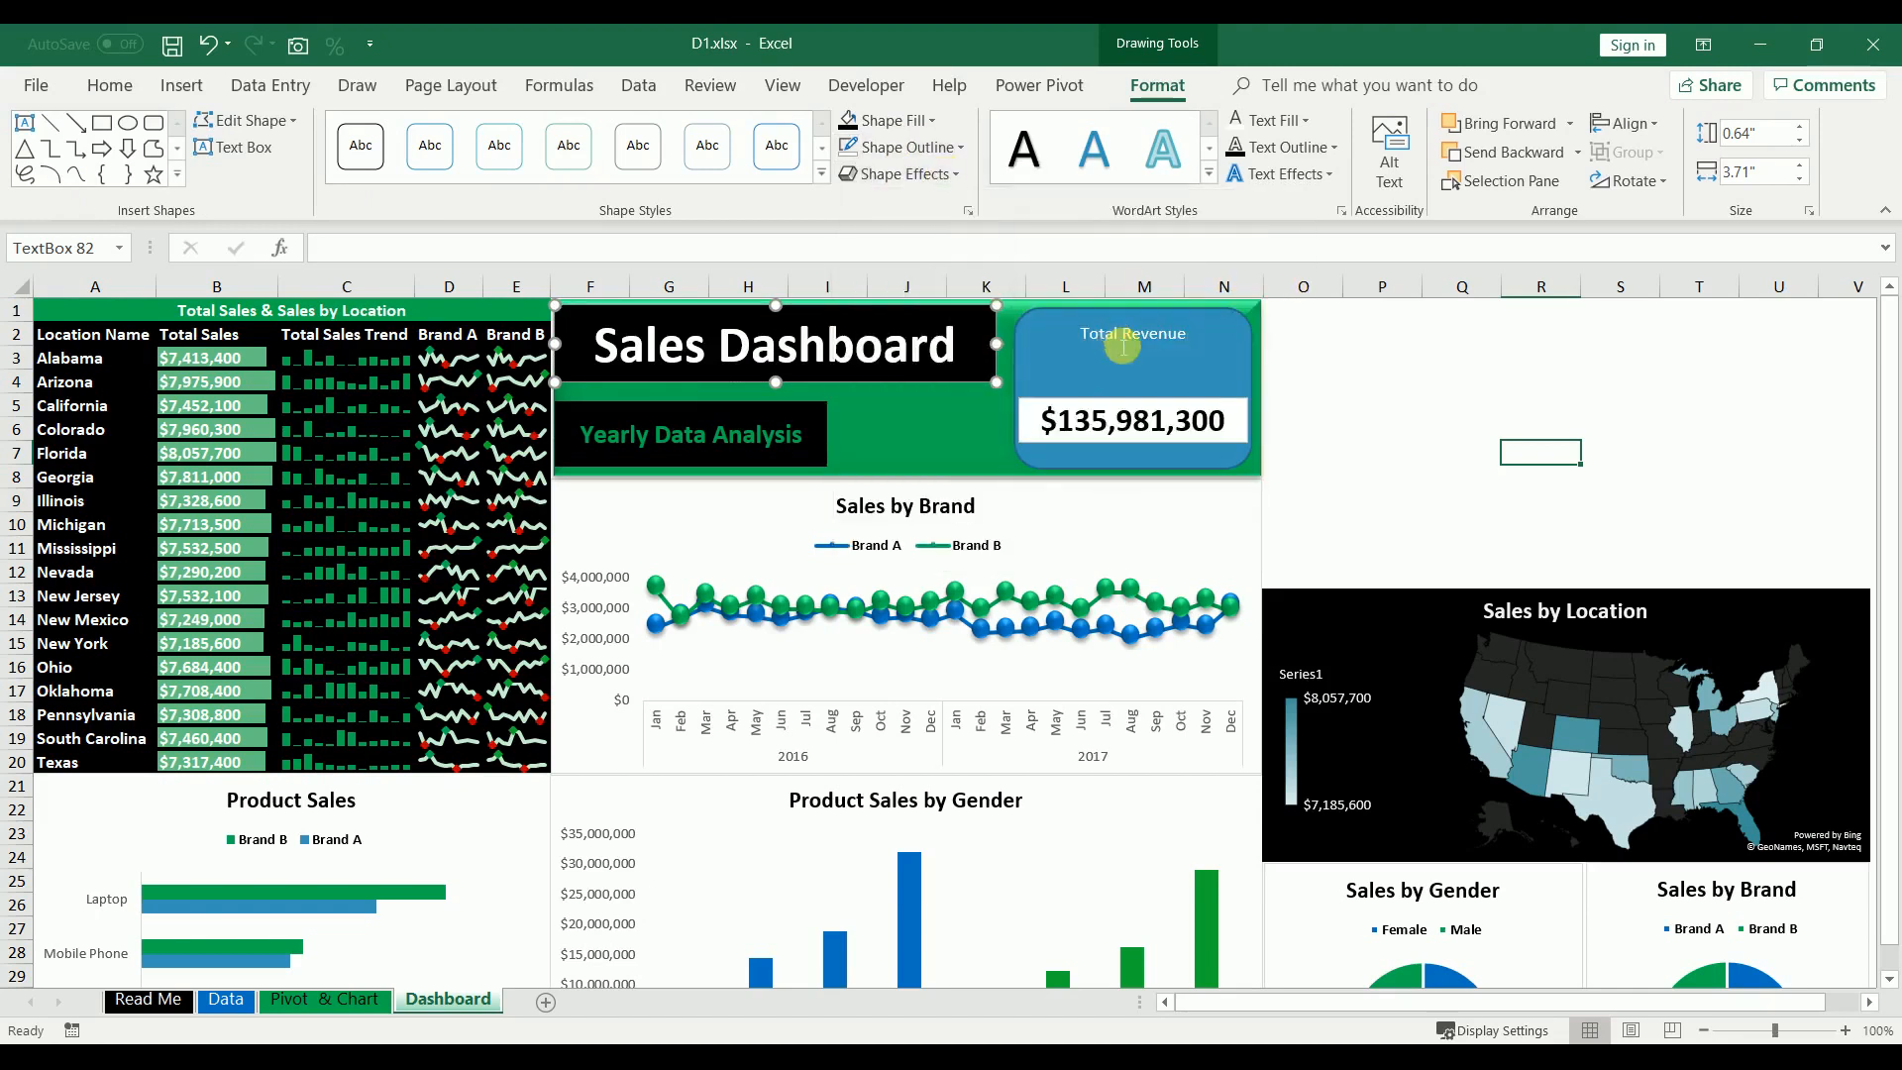
left_click(827, 452)
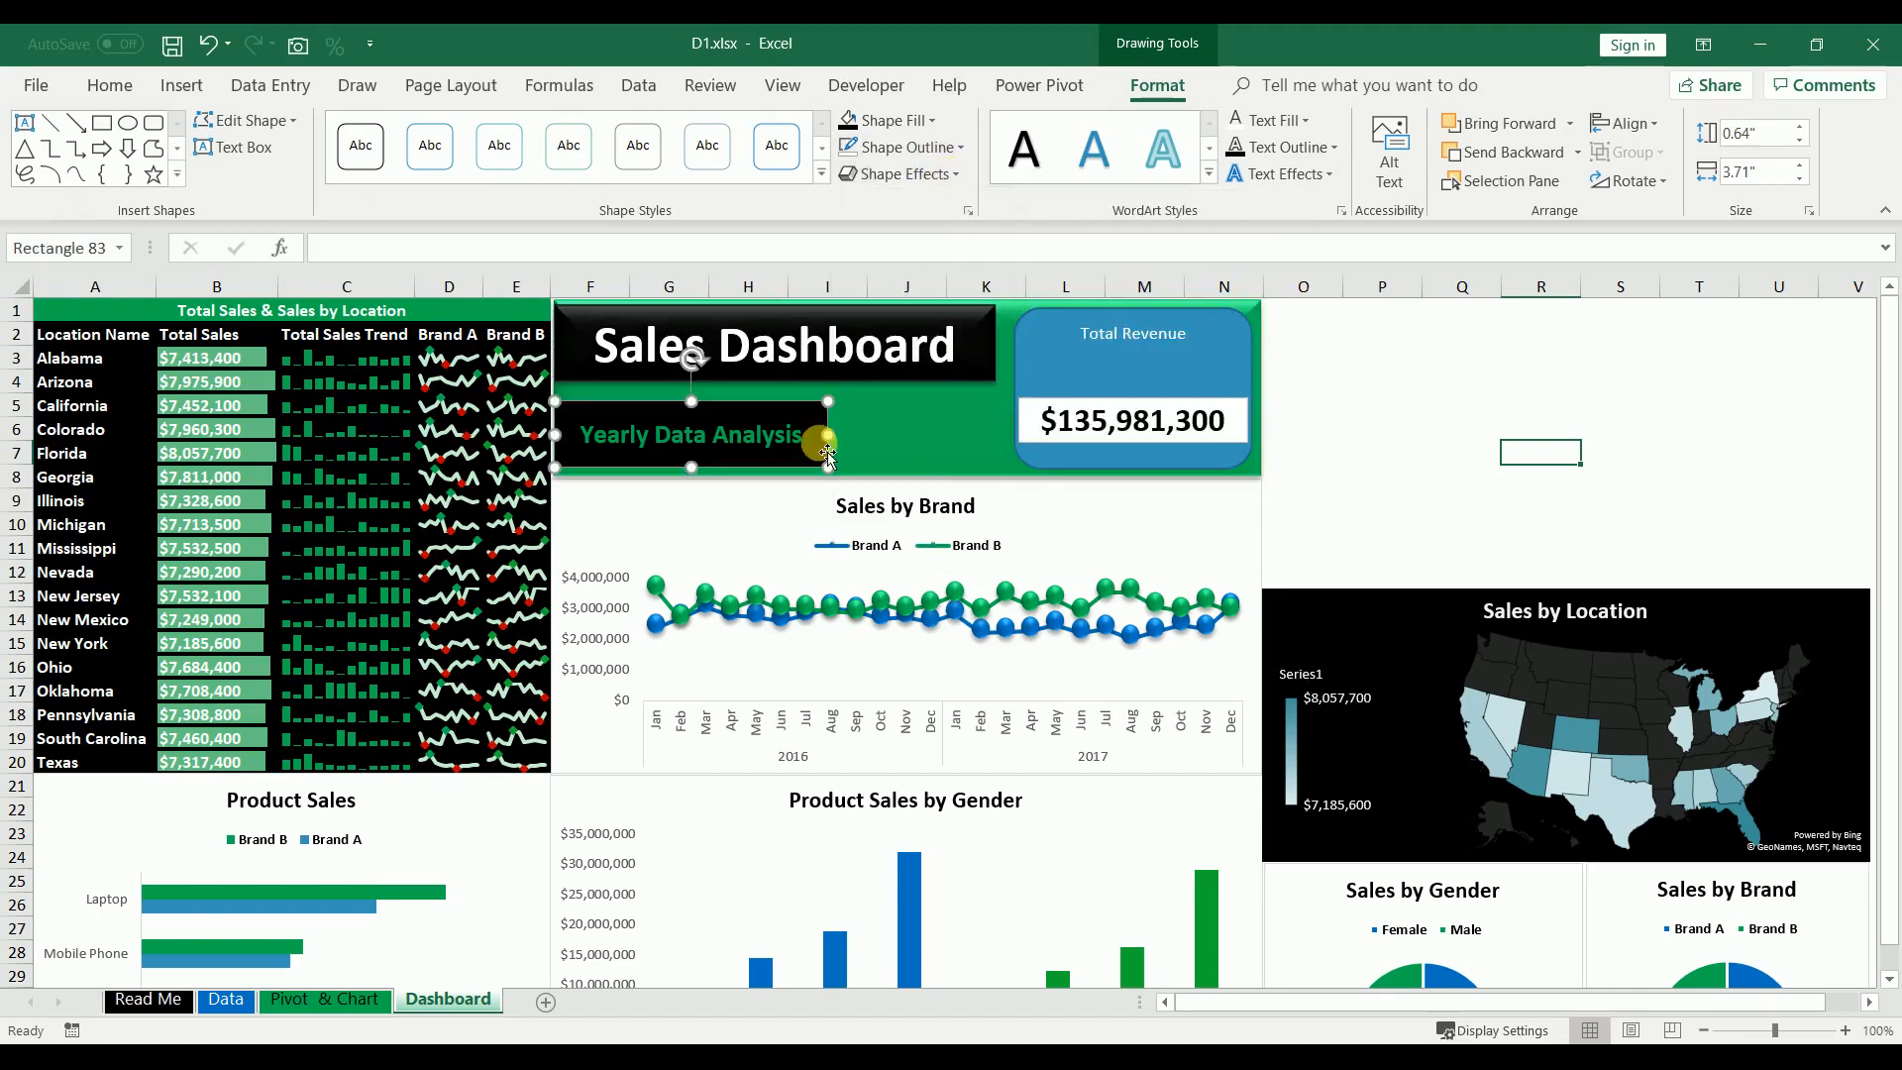
left_click(899, 174)
mouse_move(981, 218)
left_click(1113, 340)
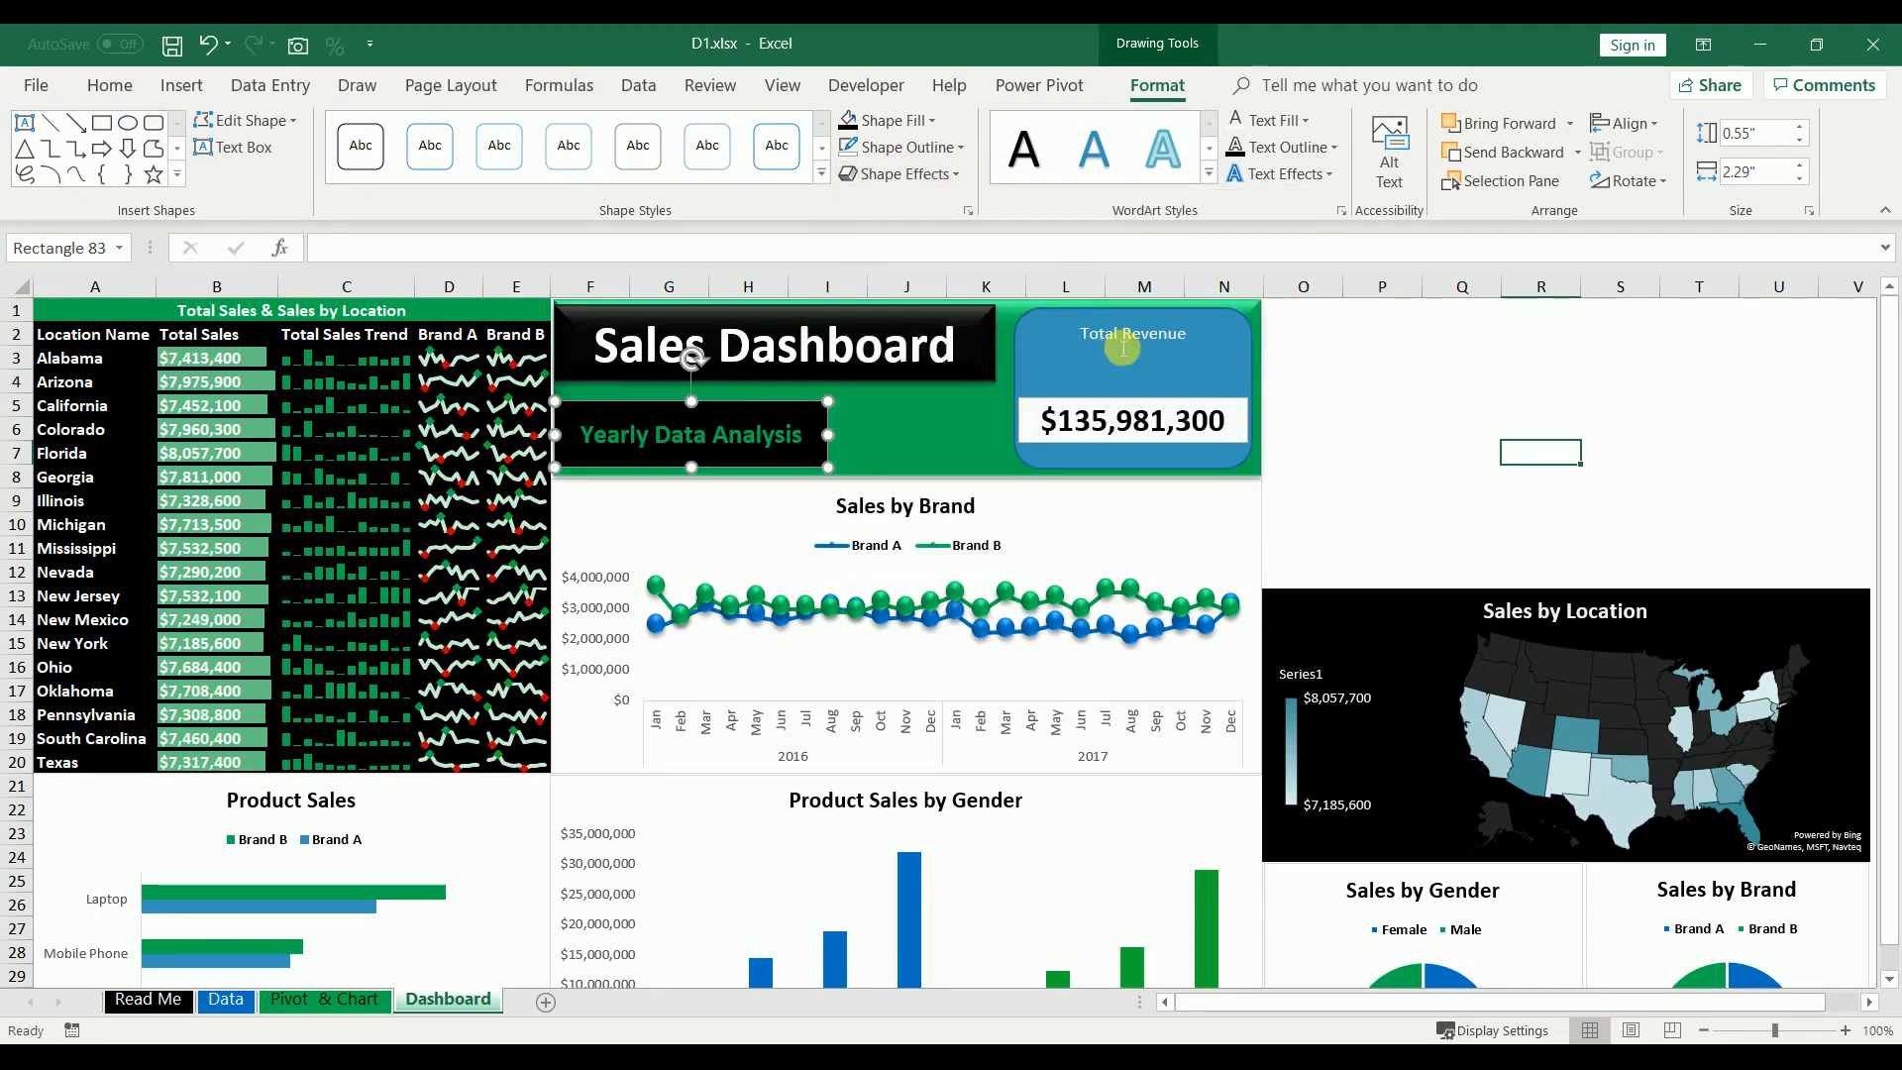
- Fill the "Total Revenue" rounded rectangle with black and colour its label text green
left_click(1247, 365)
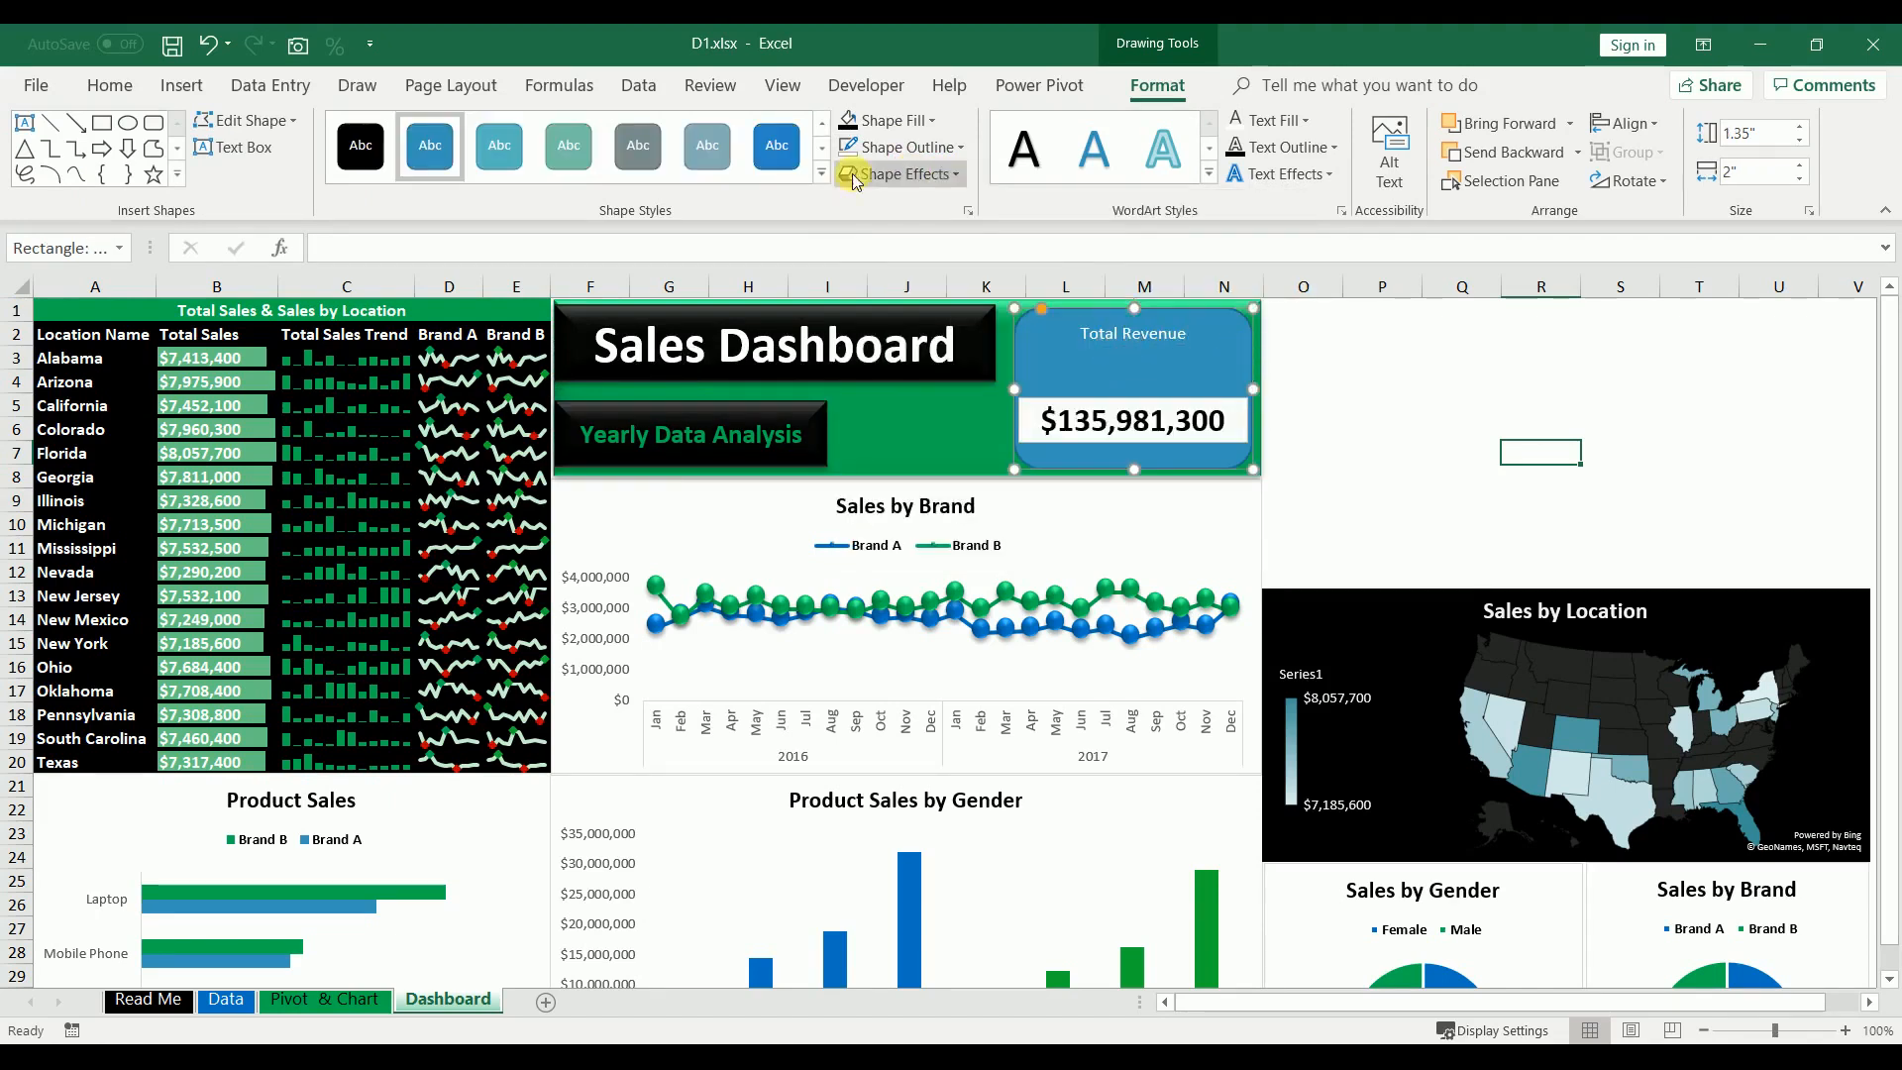
left_click(850, 121)
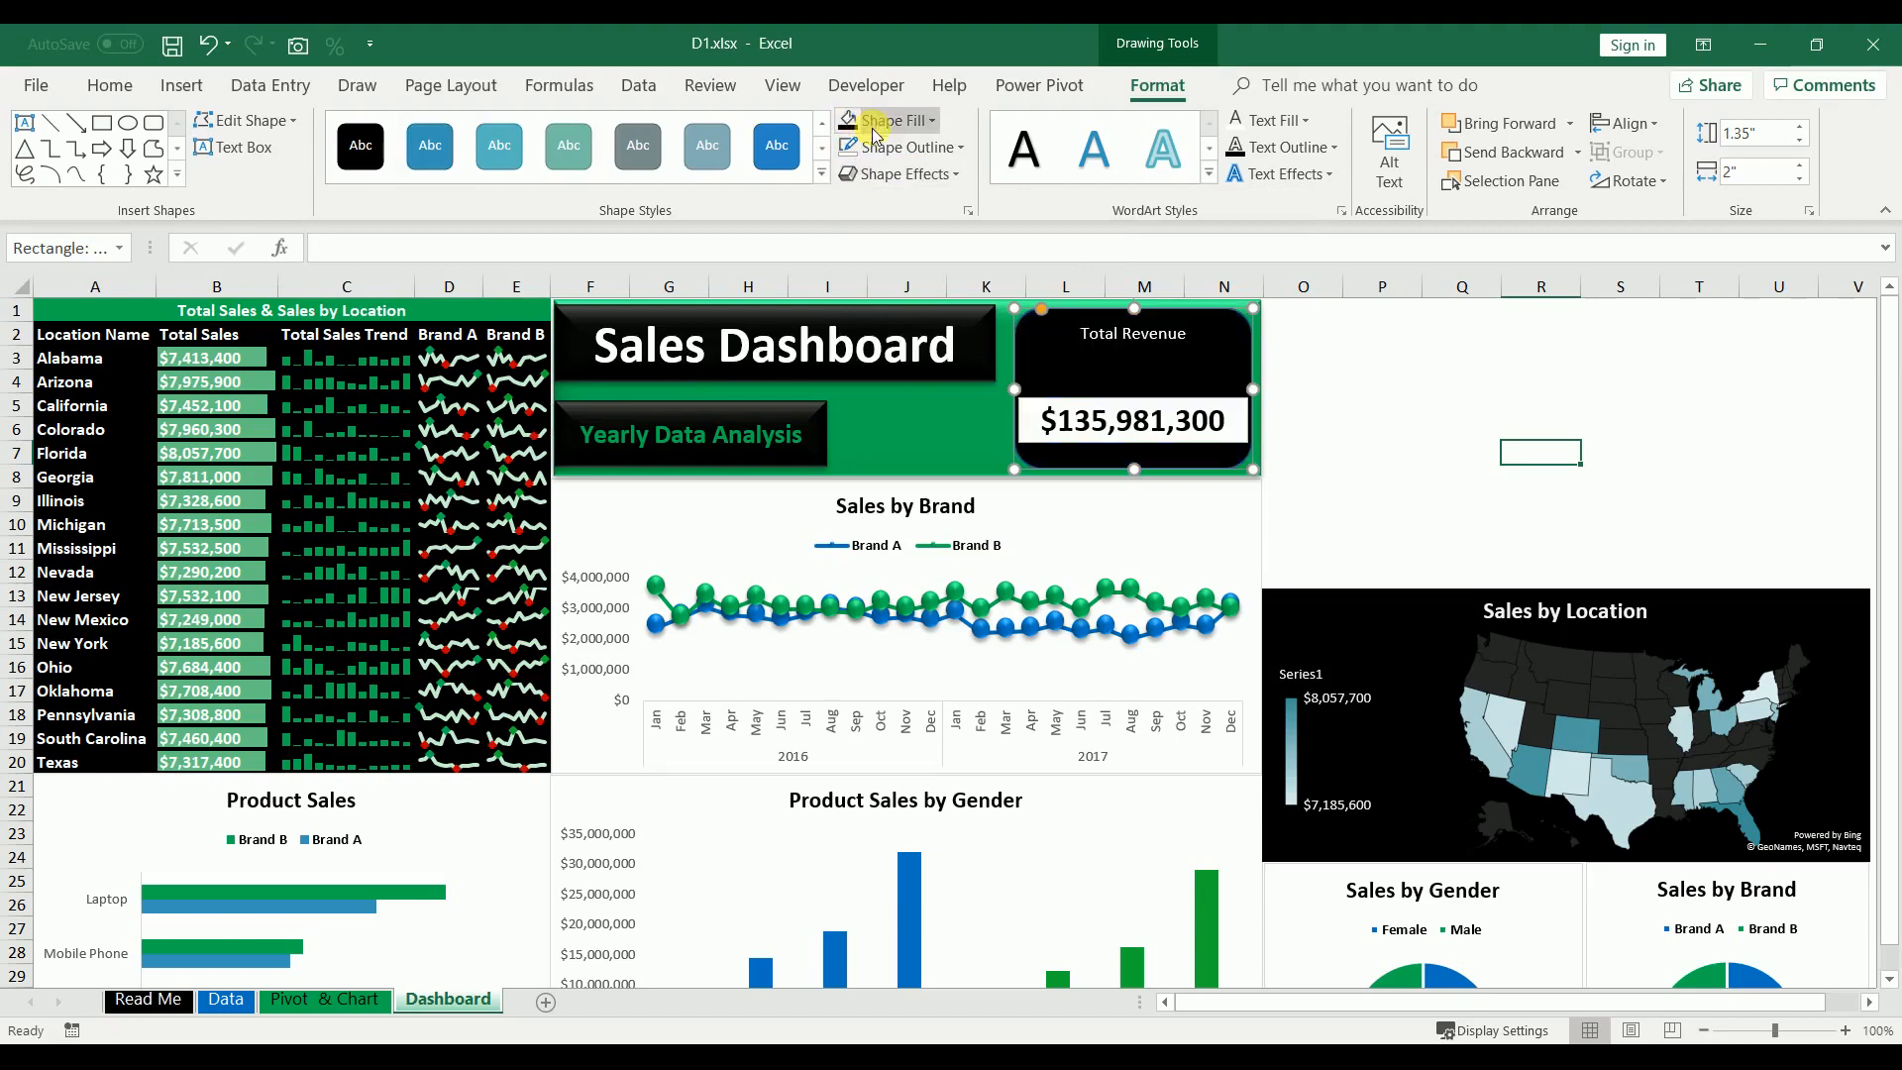
left_click(1304, 120)
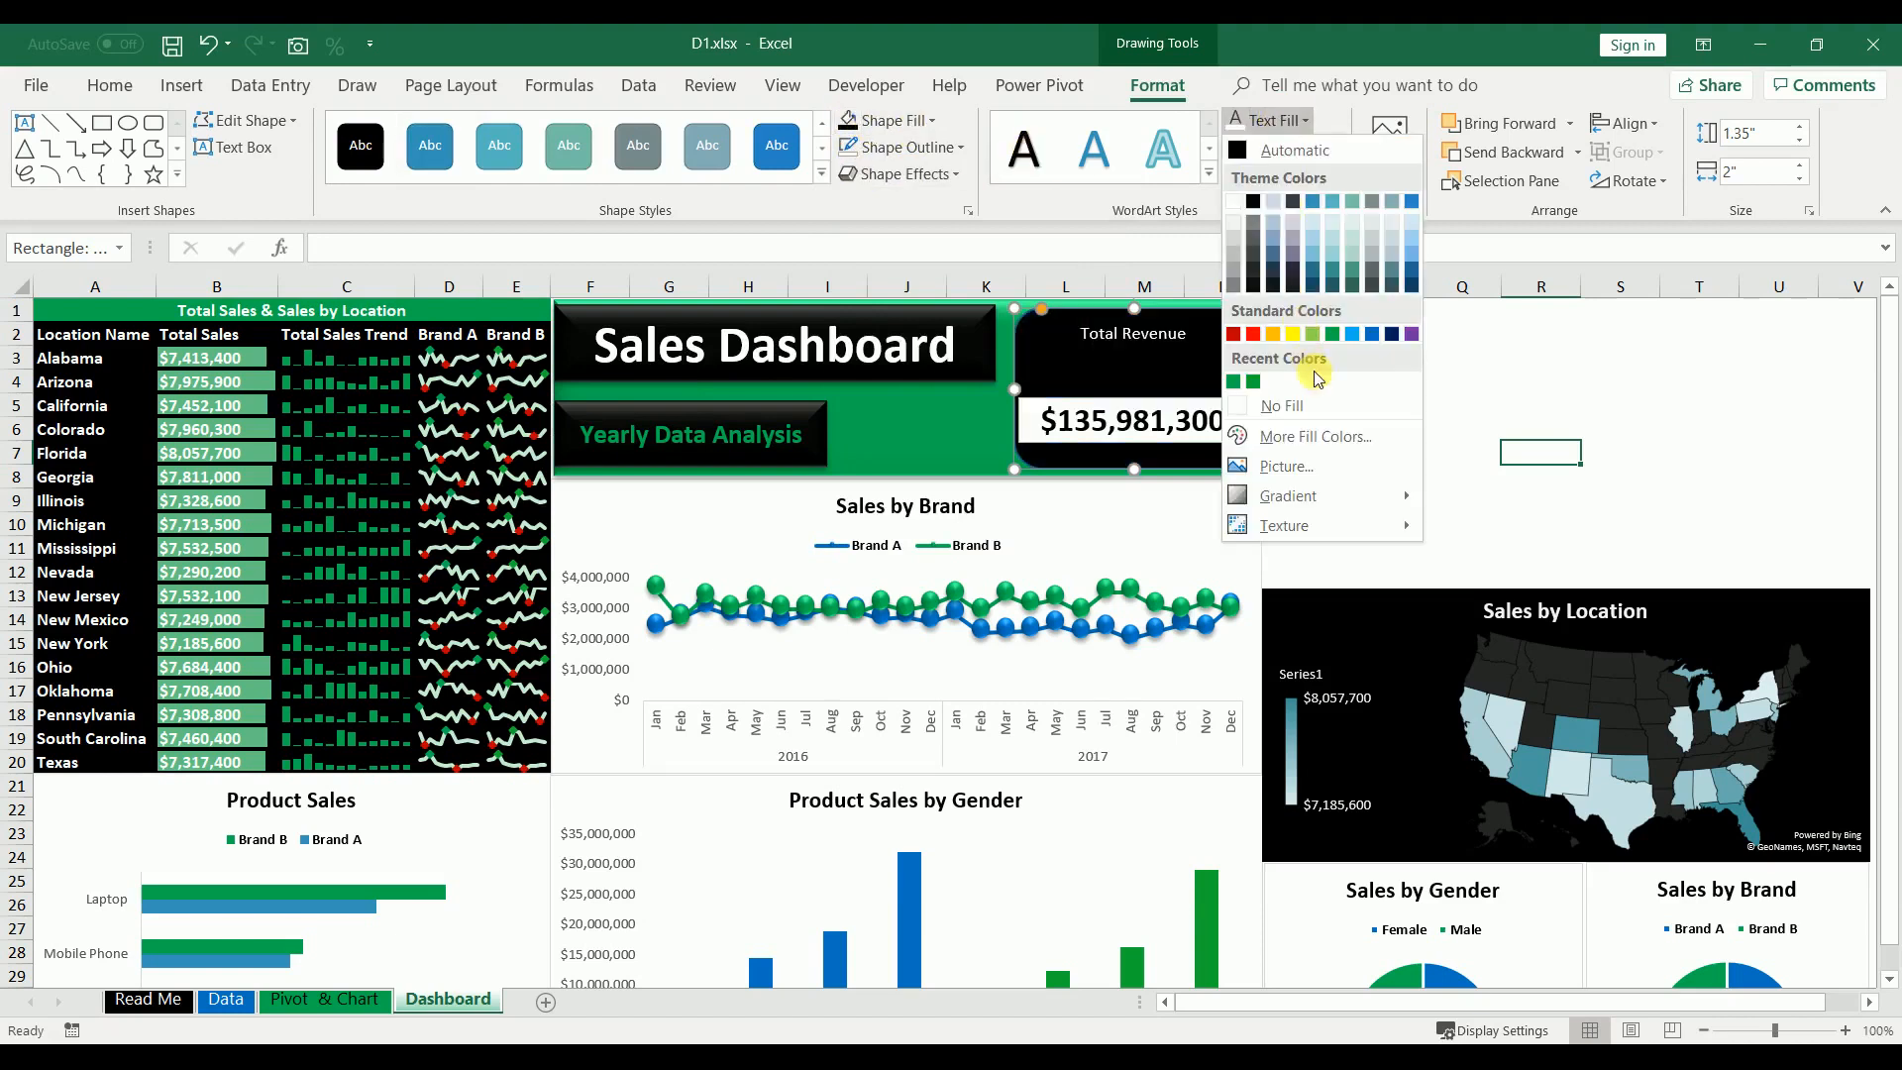
left_click(1253, 382)
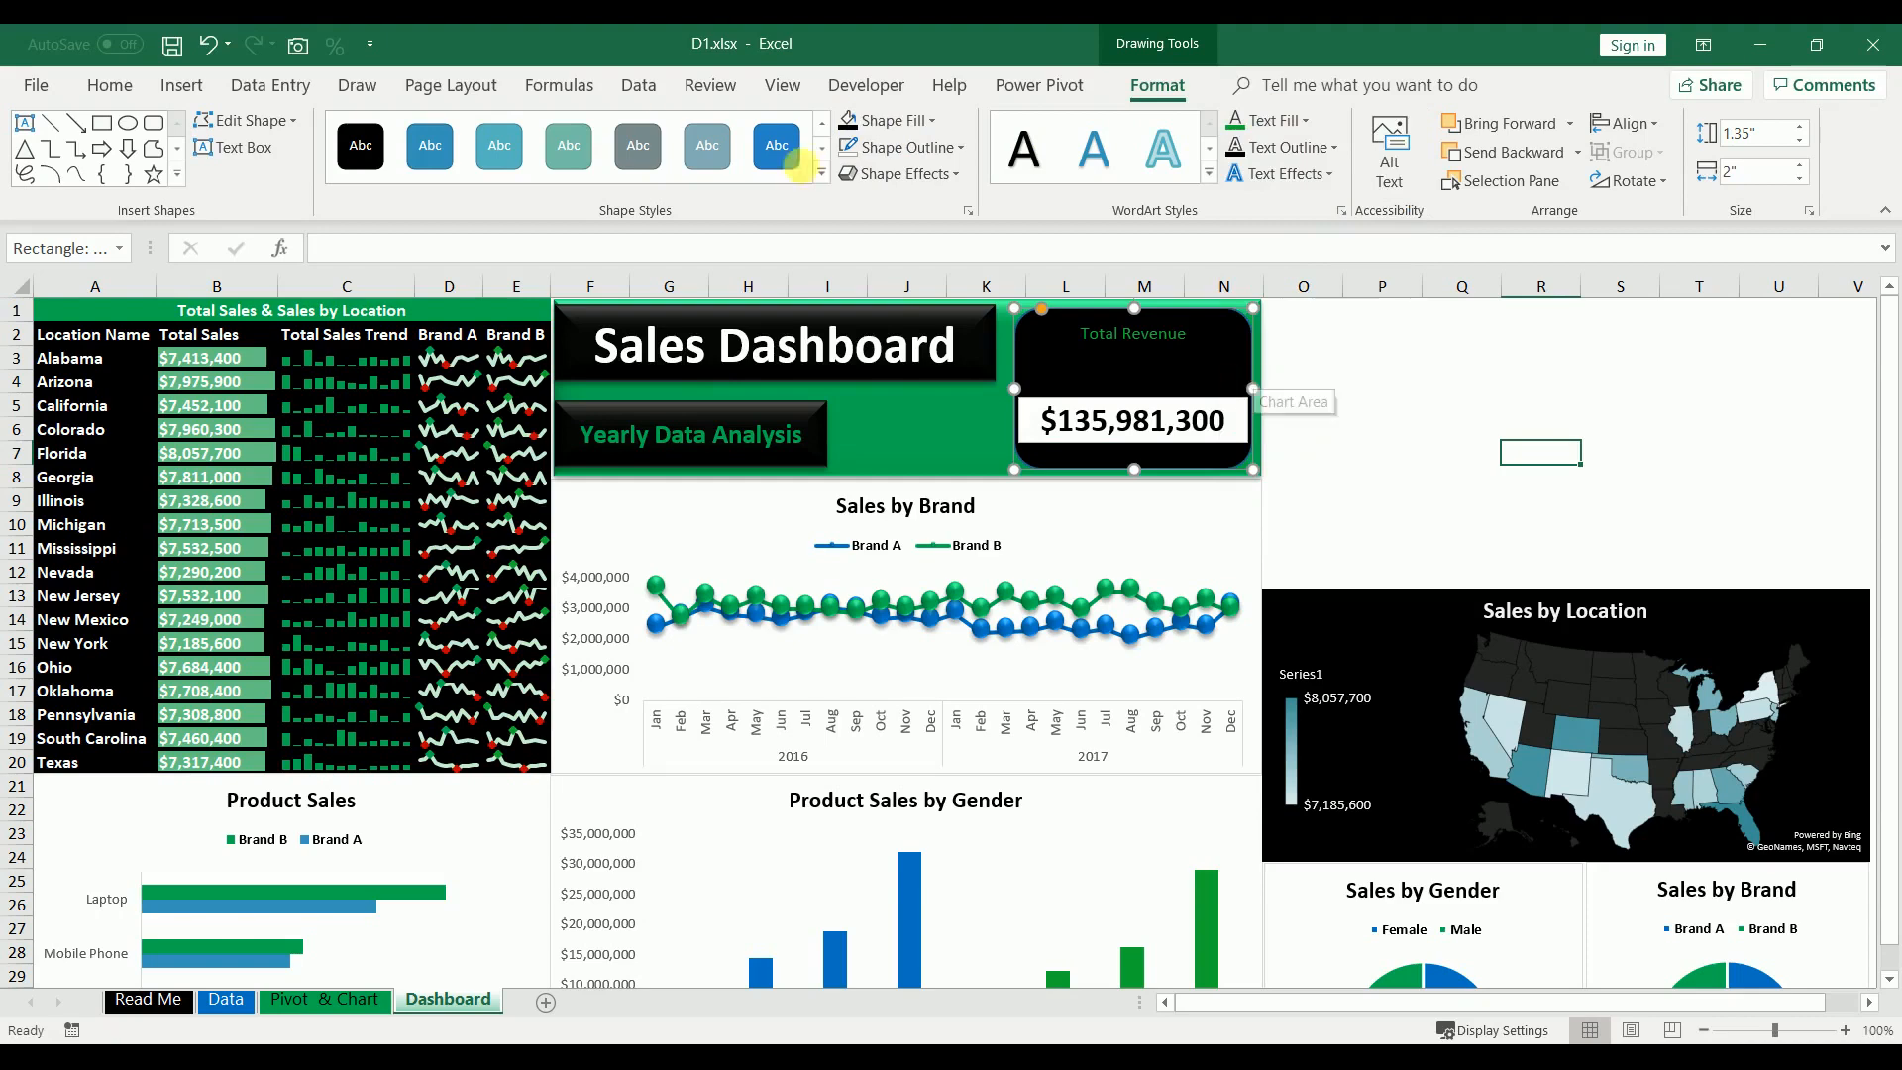
- Make the "Total Revenue" label bold and enlarge it to 20 pt
left_click(111, 86)
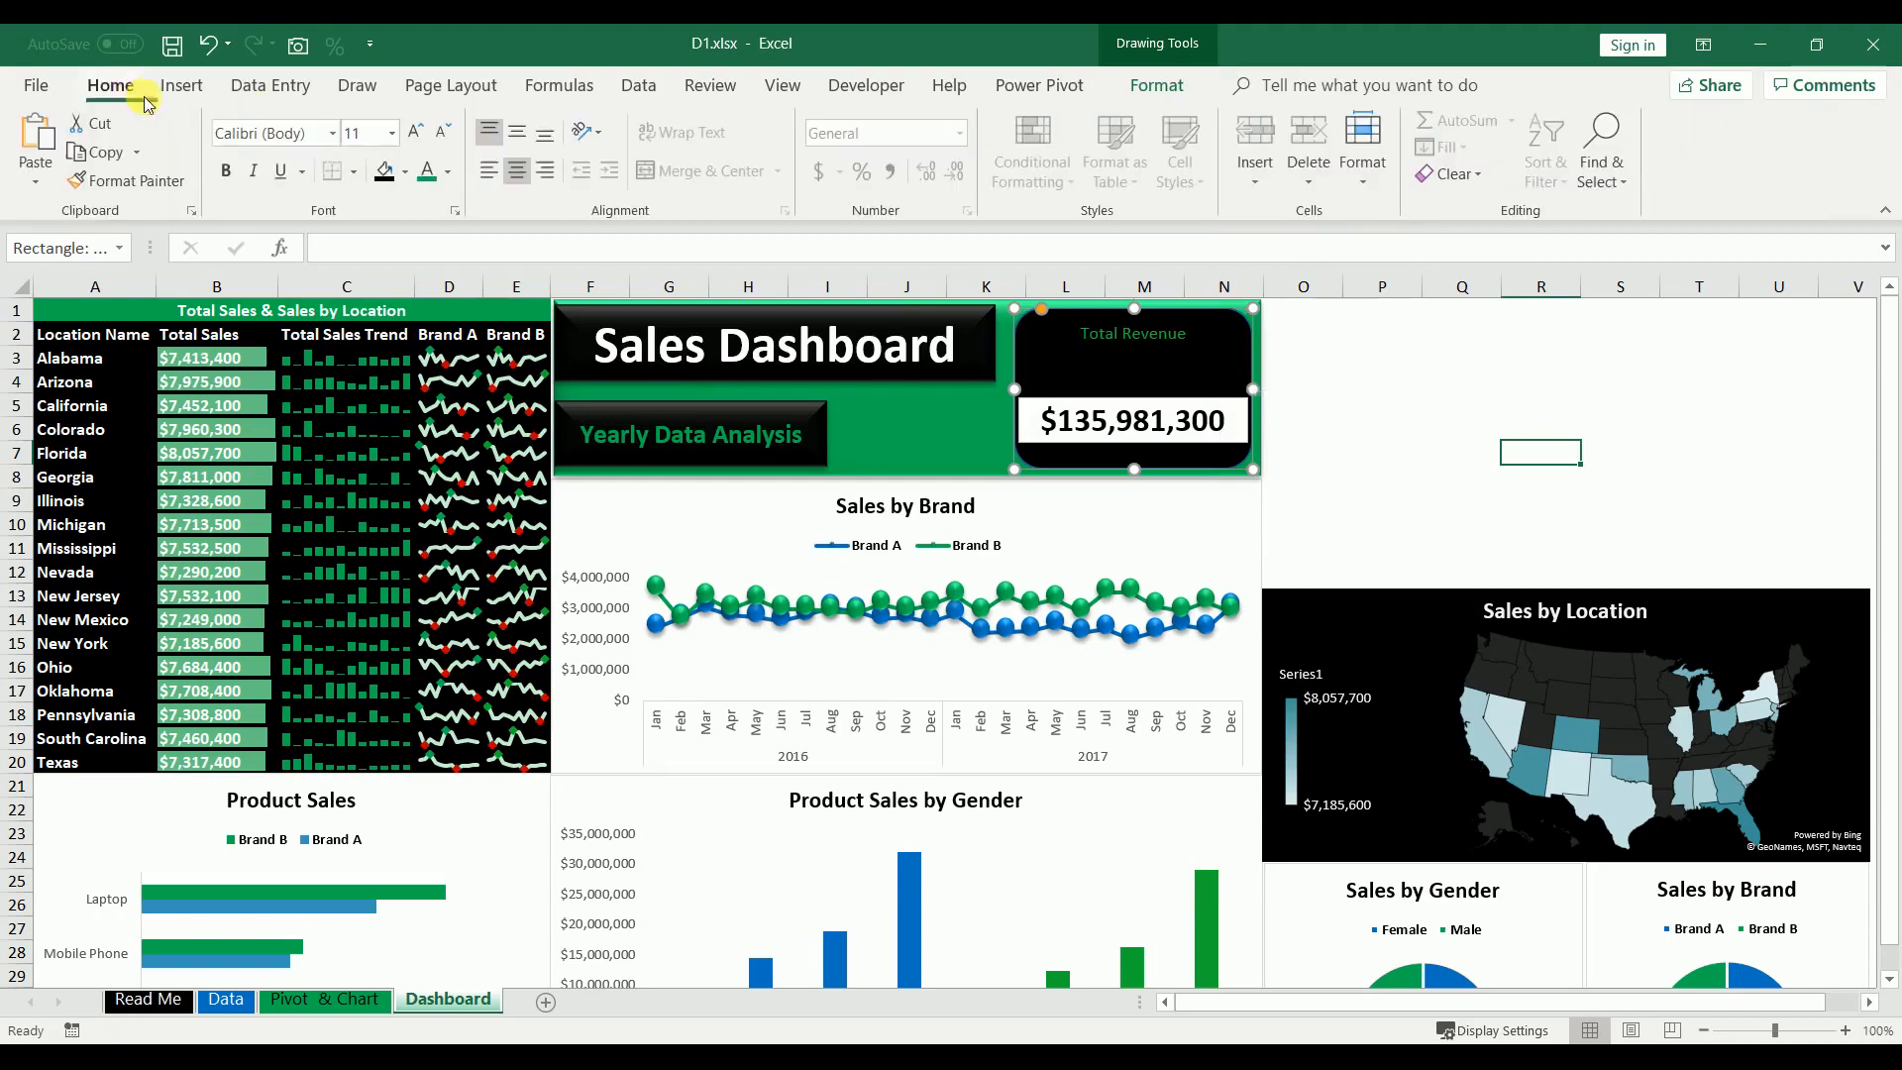
left_click(226, 170)
left_click(408, 141)
left_click(407, 142)
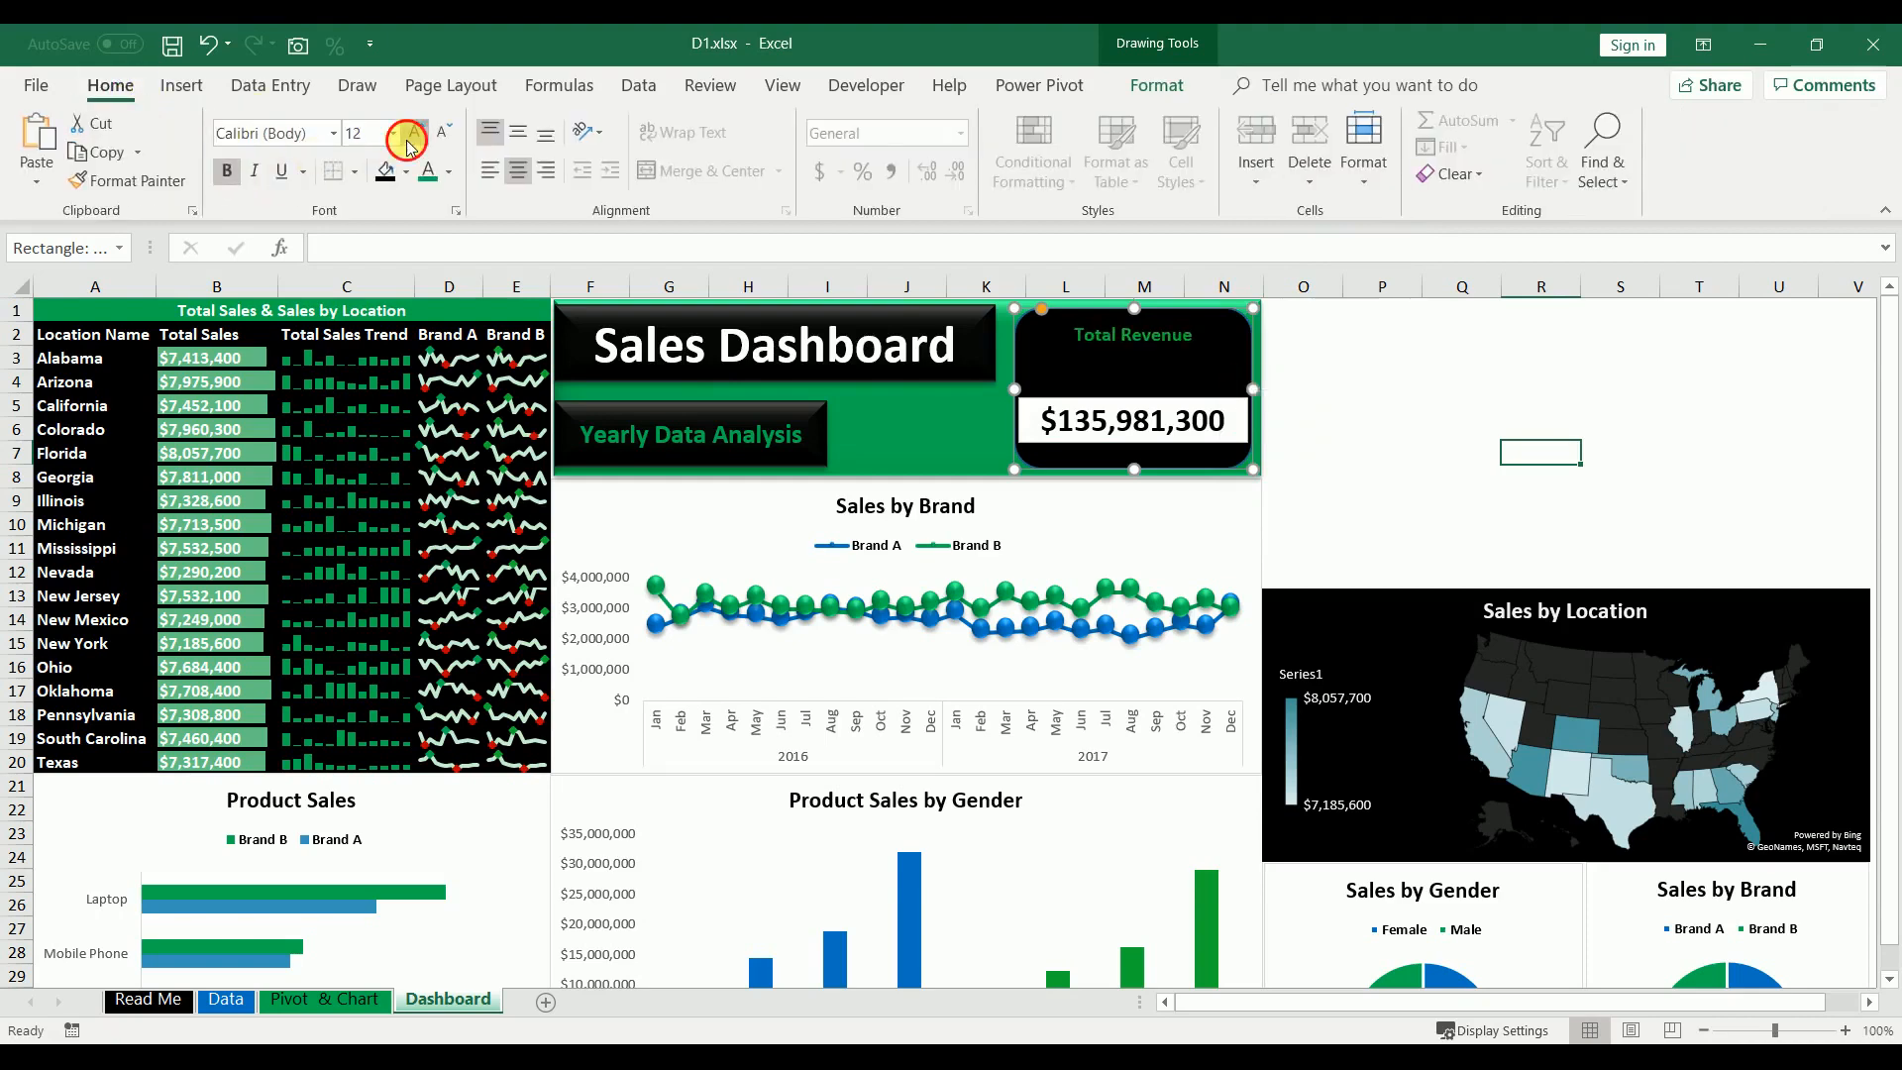
left_click(408, 142)
left_click(407, 142)
left_click(407, 142)
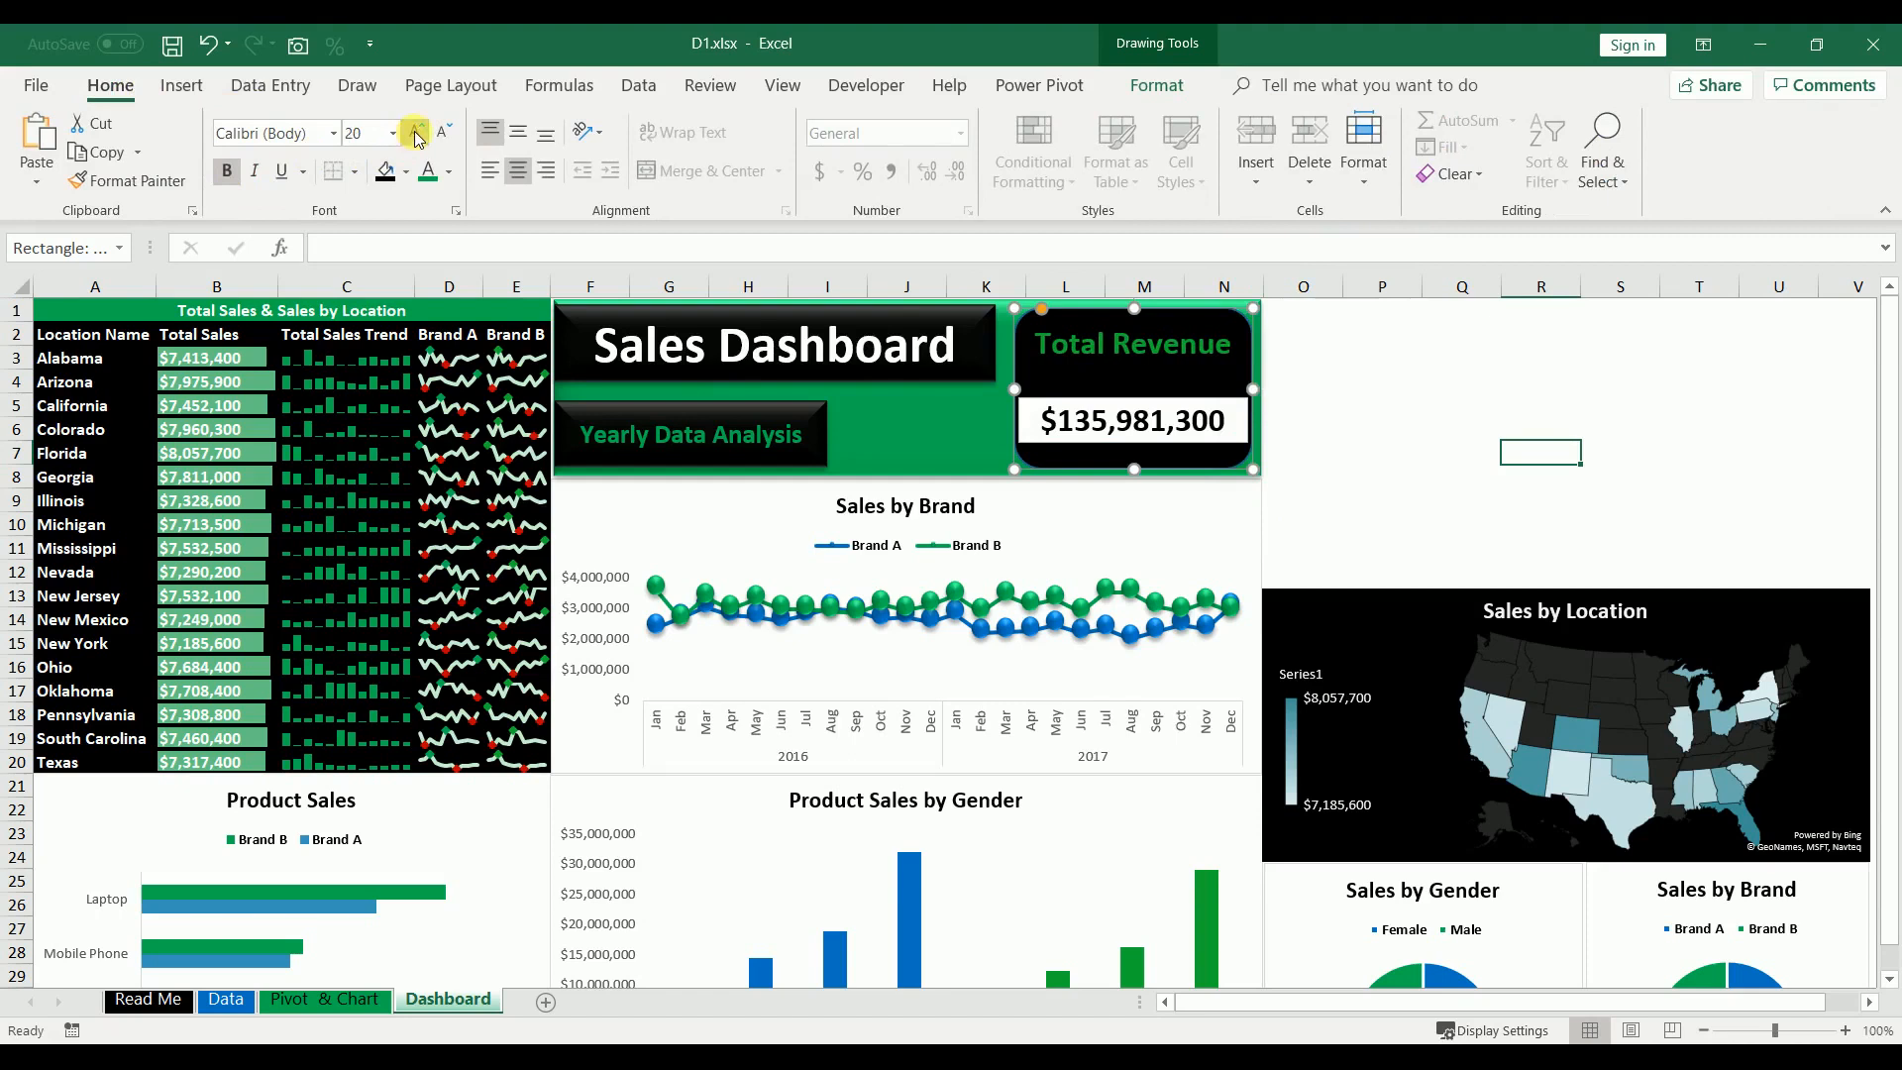
left_click(415, 136)
left_click(446, 134)
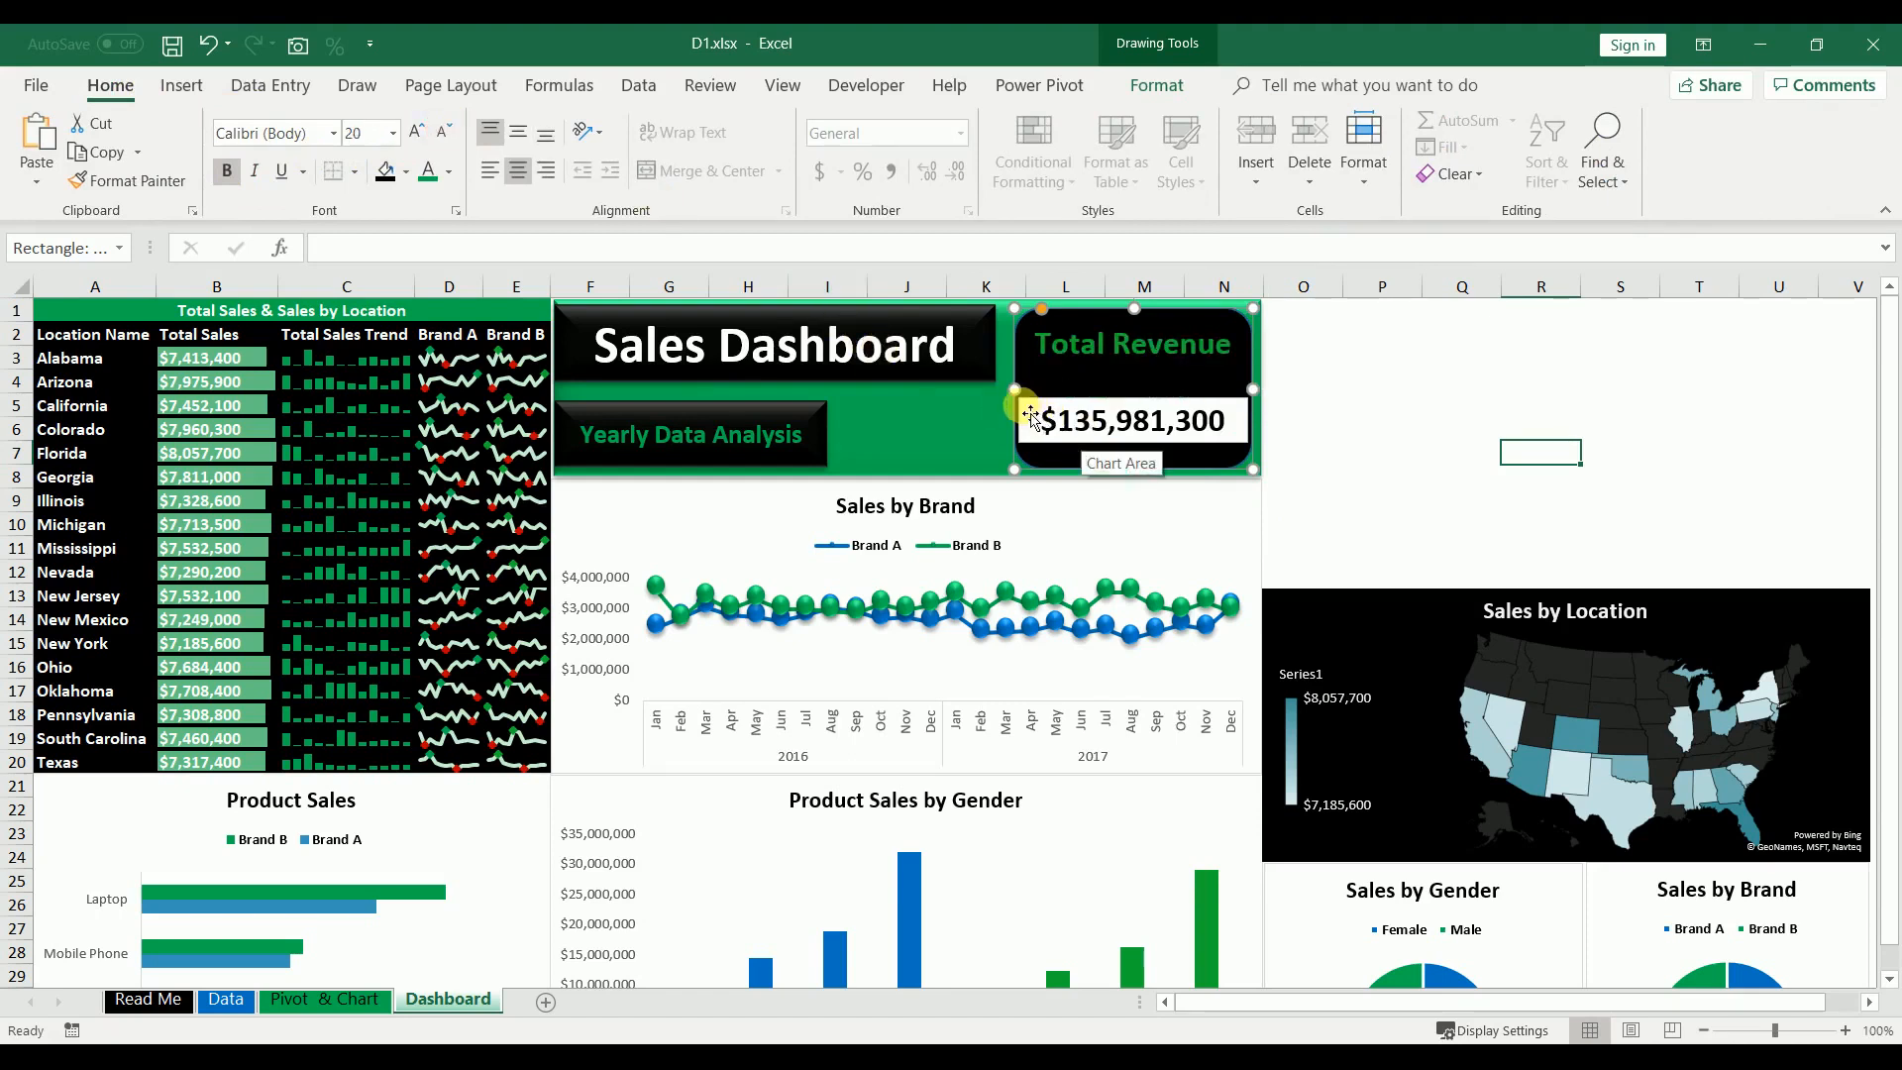
- Fill the linked revenue amount text box with black and colour its text white
left_click(1030, 418)
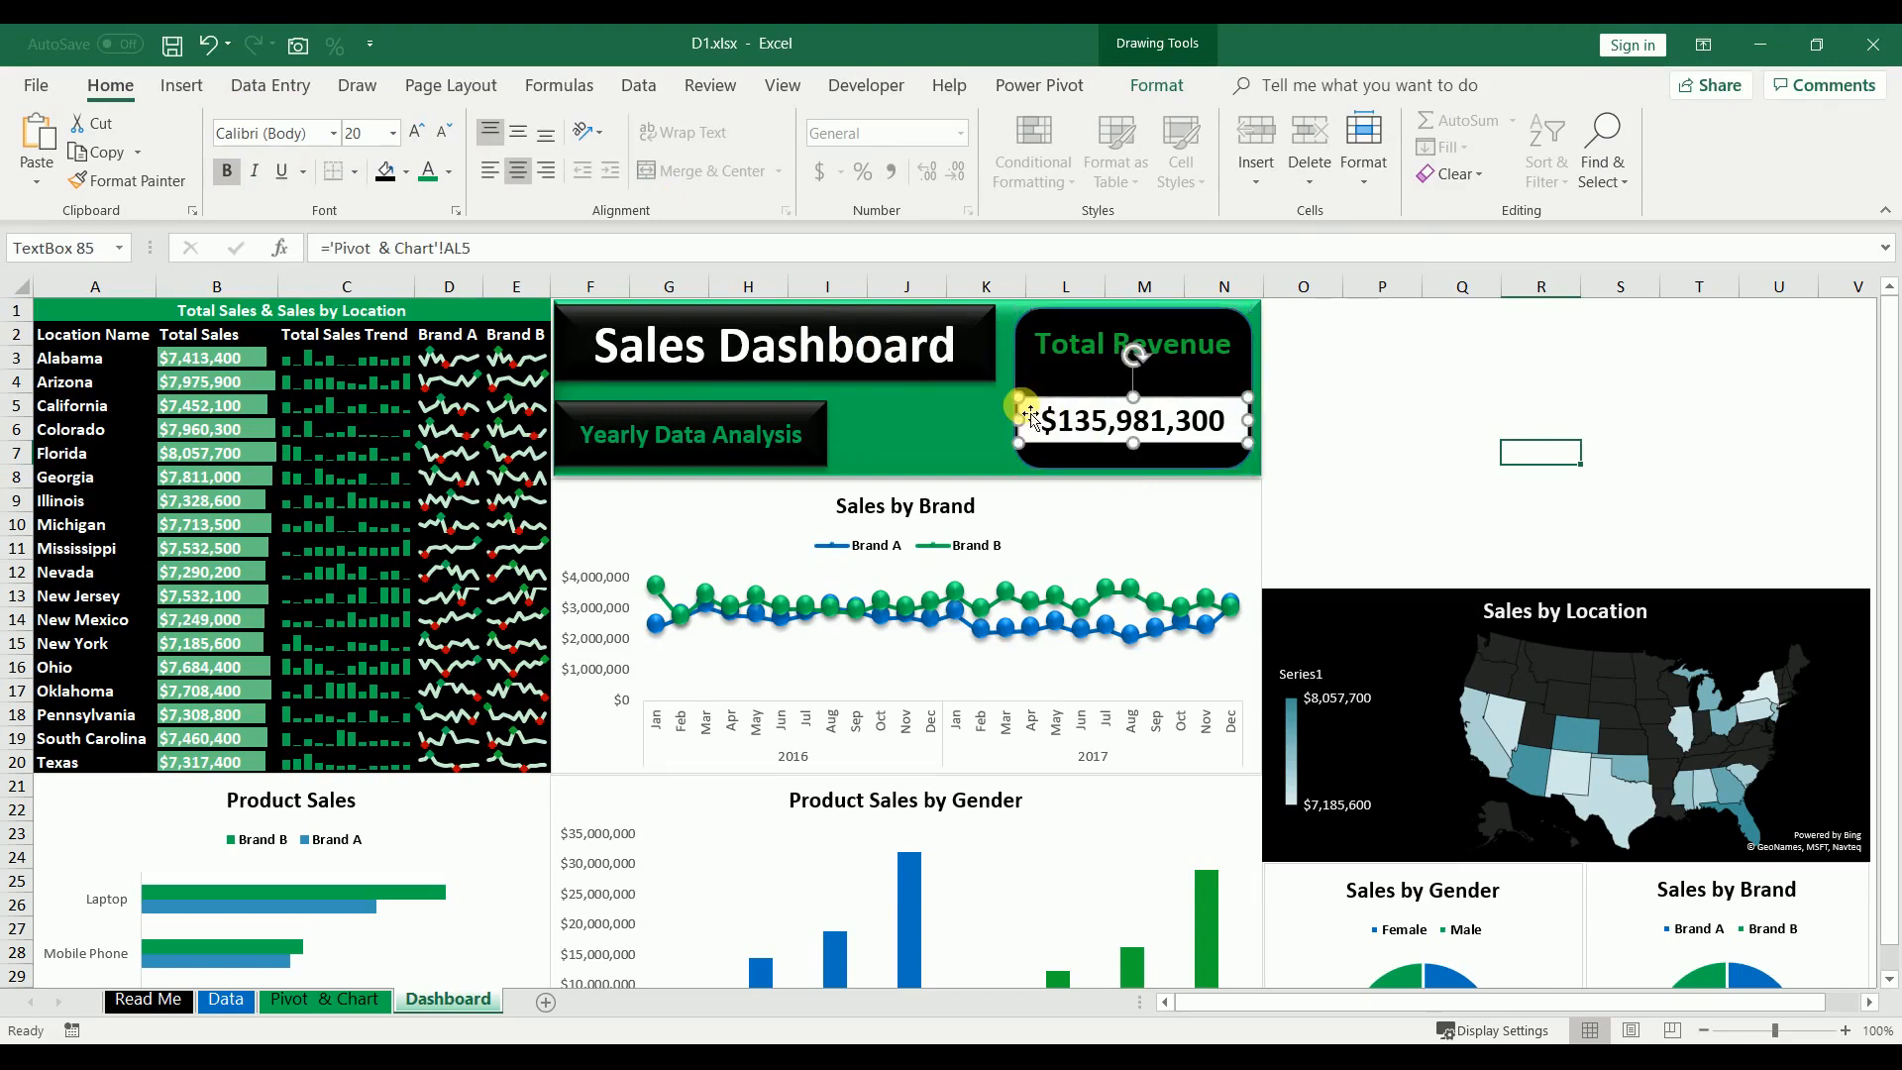
left_click(389, 172)
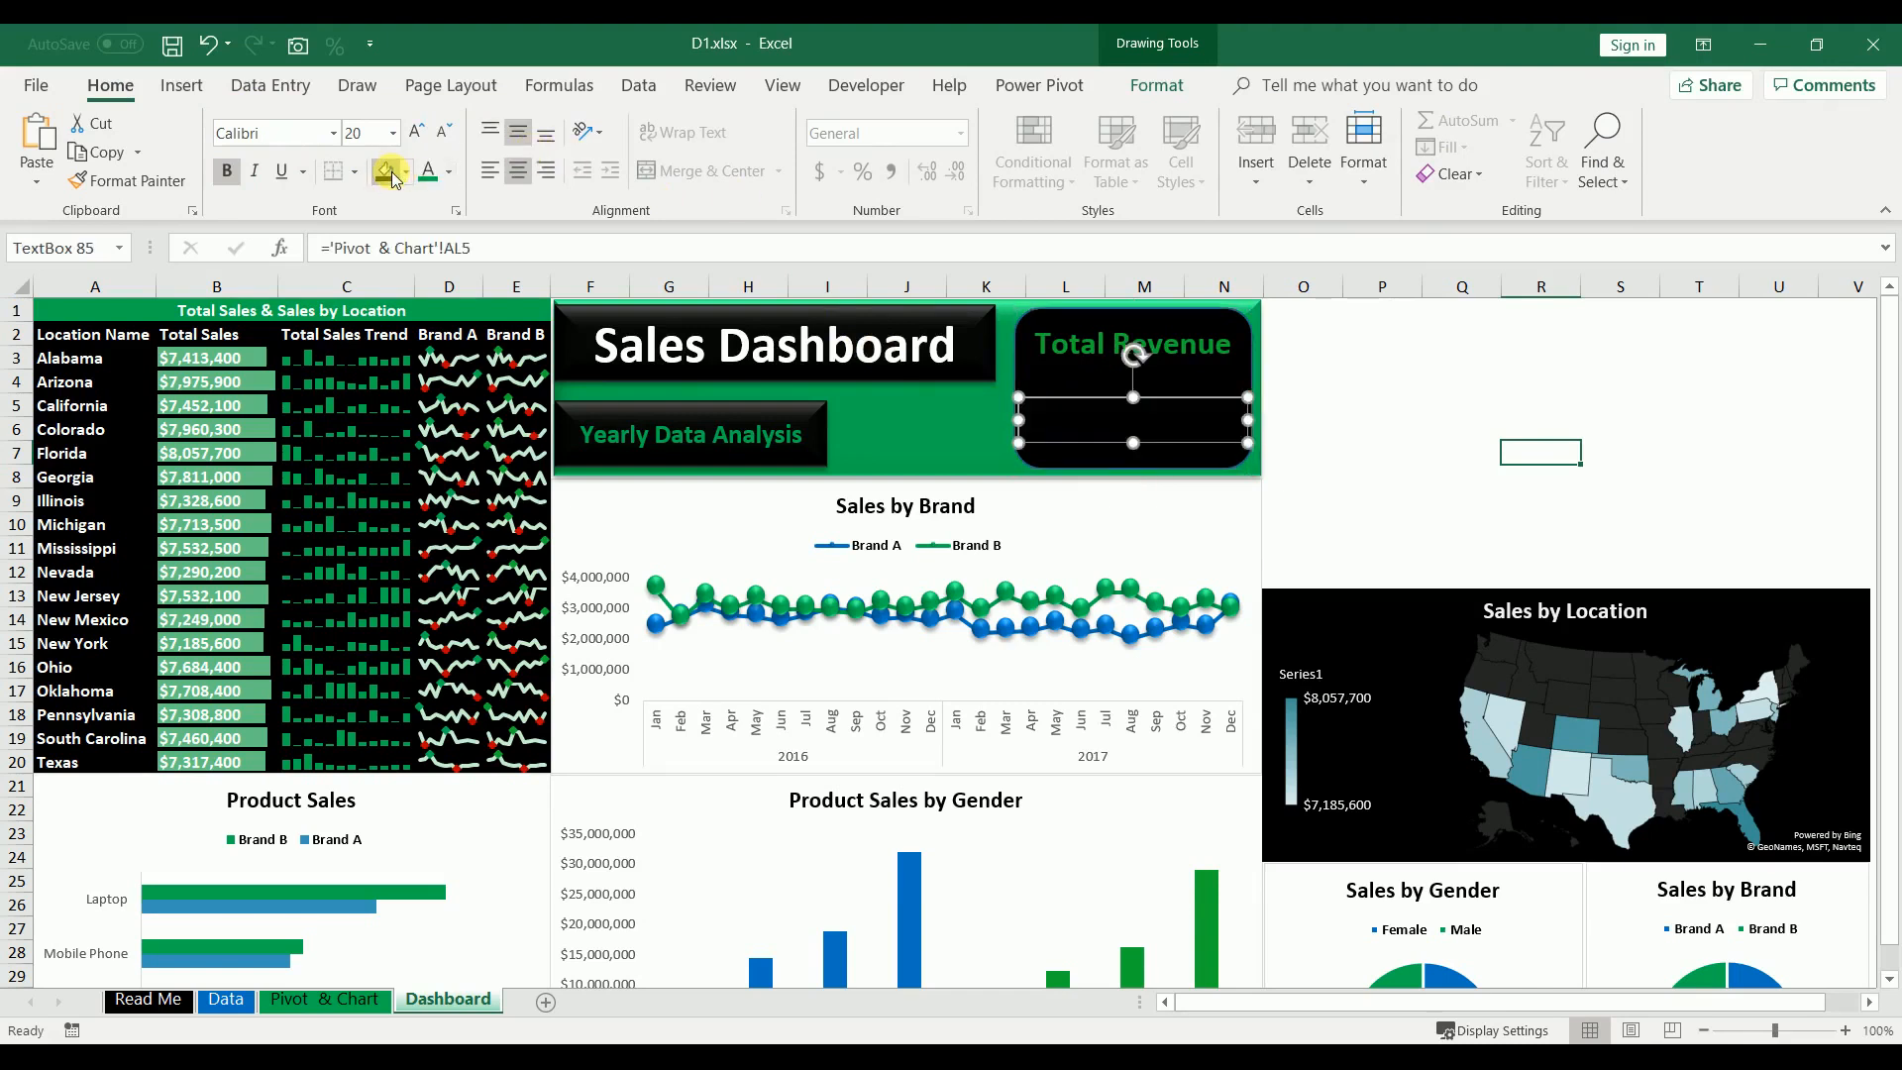
left_click(451, 176)
left_click(433, 254)
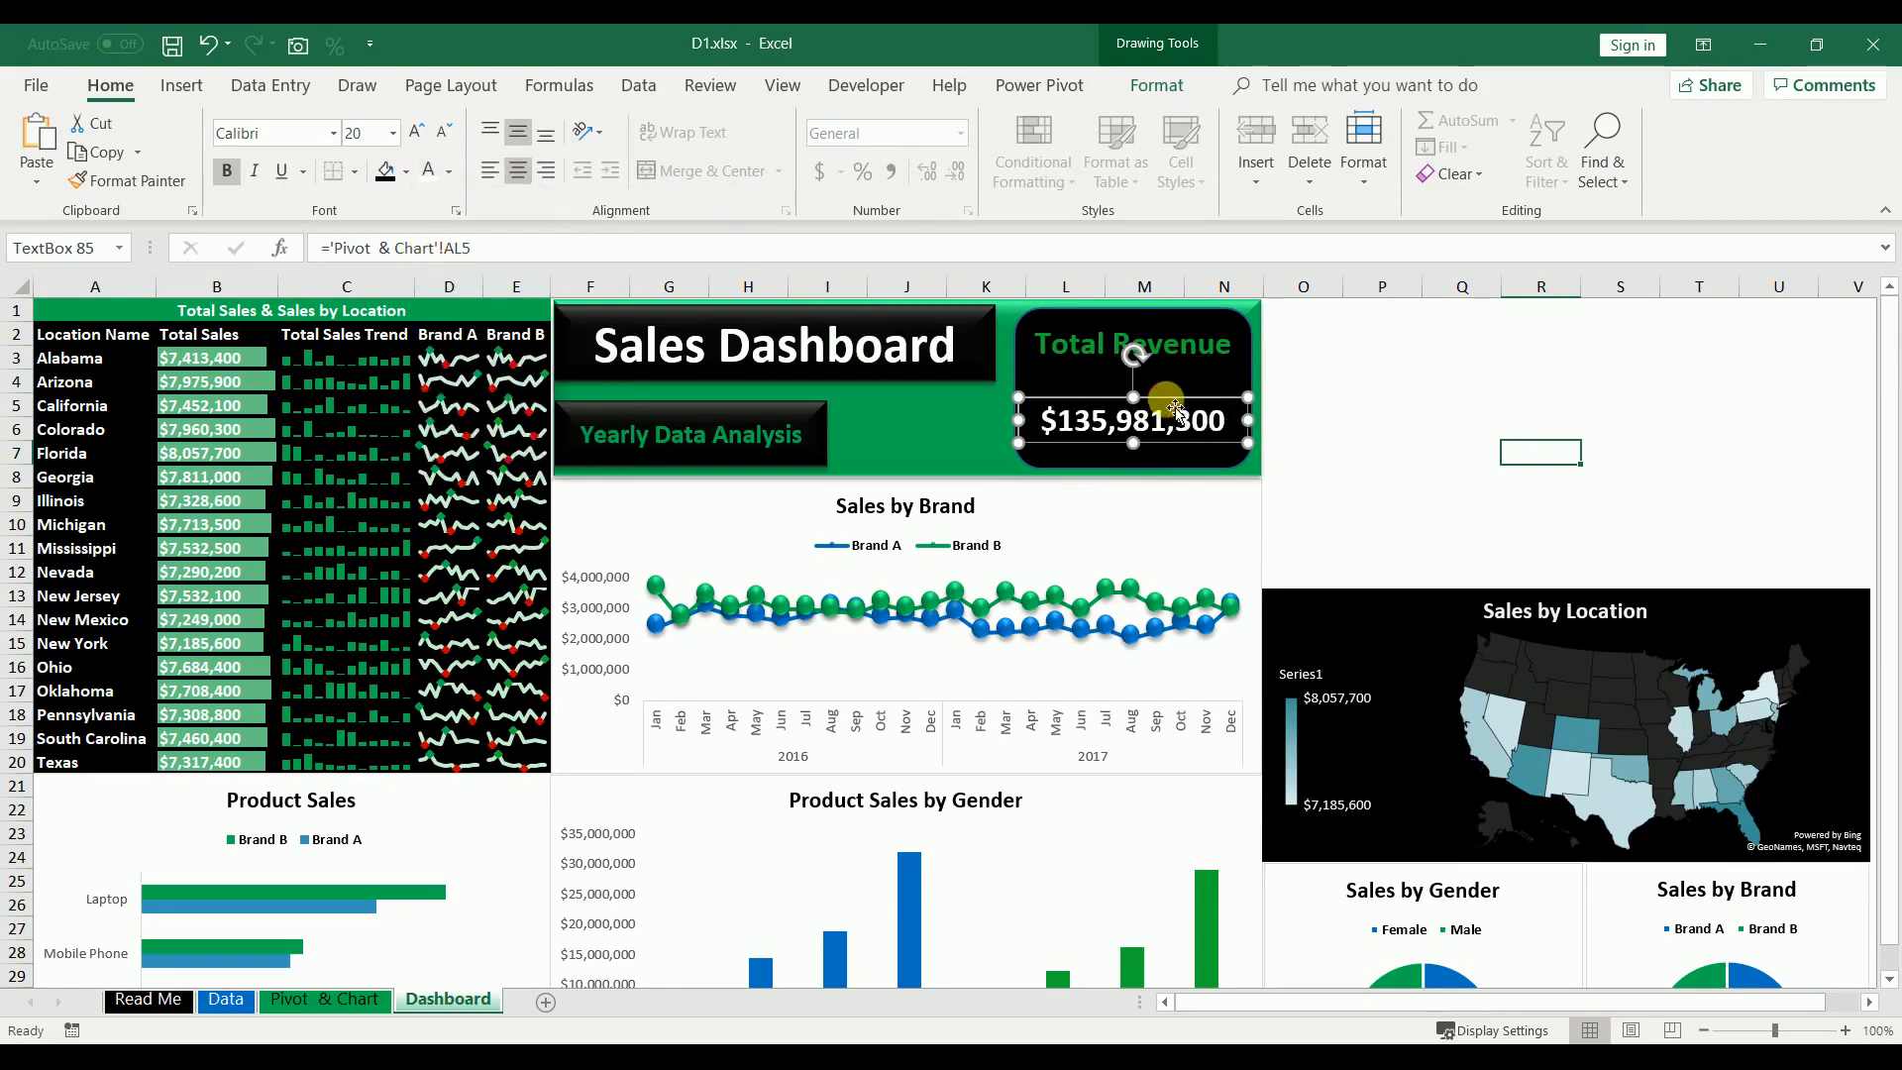
- Stretch the linked revenue amount text box up and down to a height of about 0.79 inches
left_click_drag(1137, 406, 1132, 372)
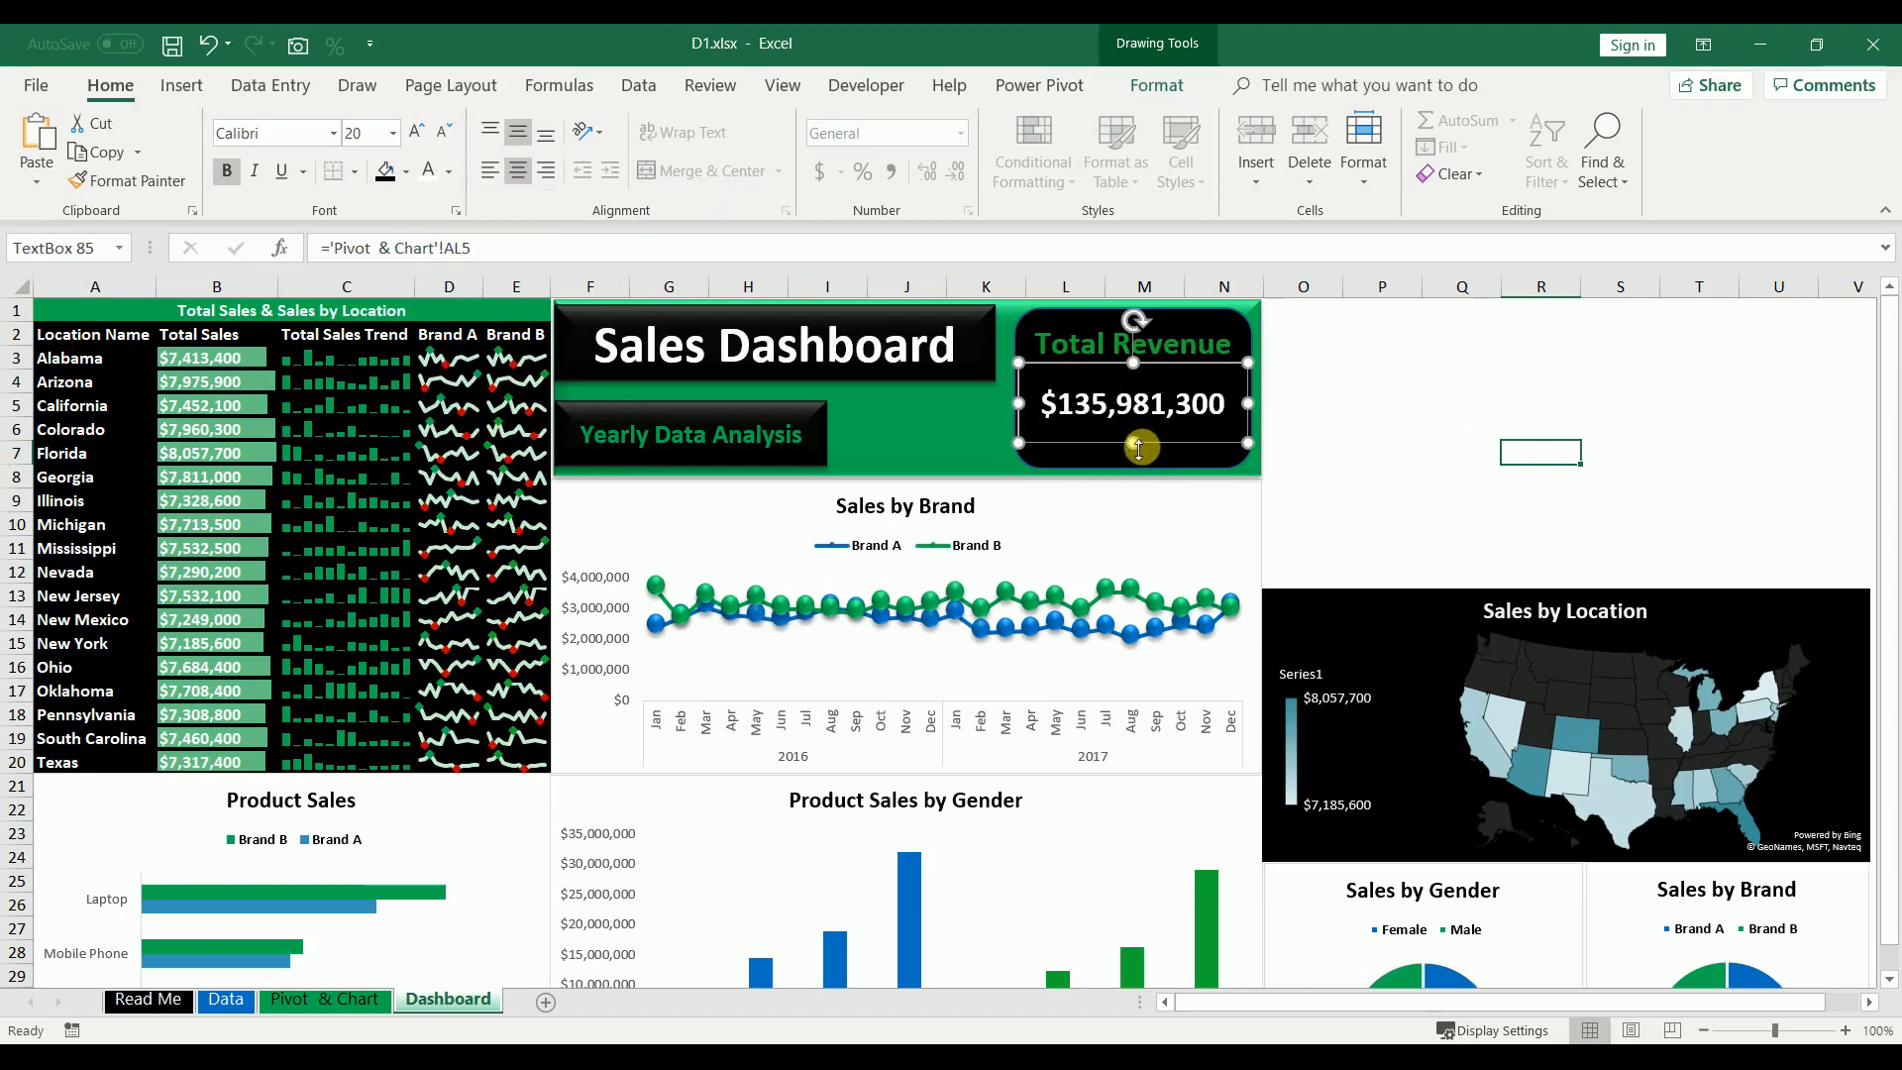
left_click_drag(1140, 448, 1139, 463)
left_click(1388, 441)
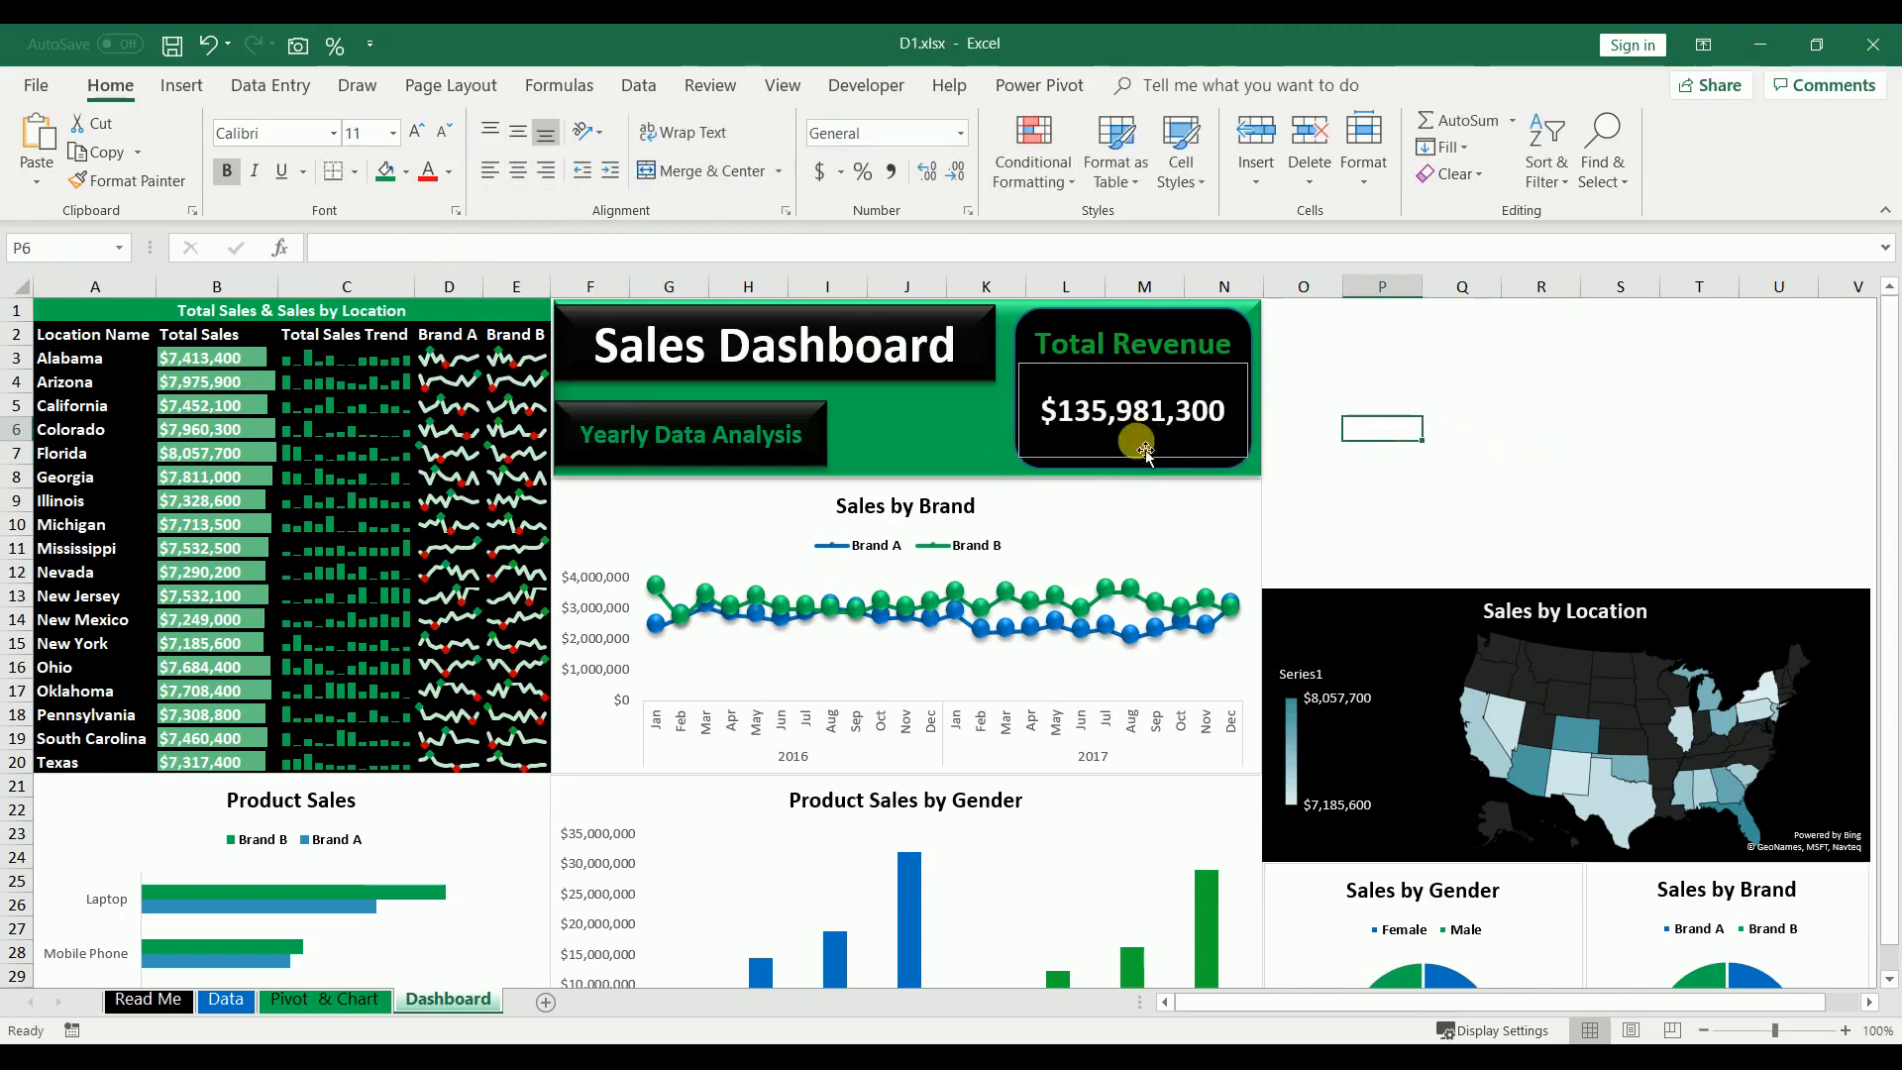
- Remove the outline of the linked revenue amount text box
left_click(1122, 469)
left_click(1114, 452)
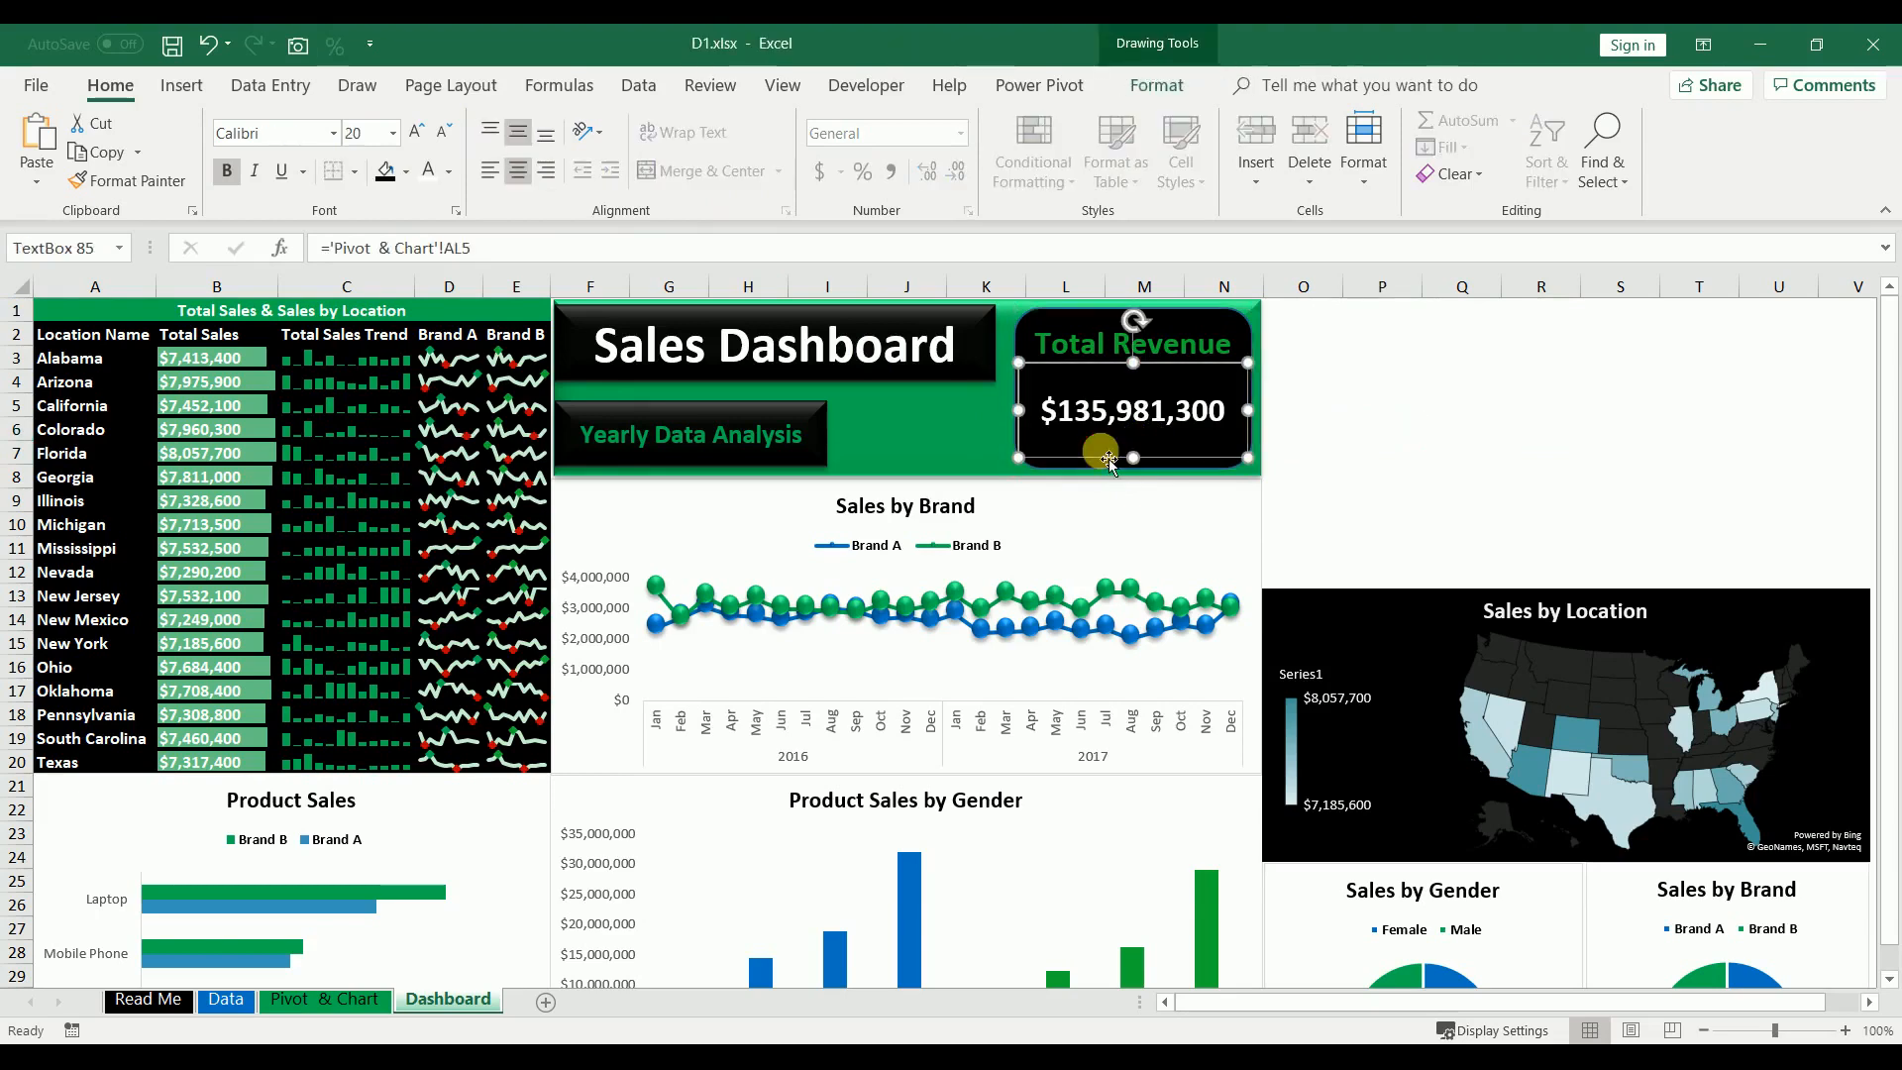
left_click(1150, 86)
left_click(897, 147)
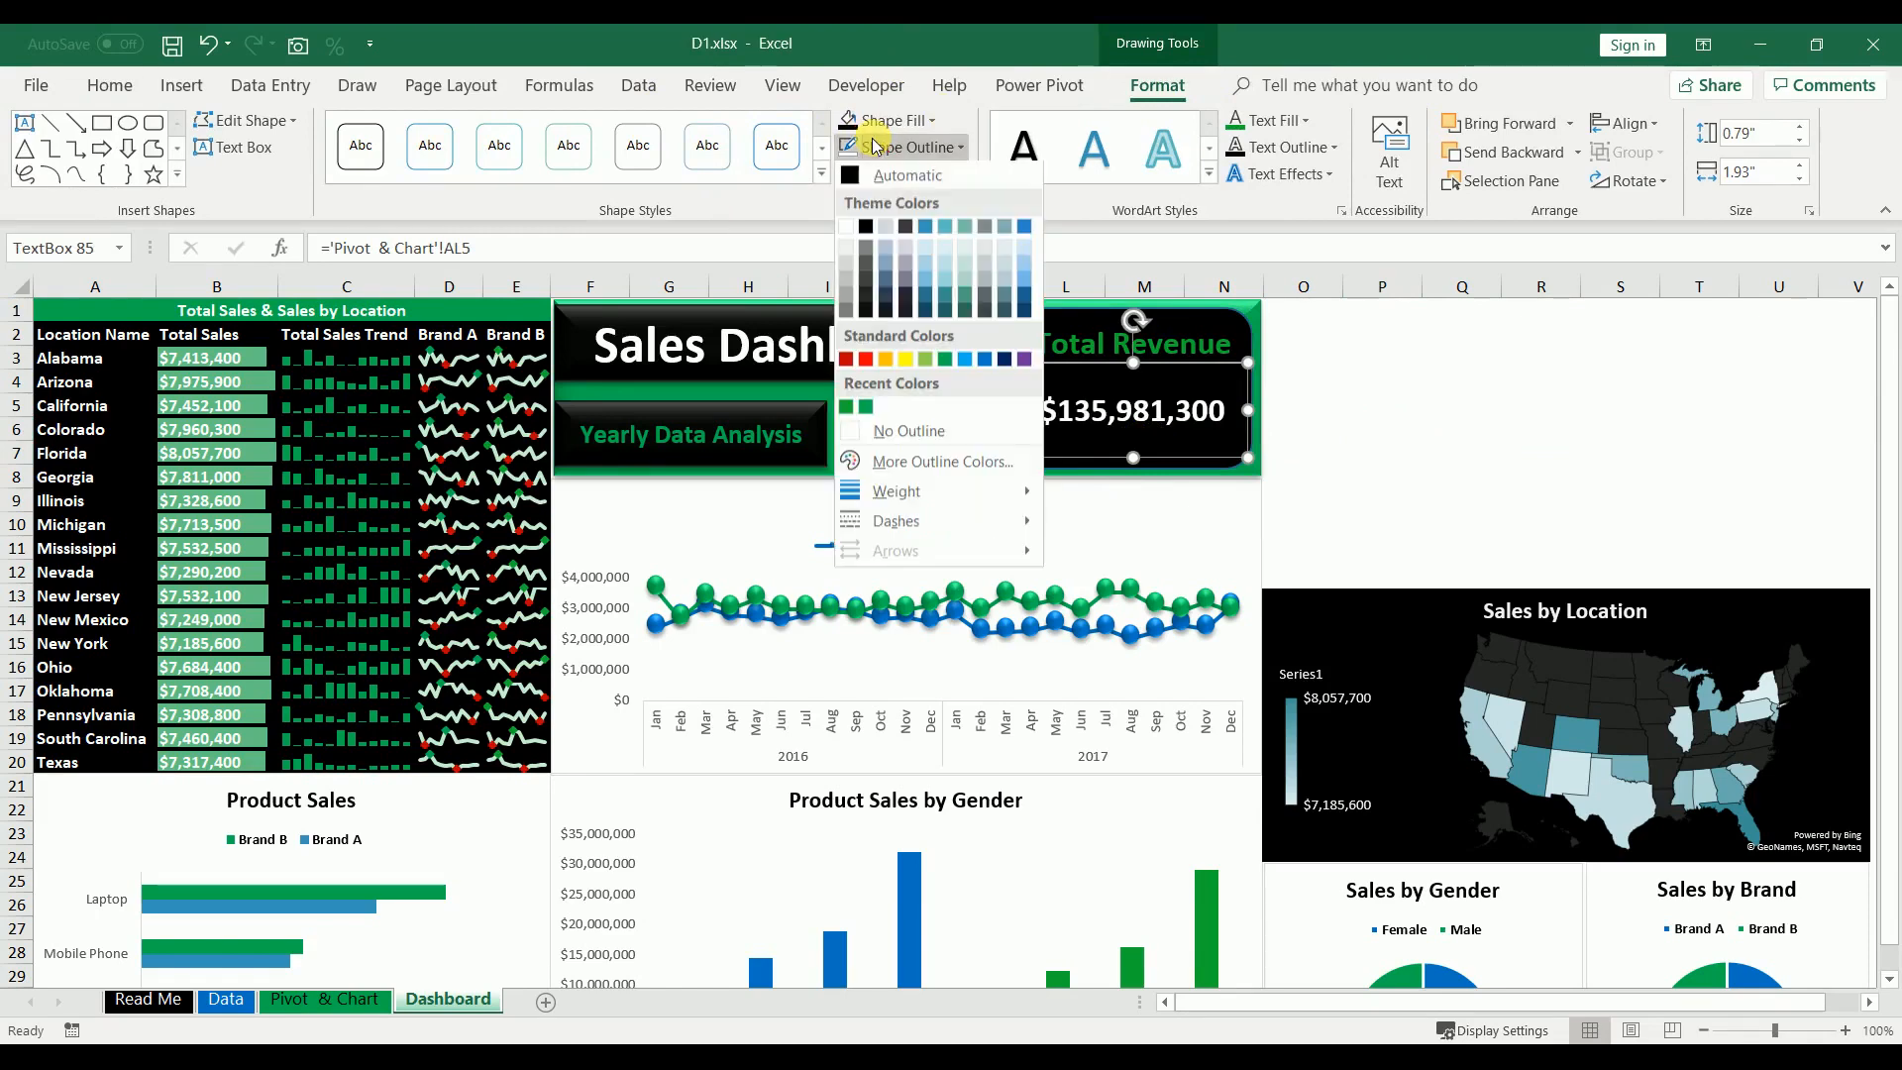
left_click(909, 432)
left_click(1461, 525)
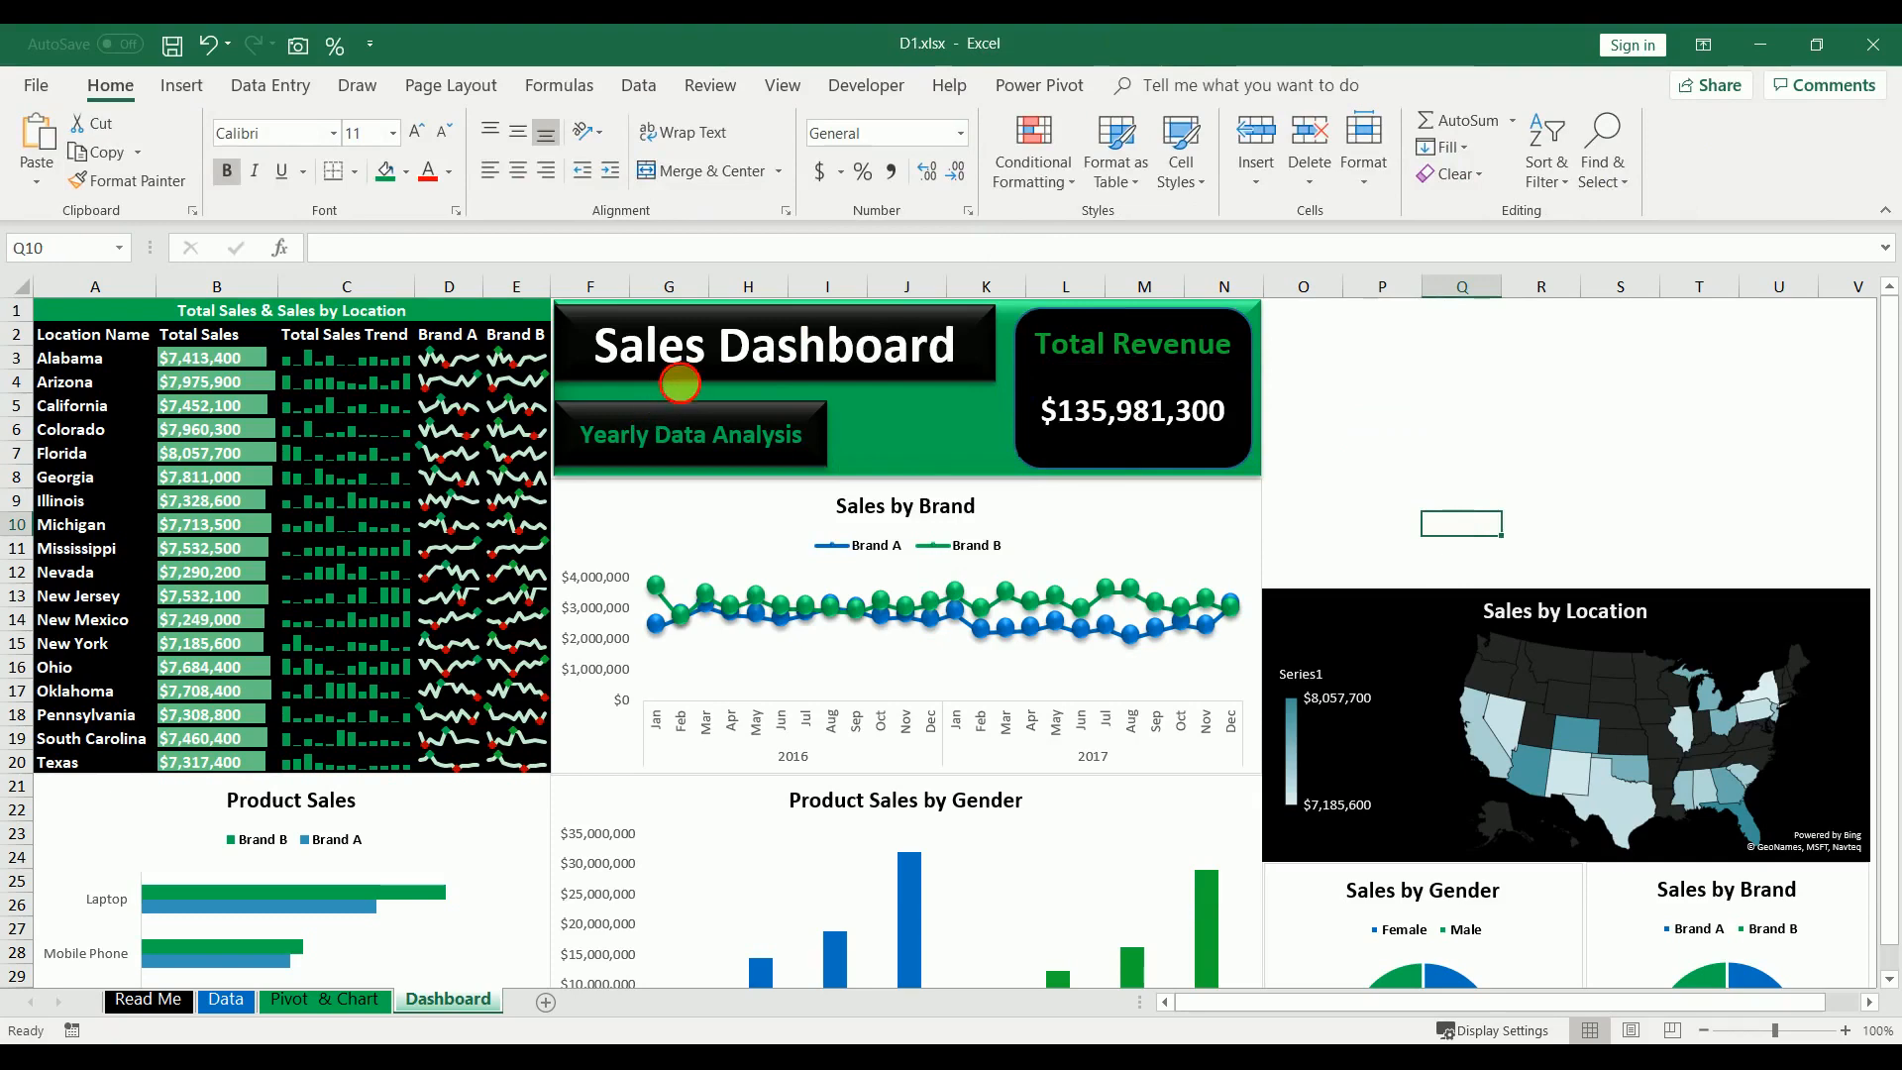
- Increase the "Sales Dashboard" text box's height to about 0.77 inches and widen it slightly toward the "Total Revenue" rectangle
left_click(679, 383)
left_click(706, 371)
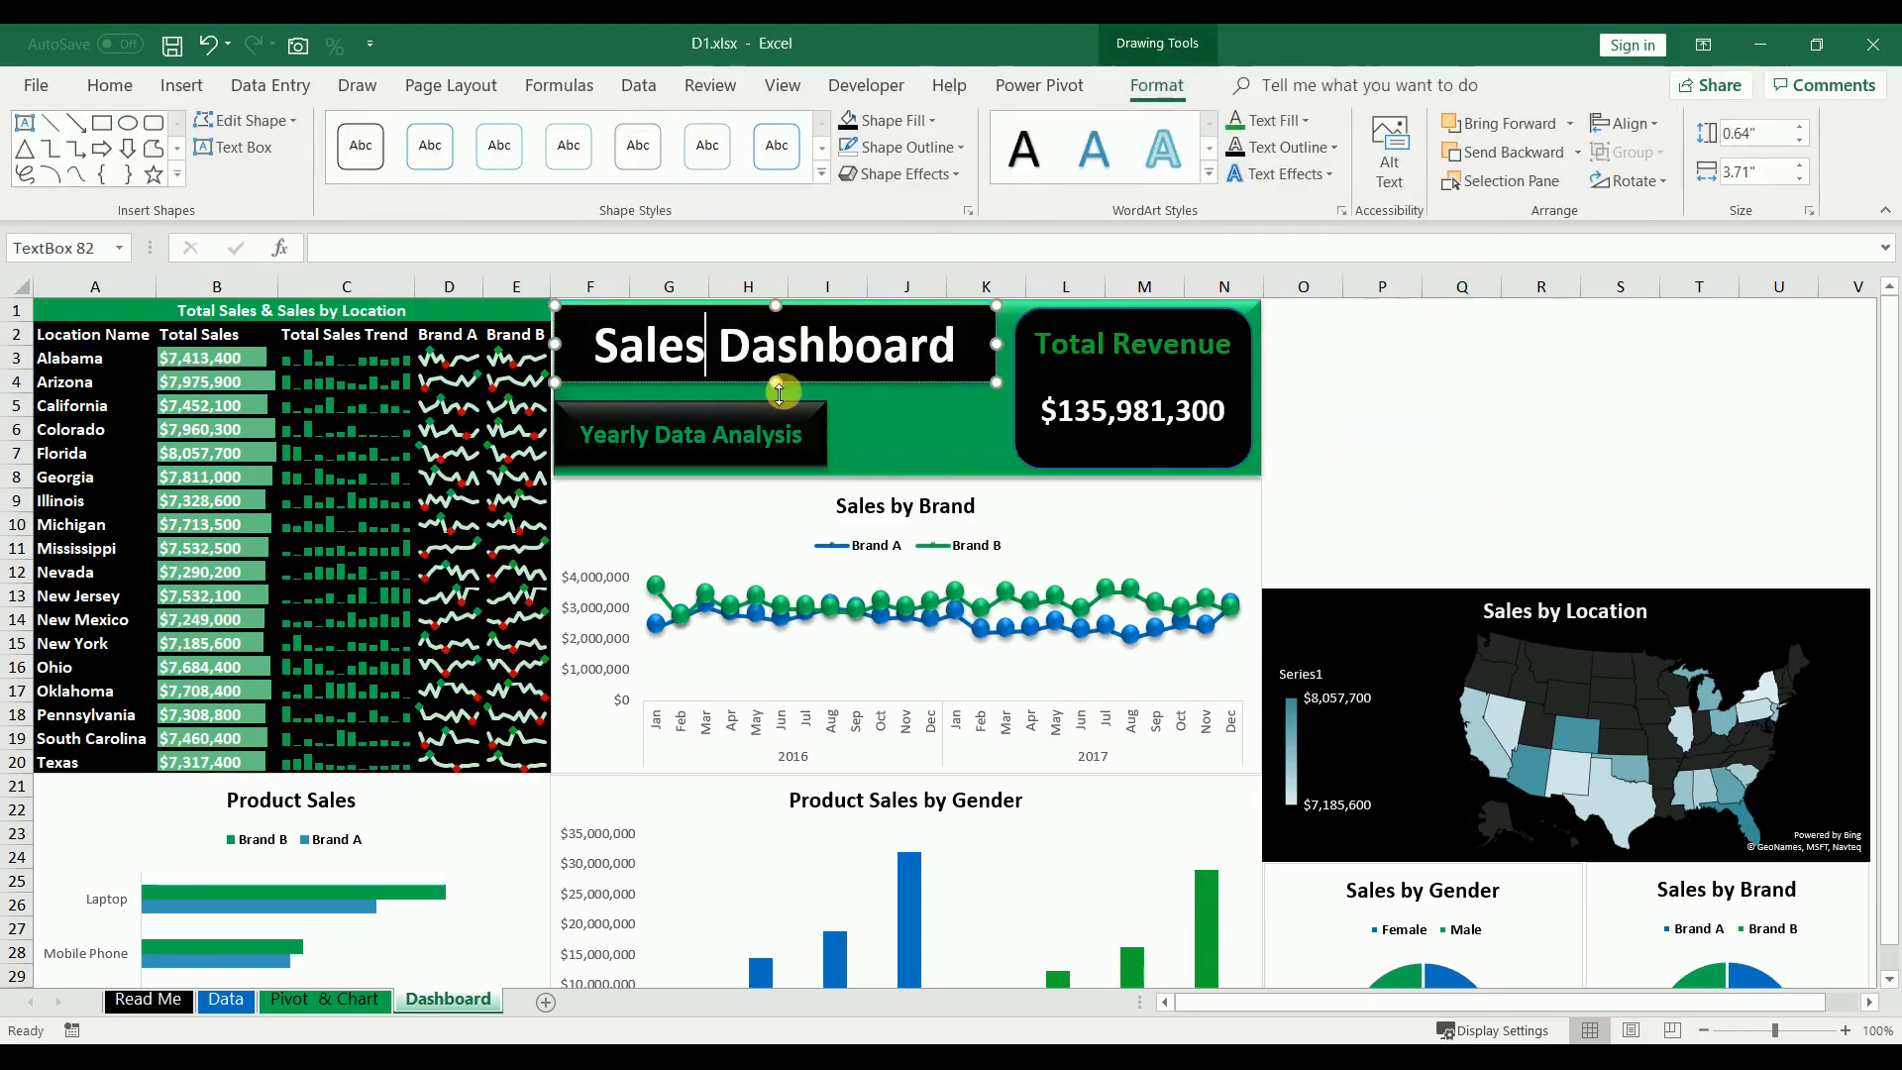
left_click_drag(778, 393, 783, 408)
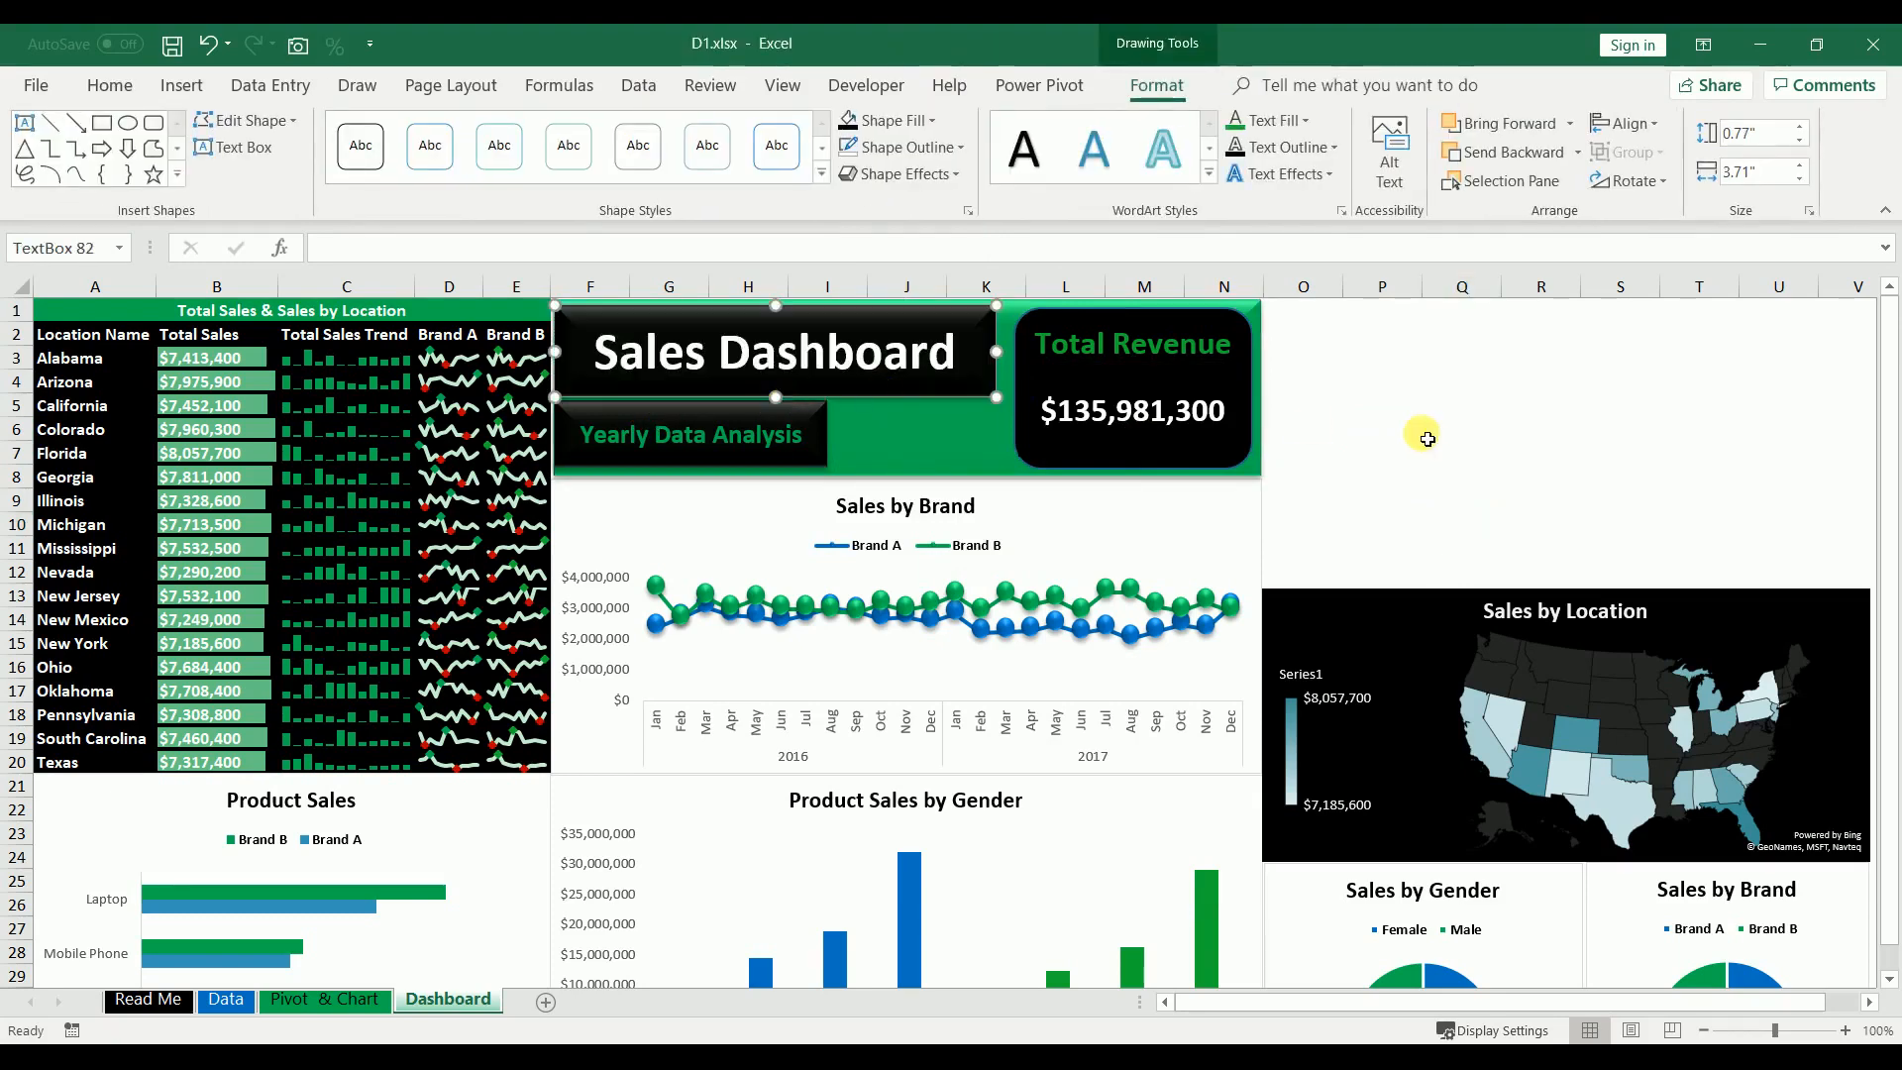
left_click(1426, 439)
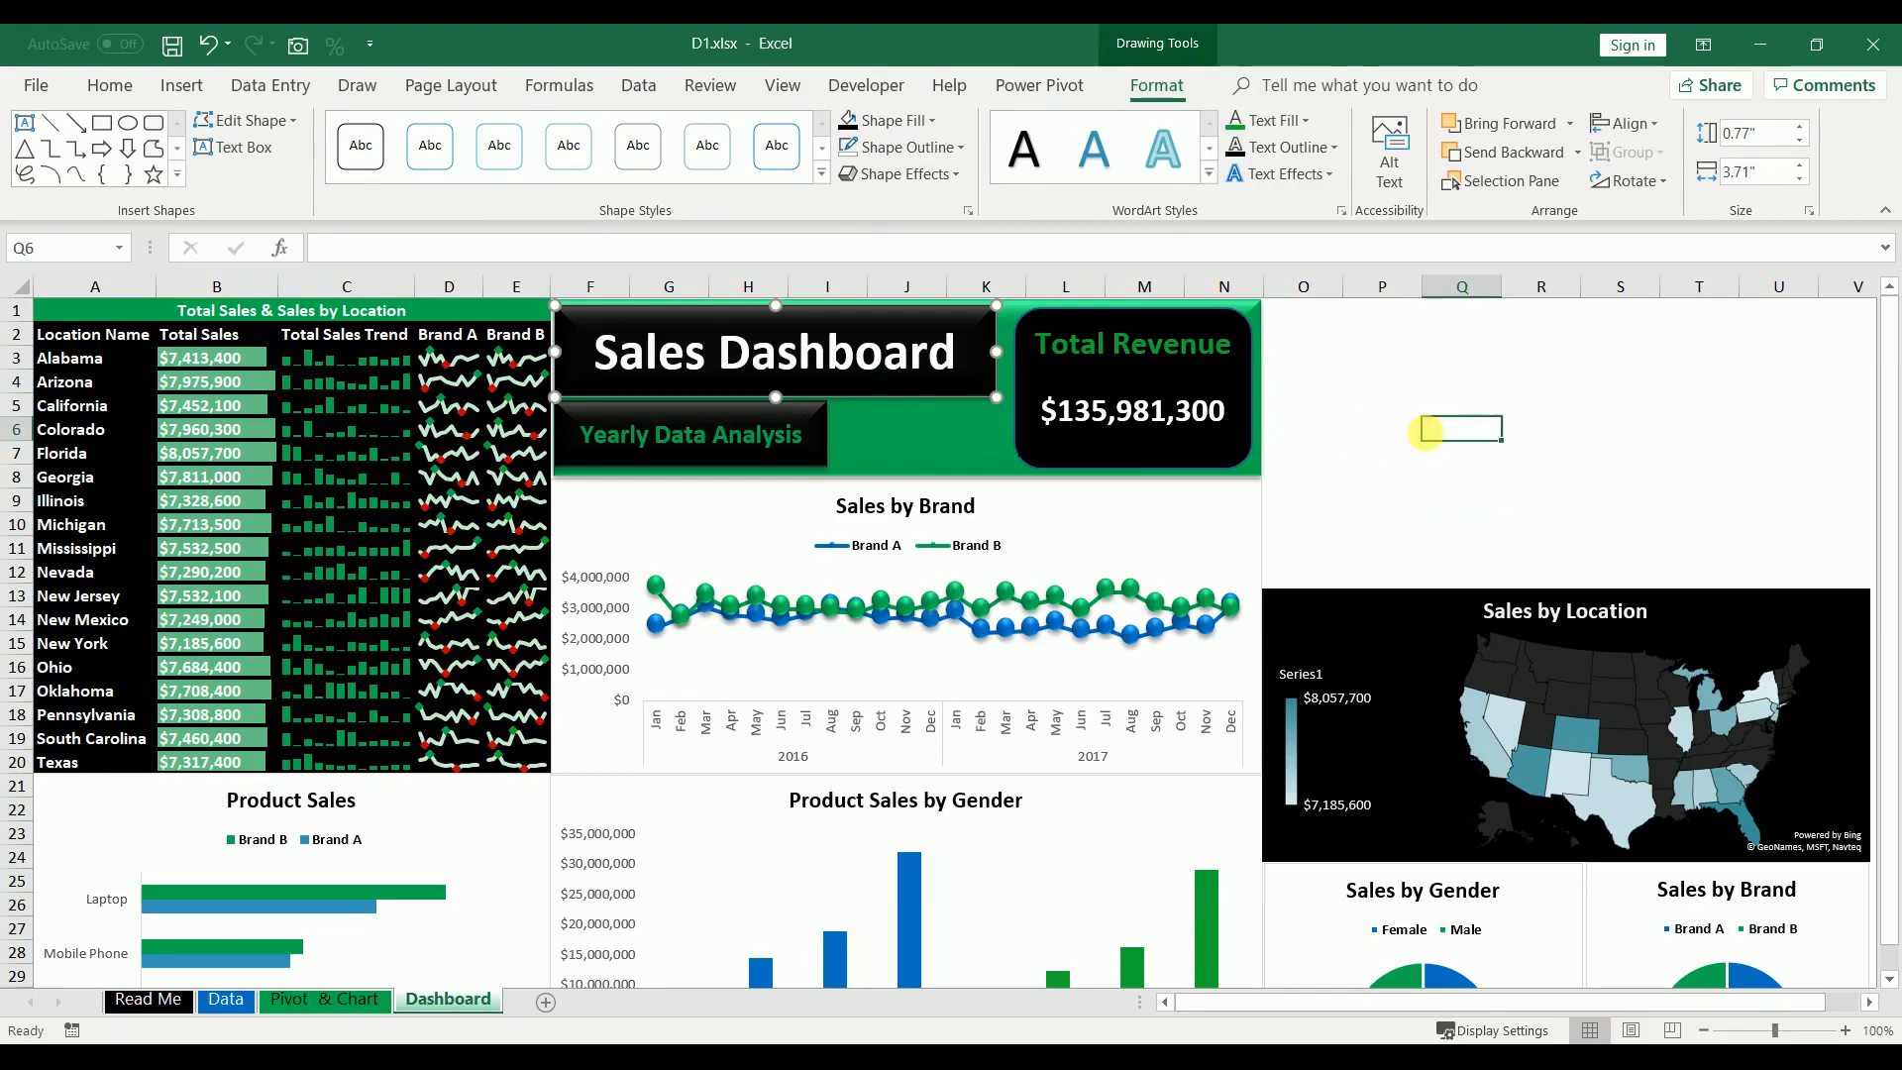
left_click(991, 370)
left_click_drag(1006, 352, 1018, 352)
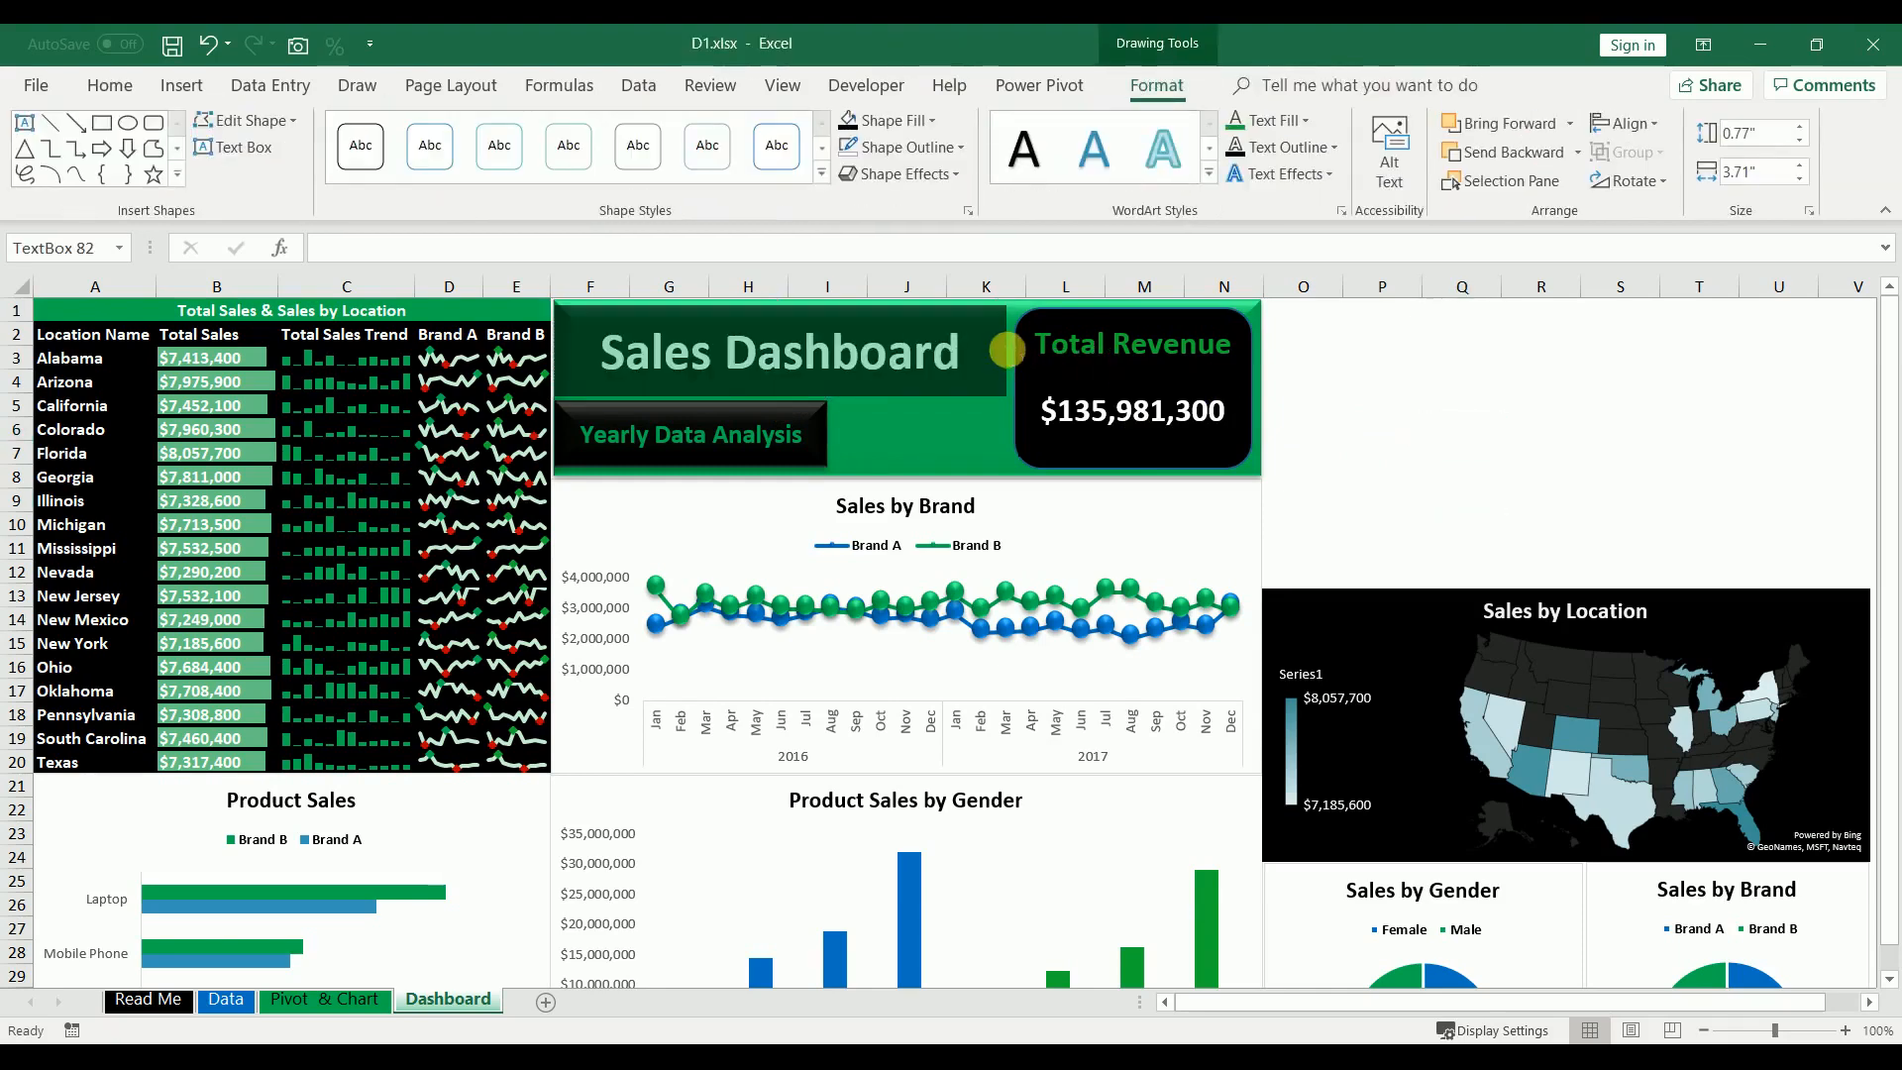
left_click(1551, 428)
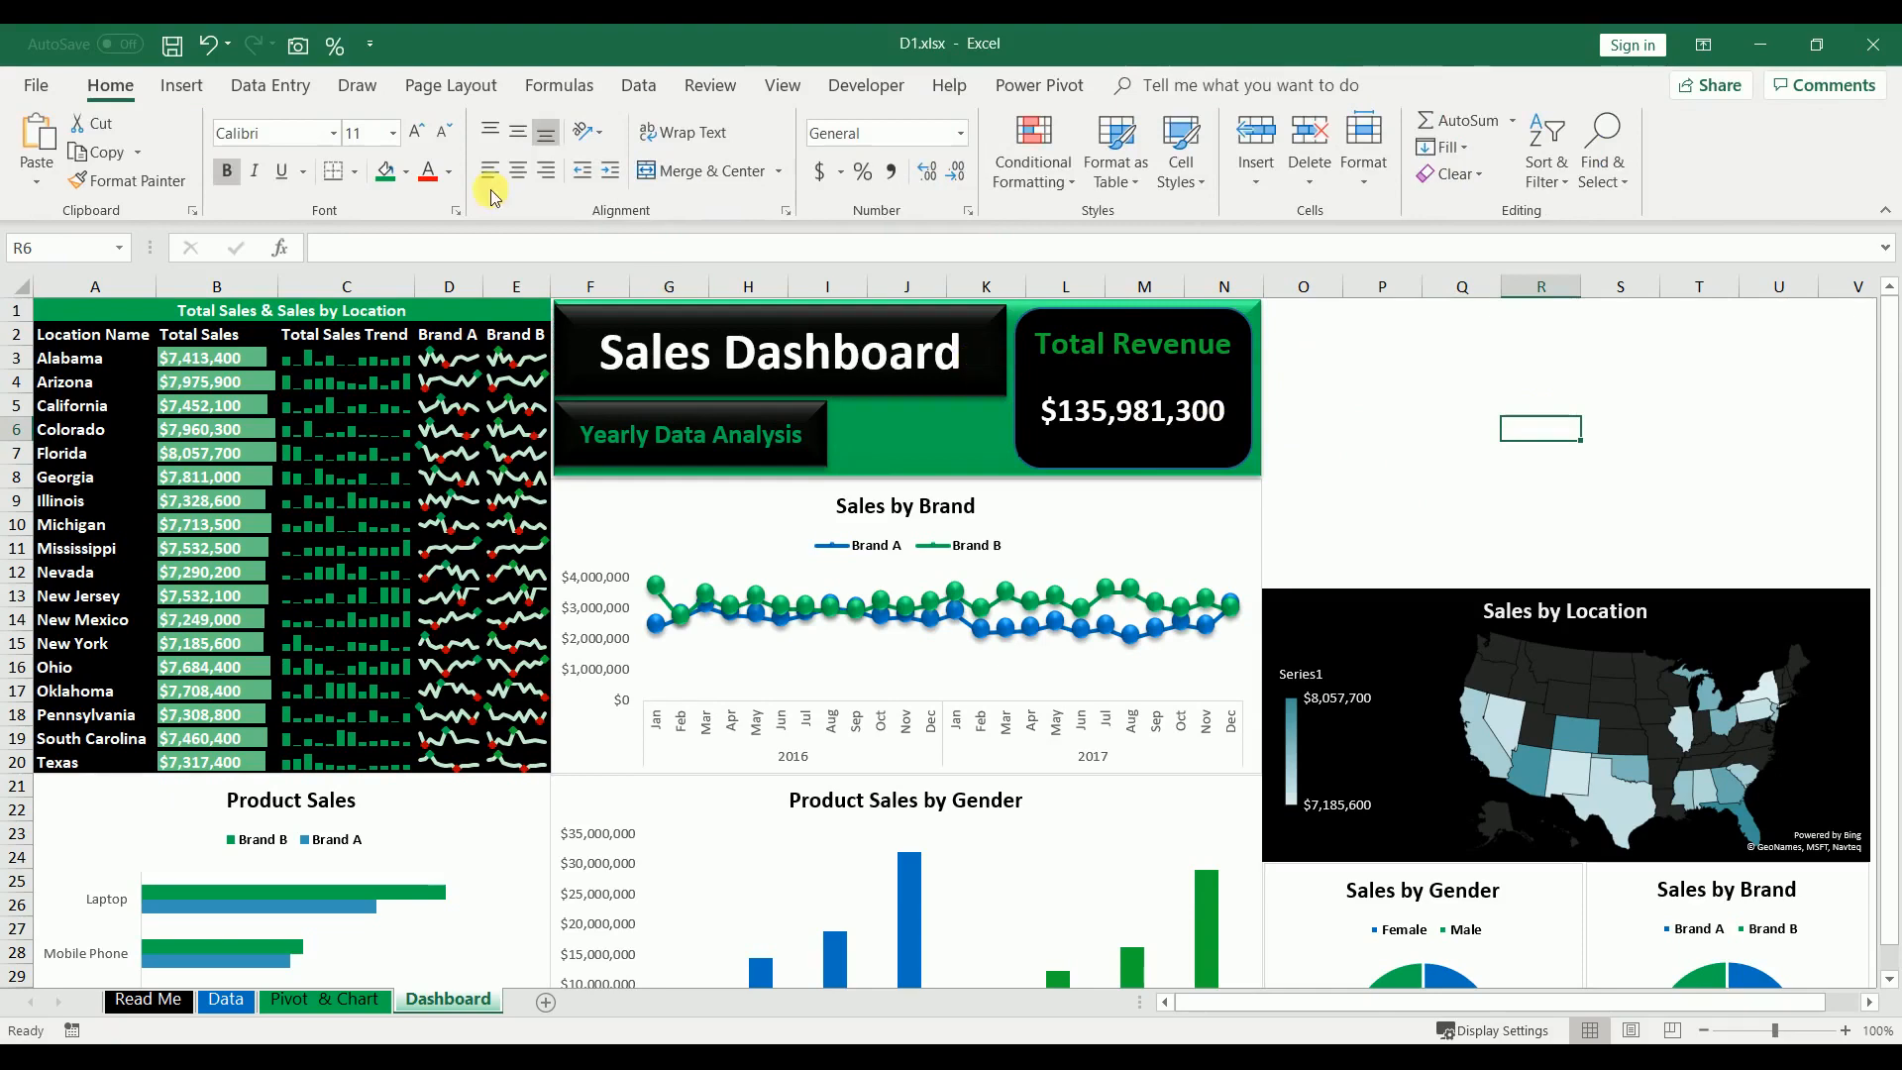
- Remove the outline of the "Total Revenue" rounded rectangle and apply a preset shape effect to it
left_click(1018, 364)
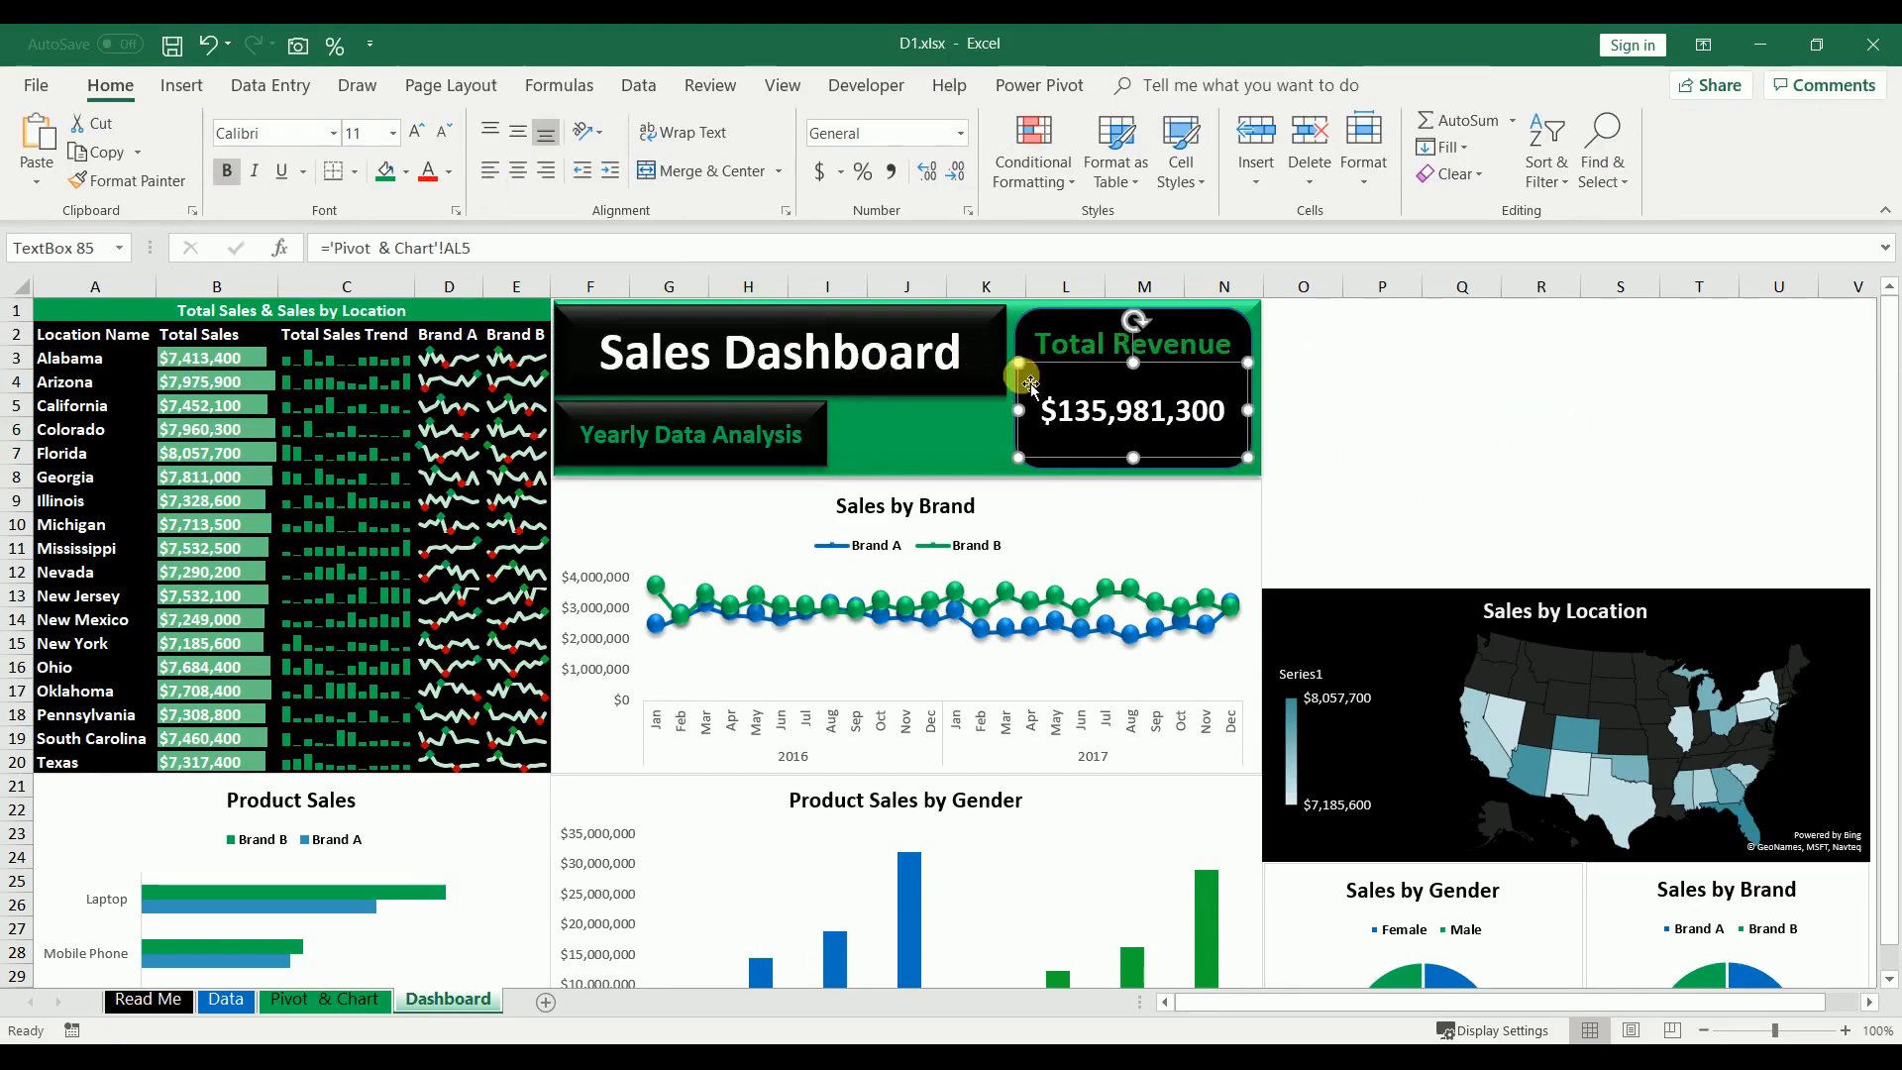
left_click(1026, 364)
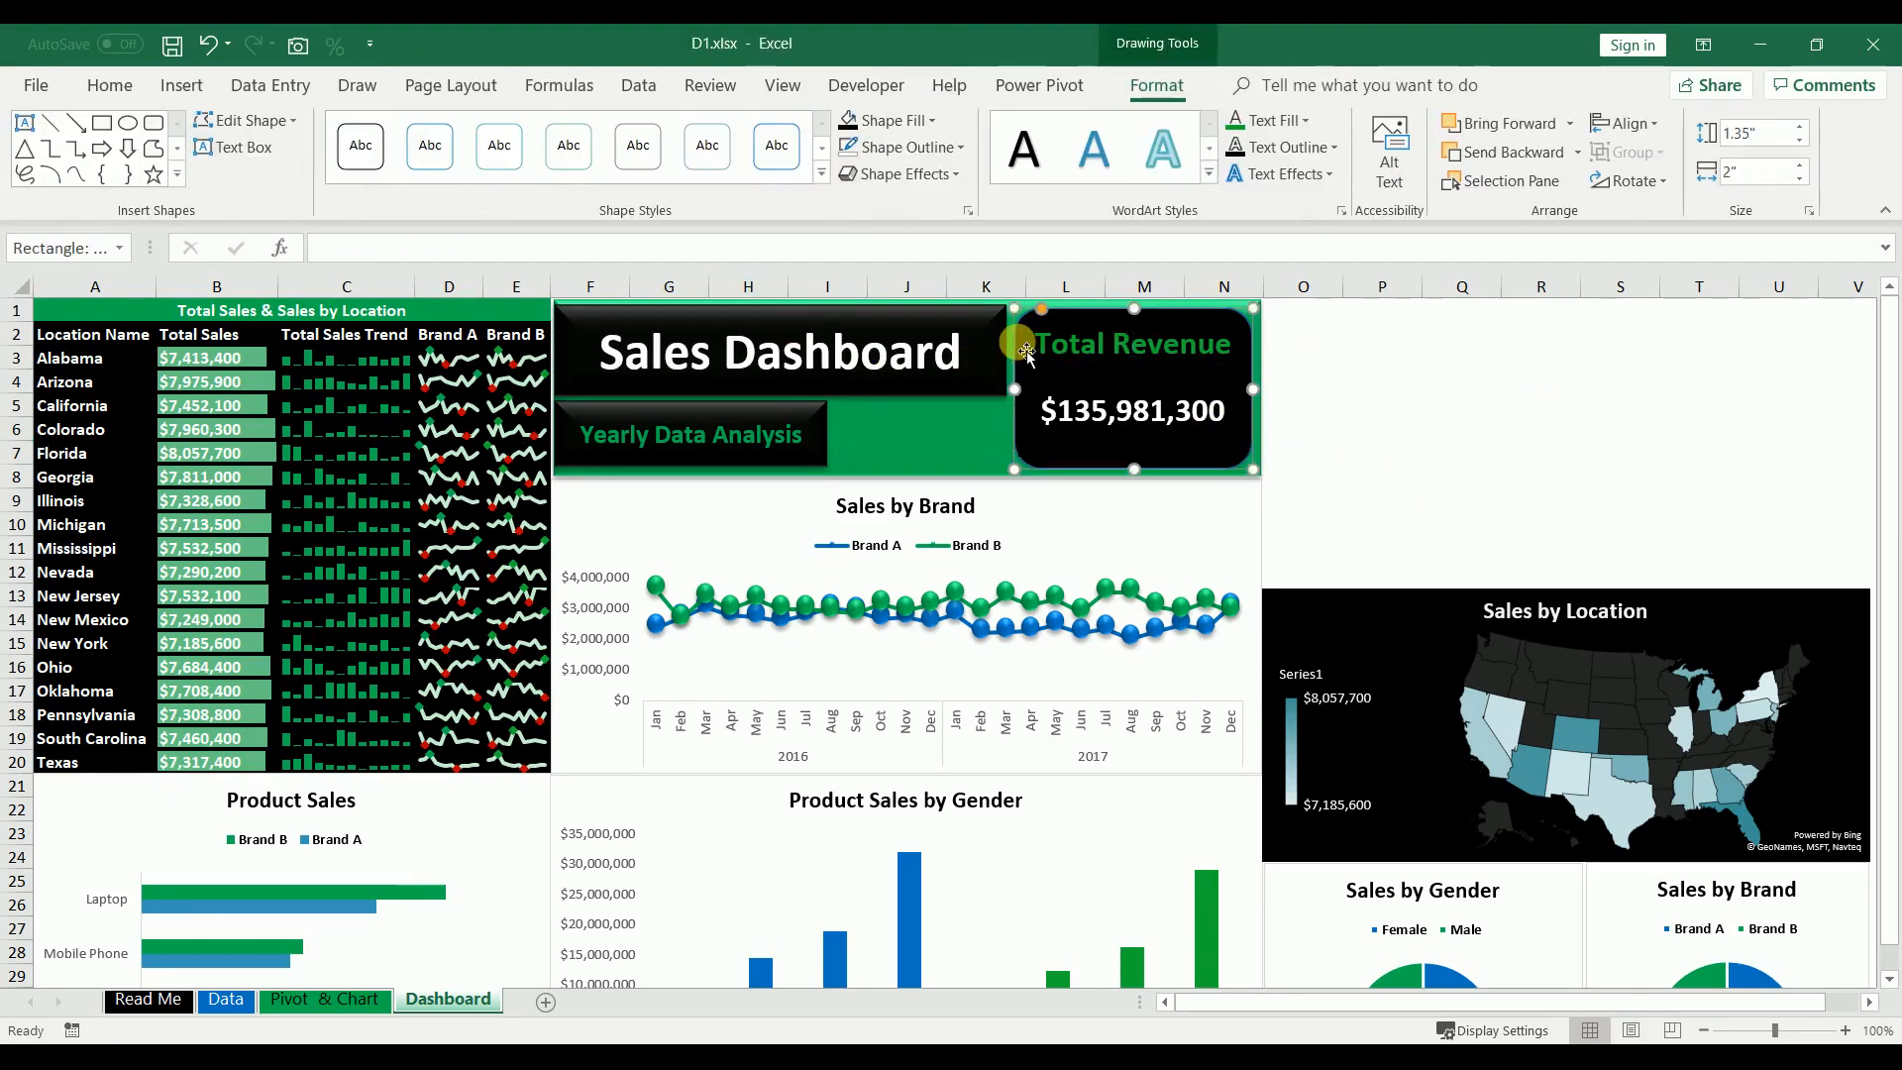
left_click(907, 146)
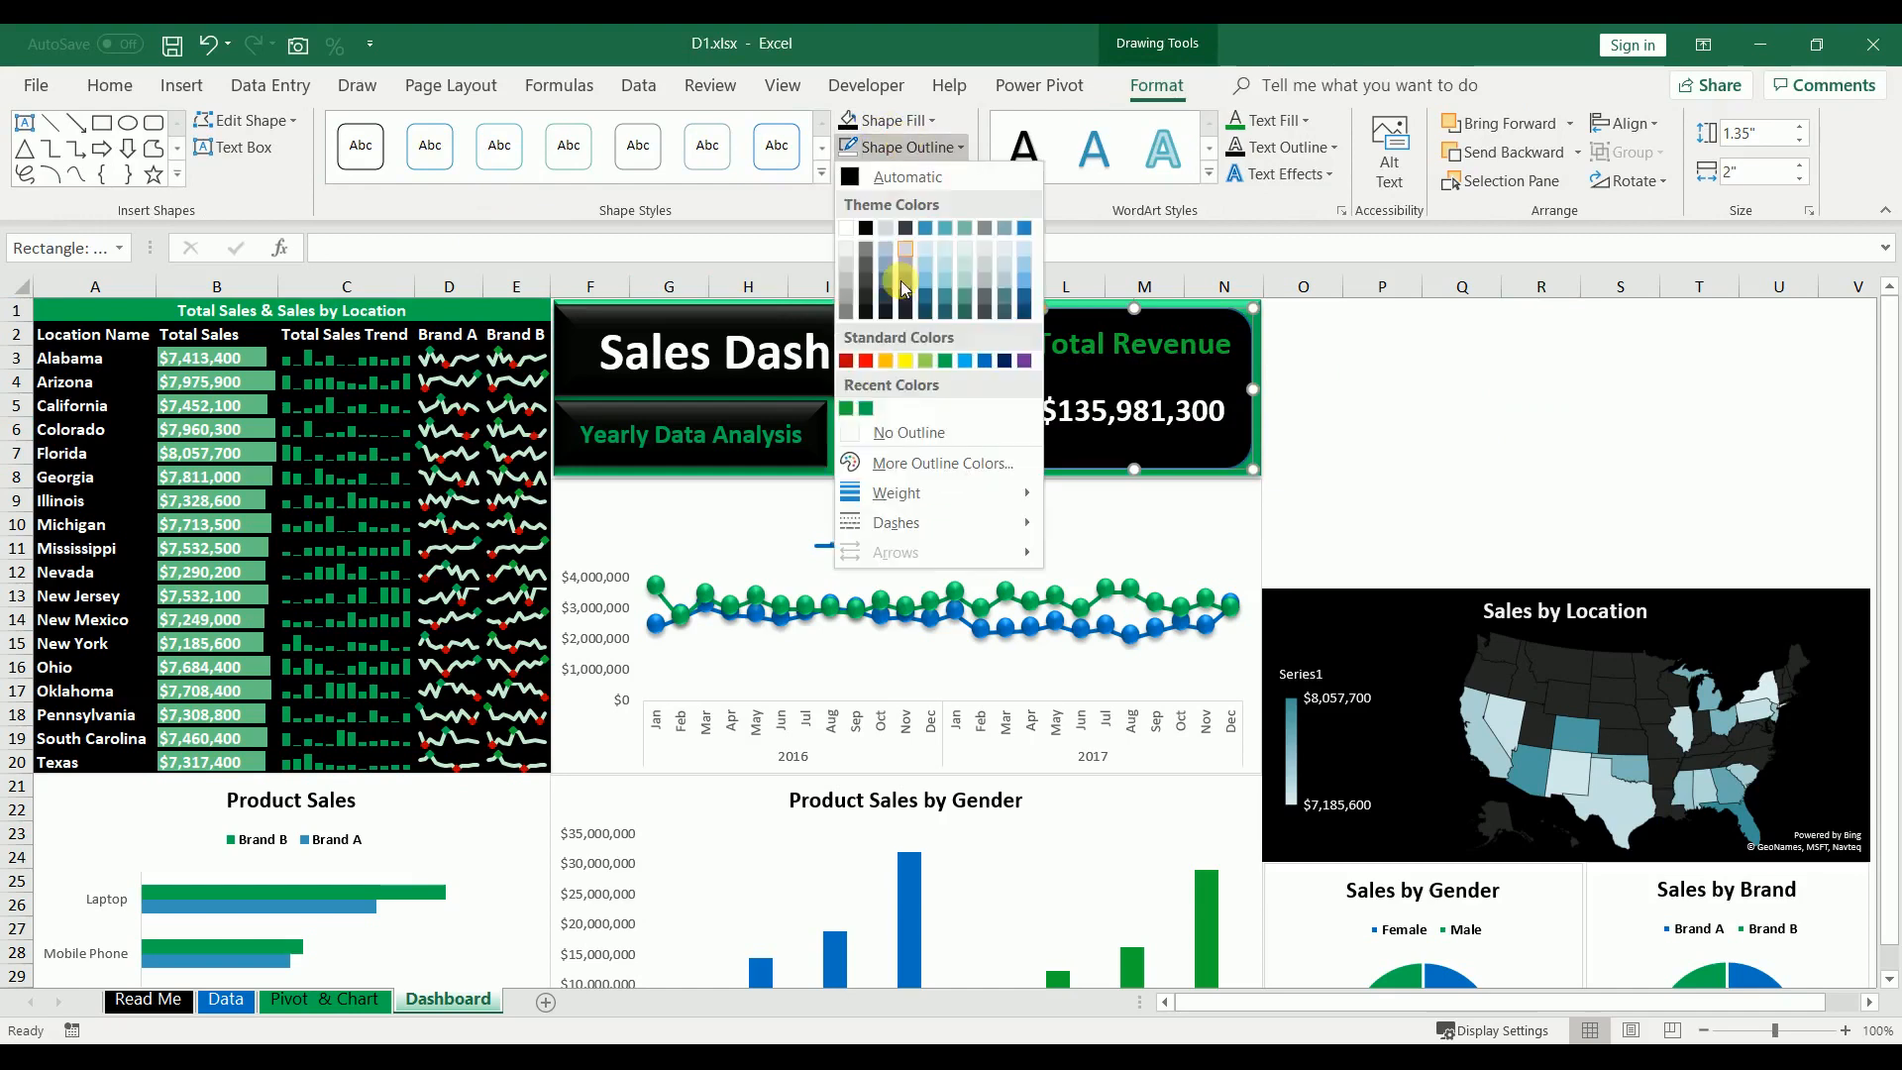
left_click(896, 430)
left_click(899, 174)
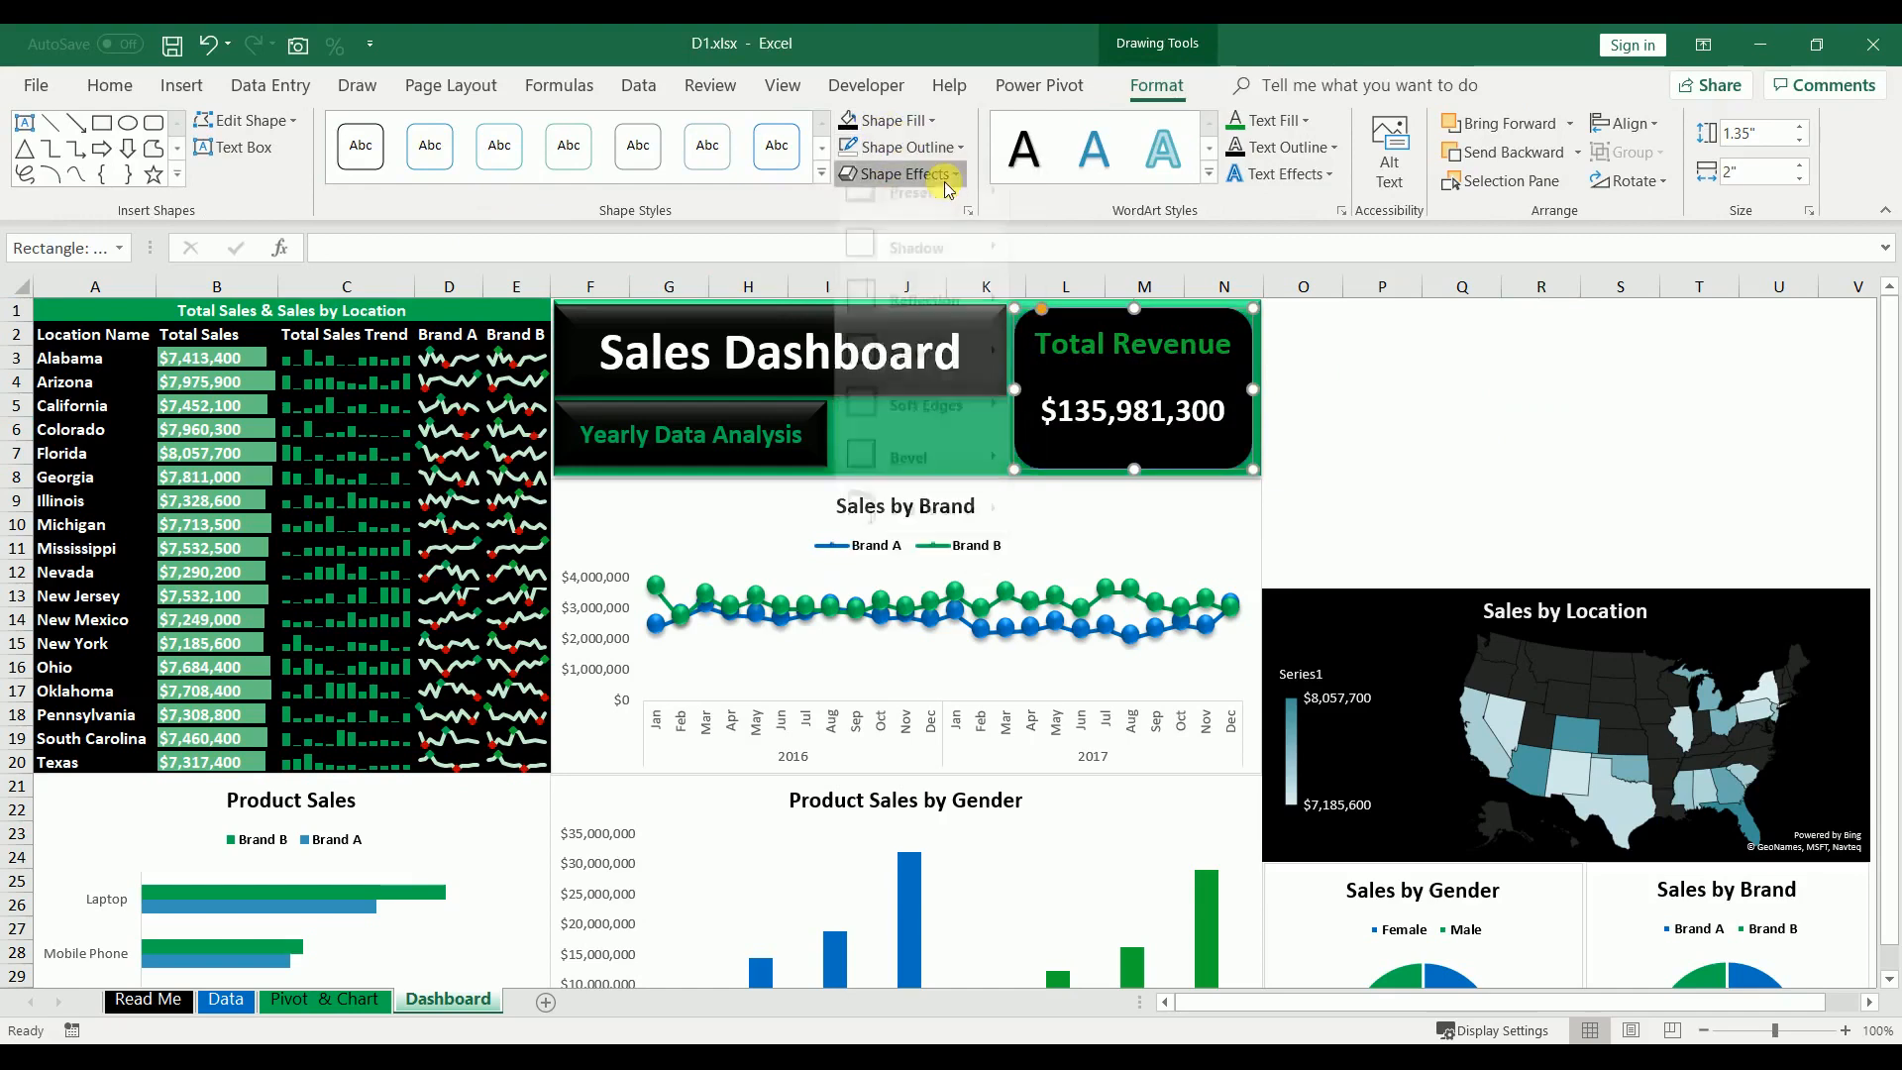
mouse_move(912, 218)
left_click(1117, 350)
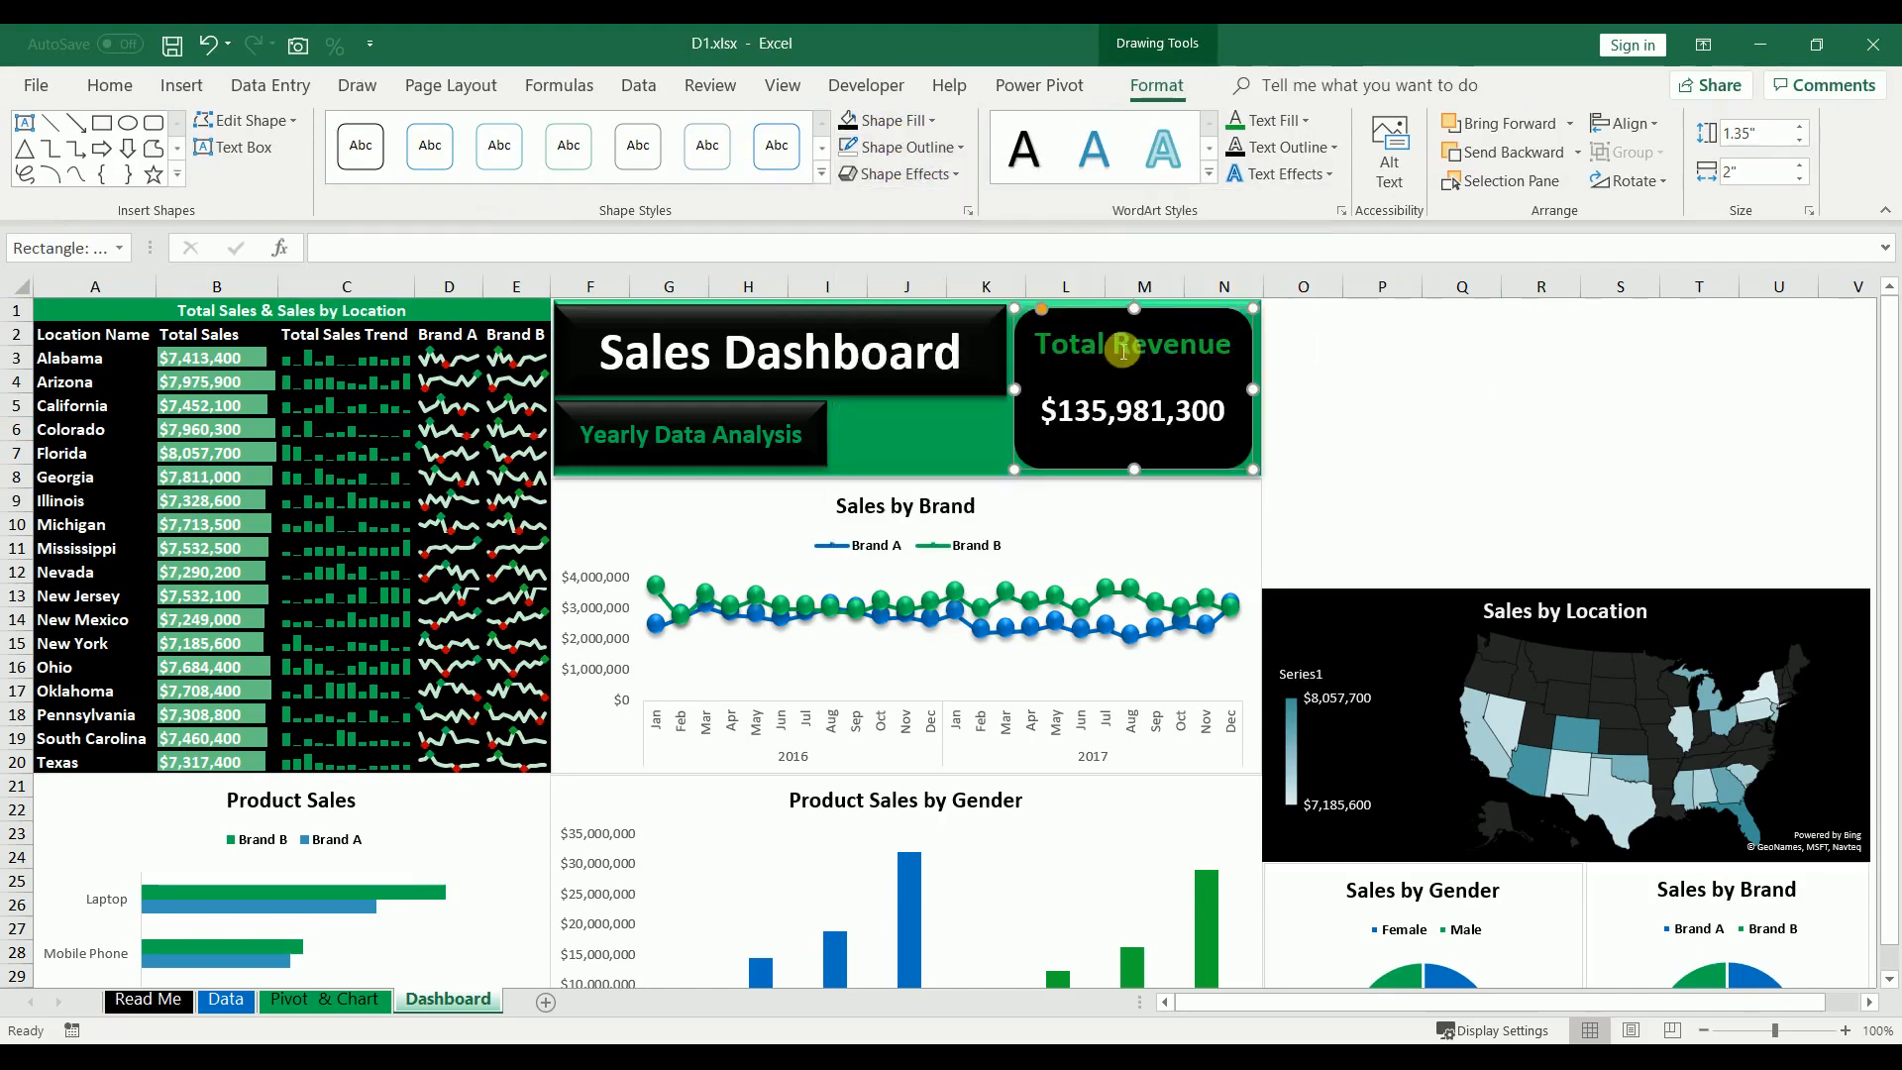
left_click(1467, 481)
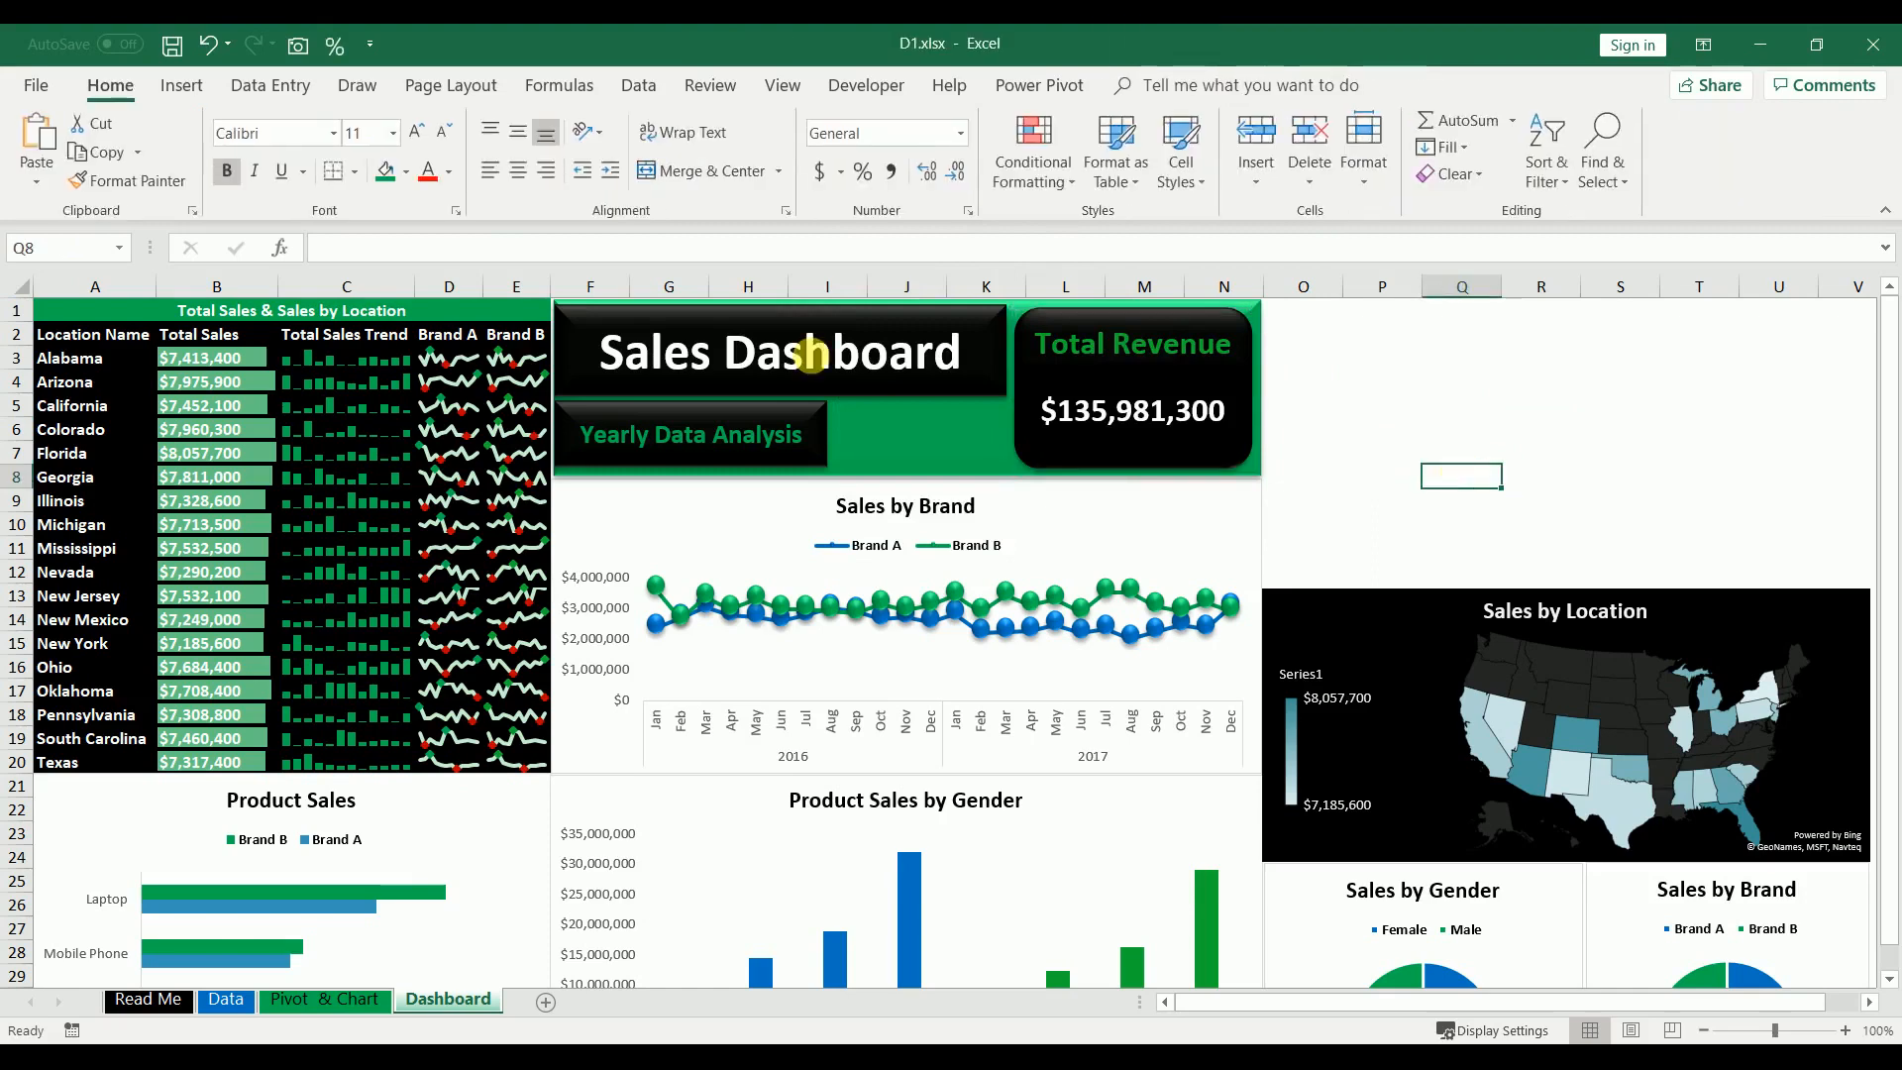
- Insert four Business icons: the blank clipboard and the three list documents in the category's second row
left_click(199, 87)
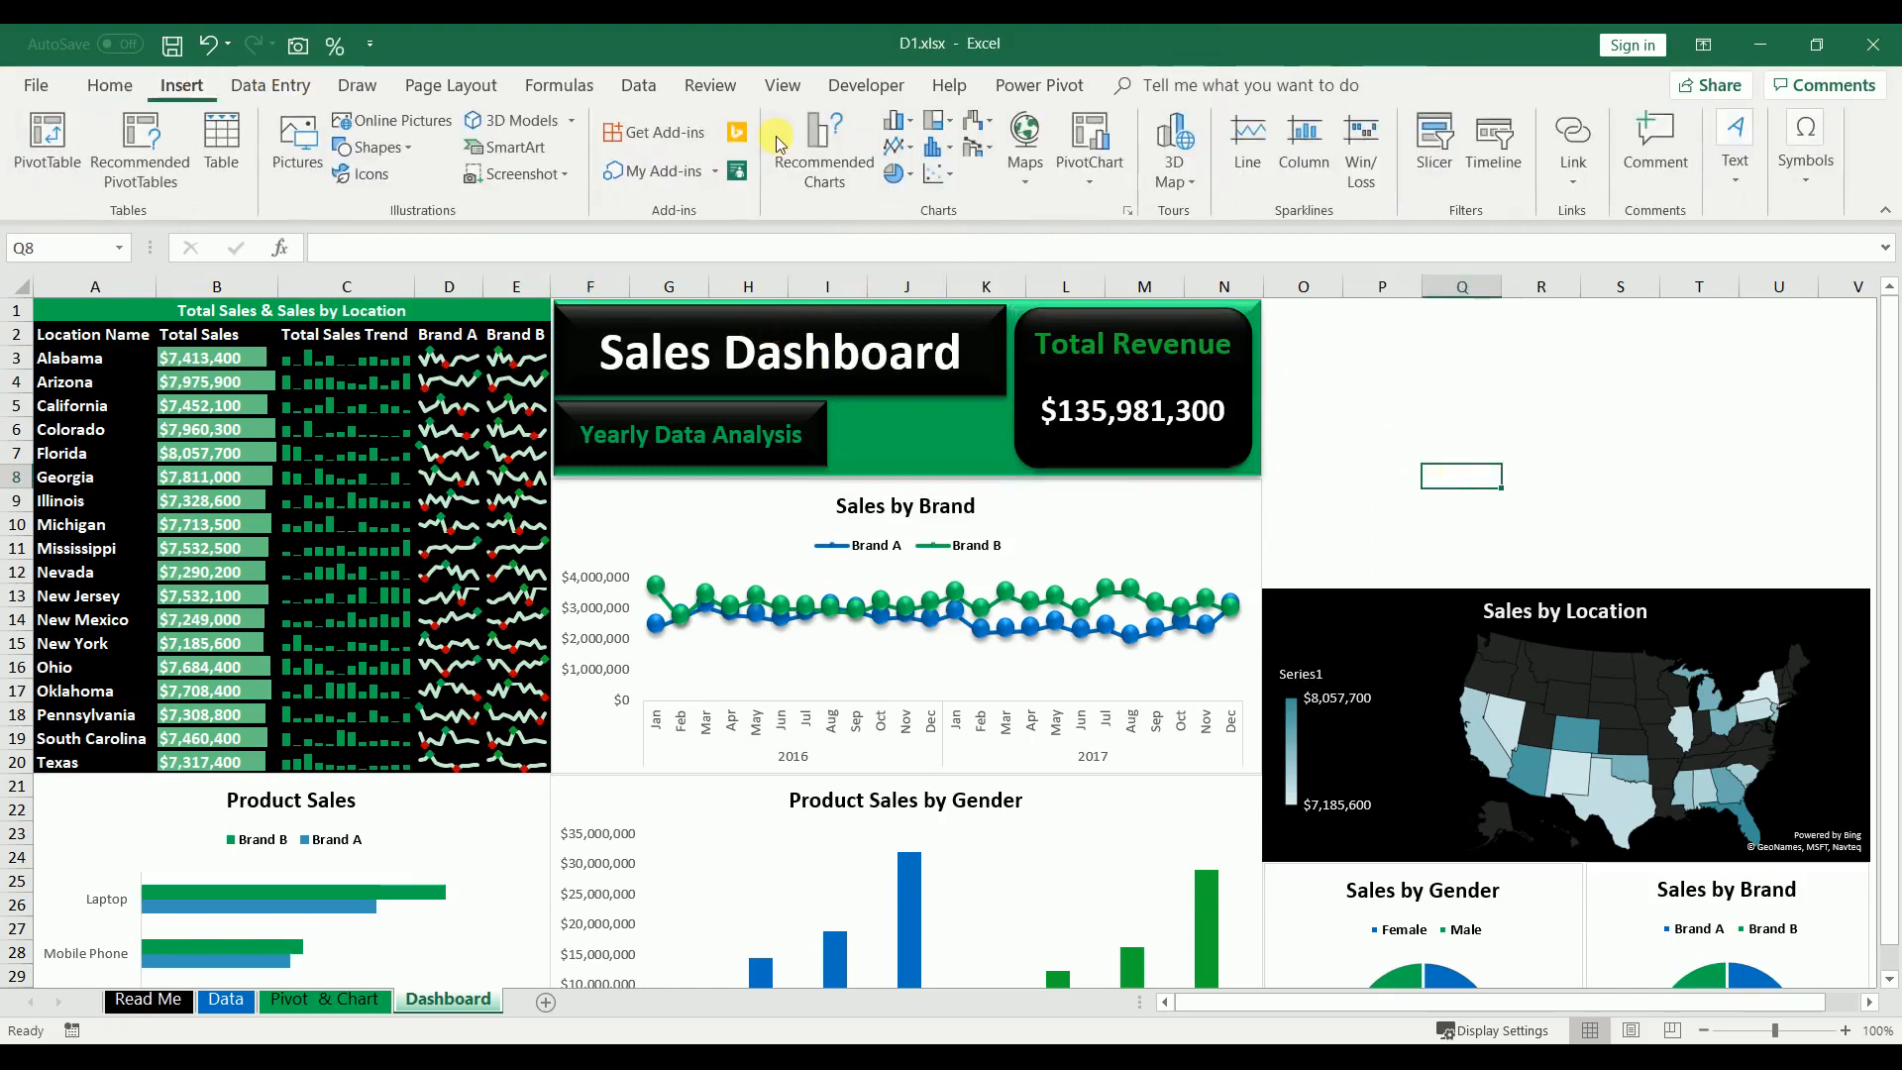
left_click(372, 174)
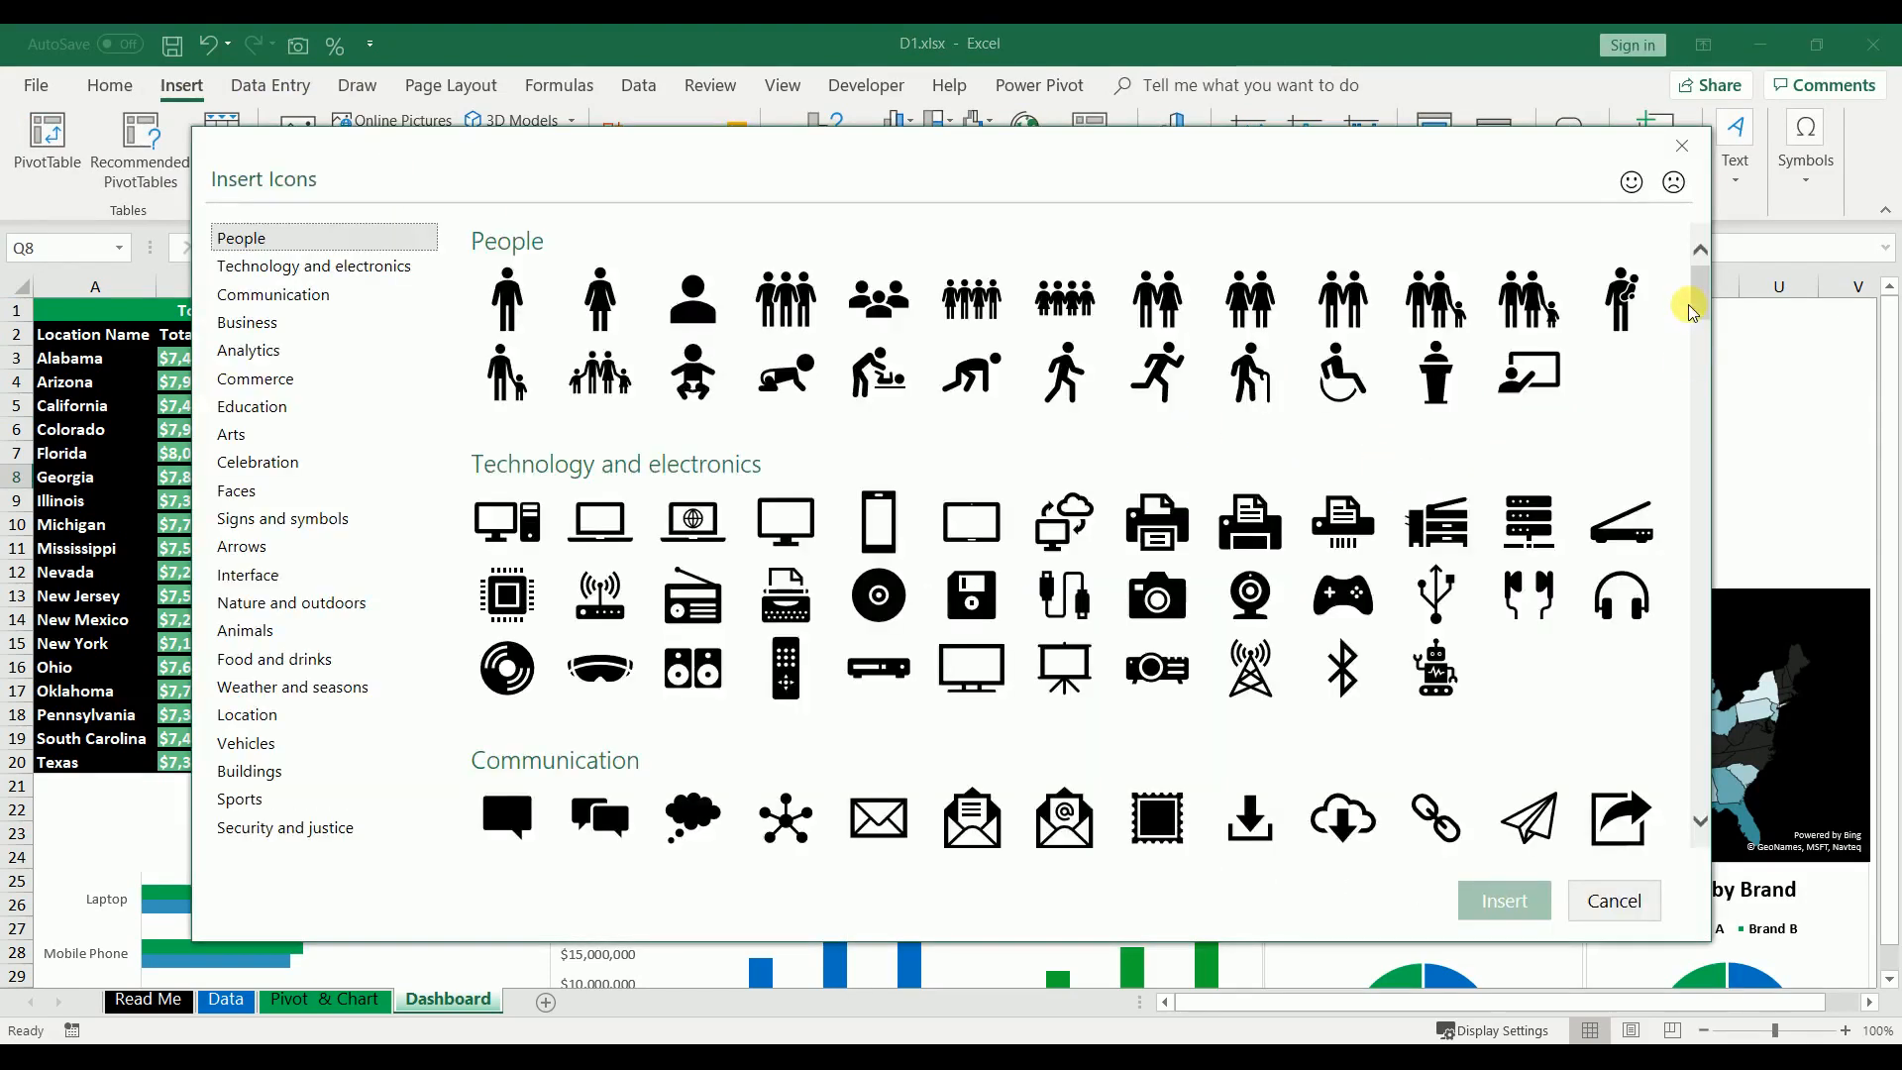
left_click_drag(1699, 305, 1698, 360)
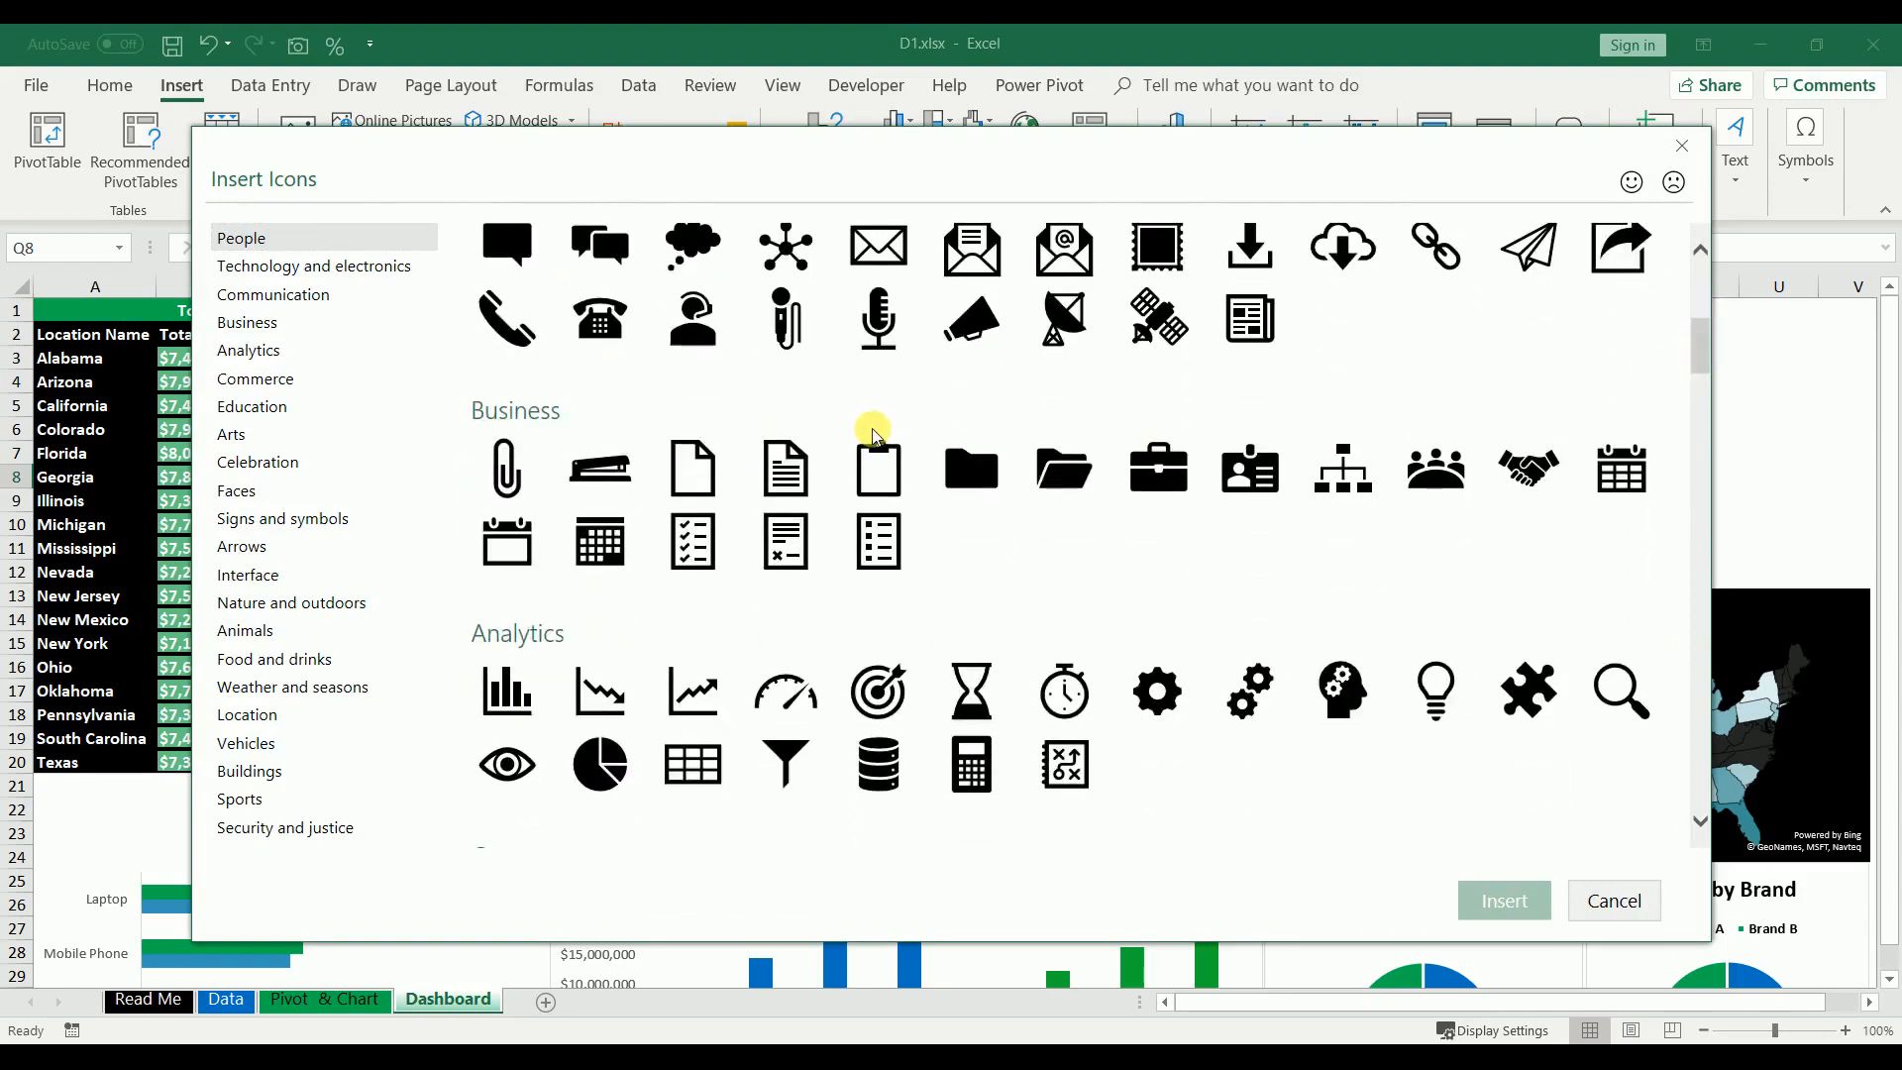
left_click(880, 486)
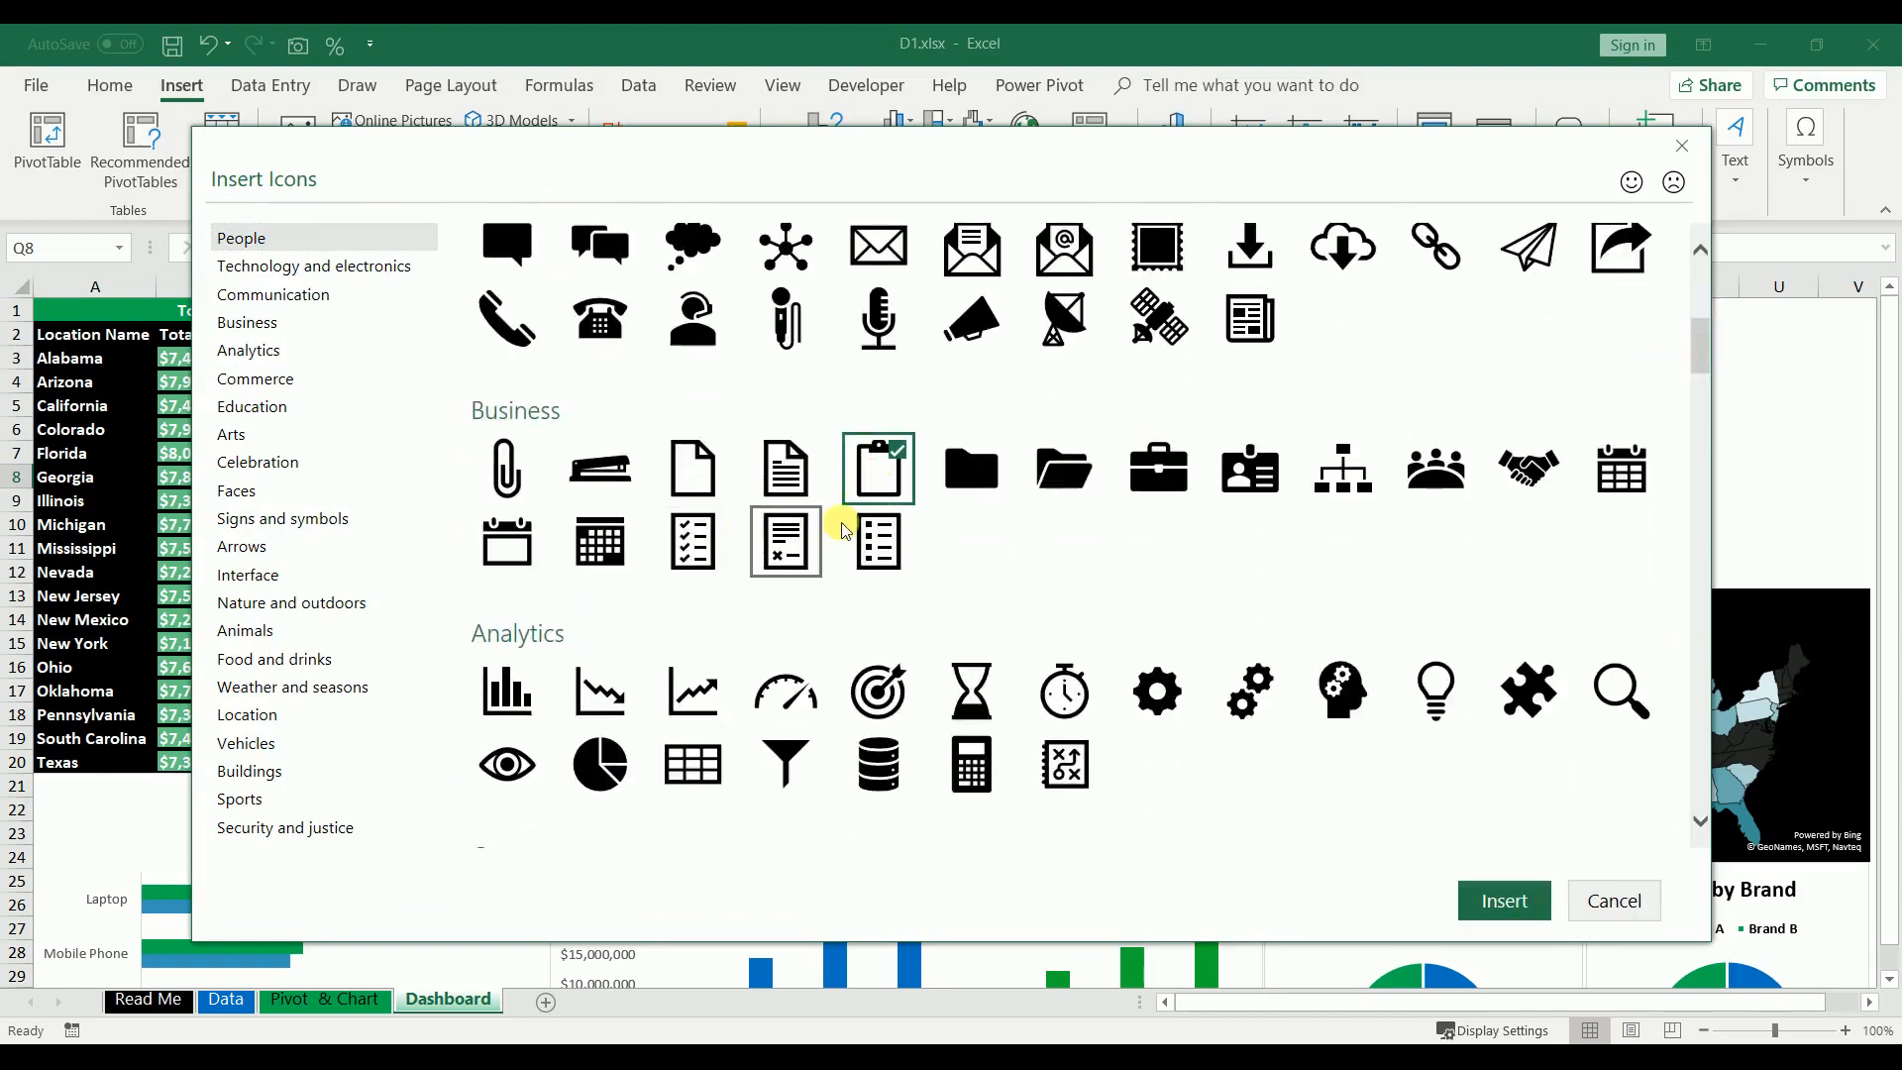
left_click(880, 535)
left_click(693, 540)
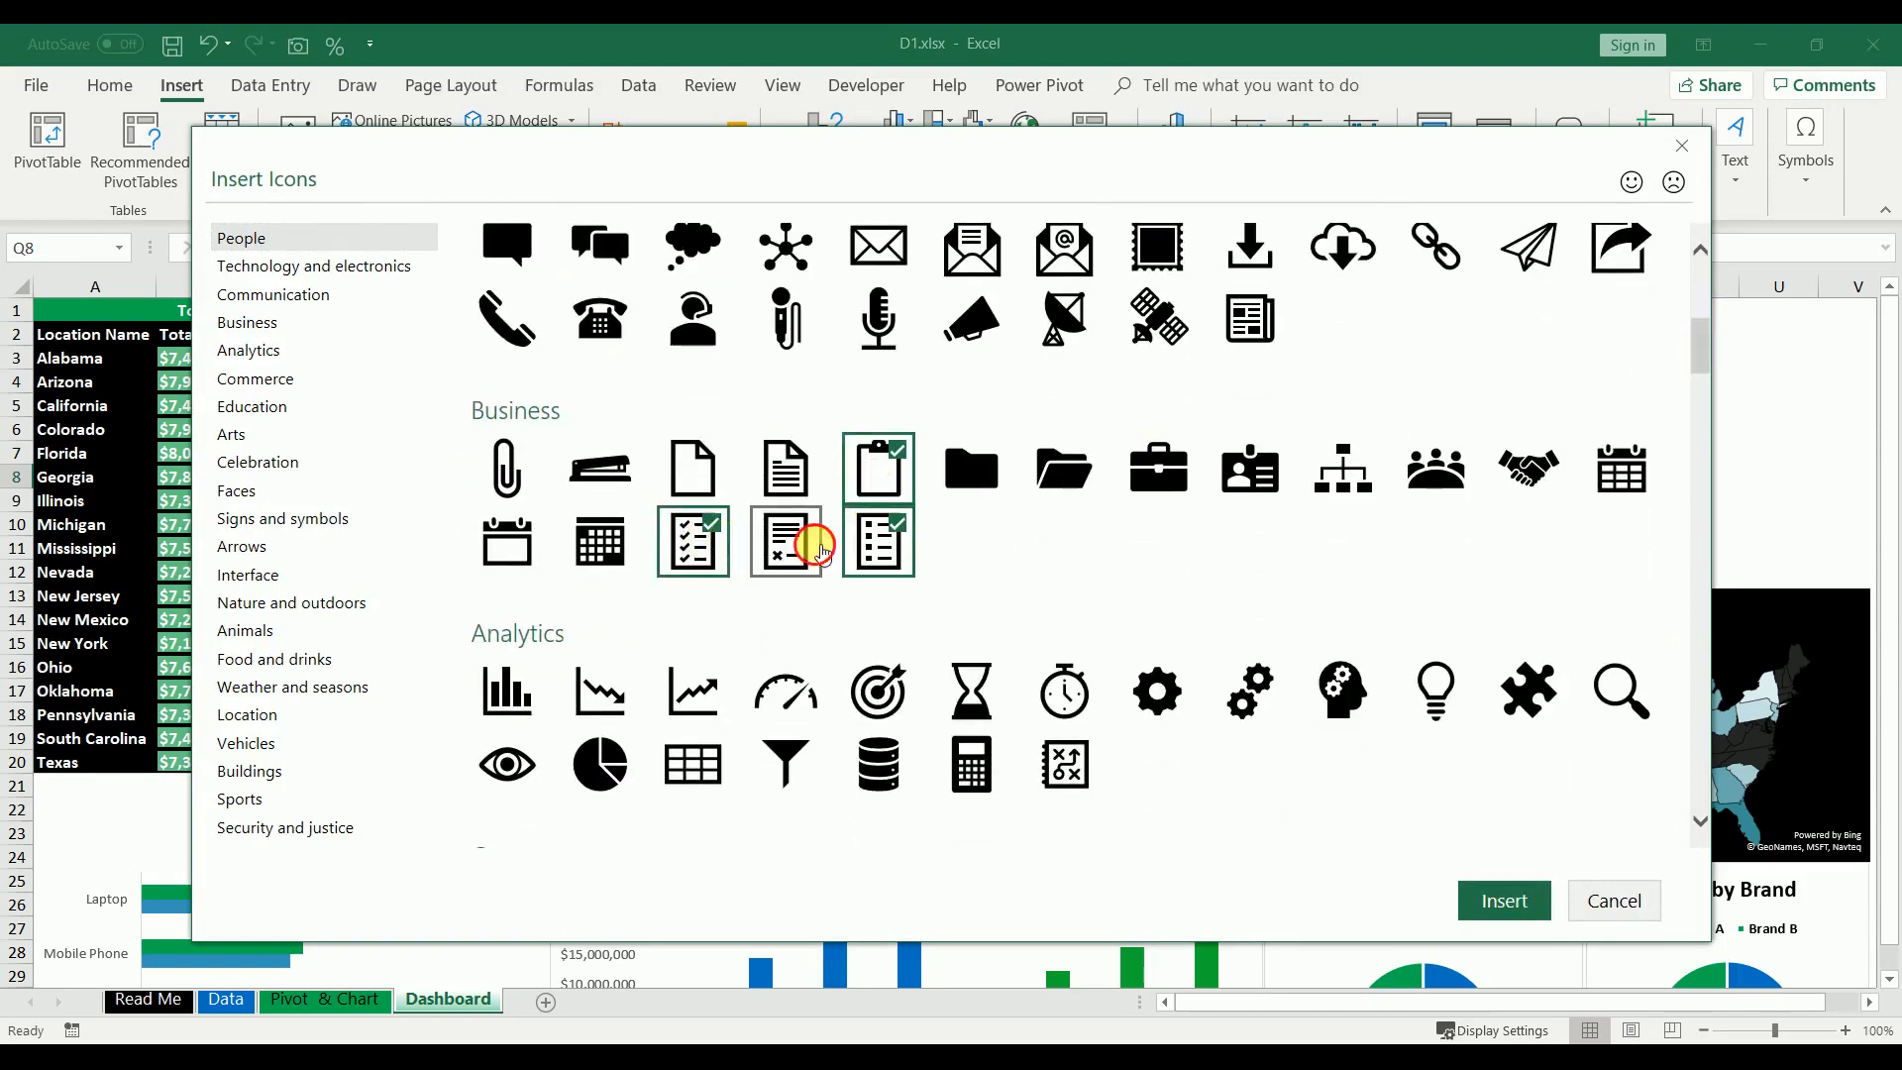
left_click(792, 543)
left_click(1504, 898)
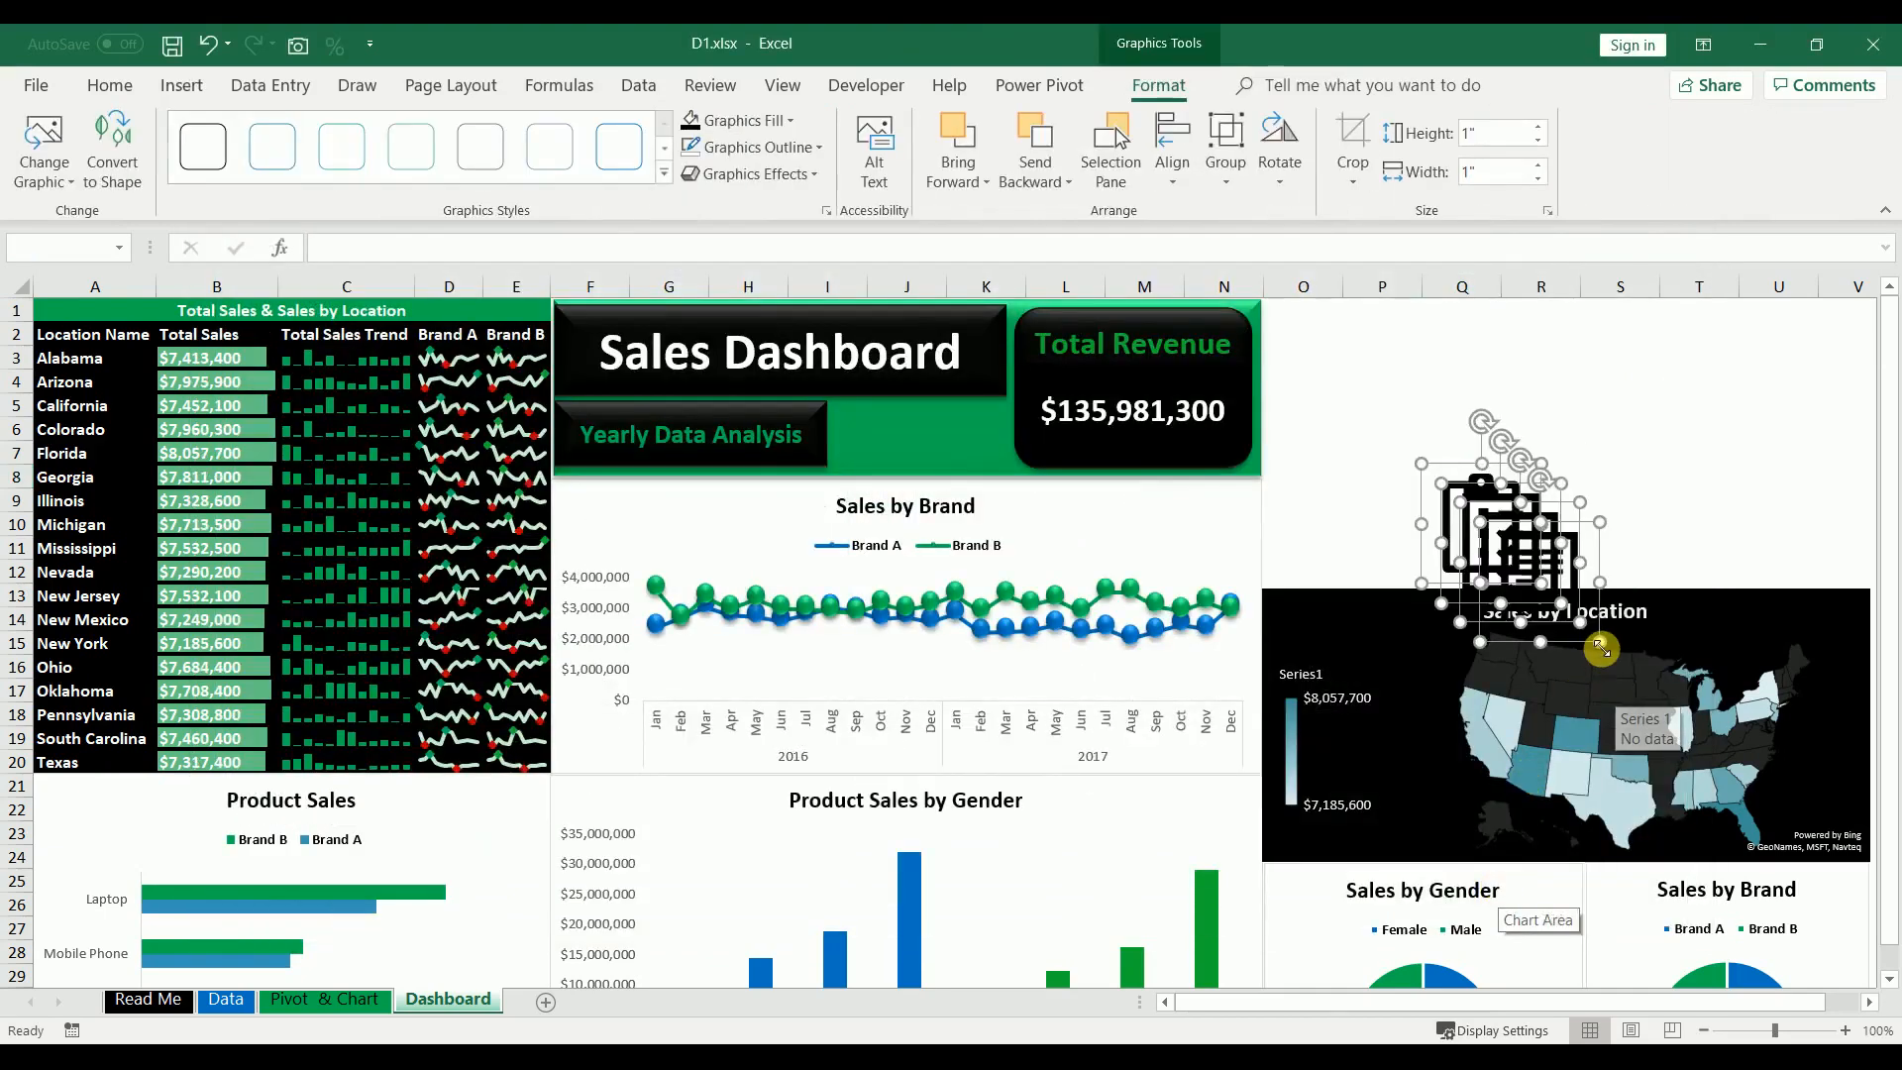
- Shrink the four icons to 0.43 inches and line them up in a row beside the "Yearly Data Analysis" rectangle
left_click_drag(1595, 642, 940, 440)
left_click(958, 469)
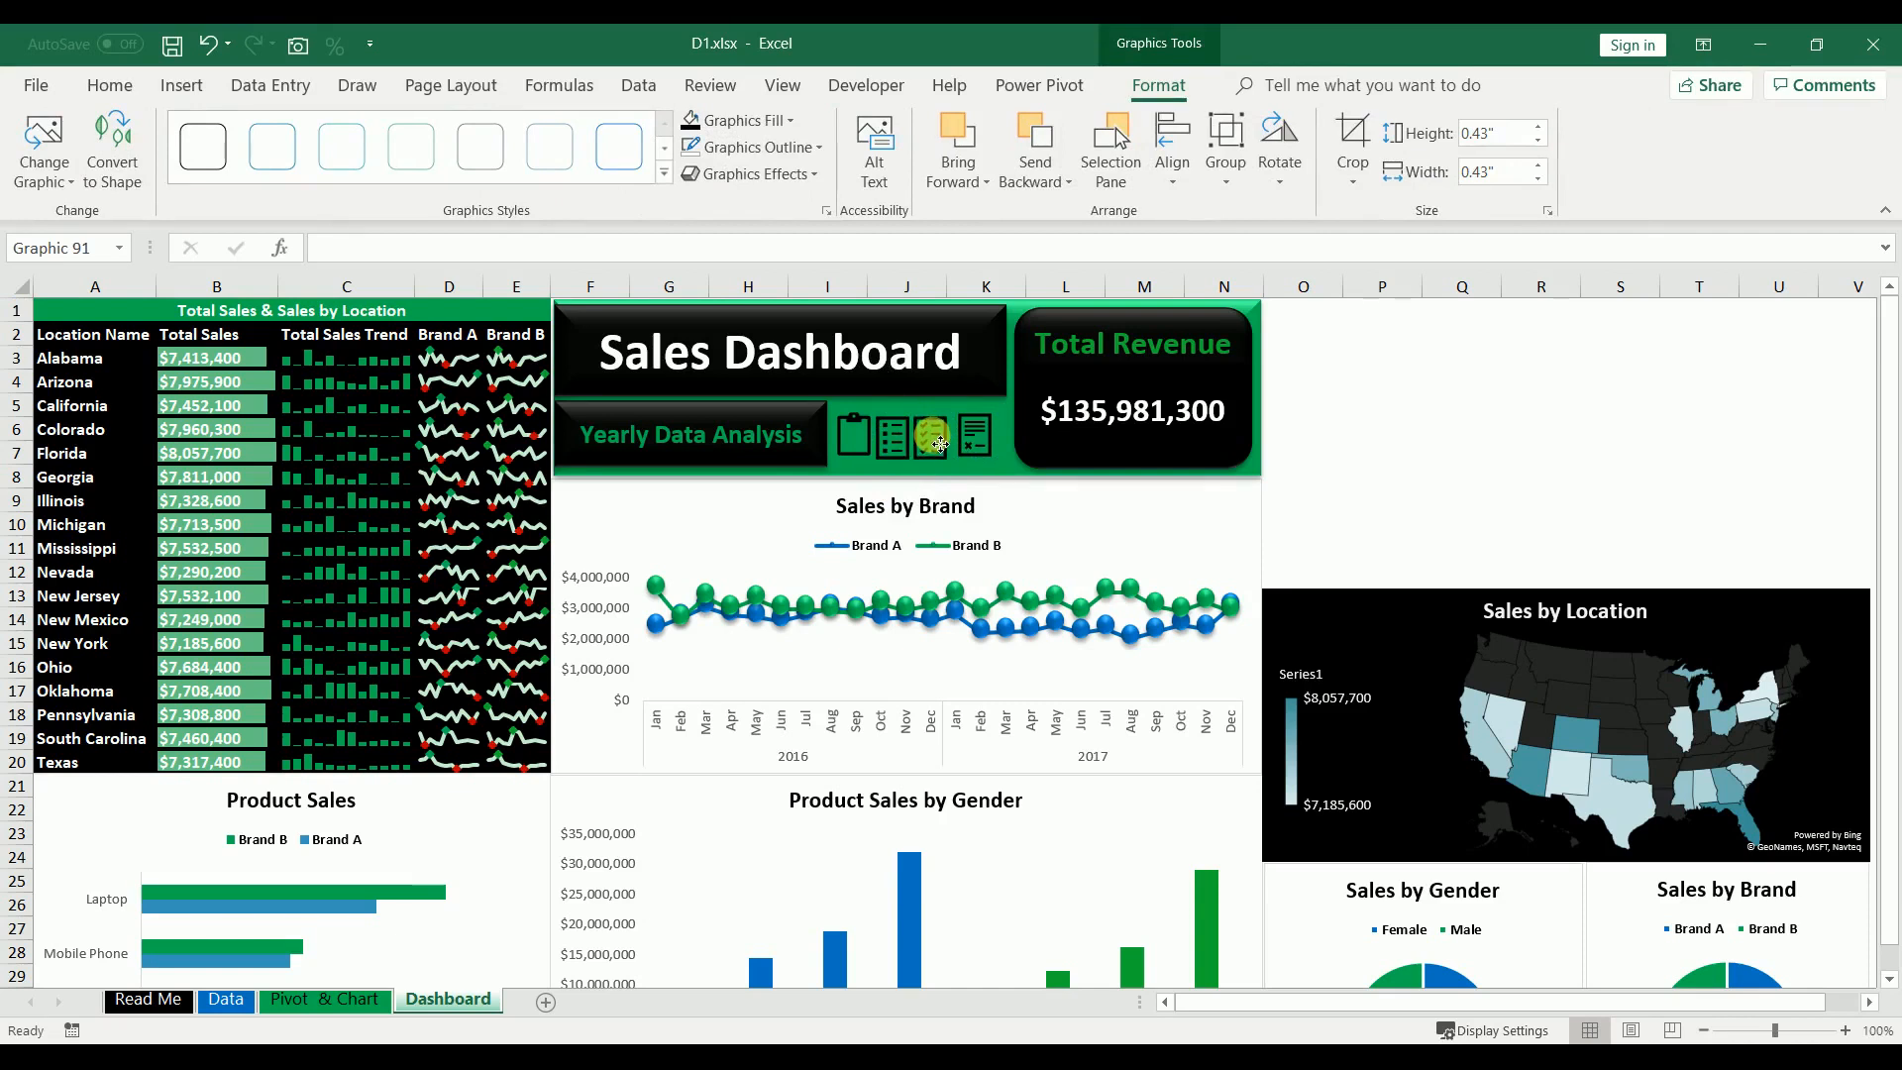
left_click_drag(939, 443, 936, 441)
left_click(971, 434)
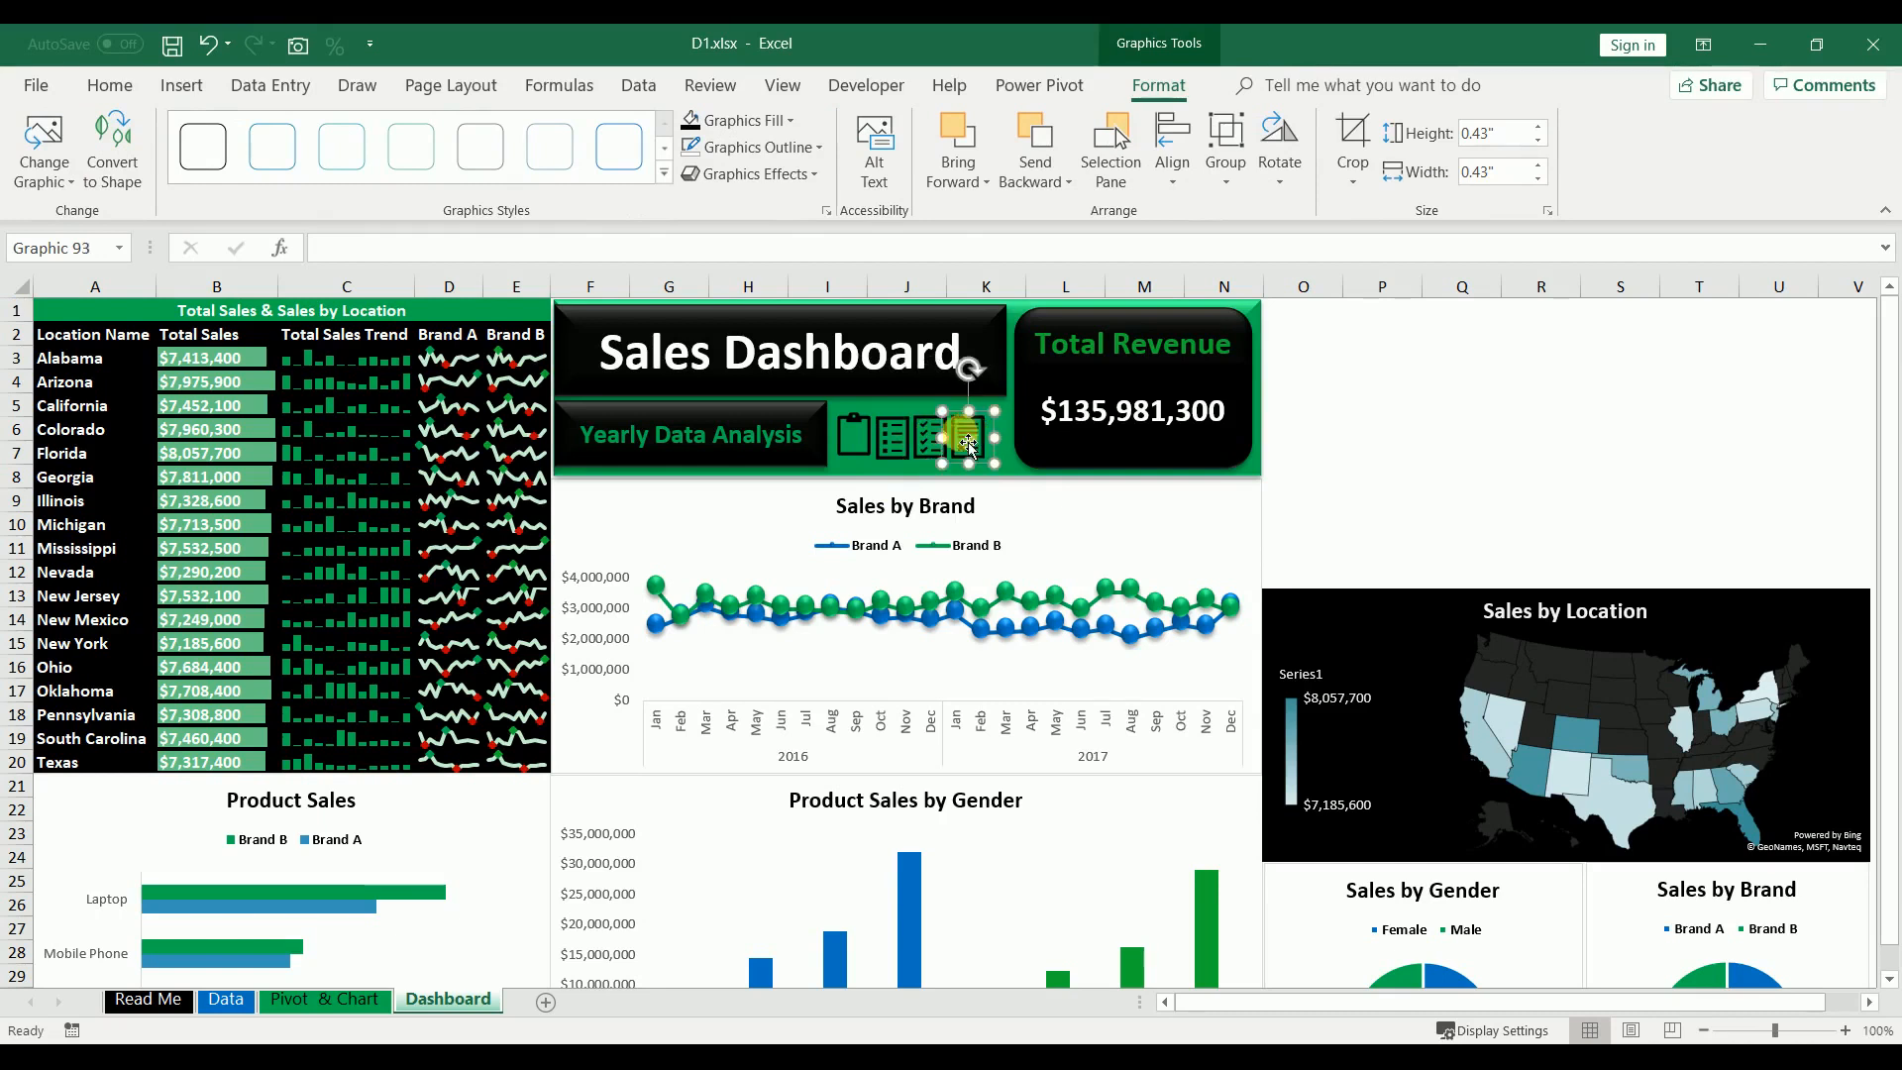
left_click(865, 449)
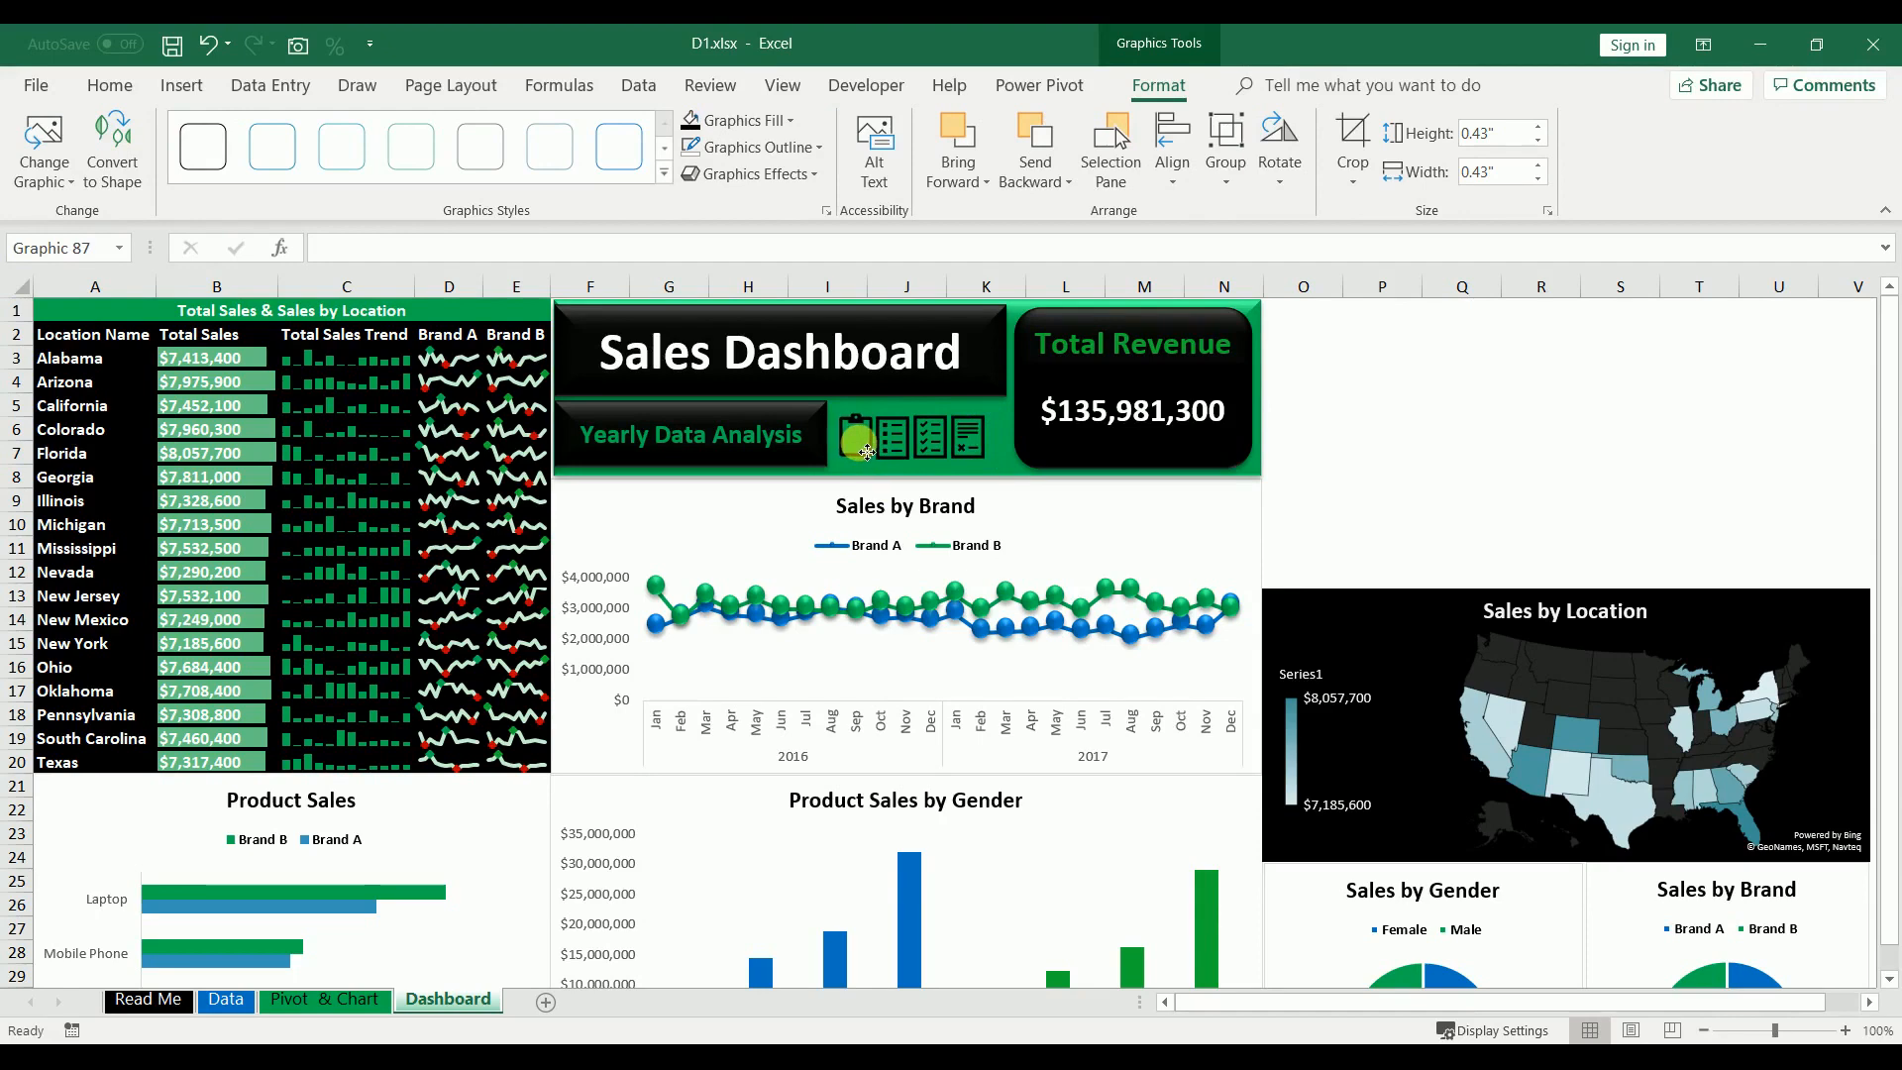
left_click(867, 452)
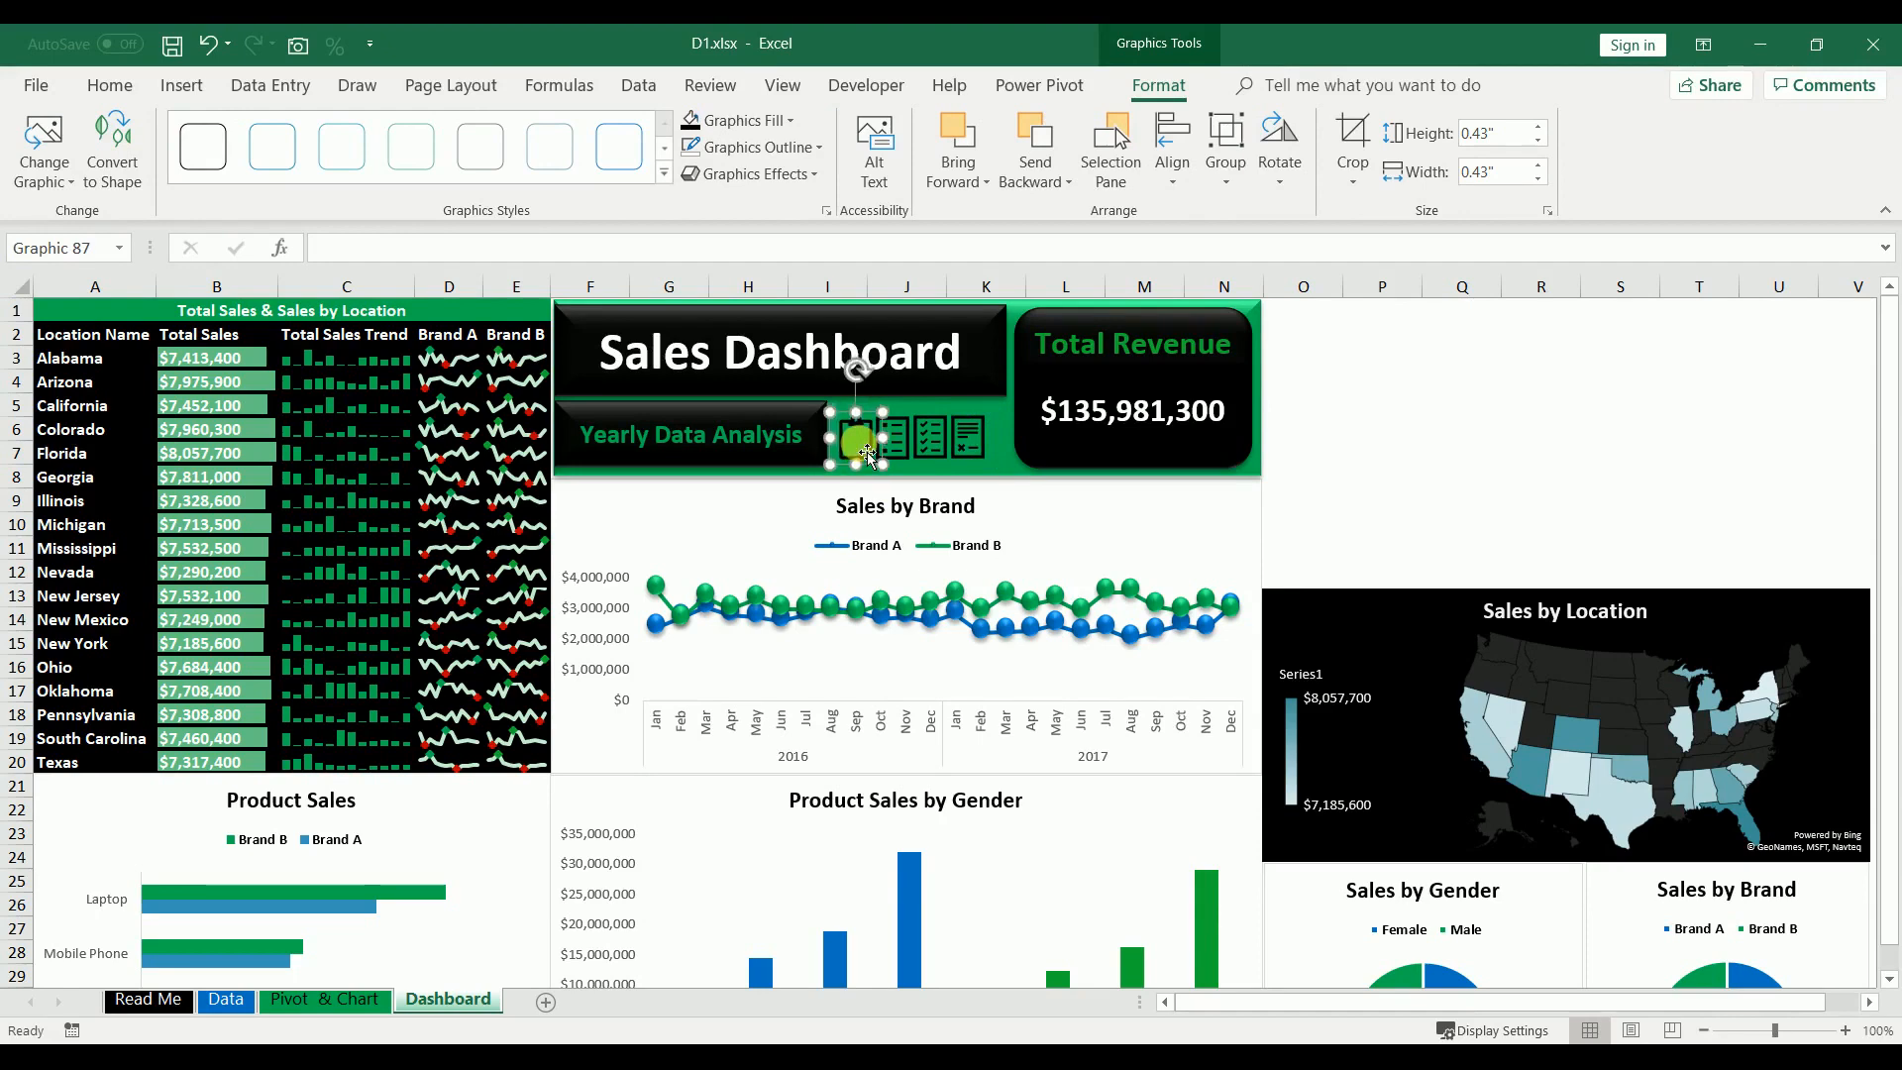
left_click(1352, 505)
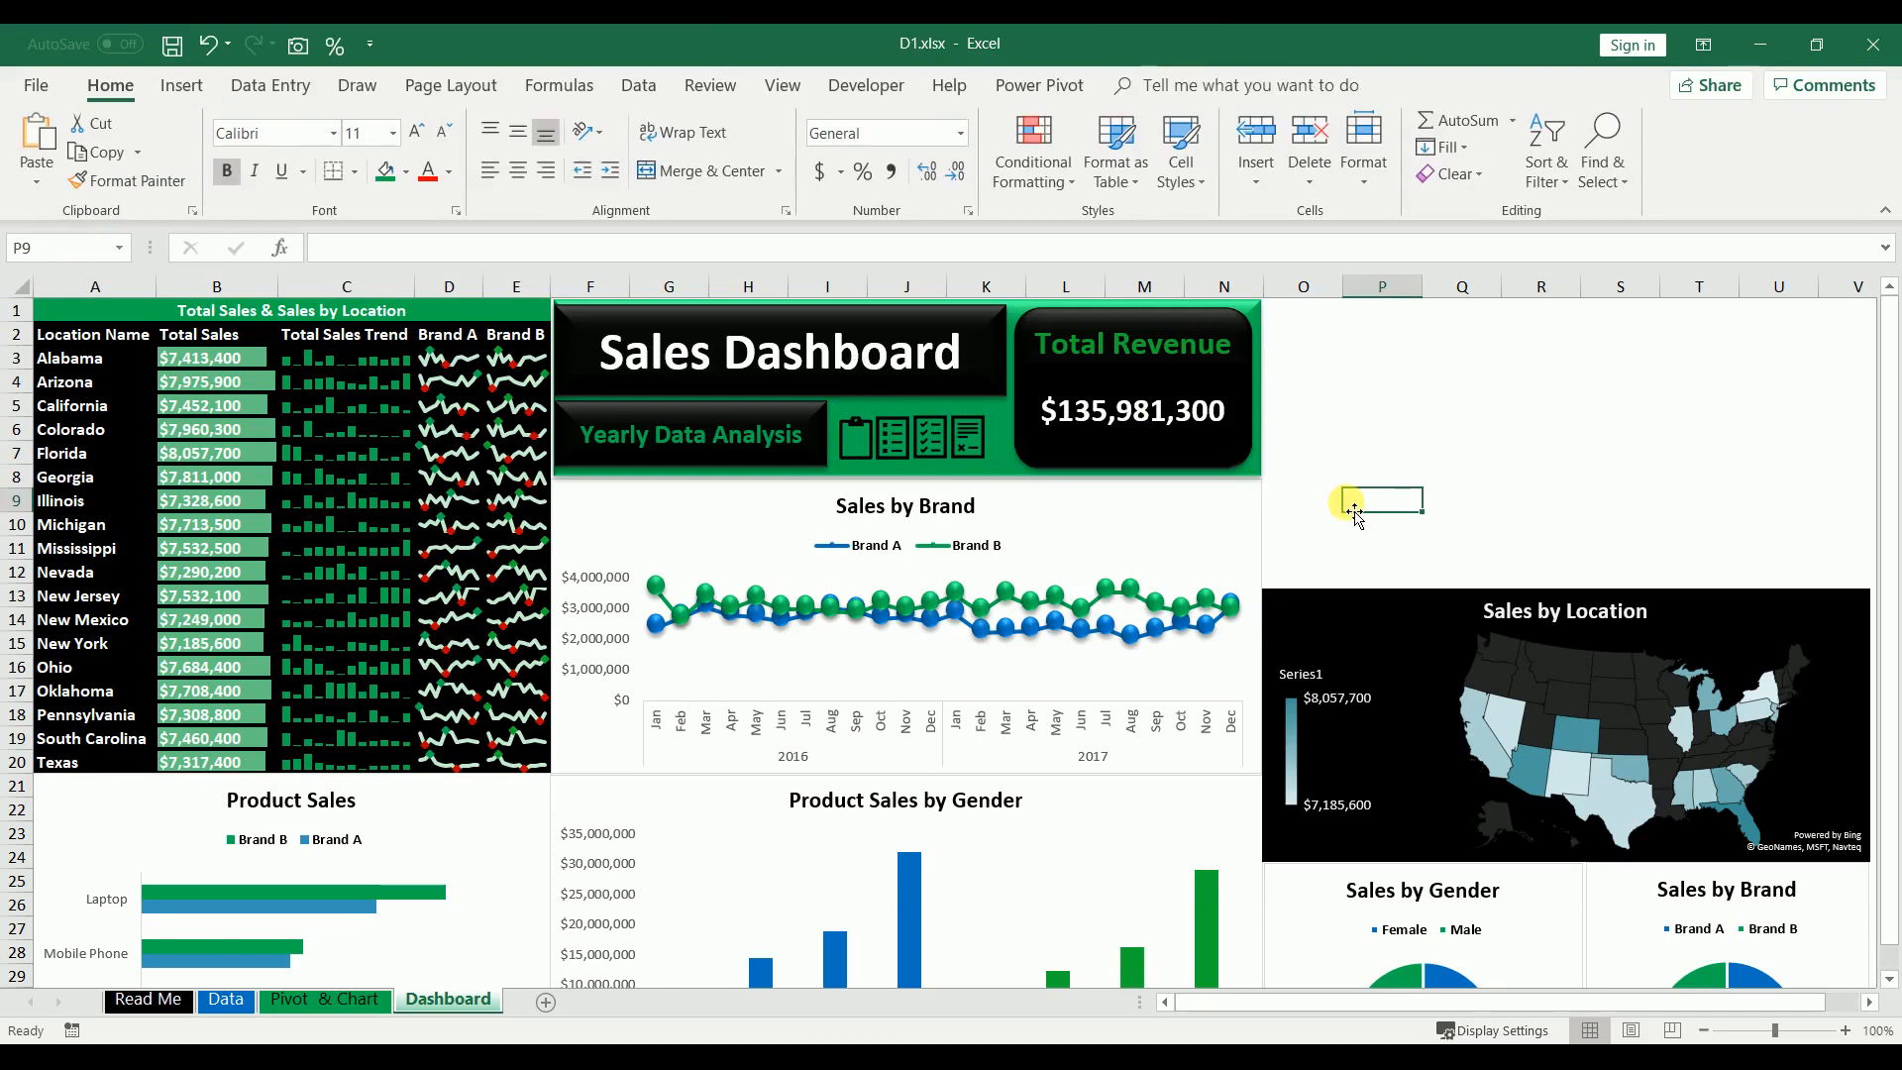
- Fine-tune the spacing of the icon row by nudging the last document icon slightly to the right
left_click(868, 451)
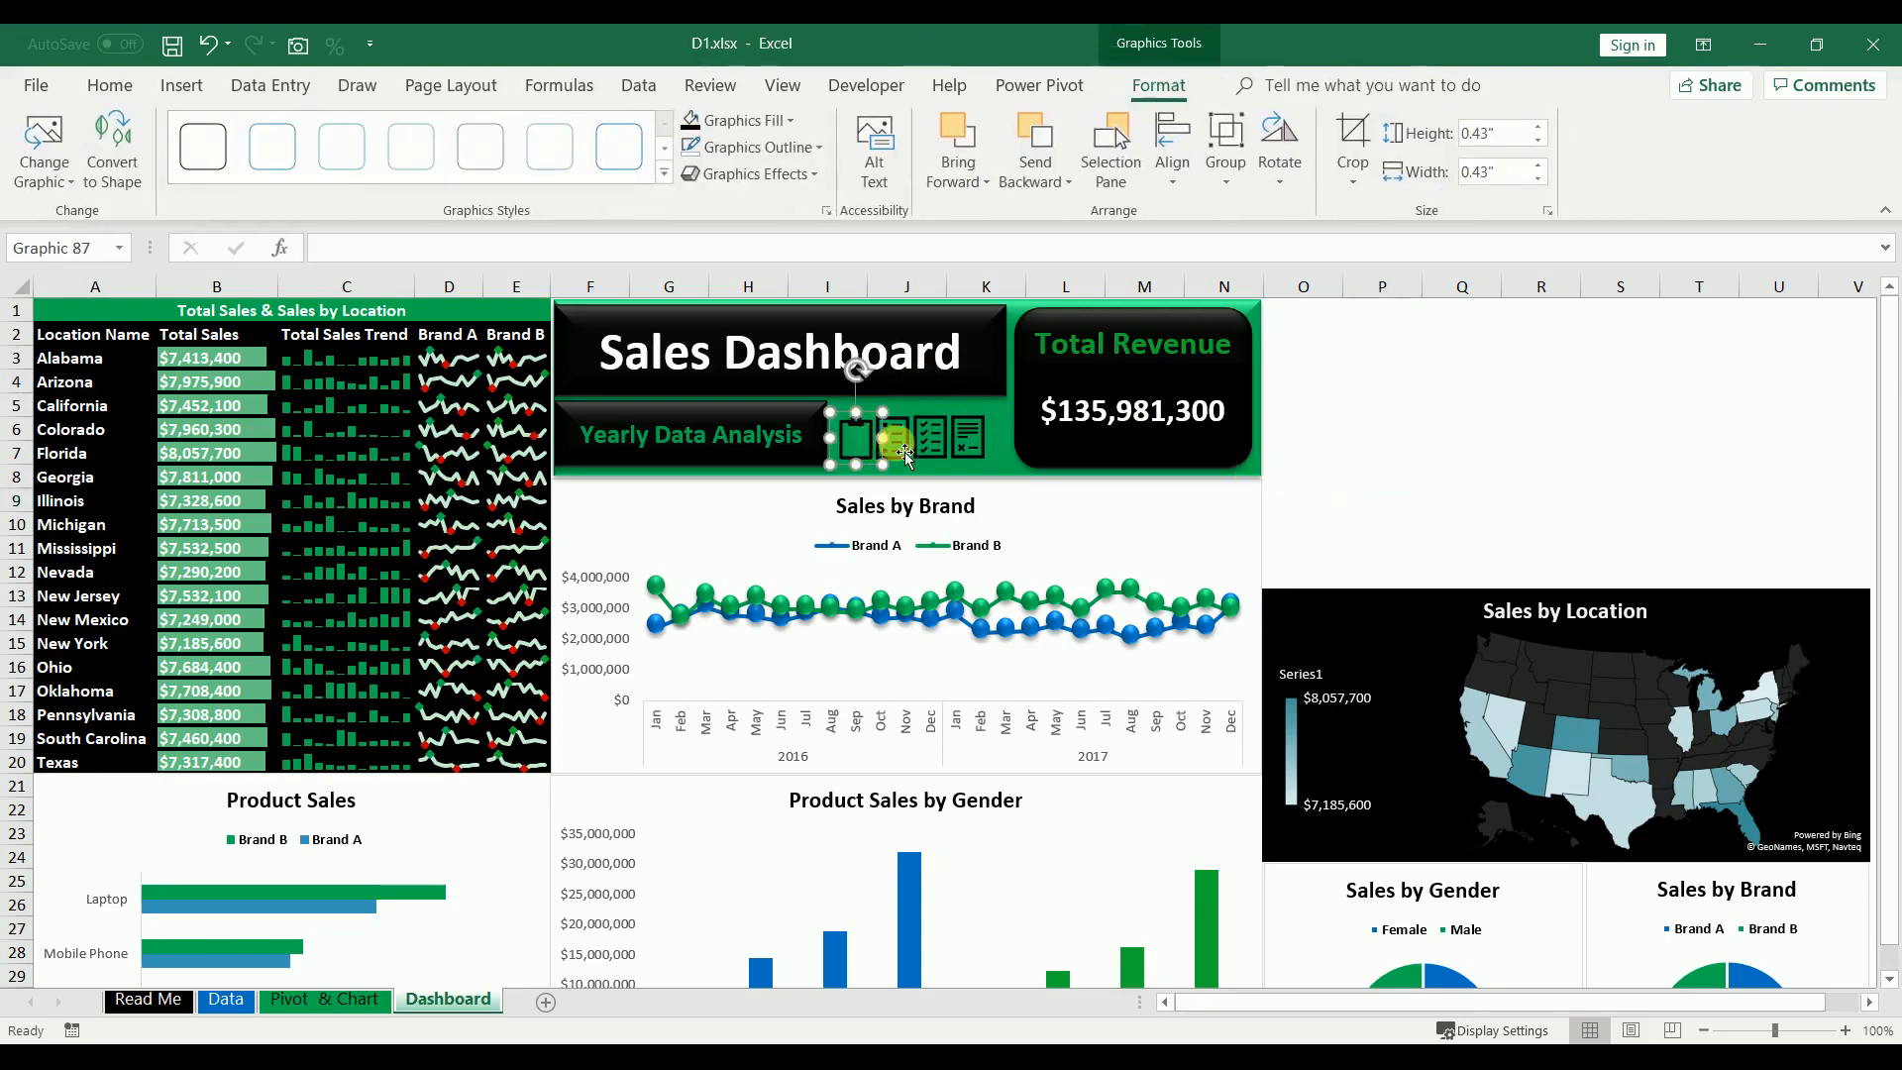
left_click(906, 453)
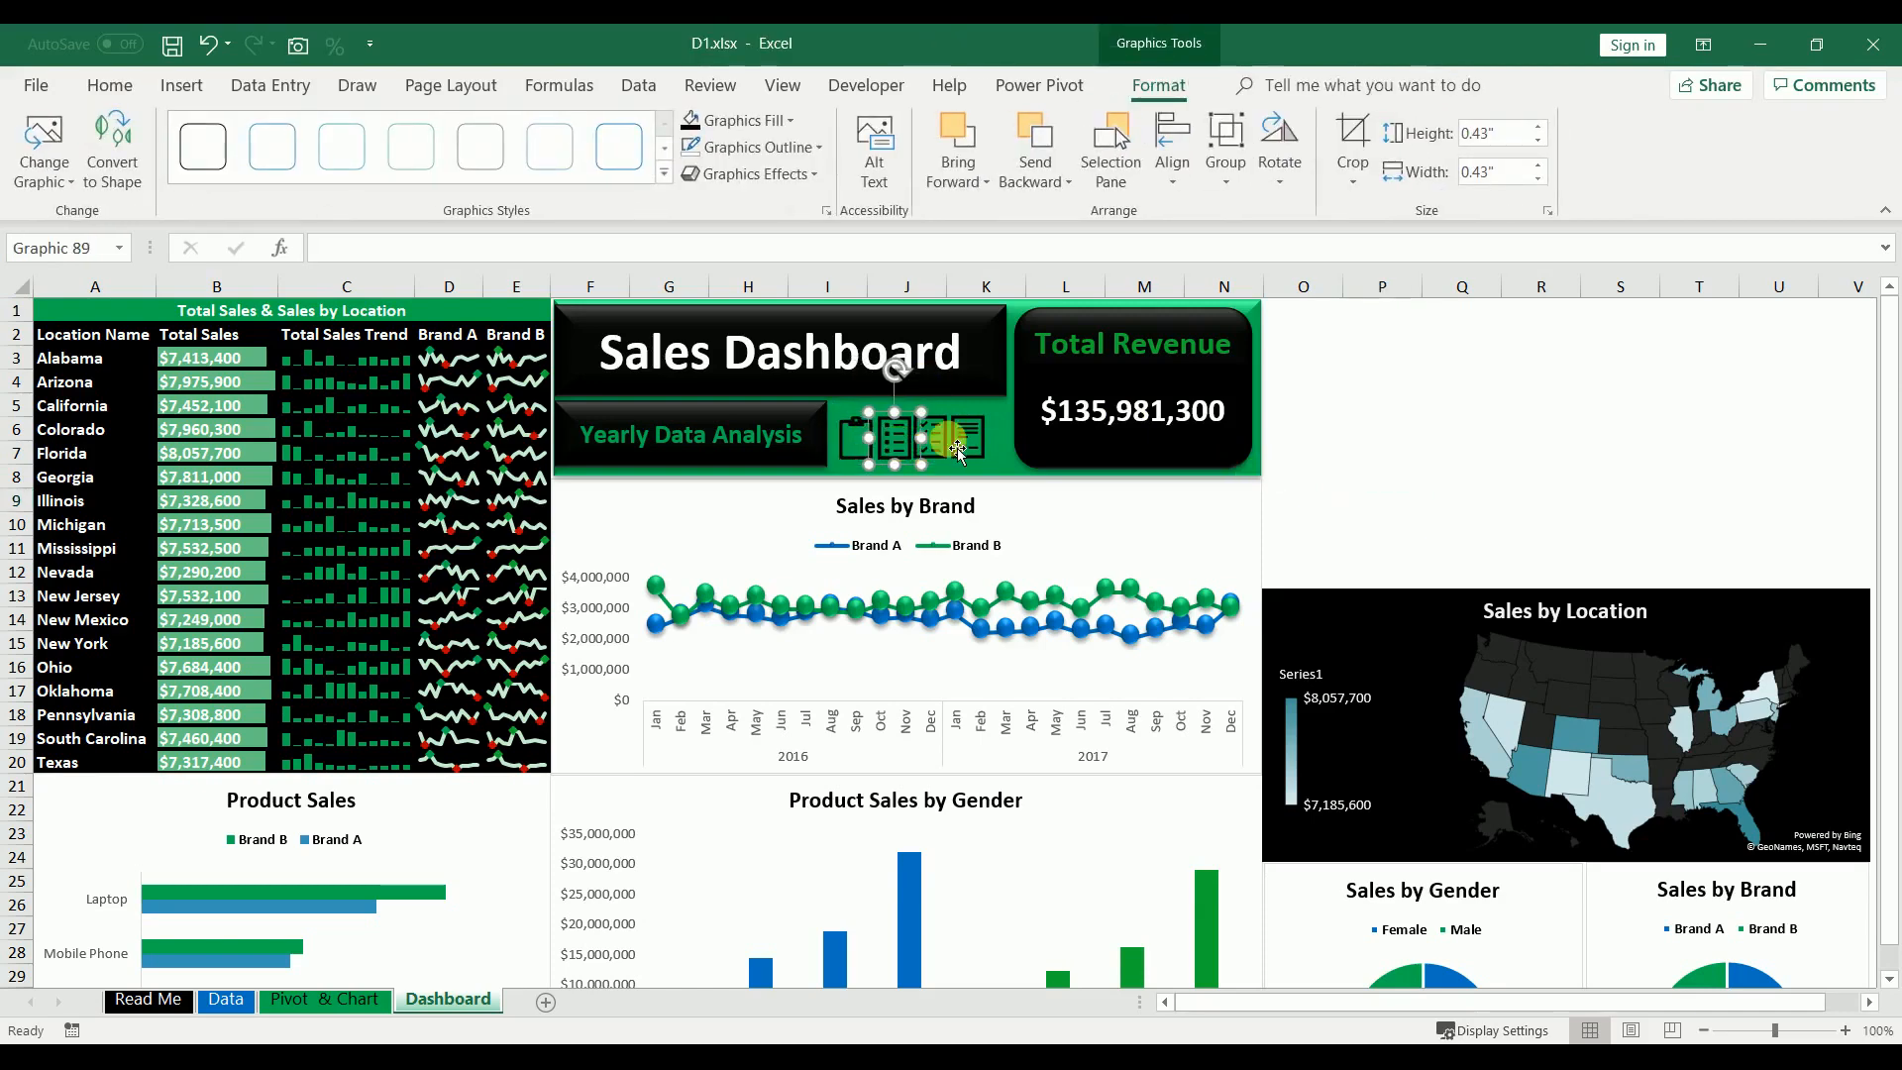
left_click(949, 439)
left_click(931, 442)
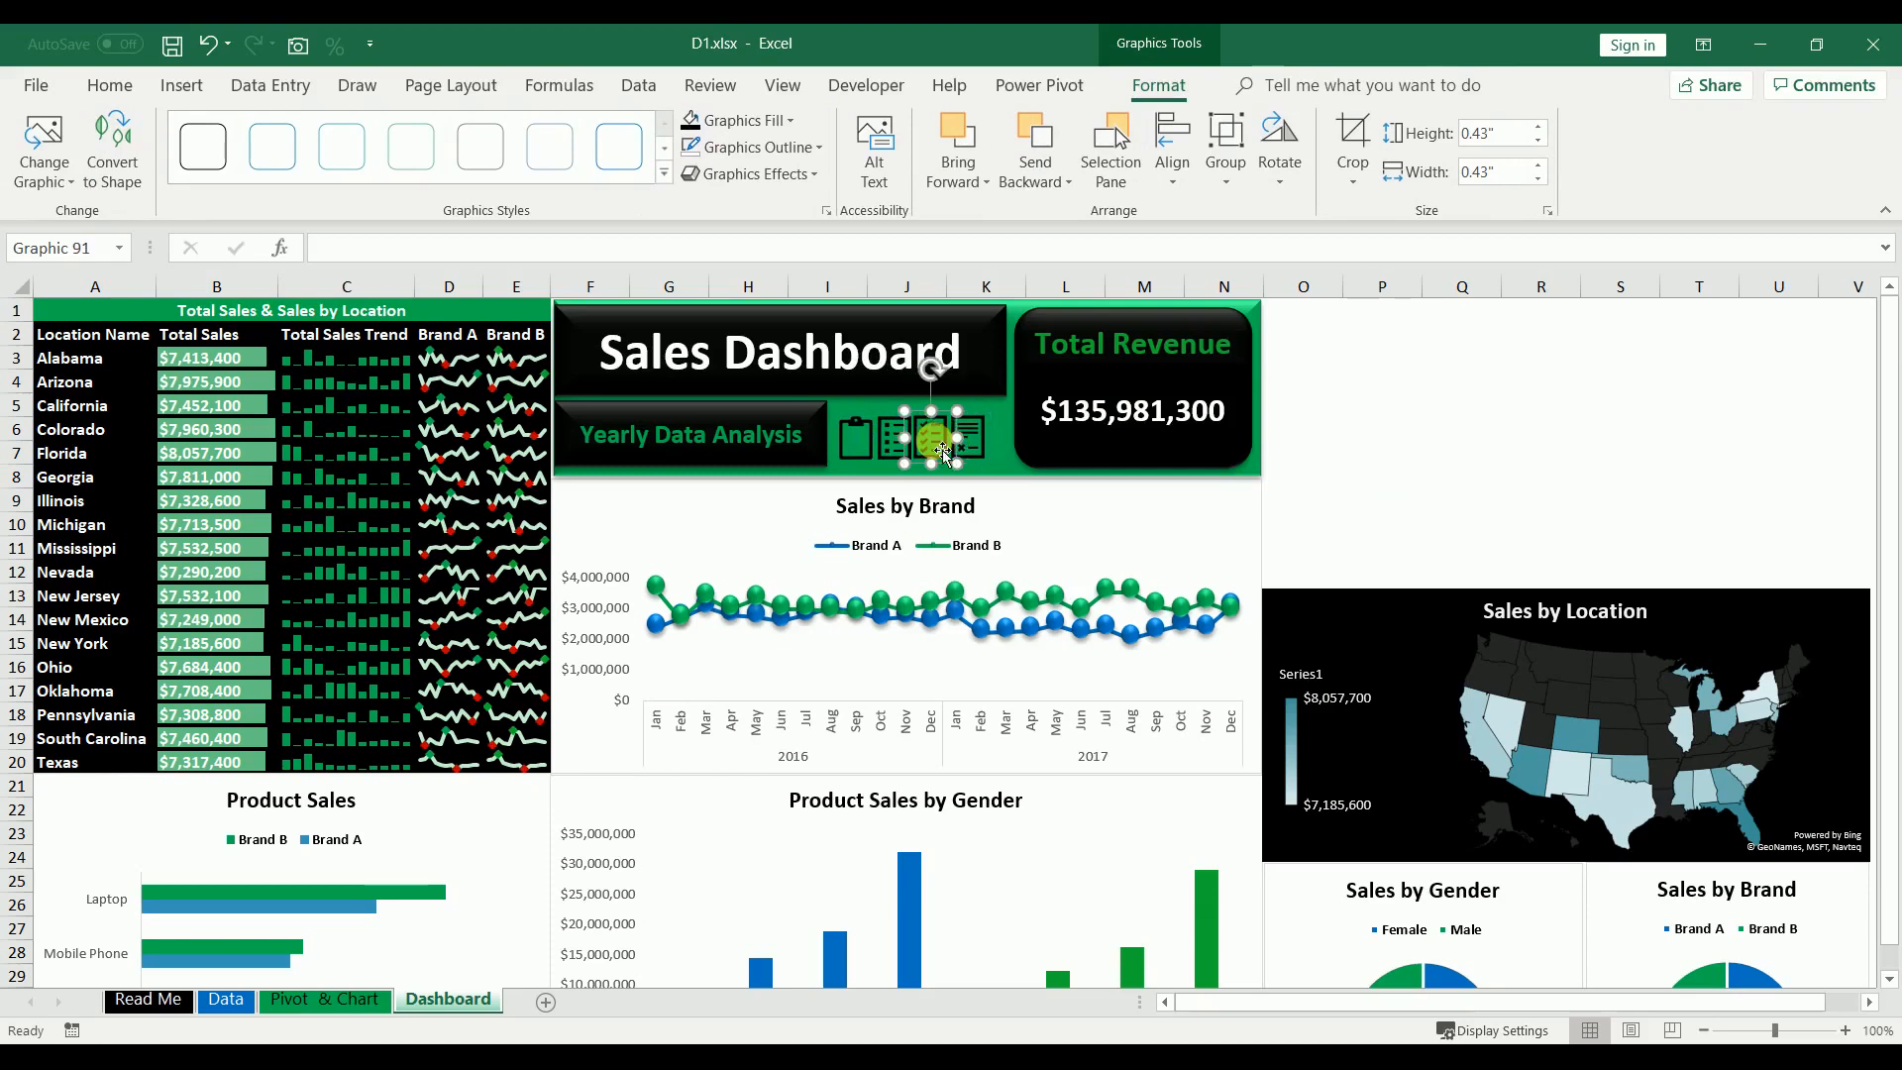
left_click(984, 437)
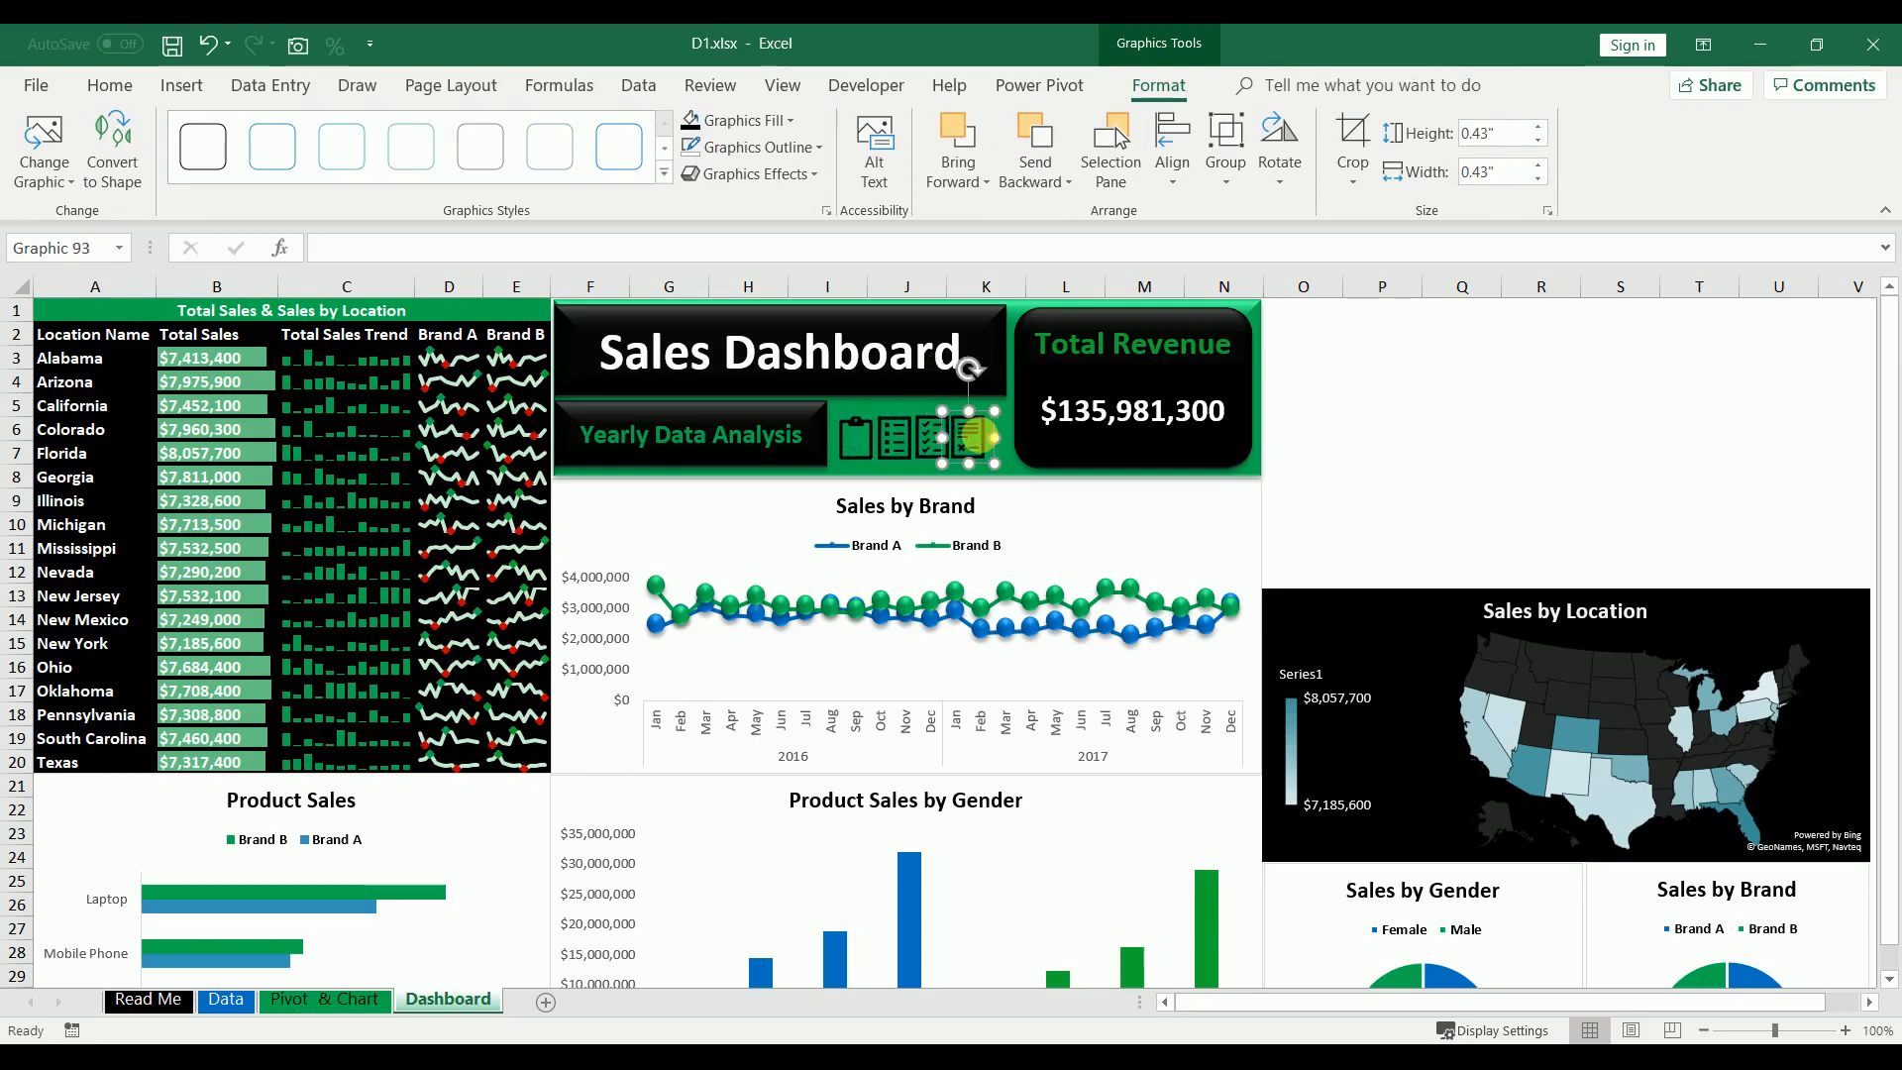
key("Right")
key("Right")
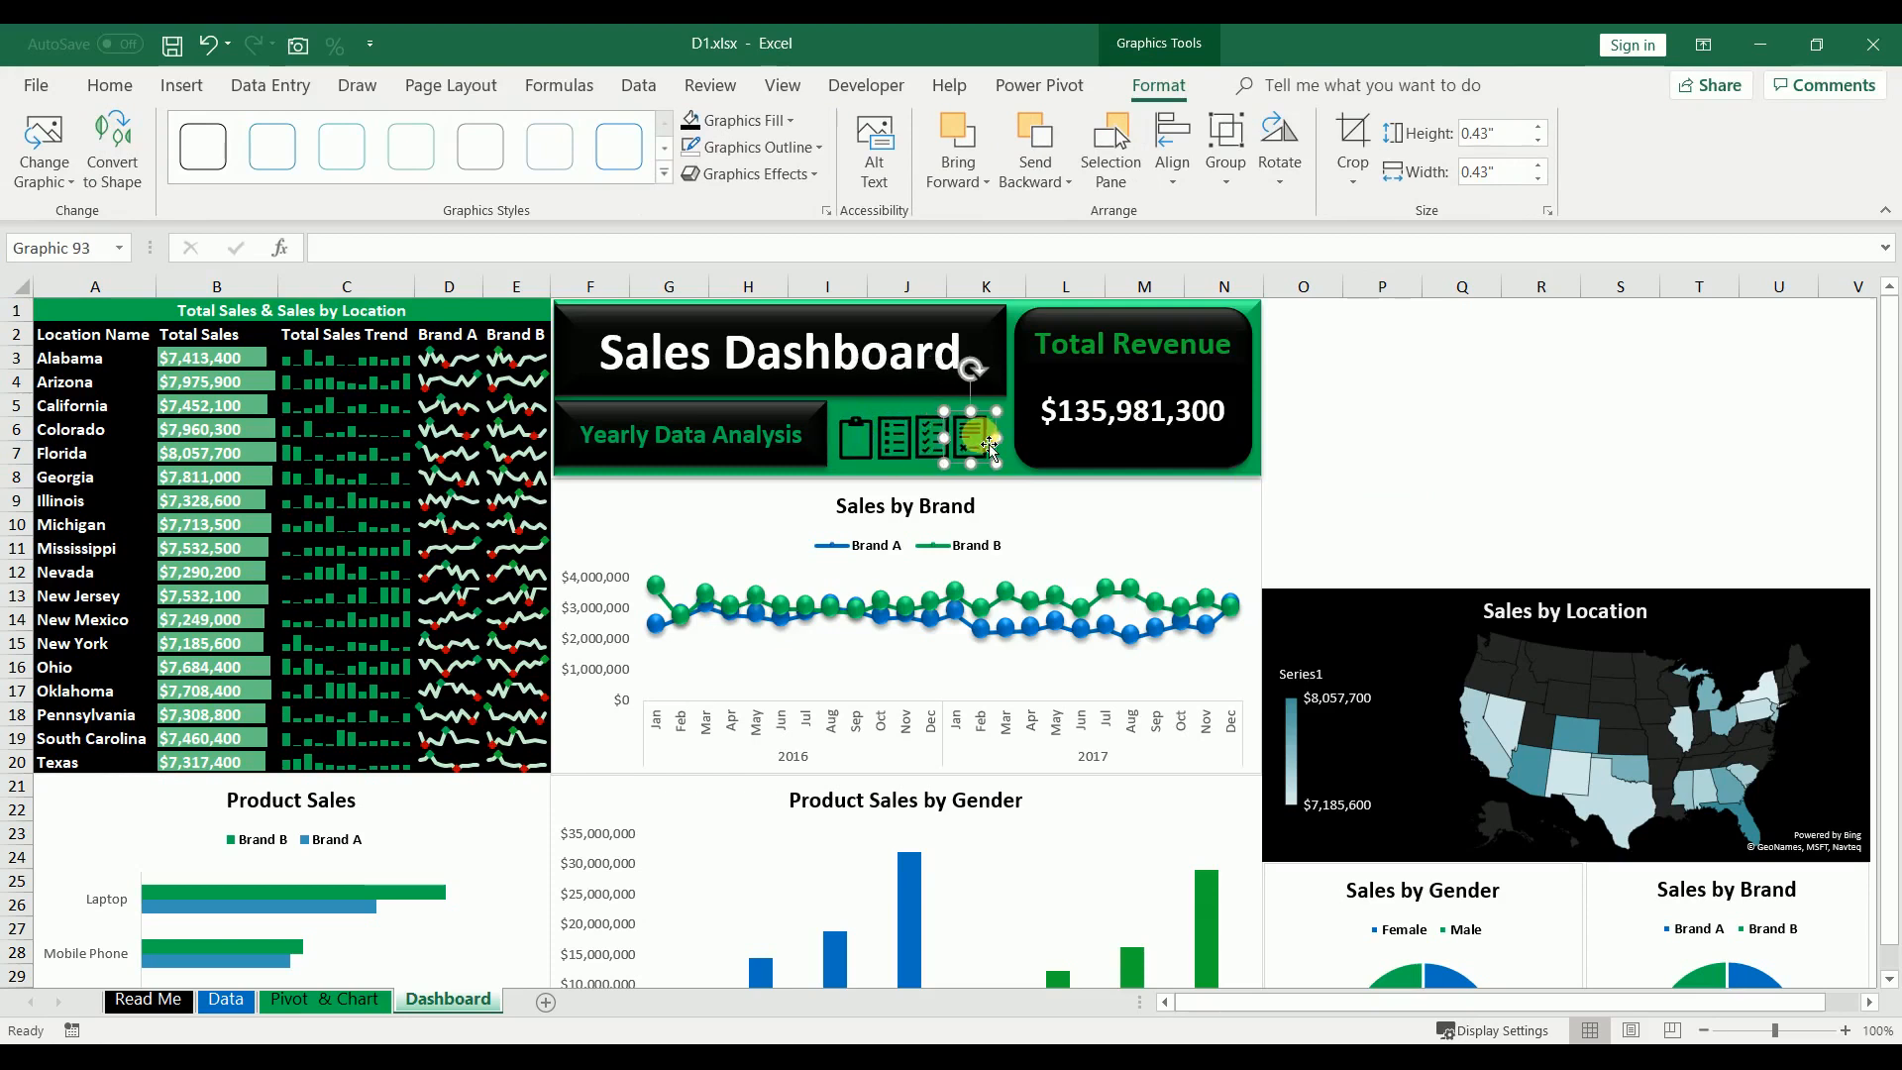
left_click(1407, 463)
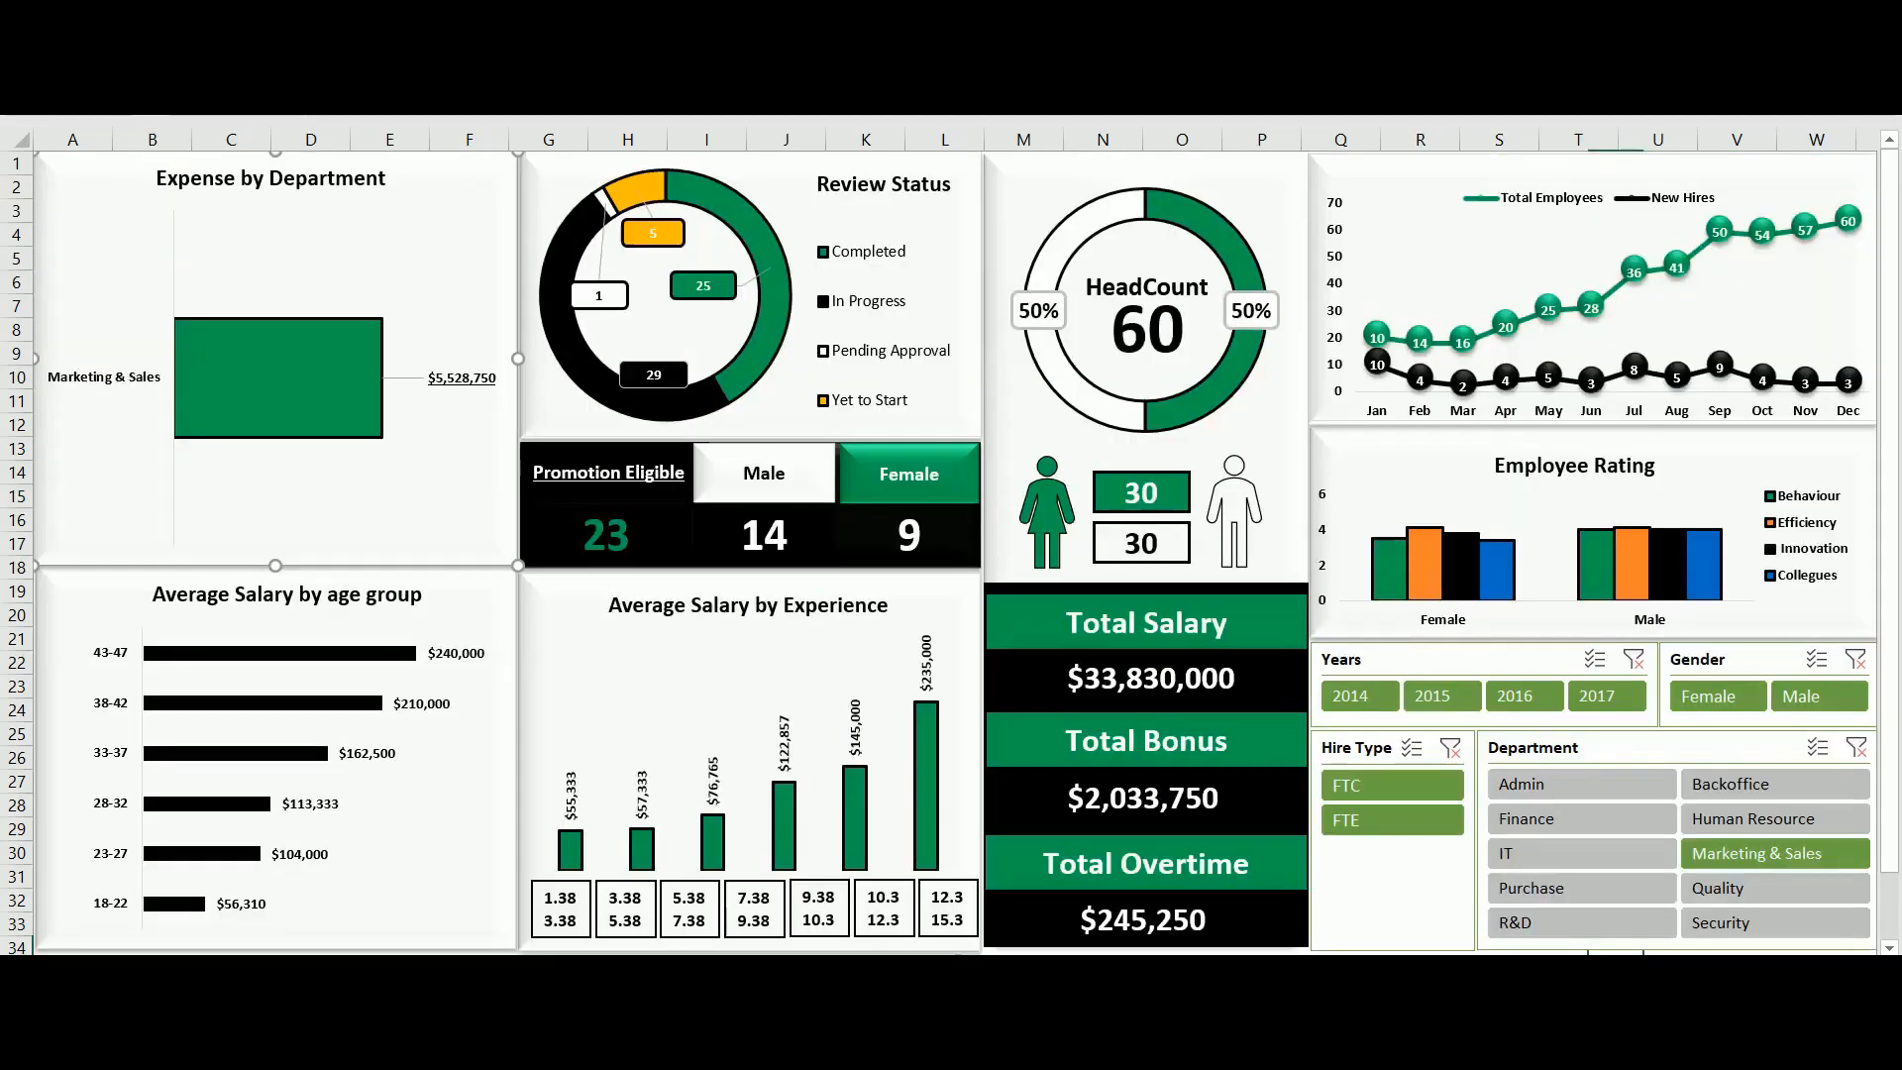
- Filter the HR dashboard by department in turn: Quality, Purchase, IT, Finance and Admin
left_click(1775, 889)
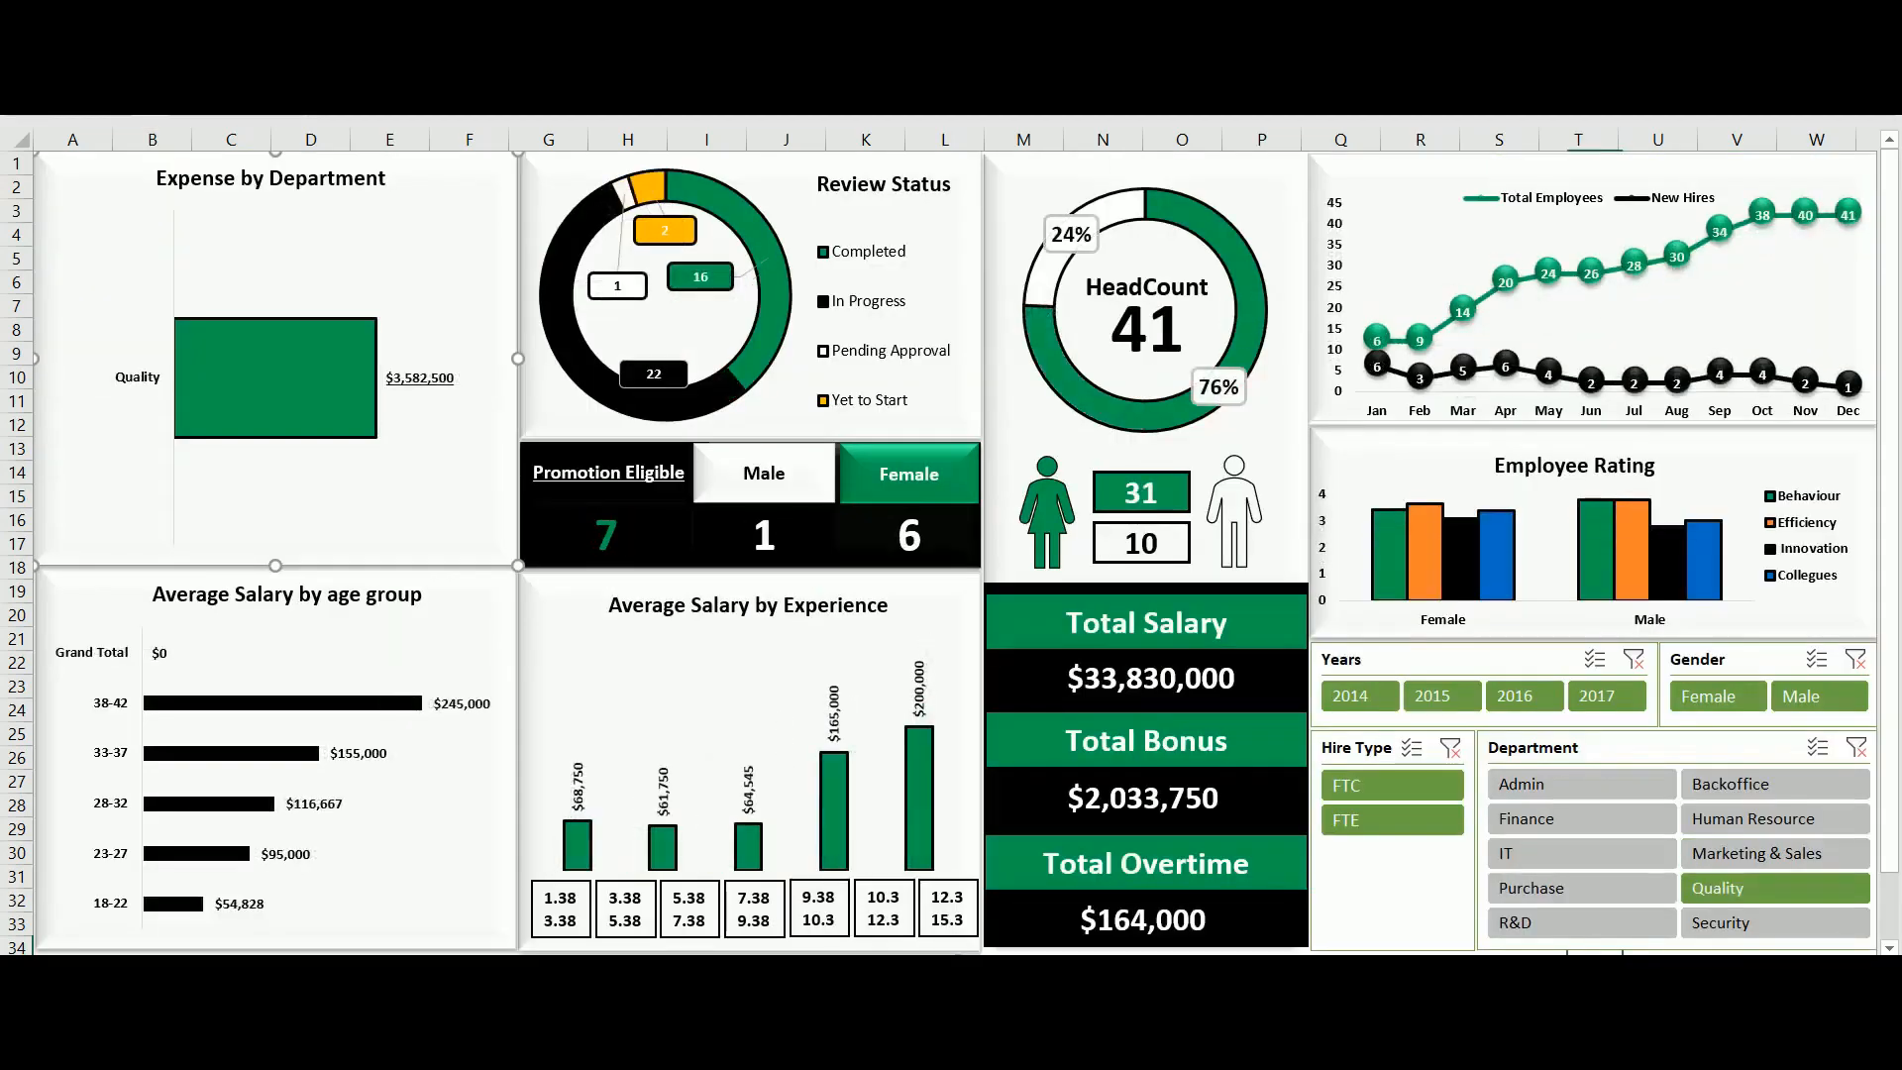
left_click(1581, 889)
left_click(1582, 854)
left_click_drag(1581, 819, 1581, 784)
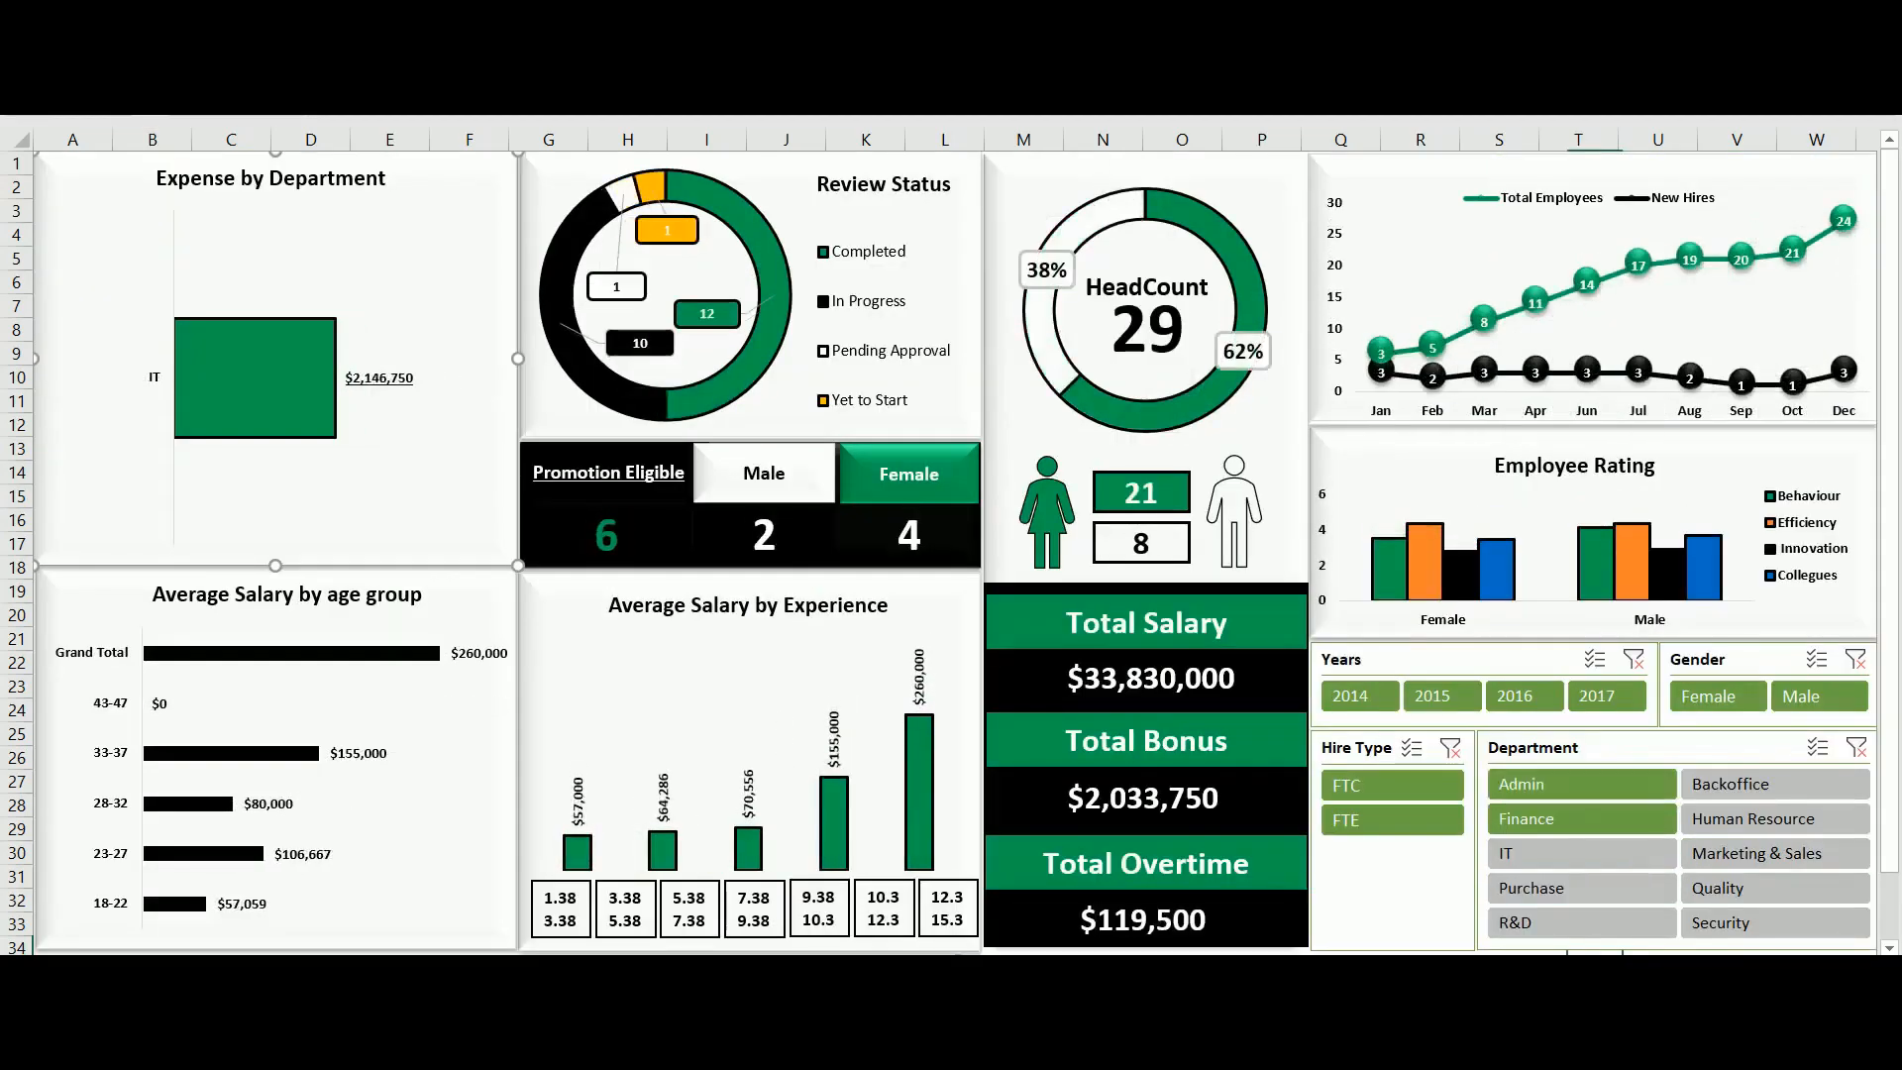
left_click(1581, 785)
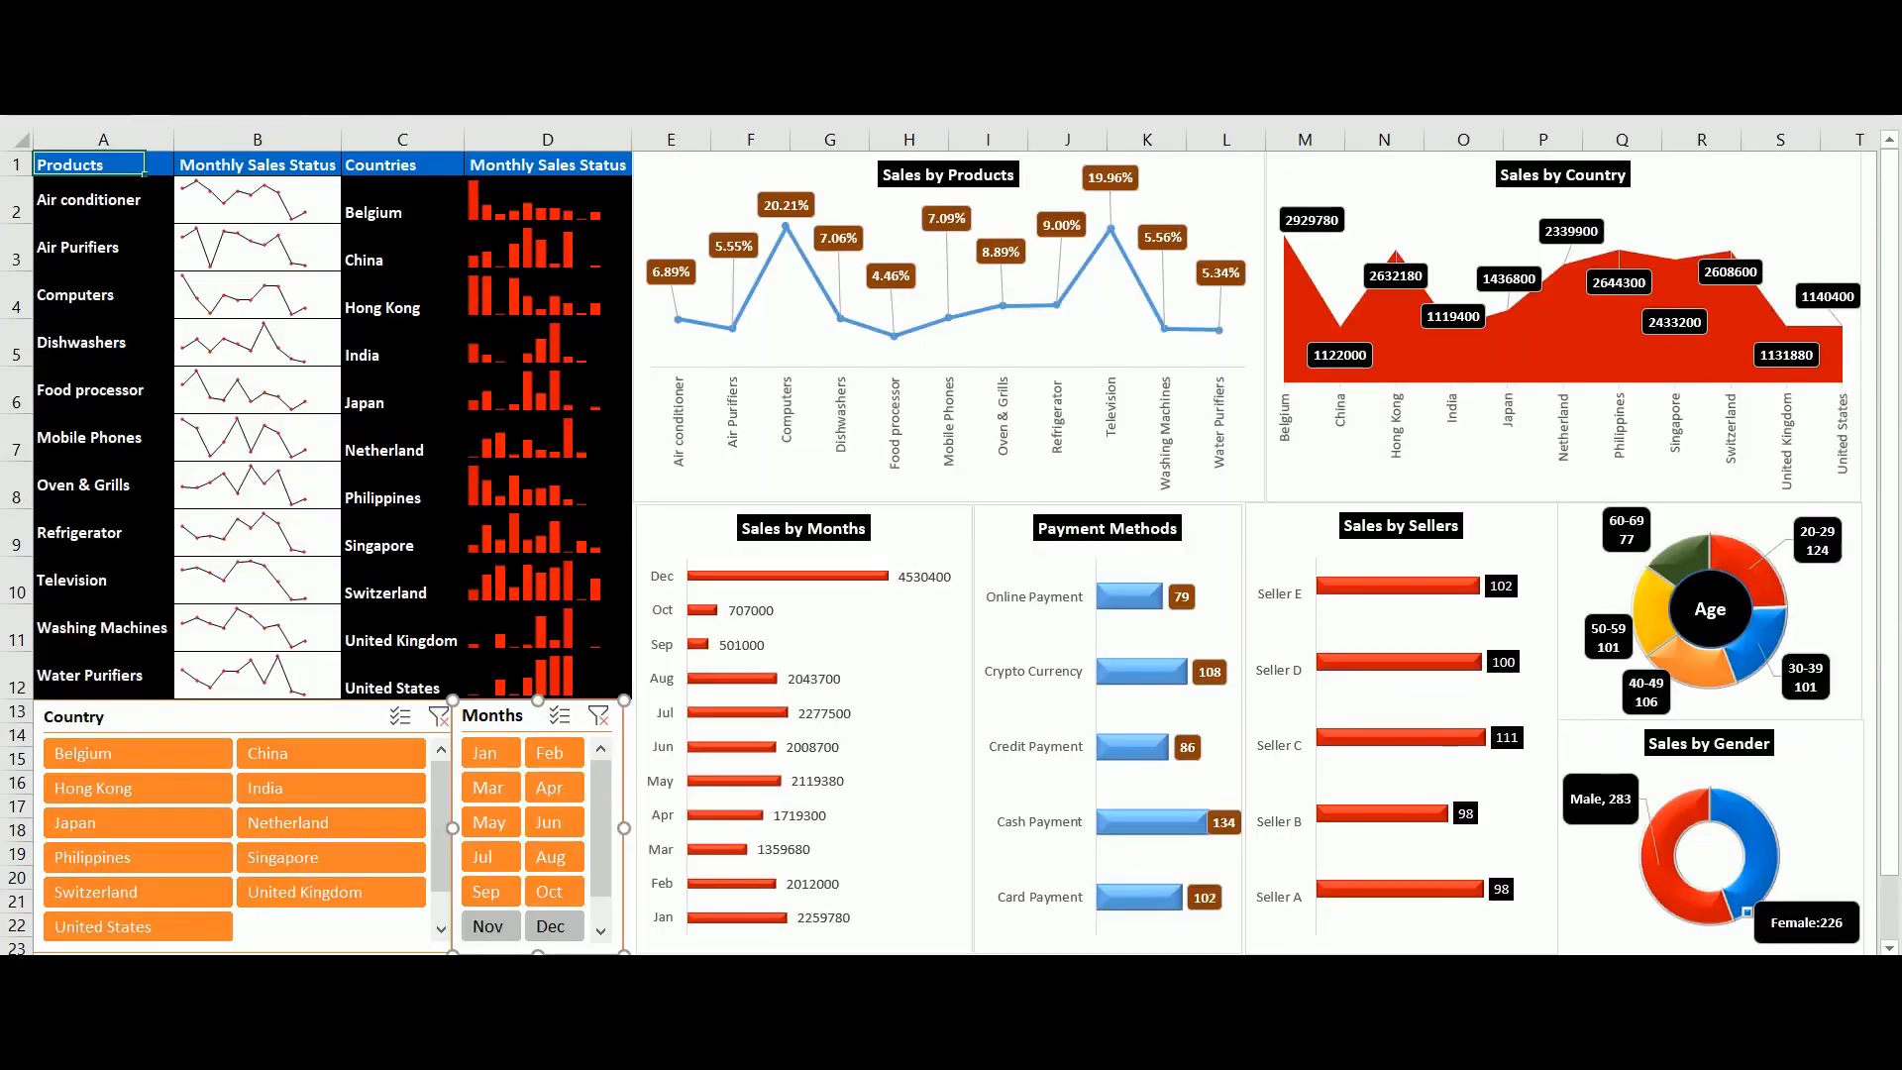
- Exclude the months from Oct back to Mar one by one in the product sales dashboard's Months slicer
left_click(553, 892, "ctrl")
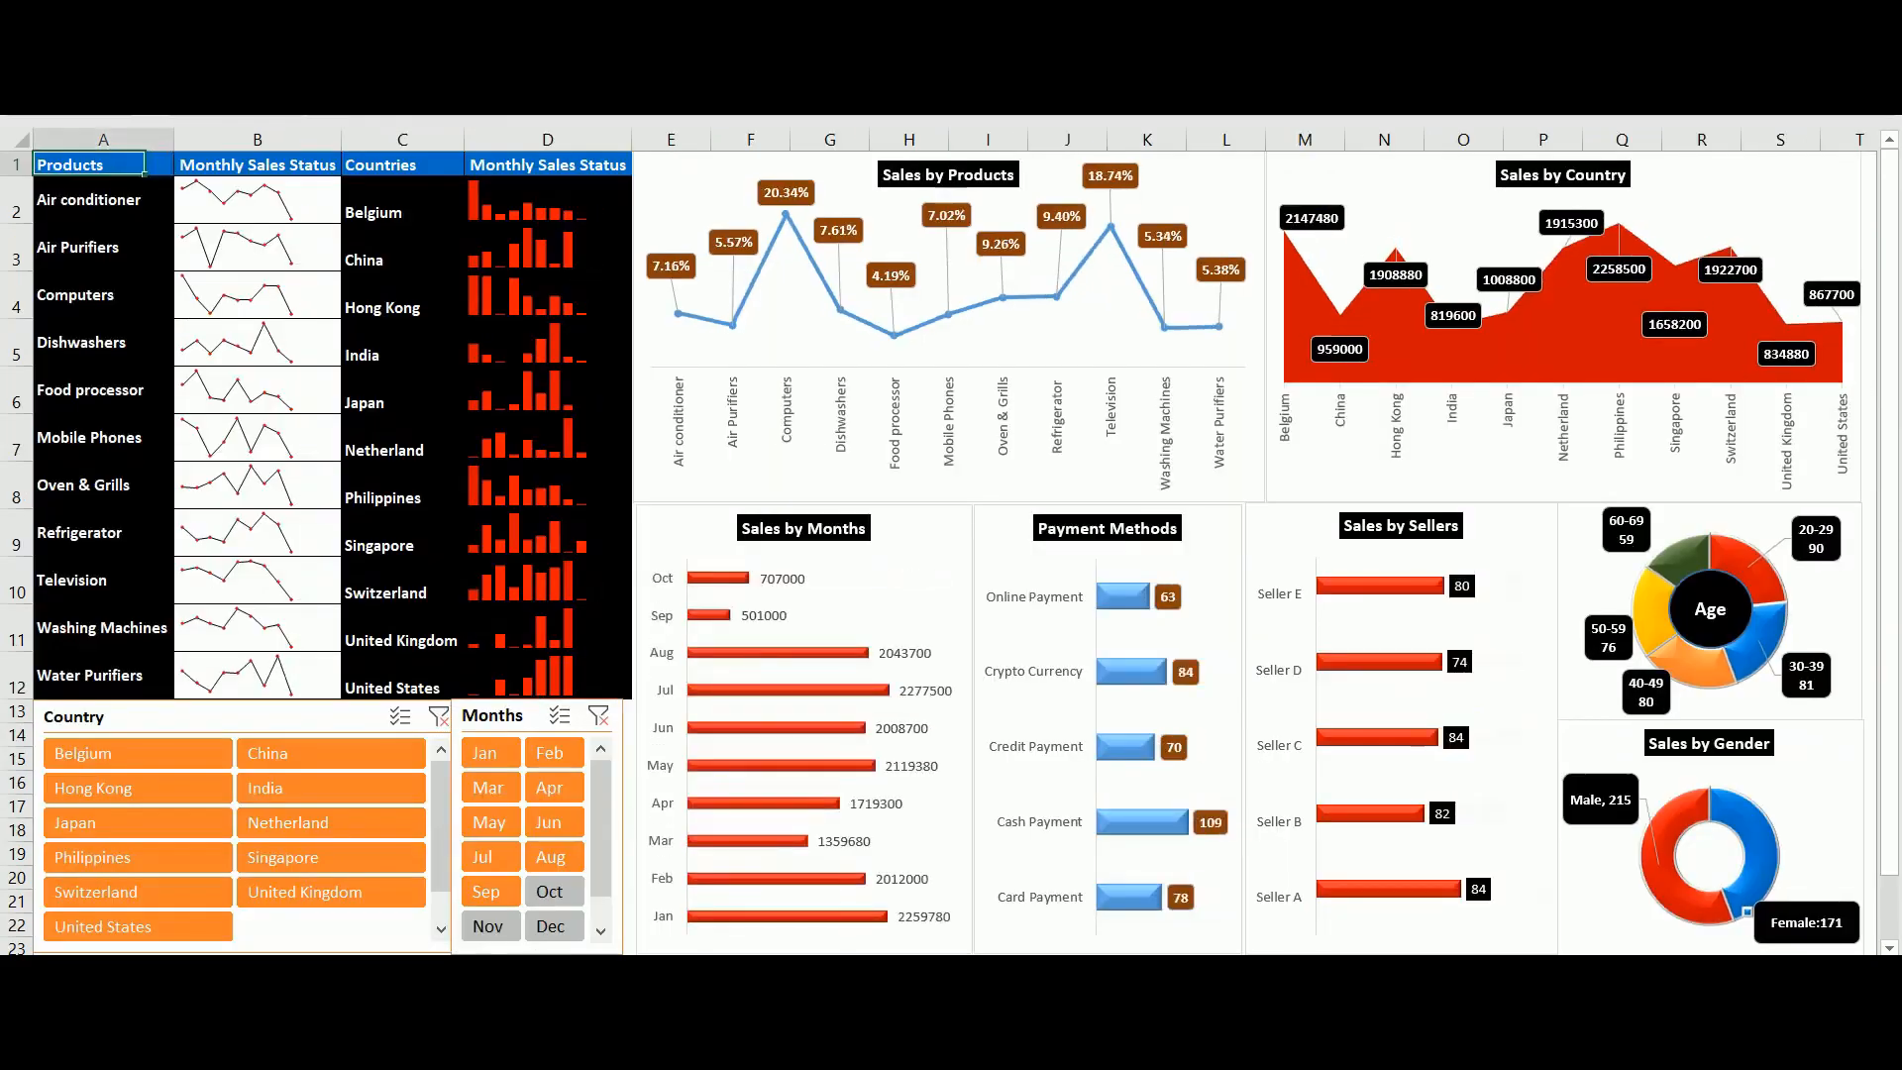
left_click(491, 891, "ctrl")
left_click(553, 857, "ctrl")
left_click(490, 857, "ctrl")
left_click(553, 822, "ctrl")
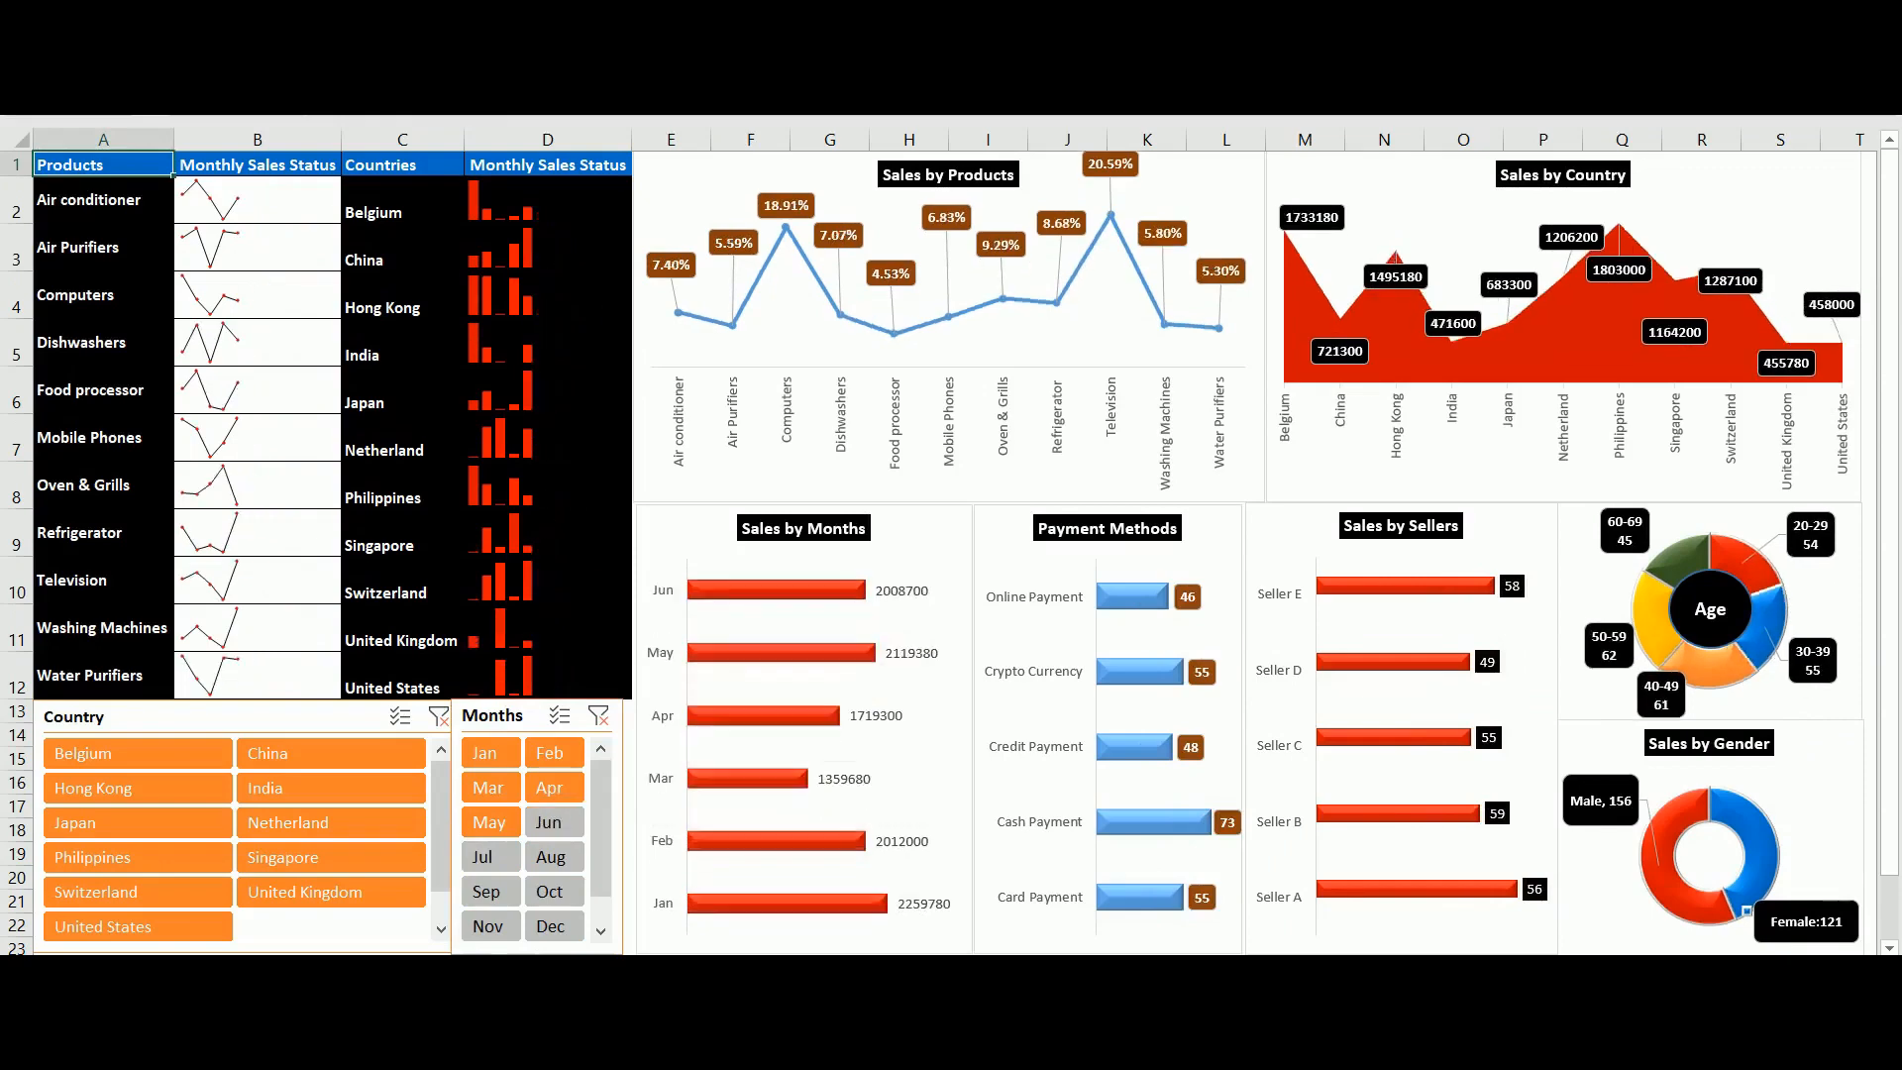
left_click(490, 822, "ctrl")
left_click(553, 787, "ctrl")
left_click(491, 788, "ctrl")
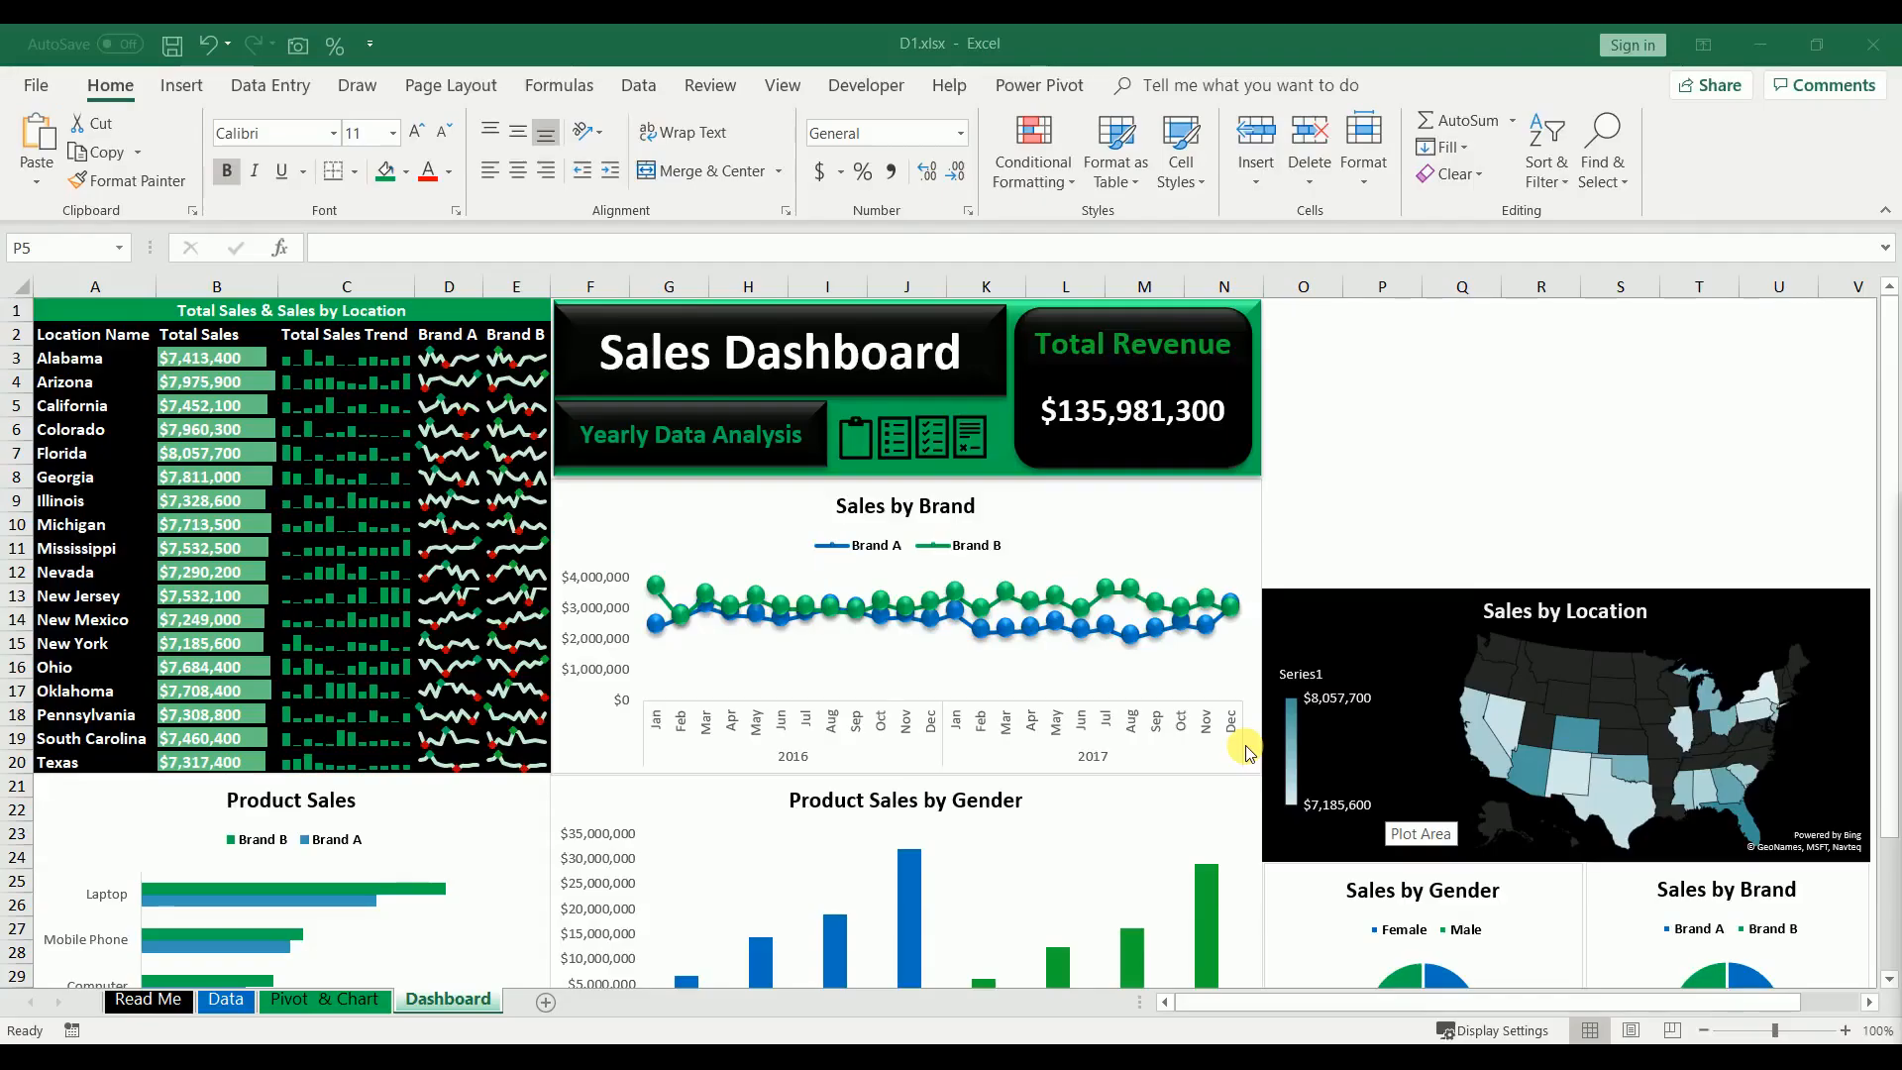
- Insert slicers for Years, Product Name, Gender and Brand Name based on the upper Sales by Brand line chart
left_click(1260, 535)
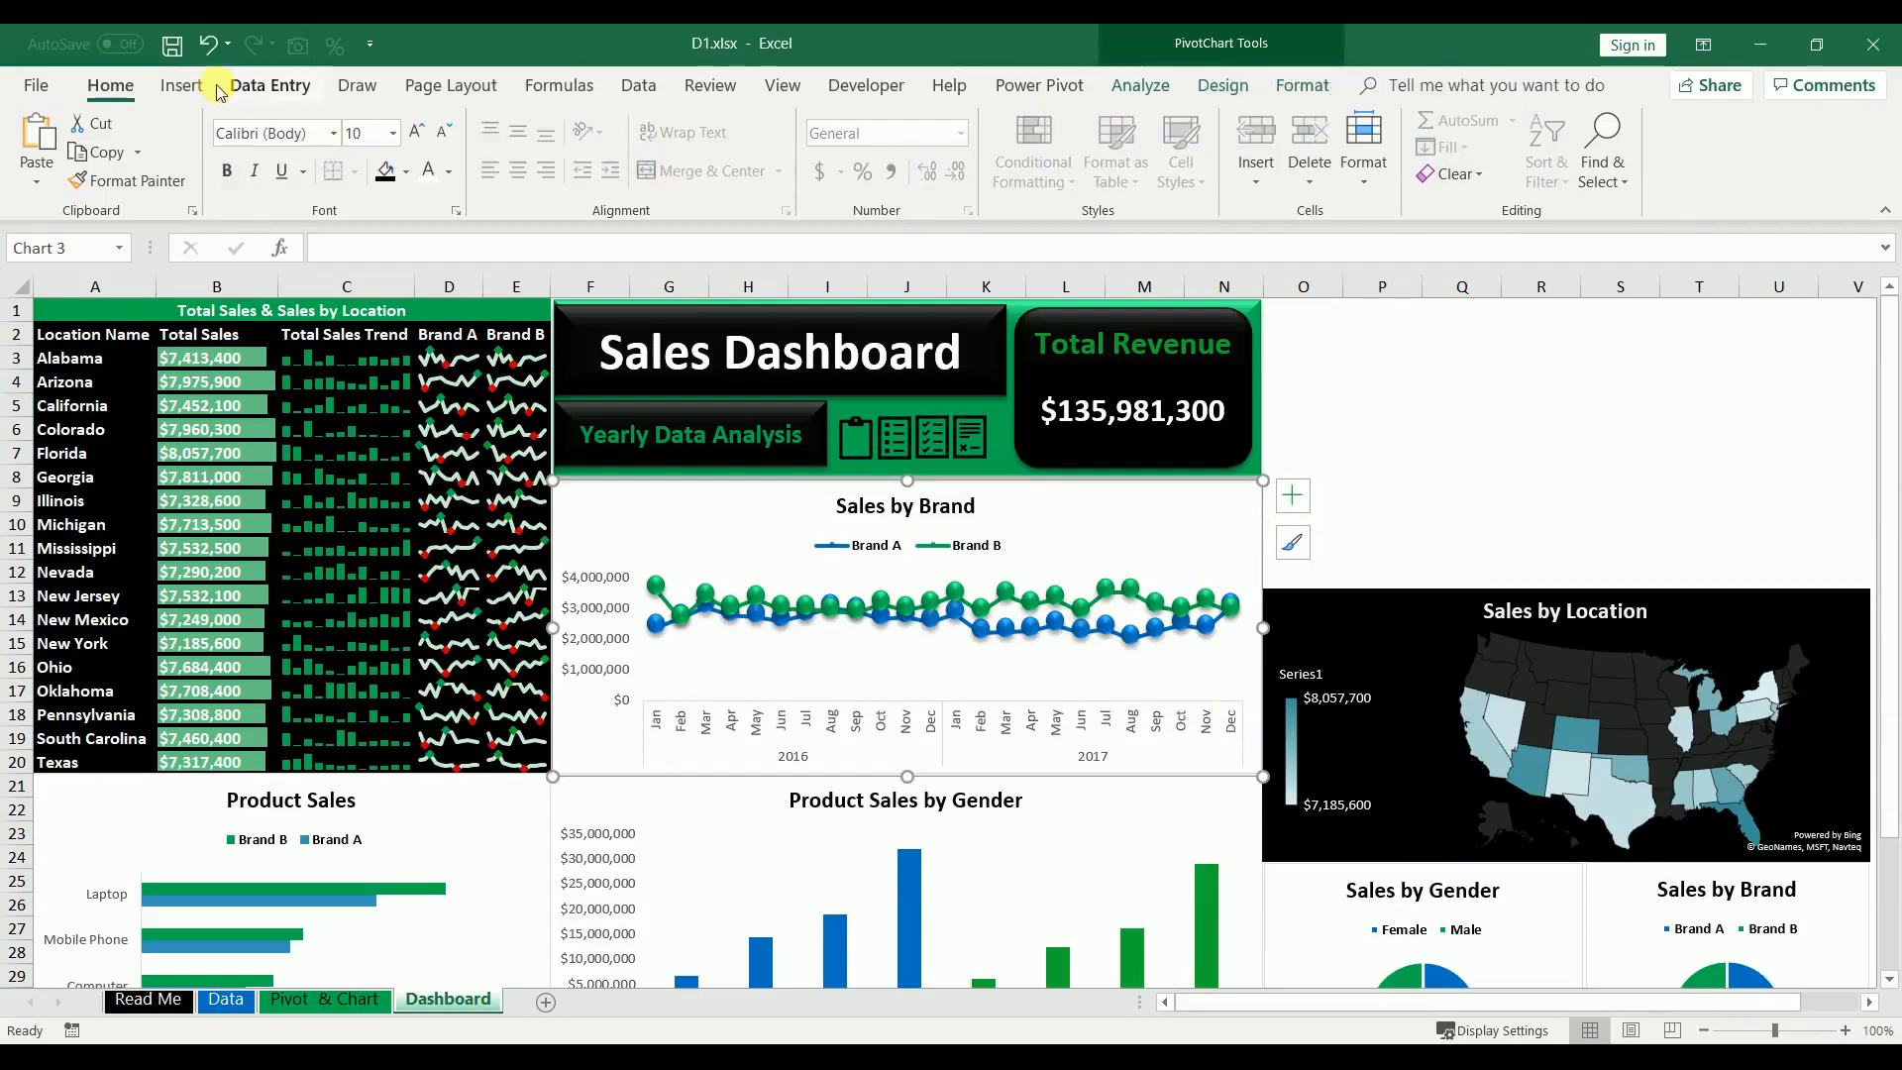
left_click(181, 87)
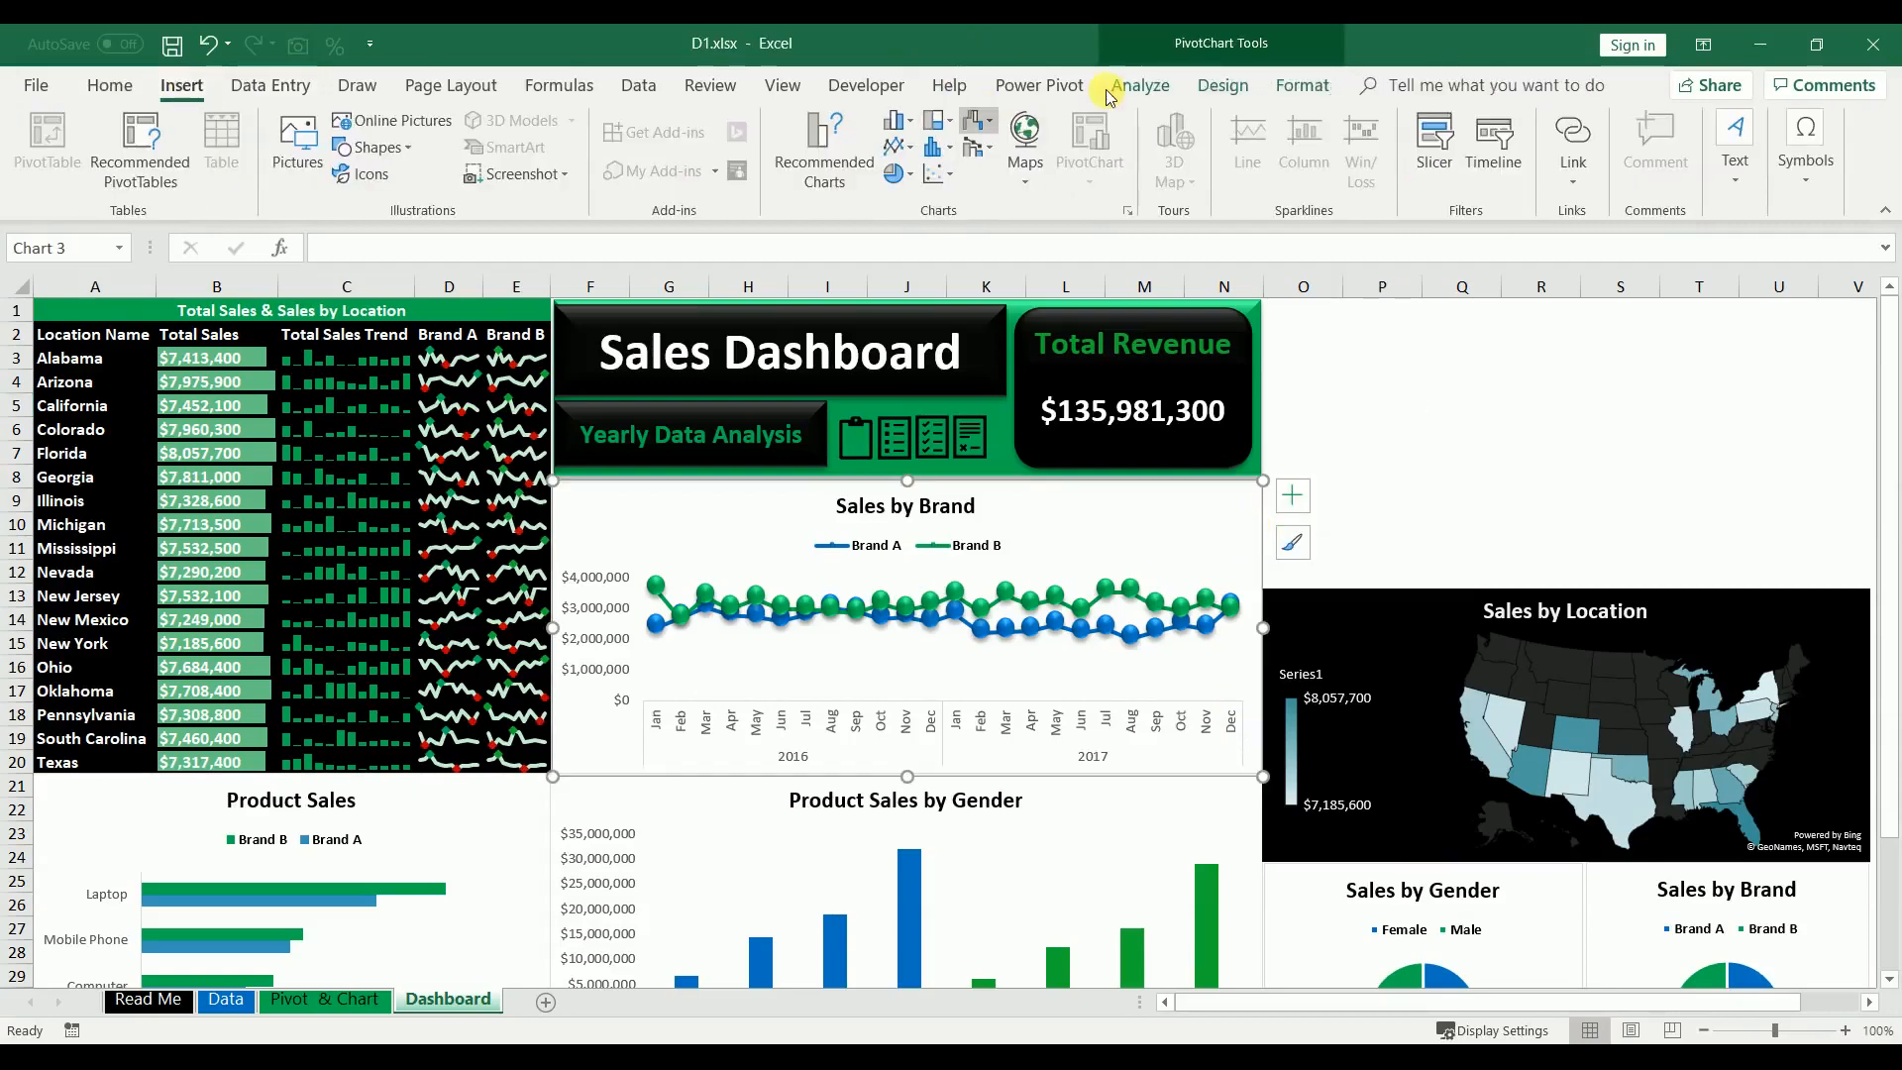
left_click(1450, 143)
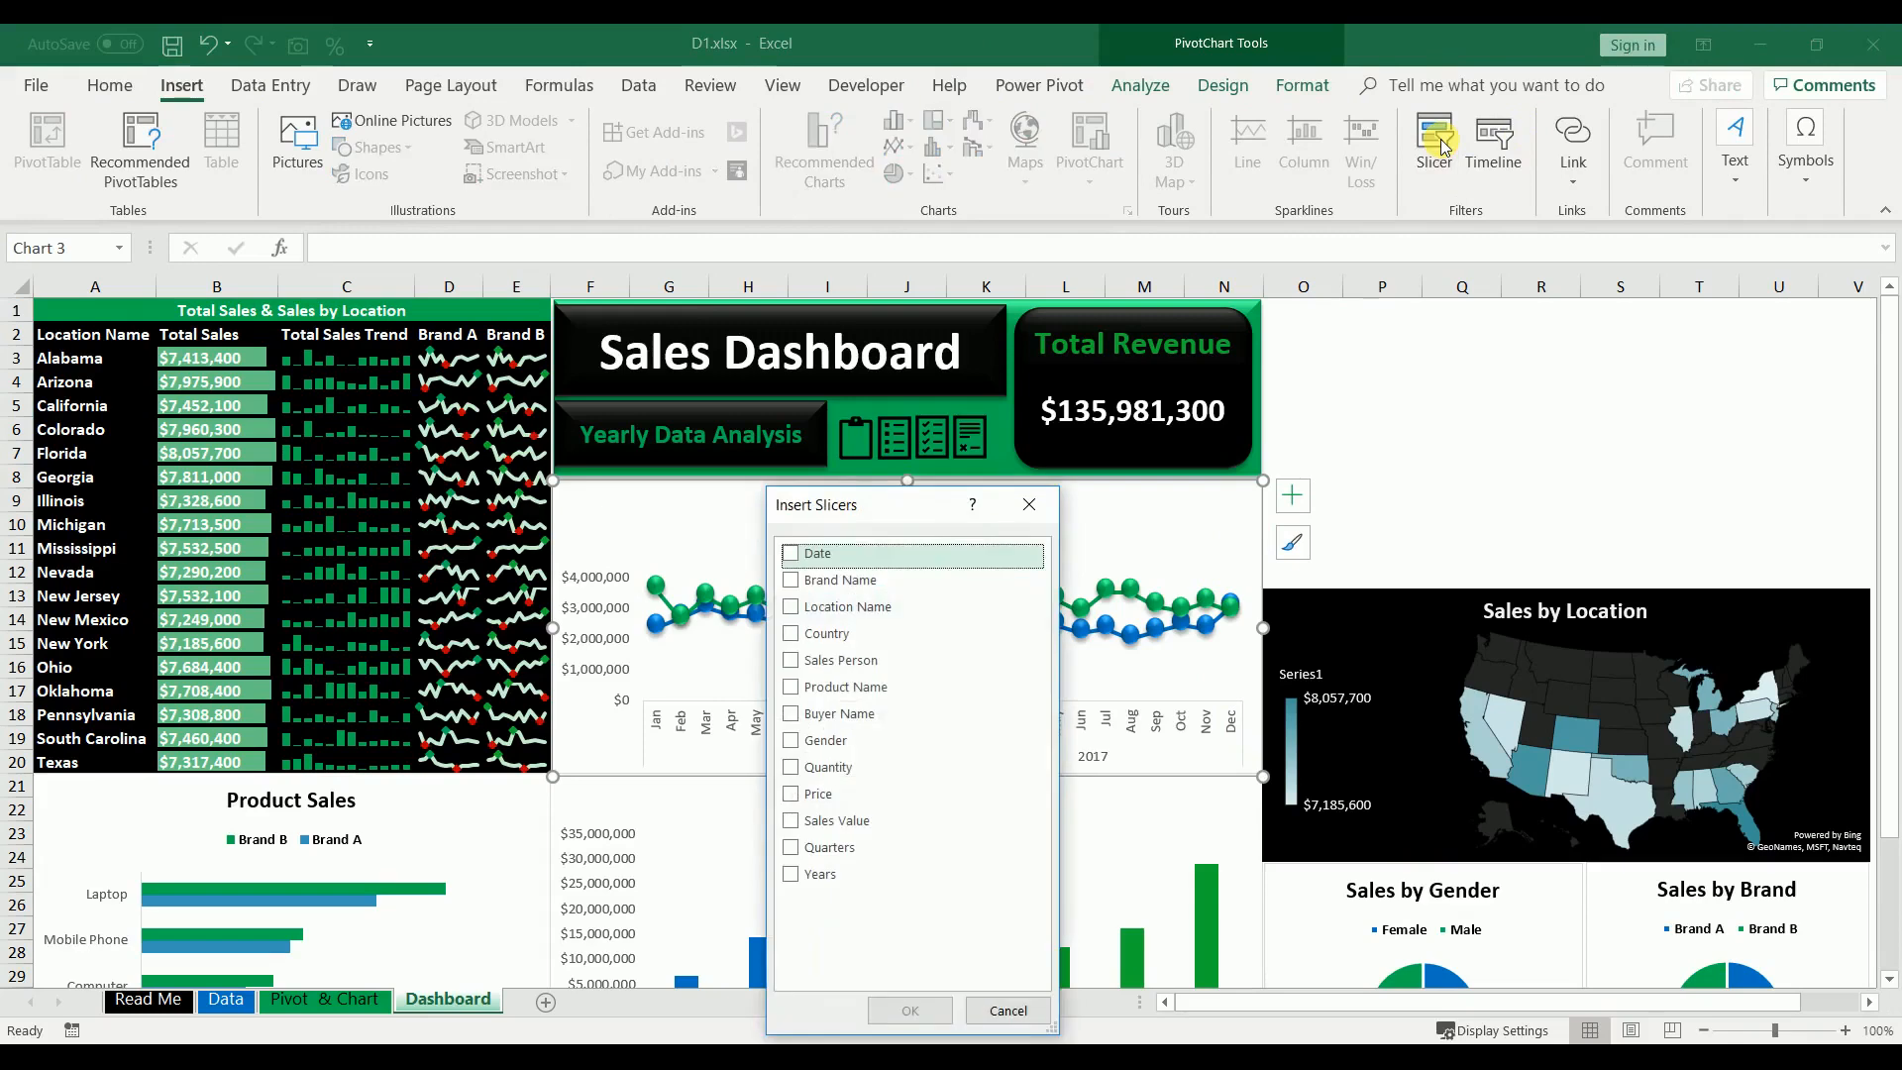
left_click_drag(862, 505, 844, 327)
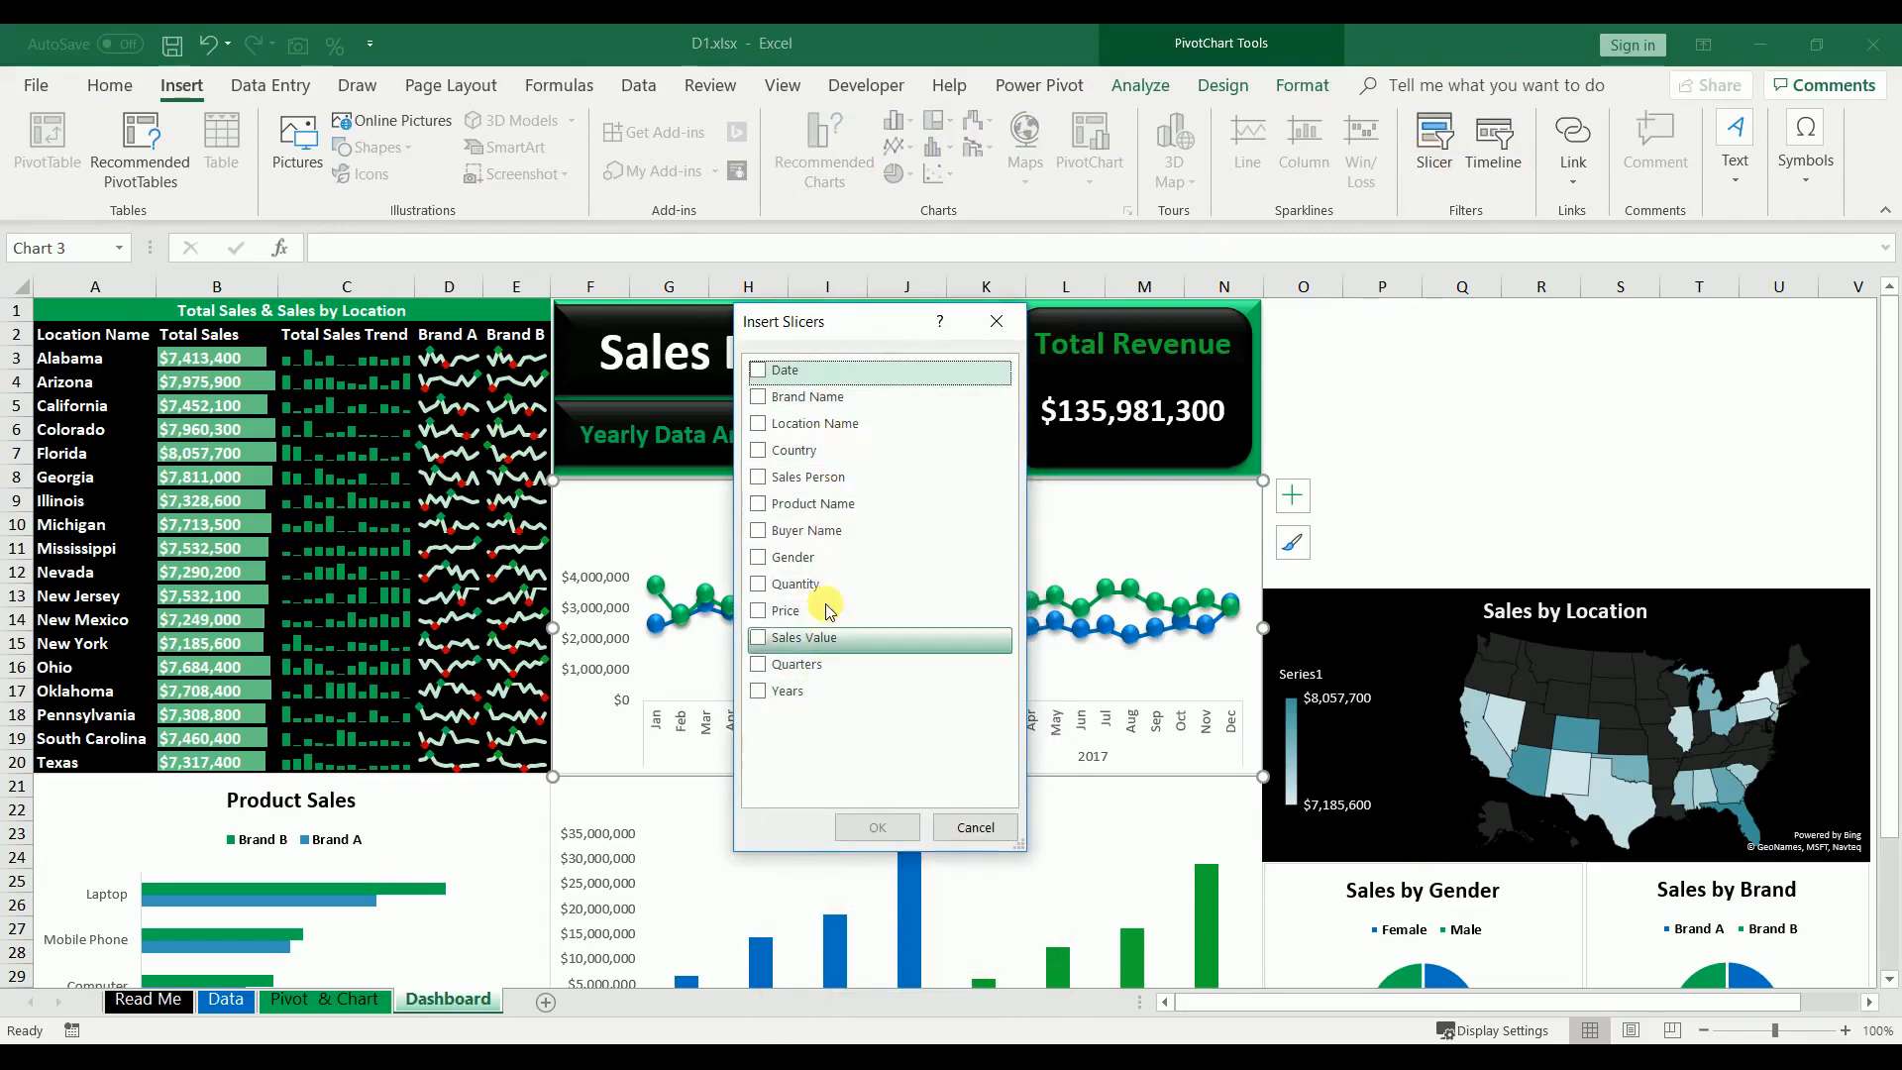
left_click(756, 692)
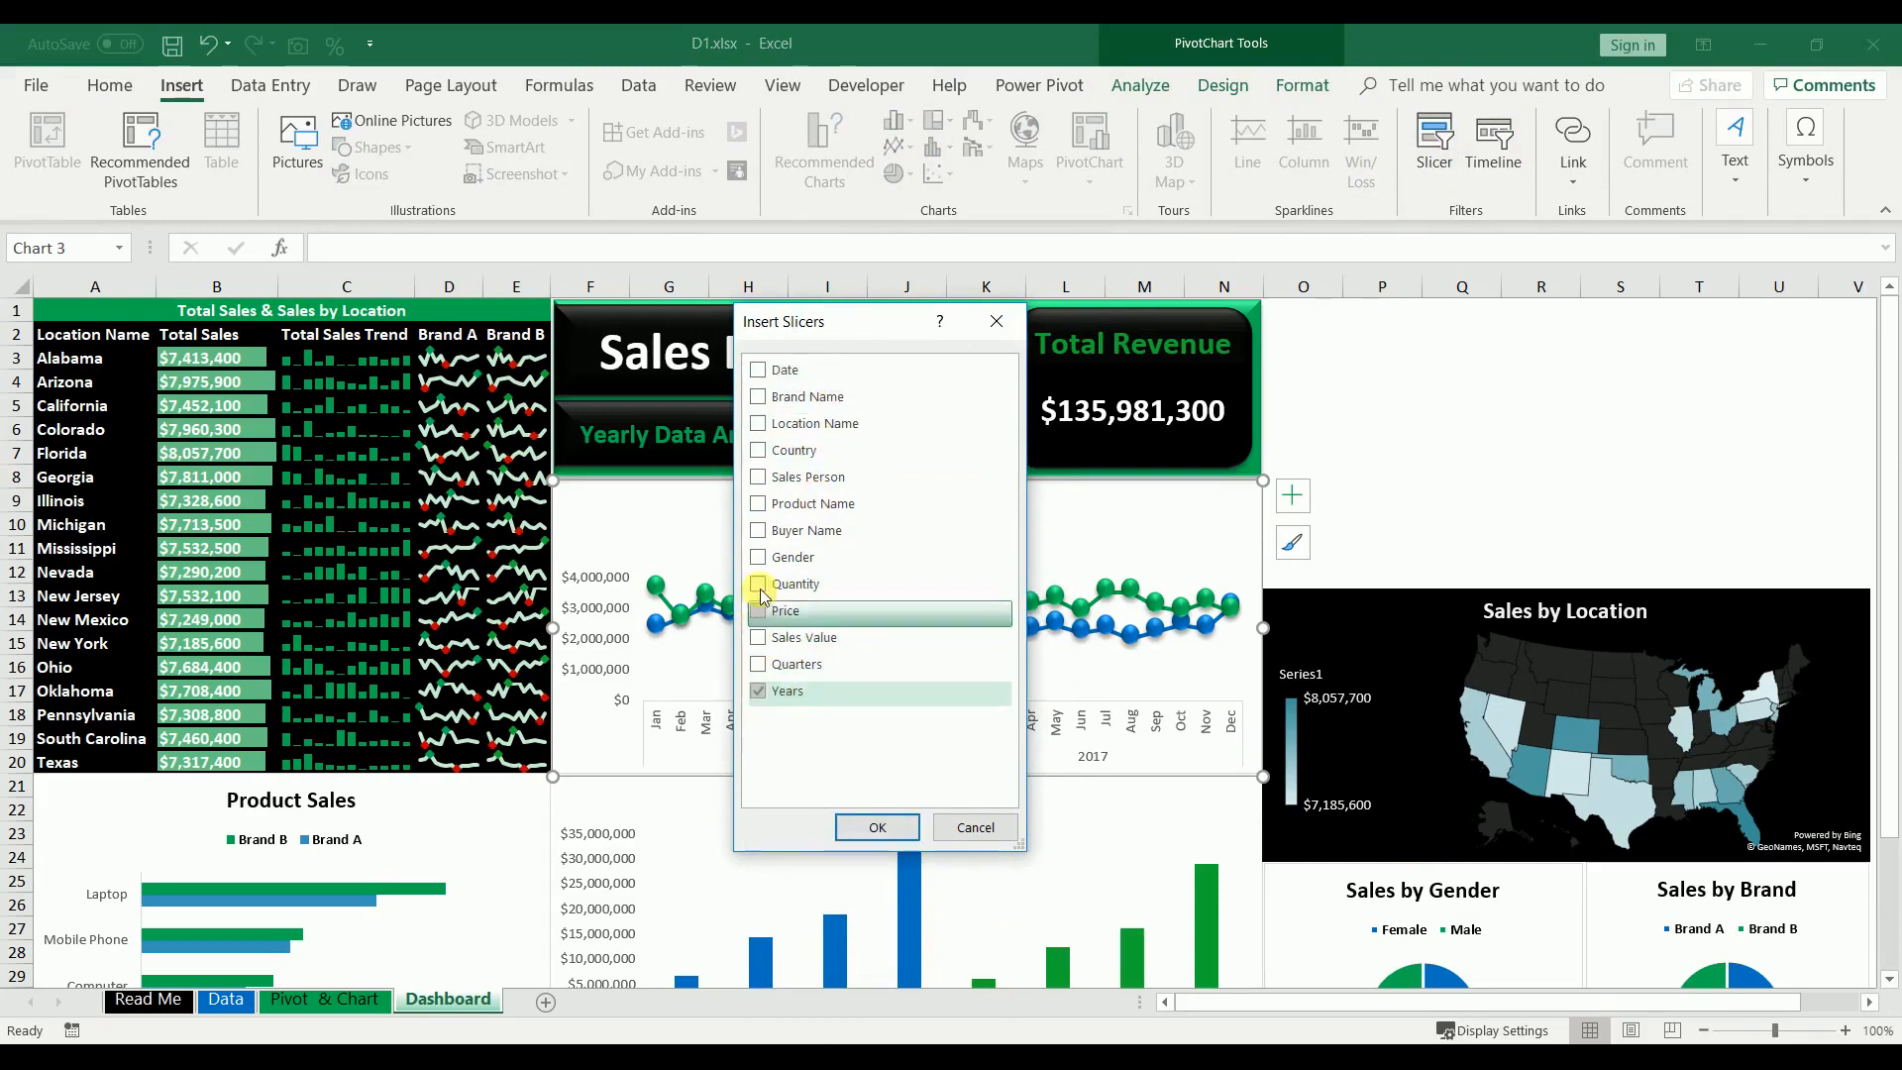
left_click(758, 506)
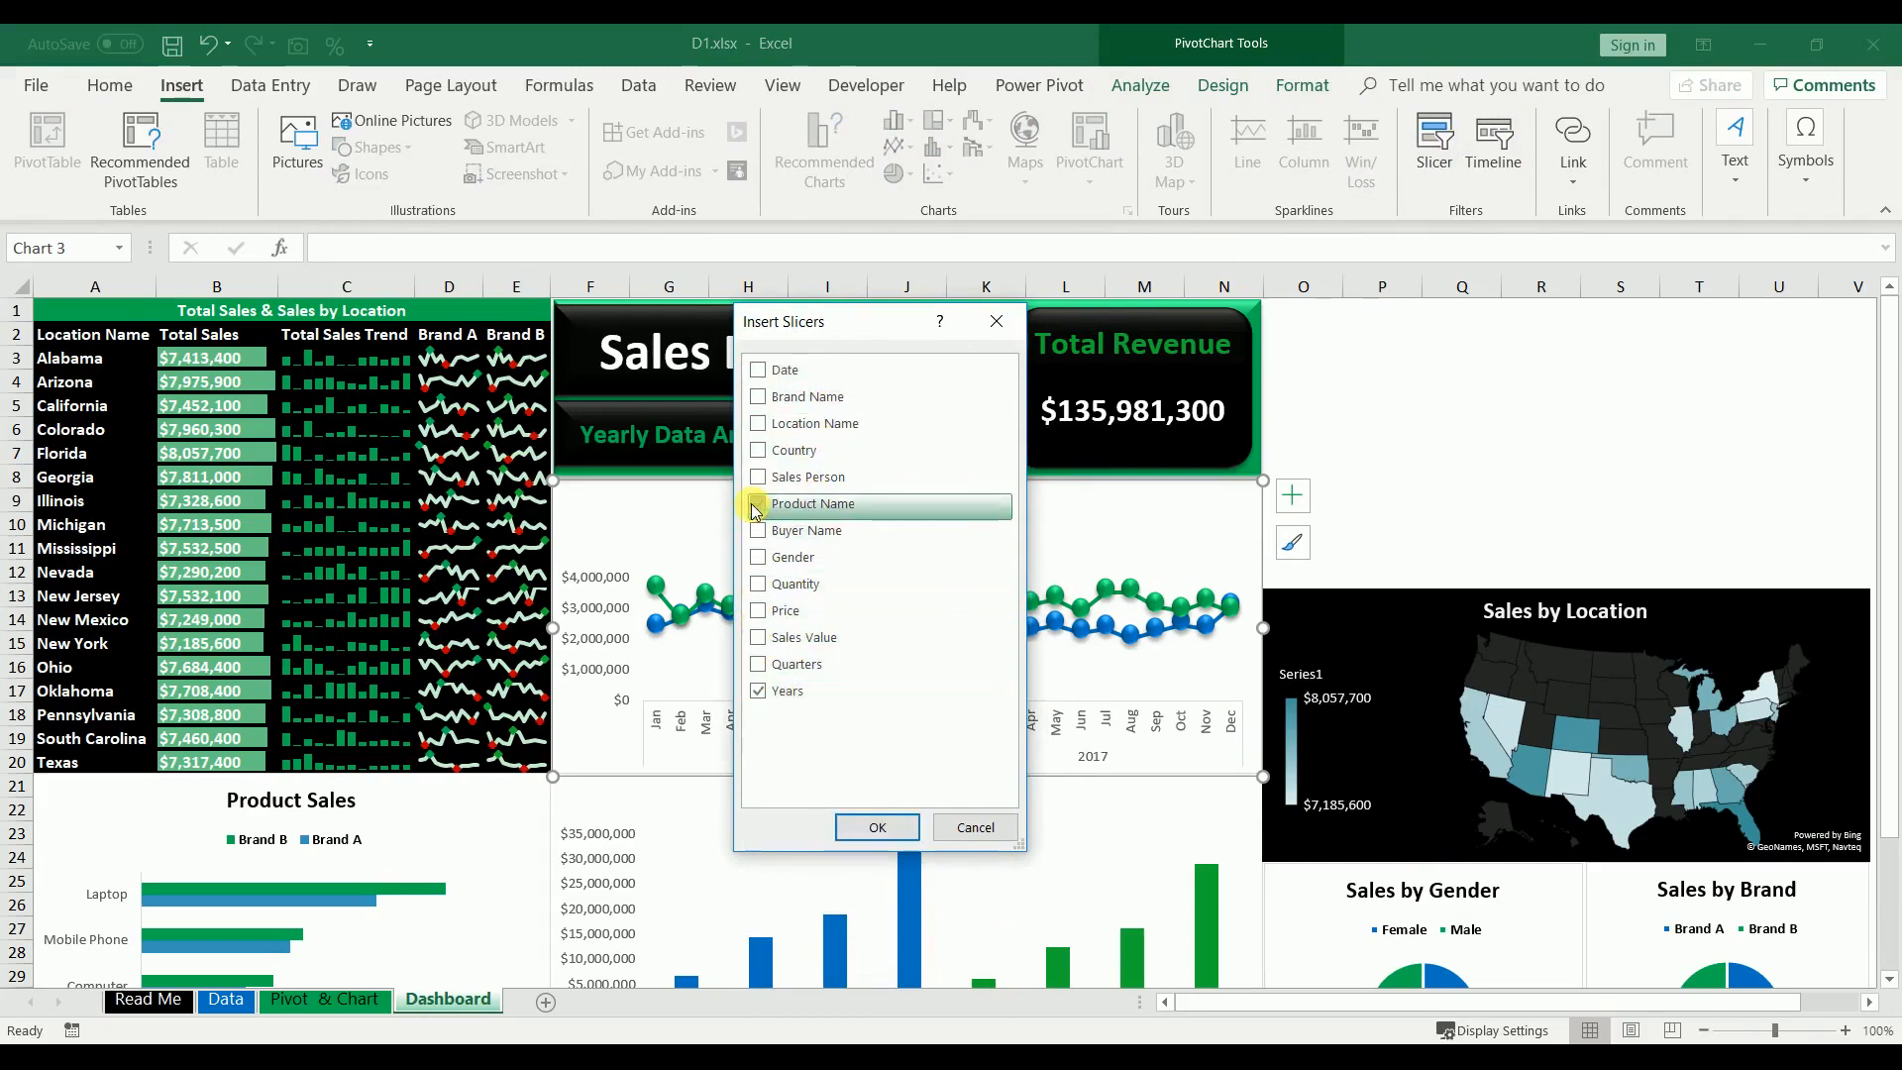
left_click(758, 558)
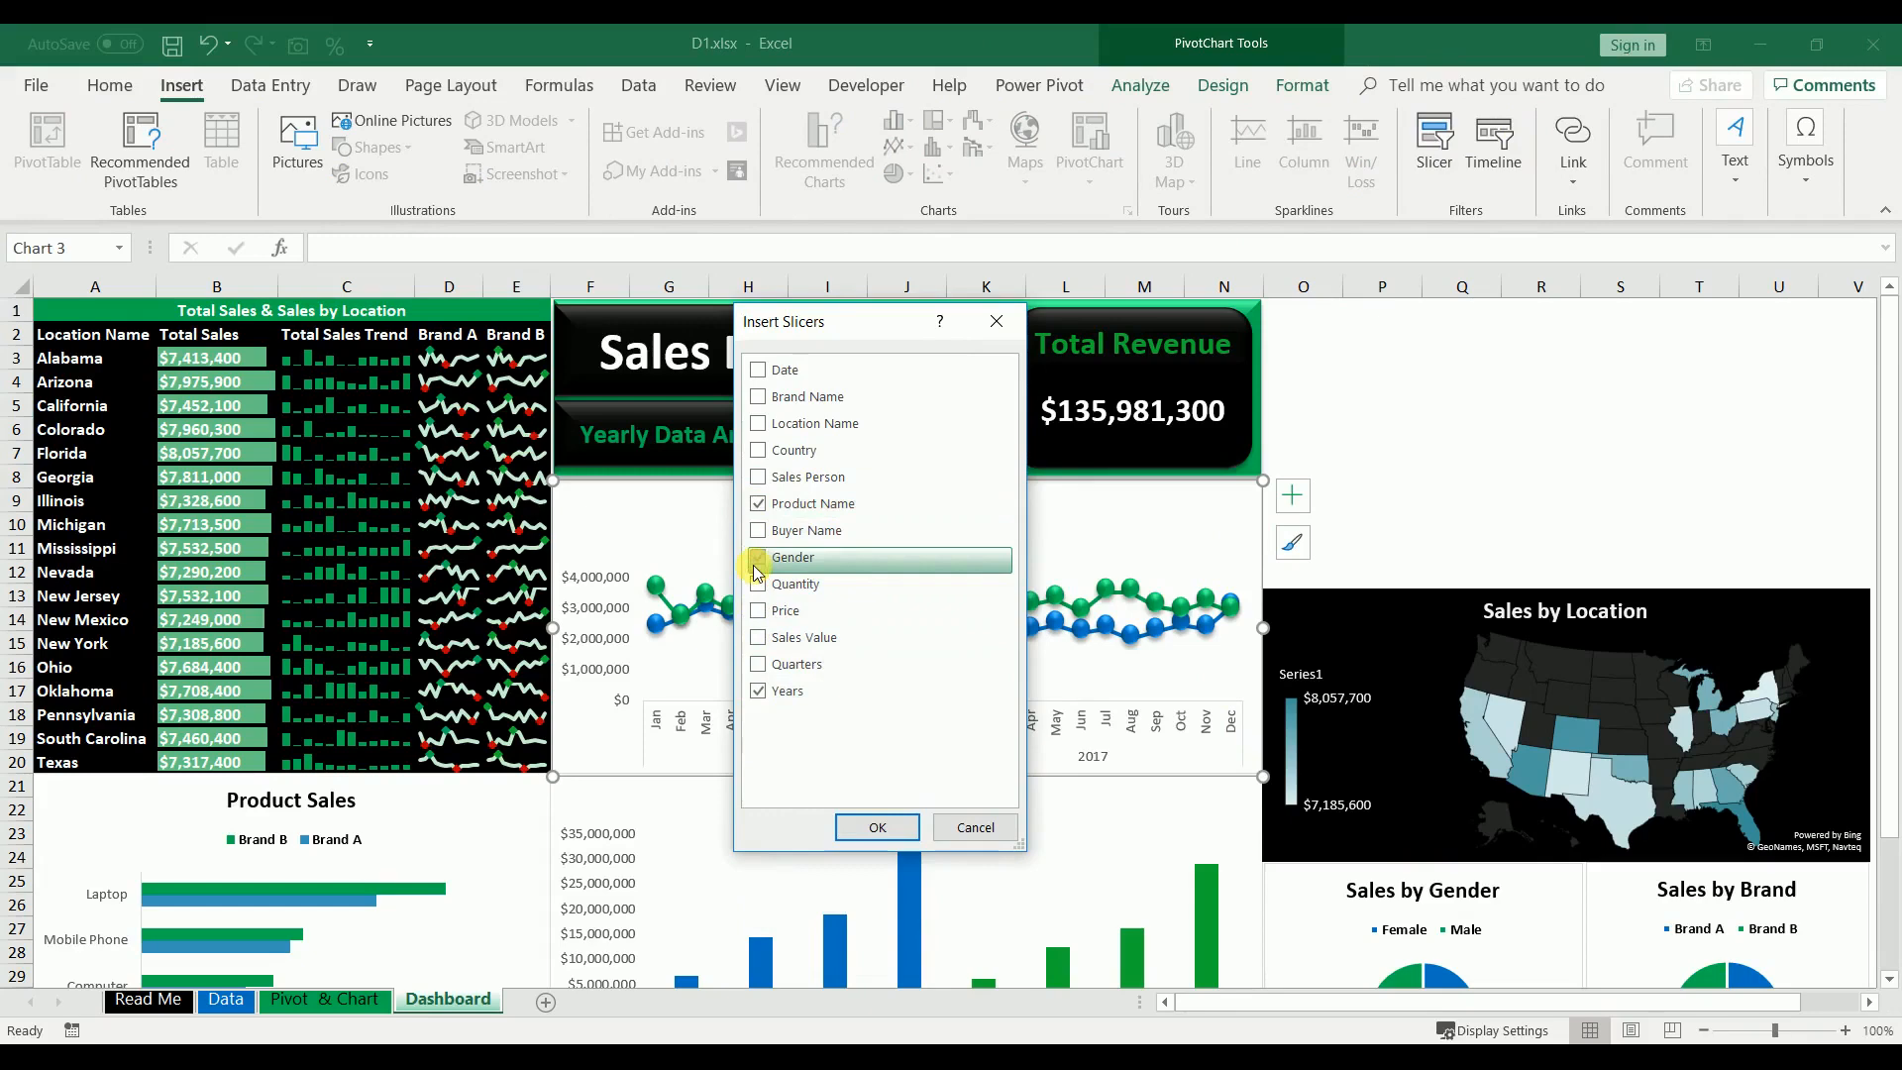
left_click(756, 400)
left_click(868, 824)
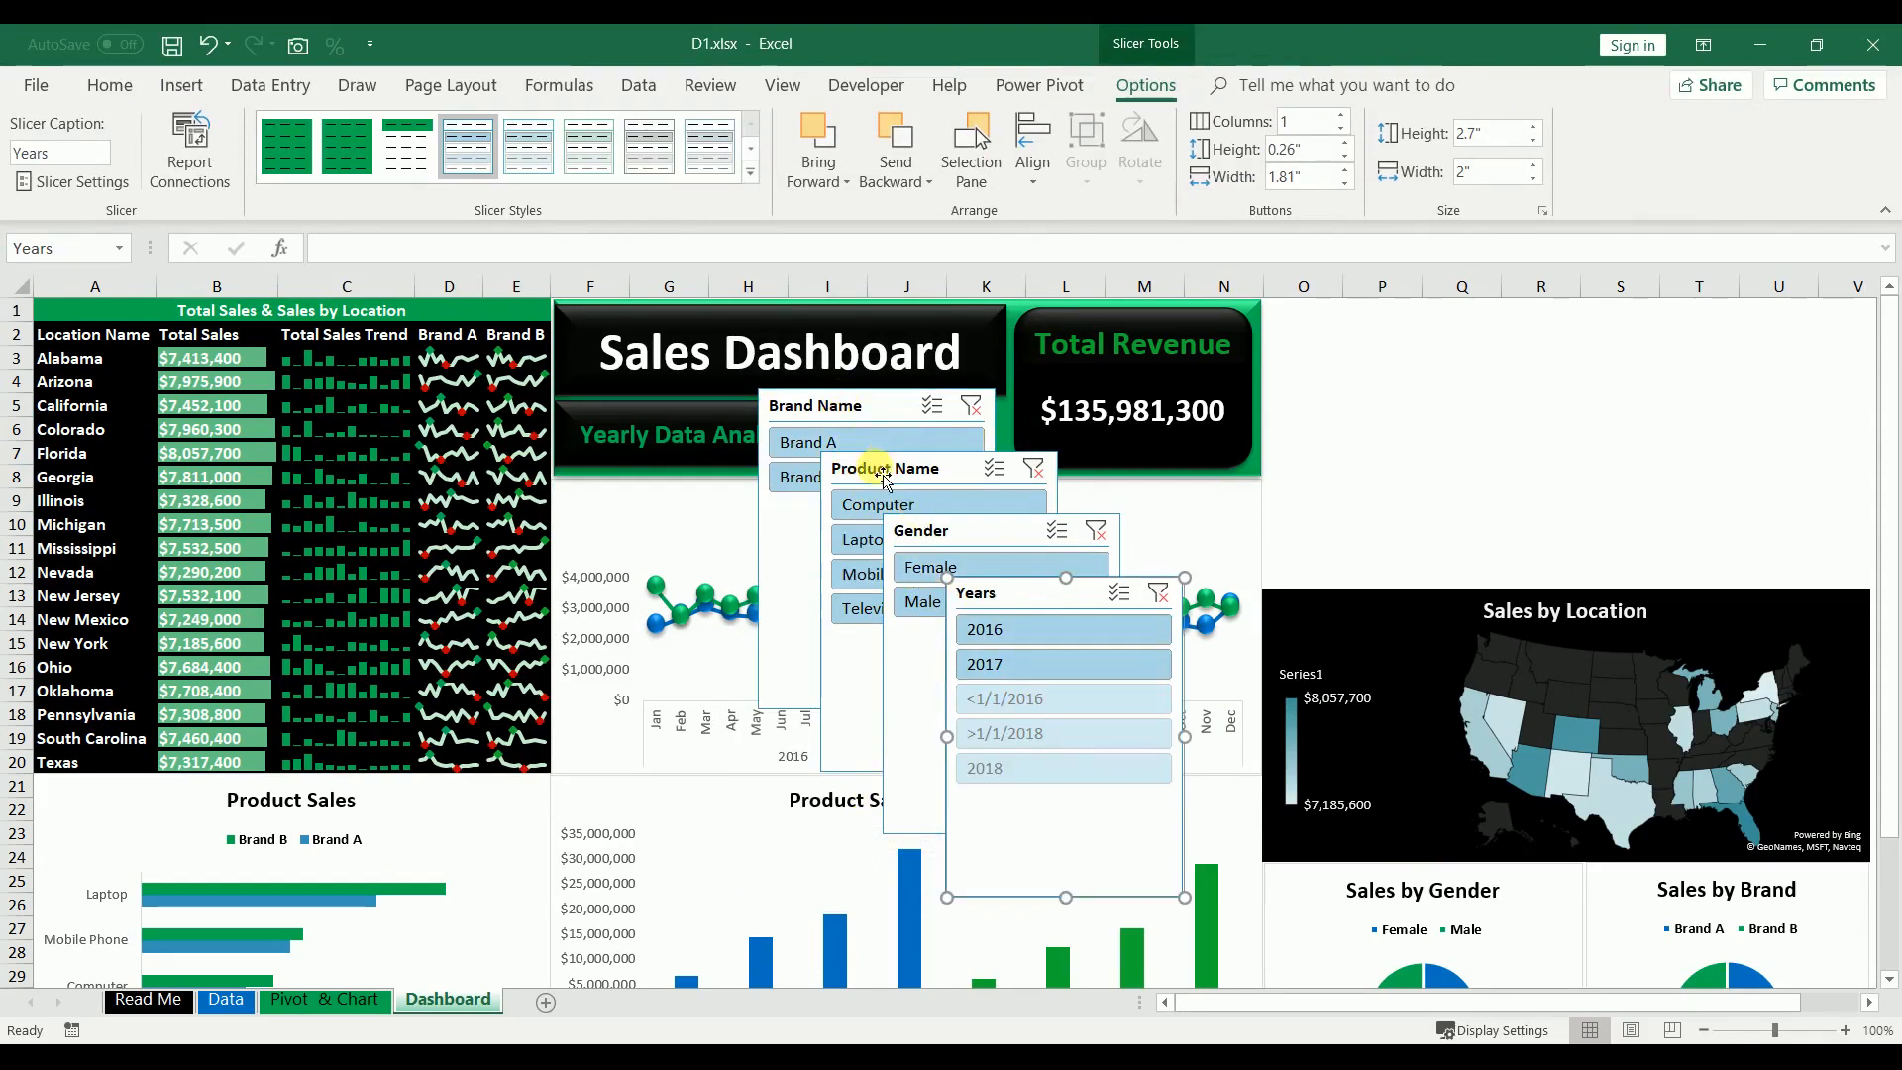
- Stack the Product Name slicer over the Years slicer beside the header banner, about 1.54 and 0.86 inches high and 2.71 inches wide
left_click_drag(884, 475, 1324, 322)
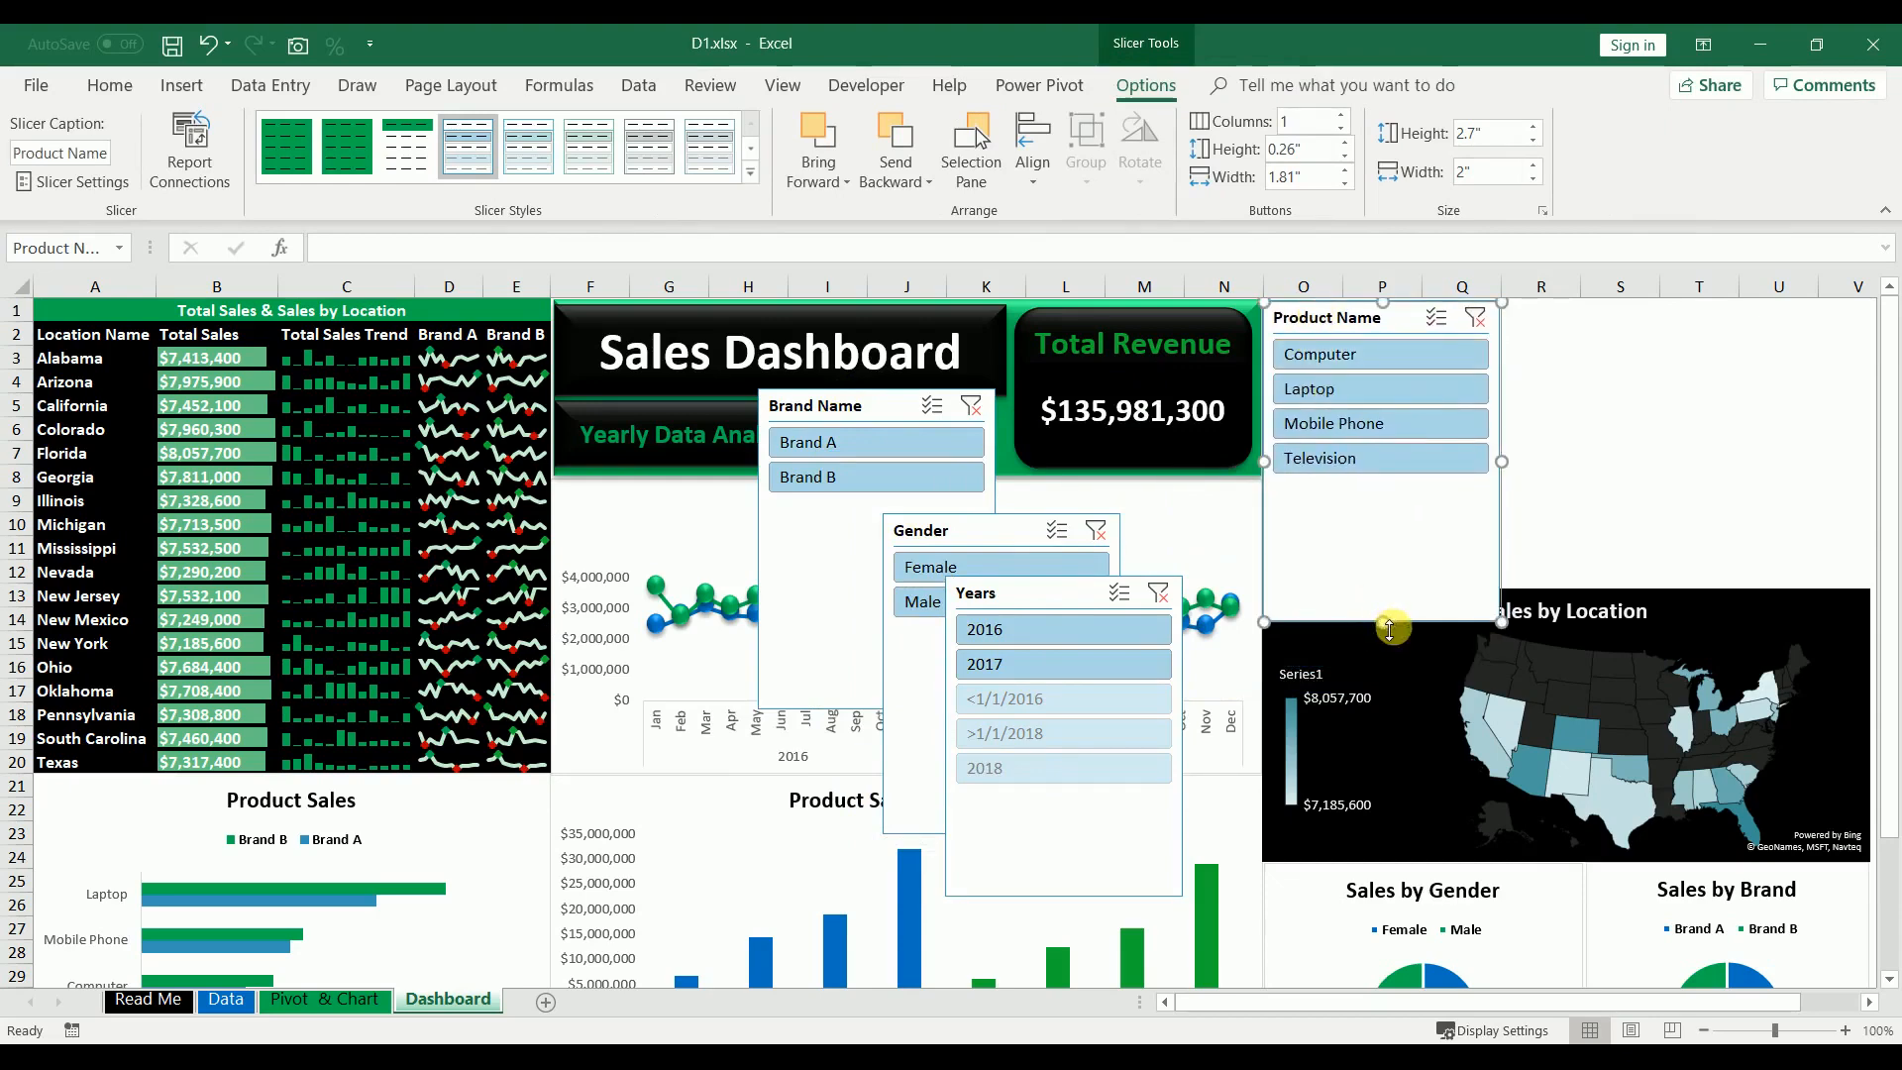
left_click_drag(1389, 628, 1393, 488)
left_click_drag(1020, 594, 1340, 506)
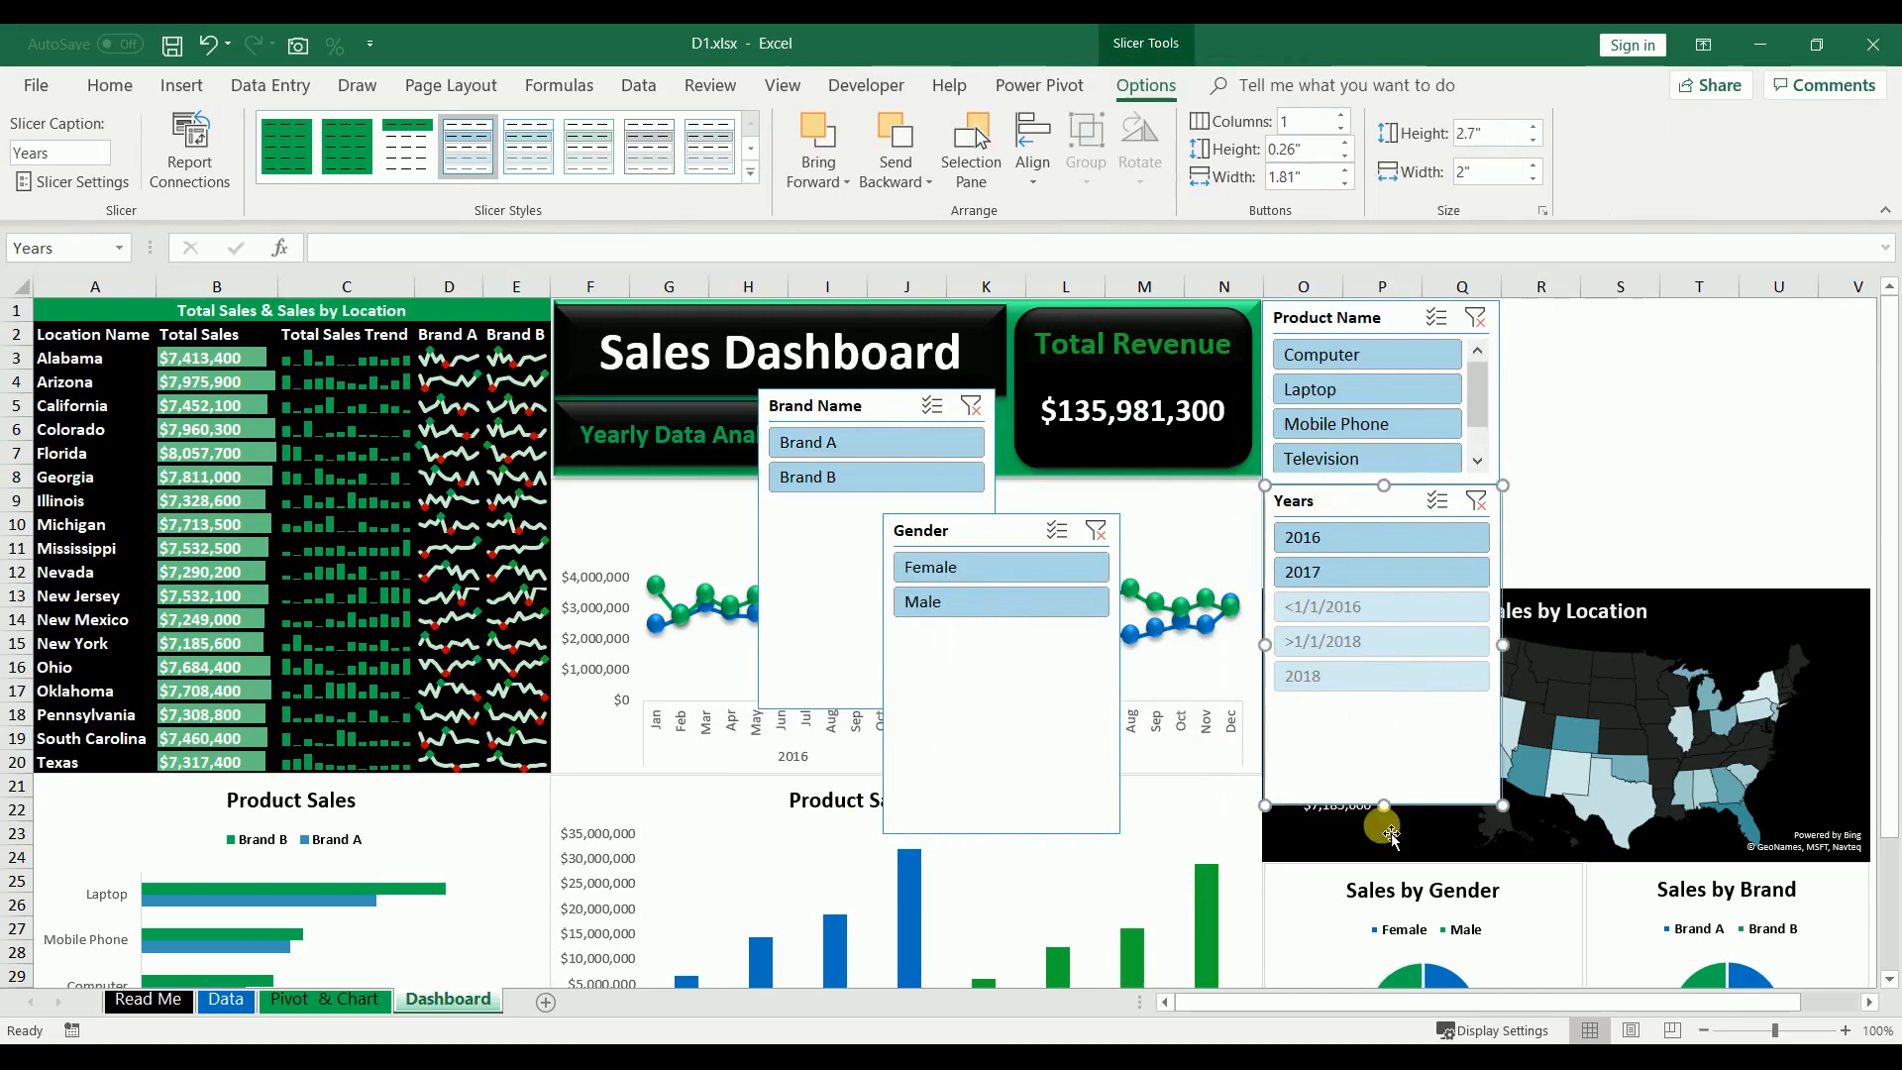
left_click(1394, 620)
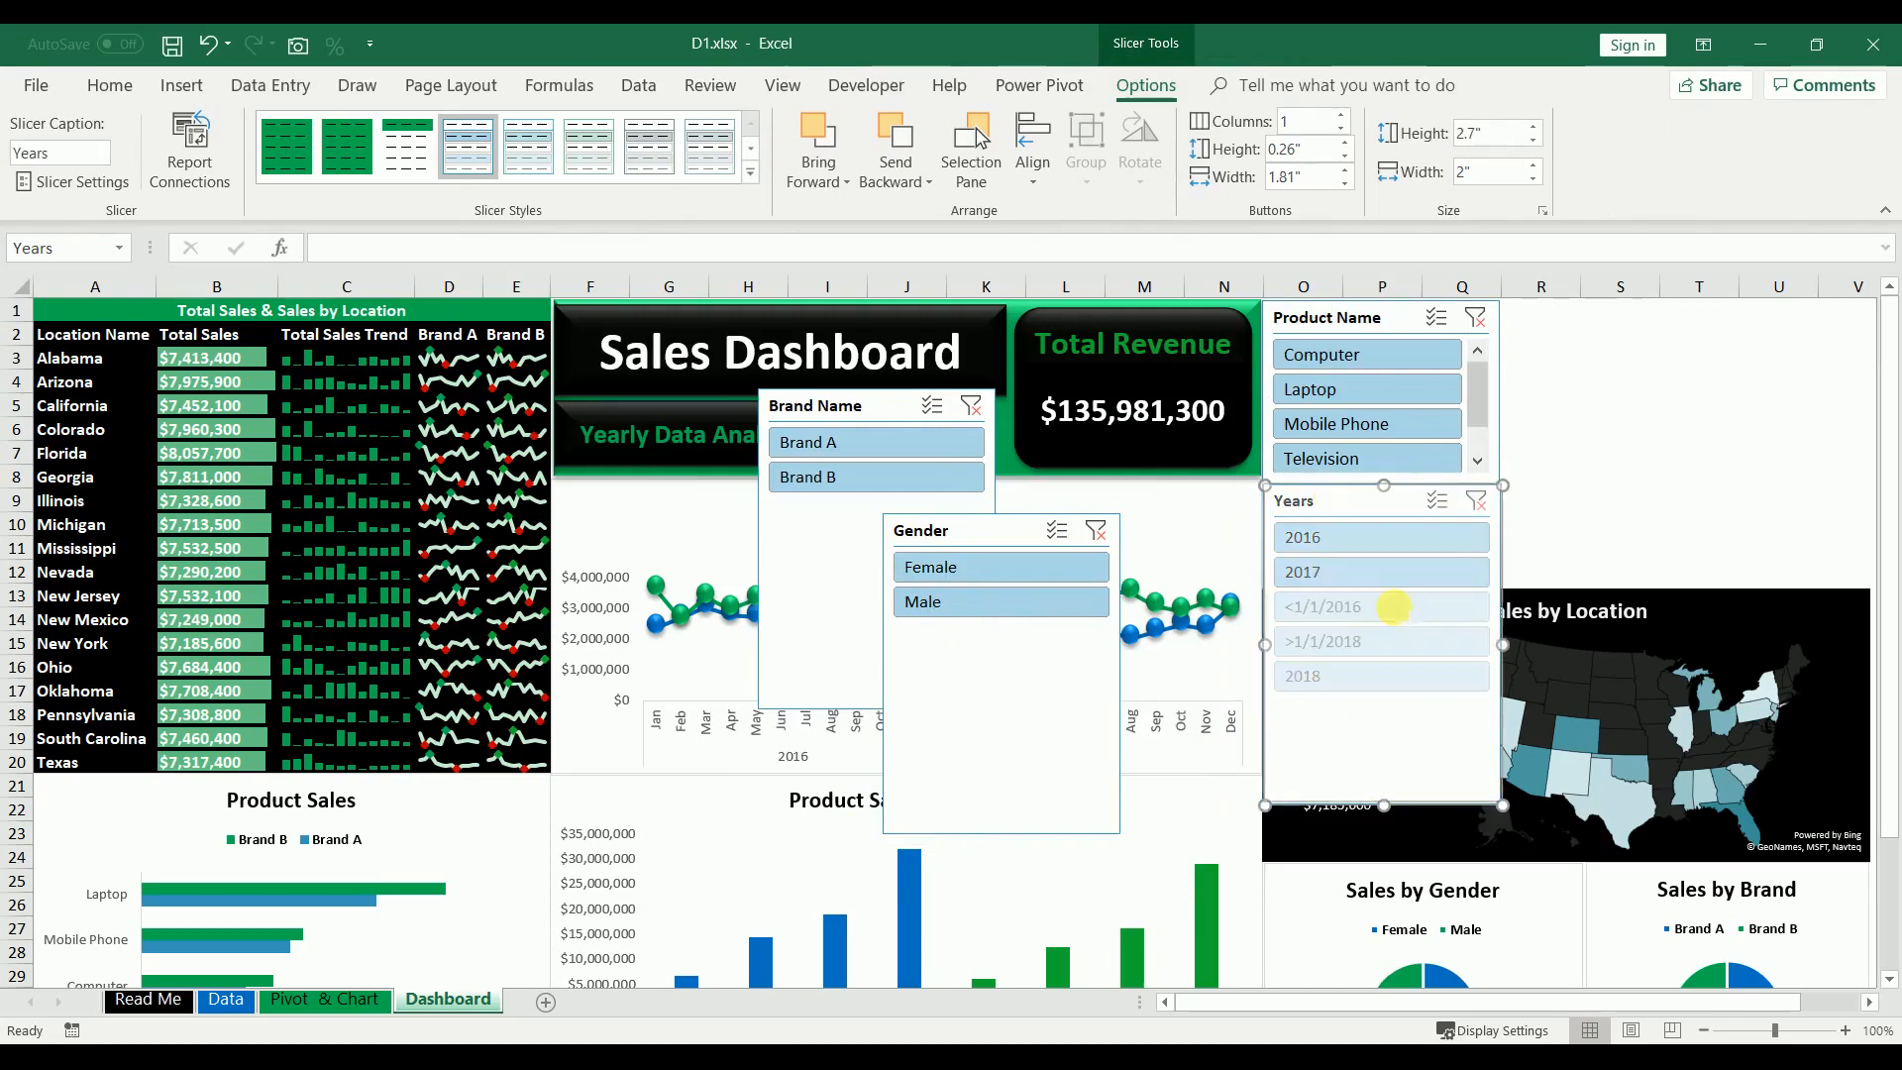
left_click_drag(1390, 832, 1384, 586)
left_click_drag(1514, 538, 1587, 536)
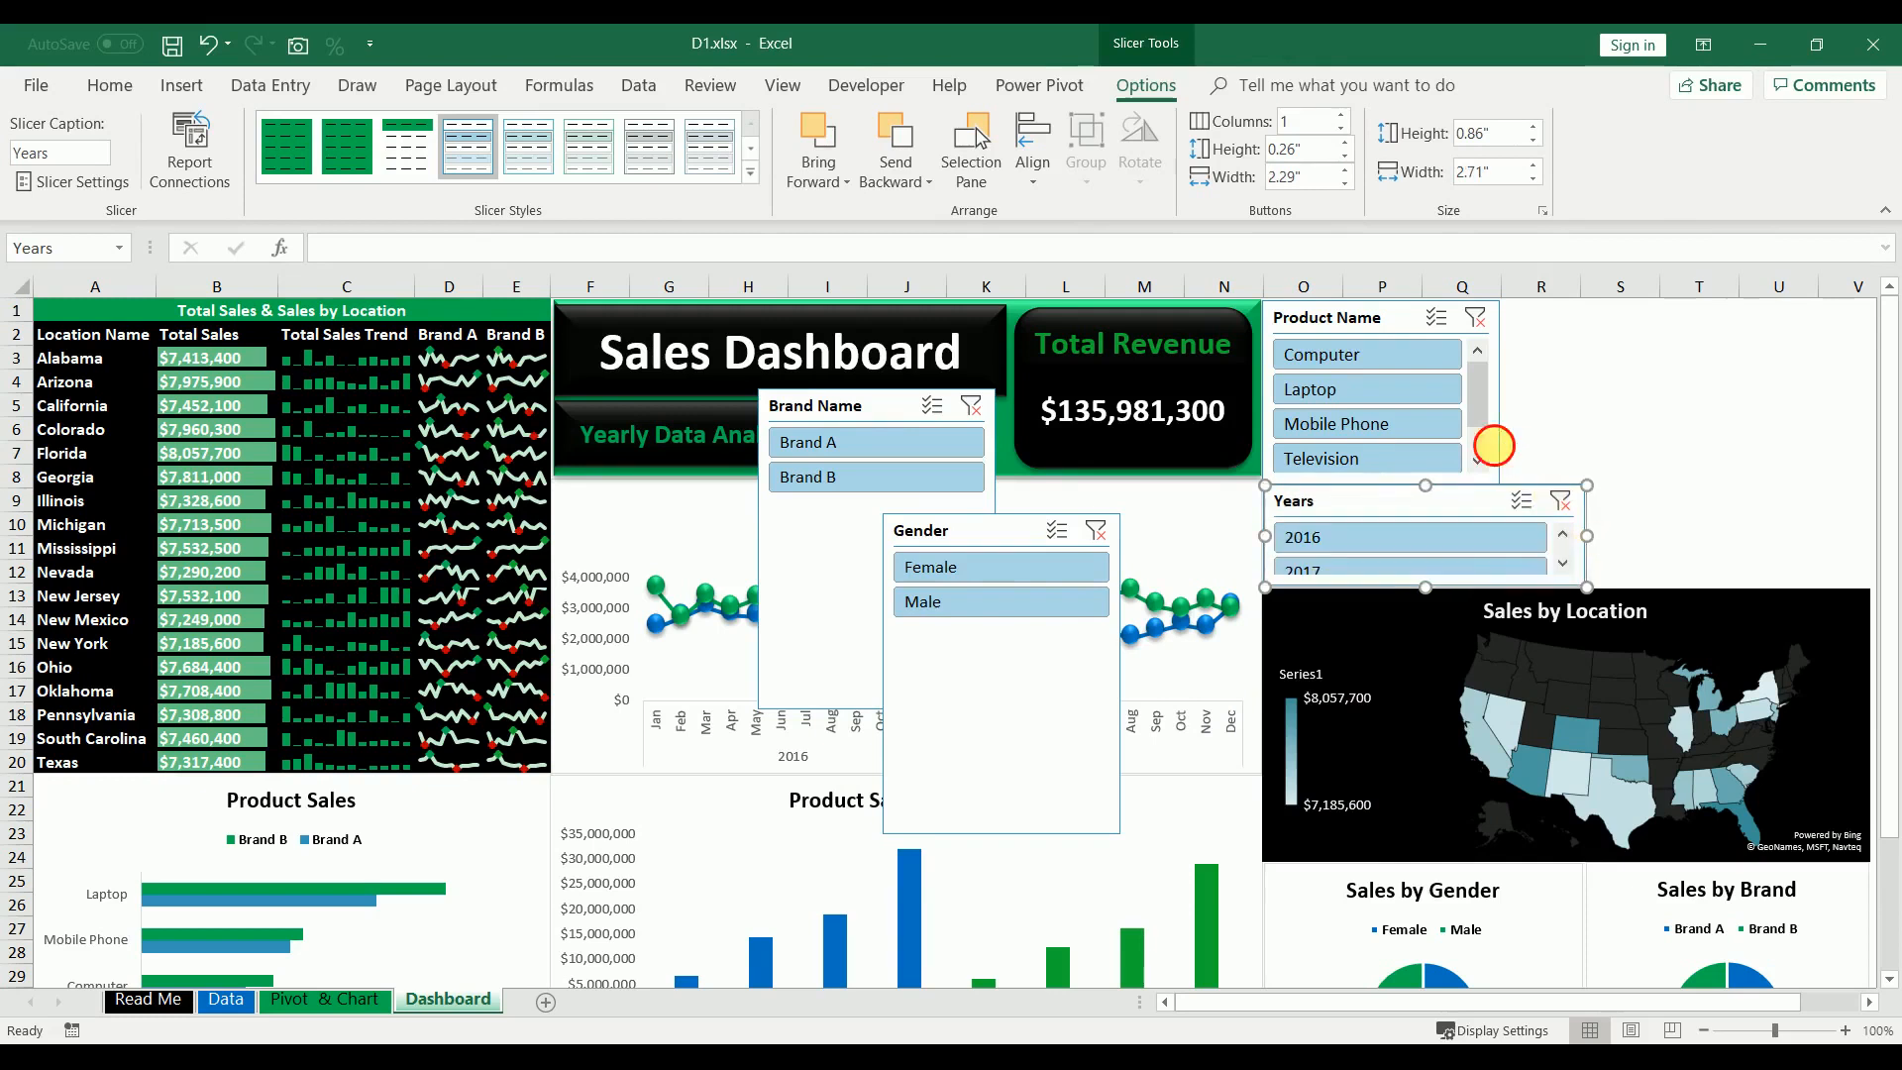
left_click(1494, 445)
left_click_drag(1510, 396, 1587, 394)
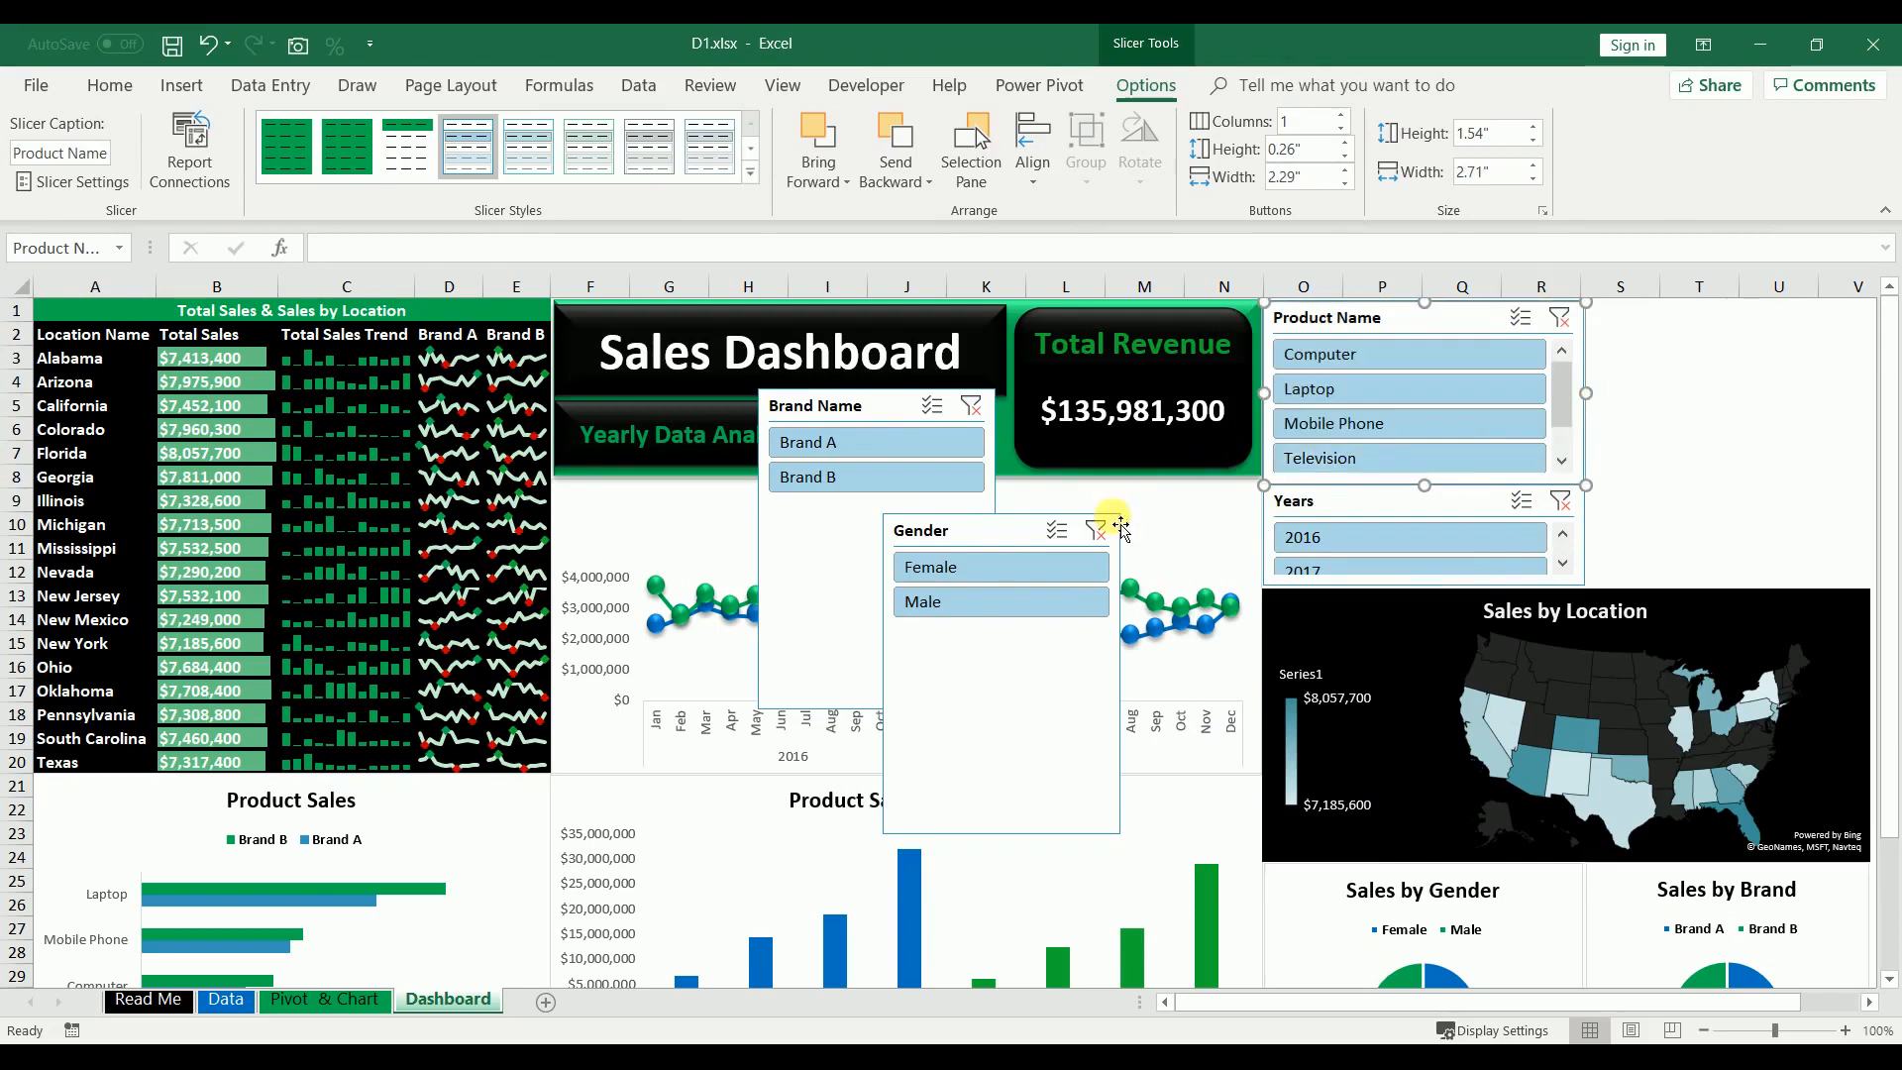
- Stack the Brand Name and Gender slicers beside the Product Name slicer, each about 1.2 inches high and 2.4 inches wide
left_click_drag(886, 417, 1713, 323)
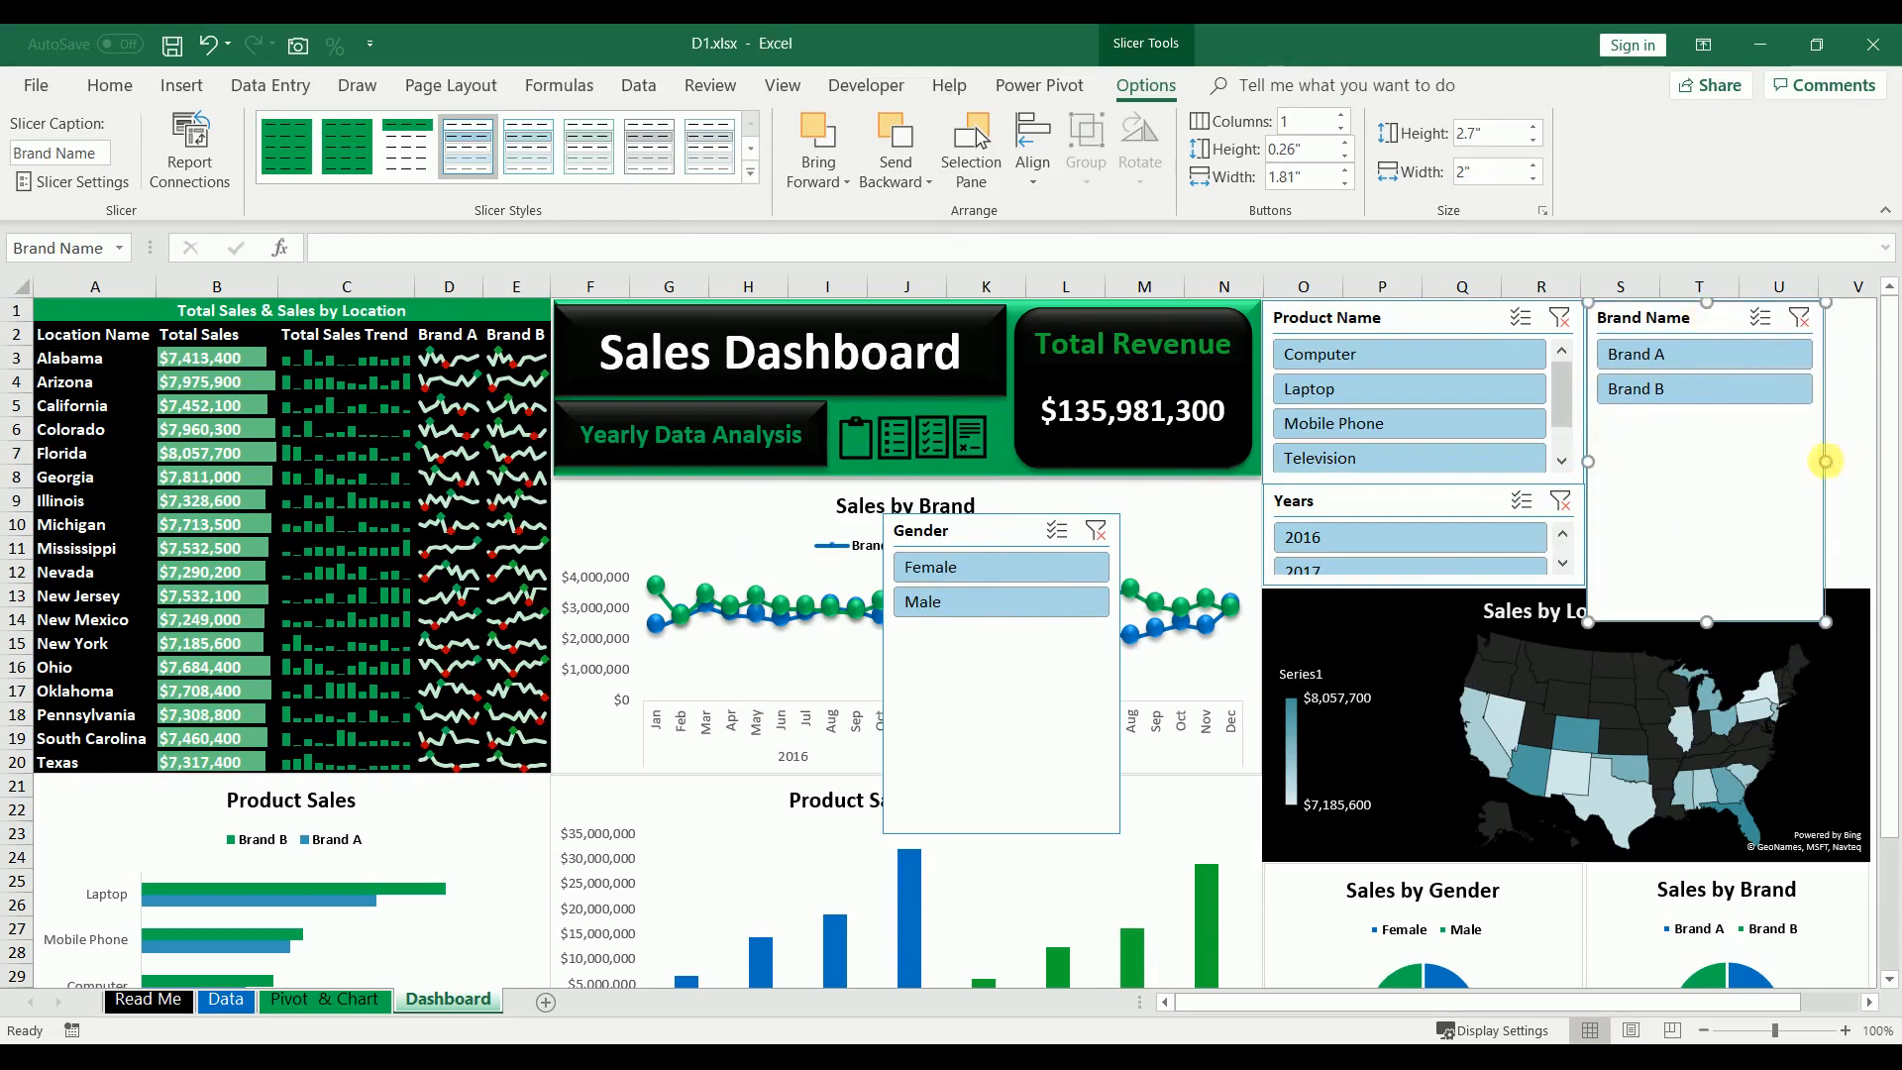
left_click_drag(1834, 466, 1037, 570)
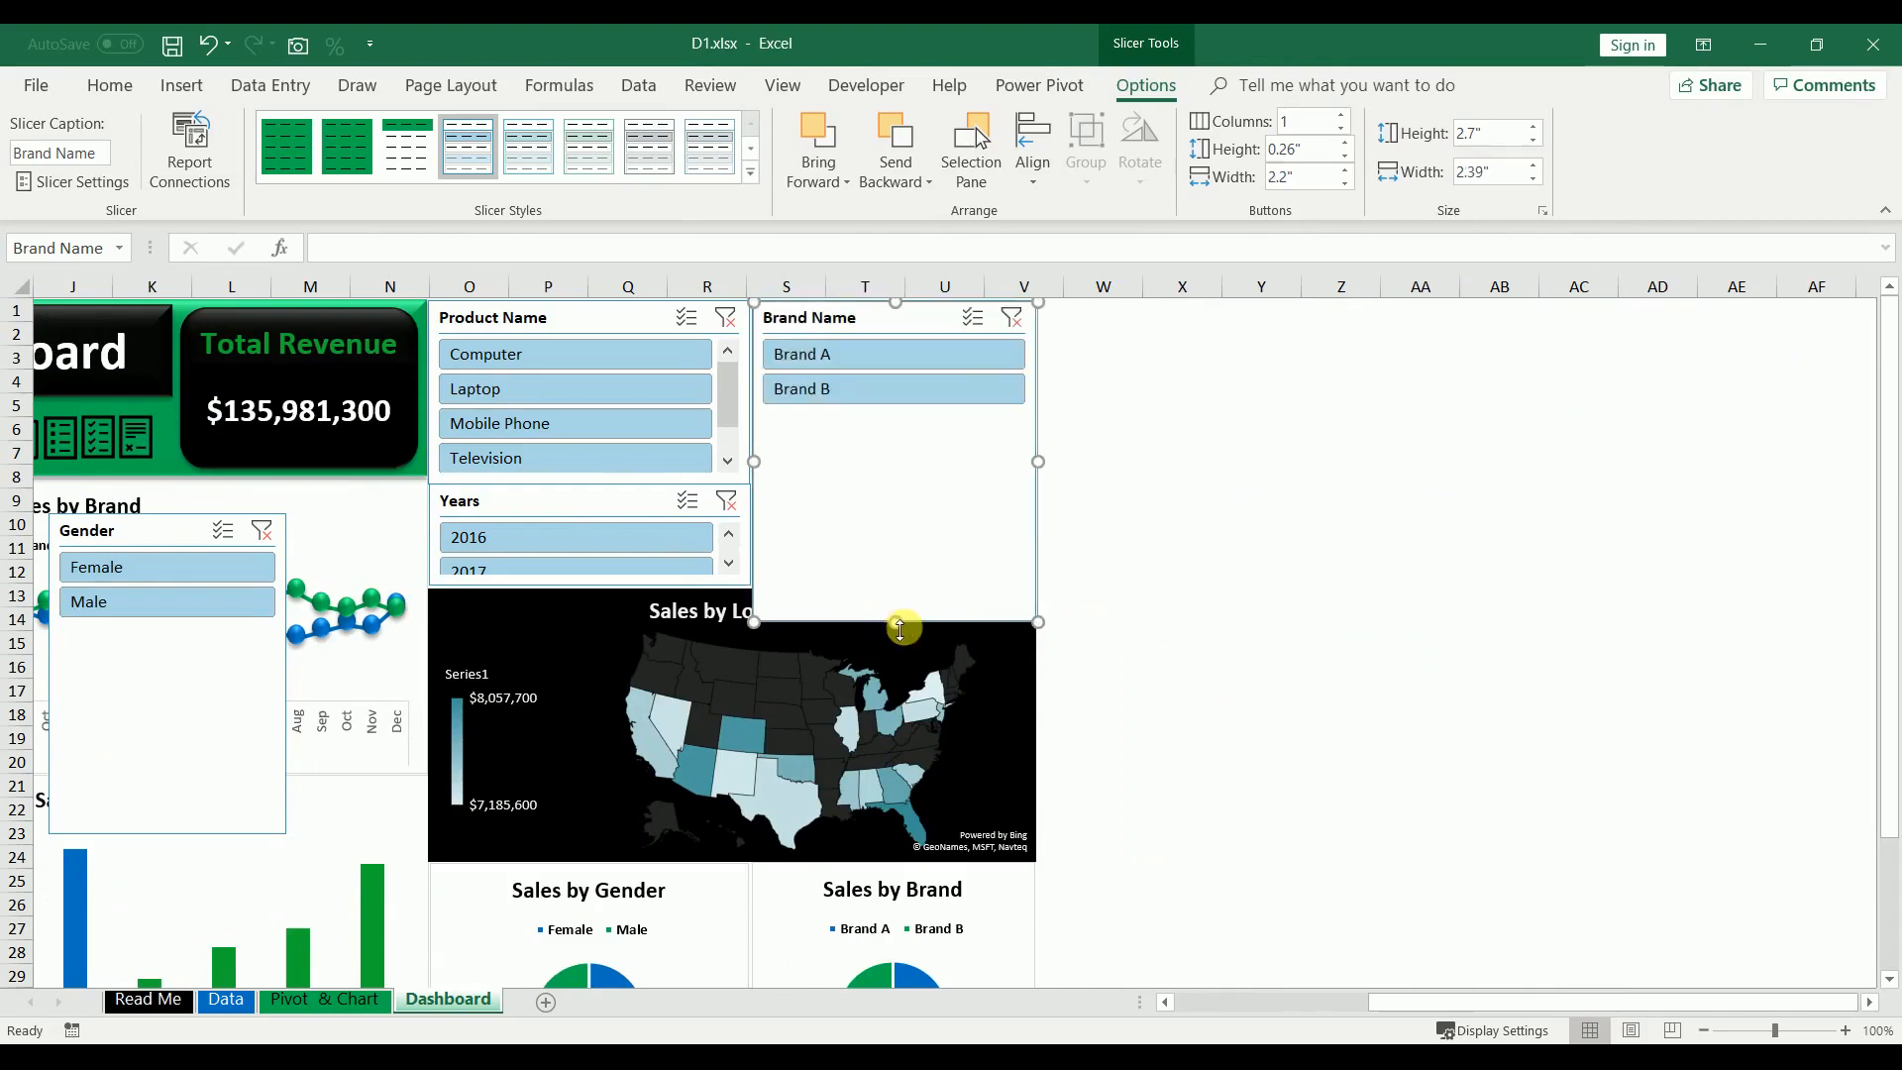
left_click_drag(901, 628, 871, 442)
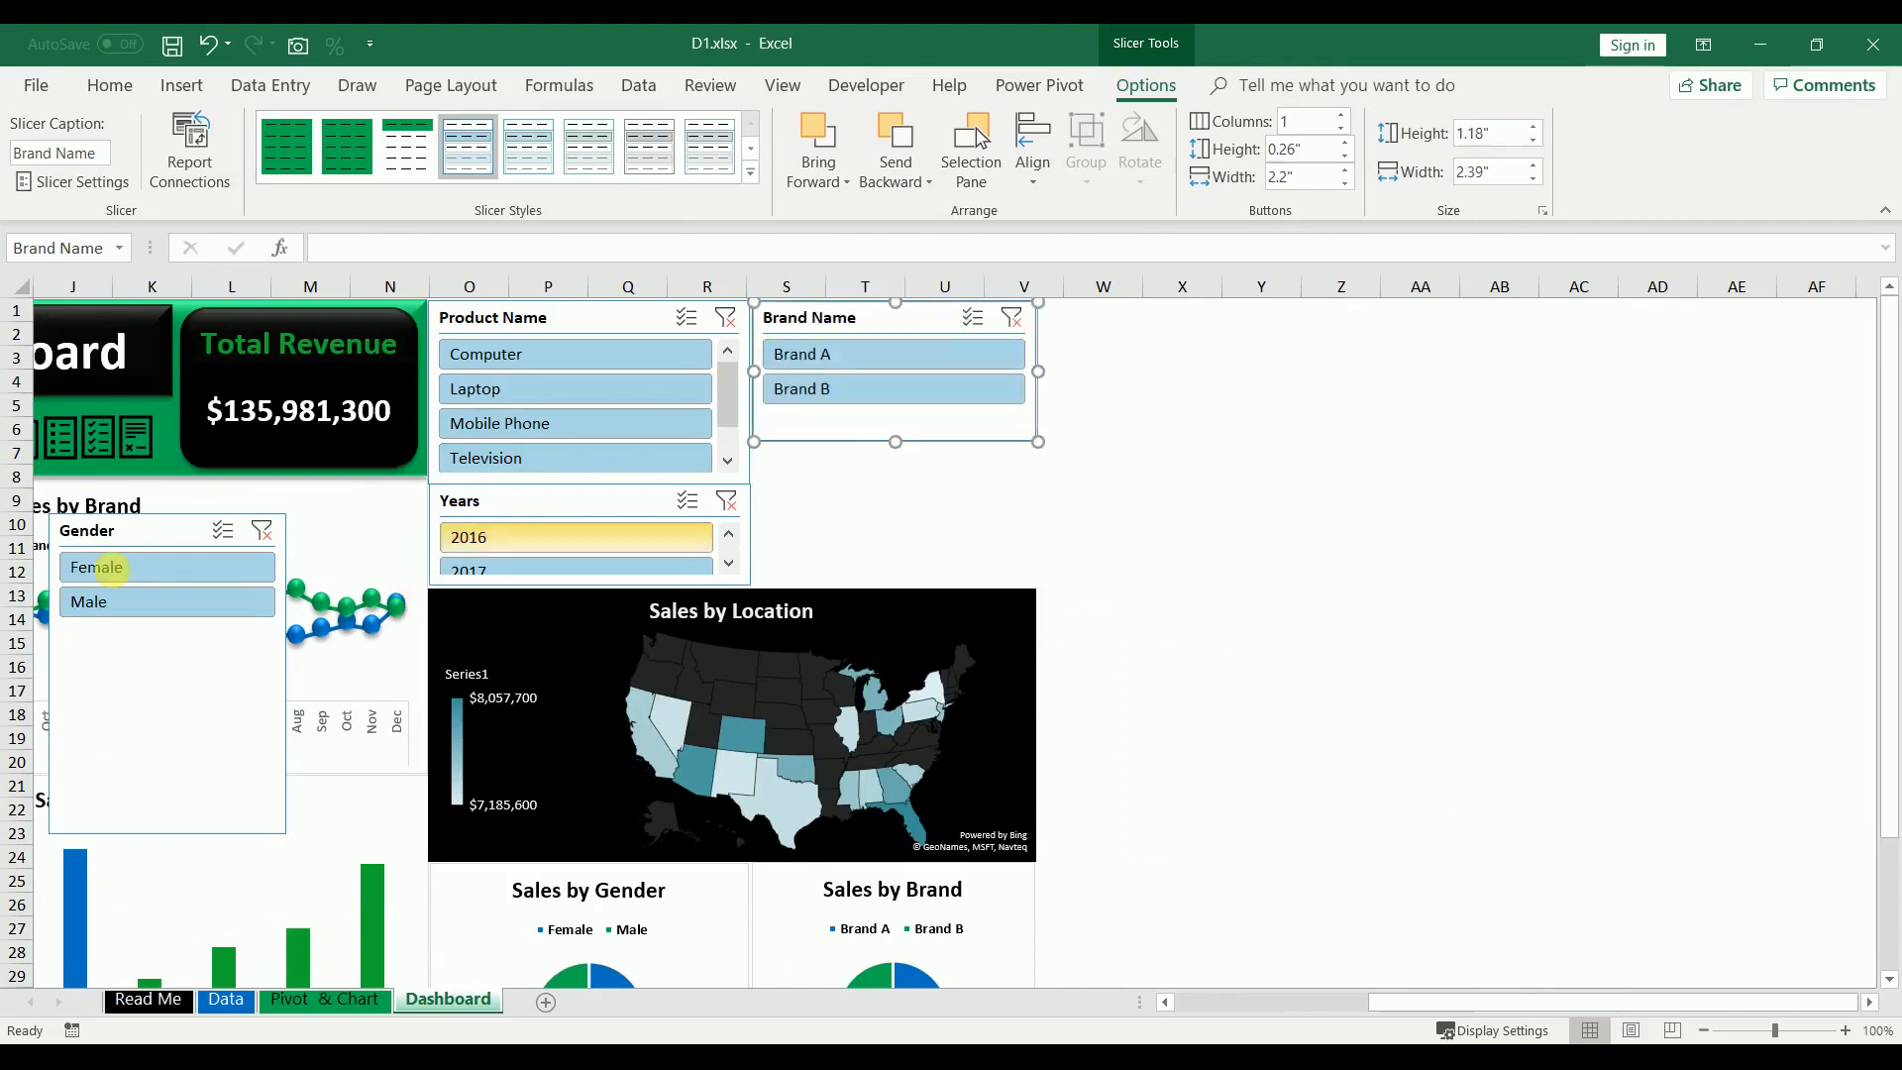
left_click_drag(154, 533, 847, 457)
left_click_drag(998, 607, 1038, 600)
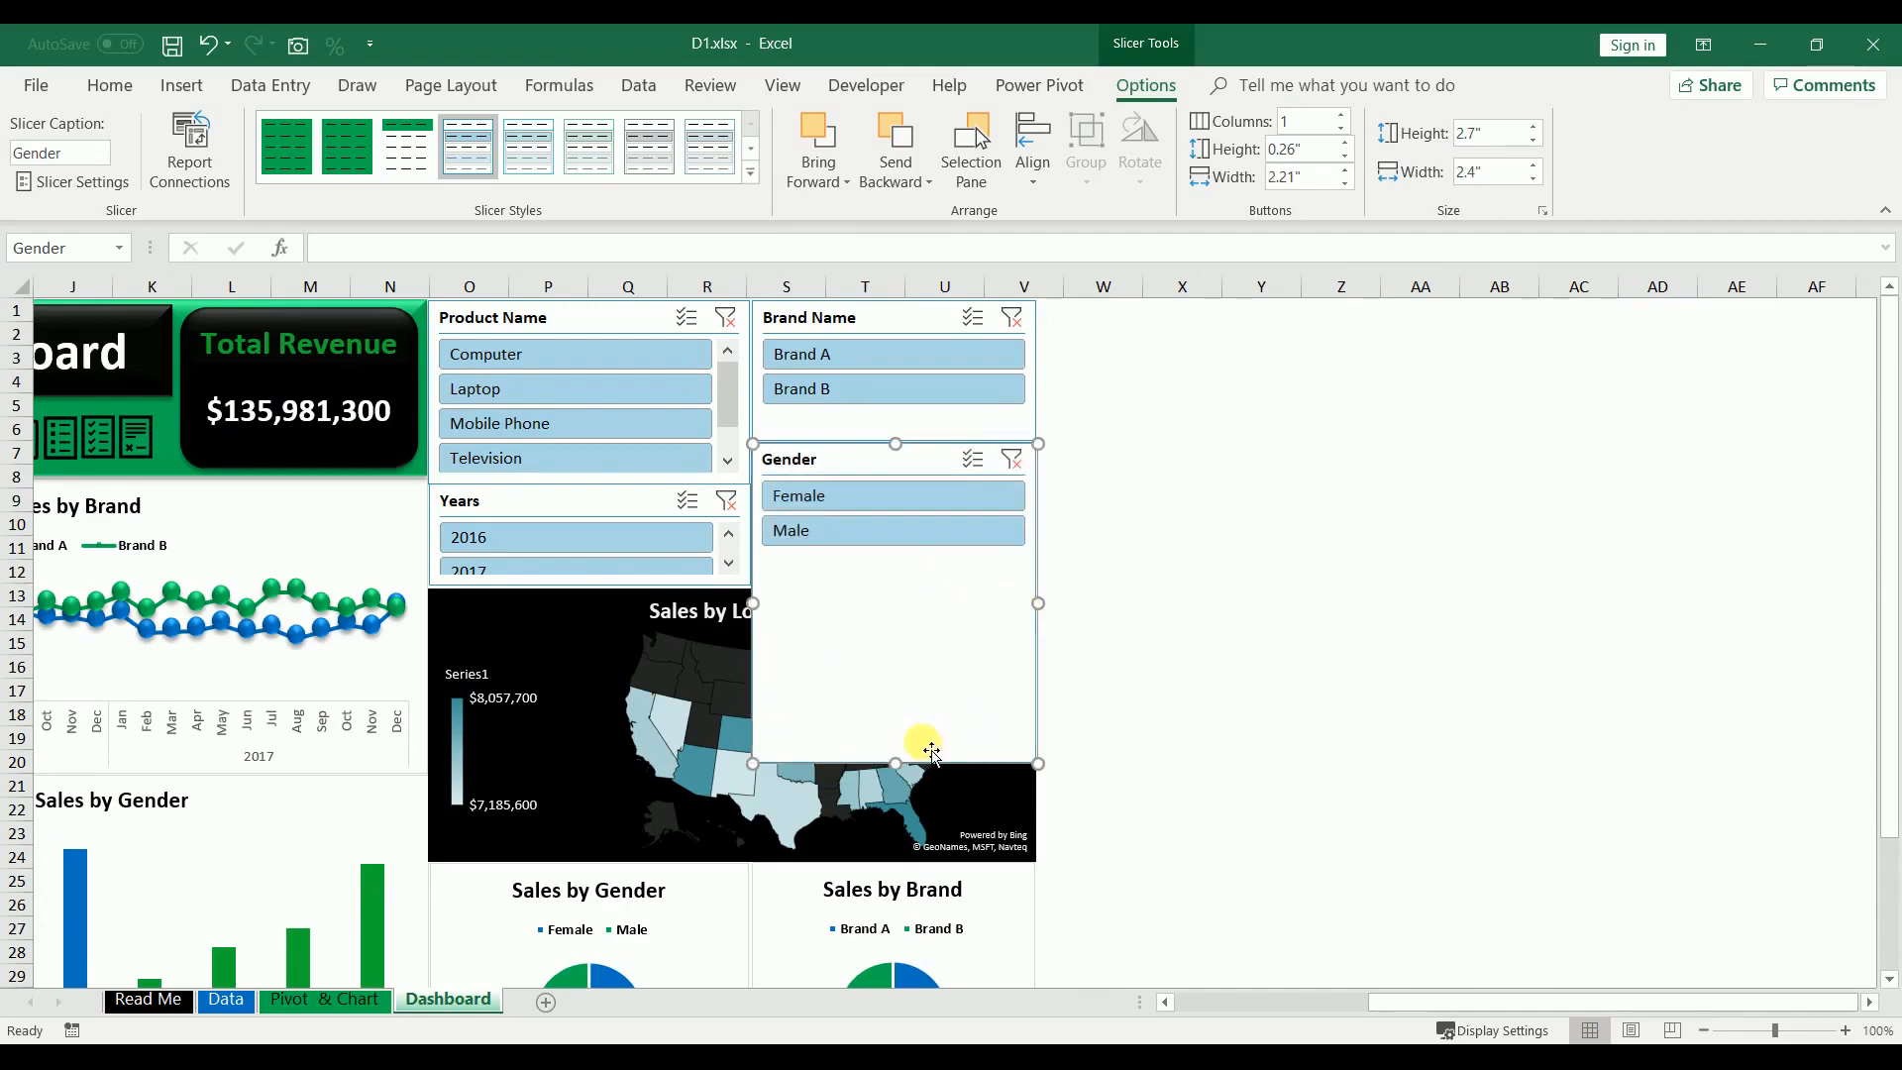
left_click_drag(901, 768, 896, 591)
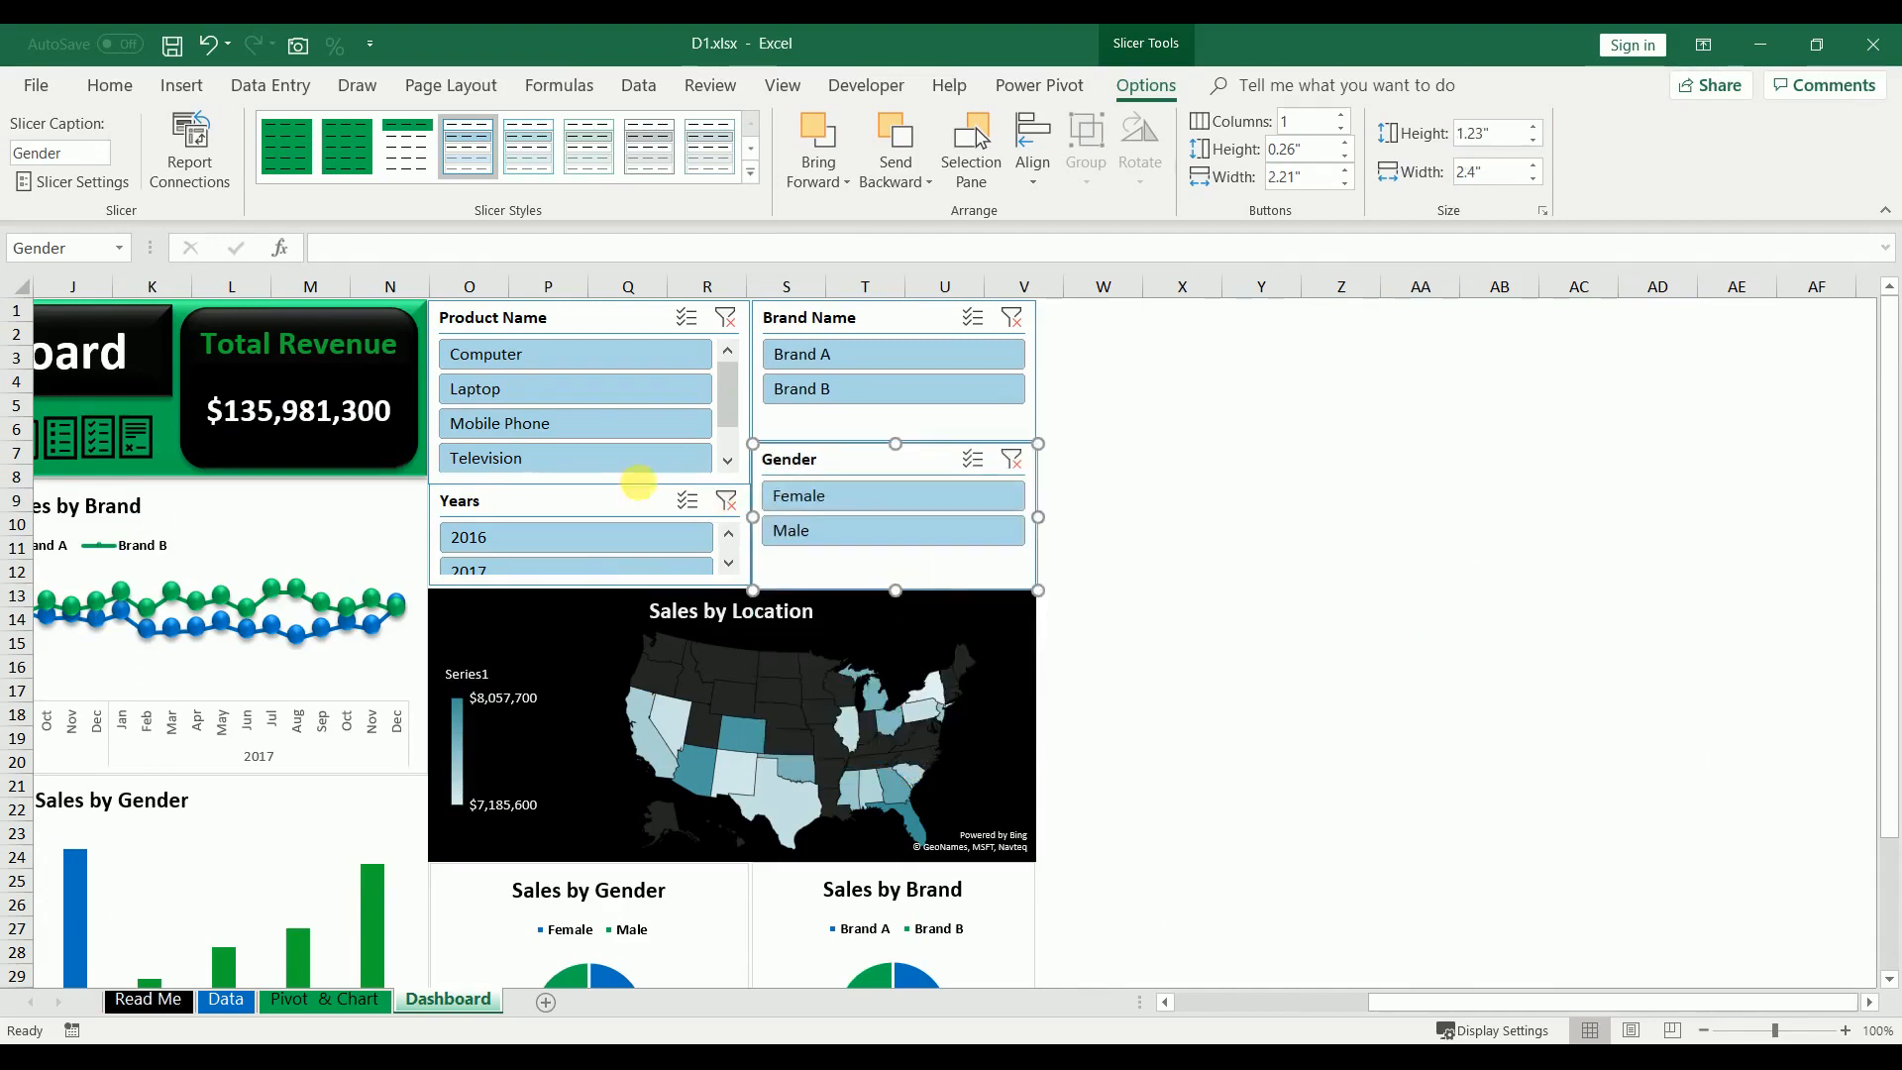
- Arrange the Years slicer in 2 columns and hide its items with no data
left_click(615, 500)
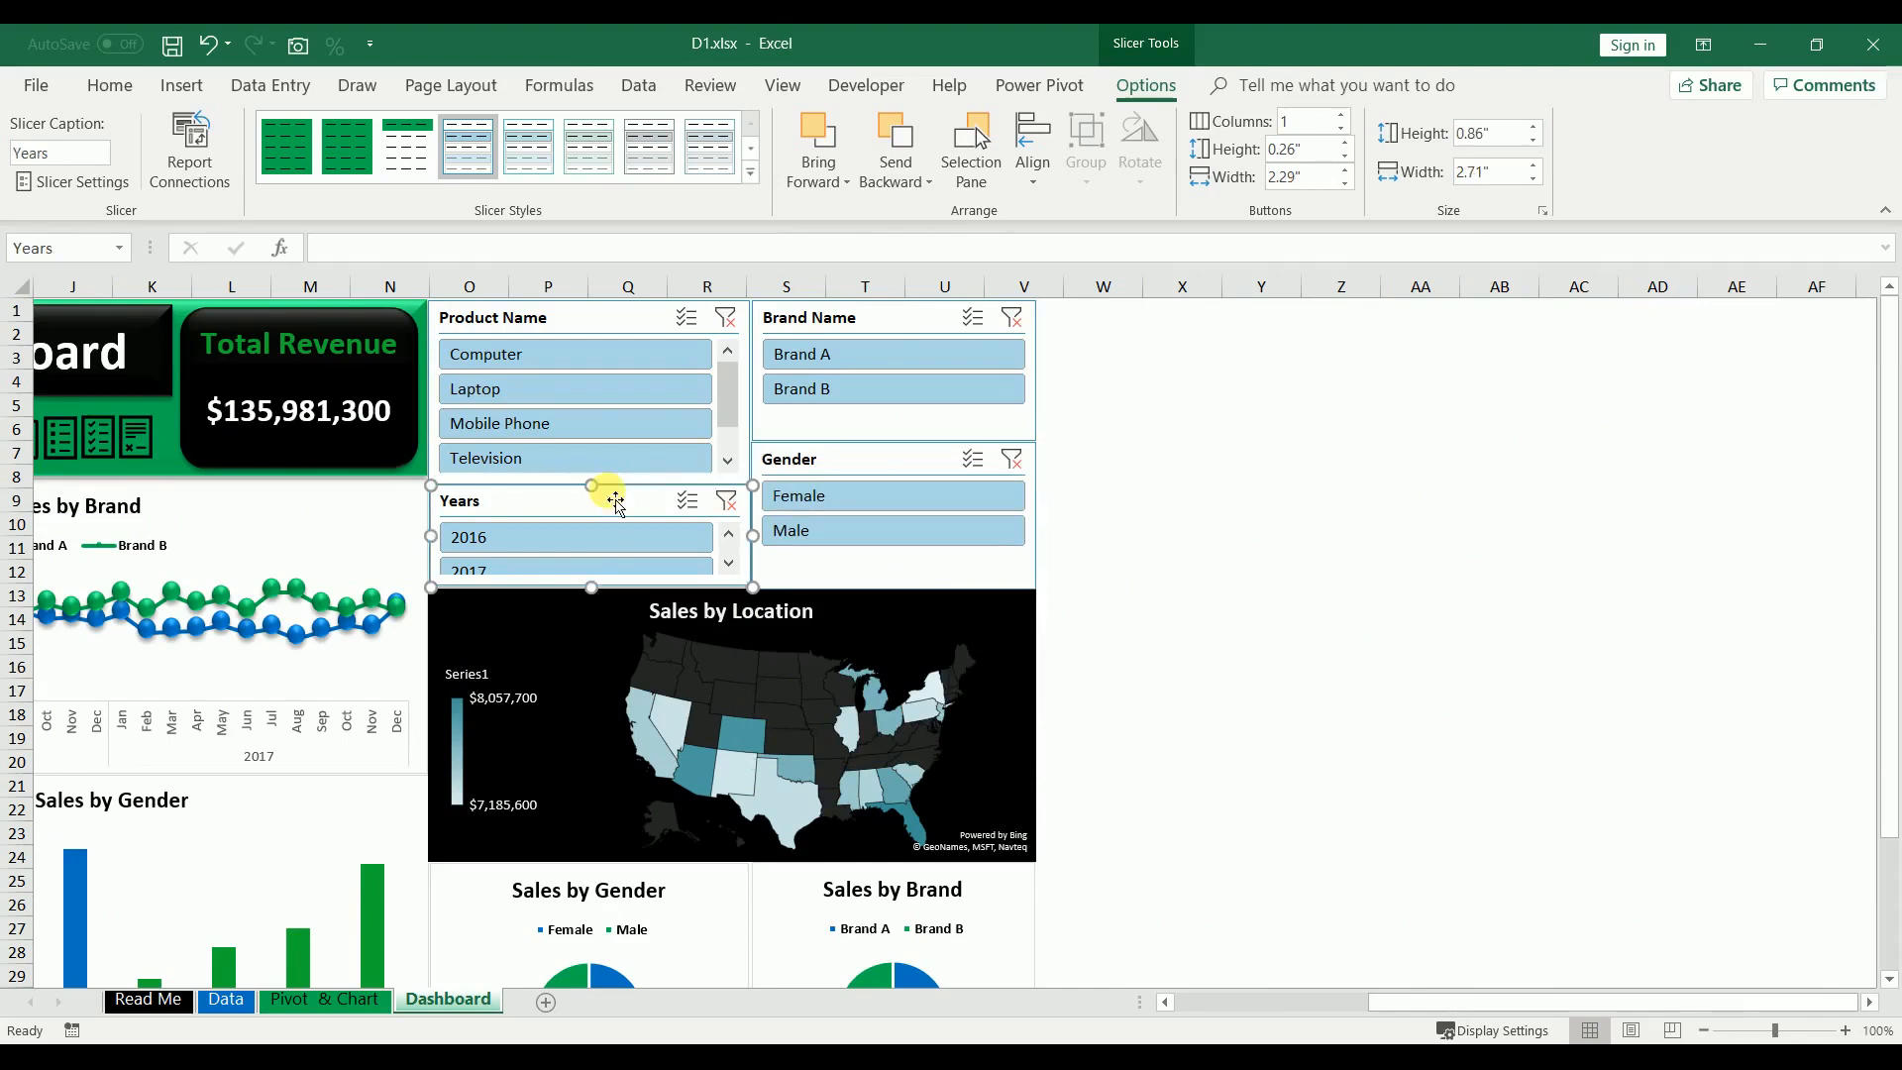
left_click(1342, 118)
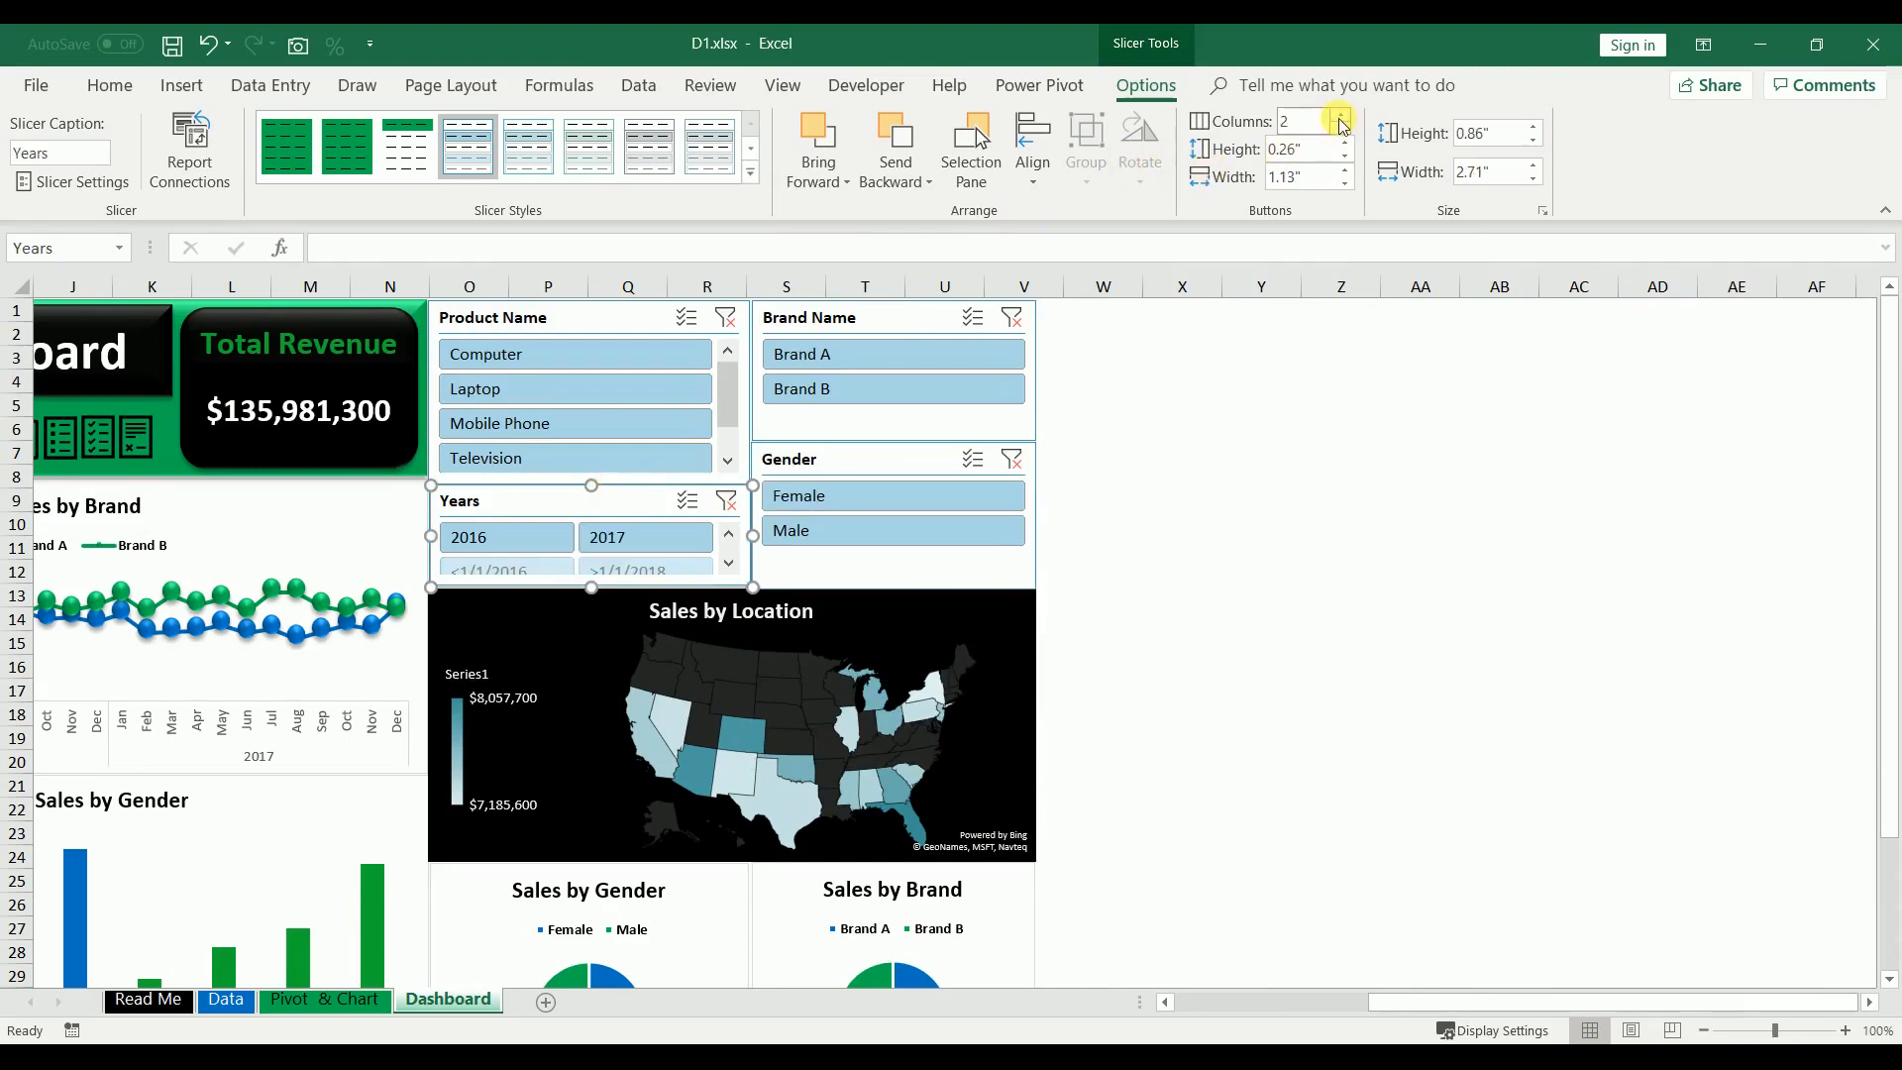
right_click(571, 501)
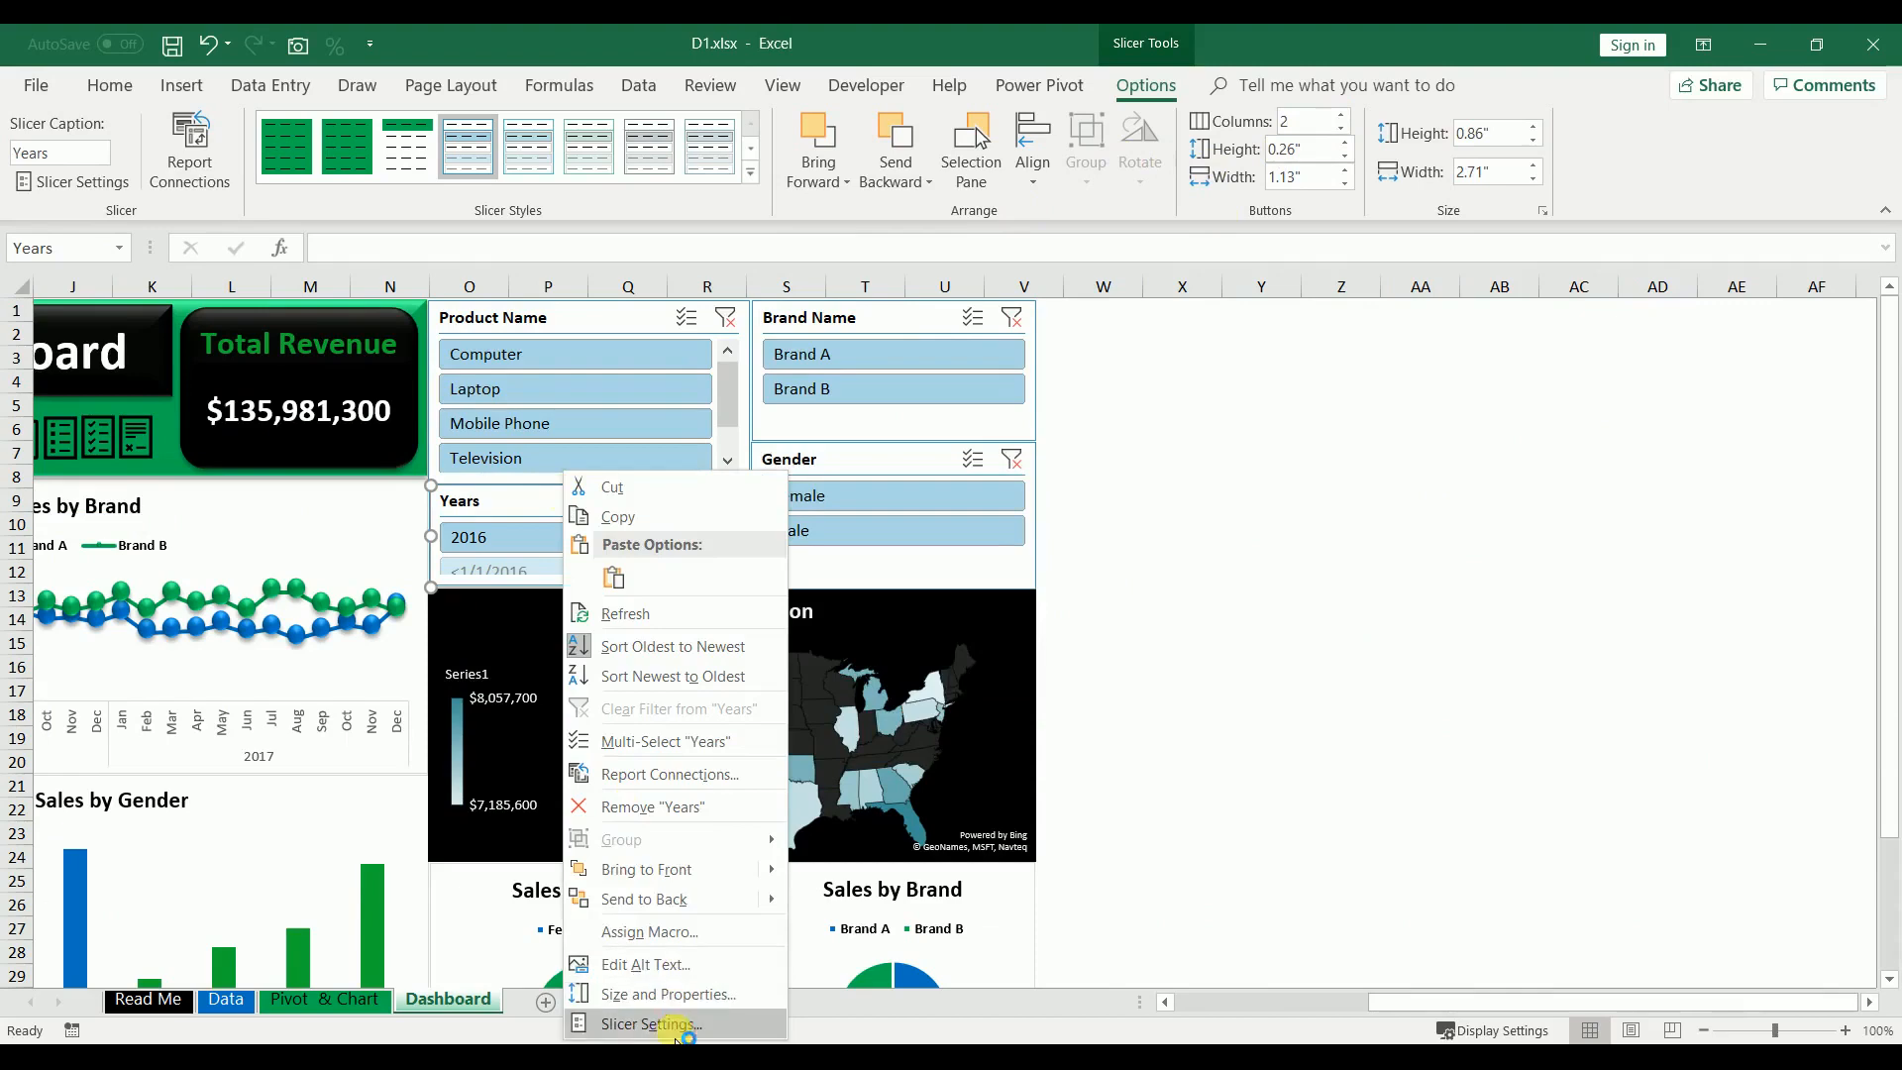
left_click(639, 1021)
left_click(675, 900)
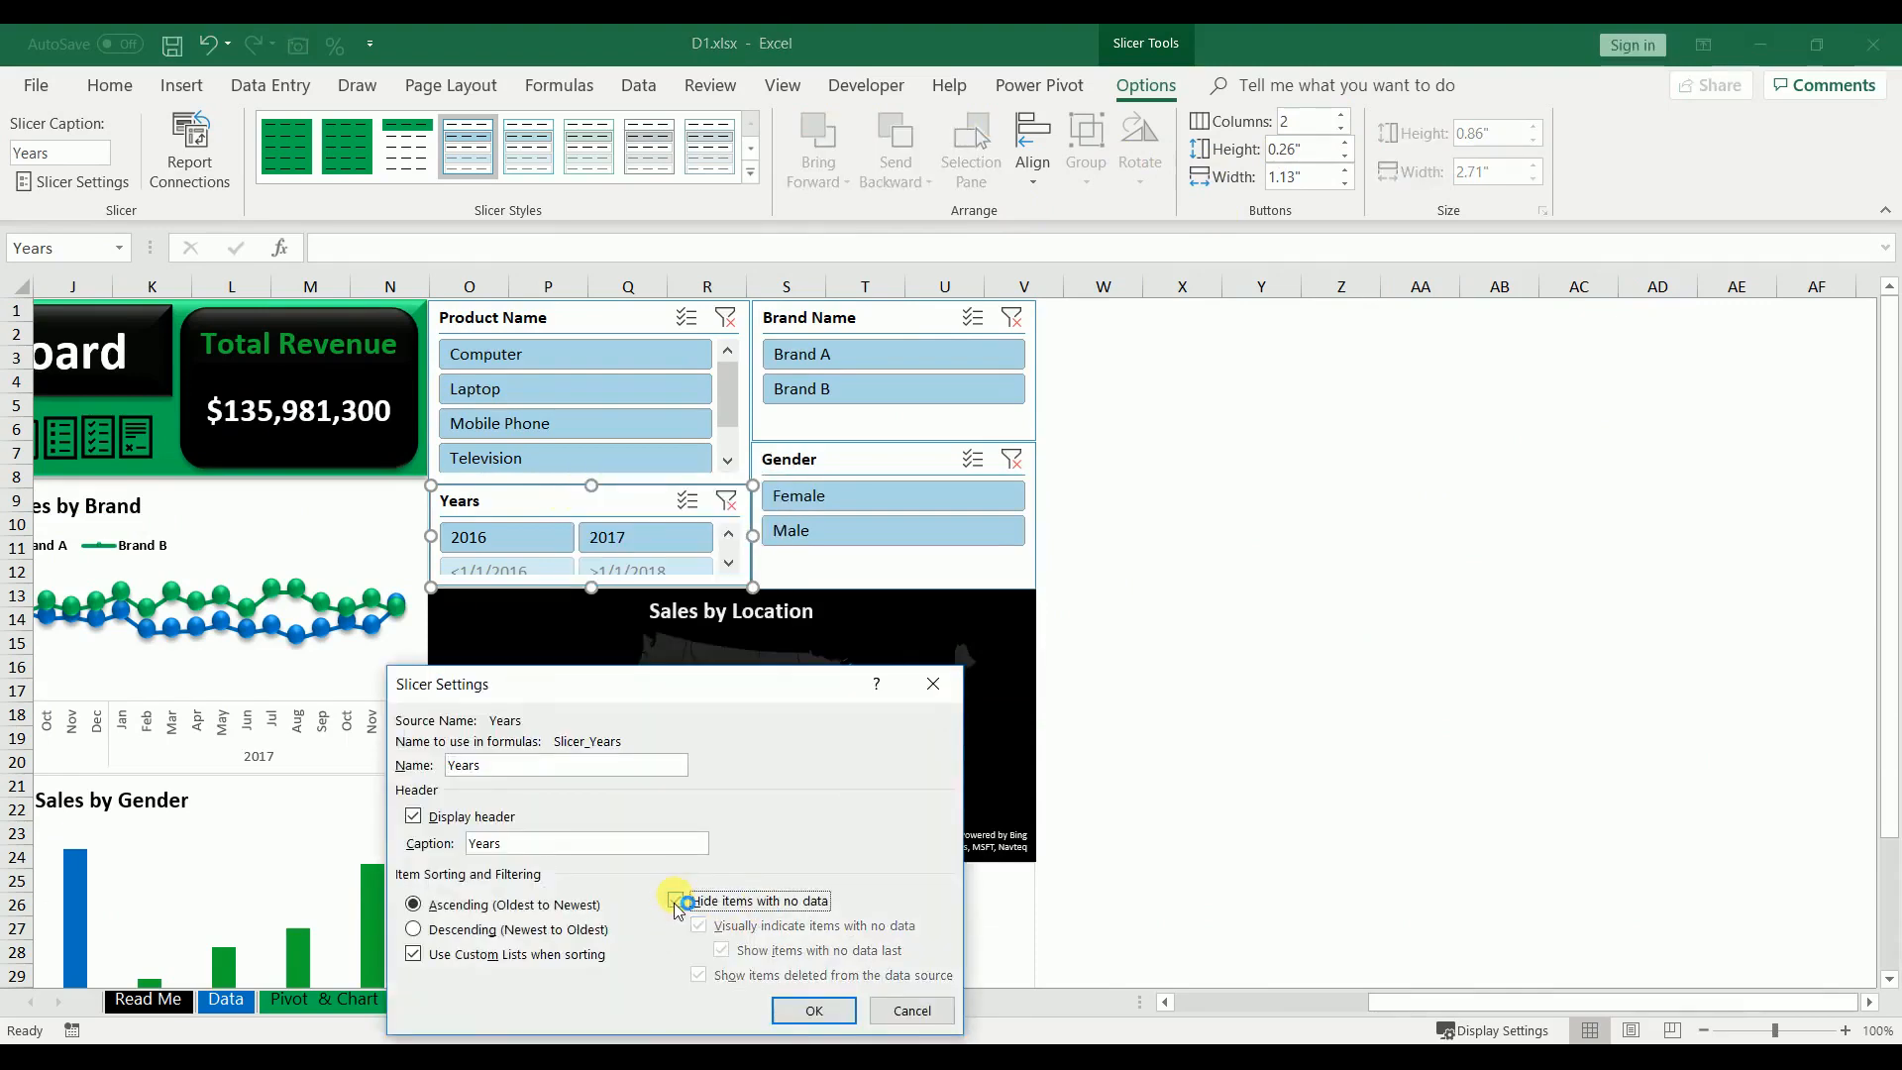
left_click(813, 1009)
left_click(1388, 641)
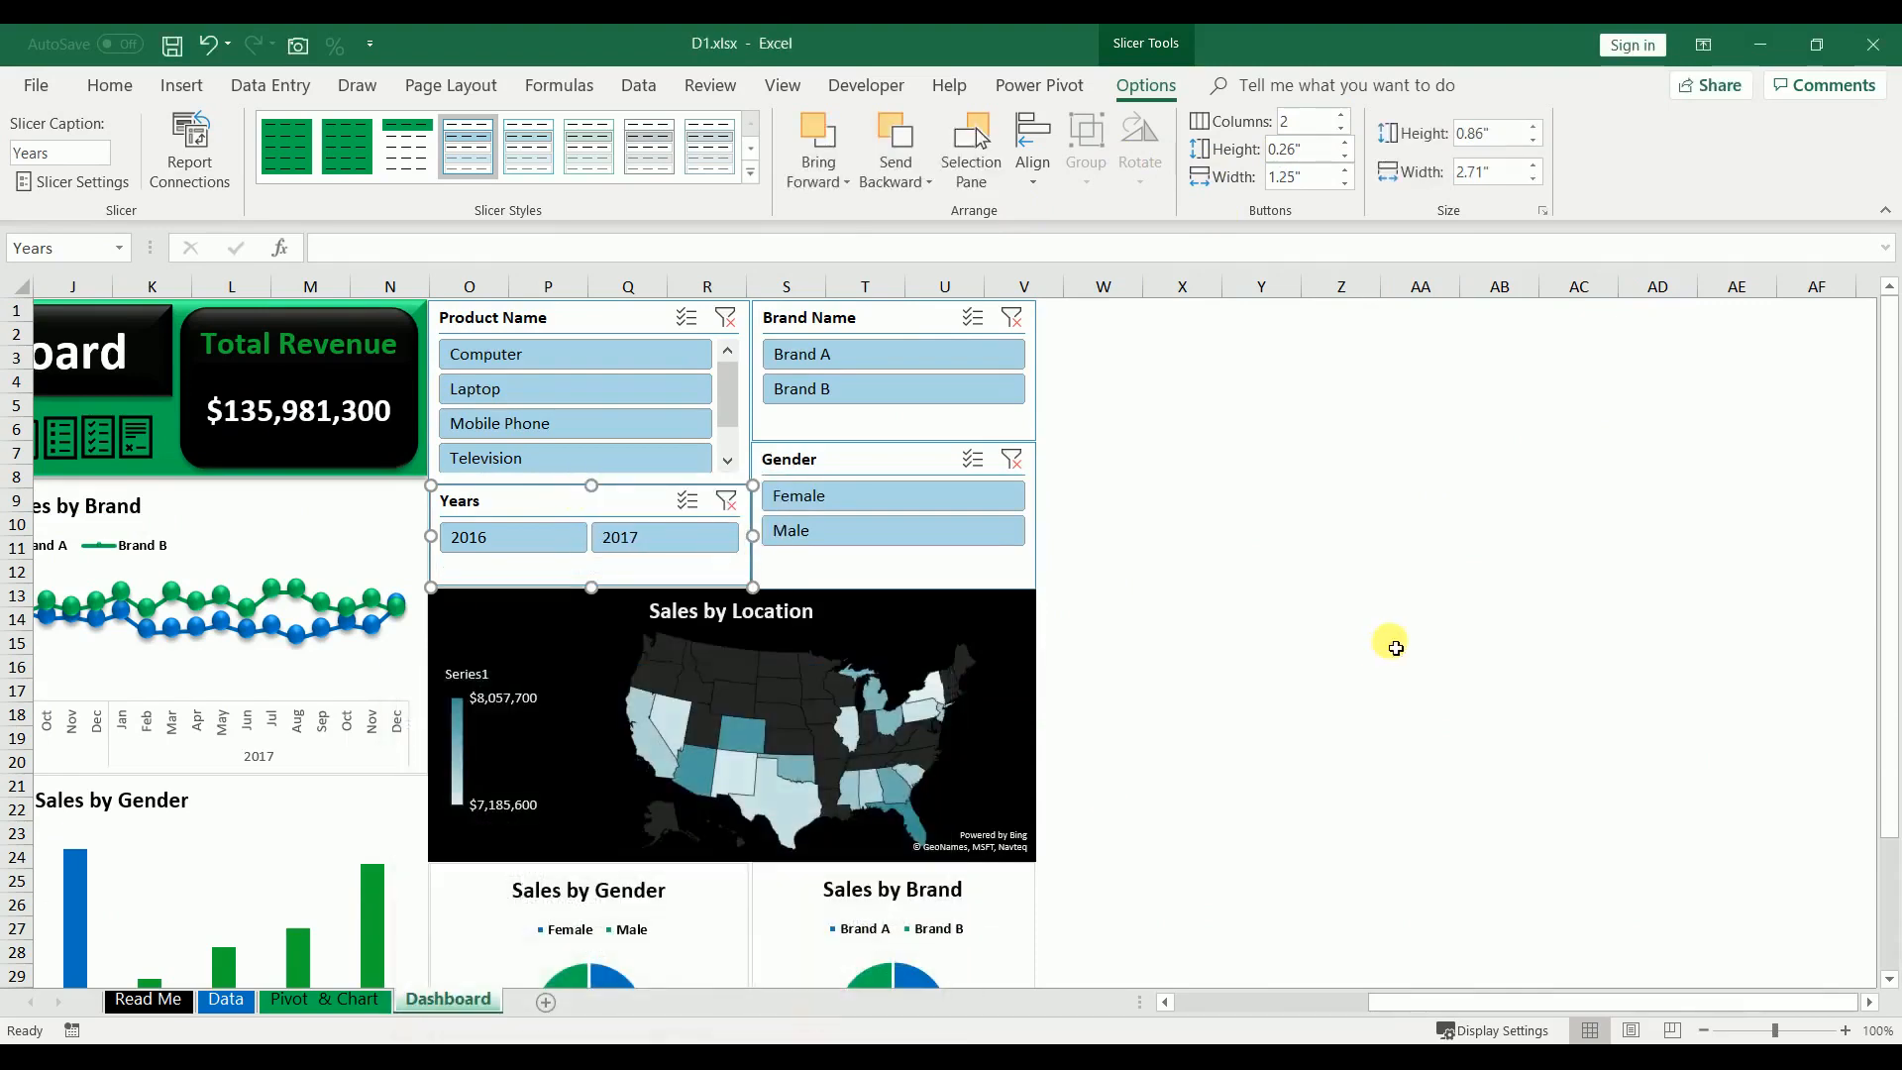
left_click_drag(1474, 1002, 1213, 1035)
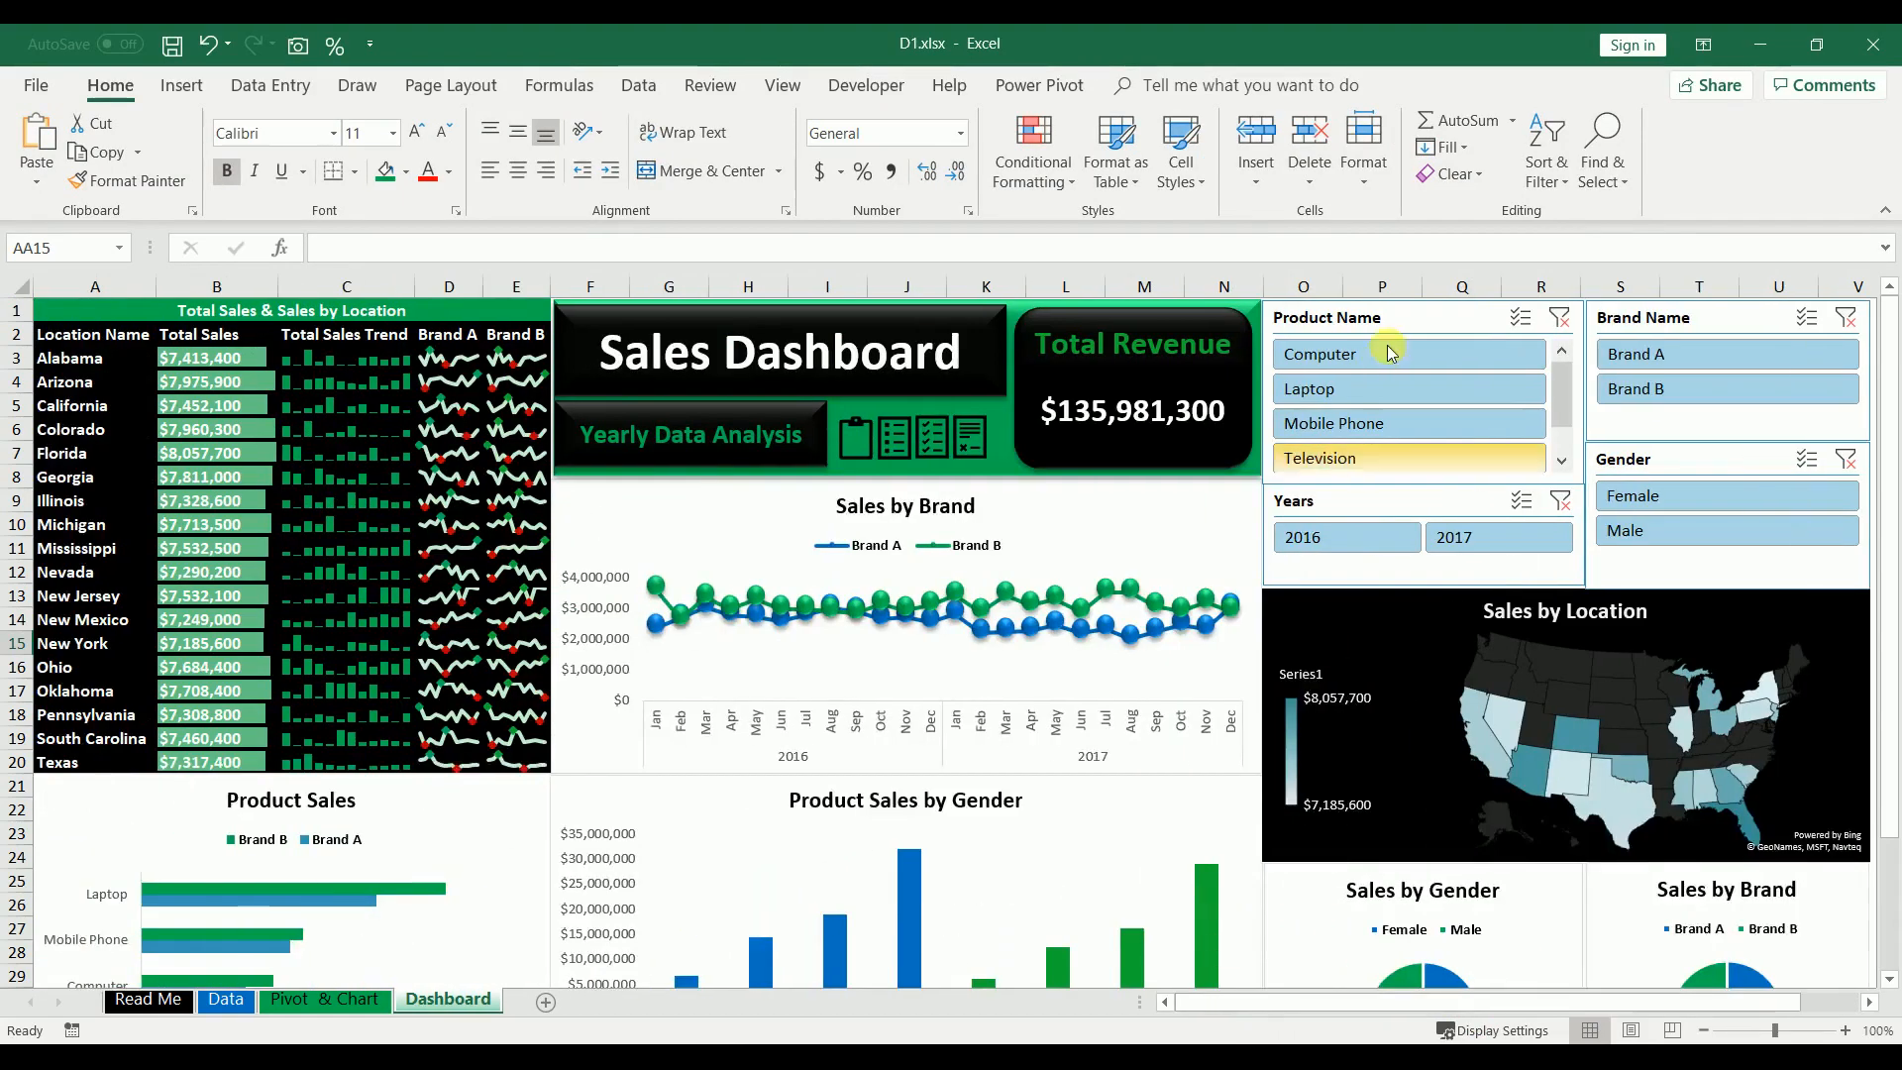
- Connect the Product Name slicer to every pivot table on the Pivot _Chart sheet, from PivotTable13 through PivotTable75
left_click(1417, 315)
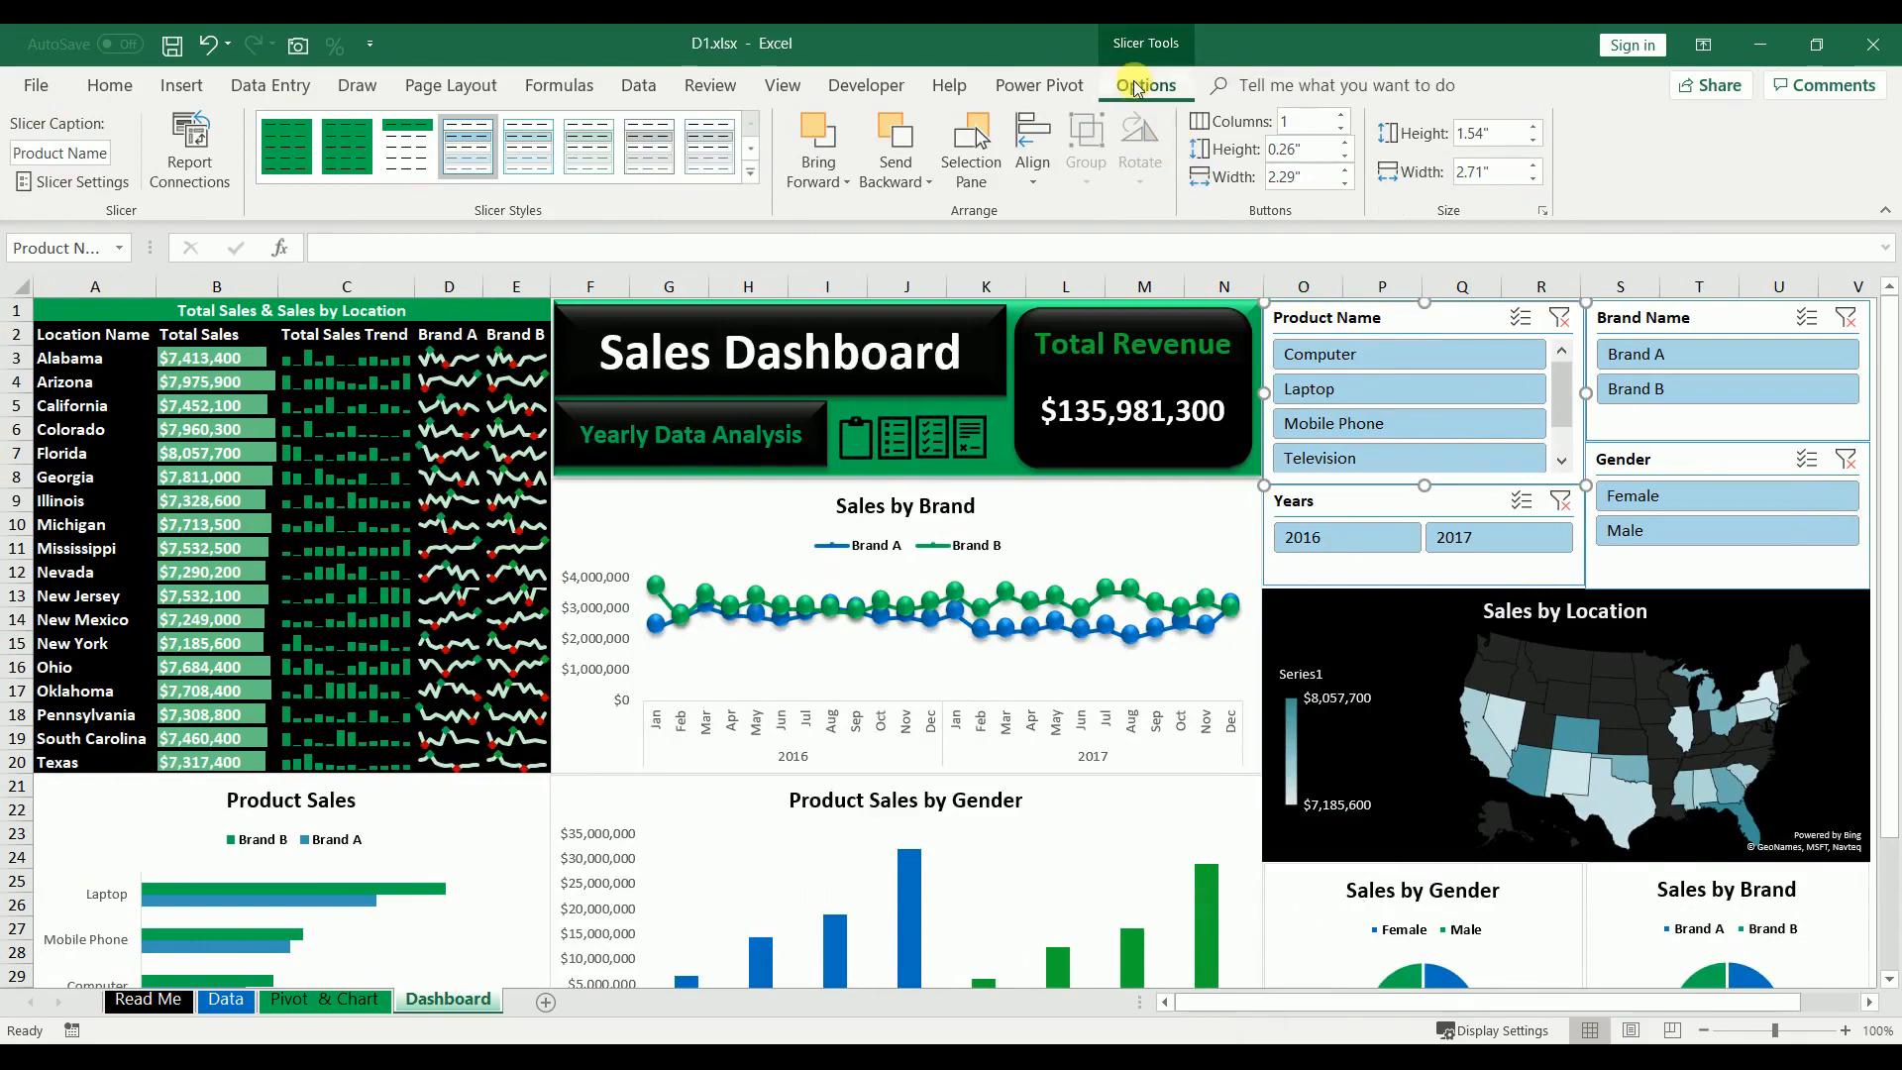
left_click(190, 149)
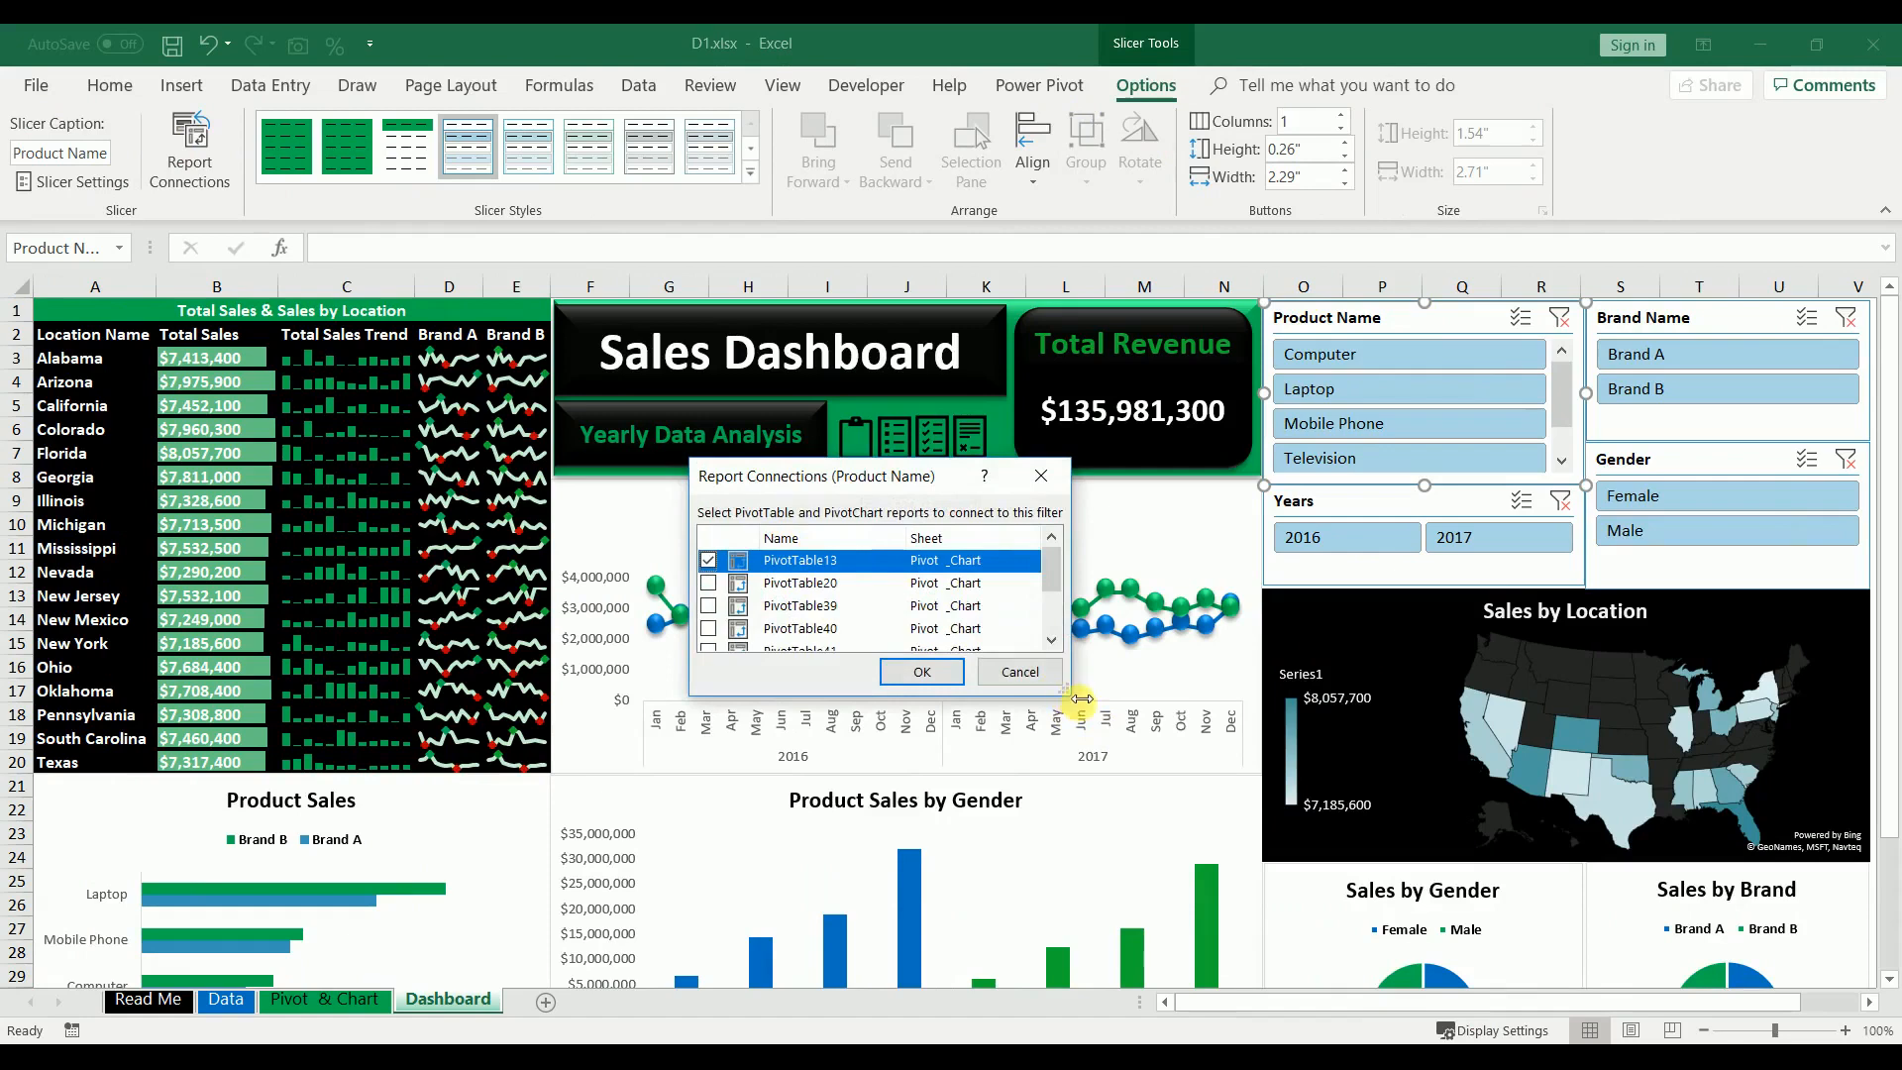
left_click_drag(1080, 699, 1169, 847)
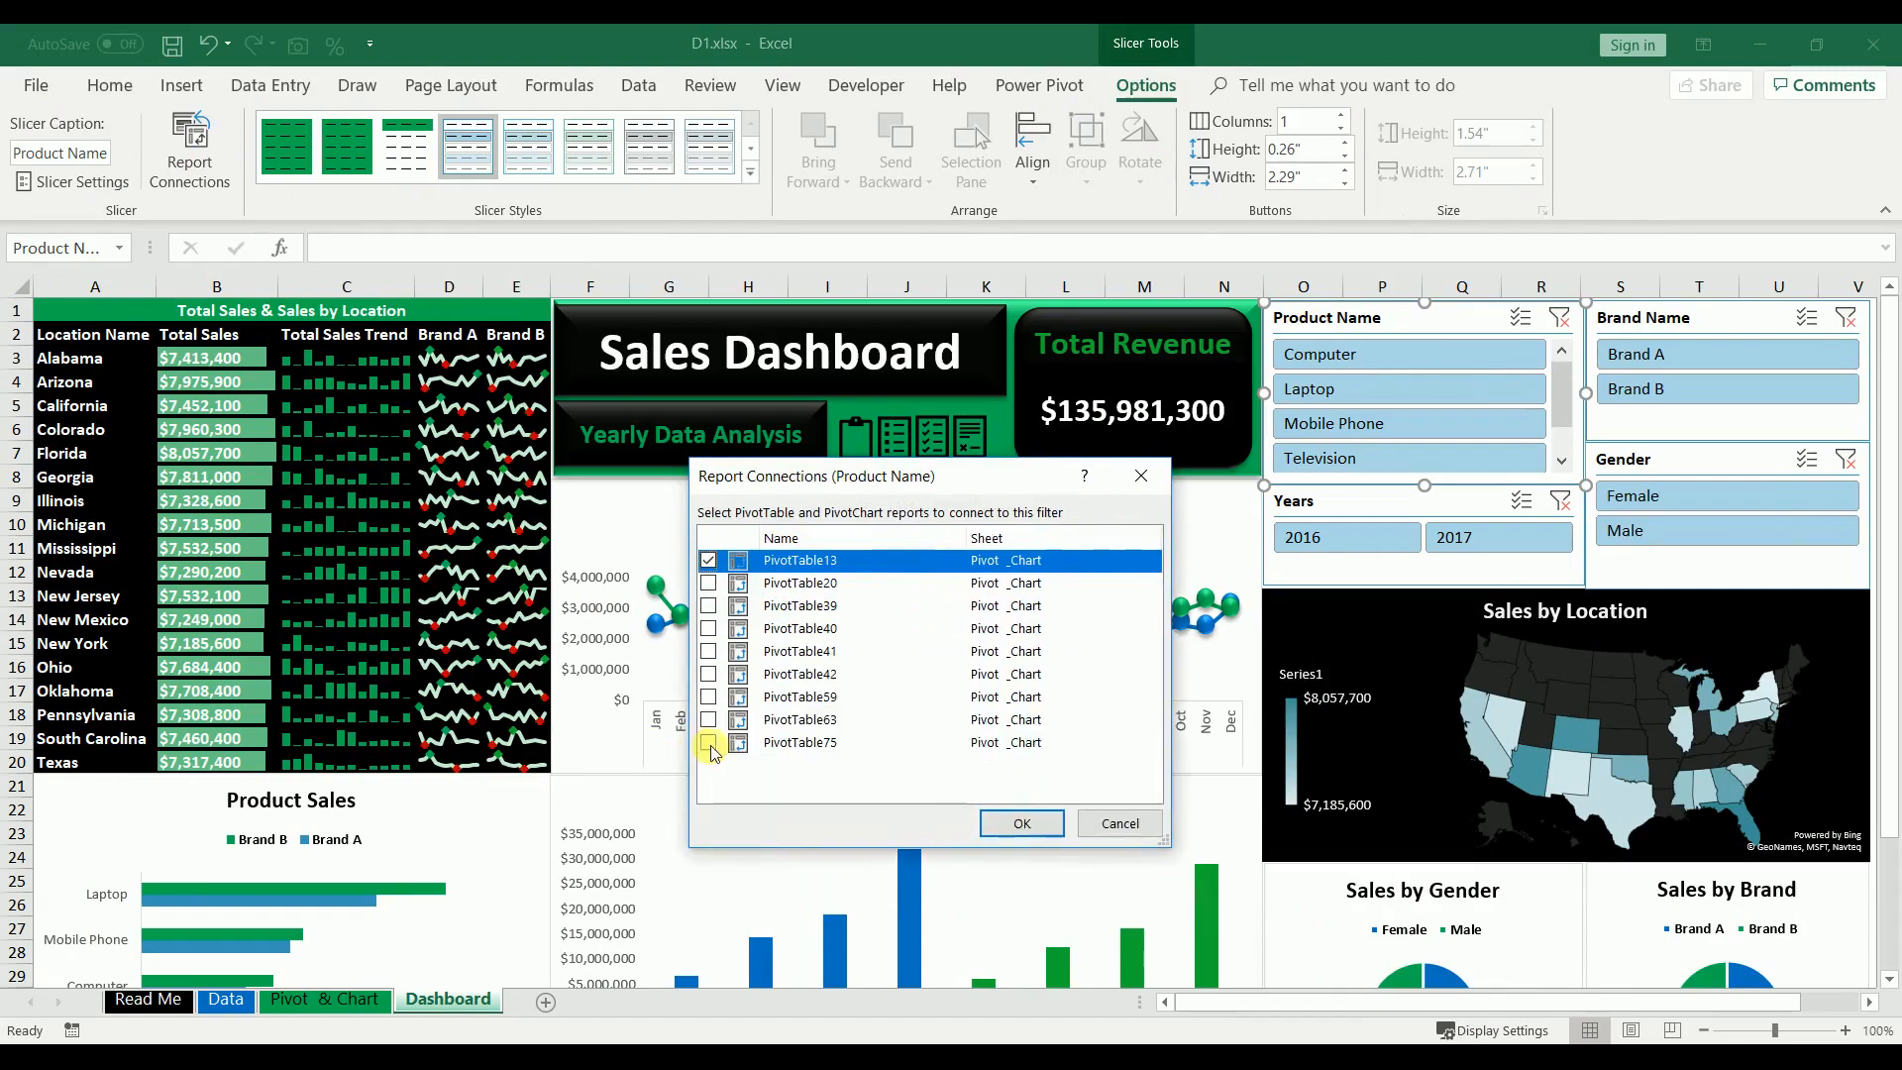
left_click(712, 745)
left_click(709, 720)
left_click(707, 700)
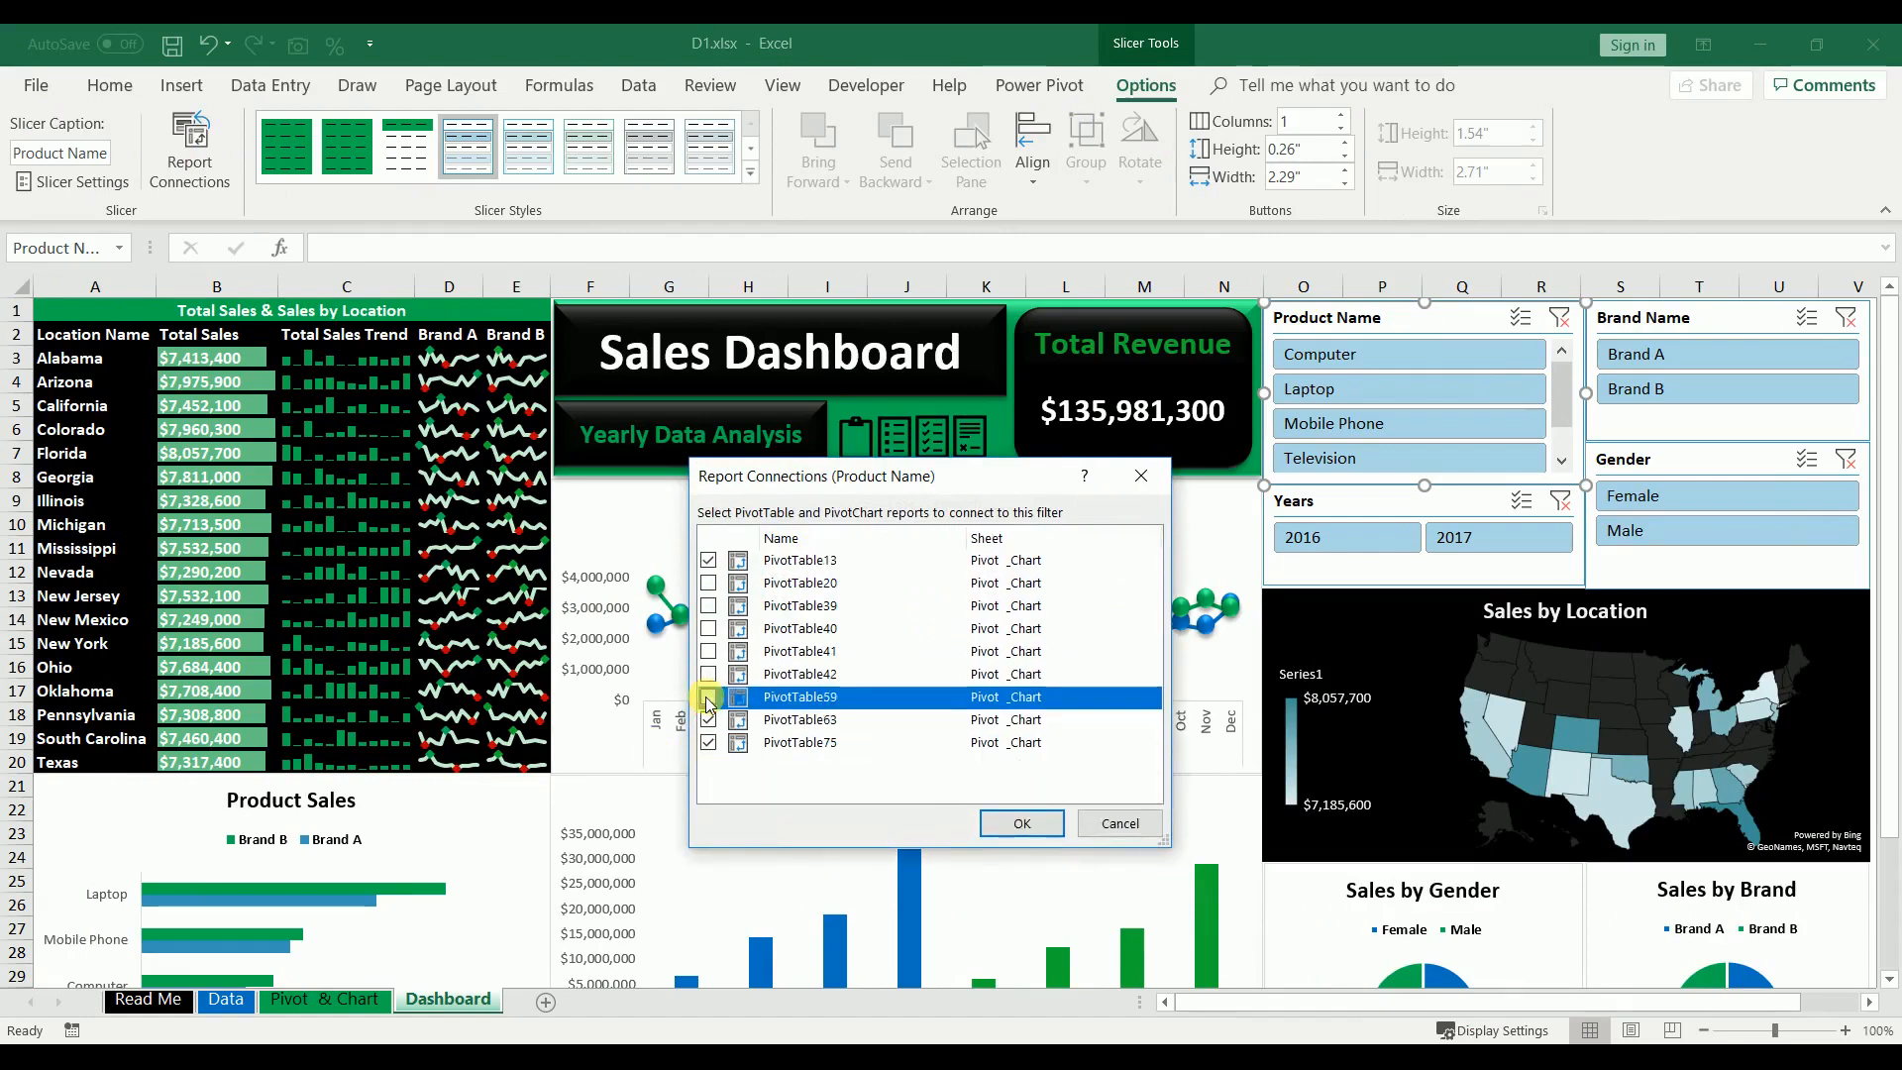
left_click(708, 675)
left_click(708, 652)
left_click(709, 629)
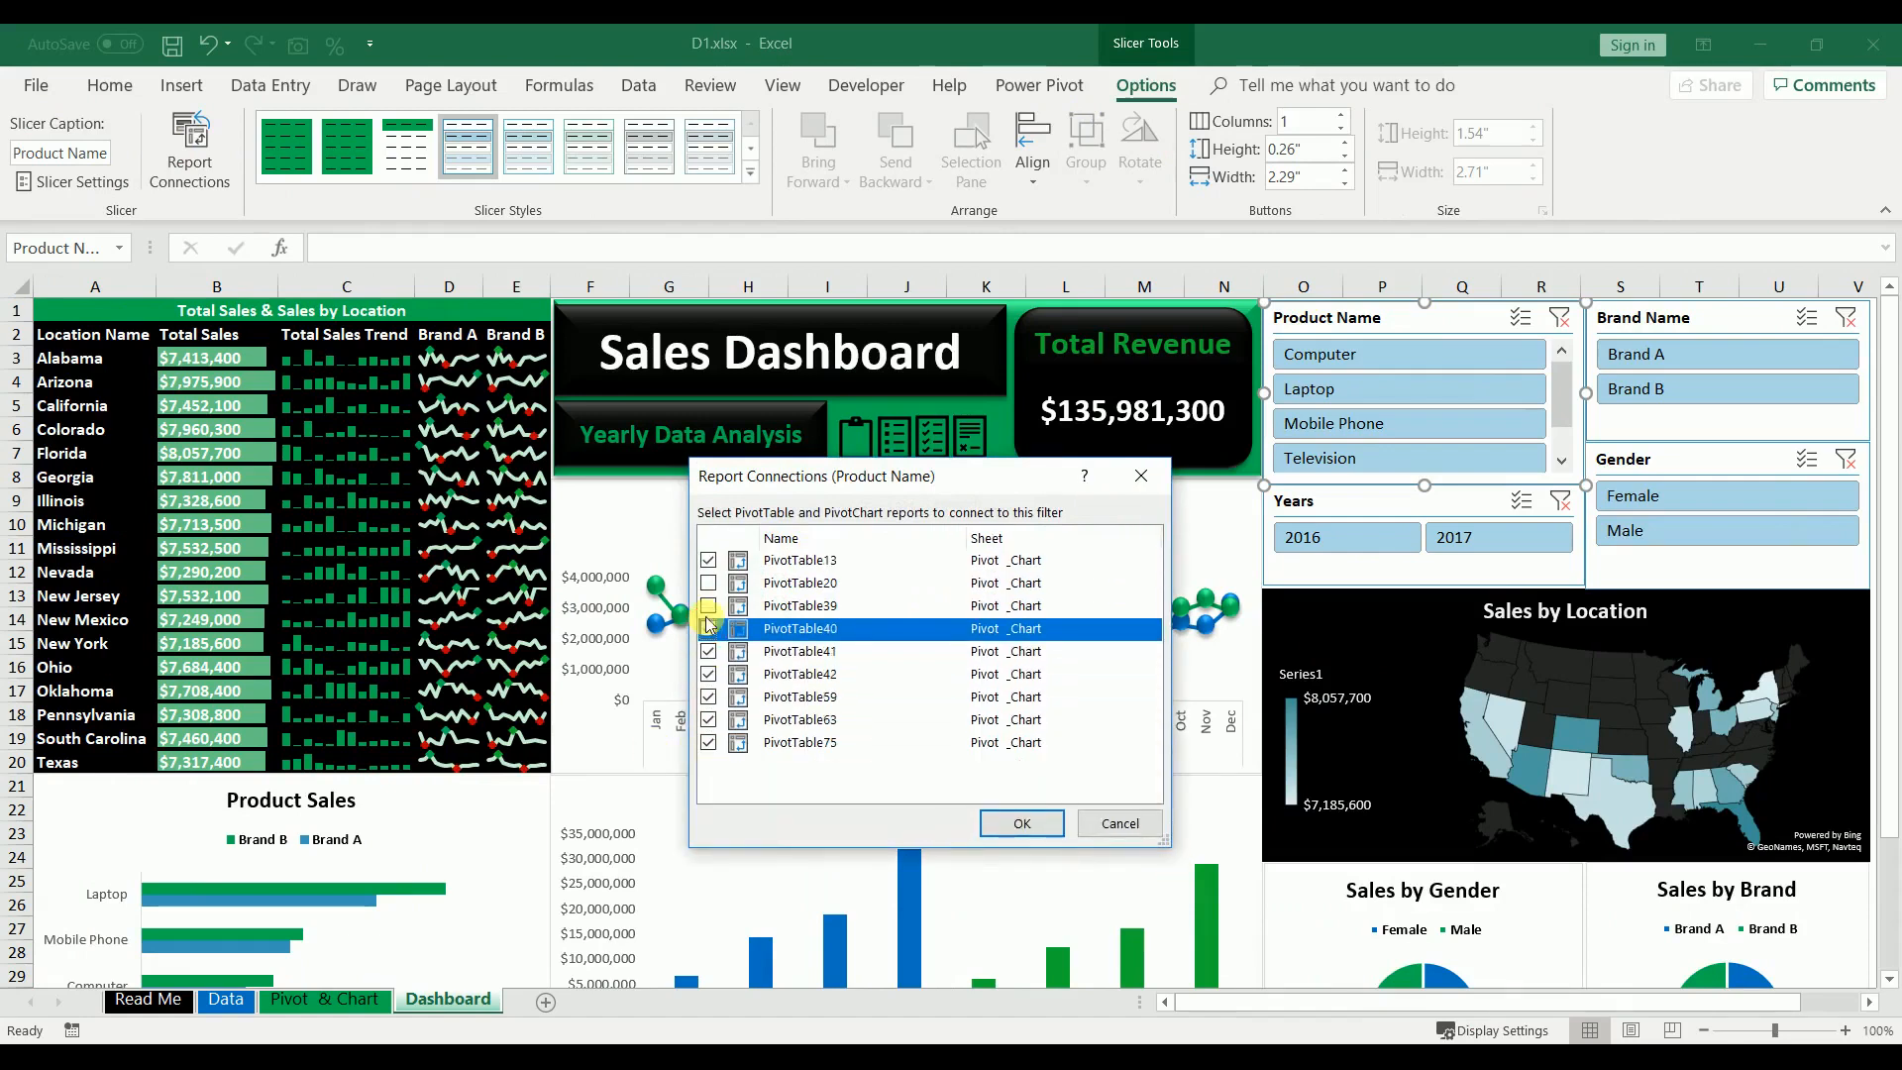
left_click(709, 606)
left_click(709, 583)
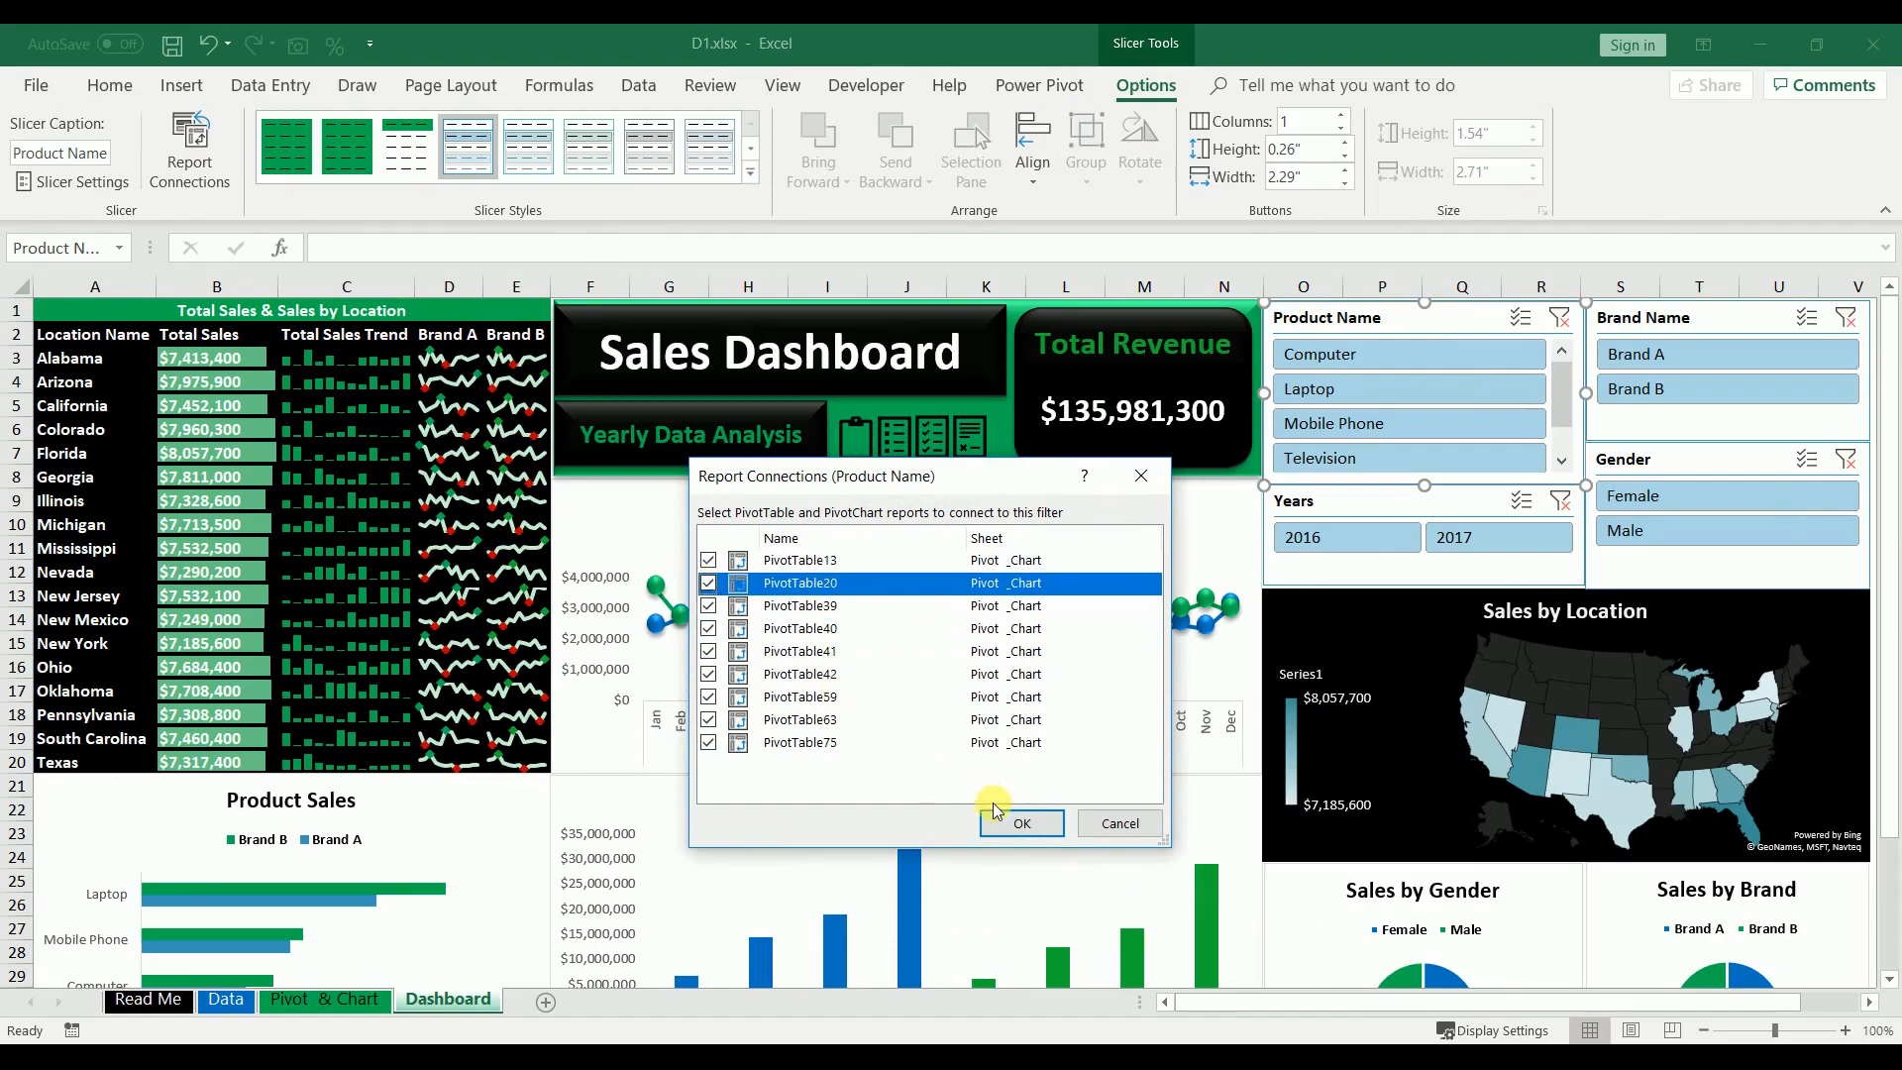
left_click(1020, 823)
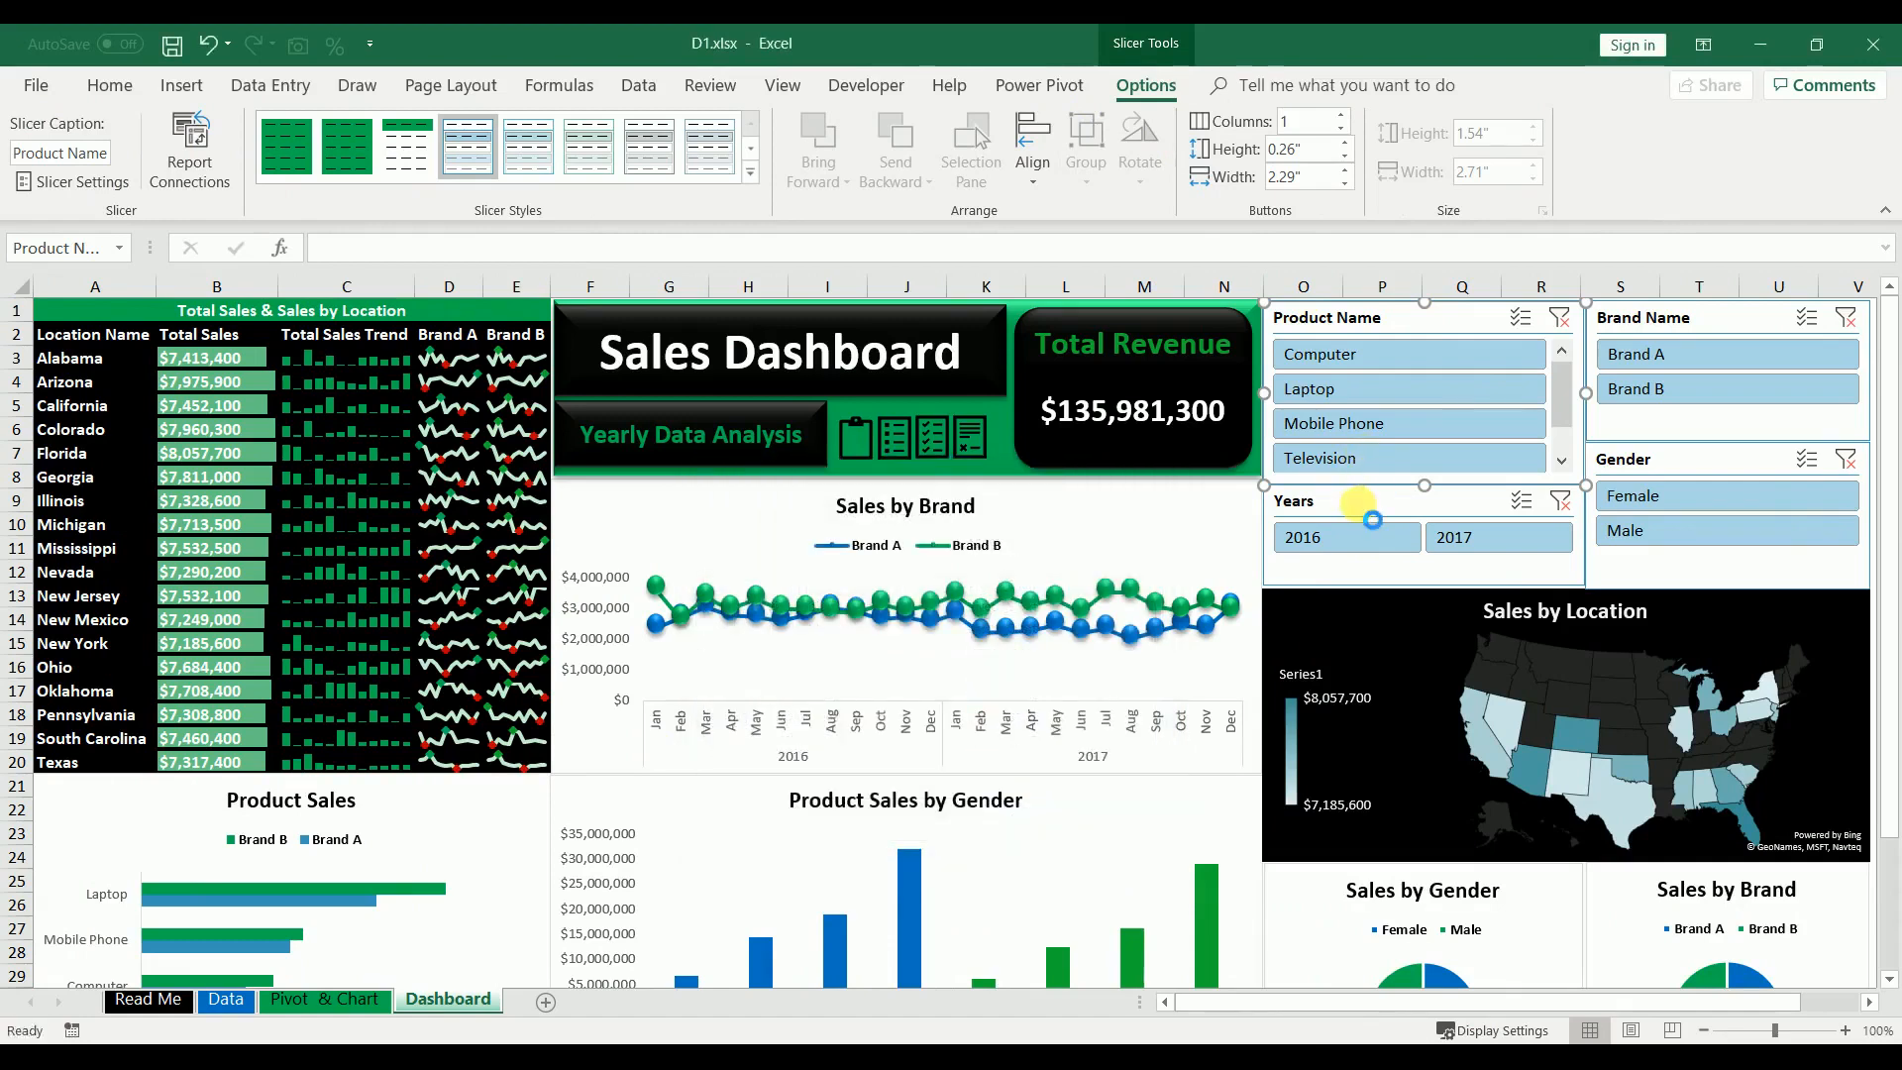
- Connect the Years slicer to every pivot table on the Pivot _Chart sheet, from PivotTable13 through PivotTable75
left_click(1365, 514)
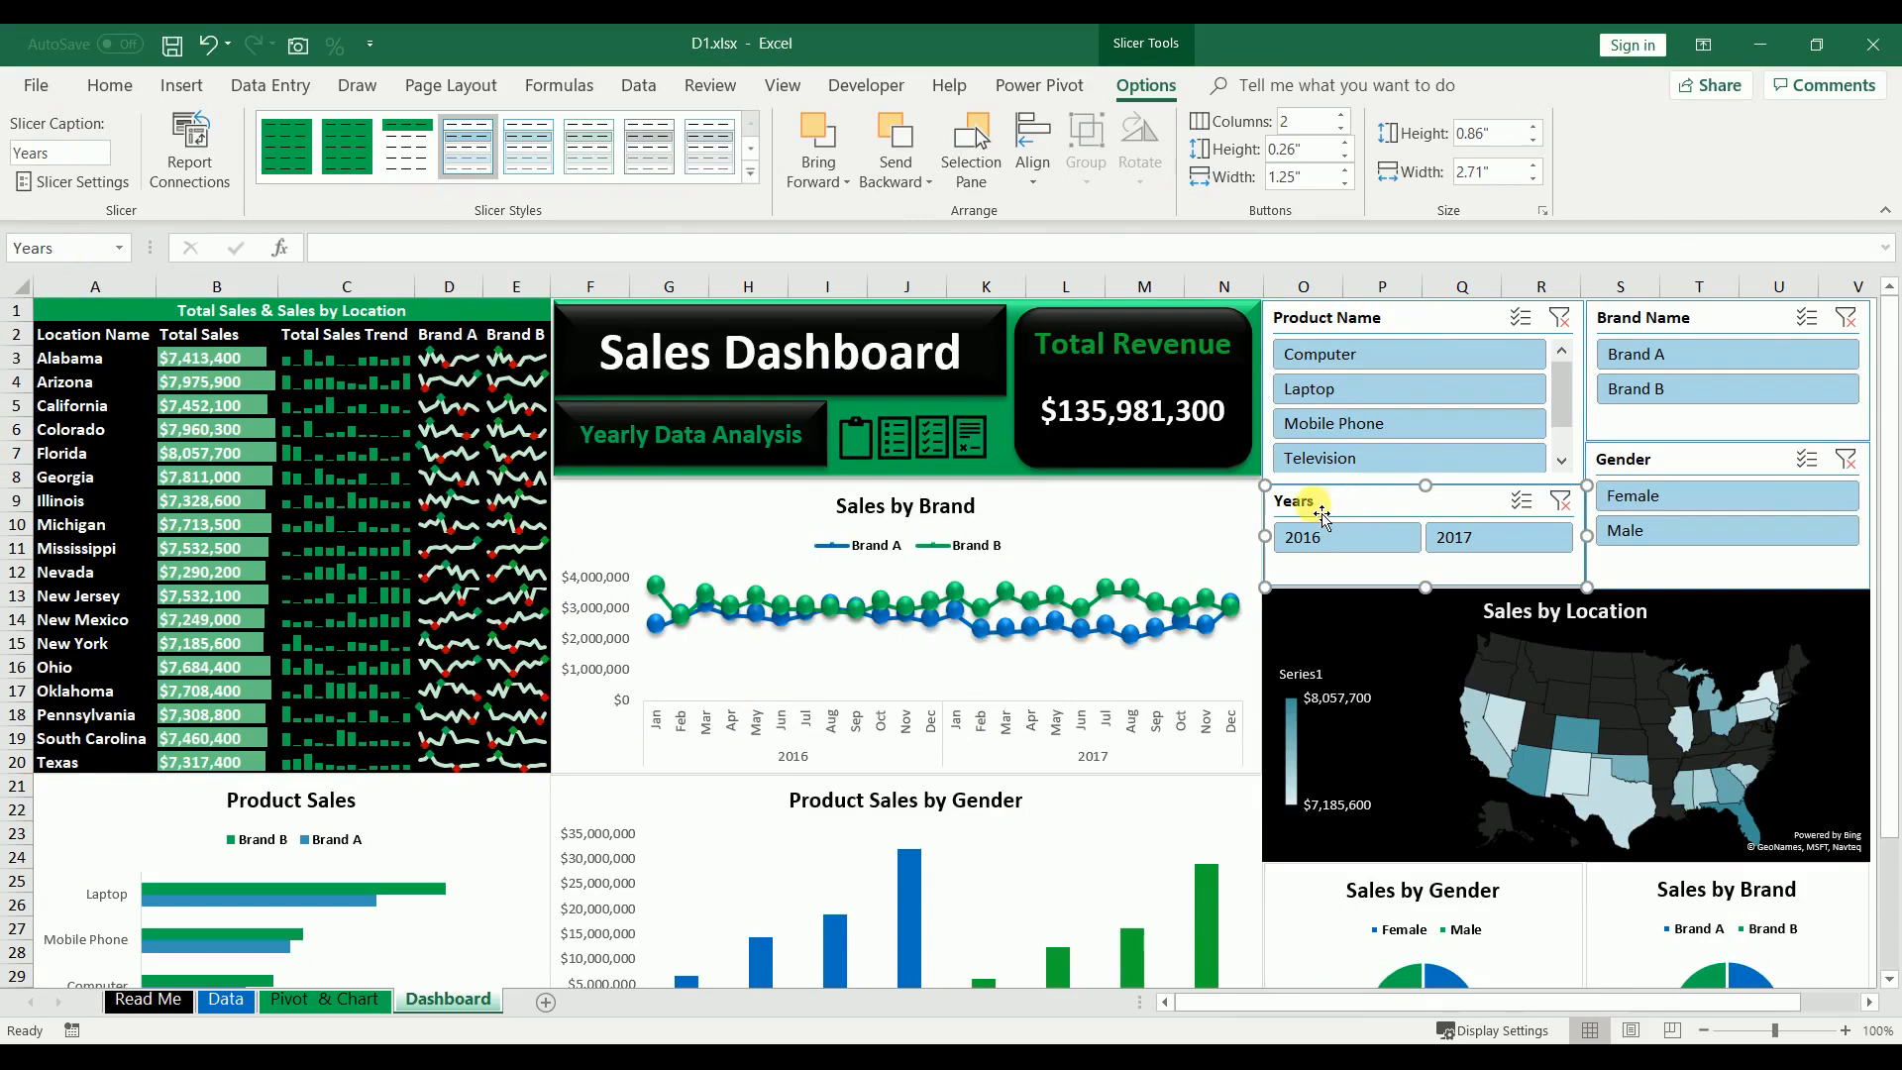
left_click(182, 156)
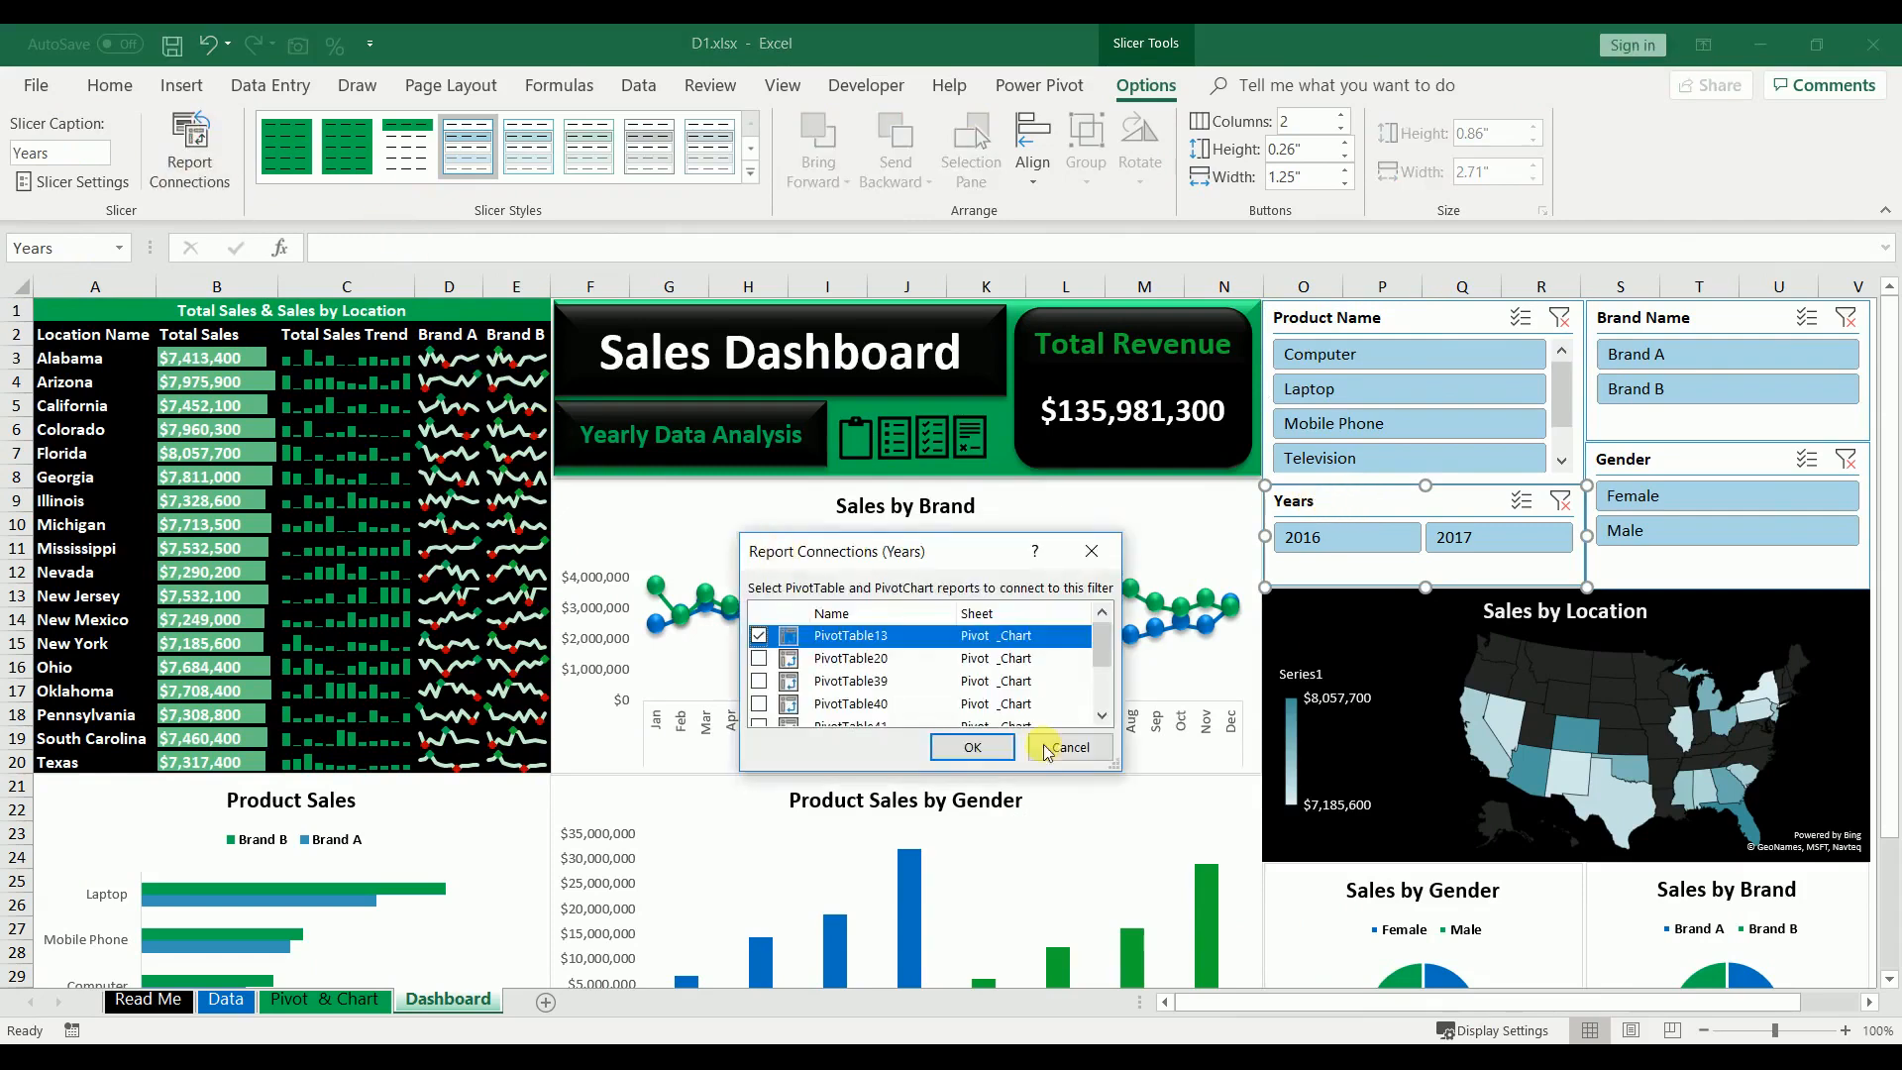
left_click_drag(1105, 765, 1189, 952)
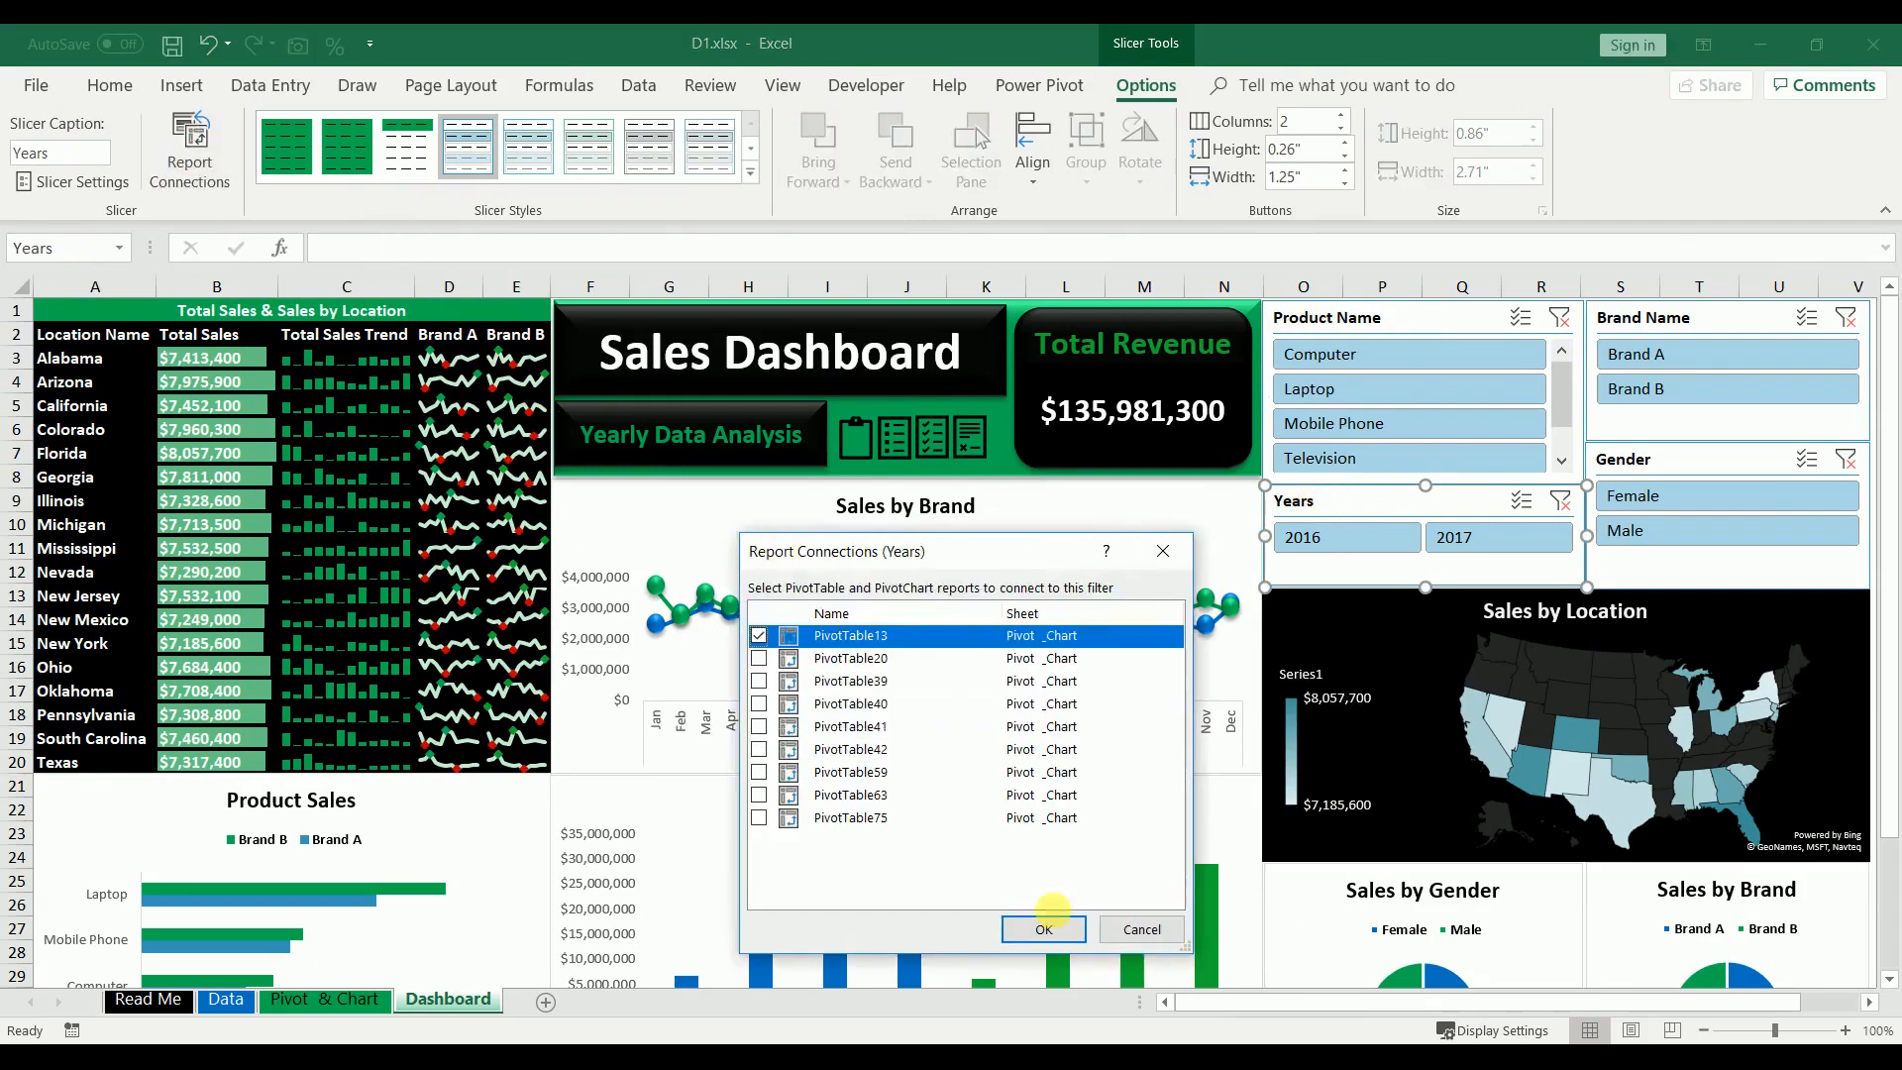
left_click(759, 818)
left_click(759, 796)
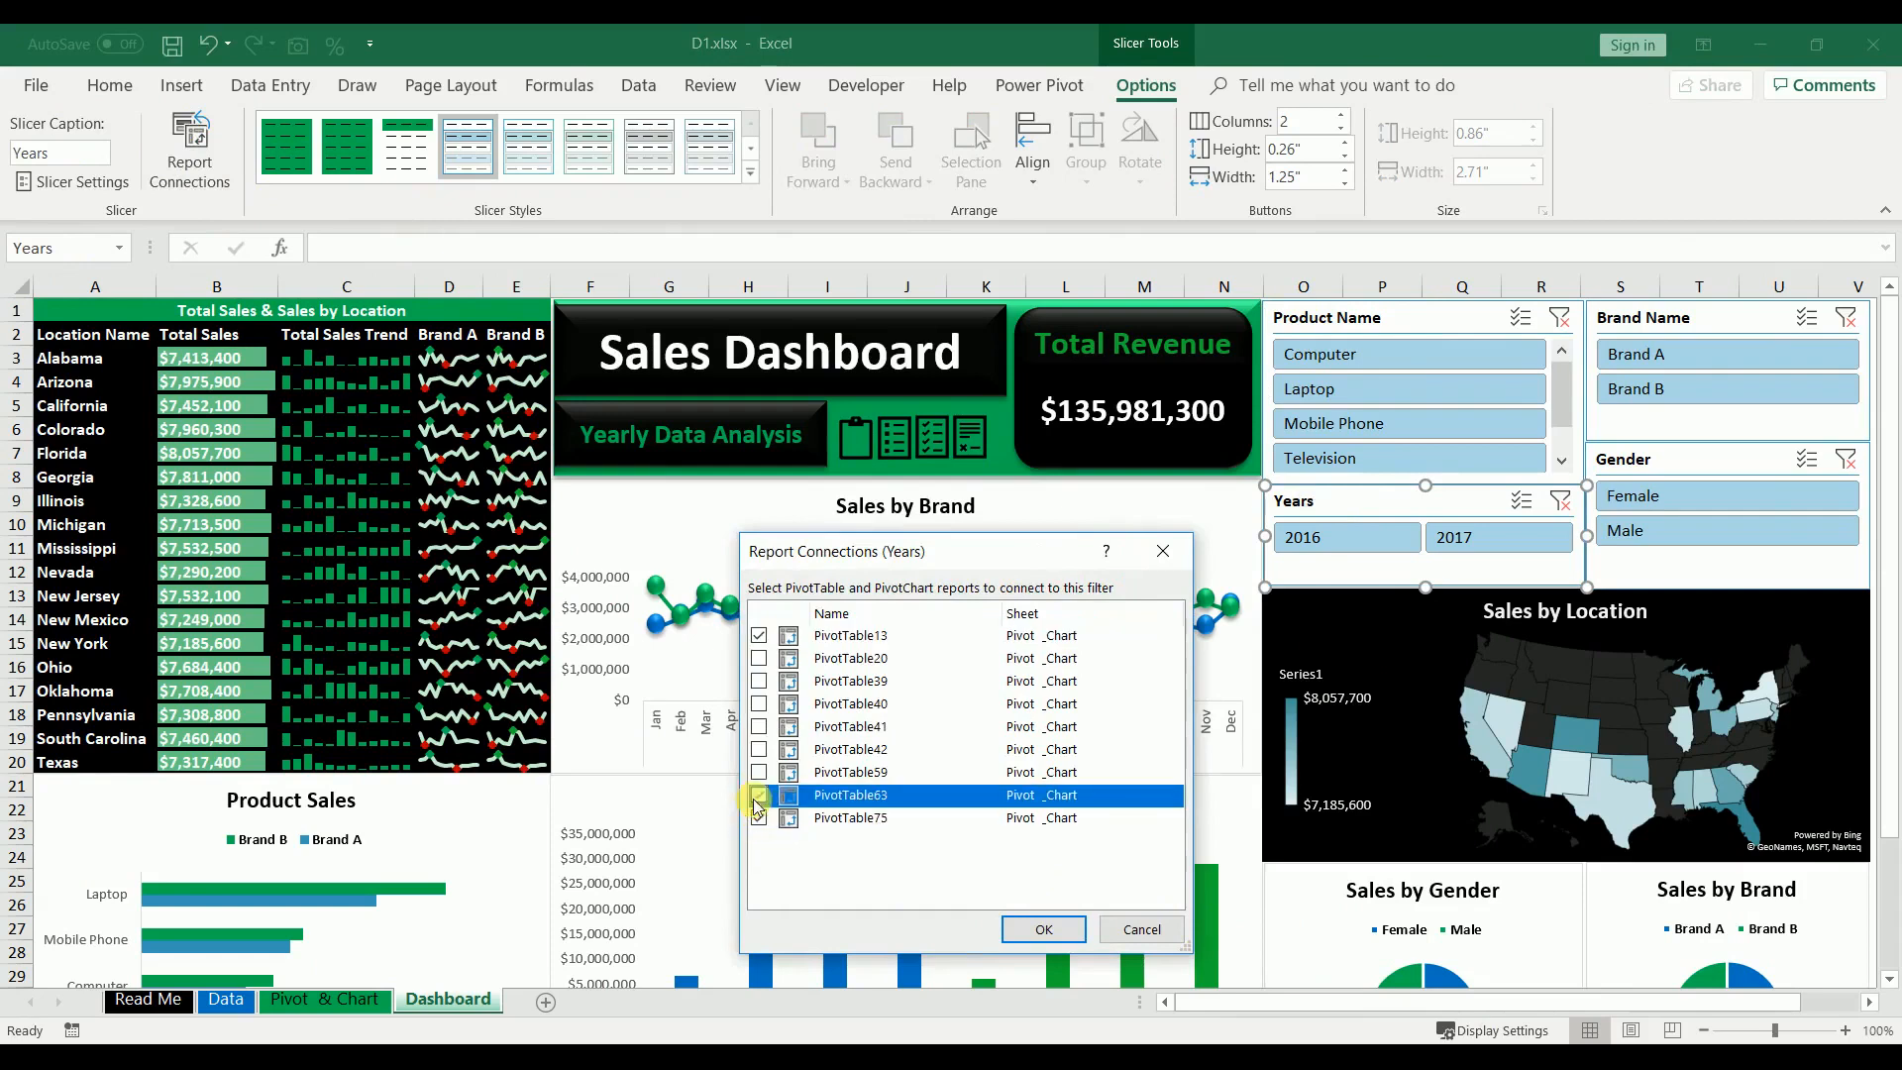
left_click(759, 773)
left_click(759, 727)
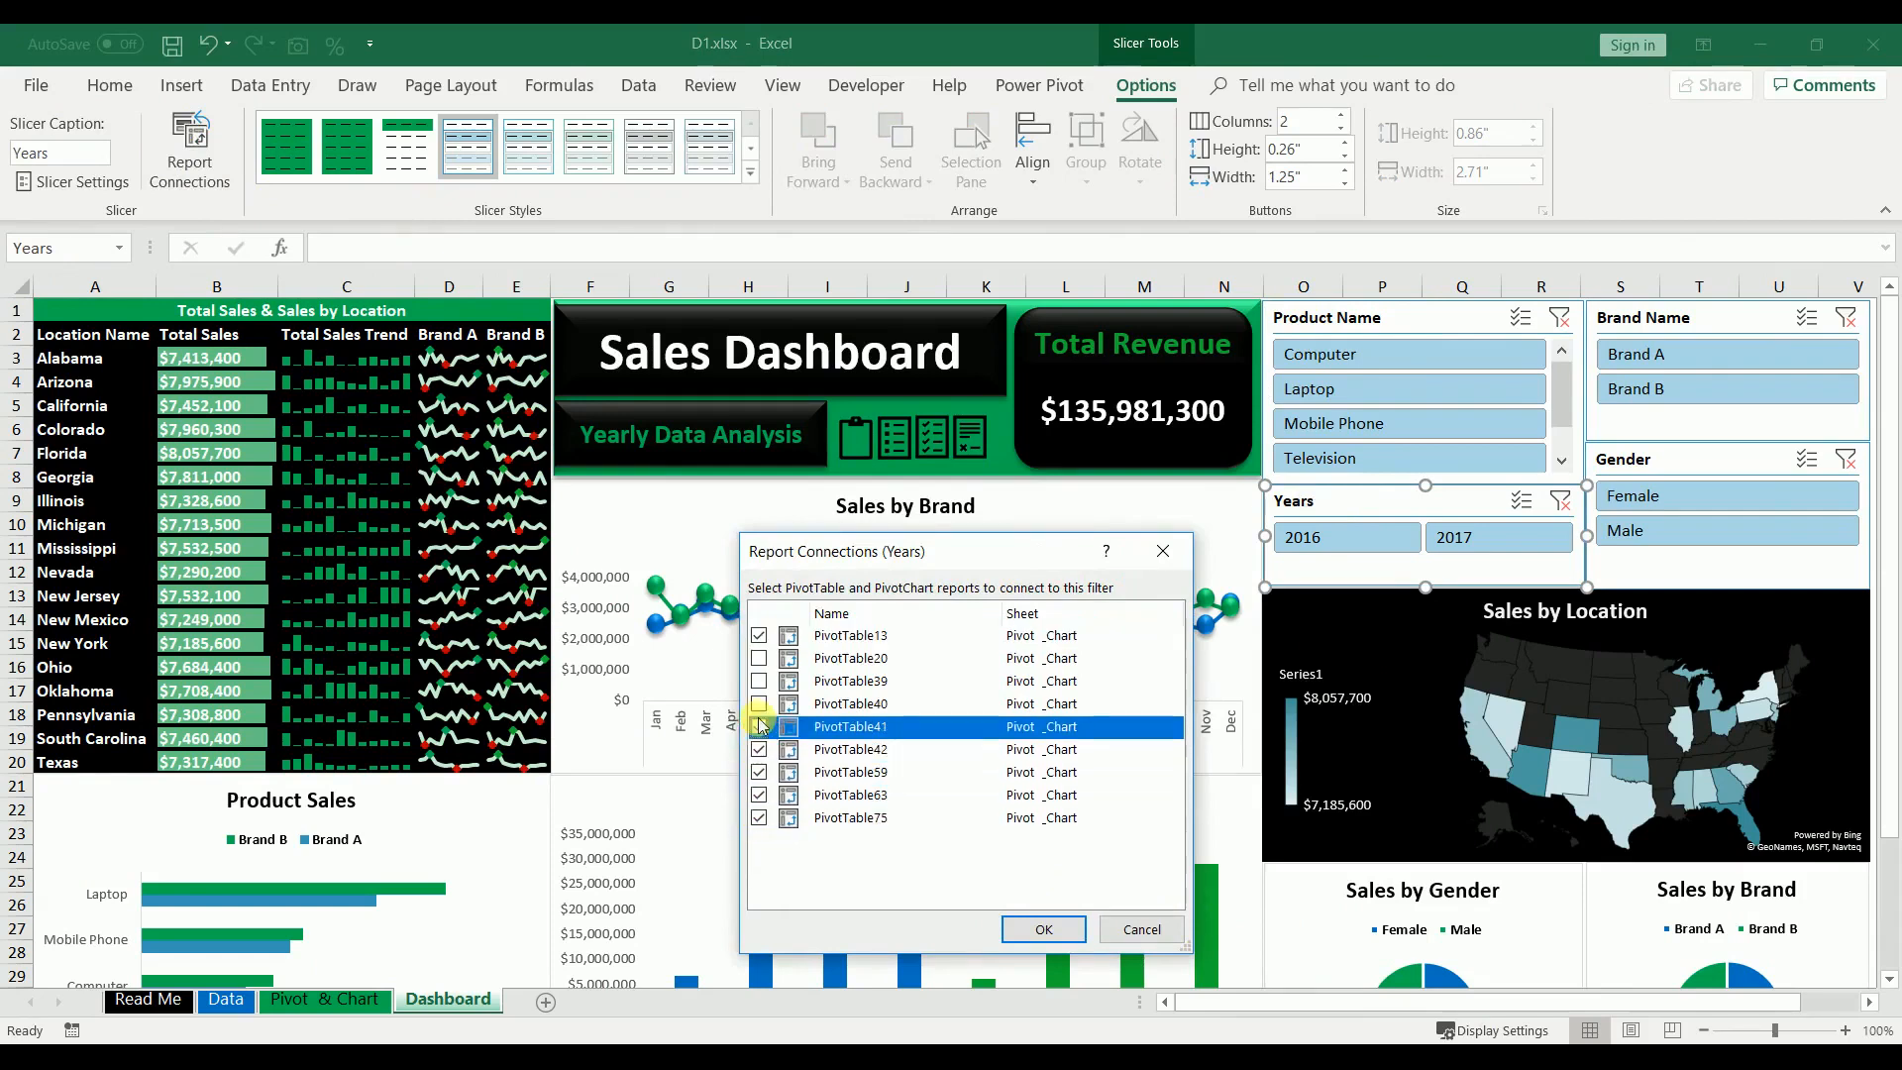
left_click(759, 705)
left_click(759, 681)
left_click(759, 659)
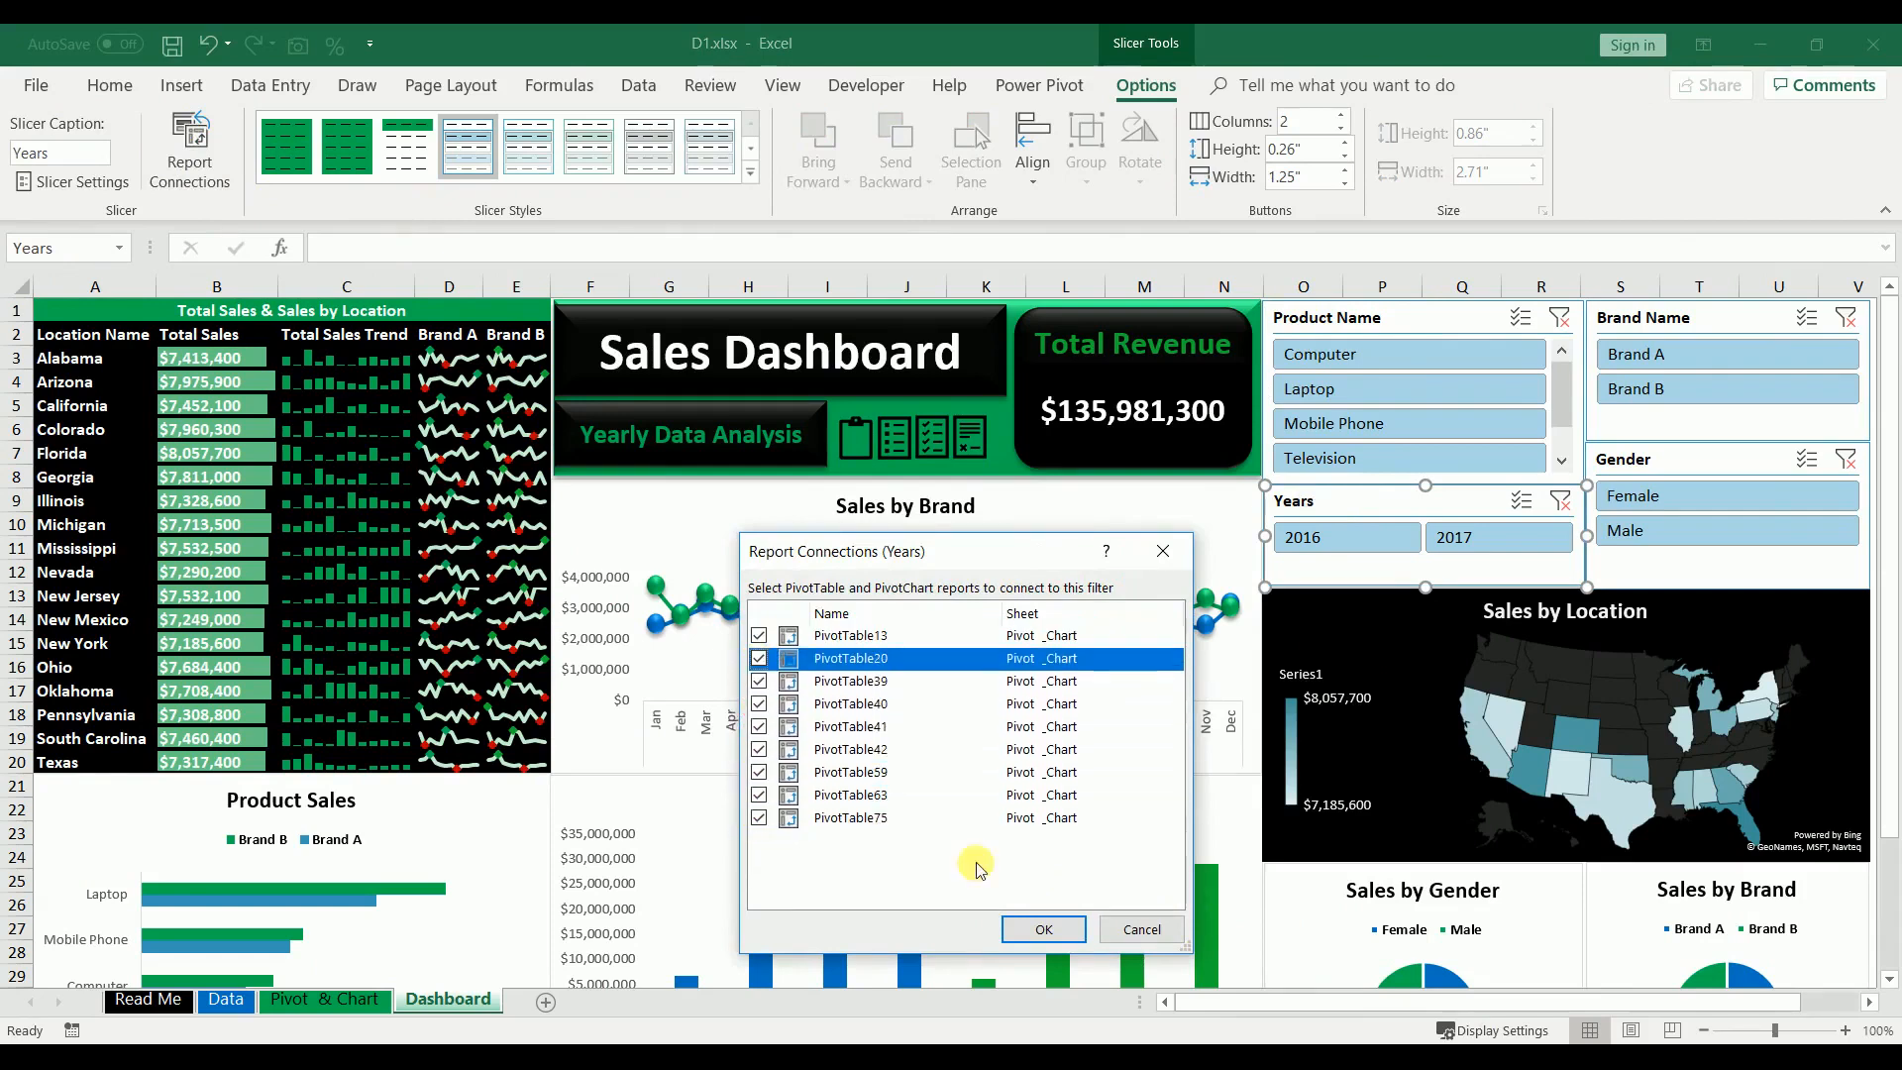
left_click(1045, 929)
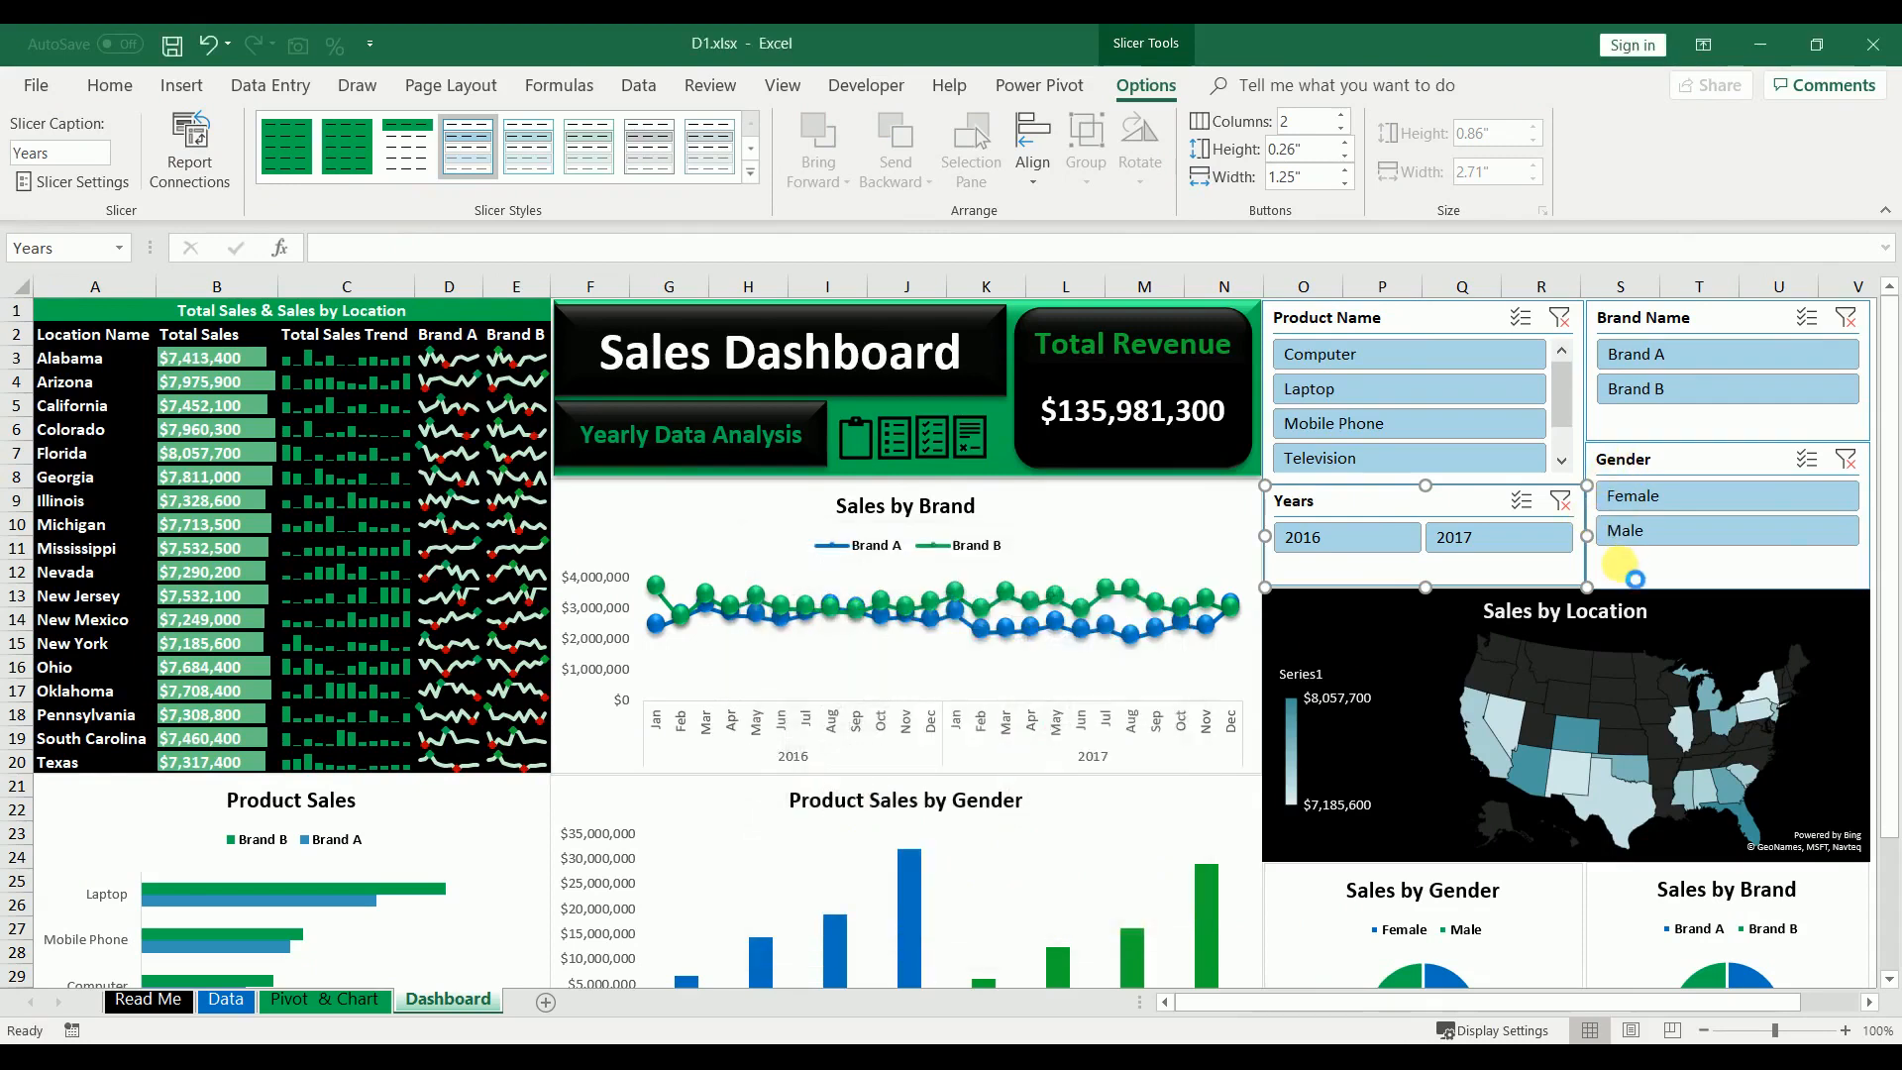
- Connect the Gender slicer to every pivot table on the Pivot _Chart sheet, from PivotTable13 through PivotTable75
left_click(1620, 560)
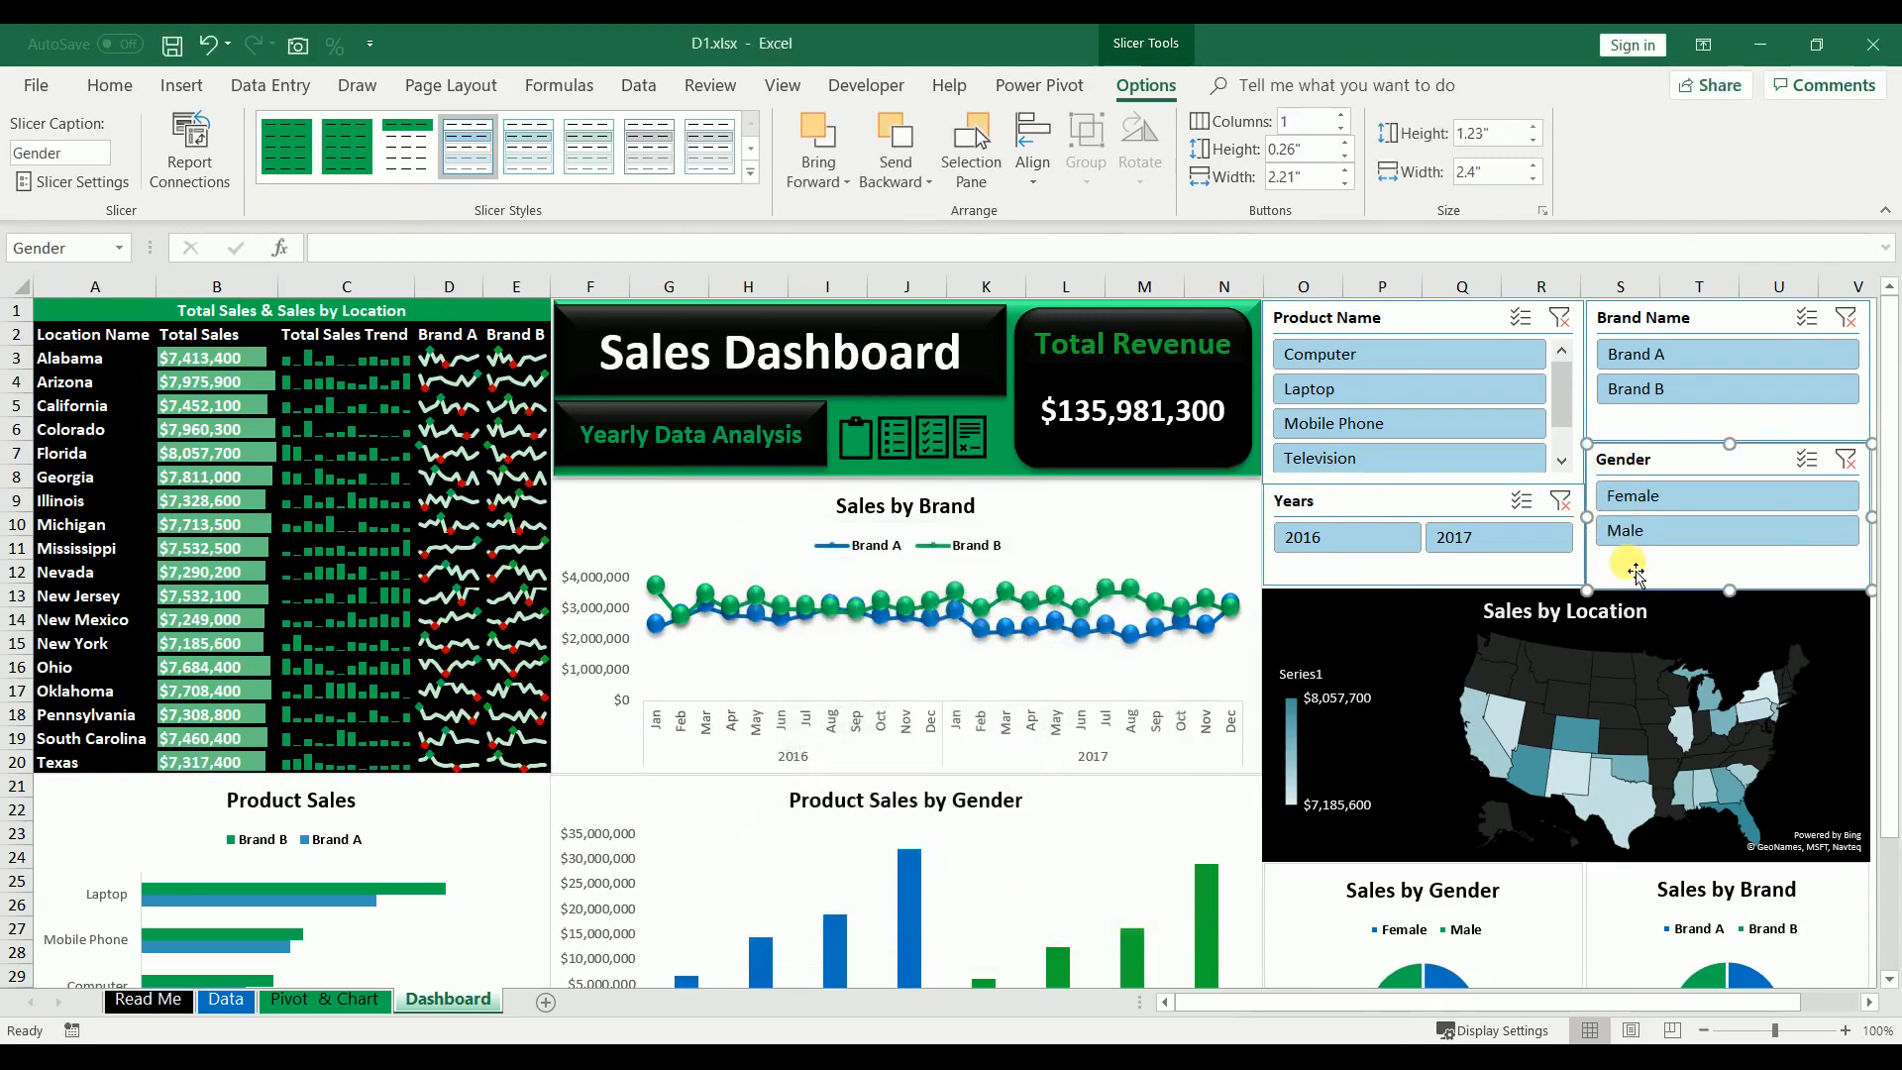
left_click(194, 149)
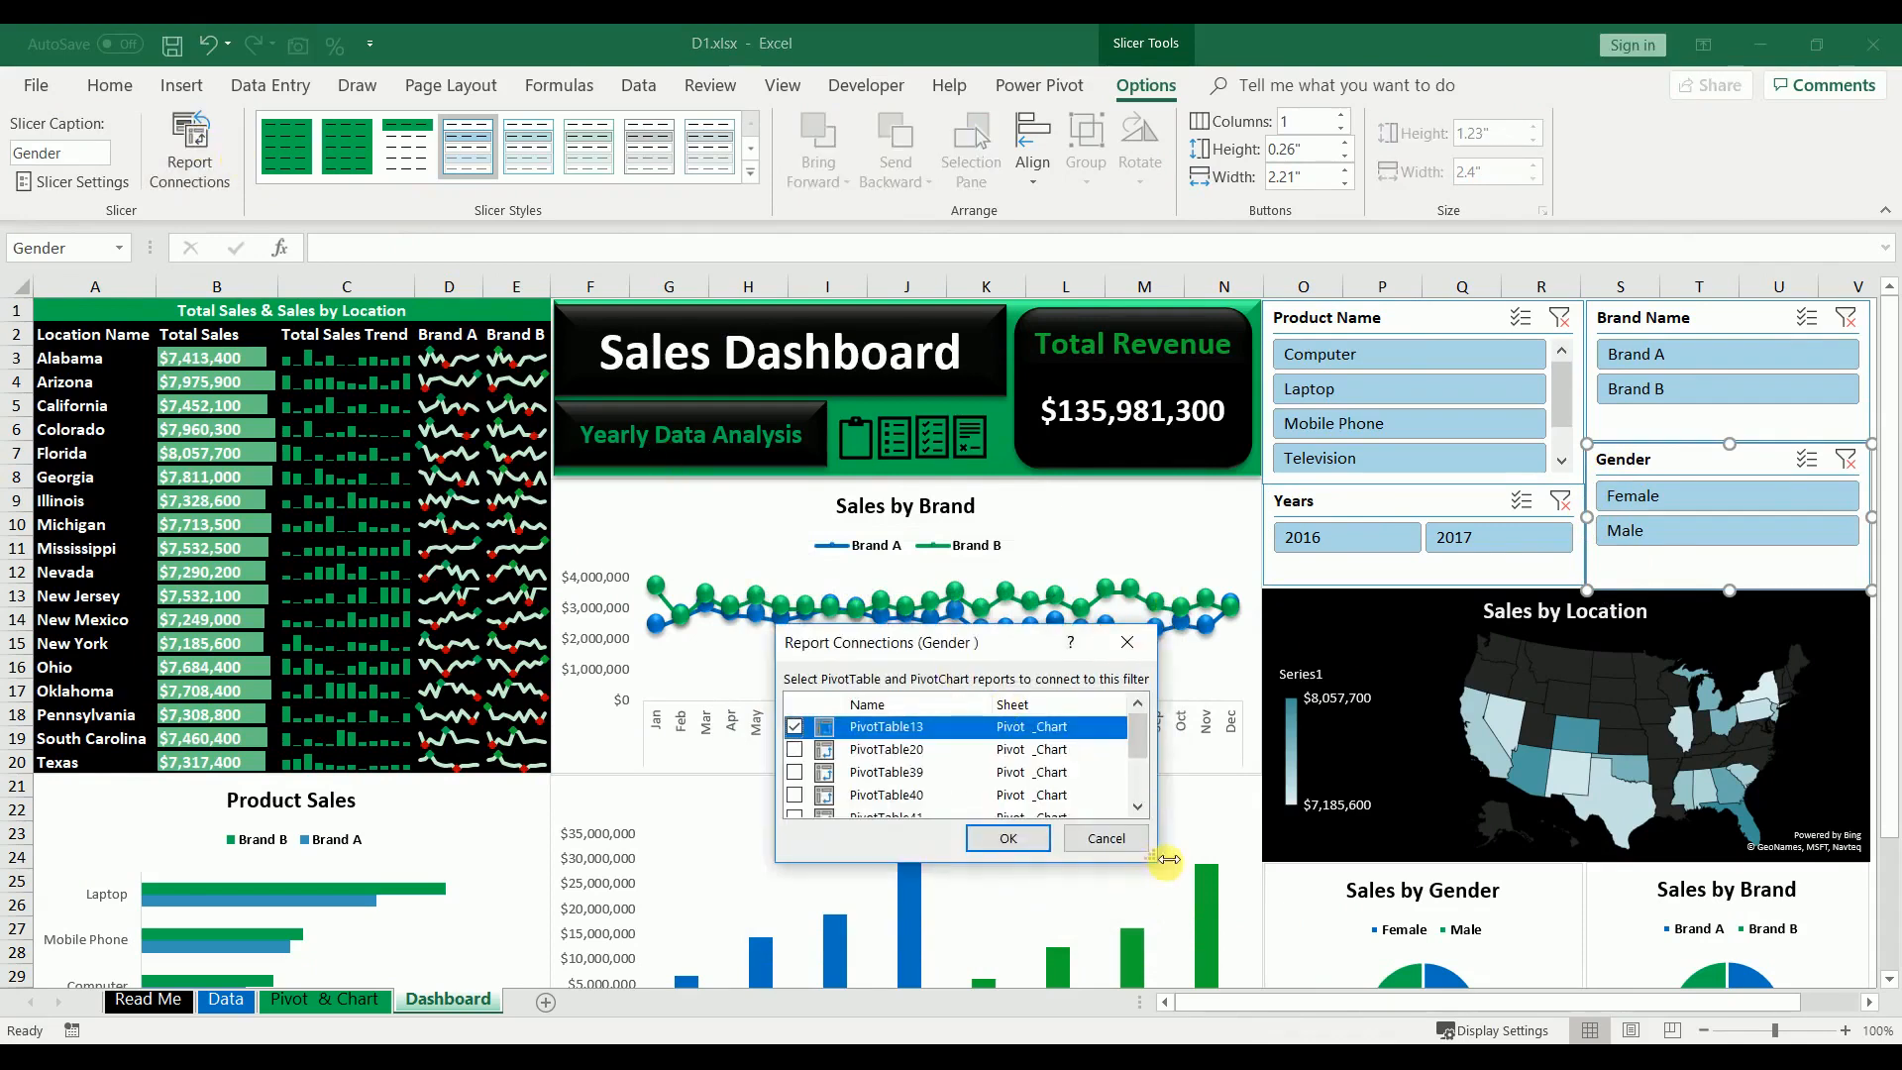
left_click_drag(1157, 870, 1236, 994)
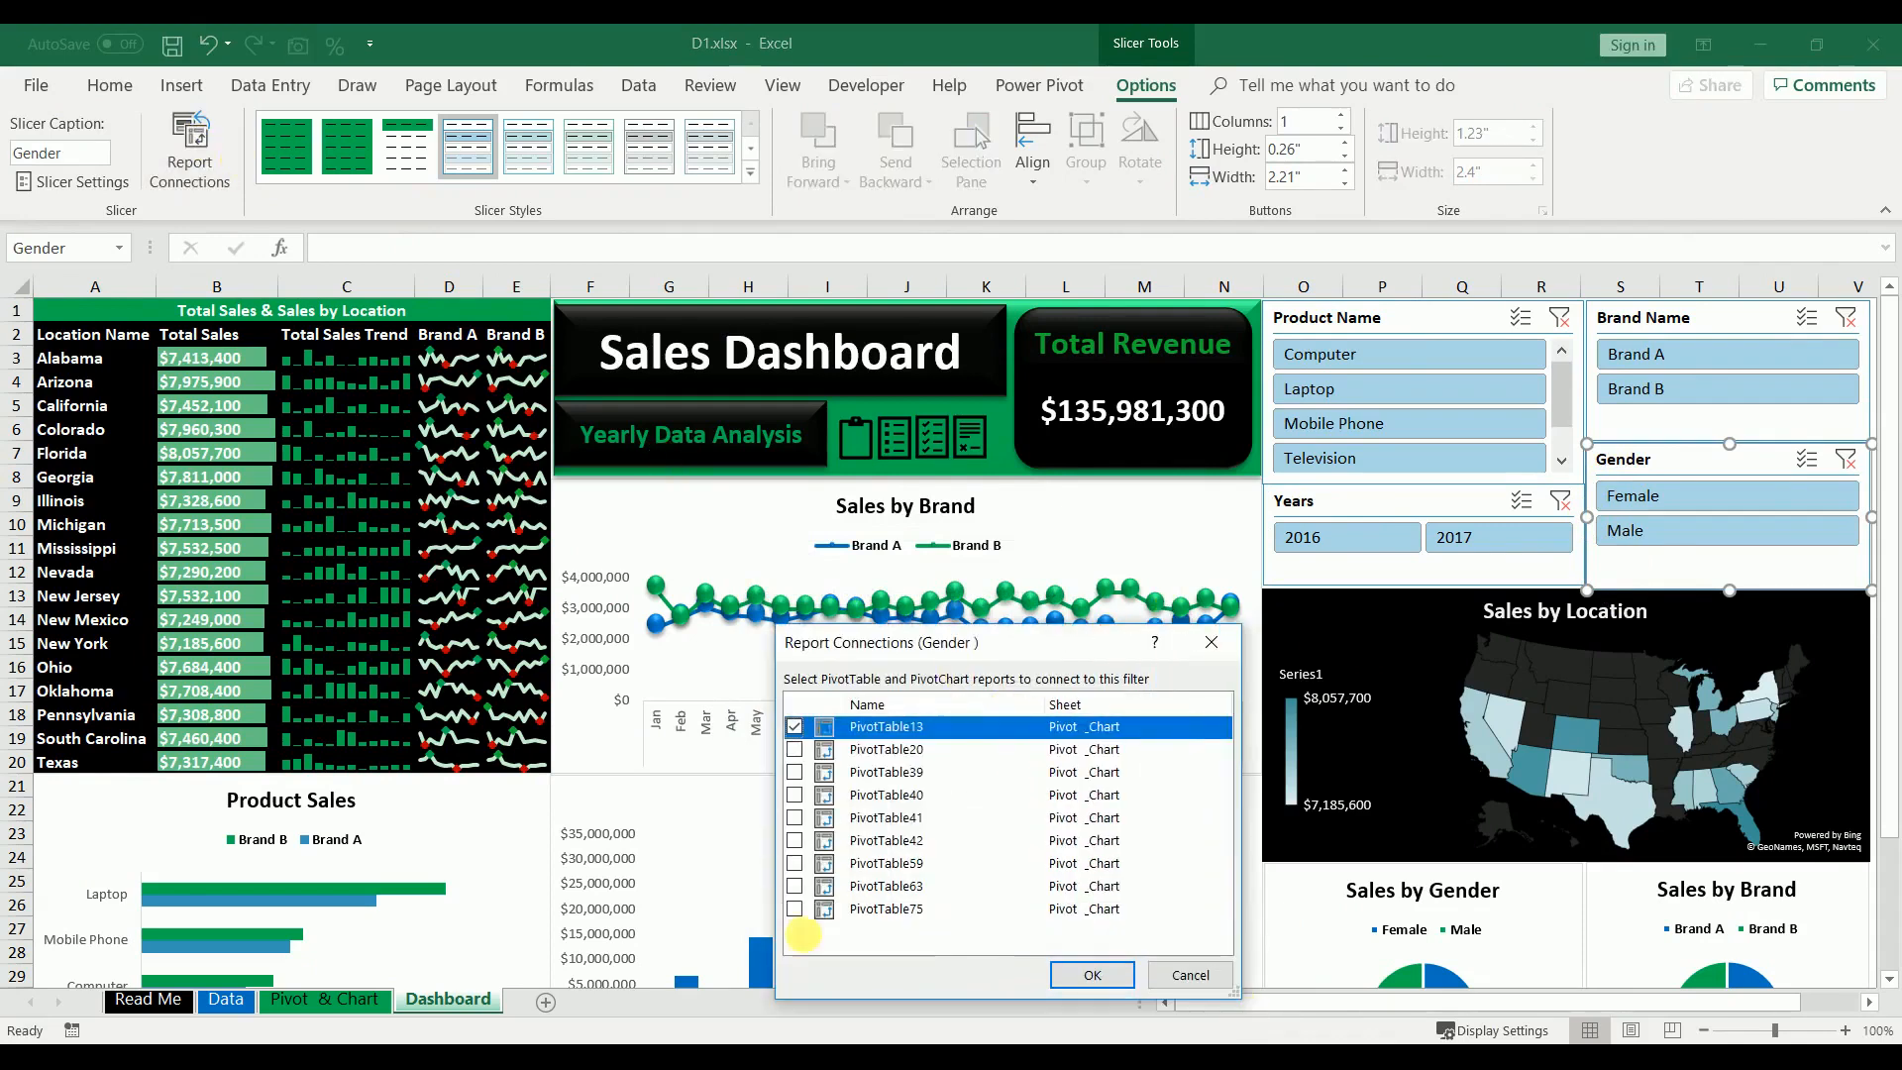
left_click(800, 918)
left_click(795, 886)
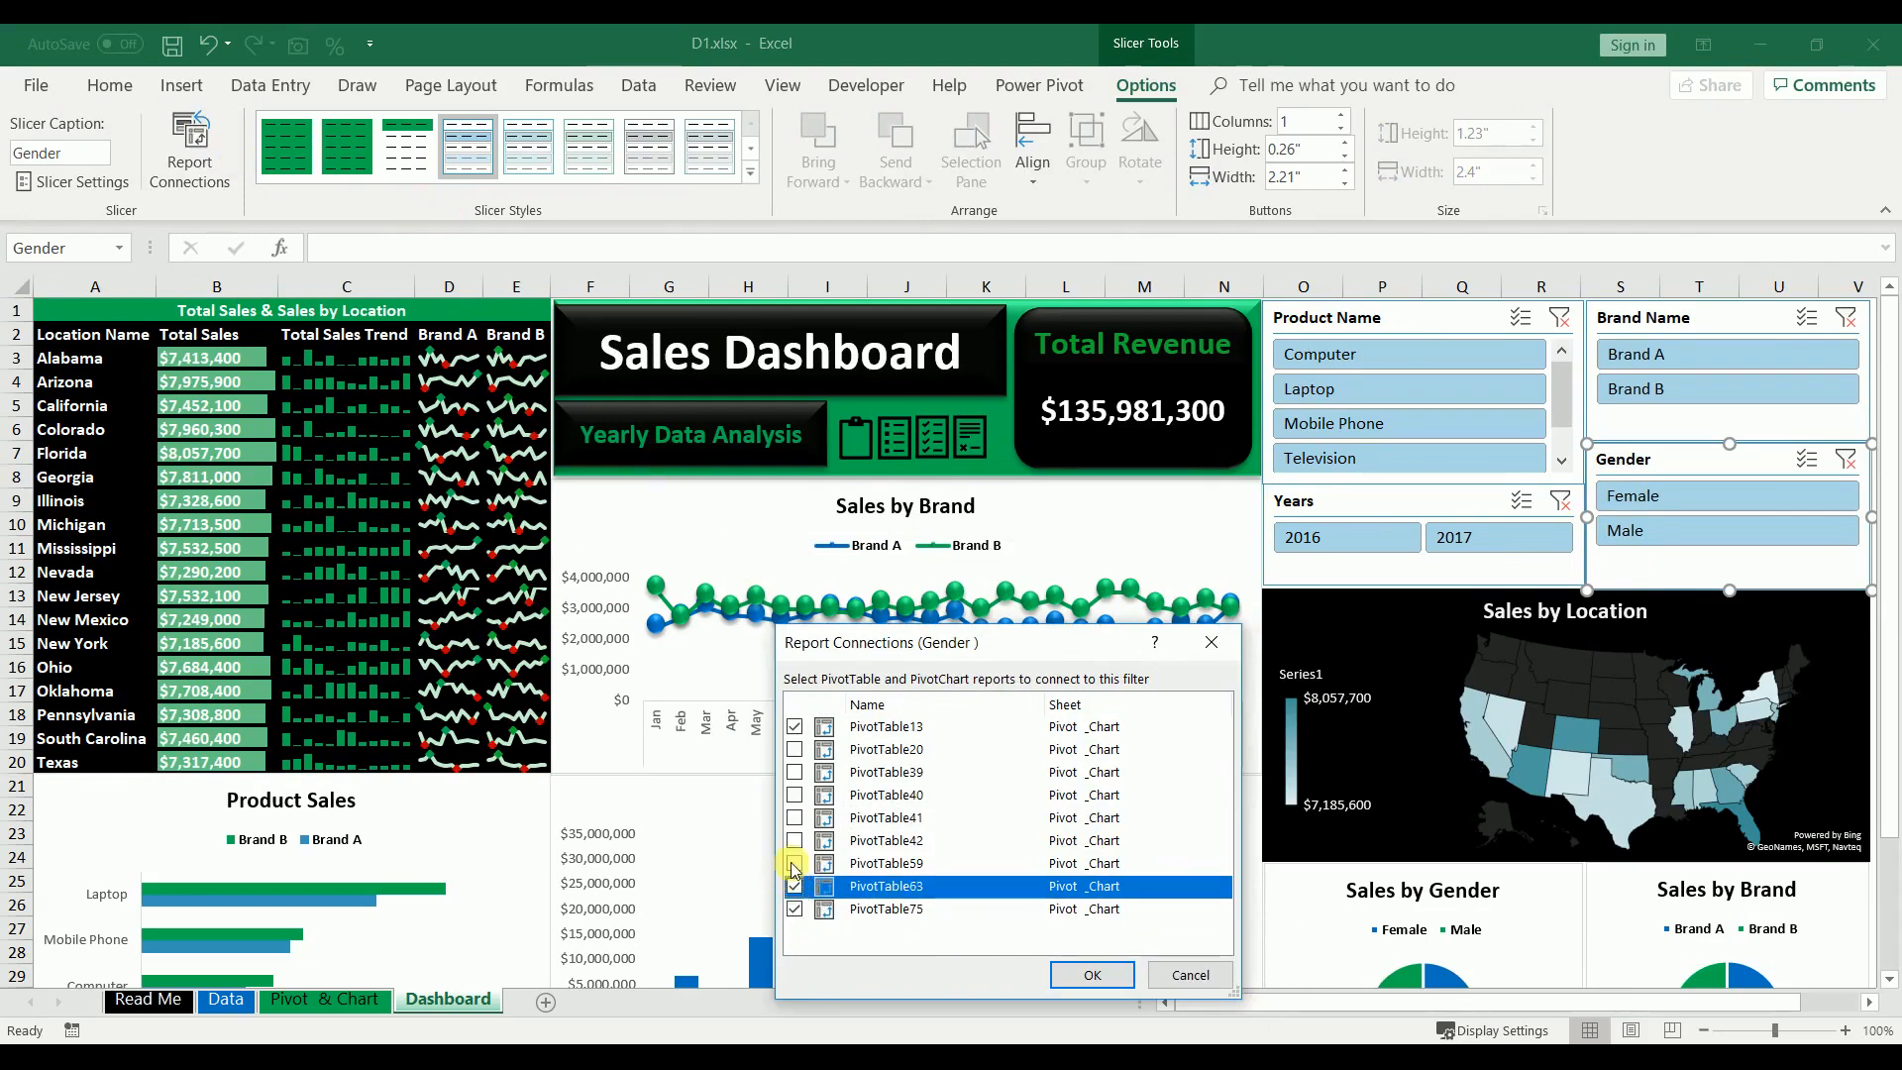
left_click(795, 863)
left_click(795, 841)
left_click(794, 794)
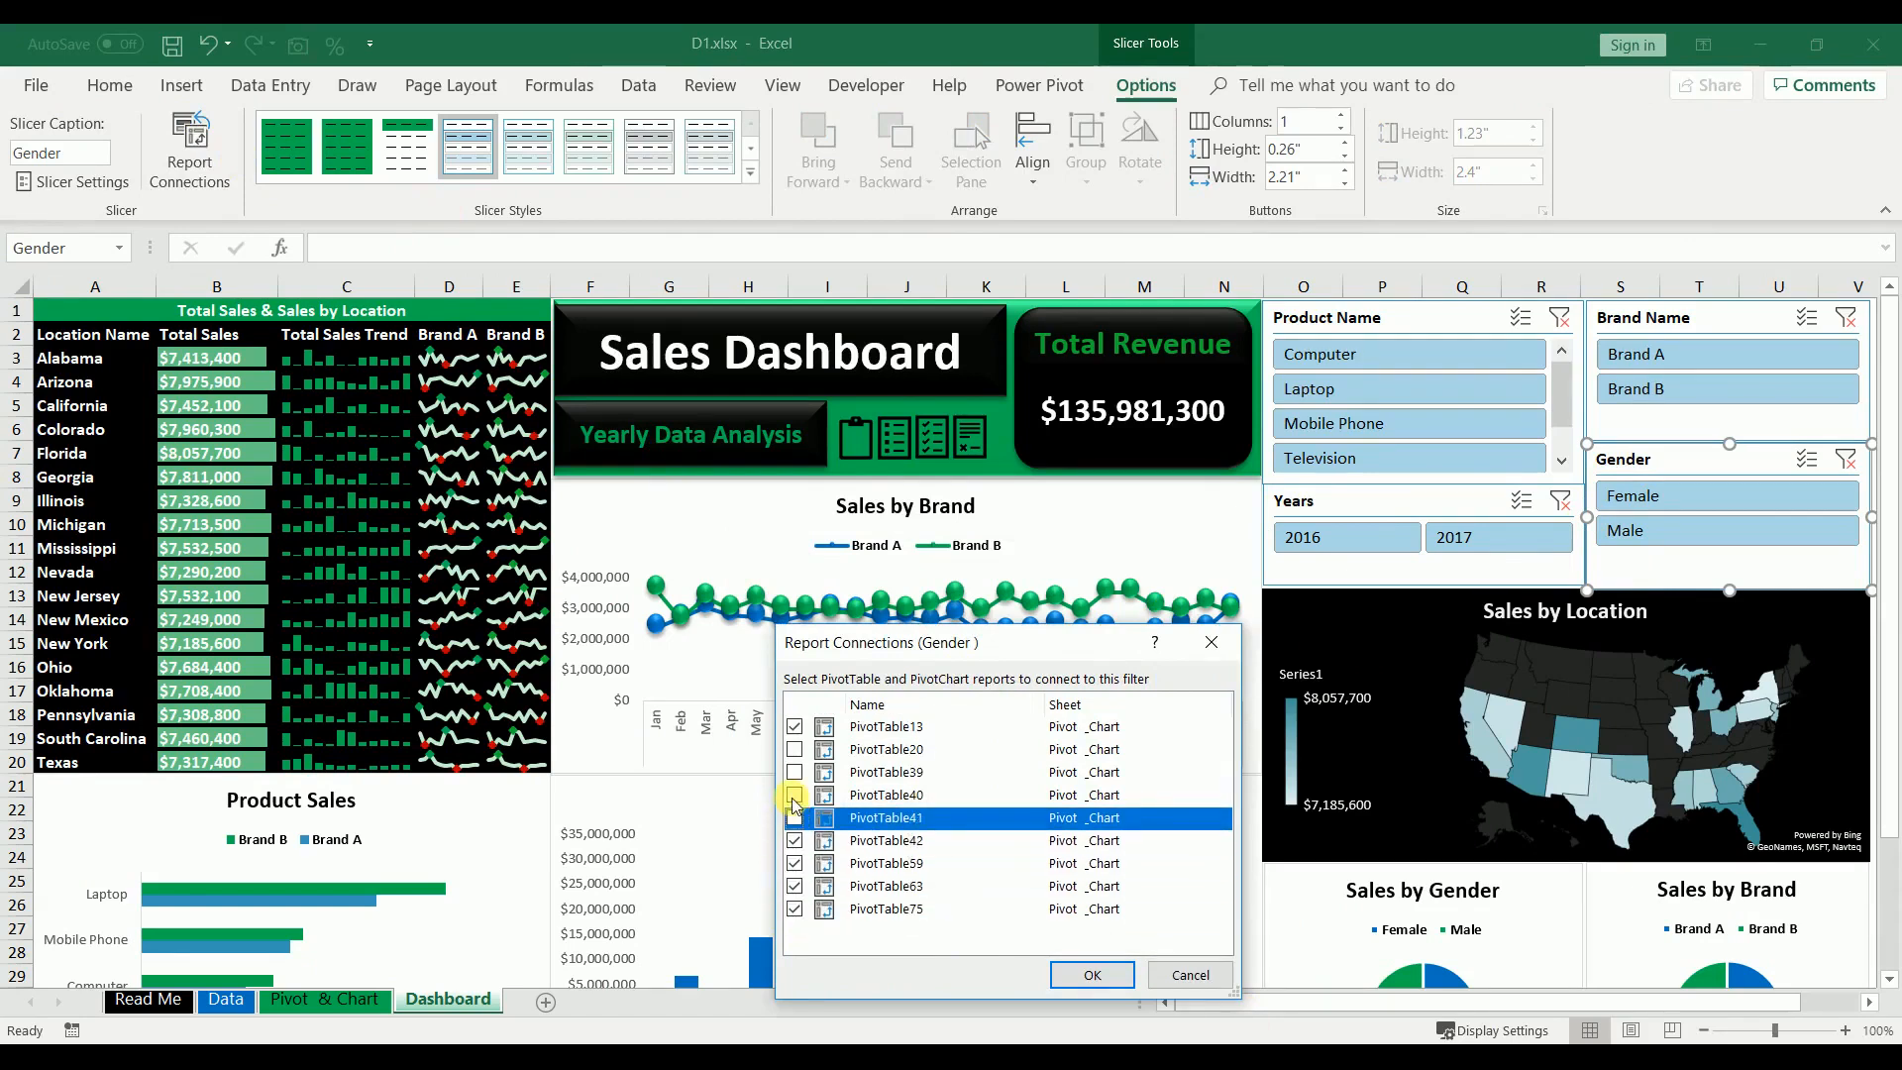
left_click(795, 772)
left_click(796, 750)
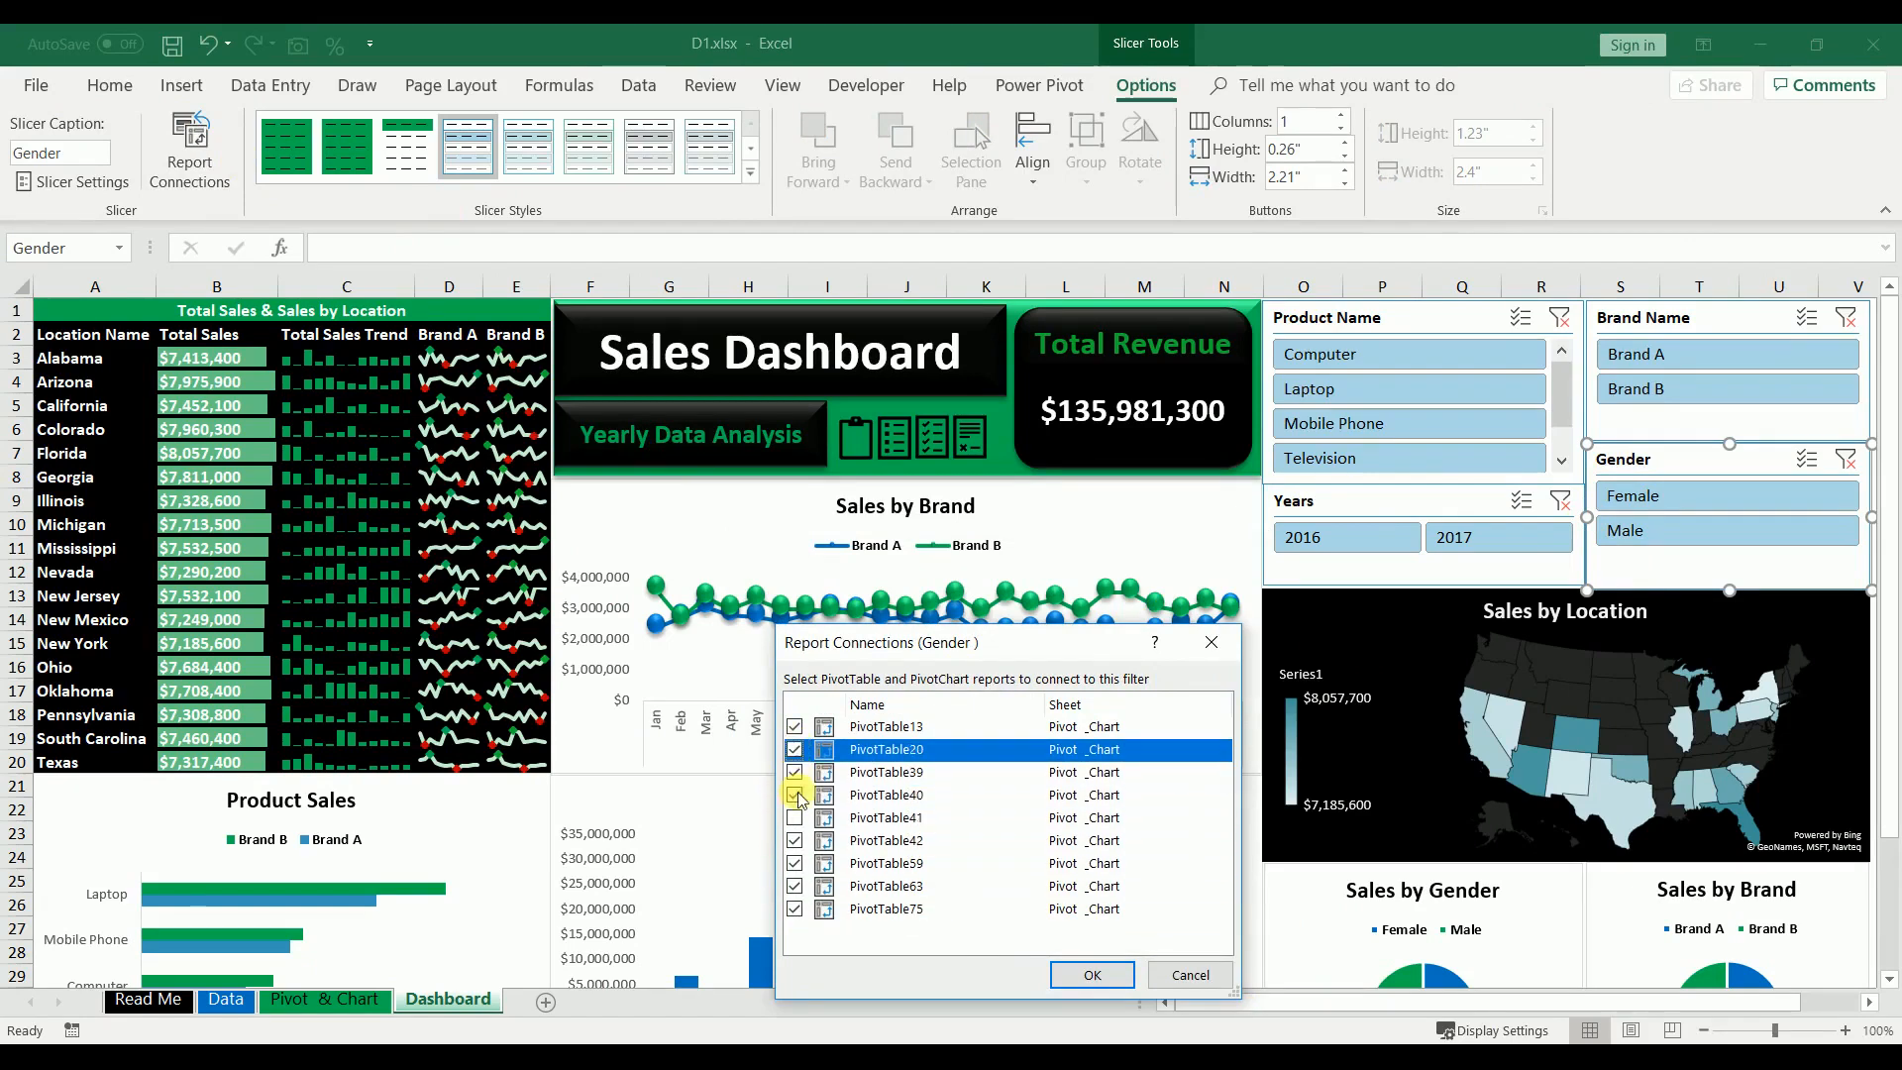
left_click(794, 818)
left_click(1092, 975)
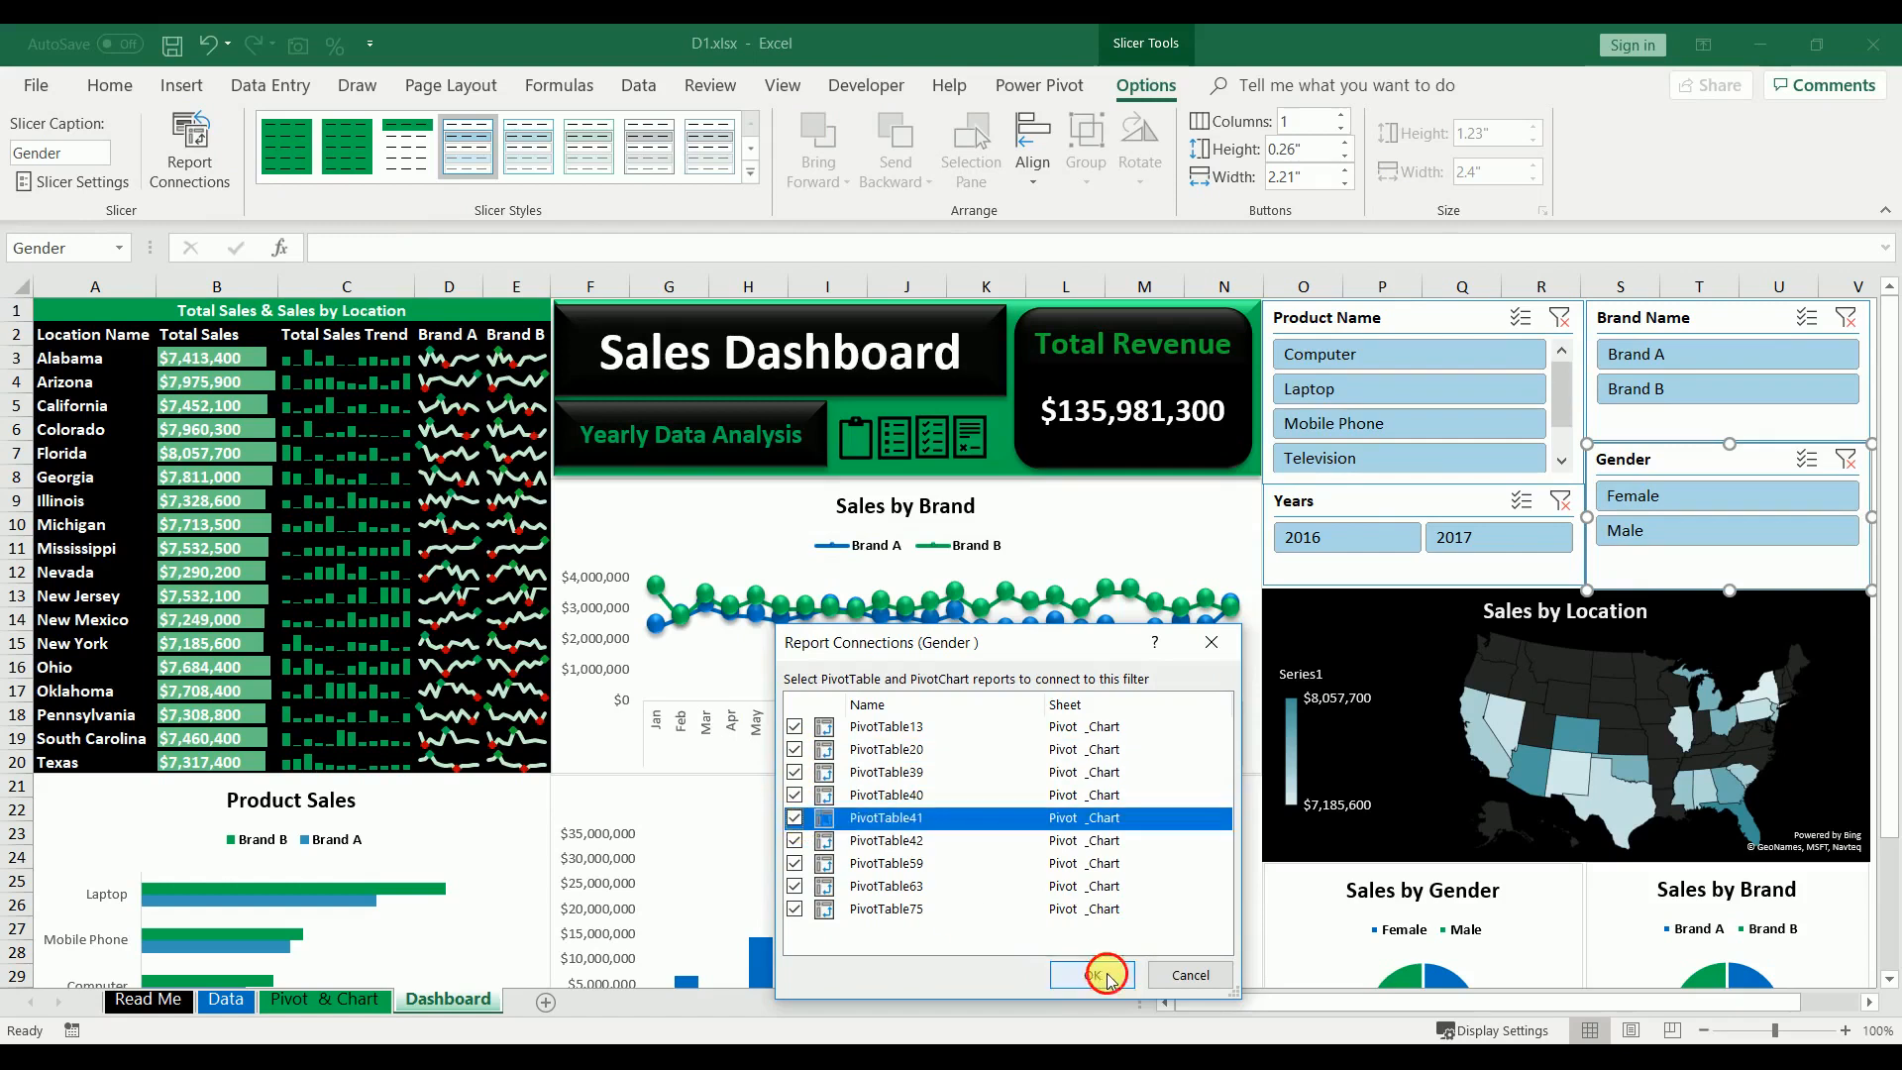
- Connect the Brand Name slicer to every pivot table on the Pivot _Chart sheet, from PivotTable13 through PivotTable75
left_click(1610, 416)
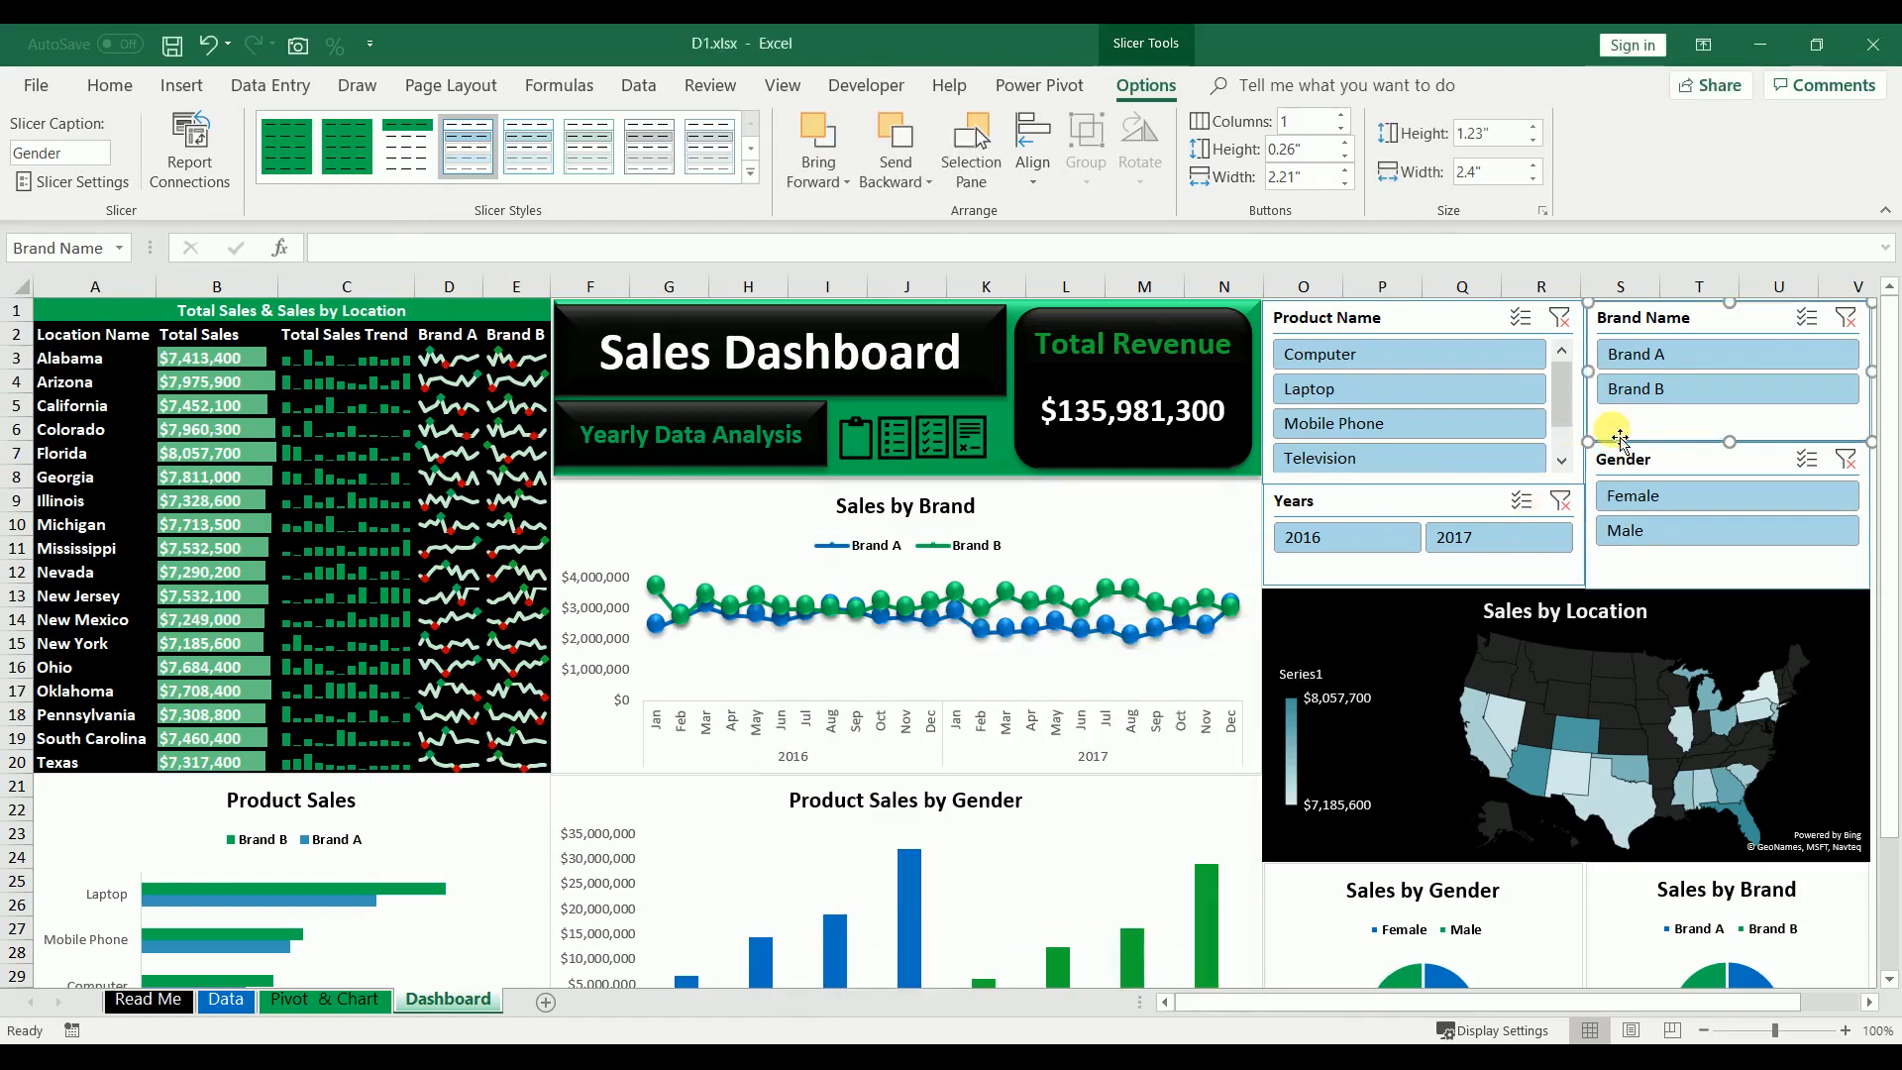
left_click(198, 139)
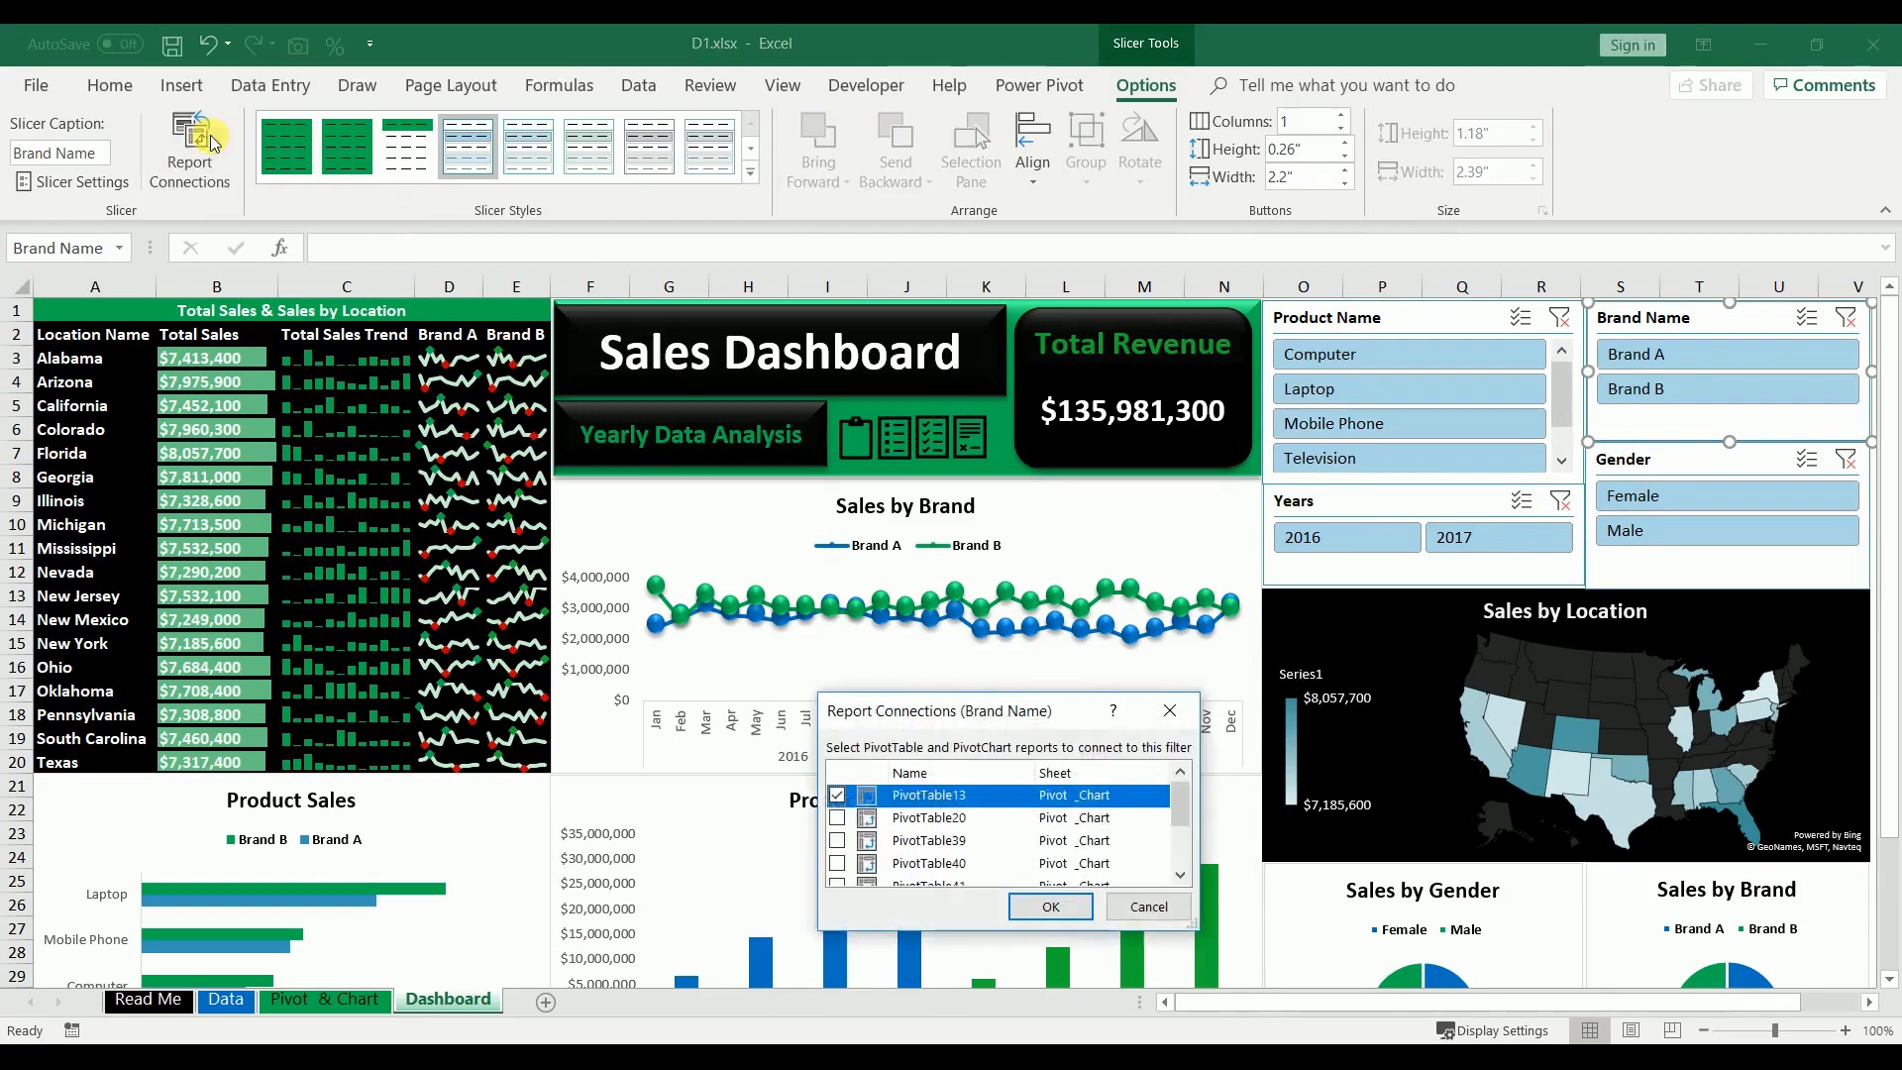
left_click(837, 818)
left_click(839, 842)
left_click(838, 866)
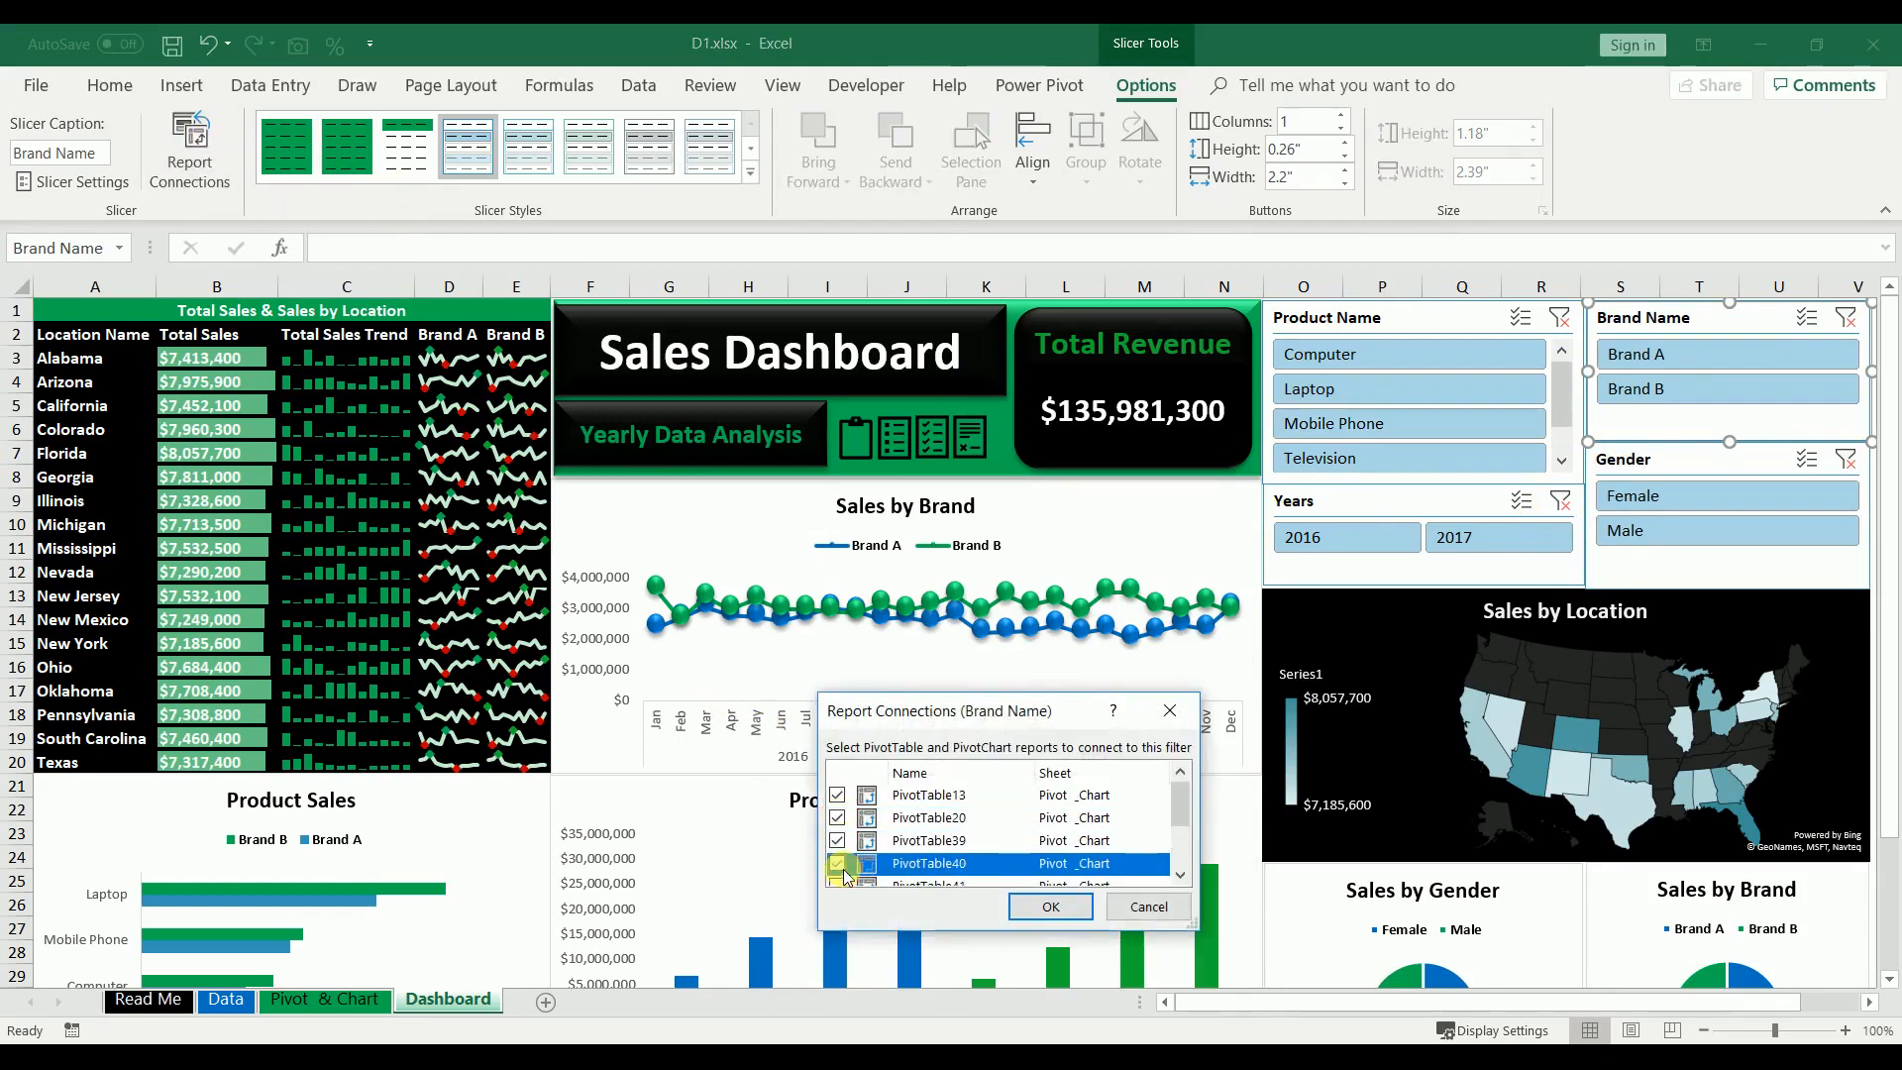
left_click_drag(1179, 808, 1182, 862)
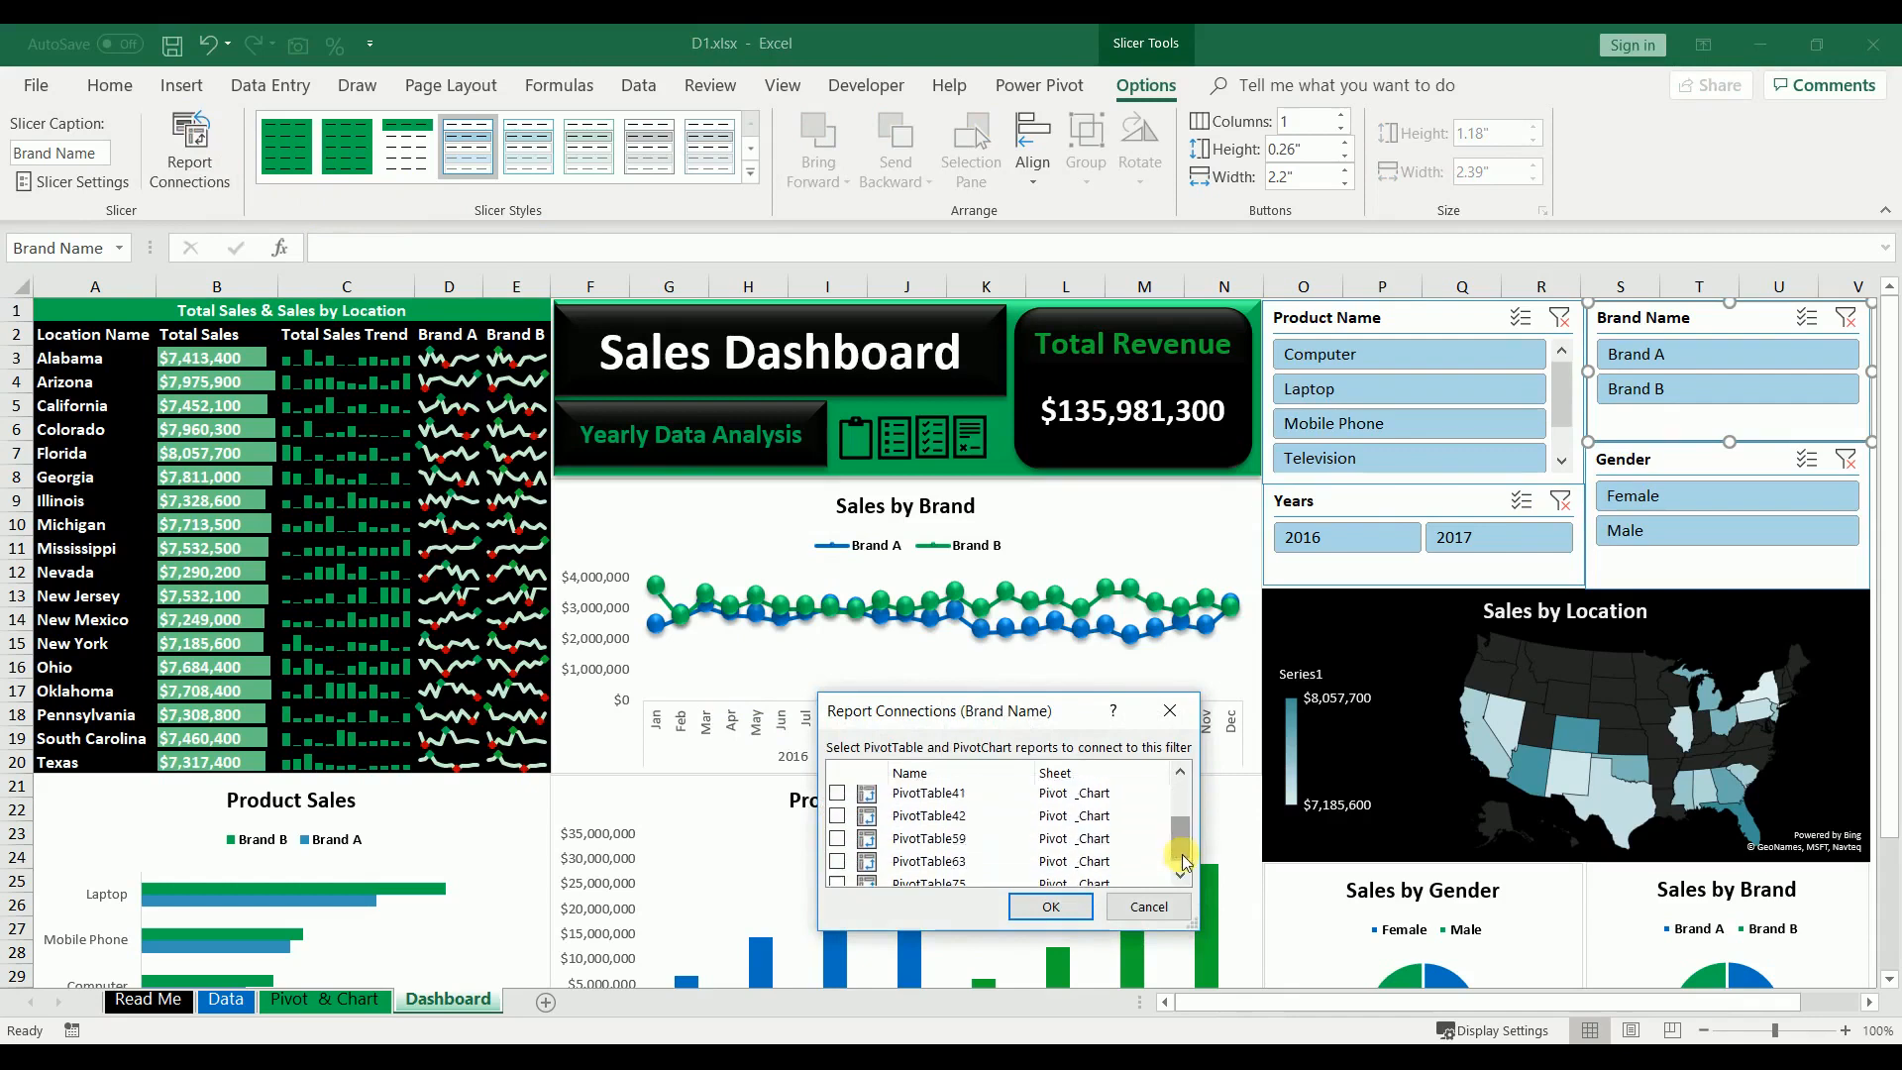
left_click(838, 794)
left_click(837, 817)
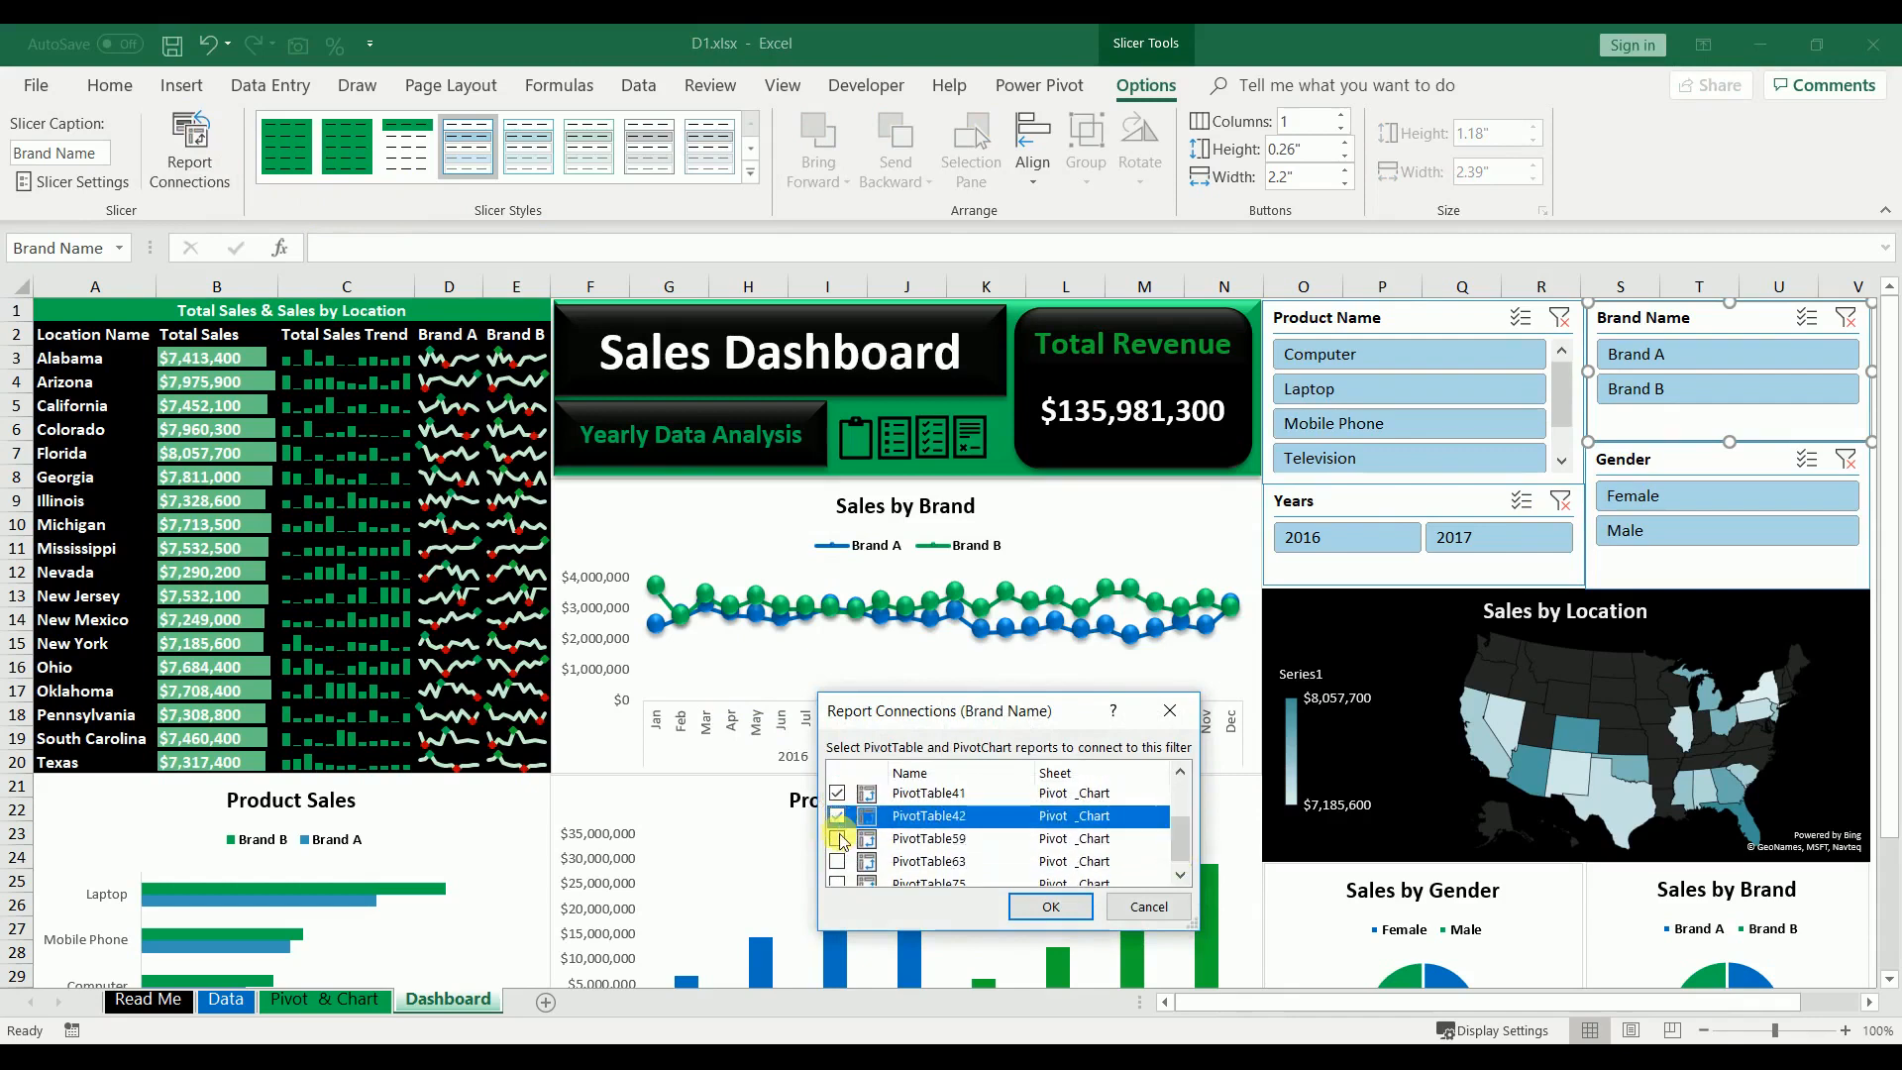
left_click(837, 839)
left_click(840, 863)
left_click(841, 883)
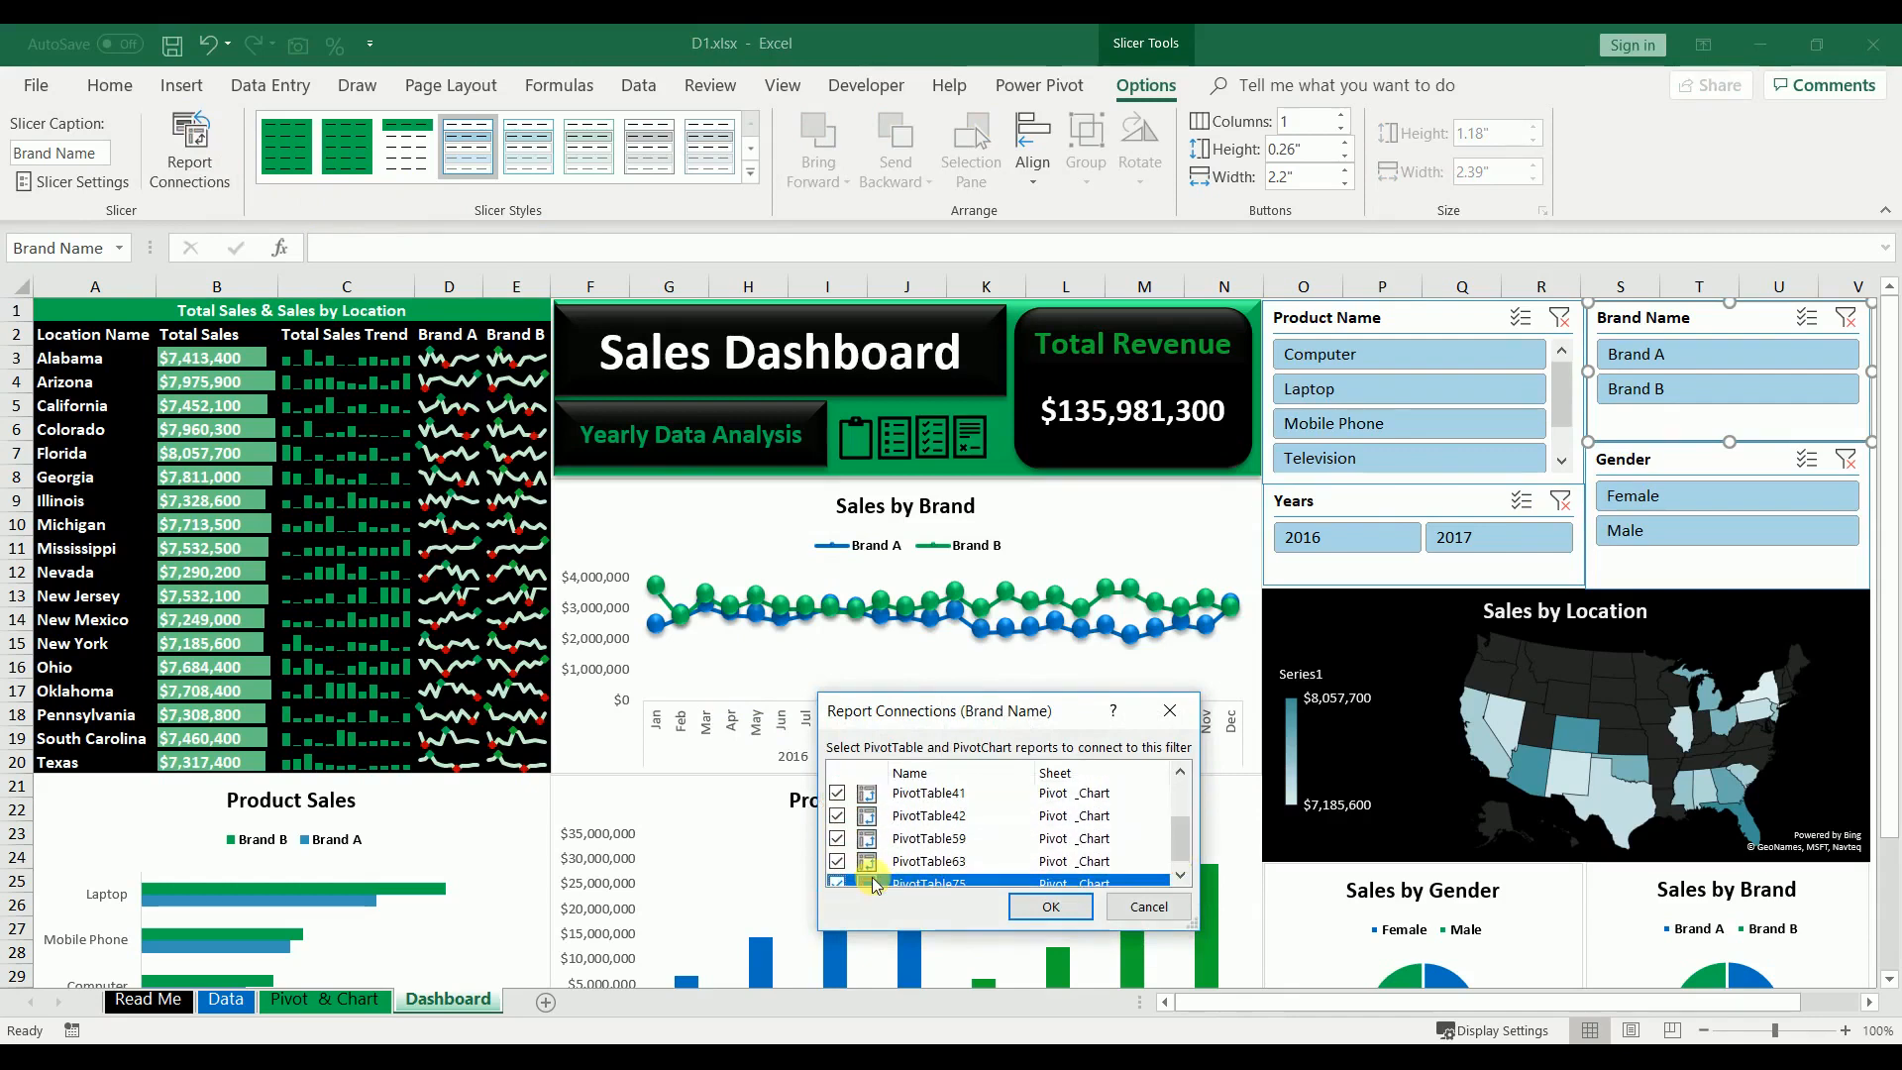
left_click(1033, 913)
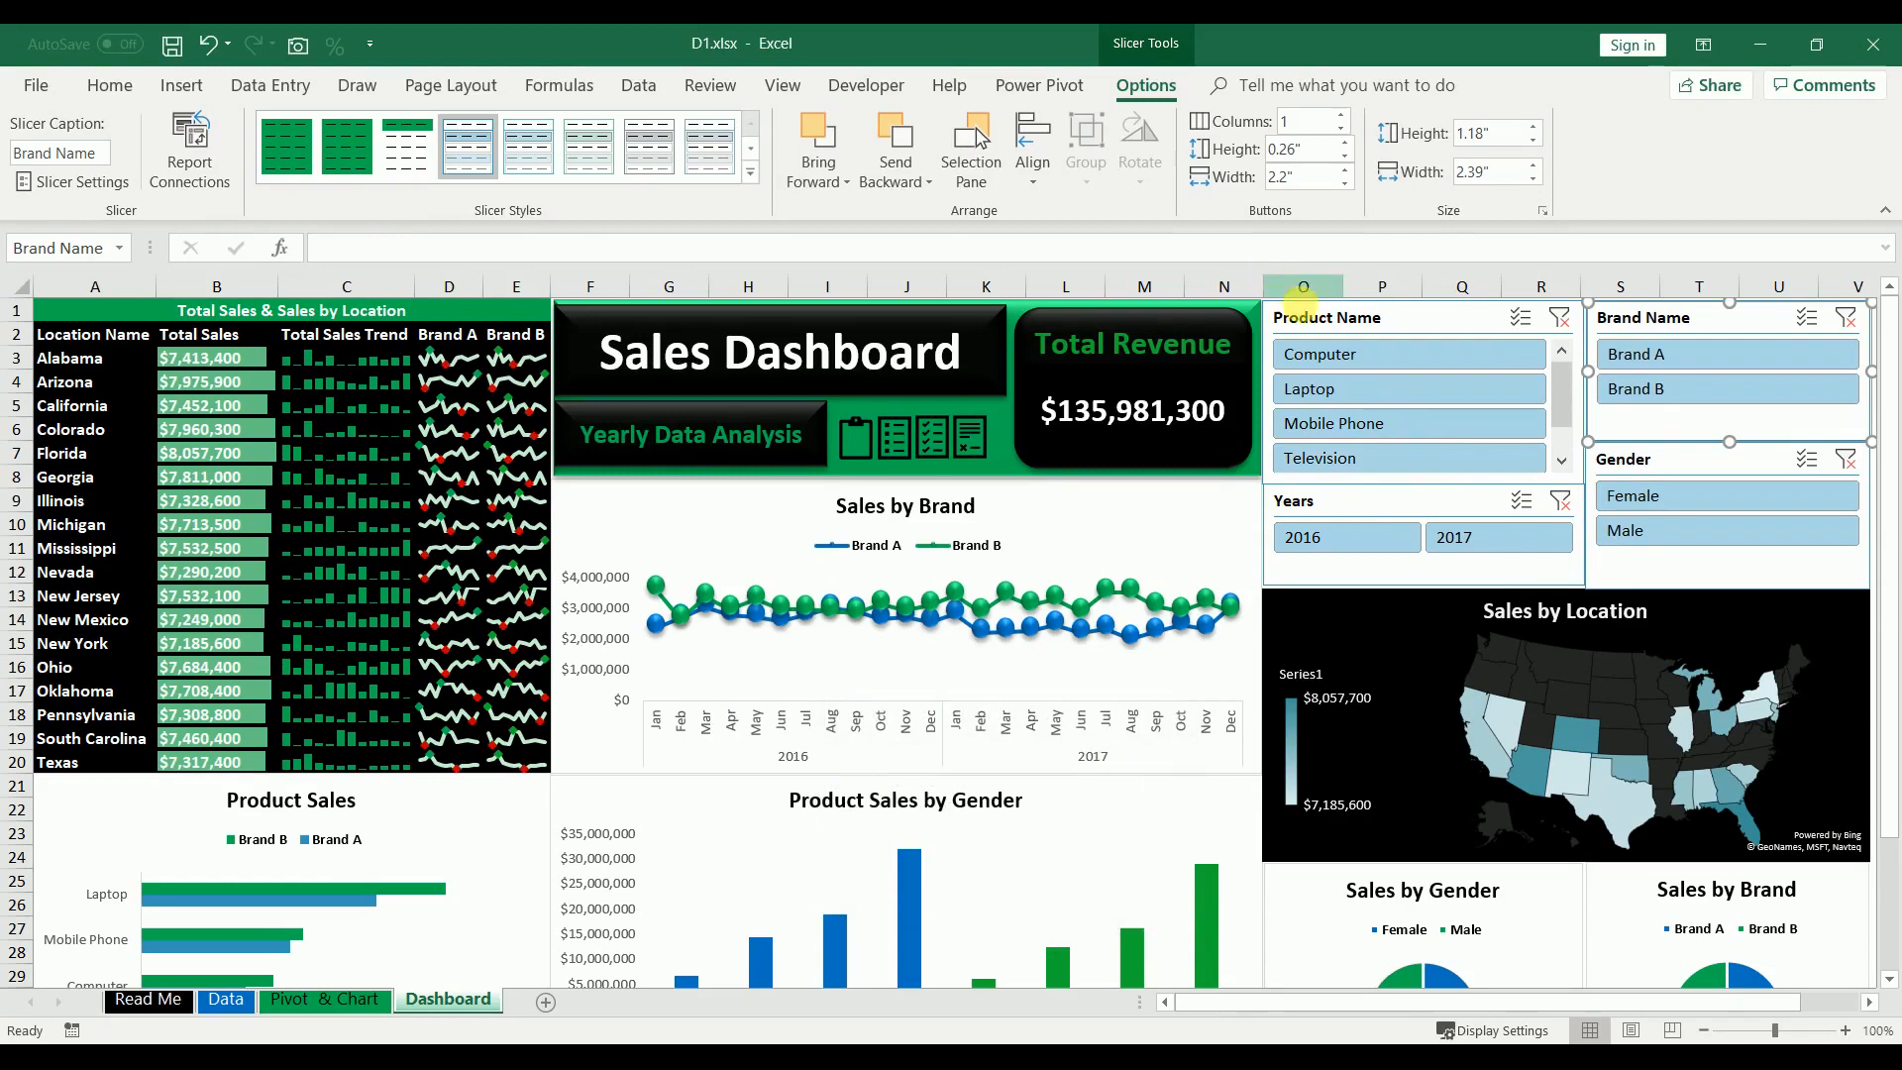
- Collapse the ribbon to make room for the whole dashboard
right_click(1222, 210)
left_click(1312, 360)
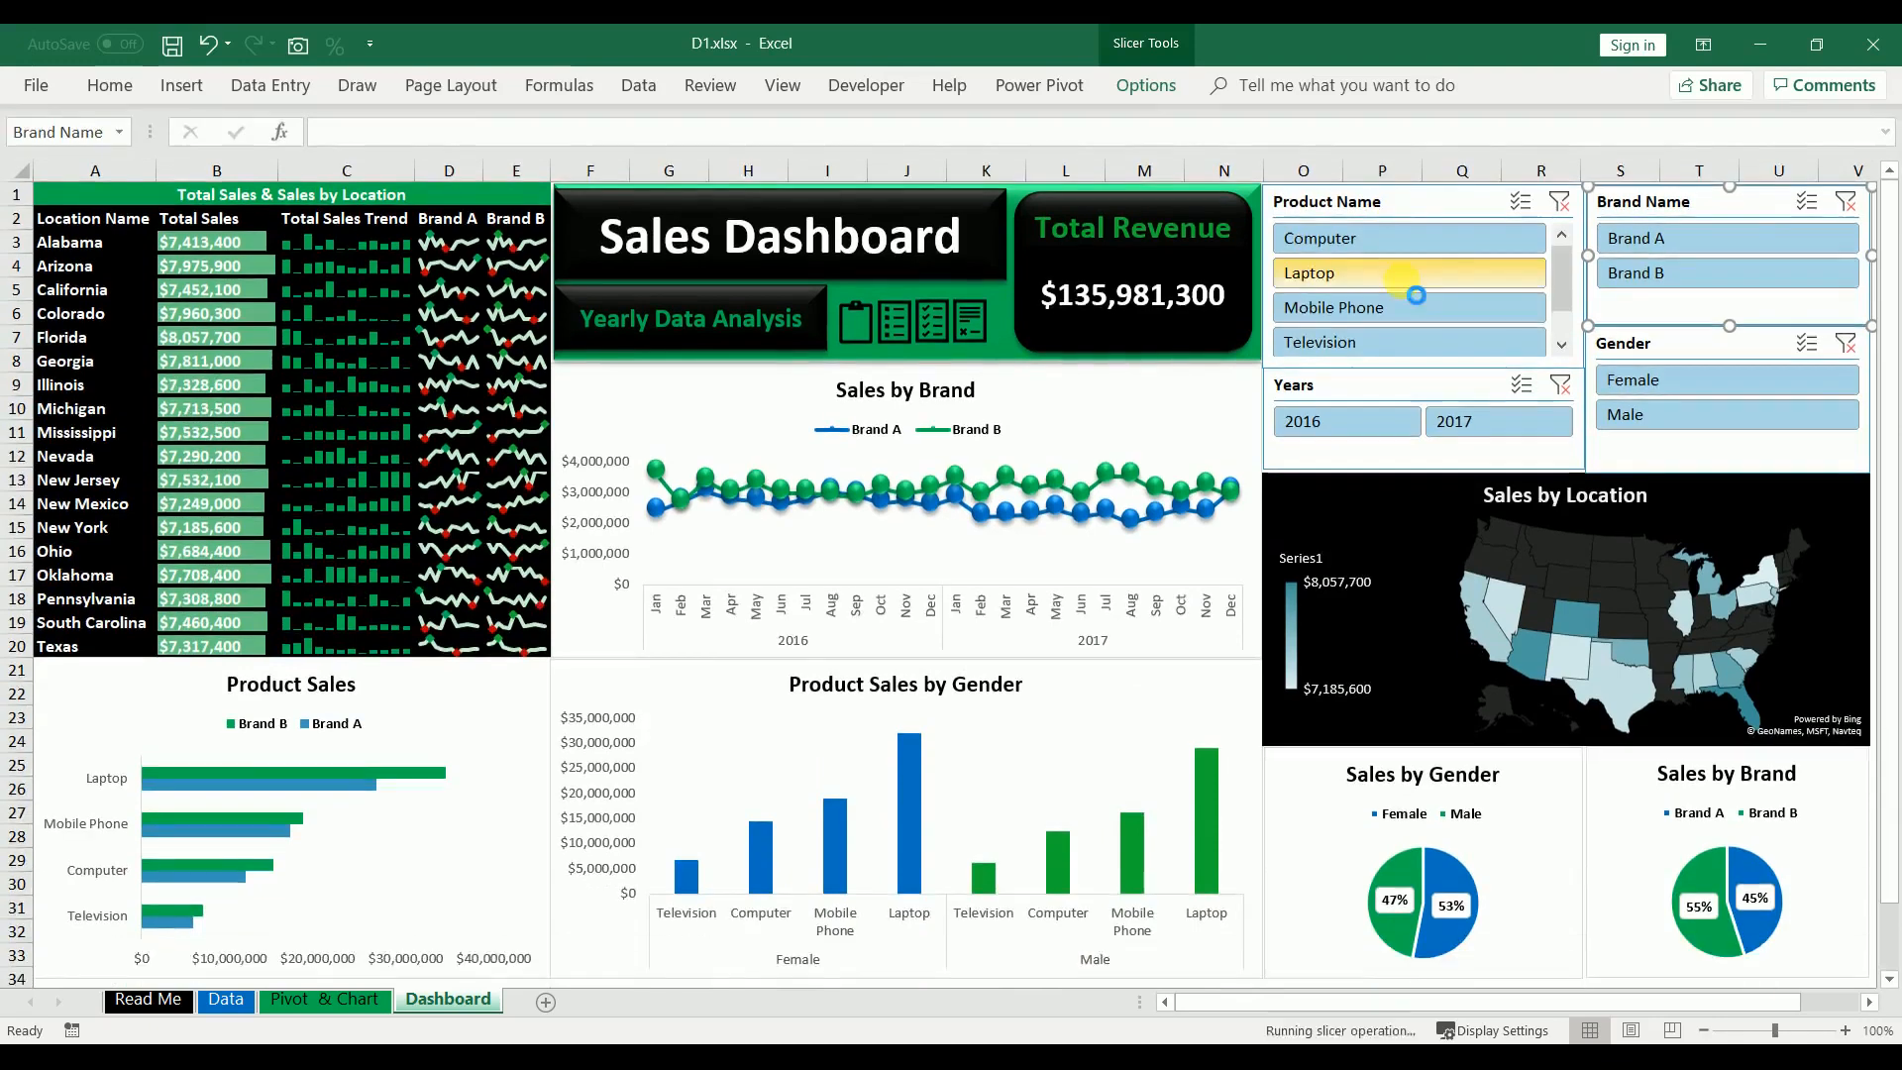
- Test the Product Name slicer by filtering for Laptop, Mobile Phone, Television and Computer in turn, and for Computer and Laptop together
left_click(1404, 287)
left_click(1402, 308)
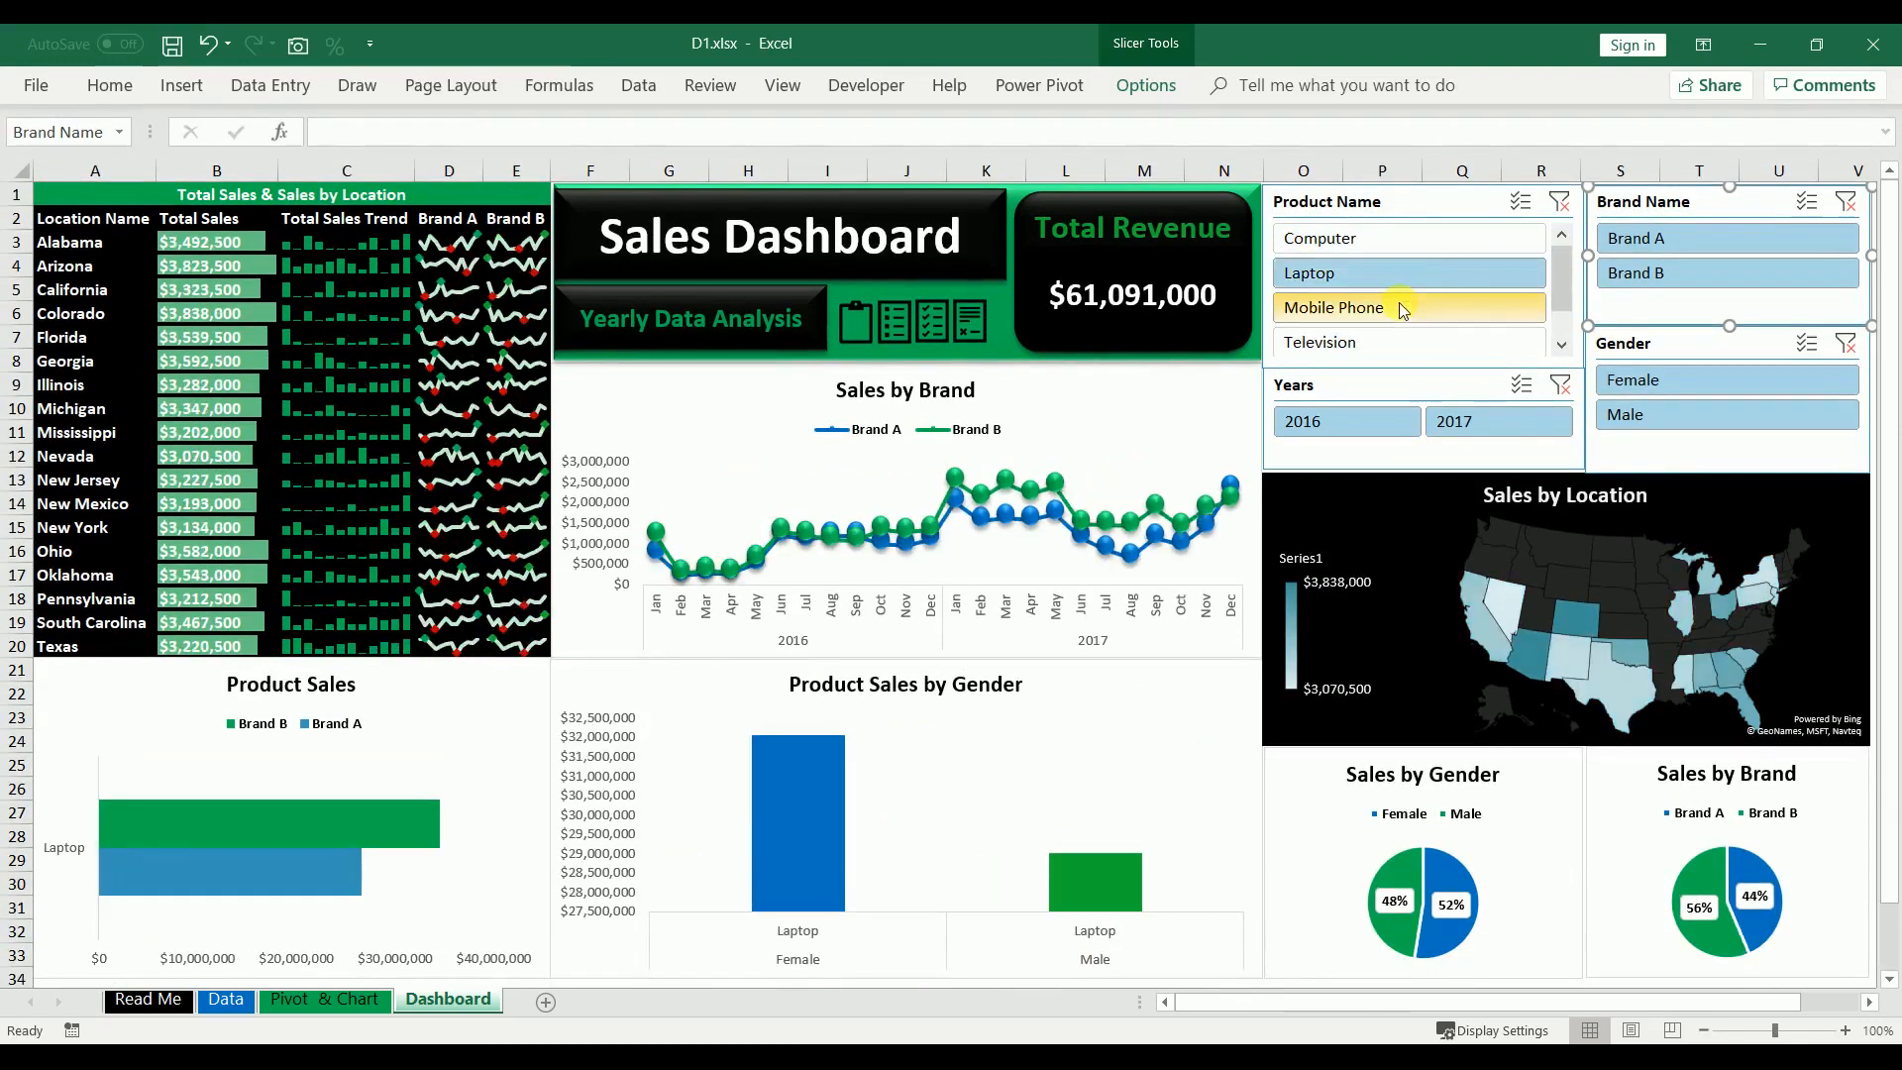
left_click(1395, 347)
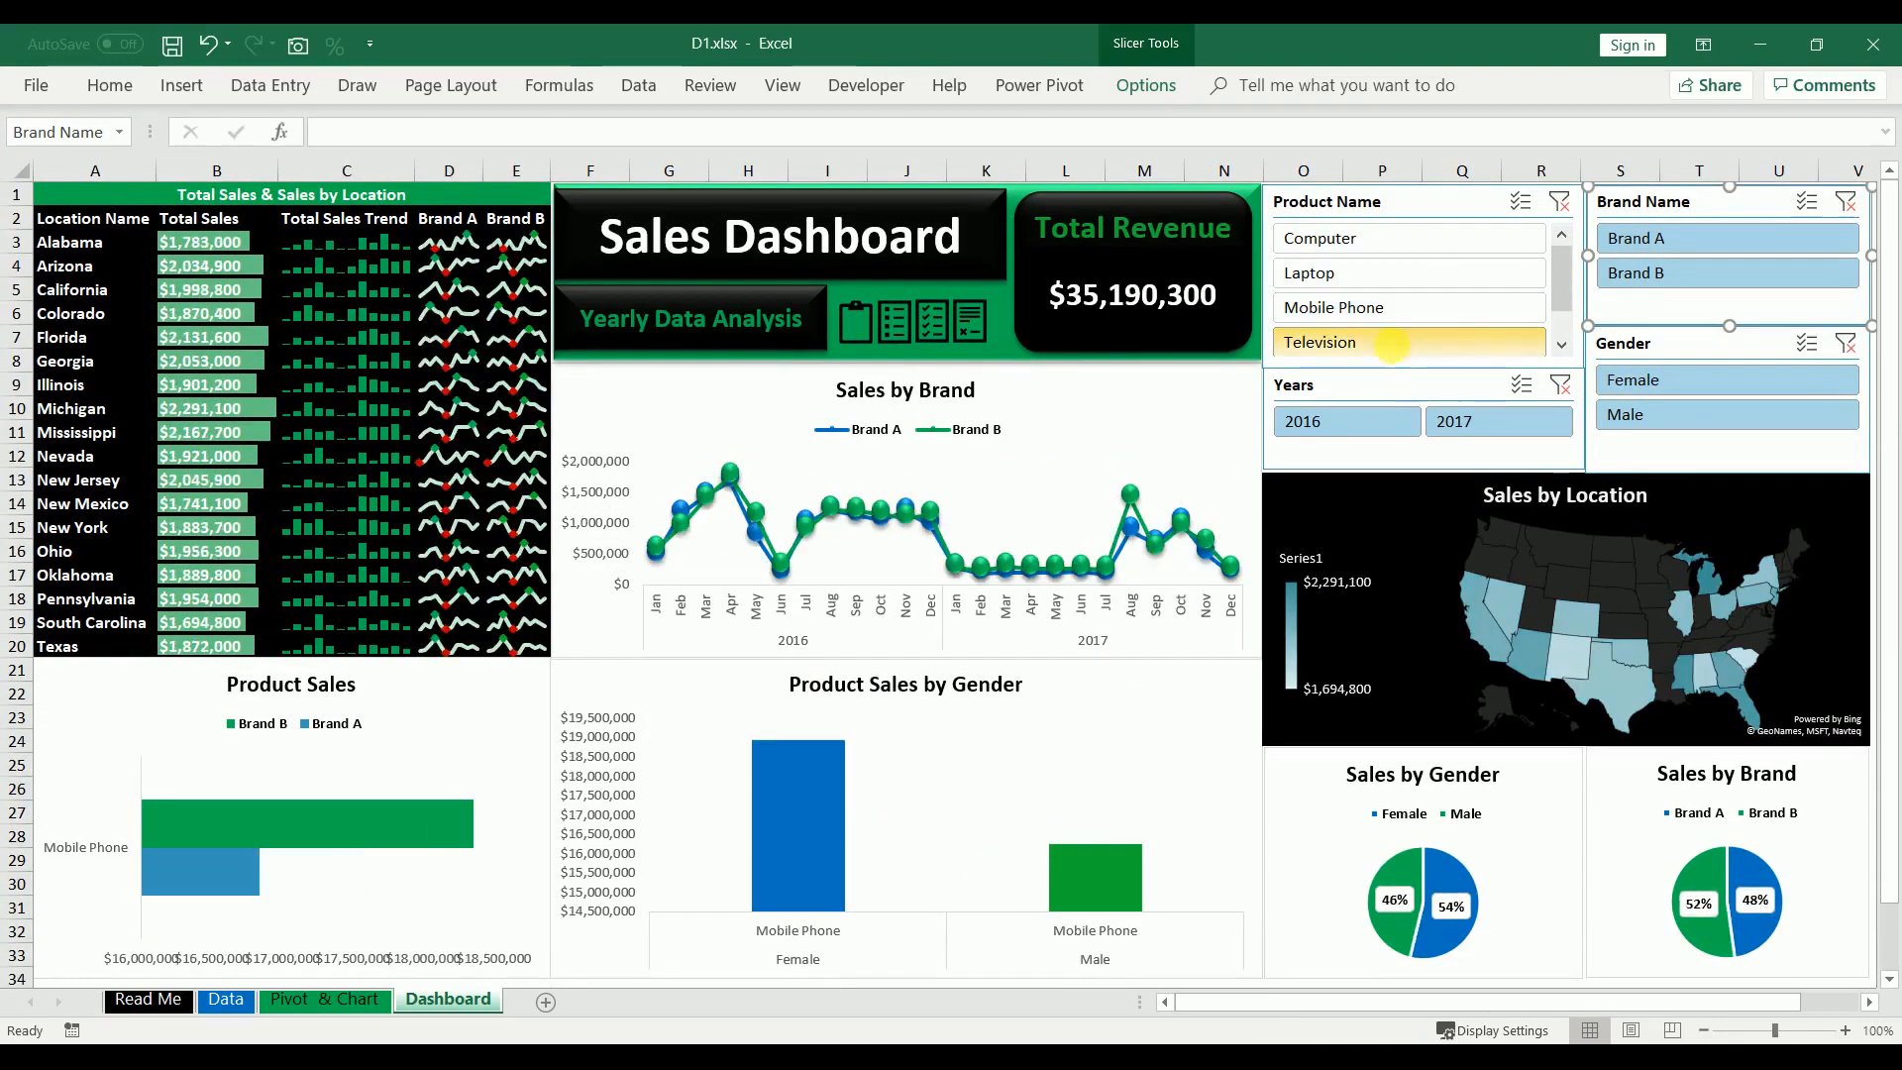
left_click(1403, 241)
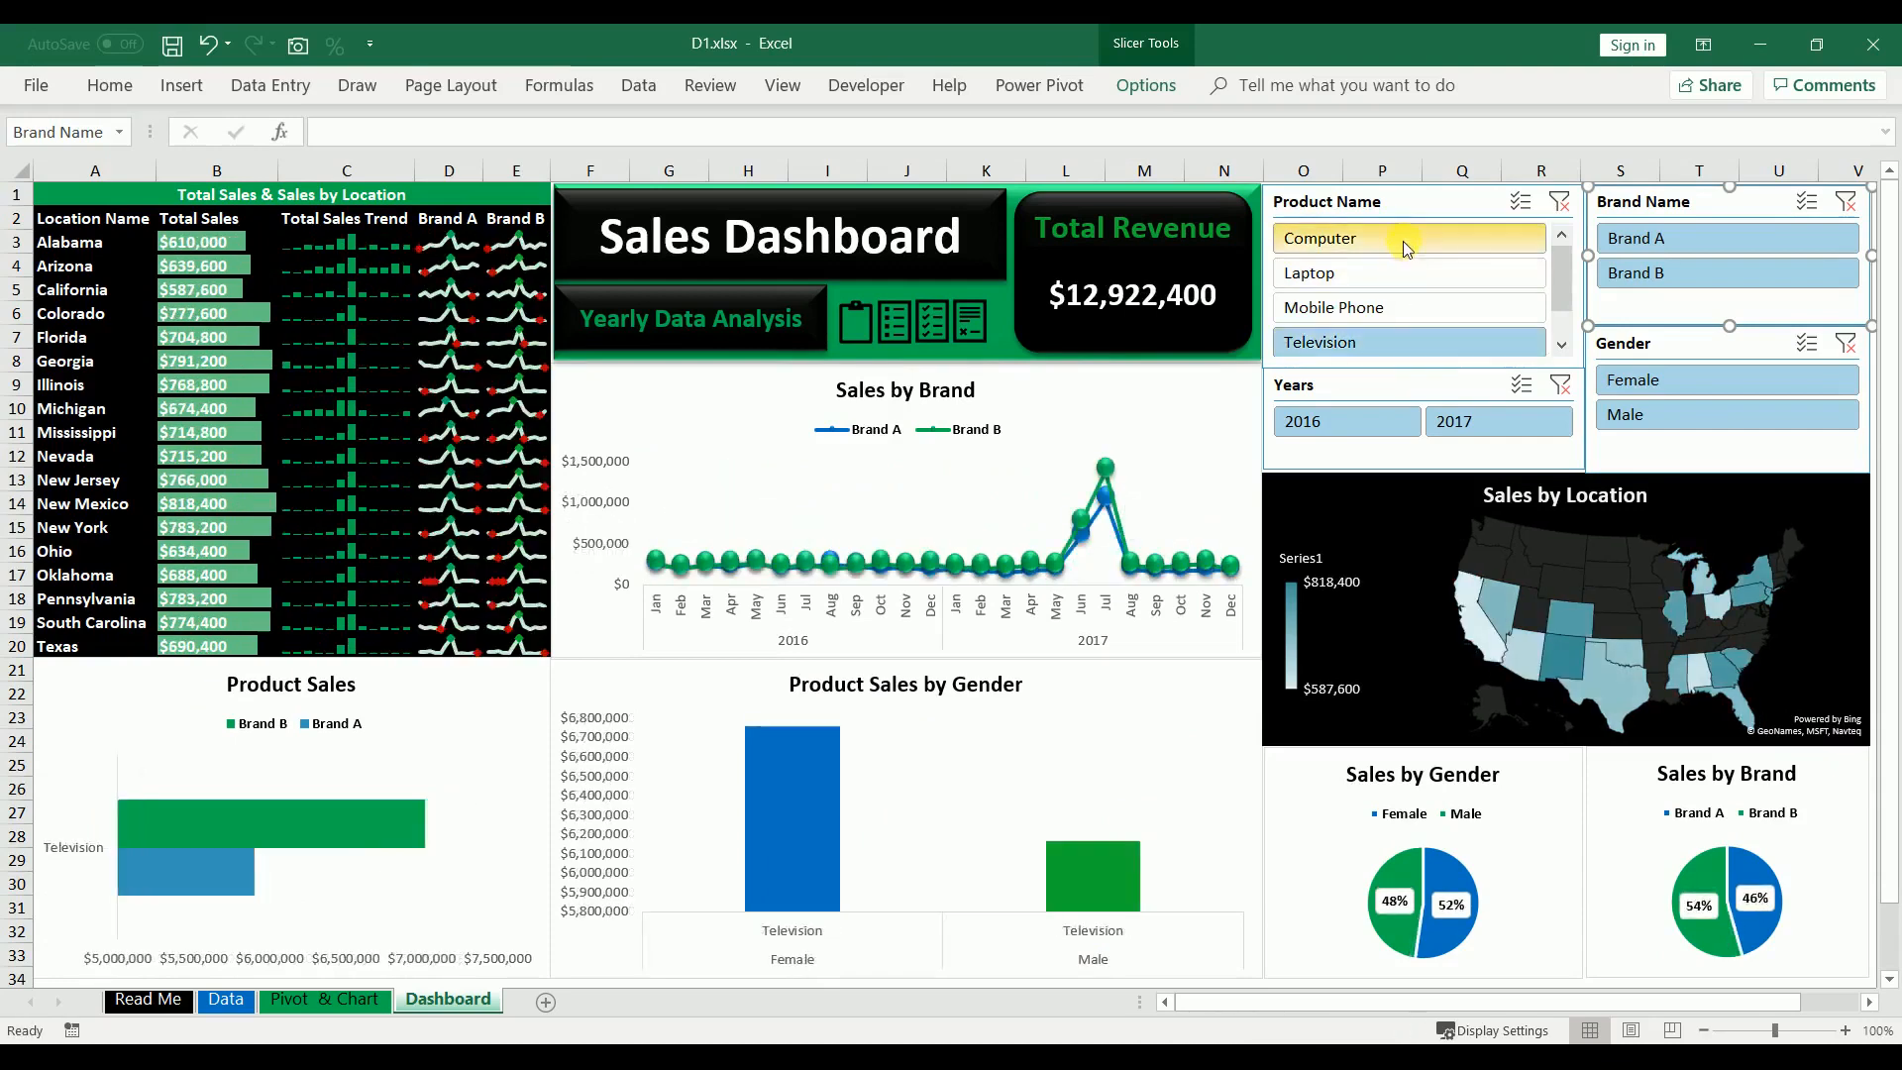
left_click(1438, 278, "ctrl")
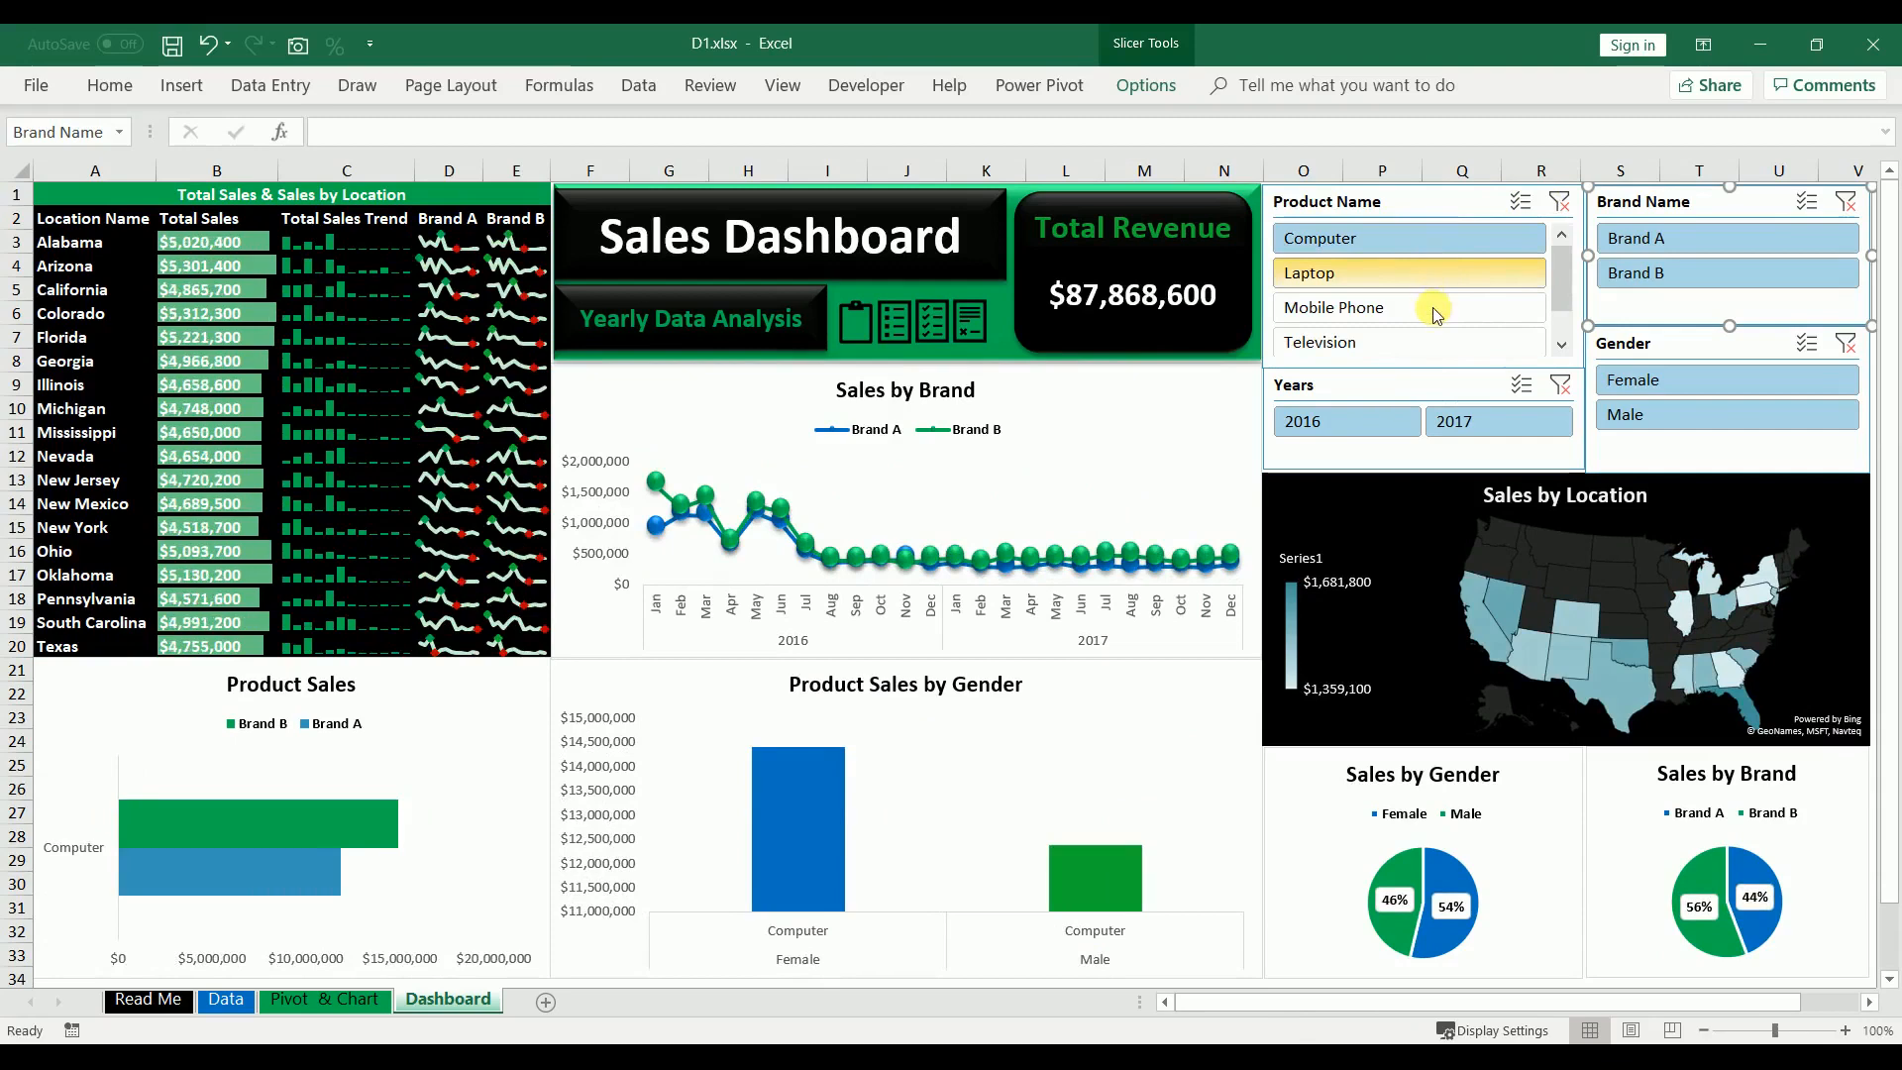
- Test the Years slicer on all products by filtering the dashboard for 2016 and for 2017
left_click(1356, 428)
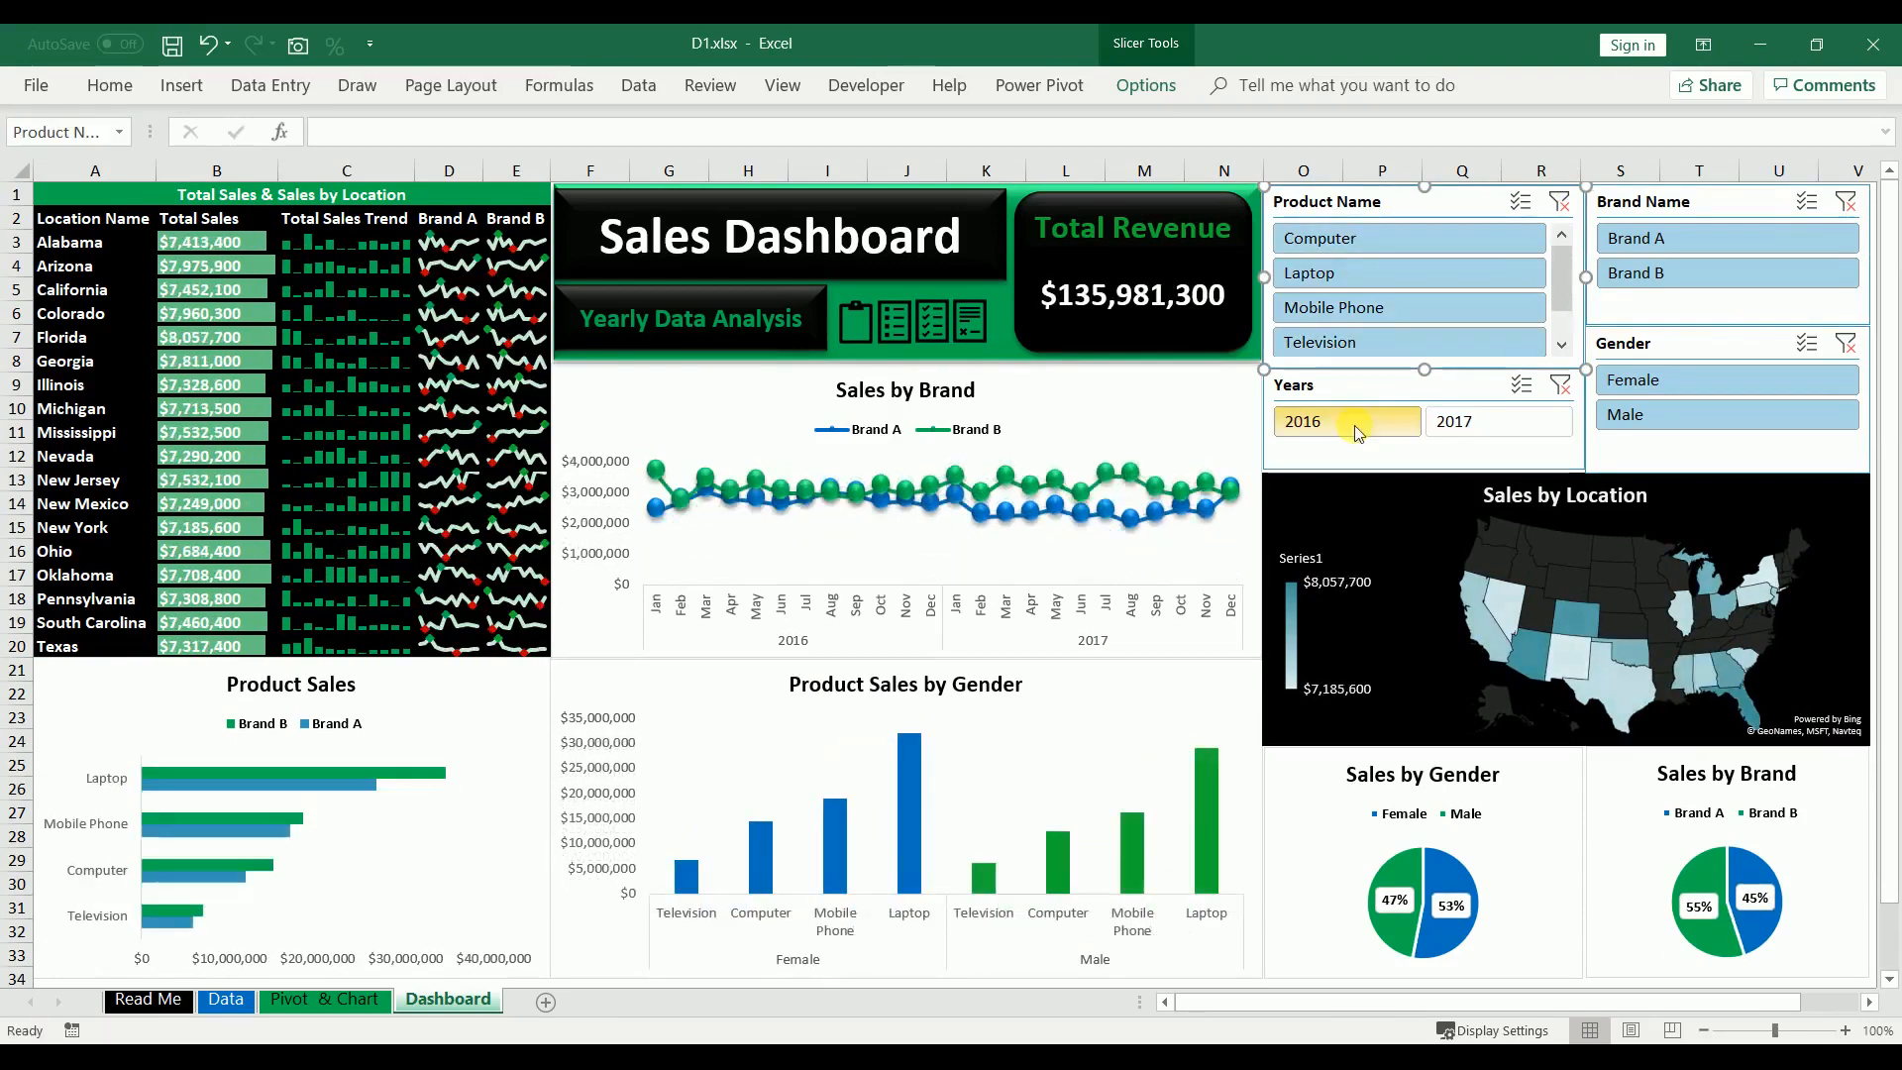
left_click(1464, 413)
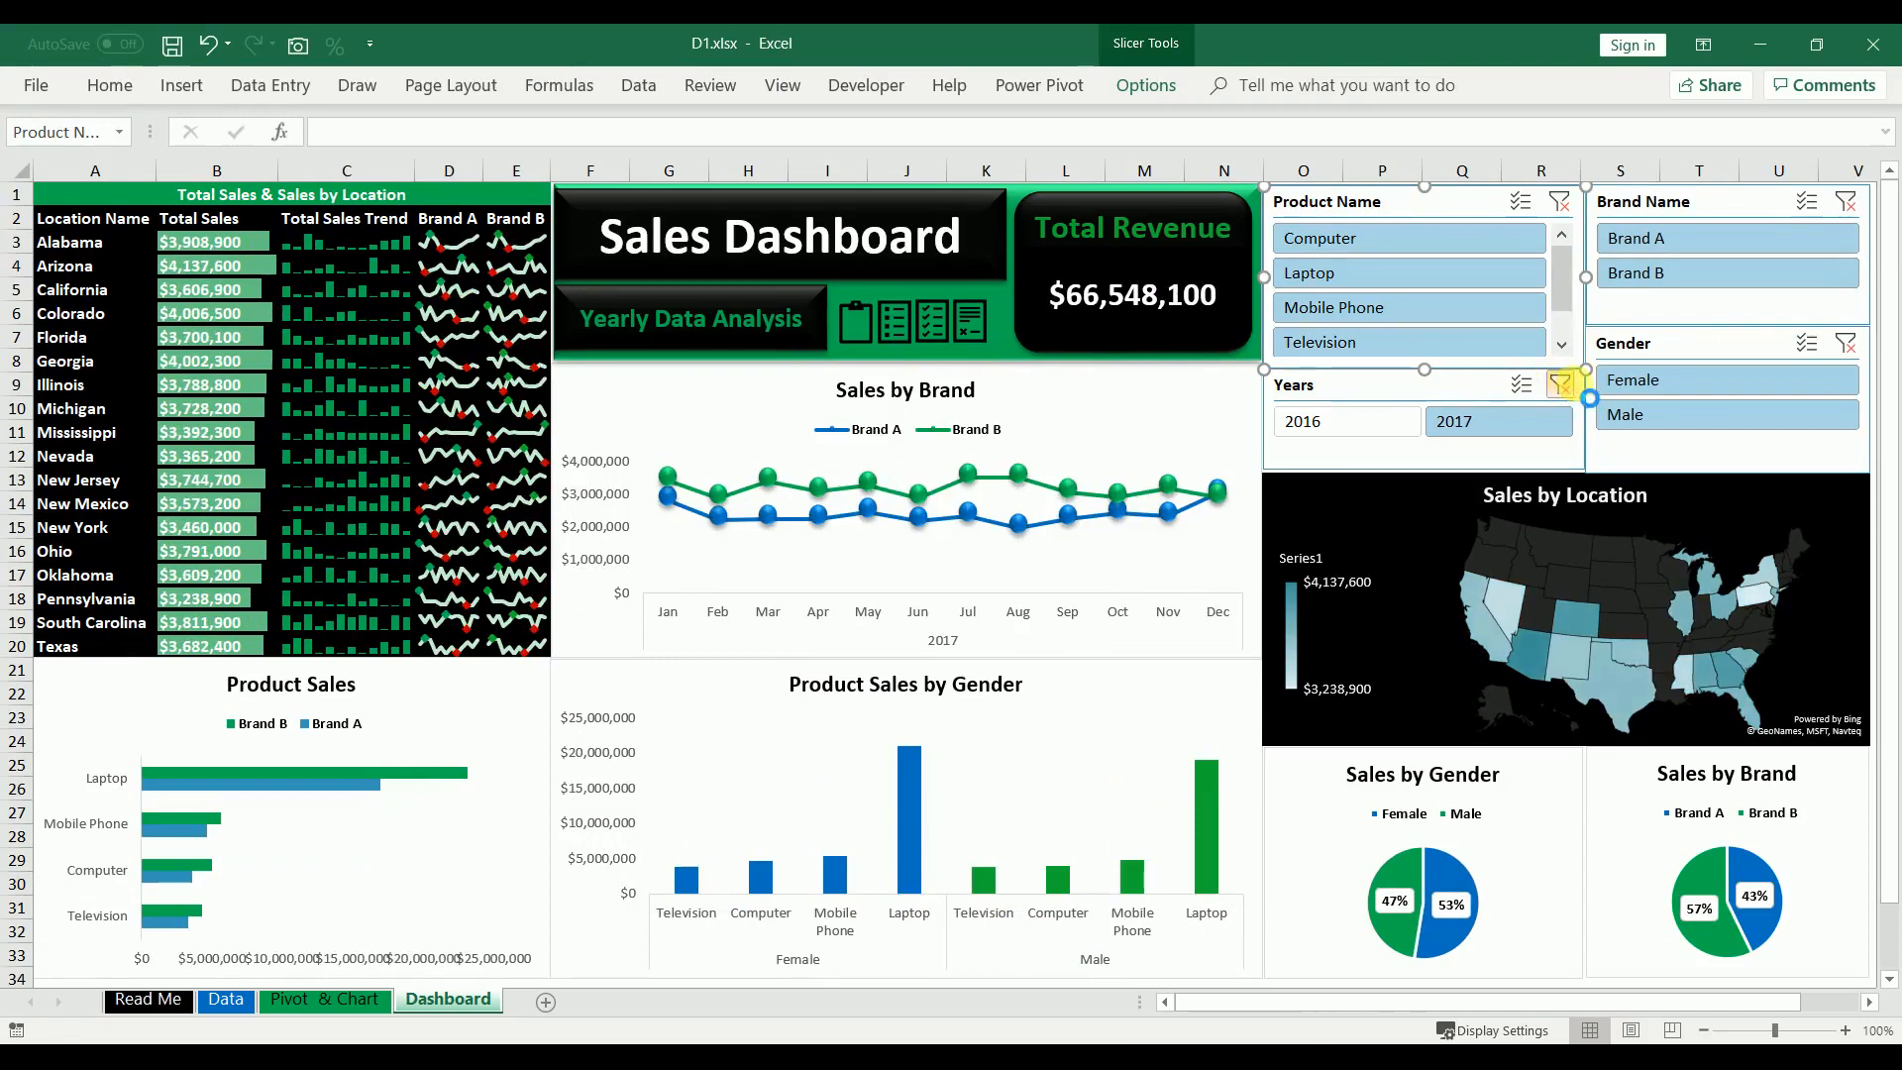
- Clear the Years slicer filter and collapse the ribbon to show the whole dashboard
left_click(1560, 385)
left_click(1687, 240, "ctrl")
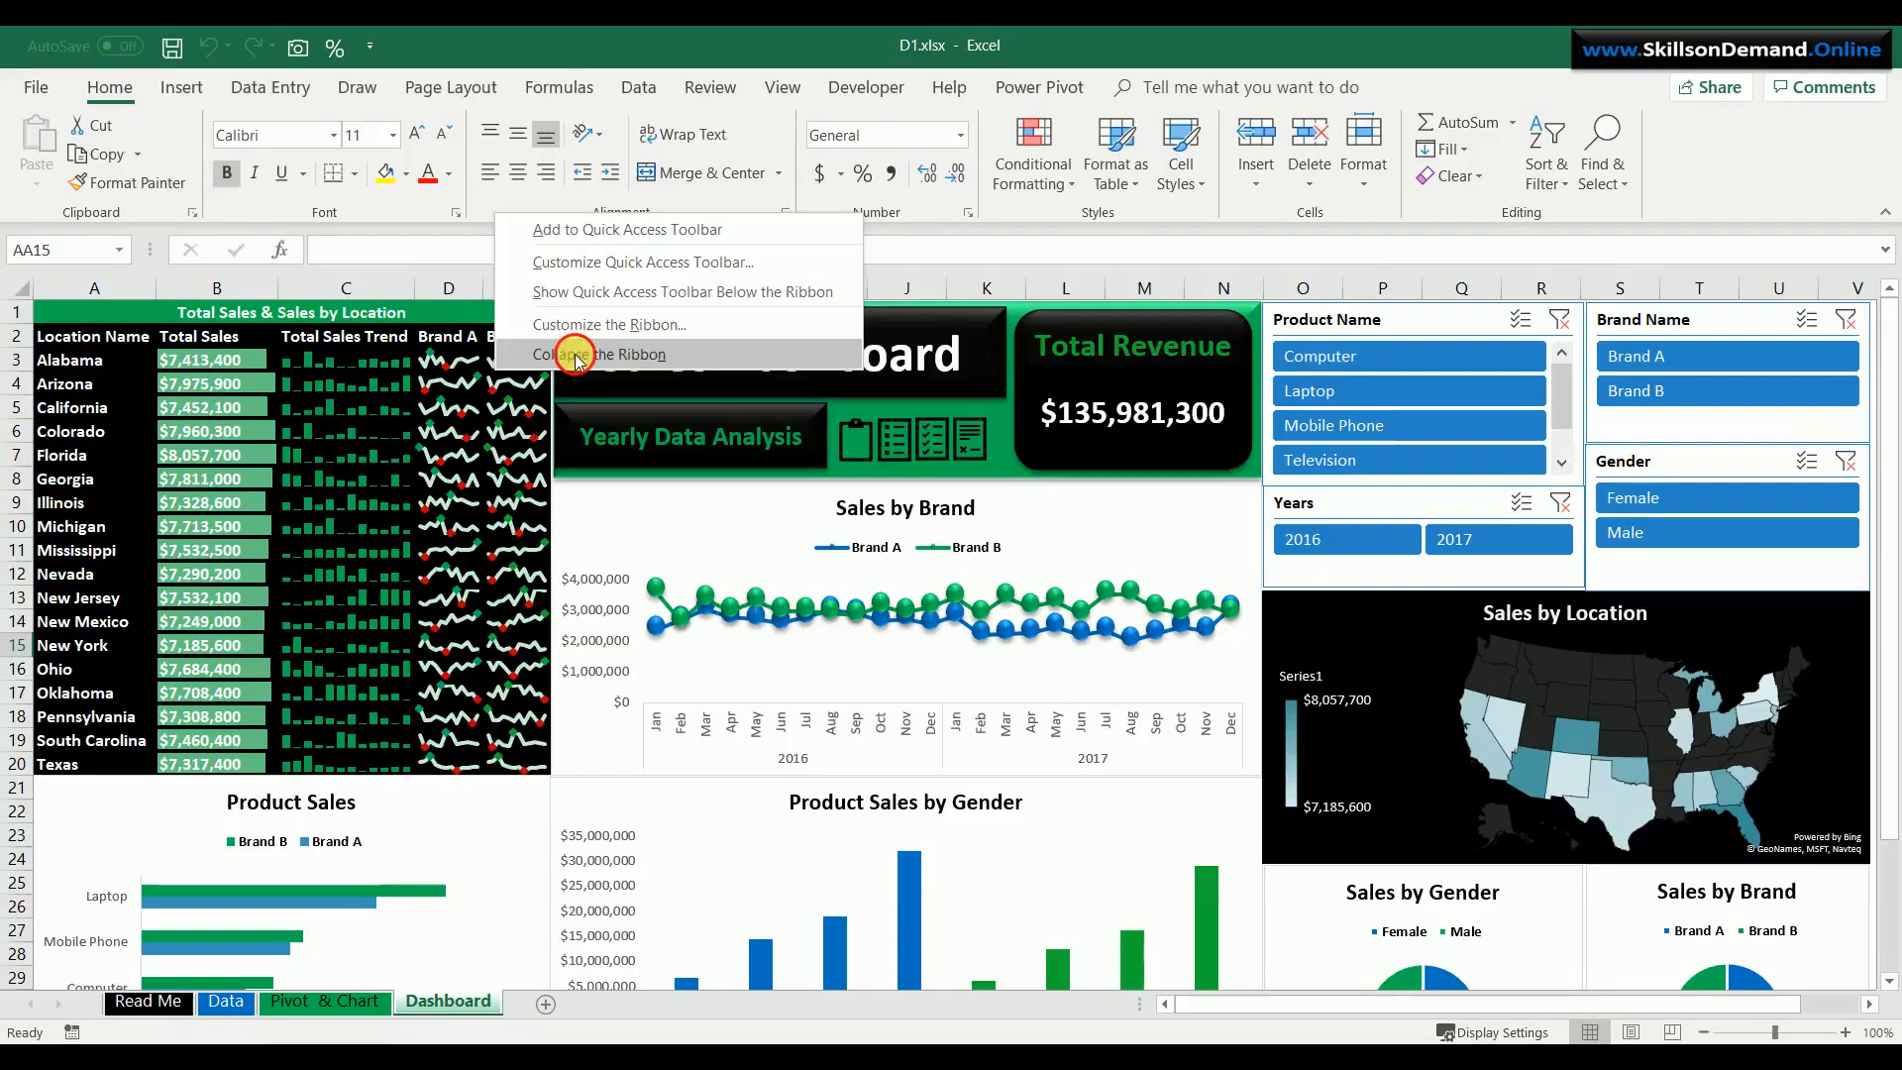
left_click(510, 353)
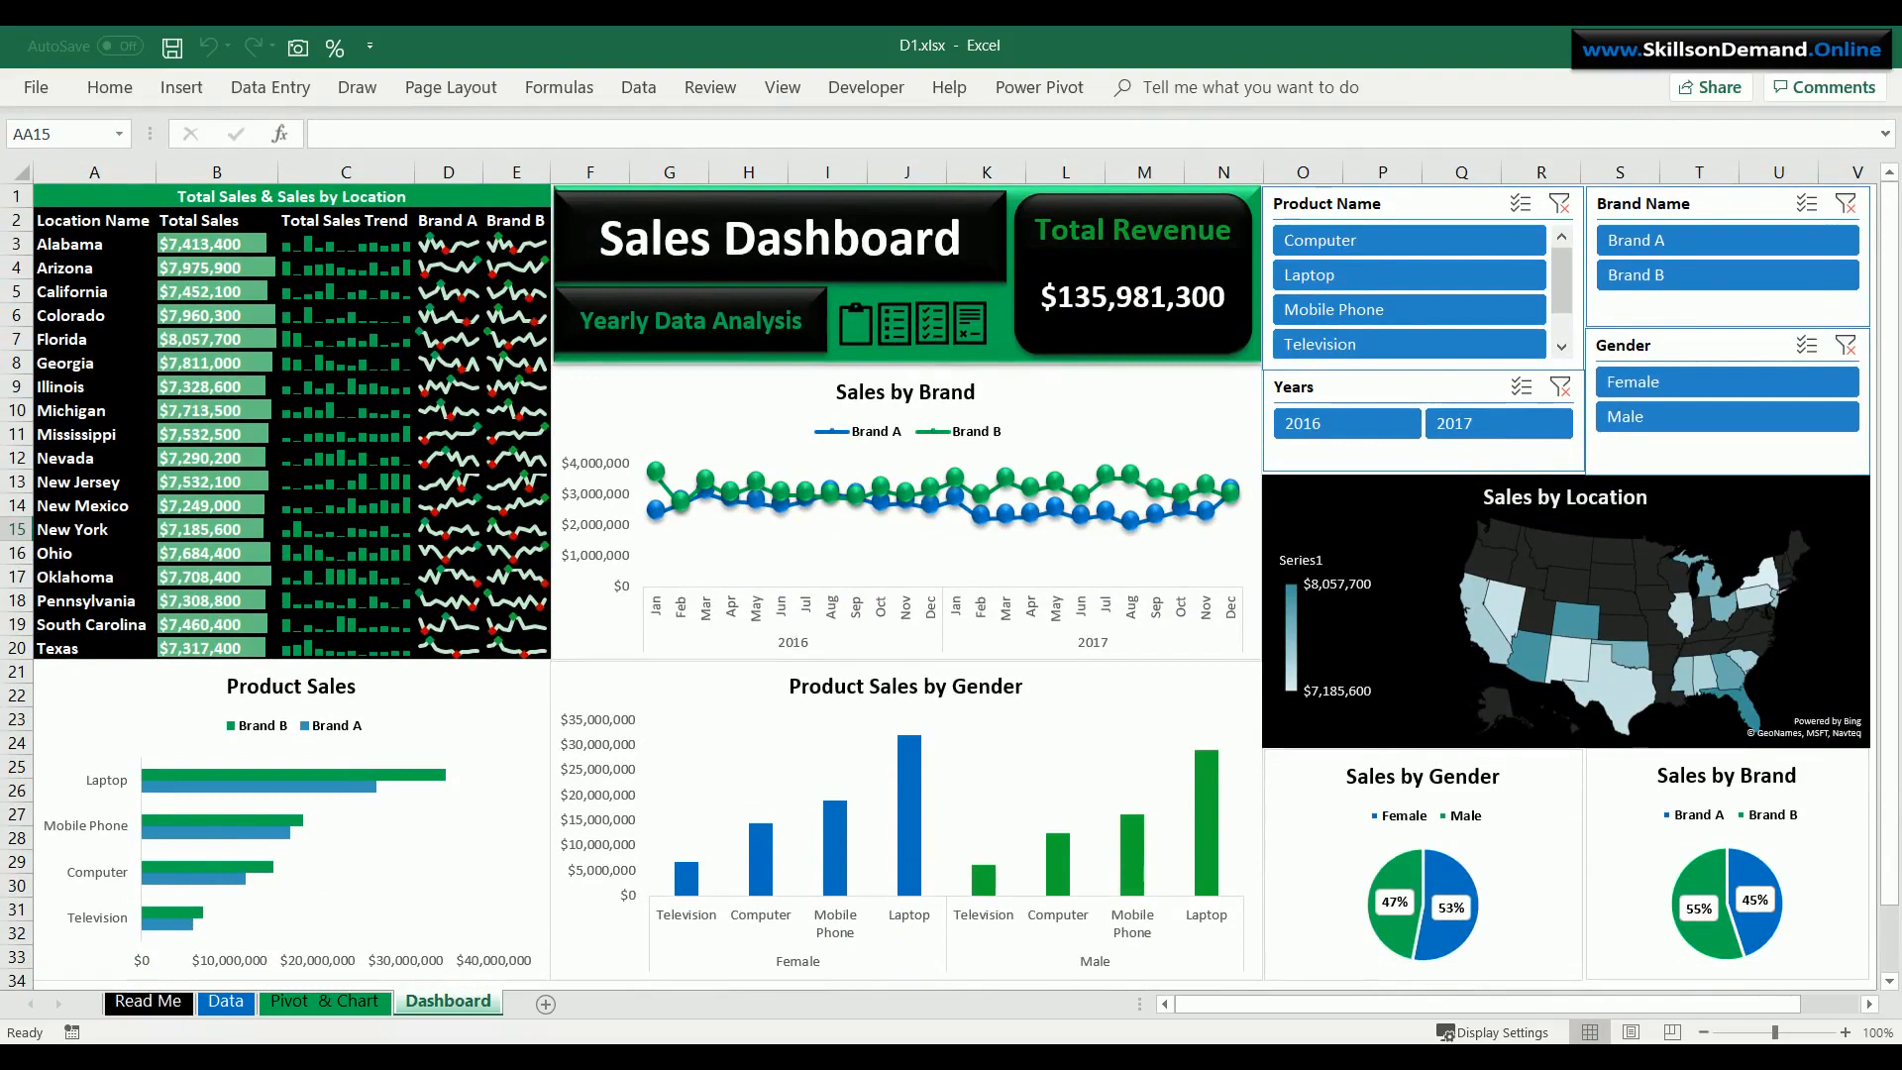
- Copy rows 29341 to 30682 of the Data sheet, dated 3/5/2016 back to 1/1/2016, into a new blank workbook
left_click(226, 1003)
left_click(106, 674)
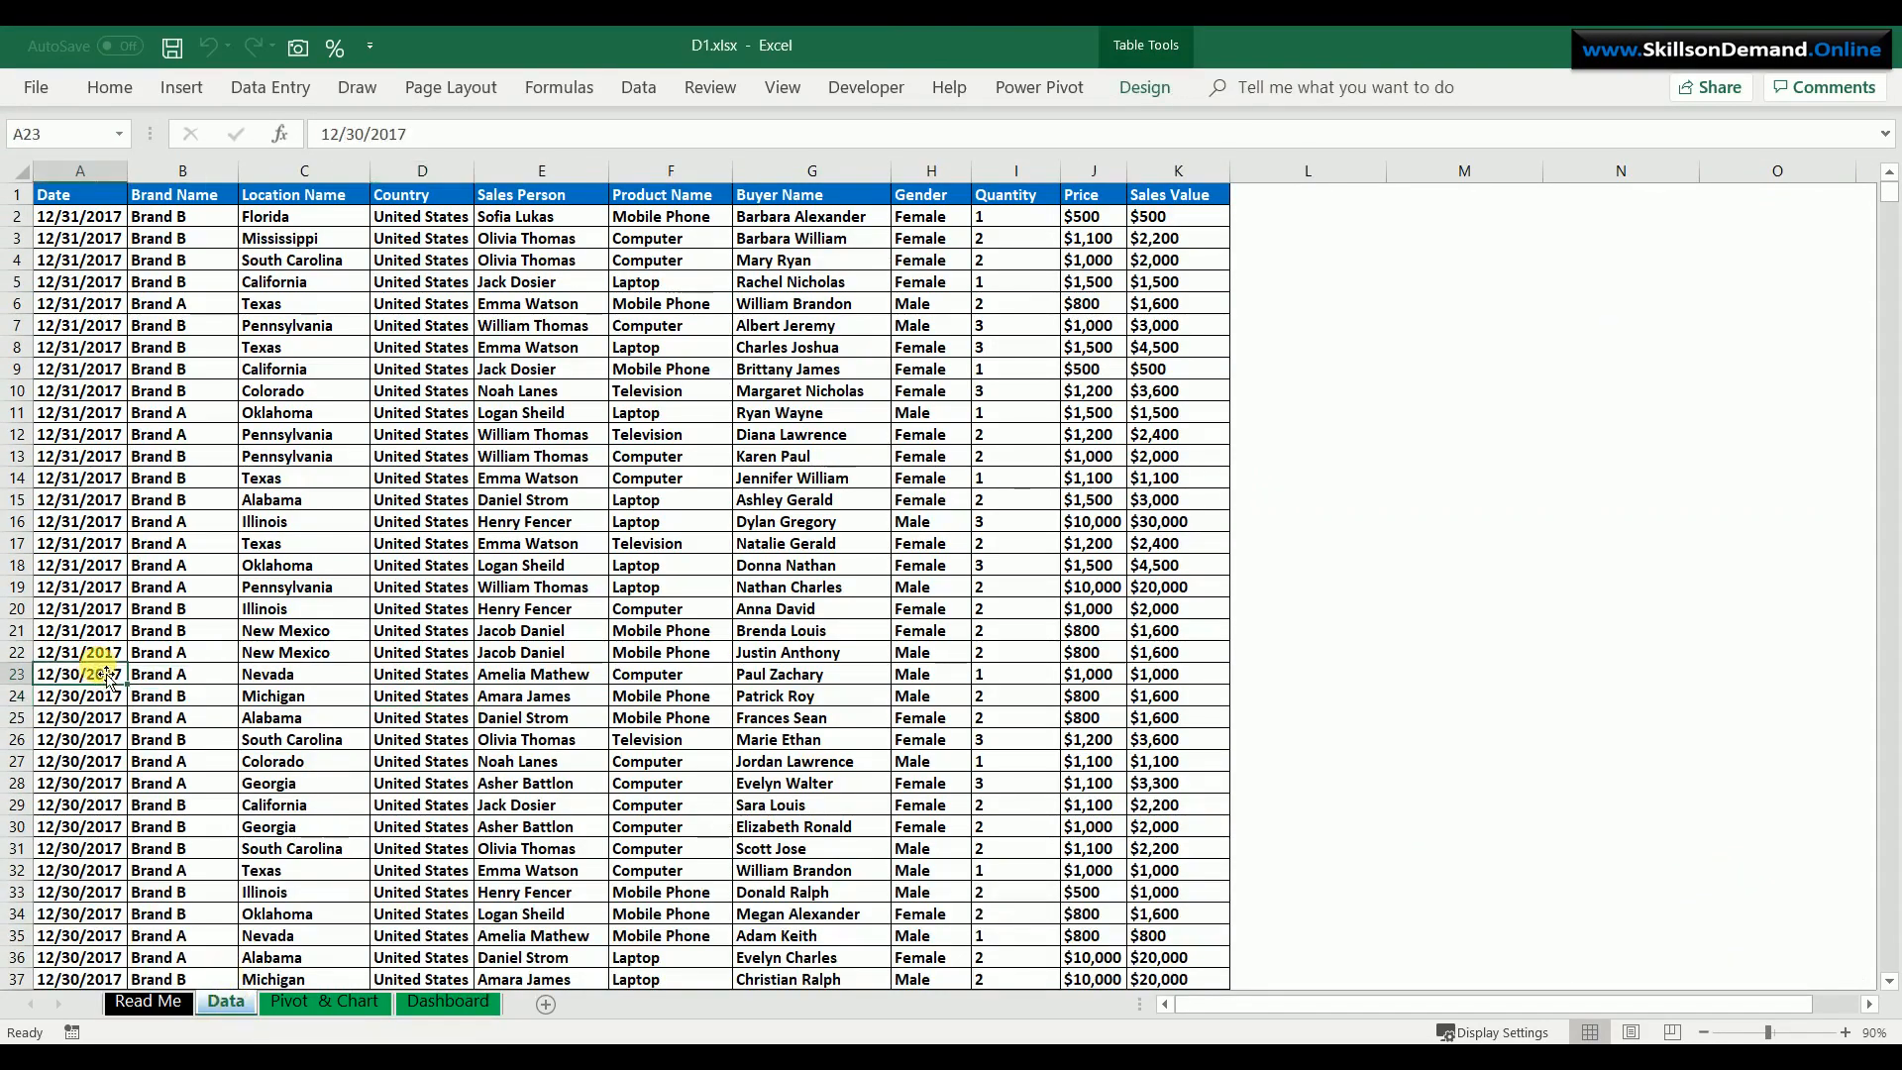
key("ctrl+Down")
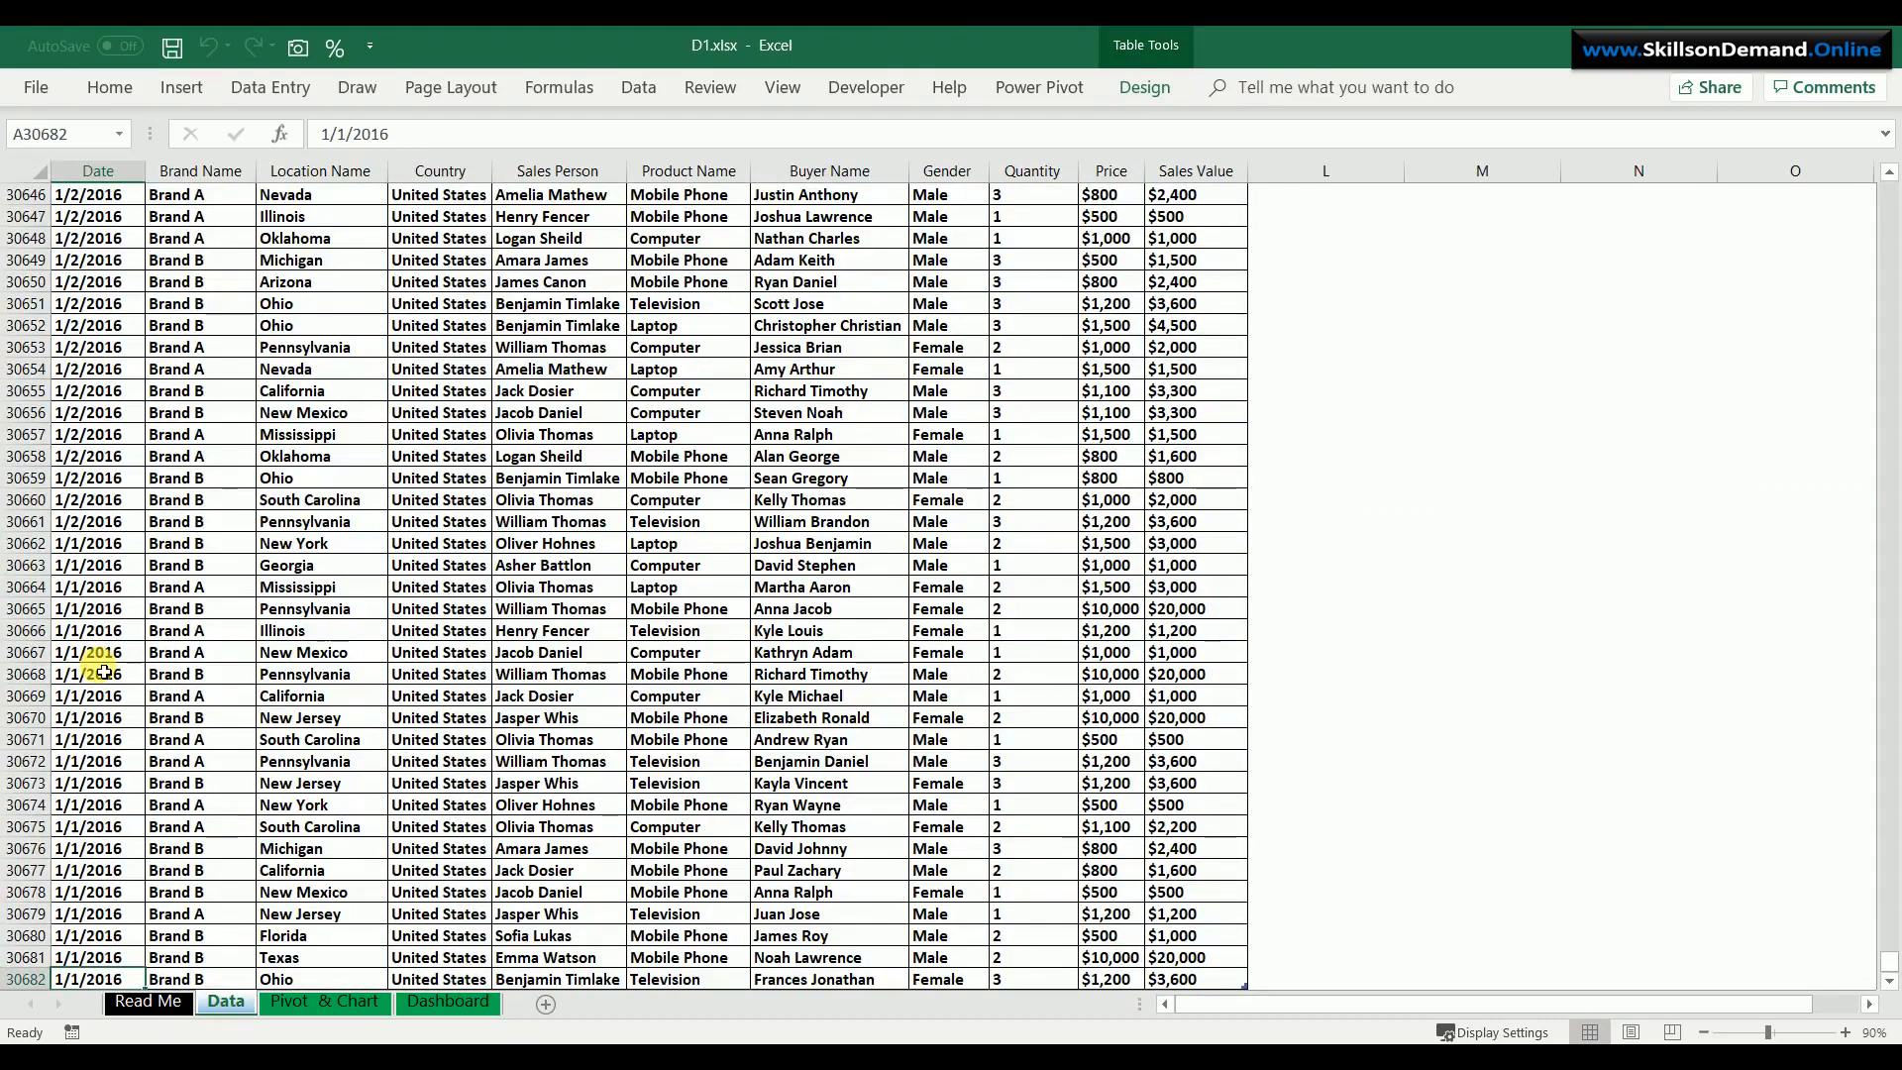
left_click_drag(103, 981, 1237, 35)
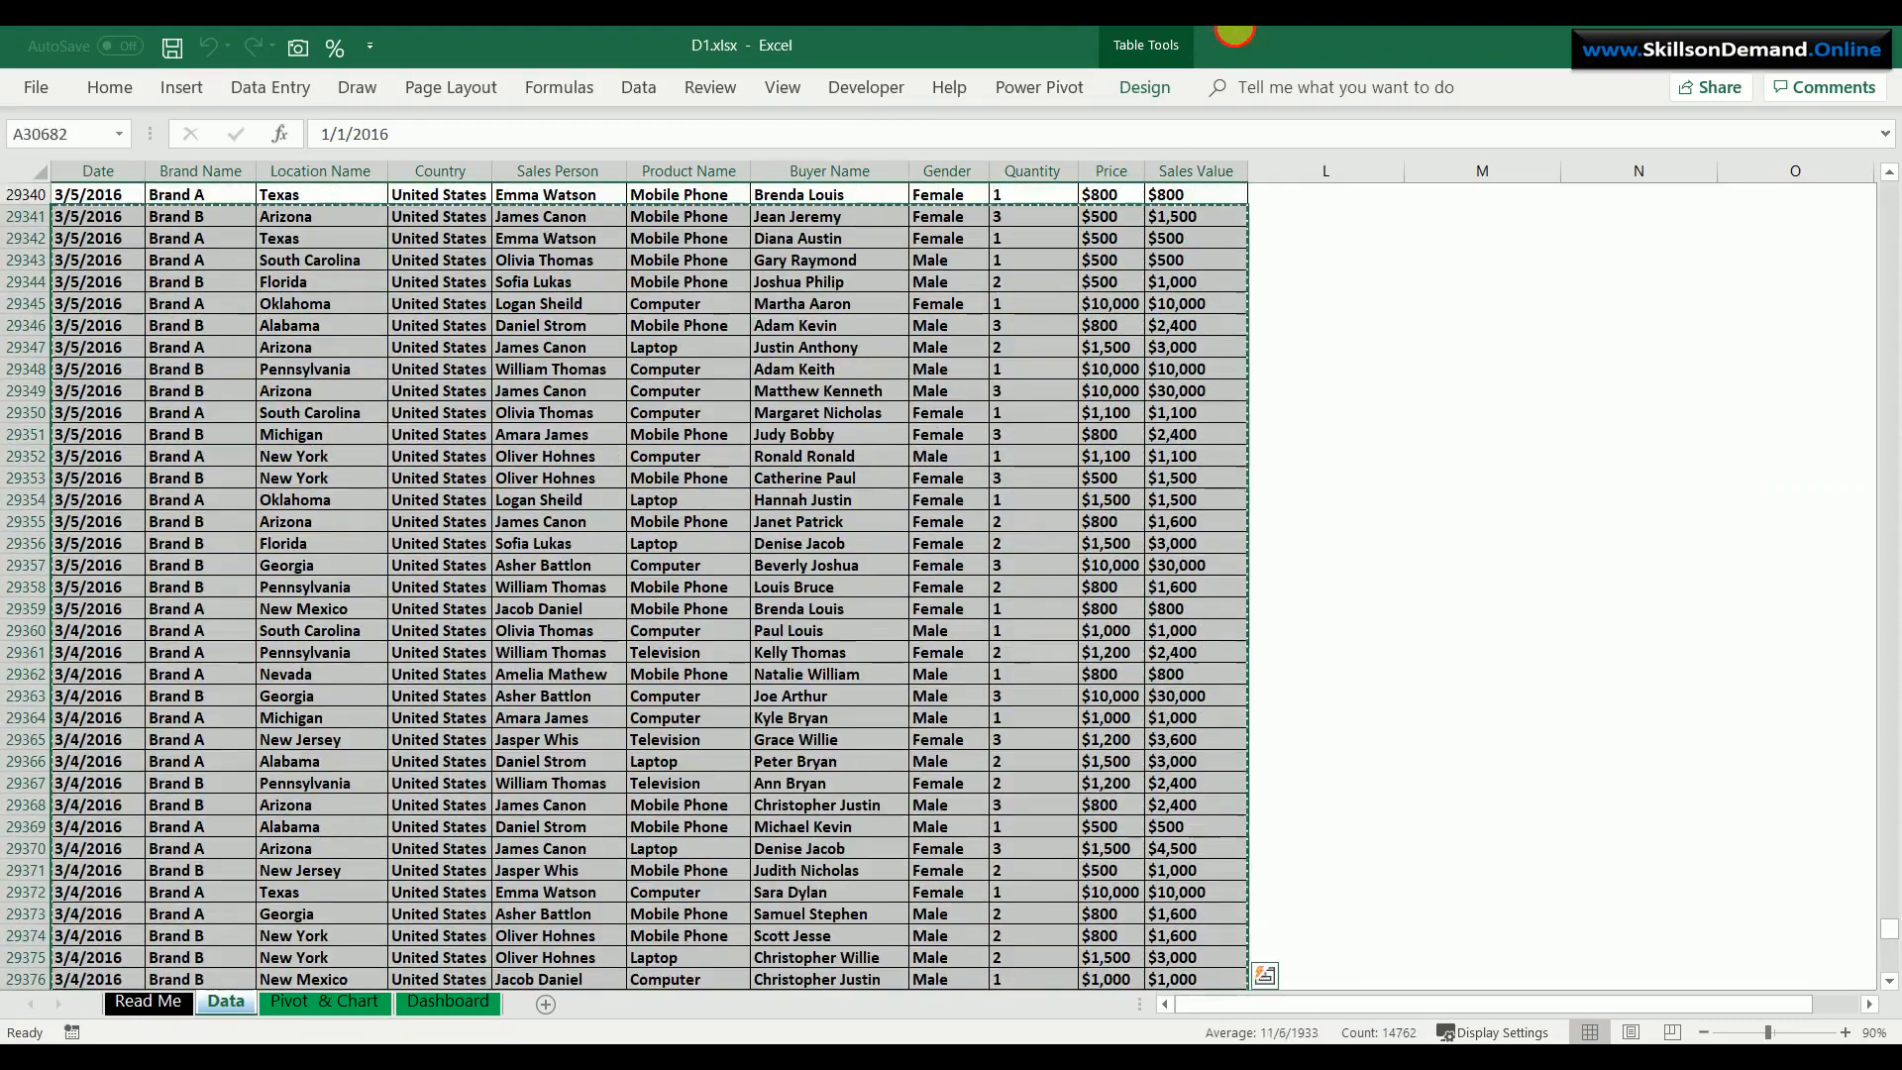
key("ctrl+c")
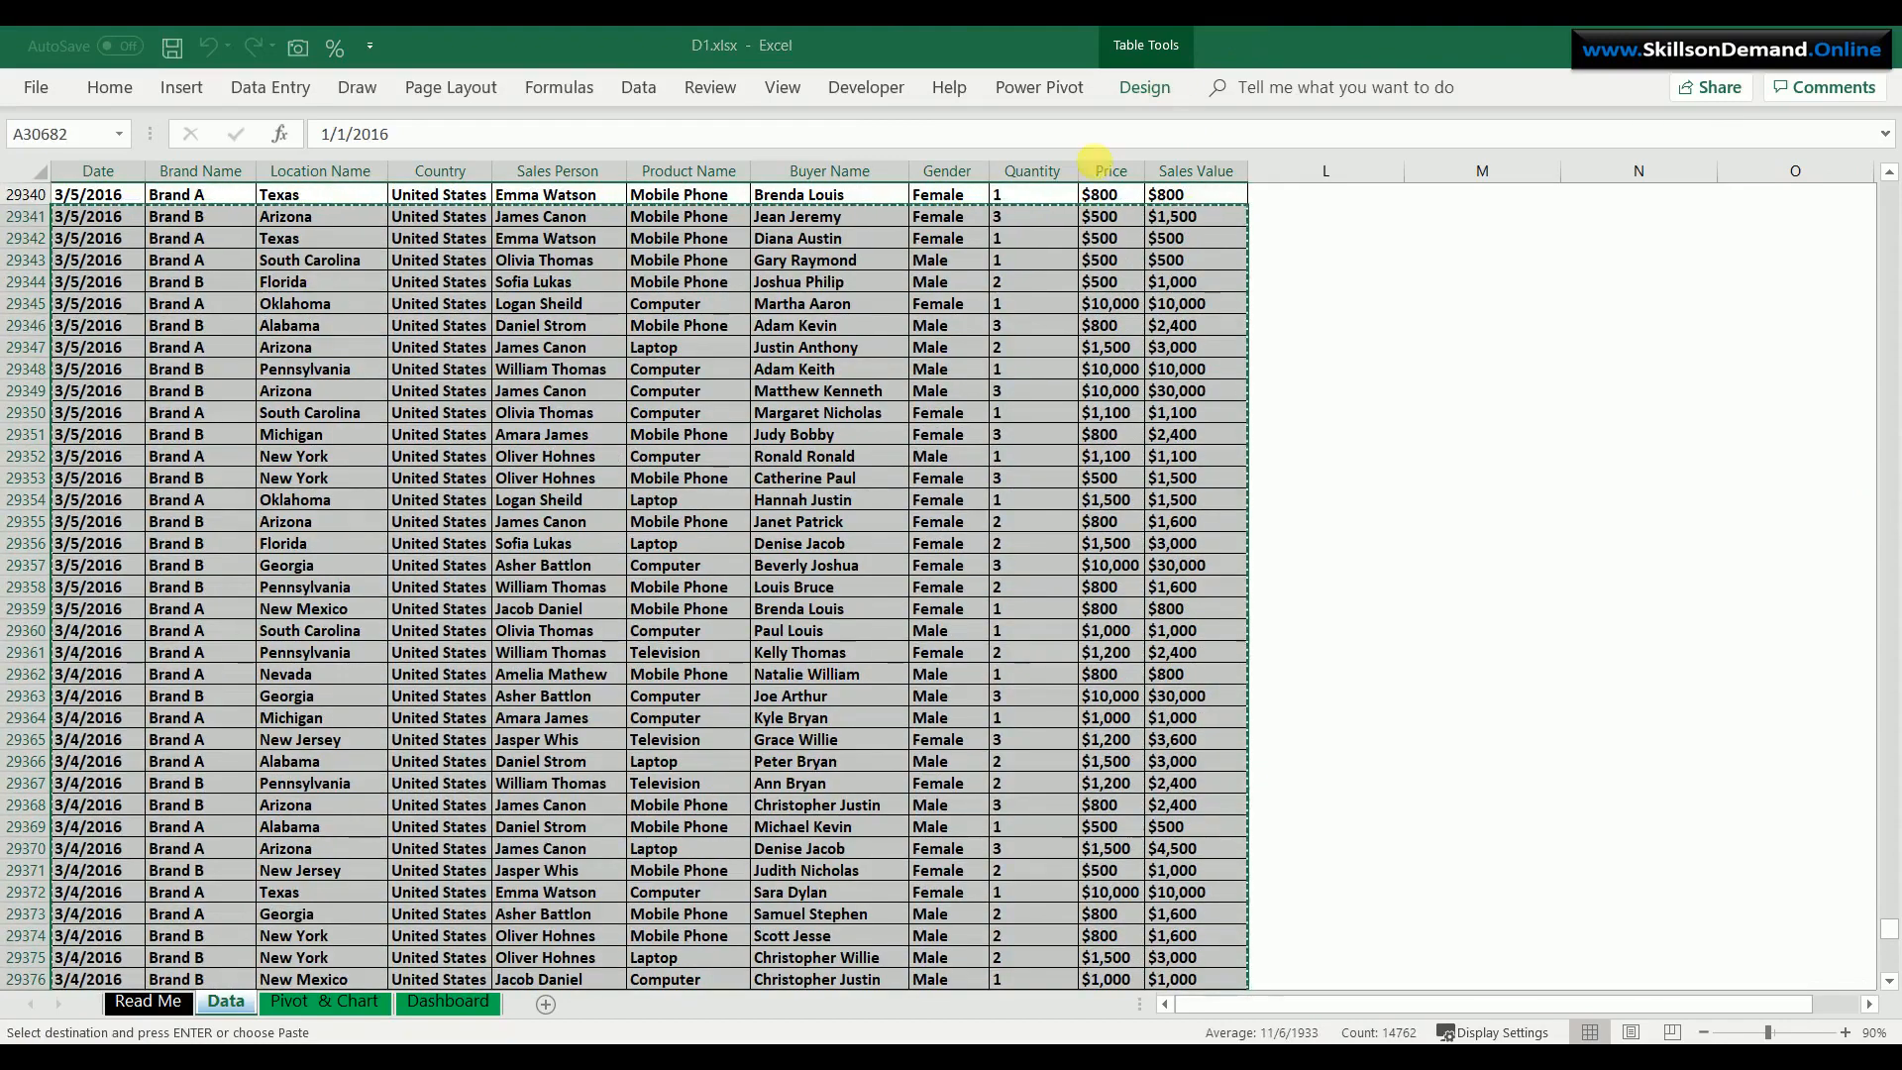
key("ctrl+n")
key("ctrl+v")
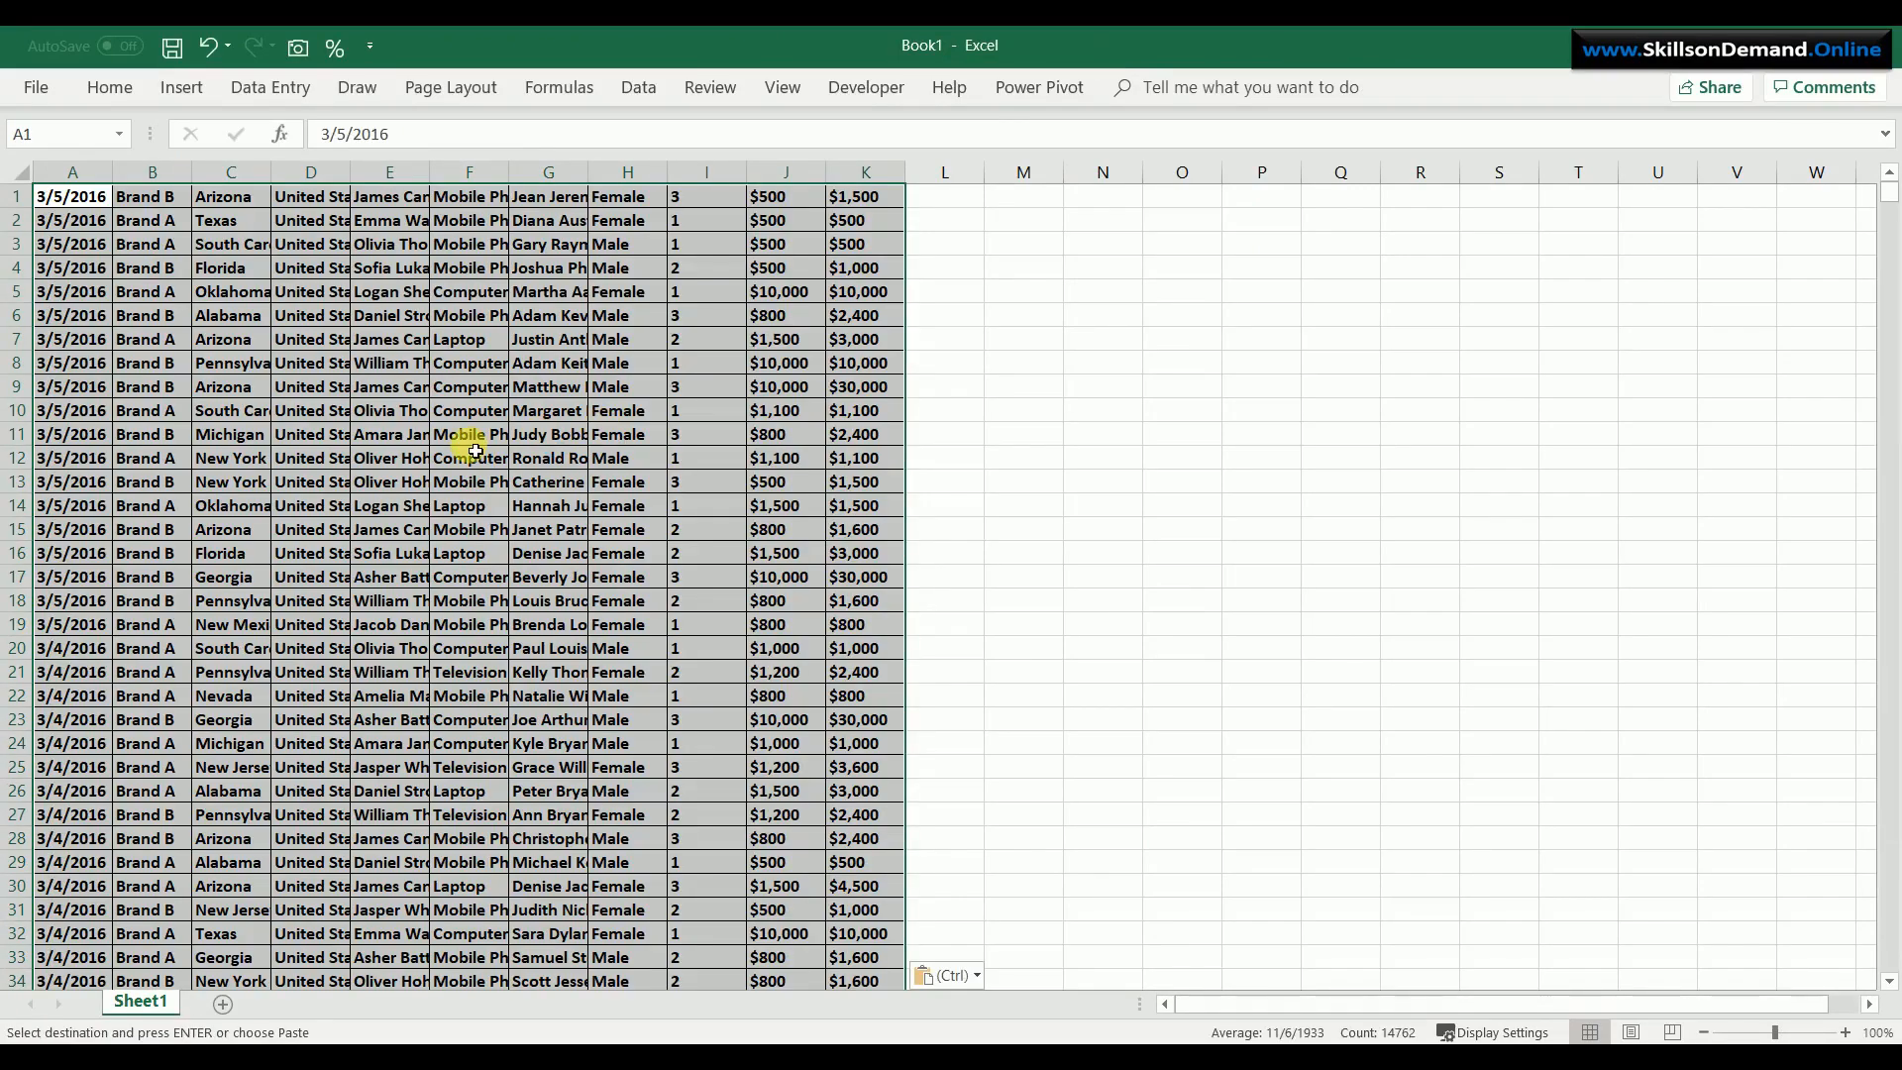
- Replace every 2016 with 2018 in the copied records of the new workbook
key("ctrl+f")
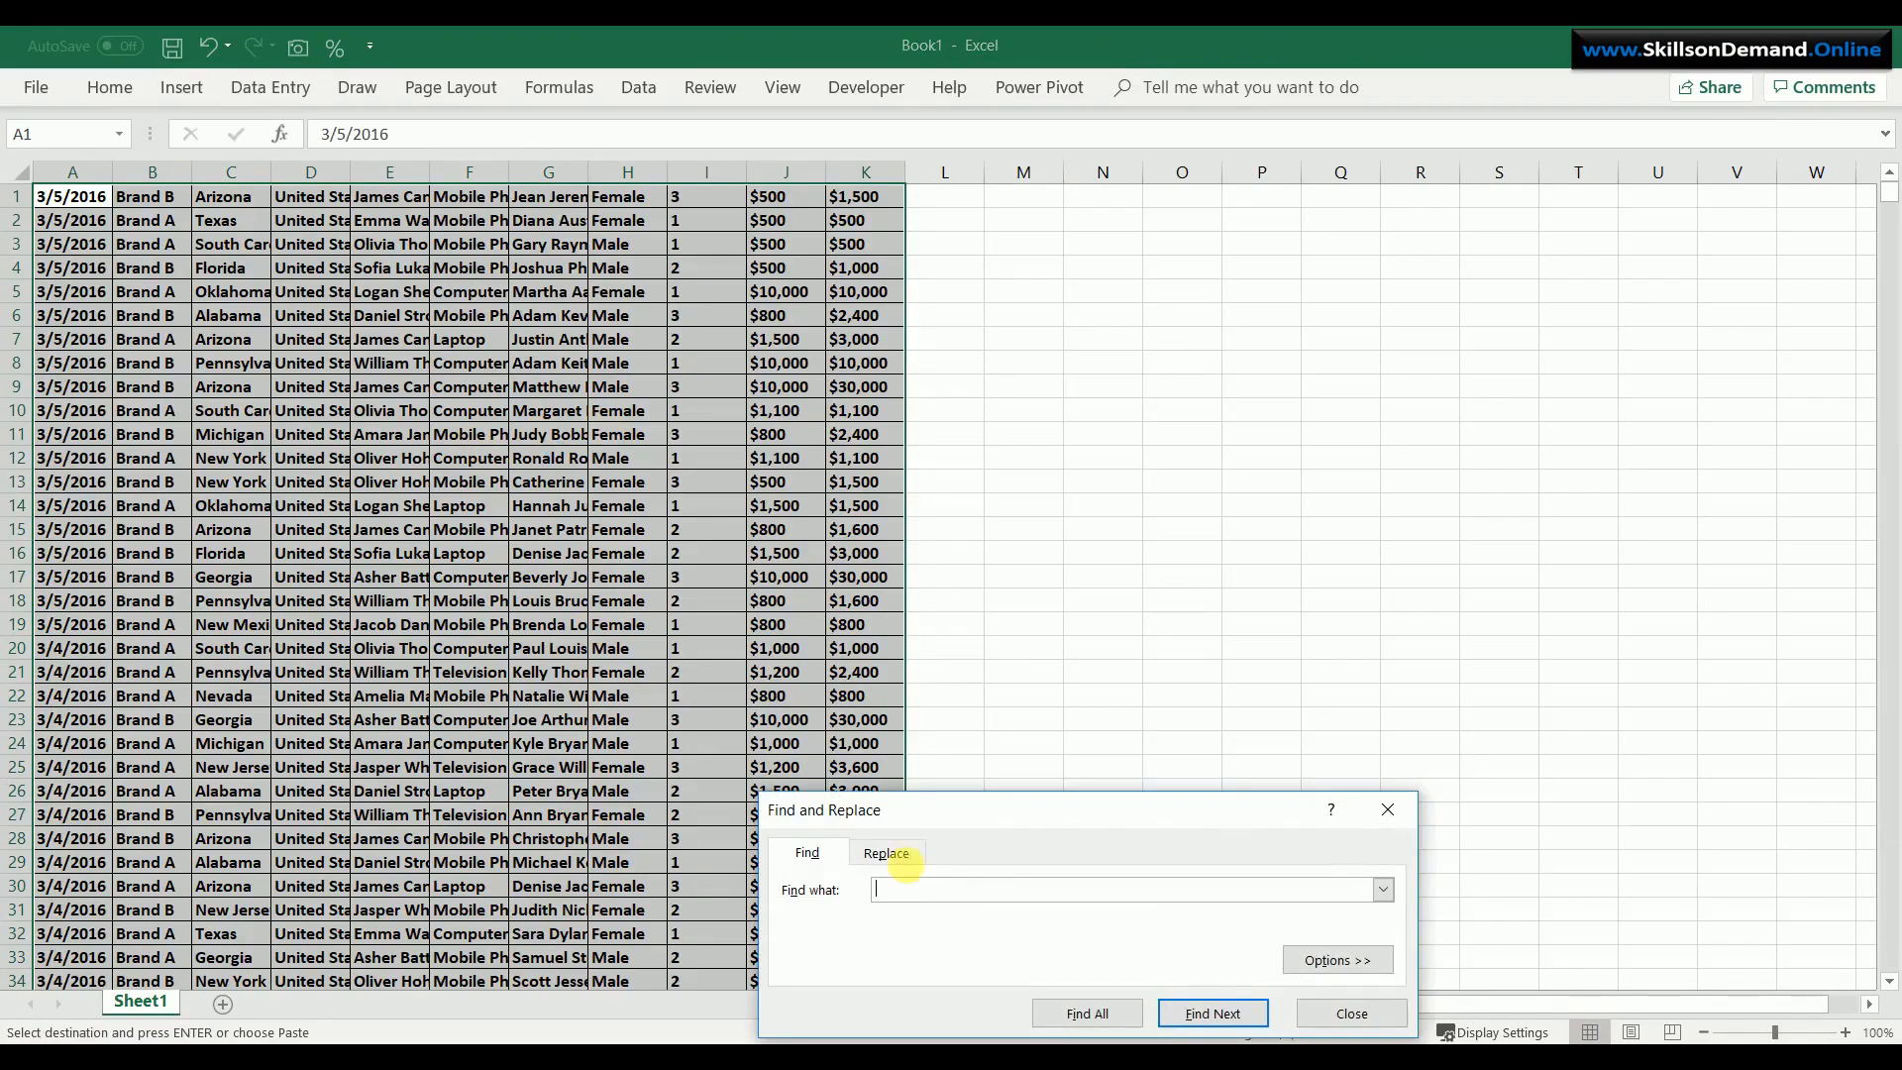
left_click(904, 864)
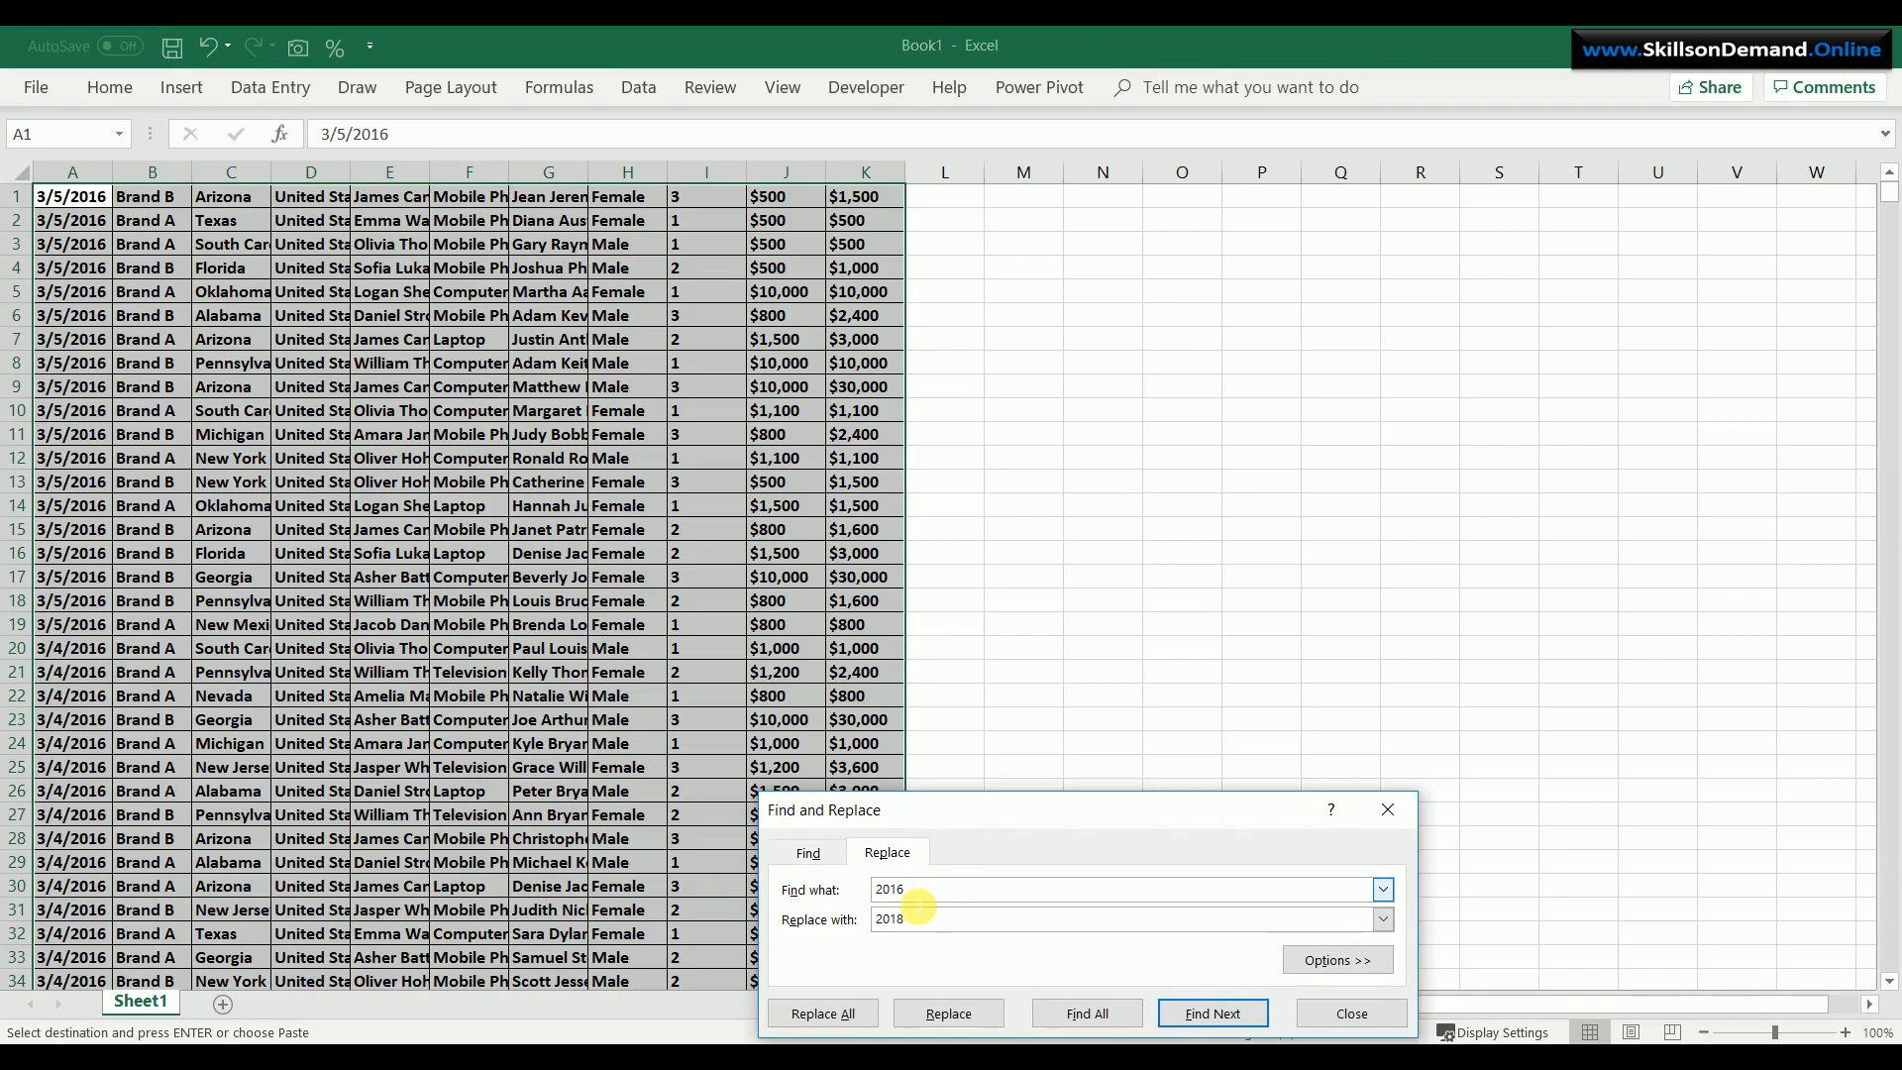
left_click(858, 1017)
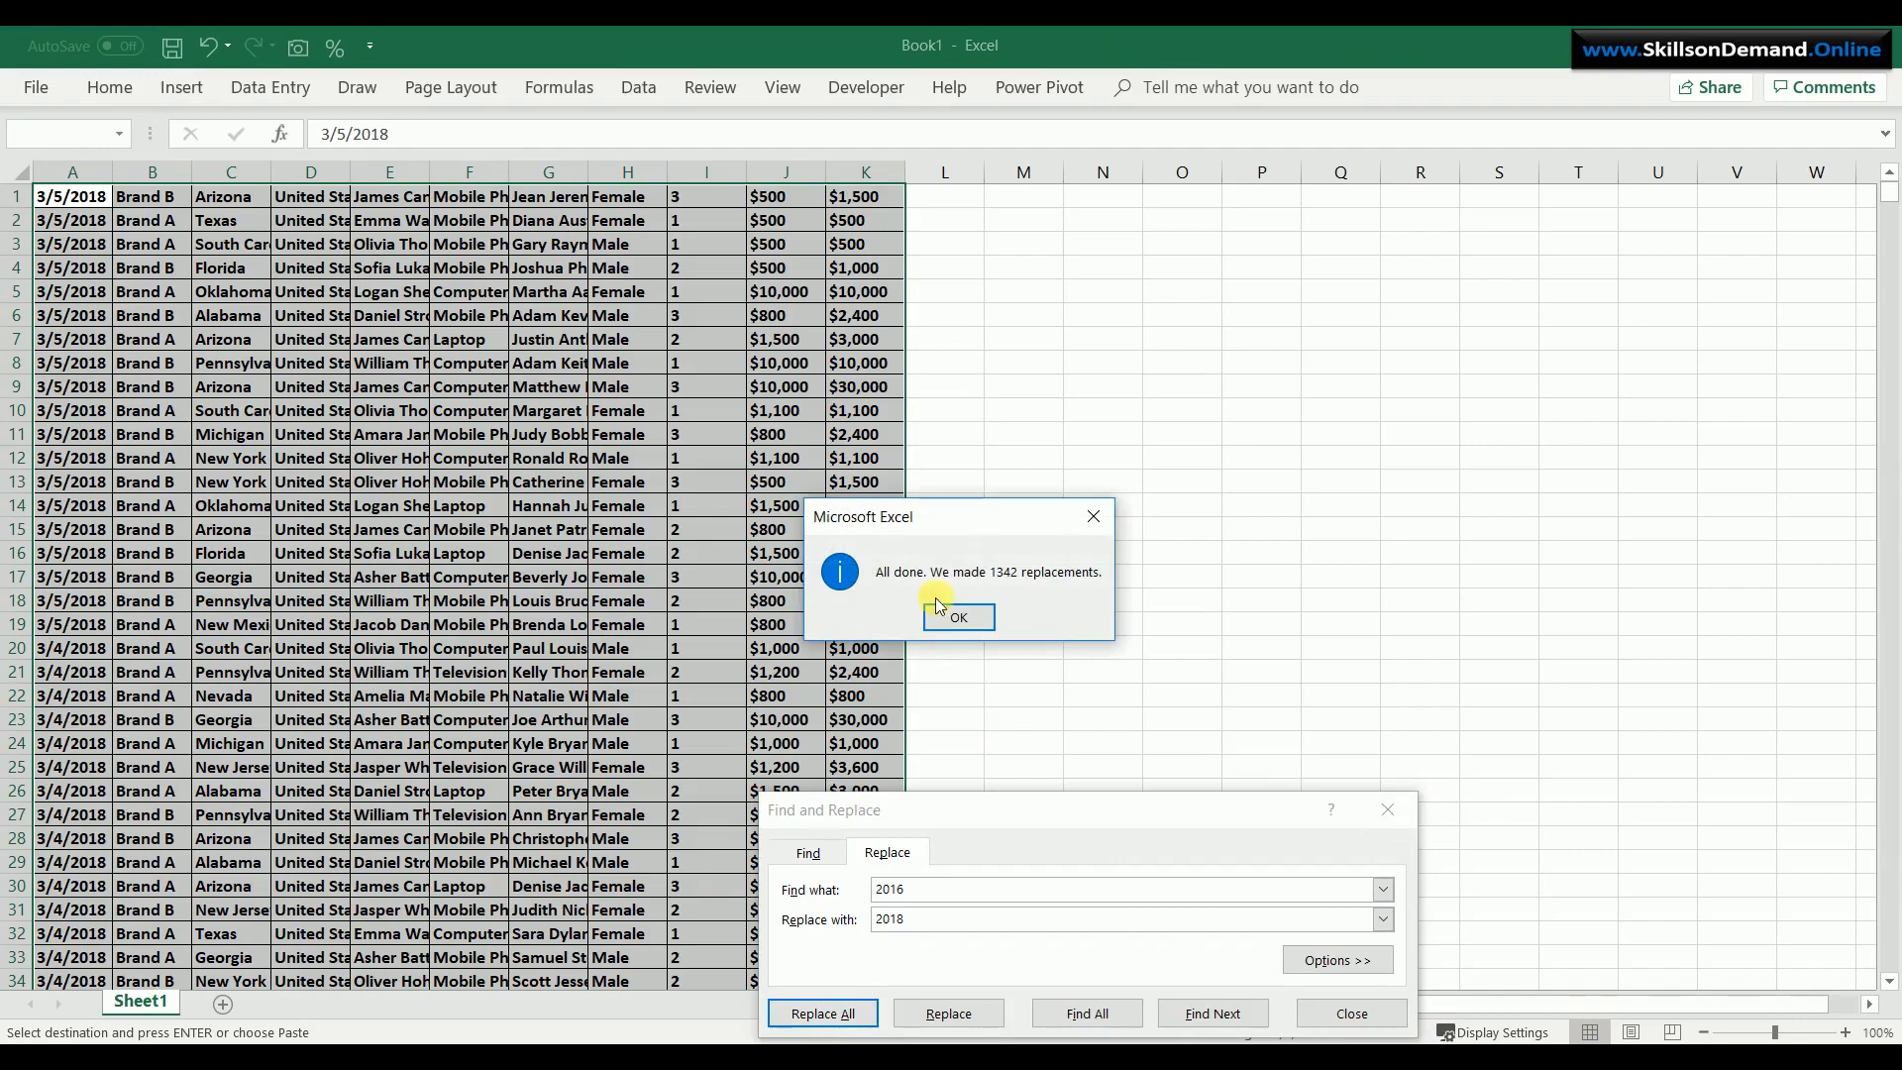
key("Return")
left_click(1389, 810)
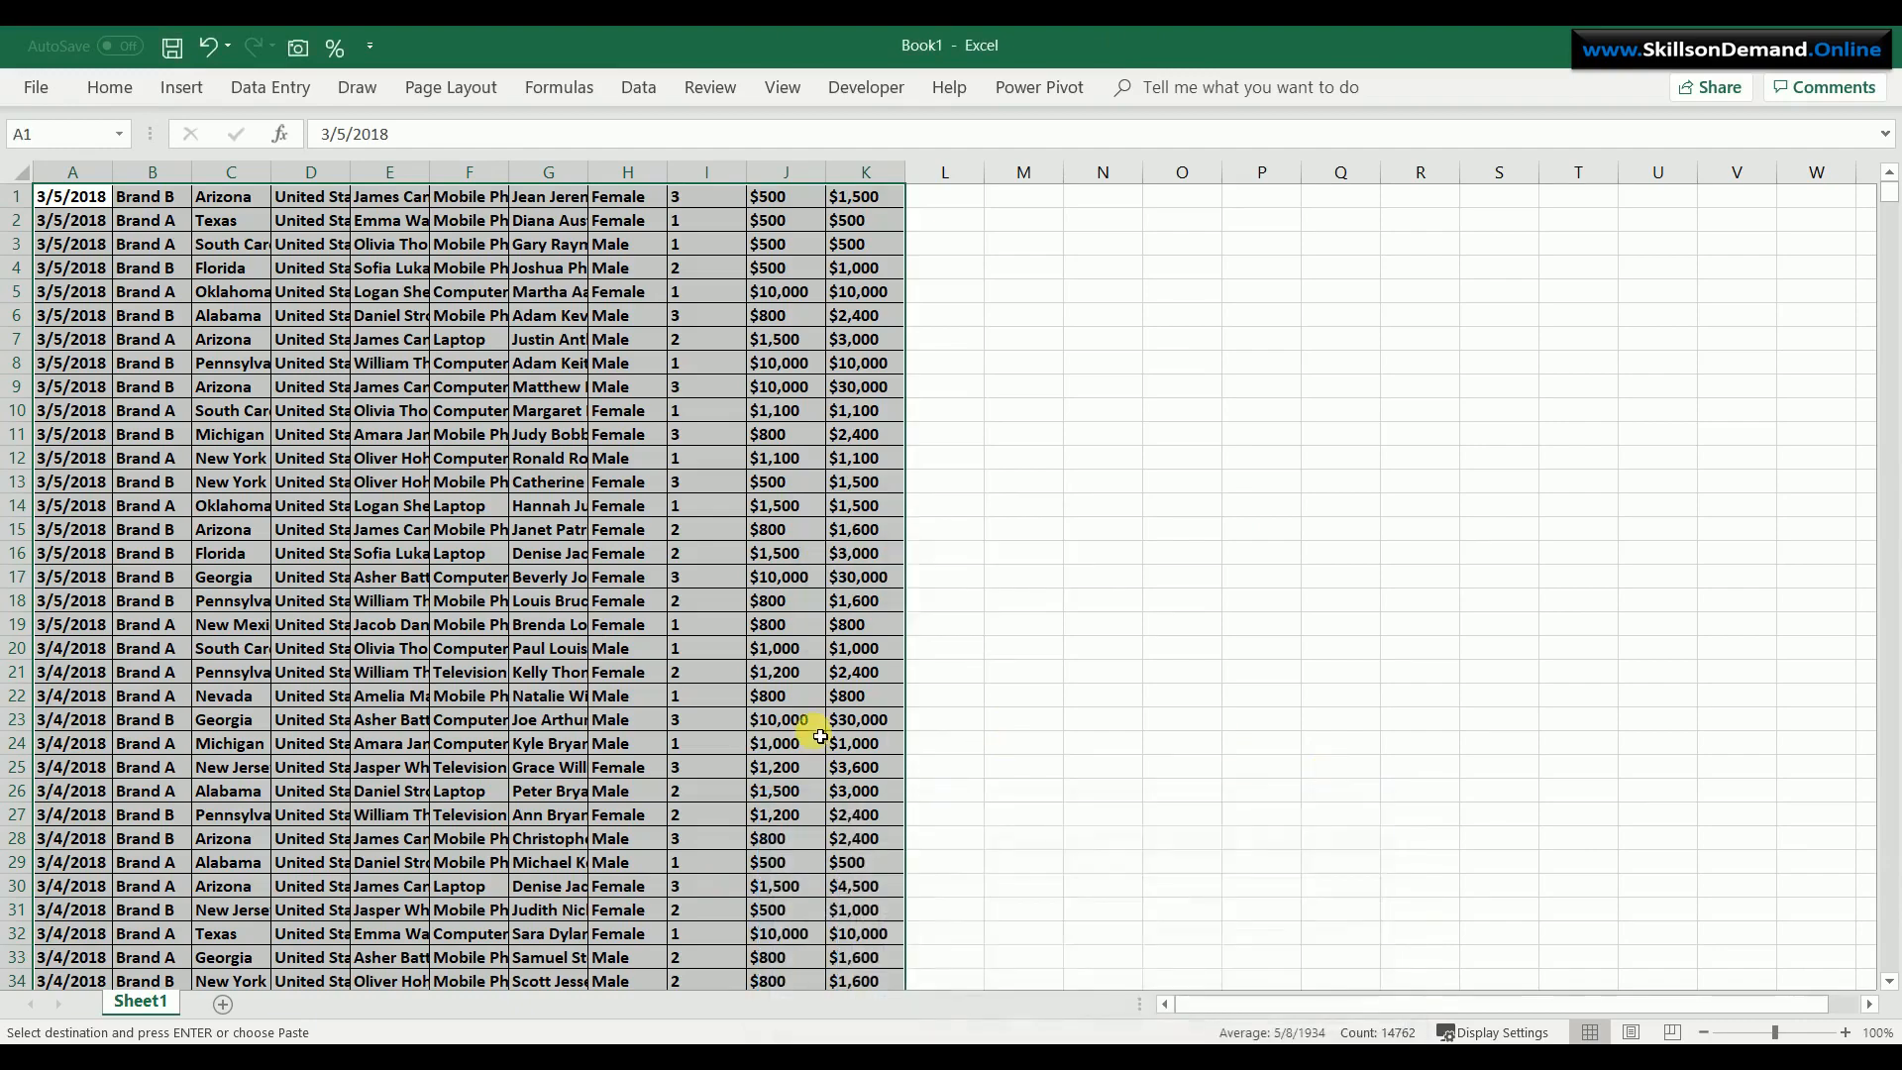
- Copy the 2018 records back to D1.xlsx, appending them below the Data sheet's table from cell A30683
key("ctrl+c")
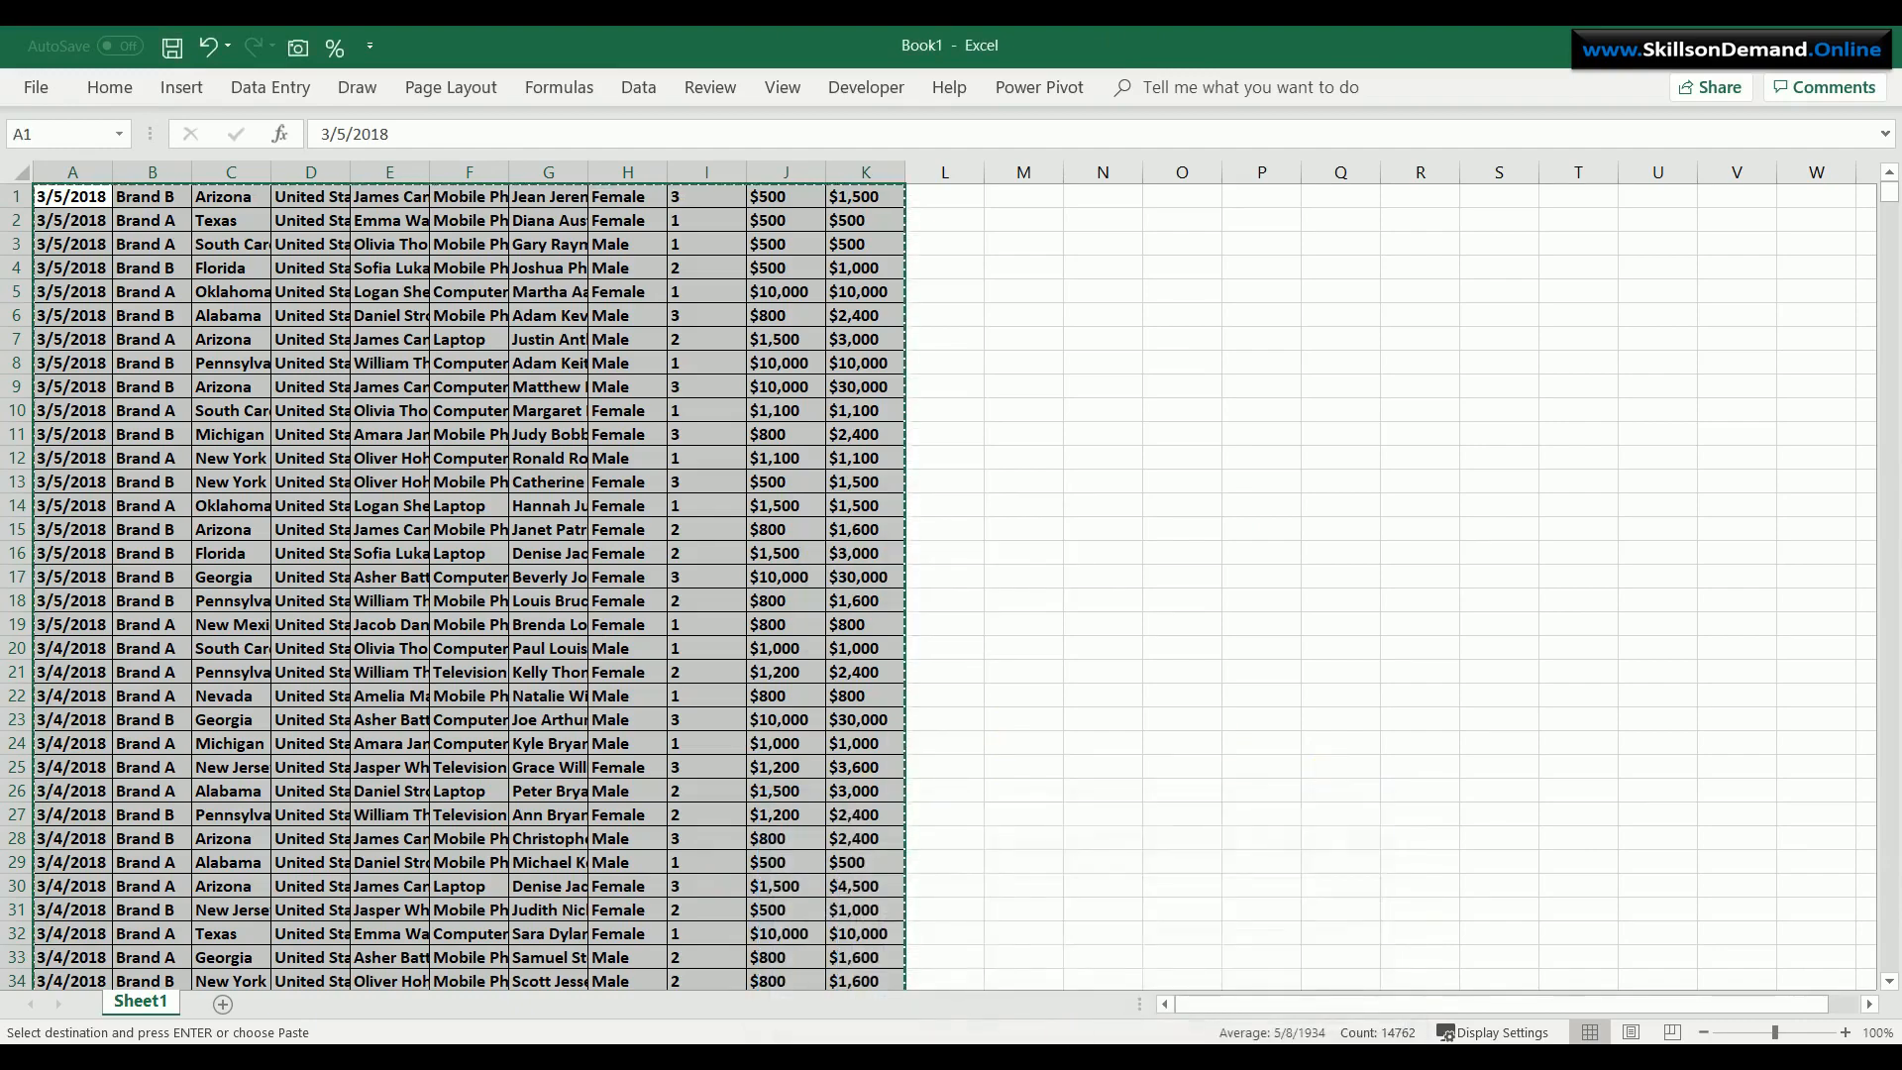
key("alt+Tab")
left_click(82, 850)
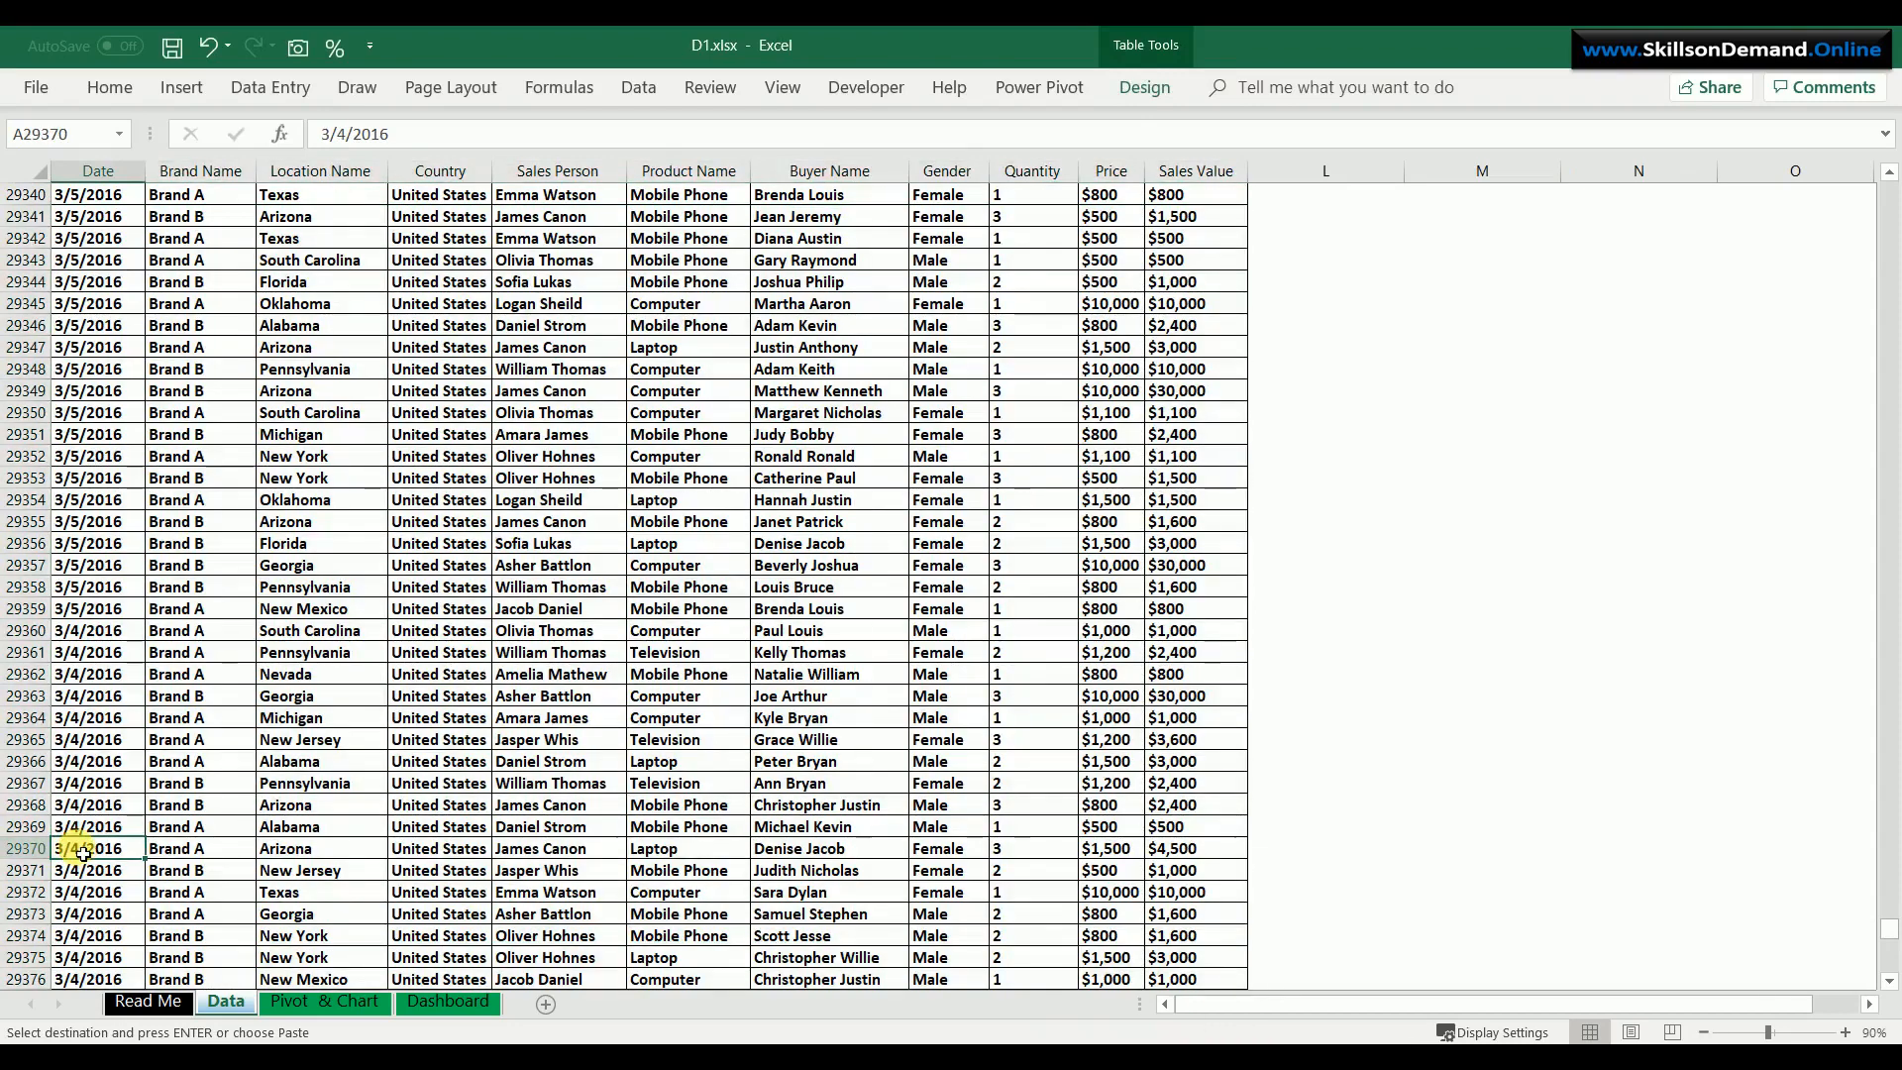
key("ctrl+Down")
key("Down")
key("ctrl+v")
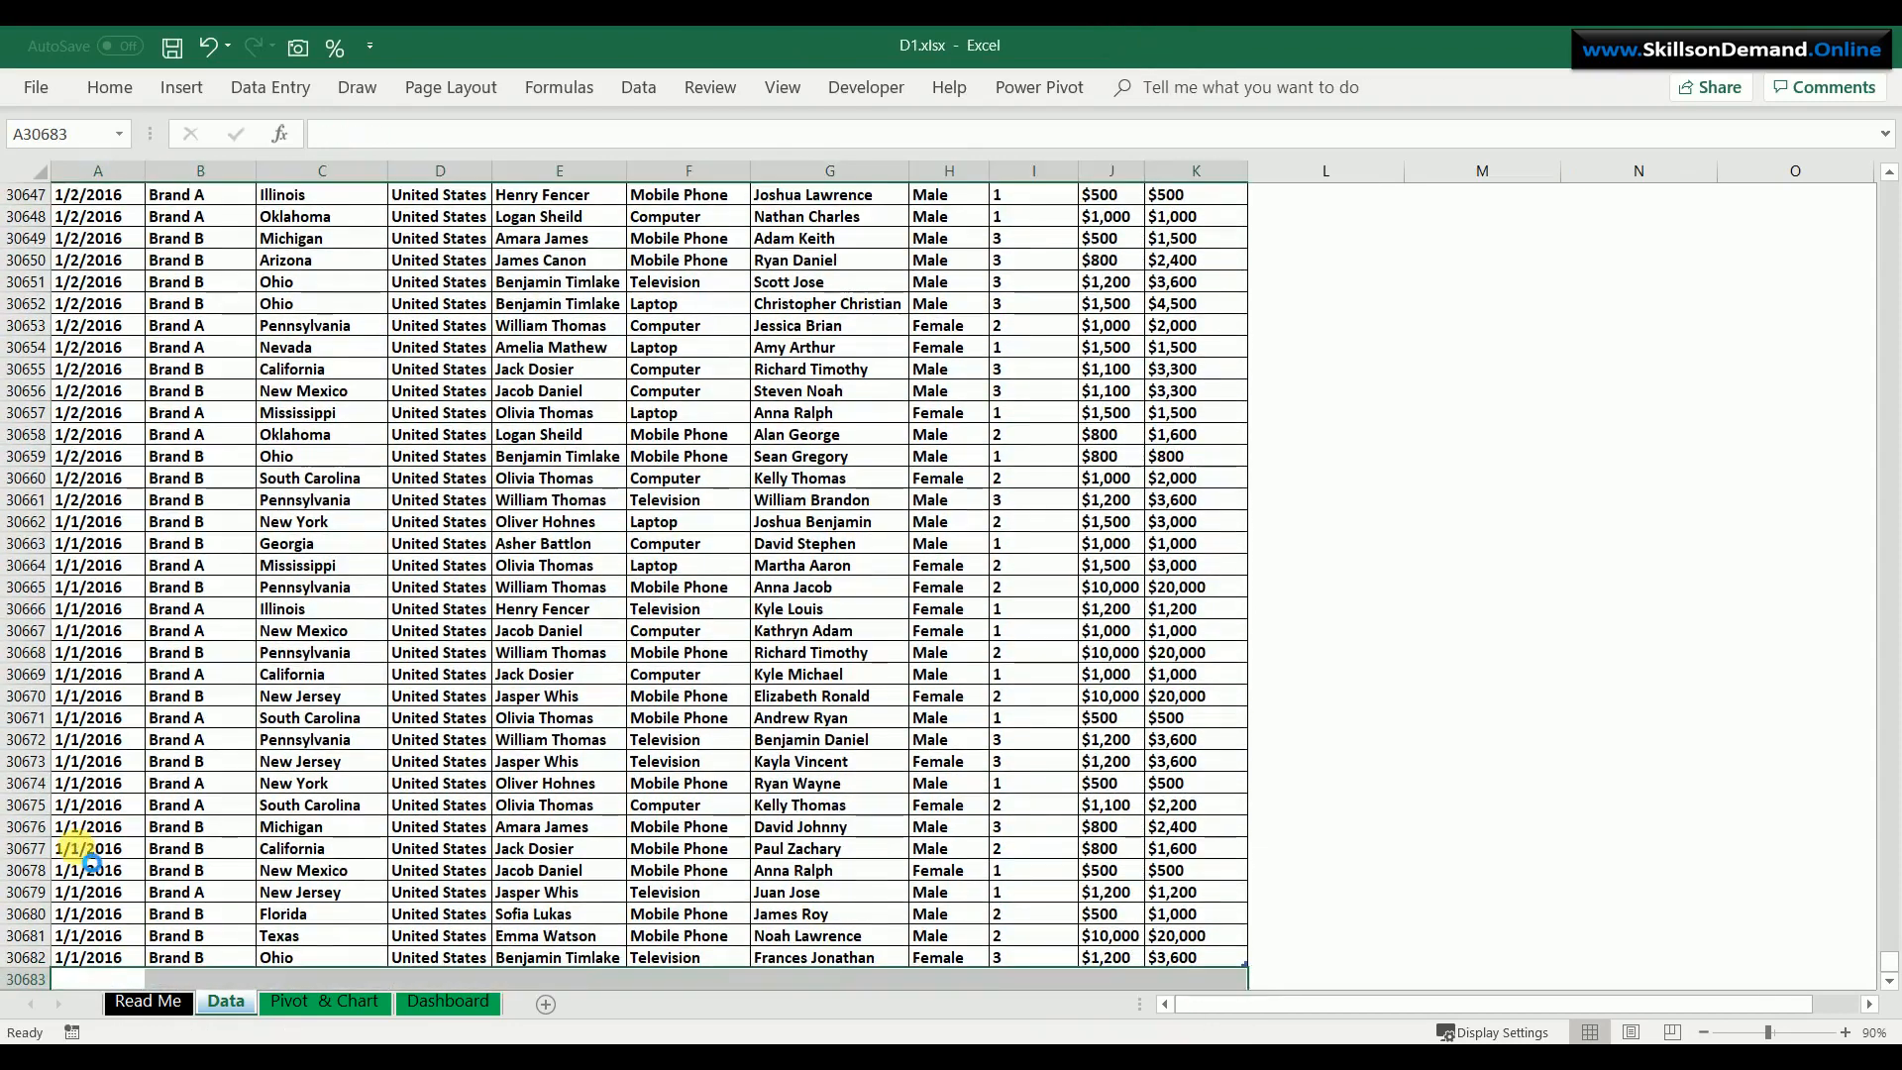
- Check the appended records at the end of the Data table, and return to its first rows
left_click(480, 898)
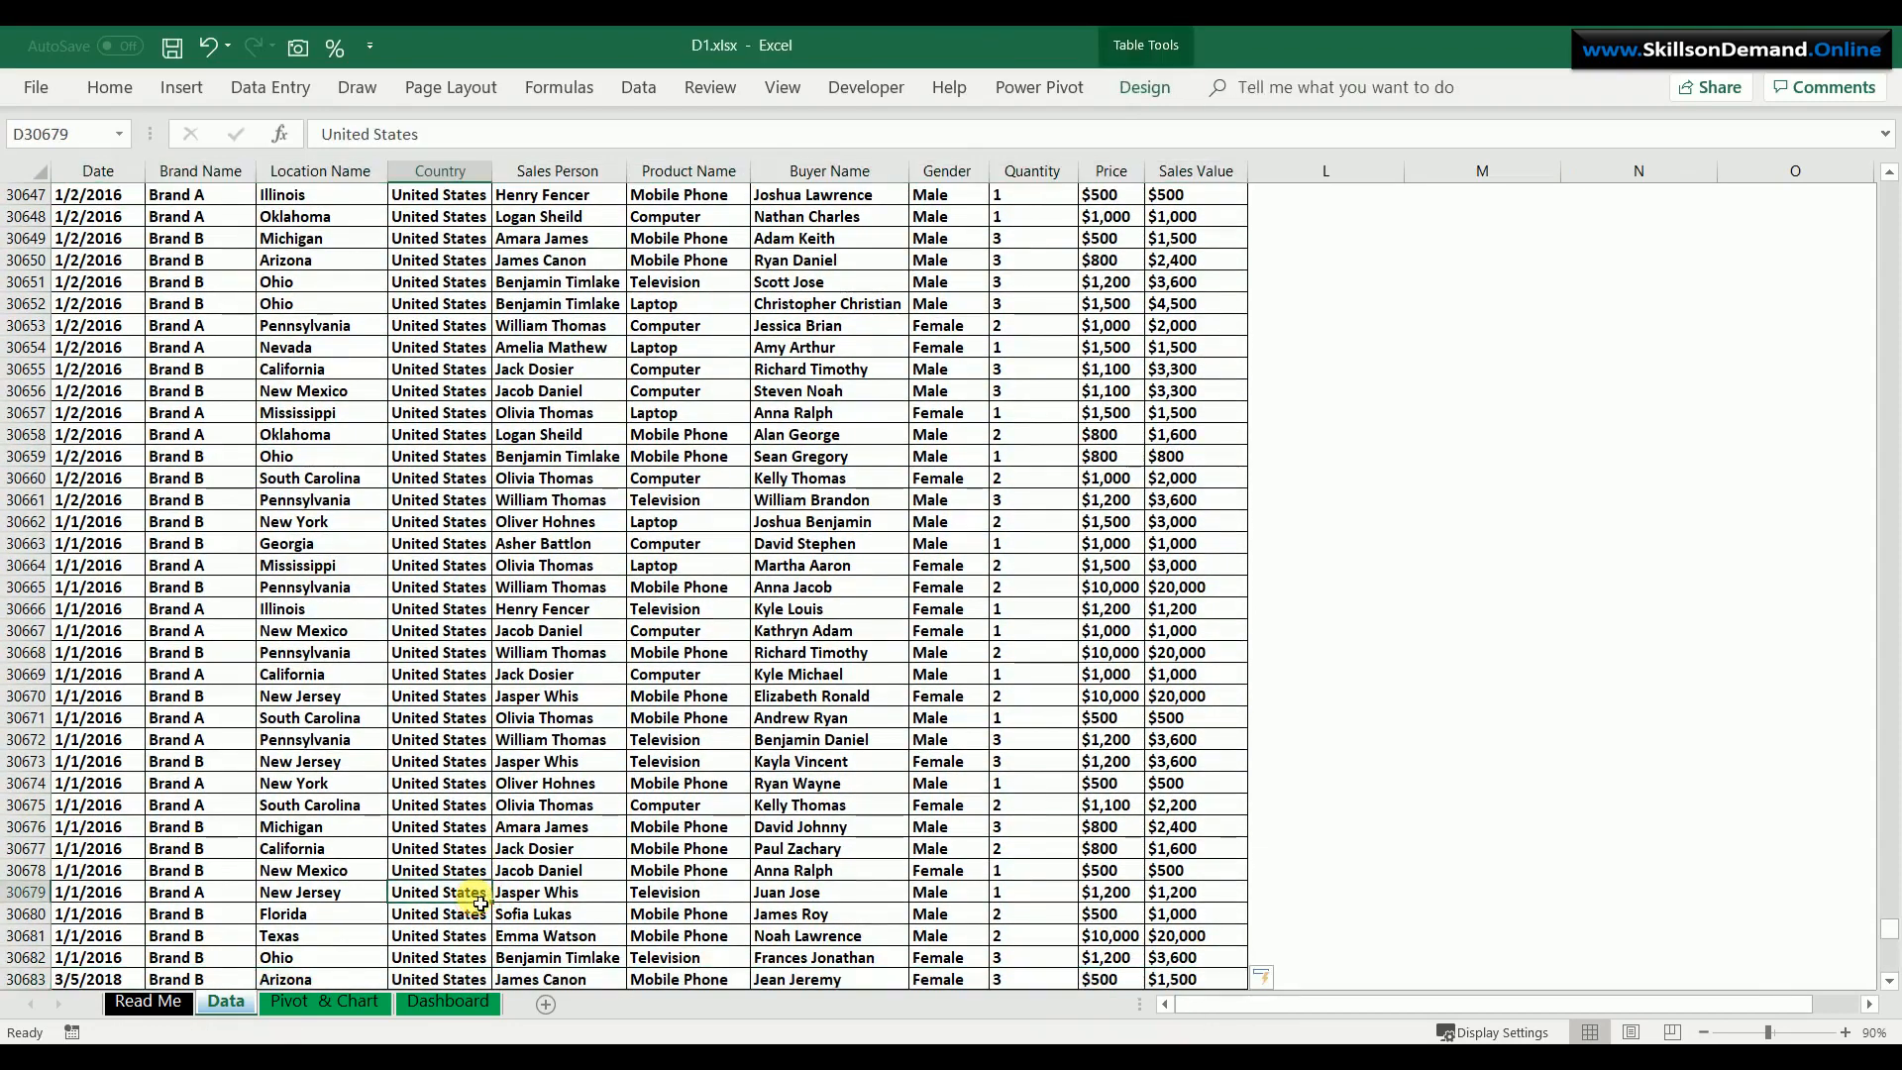
key("ctrl+Down")
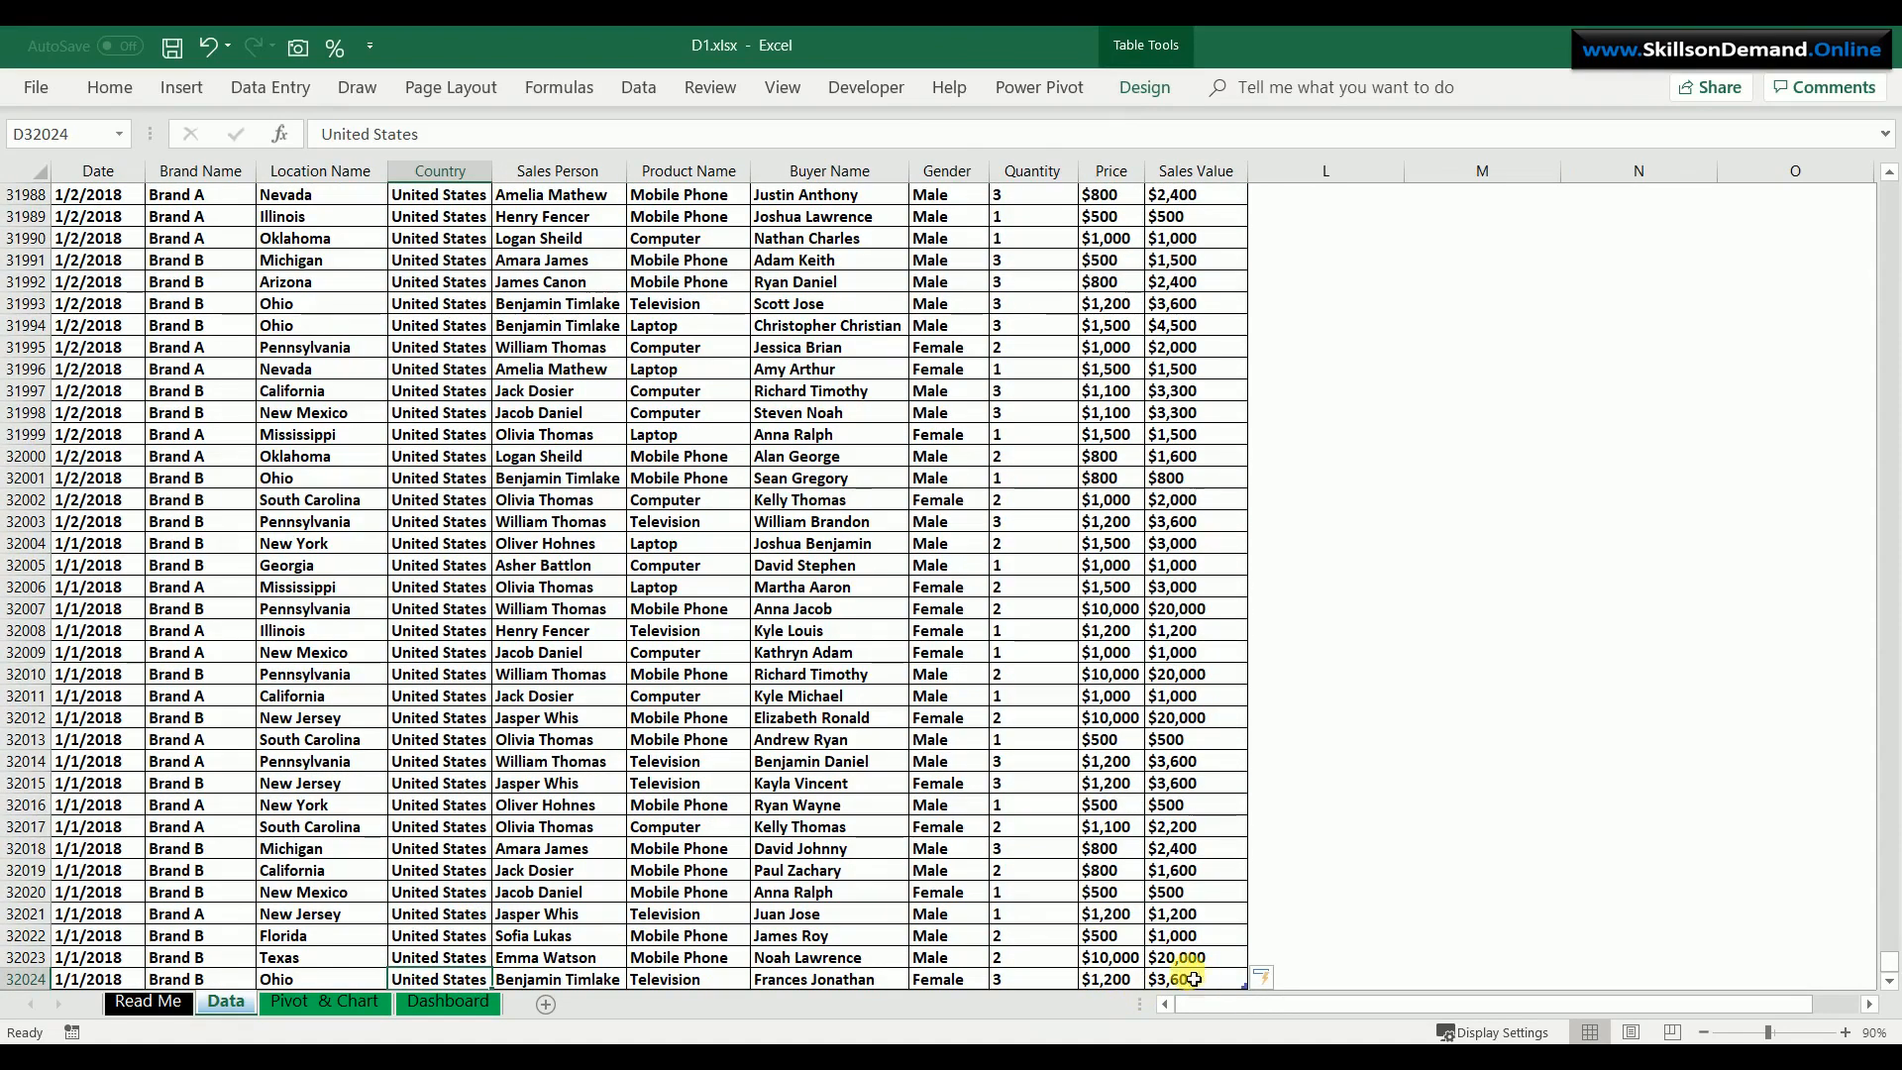
left_click(927, 849)
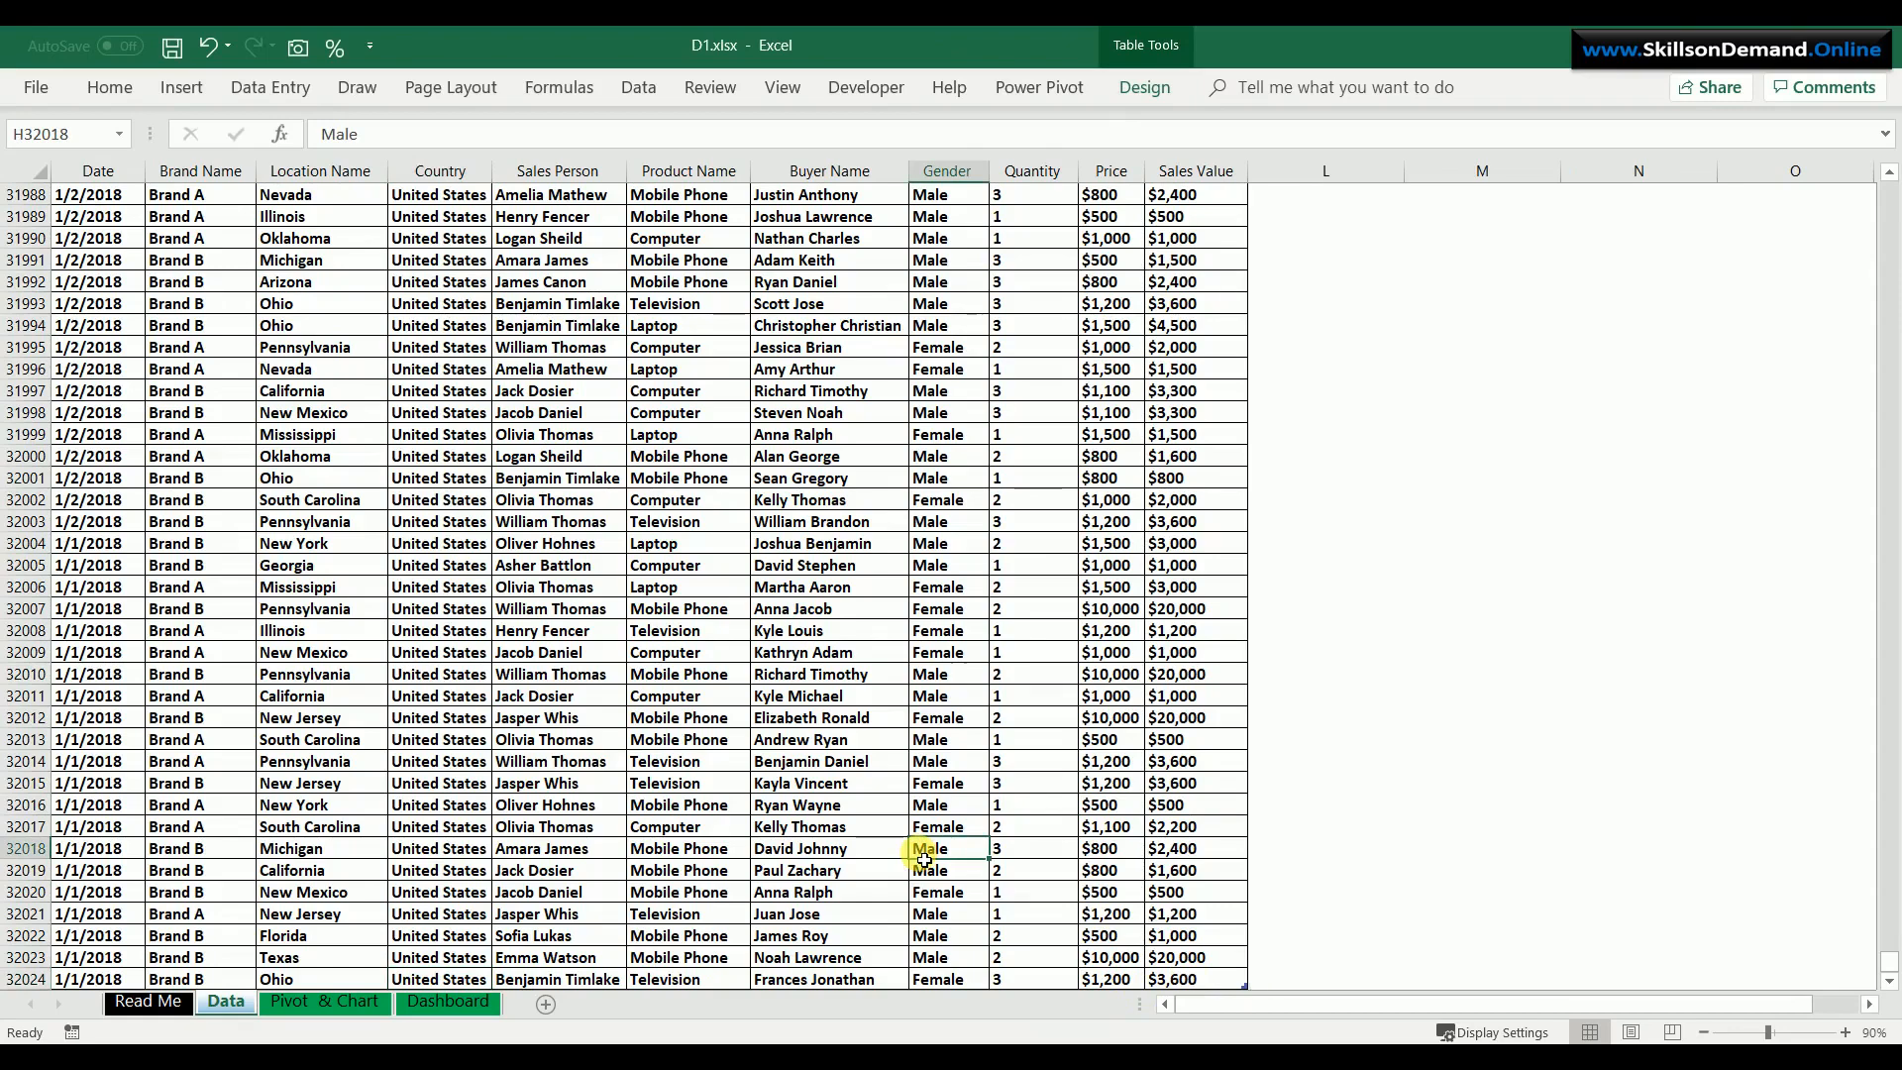
key("ctrl+Home")
left_click(81, 282)
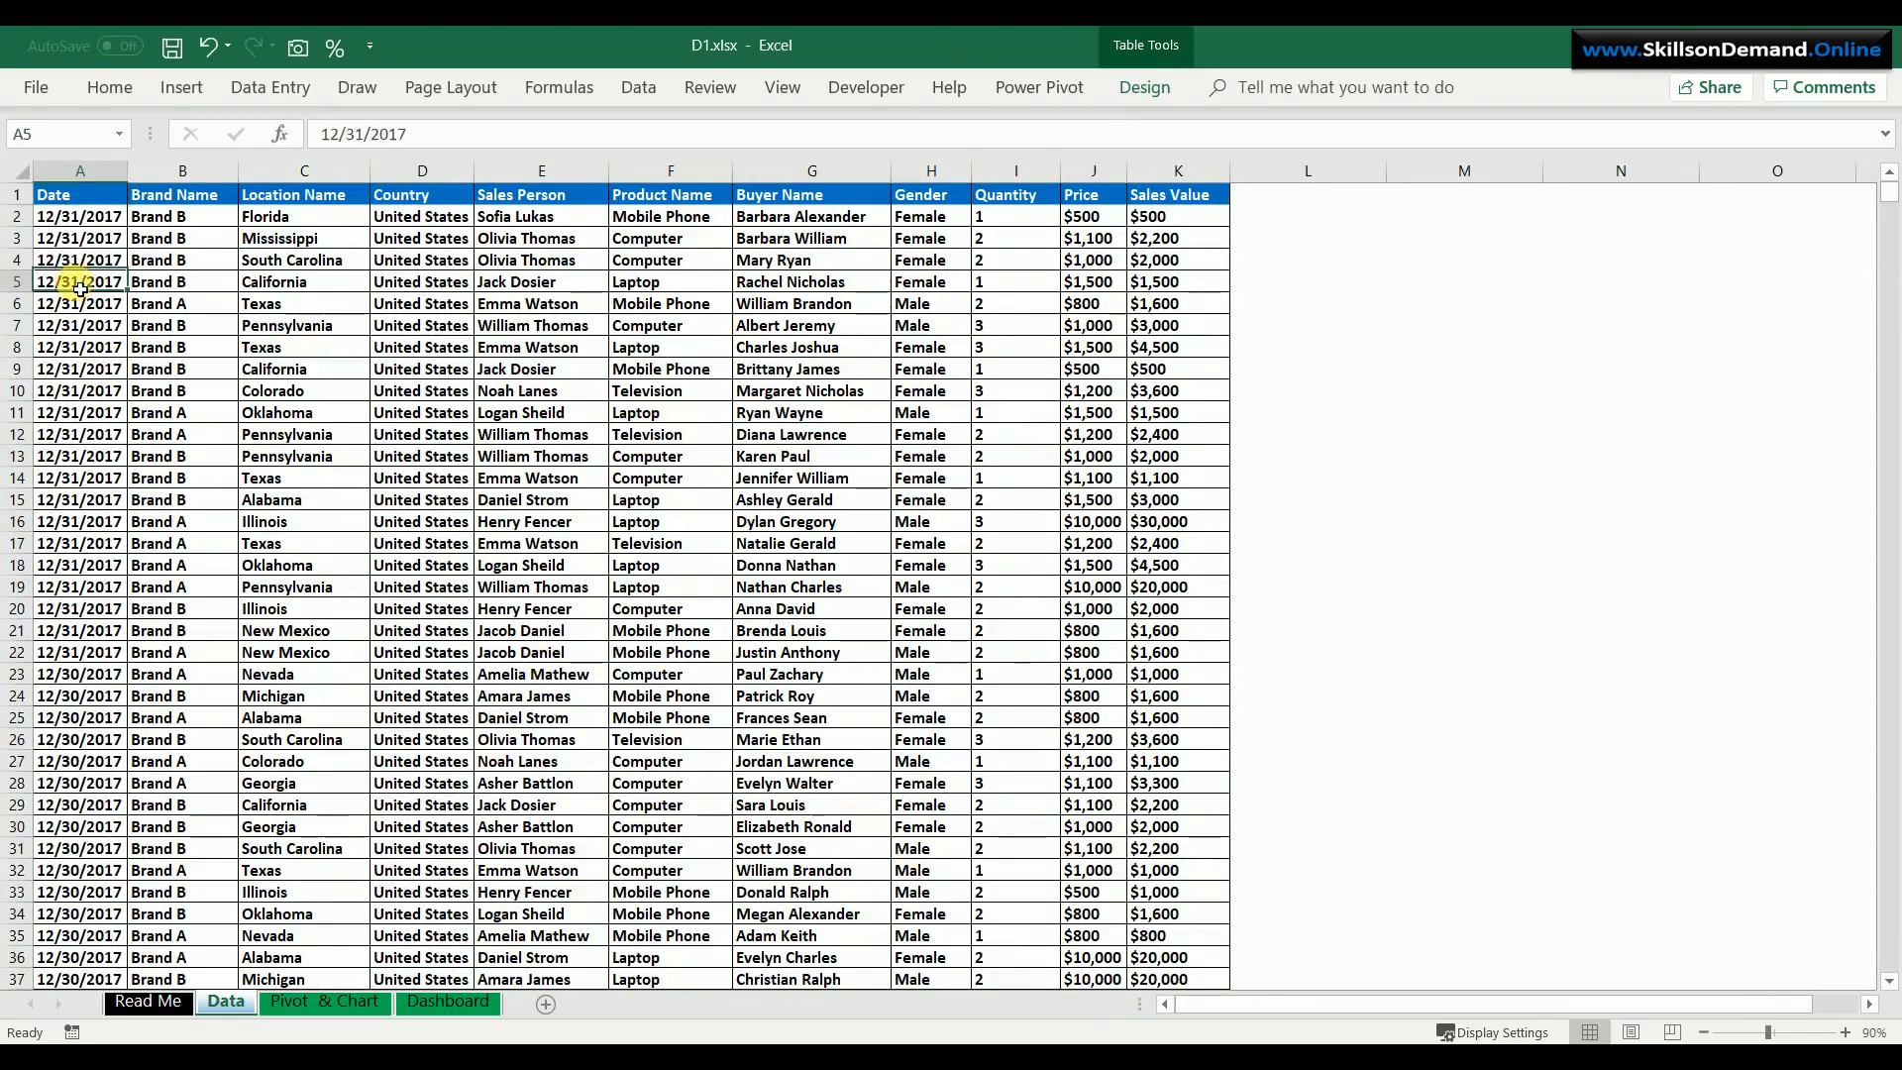
- Restore the full ribbon by turning off its collapsed state
left_click(462, 97)
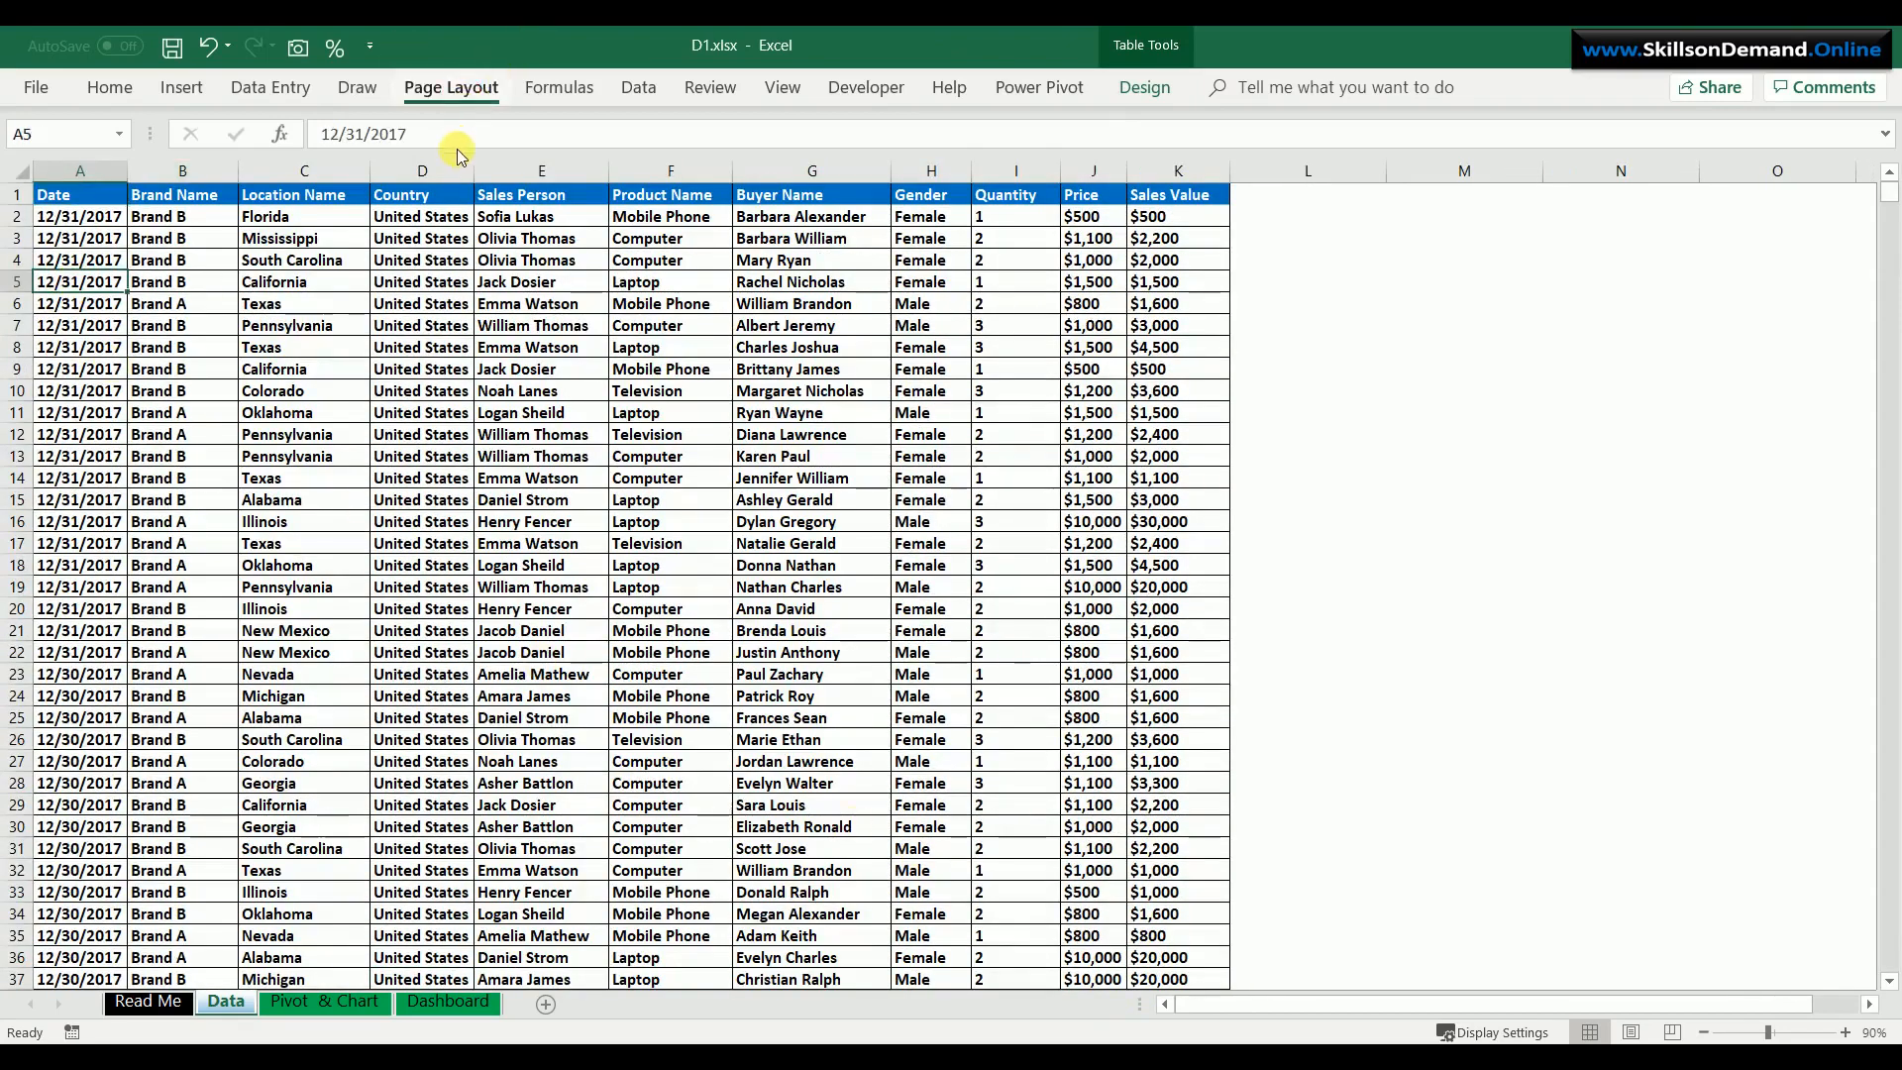
right_click(467, 215)
left_click(572, 355)
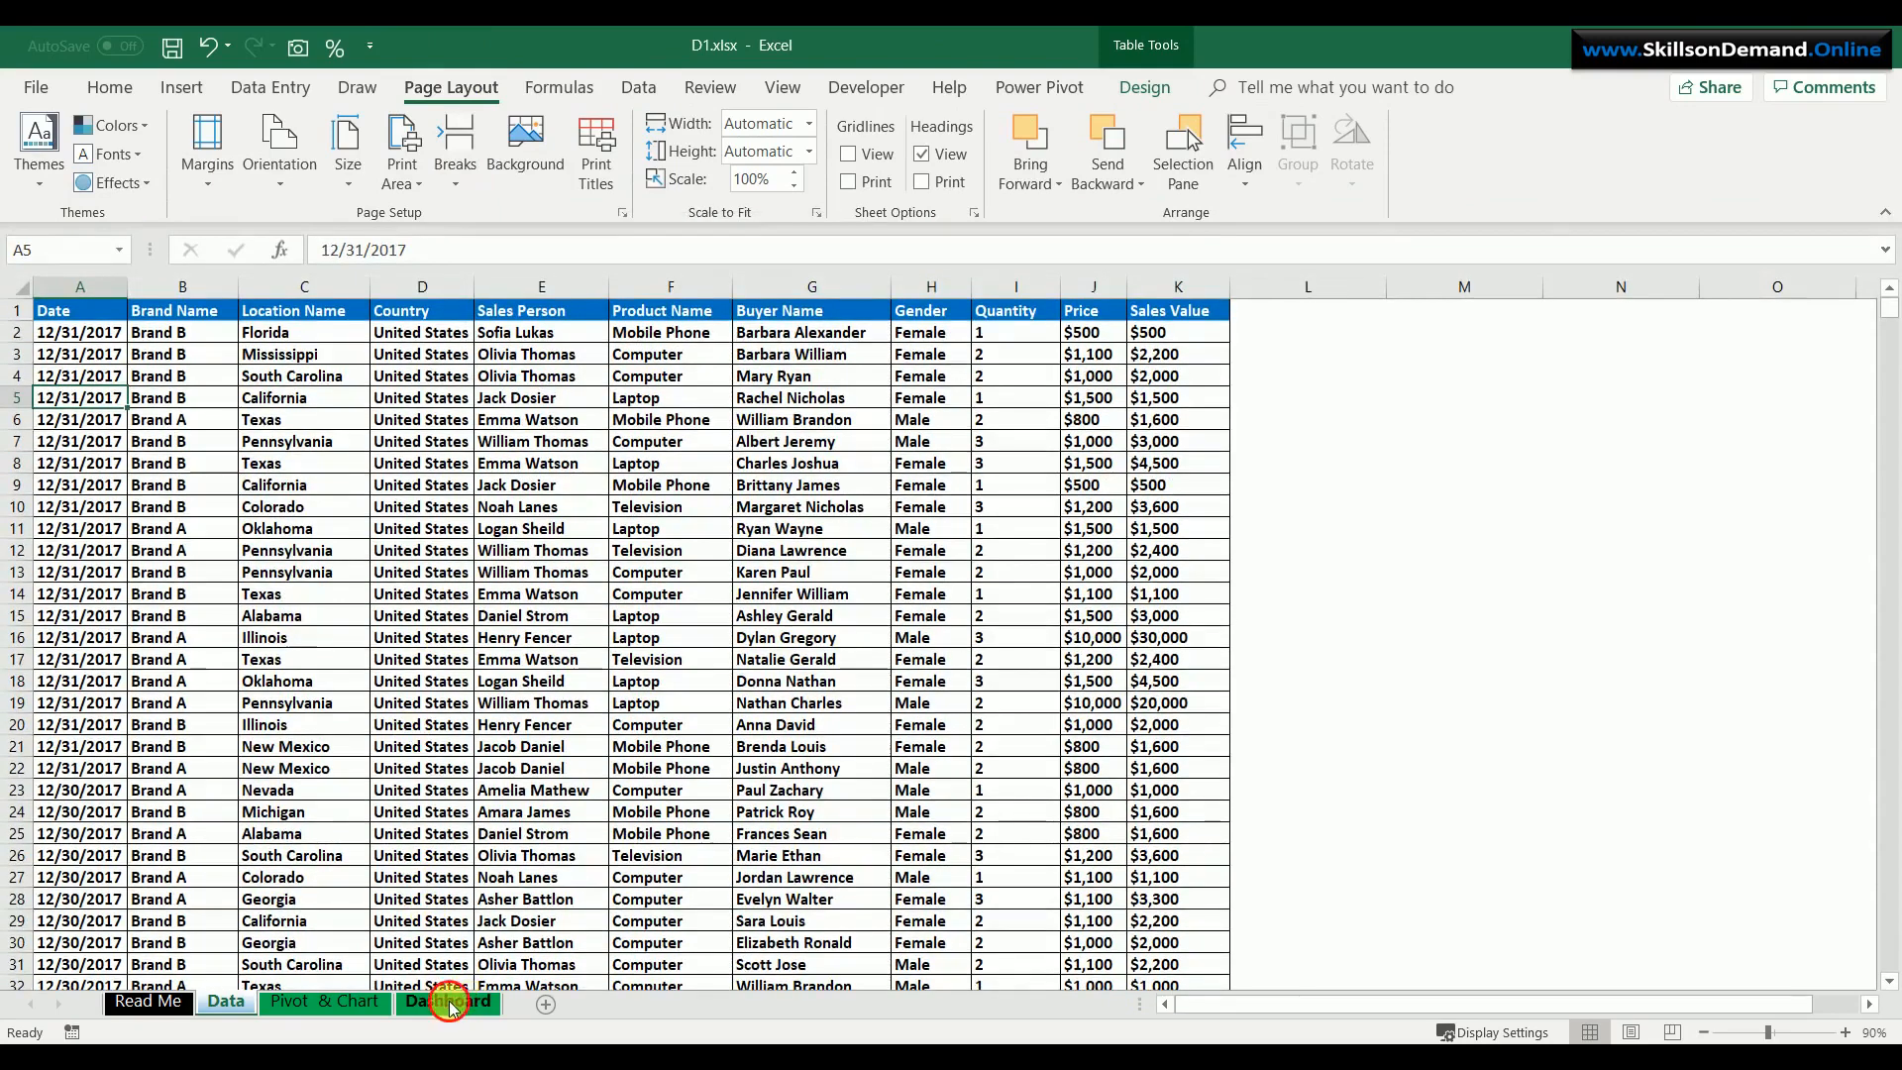
- Refresh all data connections from the Dashboard sheet and bring 2018 into view in the Years slicer
left_click(449, 1003)
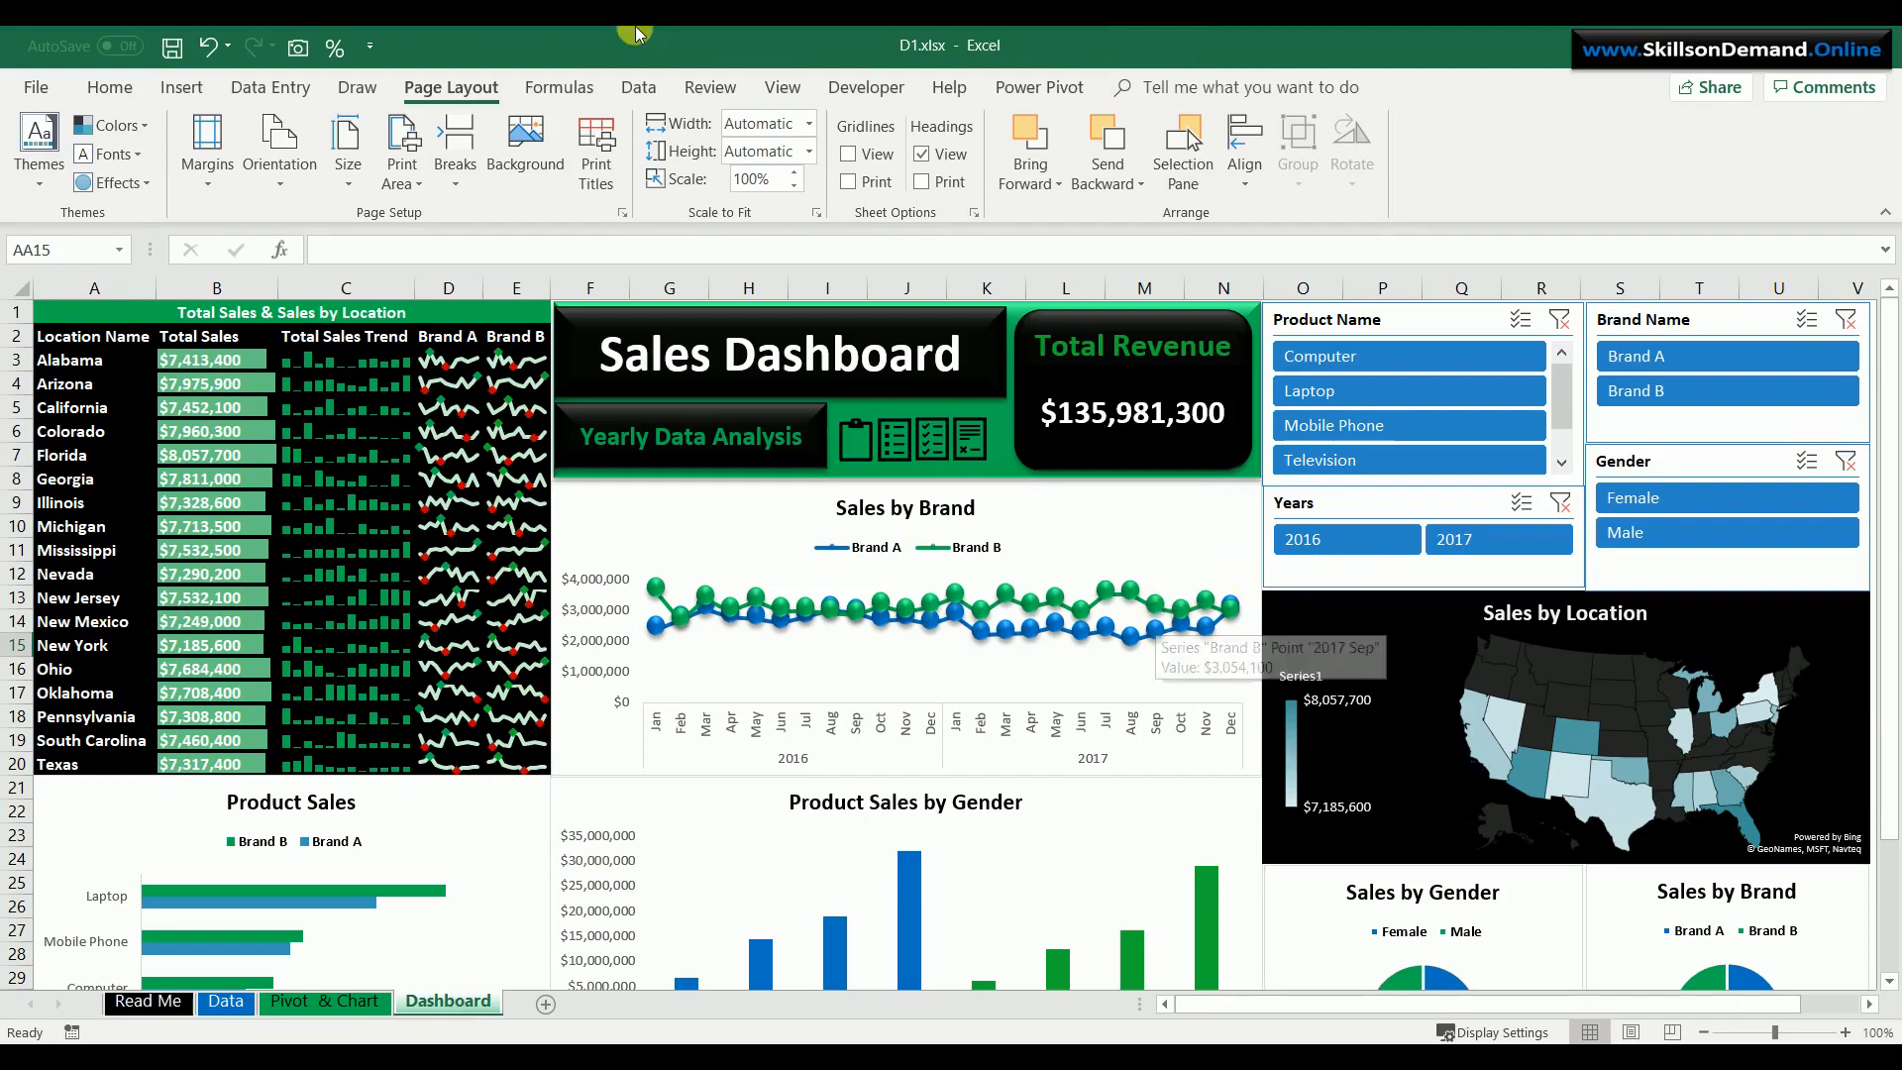
left_click(639, 88)
left_click(449, 179)
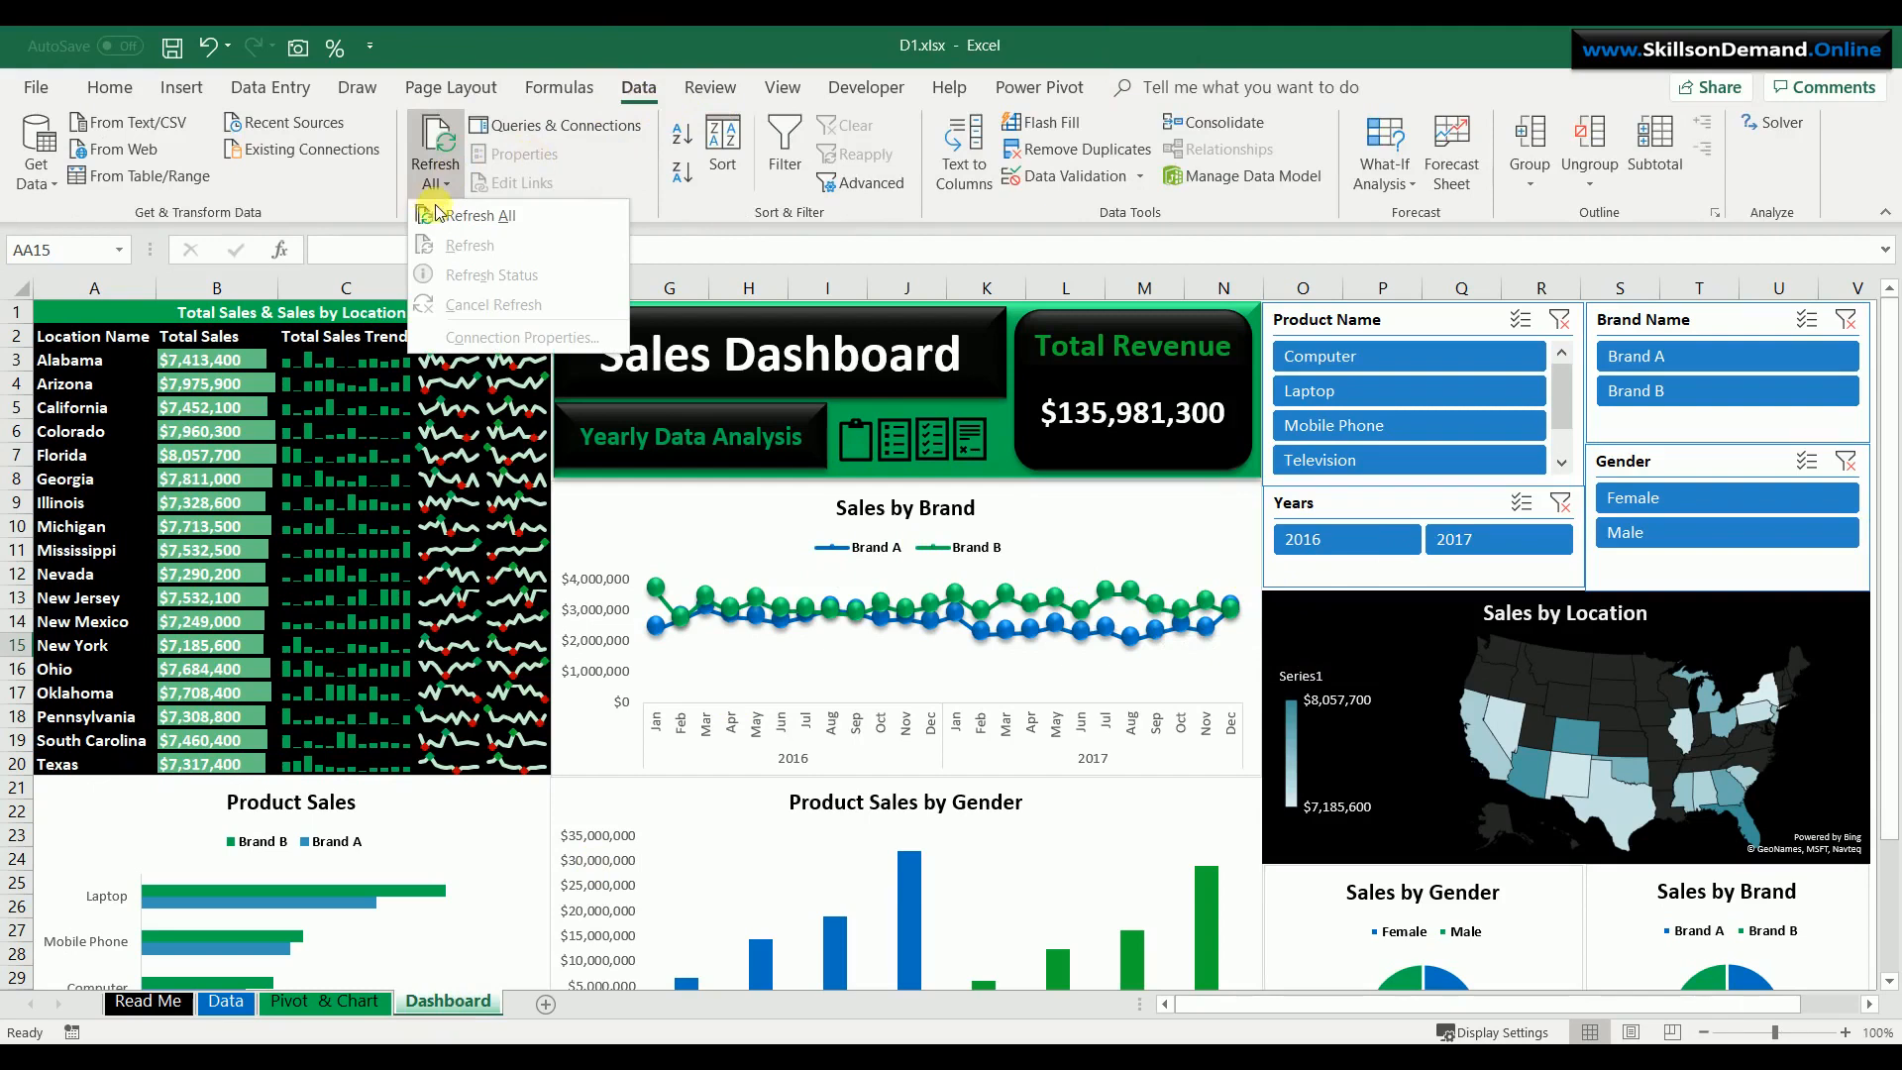
left_click(439, 214)
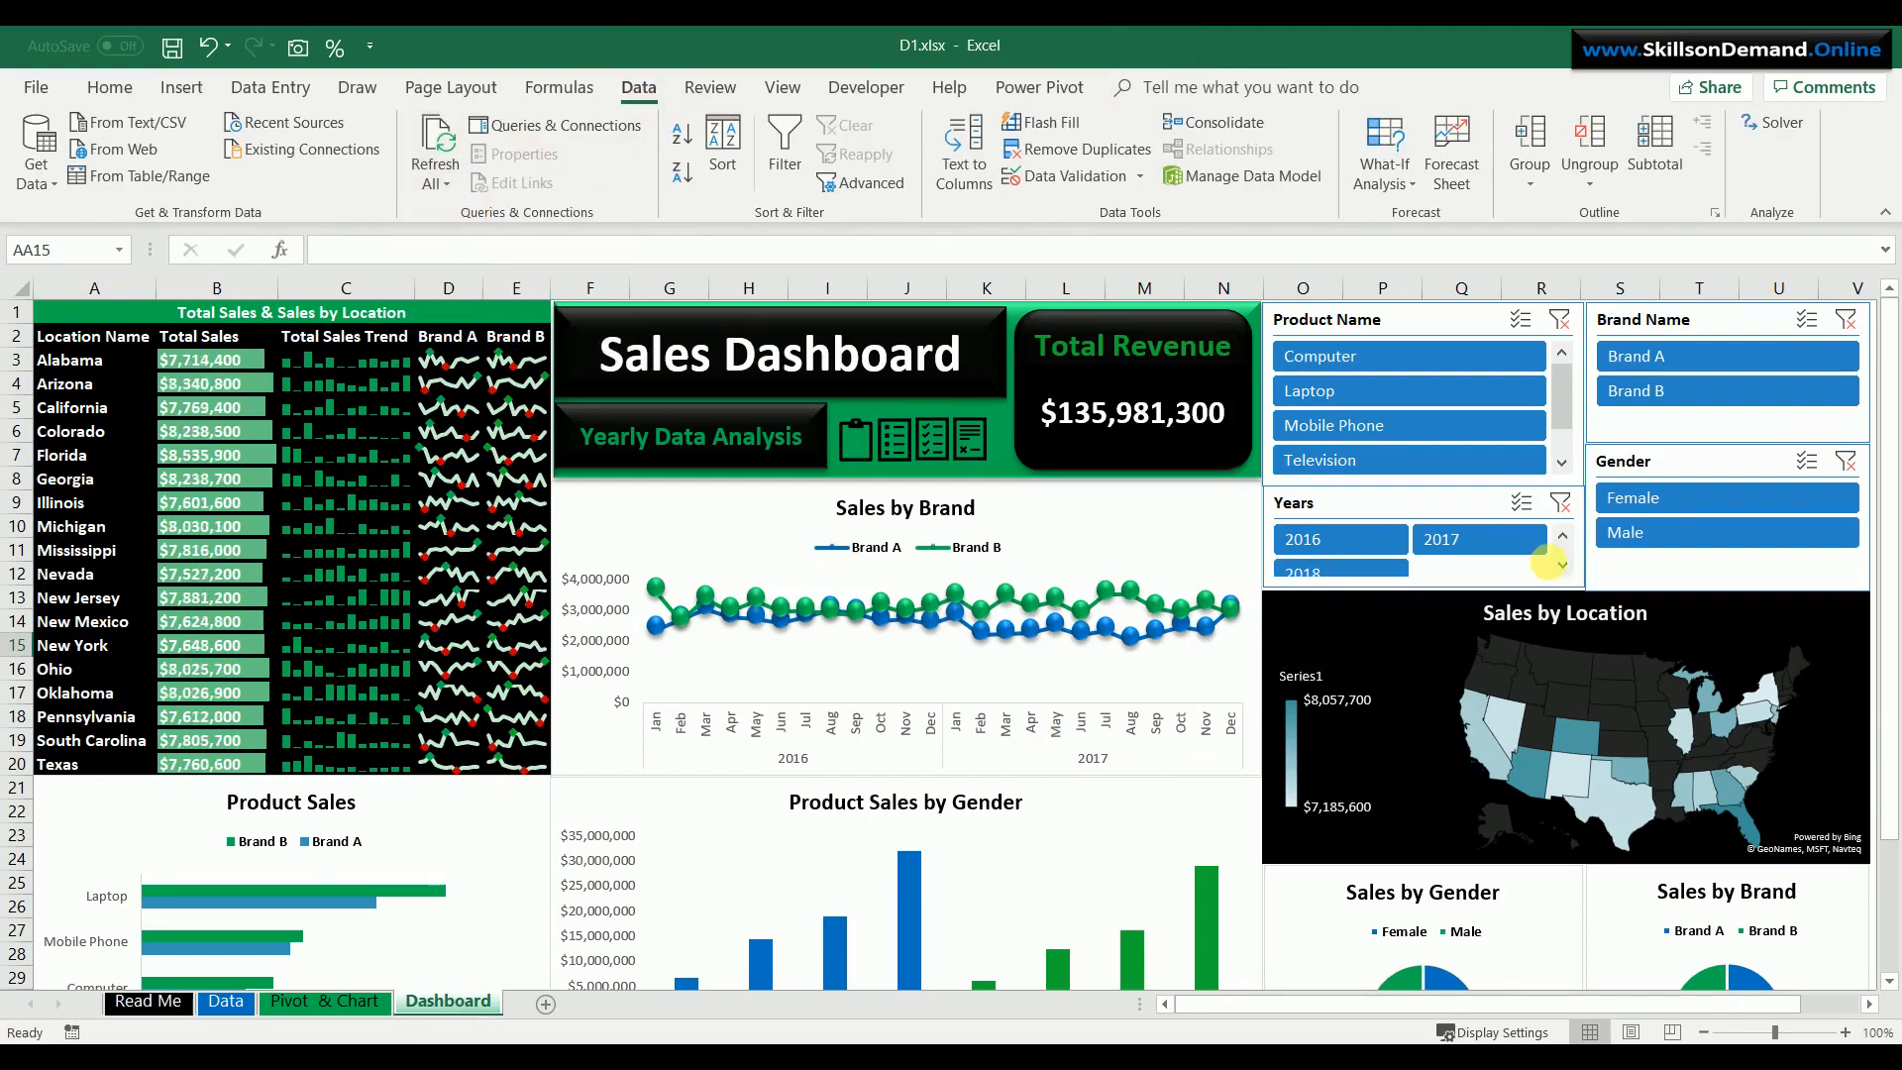
left_click(1565, 565)
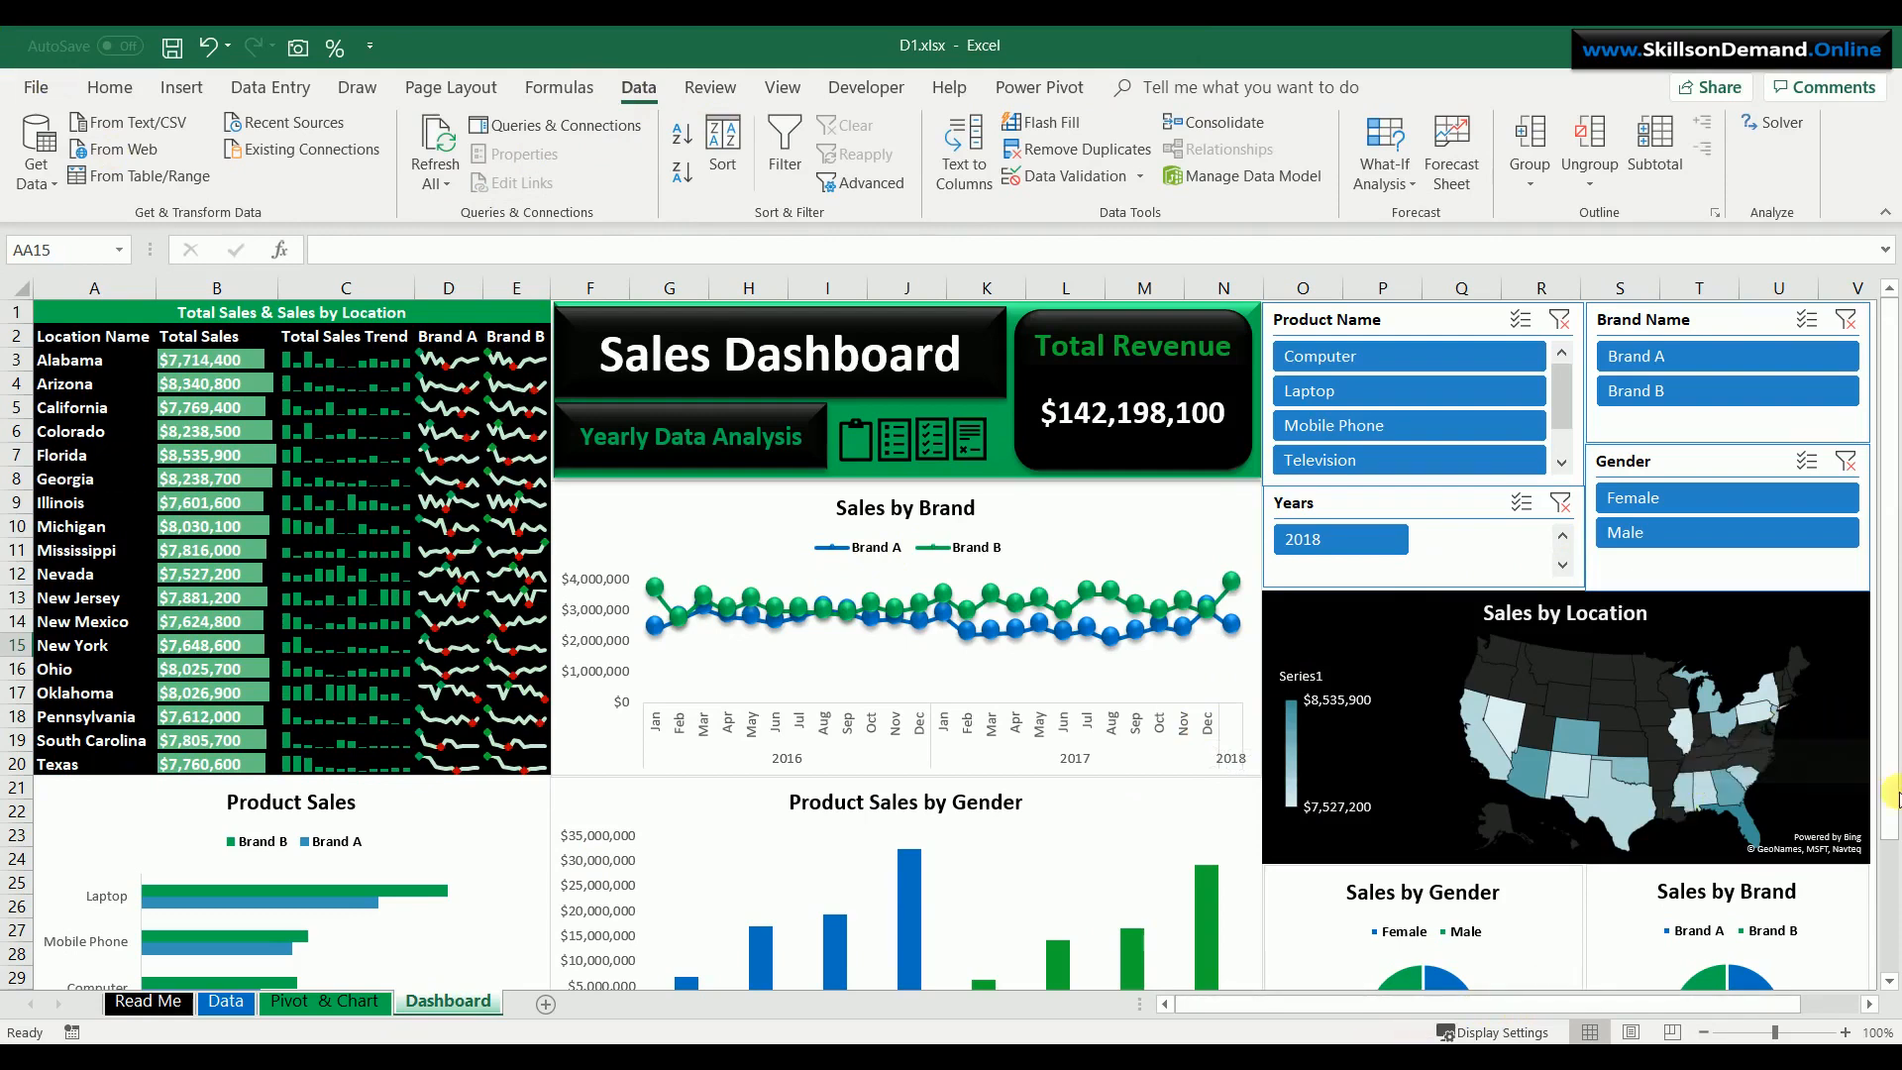
- Hide the horizontal scroll bar, vertical scroll bar and sheet tabs in the advanced display options for D1.xlsx
left_click(40, 87)
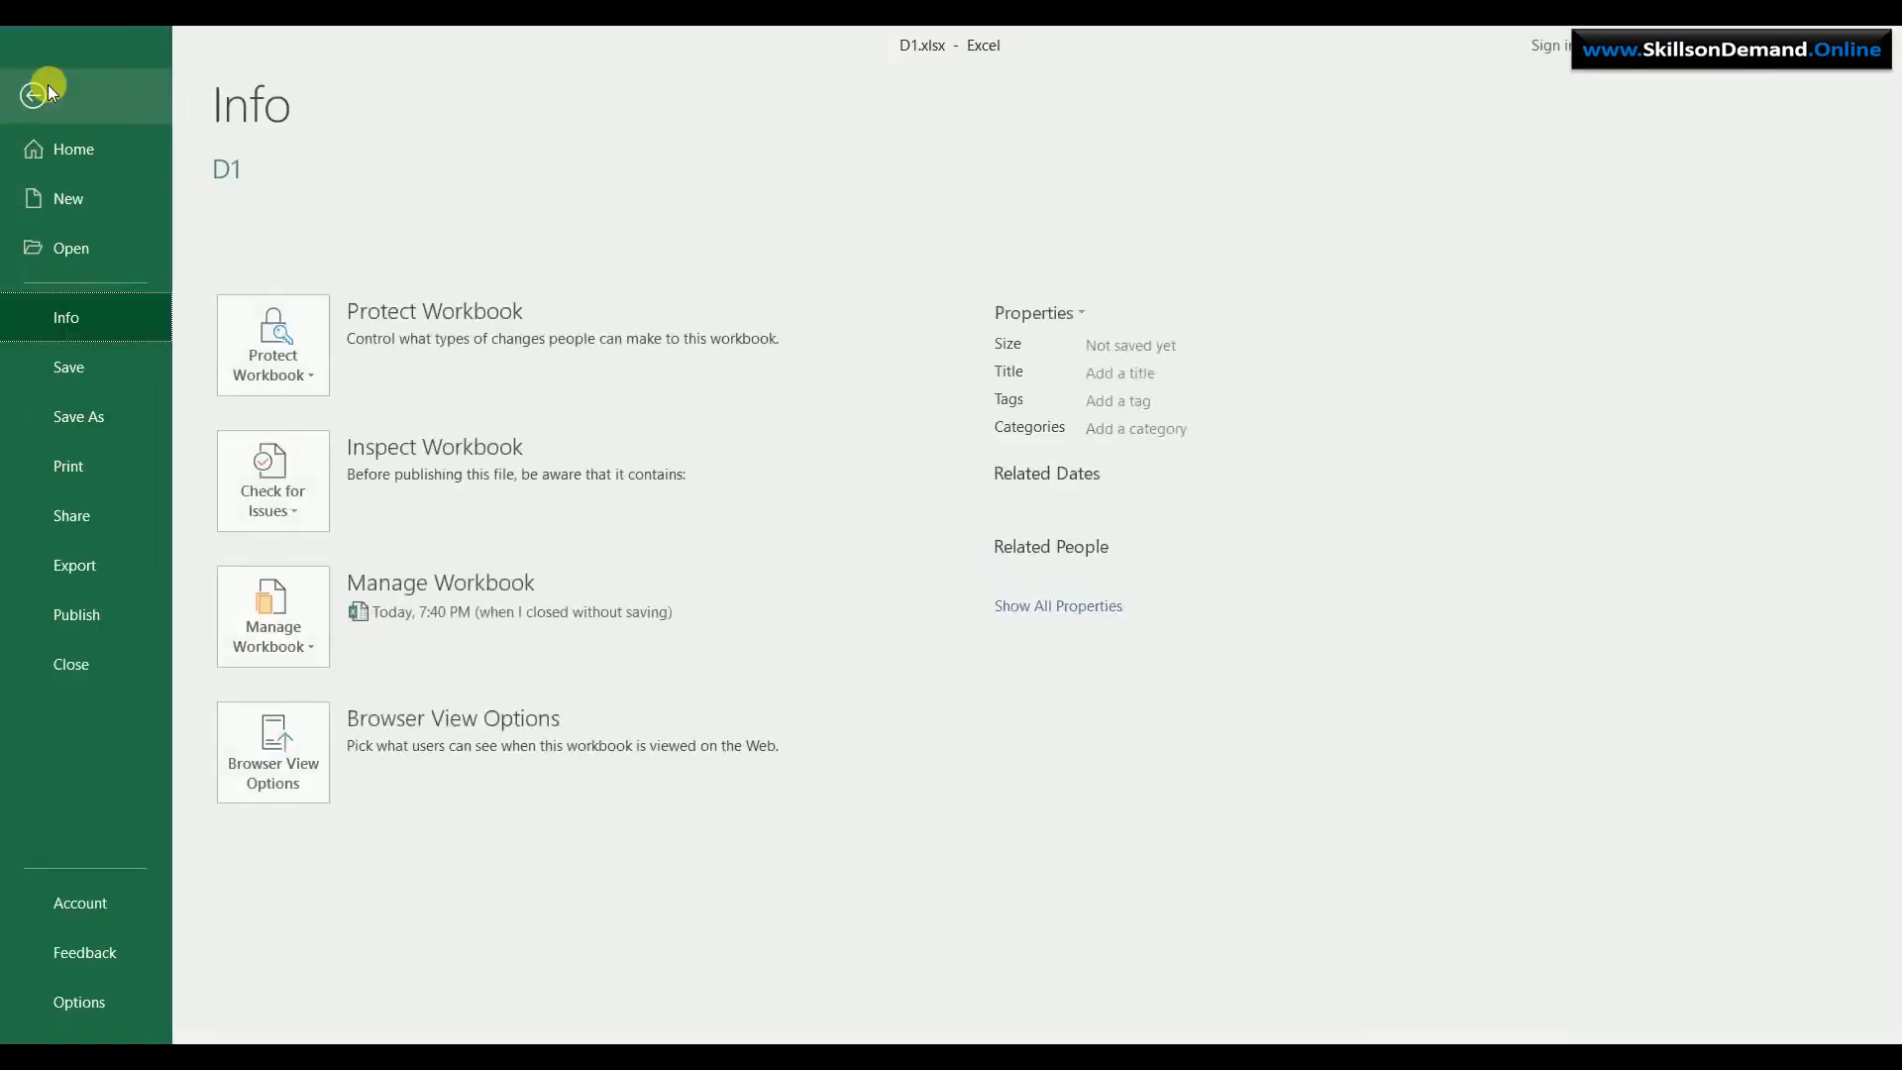
left_click(81, 998)
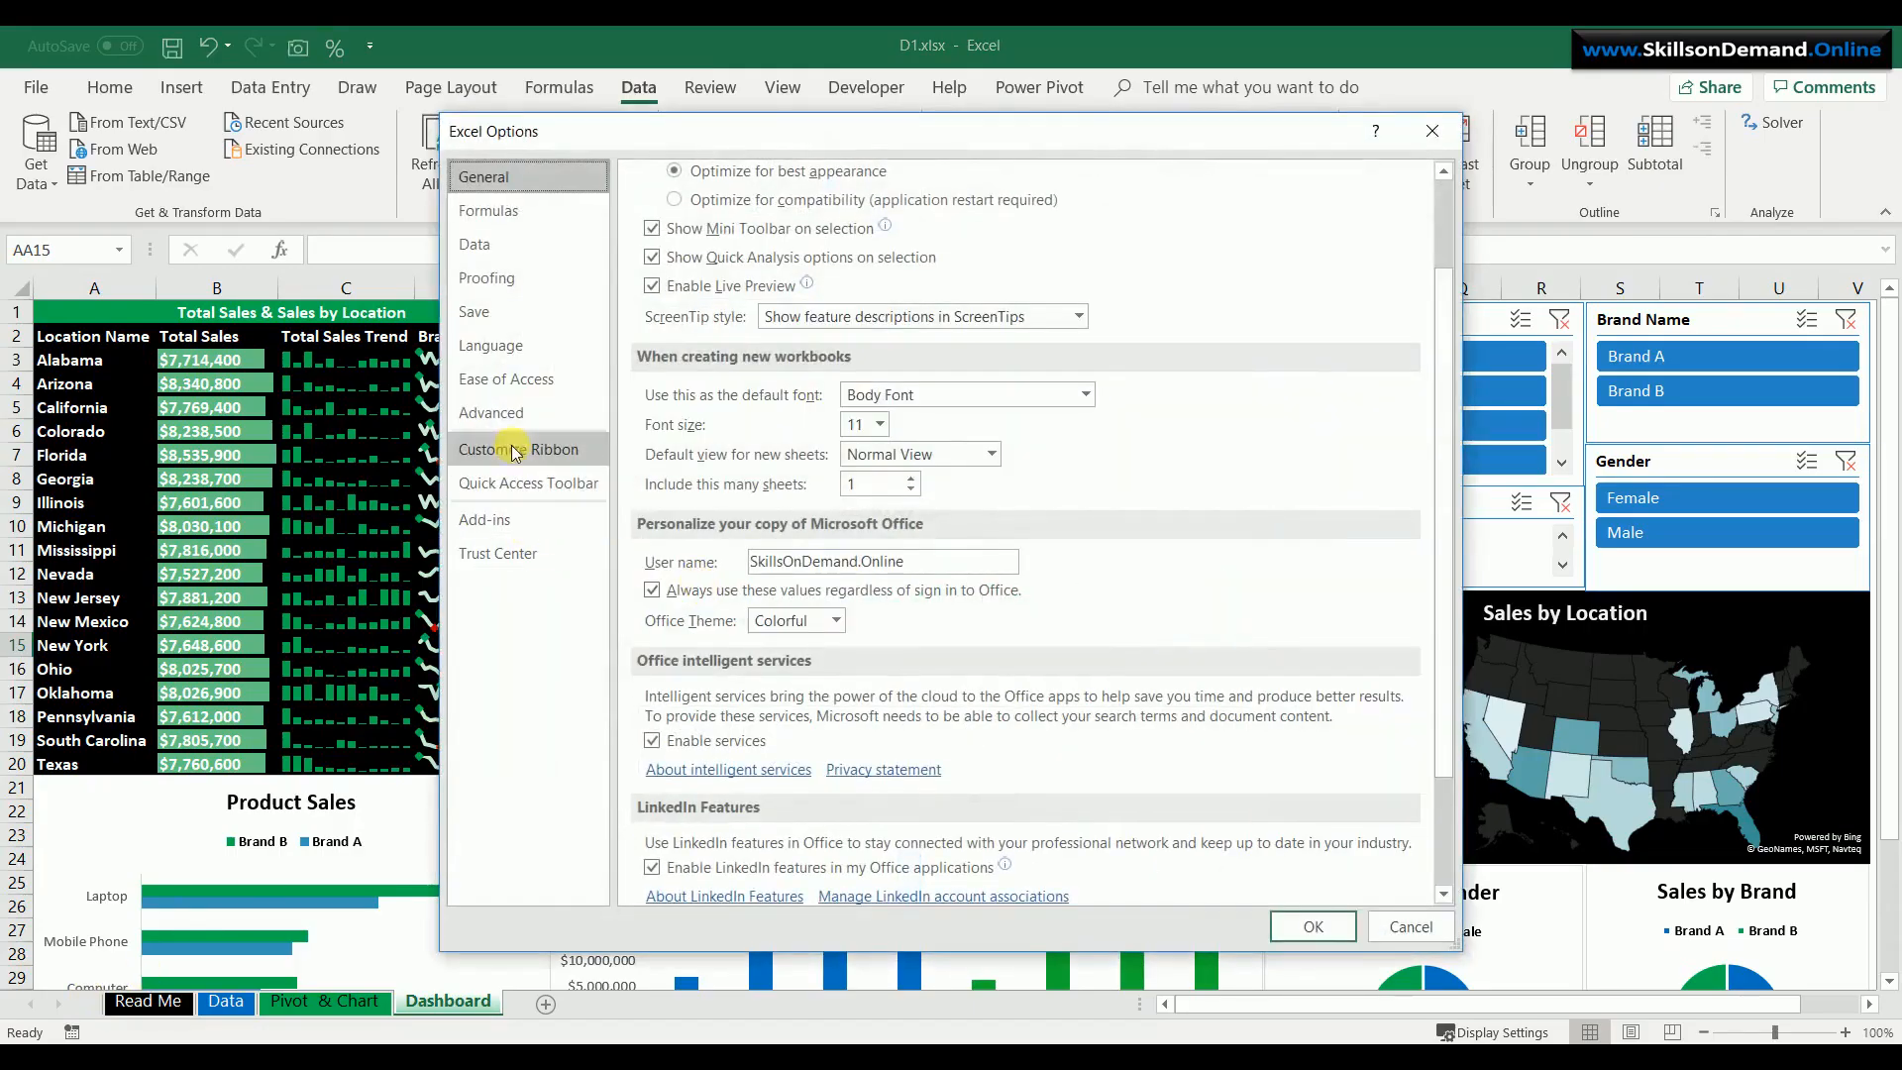
left_click(520, 413)
scroll(901, 604, "down", 12)
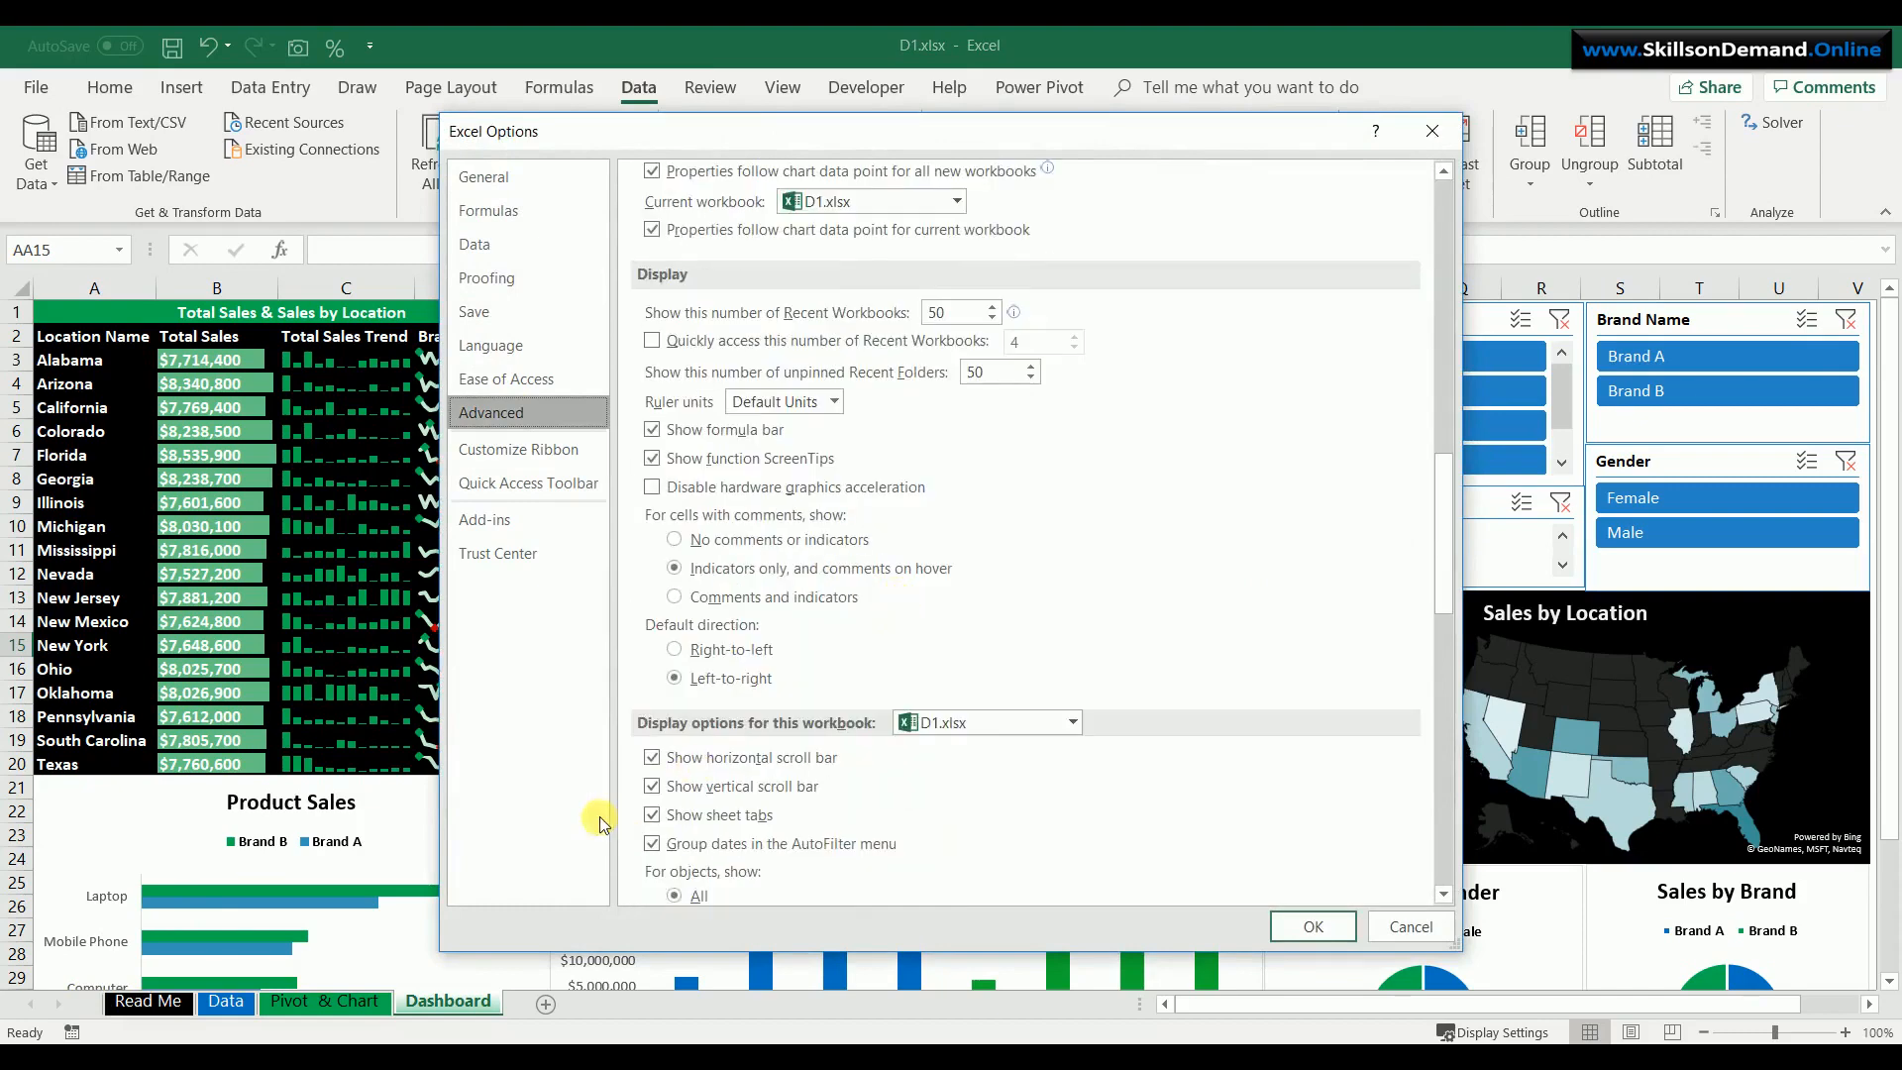
left_click(651, 759)
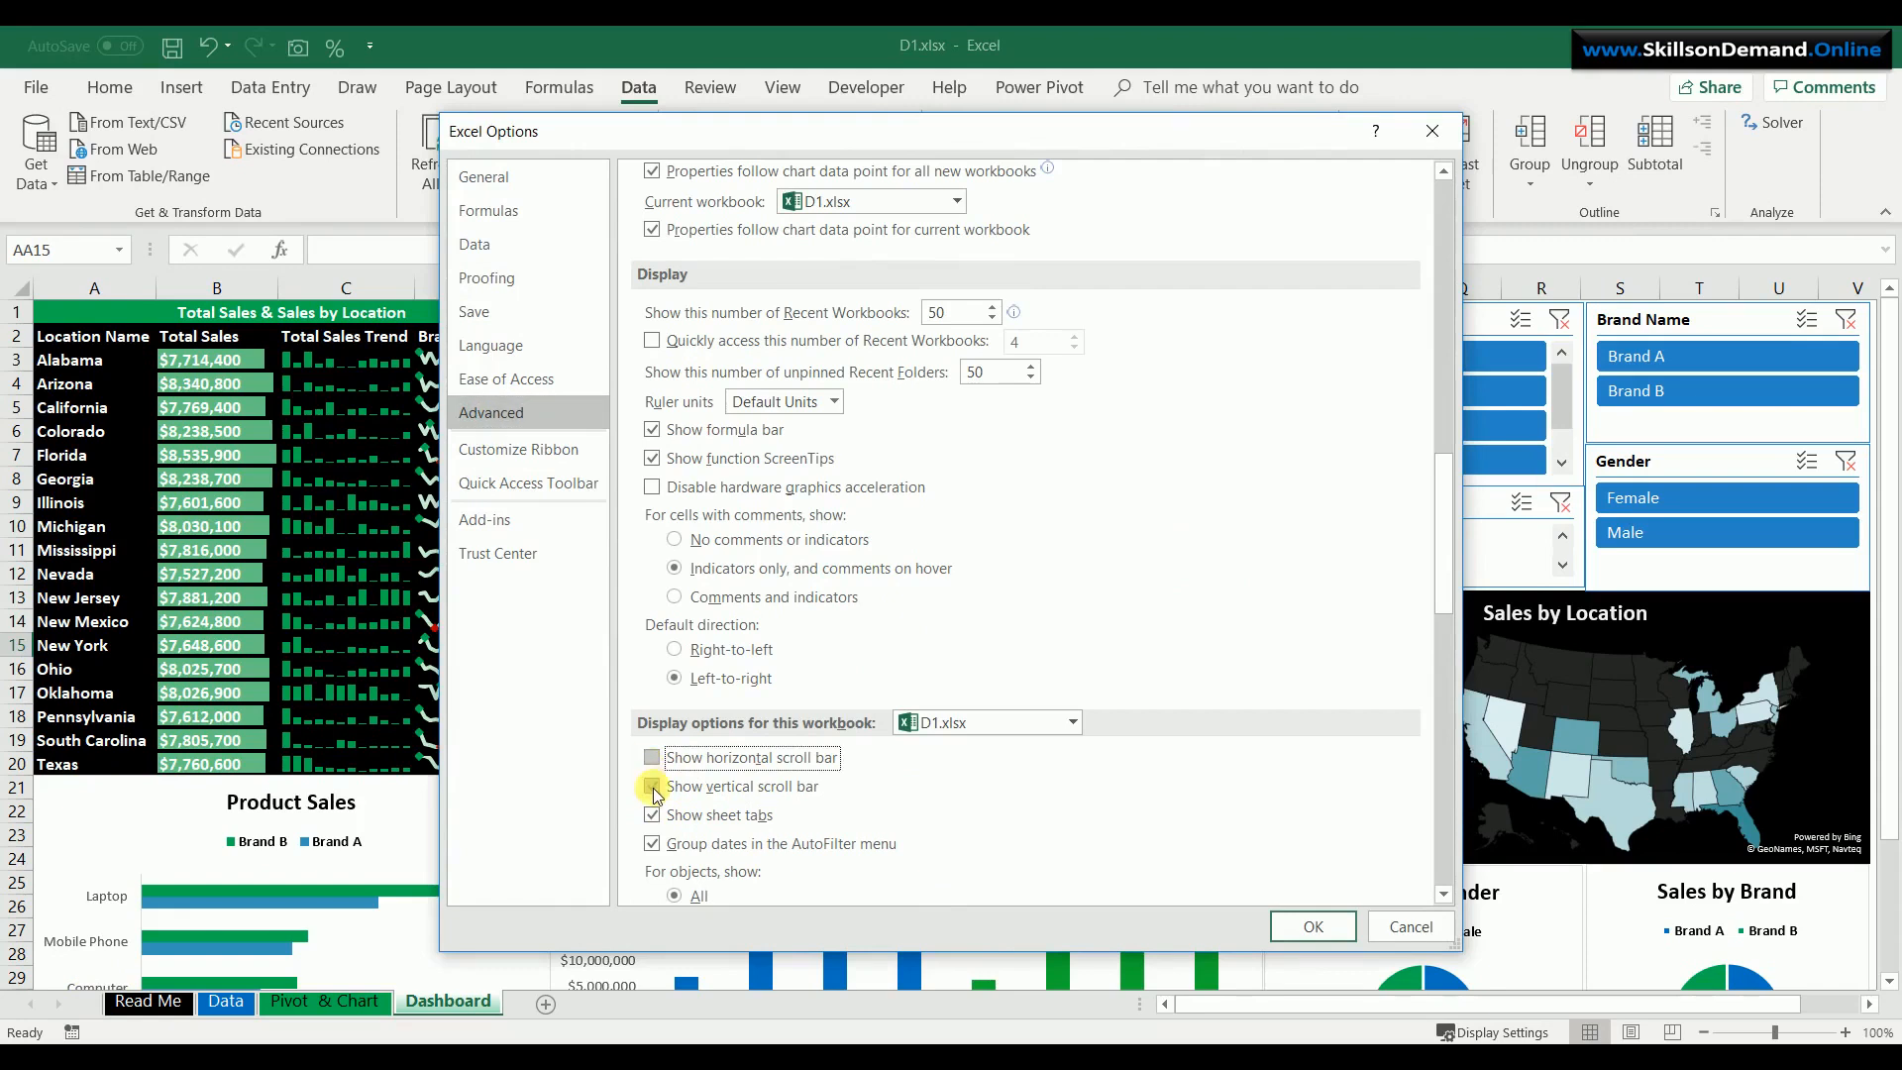
left_click(652, 788)
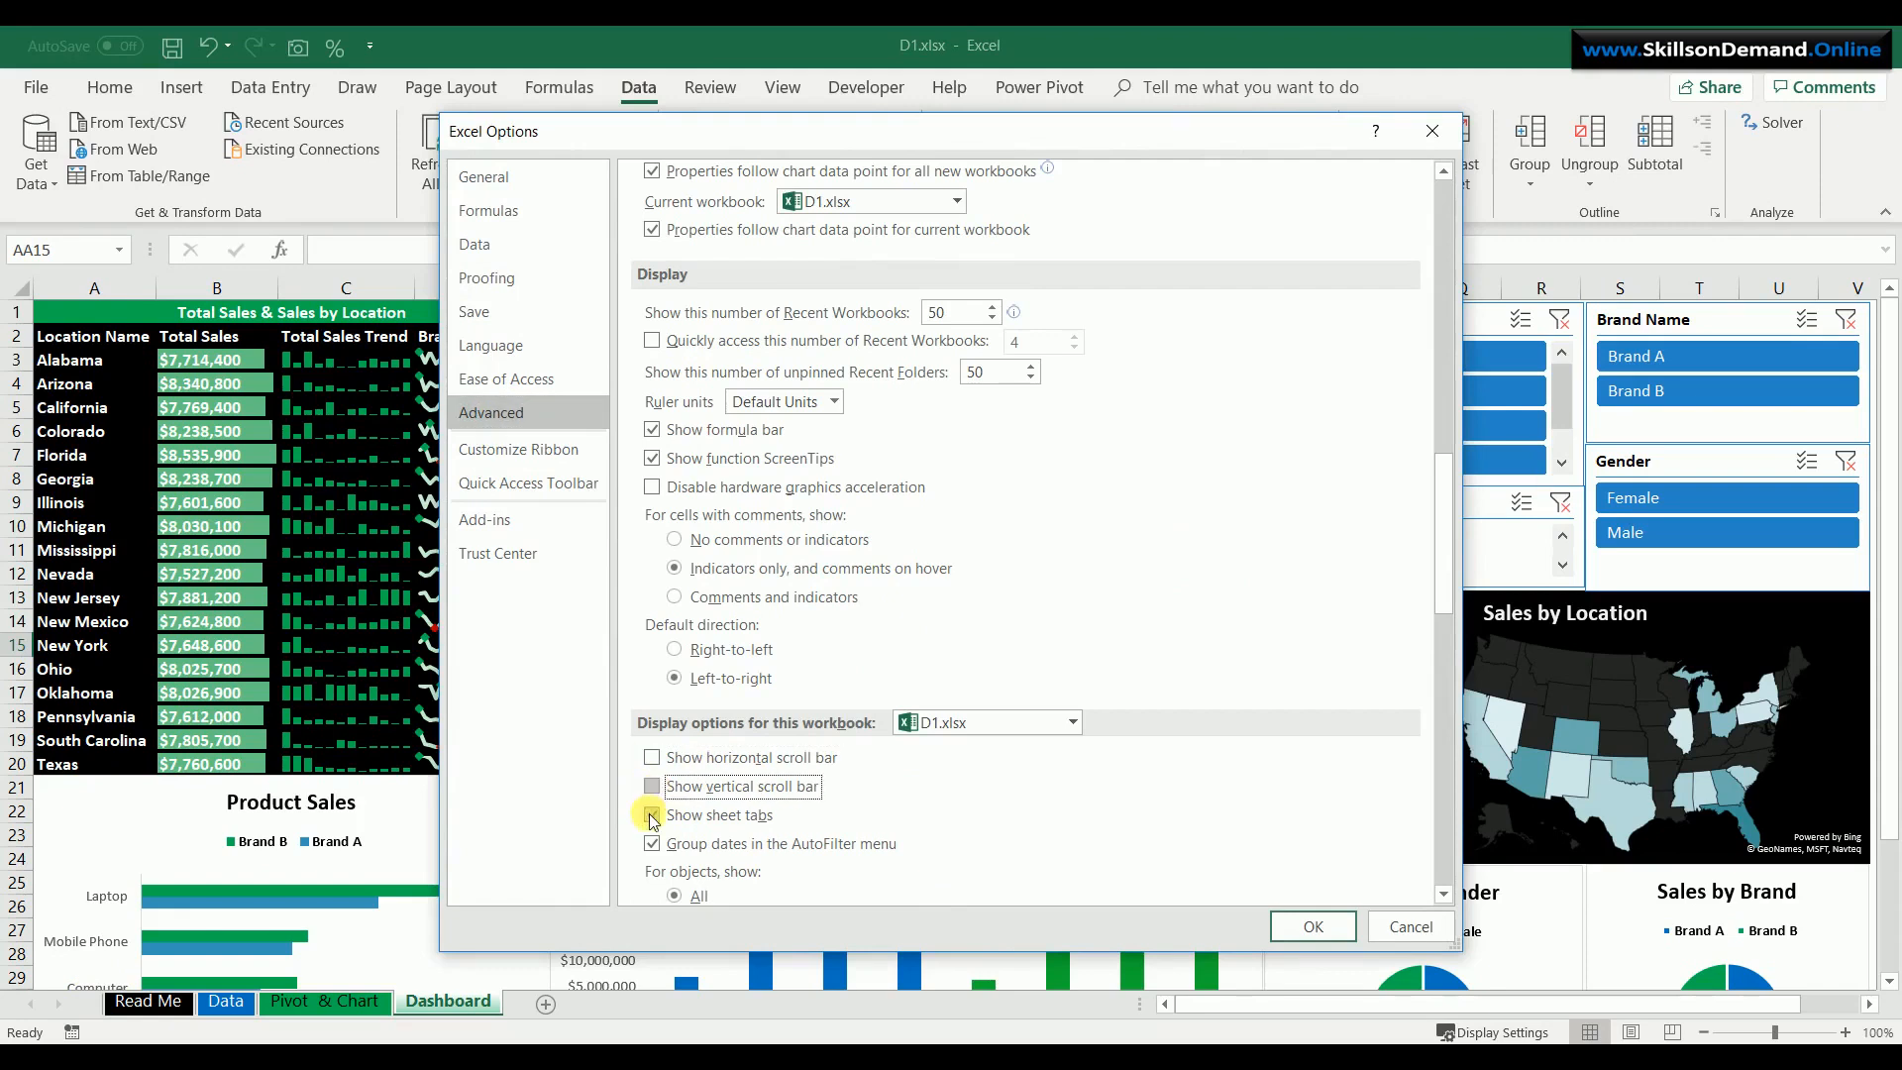
left_click(652, 815)
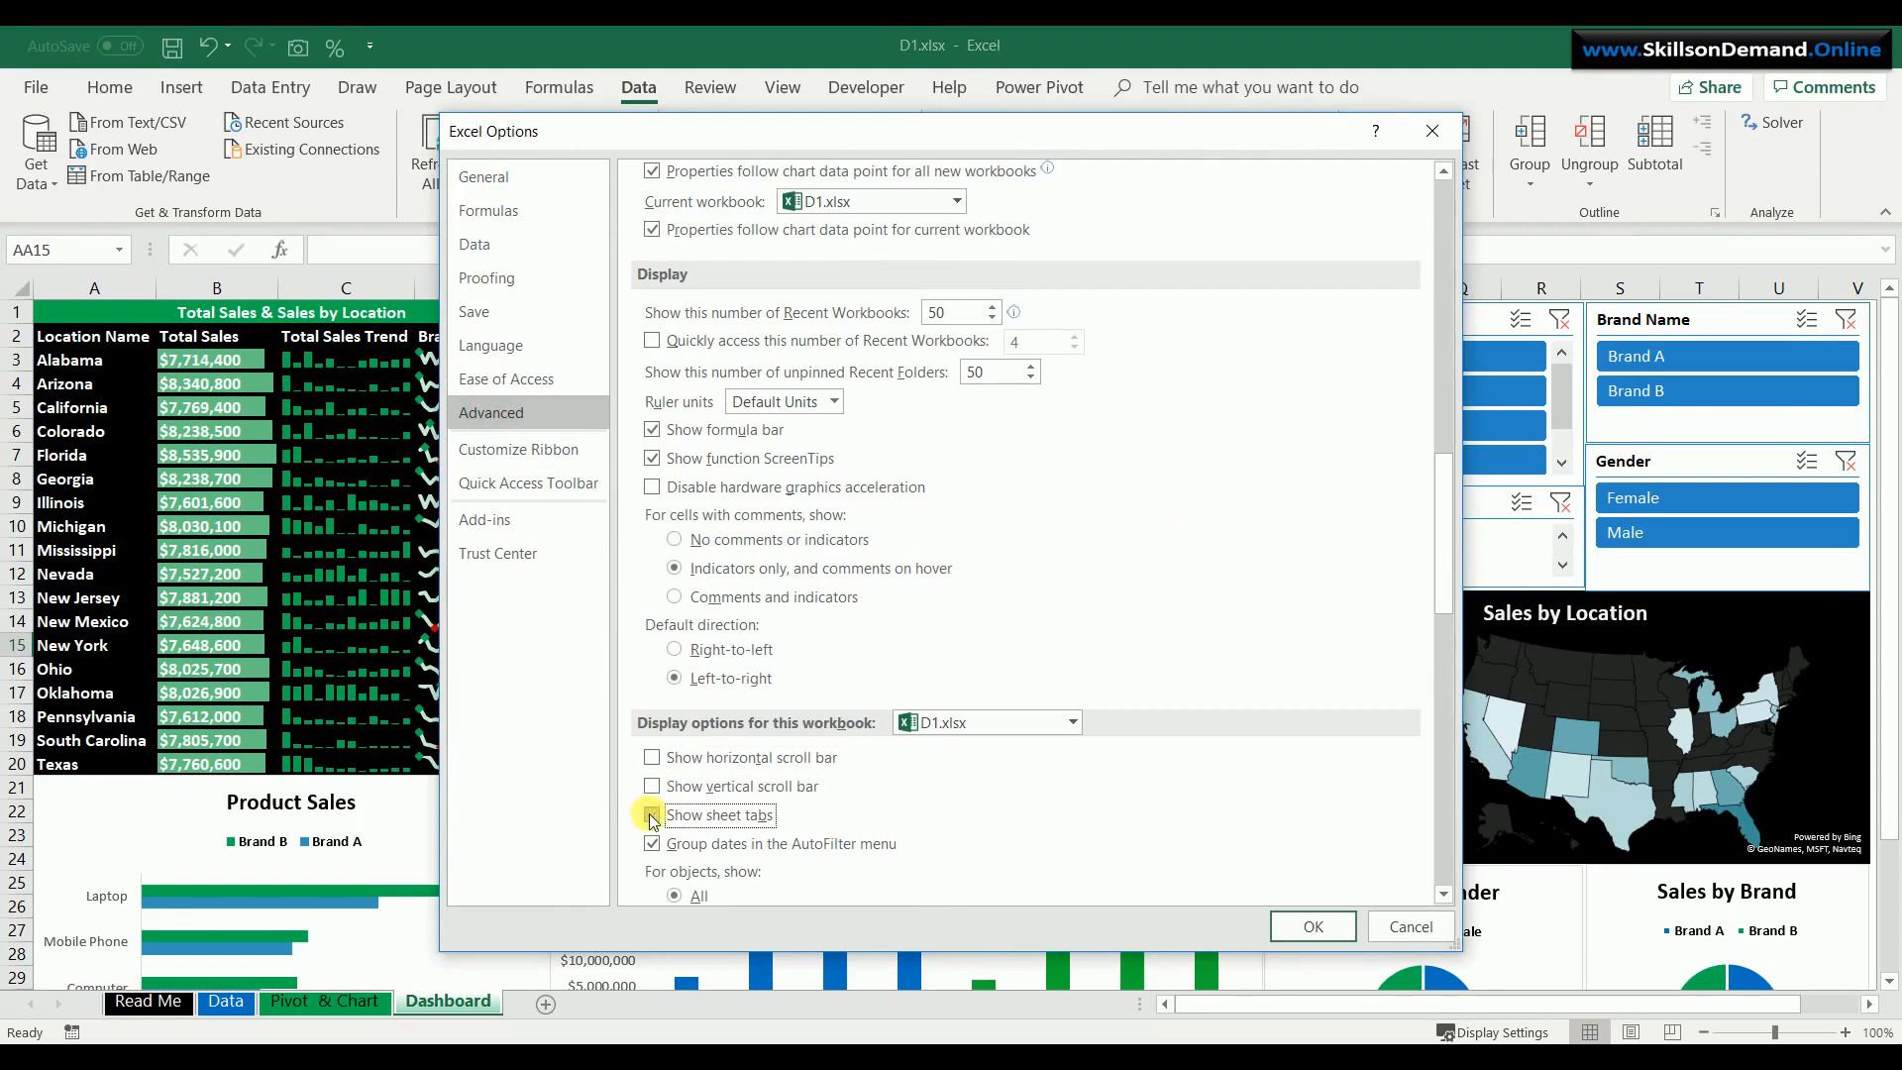
left_click(1311, 928)
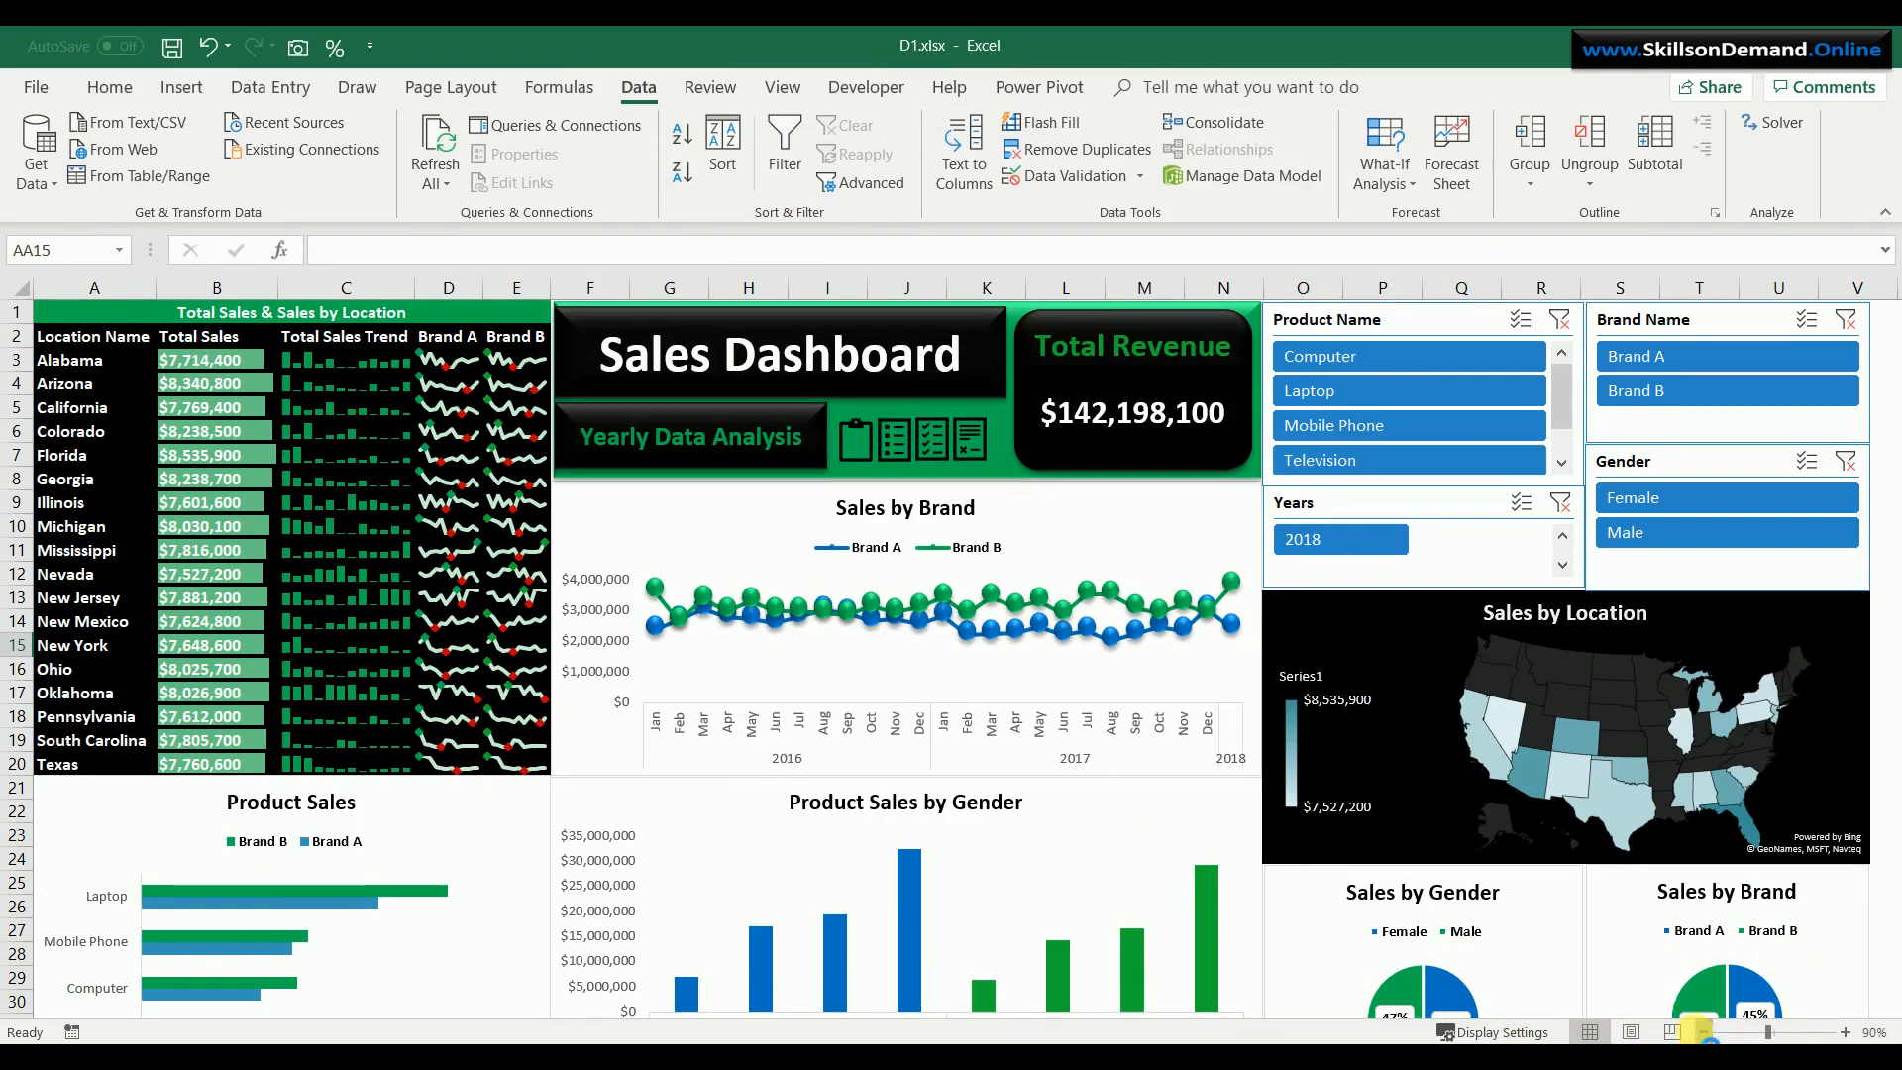
- View the whole dashboard at 70% zoom and return the sheet to 100%
left_click(1704, 1033)
left_click(1704, 1032)
left_click(1705, 1032)
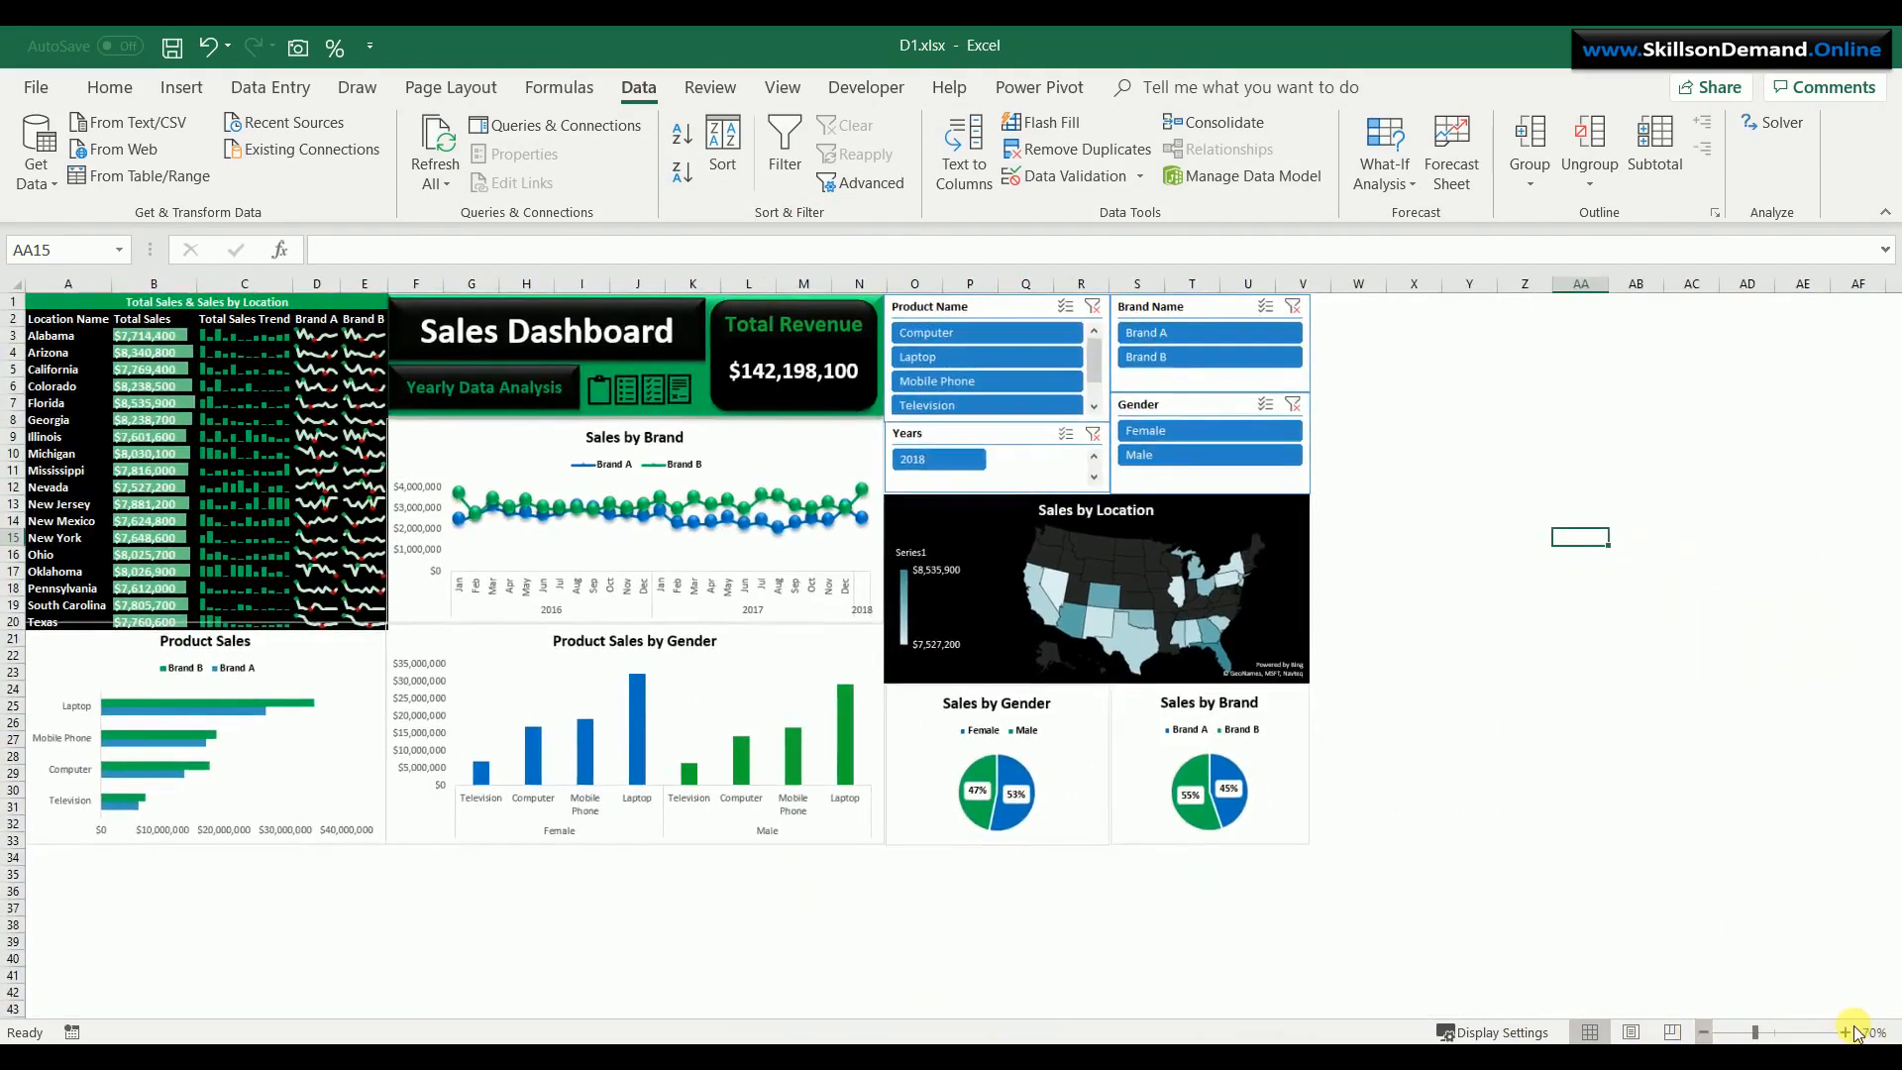
left_click(1849, 1032)
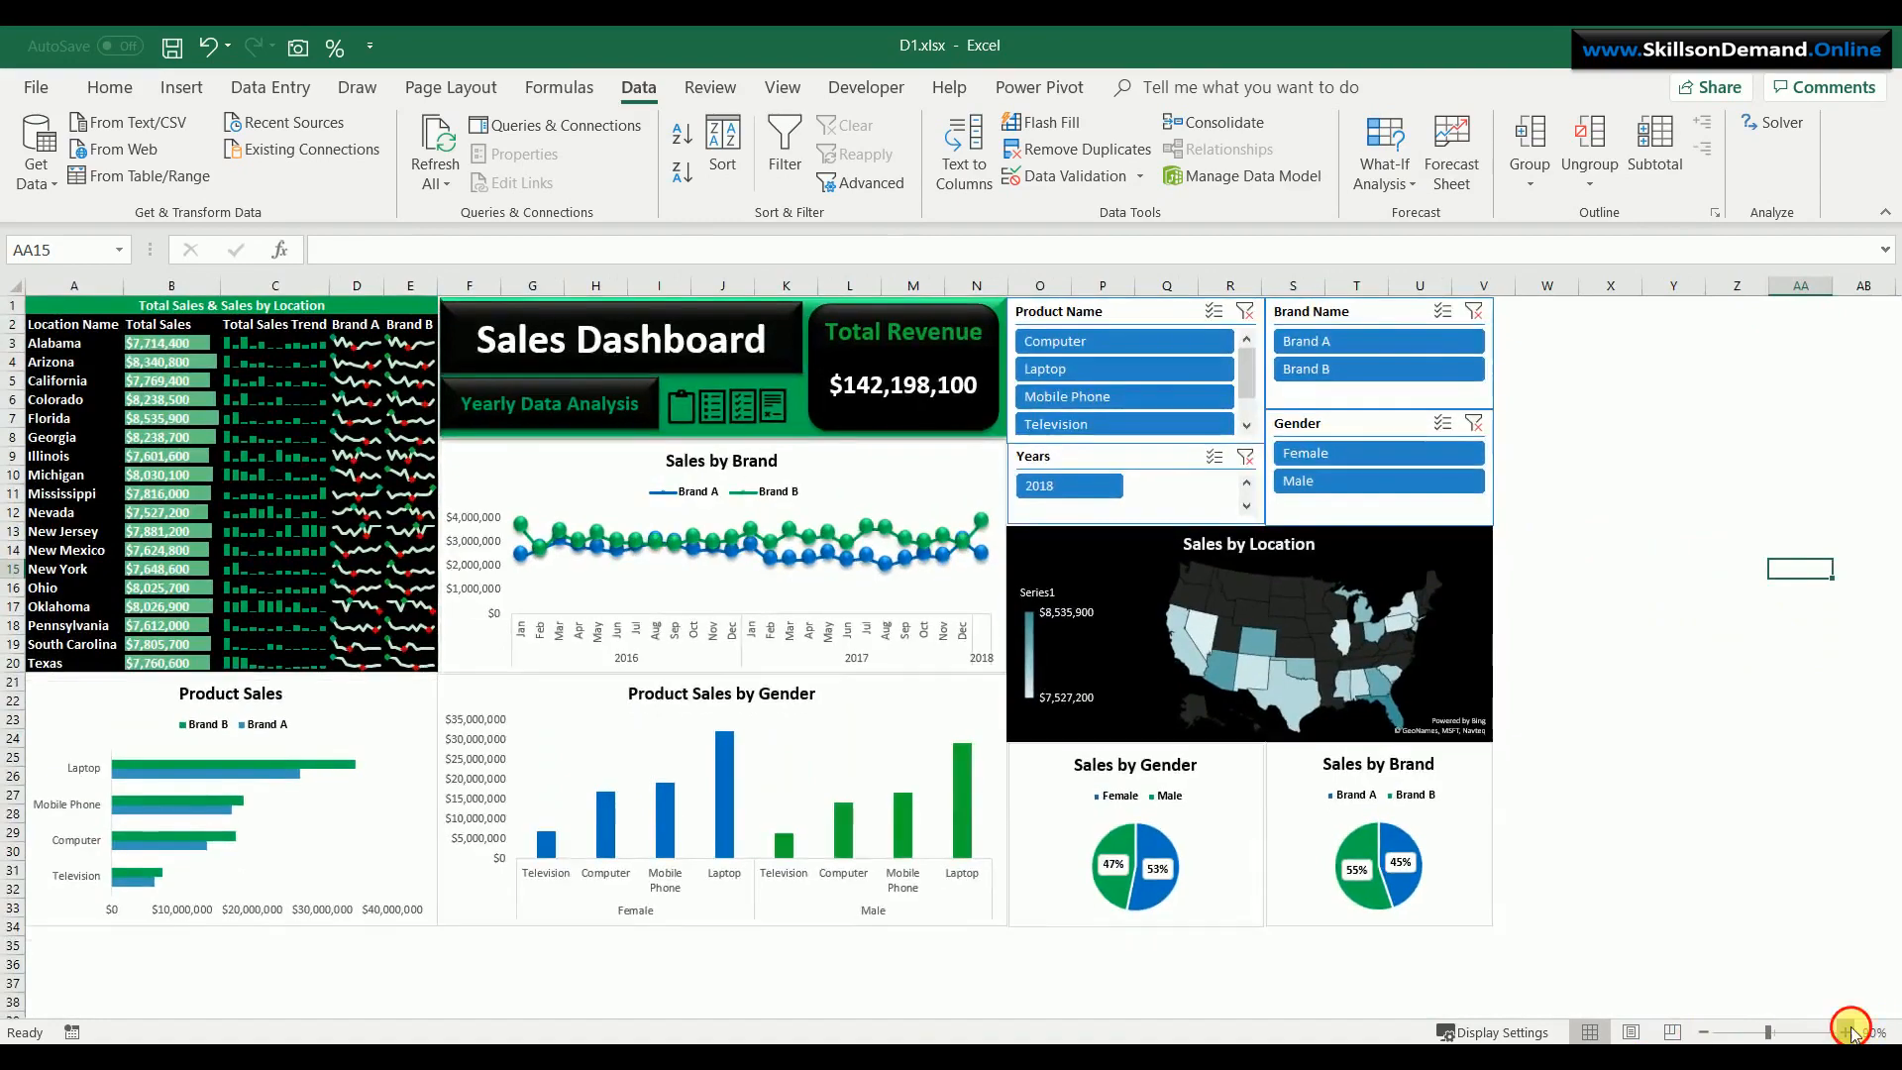
left_click(1847, 1032)
left_click(1847, 1032)
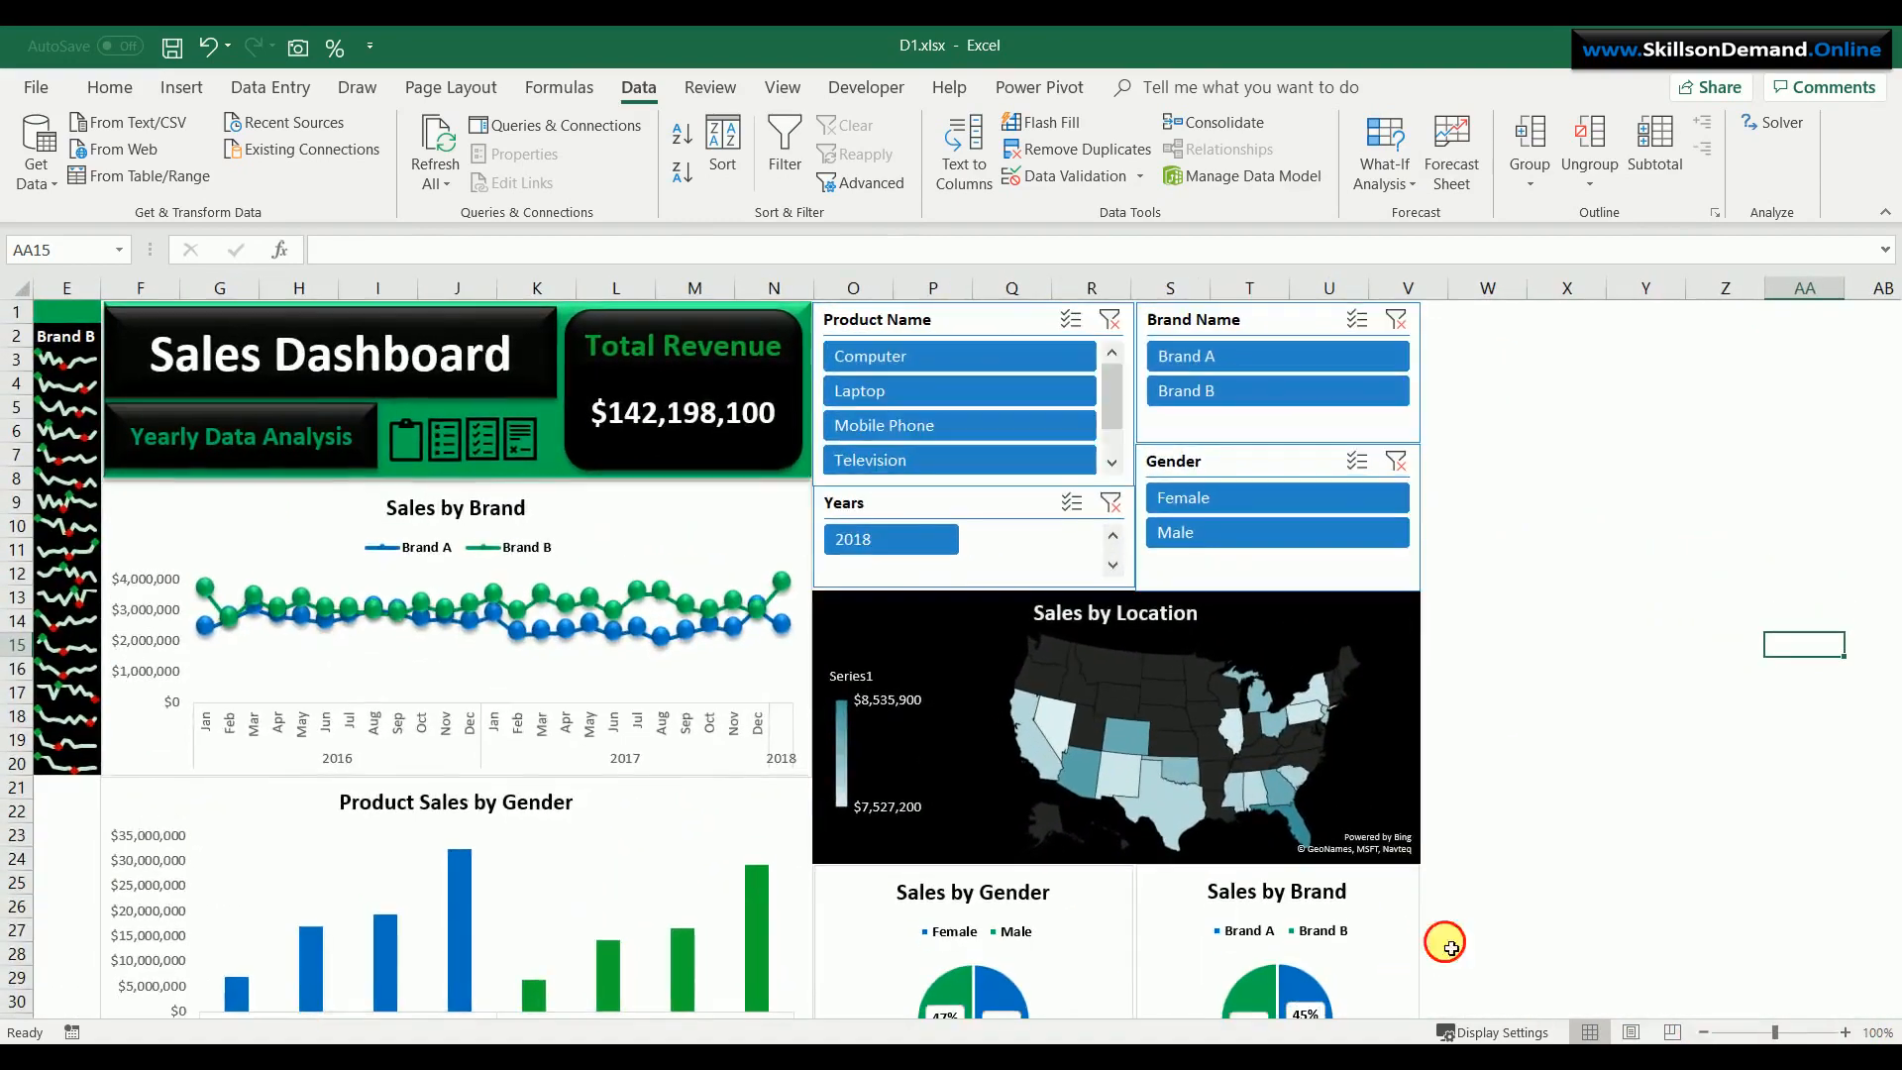
- Move the active cell along row 27 to A27 to show the dashboard from column A again
left_click(1439, 932)
key("Left")
key("Left")
key("Left")
key("Left")
key("Left")
key("Left")
key("Left")
key("Left")
key("Left")
key("Left")
key("Left")
key("Left")
key("Left")
key("Left")
key("Left")
key("Left")
key("Left")
key("Left")
key("Left")
key("Left")
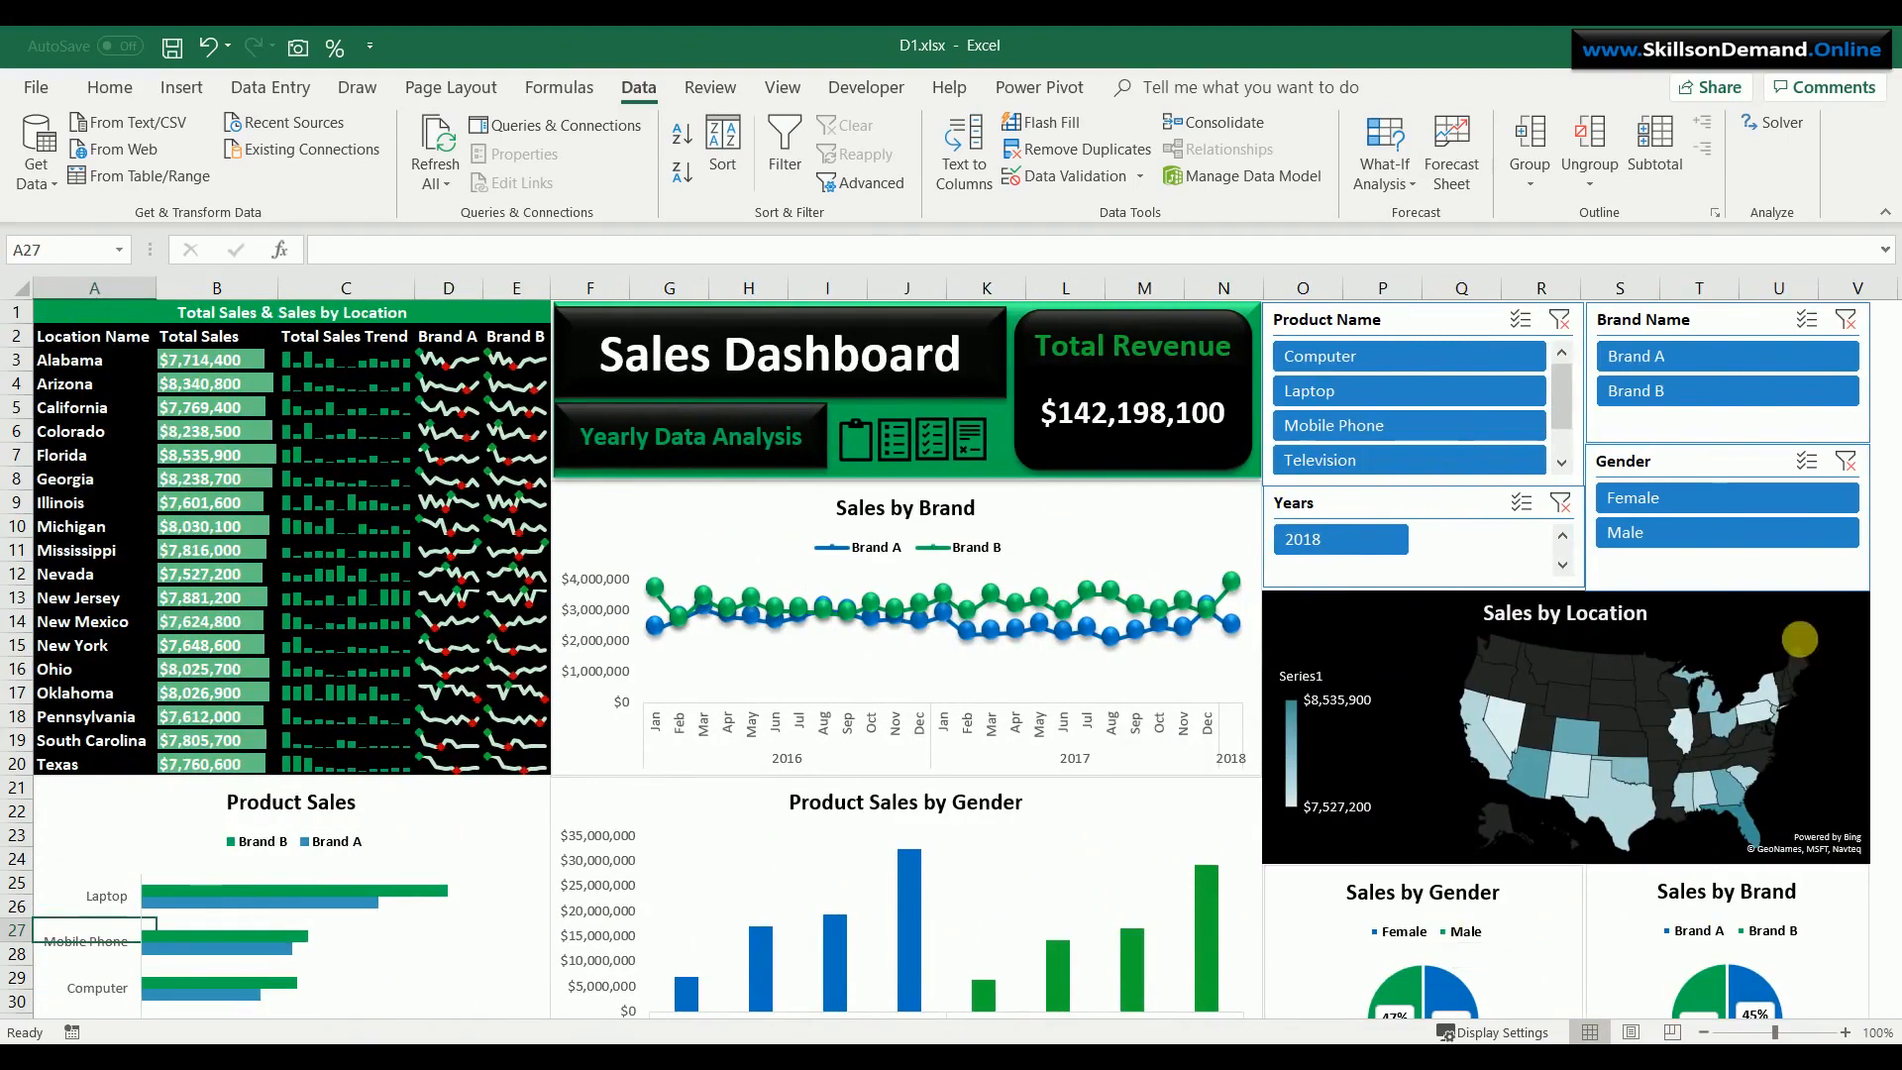
- Filter the dashboard by 2016 and by 2017 in the Years slicer, and clear the year filter
left_click(1563, 535)
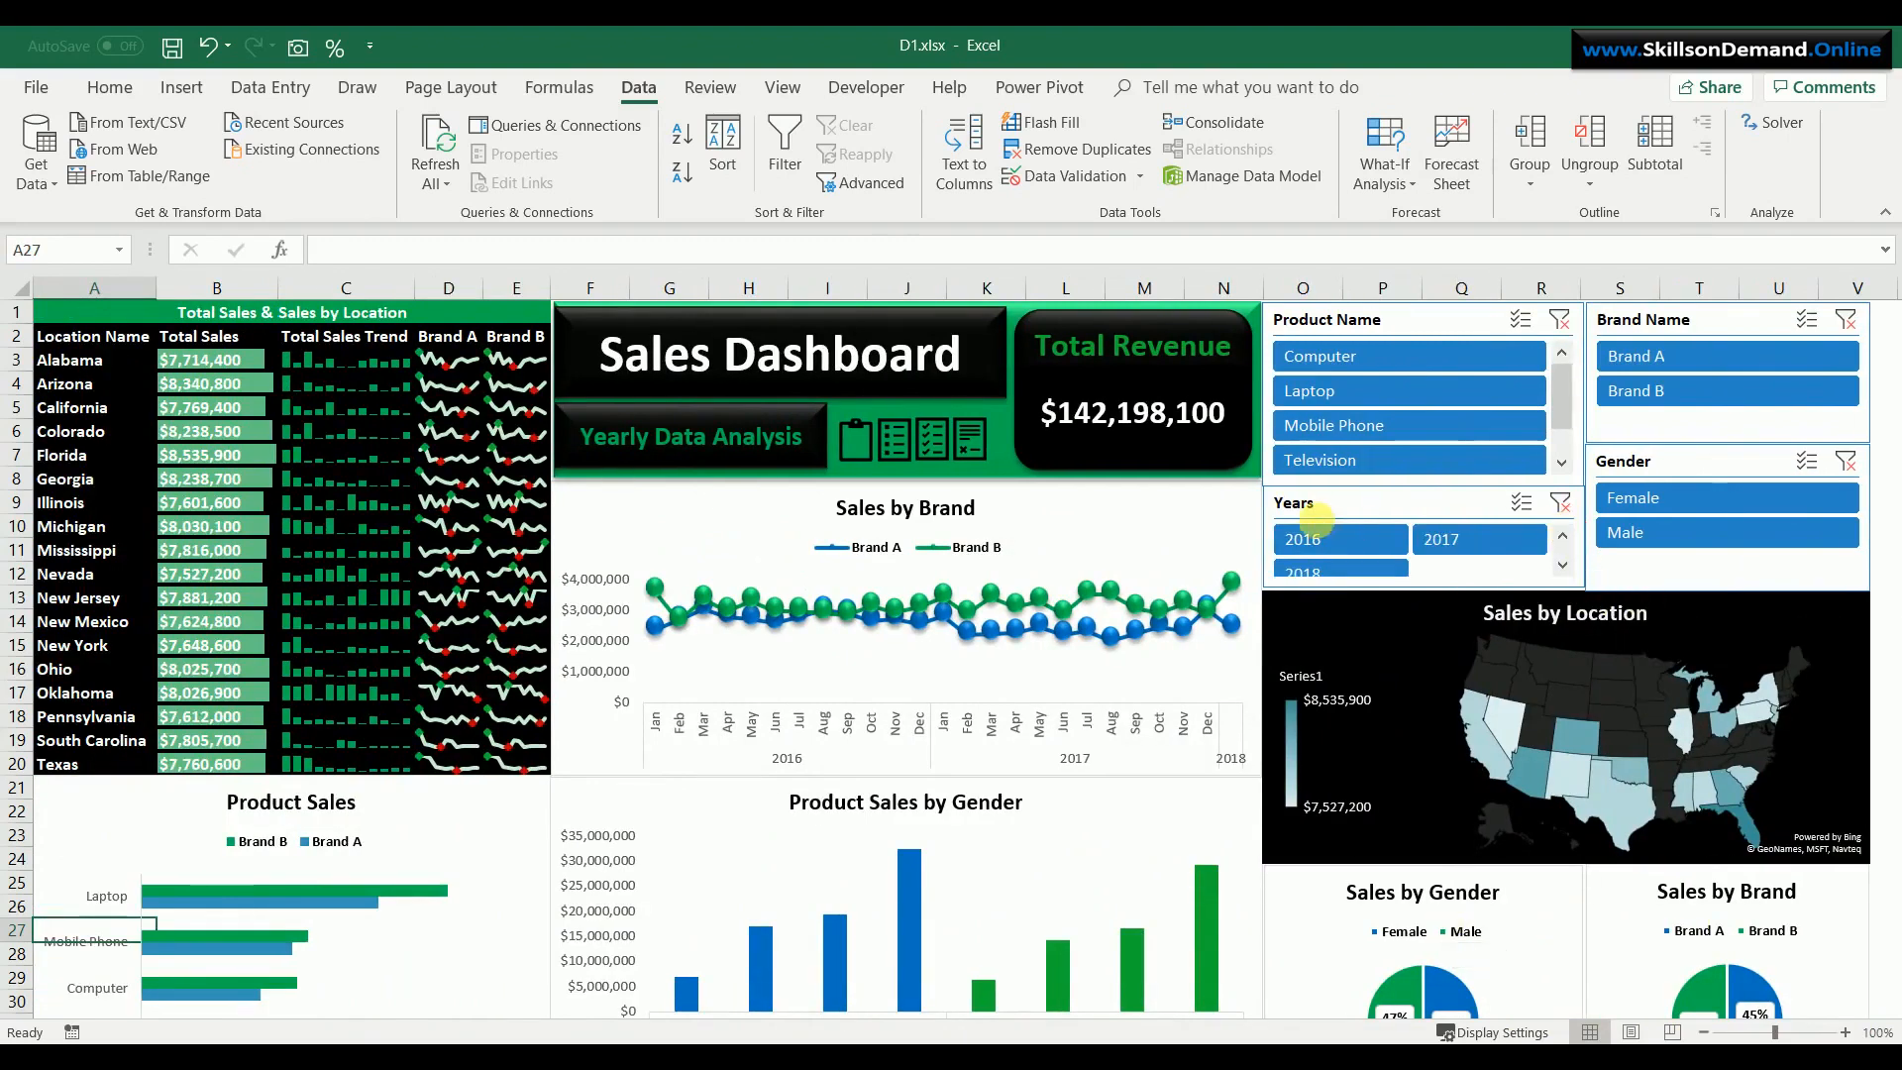
left_click(1313, 538)
left_click(1447, 543)
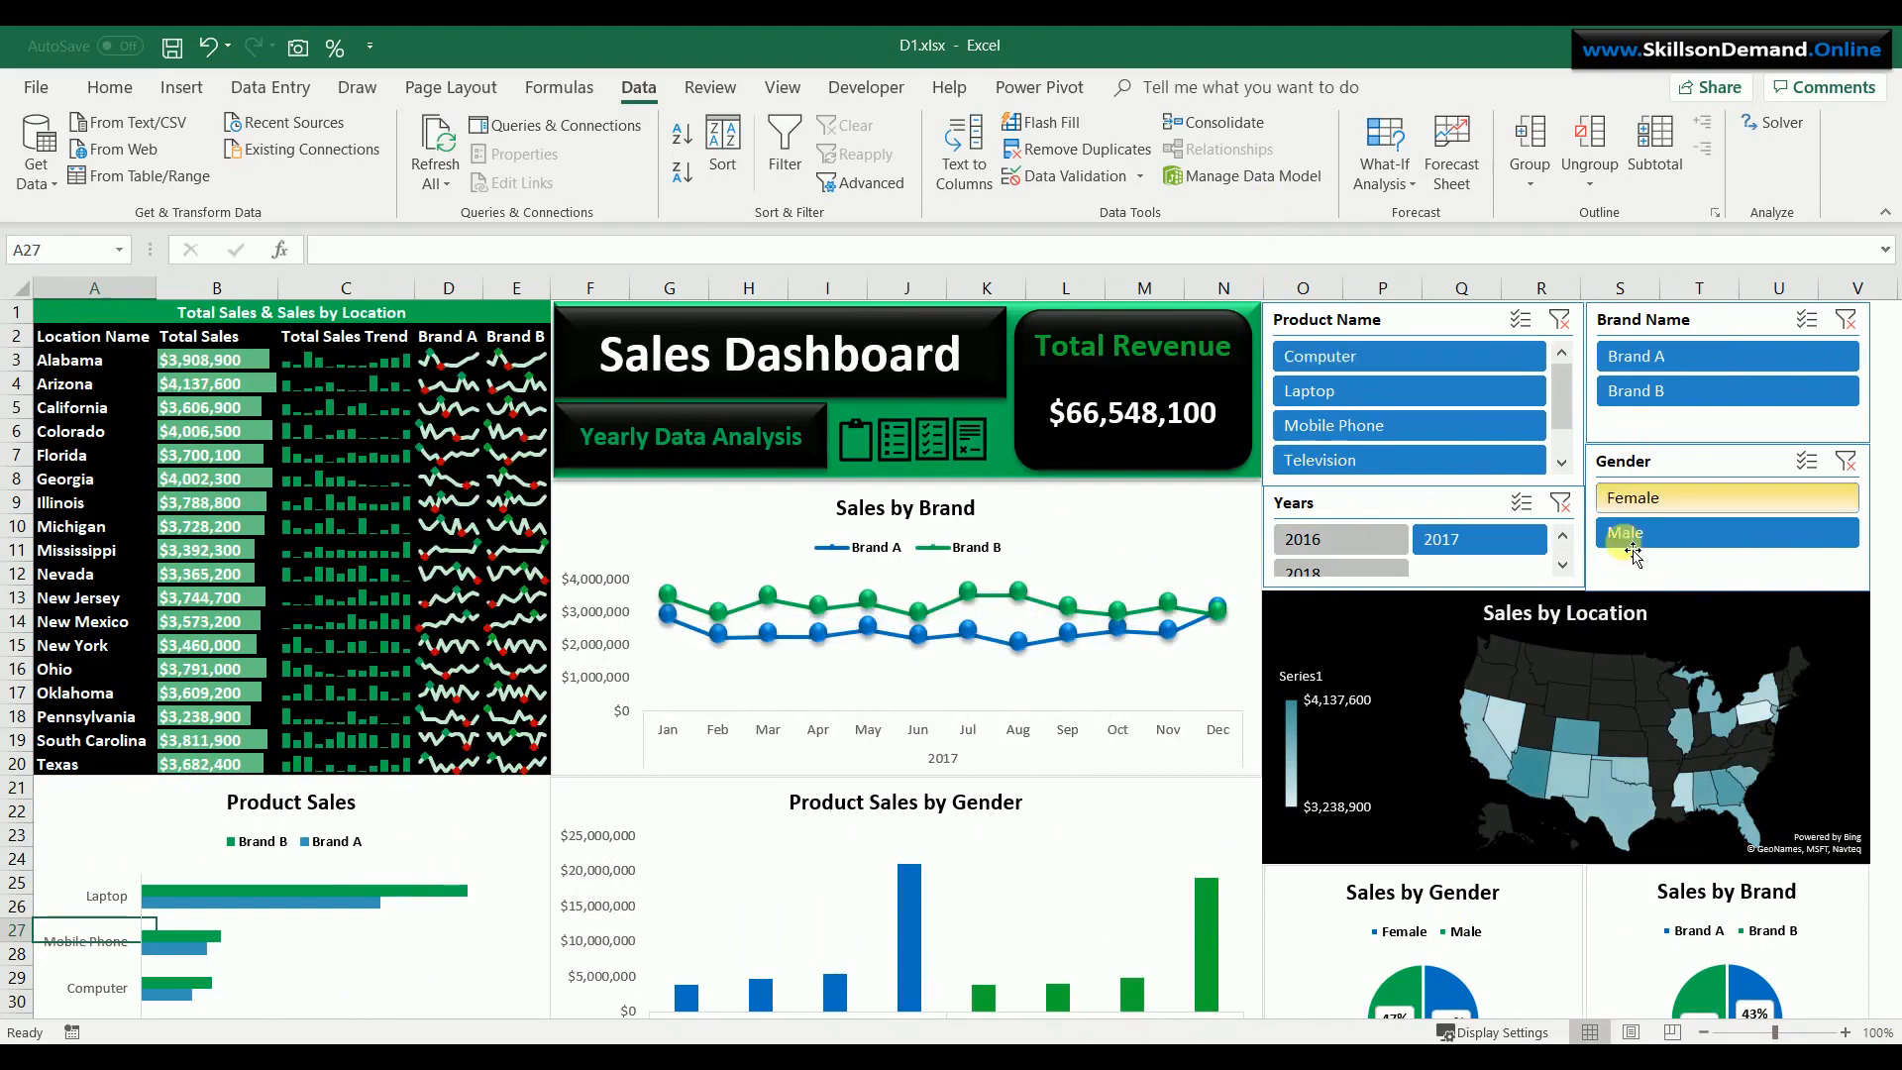
left_click(1562, 507)
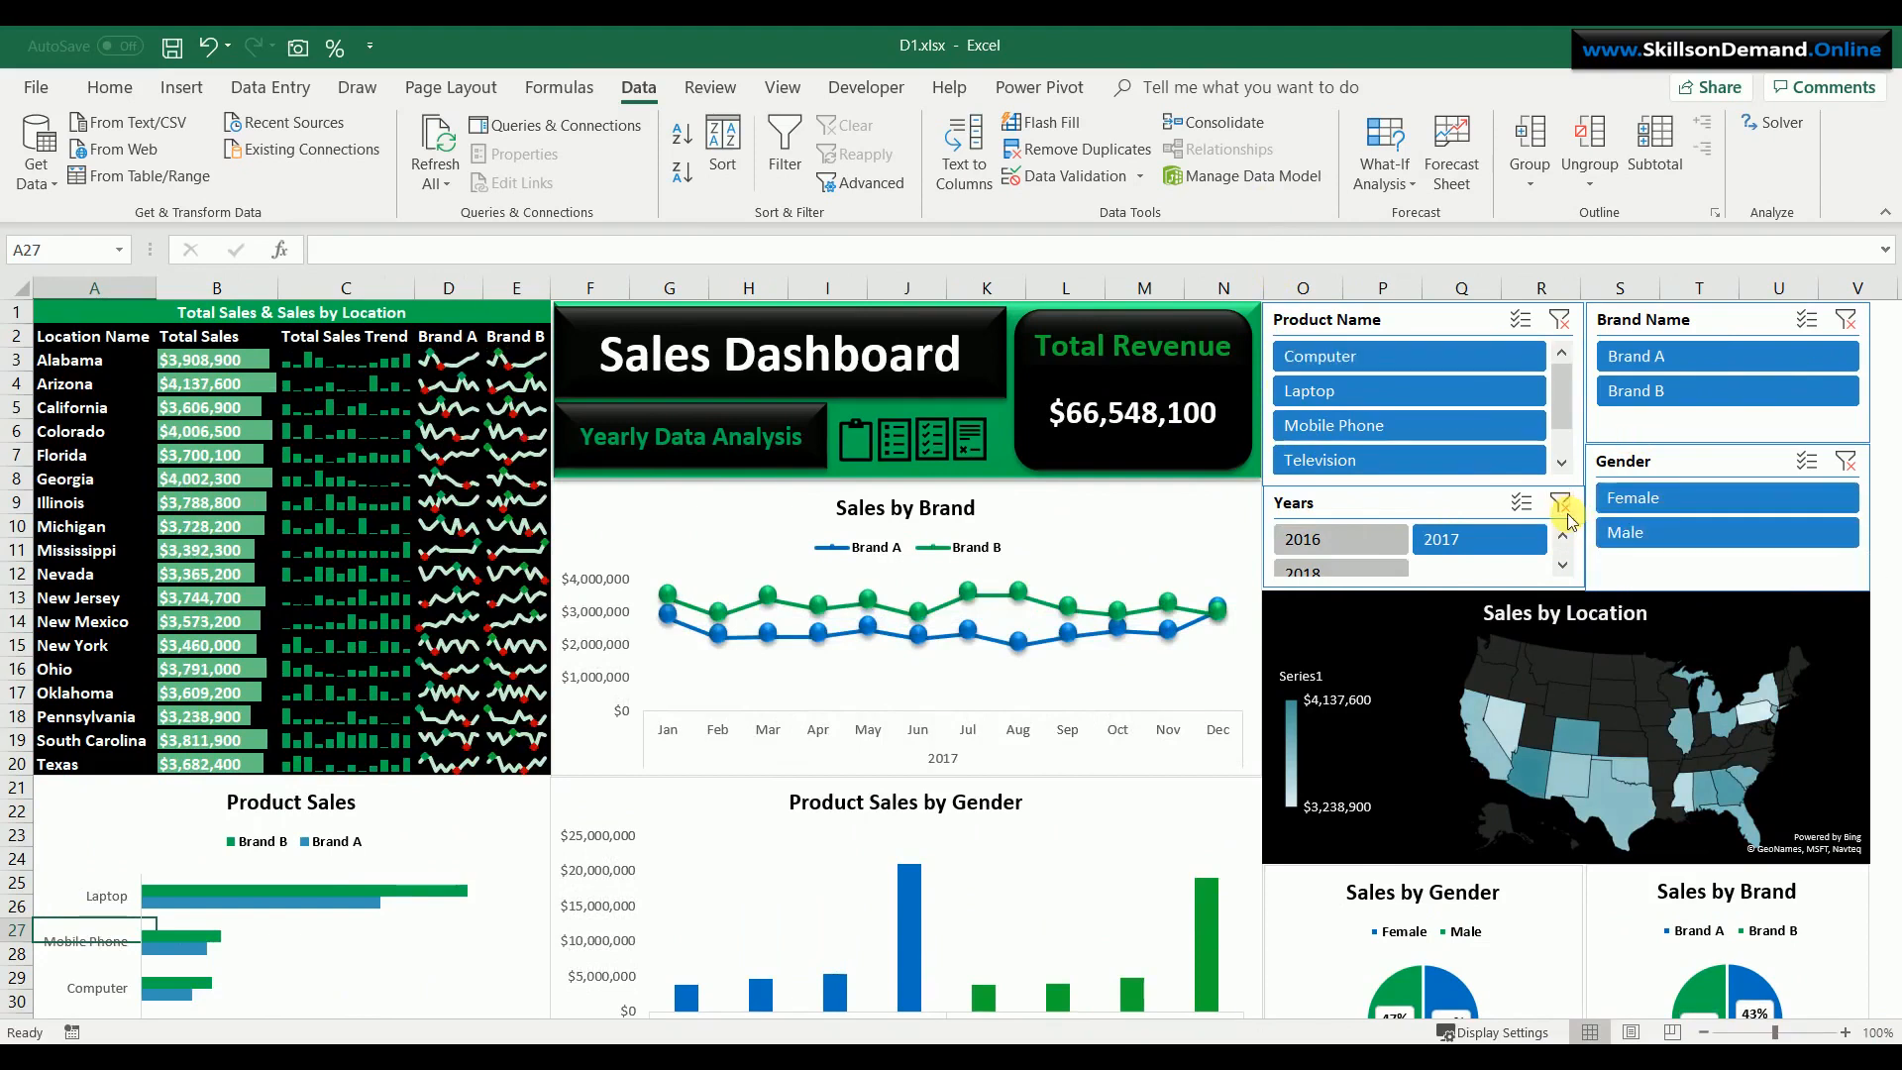
- Collapse the ribbon to make more room for the dashboard
right_click(1271, 220)
left_click(1333, 351)
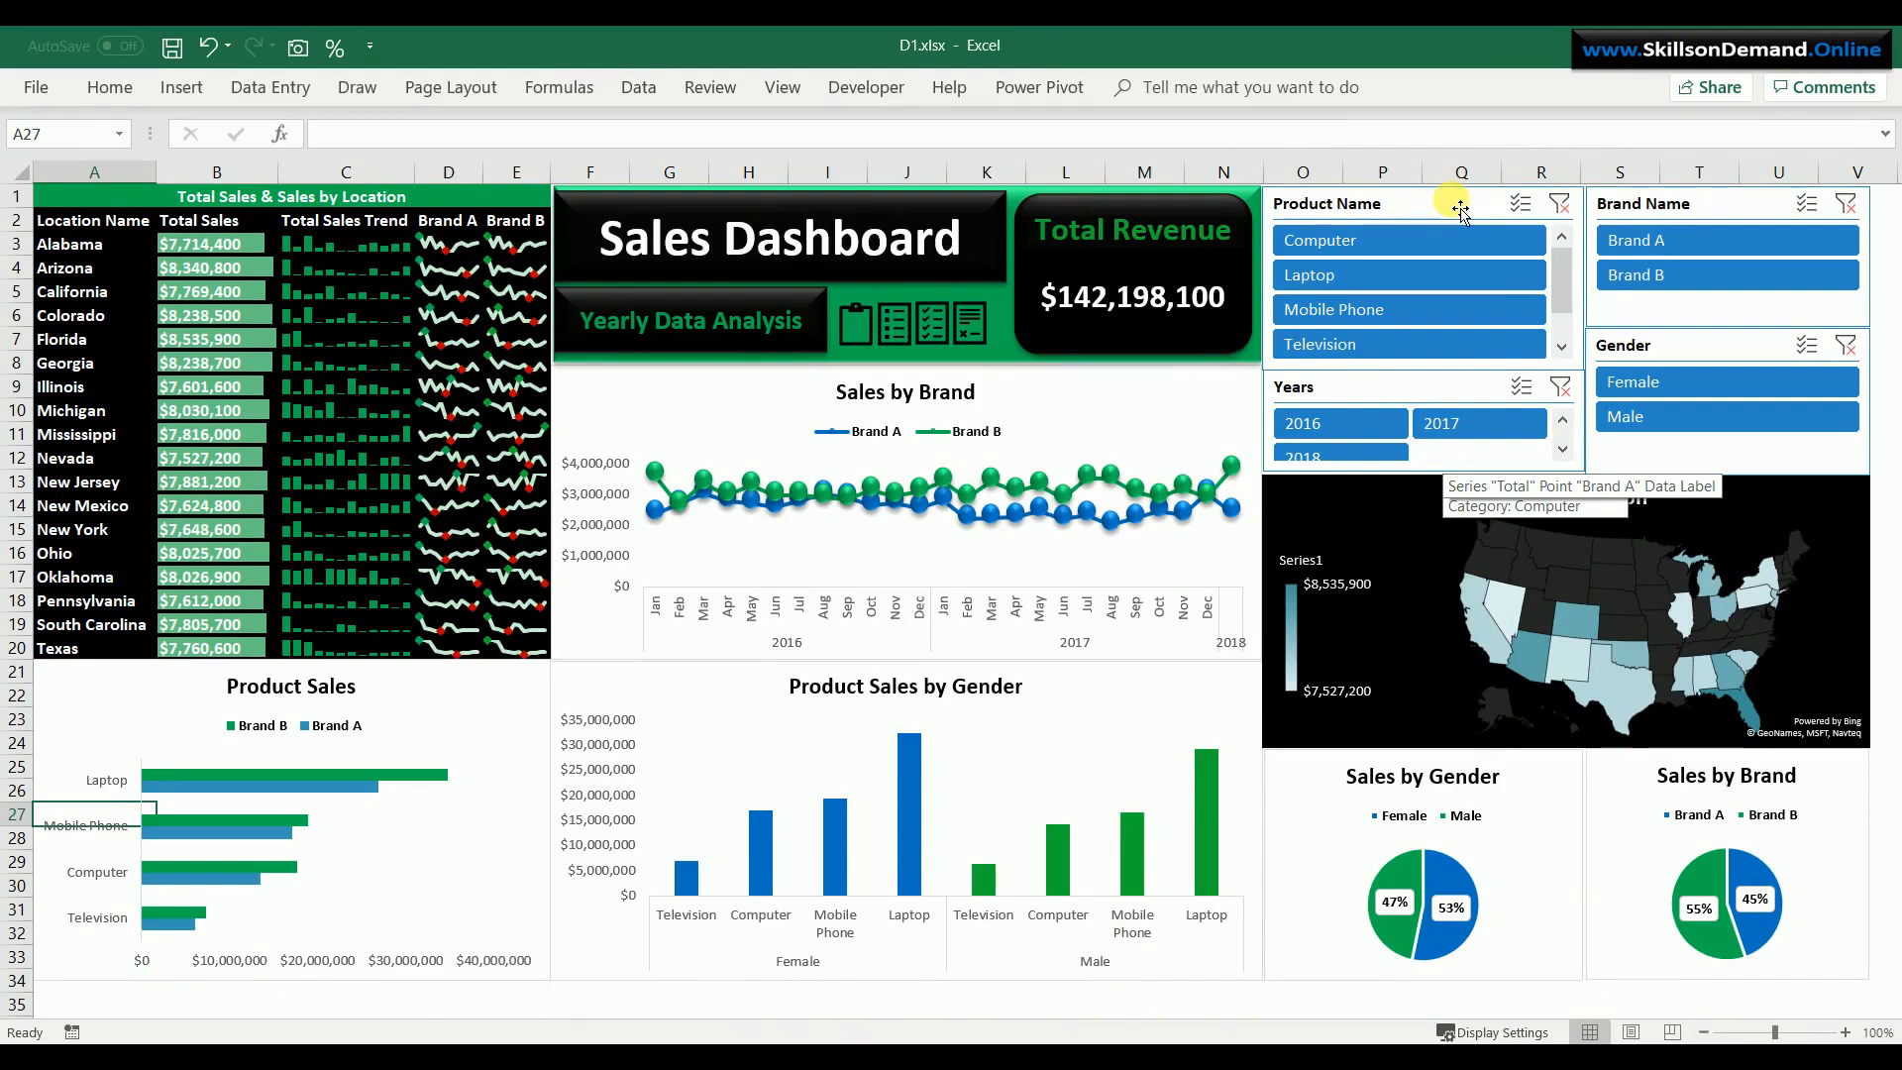
- Try moving the Product Name slicer over the neighbouring slicers and undo the move
left_click_drag(1461, 208, 1546, 254)
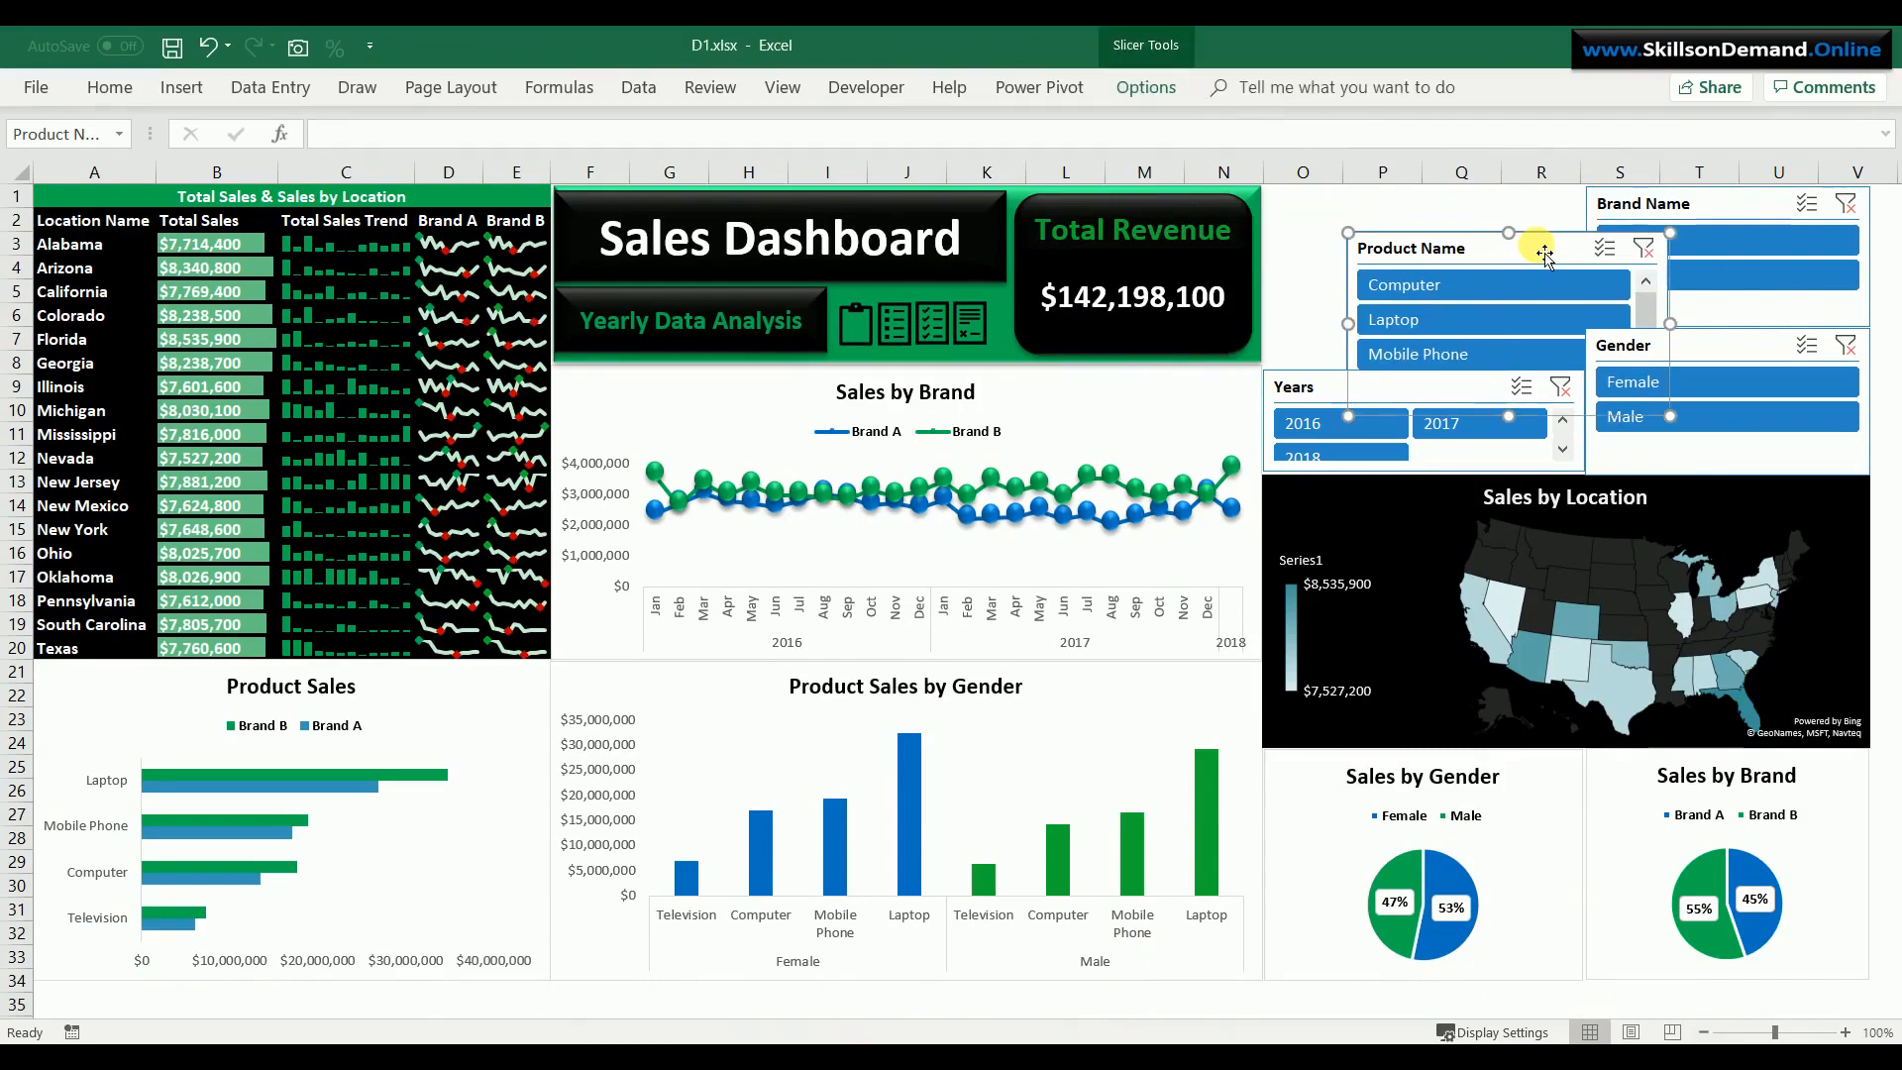
key("ctrl+z")
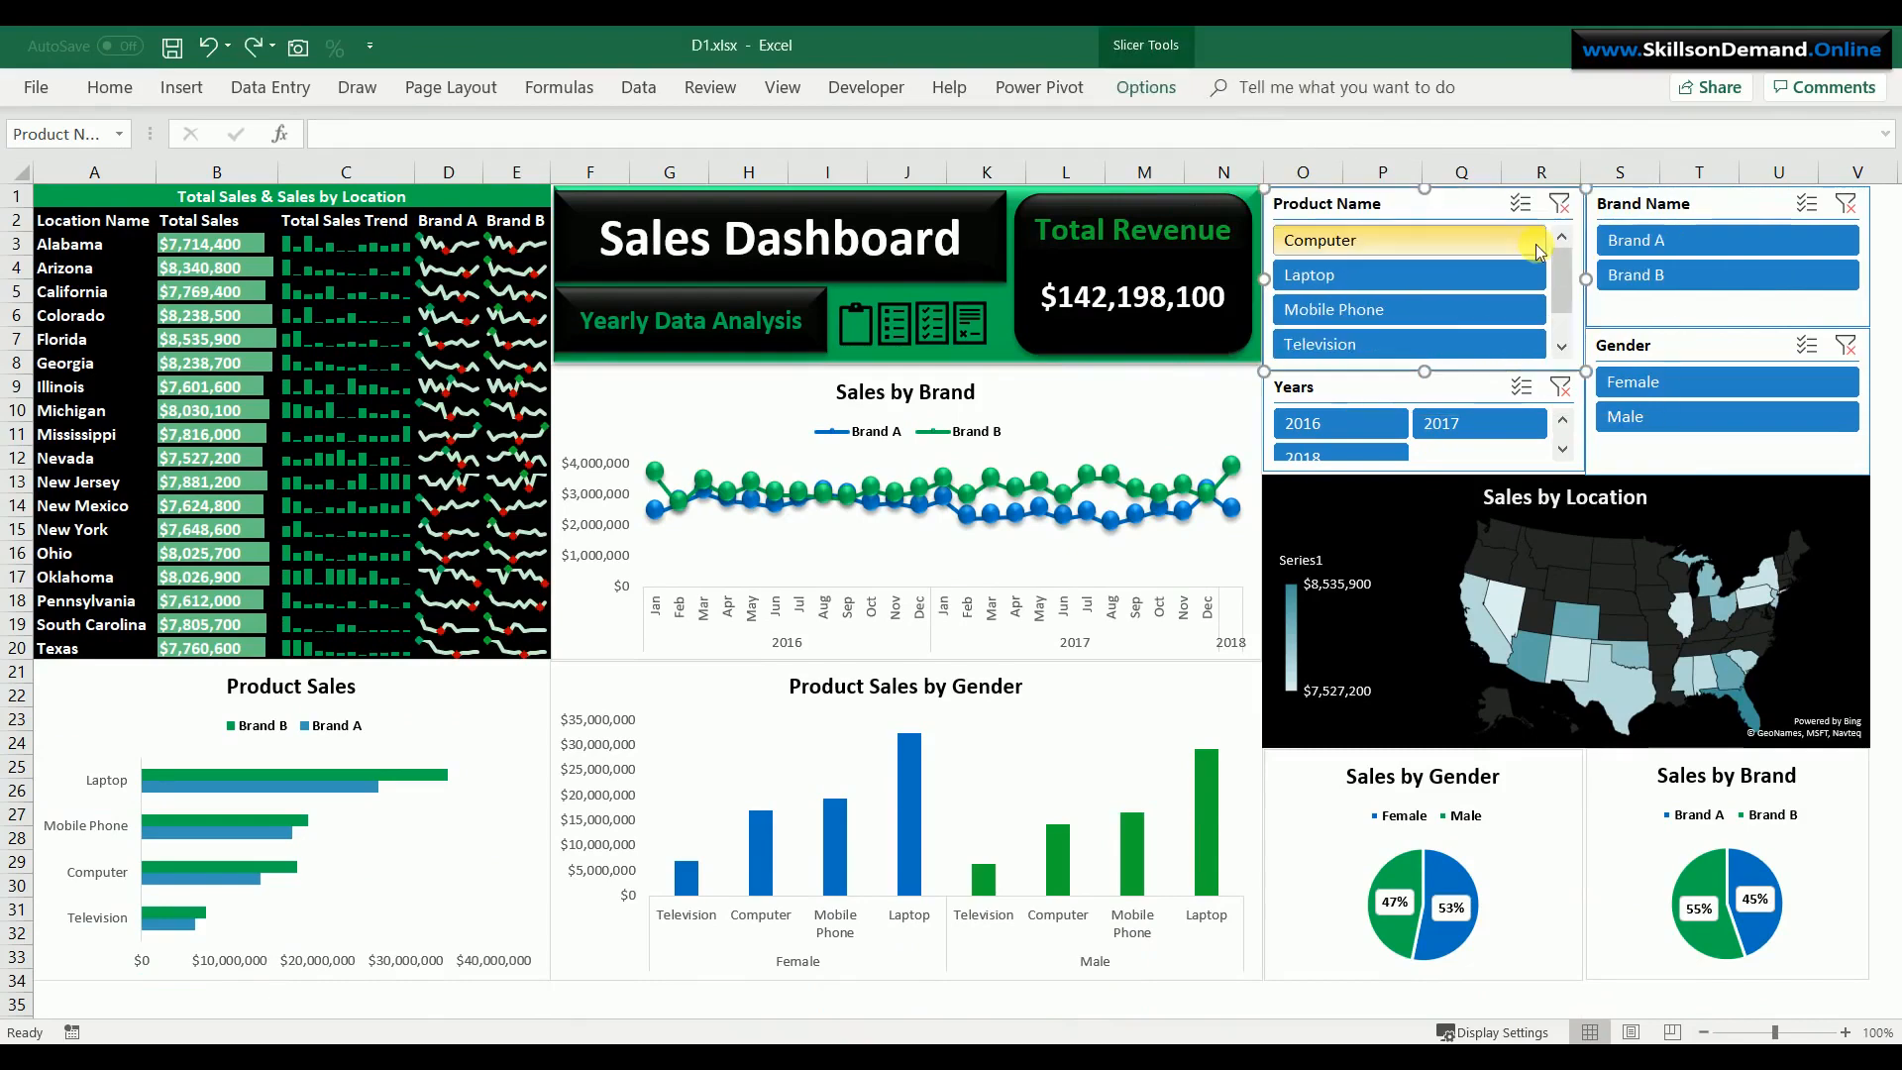
right_click(1390, 220)
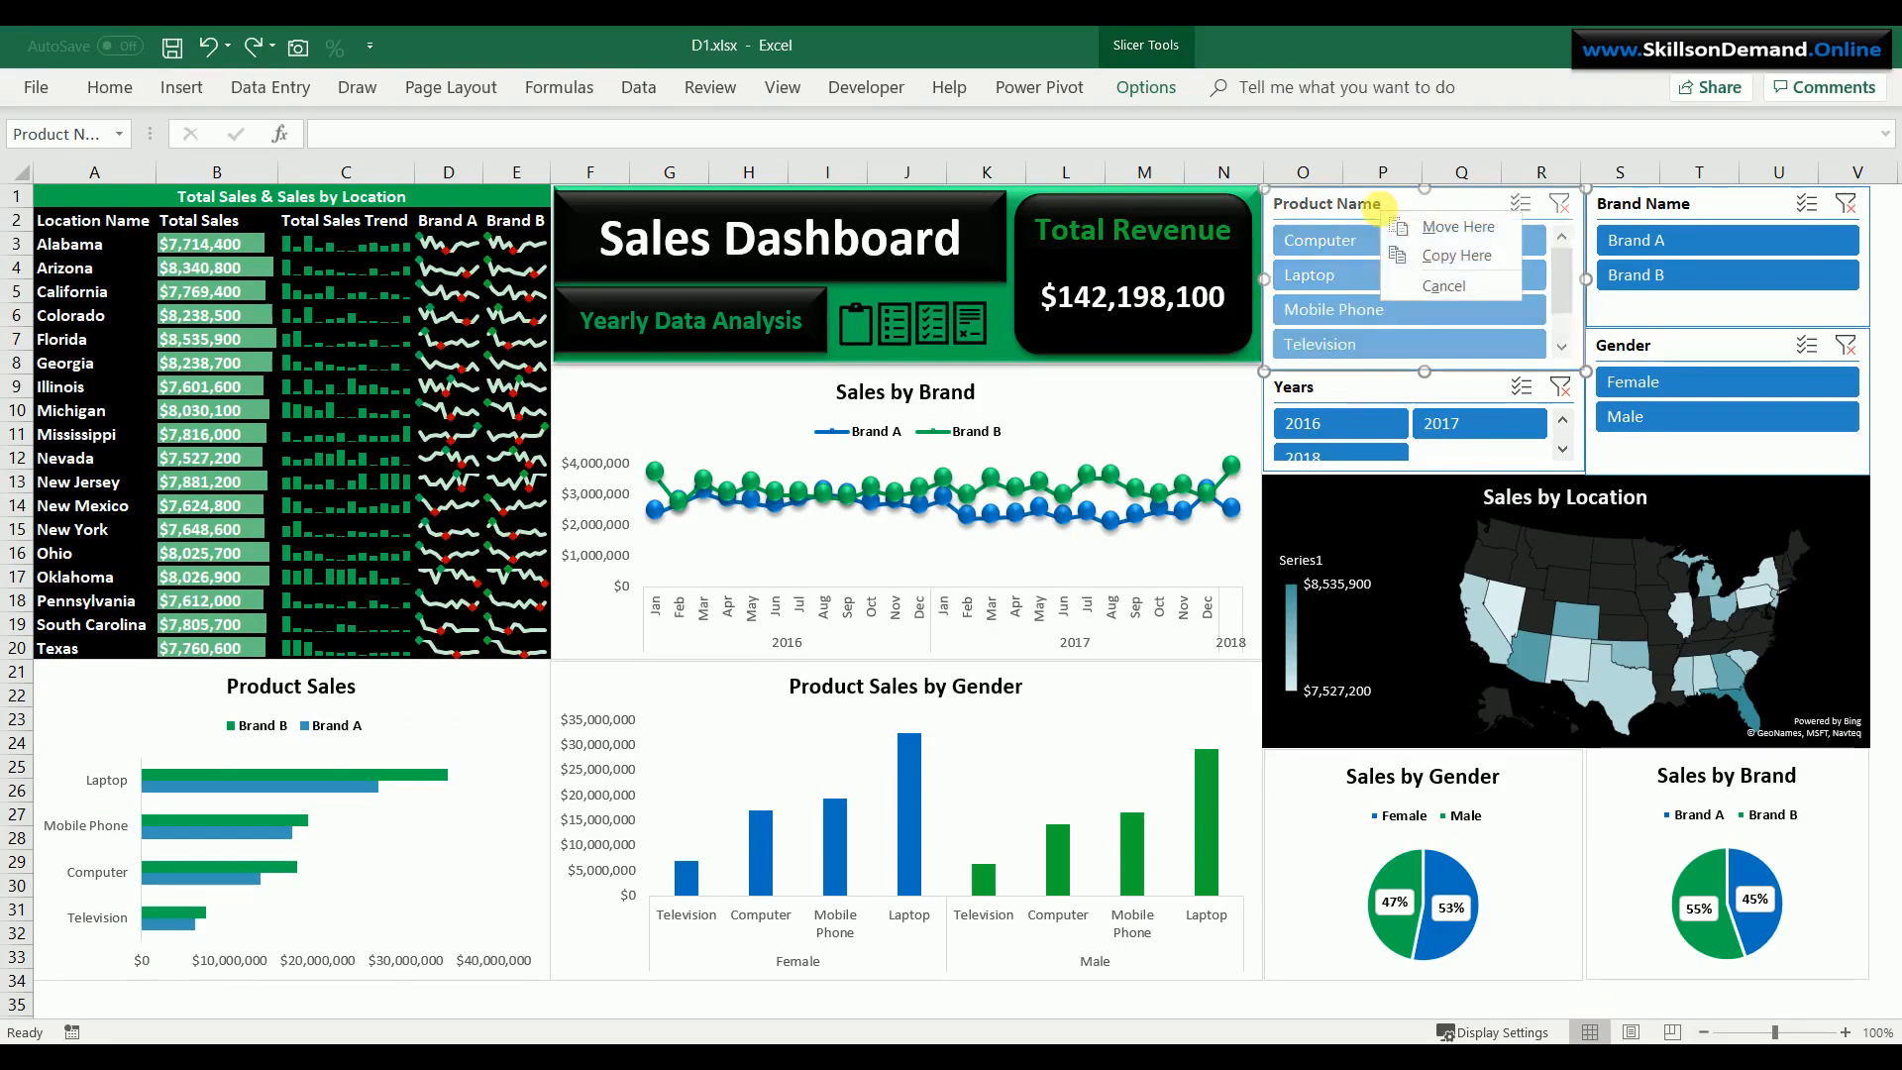
key("Escape")
- Disable resizing and moving for the Product Name slicer in its position and layout properties
right_click(1344, 203)
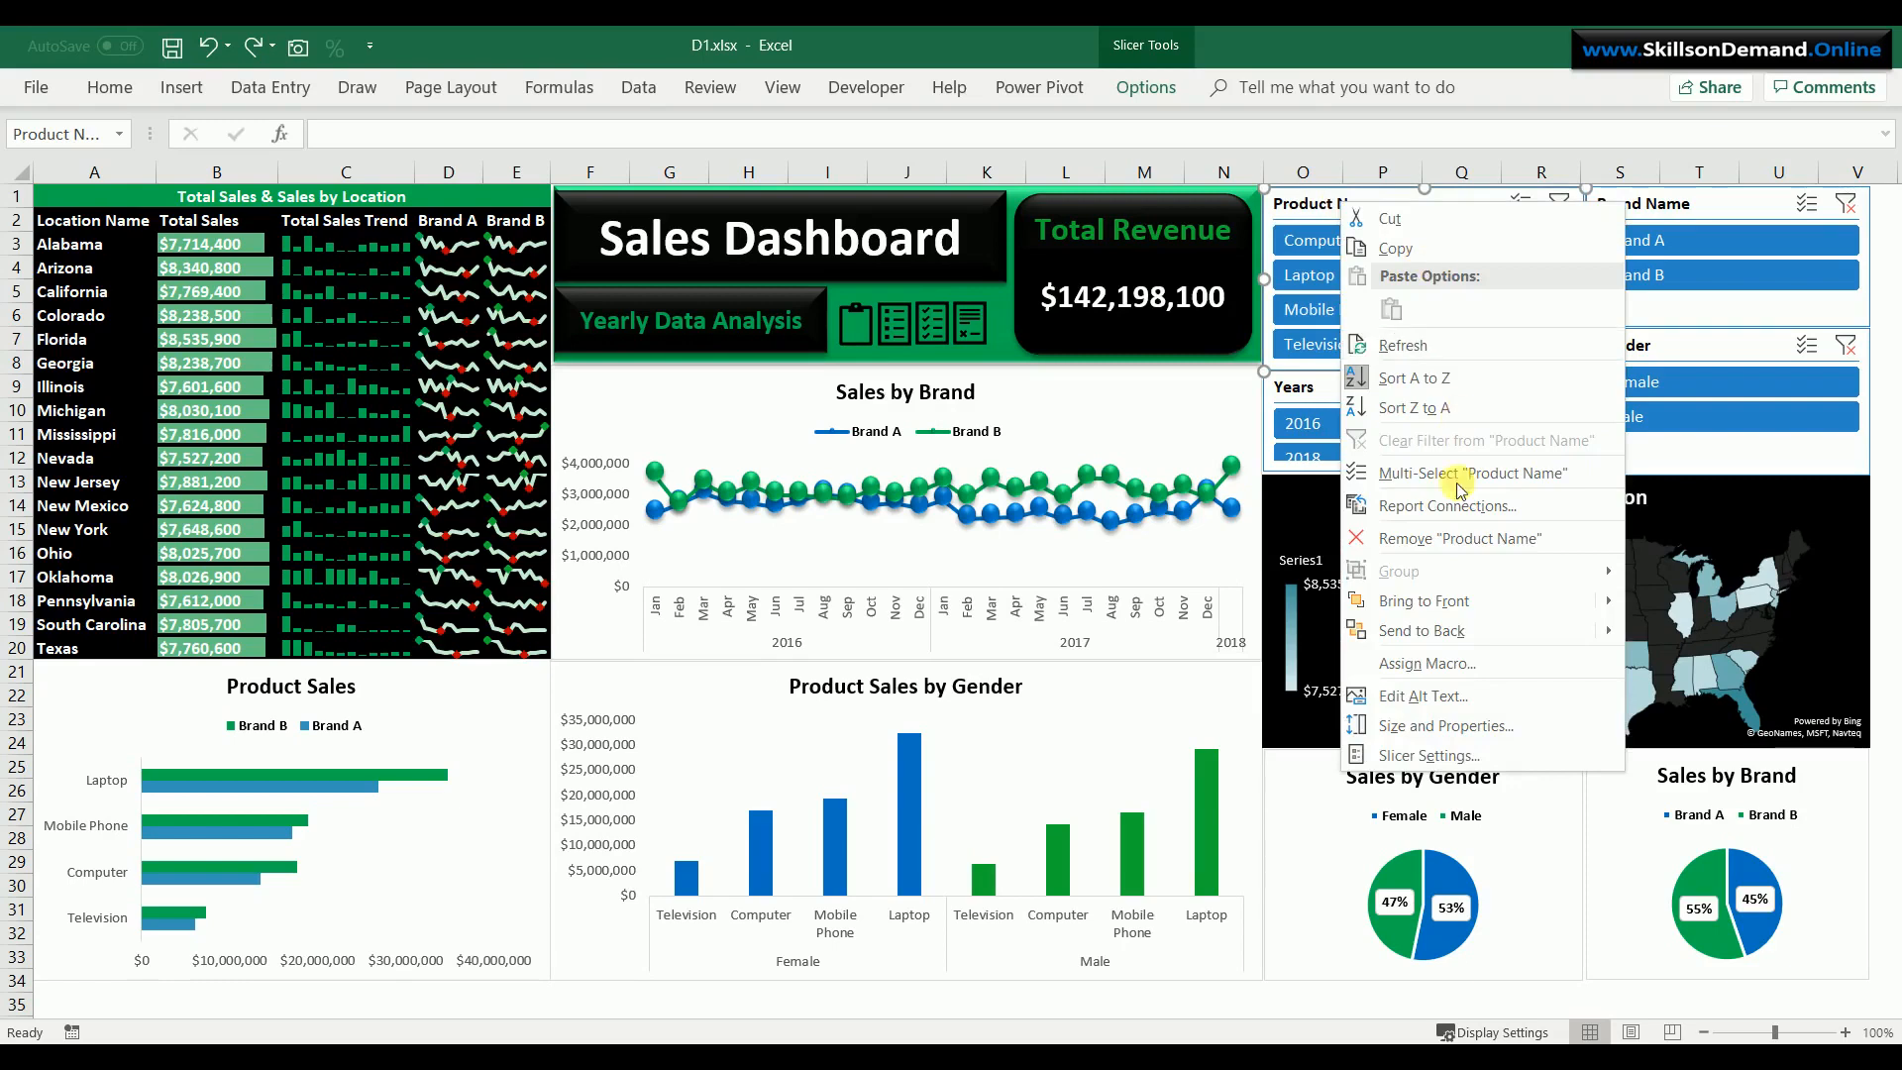
left_click(1447, 726)
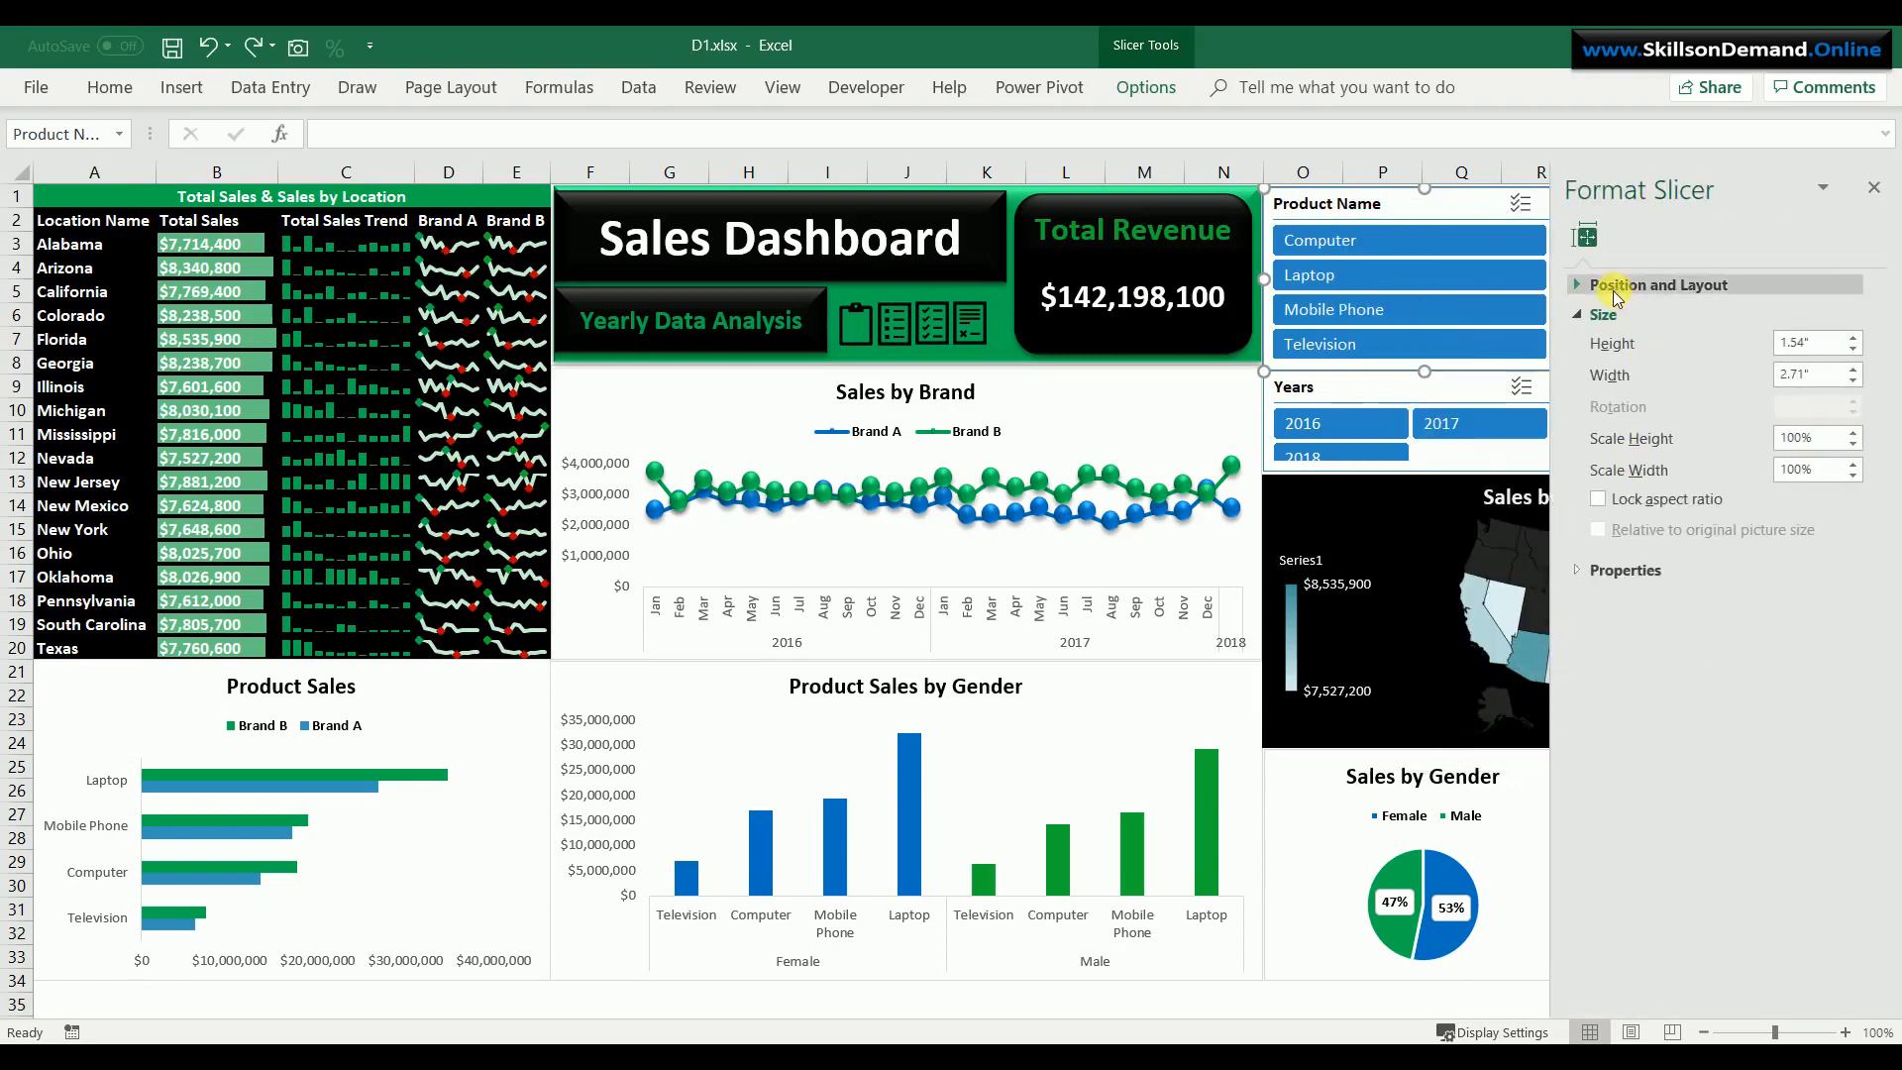
left_click(1612, 287)
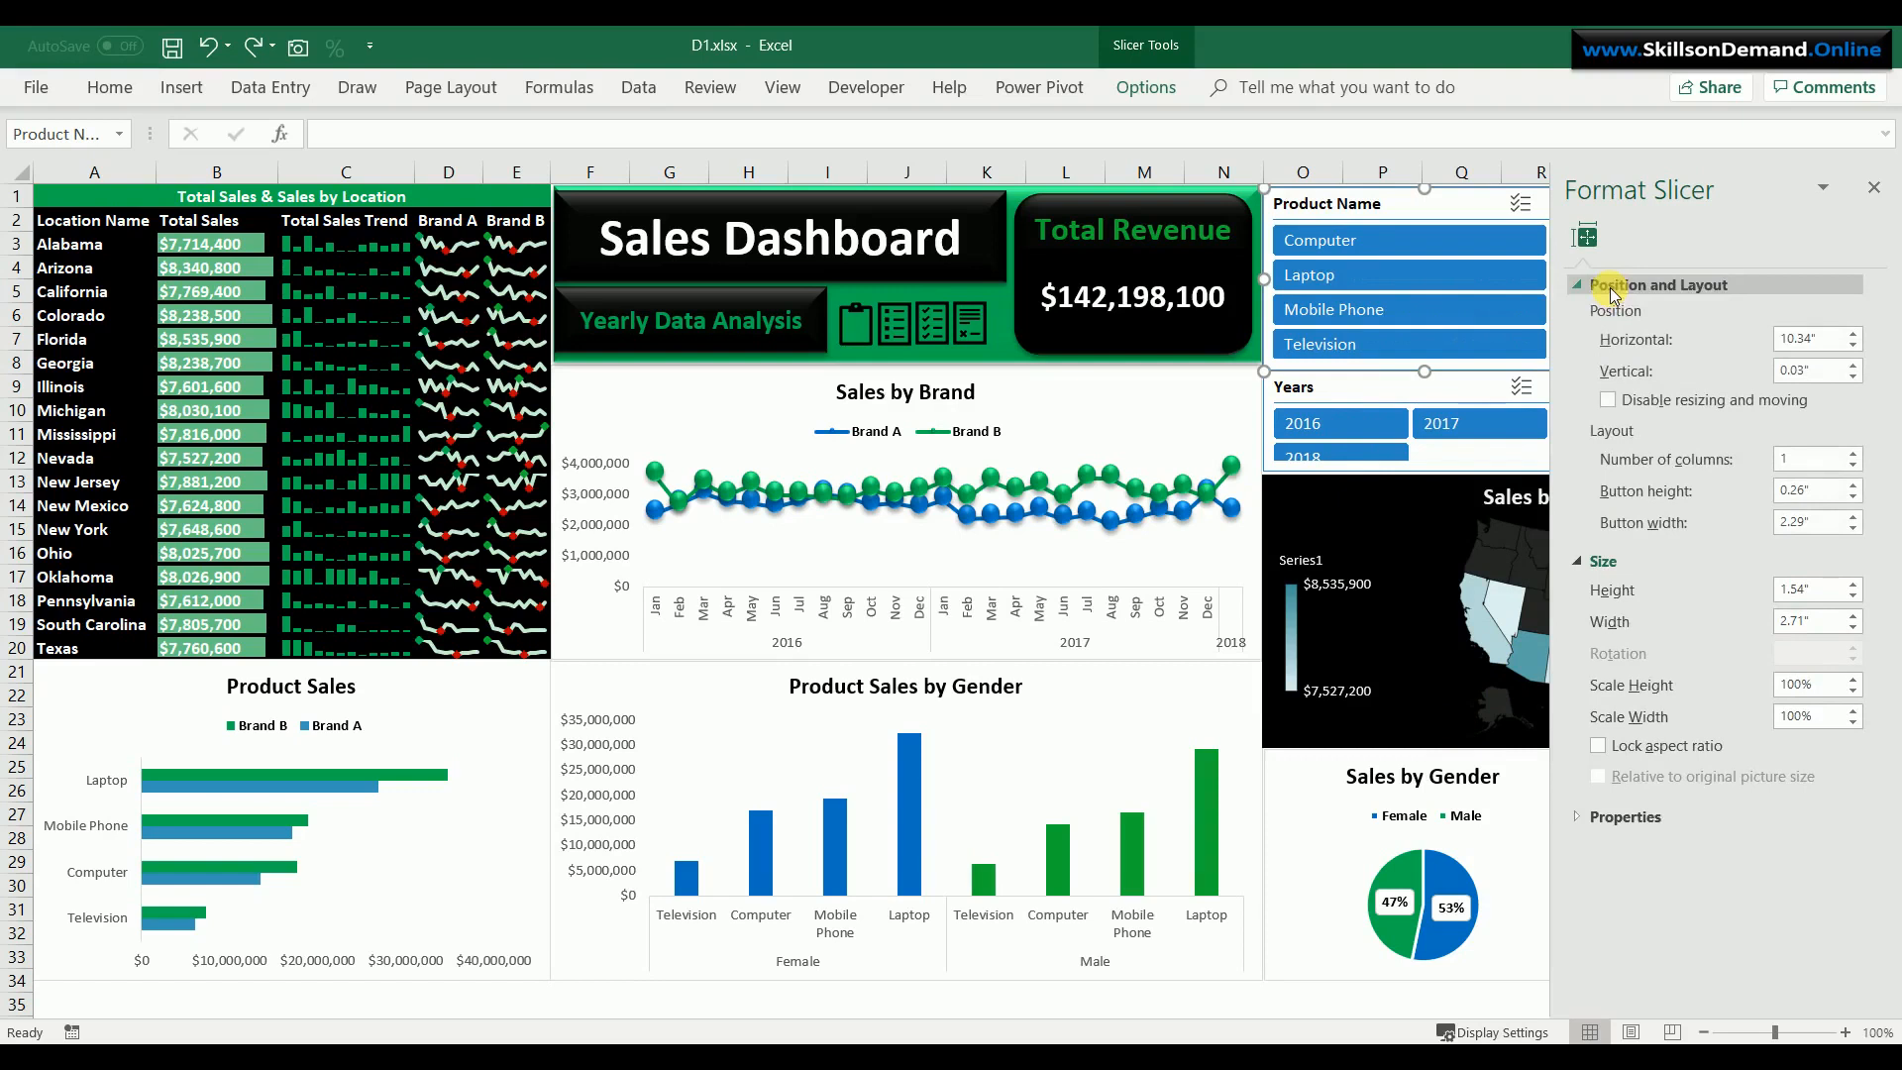
left_click(1608, 400)
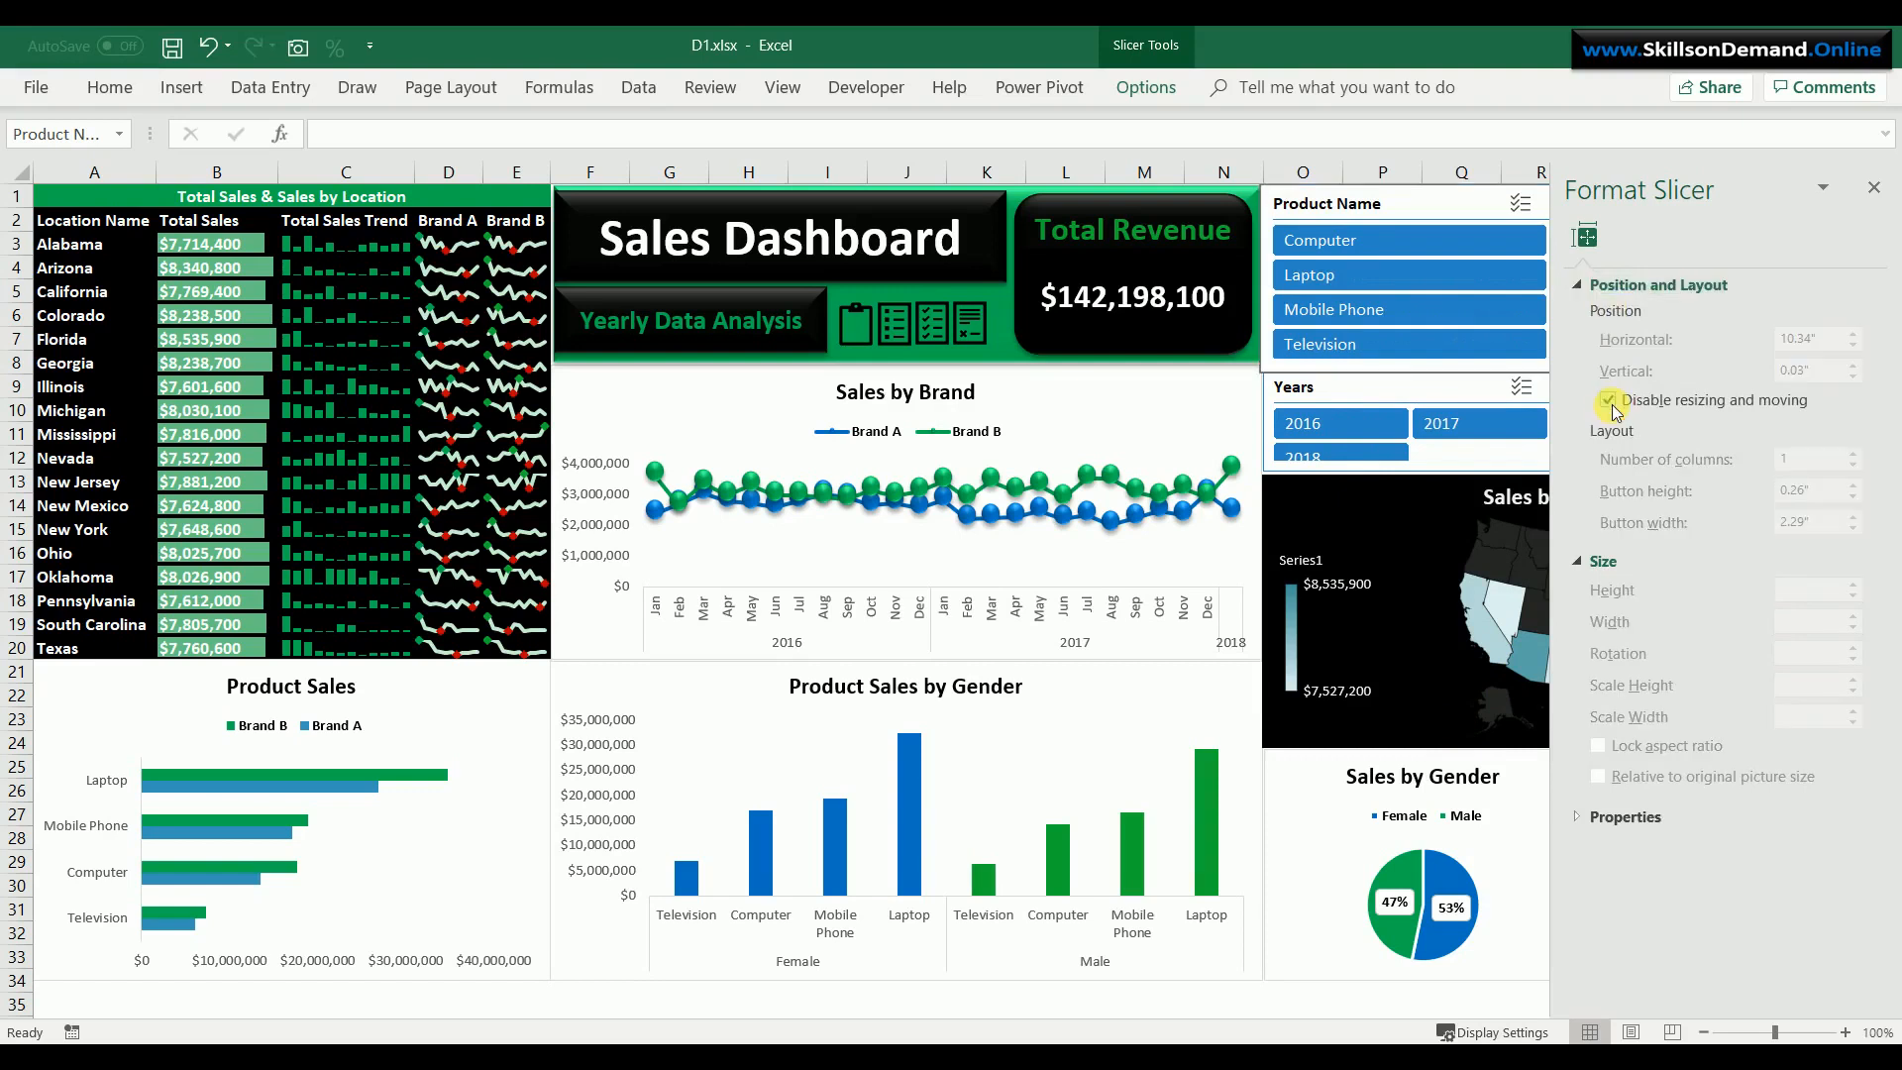
left_click(1876, 188)
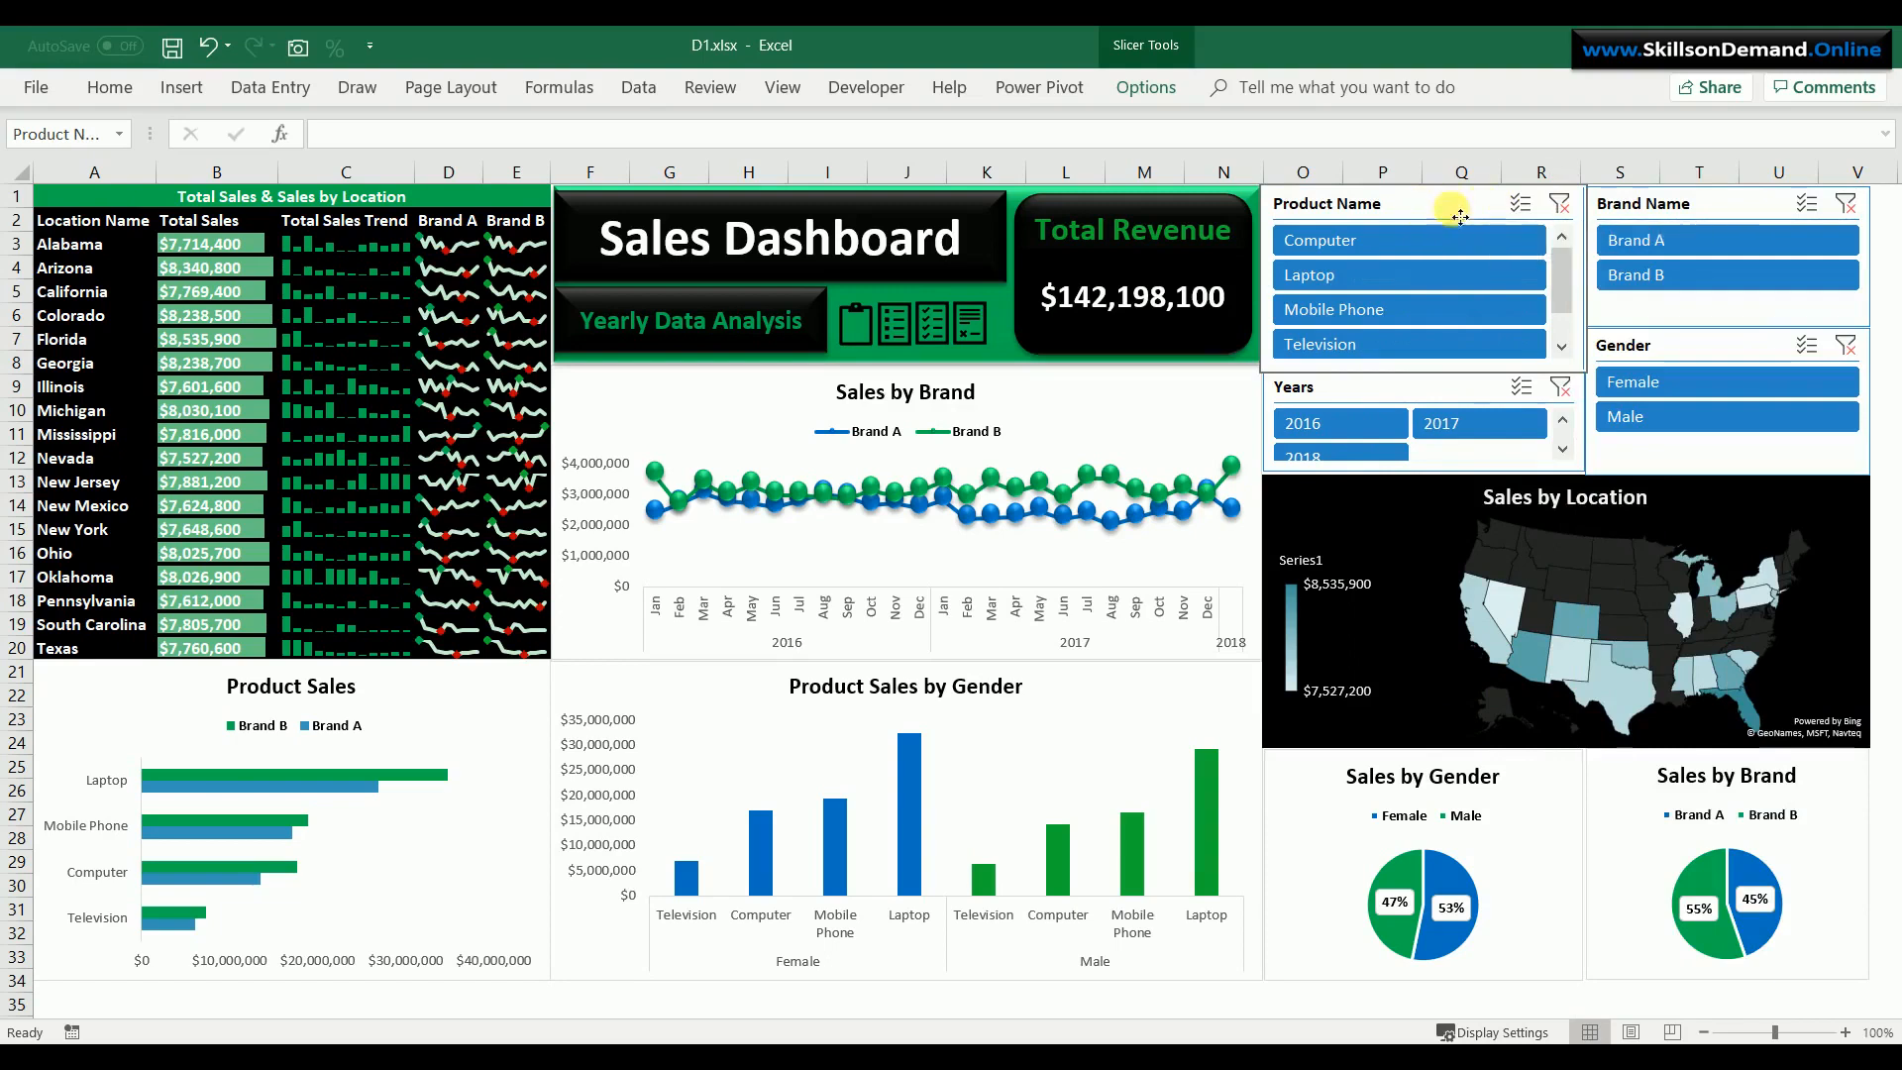
- Disable resizing and moving for the Years slicer in its size and properties settings
right_click(1384, 385)
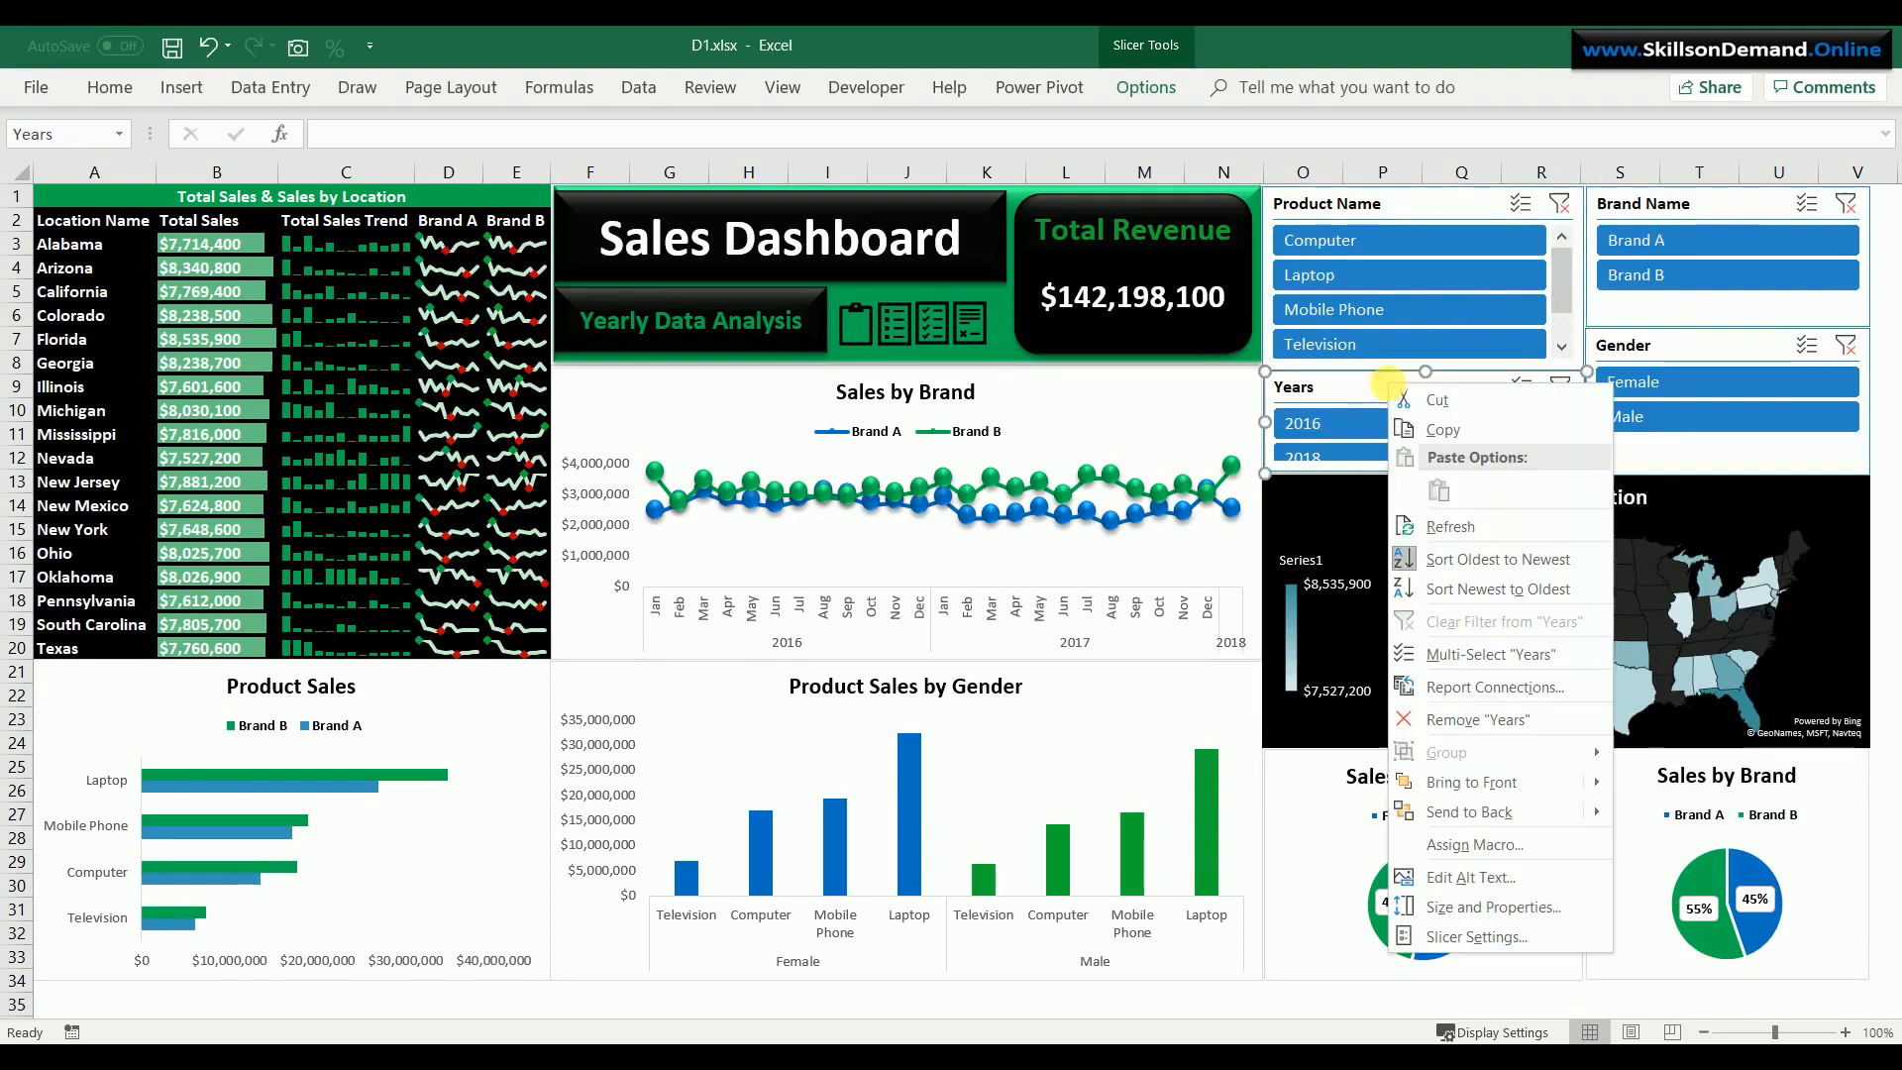
left_click(1476, 906)
left_click(1637, 400)
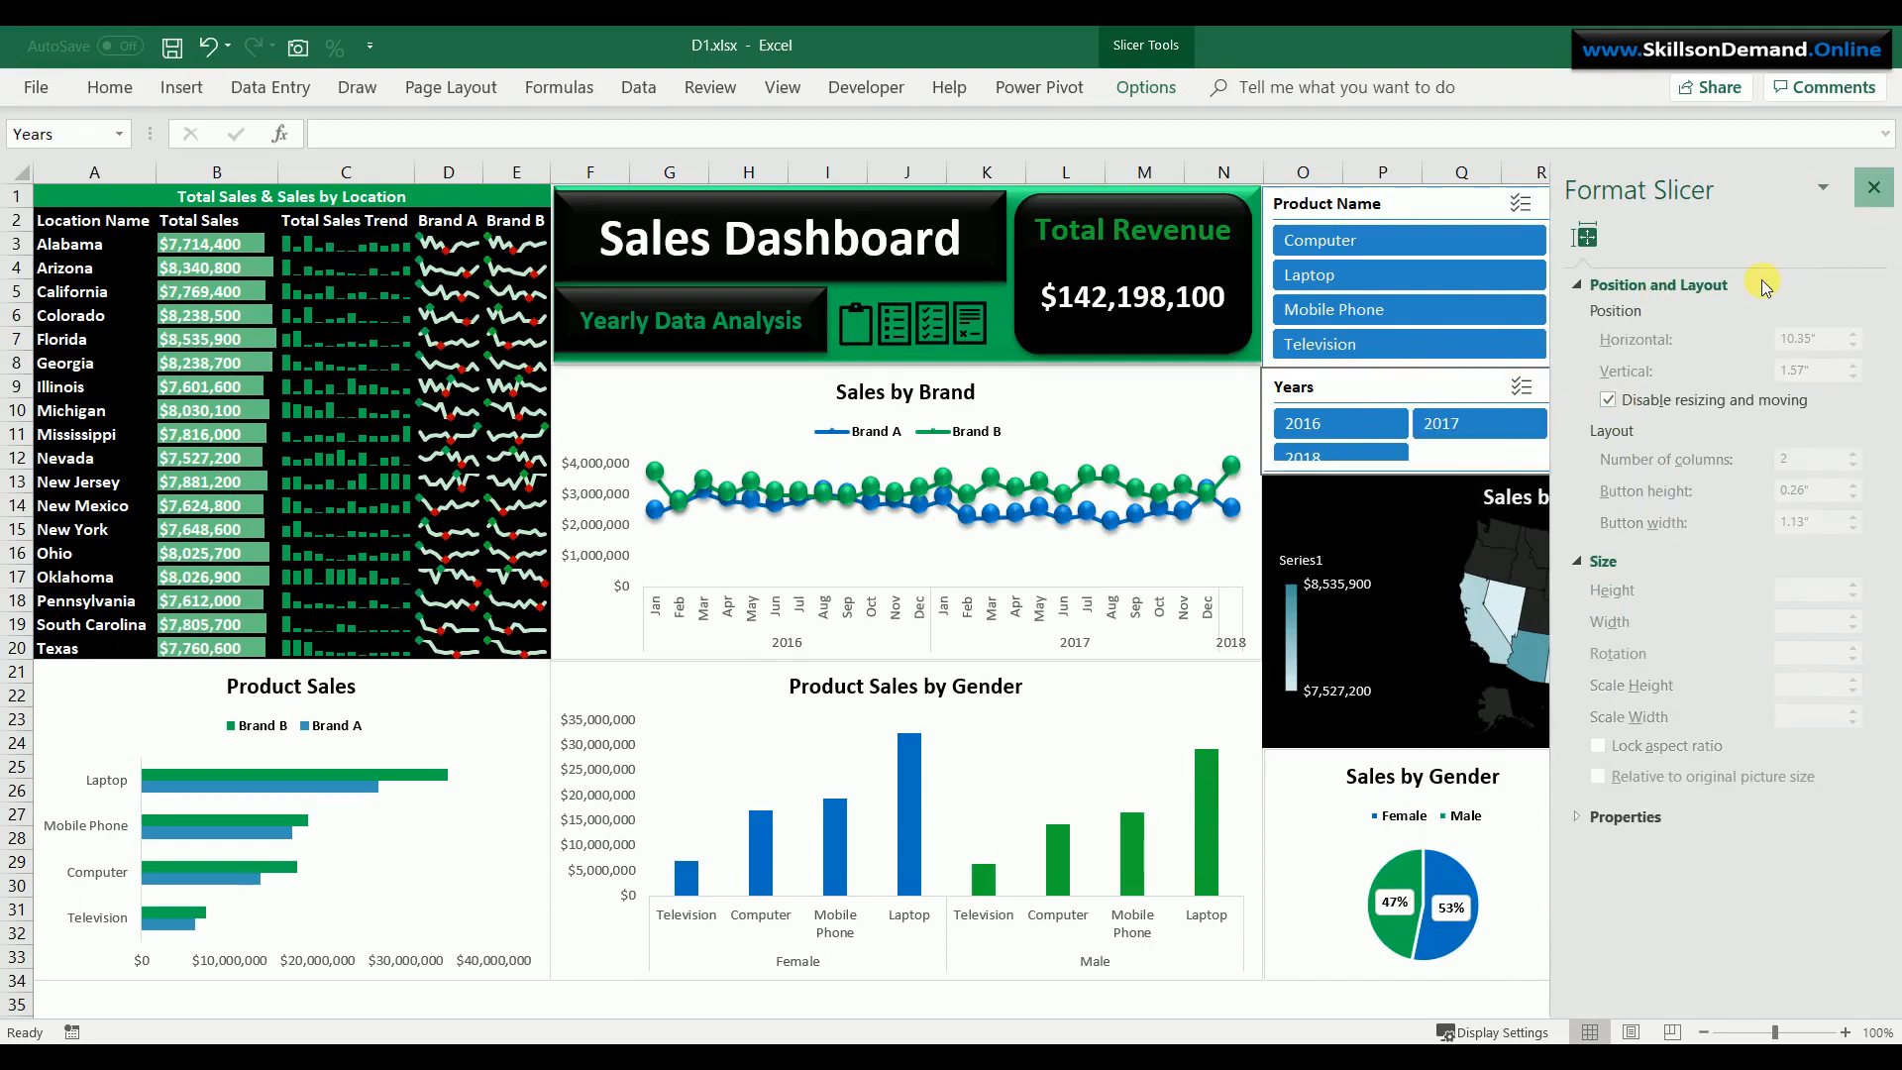
left_click(1874, 187)
- Disable resizing and moving for the Brand Name slicer in its size and properties settings
right_click(1730, 217)
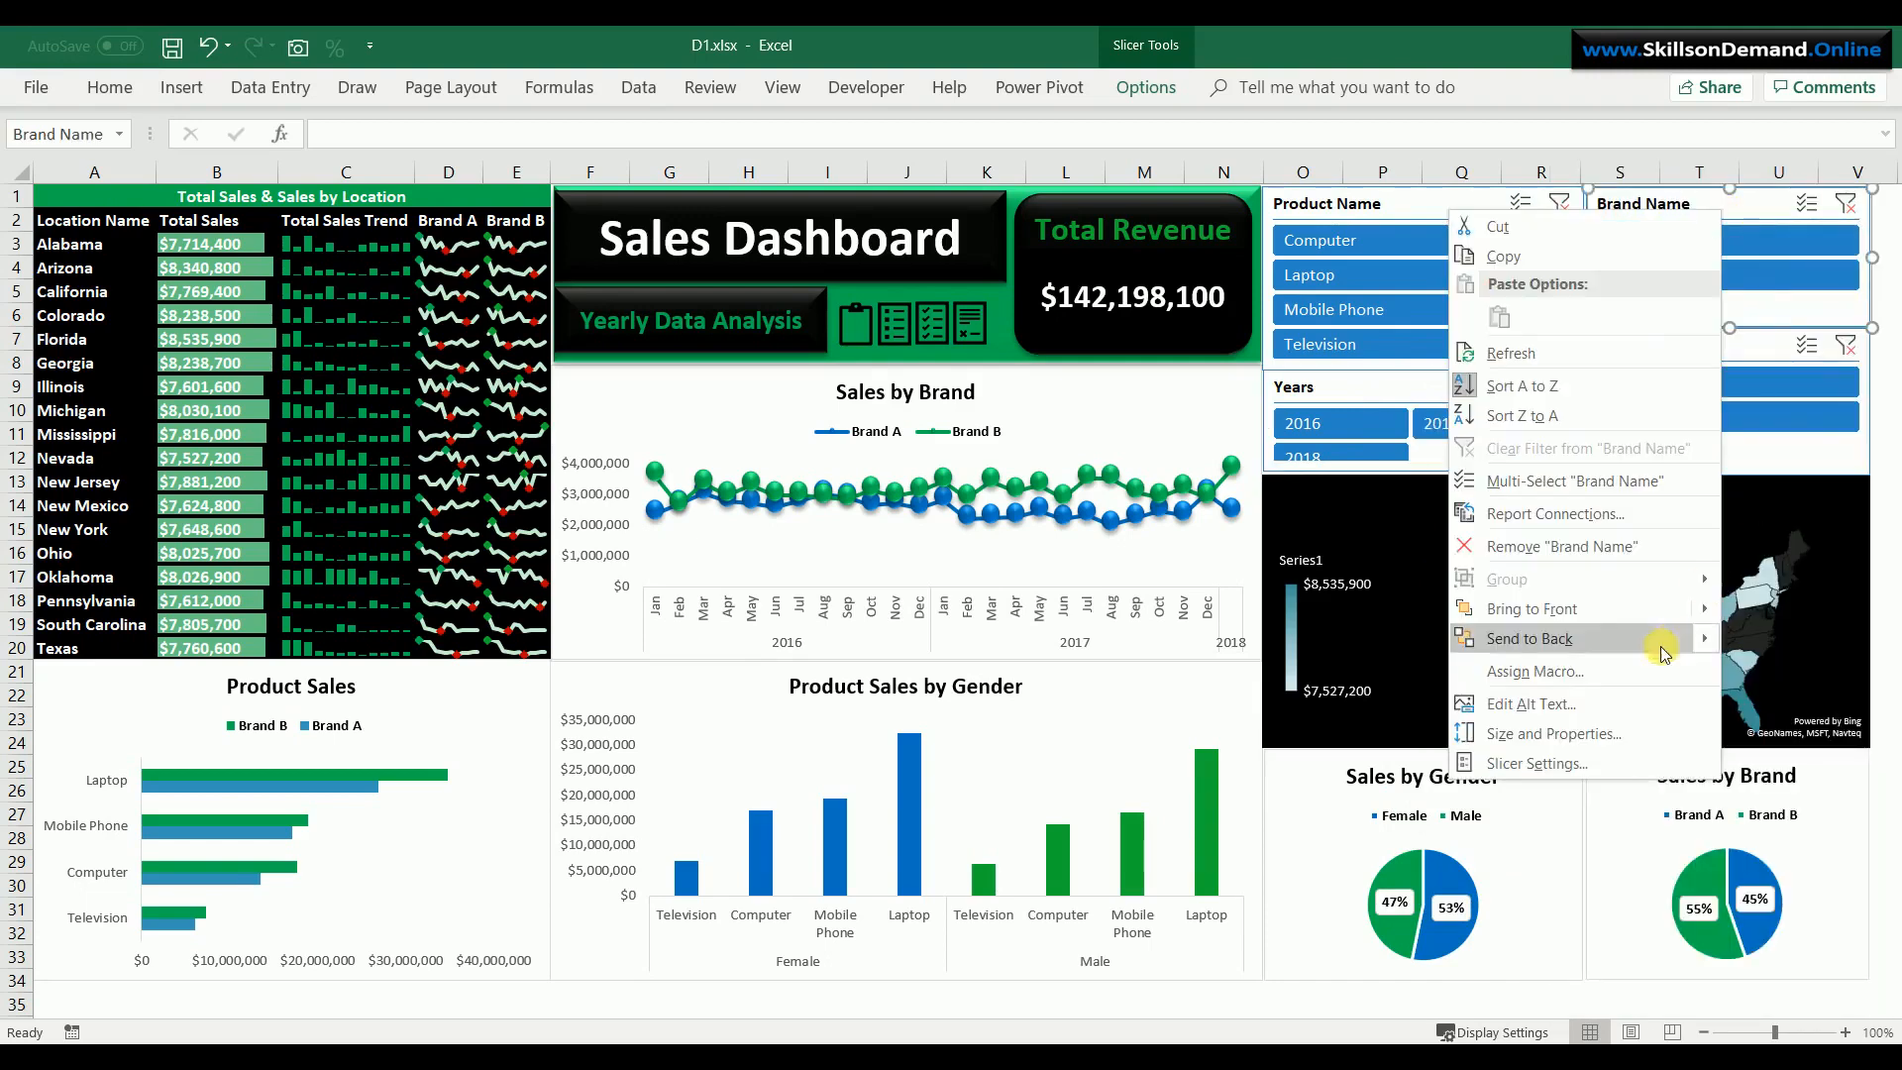
left_click(1646, 591)
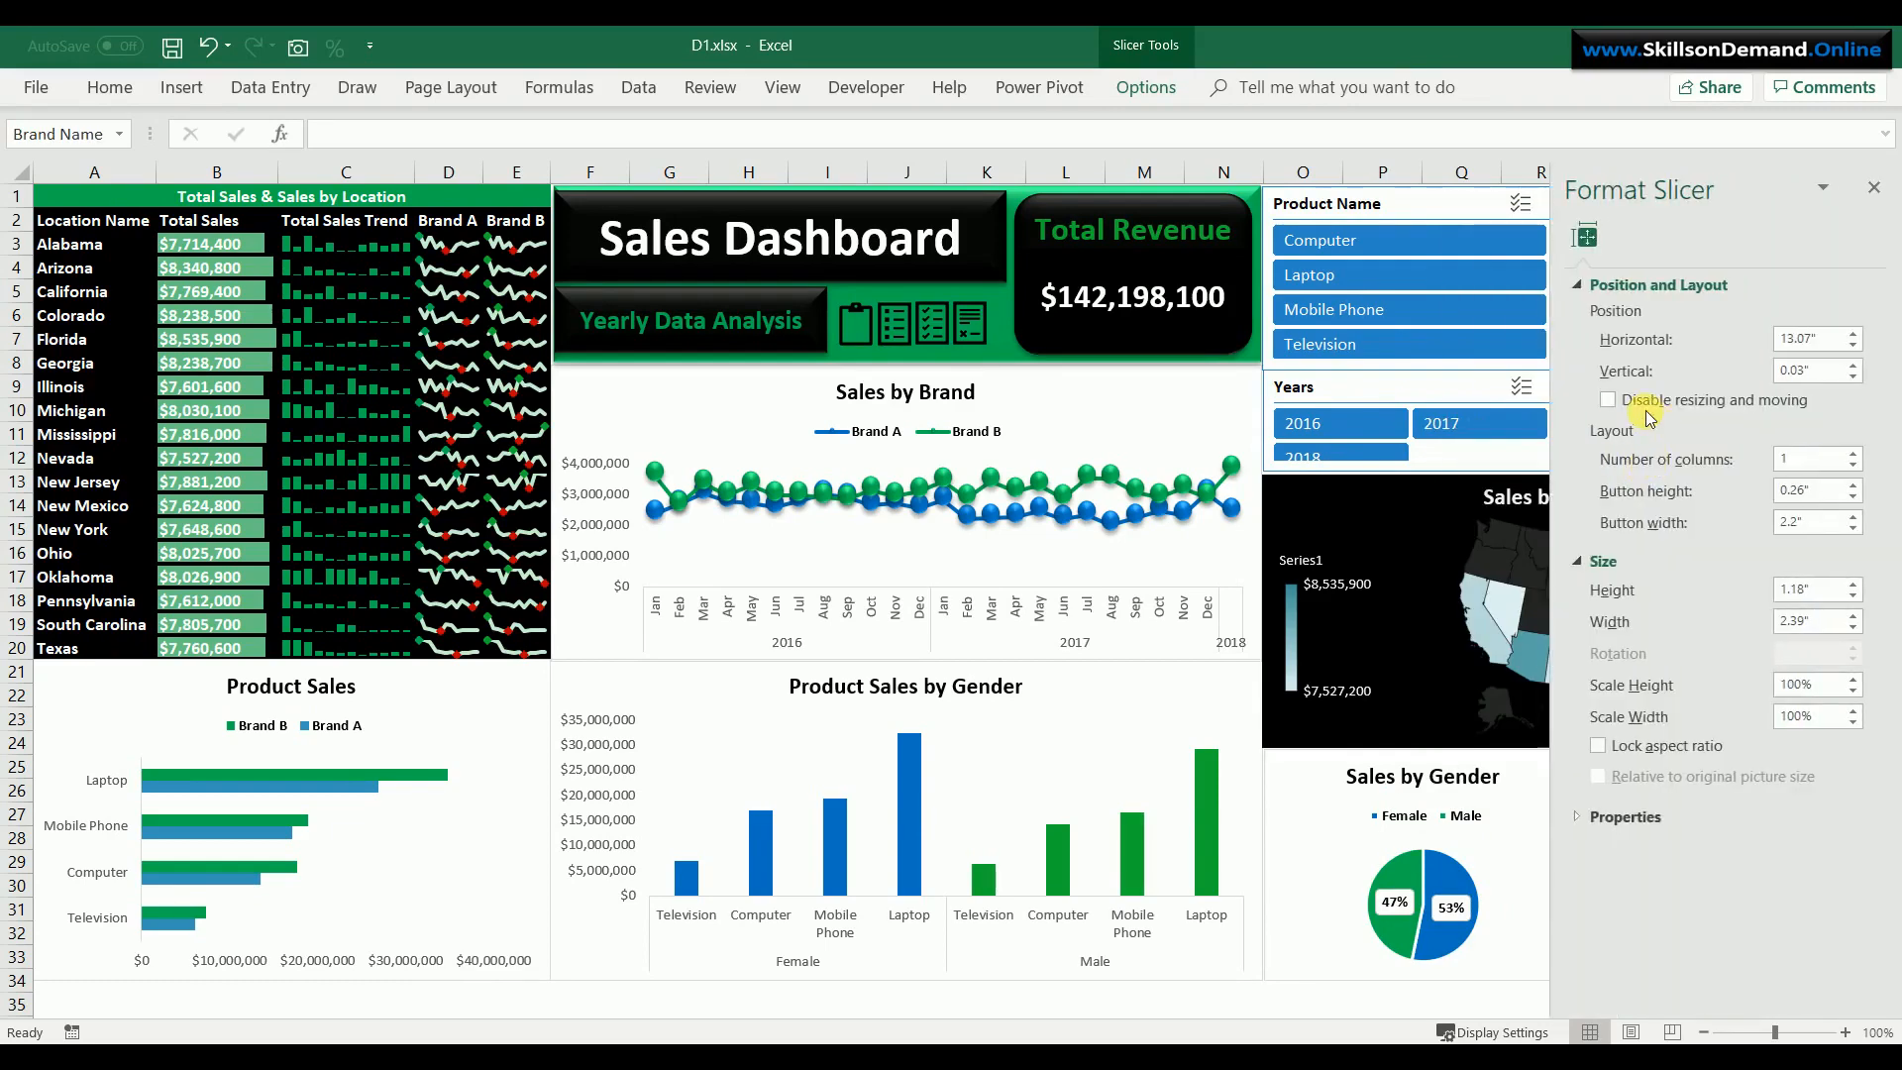
left_click(1670, 397)
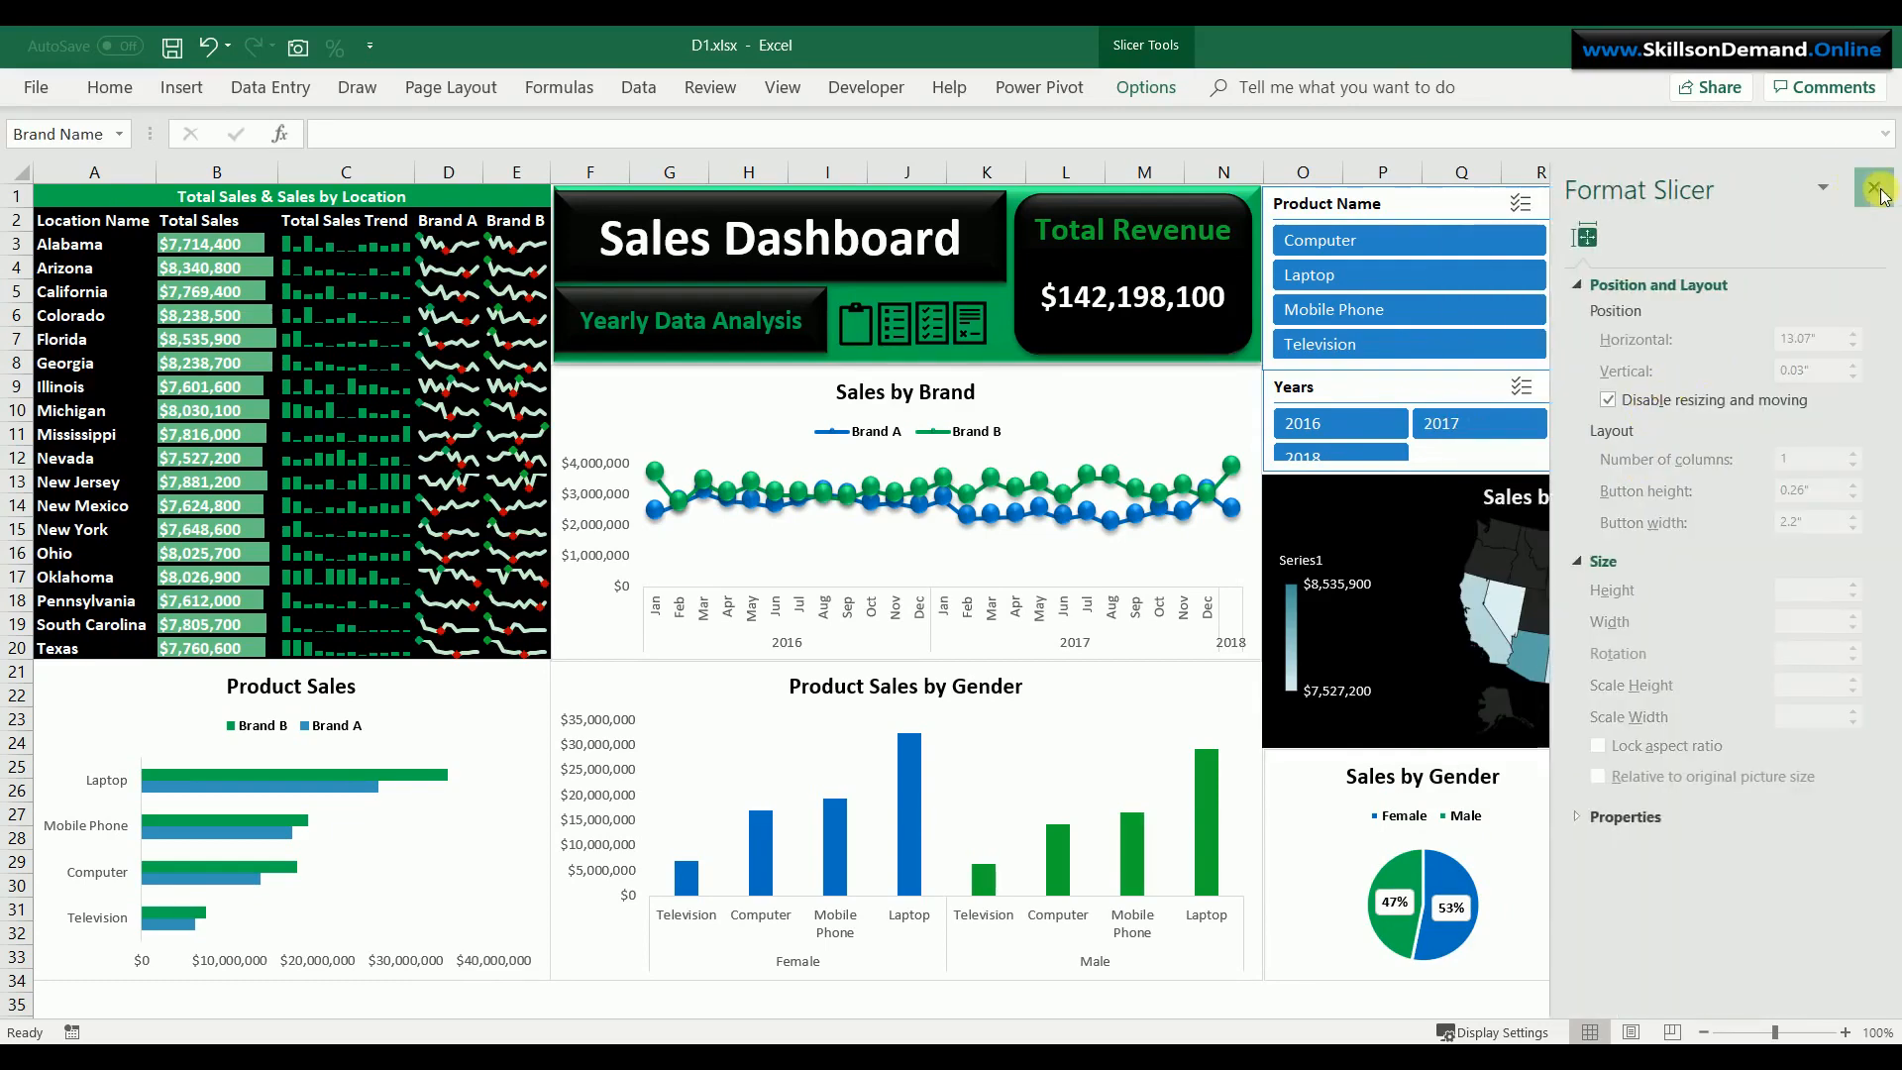
left_click(1875, 188)
- Disable resizing and moving for the Gender slicer in its size and properties settings
right_click(1673, 353)
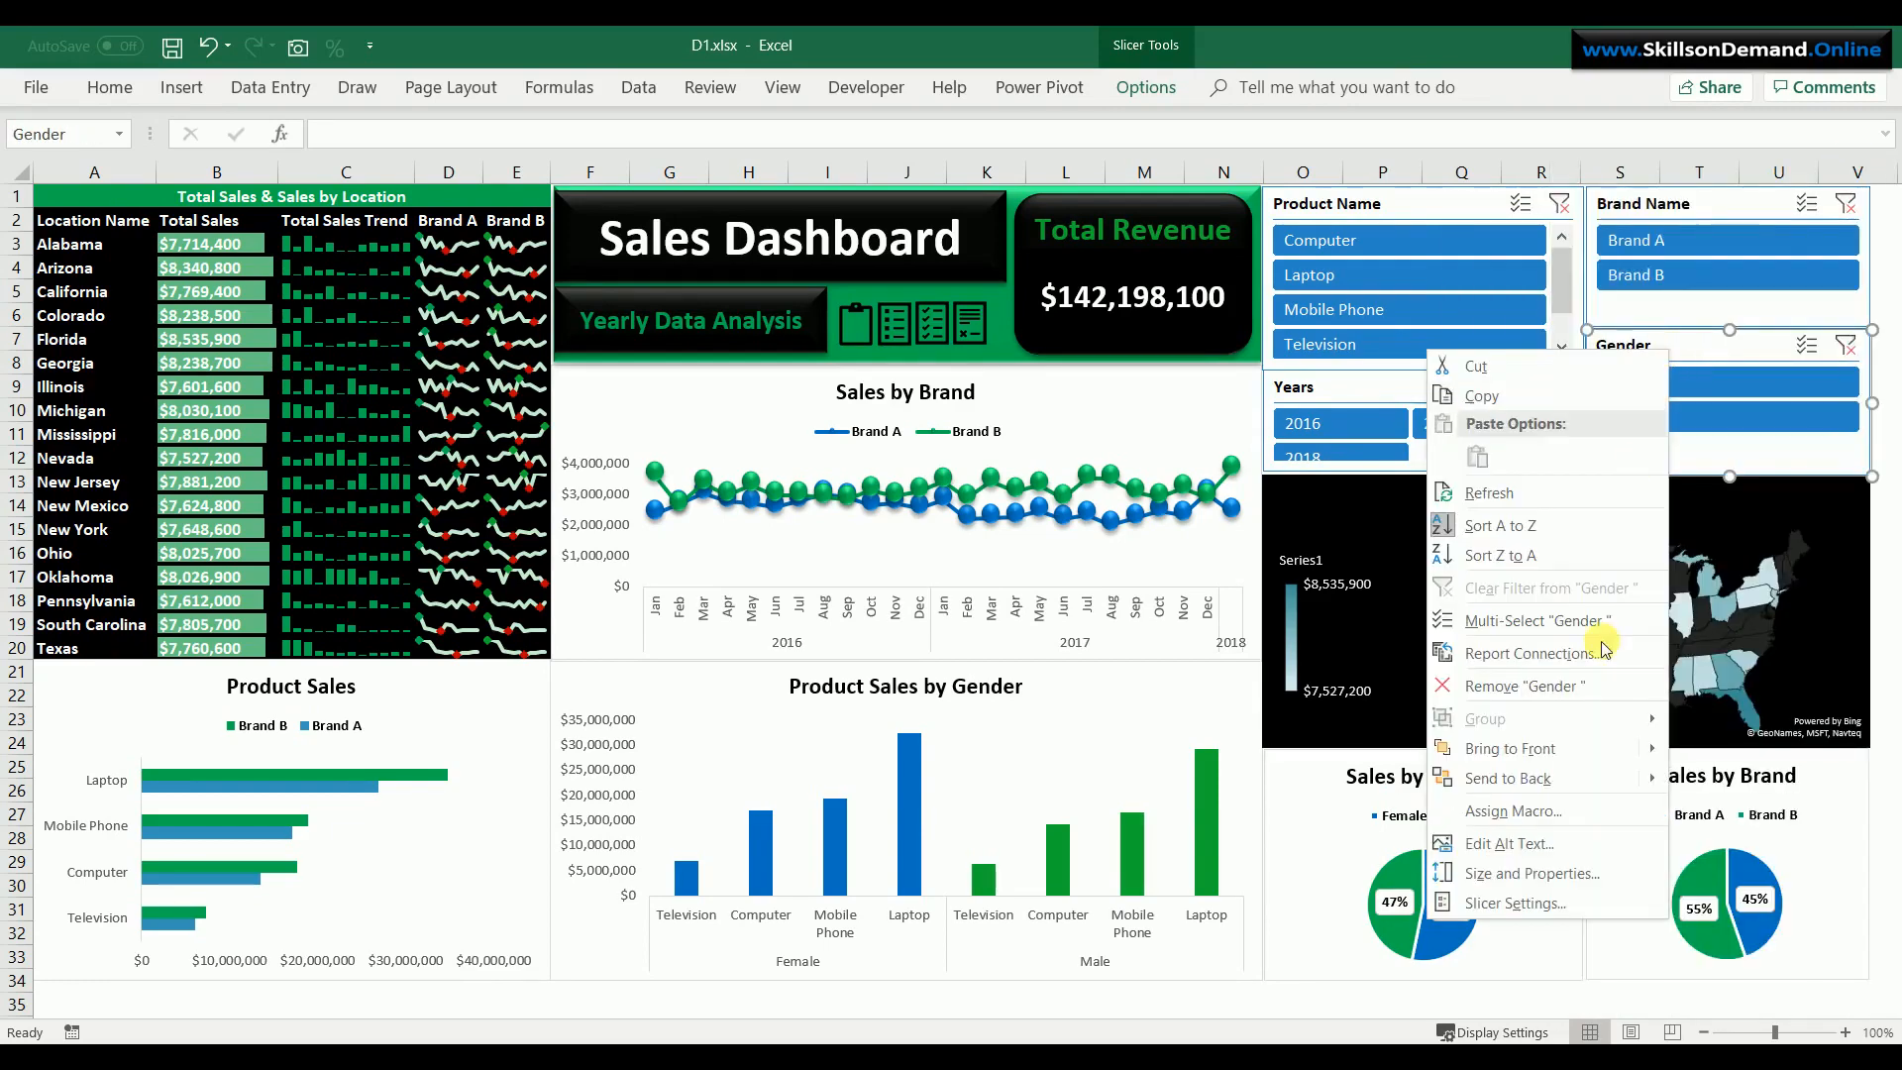
left_click(1531, 873)
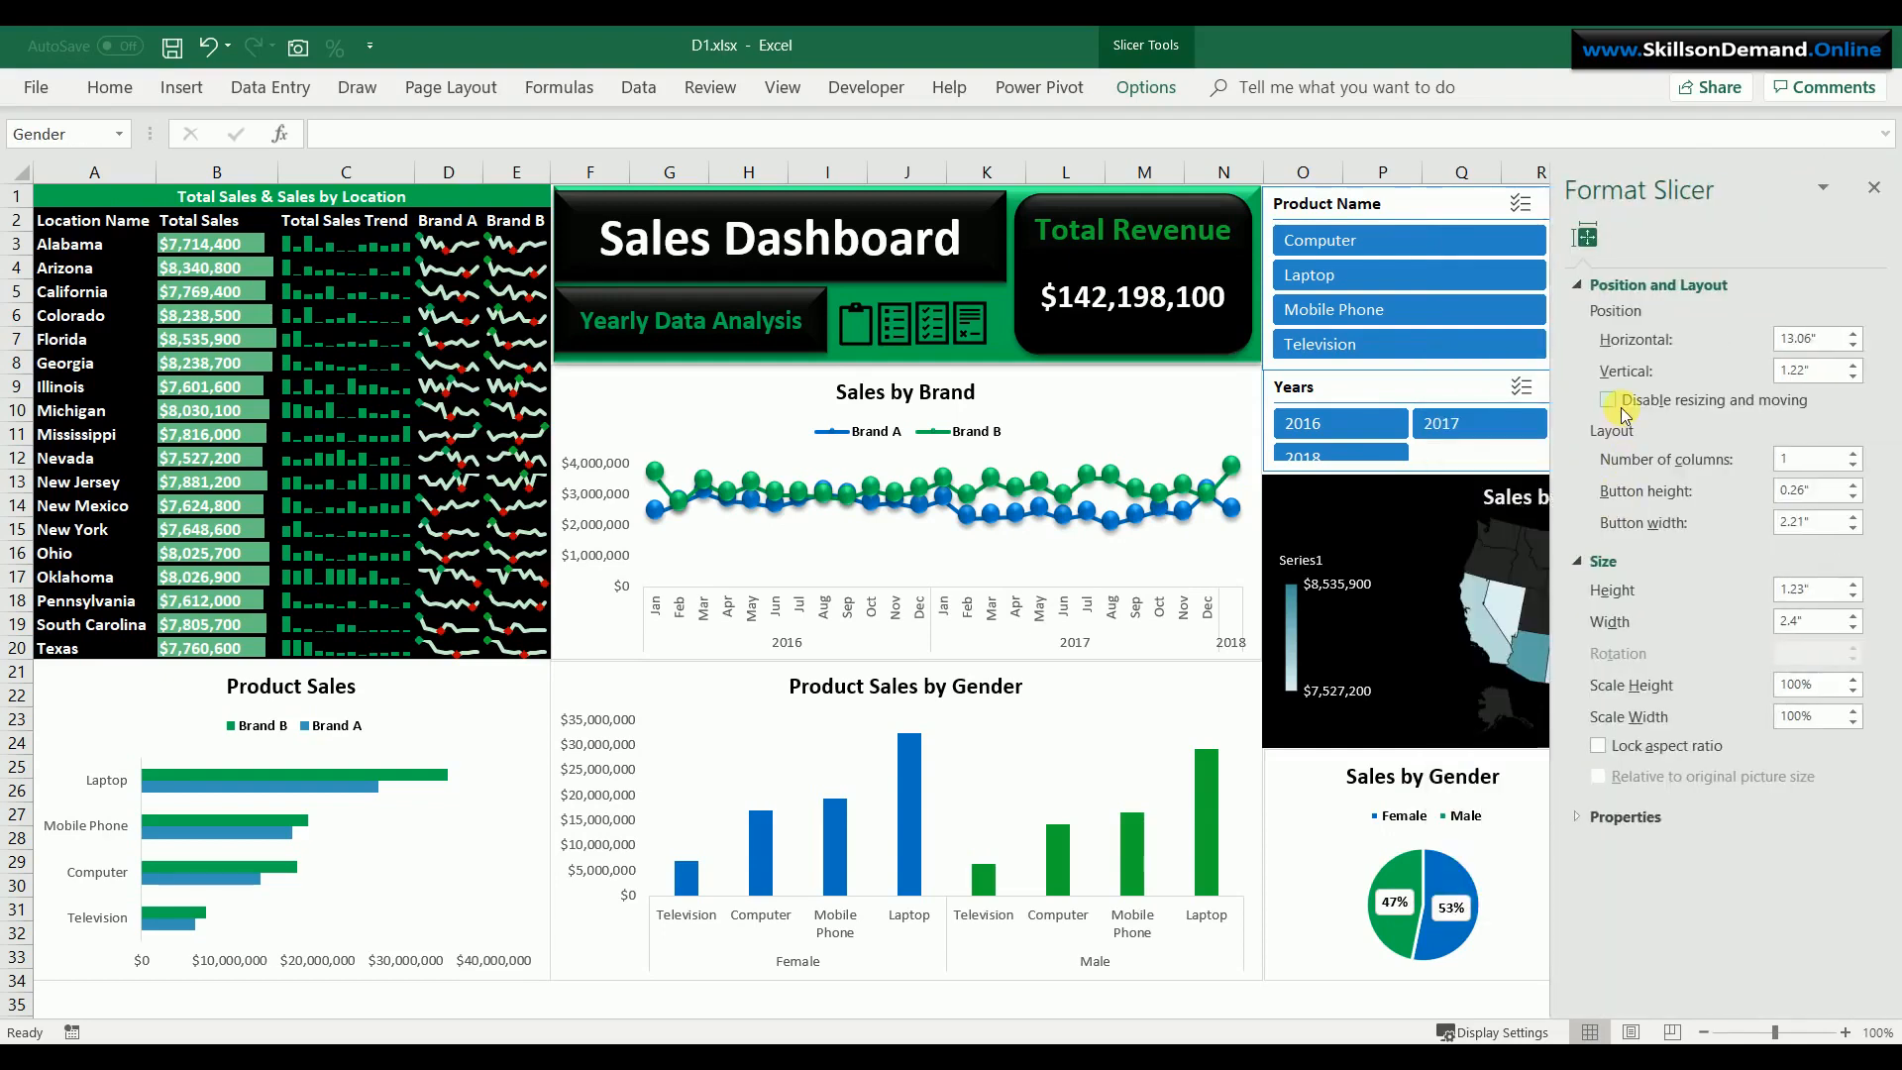
left_click(1874, 187)
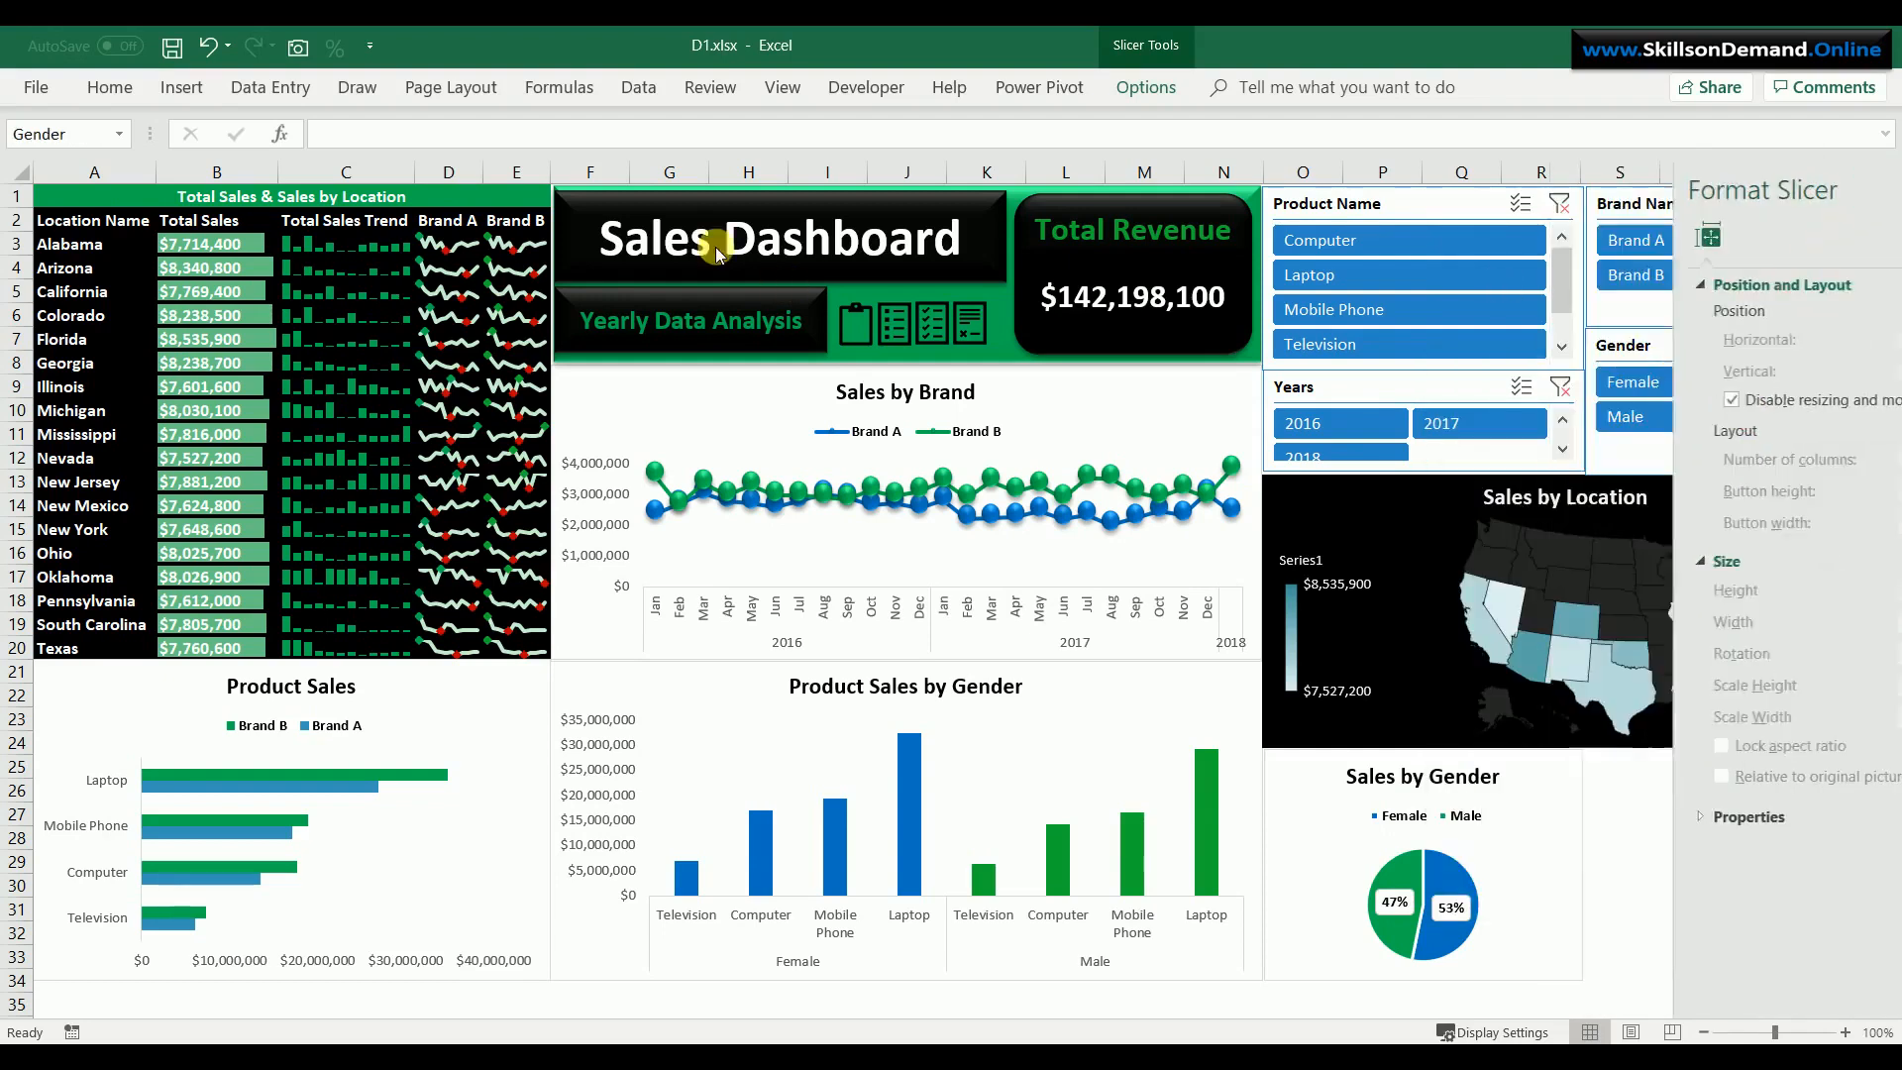
- Restore the ribbon so that it stays expanded above the dashboard
left_click(784, 88)
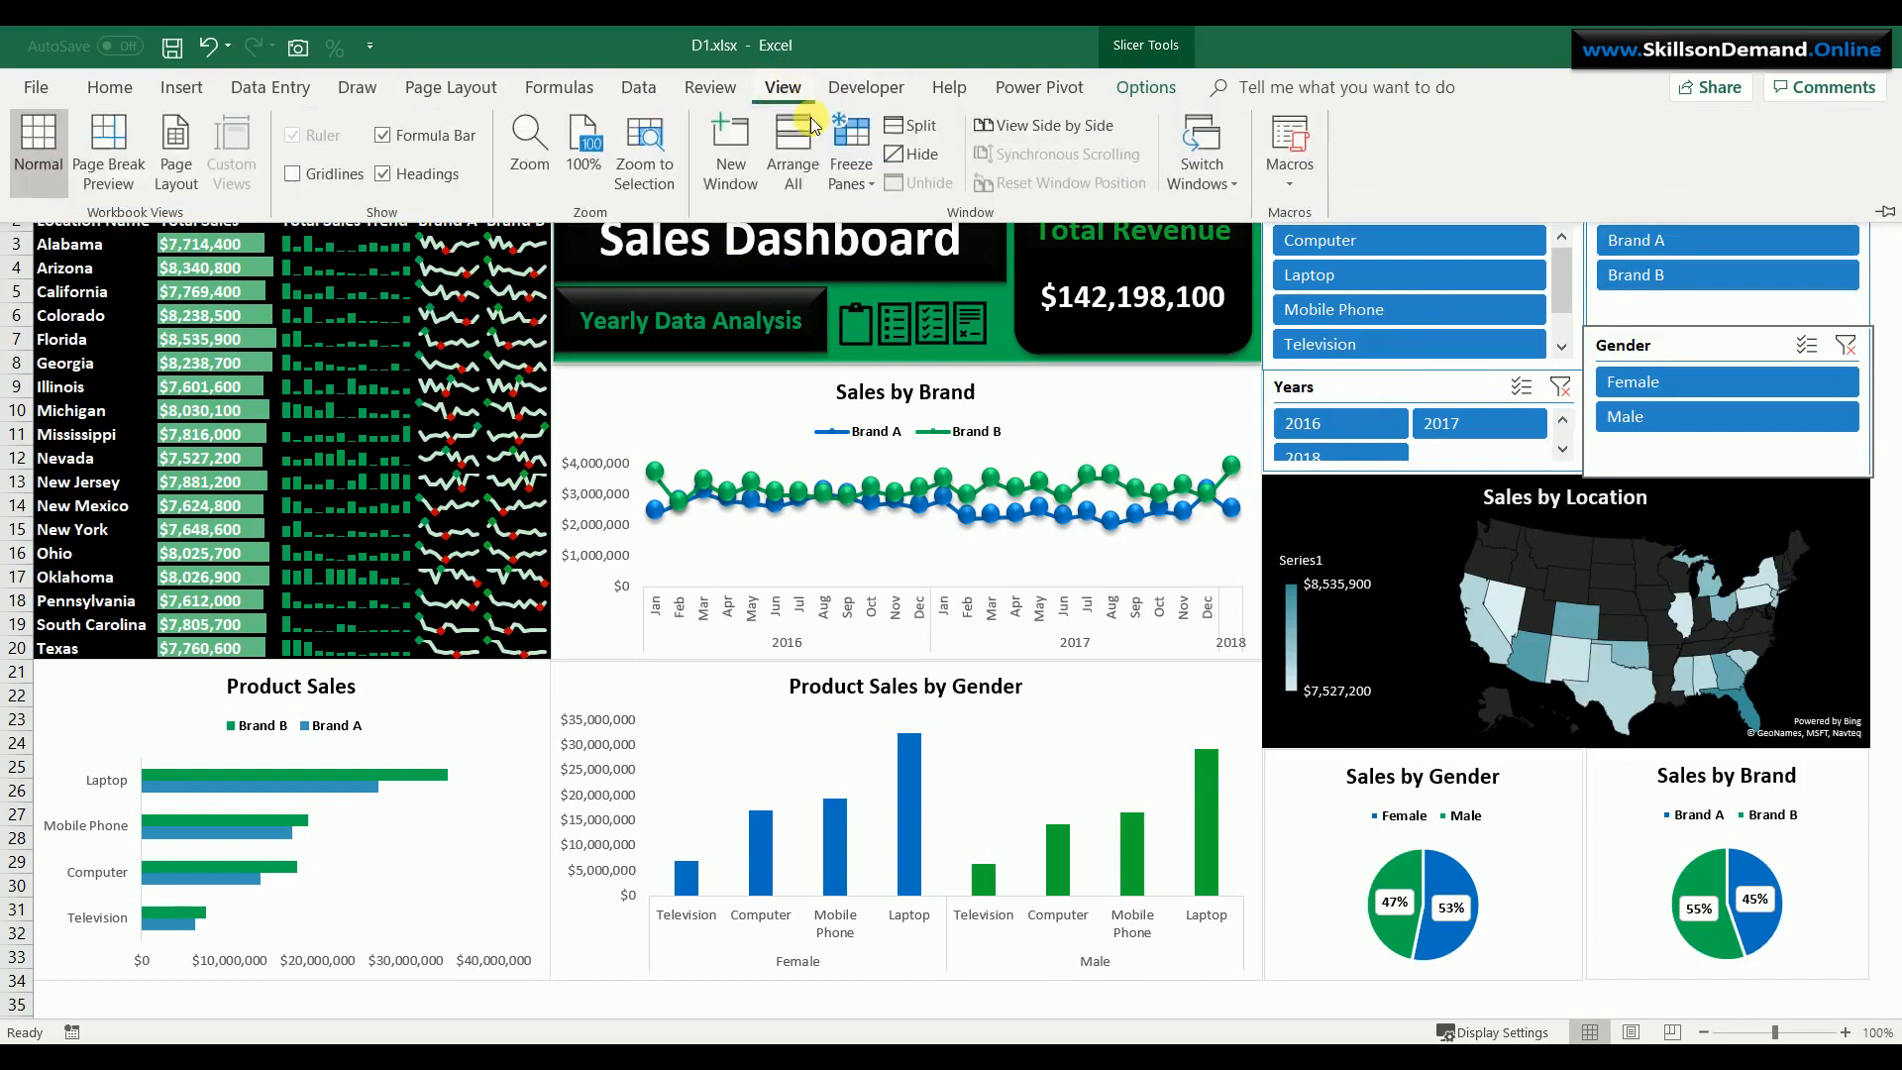
right_click(840, 215)
left_click(919, 348)
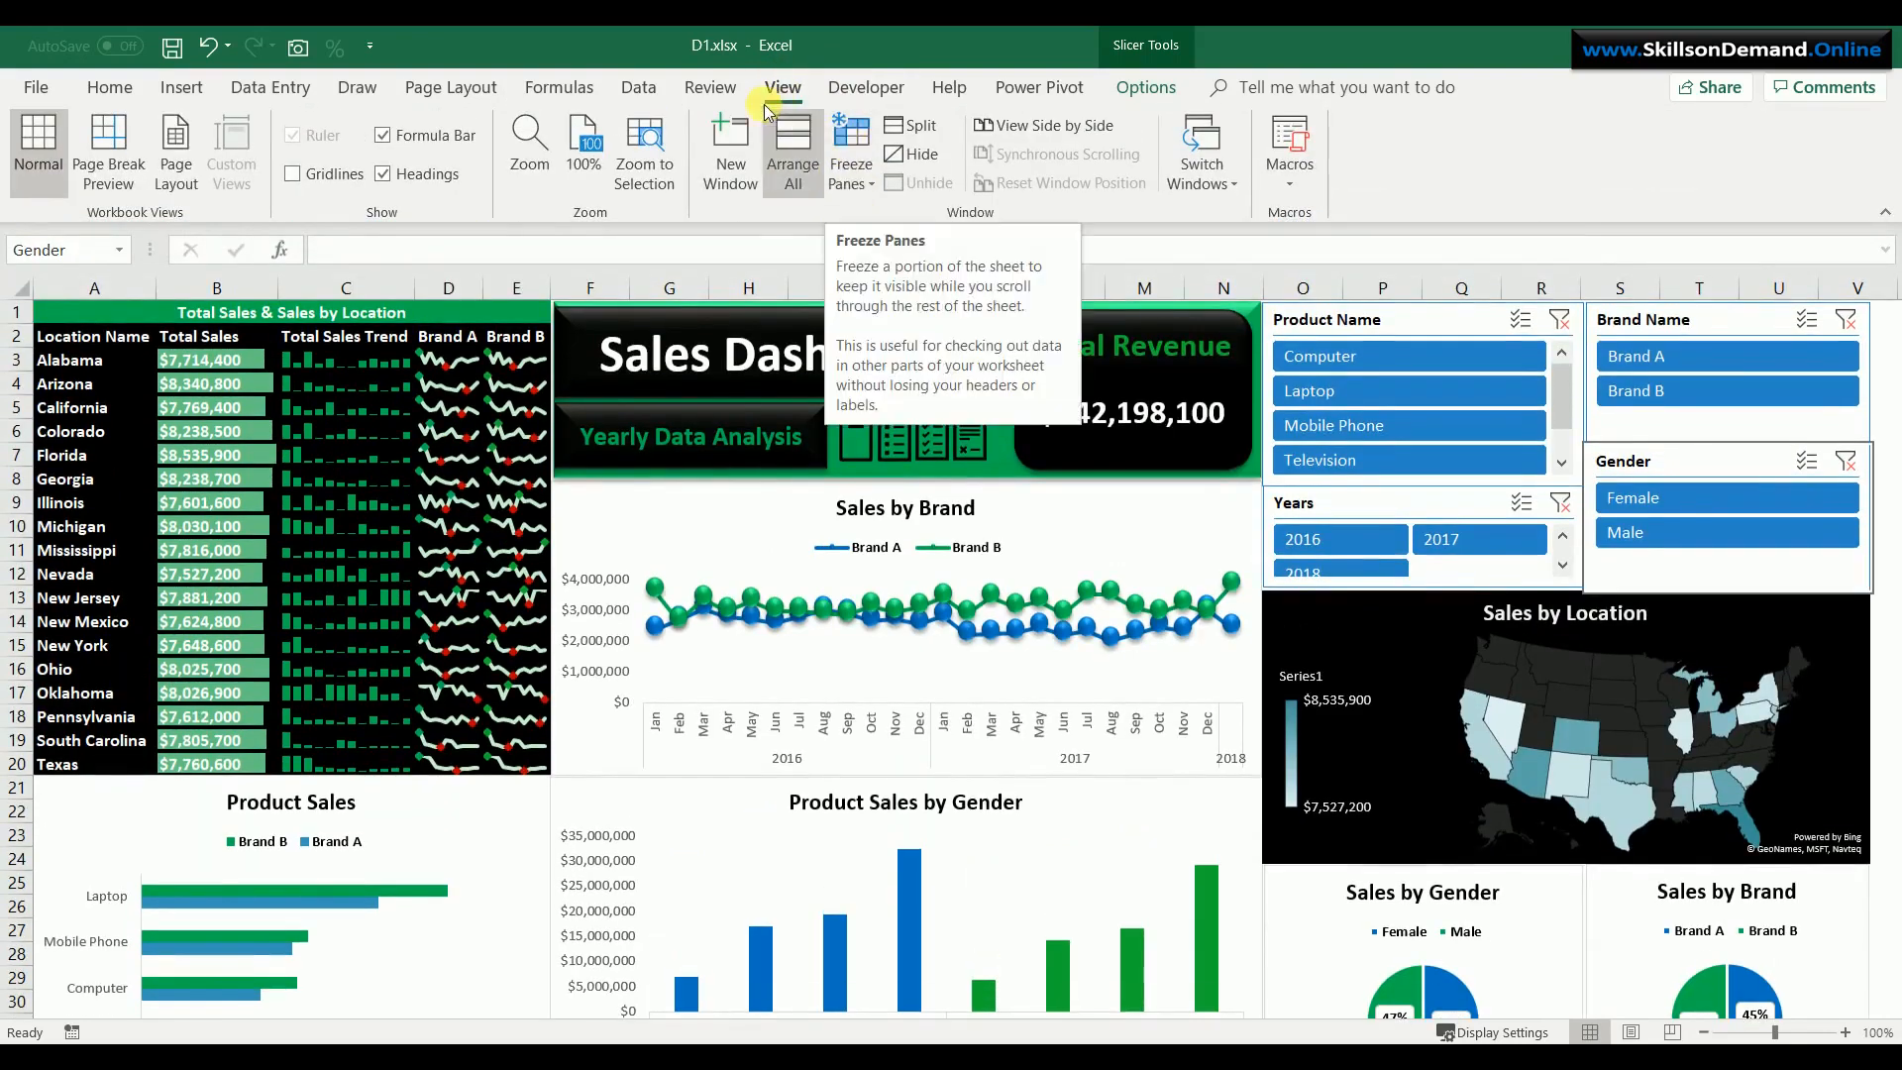
- Examine the Protect Sheet password field and the full list of user permissions, and close the dialog without protecting the sheet
left_click(712, 88)
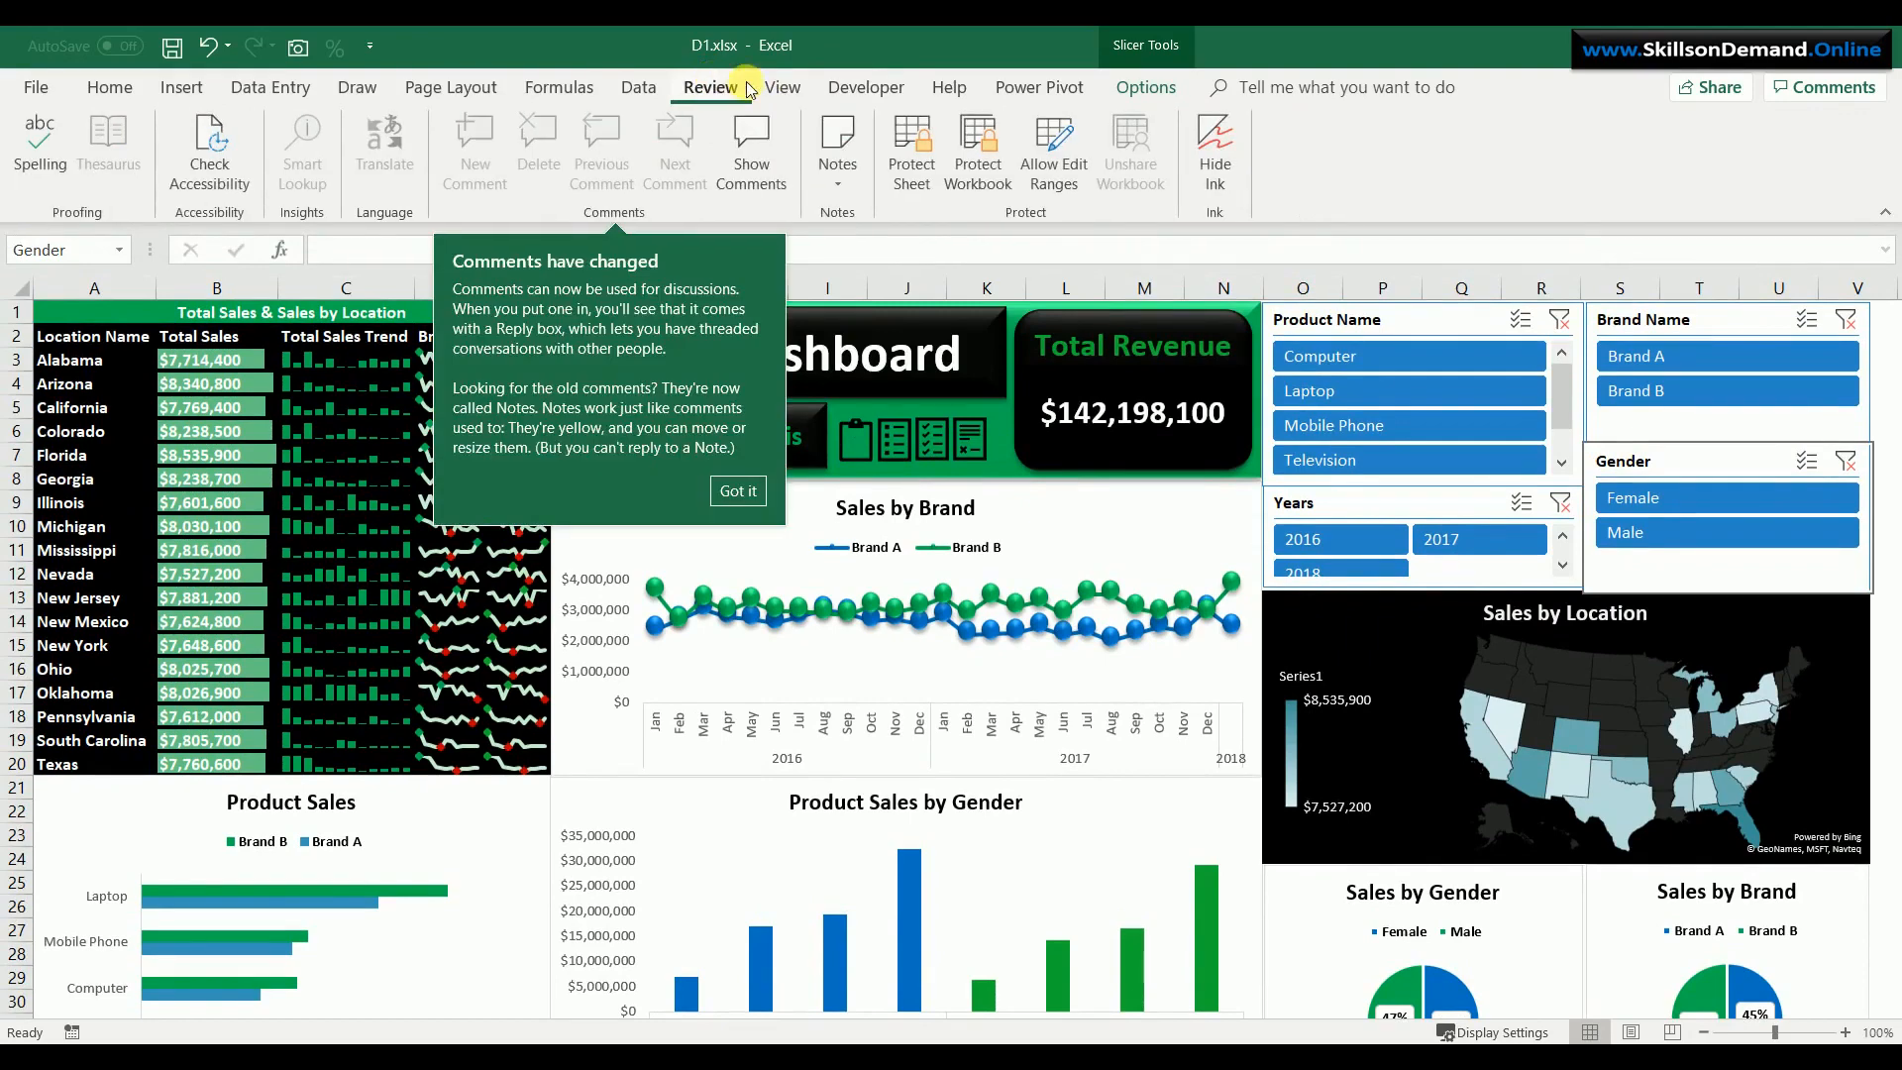
left_click(912, 146)
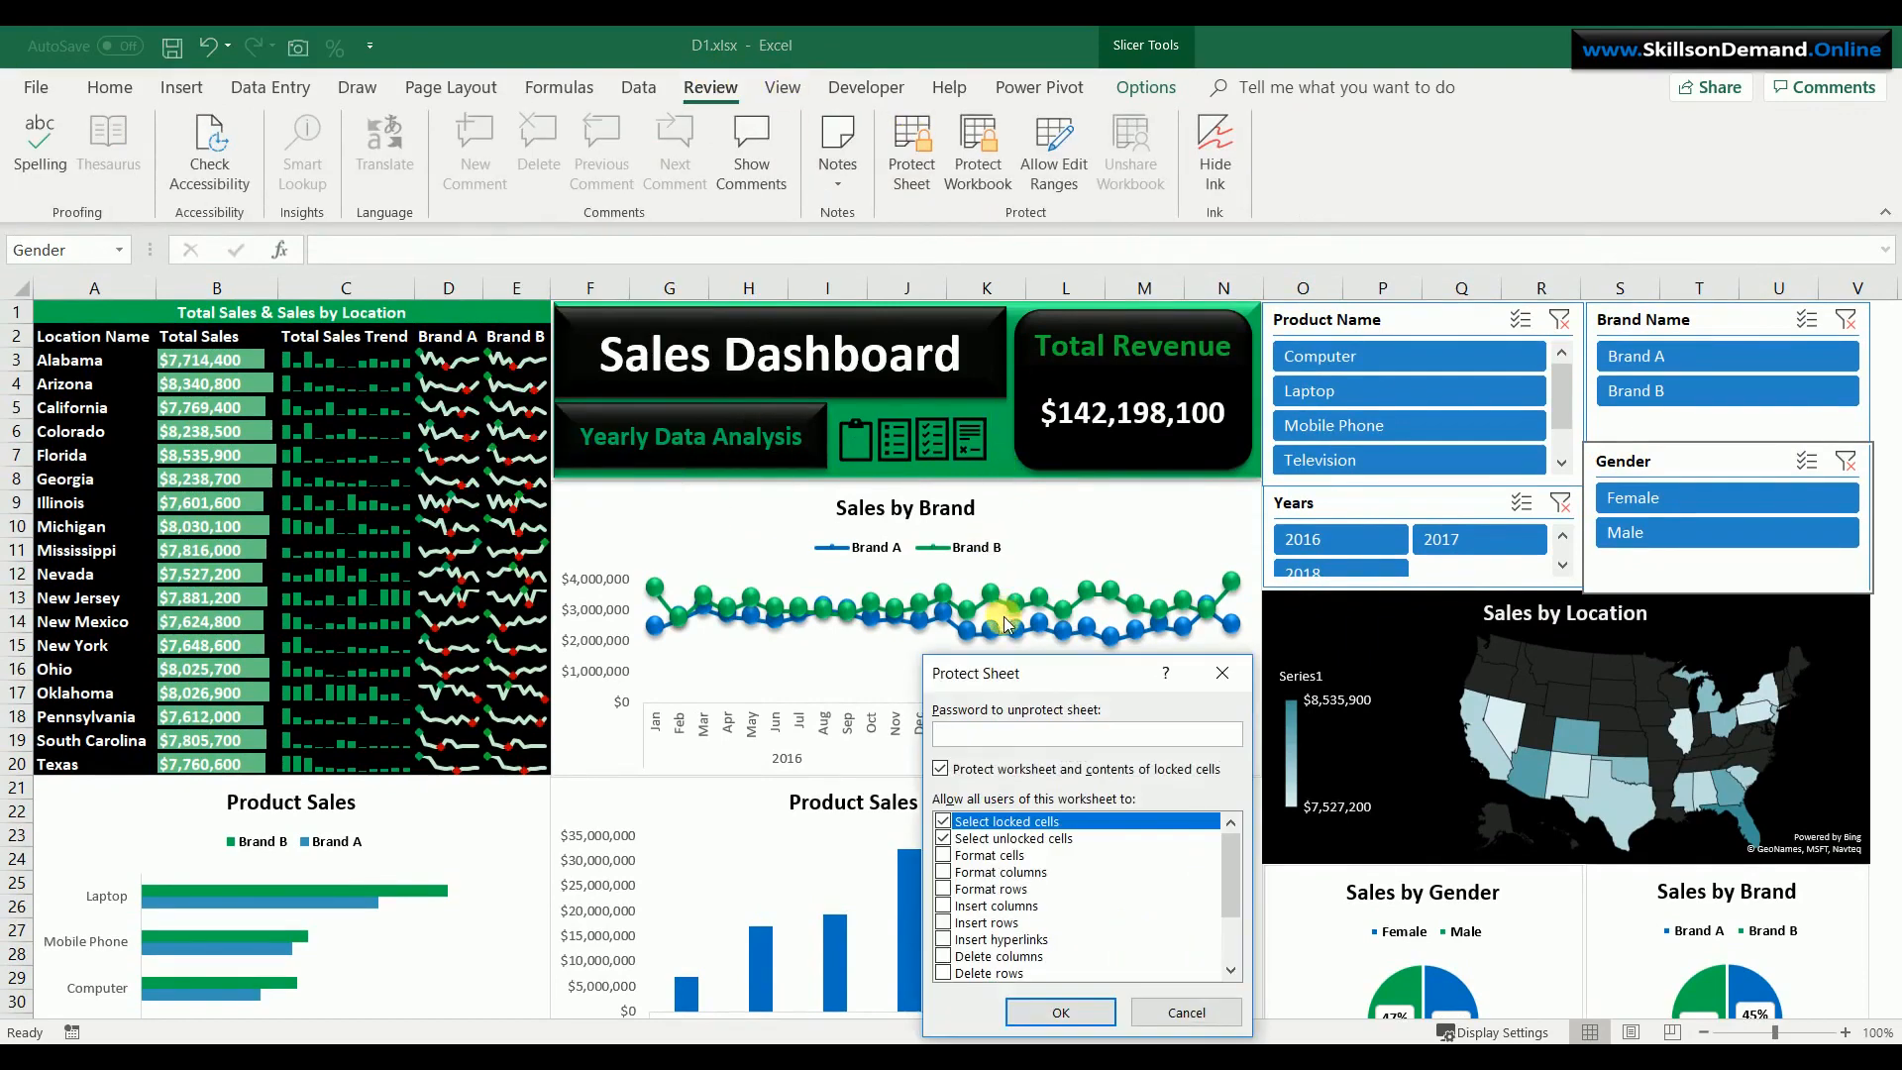
left_click_drag(1089, 673, 1062, 484)
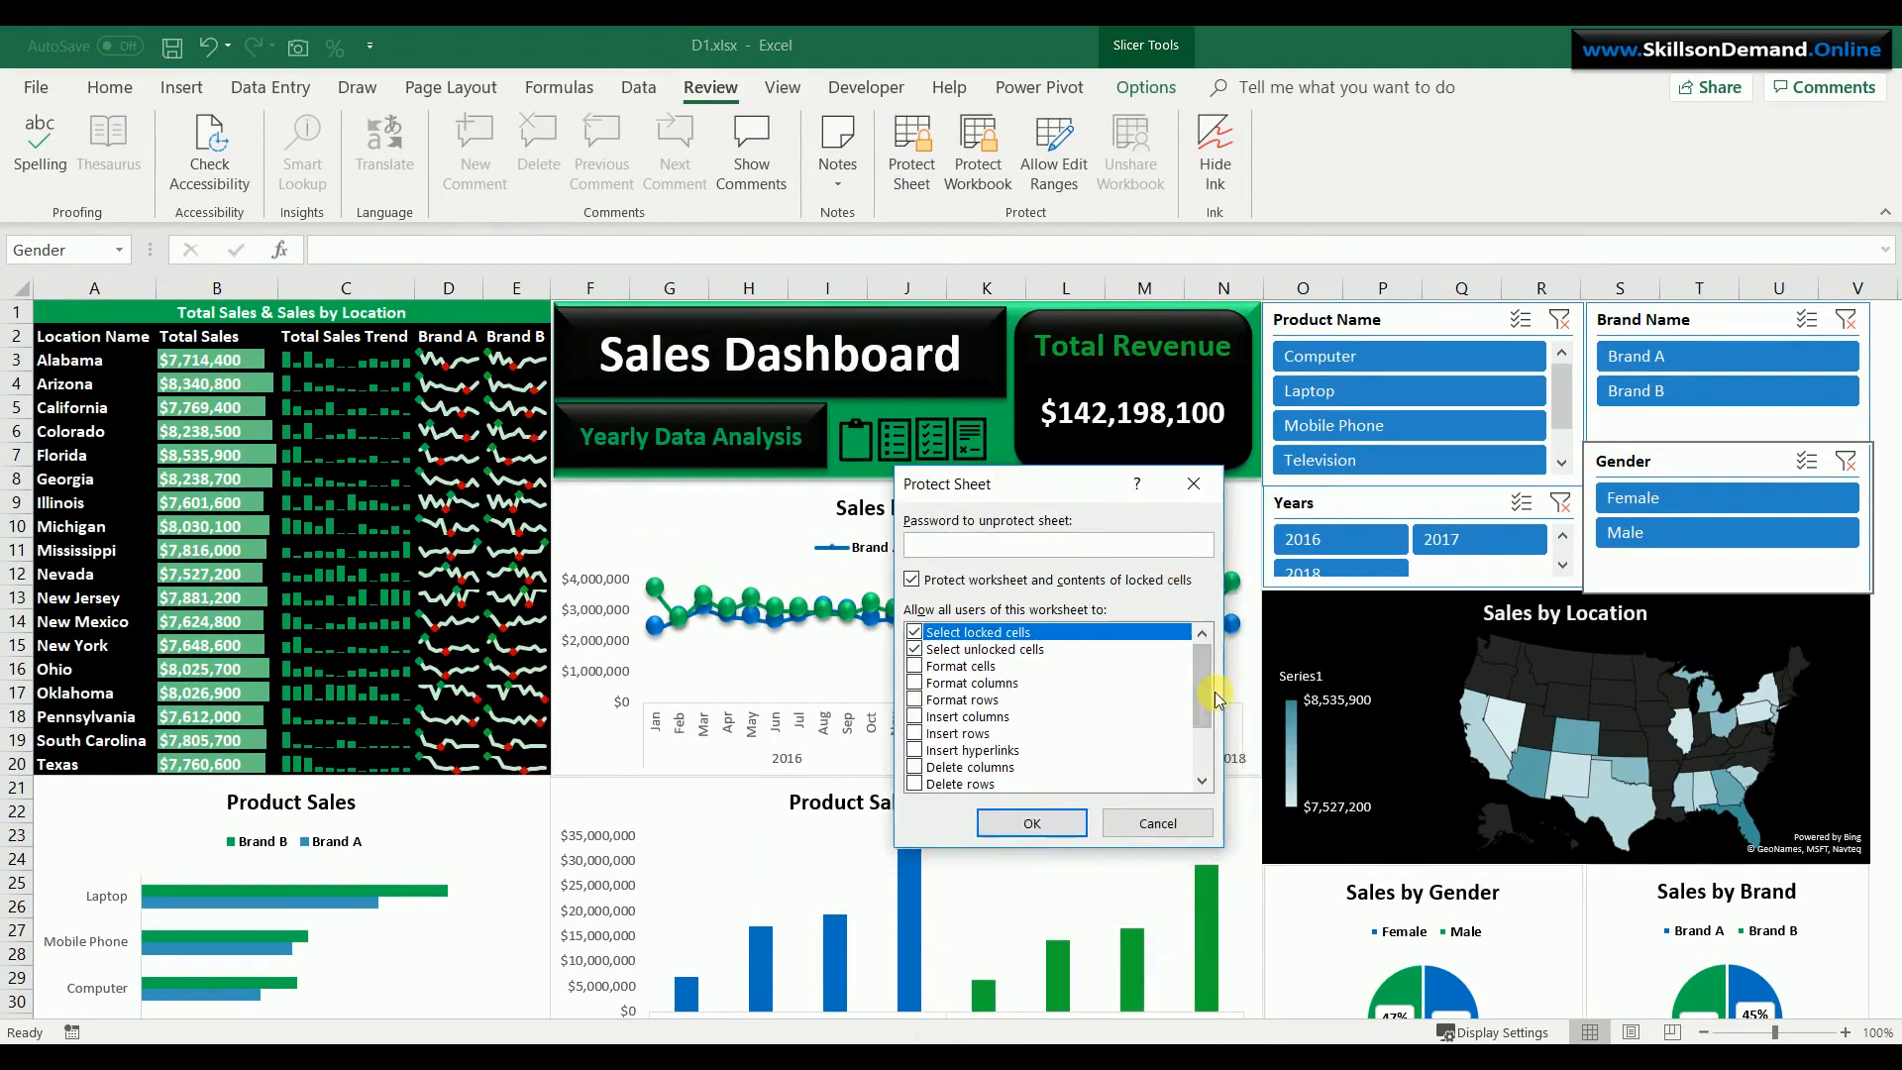
left_click_drag(1216, 699, 1207, 758)
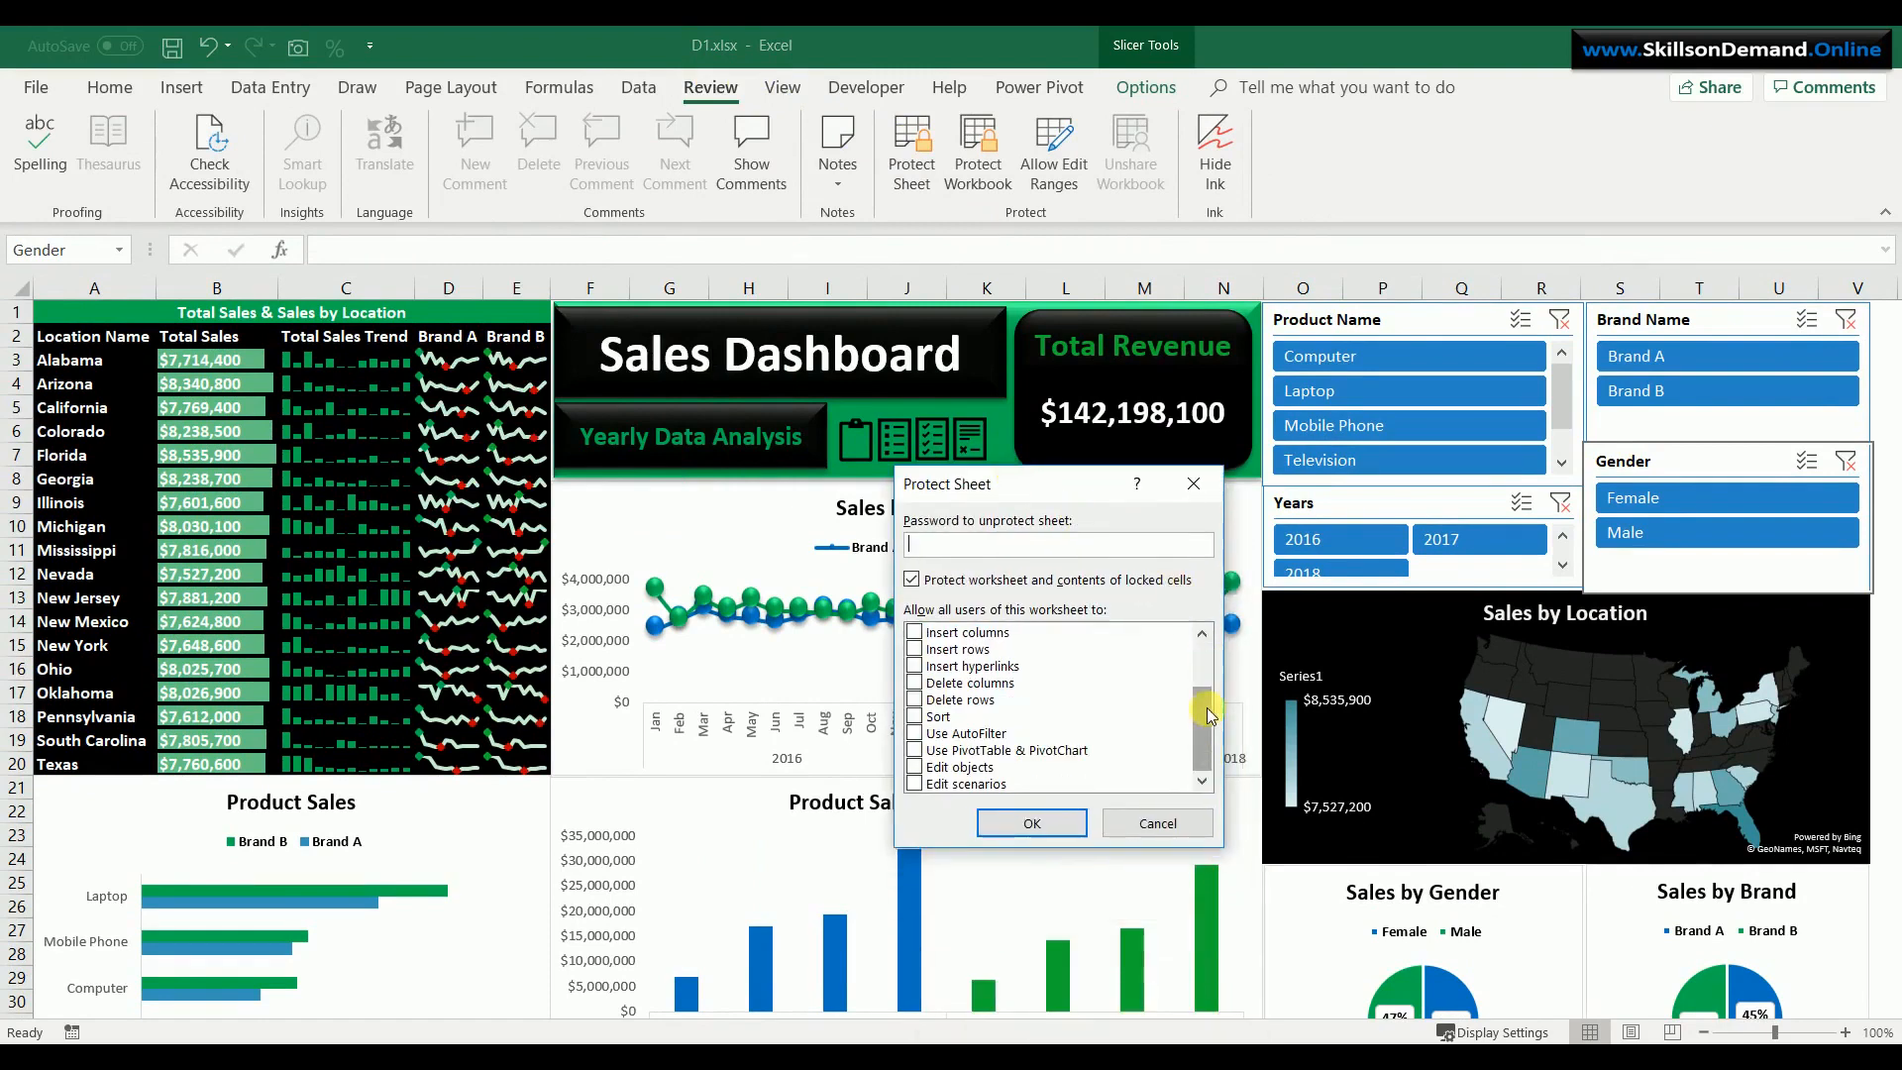
left_click(1201, 632)
left_click_drag(1207, 706, 1207, 651)
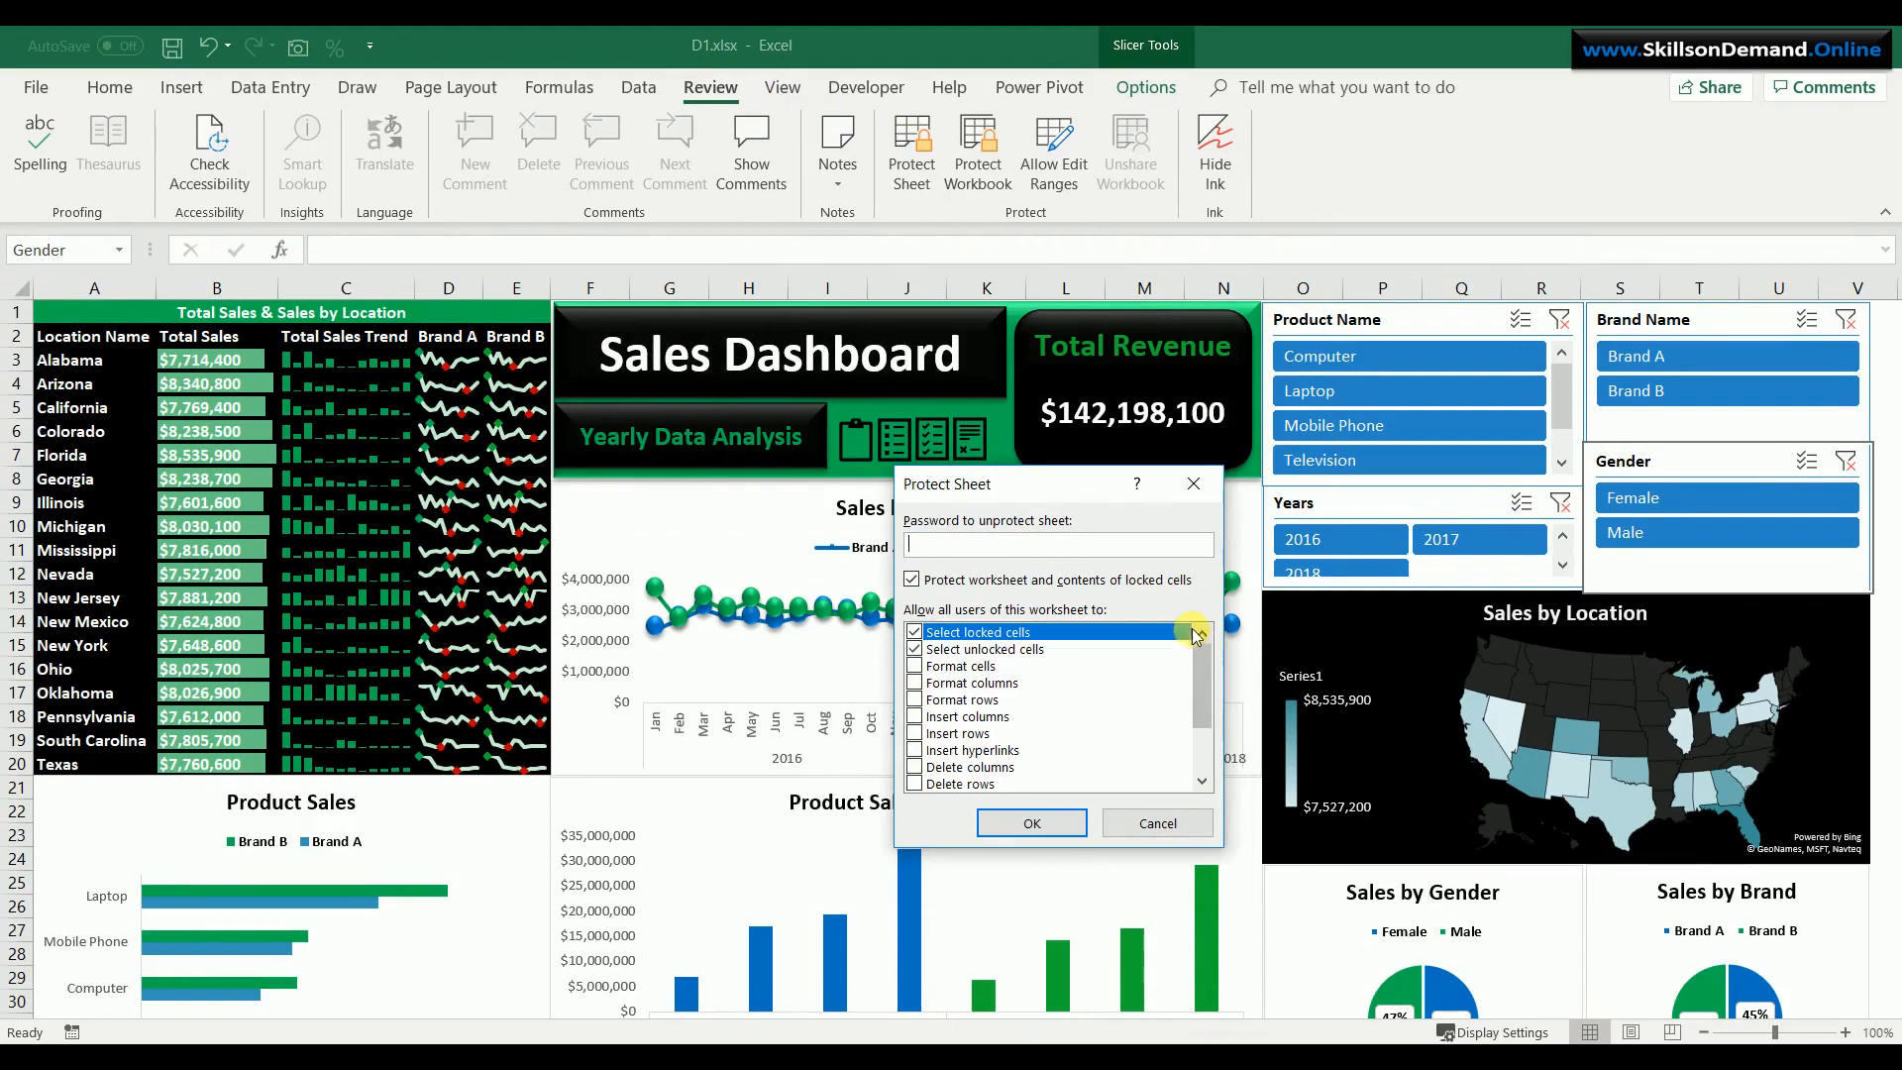
left_click(1196, 496)
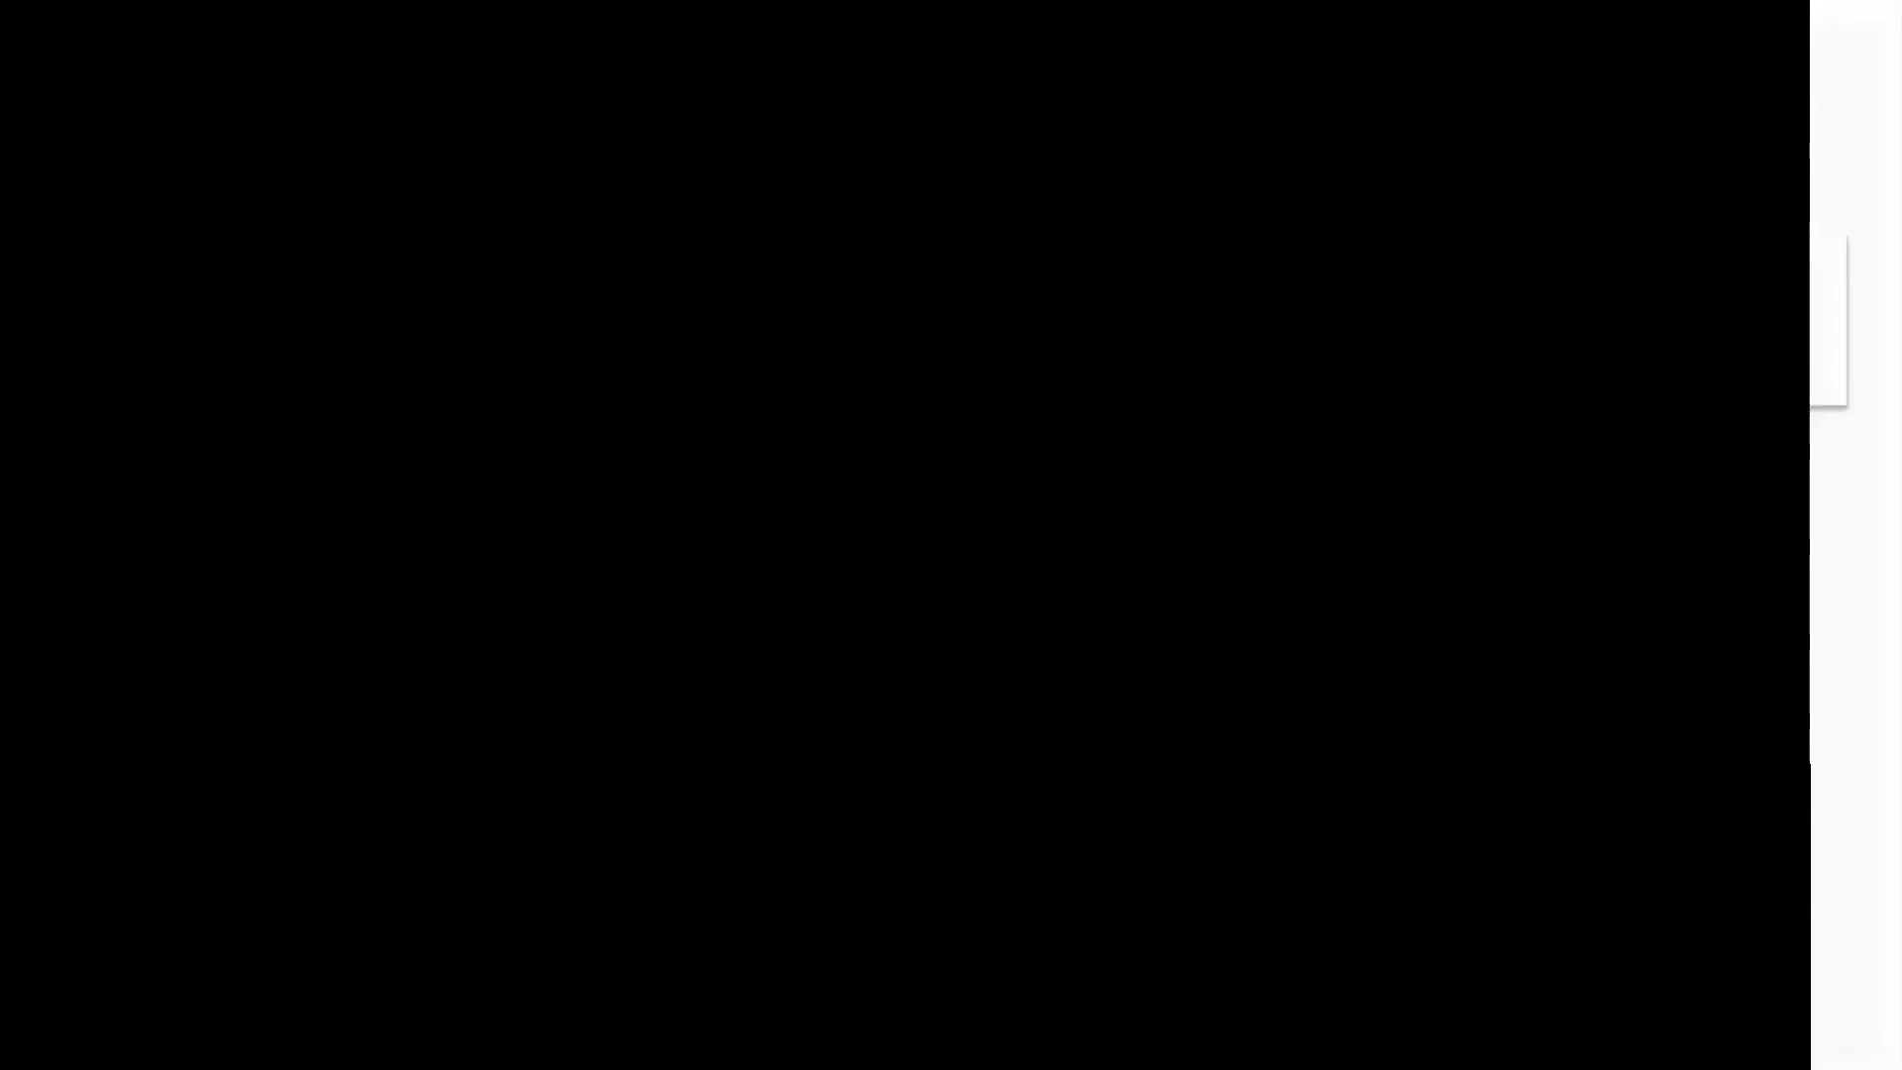